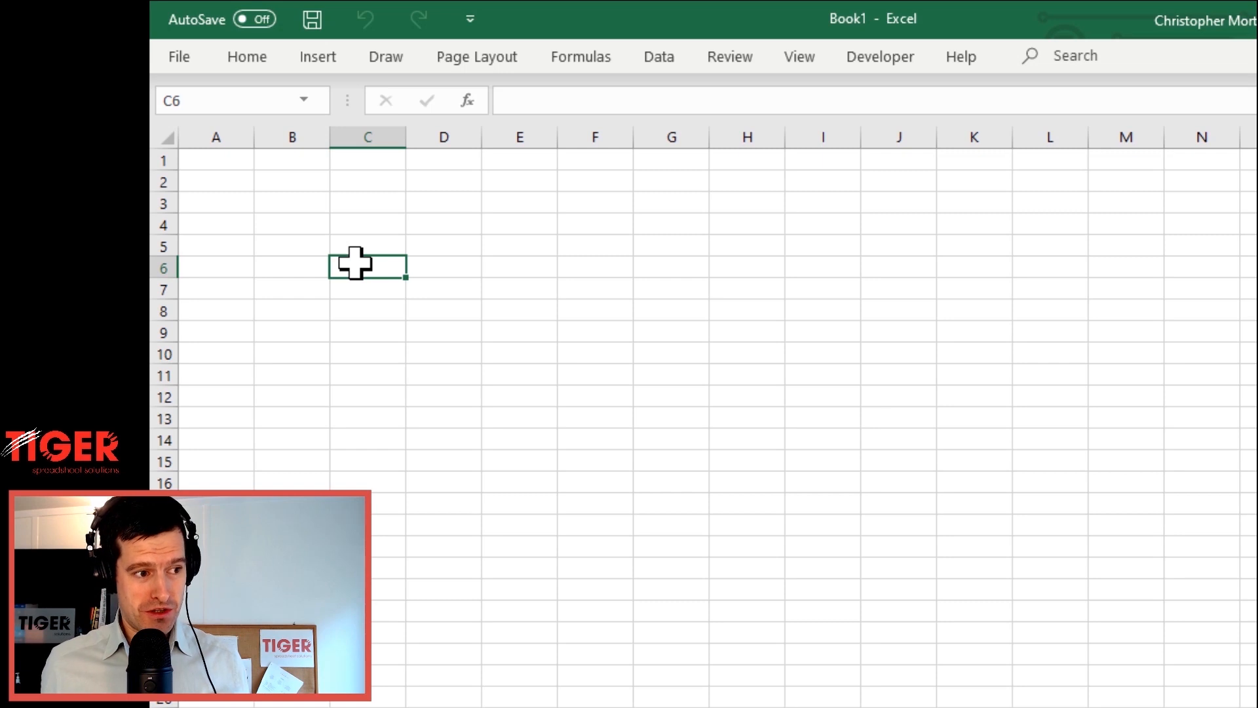
pyautogui.press('Left')
pyautogui.press('Up')
pyautogui.press('Right')
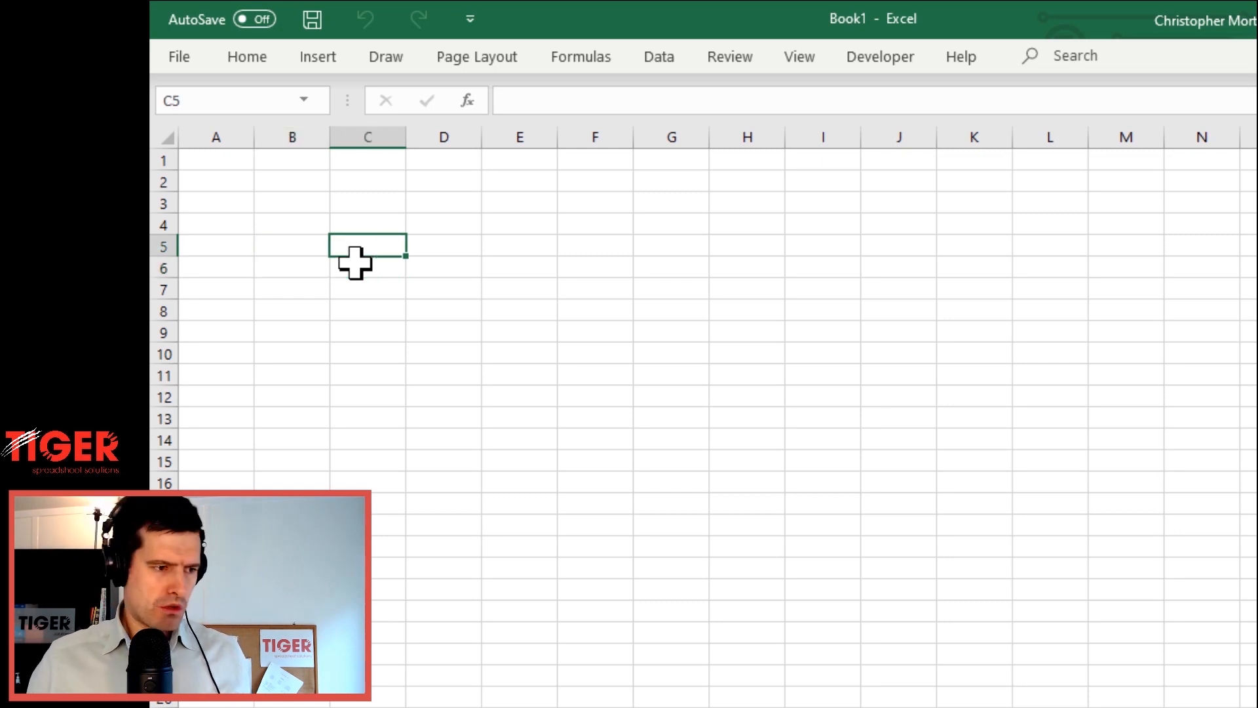
pyautogui.press('Up')
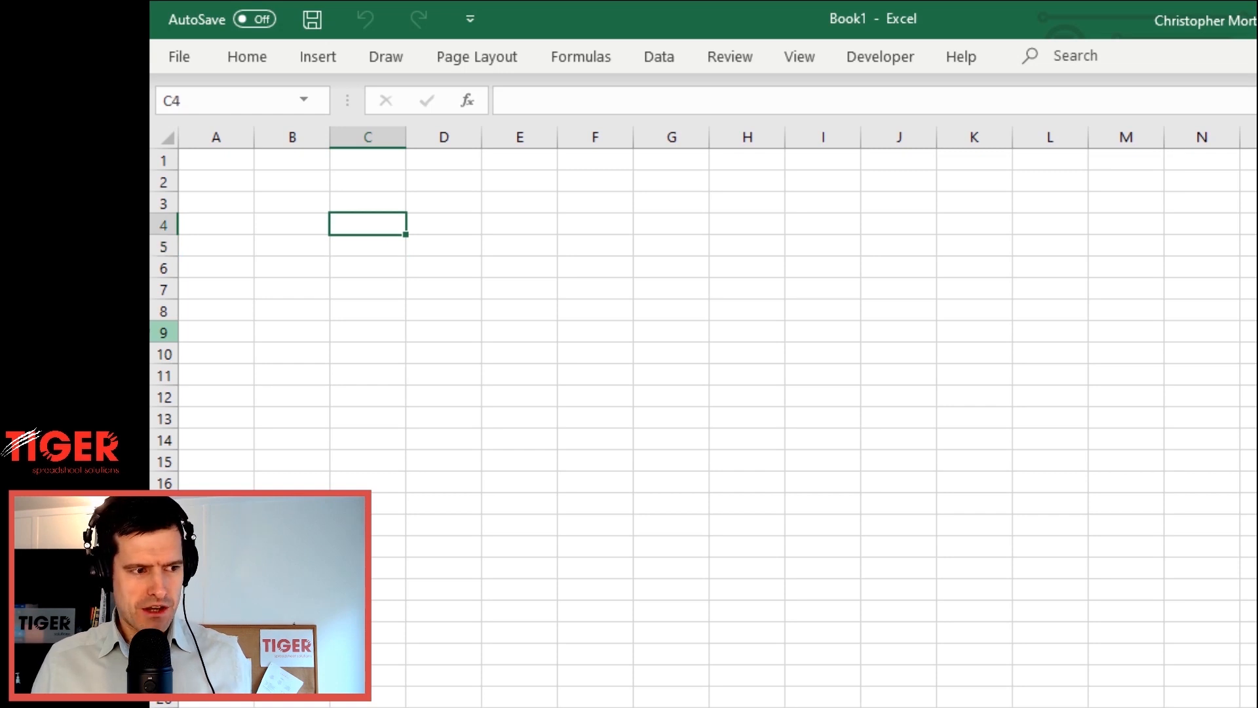
pyautogui.press('Right')
pyautogui.press('Down')
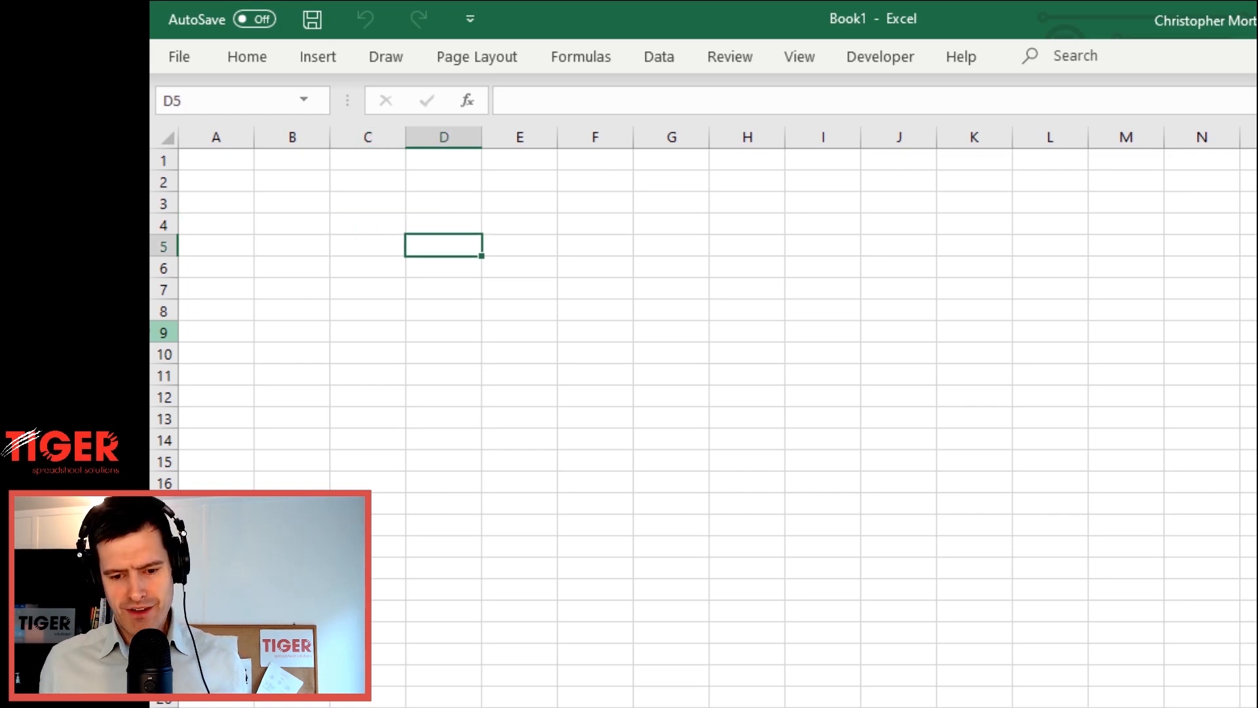
pyautogui.click(205, 164)
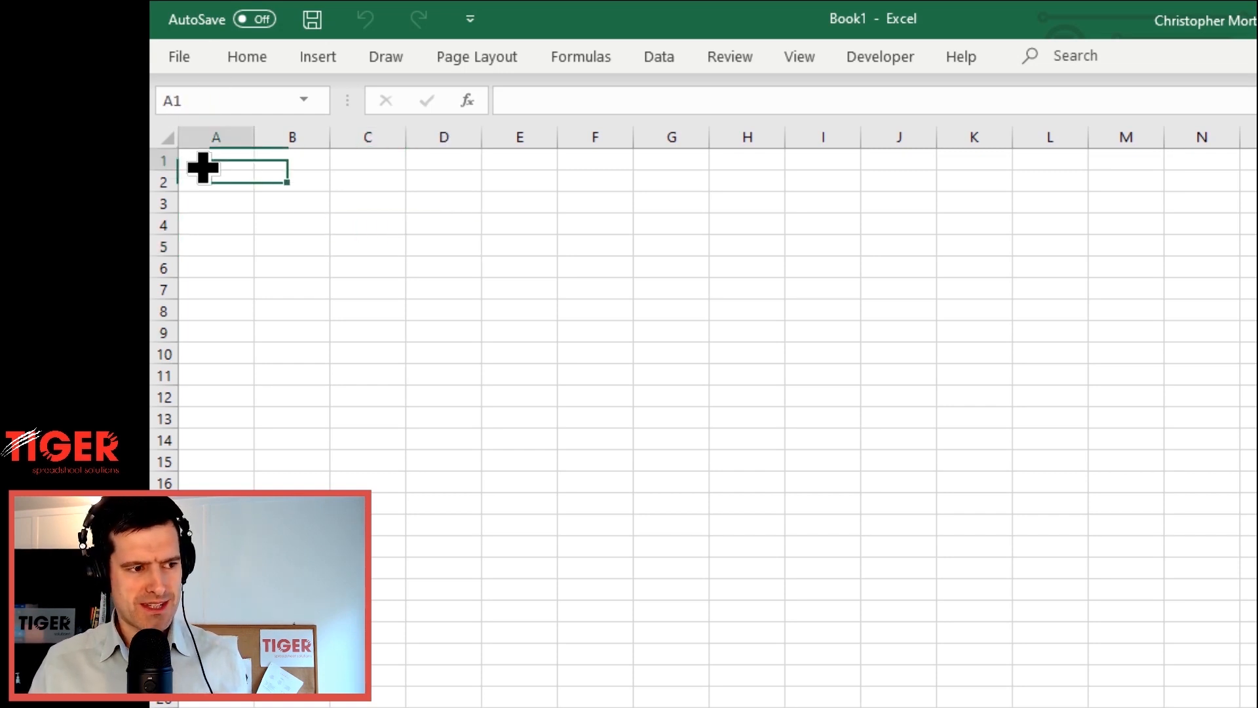
pyautogui.click(435, 250)
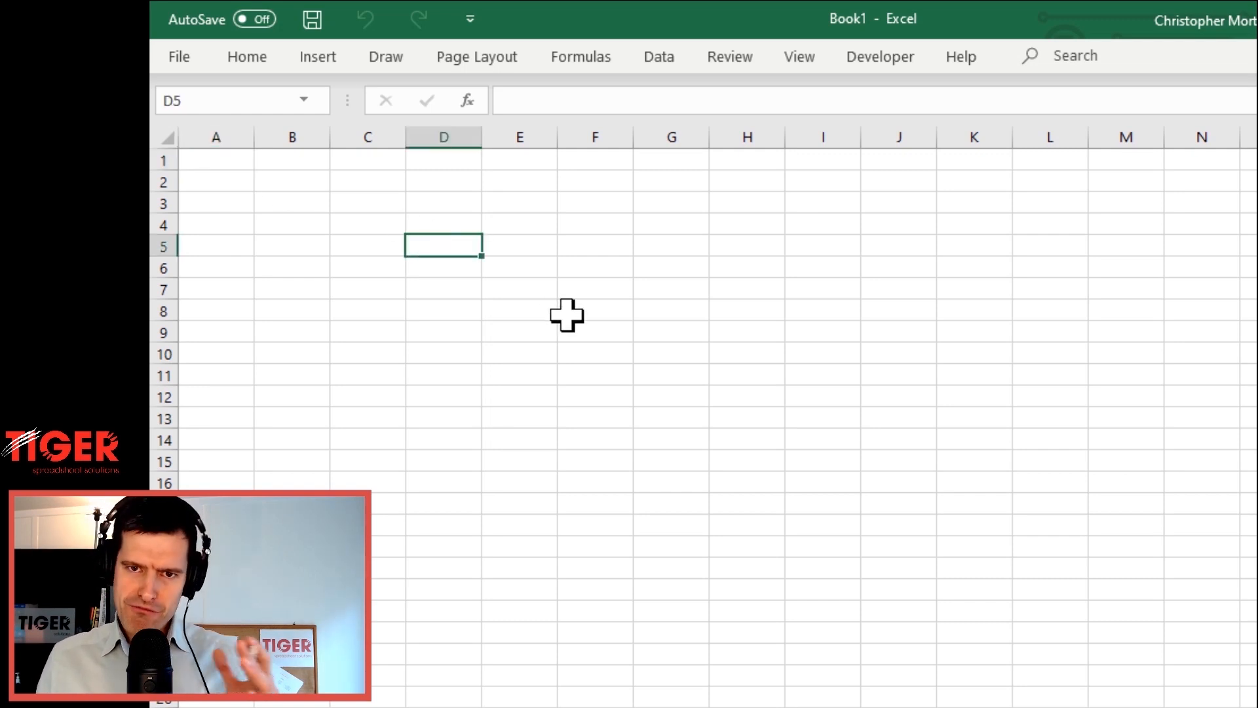
pyautogui.press('Left')
pyautogui.press('Left')
pyautogui.press('Left')
pyautogui.press('Right')
pyautogui.press('Right')
pyautogui.press('Right')
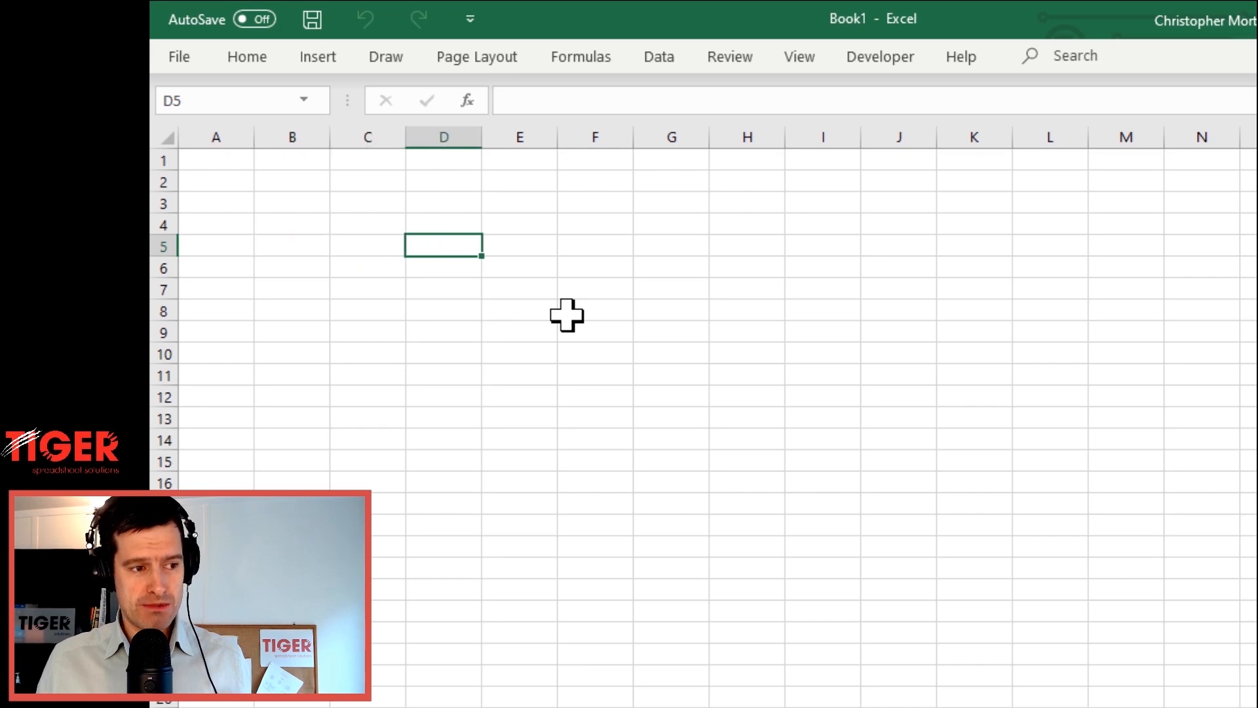
pyautogui.press('Up')
pyautogui.press('Up')
pyautogui.press('Up')
pyautogui.press('Up')
pyautogui.press('Down')
pyautogui.press('Down')
pyautogui.press('Down')
pyautogui.press('Down')
# Enter the row labels Food, Dog, Mortgage and Car in cells D6 to D9
pyautogui.press('Down')
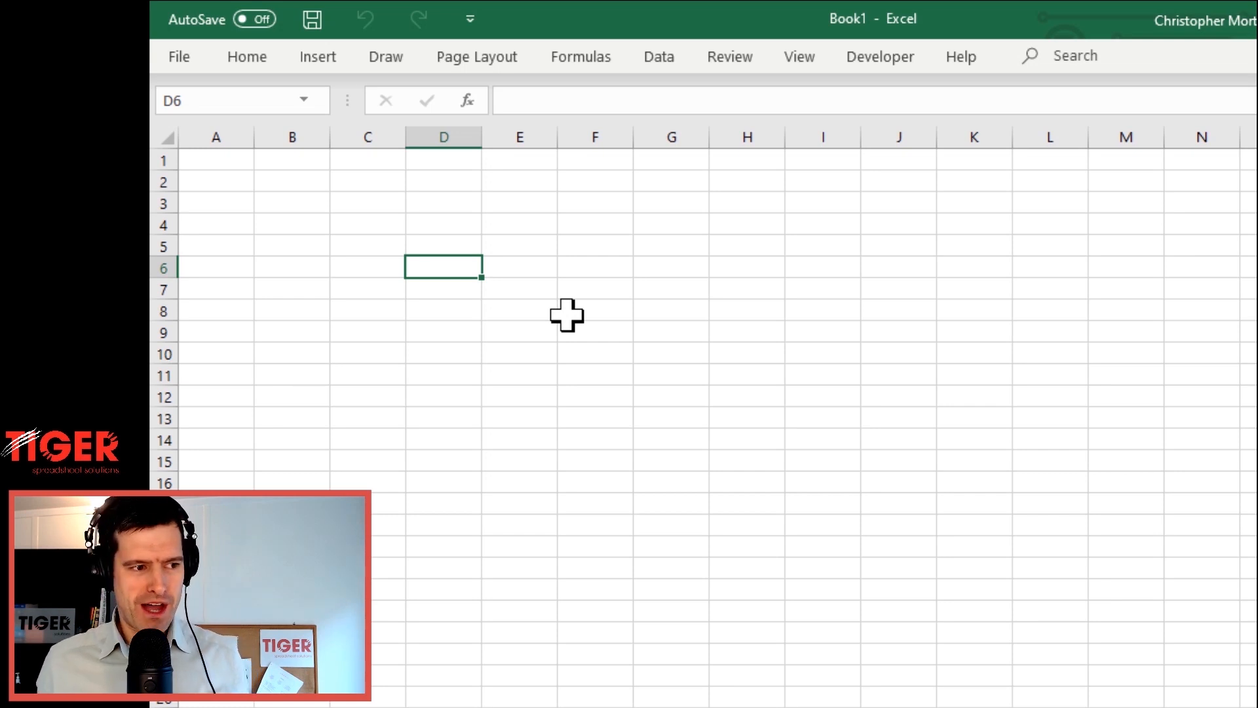
pyautogui.write('Food')
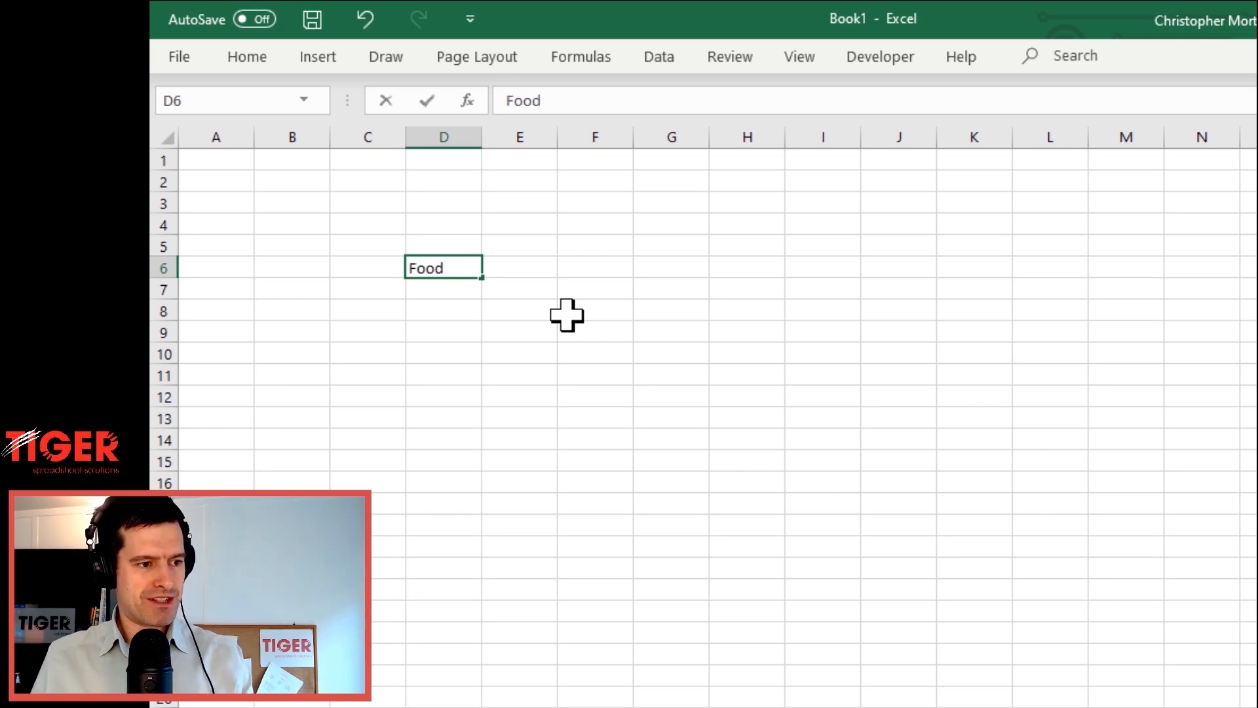
pyautogui.press('Return')
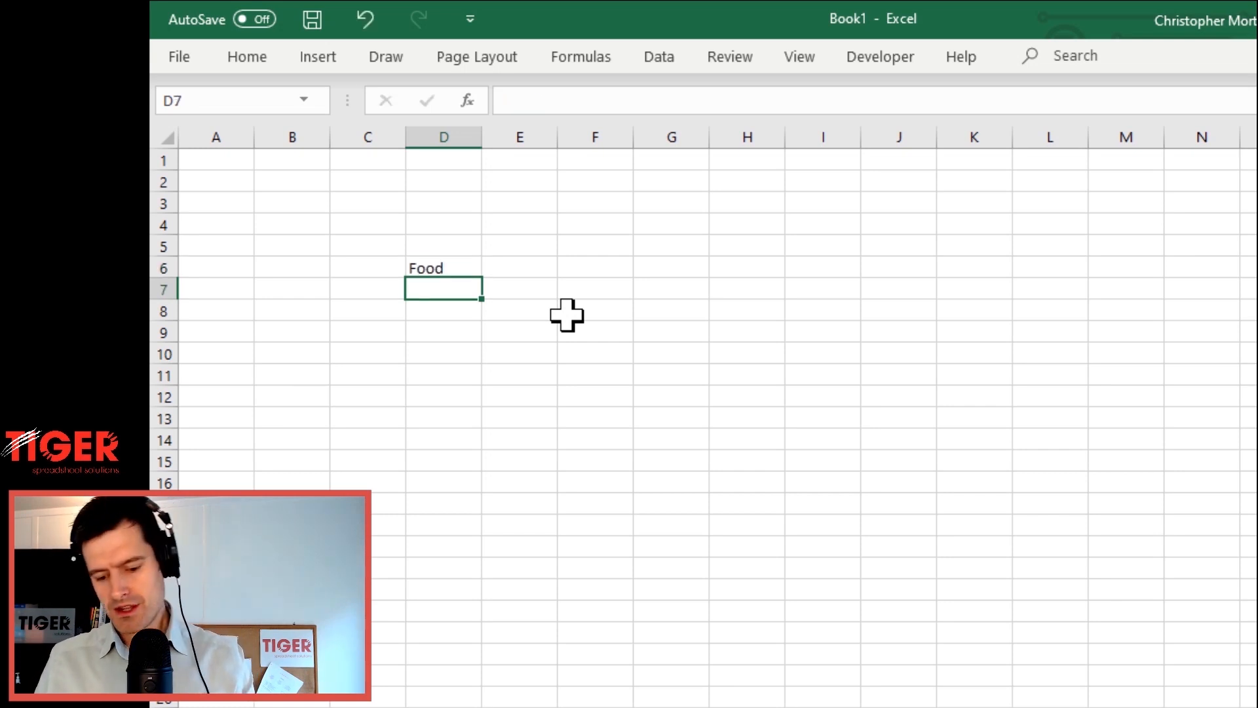
pyautogui.write('Dog')
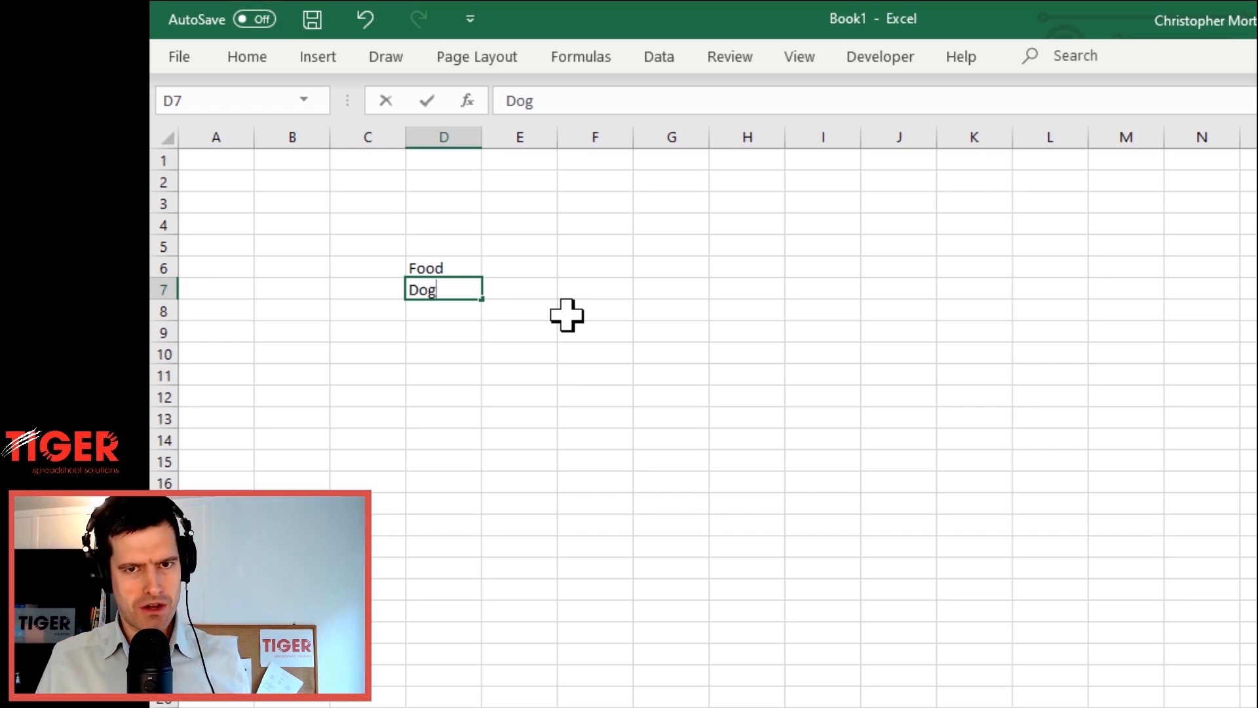
pyautogui.press('Return')
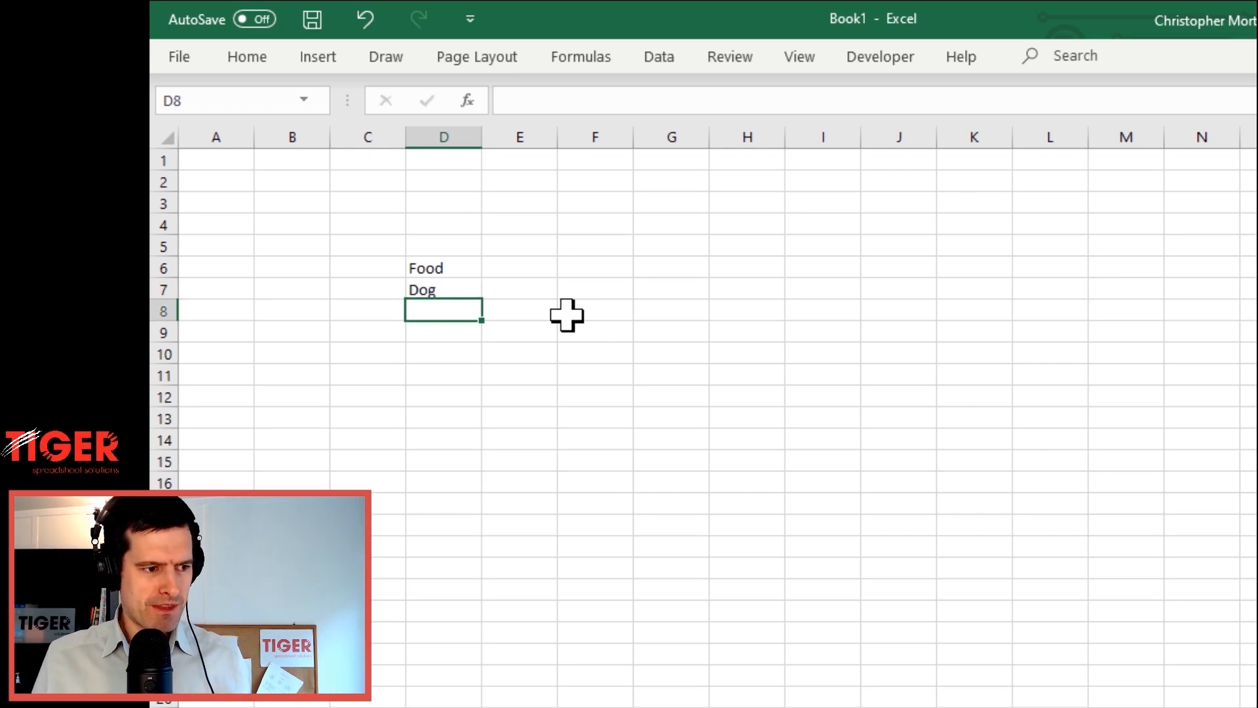
pyautogui.write('Mort')
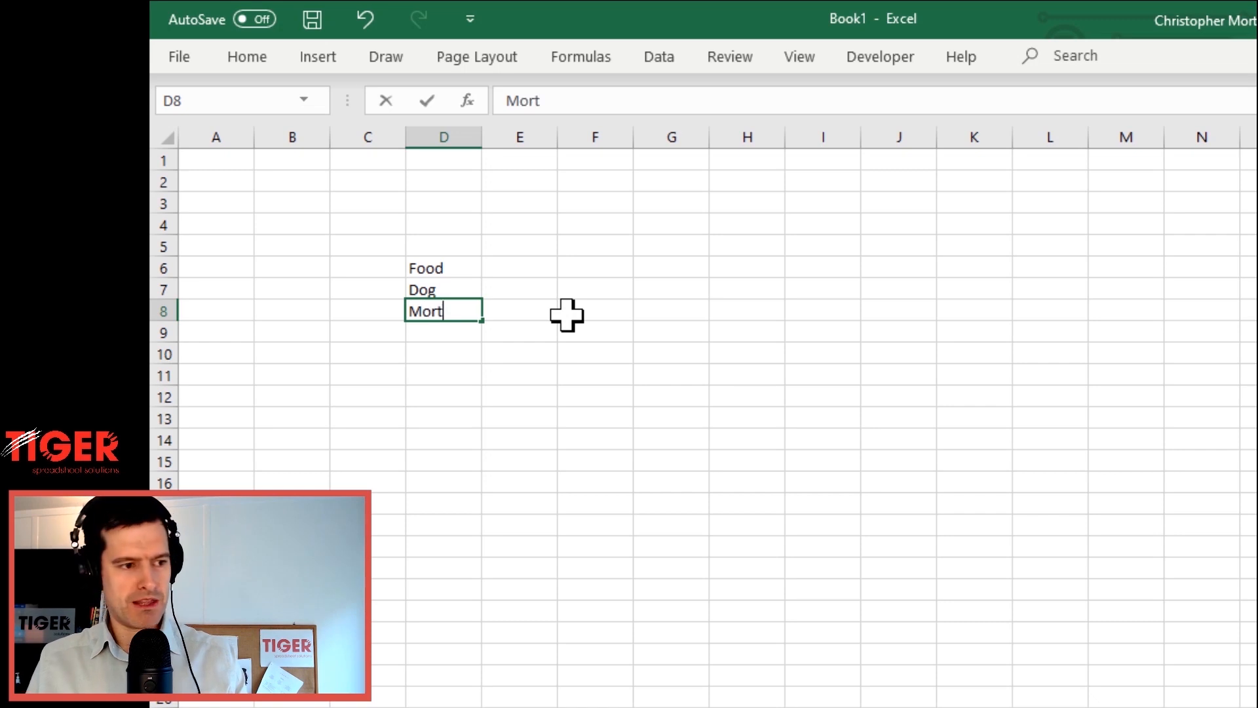
pyautogui.write('gage')
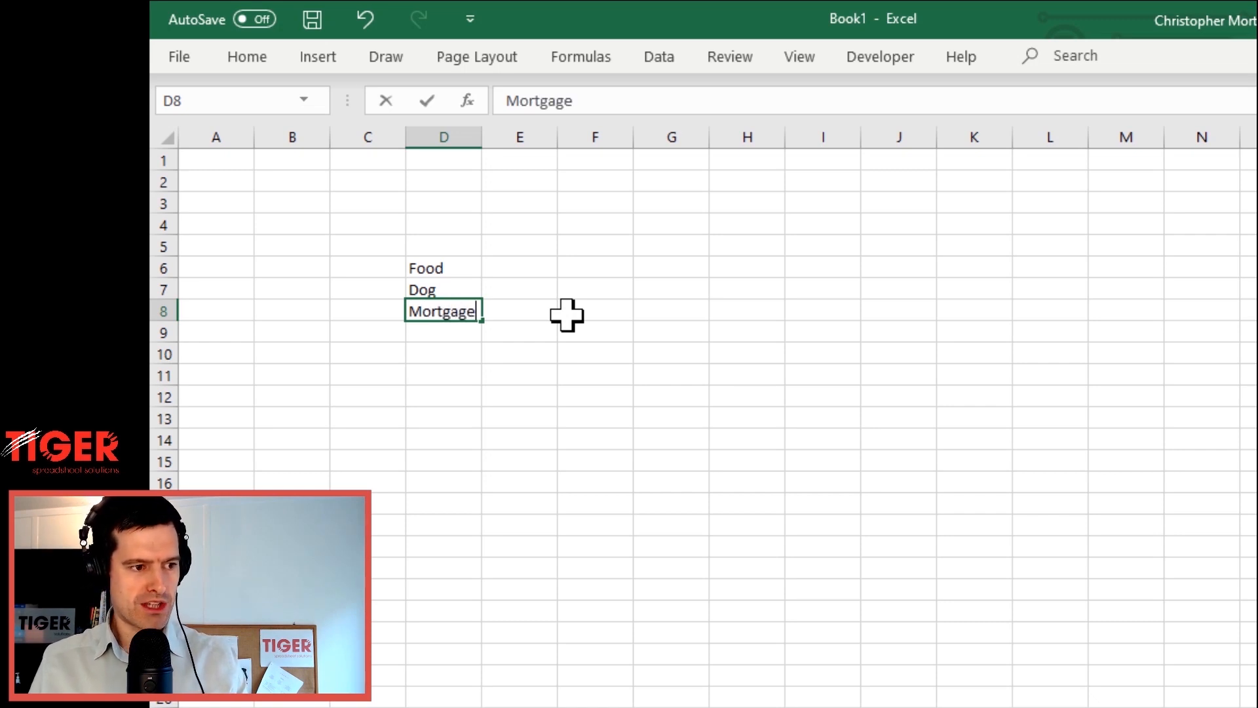
pyautogui.press('Return')
pyautogui.write('Car')
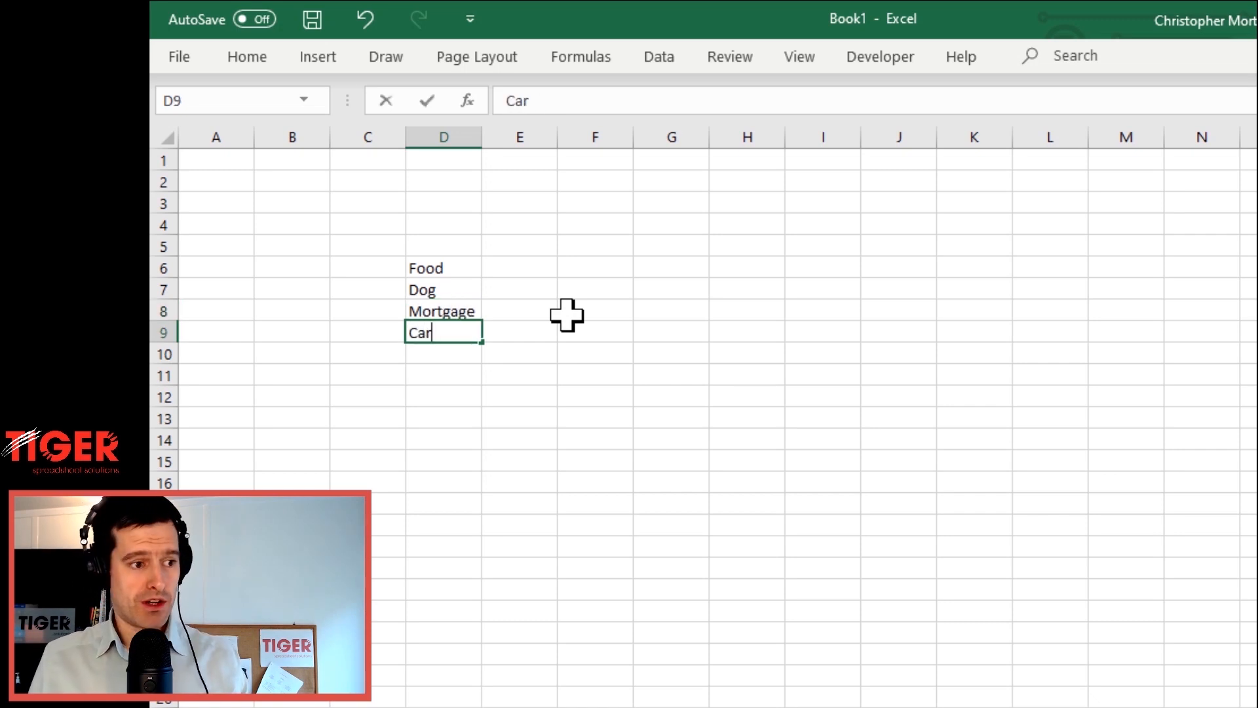
pyautogui.press('Return')
pyautogui.press('Up')
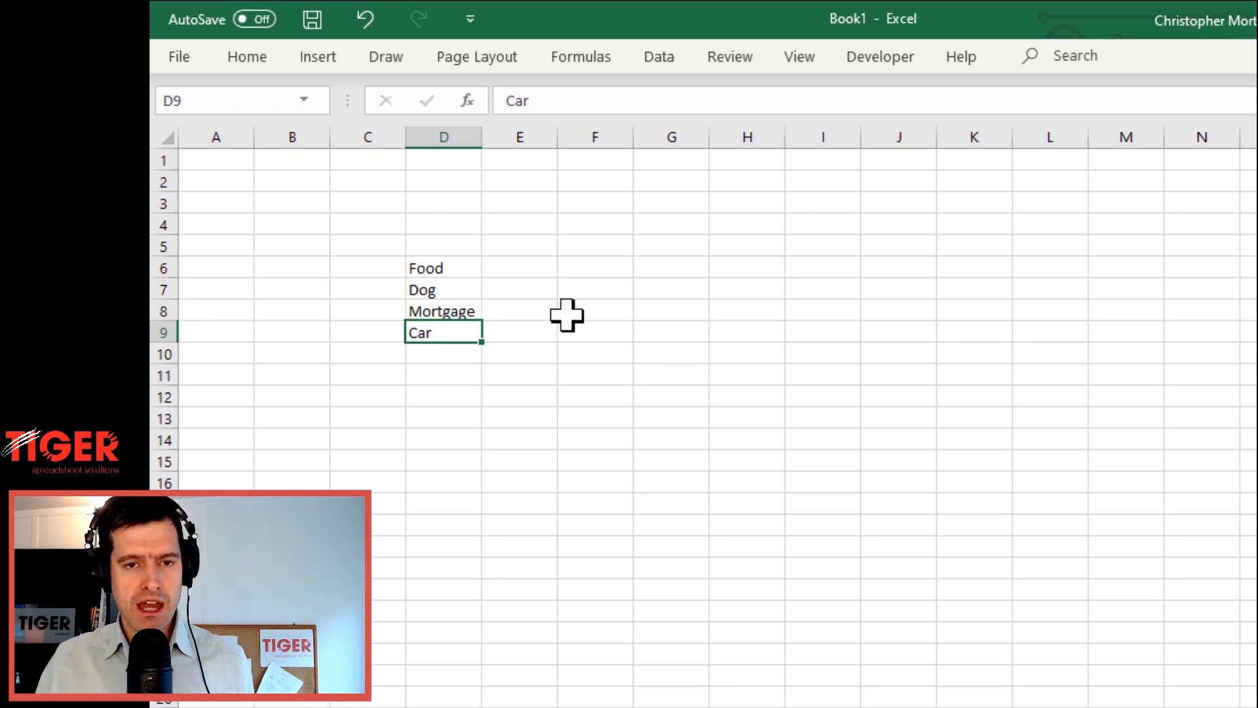
pyautogui.click(454, 220)
pyautogui.doubleClick(454, 220)
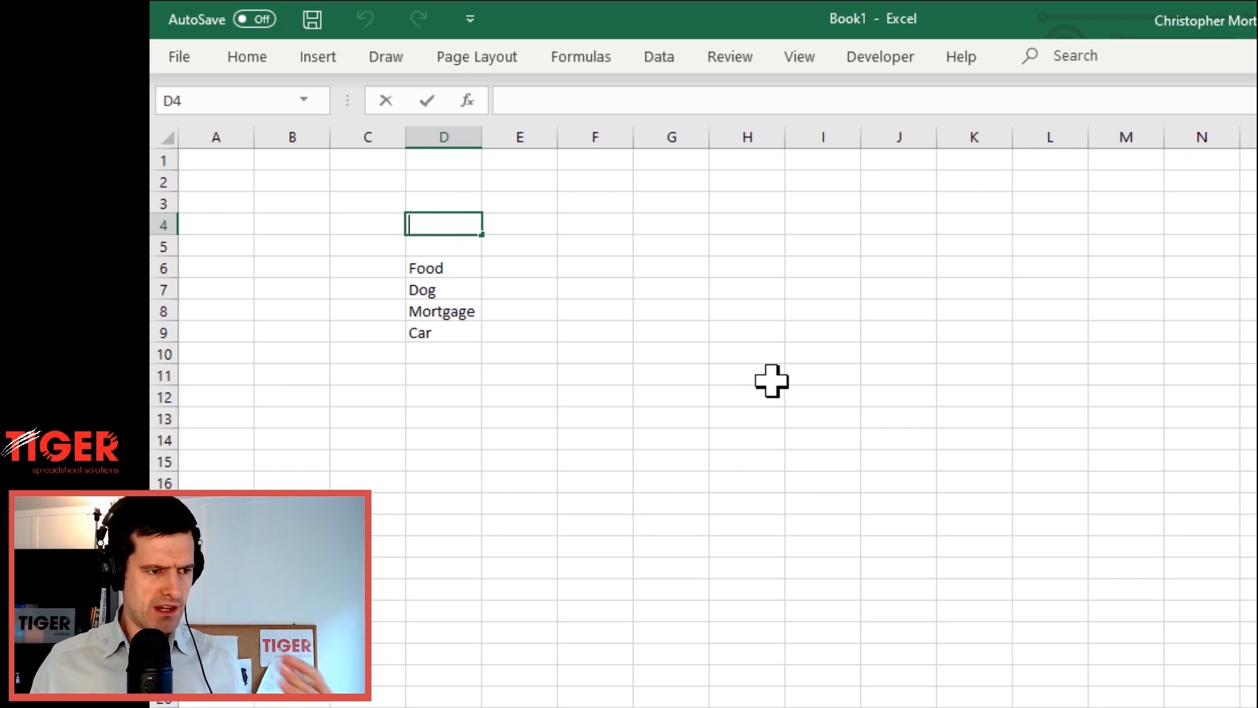
pyautogui.click(667, 350)
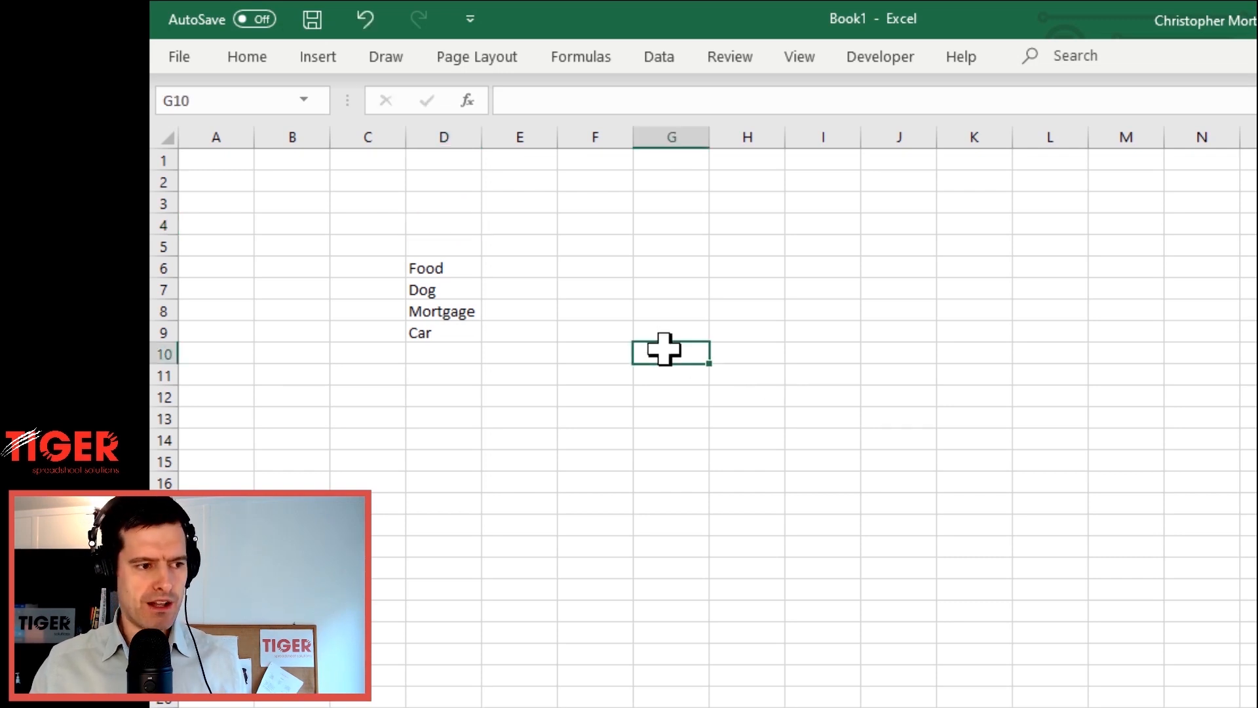
pyautogui.click(468, 222)
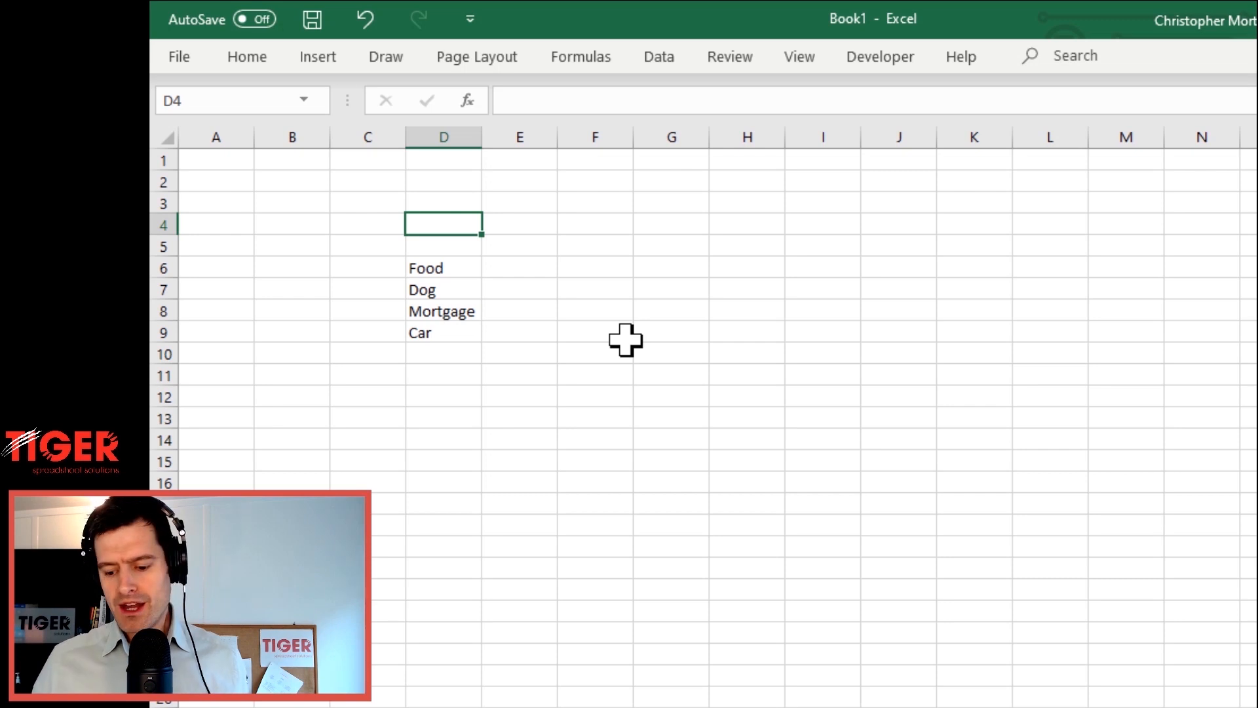
pyautogui.press('Up')
pyautogui.press('Right')
pyautogui.press('Right')
pyautogui.press('Right')
pyautogui.press('Right')
pyautogui.press('Right')
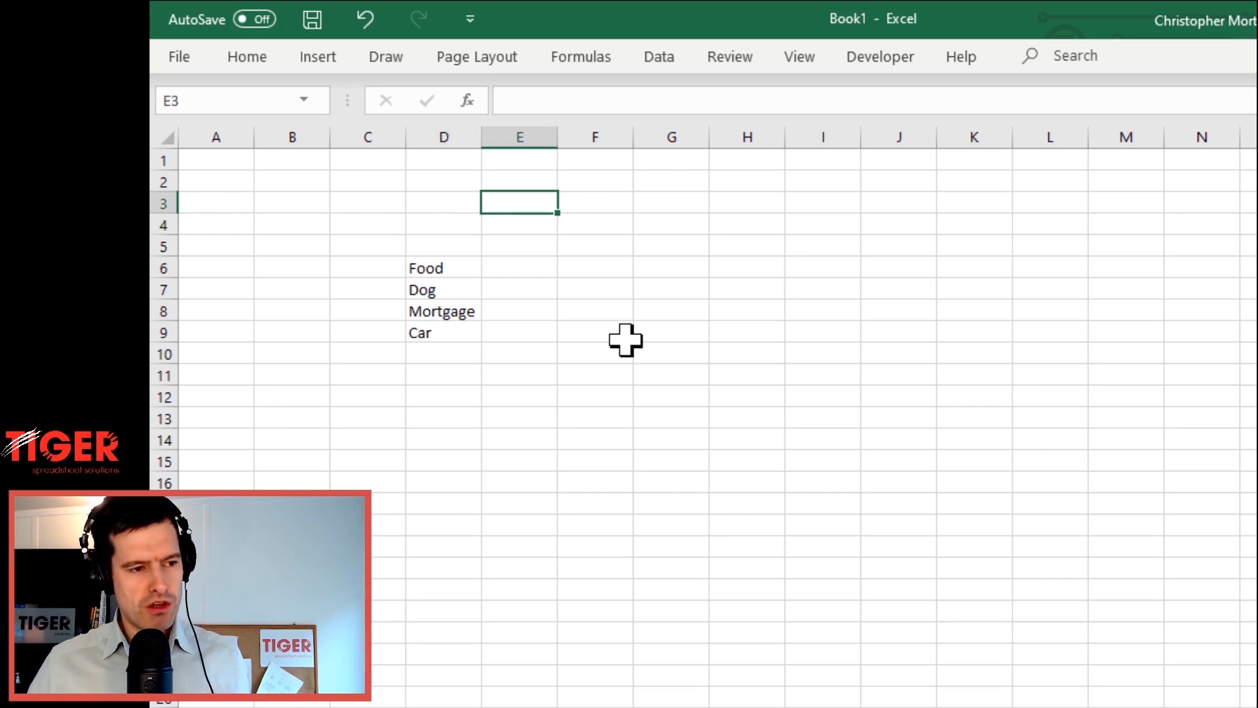
pyautogui.press('Left')
pyautogui.press('Left')
pyautogui.press('Left')
pyautogui.press('Left')
pyautogui.press('Left')
pyautogui.press('Left')
pyautogui.press('Left')
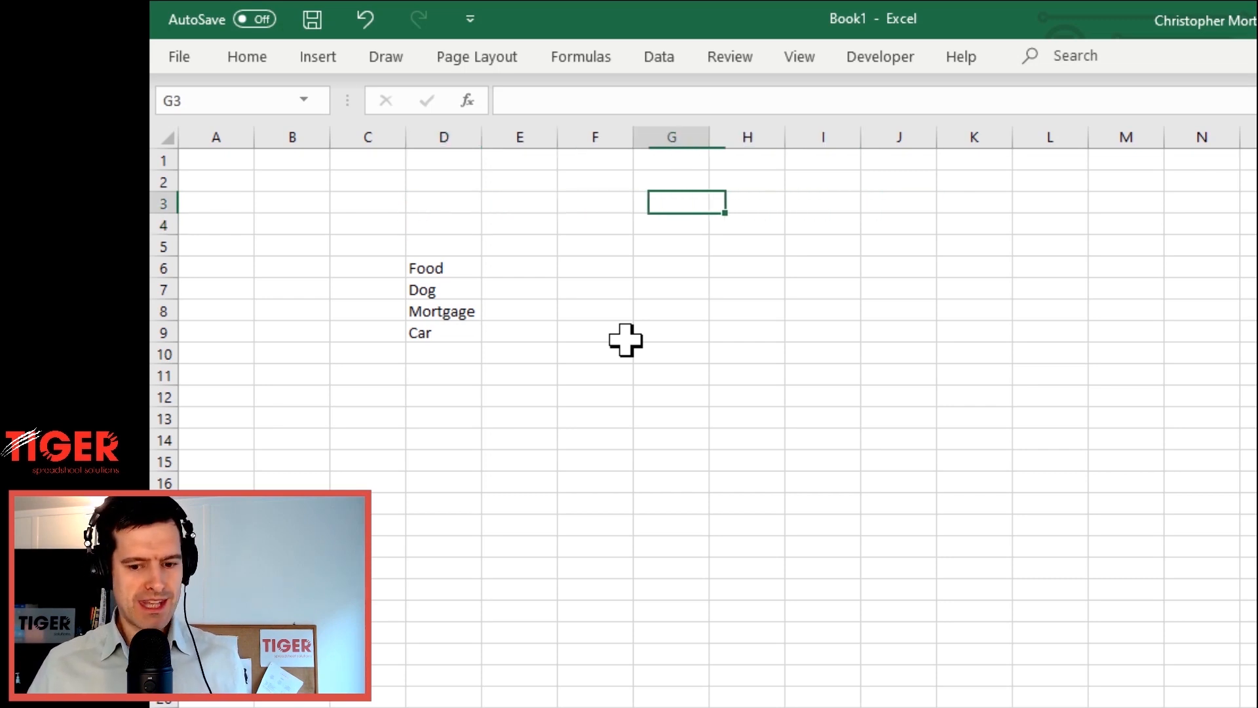
pyautogui.press('Down')
pyautogui.press('Down')
pyautogui.press('Down')
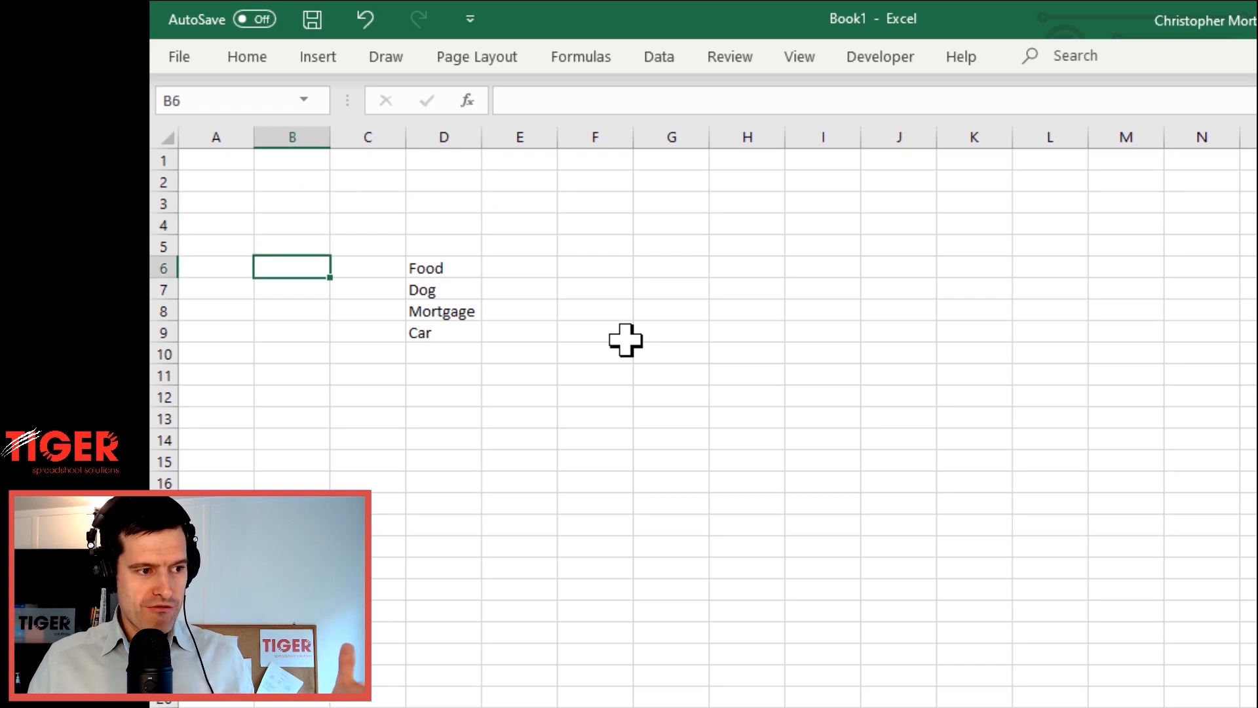
pyautogui.press('Right')
pyautogui.press('Right')
pyautogui.press('Right')
pyautogui.press('Right')
pyautogui.press('Right')
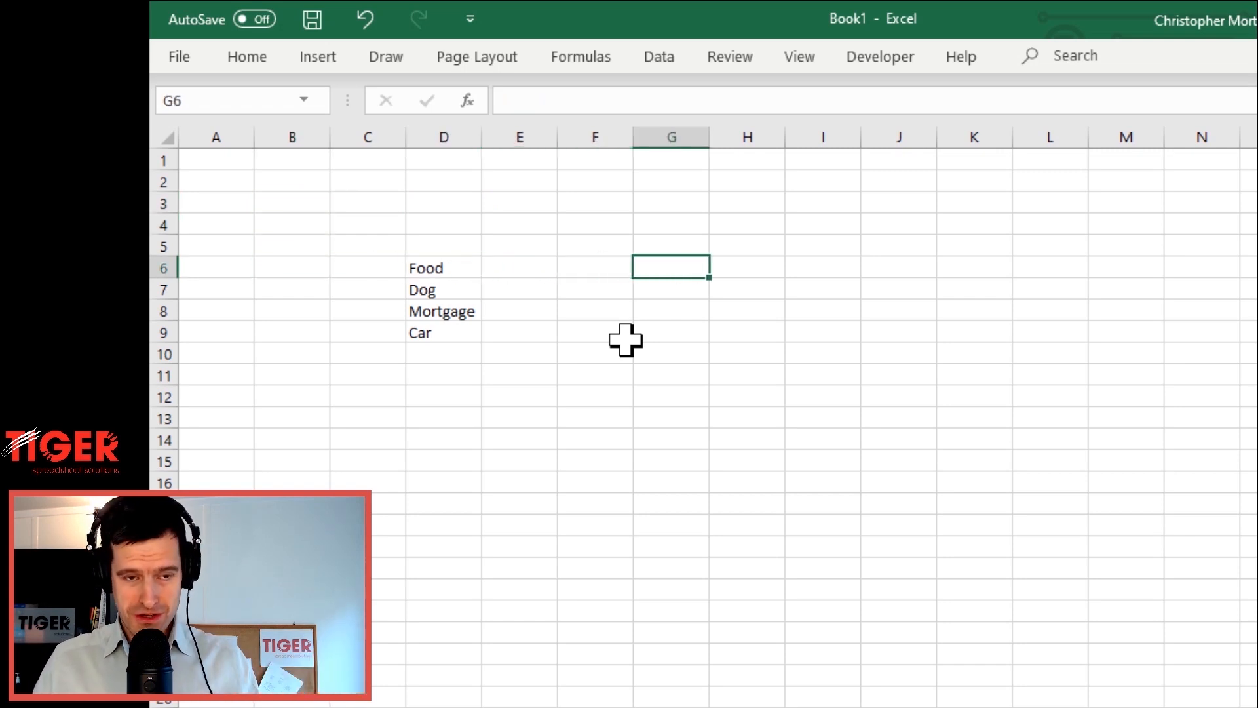
pyautogui.press('Down')
pyautogui.press('Left')
pyautogui.press('Left')
pyautogui.press('Left')
pyautogui.press('Up')
pyautogui.press('Up')
pyautogui.press('Down')
pyautogui.press('Down')
pyautogui.press('Down')
pyautogui.press('Down')
pyautogui.press('Down')
pyautogui.press('Down')
pyautogui.press('Right')
pyautogui.press('Right')
pyautogui.press('Up')
pyautogui.press('Up')
pyautogui.press('Up')
pyautogui.press('Left')
pyautogui.press('Left')
pyautogui.press('Left')
pyautogui.press('Down')
pyautogui.press('Down')
pyautogui.press('Right')
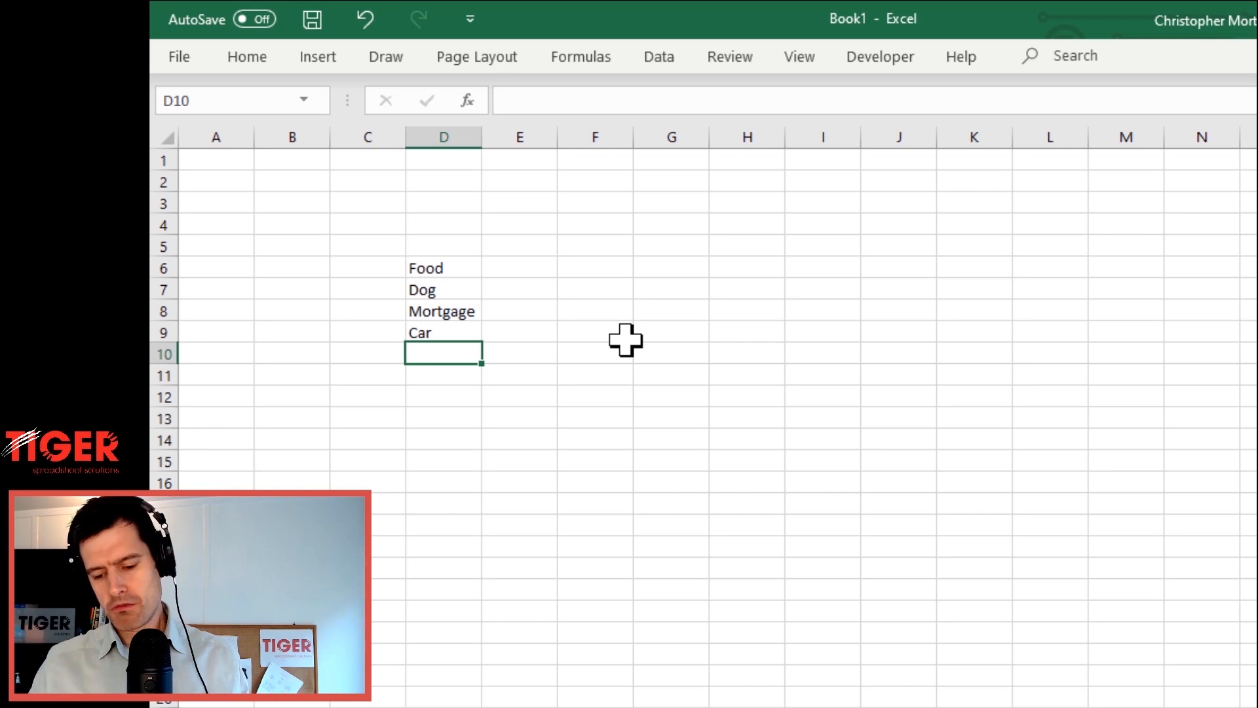
# Enter "Input" in cell D10 below the list of labels and clear the cell again
pyautogui.write('INpu')
pyautogui.press('BackSpace')
pyautogui.press('BackSpace')
pyautogui.press('BackSpace')
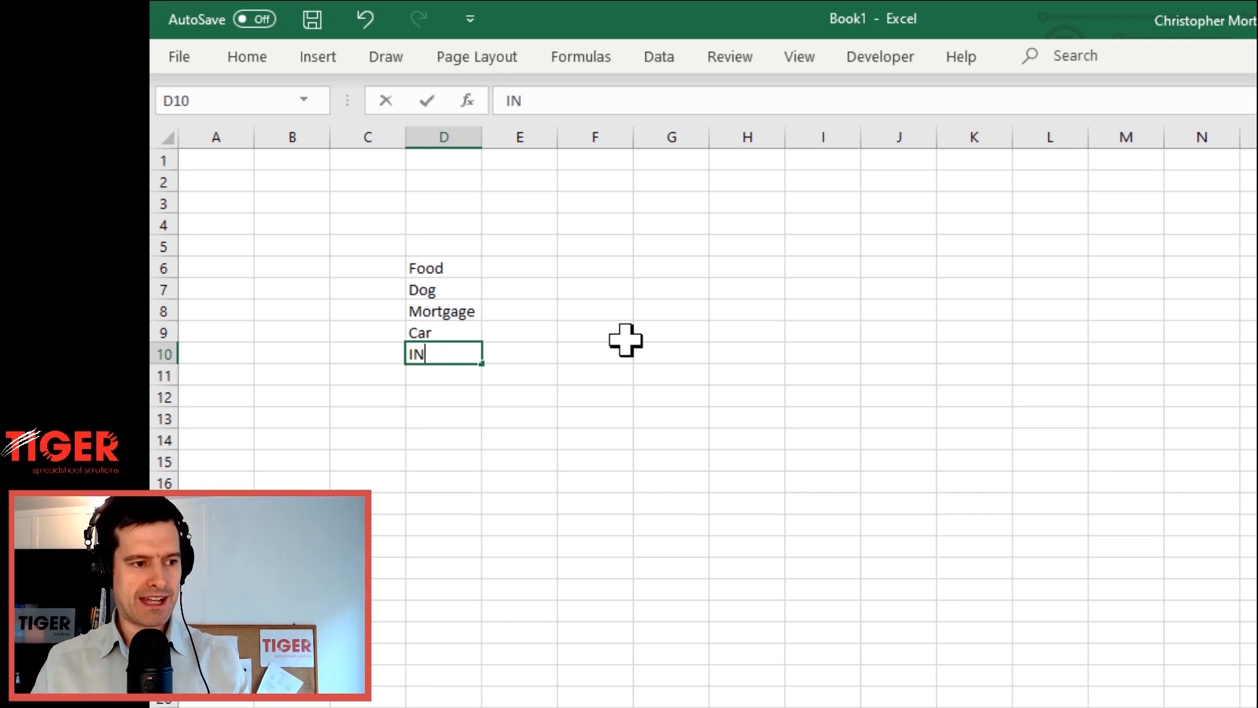
pyautogui.write('nput')
pyautogui.press('Return')
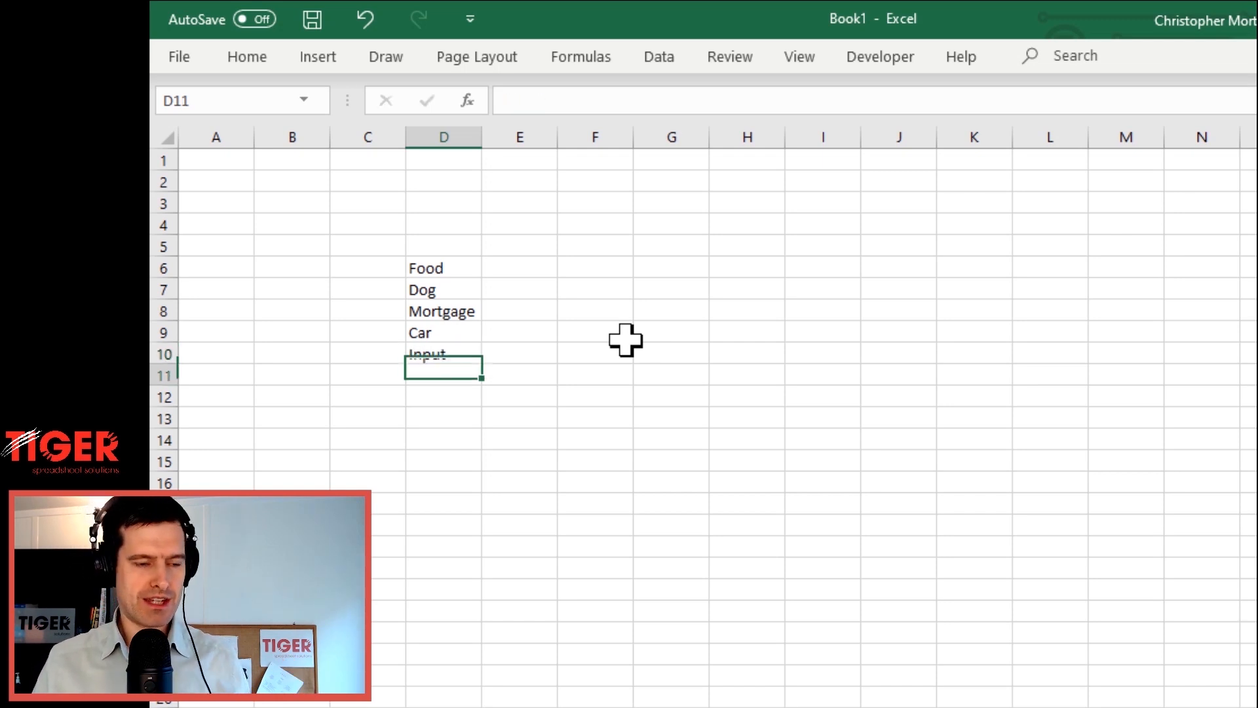
pyautogui.press('Up')
pyautogui.press('Delete')
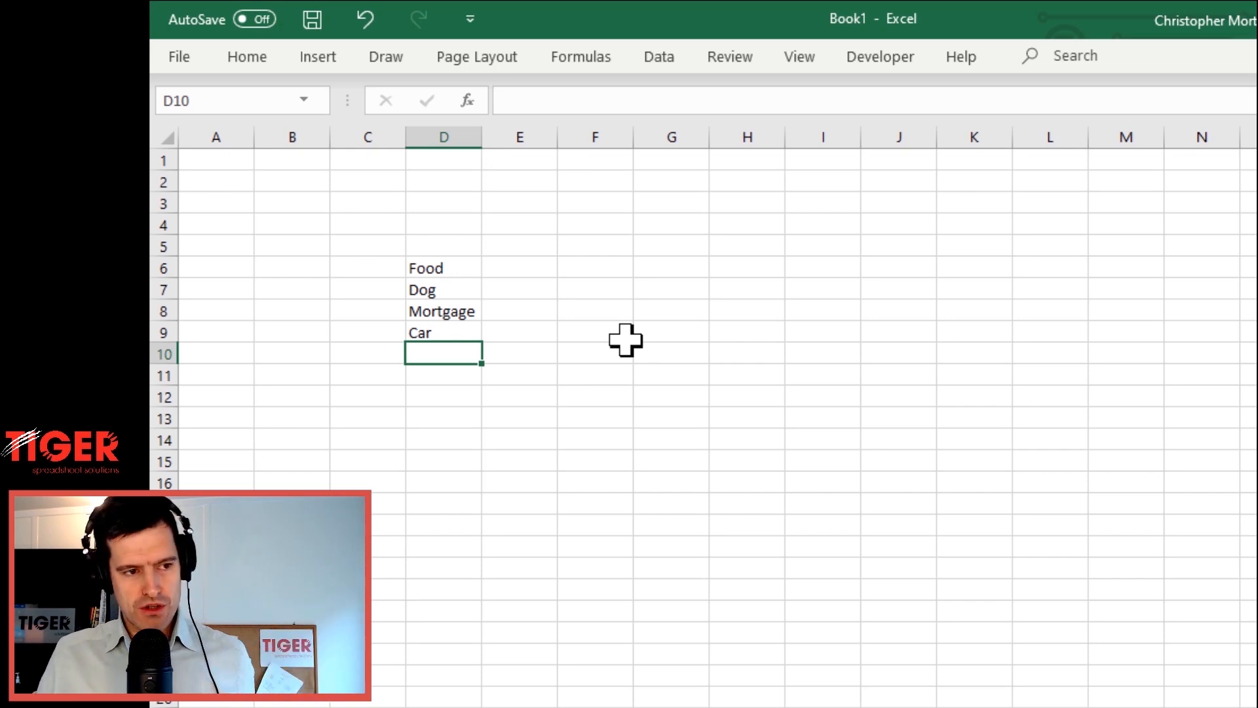
# Enter the month heading Jan in cell E5, one row above the Food label
pyautogui.press('Up')
pyautogui.press('Up')
pyautogui.press('Up')
pyautogui.press('Up')
pyautogui.press('Up')
pyautogui.press('Right')
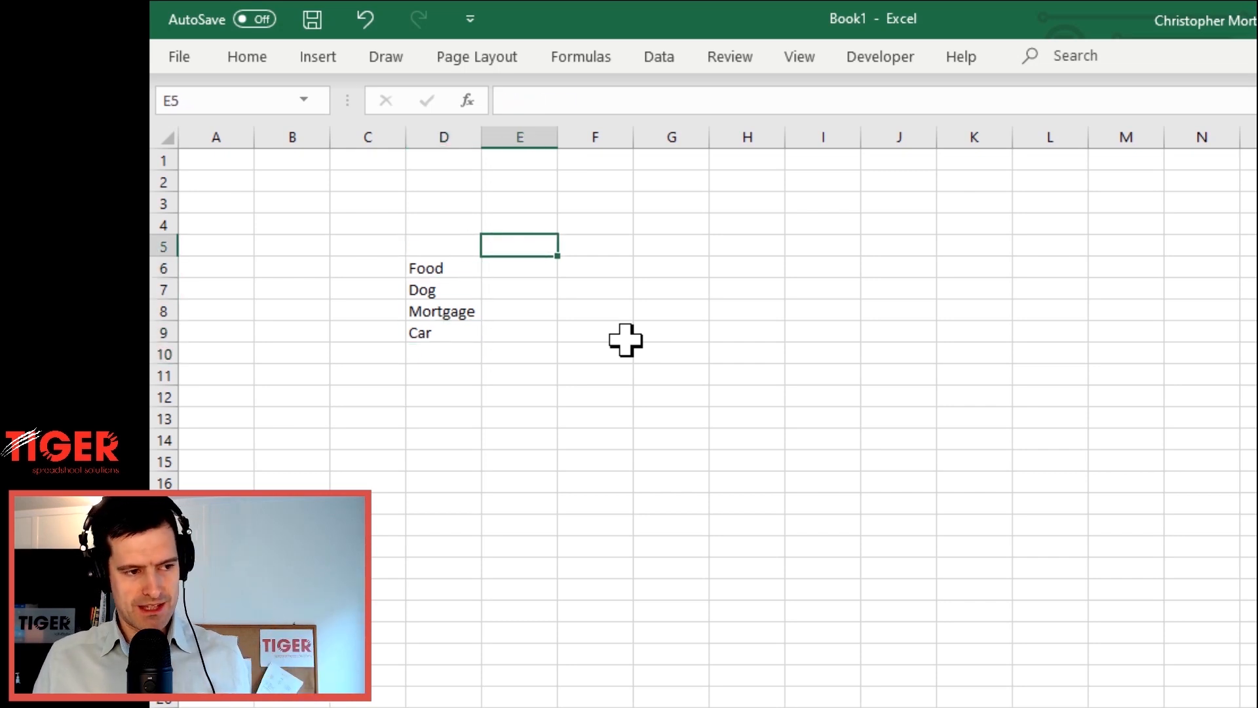
pyautogui.write('Jan')
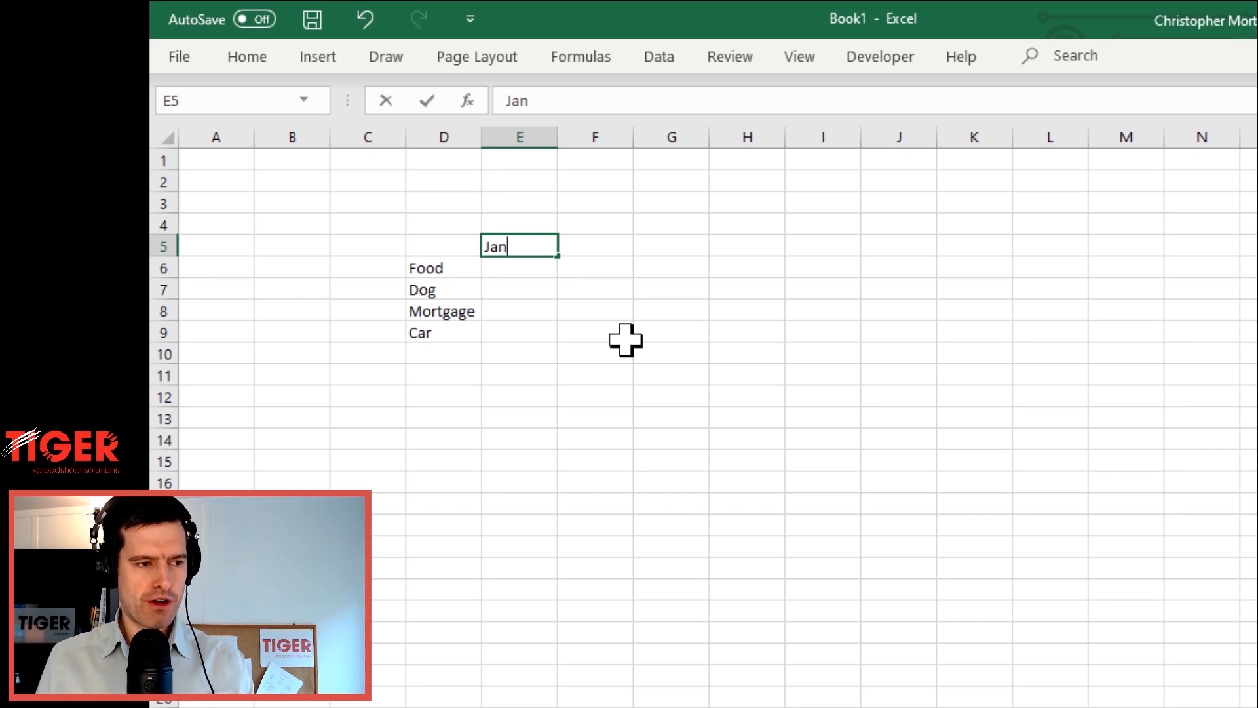
pyautogui.press('Return')
# Add the month headings Feb in cell F5 and Mar in cell G5
pyautogui.press('Right')
pyautogui.press('Up')
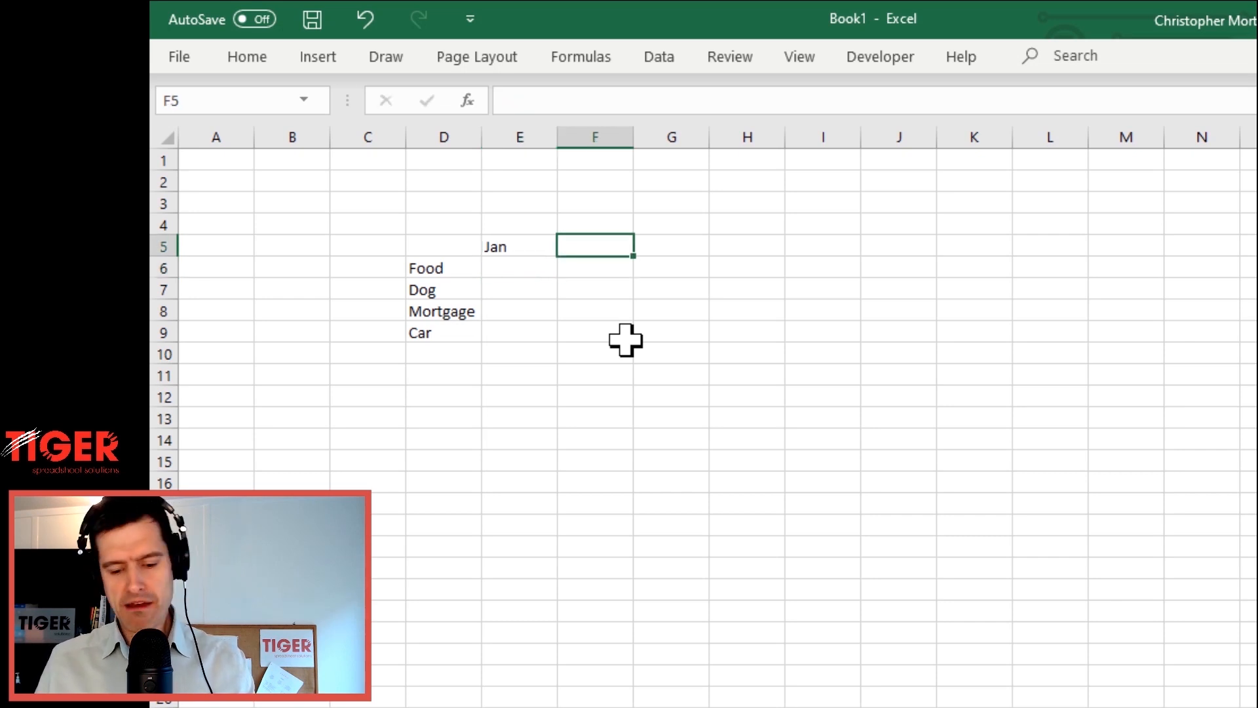
pyautogui.write('Feb')
pyautogui.press('Return')
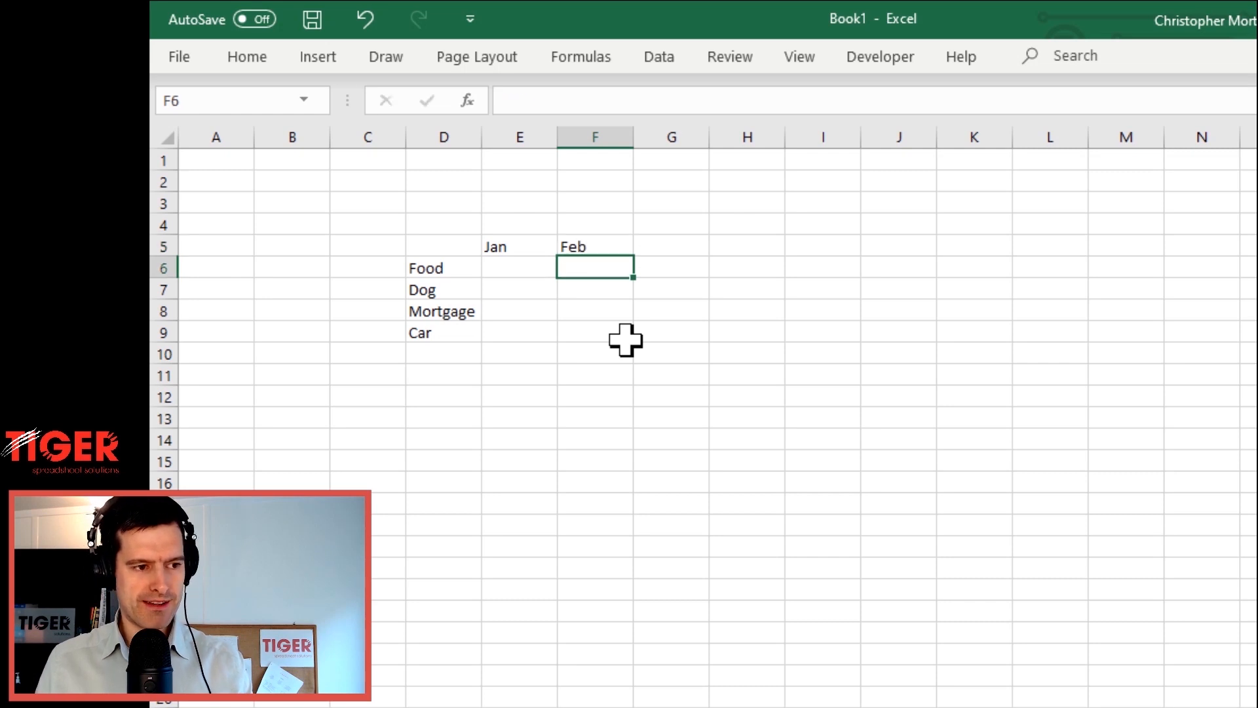
pyautogui.press('Up')
pyautogui.press('Right')
pyautogui.write('Mar')
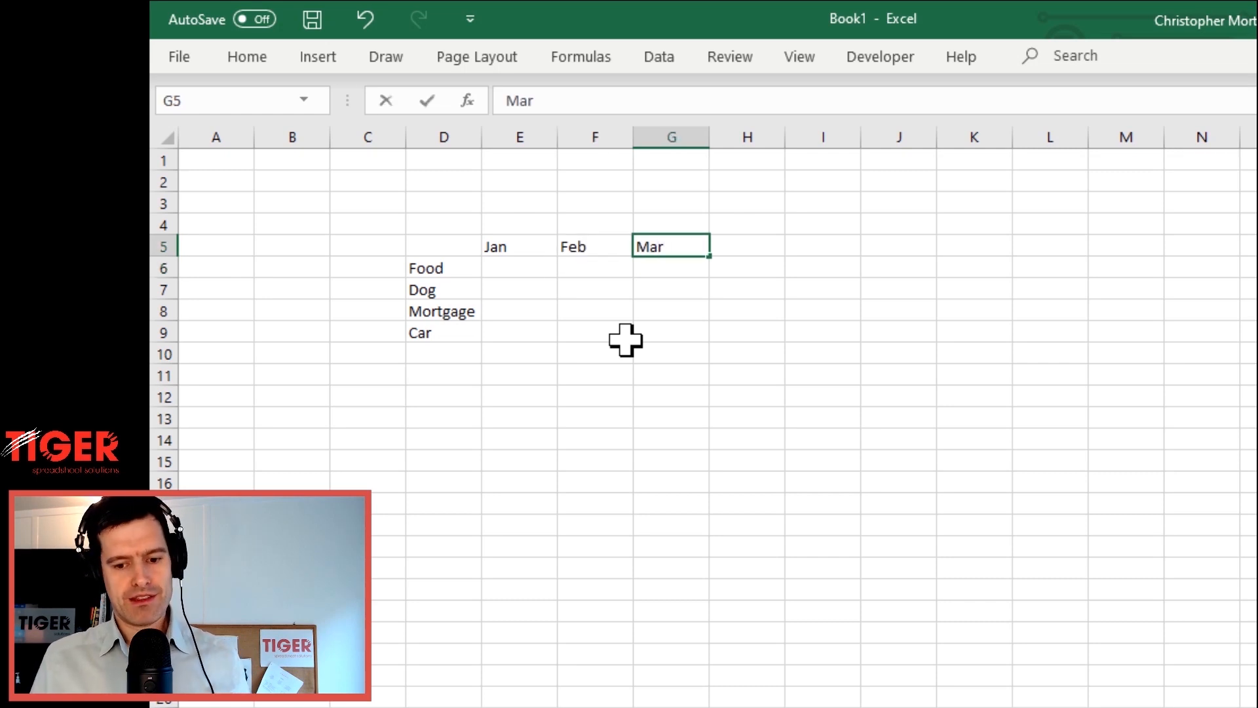
pyautogui.press('Return')
pyautogui.press('Up')
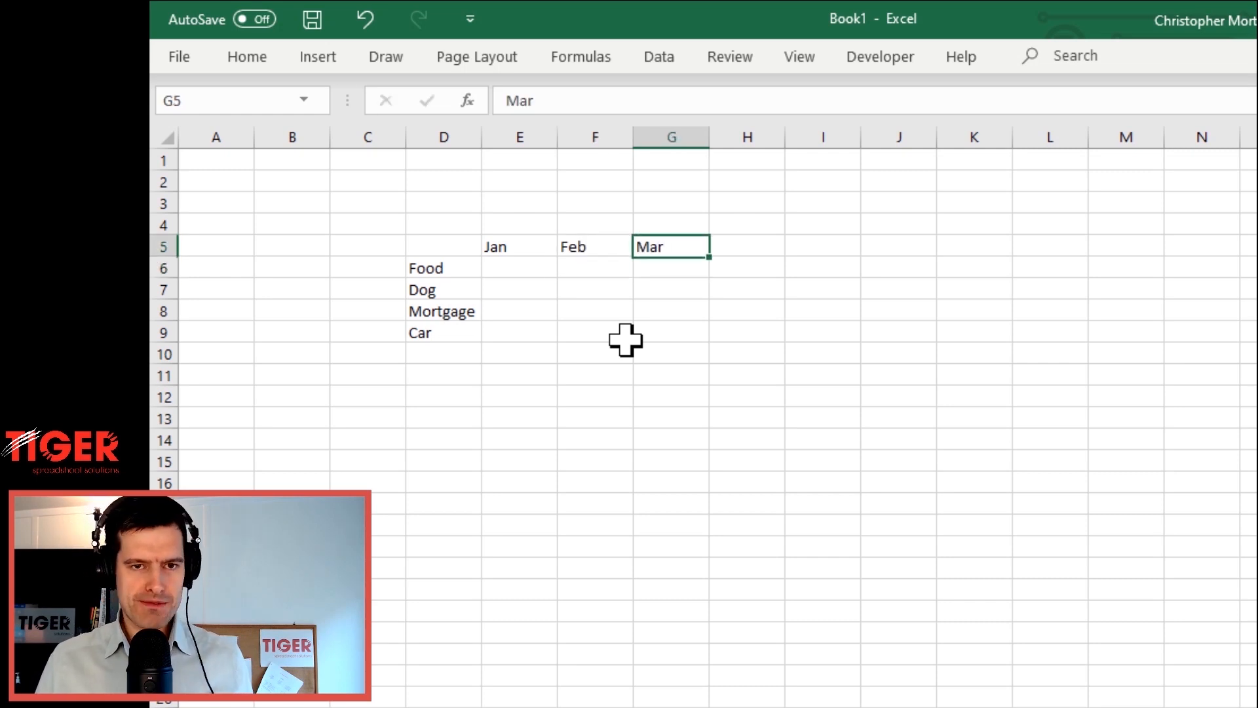
# Select the three month headings in E5:G5, and return the selection to the Jan cell alone
pyautogui.press('Left')
pyautogui.press('Left')
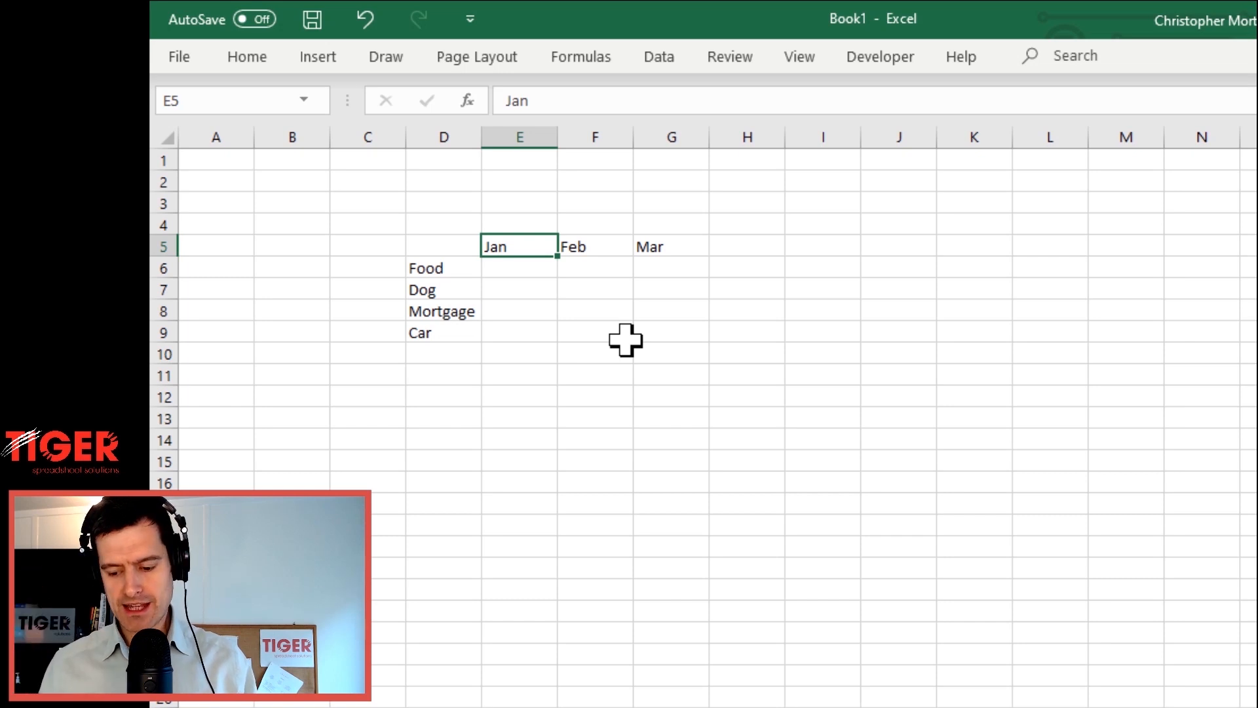
pyautogui.hotkey('shift', 'Right')
pyautogui.hotkey('shift', 'Right')
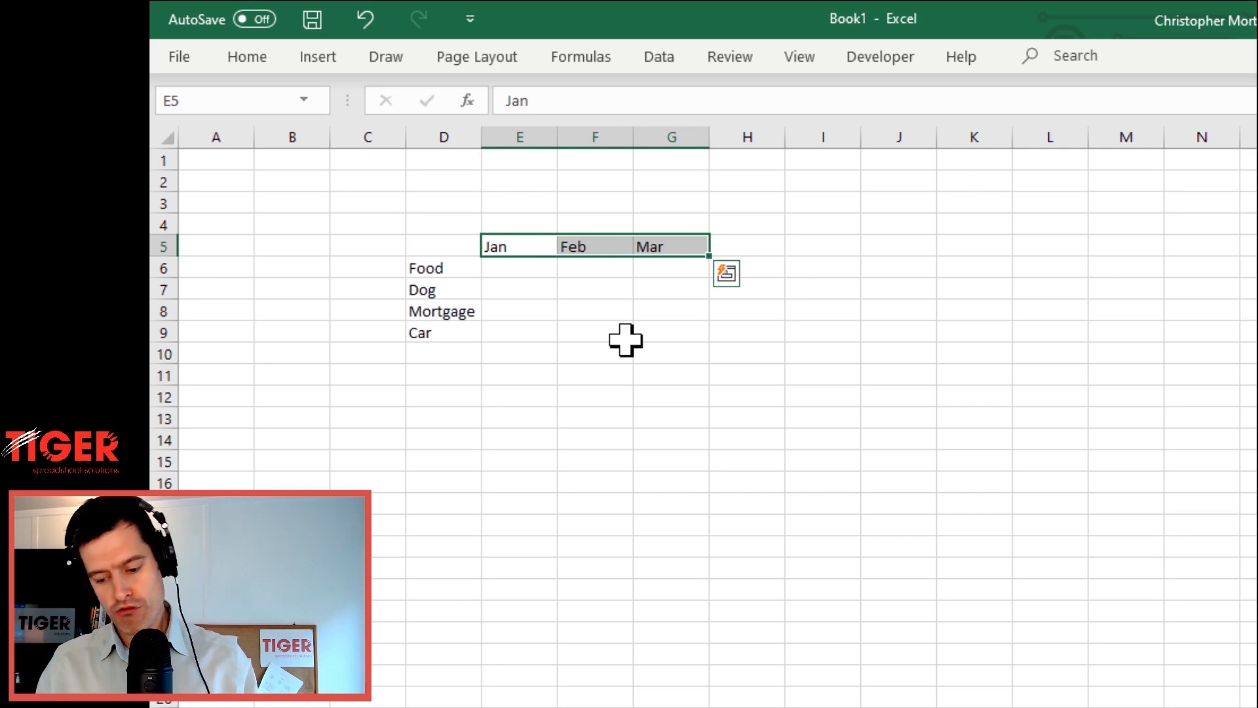
pyautogui.press('Left')
pyautogui.press('Right')
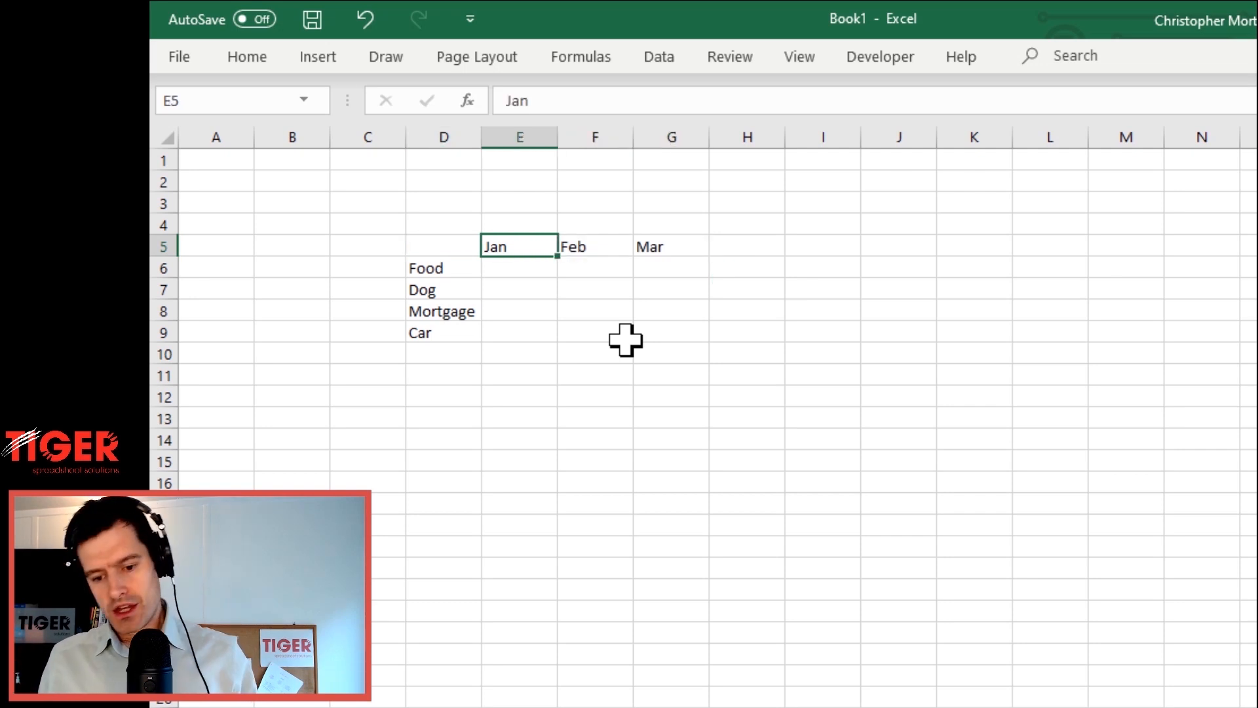
# Select from Jan to the last filled month heading in row 5 in one jump, and return the selection to Jan alone
pyautogui.press('Left')
pyautogui.press('Right')
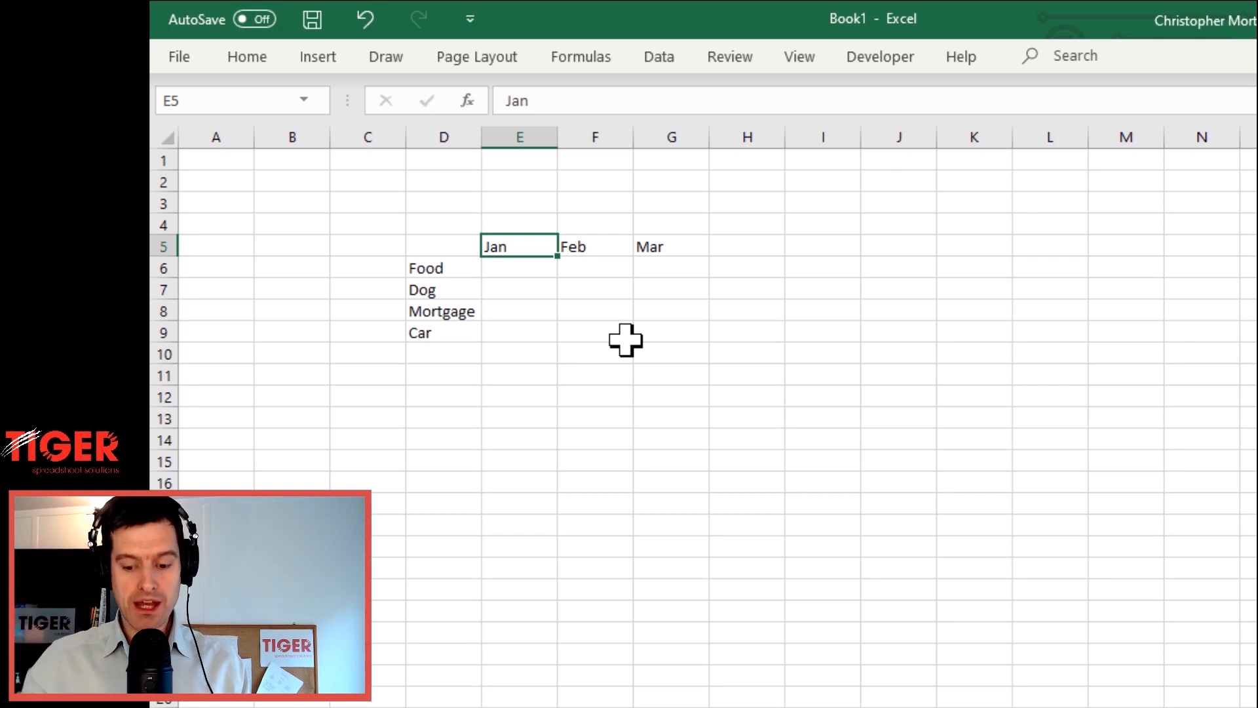
pyautogui.hotkey('ctrl', 'shift', 'Right')
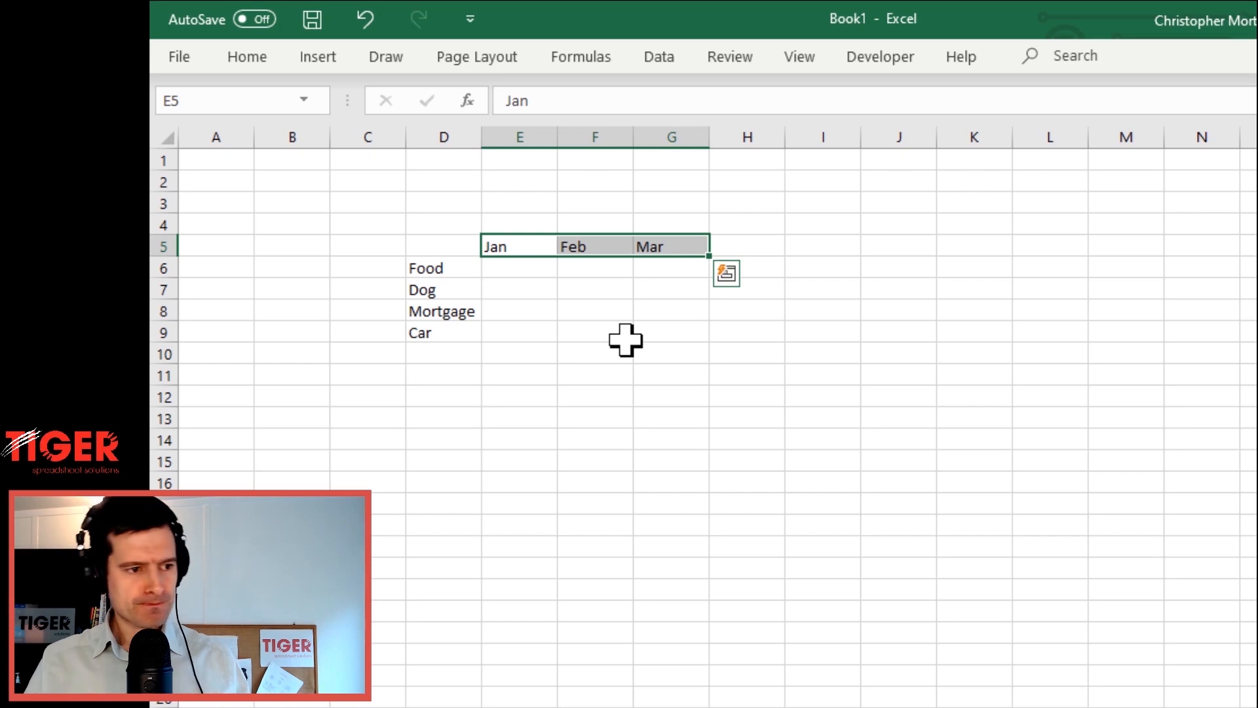
pyautogui.press('Left')
pyautogui.press('Right')
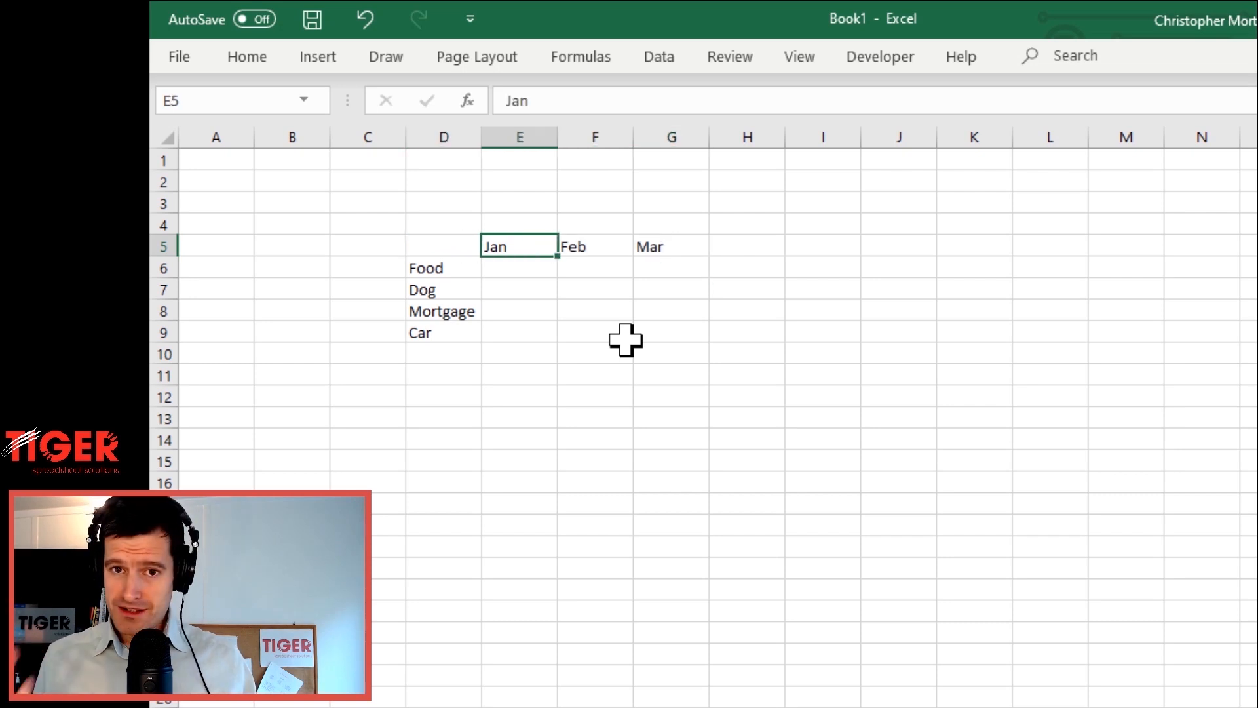
pyautogui.press('Left')
pyautogui.press('Right')
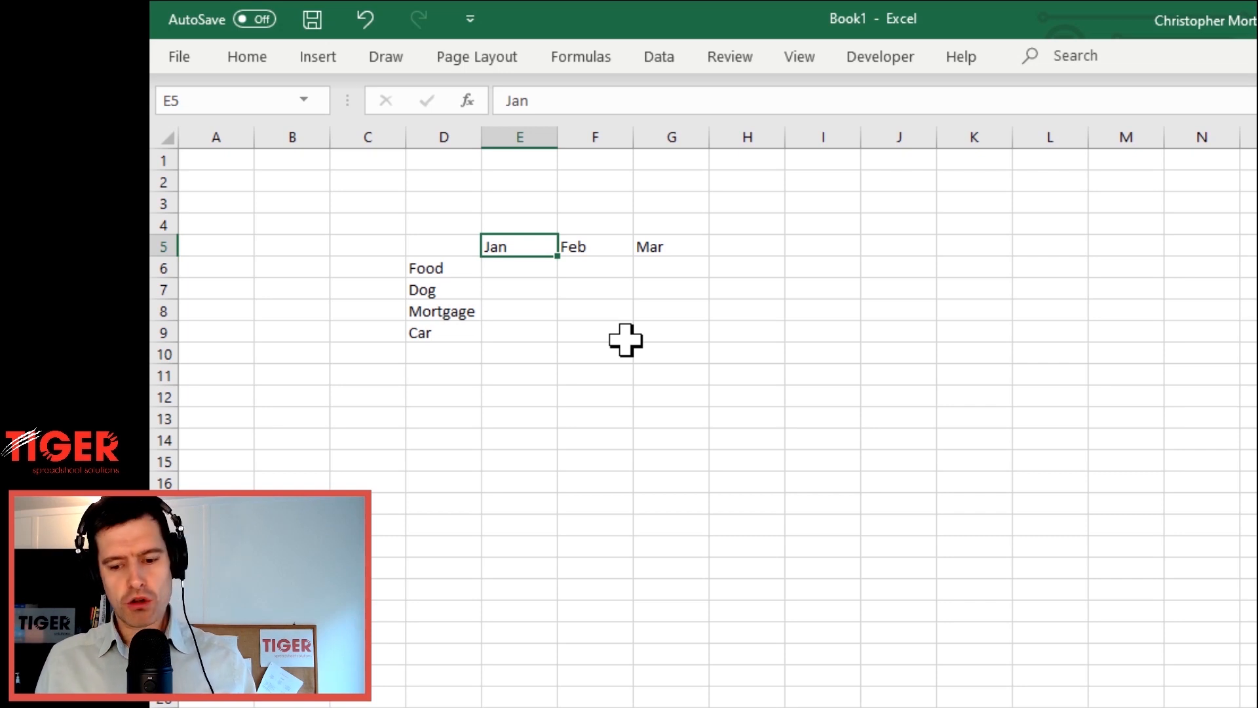
# Extend the selection one cell at a time from Jan to Mar in row 5, and collapse it back to cell E5
pyautogui.press('Right')
pyautogui.press('Right')
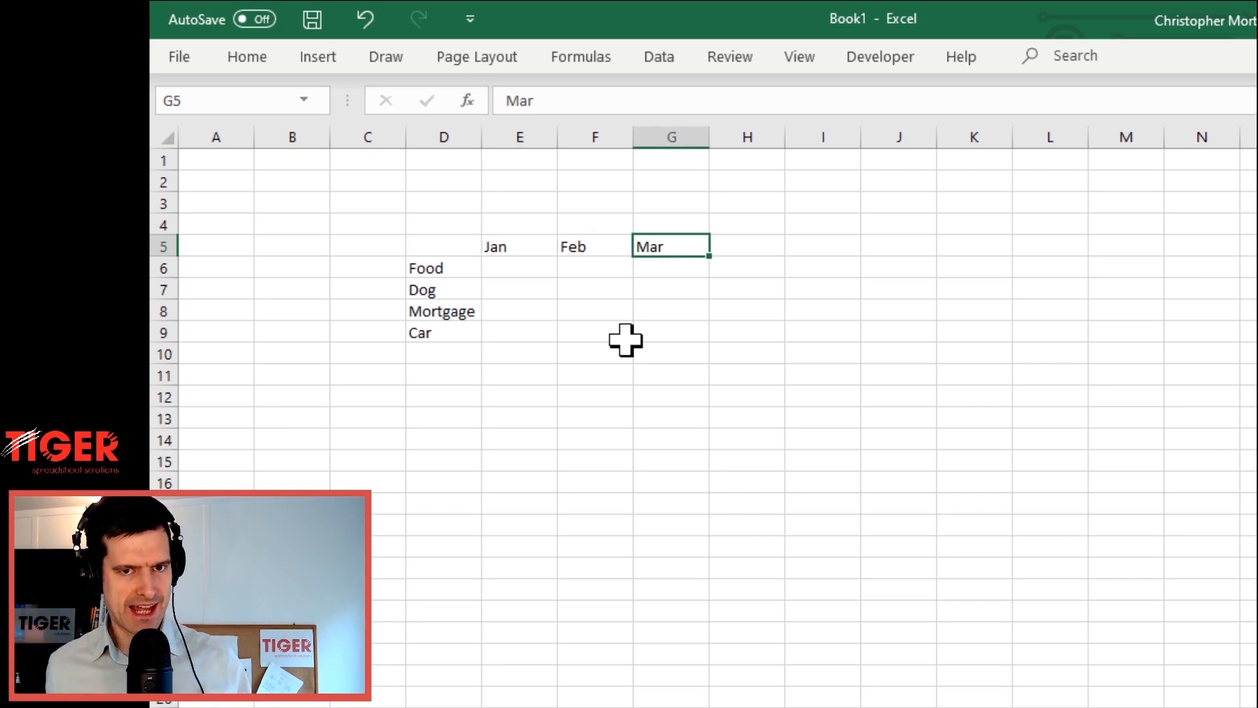
pyautogui.press('Left')
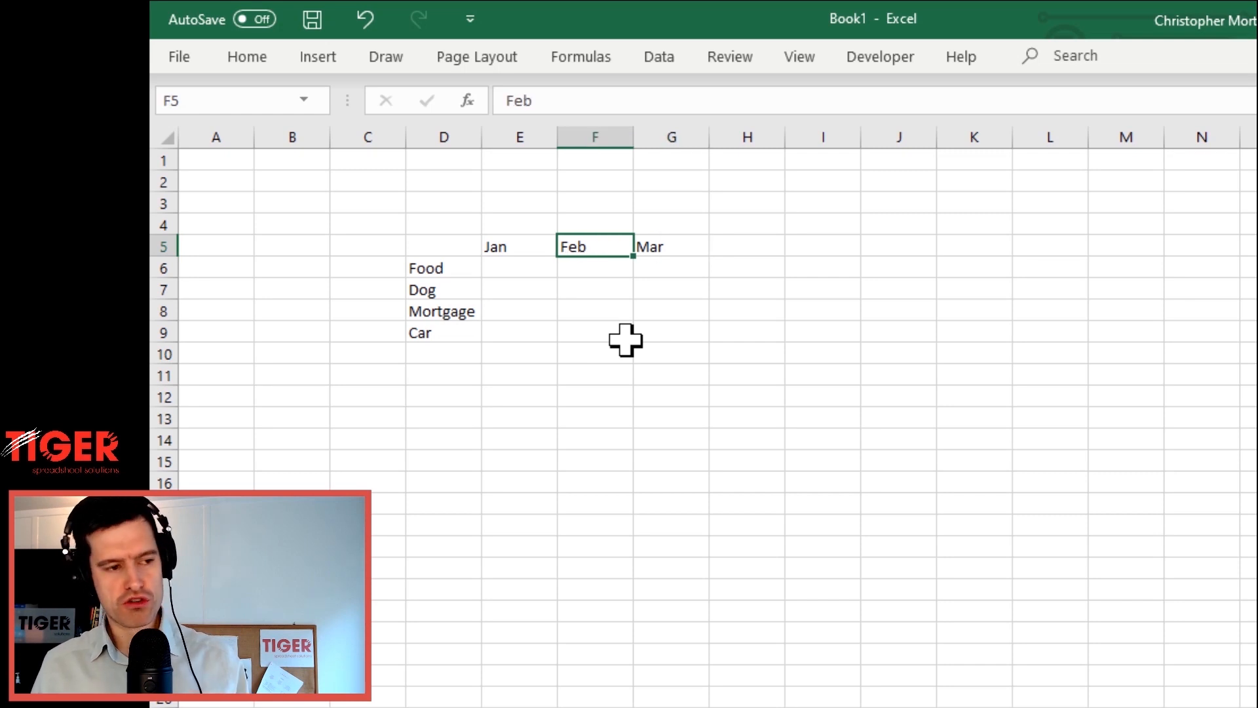
pyautogui.press('Left')
pyautogui.hotkey('shift', 'Right')
pyautogui.hotkey('shift', 'Right')
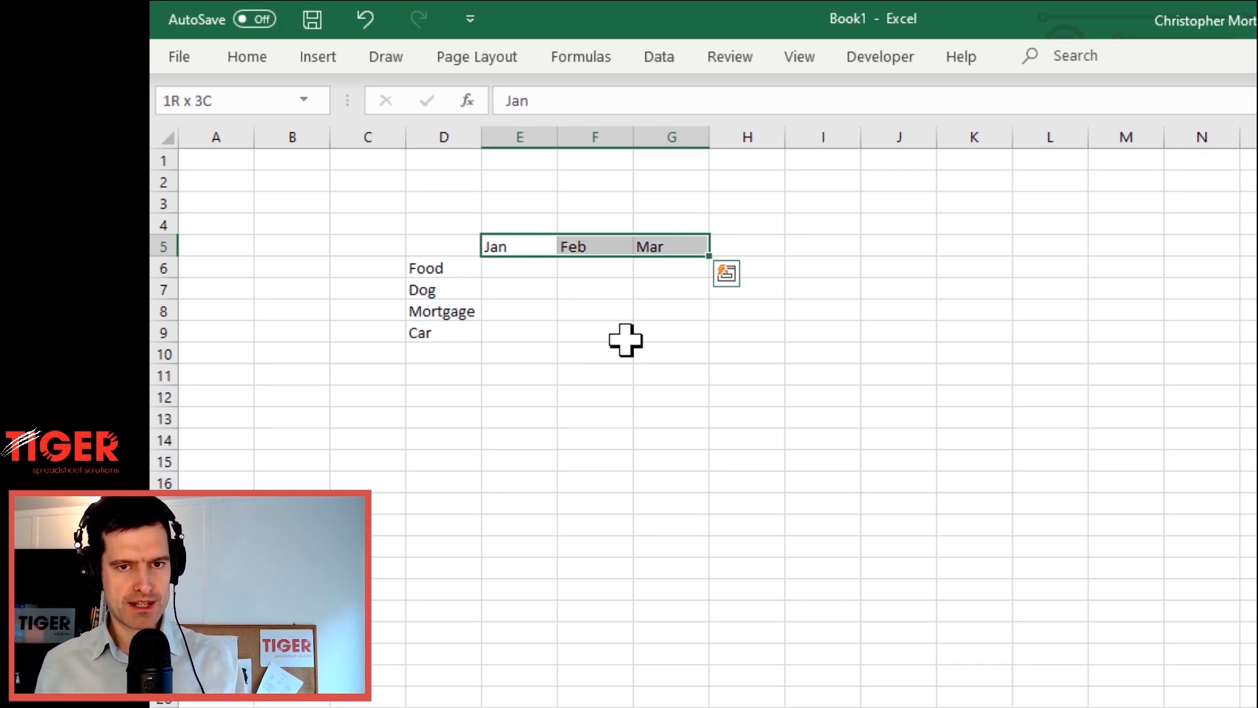
pyautogui.press('Left')
pyautogui.press('Right')
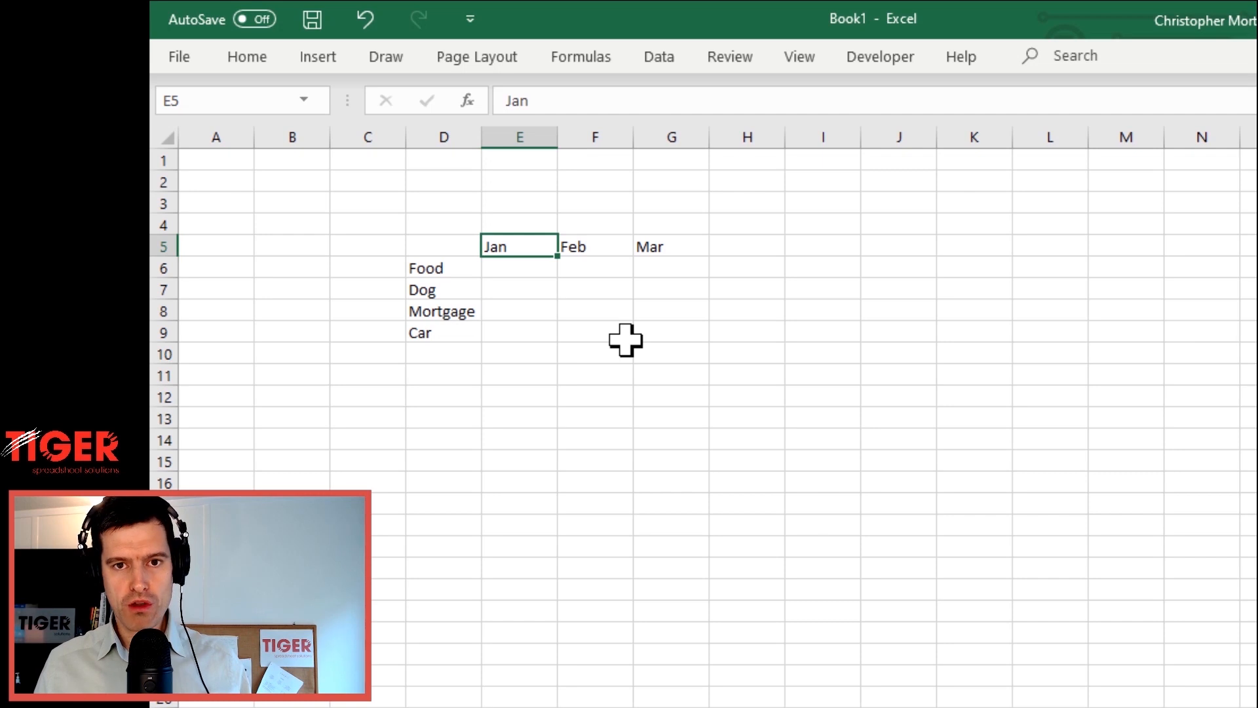
# Select the month headings in E5:G5 and fill the series across row 5 through Dec in P5
pyautogui.press('Right')
pyautogui.press('Right')
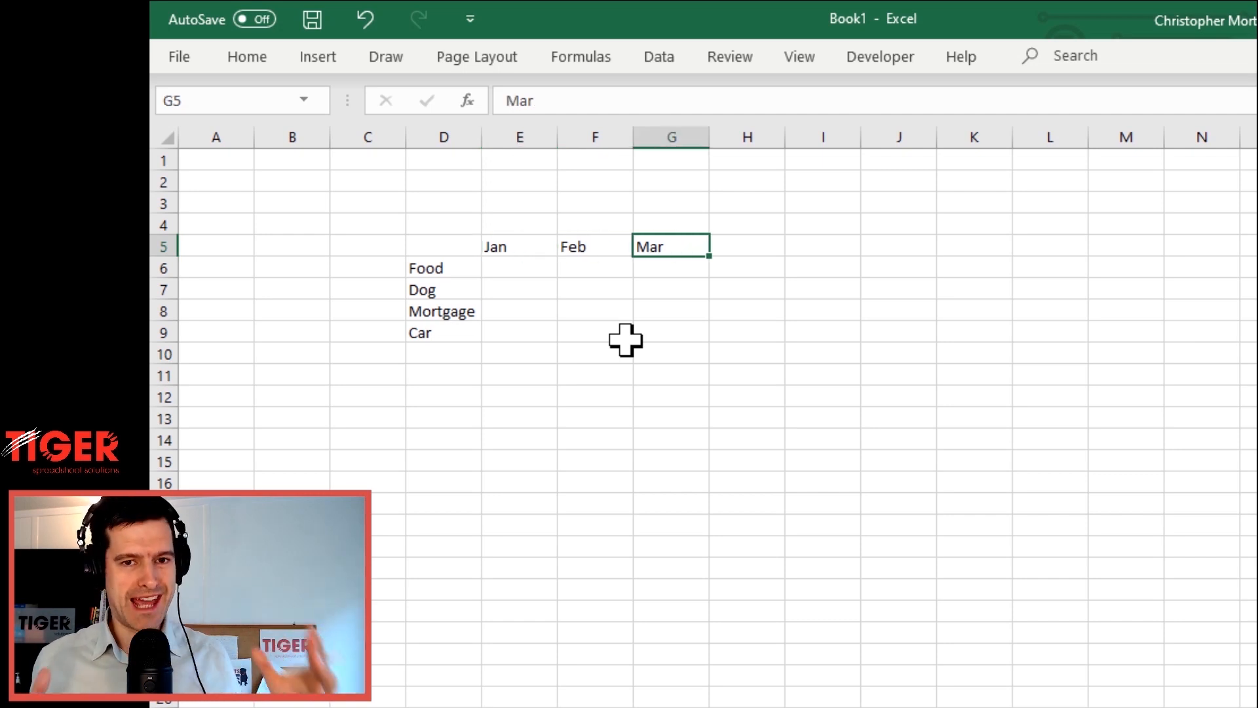
pyautogui.press('Left')
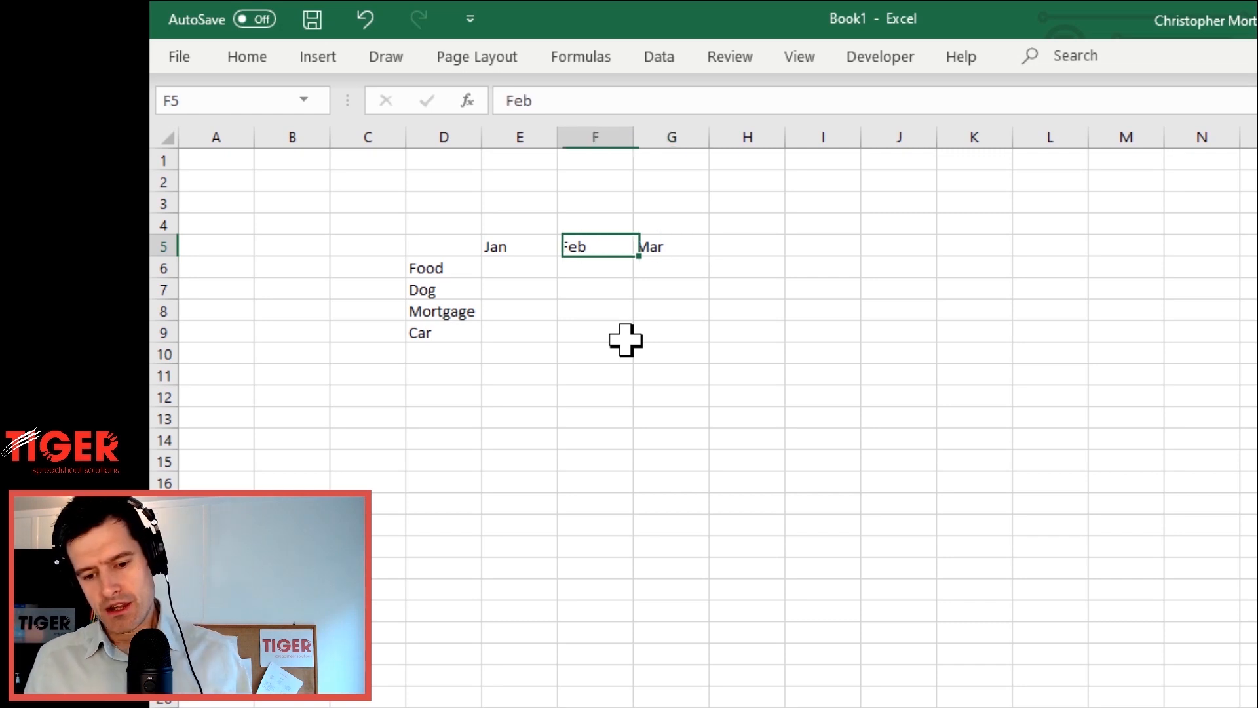
pyautogui.press('Left')
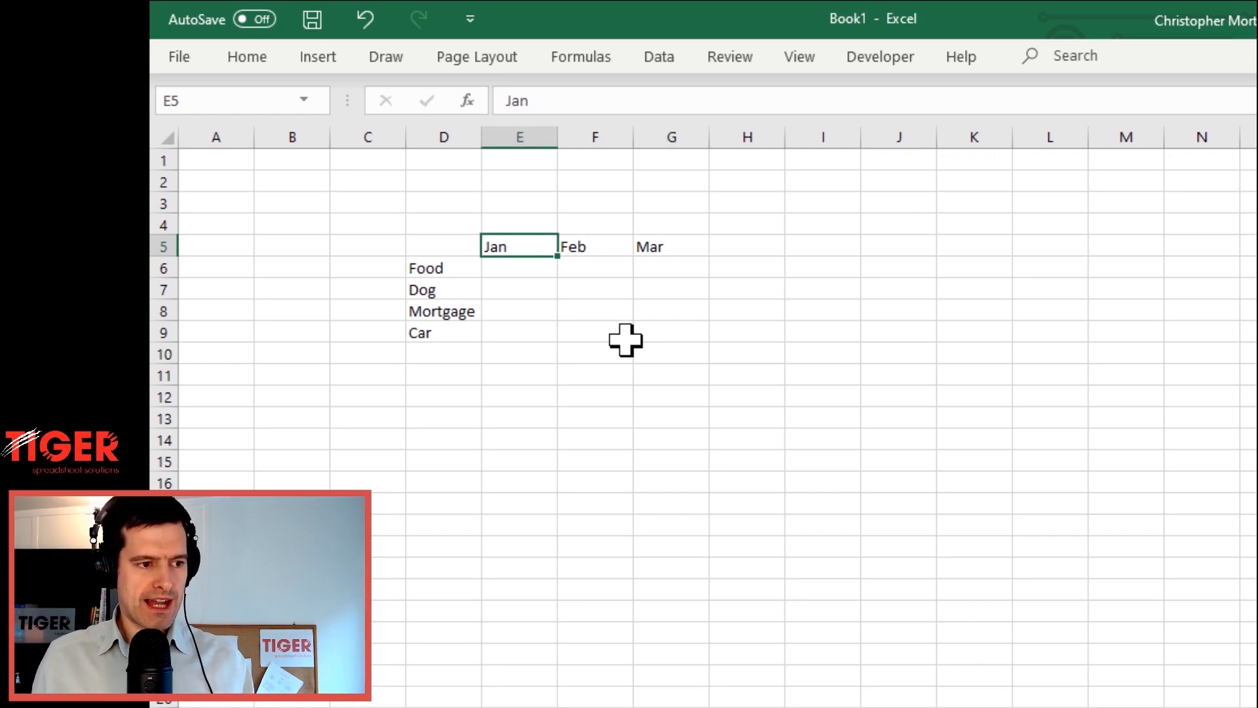
pyautogui.hotkey('shift', 'Right')
pyautogui.hotkey('shift', 'Right')
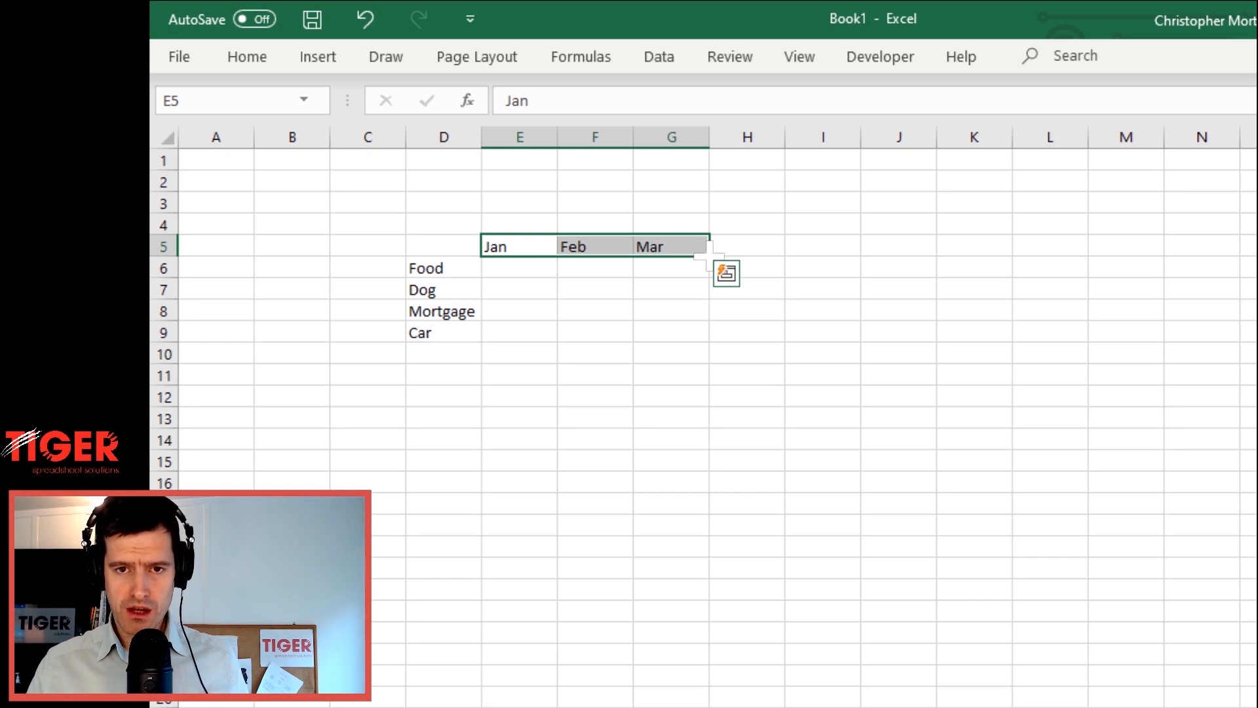
pyautogui.moveTo(710, 255); pyautogui.dragTo(1257, 268)
pyautogui.moveTo(1251, 246); pyautogui.dragTo(1251, 246)
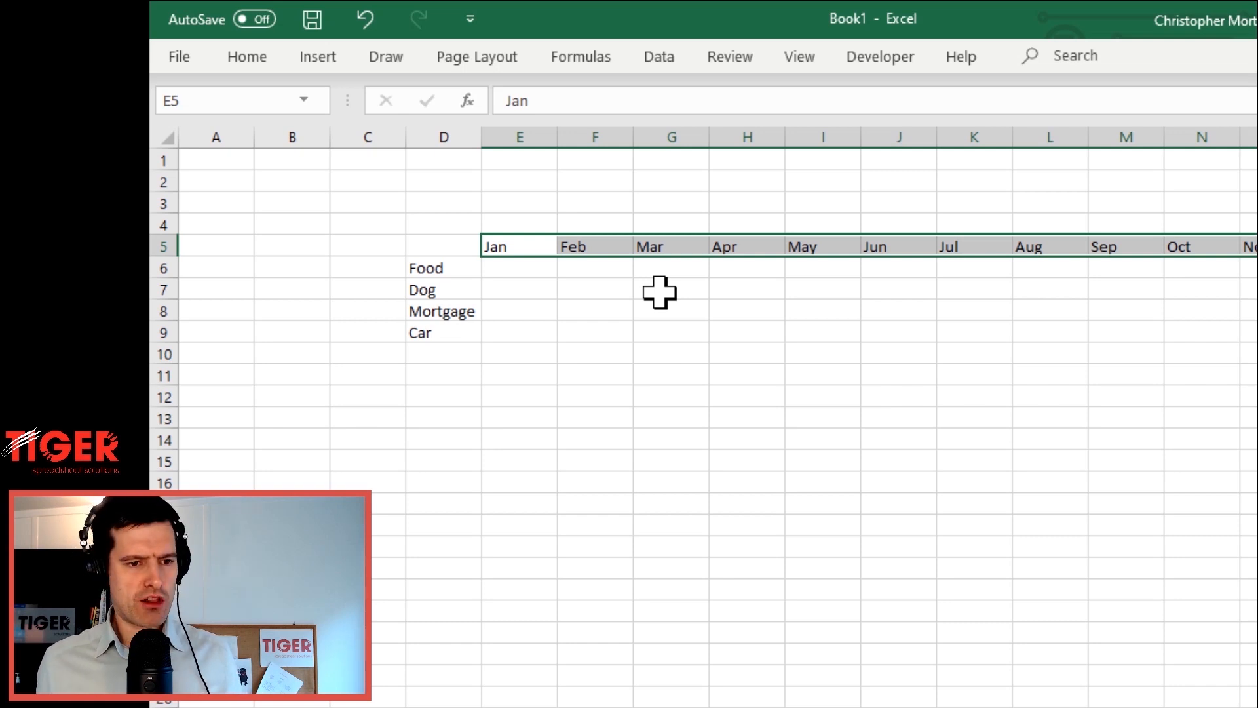
# Select the three empty cells A5:C5 in front of the expense labels
pyautogui.press('Left')
pyautogui.press('Left')
pyautogui.press('Left')
pyautogui.press('Left')
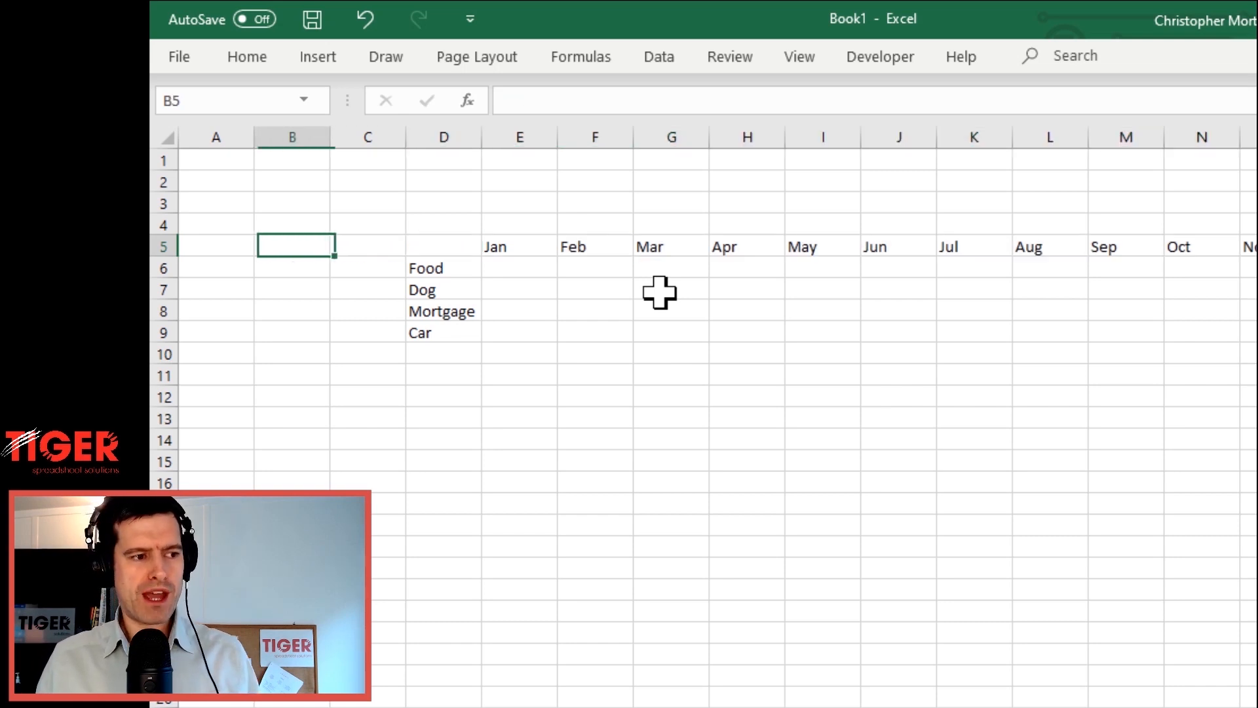
pyautogui.hotkey('shift', 'Right')
pyautogui.hotkey('shift', 'Right')
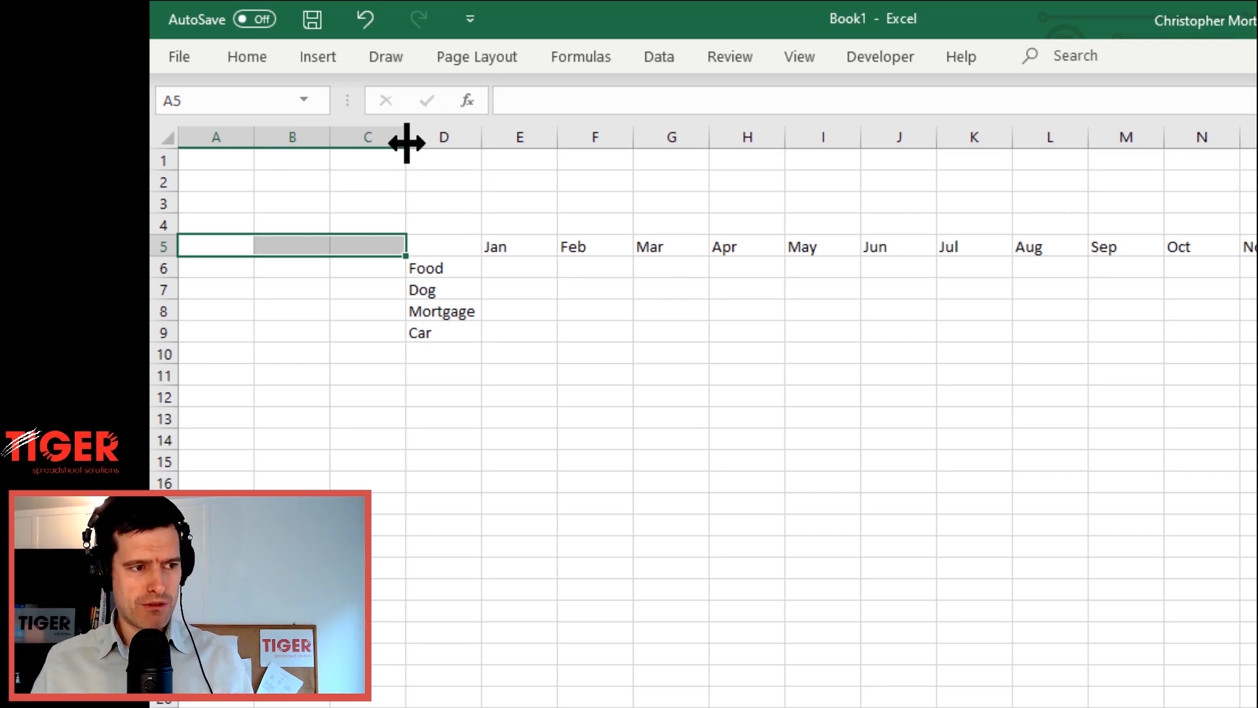
# Widen column C by hand, and reselect A5:C5 starting from cell A5
pyautogui.moveTo(407, 138); pyautogui.dragTo(610, 139)
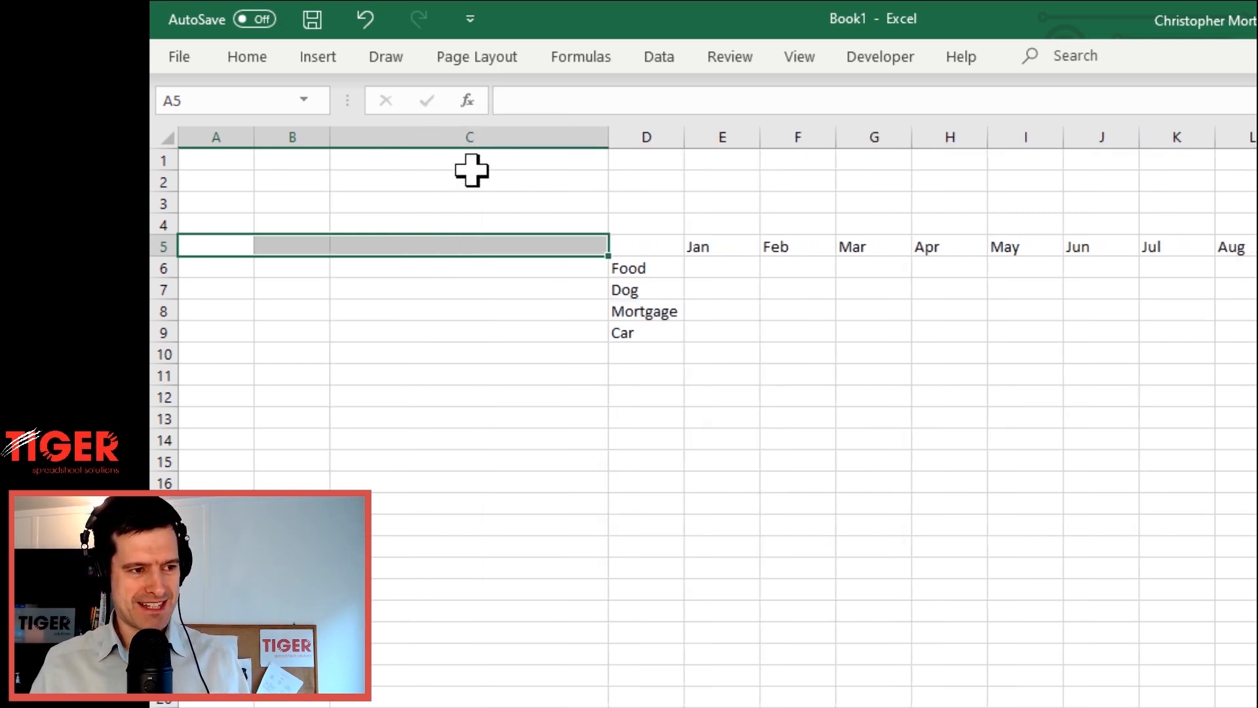
pyautogui.moveTo(613, 141); pyautogui.dragTo(557, 149)
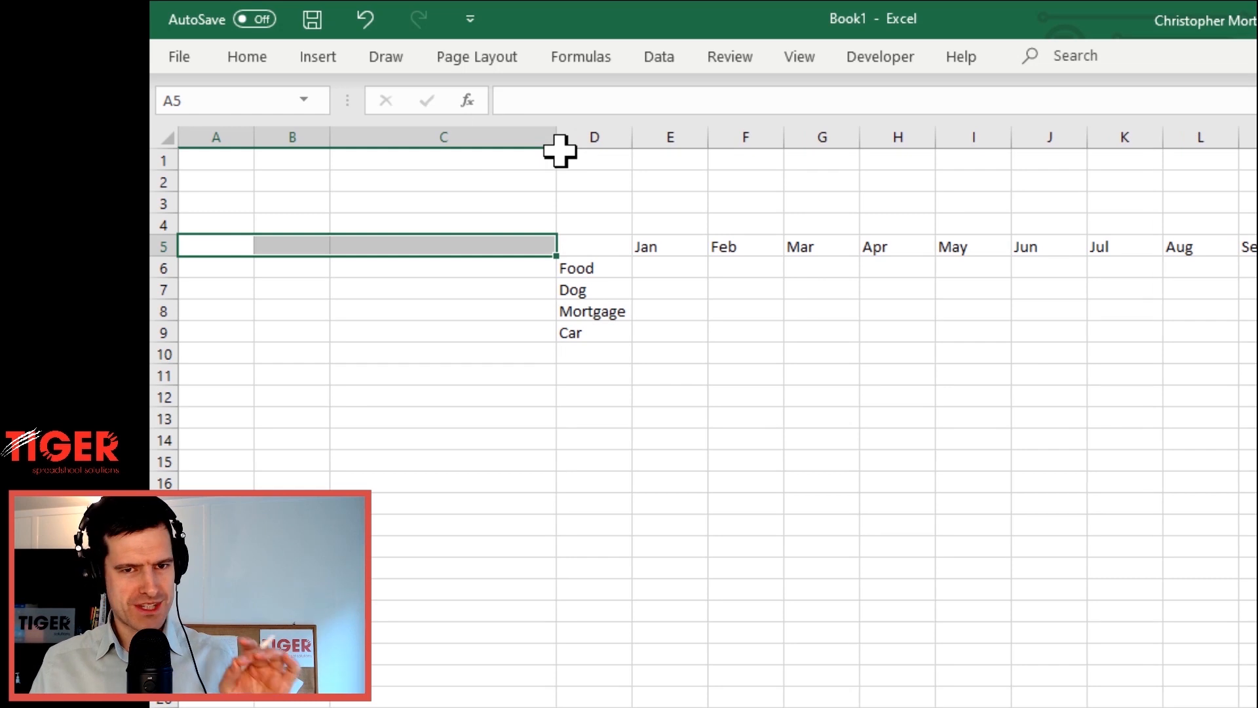
pyautogui.hotkey('shift', 'Left')
pyautogui.hotkey('shift', 'Left')
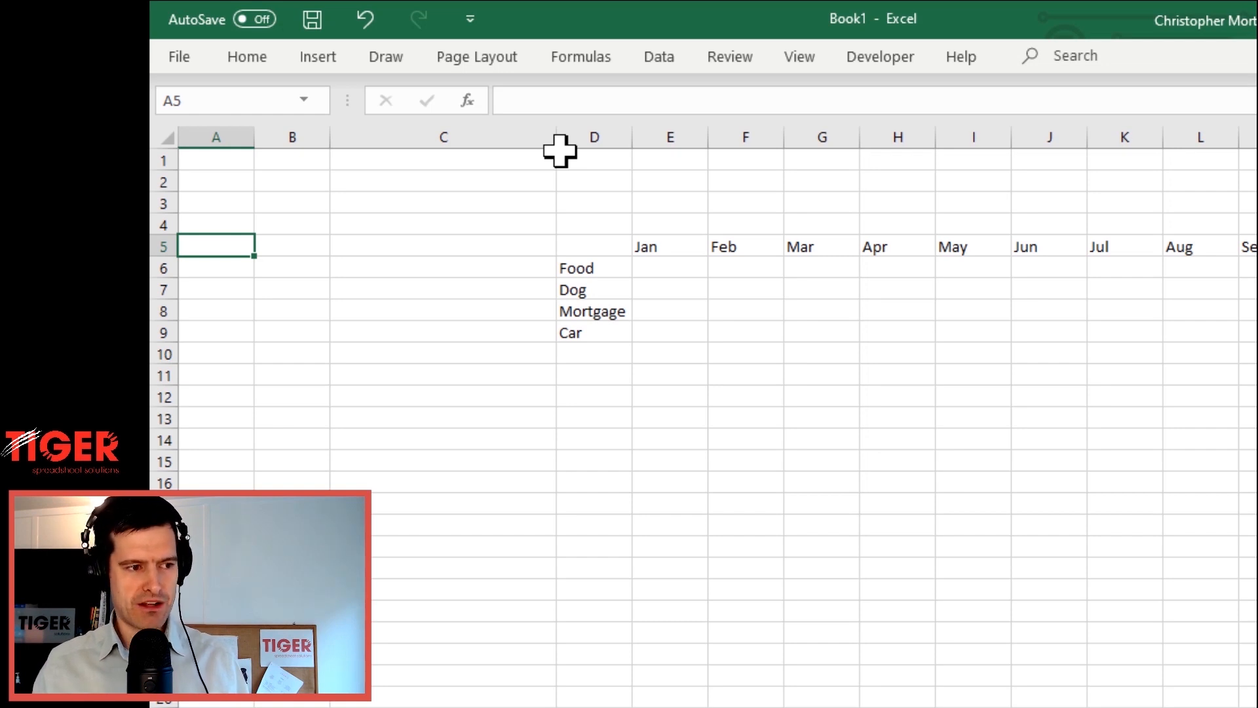
pyautogui.hotkey('shift', 'Right')
pyautogui.hotkey('shift', 'Right')
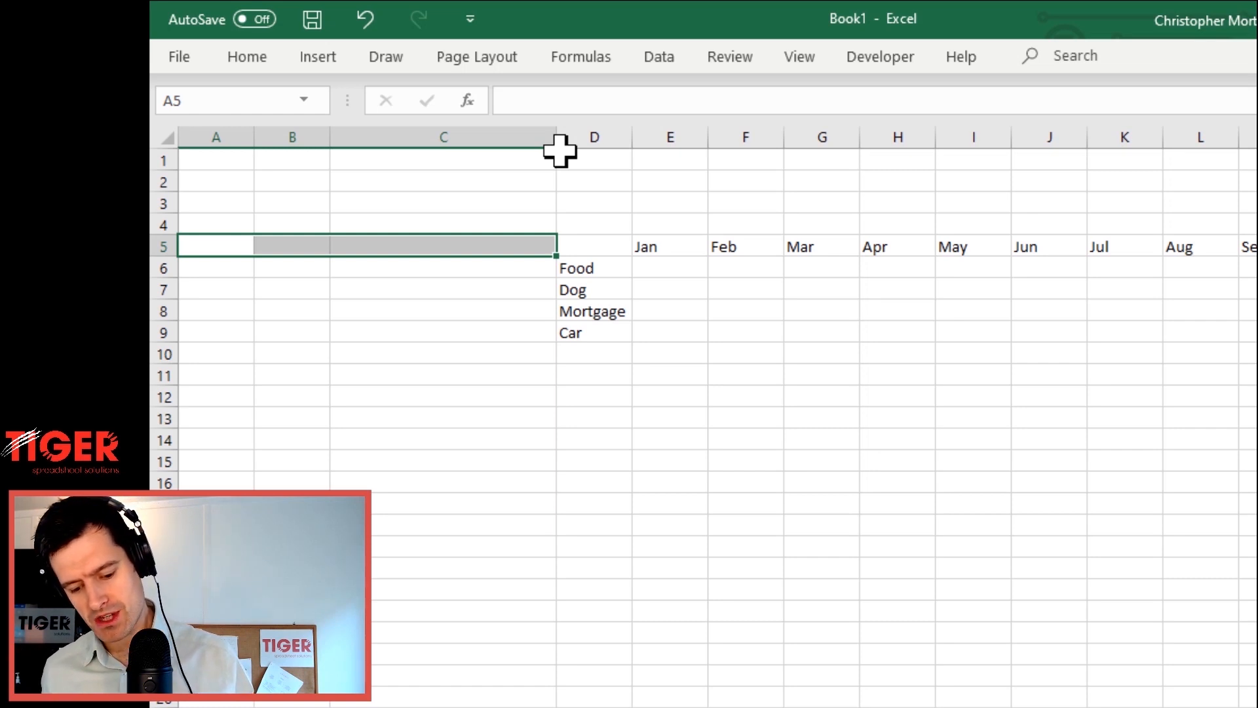
pyautogui.press('alt')
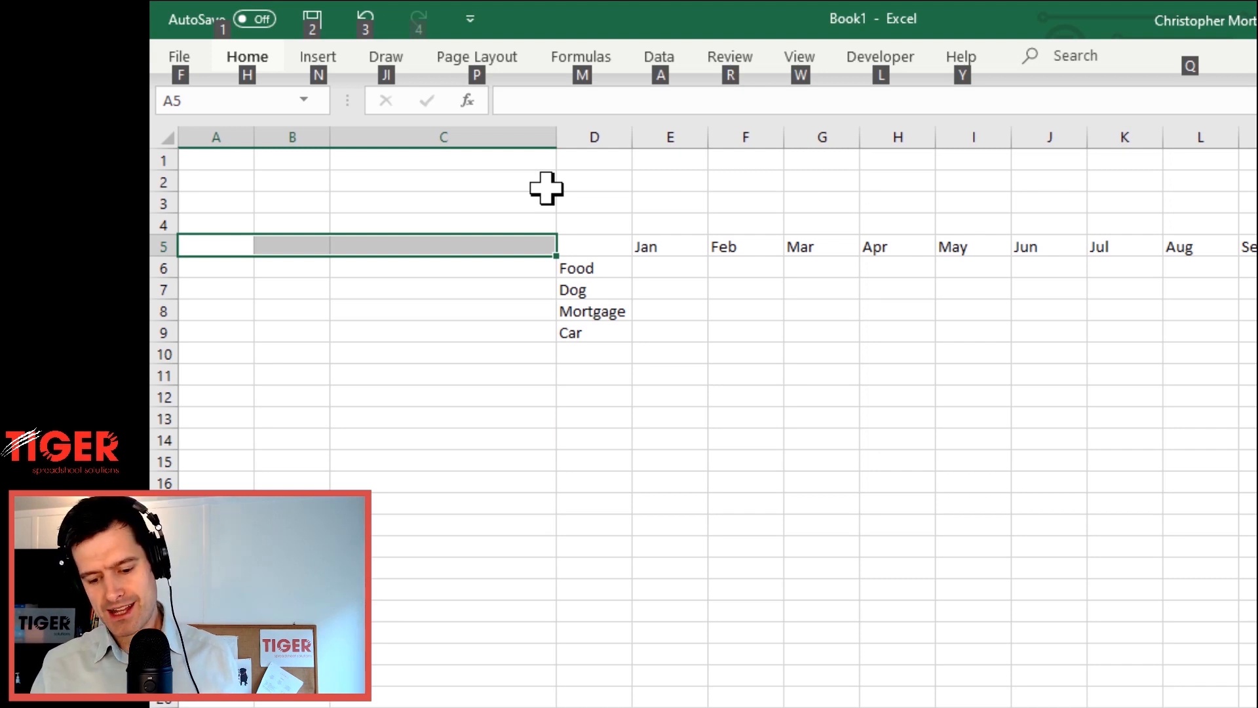
pyautogui.press('h')
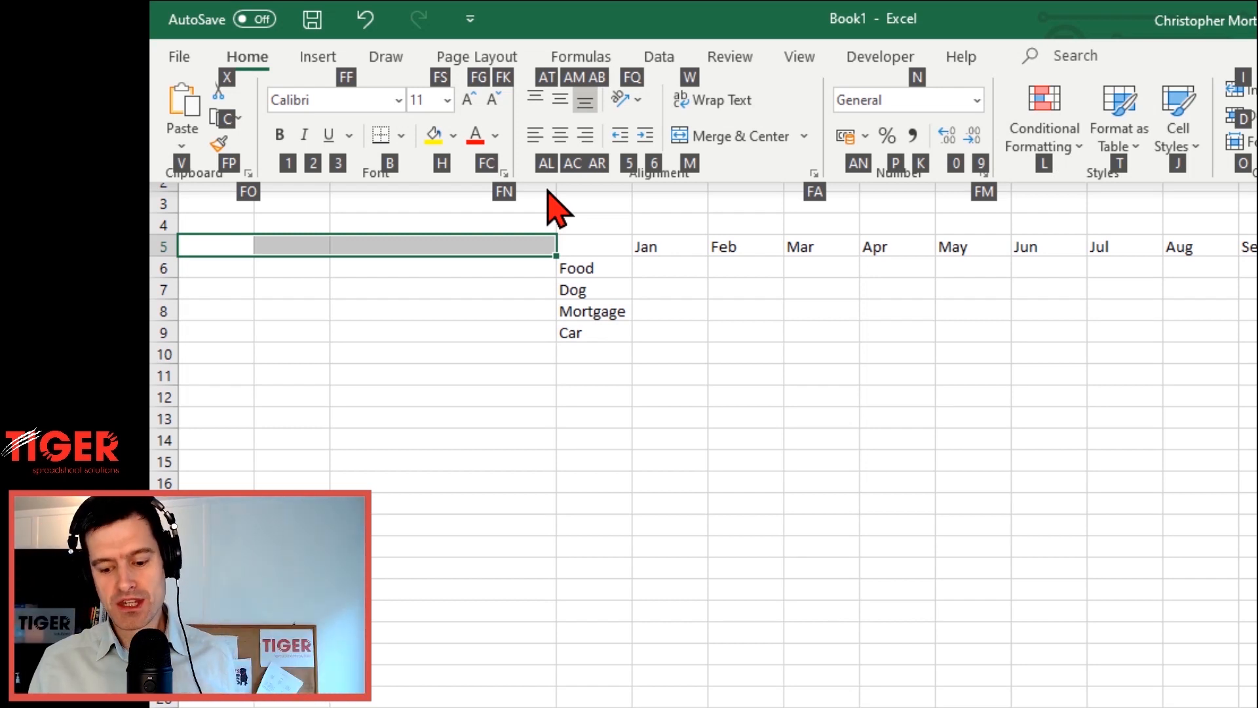
pyautogui.press('o')
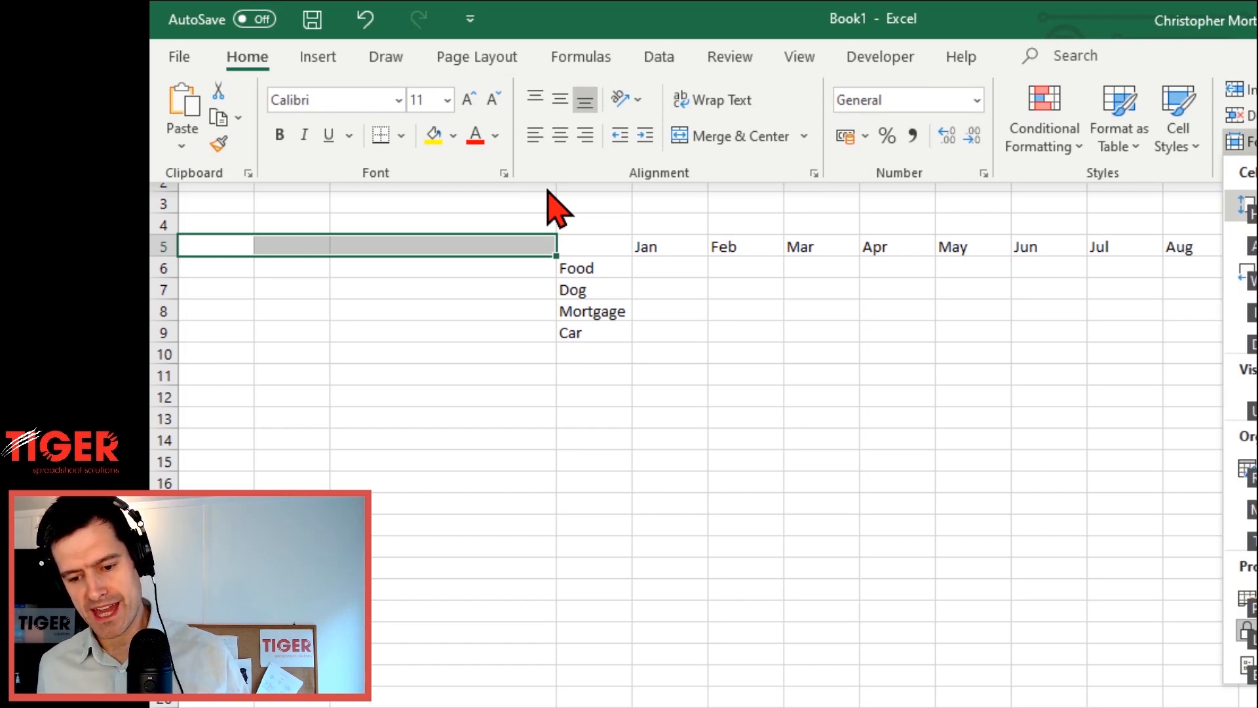
pyautogui.press('Escape')
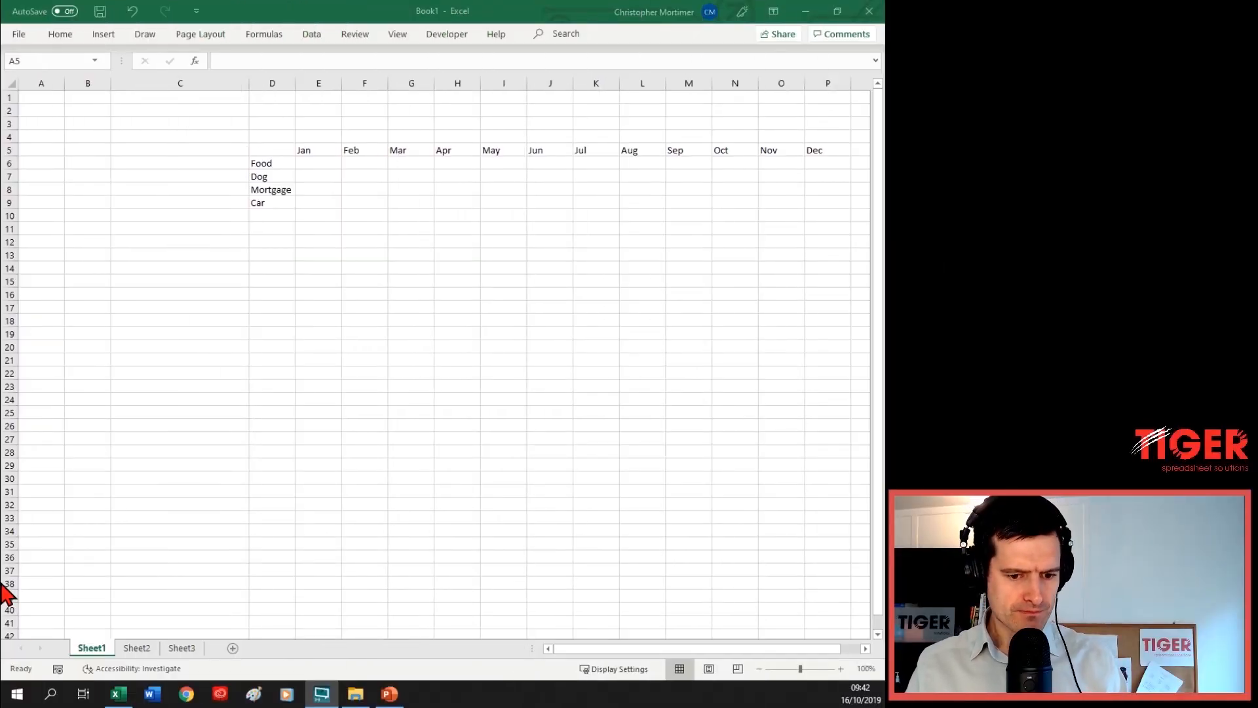
# Set the column width of columns A to C to 5
pyautogui.click(118, 173)
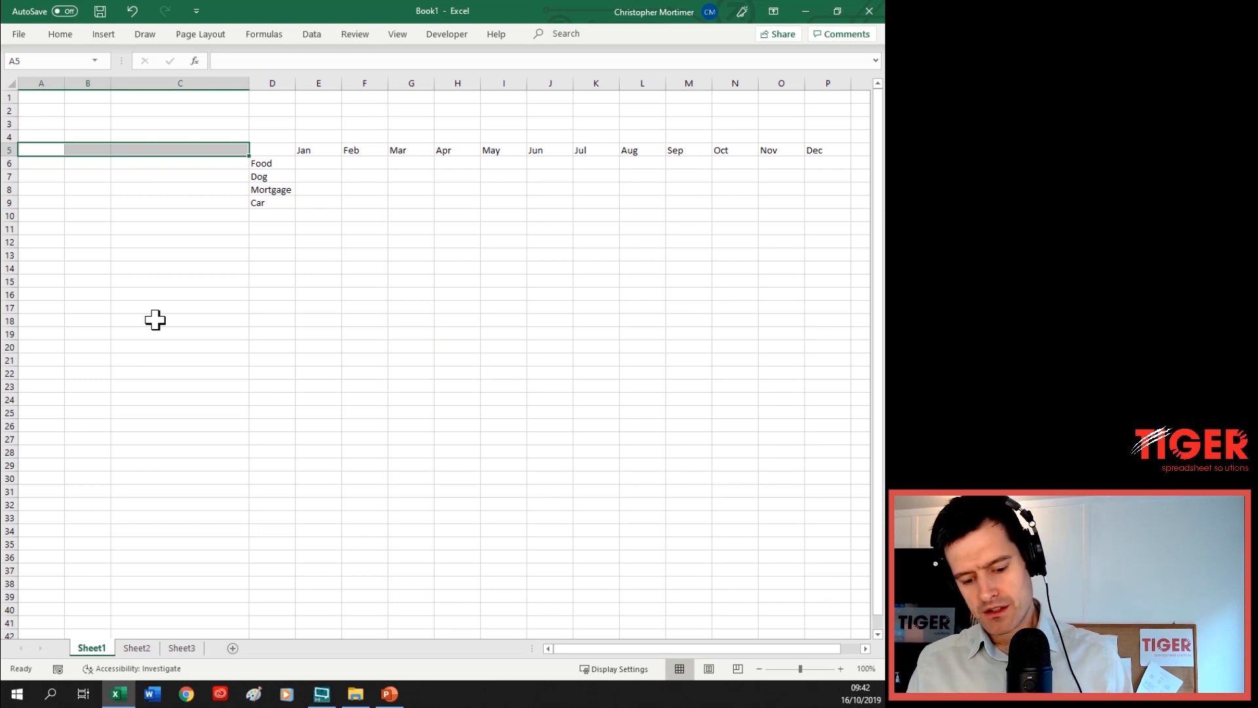
pyautogui.press('alt')
pyautogui.press('h')
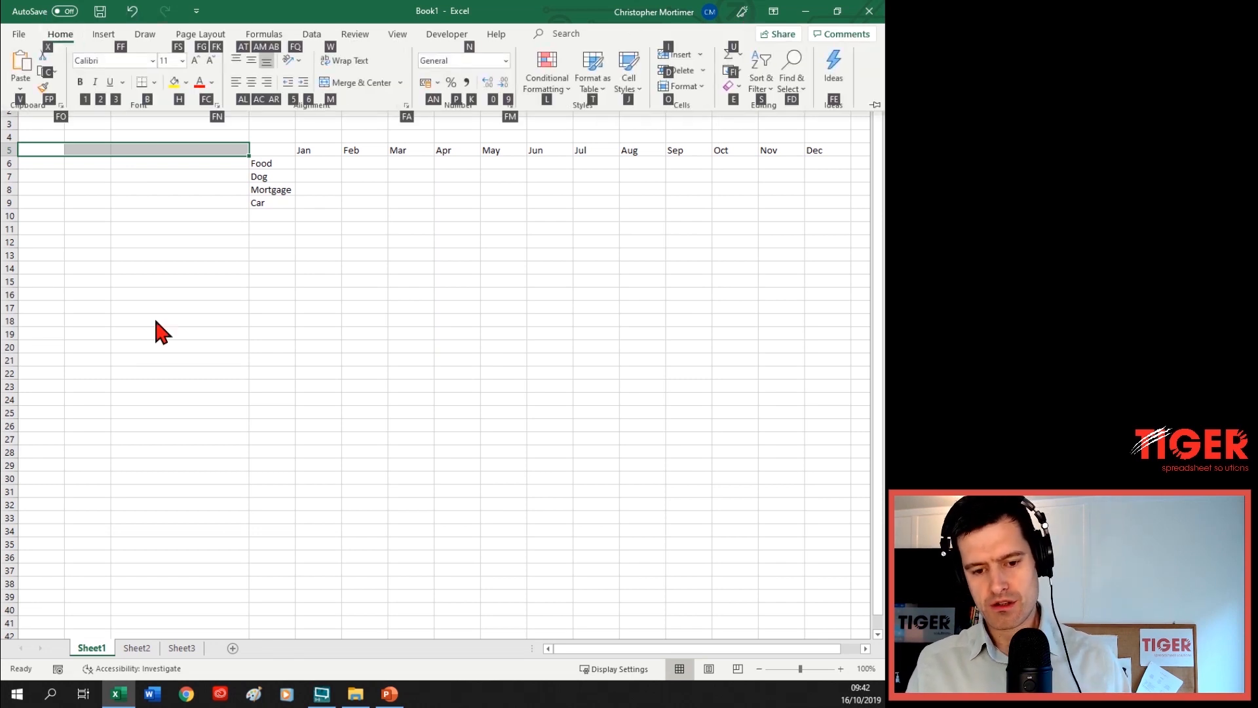
pyautogui.press('o')
pyautogui.press('w')
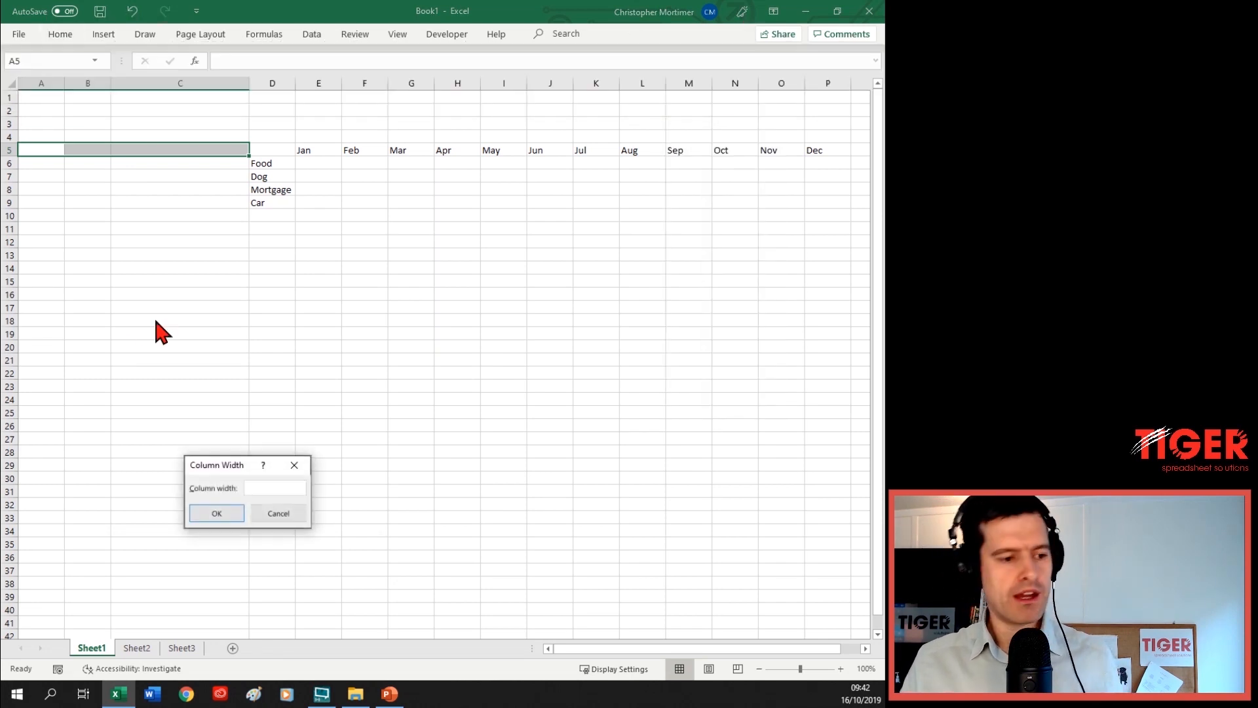
pyautogui.moveTo(231, 469); pyautogui.dragTo(191, 198)
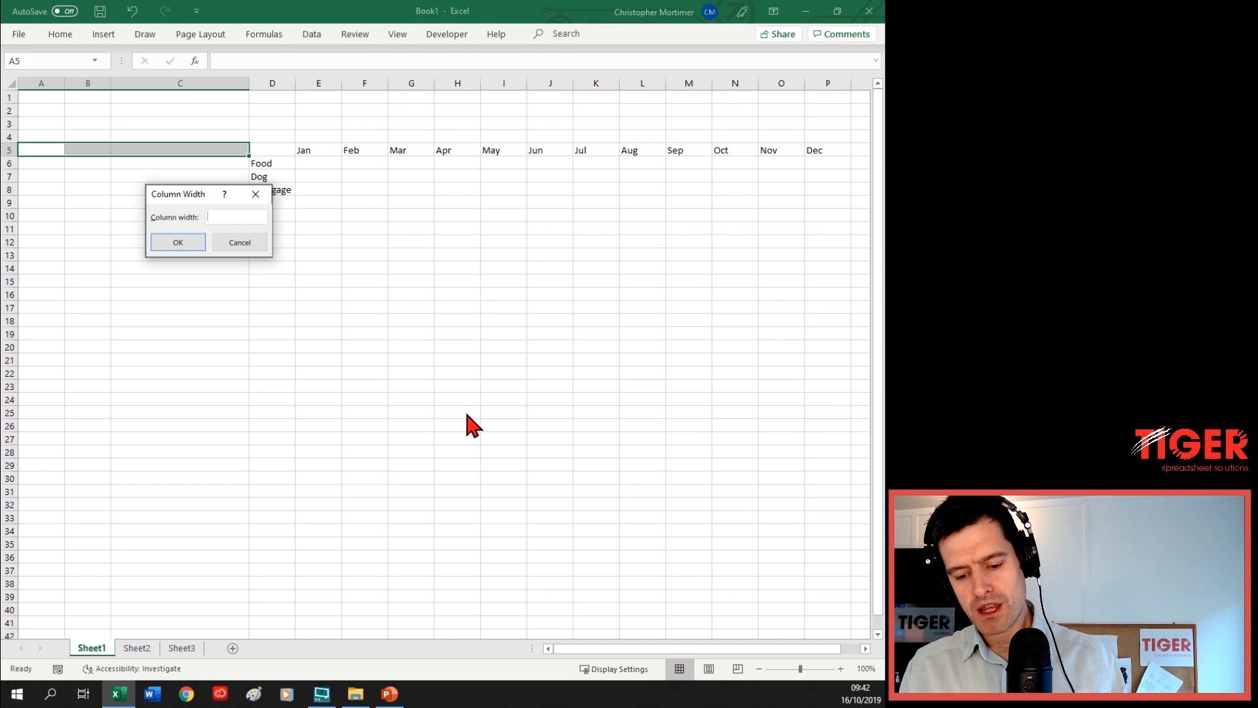
pyautogui.write('5')
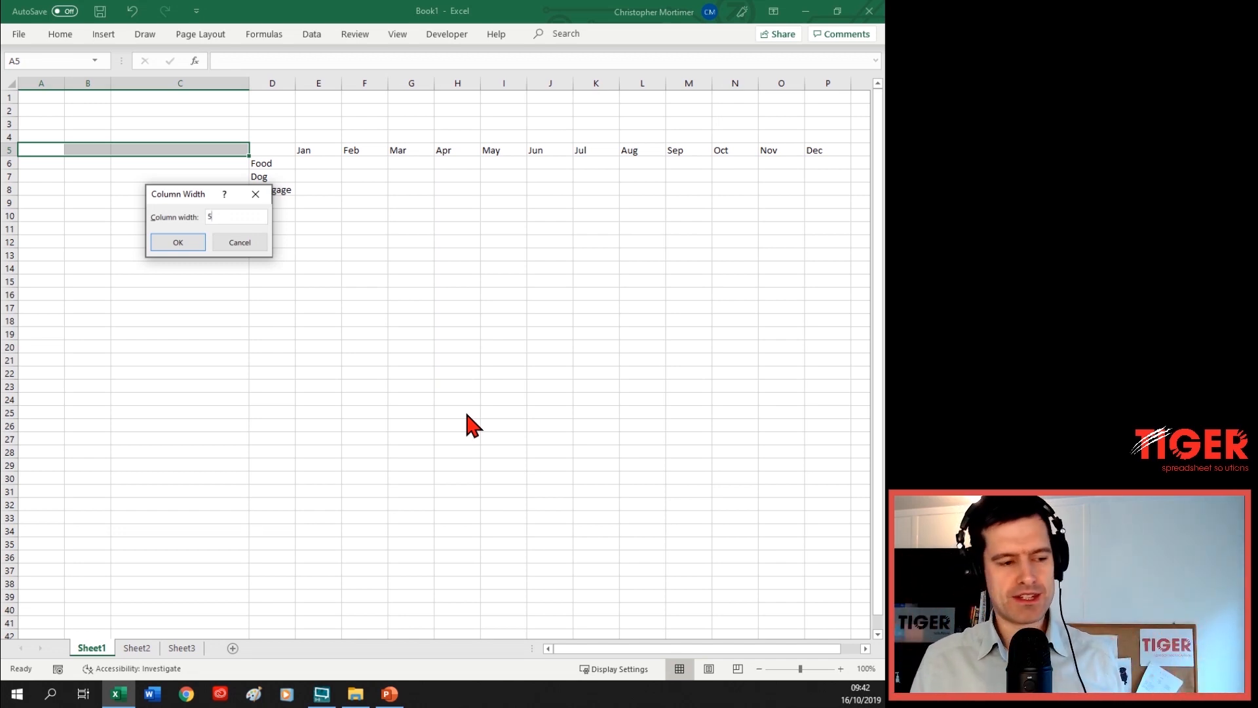
pyautogui.press('Return')
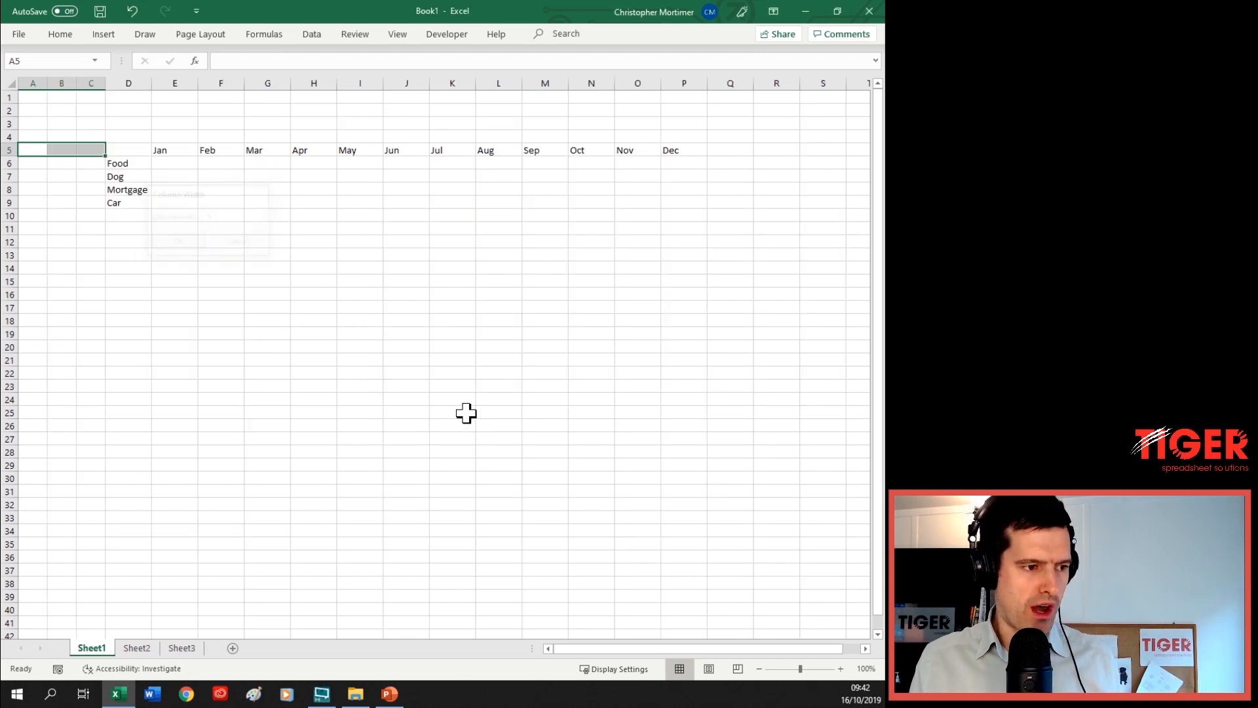
# Set the column width of the Jan column E to 6
pyautogui.press('Right')
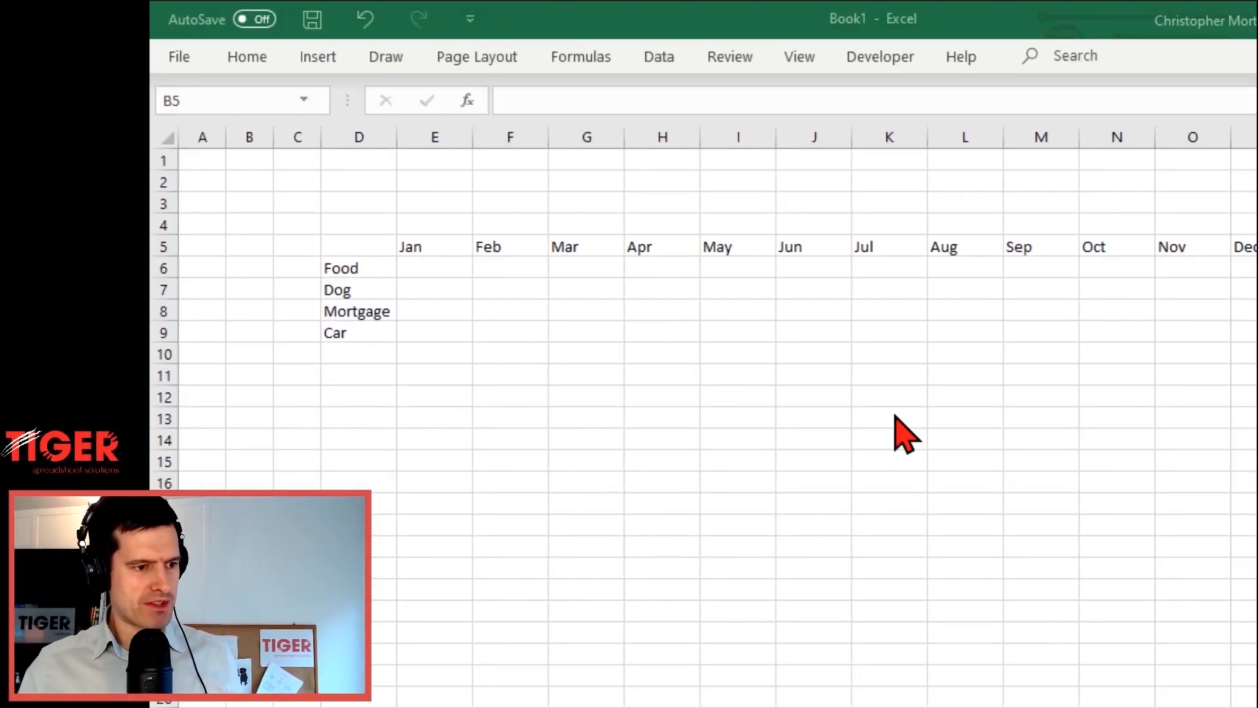
pyautogui.doubleClick(436, 237)
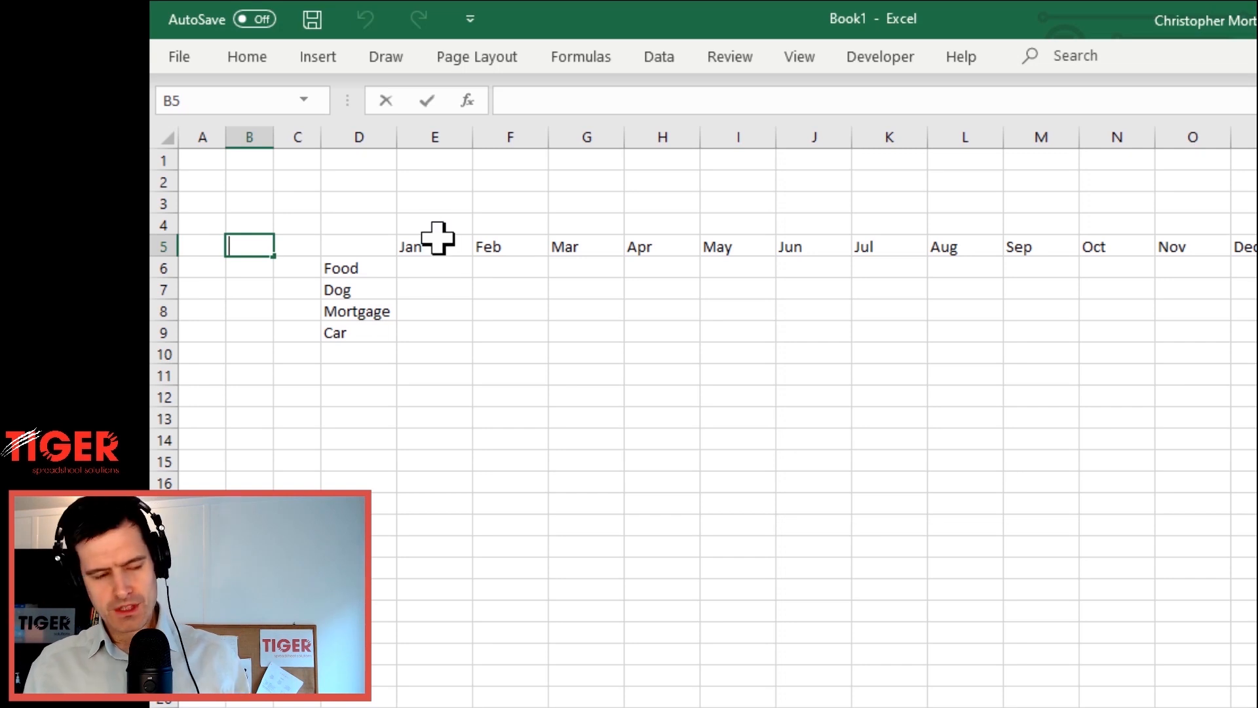
pyautogui.click(435, 240)
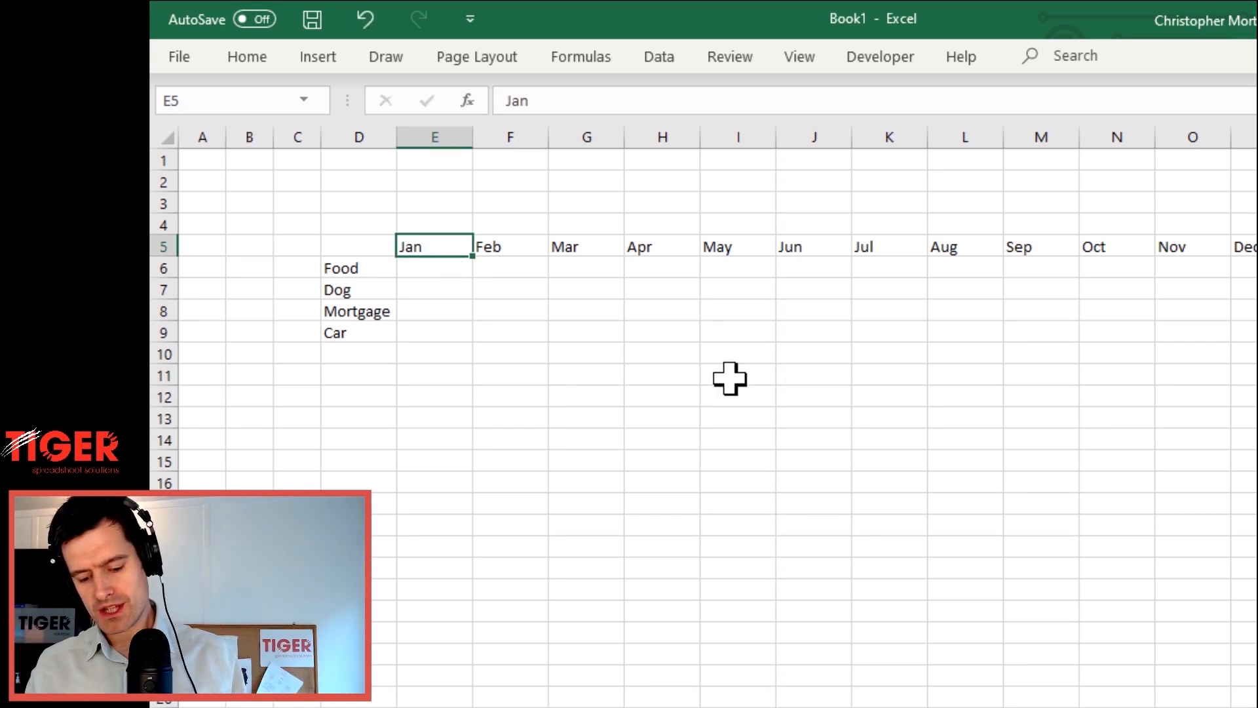
pyautogui.press('alt')
pyautogui.press('h')
pyautogui.press('o')
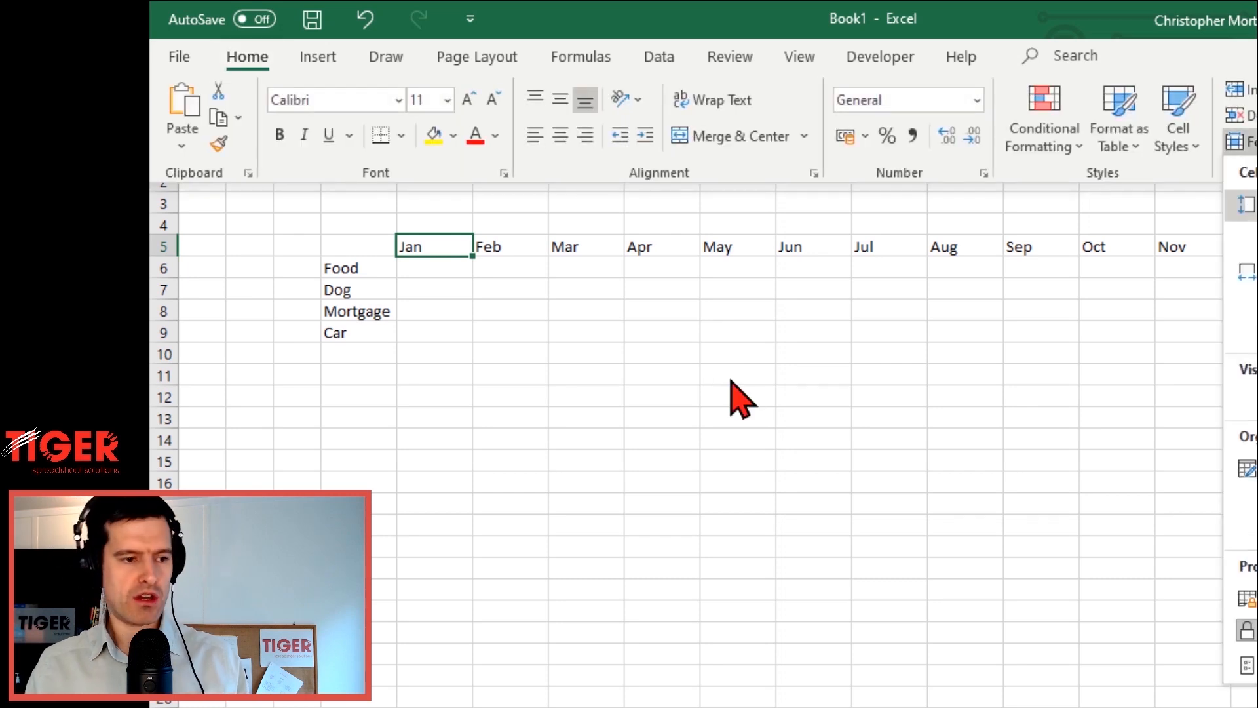
pyautogui.press('w')
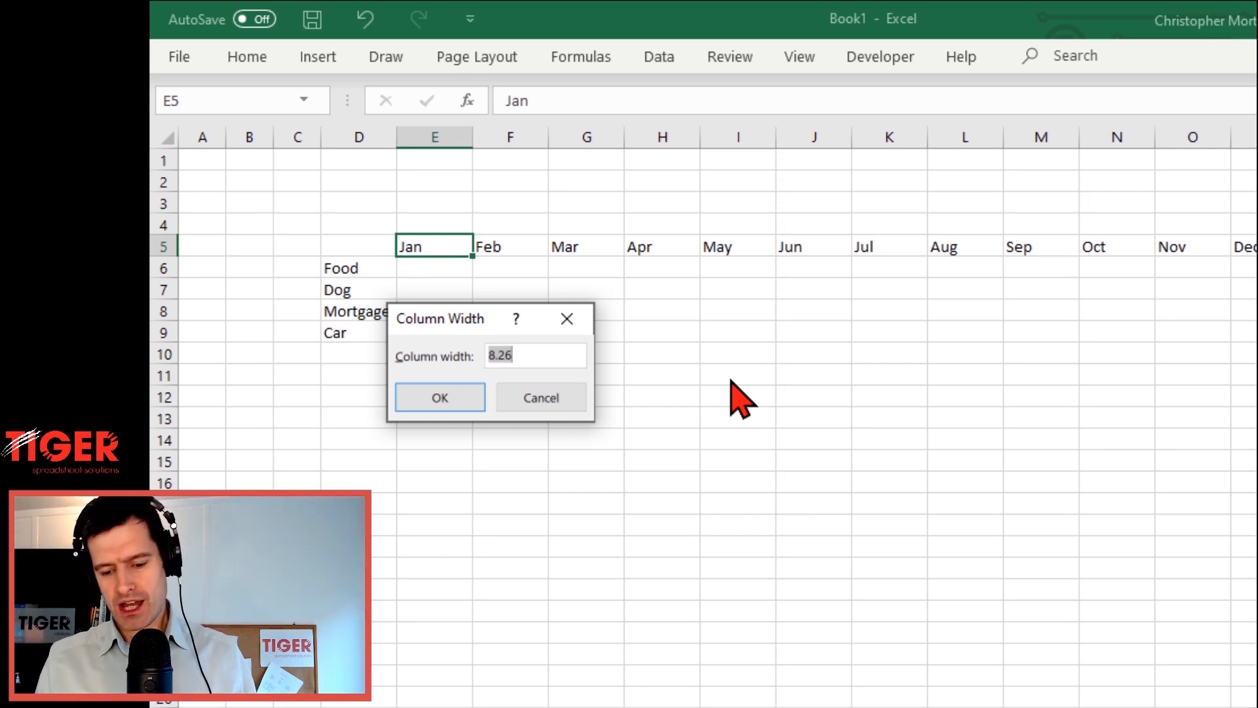
pyautogui.write('6')
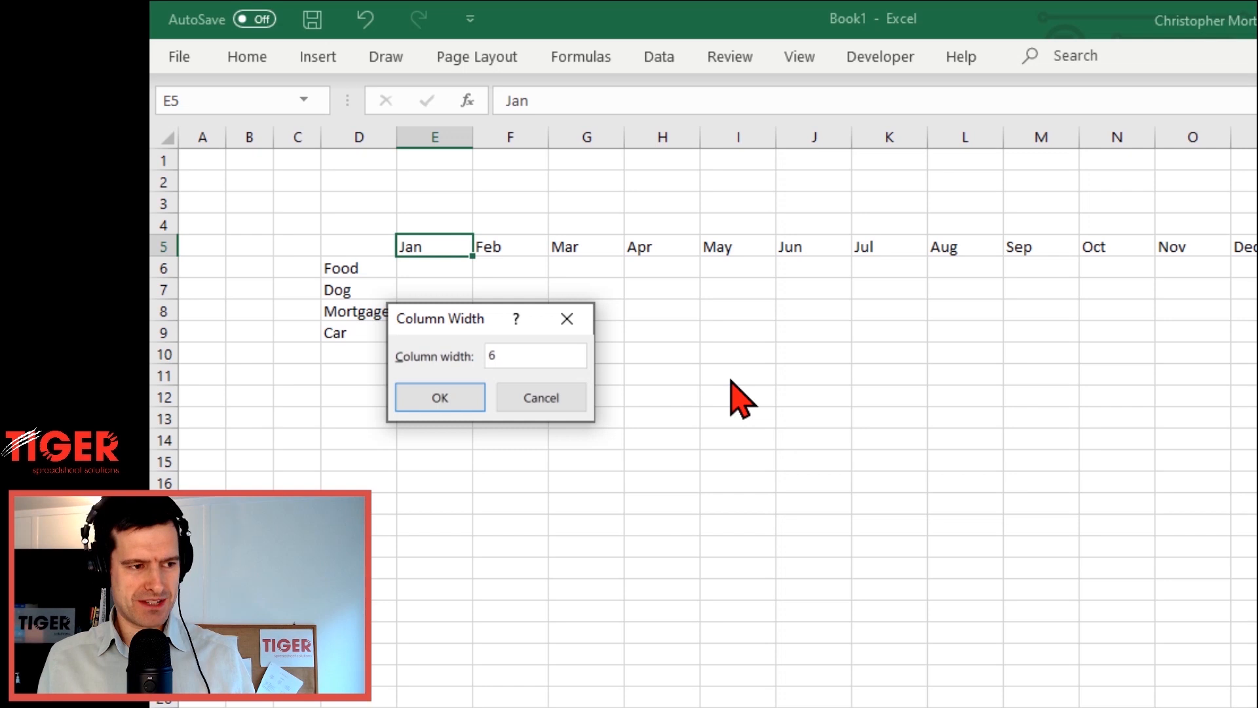
pyautogui.press('Return')
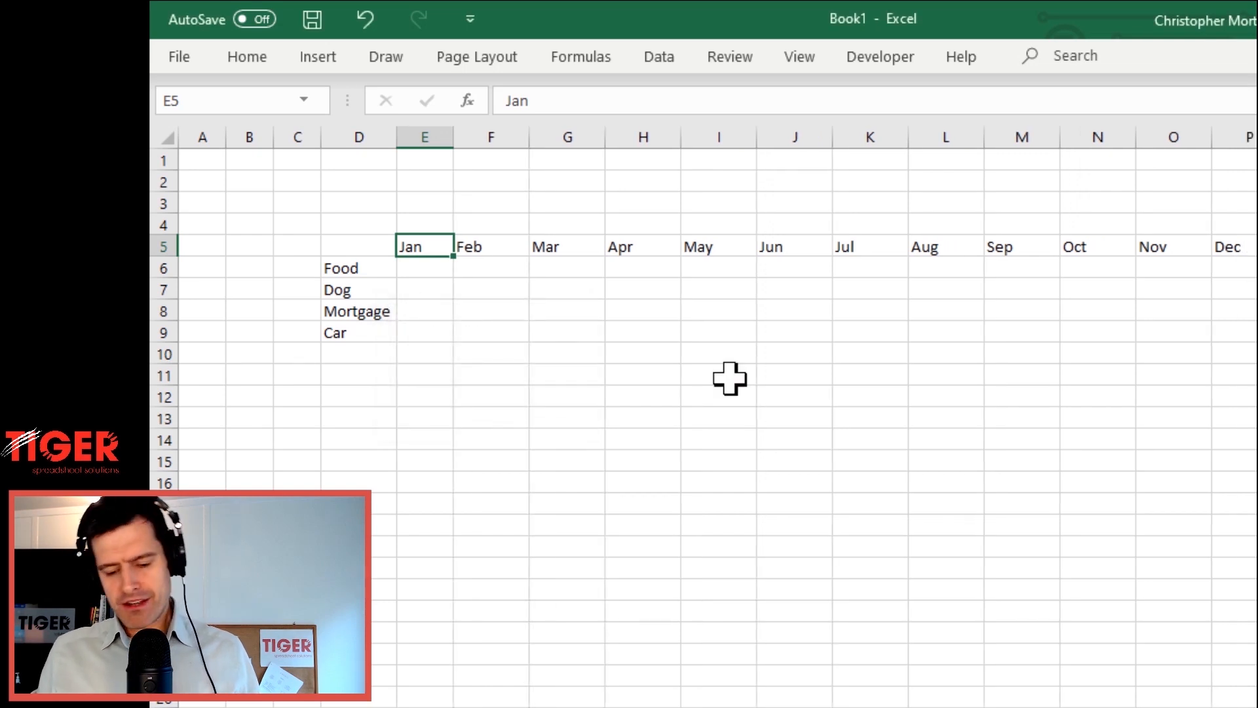
# Change the column width of the Jan column E to 7
pyautogui.hotkey('alt', 'h')
pyautogui.write('ow')
pyautogui.write('7')
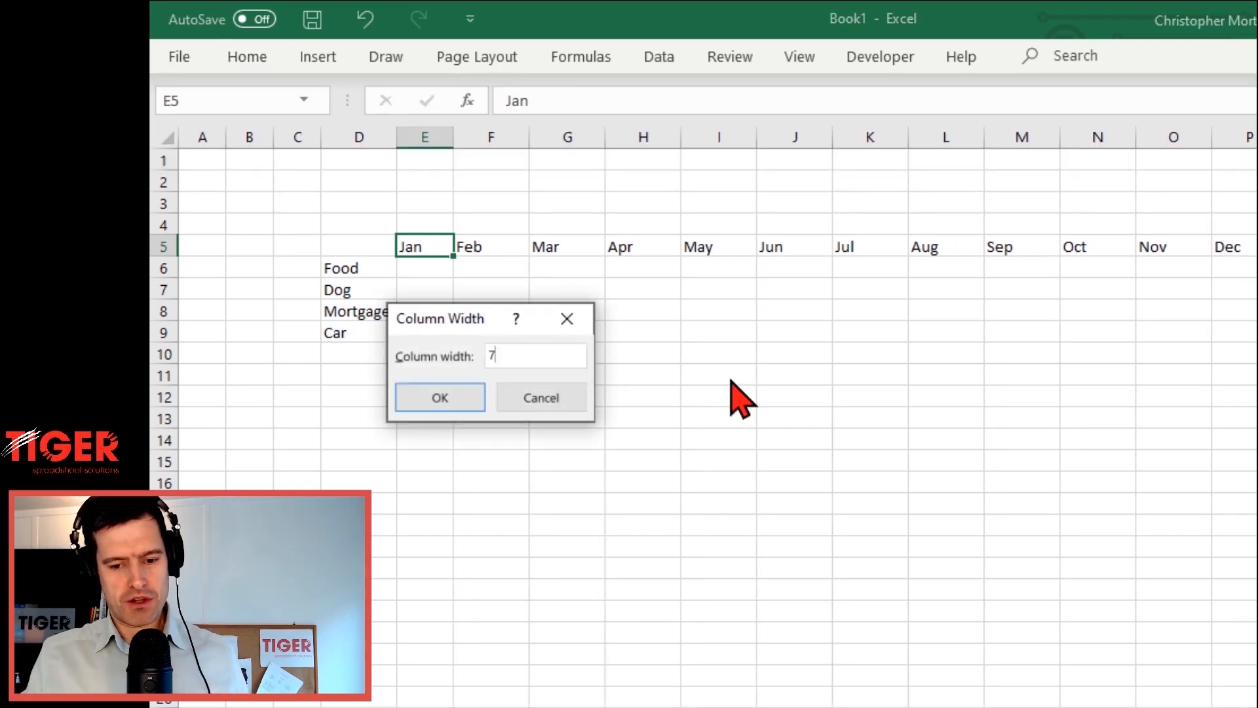
pyautogui.press('Return')
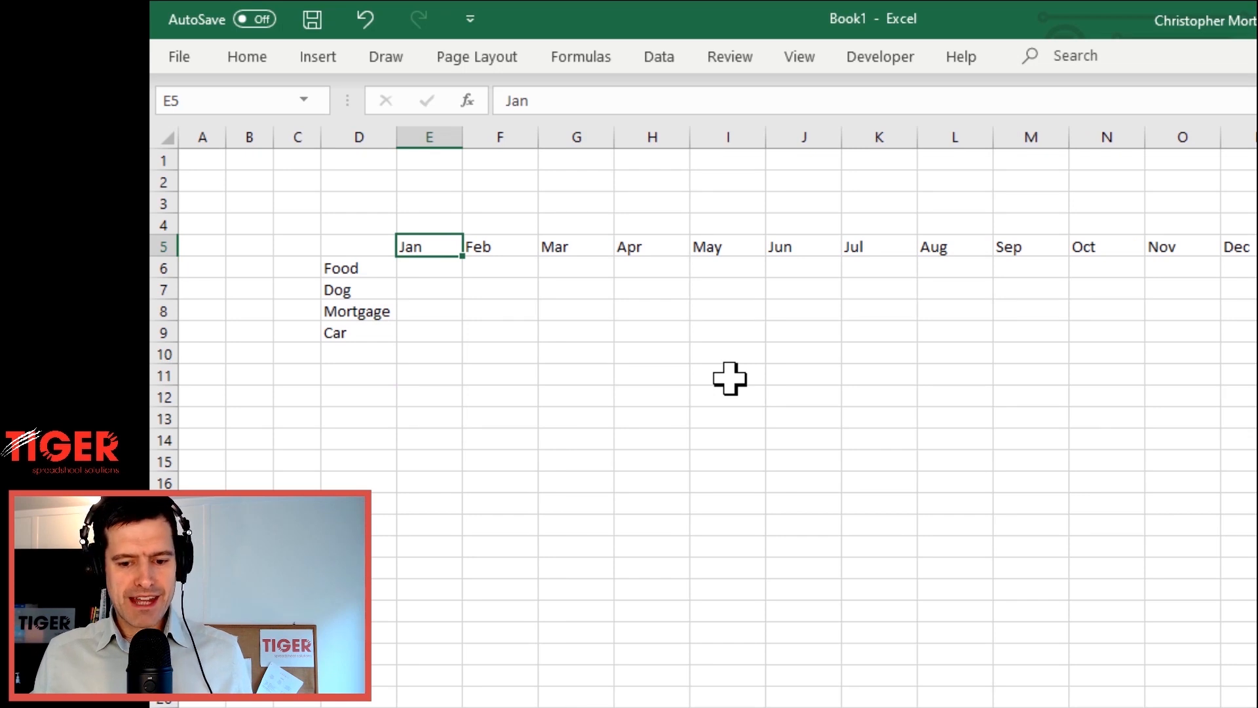
# Repeat the column width of 7 one by one on the Feb, Mar and Apr columns F to H
pyautogui.press('Right')
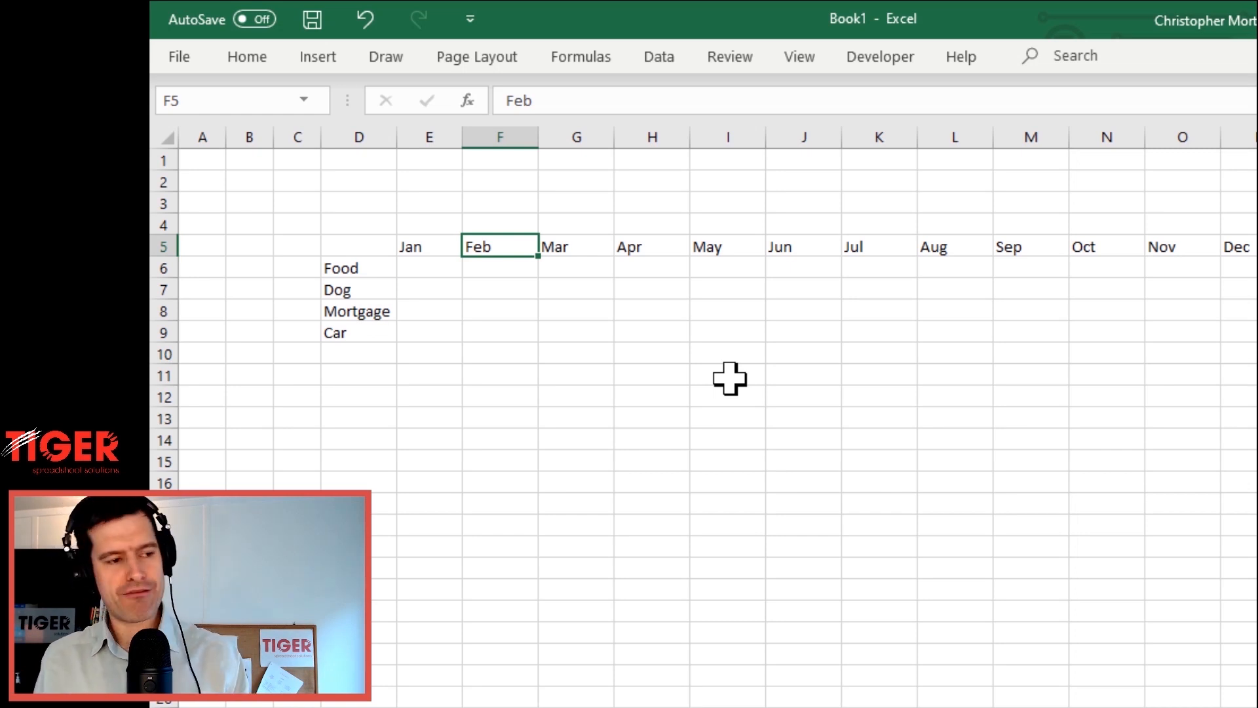
pyautogui.press('F4')
pyautogui.press('Right')
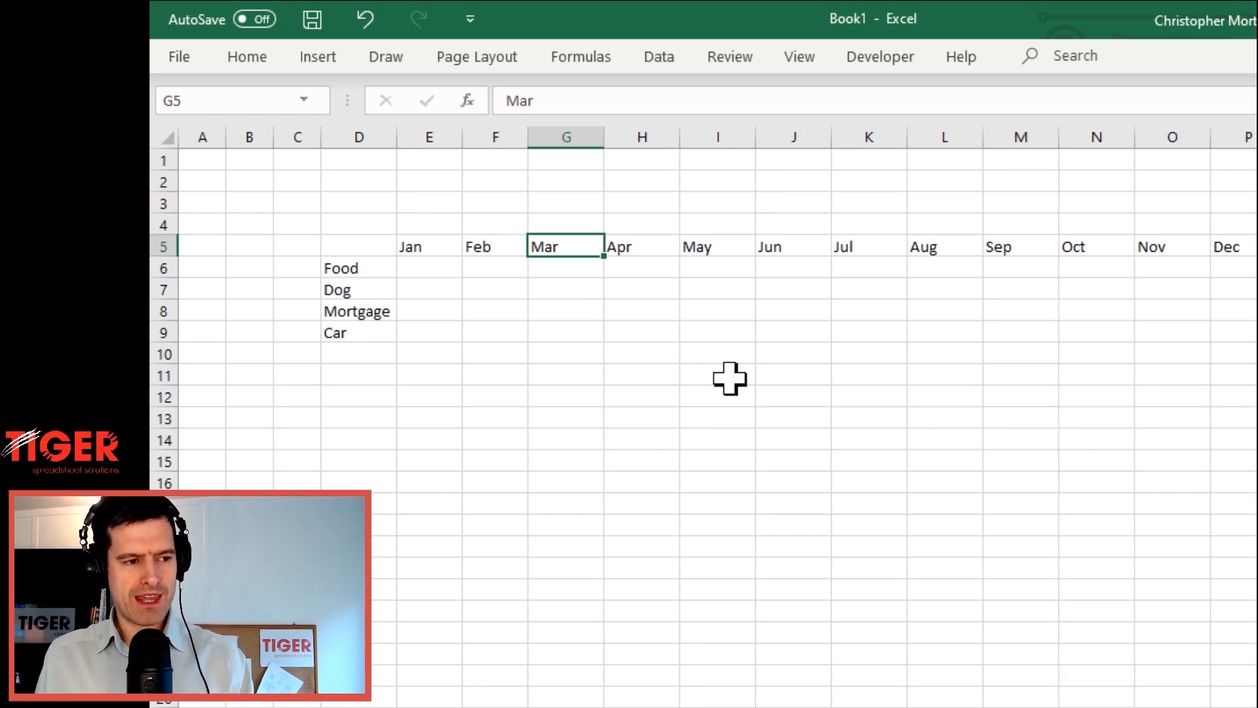
pyautogui.press('F4')
pyautogui.press('Right')
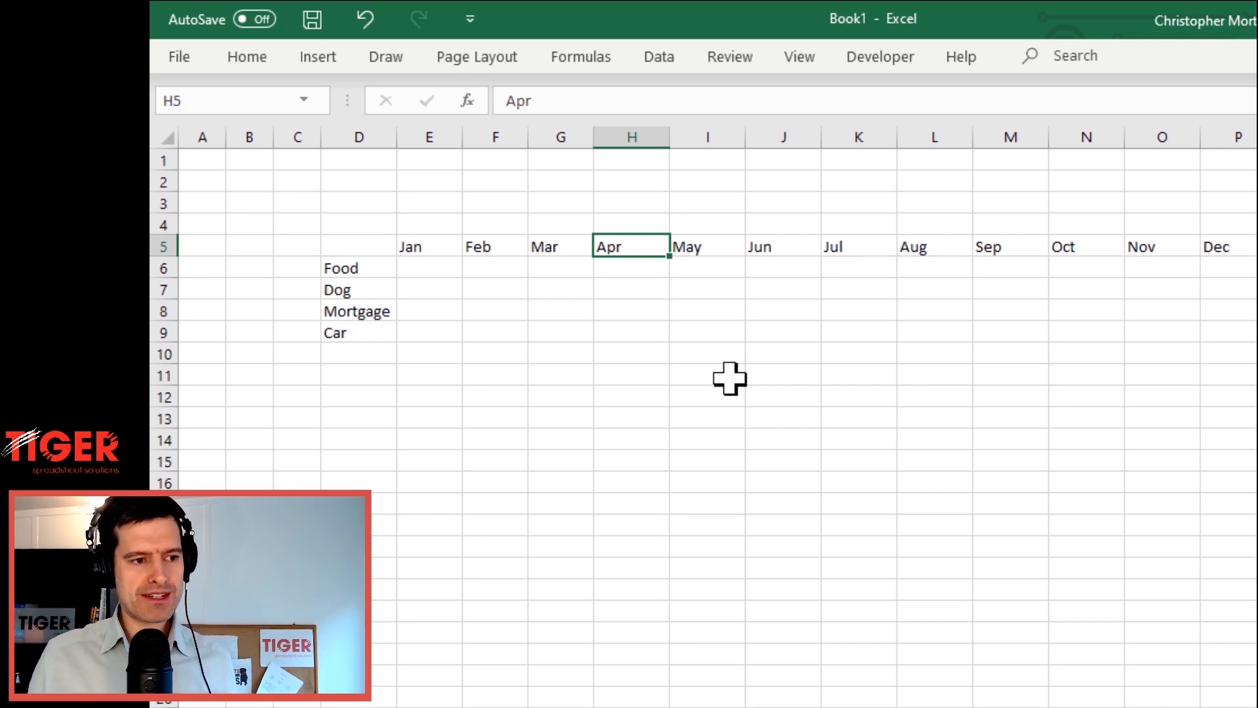
pyautogui.press('F4')
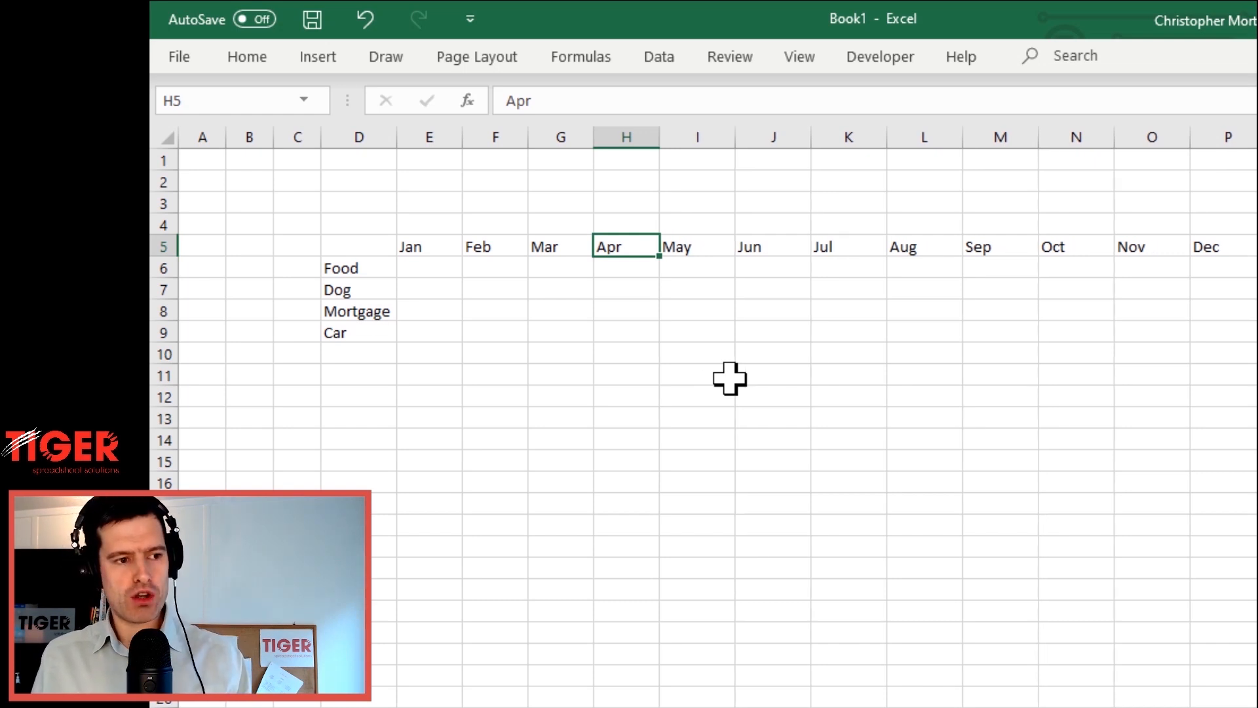
# Repeat the column width of 7 one by one on the May to Aug columns I to L
pyautogui.press('Right')
pyautogui.press('F4')
pyautogui.press('Right')
pyautogui.press('F4')
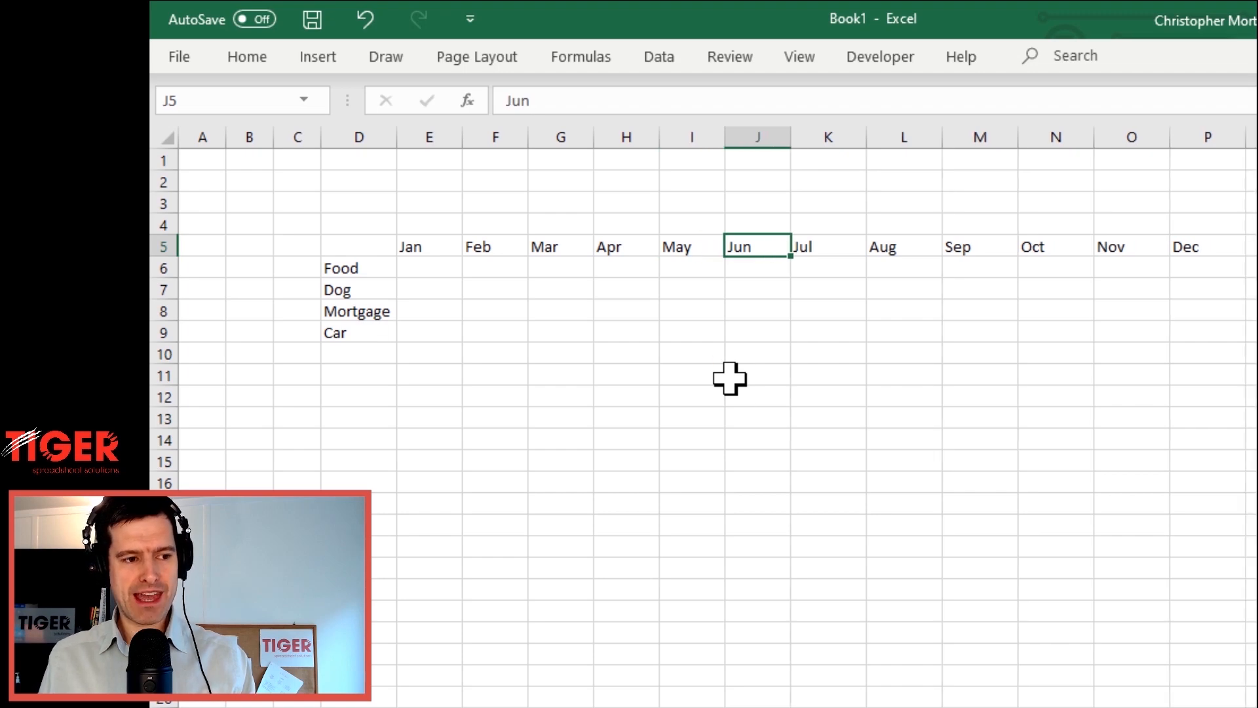
pyautogui.press('Right')
pyautogui.press('F4')
pyautogui.press('Right')
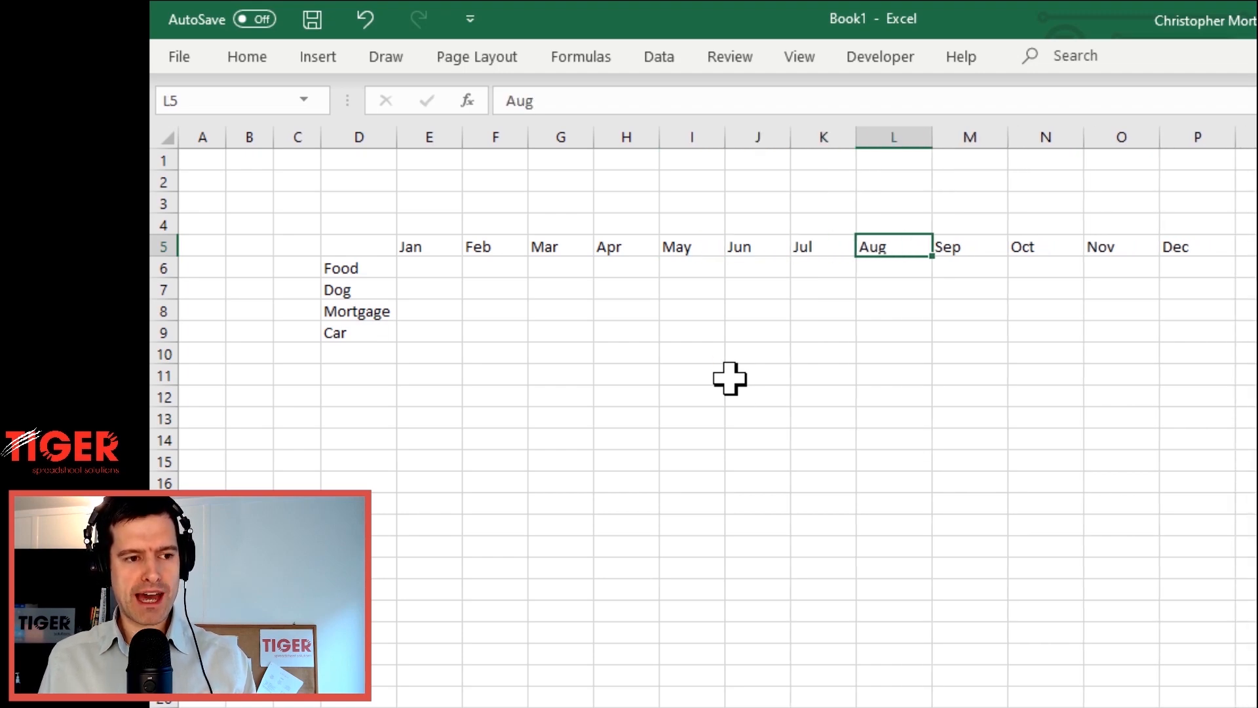
# Select the Sep to Dec headings in M5:P5 and repeat the column width of 7 on all four at once
pyautogui.press('Right')
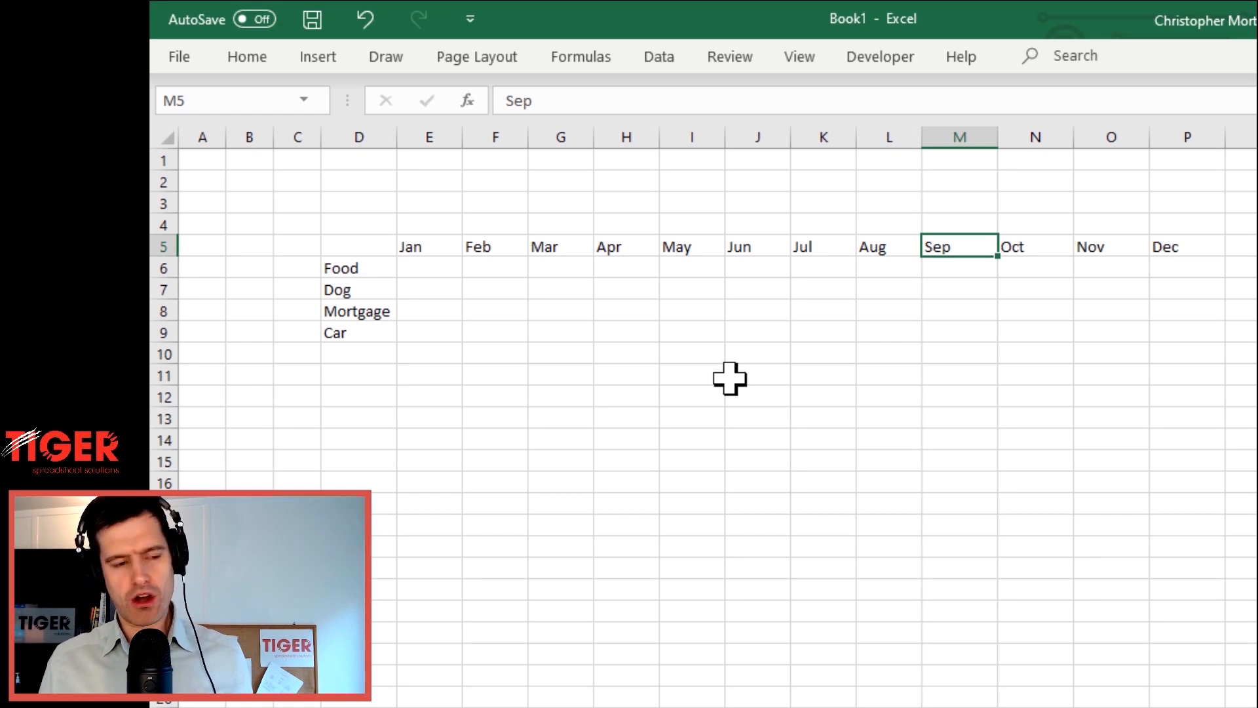
pyautogui.hotkey('shift', 'Right')
pyautogui.hotkey('shift', 'Right')
pyautogui.hotkey('shift', 'Right')
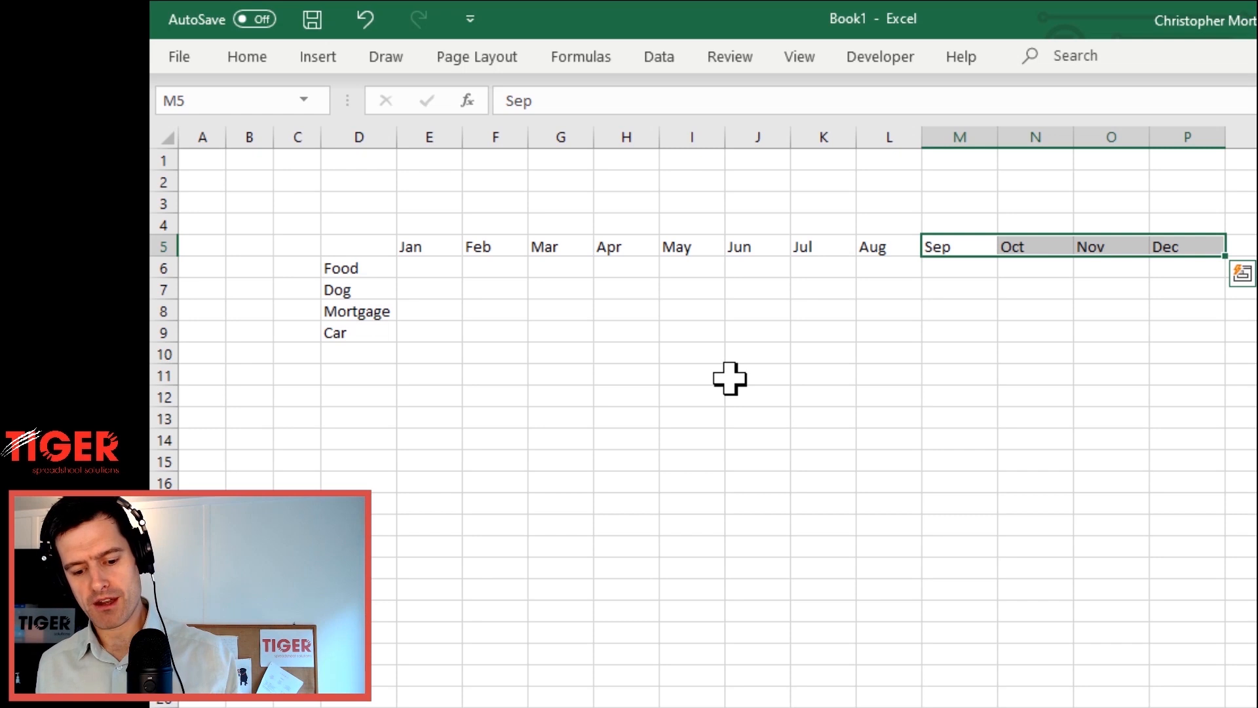
pyautogui.press('F4')
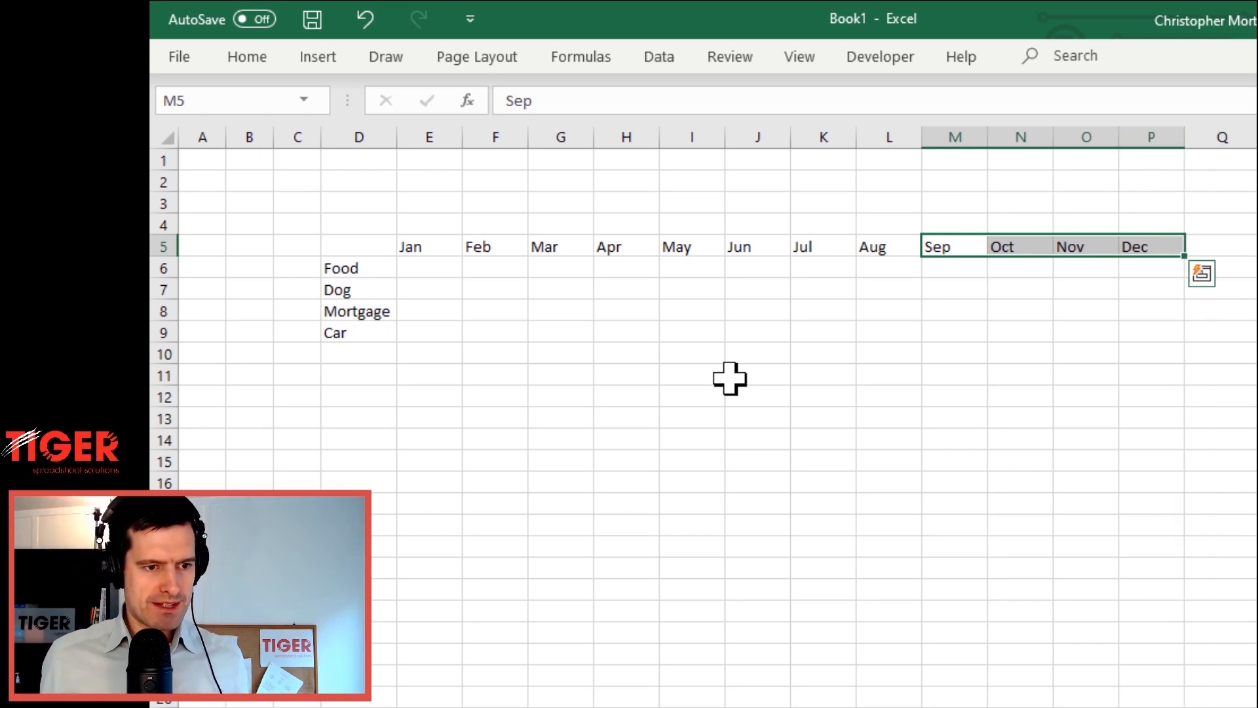
# Look back over the month headings in row 5 and the expense labels in column D down to Car
pyautogui.press('Left')
pyautogui.press('Left')
pyautogui.press('Left')
pyautogui.press('Left')
pyautogui.press('Left')
pyautogui.press('Left')
pyautogui.press('Left')
pyautogui.press('Left')
pyautogui.press('Left')
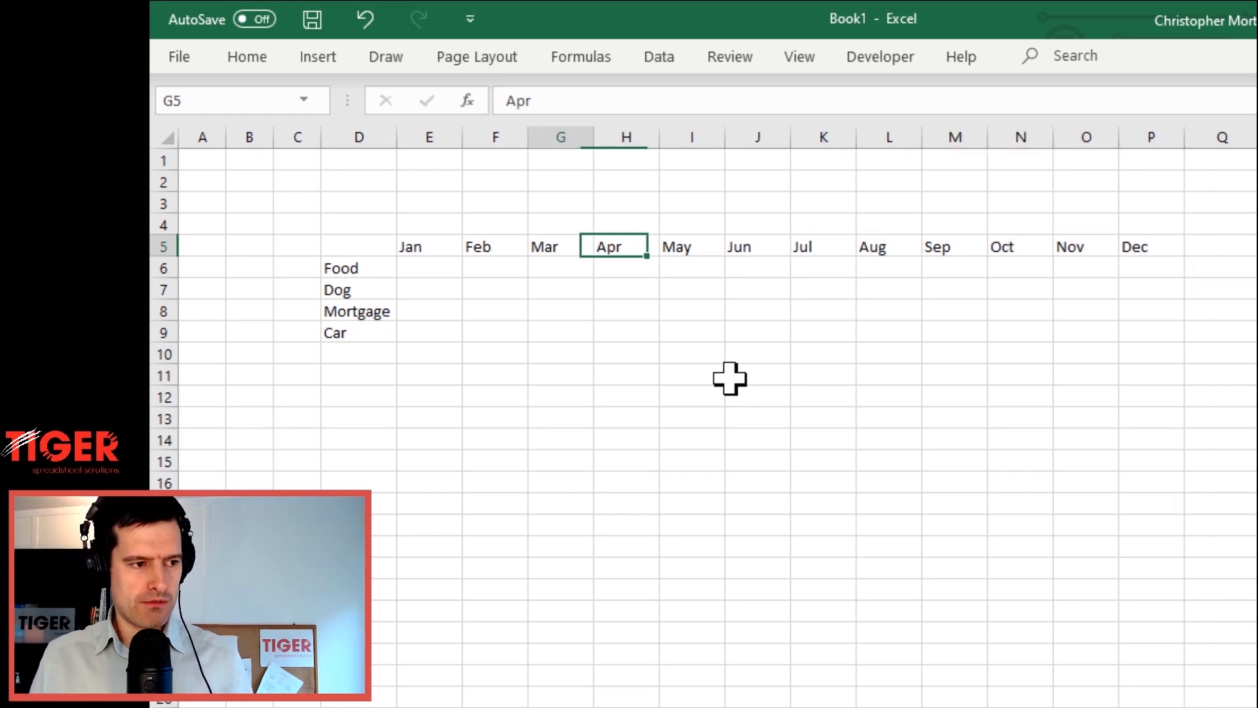
pyautogui.press('Left')
pyautogui.press('Left')
pyautogui.press('Right')
pyautogui.press('Right')
pyautogui.press('Down')
pyautogui.press('Down')
pyautogui.press('Down')
pyautogui.press('Down')
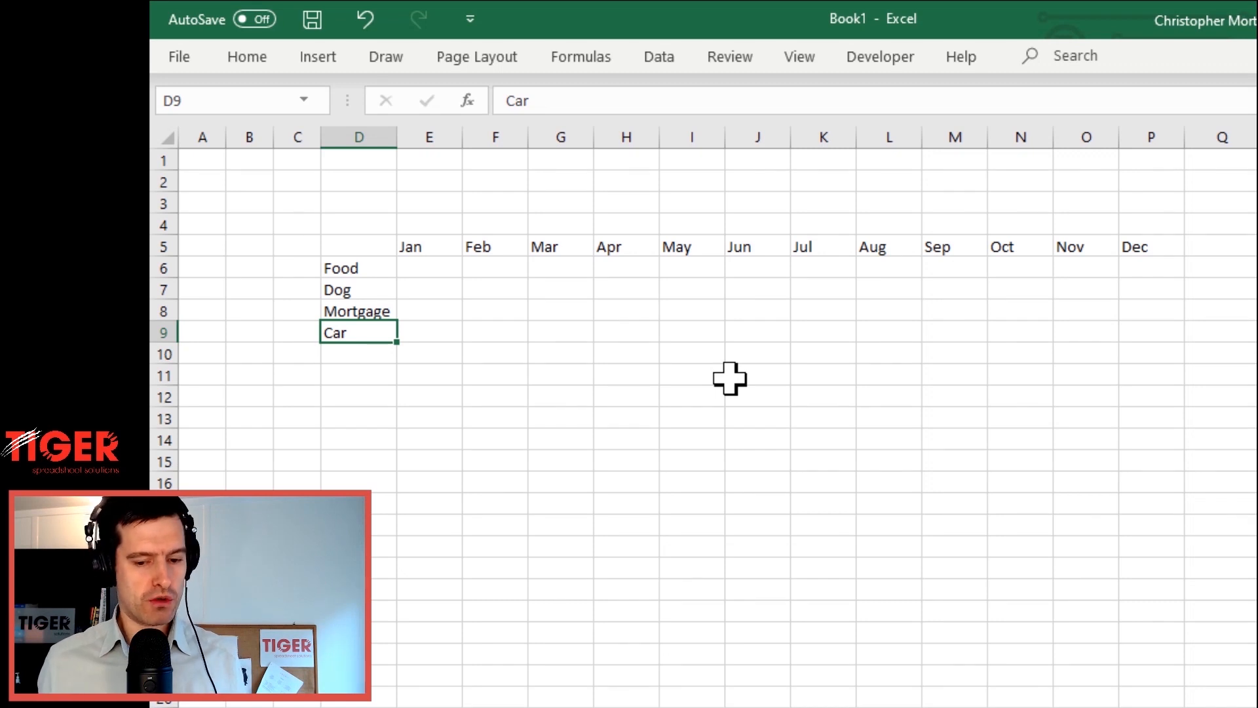
# Enter 100 as the January Food expense in E6
pyautogui.press('Up')
pyautogui.press('Up')
pyautogui.press('Up')
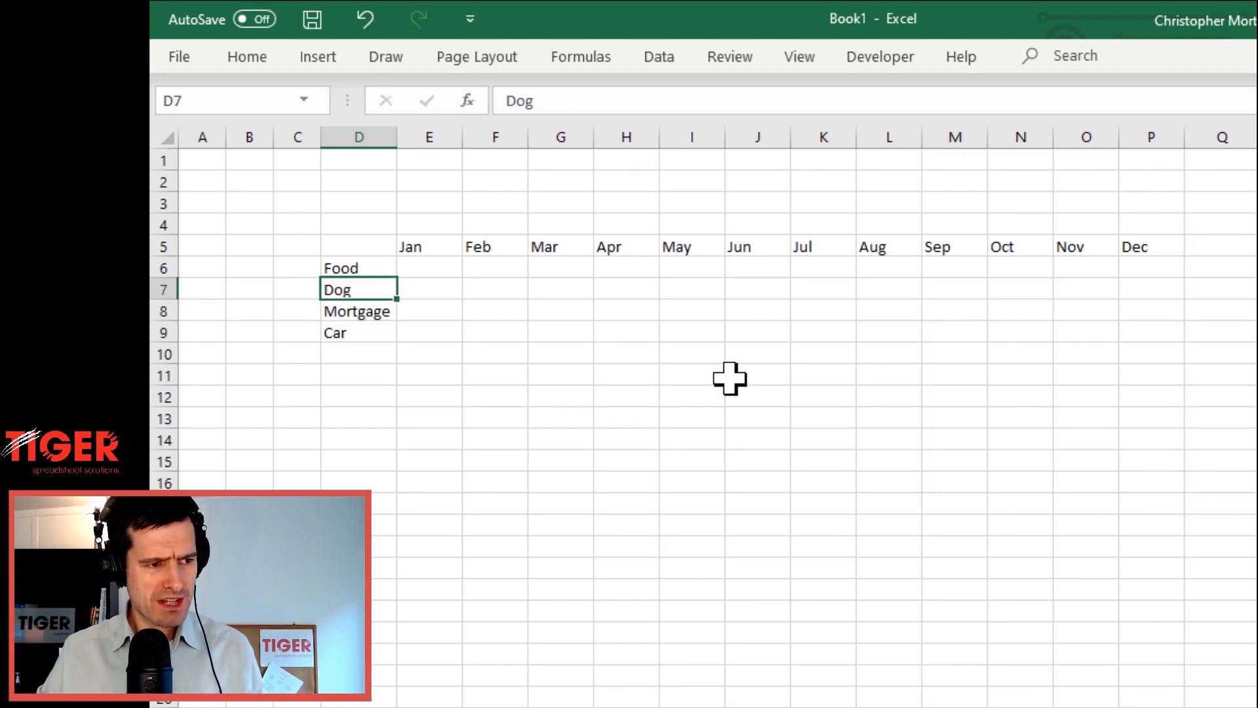
pyautogui.press('Right')
pyautogui.press('Up')
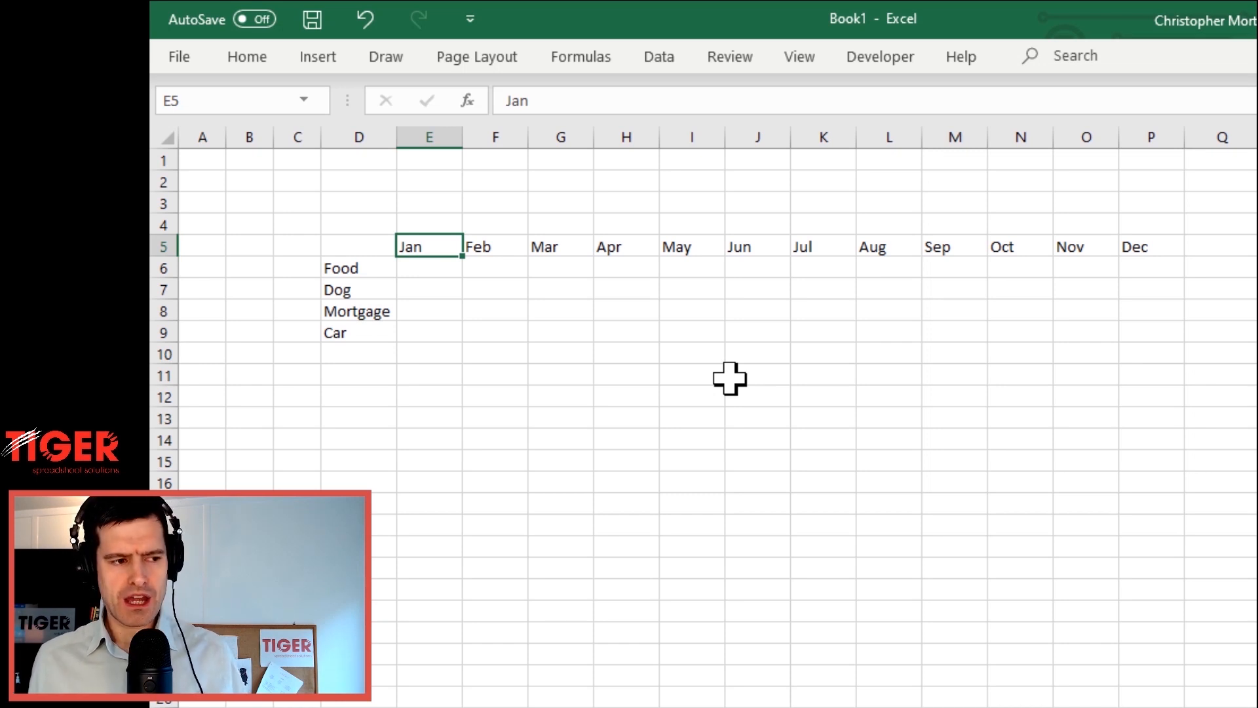
pyautogui.press('Down')
pyautogui.press('Up')
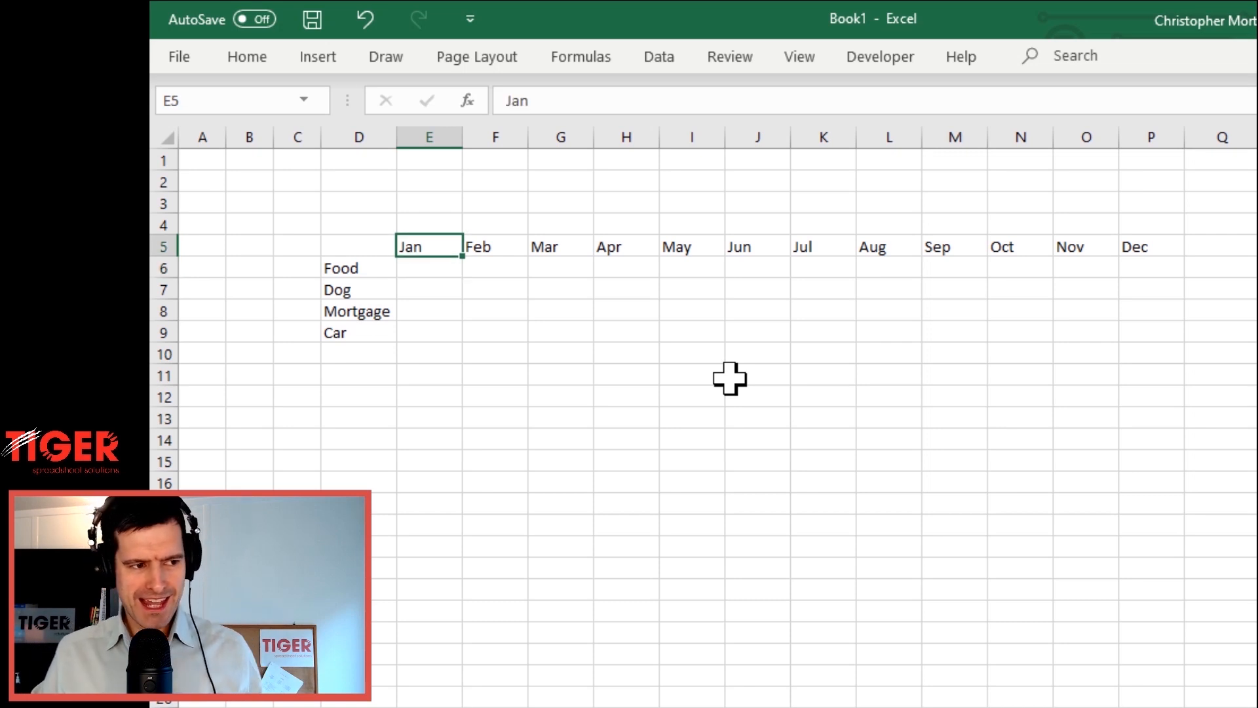
pyautogui.press('Down')
pyautogui.write('100')
pyautogui.press('Return')
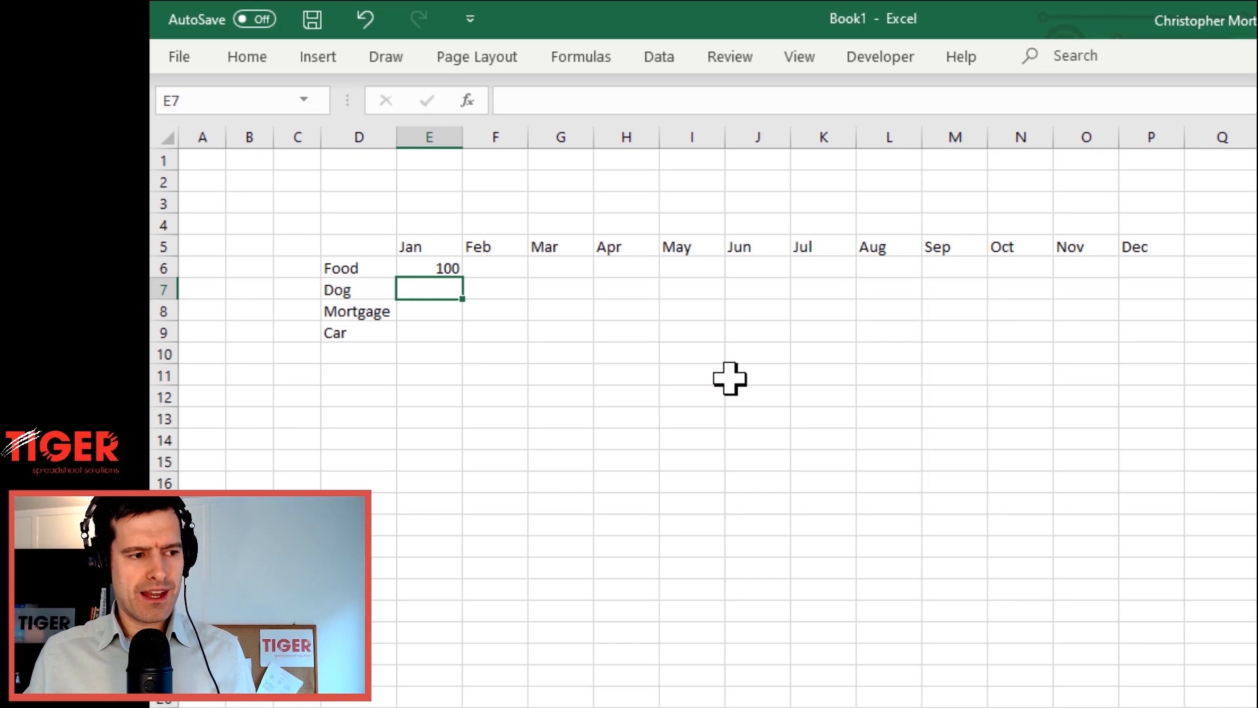
# Enter 100 as the January Dog expense in E7 and return to E6
pyautogui.press('Up')
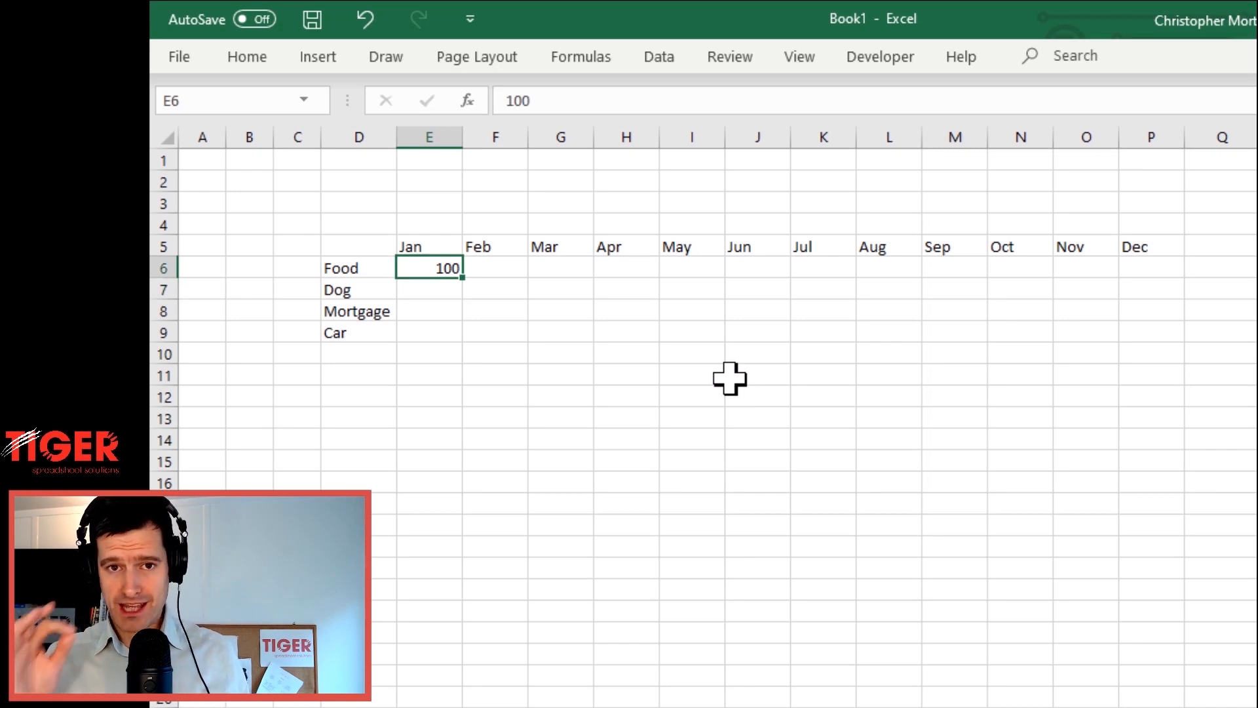
pyautogui.press('Left')
pyautogui.press('Right')
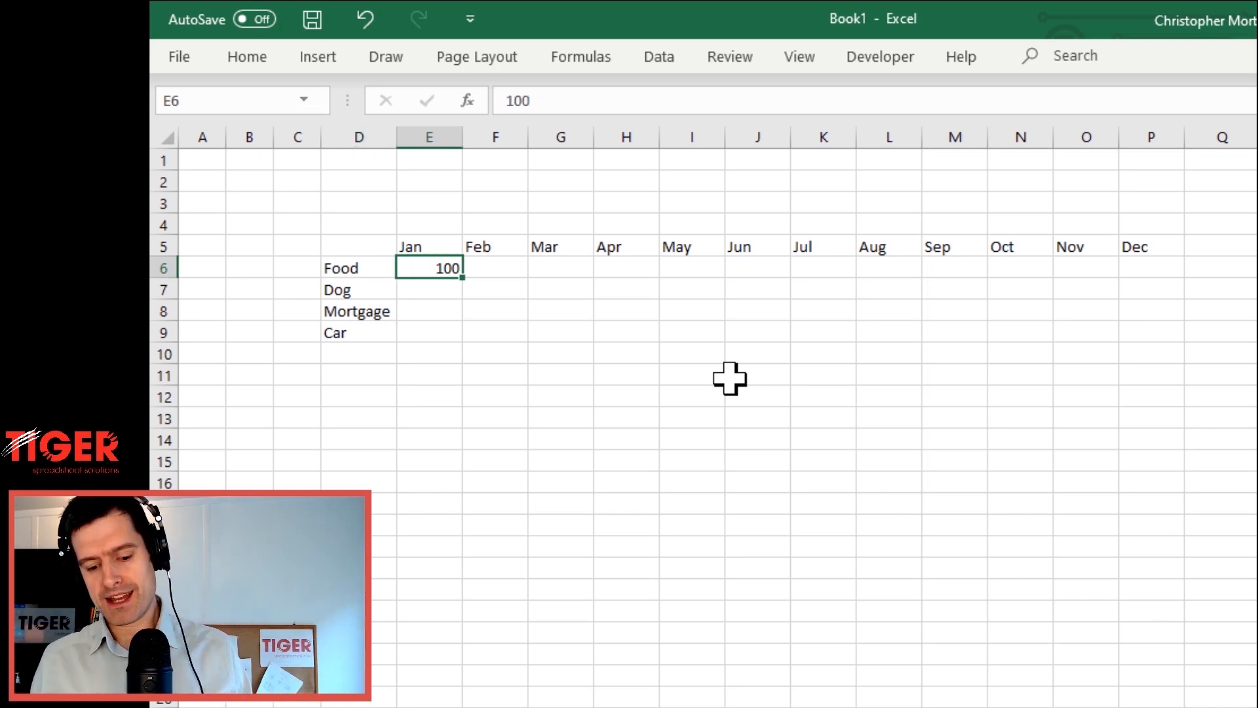
pyautogui.press('Down')
pyautogui.write('100')
pyautogui.press('Return')
pyautogui.press('Up')
pyautogui.press('Up')
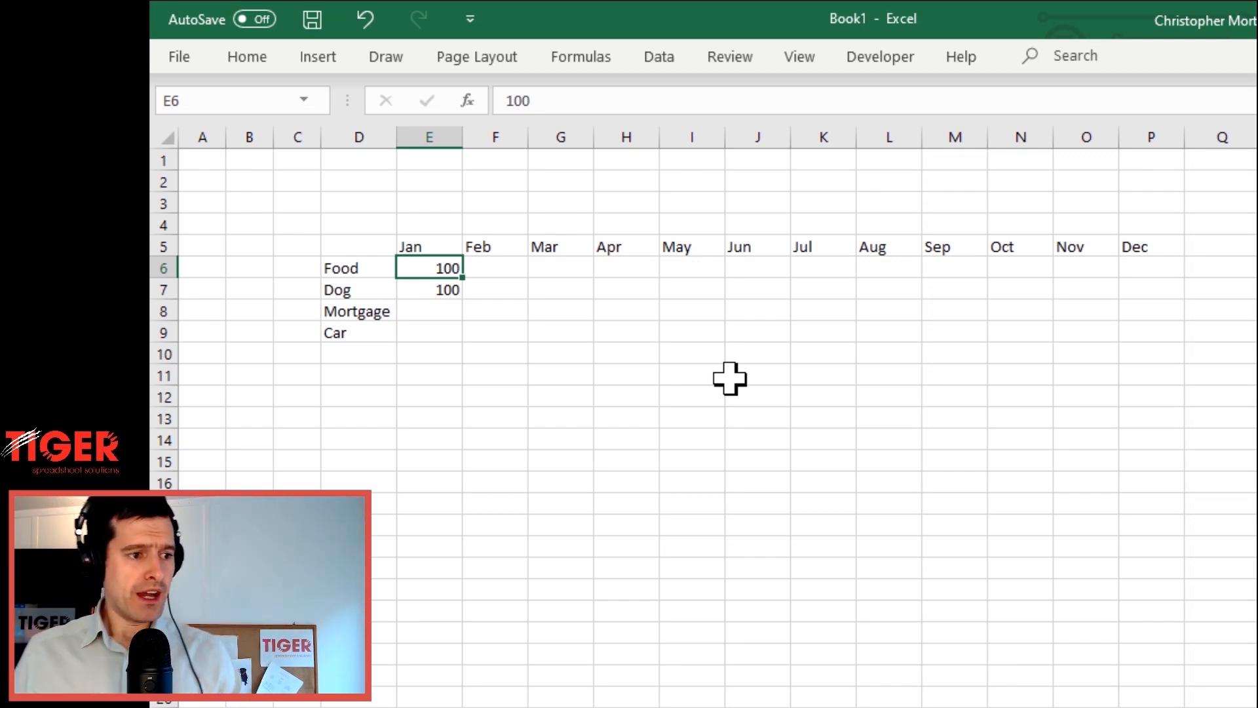
# Set the January Dog expense in E7 to 70
pyautogui.press('Down')
pyautogui.press('Down')
pyautogui.press('Up')
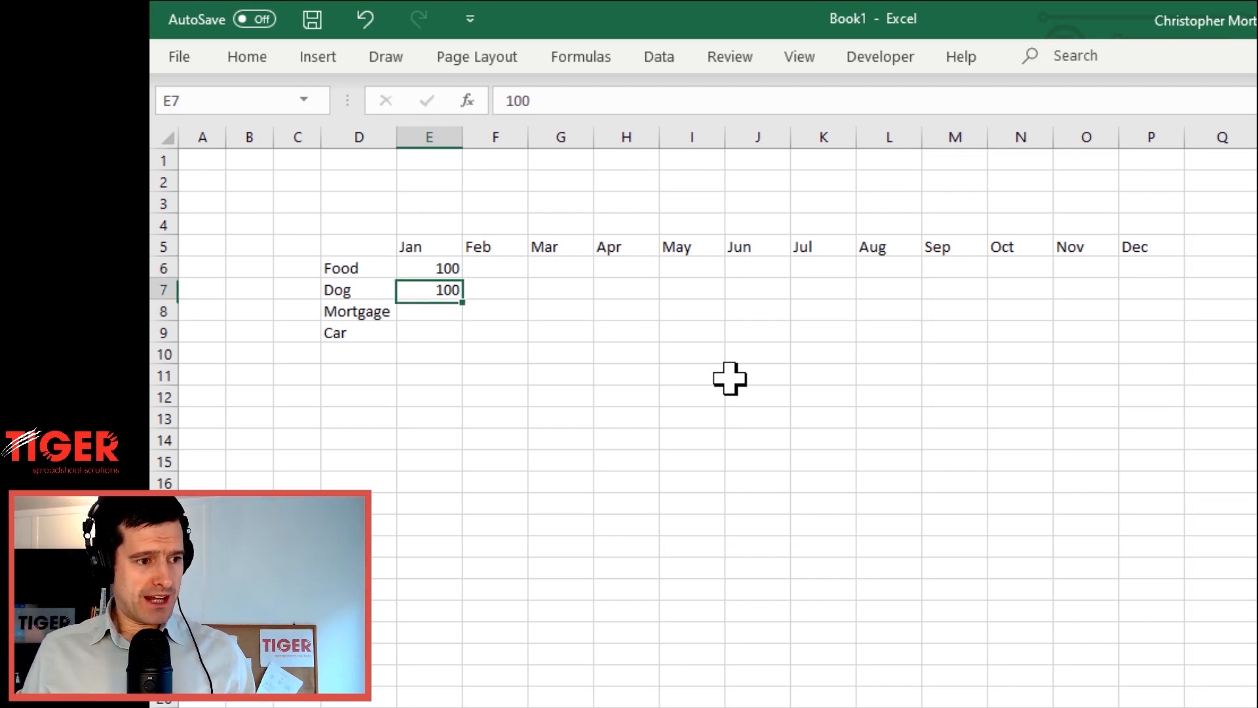
pyautogui.write('70')
pyautogui.press('Return')
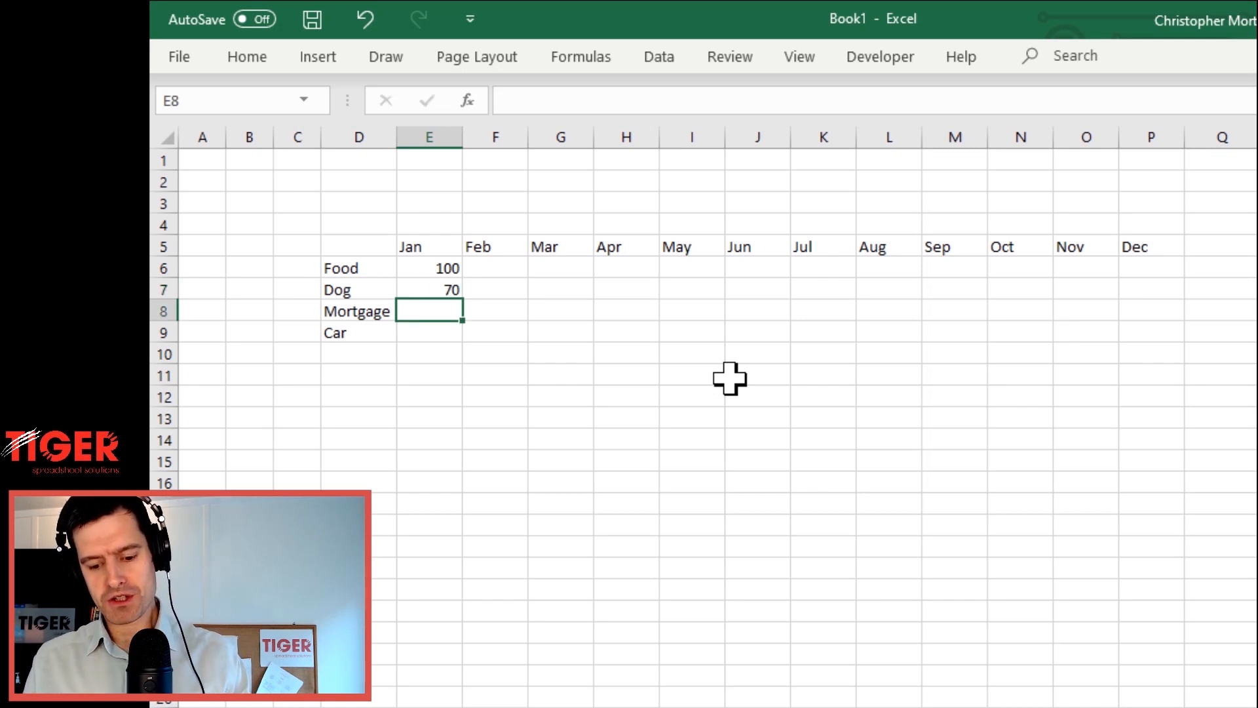
# Enter the January expenses 300 for Mortgage in E8 and 40 for Car in E9
pyautogui.write('300')
pyautogui.press('BackSpace')
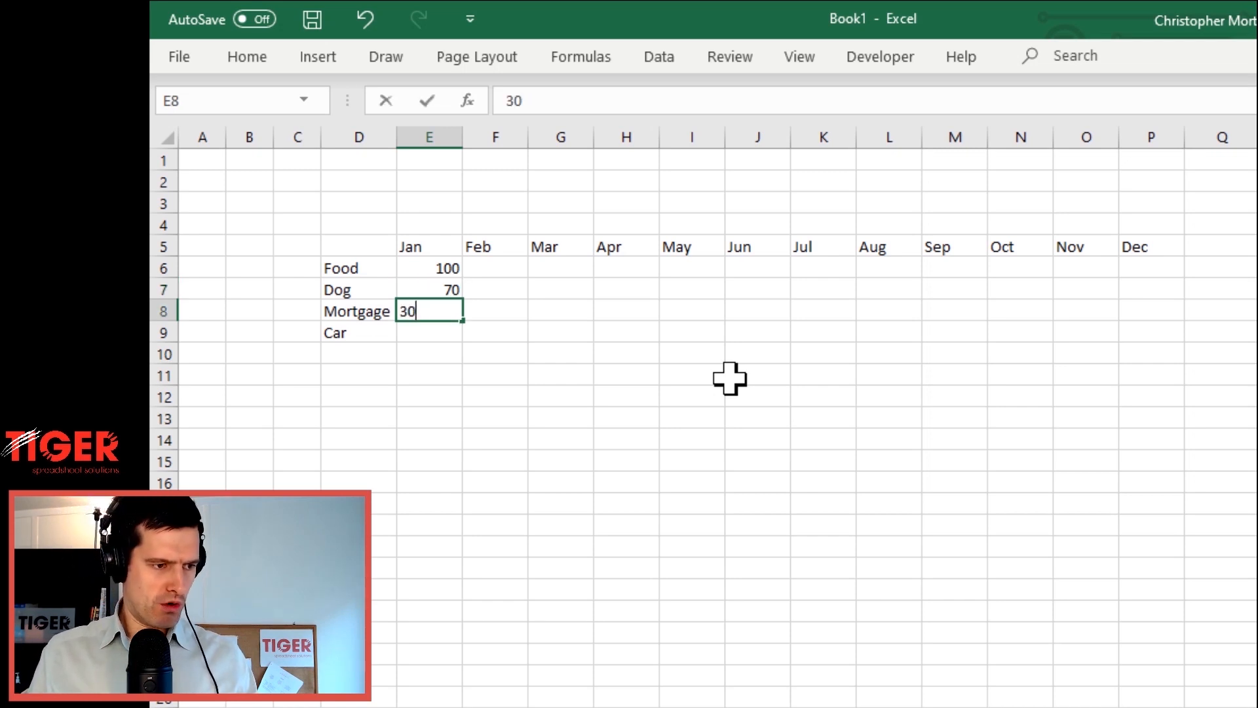
pyautogui.write('0')
pyautogui.press('Return')
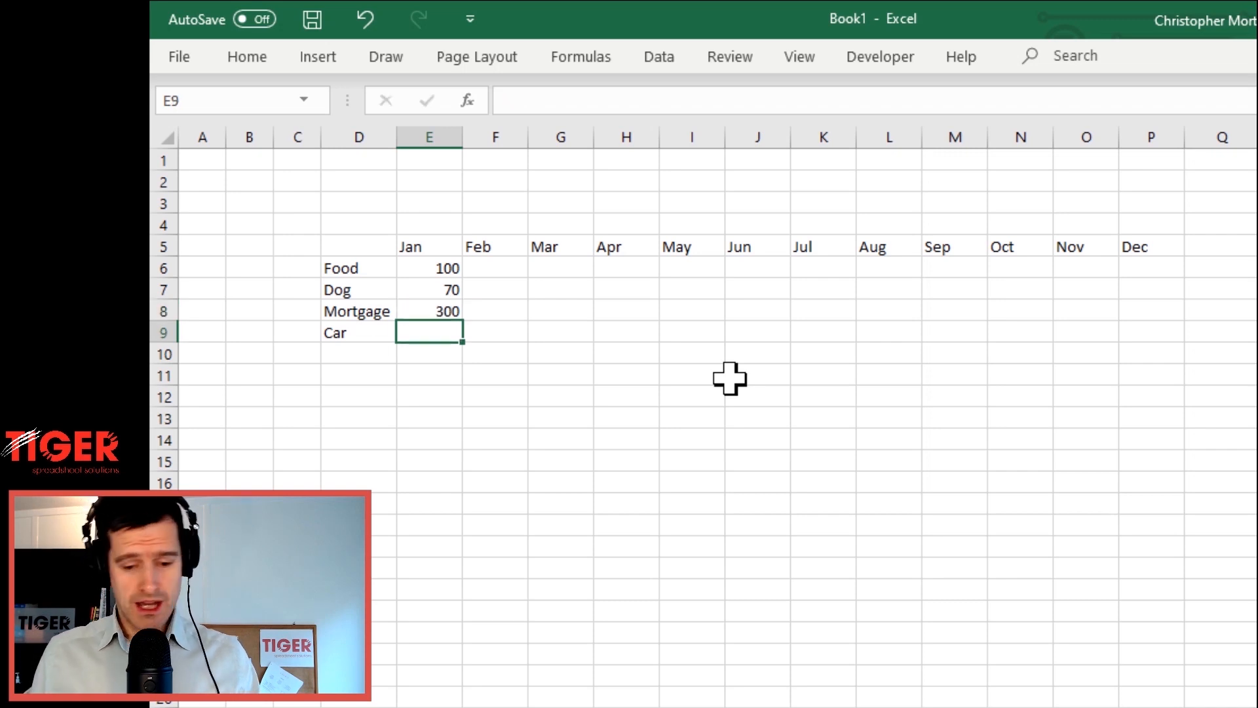
pyautogui.write('40')
pyautogui.press('Return')
pyautogui.press('Up')
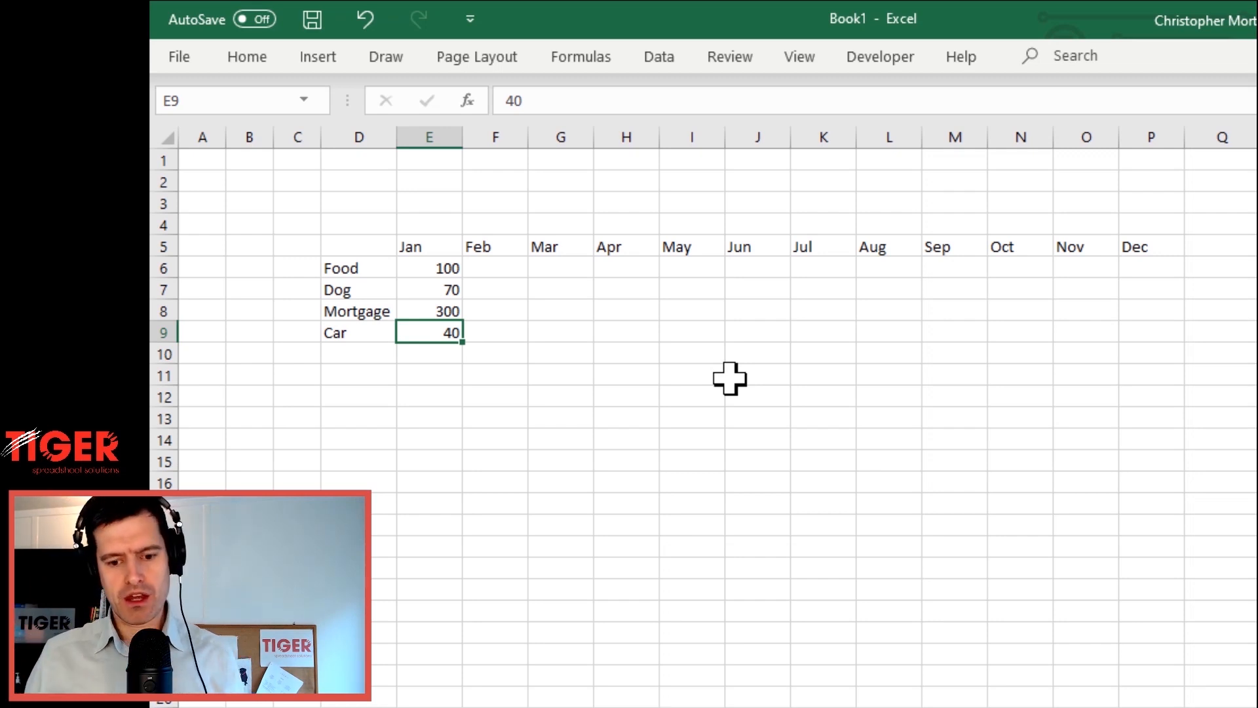
# Enter 100 as the February Food expense in F6
pyautogui.press('Up')
pyautogui.press('Up')
pyautogui.press('Up')
pyautogui.press('Up')
pyautogui.press('Down')
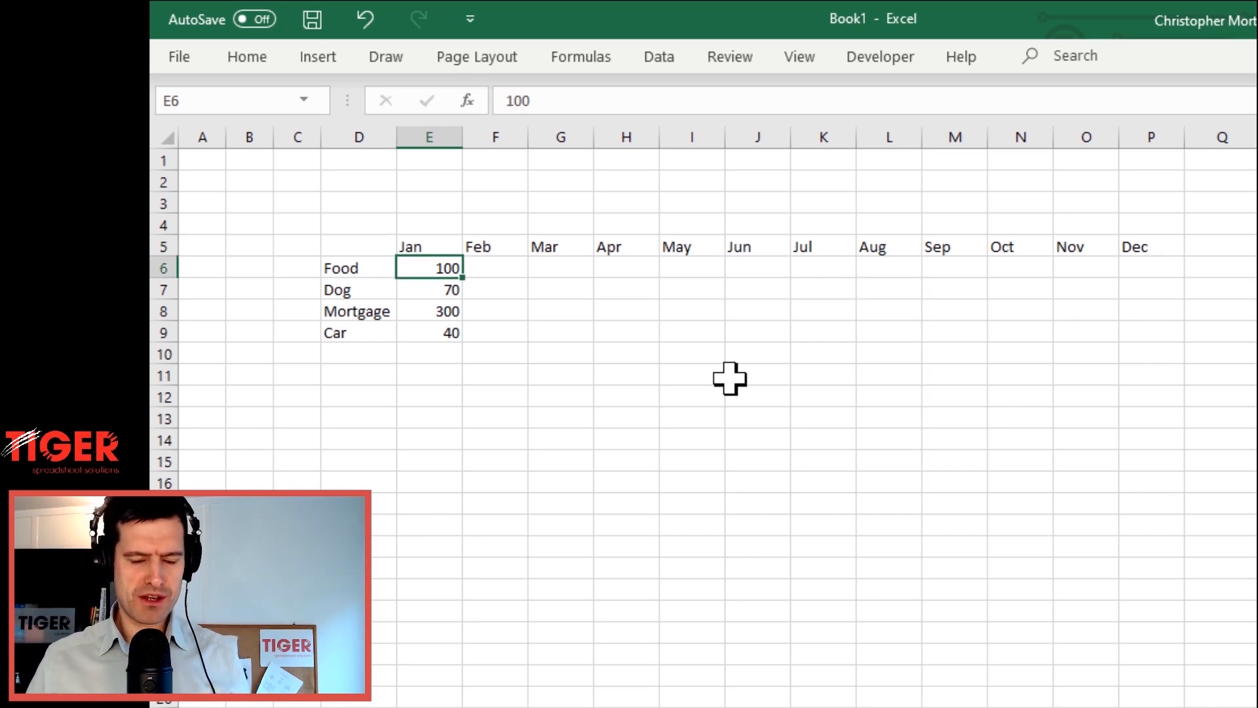
pyautogui.doubleClick(498, 264)
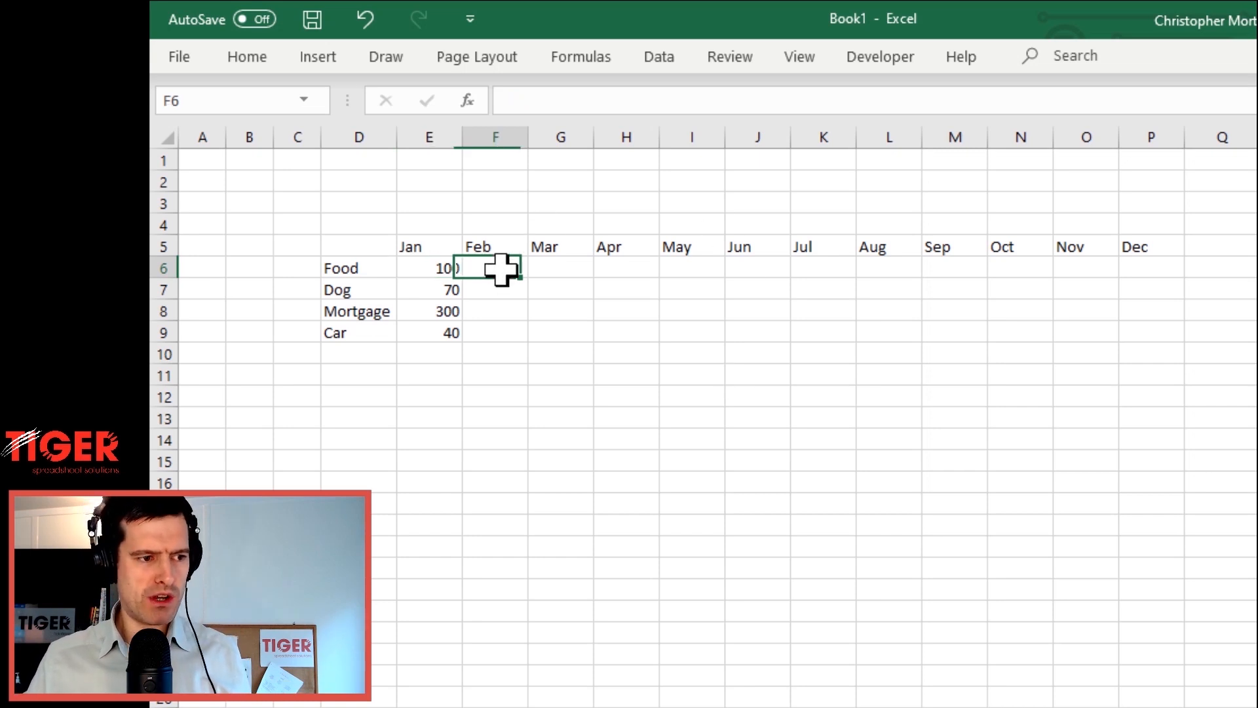
pyautogui.write('100')
pyautogui.press('Return')
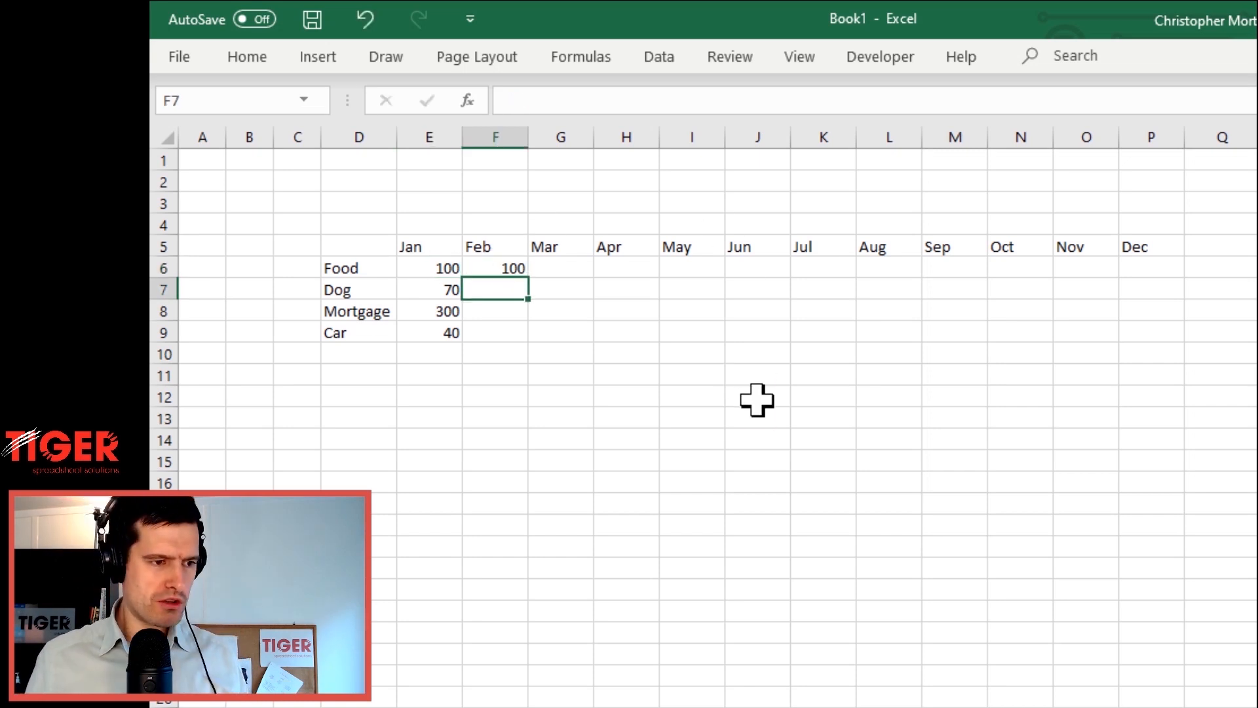
# Fill the January Food amount from E6 across to December in P6 with the fill handle and undo the fill
pyautogui.press('Up')
pyautogui.press('Right')
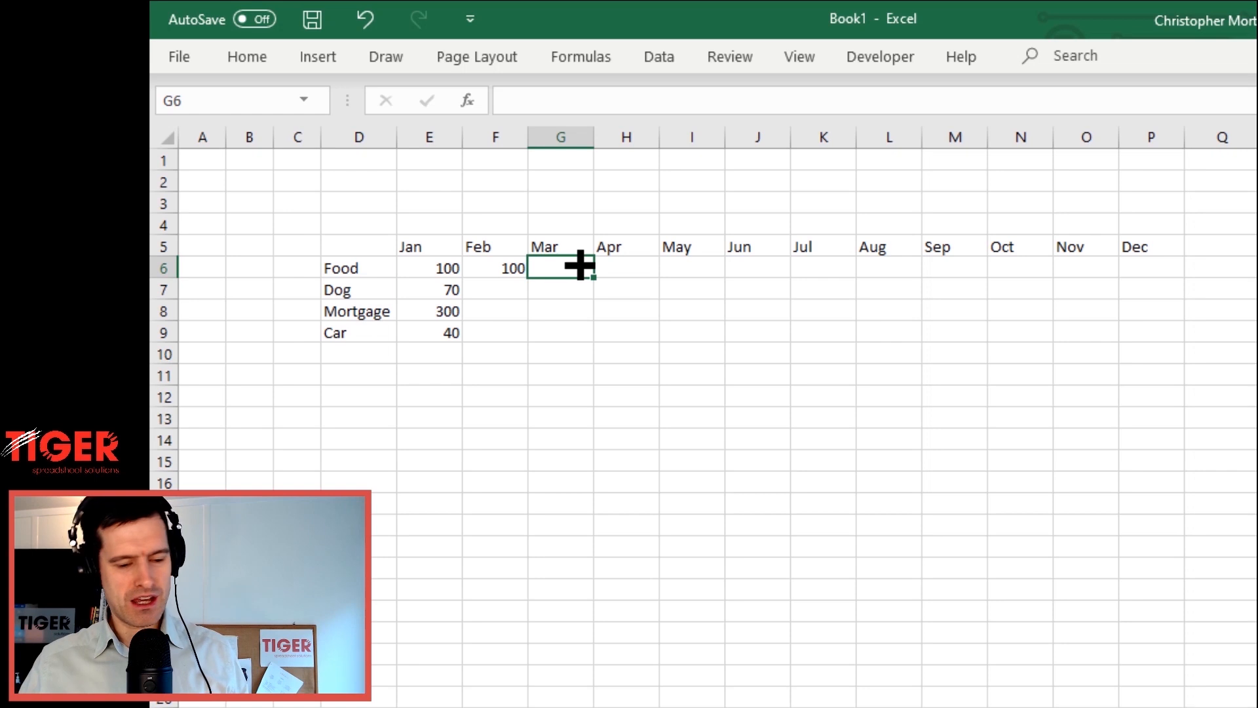
pyautogui.press('Left')
pyautogui.press('Left')
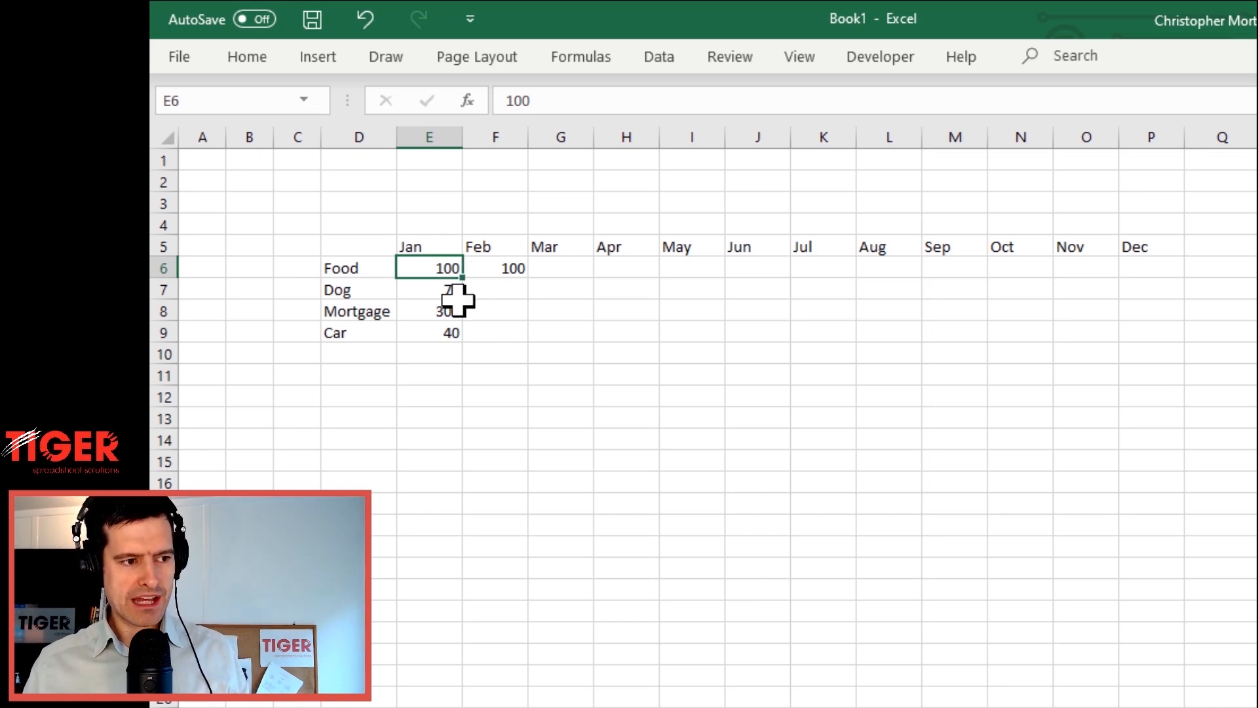
pyautogui.moveTo(463, 277); pyautogui.dragTo(1154, 285)
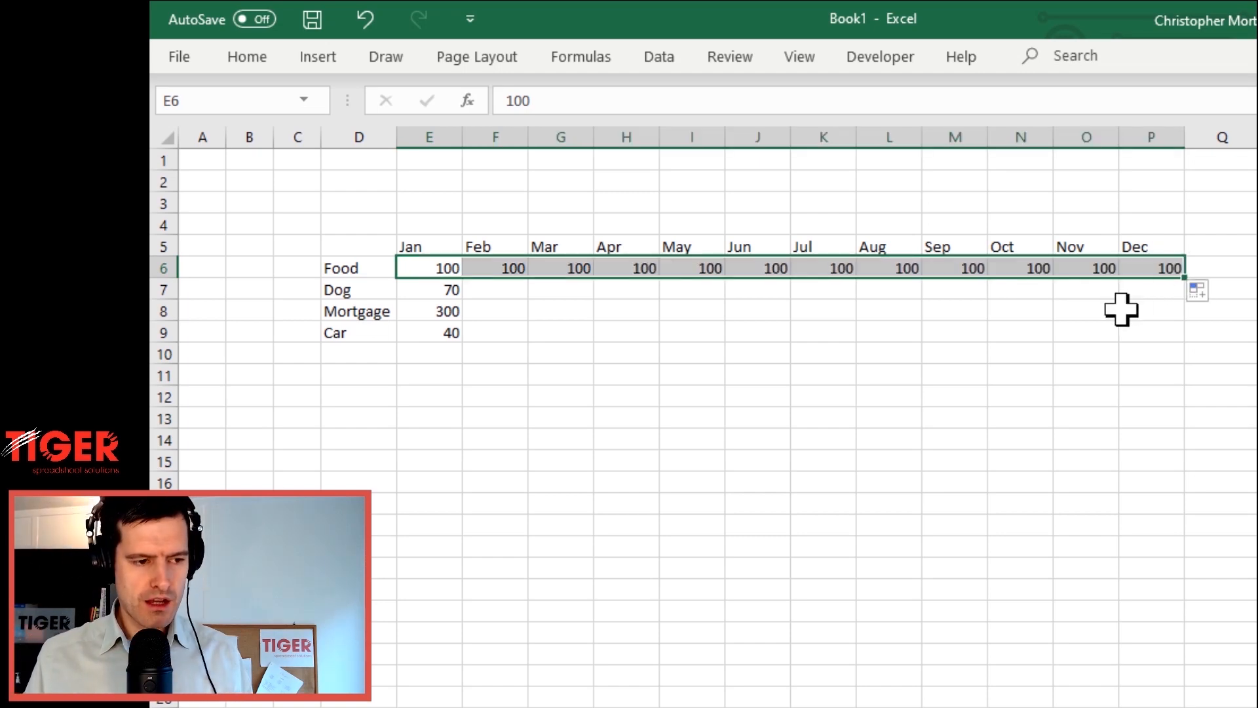
pyautogui.hotkey('ctrl', 'z')
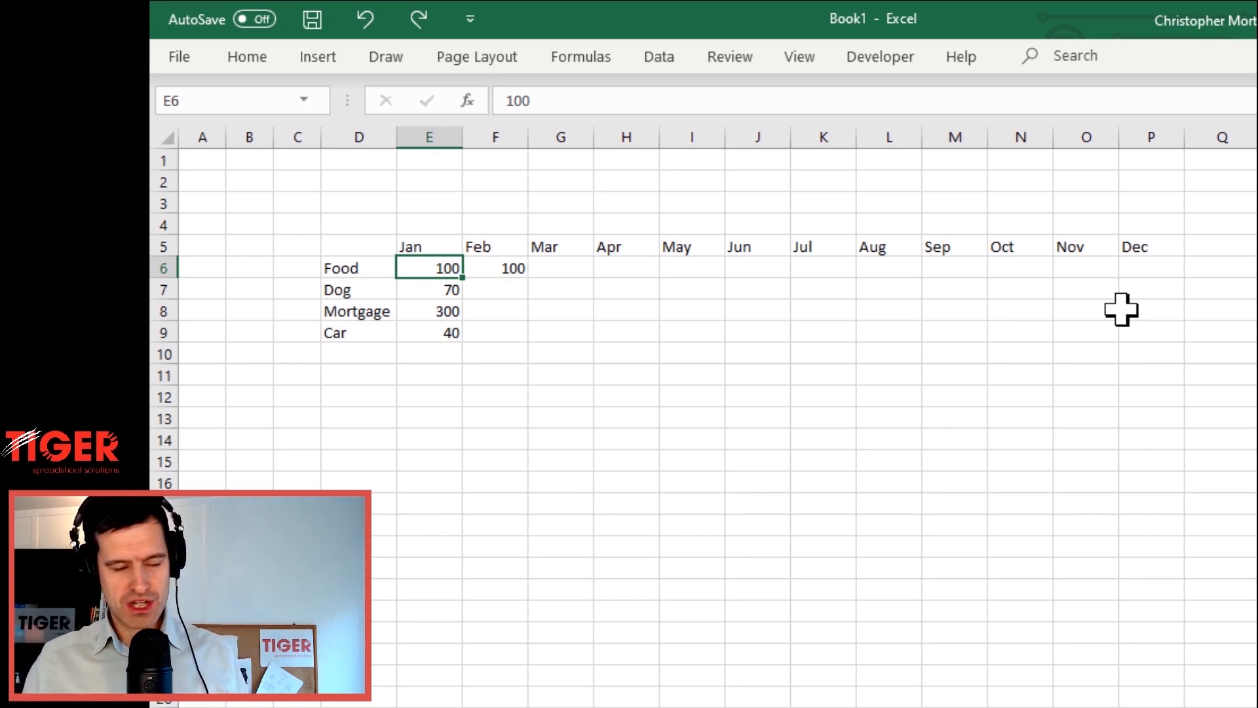
# Select E6:P6 and fill the January Food amount right through December
pyautogui.hotkey('shift', 'Right')
pyautogui.hotkey('shift', 'Right')
pyautogui.hotkey('shift', 'Right')
pyautogui.hotkey('shift', 'Right')
pyautogui.hotkey('shift', 'Right')
pyautogui.hotkey('shift', 'Right')
pyautogui.hotkey('shift', 'Right')
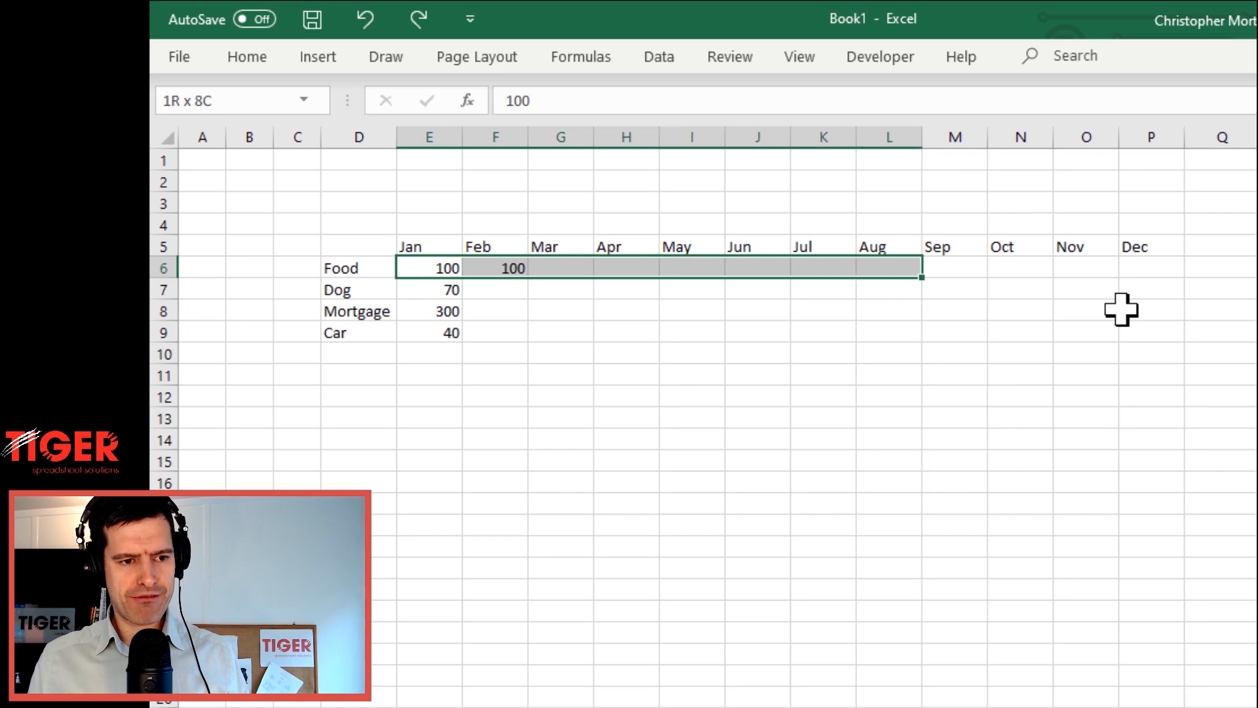
pyautogui.hotkey('shift', 'Right')
pyautogui.hotkey('shift', 'Right')
pyautogui.hotkey('shift', 'Right')
pyautogui.hotkey('shift', 'Right')
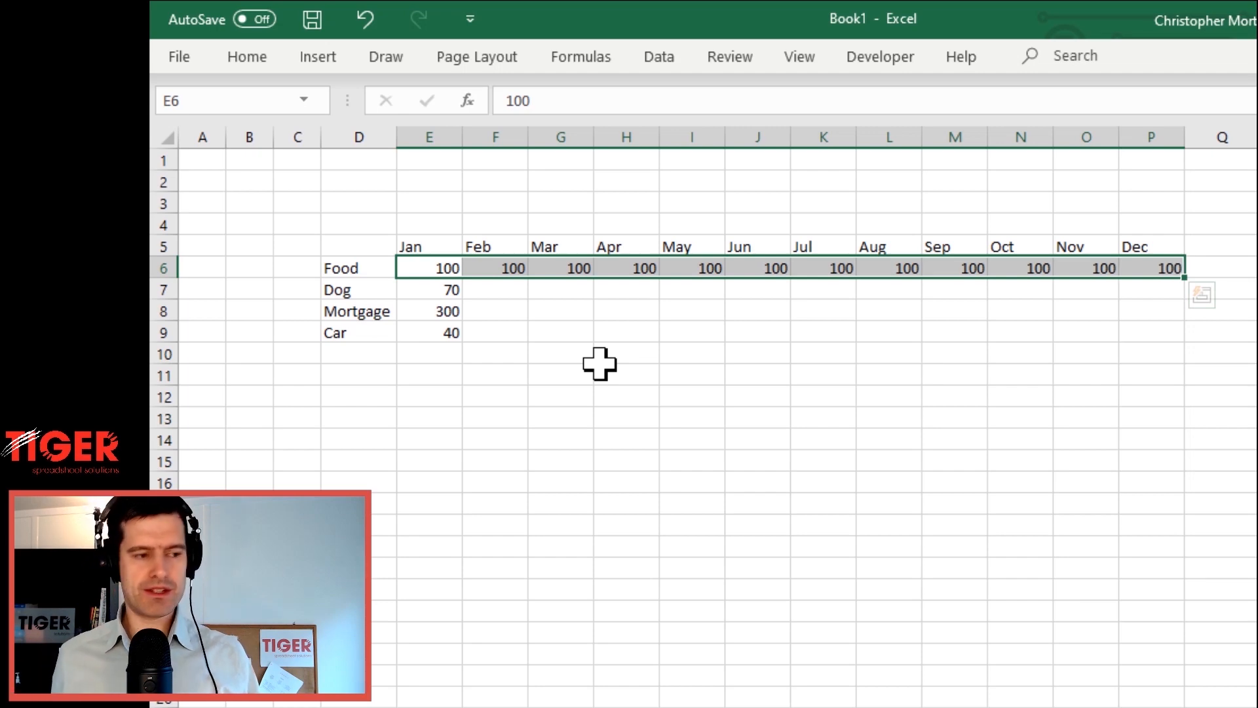
# Clear the February to December Food amounts in F6:P6
pyautogui.press('Left')
pyautogui.press('Right')
pyautogui.press('Right')
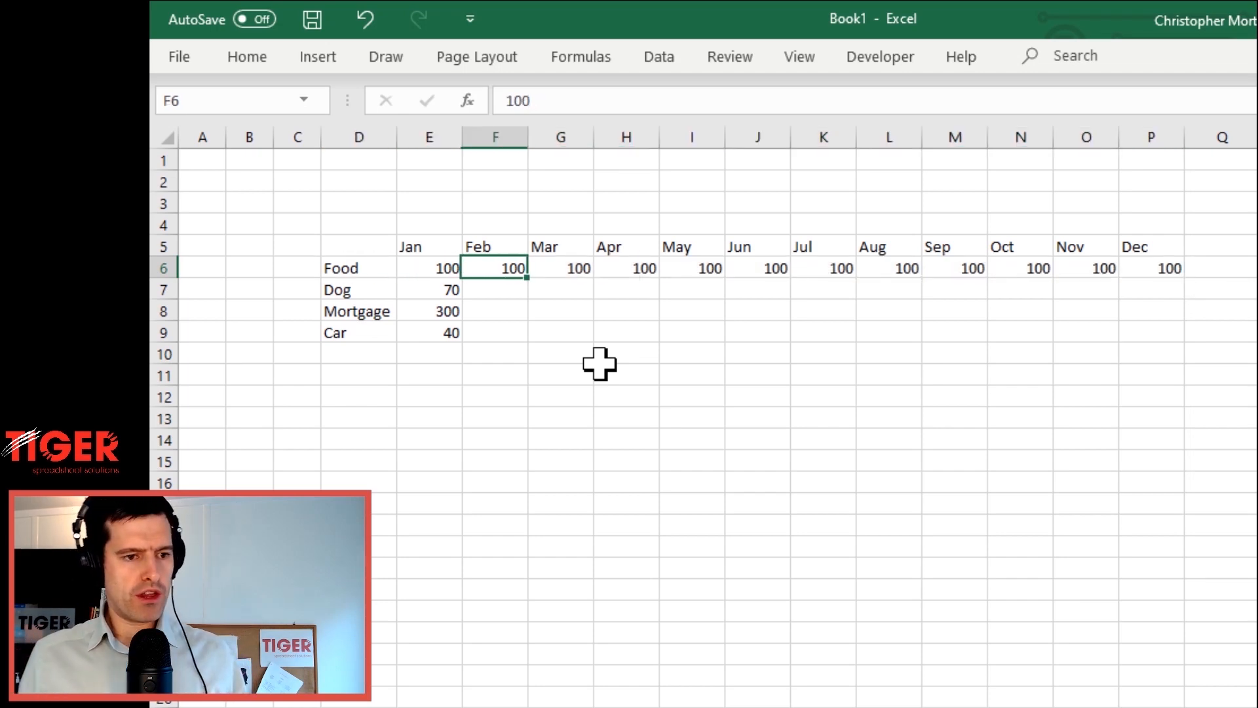
pyautogui.hotkey('ctrl', 'shift', 'Right')
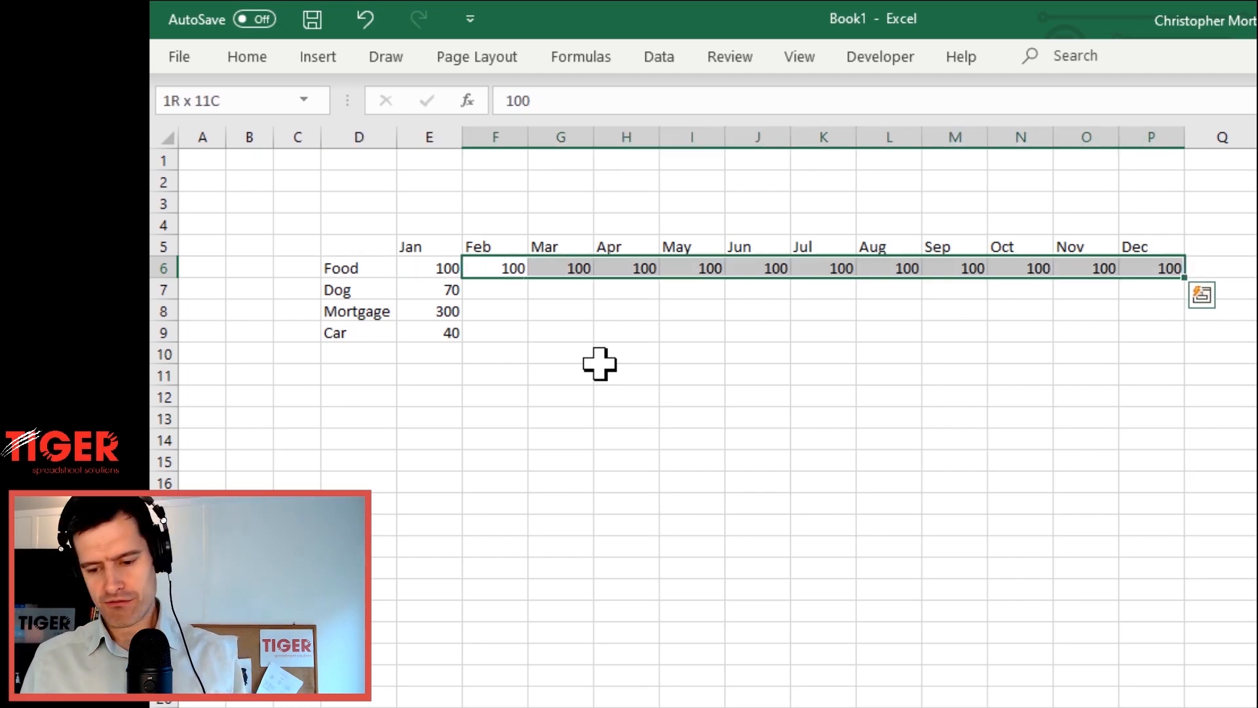
pyautogui.press('Delete')
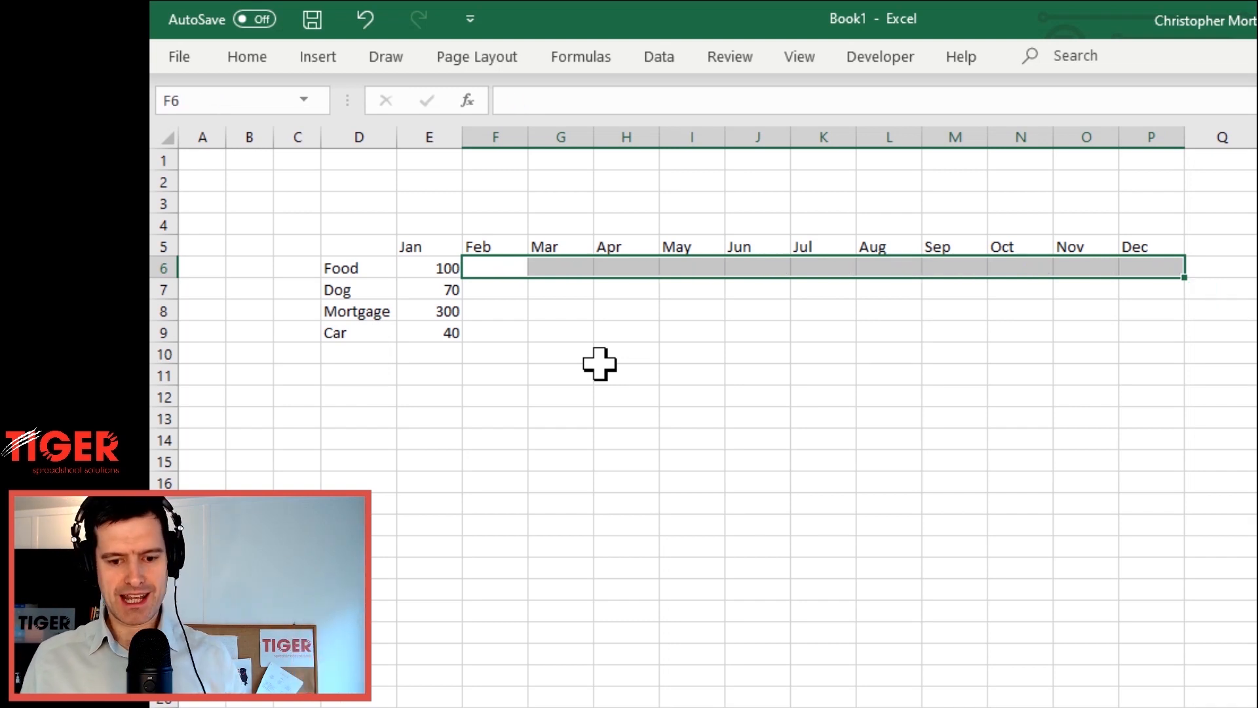
# Copy the January Food amount in E6 and paste it into F6:P6 using Paste Special with the All option
pyautogui.press('Left')
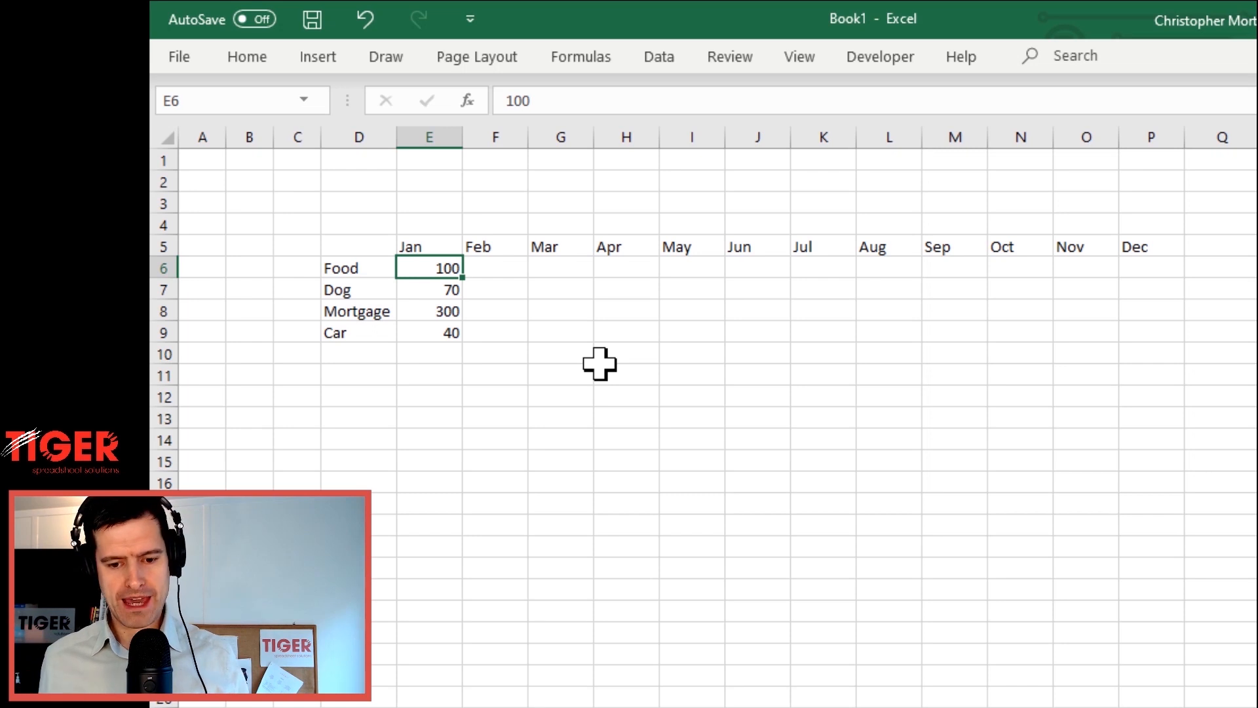
pyautogui.hotkey('ctrl', 'c')
pyautogui.press('Right')
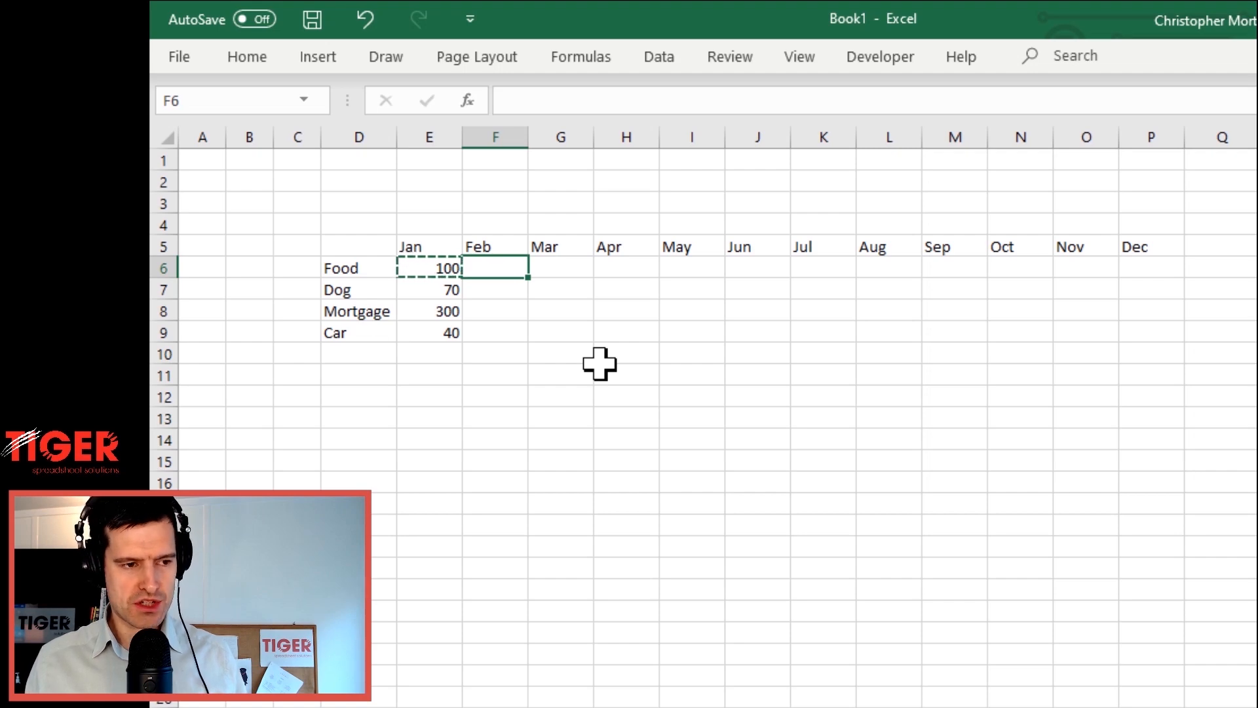
pyautogui.hotkey('shift', 'Right')
pyautogui.hotkey('shift', 'Right')
pyautogui.hotkey('shift', 'Right')
pyautogui.hotkey('shift', 'Right')
pyautogui.hotkey('shift', 'Right')
pyautogui.hotkey('shift', 'Right')
pyautogui.hotkey('shift', 'Right')
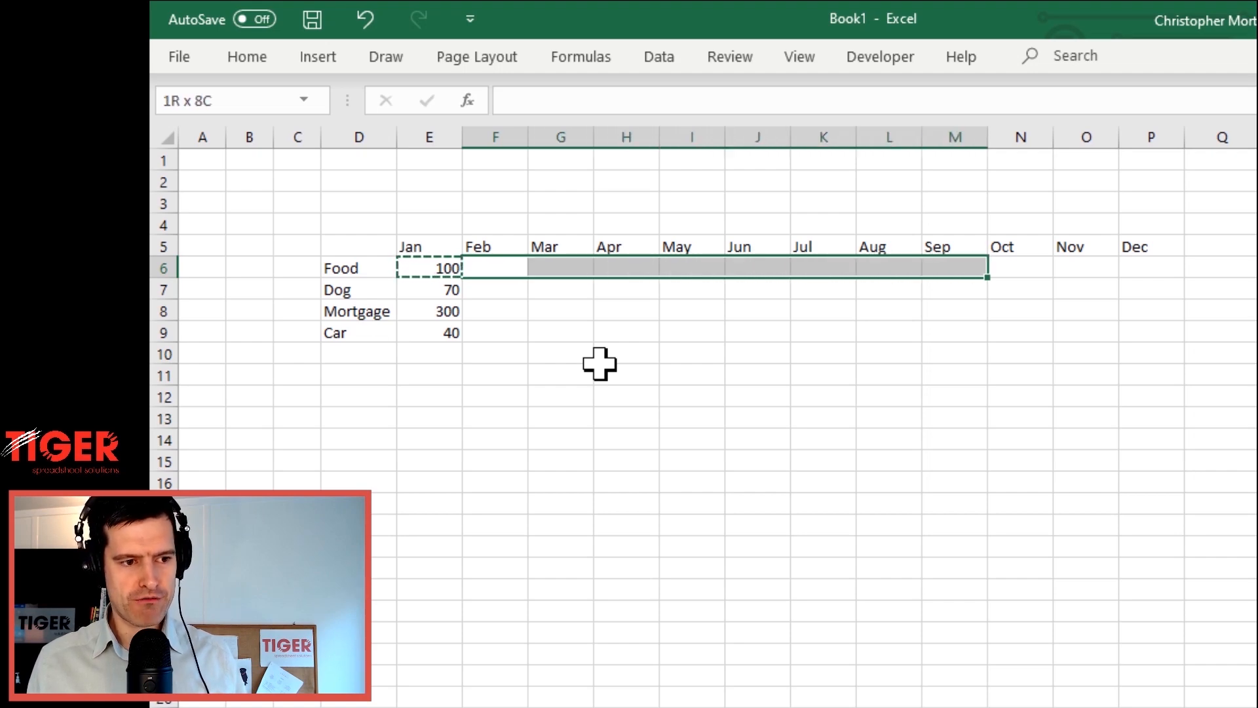
pyautogui.hotkey('shift', 'Right')
pyautogui.hotkey('shift', 'Right')
pyautogui.hotkey('shift', 'Right')
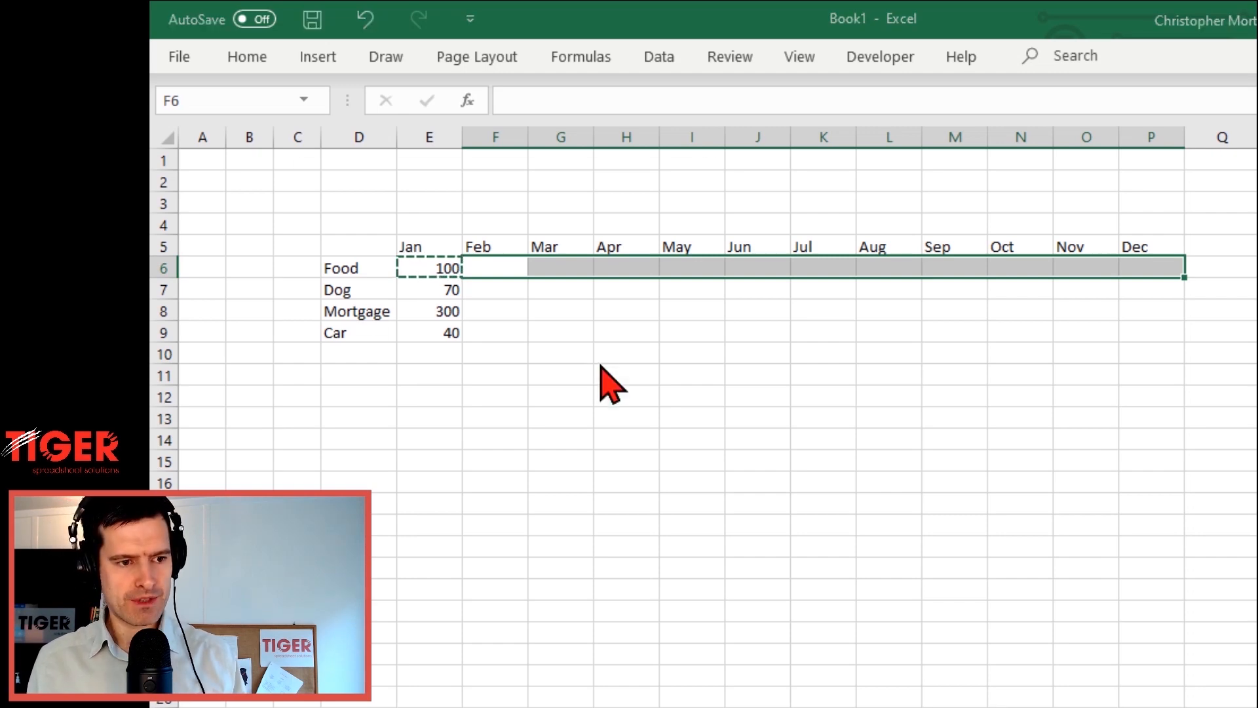
pyautogui.hotkey('ctrl', 'alt', 'v')
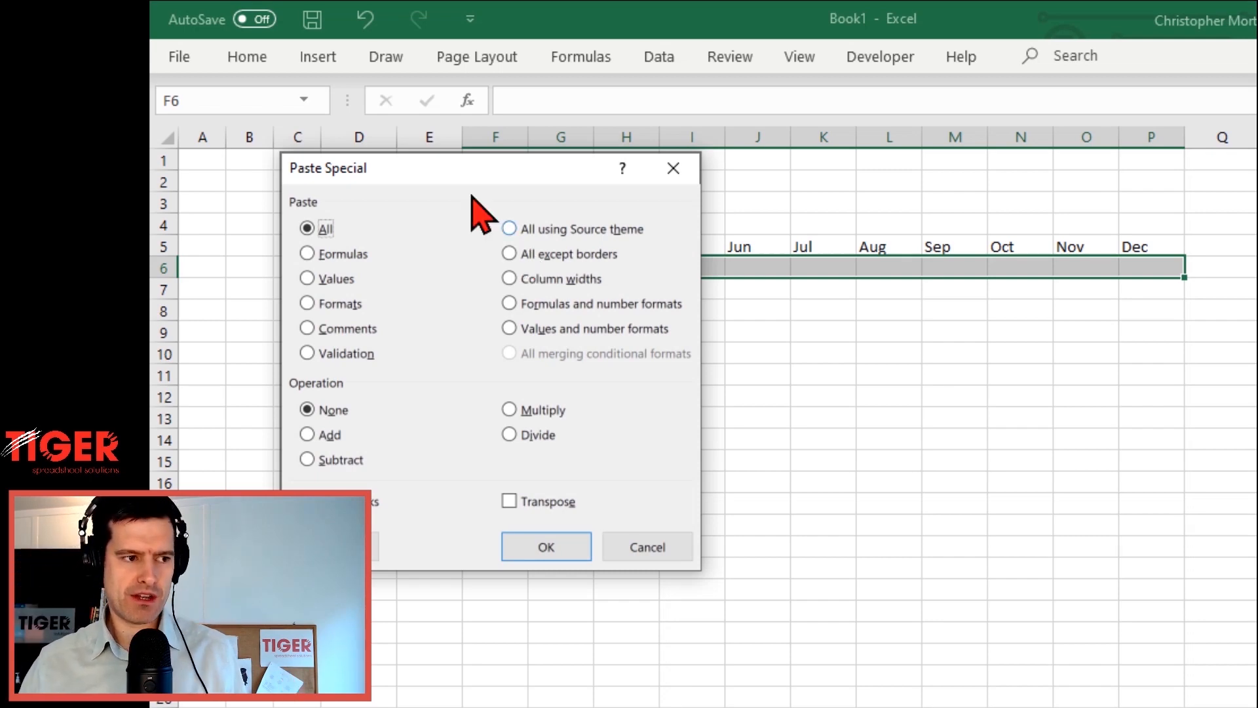
pyautogui.moveTo(454, 176); pyautogui.dragTo(744, 158)
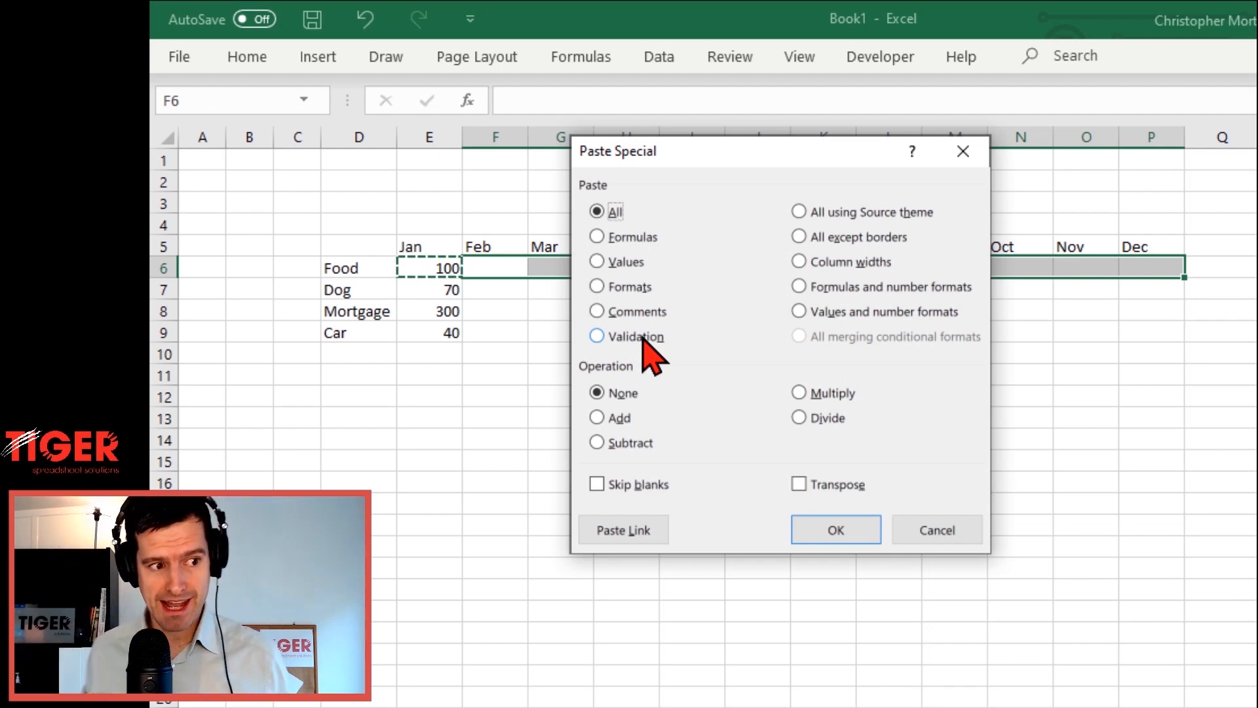
pyautogui.click(850, 527)
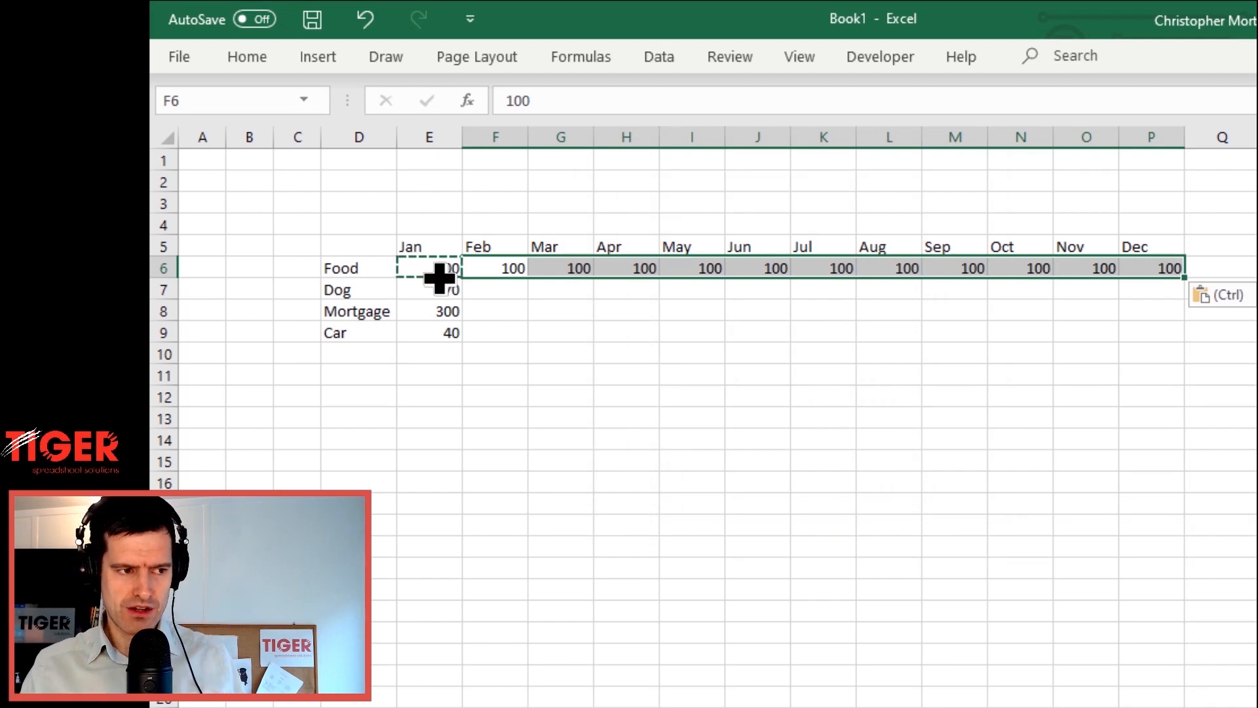
pyautogui.click(434, 287)
pyautogui.press('Up')
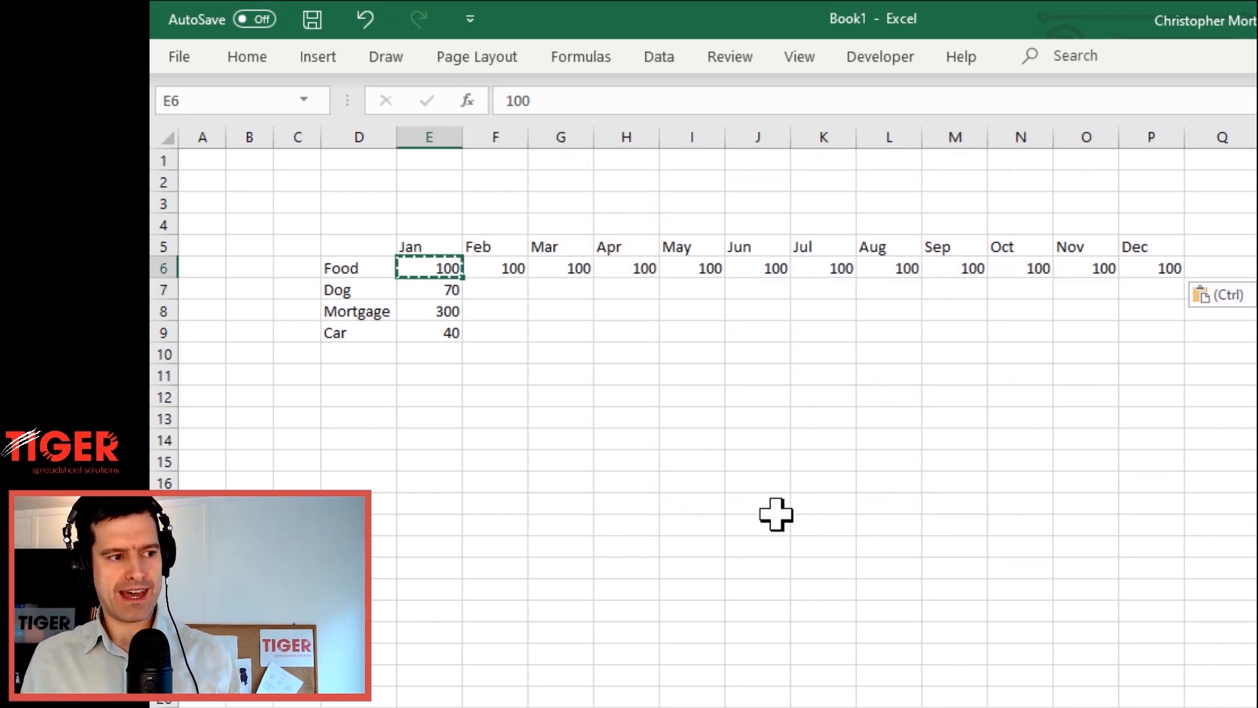
pyautogui.press('Escape')
# Fill the January Dog amount from E7 right through December in P7
pyautogui.press('Down')
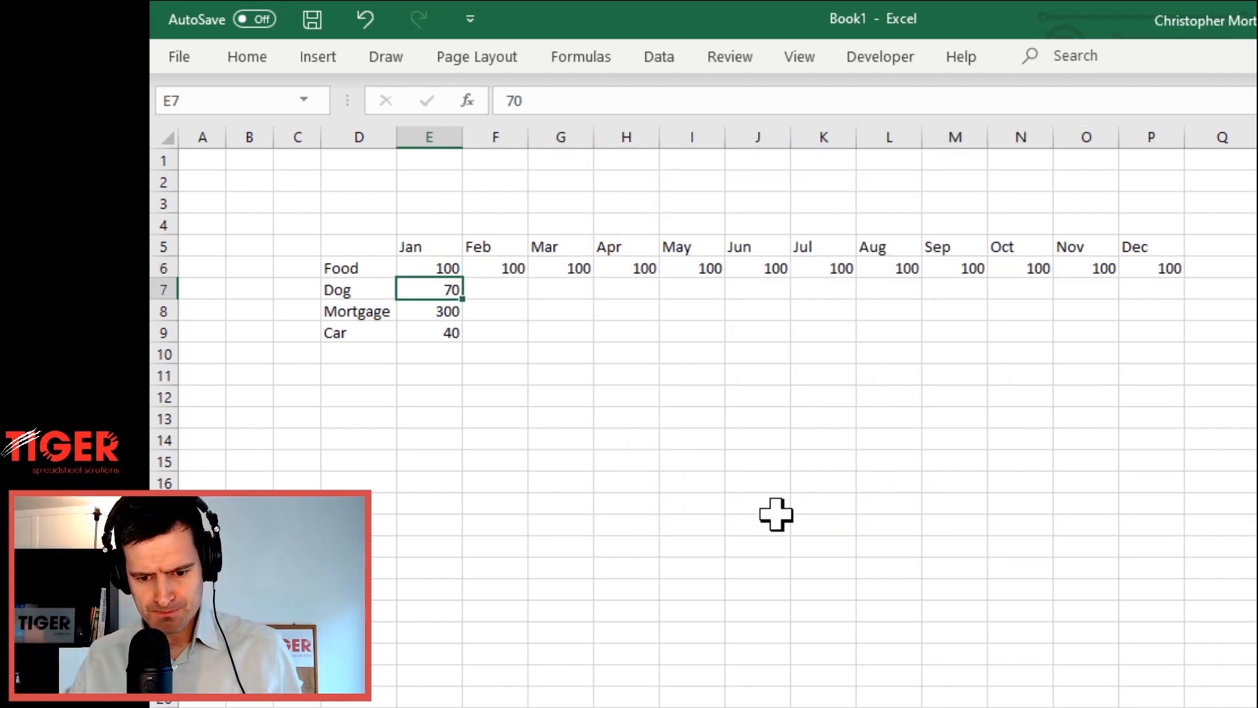
pyautogui.press('Right')
pyautogui.click(446, 291)
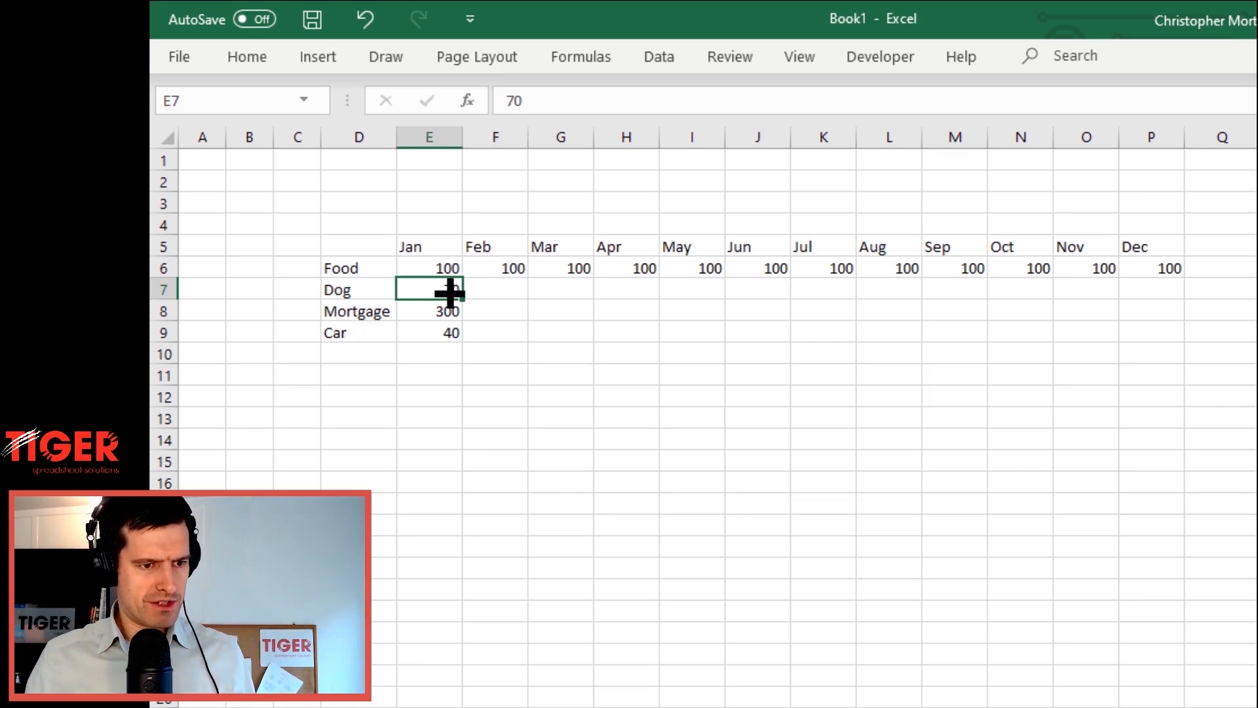
pyautogui.hotkey('shift', 'Right')
pyautogui.hotkey('shift', 'Right')
pyautogui.hotkey('shift', 'Right')
pyautogui.hotkey('shift', 'Right')
pyautogui.hotkey('shift', 'Right')
pyautogui.hotkey('shift', 'Right')
pyautogui.hotkey('shift', 'Right')
pyautogui.hotkey('shift', 'Right')
pyautogui.hotkey('shift', 'Right')
pyautogui.hotkey('shift', 'Right')
pyautogui.hotkey('shift', 'Right')
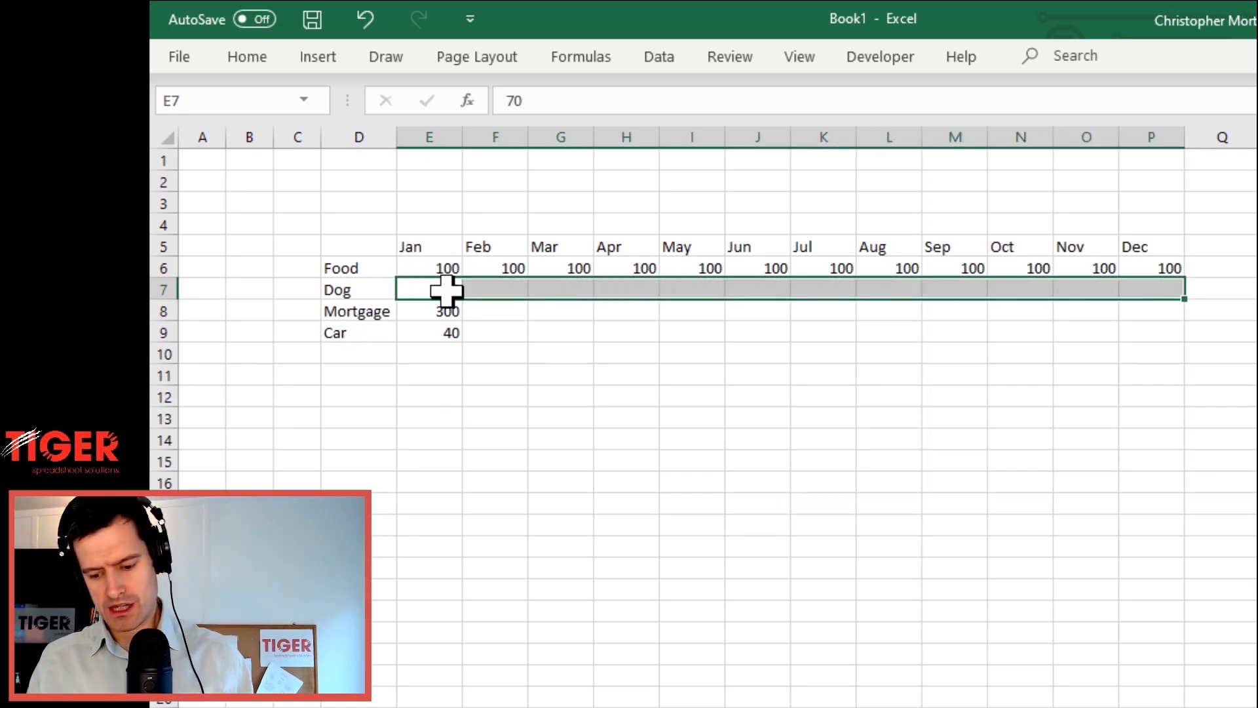
pyautogui.hotkey('ctrl', 'r')
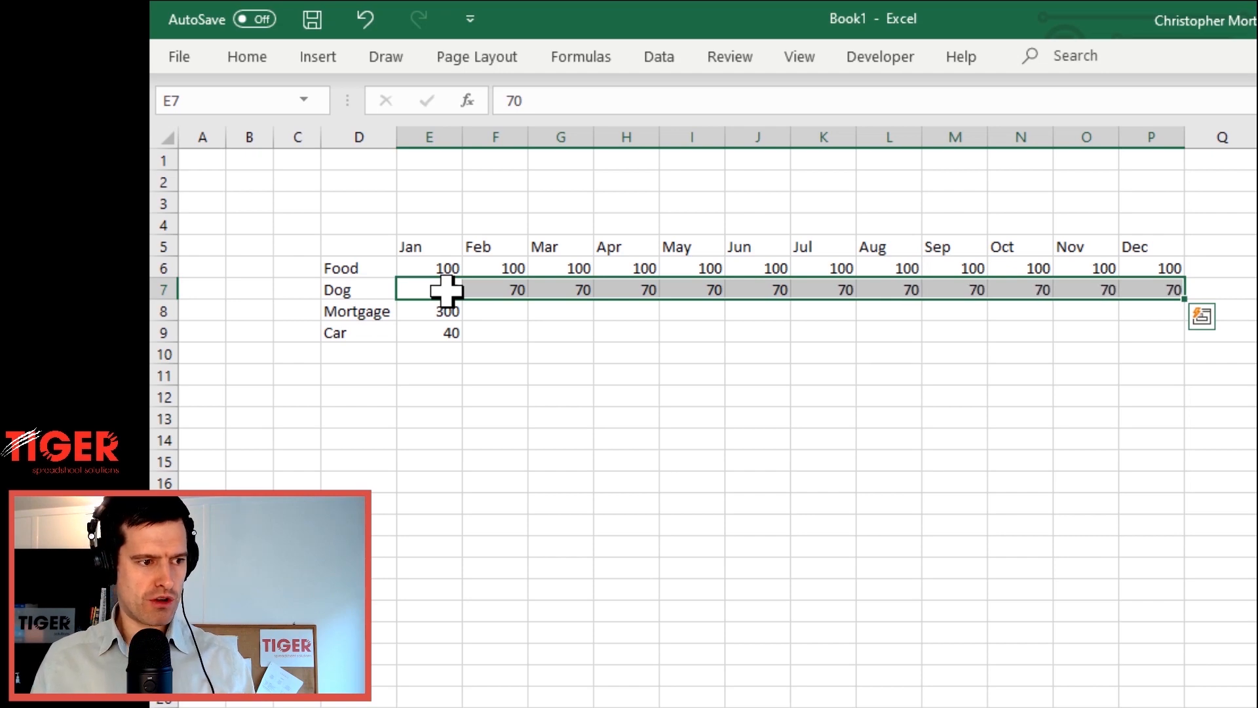
# Fill the January Mortgage amount from E8 right through December in P8
pyautogui.press('Down')
pyautogui.hotkey('shift', 'Right')
pyautogui.hotkey('shift', 'Right')
pyautogui.hotkey('shift', 'Right')
pyautogui.hotkey('shift', 'Right')
pyautogui.hotkey('shift', 'Right')
pyautogui.hotkey('shift', 'Right')
pyautogui.hotkey('shift', 'Right')
pyautogui.hotkey('shift', 'Right')
pyautogui.hotkey('shift', 'Right')
pyautogui.hotkey('shift', 'Right')
pyautogui.hotkey('shift', 'Right')
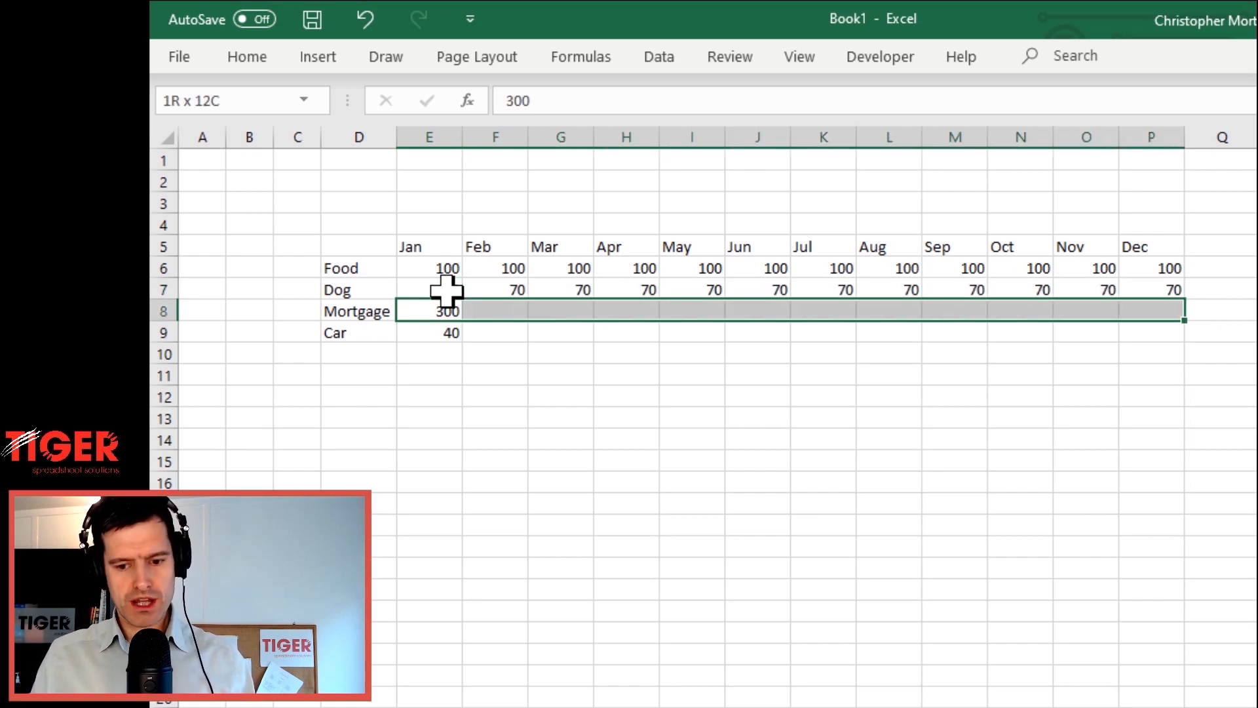
pyautogui.hotkey('ctrl', 'r')
# Fill the January Car amount from E9 right through December in P9 and move to E10
pyautogui.press('Down')
pyautogui.hotkey('shift', 'Right')
pyautogui.hotkey('shift', 'Right')
pyautogui.hotkey('shift', 'Right')
pyautogui.hotkey('shift', 'Right')
pyautogui.hotkey('shift', 'Right')
pyautogui.hotkey('shift', 'Right')
pyautogui.hotkey('shift', 'Right')
pyautogui.hotkey('shift', 'Right')
pyautogui.hotkey('shift', 'Right')
pyautogui.hotkey('shift', 'Right')
pyautogui.hotkey('shift', 'Right')
pyautogui.hotkey('shift', 'Right')
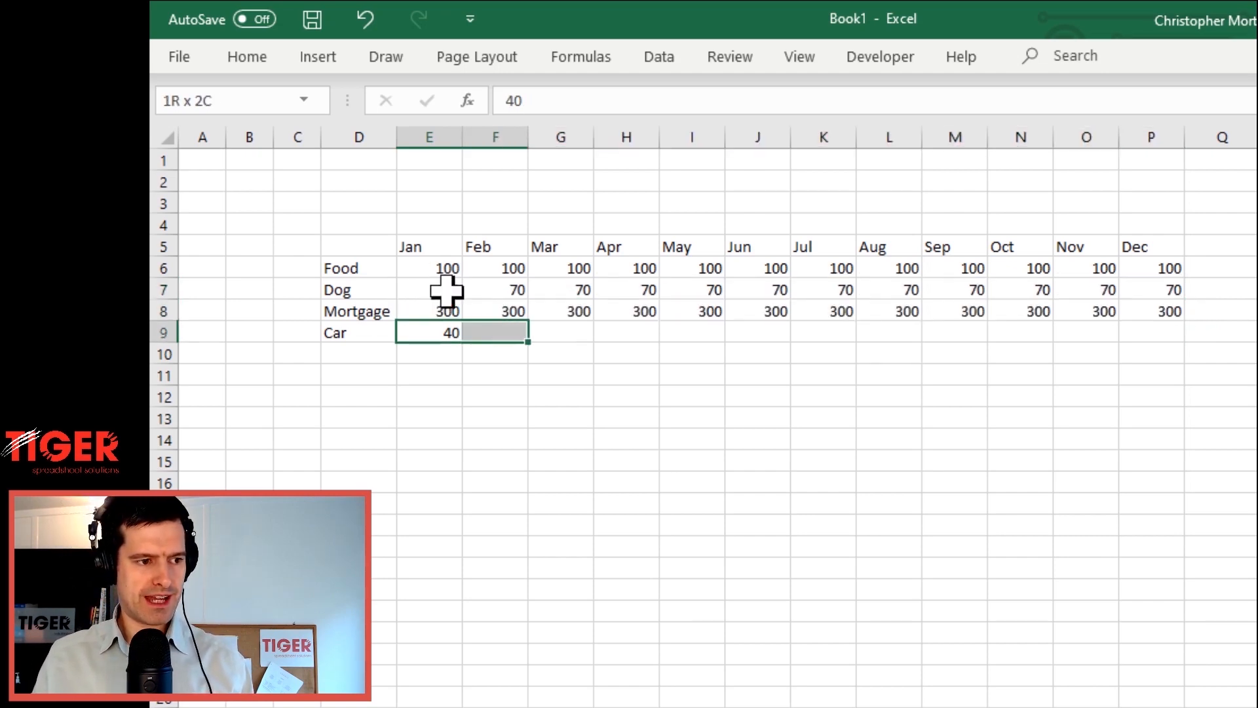
pyautogui.hotkey('shift', 'Left')
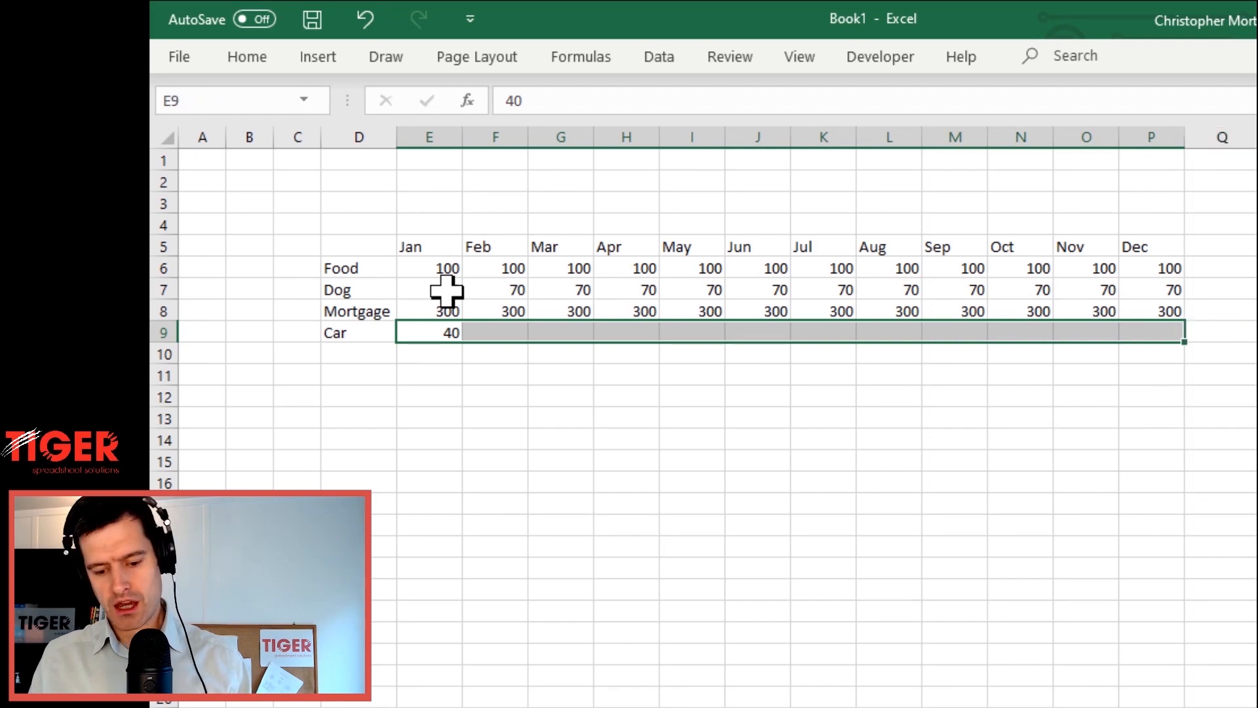
pyautogui.hotkey('ctrl', 'r')
pyautogui.press('Left')
pyautogui.press('Right')
pyautogui.press('Down')
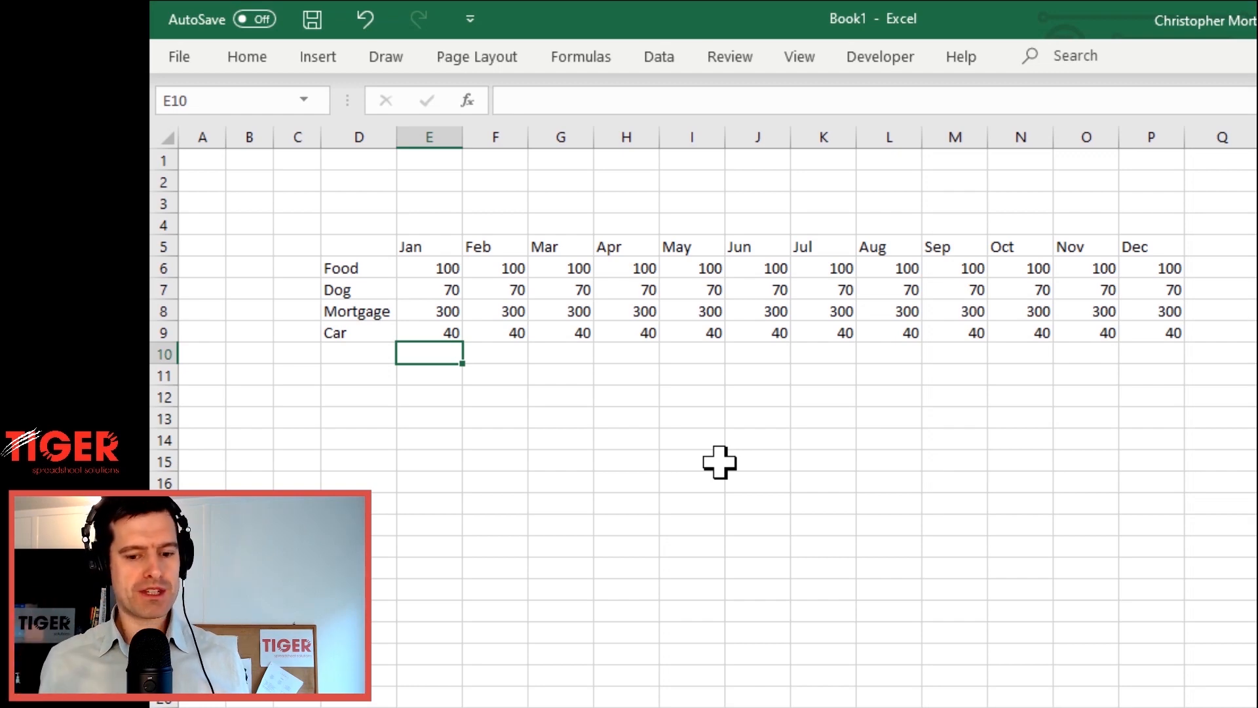
# Highlight the January amounts in E6:E9 and return to the empty cell E10 below them
pyautogui.press('Up')
pyautogui.press('Up')
pyautogui.press('Up')
pyautogui.press('Up')
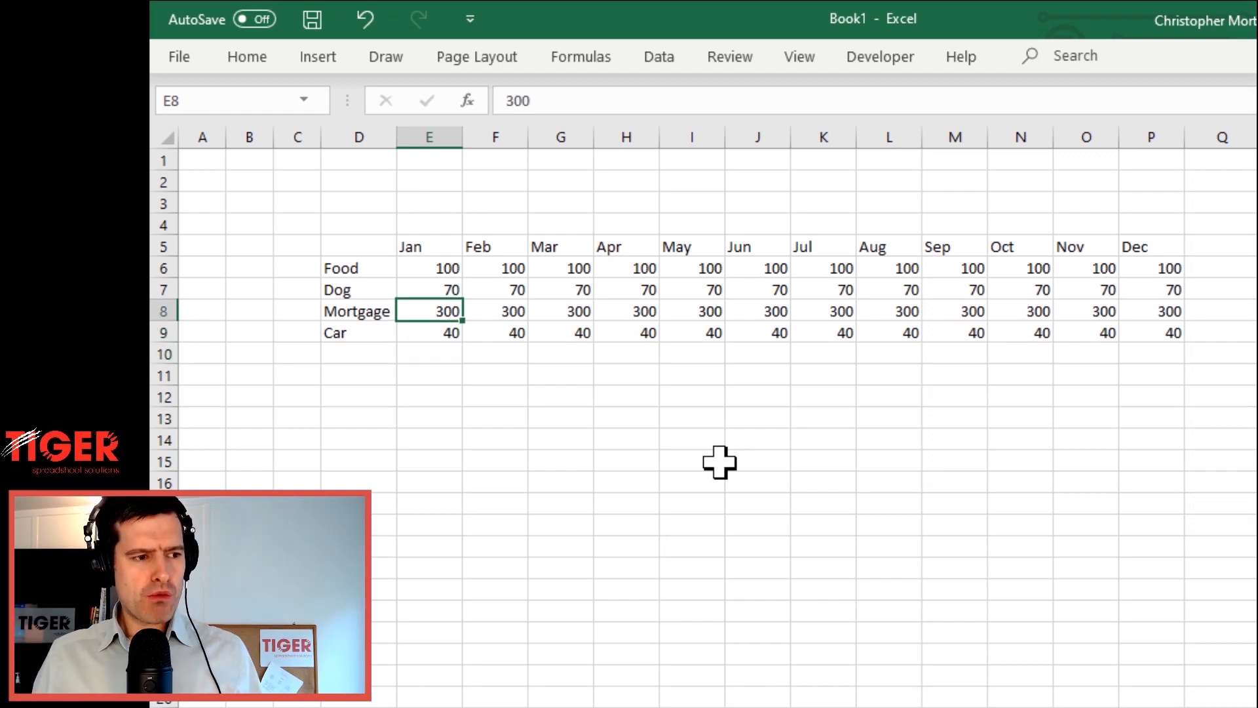
pyautogui.hotkey('shift', 'Down')
pyautogui.hotkey('shift', 'Down')
pyautogui.hotkey('shift', 'Down')
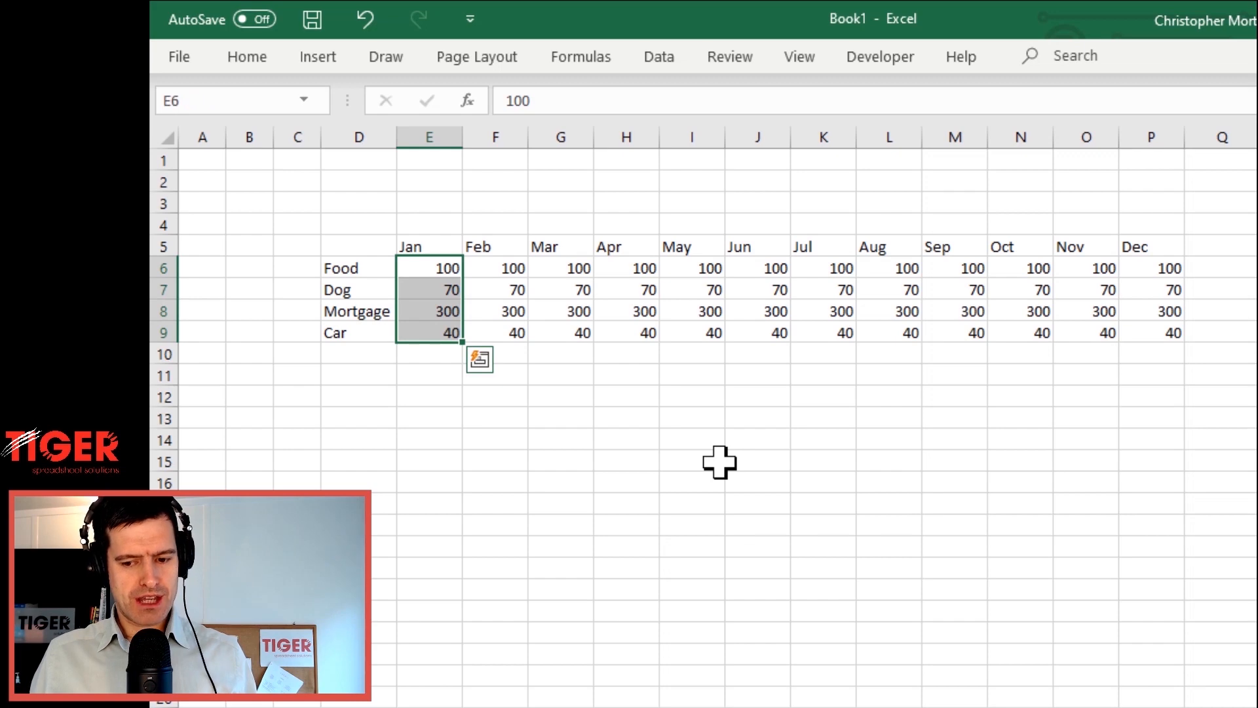
pyautogui.press('Down')
pyautogui.press('Down')
pyautogui.press('Down')
pyautogui.press('Down')
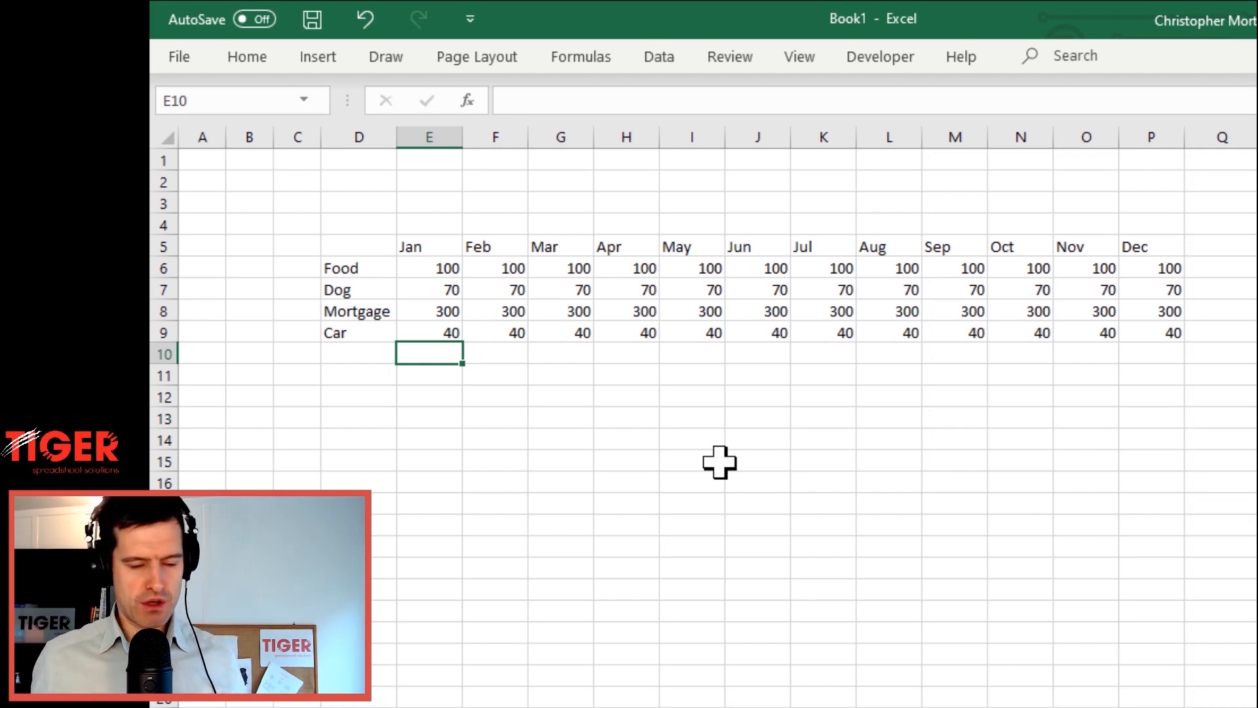
pyautogui.press('Right')
pyautogui.press('Right')
pyautogui.press('Right')
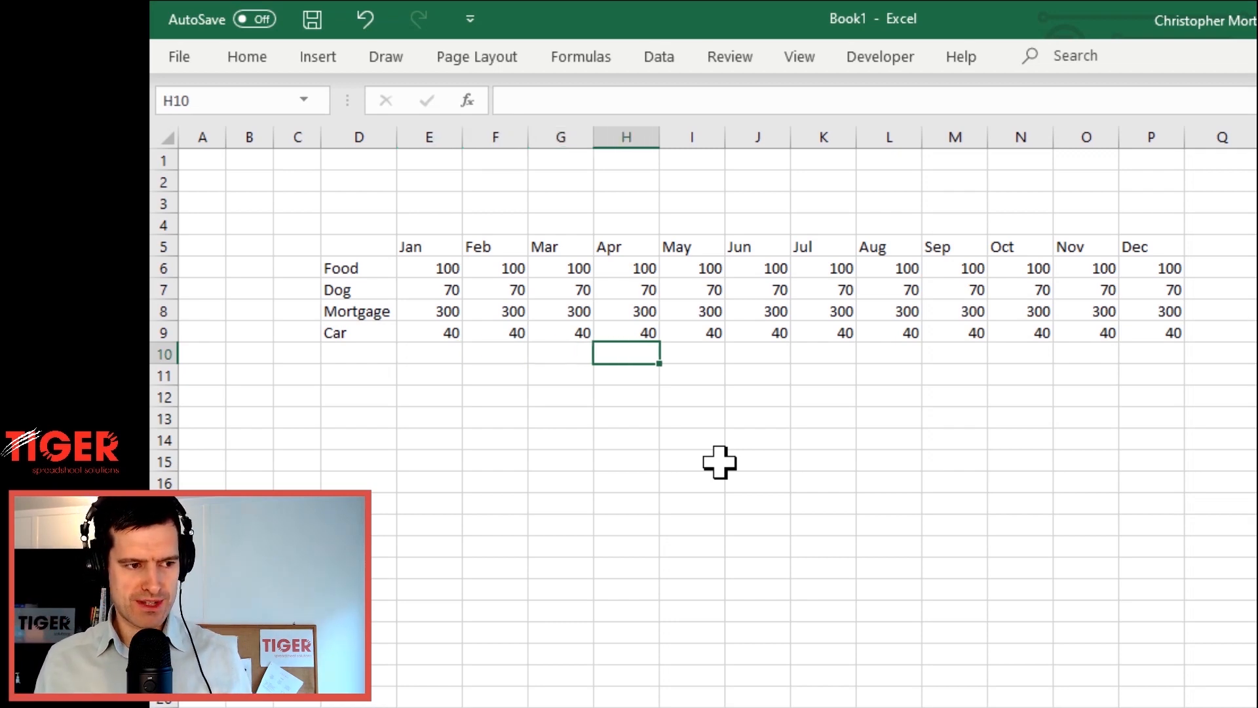
pyautogui.press('Left')
pyautogui.press('Left')
pyautogui.press('Left')
pyautogui.press('Down')
pyautogui.press('Up')
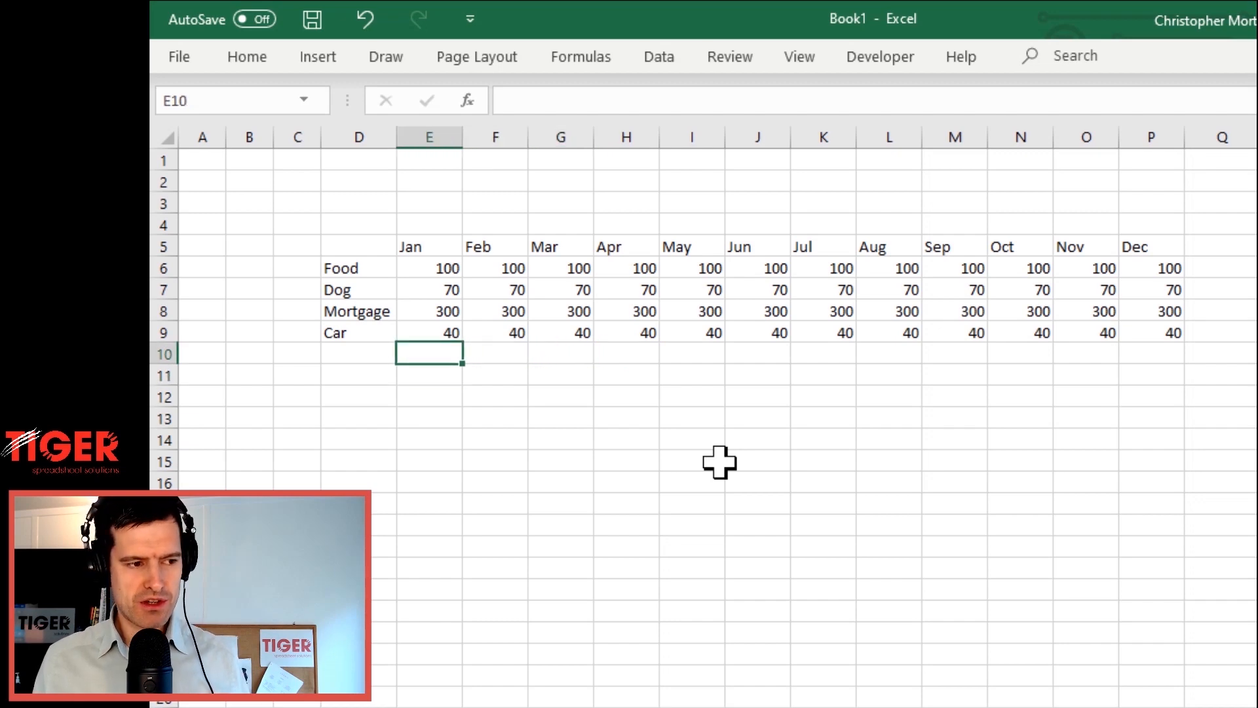
pyautogui.write('=')
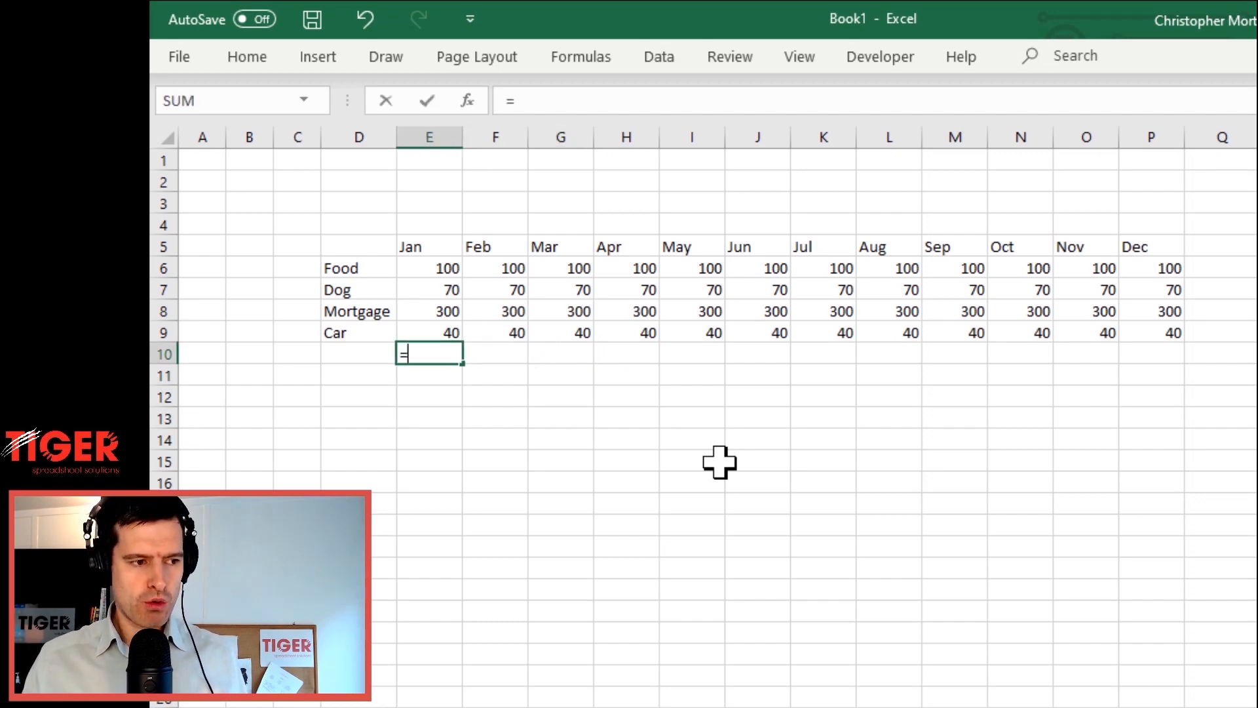
pyautogui.write('sum')
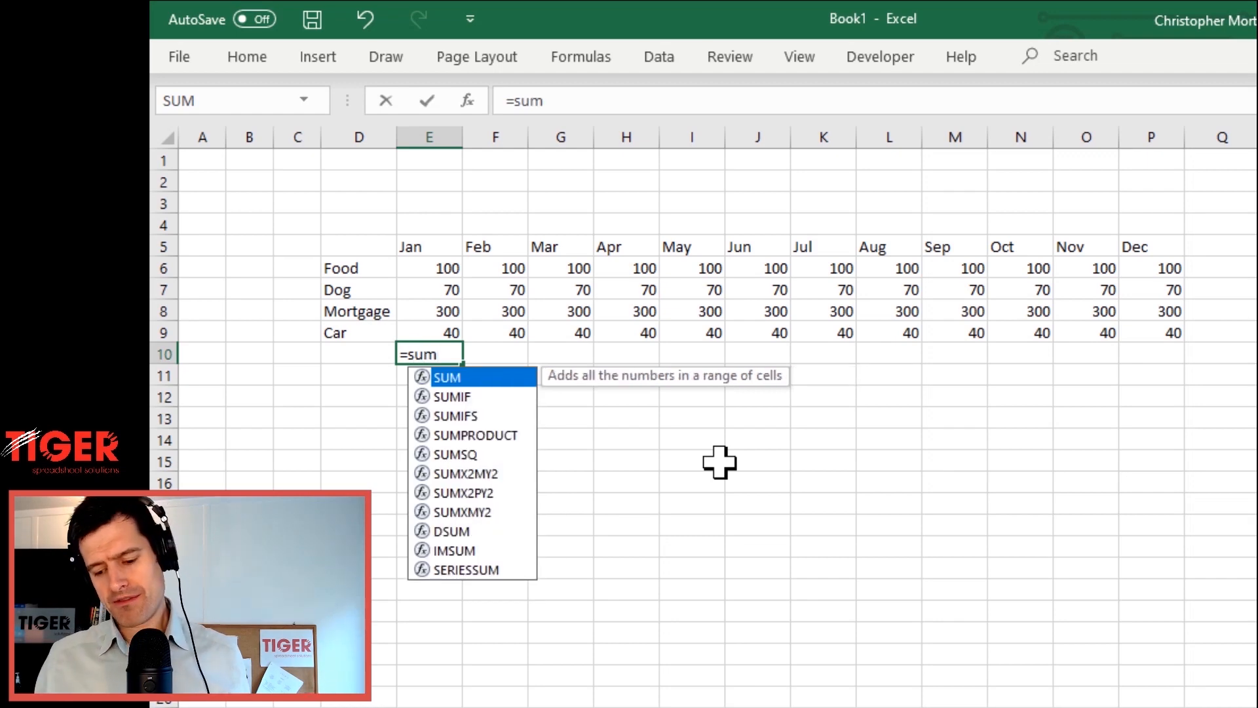
pyautogui.write('(')
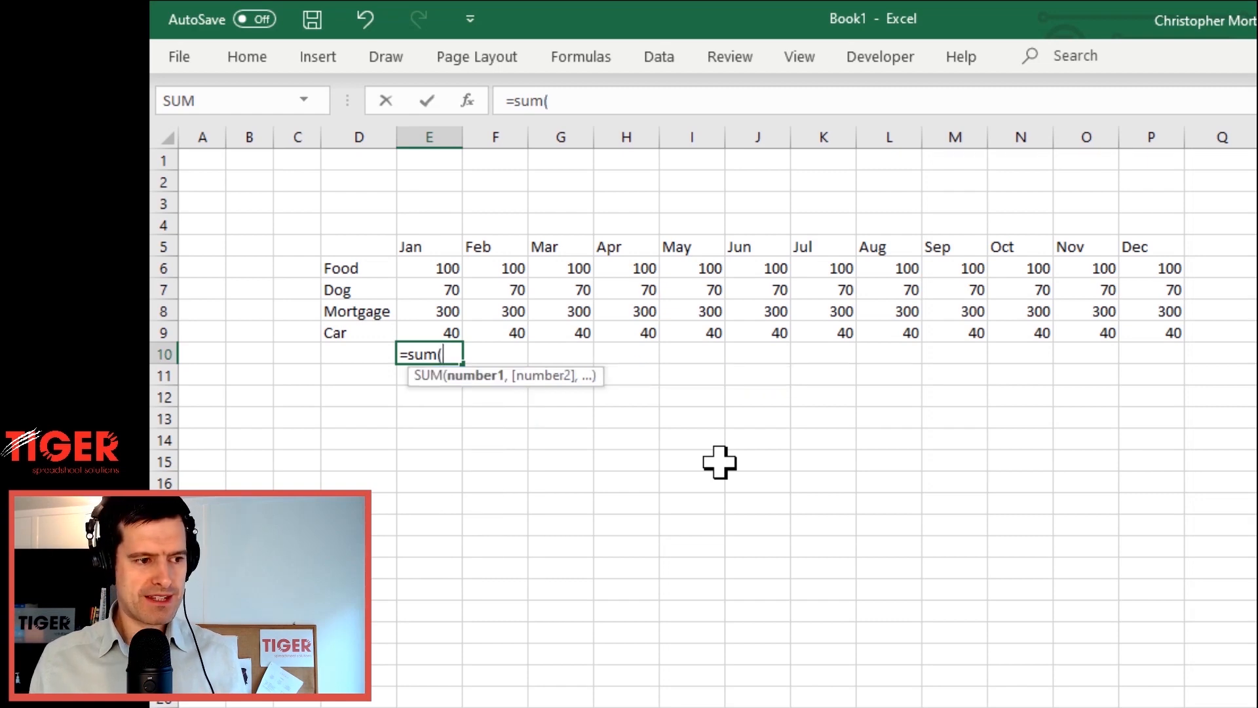
pyautogui.press('BackSpace')
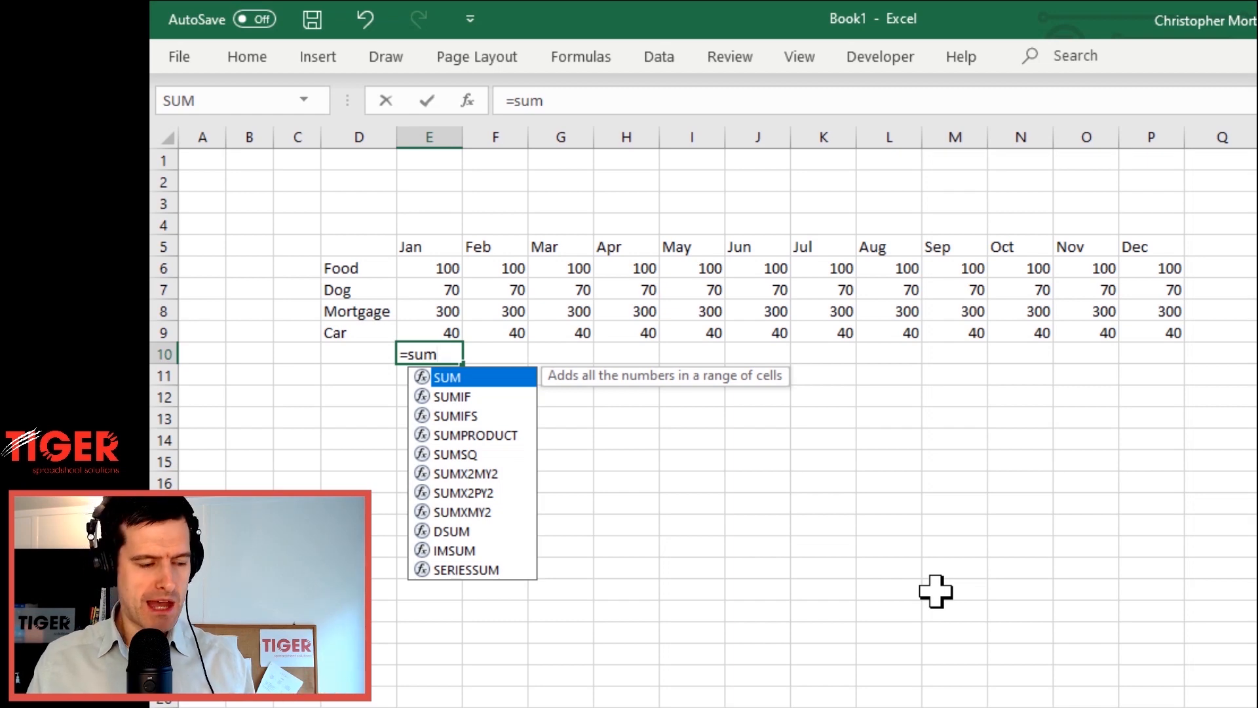
pyautogui.press('Tab')
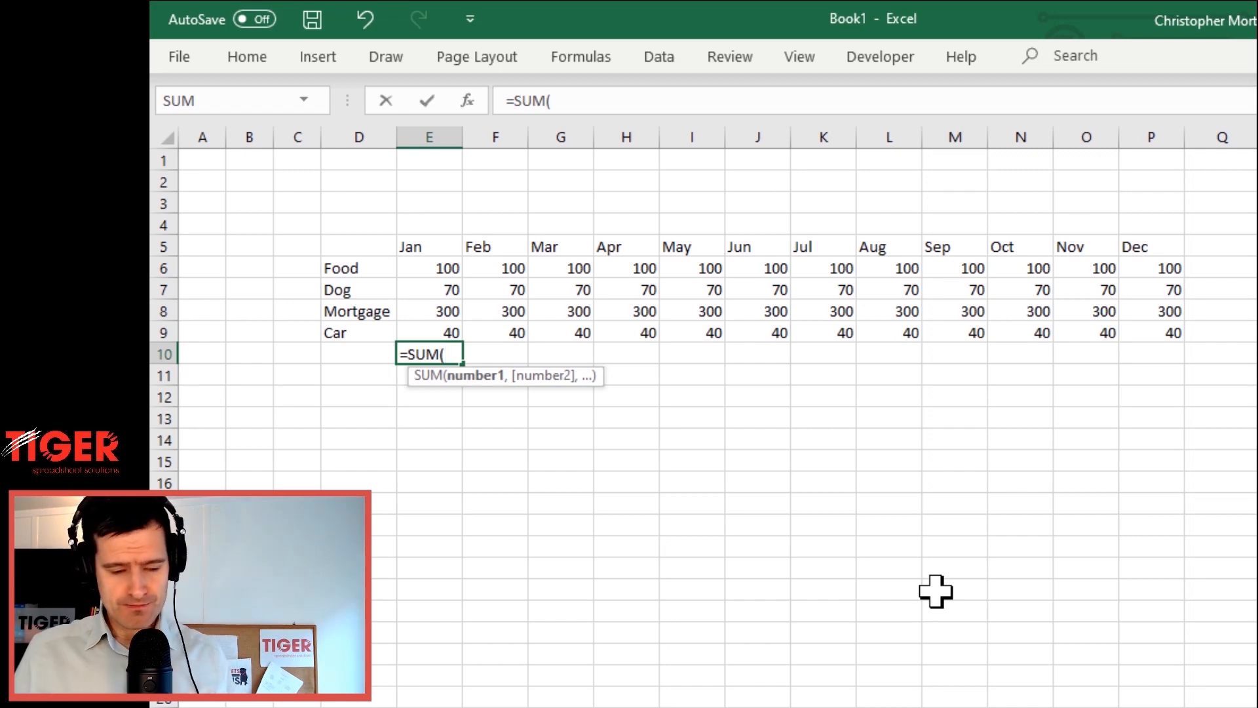
pyautogui.click(431, 267)
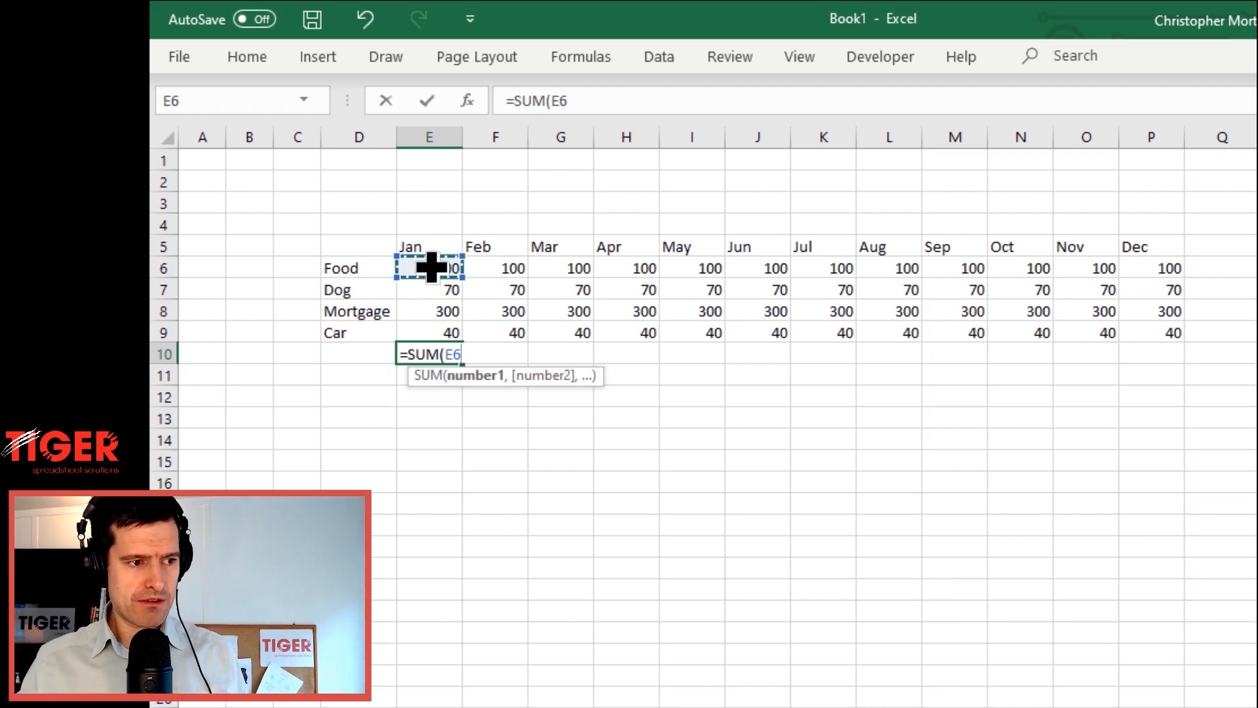
pyautogui.moveTo(431, 267); pyautogui.dragTo(430, 332)
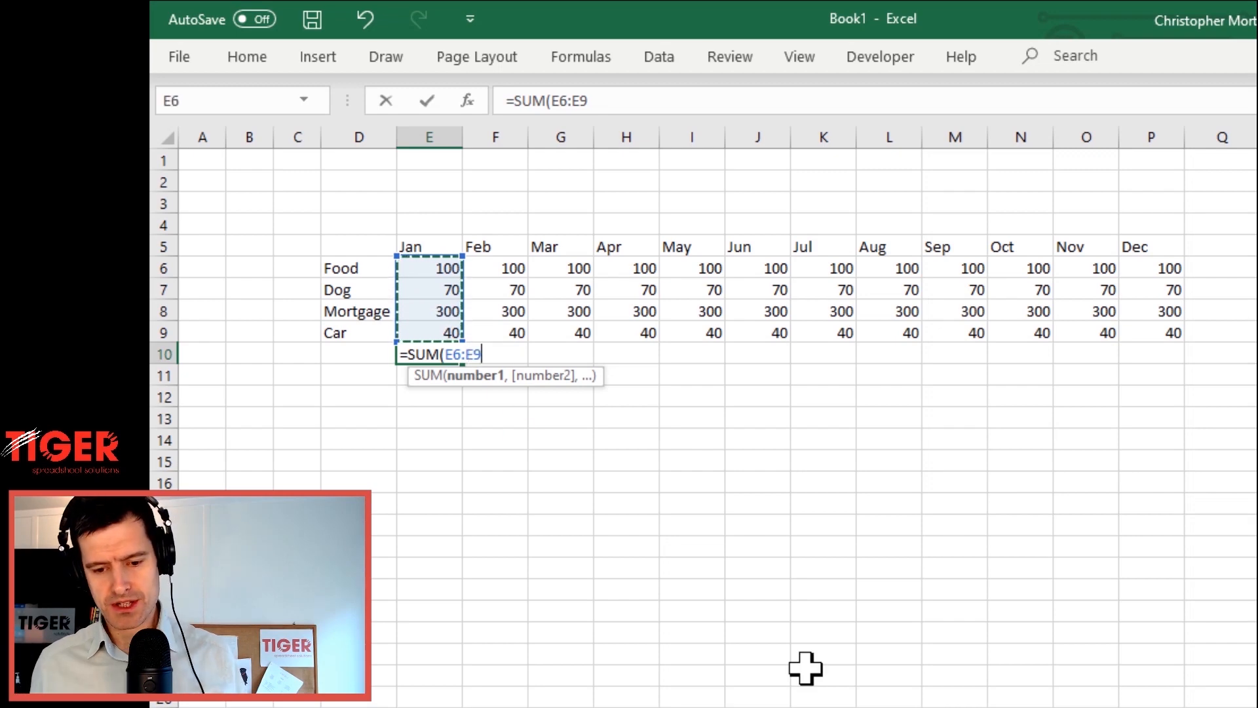
pyautogui.press('Escape')
# Enter =SUM(E6:E9) in E10 to total the January expenses, and return to that cell
pyautogui.write('=')
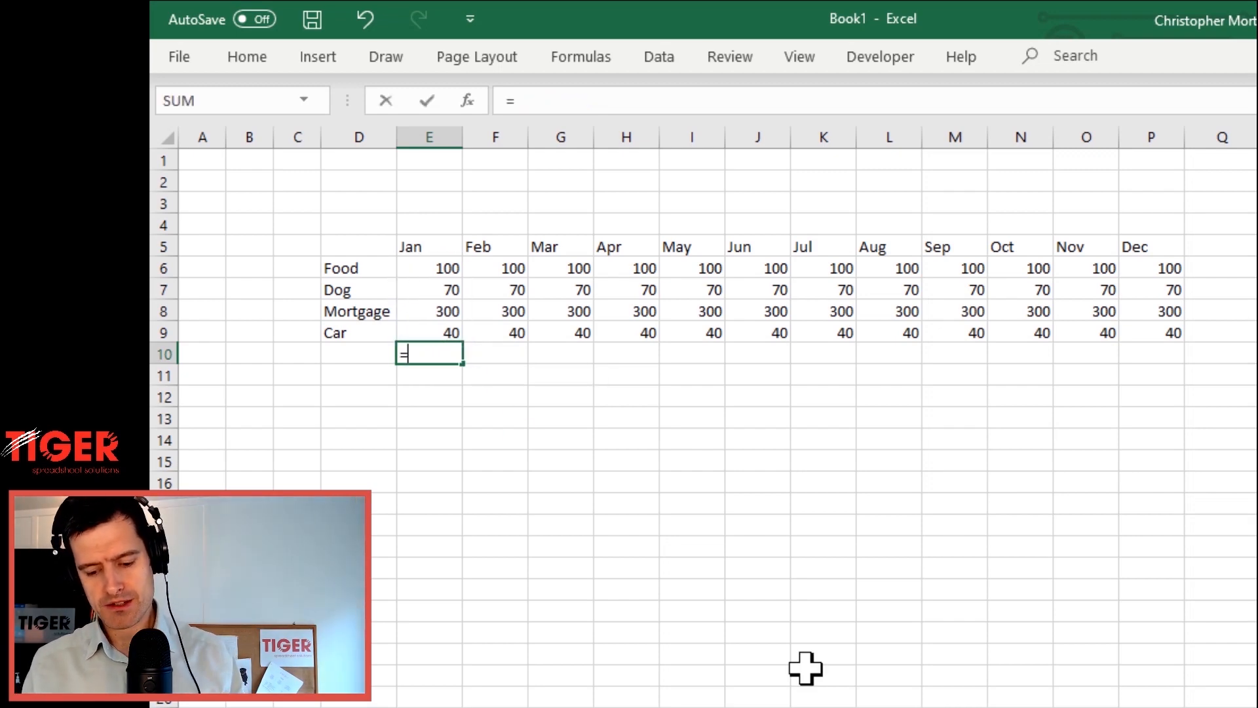
pyautogui.write('sum')
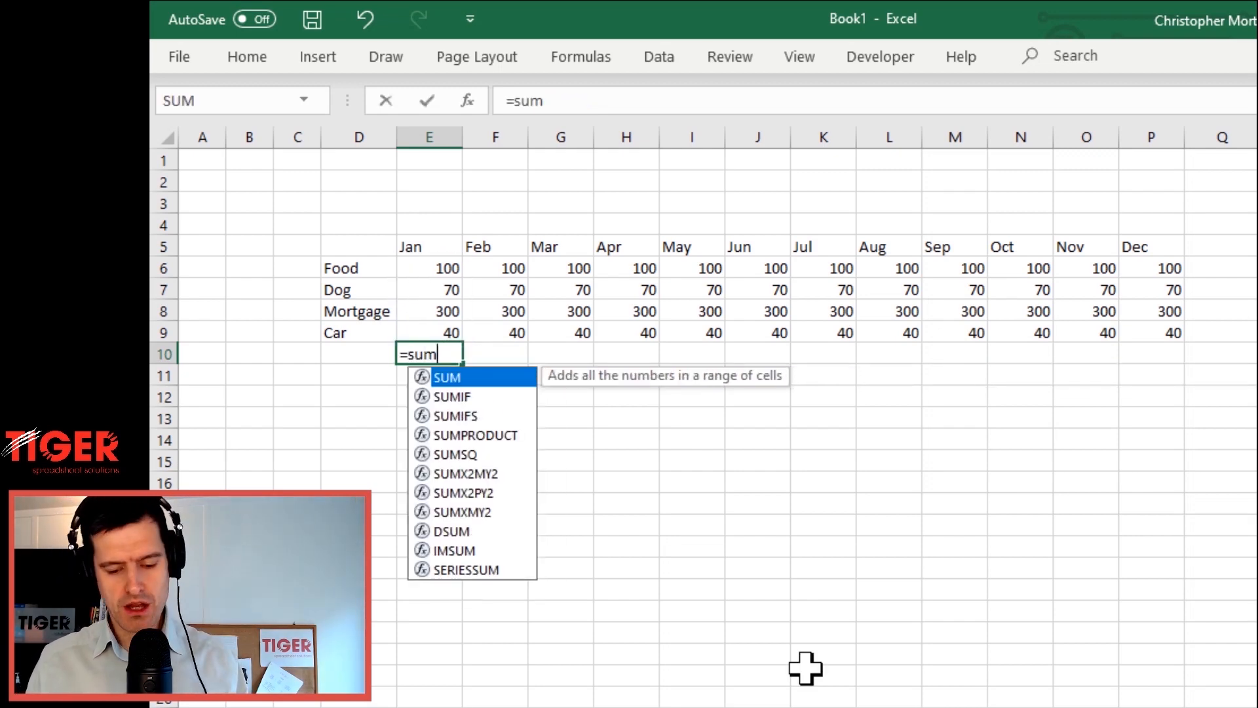
pyautogui.press('Tab')
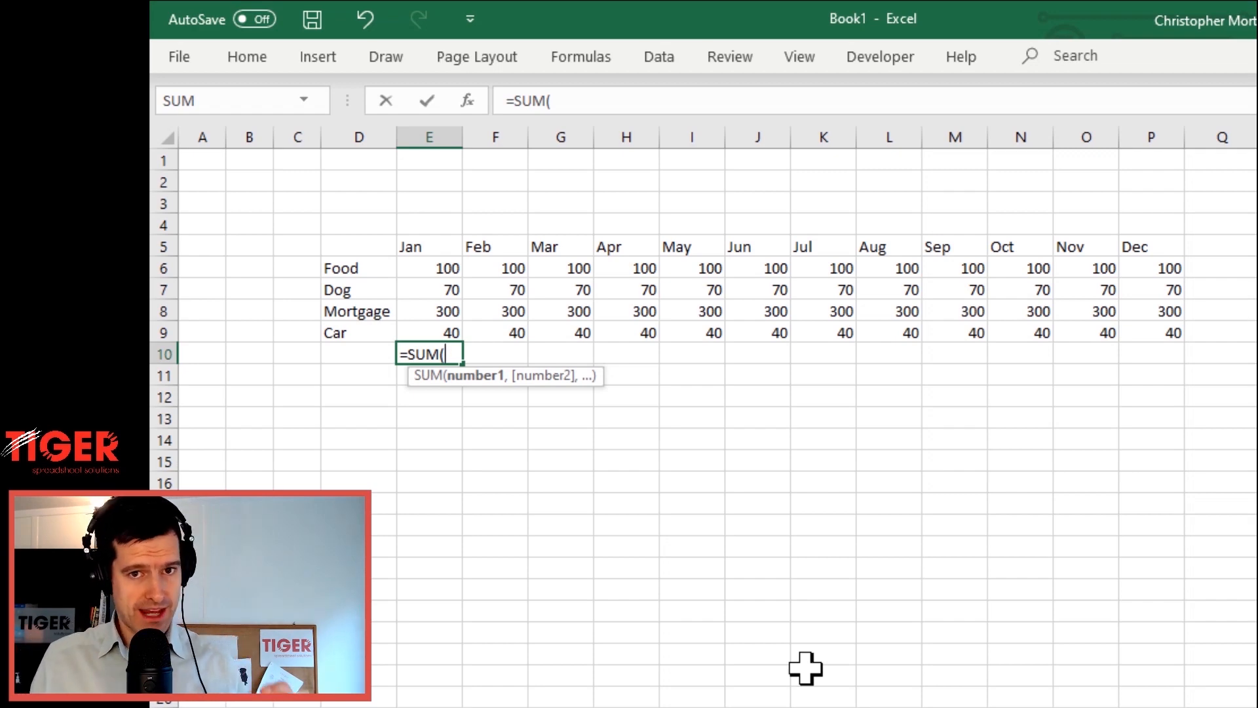
pyautogui.press('Up')
pyautogui.press('Up')
pyautogui.press('Up')
pyautogui.press('Up')
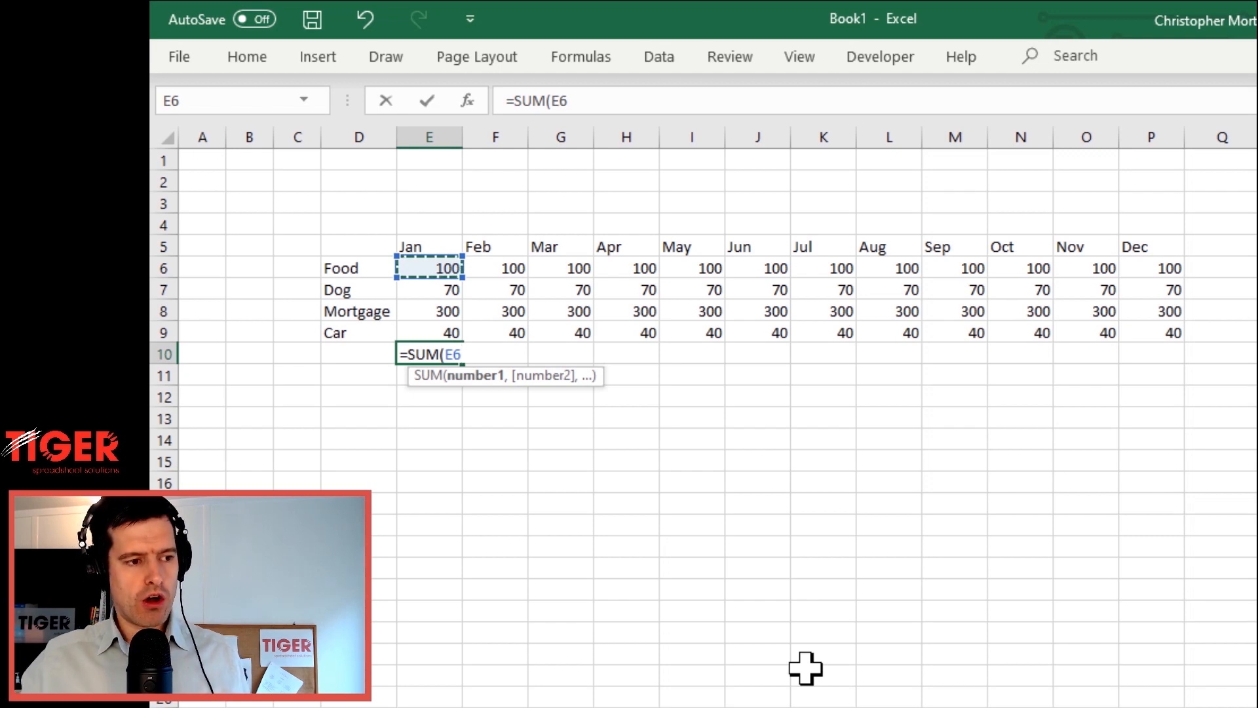
pyautogui.hotkey('shift', 'Down')
pyautogui.hotkey('shift', 'Down')
pyautogui.hotkey('shift', 'Down')
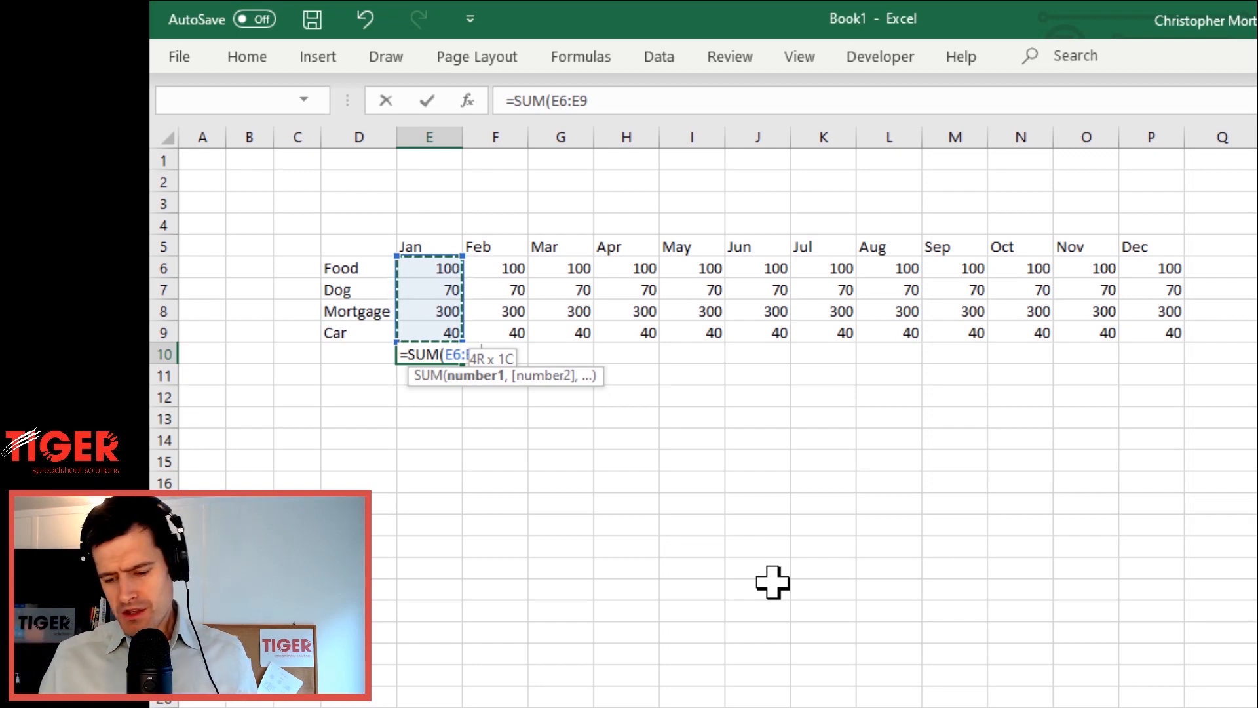
pyautogui.write(')')
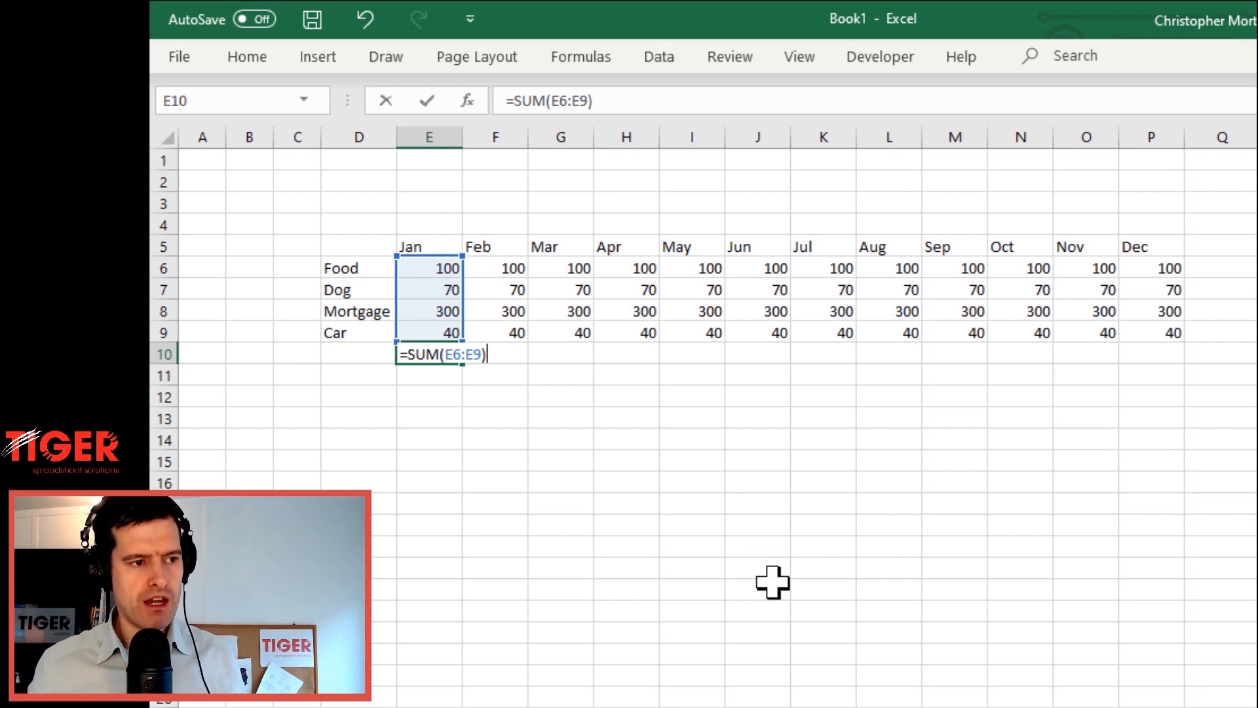
pyautogui.press('BackSpace')
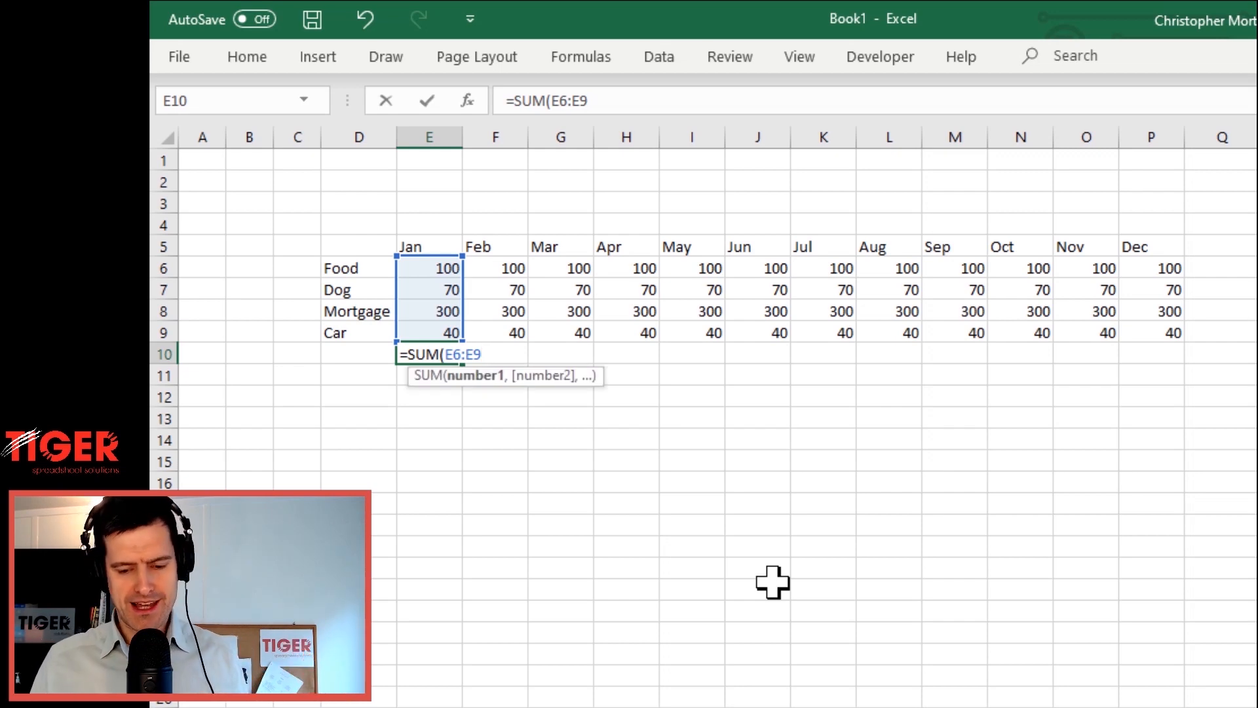
pyautogui.press('Return')
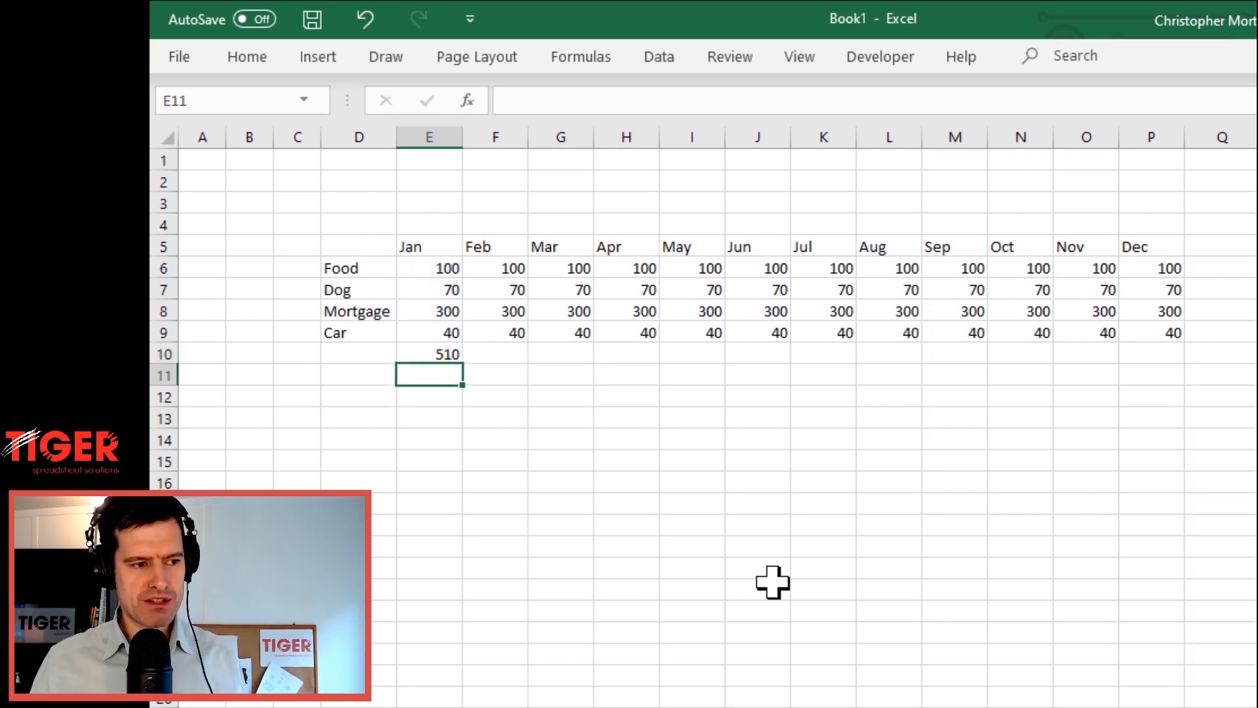
pyautogui.press('Up')
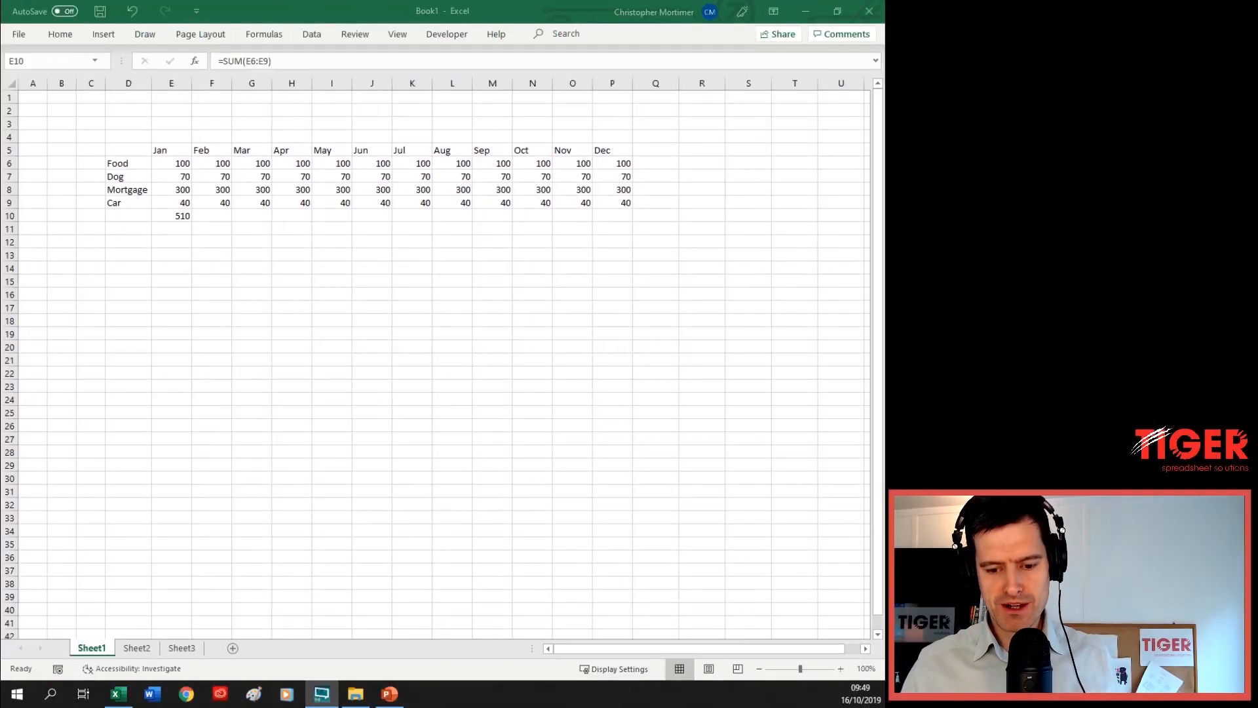
# Highlight the January amounts in E6:E9 to check their sum against the SUM formula, ending on E10
pyautogui.click(177, 161)
pyautogui.click(177, 162)
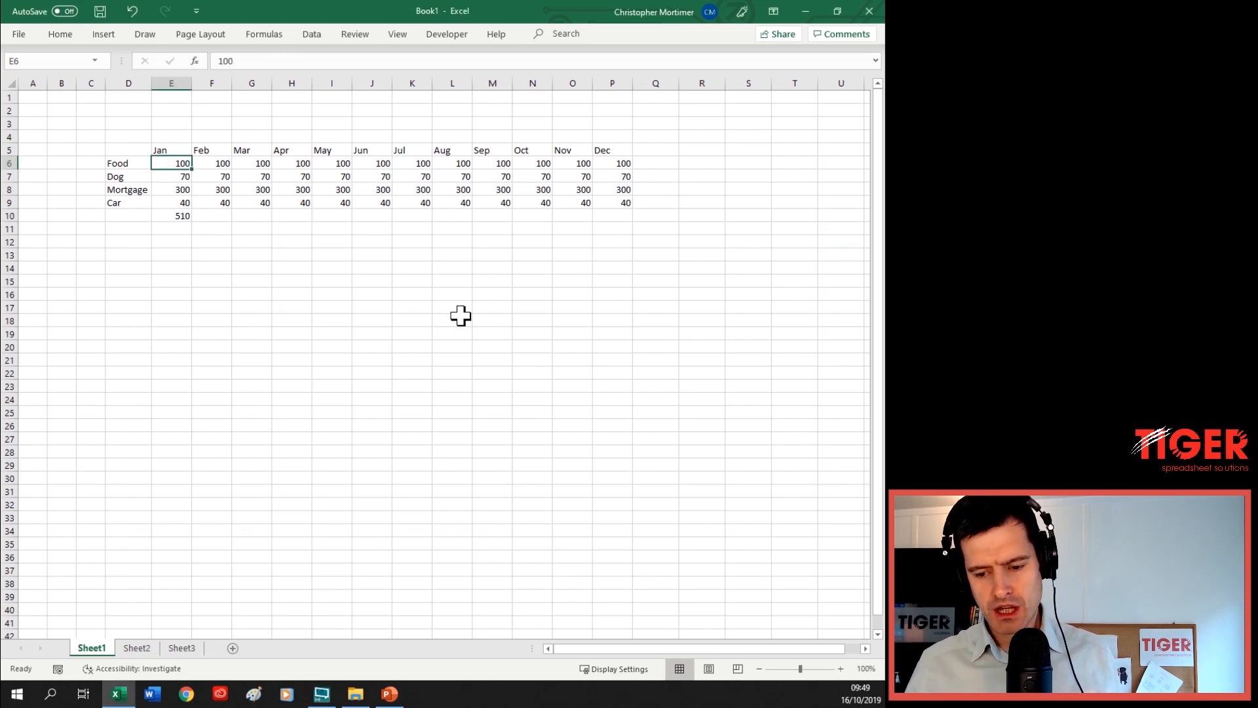
pyautogui.hotkey('shift', 'Down')
pyautogui.hotkey('shift', 'Down')
pyautogui.hotkey('shift', 'Down')
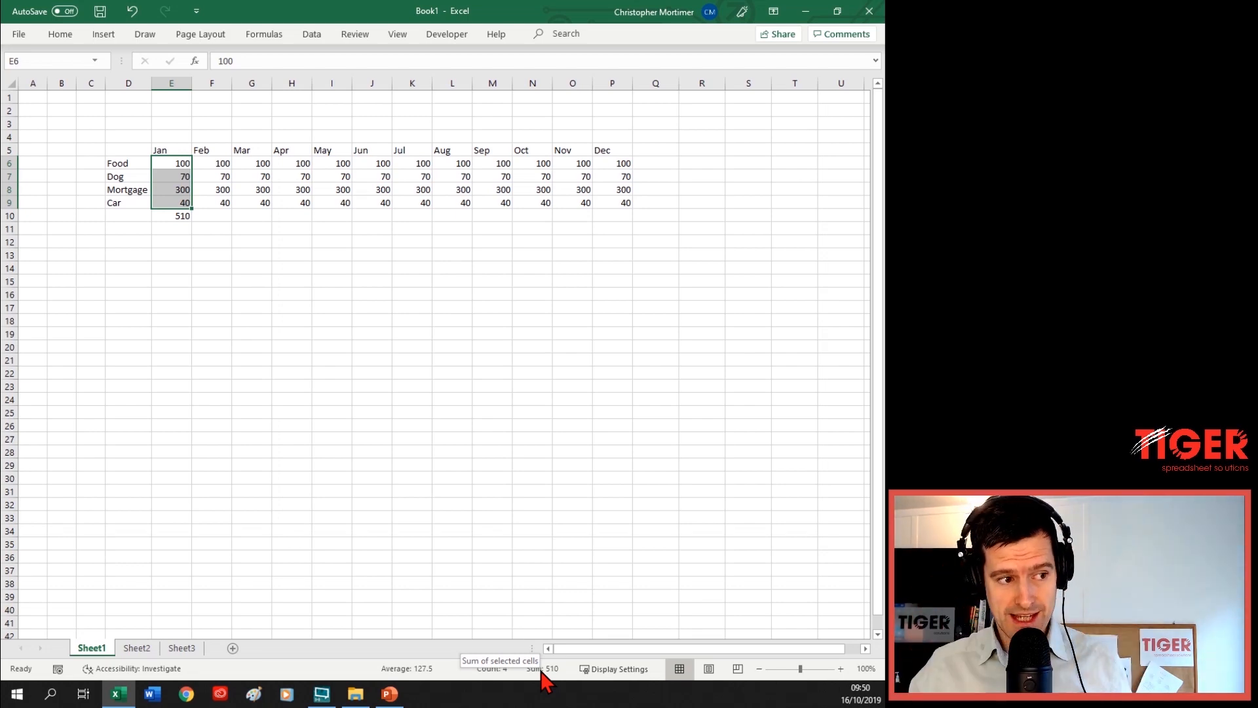
pyautogui.click(178, 214)
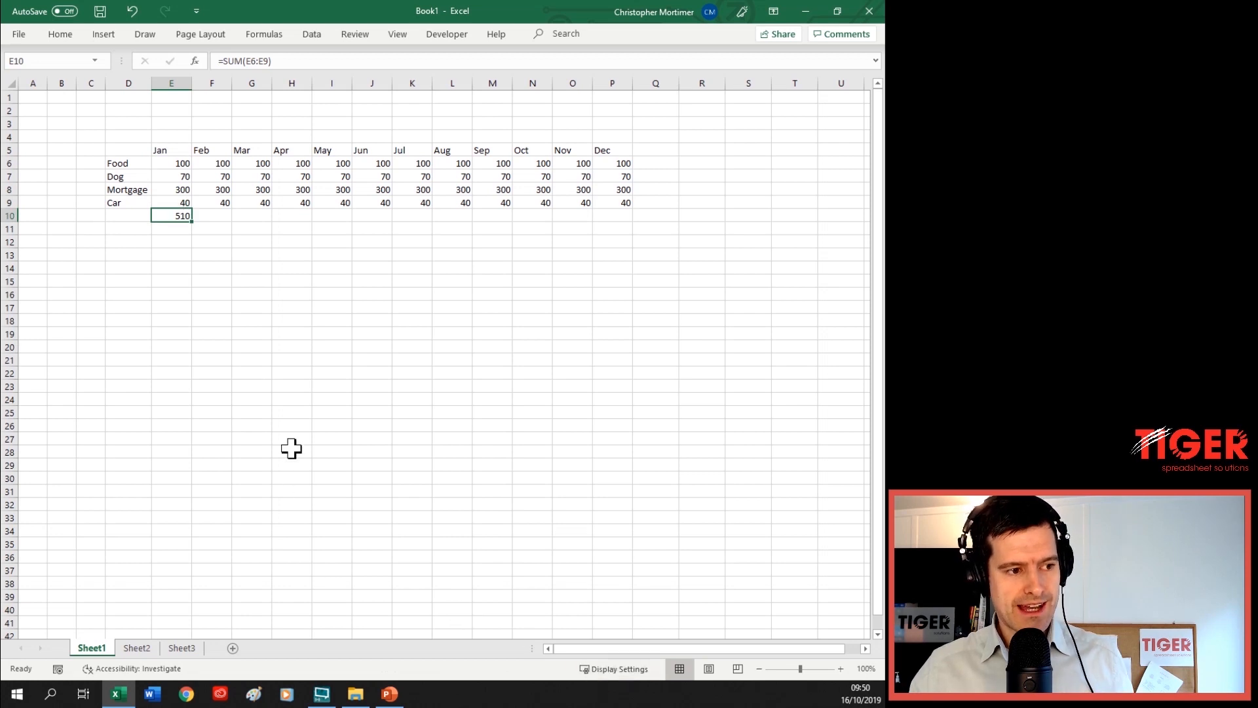
# Go from E10 up to E6, extend the selection through E9 again, and reselect the January total
pyautogui.press('Up')
pyautogui.press('Up')
pyautogui.press('Up')
pyautogui.press('Up')
pyautogui.hotkey('shift', 'Down')
pyautogui.hotkey('shift', 'Down')
pyautogui.hotkey('shift', 'Down')
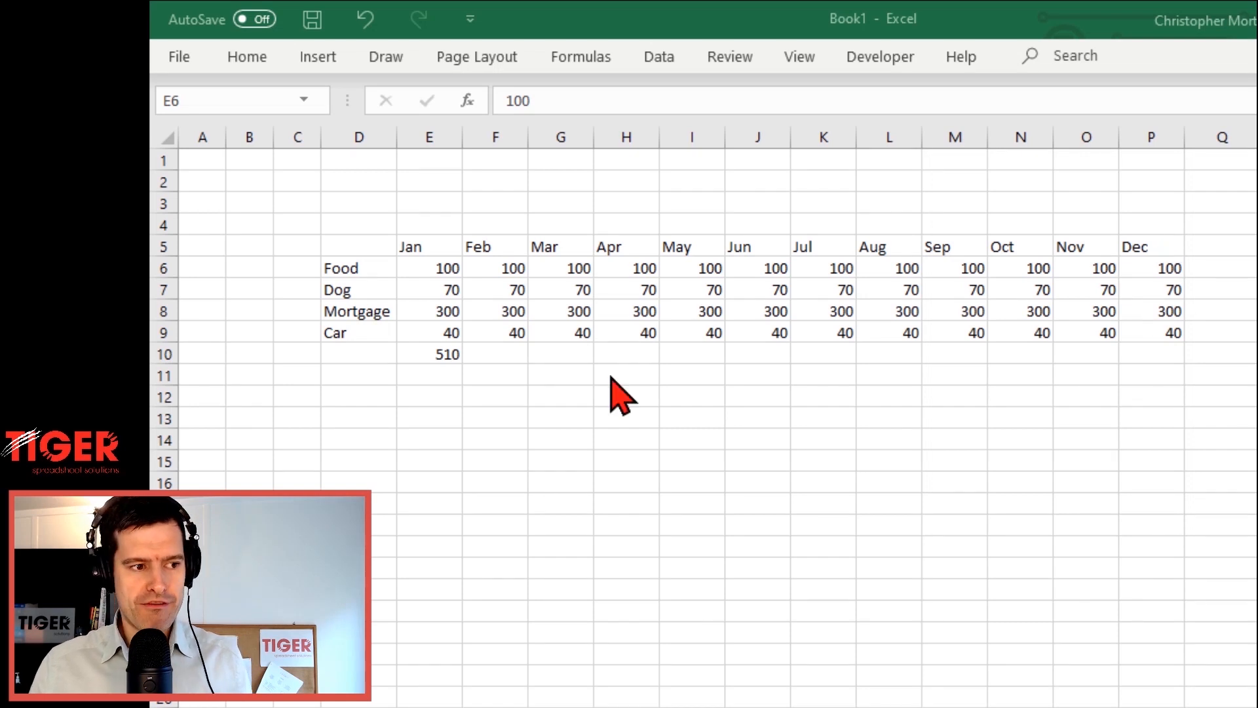
pyautogui.click(414, 353)
pyautogui.click(414, 353)
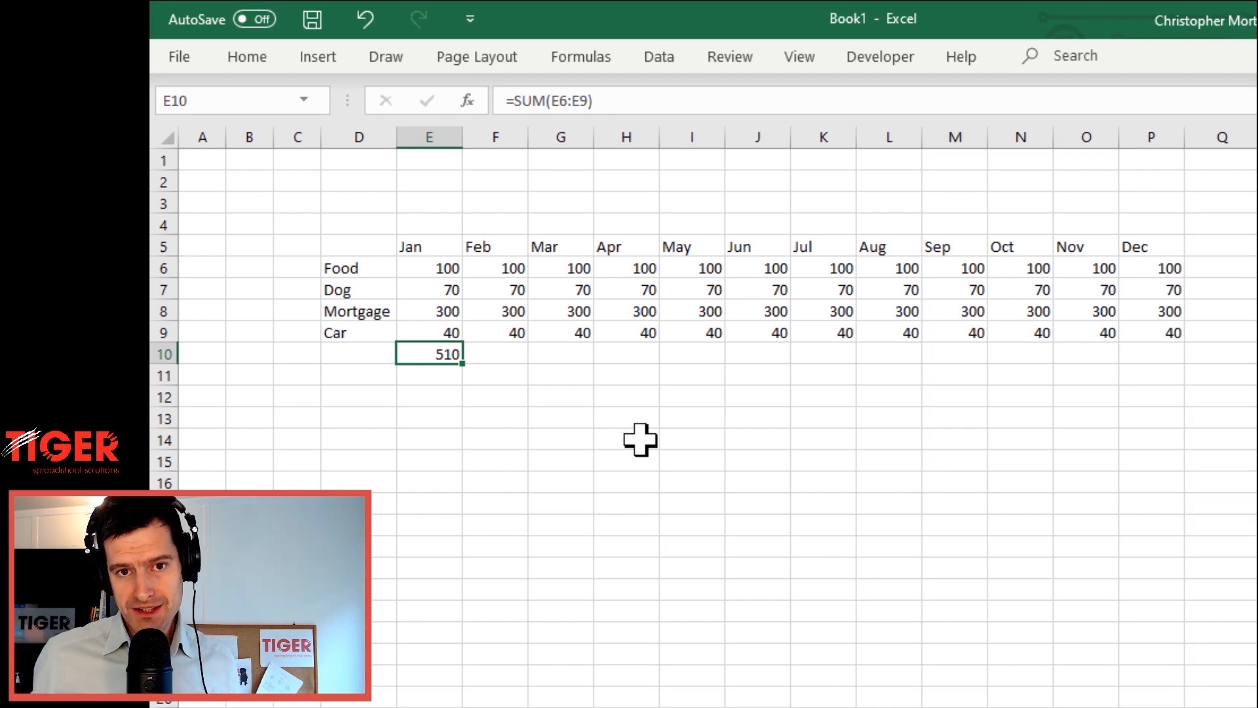
pyautogui.press('Right')
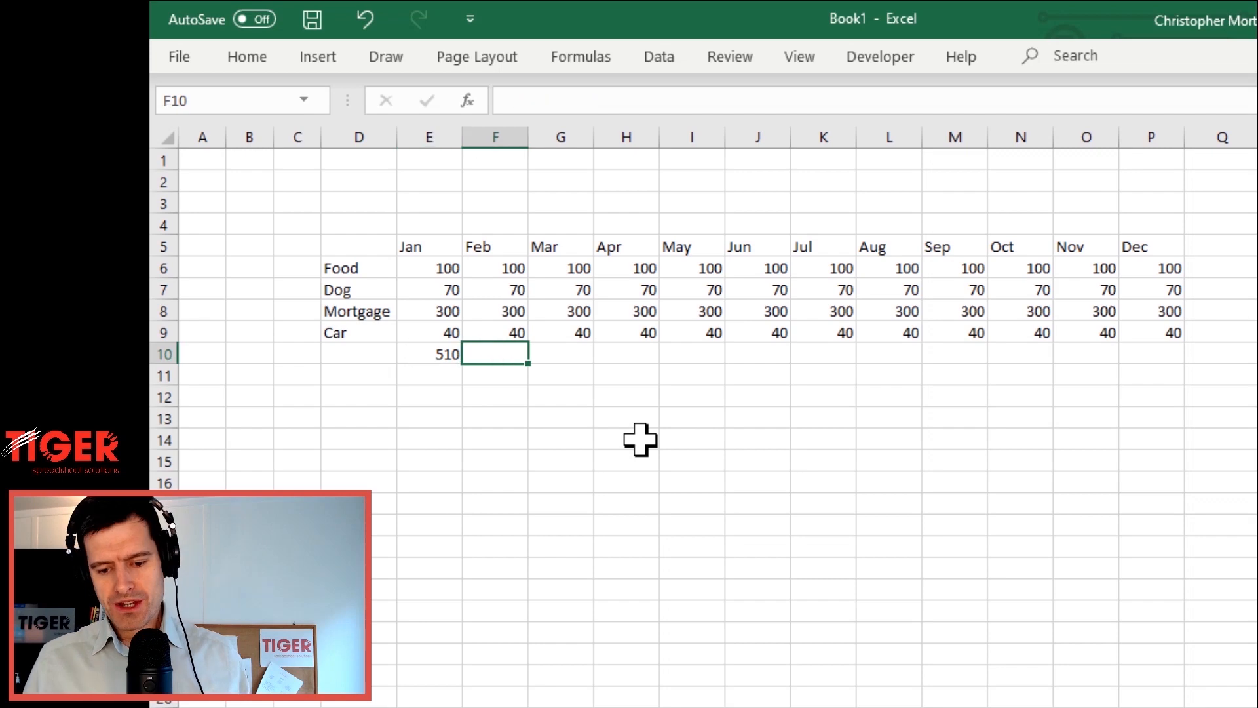
pyautogui.write('=sum(')
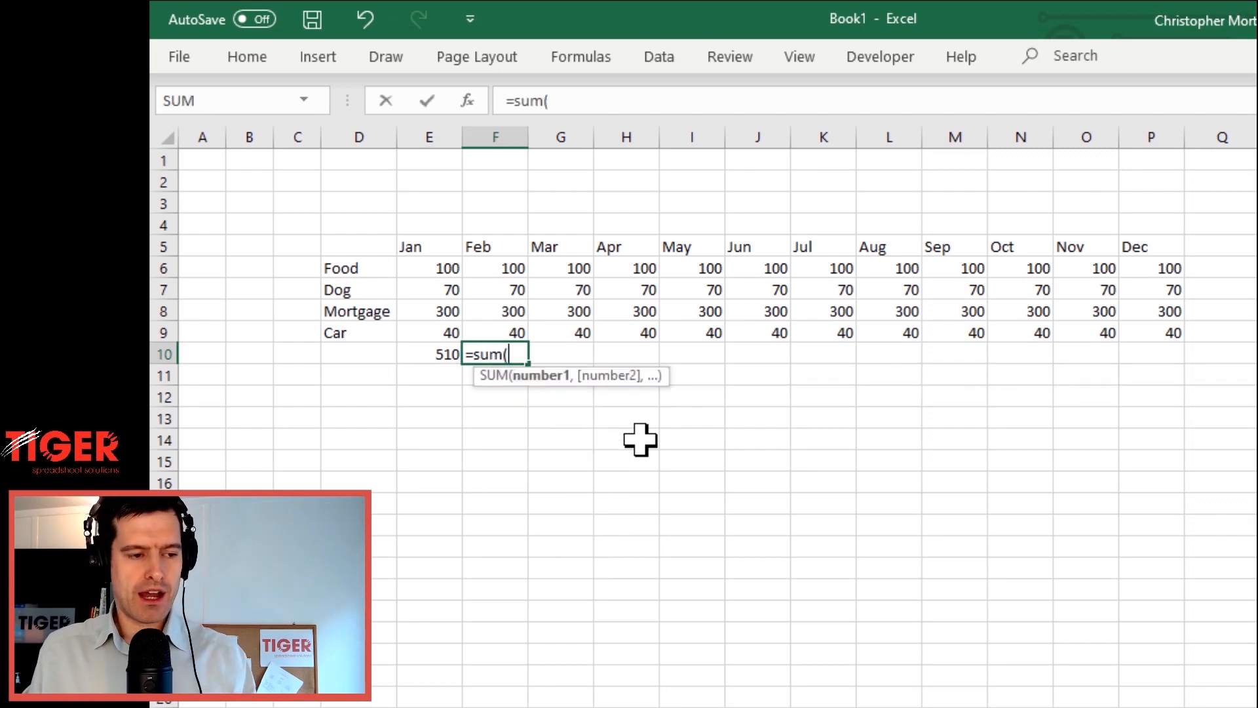
pyautogui.press('Escape')
pyautogui.press('Left')
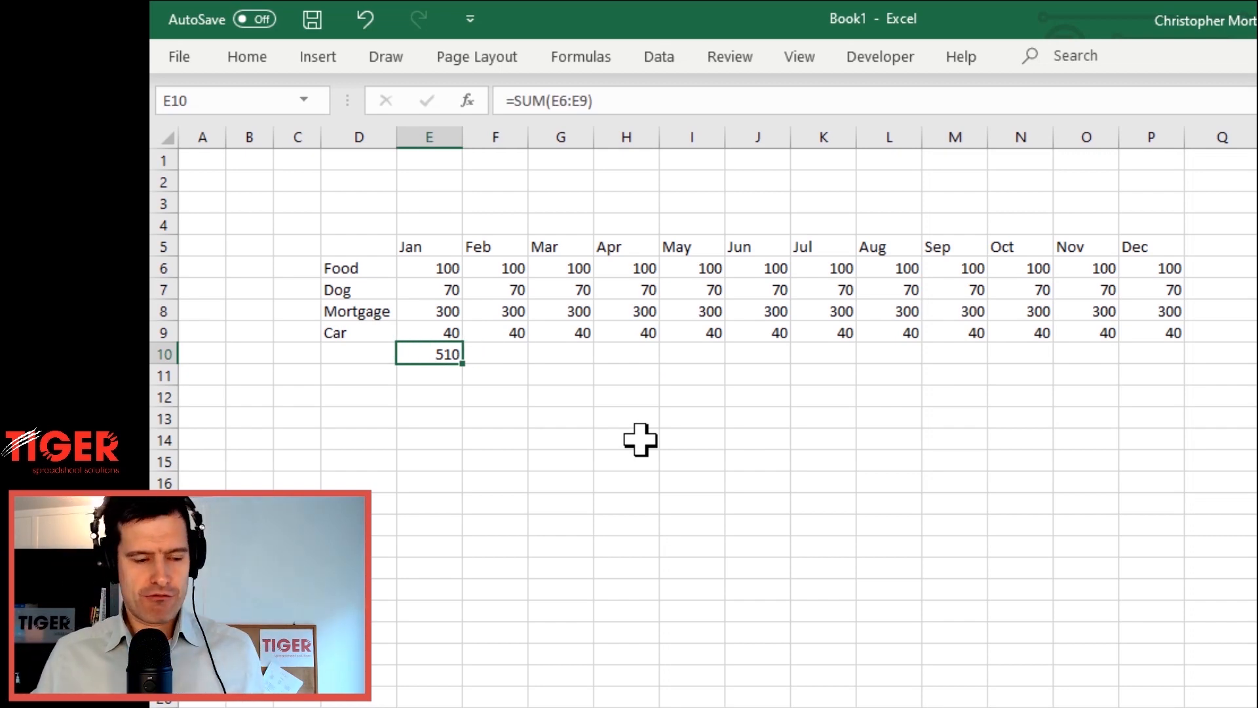
# Fill the January total formula from E10 right through December in P10
pyautogui.hotkey('shift', 'Right')
pyautogui.hotkey('shift', 'Right')
pyautogui.hotkey('shift', 'Right')
pyautogui.hotkey('shift', 'Right')
pyautogui.hotkey('shift', 'Right')
pyautogui.hotkey('shift', 'Right')
pyautogui.hotkey('shift', 'Right')
pyautogui.hotkey('shift', 'Right')
pyautogui.hotkey('shift', 'Right')
pyautogui.hotkey('shift', 'Right')
pyautogui.hotkey('shift', 'Right')
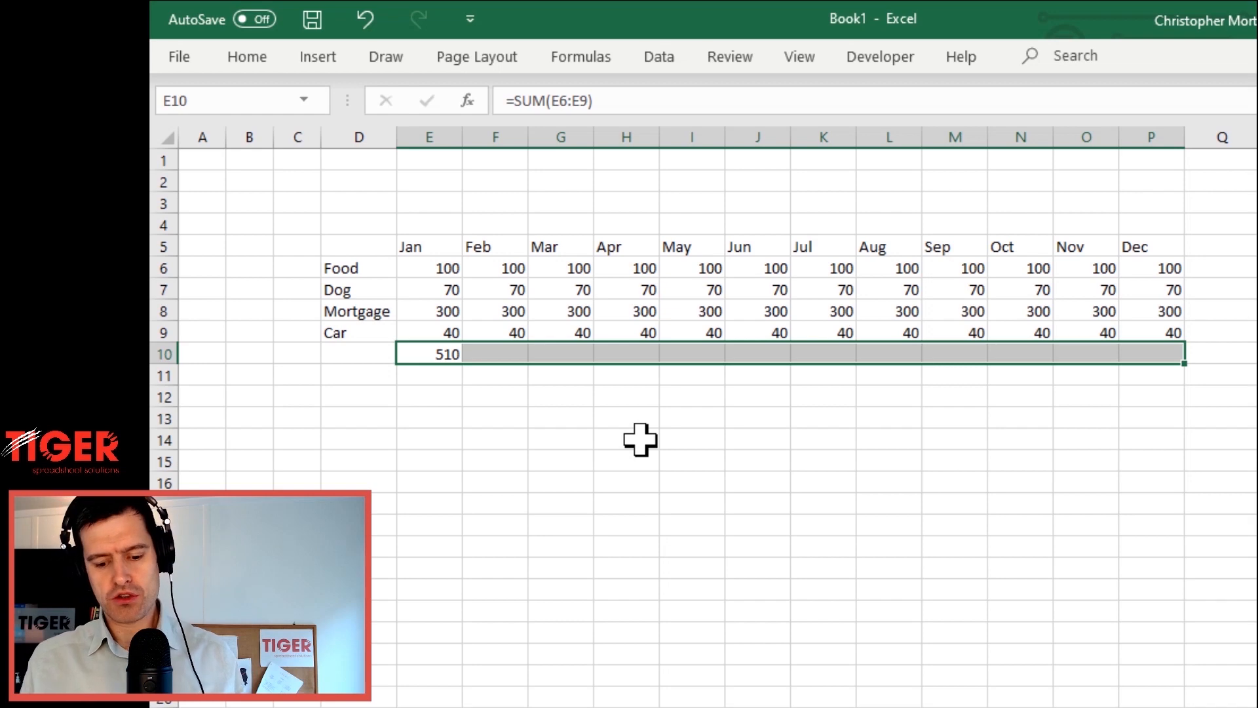
pyautogui.hotkey('ctrl', 'r')
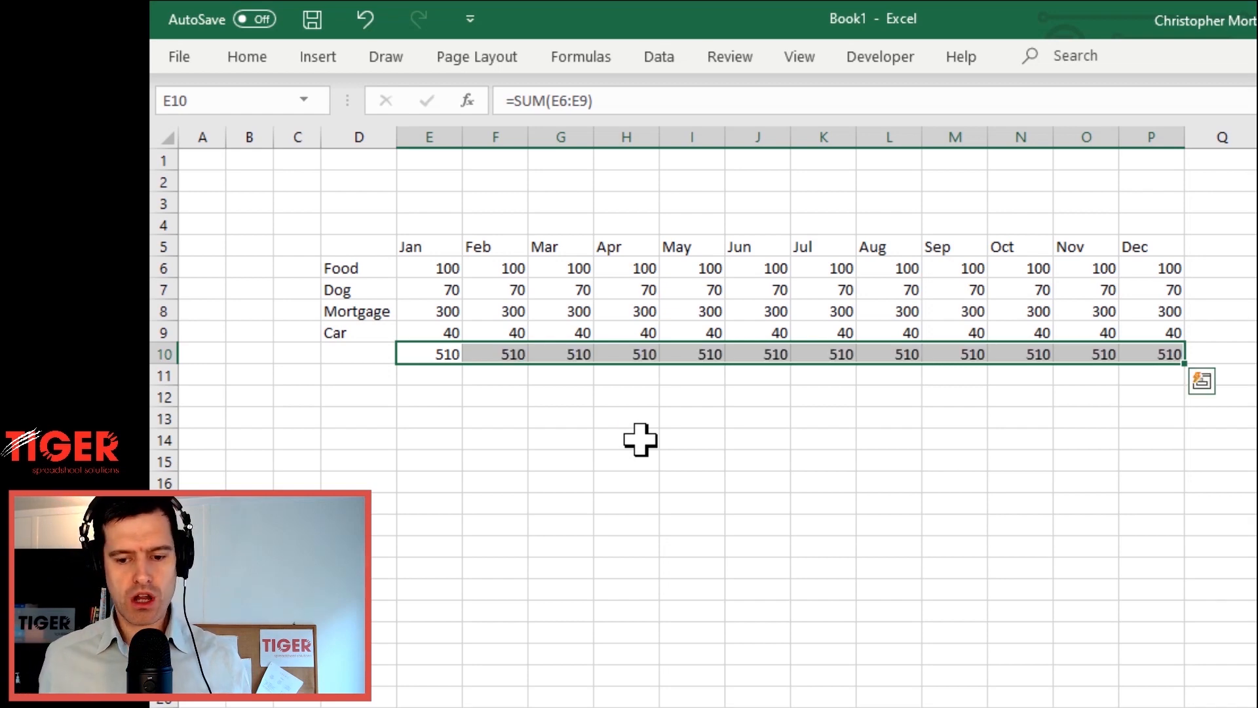
# Inspect the copied SUM formulas for February in F10 and March in G10 and the ranges they reference
pyautogui.press('Right')
pyautogui.press('Right')
pyautogui.press('Right')
pyautogui.press('Right')
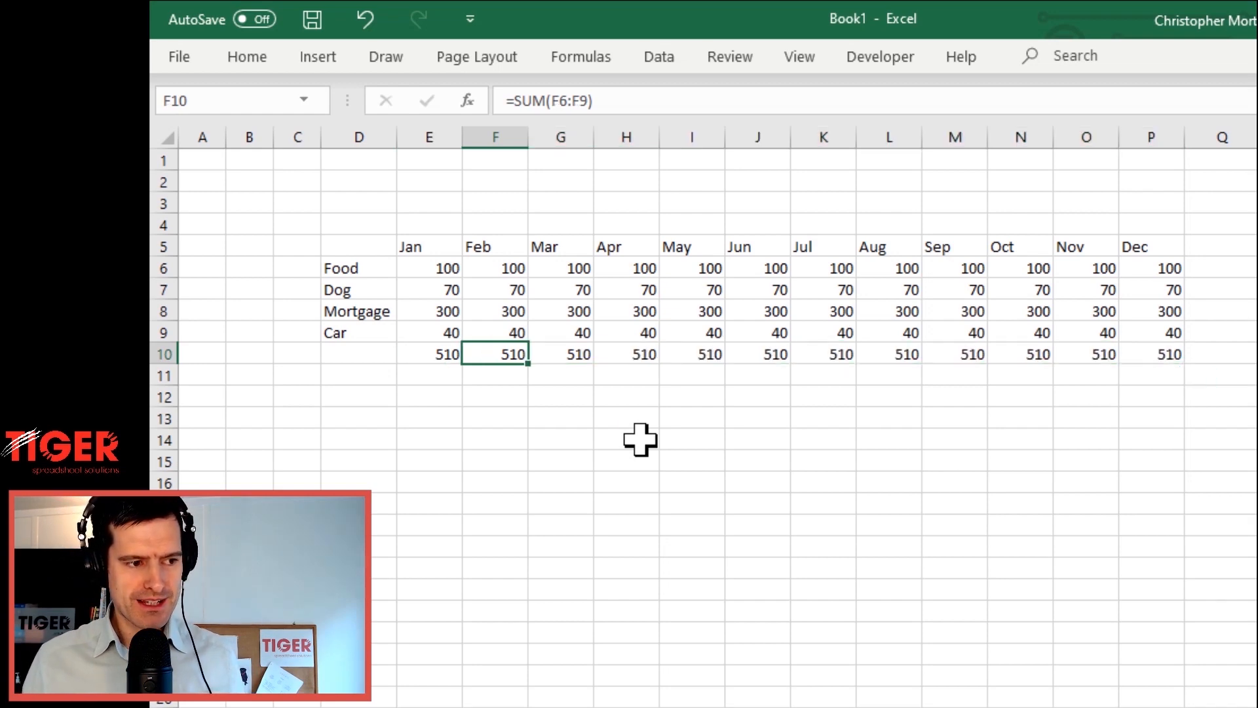
pyautogui.click(492, 354)
pyautogui.press('F2')
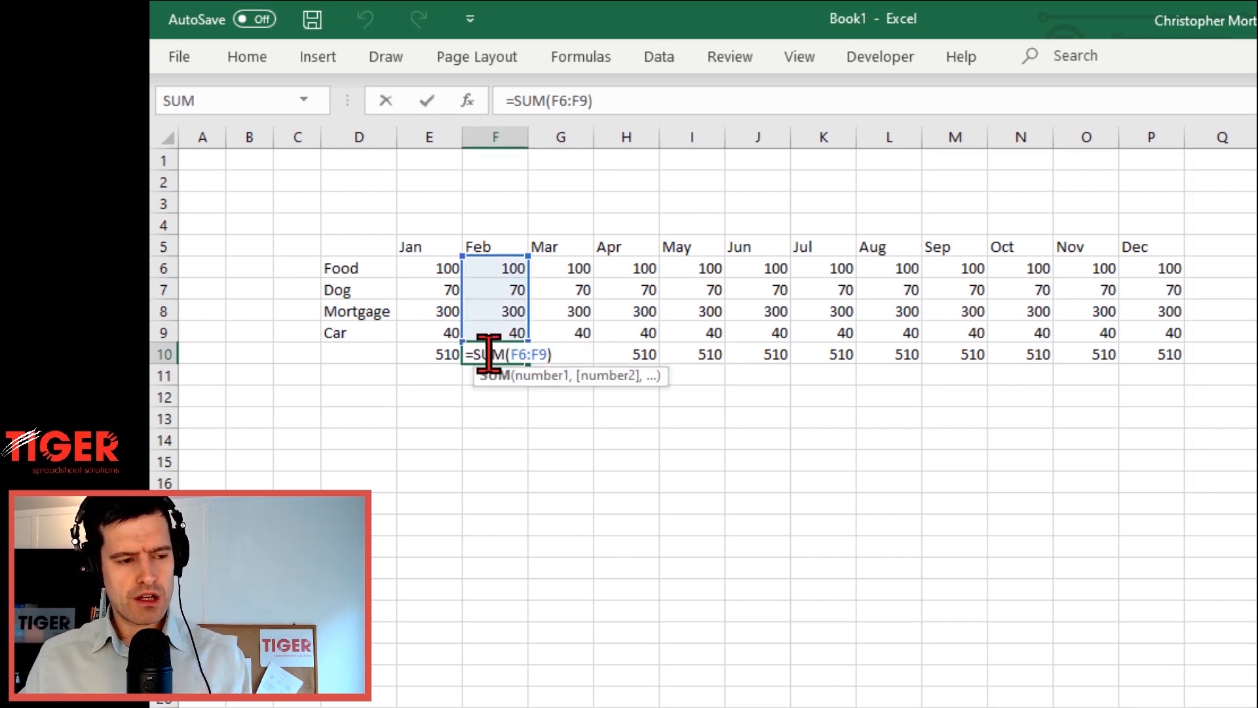
pyautogui.press('Escape')
pyautogui.click(578, 351)
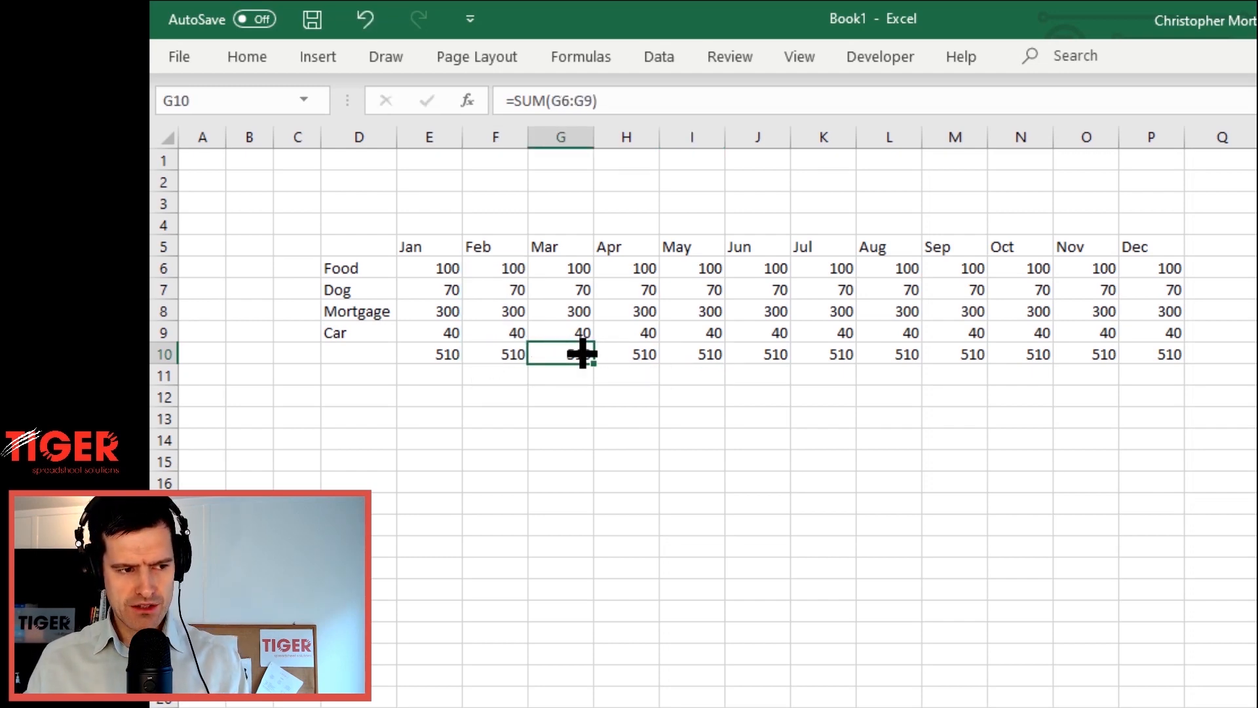
pyautogui.doubleClick(568, 352)
pyautogui.press('Escape')
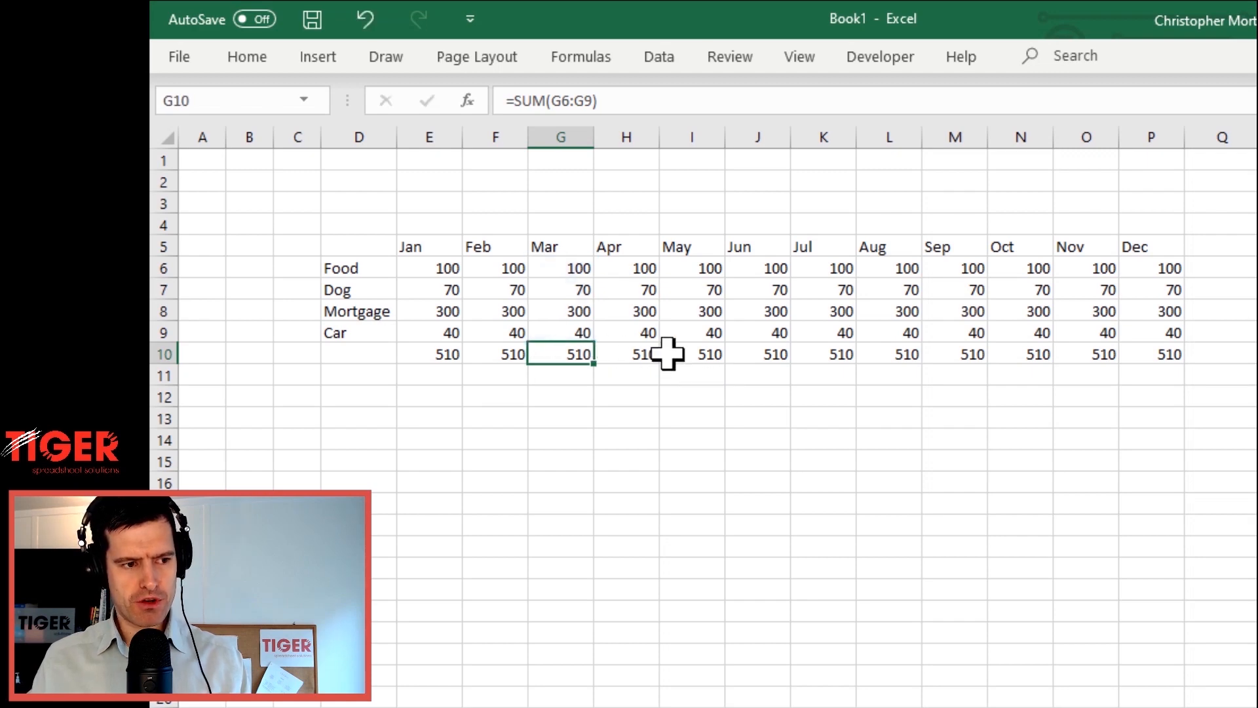
# Inspect the May total formula in I10 and its referenced range, leaving the formula as it is
pyautogui.click(710, 352)
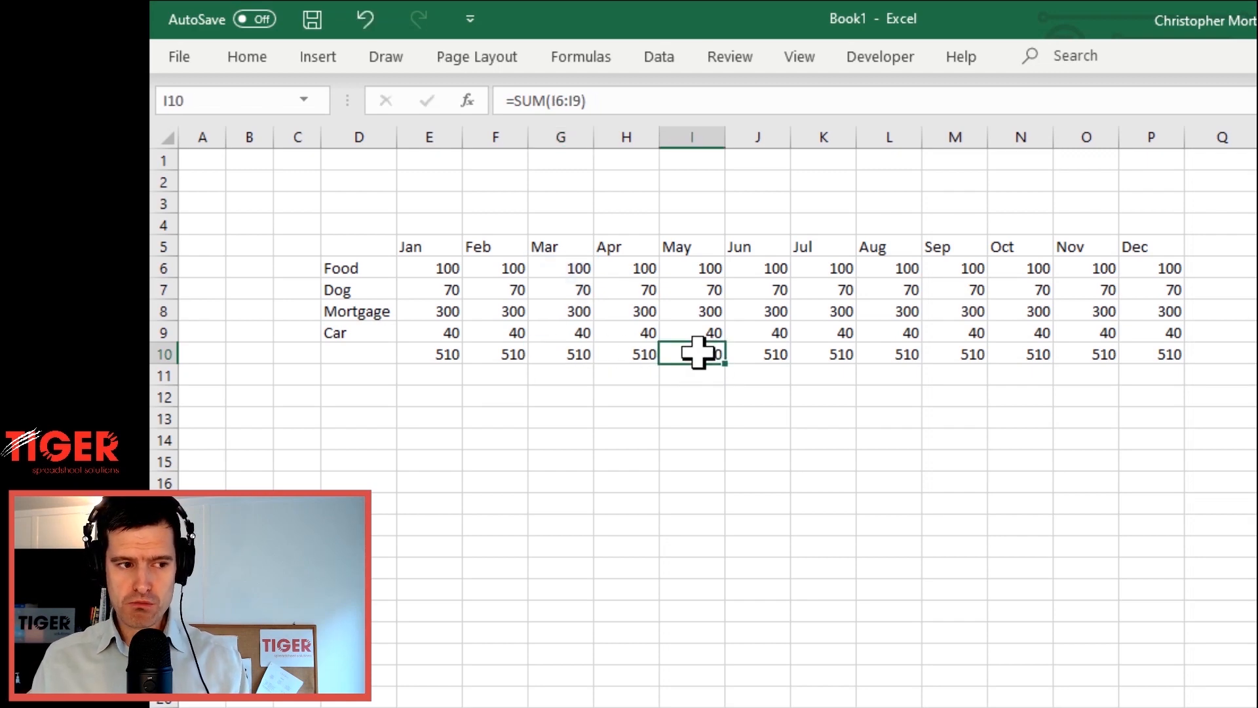
pyautogui.doubleClick(699, 354)
pyautogui.press('Escape')
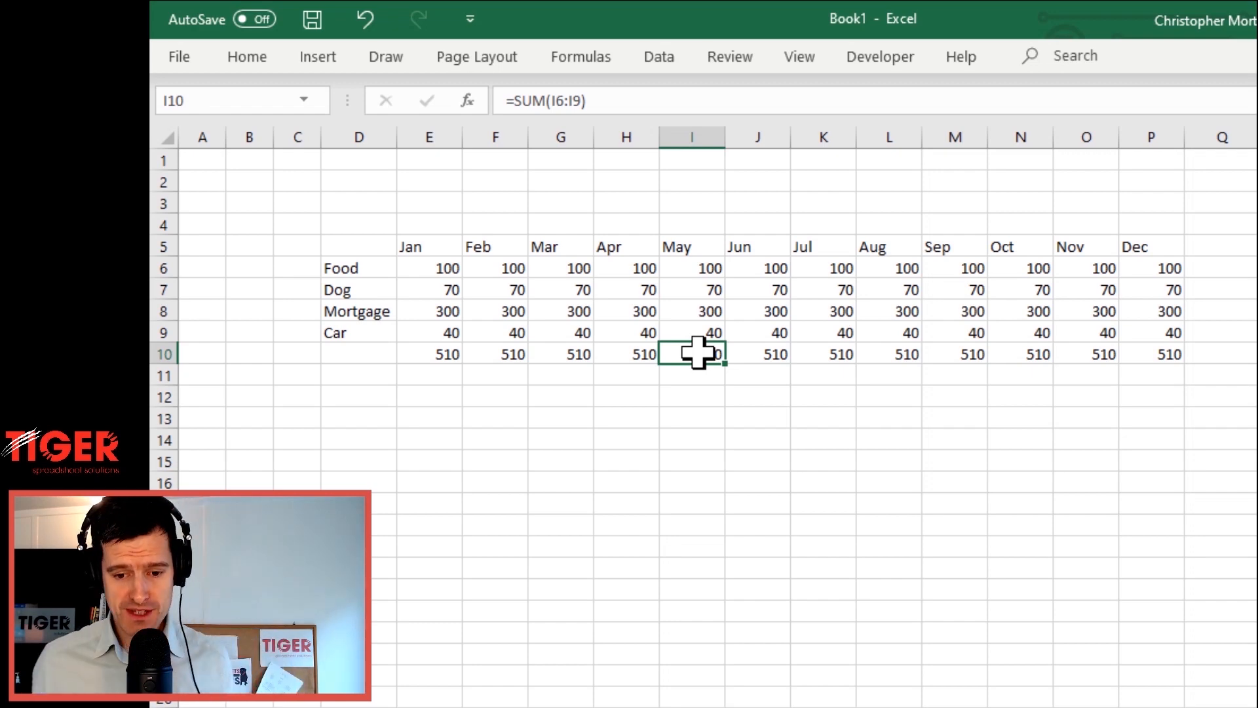
pyautogui.doubleClick(698, 352)
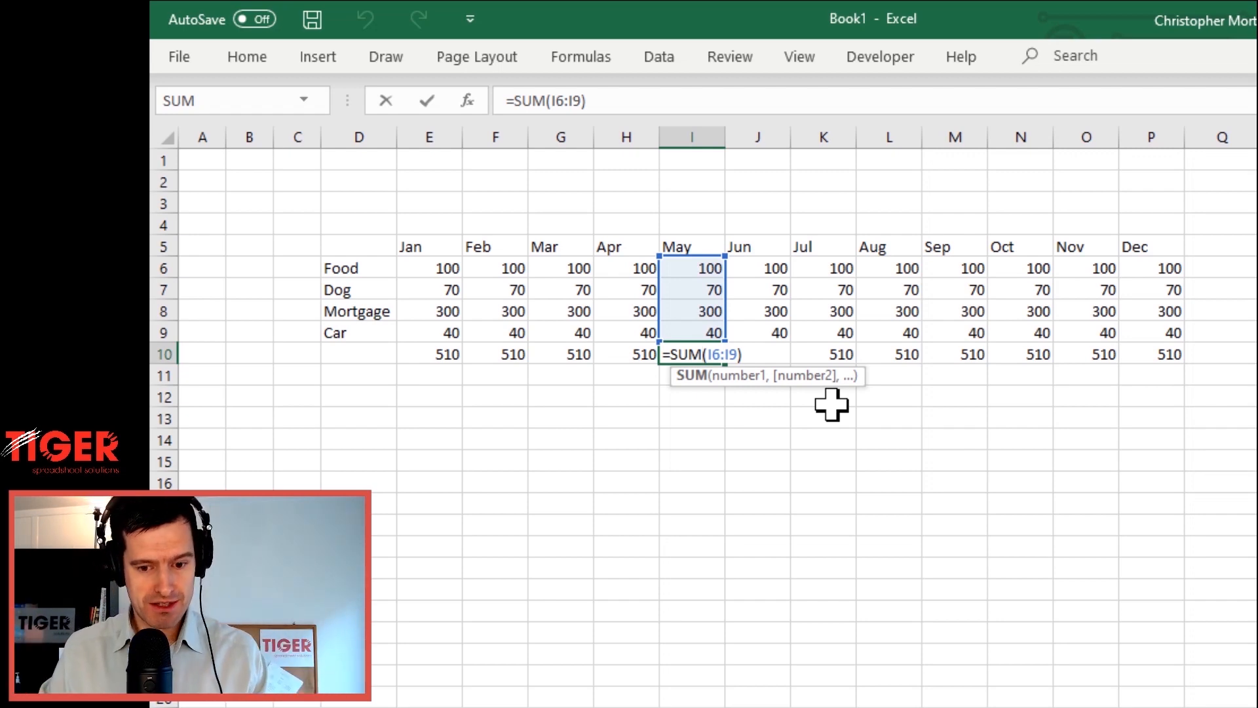
pyautogui.hotkey('ctrl', 'Return')
# Move cell by cell along the totals row to A10
pyautogui.press('Right')
pyautogui.press('Right')
pyautogui.press('Left')
pyautogui.press('Left')
pyautogui.press('Left')
pyautogui.press('Left')
pyautogui.press('Left')
pyautogui.press('Left')
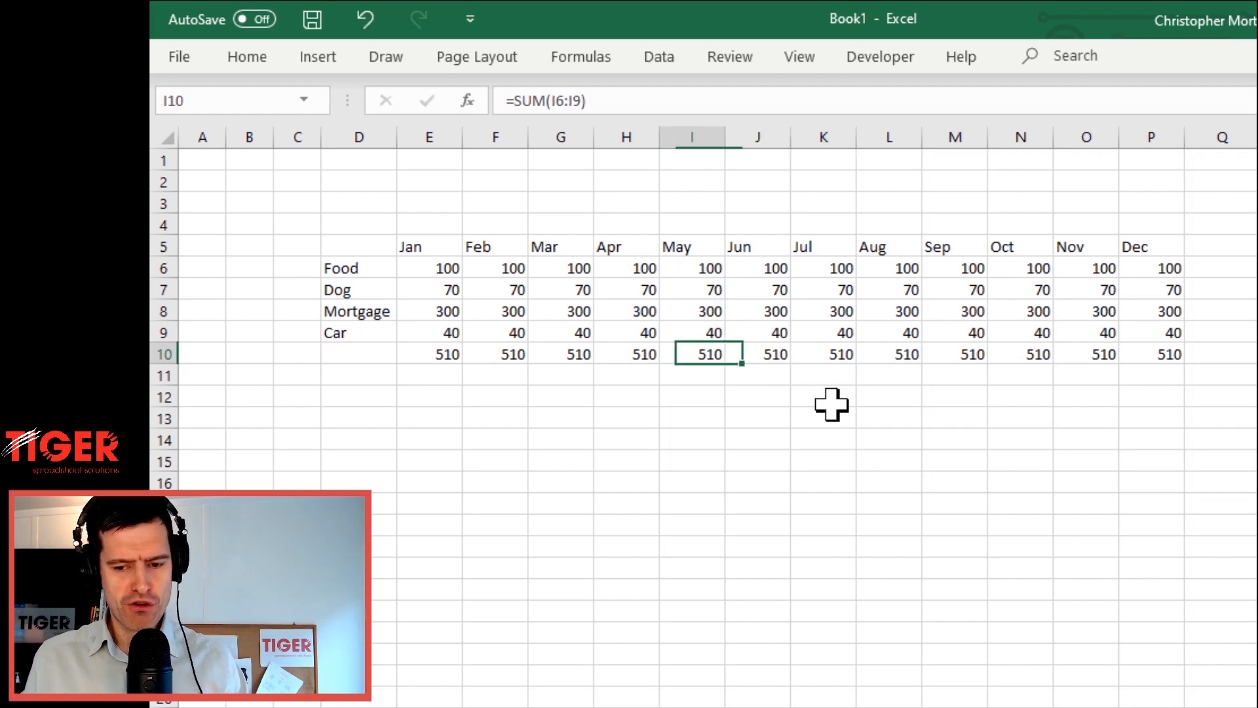
pyautogui.press('Left')
pyautogui.press('Left')
pyautogui.press('Left')
pyautogui.press('Left')
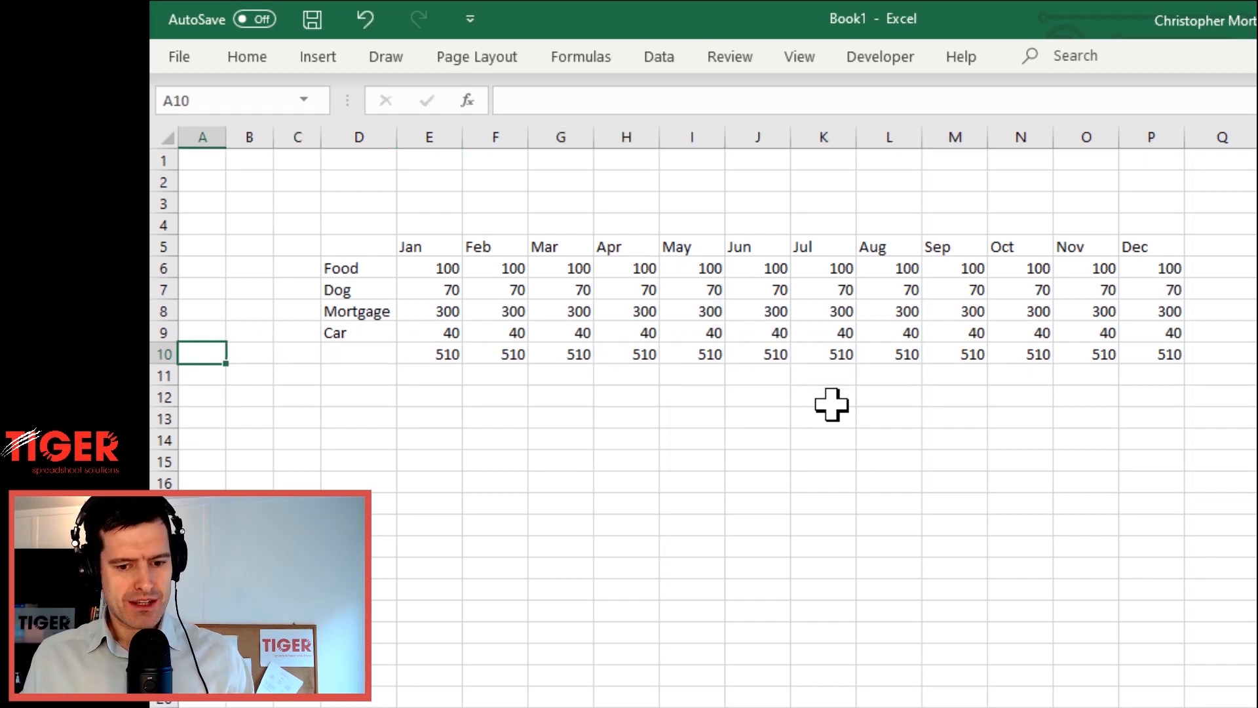
# Set the width of columns A to C to 3
pyautogui.hotkey('shift', 'Right')
pyautogui.hotkey('shift', 'Right')
pyautogui.hotkey('alt', 'h')
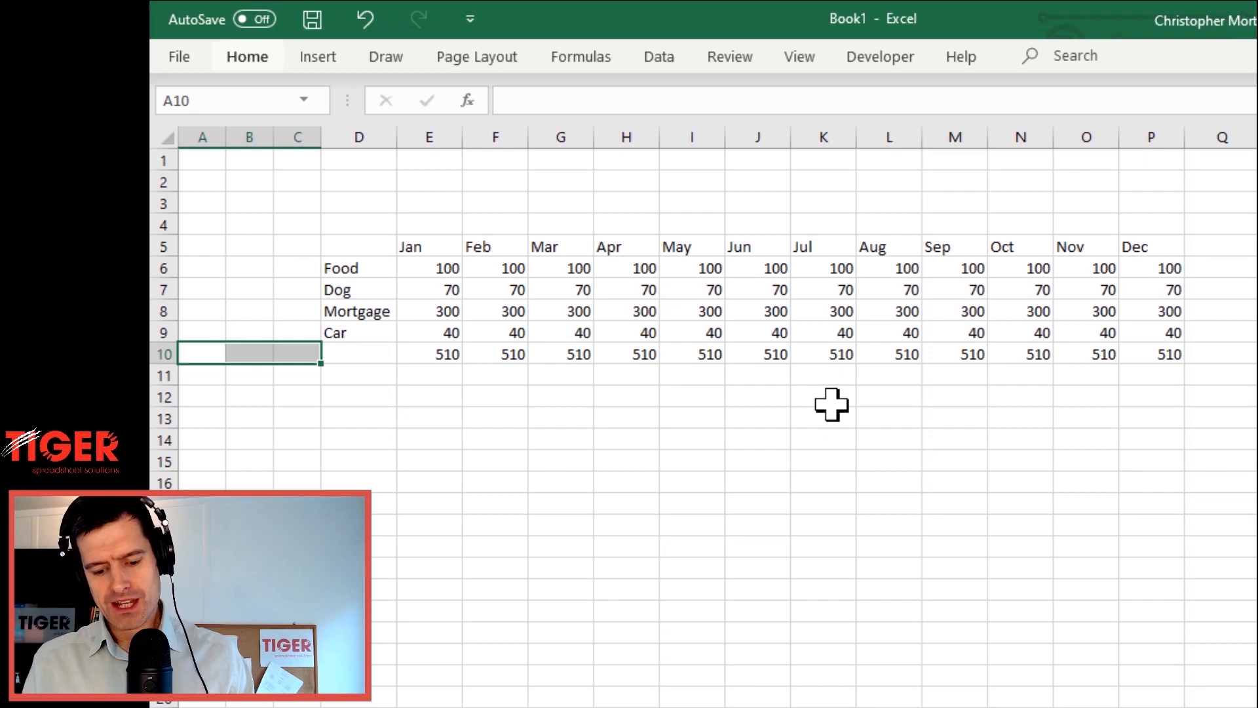
pyautogui.press('o')
pyautogui.press('w')
pyautogui.write('3')
pyautogui.press('Return')
pyautogui.press('Right')
pyautogui.press('Right')
pyautogui.press('Right')
pyautogui.press('Right')
pyautogui.press('Right')
pyautogui.press('Right')
pyautogui.press('Right')
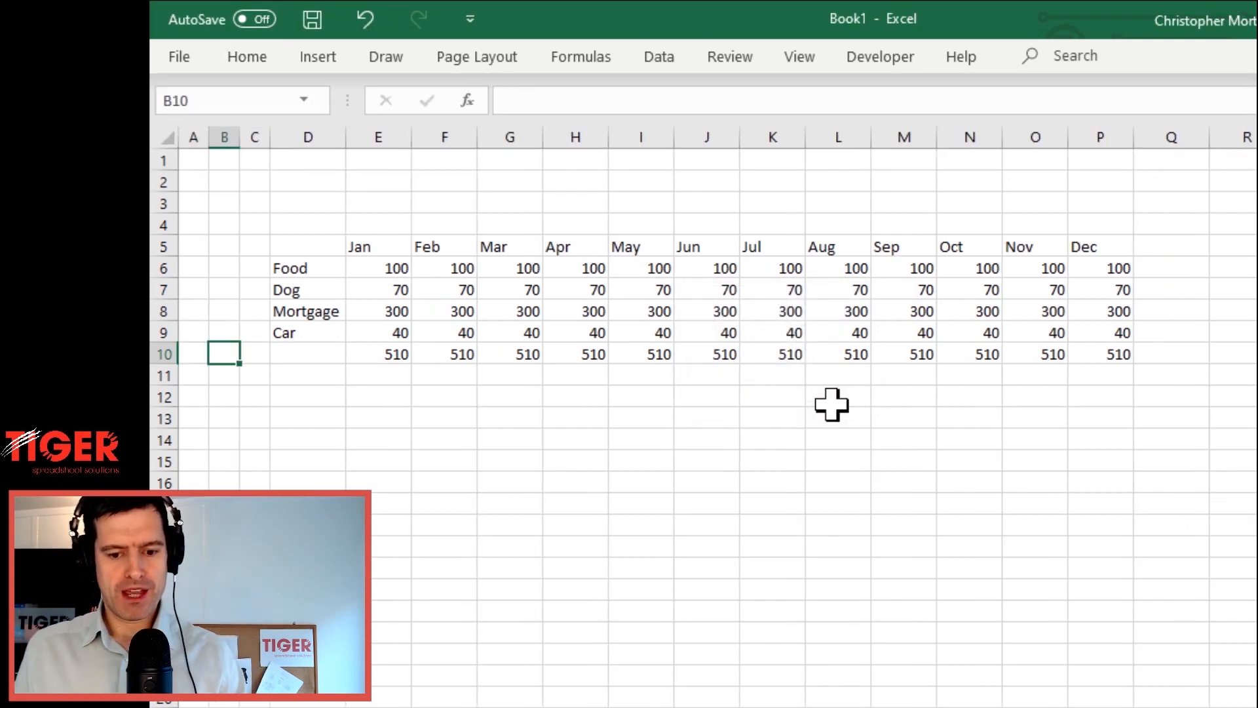
pyautogui.press('Right')
pyautogui.press('Right')
pyautogui.press('Right')
pyautogui.press('Right')
pyautogui.press('Right')
pyautogui.press('Right')
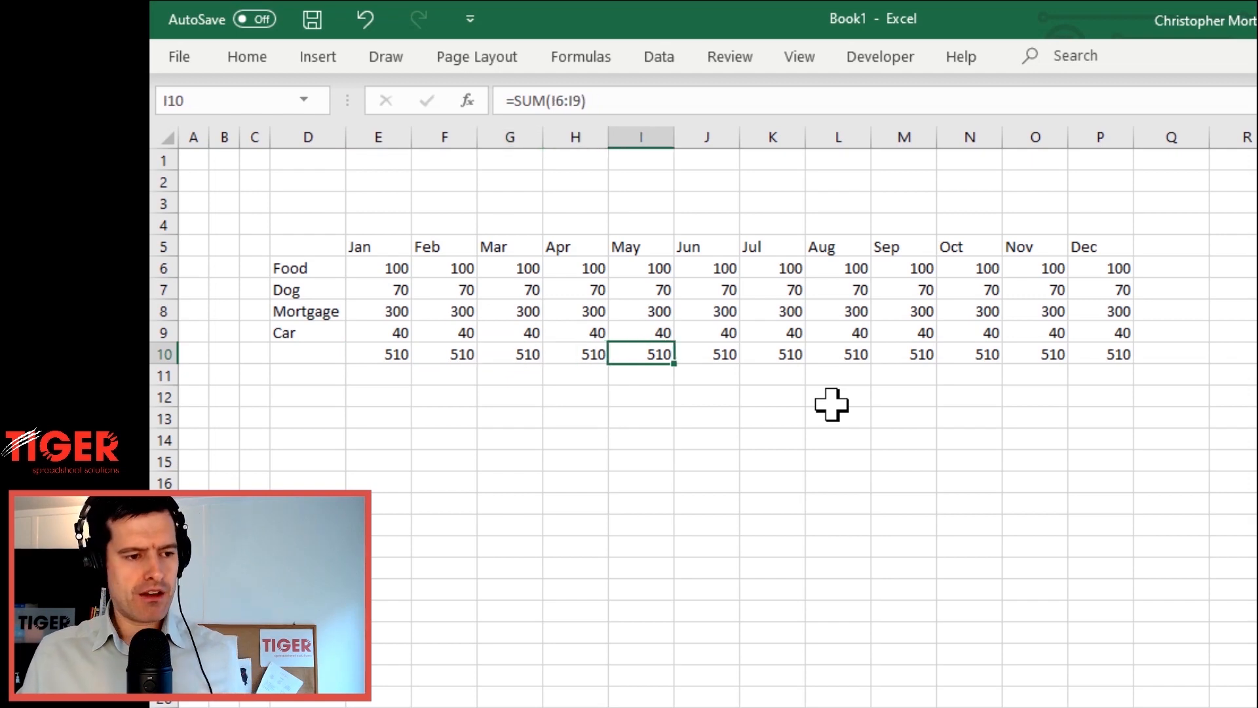
# Label the monthly sums row by entering Totals in D10 below the Car category
pyautogui.press('Left')
pyautogui.press('Left')
pyautogui.press('Left')
pyautogui.press('Left')
pyautogui.press('Left')
pyautogui.press('Left')
pyautogui.press('Left')
pyautogui.press('Left')
pyautogui.press('Left')
pyautogui.press('Left')
pyautogui.press('Left')
pyautogui.press('Right')
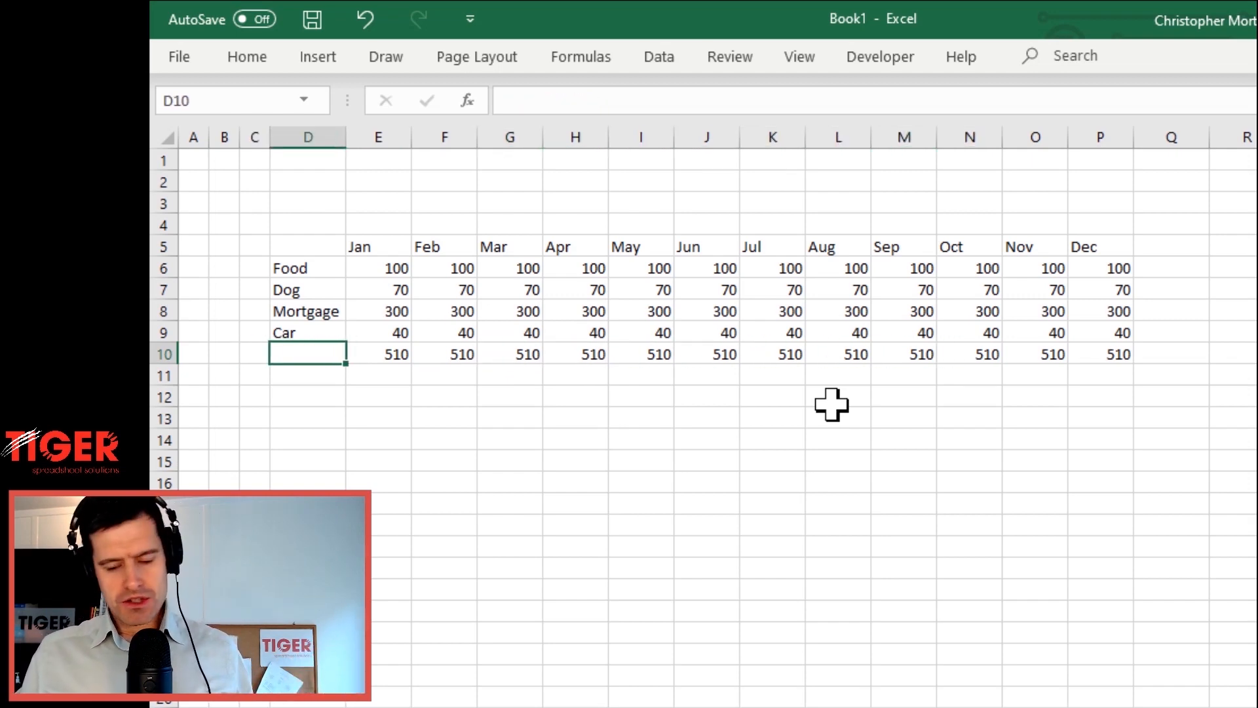
pyautogui.write('Totals')
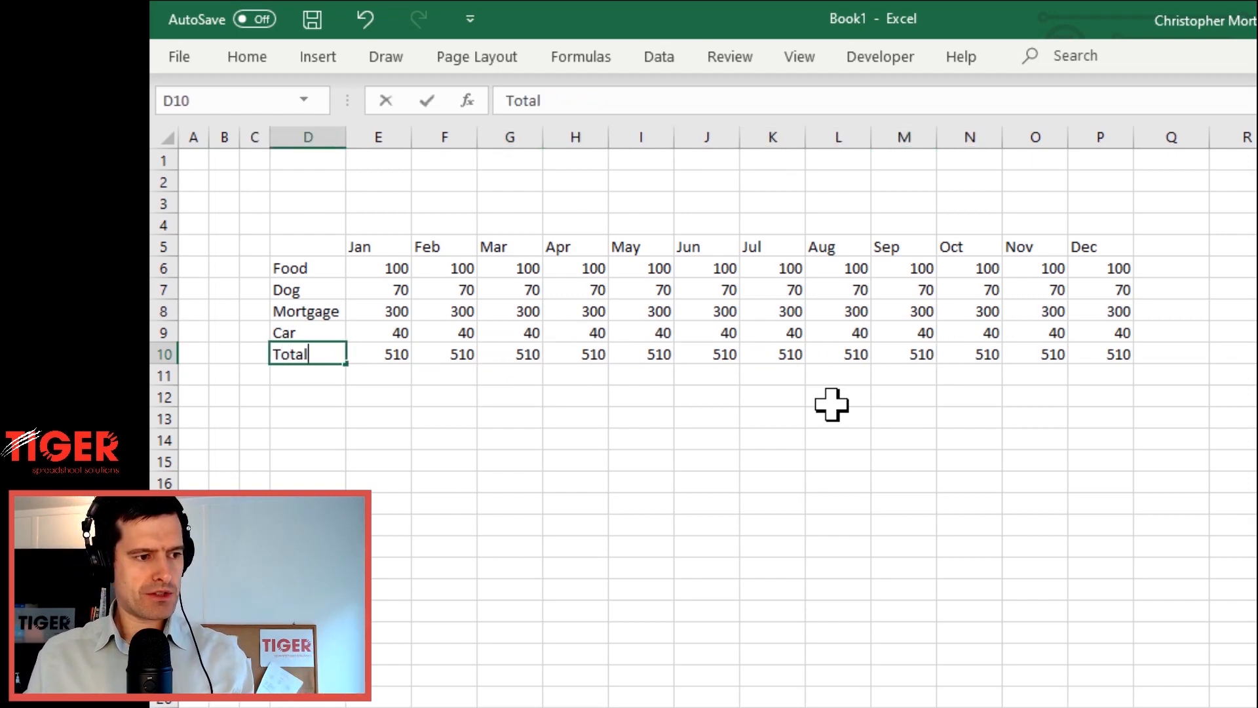
pyautogui.press('Return')
# Add the heading Totals in Q5, directly after the Dec column
pyautogui.press('Up')
pyautogui.press('Up')
pyautogui.press('Up')
pyautogui.press('Up')
pyautogui.press('Up')
pyautogui.press('Up')
pyautogui.press('Right')
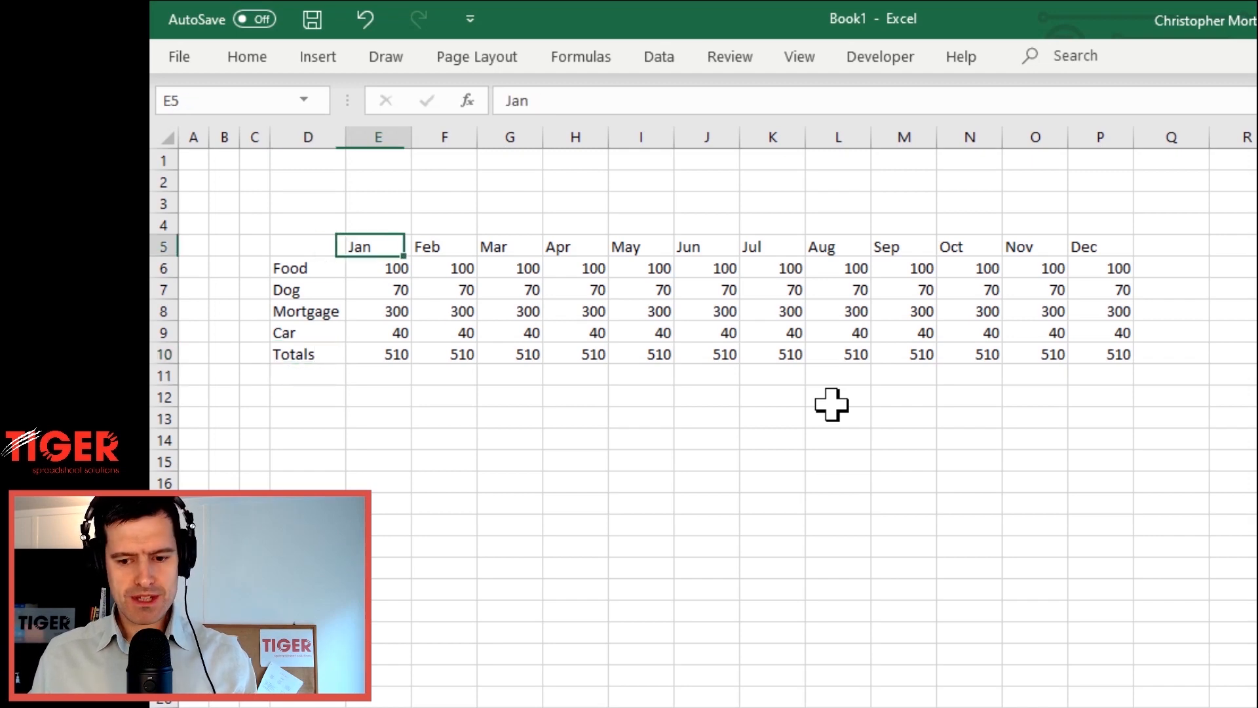
pyautogui.press('Right')
pyautogui.press('Right')
pyautogui.press('Right')
pyautogui.press('Right')
pyautogui.press('Right')
pyautogui.press('Right')
pyautogui.press('Right')
pyautogui.press('Right')
pyautogui.press('Right')
pyautogui.press('Right')
pyautogui.press('Right')
pyautogui.press('Right')
pyautogui.write('Totals')
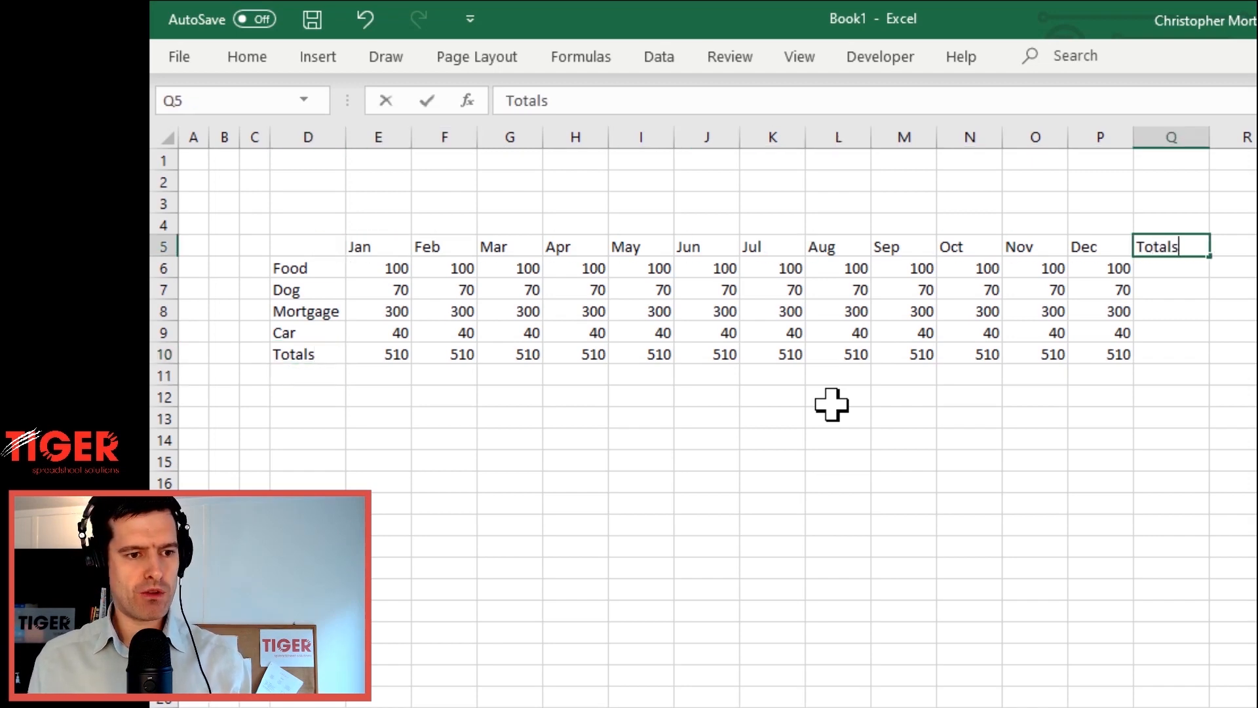
pyautogui.press('Return')
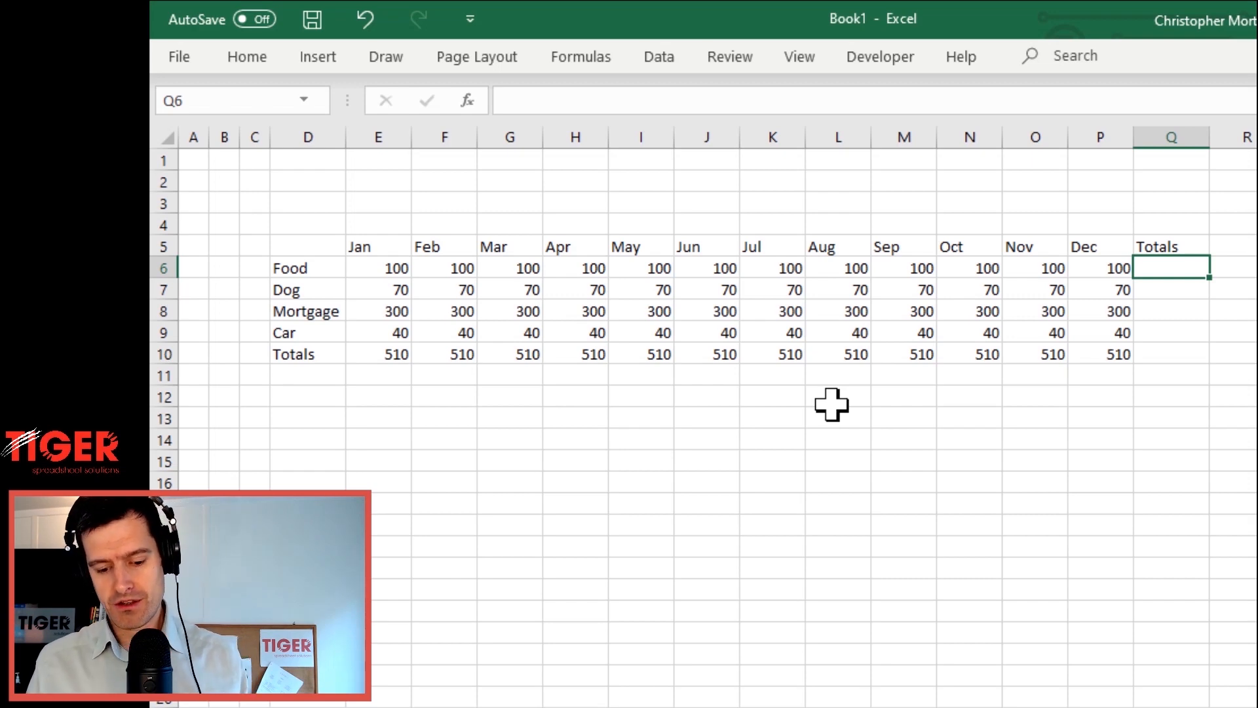
pyautogui.press('Left')
pyautogui.press('Left')
pyautogui.press('Left')
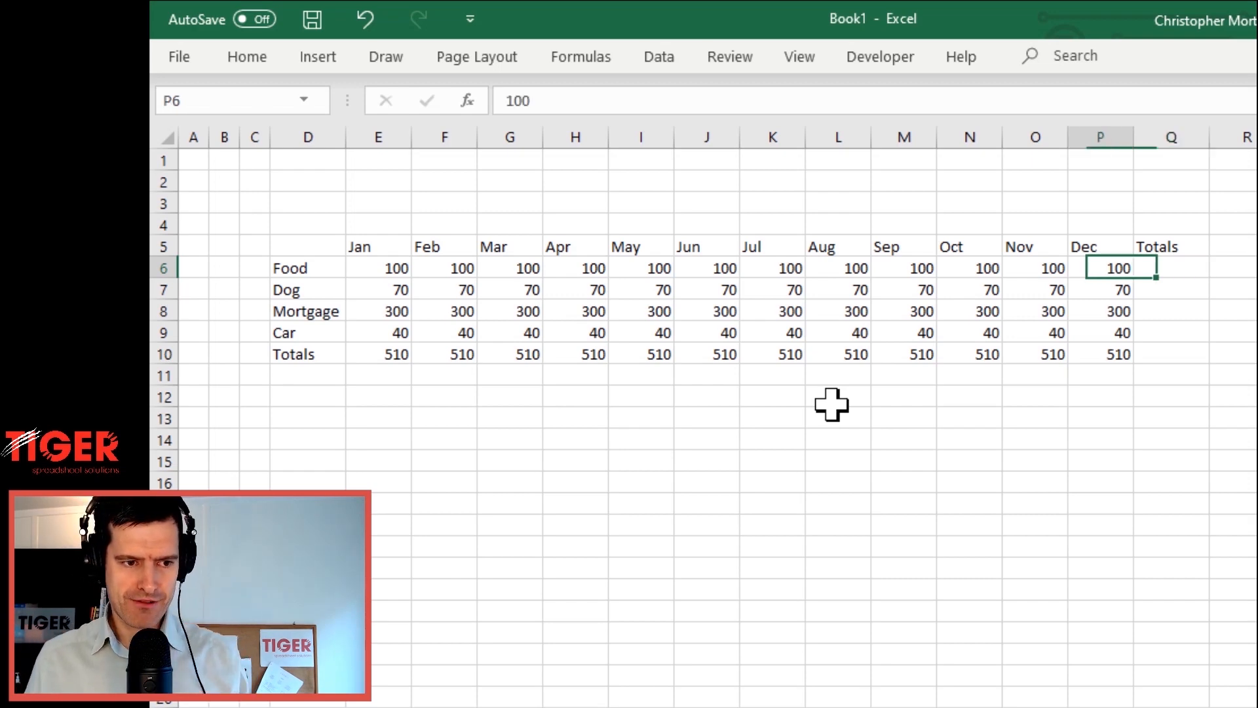
pyautogui.press('Right')
pyautogui.press('Right')
pyautogui.press('Right')
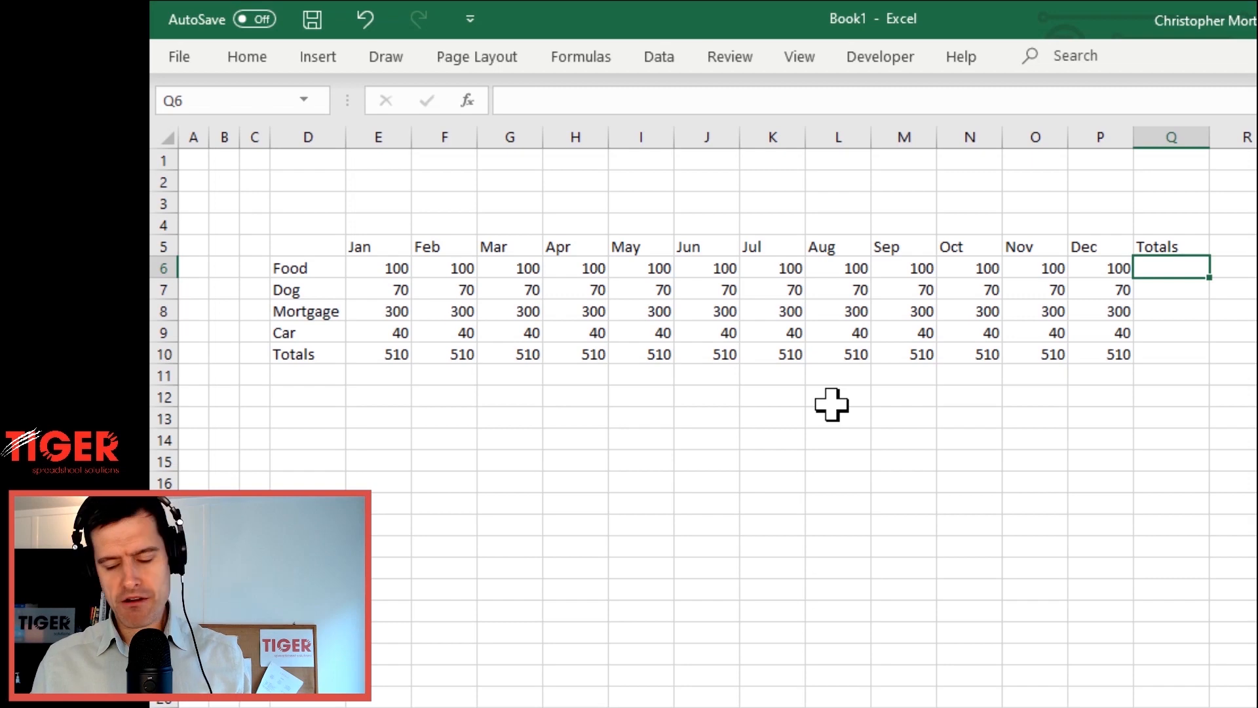
# Enter =SUM(E6:P6) in Q6 to total the Food row from January to December
pyautogui.write('=sum')
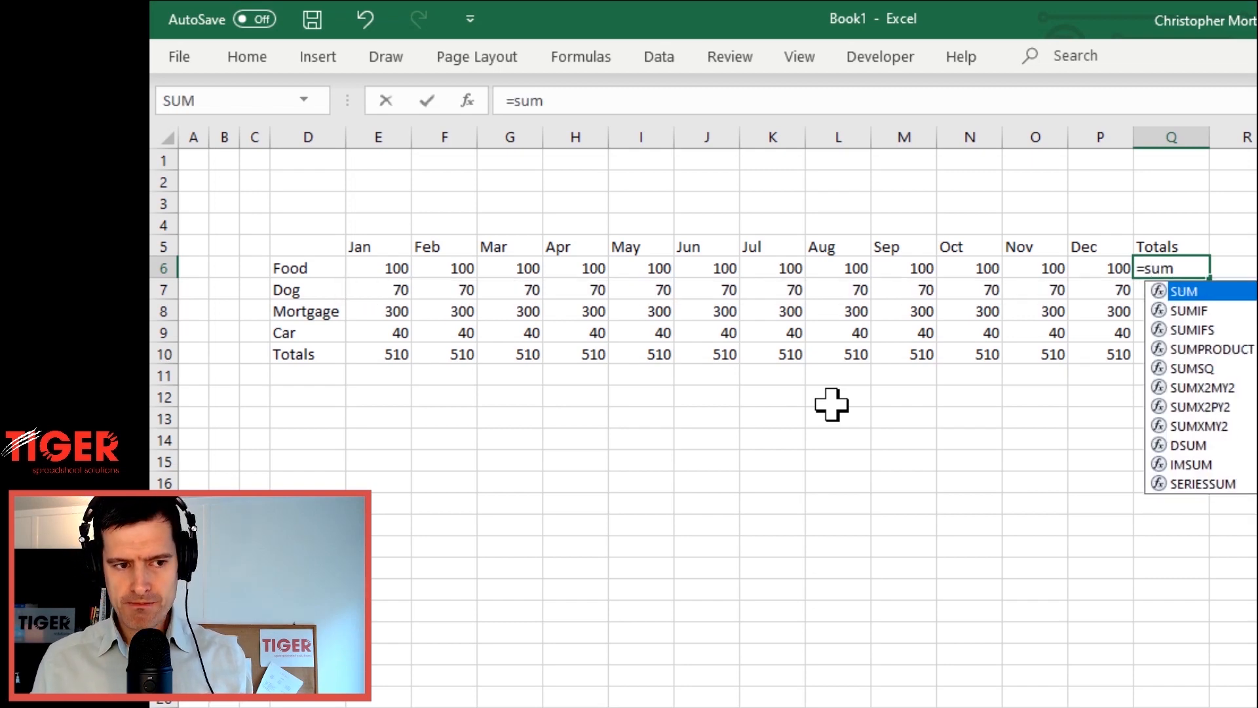
pyautogui.press('Tab')
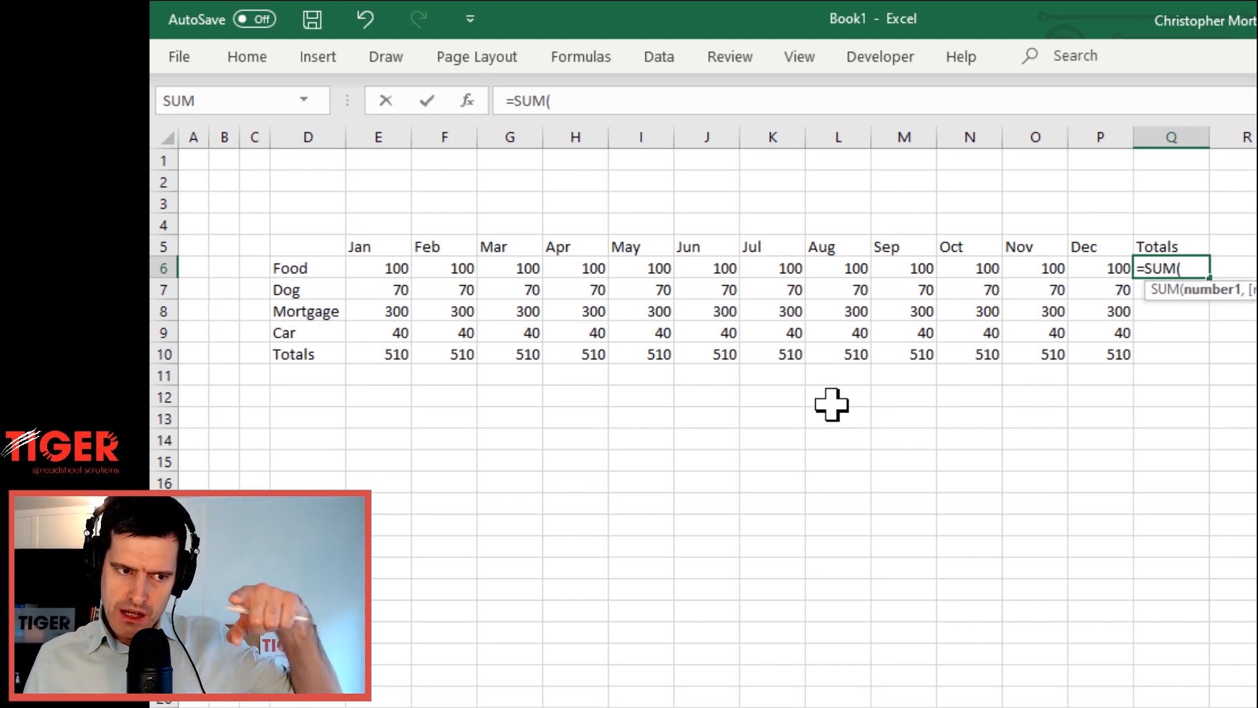
pyautogui.press('Left')
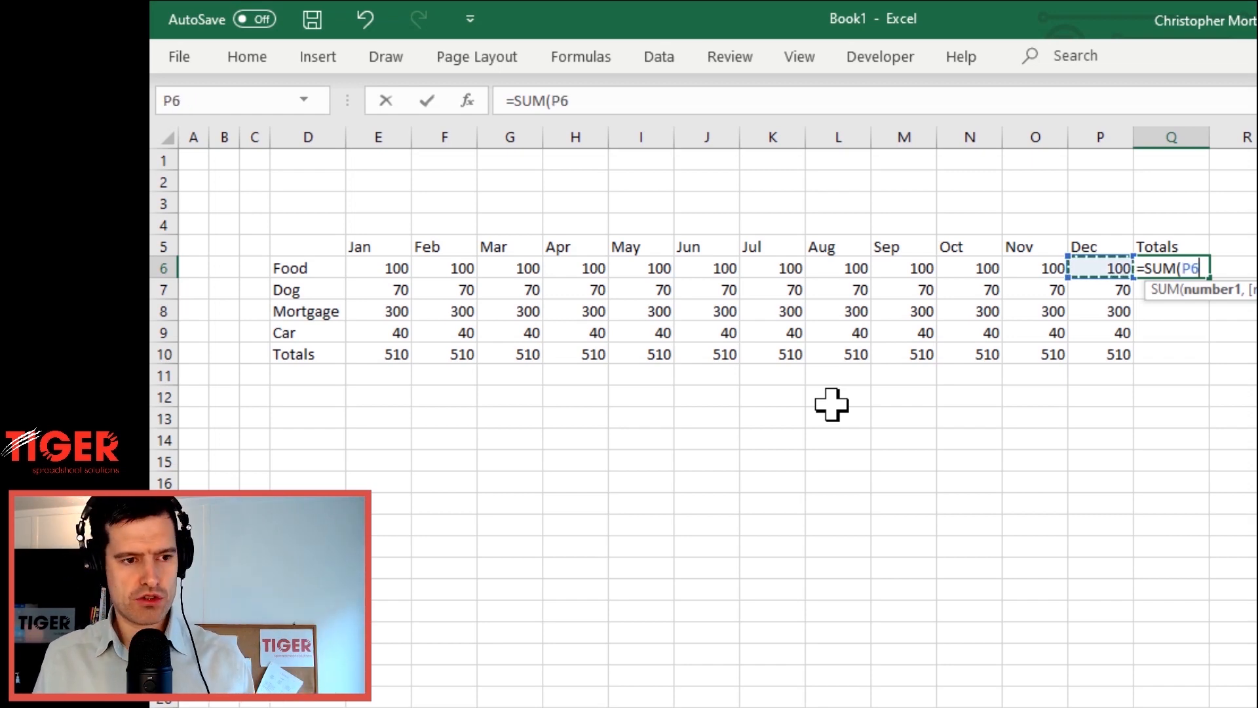
pyautogui.hotkey('ctrl', 'shift', 'Left')
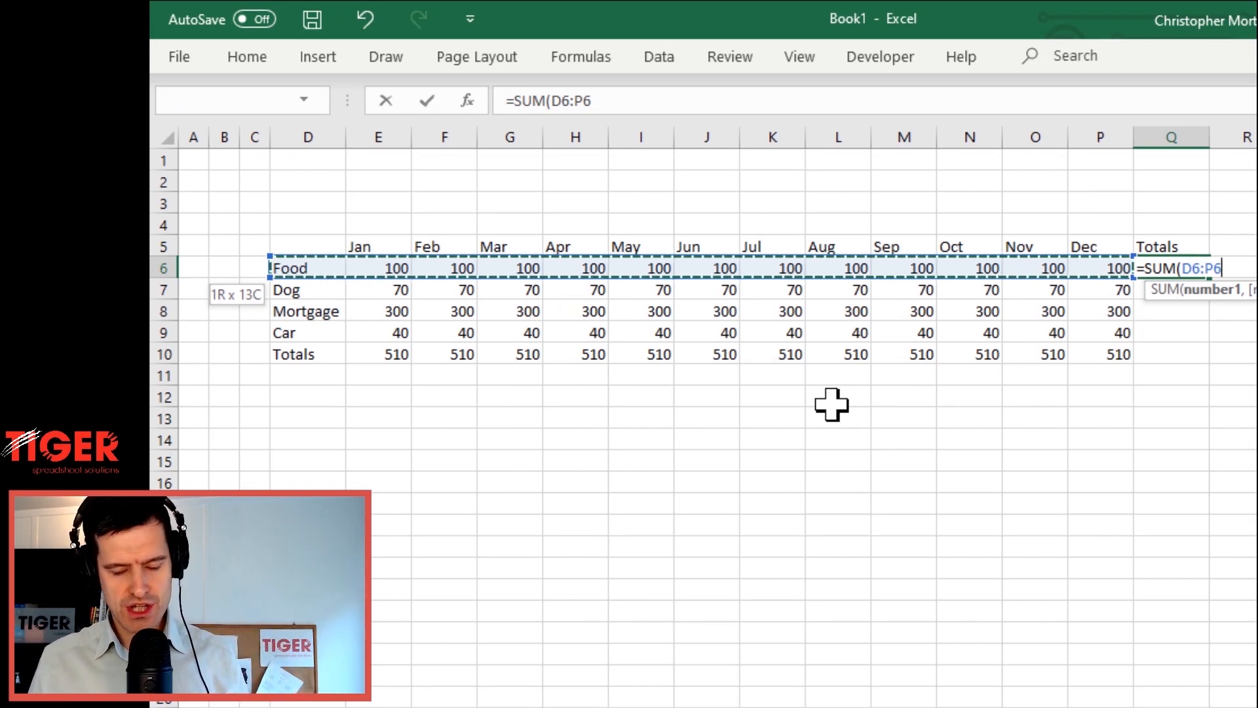
pyautogui.hotkey('shift', 'Right')
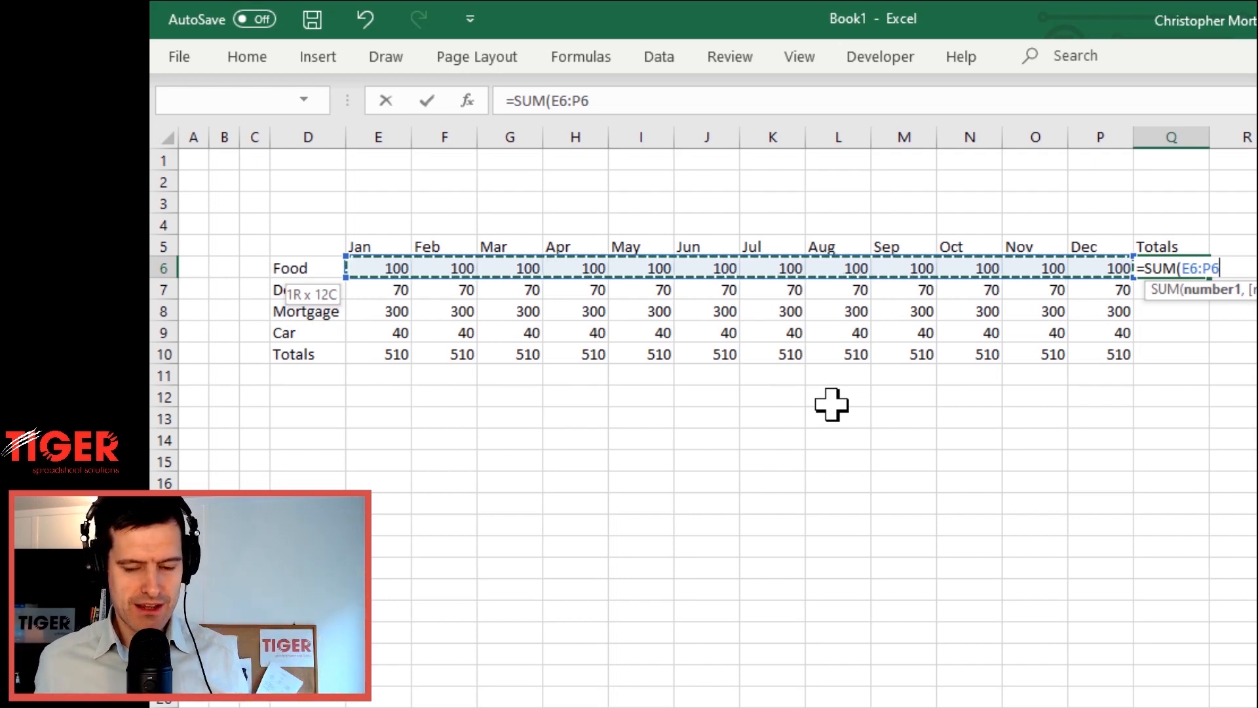
pyautogui.press('Return')
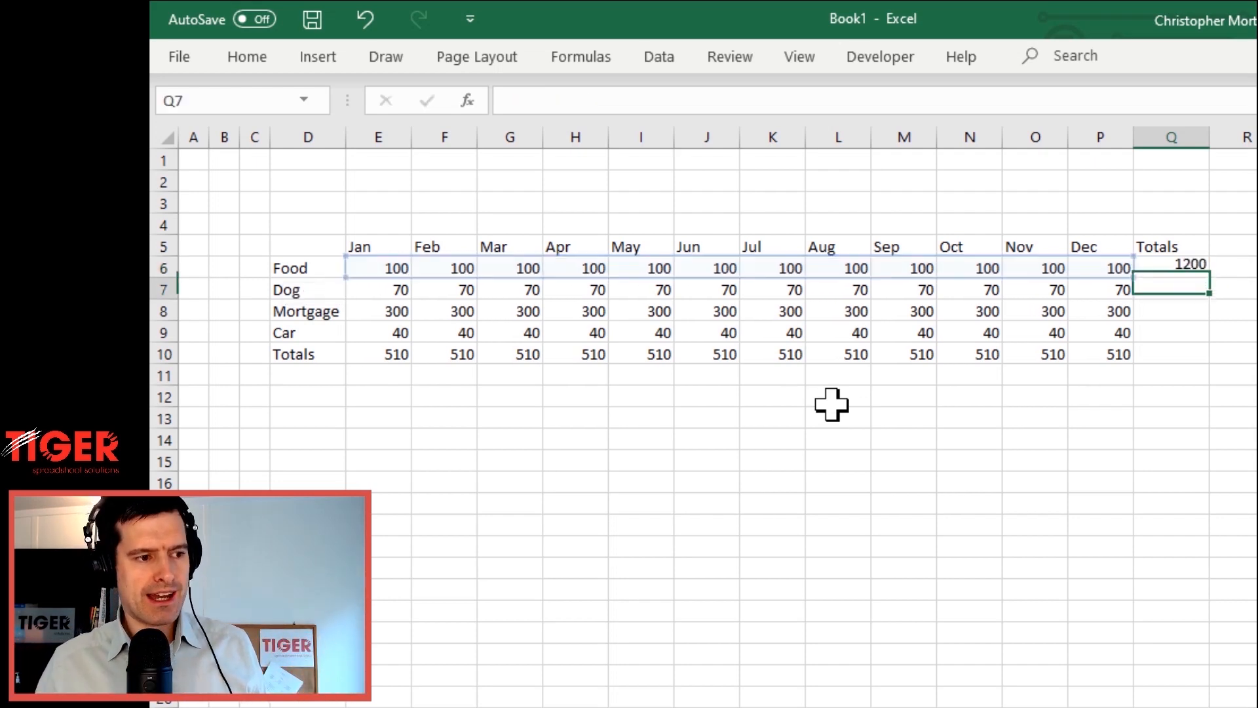
# Fill the Food total formula from Q6 down to Q9 for the other categories
pyautogui.press('Up')
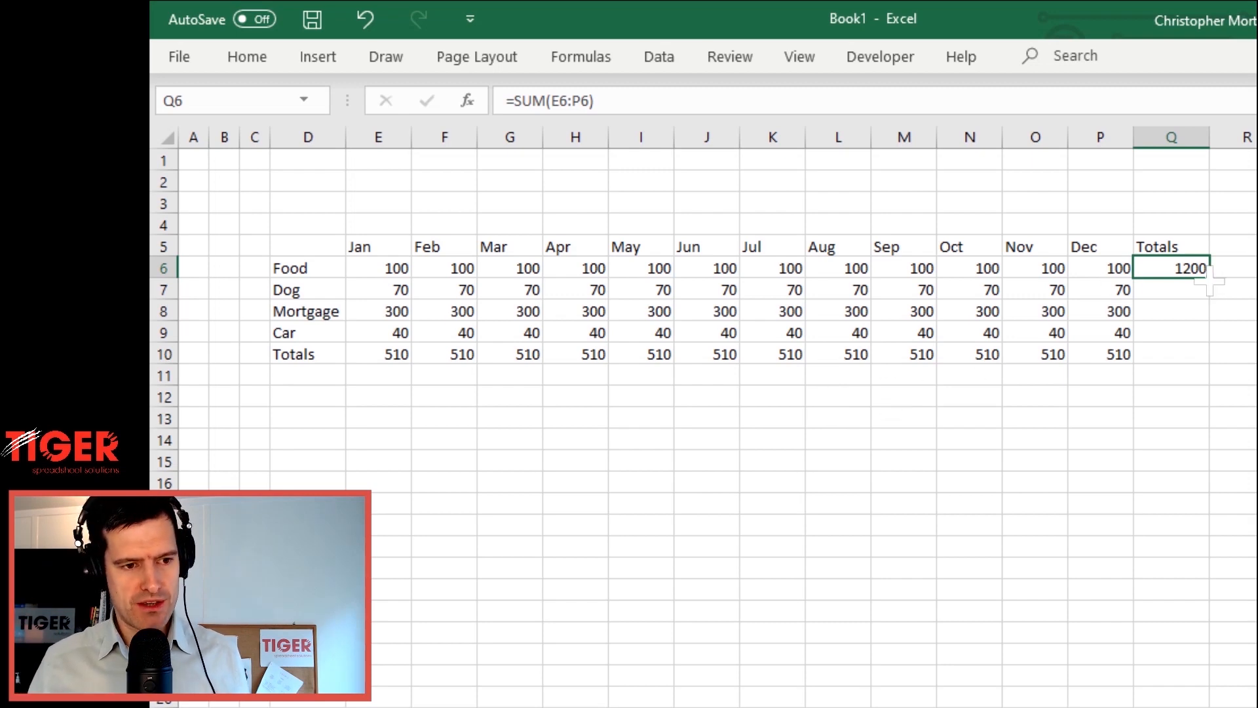
pyautogui.moveTo(1209, 279); pyautogui.dragTo(1213, 334)
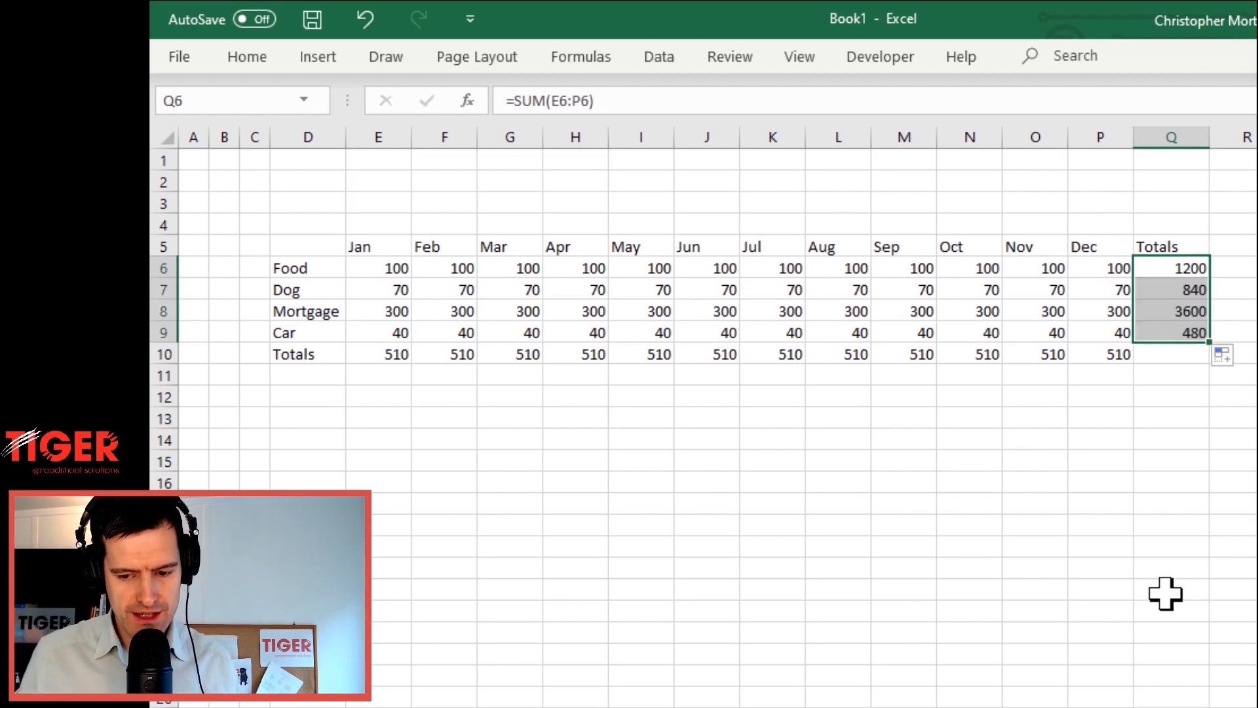
# Inspect the copied SUM formulas for Dog, Mortgage and Car in Q7 to Q9 and the ranges they reference
pyautogui.press('Up')
pyautogui.press('Down')
pyautogui.press('Down')
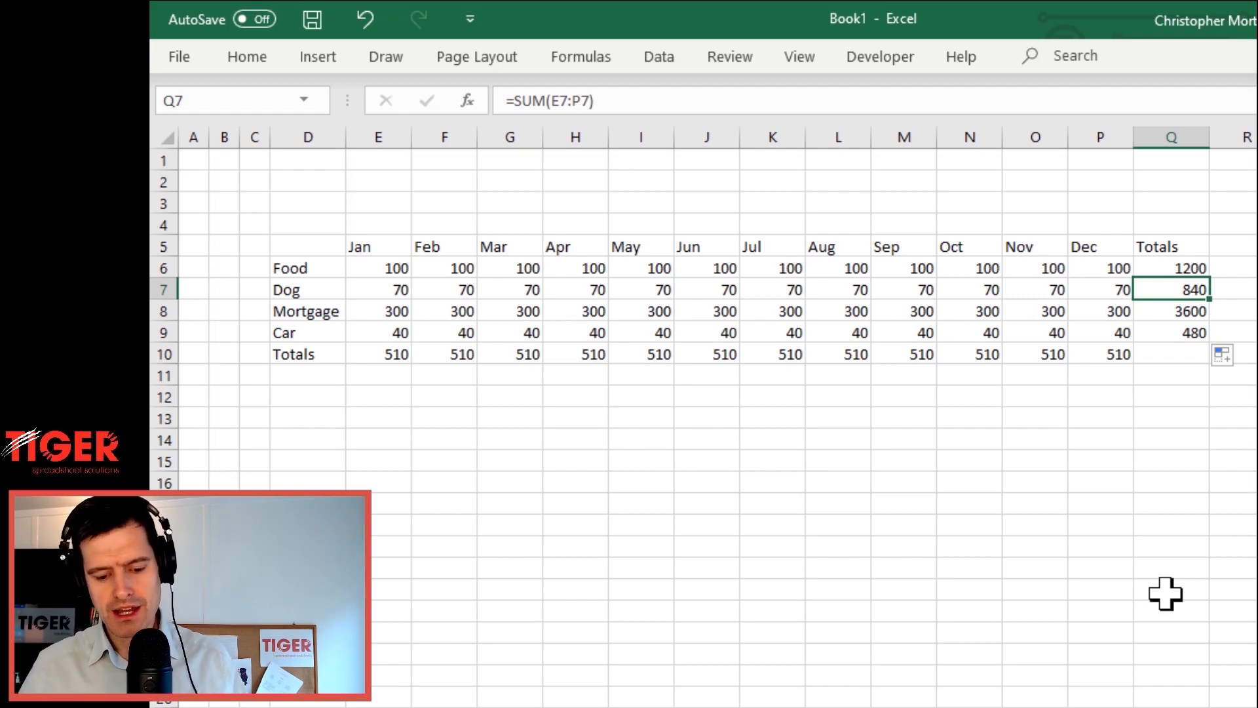
pyautogui.press('F2')
pyautogui.press('Escape')
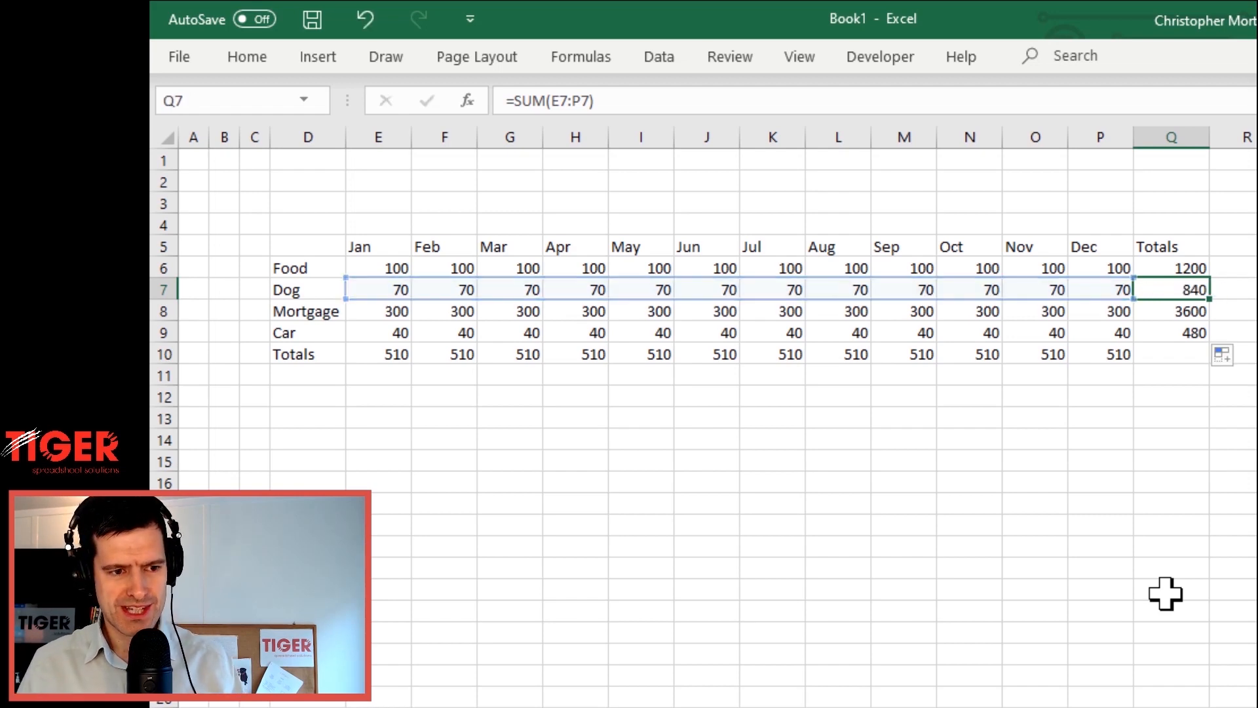
pyautogui.press('Down')
pyautogui.press('F2')
pyautogui.press('Escape')
pyautogui.press('Down')
pyautogui.press('F2')
pyautogui.press('Escape')
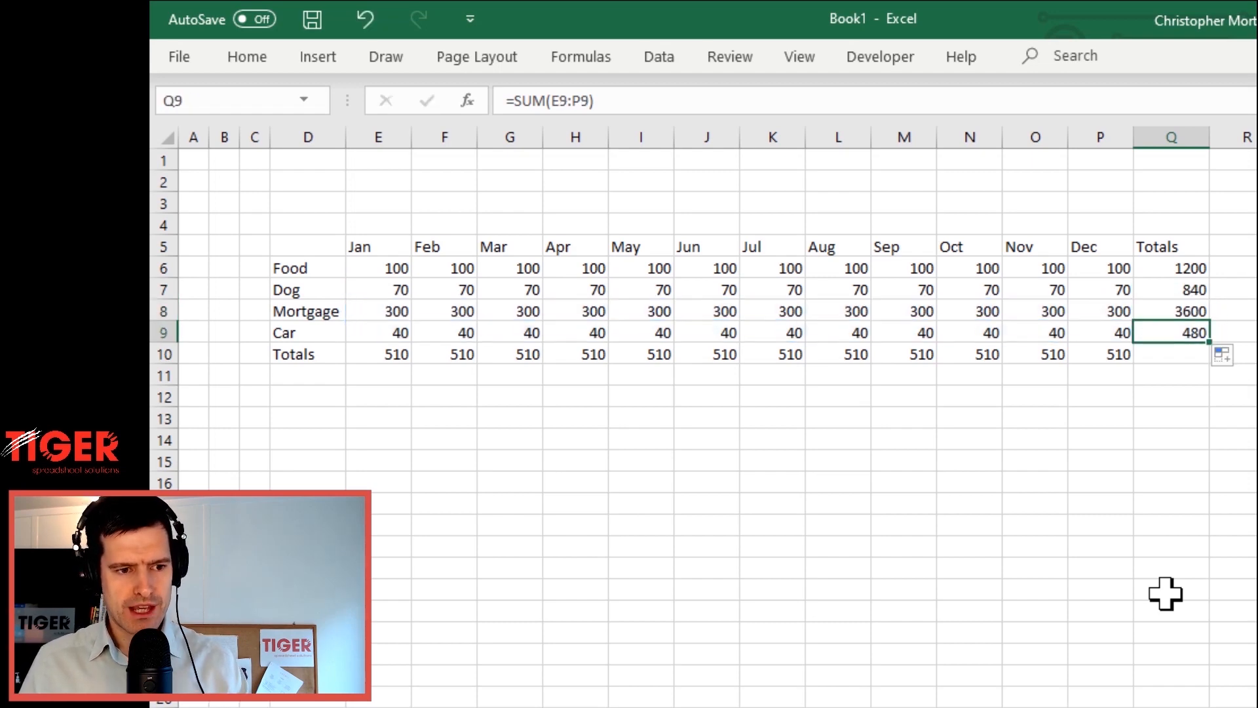
# Recheck the referenced ranges of the category totals from Mortgage in Q8 back up to Food in Q6
pyautogui.press('Up')
pyautogui.press('F2')
pyautogui.press('Escape')
pyautogui.press('Up')
pyautogui.press('F2')
pyautogui.press('Escape')
pyautogui.press('Up')
pyautogui.press('F2')
pyautogui.press('Escape')
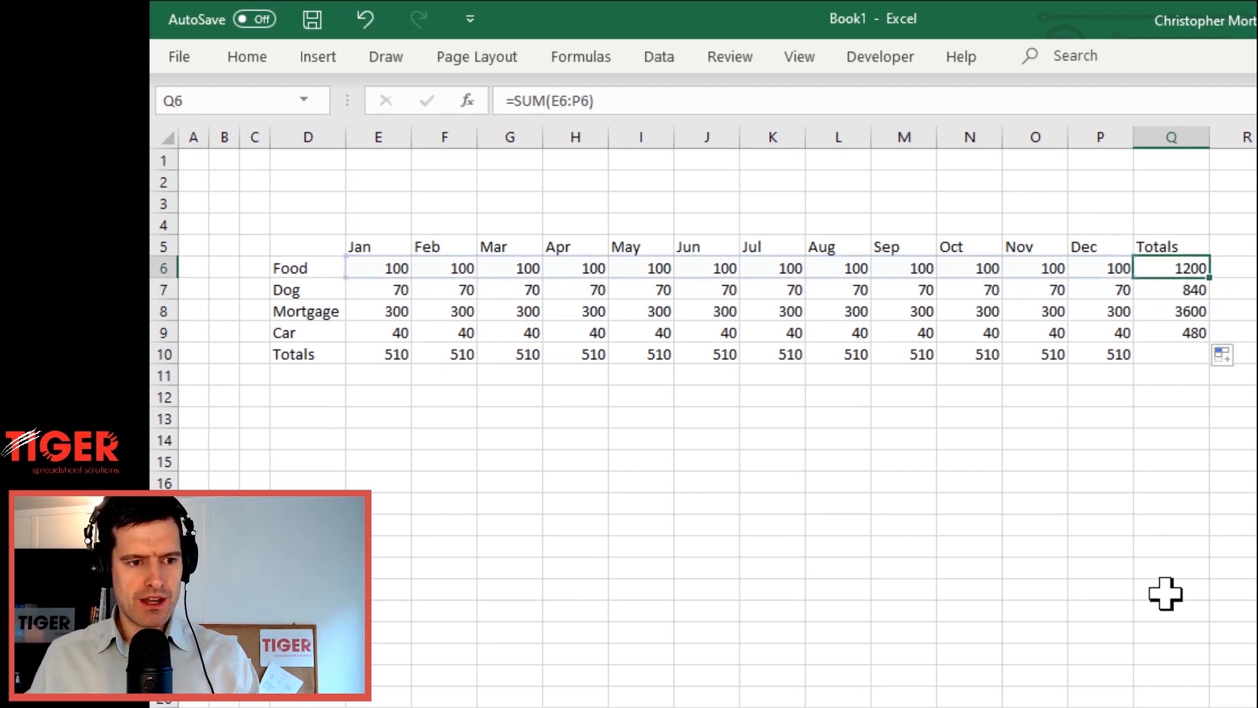
# Undo the fill of the category totals and fill the Q6 formula down through Q9 again
pyautogui.hotkey('ctrl', 'z')
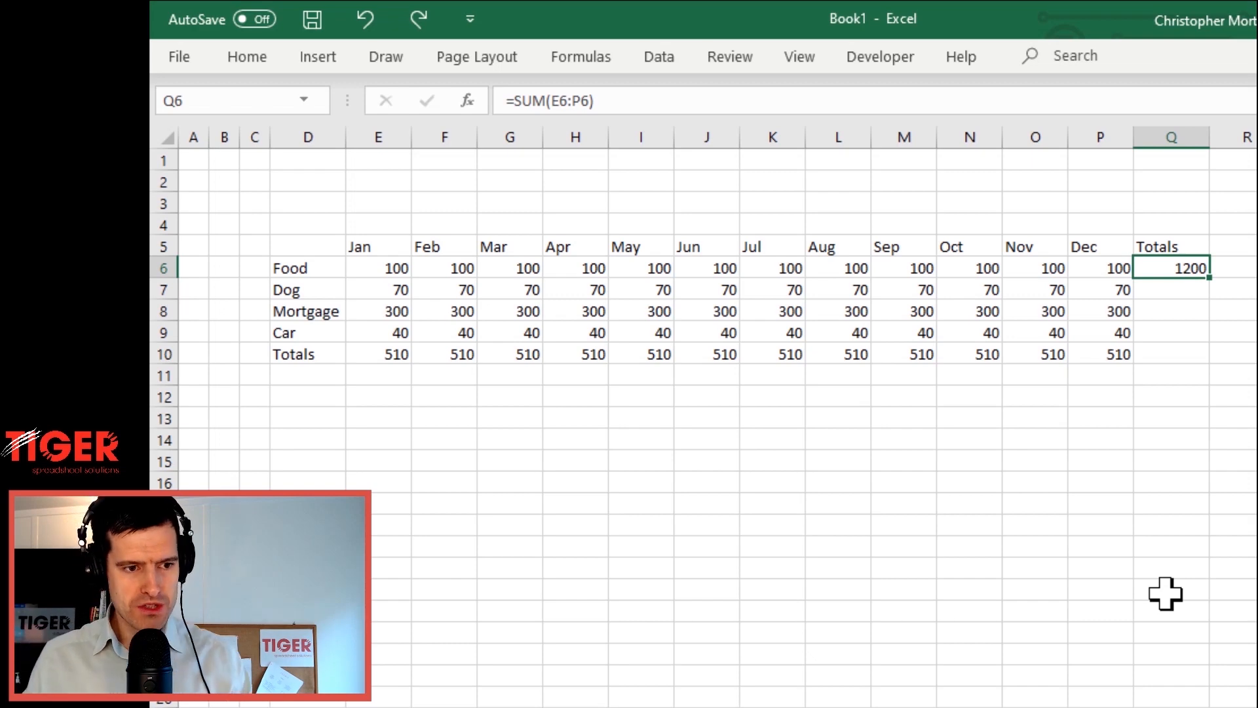
pyautogui.hotkey('shift', 'Down')
pyautogui.hotkey('shift', 'Down')
pyautogui.hotkey('shift', 'Down')
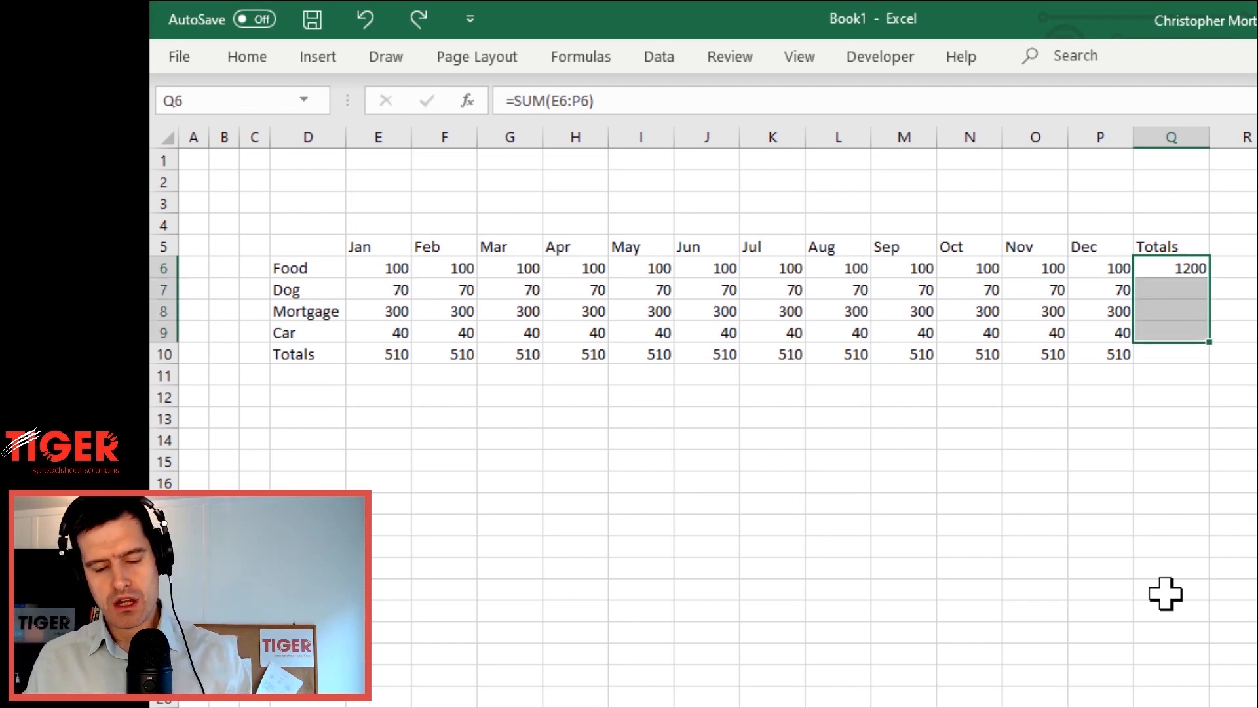
pyautogui.hotkey('ctrl', 'd')
# Clear the monthly total formulas in E10:P10, keeping the row label
pyautogui.press('Down')
pyautogui.press('Down')
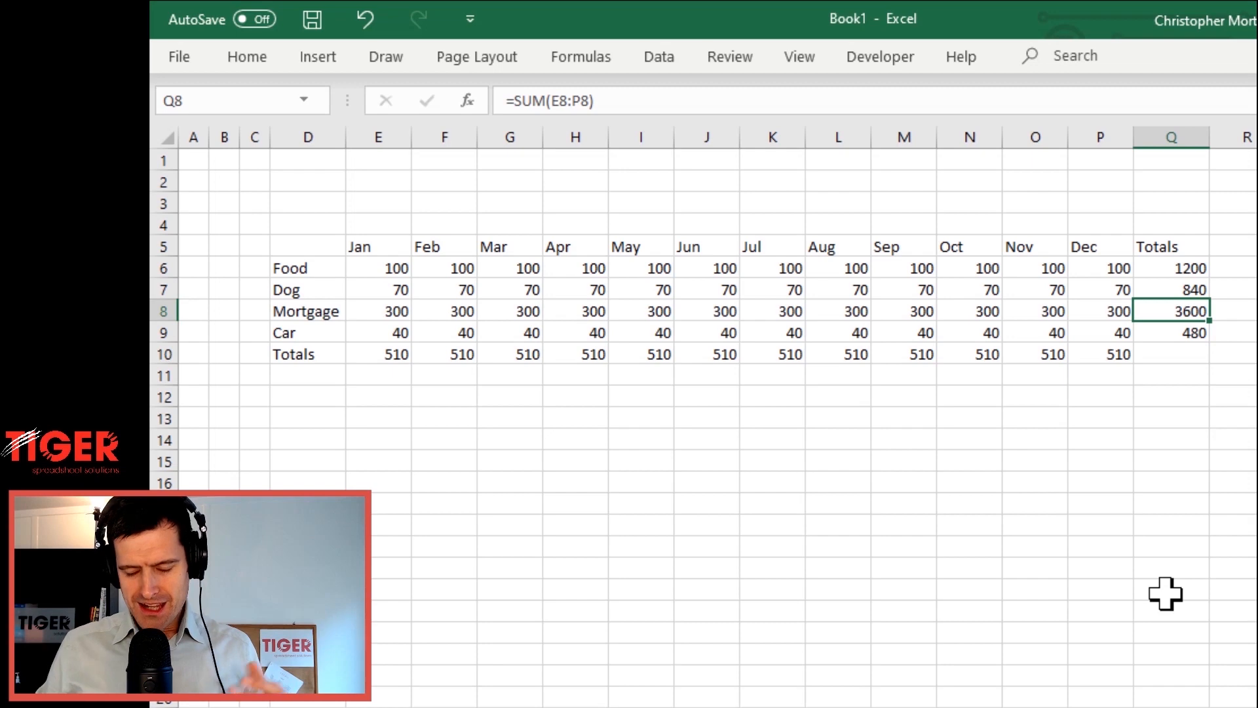
pyautogui.press('Down')
pyautogui.press('Down')
pyautogui.press('Left')
pyautogui.press('Left')
pyautogui.press('Left')
pyautogui.press('Left')
pyautogui.press('Left')
pyautogui.press('Left')
pyautogui.press('Left')
pyautogui.press('Left')
pyautogui.press('Left')
pyautogui.press('Left')
pyautogui.press('Left')
pyautogui.press('Left')
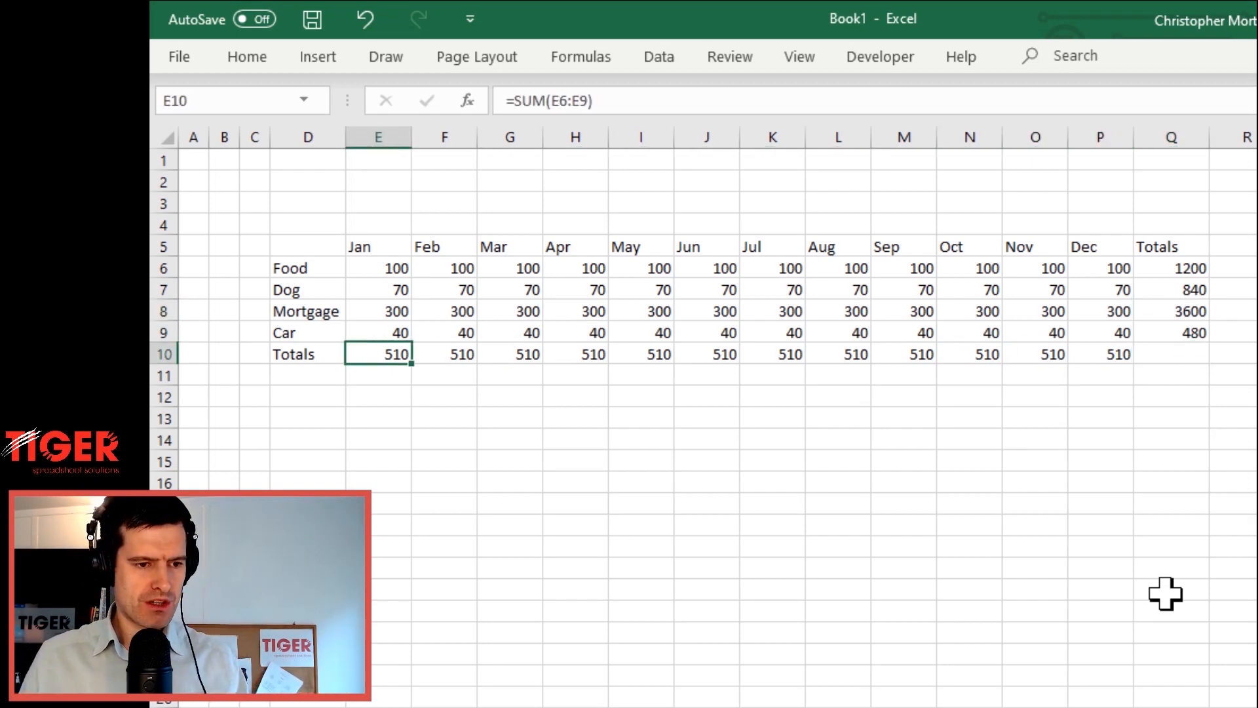
pyautogui.hotkey('ctrl', 'shift', 'Right')
pyautogui.press('Delete')
# Insert an AutoSum of E6:E9 in E10 as the January total
pyautogui.press('Left')
pyautogui.press('Right')
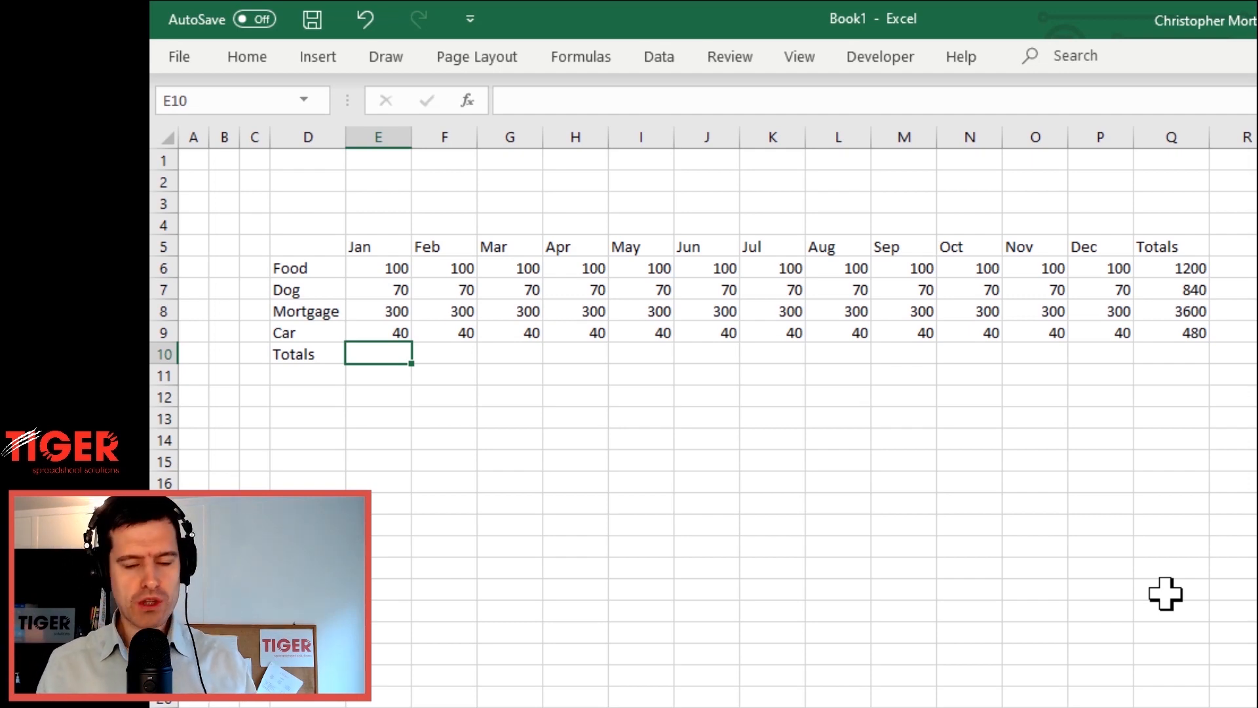
pyautogui.hotkey('alt', '=')
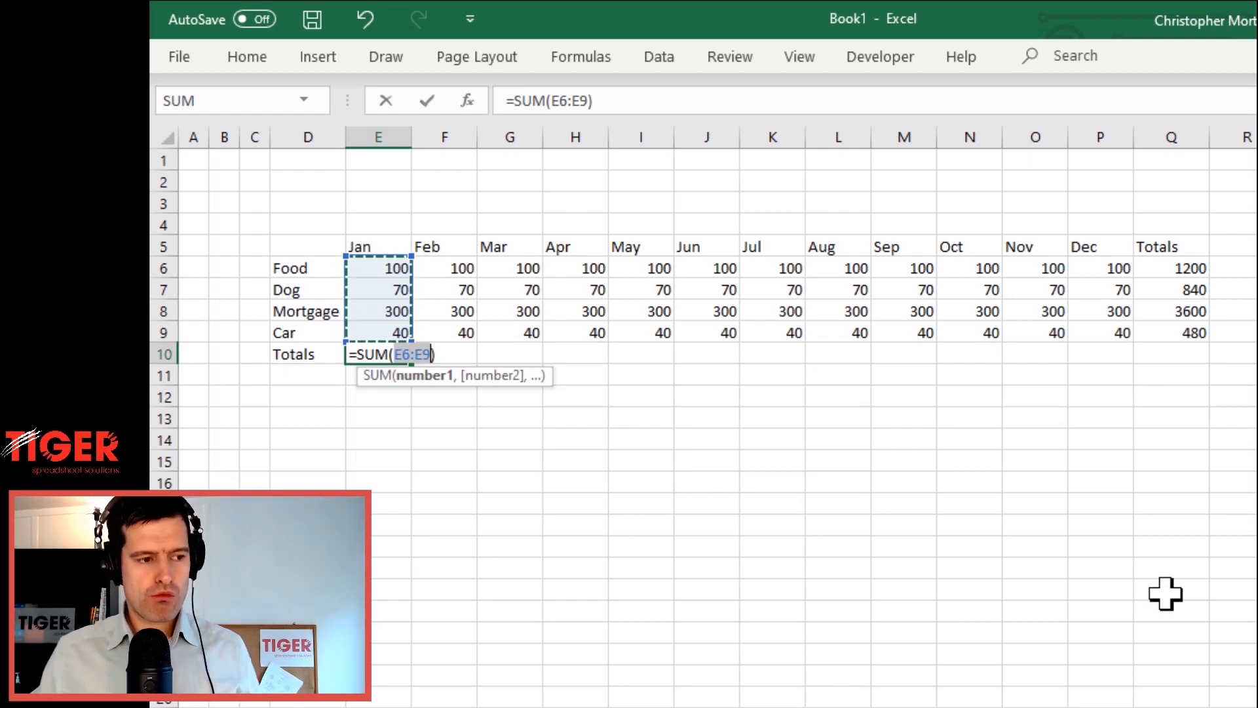
pyautogui.press('Return')
pyautogui.press('Up')
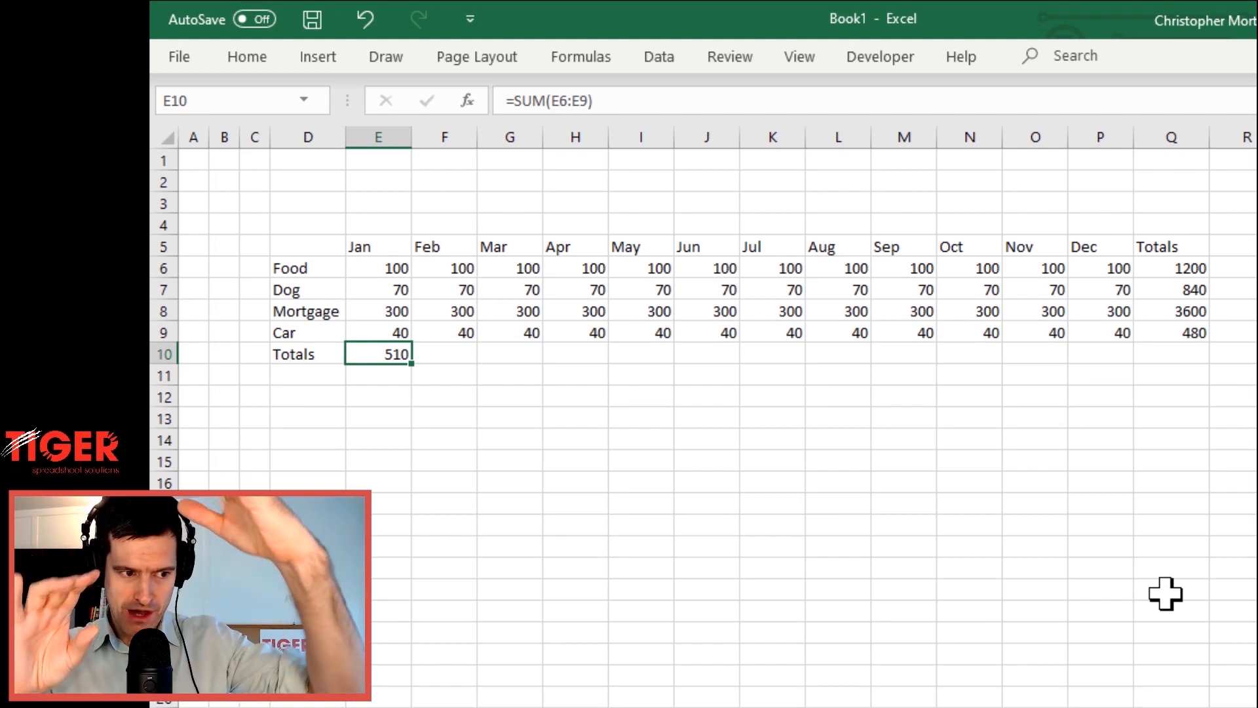
# Fill the January AutoSum formula from E10 across to the December column in P10
pyautogui.hotkey('shift', 'Right')
pyautogui.hotkey('shift', 'Right')
pyautogui.hotkey('shift', 'Right')
pyautogui.hotkey('shift', 'Right')
pyautogui.hotkey('shift', 'Right')
pyautogui.hotkey('shift', 'Right')
pyautogui.hotkey('shift', 'Right')
pyautogui.hotkey('shift', 'Right')
pyautogui.hotkey('shift', 'Right')
pyautogui.hotkey('shift', 'Right')
pyautogui.hotkey('shift', 'Right')
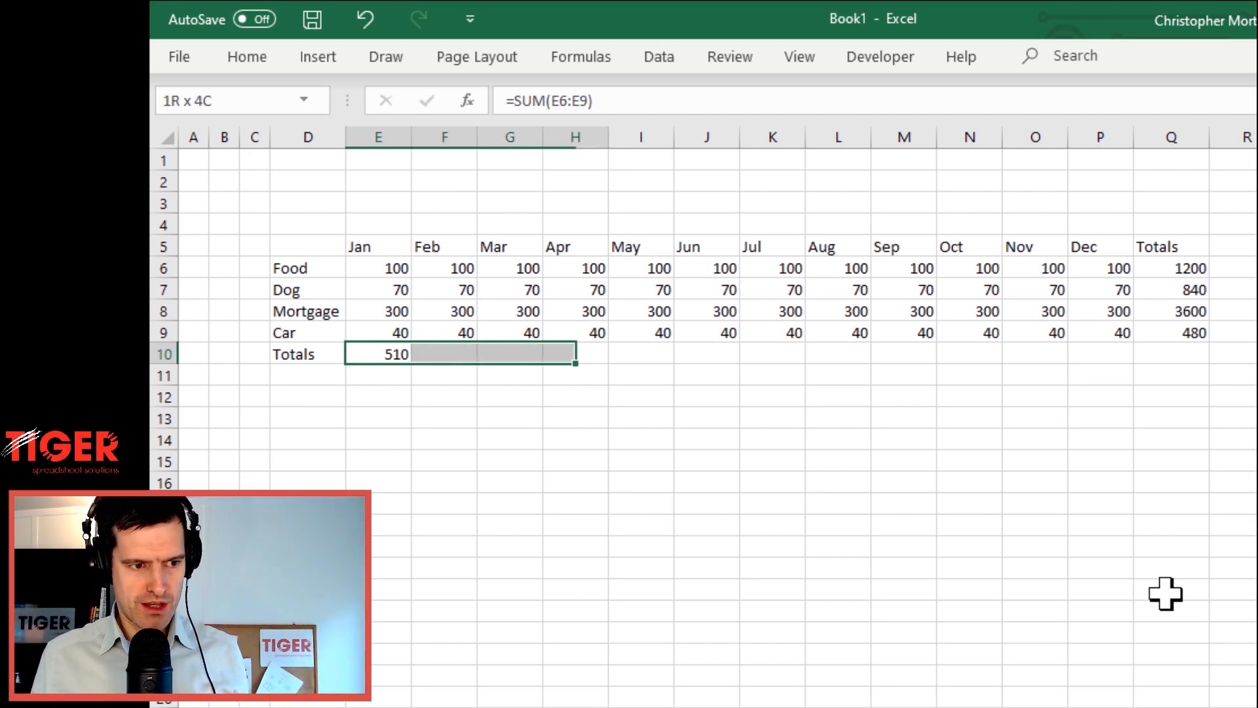
pyautogui.hotkey('ctrl', 'r')
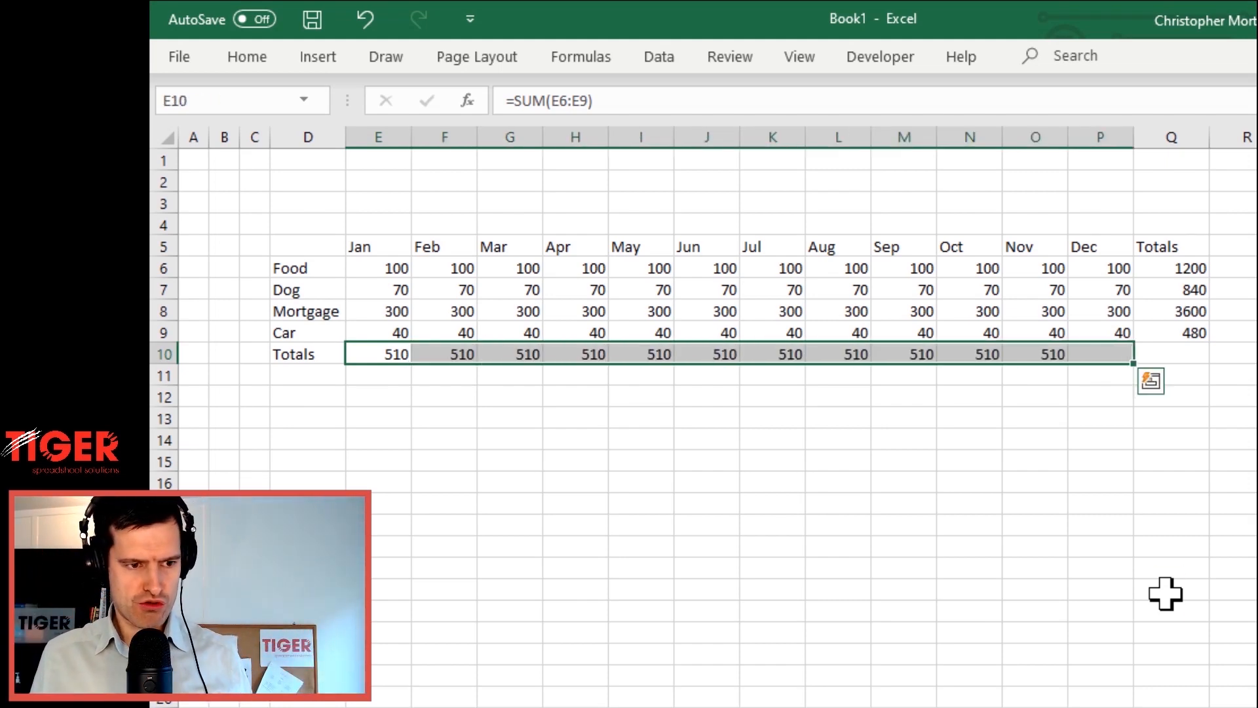
# Look over the refilled monthly totals along row 10 and the category totals up to Q6
pyautogui.press('Right')
pyautogui.press('Right')
pyautogui.press('Right')
pyautogui.press('Right')
pyautogui.press('Right')
pyautogui.press('Right')
pyautogui.press('Right')
pyautogui.press('Right')
pyautogui.press('Right')
pyautogui.press('Right')
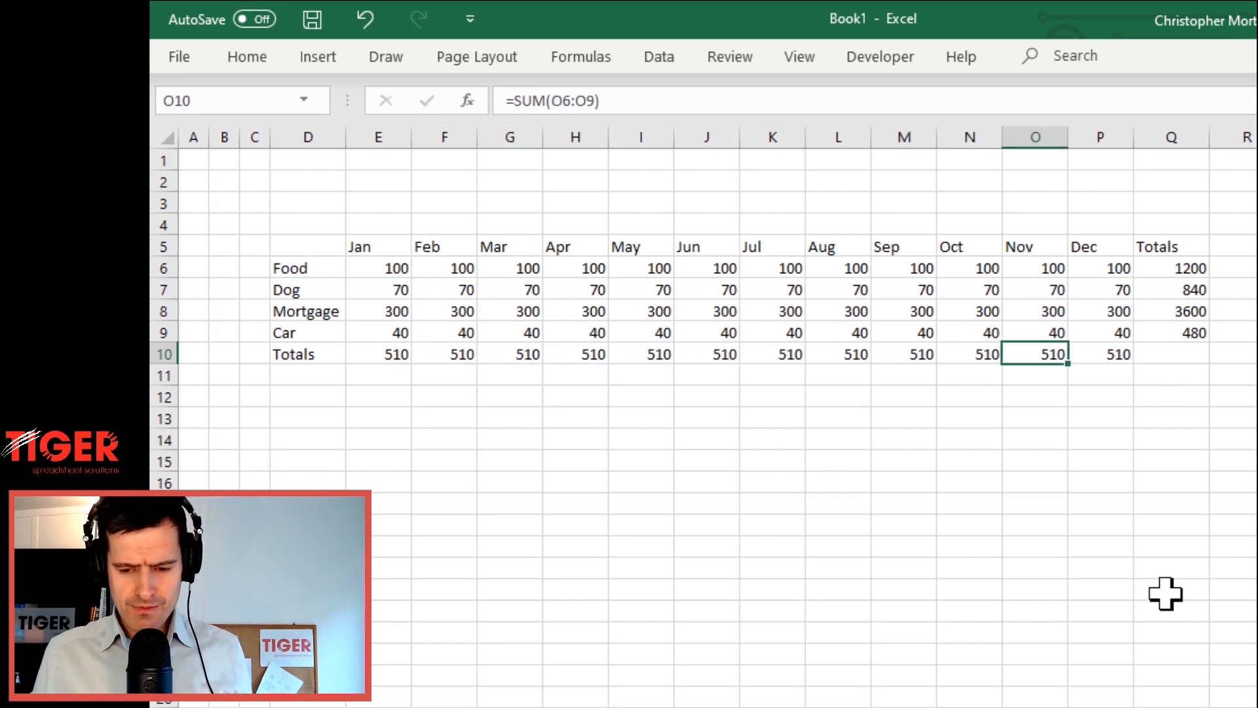
pyautogui.press('Up')
pyautogui.press('Up')
pyautogui.press('Right')
pyautogui.press('Right')
pyautogui.press('Up')
pyautogui.press('Up')
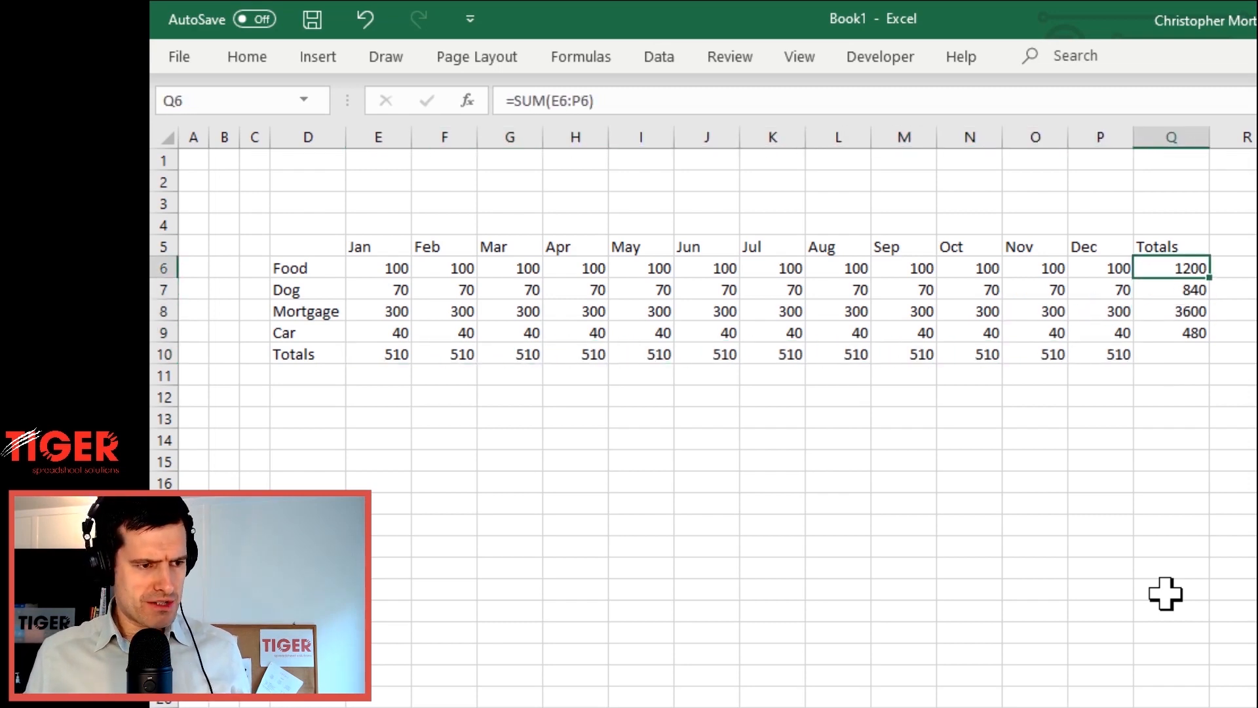
pyautogui.press('Left')
pyautogui.press('Left')
pyautogui.press('Left')
pyautogui.press('Left')
pyautogui.press('Left')
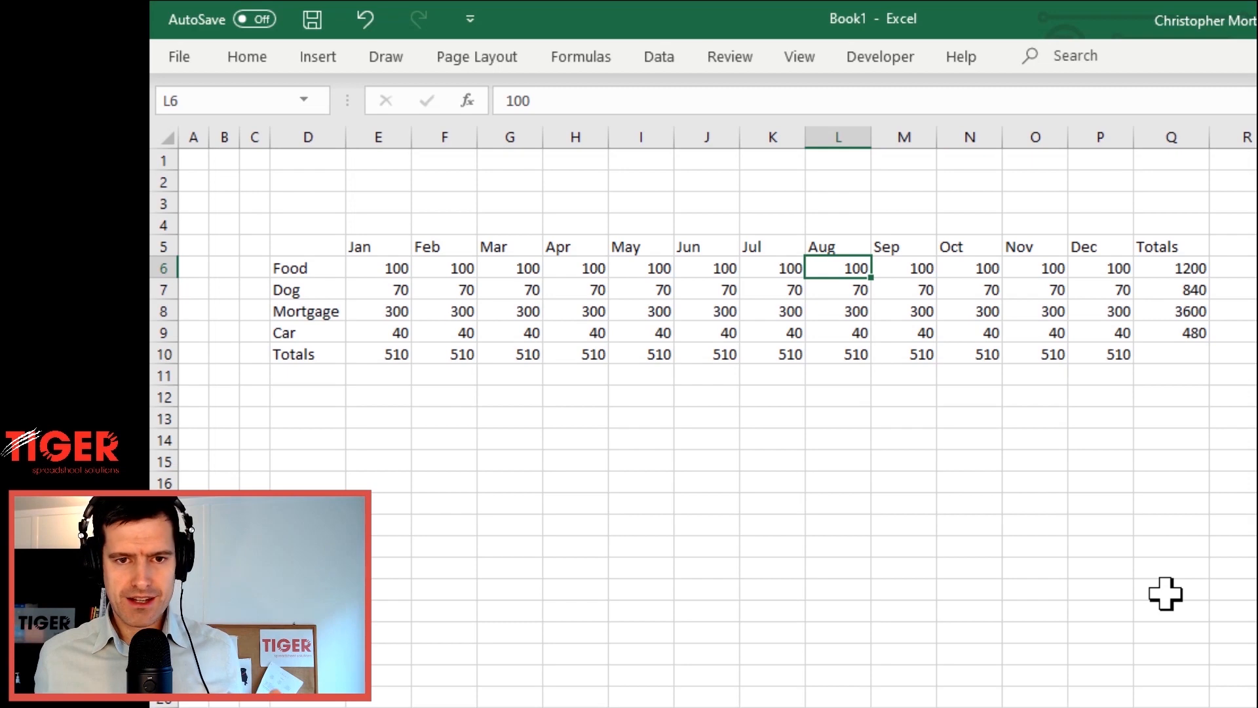
pyautogui.press('Left')
pyautogui.press('Left')
pyautogui.press('Left')
pyautogui.press('Left')
pyautogui.press('Left')
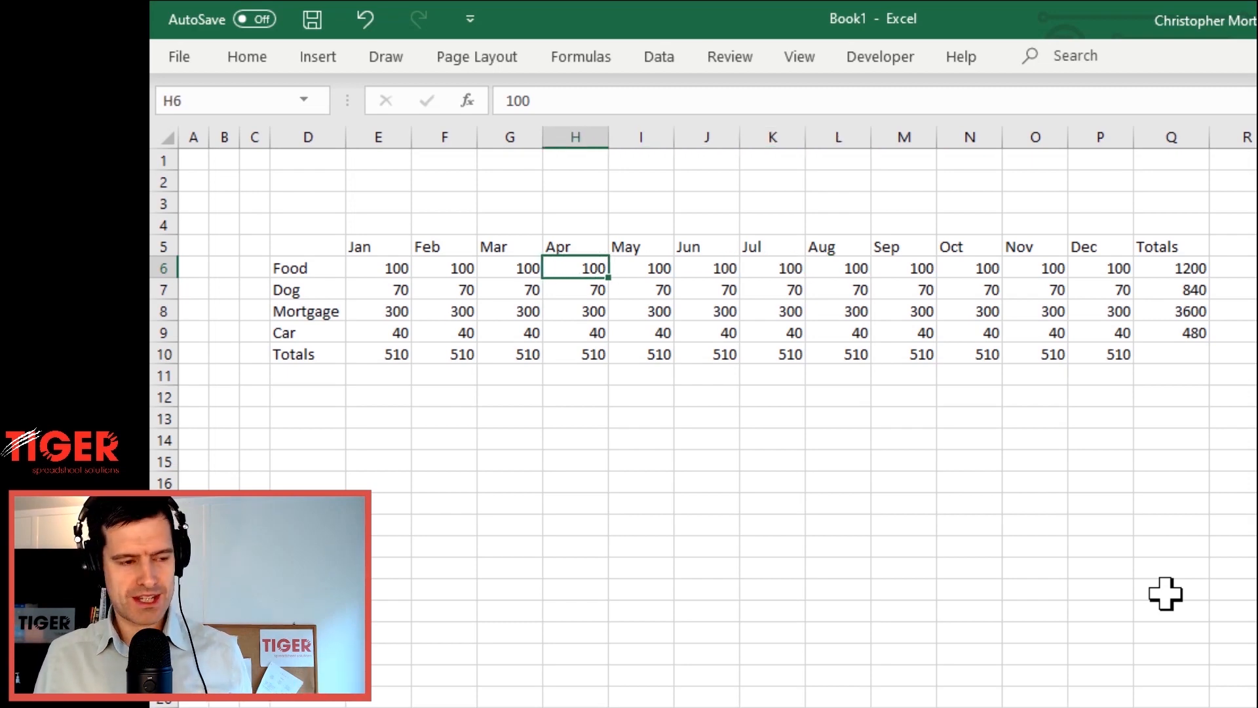
# Highlight the monthly expense figures in E6:P9 to review the range the table's data covers
pyautogui.hotkey('shift', 'Right')
pyautogui.hotkey('shift', 'Right')
pyautogui.hotkey('shift', 'Right')
pyautogui.hotkey('shift', 'Right')
pyautogui.hotkey('shift', 'Right')
pyautogui.hotkey('shift', 'Right')
pyautogui.hotkey('shift', 'Right')
pyautogui.hotkey('shift', 'Right')
pyautogui.hotkey('shift', 'Right')
pyautogui.hotkey('shift', 'Right')
pyautogui.hotkey('shift', 'Right')
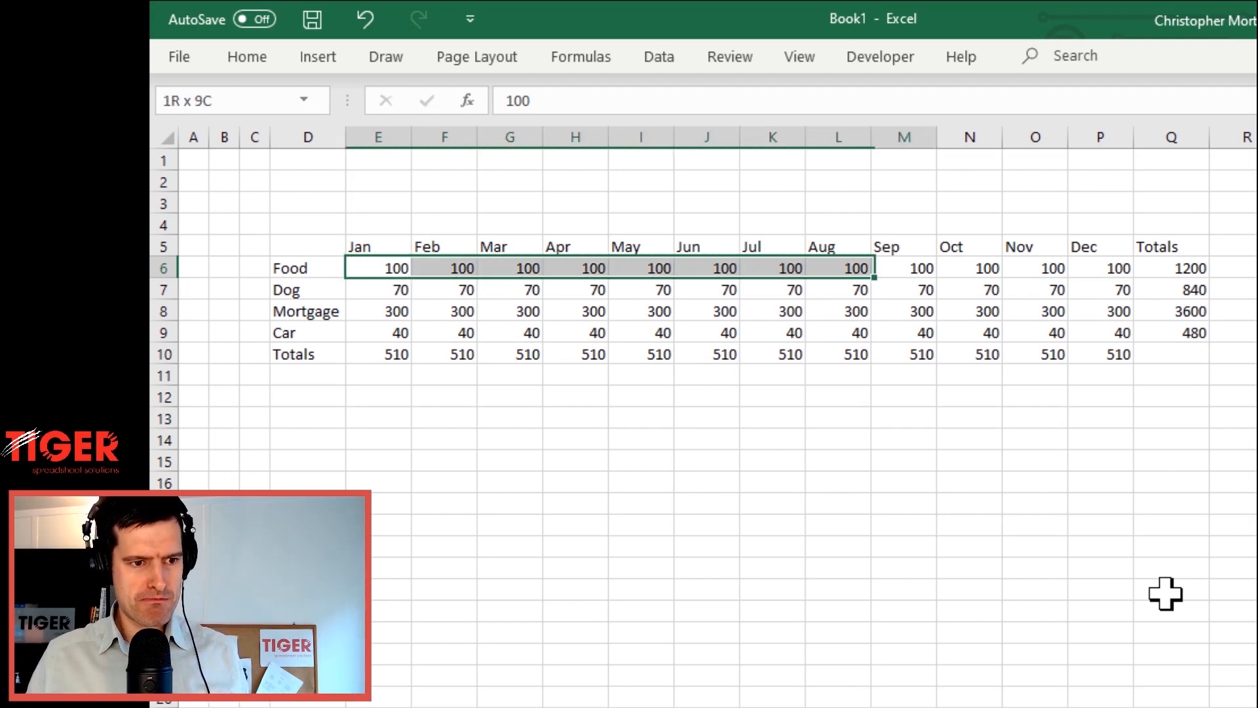
pyautogui.hotkey('shift', 'Down')
pyautogui.hotkey('shift', 'Down')
pyautogui.hotkey('shift', 'Down')
pyautogui.press('Left')
pyautogui.press('Right')
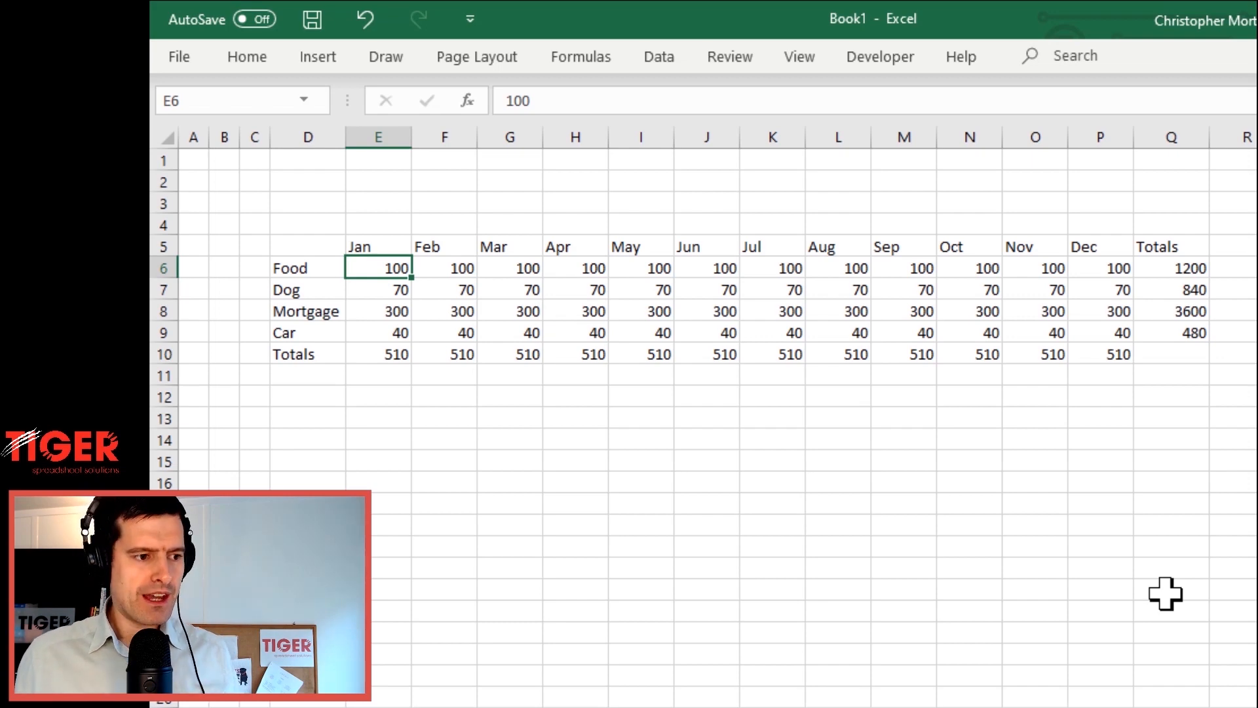
# Highlight the monthly total formulas along row 10 from January to December in E10:P10
pyautogui.press('Down')
pyautogui.press('Down')
pyautogui.press('Down')
pyautogui.press('Down')
pyautogui.hotkey('shift', 'Right')
pyautogui.hotkey('shift', 'Right')
pyautogui.hotkey('shift', 'Right')
pyautogui.hotkey('shift', 'Right')
pyautogui.hotkey('shift', 'Right')
pyautogui.hotkey('shift', 'Right')
pyautogui.hotkey('shift', 'Right')
pyautogui.hotkey('shift', 'Right')
pyautogui.hotkey('shift', 'Right')
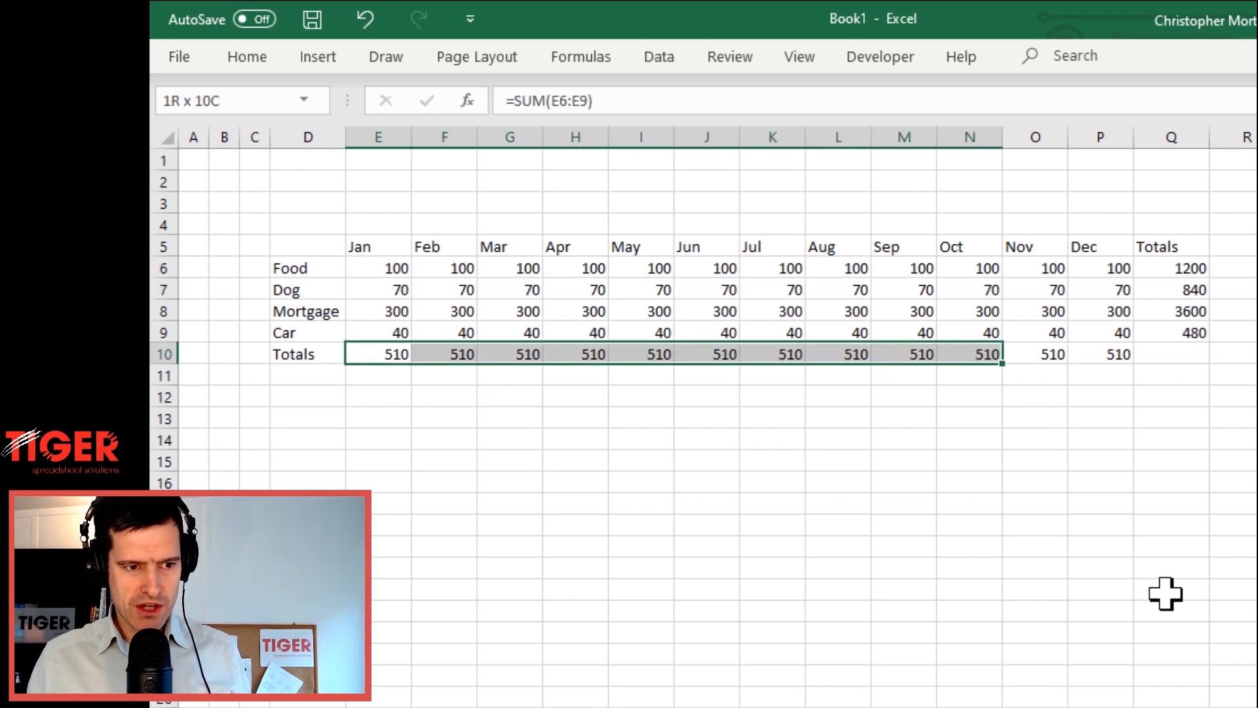
pyautogui.hotkey('shift', 'Right')
pyautogui.hotkey('shift', 'Right')
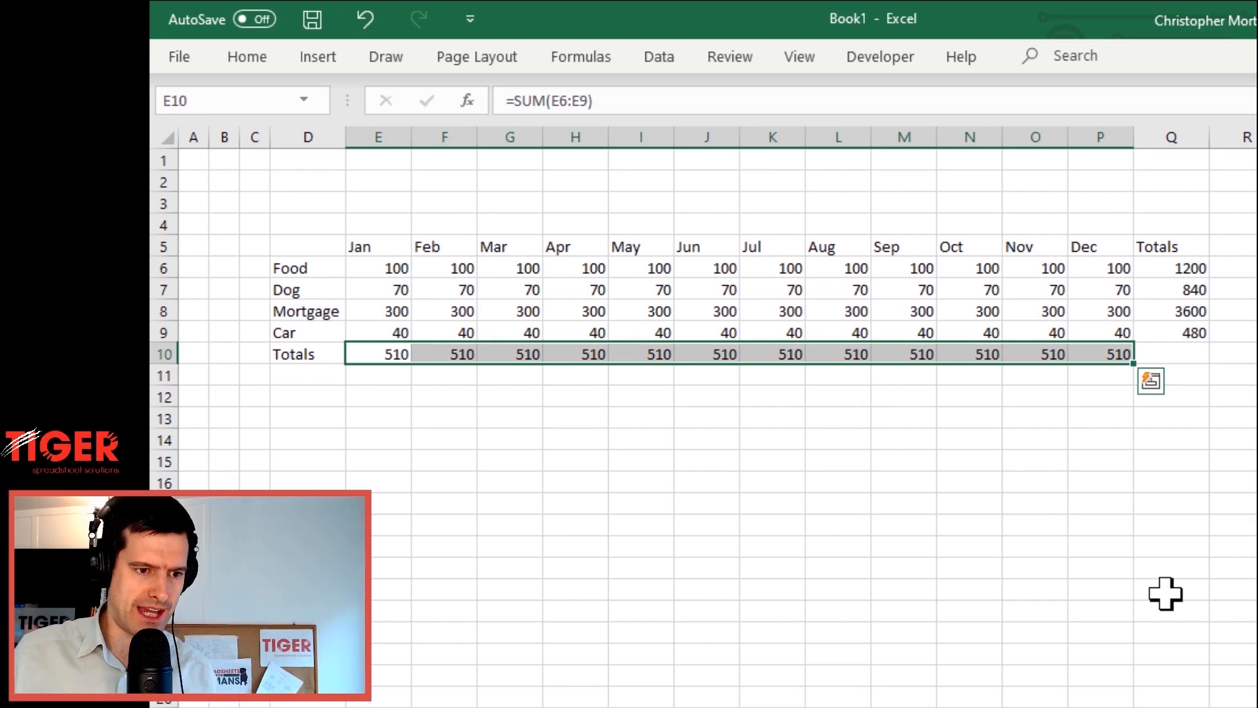
# Examine the category totals in Q6:Q9, highlighting them from Food down to Car
pyautogui.press('Right')
pyautogui.press('Right')
pyautogui.press('Right')
pyautogui.press('Right')
pyautogui.press('Right')
pyautogui.press('Right')
pyautogui.press('Right')
pyautogui.press('Right')
pyautogui.press('Right')
pyautogui.press('Right')
pyautogui.press('Right')
pyautogui.press('Right')
pyautogui.press('Right')
pyautogui.press('Up')
pyautogui.press('Up')
pyautogui.press('Up')
pyautogui.press('Up')
pyautogui.press('Left')
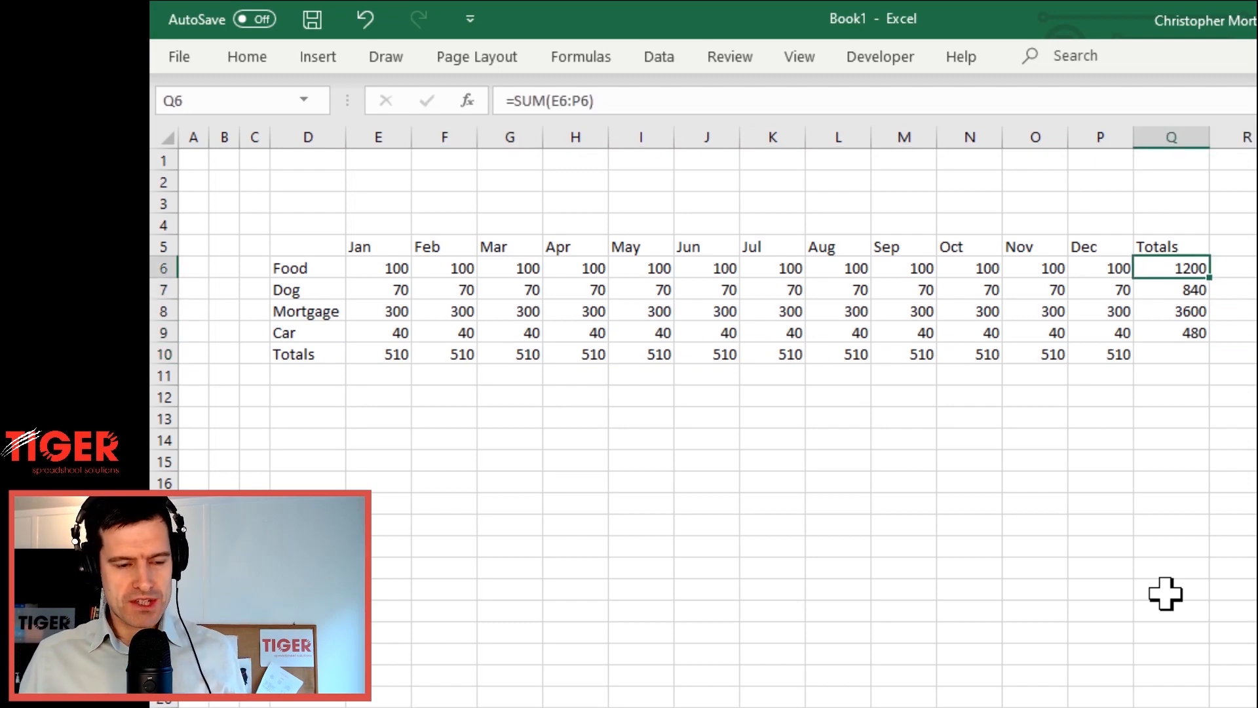
pyautogui.hotkey('shift', 'Down')
pyautogui.hotkey('shift', 'Down')
pyautogui.hotkey('shift', 'Down')
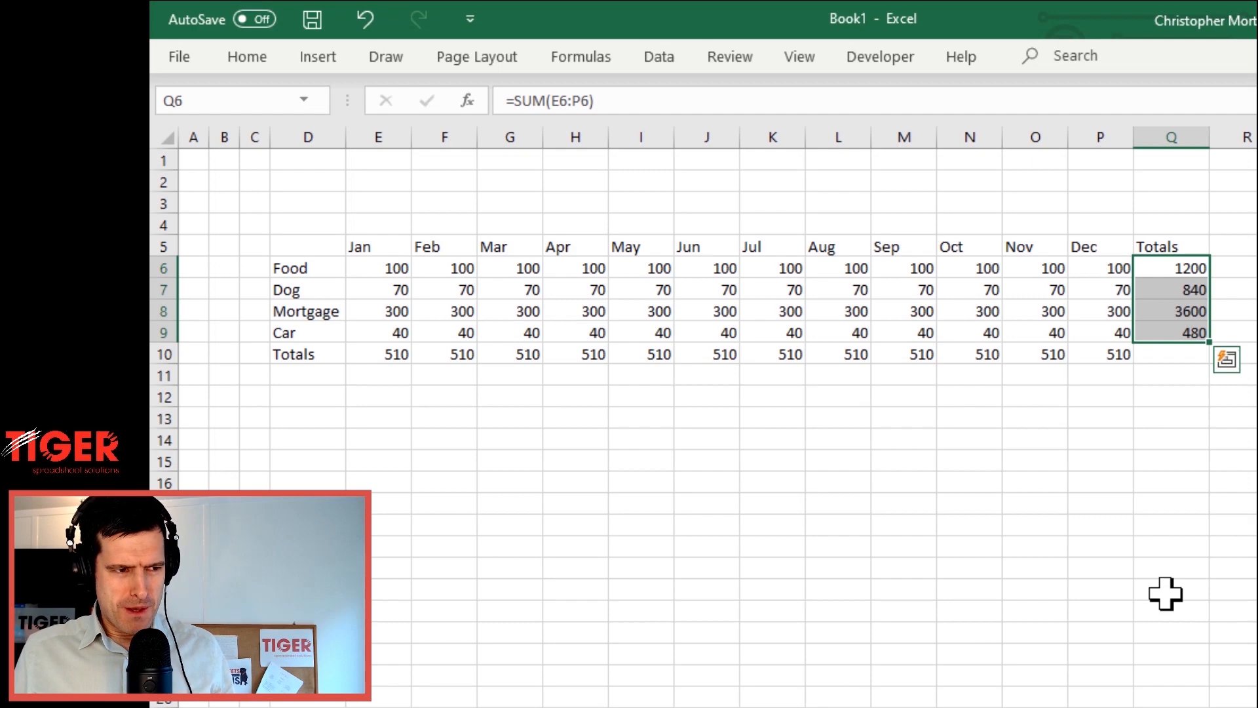
pyautogui.hotkey('shift', 'Up')
pyautogui.hotkey('shift', 'Up')
pyautogui.hotkey('shift', 'Up')
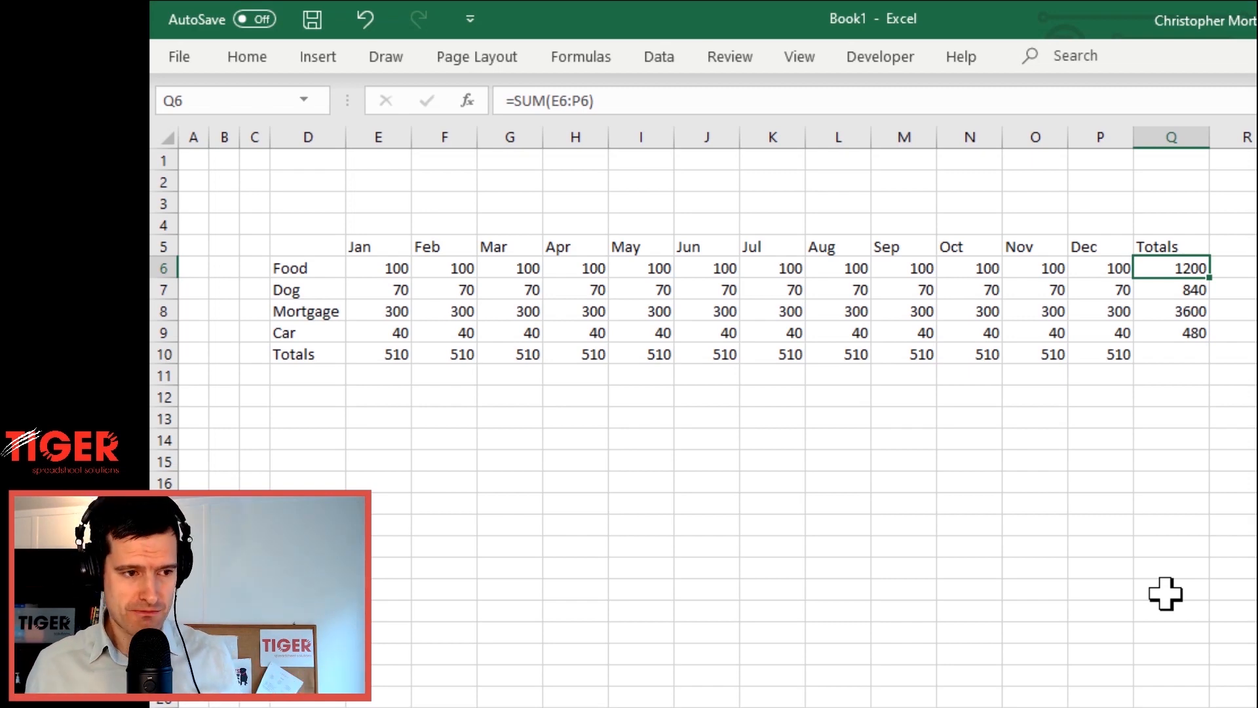
# Compare the December Food figure in P6 with its total in Q6 and highlight the category totals again
pyautogui.press('Left')
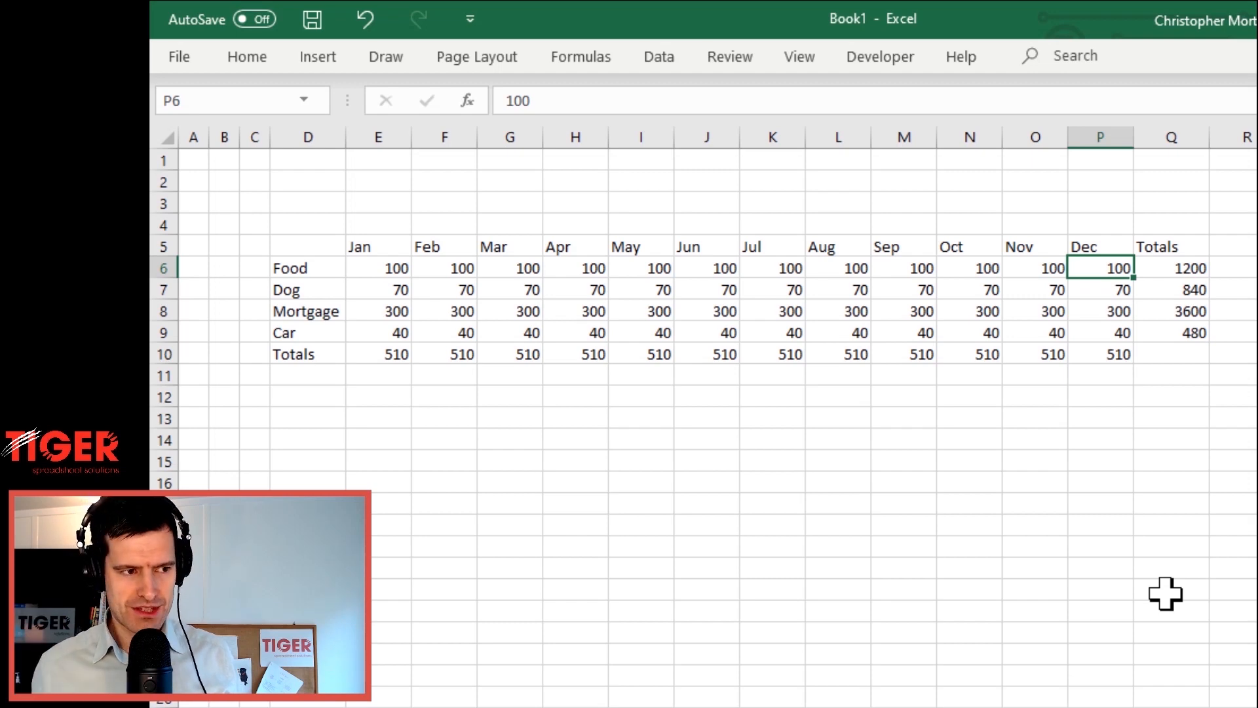
pyautogui.hotkey('shift', 'Right')
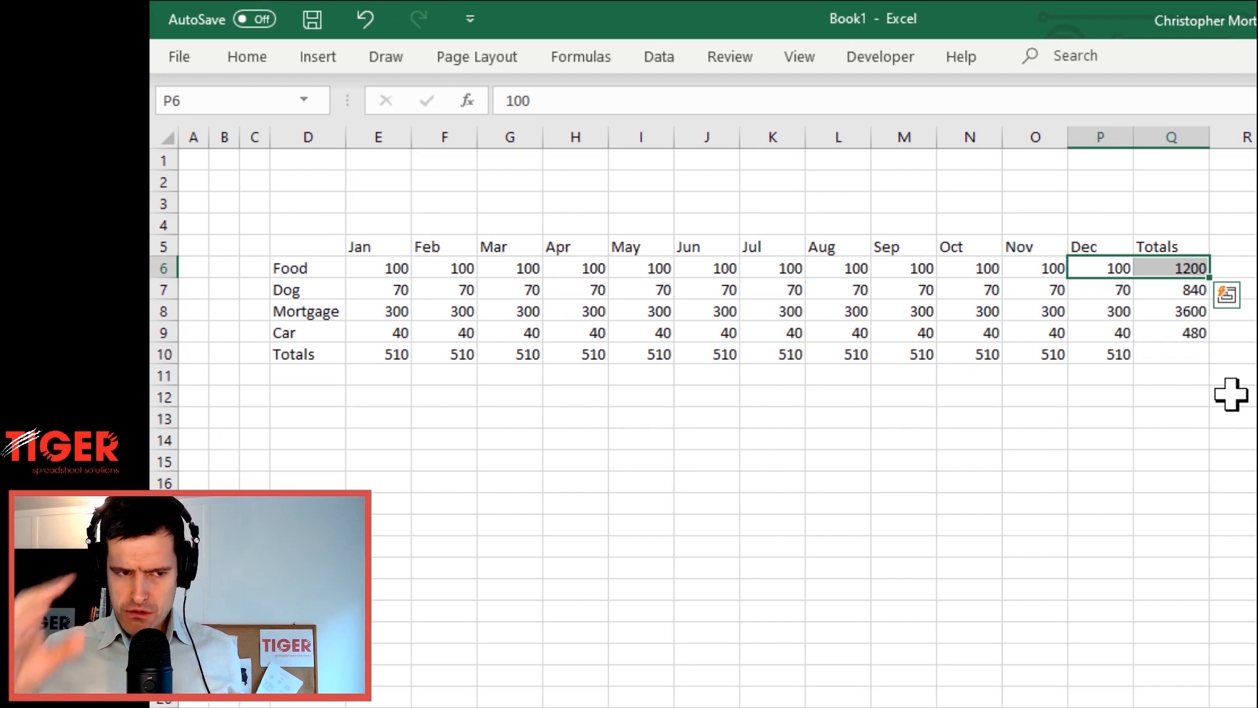
pyautogui.press('Left')
pyautogui.press('Right')
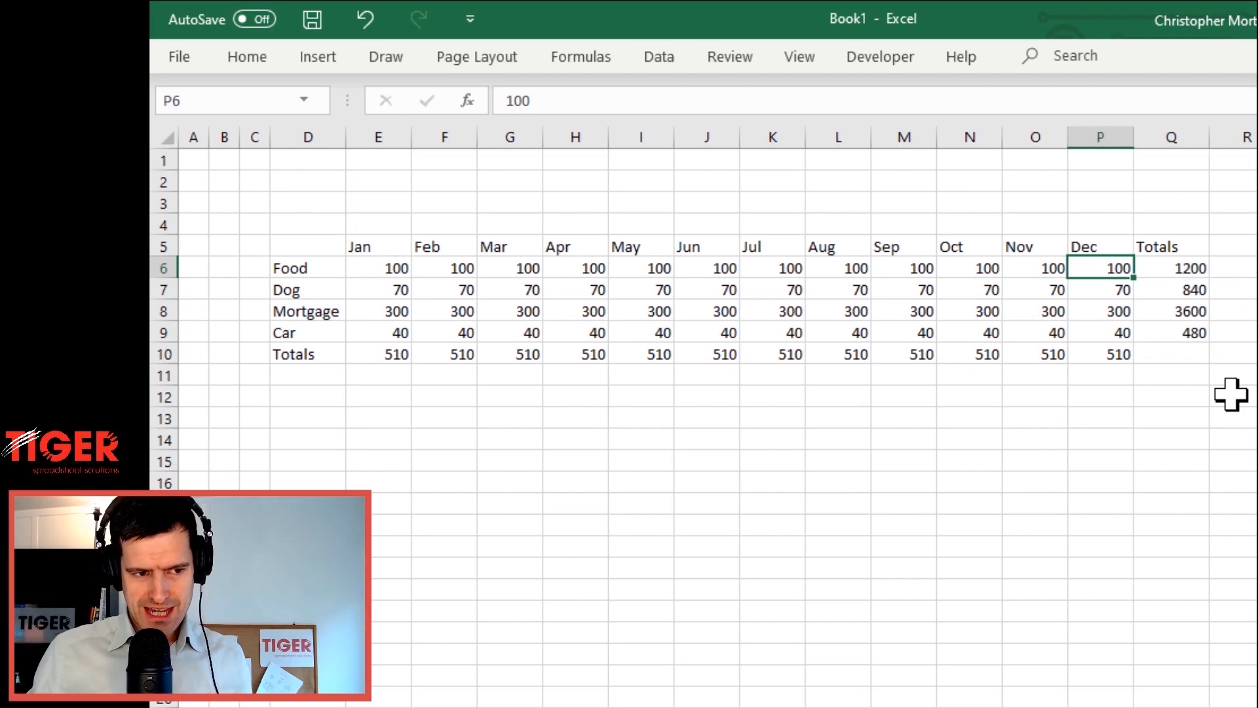
pyautogui.press('Right')
pyautogui.hotkey('shift', 'Down')
pyautogui.hotkey('shift', 'Down')
pyautogui.hotkey('shift', 'Down')
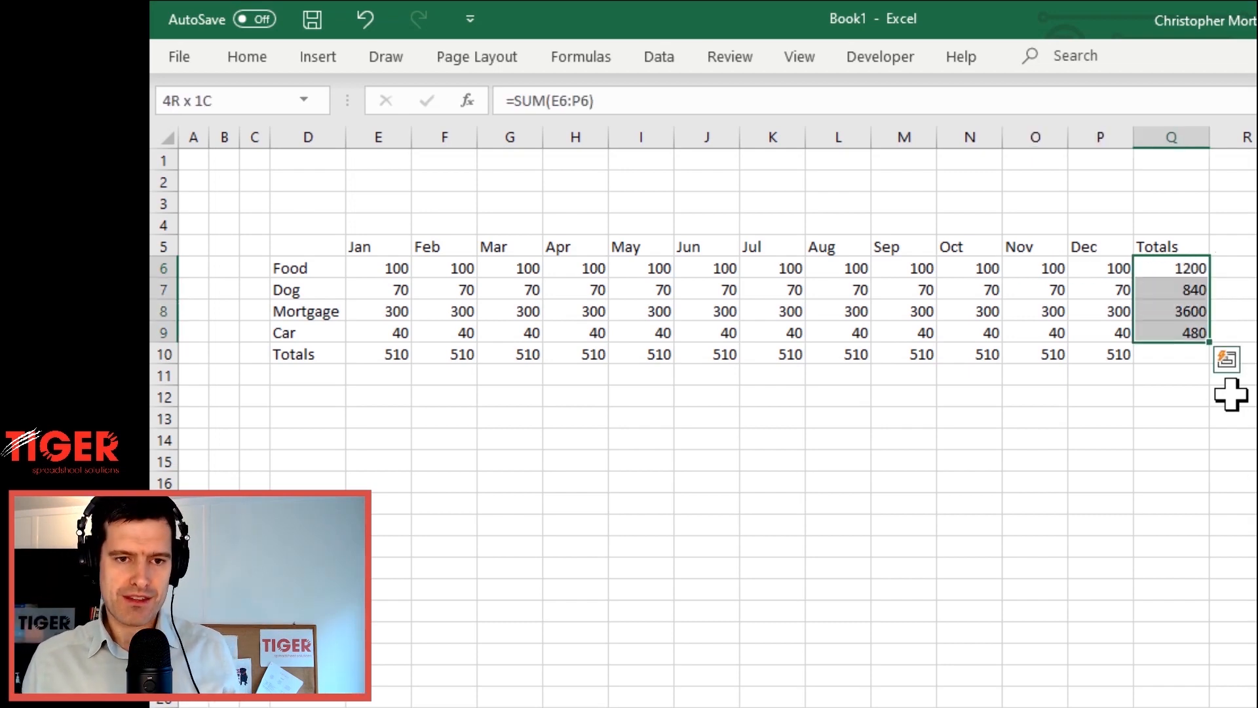
pyautogui.press('Left')
pyautogui.press('Left')
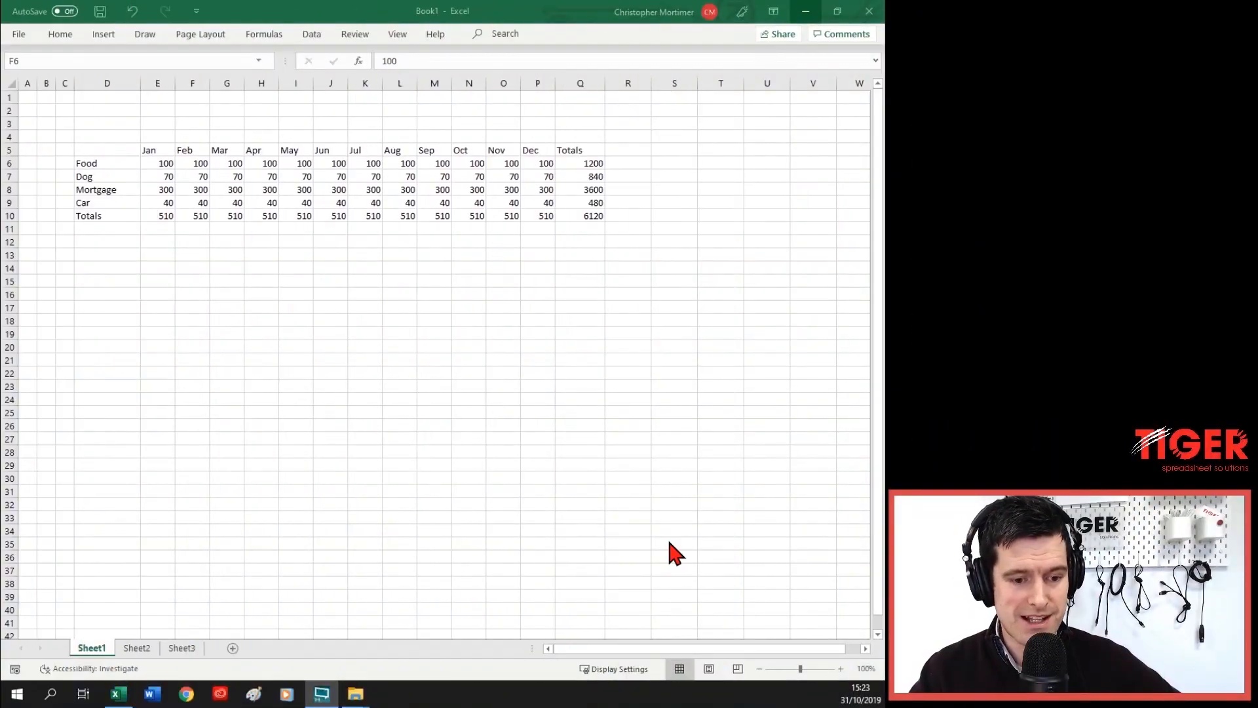
# Start a Save As of the workbook with Excel Macro-Enabled Workbook as the file type
pyautogui.click(306, 153)
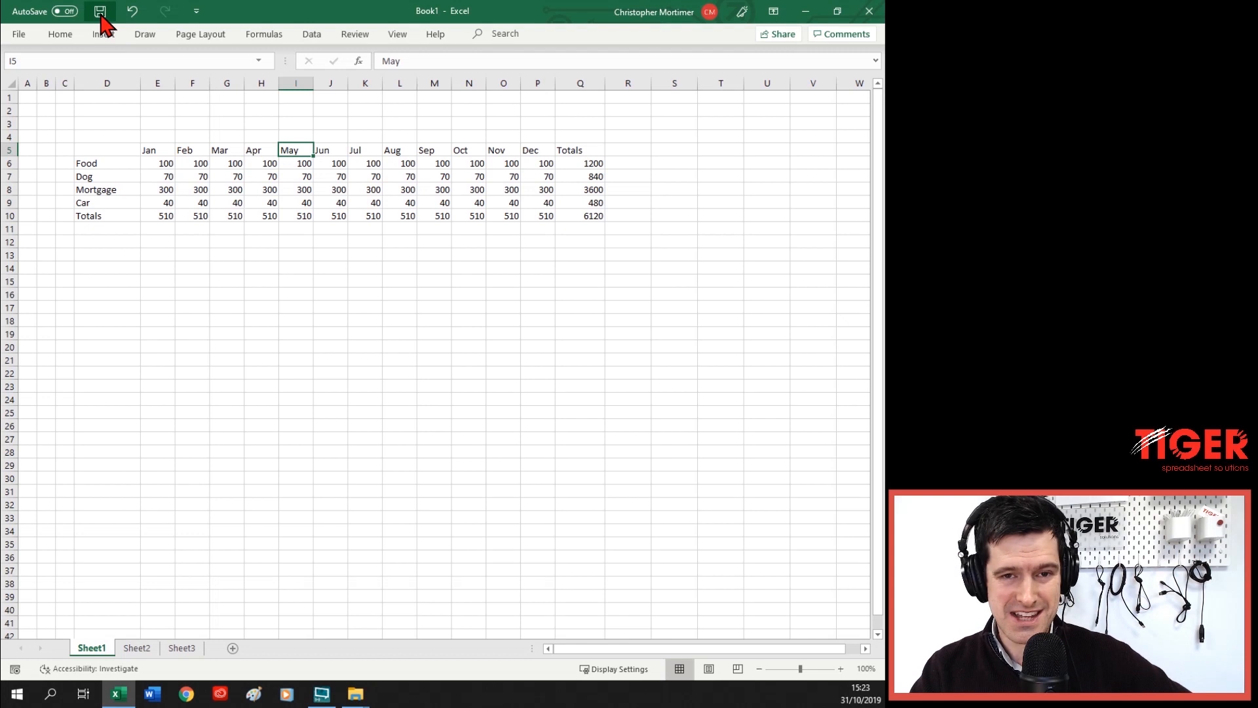
pyautogui.click(389, 149)
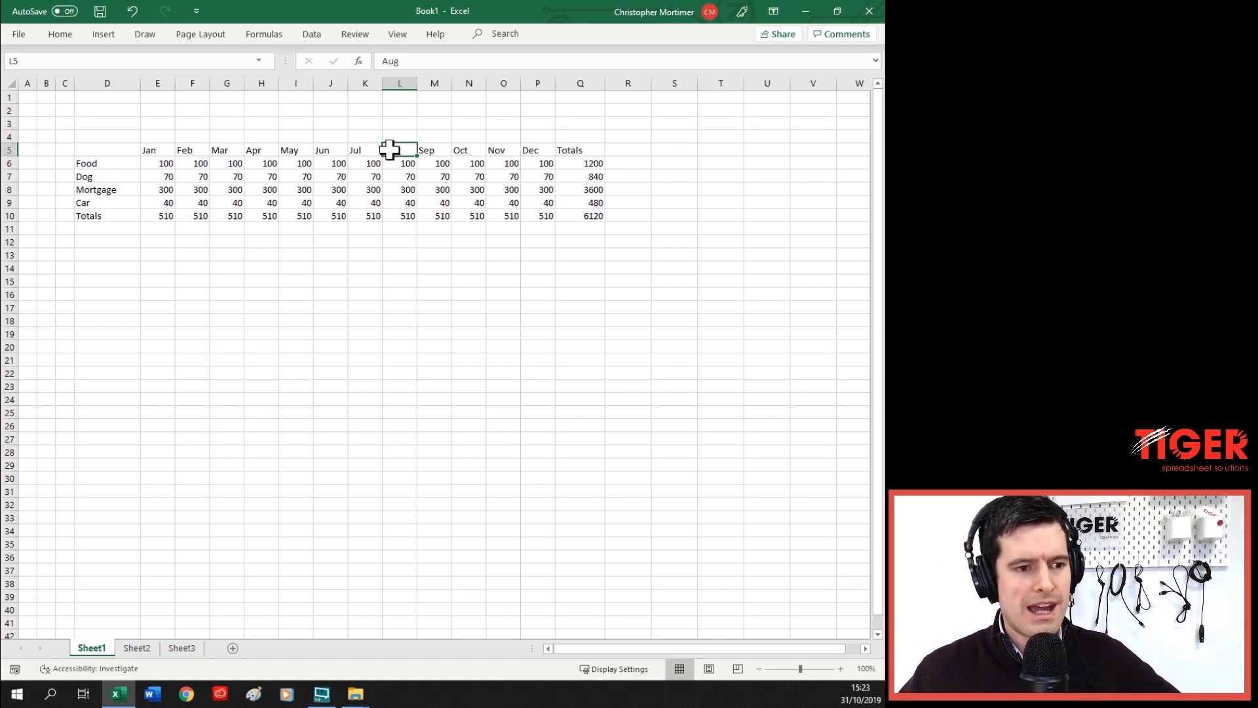
pyautogui.press('F12')
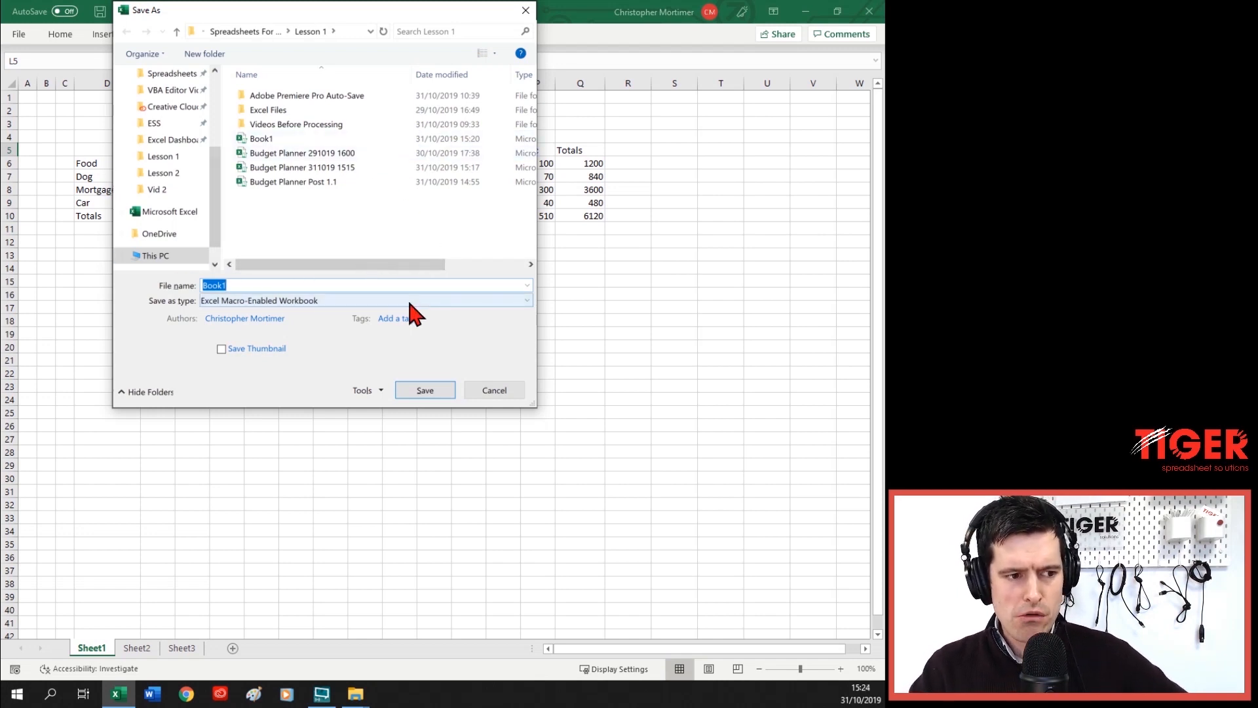
pyautogui.click(241, 301)
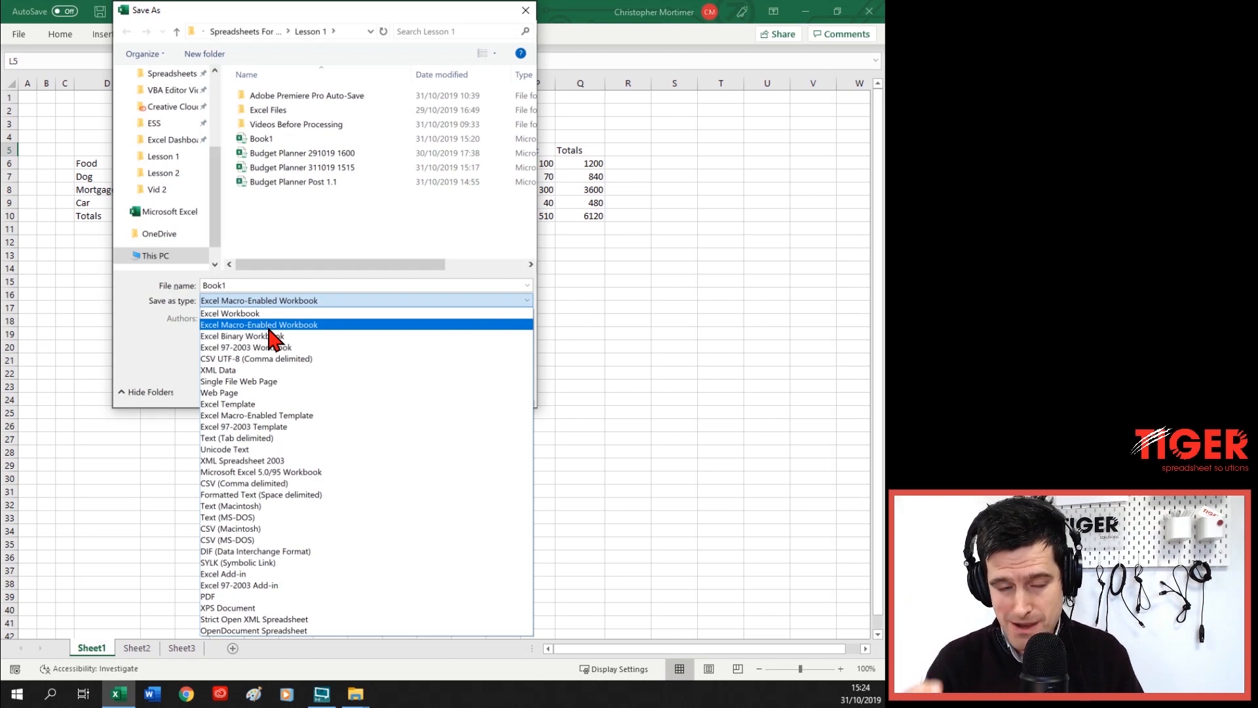
pyautogui.click(271, 315)
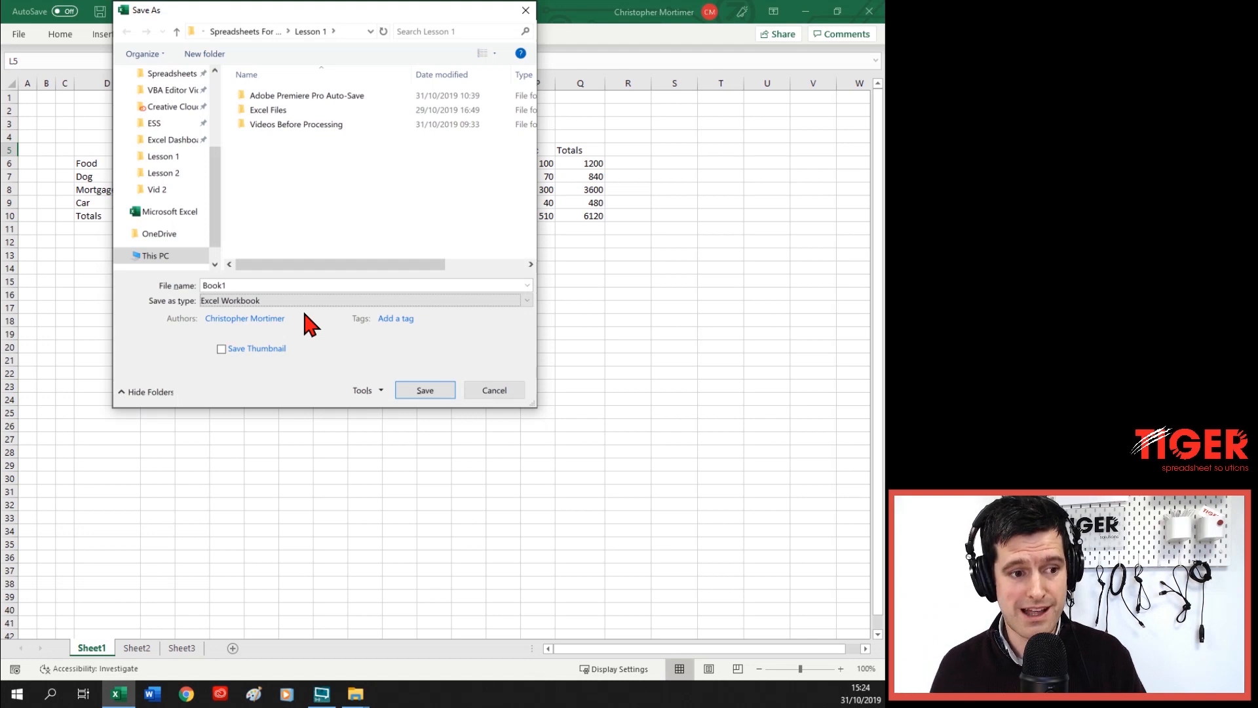
pyautogui.click(310, 302)
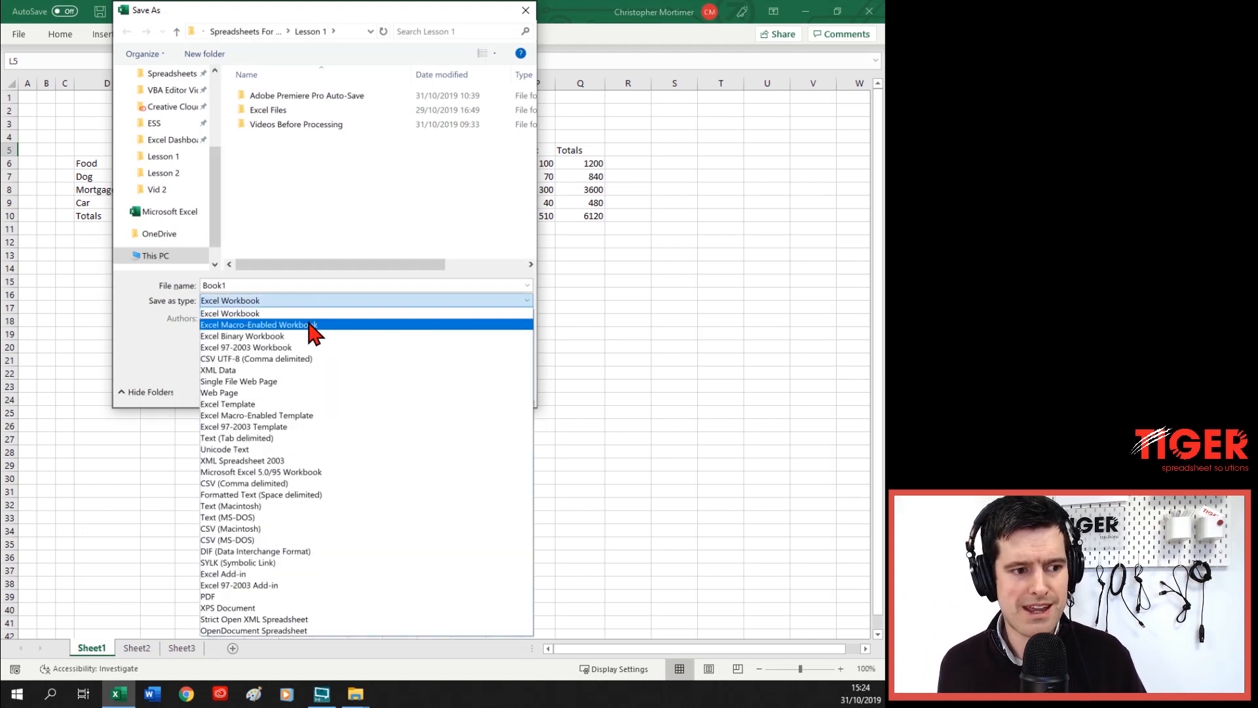
pyautogui.click(309, 324)
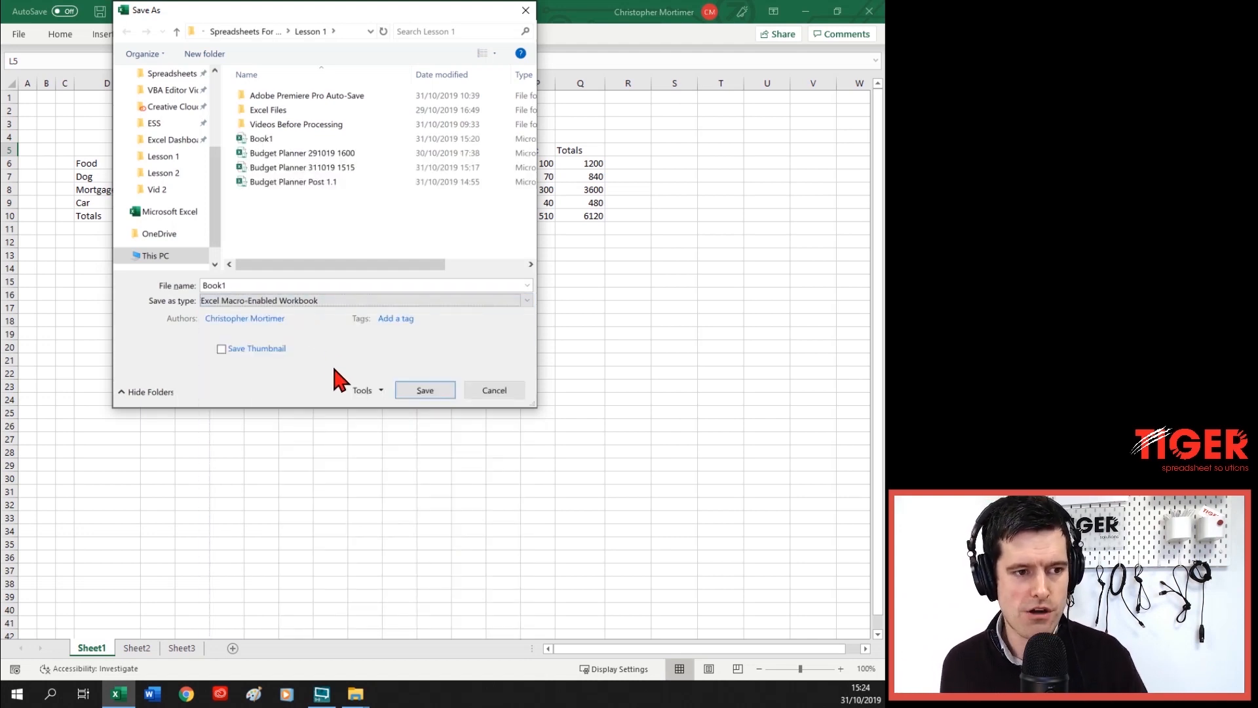
pyautogui.click(264, 281)
pyautogui.write('B')
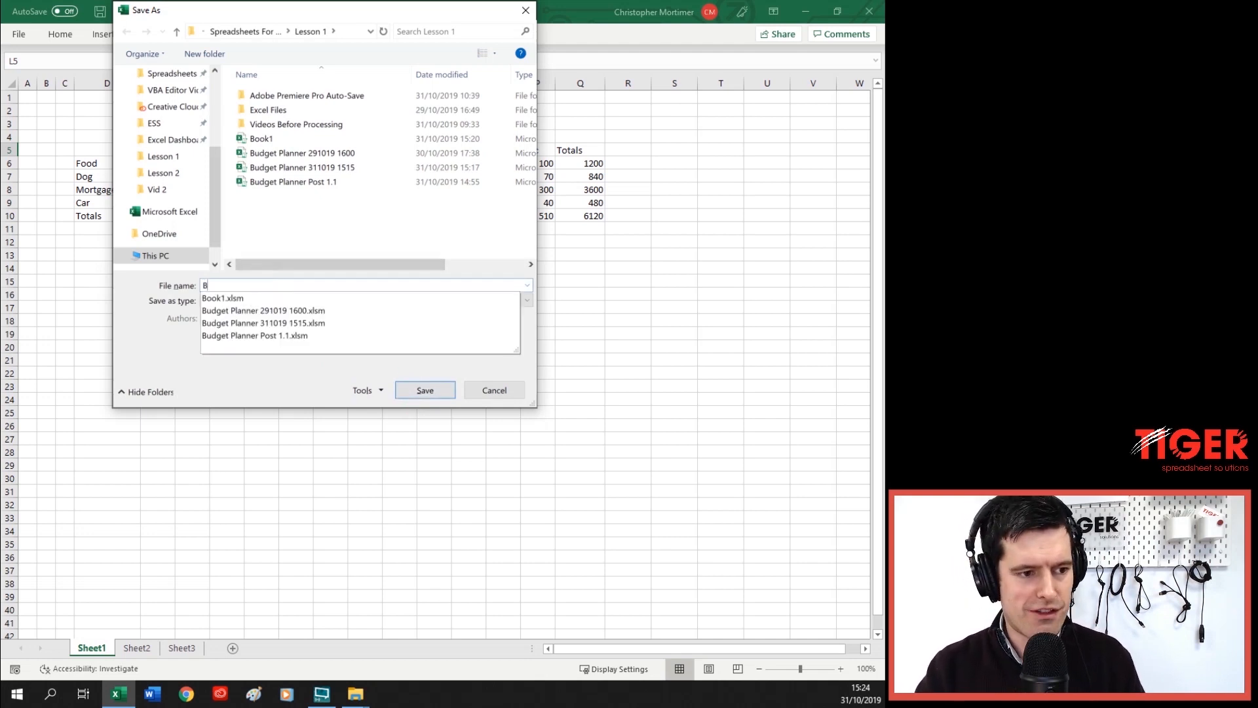
pyautogui.write('udget')
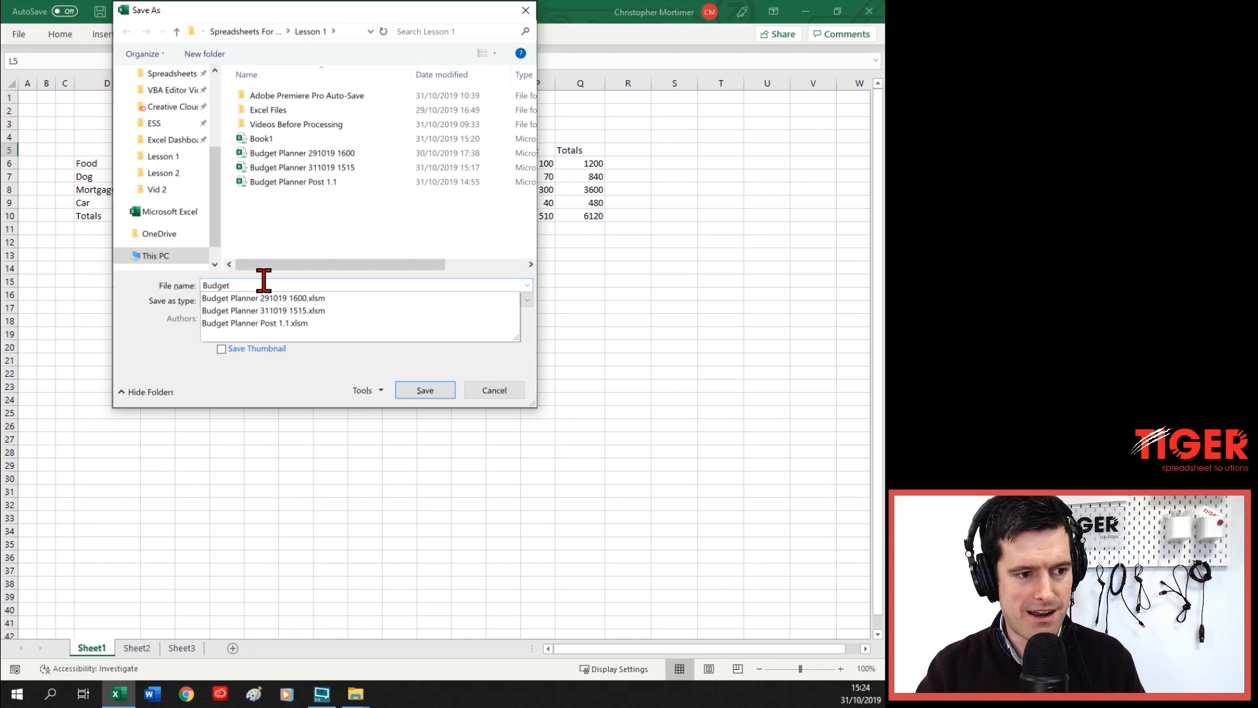
pyautogui.write(' Planner')
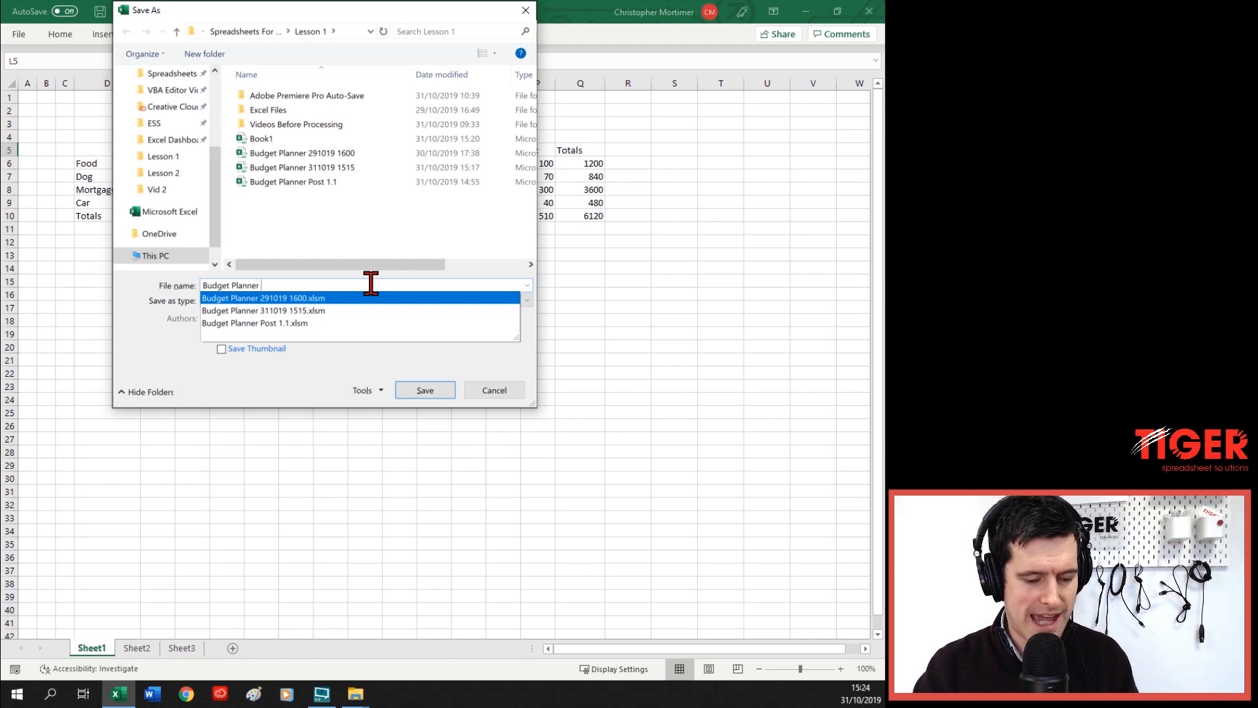
pyautogui.write('291019')
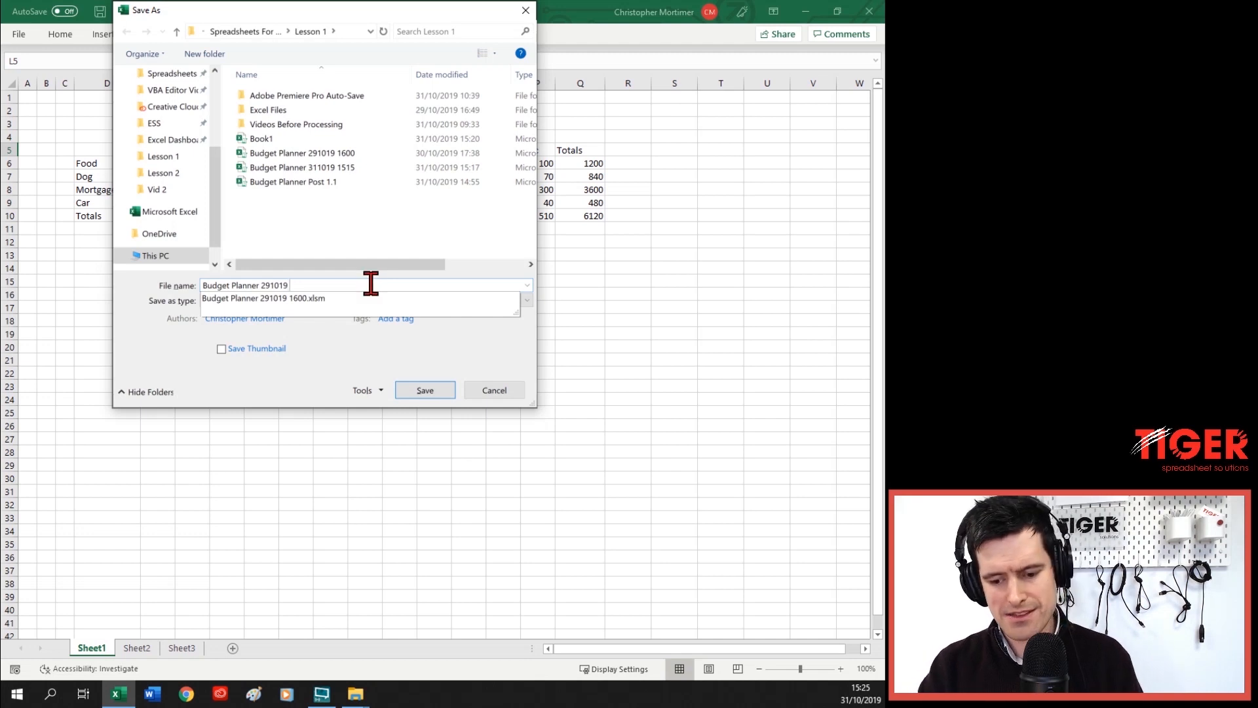
pyautogui.write('152')
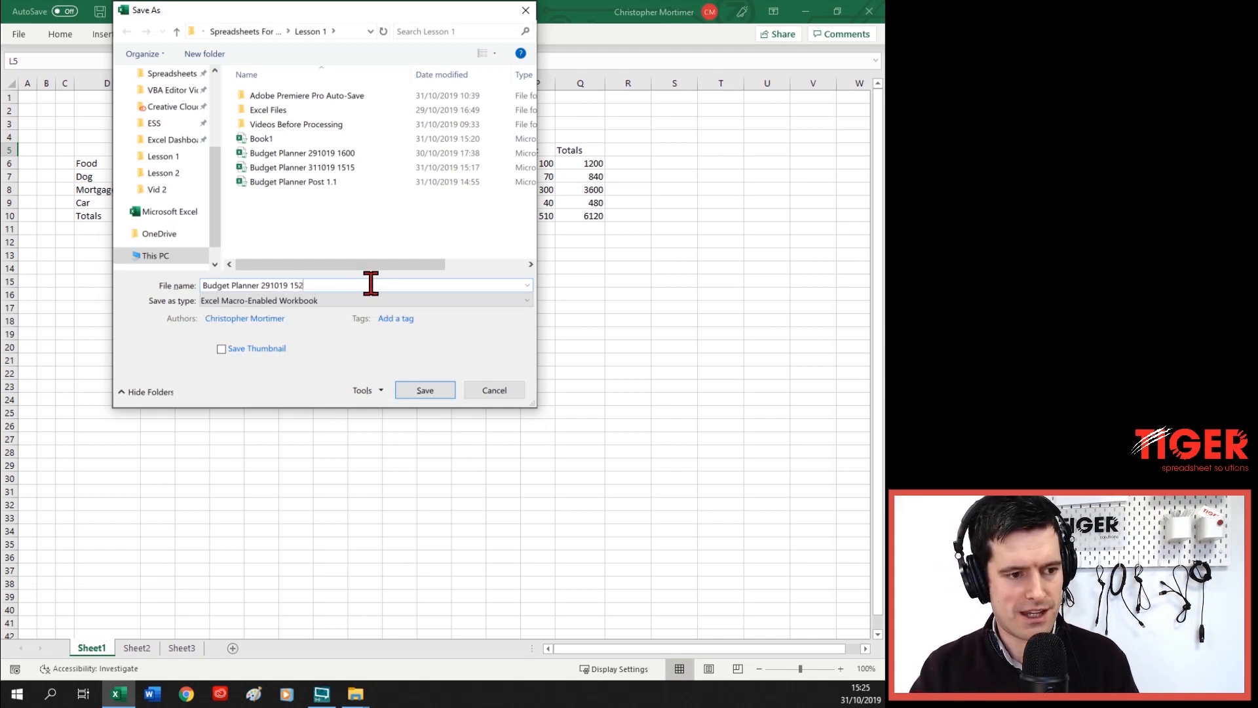
pyautogui.write('5')
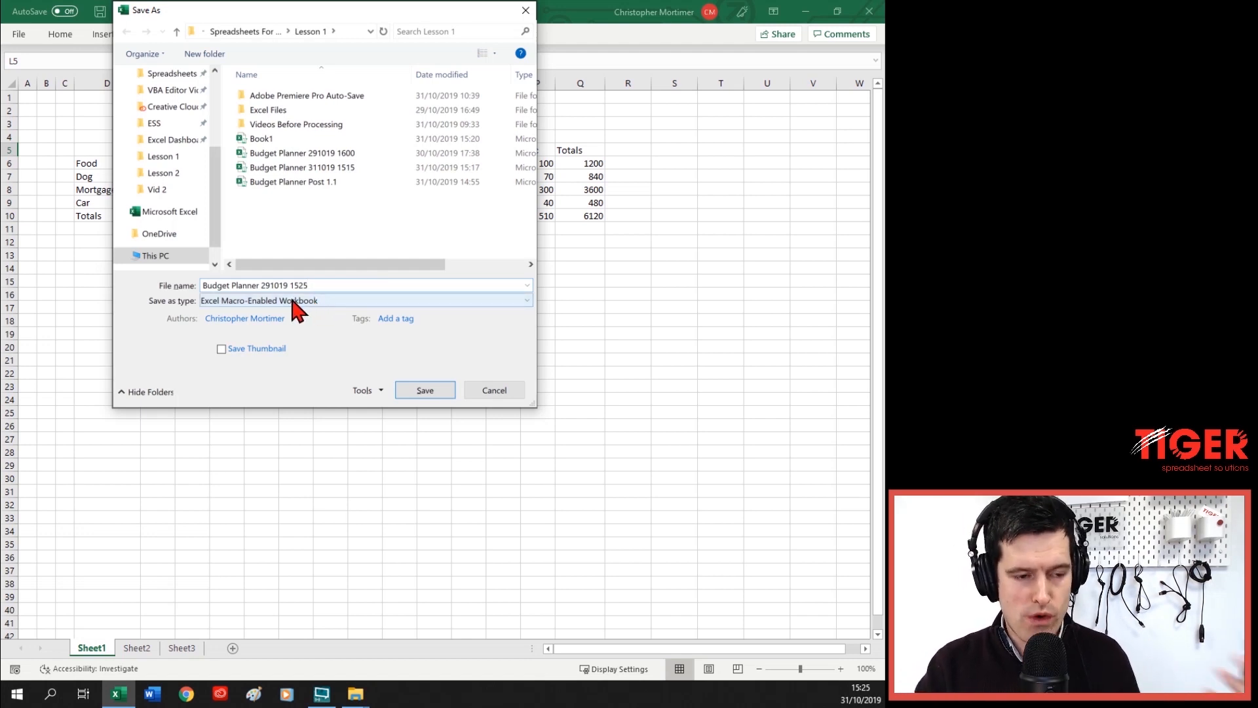
pyautogui.click(425, 391)
pyautogui.click(269, 190)
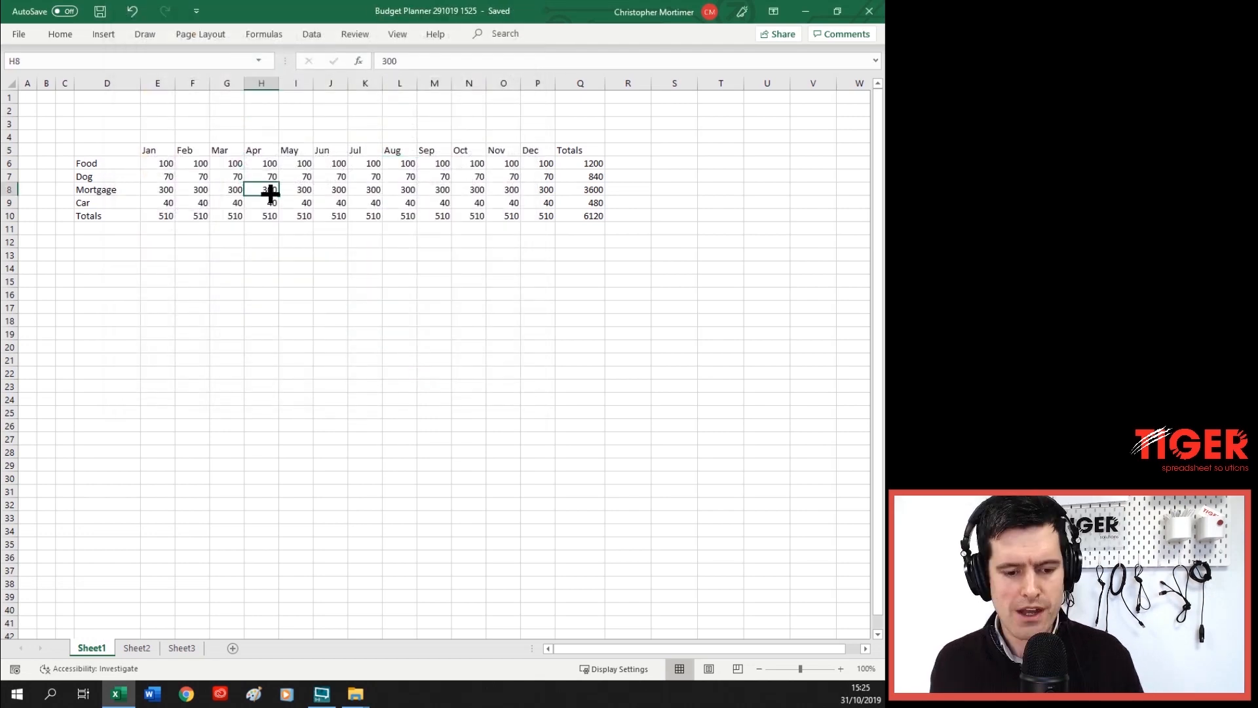
# Set the default format for saving files to Excel Macro-Enabled Workbook in the program options
pyautogui.click(18, 38)
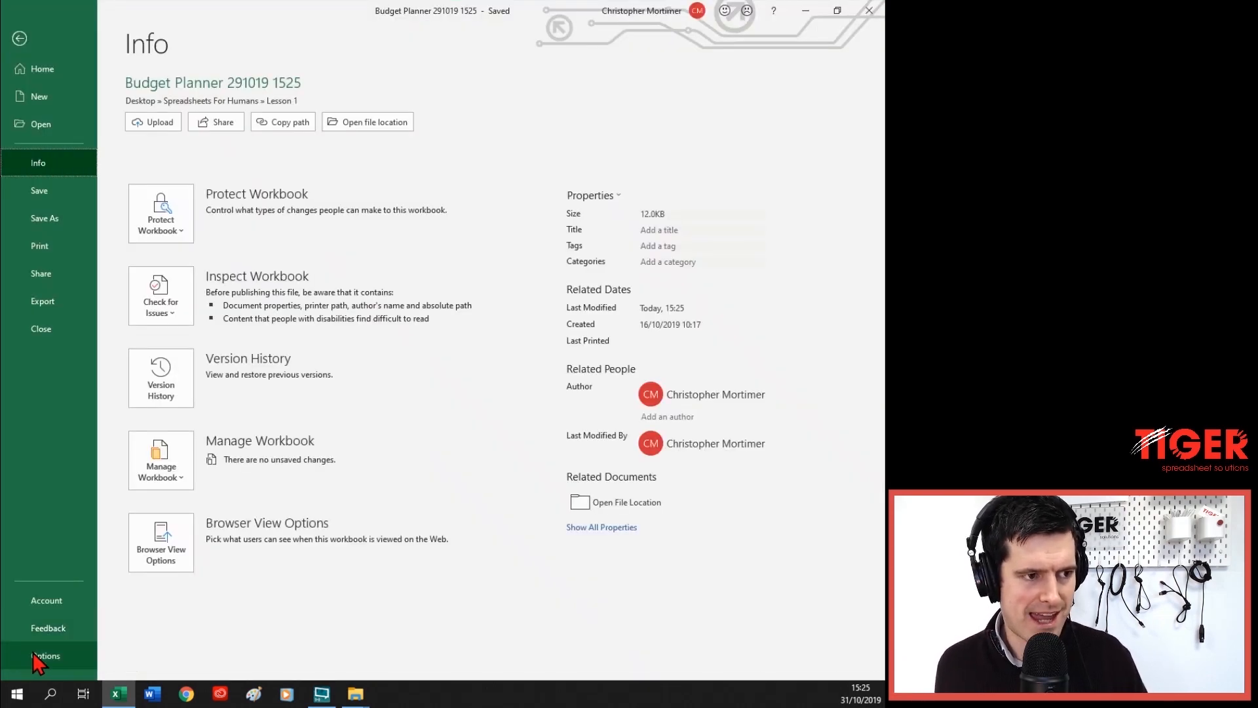
pyautogui.click(20, 39)
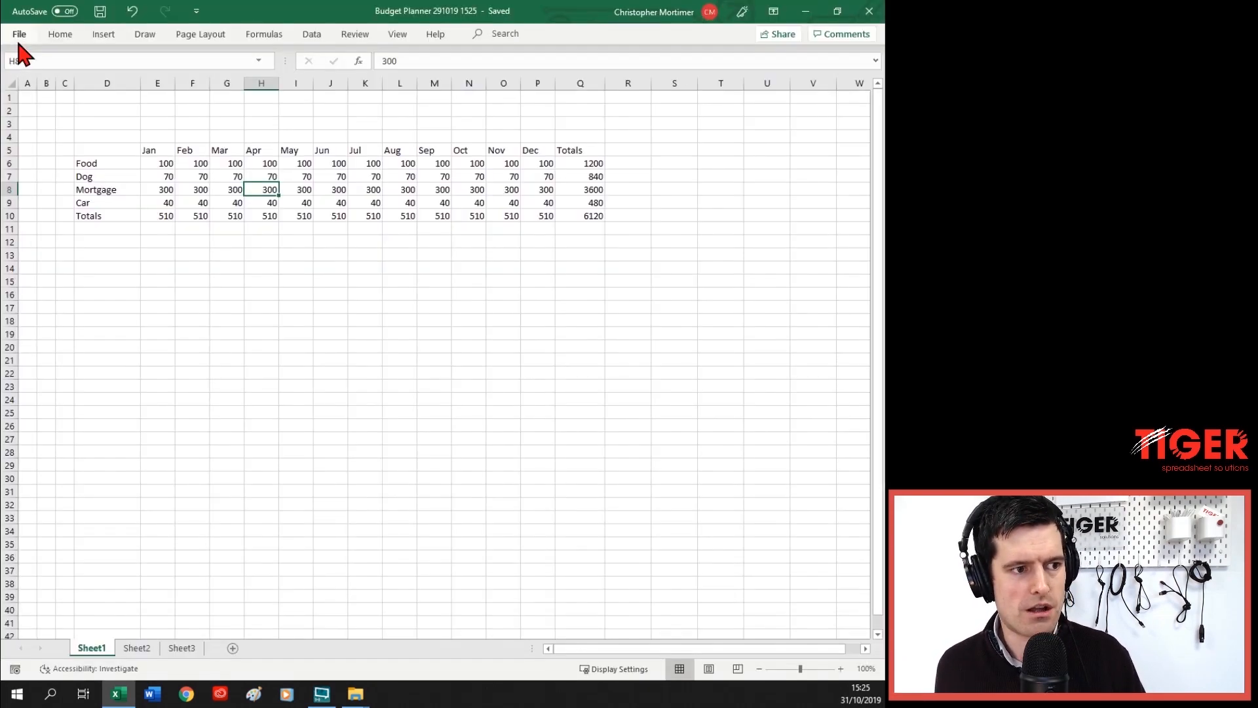
pyautogui.click(19, 37)
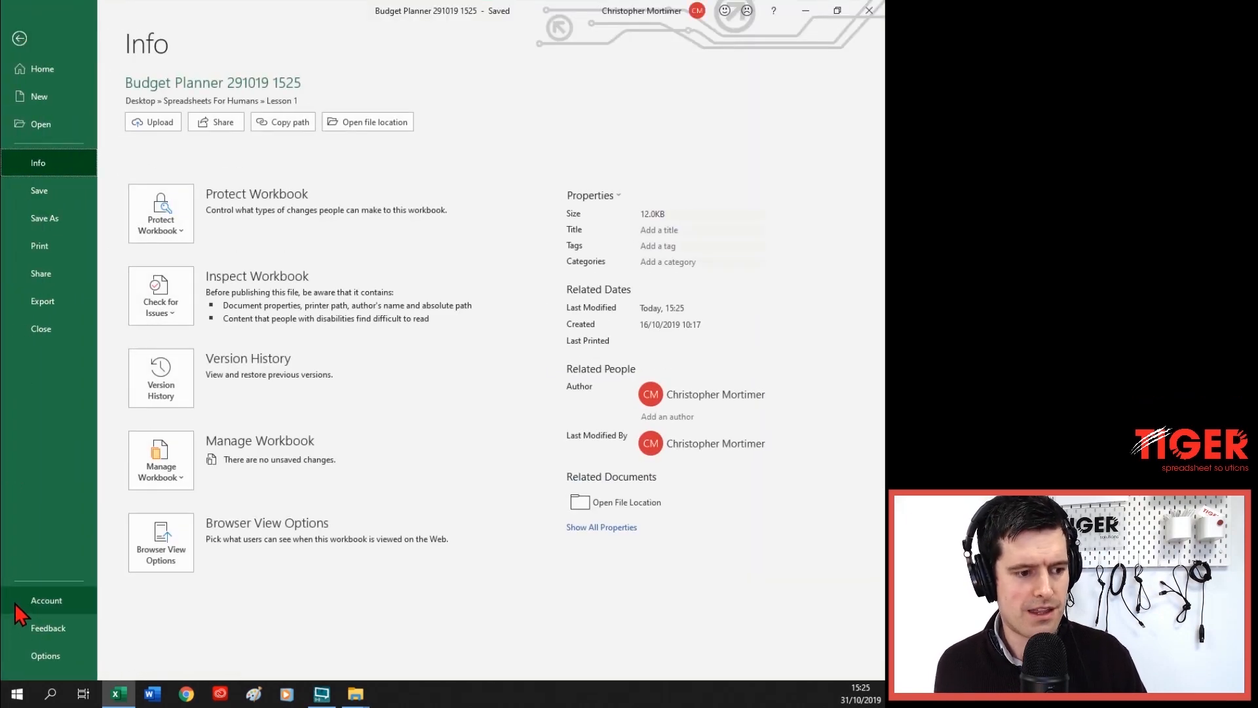
pyautogui.click(45, 659)
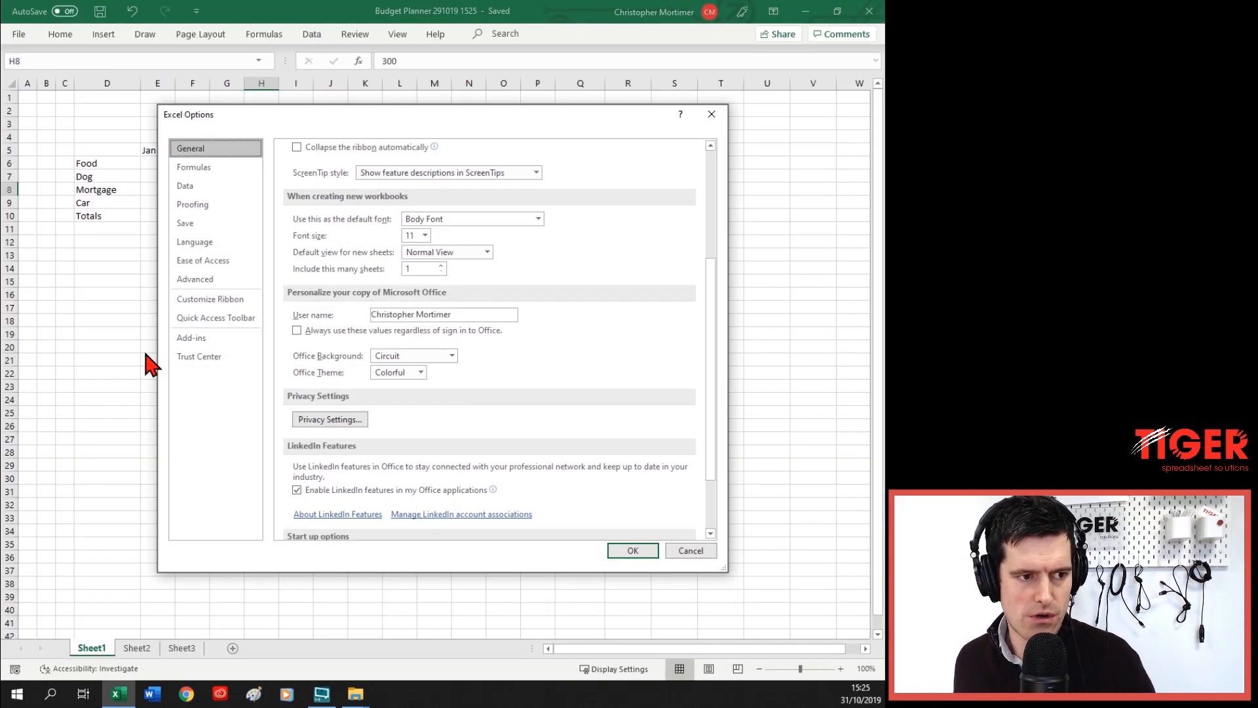
pyautogui.click(202, 225)
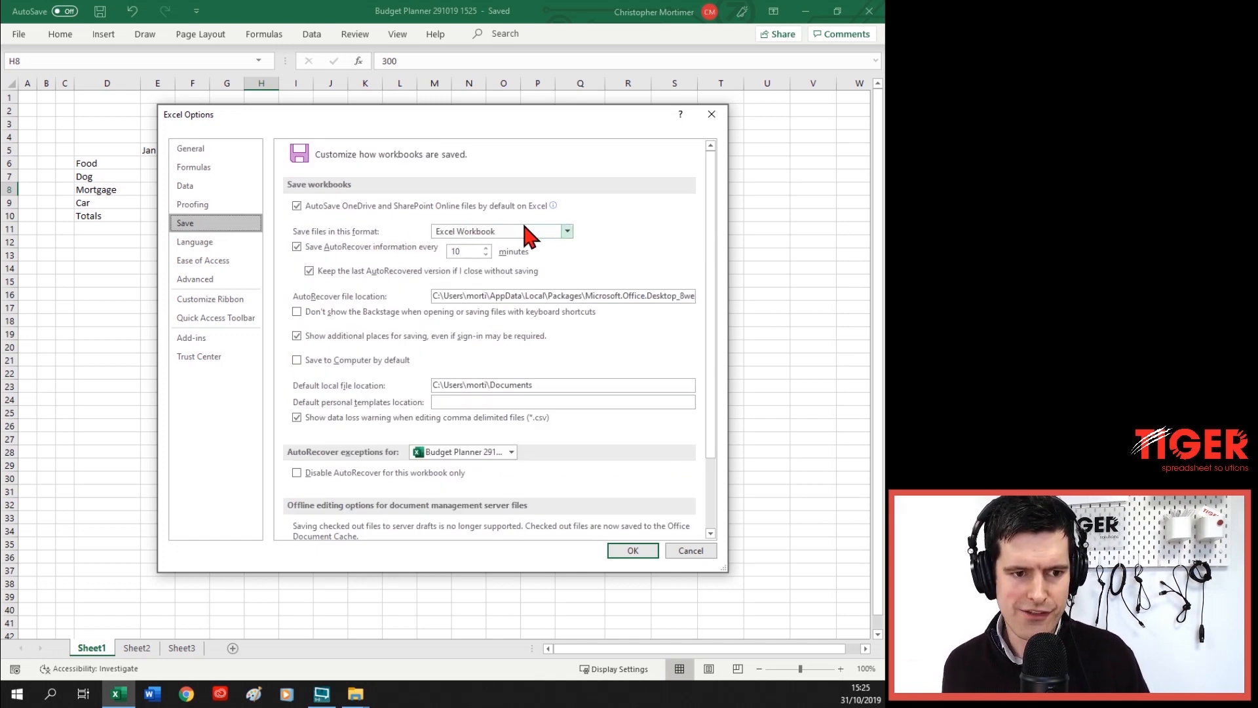
pyautogui.click(567, 232)
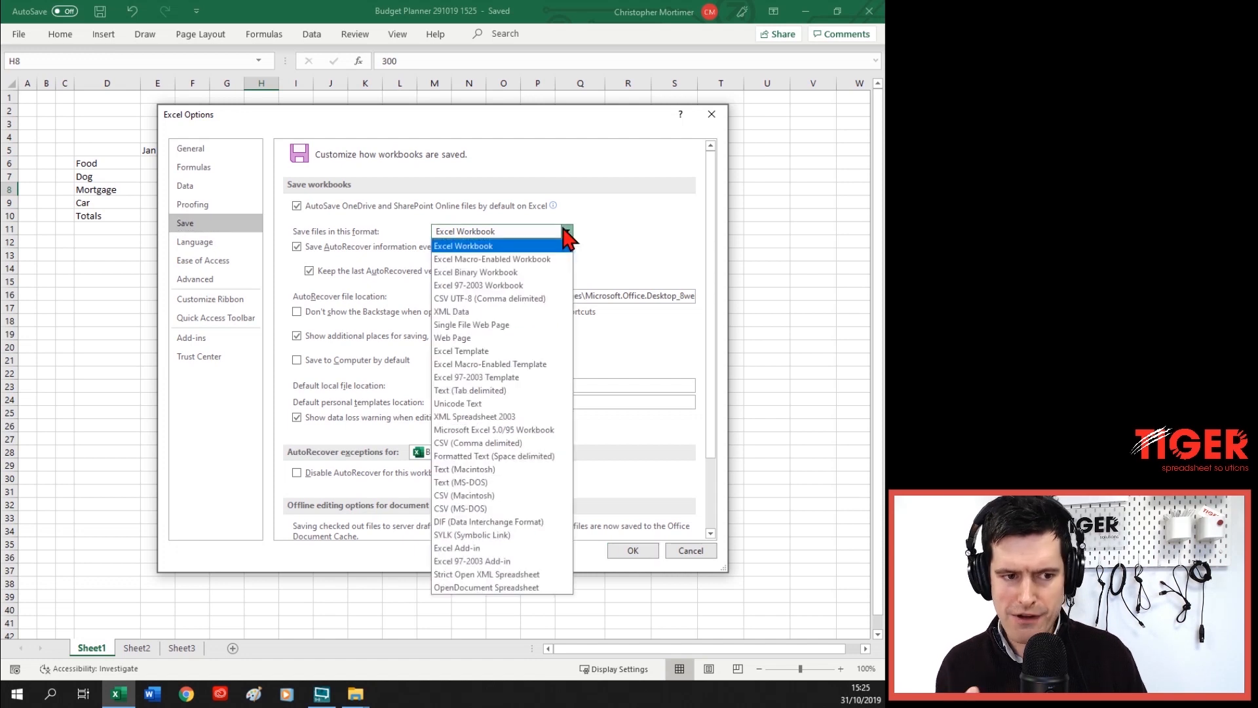
pyautogui.click(528, 260)
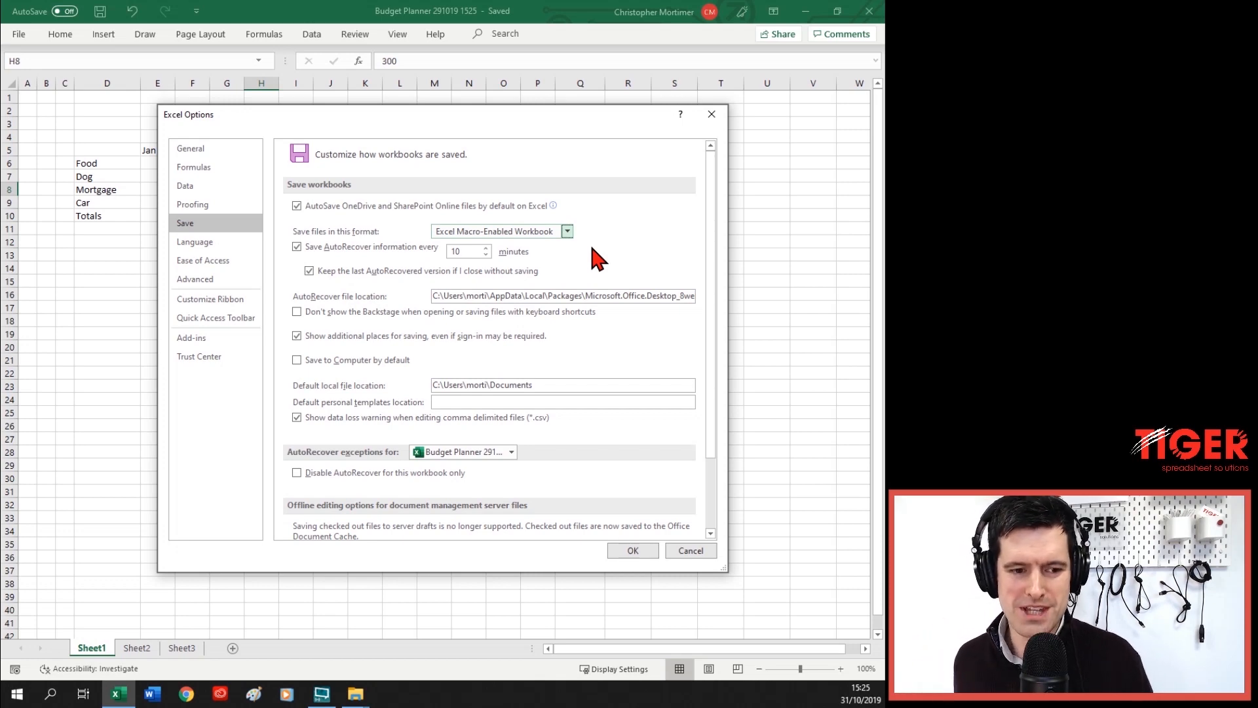
pyautogui.click(627, 550)
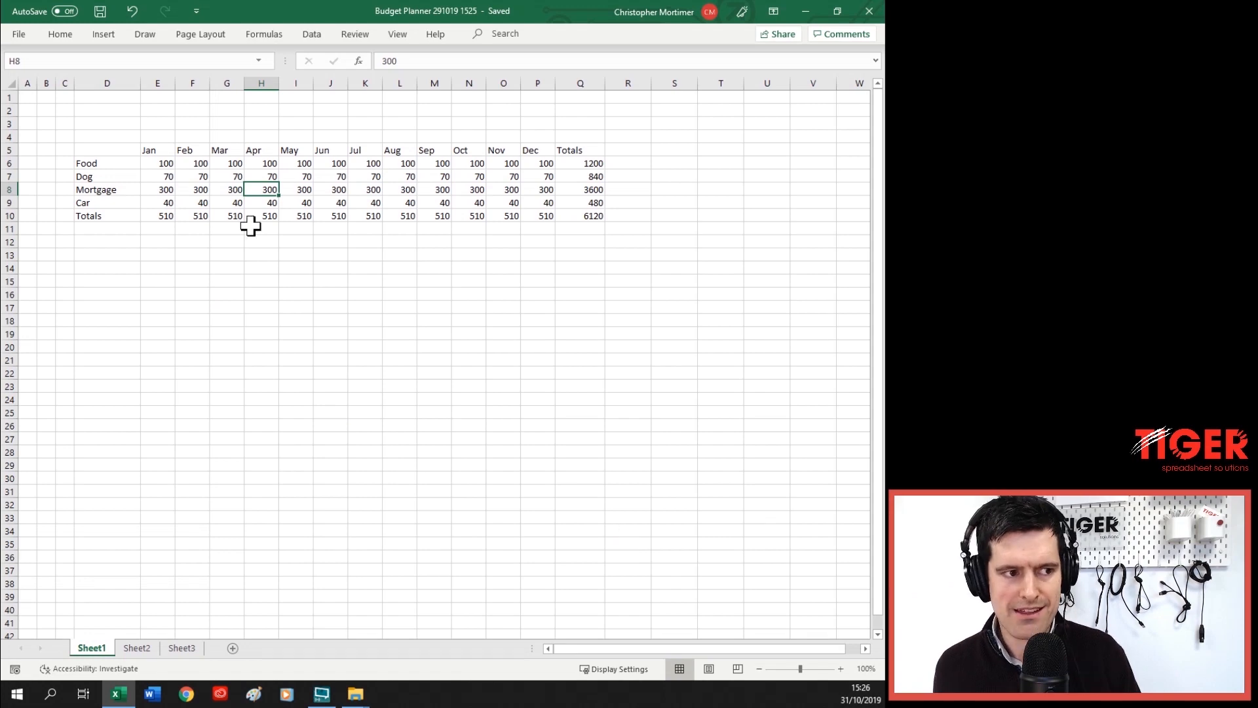
# Set new workbooks to include 3 sheets in the program's general options
pyautogui.click(18, 37)
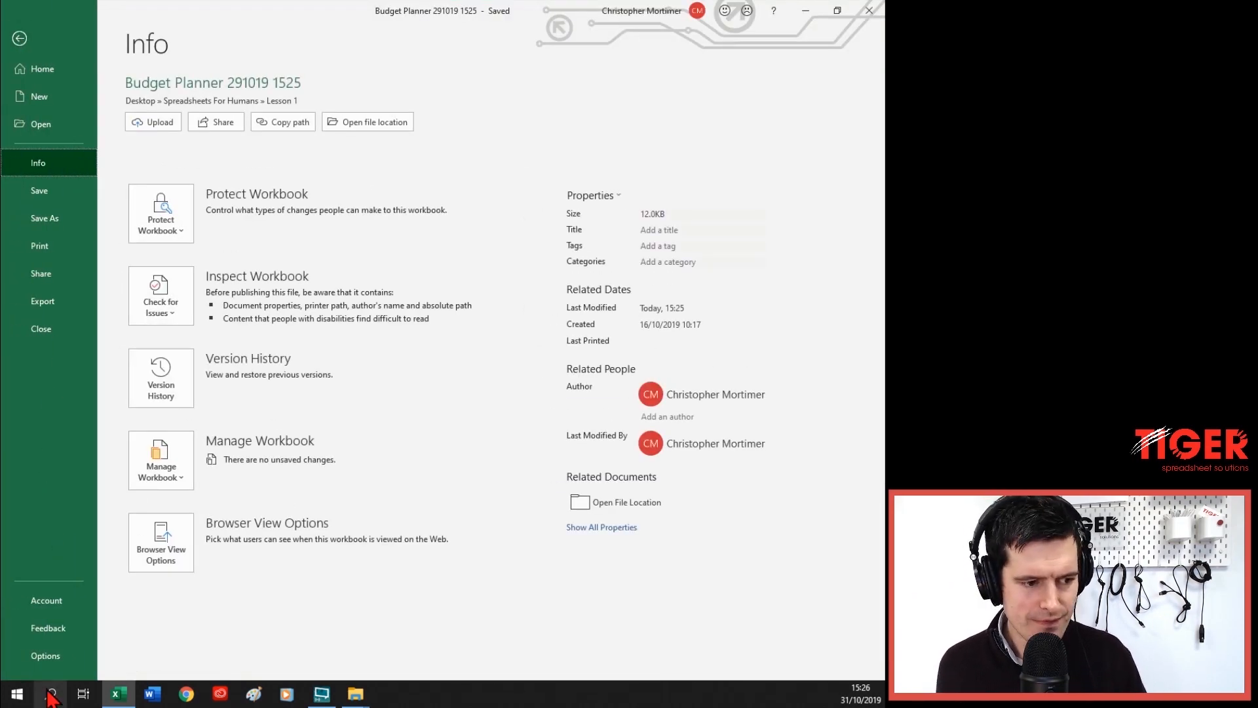
pyautogui.click(52, 657)
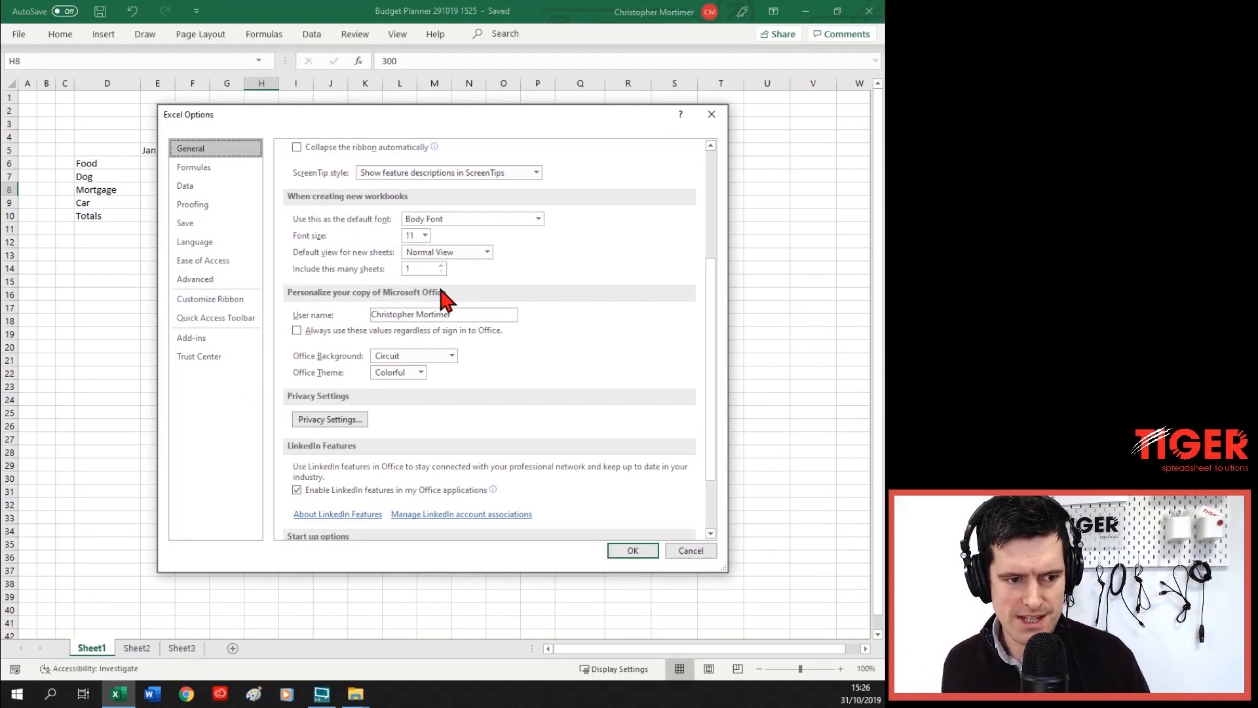
pyautogui.scroll(-3, 462, 331)
pyautogui.scroll(10, 465, 336)
pyautogui.scroll(-6, 462, 327)
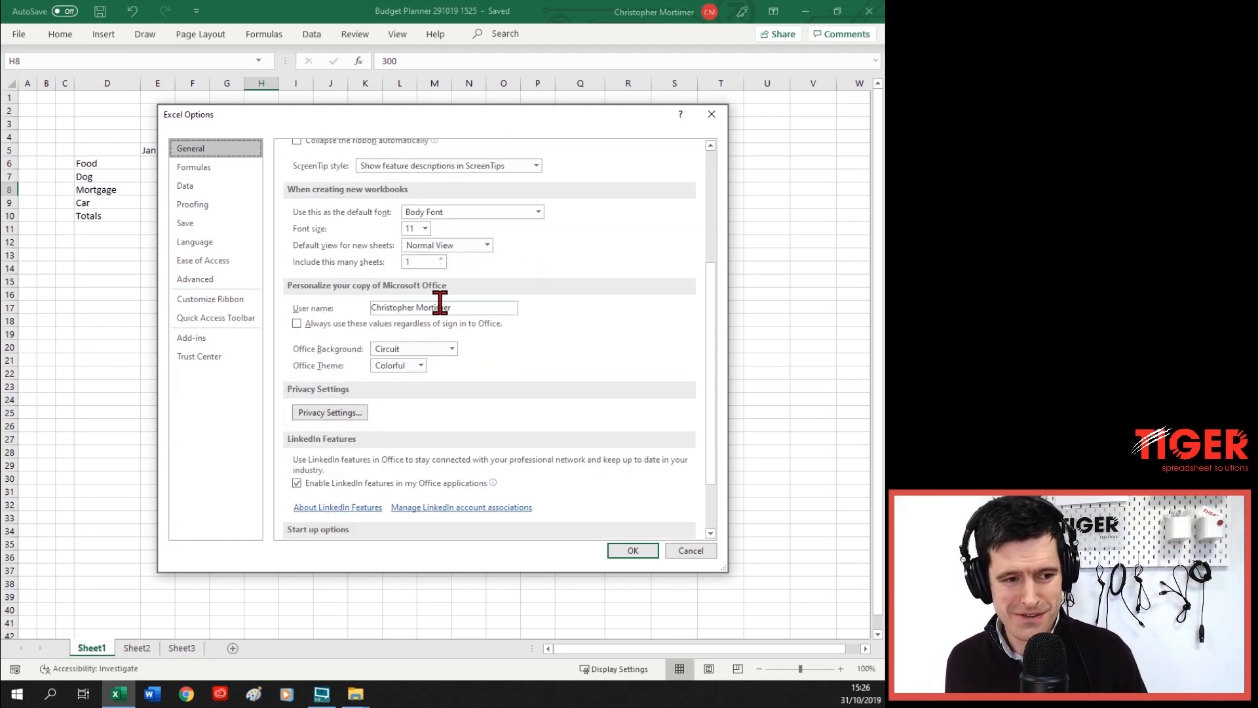
pyautogui.click(427, 259)
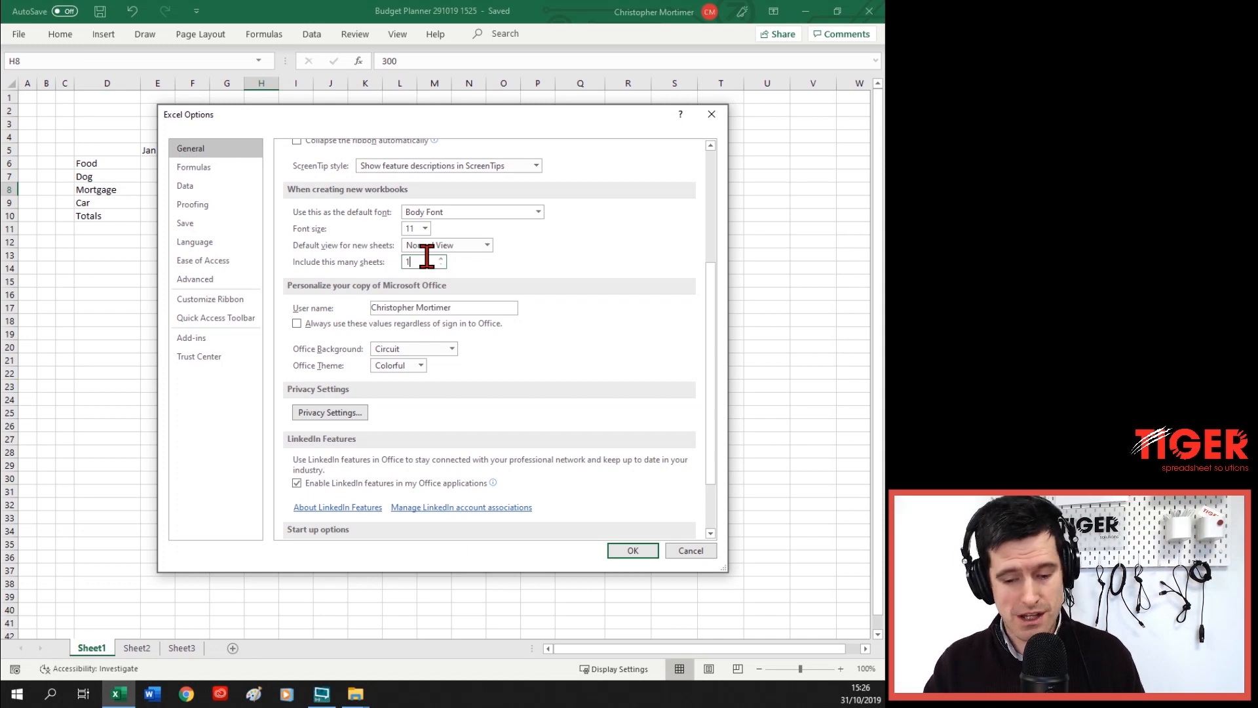
pyautogui.press('BackSpace')
pyautogui.write('3')
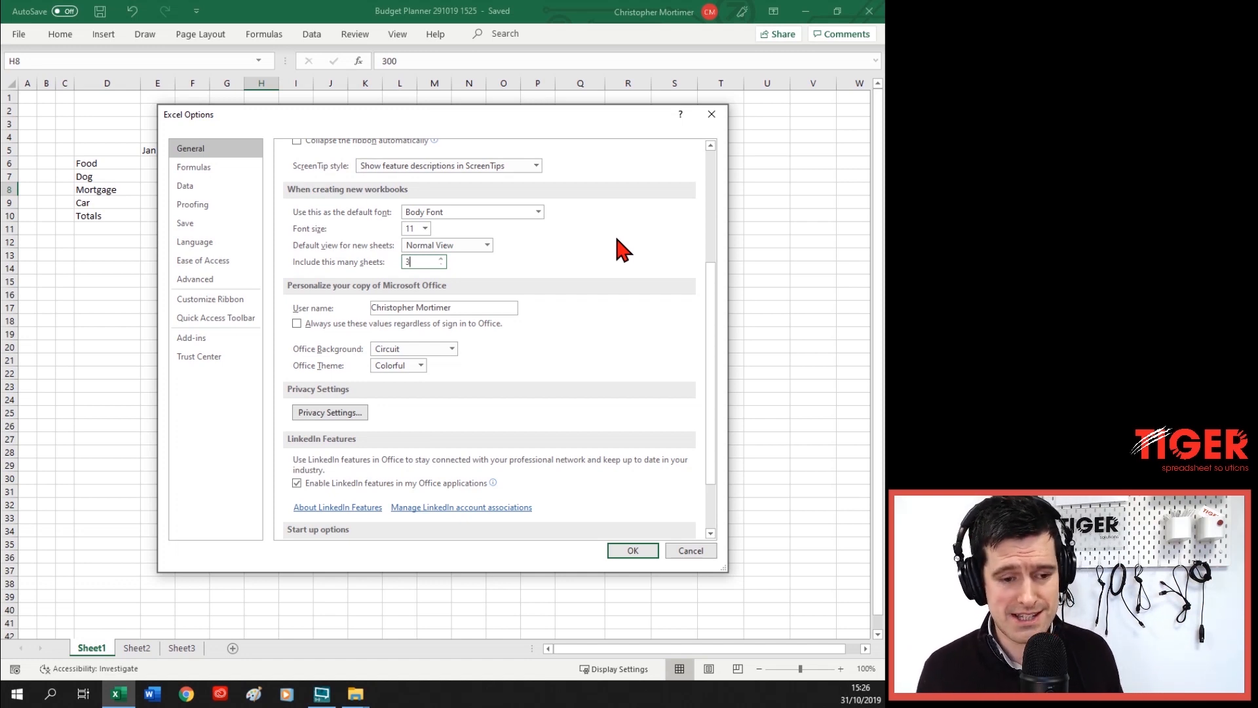
pyautogui.press('BackSpace')
pyautogui.write('1')
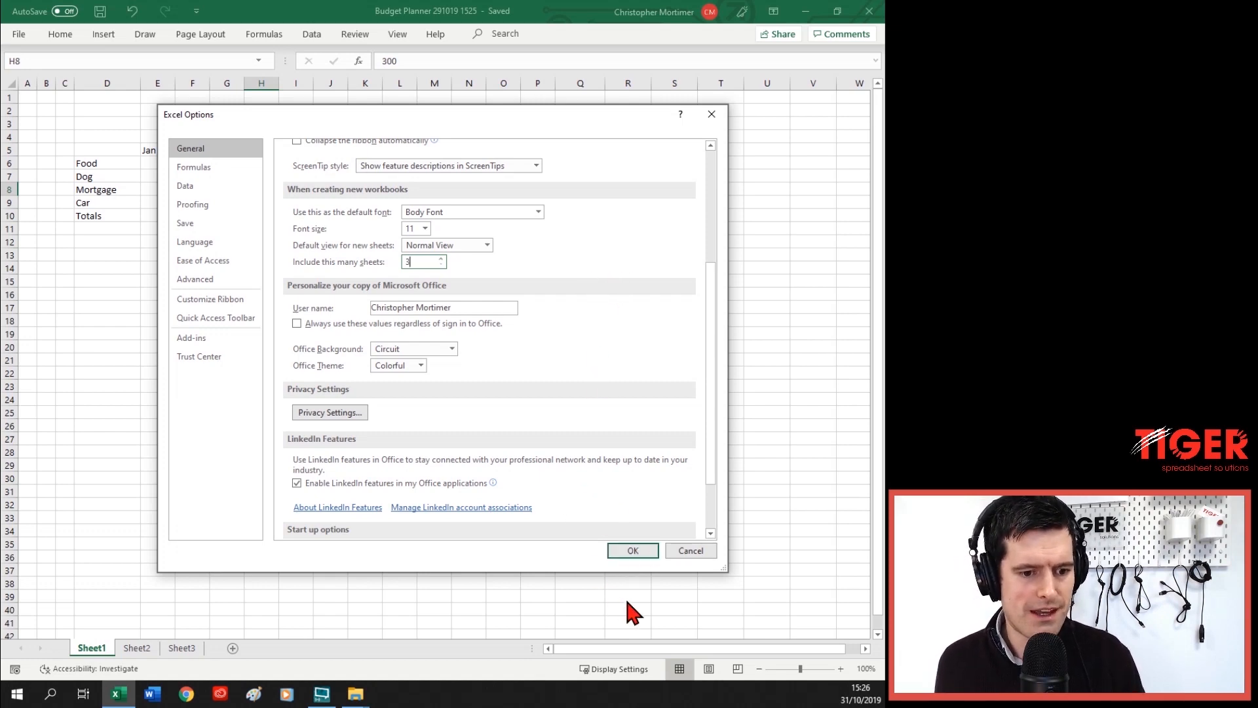
pyautogui.click(631, 551)
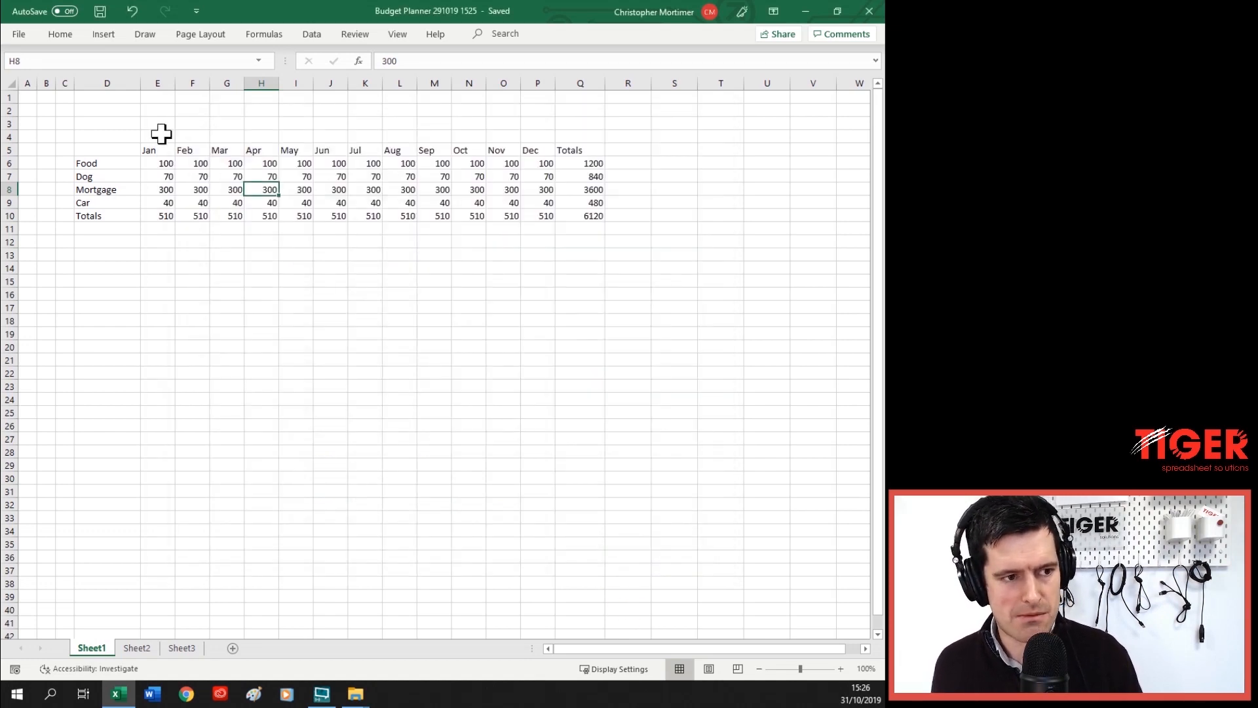
# Enable the Developer tab in the ribbon customization options
pyautogui.click(18, 37)
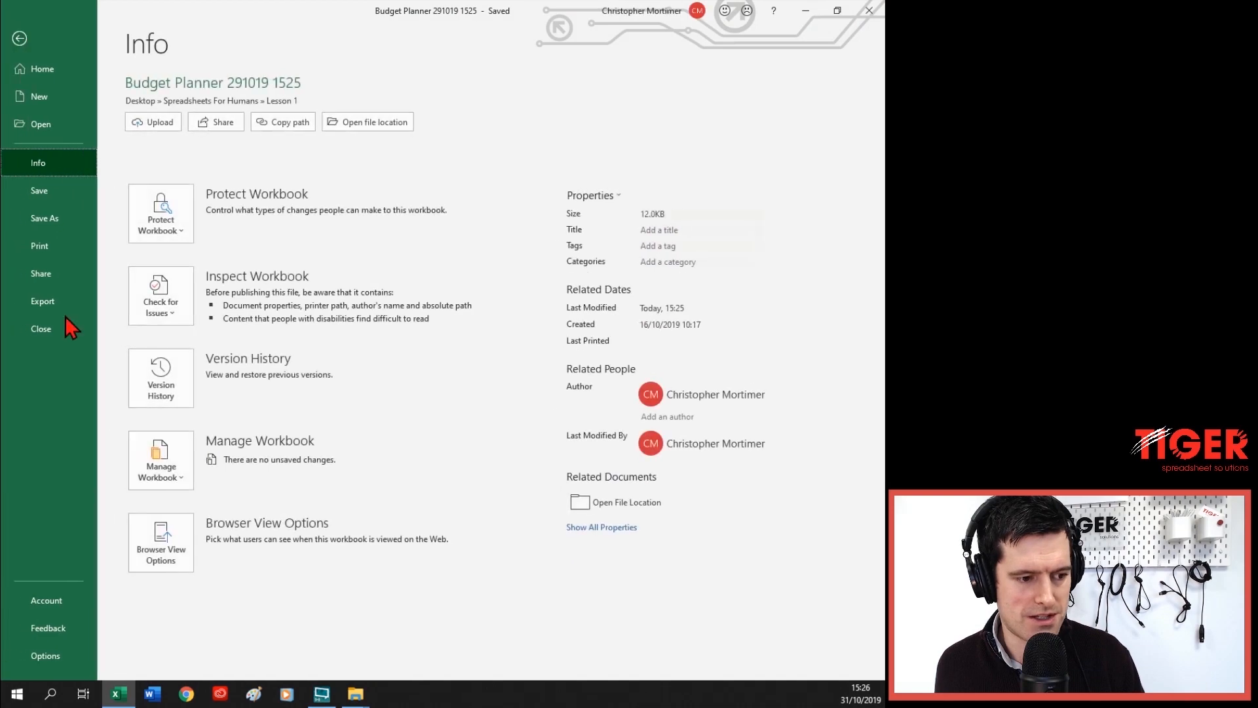
pyautogui.click(29, 655)
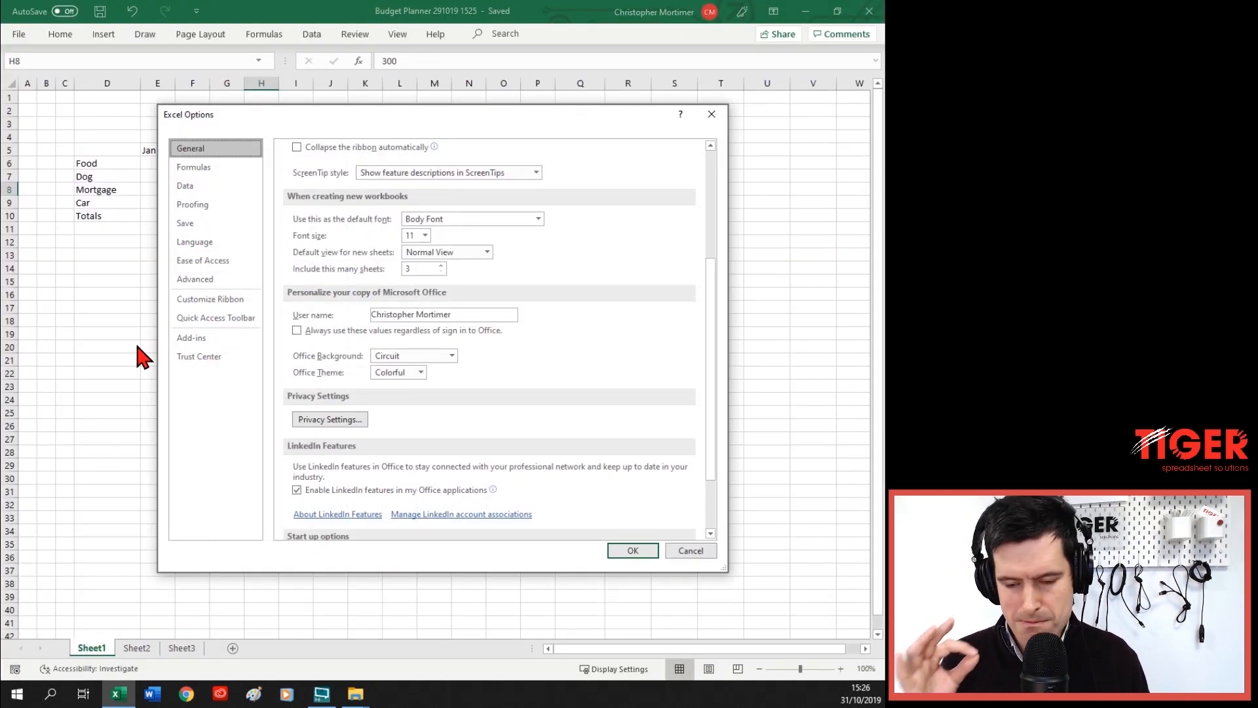
pyautogui.click(225, 303)
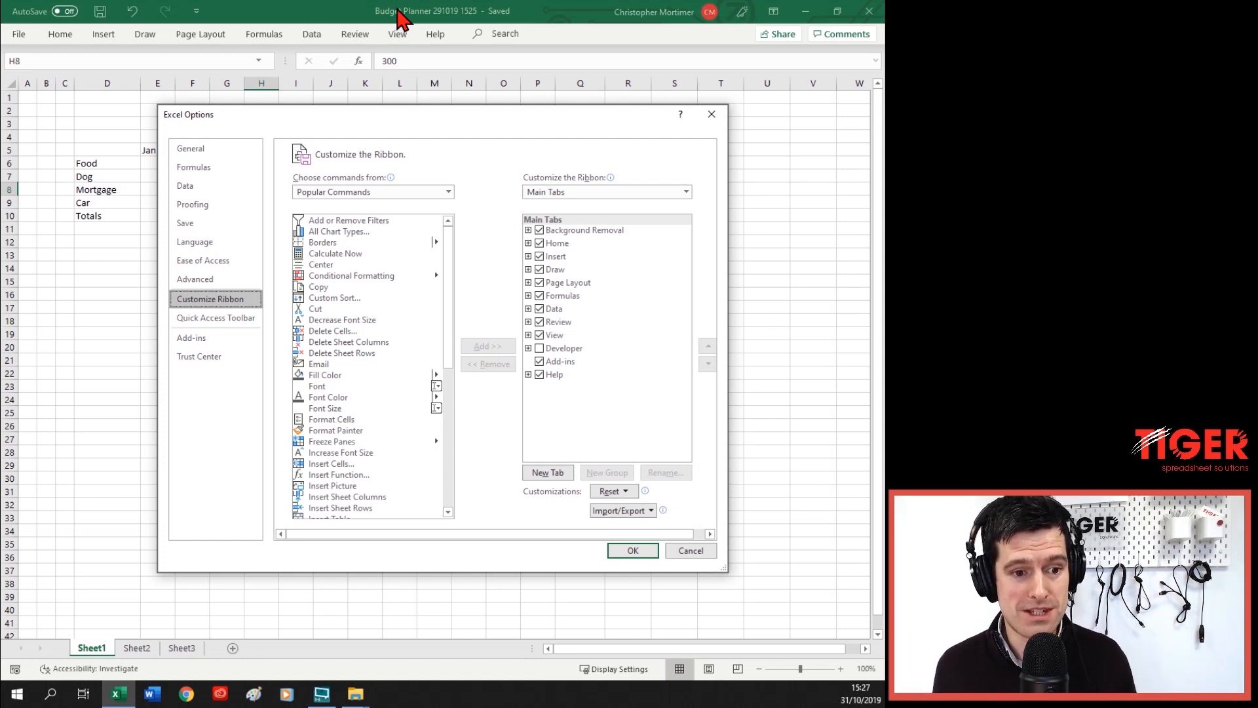
pyautogui.click(540, 349)
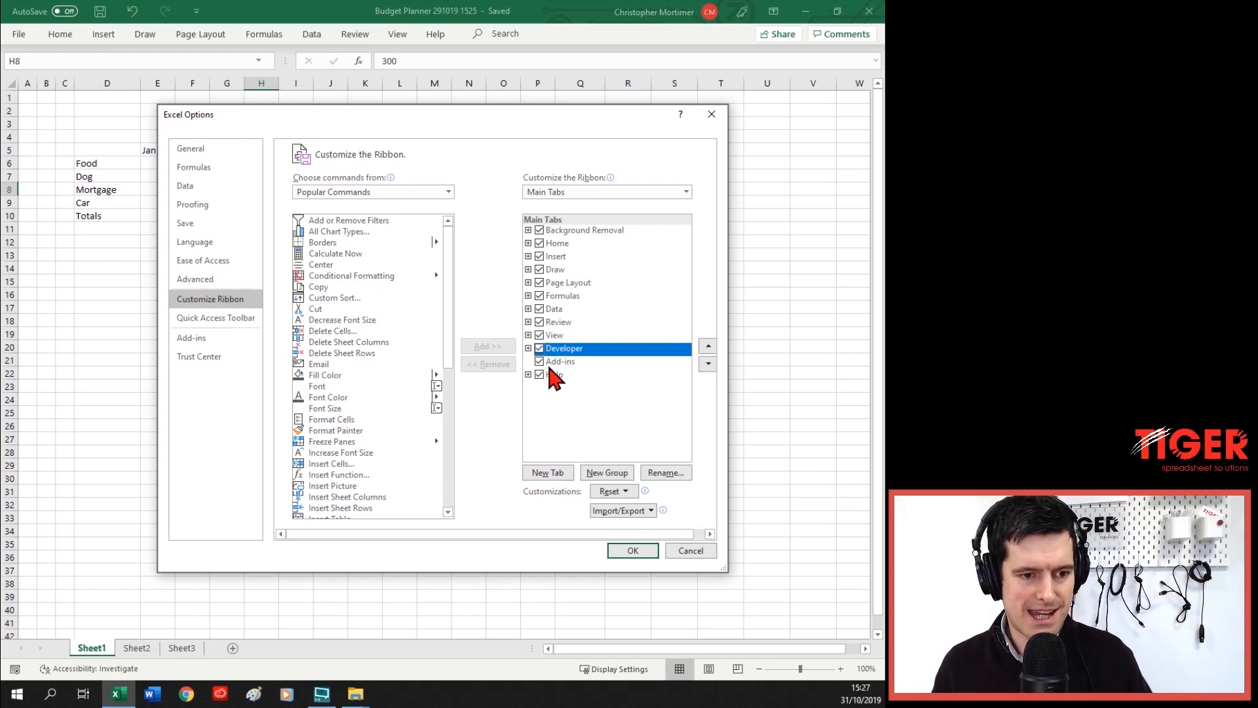
pyautogui.click(625, 550)
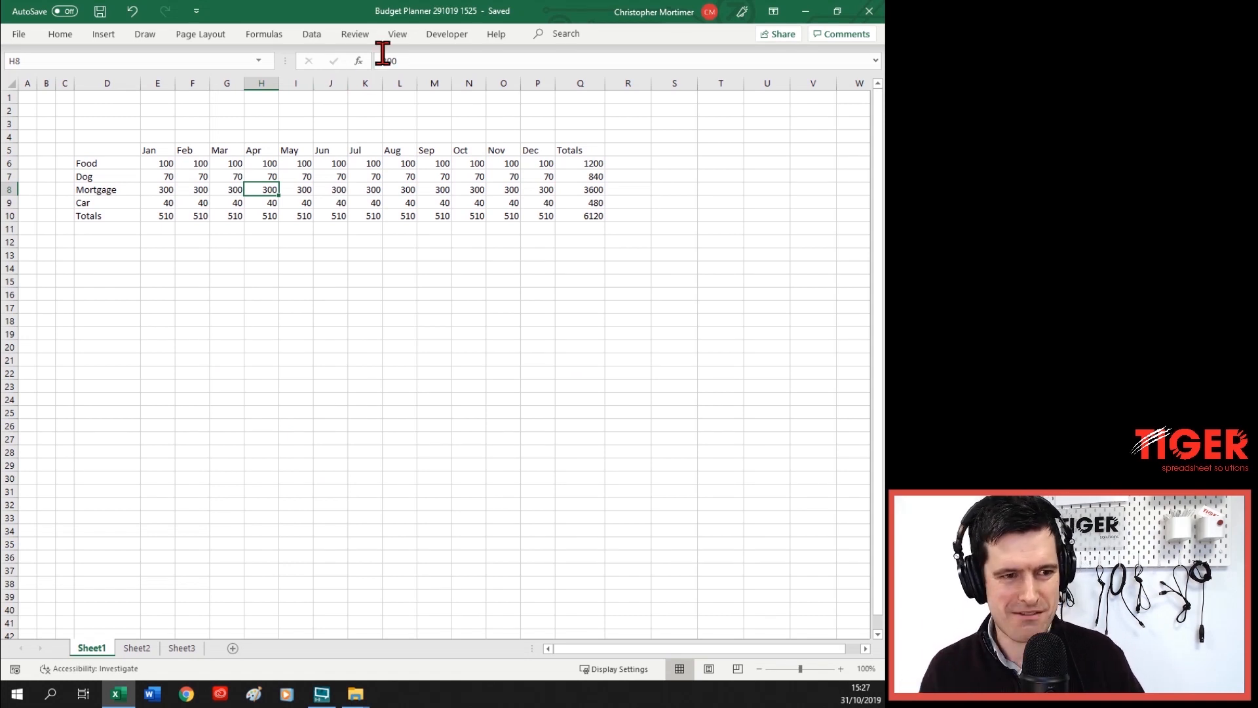
# Look at the Developer commands and the workbook's project in the Visual Basic editor, and return to the worksheet
pyautogui.click(435, 36)
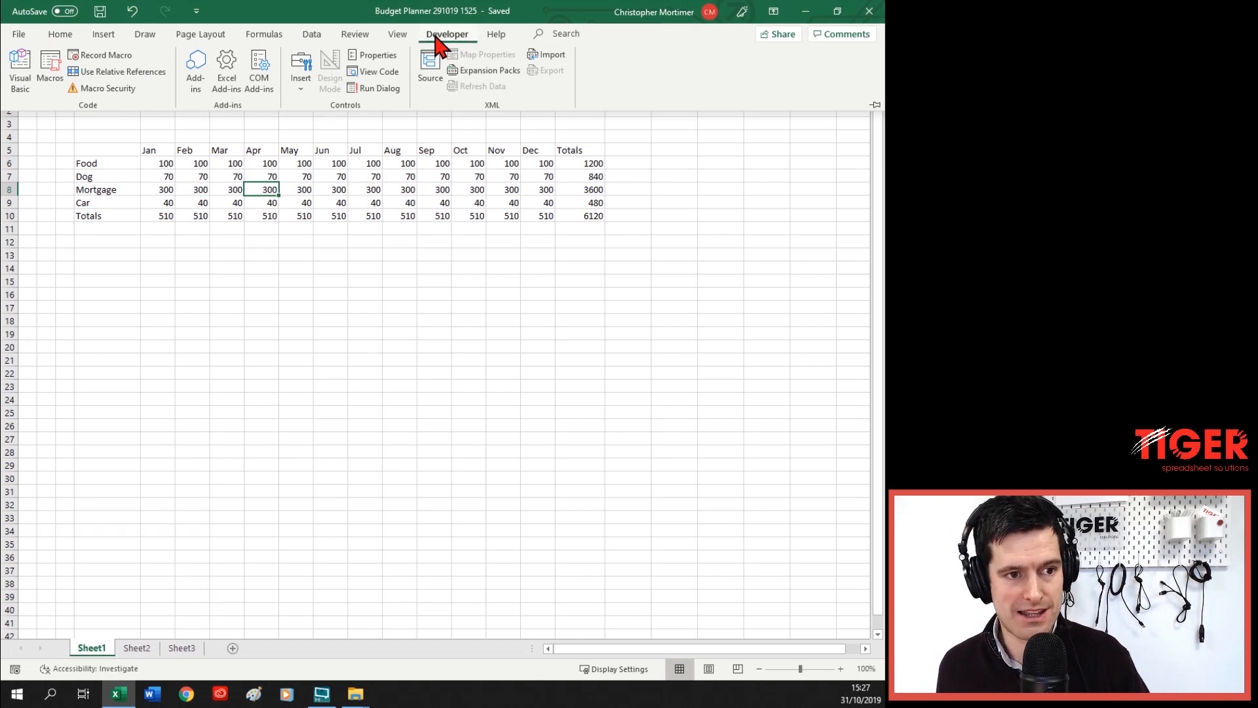
pyautogui.click(20, 77)
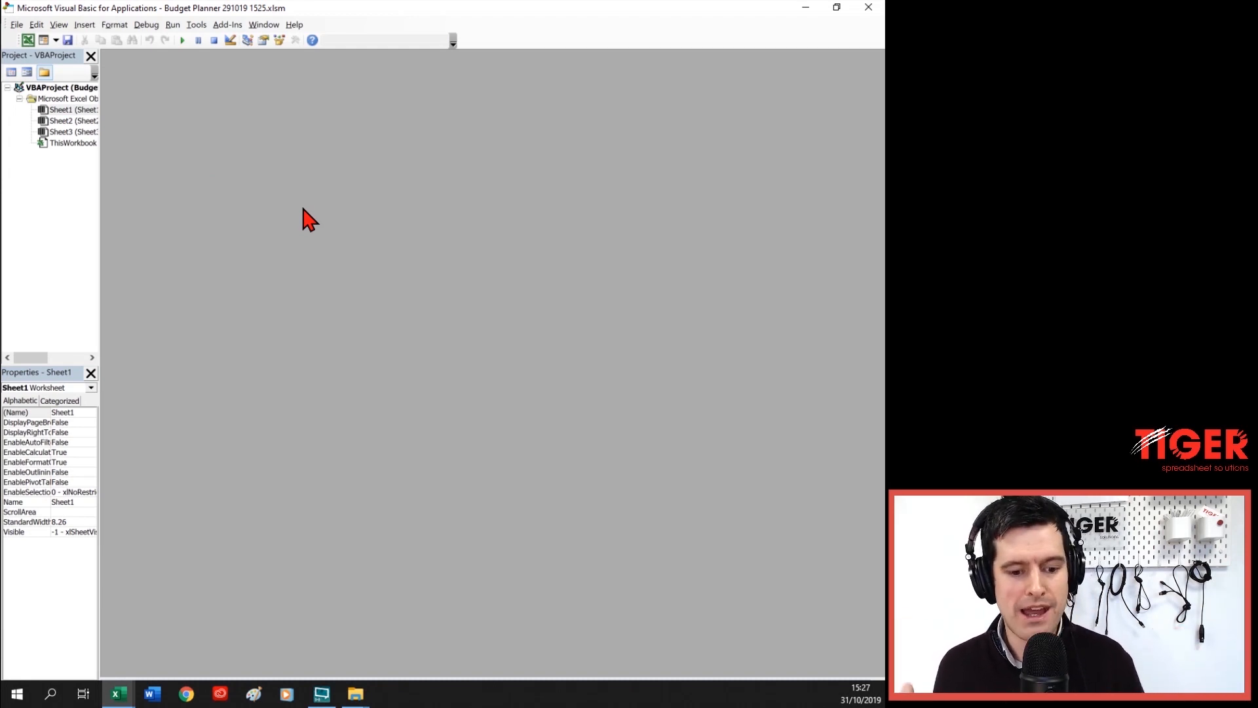
pyautogui.click(867, 8)
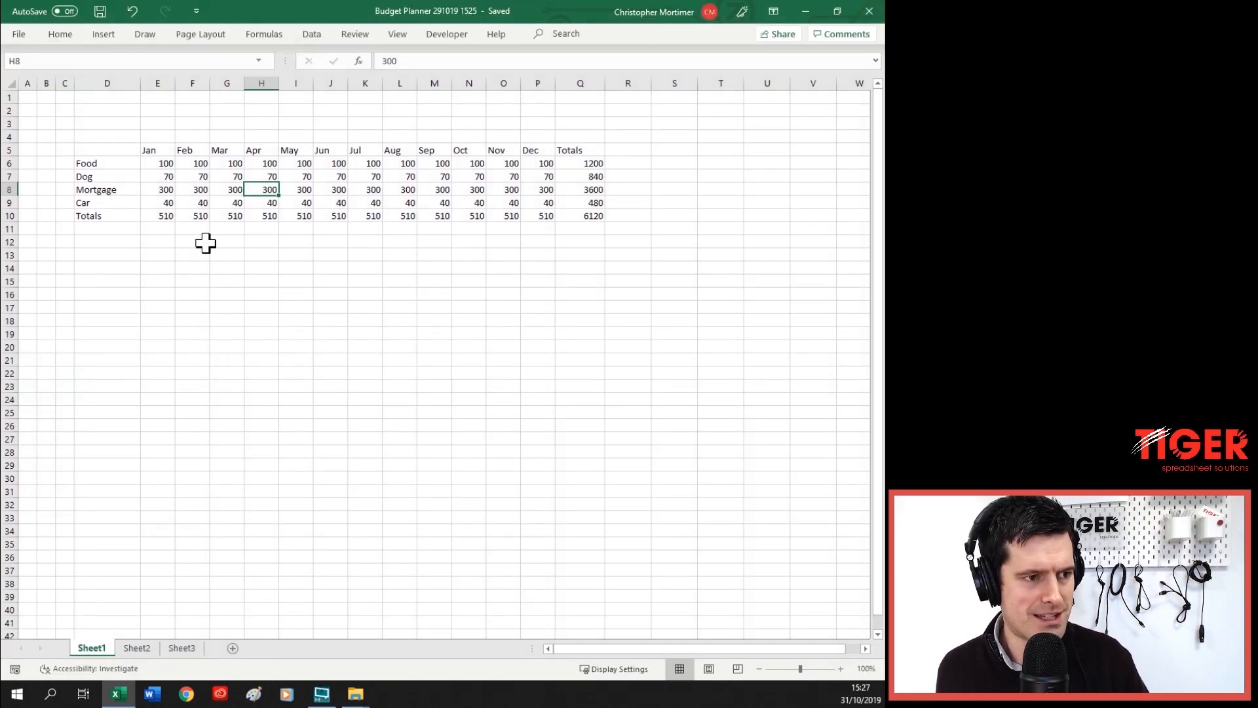
# Add the Paste Special command to the Quick Access Toolbar for all documents
pyautogui.click(27, 36)
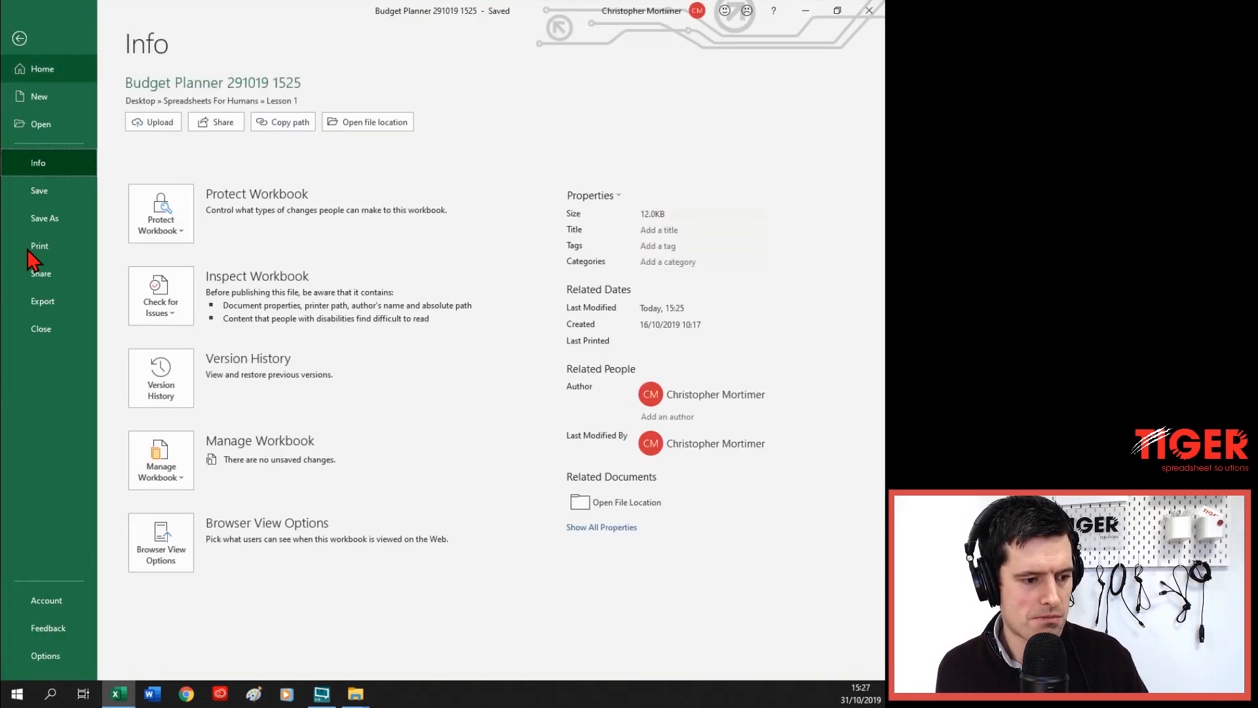
pyautogui.click(25, 655)
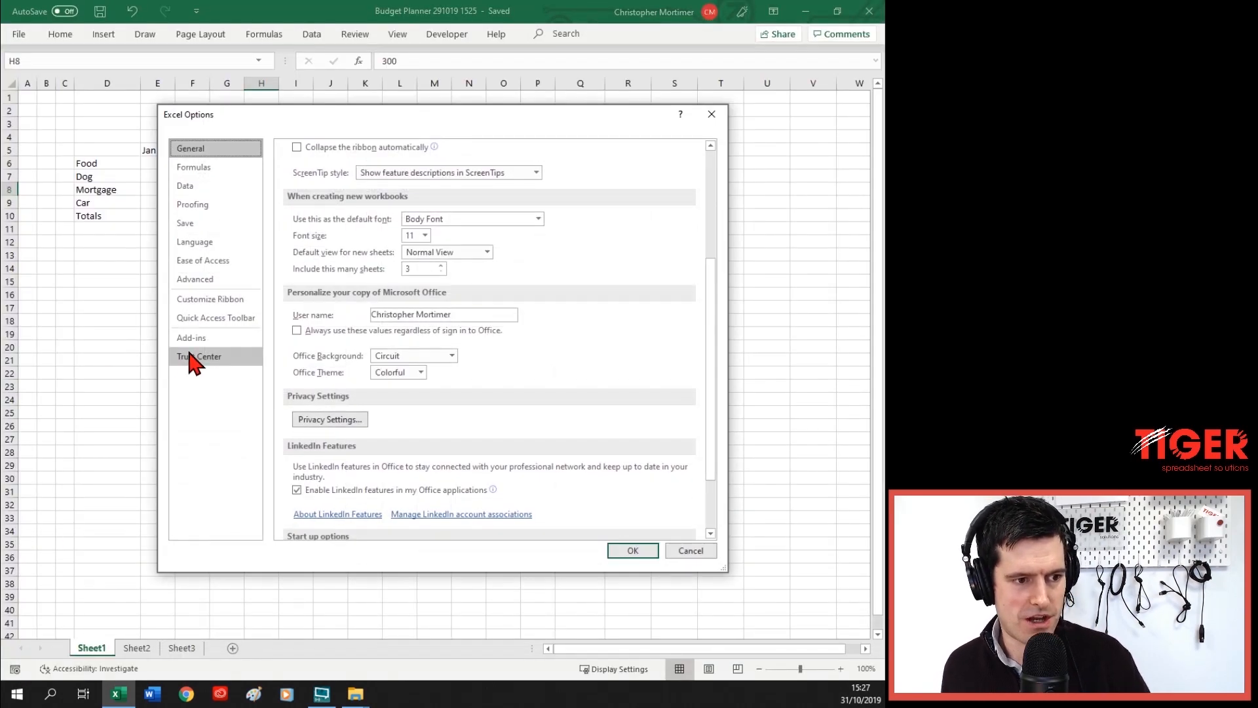
pyautogui.click(241, 320)
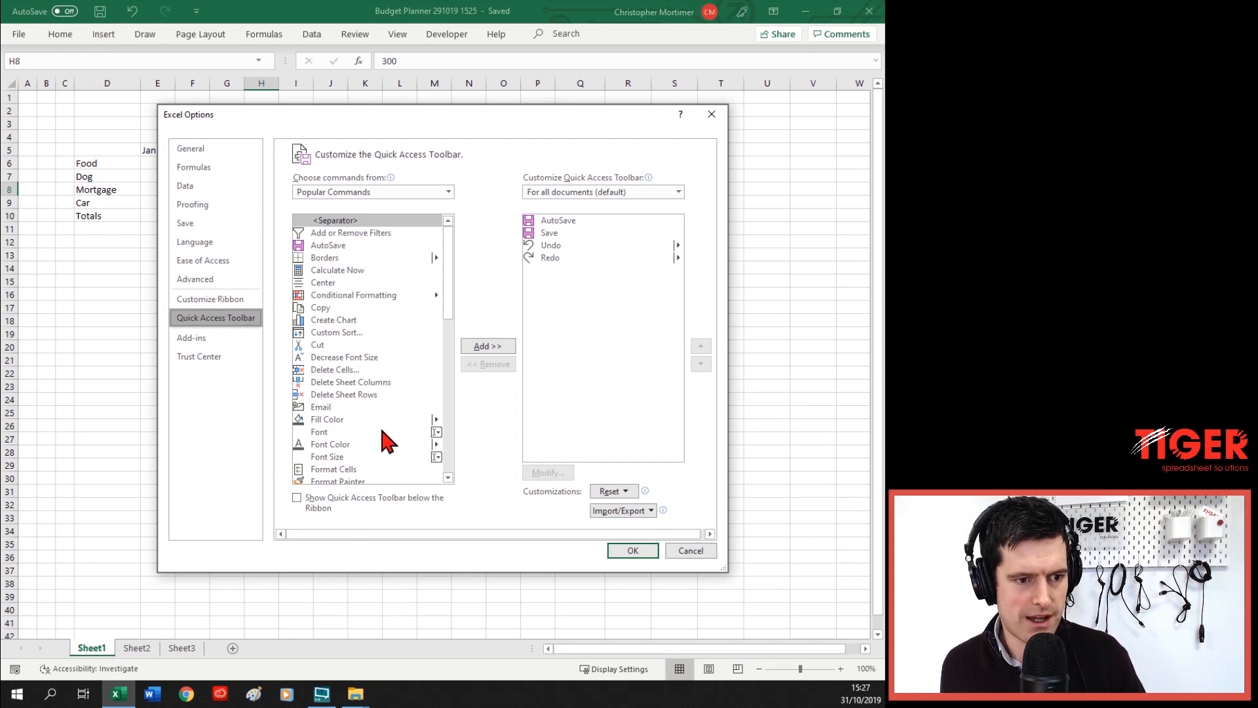
pyautogui.moveTo(446, 293); pyautogui.dragTo(451, 422)
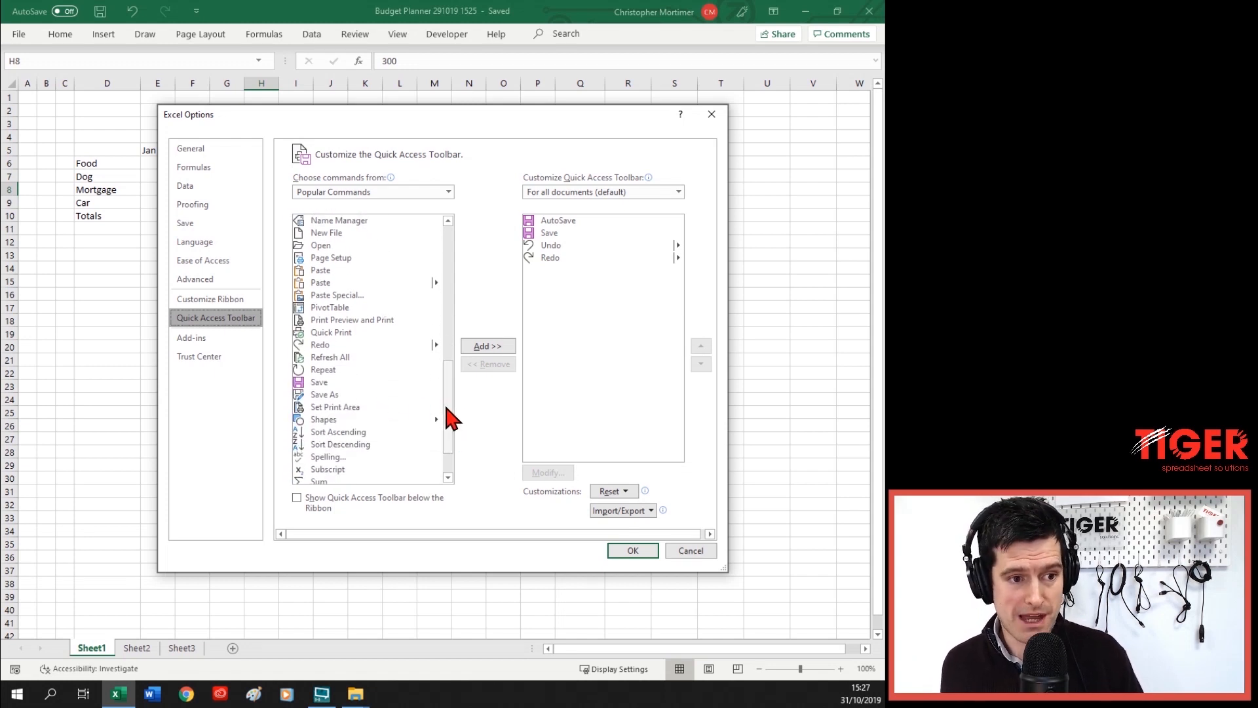
pyautogui.click(345, 296)
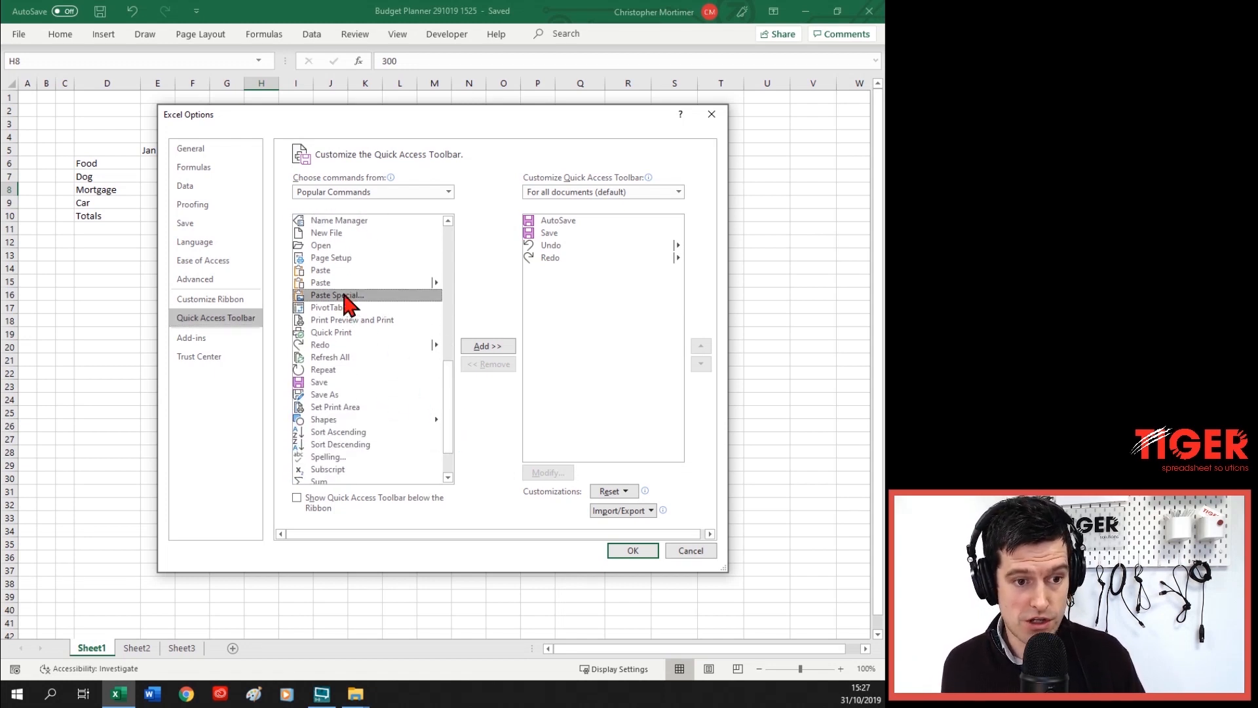
pyautogui.click(487, 348)
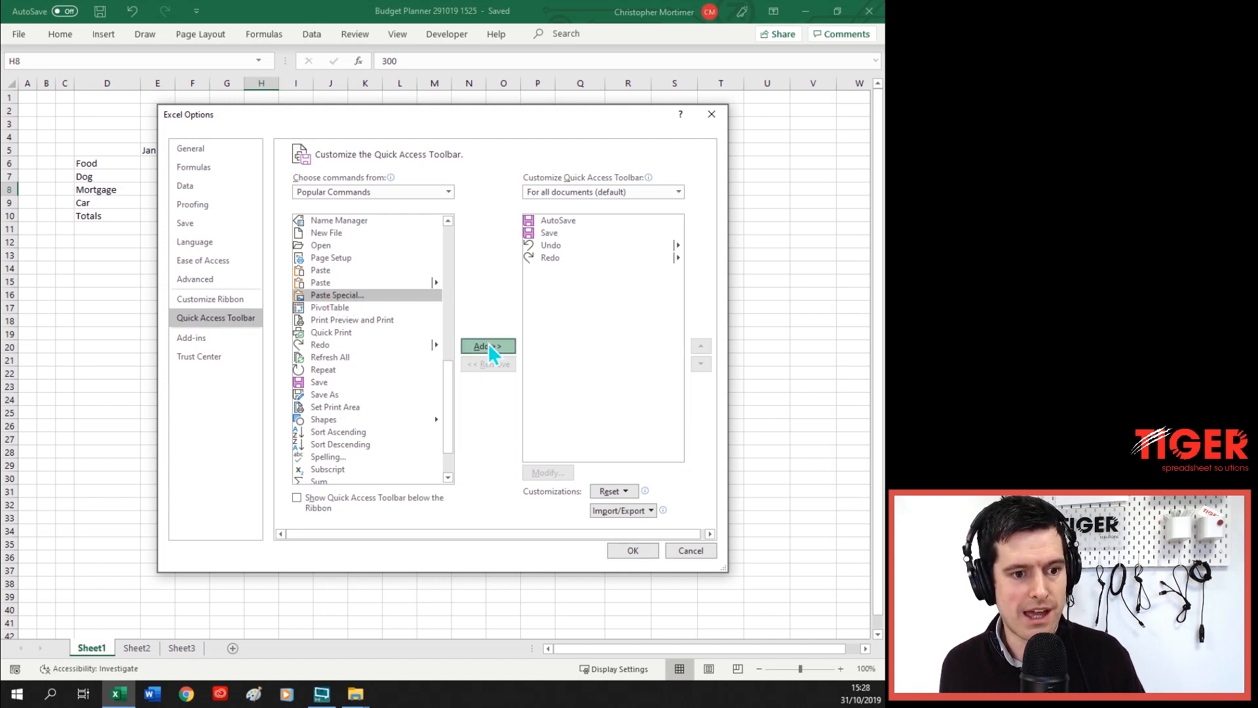
pyautogui.click(617, 554)
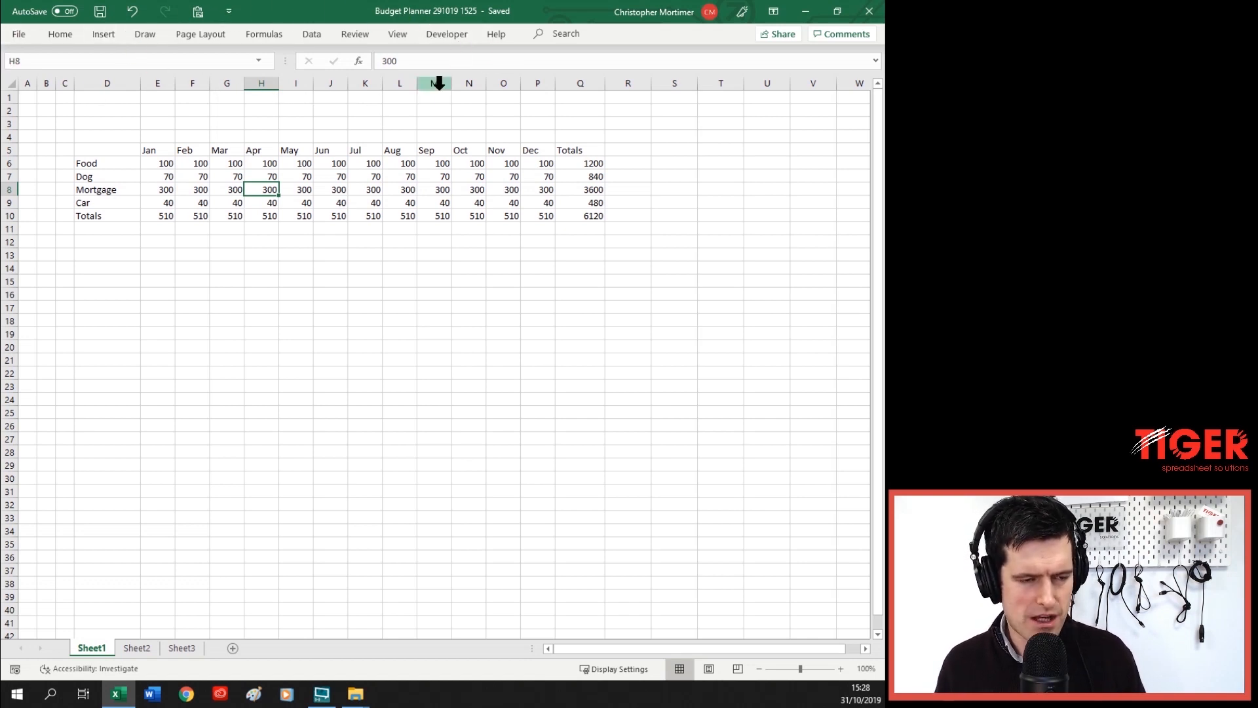
# Switch the ribbon display to Show Tabs and Commands and back to Show Tabs
pyautogui.click(774, 12)
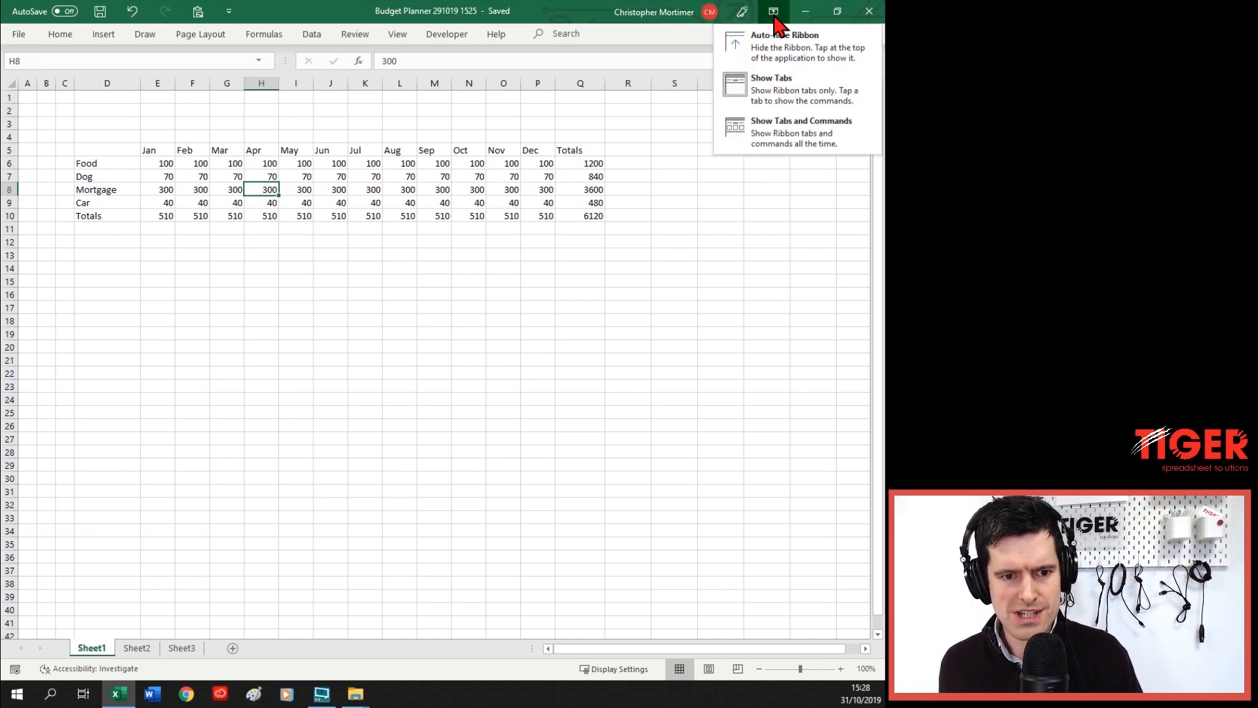
pyautogui.click(762, 138)
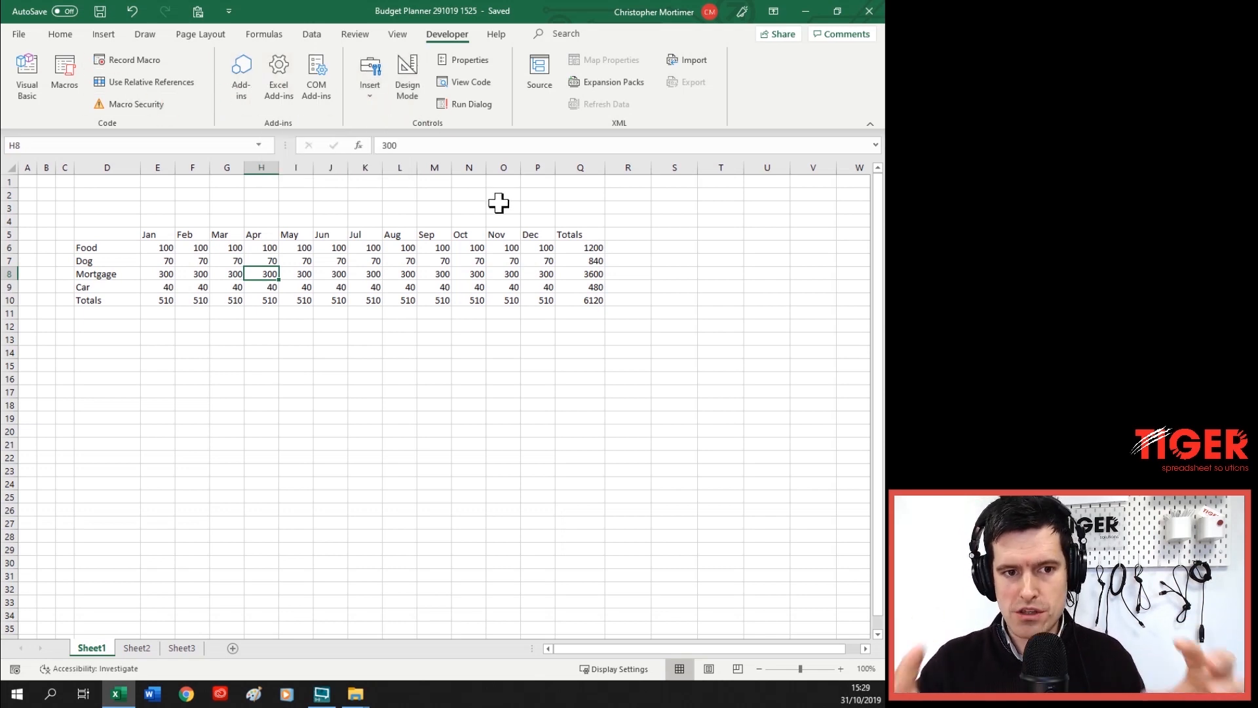
pyautogui.click(774, 12)
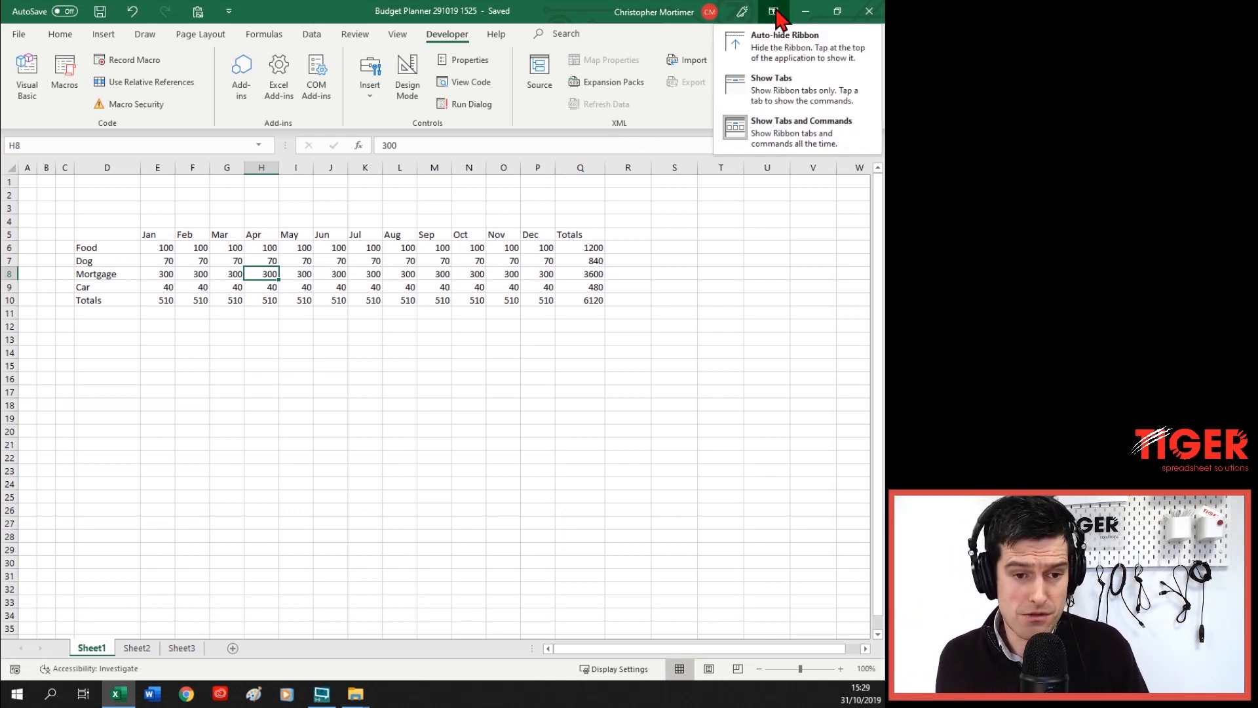
pyautogui.click(780, 99)
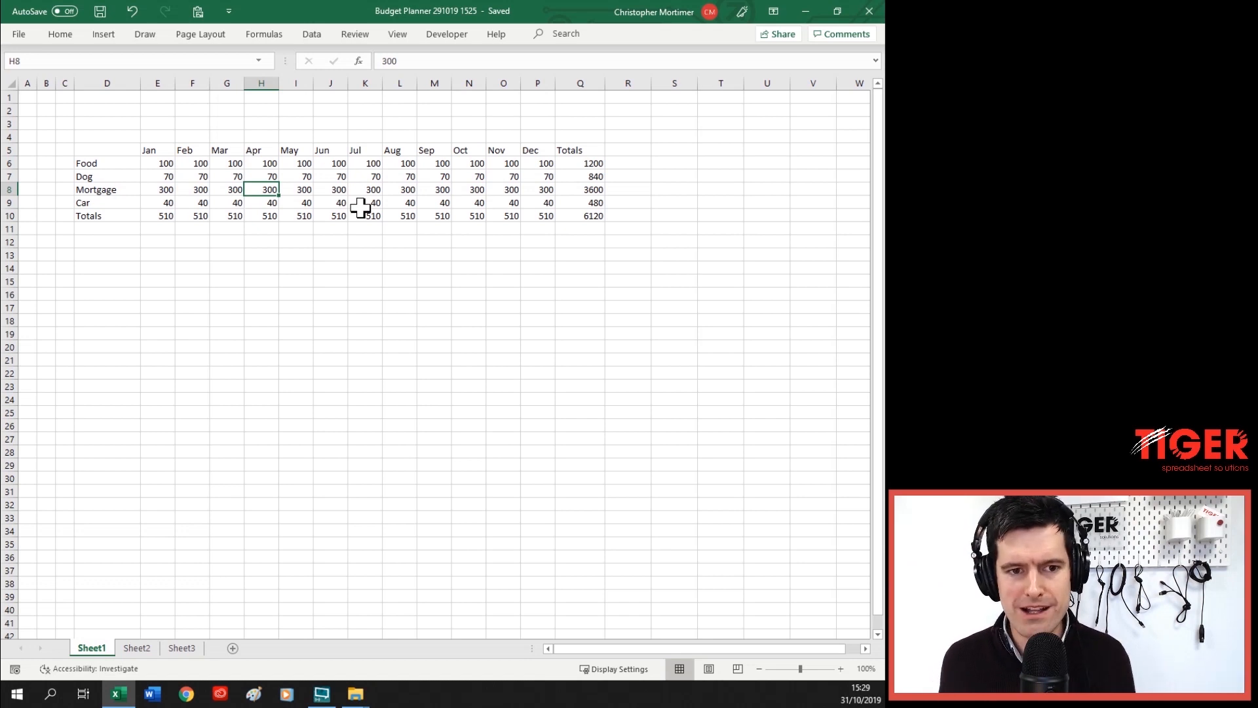
# Try the Auto-hide Ribbon display mode and restore Show Tabs
pyautogui.click(774, 11)
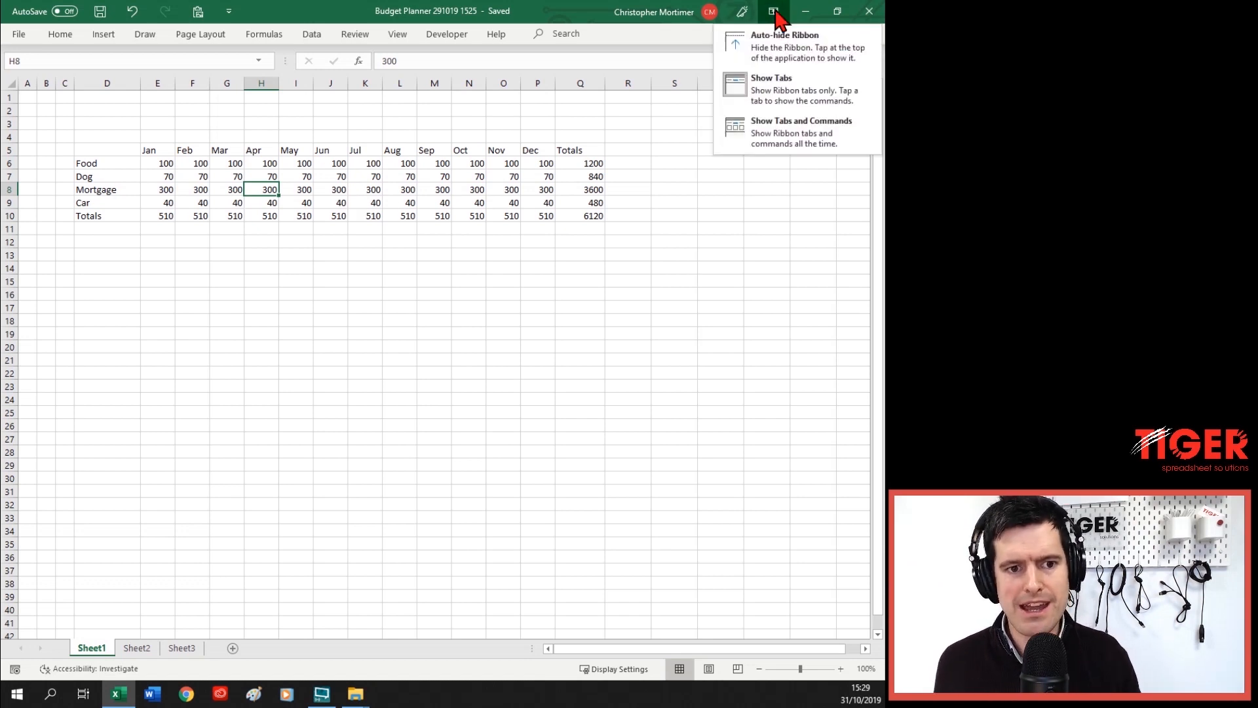
pyautogui.click(765, 43)
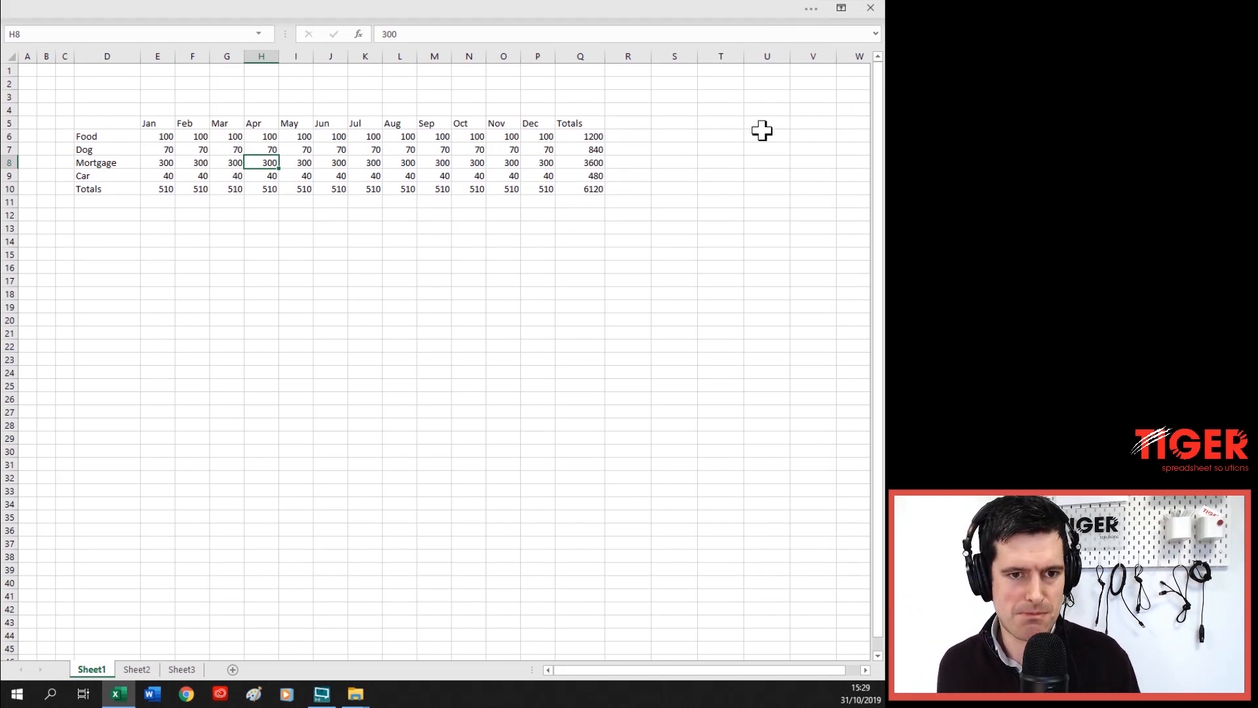
pyautogui.click(841, 8)
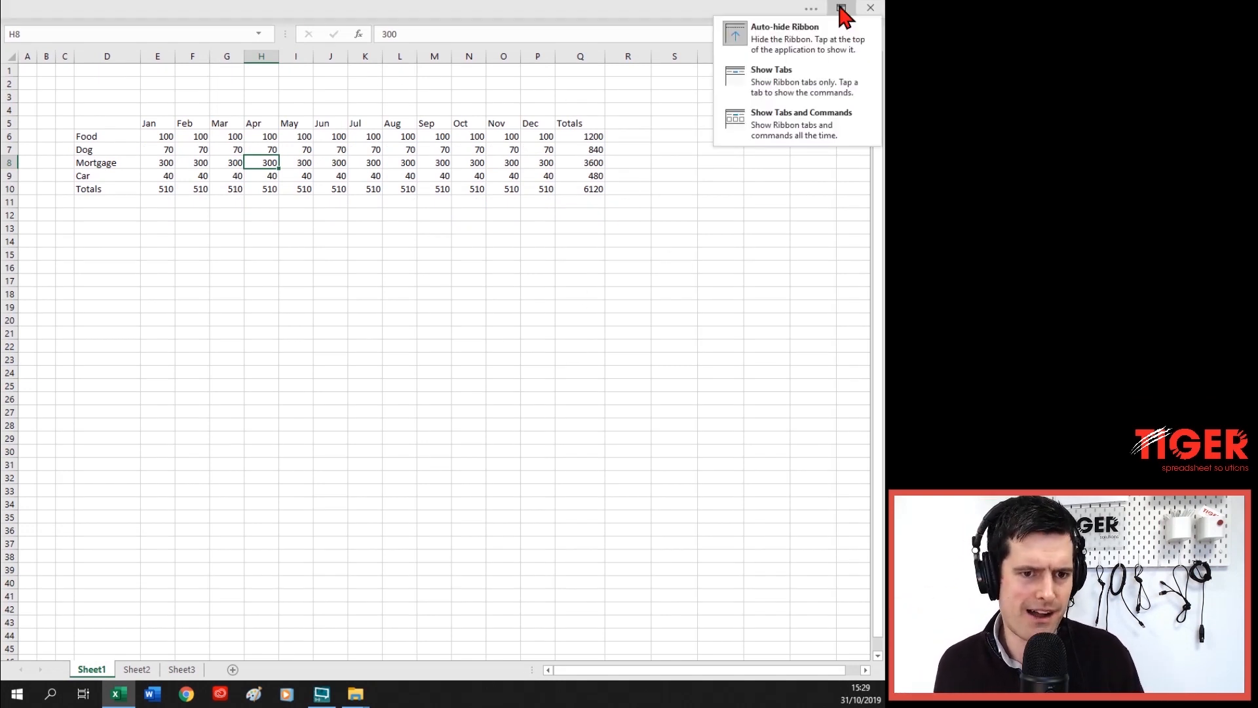
pyautogui.click(793, 78)
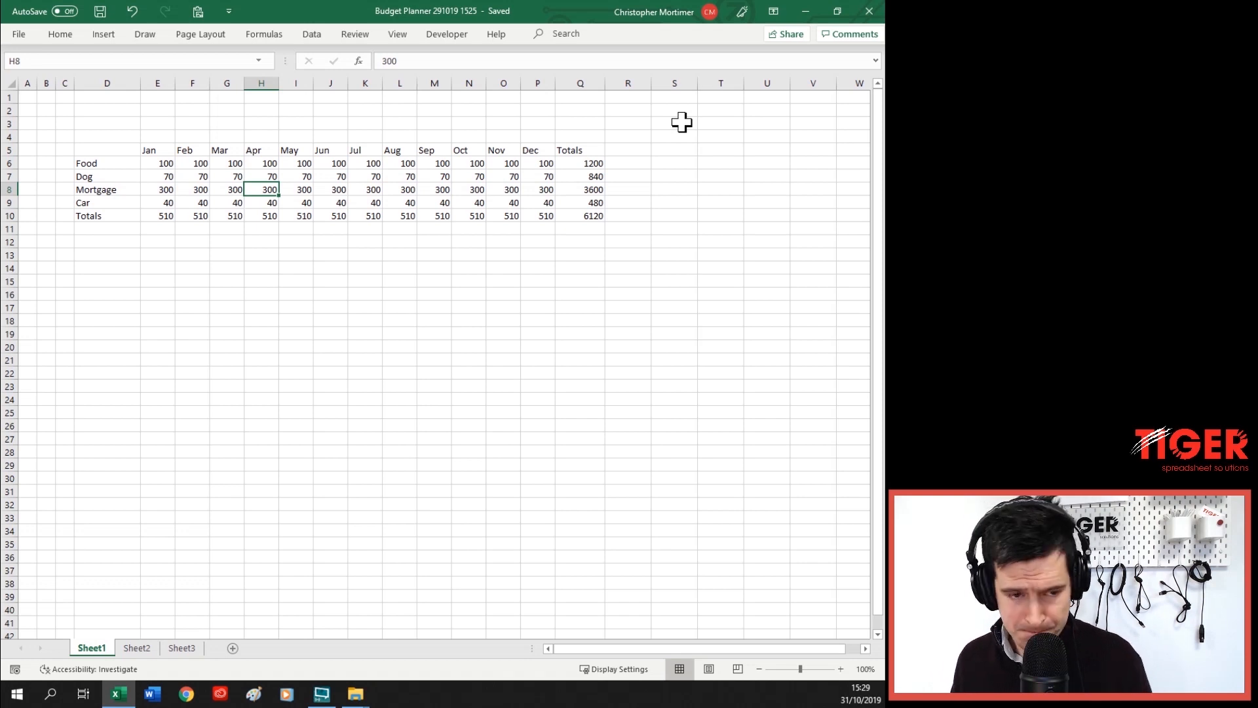
# Open a second window of the Budget Planner workbook and switch back to its first window
pyautogui.click(308, 189)
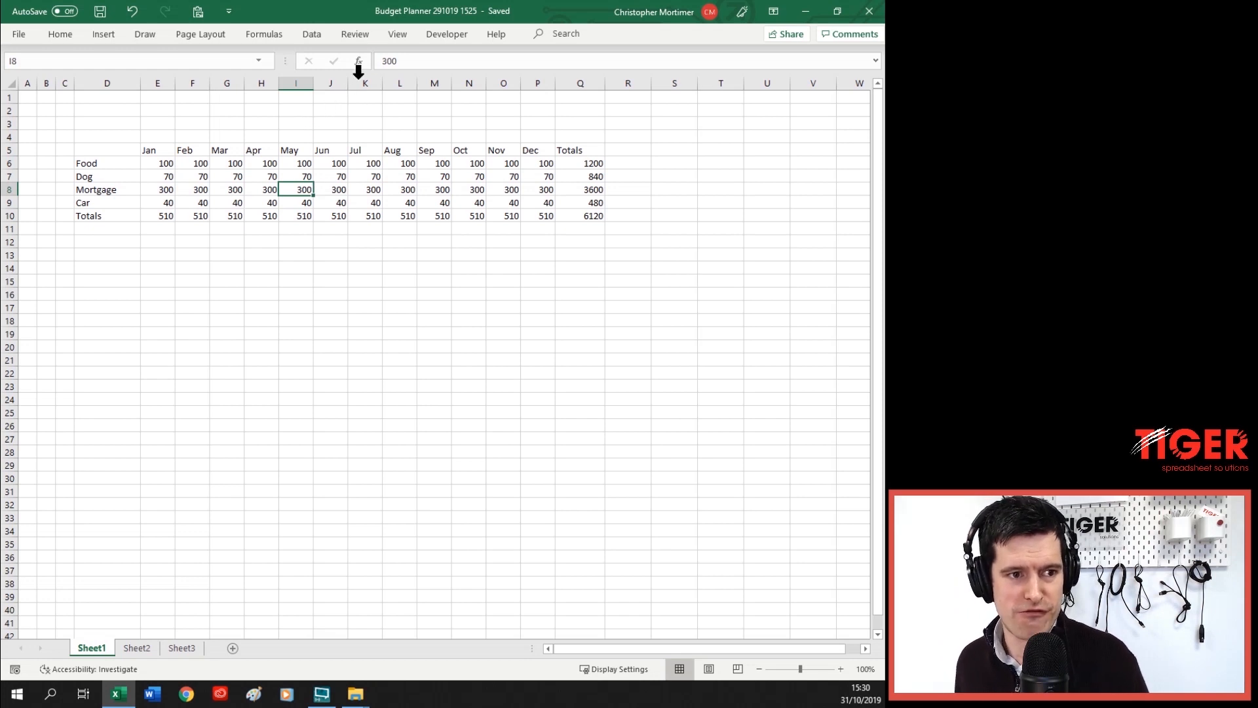
pyautogui.click(399, 38)
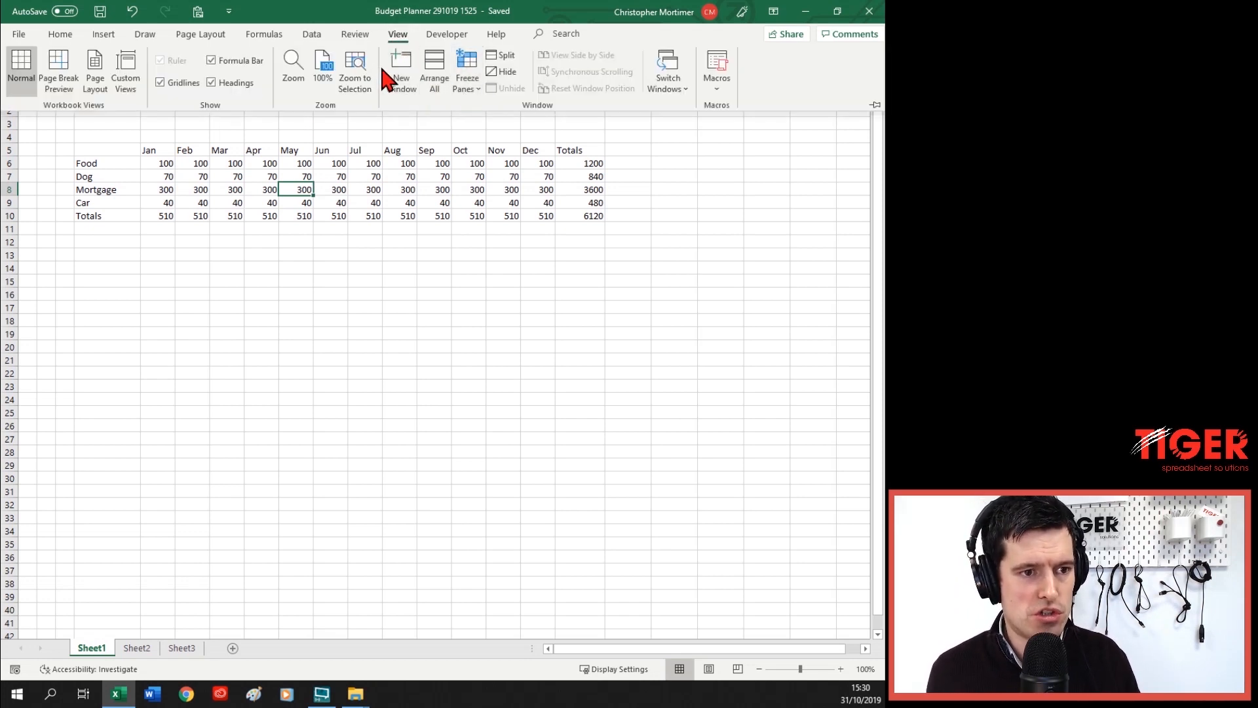
pyautogui.click(401, 73)
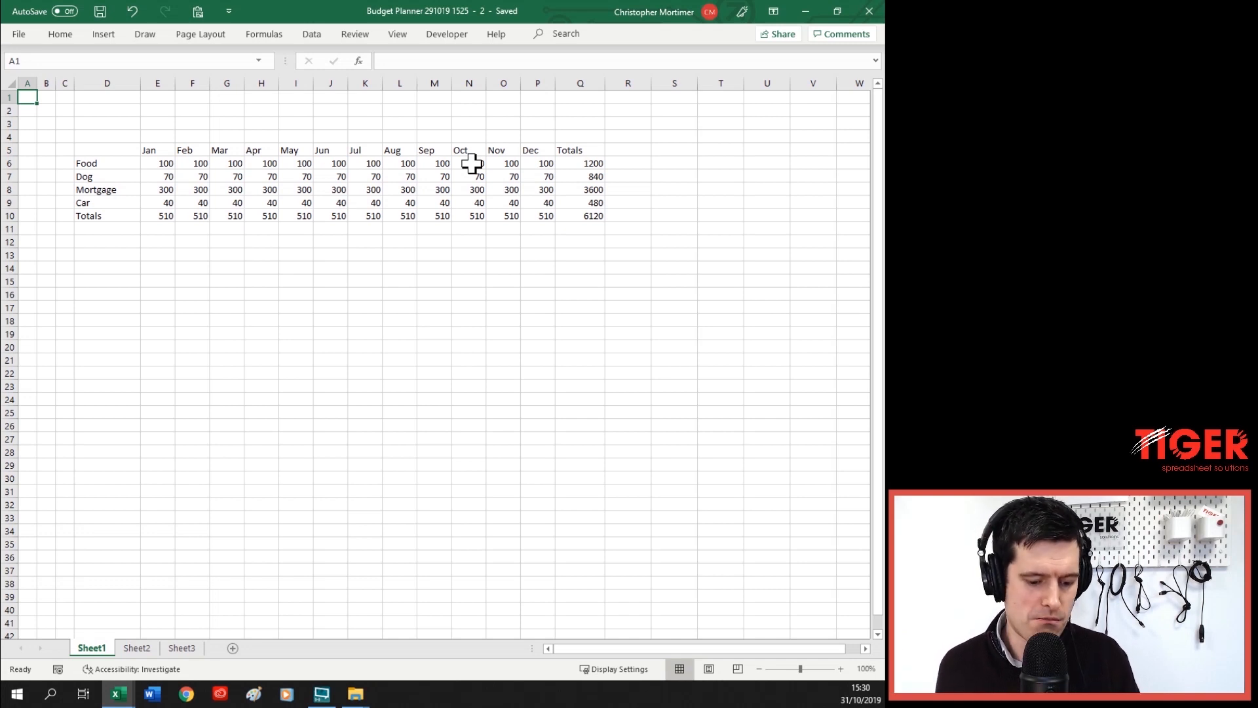
pyautogui.hotkey('alt', 'F11')
pyautogui.hotkey('alt', 'Tab')
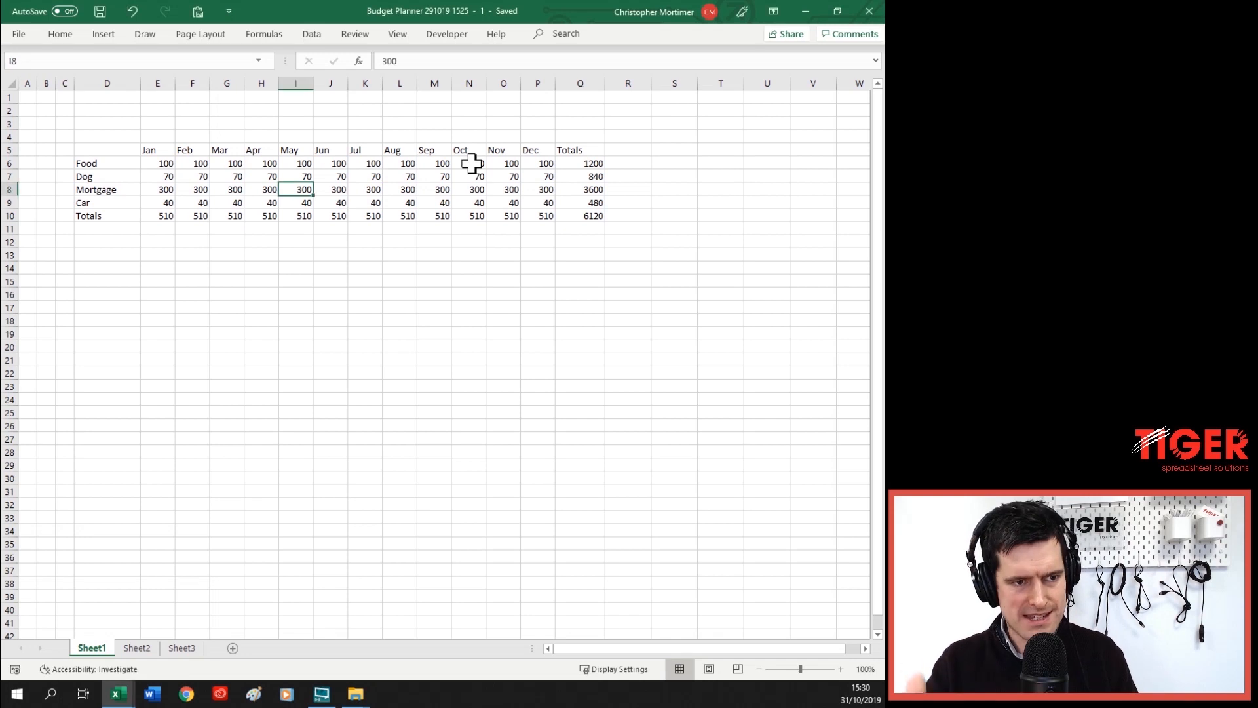
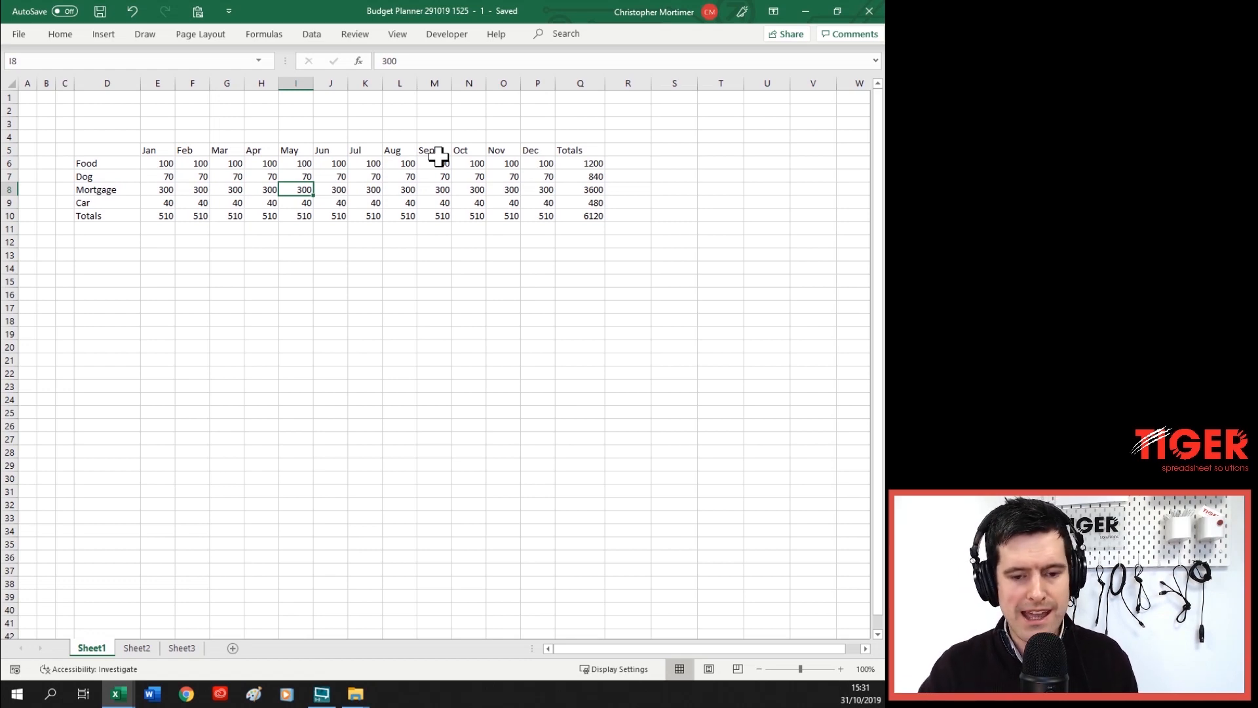
# Arrange the two Budget Planner windows side by side, each filling half the screen, and try selecting cells in both
pyautogui.press('super+Left')
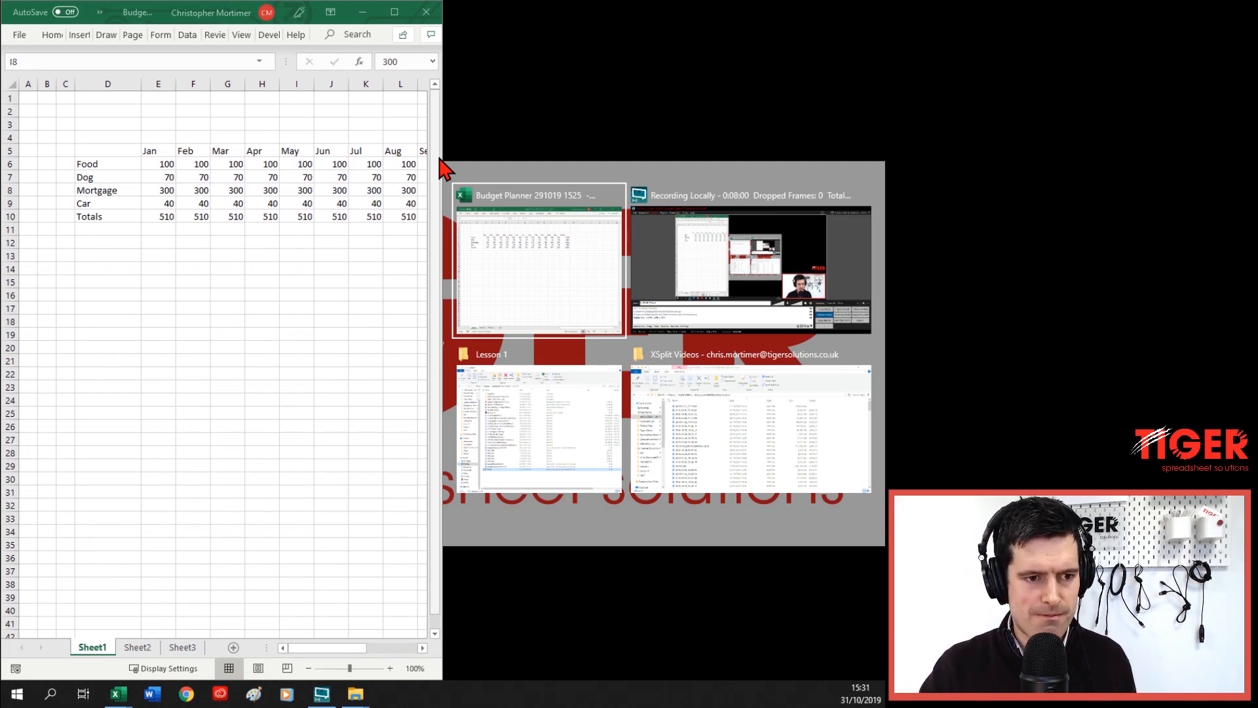
pyautogui.press('Return')
pyautogui.moveTo(438, 156)
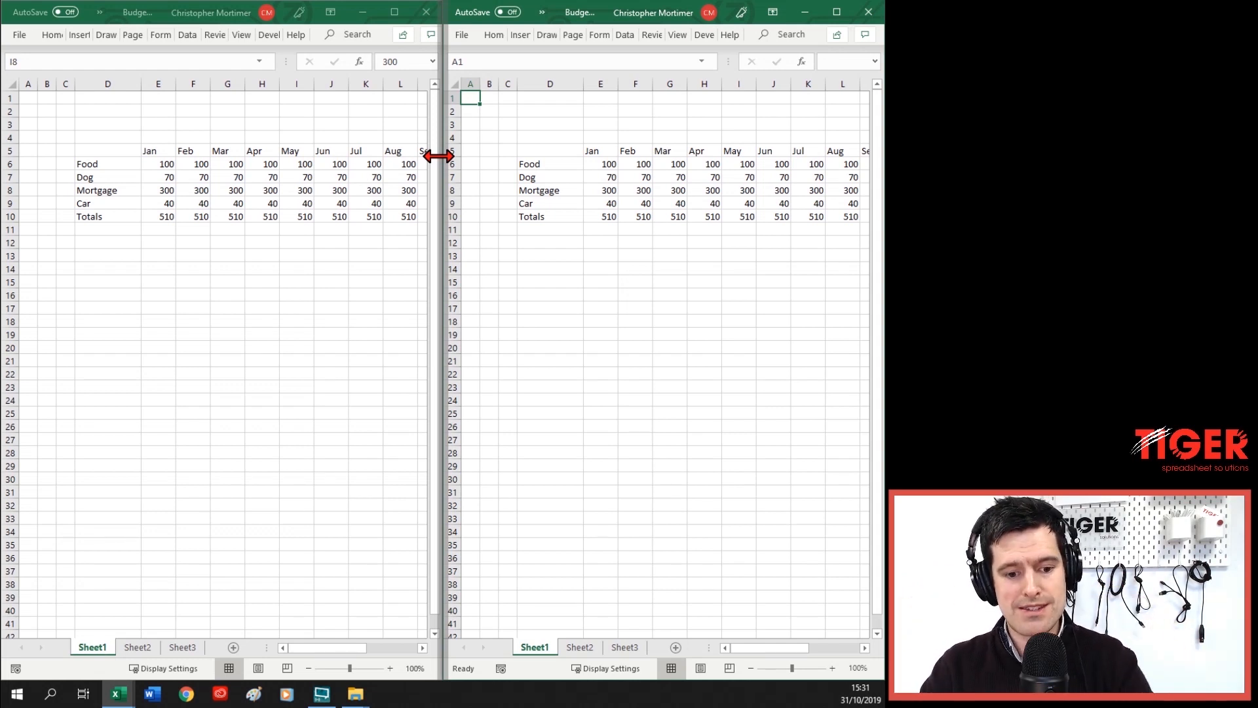
pyautogui.click(272, 194)
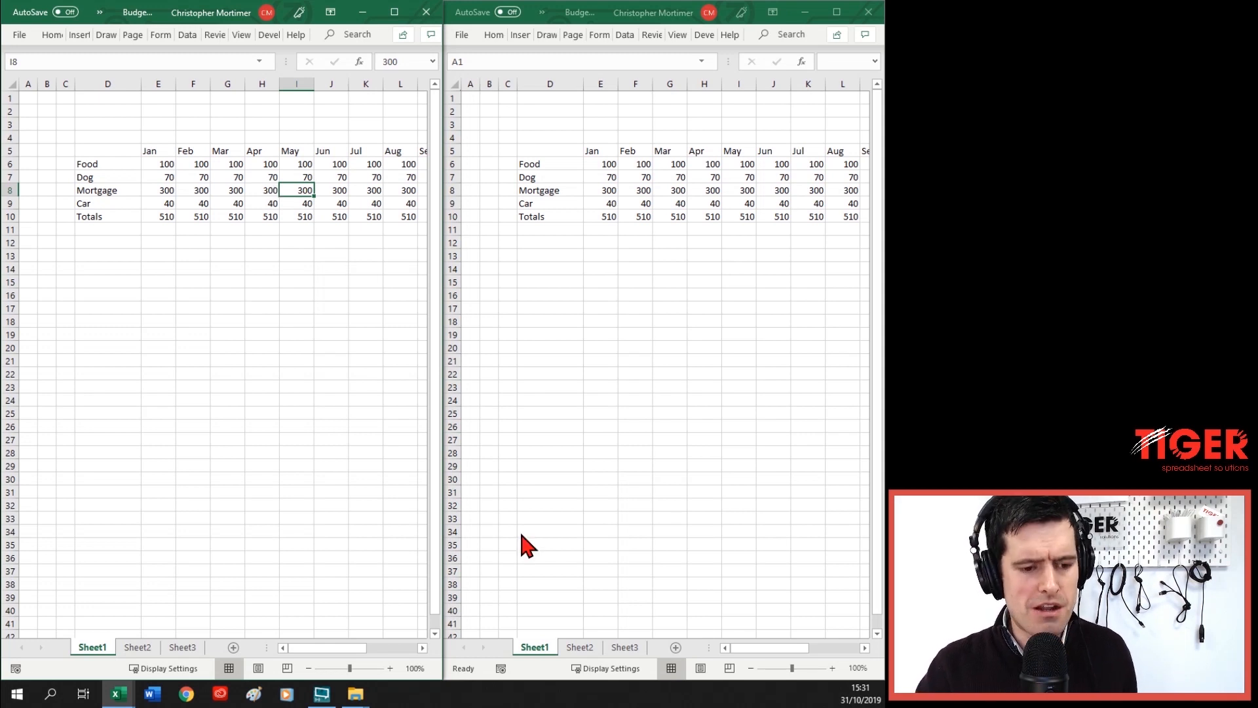
pyautogui.click(638, 393)
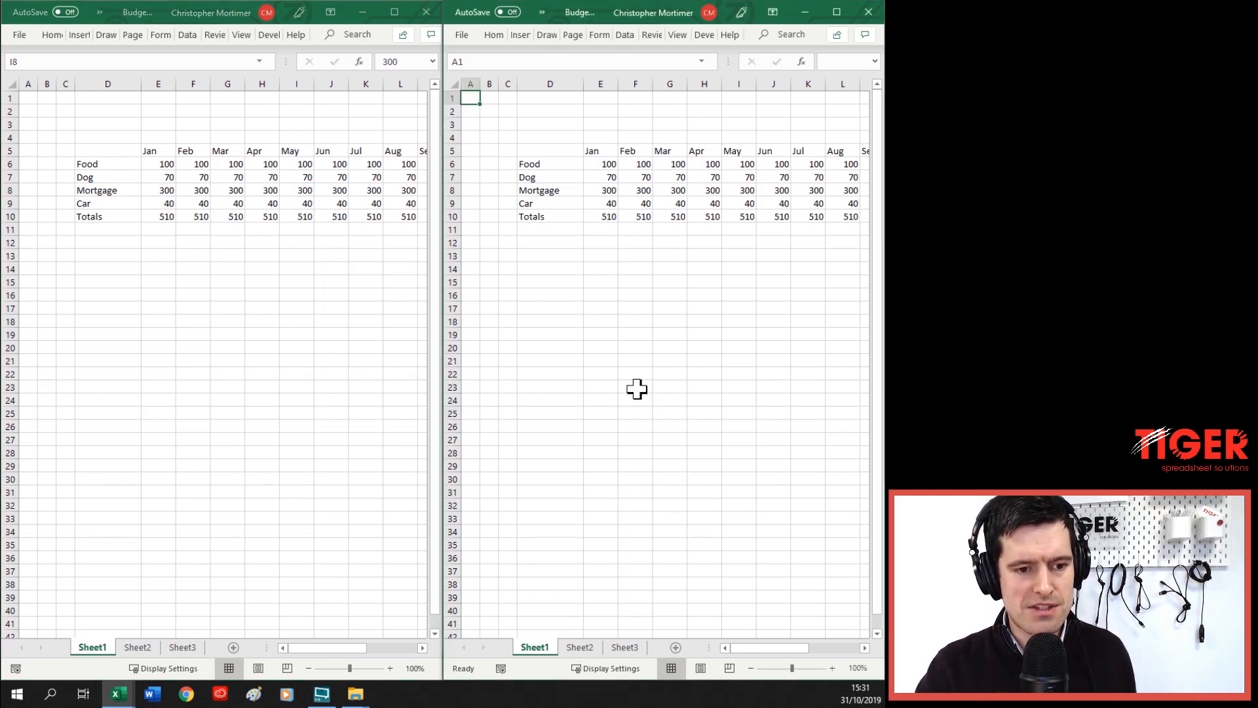
pyautogui.click(603, 344)
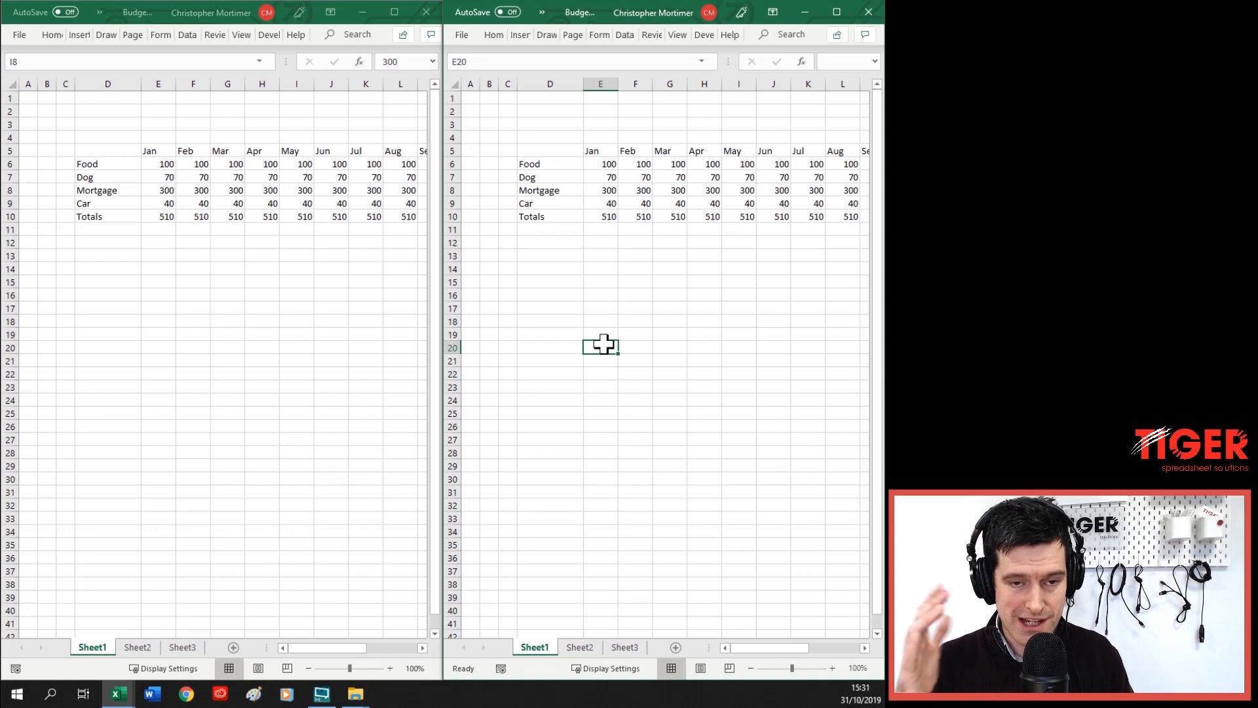
# Show Sheet2 in the second workbook window and enter Excel in cell B4
pyautogui.click(580, 648)
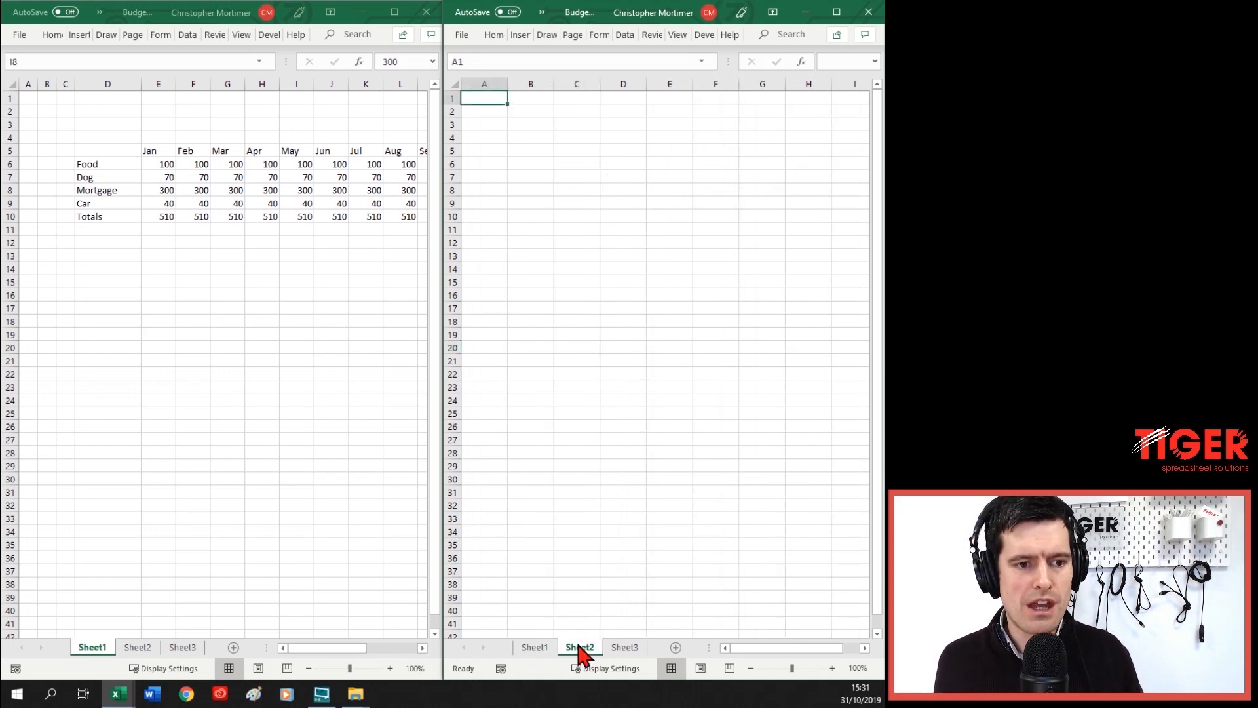
pyautogui.click(540, 136)
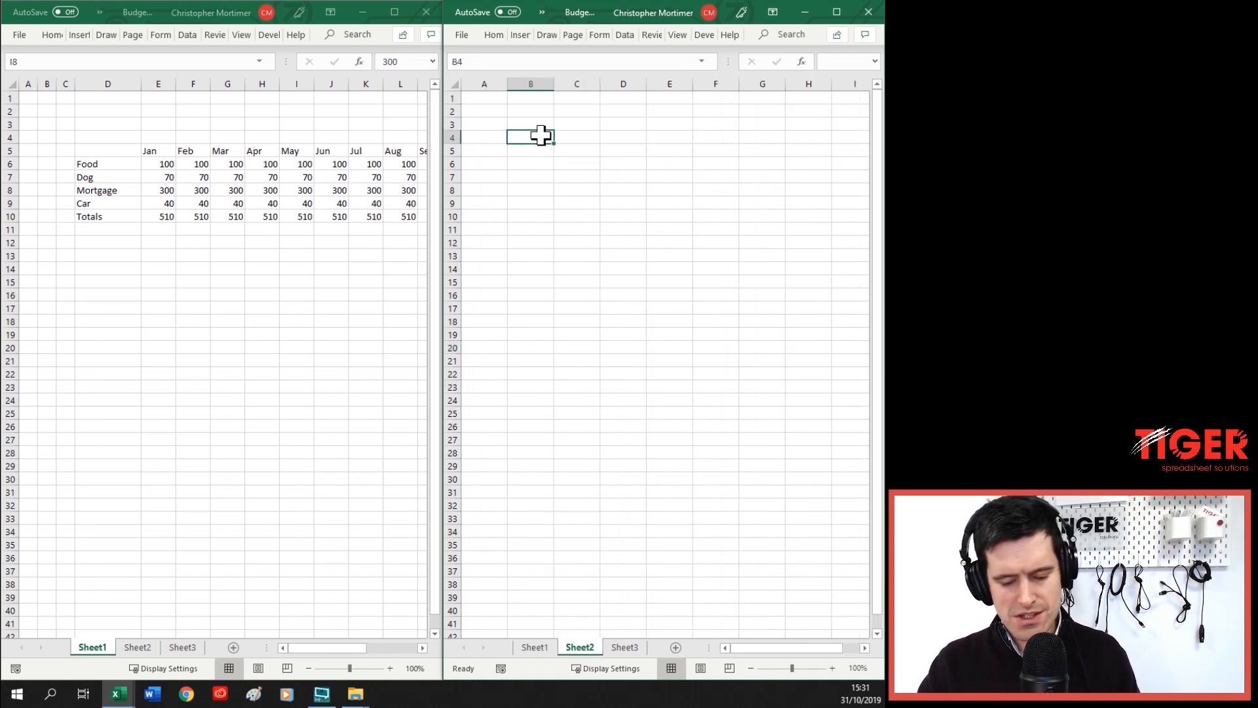
pyautogui.write('Excel')
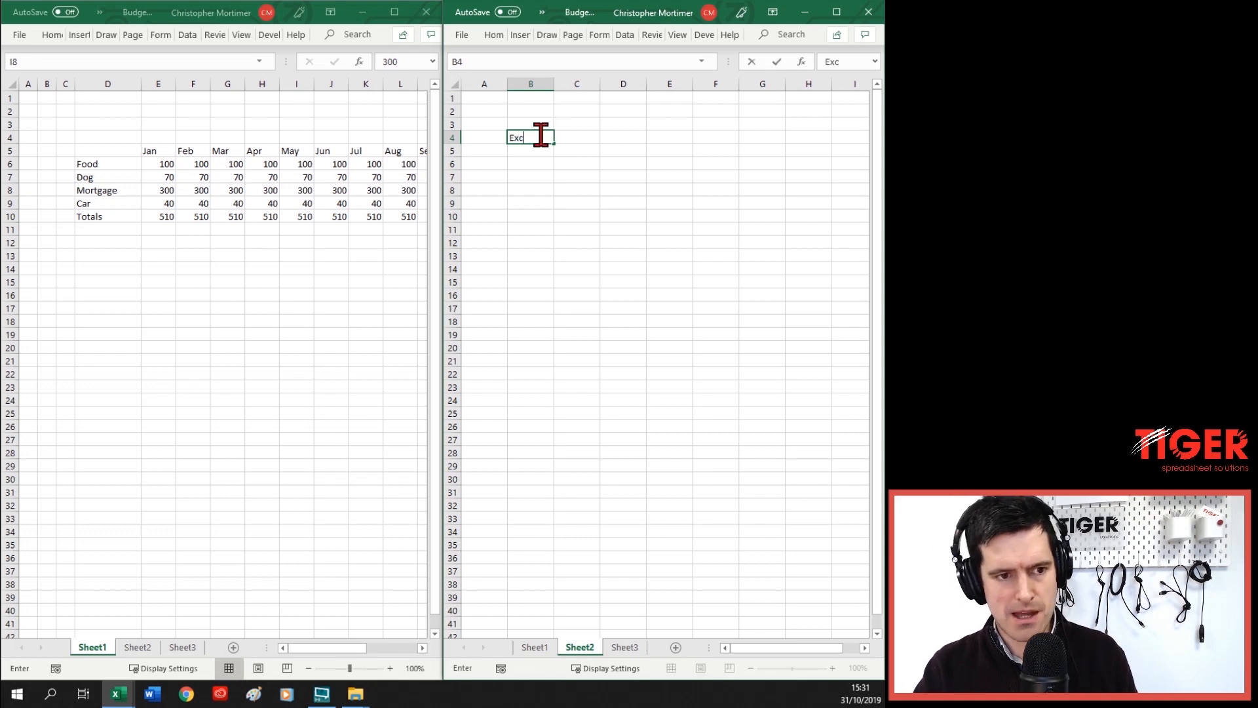
pyautogui.press('Return')
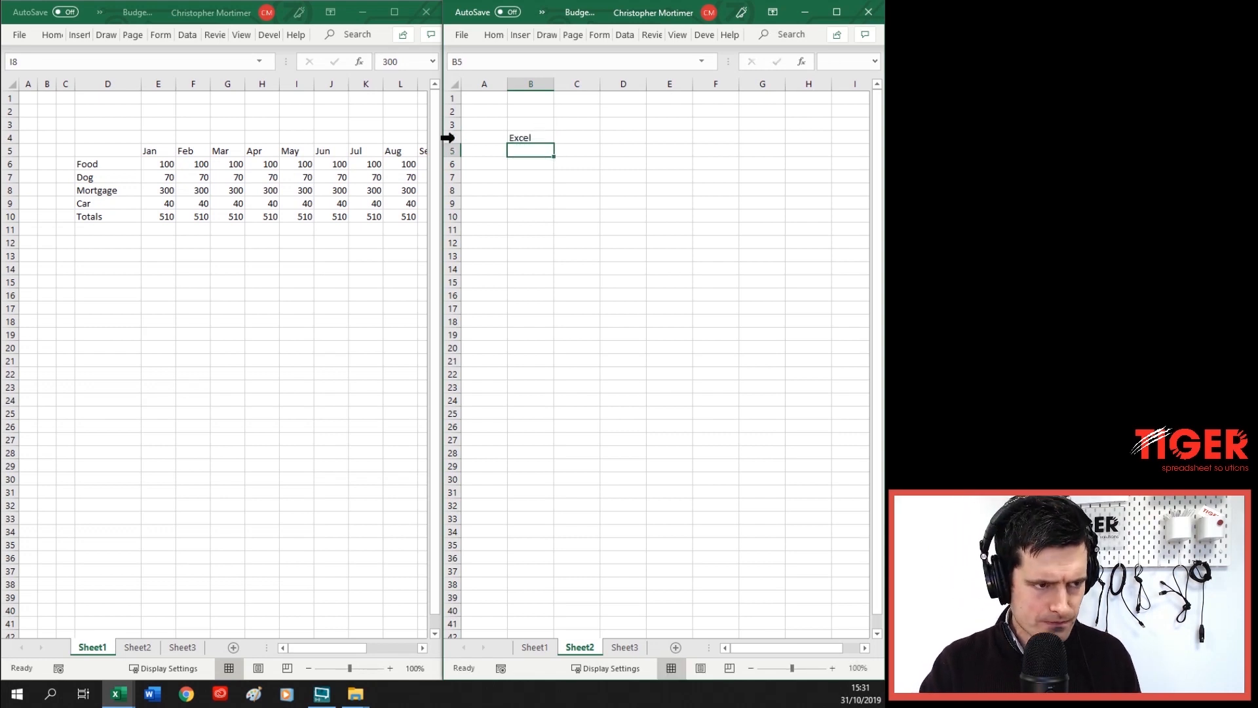
# Link Sheet1 cell D3 to the Sheet2 text with =Sheet2!B4, and widen the formula bar to show the formula
pyautogui.click(117, 121)
pyautogui.click(118, 120)
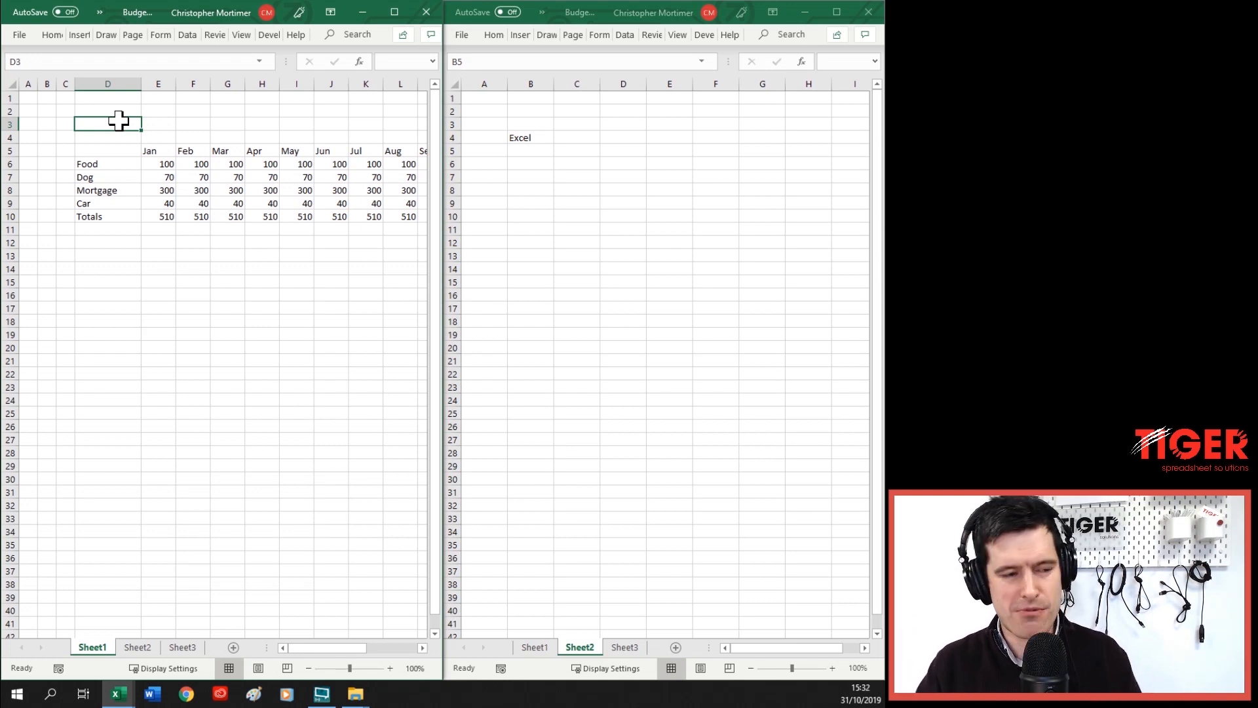
pyautogui.write('=')
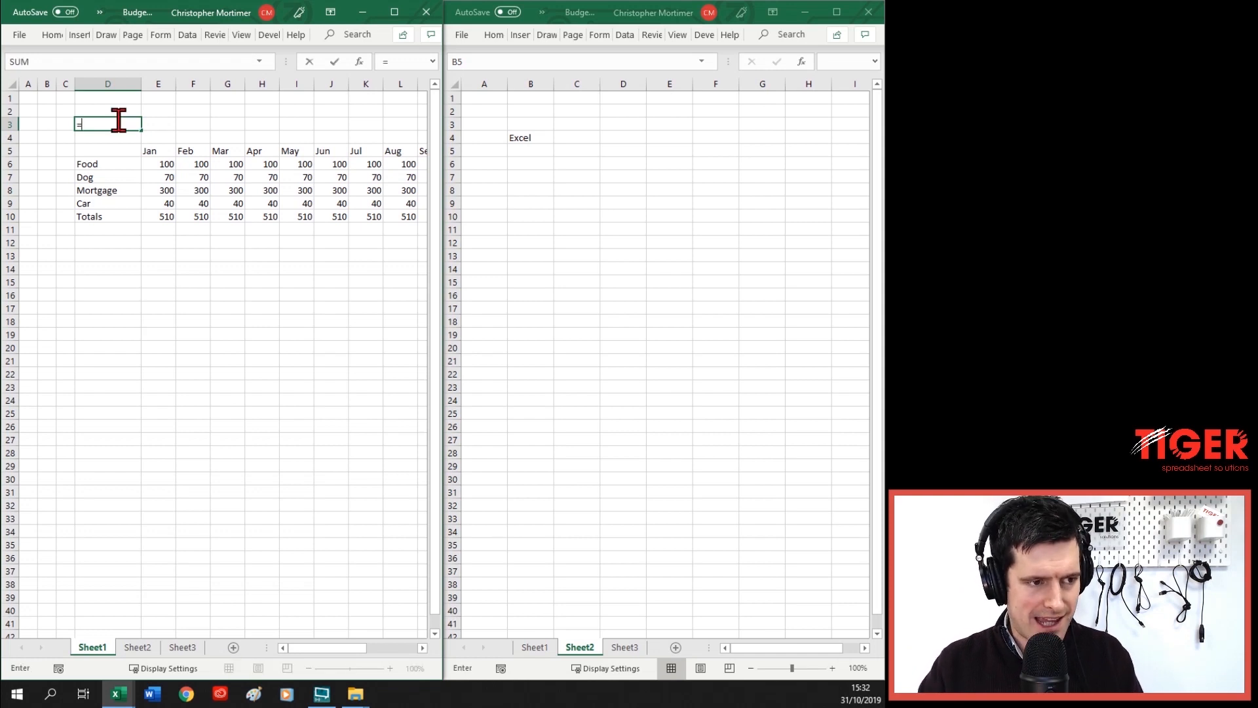
pyautogui.click(592, 150)
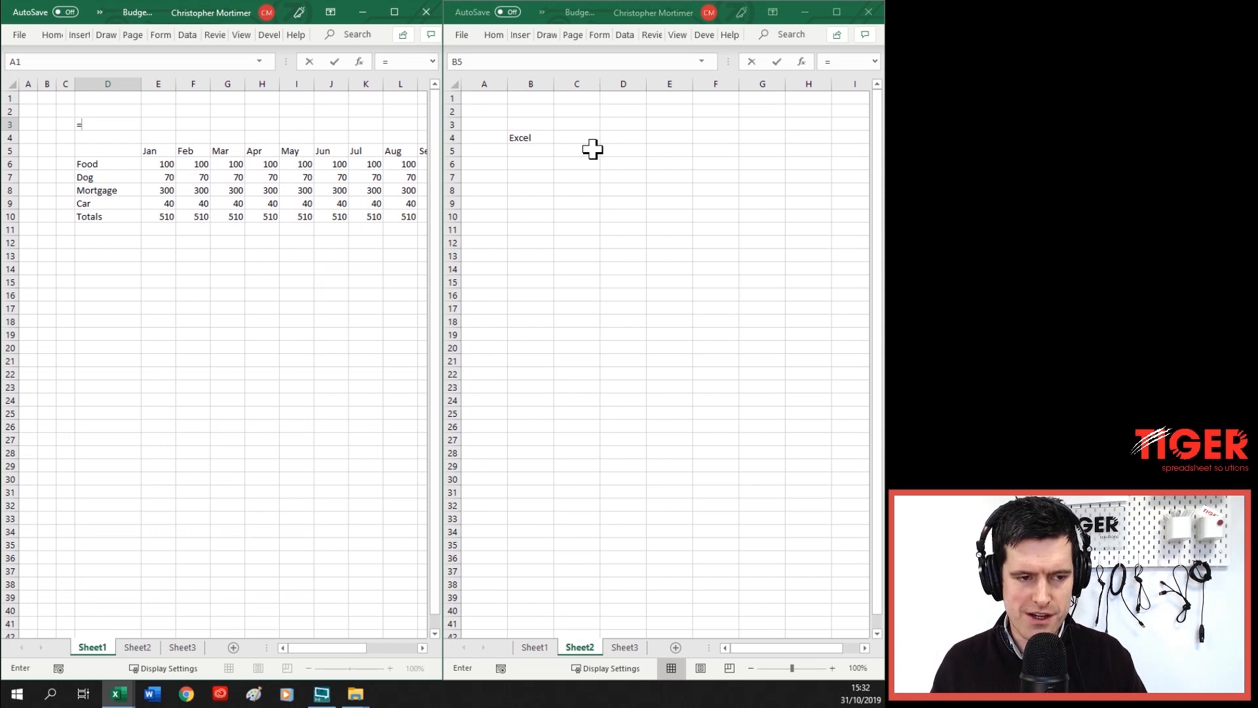
pyautogui.click(522, 136)
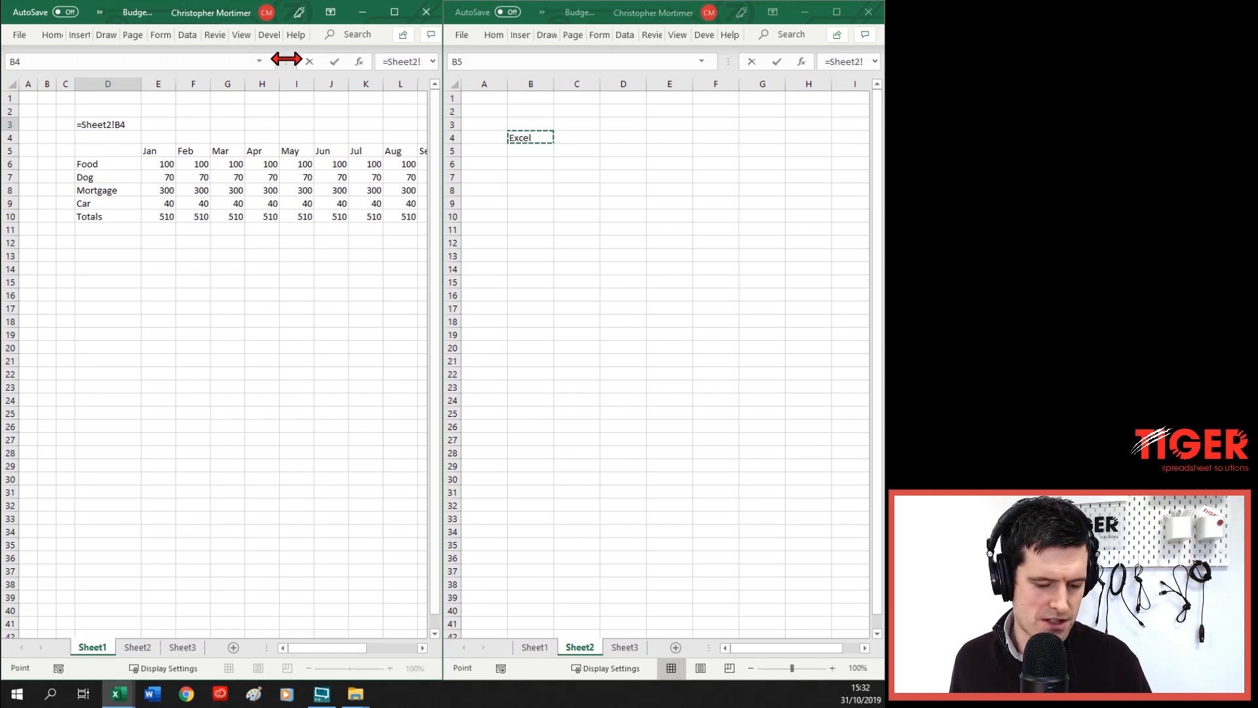
pyautogui.moveTo(285, 59); pyautogui.dragTo(123, 64)
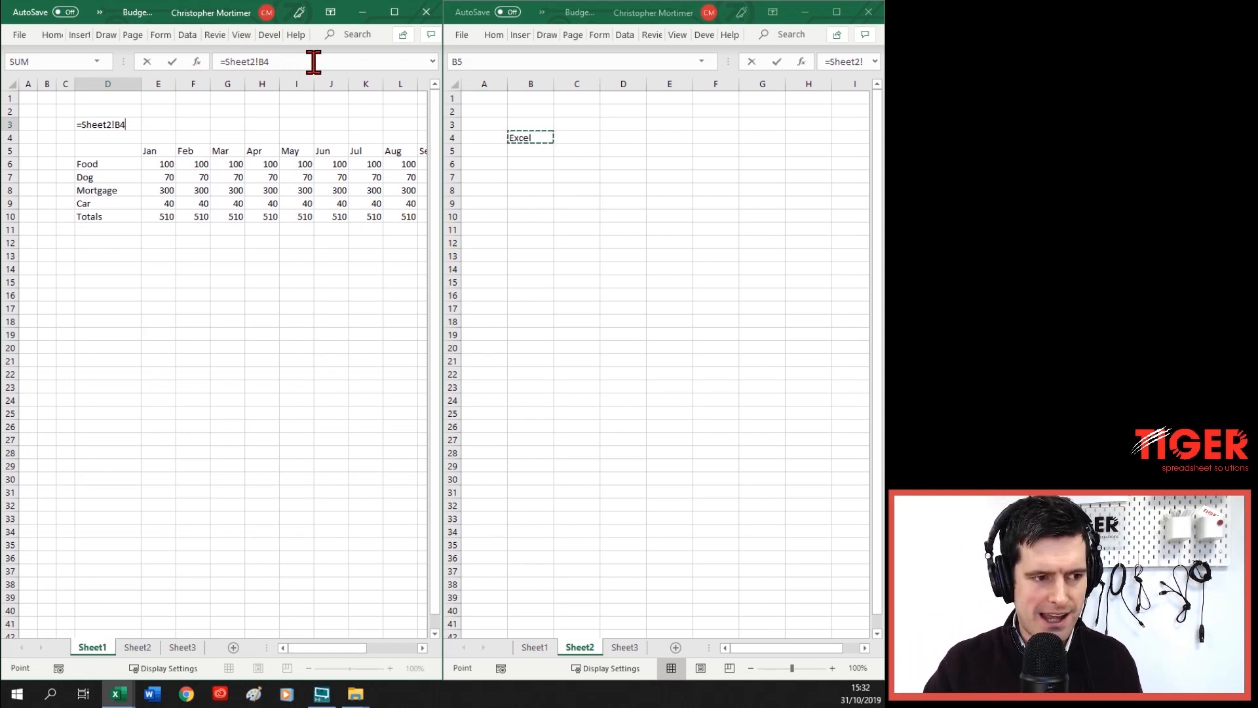
pyautogui.press('Return')
pyautogui.click(108, 124)
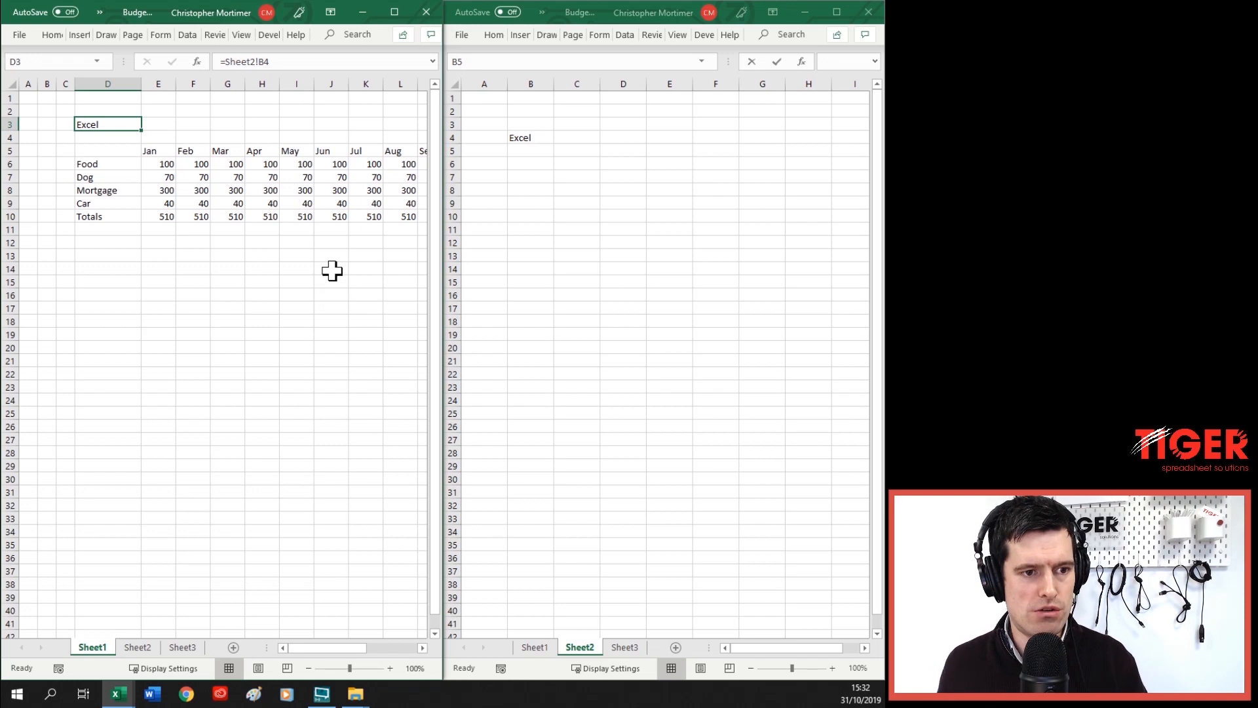
# Replace the text in Sheet2 cell B4 with a first name and check the linked cell D3 on Sheet1
pyautogui.click(530, 134)
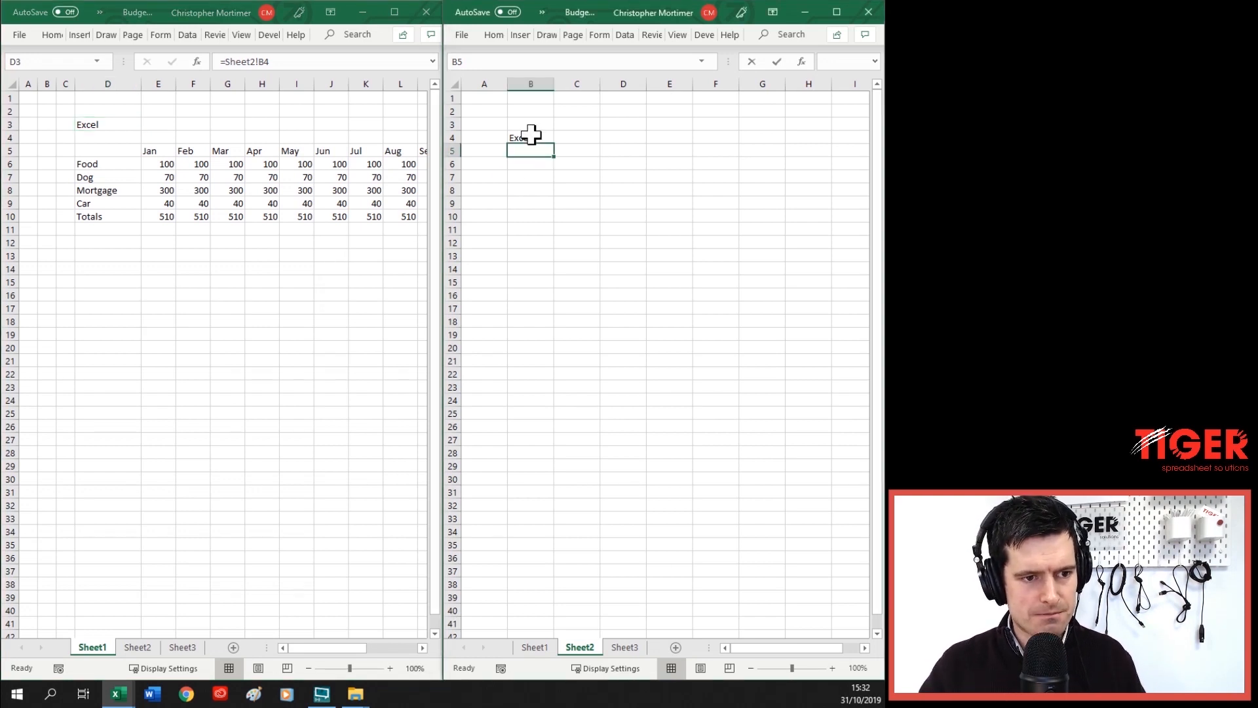
pyautogui.write('Stp')
pyautogui.press('BackSpace')
pyautogui.write('ephen')
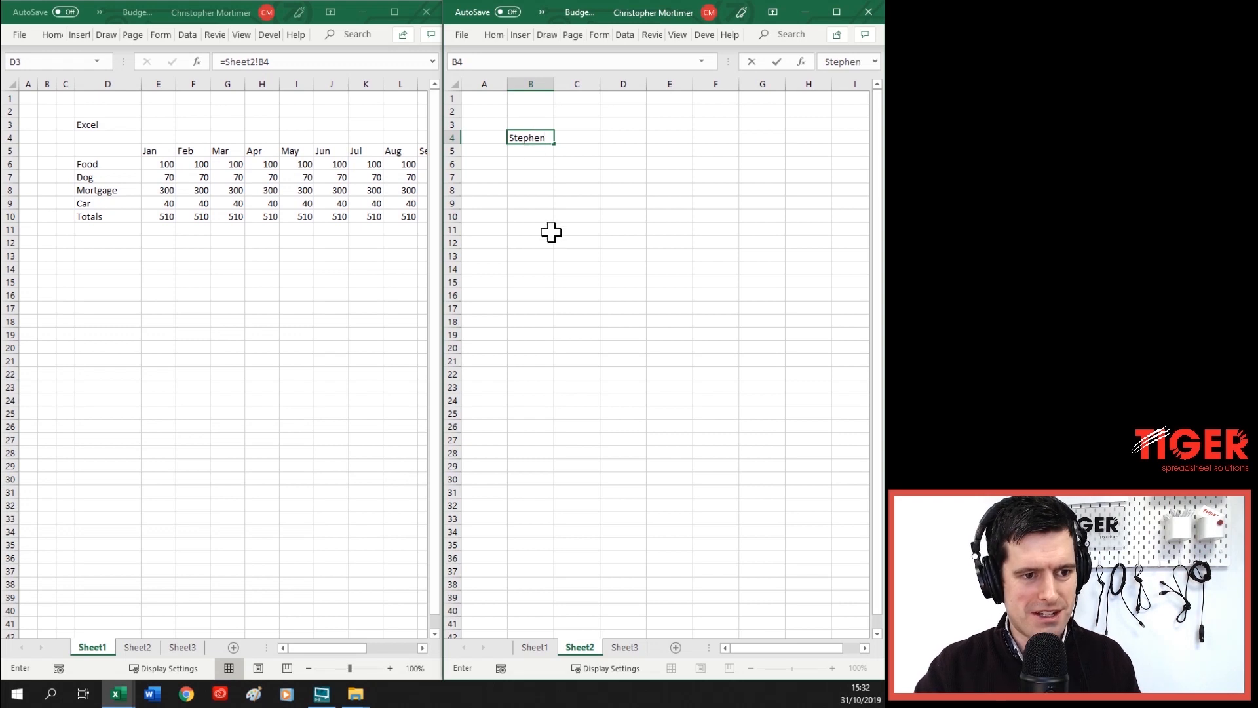
pyautogui.click(551, 242)
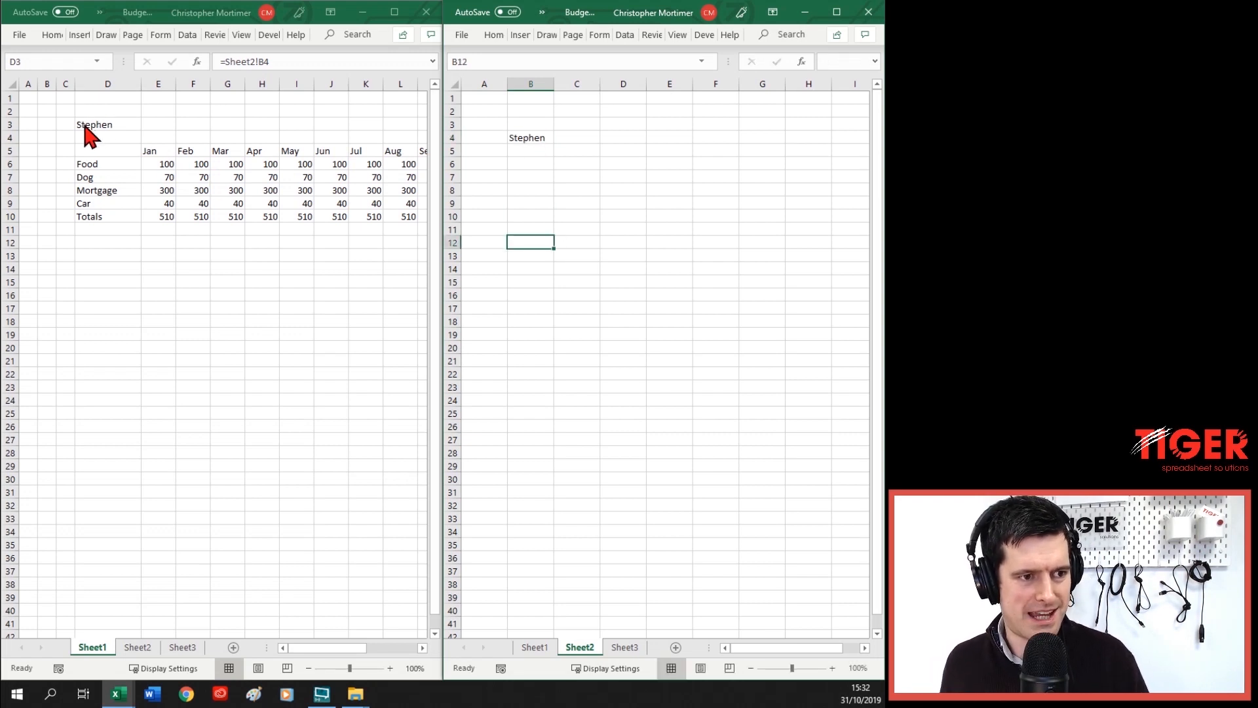
pyautogui.click(90, 134)
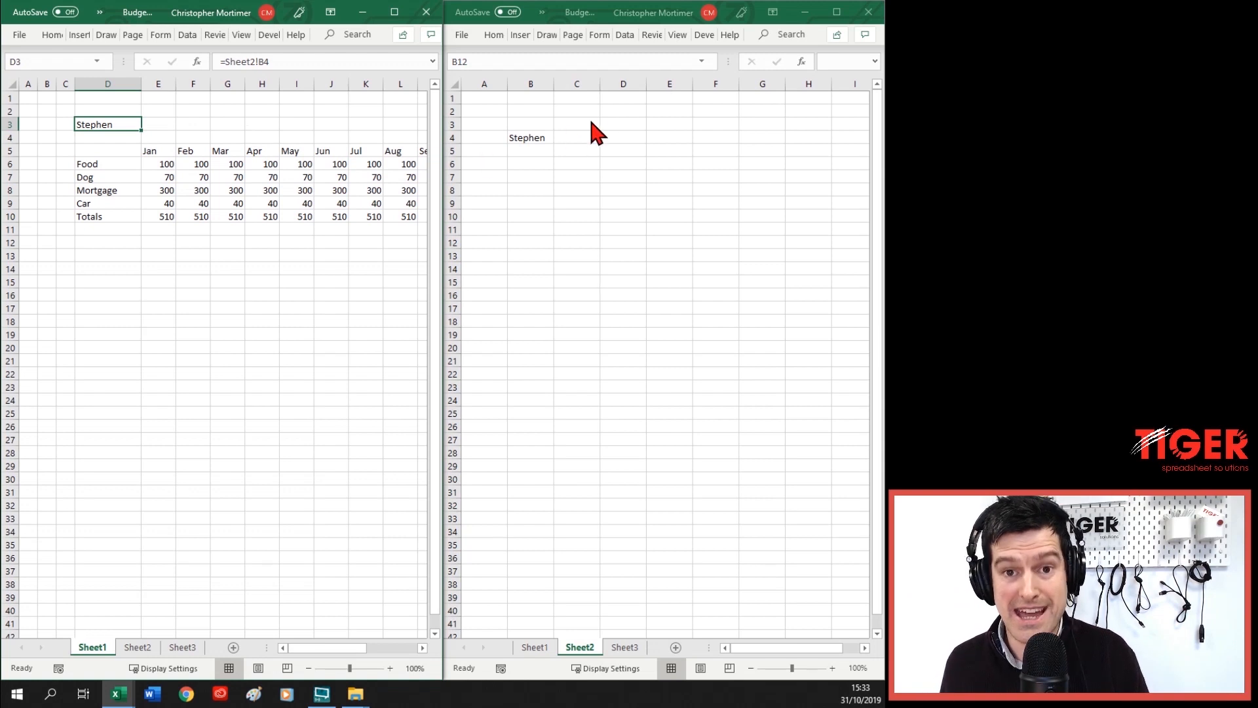
# Close the second Budget Planner window and maximize the remaining one
pyautogui.click(695, 111)
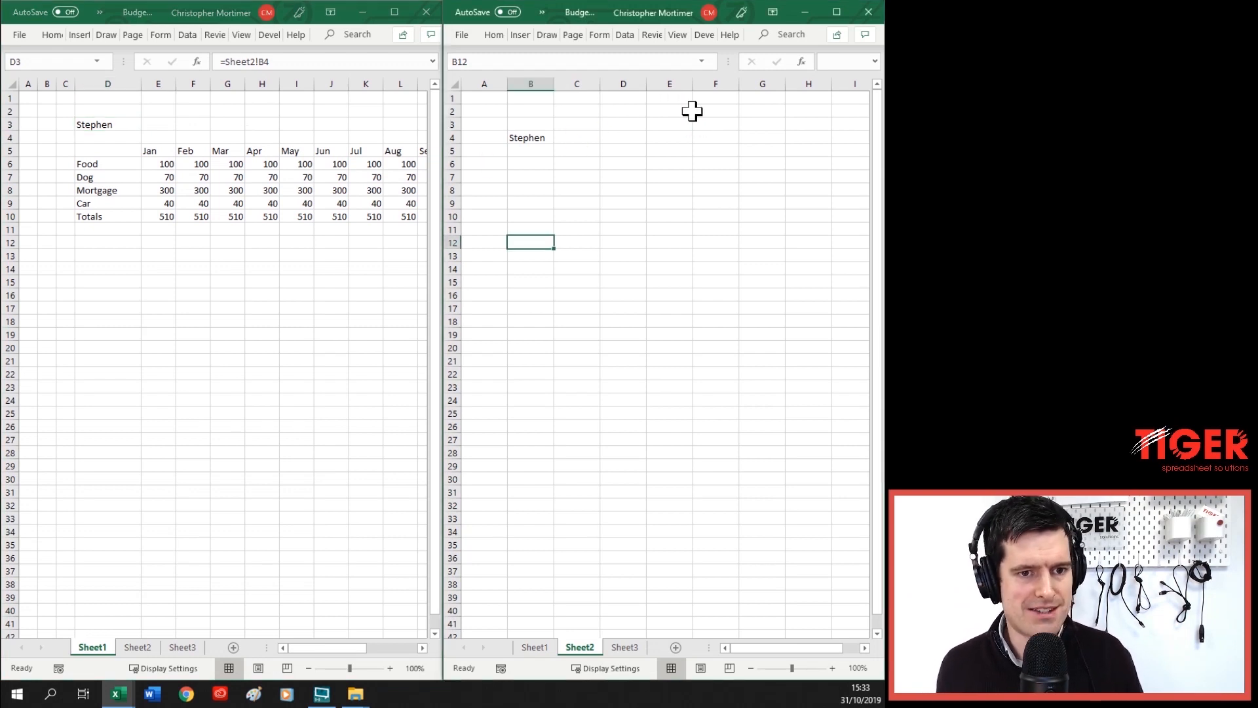
pyautogui.click(719, 135)
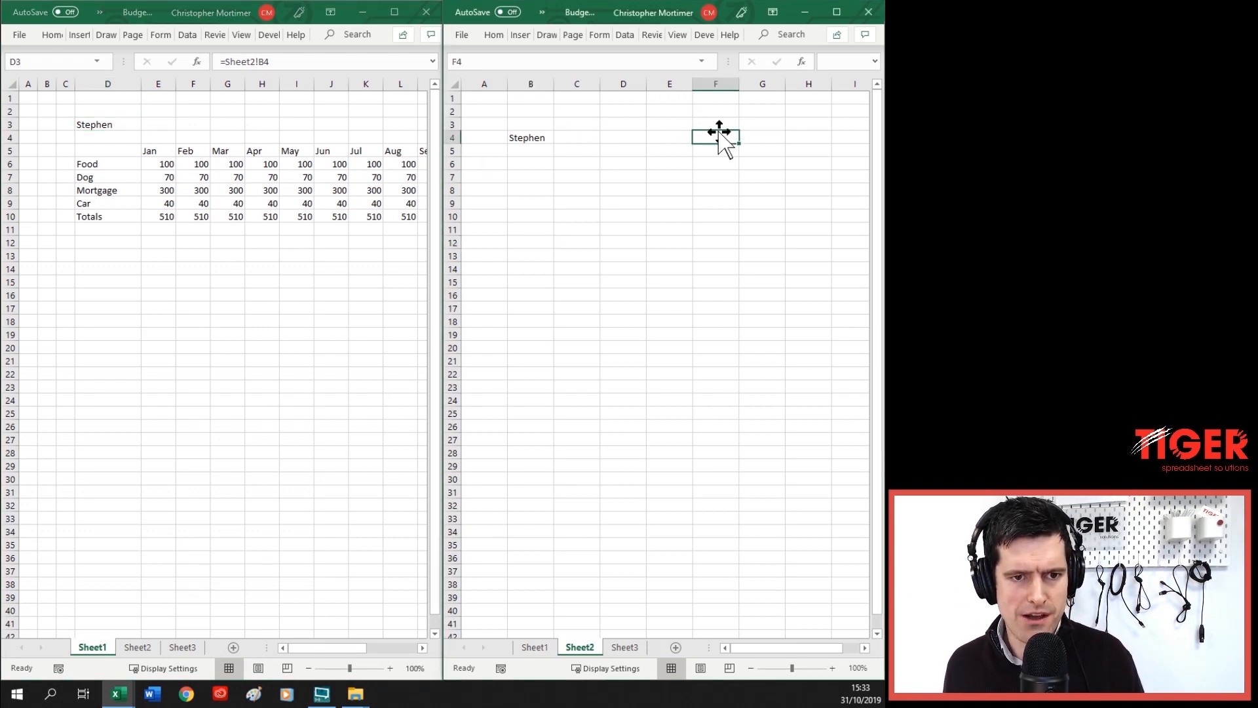
pyautogui.click(868, 11)
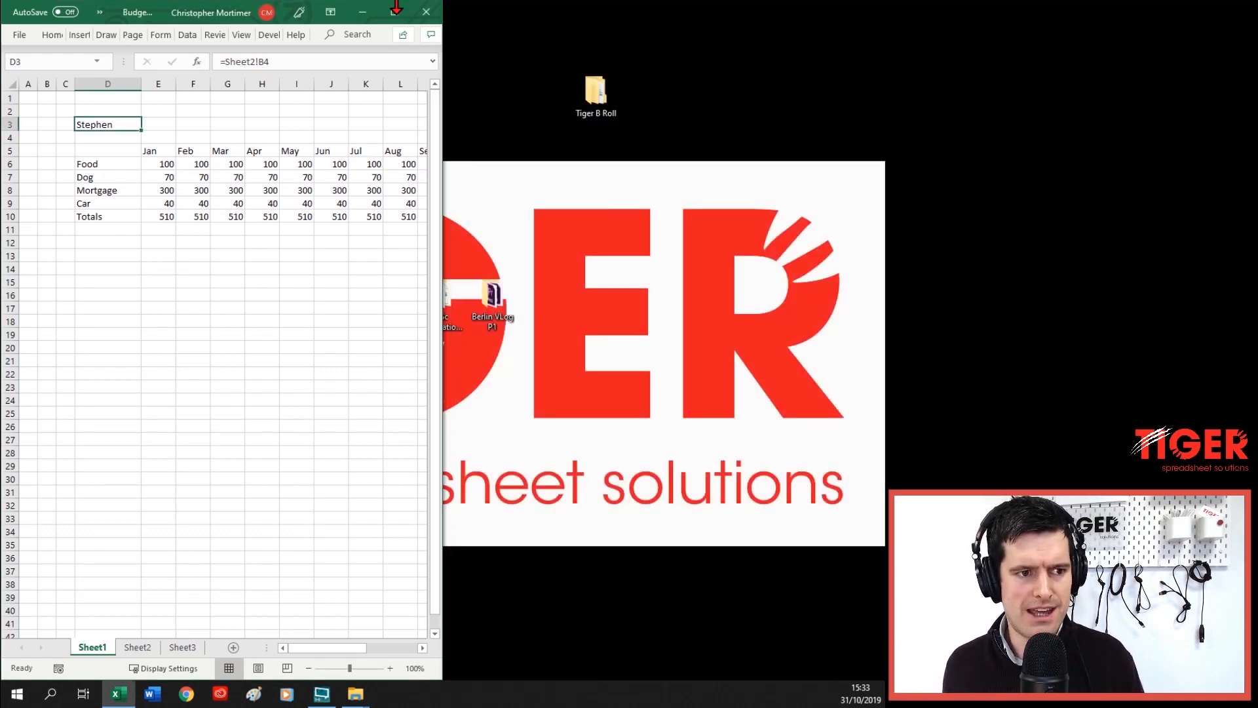
pyautogui.click(394, 13)
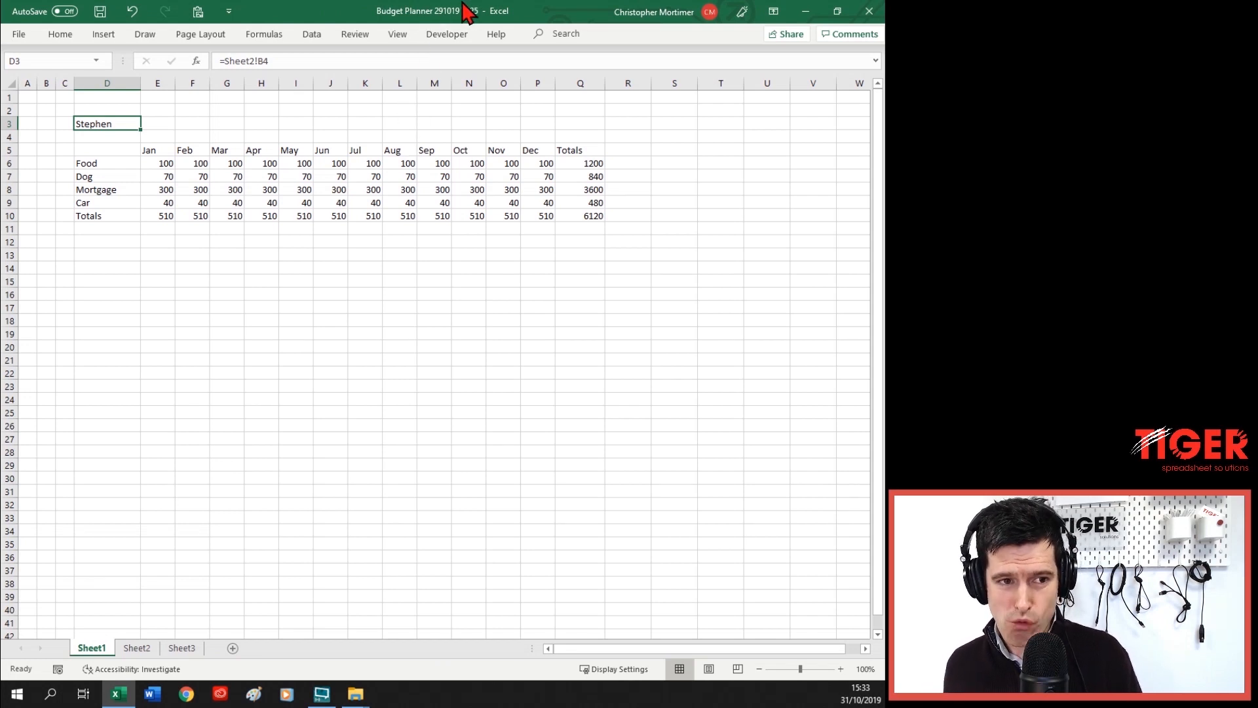
# Save the Budget Planner workbook
pyautogui.click(465, 163)
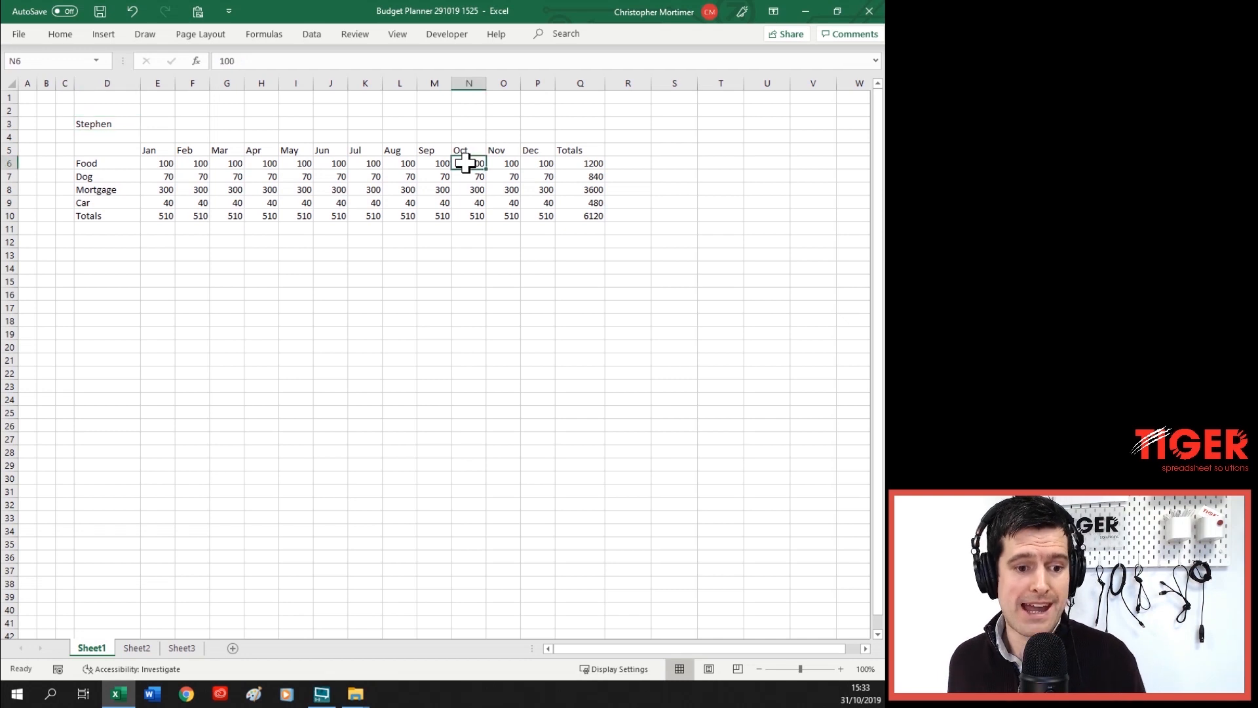
pyautogui.click(402, 175)
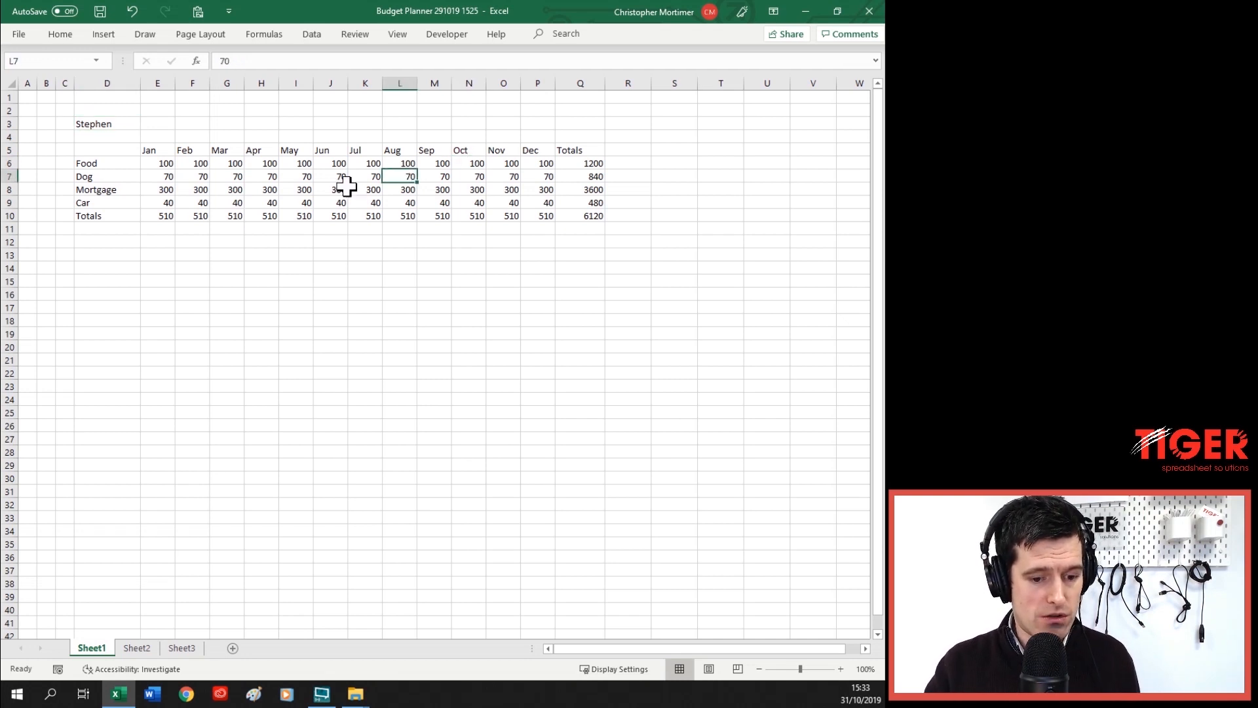
pyautogui.hotkey('ctrl', 's')
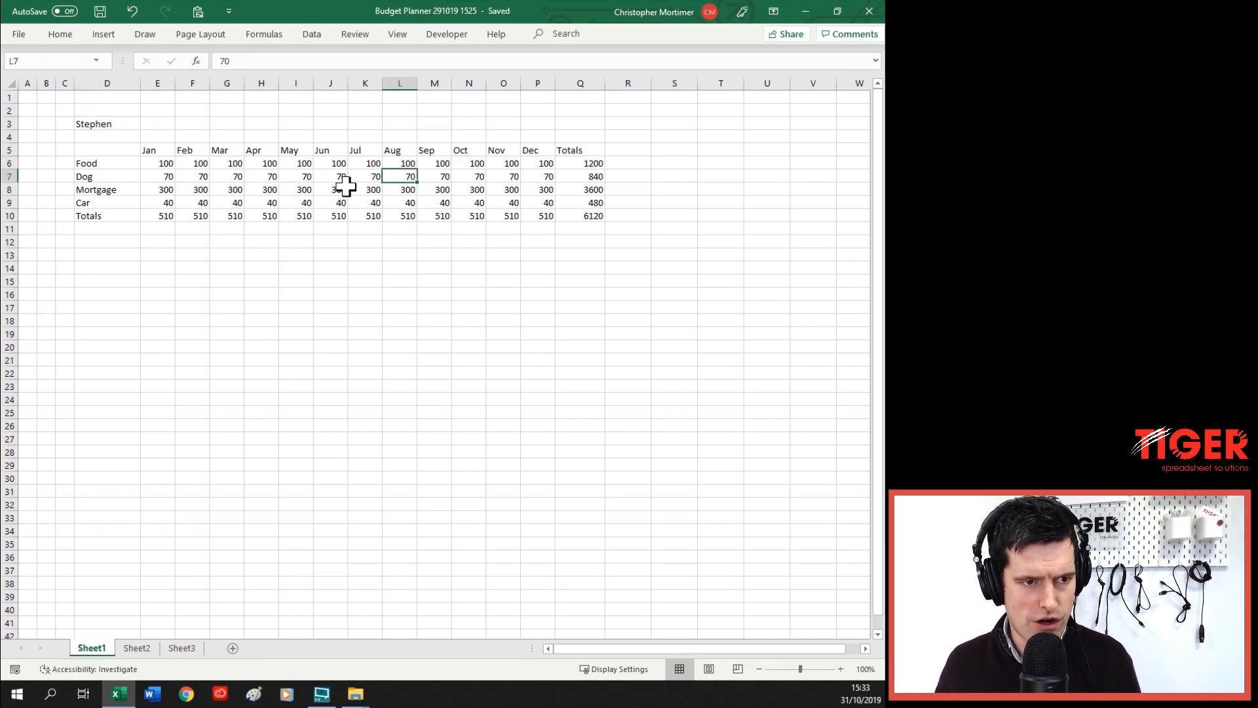
# Hide the Budget Planner workbook window and unhide it again
pyautogui.click(324, 177)
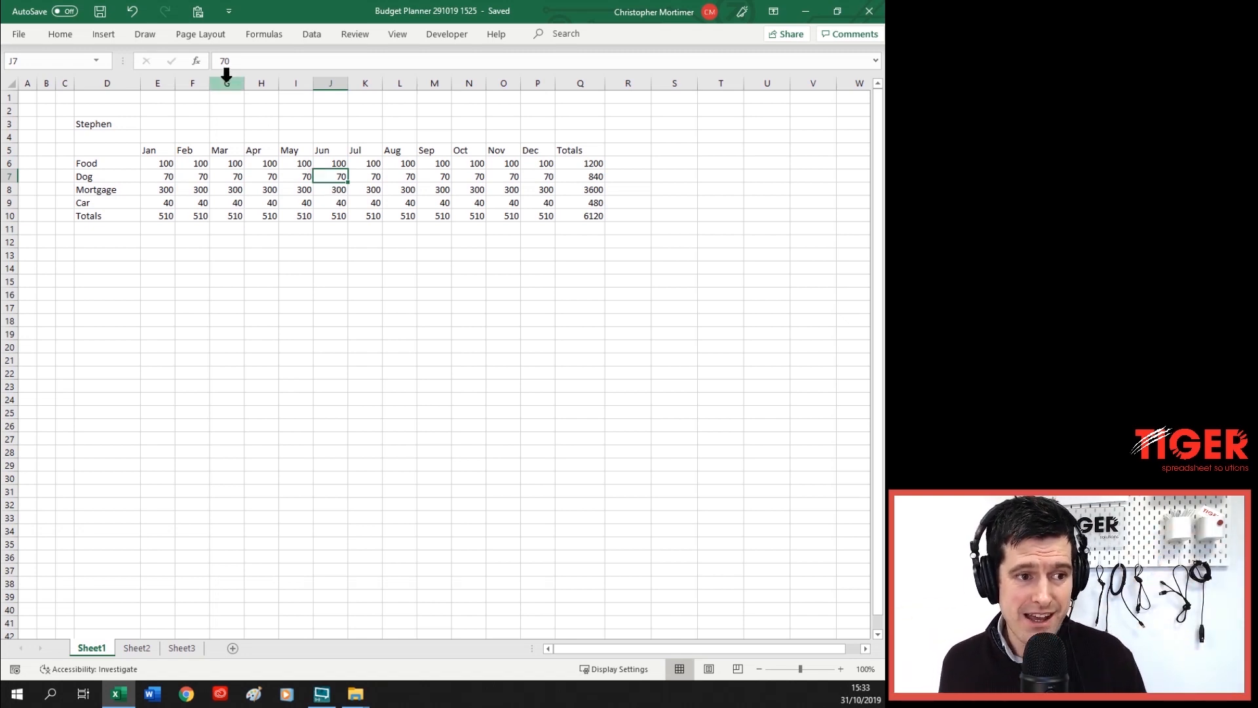
pyautogui.click(397, 37)
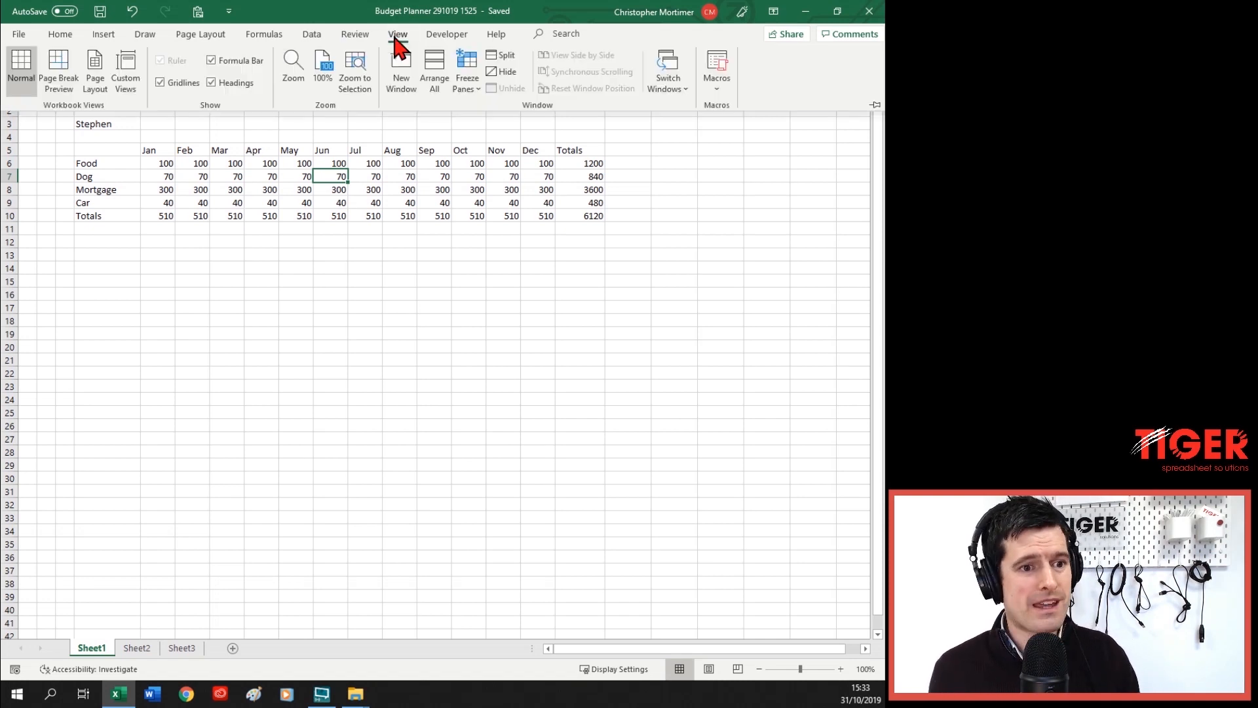
pyautogui.click(503, 72)
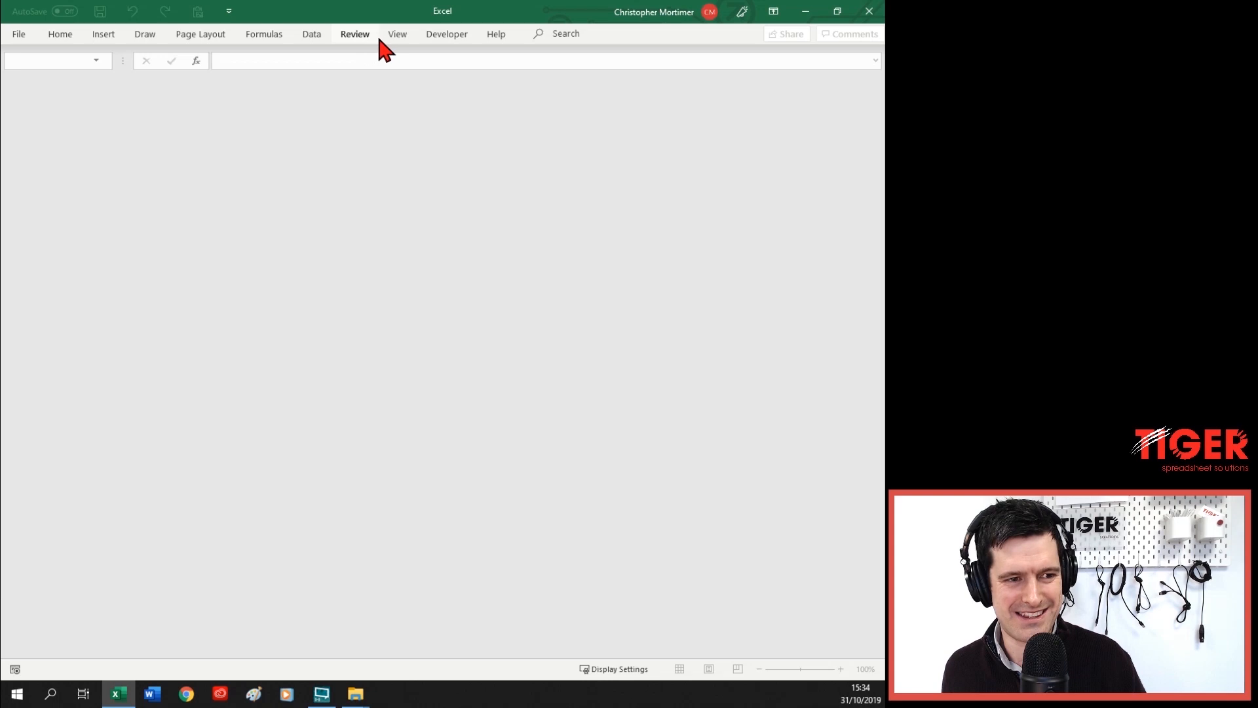
pyautogui.click(395, 38)
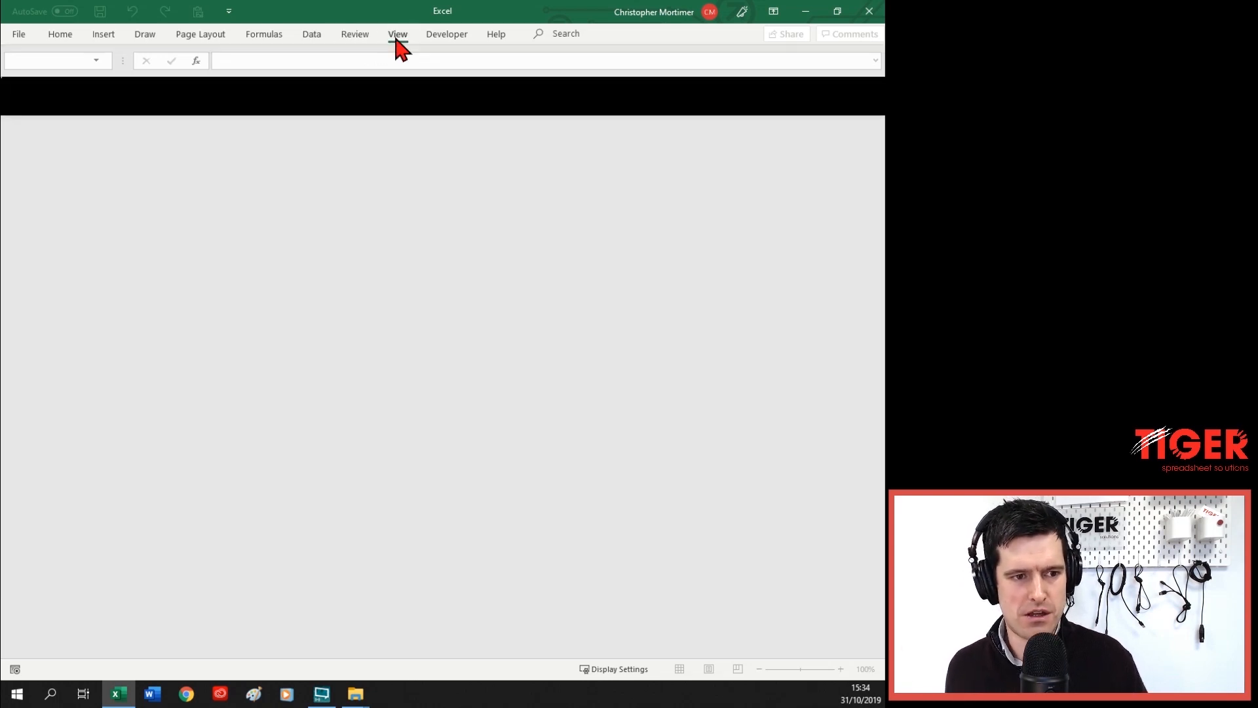
pyautogui.click(497, 90)
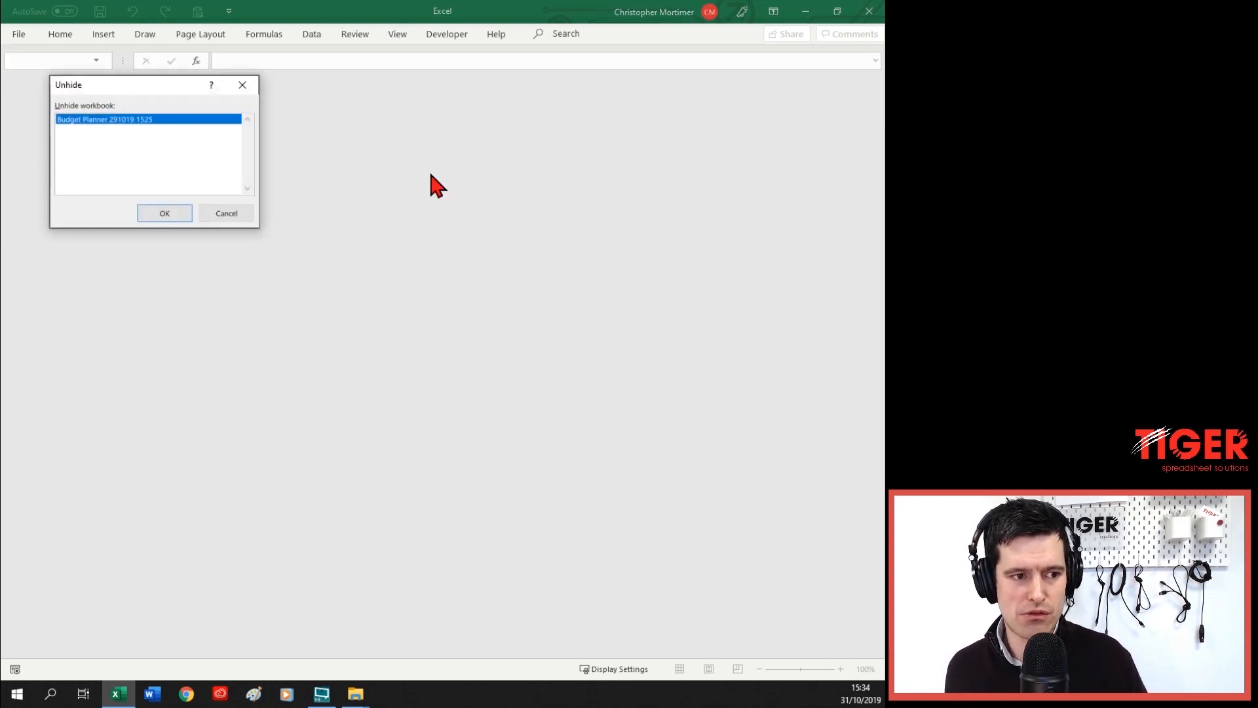
pyautogui.click(155, 216)
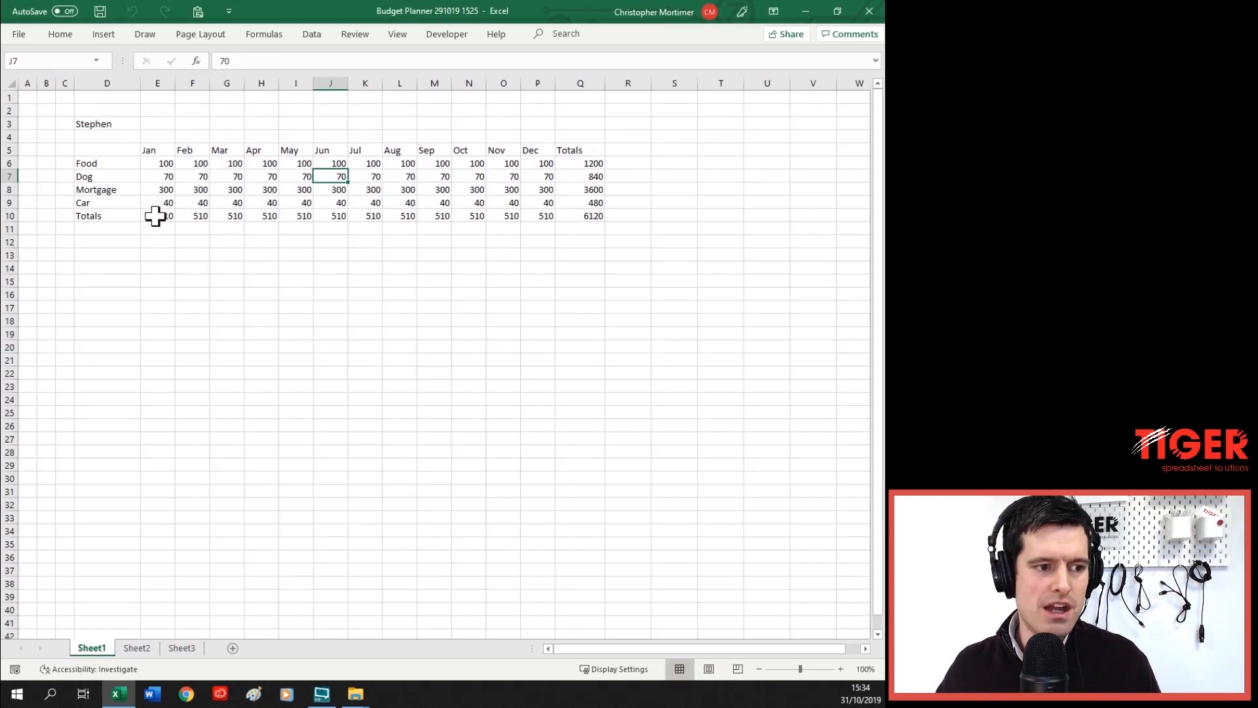
pyautogui.click(156, 252)
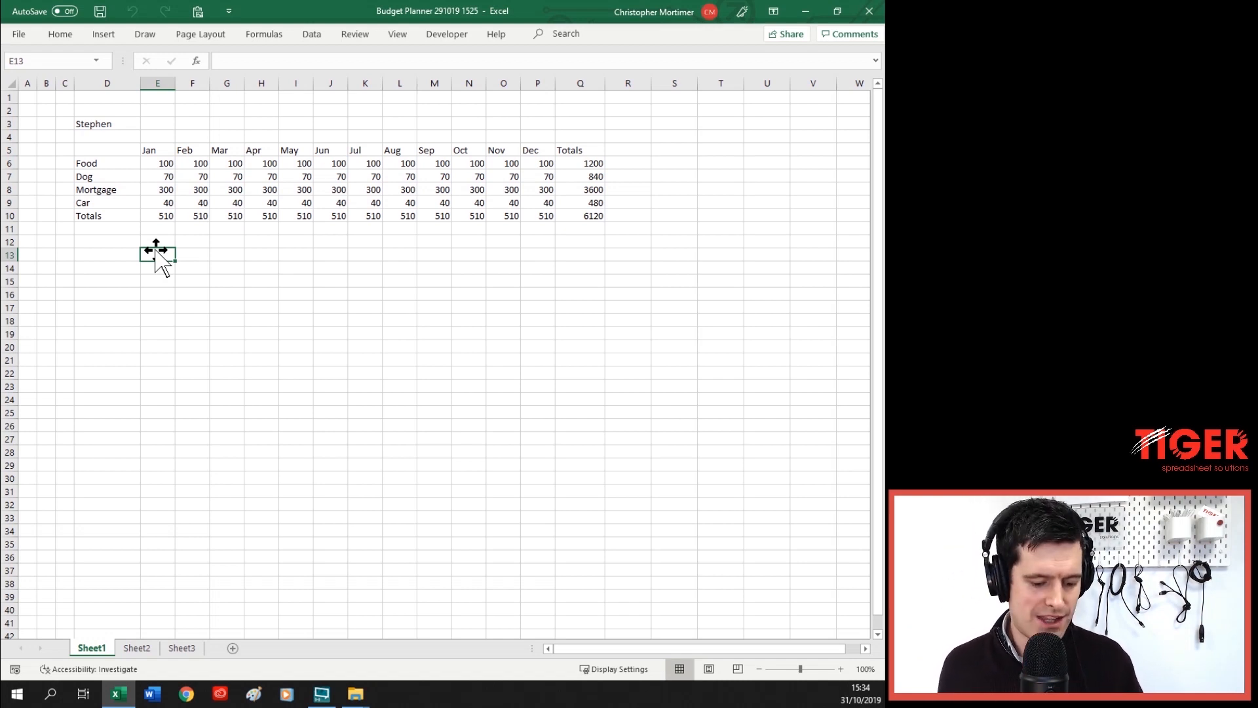
# Hide the active Budget Planner window and restore it from the list of hidden workbooks
pyautogui.press('alt')
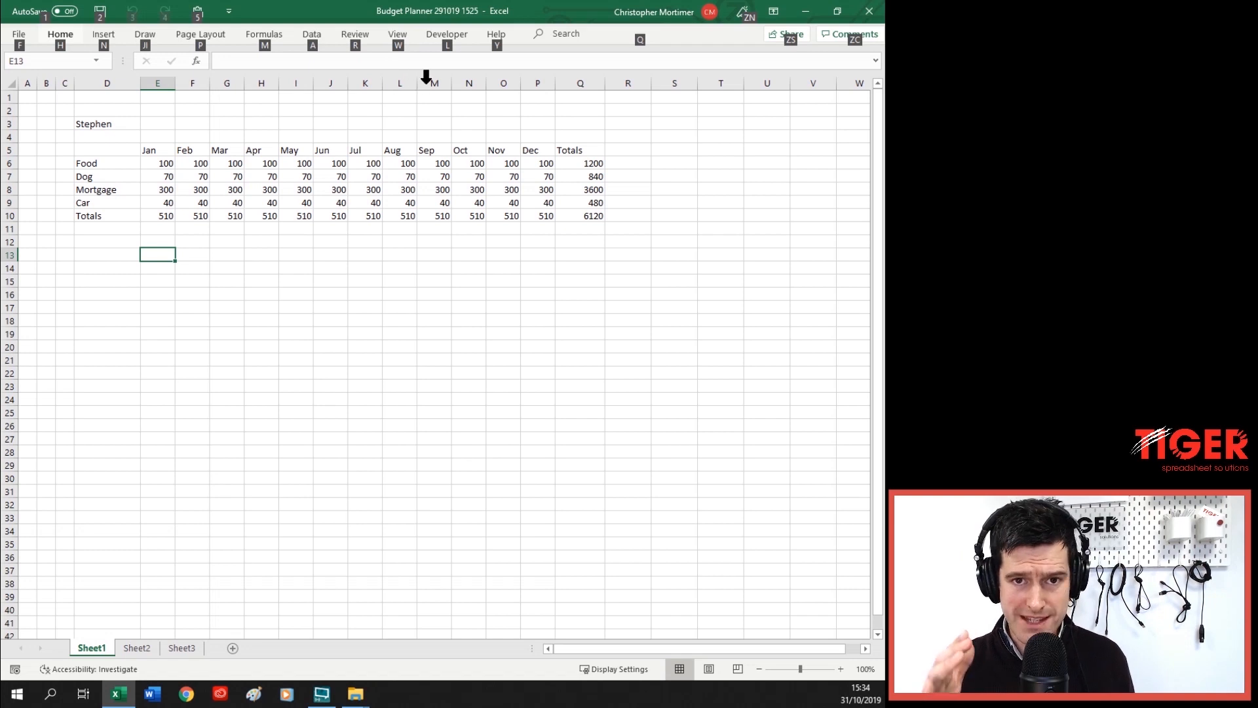
pyautogui.press('w')
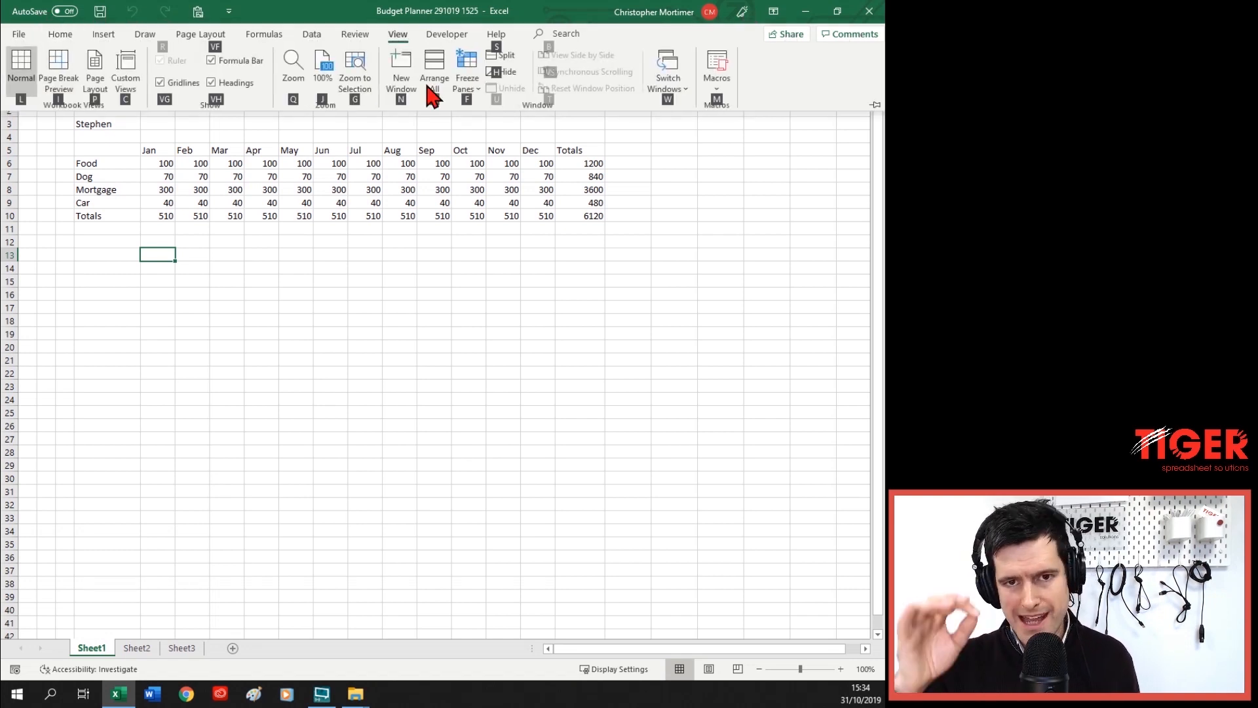
pyautogui.press('h')
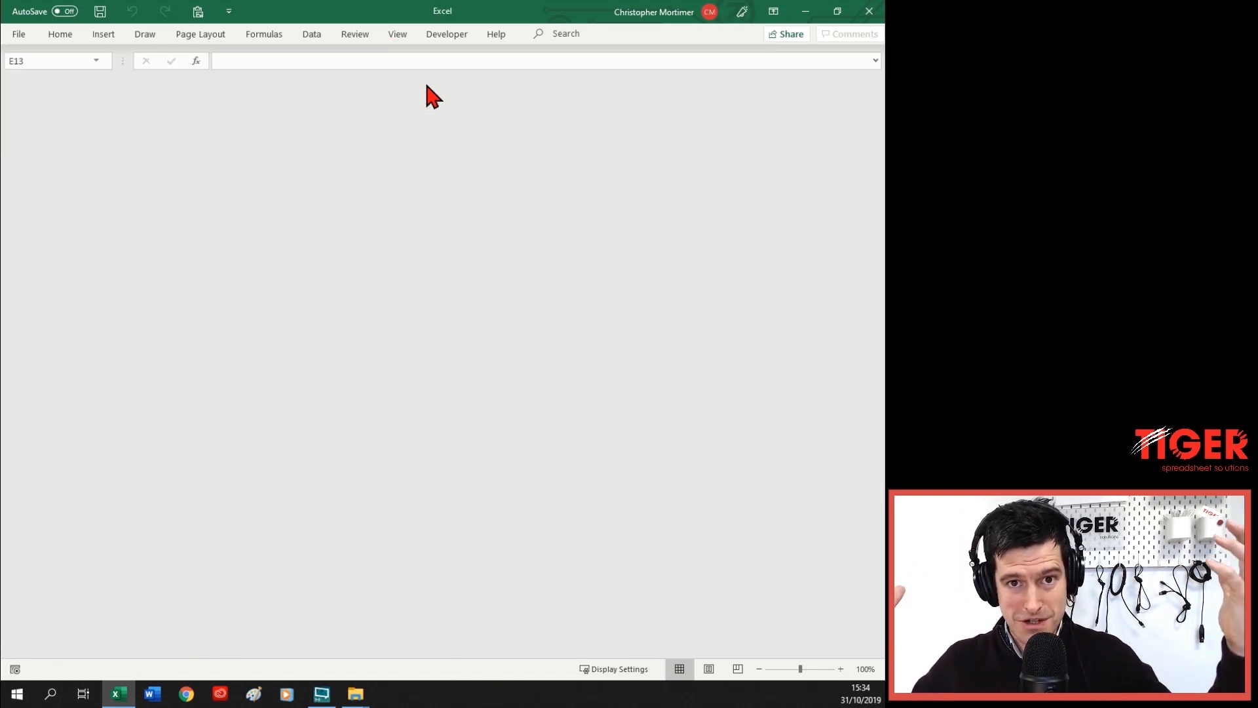
pyautogui.press('alt')
pyautogui.press('w')
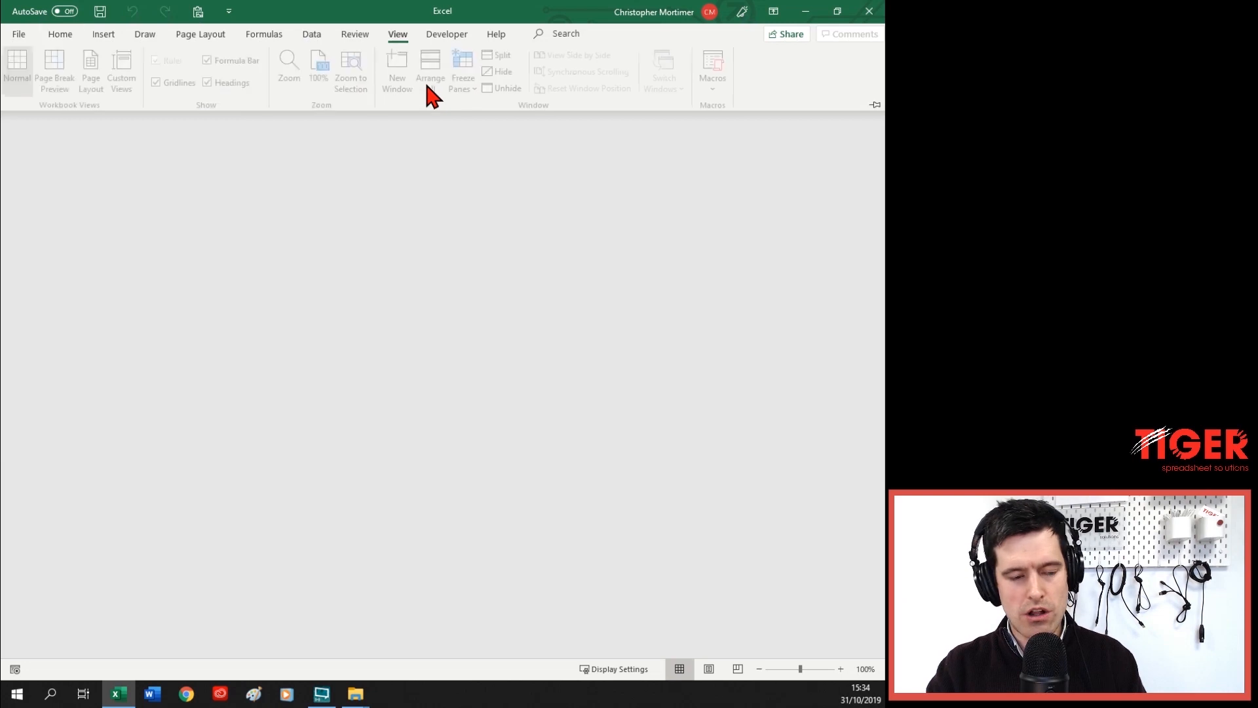
pyautogui.press('u')
pyautogui.press('Return')
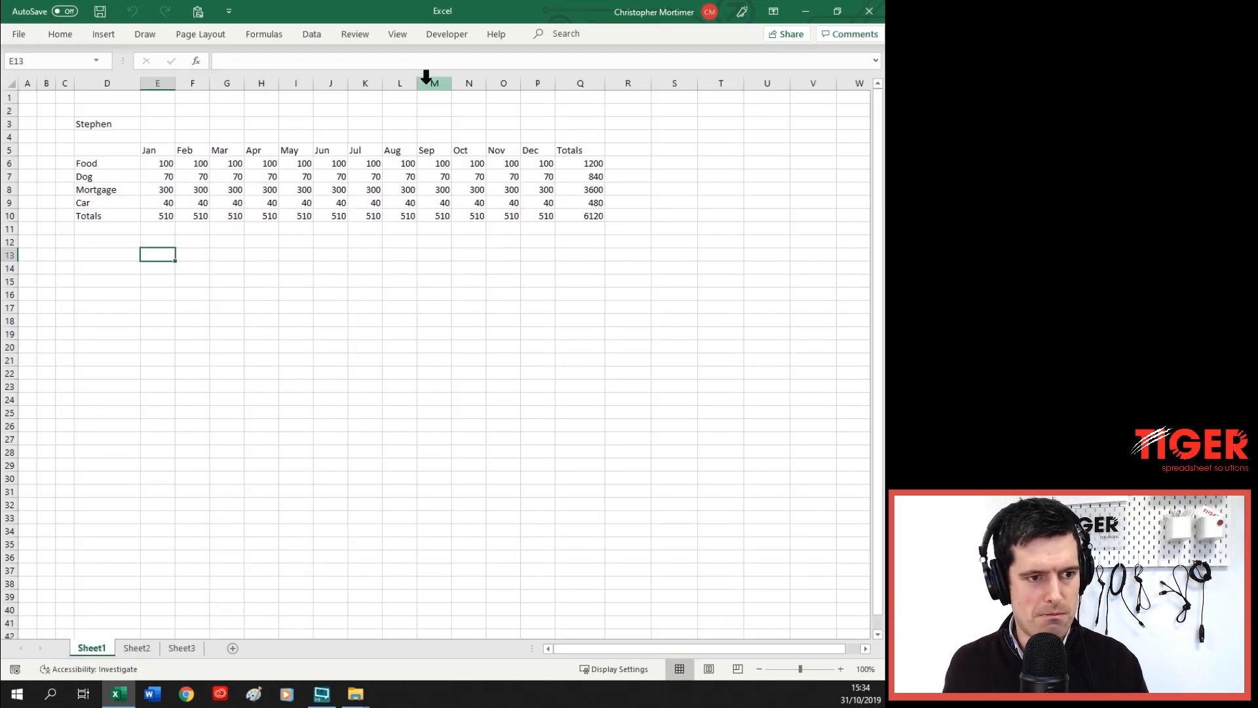
# Select cell L3, repeat hiding and unhiding the workbook window, and select the Jul header in K5
pyautogui.click(390, 124)
pyautogui.press('alt')
pyautogui.press('w')
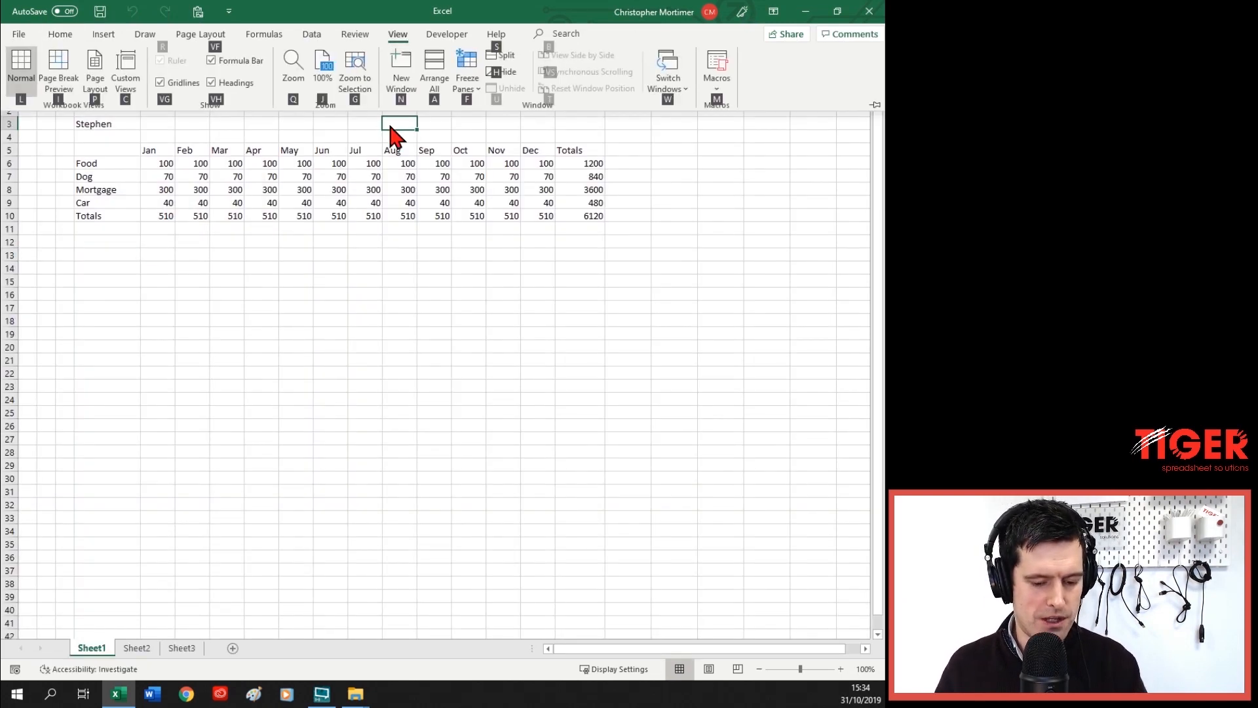
pyautogui.press('h')
pyautogui.press('alt')
pyautogui.press('w')
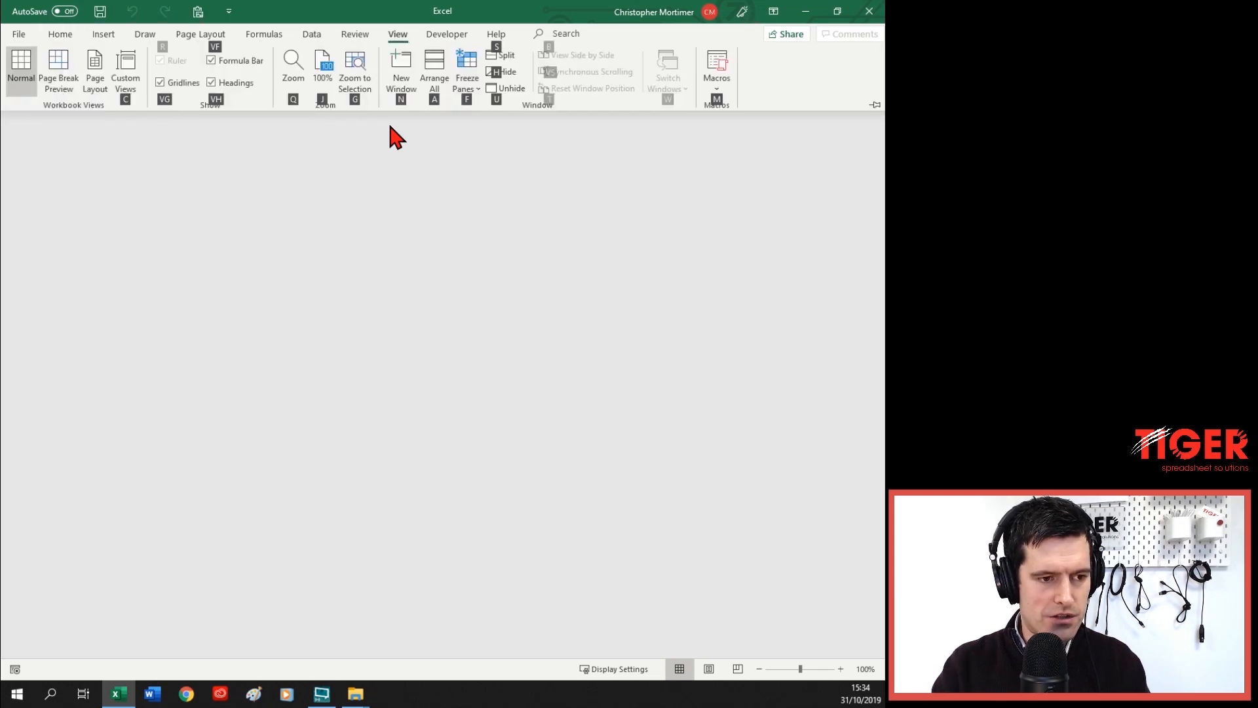
pyautogui.press('u')
pyautogui.press('Return')
pyautogui.click(355, 148)
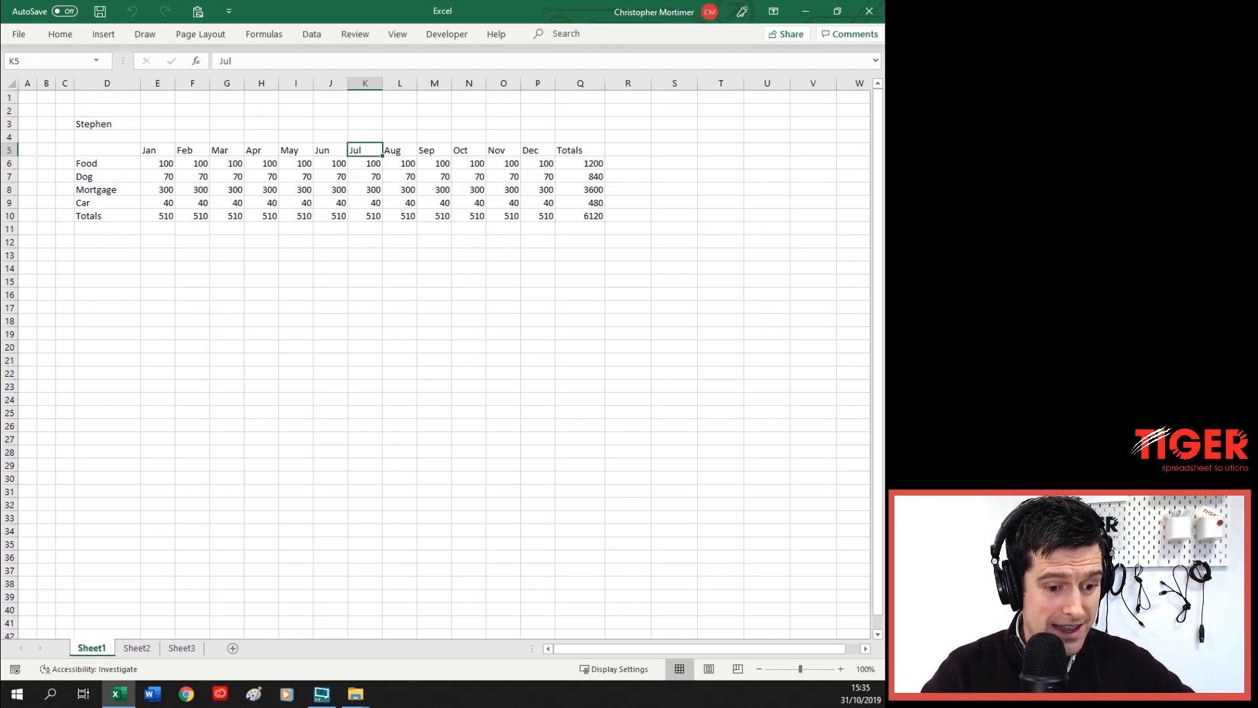
# Look over the SUM formulas in the monthly Totals row, from K10 through P10
pyautogui.hotkey('alt', 'Tab')
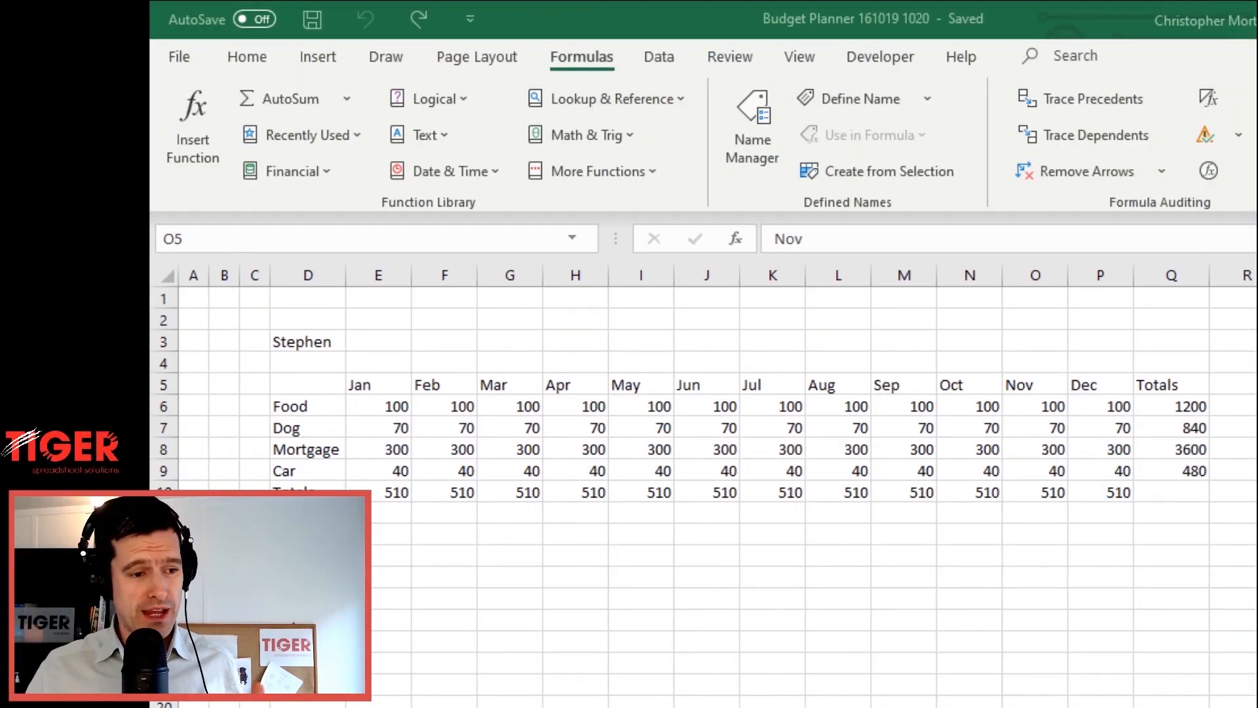
pyautogui.doubleClick(741, 421)
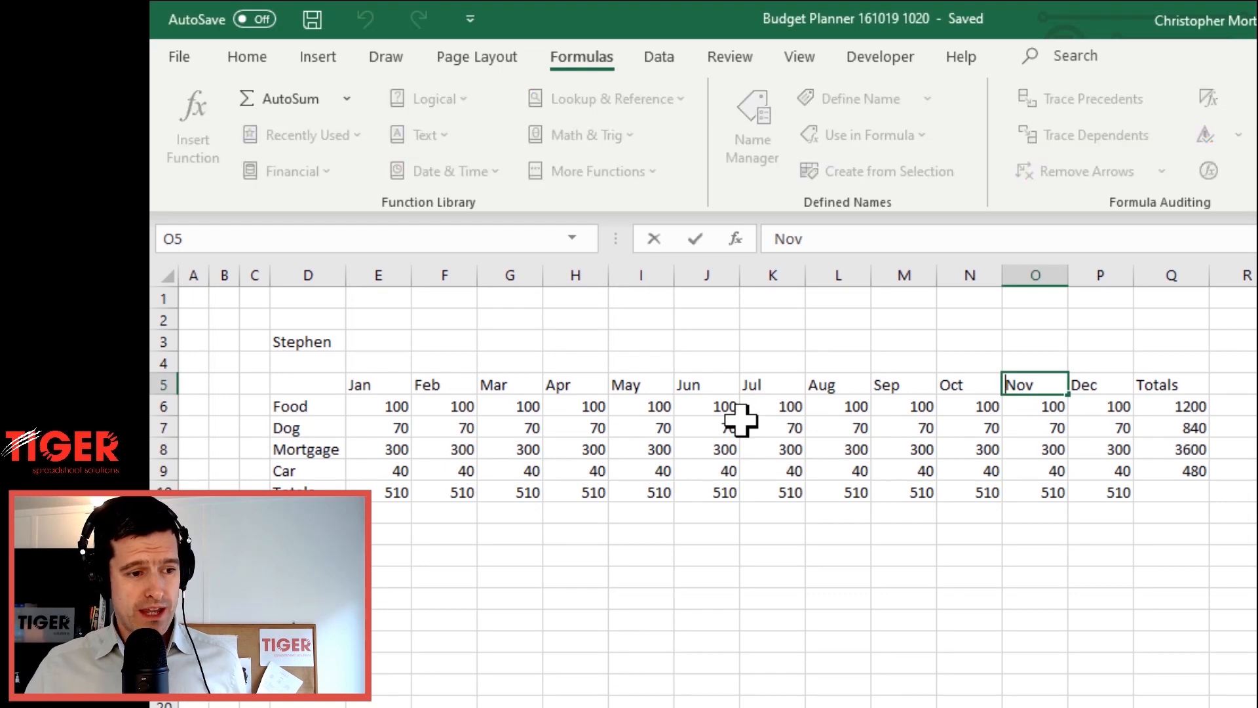
pyautogui.click(802, 424)
pyautogui.press('Down')
pyautogui.press('Down')
pyautogui.press('Down')
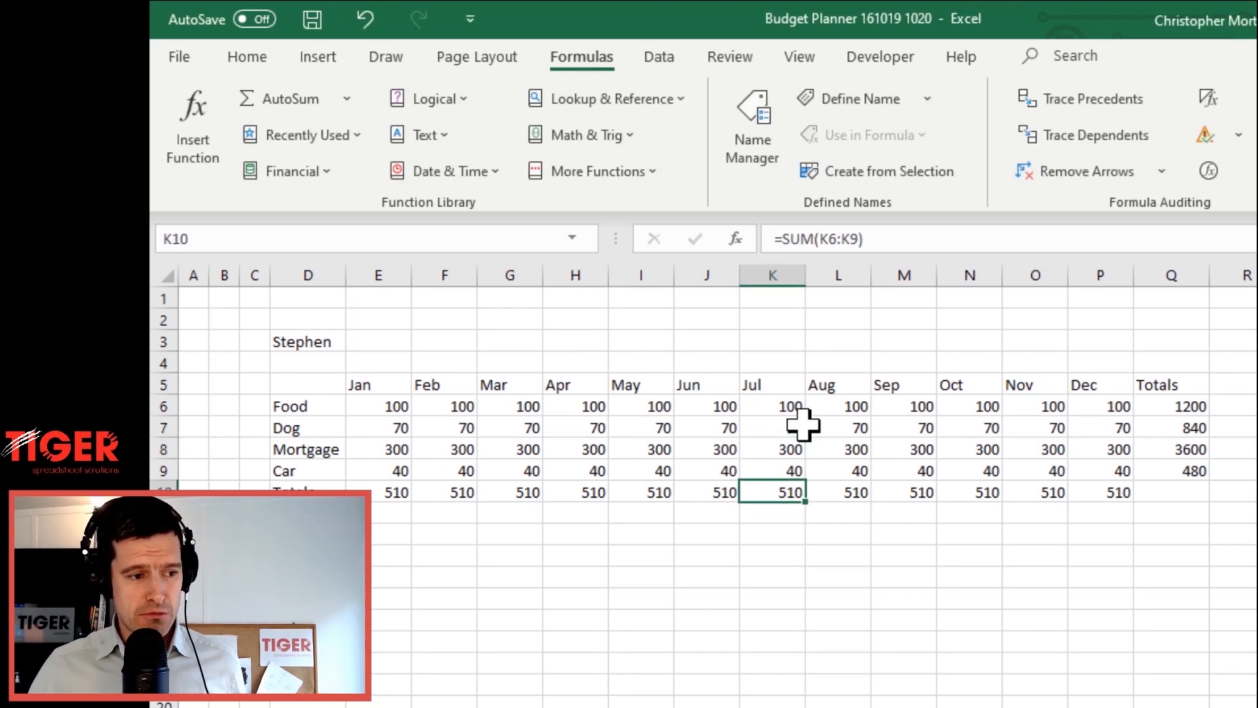
pyautogui.press('Right')
pyautogui.press('Right')
pyautogui.press('Right')
pyautogui.press('Right')
pyautogui.press('Right')
pyautogui.press('Left')
pyautogui.press('Left')
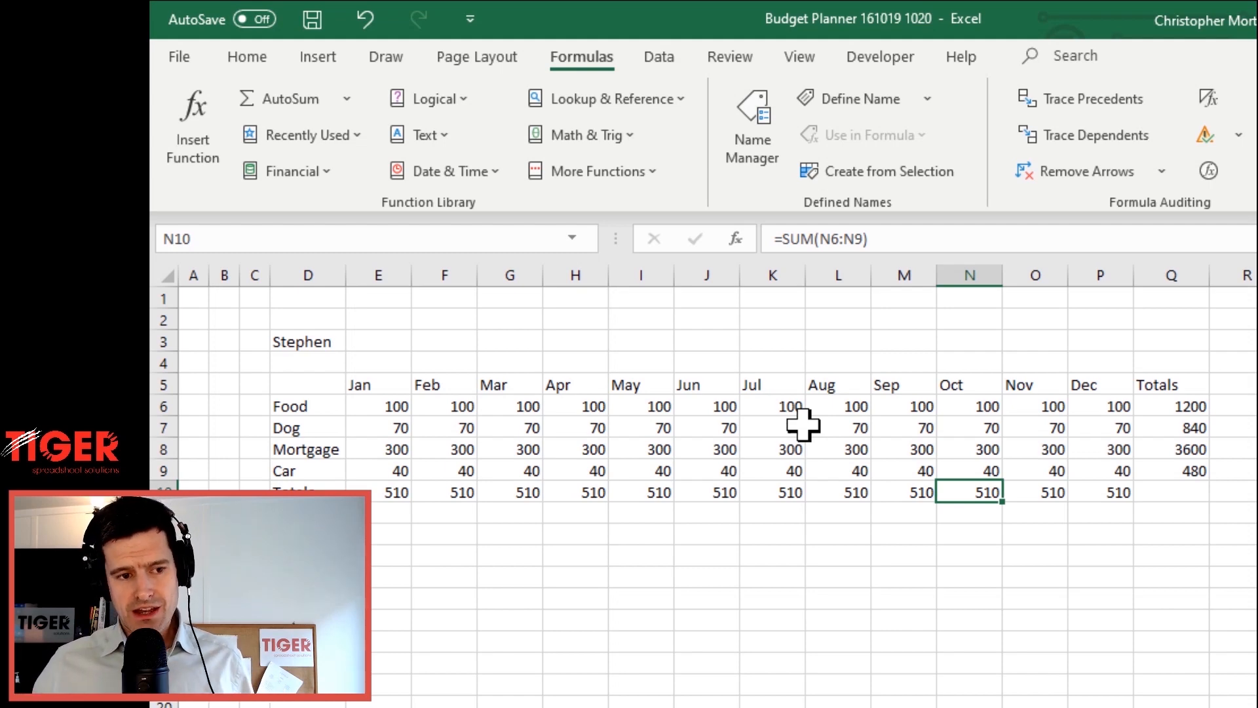
# Set the December Food amount in P6 to 200 and check the Food total in Q6
pyautogui.press('Up')
pyautogui.press('Up')
pyautogui.press('Up')
pyautogui.press('Up')
pyautogui.press('Right')
pyautogui.press('Right')
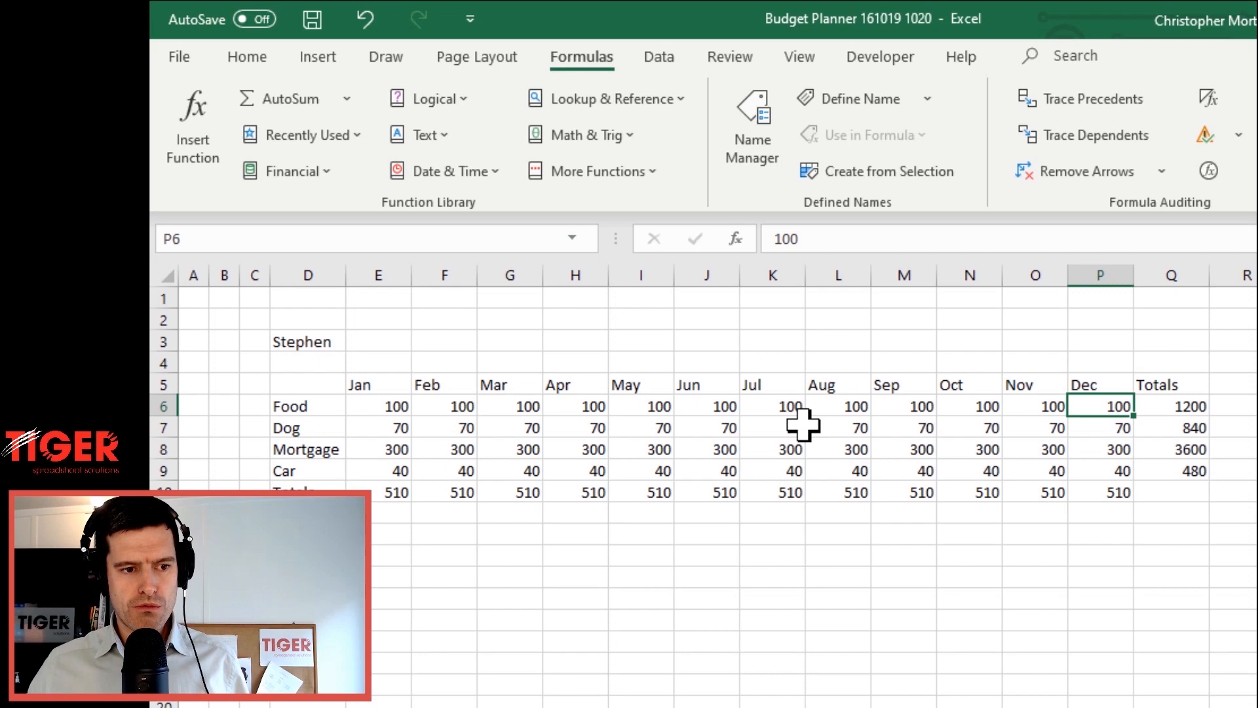
pyautogui.write('200')
pyautogui.press('Return')
pyautogui.press('Up')
pyautogui.press('Right')
# Return the December Food amount in P6 to 100
pyautogui.press('Left')
pyautogui.write('1000')
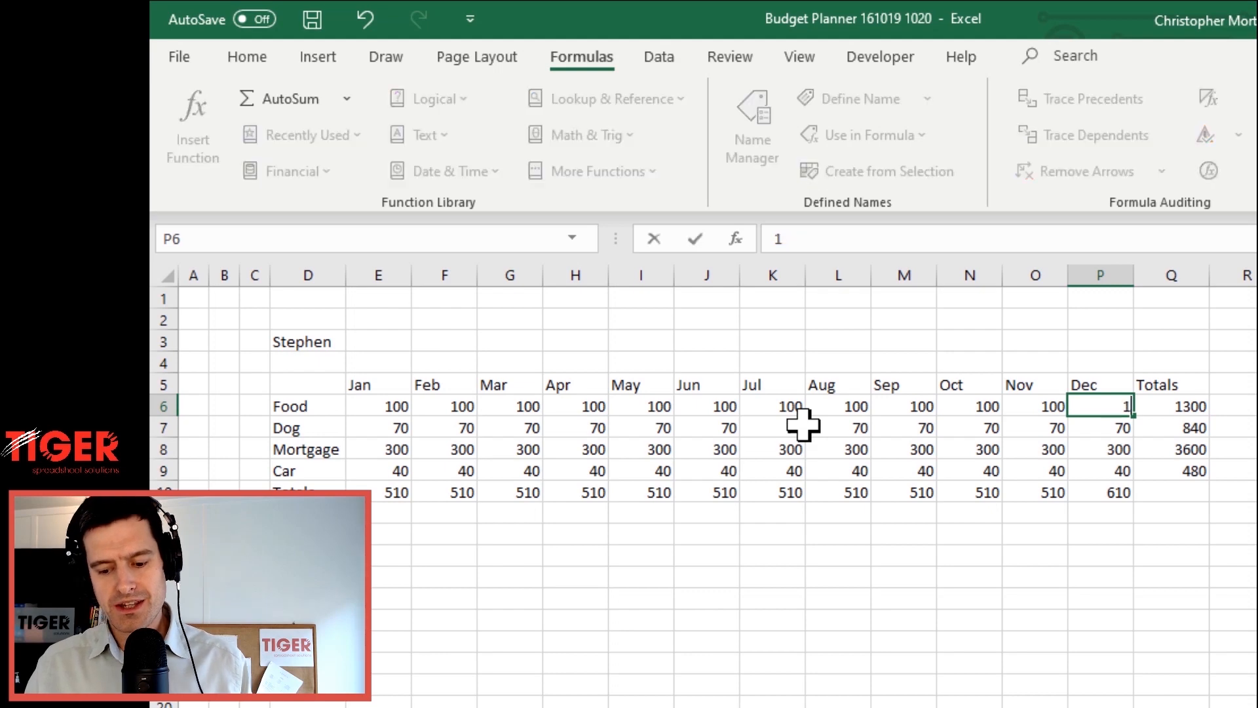
pyautogui.press('BackSpace')
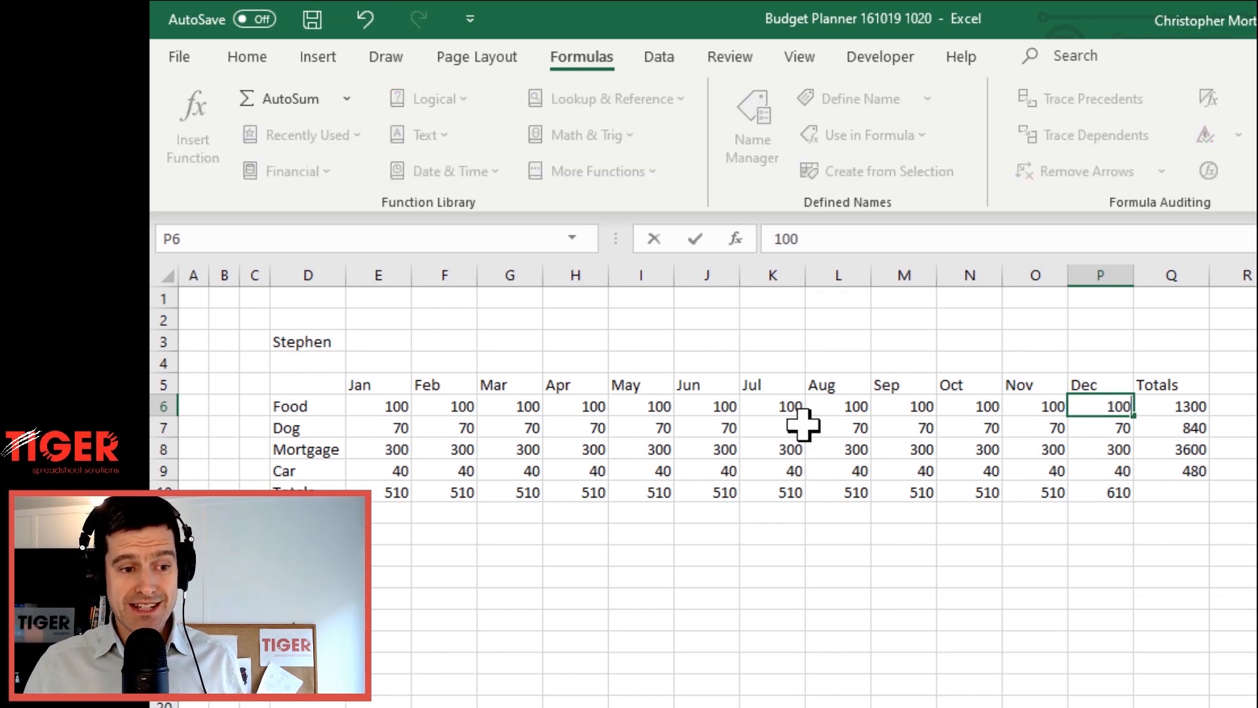
pyautogui.press('Return')
pyautogui.press('Left')
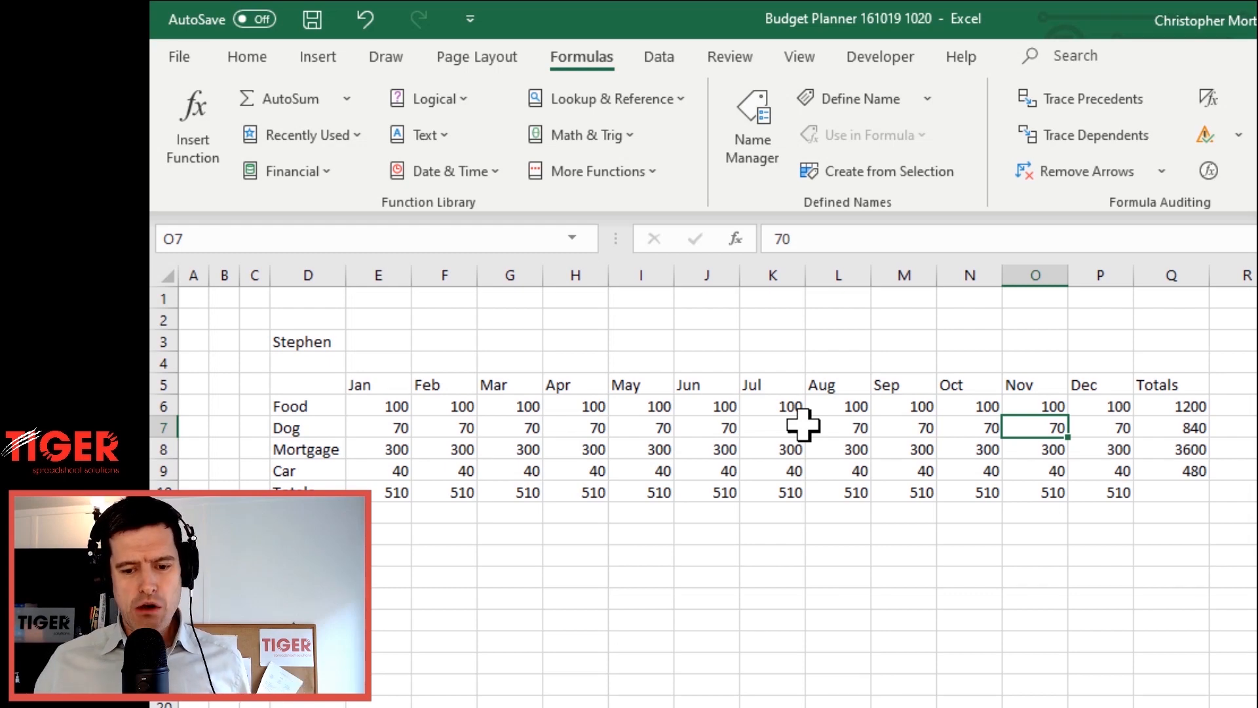
pyautogui.moveTo(804, 424); pyautogui.dragTo(1124, 448)
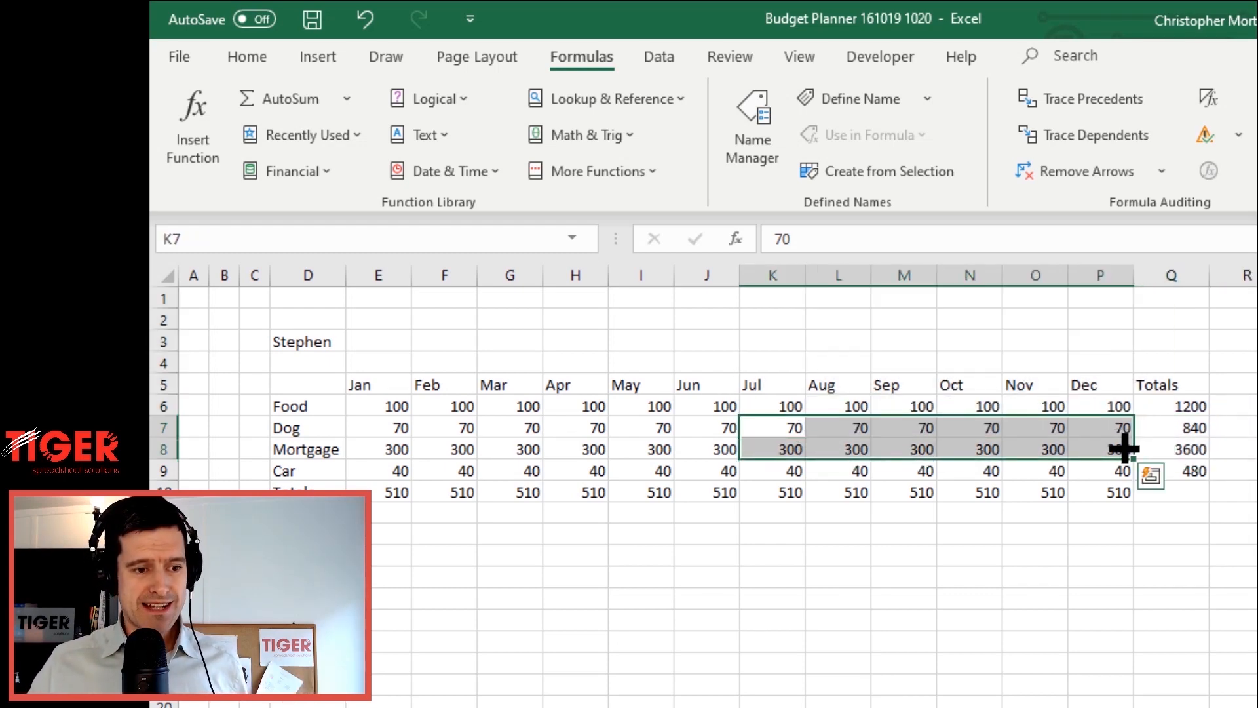
pyautogui.click(1076, 432)
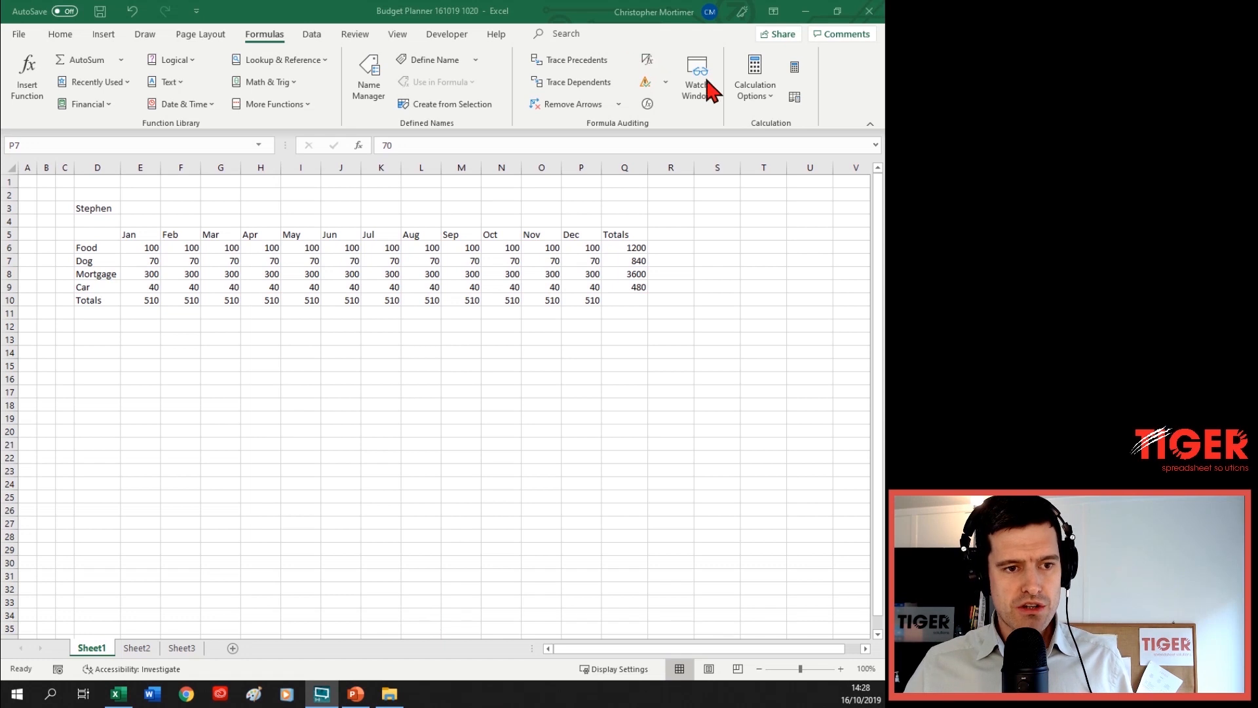
# Set the formula calculation option to Manual
pyautogui.click(758, 99)
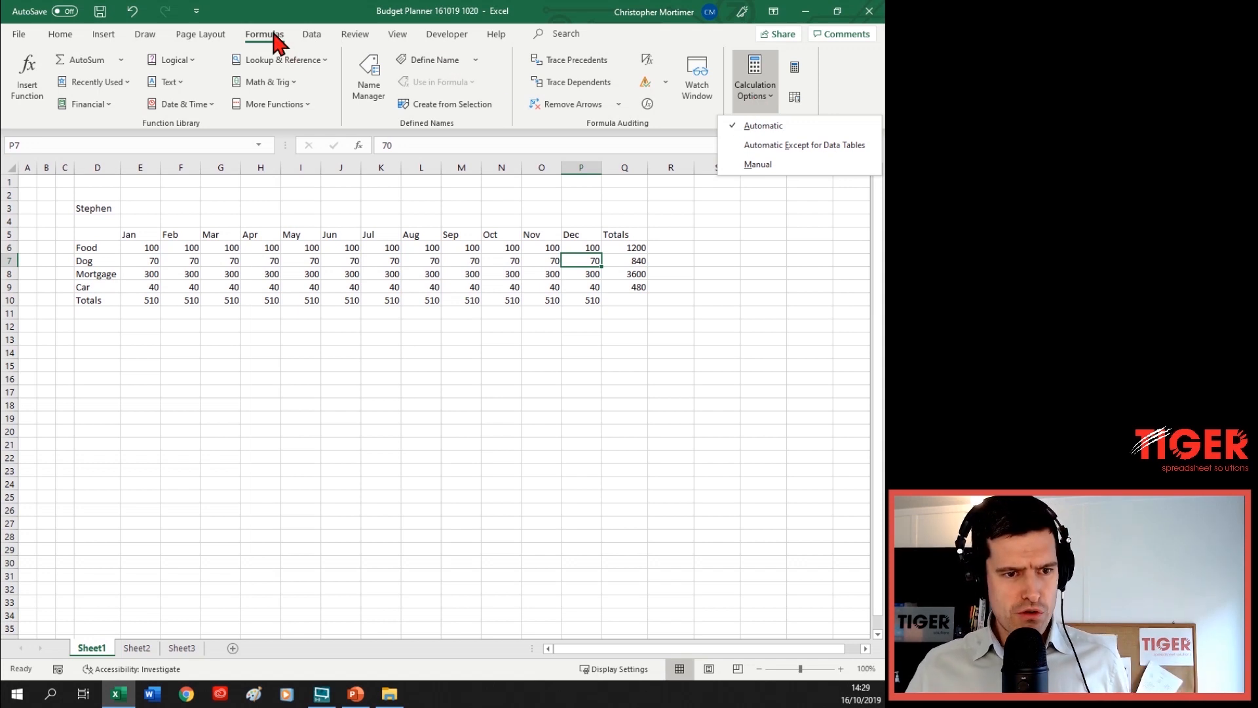
pyautogui.click(276, 40)
pyautogui.click(757, 97)
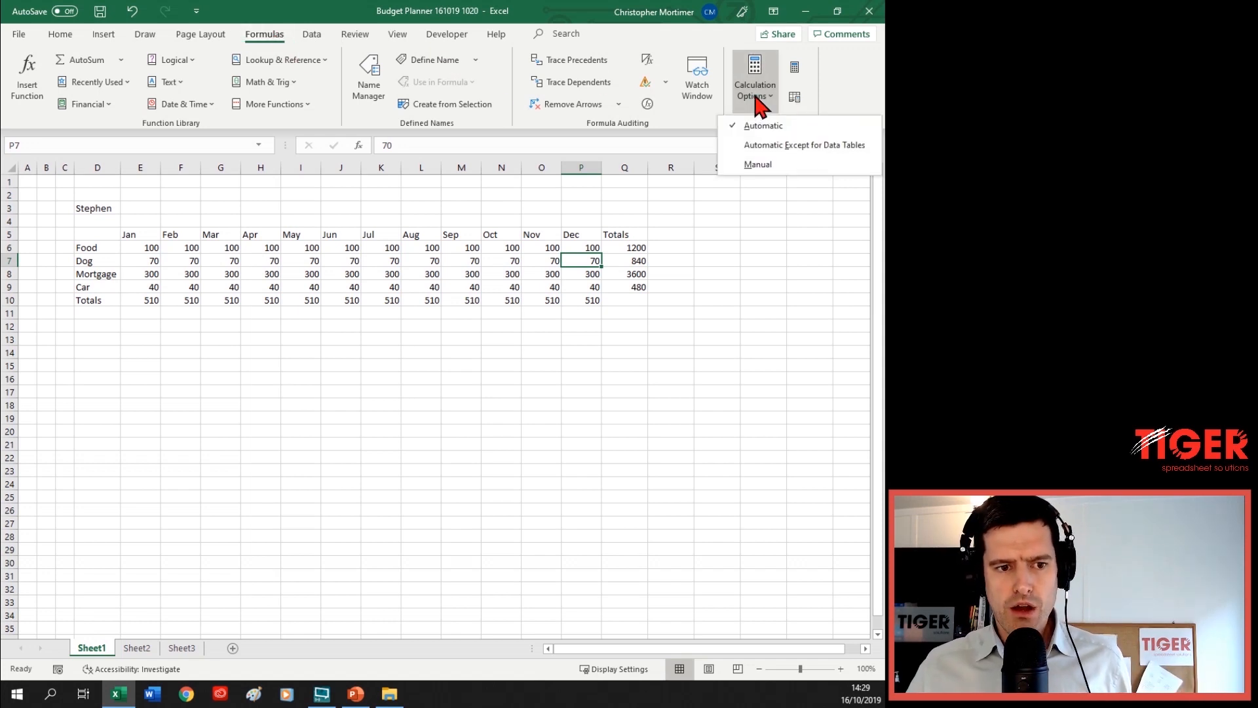
pyautogui.click(758, 165)
pyautogui.click(656, 324)
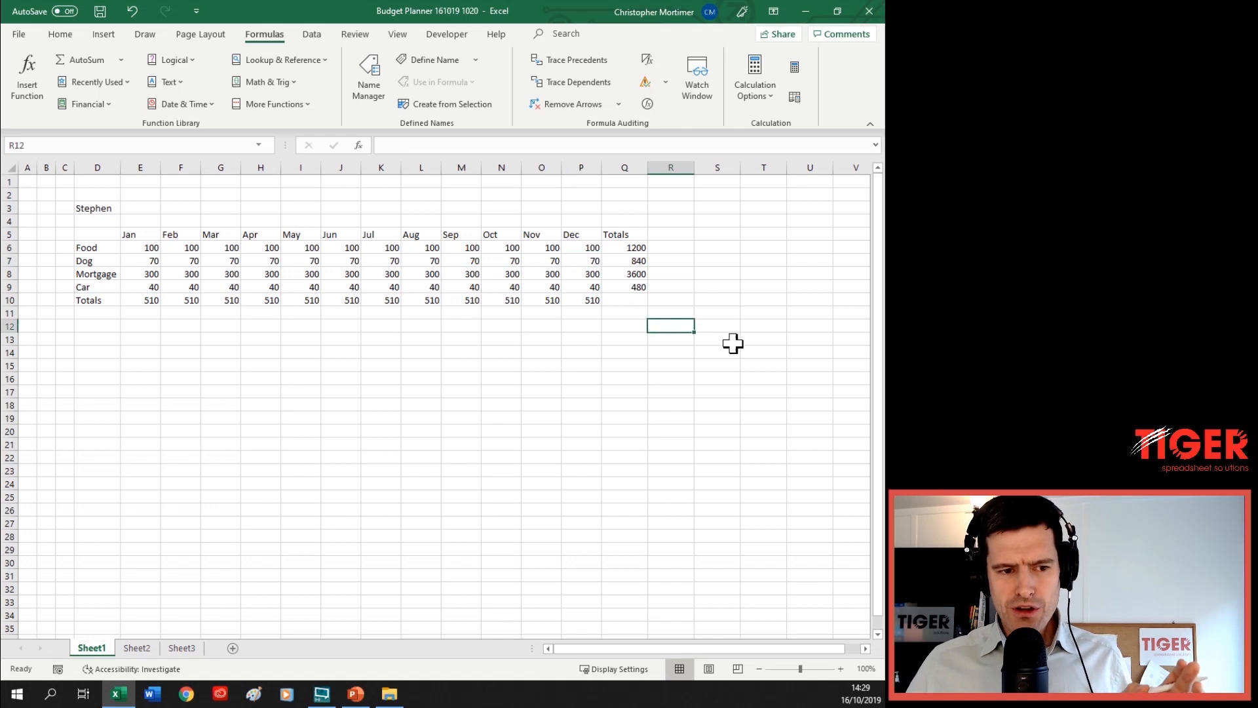
# Enter 200 as the December Food amount in P6 under manual calculation
pyautogui.press('Up')
pyautogui.press('Up')
pyautogui.press('Up')
pyautogui.press('Up')
pyautogui.press('Up')
pyautogui.press('Left')
pyautogui.press('Left')
pyautogui.press('Up')
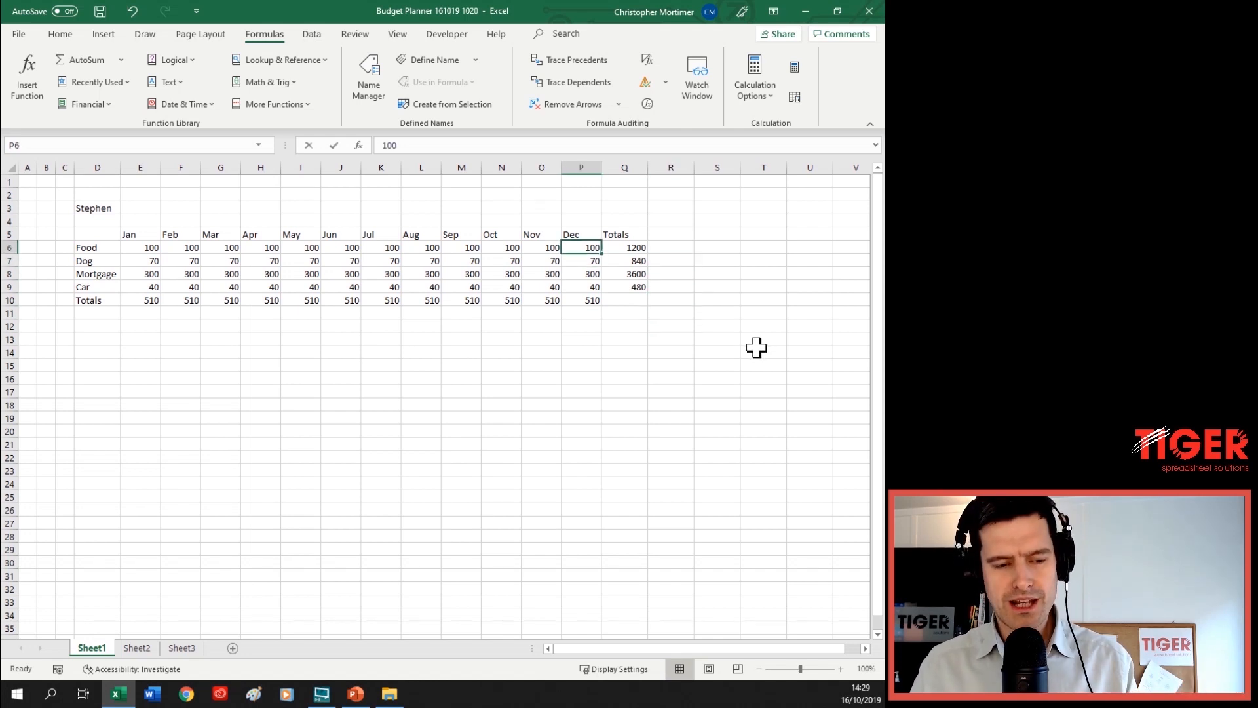
pyautogui.write('200')
pyautogui.press('Return')
pyautogui.press('Up')
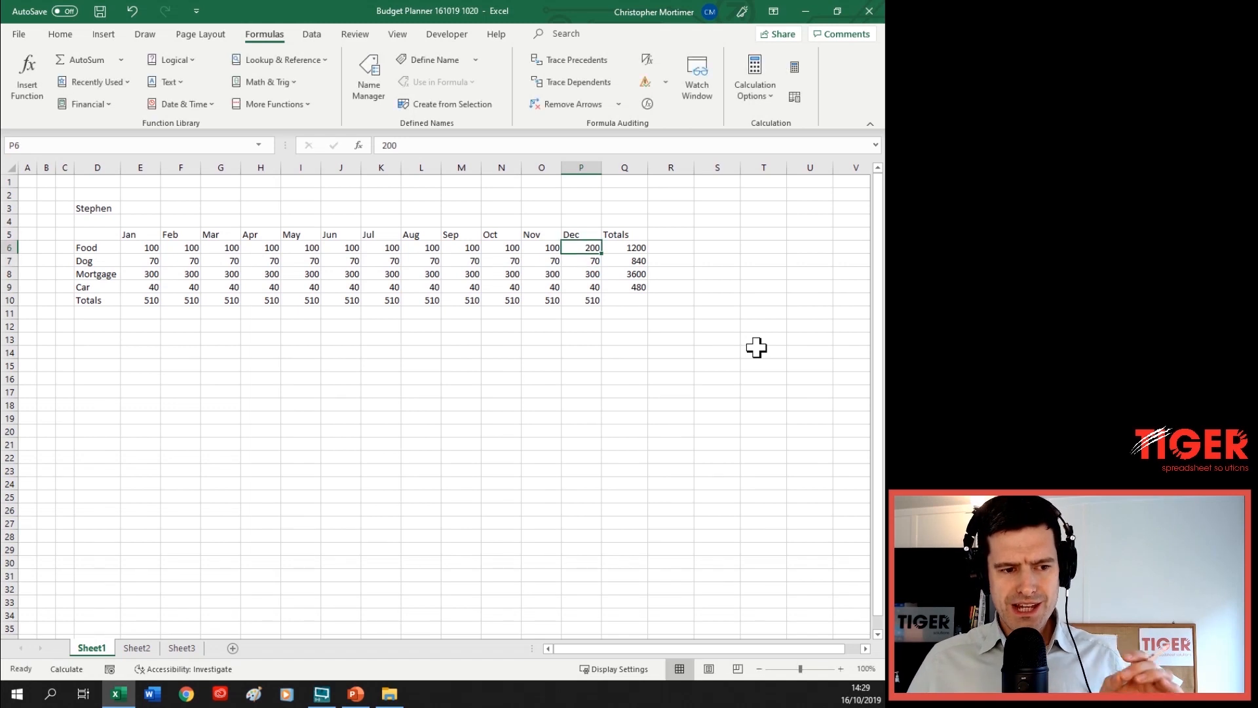
# Check the Food total in Q6 and recalculate the workbook with Calculate Now
pyautogui.press('Right')
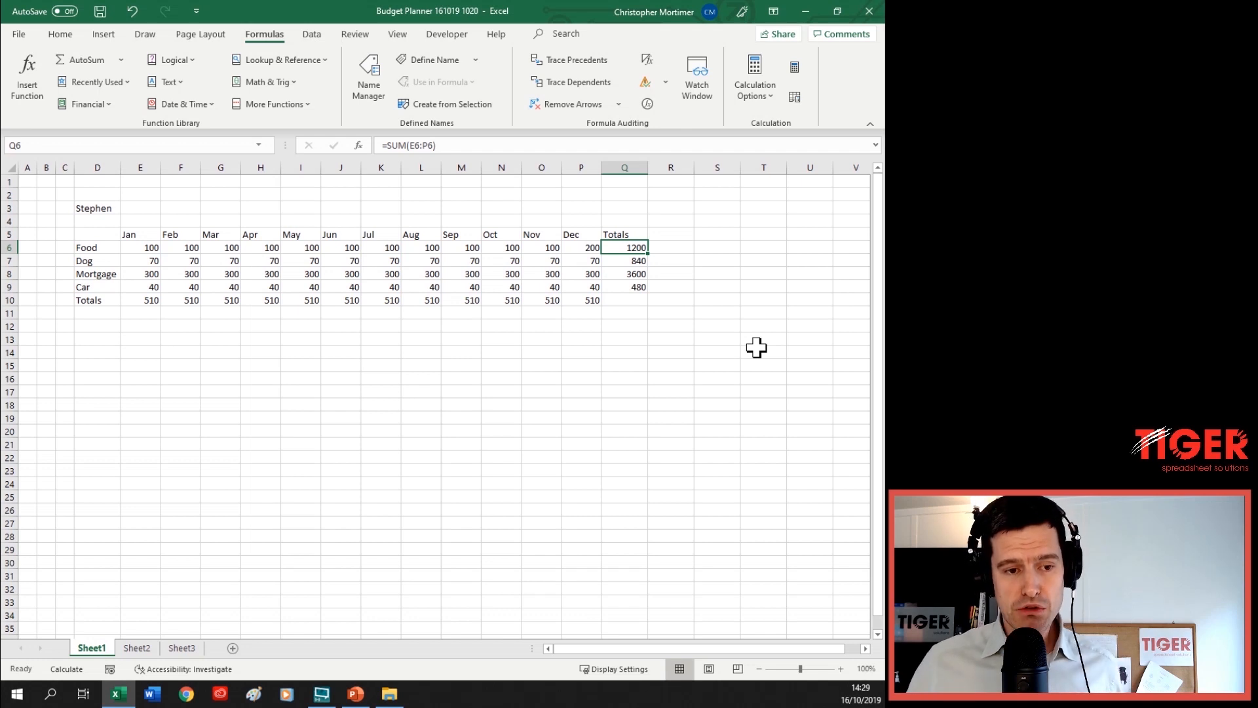
pyautogui.click(763, 95)
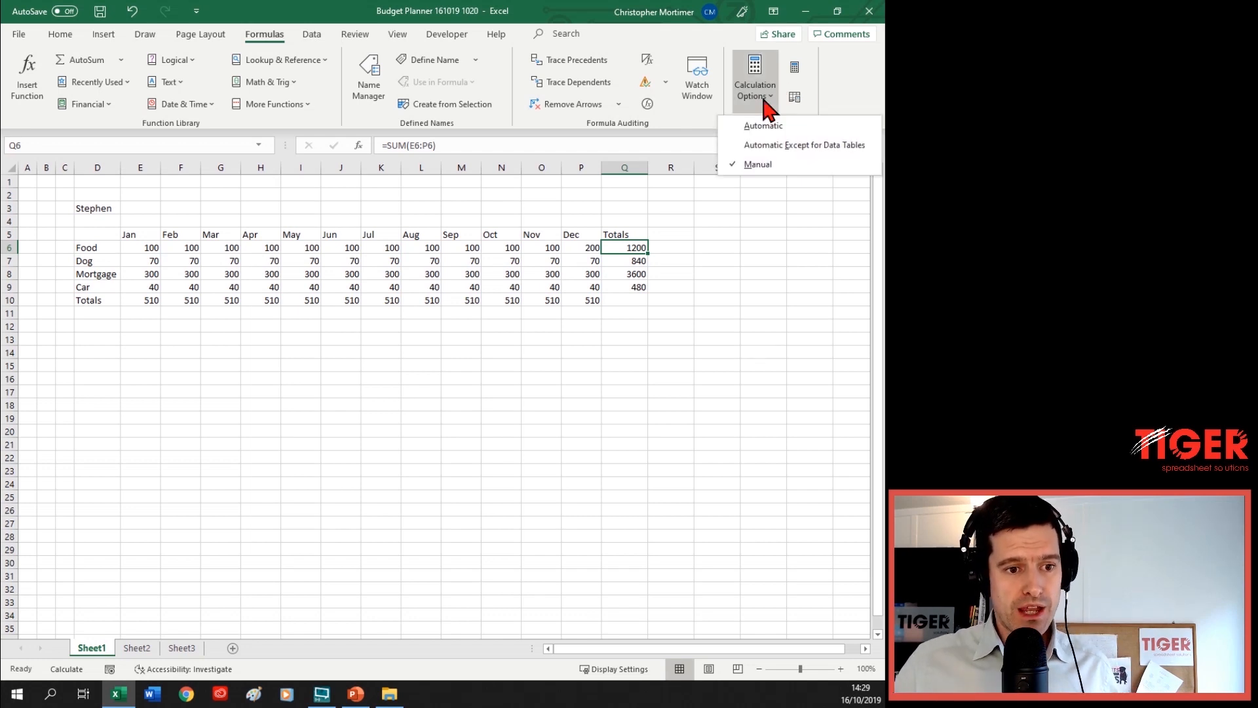
pyautogui.click(795, 67)
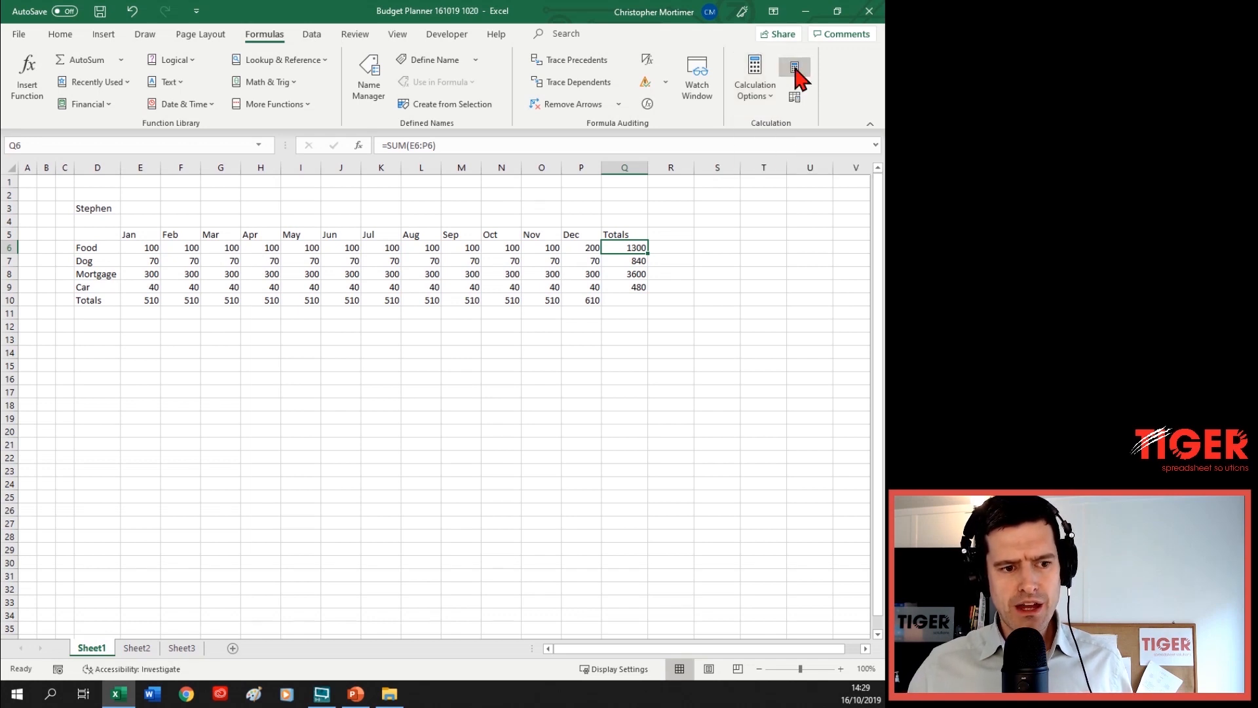
# Change the December Food amount in P6 to 100 and recalculate the workbook
pyautogui.click(587, 247)
pyautogui.write('100')
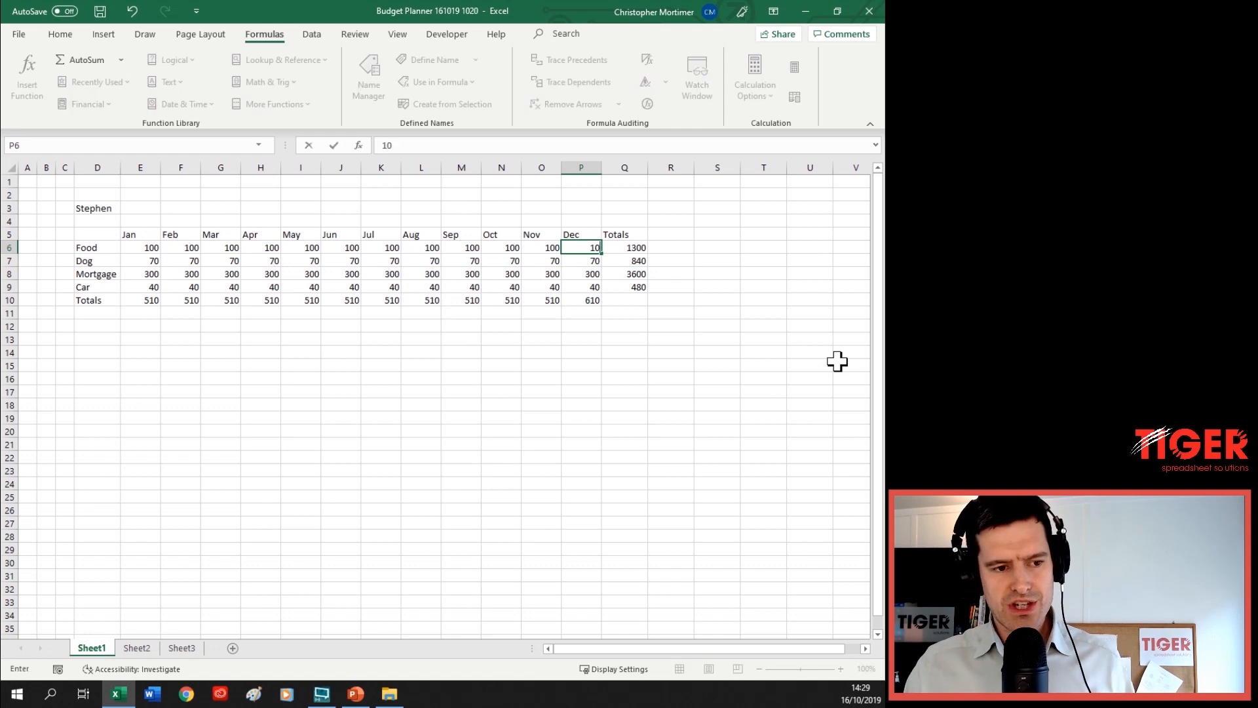
pyautogui.press('Return')
pyautogui.press('Up')
pyautogui.press('Right')
pyautogui.press('Right')
pyautogui.press('Right')
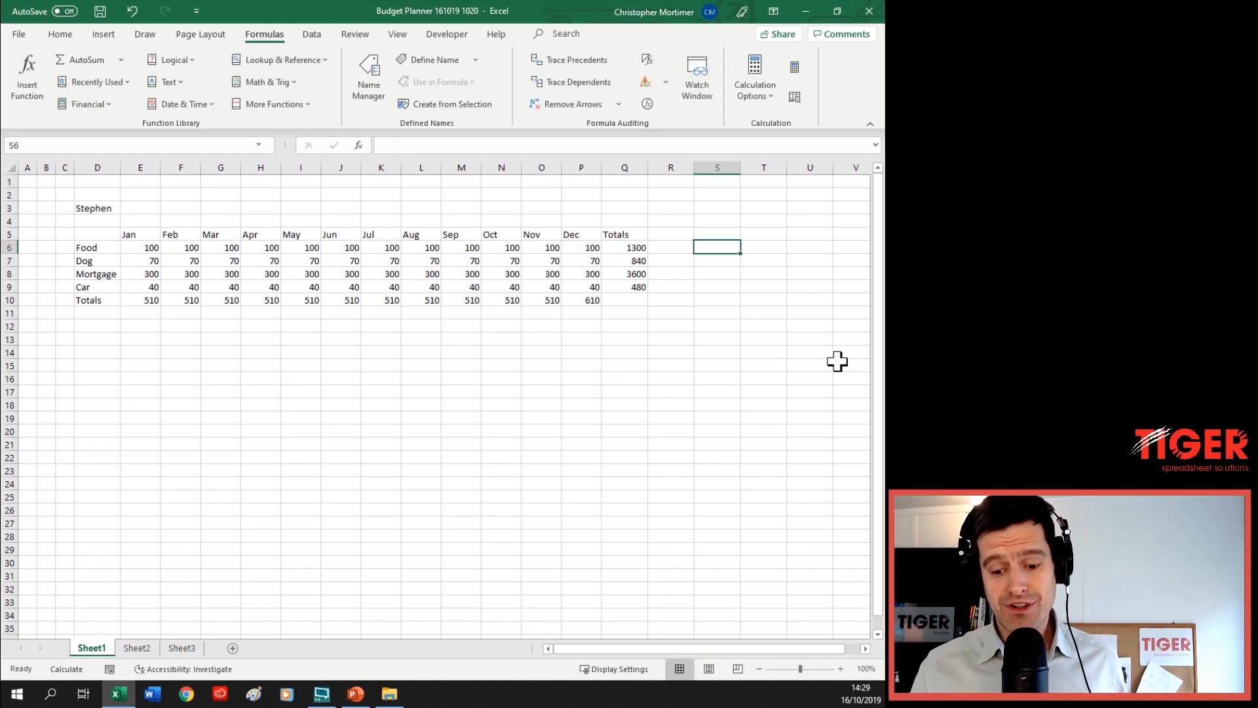
pyautogui.press('F9')
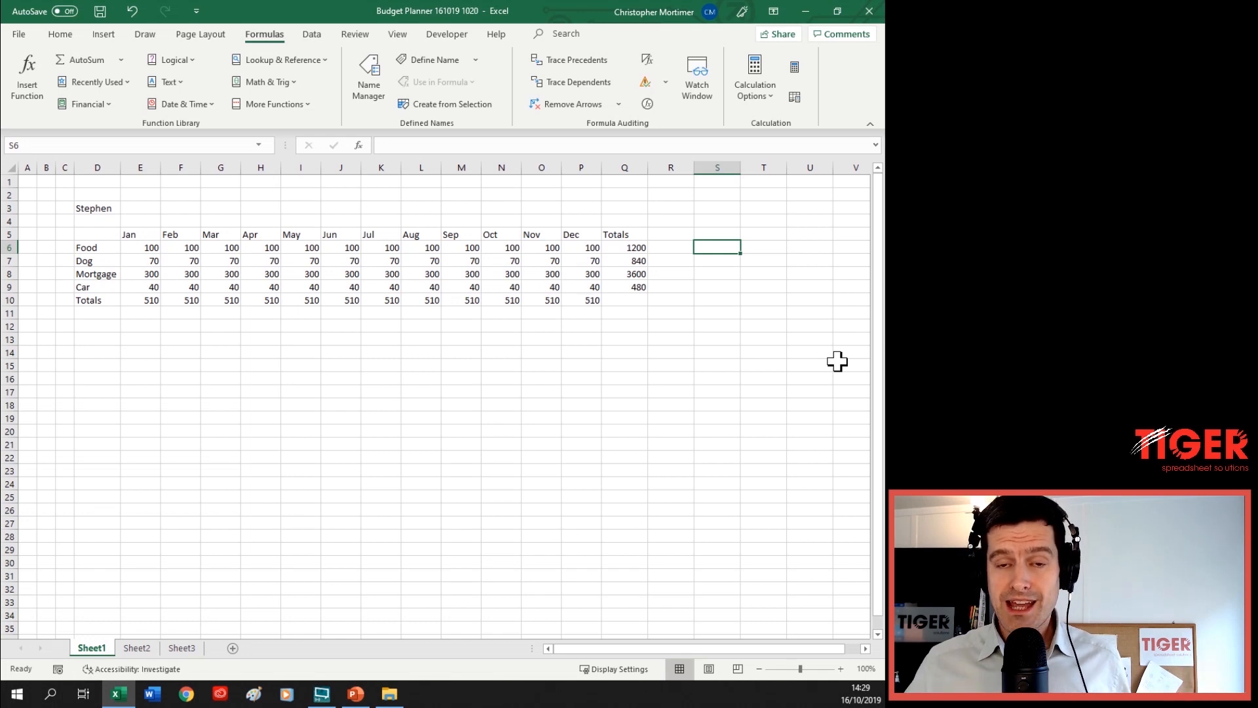
pyautogui.click(576, 247)
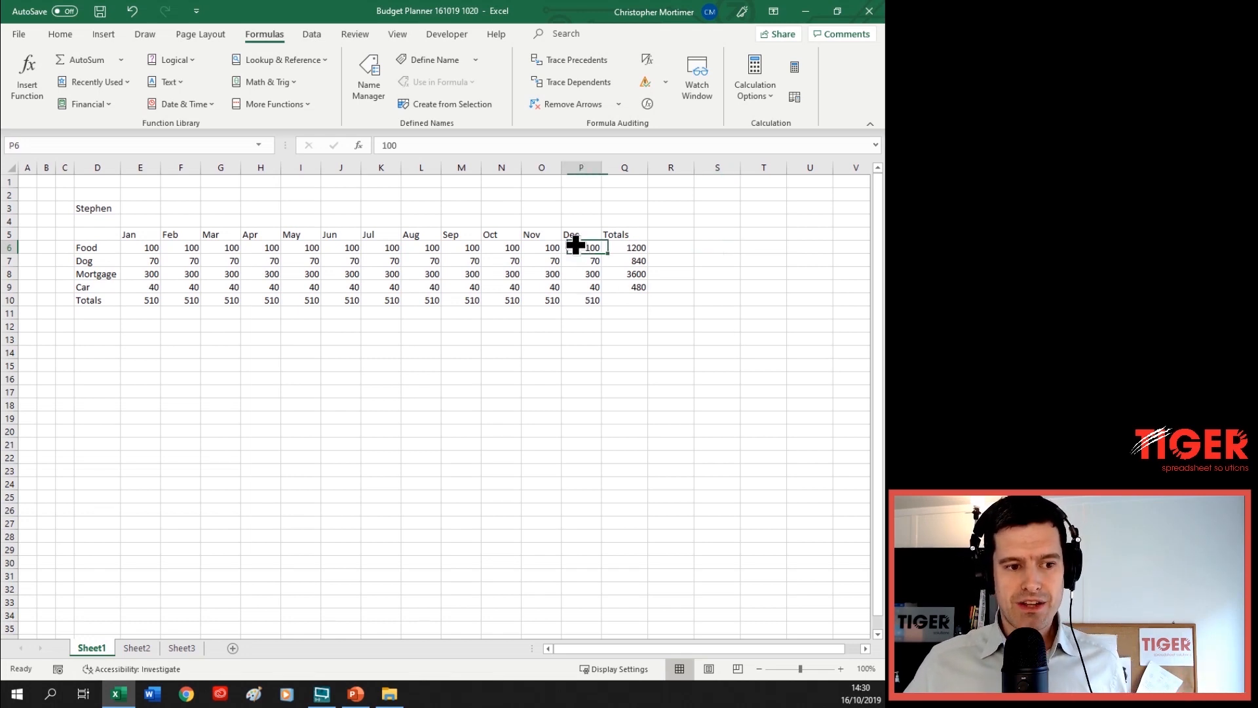
pyautogui.click(755, 248)
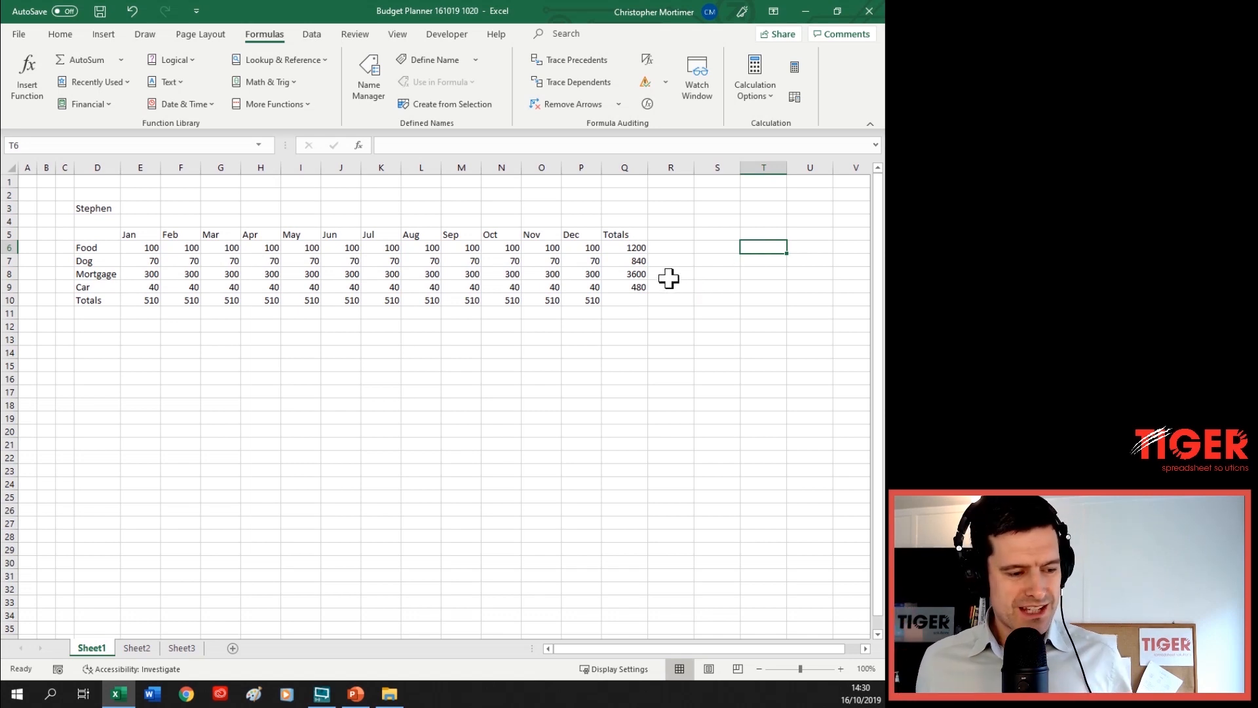
pyautogui.click(296, 272)
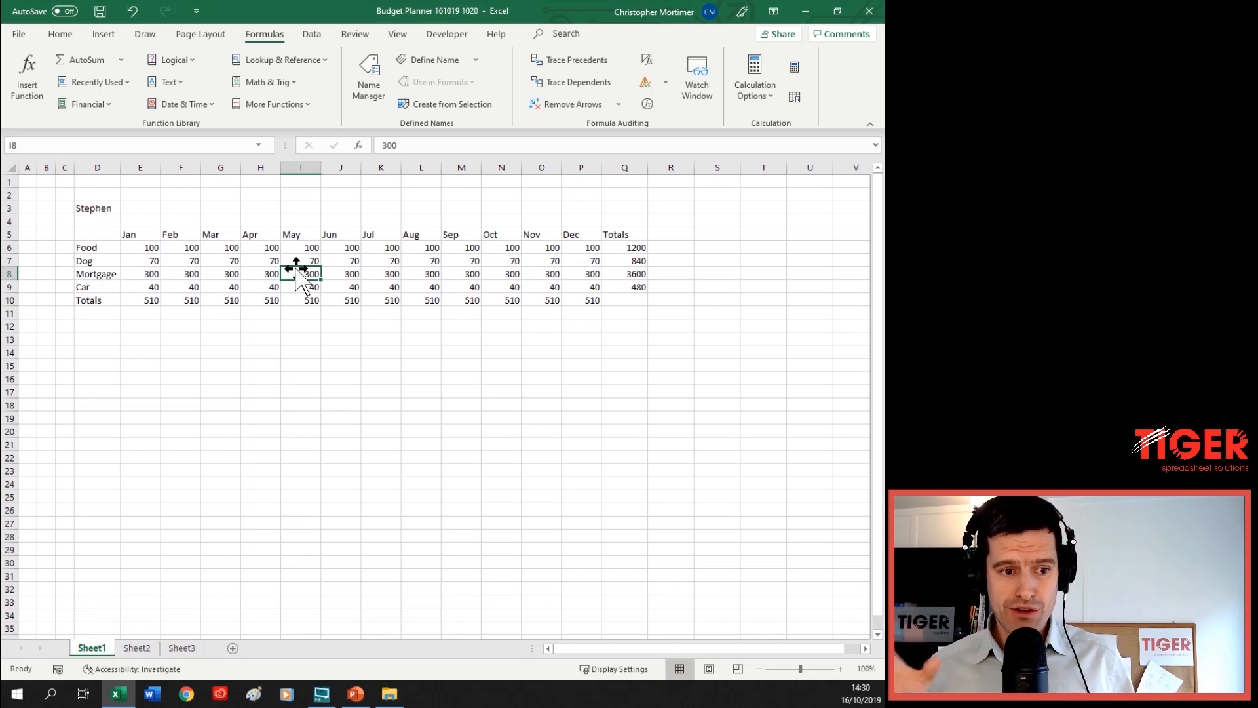
# Select the Food total in Q6 and set the formula calculation option to Automatic
pyautogui.click(623, 249)
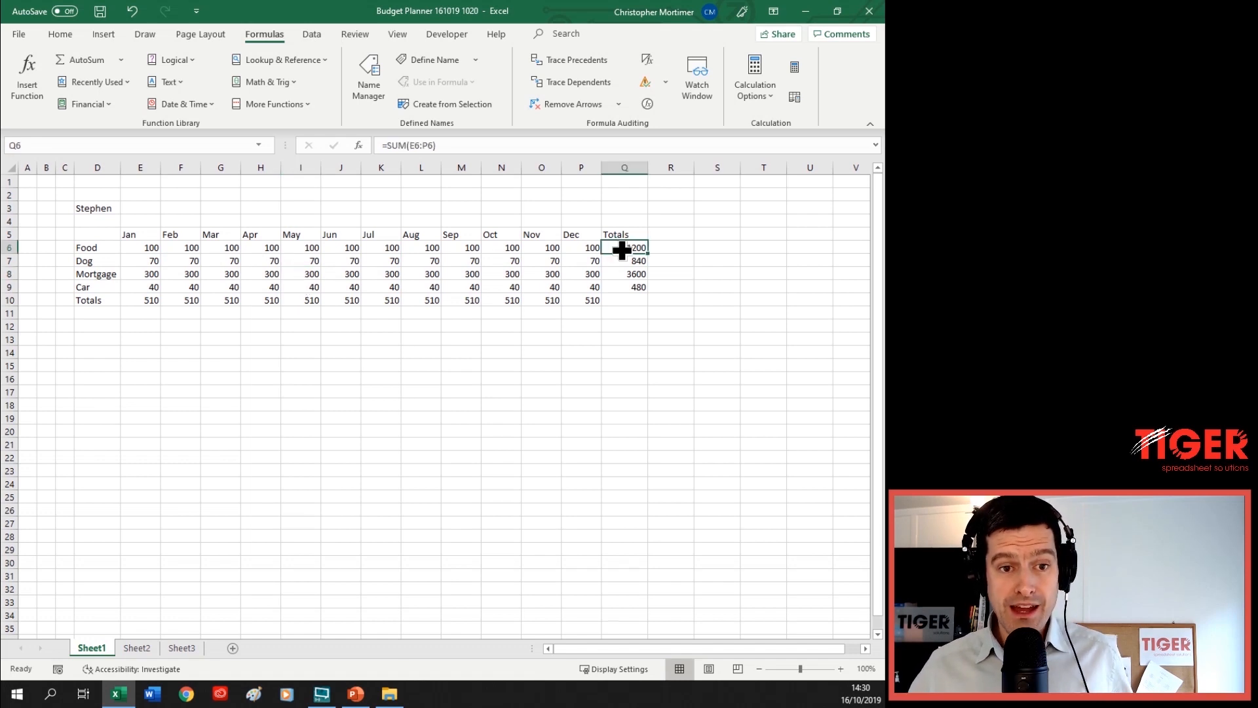
pyautogui.click(771, 105)
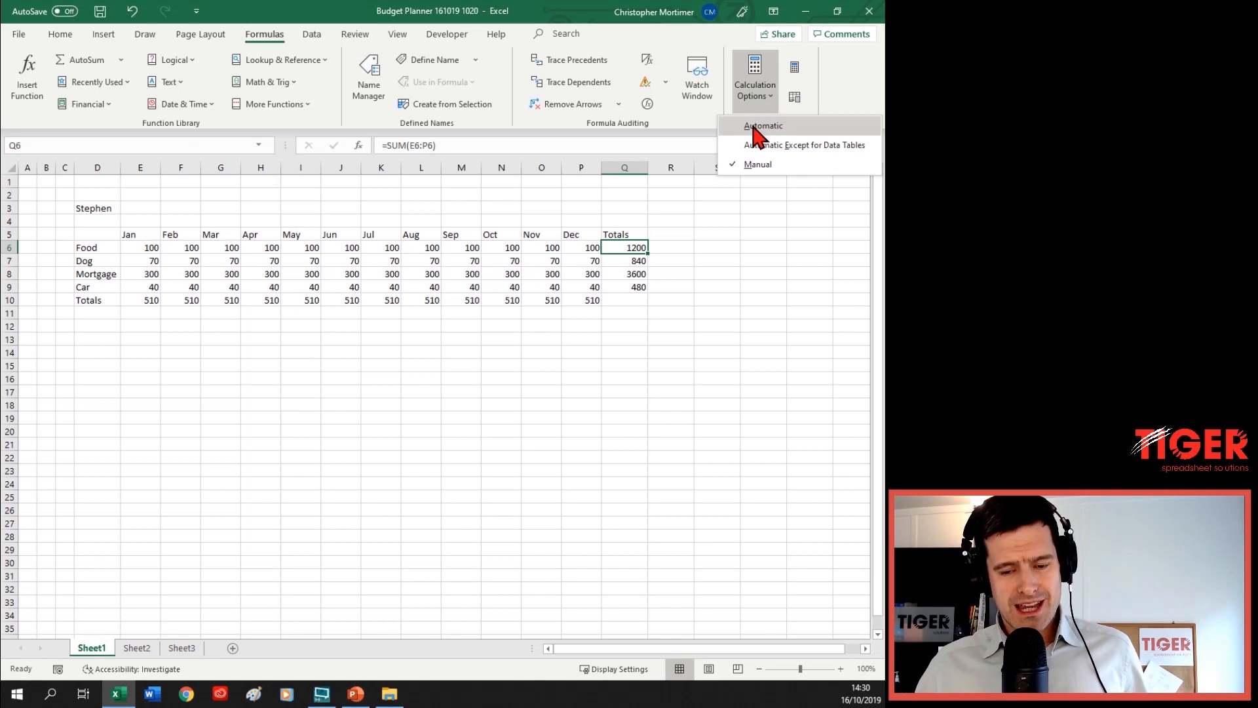
pyautogui.click(760, 126)
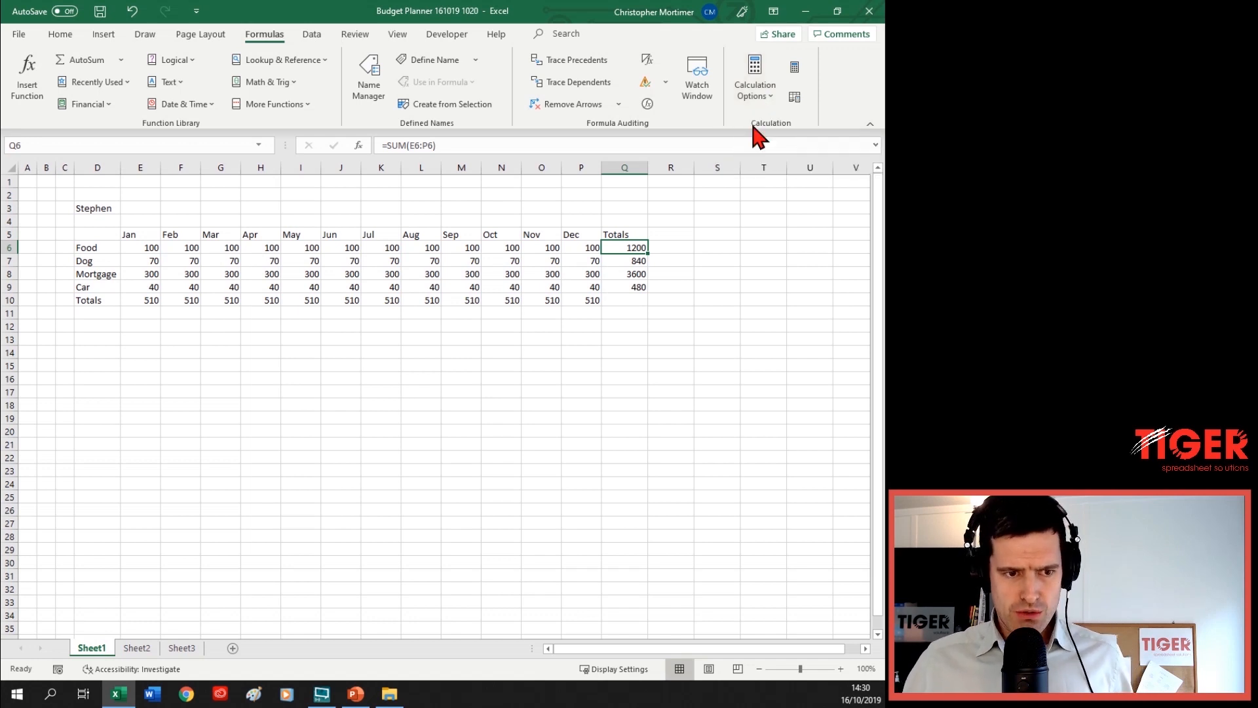
pyautogui.click(493, 289)
pyautogui.press('Up')
pyautogui.press('Up')
pyautogui.press('Up')
pyautogui.press('Right')
pyautogui.press('Right')
pyautogui.press('Right')
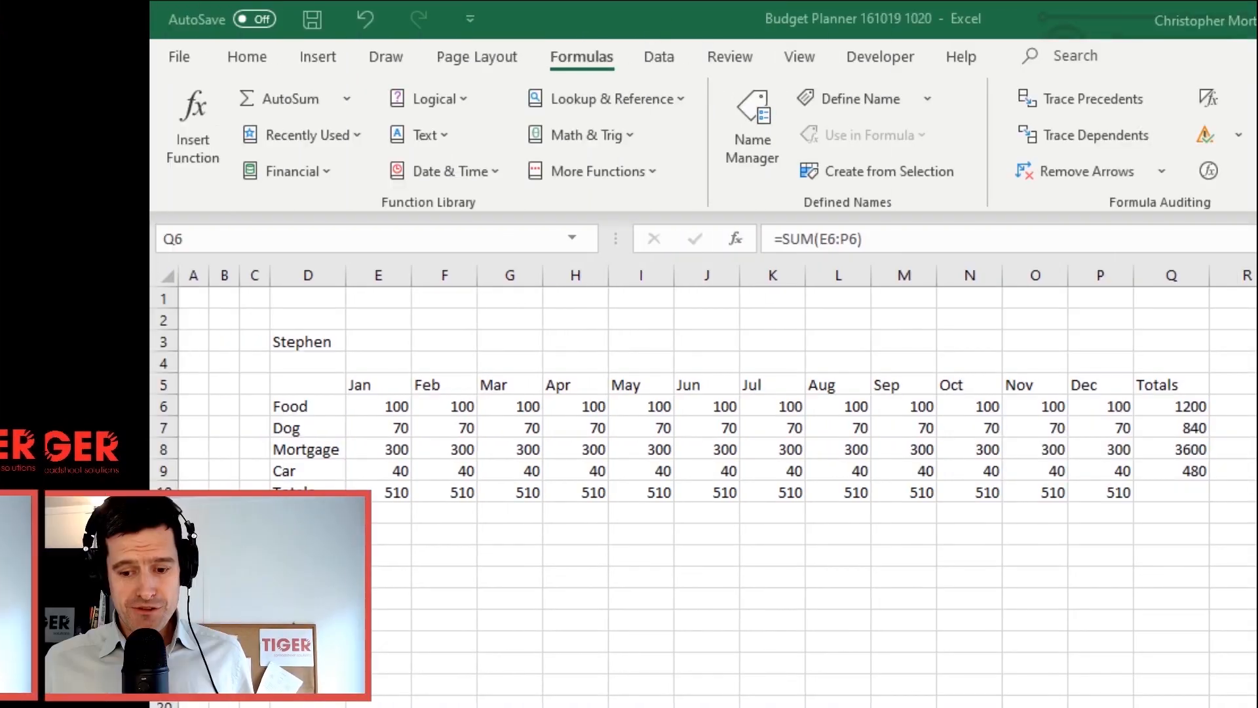
# Examine the range referenced by the Food total's SUM formula in Q6, then leave the formula without editing it
pyautogui.click(1178, 405)
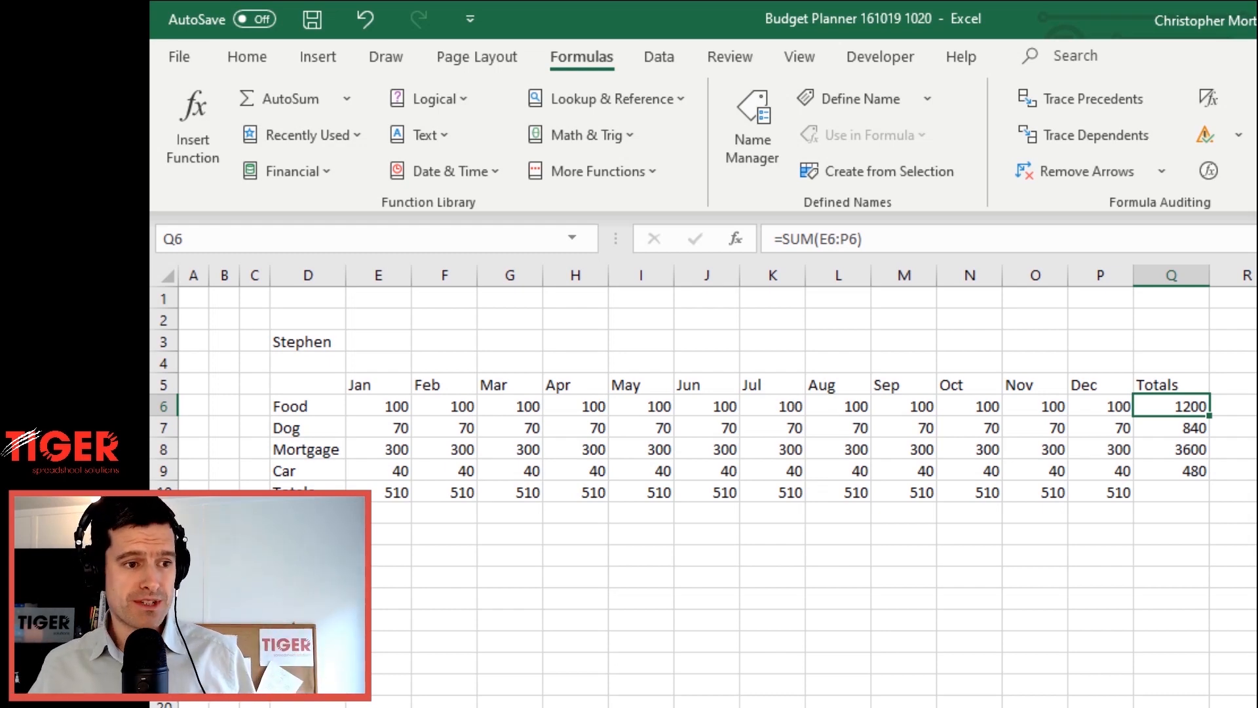
pyautogui.click(847, 240)
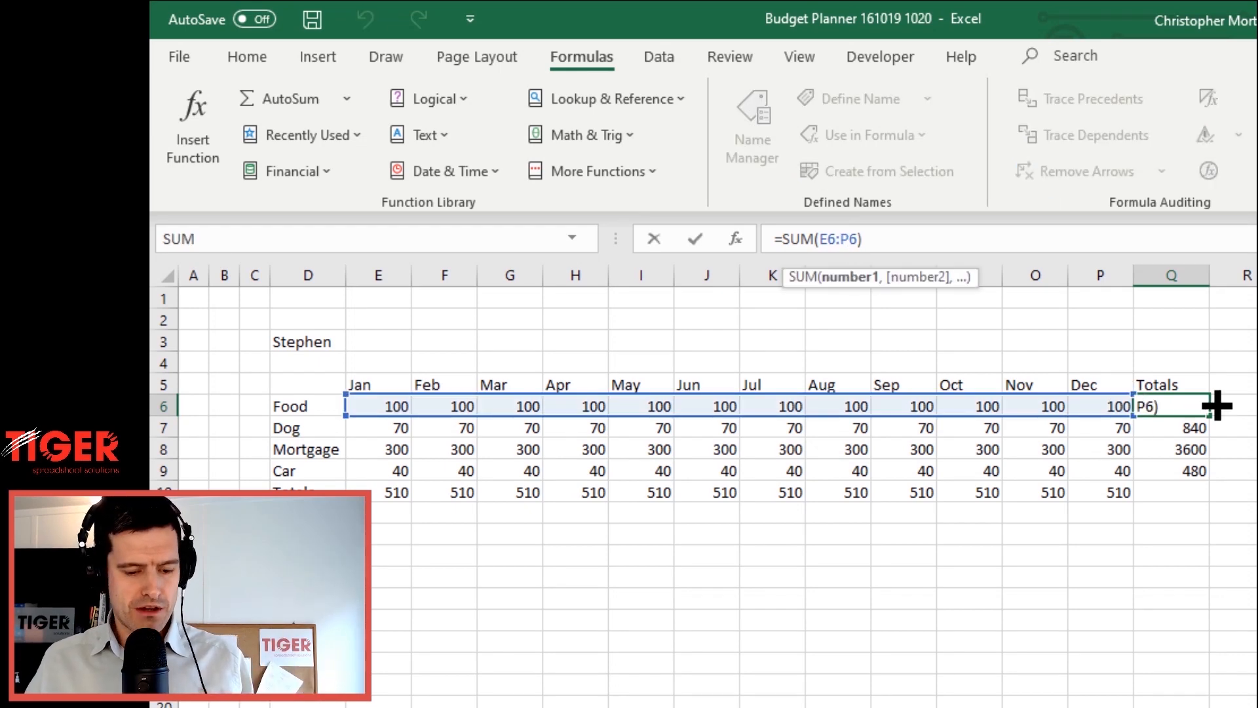
pyautogui.click(1213, 402)
pyautogui.press('Left')
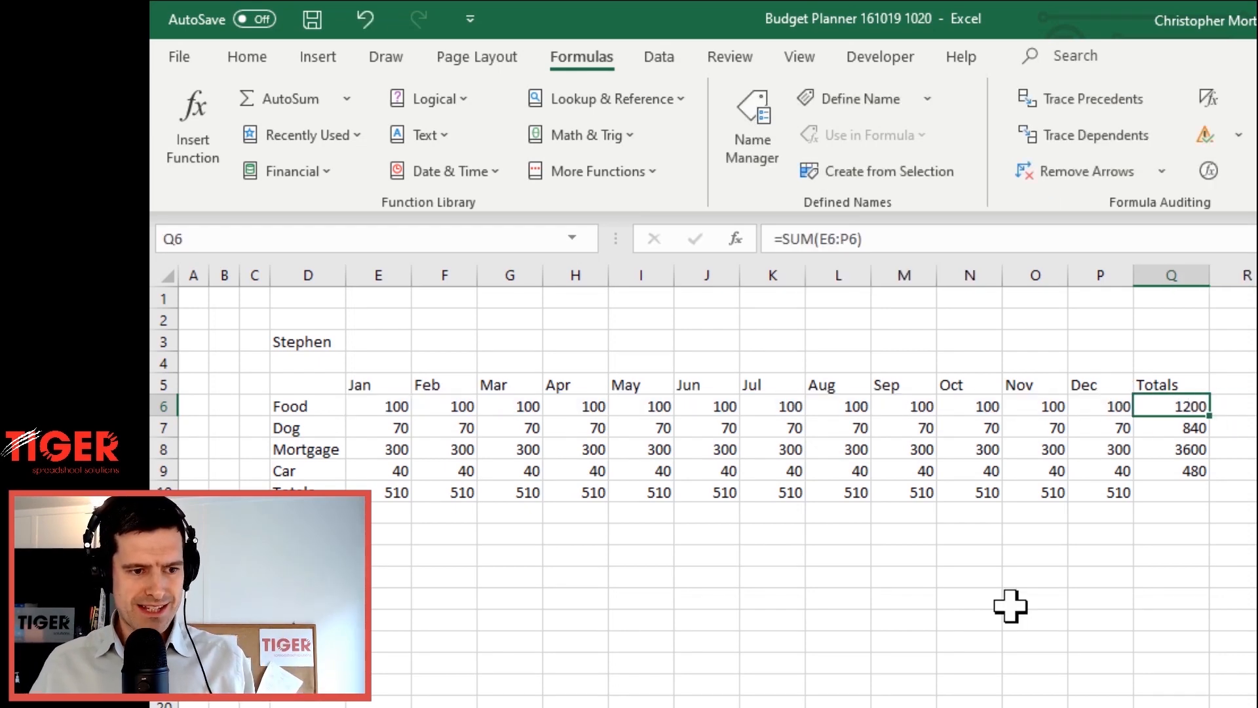
pyautogui.press('Down')
pyautogui.press('Up')
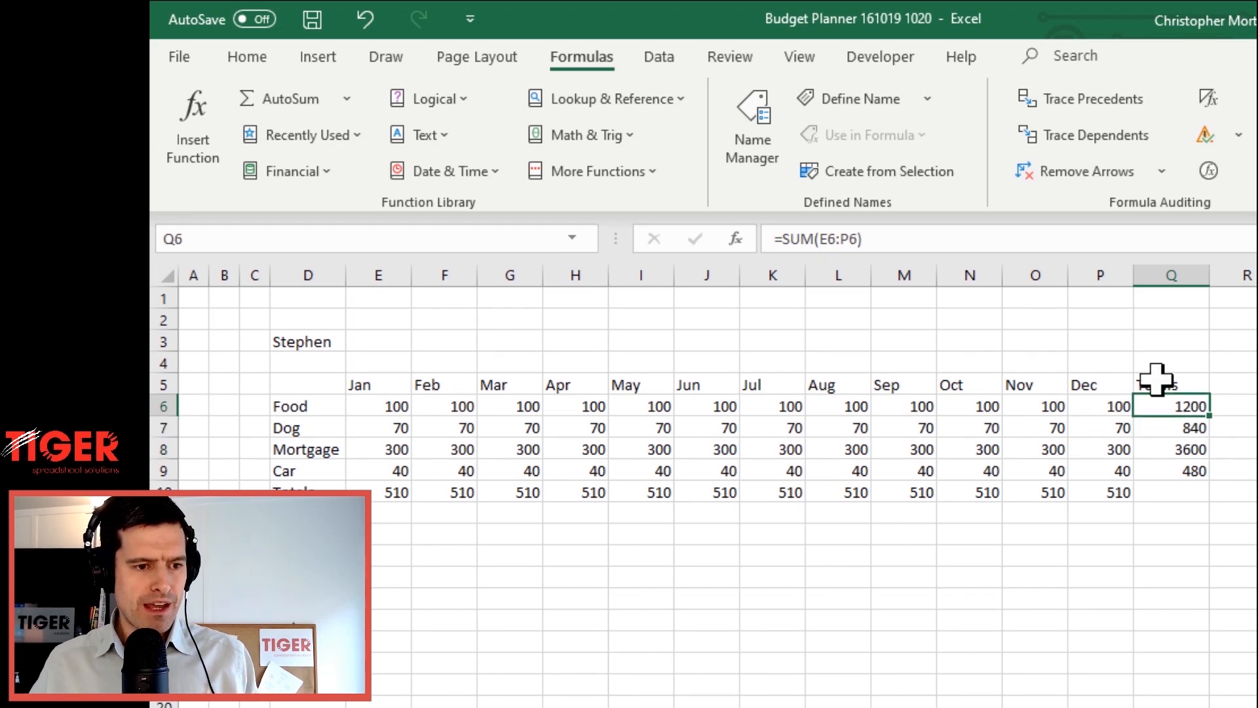
# Create a circular reference by changing the Food total formula in Q6 to =SUM(E6:Q6), and dismiss the warning
pyautogui.click(845, 238)
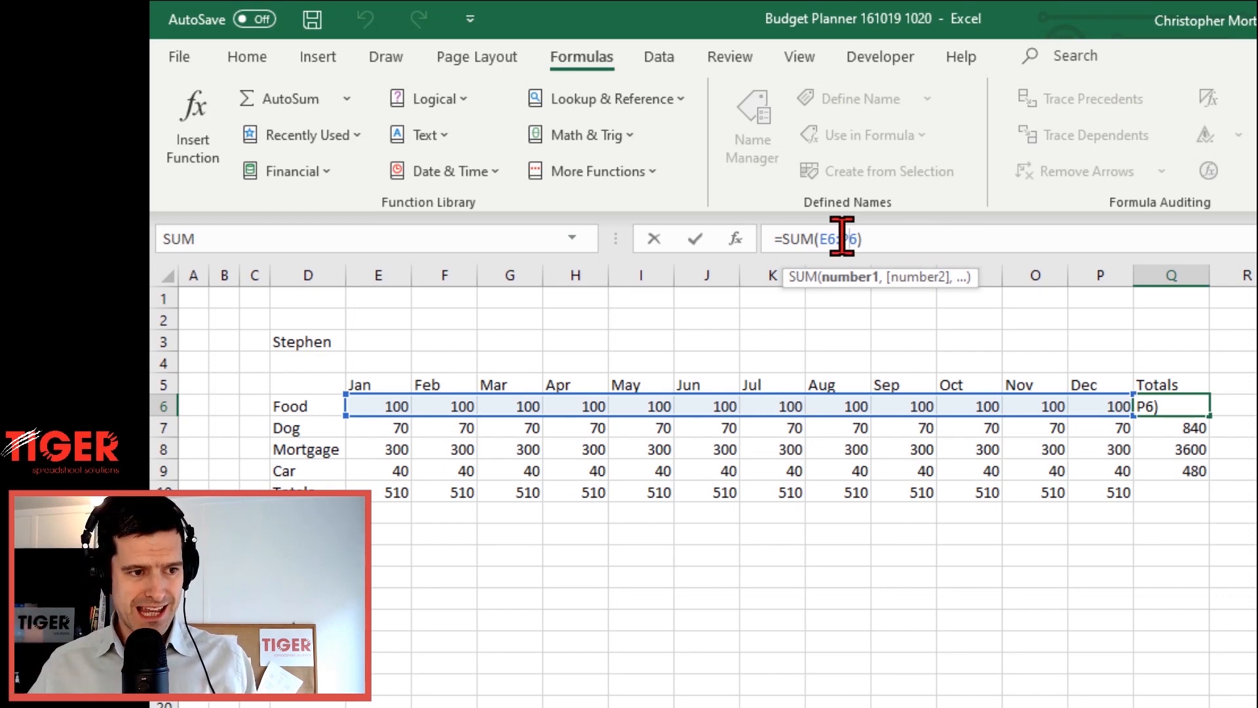
pyautogui.press('BackSpace')
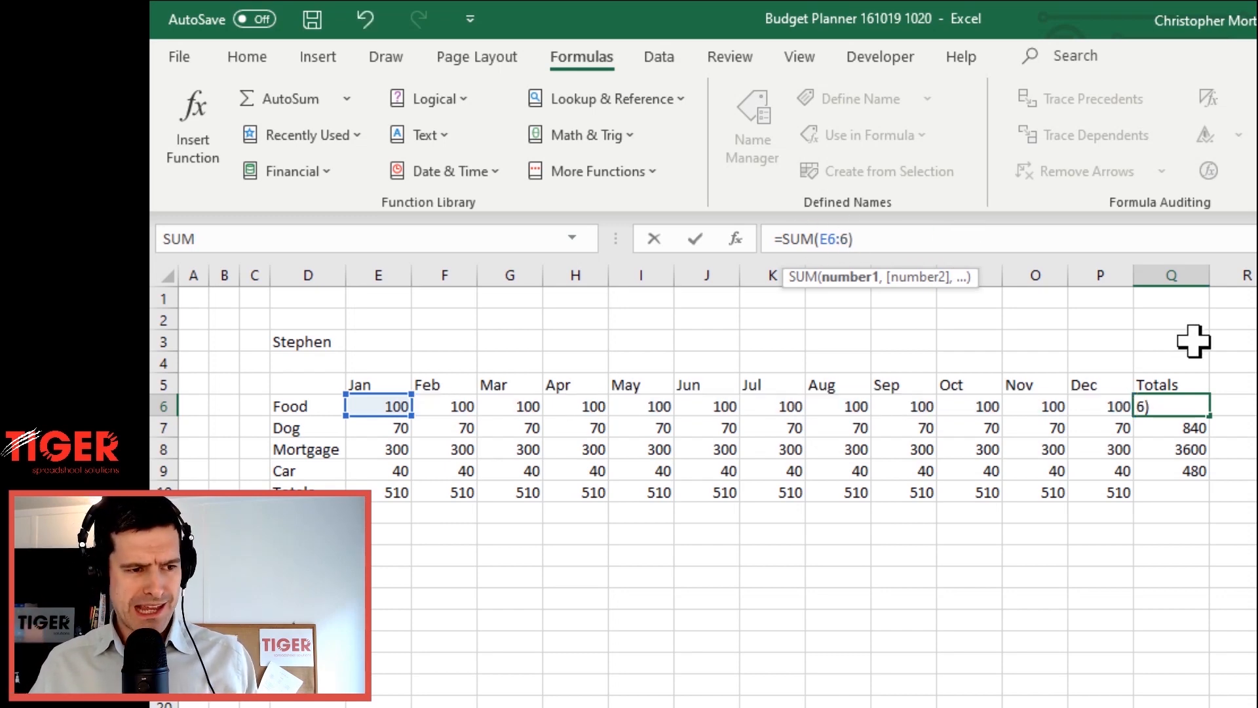
pyautogui.write('O')
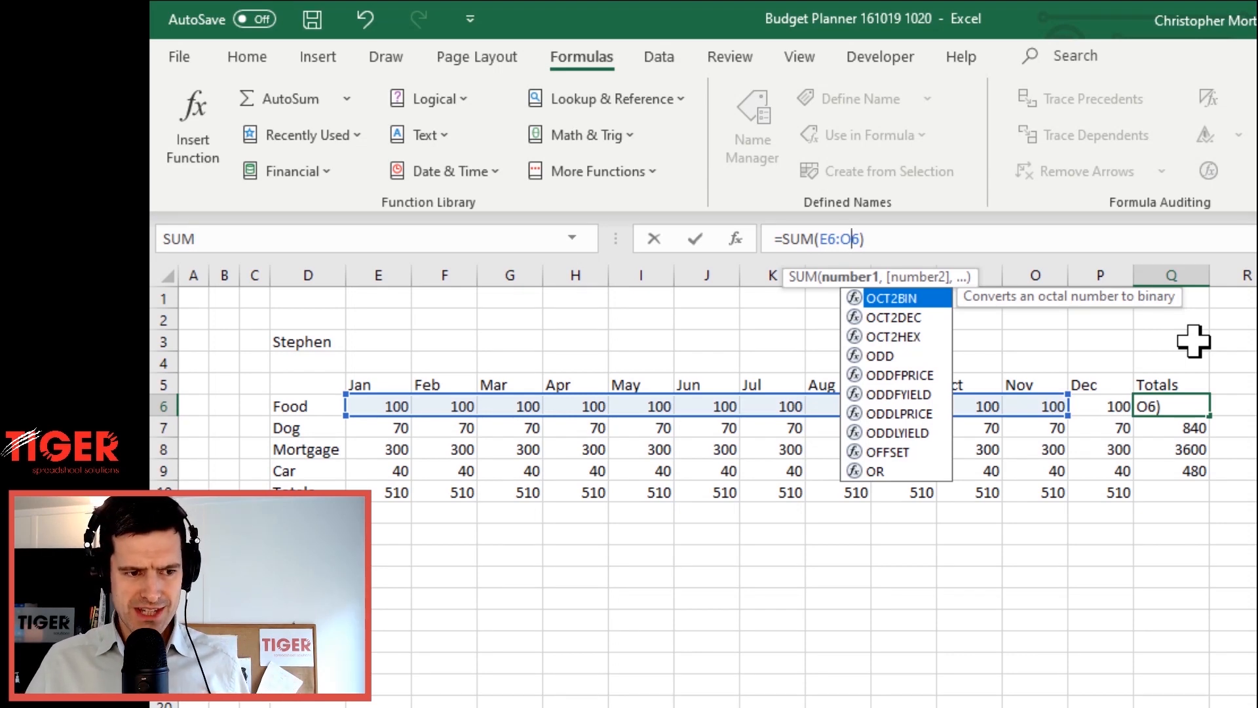
pyautogui.press('BackSpace')
pyautogui.write('Q')
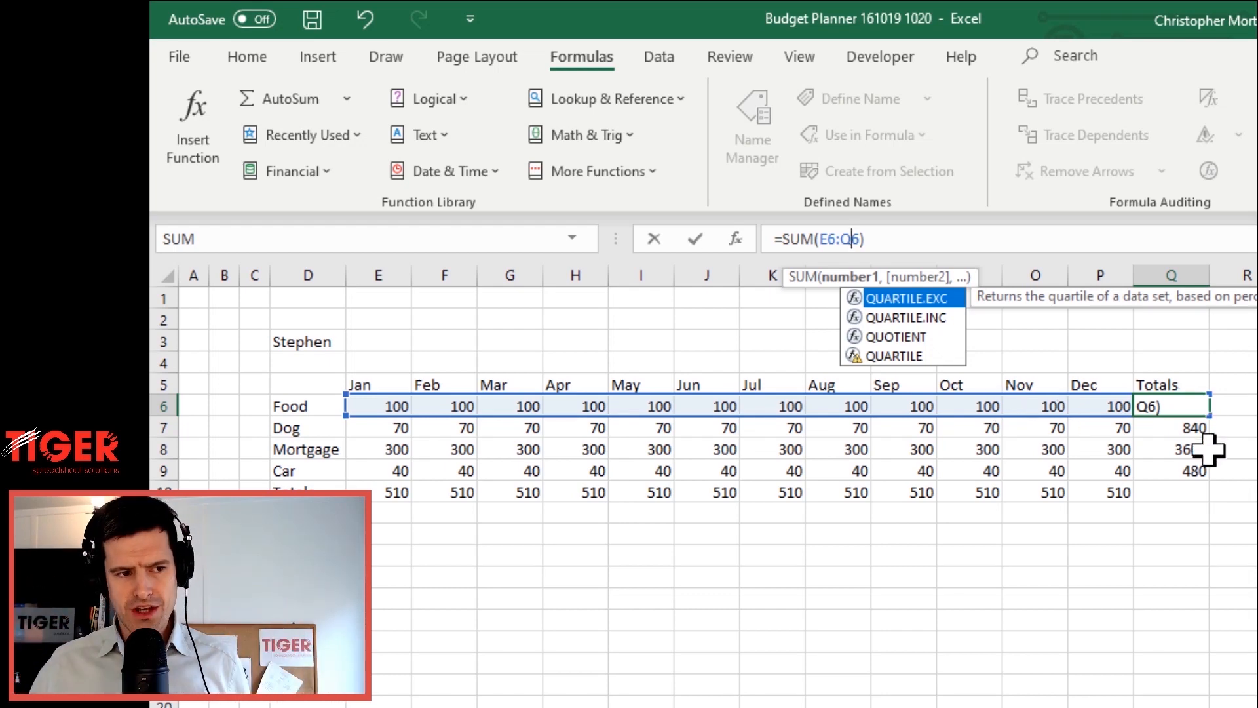
pyautogui.press('Return')
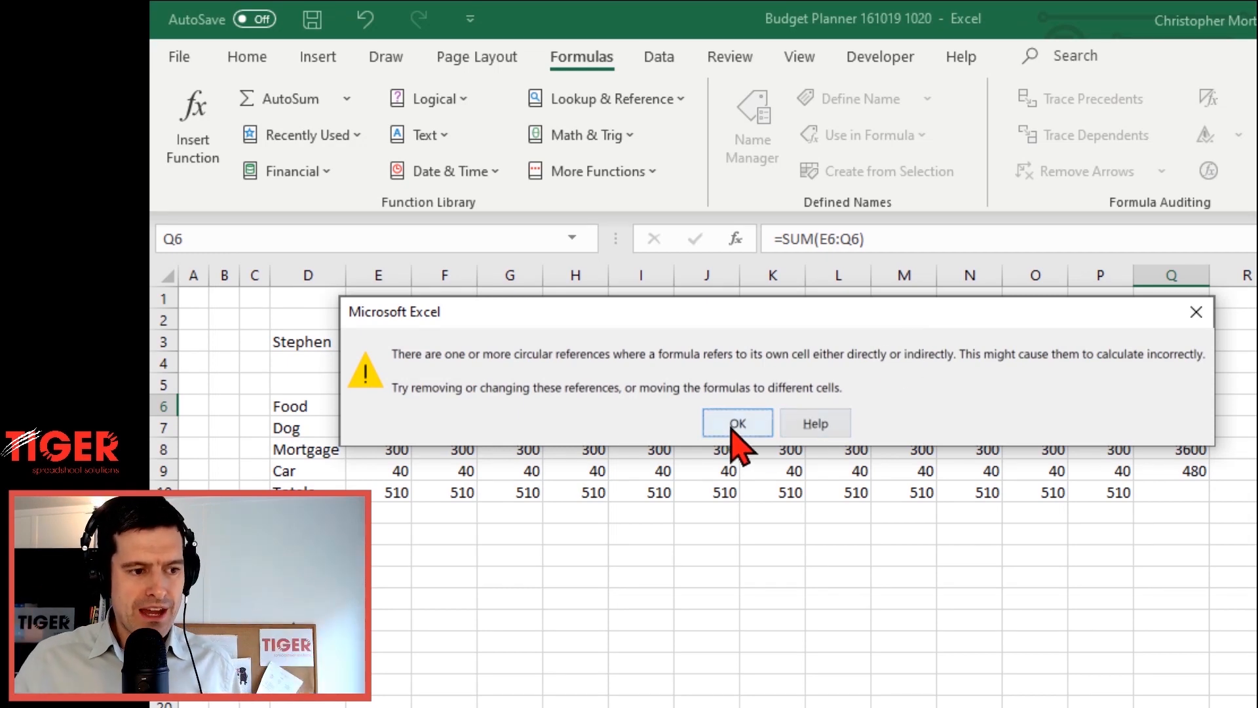
pyautogui.click(734, 425)
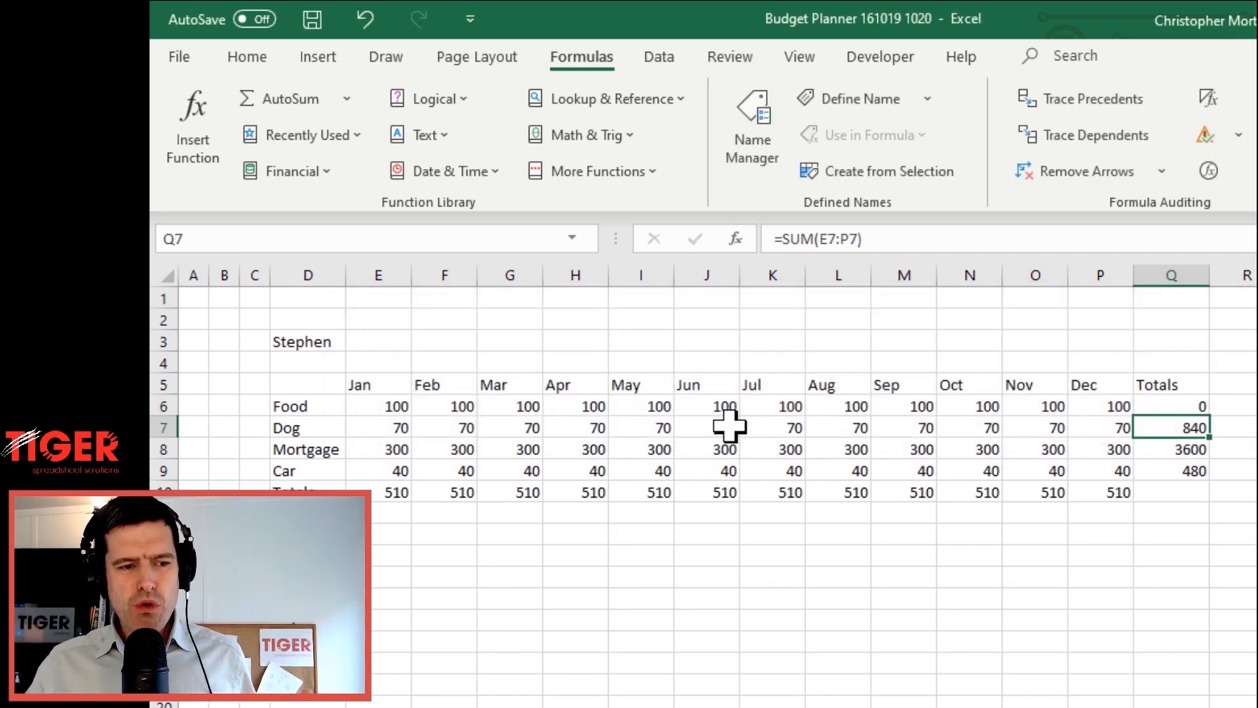
# Check the result and formula of the circular Food total in Q6
pyautogui.click(1149, 407)
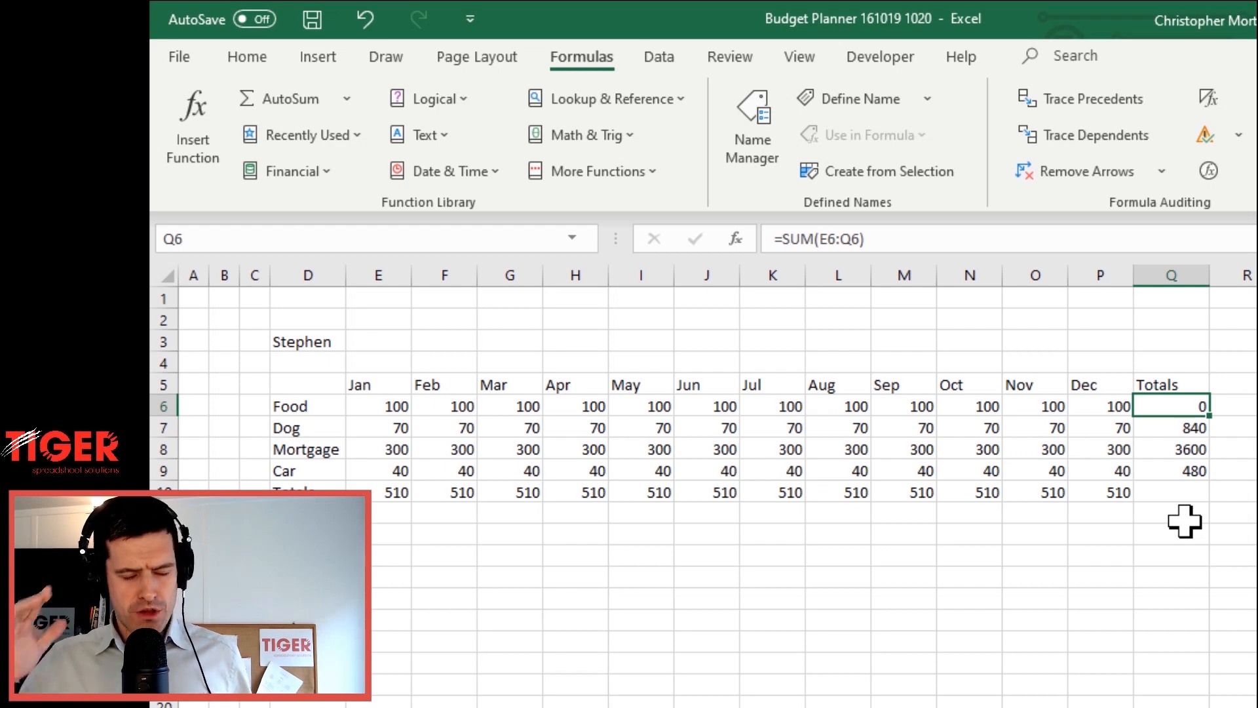
pyautogui.press('Left')
pyautogui.press('Right')
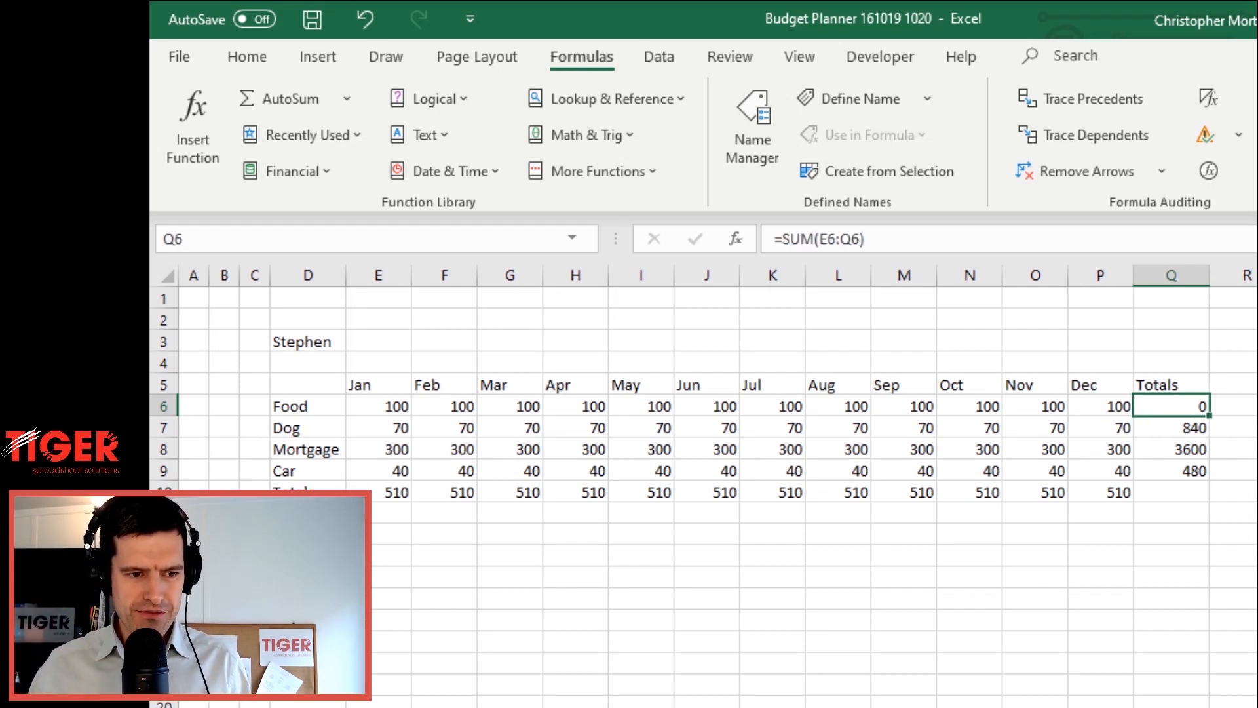
pyautogui.press('Left')
pyautogui.press('Right')
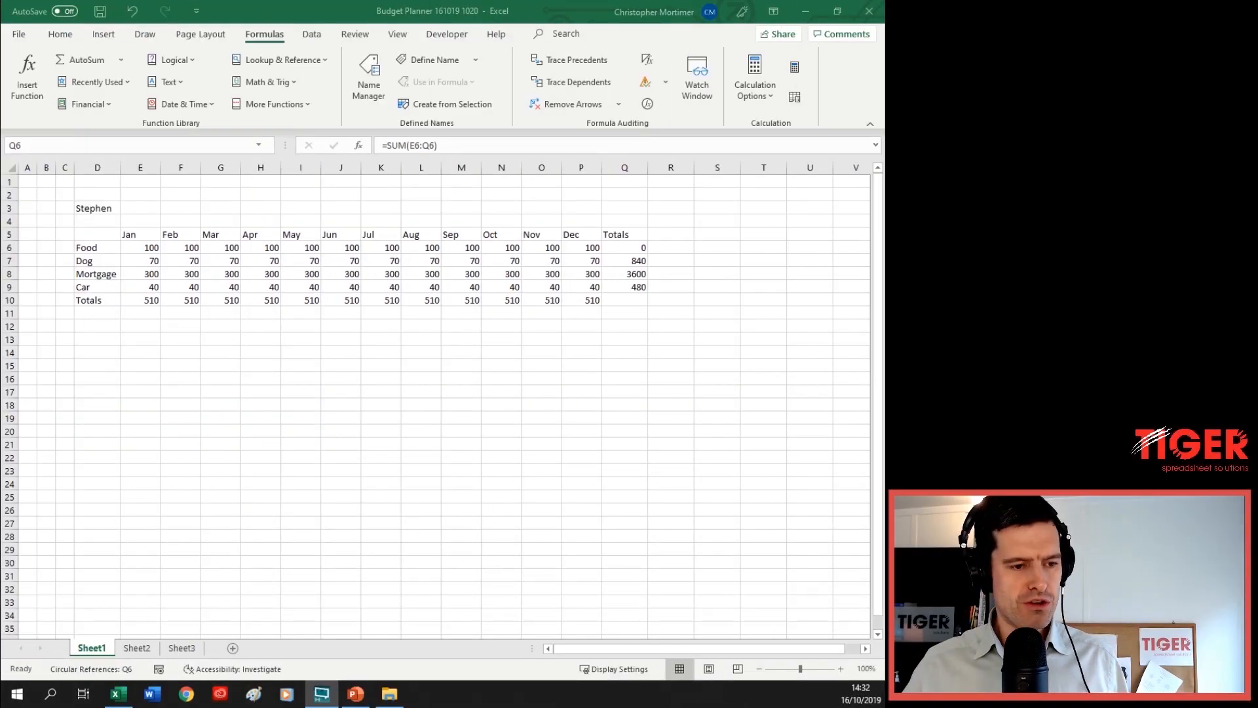
# Enable iterative calculation in the Excel formula options with Maximum Iterations set to 2
pyautogui.click(19, 46)
pyautogui.click(17, 37)
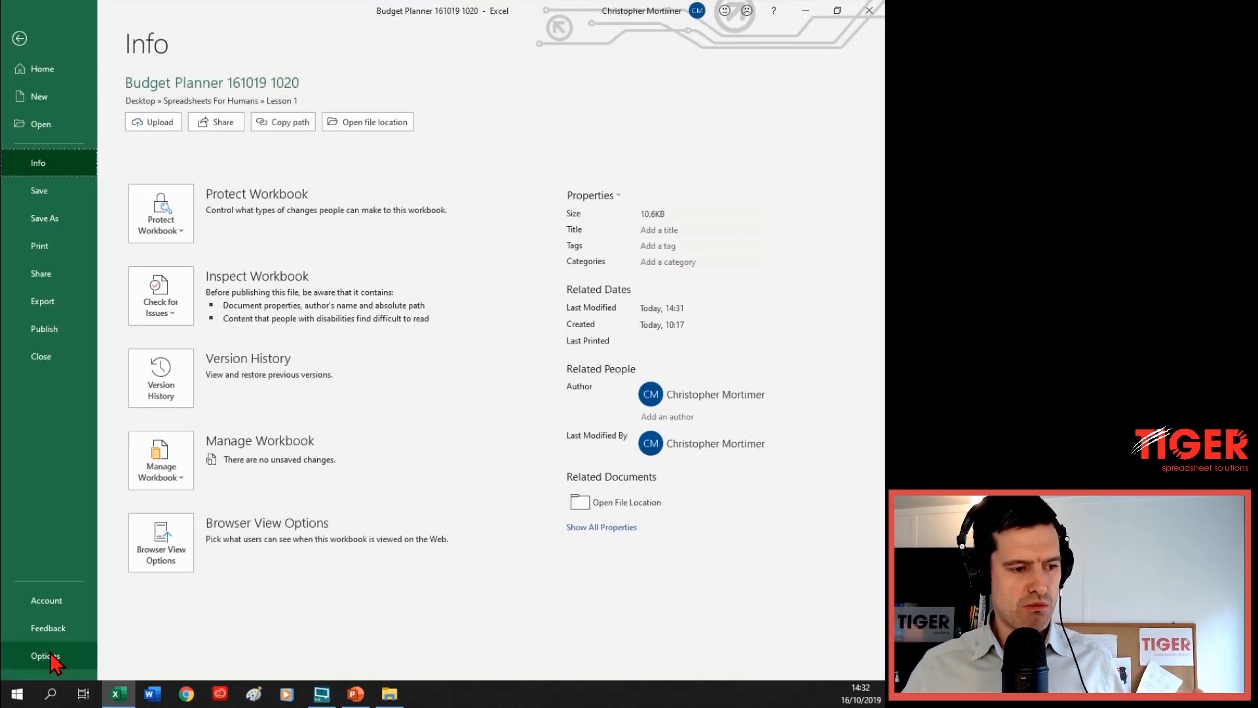
pyautogui.click(50, 655)
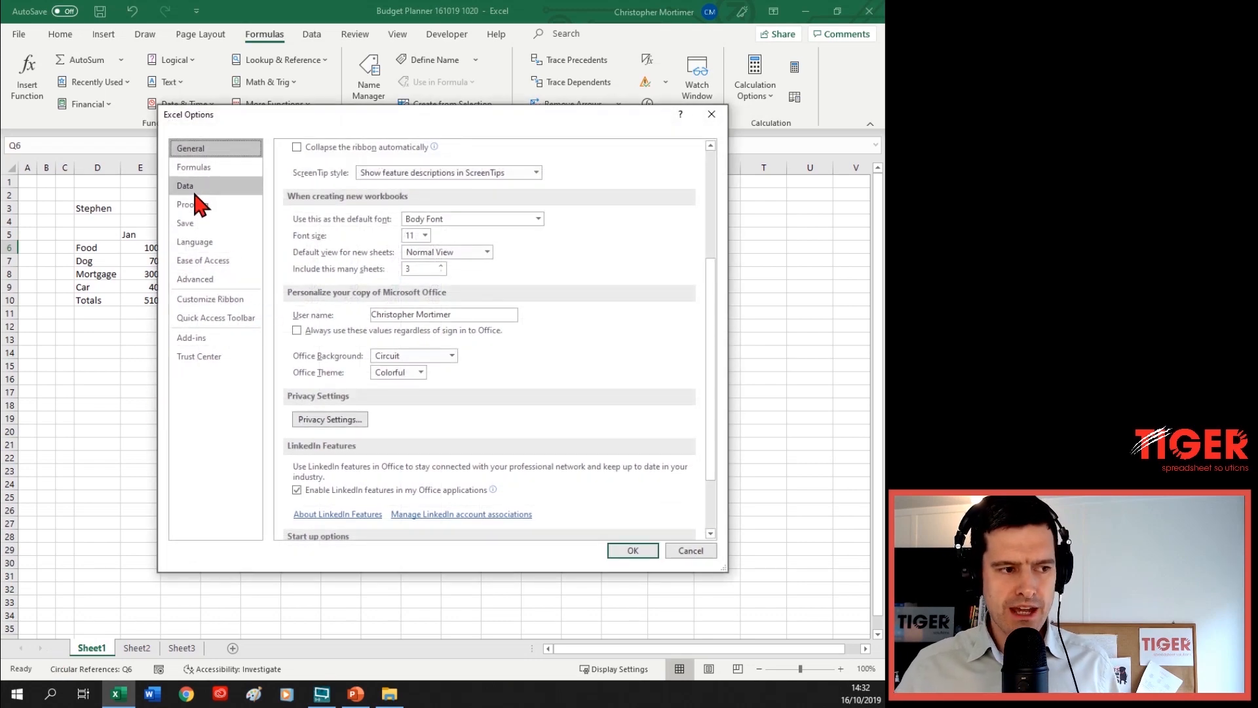
pyautogui.click(191, 167)
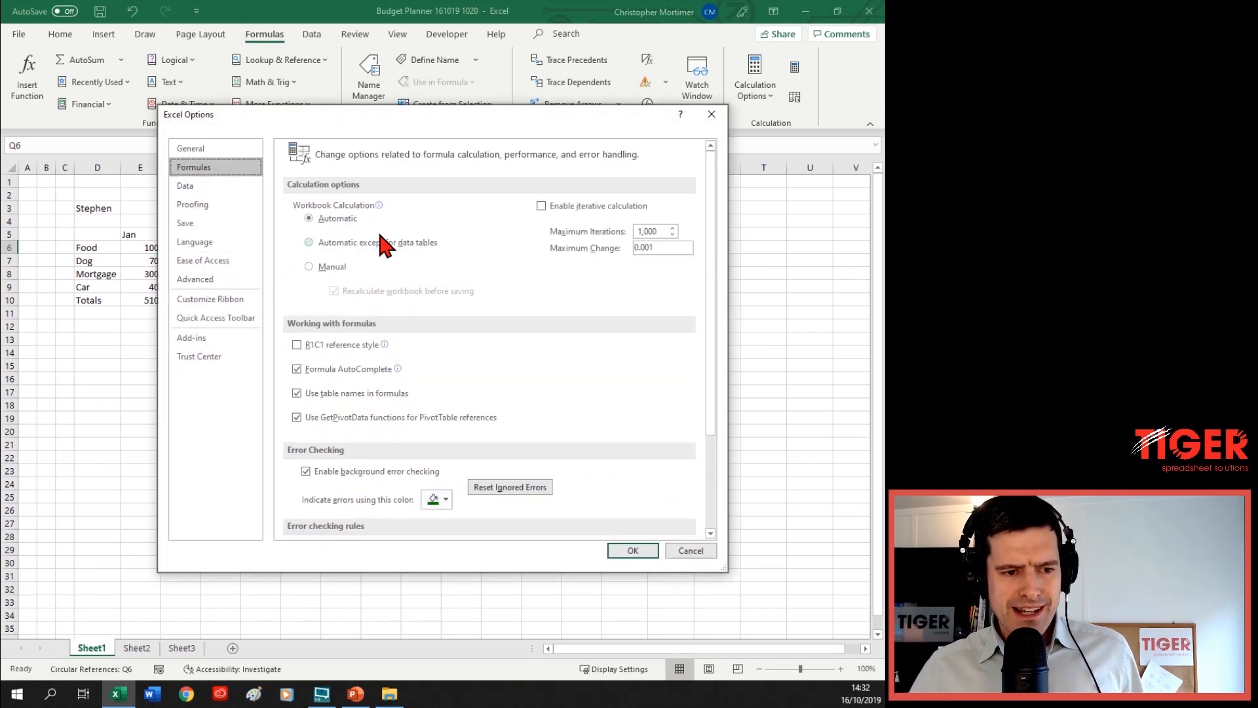
pyautogui.click(541, 207)
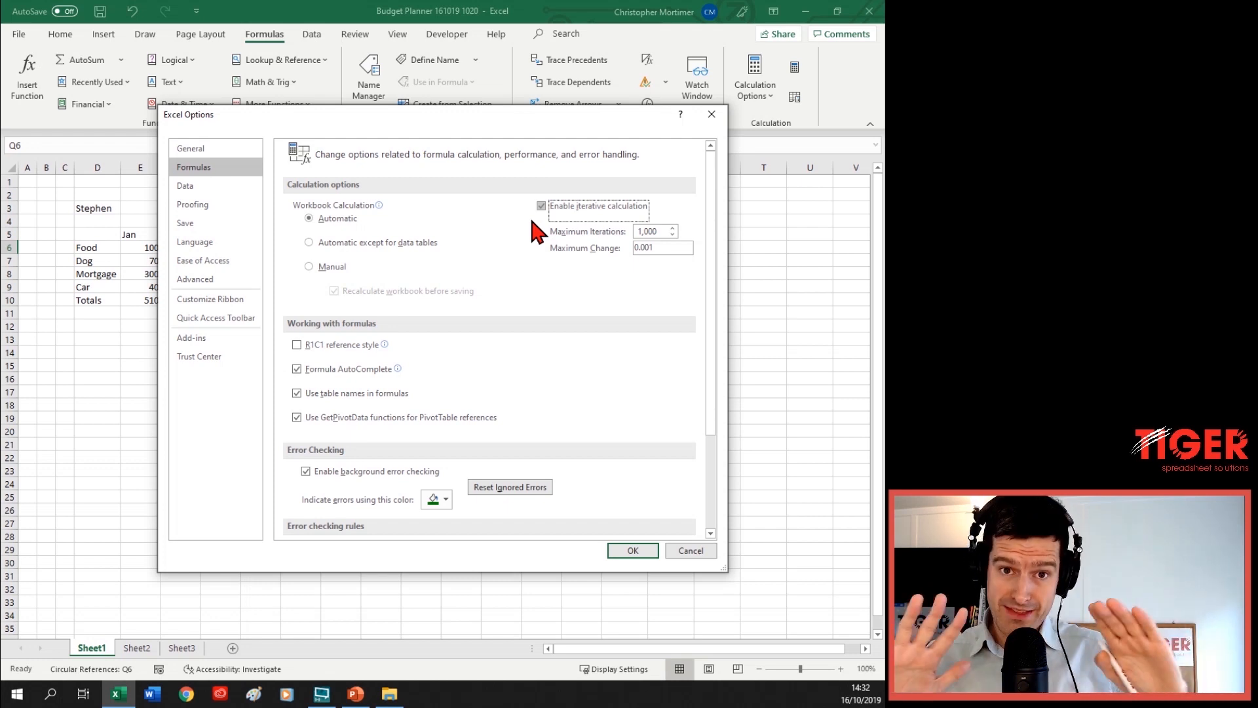
pyautogui.moveTo(659, 229); pyautogui.dragTo(619, 224)
pyautogui.write('2')
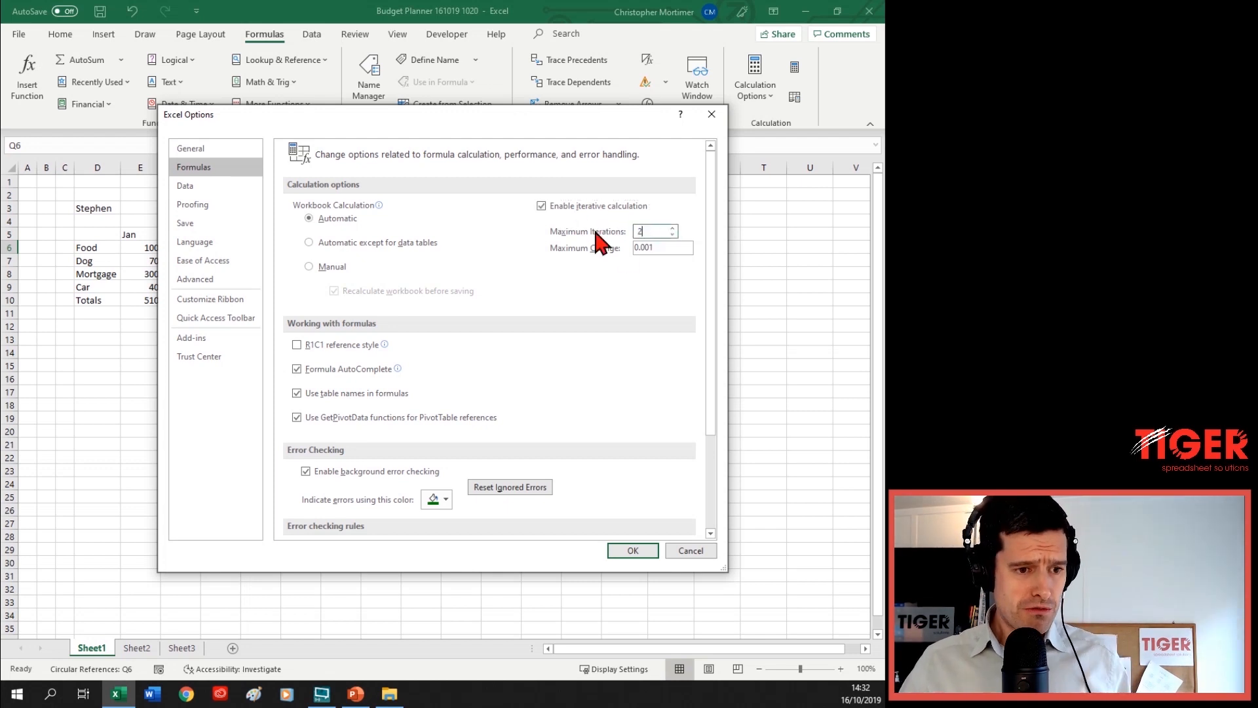
pyautogui.click(616, 550)
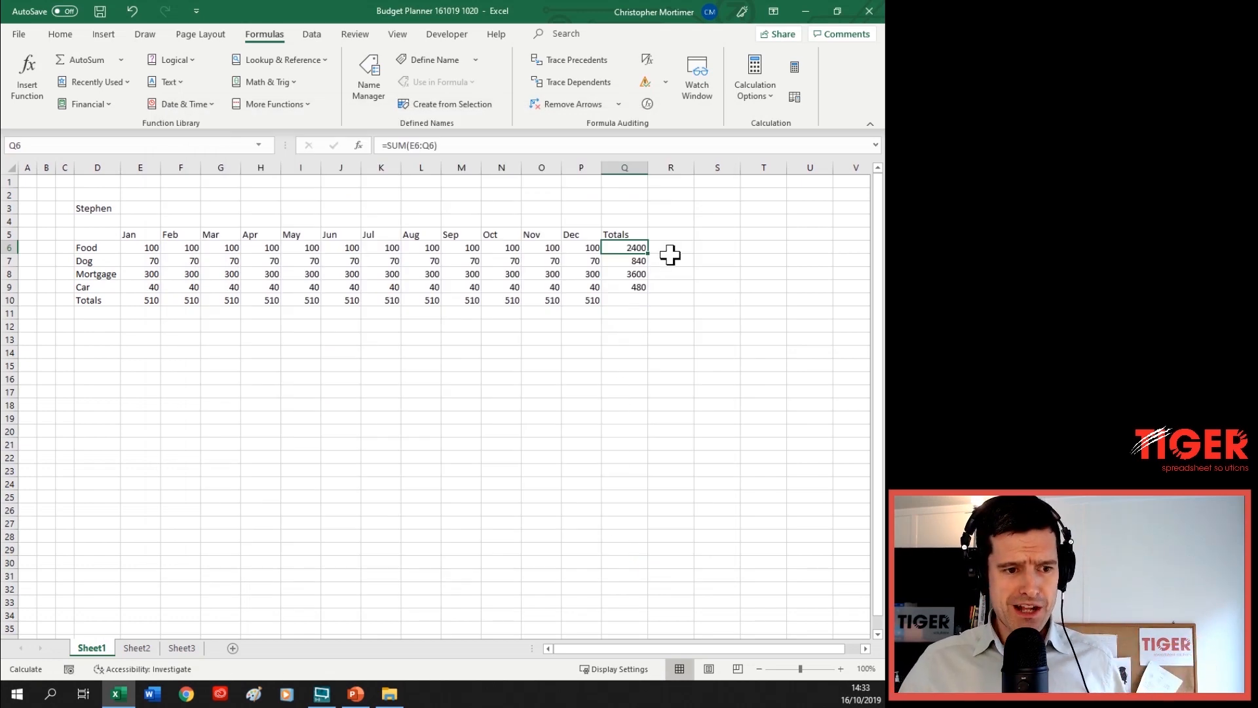
# Keep the Food total in Q6 selected and recalculate the workbook to test the iterations
pyautogui.press('Left')
pyautogui.press('Right')
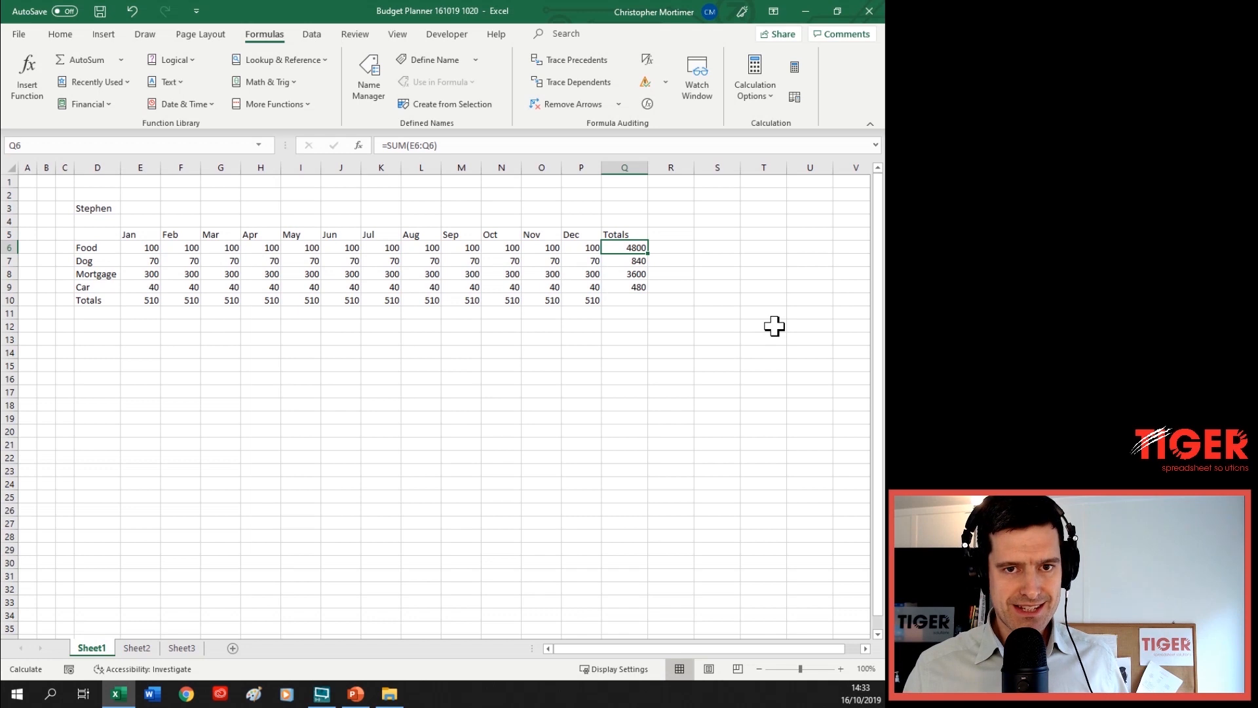
pyautogui.press('F9')
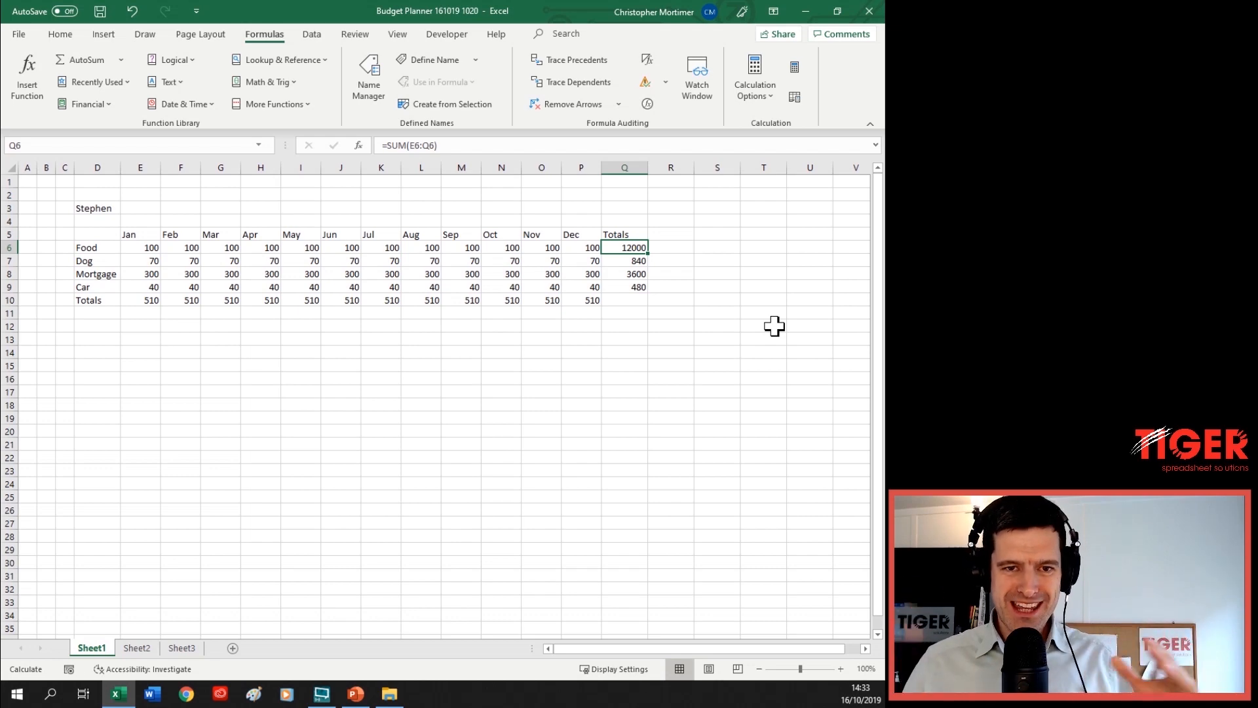
# Disable iterative calculation in the Excel formula options and dismiss the circular reference warning
pyautogui.click(19, 35)
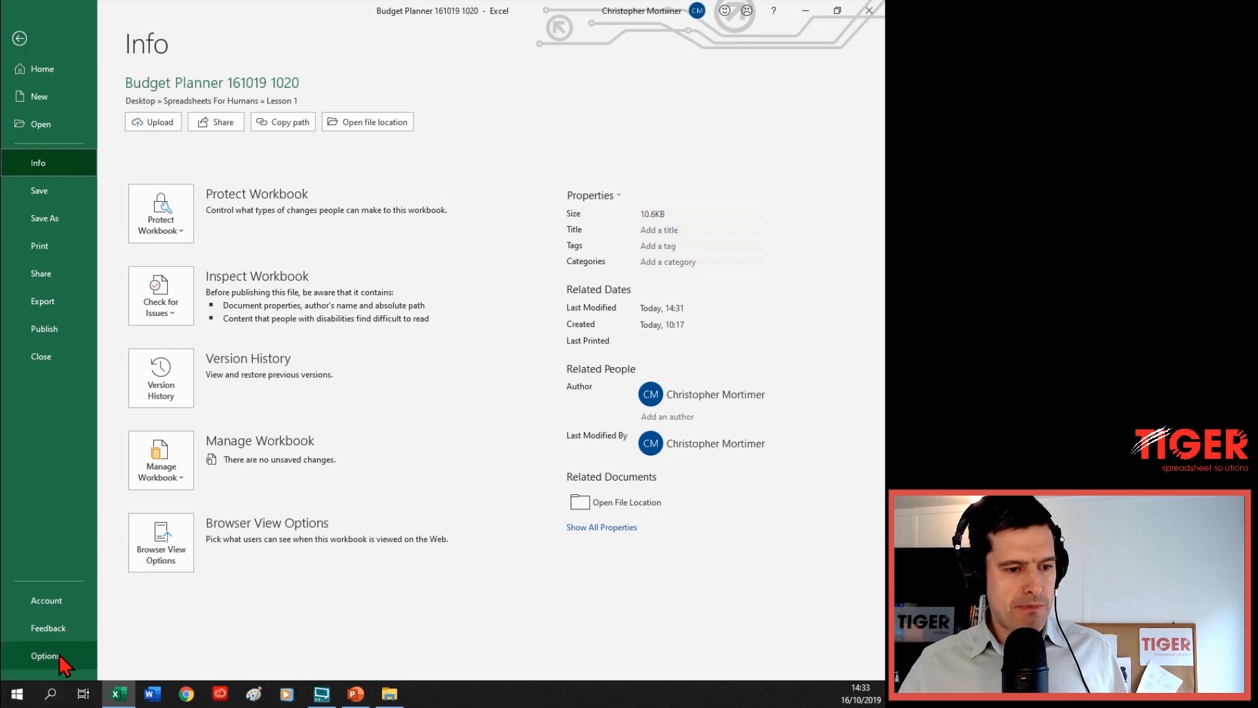
pyautogui.click(59, 654)
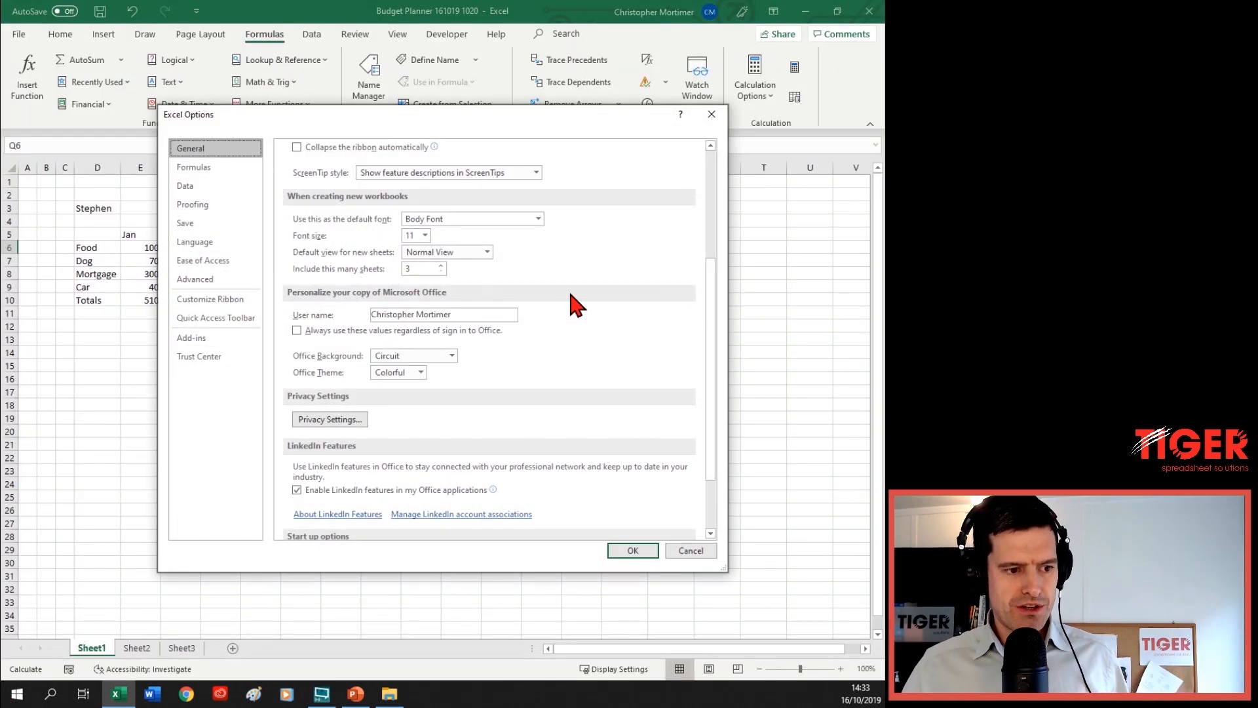
pyautogui.click(207, 169)
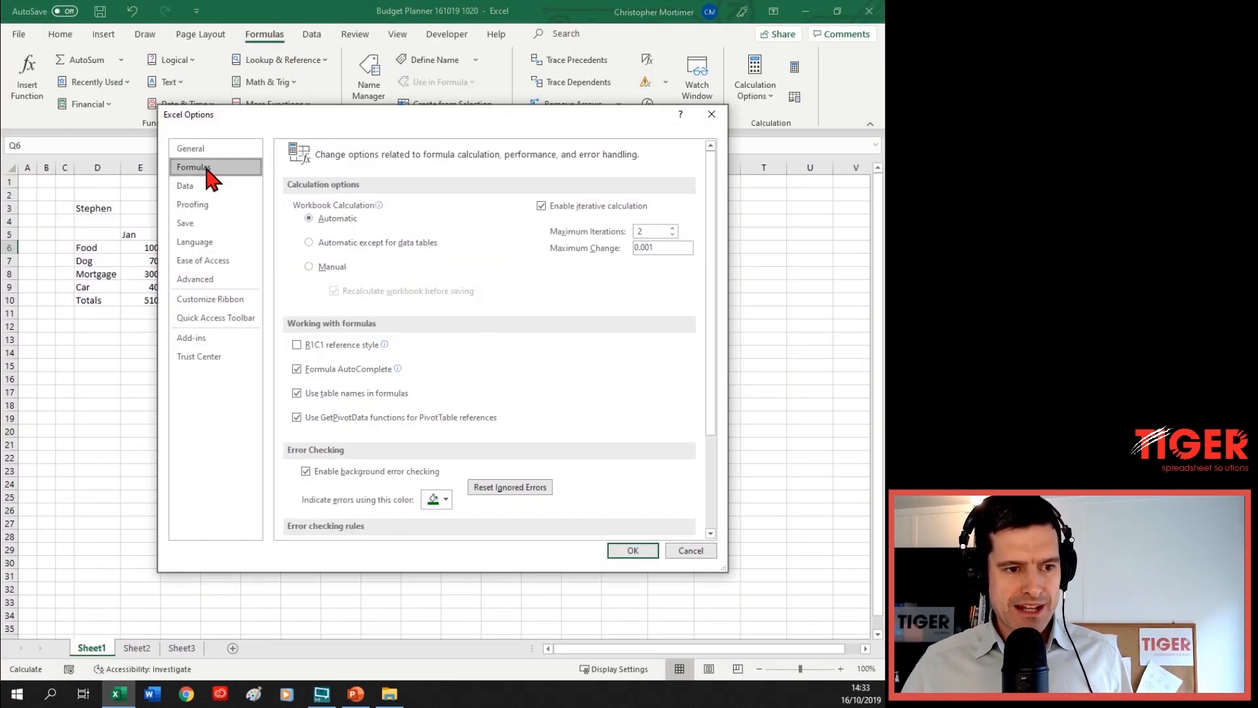
pyautogui.click(541, 206)
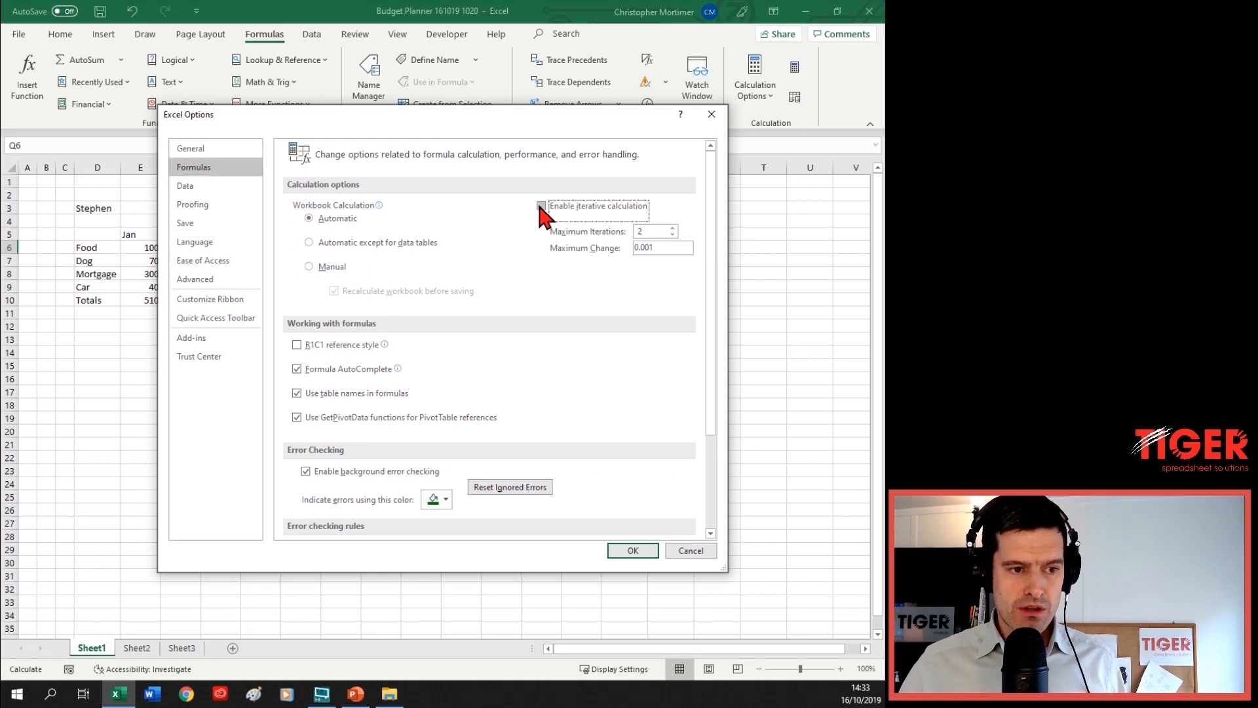
pyautogui.click(647, 551)
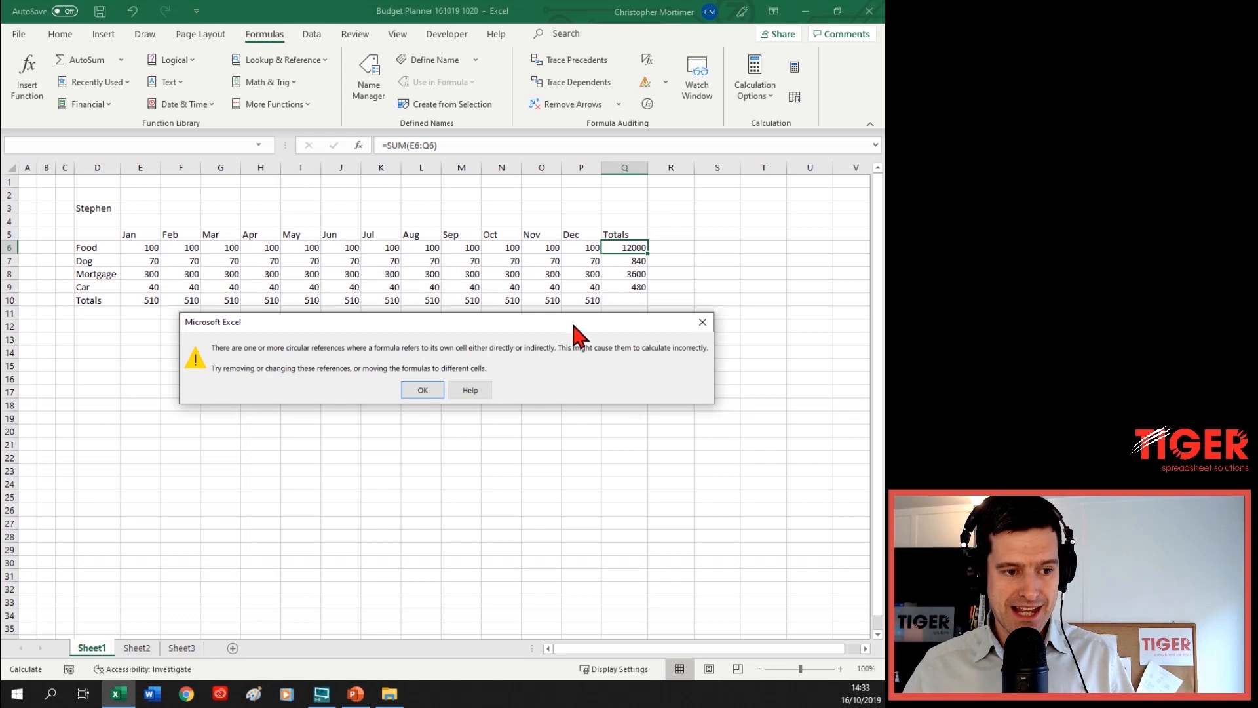
pyautogui.moveTo(570, 318); pyautogui.dragTo(547, 269)
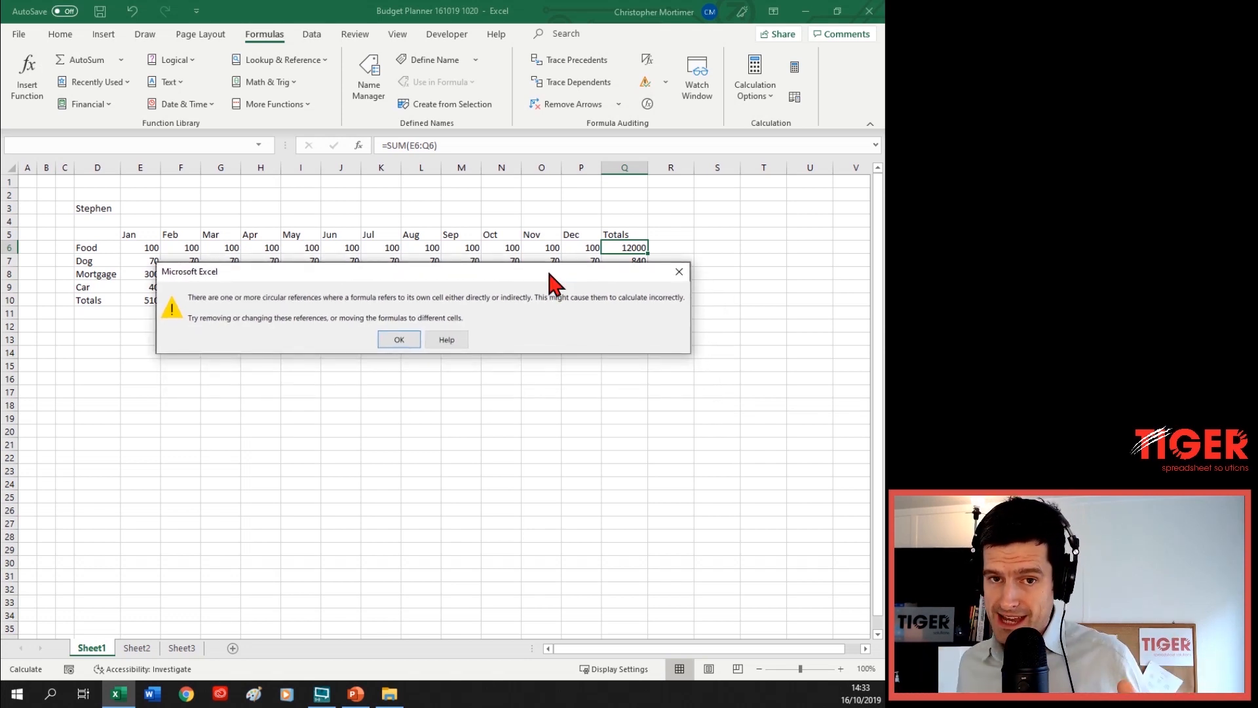
pyautogui.click(399, 339)
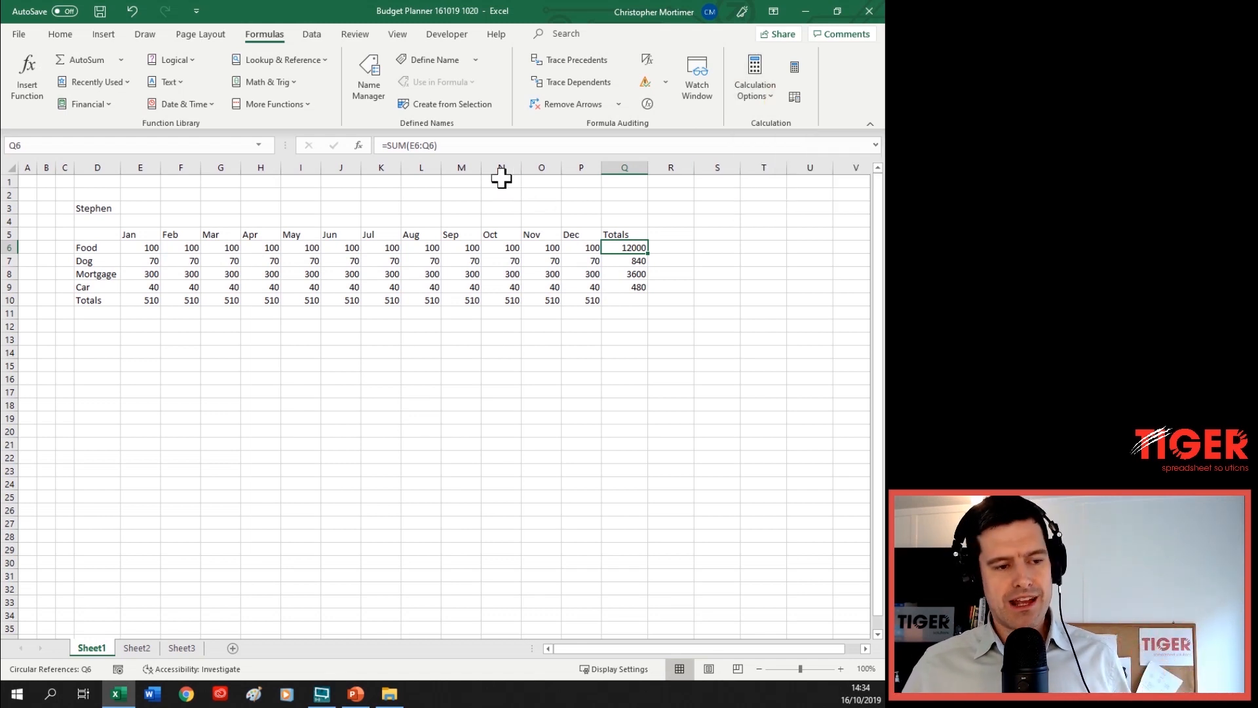
# Correct the Food total formula in Q6 to =SUM(E6:P6) and reselect the cell
pyautogui.click(427, 145)
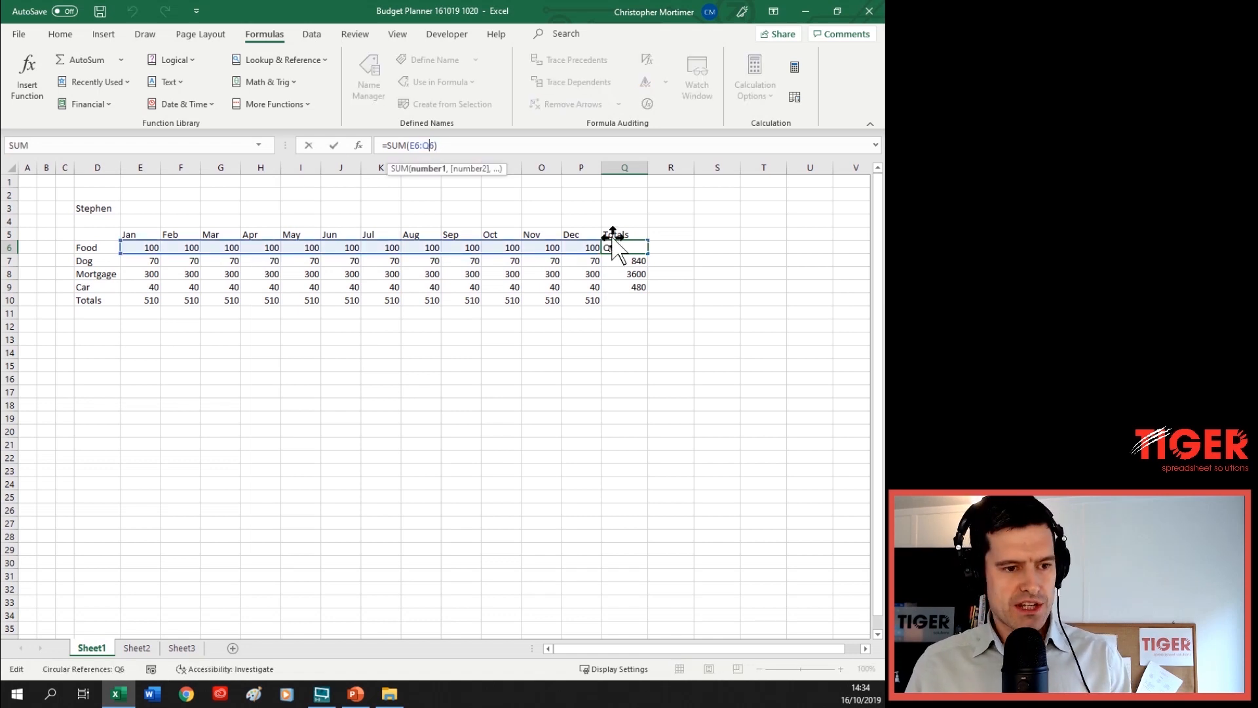
pyautogui.press('BackSpace')
pyautogui.write('P')
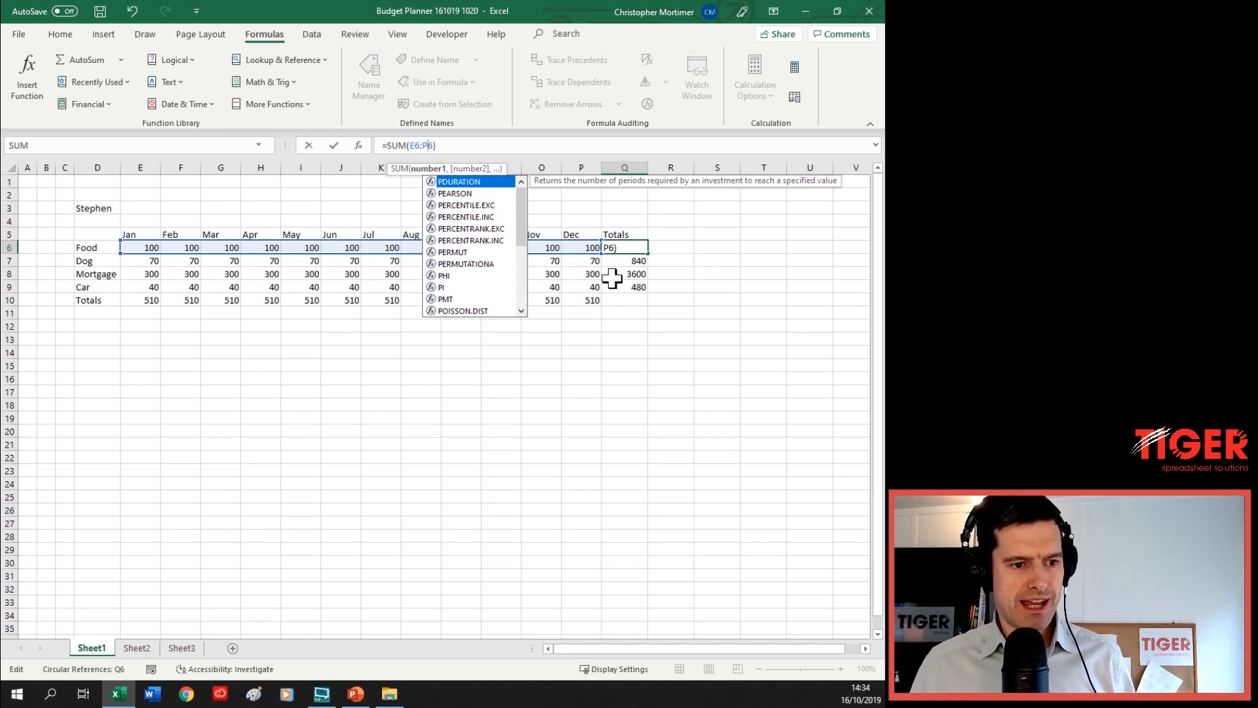
pyautogui.press('Return')
pyautogui.press('Up')
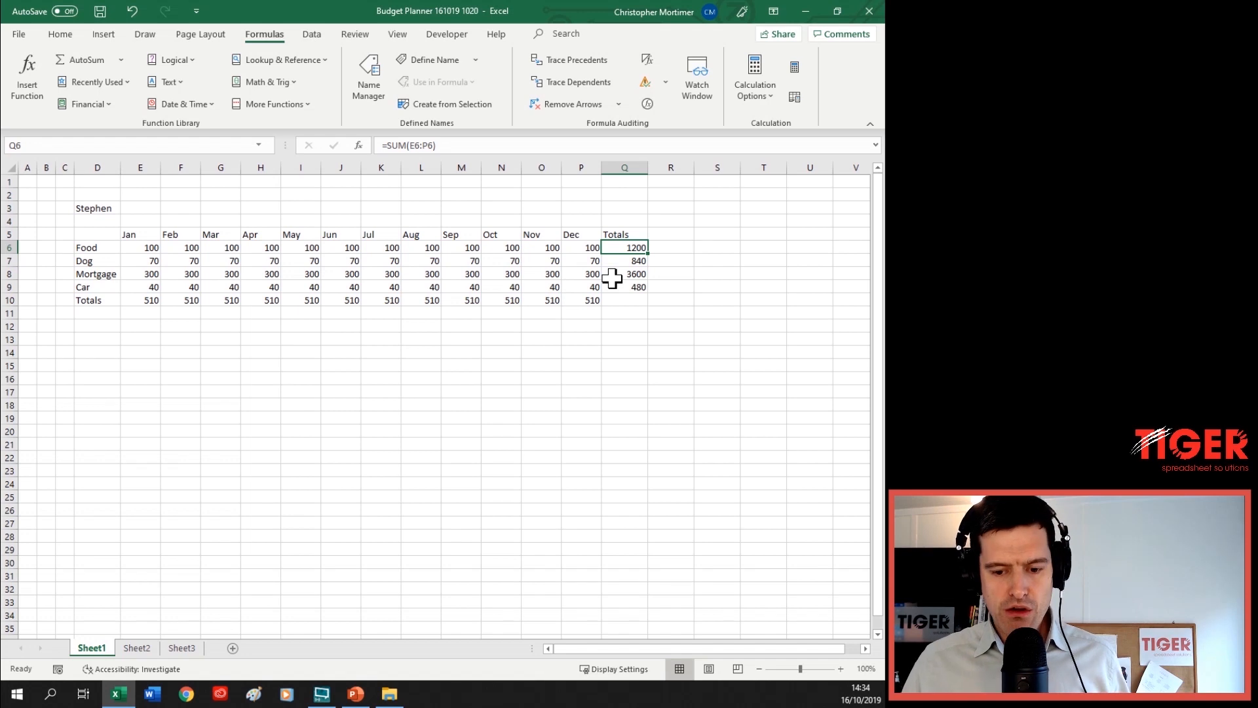
# Open the formula calculation options to review the active calculation mode
pyautogui.click(751, 100)
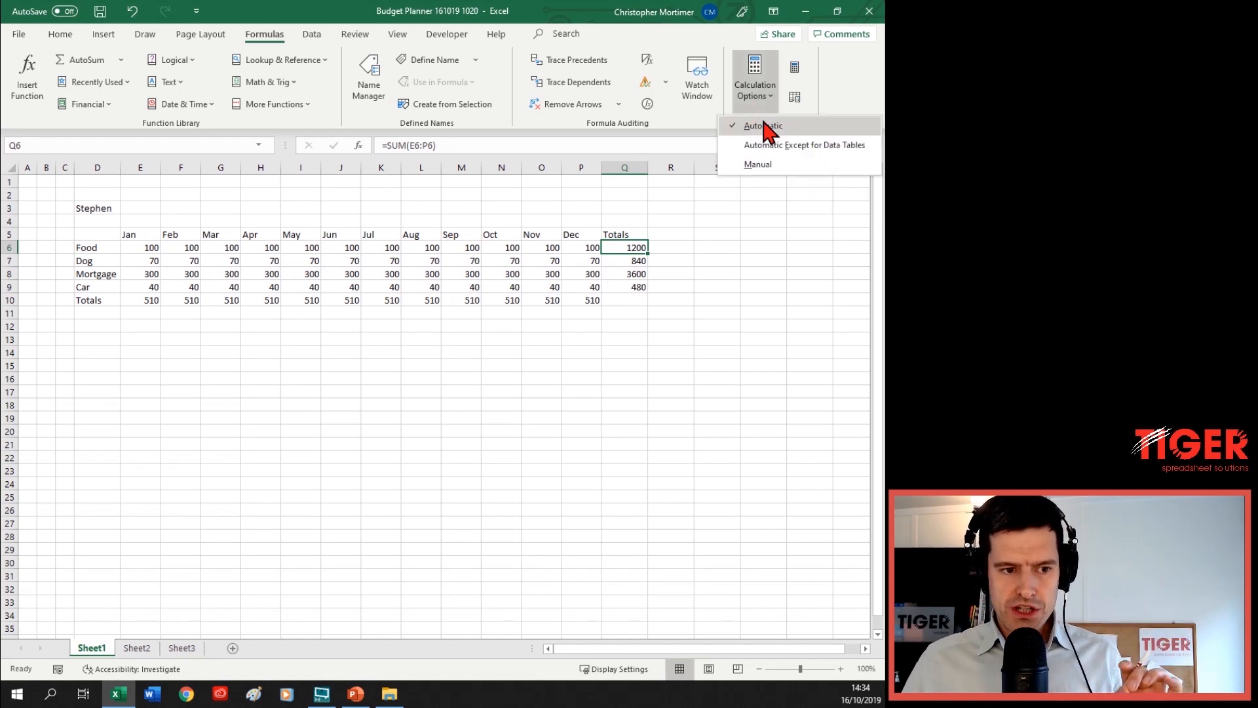
# Set the workbook's calculation mode to Automatic and change the December Food amount in P6 to 200
pyautogui.click(764, 128)
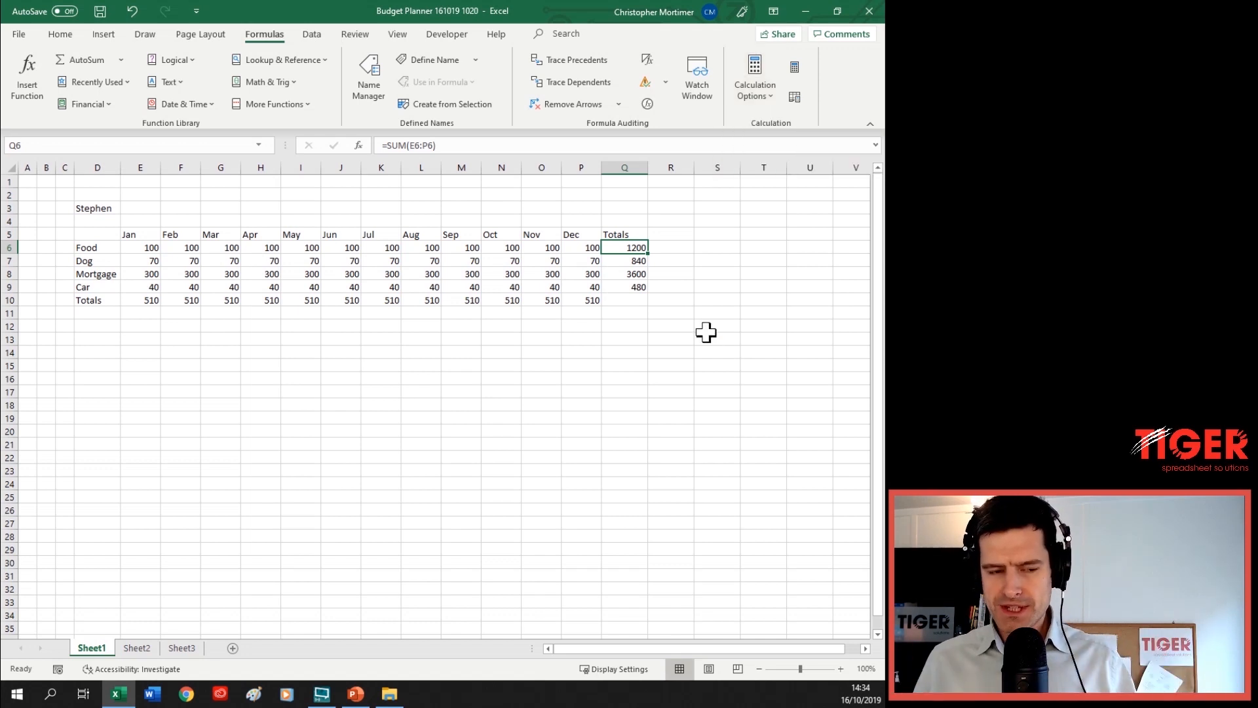
pyautogui.press('Left')
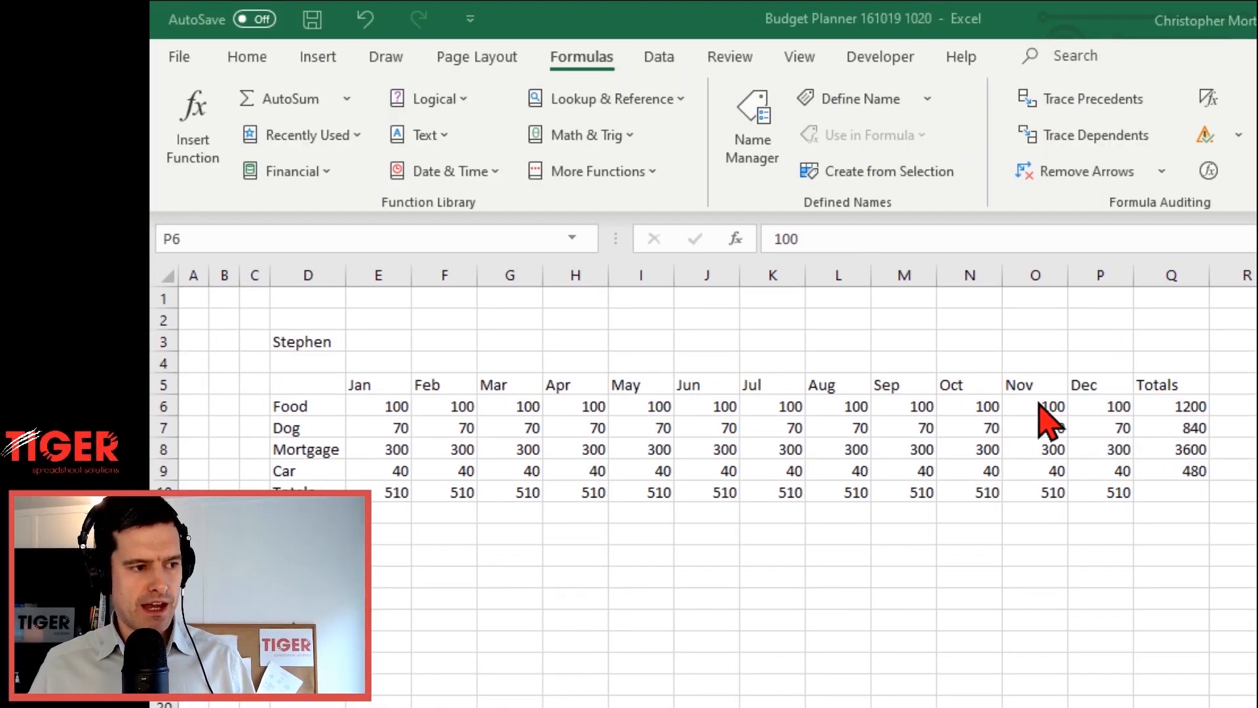
pyautogui.click(1079, 403)
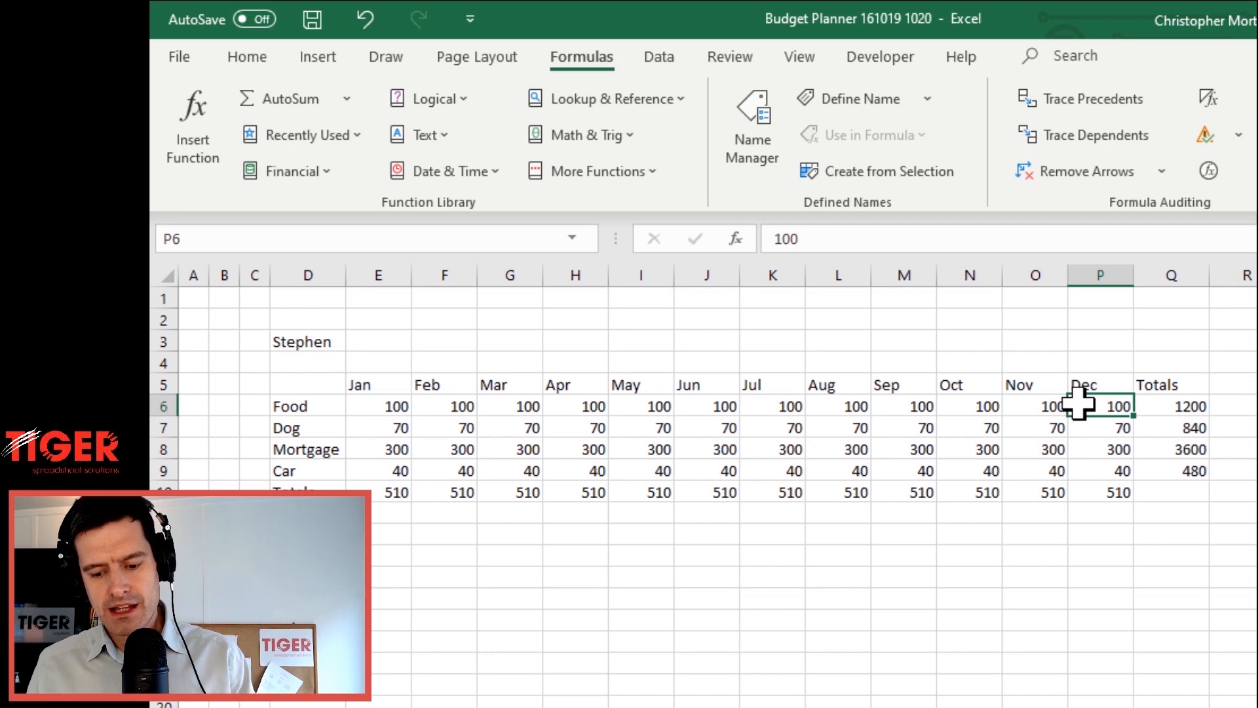
pyautogui.write('200')
pyautogui.press('Return')
pyautogui.click(1079, 403)
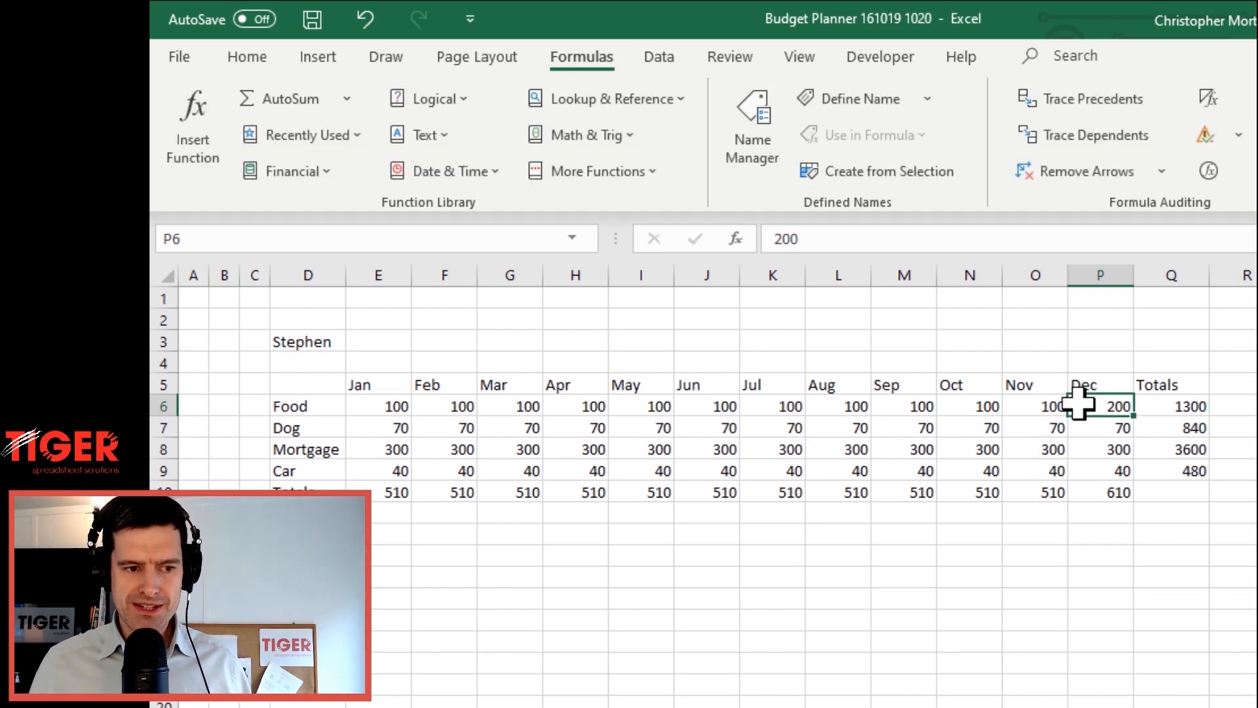
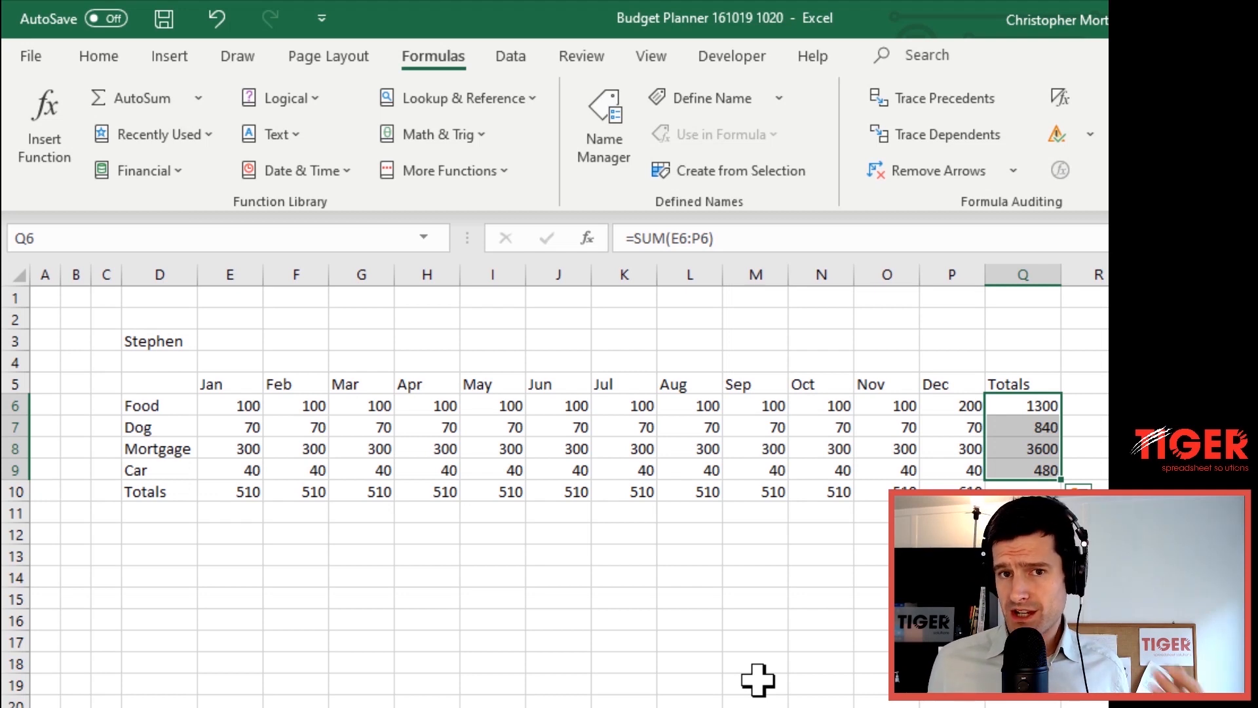
pyautogui.press('Left')
pyautogui.press('Left')
pyautogui.press('Left')
pyautogui.press('Left')
pyautogui.press('Left')
pyautogui.press('Left')
pyautogui.press('Left')
pyautogui.press('Left')
pyautogui.press('Left')
pyautogui.press('Left')
pyautogui.press('Left')
pyautogui.press('Left')
pyautogui.press('Left')
pyautogui.press('Left')
pyautogui.press('Left')
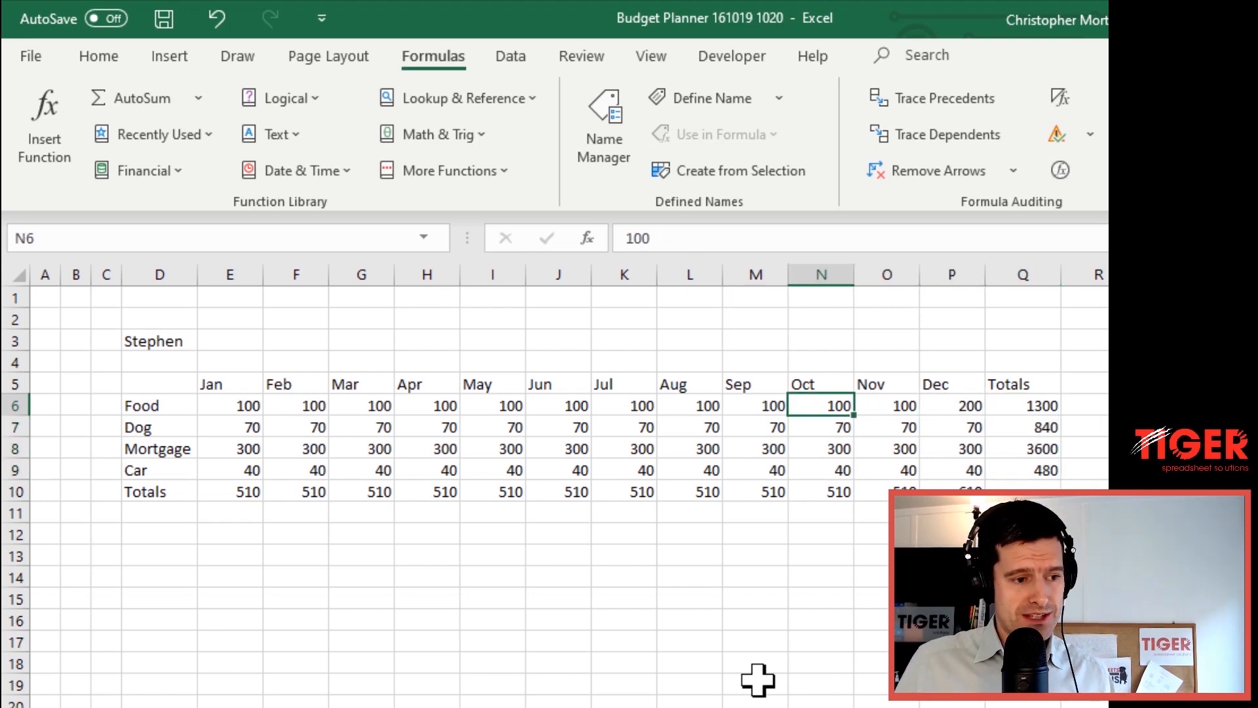
pyautogui.press('Up')
pyautogui.press('Right')
pyautogui.press('Right')
pyautogui.hotkey('shift', 'Right')
pyautogui.hotkey('shift', 'Right')
pyautogui.hotkey('shift', 'Right')
pyautogui.hotkey('shift', 'Right')
pyautogui.hotkey('shift', 'Right')
pyautogui.hotkey('shift', 'Right')
pyautogui.hotkey('shift', 'Right')
pyautogui.hotkey('shift', 'Right')
pyautogui.hotkey('shift', 'Right')
pyautogui.hotkey('shift', 'Right')
pyautogui.hotkey('shift', 'Right')
pyautogui.hotkey('shift', 'Right')
pyautogui.hotkey('shift', 'Right')
pyautogui.hotkey('shift', 'Right')
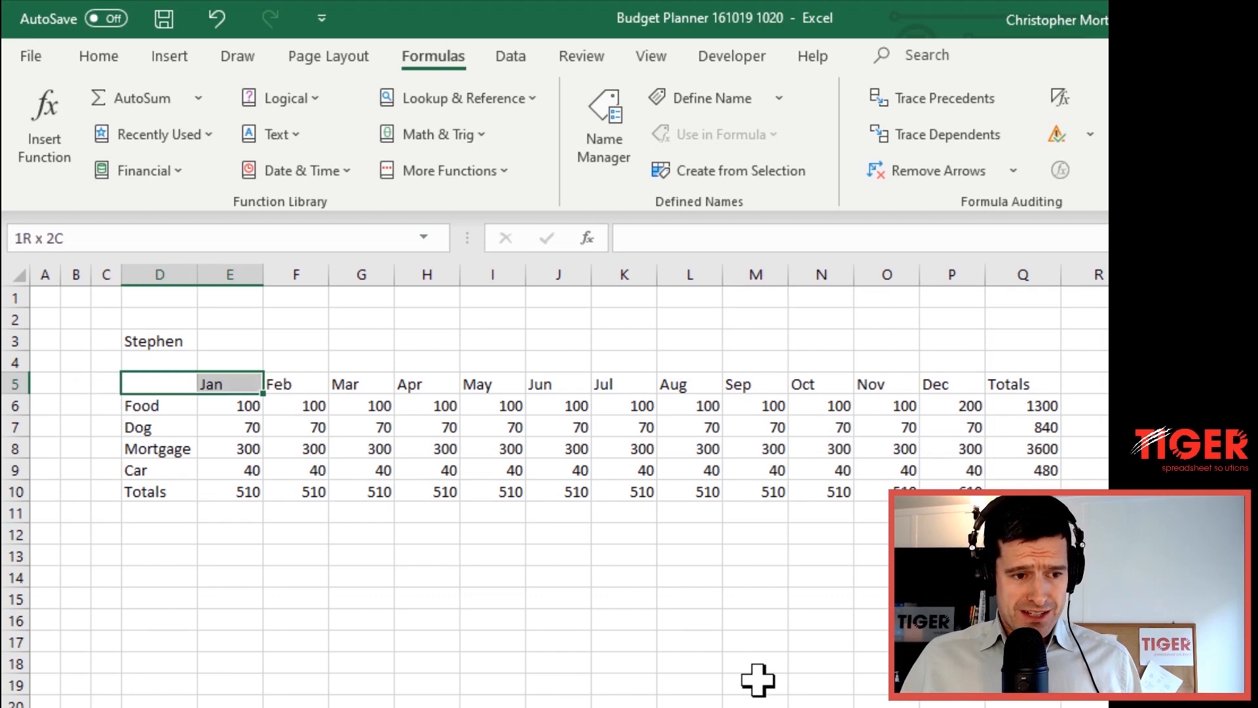
pyautogui.hotkey('shift', 'Left')
pyautogui.hotkey('shift', 'Down')
pyautogui.hotkey('shift', 'Down')
pyautogui.hotkey('shift', 'Down')
pyautogui.hotkey('shift', 'Down')
pyautogui.hotkey('shift', 'Down')
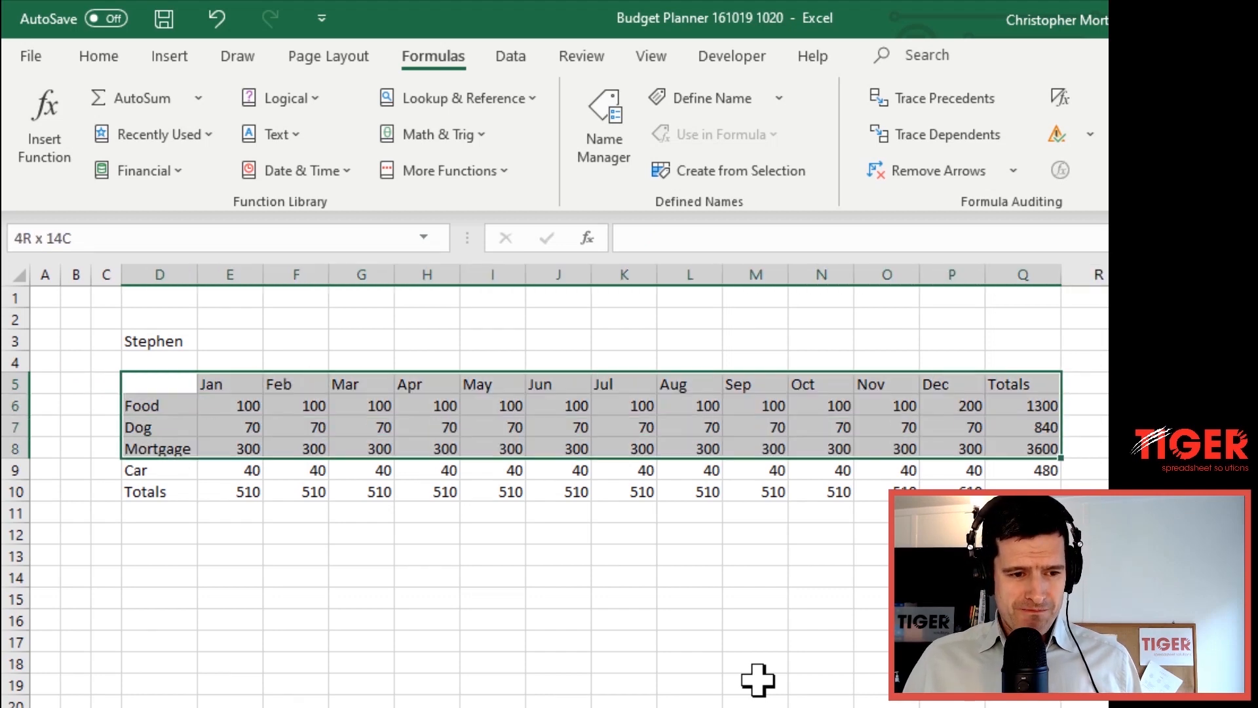
pyautogui.click(101, 57)
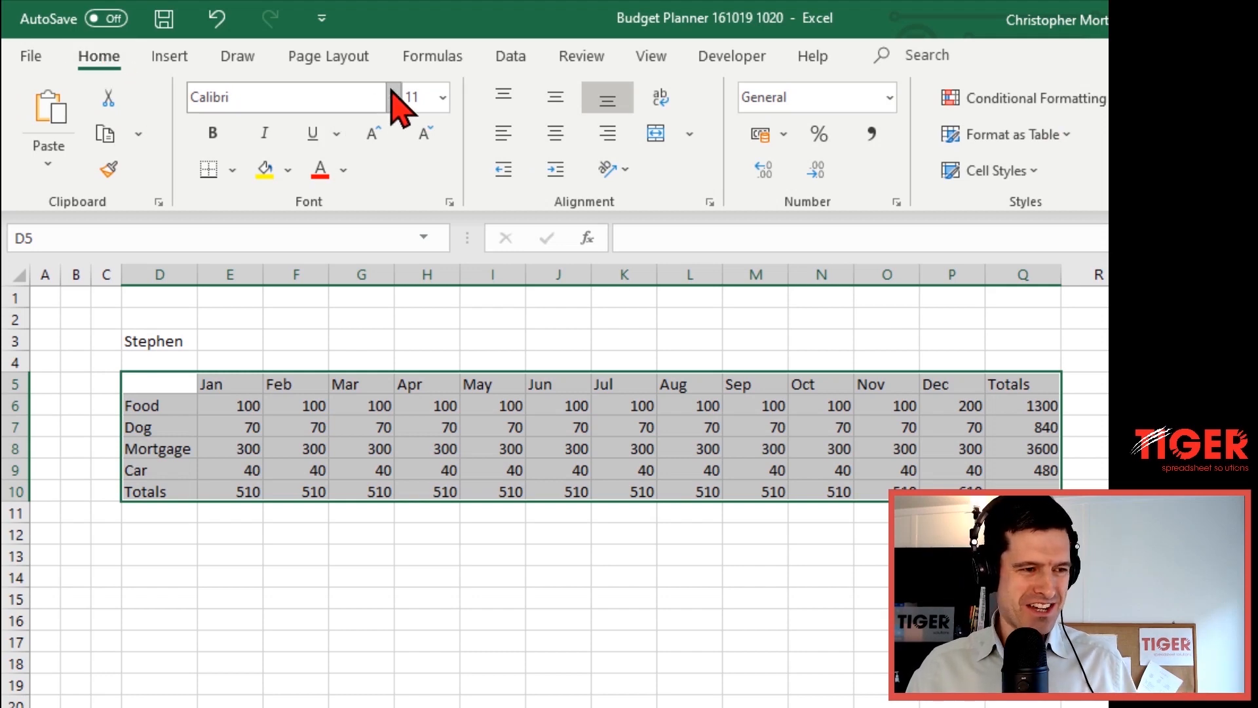
pyautogui.click(323, 98)
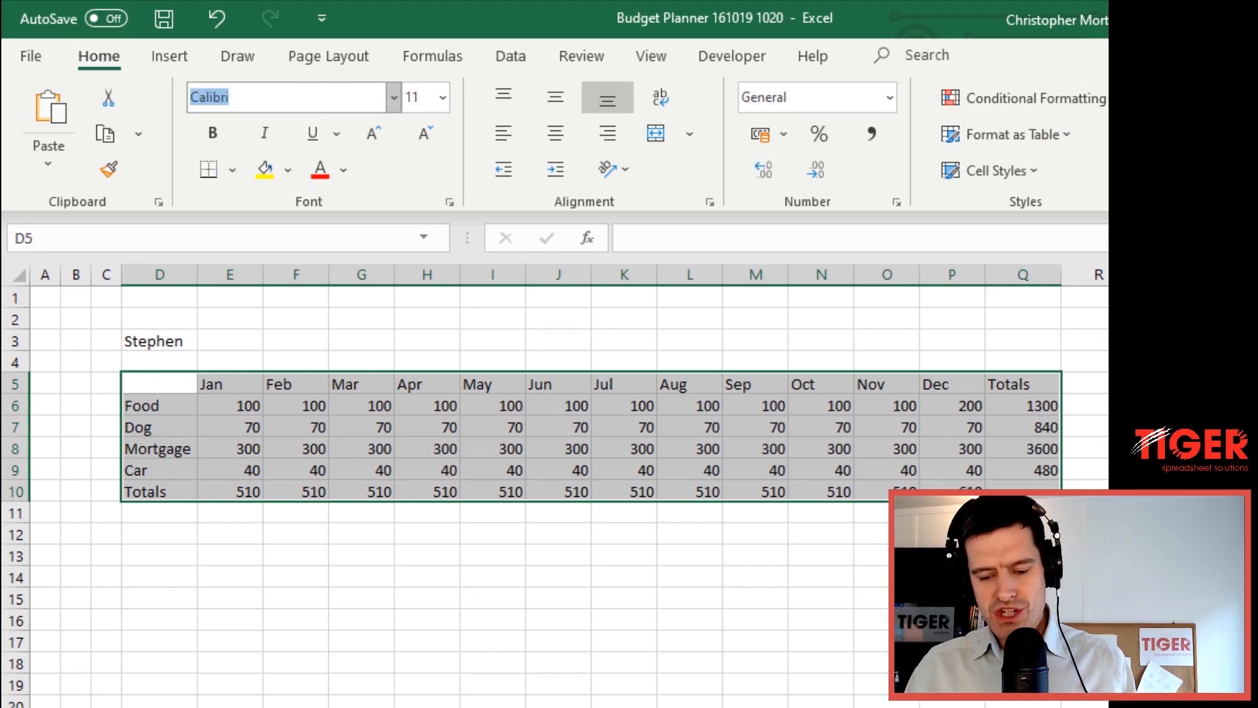
pyautogui.write('Arial')
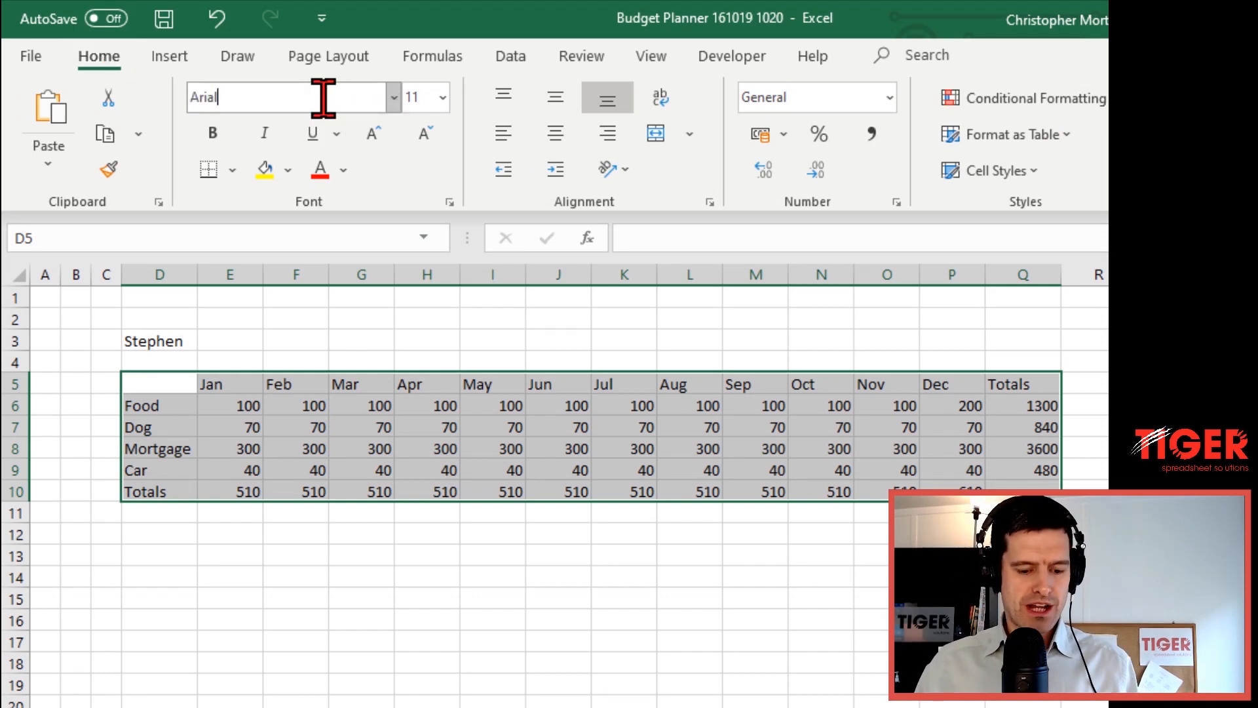
pyautogui.press('Escape')
pyautogui.click(323, 98)
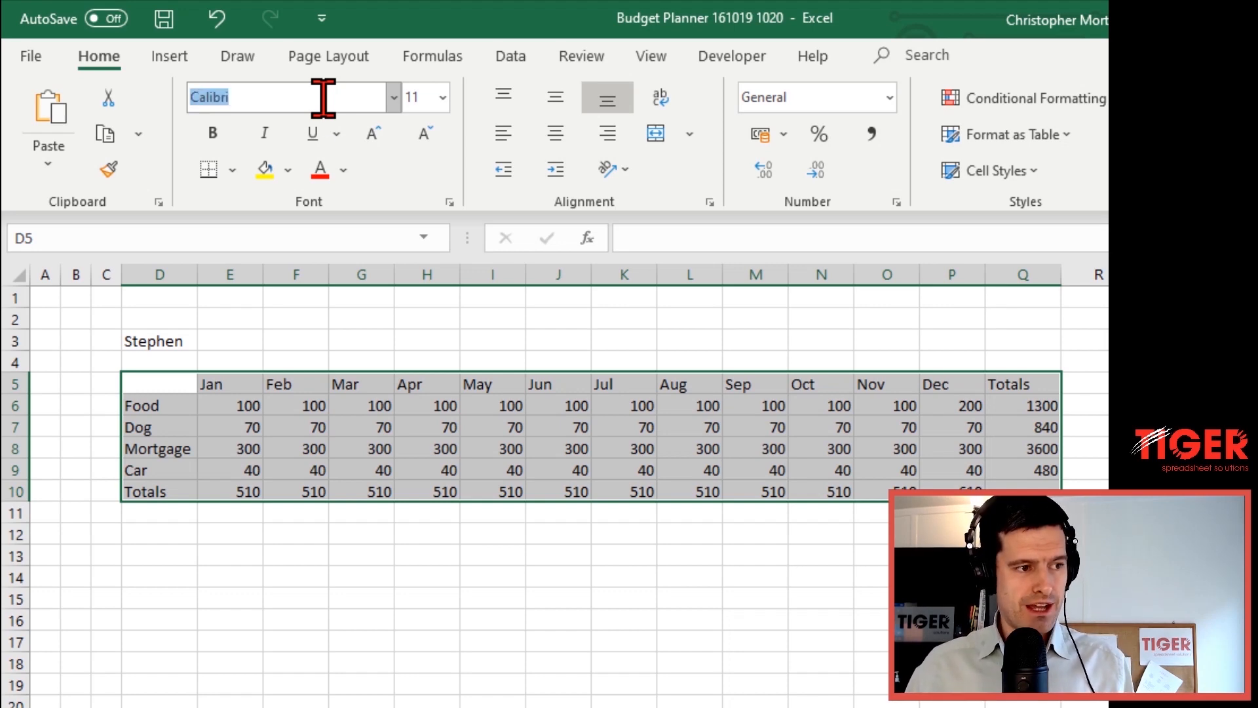
pyautogui.click(379, 432)
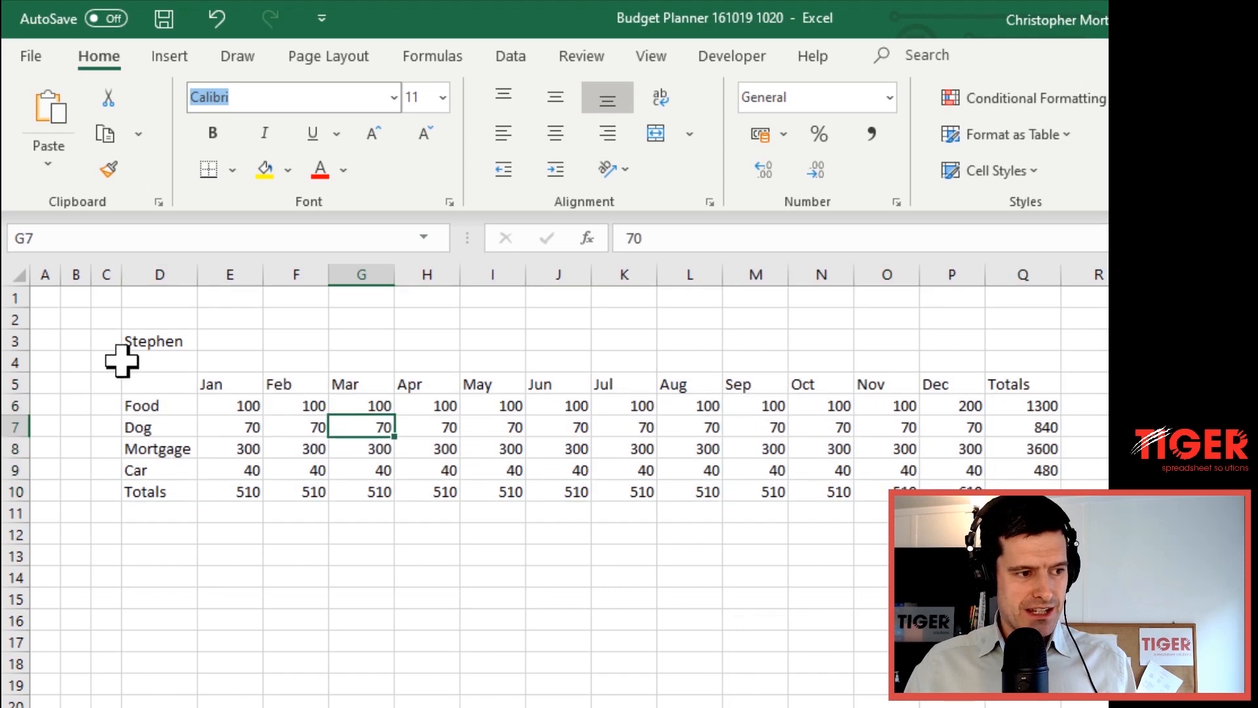
# Change the font of the whole budget table, D5:Q10, to Arial
pyautogui.click(141, 386)
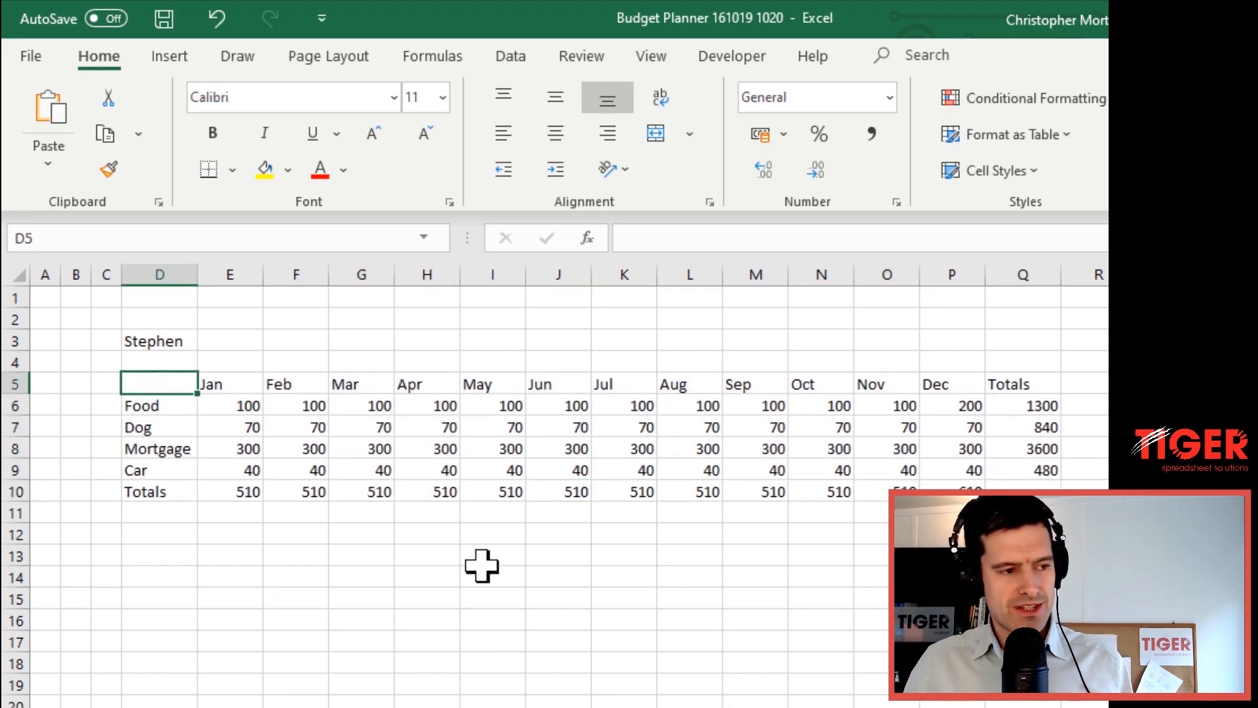
pyautogui.hotkey('ctrl', 'shift', 'Right')
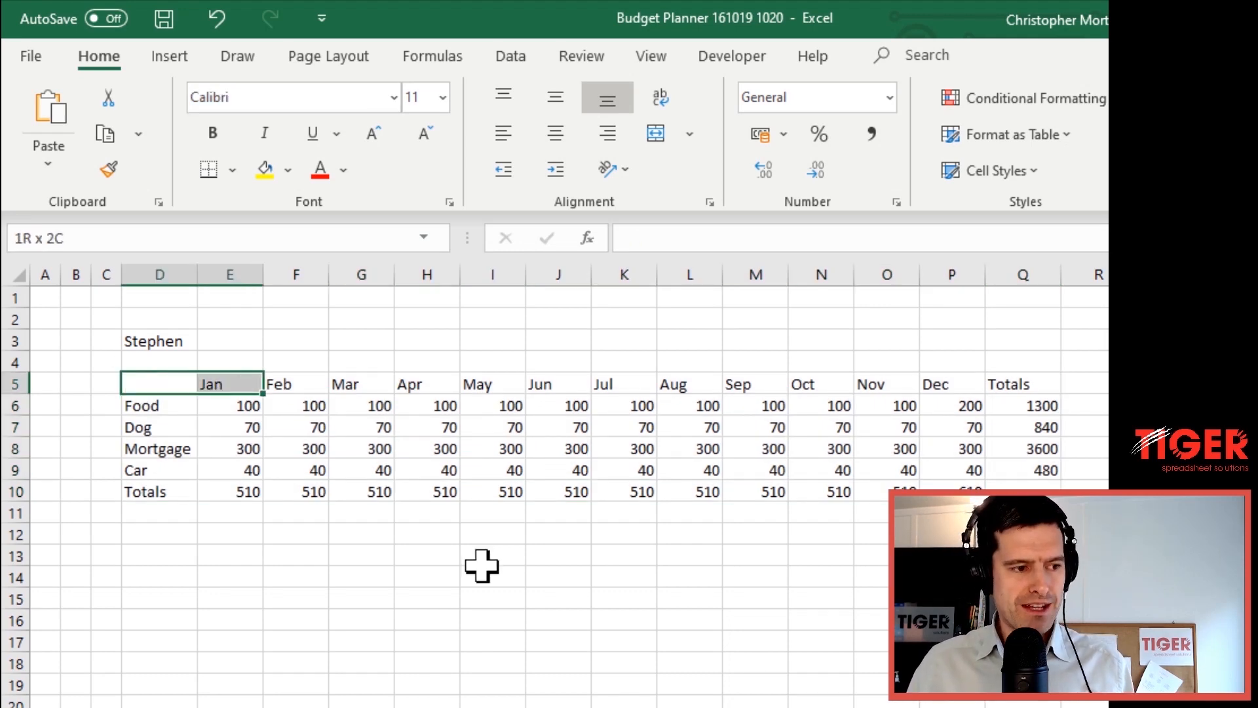
pyautogui.hotkey('ctrl', 'shift', 'Right')
pyautogui.hotkey('ctrl', 'shift', 'Down')
pyautogui.hotkey('ctrl', 'shift', 'Down')
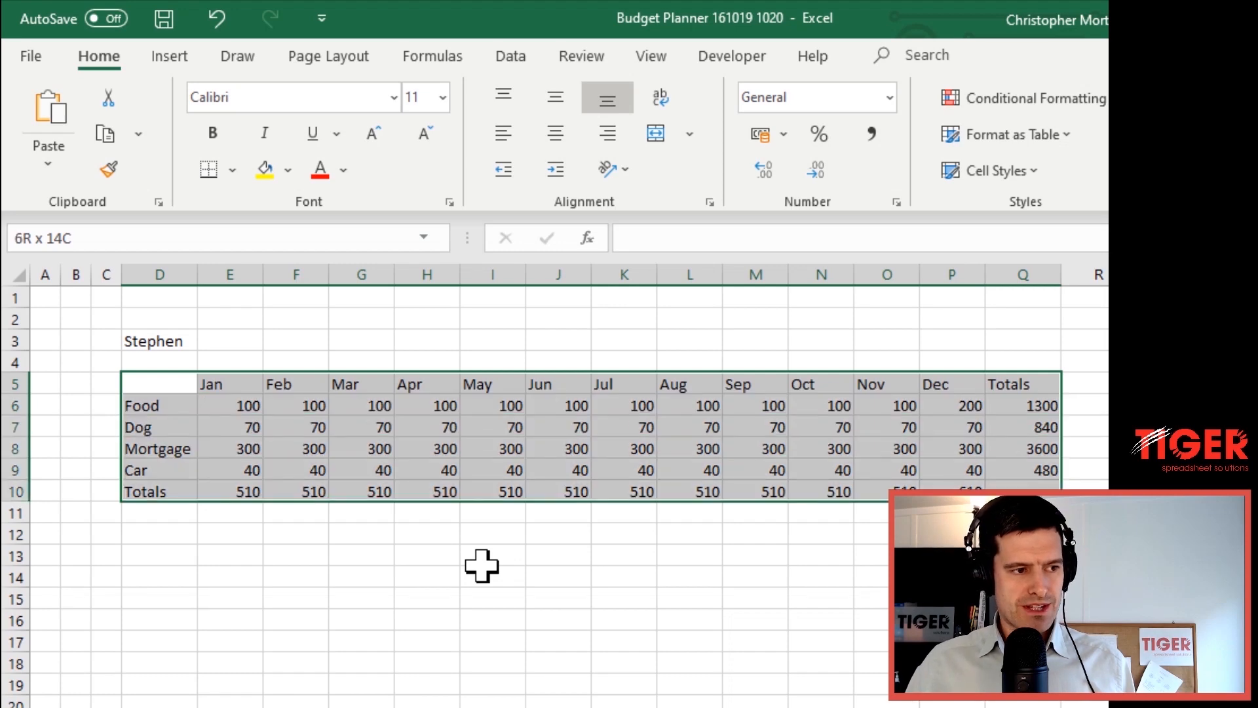
pyautogui.click(313, 90)
pyautogui.write('Arial')
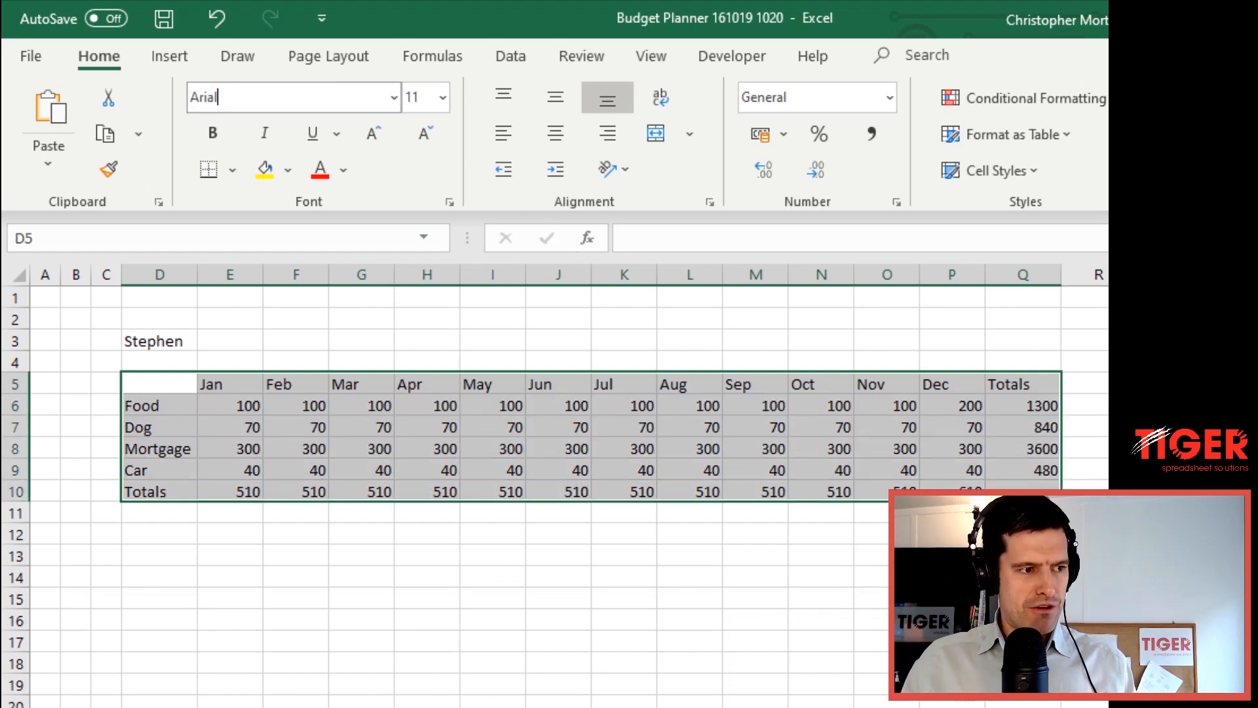
pyautogui.press('Return')
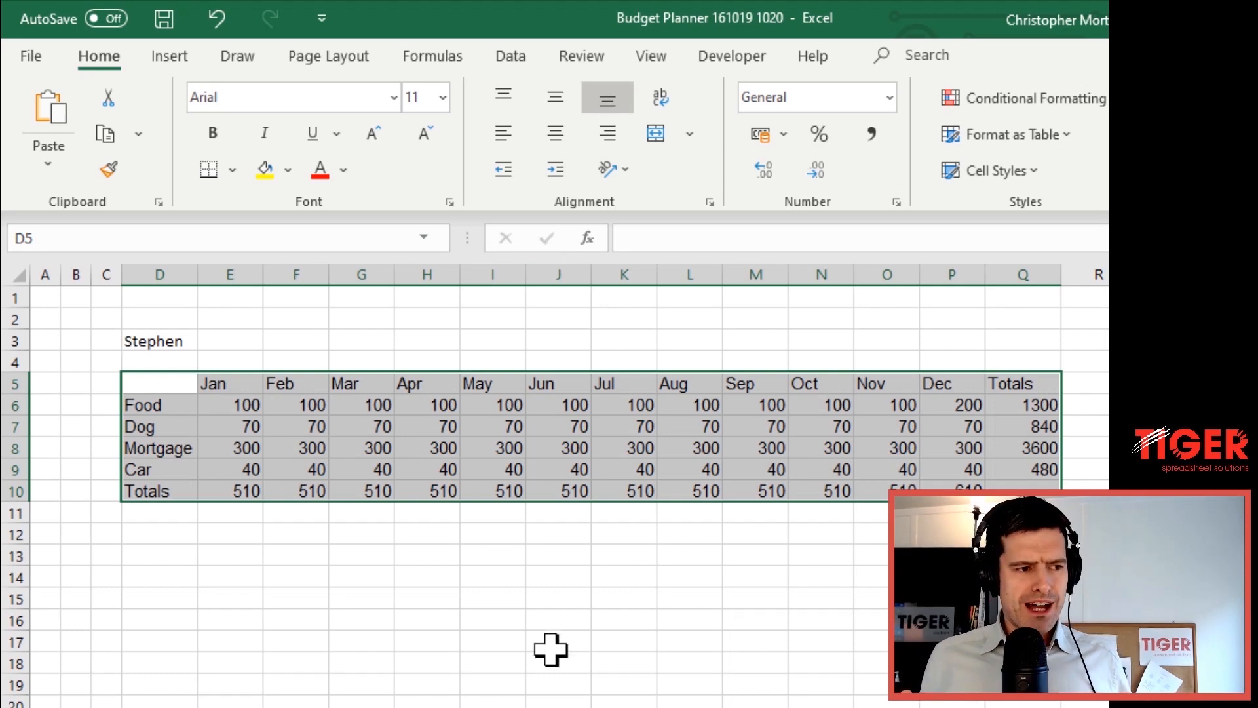
# Set the font size of the whole budget table, D5:Q10, to 10
pyautogui.click(431, 409)
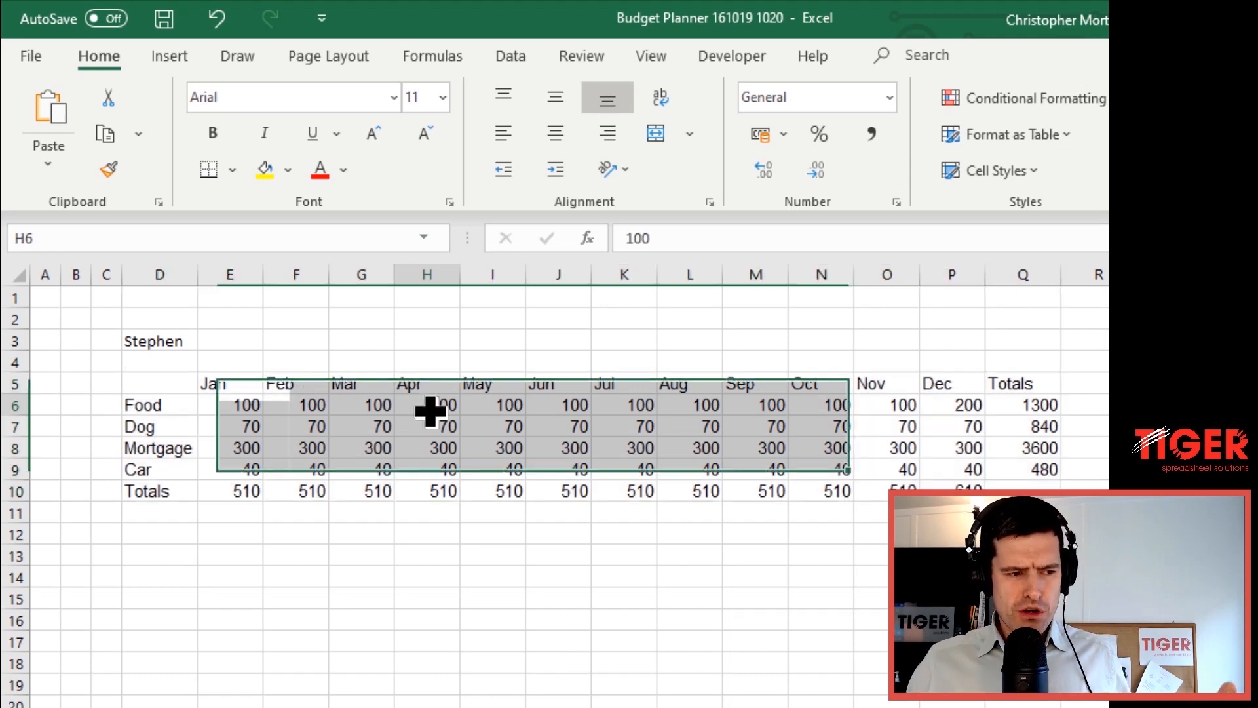
pyautogui.press('Left')
pyautogui.press('Left')
pyautogui.press('Left')
pyautogui.press('Left')
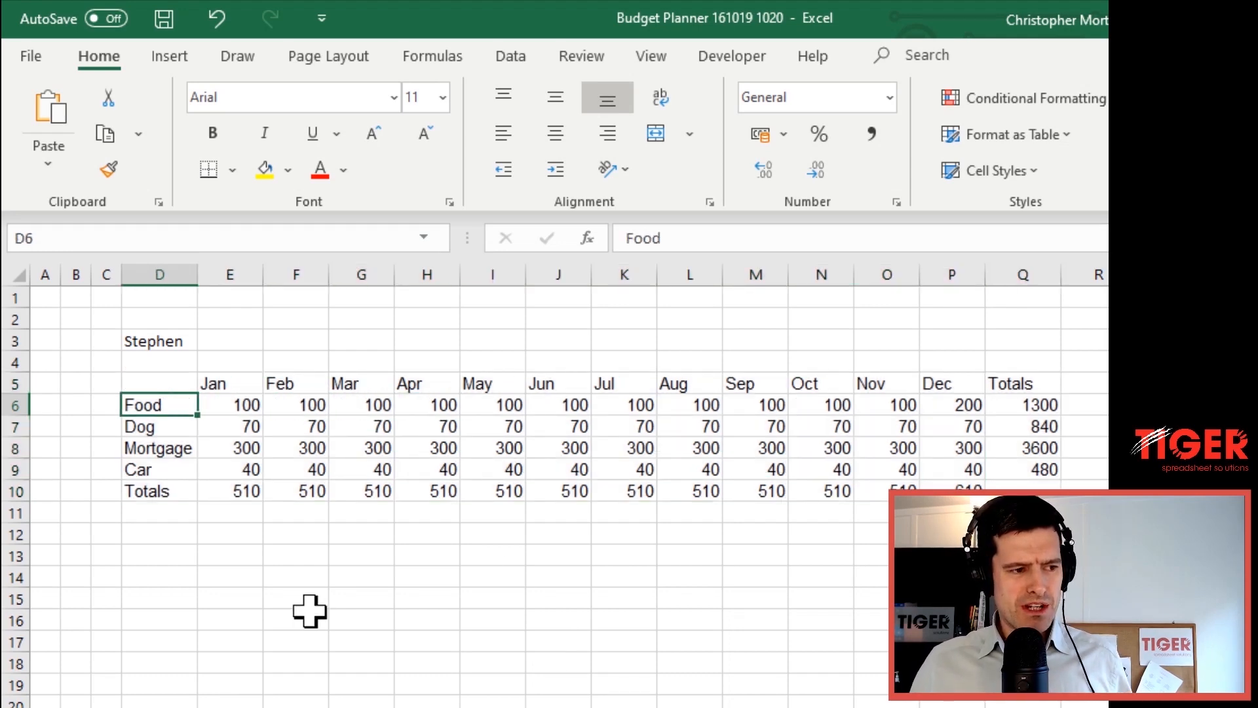
pyautogui.press('Up')
pyautogui.hotkey('ctrl', 'shift', 'Right')
pyautogui.hotkey('shift', 'Down')
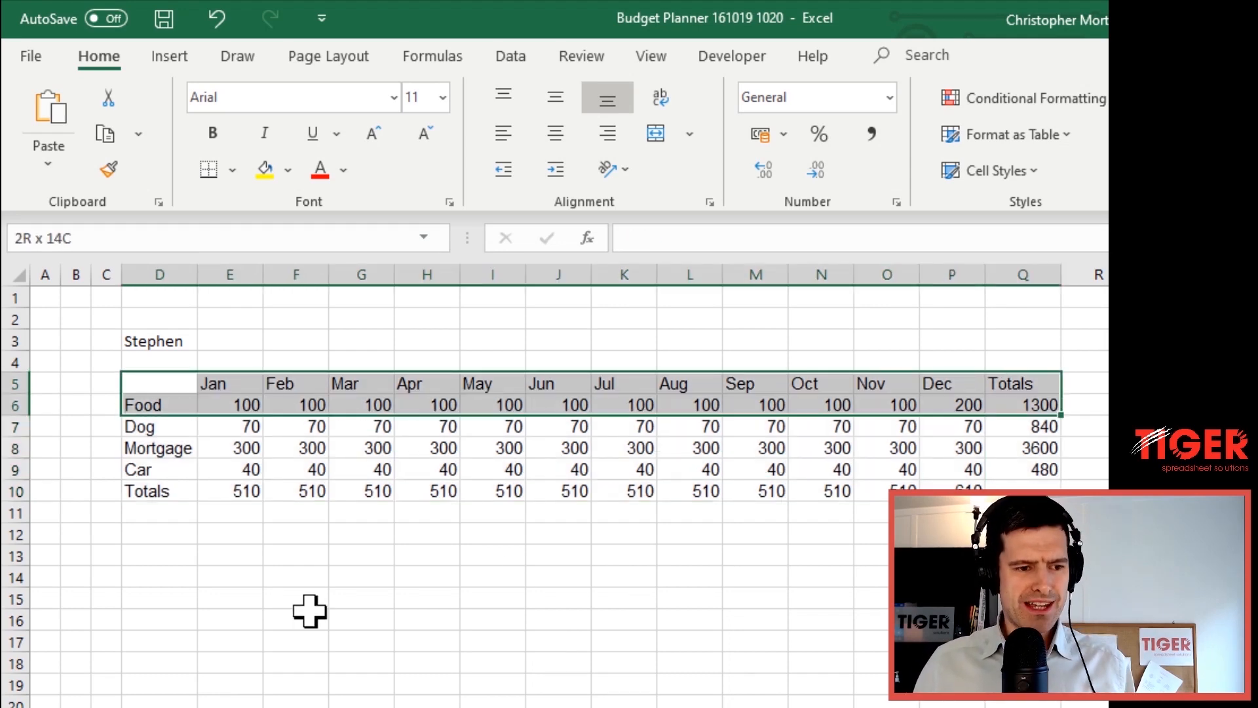
pyautogui.hotkey('shift', 'Down')
pyautogui.hotkey('shift', 'Down')
pyautogui.hotkey('shift', 'Down')
pyautogui.hotkey('shift', 'Down')
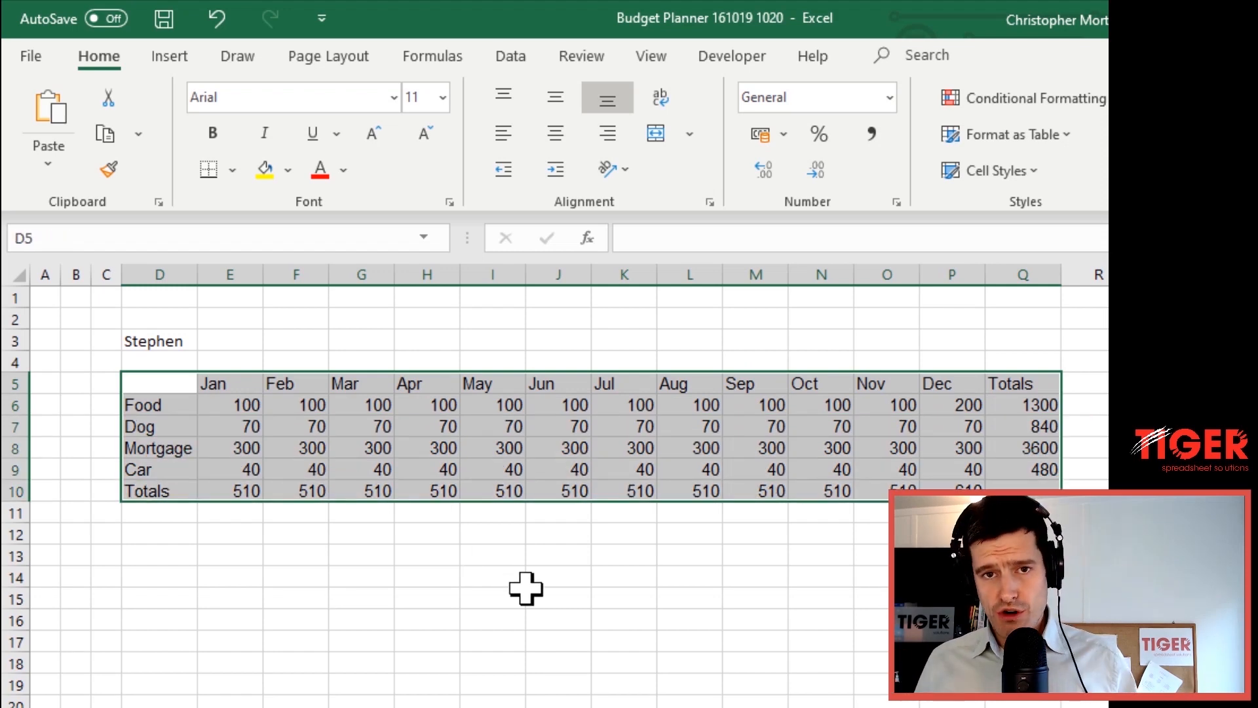
pyautogui.press('alt')
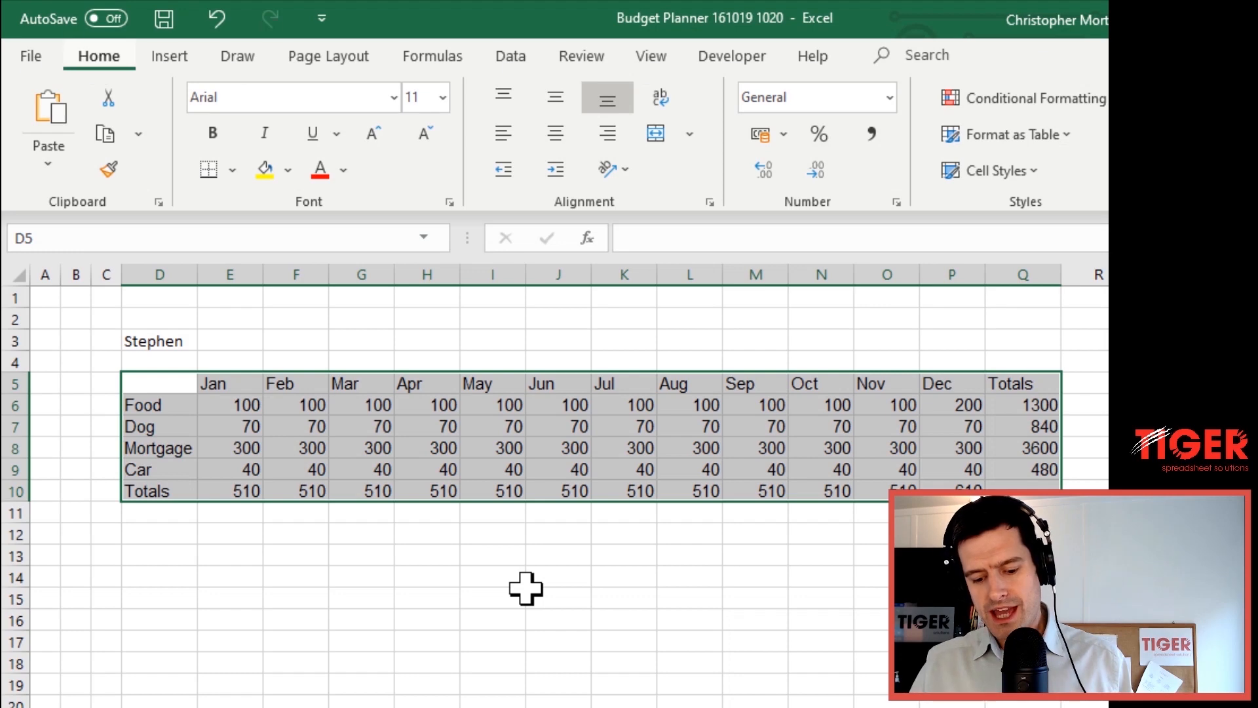
pyautogui.press('h')
pyautogui.press('f')
pyautogui.press('s')
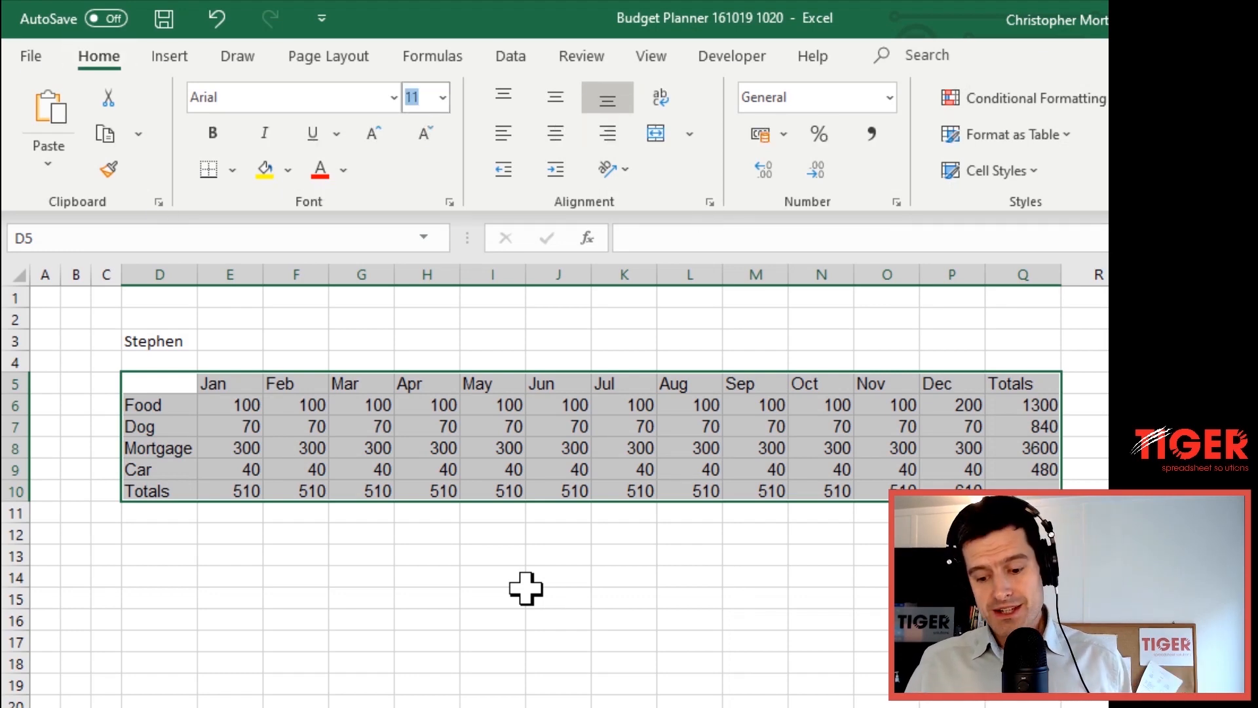
pyautogui.write('10')
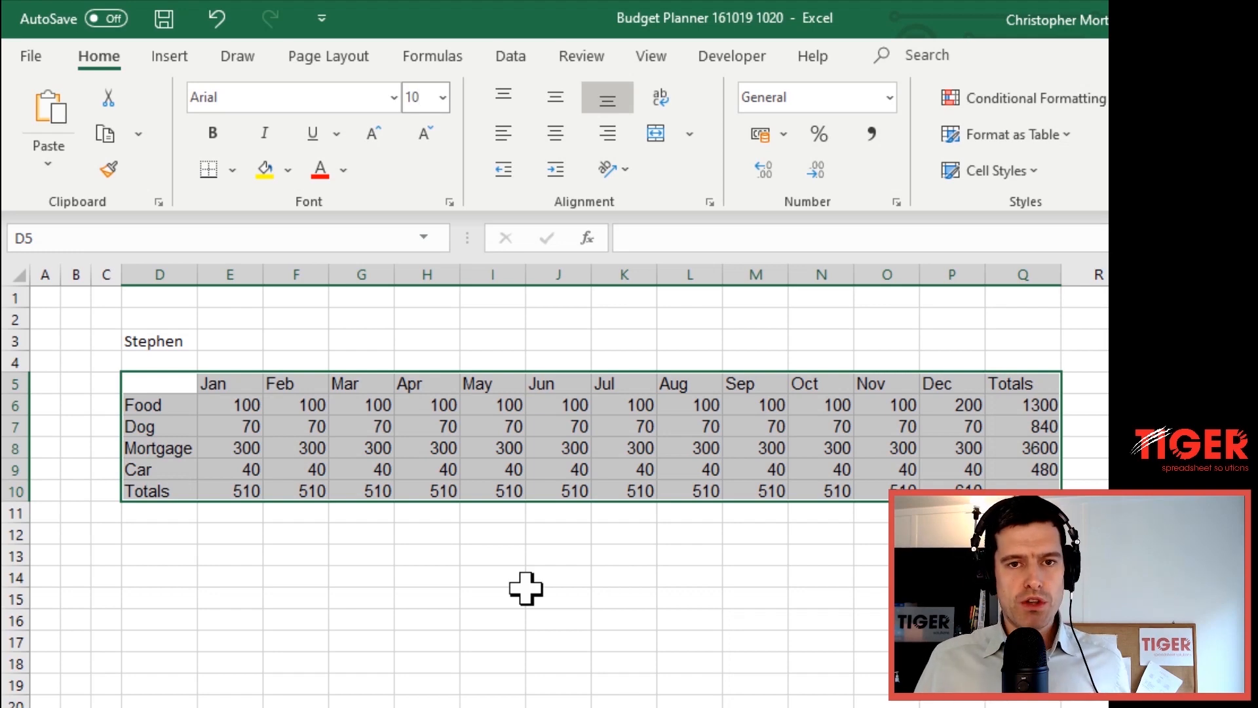
pyautogui.press('Return')
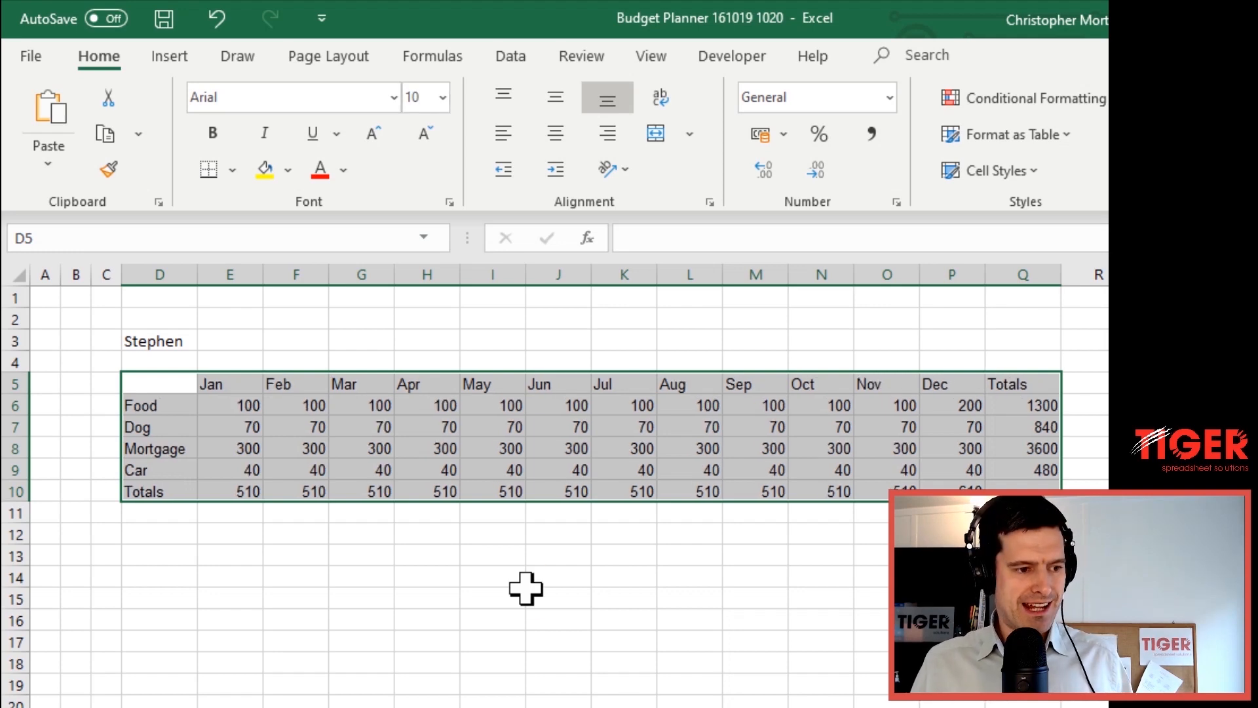
# Make the Totals row beneath the expenses bold, from its label in D10 through December in P10
pyautogui.click(454, 588)
pyautogui.click(241, 406)
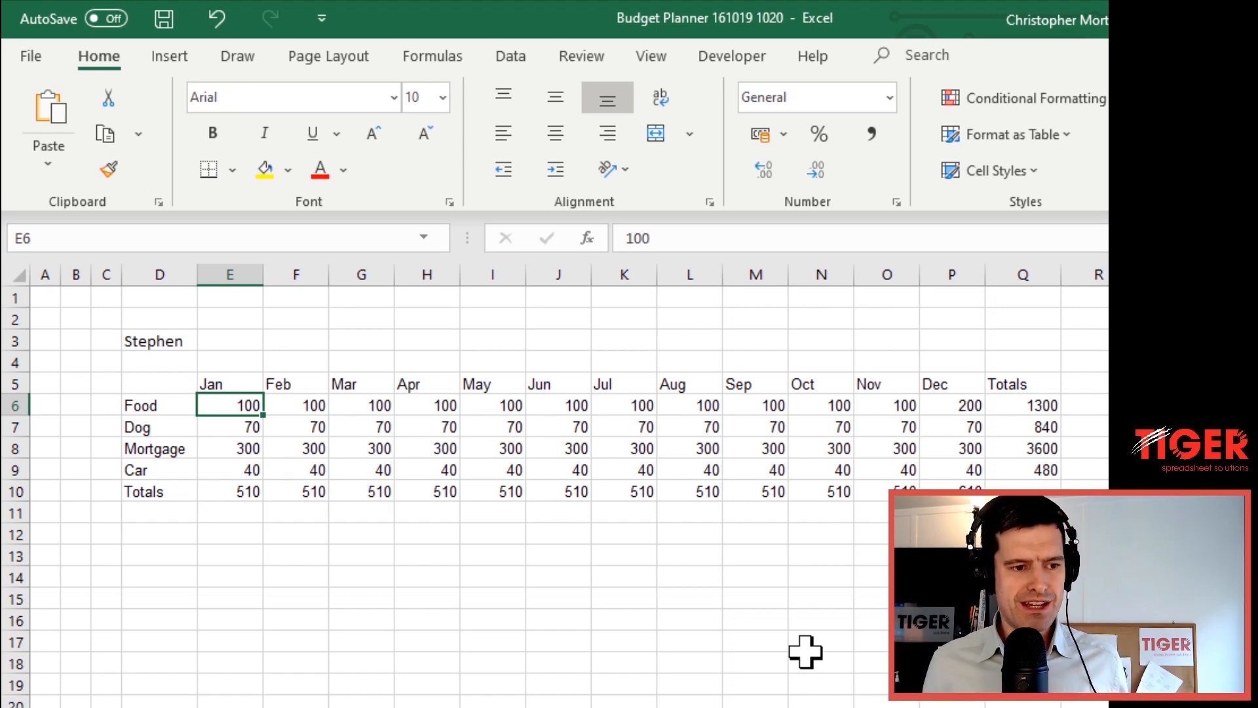
pyautogui.press('Down')
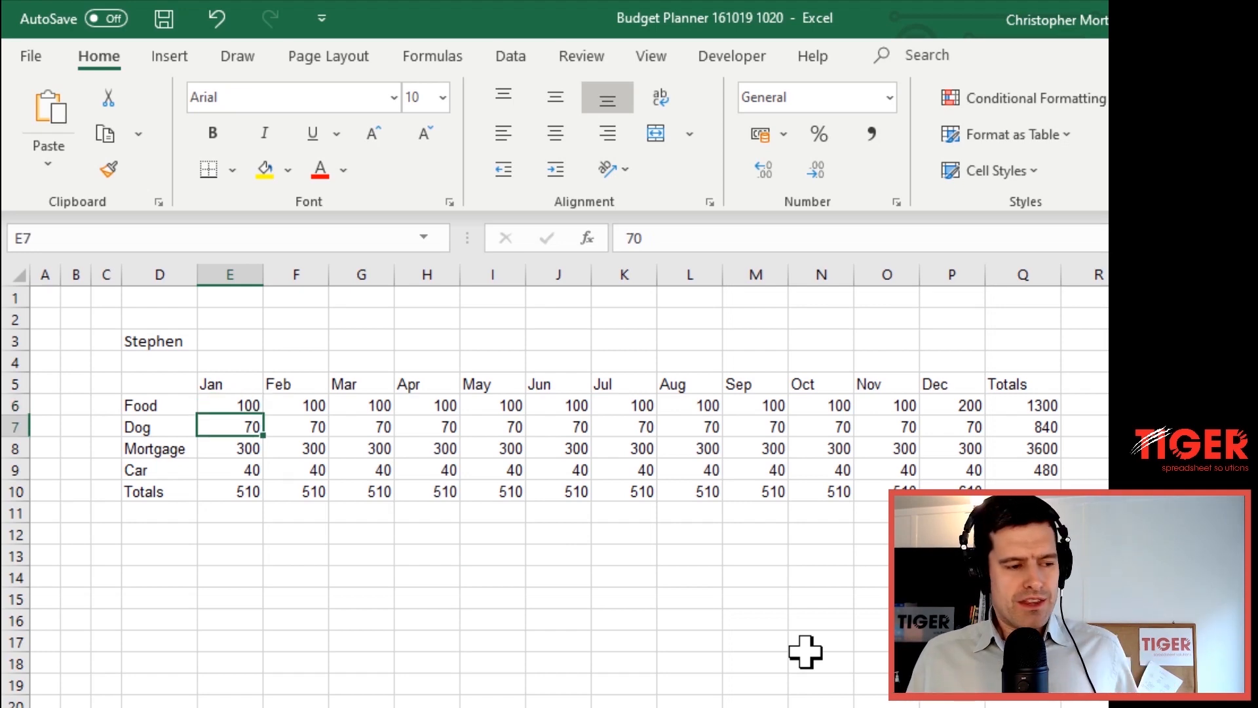
pyautogui.press('Down')
pyautogui.press('Down')
pyautogui.press('Down')
pyautogui.press('Left')
pyautogui.hotkey('shift', 'Right')
pyautogui.hotkey('shift', 'Right')
pyautogui.hotkey('shift', 'Right')
pyautogui.hotkey('shift', 'Right')
pyautogui.hotkey('shift', 'Right')
pyautogui.hotkey('shift', 'Right')
pyautogui.hotkey('shift', 'Right')
pyautogui.hotkey('shift', 'Right')
pyautogui.hotkey('shift', 'Right')
pyautogui.hotkey('shift', 'Right')
pyautogui.hotkey('shift', 'Right')
pyautogui.hotkey('shift', 'Right')
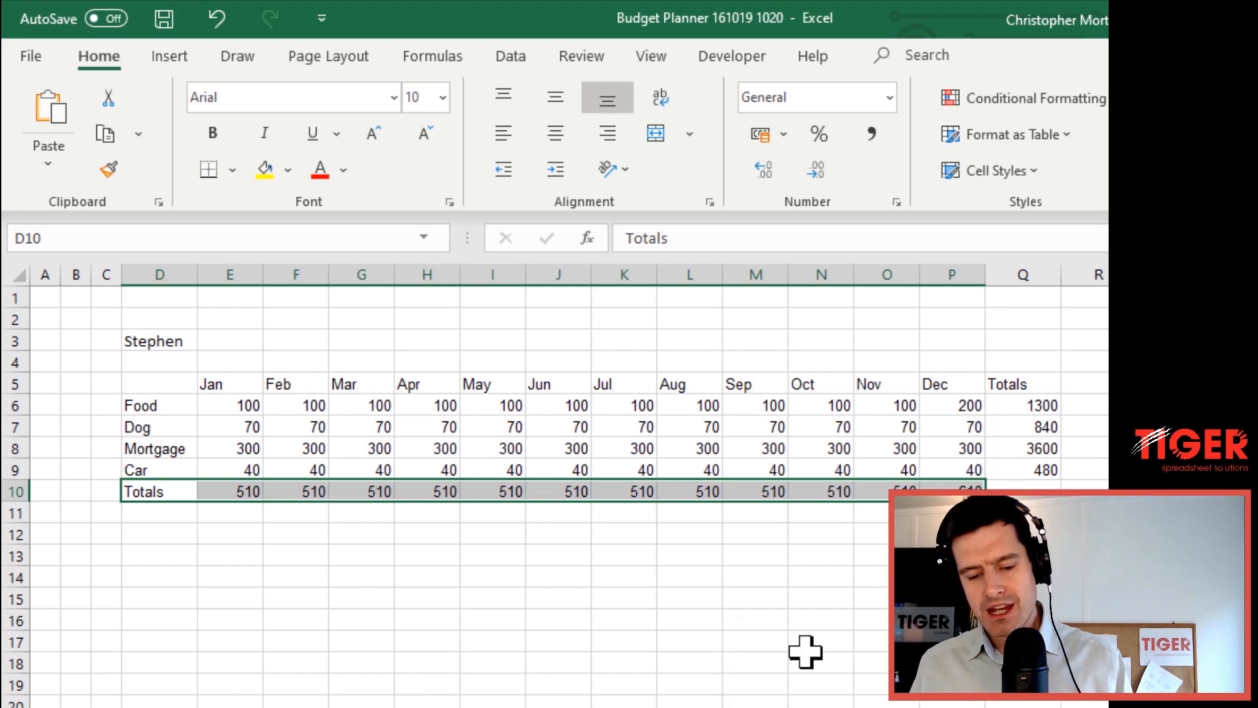
pyautogui.hotkey('ctrl', 'b')
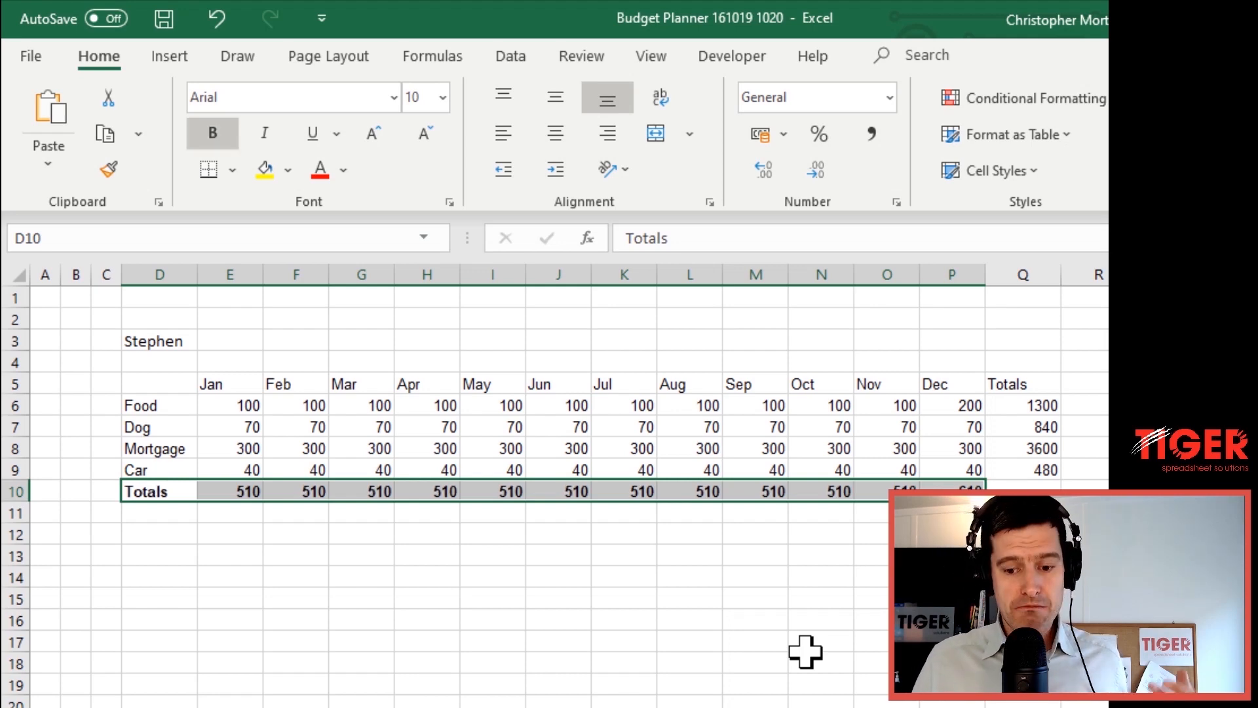
# Make the Totals column bold, from its heading in Q5 down to the Car total in Q9
pyautogui.press('Up')
pyautogui.press('Up')
pyautogui.press('Up')
pyautogui.press('Up')
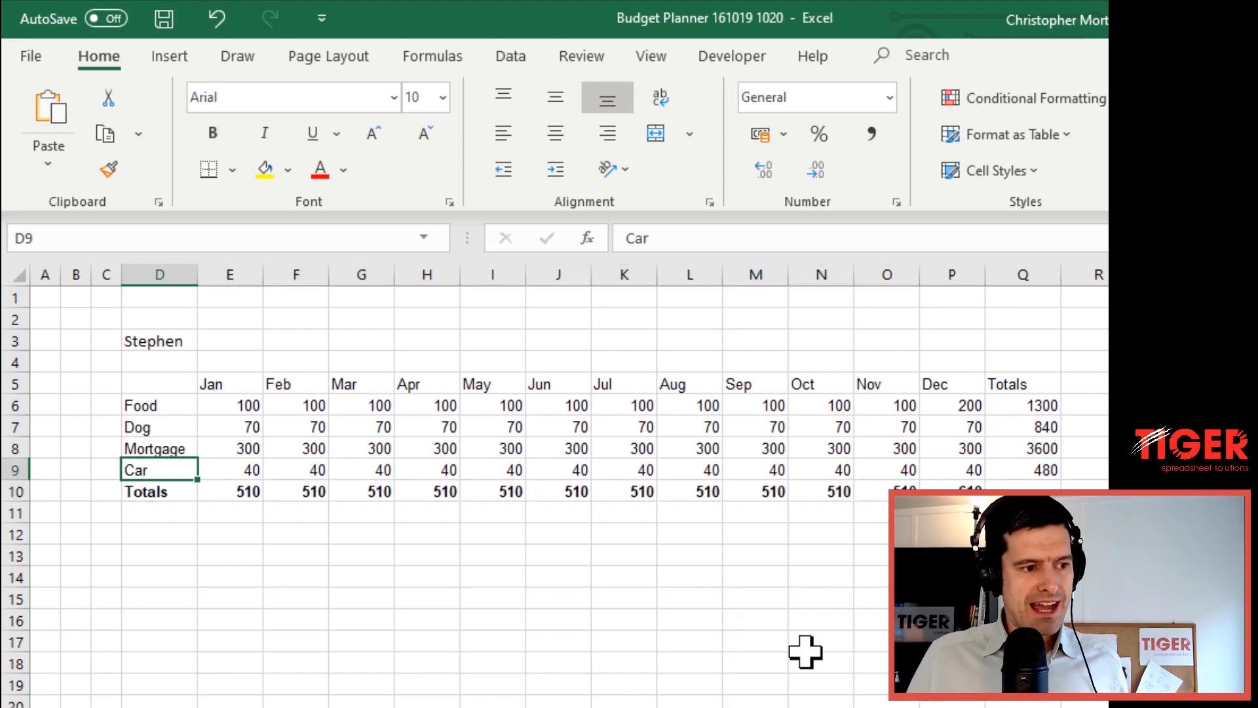
pyautogui.press('Right')
pyautogui.press('Right')
pyautogui.press('Right')
pyautogui.press('Right')
pyautogui.press('Right')
pyautogui.press('Right')
pyautogui.press('Right')
pyautogui.press('Right')
pyautogui.press('Right')
pyautogui.press('Right')
pyautogui.press('Right')
pyautogui.press('Right')
pyautogui.press('Up')
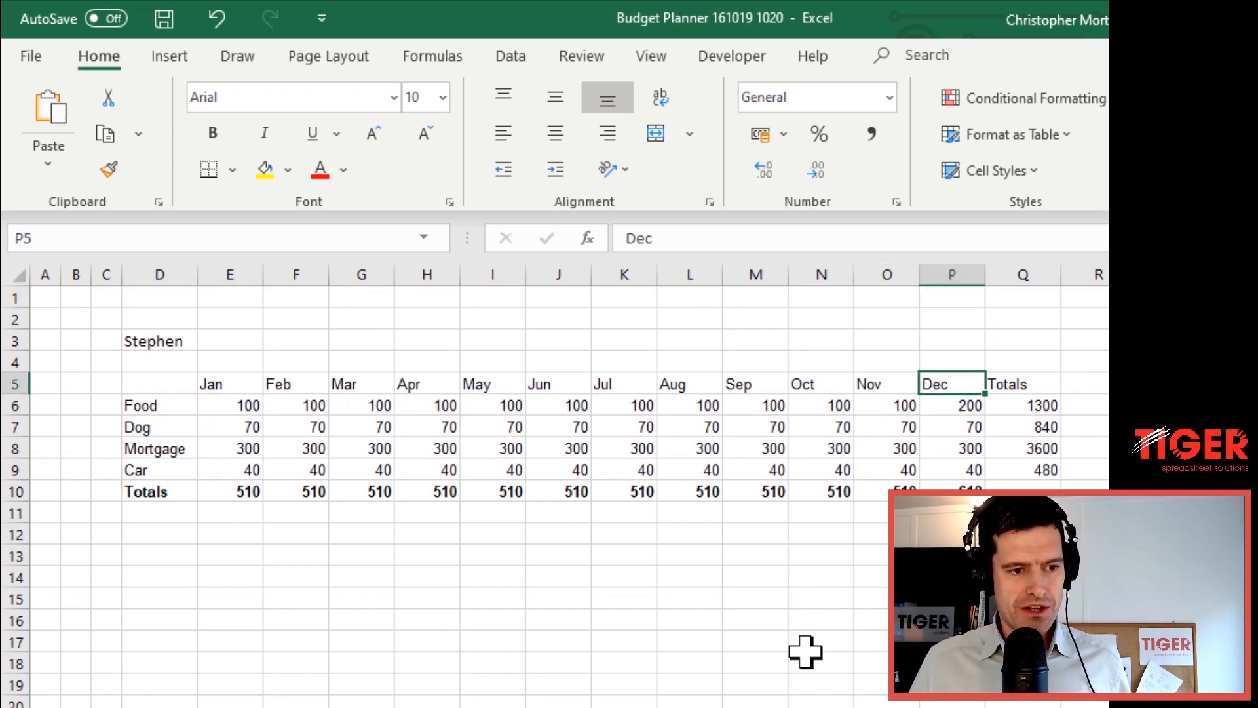
pyautogui.press('Right')
pyautogui.hotkey('shift', 'Down')
pyautogui.hotkey('shift', 'Down')
pyautogui.hotkey('shift', 'Down')
pyautogui.hotkey('shift', 'Down')
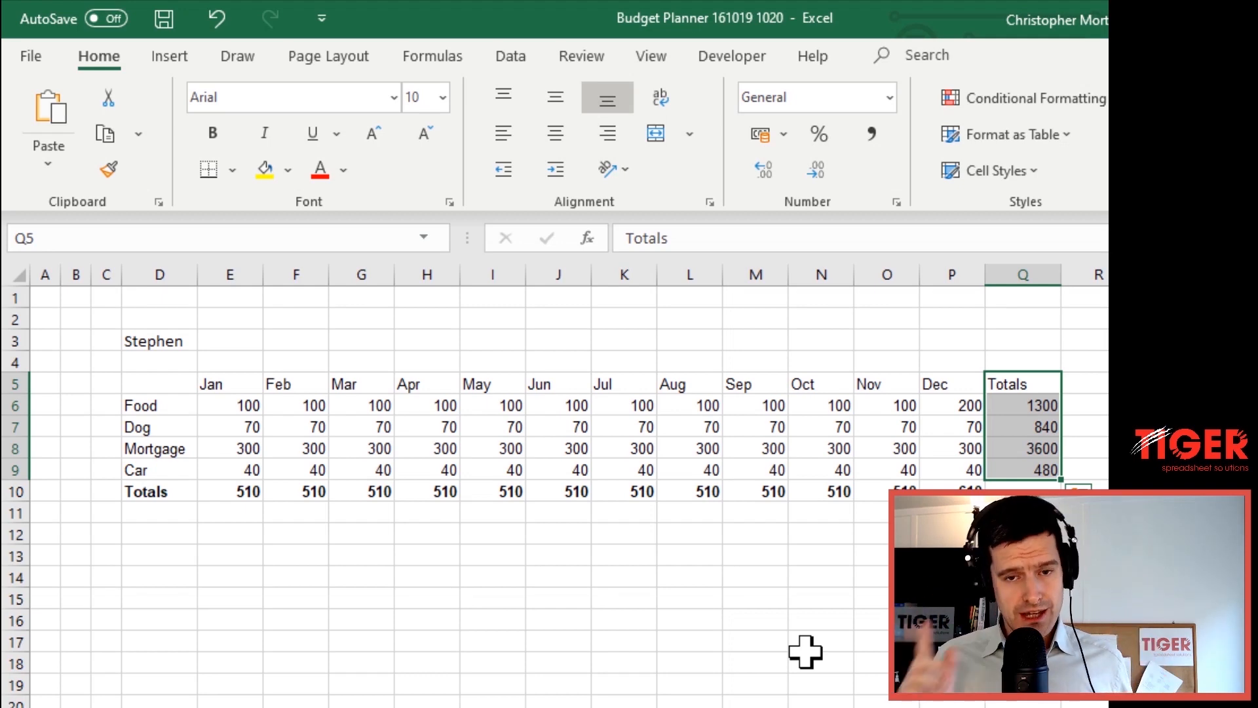
pyautogui.hotkey('ctrl', 'b')
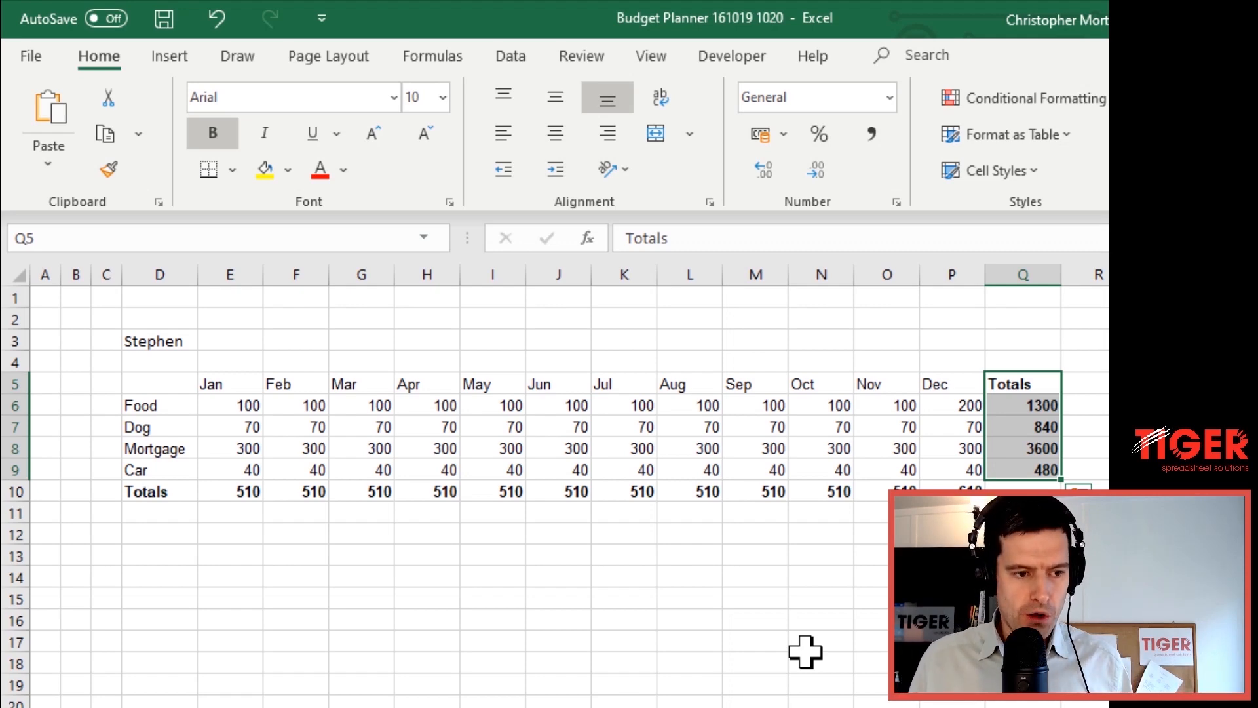
# Italicise the month headings in row 5, from Jan in E5 through Dec in P5
pyautogui.press('Left')
pyautogui.press('Left')
pyautogui.press('Left')
pyautogui.press('Left')
pyautogui.press('Left')
pyautogui.press('Left')
pyautogui.press('Left')
pyautogui.press('Left')
pyautogui.press('Left')
pyautogui.press('Left')
pyautogui.press('Left')
pyautogui.press('Left')
pyautogui.press('Left')
pyautogui.press('Right')
pyautogui.hotkey('shift', 'Right')
pyautogui.hotkey('shift', 'Right')
pyautogui.hotkey('shift', 'Right')
pyautogui.hotkey('shift', 'Right')
pyautogui.hotkey('shift', 'Right')
pyautogui.hotkey('shift', 'Right')
pyautogui.hotkey('shift', 'Right')
pyautogui.hotkey('shift', 'Right')
pyautogui.hotkey('shift', 'Right')
pyautogui.hotkey('shift', 'Right')
pyautogui.hotkey('shift', 'Right')
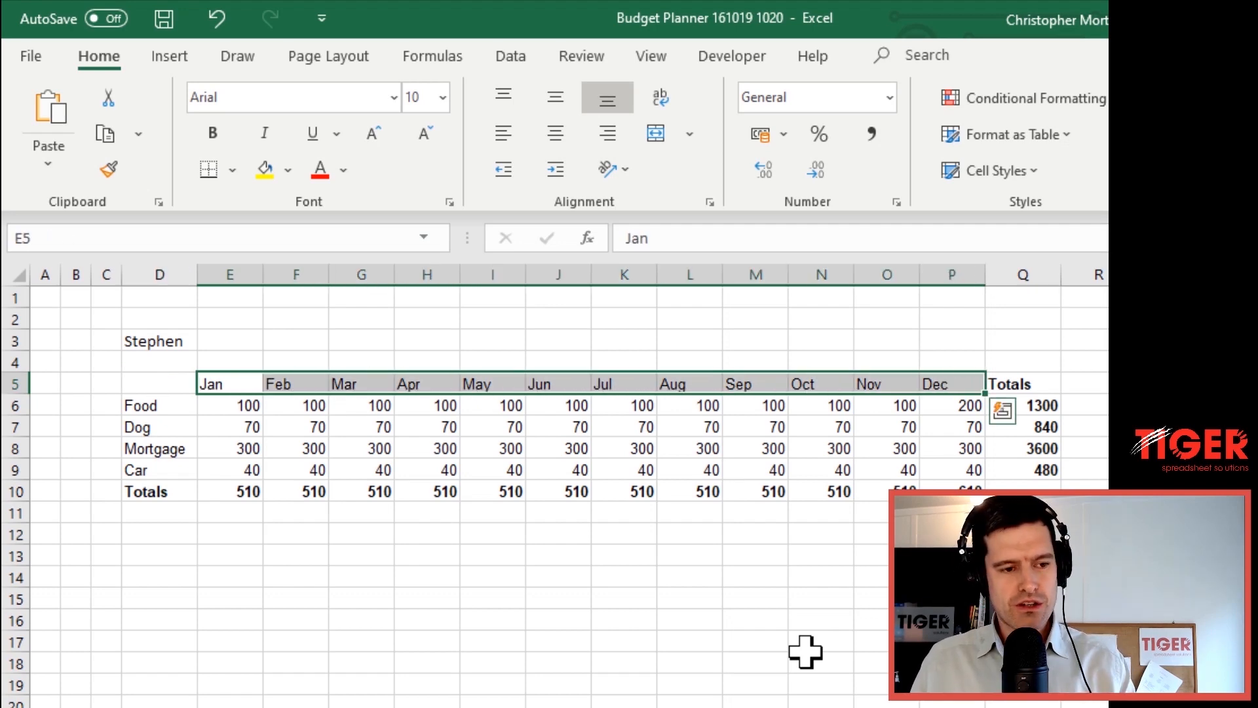
pyautogui.hotkey('ctrl', 'i')
pyautogui.press('Left')
pyautogui.press('Left')
pyautogui.press('Right')
pyautogui.press('Down')
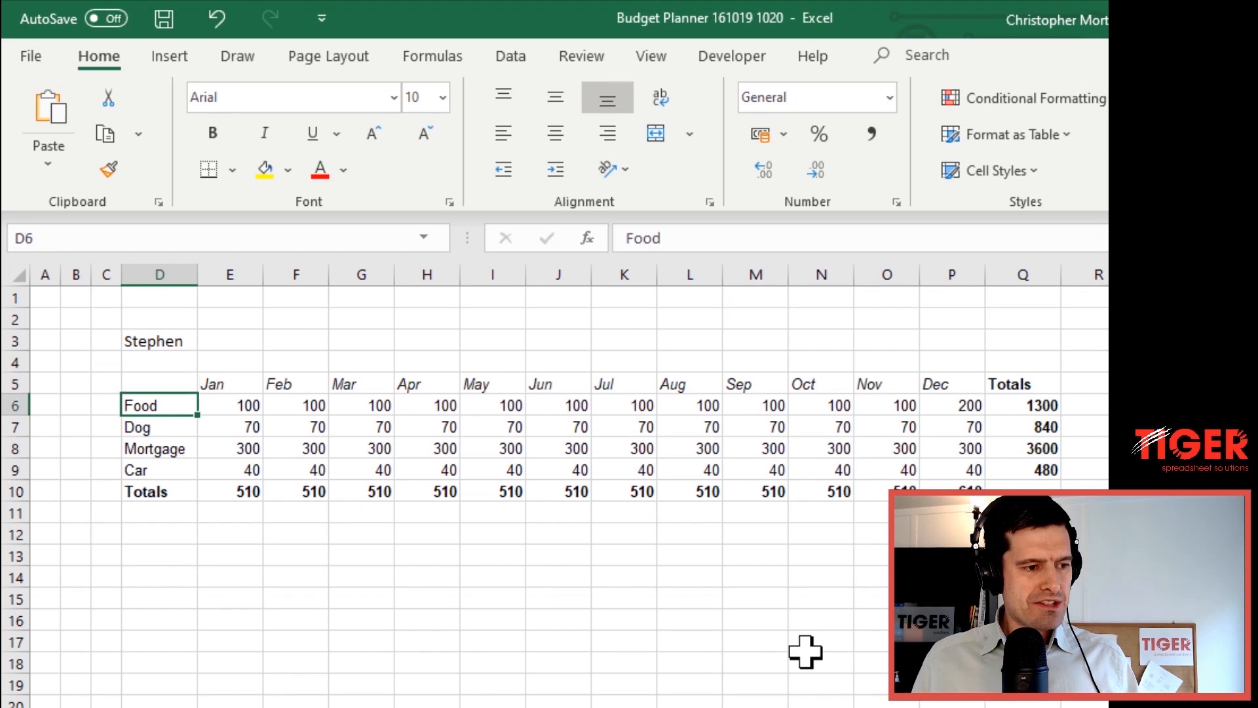
pyautogui.hotkey('shift', 'Down')
pyautogui.hotkey('shift', 'Down')
pyautogui.hotkey('shift', 'Down')
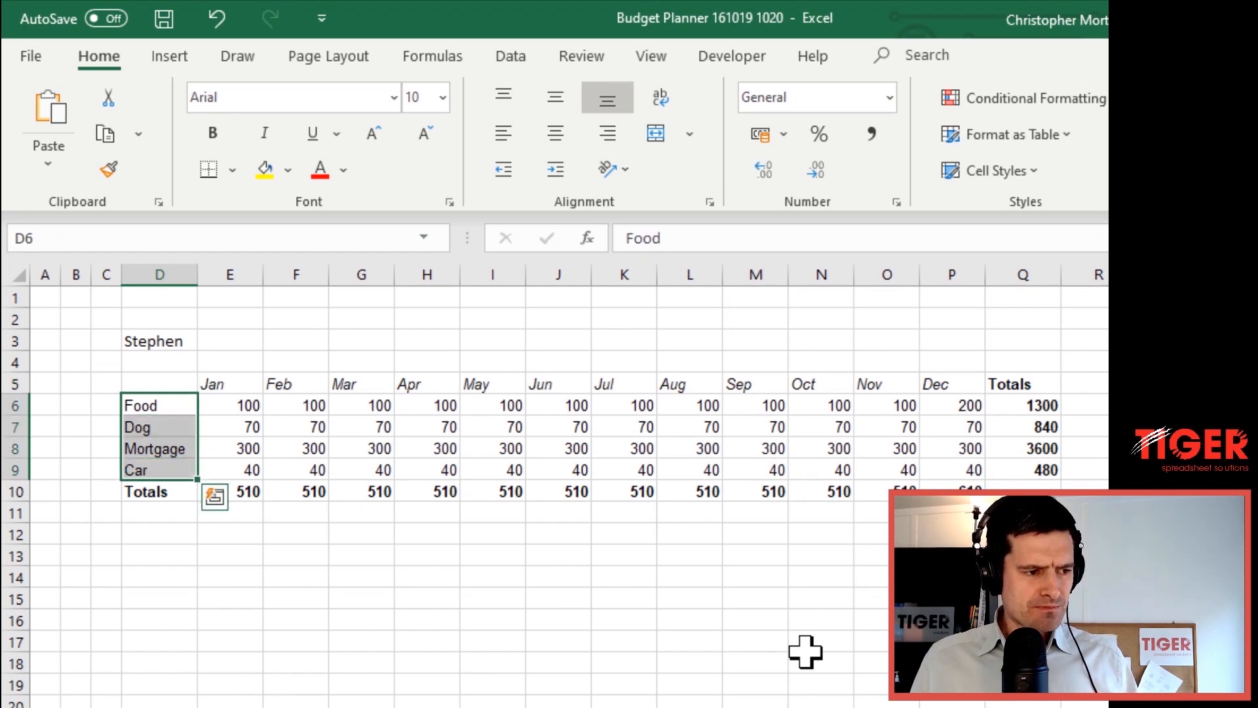
pyautogui.press('Left')
pyautogui.press('Right')
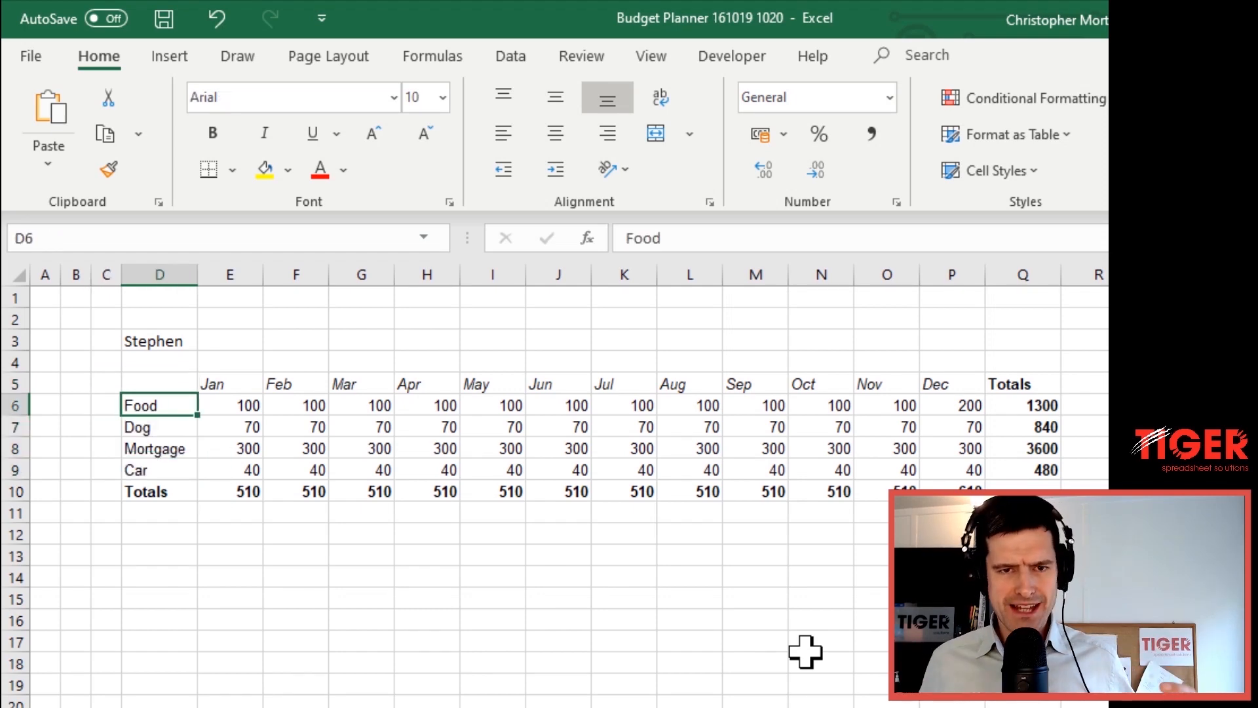
pyautogui.press('Left')
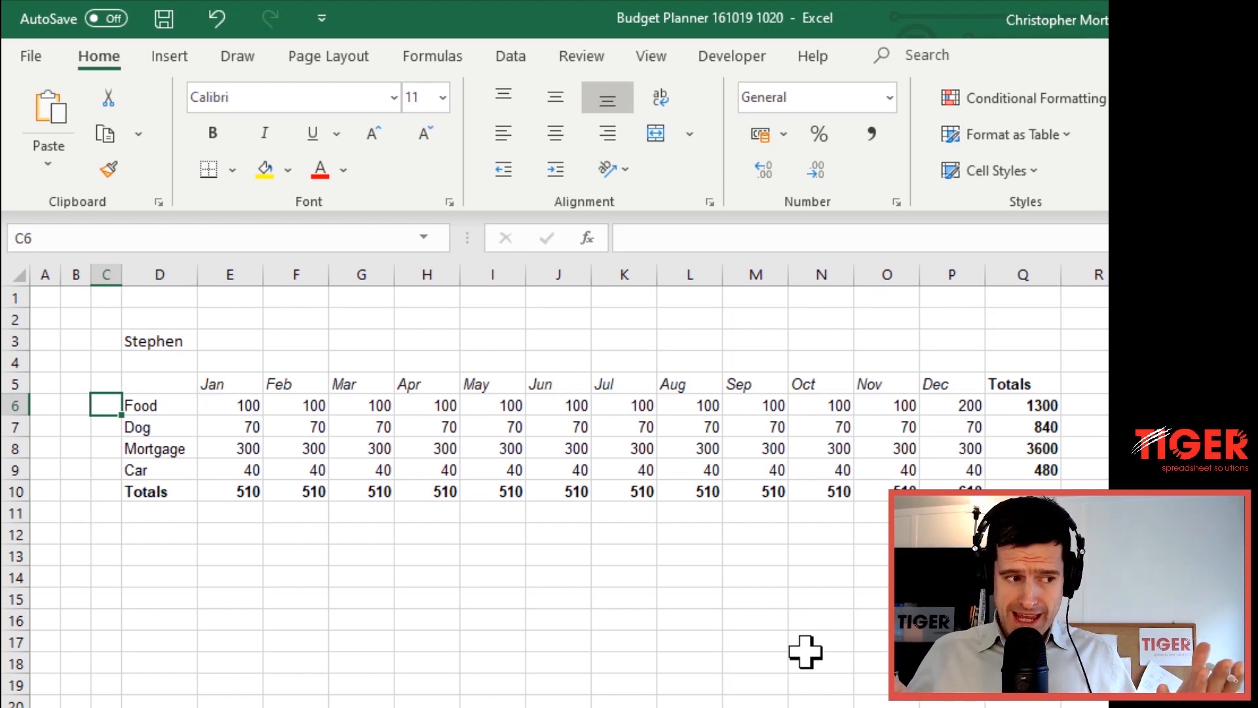
pyautogui.press('Right')
pyautogui.hotkey('shift', 'Down')
pyautogui.hotkey('shift', 'Down')
pyautogui.hotkey('shift', 'Down')
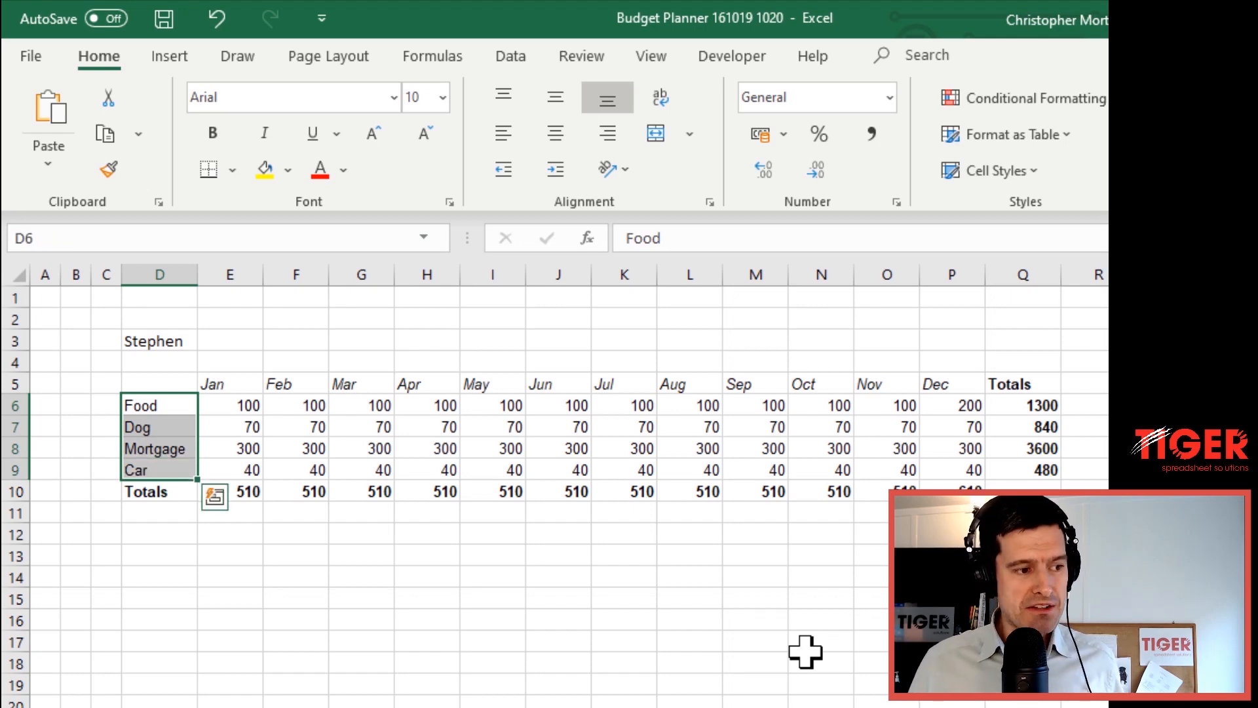
# Enter the formula =UPPER(D6) in C6, beside the Food label, to convert its text to capitals
pyautogui.press('Left')
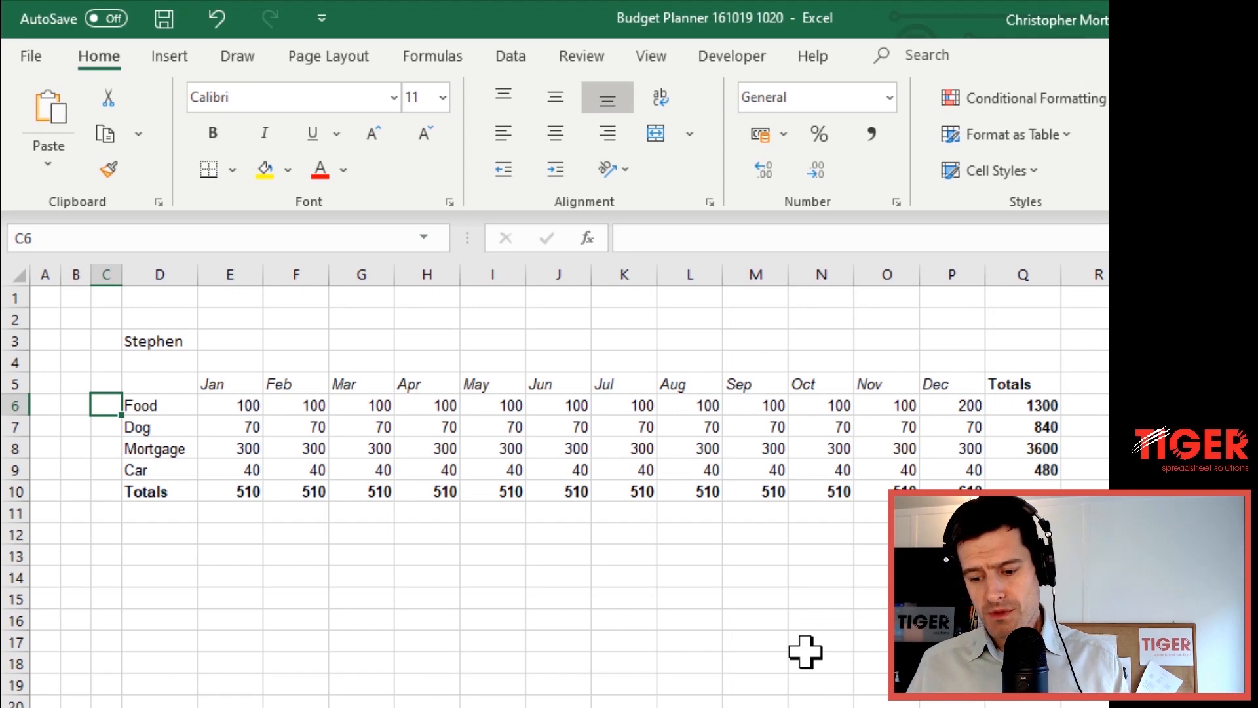
pyautogui.write('=')
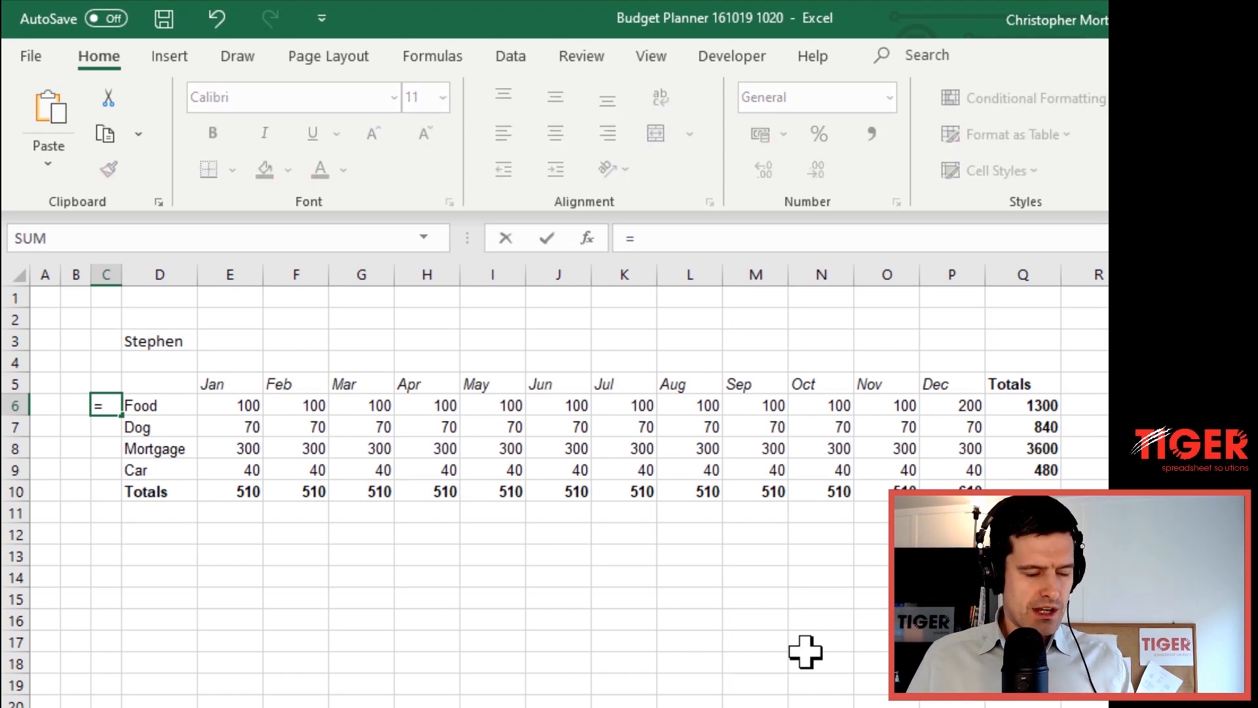
pyautogui.press('Escape')
pyautogui.press('Left')
pyautogui.press('Right')
pyautogui.write('=')
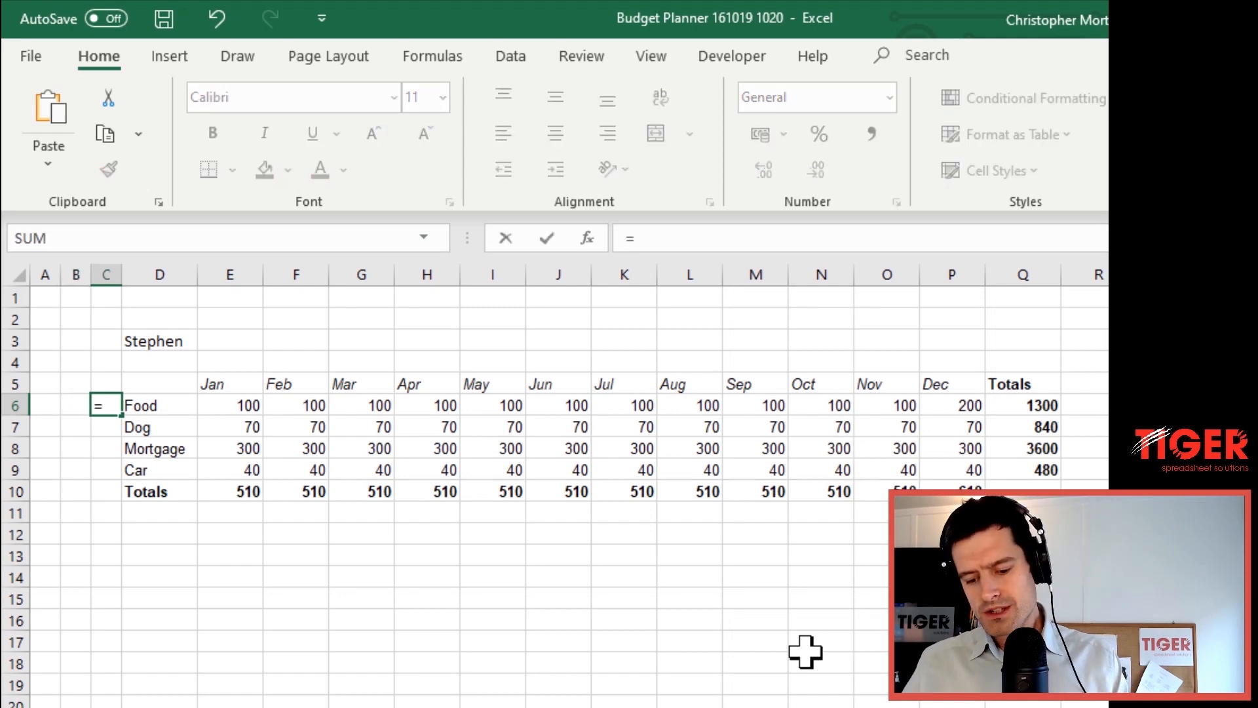
pyautogui.write('upper')
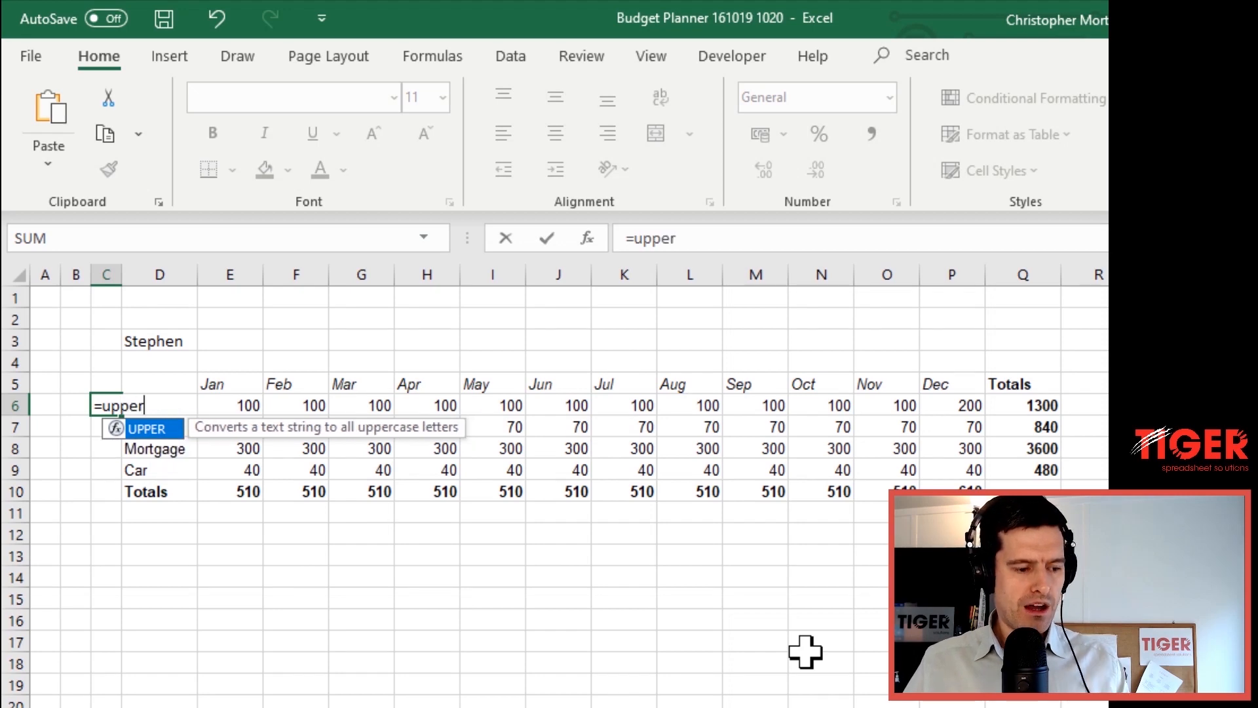
pyautogui.press('Tab')
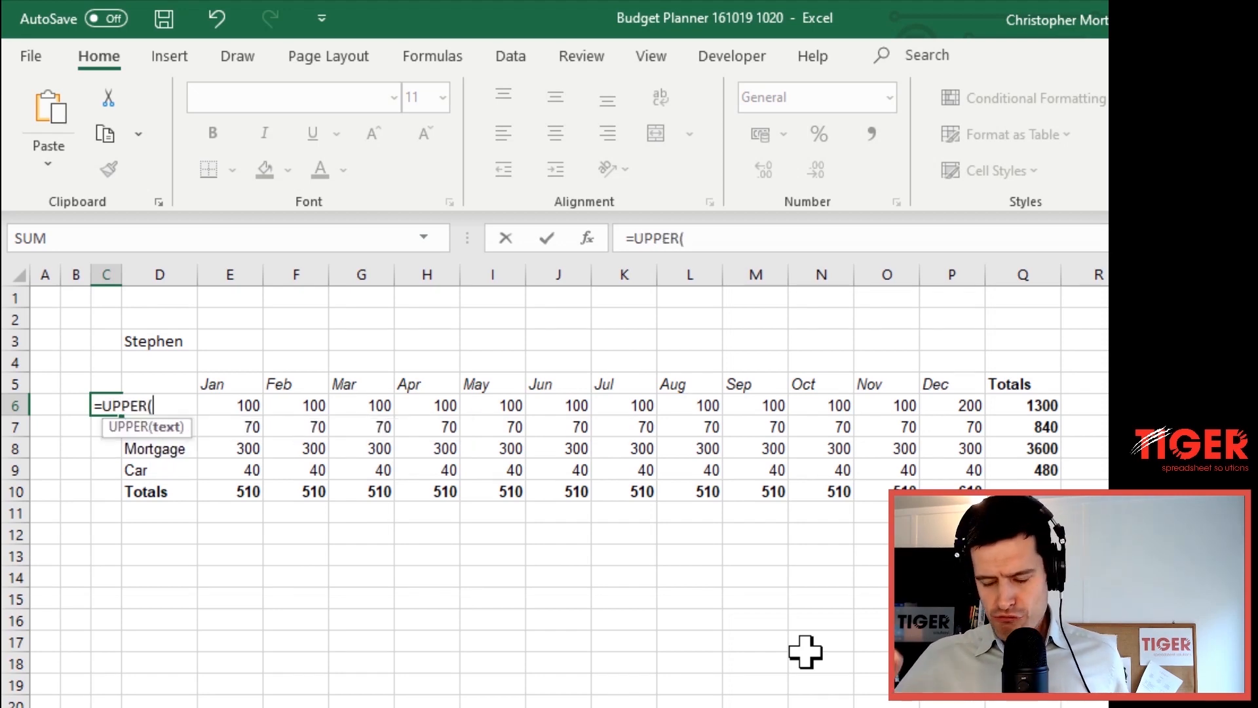
pyautogui.press('Right')
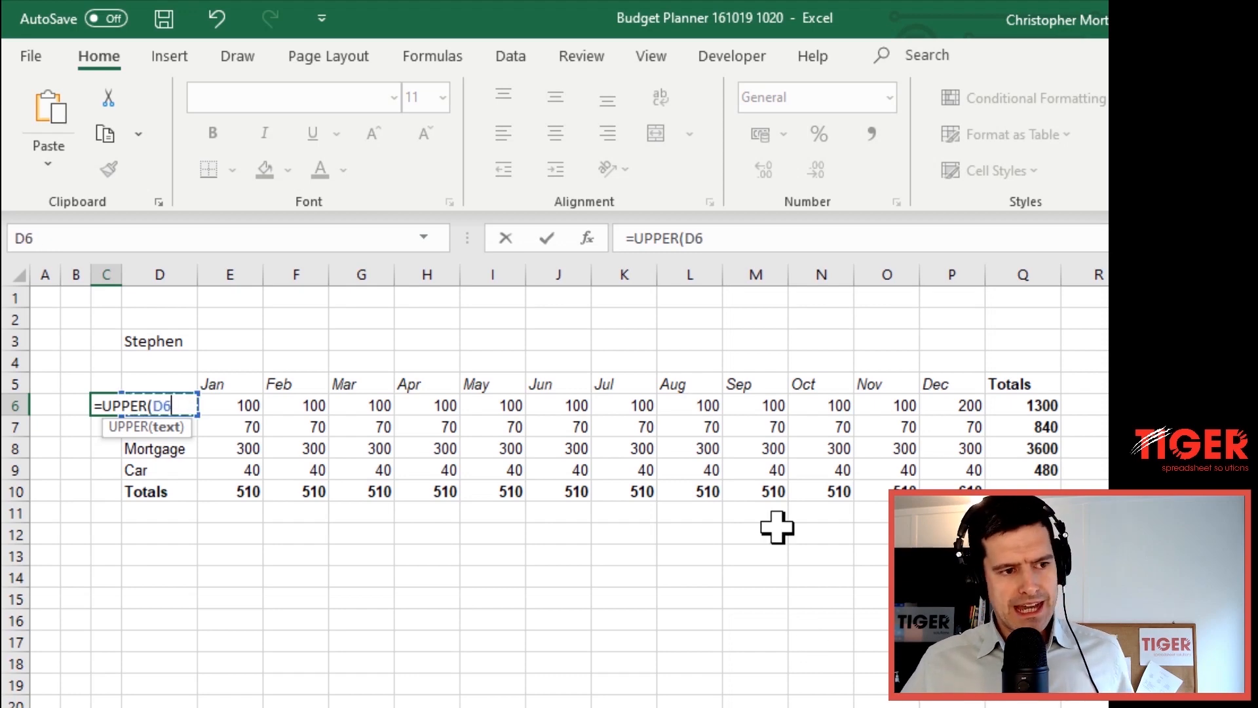
pyautogui.click(758, 245)
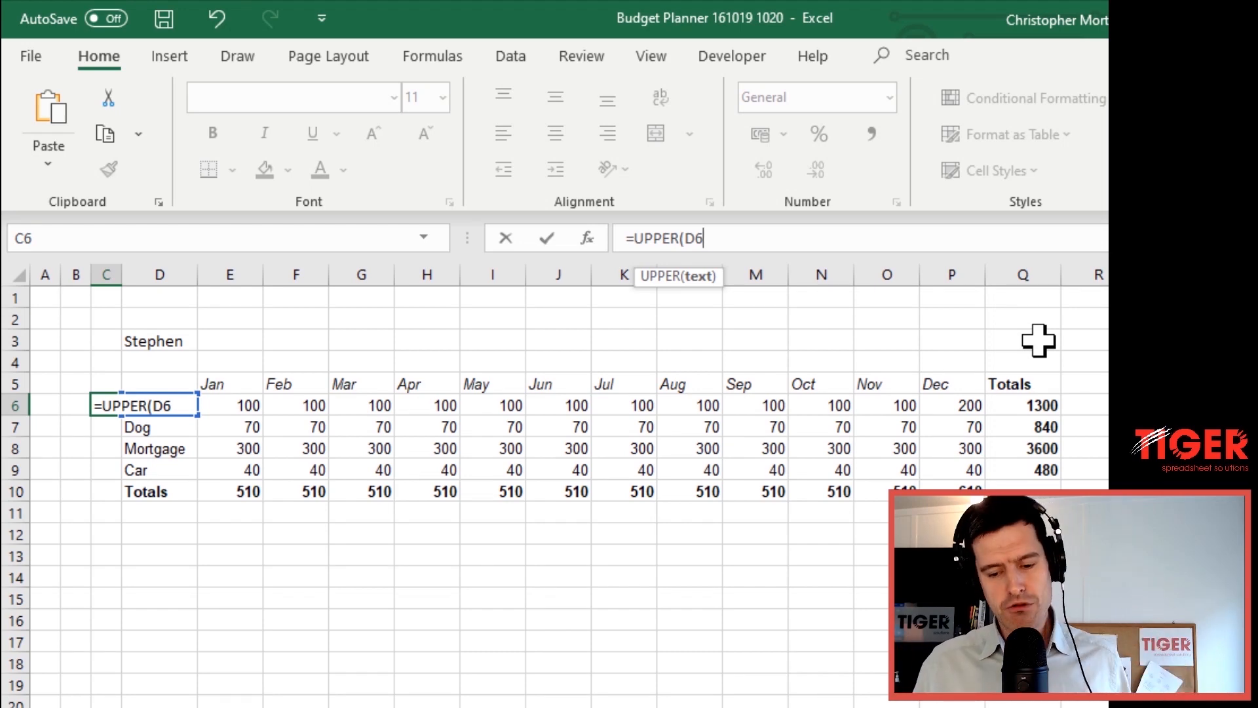
pyautogui.press('Return')
pyautogui.press('Up')
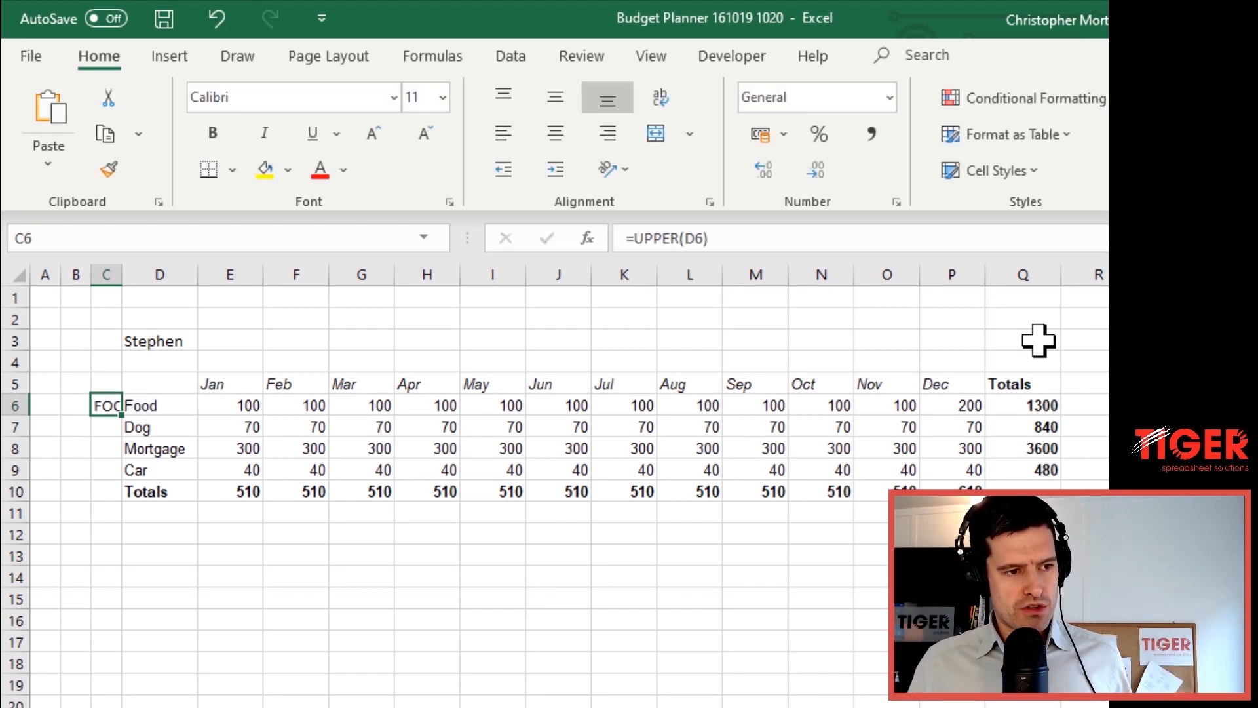
# Fill the UPPER formula down from C6 through C9 so it covers every expense label
pyautogui.hotkey('shift', 'Down')
pyautogui.hotkey('shift', 'Down')
pyautogui.hotkey('shift', 'Up')
pyautogui.hotkey('shift', 'Up')
pyautogui.hotkey('shift', 'Down')
pyautogui.hotkey('shift', 'Down')
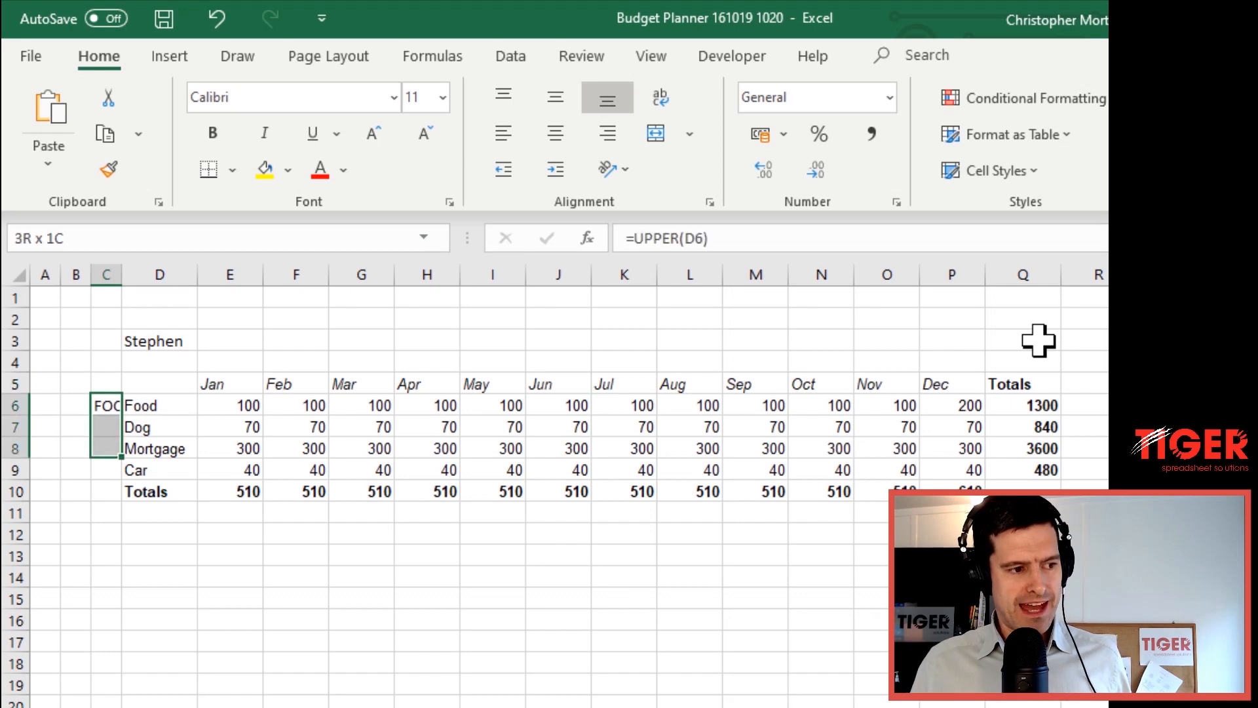
pyautogui.hotkey('shift', 'Down')
pyautogui.hotkey('ctrl', 'd')
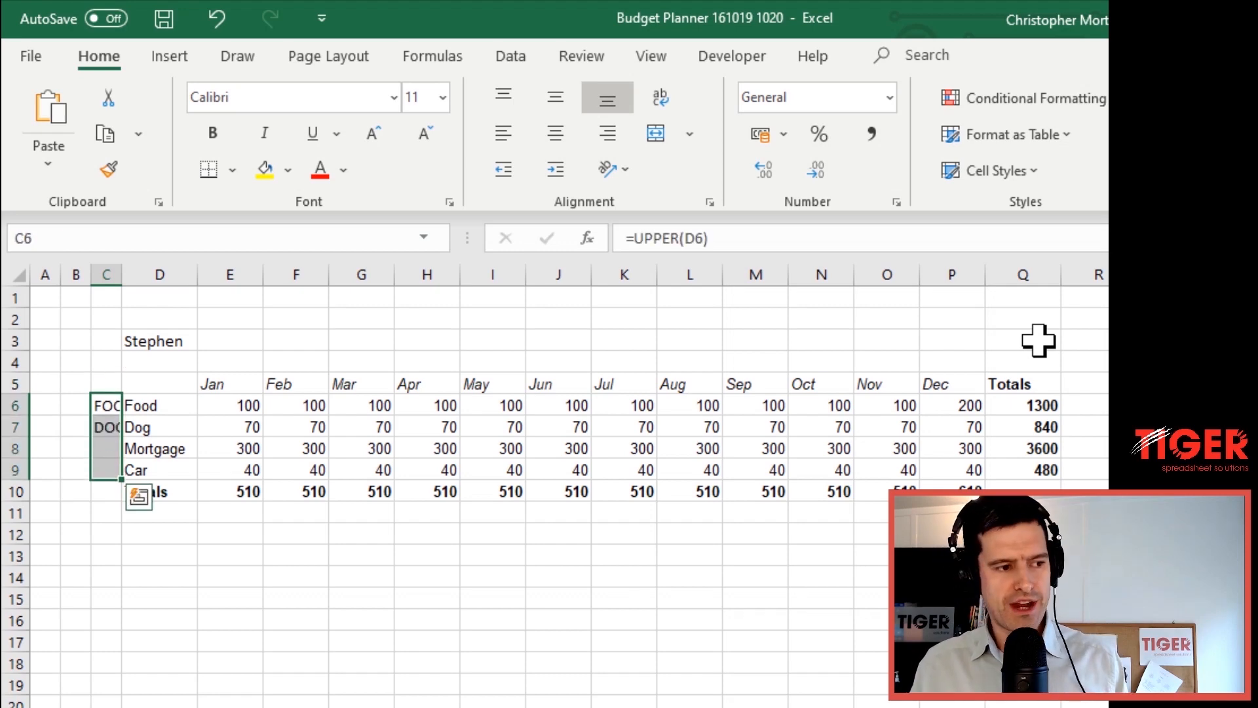
pyautogui.hotkey('ctrl', 'q')
pyautogui.press('Left')
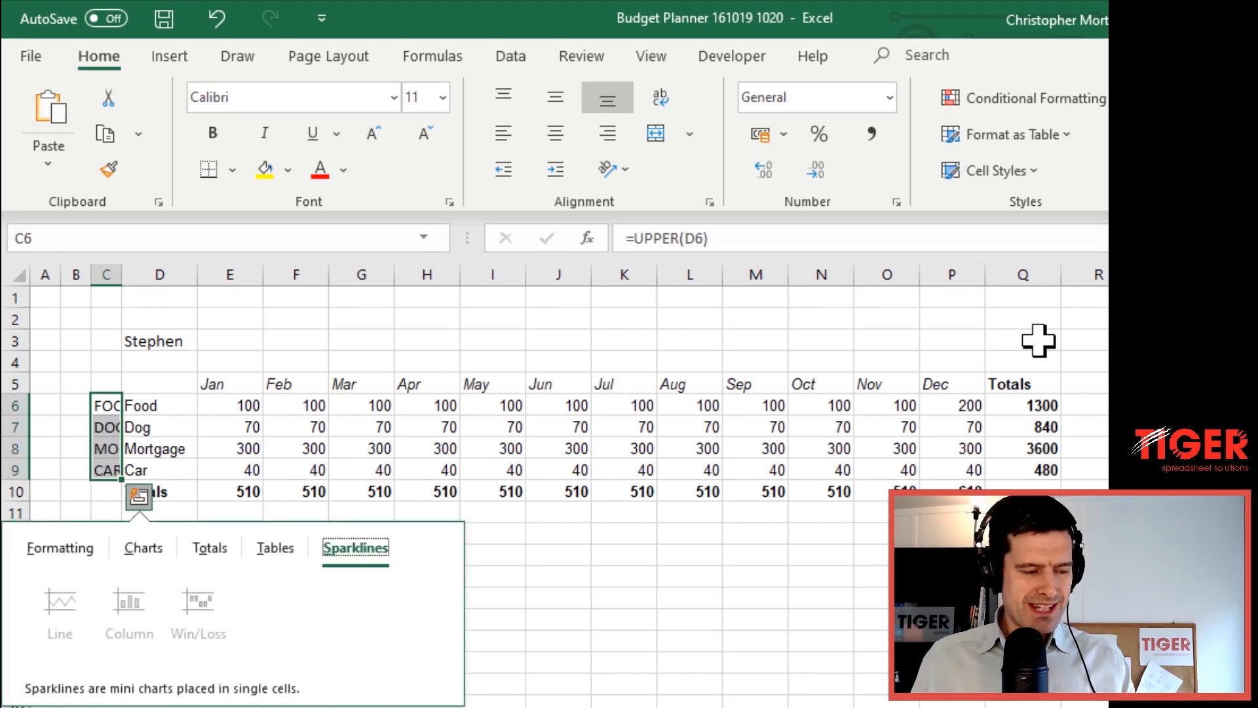
pyautogui.press('Escape')
pyautogui.press('Right')
pyautogui.press('Left')
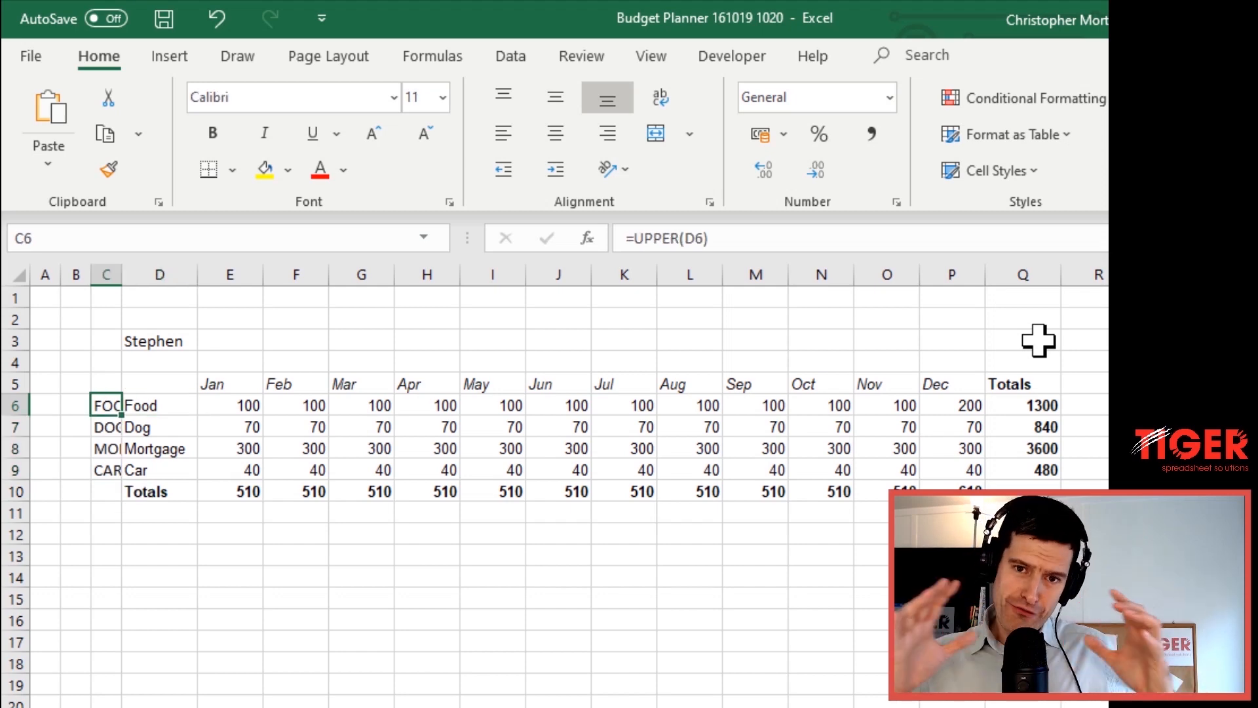
# Copy the uppercase labels in C6:C9 and paste them as values only over the expense labels in D6:D9
pyautogui.press('Down')
pyautogui.press('Down')
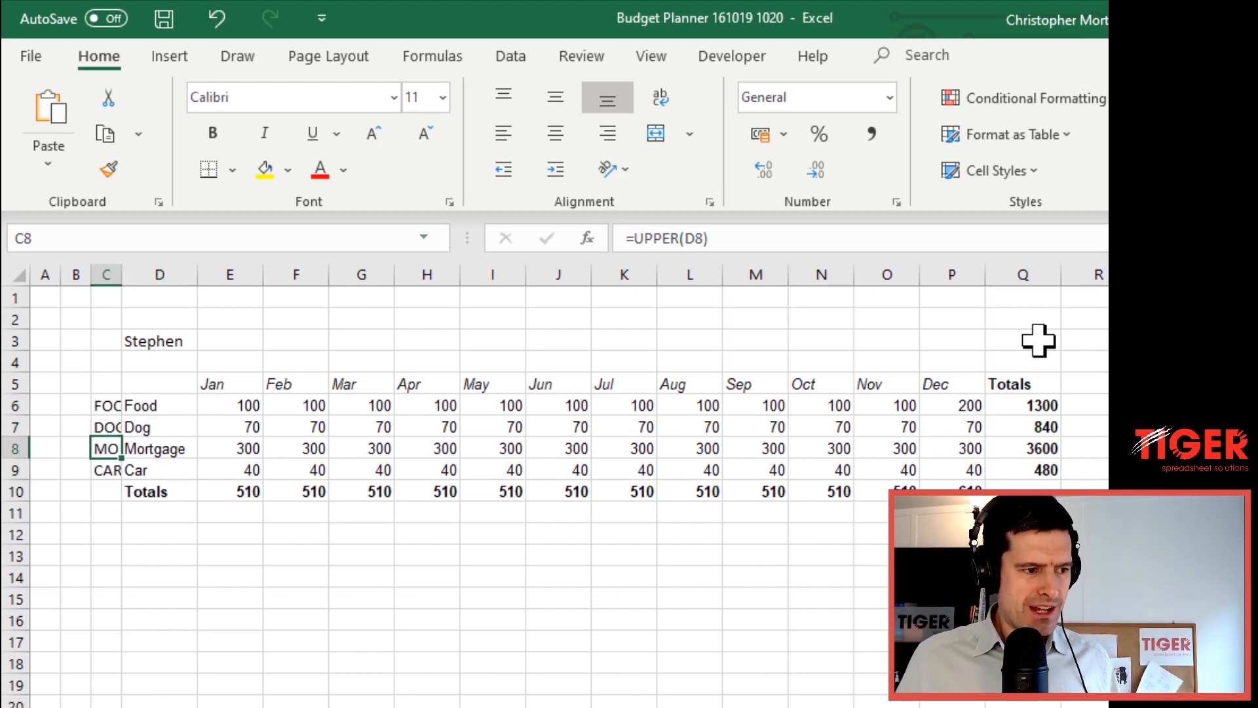
pyautogui.press('Up')
pyautogui.press('Up')
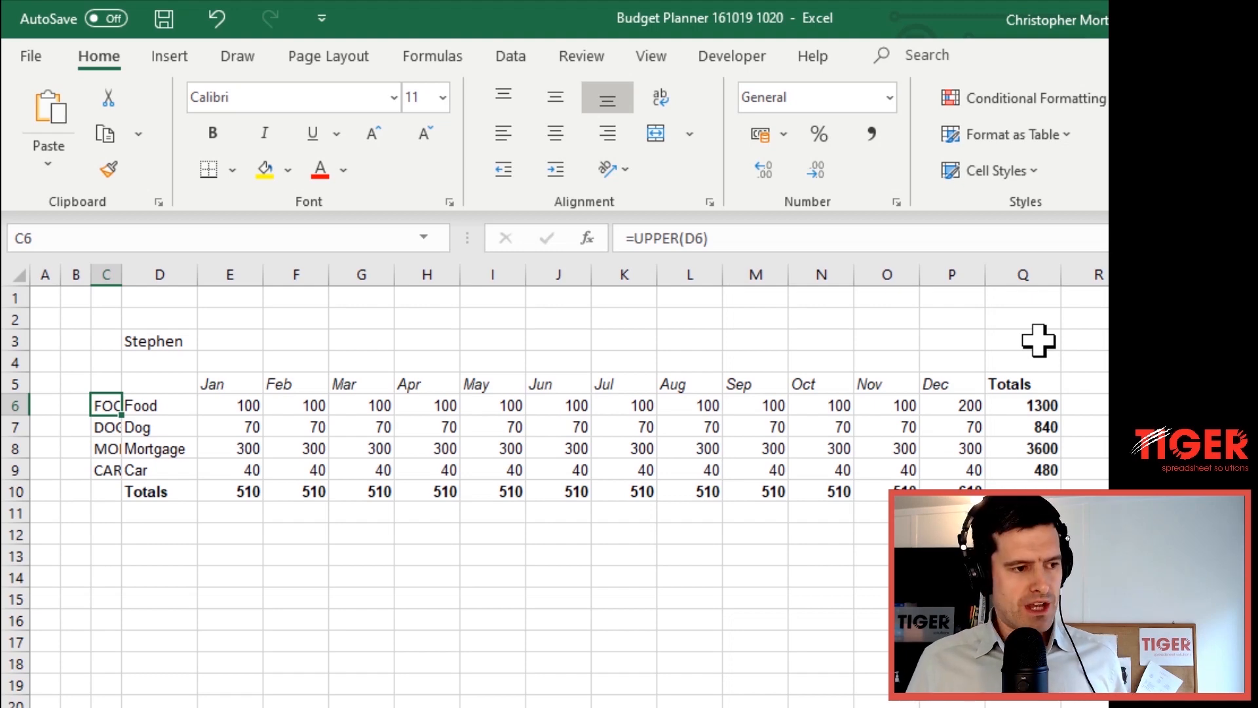
pyautogui.hotkey('shift', 'Down')
pyautogui.hotkey('shift', 'Down')
pyautogui.hotkey('shift', 'Down')
pyautogui.hotkey('ctrl', 'c')
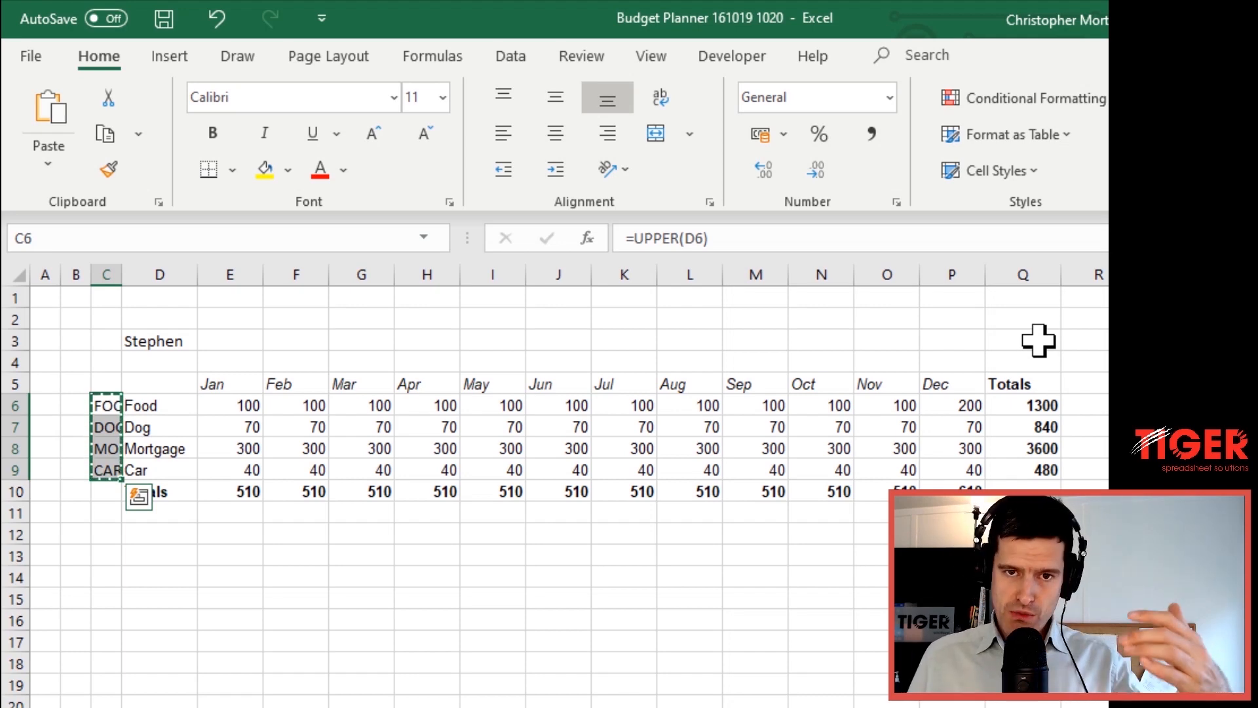
pyautogui.press('Right')
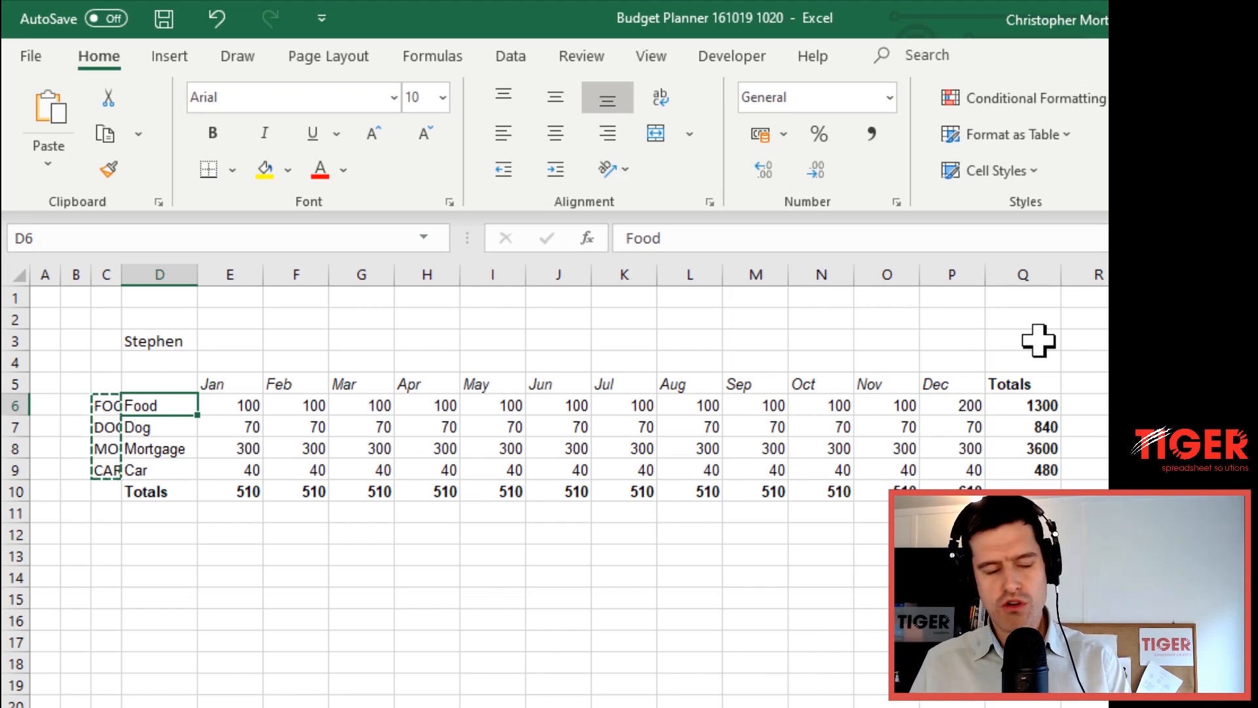
pyautogui.hotkey('ctrl', 'alt', 'v')
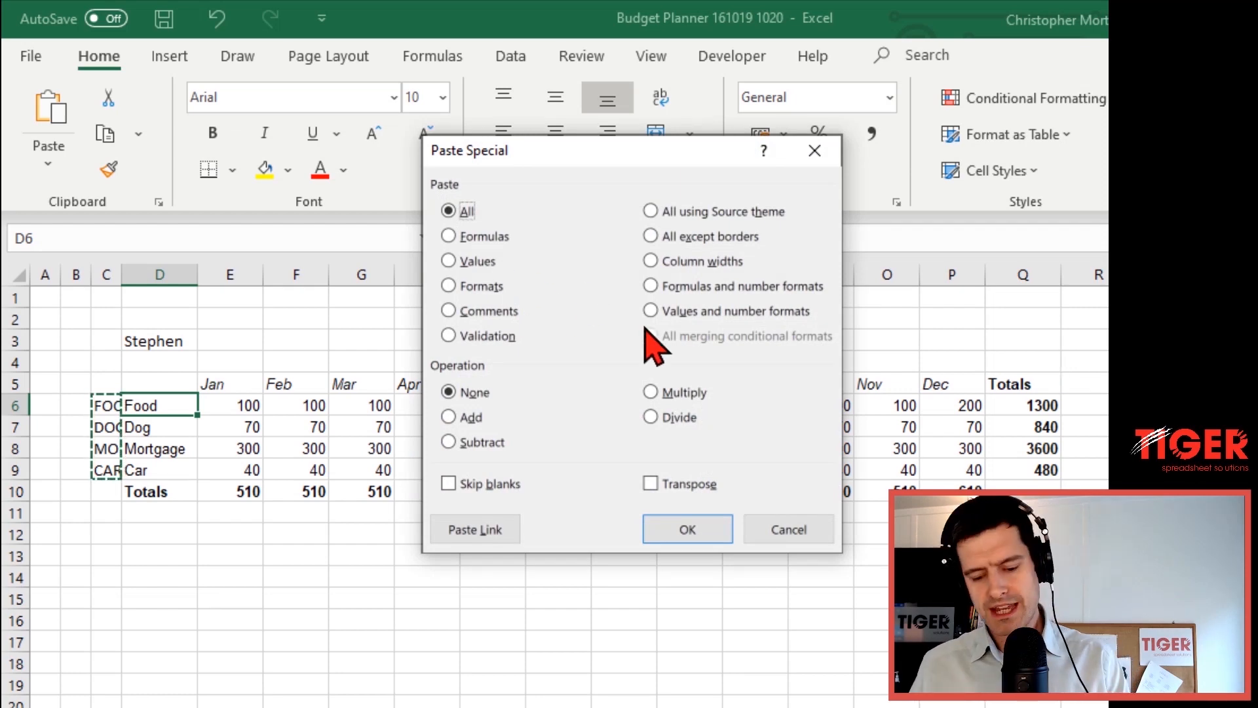
pyautogui.press('v')
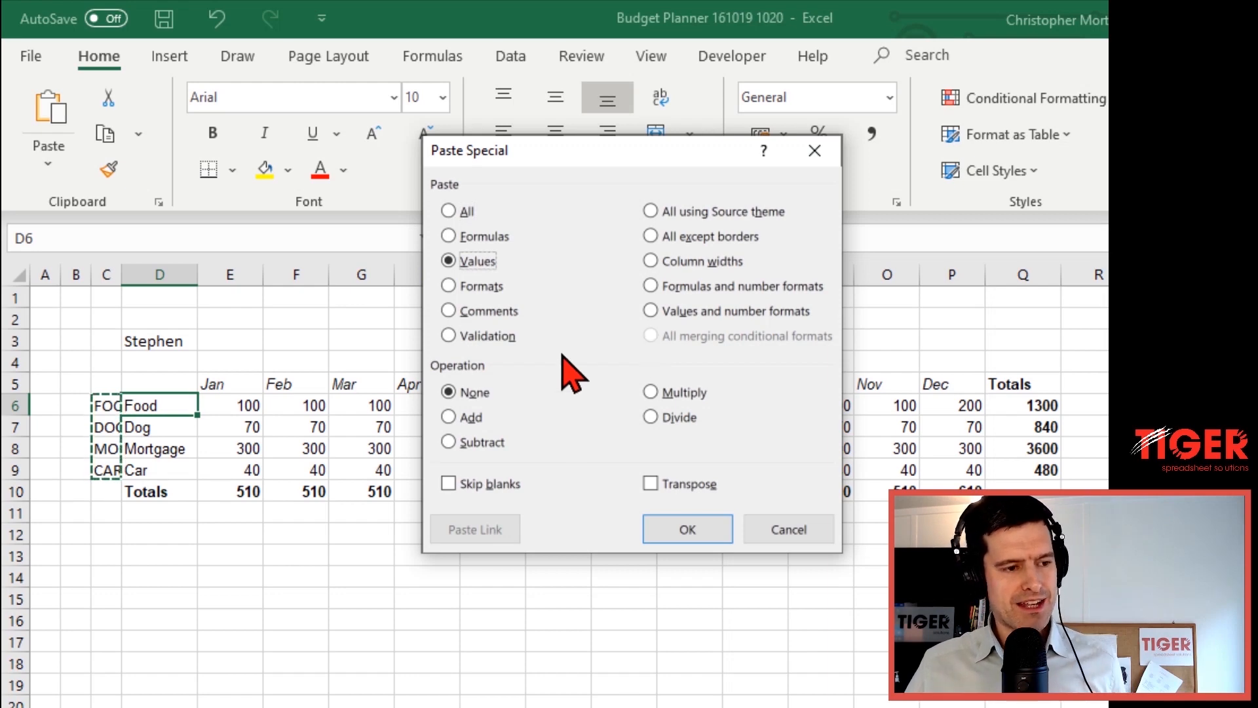
pyautogui.click(675, 536)
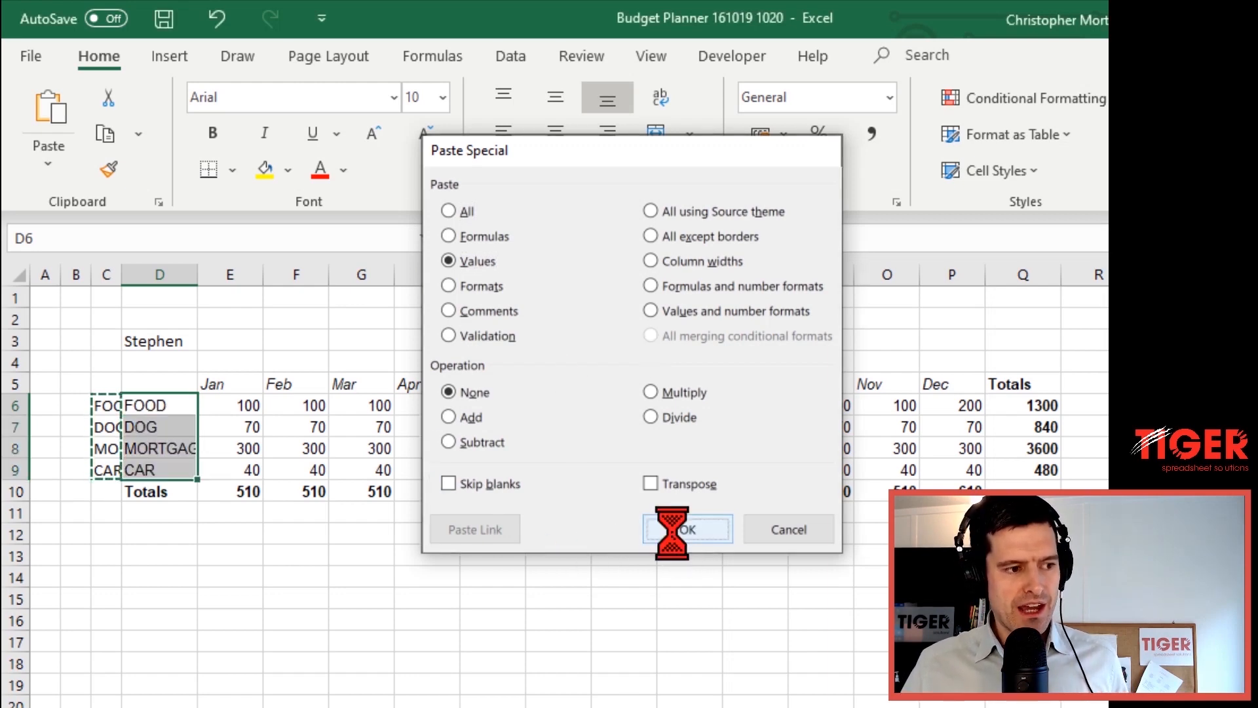
# Cancel the copy selection and clear the helper UPPER formulas from C6:C9
pyautogui.press('Left')
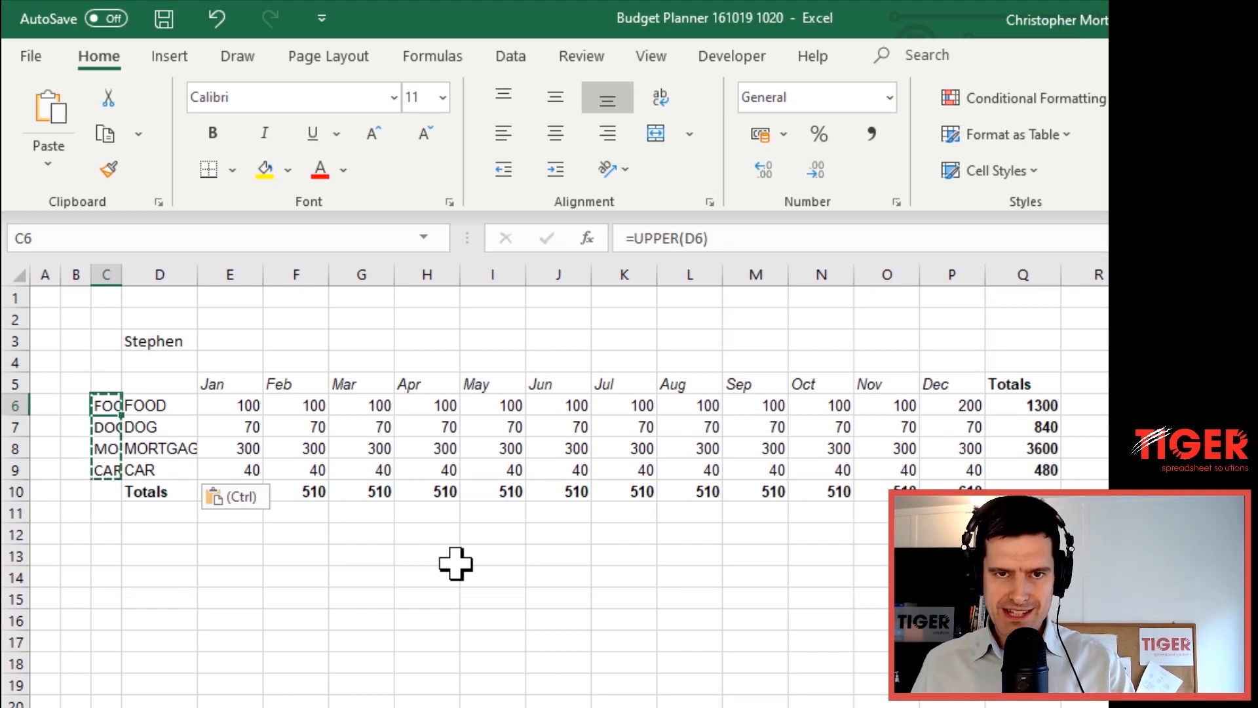
pyautogui.press('Escape')
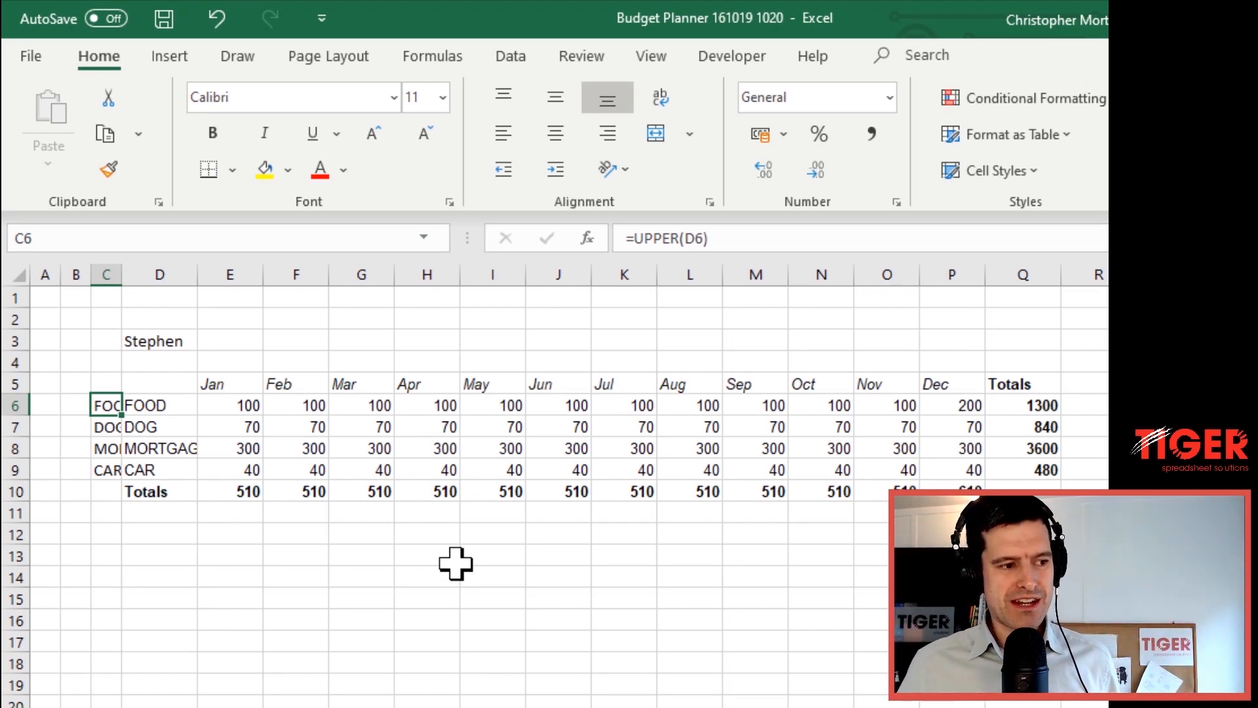
pyautogui.hotkey('ctrl', 'shift', 'Down')
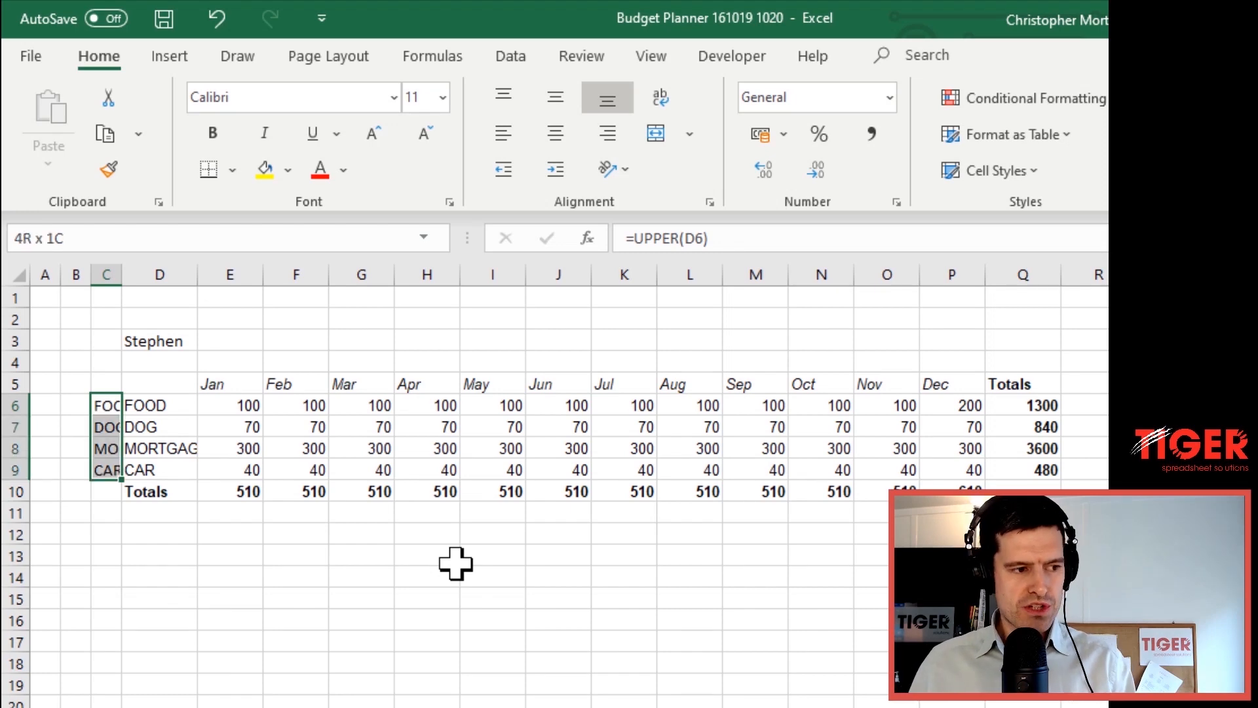
pyautogui.press('Right')
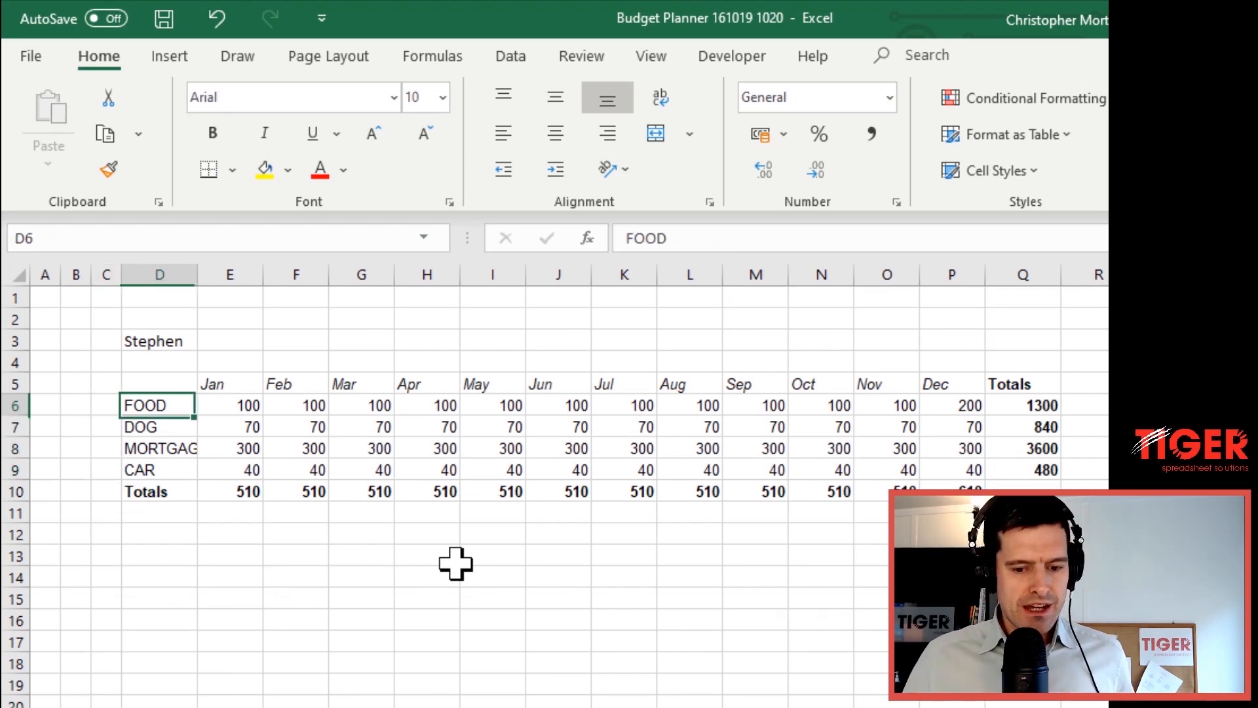
# Set the width of column D, which holds the expense labels, to 12
pyautogui.hotkey('shift', 'Down')
pyautogui.hotkey('shift', 'Down')
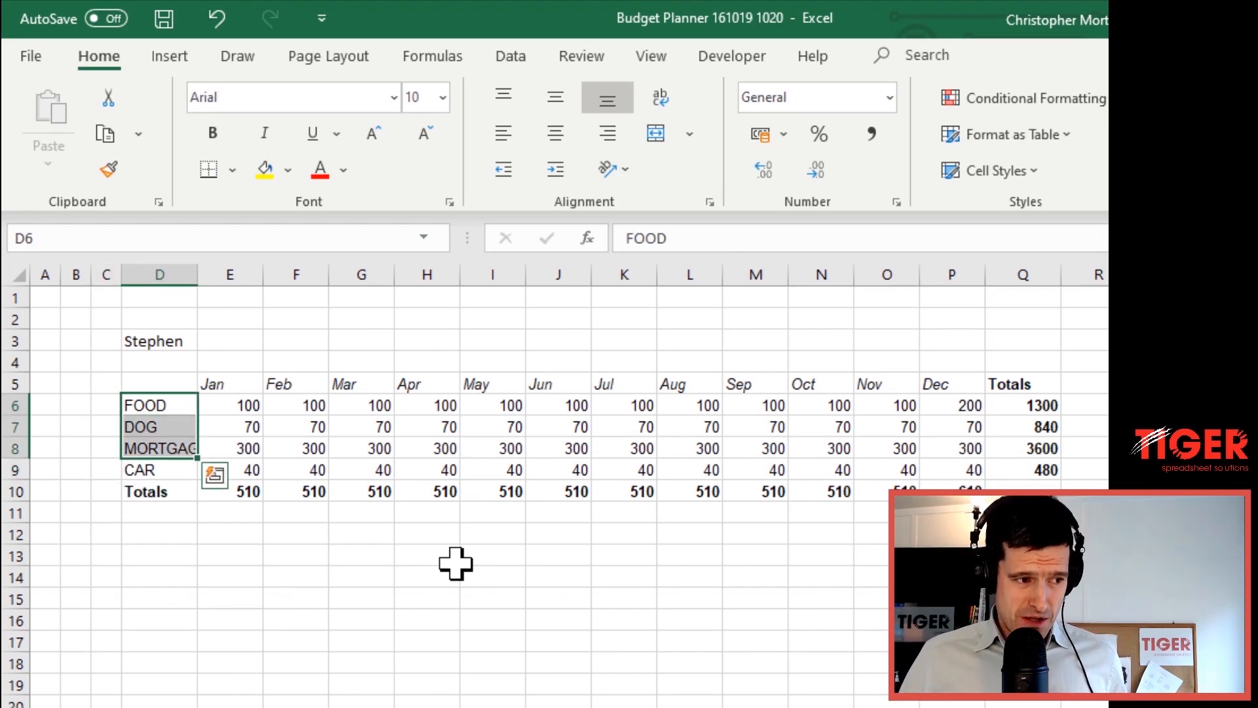
pyautogui.press('Up')
pyautogui.press('Down')
pyautogui.press('Down')
pyautogui.press('Down')
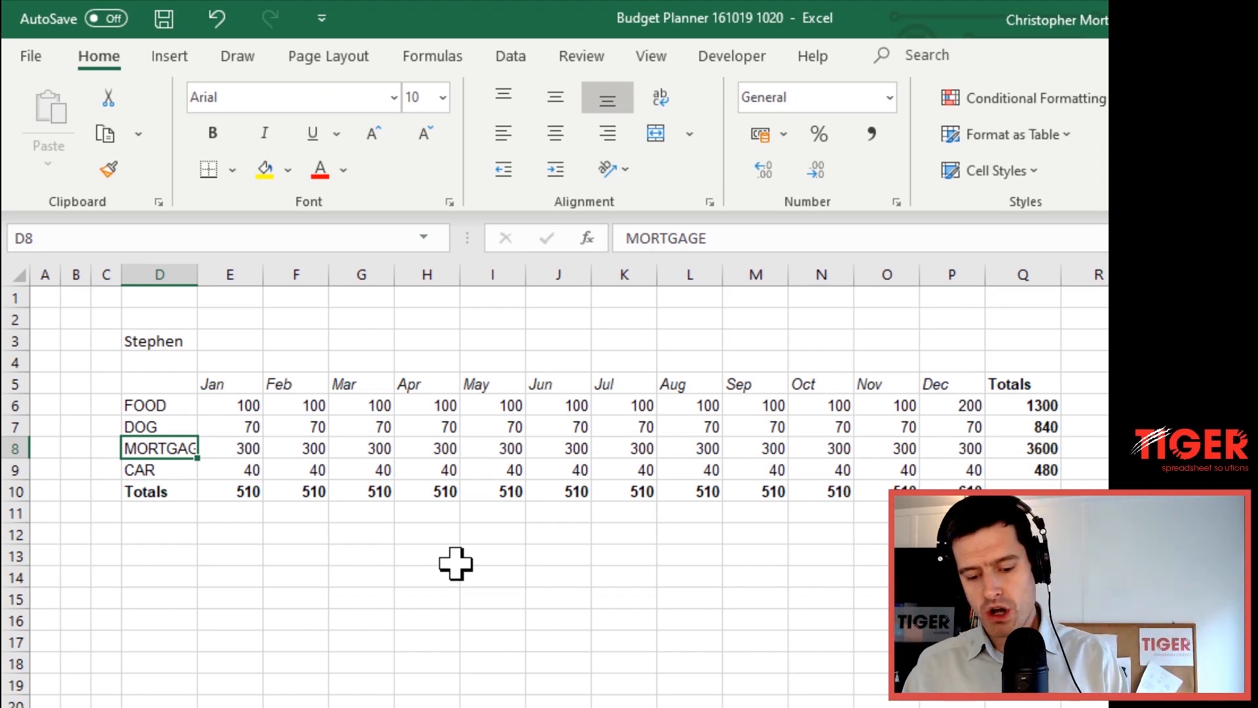
pyautogui.press('alt')
pyautogui.press('h')
pyautogui.press('o')
pyautogui.press('w')
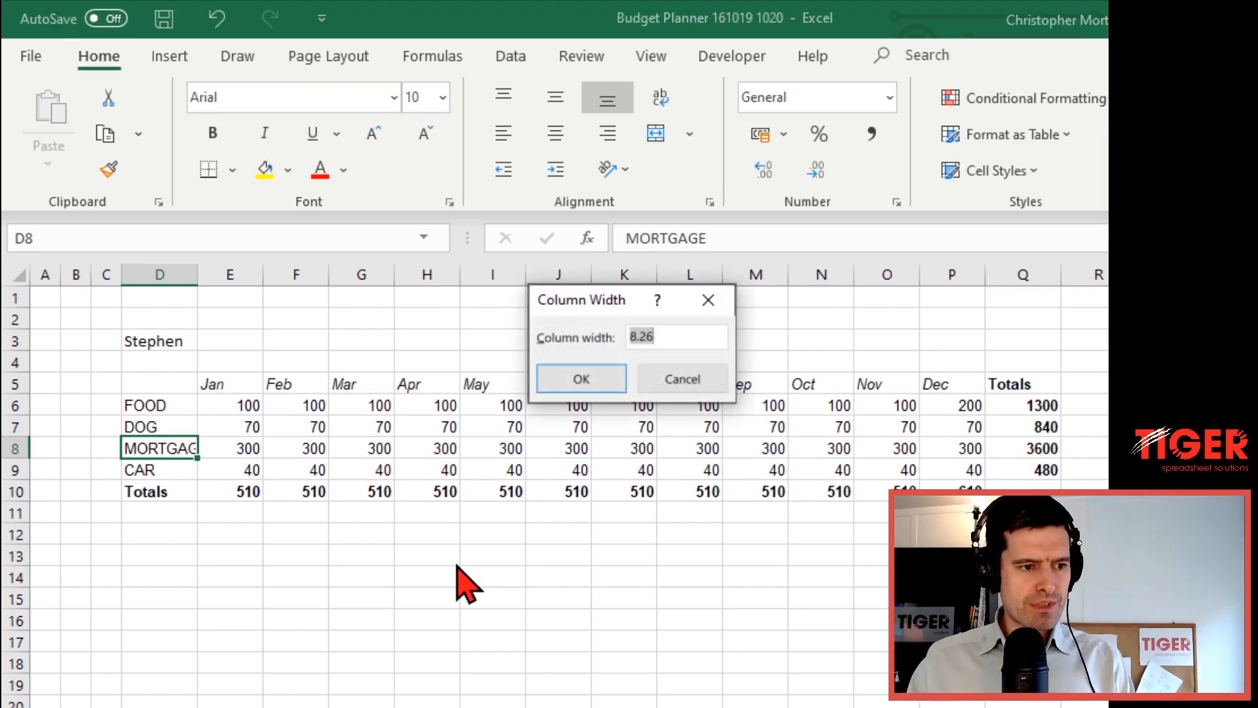
pyautogui.write('12')
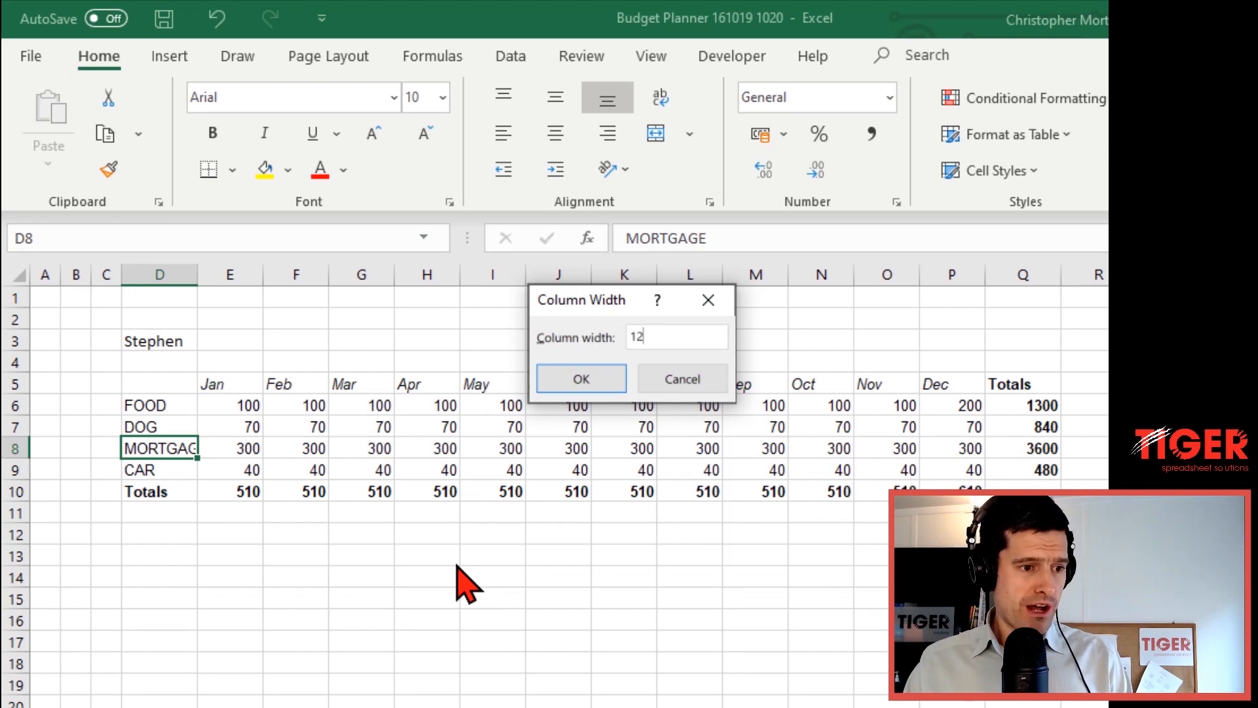
pyautogui.press('Return')
pyautogui.press('Left')
pyautogui.press('Left')
pyautogui.press('Right')
pyautogui.press('Right')
pyautogui.press('Left')
pyautogui.press('Left')
pyautogui.press('Left')
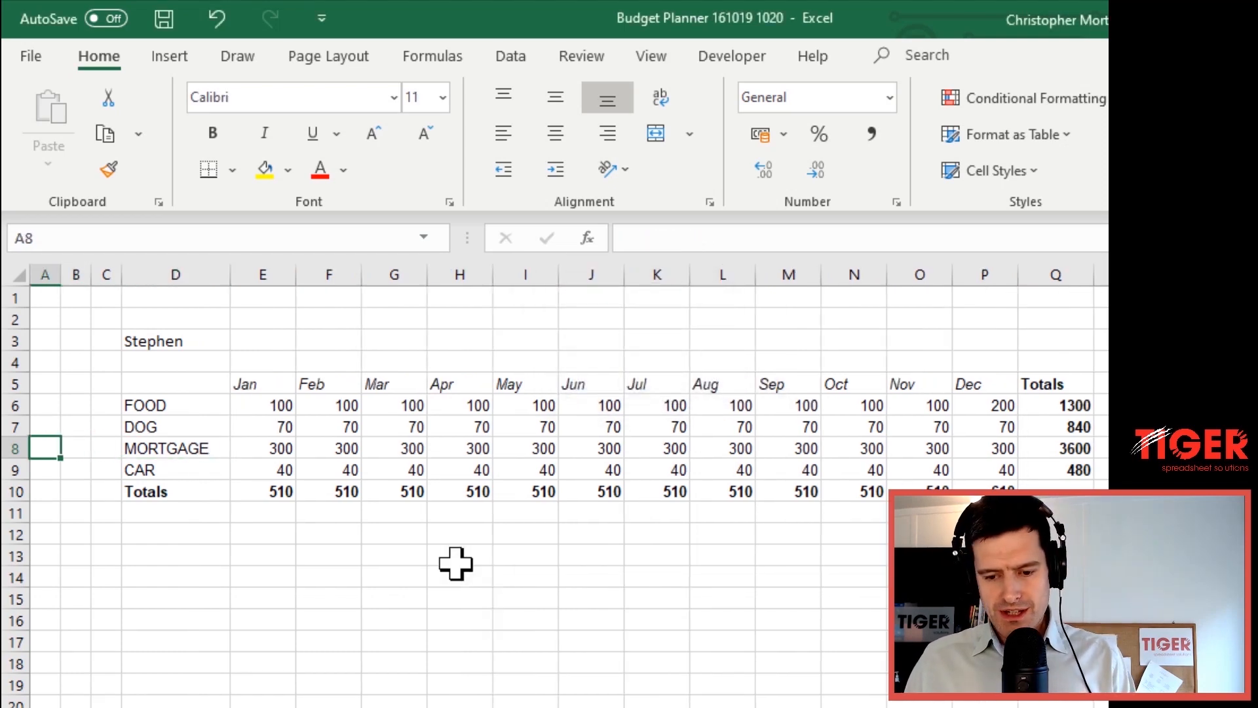
pyautogui.press('Up')
pyautogui.press('Right')
pyautogui.press('Right')
pyautogui.press('Right')
pyautogui.press('Up')
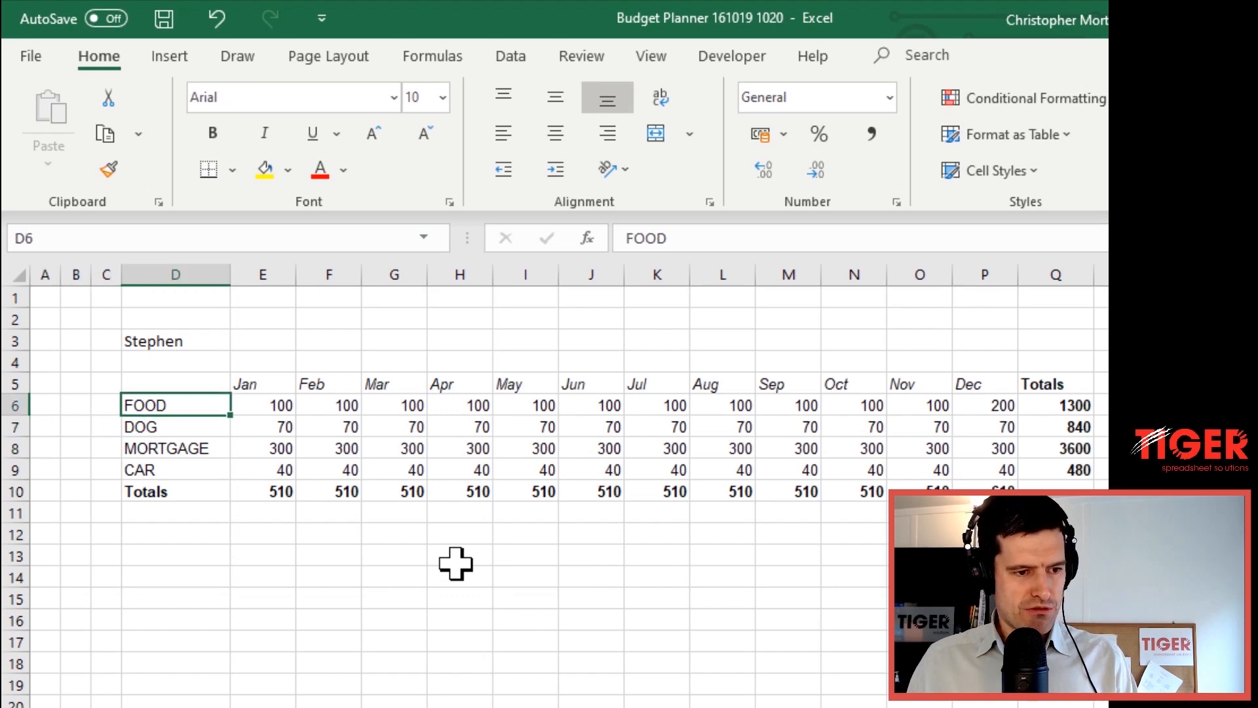
# Apply a light grey fill to the heading row D5:Q5 of the budget table
pyautogui.press('Right')
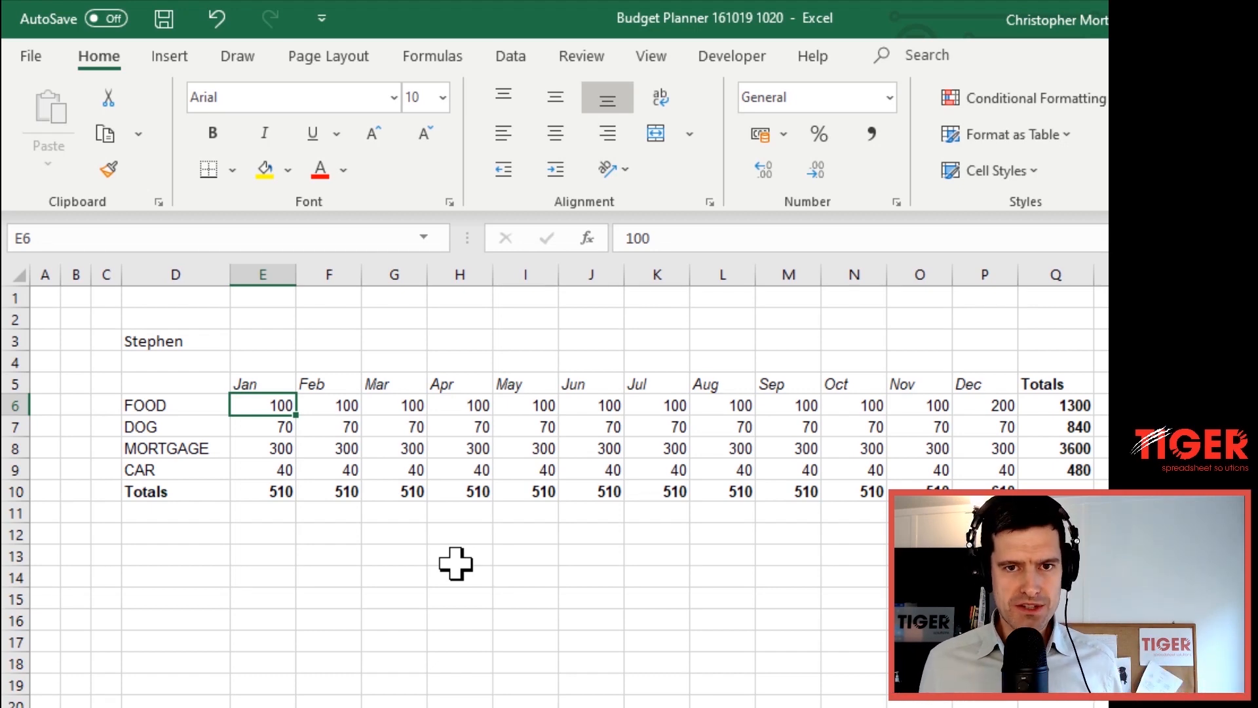
pyautogui.press('Left')
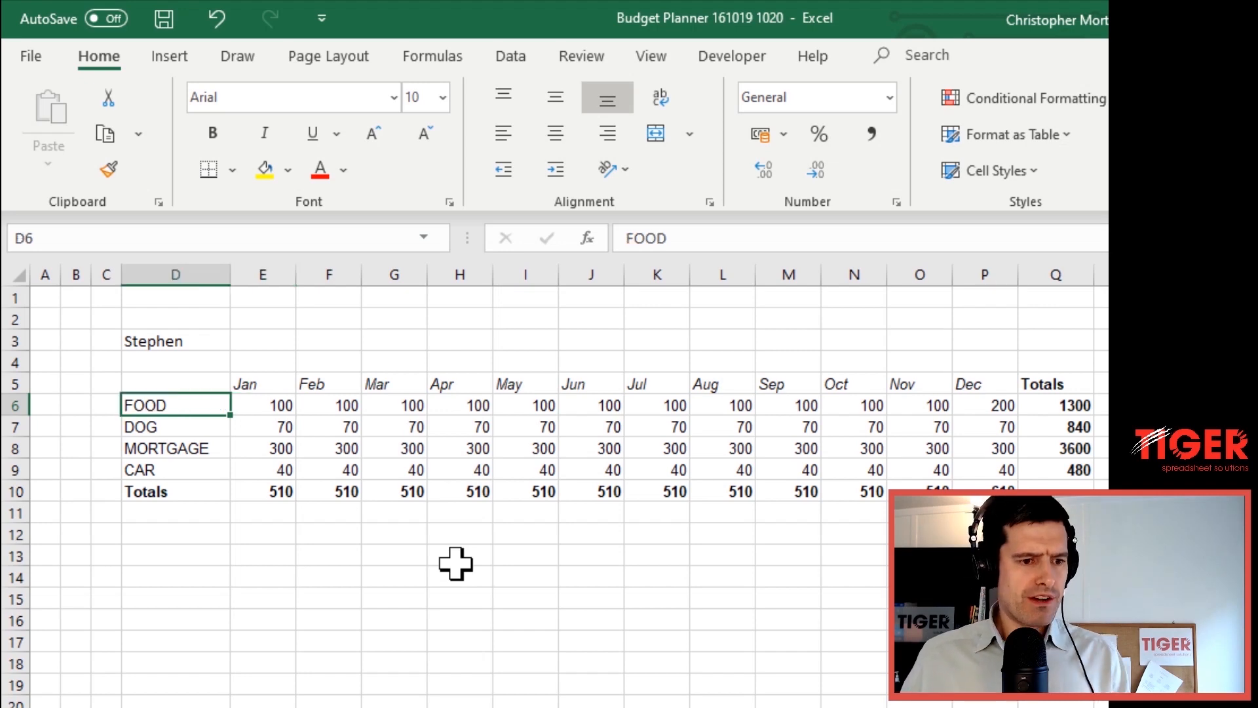
pyautogui.press('Up')
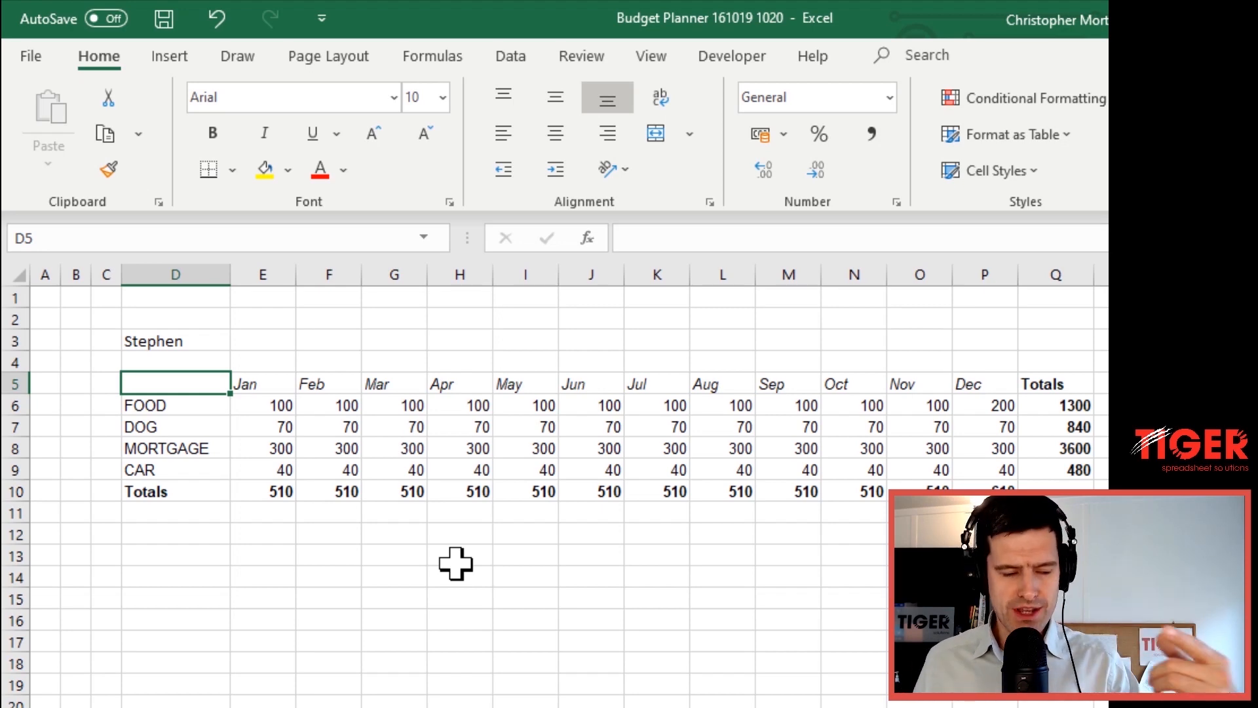
pyautogui.press('Right')
pyautogui.press('Left')
pyautogui.hotkey('shift', 'Right')
pyautogui.hotkey('shift', 'Right')
pyautogui.hotkey('shift', 'Right')
pyautogui.hotkey('shift', 'Right')
pyautogui.hotkey('shift', 'Right')
pyautogui.hotkey('shift', 'Right')
pyautogui.hotkey('shift', 'Right')
pyautogui.hotkey('shift', 'Right')
pyautogui.hotkey('shift', 'Right')
pyautogui.hotkey('shift', 'Right')
pyautogui.hotkey('shift', 'Right')
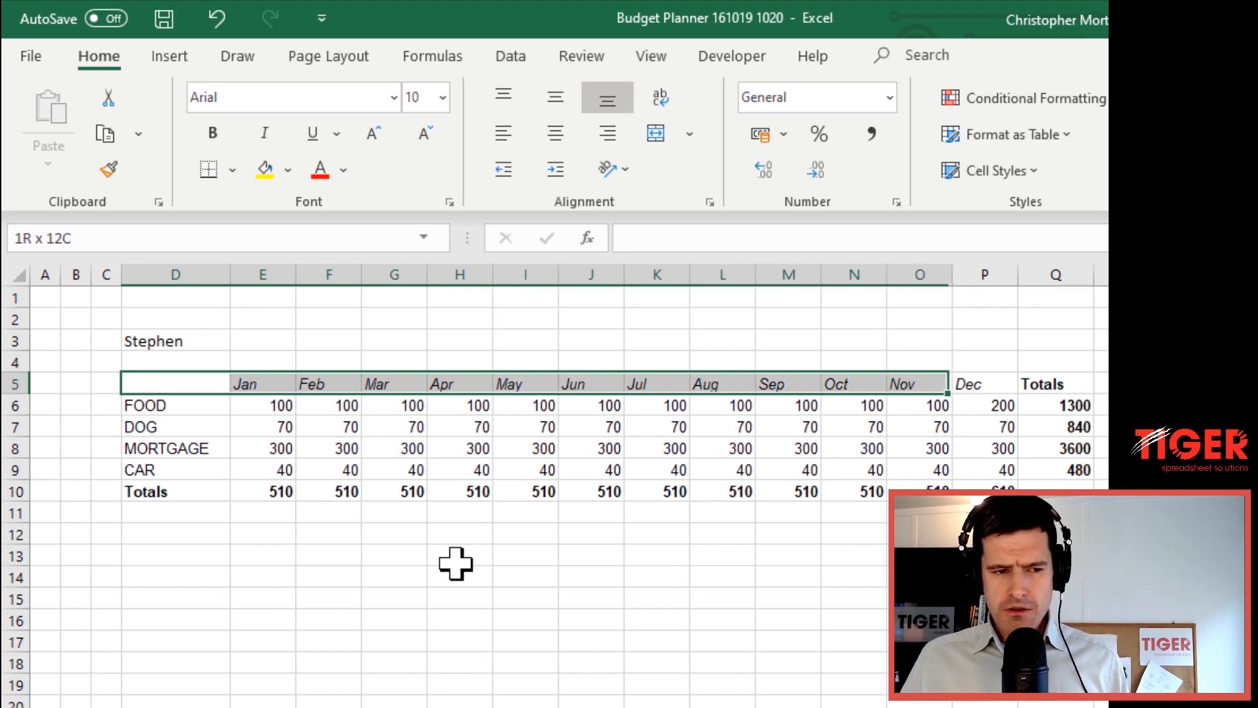
pyautogui.hotkey('shift', 'Right')
pyautogui.hotkey('shift', 'Right')
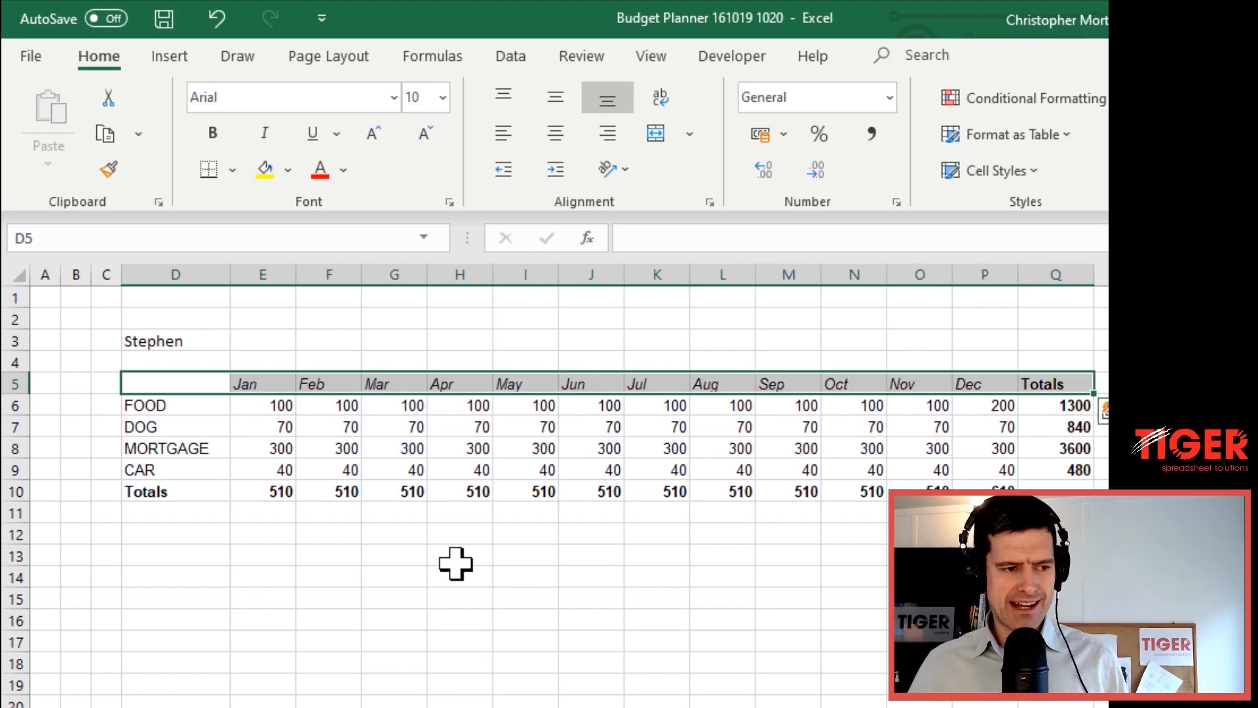
pyautogui.click(292, 174)
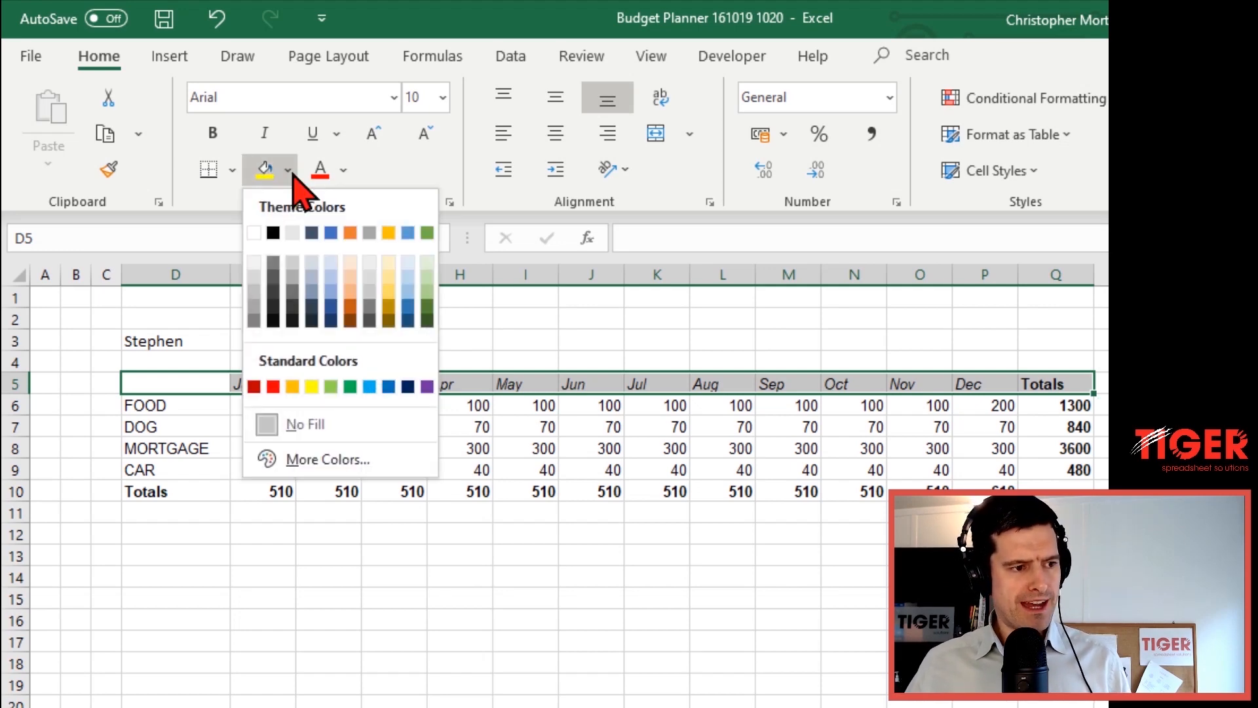
pyautogui.click(256, 282)
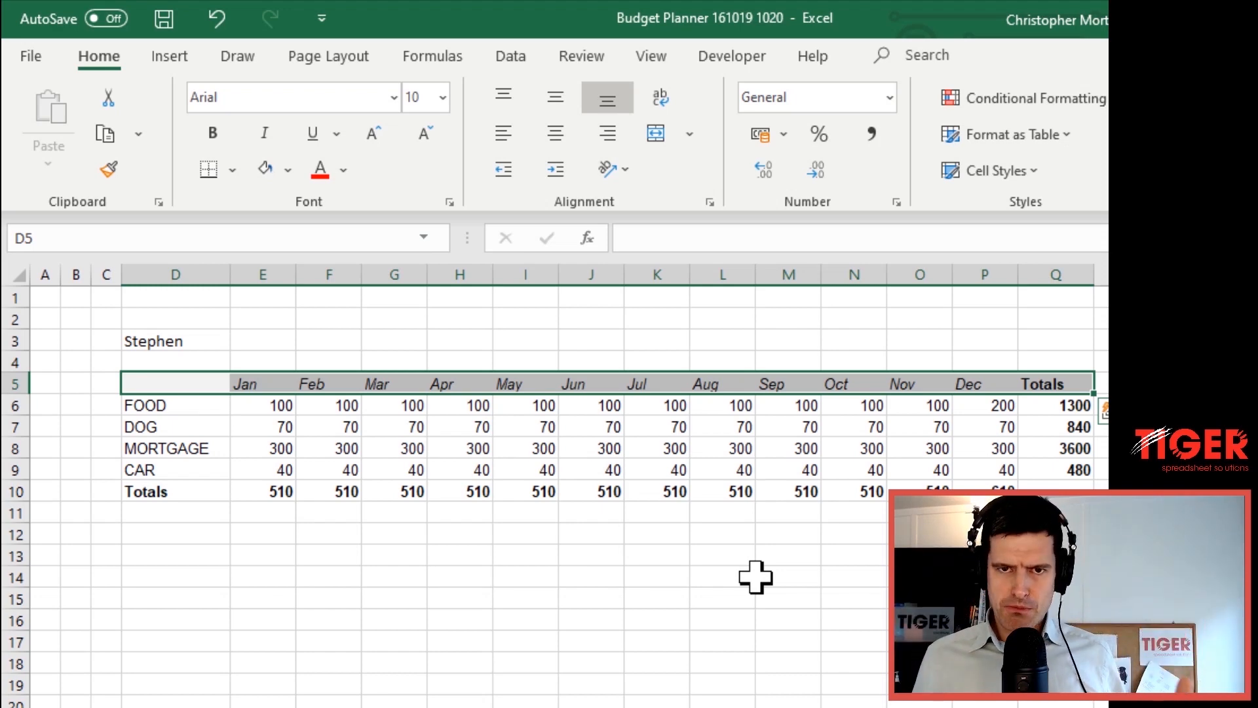
pyautogui.press('Left')
pyautogui.press('Right')
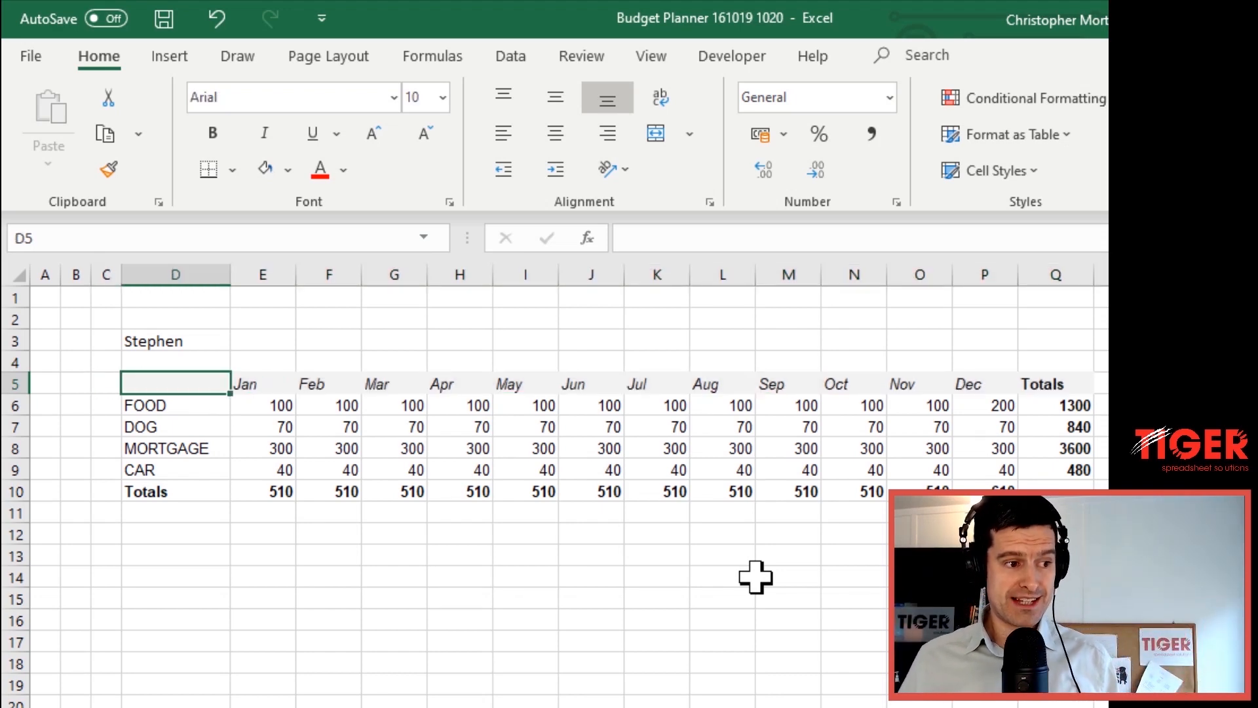
# Set the font colour of the expense labels in D6:D9 to Blue-Gray, Text 2
pyautogui.press('Down')
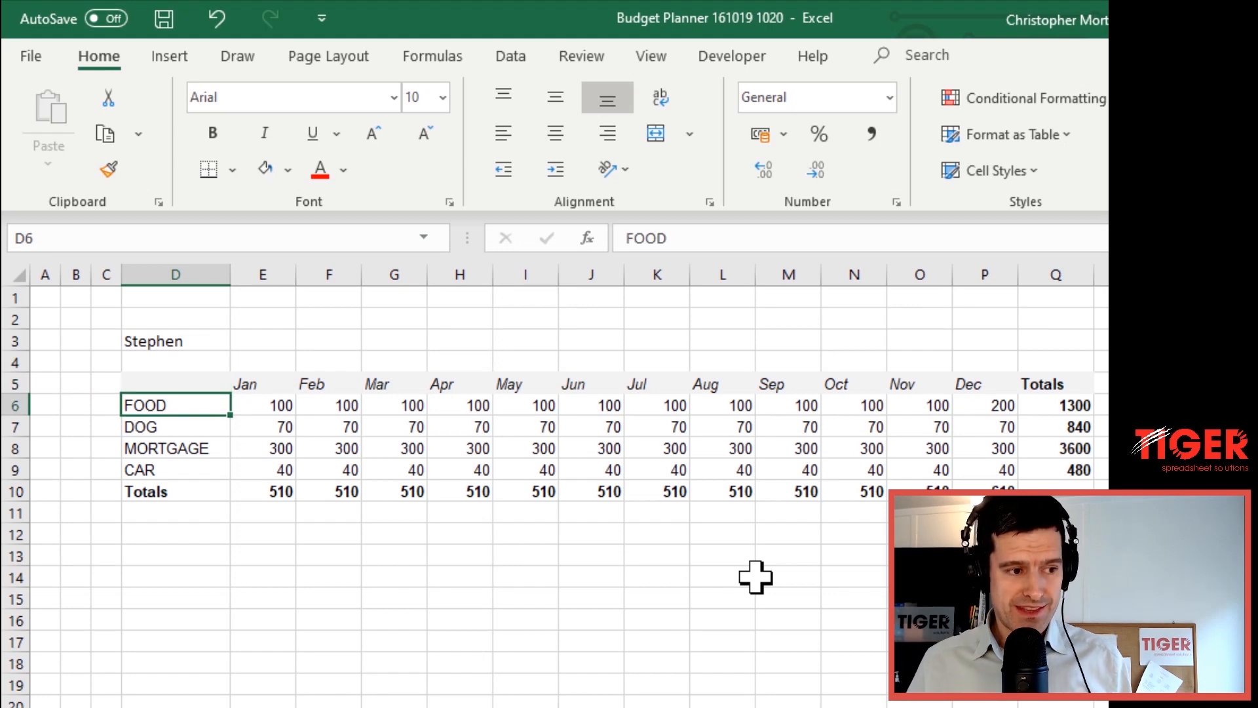
pyautogui.hotkey('shift', 'Down')
pyautogui.press('Up')
pyautogui.press('Down')
pyautogui.press('Down')
pyautogui.press('Down')
pyautogui.press('Down')
pyautogui.press('Down')
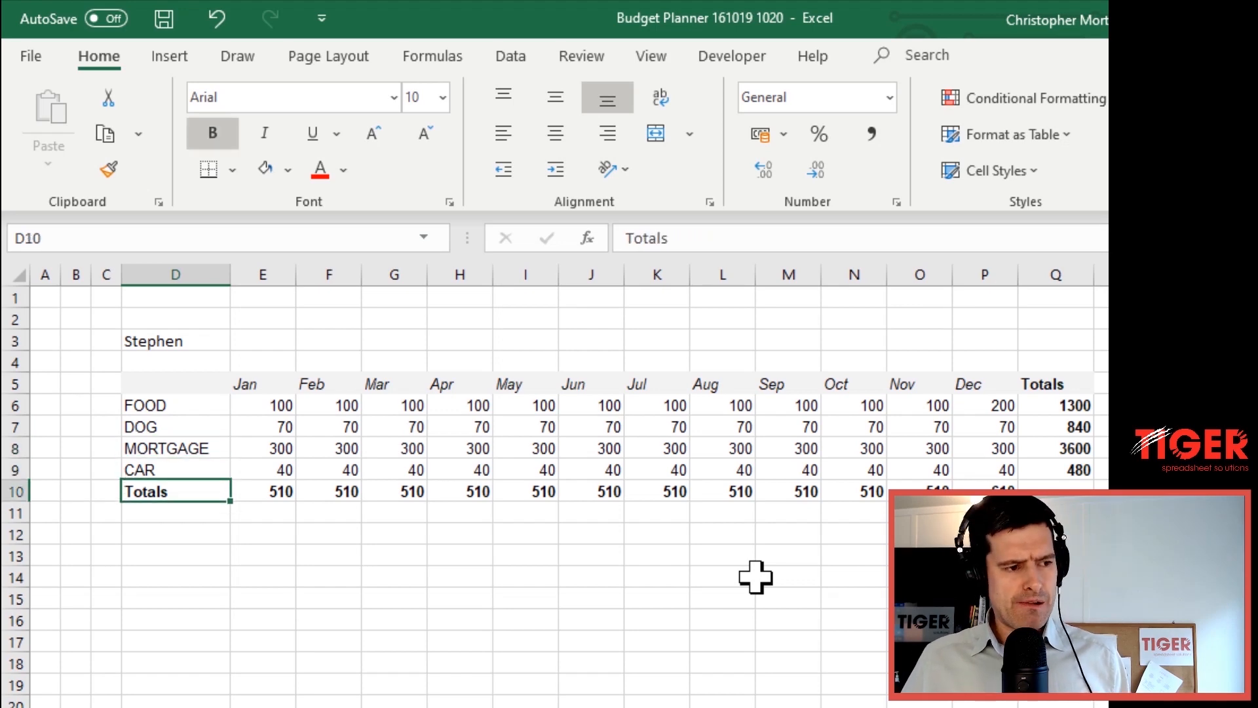
pyautogui.press('Up')
pyautogui.press('Up')
pyautogui.press('Up')
pyautogui.press('Up')
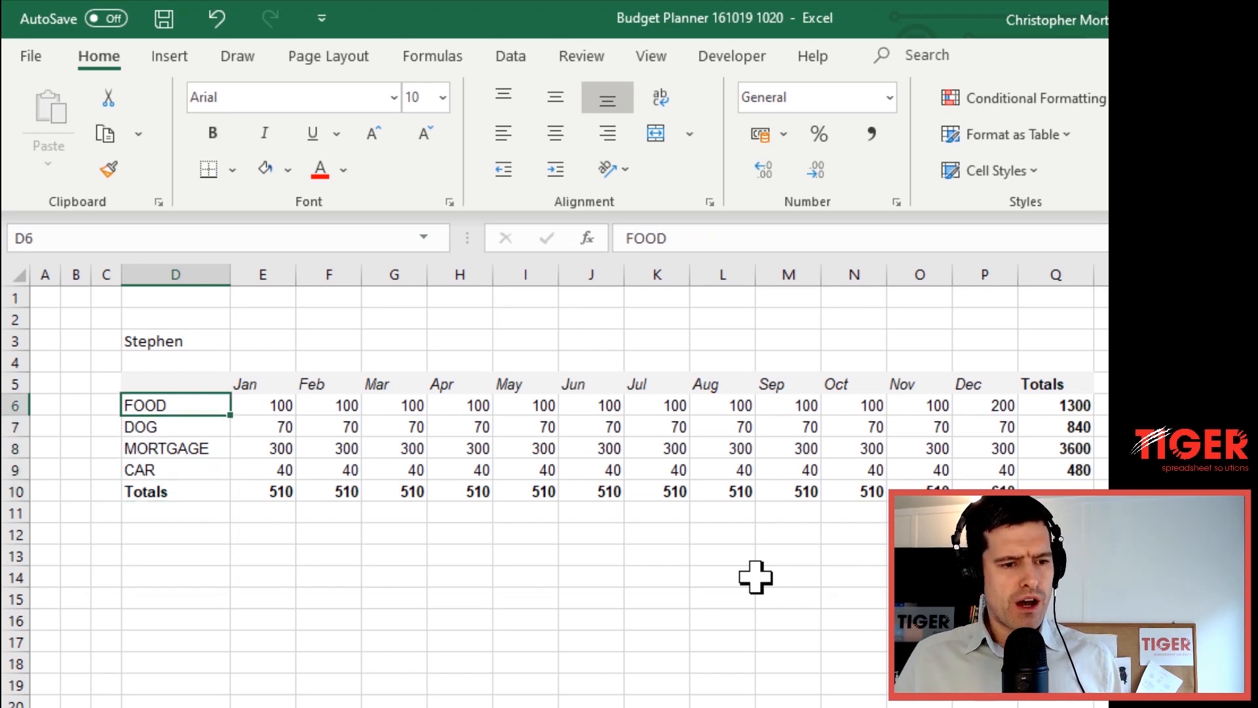
pyautogui.hotkey('shift', 'Down')
pyautogui.hotkey('shift', 'Down')
pyautogui.hotkey('shift', 'Down')
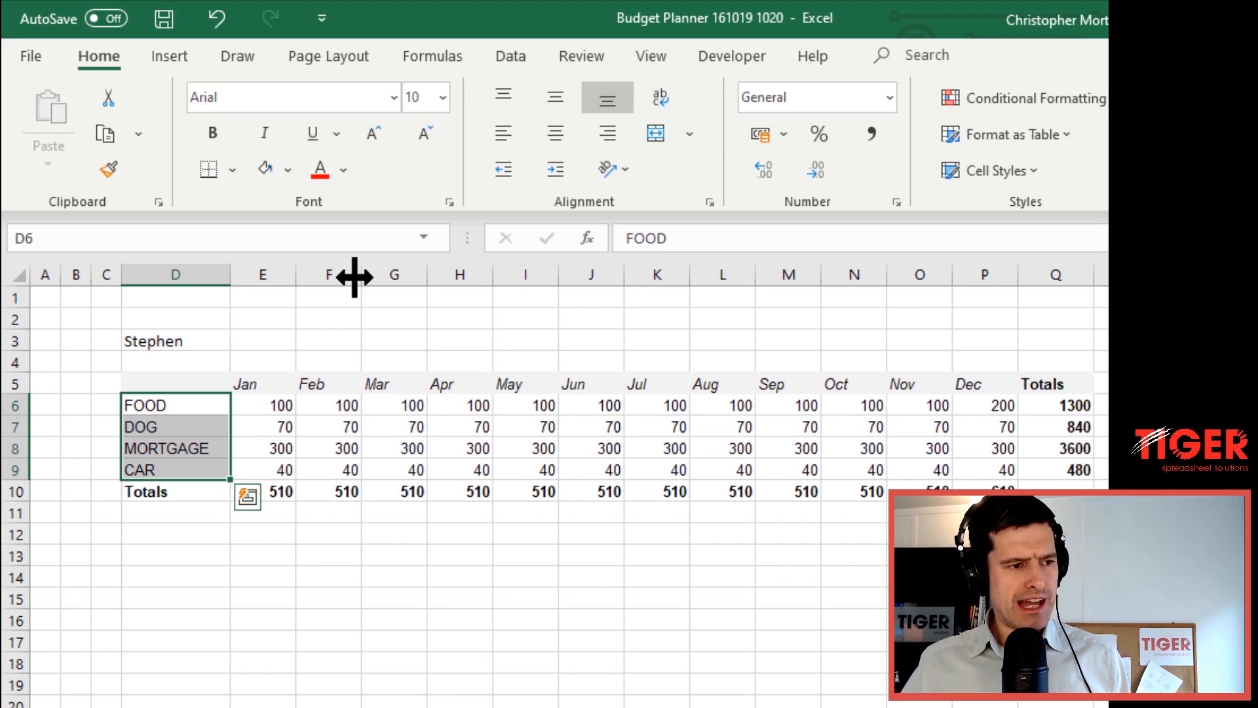
pyautogui.click(344, 172)
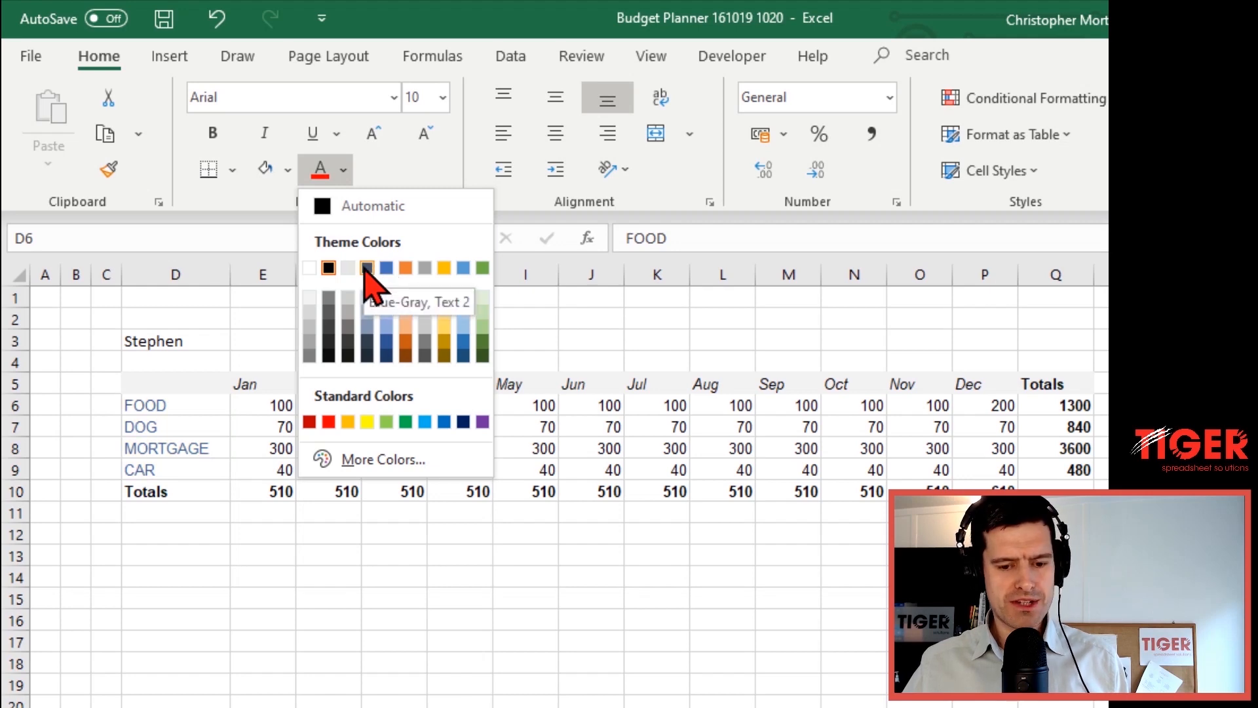
pyautogui.click(367, 269)
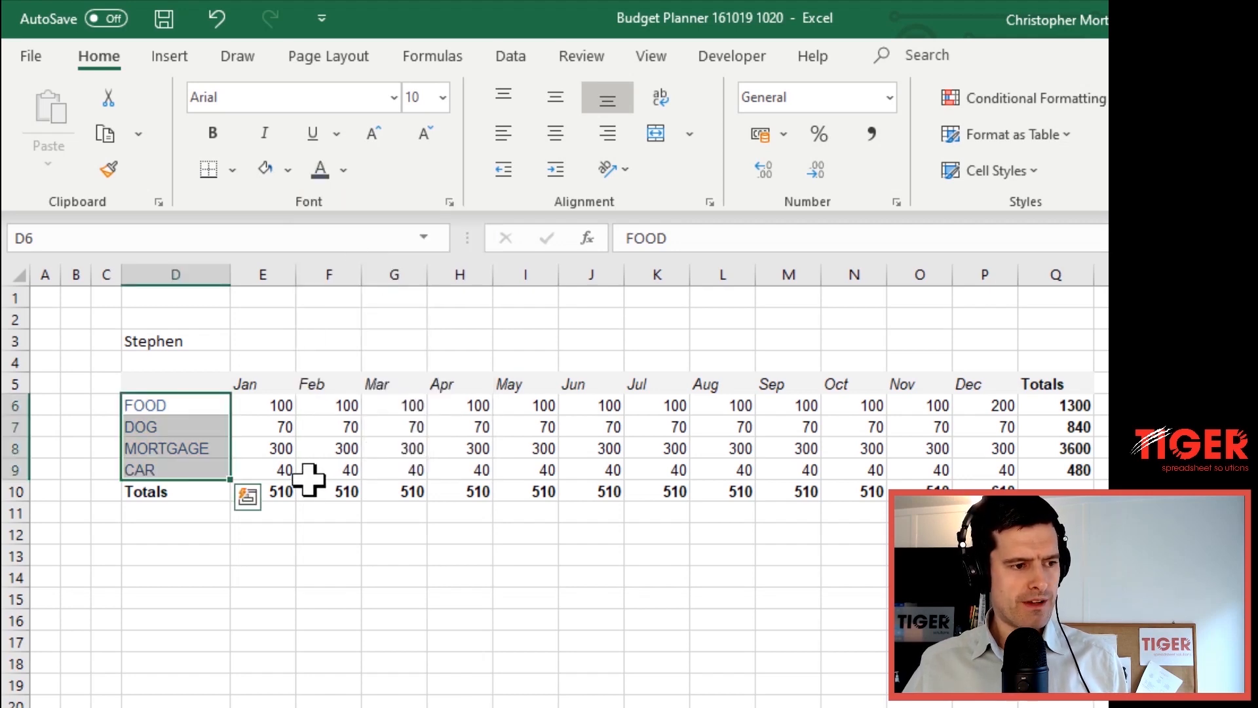
# Apply the same blue-grey font colour to the Totals row in D10:P10
pyautogui.click(308, 452)
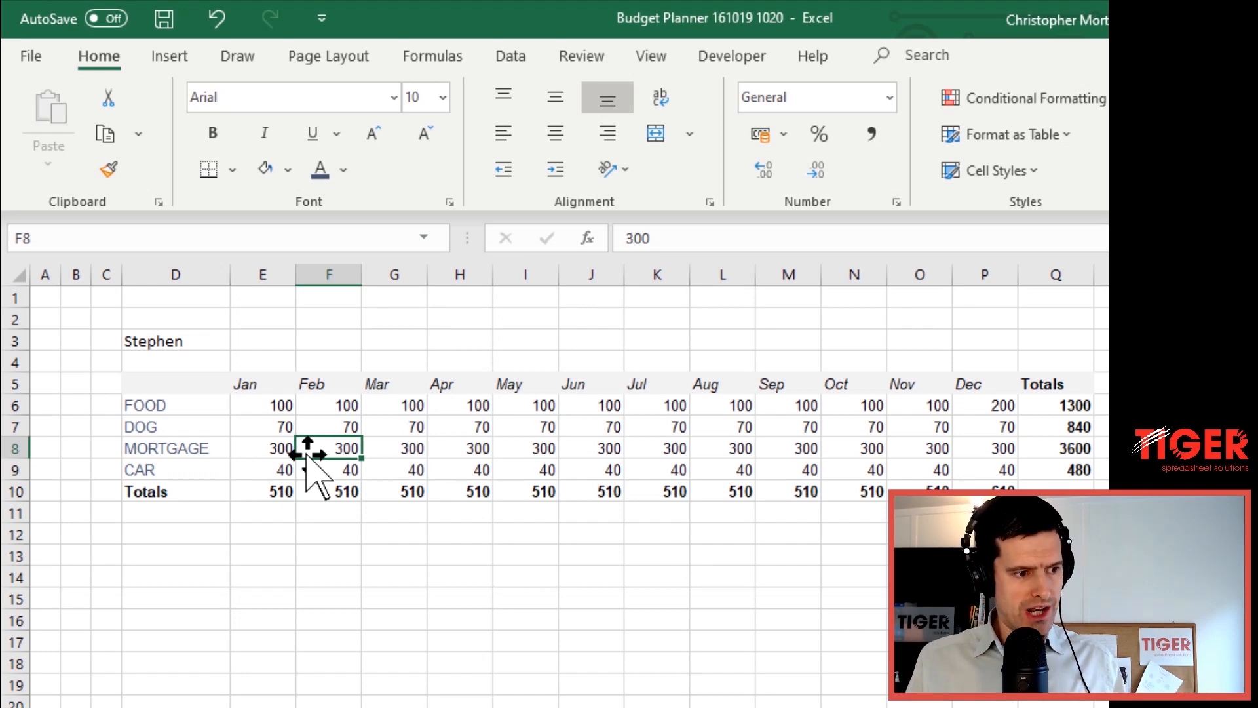
pyautogui.press('Down')
pyautogui.press('Down')
pyautogui.press('Left')
pyautogui.press('Left')
pyautogui.hotkey('shift', 'Right')
pyautogui.hotkey('shift', 'Right')
pyautogui.hotkey('shift', 'Right')
pyautogui.hotkey('shift', 'Right')
pyautogui.hotkey('shift', 'Right')
pyautogui.hotkey('shift', 'Right')
pyautogui.hotkey('shift', 'Right')
pyautogui.hotkey('shift', 'Right')
pyautogui.hotkey('shift', 'Right')
pyautogui.hotkey('shift', 'Right')
pyautogui.hotkey('shift', 'Right')
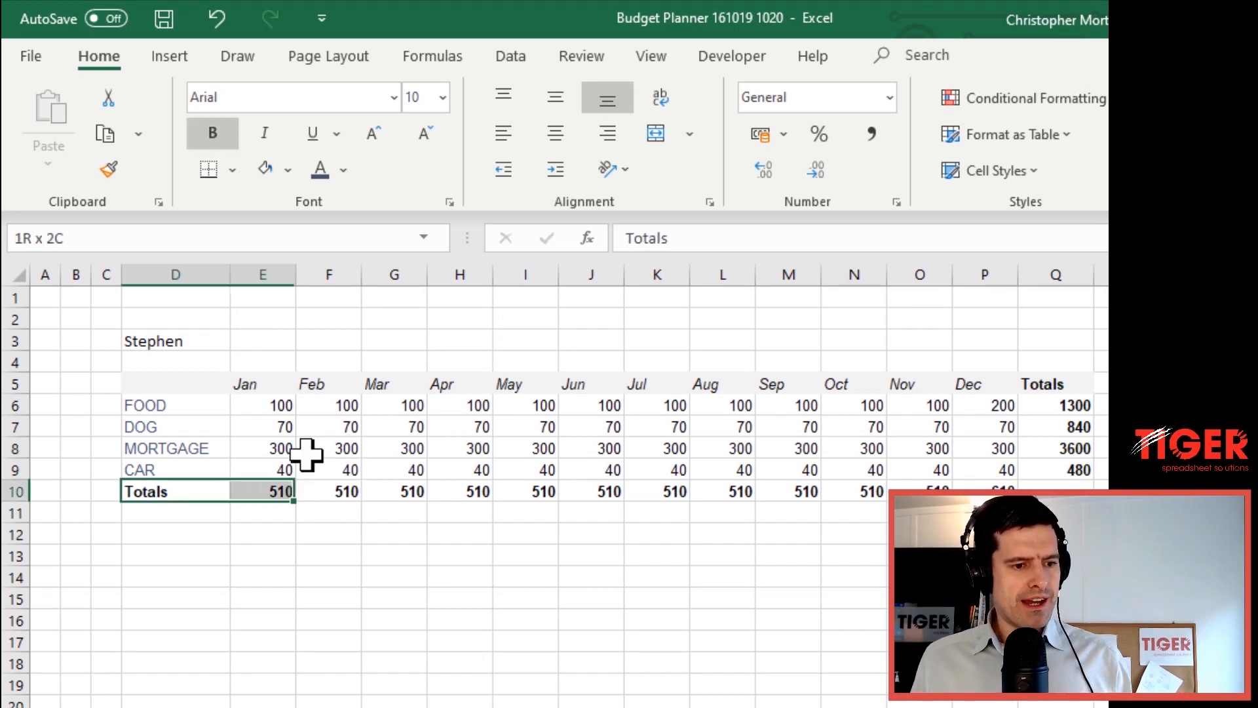
pyautogui.hotkey('shift', 'Right')
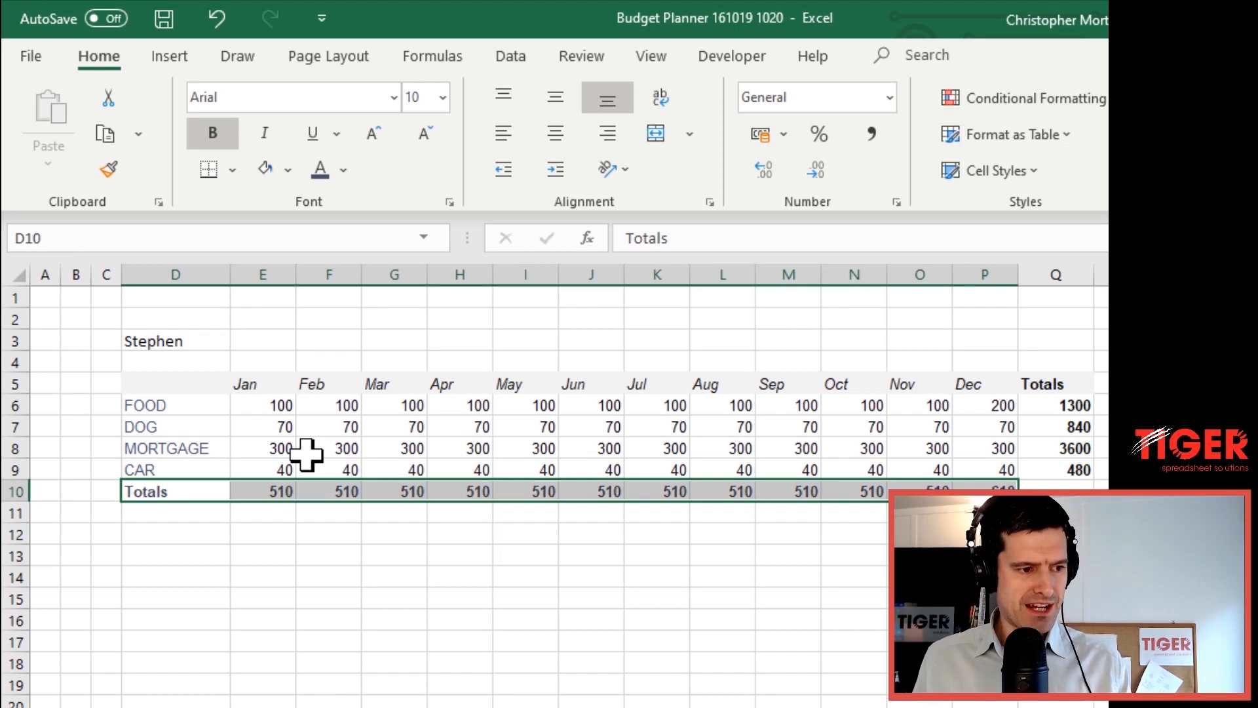
# Apply the same blue-grey font colour to the Totals column heading and values in Q5:Q9
pyautogui.press('Right')
pyautogui.press('Right')
pyautogui.press('Right')
pyautogui.press('Right')
pyautogui.press('Right')
pyautogui.press('Right')
pyautogui.press('Right')
pyautogui.press('Right')
pyautogui.press('Right')
pyautogui.press('Right')
pyautogui.press('Right')
pyautogui.press('Right')
pyautogui.press('Right')
pyautogui.press('Right')
pyautogui.press('Up')
pyautogui.press('Up')
pyautogui.press('Up')
pyautogui.press('Up')
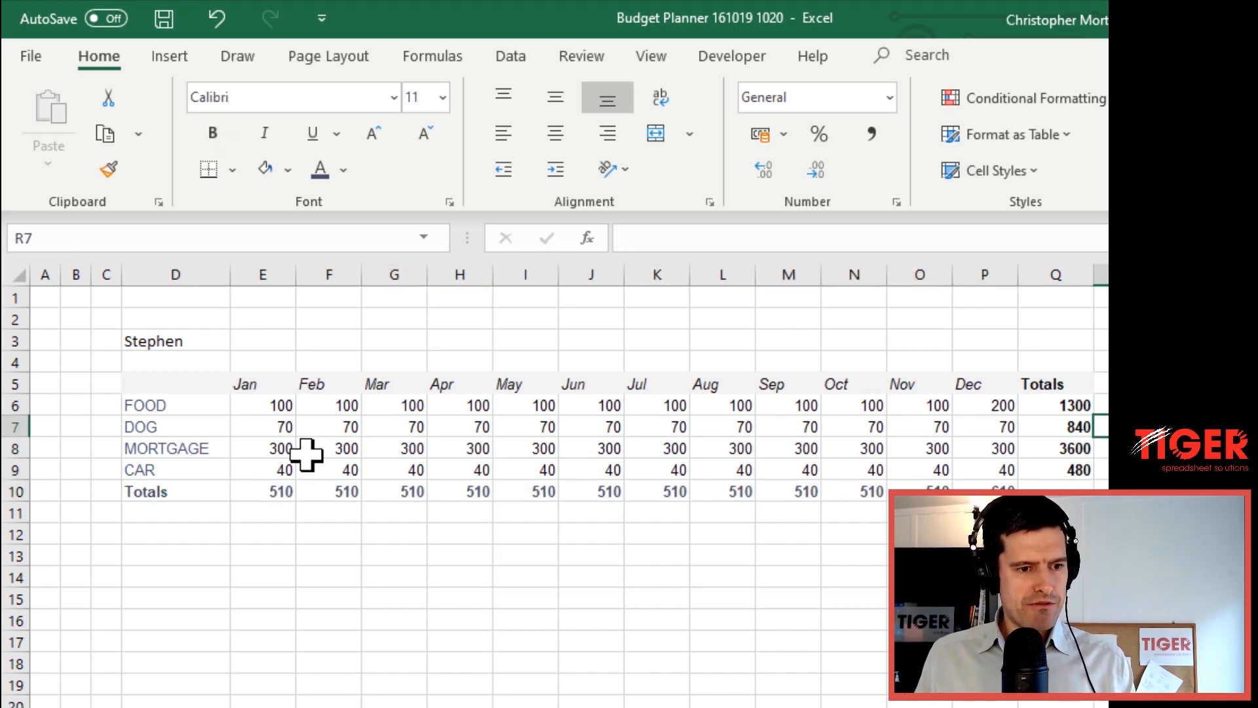
pyautogui.press('Left')
pyautogui.press('Up')
pyautogui.hotkey('shift', 'Down')
pyautogui.hotkey('shift', 'Down')
pyautogui.hotkey('shift', 'Down')
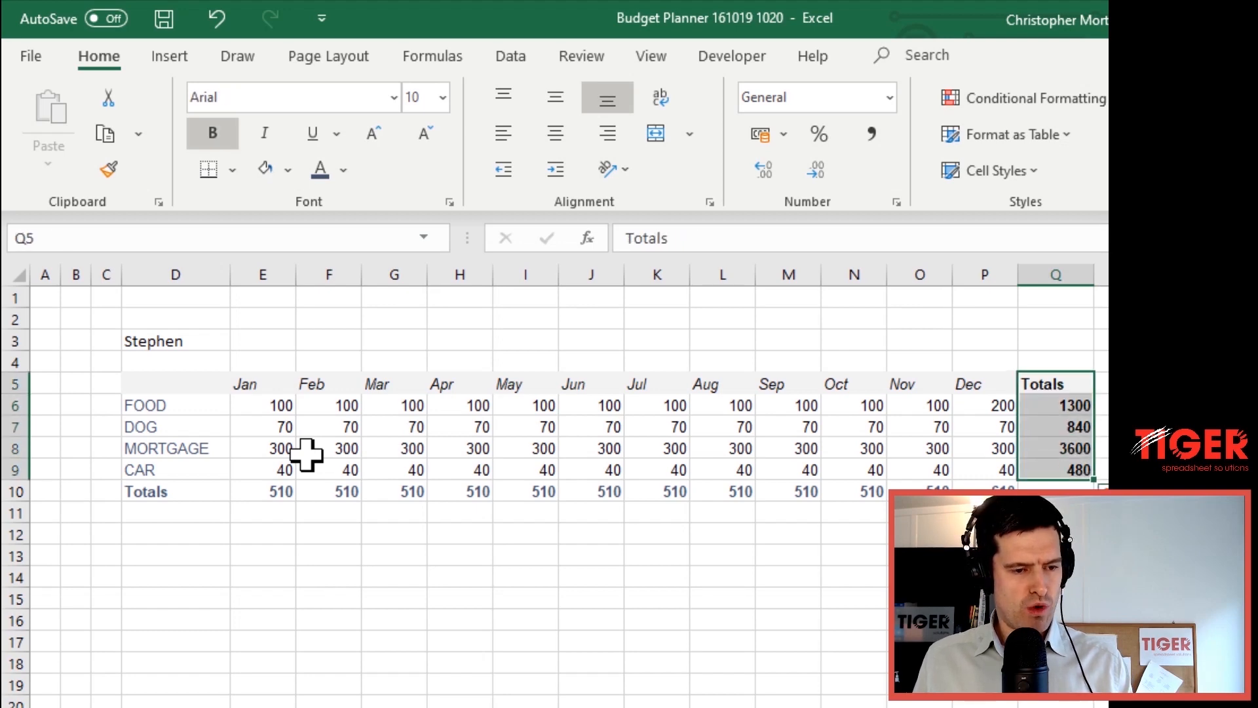
pyautogui.hotkey('ctrl', 'z')
# Apply the same blue-grey font colour to the month headings Jan to Dec in E5:P5
pyautogui.press('Left')
pyautogui.press('Left')
pyautogui.press('Left')
pyautogui.press('Left')
pyautogui.press('Left')
pyautogui.press('Left')
pyautogui.press('Left')
pyautogui.press('Left')
pyautogui.press('Left')
pyautogui.press('Left')
pyautogui.press('Left')
pyautogui.press('Left')
pyautogui.press('Left')
pyautogui.press('Left')
pyautogui.press('Left')
pyautogui.press('Right')
pyautogui.press('Right')
pyautogui.press('Right')
pyautogui.press('Right')
pyautogui.press('Left')
pyautogui.hotkey('shift', 'Right')
pyautogui.hotkey('shift', 'Right')
pyautogui.hotkey('shift', 'Right')
pyautogui.hotkey('shift', 'Right')
pyautogui.hotkey('shift', 'Right')
pyautogui.hotkey('shift', 'Right')
pyautogui.hotkey('shift', 'Right')
pyautogui.hotkey('shift', 'Right')
pyautogui.hotkey('shift', 'Right')
pyautogui.hotkey('shift', 'Right')
pyautogui.hotkey('shift', 'Right')
pyautogui.hotkey('shift', 'Right')
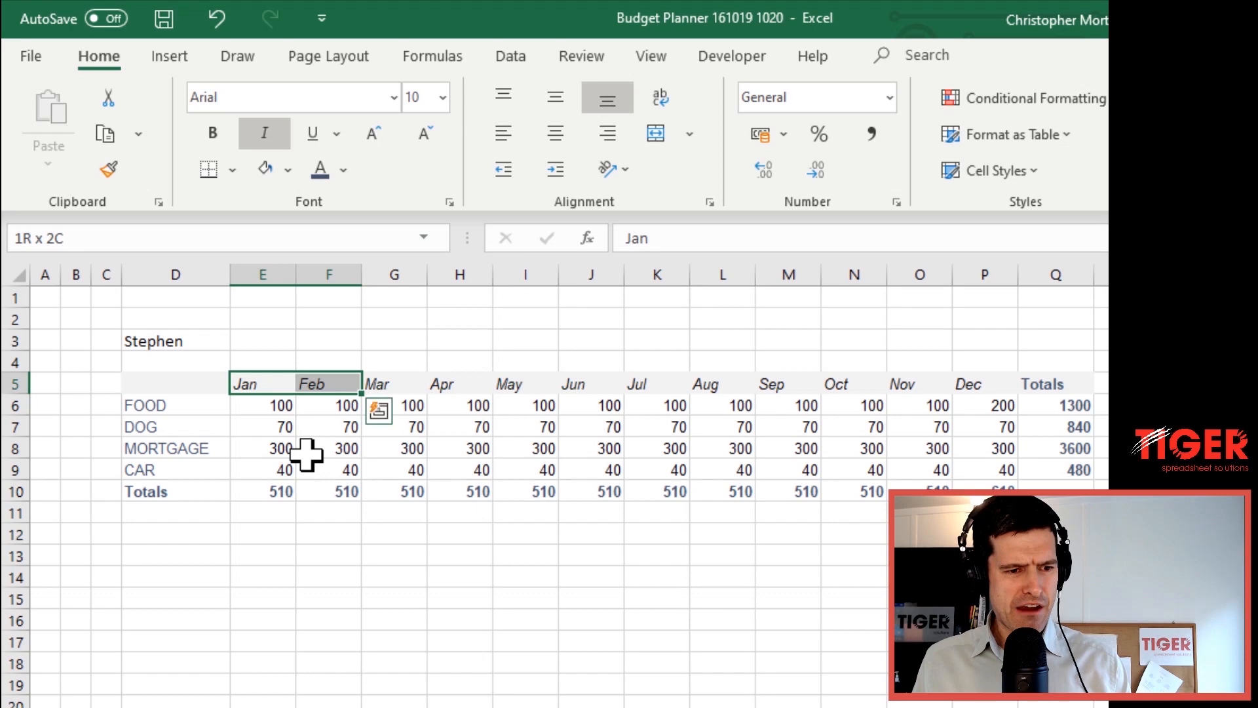
pyautogui.hotkey('shift', 'Left')
pyautogui.hotkey('shift', 'Left')
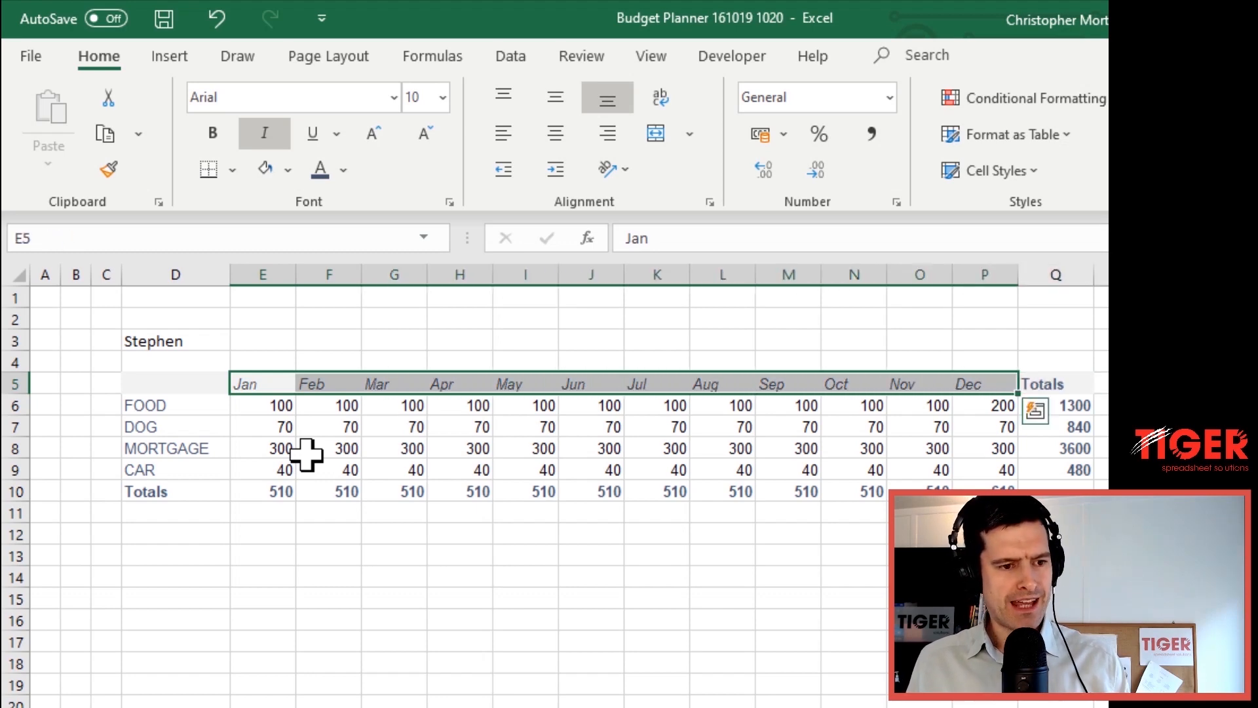
pyautogui.press('Left')
pyautogui.press('Left')
pyautogui.press('Right')
pyautogui.press('Right')
# Select the monthly expense values in E6:P9 to point out the table's input area
pyautogui.press('Down')
pyautogui.press('Down')
pyautogui.press('Down')
pyautogui.press('Down')
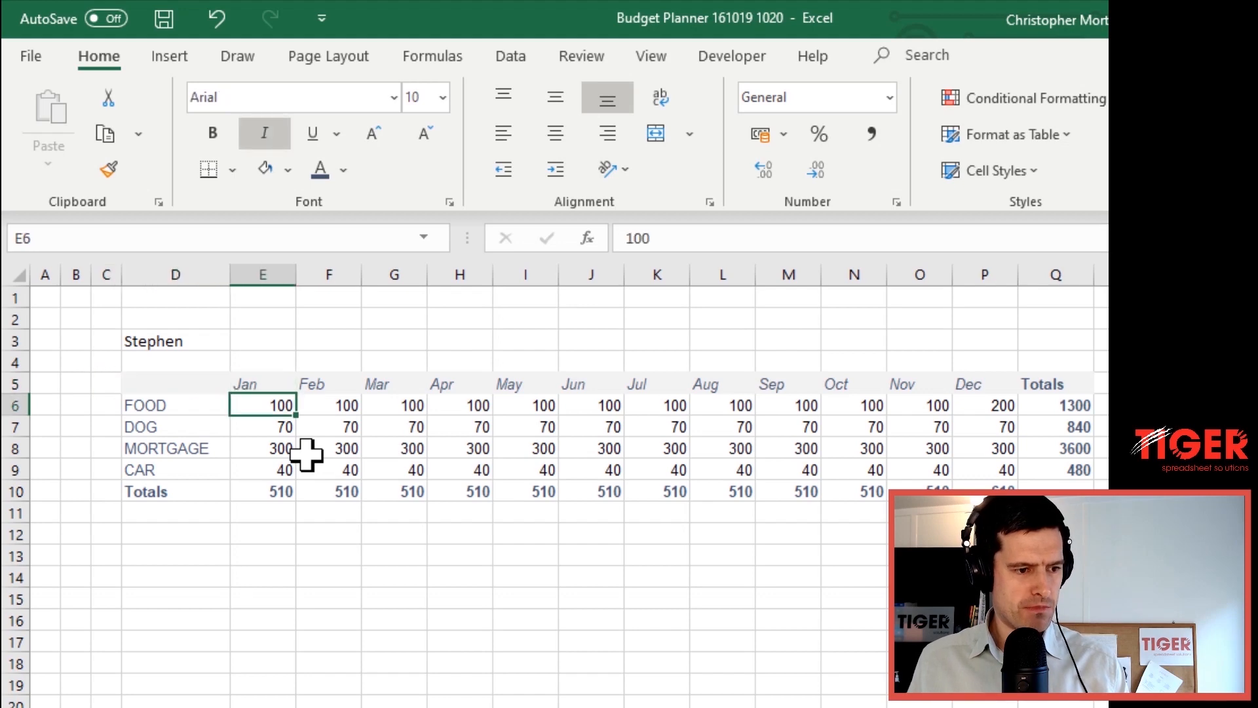
pyautogui.press('Up')
pyautogui.press('Up')
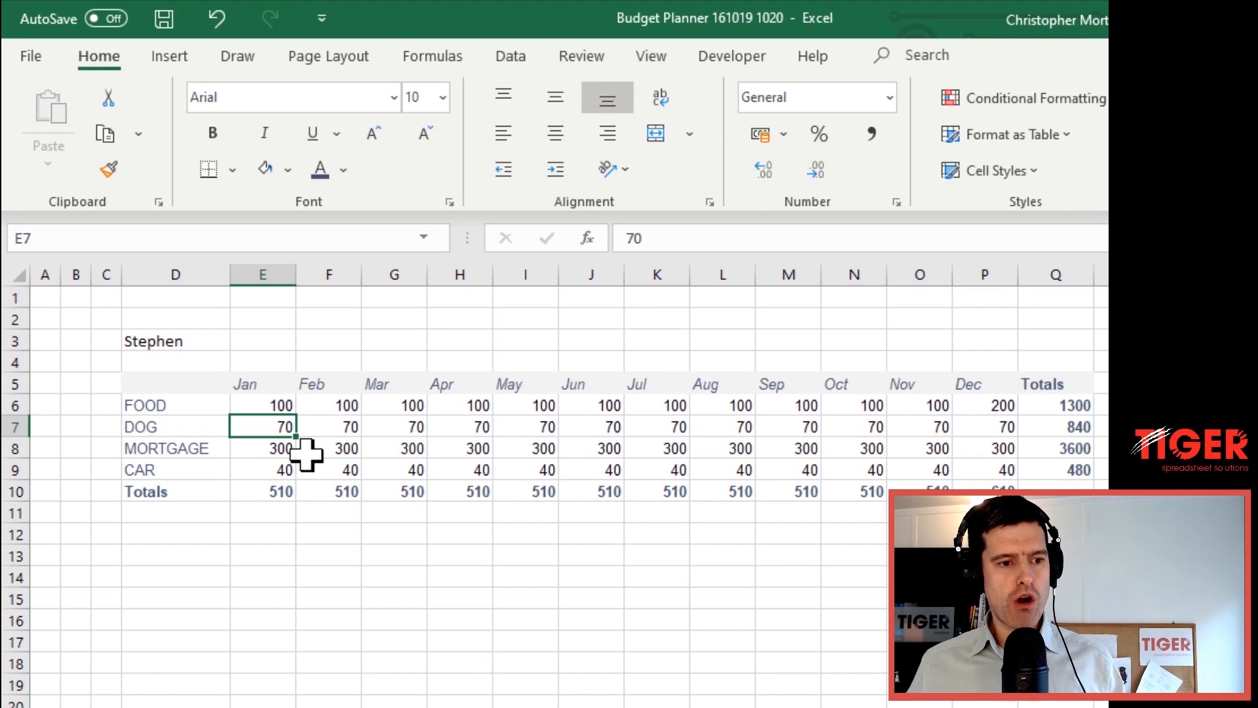
pyautogui.press('Up')
pyautogui.hotkey('shift', 'Right')
pyautogui.hotkey('shift', 'Right')
pyautogui.hotkey('shift', 'Right')
pyautogui.hotkey('shift', 'Right')
pyautogui.hotkey('shift', 'Right')
pyautogui.hotkey('shift', 'Right')
pyautogui.hotkey('shift', 'Right')
pyautogui.hotkey('shift', 'Right')
pyautogui.hotkey('shift', 'Right')
pyautogui.hotkey('shift', 'Right')
pyautogui.hotkey('shift', 'Right')
pyautogui.hotkey('shift', 'Down')
pyautogui.hotkey('shift', 'Down')
pyautogui.hotkey('shift', 'Down')
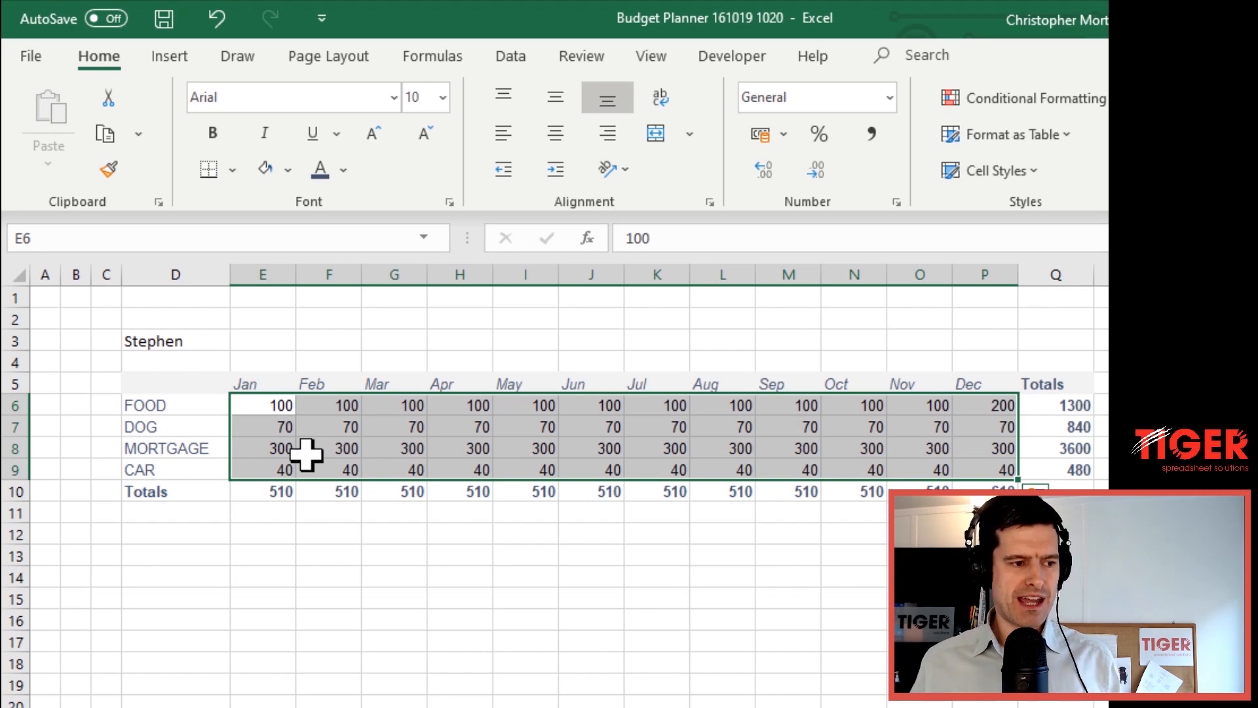
pyautogui.press('Left')
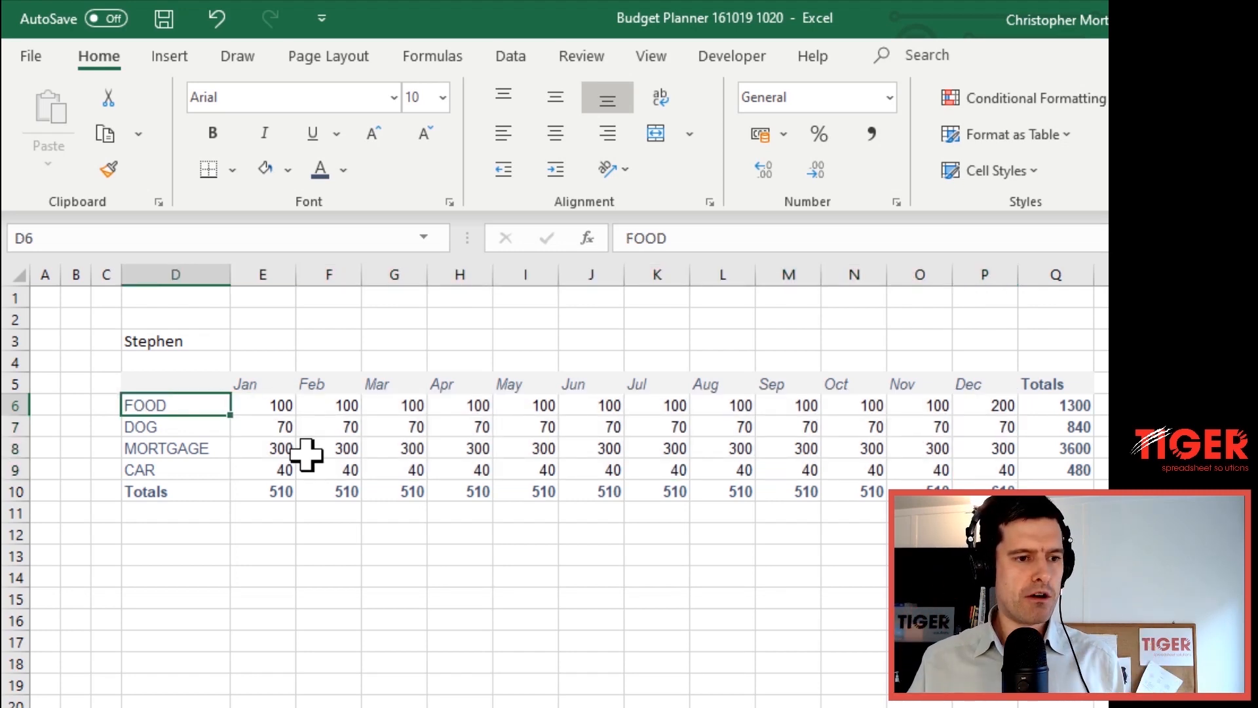
pyautogui.press('Up')
pyautogui.press('Down')
pyautogui.press('Down')
pyautogui.press('Down')
pyautogui.press('Up')
pyautogui.press('Up')
pyautogui.press('Up')
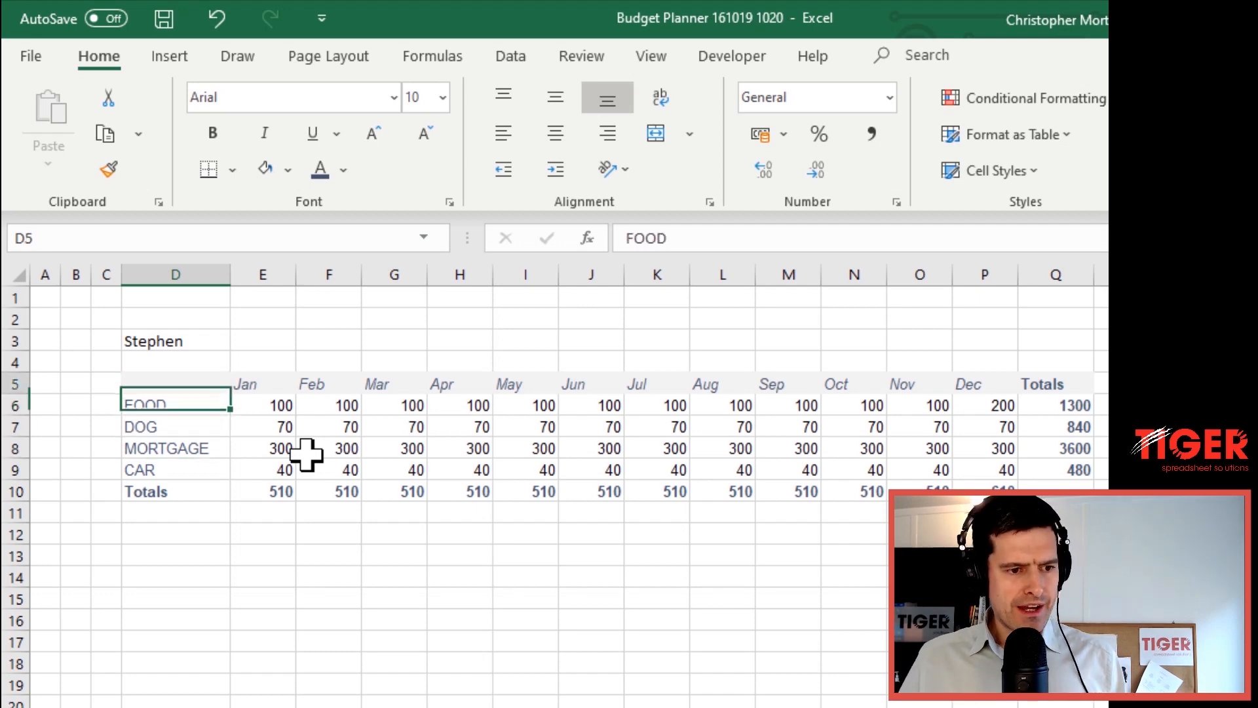
pyautogui.press('Right')
pyautogui.press('Left')
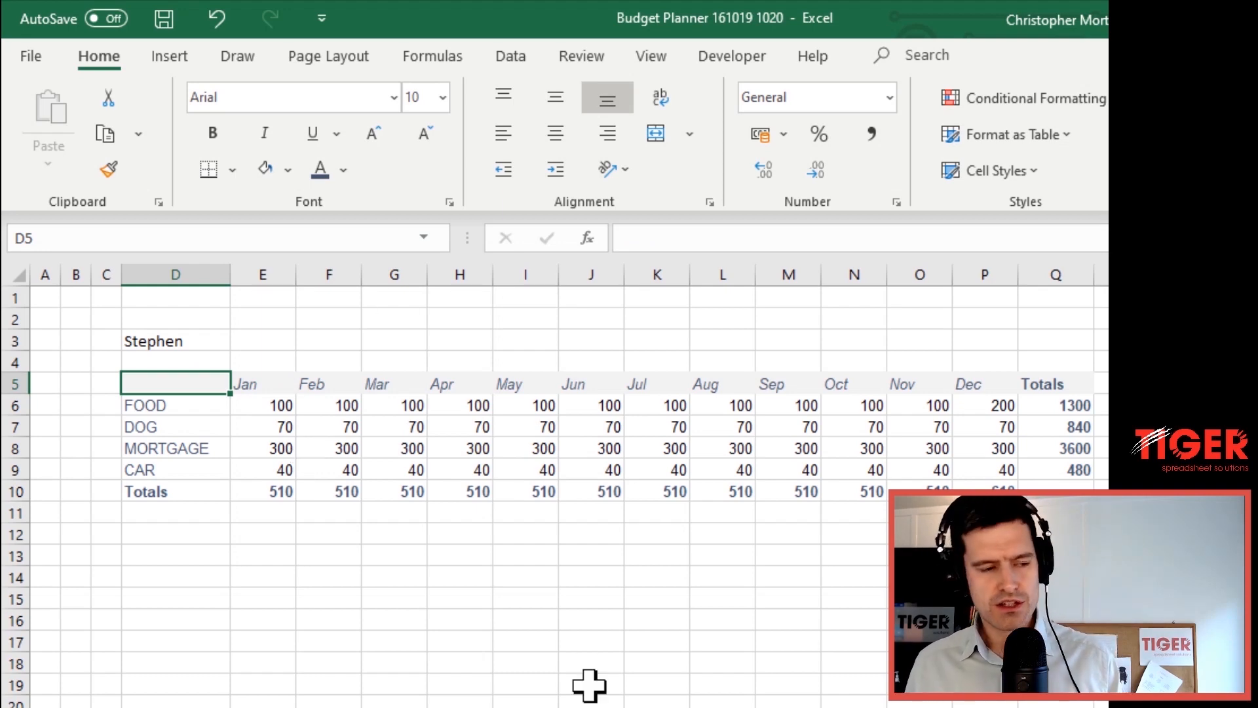
# Hide the worksheet gridlines and show them again
pyautogui.press('alt')
pyautogui.press('w')
pyautogui.press('v')
pyautogui.press('g')
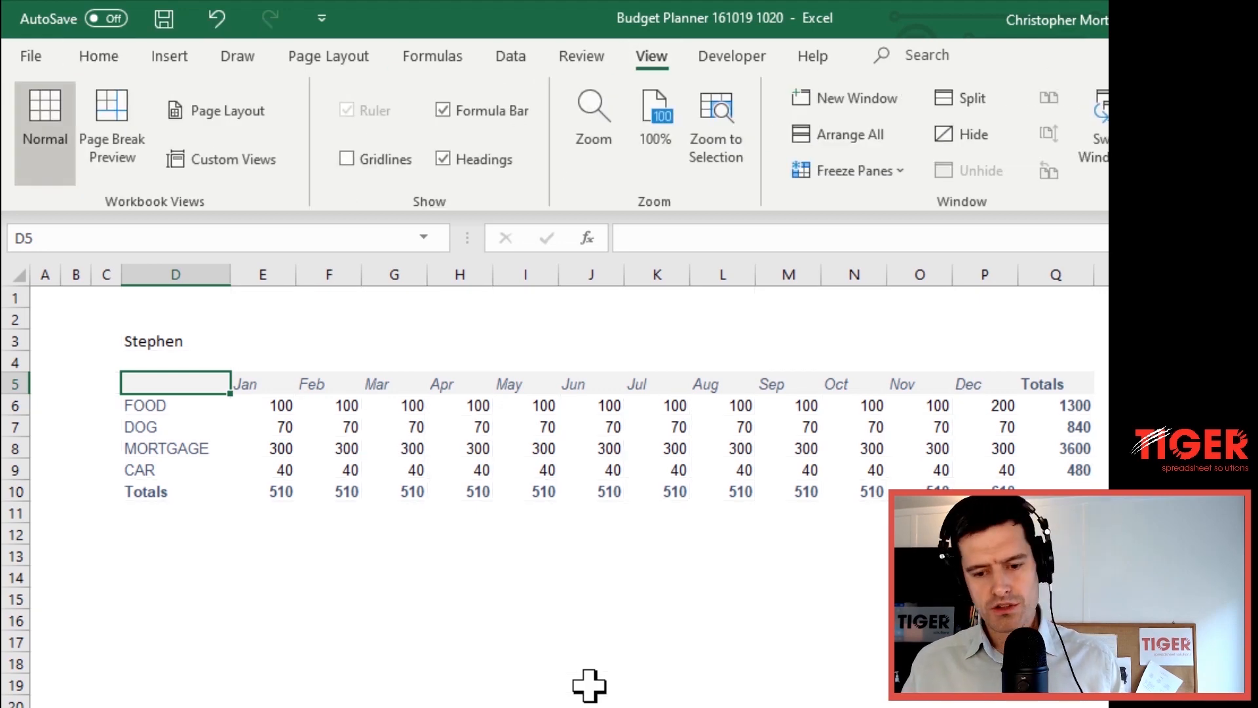
pyautogui.press('alt')
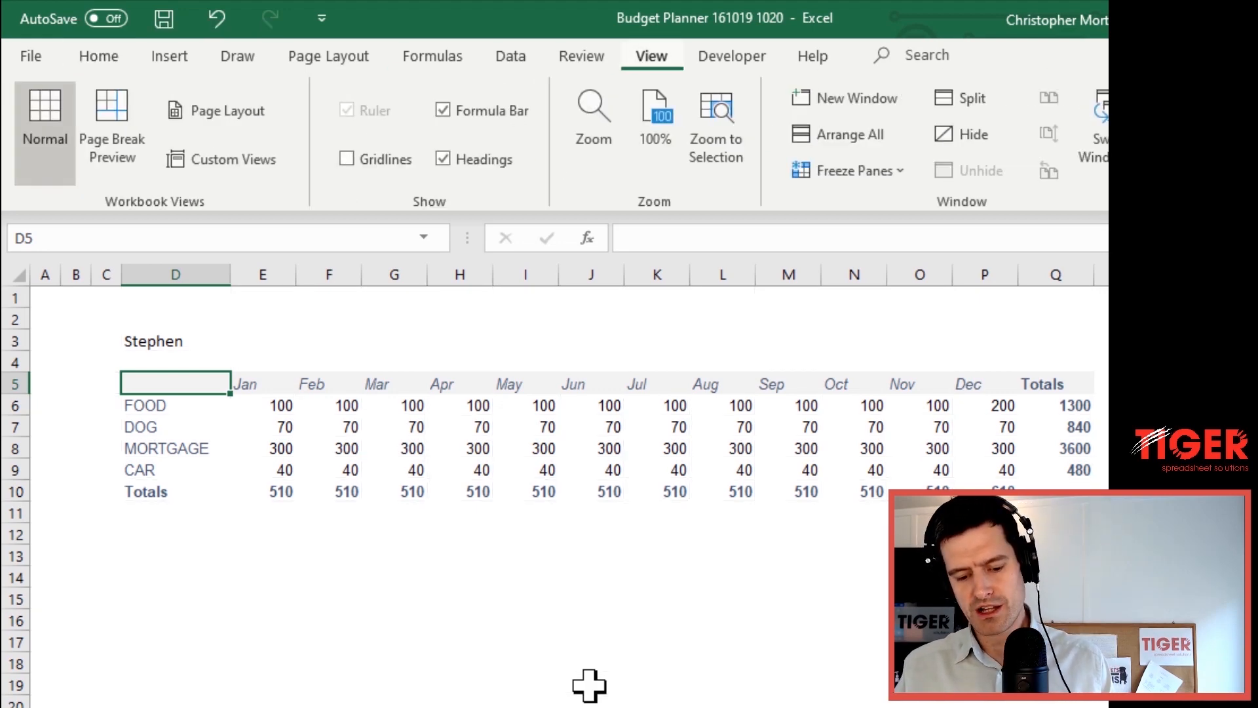
pyautogui.press('w')
pyautogui.press('v')
pyautogui.press('g')
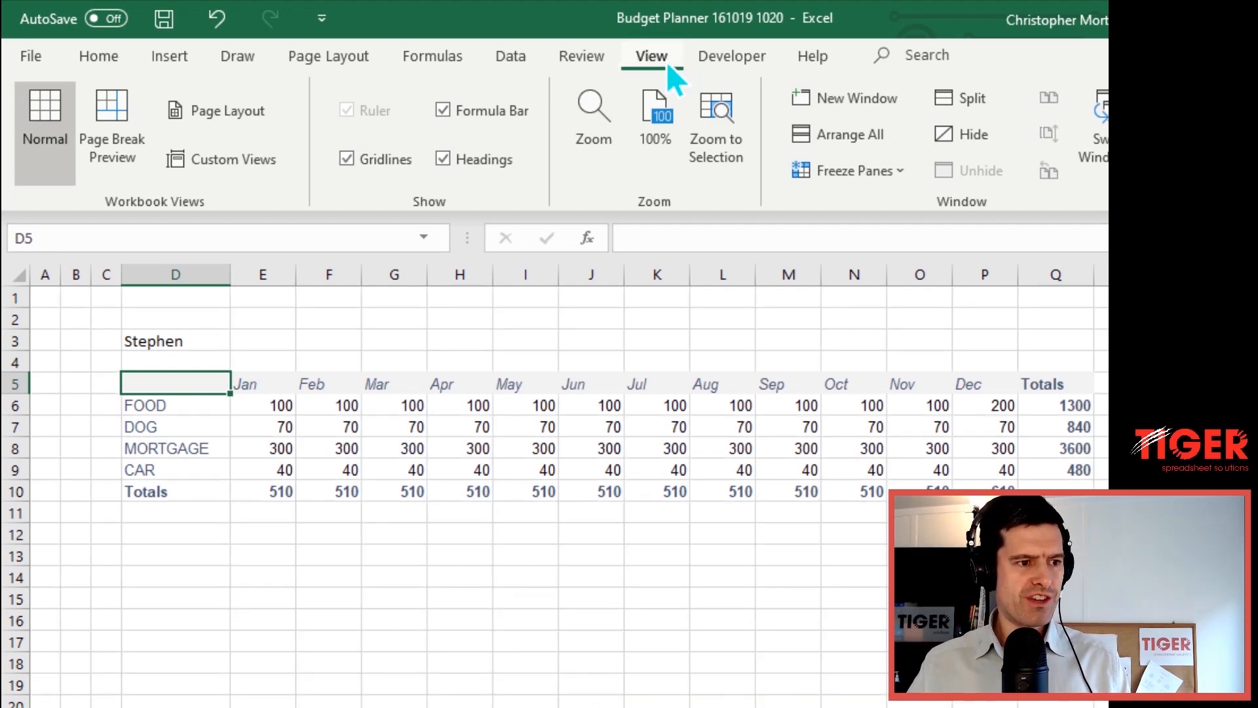
# Hide the worksheet gridlines and select the name cell D3 above the table
pyautogui.click(347, 160)
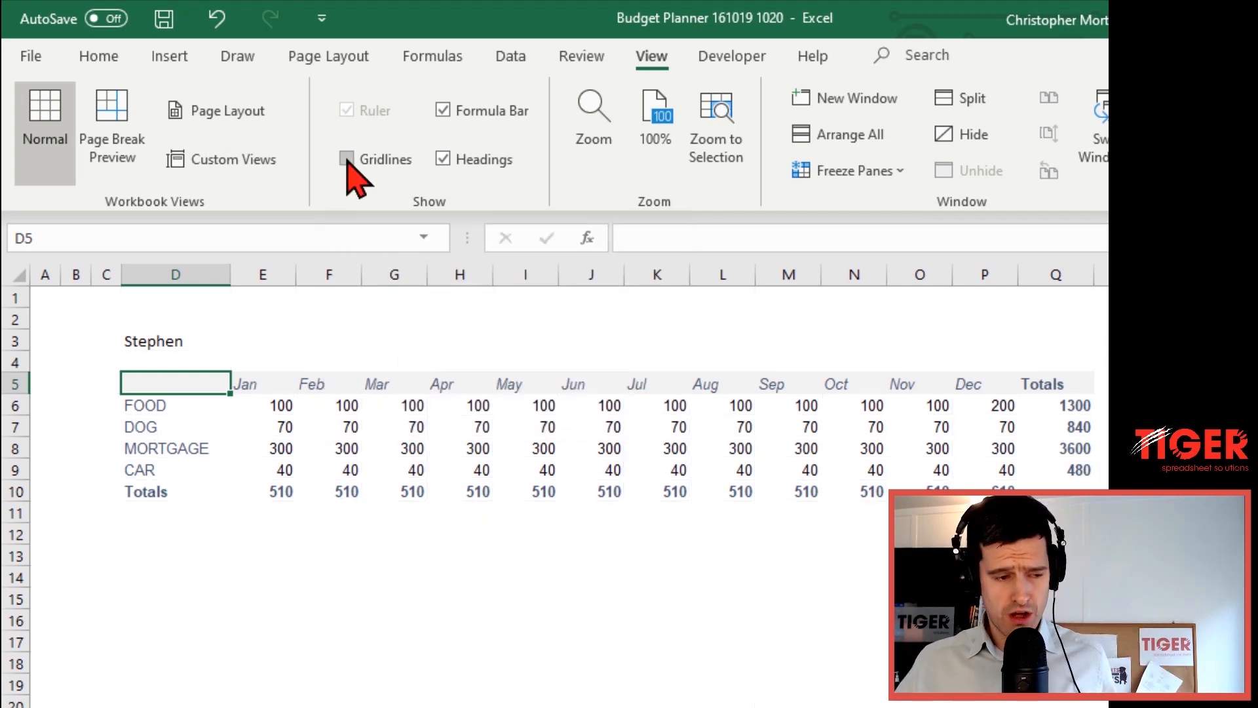
pyautogui.click(387, 550)
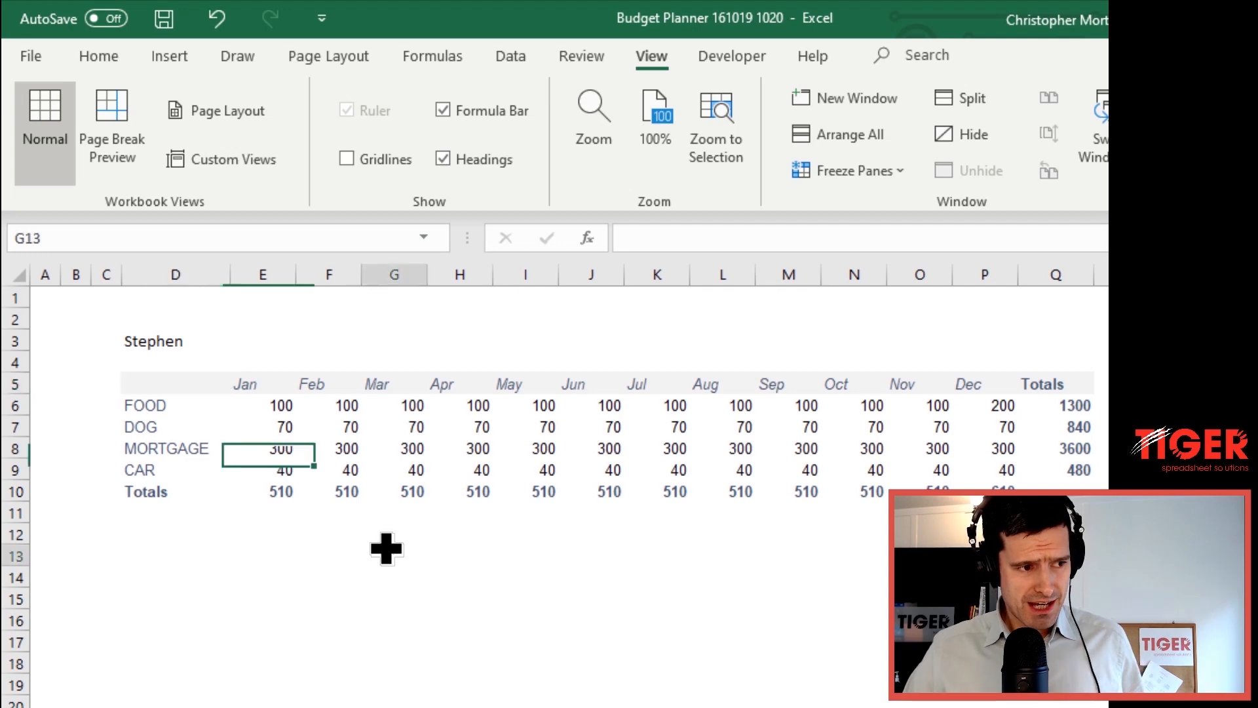
pyautogui.click(177, 344)
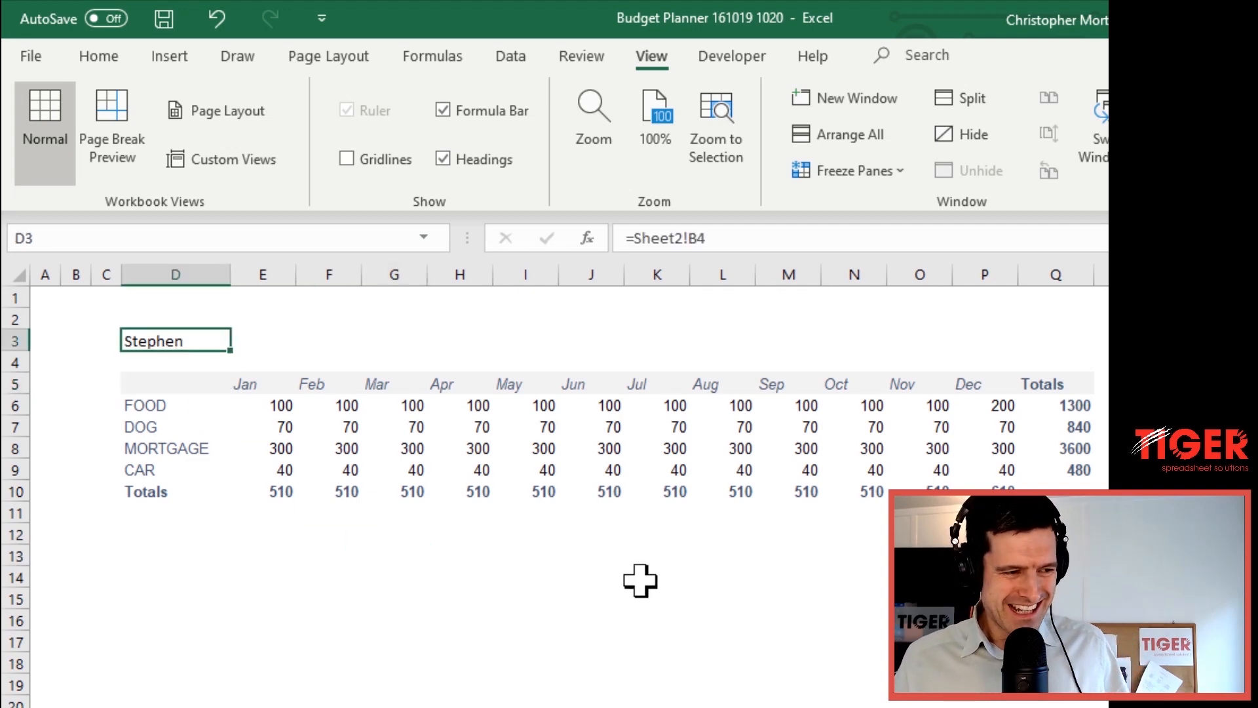
# Clear the name from cell D3 and set the width of columns A to C to 2
pyautogui.press('Delete')
pyautogui.press('Left')
pyautogui.press('Left')
pyautogui.press('Left')
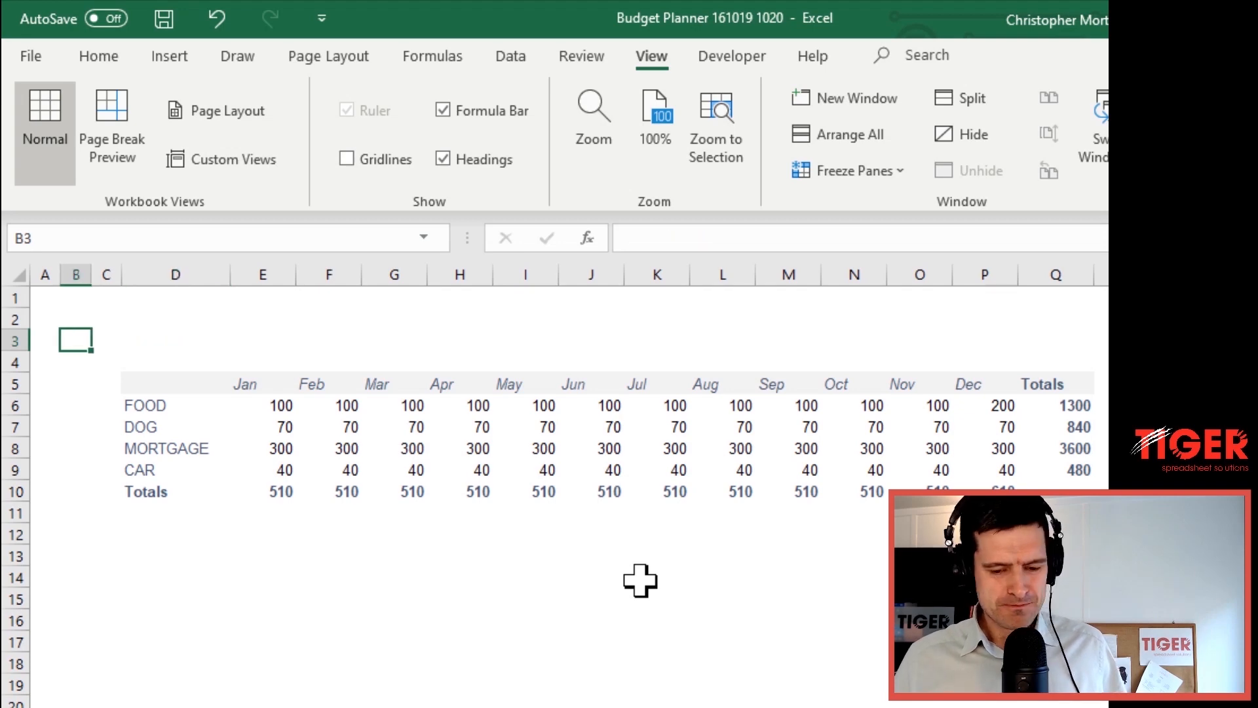
pyautogui.hotkey('shift', 'Right')
pyautogui.hotkey('shift', 'Right')
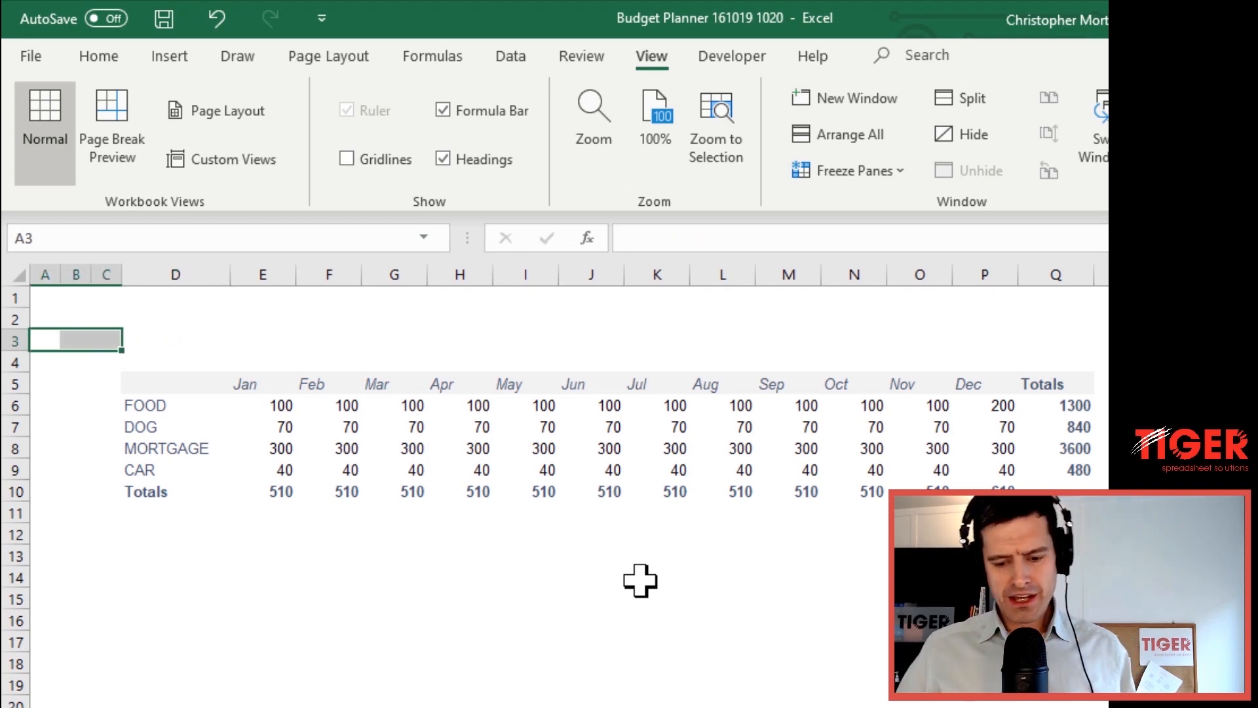
pyautogui.hotkey('alt', 'h')
pyautogui.write('ow')
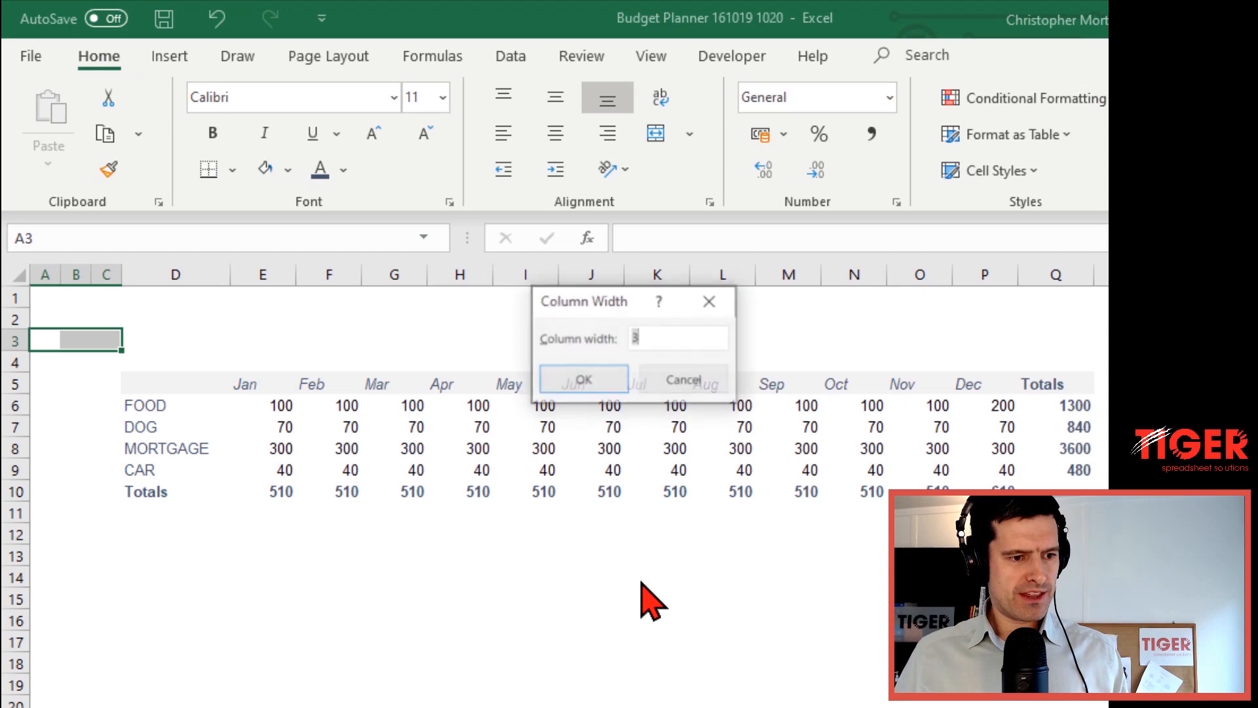
pyautogui.write('2')
pyautogui.press('Return')
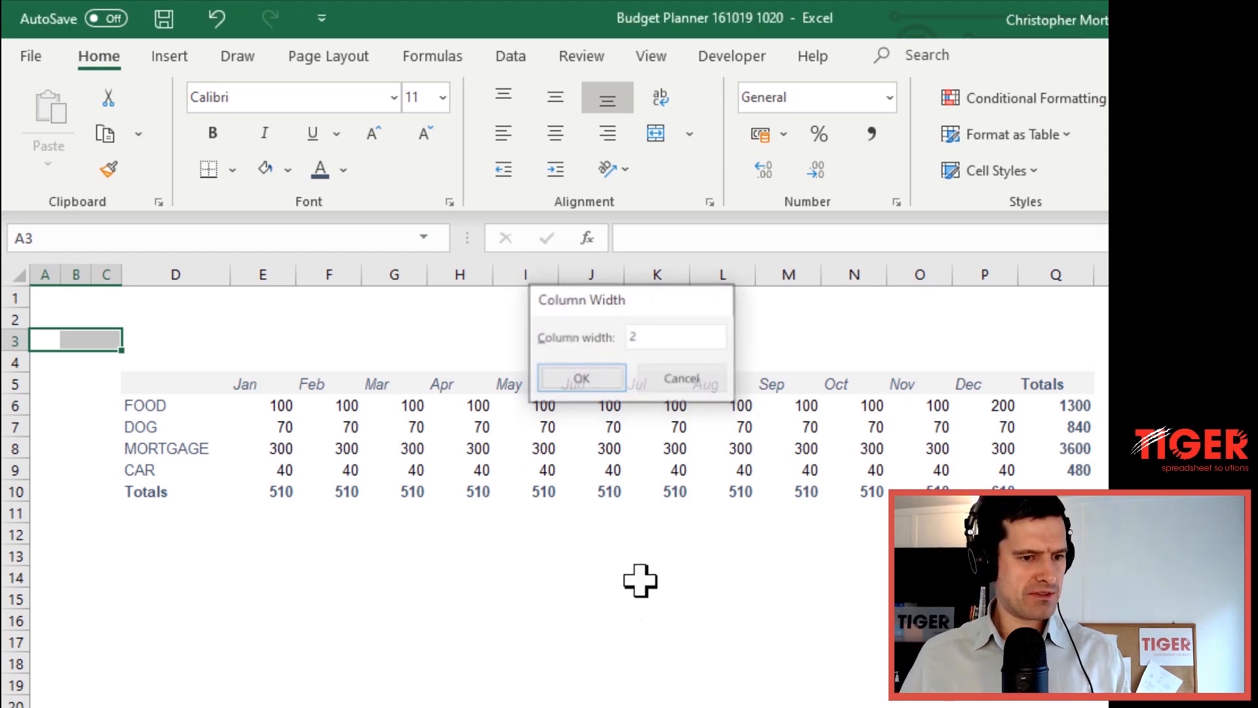
# Delete the two empty rows 2 and 3 above the budget table
pyautogui.press('Right')
pyautogui.press('Right')
pyautogui.press('Right')
pyautogui.press('Down')
pyautogui.press('Down')
pyautogui.press('Down')
pyautogui.press('Down')
pyautogui.press('Down')
pyautogui.press('Down')
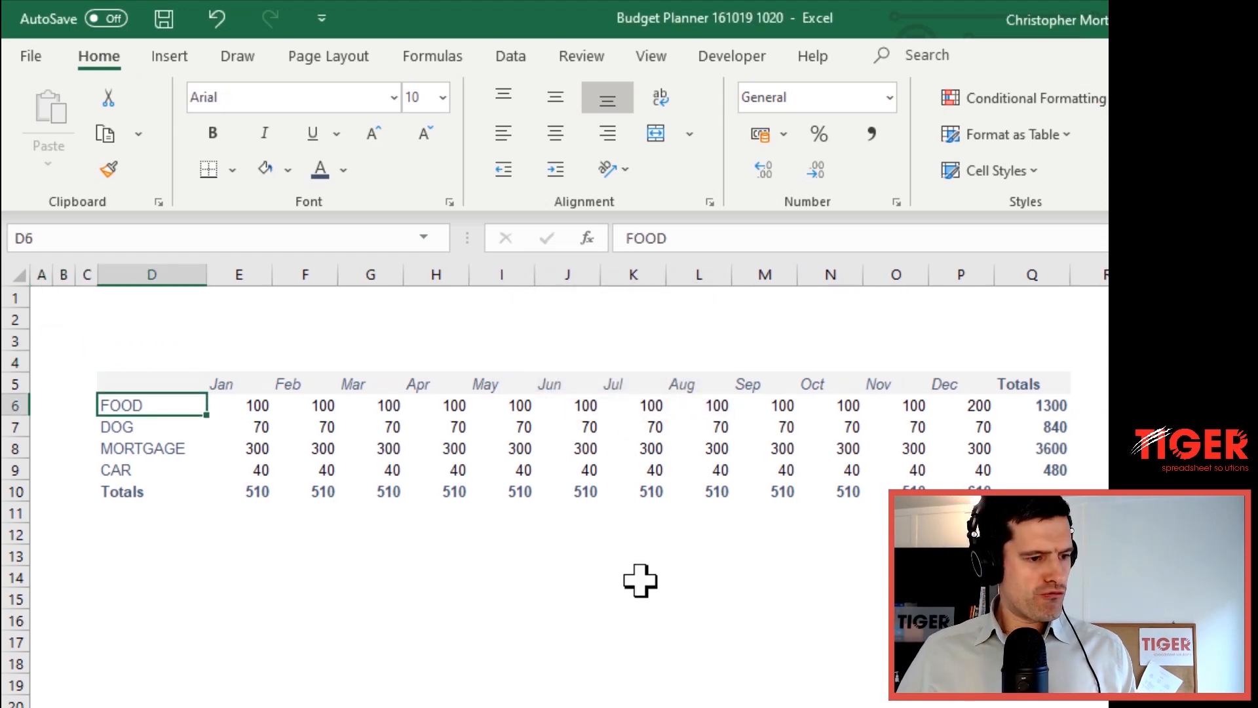
pyautogui.press('Up')
pyautogui.press('Up')
pyautogui.press('Up')
pyautogui.press('Up')
pyautogui.press('Up')
pyautogui.press('Up')
pyautogui.press('Up')
pyautogui.press('Up')
pyautogui.press('Down')
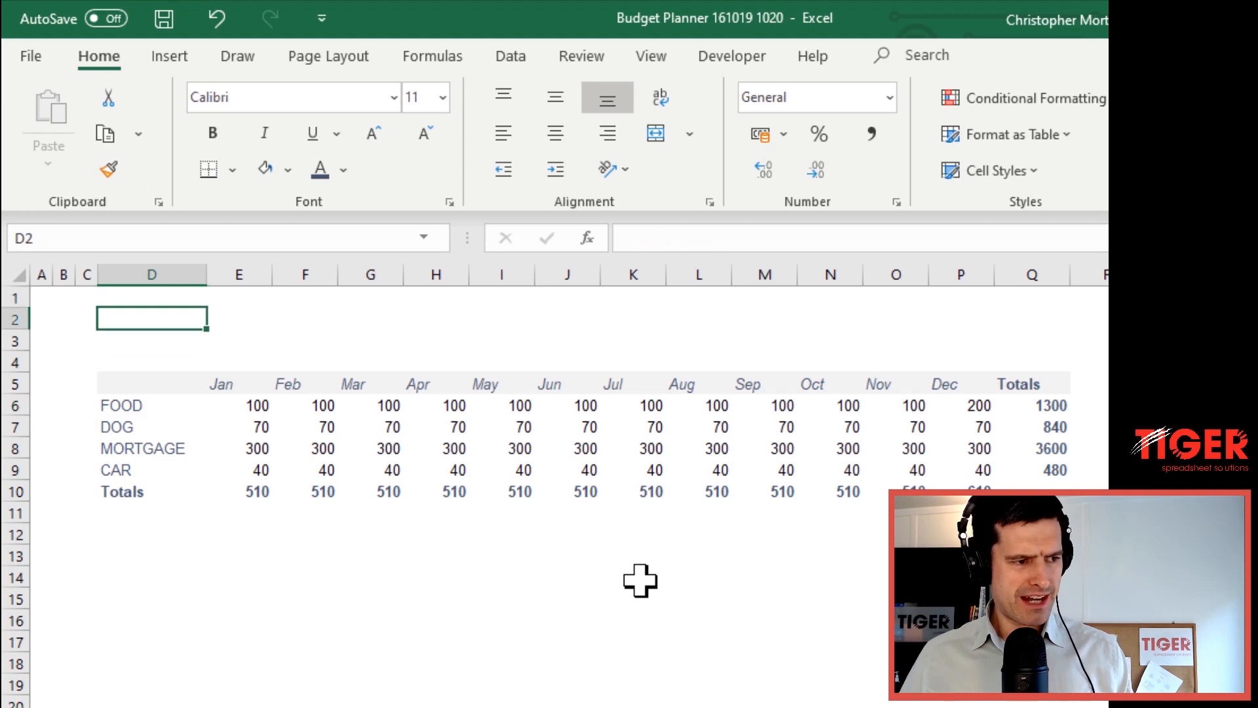
pyautogui.hotkey('shift', 'Down')
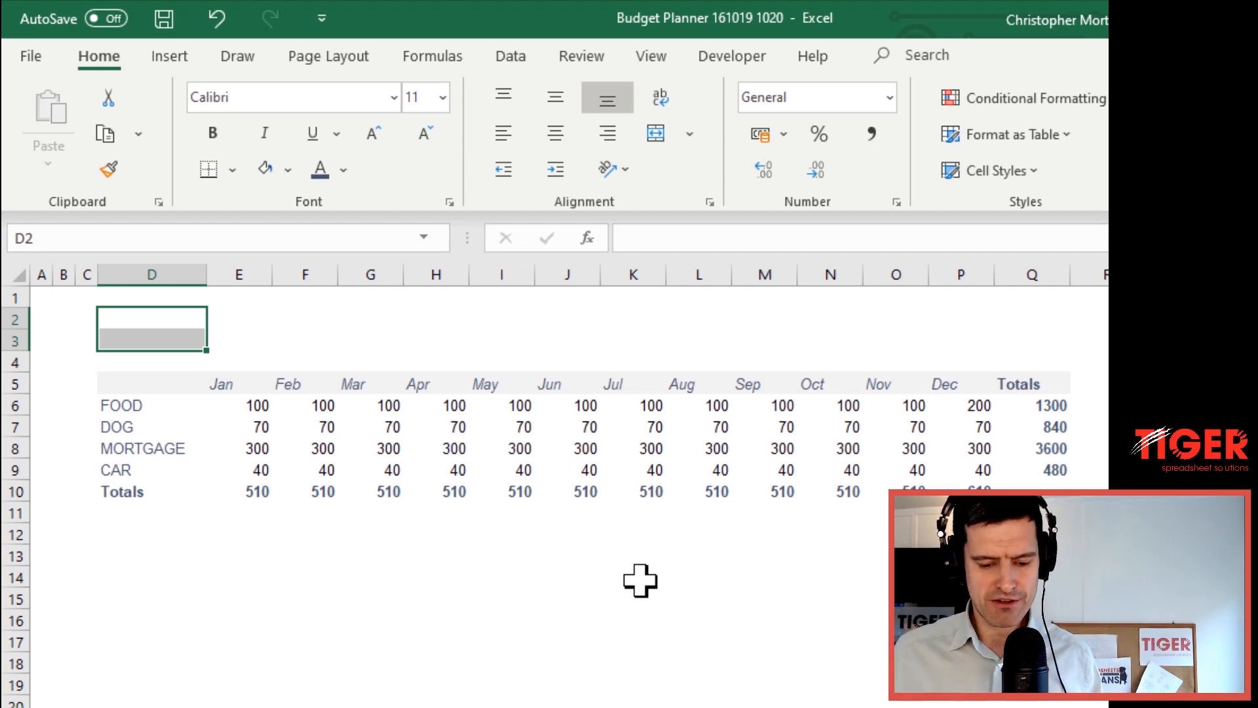
pyautogui.press('alt')
pyautogui.press('alt')
pyautogui.hotkey('alt', 'h')
pyautogui.press('d')
pyautogui.press('r')
pyautogui.press('Up')
pyautogui.press('Down')
pyautogui.press('Down')
pyautogui.press('Down')
pyautogui.press('Up')
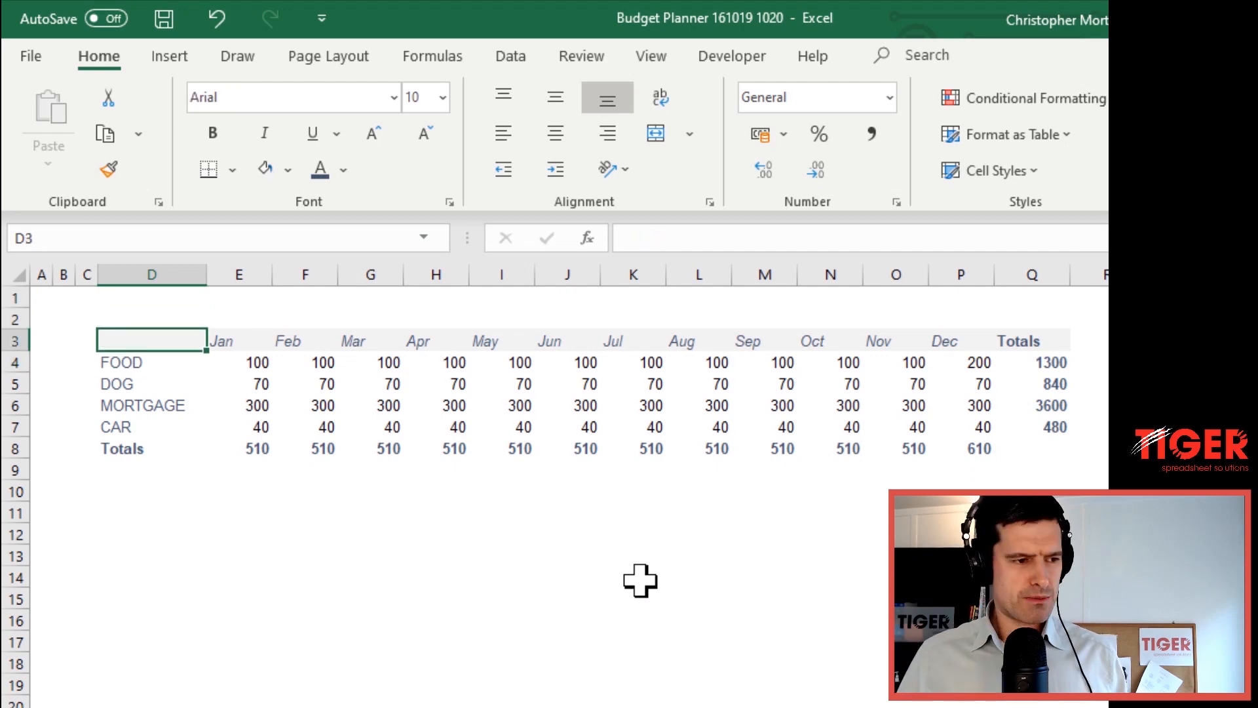
pyautogui.hotkey('shift', 'Right')
pyautogui.hotkey('shift', 'Right')
pyautogui.hotkey('shift', 'Right')
pyautogui.hotkey('shift', 'Right')
pyautogui.hotkey('shift', 'Right')
pyautogui.hotkey('shift', 'Right')
pyautogui.hotkey('shift', 'Right')
pyautogui.hotkey('shift', 'Right')
pyautogui.hotkey('shift', 'Right')
pyautogui.hotkey('shift', 'Right')
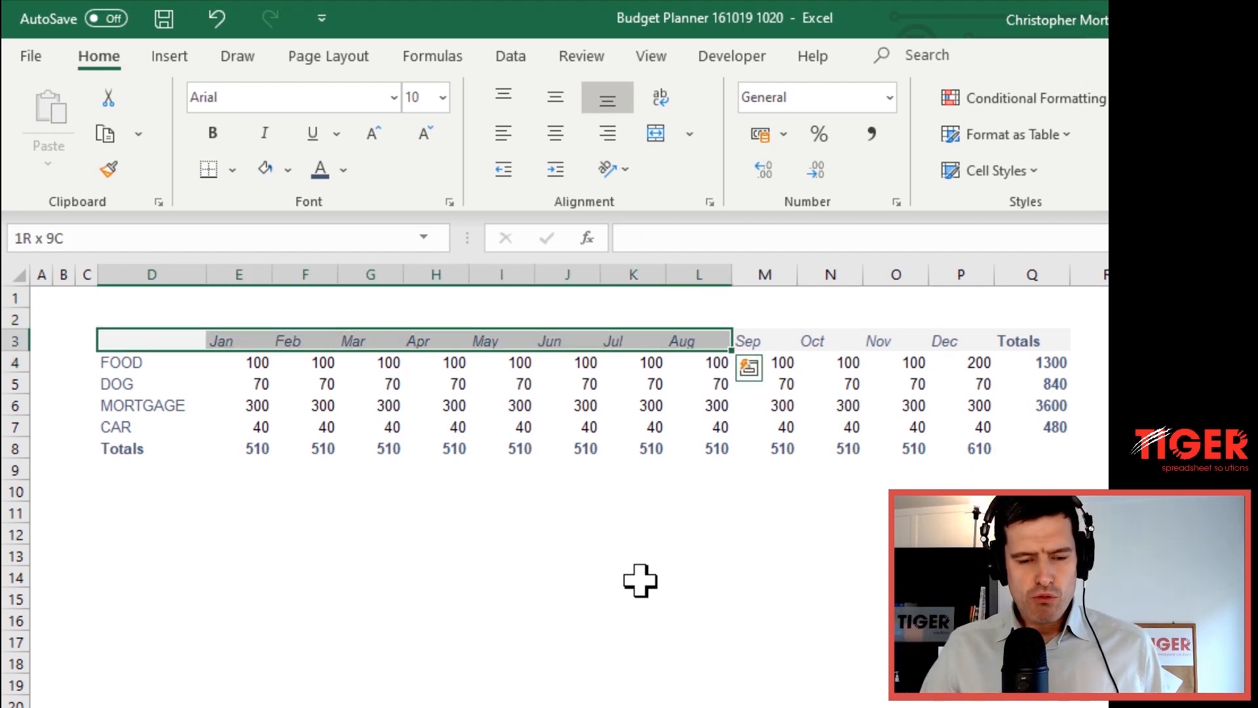
pyautogui.hotkey('shift', 'Right')
pyautogui.hotkey('shift', 'Right')
pyautogui.hotkey('shift', 'Right')
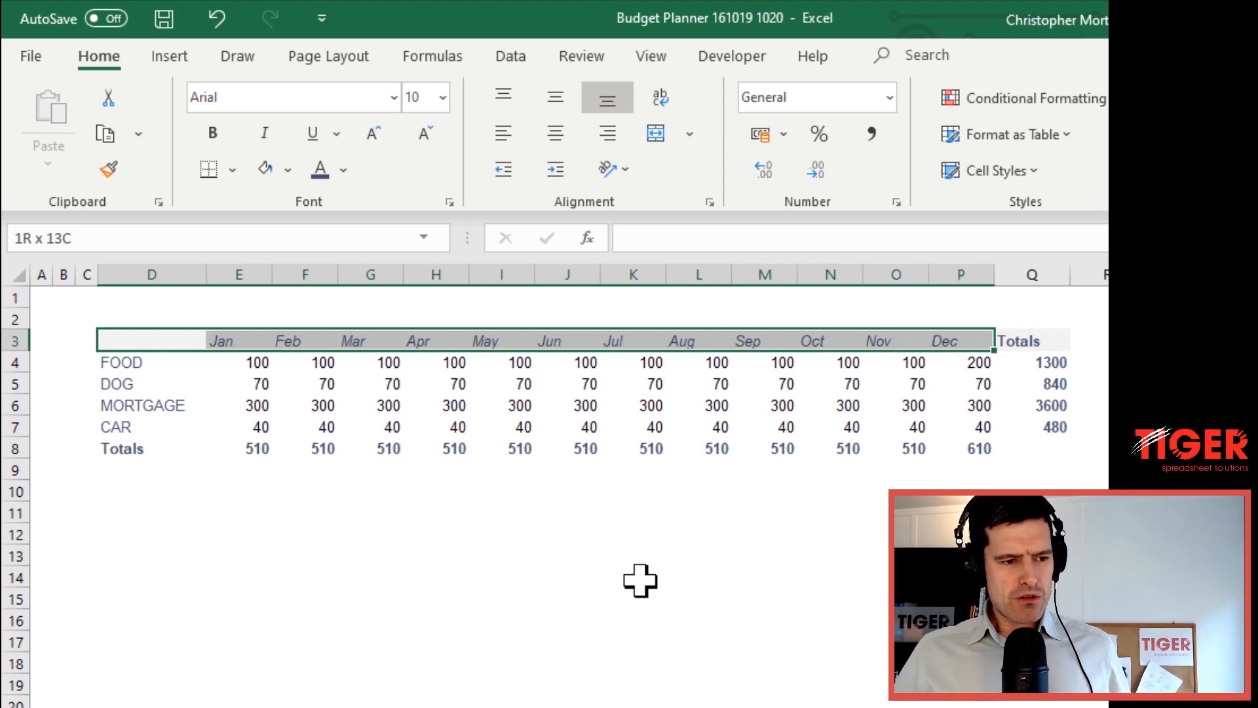
pyautogui.press('Left')
pyautogui.press('Right')
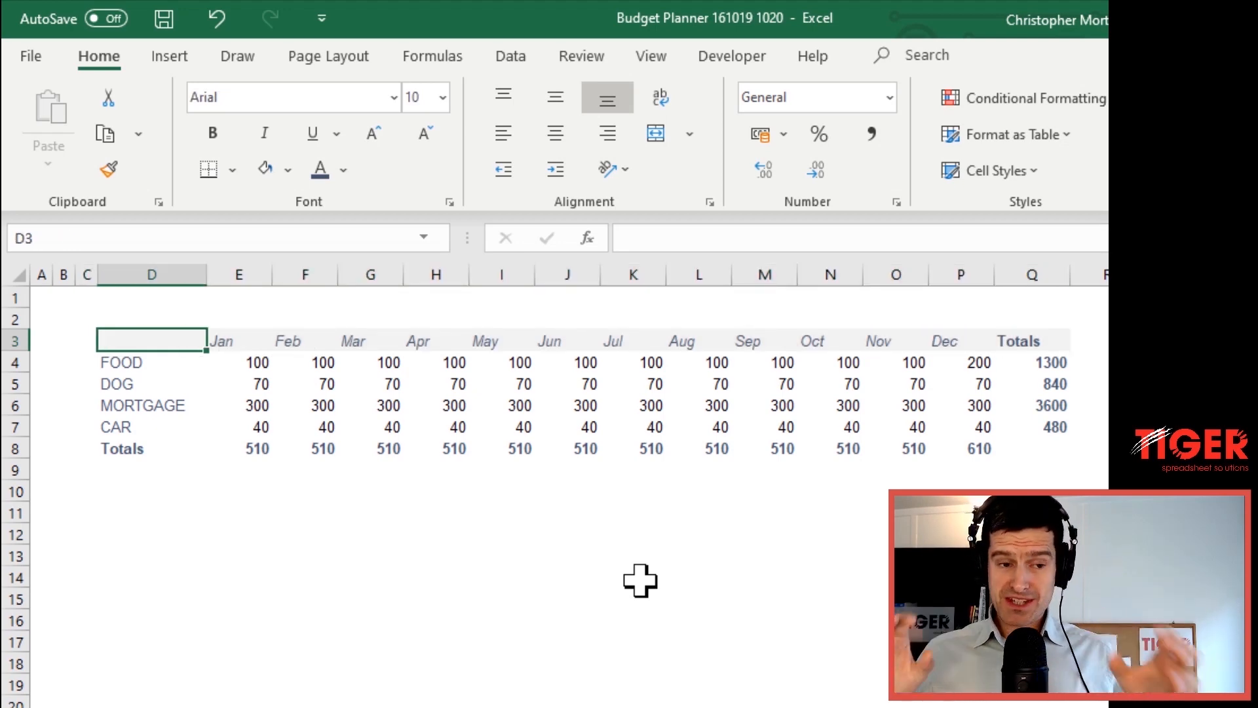
pyautogui.press('Down')
pyautogui.press('Down')
pyautogui.press('Right')
pyautogui.press('Right')
pyautogui.press('Right')
pyautogui.press('Right')
pyautogui.press('Right')
pyautogui.press('Right')
pyautogui.press('Right')
pyautogui.press('Right')
pyautogui.press('Right')
pyautogui.press('Right')
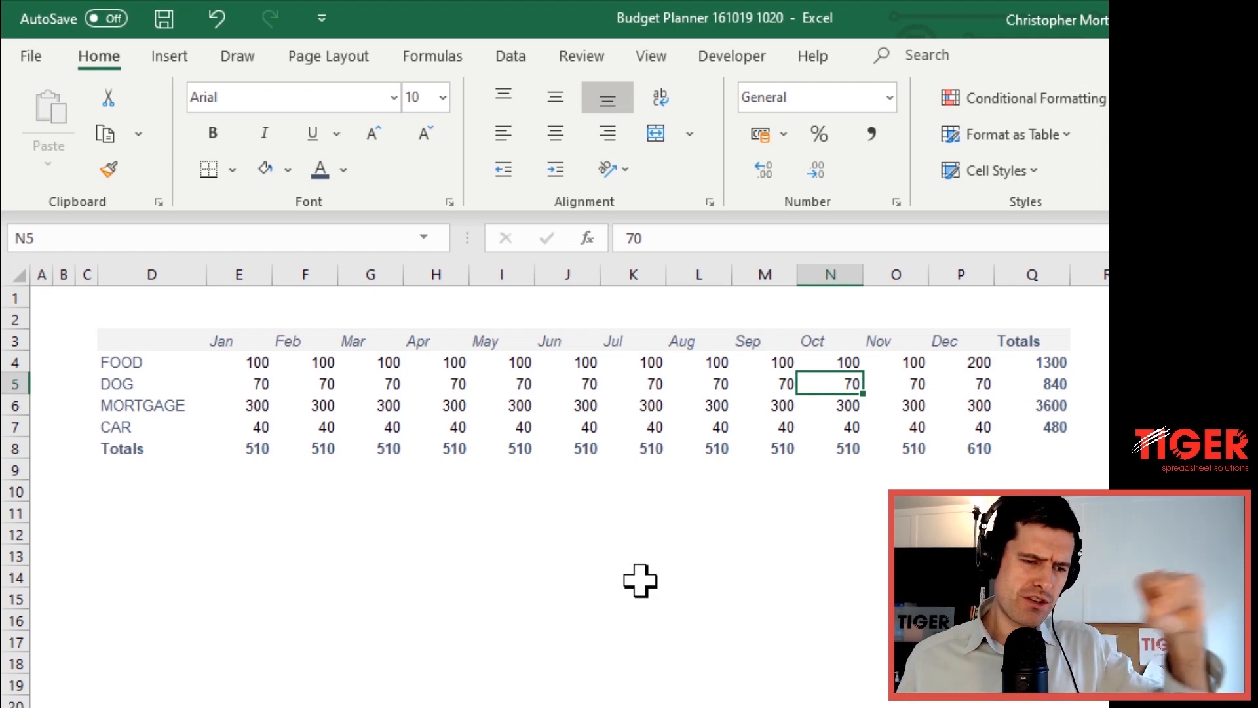
pyautogui.press('Down')
pyautogui.press('Right')
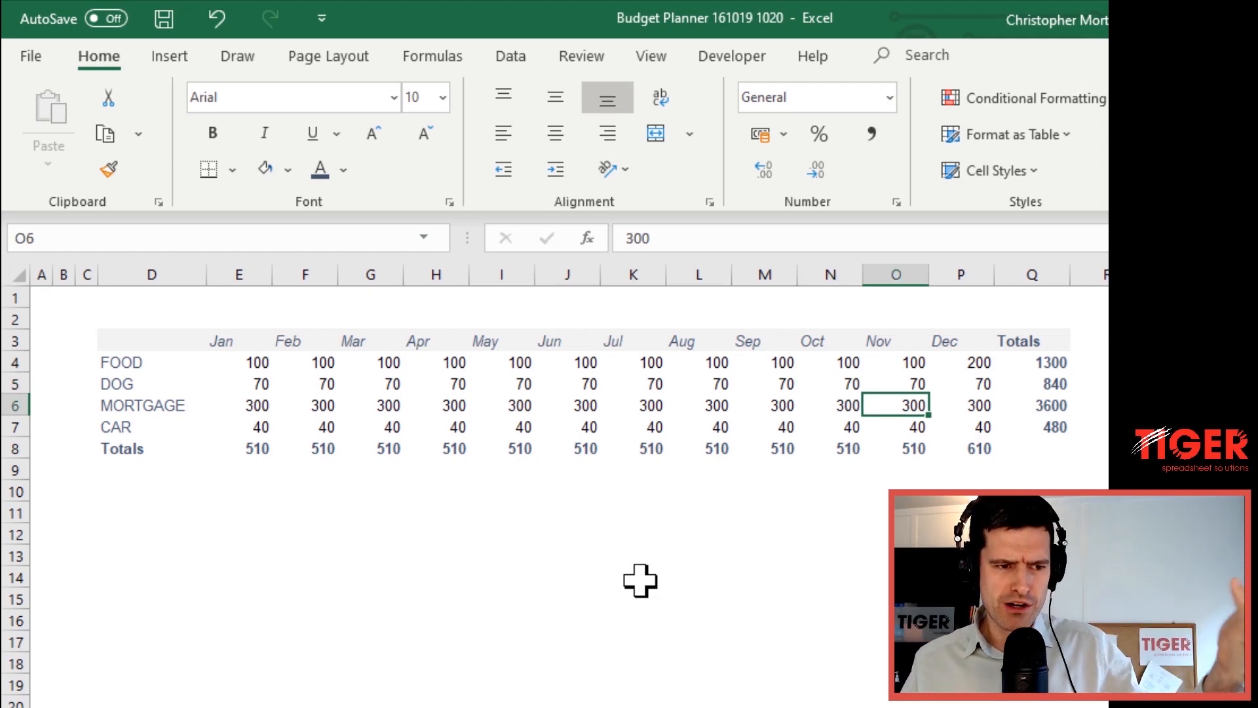
pyautogui.press('Up')
pyautogui.press('Down')
pyautogui.press('Down')
pyautogui.press('Up')
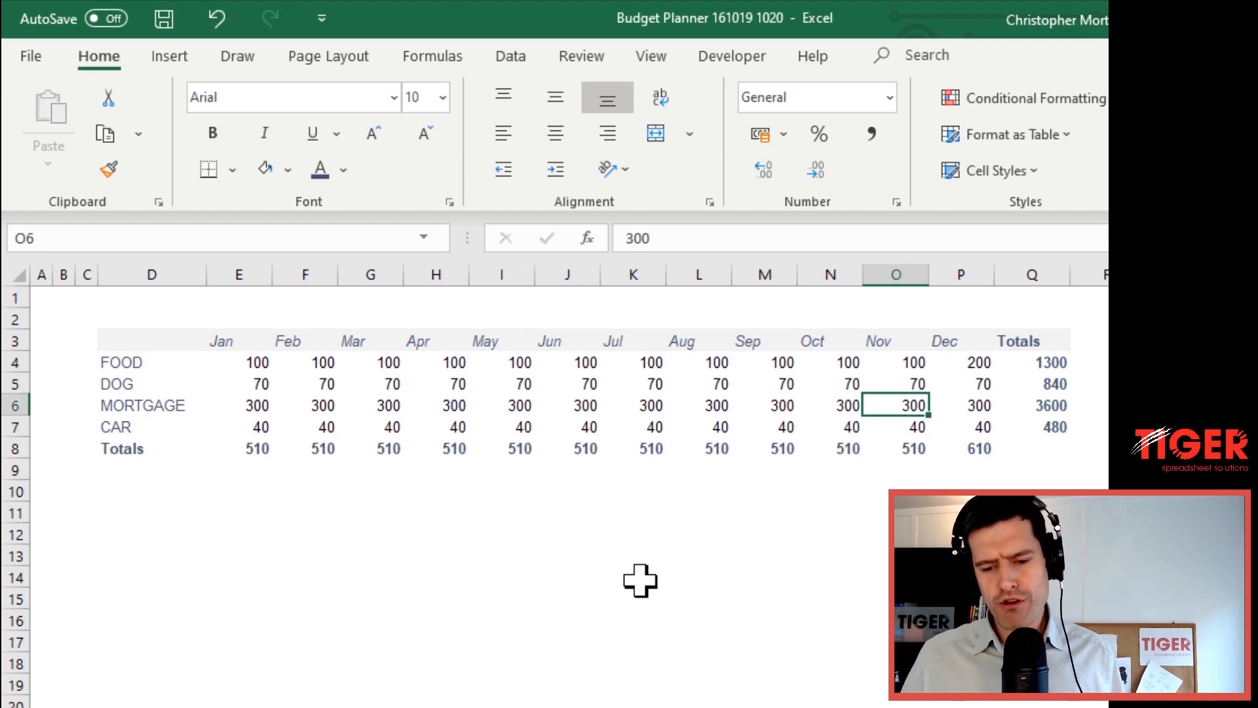
# Select the whole budget table D3:Q8, including the headings and both sets of totals
pyautogui.press('Left')
pyautogui.press('Left')
pyautogui.press('Left')
pyautogui.press('Left')
pyautogui.press('Left')
pyautogui.press('Left')
pyautogui.press('Left')
pyautogui.press('Left')
pyautogui.press('Left')
pyautogui.press('Left')
pyautogui.press('Left')
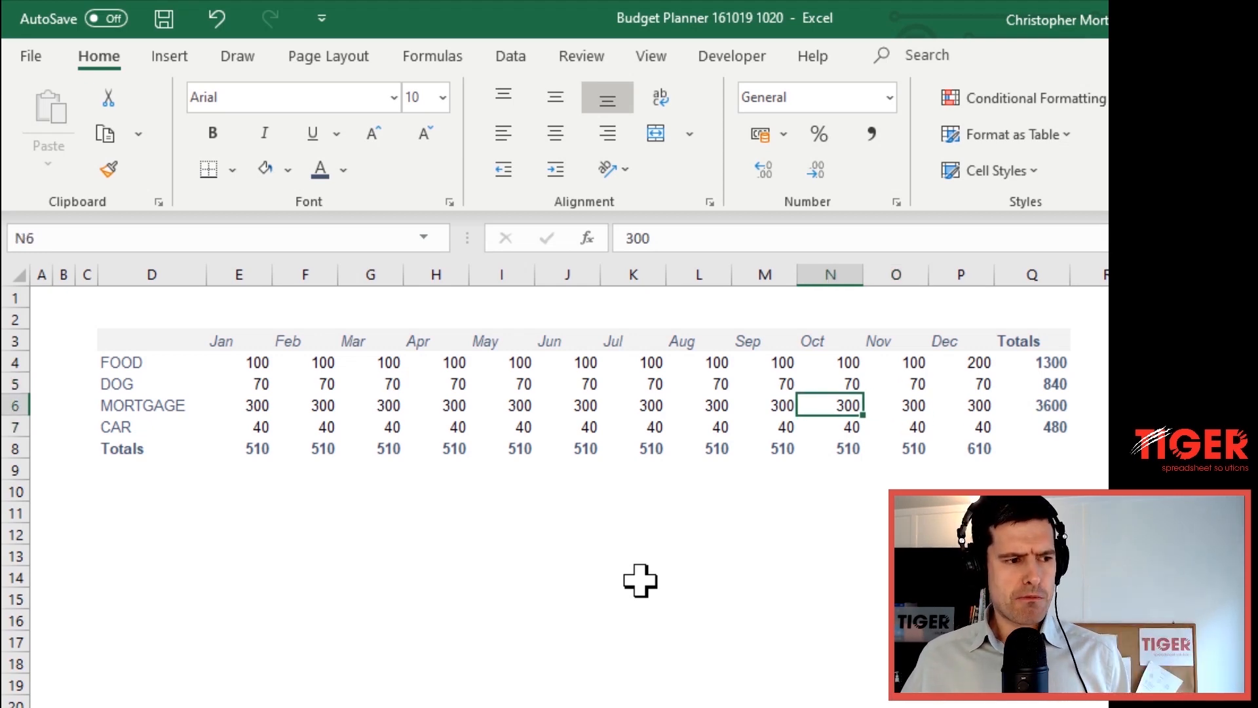
pyautogui.press('Up')
pyautogui.press('Up')
pyautogui.press('Up')
pyautogui.hotkey('shift', 'Right')
pyautogui.hotkey('shift', 'Right')
pyautogui.hotkey('shift', 'Right')
pyautogui.hotkey('shift', 'Right')
pyautogui.hotkey('shift', 'Right')
pyautogui.hotkey('shift', 'Right')
pyautogui.hotkey('shift', 'Right')
pyautogui.hotkey('shift', 'Right')
pyautogui.hotkey('shift', 'Right')
pyautogui.hotkey('shift', 'Right')
pyautogui.hotkey('shift', 'Right')
pyautogui.hotkey('shift', 'Right')
pyautogui.hotkey('shift', 'Right')
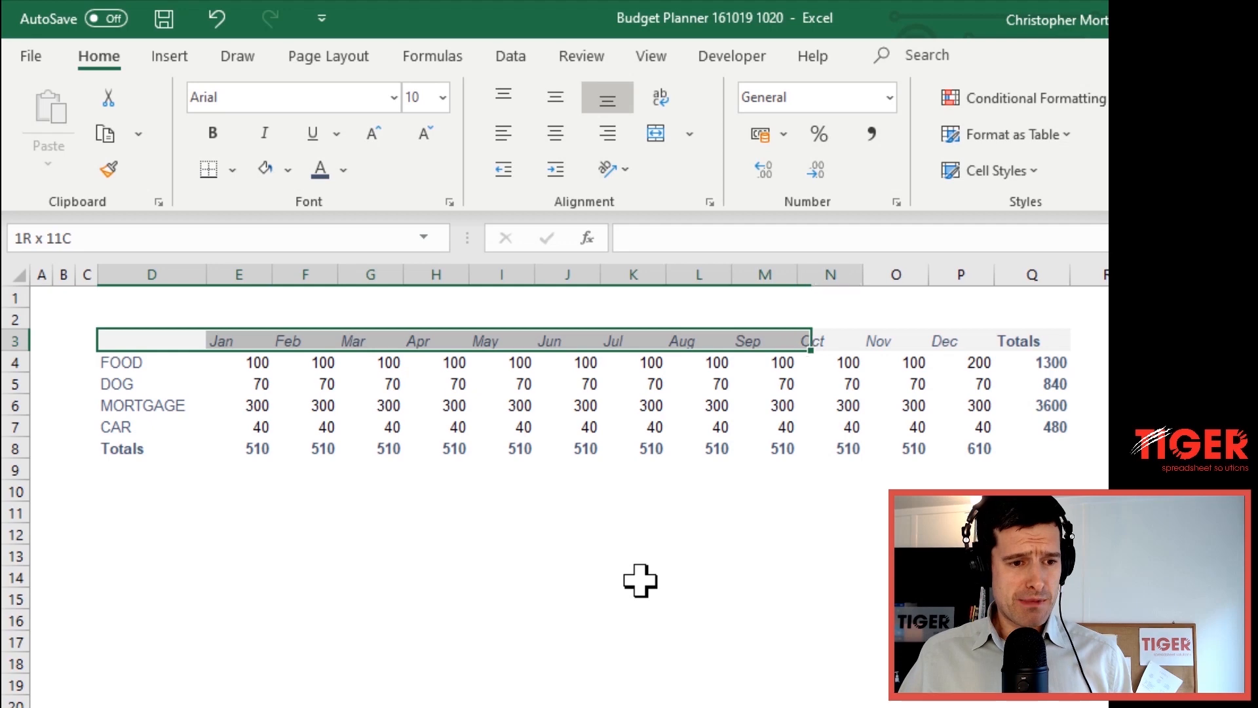
pyautogui.hotkey('shift', 'Down')
pyautogui.hotkey('shift', 'Down')
pyautogui.hotkey('shift', 'Down')
pyautogui.hotkey('shift', 'Down')
pyautogui.hotkey('shift', 'Down')
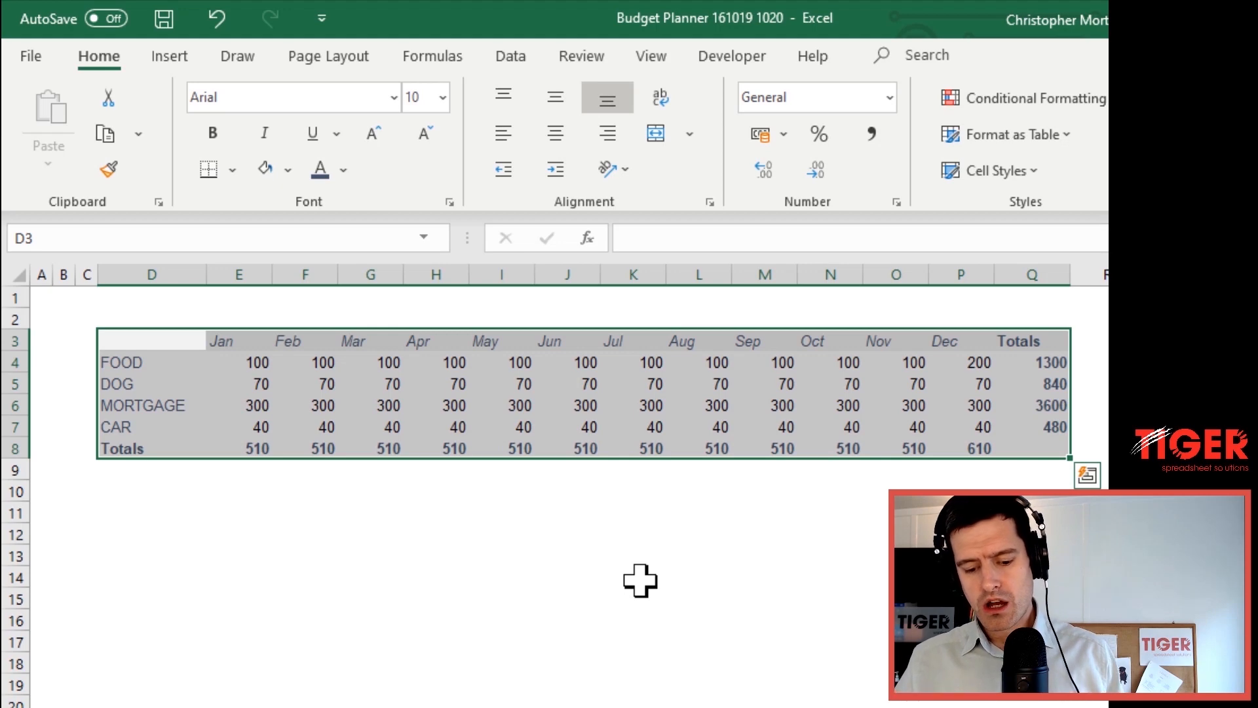
# Try all borders on the budget table D3:Q8 and undo them
pyautogui.press('alt')
pyautogui.hotkey('ctrl', '1')
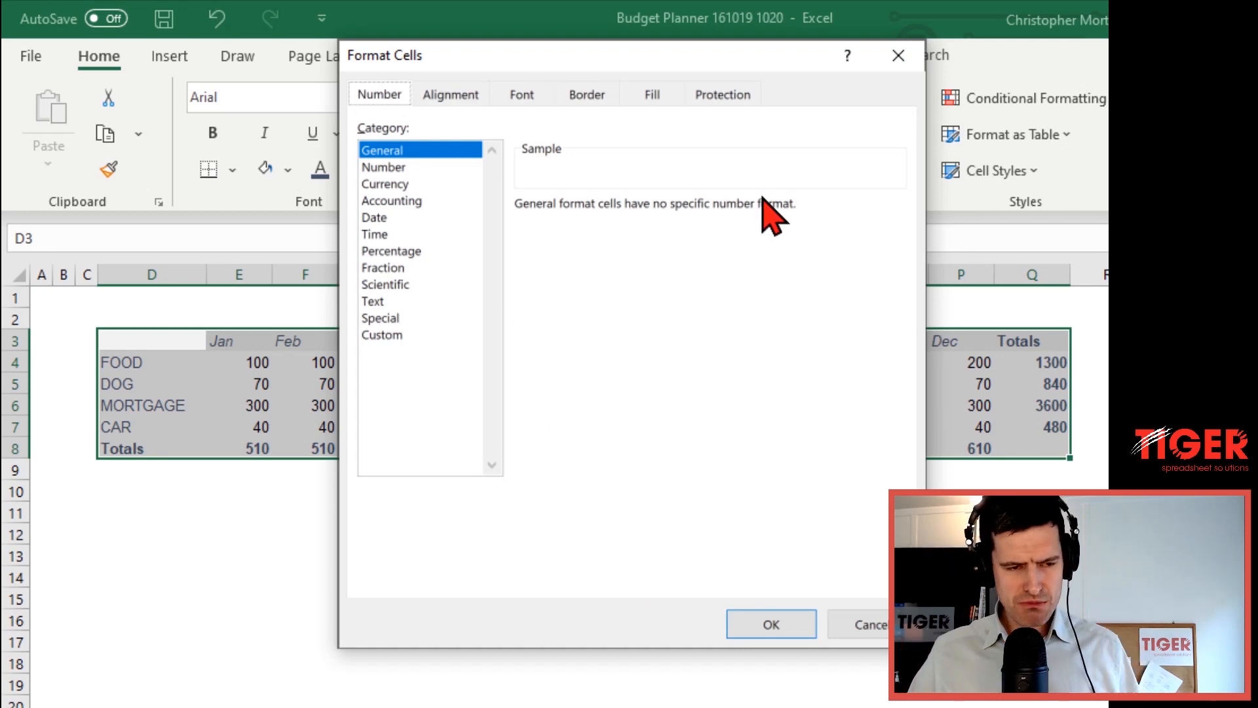
pyautogui.click(896, 56)
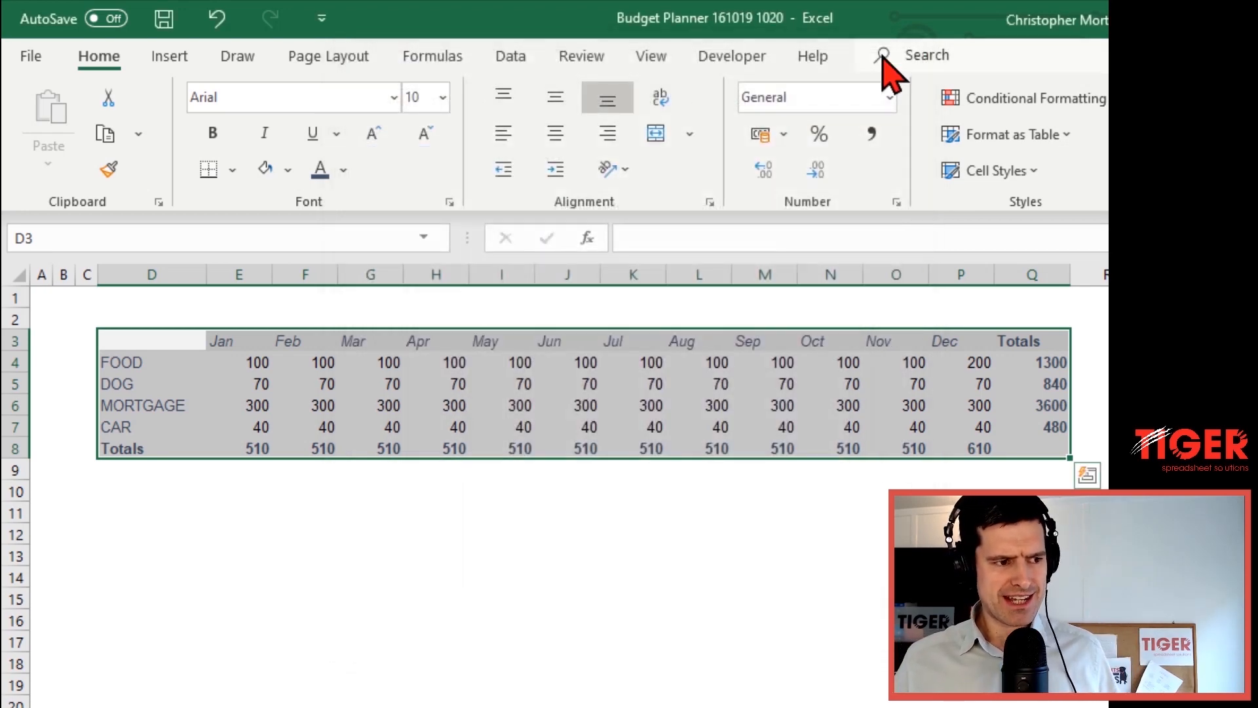
pyautogui.press('alt')
pyautogui.press('h')
pyautogui.press('b')
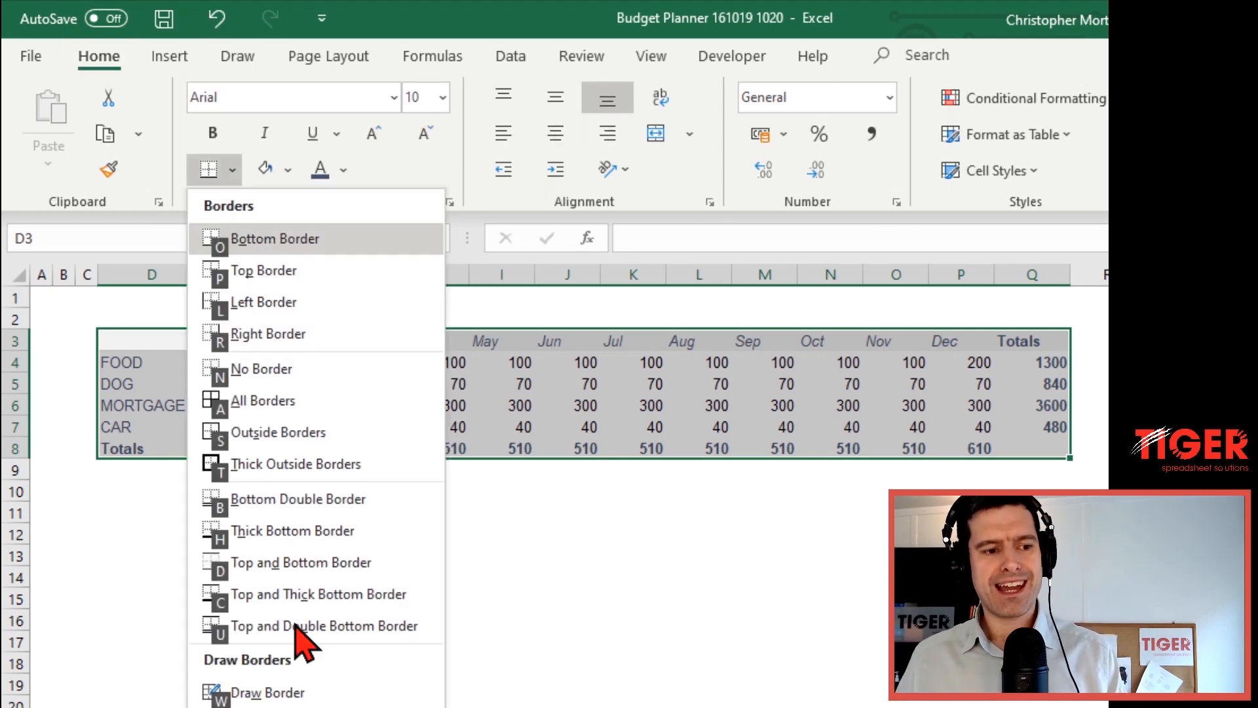
pyautogui.press('a')
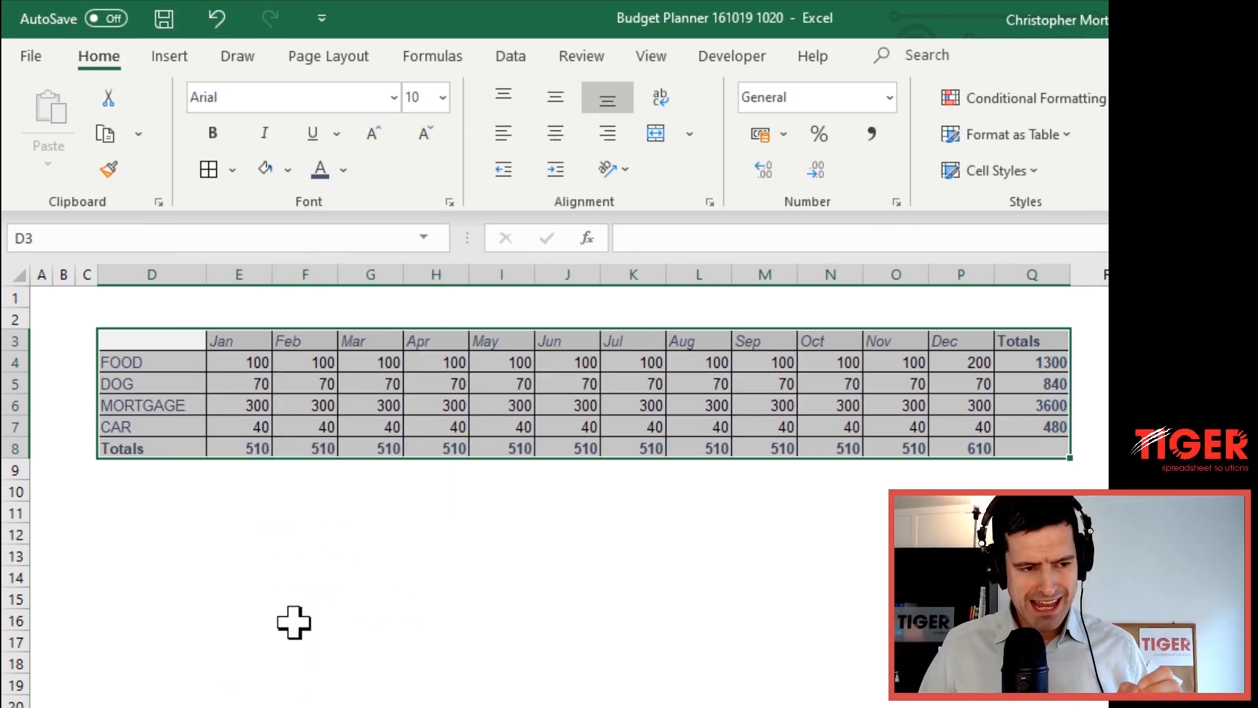
pyautogui.click(293, 623)
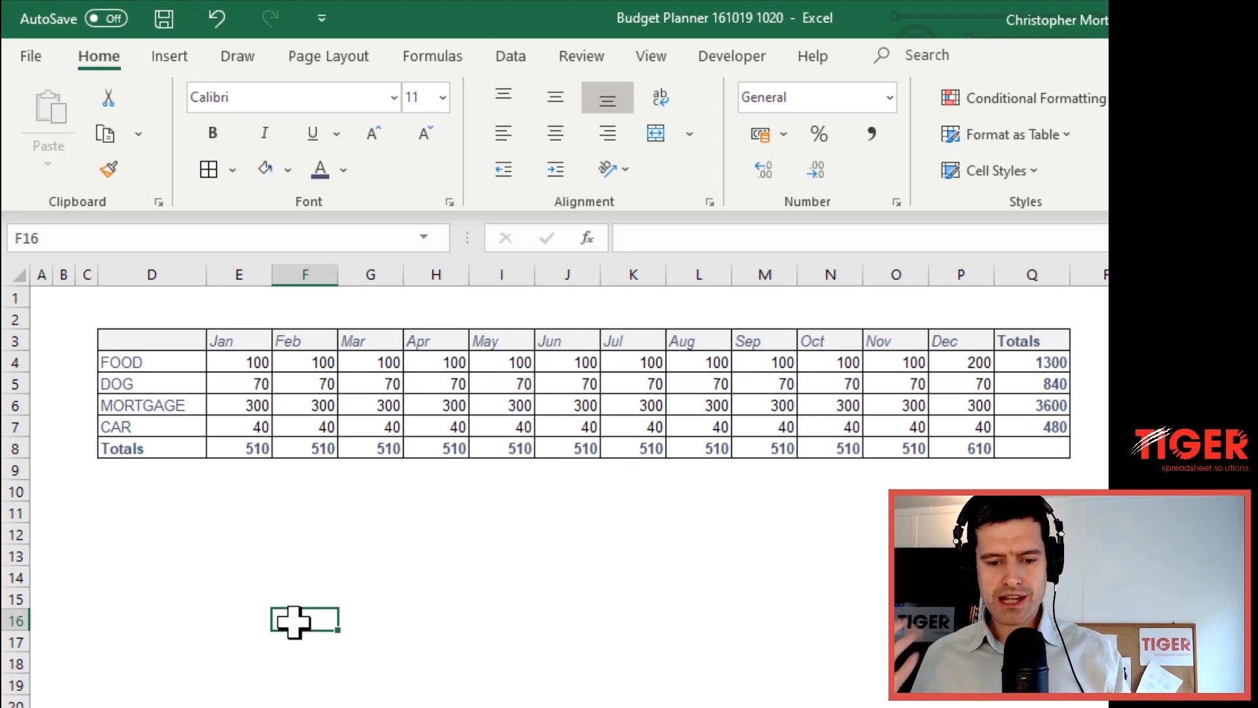
pyautogui.hotkey('ctrl', 'z')
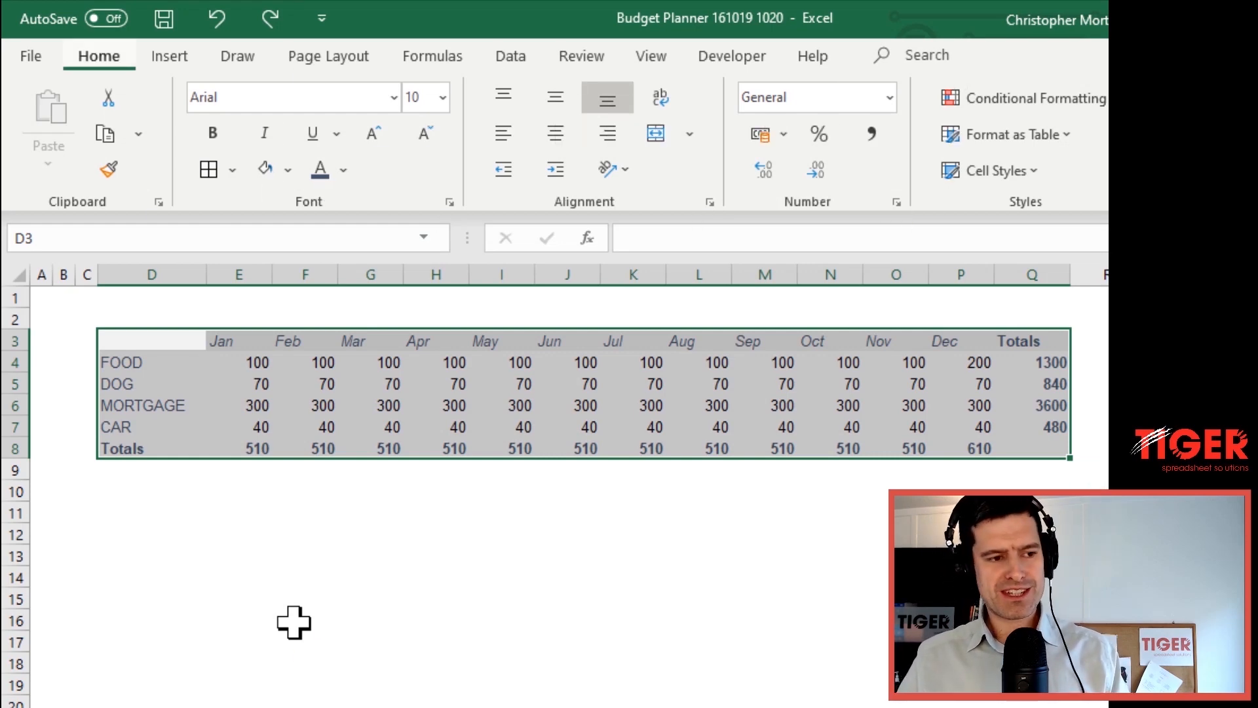
# Review the border options in Format Cells, close them unchanged and apply all borders to the table D3:Q8
pyautogui.hotkey('ctrl', '1')
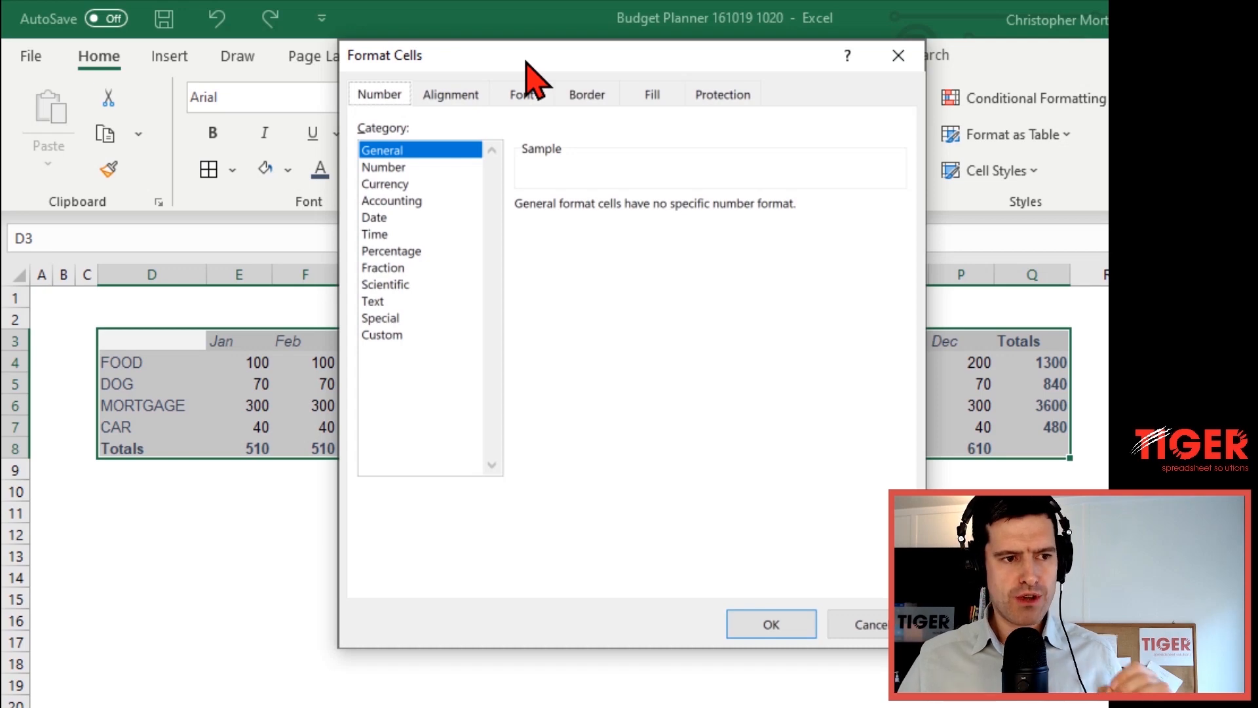
pyautogui.moveTo(526, 62); pyautogui.dragTo(447, 134)
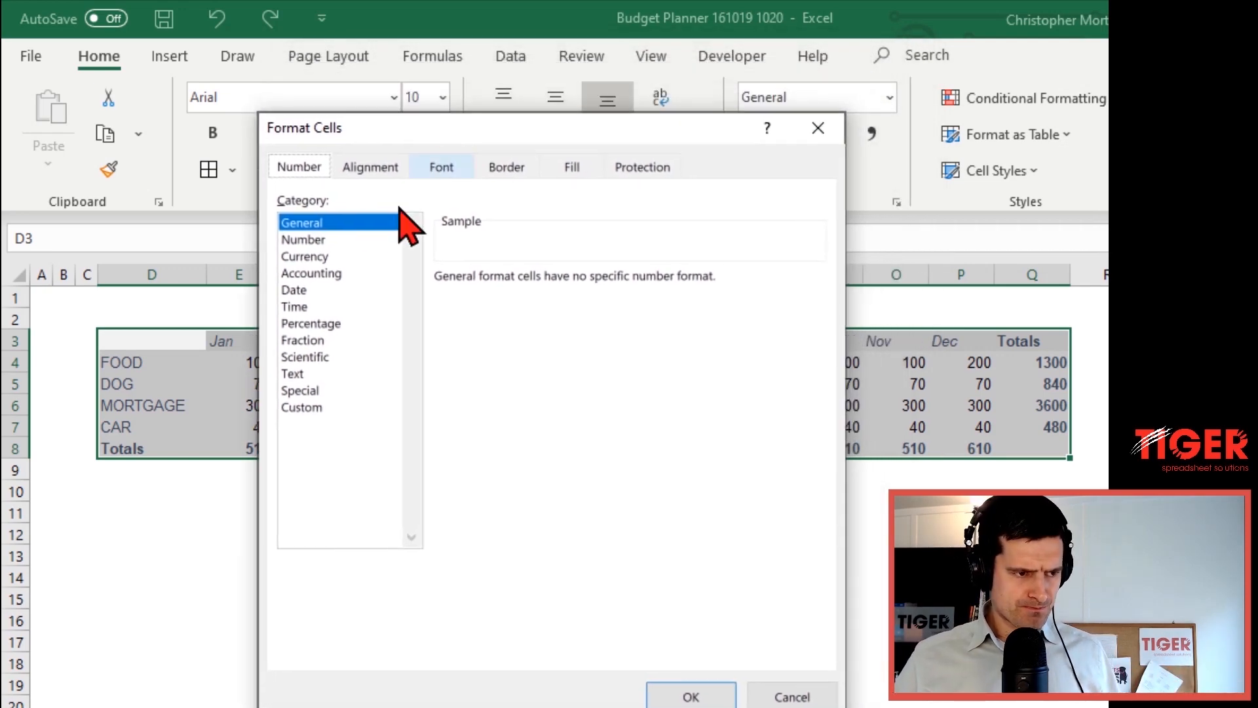
pyautogui.click(501, 169)
pyautogui.moveTo(562, 135); pyautogui.dragTo(675, 134)
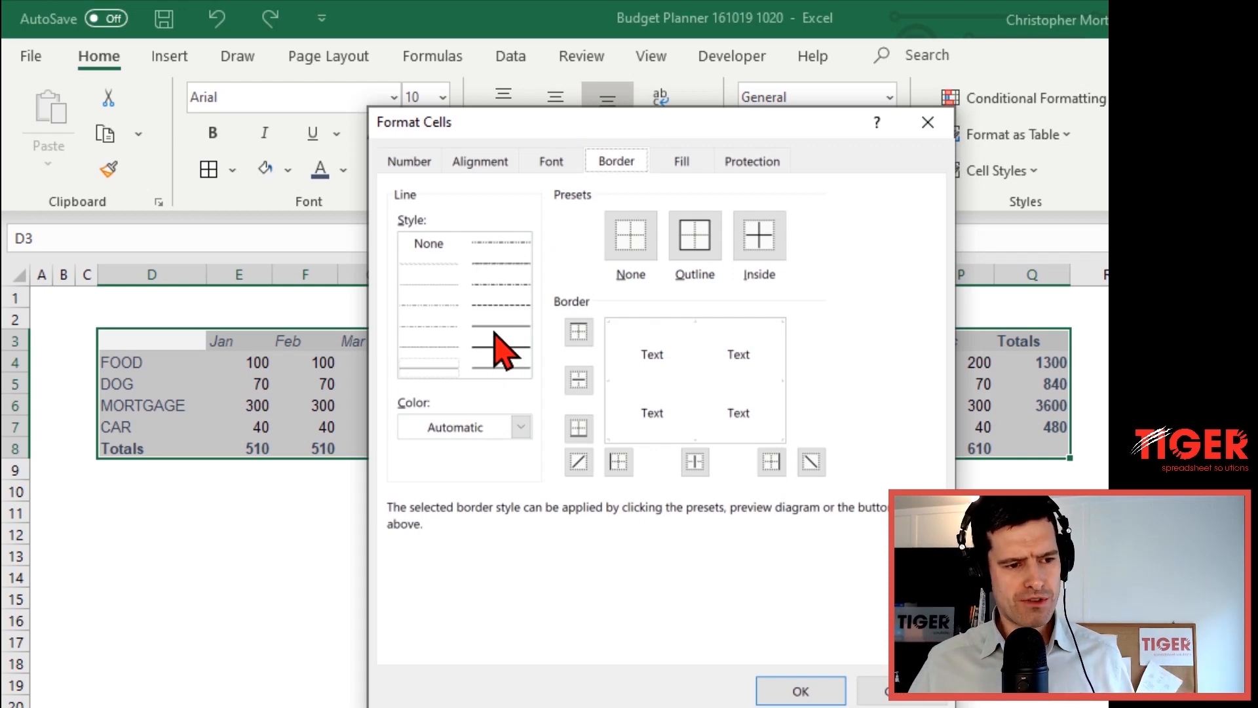
pyautogui.click(927, 122)
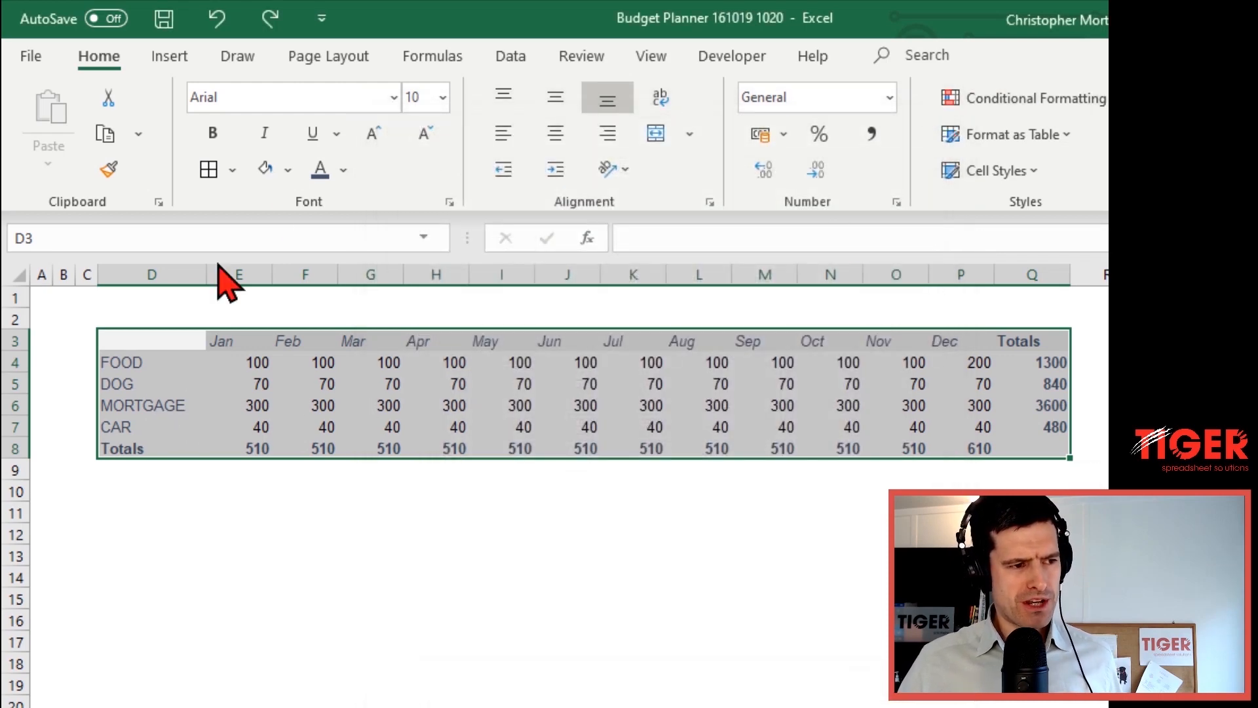
pyautogui.click(209, 170)
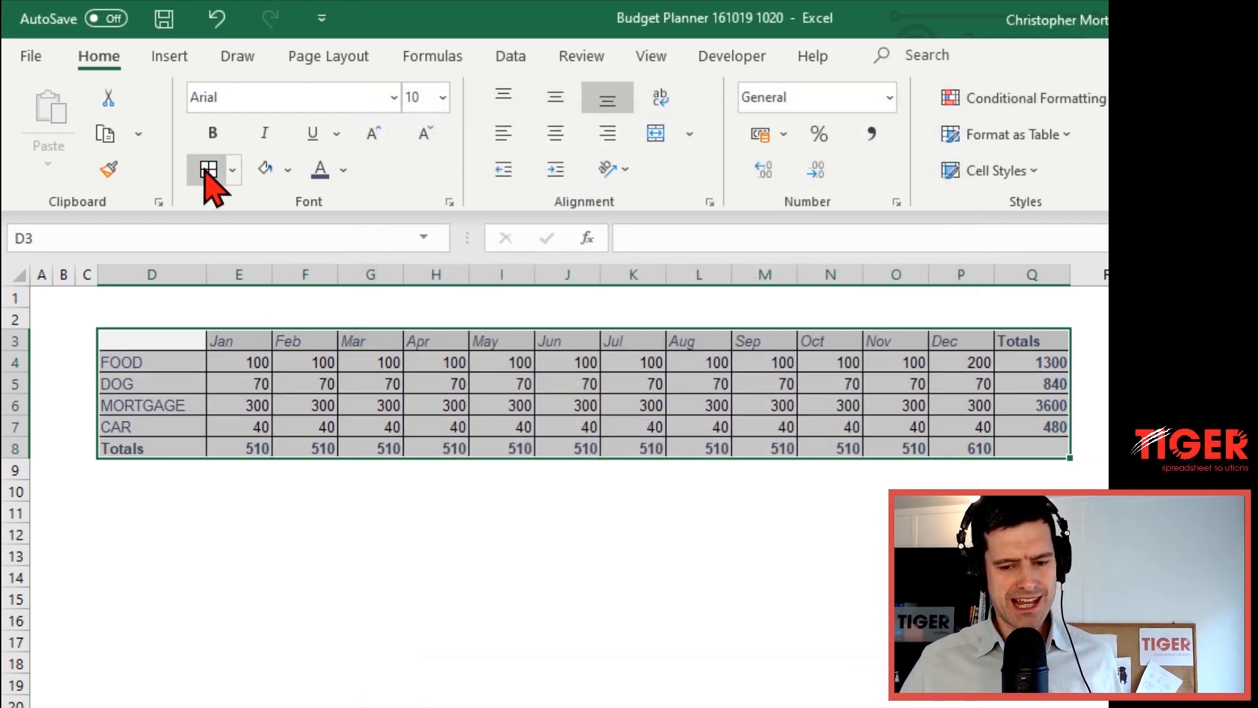
pyautogui.click(476, 591)
# Change the inside vertical borders of the month columns E3:P8 to a fine dotted line
pyautogui.press('Up')
pyautogui.press('Up')
pyautogui.press('Up')
pyautogui.press('Up')
pyautogui.press('Up')
pyautogui.press('Up')
pyautogui.press('Up')
pyautogui.press('Up')
pyautogui.press('Up')
pyautogui.press('Up')
pyautogui.press('Up')
pyautogui.press('Up')
pyautogui.press('Left')
pyautogui.press('Left')
pyautogui.press('Left')
pyautogui.press('Left')
pyautogui.press('Left')
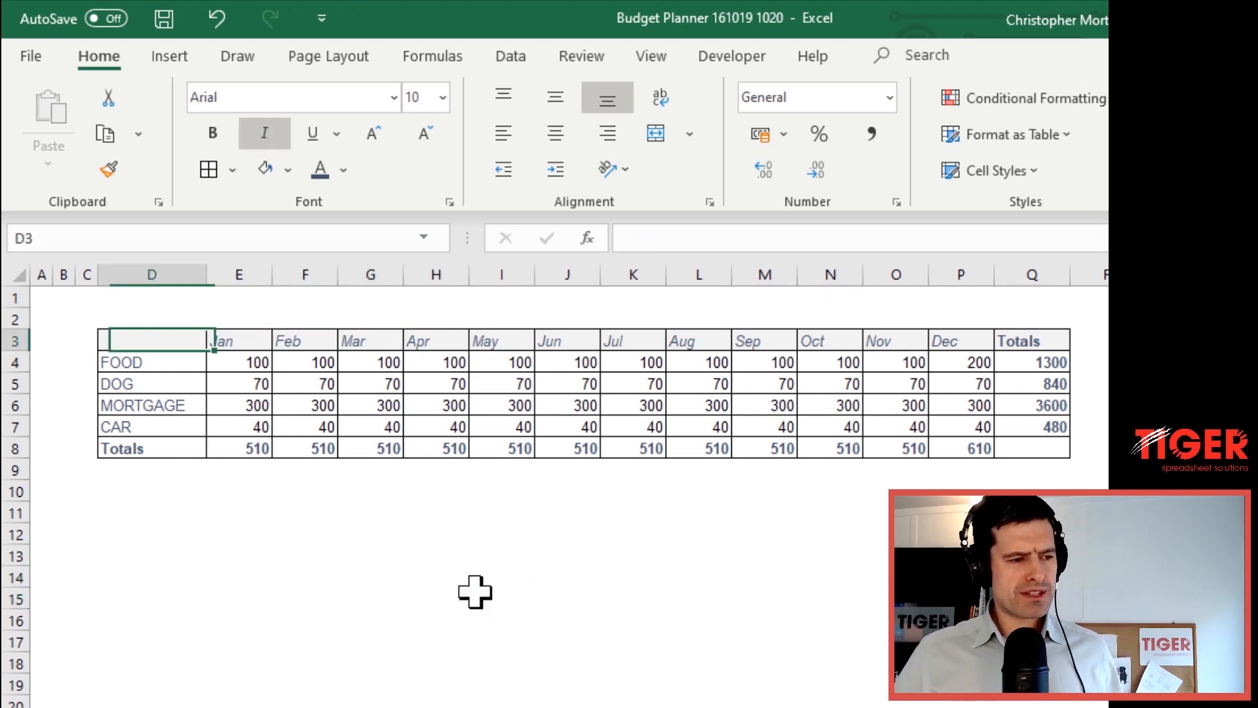
pyautogui.press('Right')
pyautogui.hotkey('shift', 'Right')
pyautogui.hotkey('shift', 'Right')
pyautogui.hotkey('shift', 'Right')
pyautogui.hotkey('shift', 'Right')
pyautogui.hotkey('shift', 'Right')
pyautogui.hotkey('shift', 'Right')
pyautogui.hotkey('shift', 'Right')
pyautogui.hotkey('shift', 'Right')
pyautogui.hotkey('shift', 'Right')
pyautogui.hotkey('shift', 'Right')
pyautogui.hotkey('shift', 'Right')
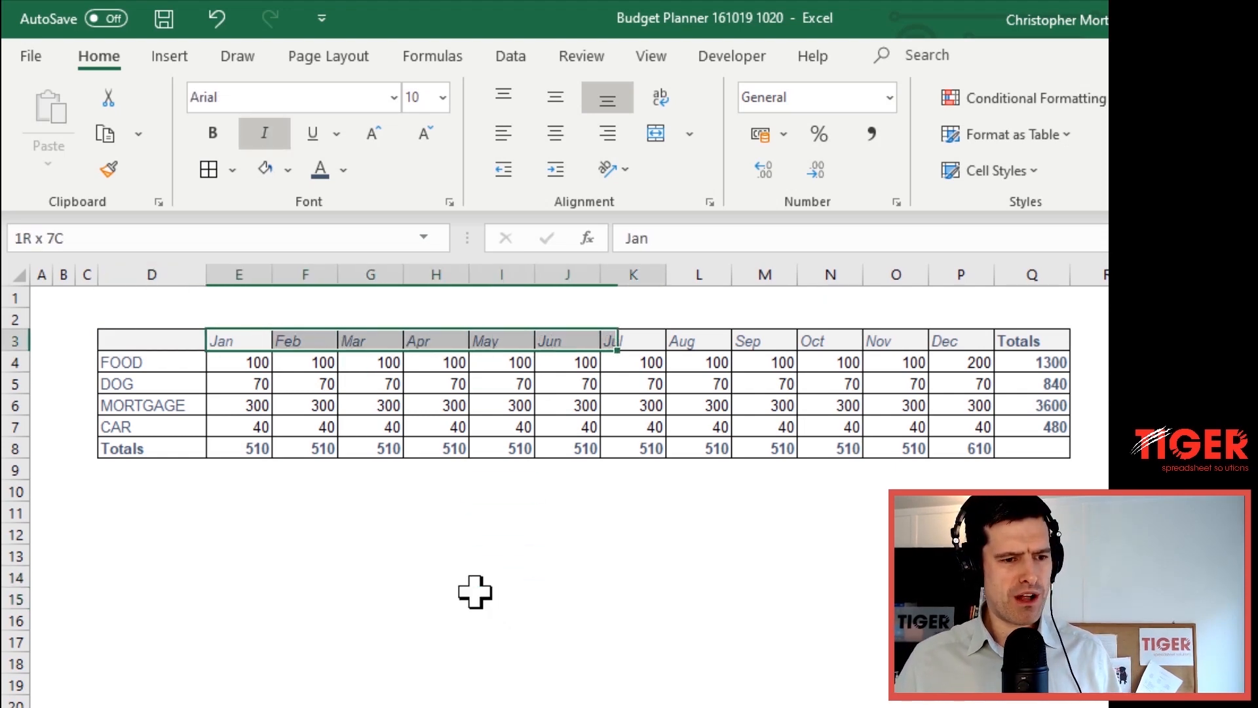
pyautogui.hotkey('shift', 'Down')
pyautogui.hotkey('shift', 'Down')
pyautogui.hotkey('shift', 'Down')
pyautogui.hotkey('shift', 'Down')
pyautogui.hotkey('shift', 'Down')
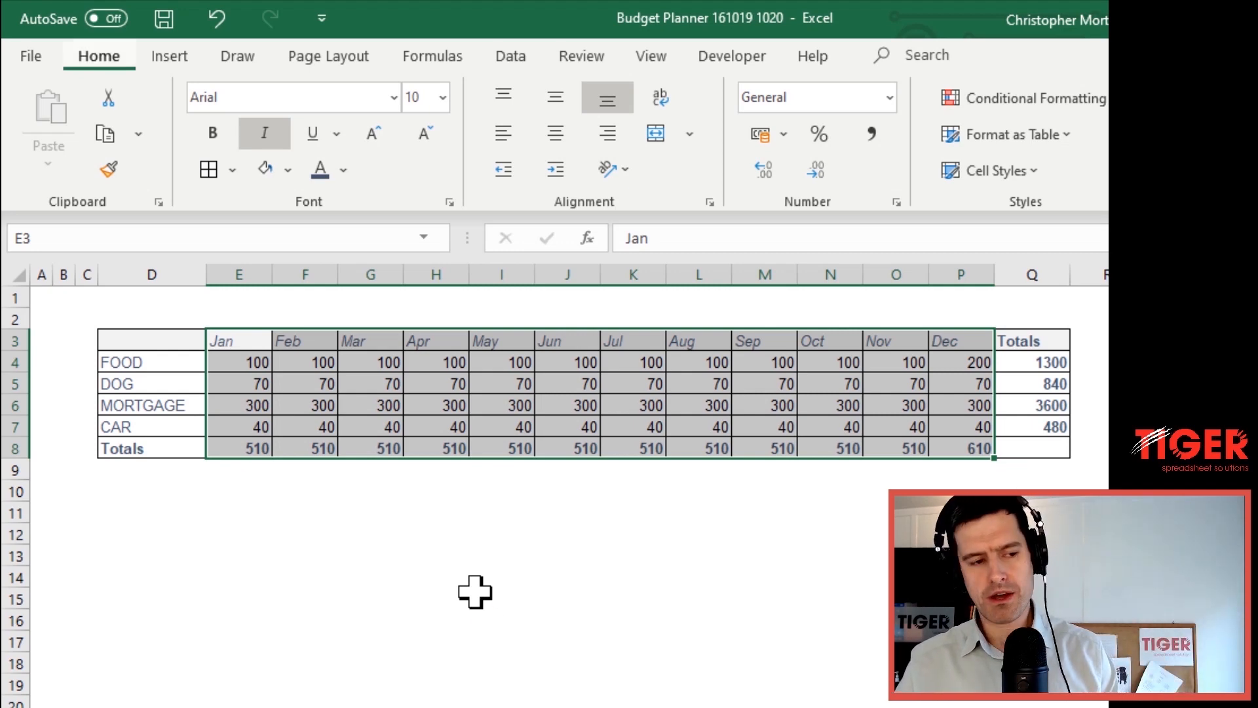
pyautogui.hotkey('ctrl', '1')
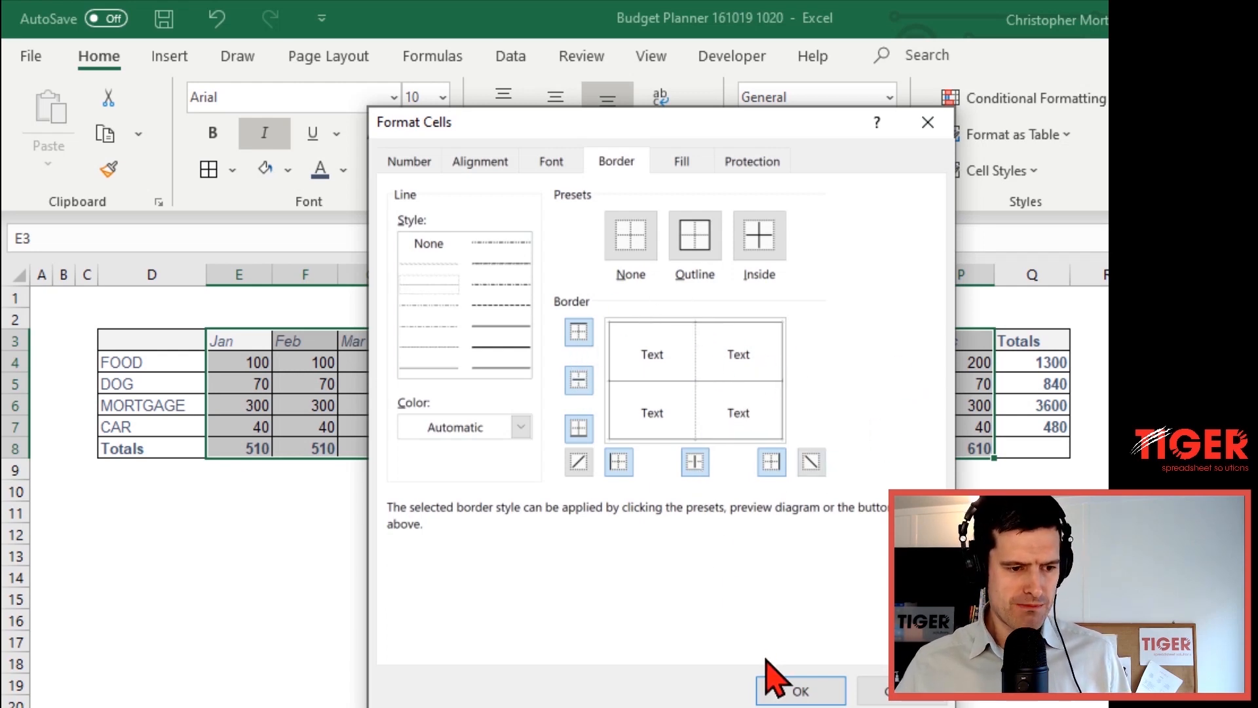
pyautogui.click(787, 691)
pyautogui.click(380, 574)
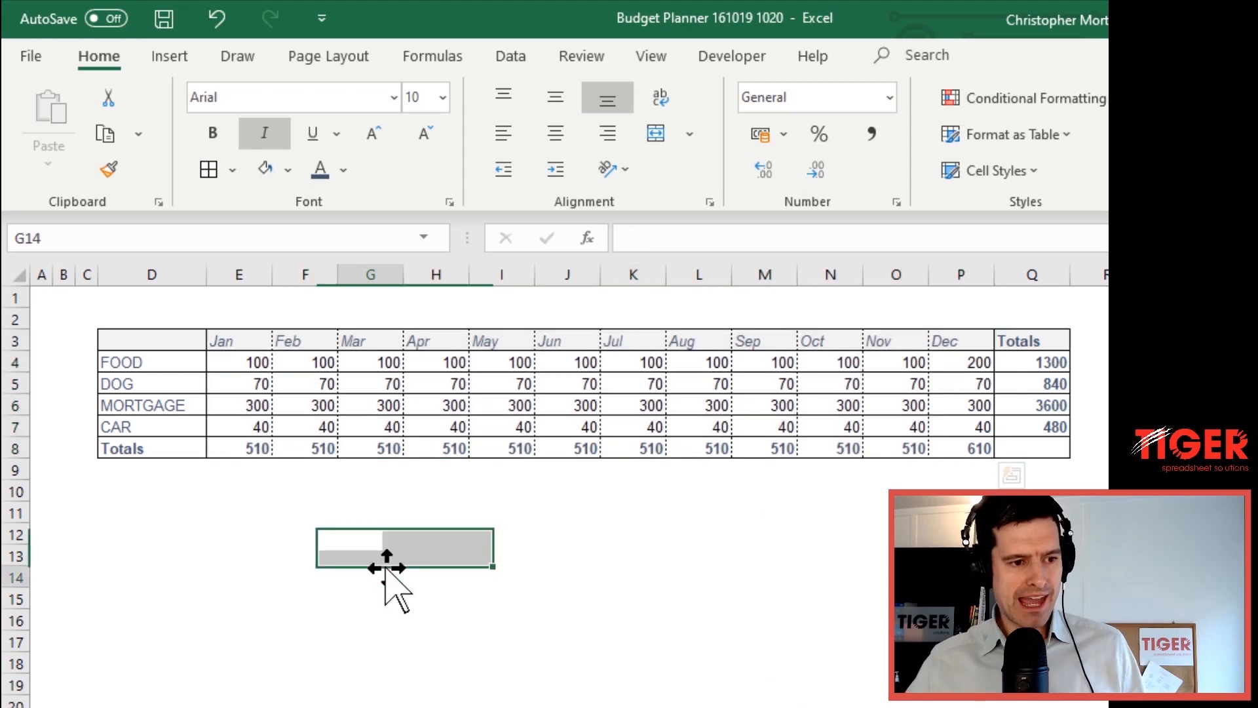
pyautogui.click(317, 396)
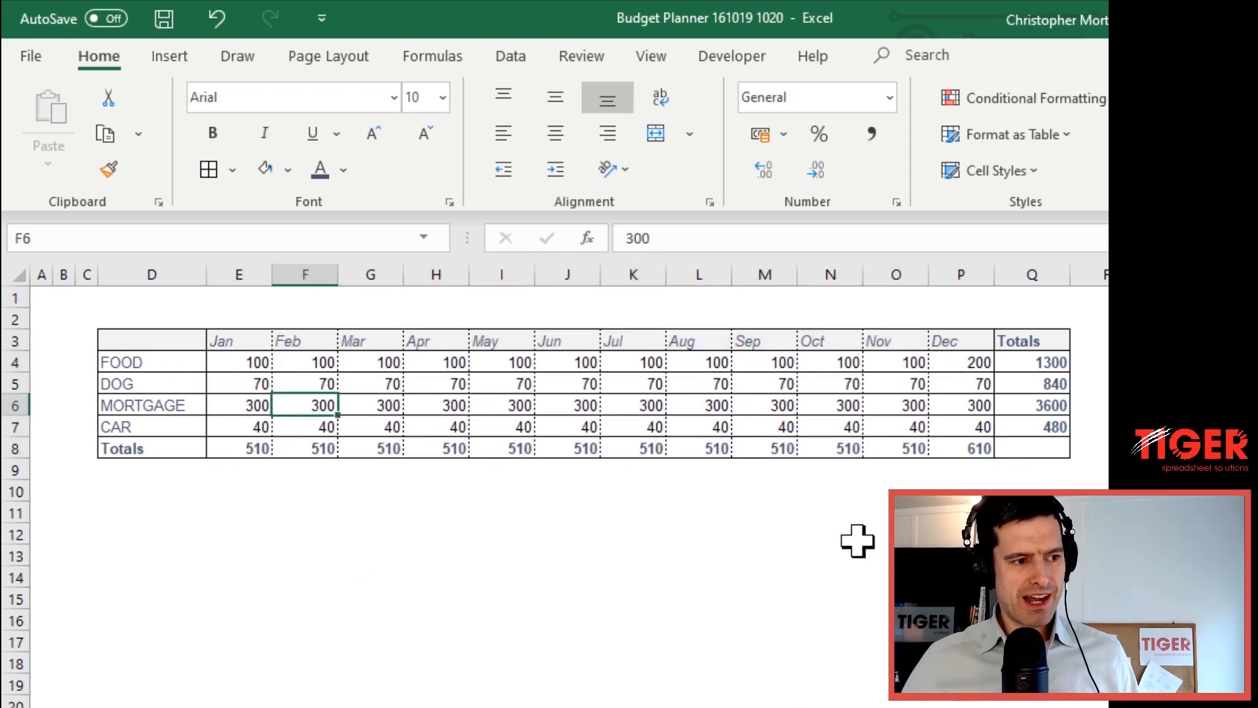
pyautogui.press('Up')
pyautogui.press('Up')
pyautogui.press('Left')
pyautogui.press('Left')
pyautogui.press('Right')
pyautogui.press('Right')
pyautogui.press('Right')
pyautogui.press('Right')
pyautogui.press('Right')
pyautogui.press('Right')
pyautogui.press('Right')
pyautogui.press('Right')
pyautogui.press('Right')
pyautogui.press('Right')
pyautogui.press('Right')
pyautogui.press('Right')
pyautogui.press('Right')
pyautogui.press('Left')
pyautogui.press('Left')
pyautogui.press('Left')
pyautogui.press('Left')
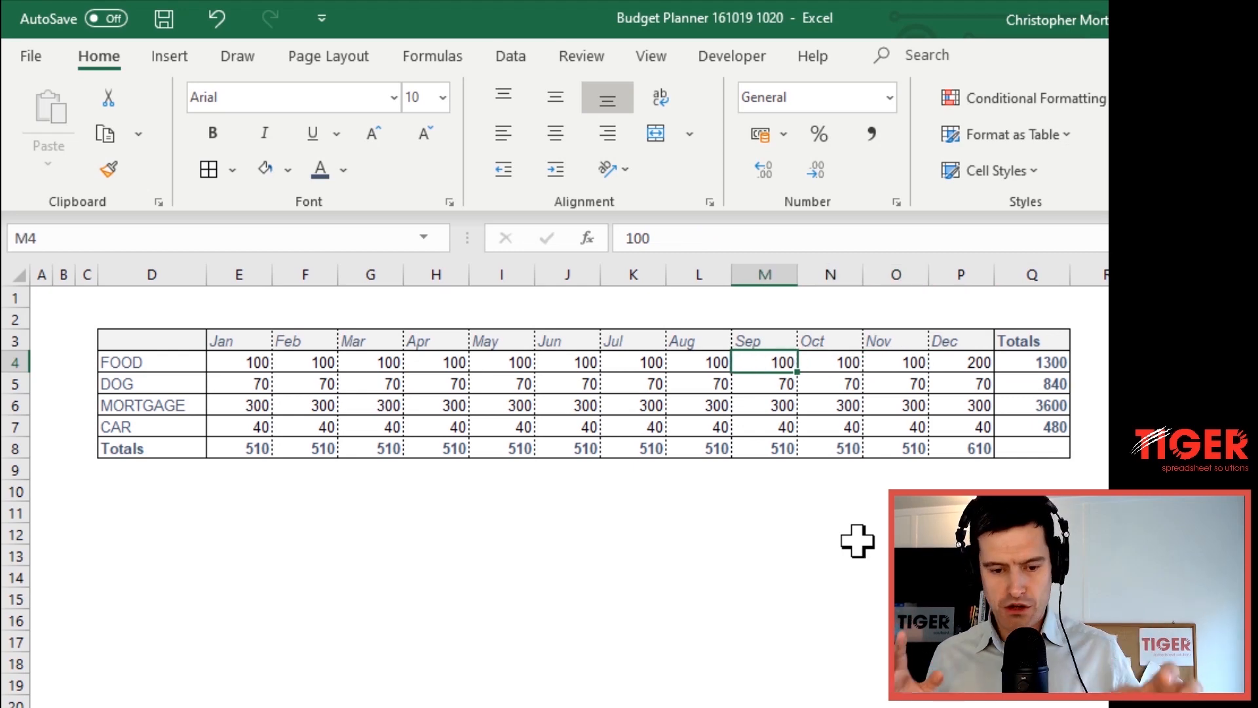
pyautogui.press('Left')
pyautogui.press('Left')
pyautogui.press('Left')
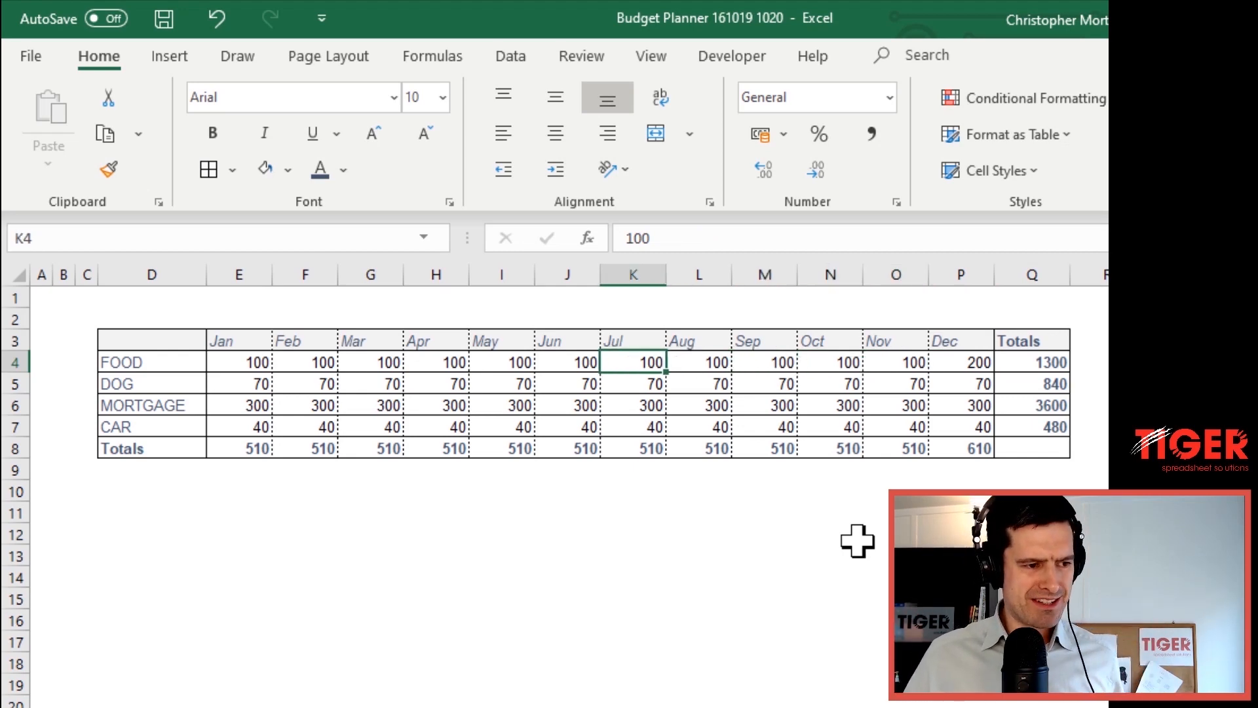
pyautogui.press('Left')
pyautogui.press('Left')
pyautogui.press('Left')
pyautogui.press('Left')
pyautogui.press('Left')
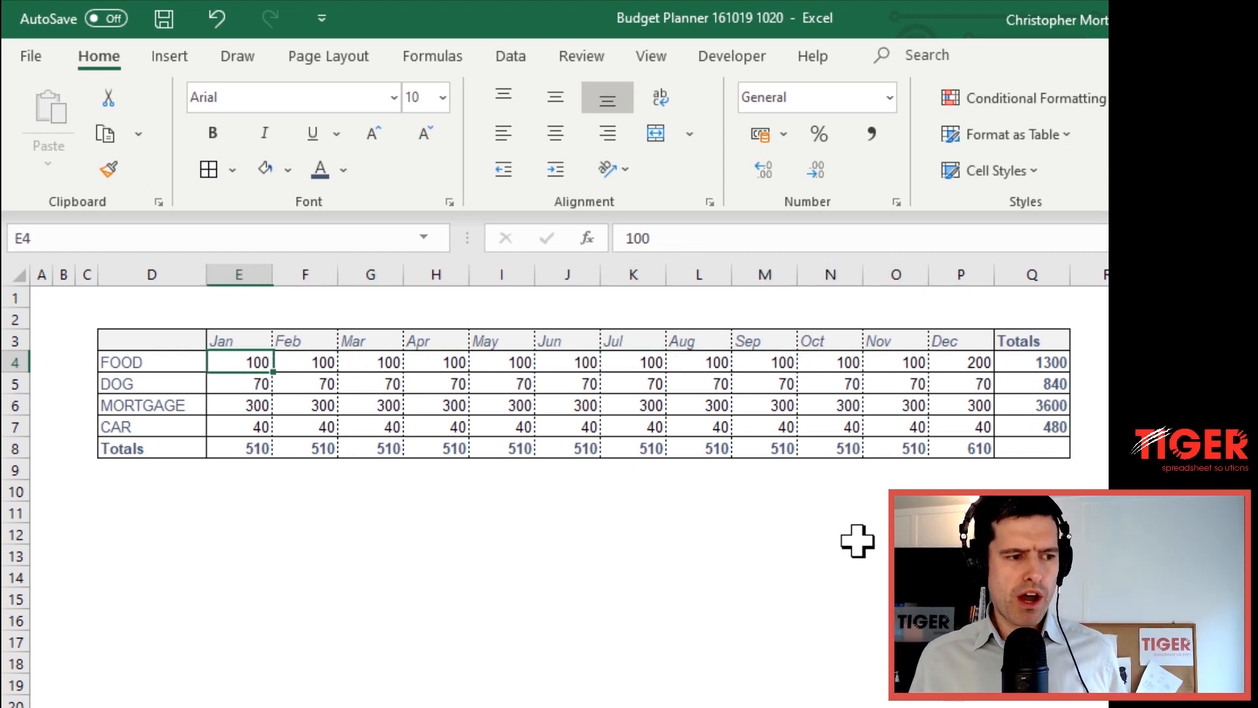
pyautogui.hotkey('shift', 'Right')
pyautogui.hotkey('shift', 'Right')
pyautogui.hotkey('shift', 'Right')
pyautogui.hotkey('shift', 'Right')
pyautogui.hotkey('shift', 'Right')
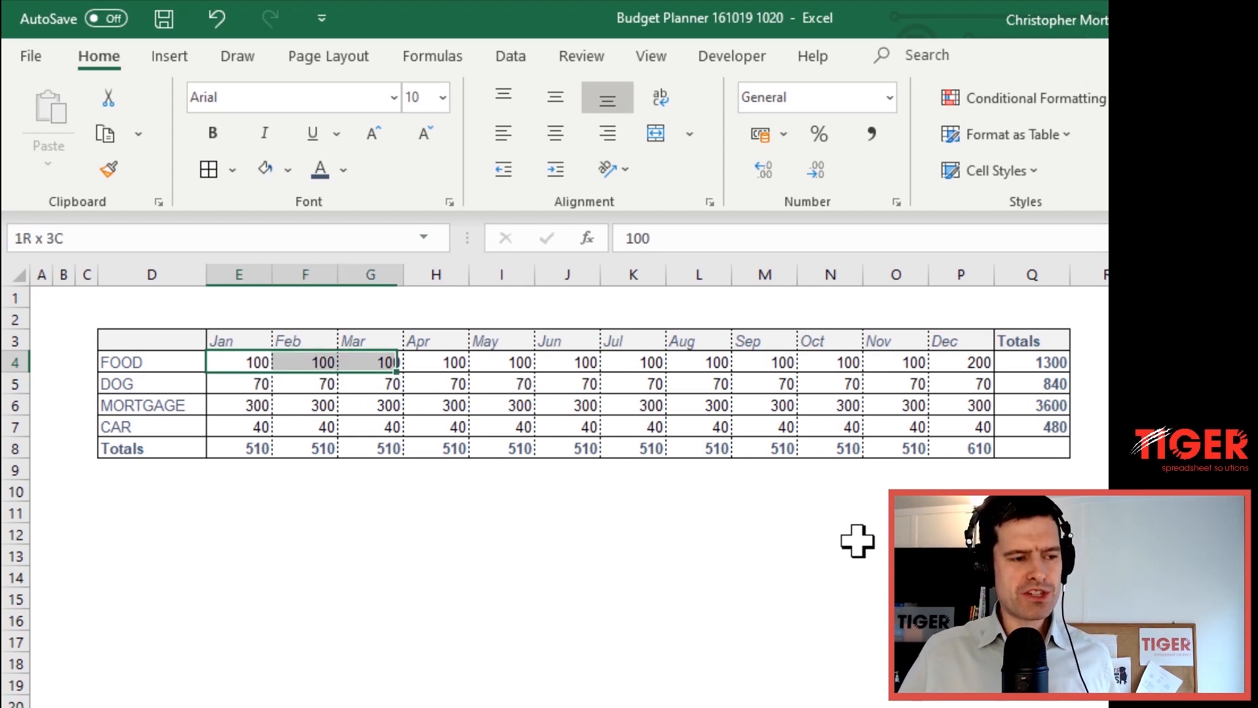
pyautogui.hotkey('shift', 'Right')
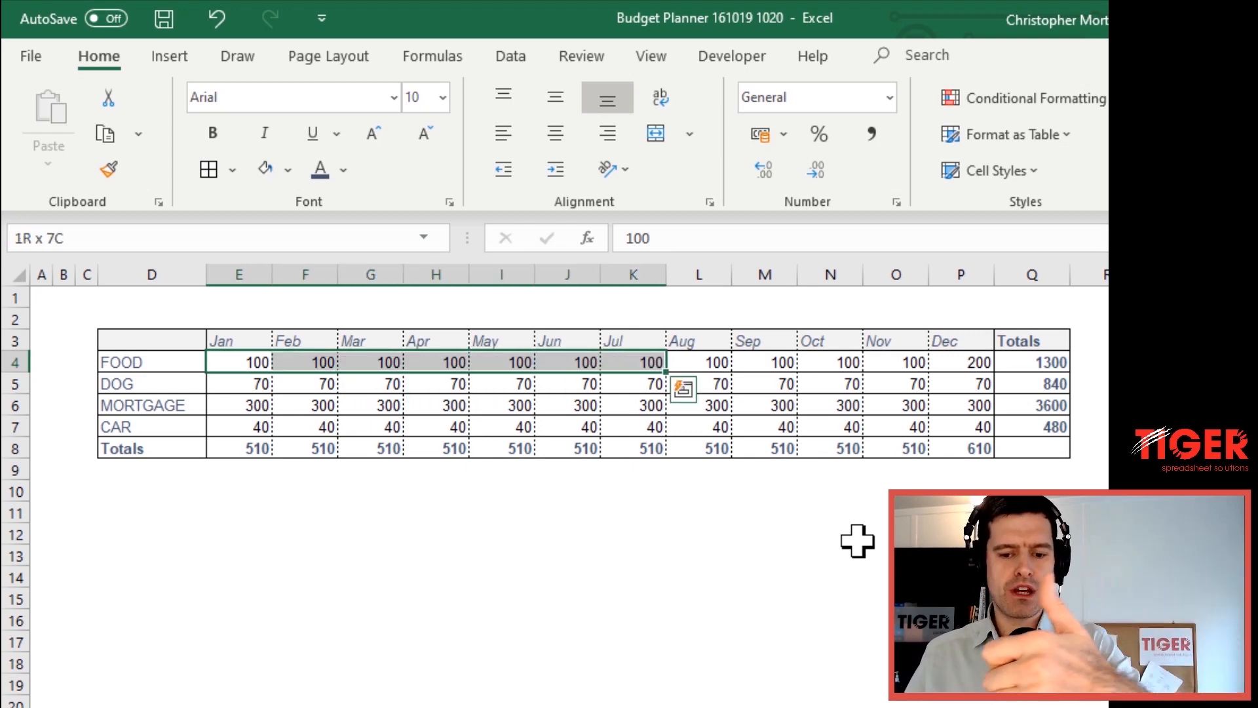
pyautogui.hotkey('shift', 'Right')
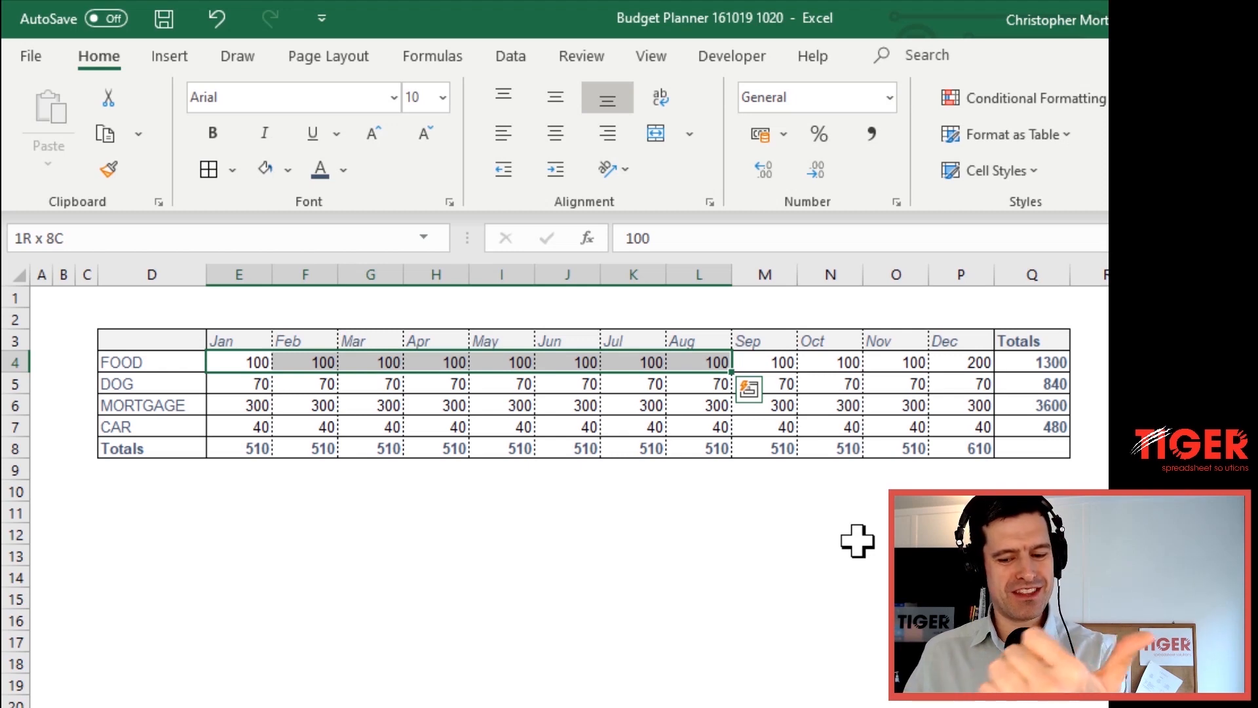
pyautogui.hotkey('shift', 'Right')
pyautogui.hotkey('shift', 'Right')
pyautogui.hotkey('shift', 'Right')
pyautogui.hotkey('shift', 'Right')
pyautogui.hotkey('shift', 'Right')
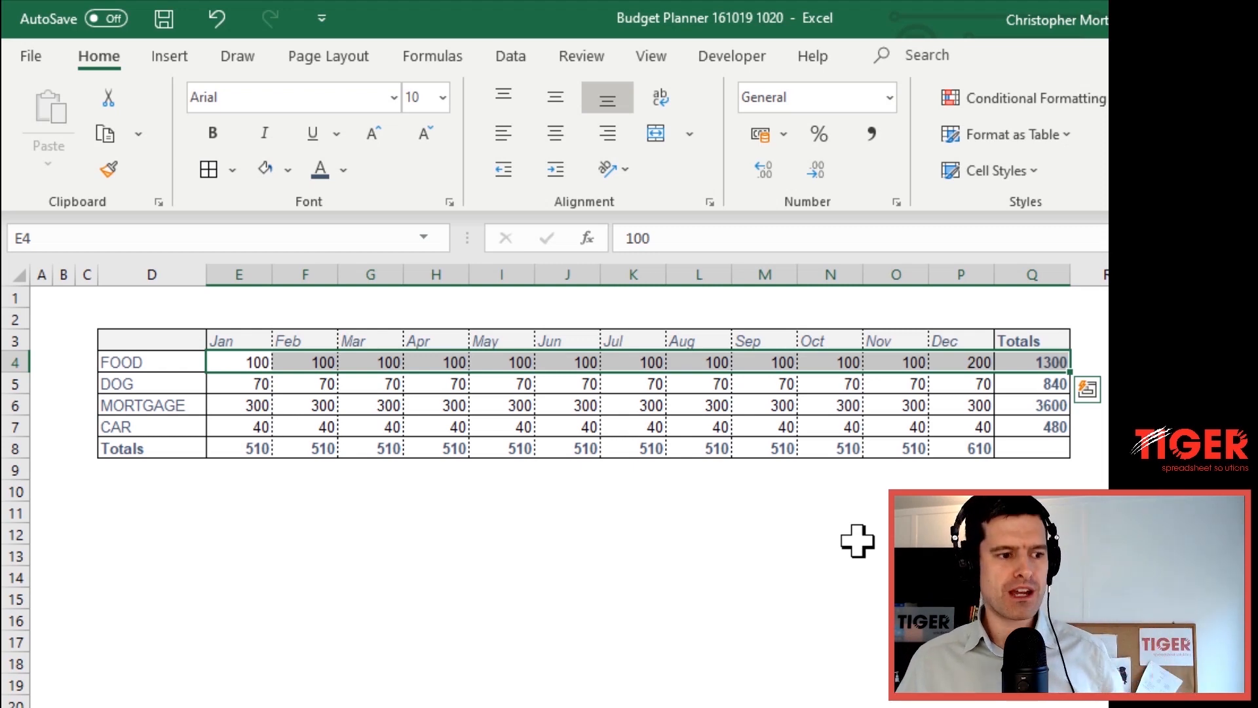
# Select the CAR row D7:Q7 and view its border options in Format Cells, closing them unchanged
pyautogui.press('Left')
pyautogui.press('Left')
pyautogui.press('Left')
pyautogui.press('Down')
pyautogui.press('Down')
pyautogui.press('Down')
pyautogui.press('Right')
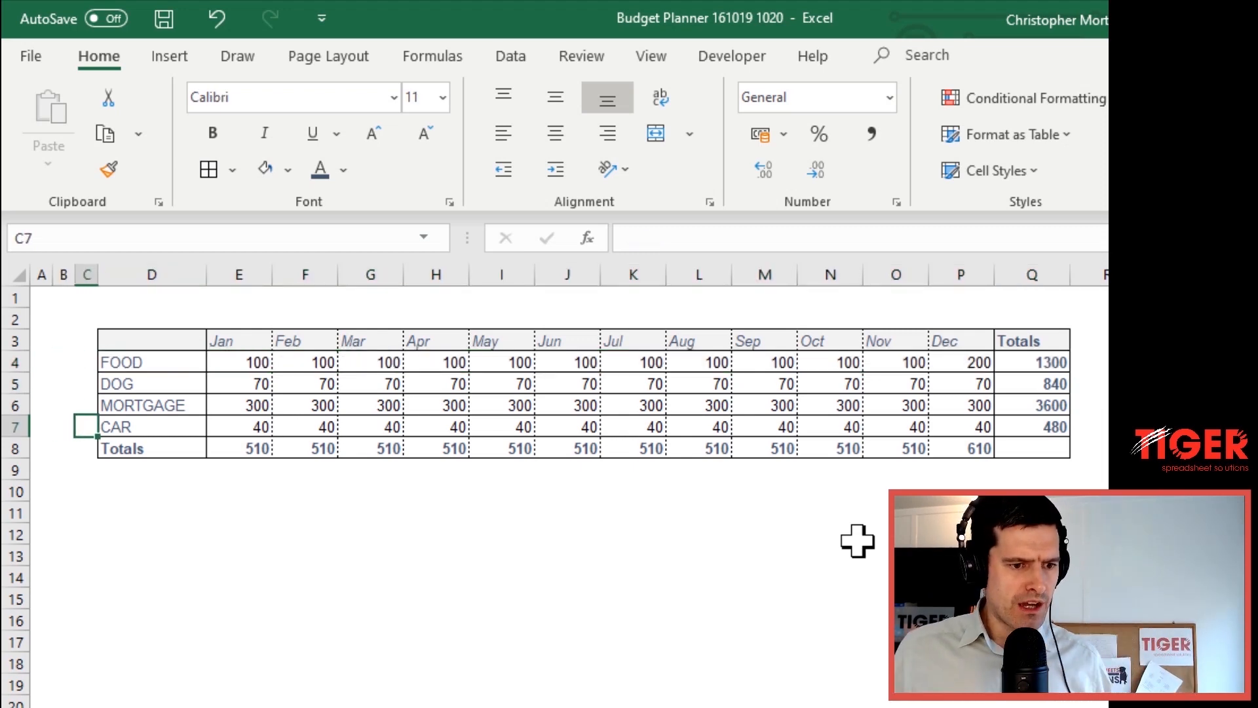
pyautogui.press('Right')
pyautogui.hotkey('shift', 'Right')
pyautogui.hotkey('shift', 'Right')
pyautogui.hotkey('shift', 'Right')
pyautogui.hotkey('shift', 'Right')
pyautogui.hotkey('shift', 'Right')
pyautogui.hotkey('shift', 'Right')
pyautogui.hotkey('shift', 'Right')
pyautogui.hotkey('shift', 'Right')
pyautogui.hotkey('shift', 'Right')
pyautogui.hotkey('shift', 'Right')
pyautogui.hotkey('shift', 'Right')
pyautogui.hotkey('shift', 'Right')
pyautogui.hotkey('shift', 'Right')
pyautogui.hotkey('shift', 'Right')
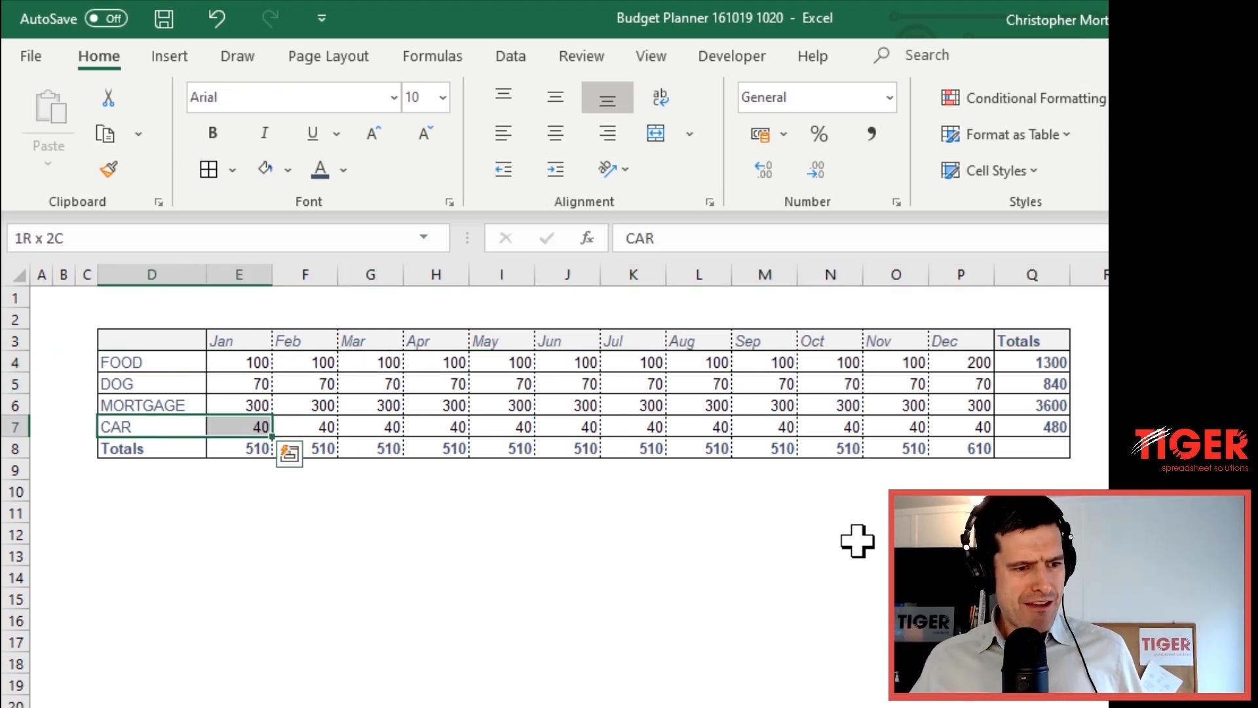
pyautogui.hotkey('shift', 'Left')
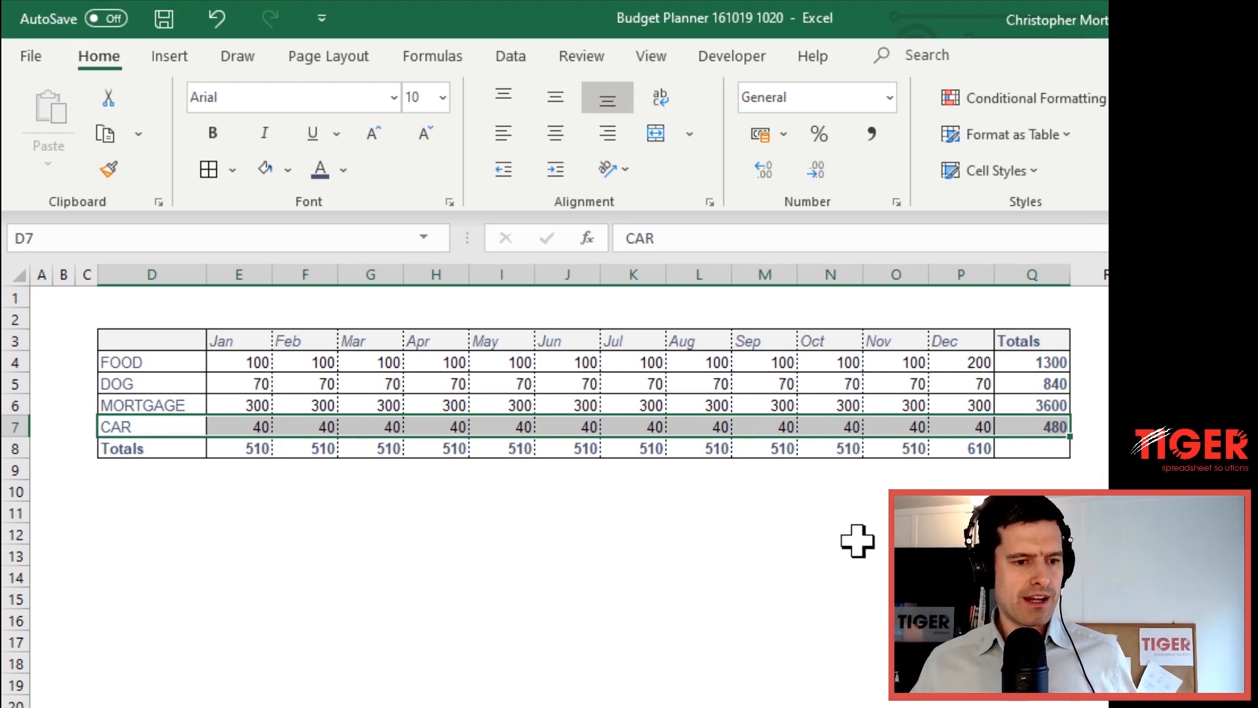
pyautogui.hotkey('ctrl', '1')
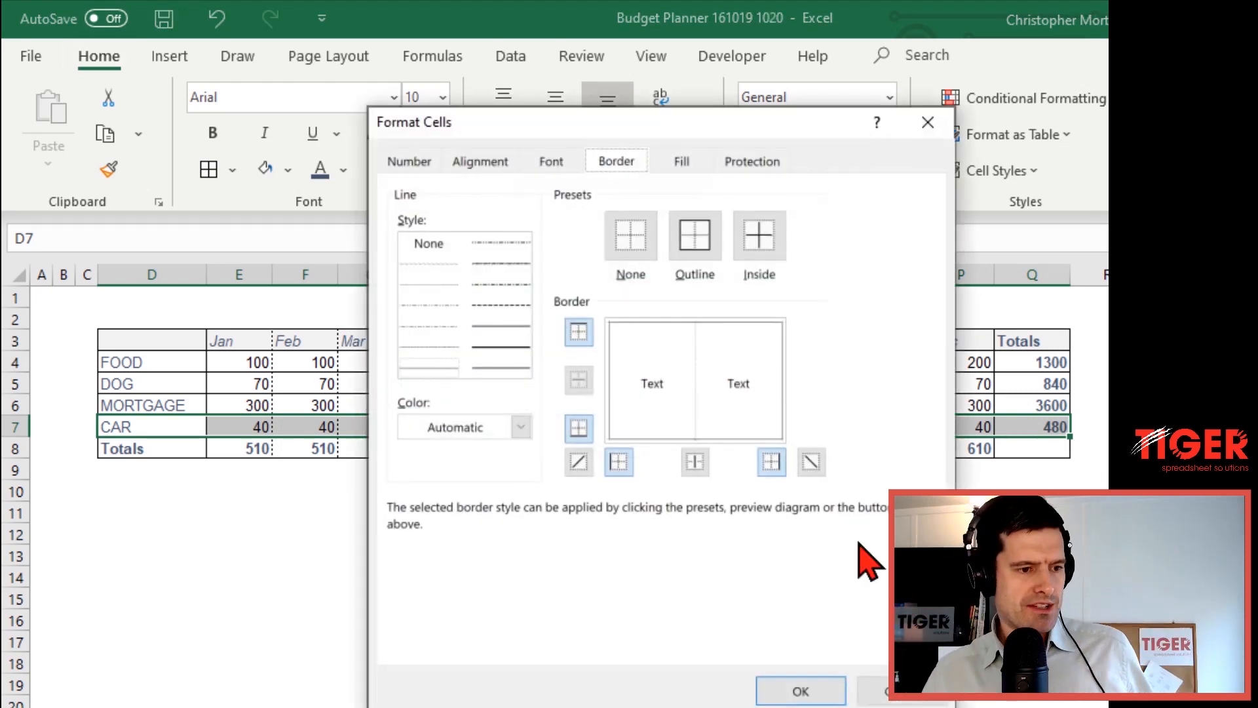
pyautogui.click(927, 123)
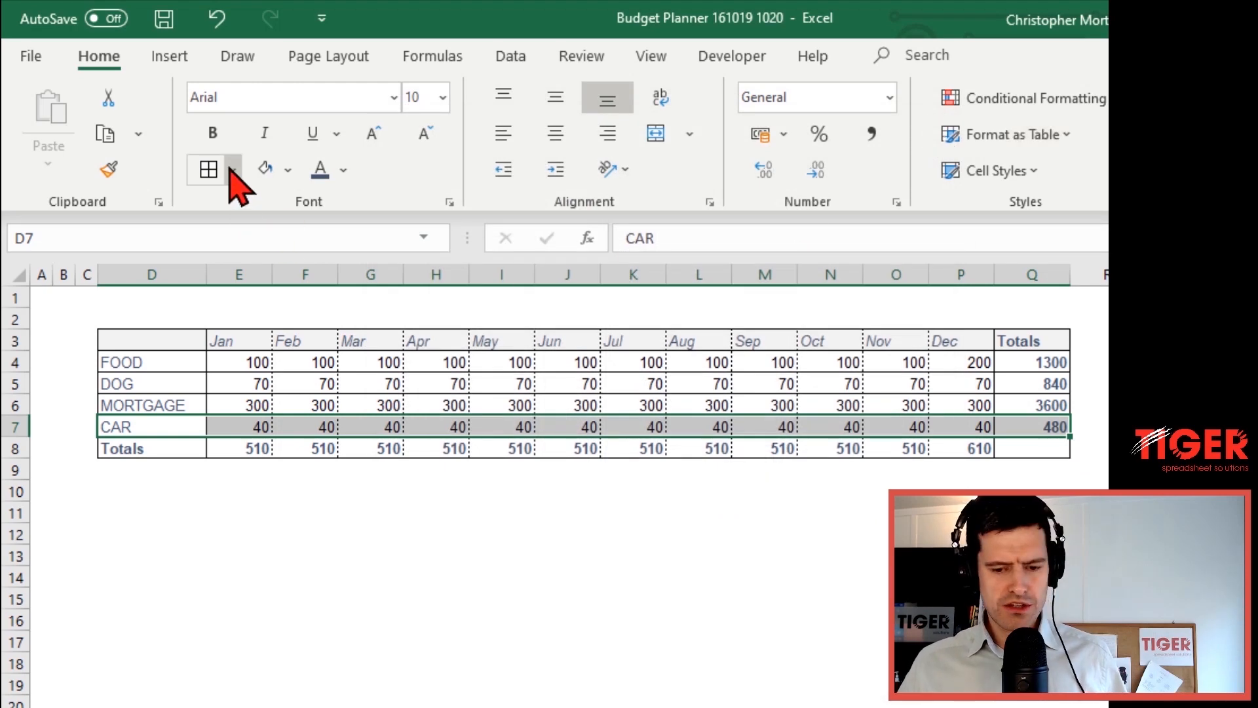
# Try Draw Border with an outline around the empty cells G13:N23 and a vertical line between columns H and I, and undo both
pyautogui.click(236, 619)
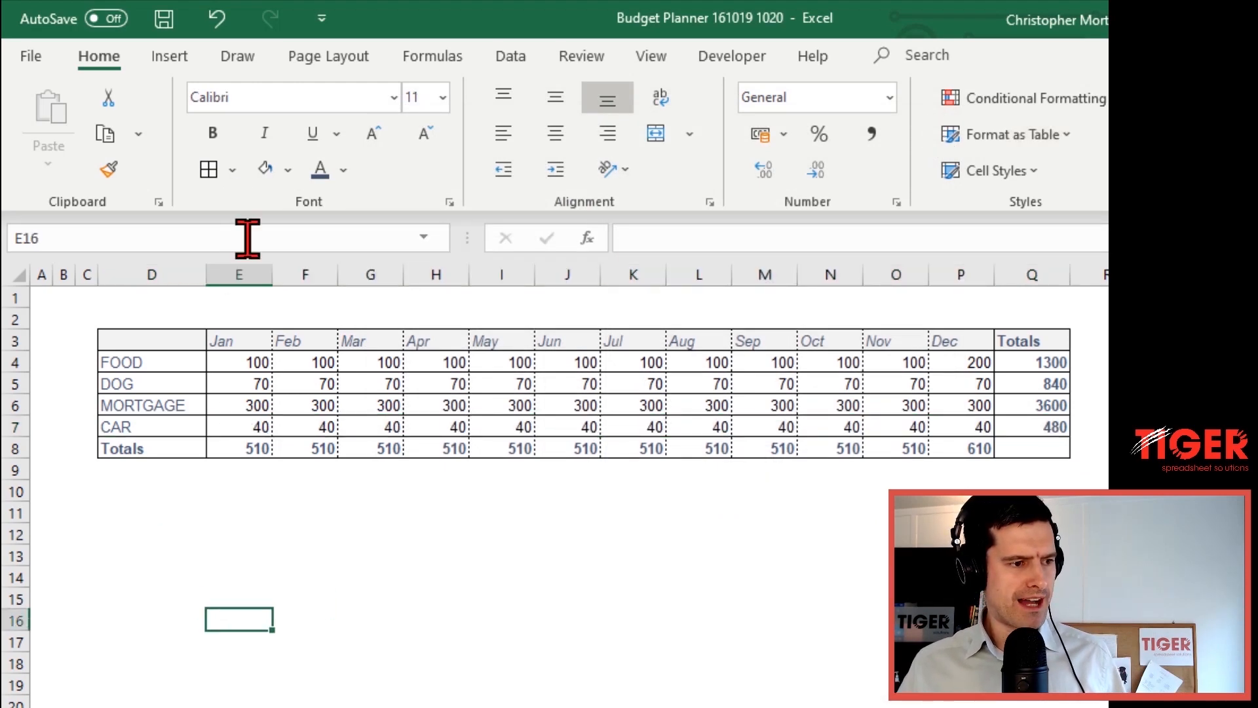
pyautogui.click(233, 170)
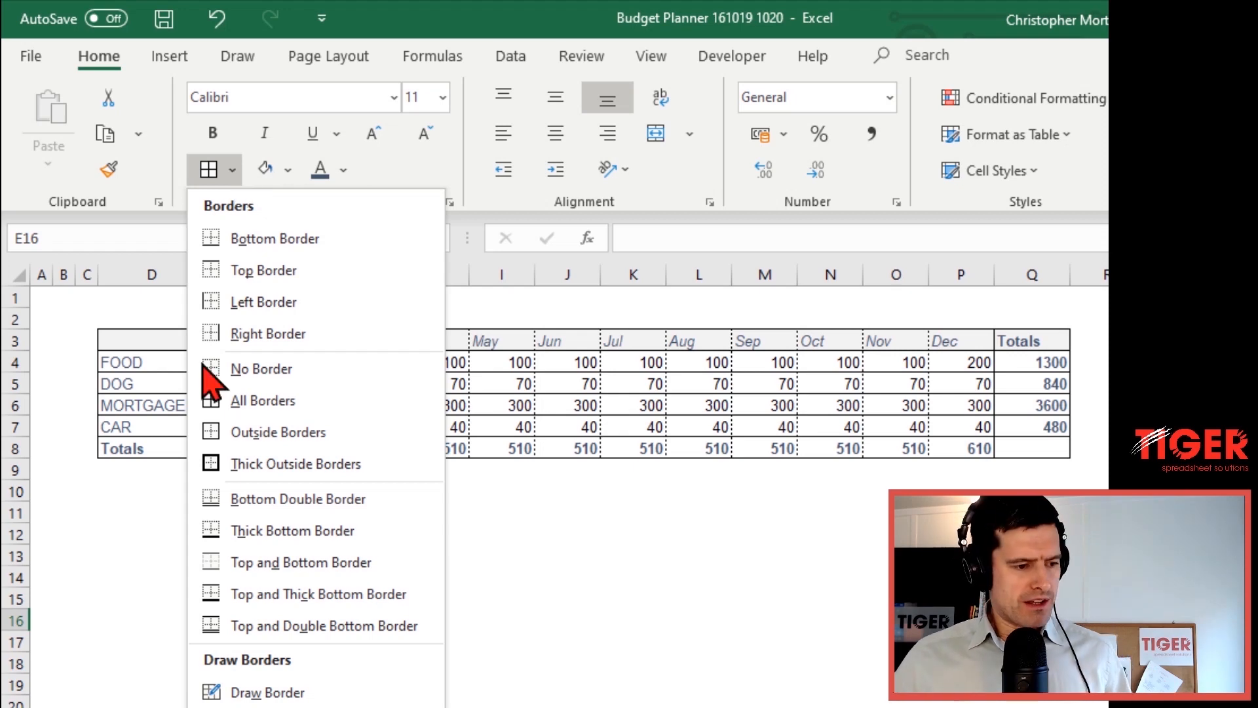
pyautogui.press('Escape')
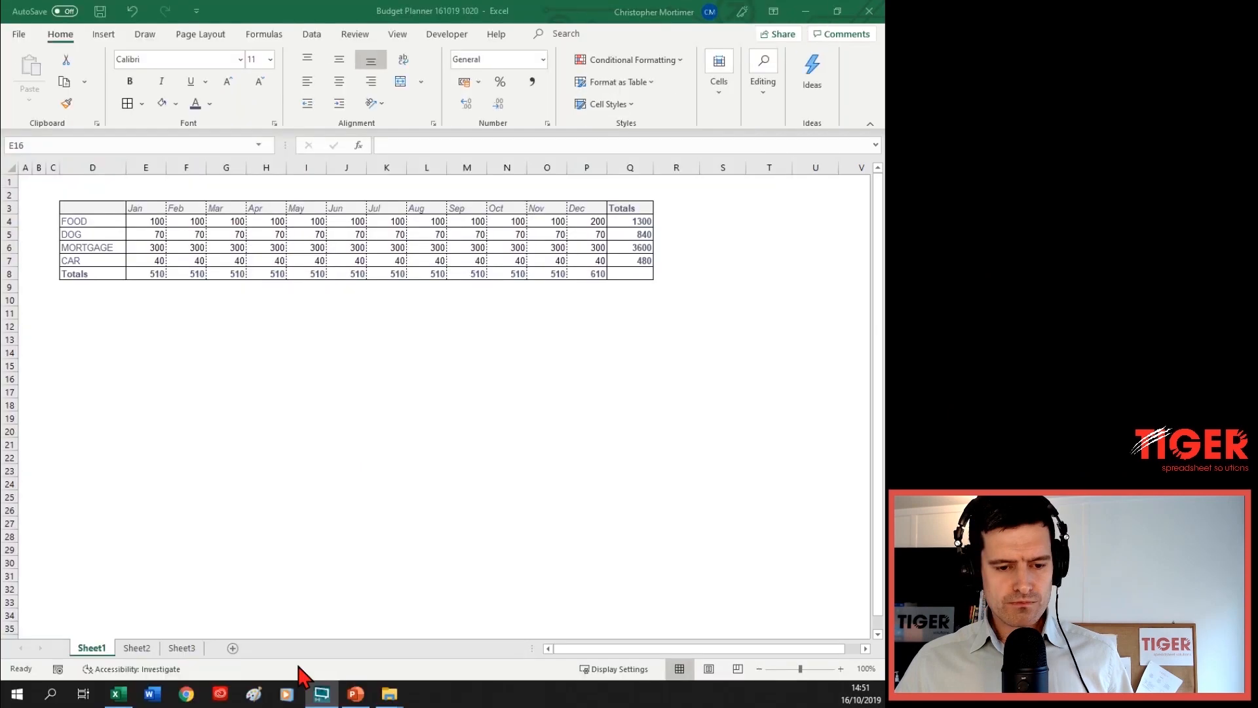
pyautogui.click(142, 105)
pyautogui.click(142, 105)
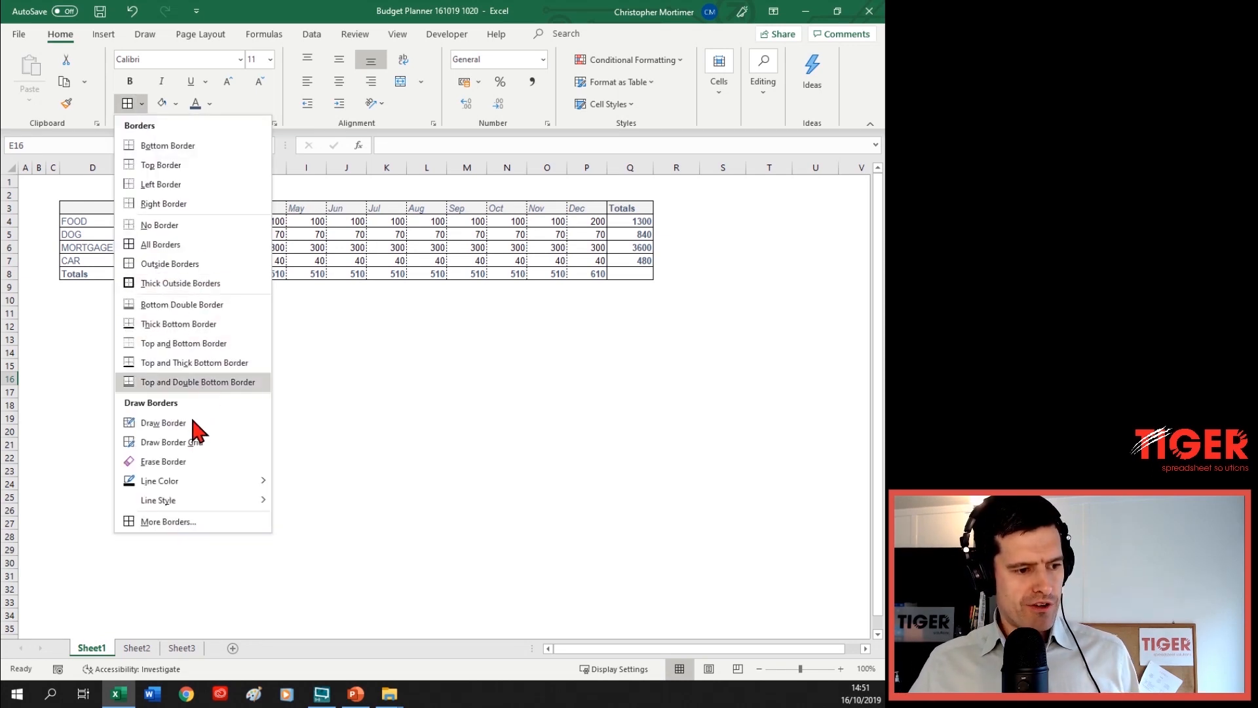
pyautogui.click(164, 423)
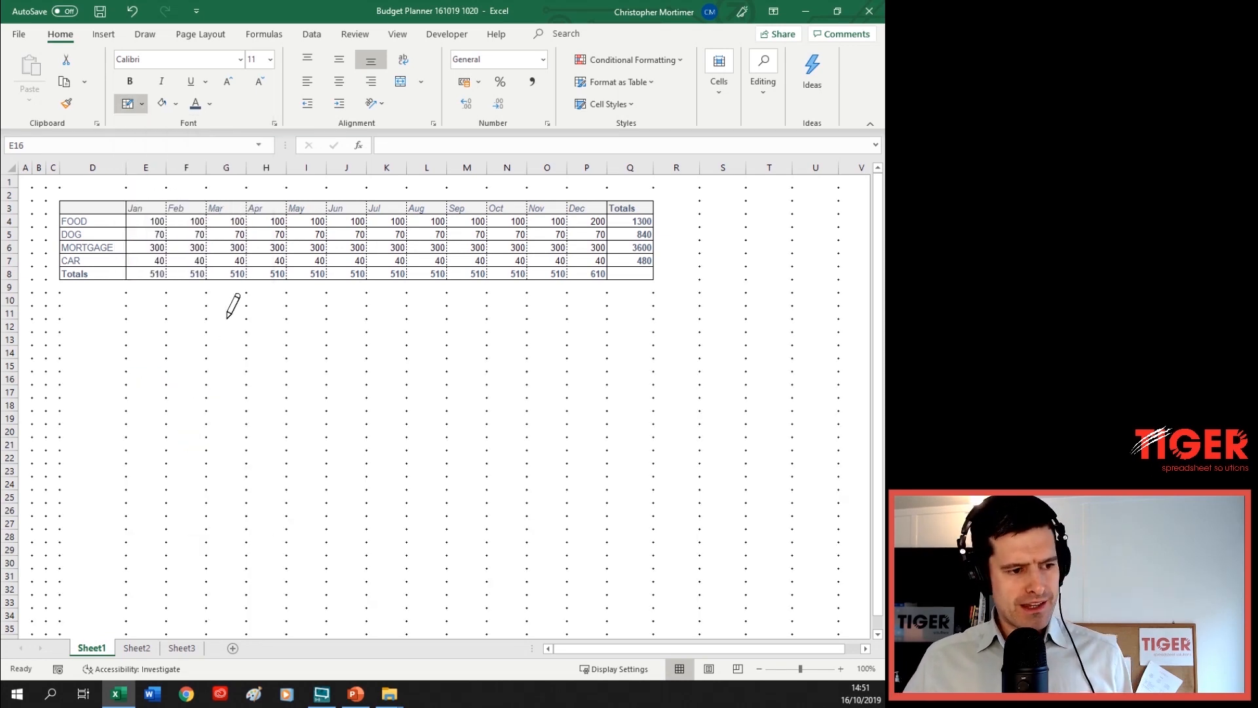
pyautogui.moveTo(211, 333)
pyautogui.mouseDown()
pyautogui.moveTo(536, 379)
pyautogui.moveTo(525, 471)
pyautogui.mouseUp()
pyautogui.moveTo(287, 341); pyautogui.dragTo(283, 488)
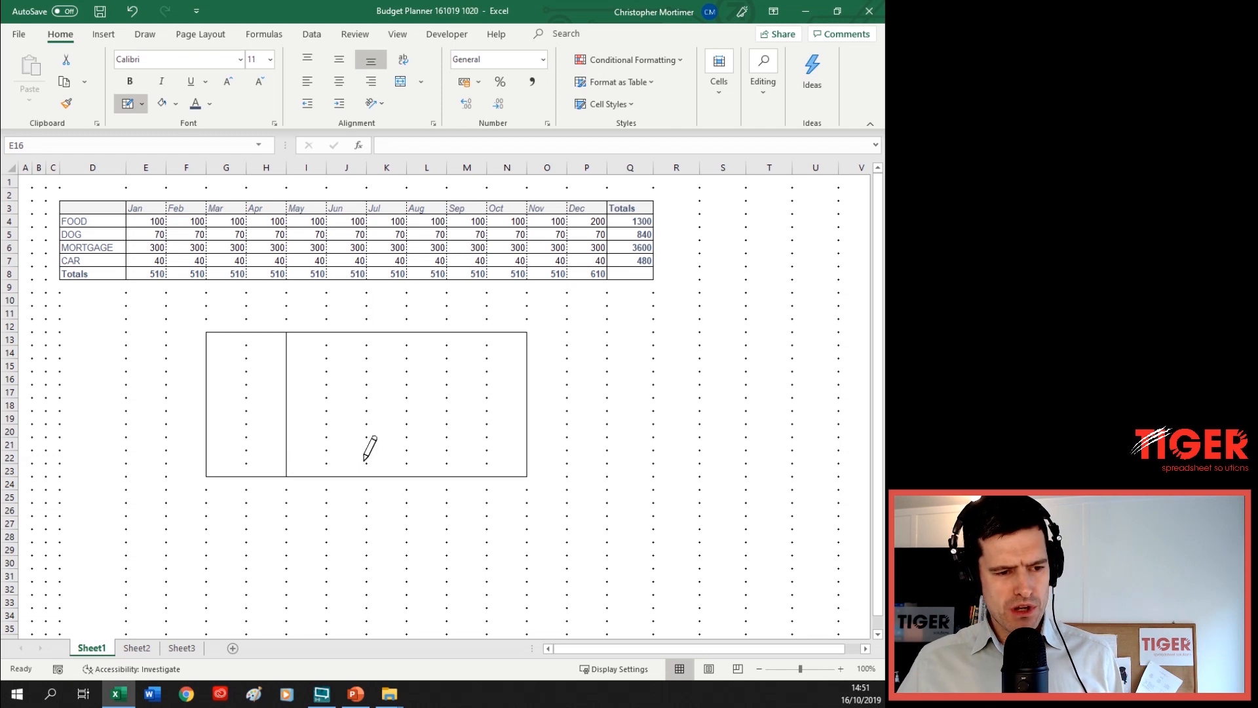
pyautogui.hotkey('ctrl', 'z')
pyautogui.hotkey('ctrl', 'z')
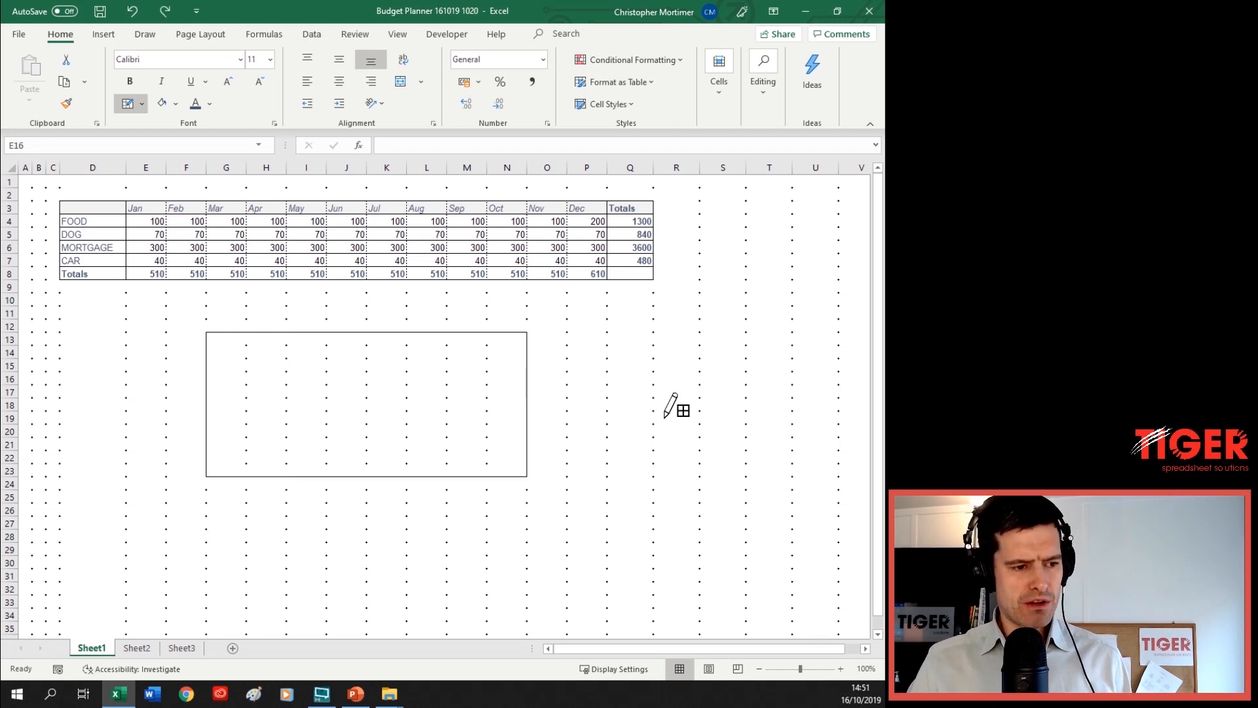
# Draw a thicker solid border line between the CAR and Totals rows across columns D to Q, and leave border drawing
pyautogui.click(143, 105)
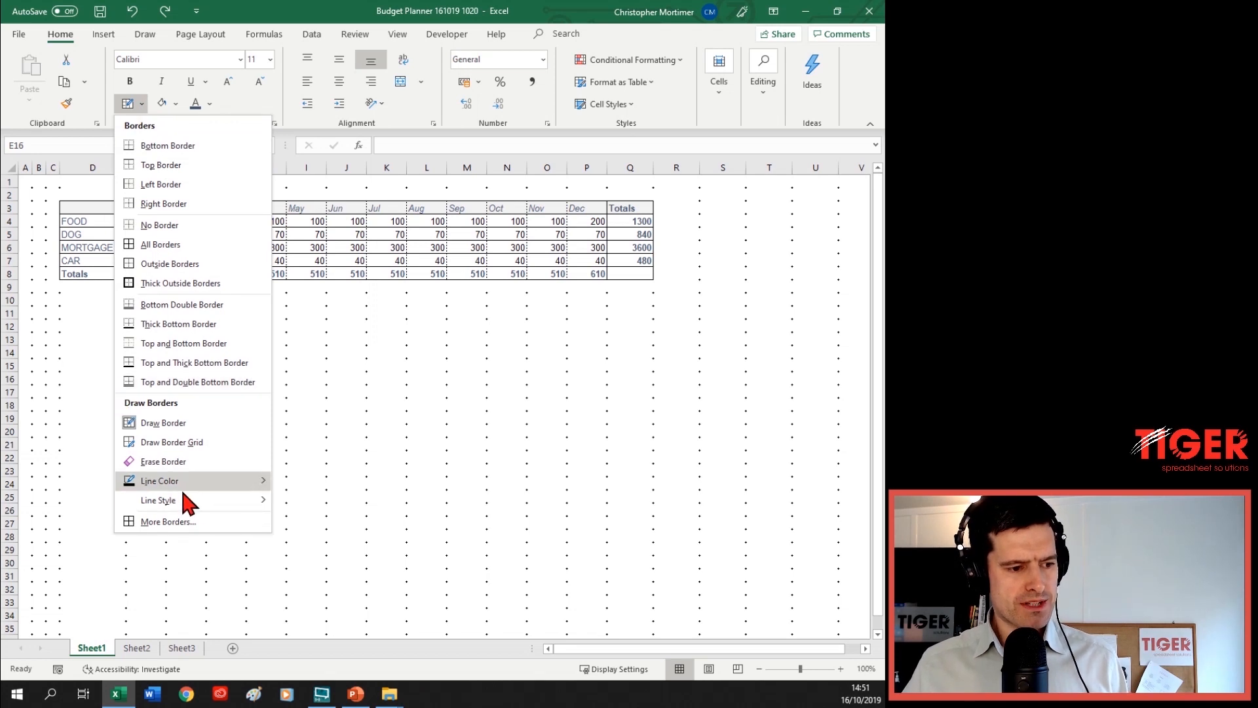
pyautogui.moveTo(202, 498)
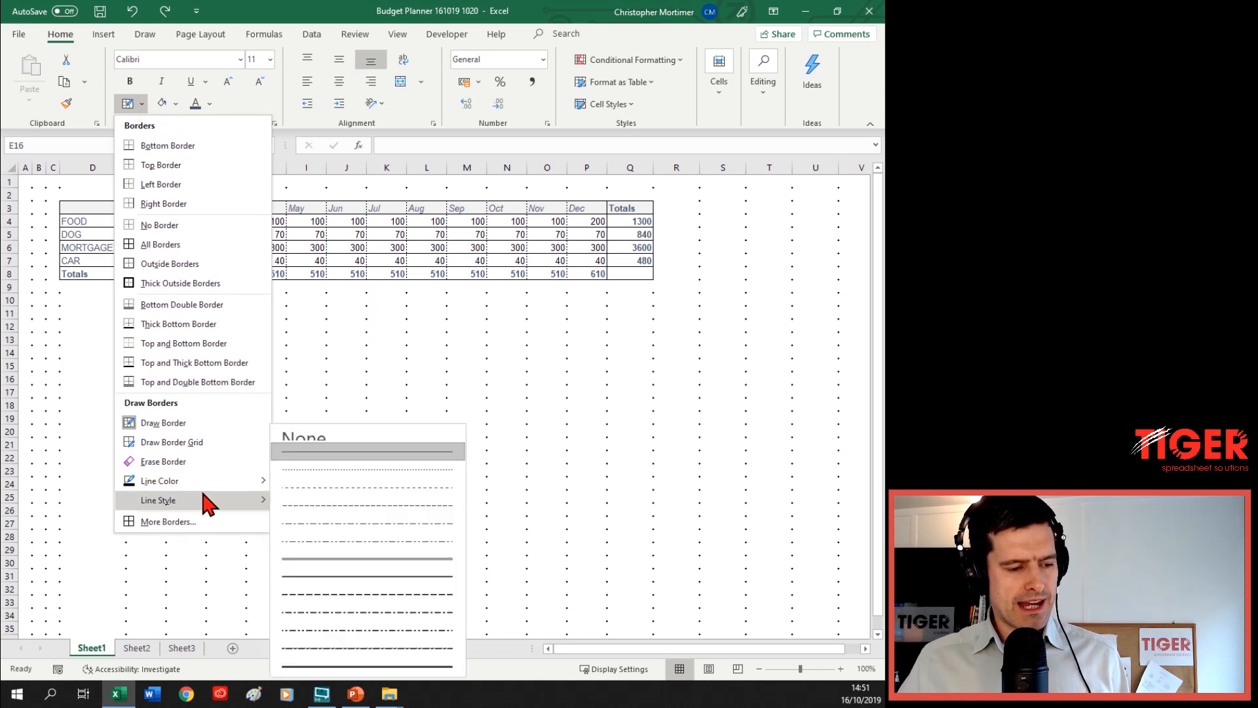
pyautogui.click(339, 577)
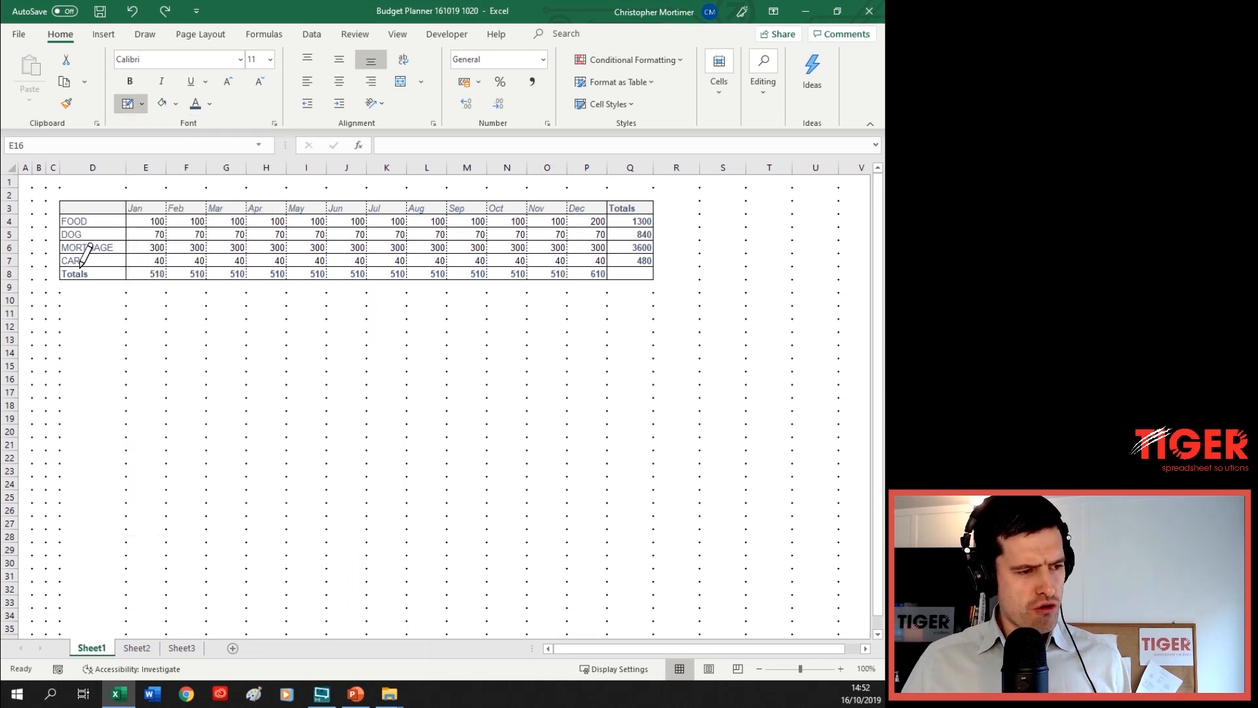
pyautogui.moveTo(81, 266)
pyautogui.mouseDown()
pyautogui.moveTo(590, 258)
pyautogui.moveTo(646, 264)
pyautogui.moveTo(639, 276)
pyautogui.moveTo(638, 253)
pyautogui.moveTo(640, 270)
pyautogui.mouseUp()
pyautogui.hotkey('ctrl', 'z')
pyautogui.moveTo(100, 259)
pyautogui.mouseDown()
pyautogui.moveTo(505, 250)
pyautogui.moveTo(647, 264)
pyautogui.mouseUp()
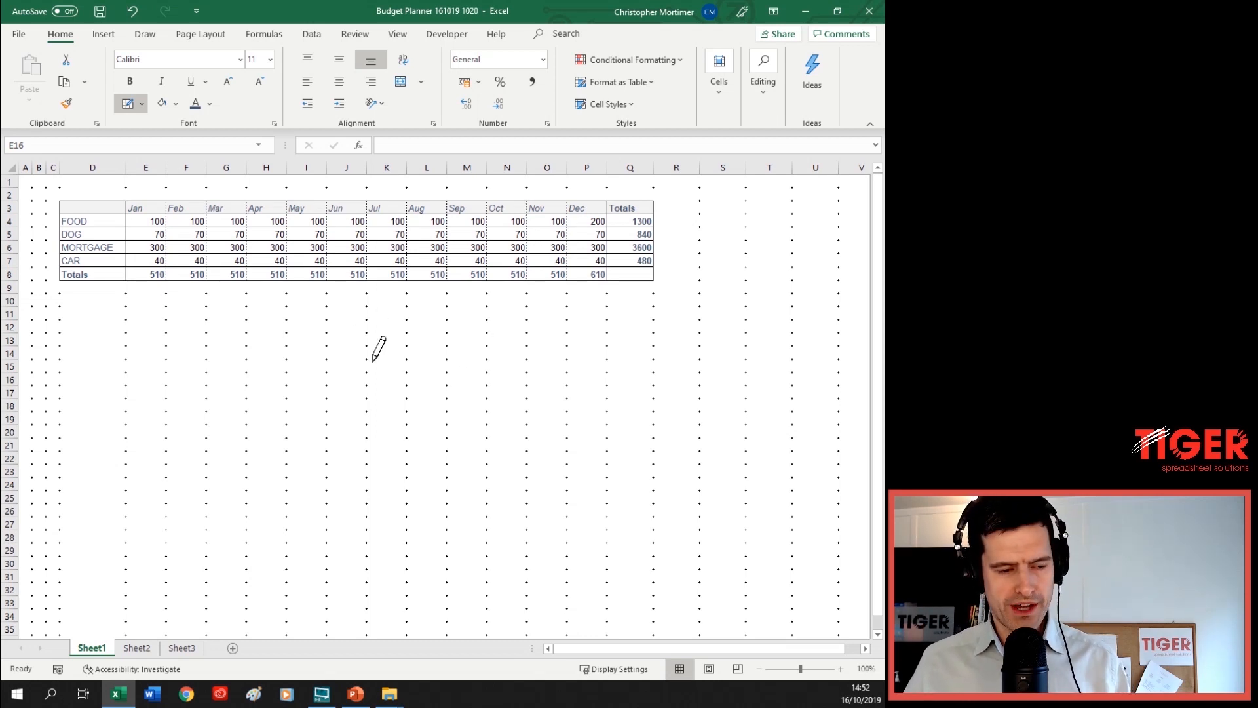
pyautogui.press('Escape')
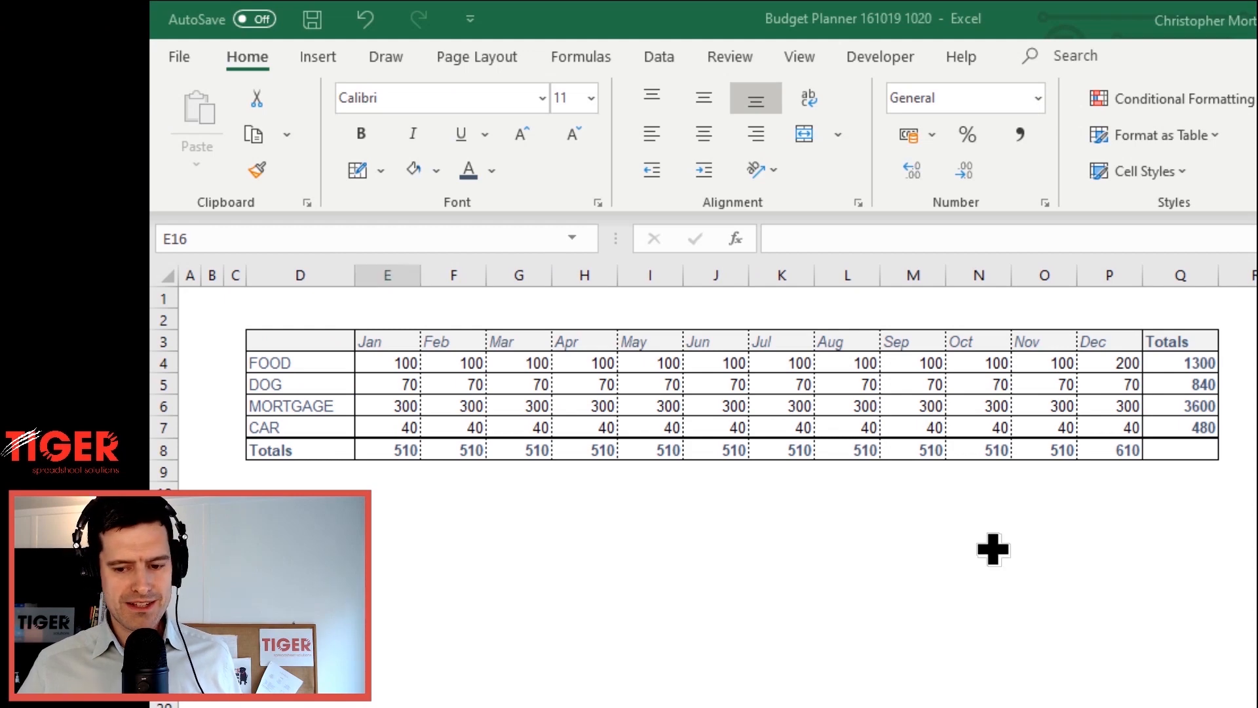
pyautogui.click(384, 343)
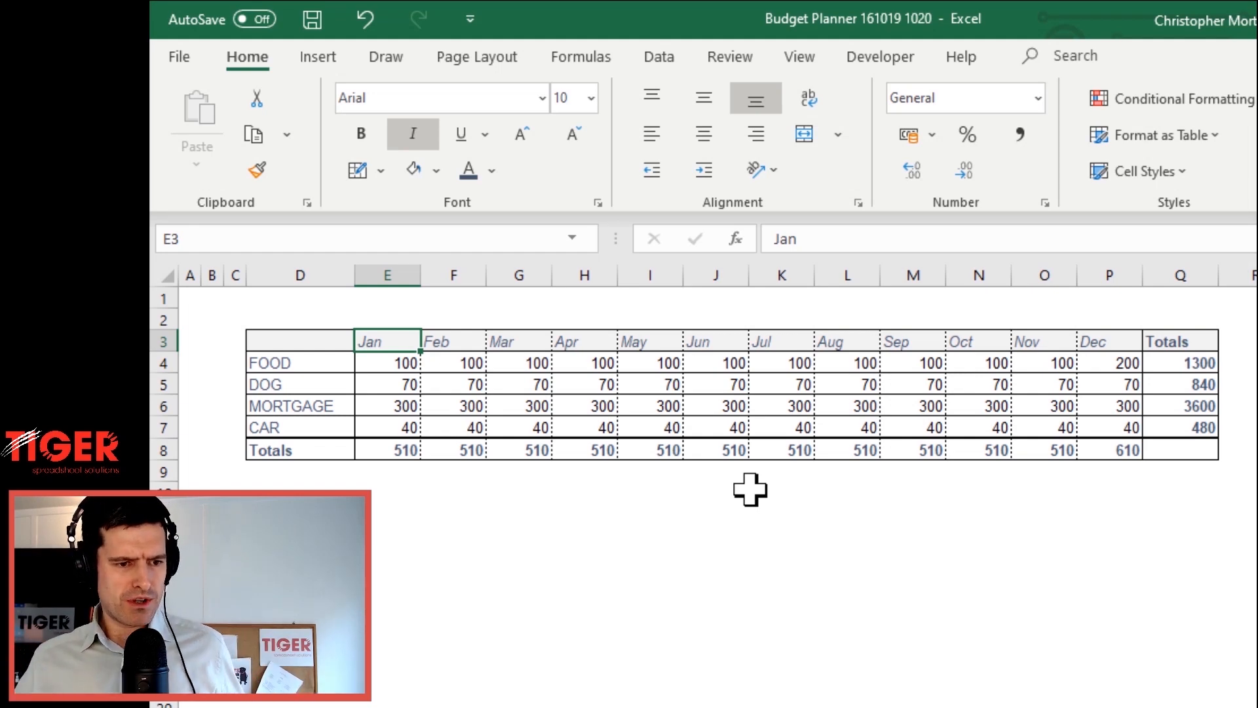
pyautogui.hotkey('shift', 'Right')
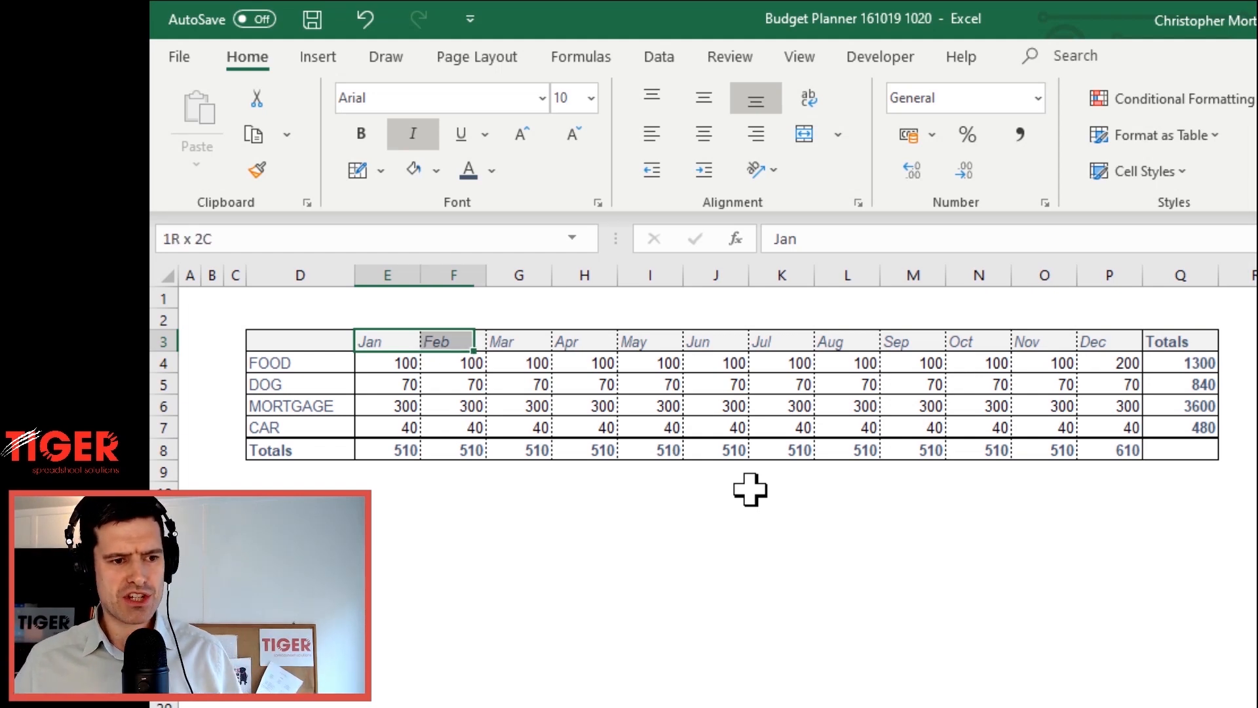
pyautogui.hotkey('ctrl', 'shift', 'Right')
pyautogui.hotkey('shift', 'Left')
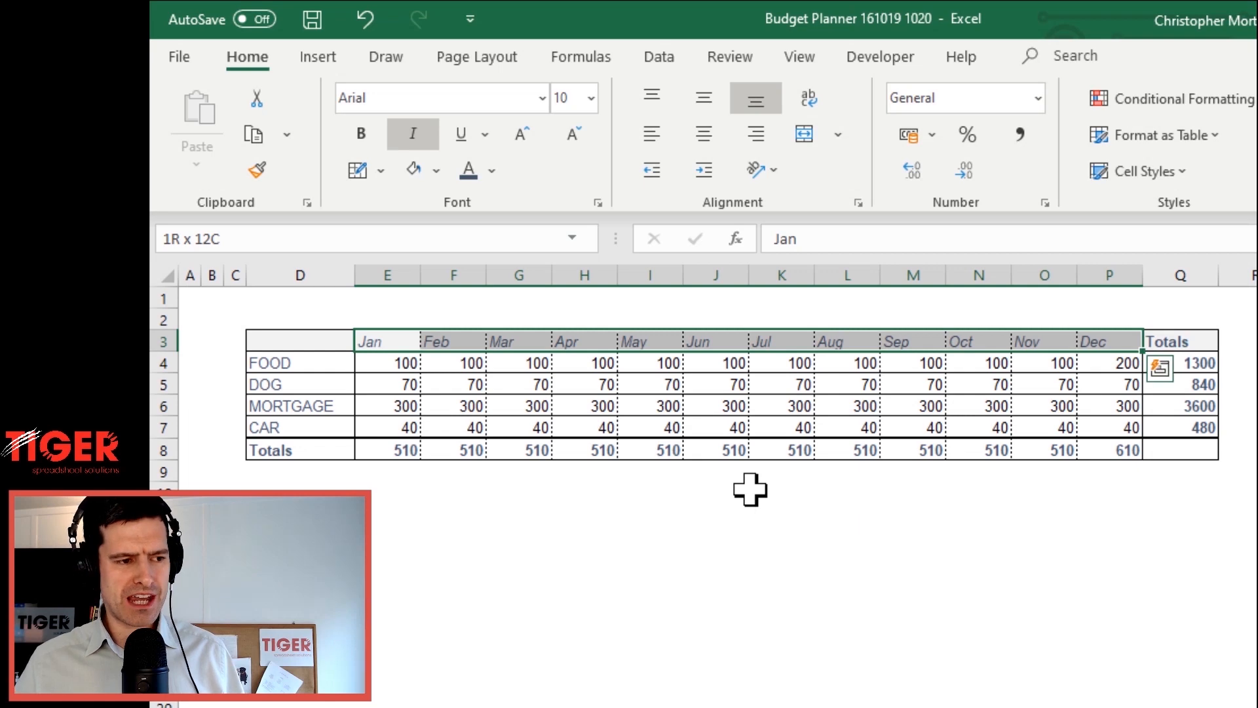
pyautogui.press('Down')
pyautogui.press('Down')
pyautogui.press('Down')
pyautogui.press('Down')
pyautogui.press('Up')
pyautogui.press('Up')
pyautogui.press('Up')
pyautogui.press('Up')
pyautogui.press('Down')
pyautogui.press('Down')
pyautogui.press('Down')
pyautogui.press('Down')
pyautogui.press('Down')
pyautogui.press('Up')
pyautogui.press('Up')
pyautogui.press('Up')
pyautogui.press('Up')
pyautogui.press('Up')
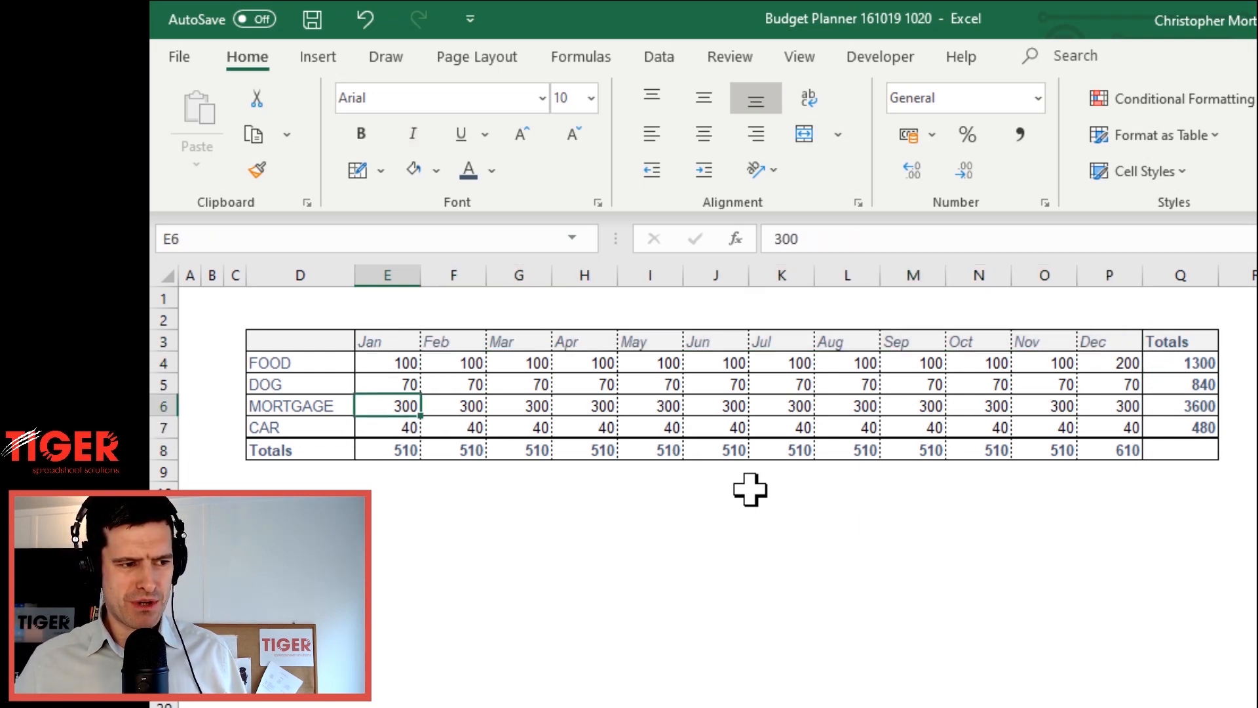
# Centre the contents of the month columns E3:P8 horizontally, including the month headings and the totals row
pyautogui.hotkey('shift', 'Right')
pyautogui.hotkey('shift', 'Right')
pyautogui.hotkey('shift', 'Right')
pyautogui.hotkey('shift', 'Right')
pyautogui.hotkey('shift', 'Right')
pyautogui.hotkey('shift', 'Right')
pyautogui.hotkey('shift', 'Right')
pyautogui.hotkey('ctrl', 'shift', 'Right')
pyautogui.hotkey('shift', 'Left')
pyautogui.hotkey('shift', 'Left')
pyautogui.hotkey('shift', 'Right')
pyautogui.hotkey('shift', 'Right')
pyautogui.hotkey('shift', 'Left')
pyautogui.hotkey('shift', 'Down')
pyautogui.hotkey('shift', 'Down')
pyautogui.hotkey('shift', 'Down')
pyautogui.hotkey('shift', 'Down')
pyautogui.hotkey('shift', 'Down')
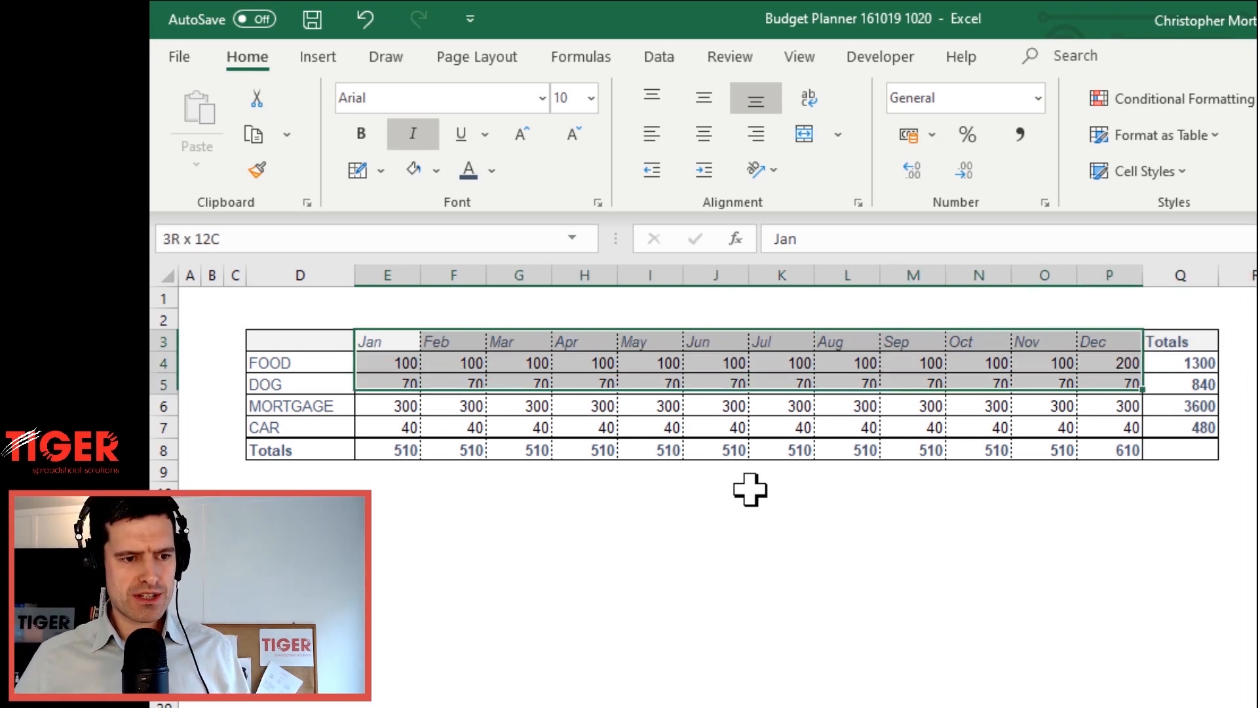
pyautogui.press('alt')
pyautogui.press('h')
pyautogui.press('a')
pyautogui.press('c')
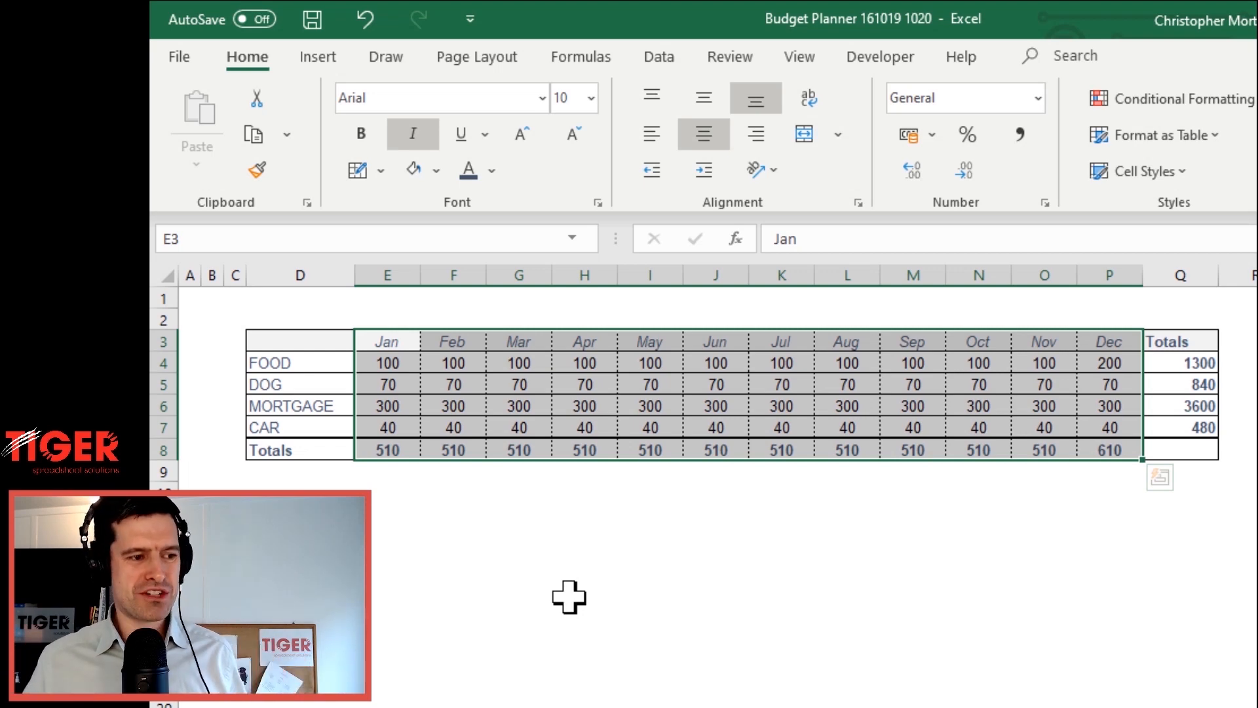
# Select the monthly figures and their totals in E4:P8, leaving out the month headings
pyautogui.press('Left')
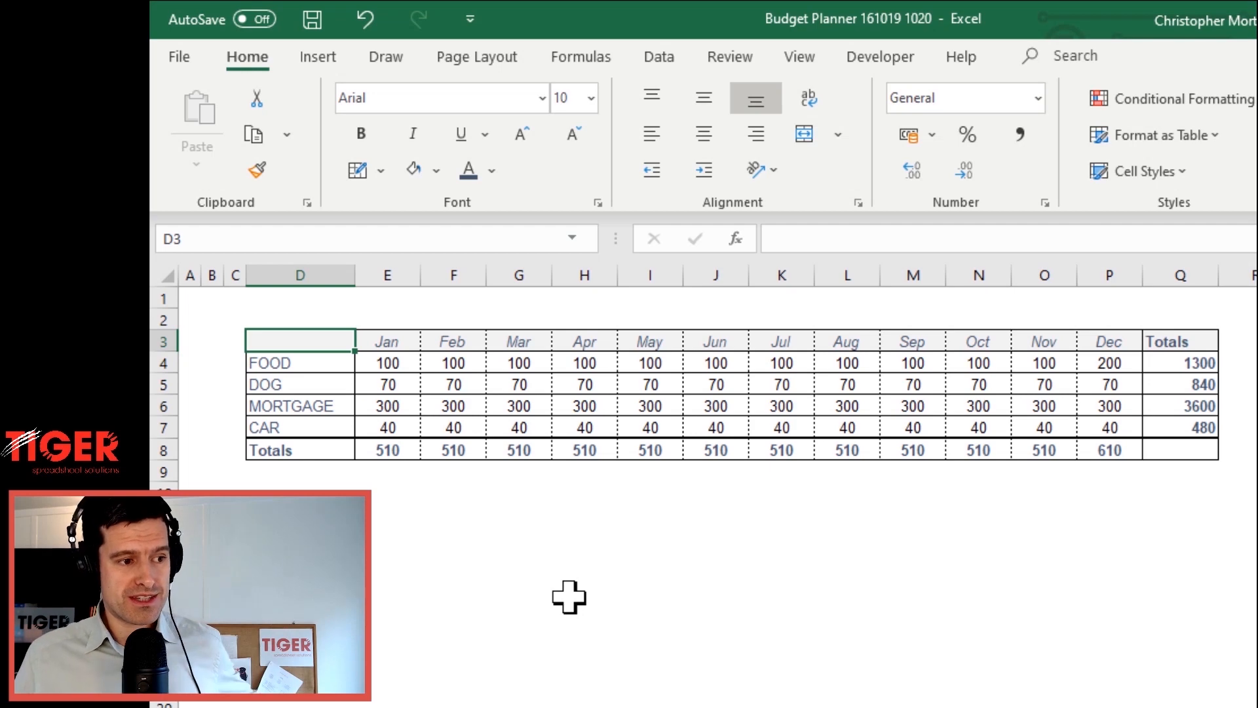
pyautogui.press('Down')
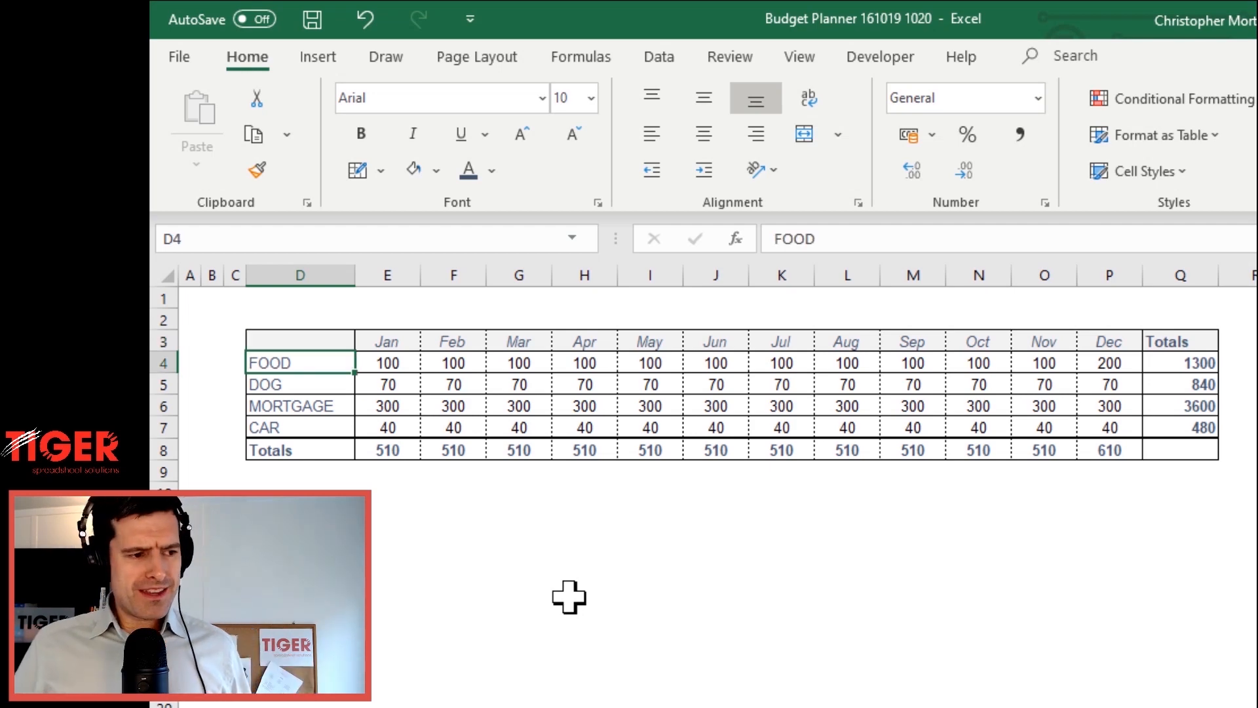
pyautogui.press('Right')
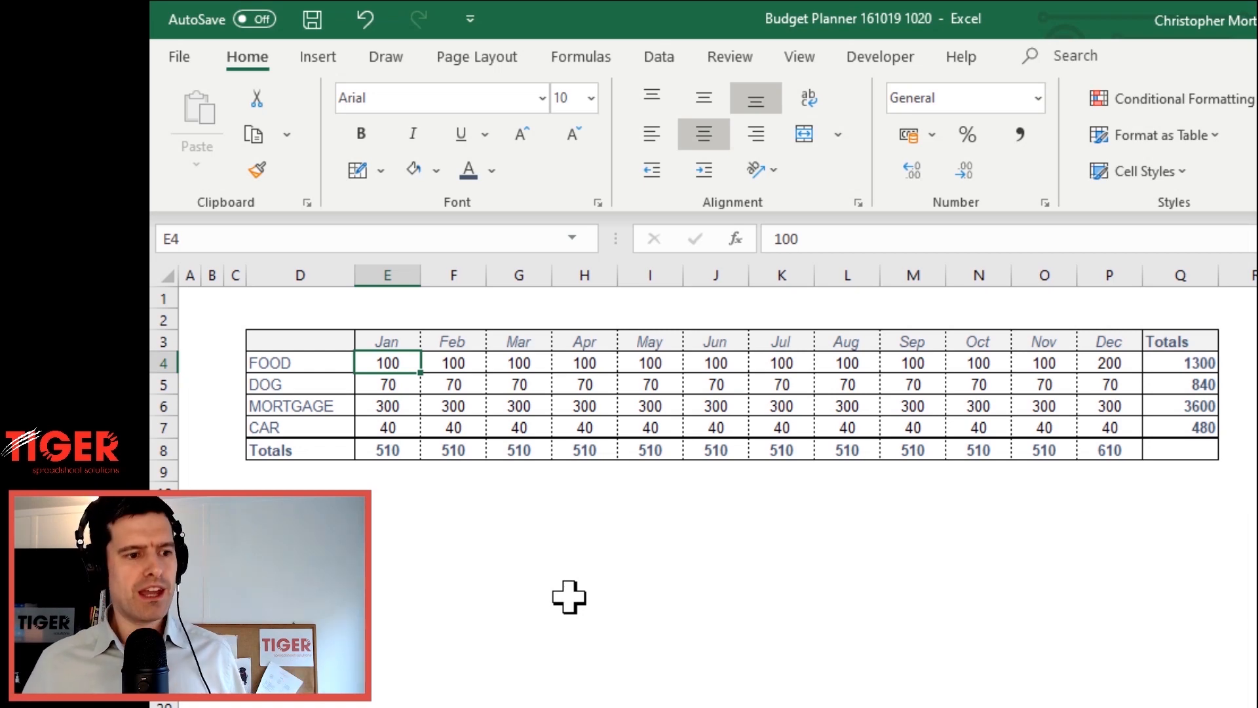
pyautogui.hotkey('shift', 'Right')
pyautogui.hotkey('shift', 'Right')
pyautogui.hotkey('shift', 'Right')
pyautogui.hotkey('shift', 'Right')
pyautogui.hotkey('shift', 'Right')
pyautogui.hotkey('shift', 'Right')
pyautogui.hotkey('shift', 'Right')
pyautogui.hotkey('shift', 'Right')
pyautogui.hotkey('shift', 'Right')
pyautogui.hotkey('shift', 'Right')
pyautogui.hotkey('shift', 'Right')
pyautogui.hotkey('shift', 'Down')
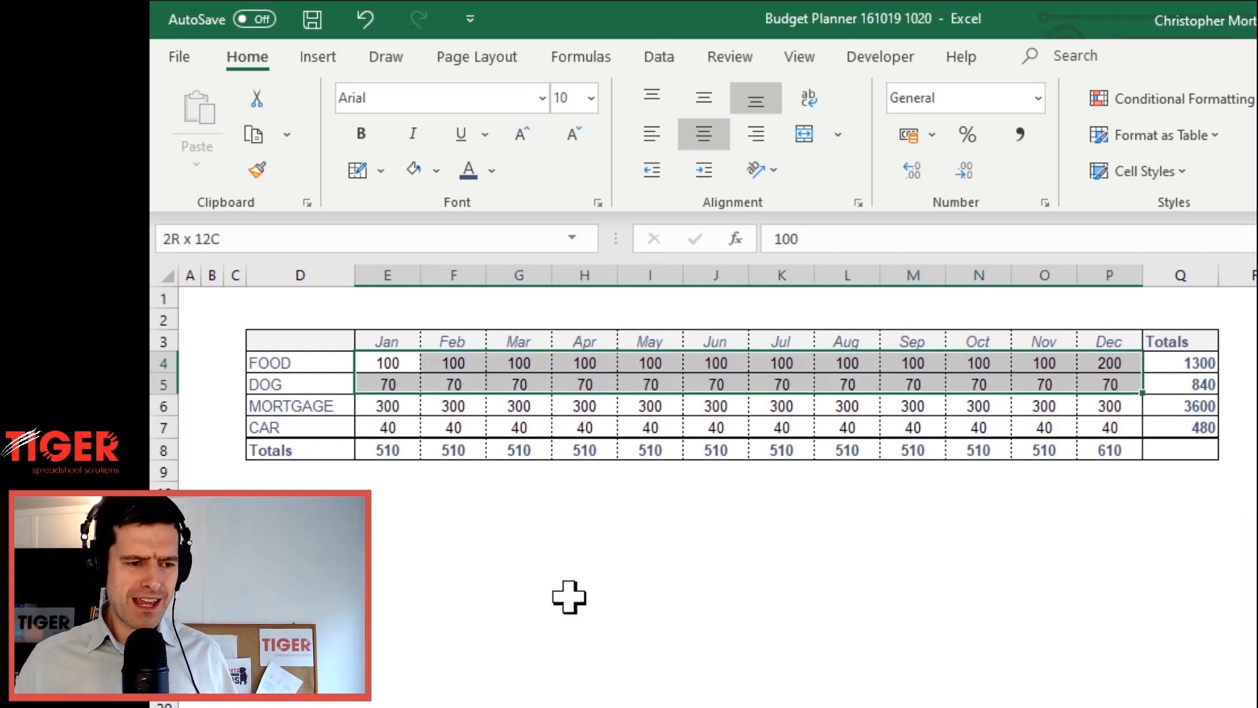
pyautogui.hotkey('shift', 'Down')
pyautogui.hotkey('shift', 'Down')
pyautogui.hotkey('shift', 'Down')
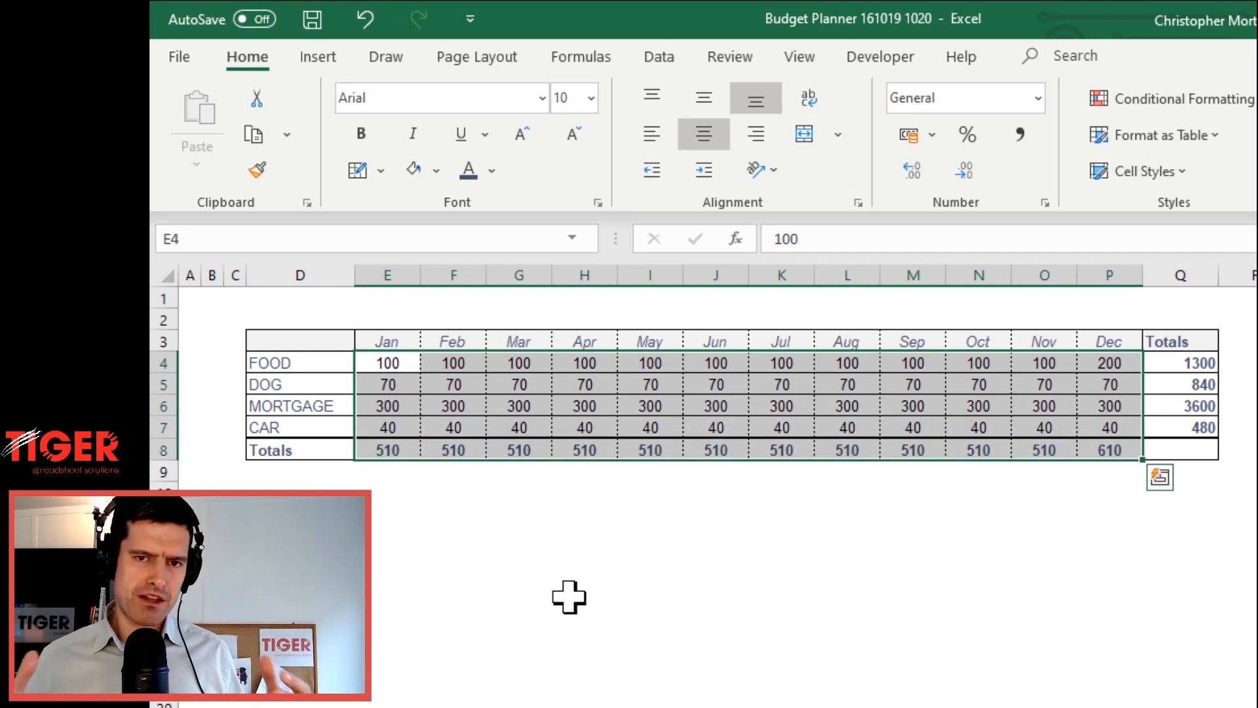
# Try the Accounting number format on the selected monthly figures and totals in E4:P8
pyautogui.click(1037, 99)
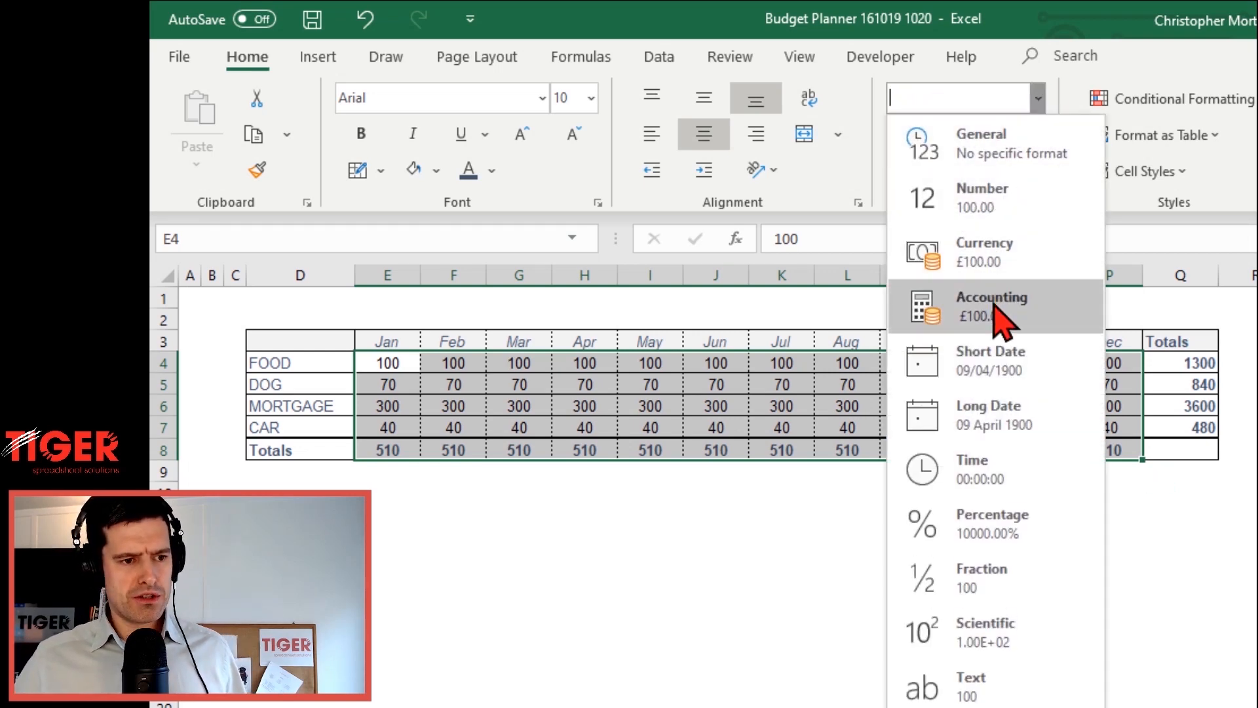
pyautogui.click(996, 313)
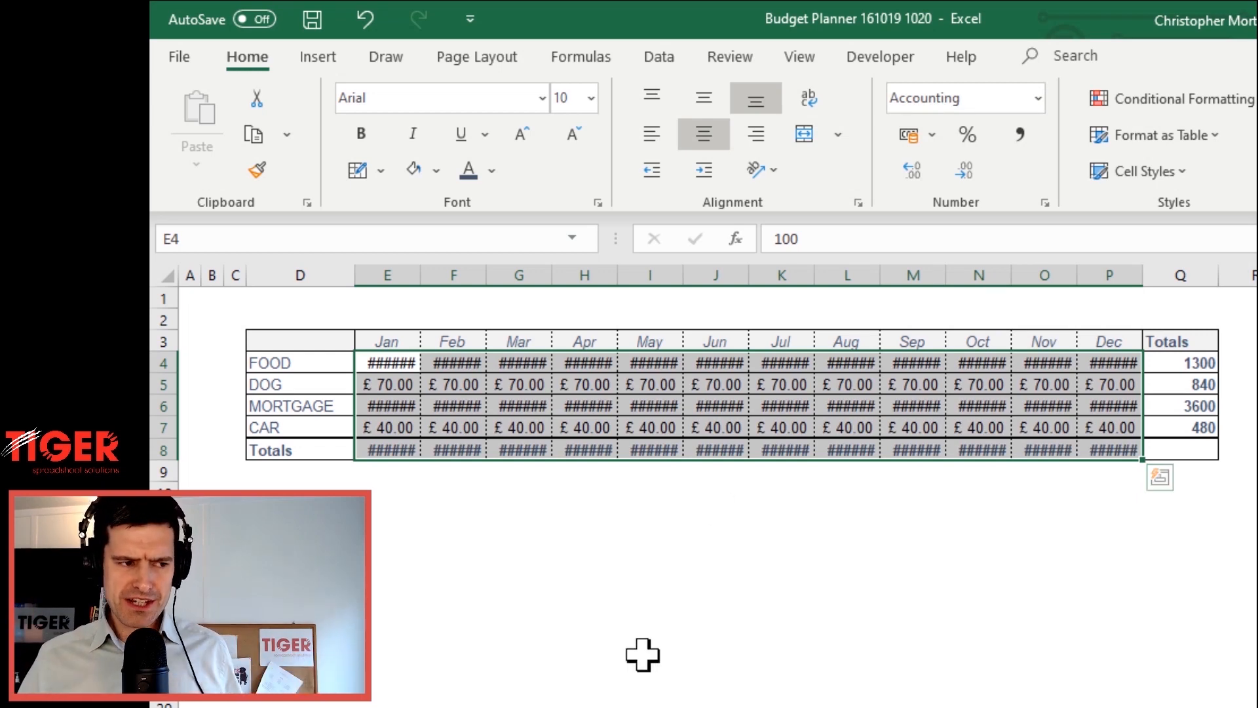
# Check how the FOOD amounts display across the month columns in the Accounting format
pyautogui.click(377, 360)
pyautogui.press('Right')
pyautogui.press('Right')
pyautogui.press('Right')
pyautogui.press('Right')
pyautogui.press('Right')
pyautogui.press('Right')
pyautogui.press('Right')
pyautogui.press('Right')
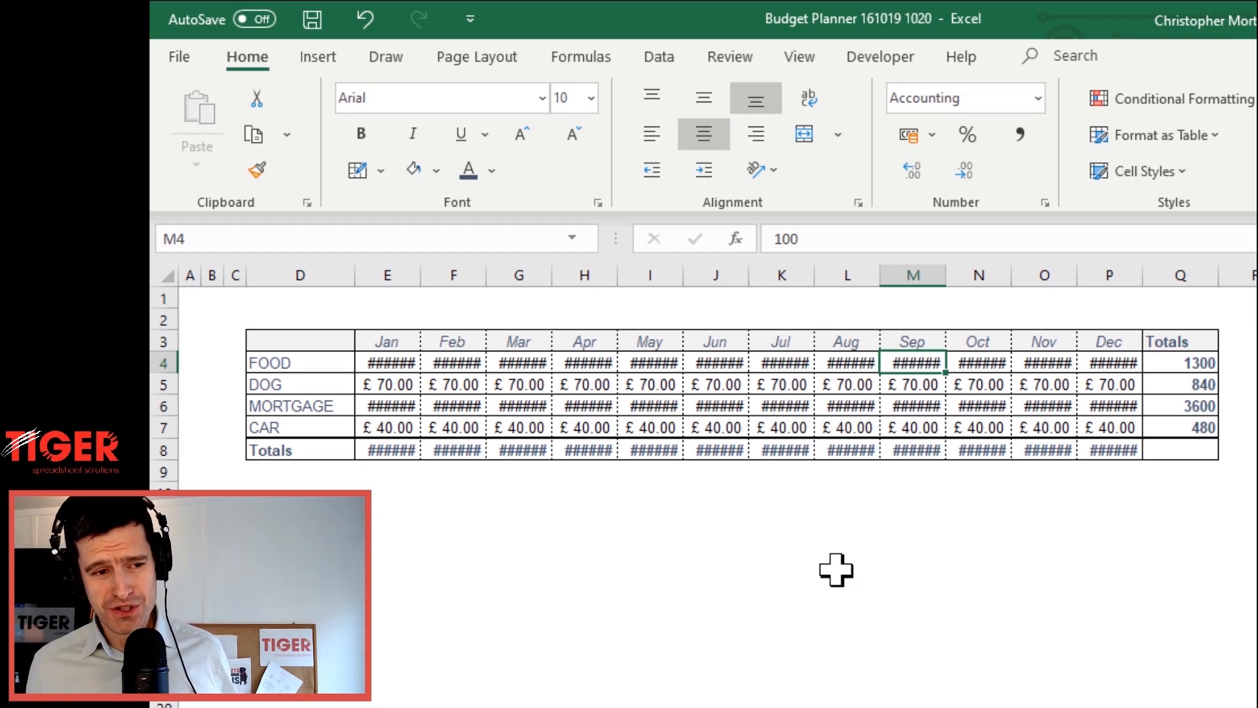
pyautogui.press('Left')
pyautogui.press('Left')
pyautogui.press('Left')
pyautogui.press('Left')
pyautogui.press('Left')
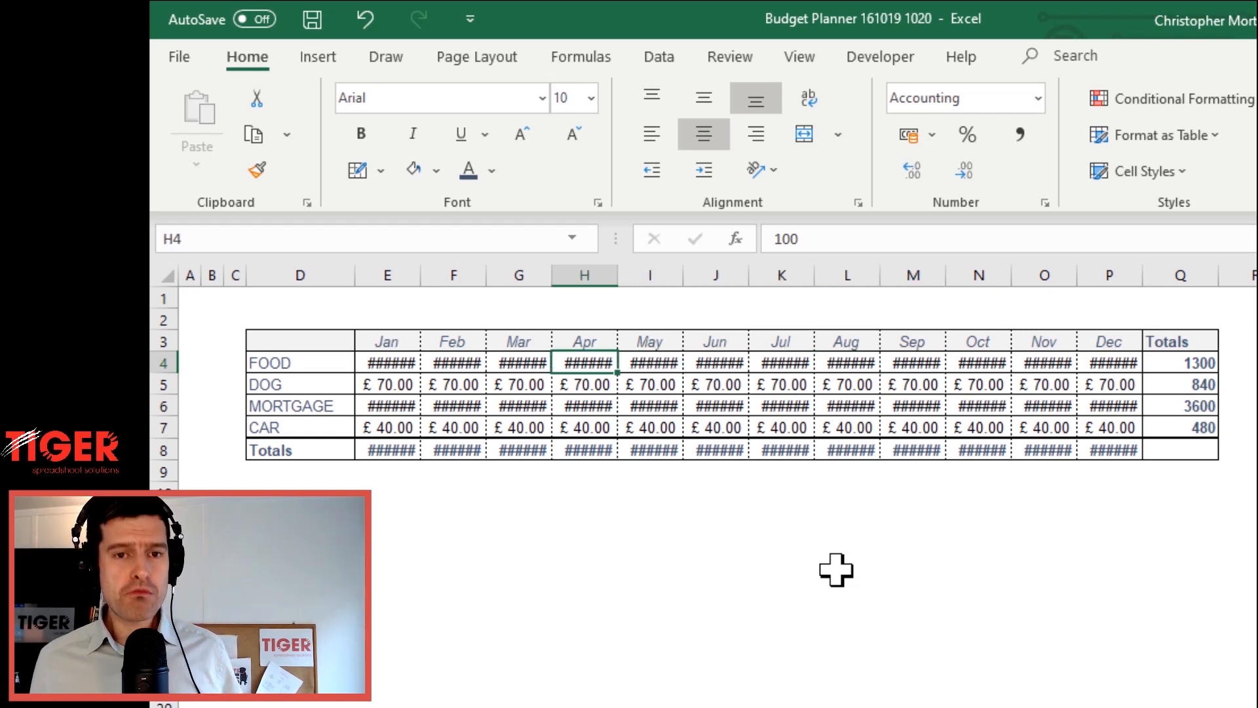
pyautogui.press('Left')
pyautogui.press('Left')
pyautogui.press('Left')
pyautogui.press('Left')
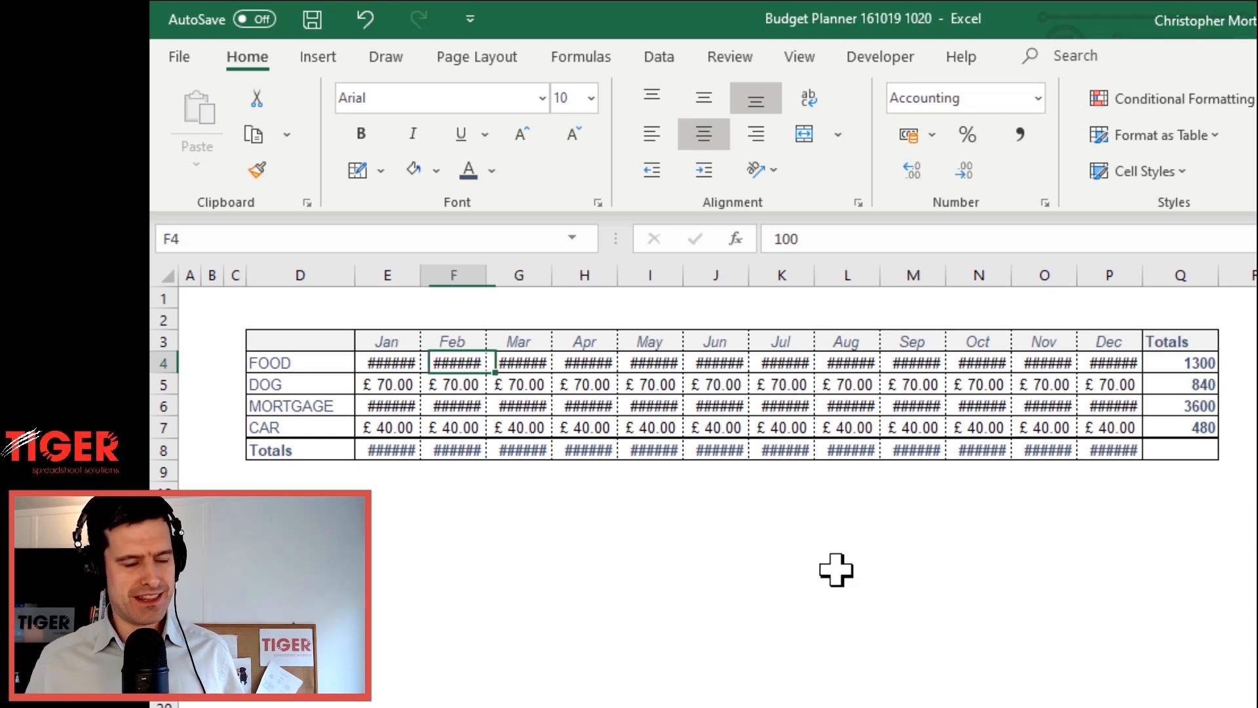
# Select the FOOD amounts in E4:P4 and AutoFit the widths of columns E to P to them
pyautogui.press('Right')
pyautogui.hotkey('shift', 'Right')
pyautogui.hotkey('shift', 'Right')
pyautogui.hotkey('shift', 'Right')
pyautogui.hotkey('shift', 'Right')
pyautogui.hotkey('shift', 'Right')
pyautogui.hotkey('shift', 'Right')
pyautogui.hotkey('shift', 'Right')
pyautogui.hotkey('shift', 'Right')
pyautogui.hotkey('shift', 'Right')
pyautogui.hotkey('shift', 'Right')
pyautogui.hotkey('shift', 'Right')
pyautogui.hotkey('shift', 'Right')
pyautogui.hotkey('shift', 'Right')
pyautogui.hotkey('shift', 'Left')
pyautogui.hotkey('shift', 'Left')
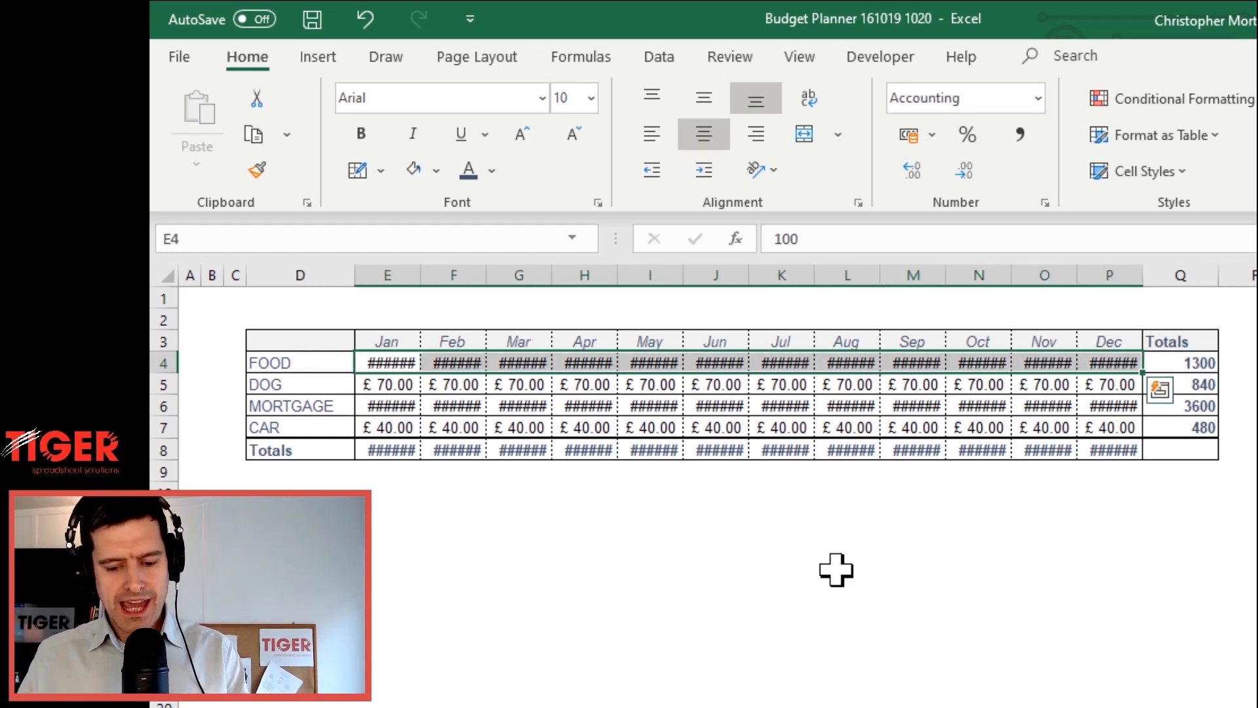
pyautogui.press('alt')
pyautogui.press('alt')
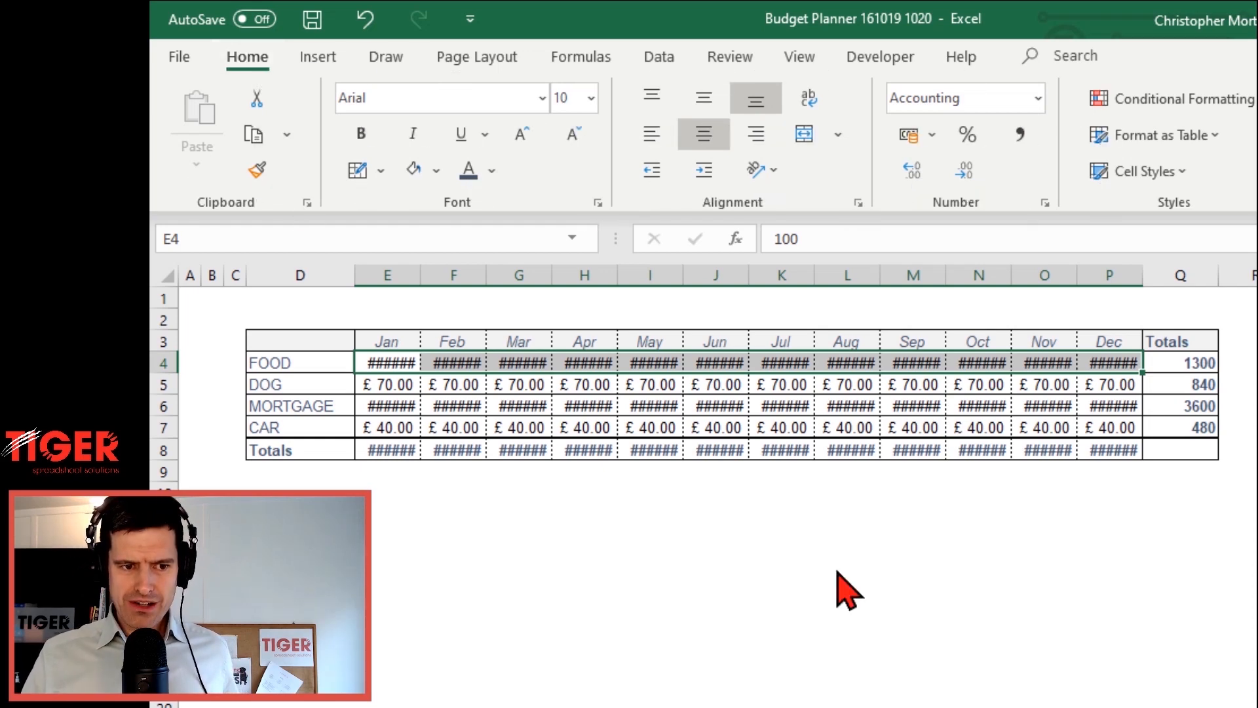
pyautogui.press('i')
pyautogui.press('Left')
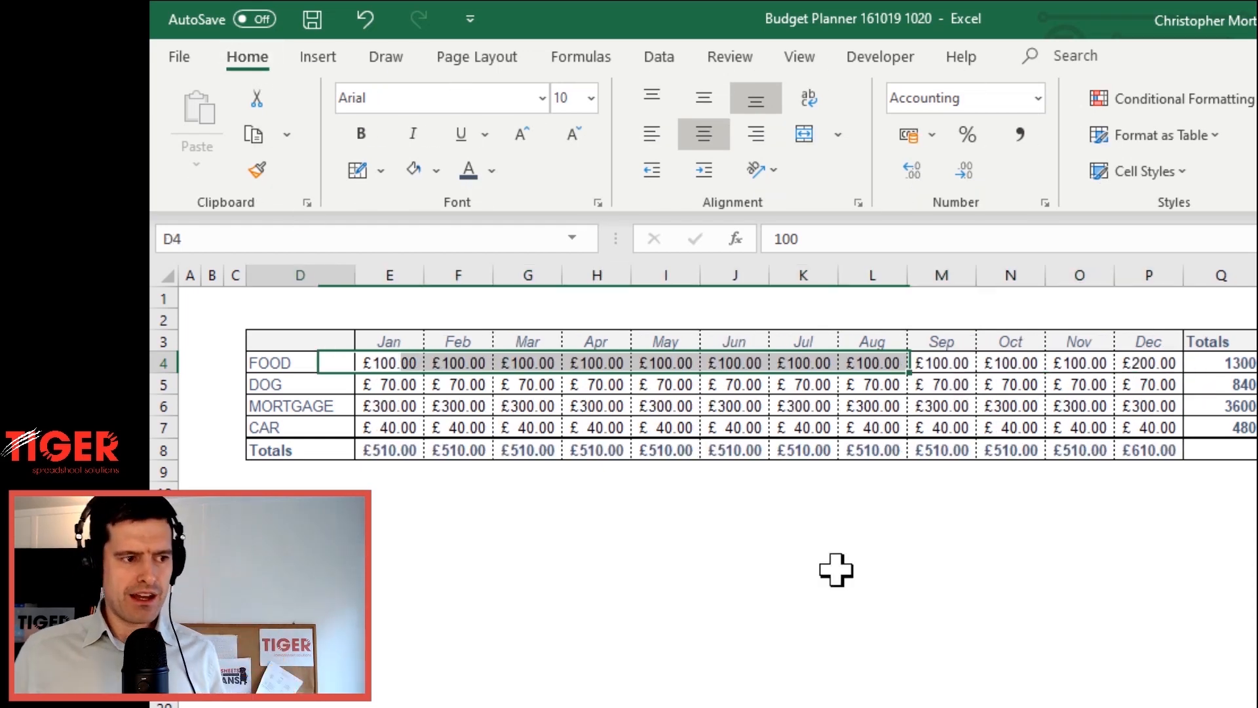
pyautogui.press('Right')
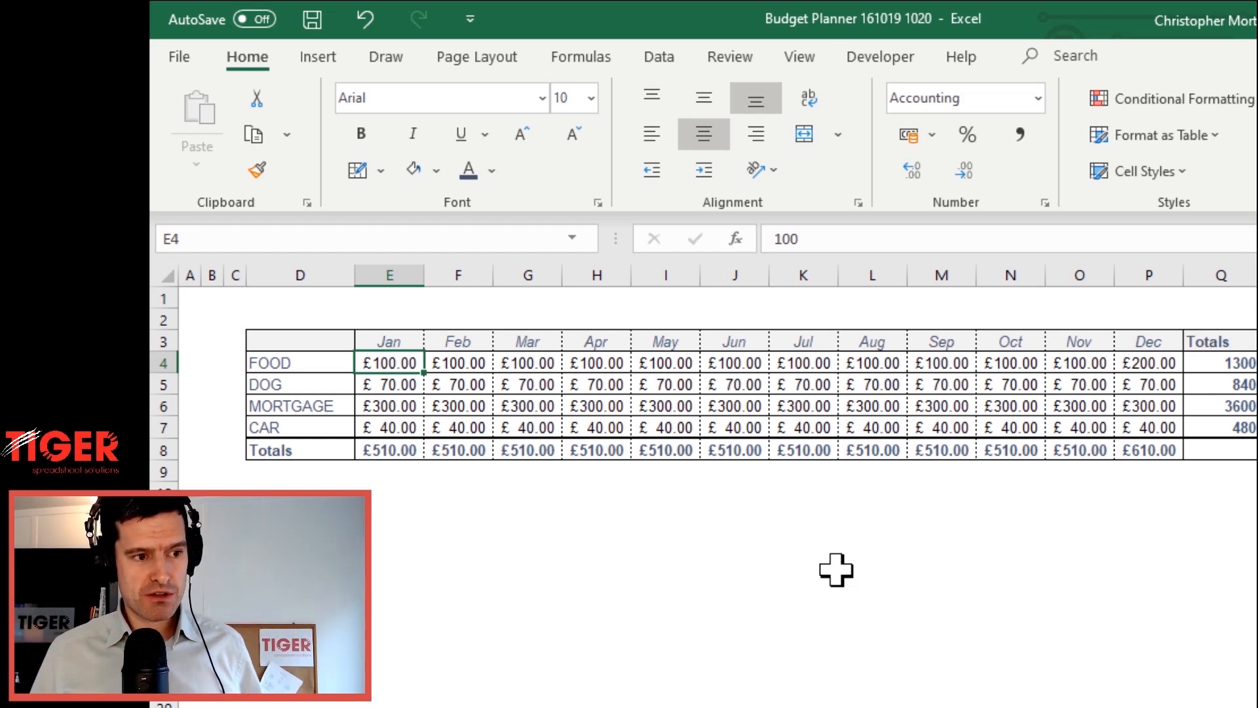
# Examine the FOOD amounts across the resized month columns, from January towards October
pyautogui.press('Right')
pyautogui.press('Right')
pyautogui.press('Right')
pyautogui.press('Right')
pyautogui.press('Right')
pyautogui.press('Right')
pyautogui.press('Right')
pyautogui.press('Right')
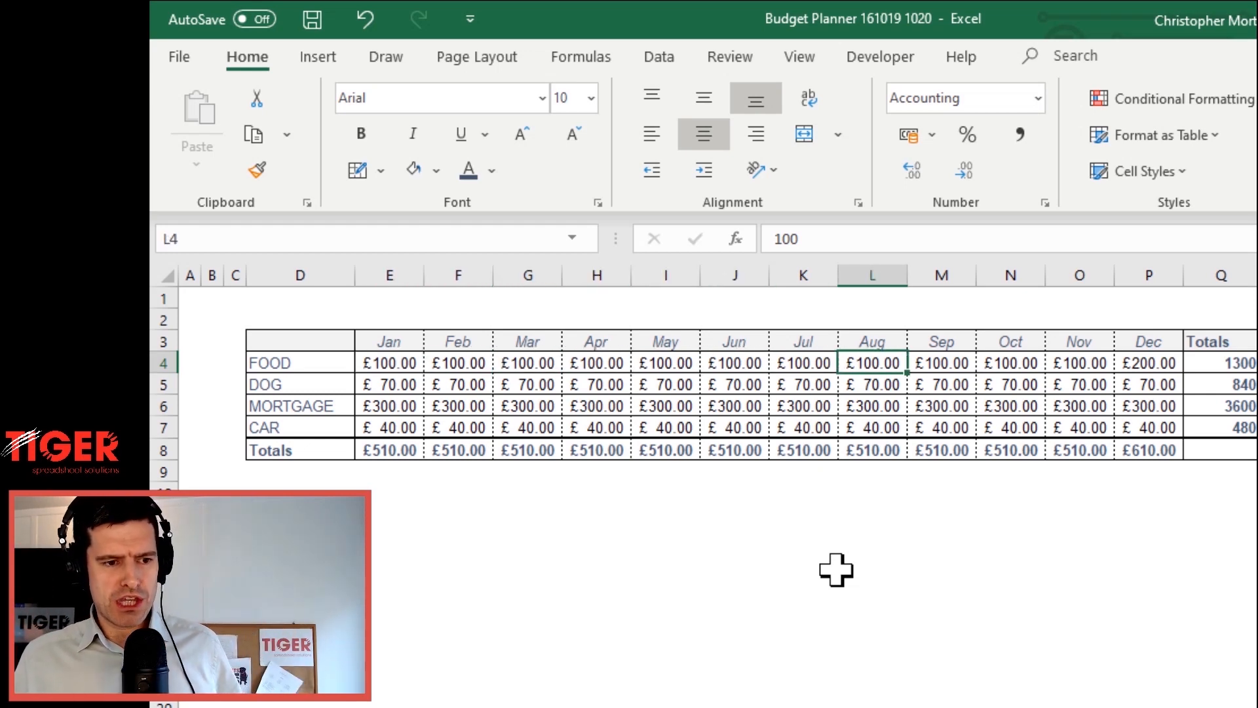
pyautogui.press('Right')
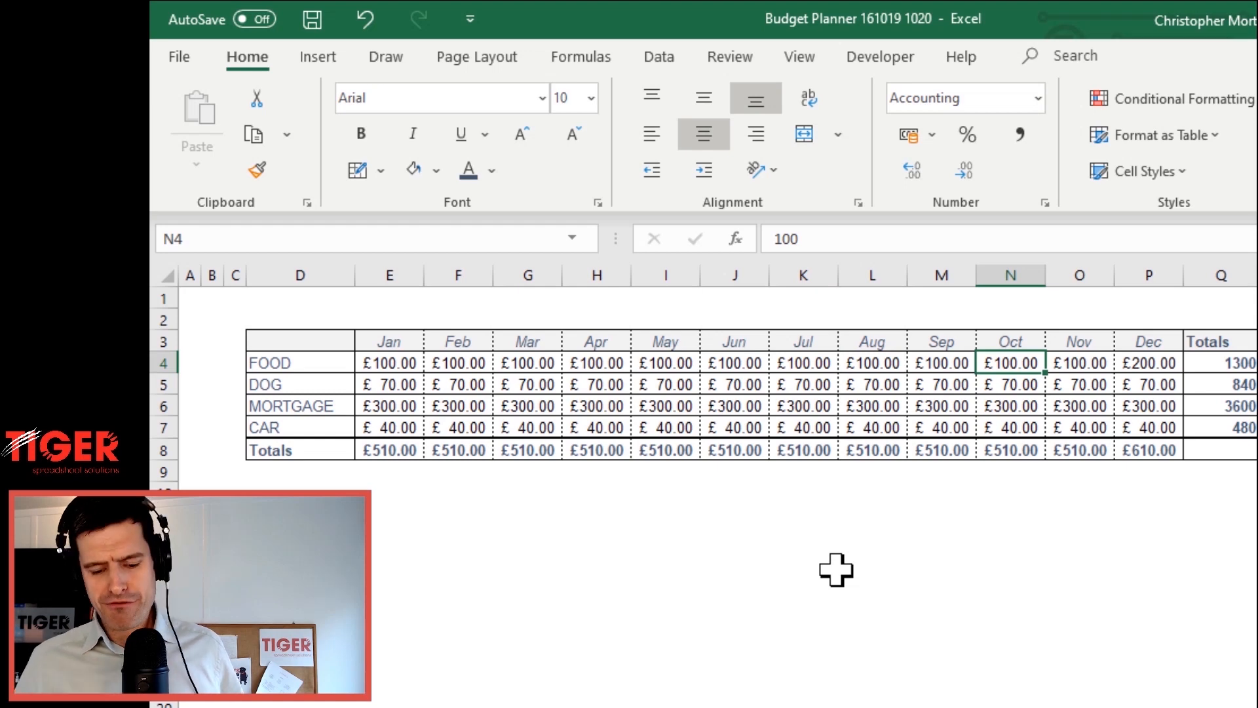
# Undo the column width AutoFit and the Accounting number format on the monthly figures
pyautogui.hotkey('ctrl', 'z')
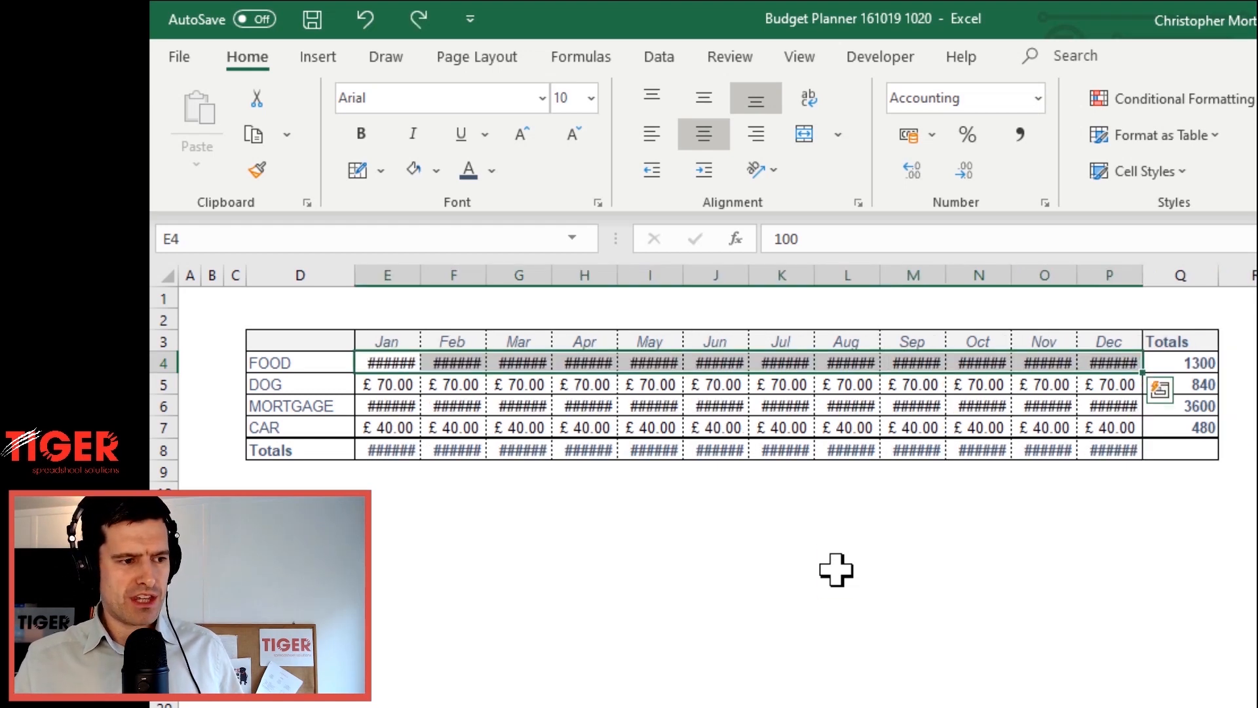
pyautogui.hotkey('ctrl', 'z')
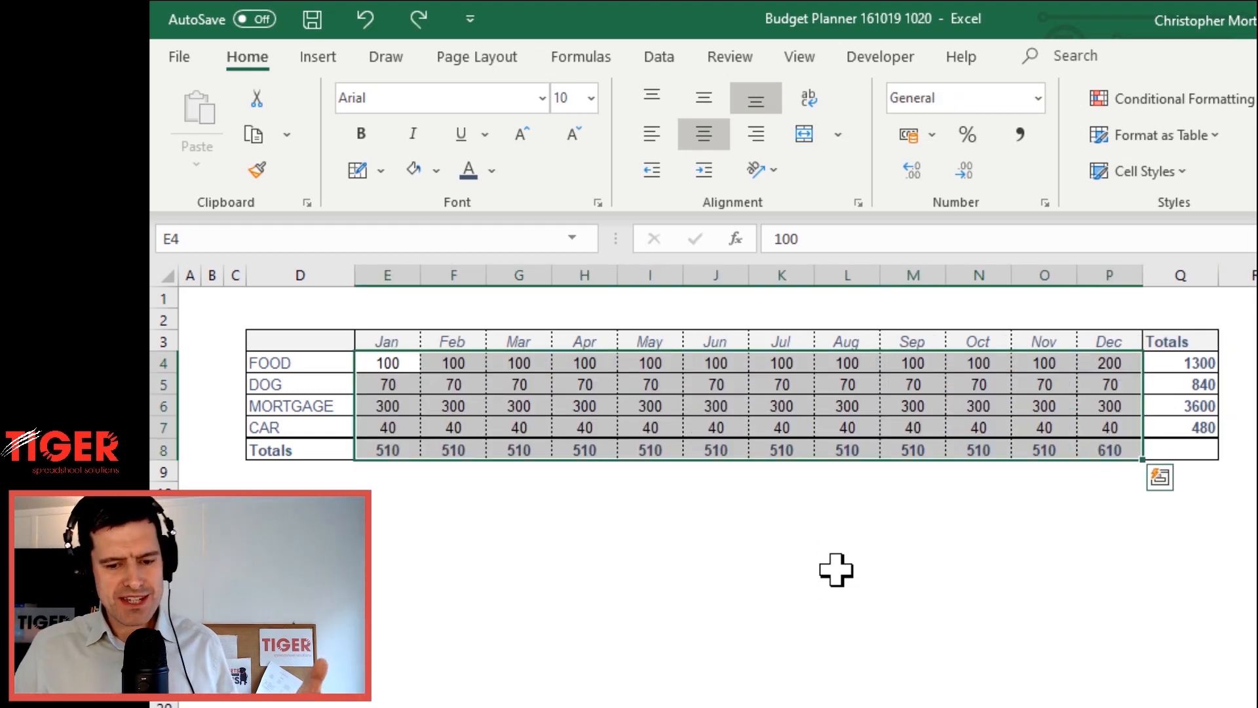
pyautogui.press('Left')
pyautogui.press('Right')
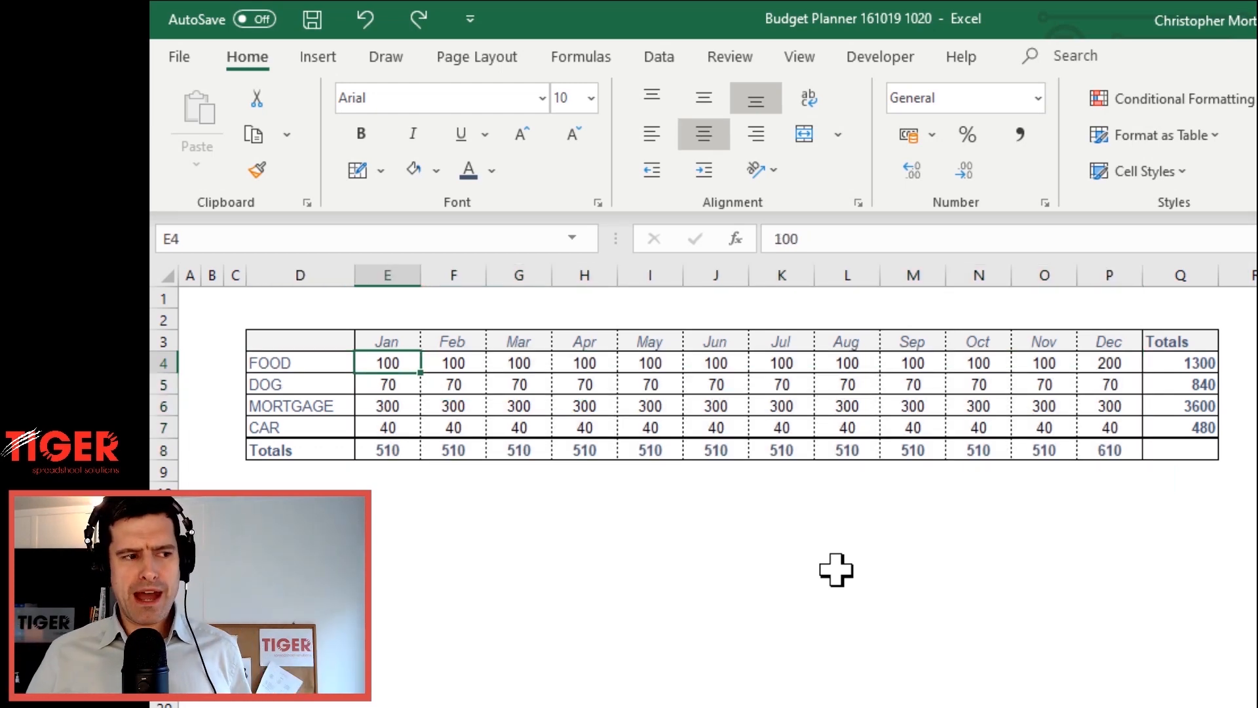
# Enter the note "all figures in $" in cell D2, above the budget table
pyautogui.press('Up')
pyautogui.press('Up')
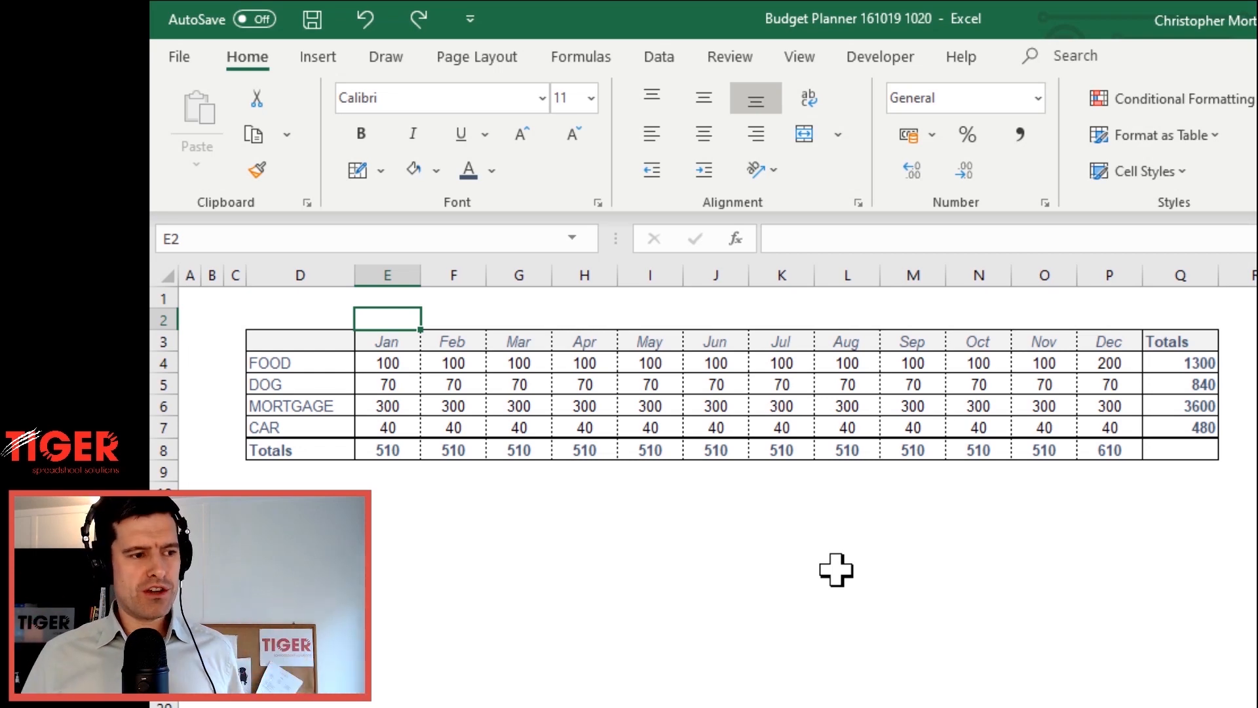
pyautogui.press('Left')
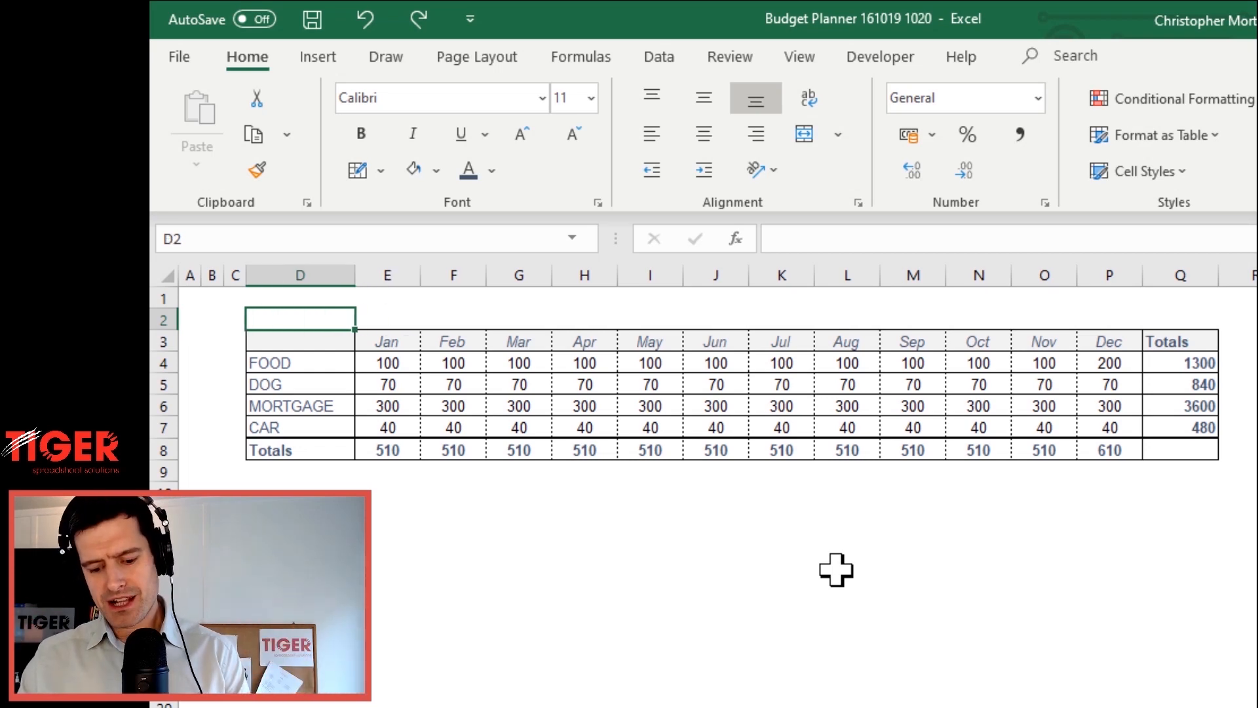
pyautogui.write('all figu')
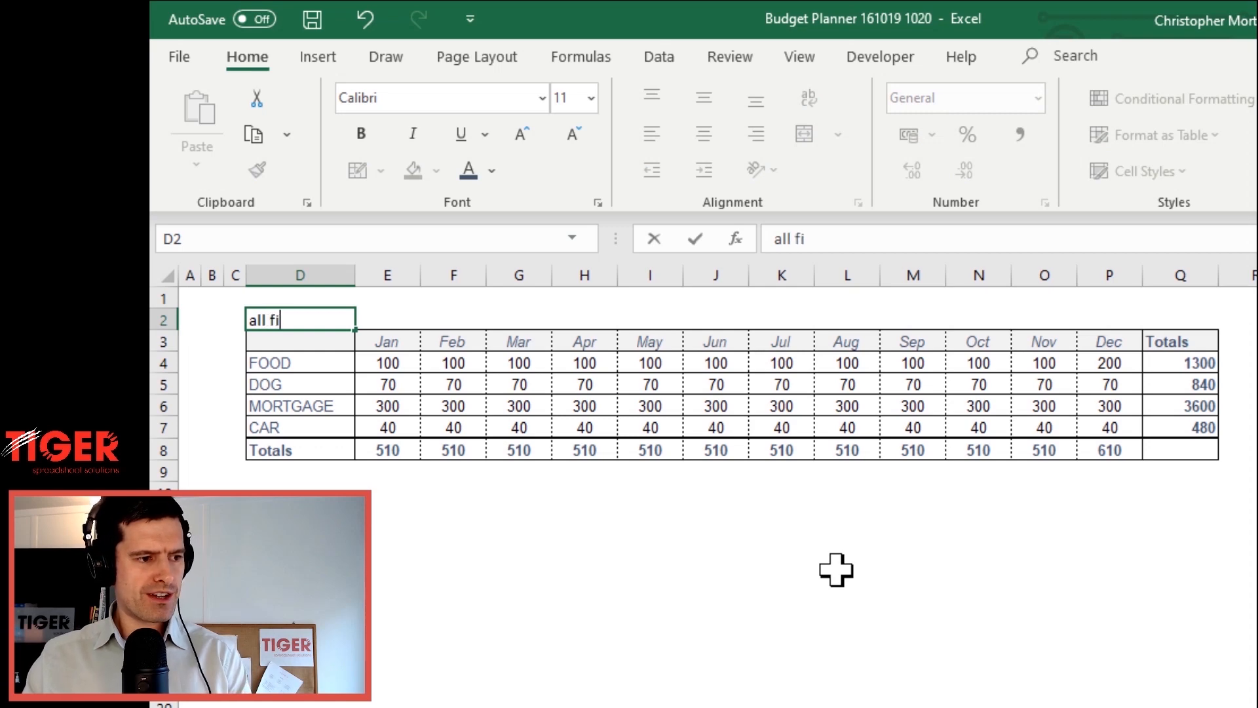
pyautogui.press('BackSpace')
pyautogui.write('gures in $')
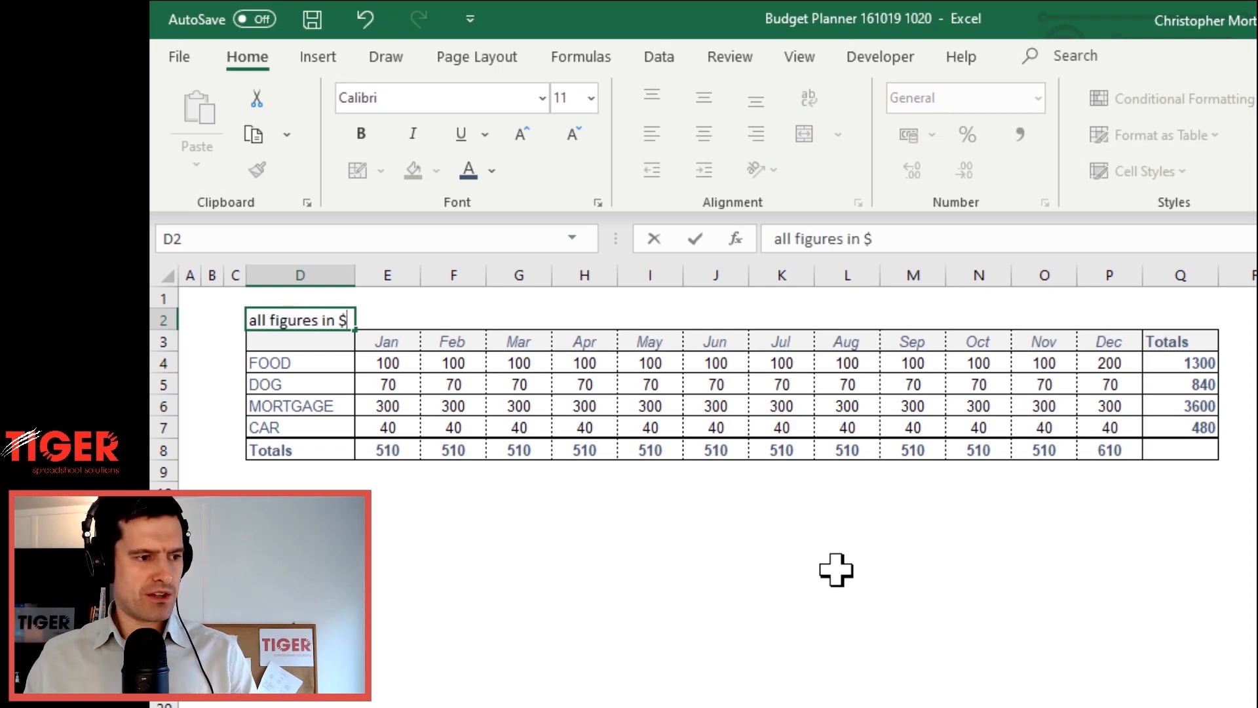
pyautogui.press('Return')
pyautogui.press('Up')
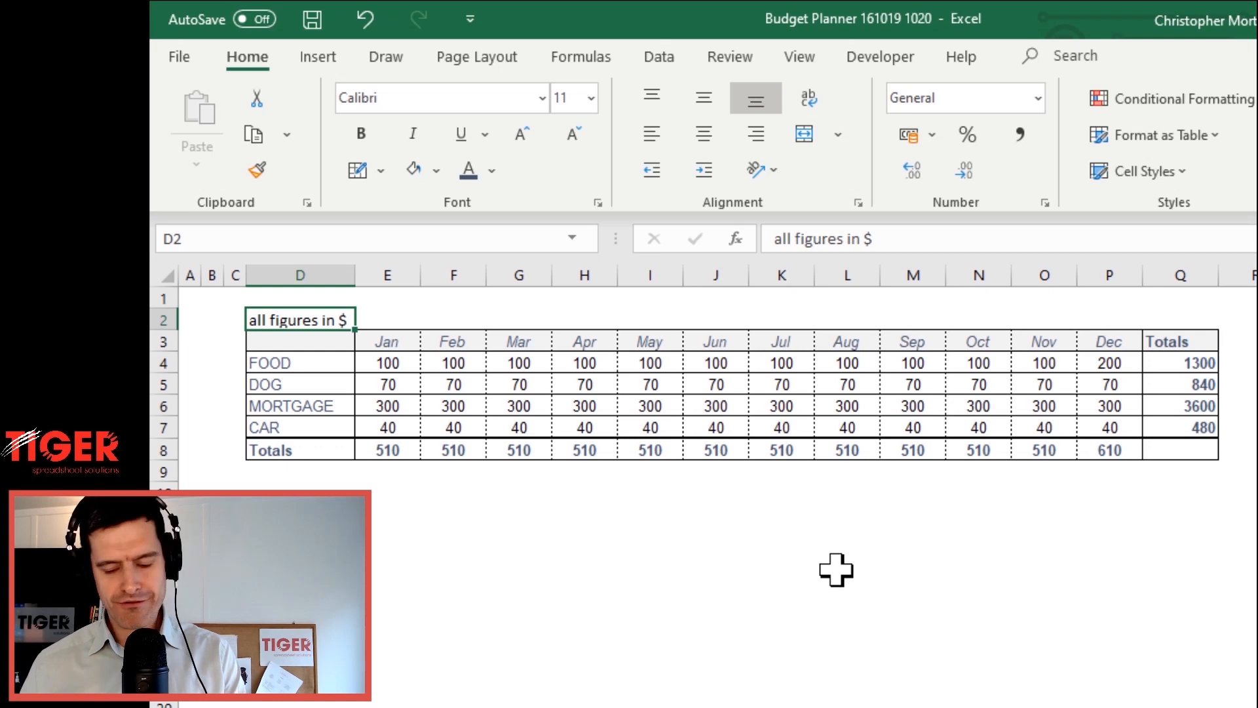
# Change the font of the currency note in D2 to Arial
pyautogui.hotkey('alt', 'h')
pyautogui.press('f')
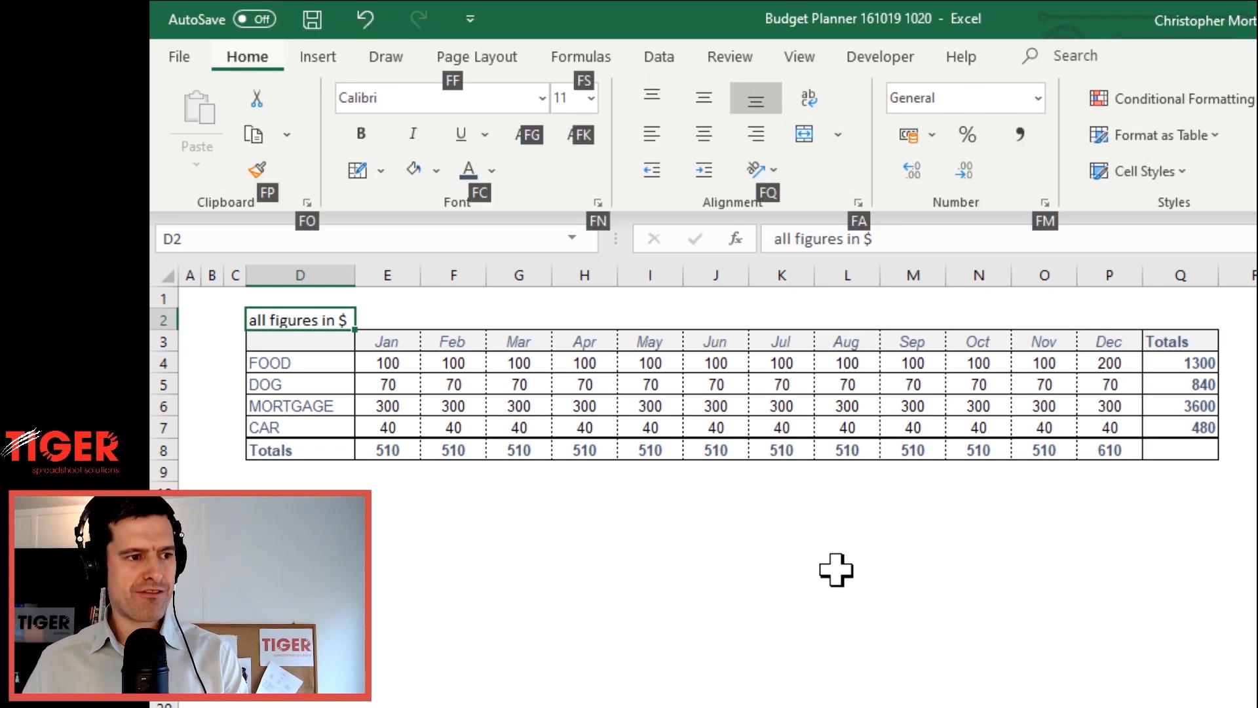
pyautogui.press('f')
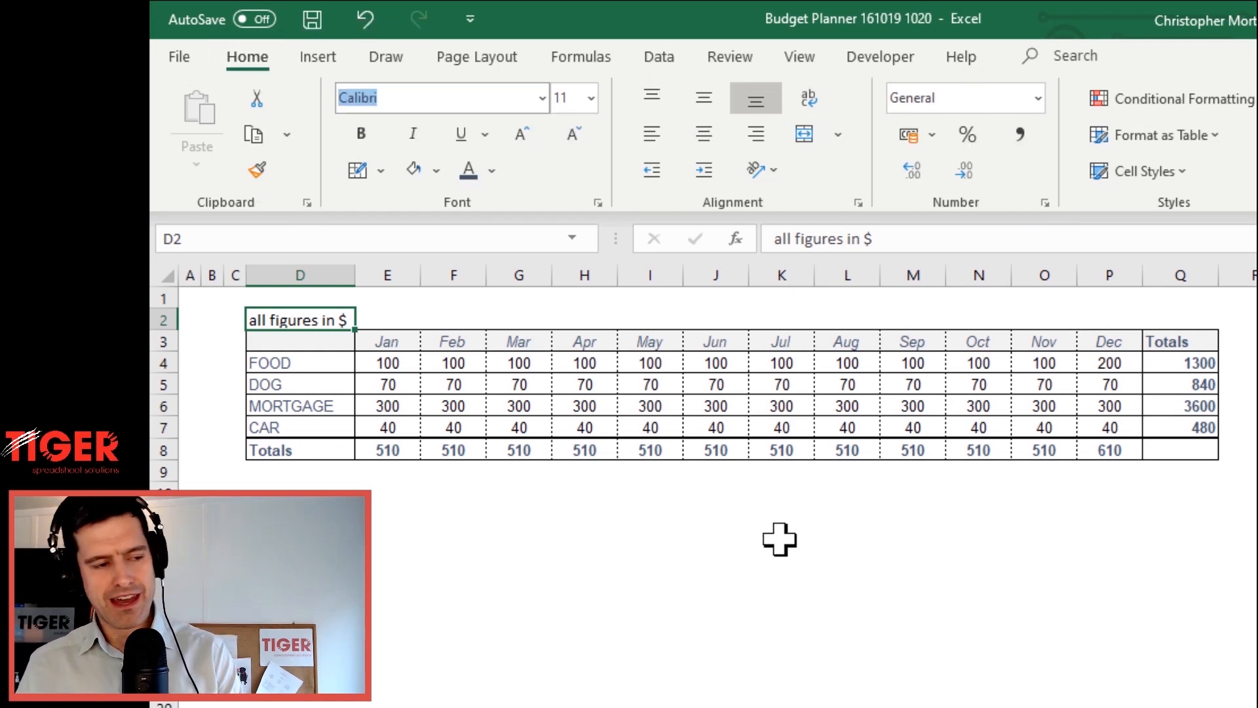
pyautogui.write('Ari')
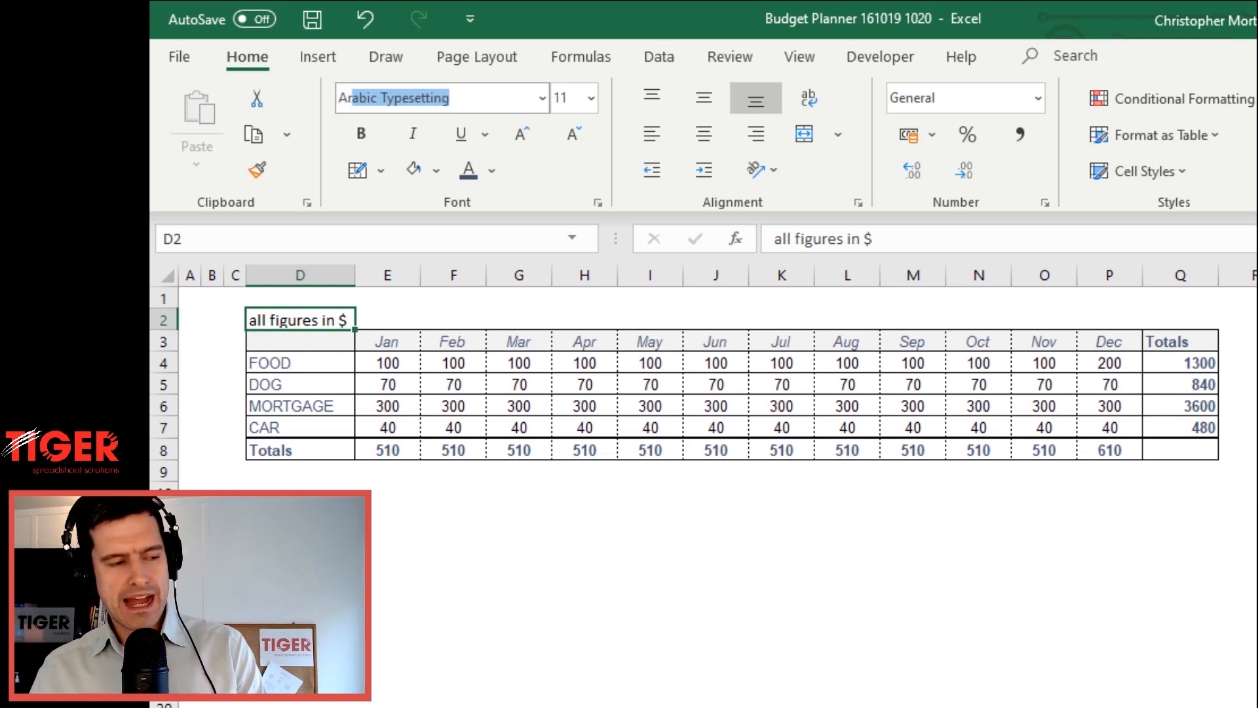
pyautogui.write('al')
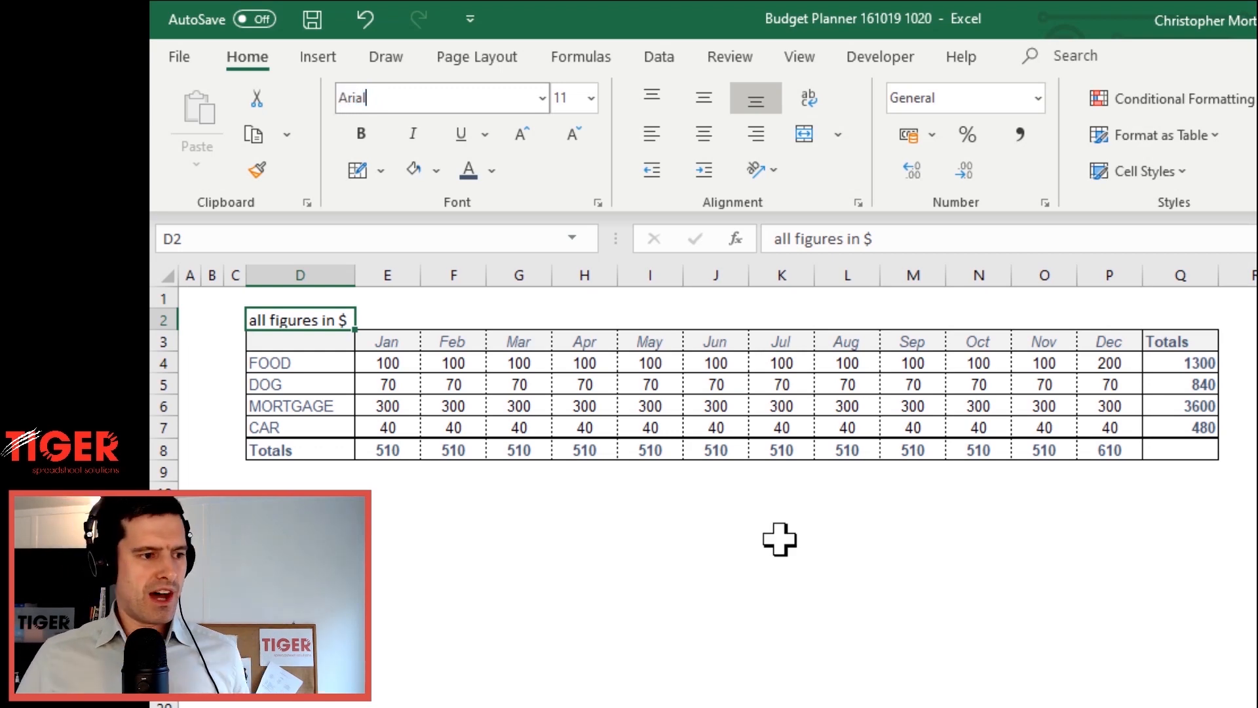
pyautogui.press('Return')
pyautogui.press('Down')
pyautogui.press('Up')
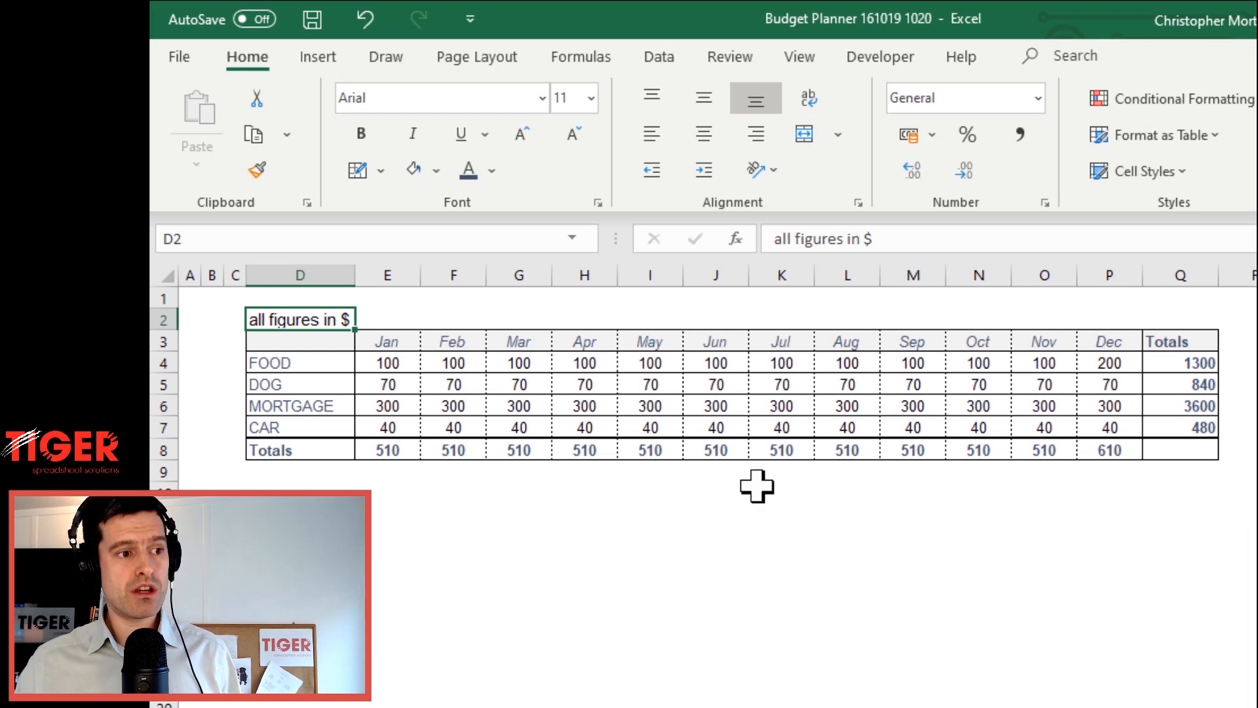
# Set the font size of the currency note in D2 to 9
pyautogui.click(591, 98)
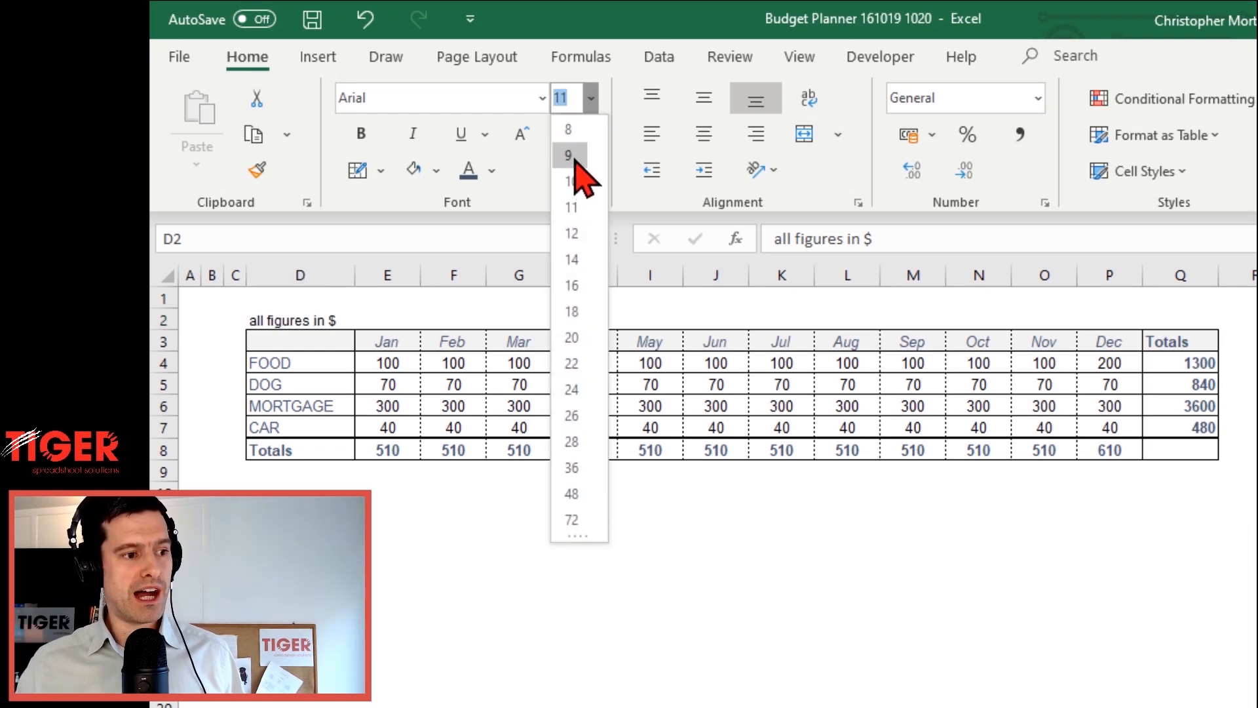
pyautogui.click(575, 164)
pyautogui.click(609, 365)
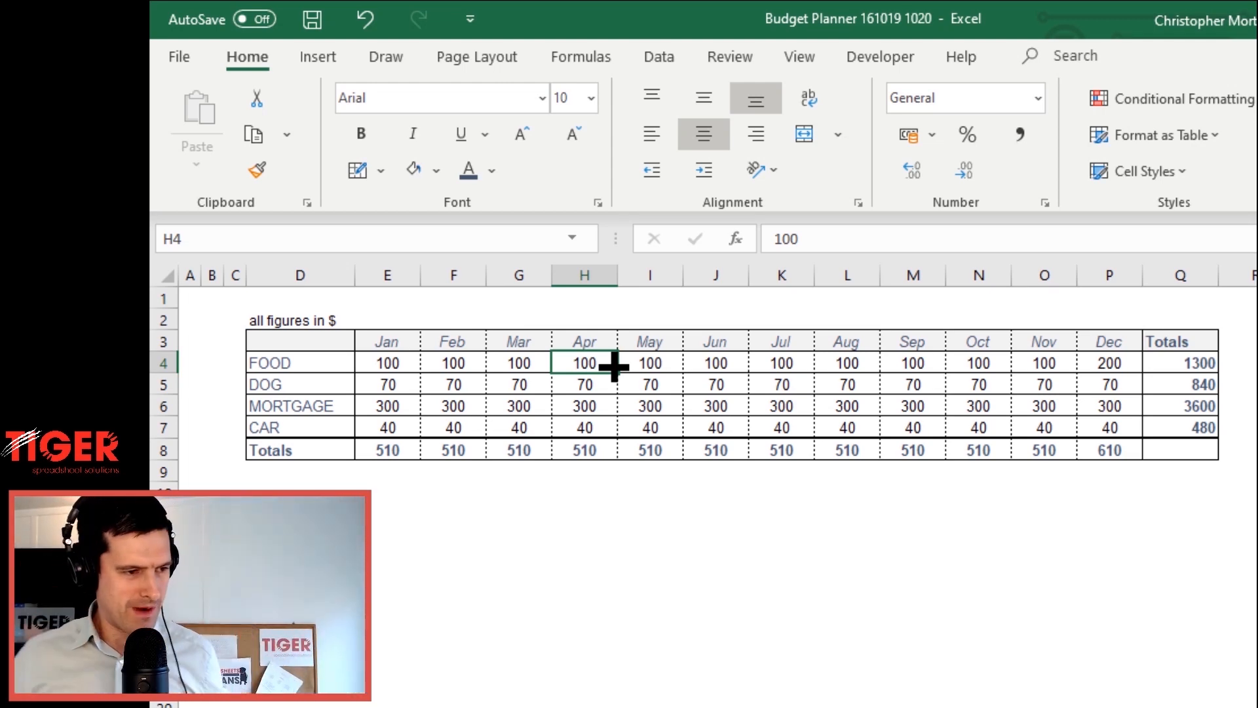
pyautogui.click(331, 322)
pyautogui.press('Down')
pyautogui.press('Down')
pyautogui.press('Up')
pyautogui.press('Up')
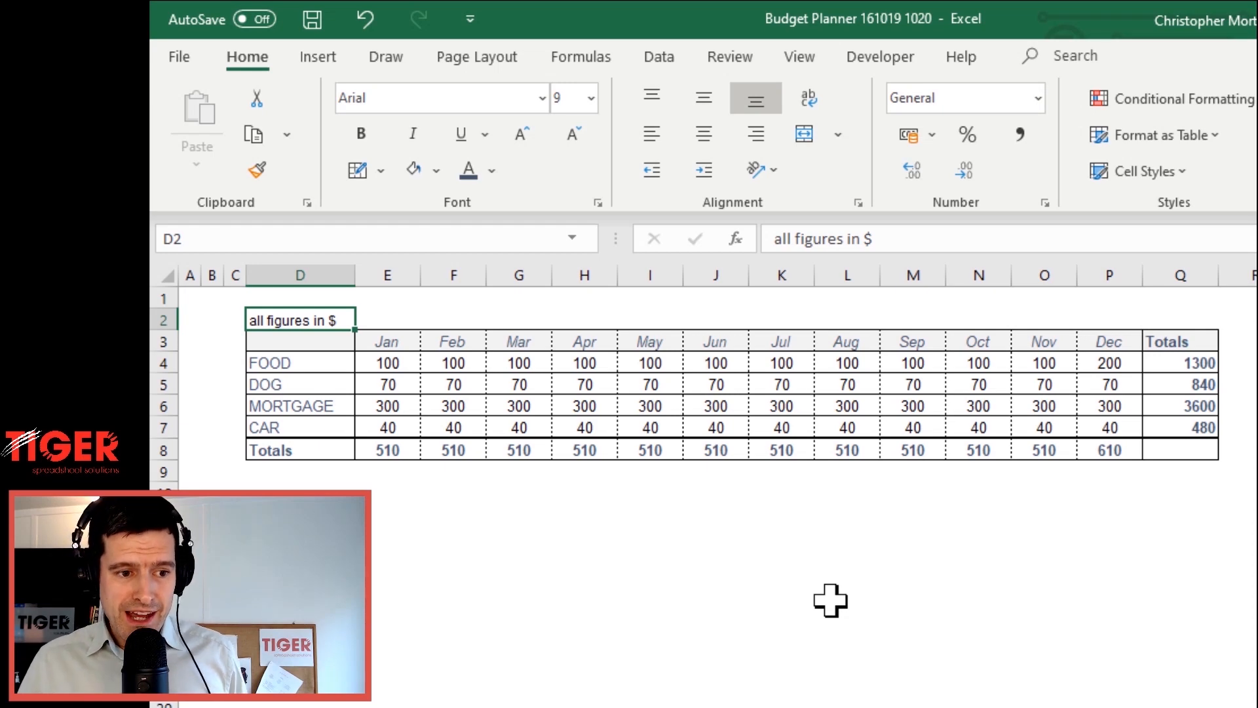
pyautogui.press('Down')
pyautogui.press('Down')
pyautogui.press('Down')
pyautogui.press('Right')
pyautogui.press('Up')
pyautogui.press('Right')
pyautogui.press('Right')
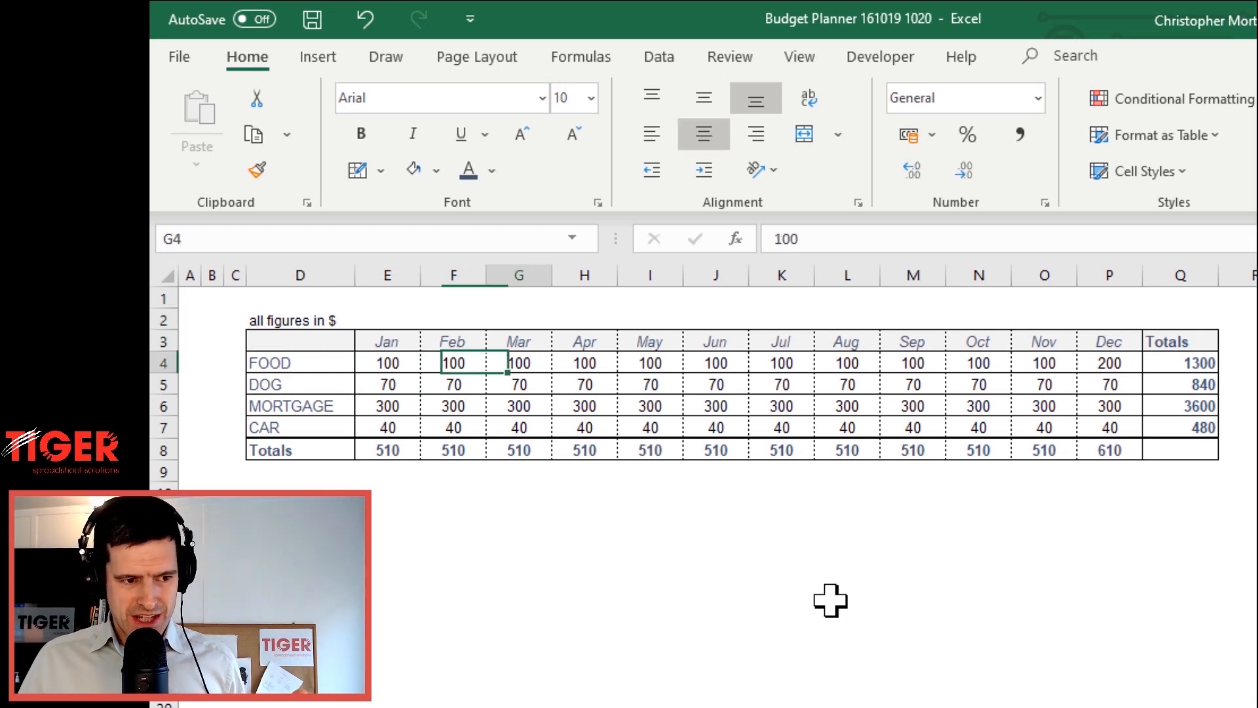
pyautogui.press('Right')
pyautogui.press('Right')
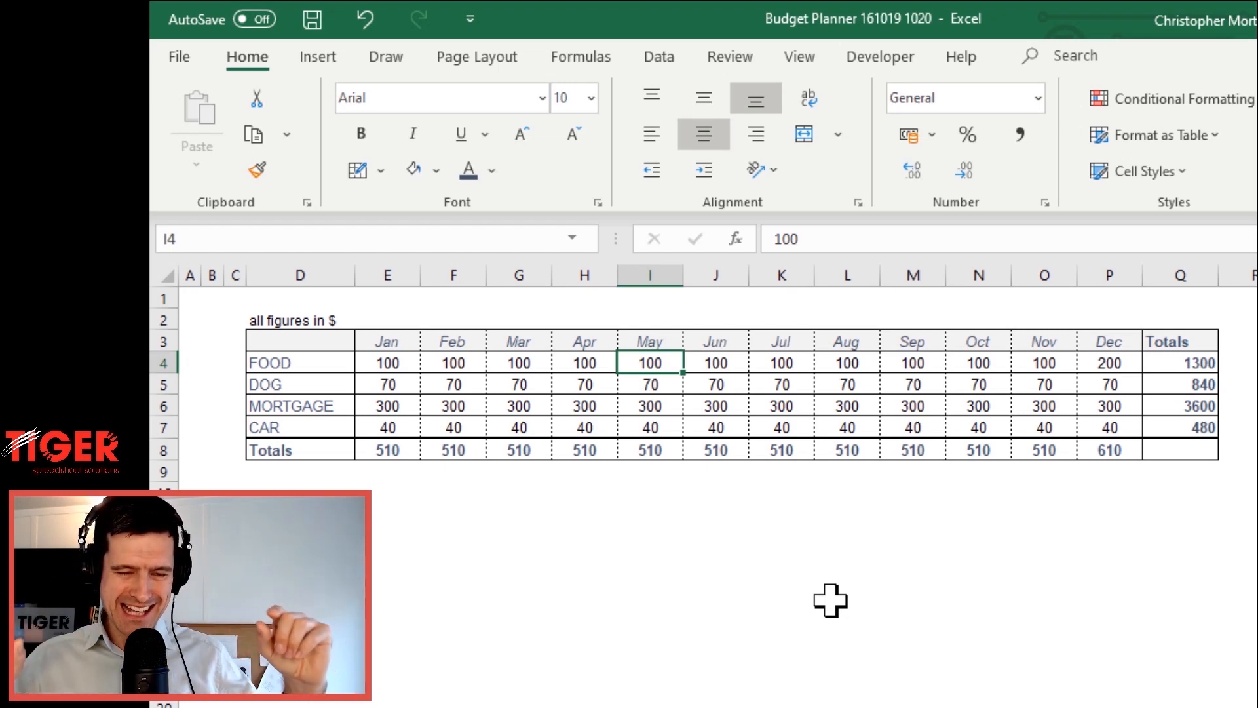
pyautogui.press('Left')
pyautogui.press('Left')
pyautogui.press('Left')
pyautogui.press('Left')
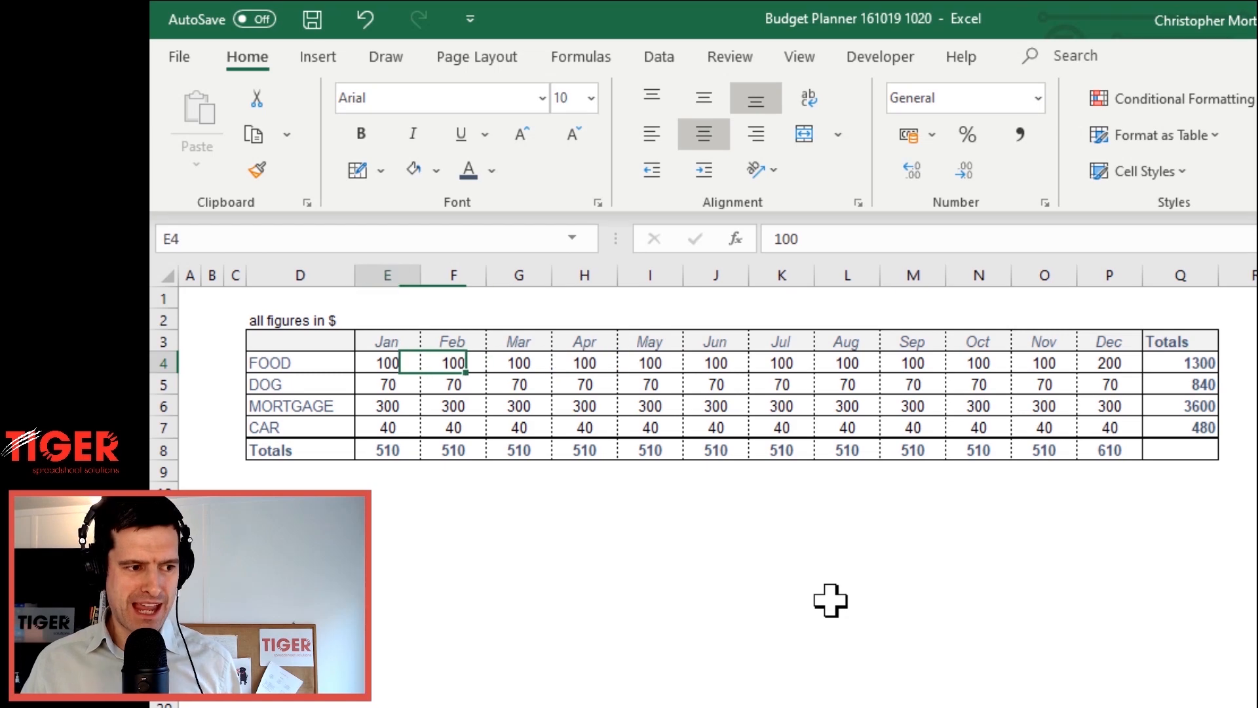
# Select all figures in E4:Q8, including the totals row and the Totals column
pyautogui.hotkey('shift', 'Right')
pyautogui.hotkey('shift', 'Right')
pyautogui.hotkey('shift', 'Right')
pyautogui.hotkey('shift', 'Right')
pyautogui.hotkey('shift', 'Right')
pyautogui.hotkey('shift', 'Right')
pyautogui.hotkey('shift', 'Right')
pyautogui.hotkey('shift', 'Right')
pyautogui.hotkey('shift', 'Right')
pyautogui.hotkey('shift', 'Right')
pyautogui.hotkey('shift', 'Right')
pyautogui.hotkey('shift', 'Right')
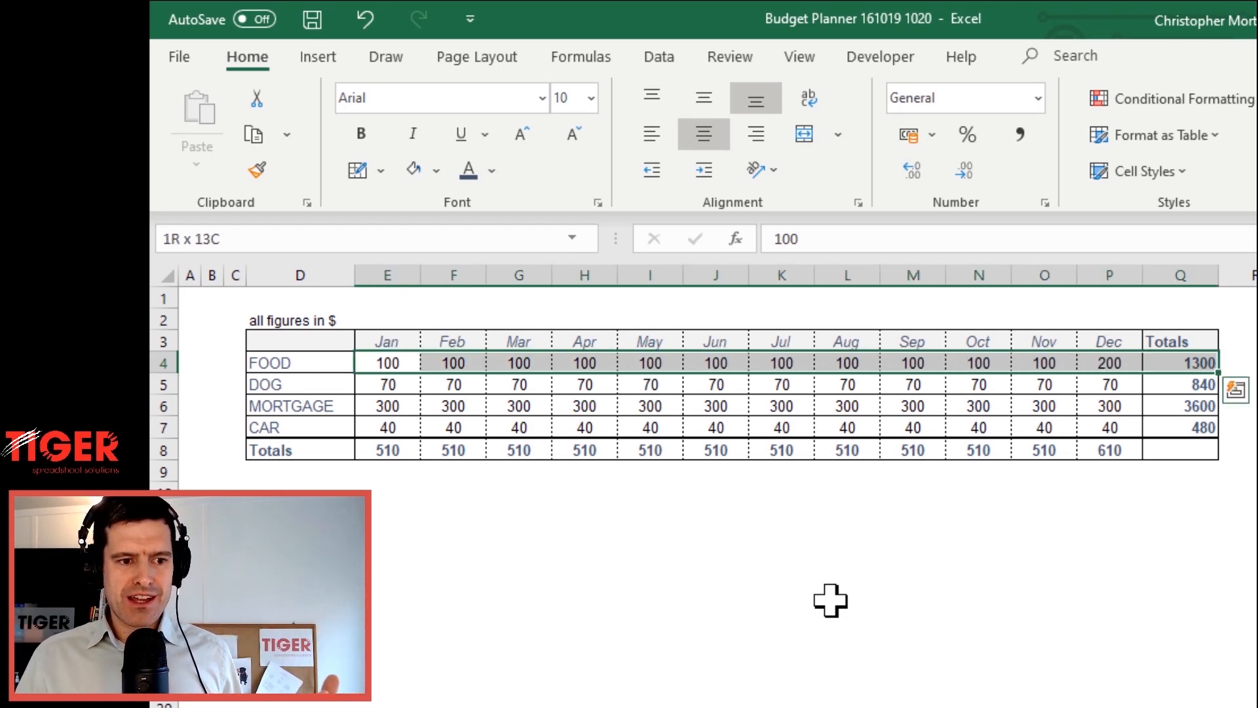
pyautogui.hotkey('shift', 'Down')
pyautogui.hotkey('shift', 'Down')
pyautogui.hotkey('shift', 'Down')
pyautogui.hotkey('shift', 'Down')
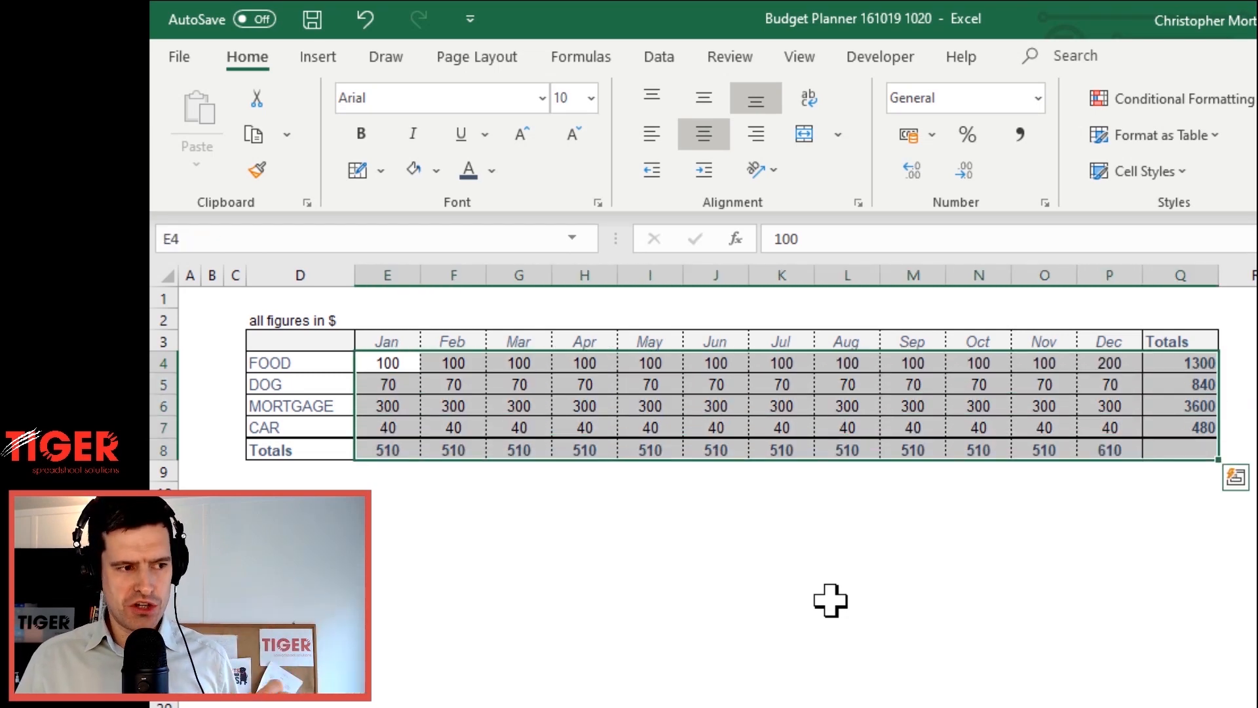
pyautogui.press('Up')
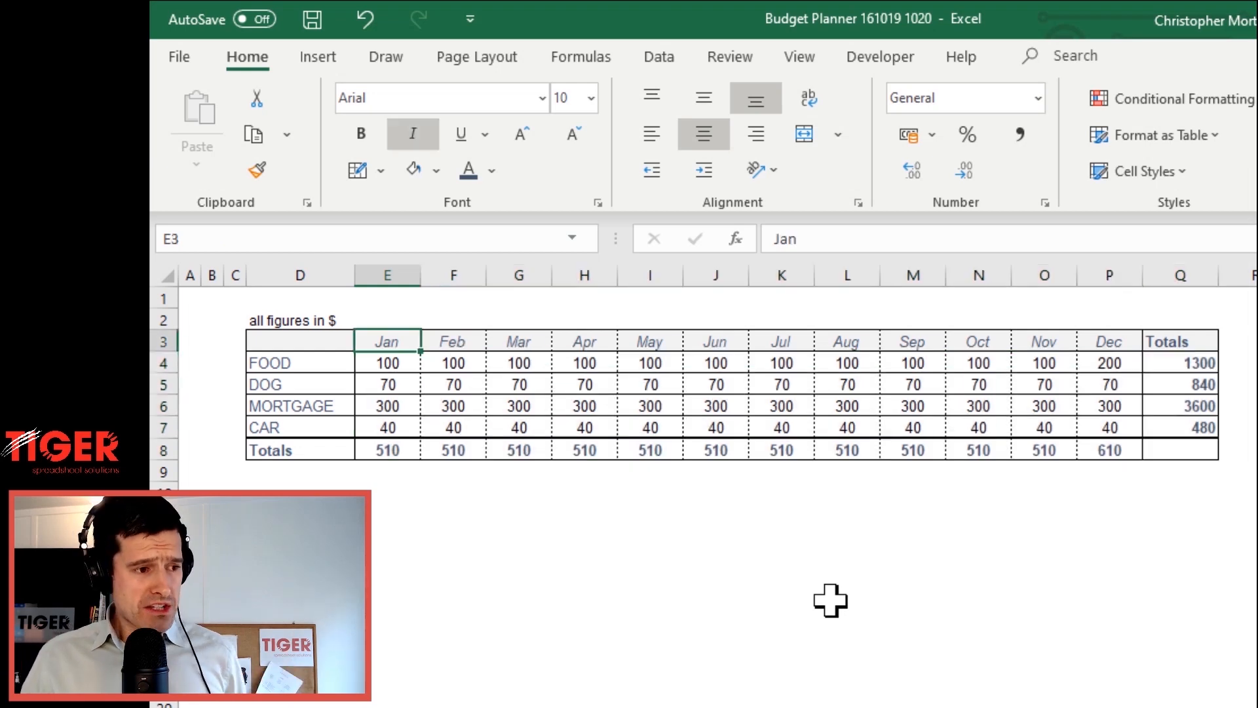
pyautogui.press('Left')
pyautogui.press('Up')
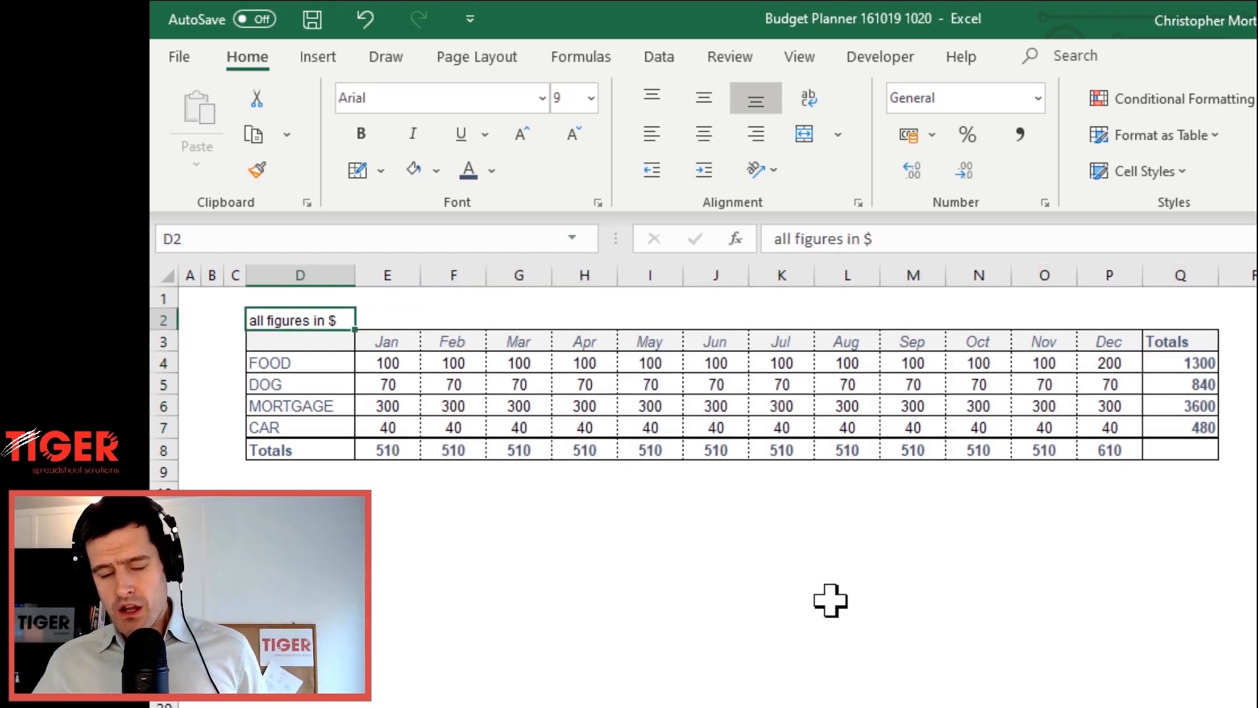
pyautogui.press('BackSpace')
pyautogui.press('Escape')
pyautogui.press('Left')
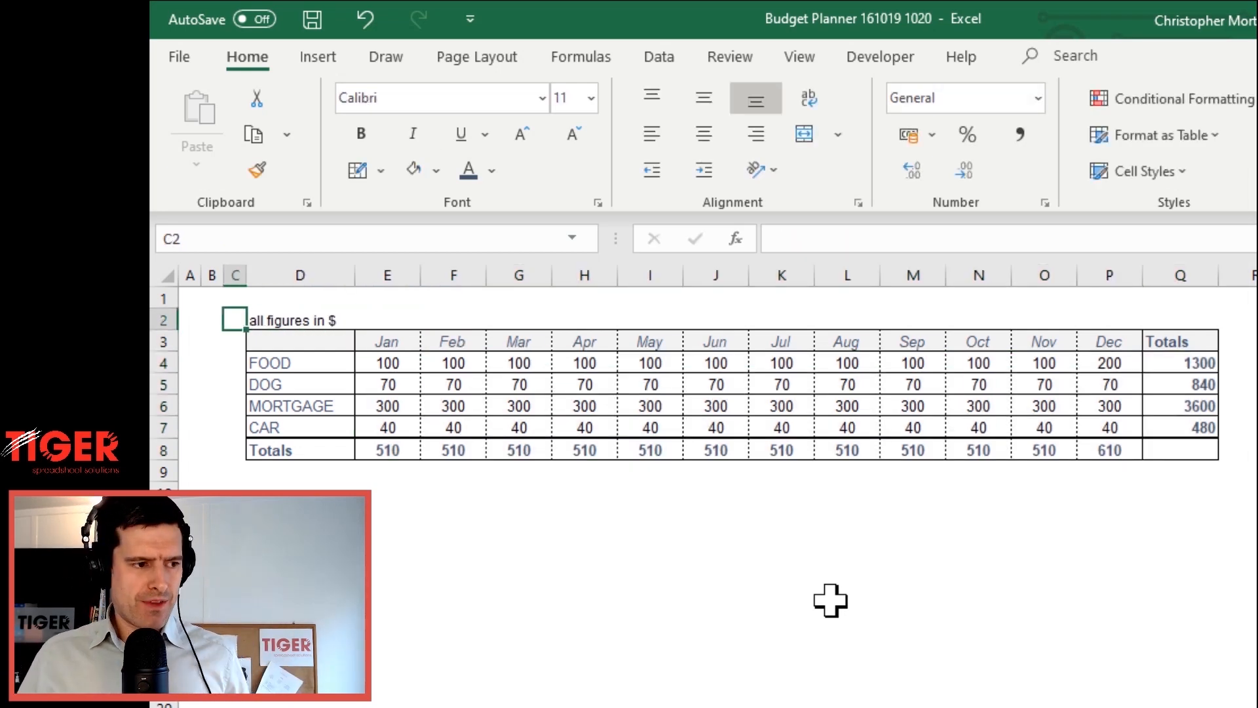
# Insert two blank rows above the currency note, at row 2
pyautogui.press('Right')
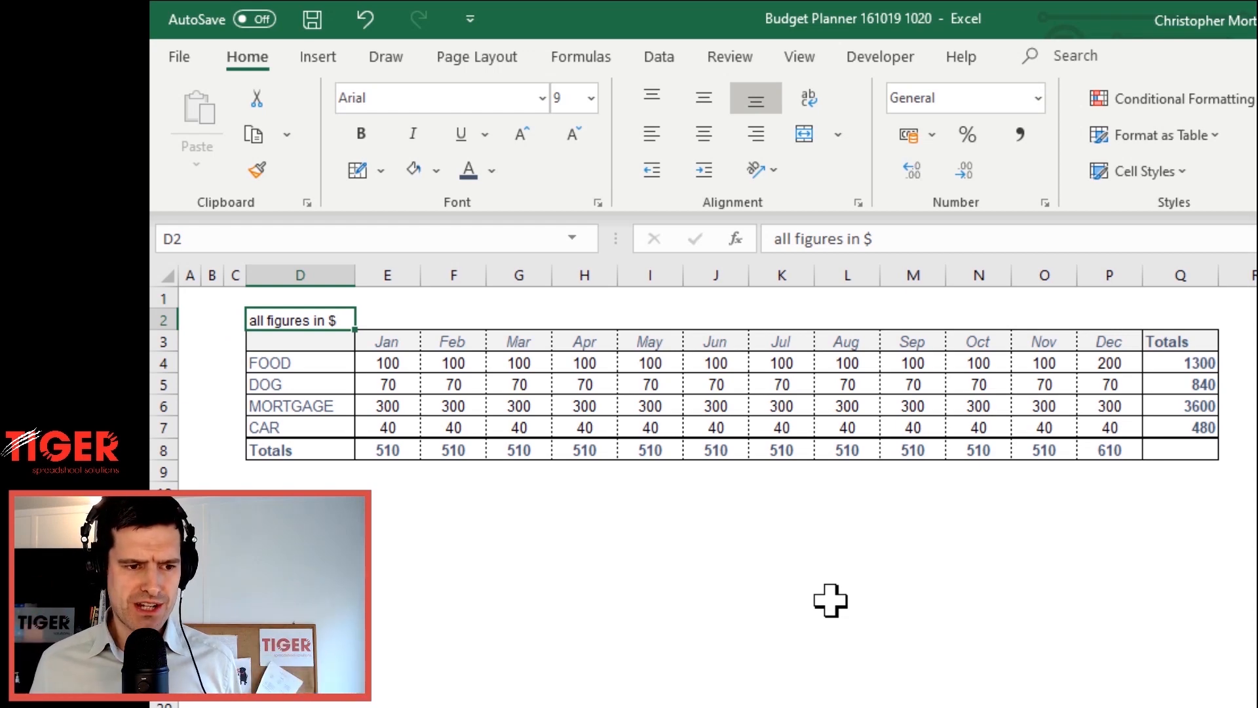
pyautogui.hotkey('shift', 'space')
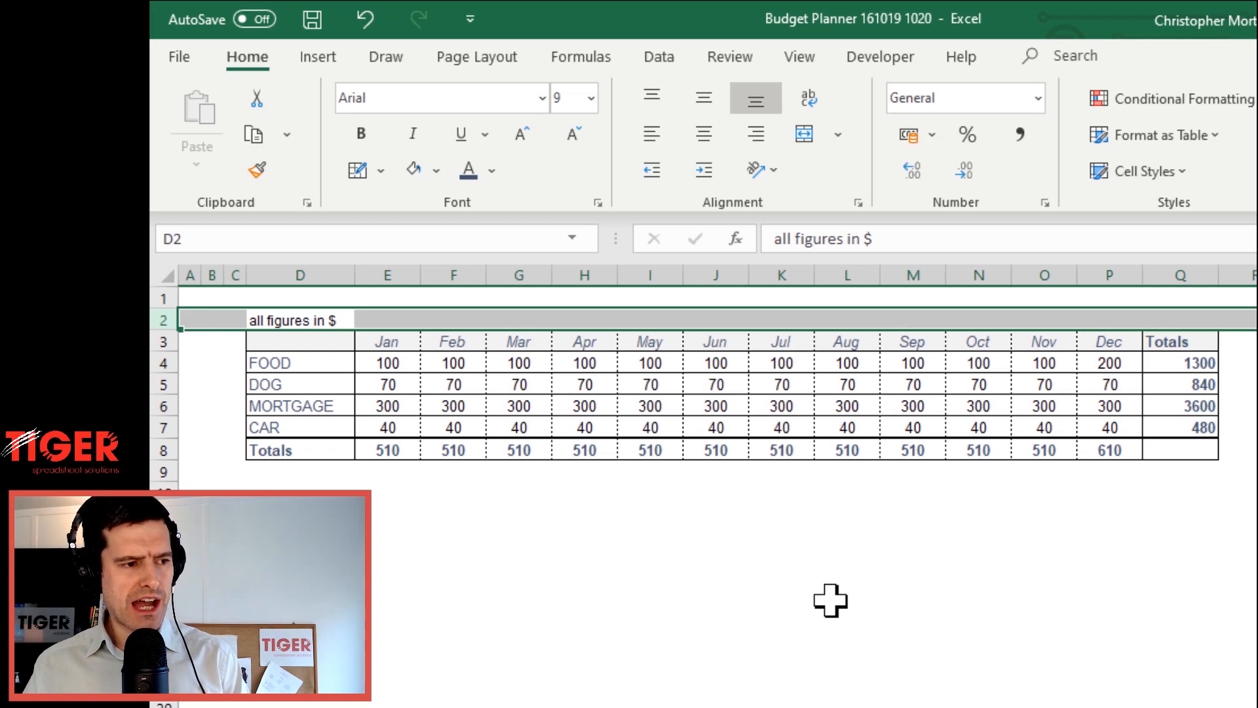
pyautogui.hotkey('ctrl', 'shift', '+')
pyautogui.hotkey('ctrl', 'shift', '+')
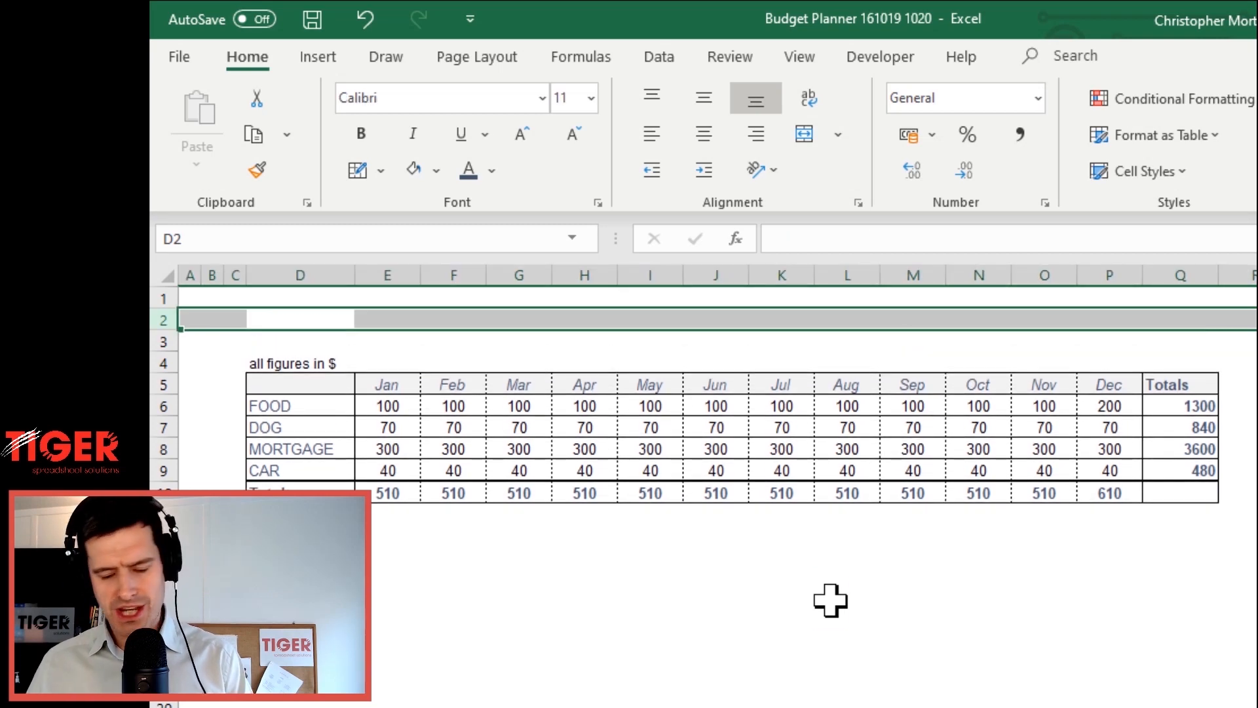
pyautogui.press('Left')
pyautogui.press('Right')
pyautogui.press('Right')
pyautogui.press('Right')
pyautogui.press('Left')
pyautogui.press('Left')
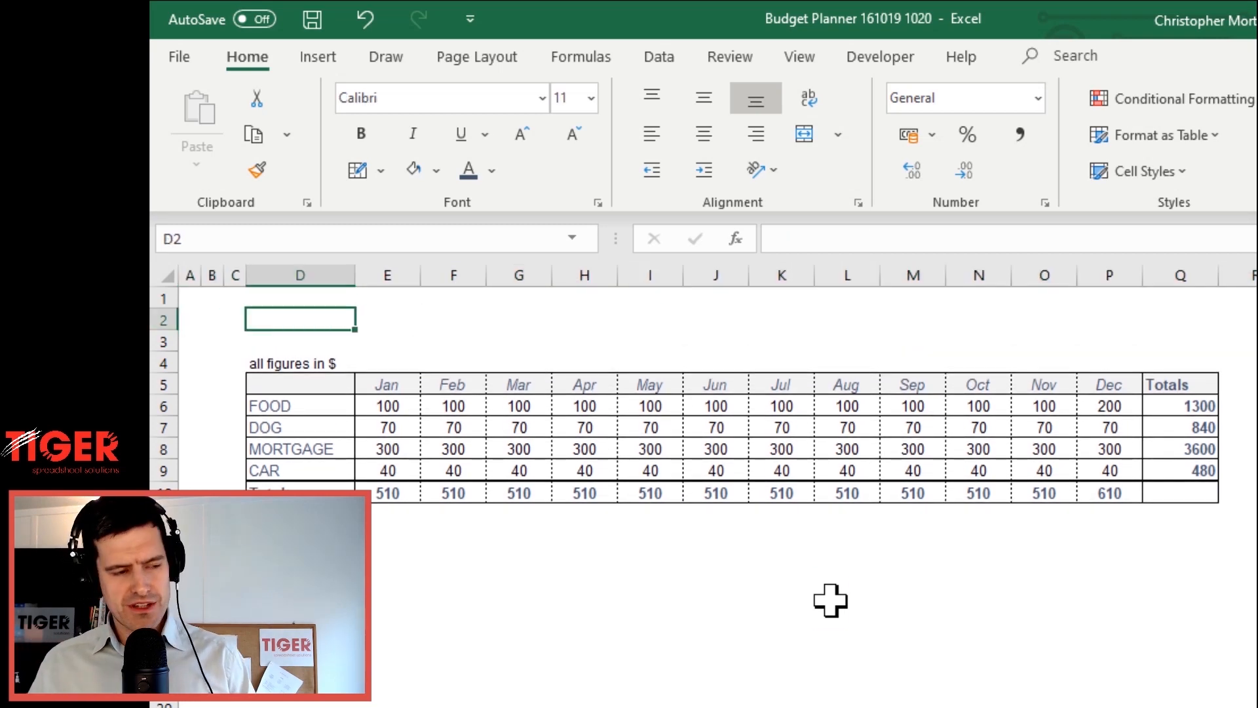
# Select the entire row 2, and the entire column S beyond the table
pyautogui.hotkey('shift', 'space')
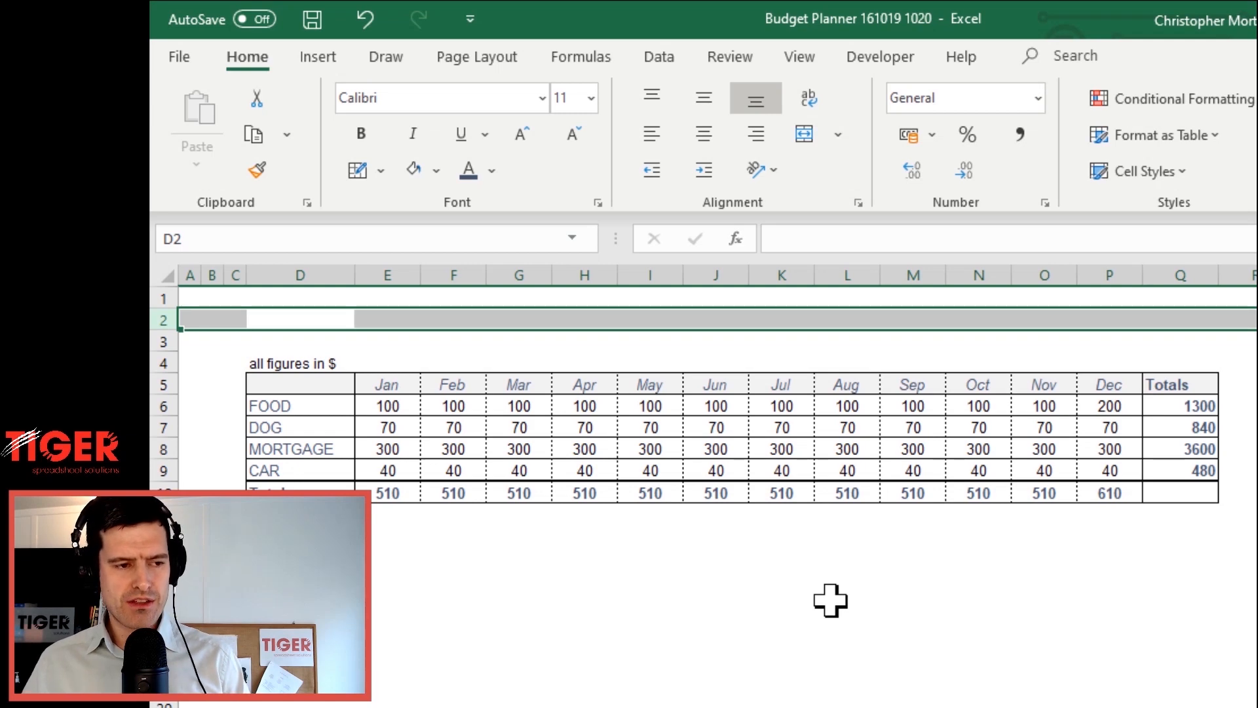
pyautogui.press('Right')
pyautogui.press('Right')
pyautogui.press('Right')
pyautogui.press('Right')
pyautogui.press('Right')
pyautogui.press('Right')
pyautogui.press('Right')
pyautogui.press('Right')
pyautogui.press('Right')
pyautogui.press('Right')
pyautogui.press('Right')
pyautogui.press('Right')
pyautogui.press('Right')
pyautogui.press('Right')
pyautogui.press('Right')
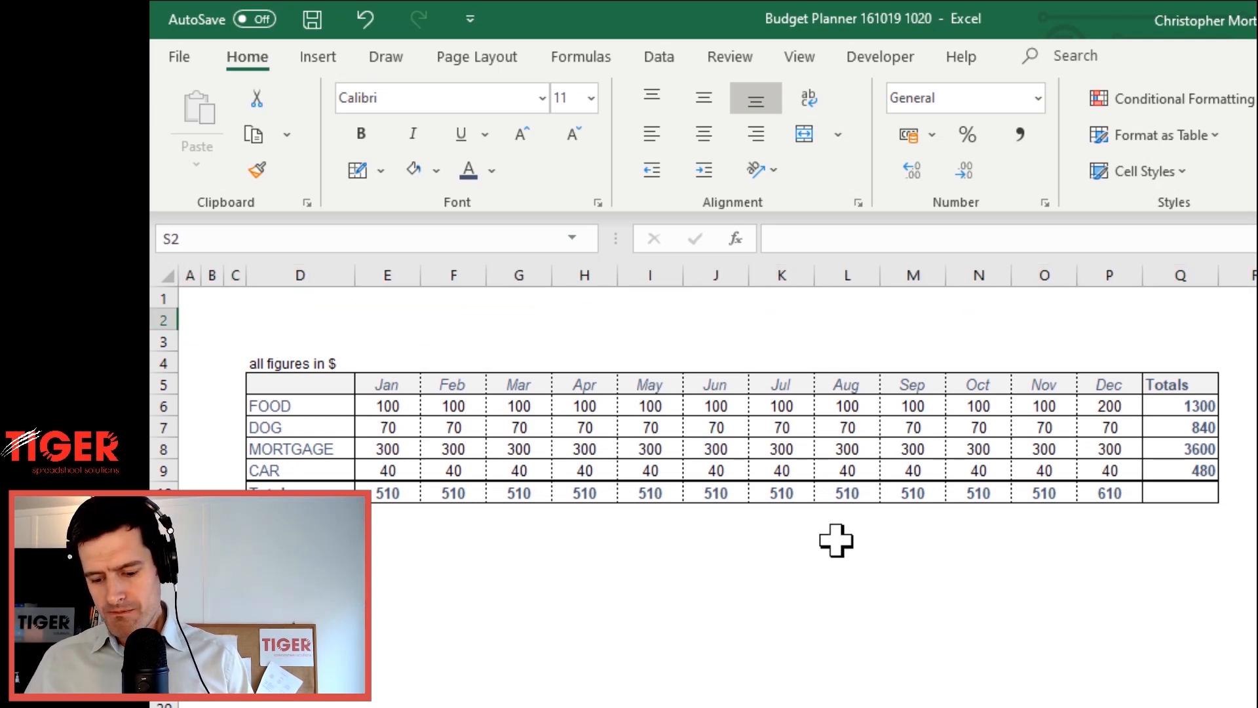
pyautogui.hotkey('ctrl', 'space')
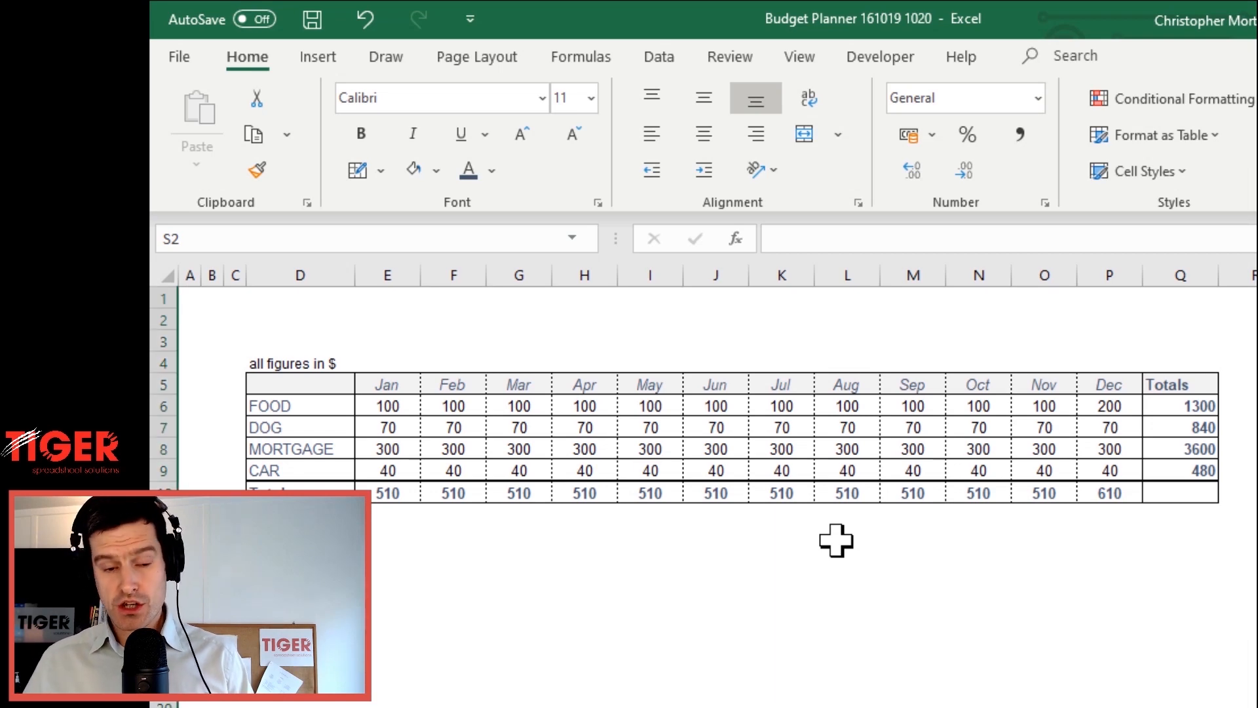
pyautogui.press('Left')
pyautogui.press('Right')
pyautogui.press('Left')
pyautogui.press('Left')
pyautogui.press('Left')
pyautogui.press('Left')
pyautogui.press('Left')
pyautogui.press('Left')
pyautogui.press('Left')
pyautogui.press('Left')
pyautogui.press('Left')
pyautogui.press('Left')
pyautogui.press('Left')
pyautogui.press('Left')
pyautogui.press('Left')
pyautogui.press('Left')
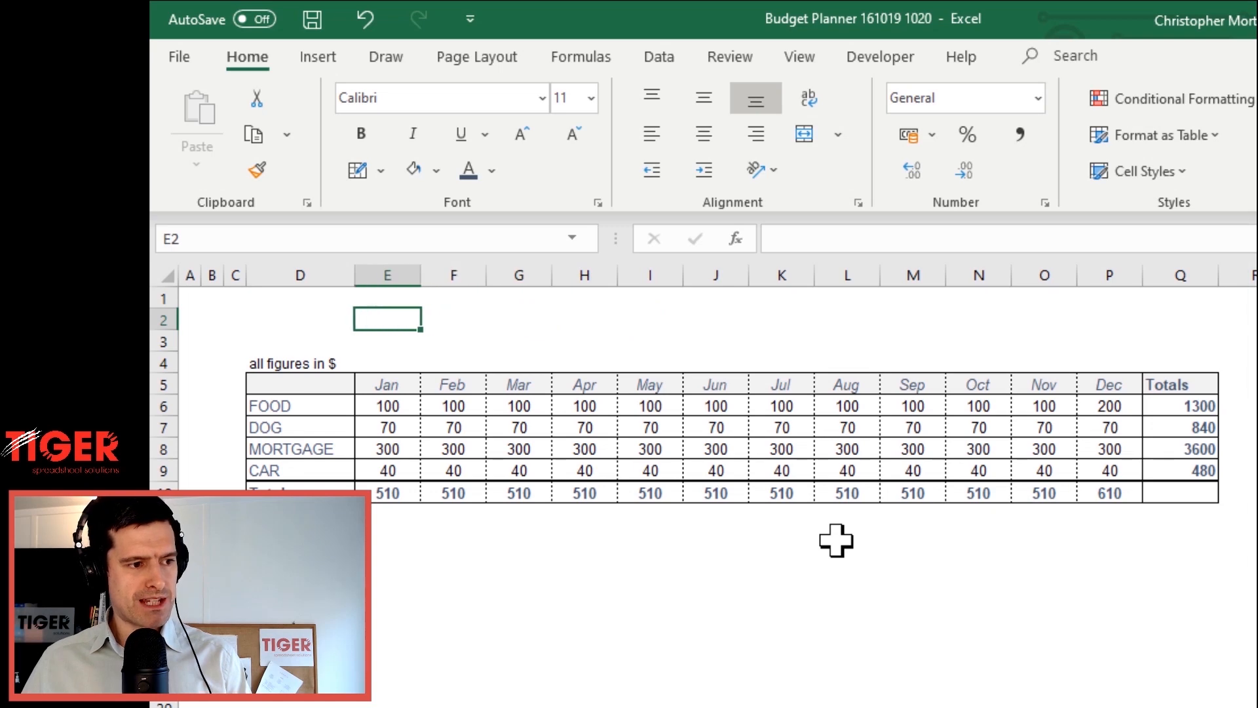
pyautogui.press('Left')
pyautogui.press('Left')
pyautogui.hotkey('shift', 'Right')
pyautogui.hotkey('shift', 'Right')
pyautogui.hotkey('shift', 'Right')
pyautogui.hotkey('shift', 'Right')
pyautogui.hotkey('shift', 'Right')
pyautogui.hotkey('shift', 'Right')
pyautogui.hotkey('shift', 'Right')
pyautogui.hotkey('shift', 'Right')
pyautogui.hotkey('shift', 'Right')
pyautogui.hotkey('shift', 'Right')
pyautogui.hotkey('shift', 'Right')
pyautogui.hotkey('shift', 'Right')
pyautogui.hotkey('shift', 'Right')
pyautogui.hotkey('shift', 'Right')
pyautogui.hotkey('shift', 'Right')
pyautogui.hotkey('shift', 'Right')
pyautogui.hotkey('shift', 'Left')
pyautogui.hotkey('shift', 'Left')
pyautogui.hotkey('shift', 'Left')
pyautogui.hotkey('shift', 'Left')
pyautogui.hotkey('shift', 'Left')
pyautogui.hotkey('shift', 'Left')
pyautogui.press('Right')
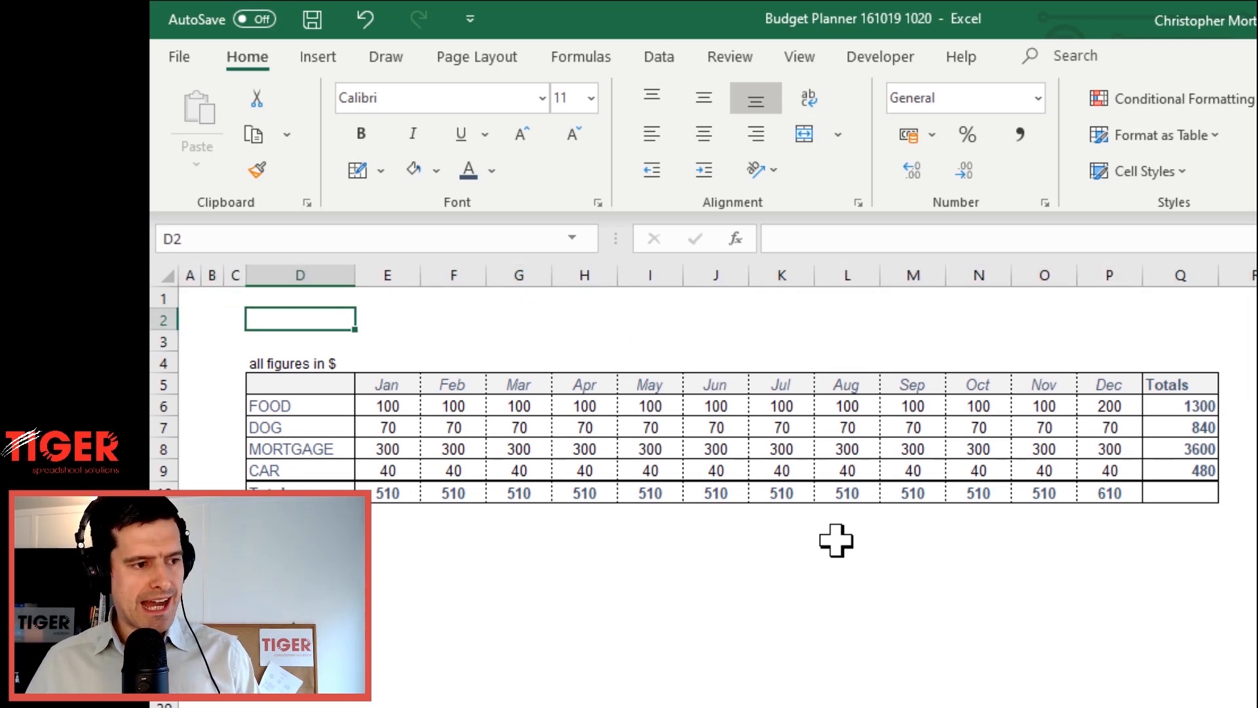
# Insert two more blank rows at row 2, above the currency note
pyautogui.hotkey('shift', 'space')
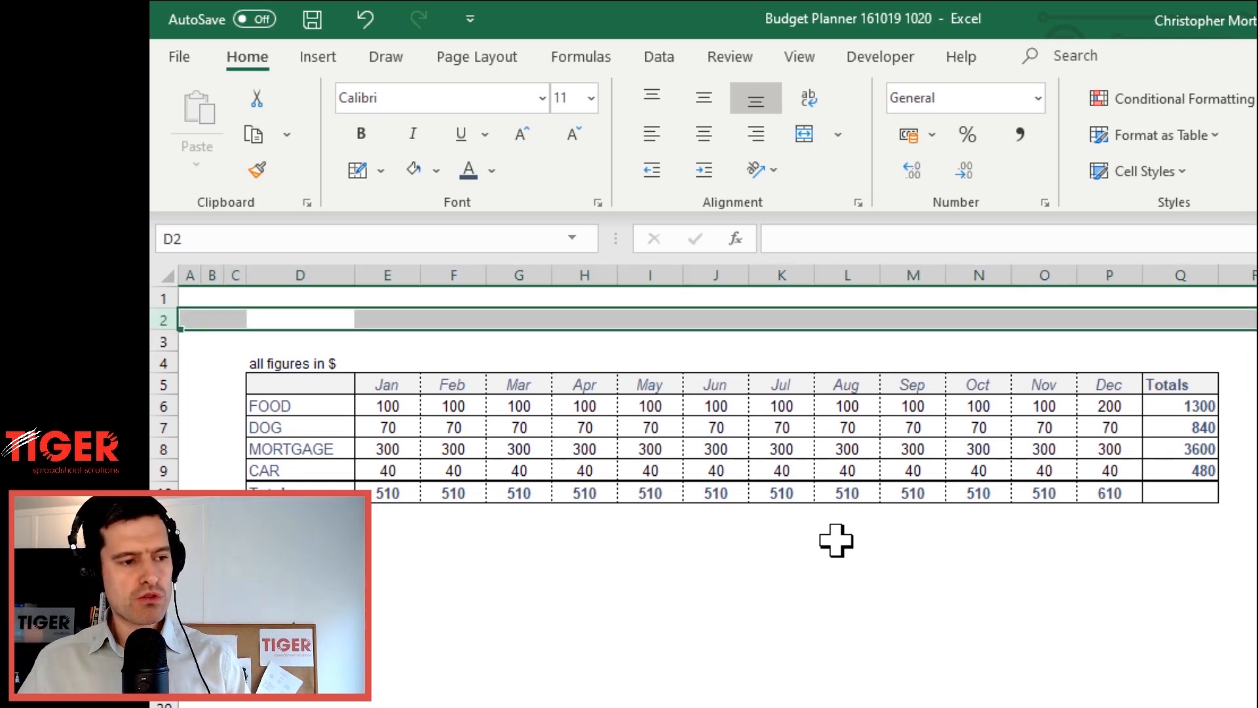
pyautogui.hotkey('ctrl', 'shift', '+')
pyautogui.hotkey('ctrl', 'shift', '+')
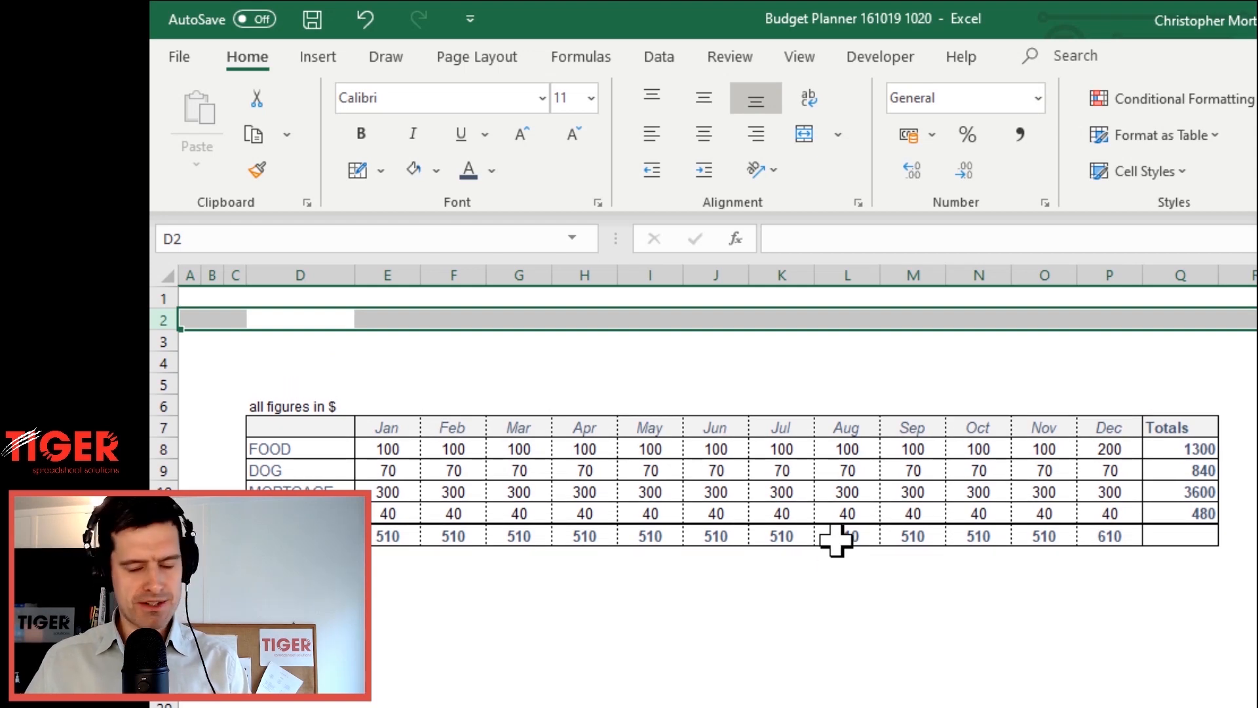
pyautogui.press('Down')
pyautogui.press('Up')
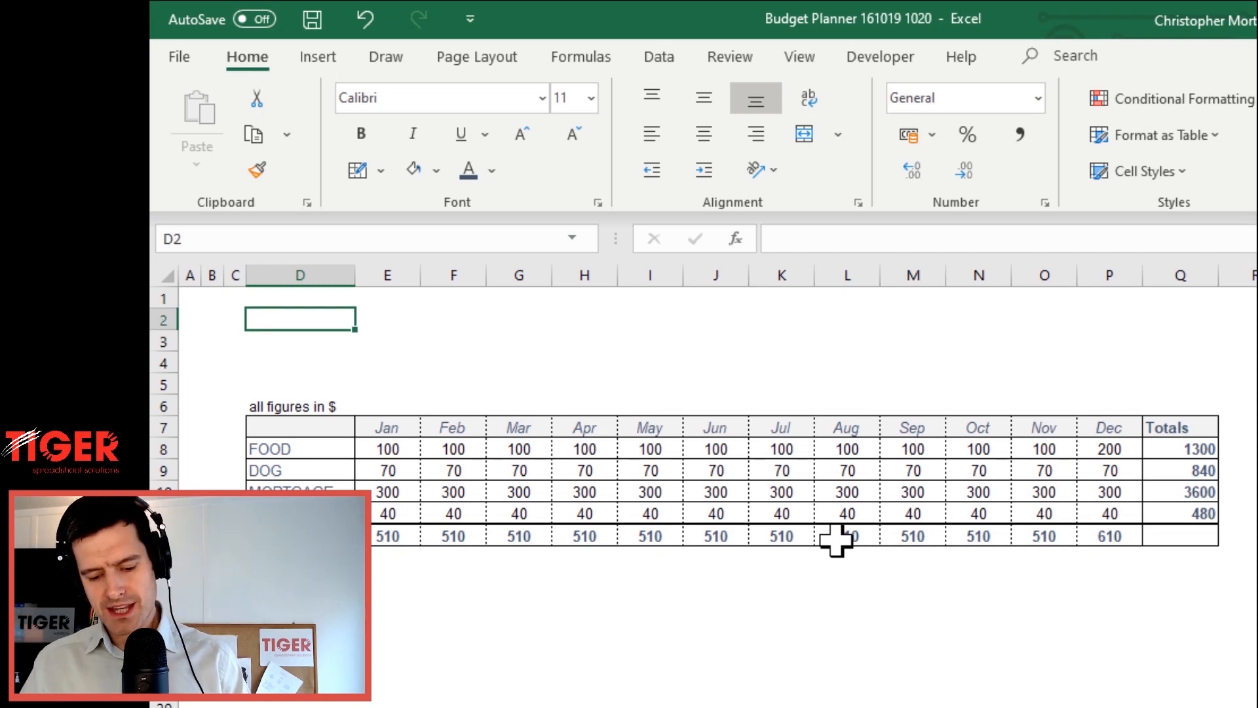
# Undo the last two row insertions and go to the FOOD label cell in column D
pyautogui.hotkey('ctrl', 'z')
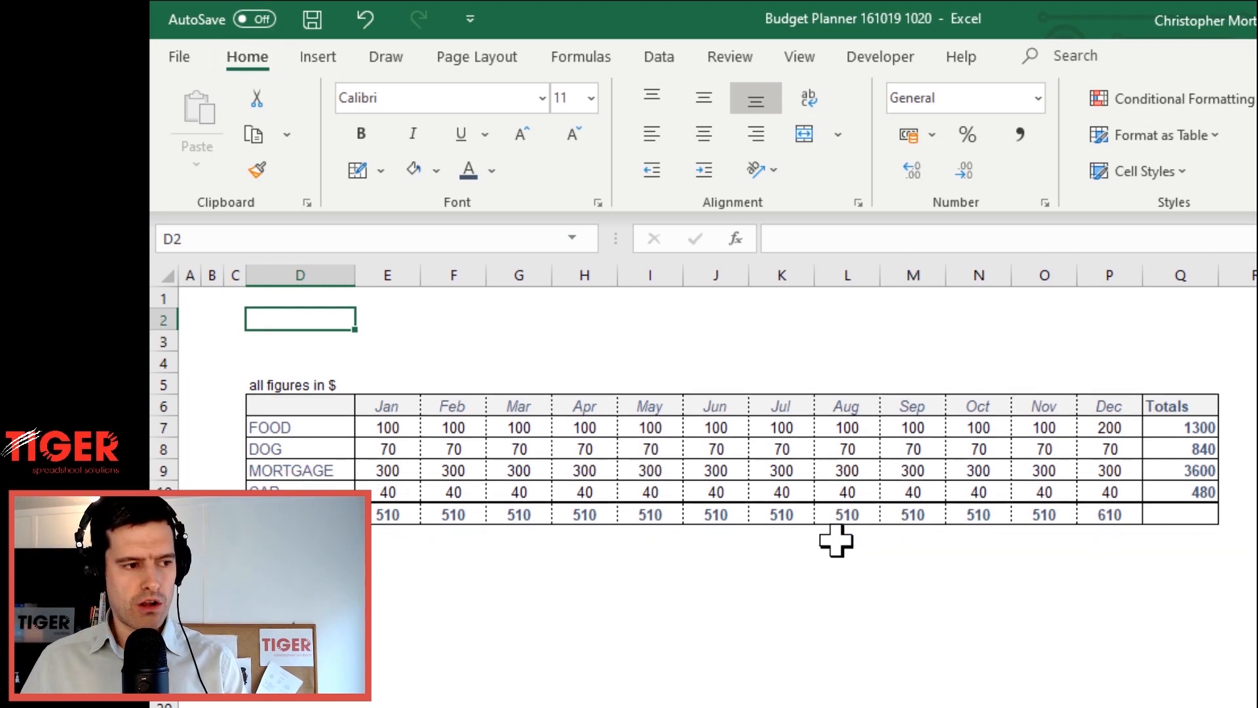
pyautogui.hotkey('ctrl', 'z')
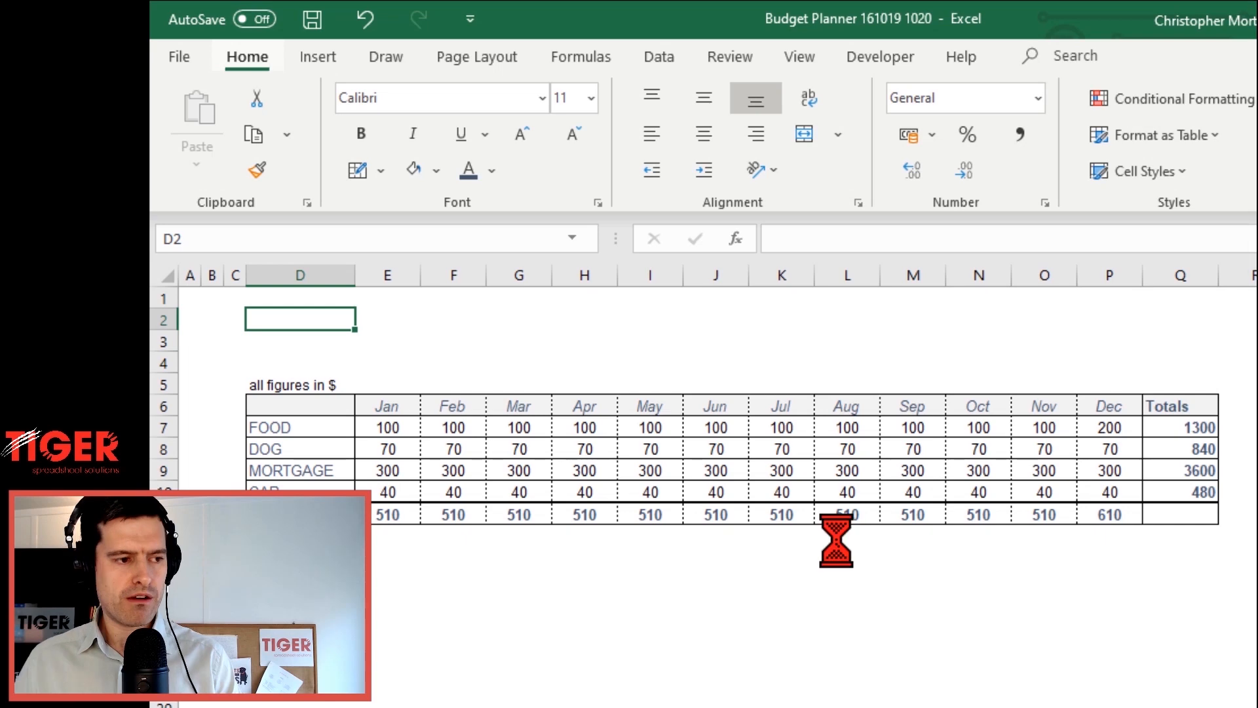
pyautogui.press('Down')
pyautogui.press('Down')
pyautogui.press('Down')
pyautogui.press('Down')
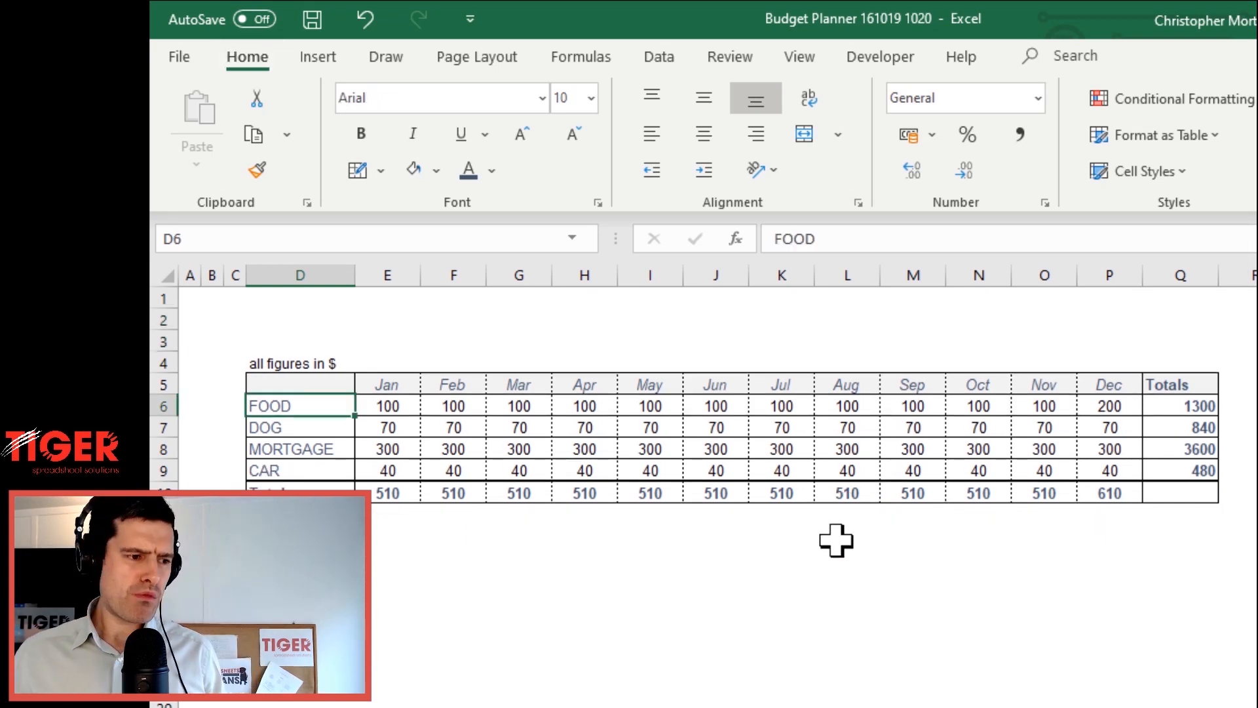
# Select the entire worksheet, and reduce the selection to cell A1
pyautogui.click(164, 272)
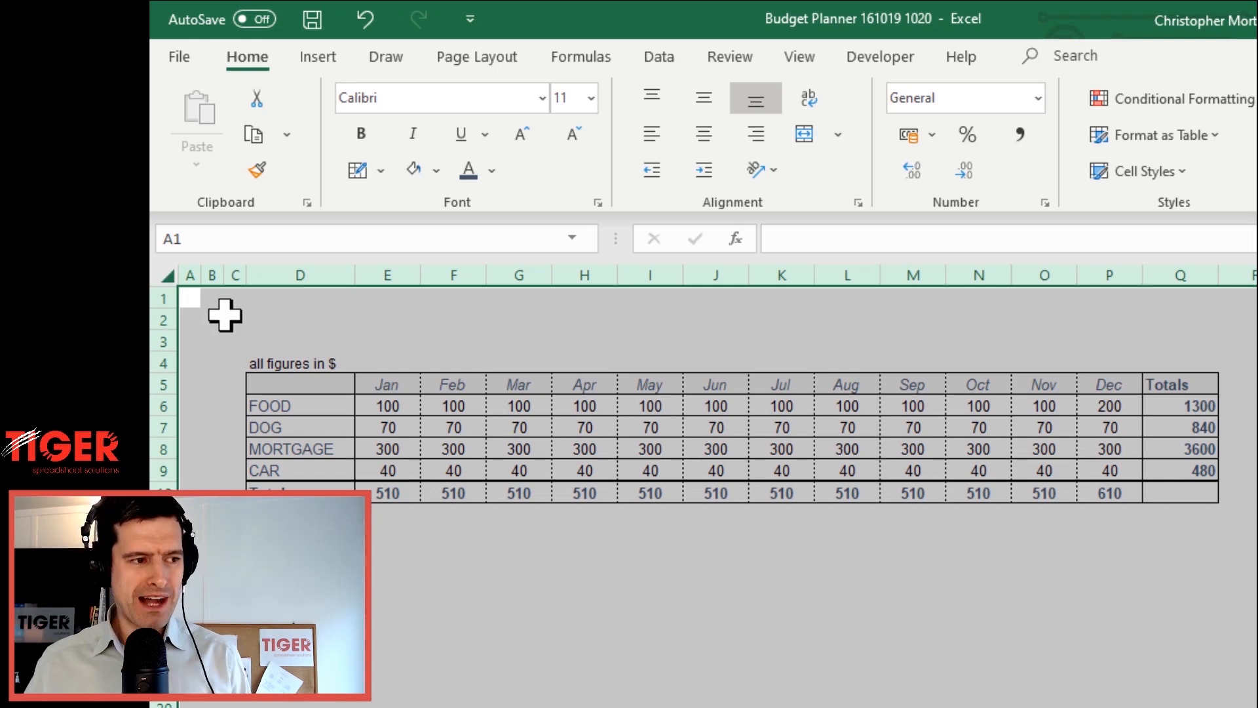
pyautogui.click(225, 315)
pyautogui.click(189, 295)
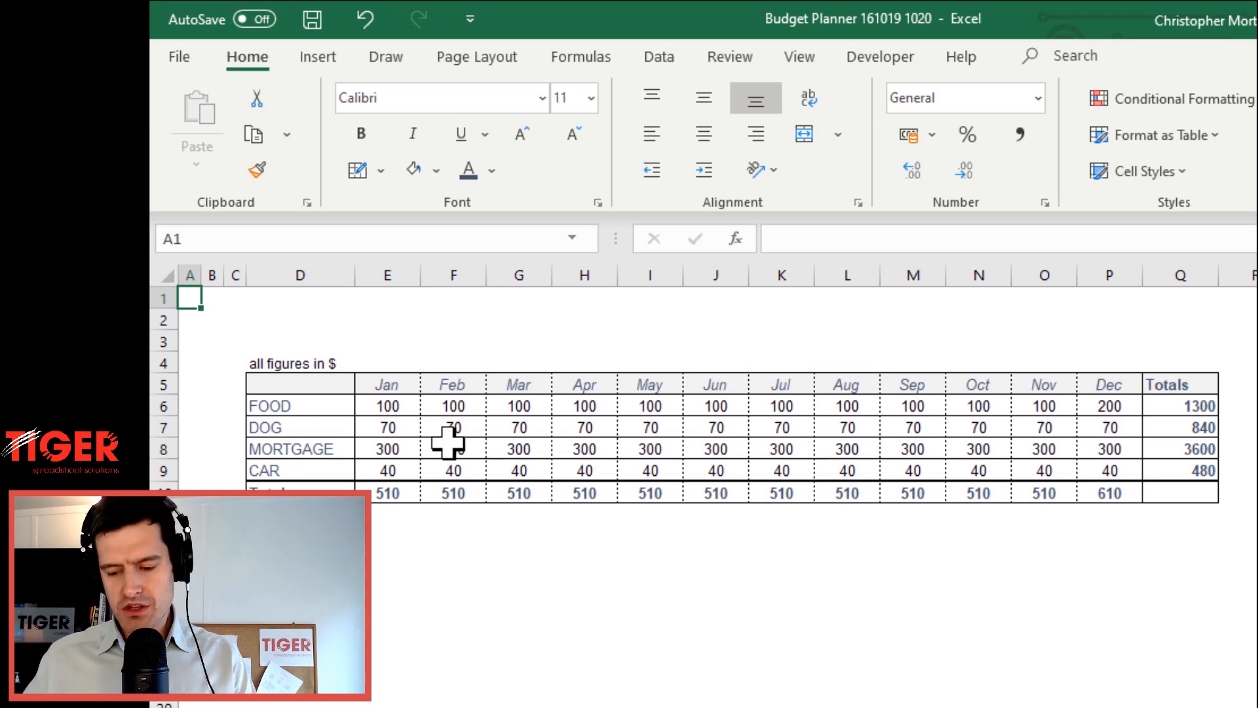
# Enter =COLUMN() in XFD1, the last cell of row 1, and delete it again before returning to A1
pyautogui.hotkey('ctrl', 'Right')
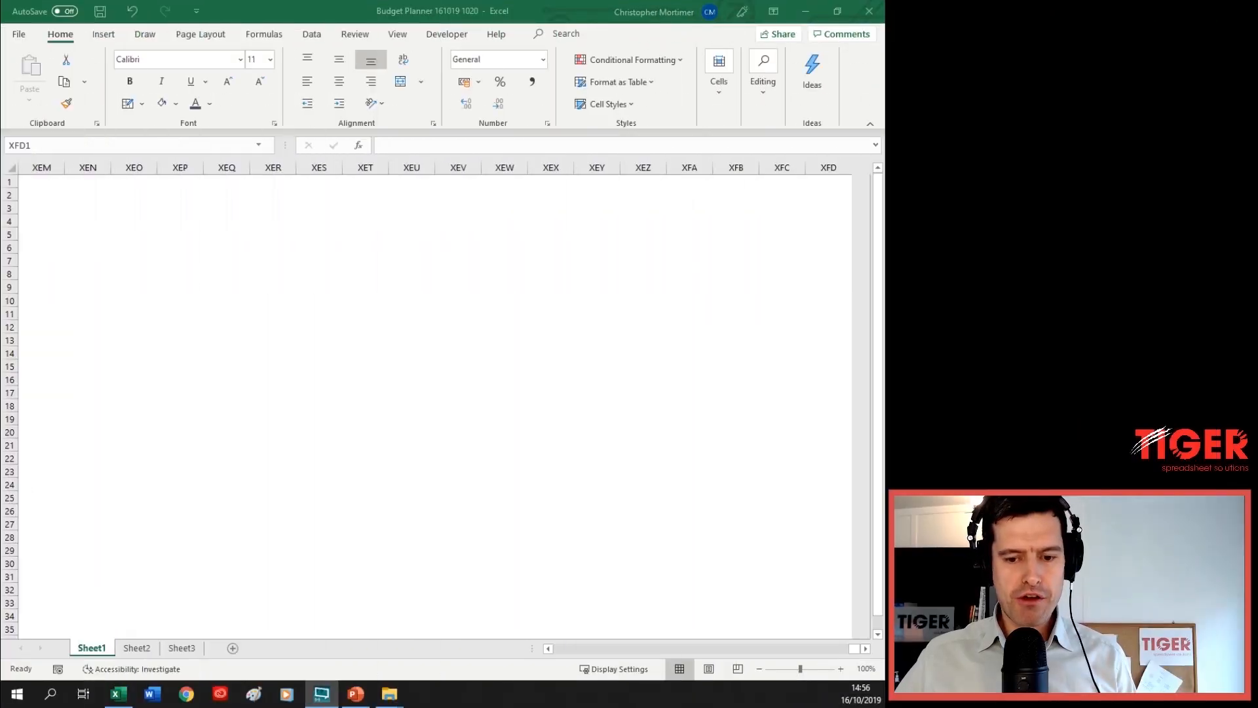
pyautogui.click(816, 182)
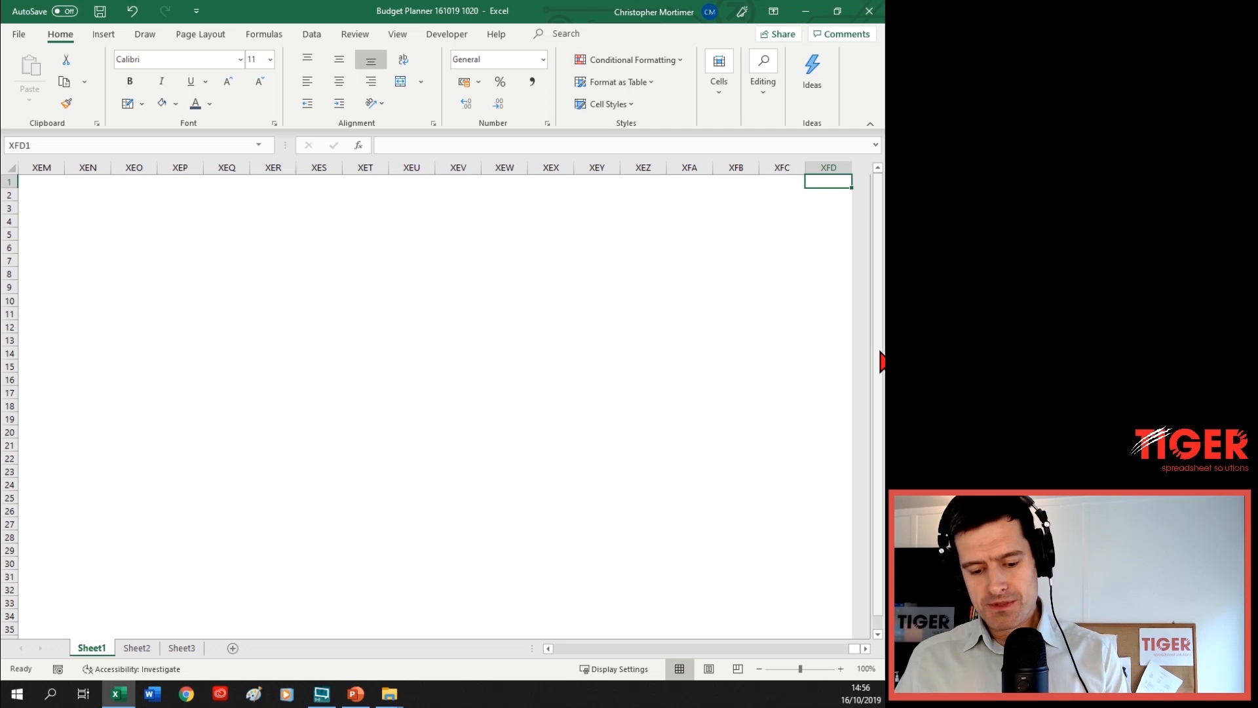
pyautogui.write('=col')
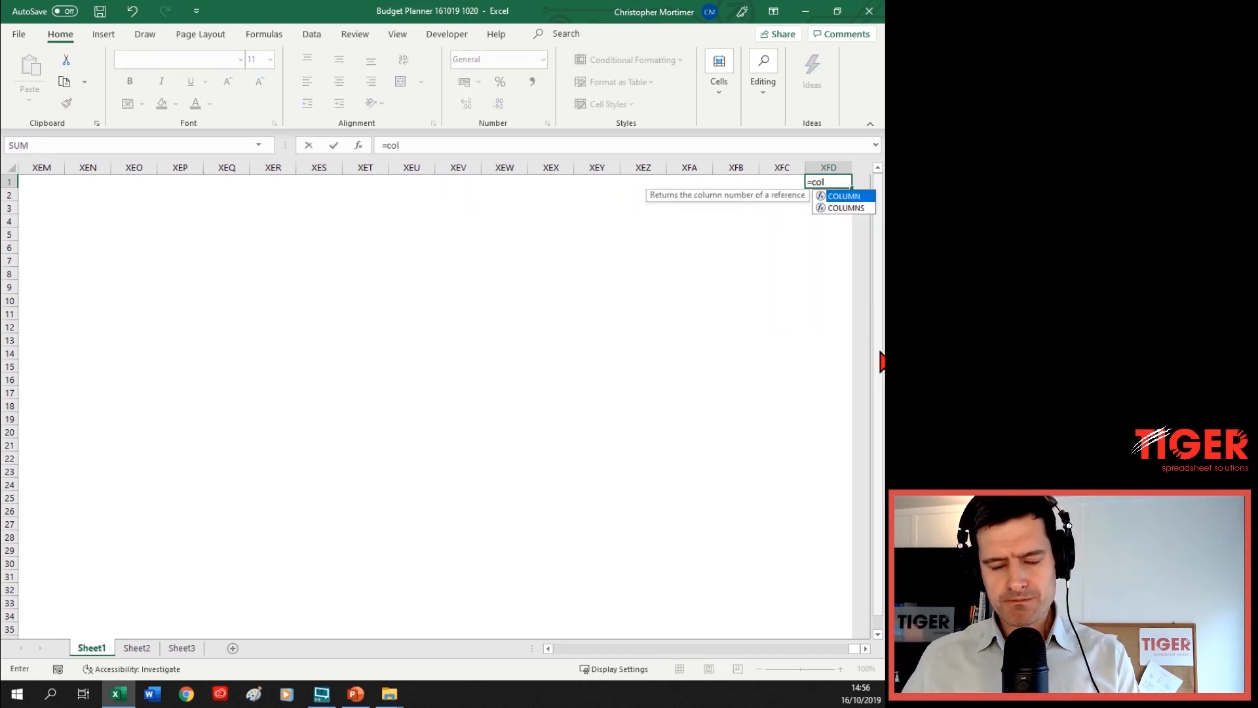
pyautogui.press('Tab')
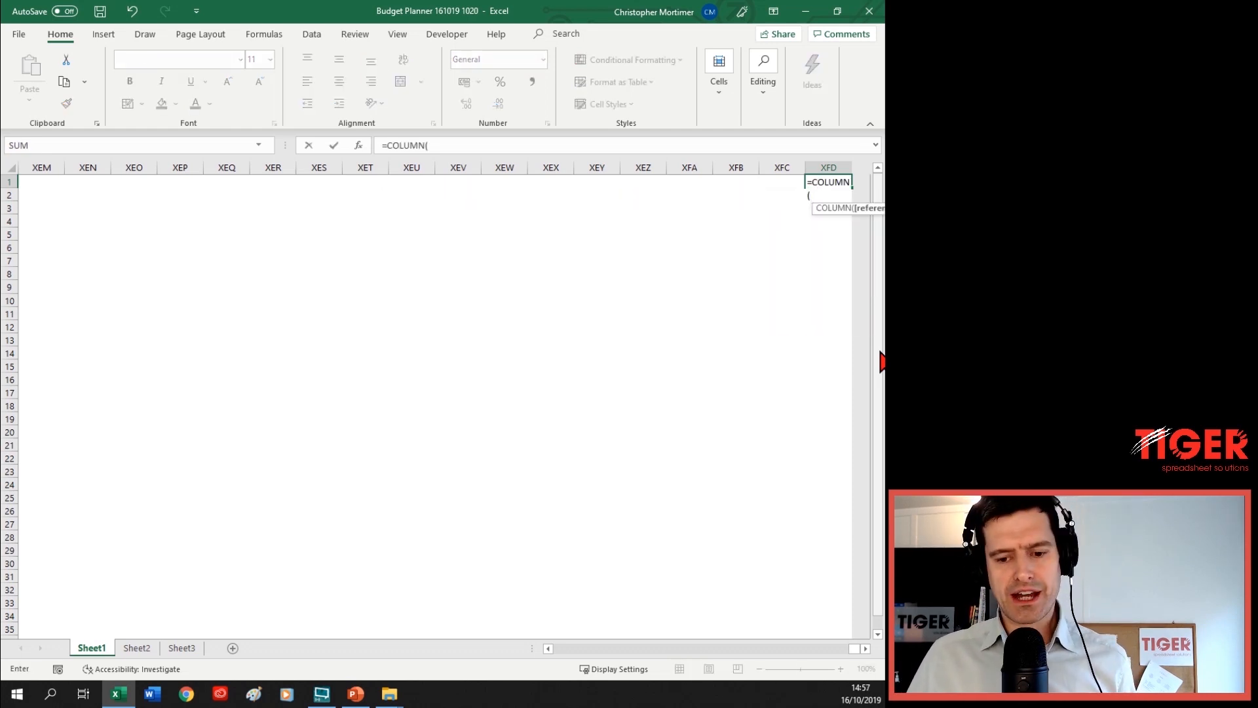
pyautogui.write(')')
pyautogui.press('Return')
pyautogui.press('Up')
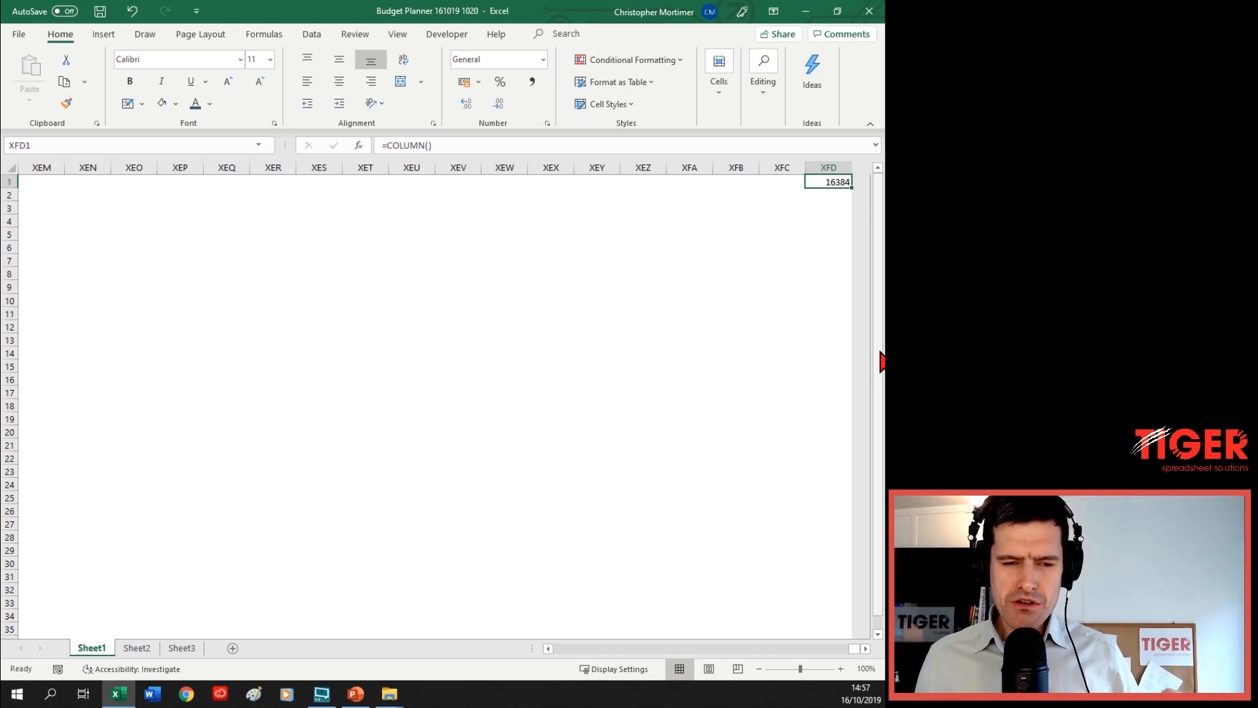
pyautogui.press('Delete')
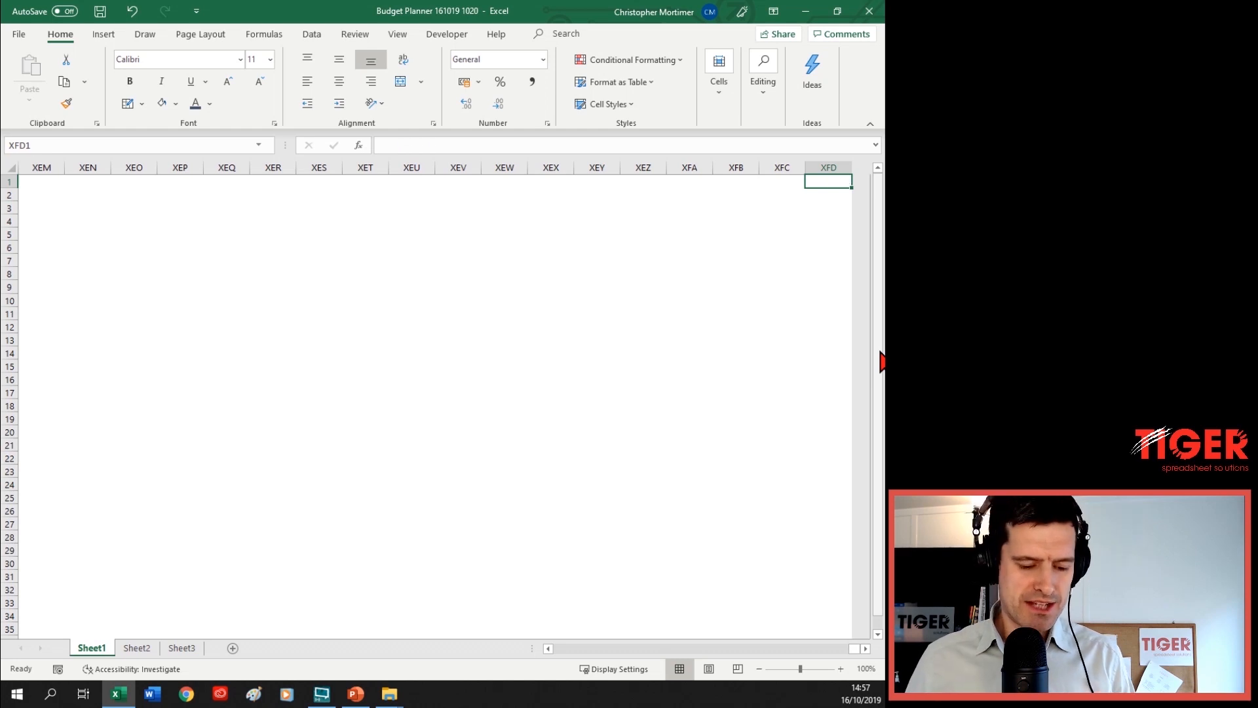
pyautogui.hotkey('ctrl', 'Home')
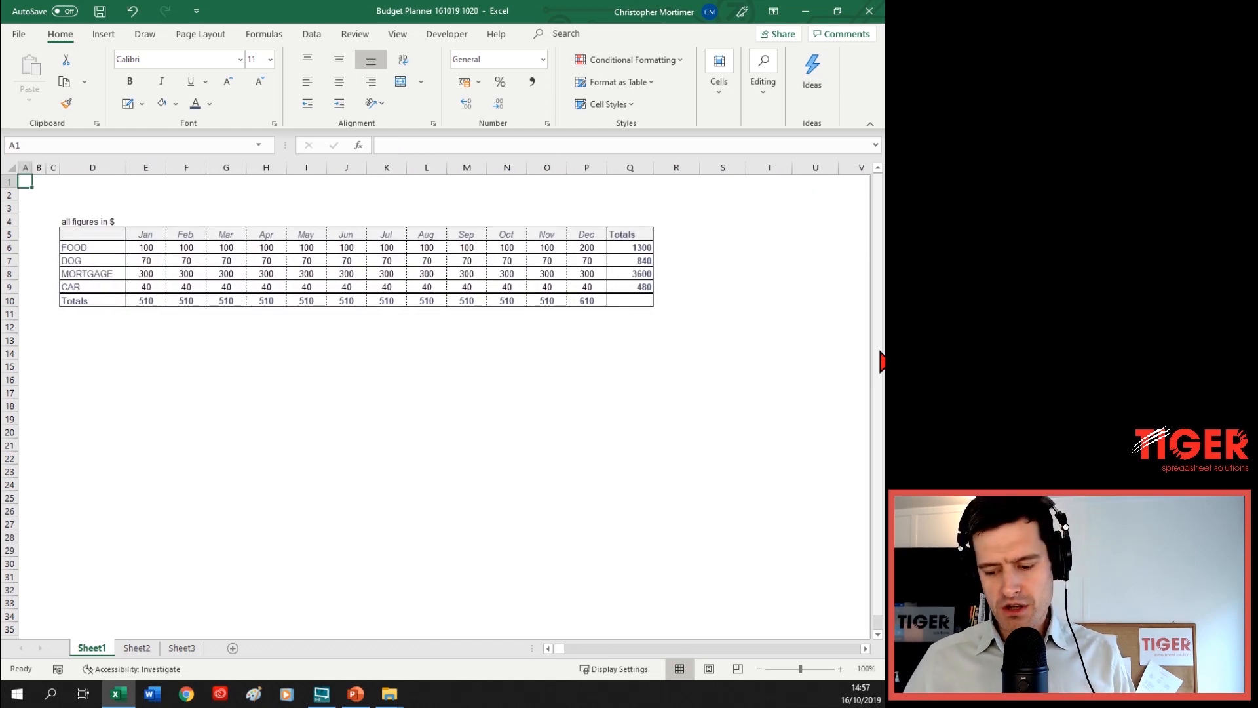
# Enter =ROW() in A1048576, the last cell of column A, and widen the column to fit the result
pyautogui.hotkey('ctrl', 'Down')
pyautogui.write('=row')
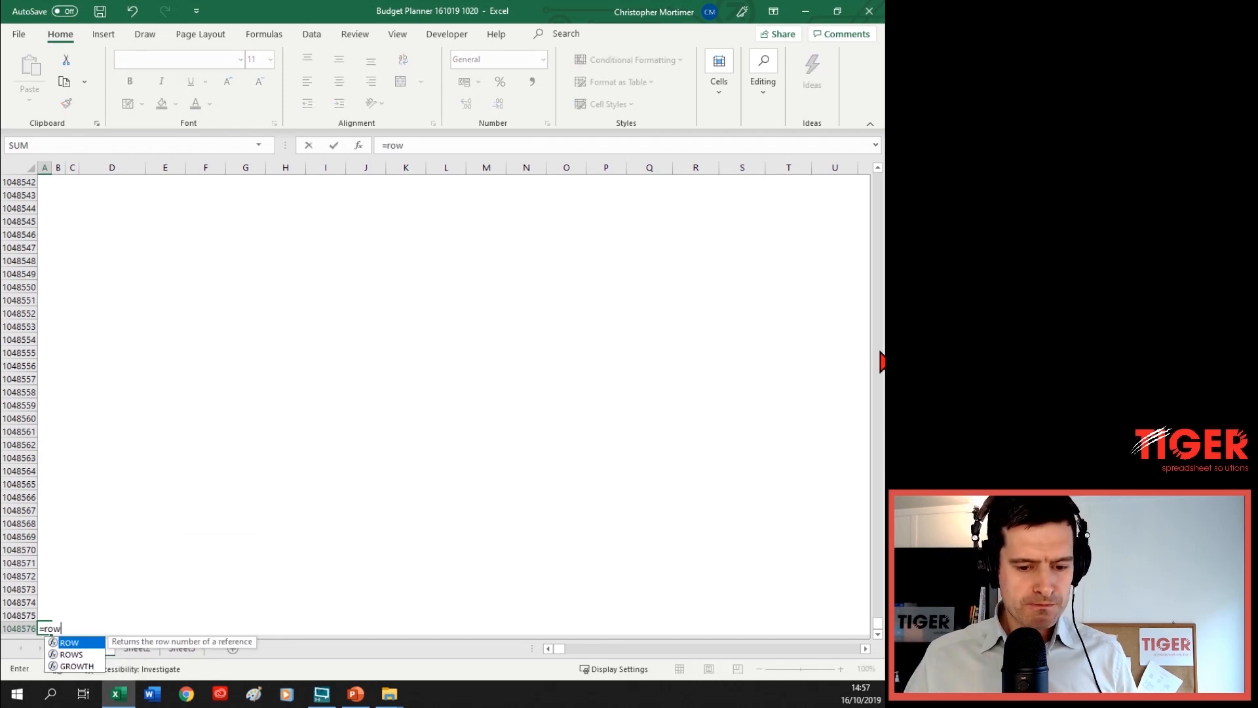
pyautogui.write('(')
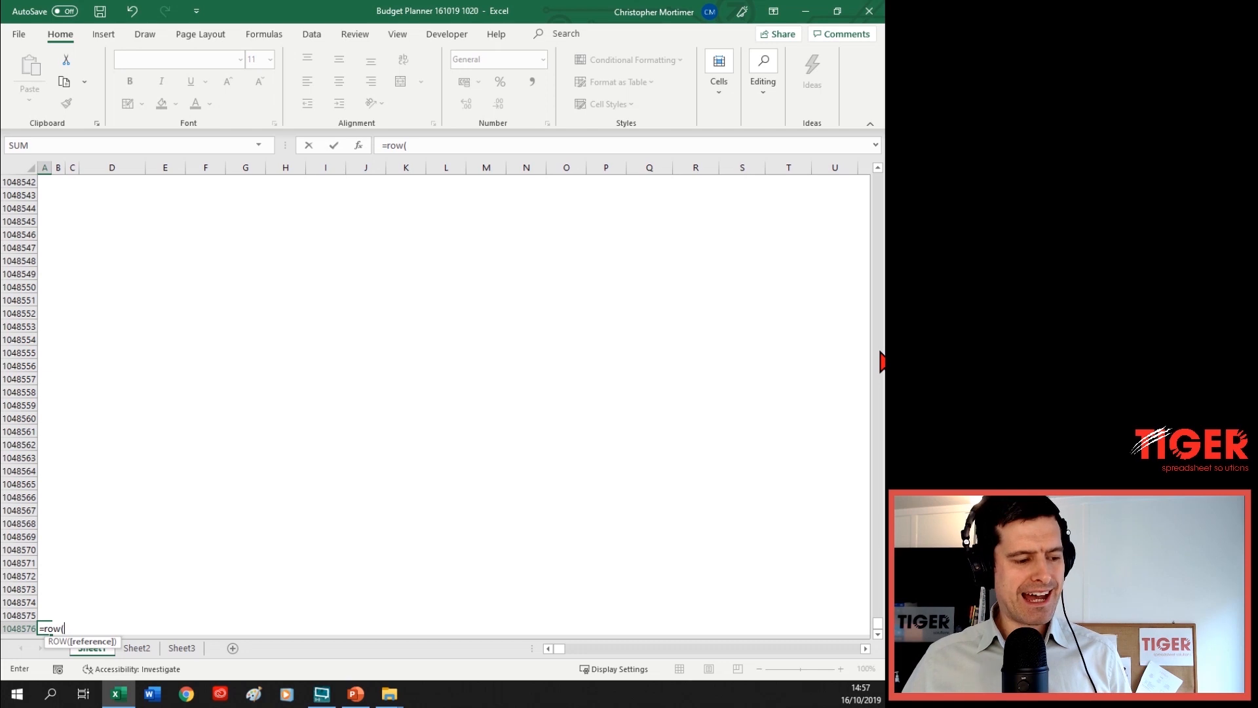
pyautogui.press('Return')
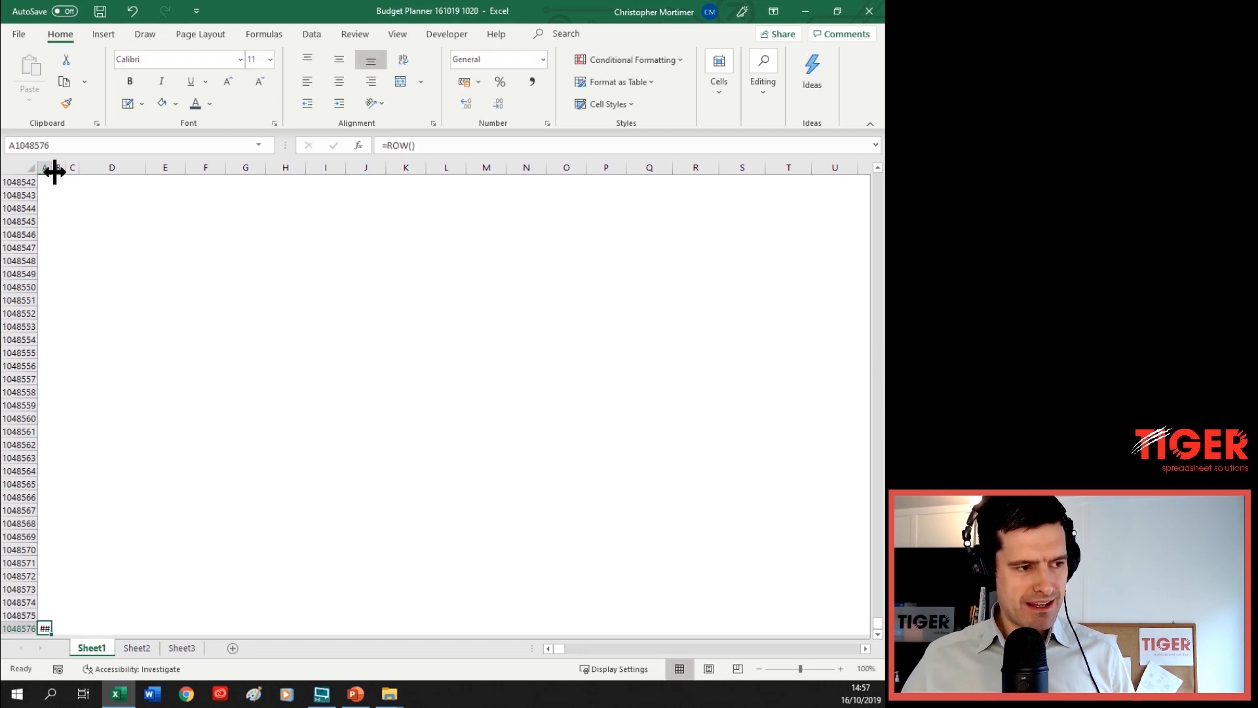
pyautogui.moveTo(52, 168); pyautogui.dragTo(134, 178)
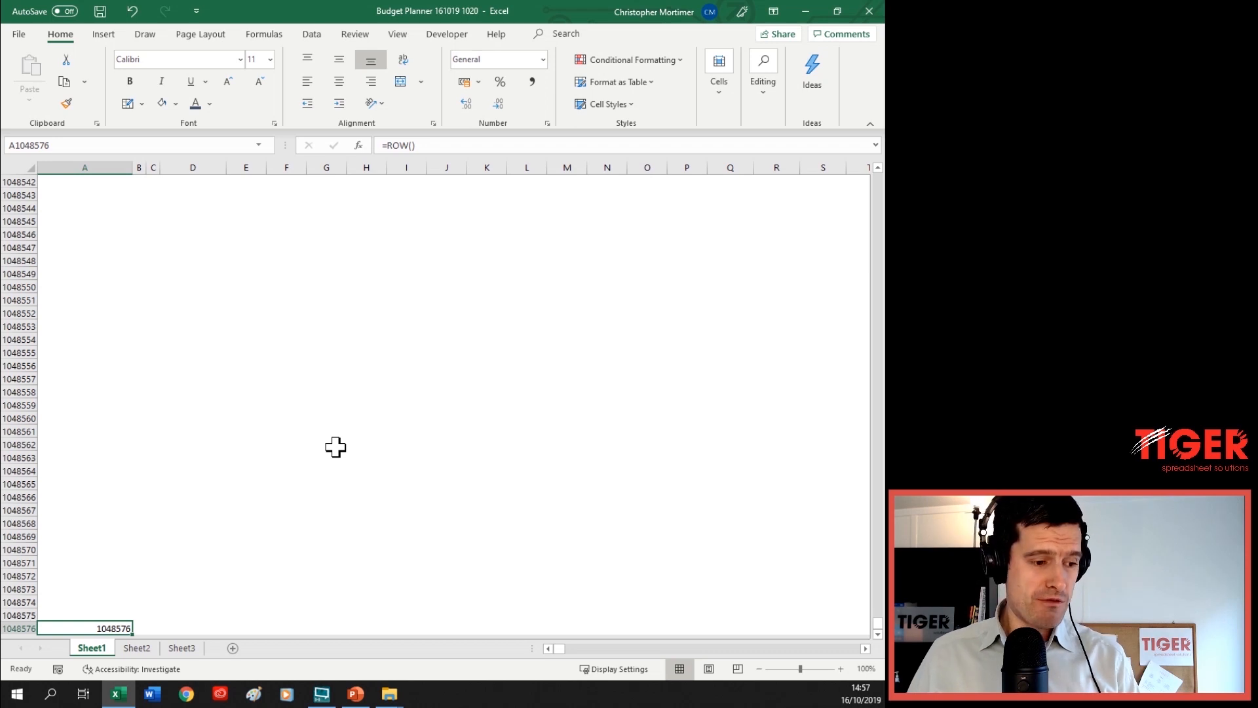
# Undo the widening of column A and delete the ROW formula from A1048576, returning to A1
pyautogui.hotkey('ctrl', 'z')
pyautogui.press('Delete')
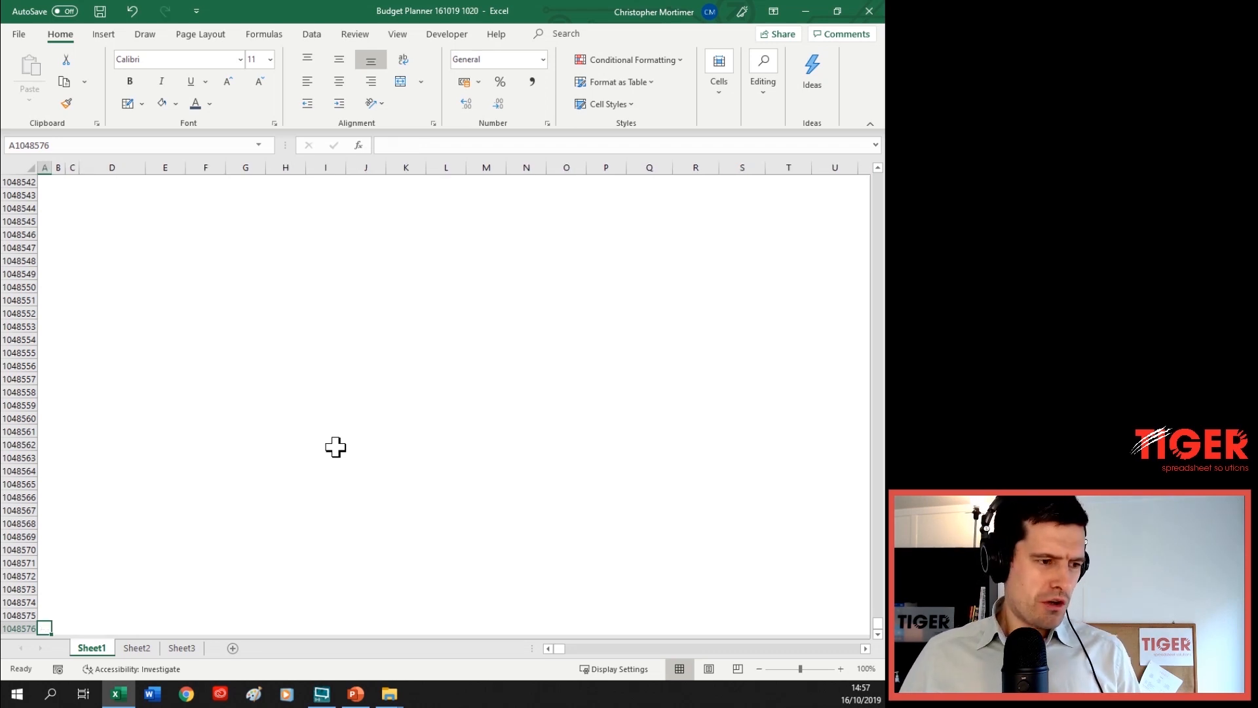
pyautogui.hotkey('ctrl', 'Home')
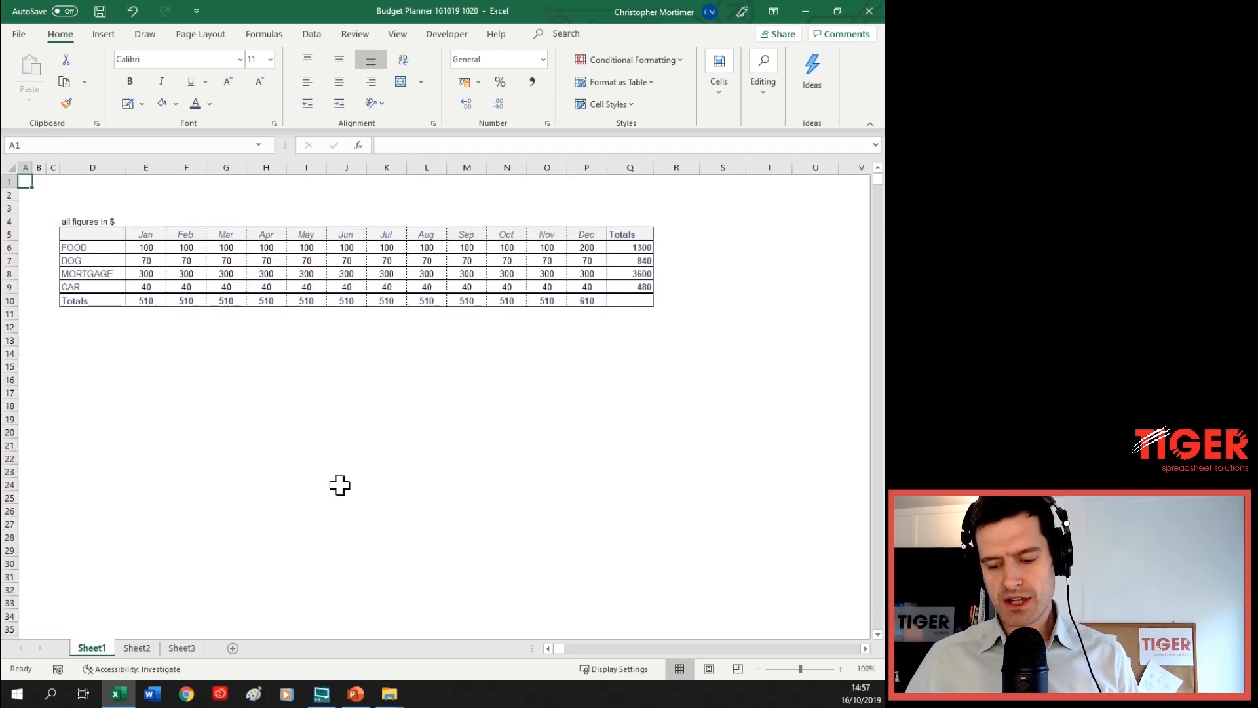
# Select the blank range A1:M3 above the currency note, and go to cell D1
pyautogui.hotkey('ctrl', 'space')
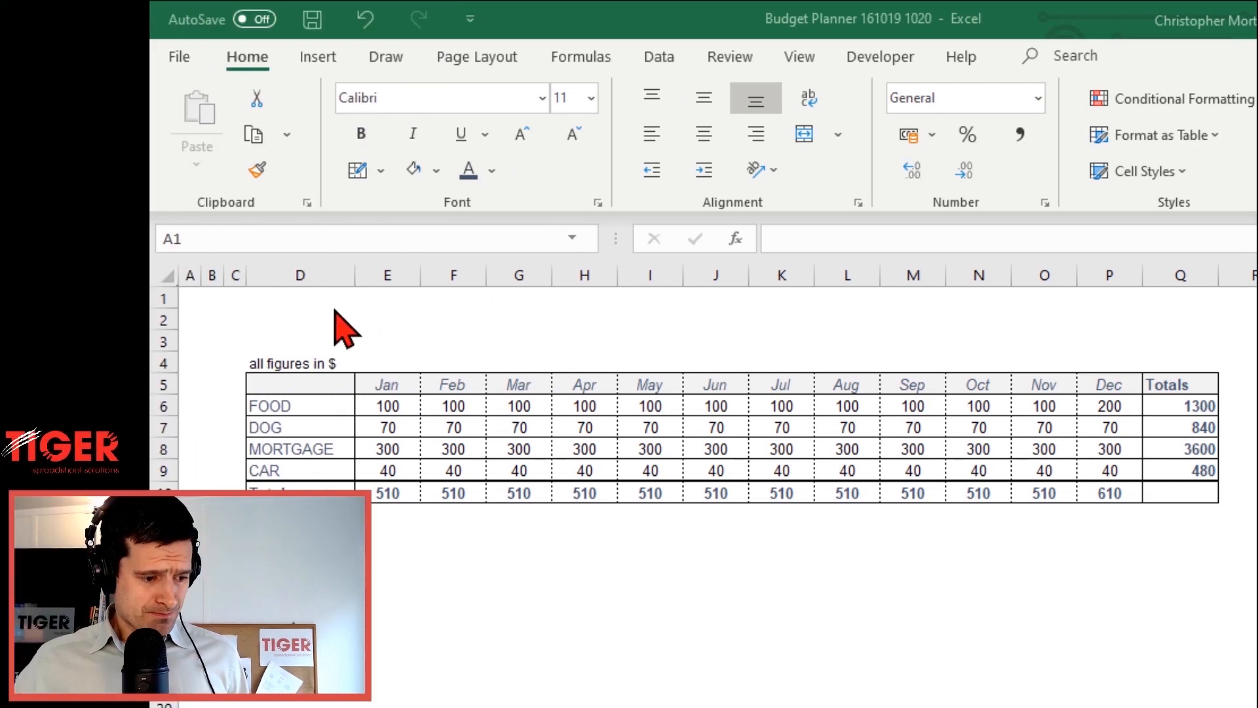
pyautogui.click(301, 322)
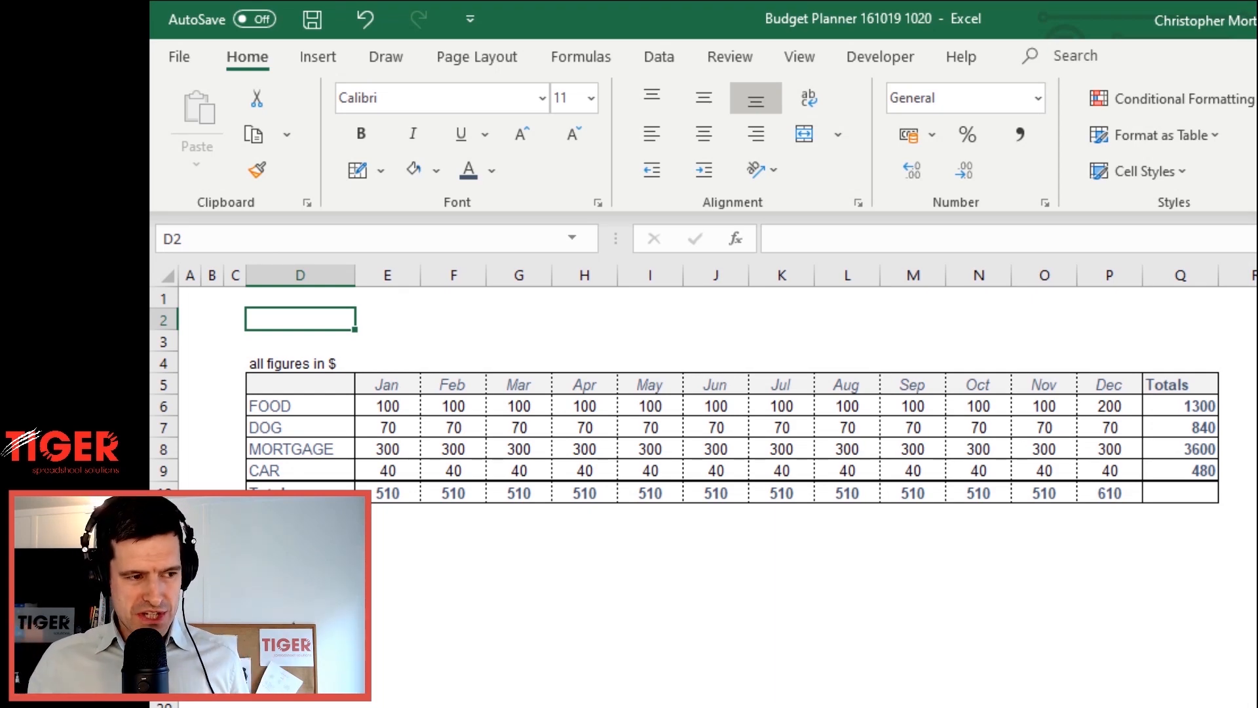
pyautogui.press('Left')
pyautogui.press('Left')
pyautogui.press('Up')
pyautogui.press('Left')
pyautogui.hotkey('shift', 'Right')
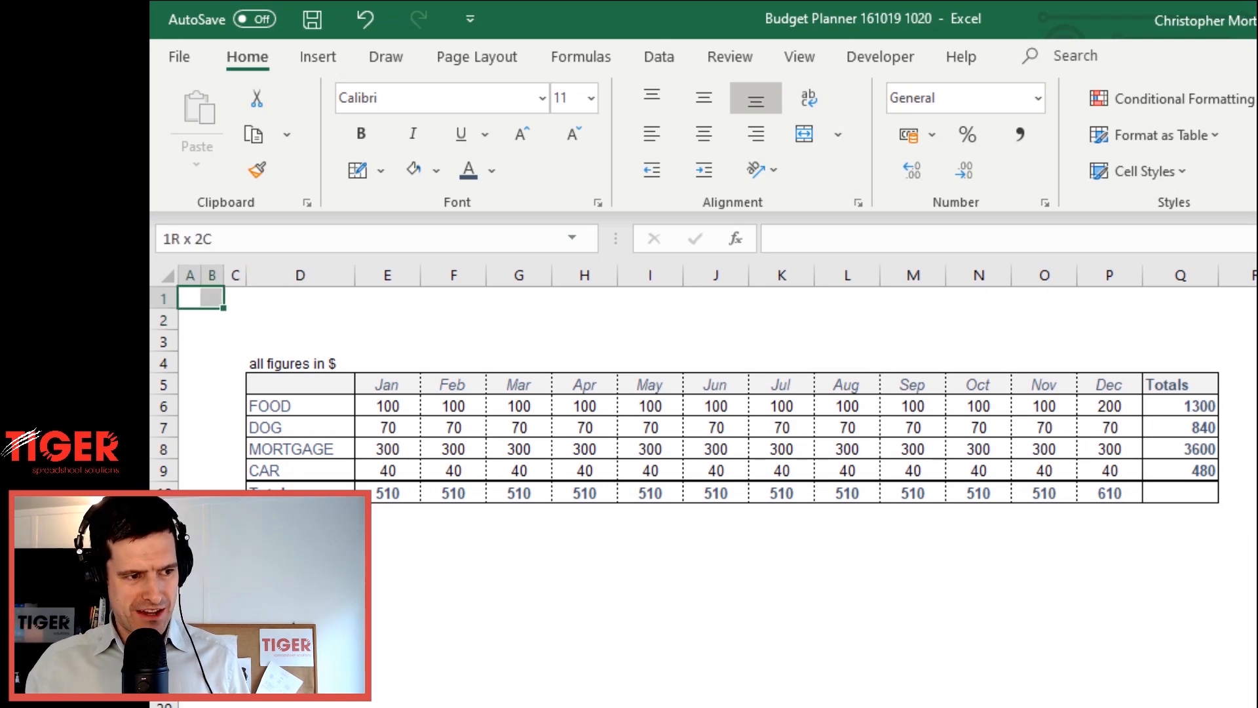
pyautogui.hotkey('shift', 'Right')
pyautogui.hotkey('shift', 'Right')
pyautogui.hotkey('shift', 'Right')
pyautogui.hotkey('shift', 'Right')
pyautogui.hotkey('shift', 'Right')
pyautogui.hotkey('shift', 'Right')
pyautogui.hotkey('shift', 'Right')
pyautogui.hotkey('shift', 'Right')
pyautogui.hotkey('shift', 'Right')
pyautogui.hotkey('shift', 'Right')
pyautogui.hotkey('shift', 'Right')
pyautogui.hotkey('shift', 'Down')
pyautogui.hotkey('shift', 'Down')
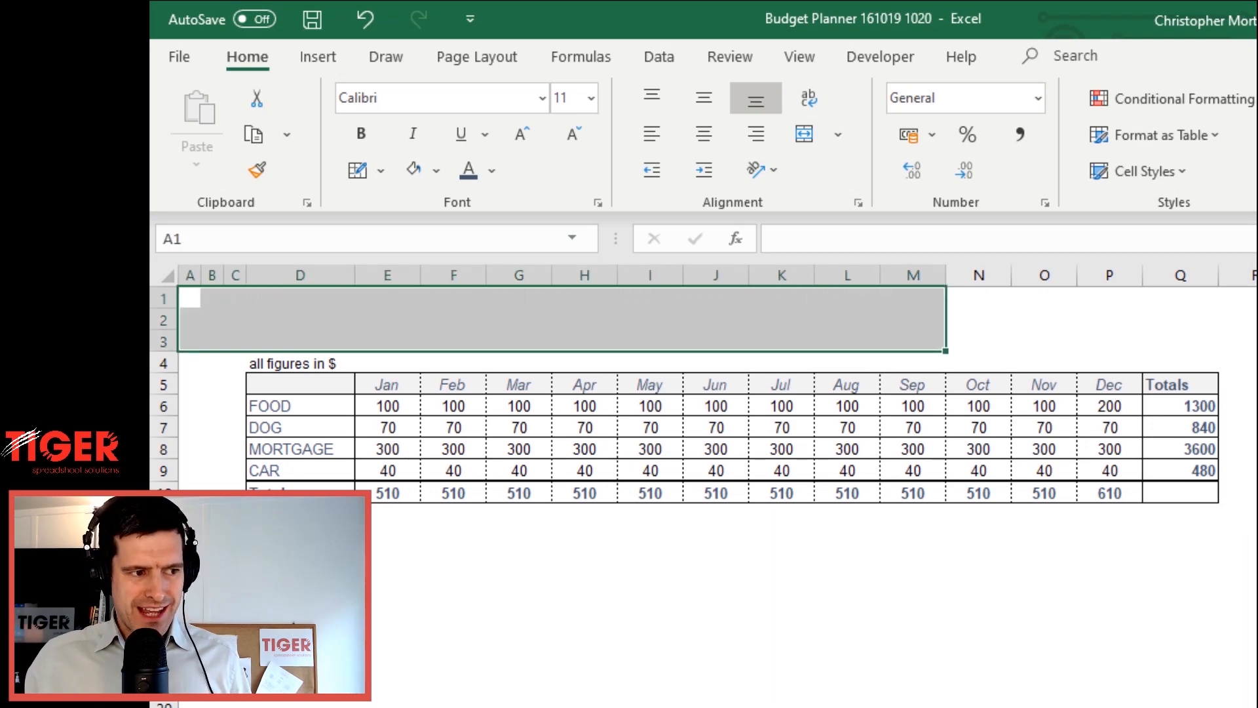
pyautogui.press('Left')
pyautogui.press('Right')
pyautogui.press('Right')
pyautogui.press('Right')
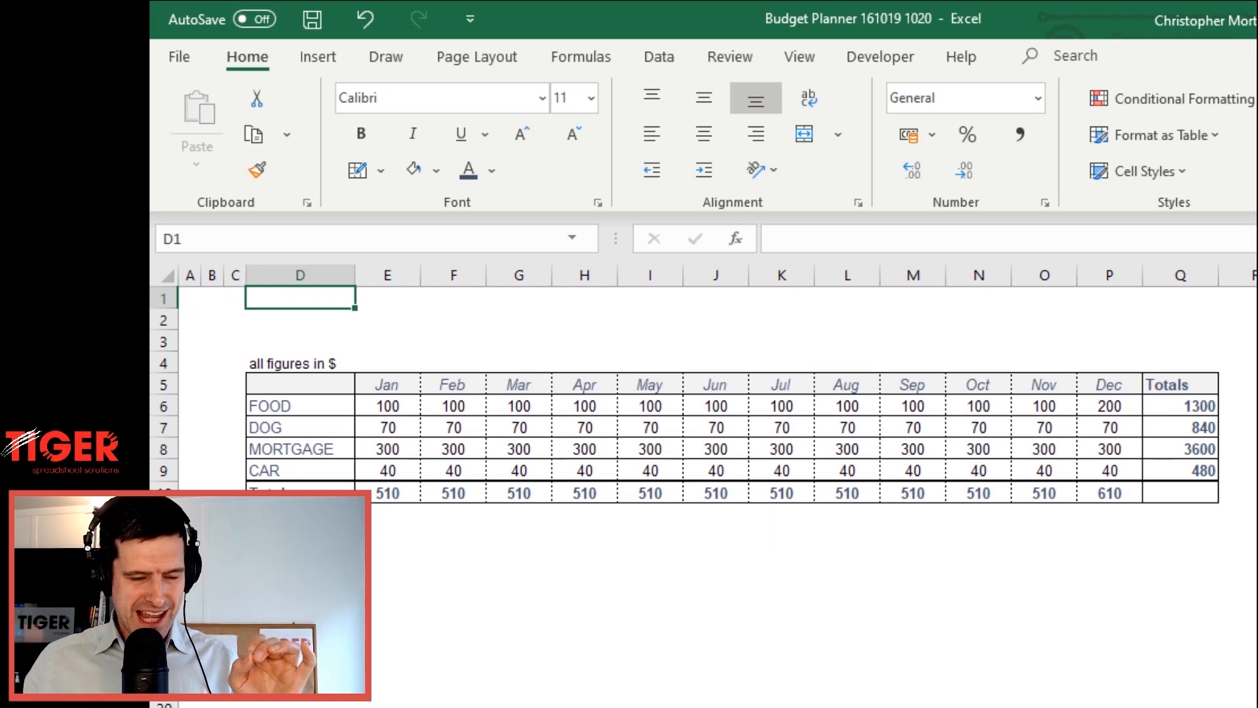
pyautogui.press('Down')
pyautogui.press('Down')
pyautogui.press('Up')
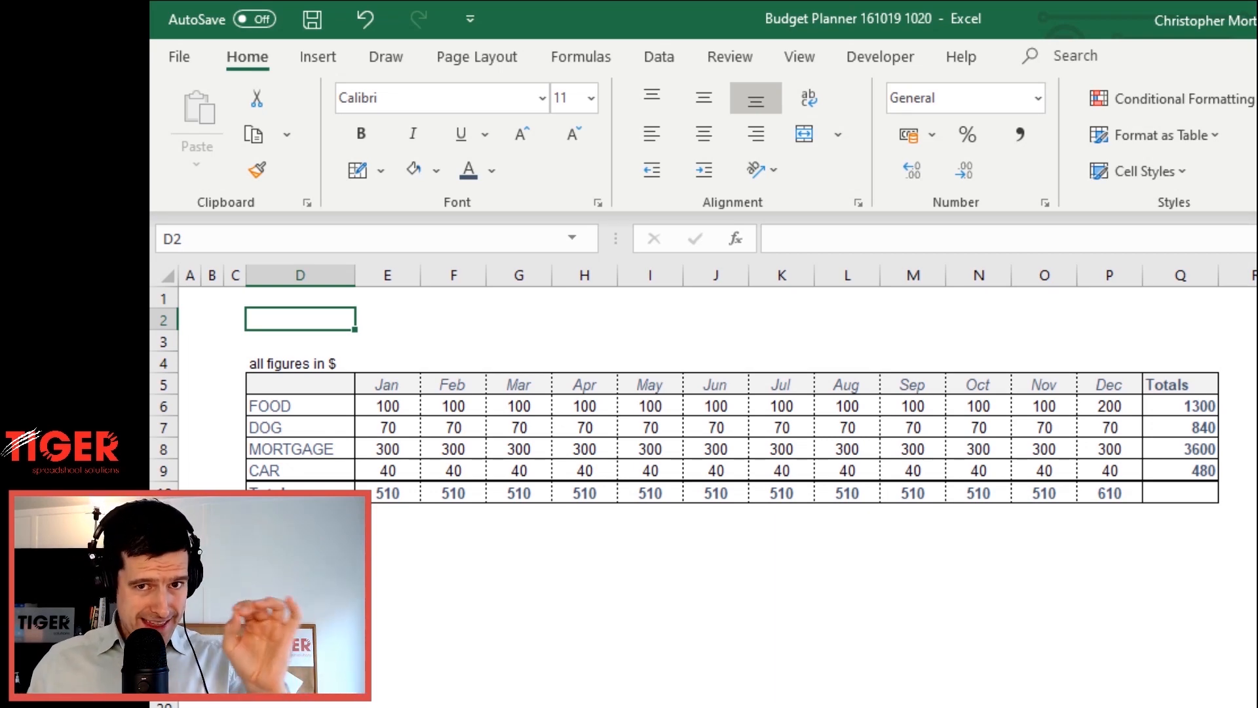
pyautogui.press('Left')
pyautogui.press('Left')
pyautogui.press('Left')
pyautogui.press('Up')
pyautogui.press('Down')
pyautogui.press('Down')
pyautogui.press('Right')
pyautogui.press('Right')
pyautogui.press('Right')
# Enter the title Budget Planner in cell D2, above the currency note
pyautogui.press('Up')
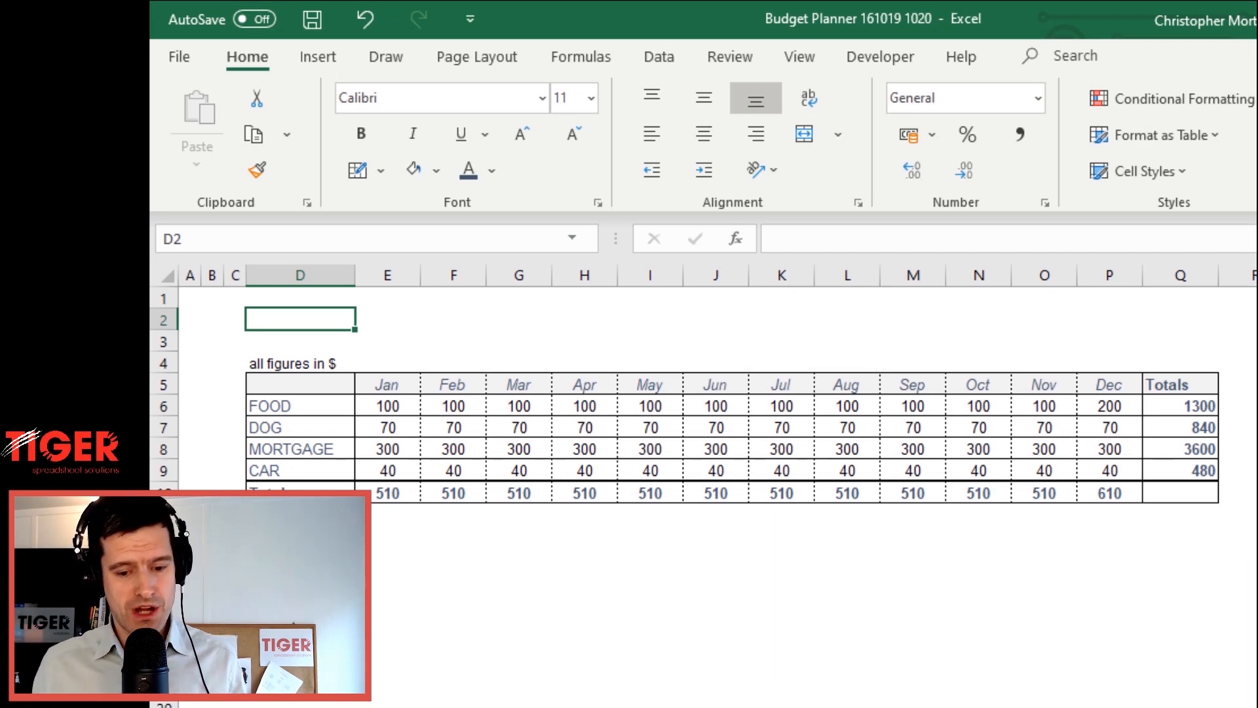
pyautogui.write('Budget Pl')
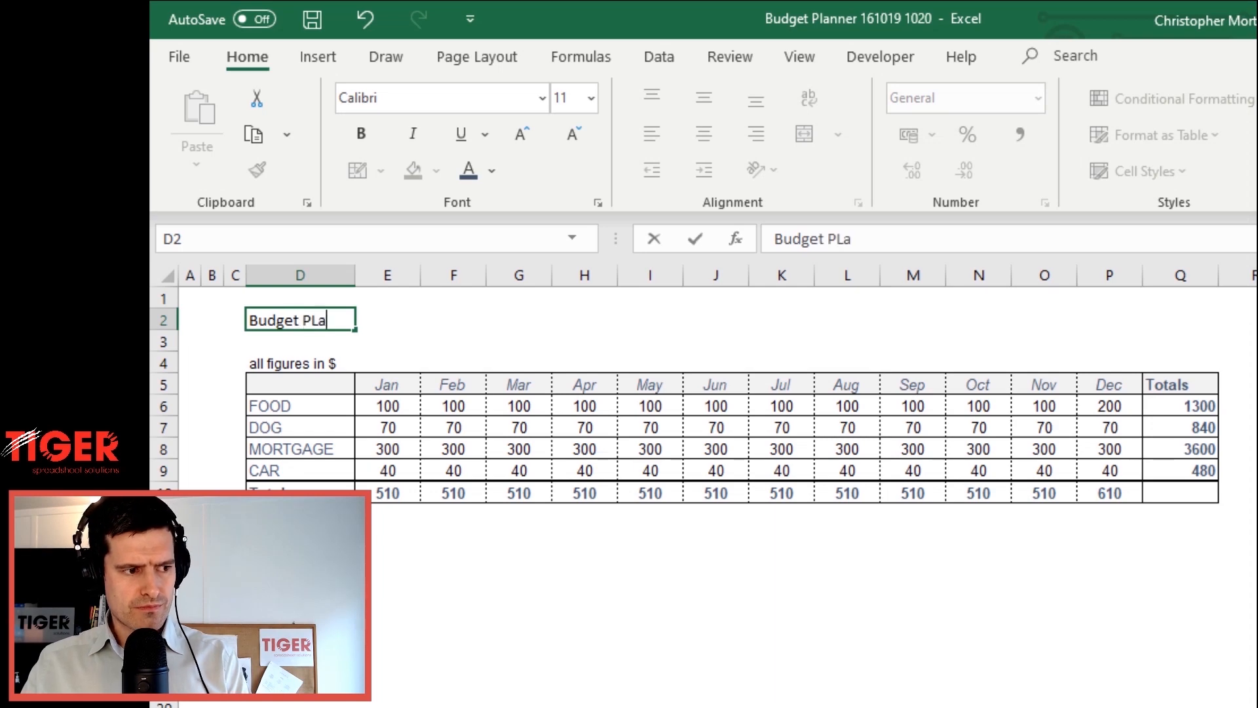
pyautogui.press('BackSpace')
pyautogui.write('aa')
pyautogui.press('BackSpace')
pyautogui.write('lanner')
pyautogui.press('Return')
pyautogui.press('Up')
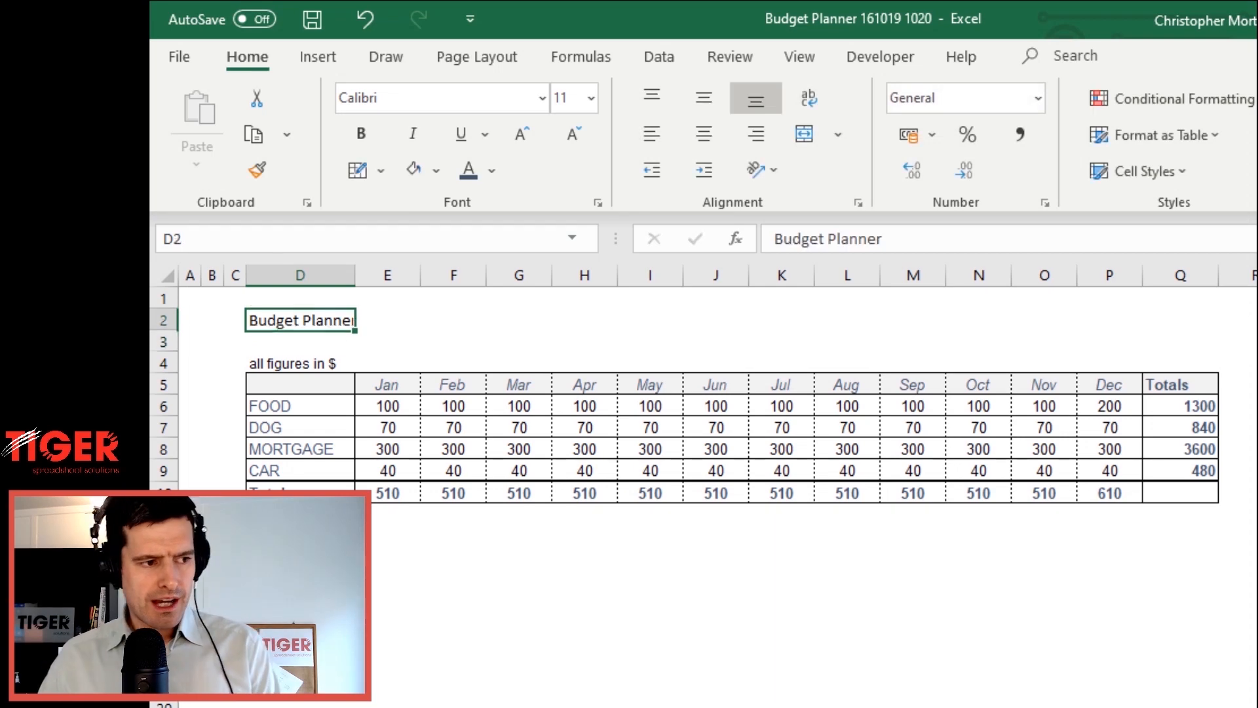
# Change the font of the Budget Planner title in D2 to Arial
pyautogui.click(387, 92)
pyautogui.write('Aru')
pyautogui.press('BackSpace')
pyautogui.write('ial')
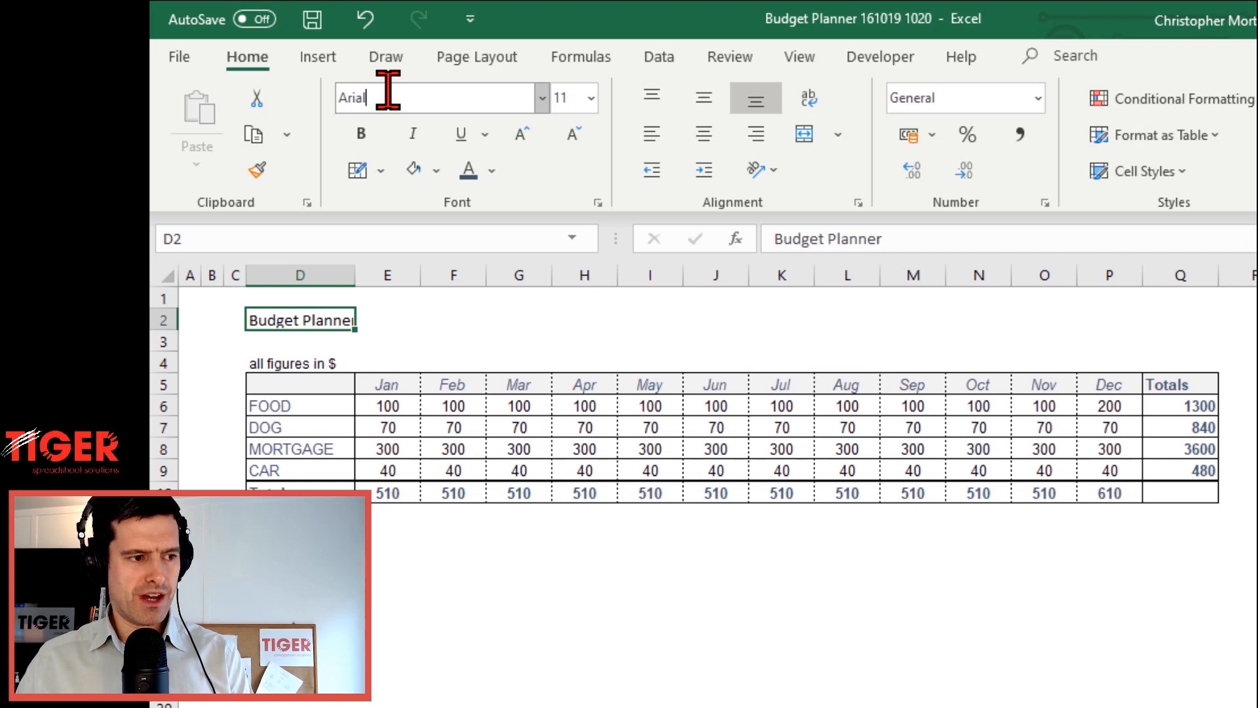
pyautogui.press('Return')
pyautogui.press('Return')
pyautogui.press('Up')
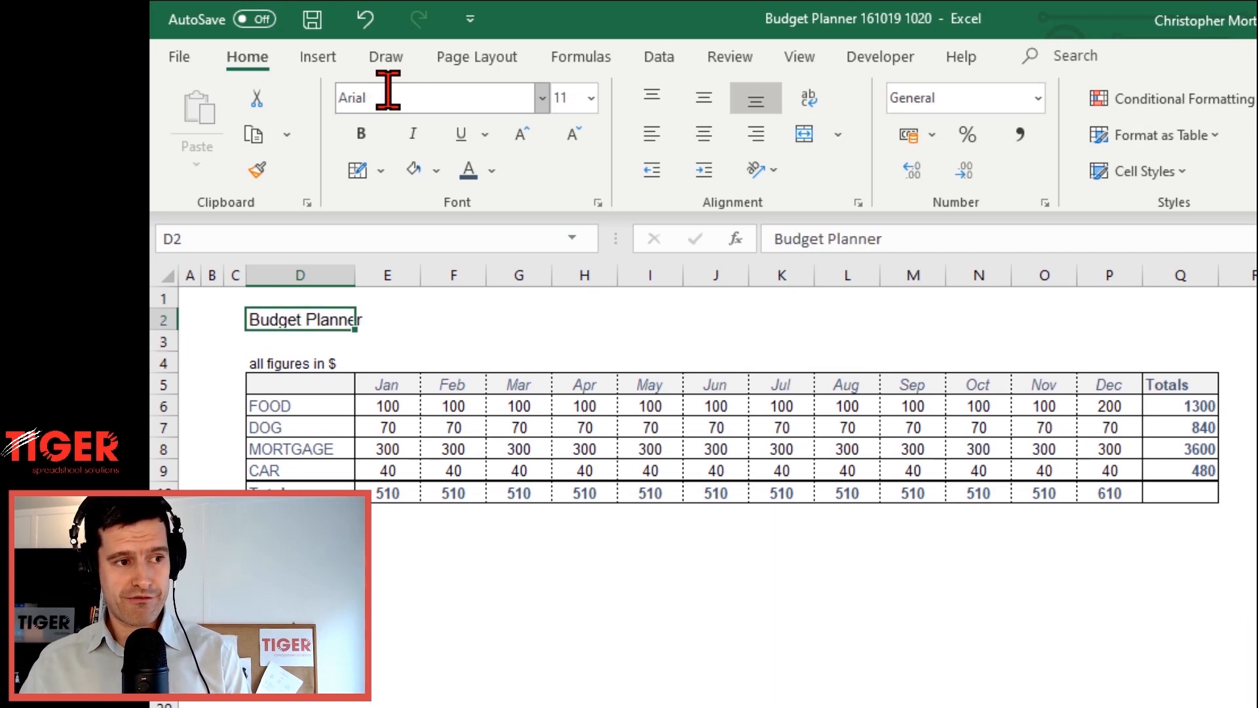
# Set the font size of the Budget Planner title in D2 to 20
pyautogui.click(562, 97)
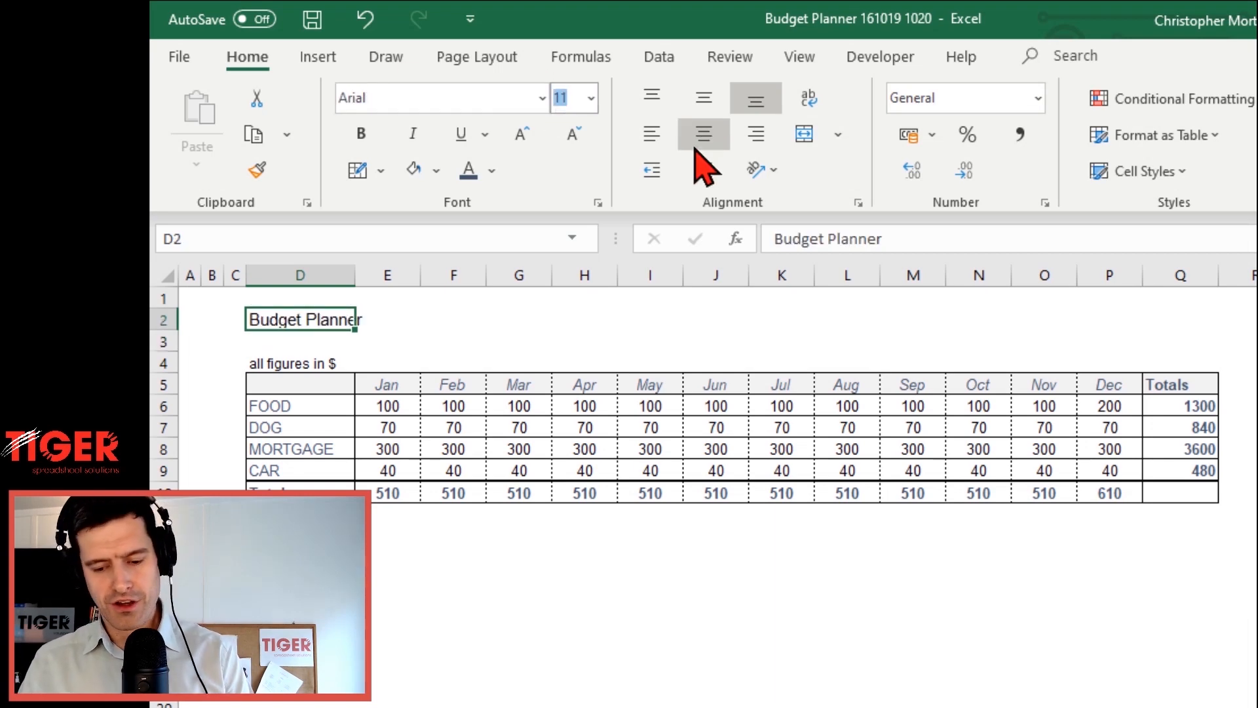
pyautogui.write('20')
pyautogui.press('Return')
pyautogui.press('Return')
pyautogui.press('Up')
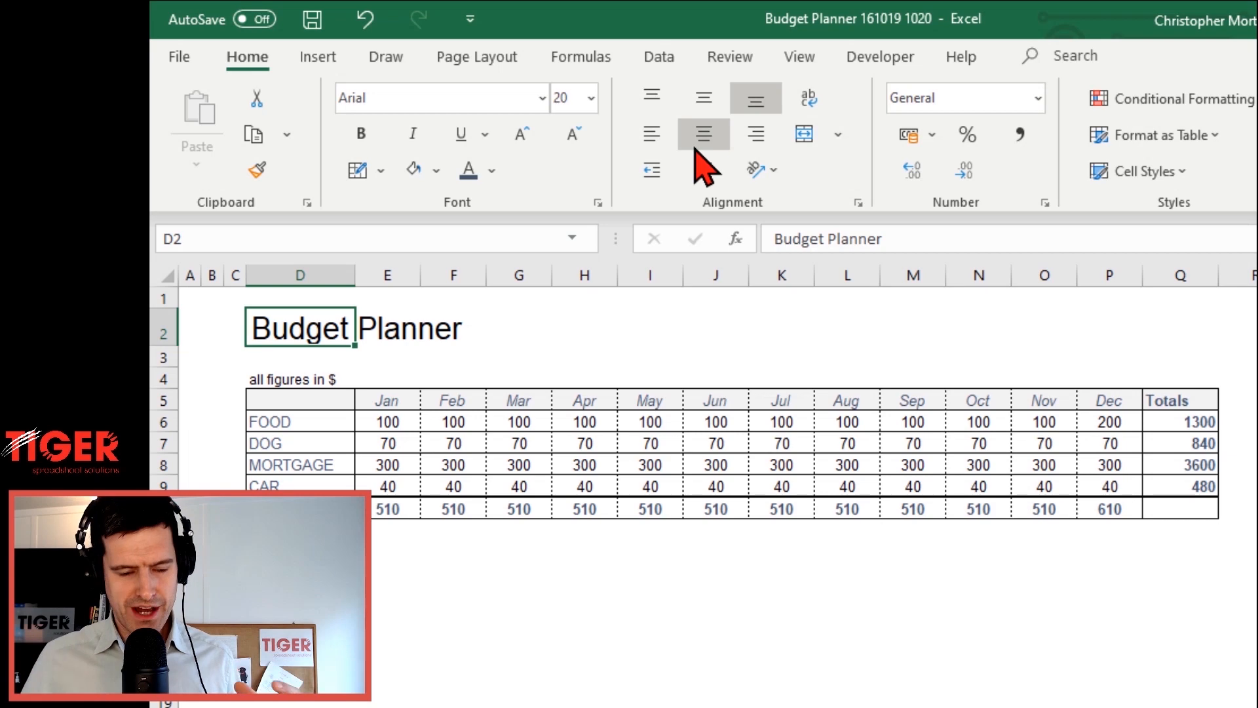
# Set the font size of the Budget Planner title in D2 to 18
pyautogui.click(568, 97)
pyautogui.write('18')
pyautogui.press('Return')
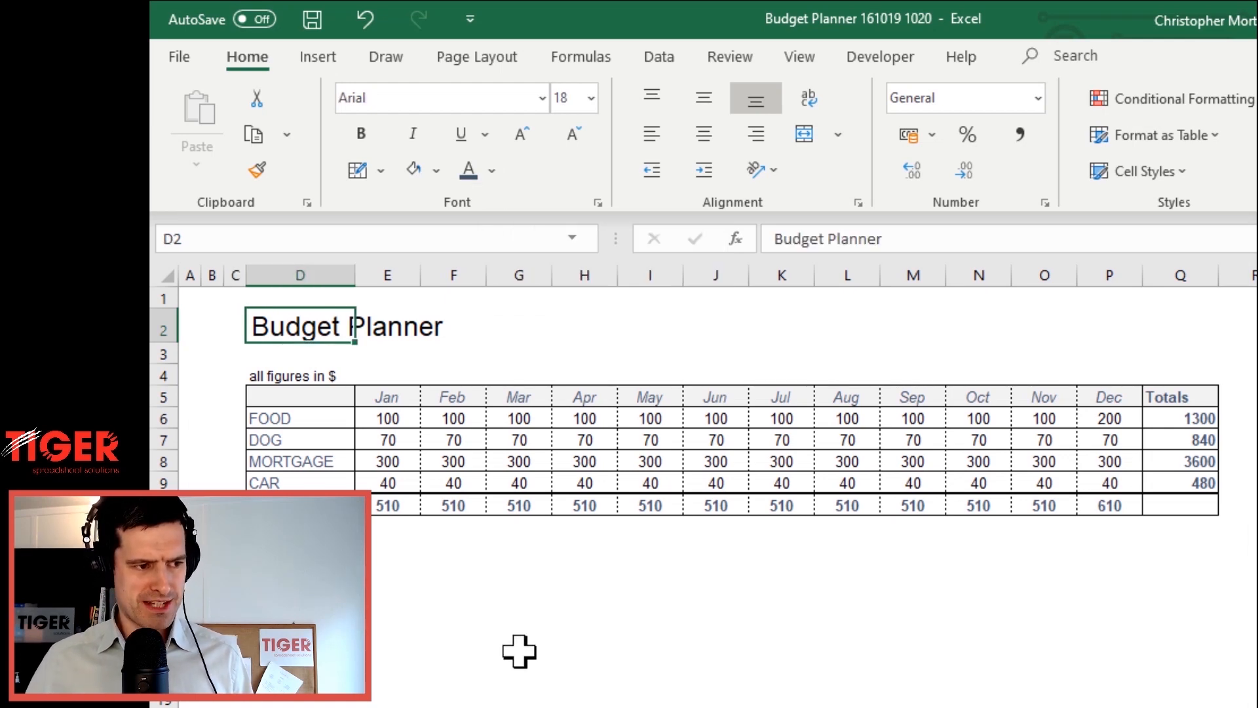
# Fill the title range D2:H2 with the dark blue-gray theme colour and make its text white, then return to D2
pyautogui.hotkey('shift', 'Right')
pyautogui.hotkey('shift', 'Right')
pyautogui.hotkey('shift', 'Right')
pyautogui.hotkey('shift', 'Right')
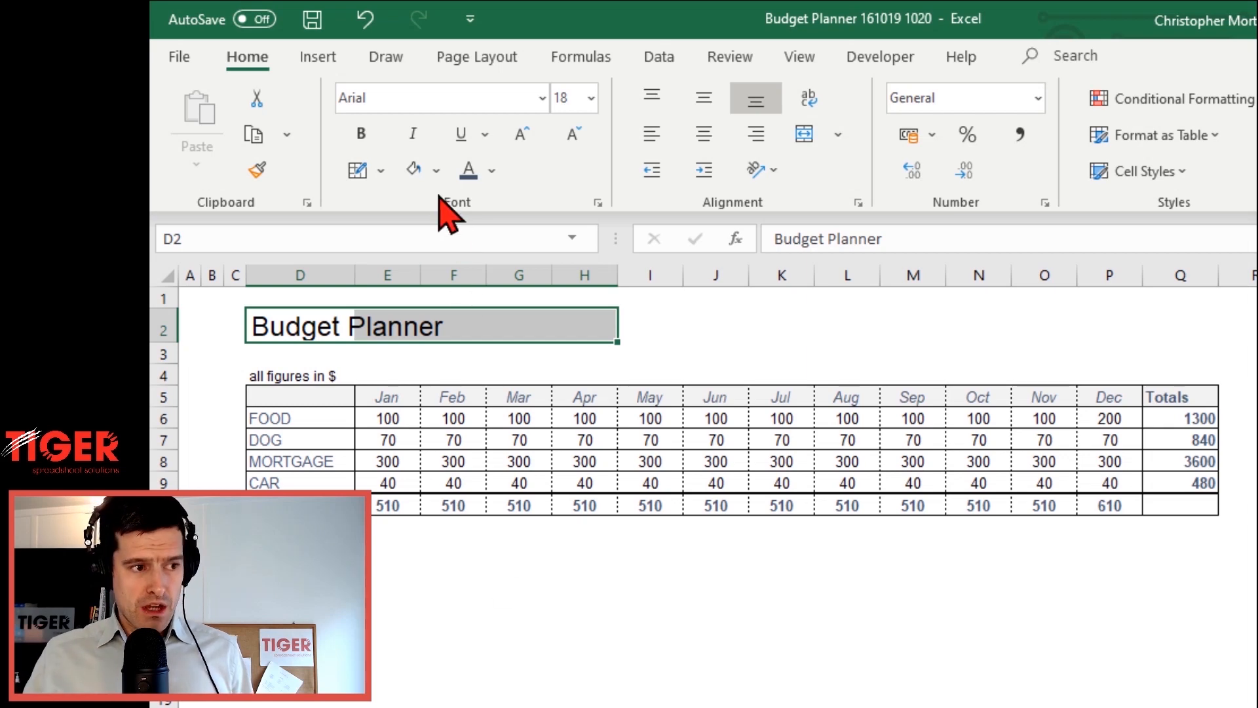
pyautogui.click(437, 172)
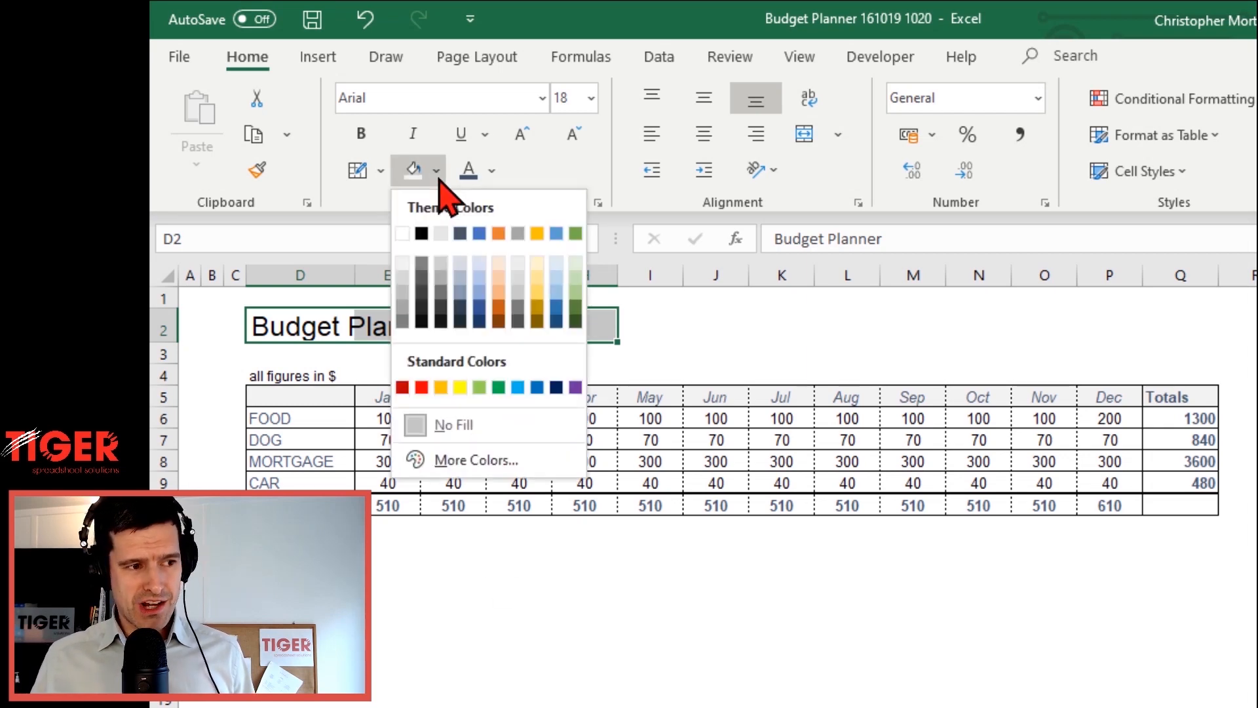
pyautogui.click(460, 233)
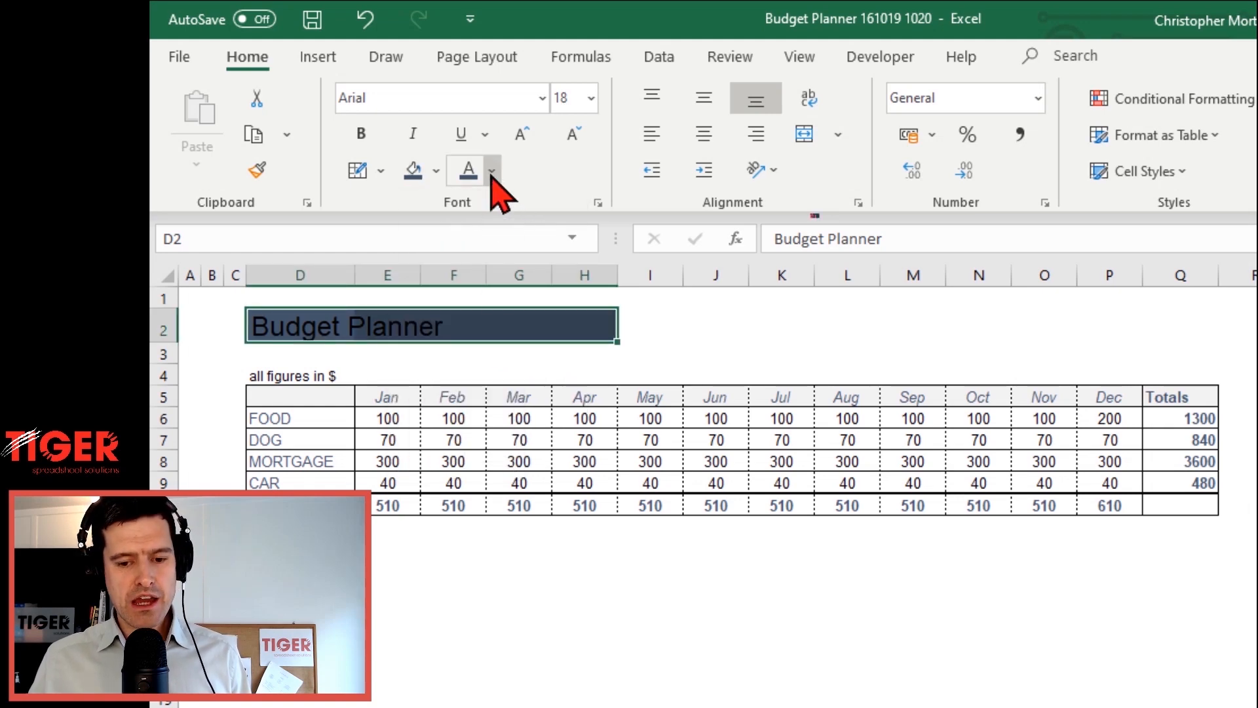
pyautogui.click(493, 171)
pyautogui.click(466, 265)
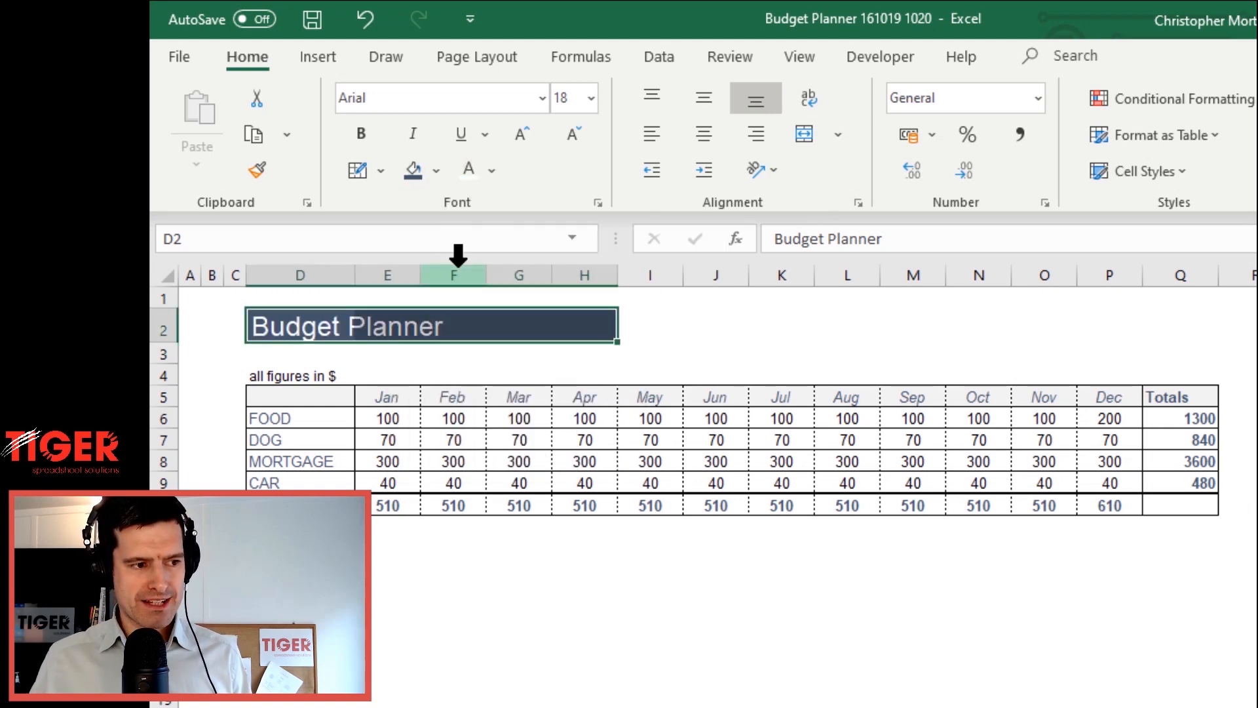
pyautogui.press('Down')
pyautogui.press('Down')
pyautogui.press('Up')
pyautogui.press('Up')
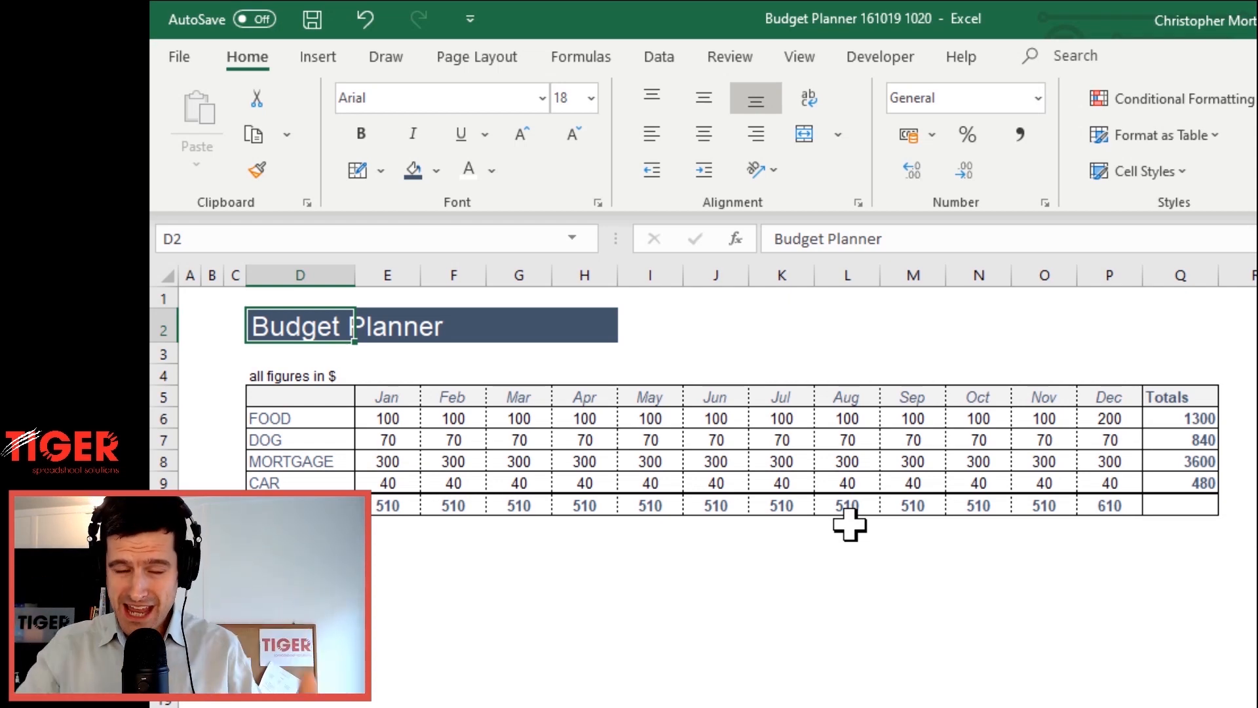
pyautogui.press('Left')
pyautogui.press('Left')
pyautogui.press('Left')
pyautogui.press('Up')
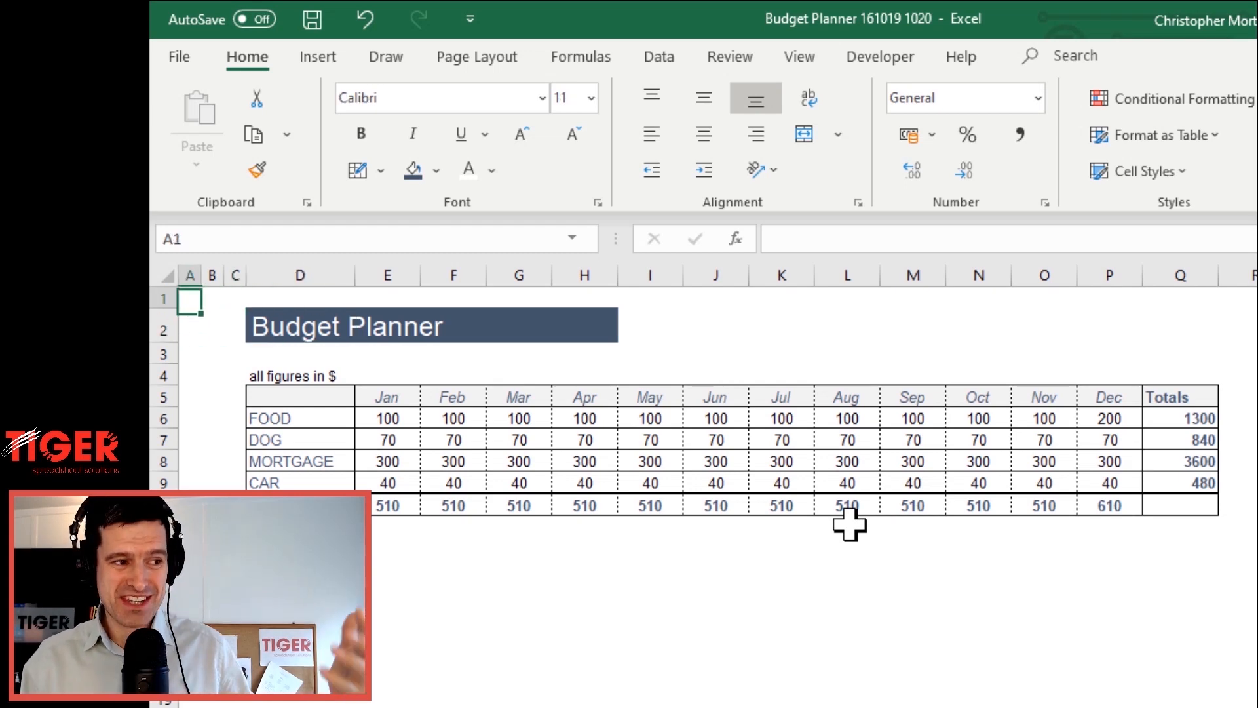
pyautogui.press('Right')
pyautogui.press('Right')
pyautogui.press('Right')
pyautogui.hotkey('shift', 'Down')
pyautogui.hotkey('shift', 'Down')
pyautogui.hotkey('shift', 'Down')
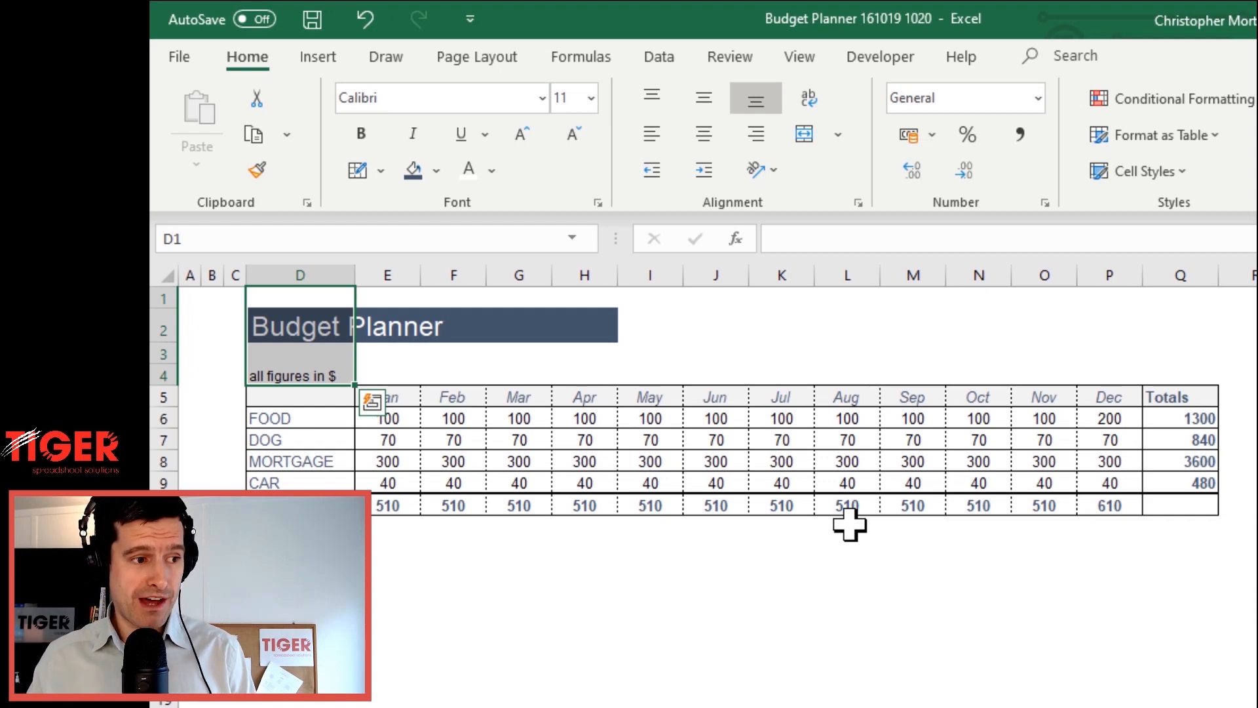
pyautogui.press('Down')
pyautogui.press('Down')
pyautogui.press('Up')
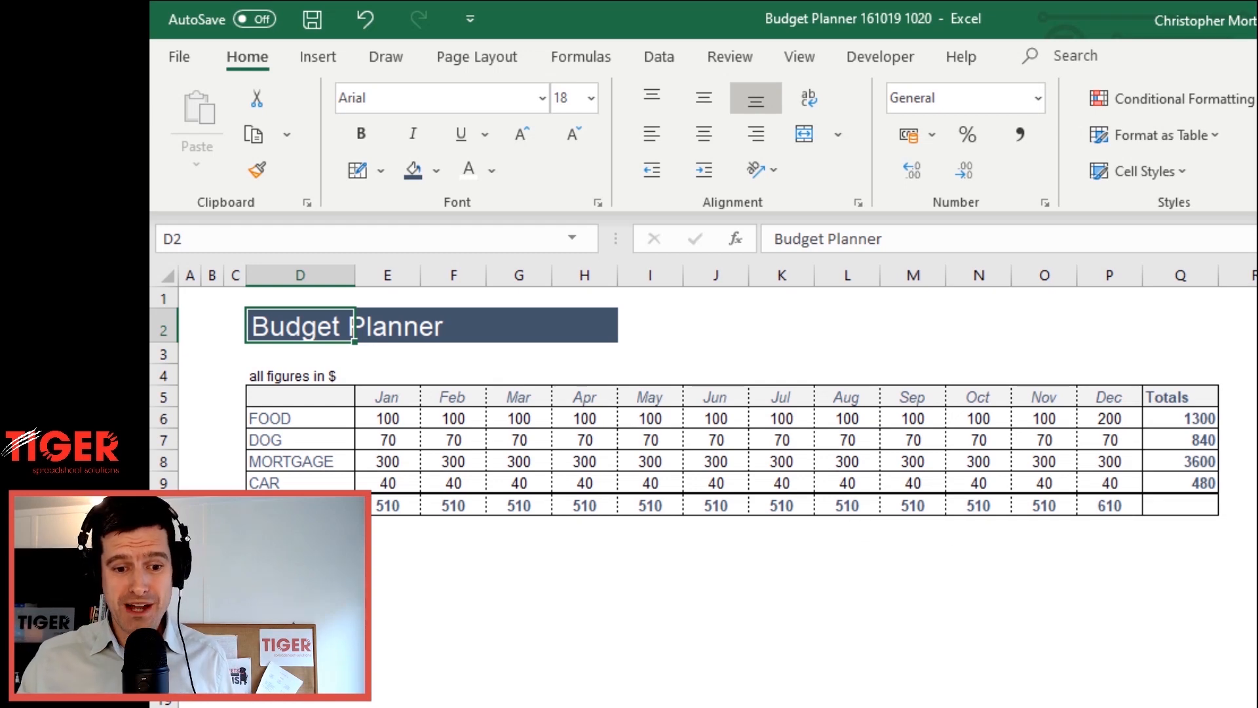
pyautogui.hotkey('alt', 'Tab')
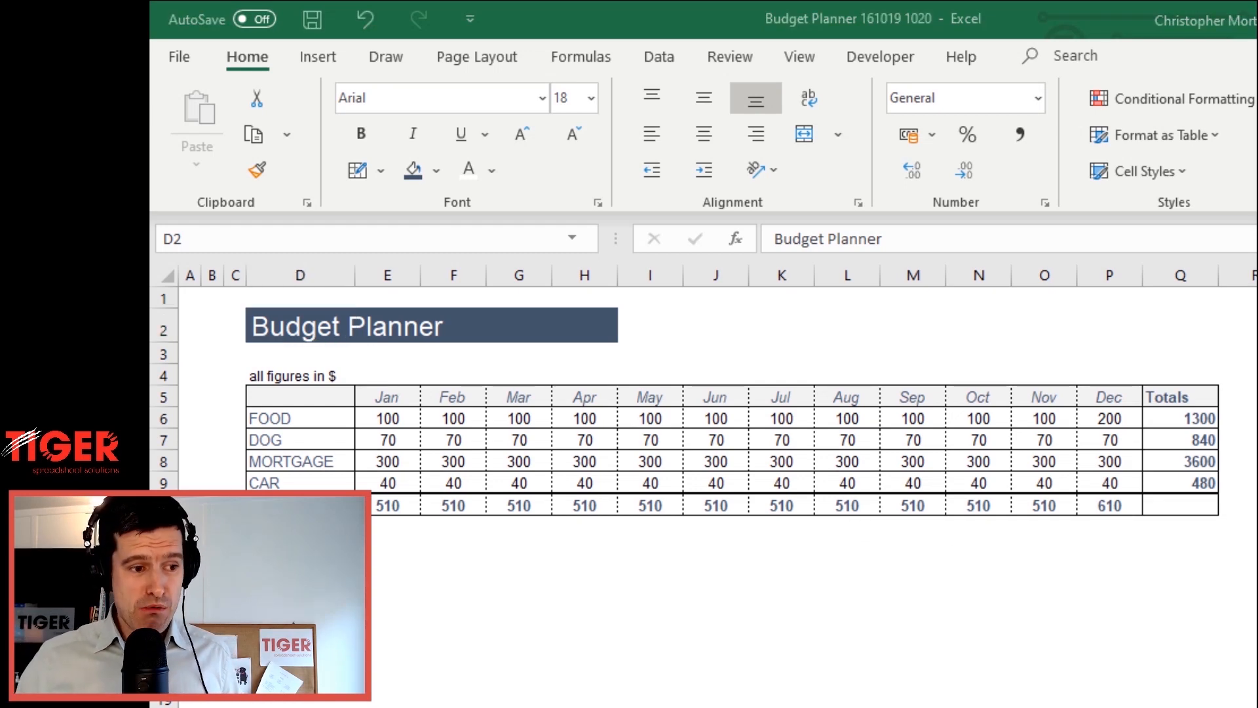
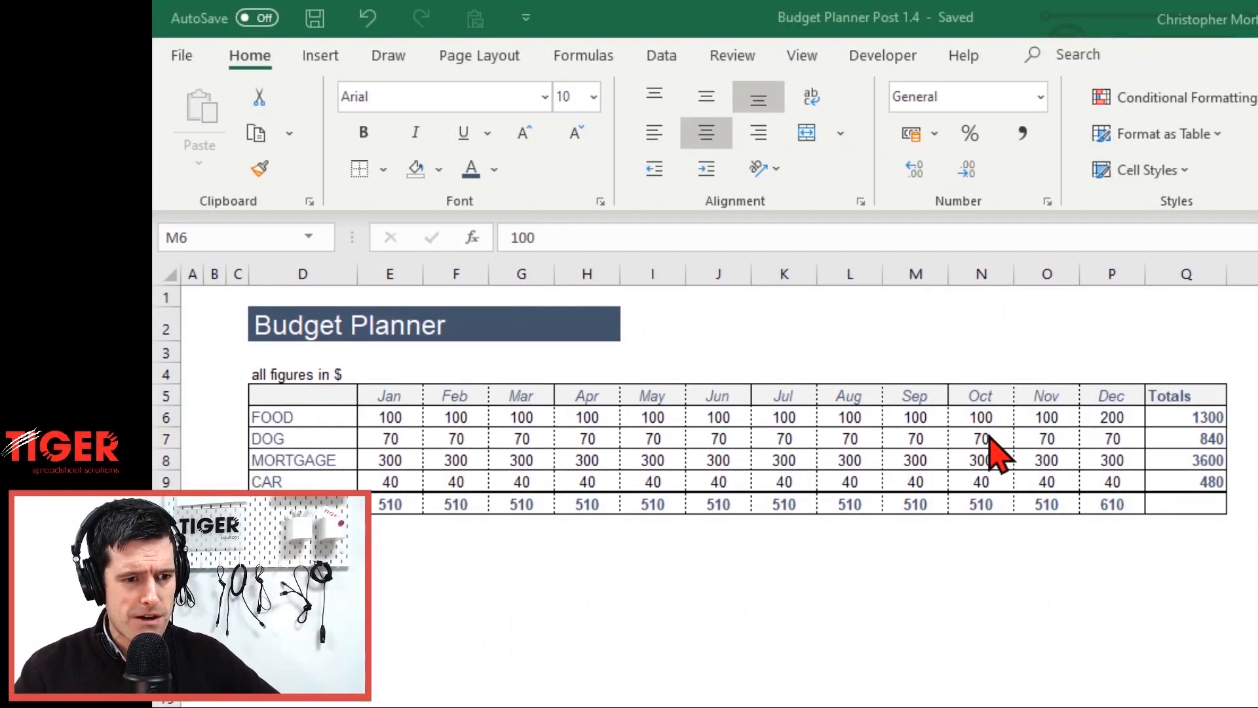
# Select the yearly row totals in Q6:Q9 of the budget table
pyautogui.click(986, 418)
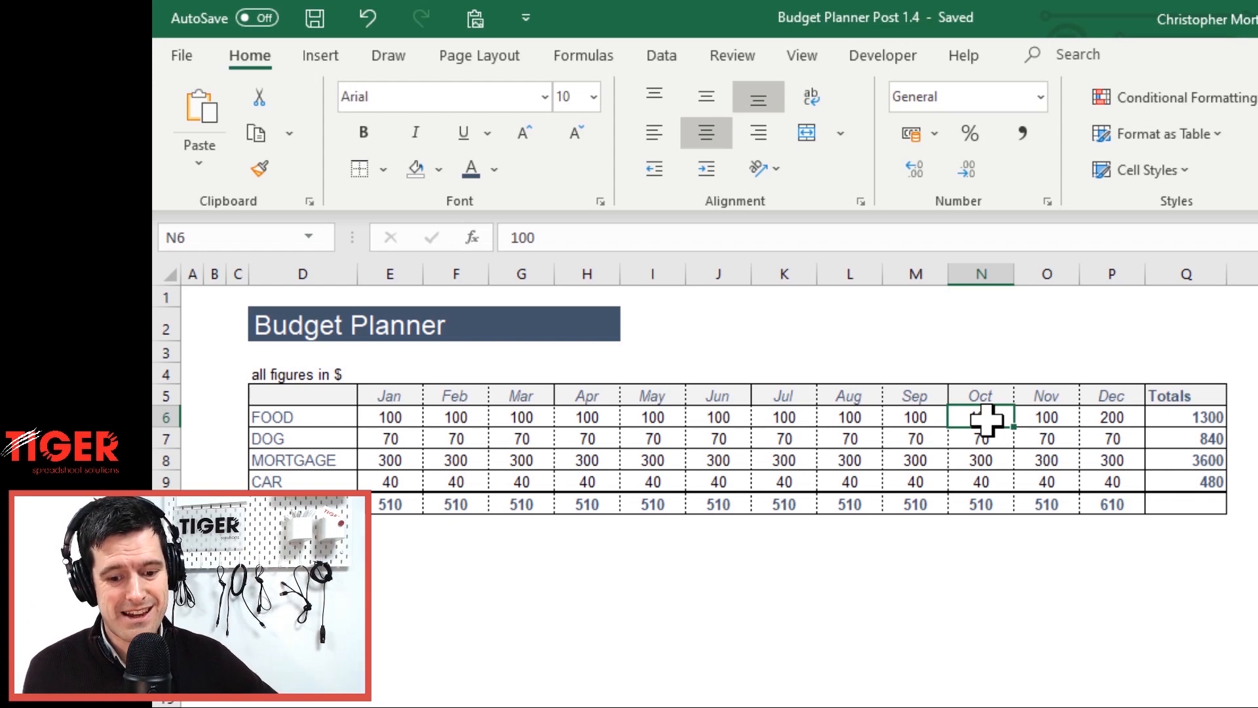
pyautogui.press('Right')
pyautogui.press('Right')
pyautogui.press('Right')
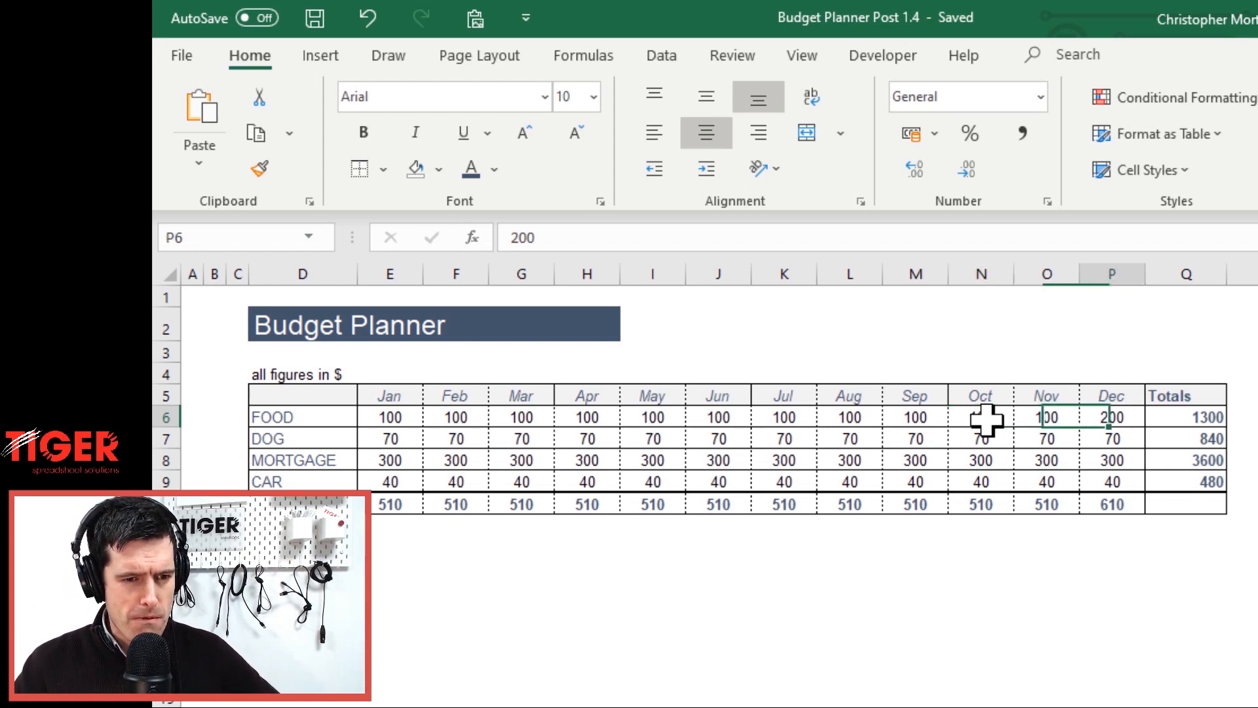
pyautogui.hotkey('shift', 'Down')
pyautogui.hotkey('shift', 'Down')
pyautogui.hotkey('shift', 'Down')
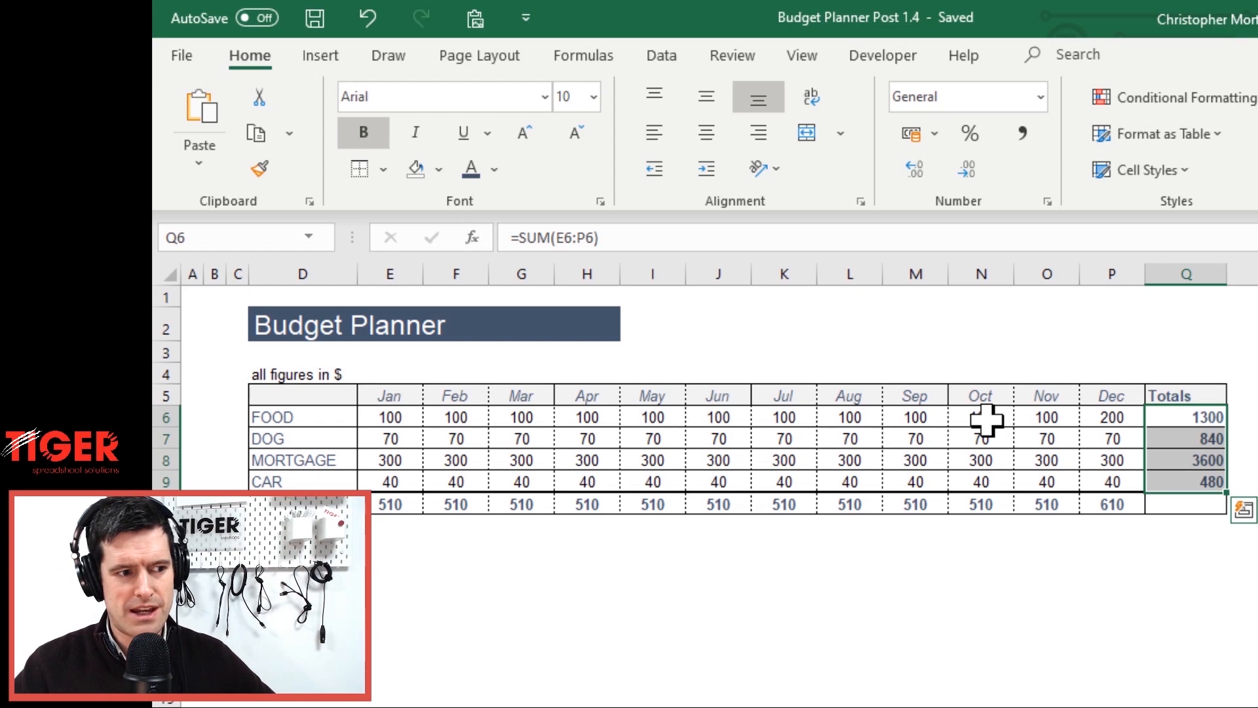
# Examine the cells of the Totals column down to the CAR row and the neighbouring November and December figures
pyautogui.press('Left')
pyautogui.press('Right')
pyautogui.press('Down')
pyautogui.press('Down')
pyautogui.press('Down')
pyautogui.press('Down')
pyautogui.press('Left')
pyautogui.press('Up')
pyautogui.press('Right')
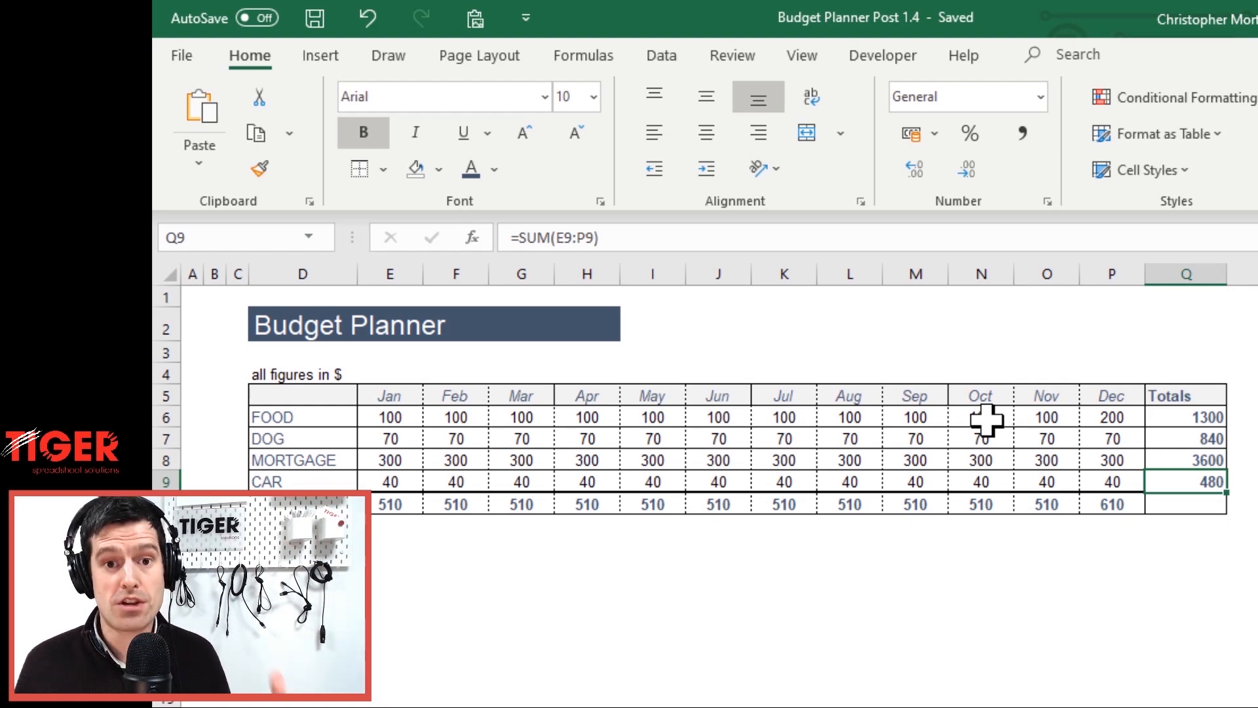
pyautogui.press('Left')
pyautogui.press('Left')
pyautogui.press('Left')
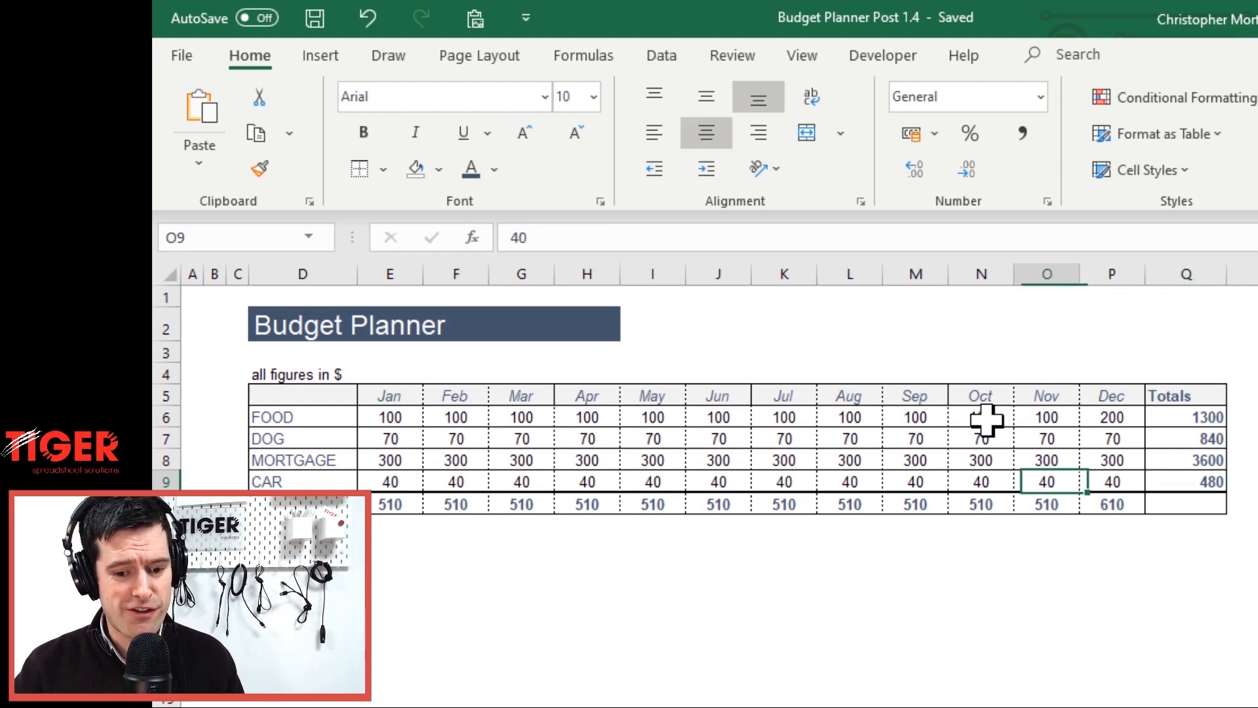
# Go through the FOOD row's monthly figures from E6 onwards and check the formula of its total in Q6
pyautogui.click(368, 417)
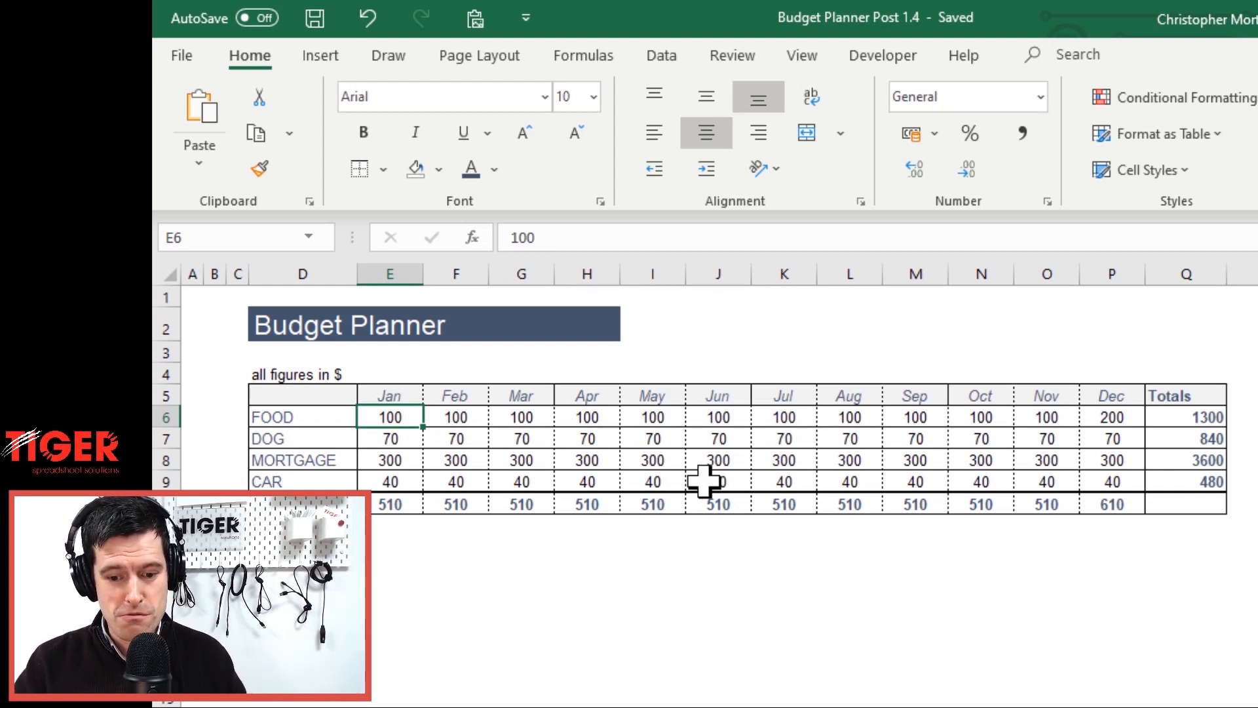
pyautogui.press('Right')
pyautogui.press('Right')
pyautogui.press('Right')
pyautogui.press('Right')
pyautogui.press('Right')
pyautogui.press('Right')
pyautogui.press('Right')
pyautogui.press('Right')
pyautogui.press('Right')
pyautogui.press('Right')
pyautogui.press('Right')
pyautogui.press('Right')
pyautogui.press('Right')
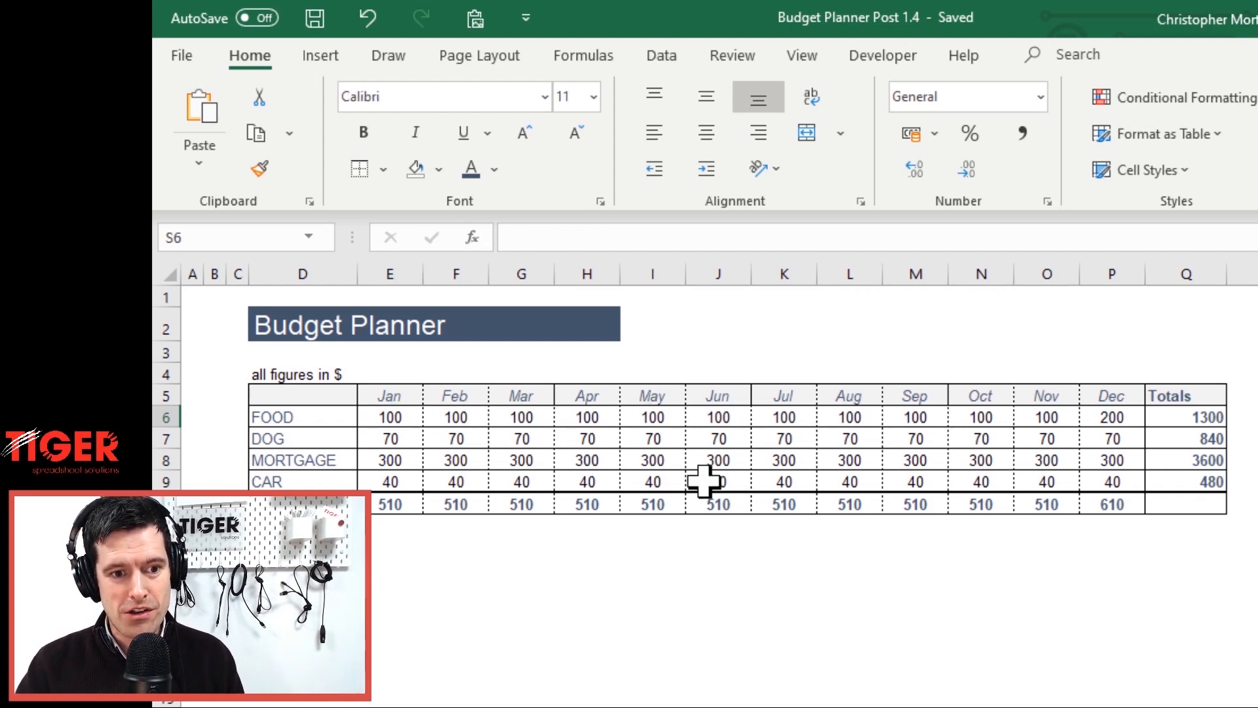
pyautogui.press('Left')
pyautogui.press('Left')
pyautogui.press('Left')
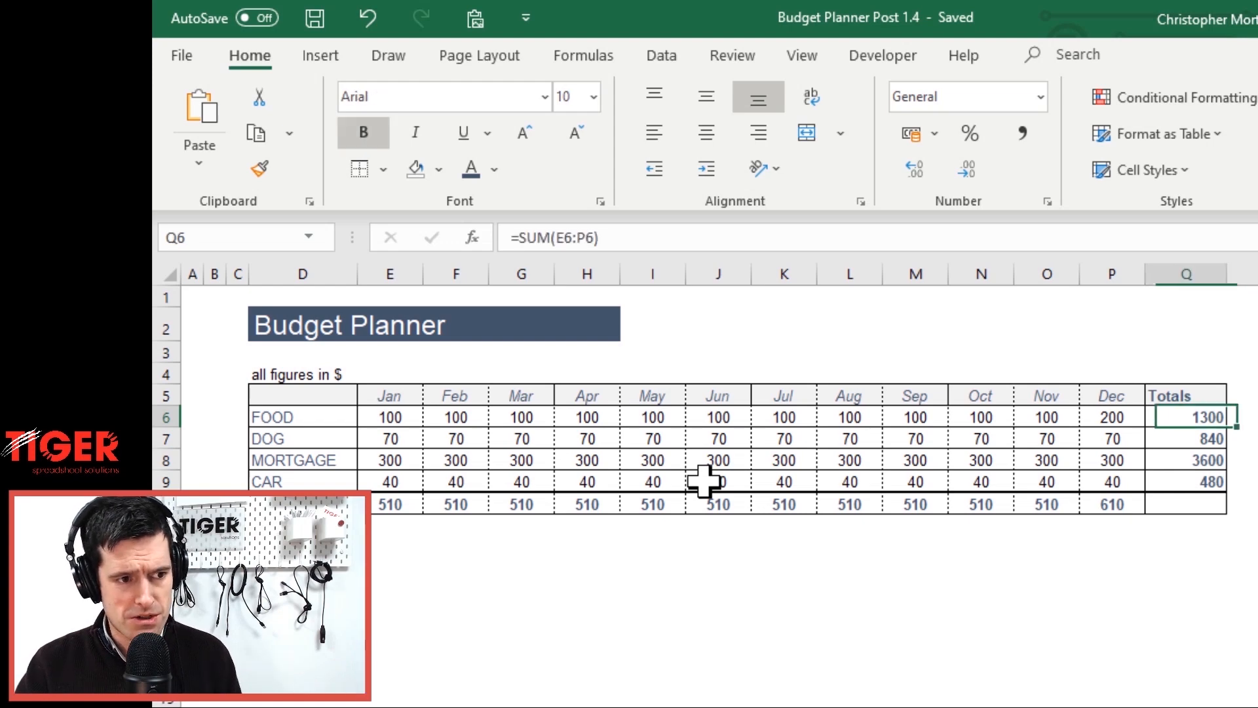
pyautogui.press('Left')
pyautogui.press('Left')
pyautogui.press('Left')
pyautogui.press('Left')
pyautogui.press('Left')
pyautogui.press('Left')
pyautogui.press('Left')
pyautogui.press('Left')
pyautogui.press('Left')
pyautogui.press('Left')
pyautogui.hotkey('shift', 'Right')
pyautogui.hotkey('shift', 'Right')
pyautogui.hotkey('shift', 'Right')
pyautogui.hotkey('shift', 'Right')
pyautogui.hotkey('shift', 'Right')
pyautogui.hotkey('shift', 'Right')
pyautogui.hotkey('shift', 'Right')
pyautogui.hotkey('shift', 'Right')
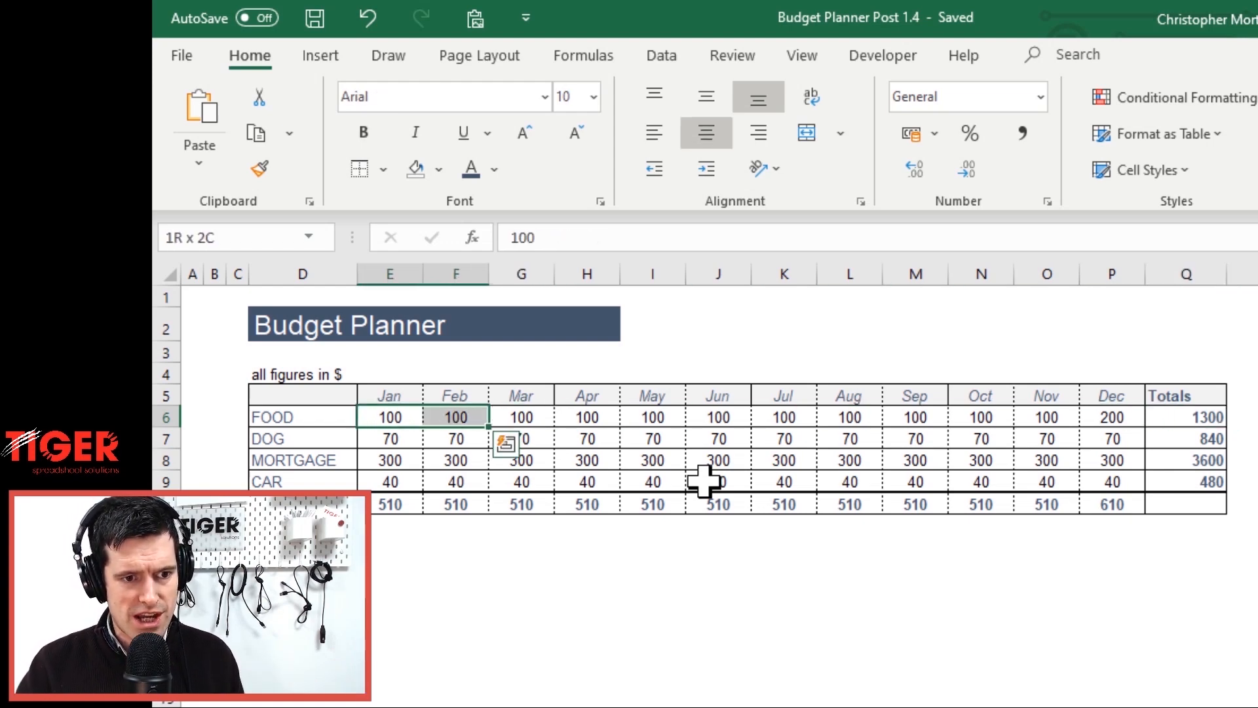
pyautogui.hotkey('shift', 'Right')
pyautogui.hotkey('shift', 'Right')
pyautogui.hotkey('shift', 'Right')
pyautogui.press('Left')
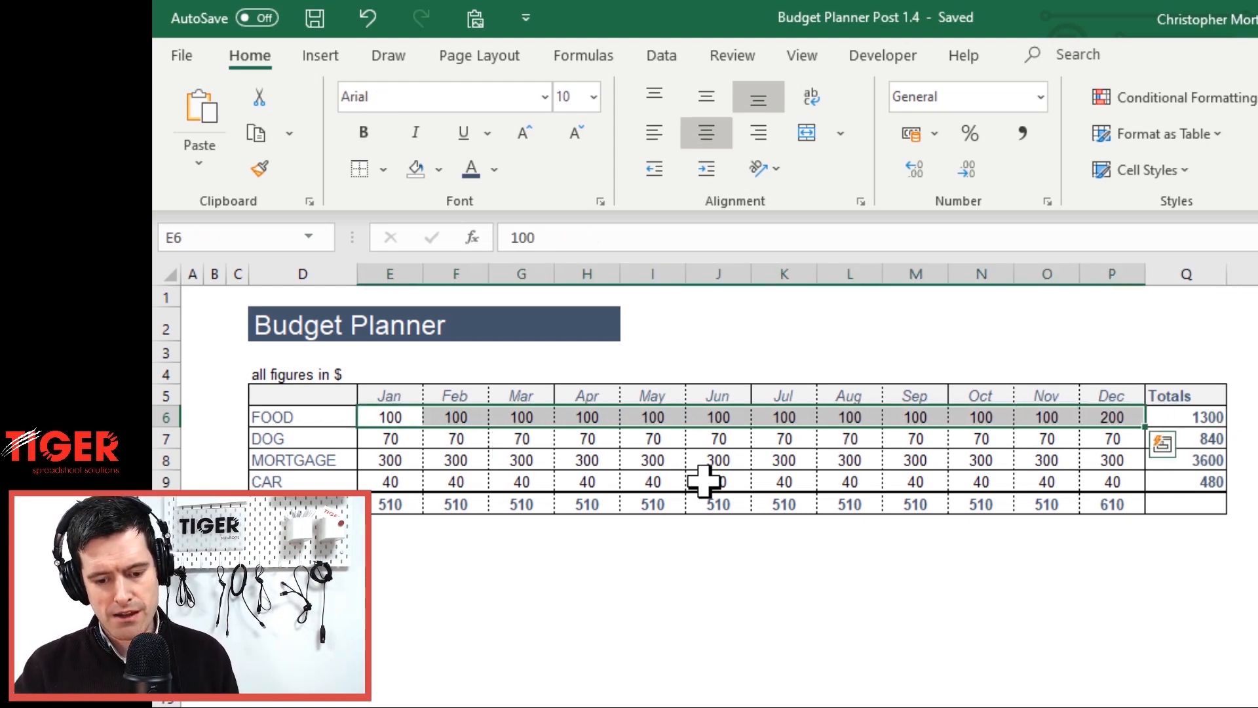
# Set the column width of the January to December columns to 6, using the range E6:P6, and return to D6
pyautogui.press('Right')
pyautogui.hotkey('shift', 'Right')
pyautogui.hotkey('shift', 'Right')
pyautogui.hotkey('shift', 'Right')
pyautogui.hotkey('shift', 'Right')
pyautogui.hotkey('shift', 'Right')
pyautogui.hotkey('shift', 'Right')
pyautogui.hotkey('shift', 'Right')
pyautogui.hotkey('shift', 'Right')
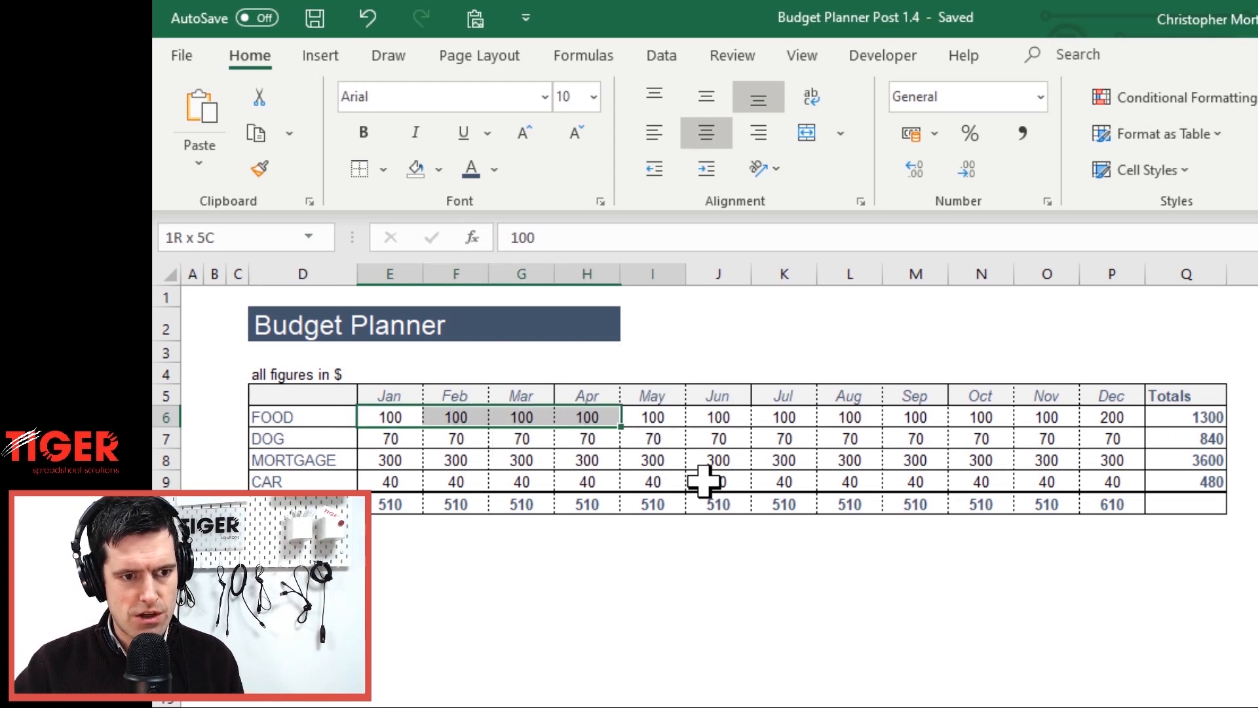
pyautogui.hotkey('shift', 'Right')
pyautogui.hotkey('shift', 'Right')
pyautogui.hotkey('shift', 'Right')
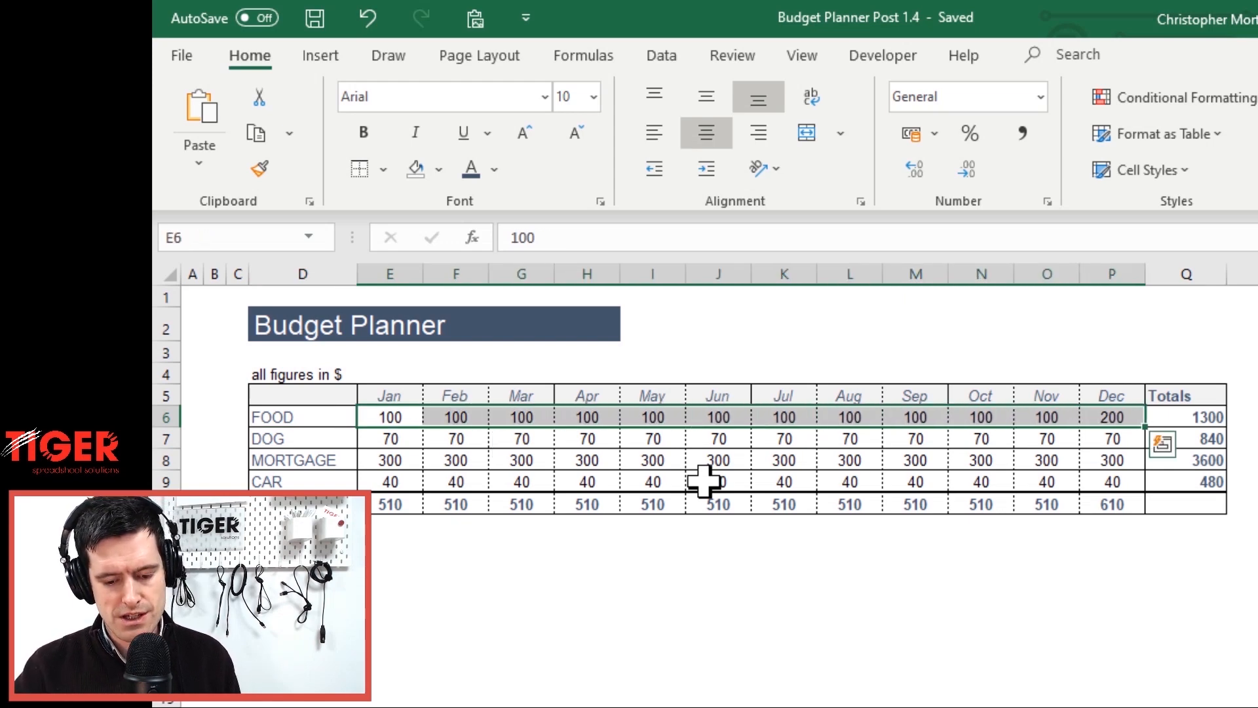
pyautogui.press('alt')
pyautogui.press('h')
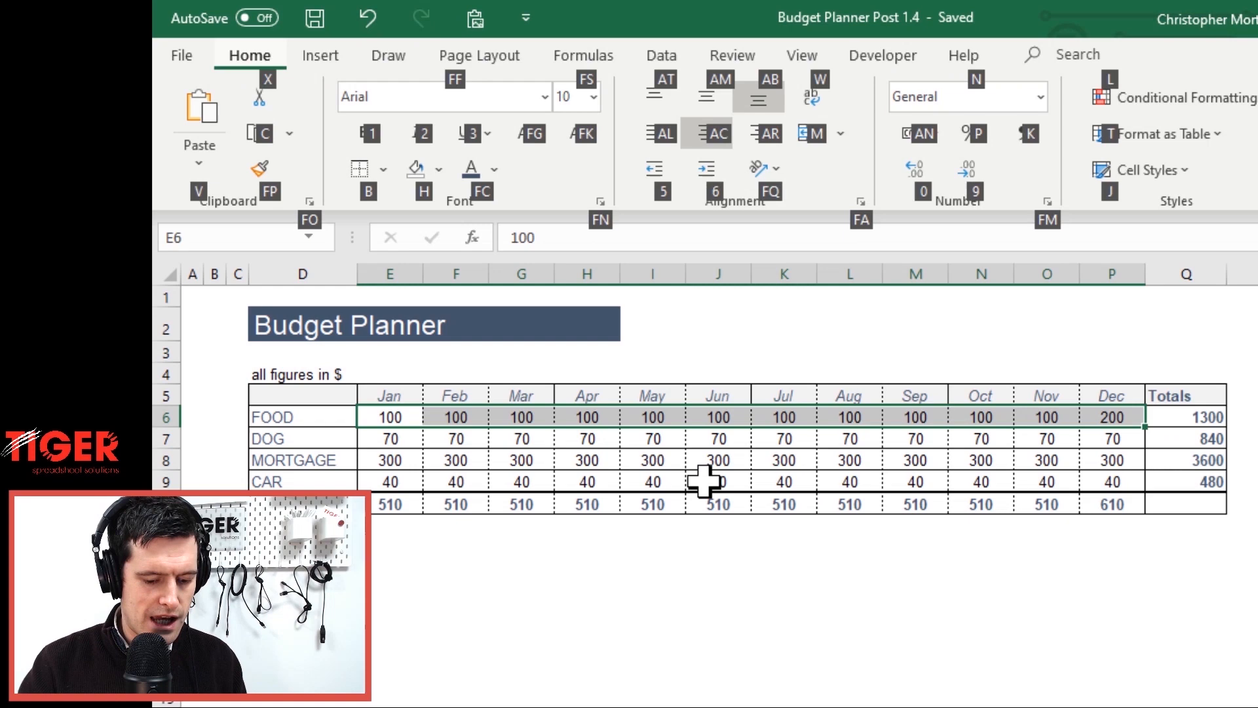
pyautogui.press('o')
pyautogui.press('w')
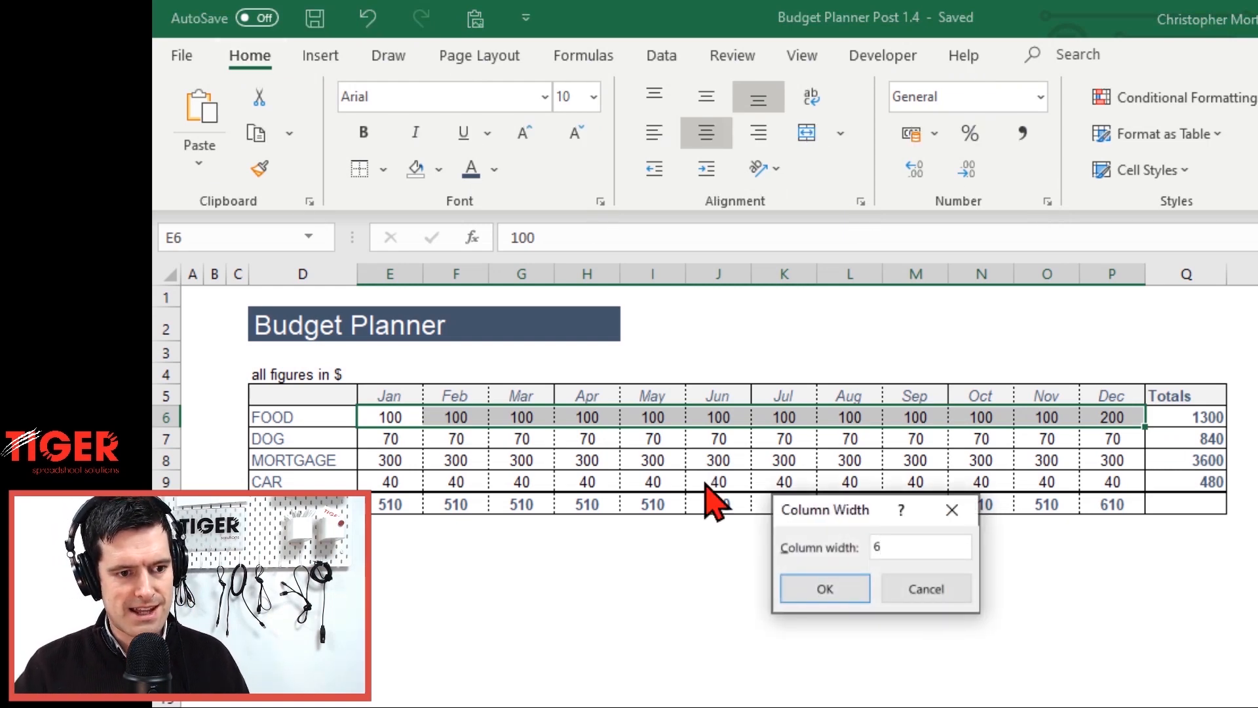
pyautogui.press('Return')
pyautogui.press('Left')
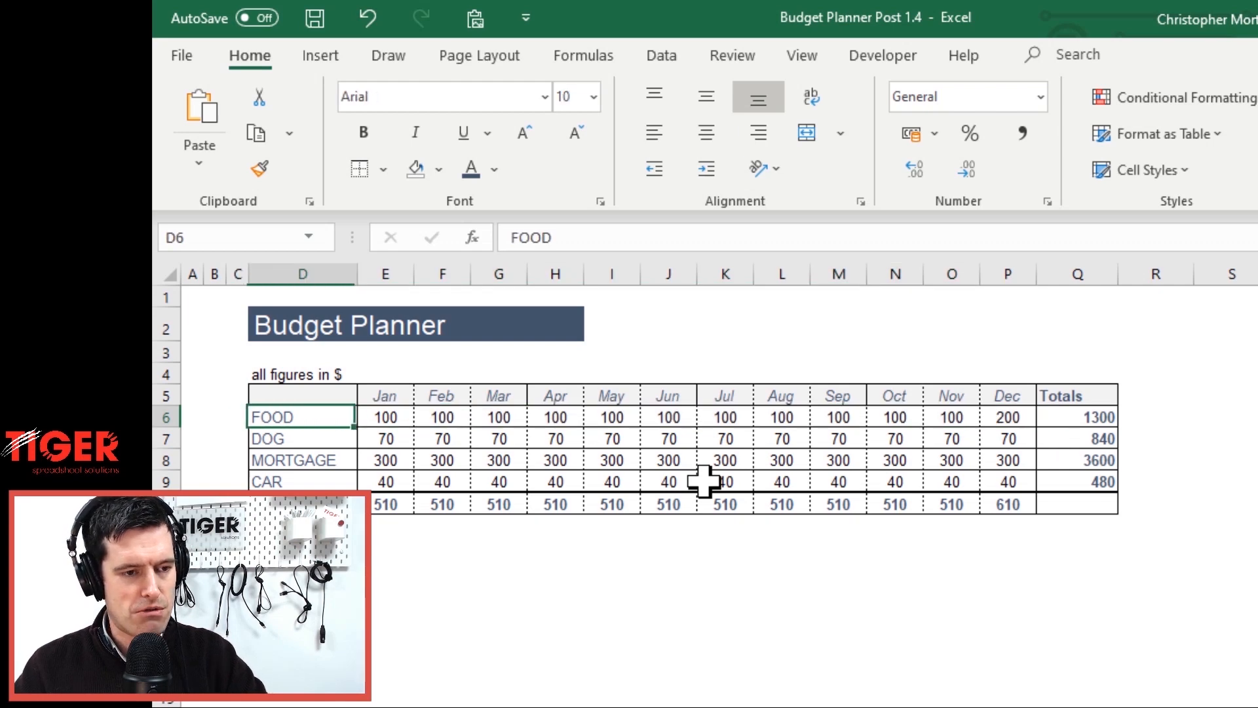
pyautogui.press('Right')
pyautogui.press('Right')
pyautogui.press('Right')
pyautogui.press('Right')
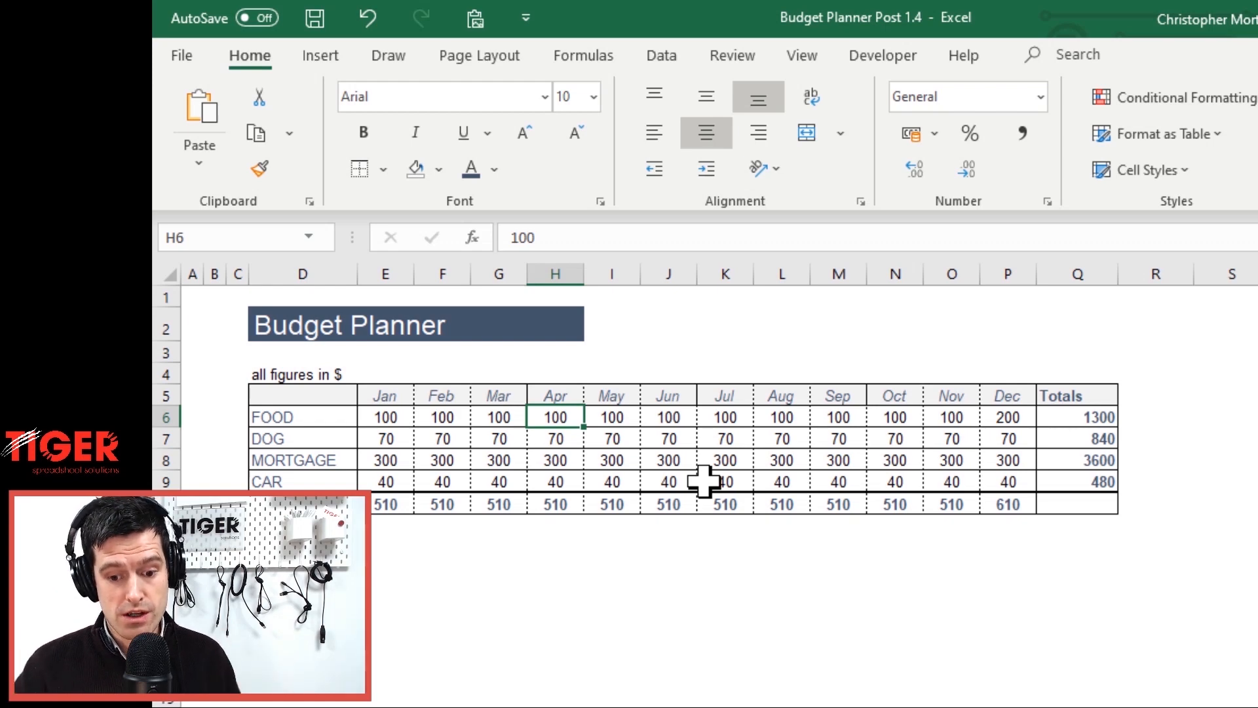
# Set the column width of the Totals column Q to 8
pyautogui.press('Right')
pyautogui.press('Right')
pyautogui.press('Right')
pyautogui.press('Right')
pyautogui.press('Right')
pyautogui.press('Right')
pyautogui.press('Right')
pyautogui.press('Right')
pyautogui.press('Right')
pyautogui.press('Right')
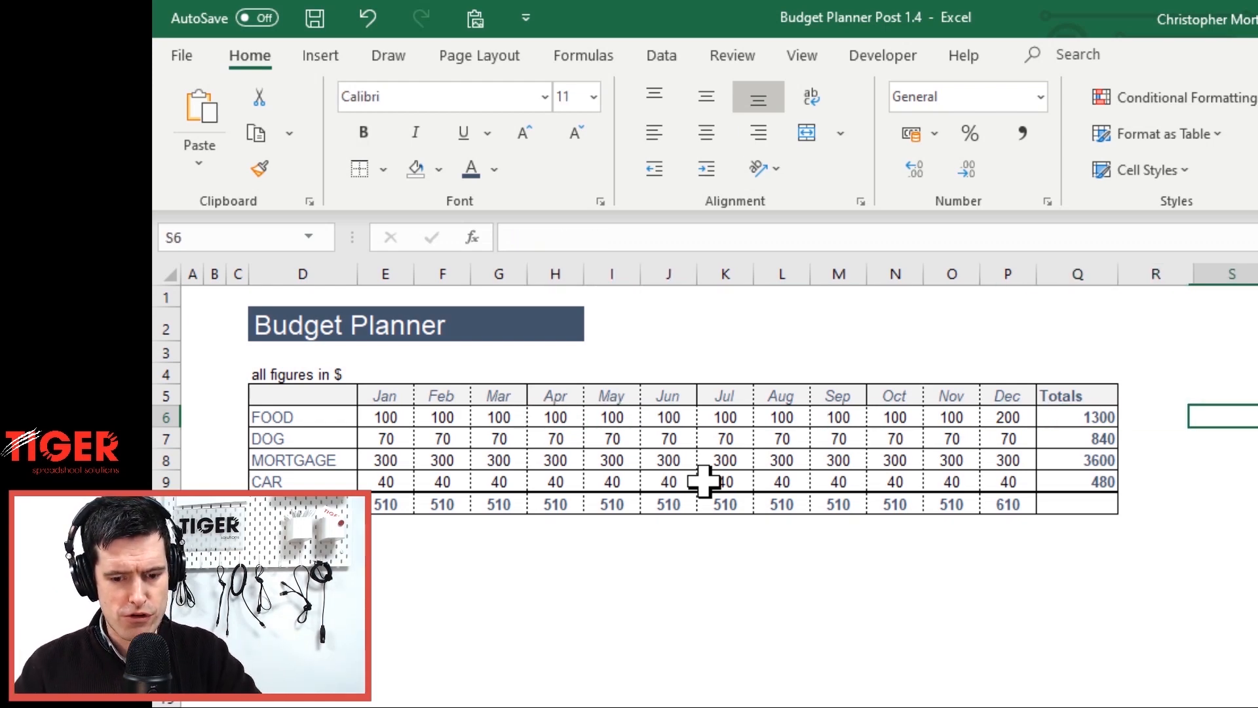
pyautogui.press('Left')
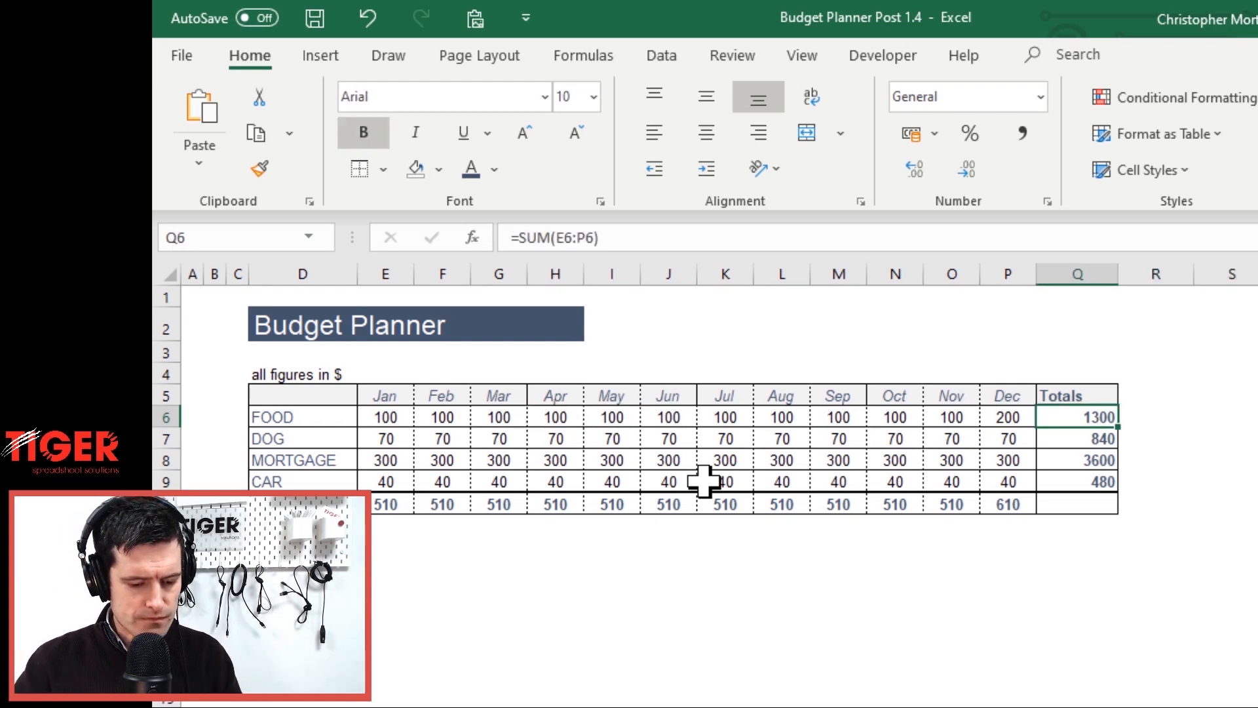
pyautogui.hotkey('alt', 'h')
pyautogui.press('o')
pyautogui.press('w')
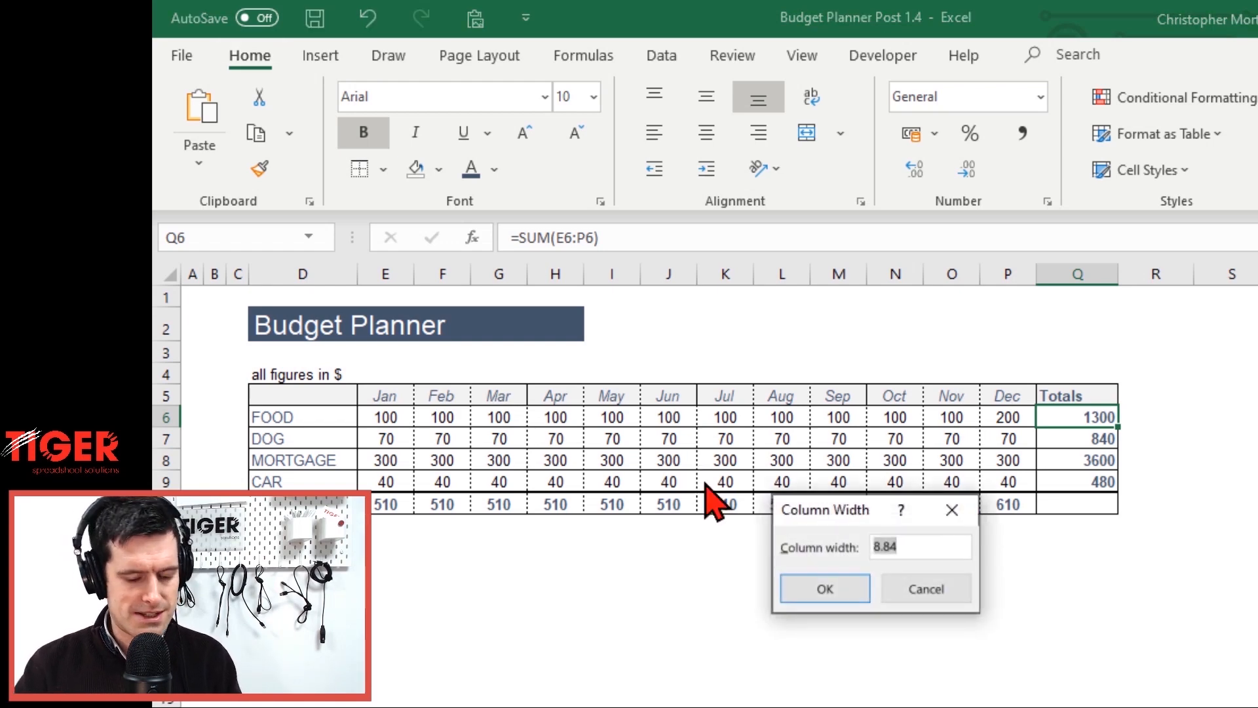
pyautogui.write('8')
pyautogui.press('Return')
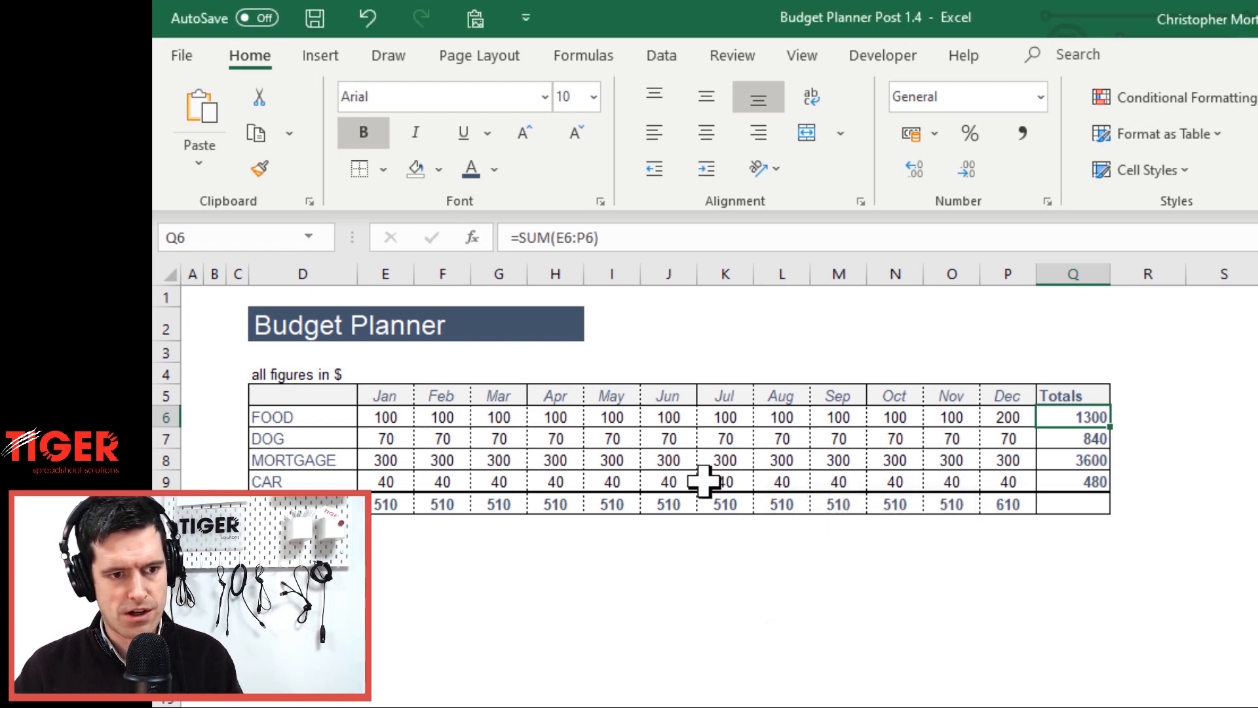
# Copy the Totals column's formatting from Q5:Q10 onto R5:R10 with Paste Special Formats
pyautogui.press('Up')
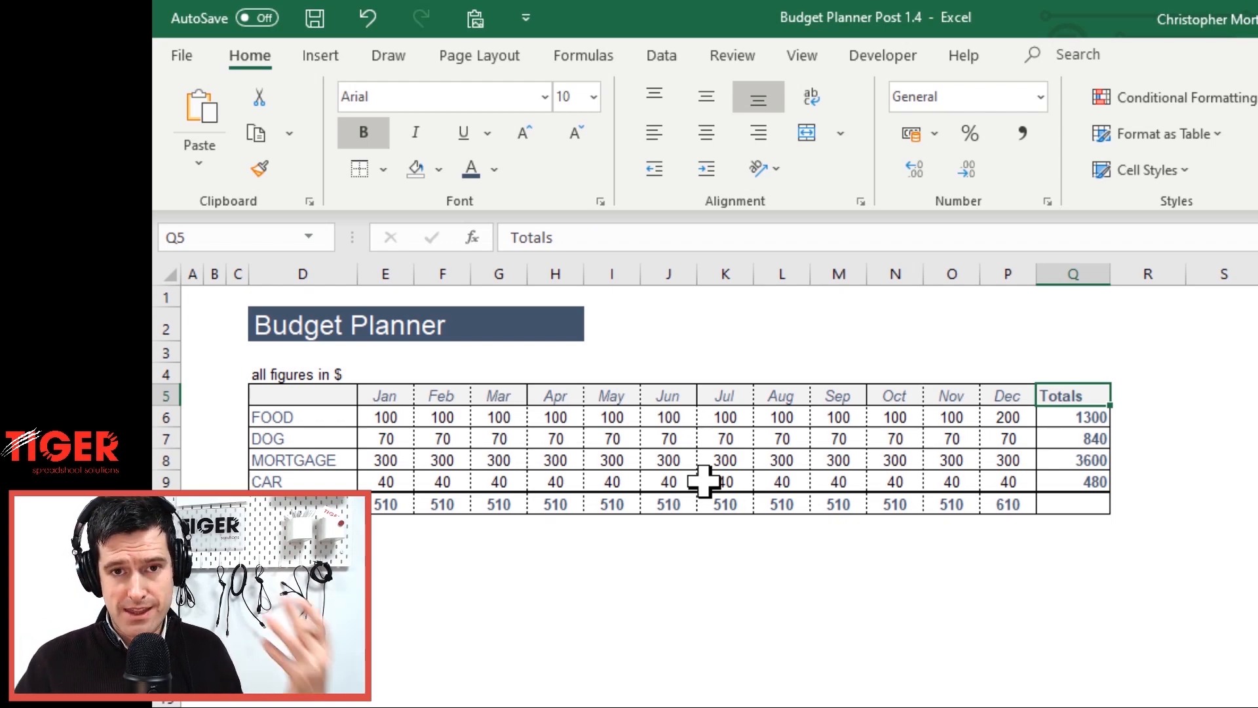
pyautogui.hotkey('shift', 'Down')
pyautogui.hotkey('shift', 'Down')
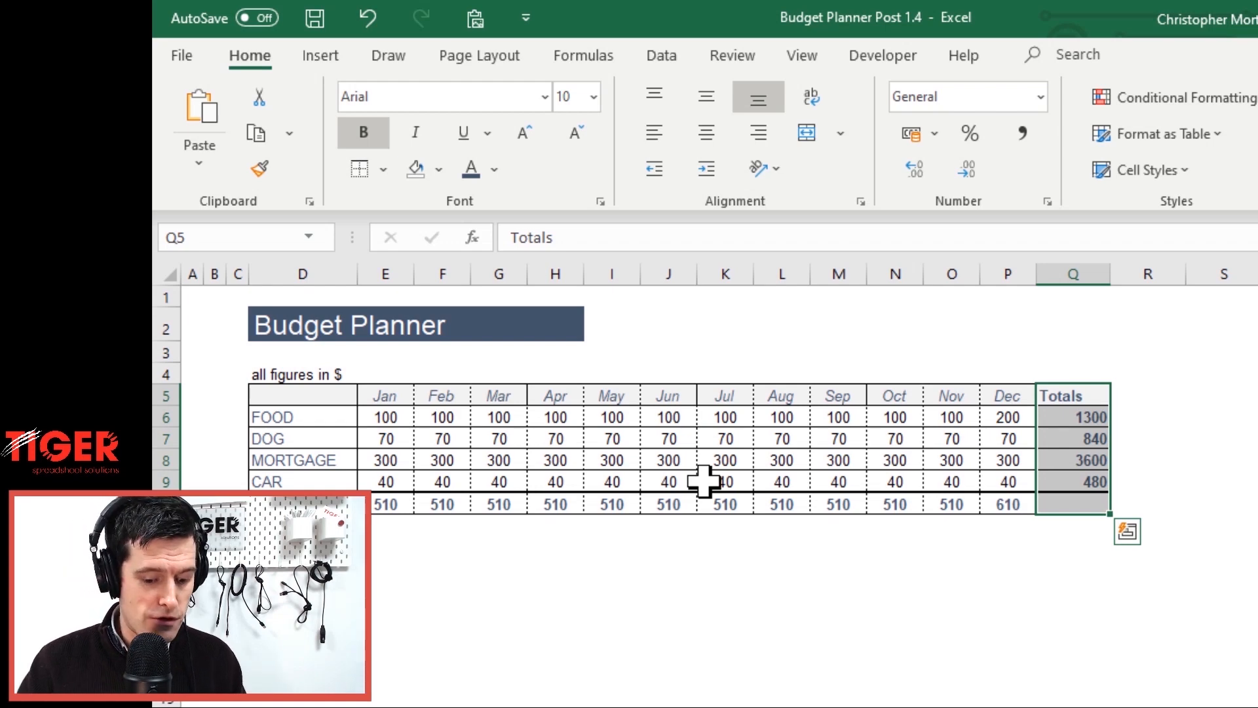
pyautogui.hotkey('ctrl', 'c')
pyautogui.press('Right')
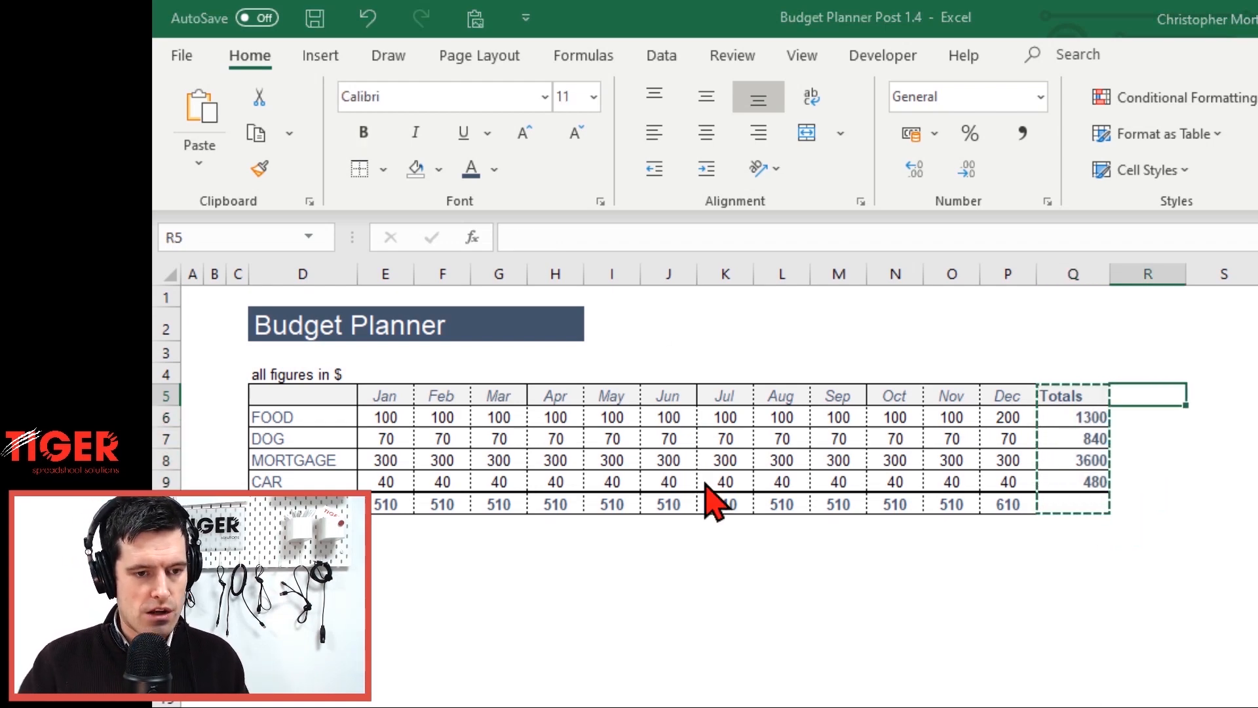
pyautogui.hotkey('ctrl', 'alt', 'v')
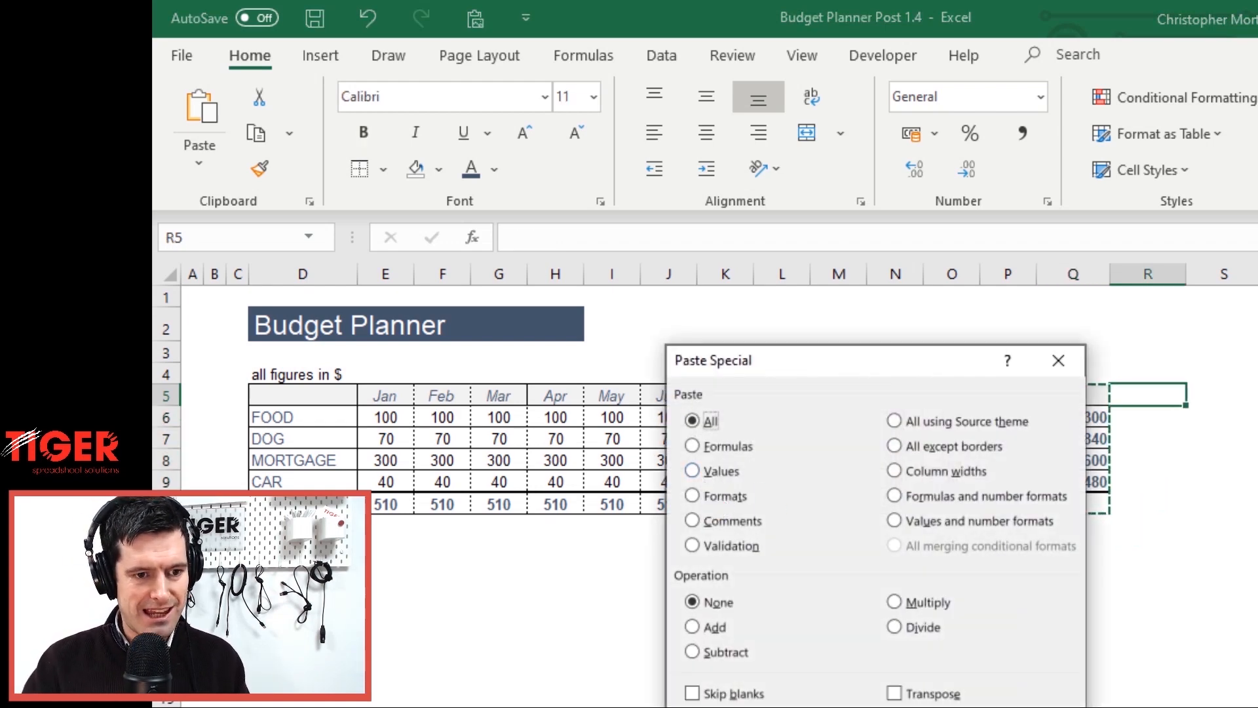
pyautogui.press('t')
pyautogui.press('Return')
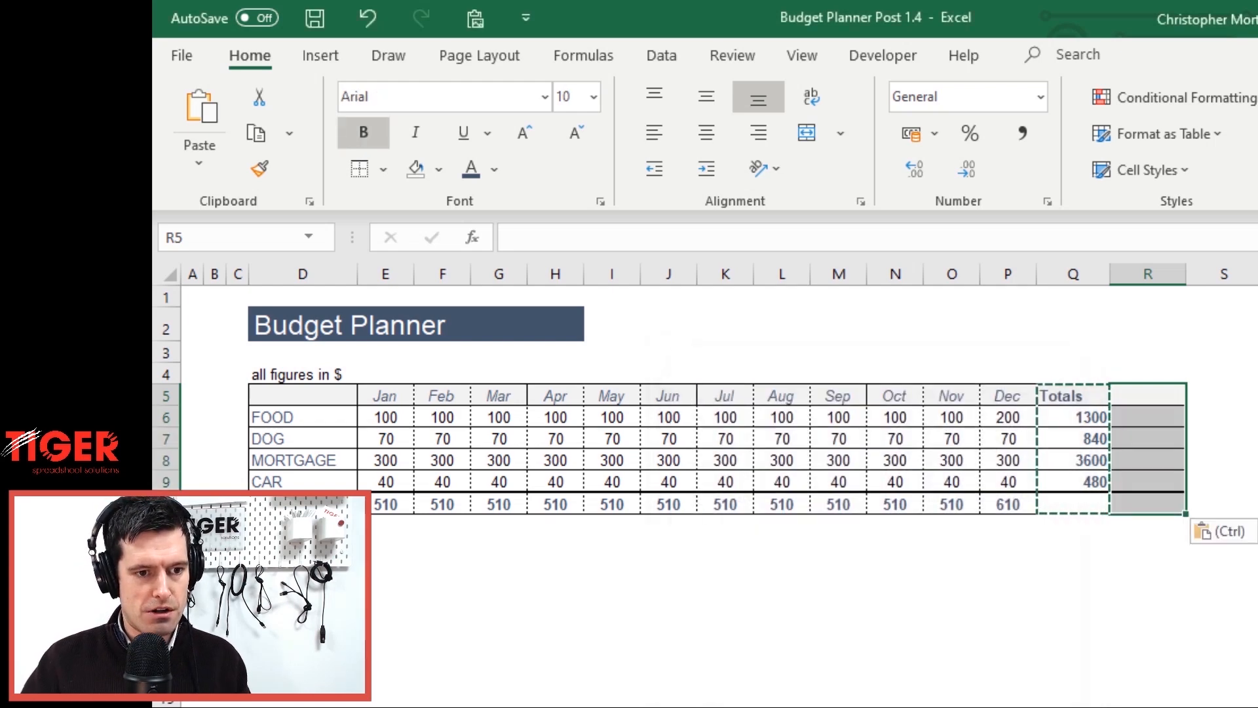
pyautogui.press('Escape')
pyautogui.press('Left')
pyautogui.press('Right')
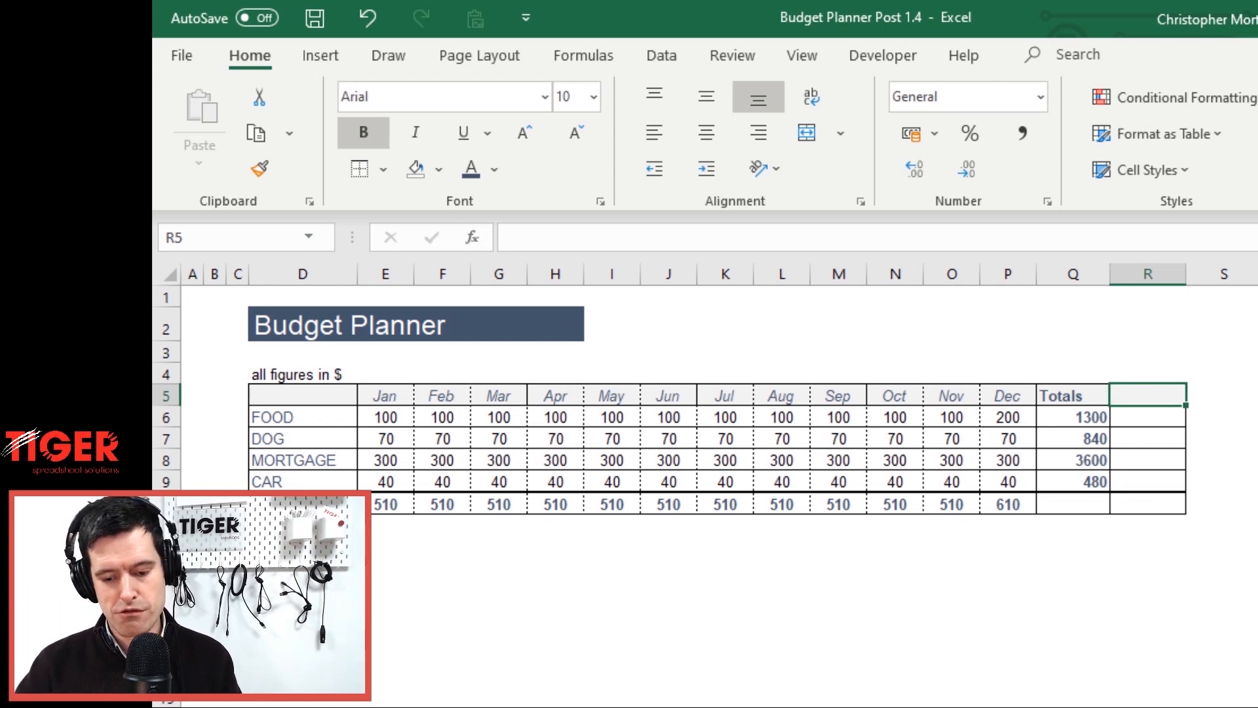
# Enter the header "Percent Totals" in R5 and keep that cell selected
pyautogui.write('Percent ')
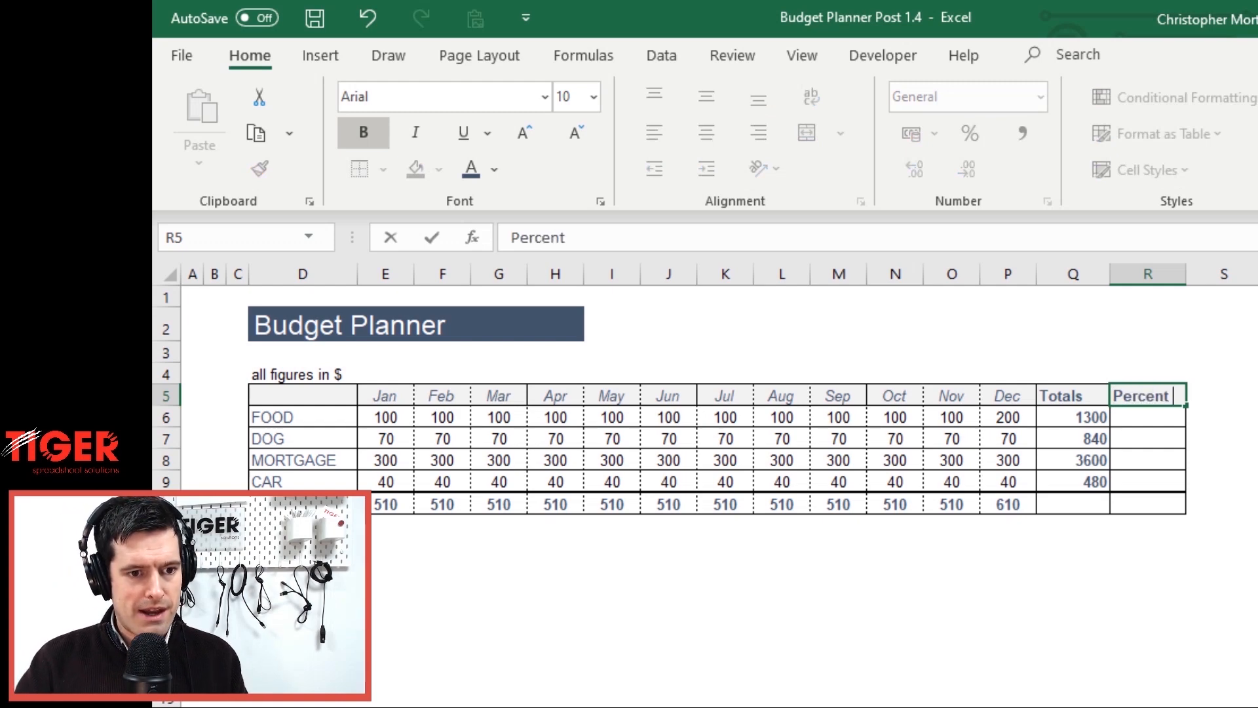
pyautogui.write('Totla')
pyautogui.press('BackSpace')
pyautogui.press('BackSpace')
pyautogui.write('als')
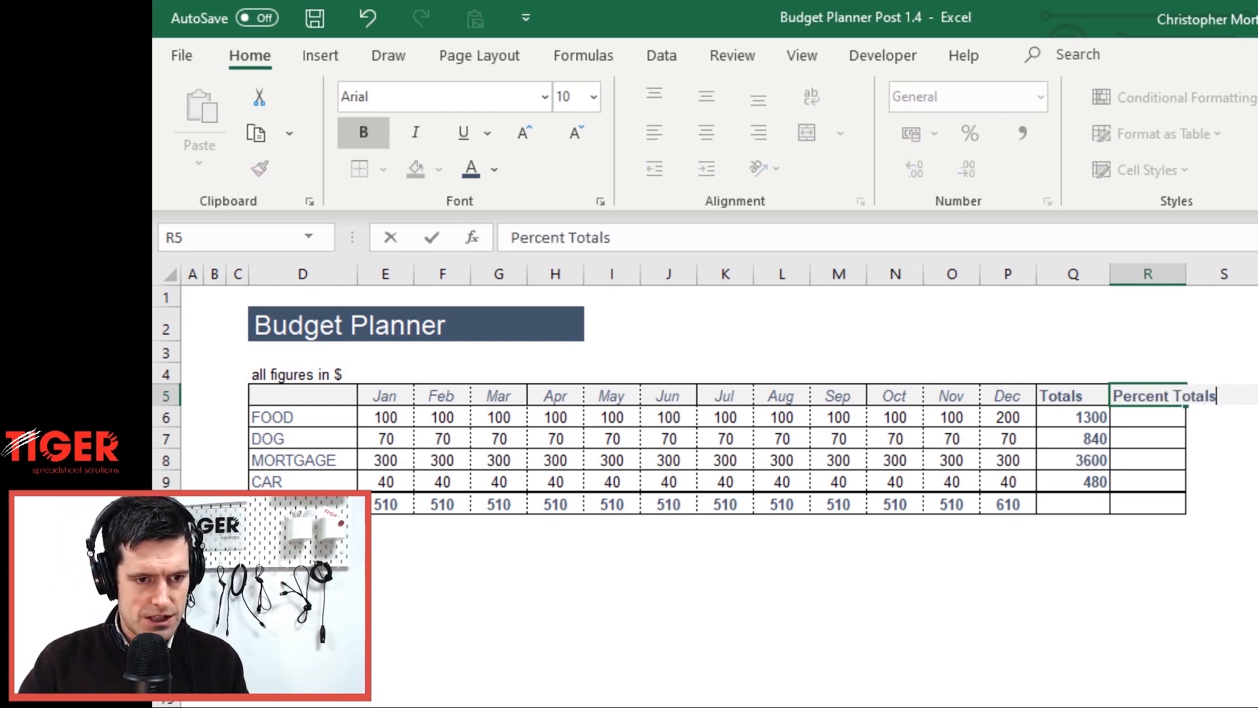
pyautogui.press('Return')
pyautogui.press('Up')
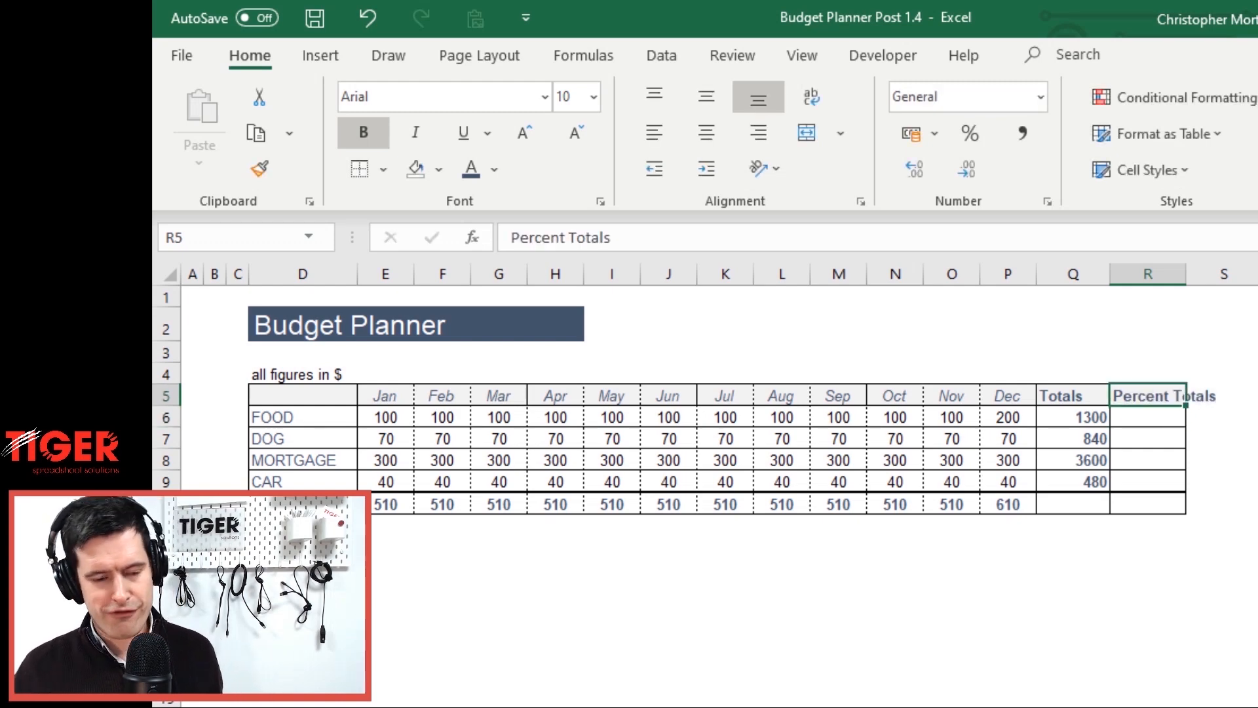
pyautogui.press('Right')
pyautogui.press('Left')
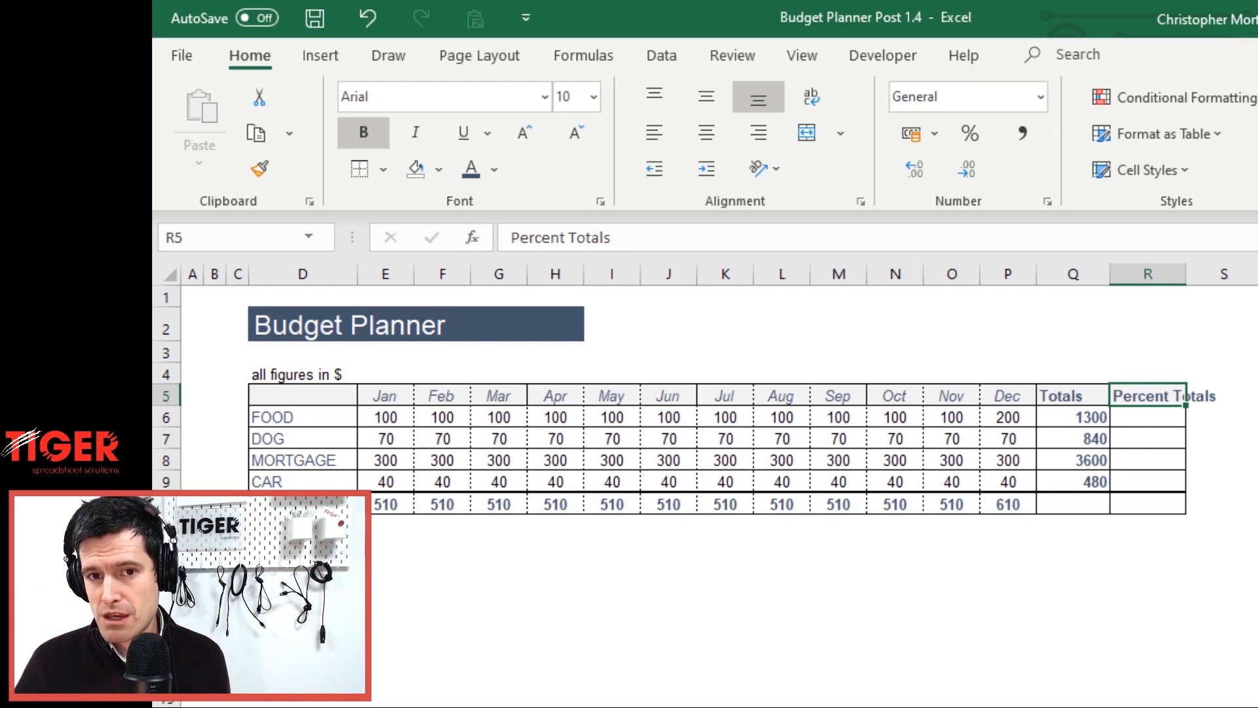
# Set the height of header row 5 to 40
pyautogui.press('alt')
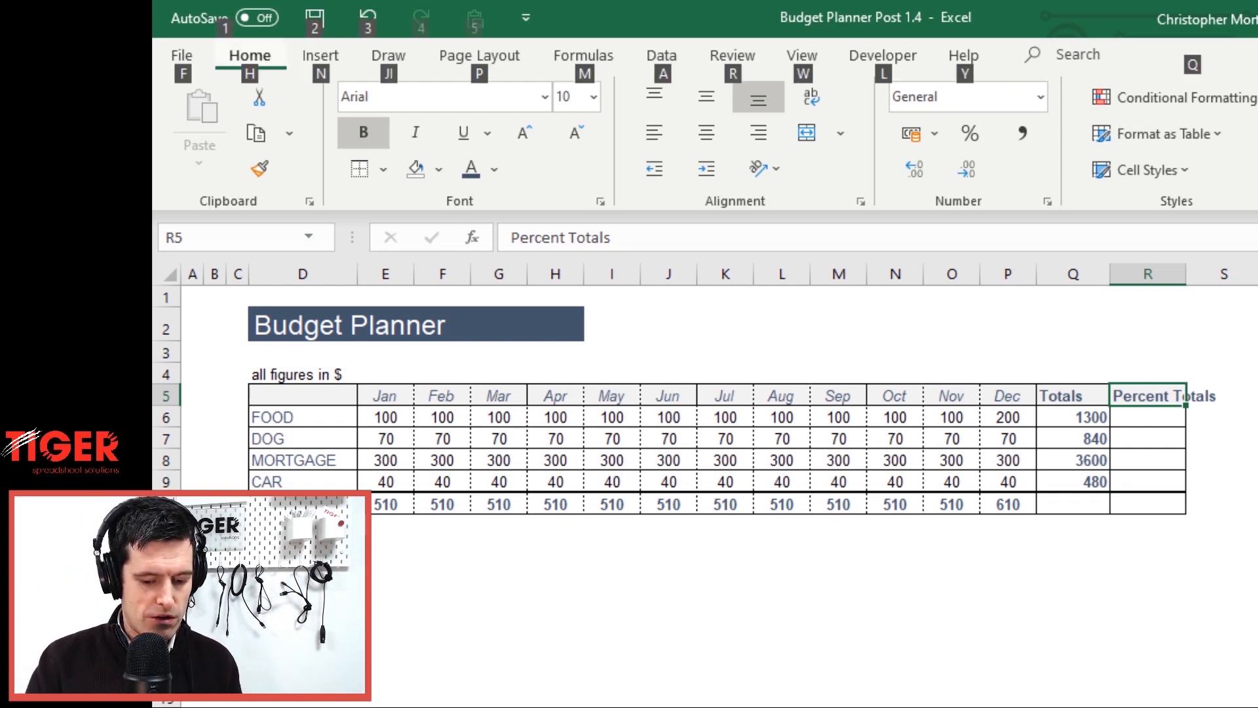
pyautogui.press('h')
pyautogui.press('alt')
pyautogui.hotkey('alt', 'h')
pyautogui.press('o')
pyautogui.press('h')
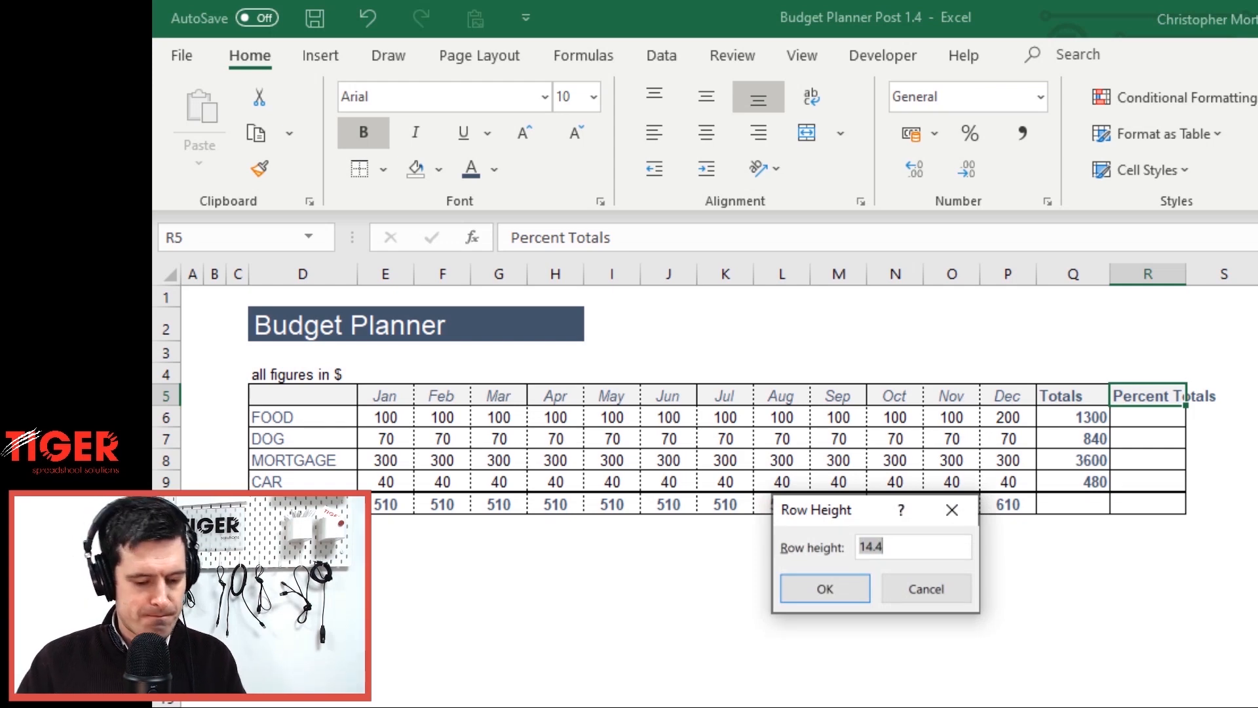
pyautogui.write('40')
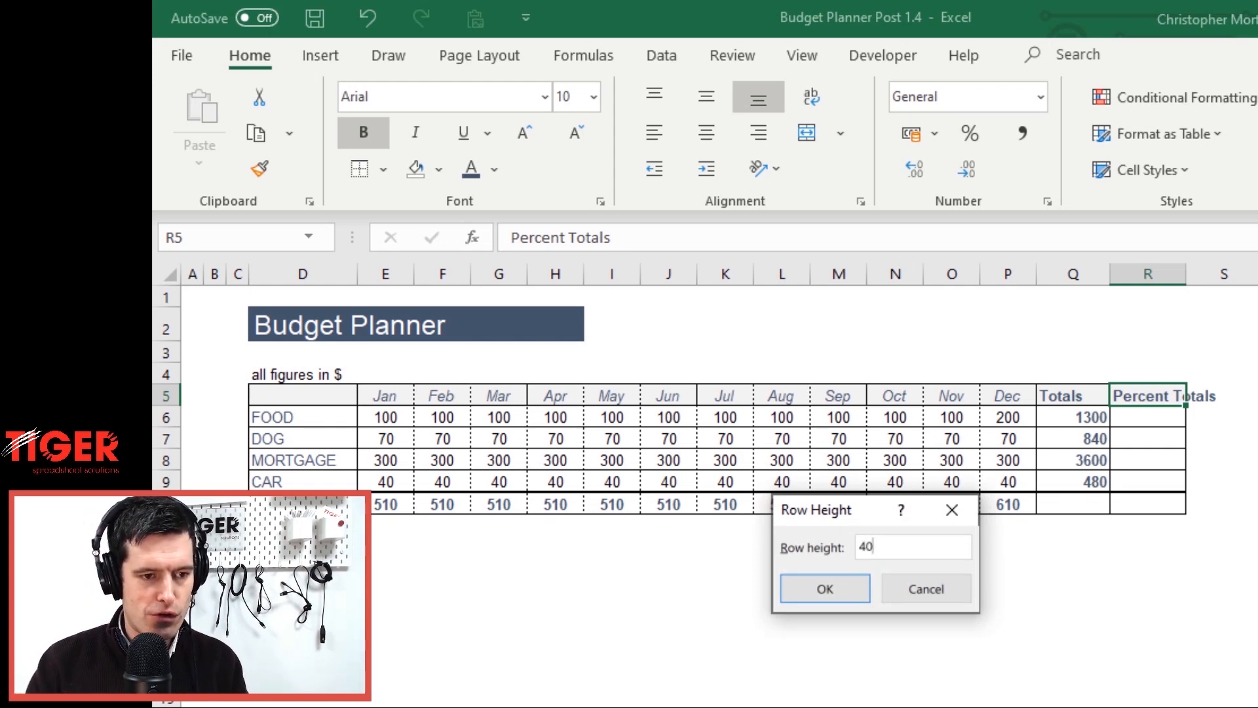
pyautogui.press('Return')
# Set the height of header row 5 to 30
pyautogui.hotkey('alt', 'h')
pyautogui.press('o')
pyautogui.press('h')
pyautogui.write('30')
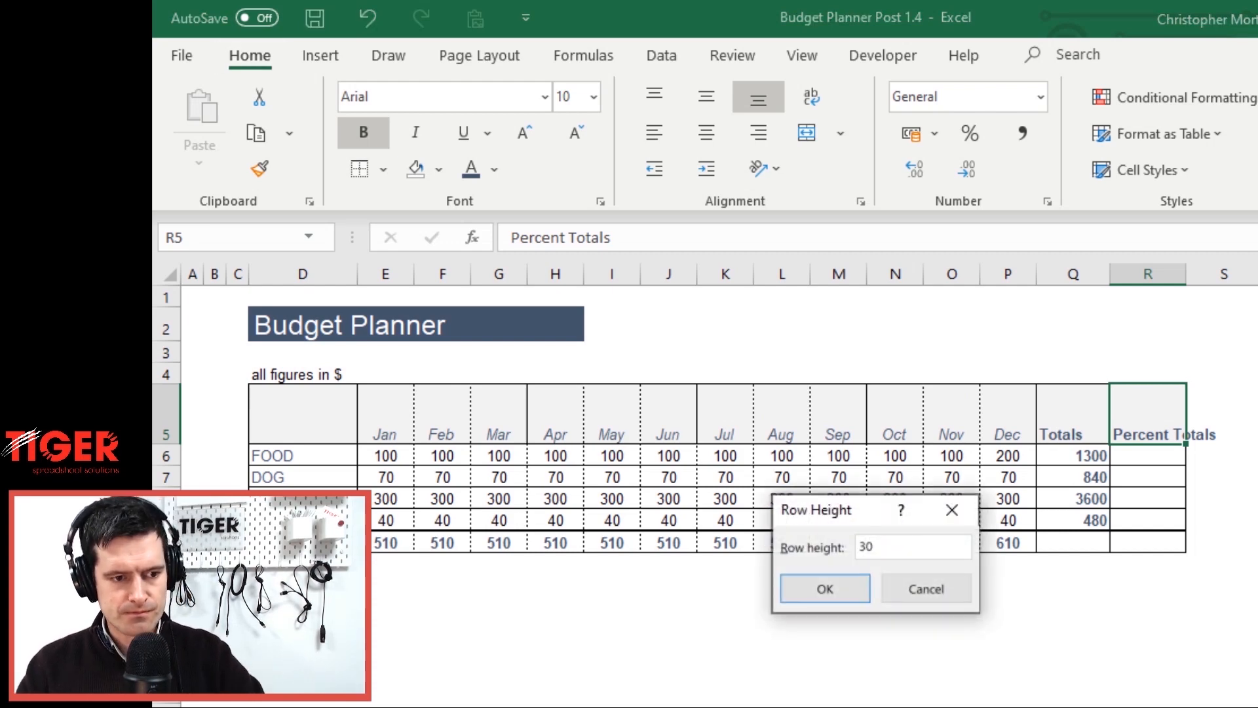
pyautogui.press('Return')
pyautogui.press('Left')
pyautogui.press('Right')
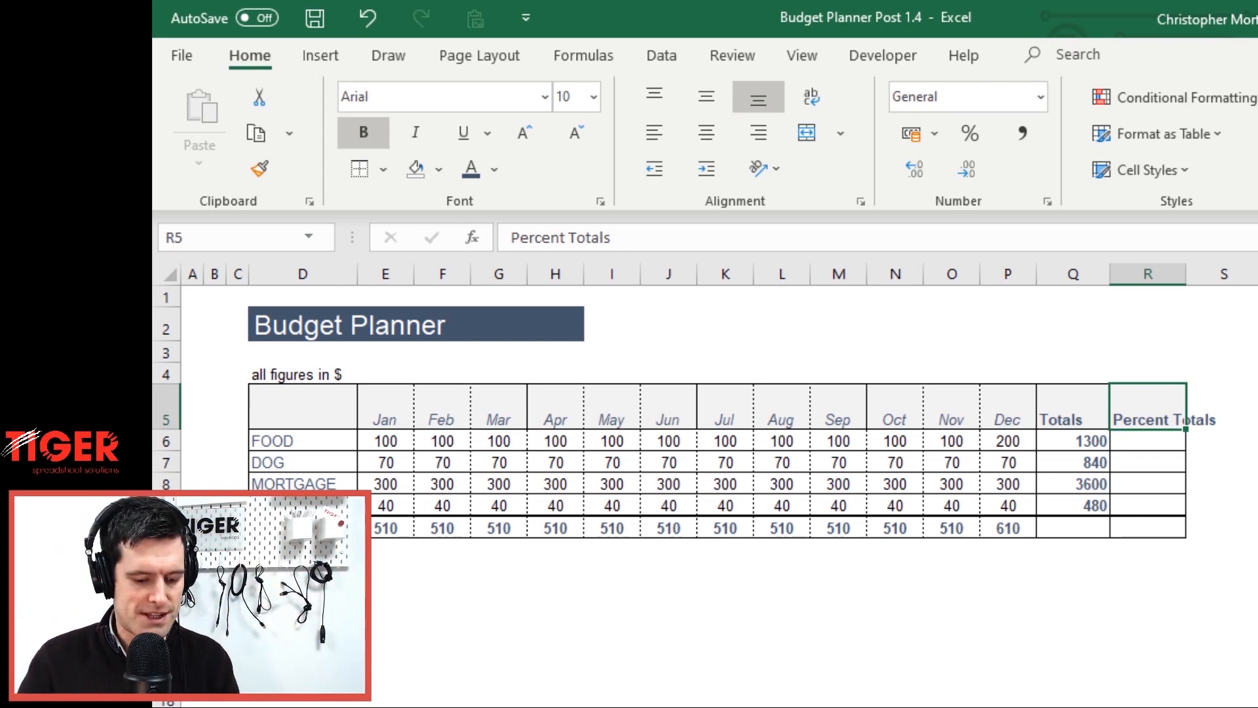
# Wrap the text of the "Percent Totals" header in R5
pyautogui.press('alt')
pyautogui.press('h')
pyautogui.press('w')
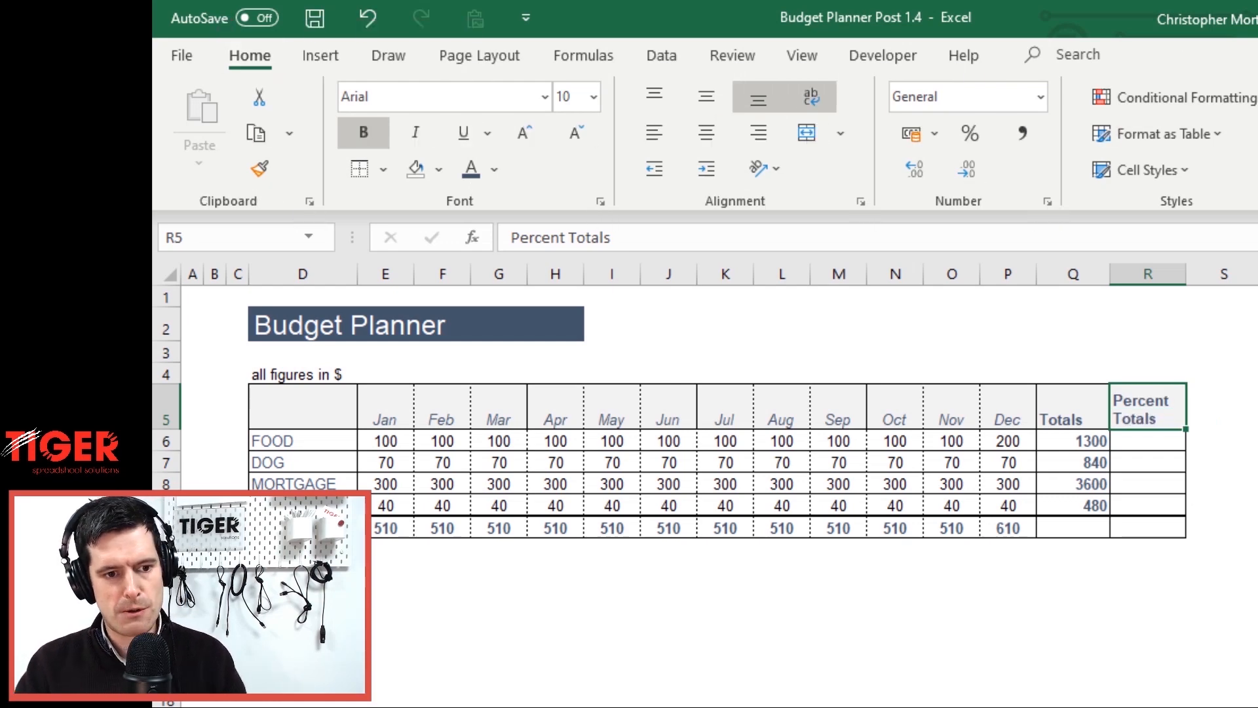
pyautogui.press('Left')
pyautogui.press('Right')
pyautogui.press('Down')
pyautogui.press('Down')
pyautogui.press('Down')
pyautogui.press('Down')
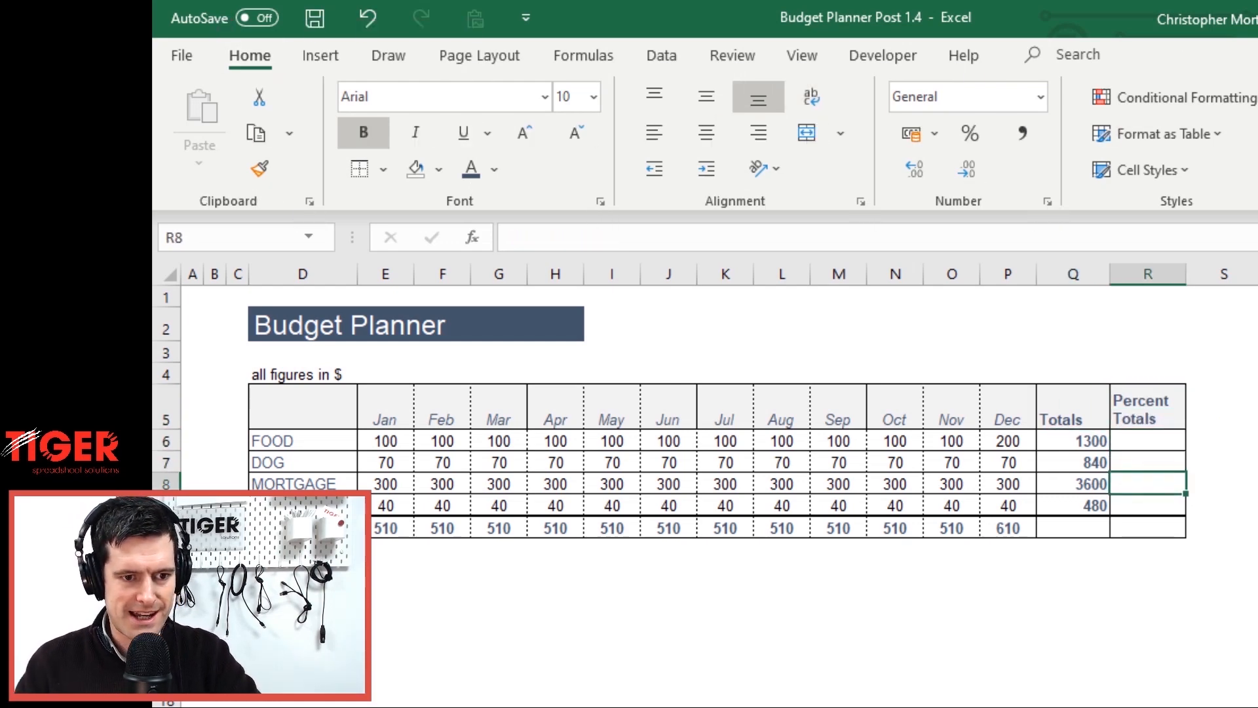
pyautogui.press('Up')
pyautogui.press('Up')
pyautogui.press('Up')
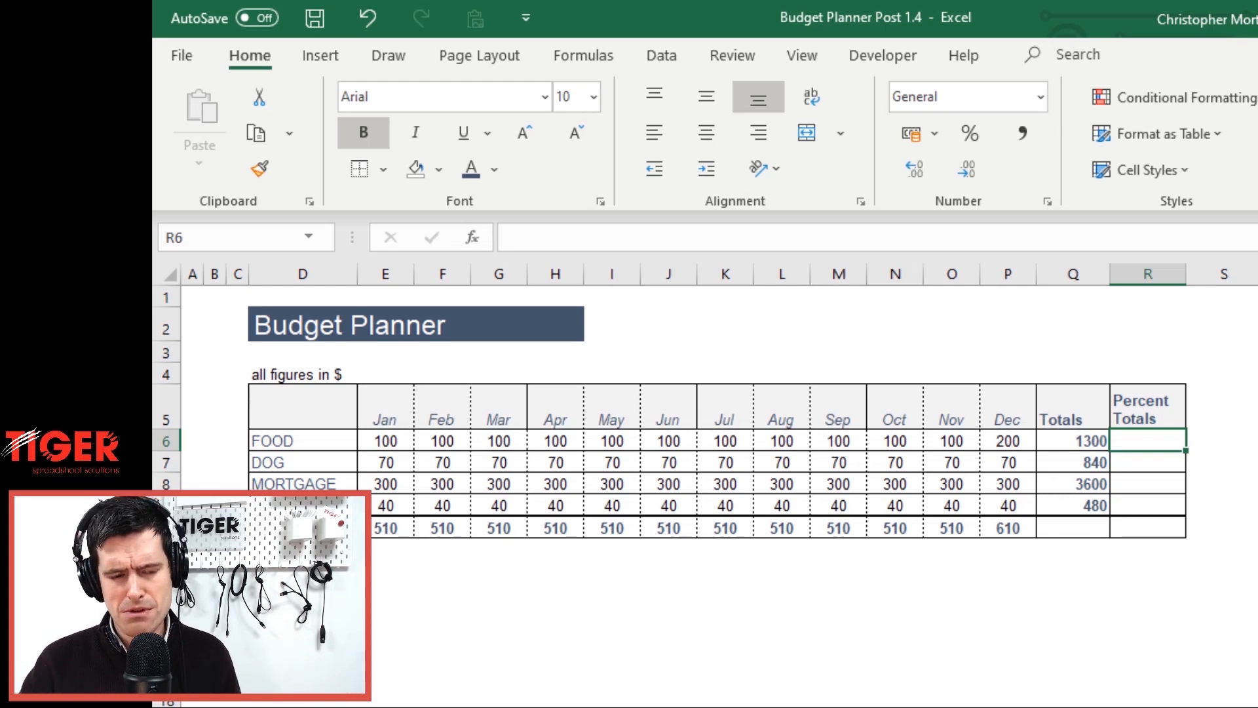
# Add up the yearly totals Q6:Q9 in Q10 with AutoSum
pyautogui.press('Down')
pyautogui.press('Down')
pyautogui.press('Down')
pyautogui.press('Down')
pyautogui.press('Left')
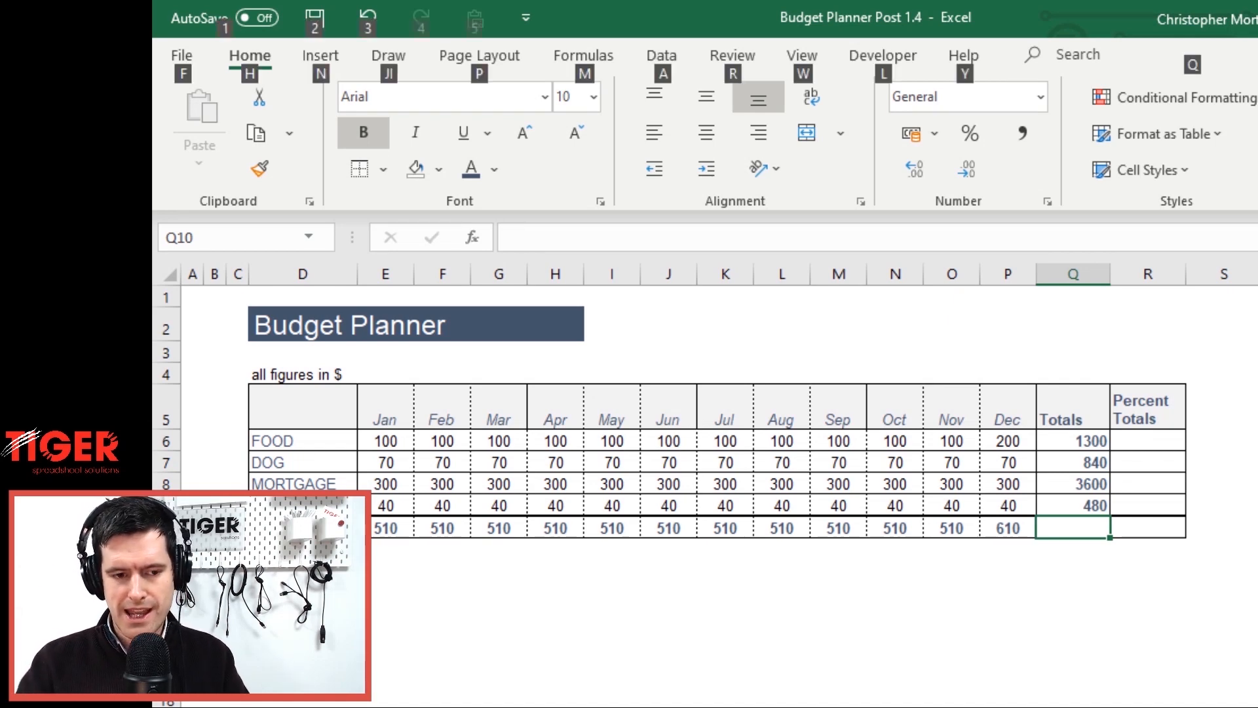
pyautogui.hotkey('alt', '=')
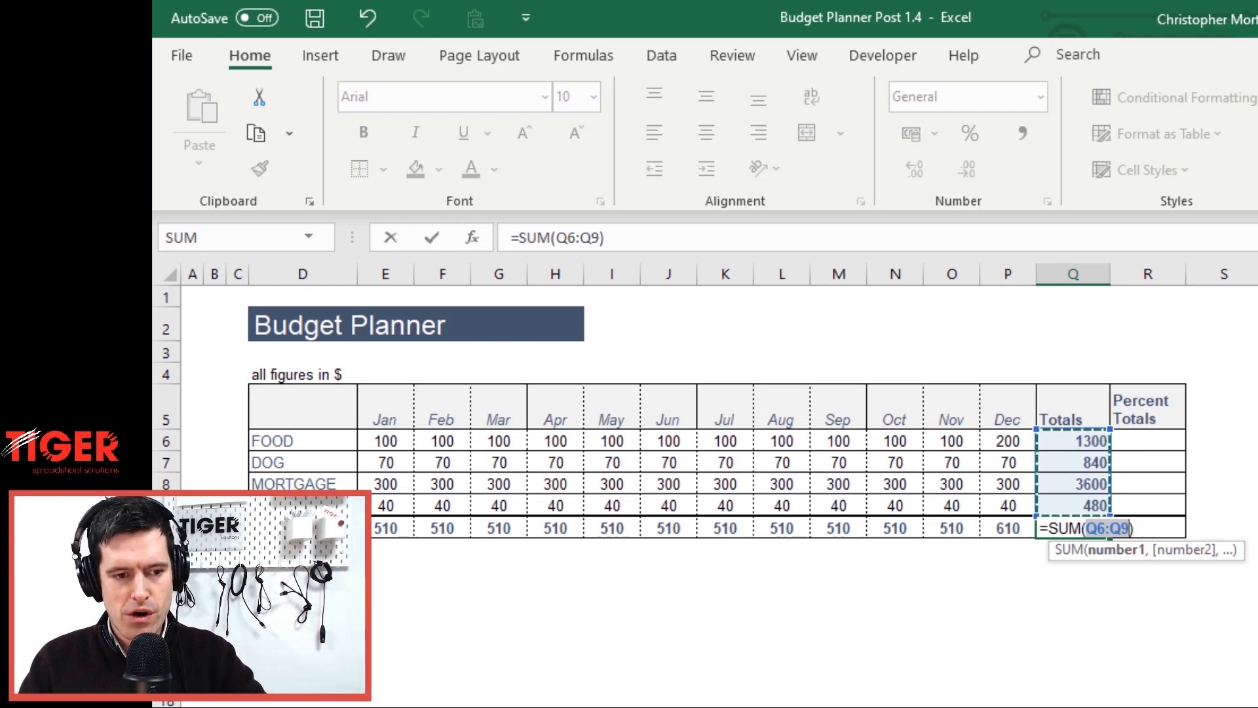
pyautogui.press('Return')
pyautogui.press('Up')
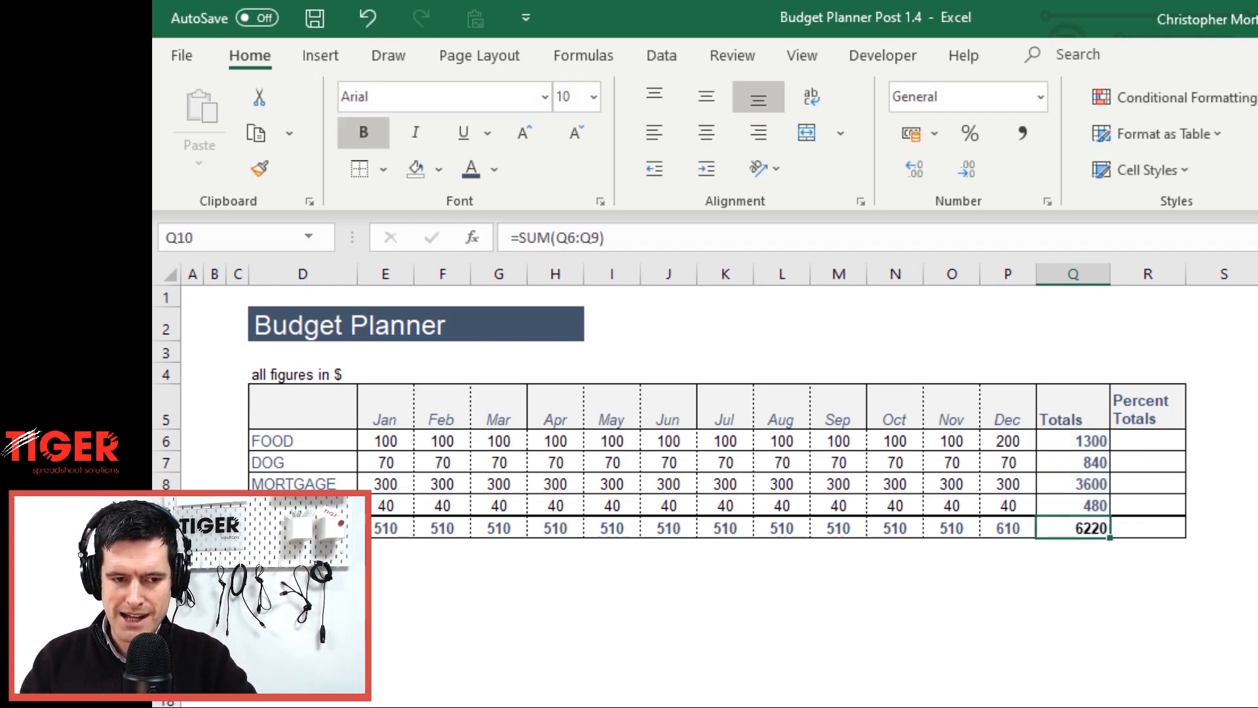
# Start a formula in R6 of the Percent Totals column with a reference to the FOOD total in Q6
pyautogui.press('Right')
pyautogui.press('Up')
pyautogui.press('Up')
pyautogui.press('Up')
pyautogui.press('Up')
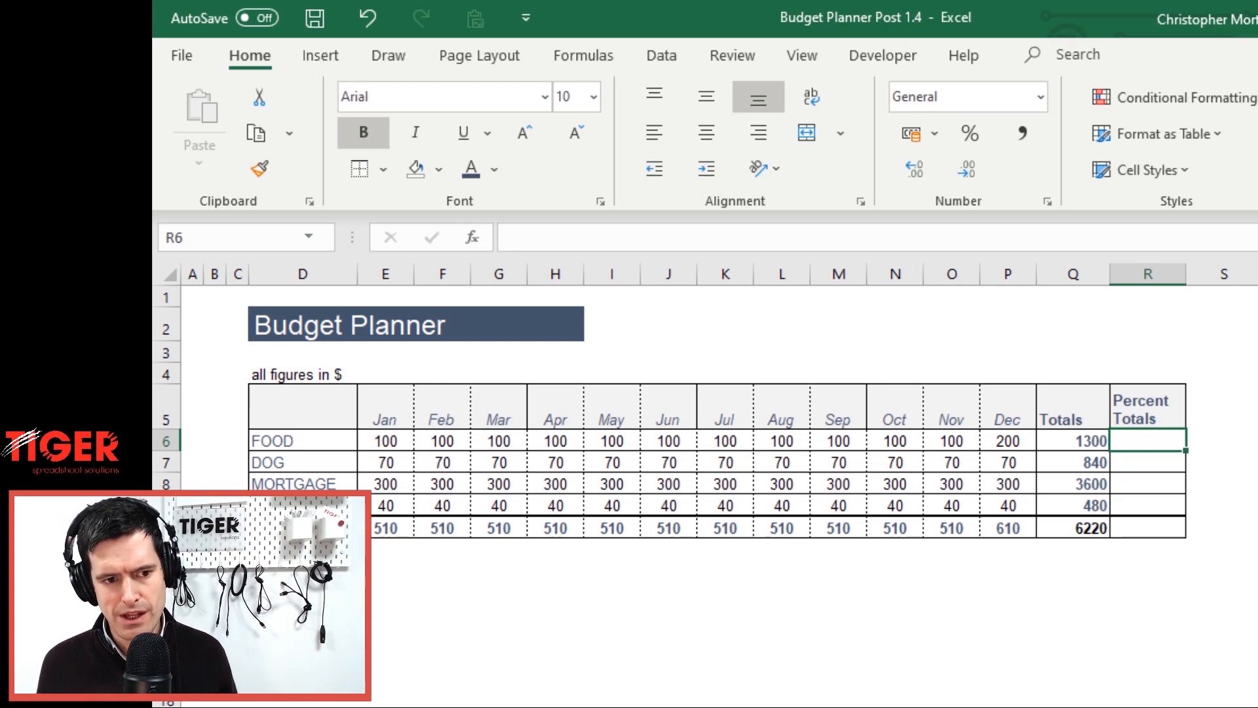
pyautogui.press('Left')
pyautogui.press('Right')
pyautogui.write('=')
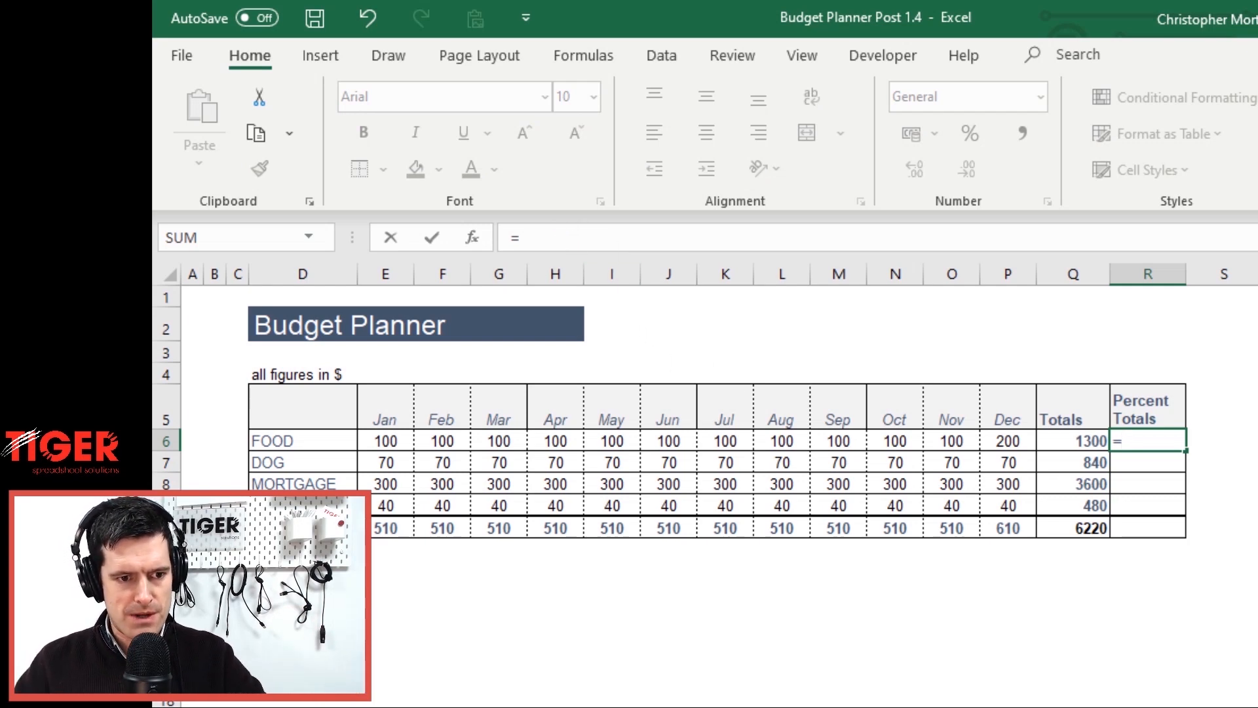
pyautogui.press('Left')
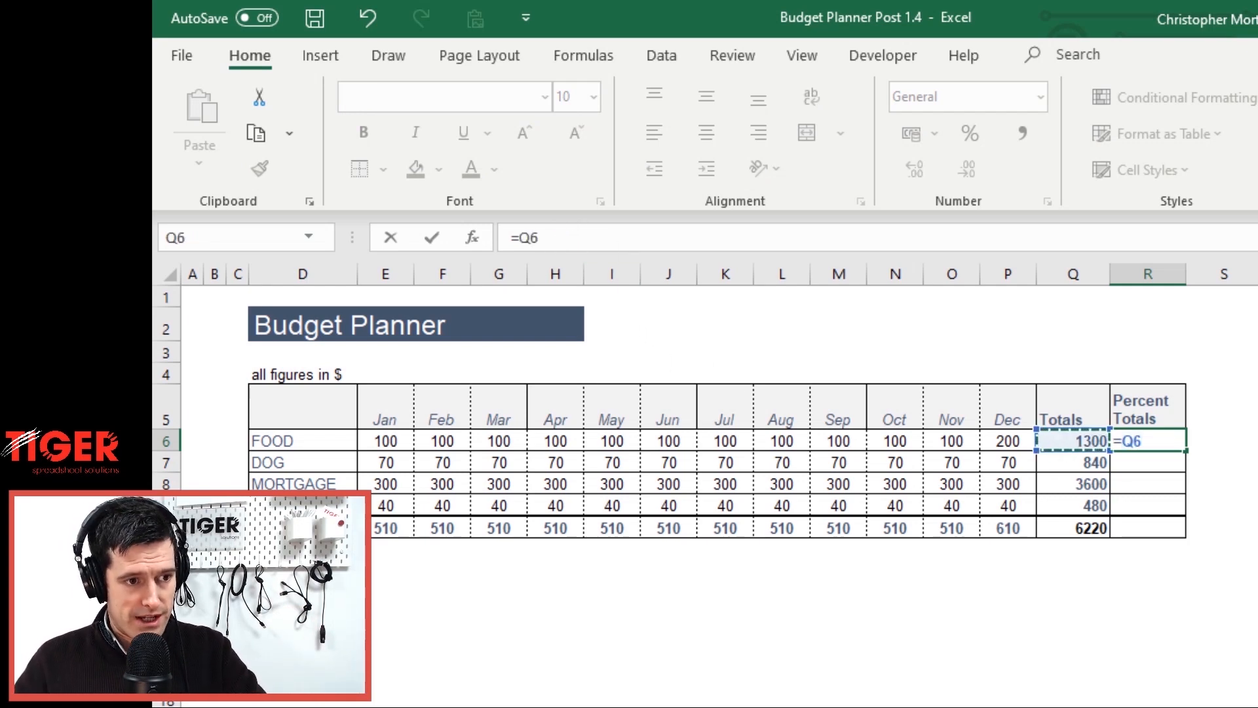
pyautogui.click(1257, 658)
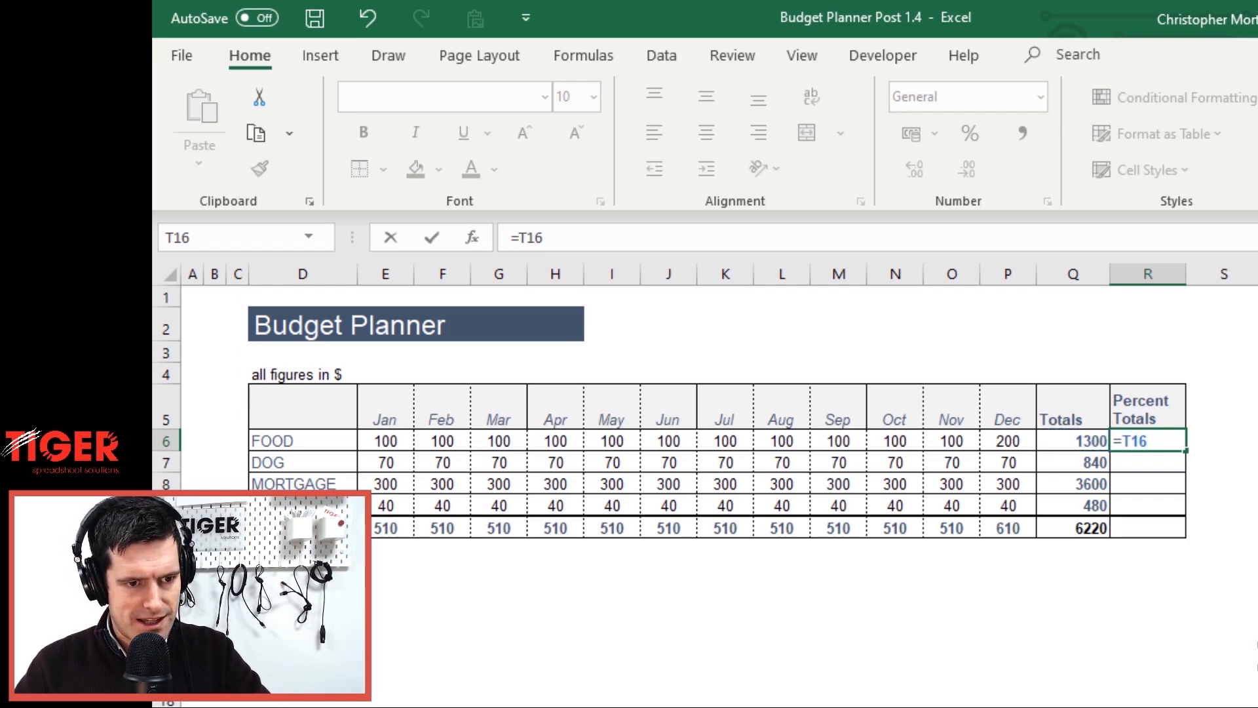
pyautogui.press('Up')
pyautogui.press('Left')
pyautogui.press('Left')
pyautogui.press('Left')
pyautogui.press('Up')
pyautogui.press('Up')
pyautogui.press('Up')
pyautogui.press('Up')
pyautogui.press('Up')
pyautogui.press('Up')
pyautogui.press('Up')
pyautogui.press('Up')
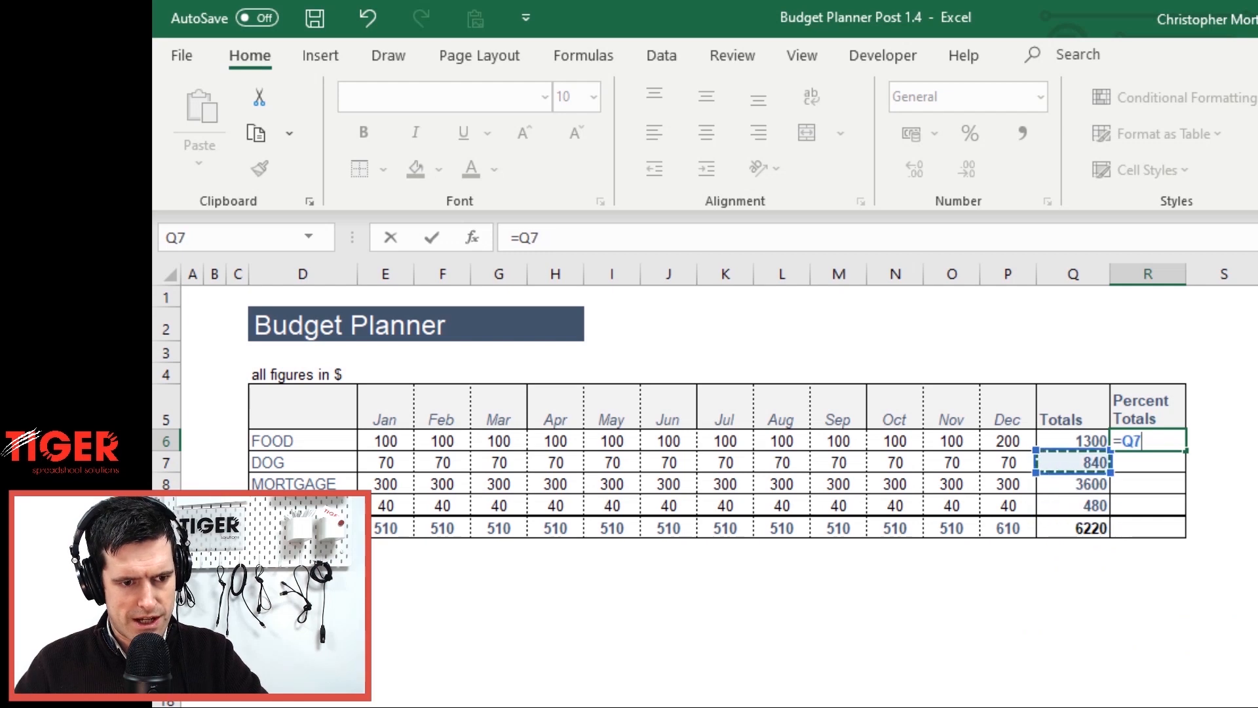
pyautogui.press('Up')
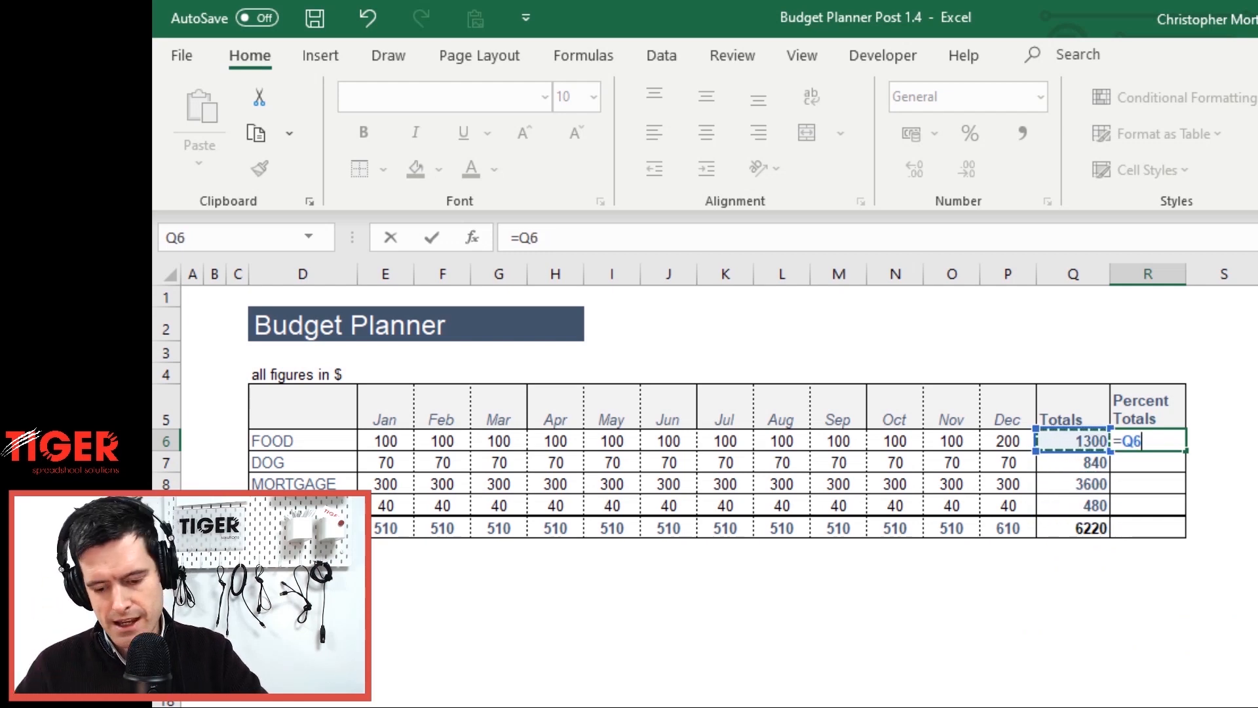
# Complete the R6 formula as =Q6/Q10, dividing the FOOD total by the grand total, and reselect R6
pyautogui.write('/')
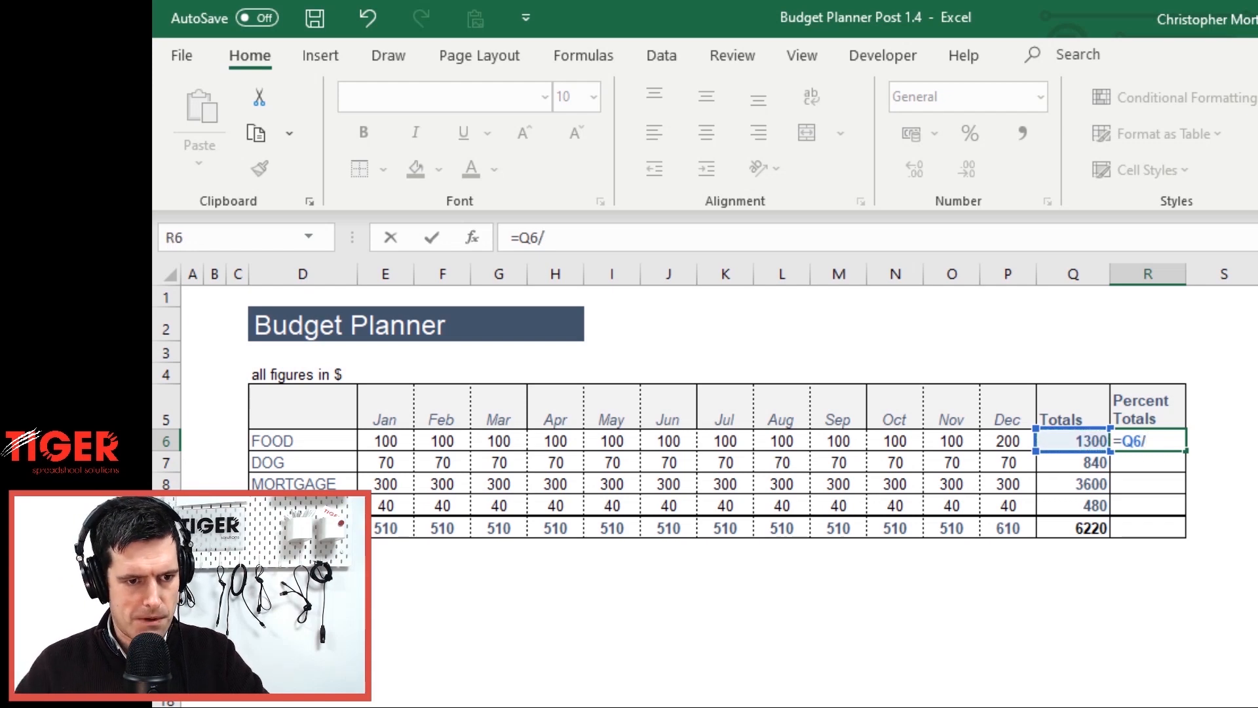
pyautogui.press('Down')
pyautogui.press('Down')
pyautogui.press('Down')
pyautogui.press('Down')
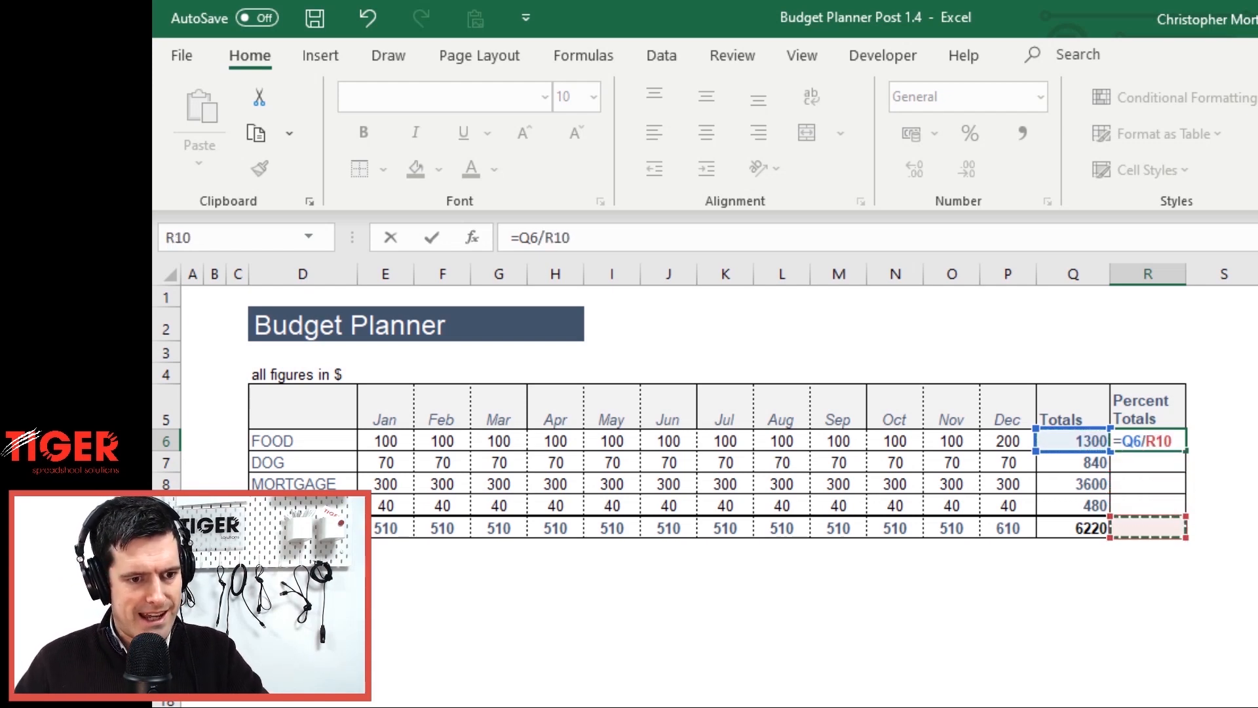
pyautogui.press('Left')
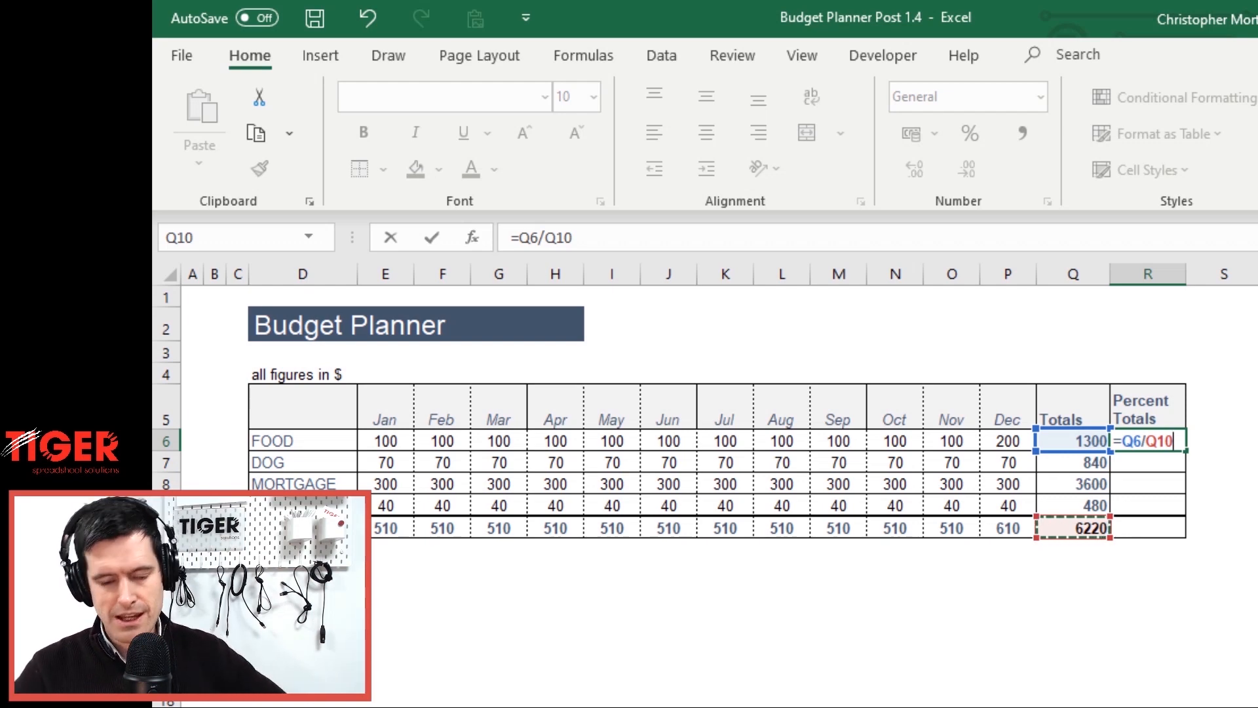
pyautogui.press('Return')
pyautogui.press('Up')
pyautogui.press('Left')
pyautogui.press('Right')
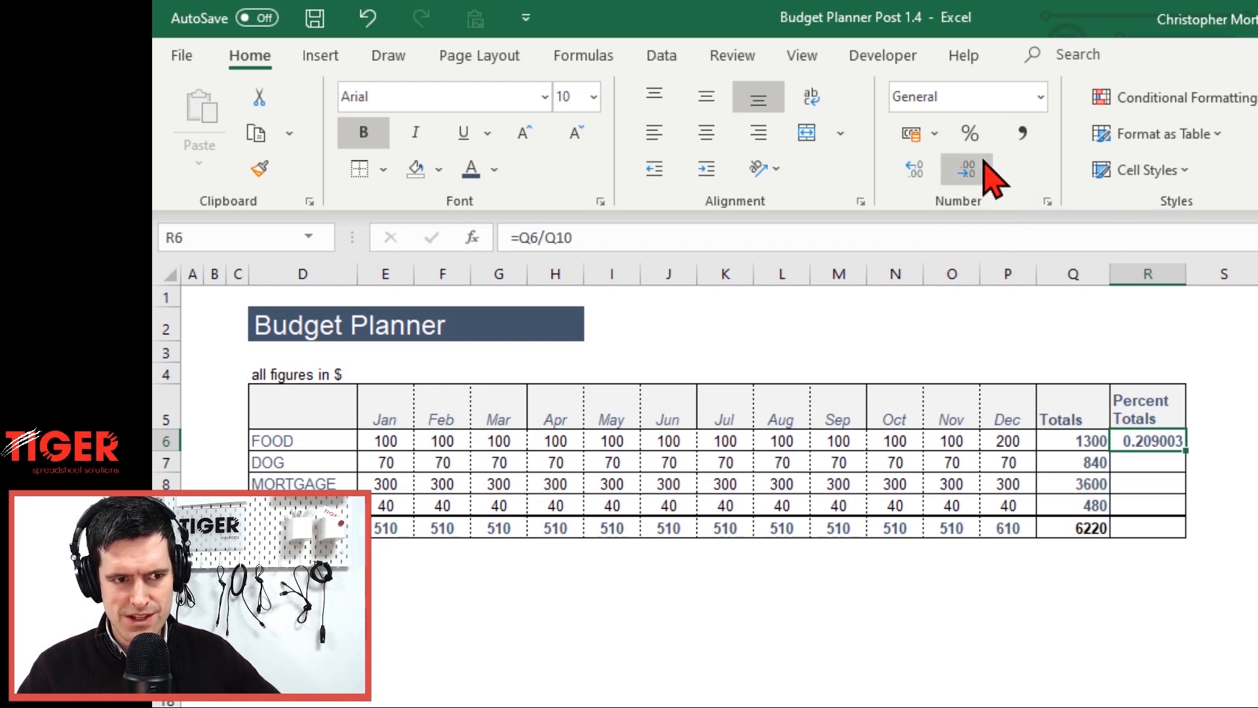
# Format the FOOD share in R6 as a percentage
pyautogui.click(973, 137)
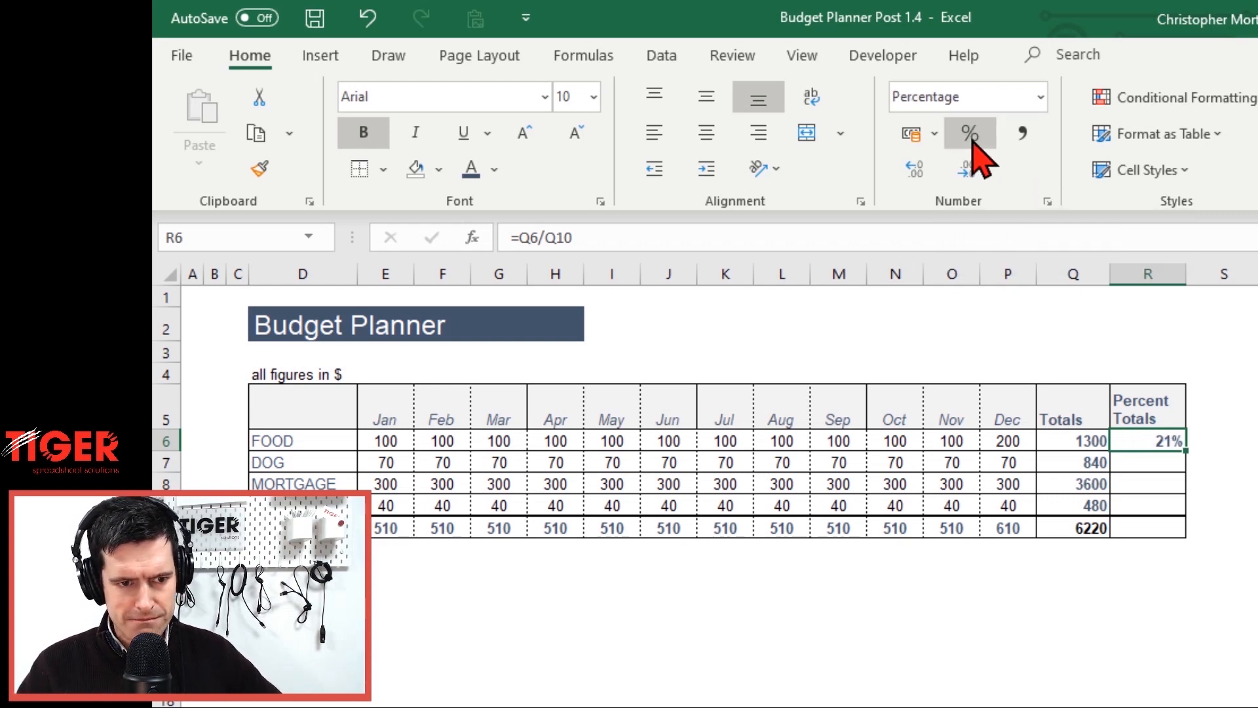
pyautogui.hotkey('ctrl', 'z')
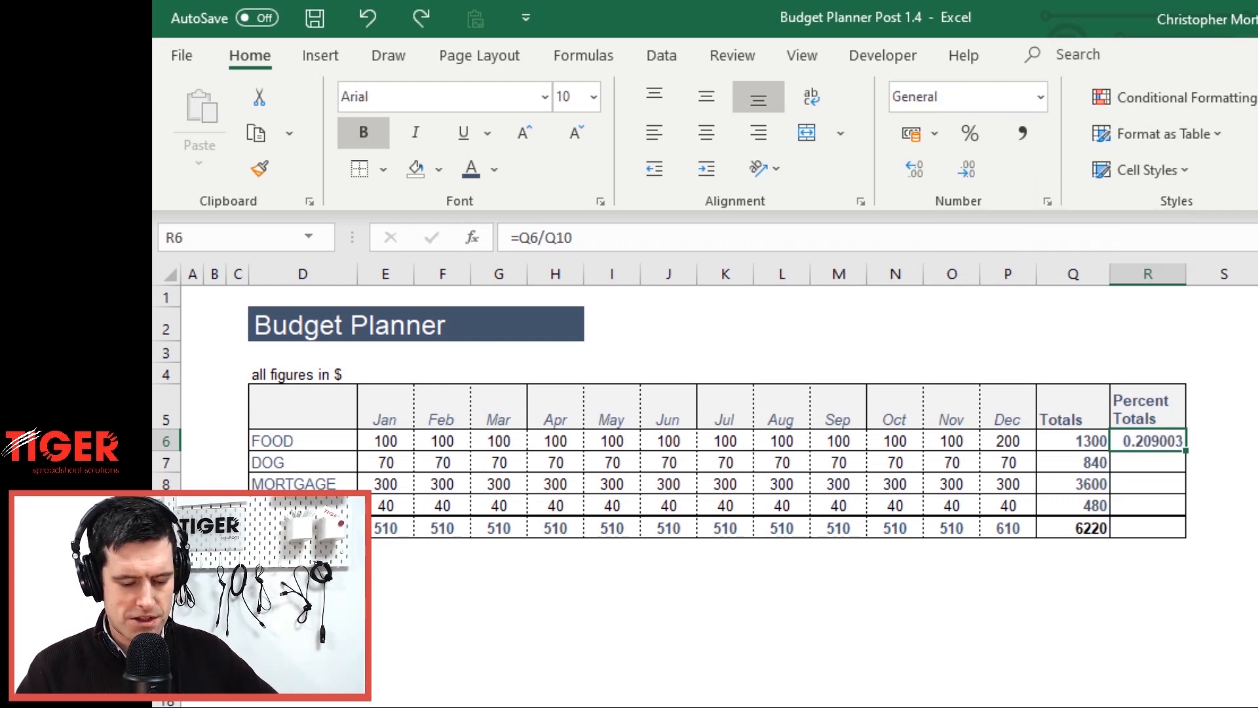
pyautogui.press('alt')
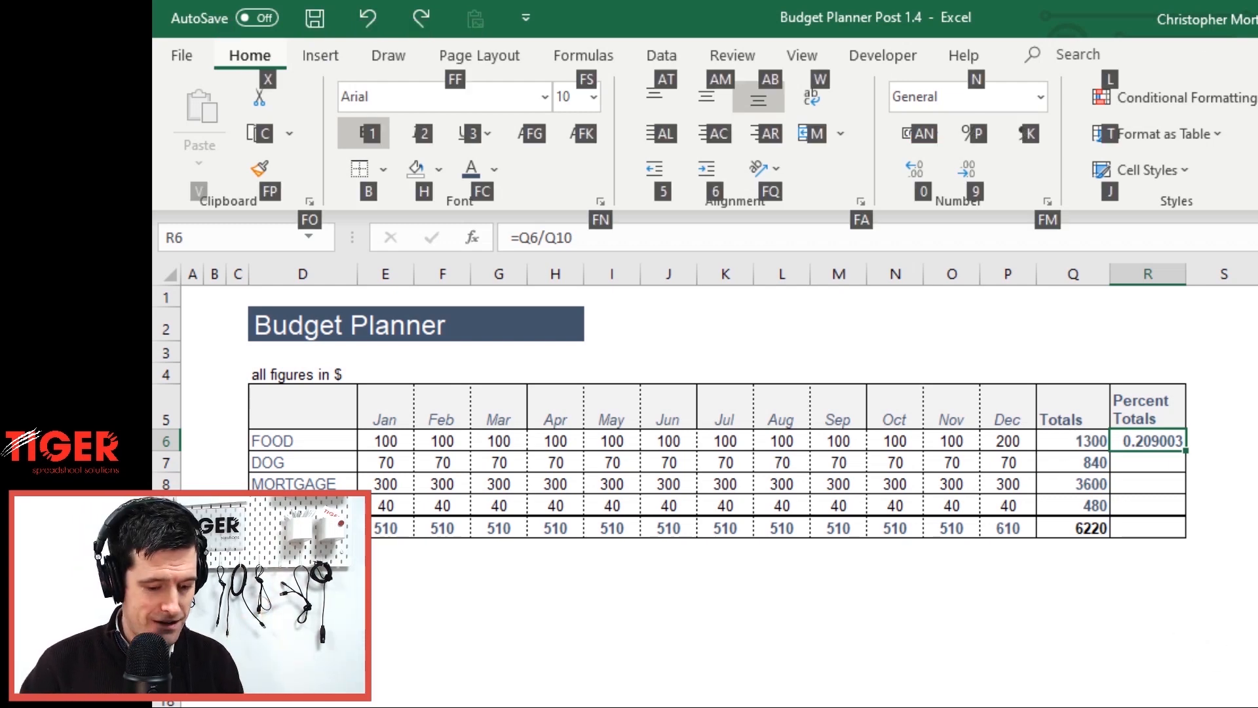
pyautogui.press('alt')
pyautogui.press('alt')
pyautogui.press('h')
pyautogui.press('p')
pyautogui.press('Left')
pyautogui.press('Right')
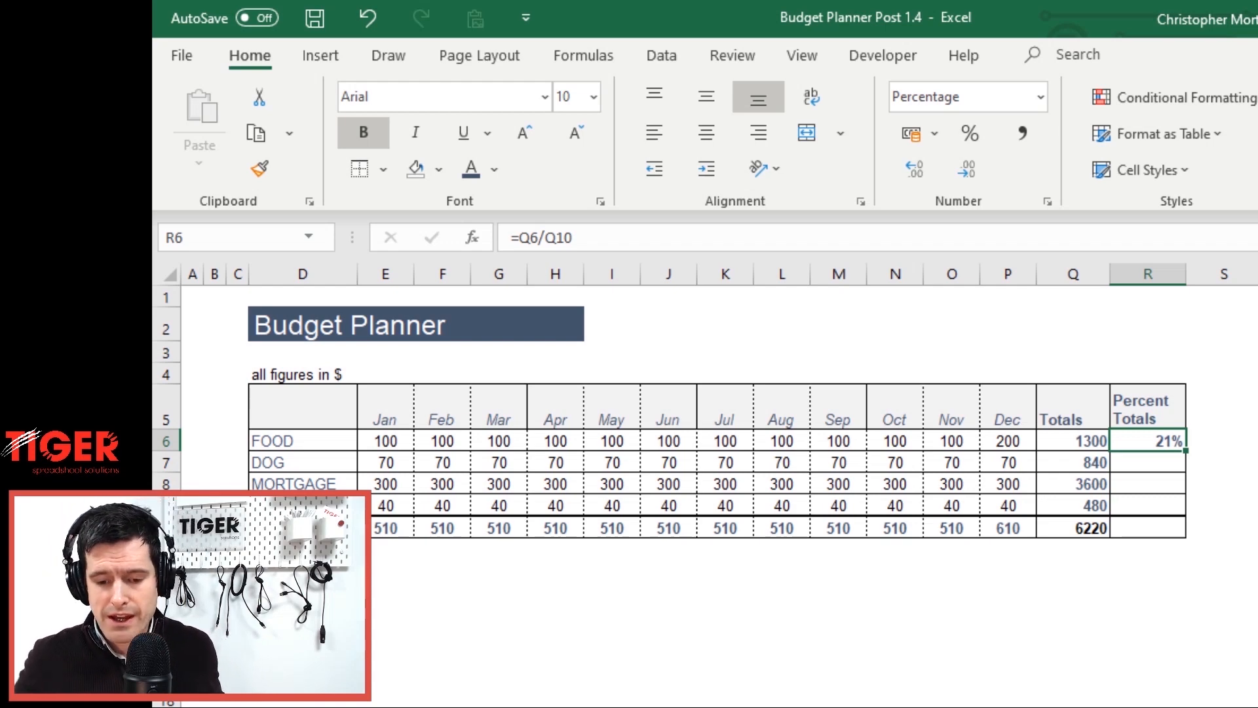
# Try to fill the =Q6/Q10 formula from R6 down through R9
pyautogui.click(1143, 457)
pyautogui.hotkey('shift', 'Down')
pyautogui.hotkey('shift', 'Down')
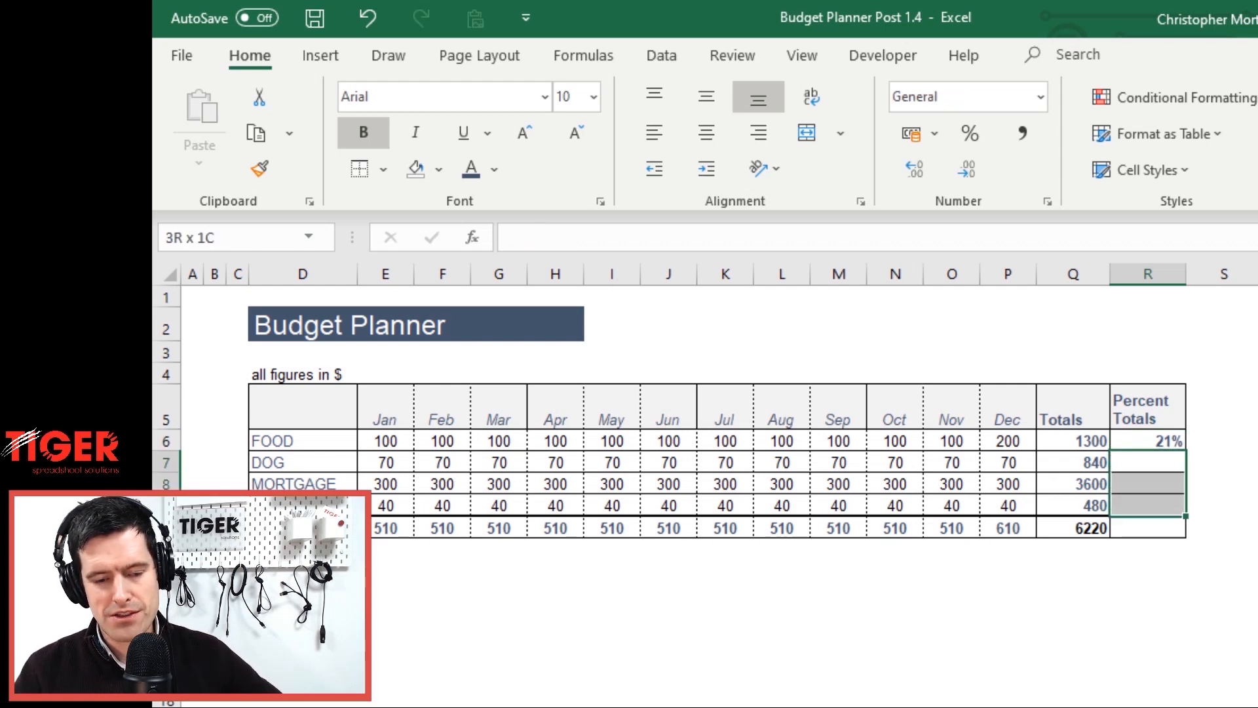
pyautogui.press('Up')
pyautogui.press('Up')
pyautogui.press('Down')
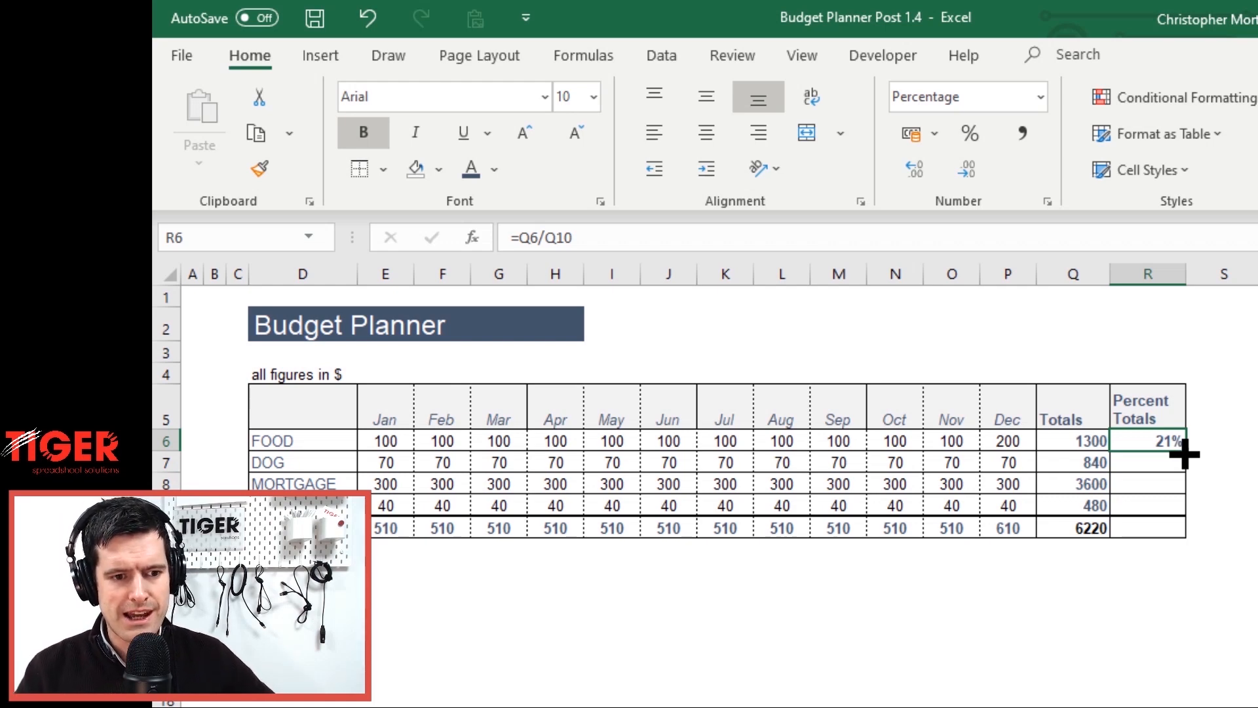
pyautogui.moveTo(1184, 454); pyautogui.dragTo(1185, 515)
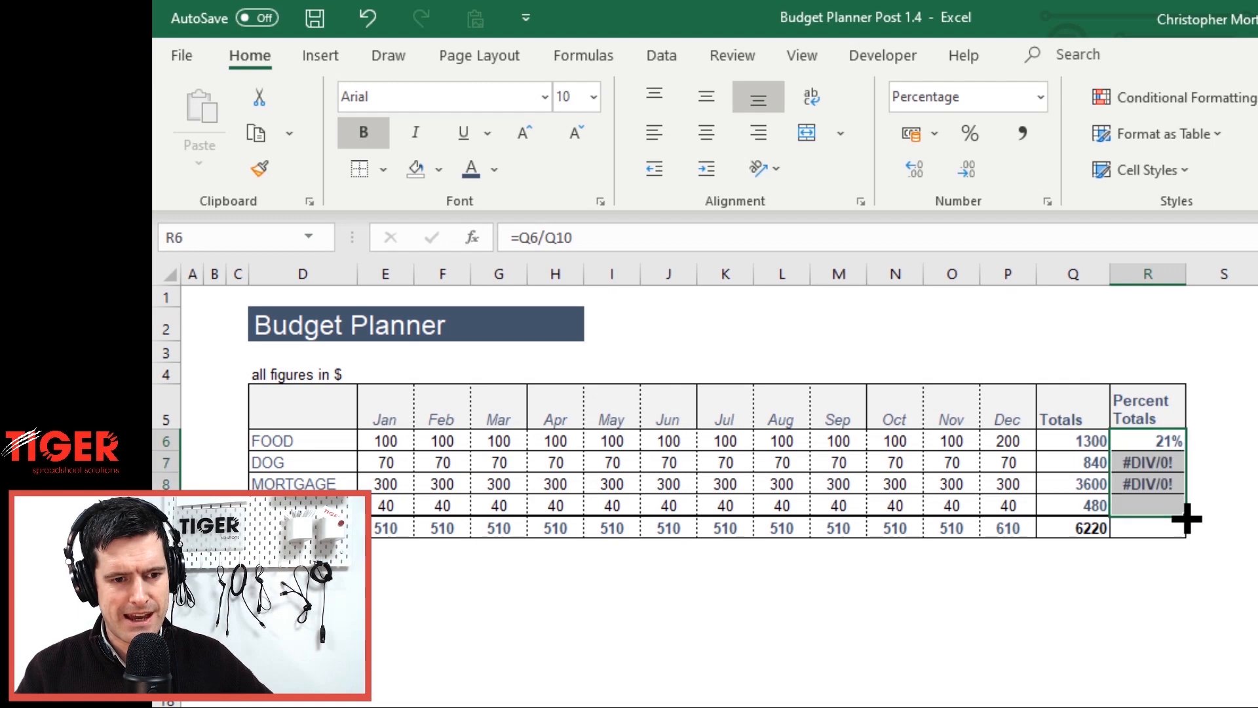
pyautogui.click(1145, 456)
pyautogui.click(1257, 440)
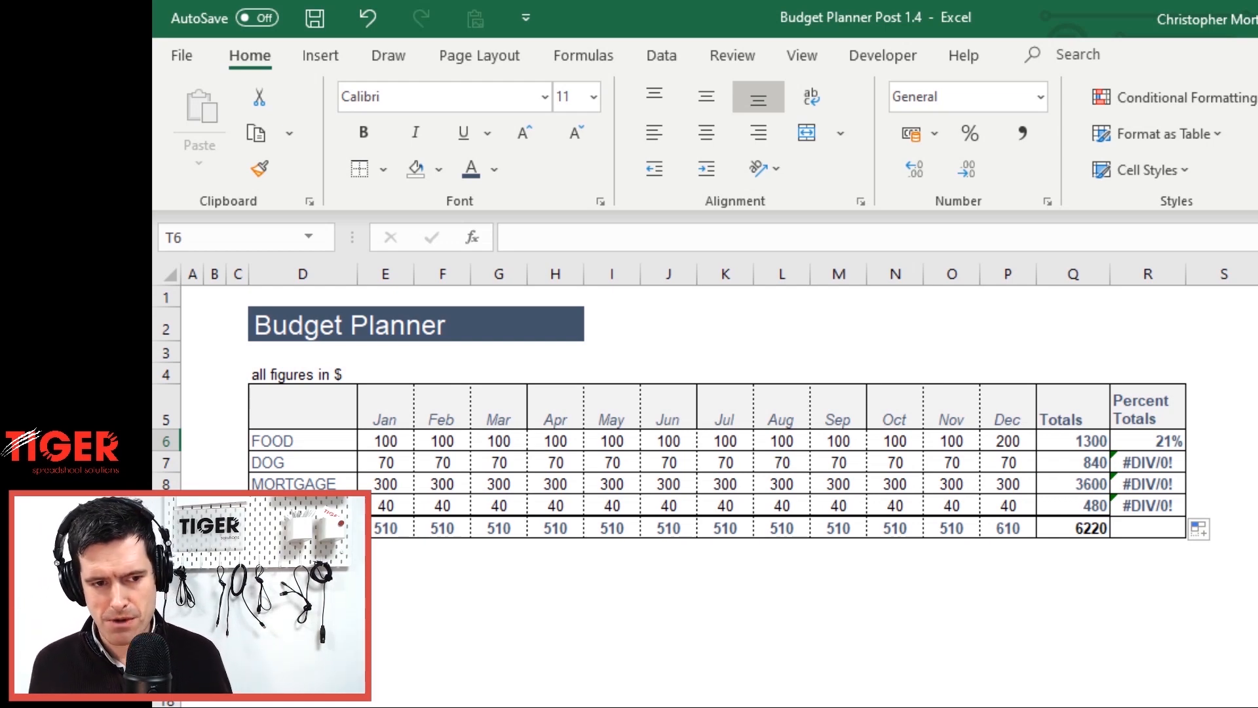
# Inspect the cell references in the copied formulas in R7, R8 and R9
pyautogui.doubleClick(1132, 463)
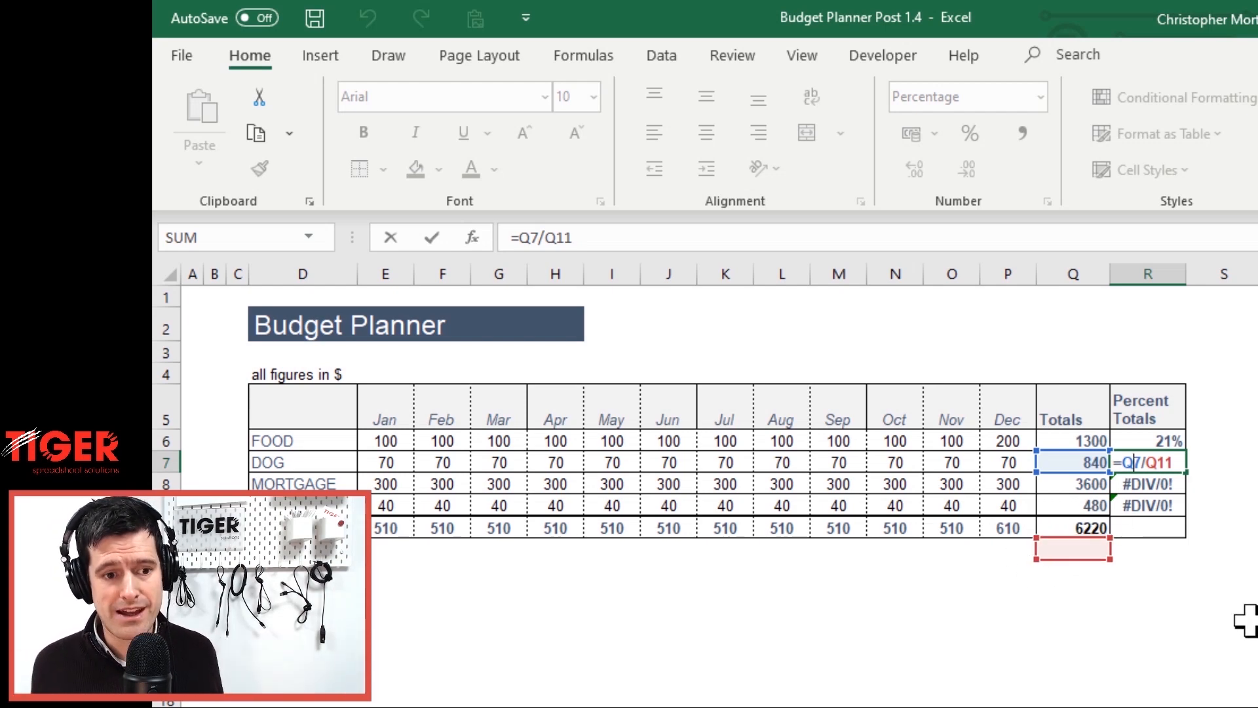
pyautogui.press('Return')
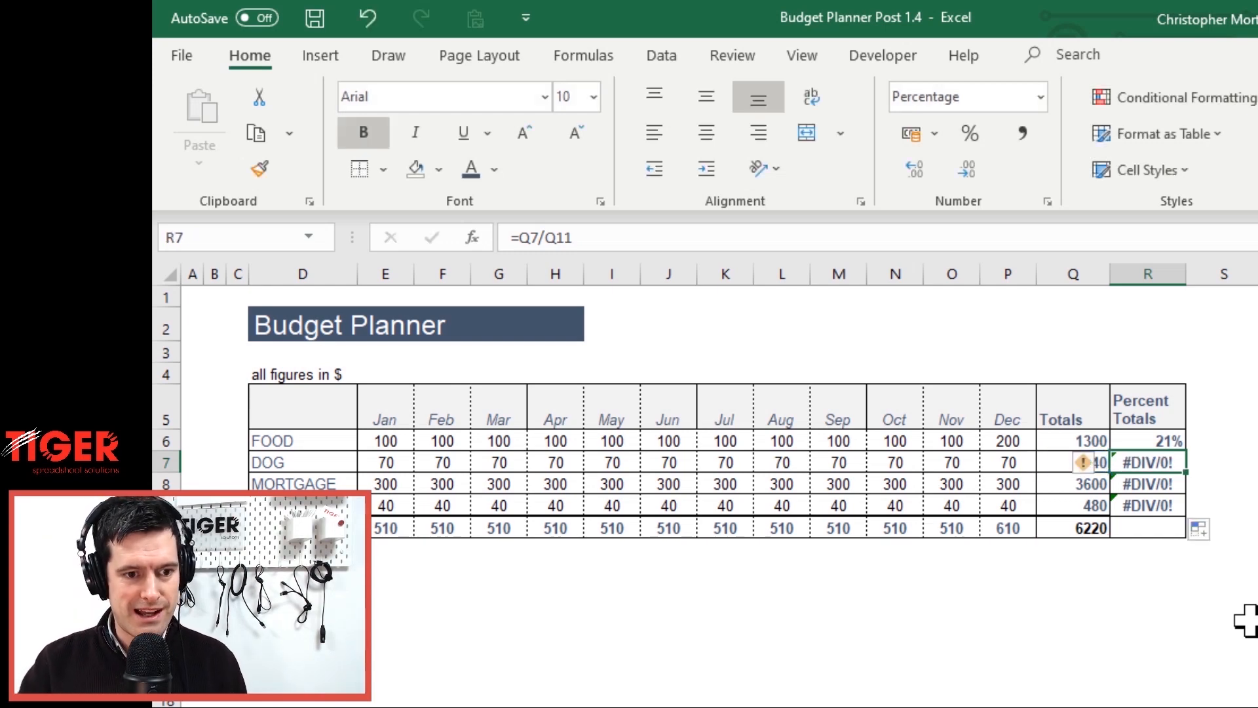
pyautogui.press('F2')
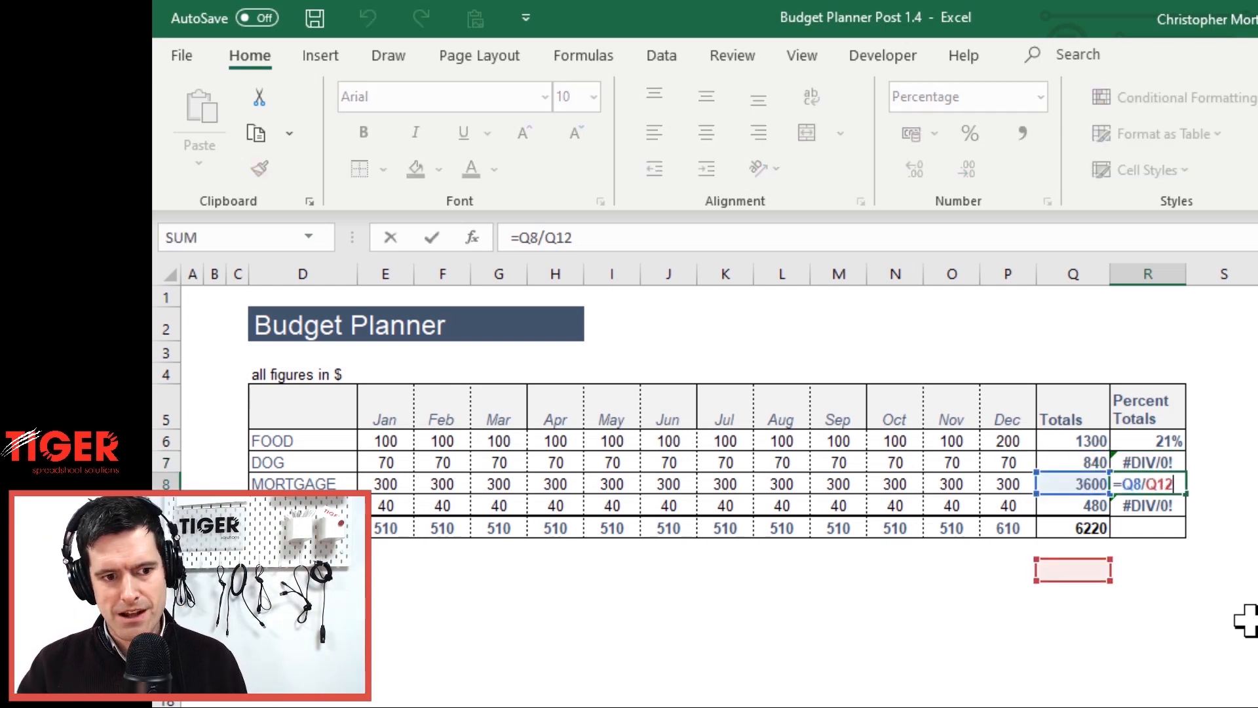
pyautogui.press('Return')
pyautogui.press('F2')
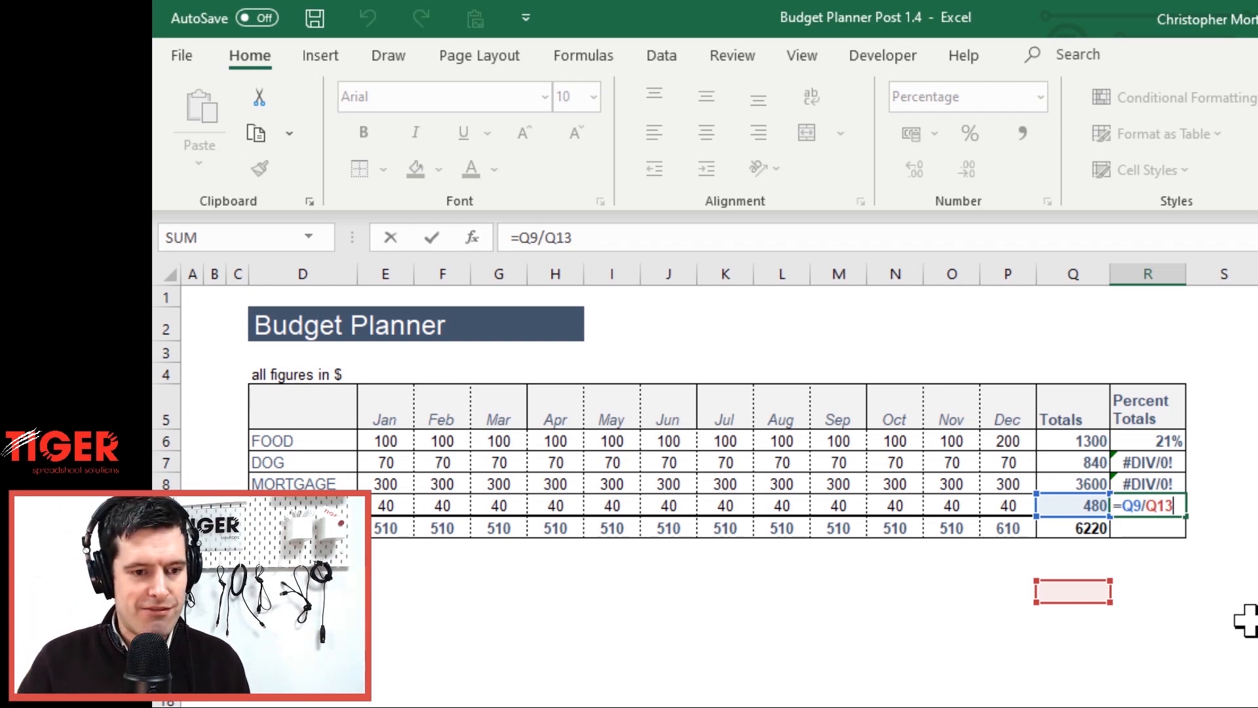
pyautogui.hotkey('ctrl', 'Return')
# Compare the references in the original R6 formula with those in the copies below it, row by row down to R9
pyautogui.press('Up')
pyautogui.press('Up')
pyautogui.press('F2')
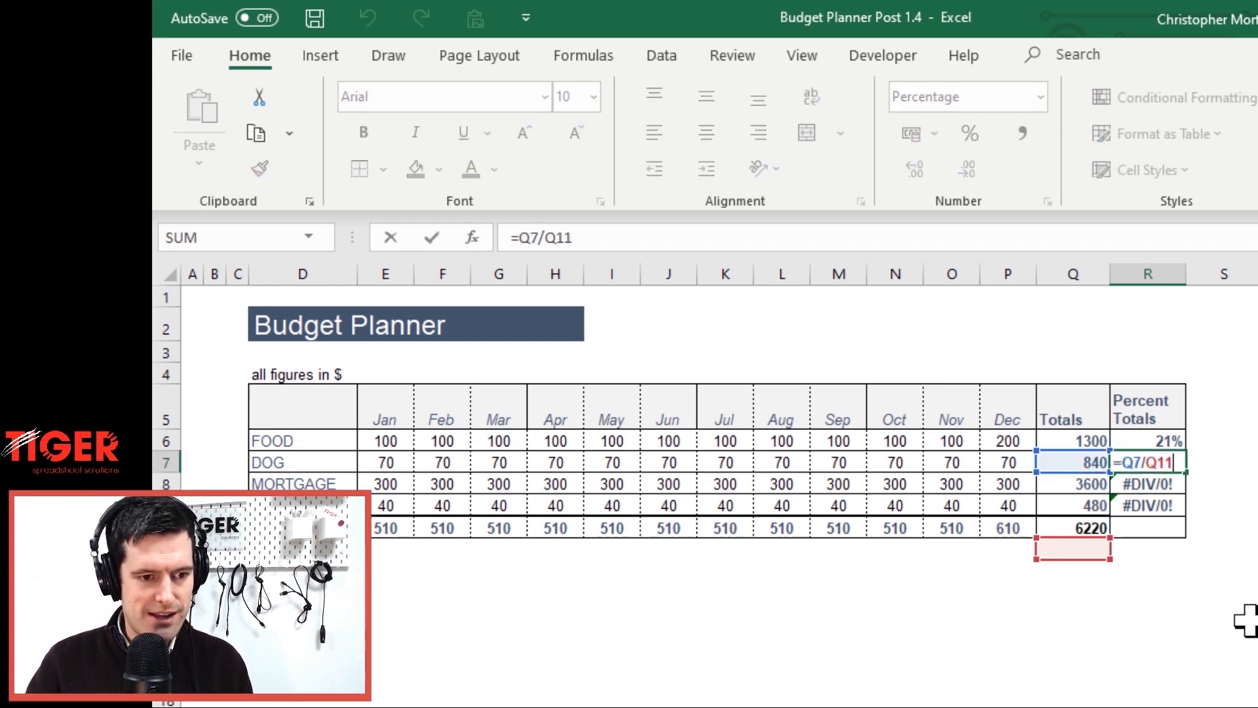
pyautogui.press('Escape')
pyautogui.press('Up')
pyautogui.press('F2')
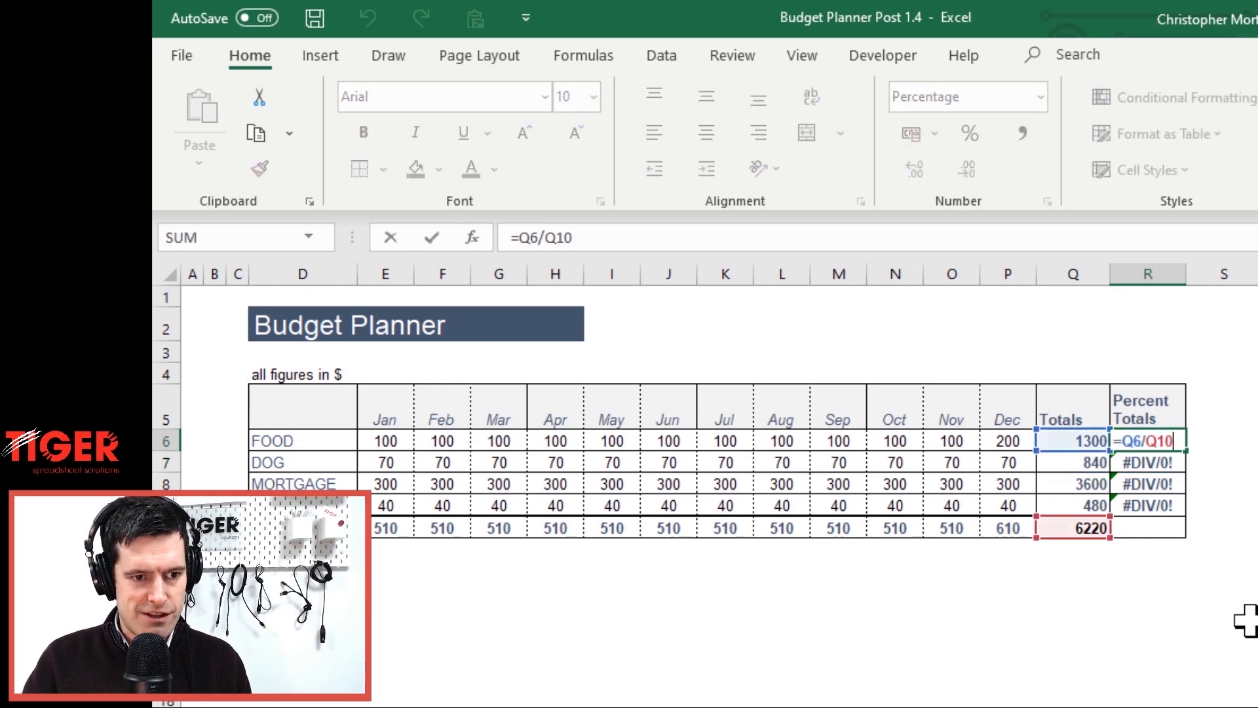
pyautogui.hotkey('ctrl', 'Return')
pyautogui.press('Down')
pyautogui.press('F2')
pyautogui.press('Escape')
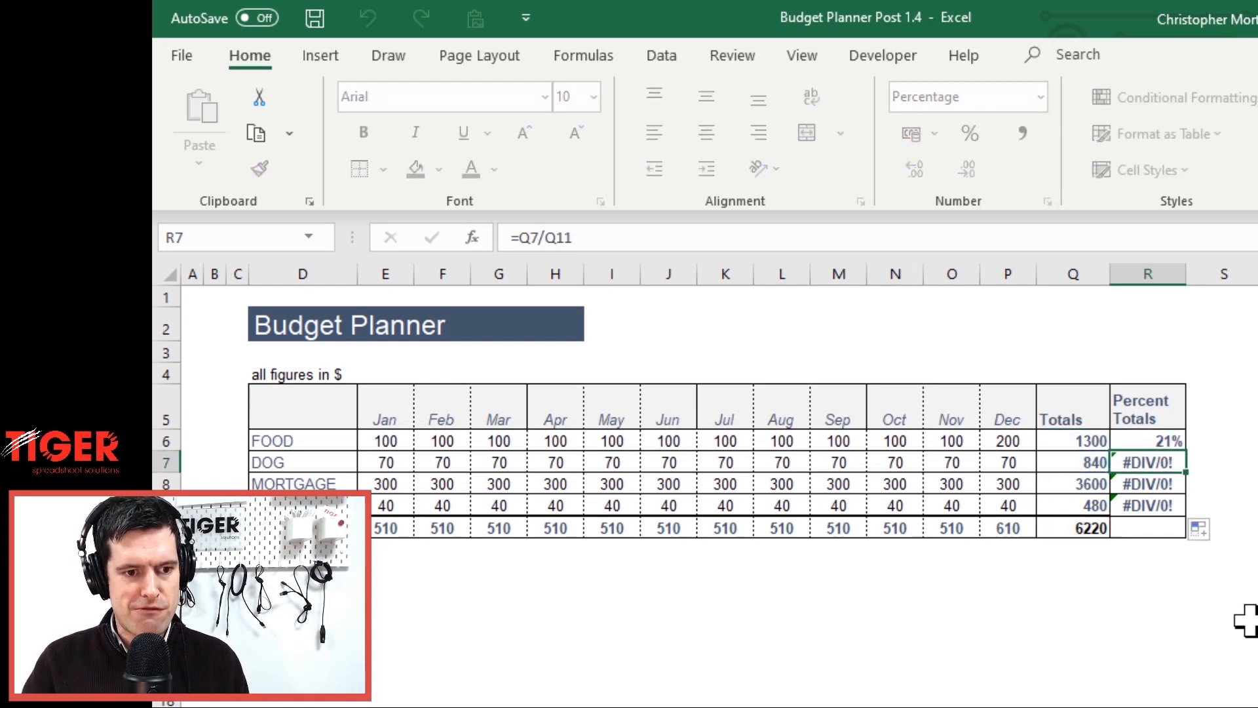
pyautogui.press('Down')
pyautogui.press('F2')
pyautogui.press('Escape')
pyautogui.press('Down')
pyautogui.press('F2')
pyautogui.press('Escape')
pyautogui.press('Up')
pyautogui.press('Up')
pyautogui.press('Up')
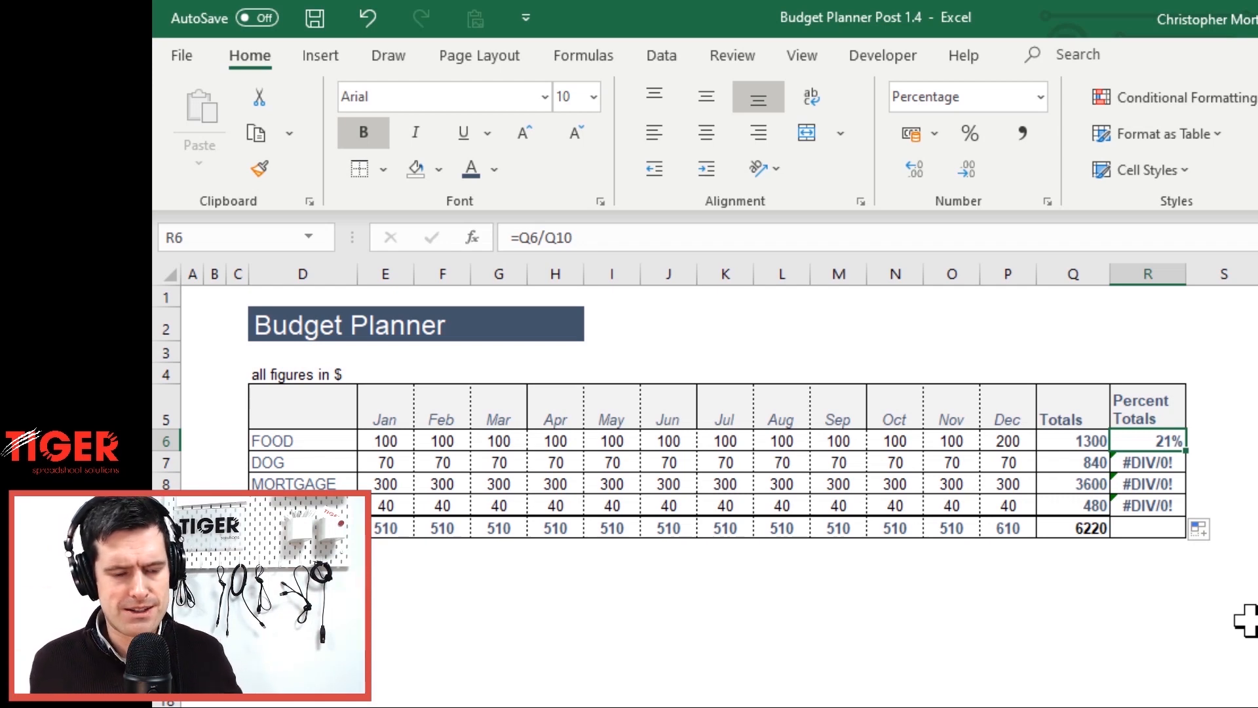
# Recheck the formulas in R6 and R9, tracing which cell each one uses as its denominator
pyautogui.press('F2')
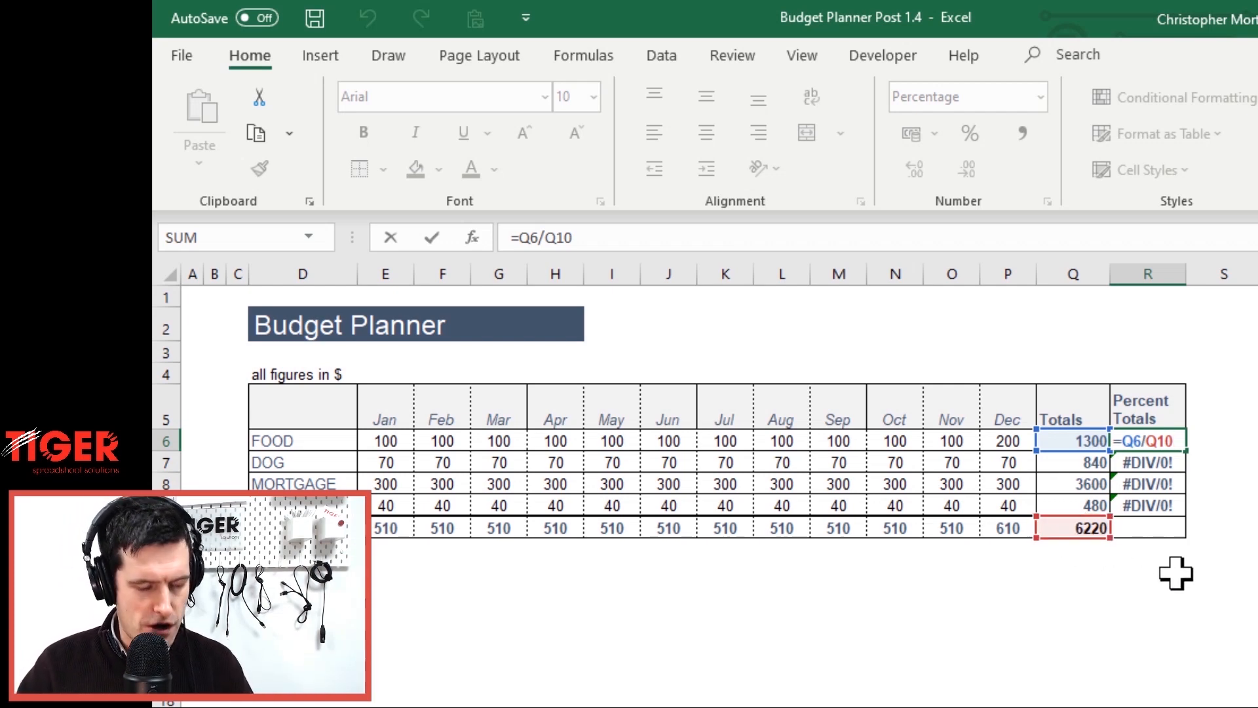
pyautogui.press('Return')
pyautogui.press('Down')
pyautogui.press('Down')
pyautogui.press('F2')
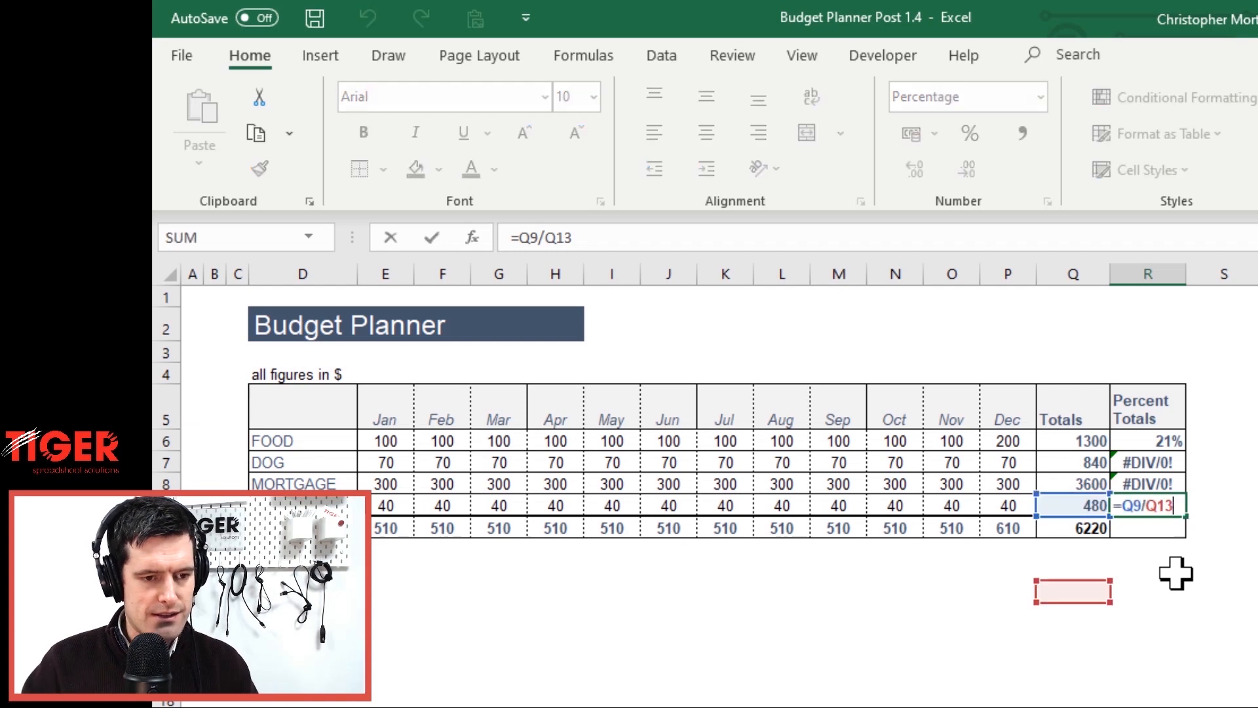
pyautogui.moveTo(1073, 585)
pyautogui.mouseDown()
pyautogui.moveTo(1069, 533)
pyautogui.moveTo(1069, 603)
pyautogui.mouseUp()
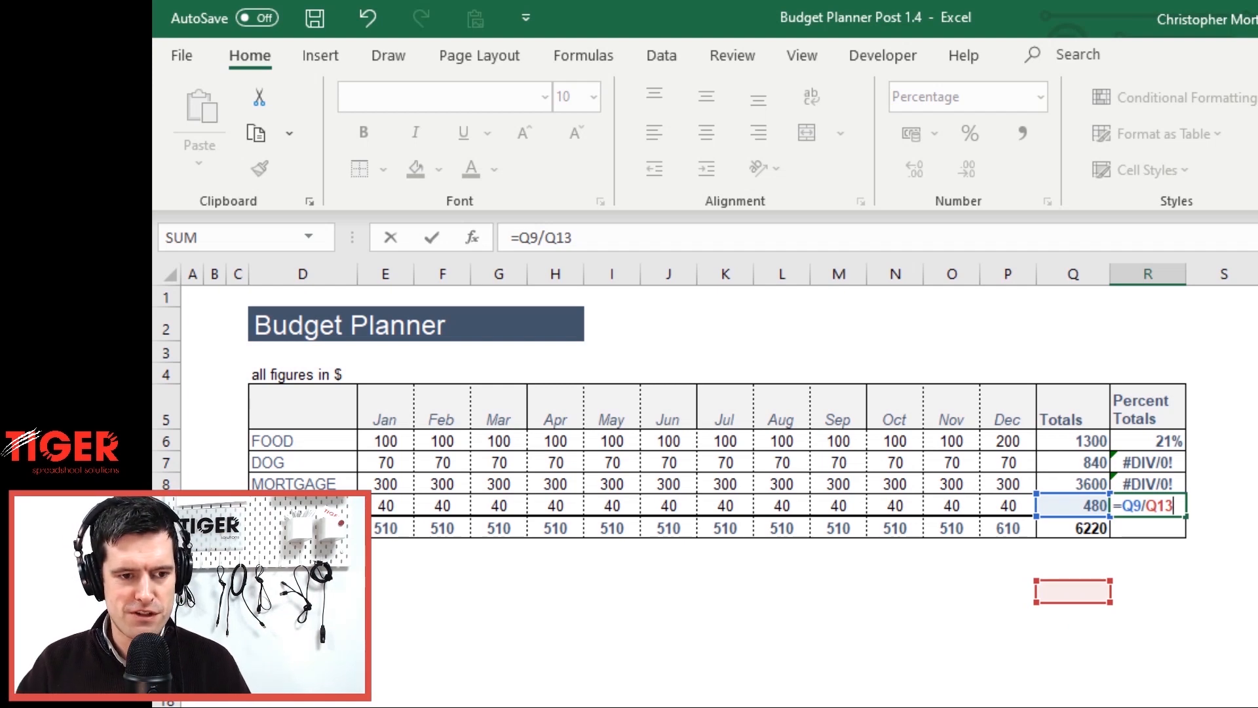
pyautogui.hotkey('ctrl', 'Return')
# Change the R6 formula to =Q6/$Q$10, cycling the Q10 reference through its relative, mixed and absolute forms
pyautogui.press('Up')
pyautogui.press('Up')
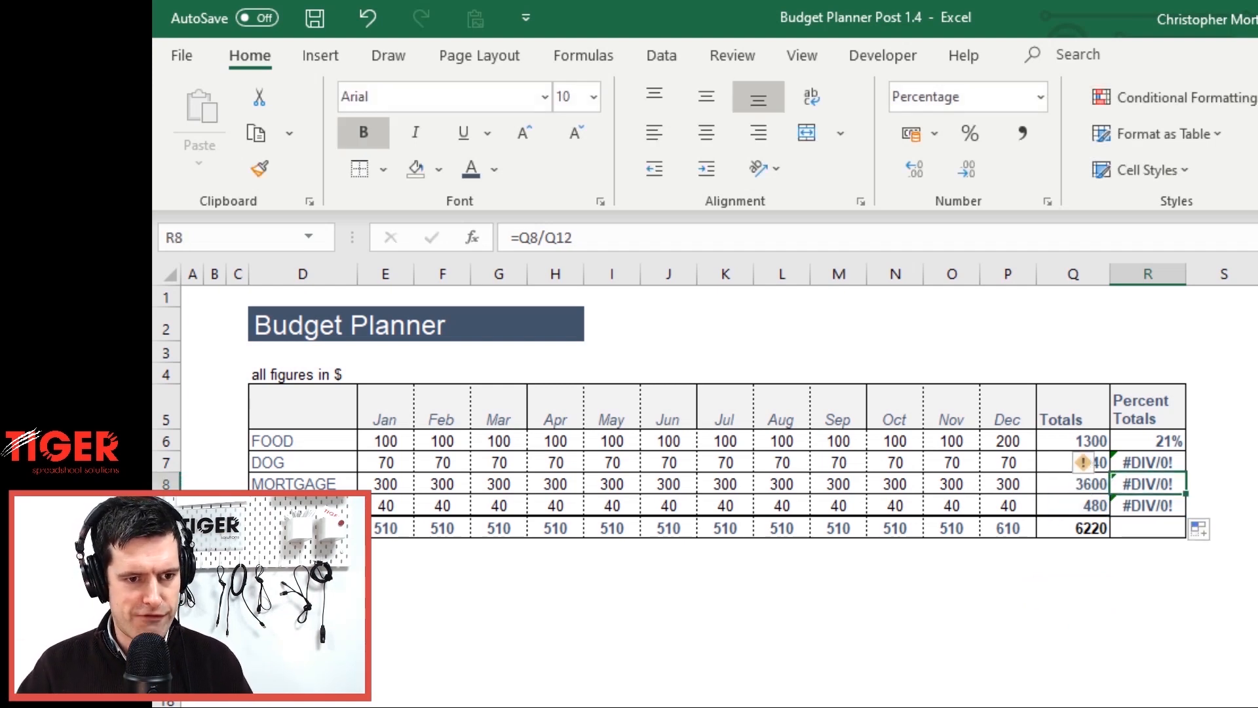
pyautogui.press('Up')
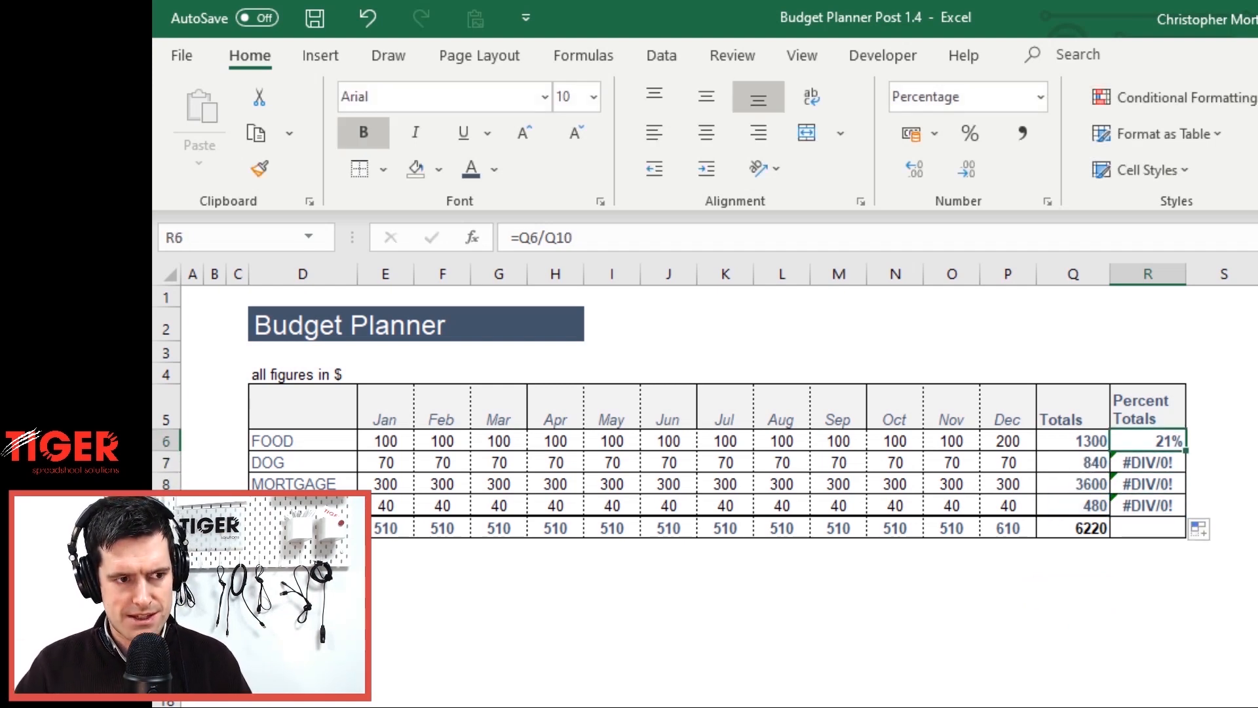
pyautogui.click(597, 231)
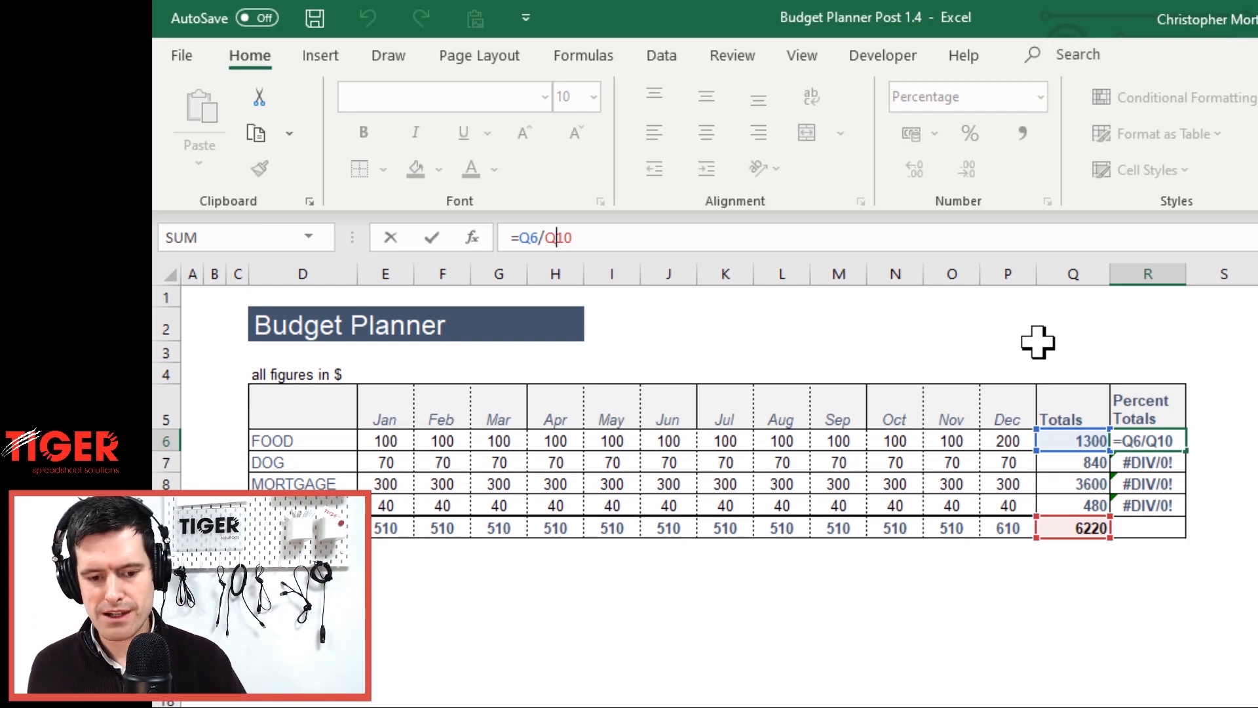
pyautogui.press('F4')
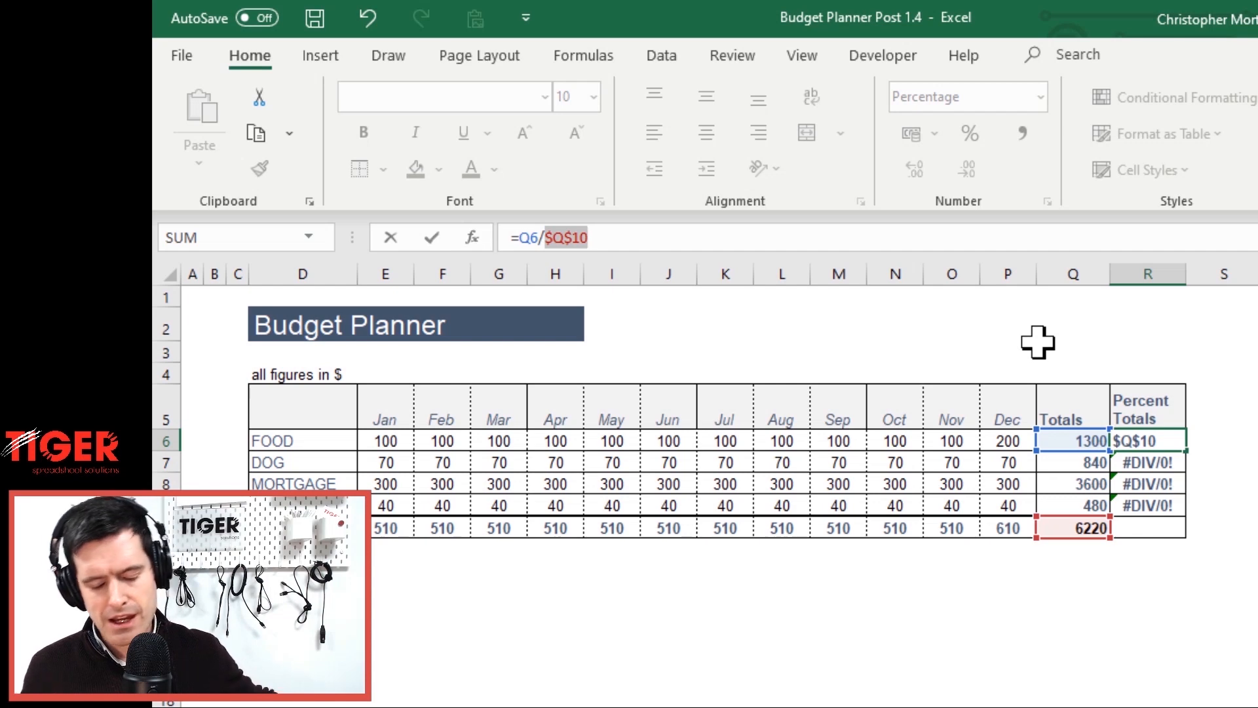
pyautogui.press('F4')
pyautogui.press('F4')
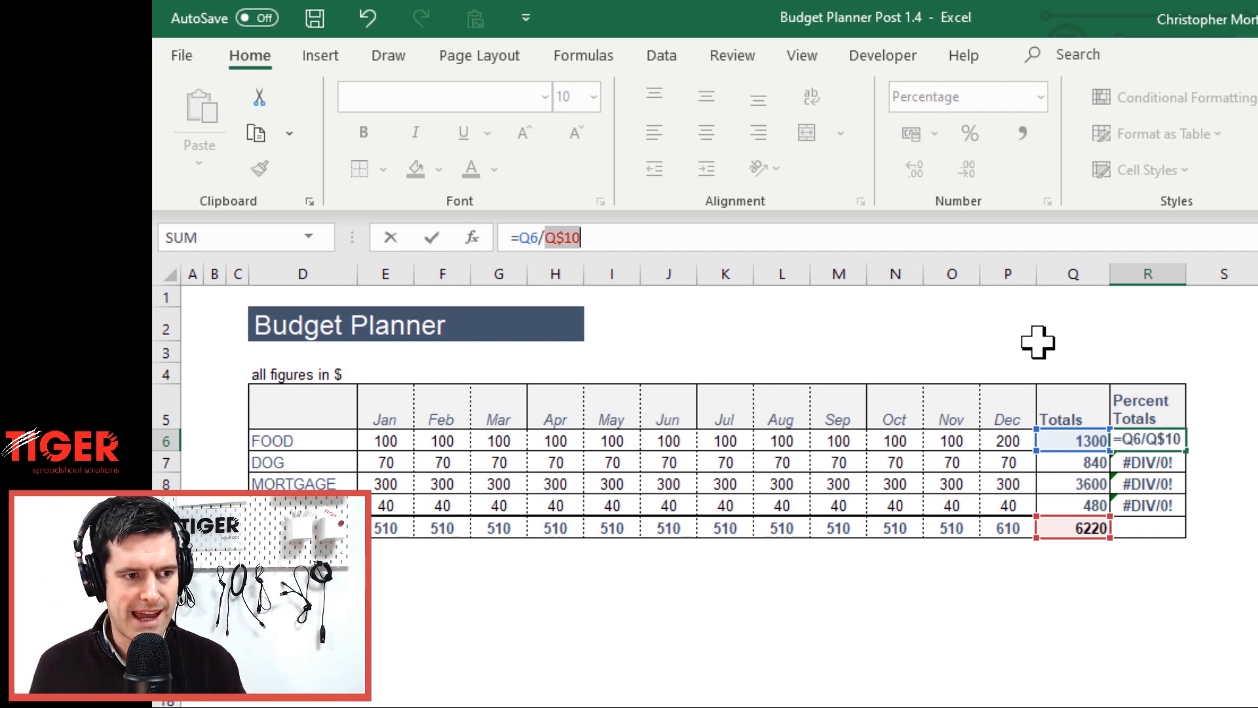
pyautogui.press('F4')
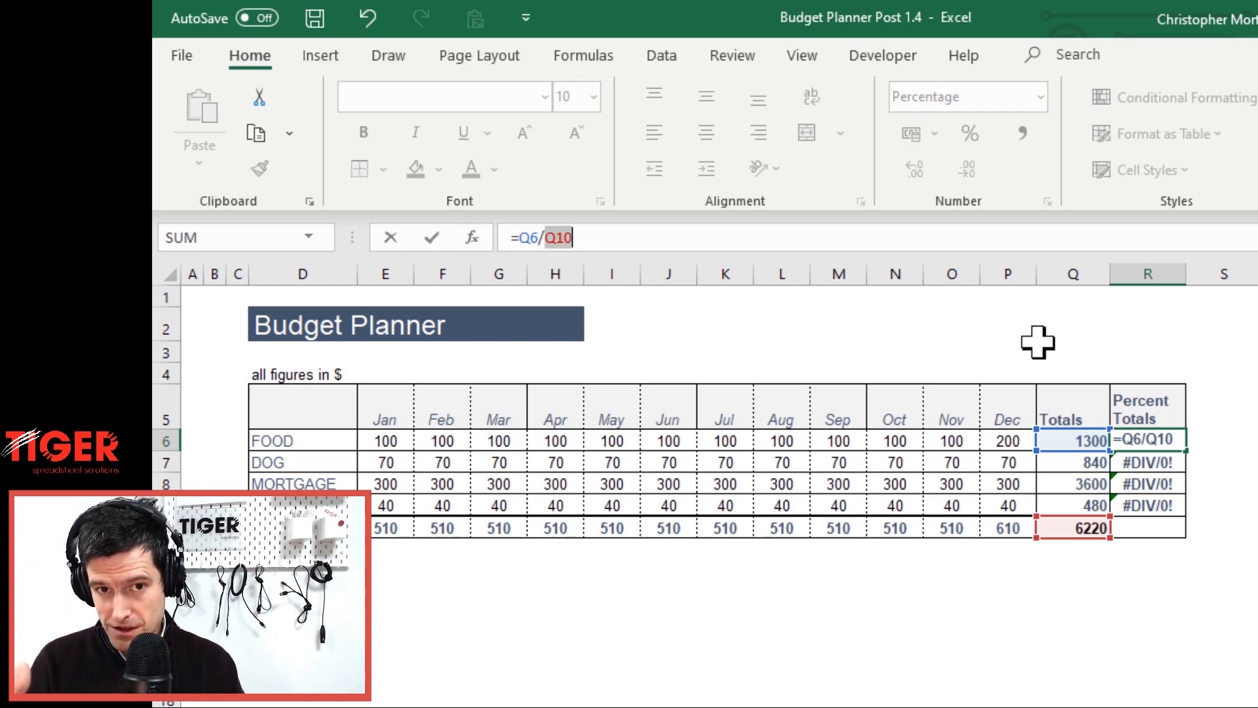
pyautogui.press('F4')
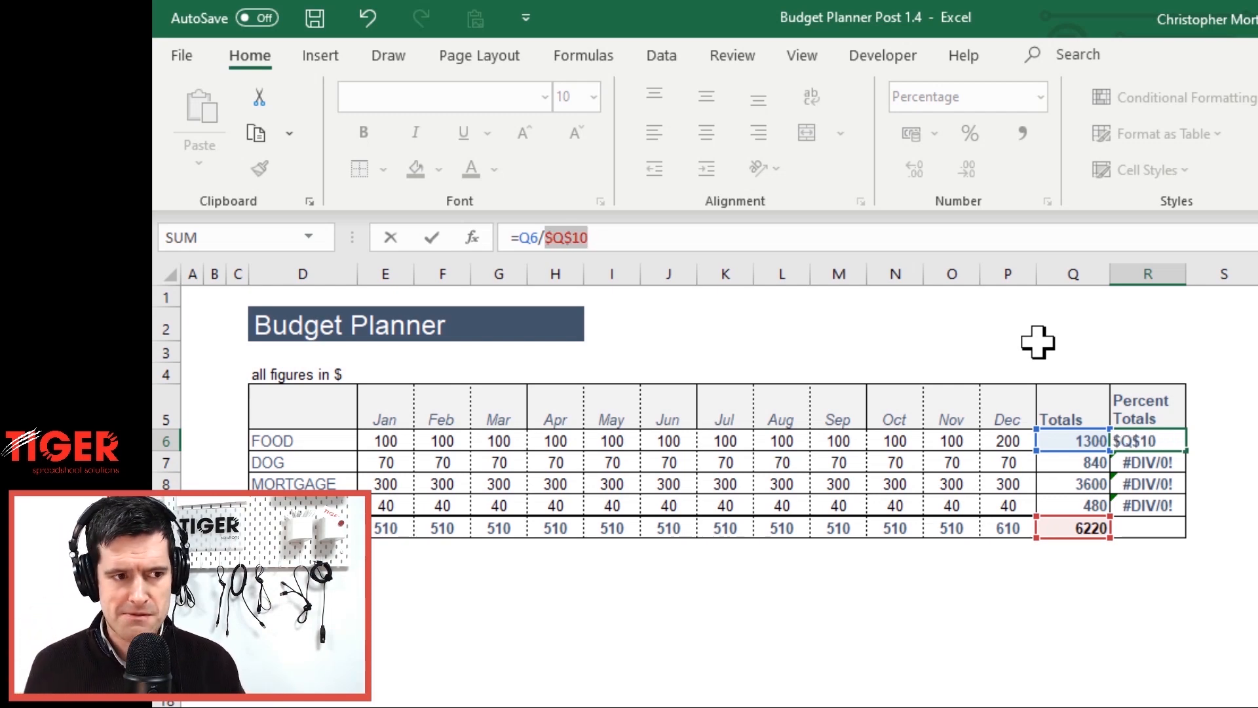
pyautogui.press('F4')
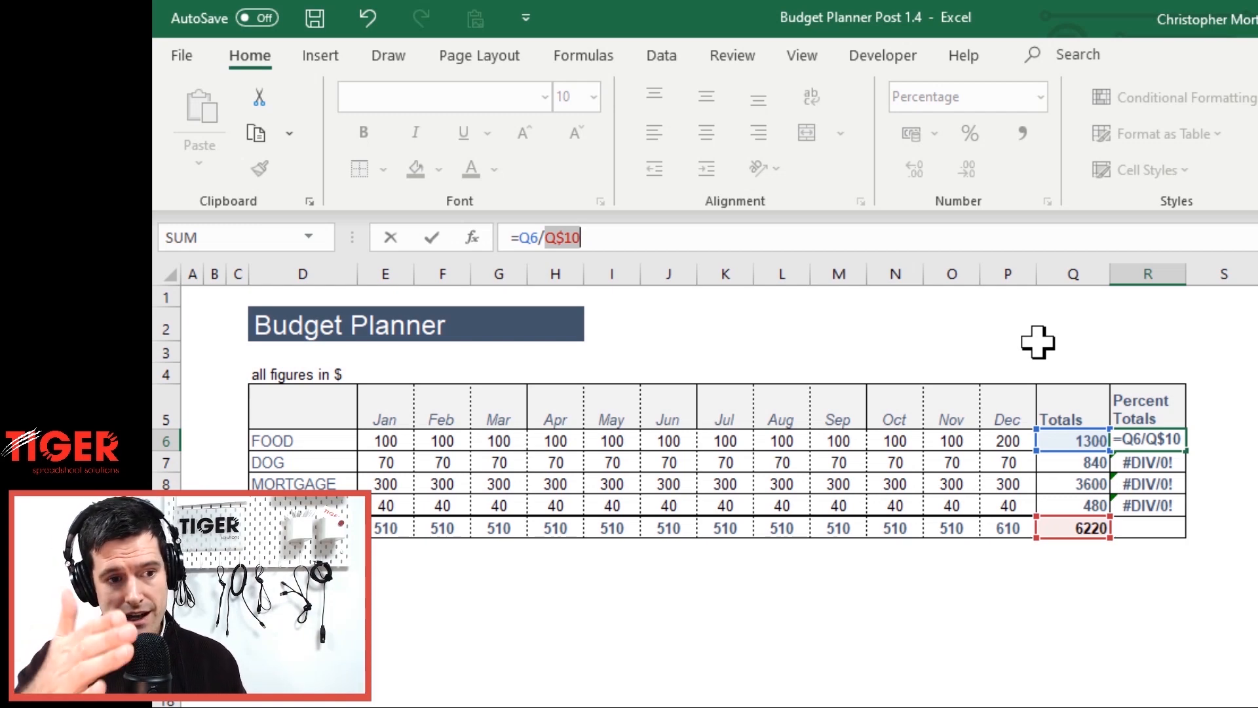
pyautogui.press('F4')
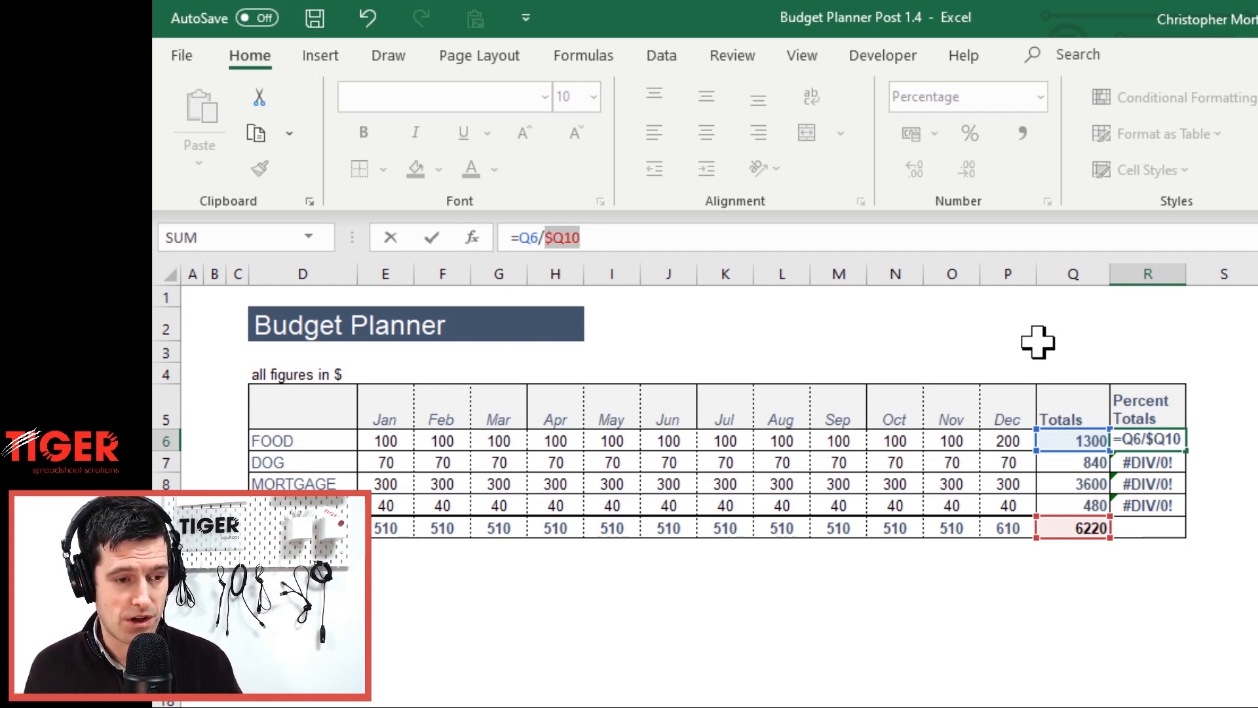
pyautogui.press('F4')
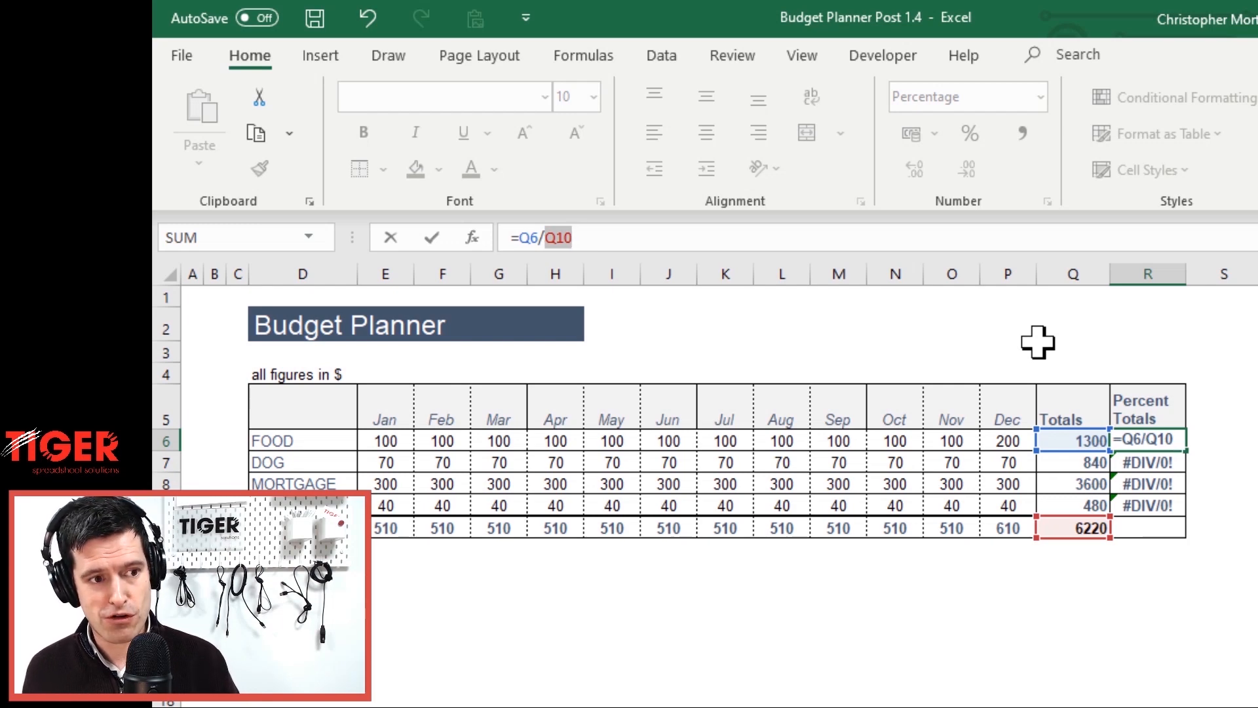
pyautogui.press('F4')
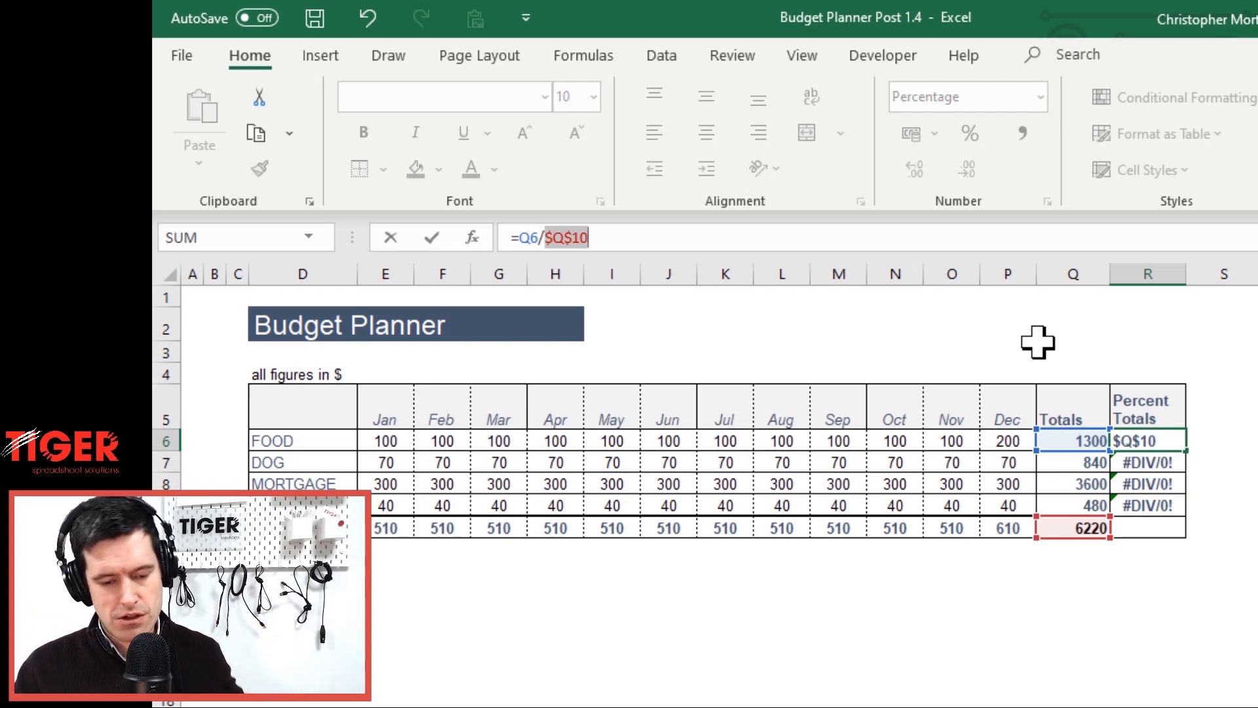
pyautogui.press('Return')
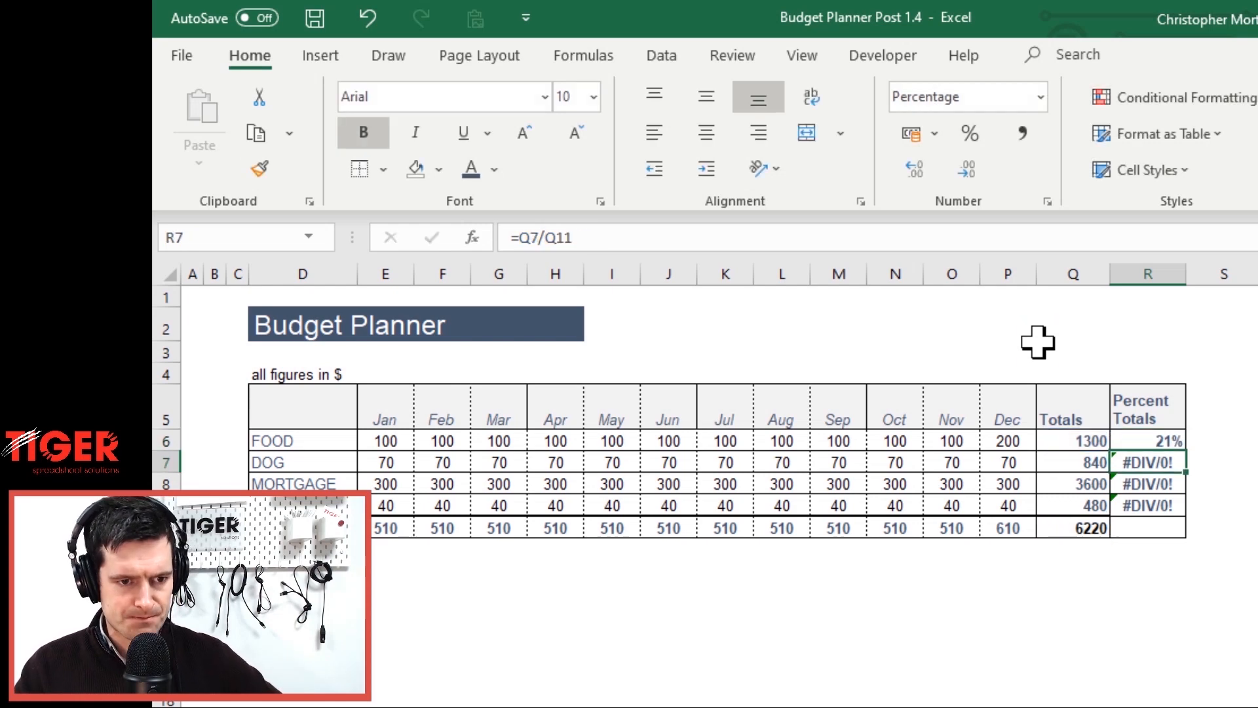
# Fill the =Q6/$Q$10 formula from R6 down through R9 and reselect R6
pyautogui.press('Up')
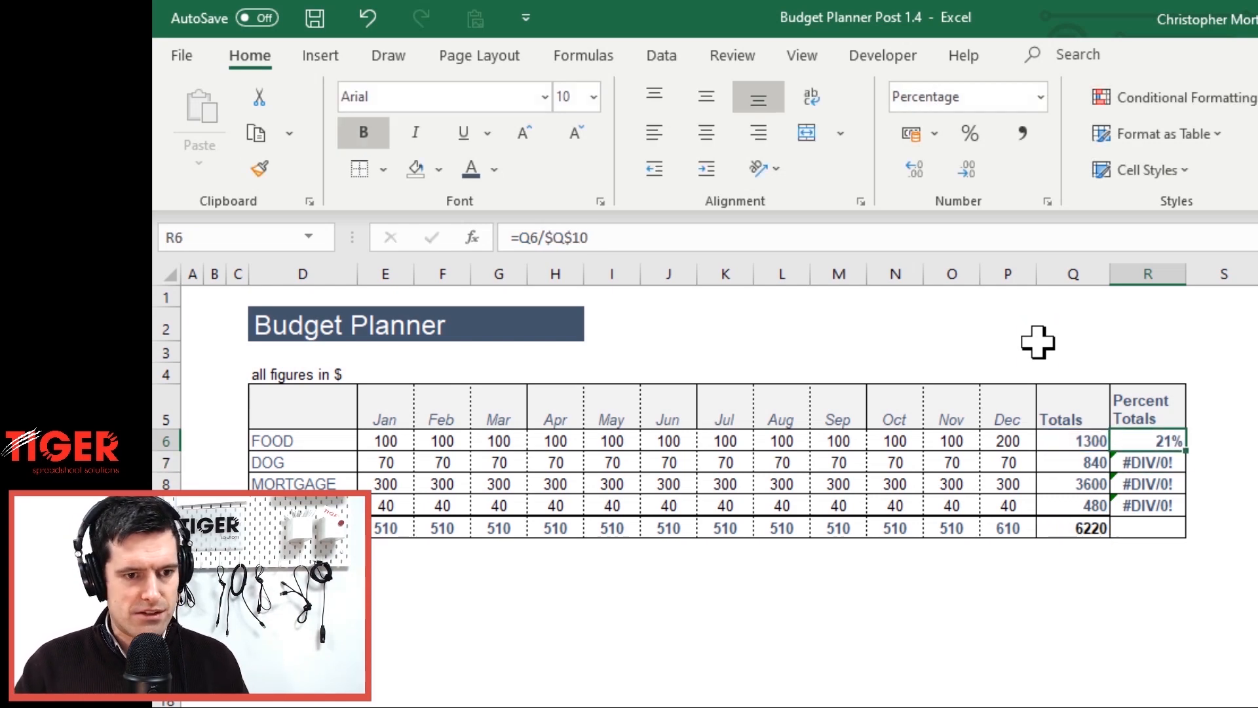
pyautogui.moveTo(1185, 462); pyautogui.dragTo(1184, 507)
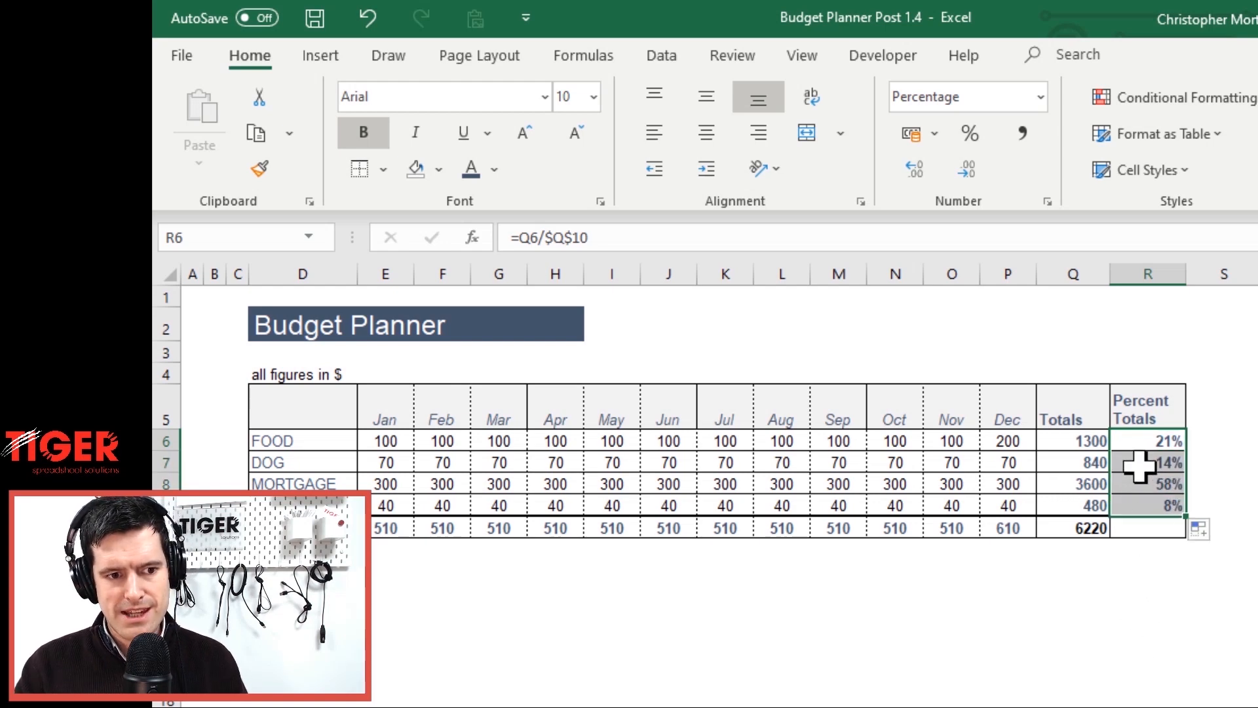
pyautogui.click(1129, 439)
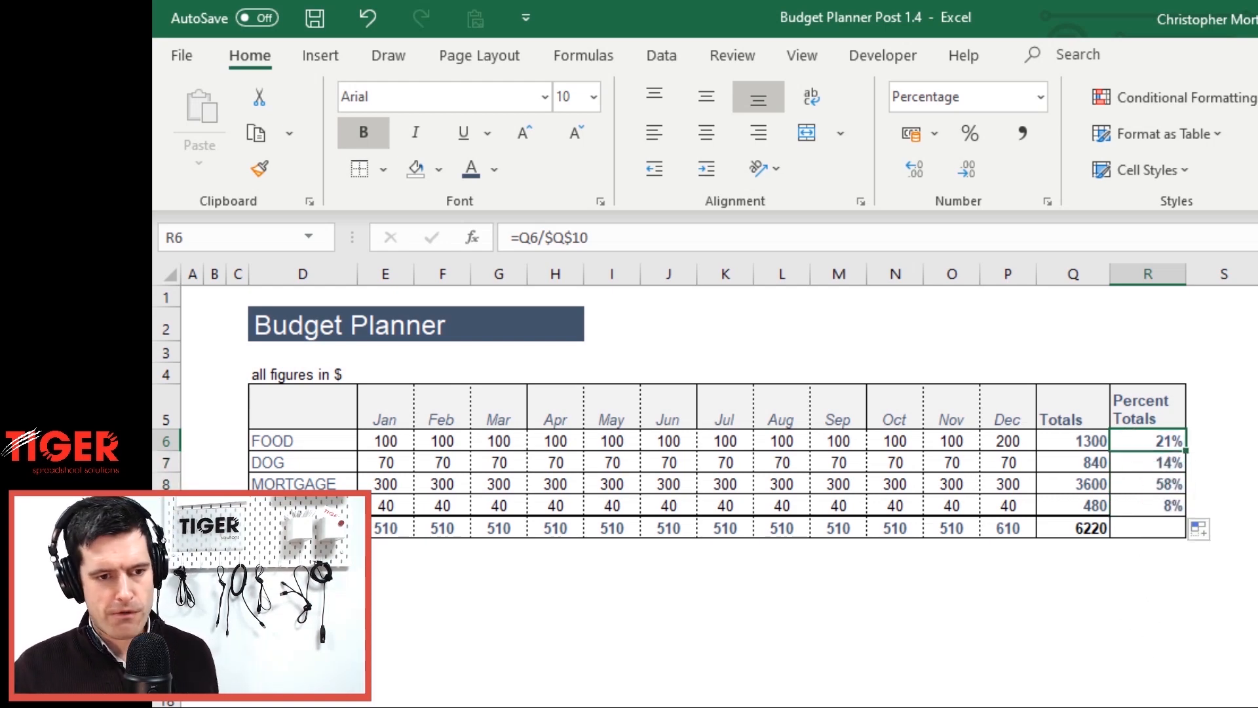
# Examine the copied formulas in R7 and R8 to check that their denominator stays locked to $Q$10
pyautogui.press('Down')
pyautogui.press('F2')
pyautogui.press('Escape')
pyautogui.press('Down')
pyautogui.press('F2')
pyautogui.press('Escape')
pyautogui.press('Left')
pyautogui.press('Right')
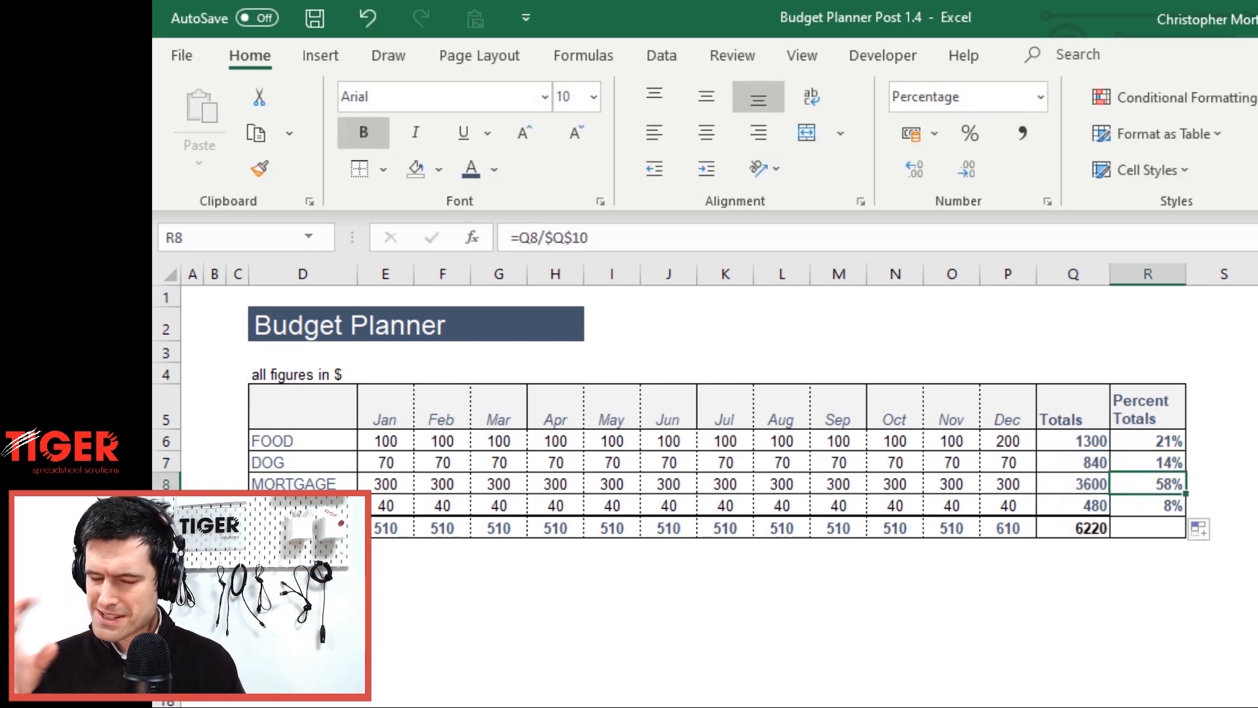
# Examine the yearly totals in Q8 through Q10, checking where the grand total sits relative to the mortgage total
pyautogui.press('Left')
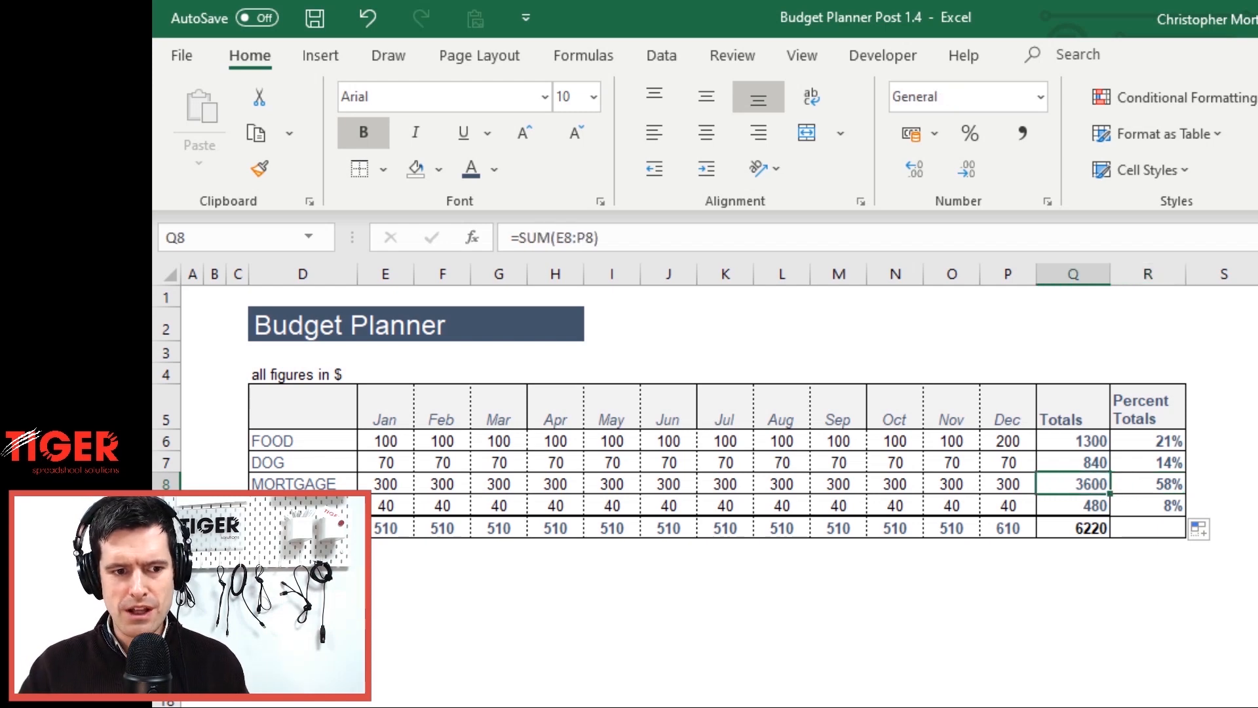
pyautogui.hotkey('shift', 'Down')
pyautogui.hotkey('shift', 'Down')
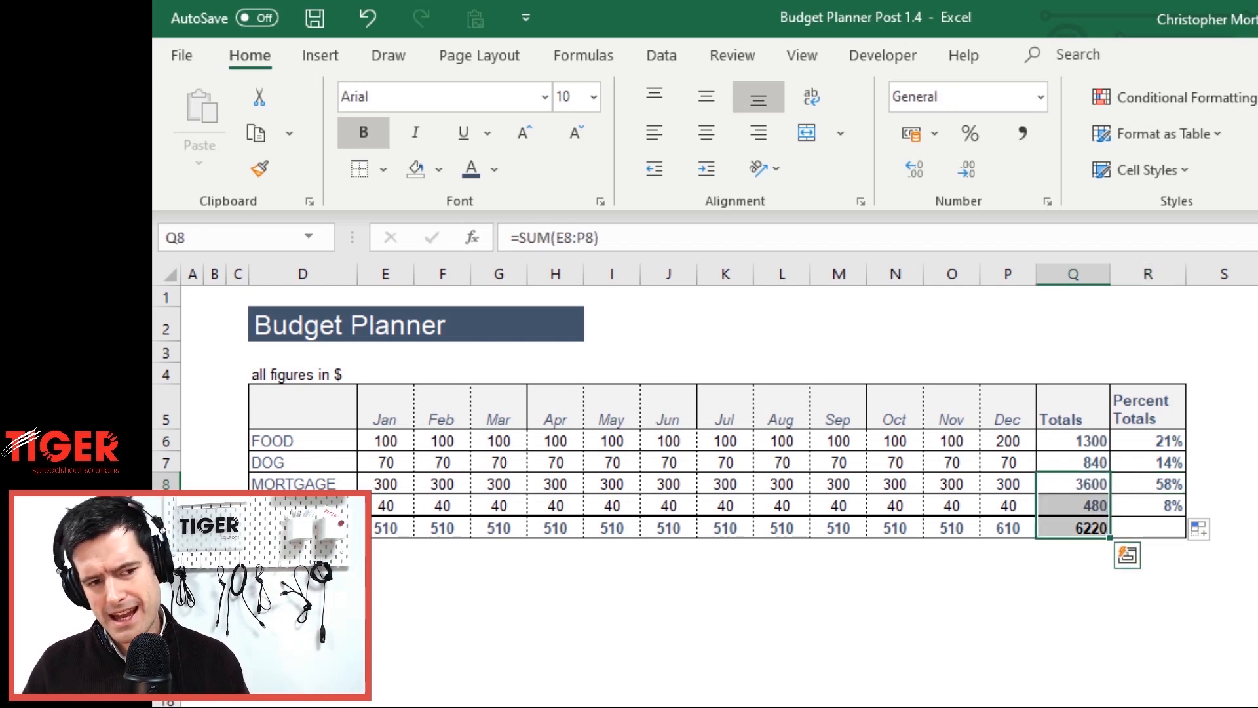
pyautogui.press('Down')
pyautogui.press('Down')
pyautogui.press('Up')
pyautogui.press('Up')
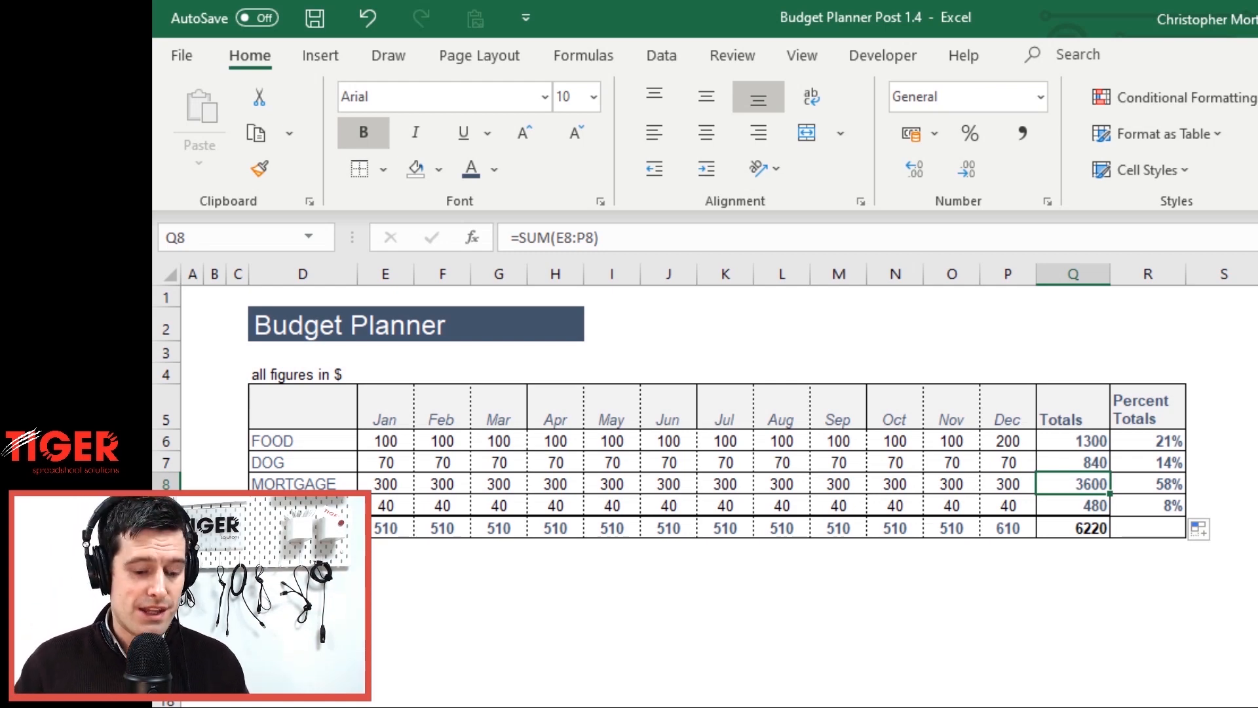
# Trace the references in the R6 and R7 formulas to check that both divide by the grand total in Q10
pyautogui.press('Right')
pyautogui.press('Up')
pyautogui.press('Up')
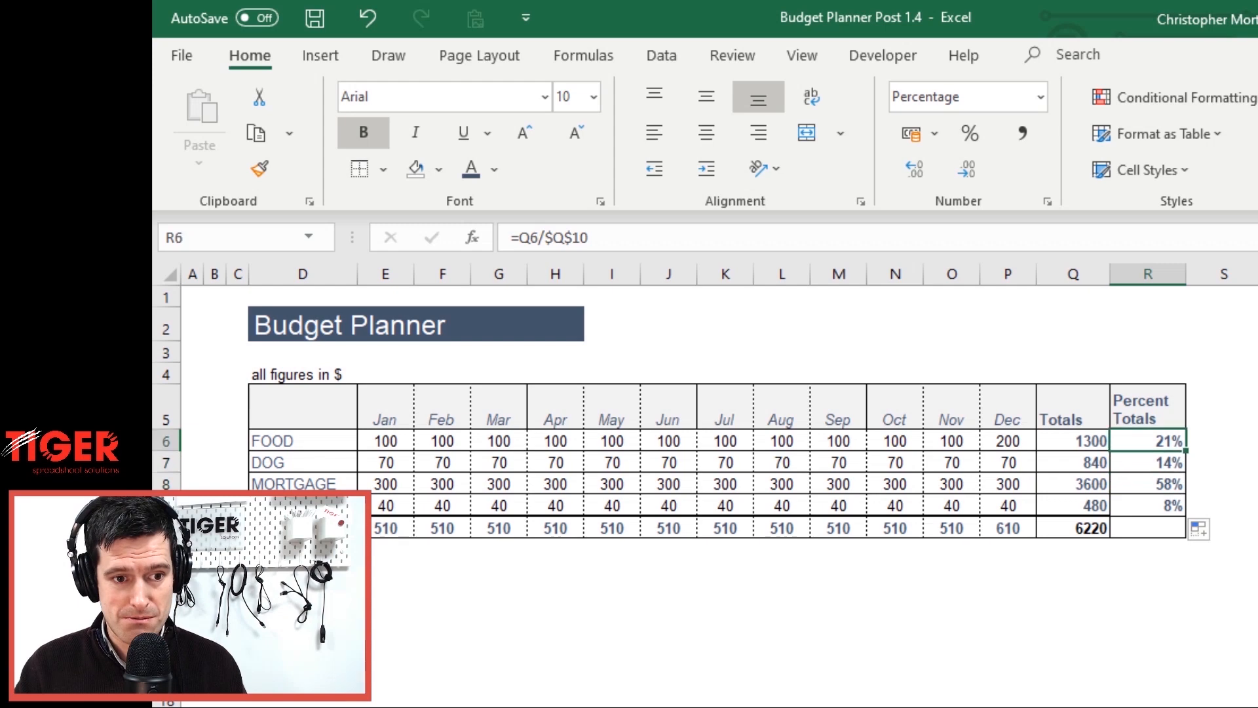
pyautogui.press('F2')
pyautogui.press('Escape')
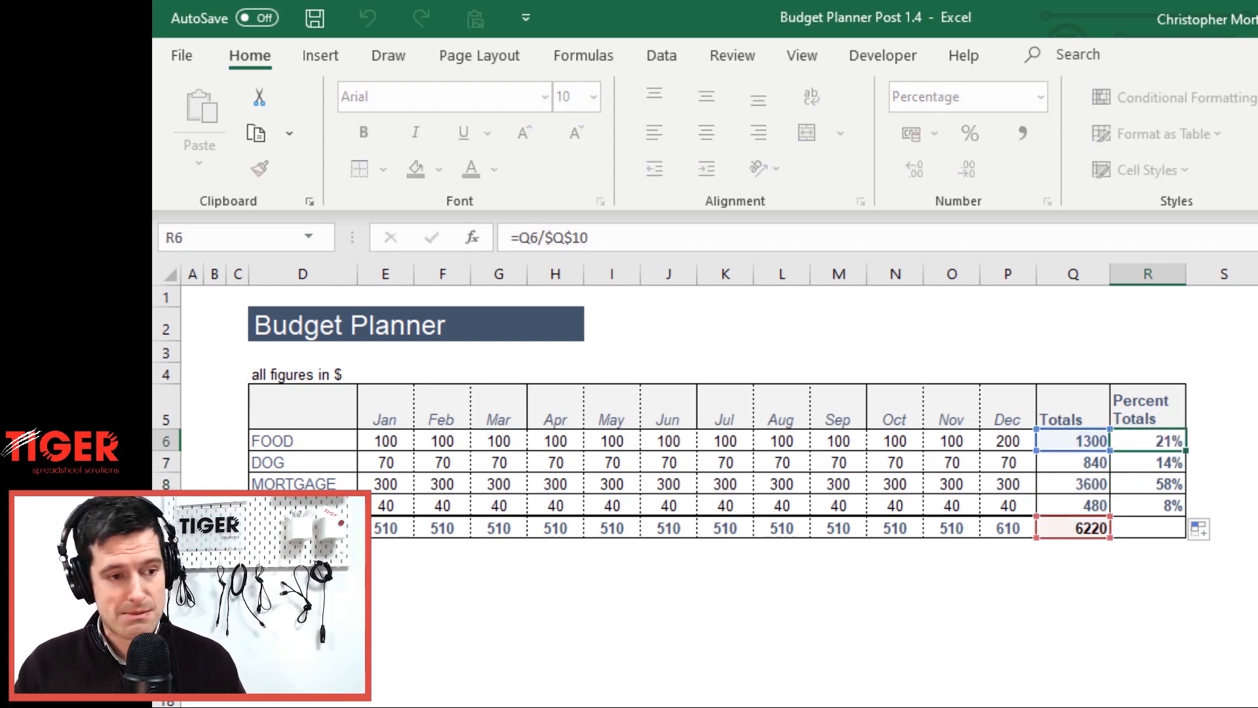
pyautogui.press('Down')
pyautogui.press('F2')
pyautogui.press('Escape')
pyautogui.press('Up')
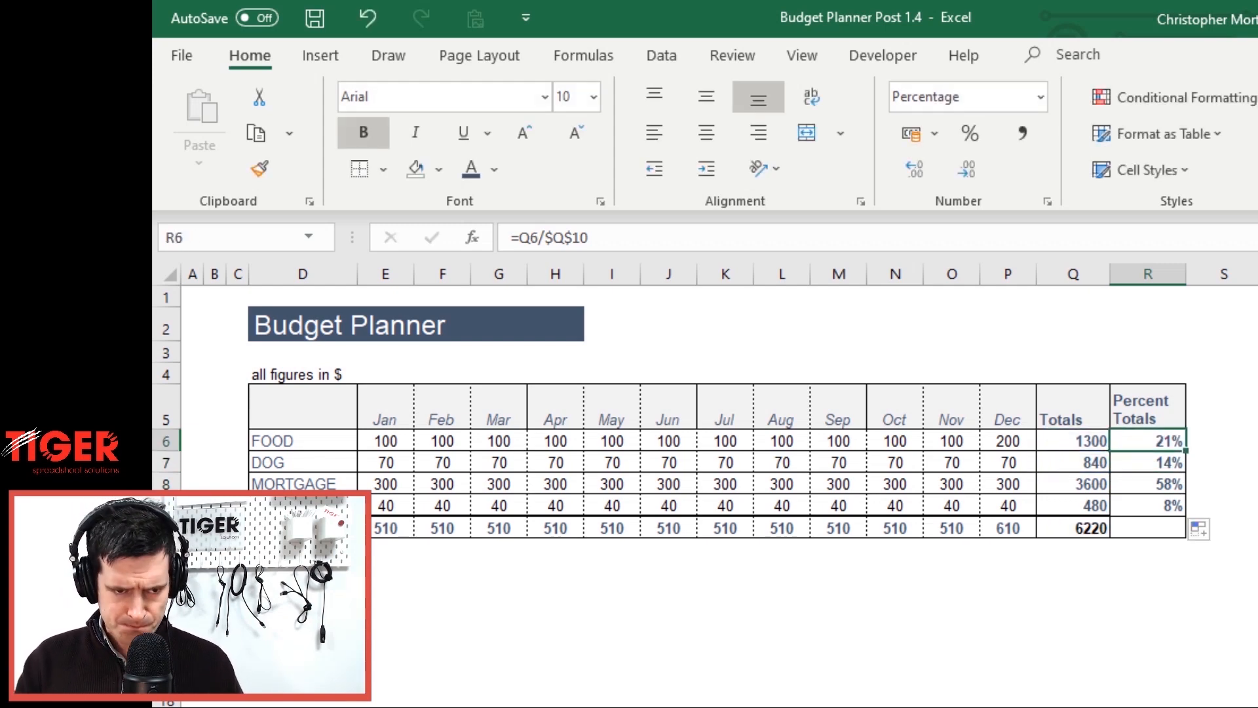
# Go through the Percent Totals in R6 to R9, comparing each expense's formula and share of the yearly total
pyautogui.press('Down')
pyautogui.press('Down')
pyautogui.press('Up')
pyautogui.press('Up')
pyautogui.press('Down')
pyautogui.press('Down')
pyautogui.press('Down')
pyautogui.press('Up')
pyautogui.press('Up')
pyautogui.press('Up')
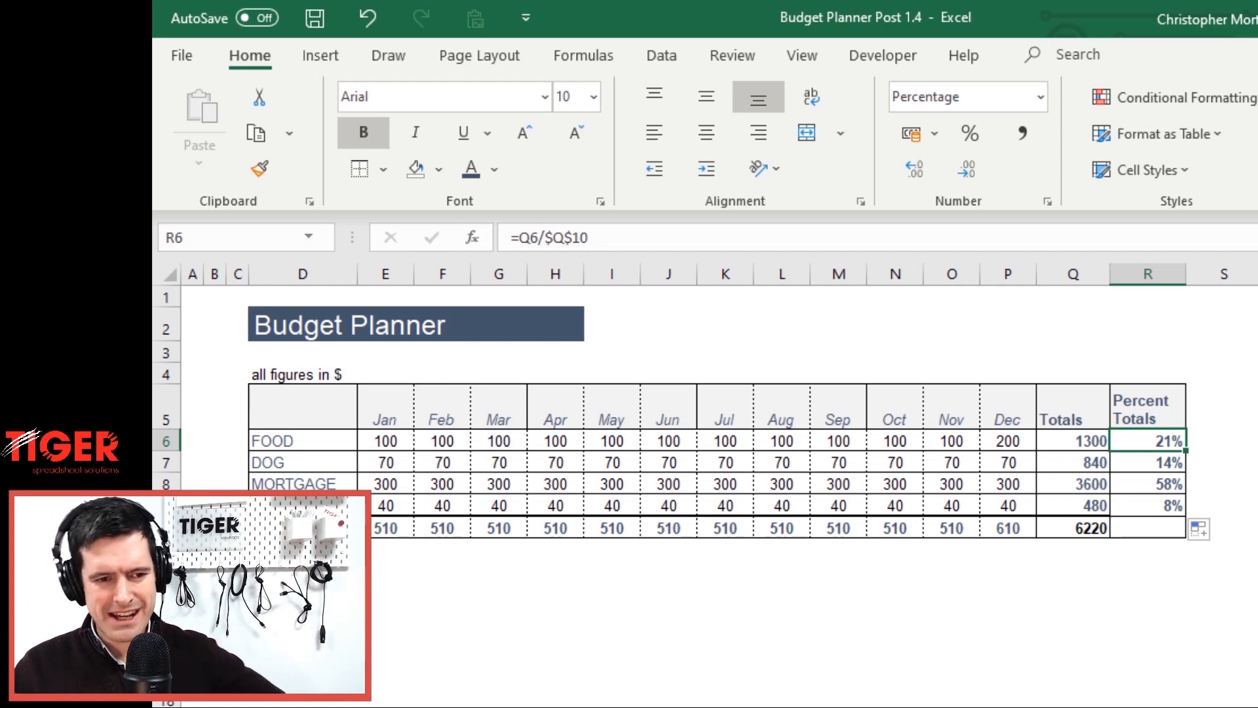
pyautogui.press('Down')
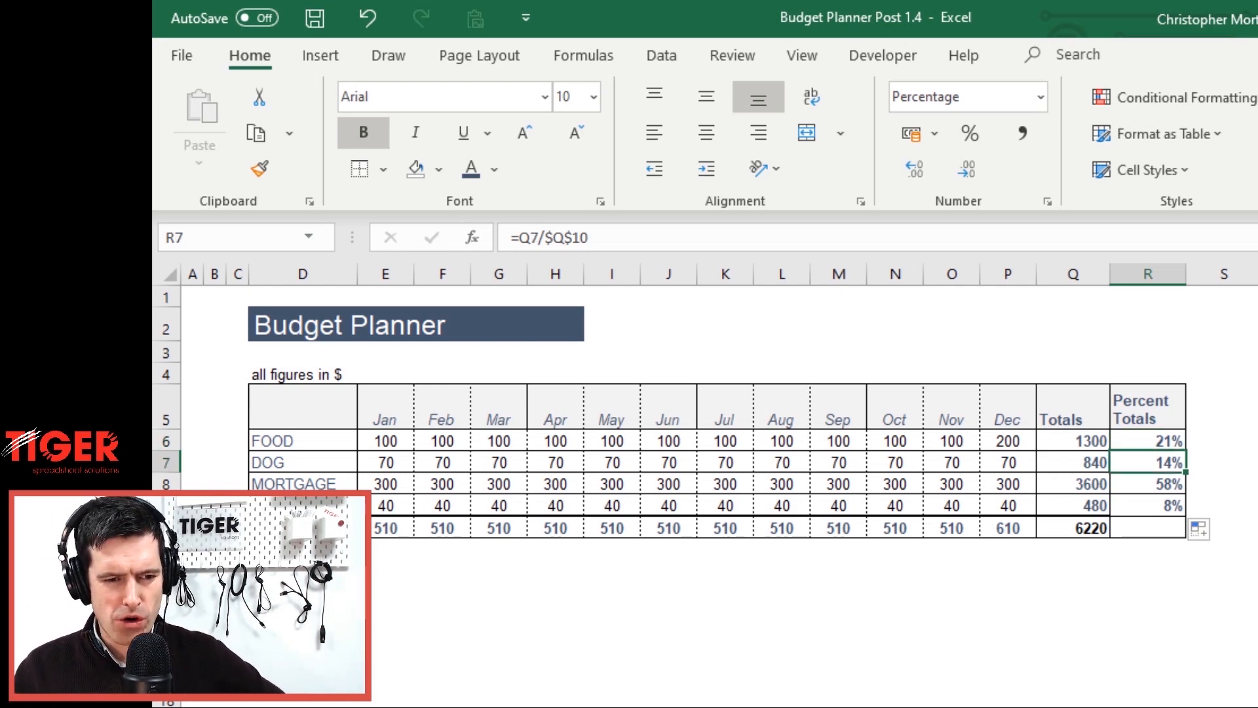
pyautogui.press('Down')
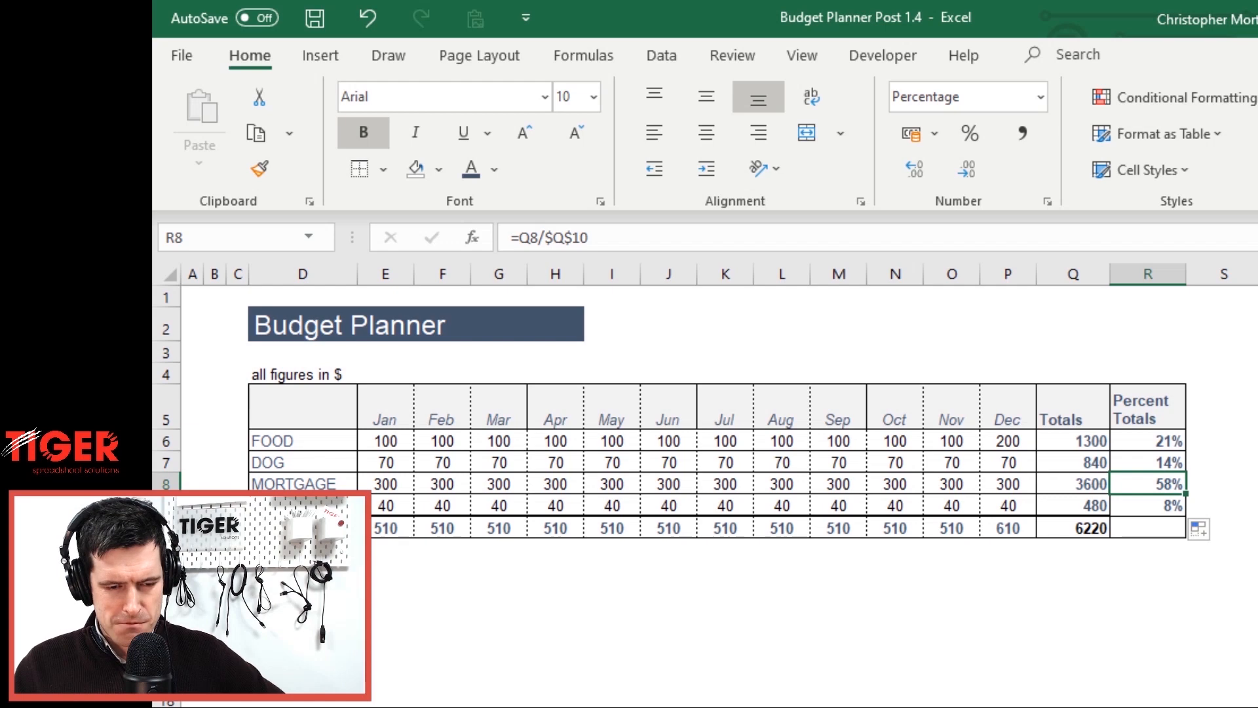
pyautogui.press('Down')
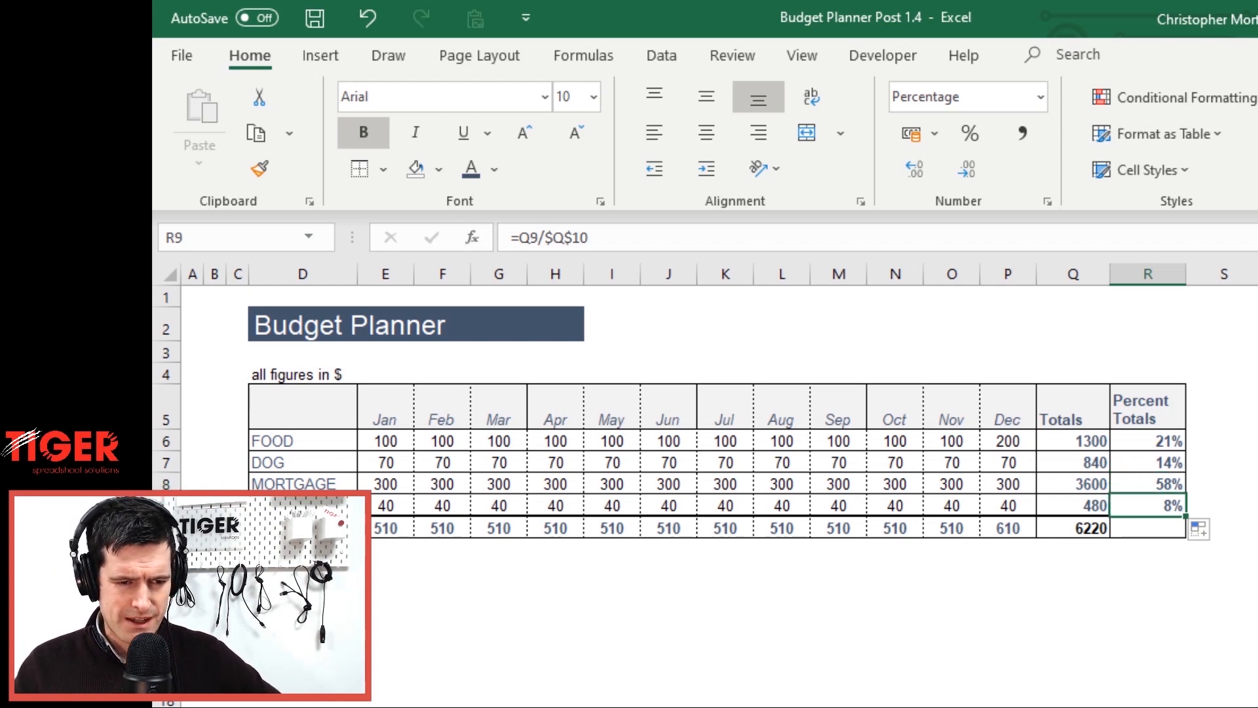
pyautogui.press('Up')
pyautogui.press('Up')
pyautogui.press('Up')
pyautogui.press('Down')
pyautogui.press('Down')
pyautogui.press('Up')
pyautogui.press('Up')
pyautogui.press('Down')
pyautogui.press('Down')
pyautogui.press('Down')
pyautogui.press('Down')
pyautogui.press('Up')
pyautogui.press('Up')
pyautogui.press('Up')
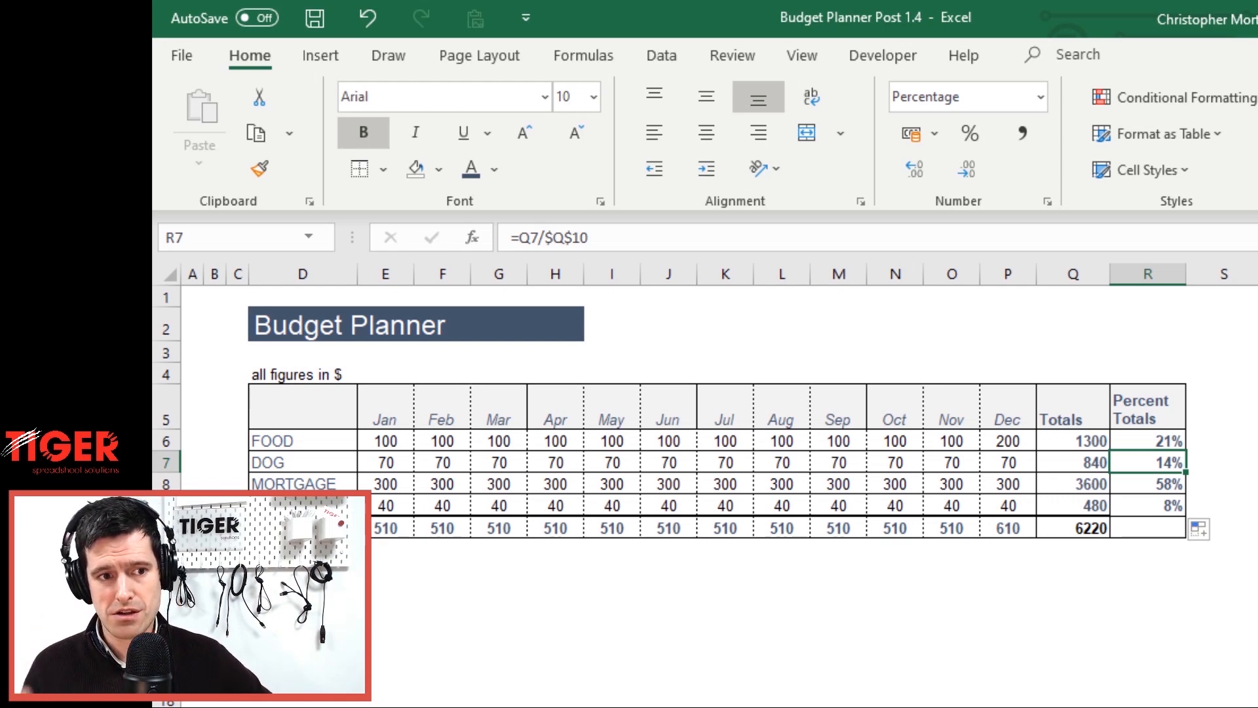
# Format the percentages in R6:R9 with one decimal place, comparing them with the whole-number display
pyautogui.moveTo(1148, 440); pyautogui.dragTo(1148, 505)
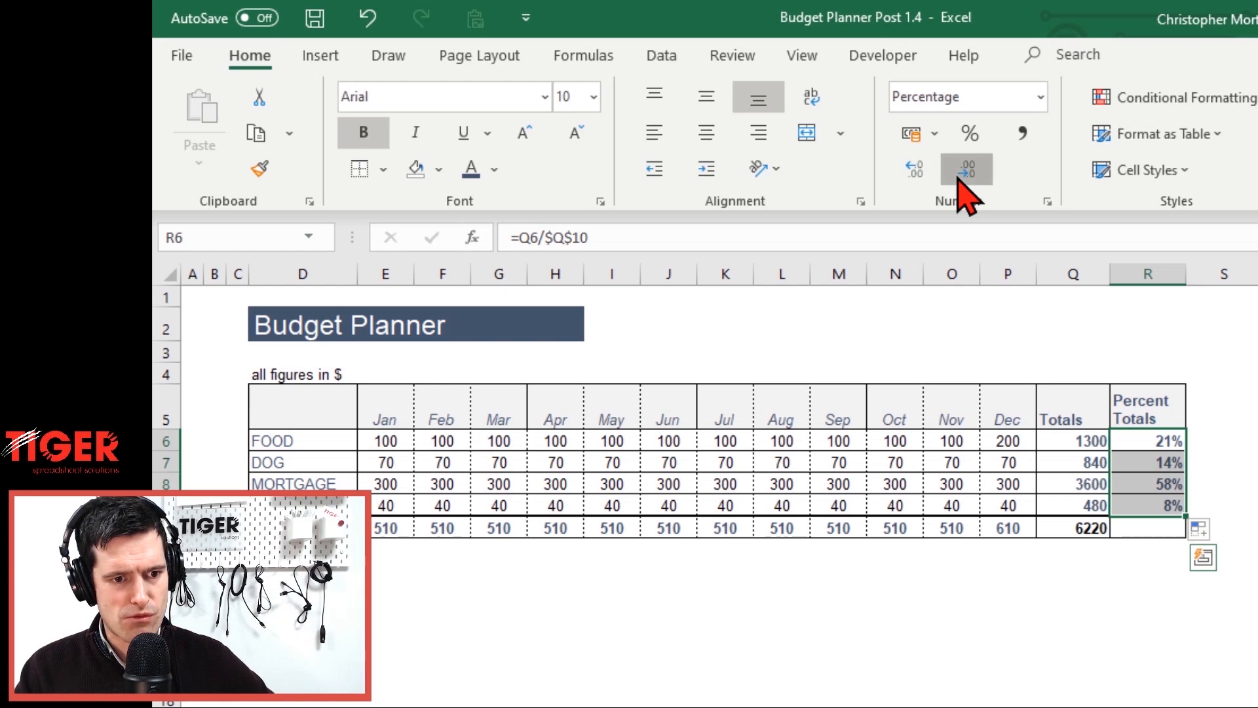
pyautogui.click(922, 177)
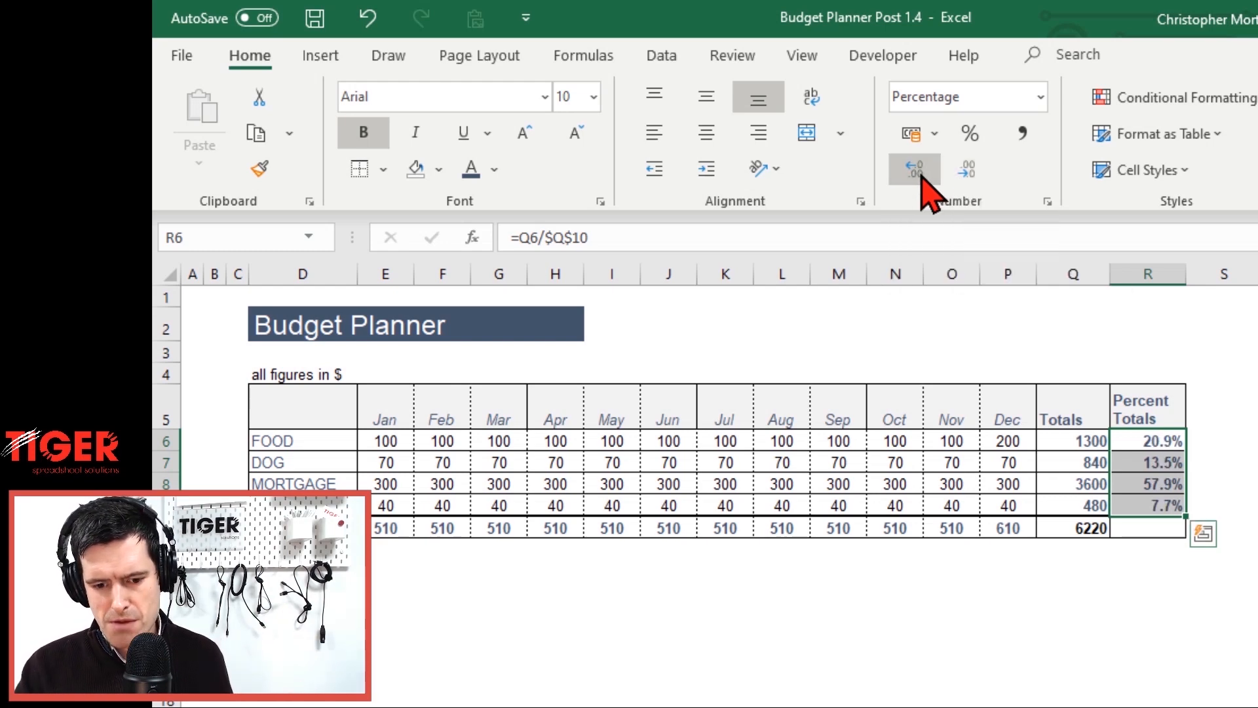
pyautogui.click(957, 190)
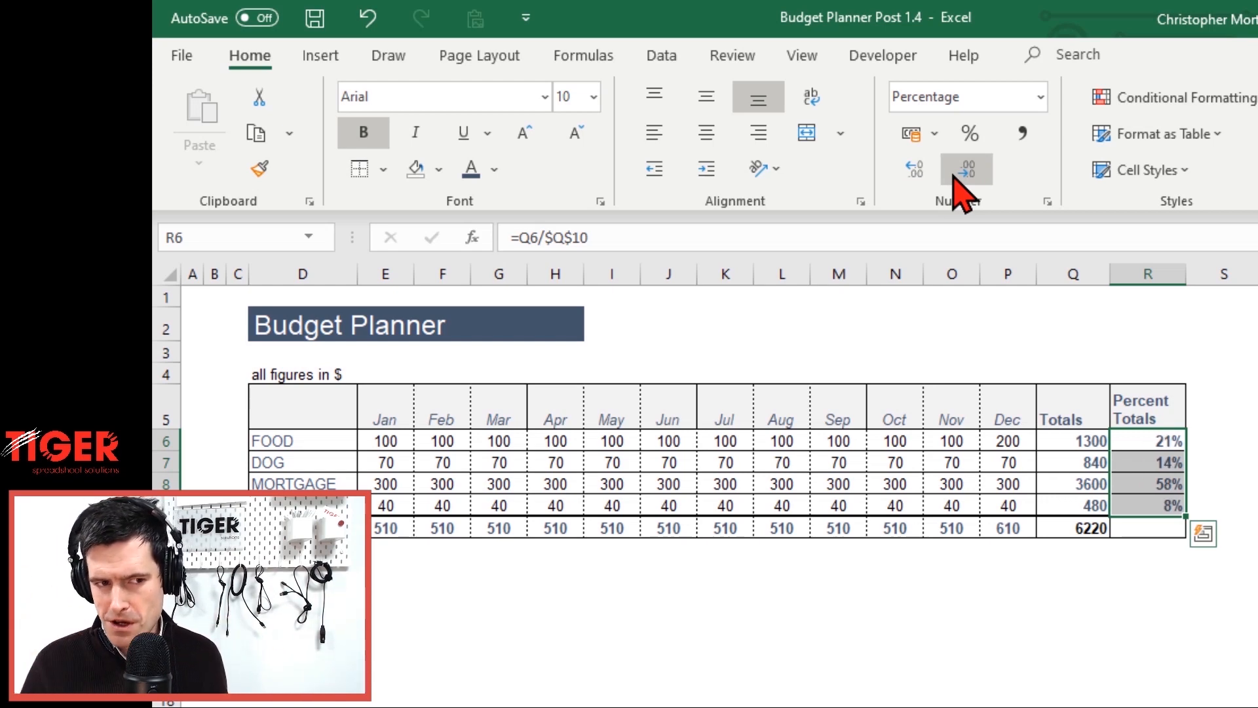
pyautogui.click(917, 182)
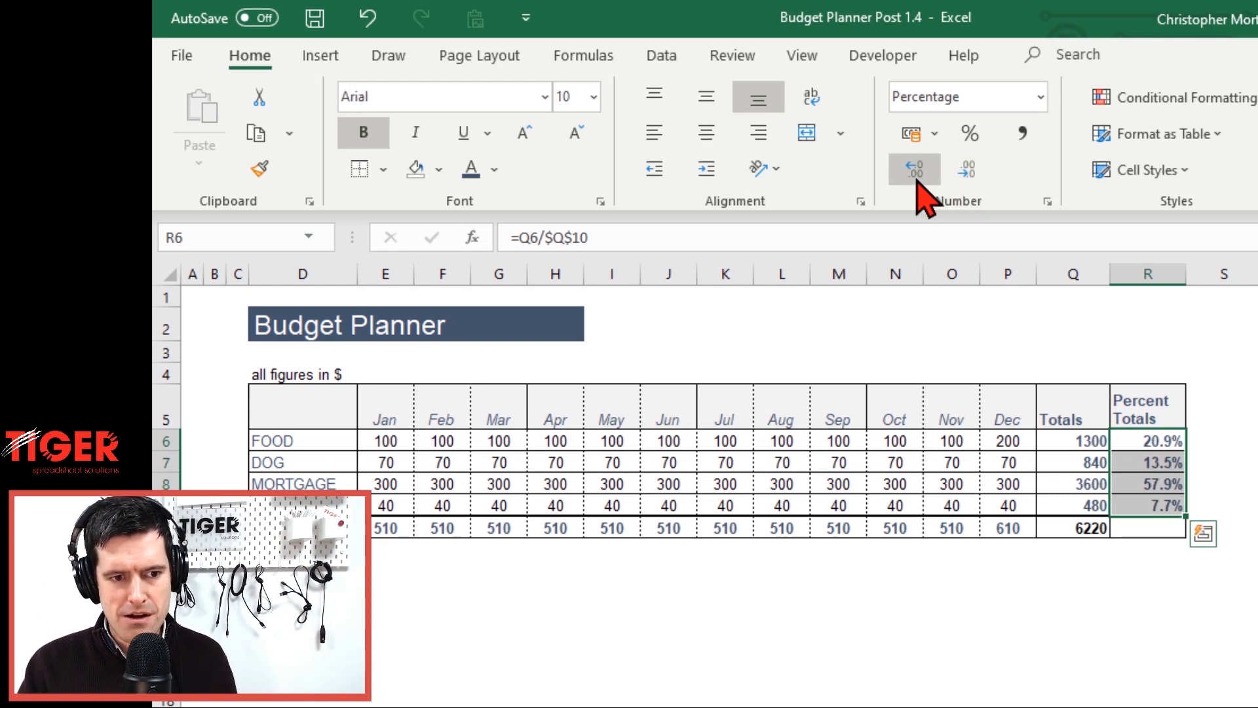
# Try four and then zero decimal places on the percentages in R6:R9, and return them to one decimal place
pyautogui.click(916, 172)
pyautogui.click(916, 171)
pyautogui.click(916, 172)
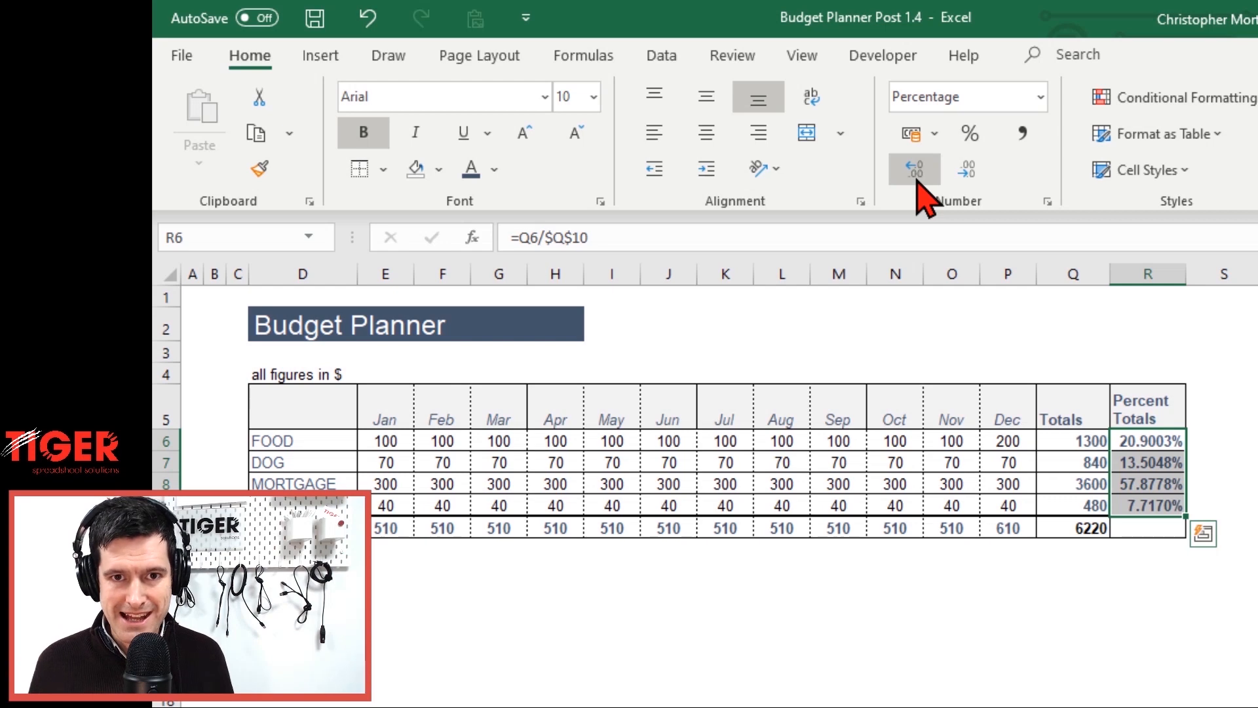
pyautogui.click(962, 176)
pyautogui.click(961, 177)
pyautogui.click(962, 178)
pyautogui.click(962, 177)
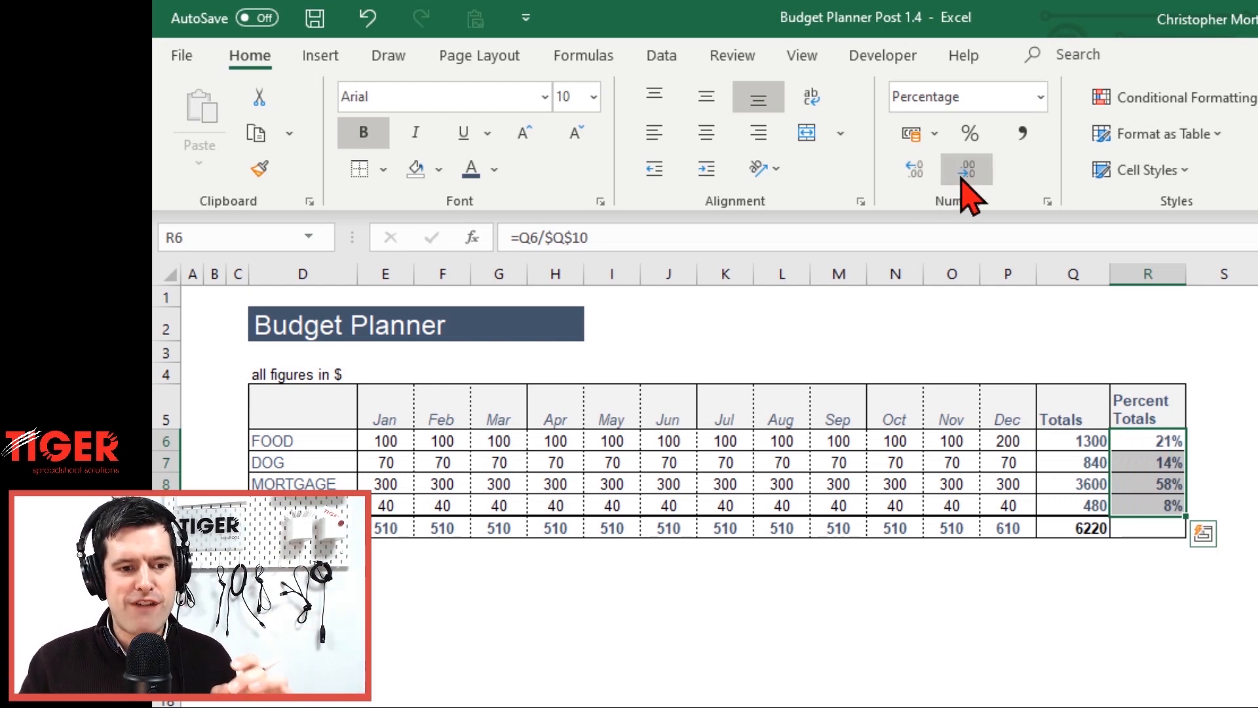
pyautogui.click(916, 169)
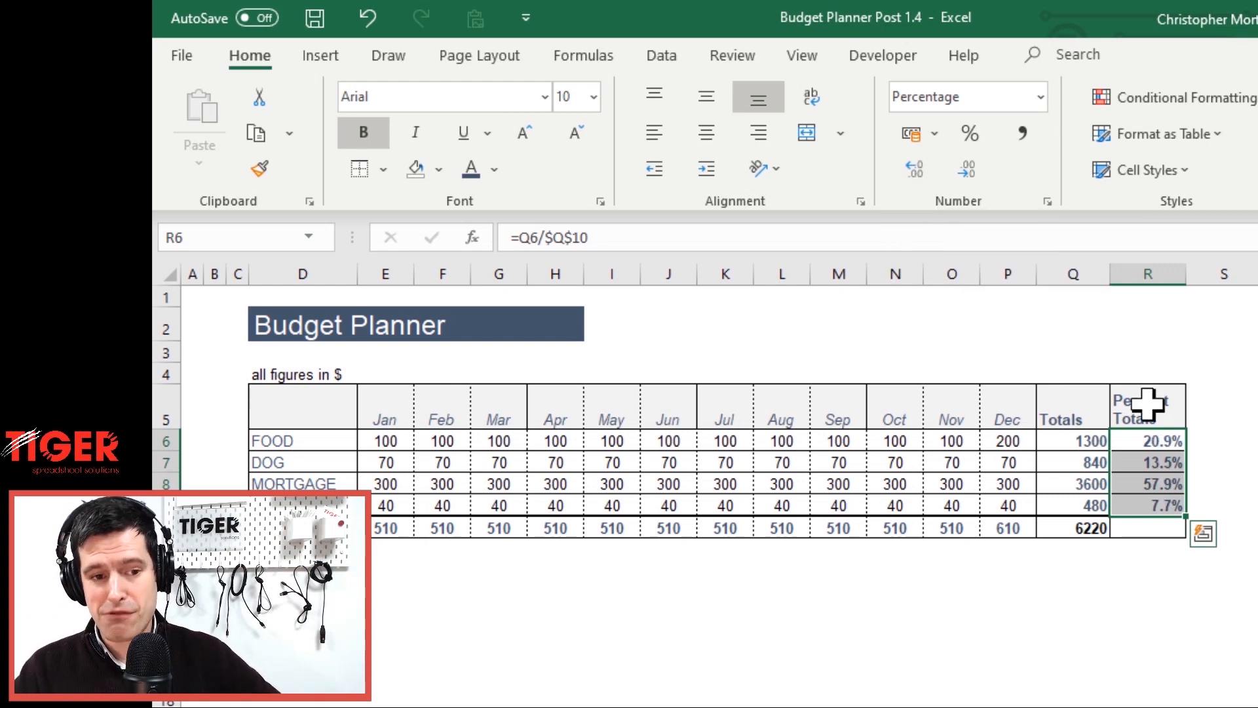
pyautogui.click(1013, 466)
pyautogui.click(1095, 464)
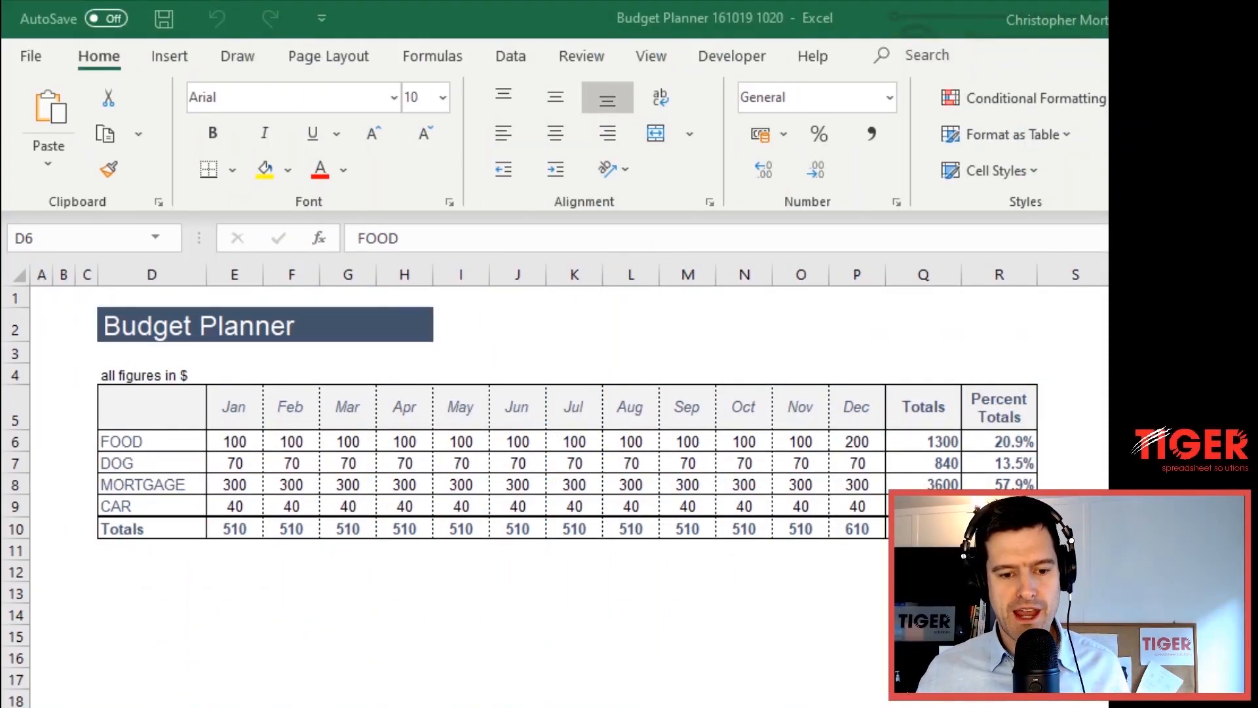
# Examine the expense labels and January amounts in D6:E9 and return to the FOOD label in D6
pyautogui.hotkey('shift', 'Right')
pyautogui.hotkey('shift', 'Down')
pyautogui.hotkey('shift', 'Down')
pyautogui.hotkey('shift', 'Down')
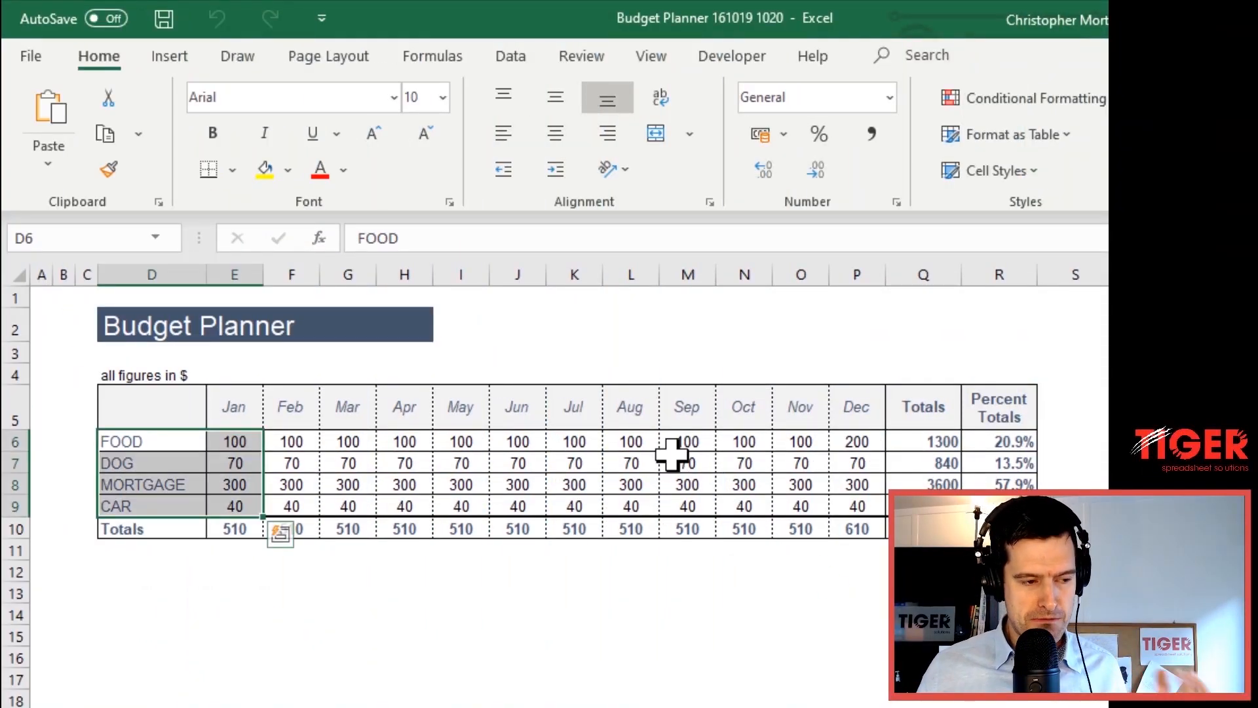
pyautogui.press('Left')
pyautogui.press('Right')
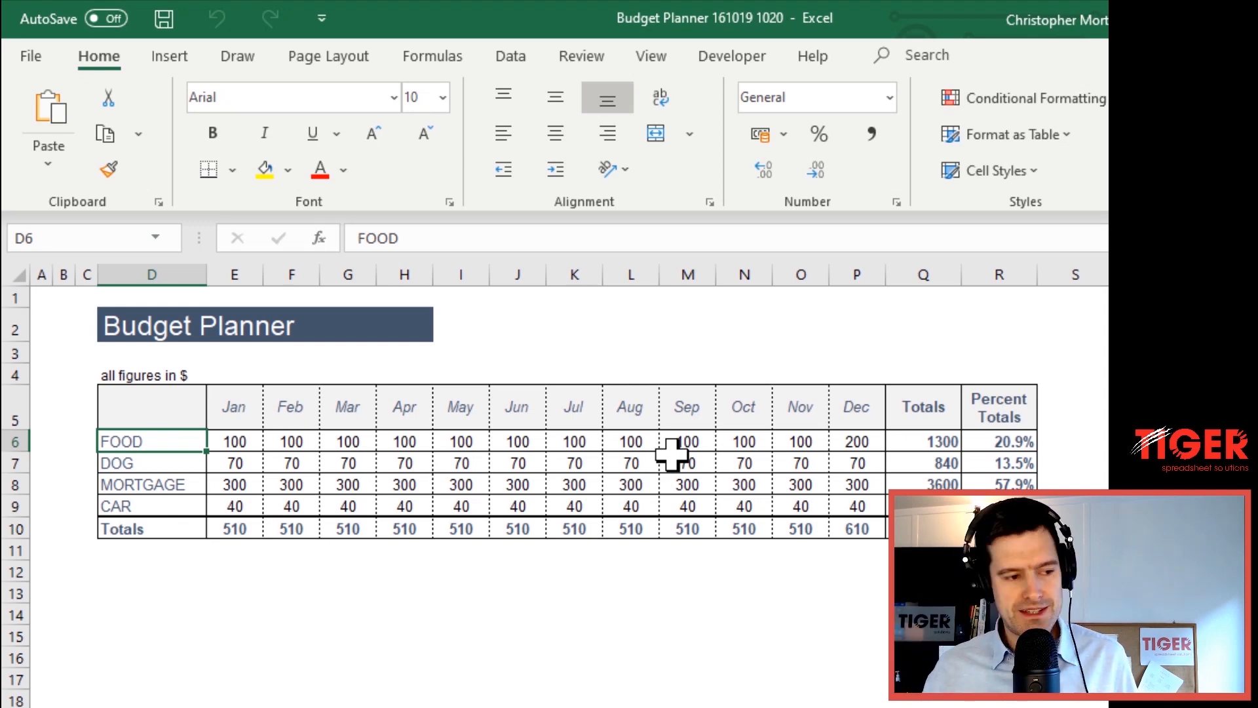
pyautogui.click(231, 442)
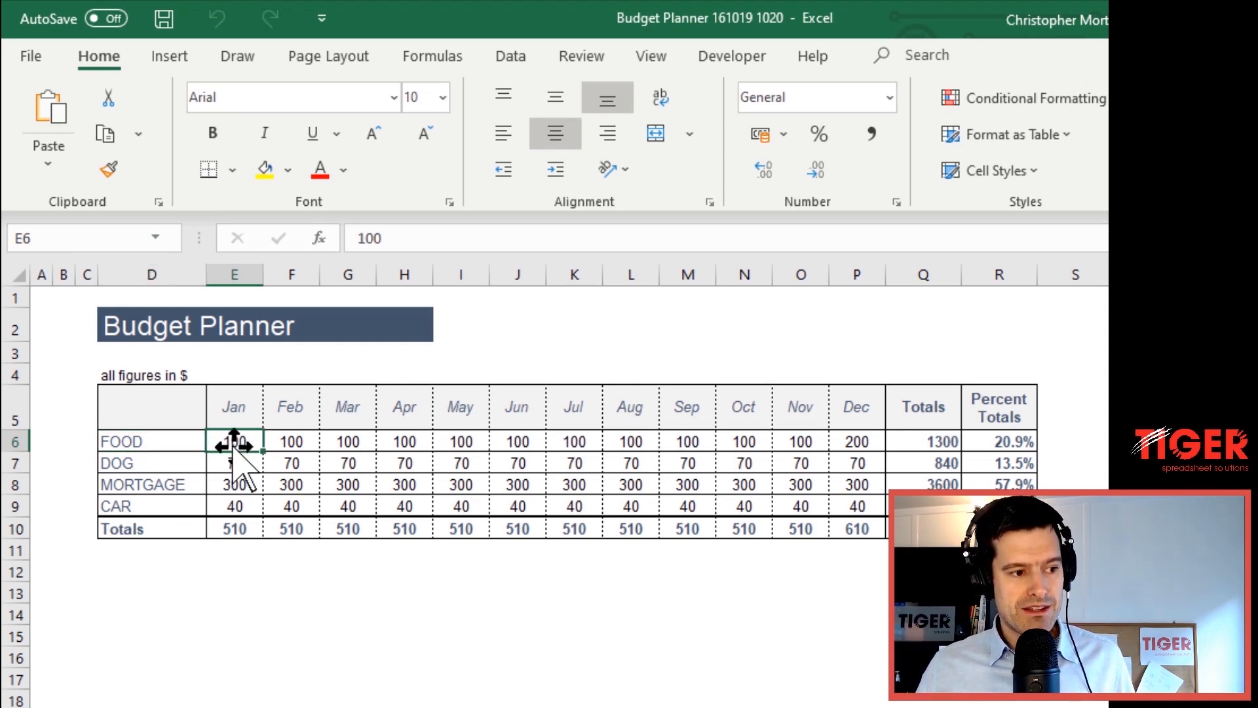
pyautogui.press('Left')
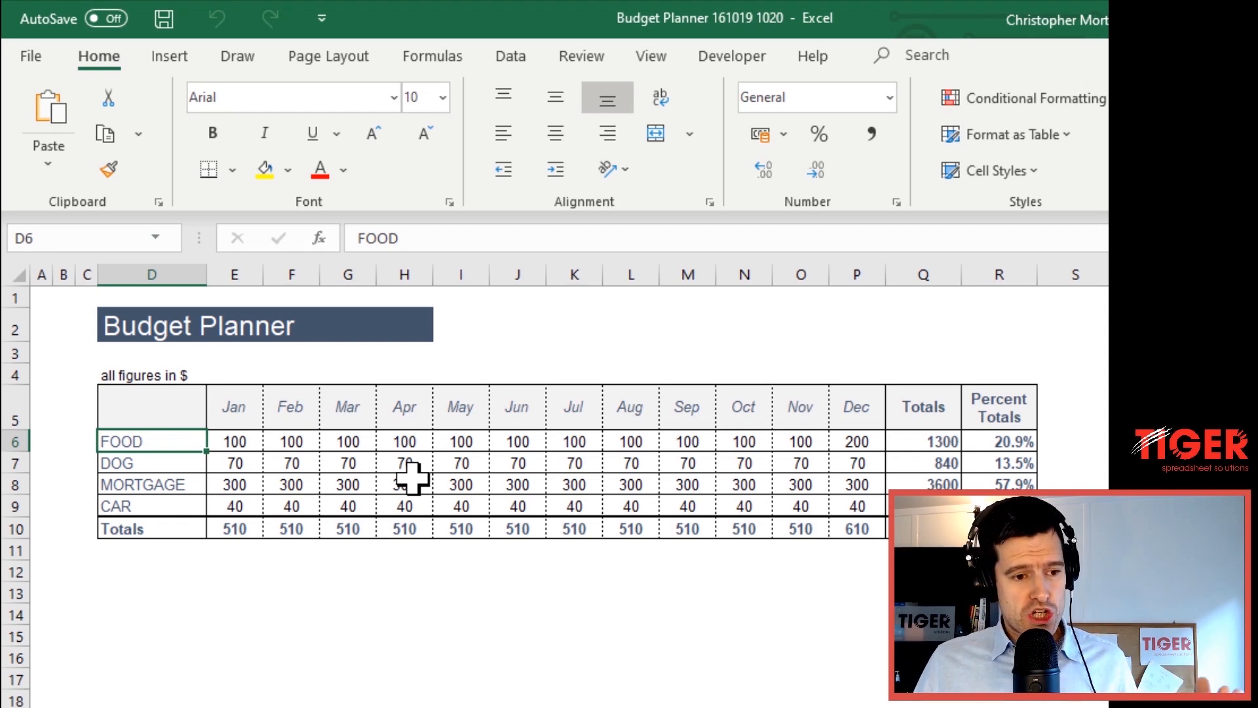
# Examine the yearly totals for the four expense categories by selecting Q6:Q9
pyautogui.press('Right')
pyautogui.press('Right')
pyautogui.press('Right')
pyautogui.press('Right')
pyautogui.press('Right')
pyautogui.press('Right')
pyautogui.press('Right')
pyautogui.press('Right')
pyautogui.press('Right')
pyautogui.press('Right')
pyautogui.press('Right')
pyautogui.press('Right')
pyautogui.press('Right')
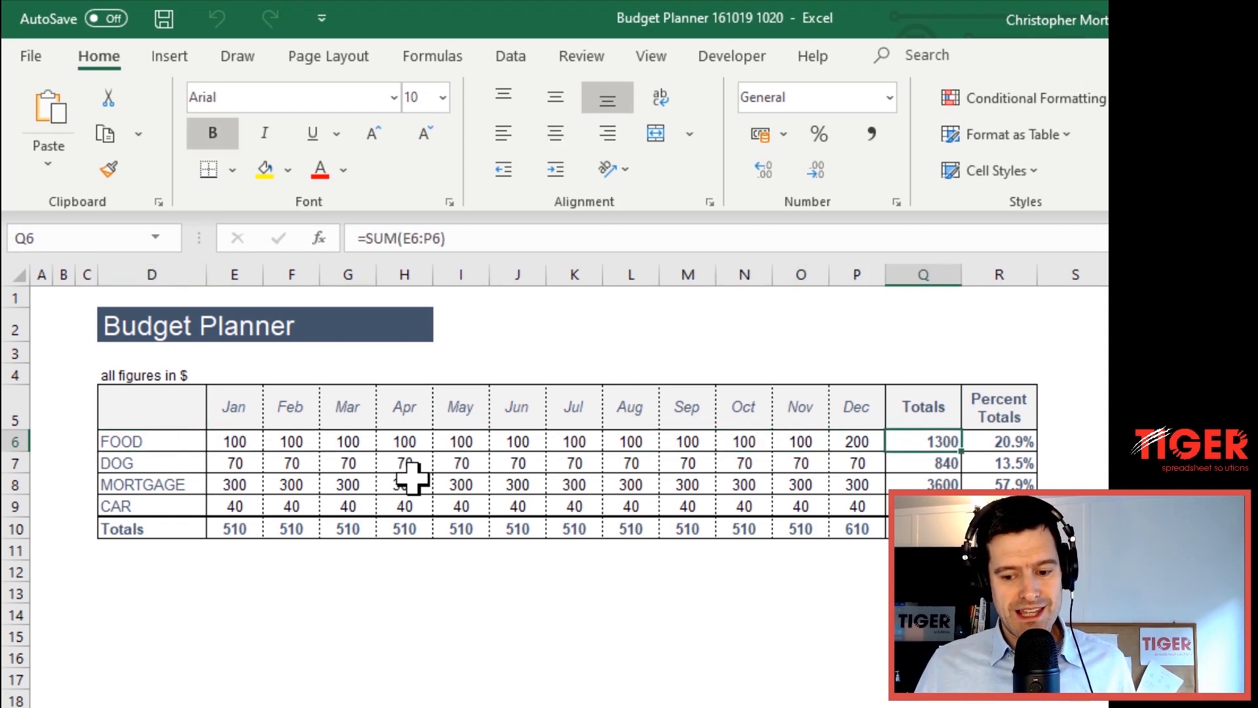
pyautogui.hotkey('shift', 'Down')
pyautogui.hotkey('shift', 'Down')
pyautogui.hotkey('shift', 'Down')
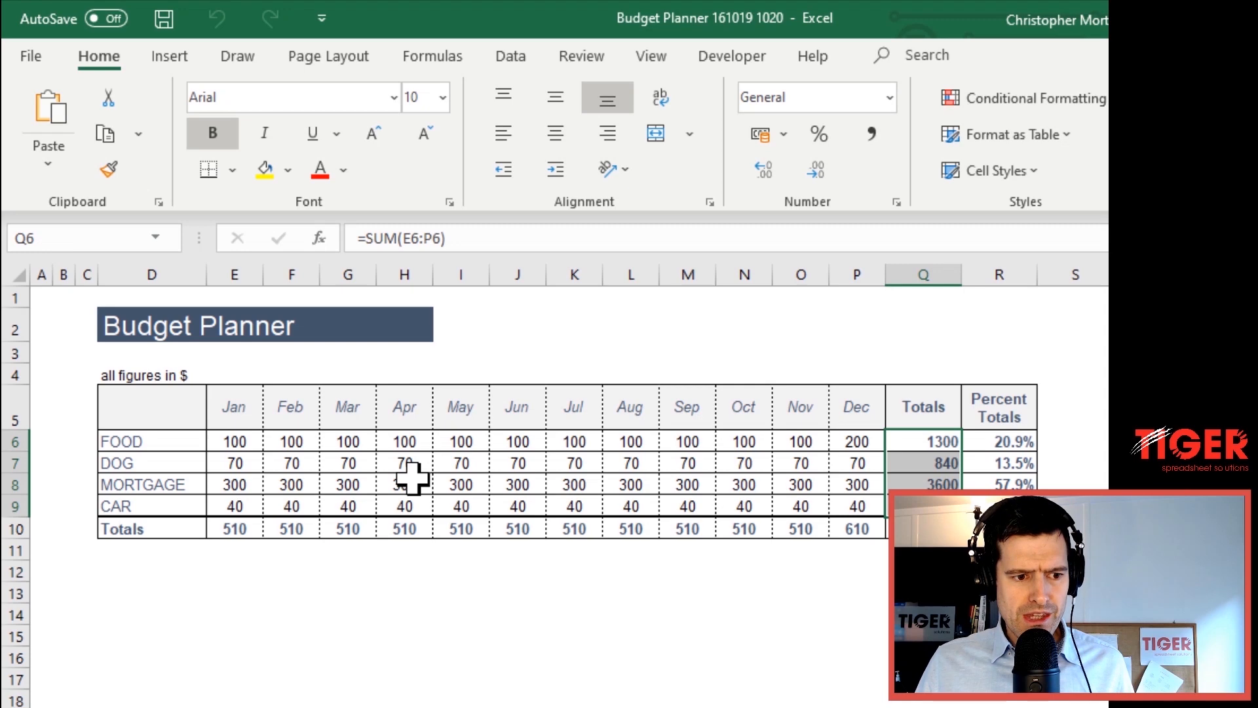
# Go back along the FOOD row and highlight the category names in D6:D9
pyautogui.press('Left')
pyautogui.press('Left')
pyautogui.press('Left')
pyautogui.press('Left')
pyautogui.press('Left')
pyautogui.press('Left')
pyautogui.press('Left')
pyautogui.press('Left')
pyautogui.press('Left')
pyautogui.press('Left')
pyautogui.press('Left')
pyautogui.press('Left')
pyautogui.press('Left')
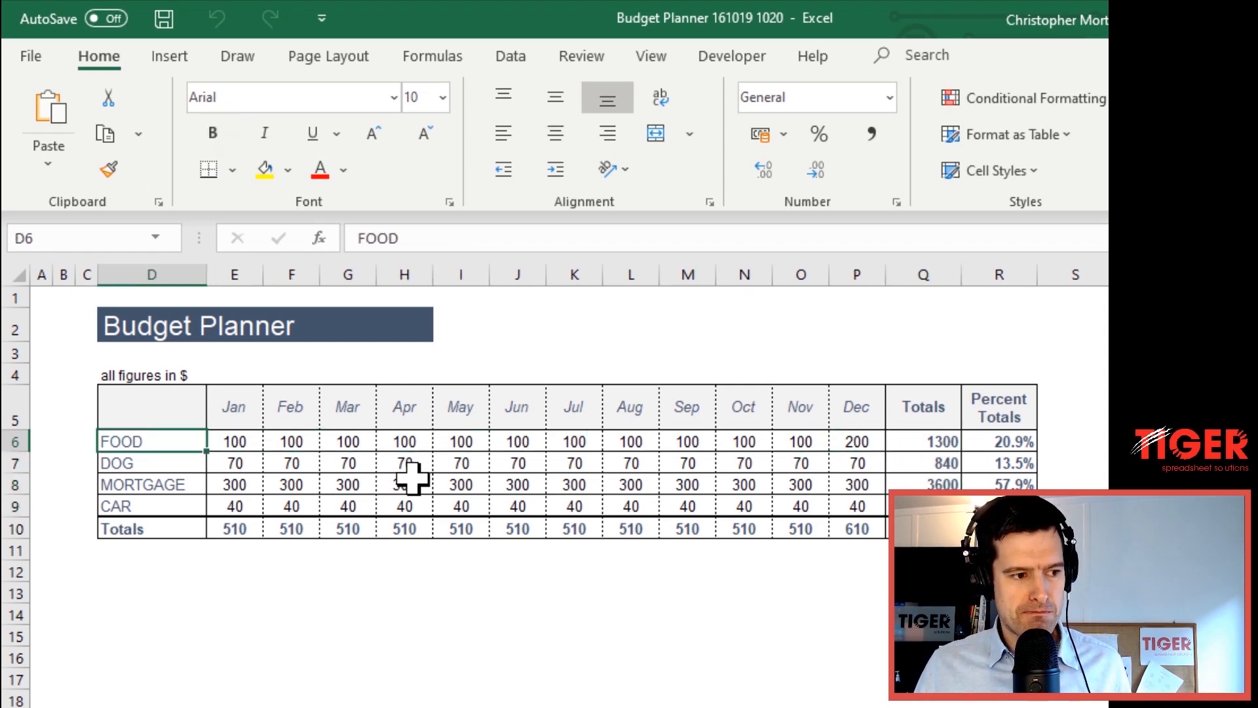
pyautogui.hotkey('shift', 'Down')
pyautogui.hotkey('shift', 'Down')
pyautogui.hotkey('shift', 'Down')
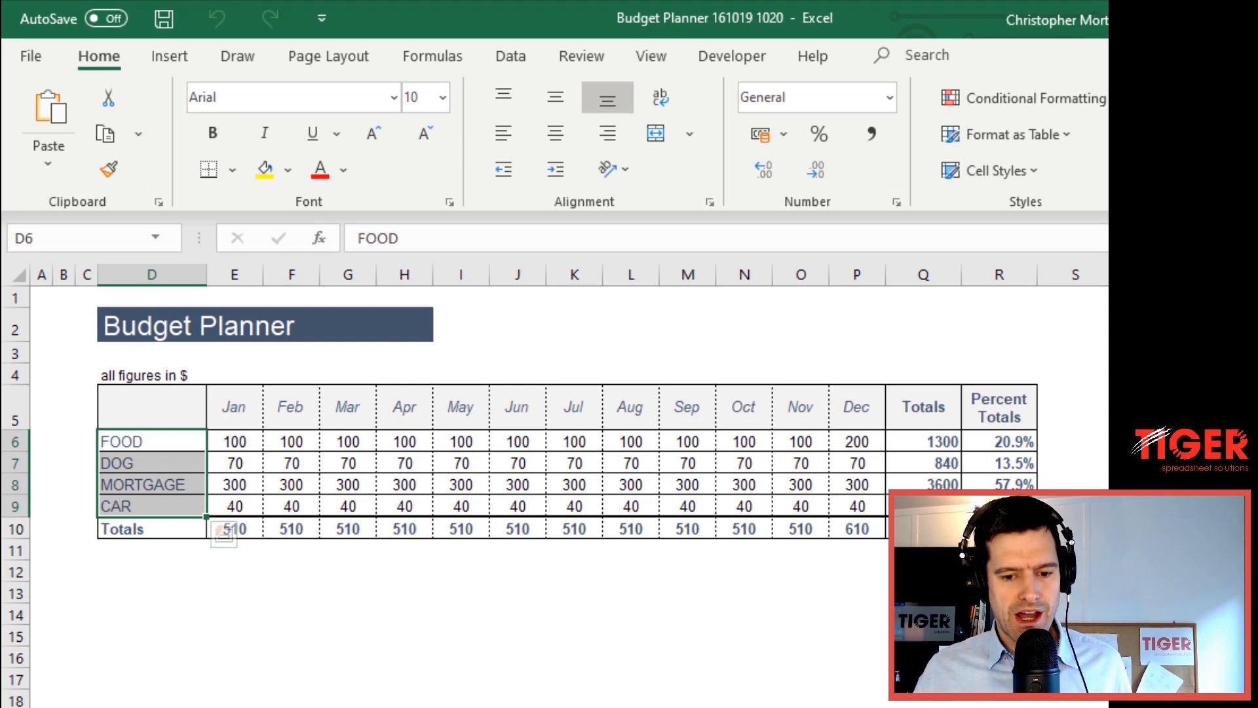
# Collapse the ribbon and insert a 2-D clustered column chart from the category names and January figures in D6:E9
pyautogui.click(829, 350)
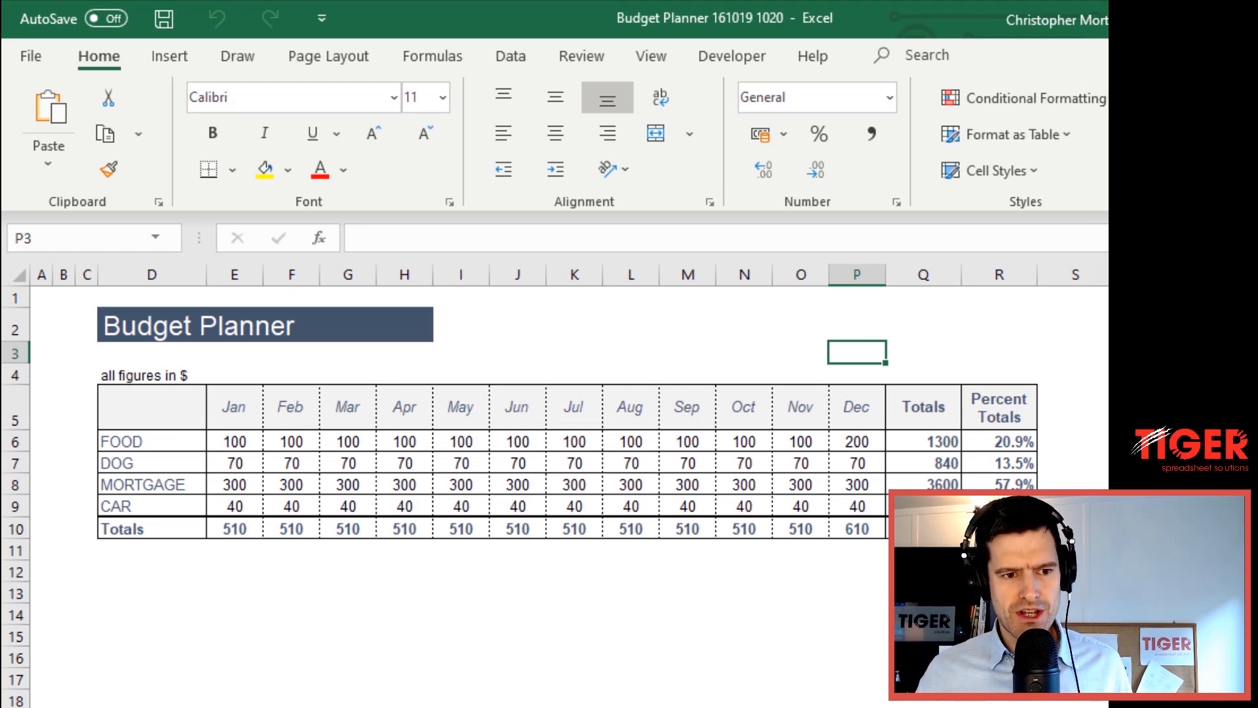
pyautogui.hotkey('ctrl', 'F1')
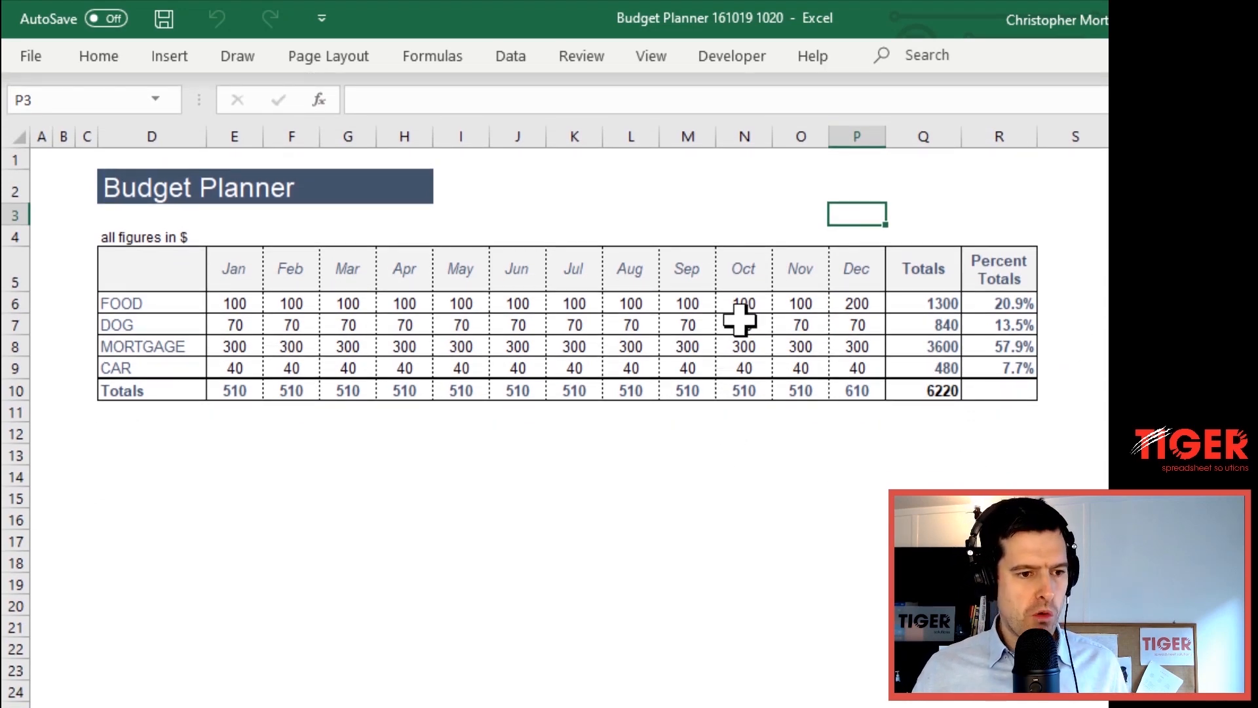
pyautogui.click(169, 303)
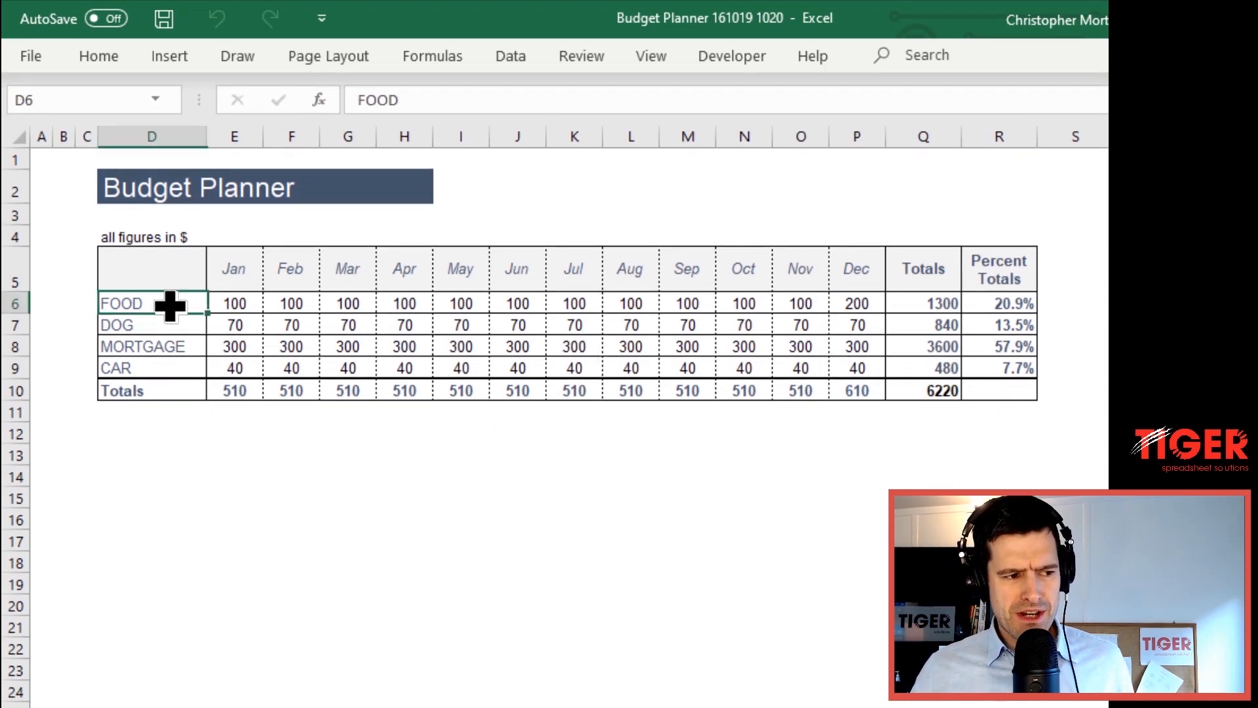
pyautogui.hotkey('shift', 'Right')
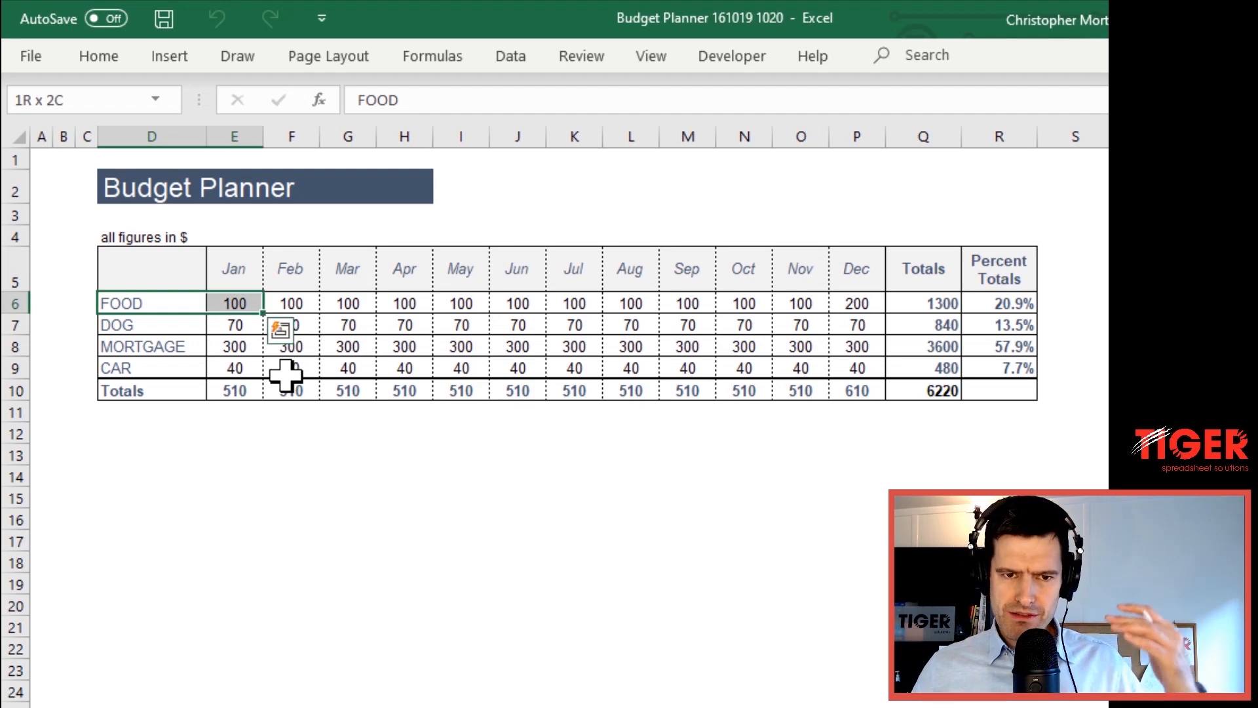
pyautogui.hotkey('shift', 'Down')
pyautogui.hotkey('shift', 'Down')
pyautogui.hotkey('shift', 'Down')
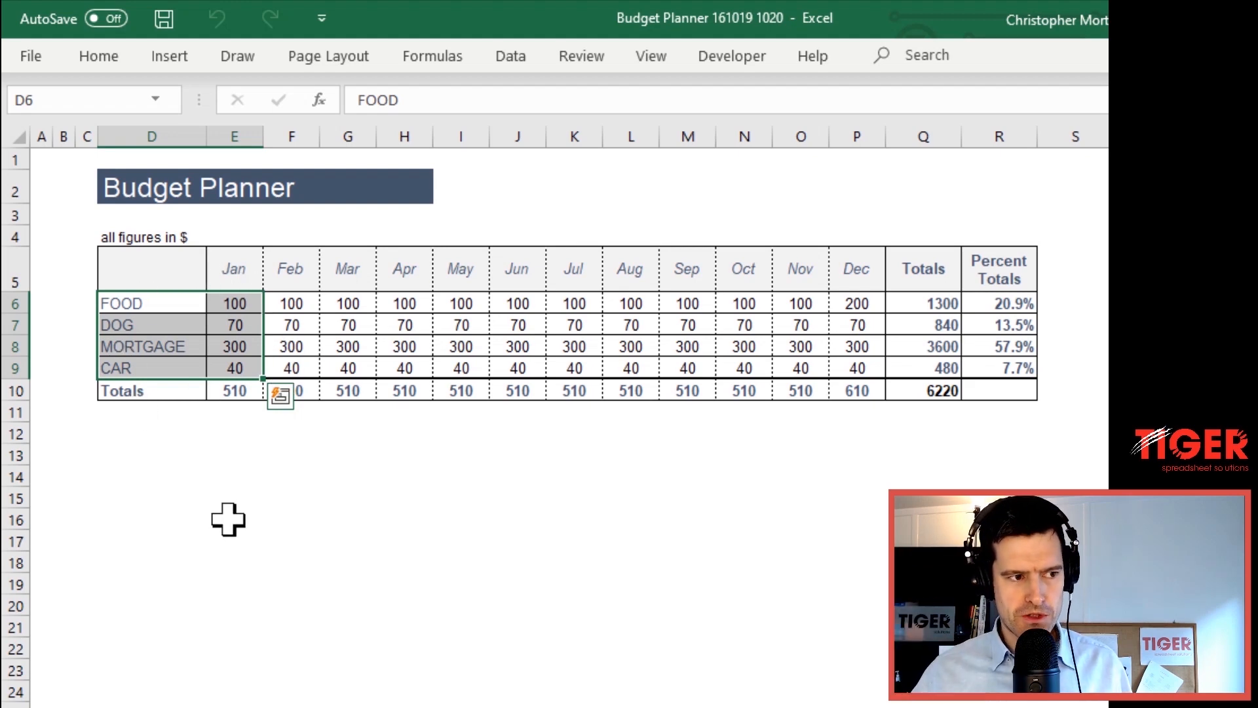
pyautogui.click(171, 59)
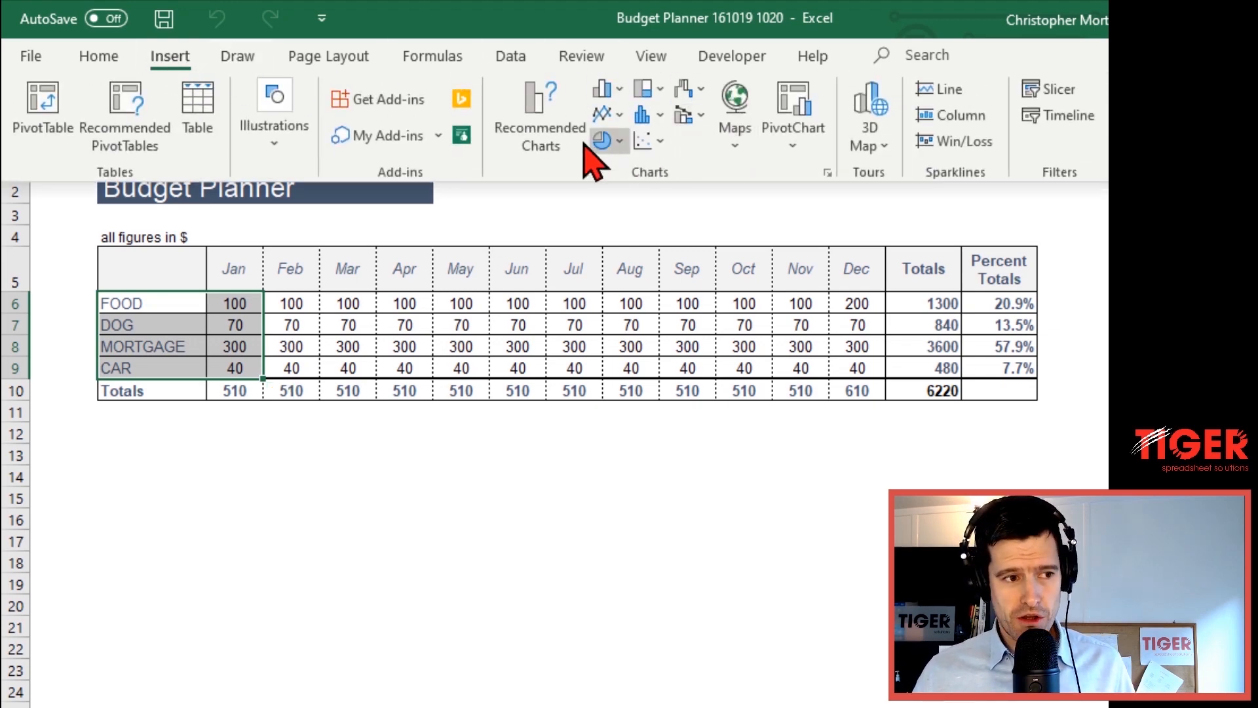
pyautogui.click(617, 89)
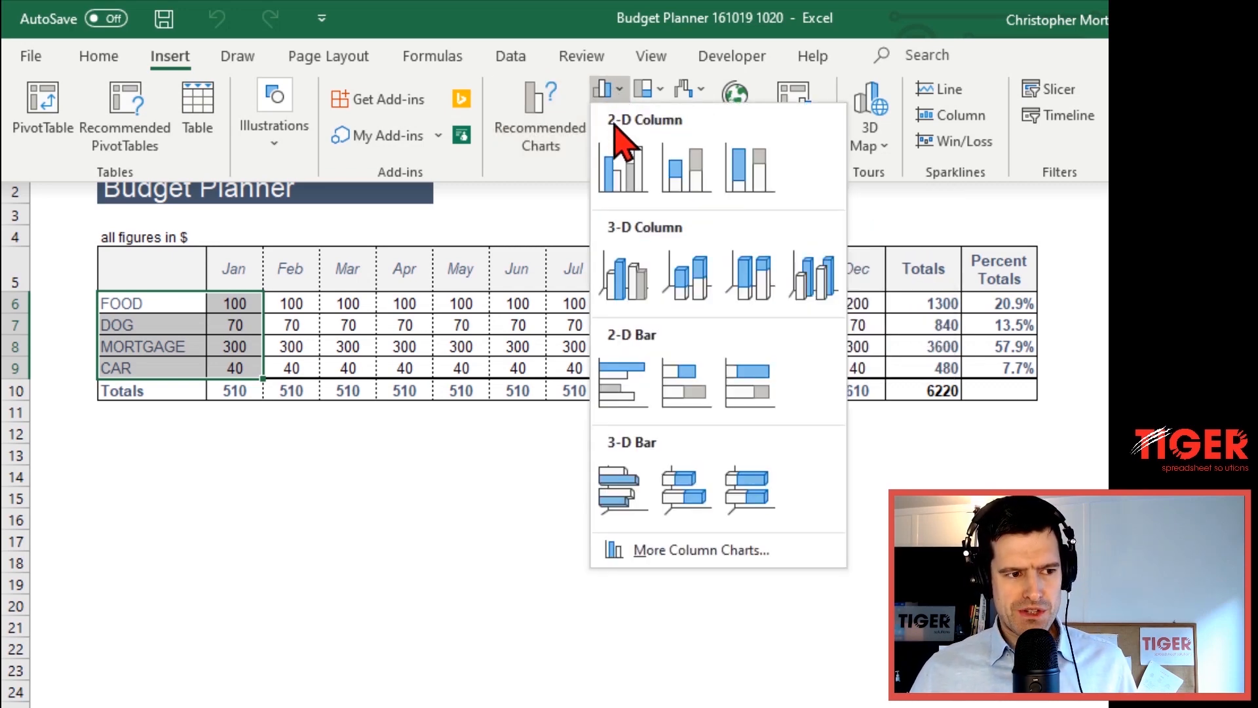
pyautogui.click(617, 184)
# Reduce the chart's height and place it below the budget table, spanning about rows 12 to 22 from column D
pyautogui.moveTo(874, 444); pyautogui.dragTo(598, 328)
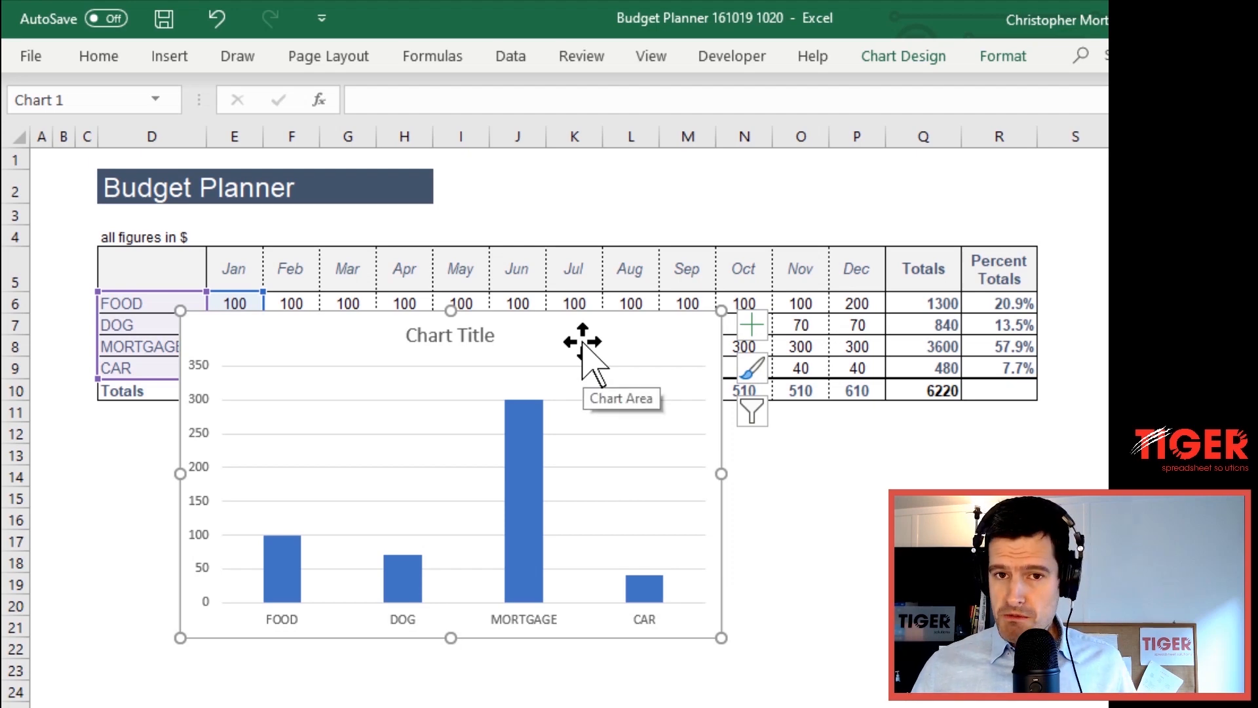
pyautogui.moveTo(582, 341); pyautogui.dragTo(849, 434)
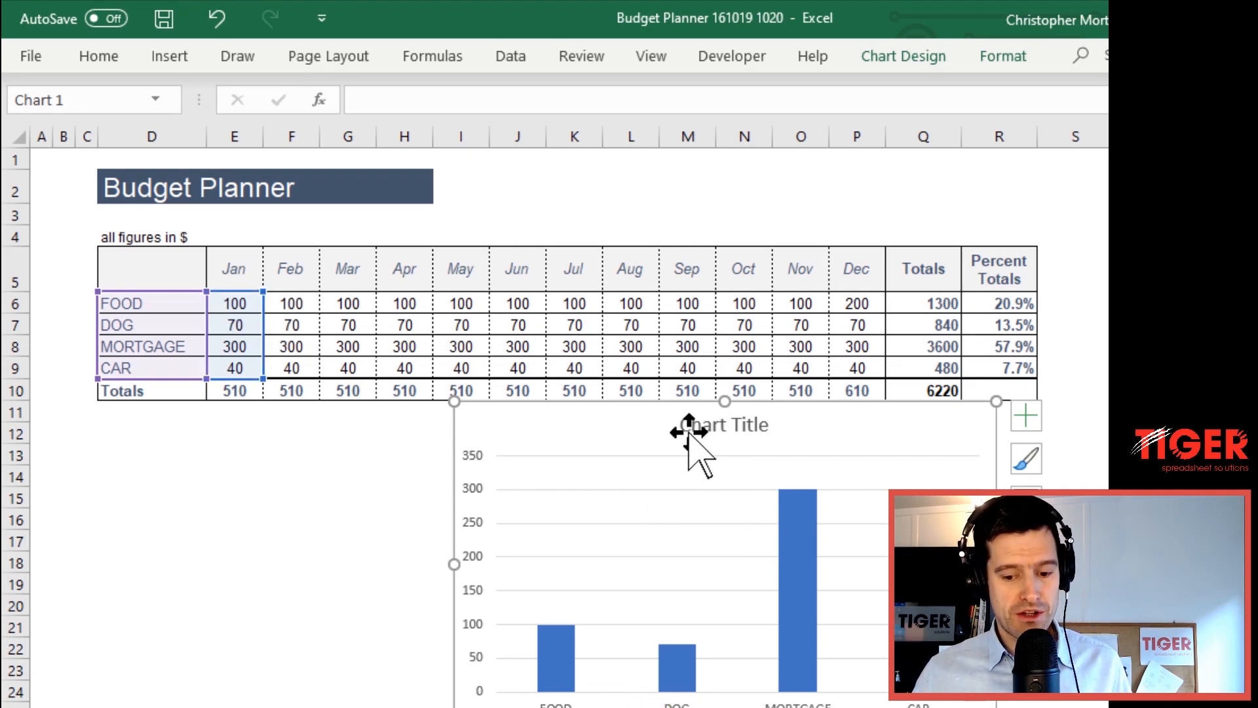
pyautogui.moveTo(857, 427); pyautogui.dragTo(738, 379)
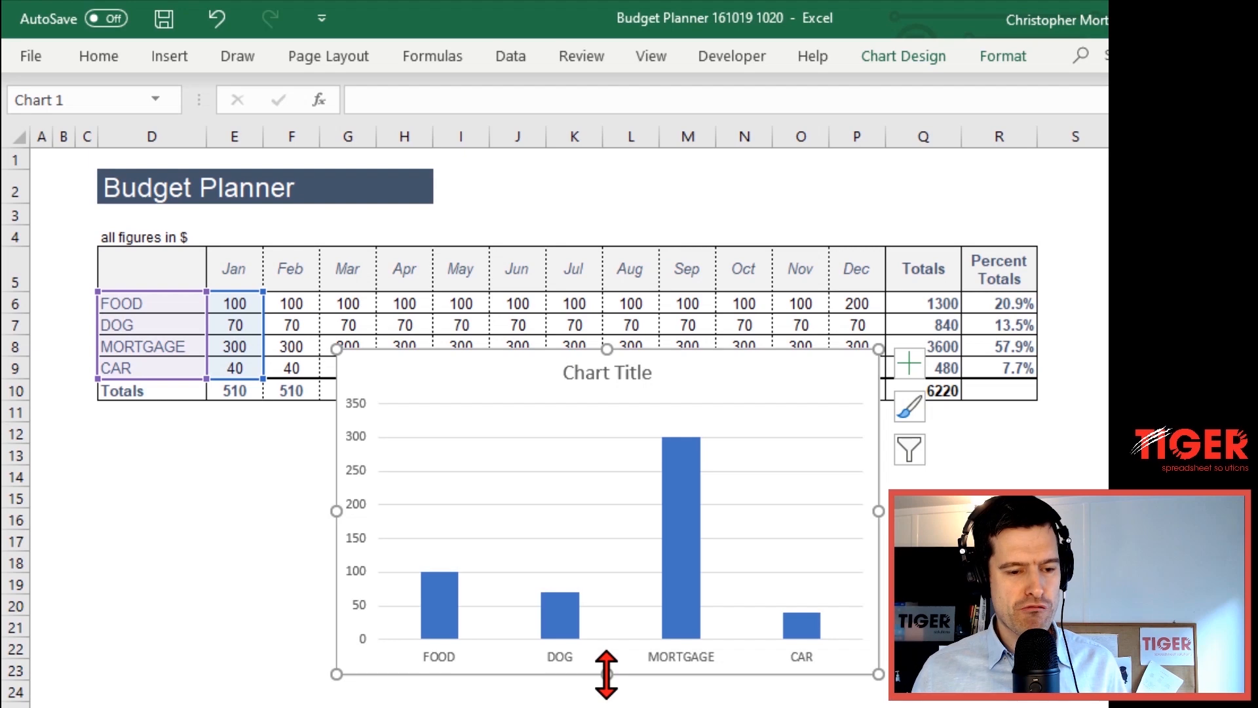
pyautogui.moveTo(606, 673); pyautogui.dragTo(607, 563)
pyautogui.moveTo(764, 387)
pyautogui.mouseDown()
pyautogui.moveTo(623, 450)
pyautogui.moveTo(525, 471)
pyautogui.mouseUp()
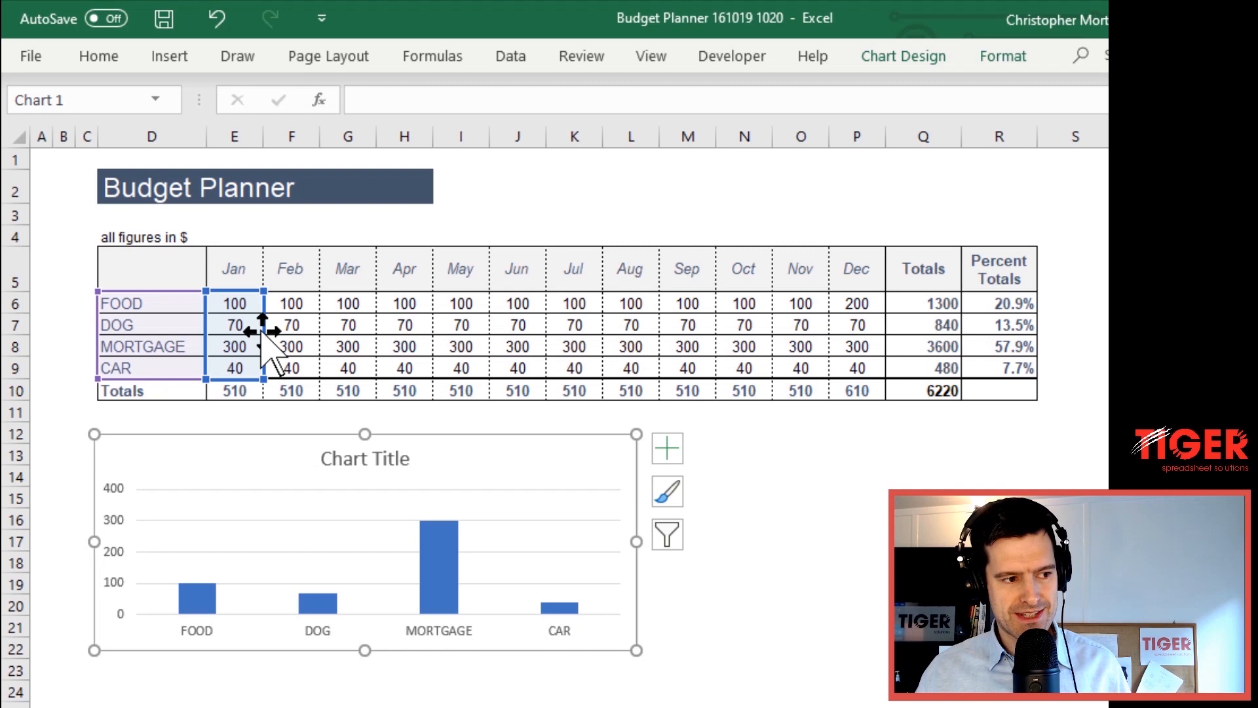
# Shift the chart's value range from the January column to the Totals in Q6:Q9, keeping the chart selected
pyautogui.moveTo(266, 347); pyautogui.dragTo(903, 314)
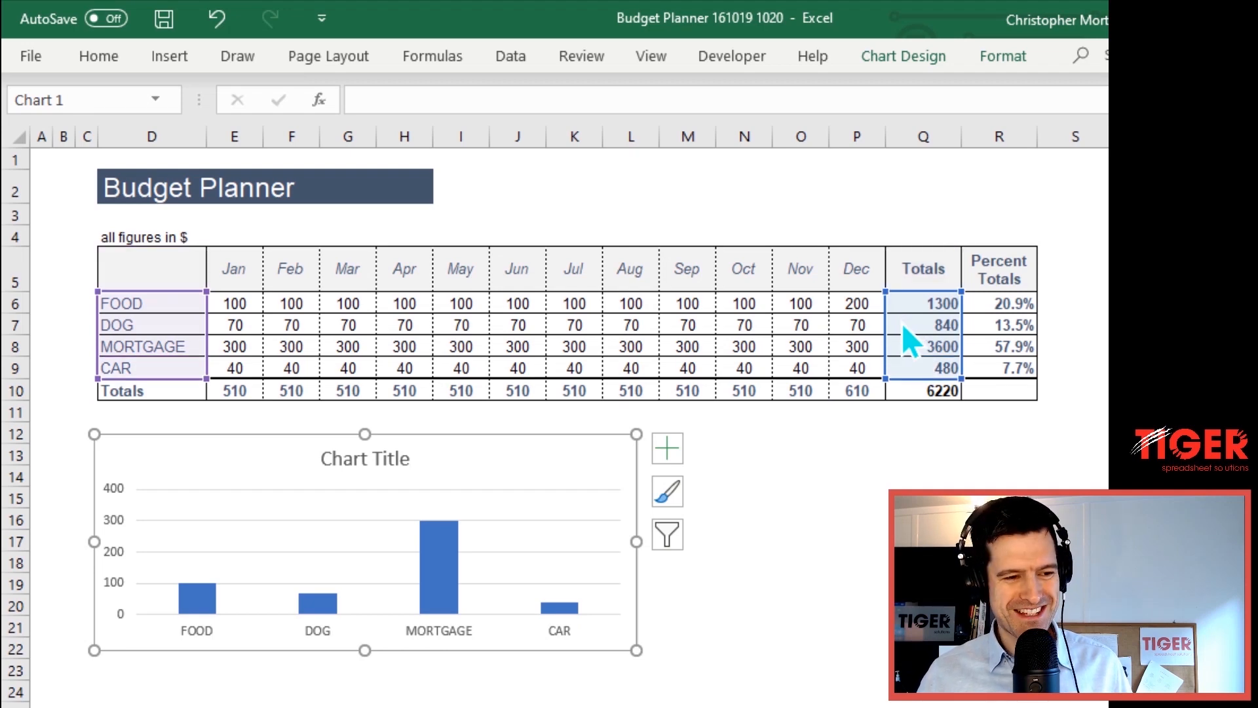
pyautogui.moveTo(901, 320); pyautogui.dragTo(901, 320)
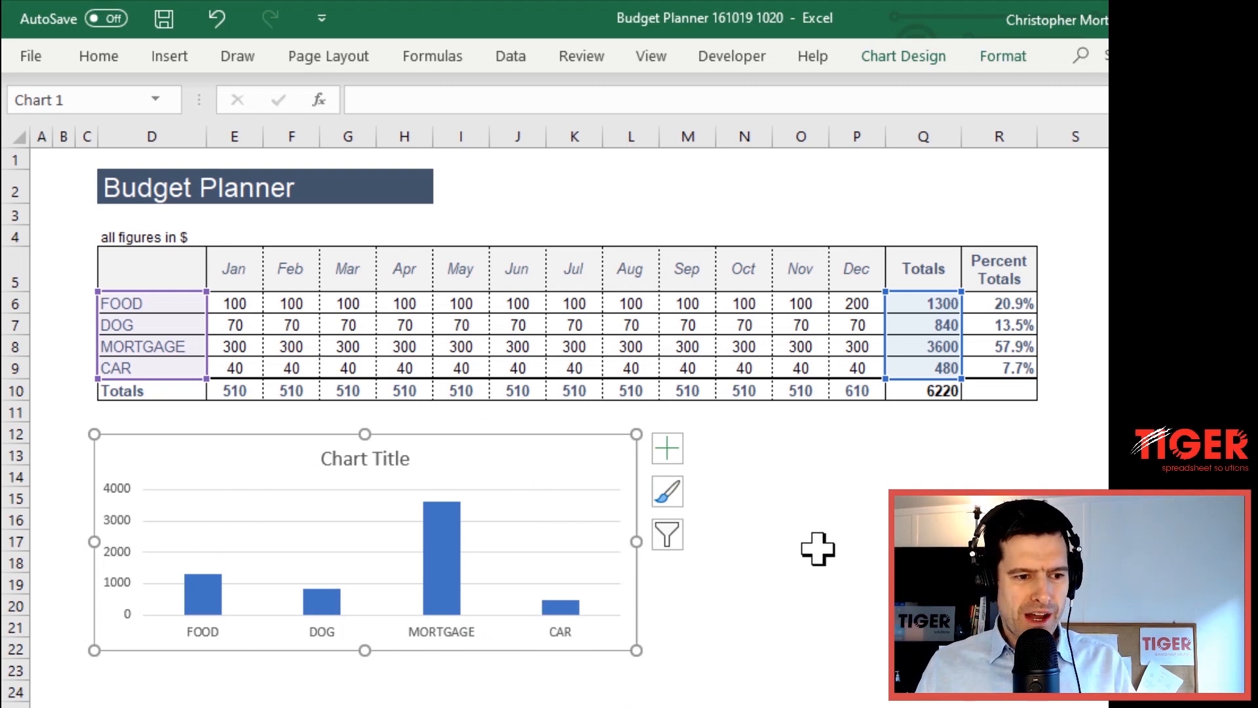
pyautogui.press('Escape')
pyautogui.click(521, 485)
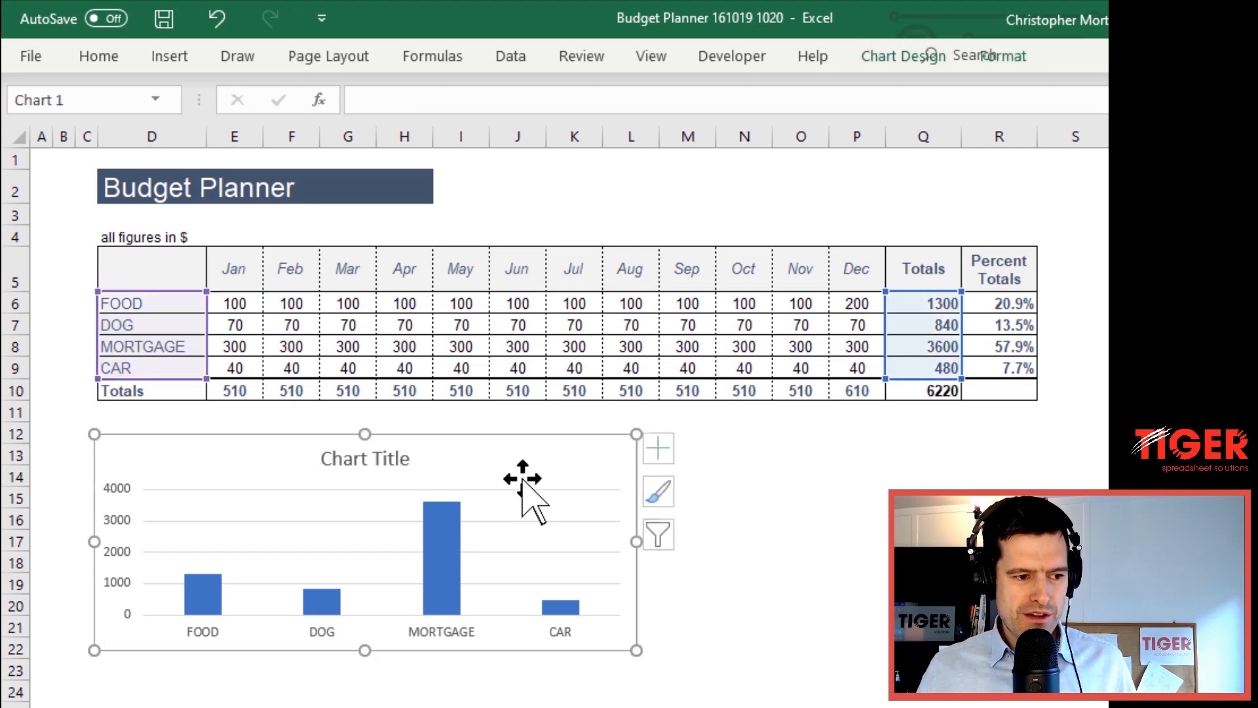
# Review the chart's data source, checking the series values and the category axis label range, and leave without changes
pyautogui.rightClick(493, 461)
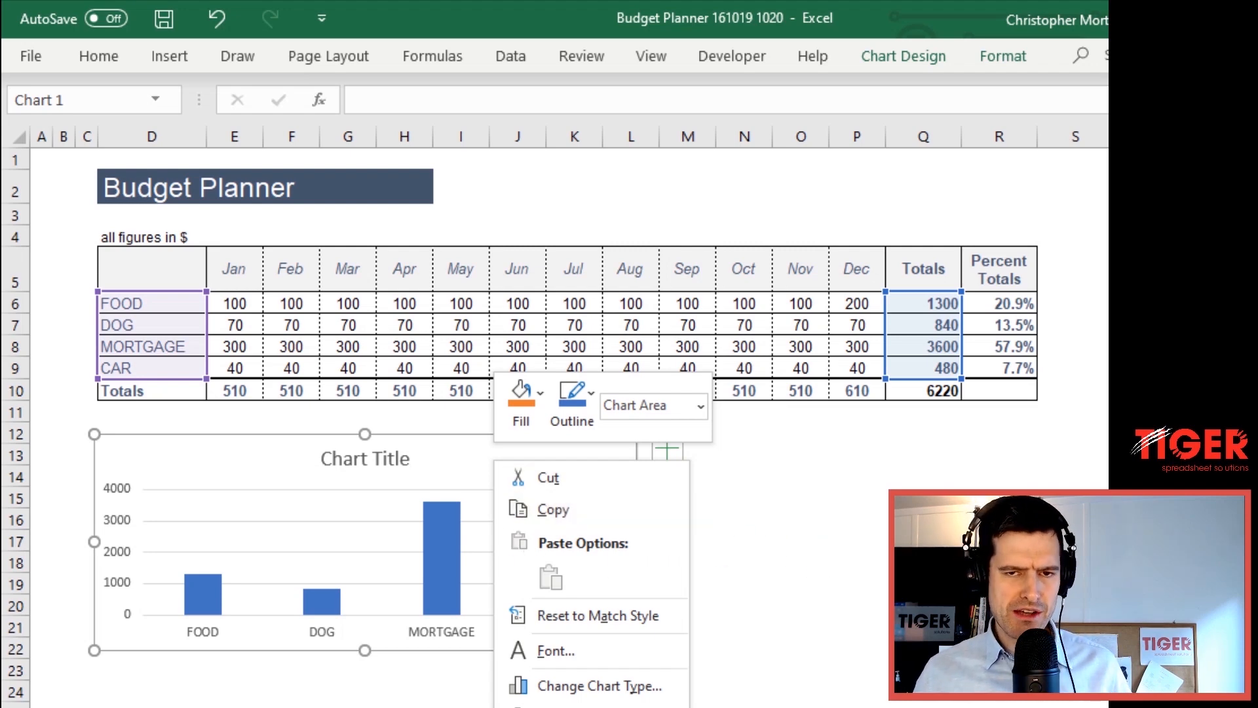
pyautogui.click(581, 706)
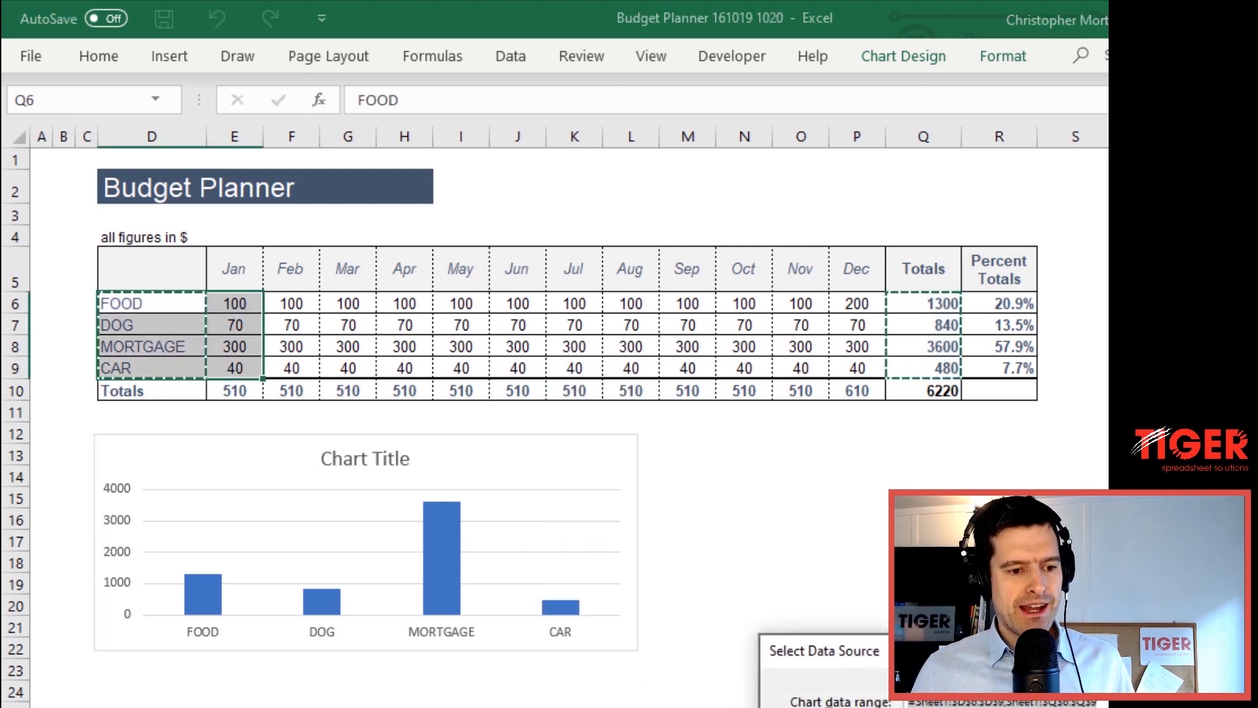
pyautogui.moveTo(990, 649); pyautogui.dragTo(418, 179)
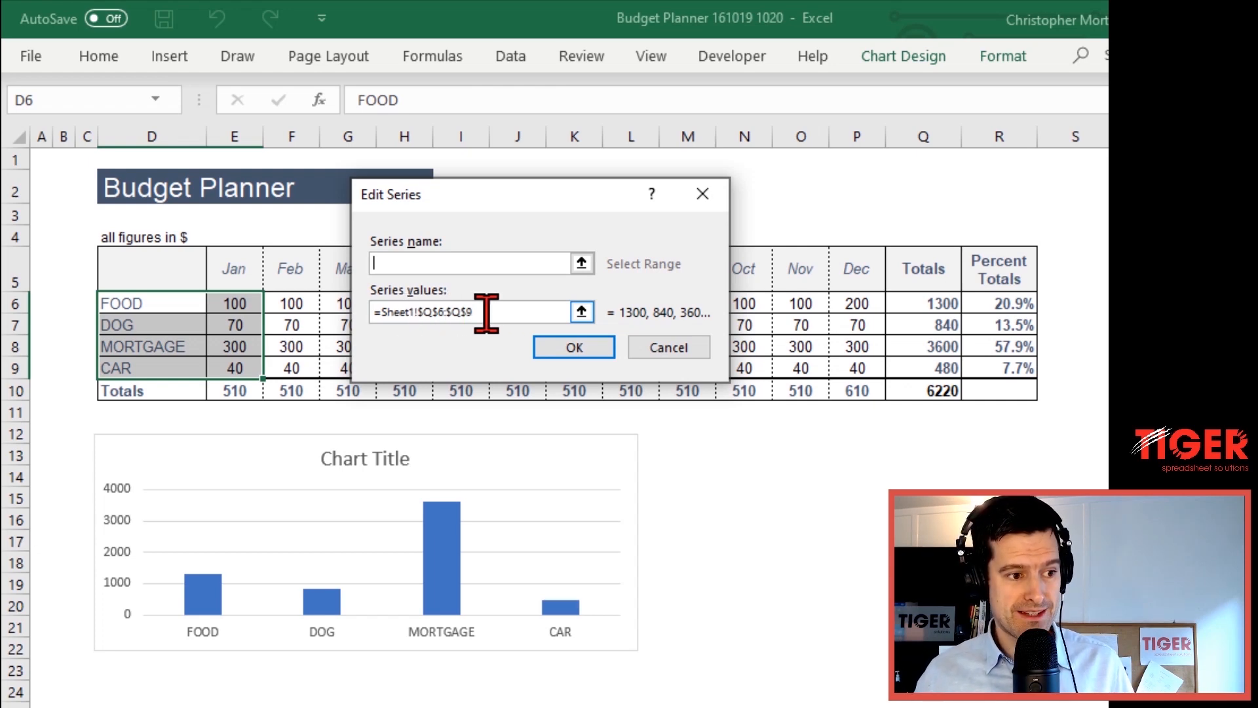
pyautogui.click(520, 311)
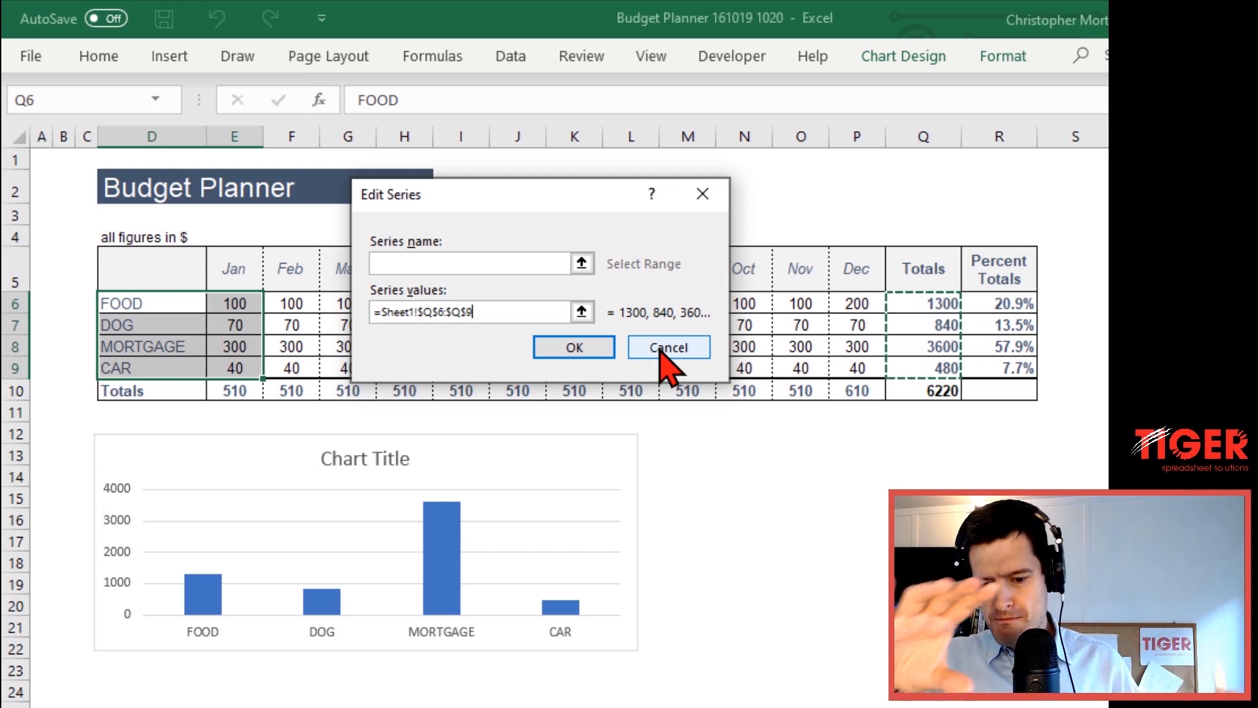
pyautogui.click(662, 350)
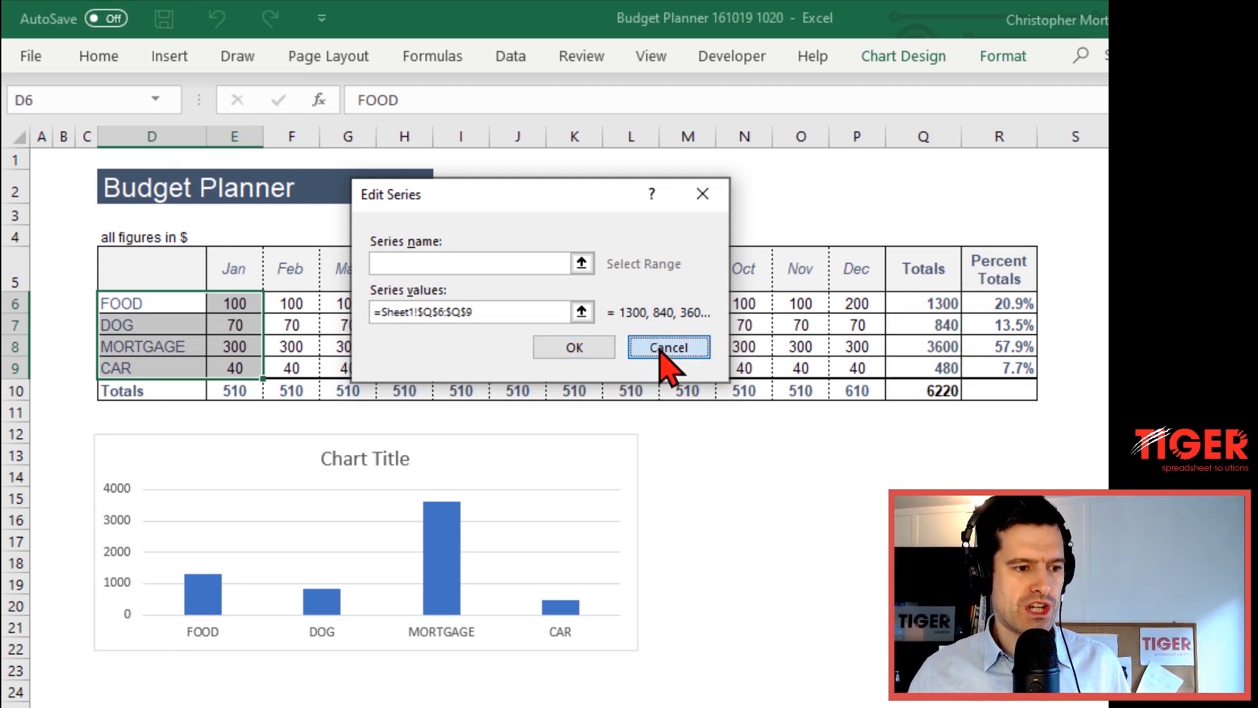
pyautogui.moveTo(659, 176); pyautogui.dragTo(532, 78)
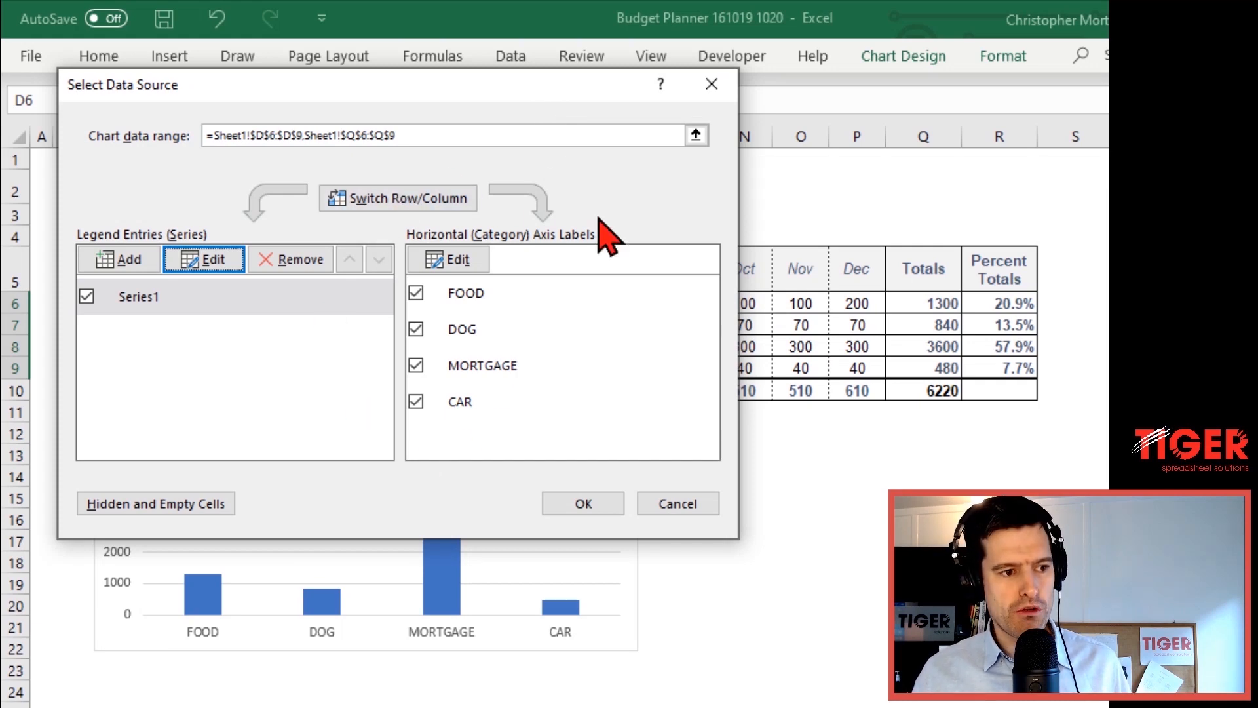
pyautogui.moveTo(455, 83); pyautogui.dragTo(1068, 196)
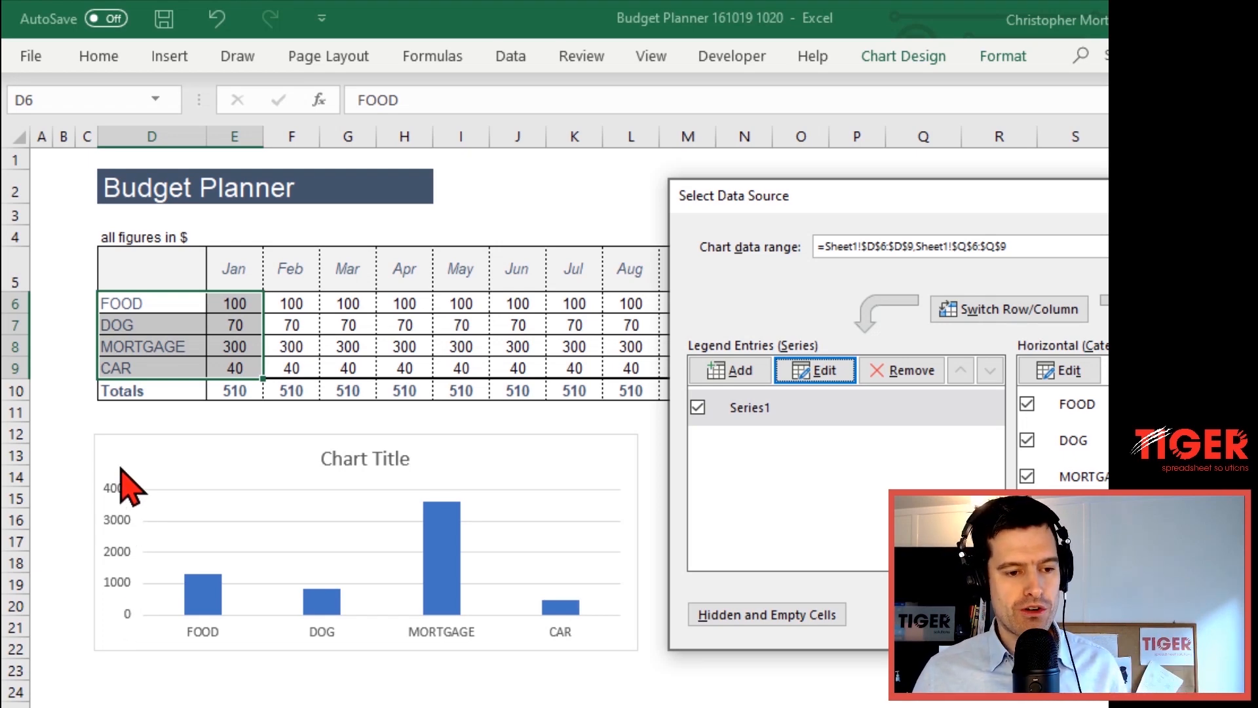
pyautogui.moveTo(1013, 188); pyautogui.dragTo(525, 135)
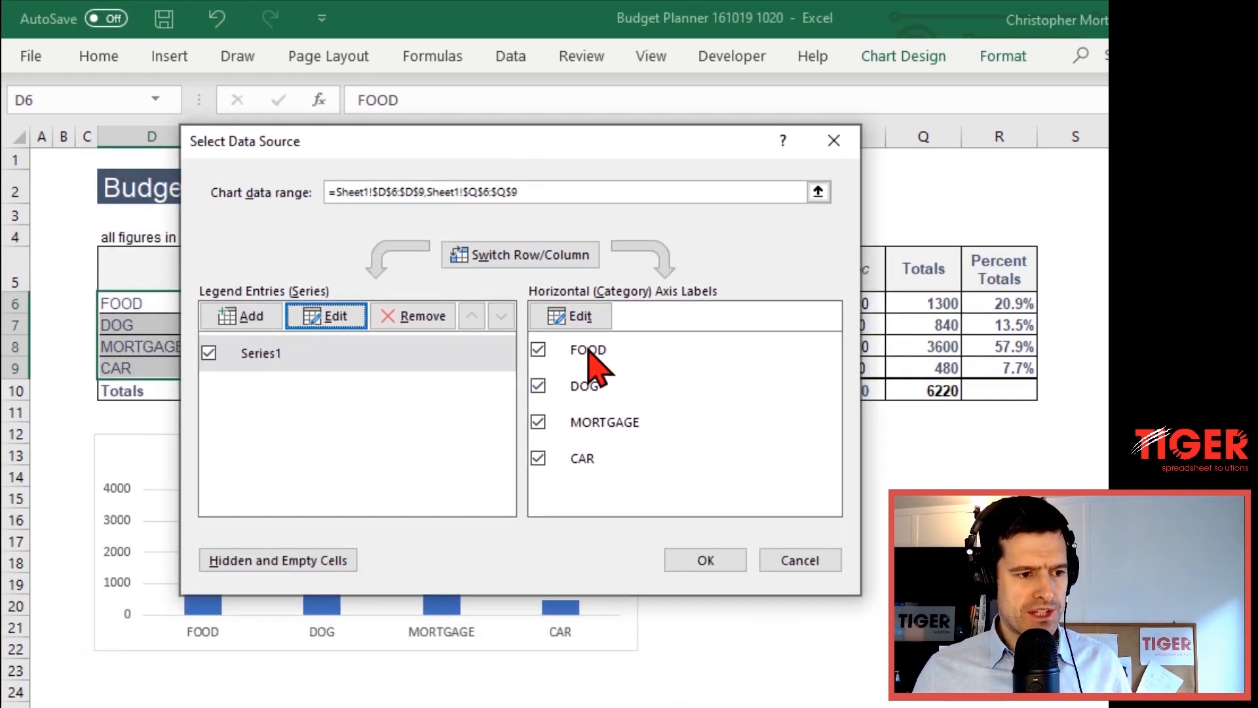
pyautogui.click(583, 320)
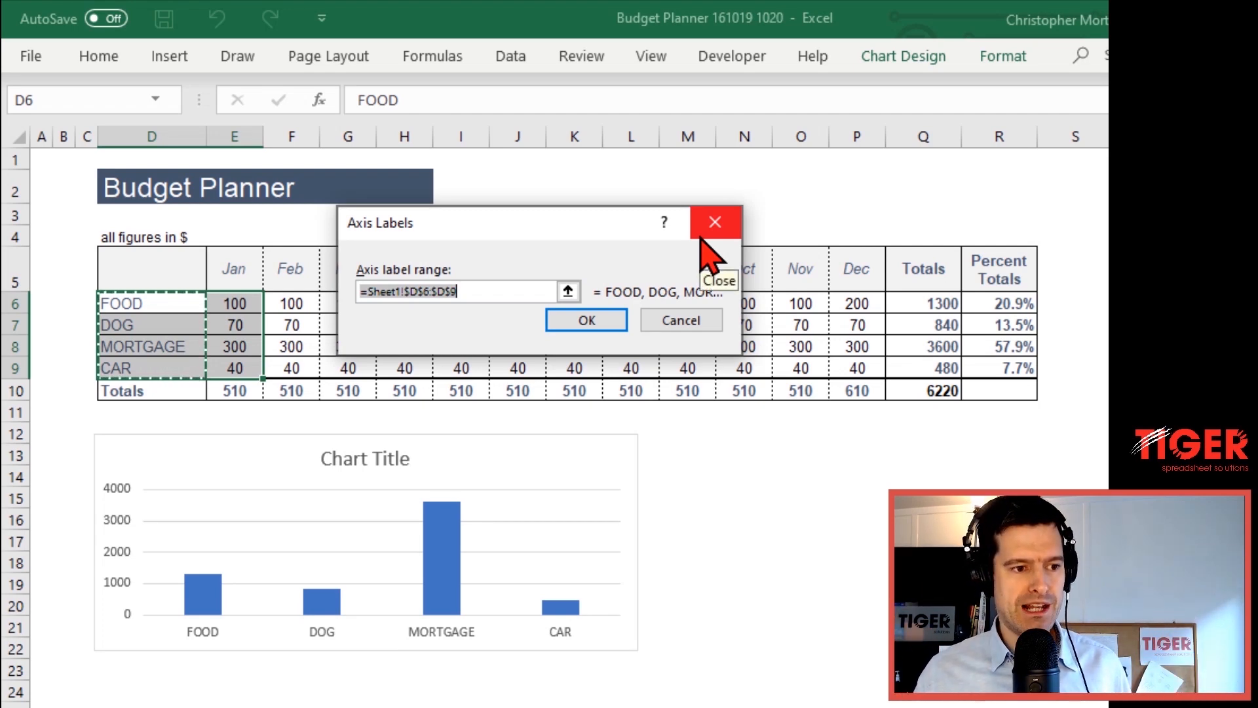
pyautogui.click(701, 239)
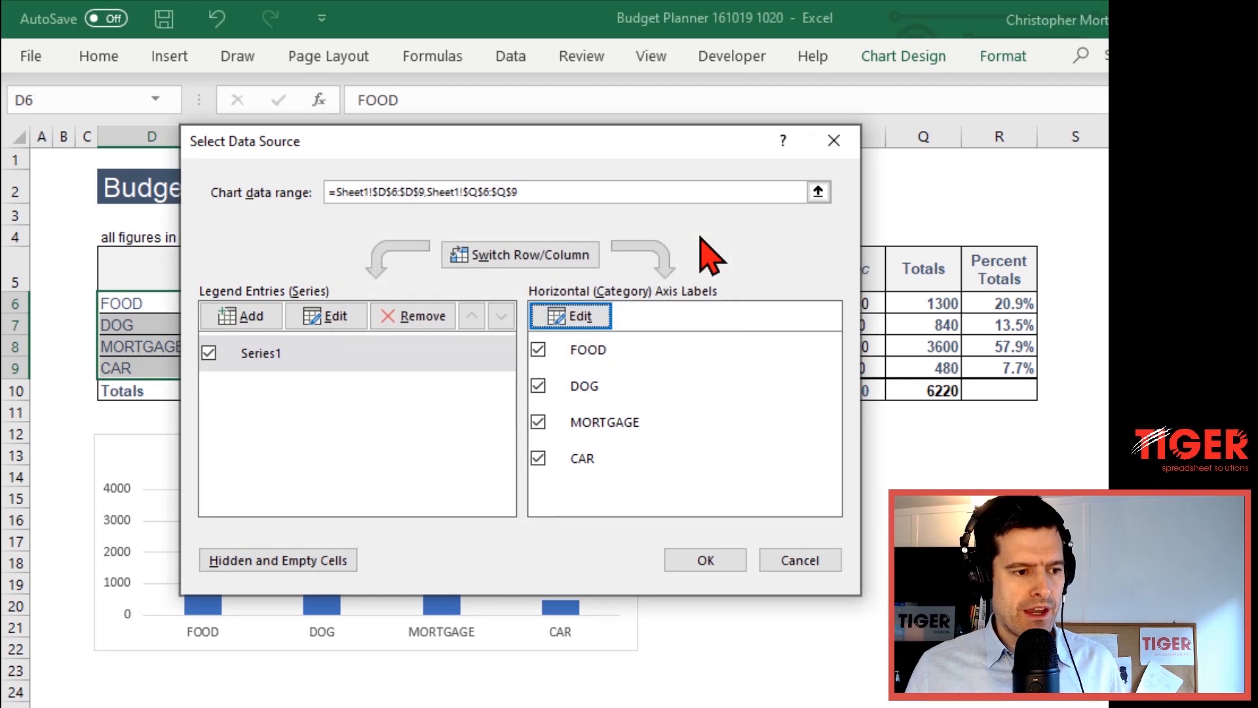
pyautogui.click(828, 140)
# Nudge the chart up slightly and delete its title
pyautogui.moveTo(511, 463); pyautogui.dragTo(511, 446)
pyautogui.click(360, 449)
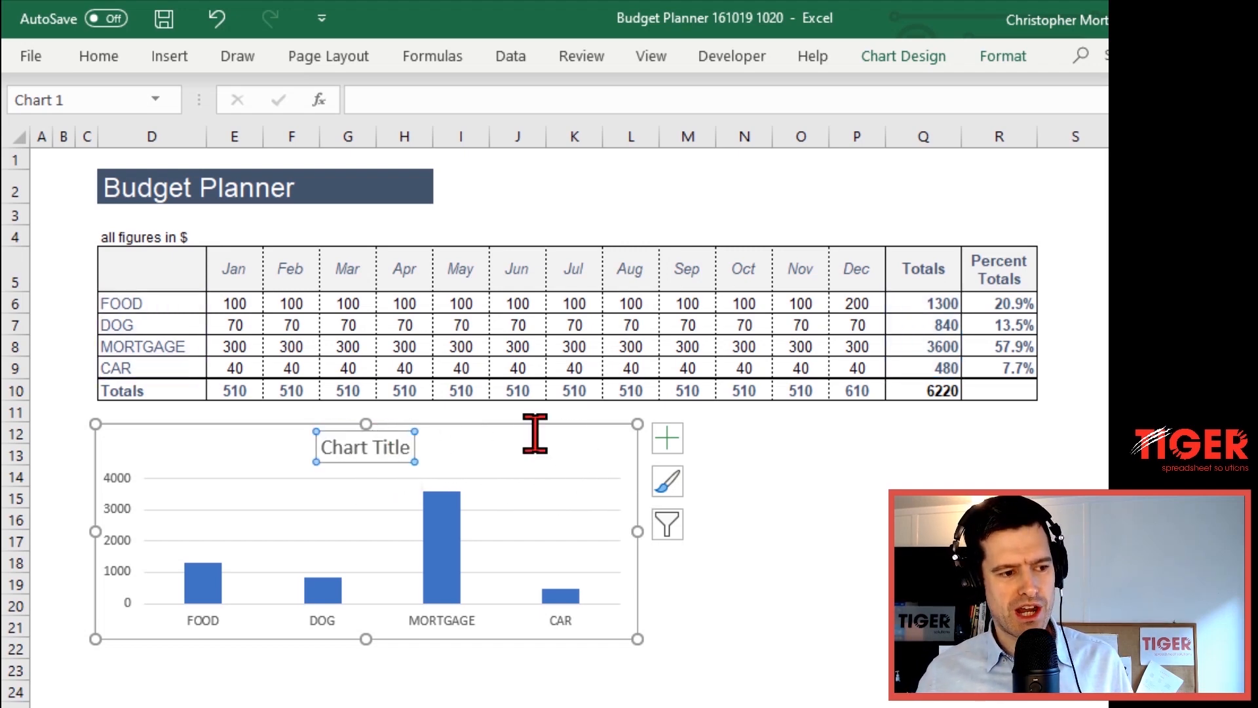
pyautogui.press('Delete')
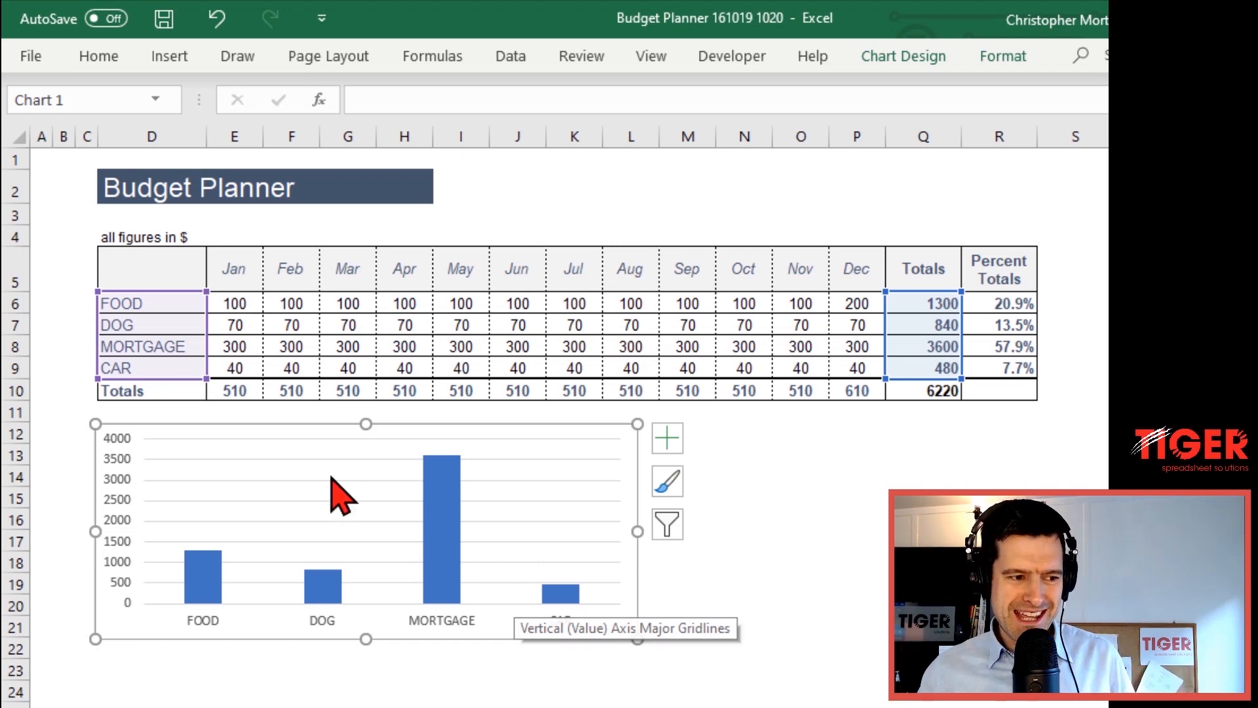
# Move the chart down to start at row 13, aligned with the left edge of column D
pyautogui.moveTo(447, 467)
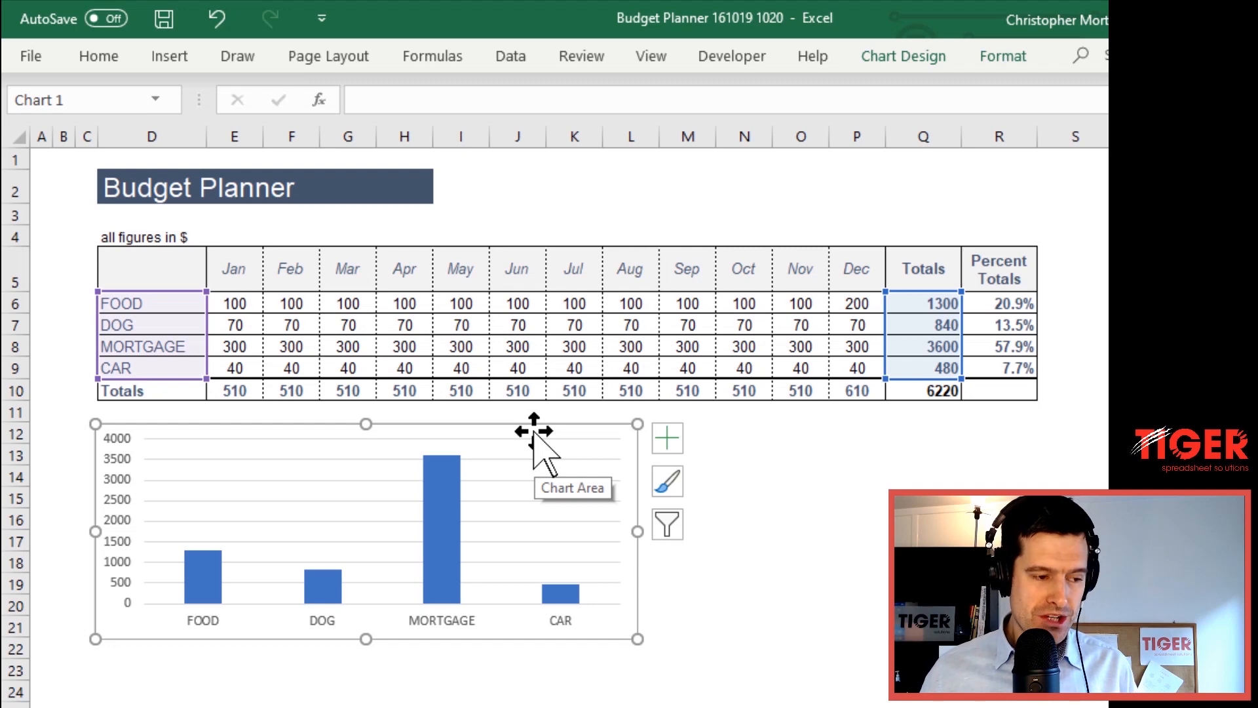
pyautogui.moveTo(534, 430); pyautogui.dragTo(528, 452)
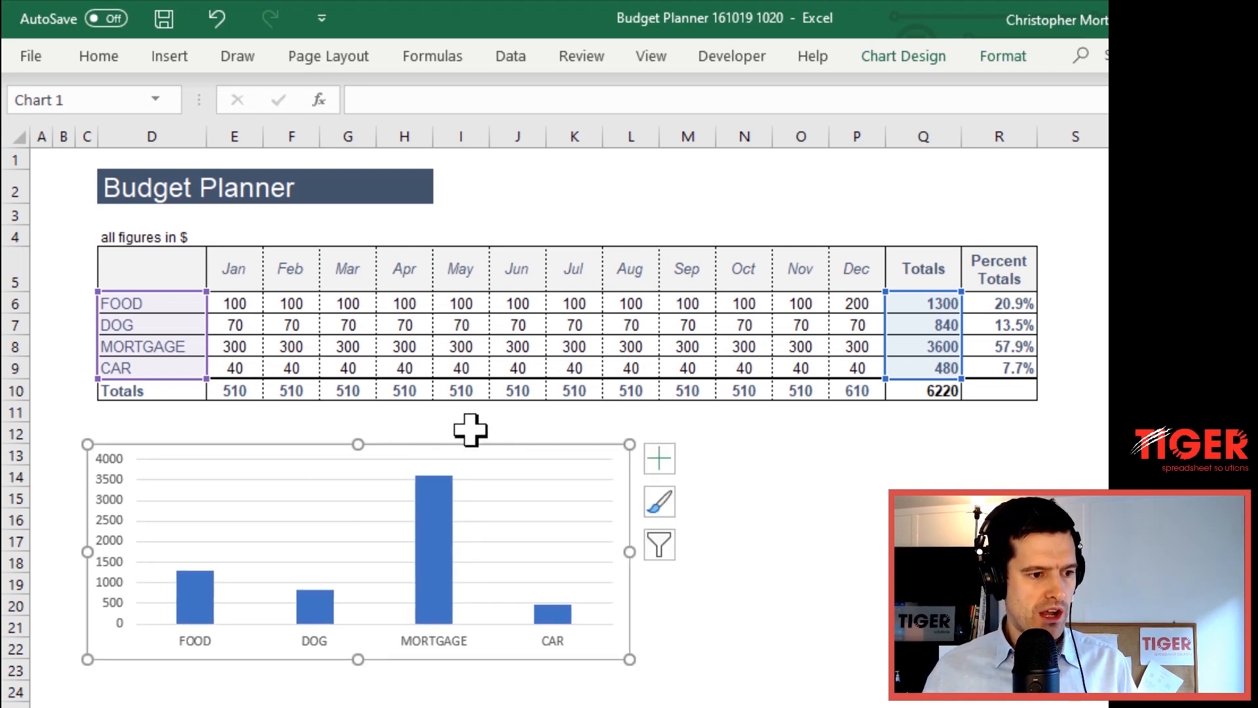
pyautogui.moveTo(472, 443); pyautogui.dragTo(482, 455)
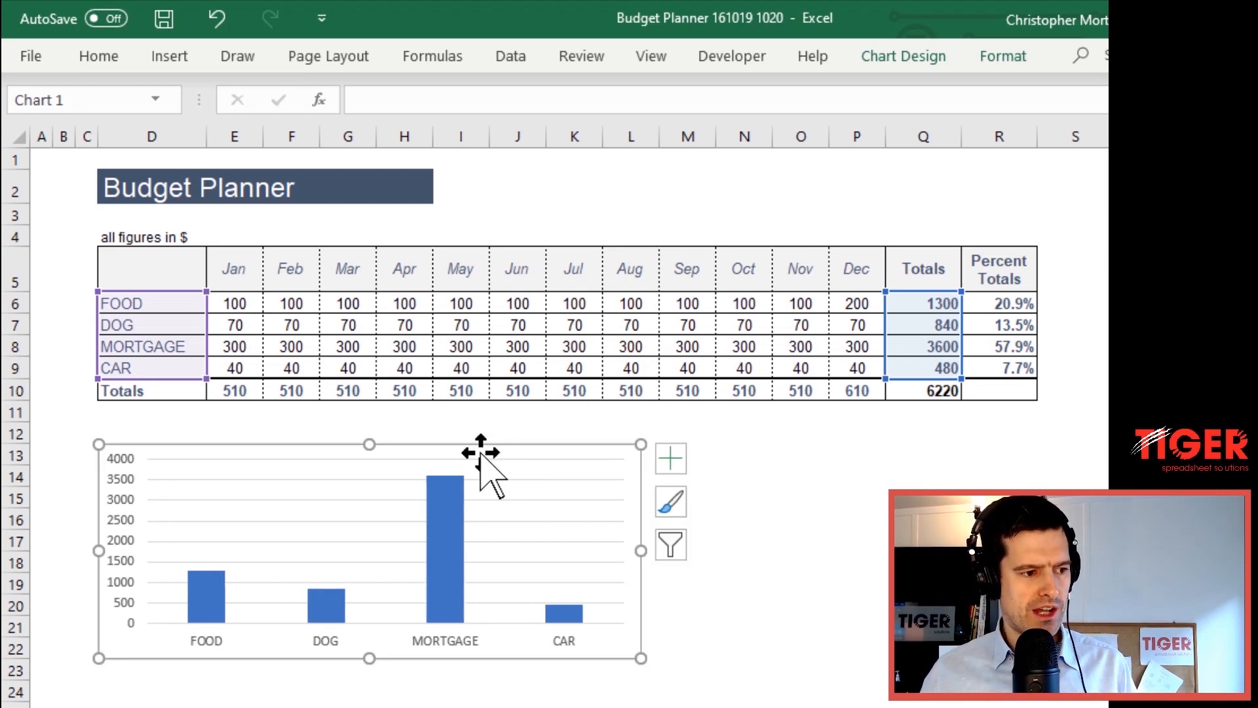
# Enter the heading "CHART: TOTAL EXPENSES BY CATEGORY" in cell D12, directly above the chart
pyautogui.click(131, 429)
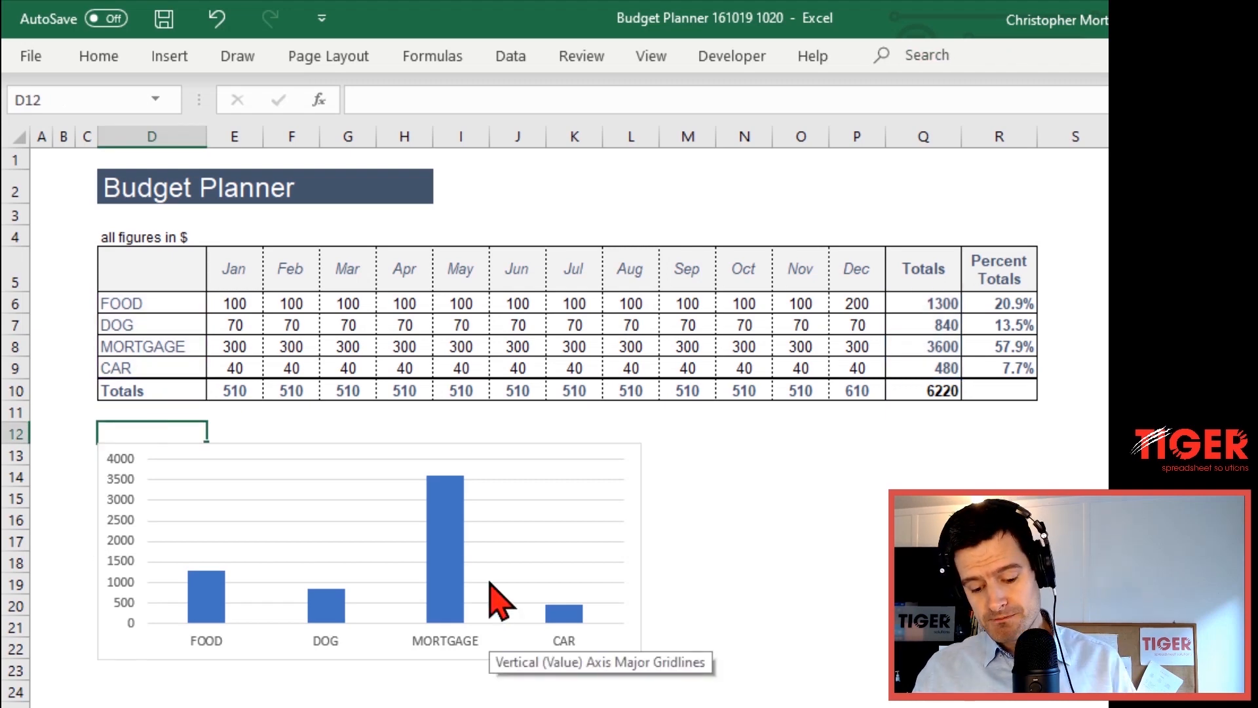
pyautogui.write('CH')
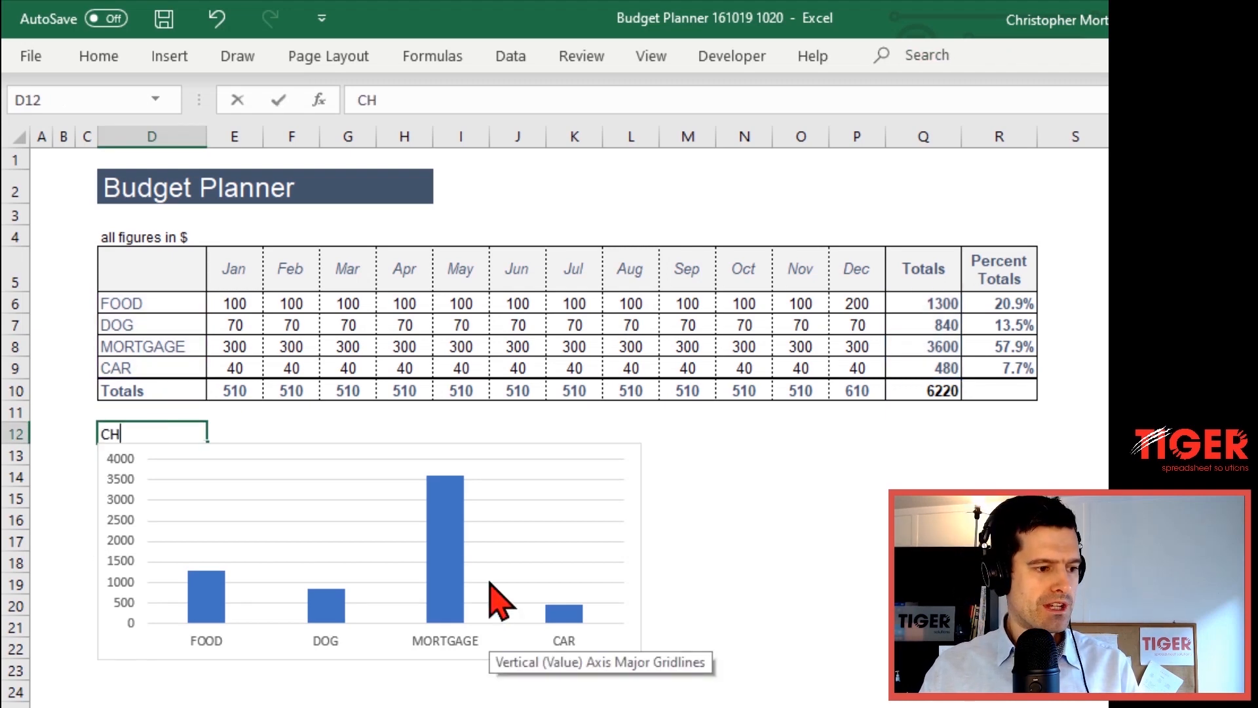
pyautogui.write('ART')
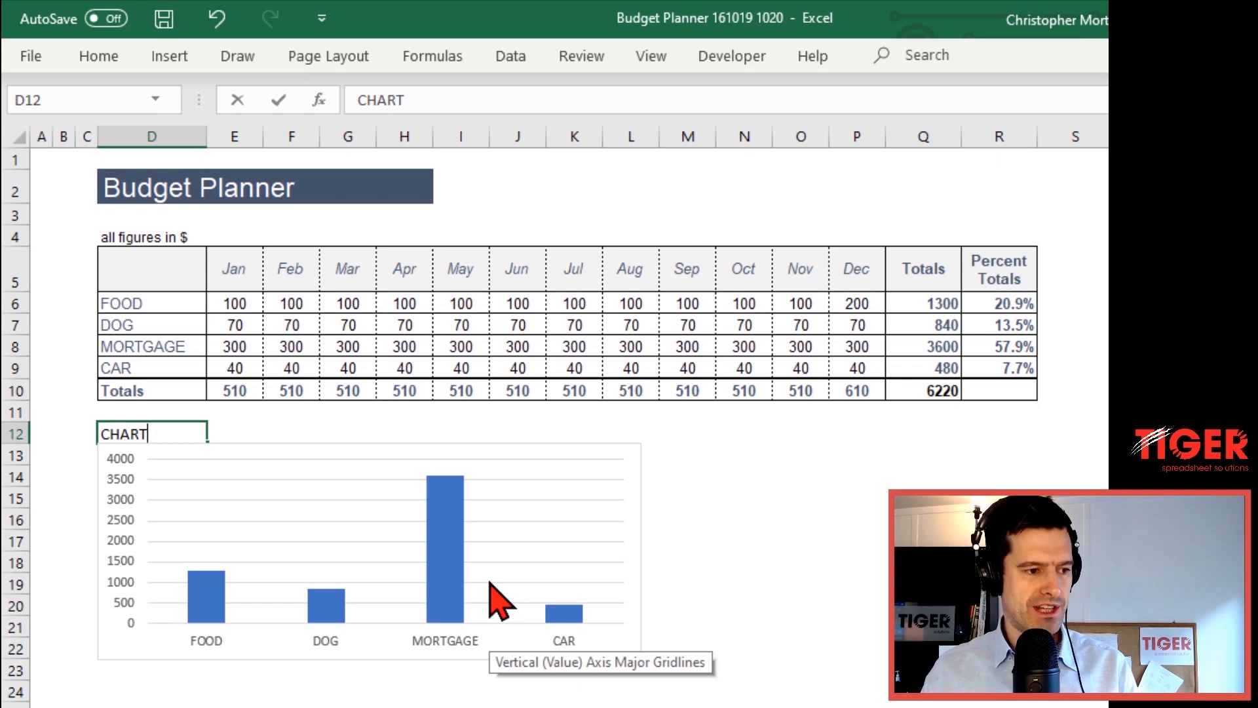
pyautogui.write(': TOTA')
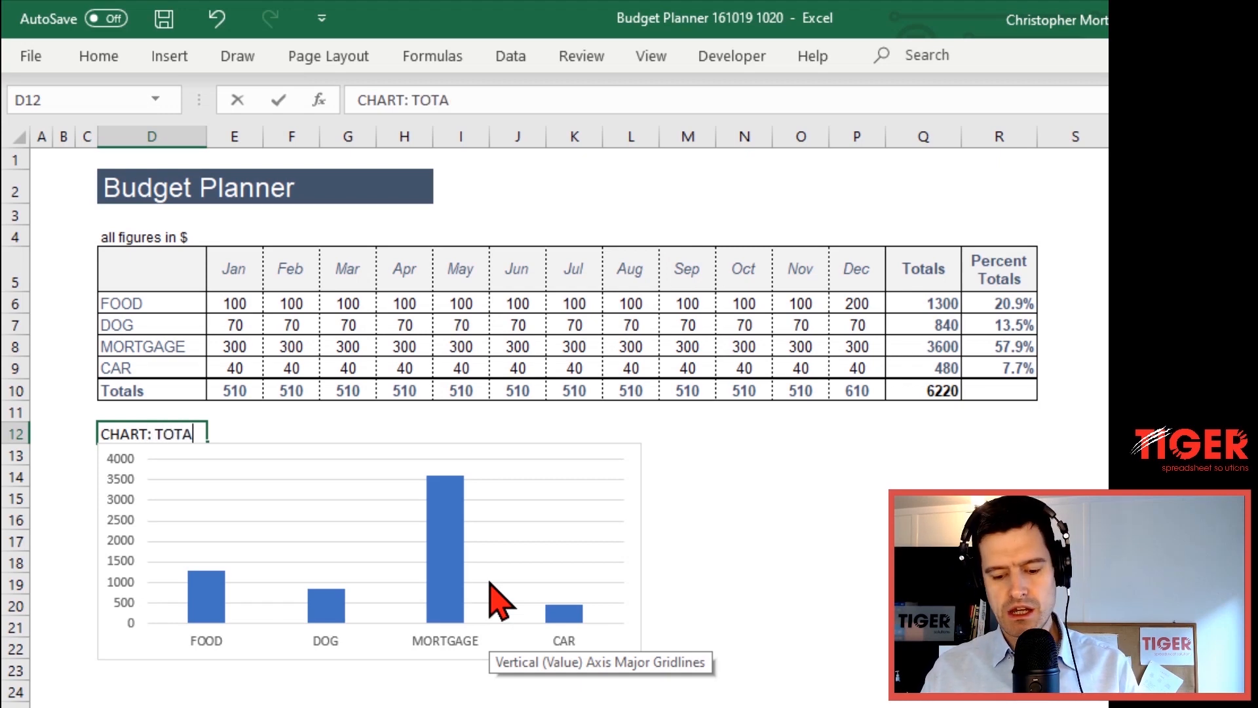
pyautogui.write('L EXPENSES ')
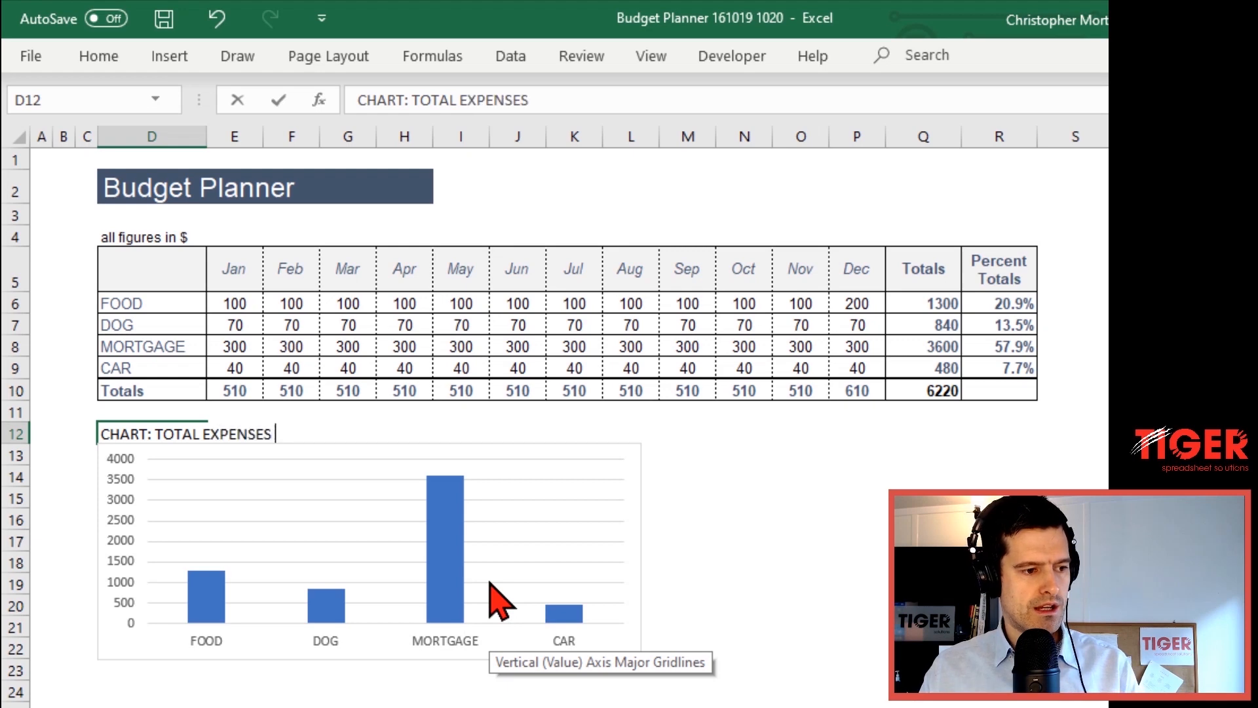
pyautogui.write('BY CATEGORY')
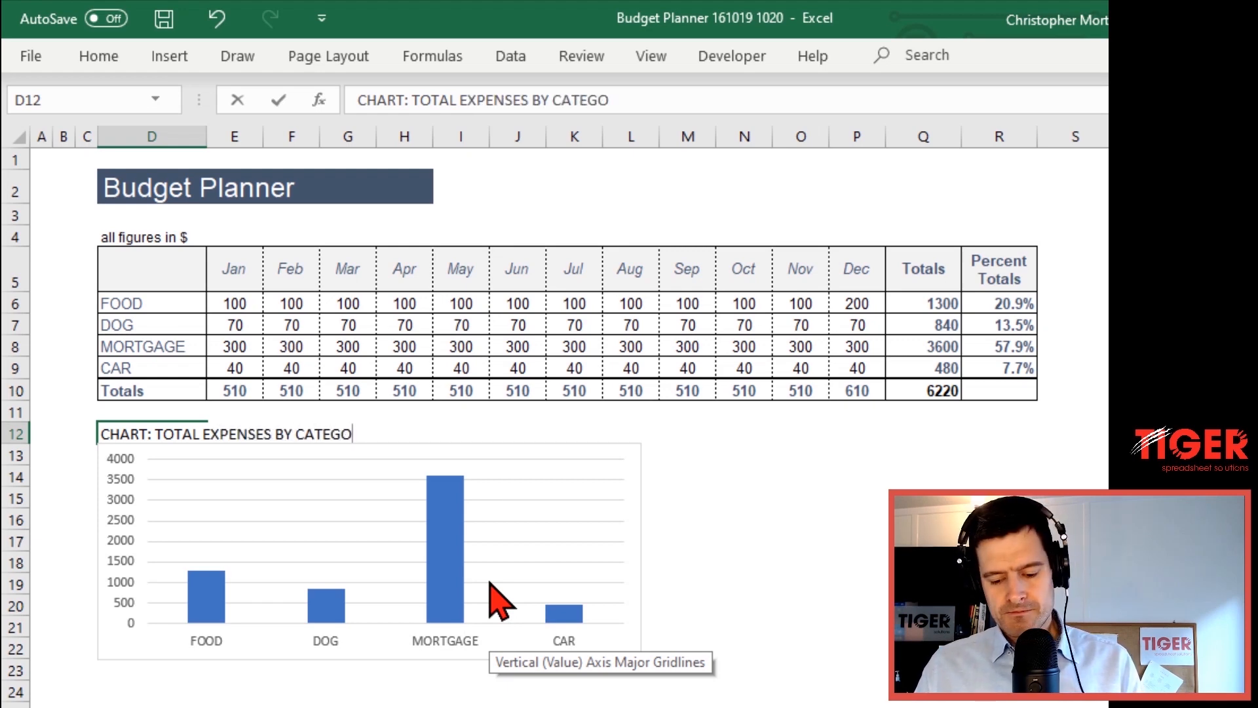
pyautogui.press('Return')
pyautogui.press('Up')
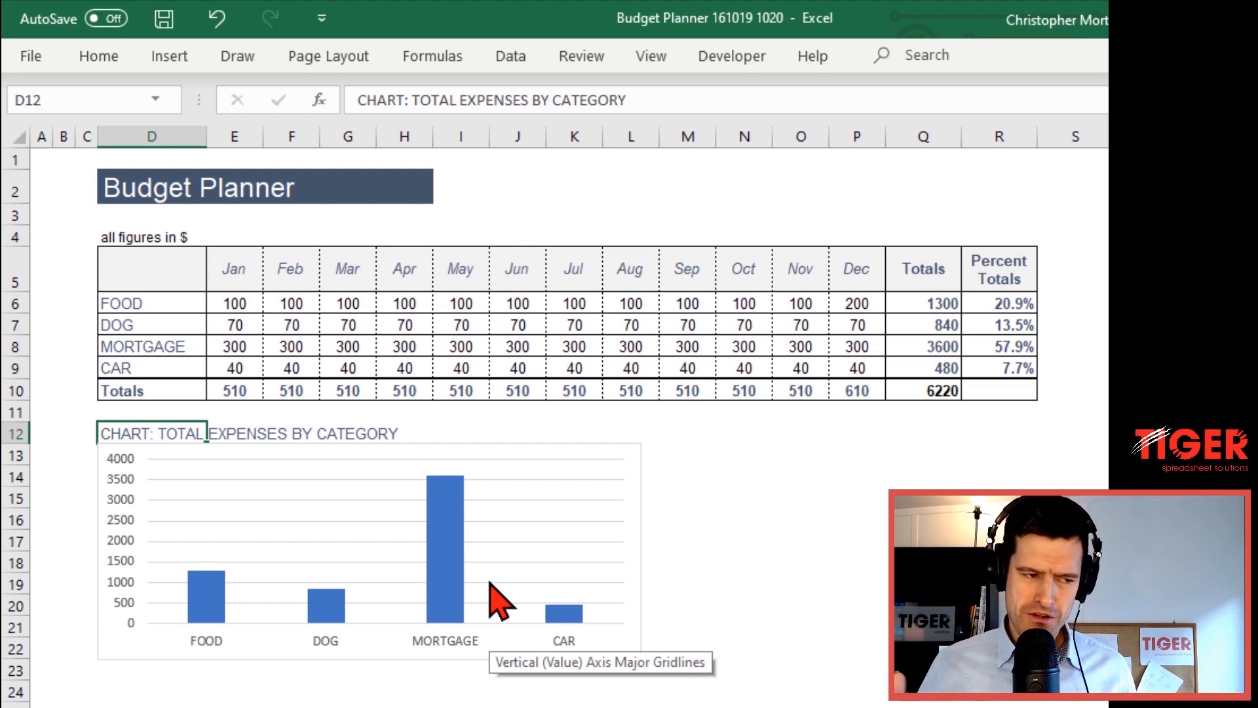
pyautogui.press('Right')
pyautogui.press('Left')
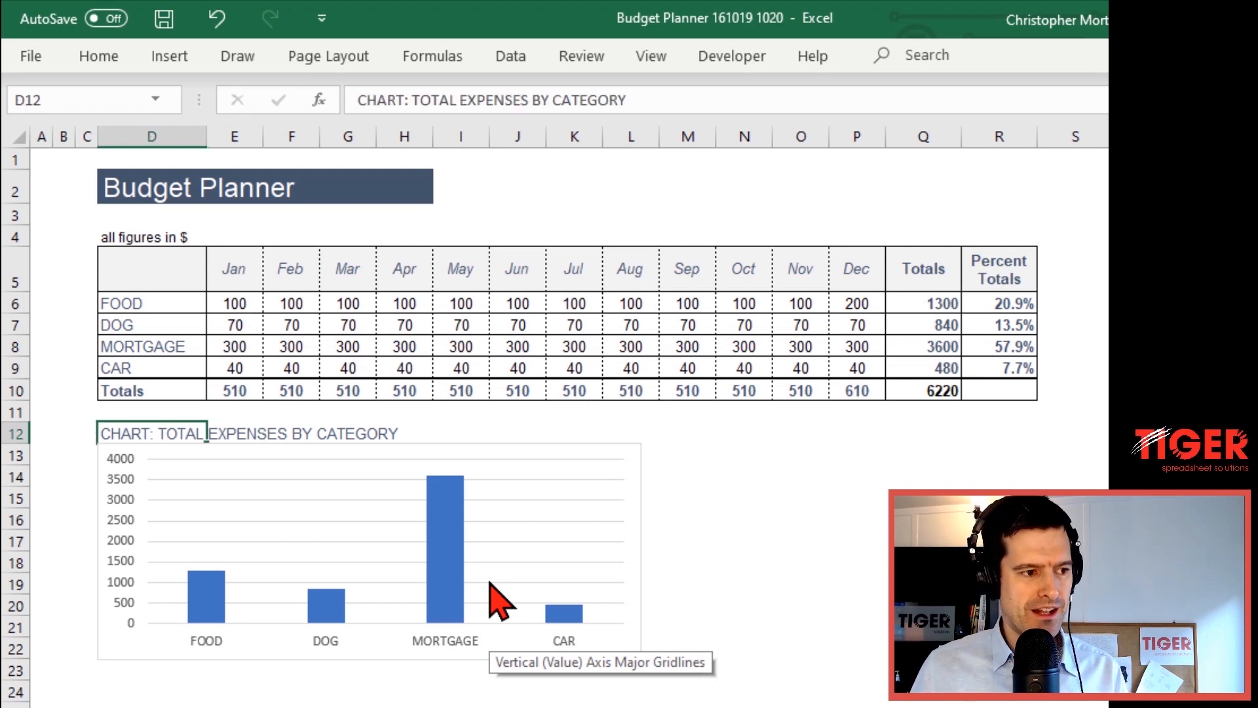
# Format the chart heading in D12 with font size 9, bold and italic
pyautogui.click(98, 58)
pyautogui.click(279, 99)
pyautogui.write('9')
pyautogui.press('Return')
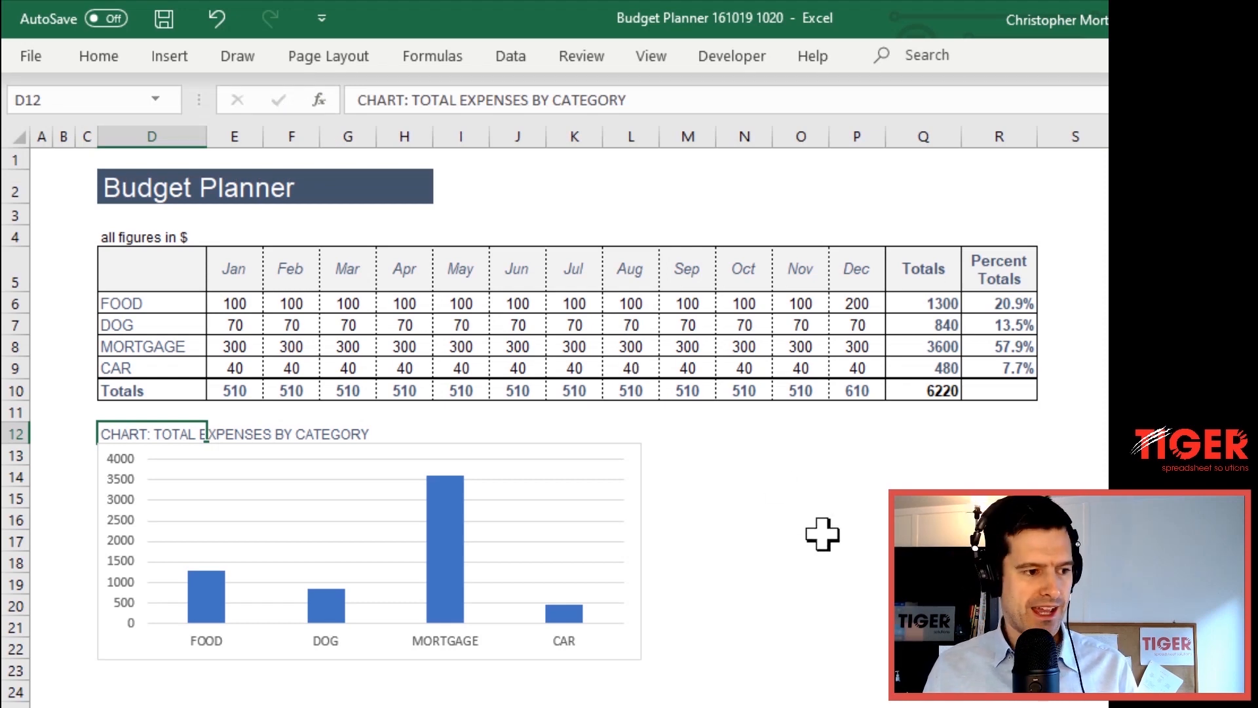
pyautogui.hotkey('ctrl', 'b')
pyautogui.hotkey('ctrl', 'i')
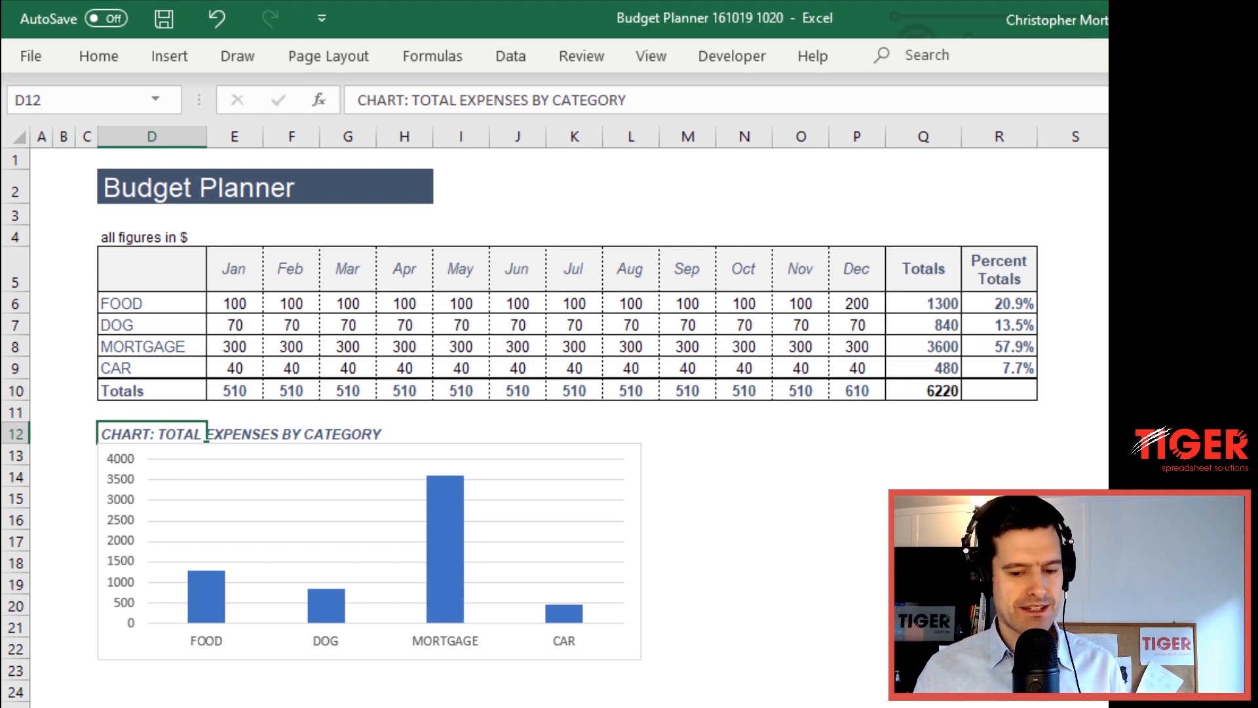
pyautogui.click(996, 584)
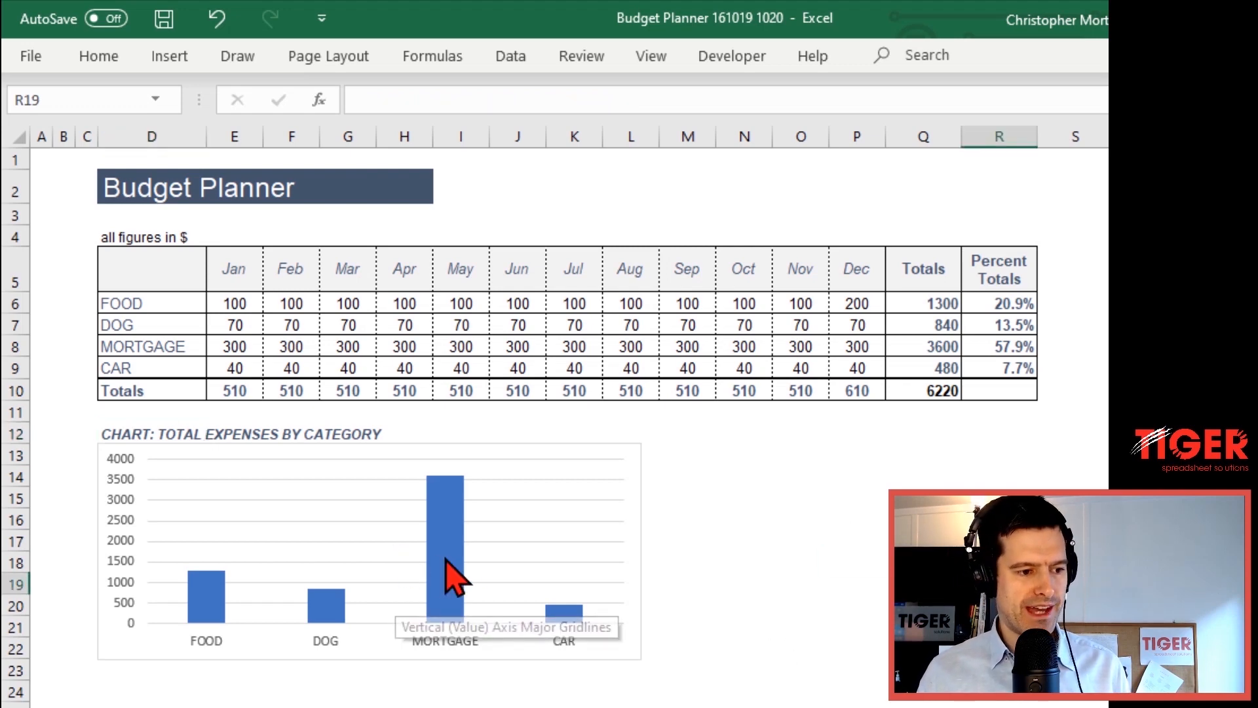
# Fill the chart's column series with the dark blue-grey theme colour
pyautogui.moveTo(451, 562)
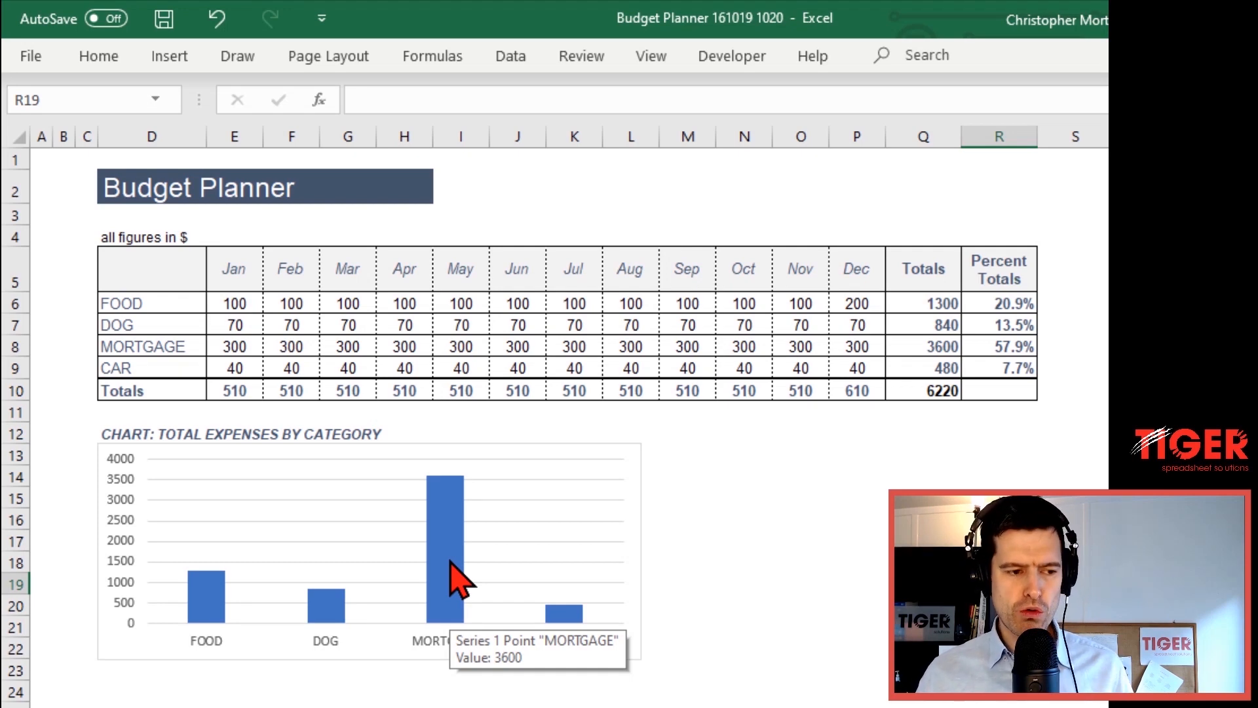
pyautogui.click(451, 563)
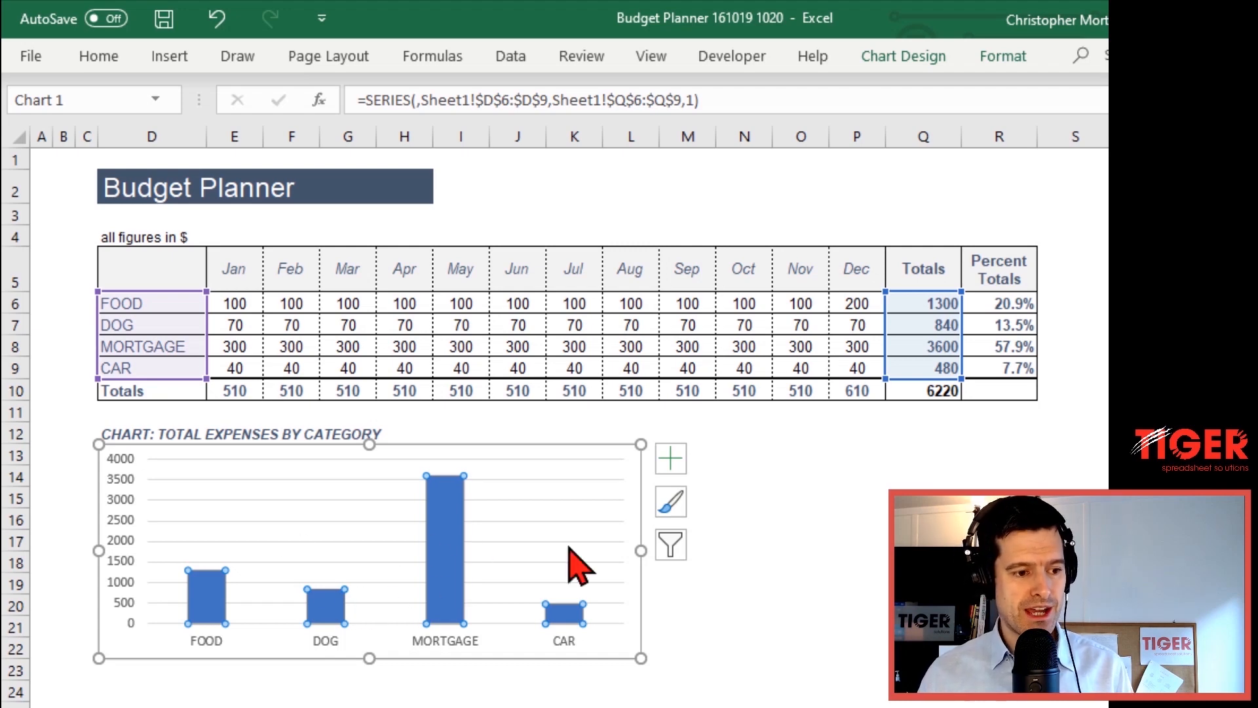
pyautogui.press('Escape')
pyautogui.press('Escape')
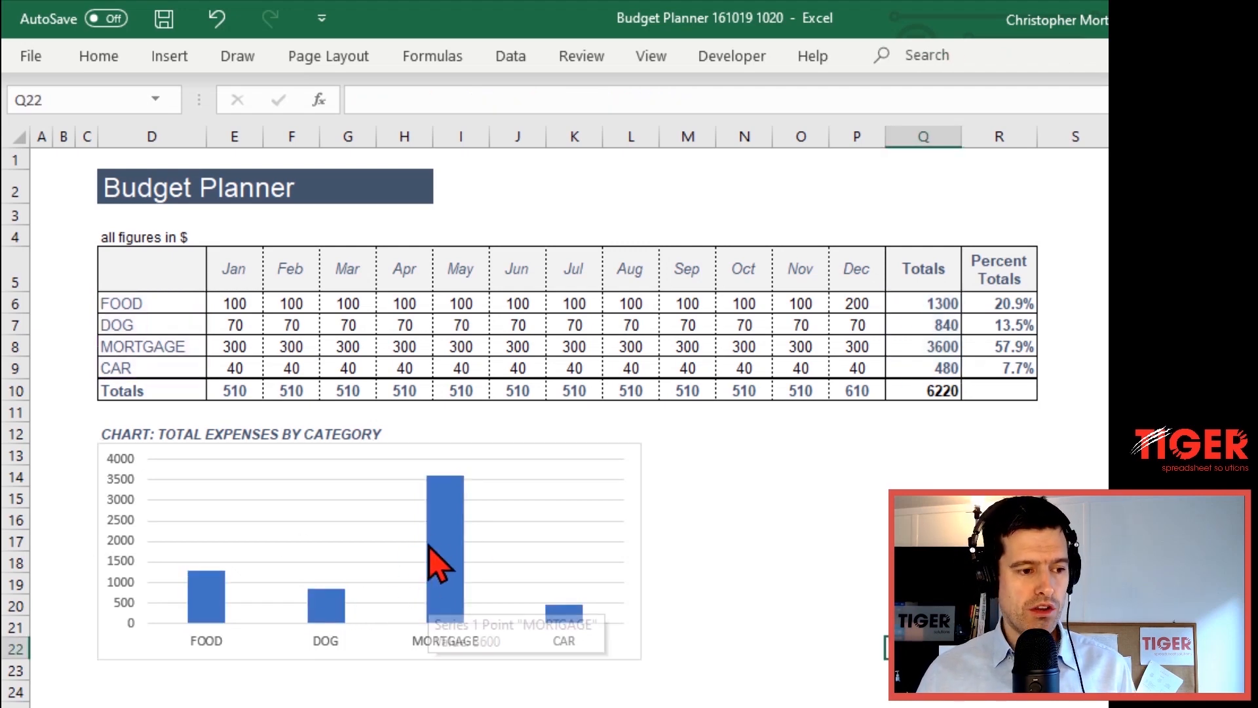
pyautogui.click(428, 545)
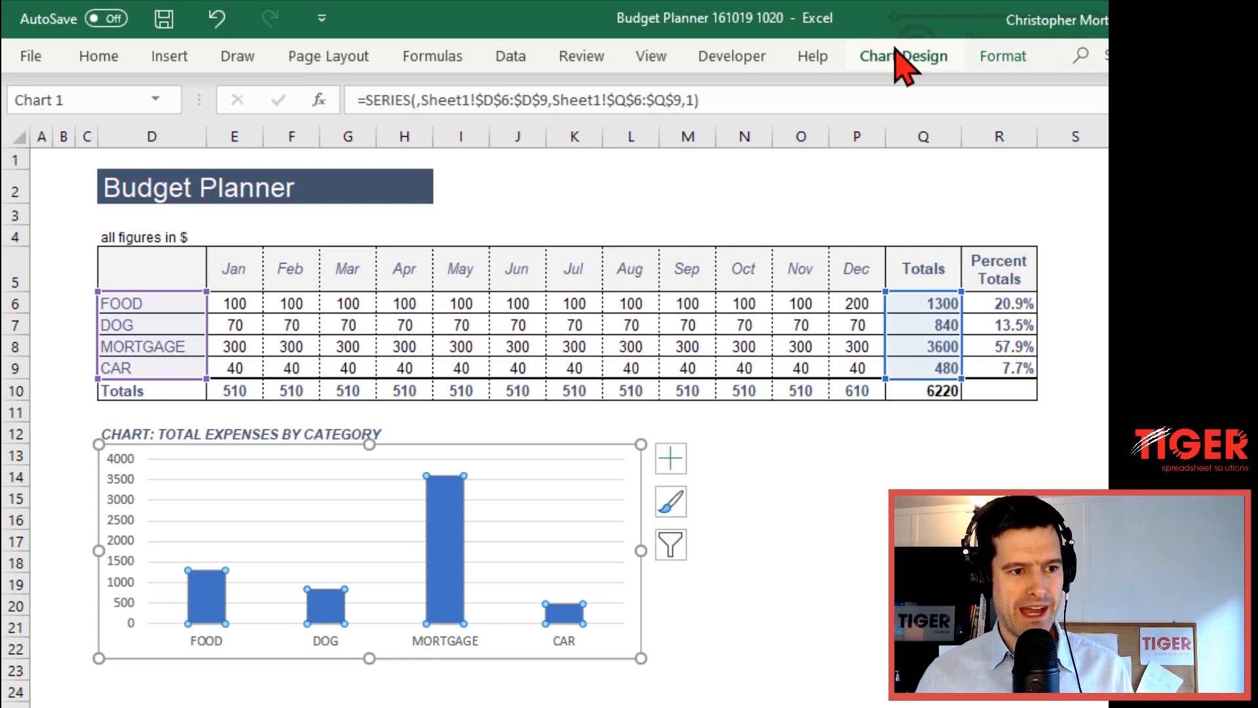
pyautogui.click(1012, 61)
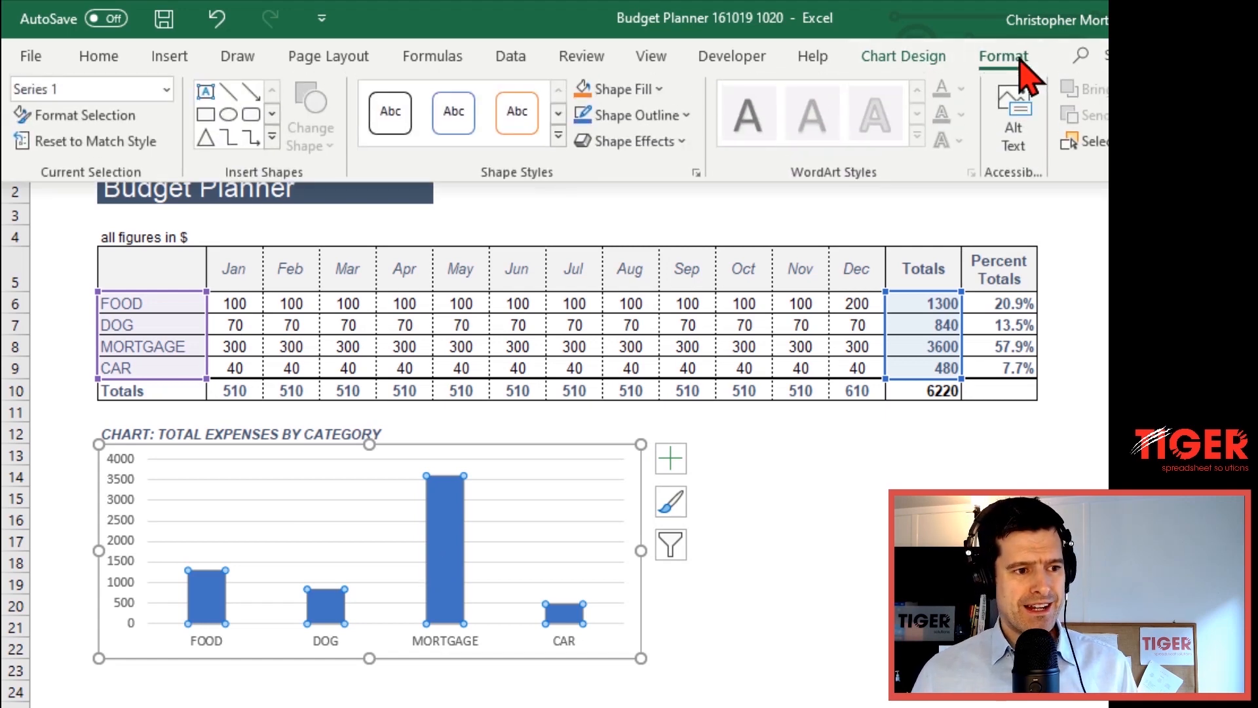
pyautogui.click(658, 90)
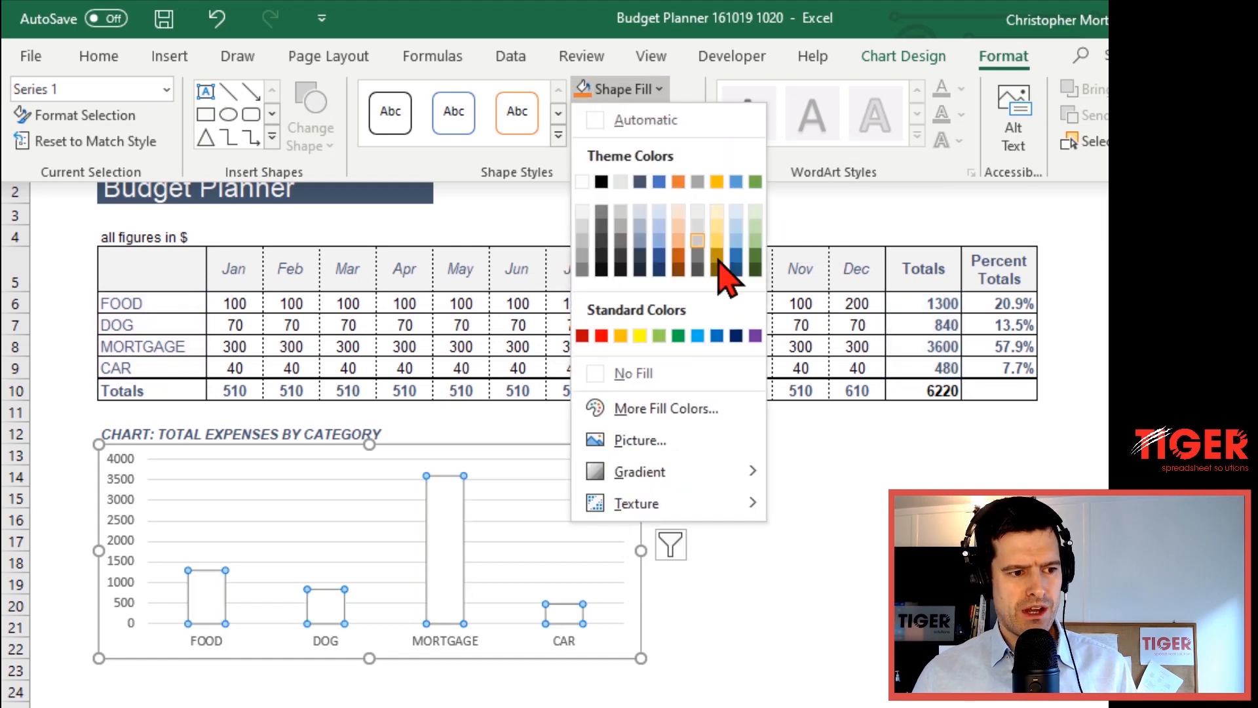
pyautogui.click(640, 190)
pyautogui.click(814, 465)
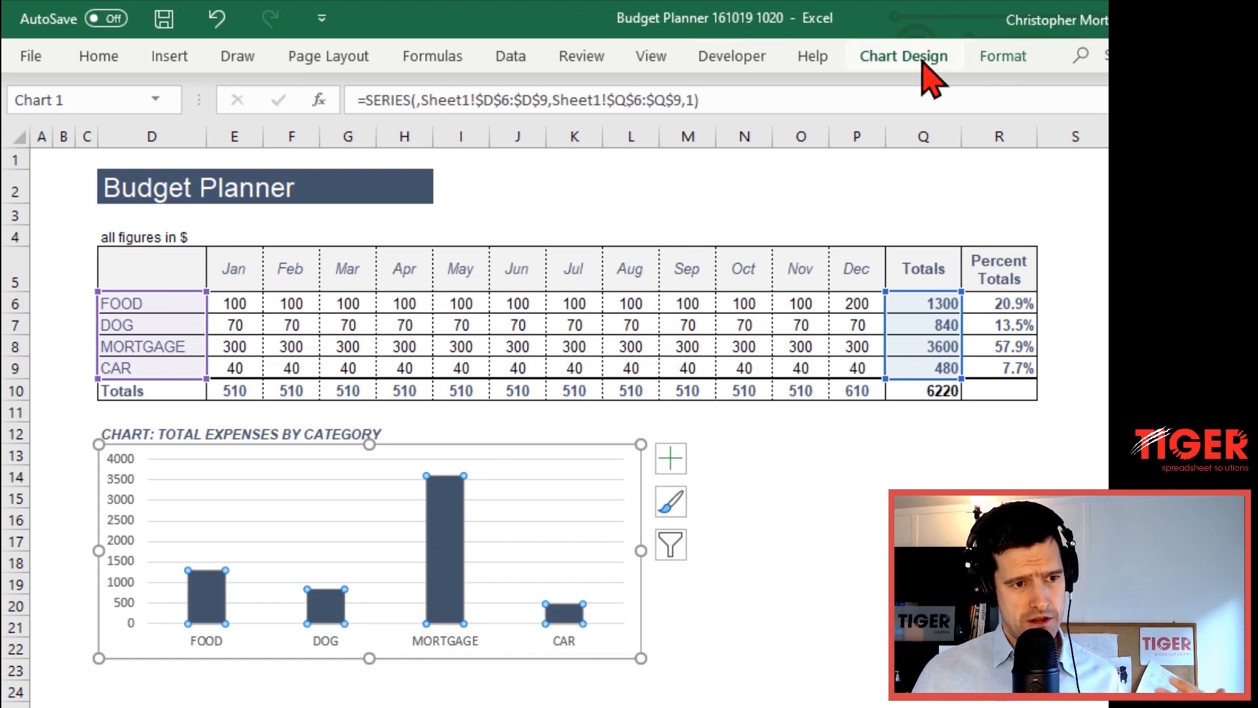
# Fill the chart's column series with the orange theme colour and deselect the chart
pyautogui.click(1002, 56)
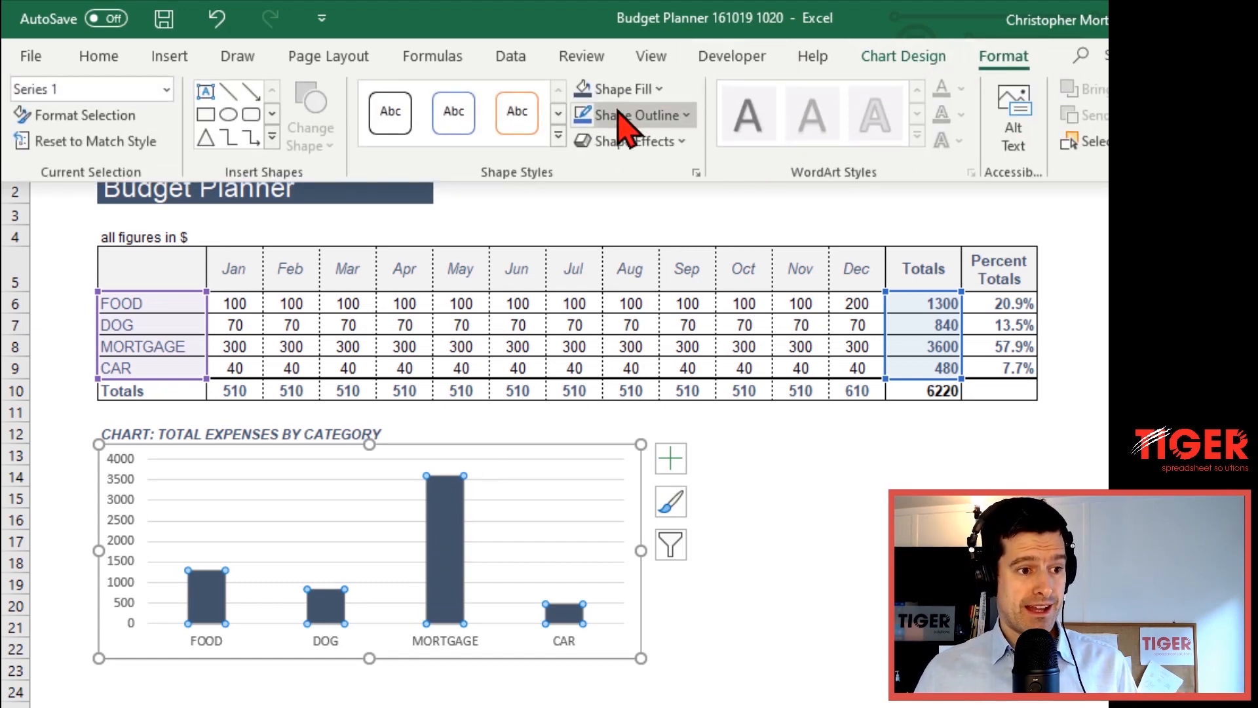
pyautogui.click(627, 90)
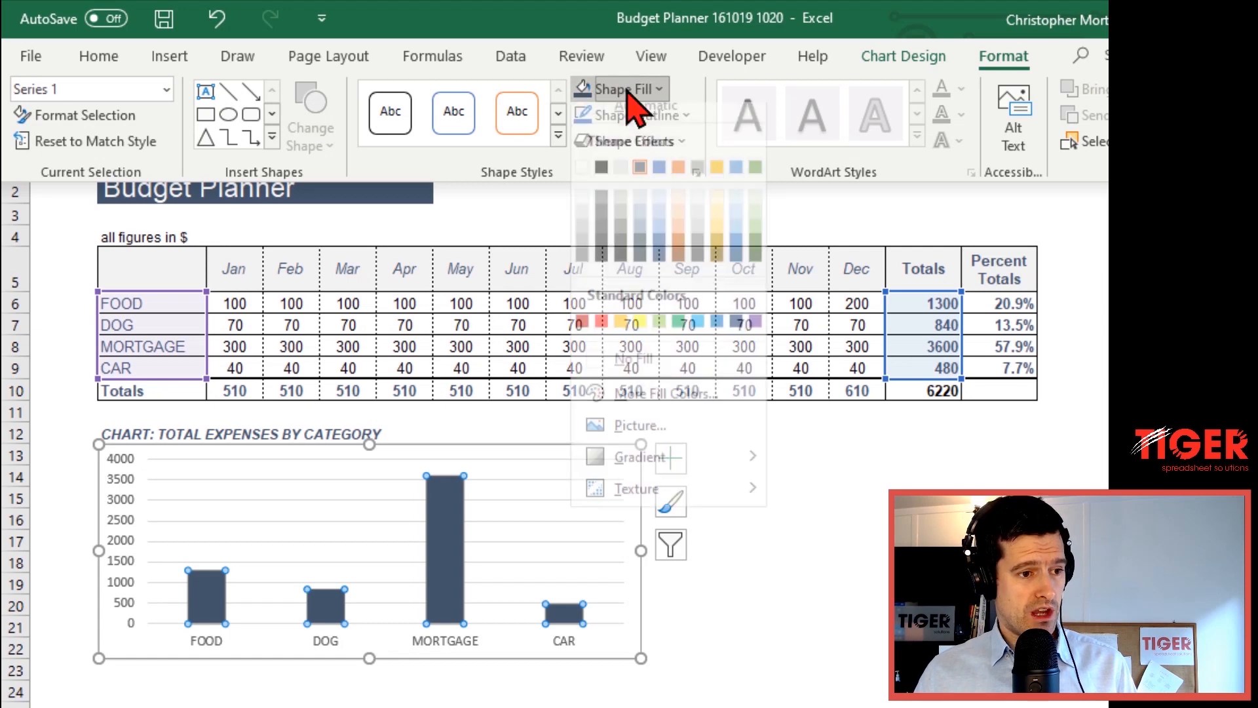
pyautogui.click(678, 181)
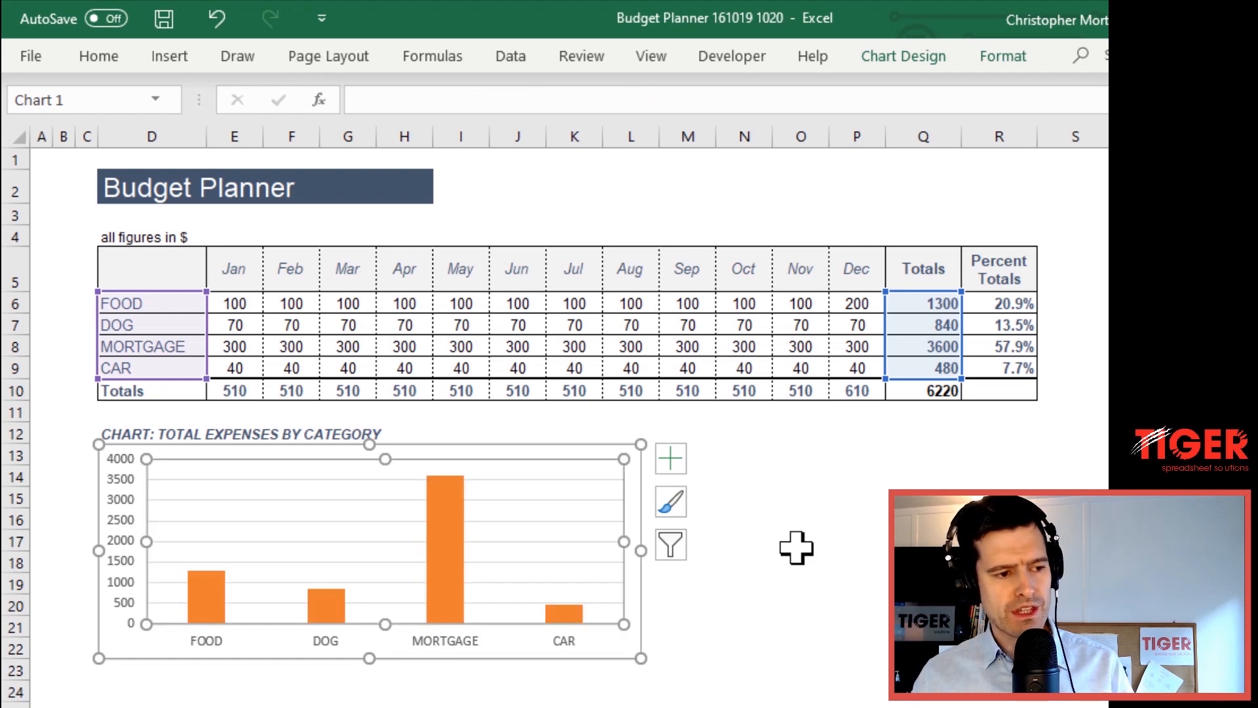
pyautogui.click(796, 547)
pyautogui.click(734, 452)
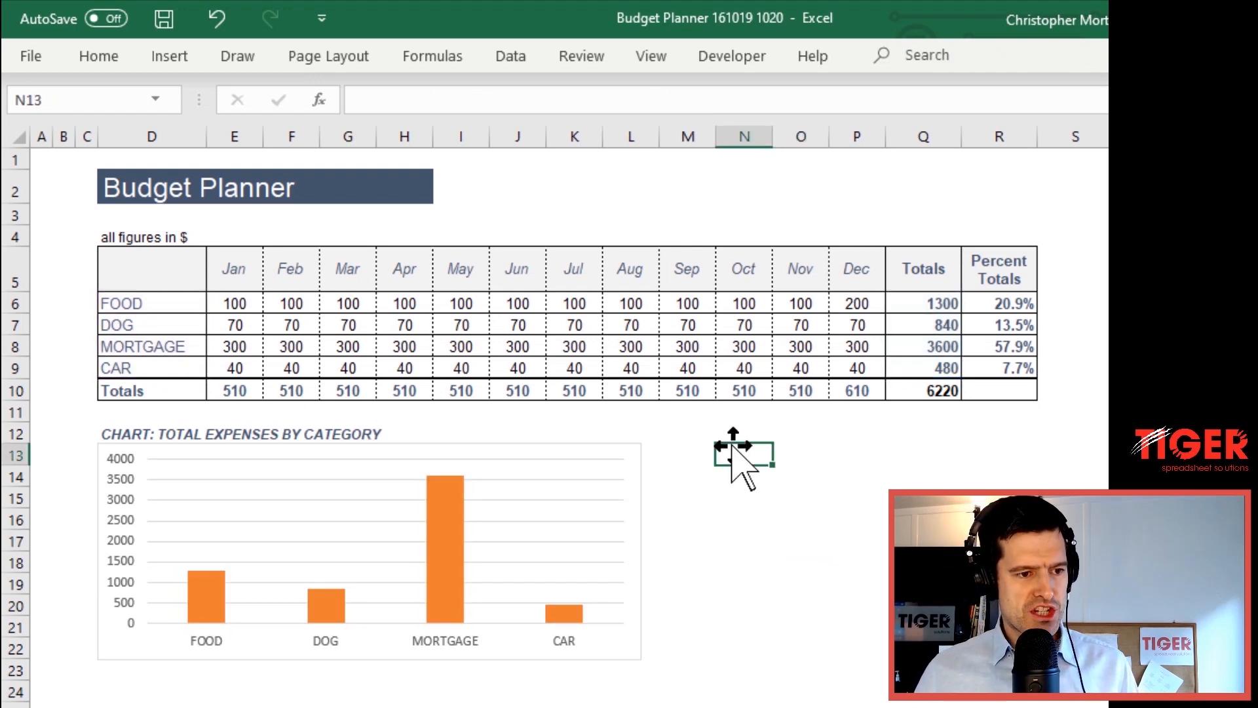
# Examine the chart element options for axes, chart title and gridlines, plus the chart style gallery, without applying any
pyautogui.click(513, 444)
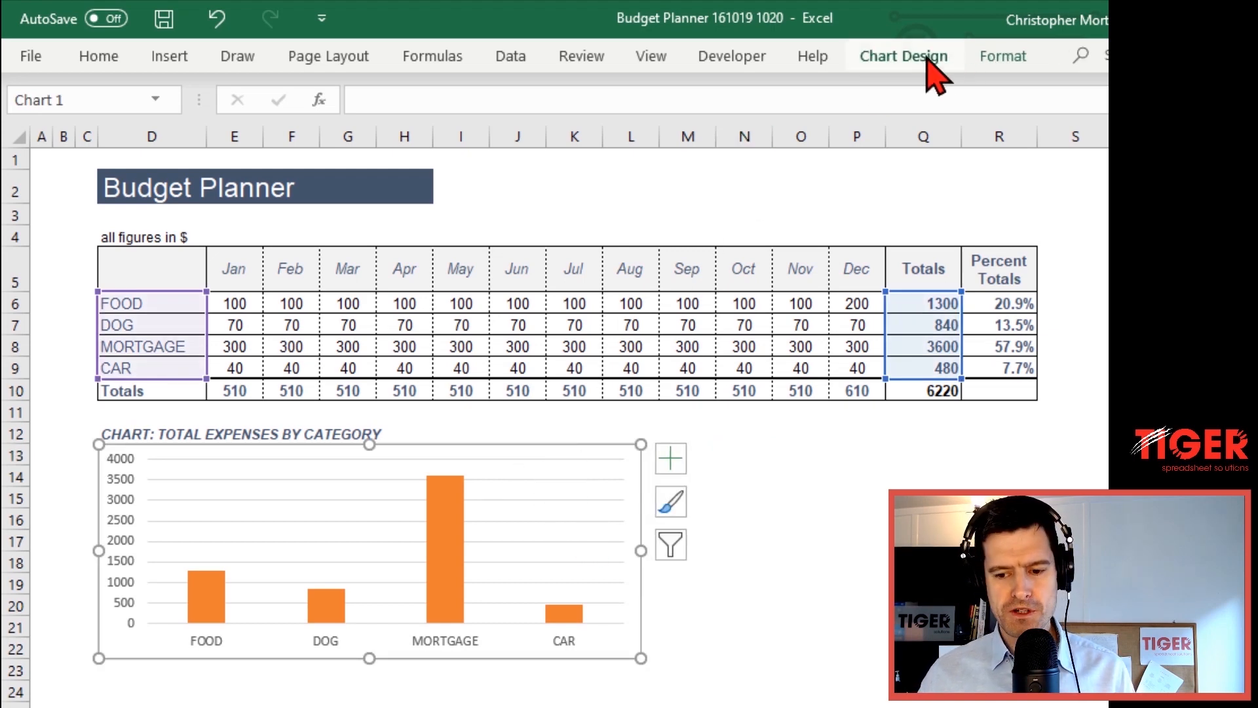
pyautogui.click(872, 58)
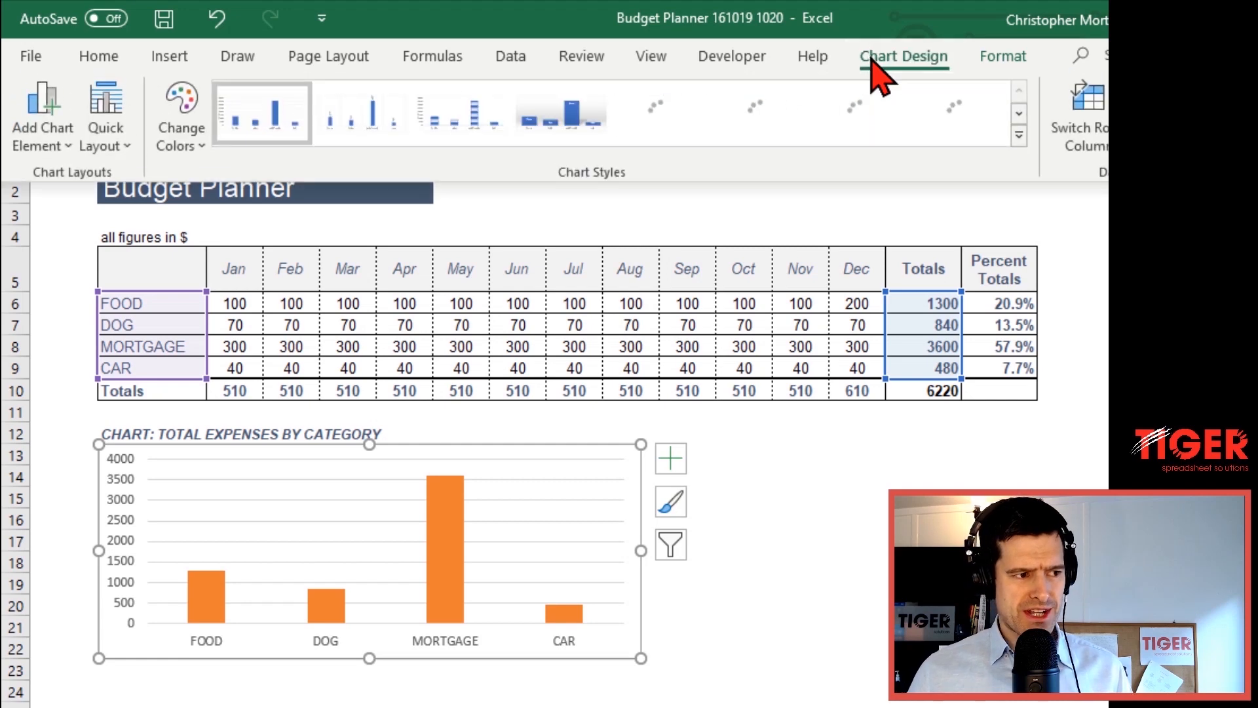
pyautogui.click(46, 140)
pyautogui.moveTo(115, 173)
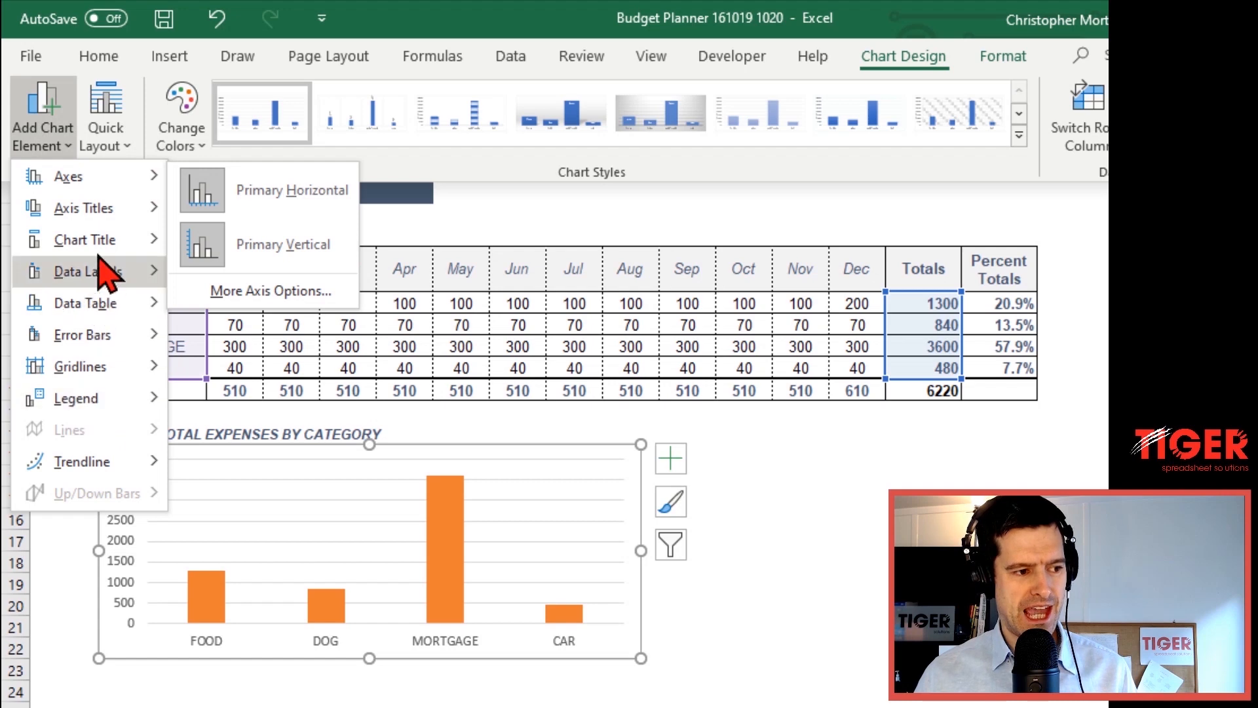
pyautogui.moveTo(109, 242)
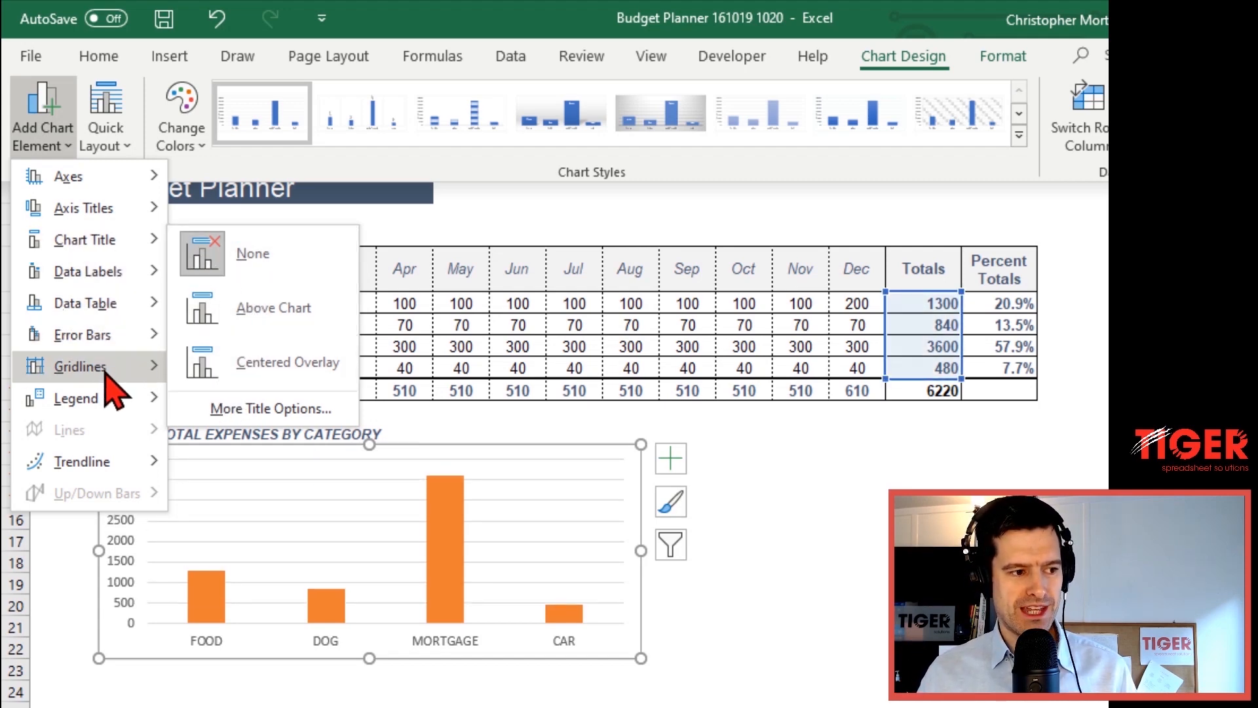
pyautogui.moveTo(108, 373)
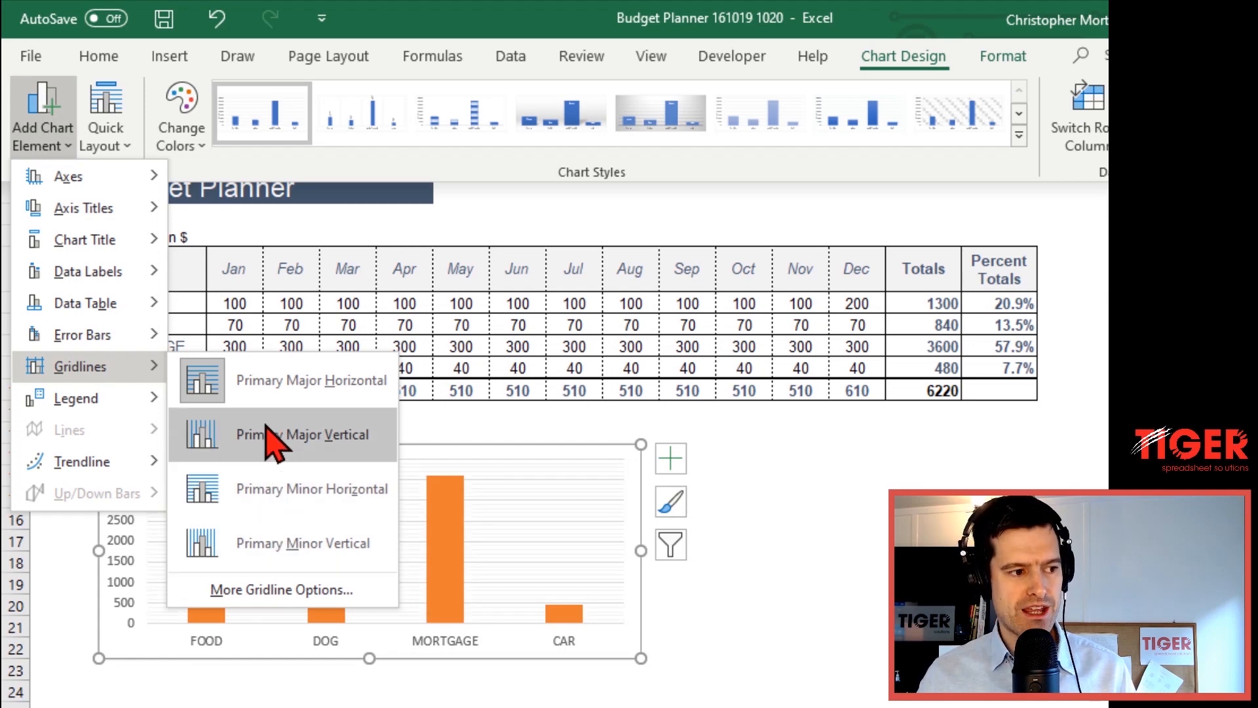
pyautogui.click(870, 517)
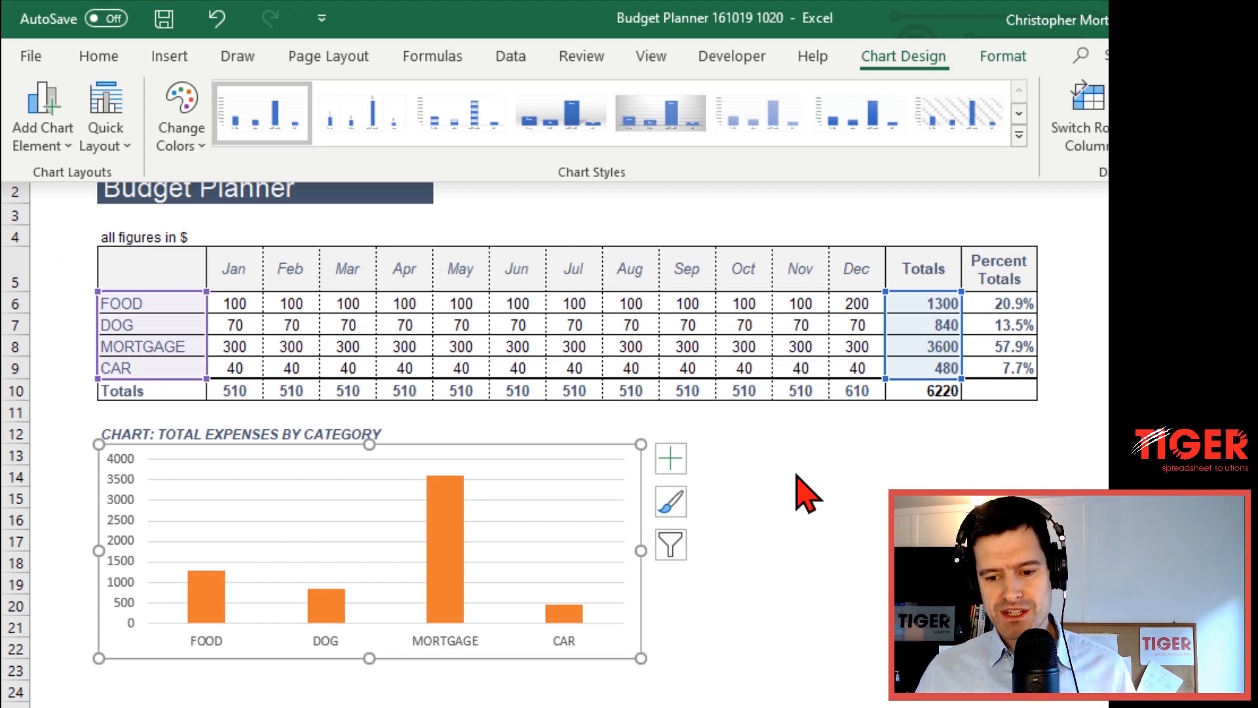
pyautogui.click(1019, 138)
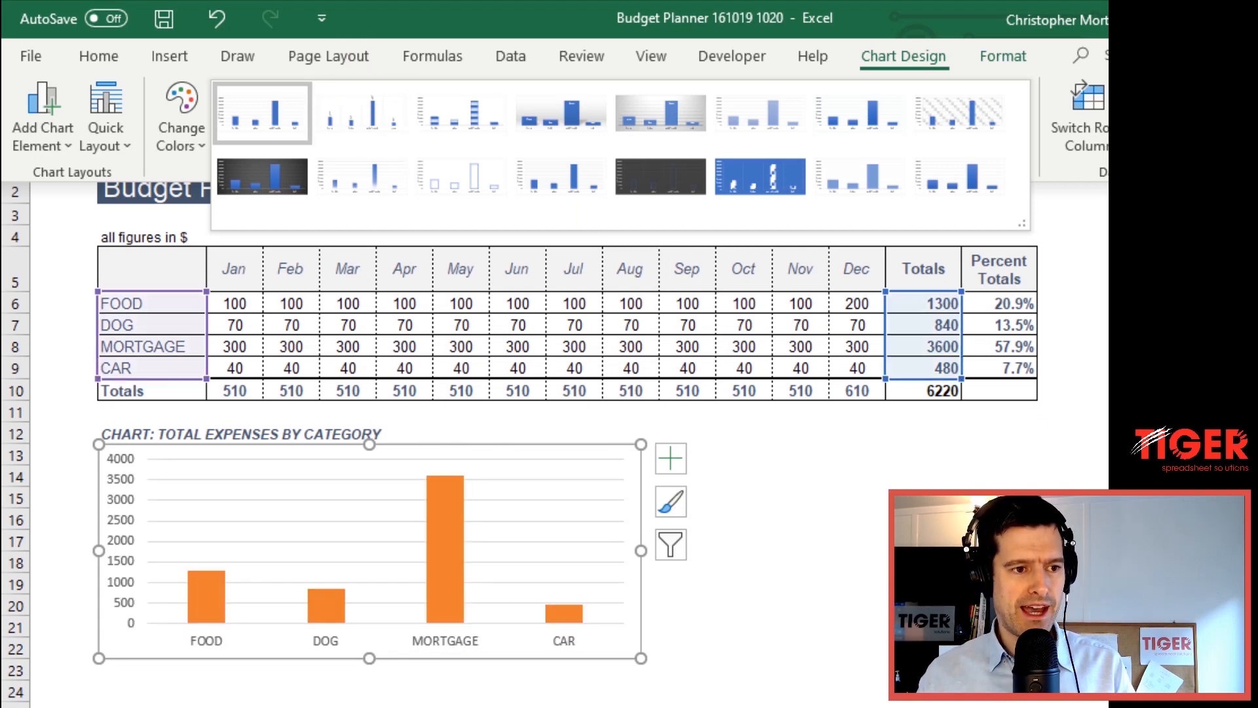
pyautogui.press('Escape')
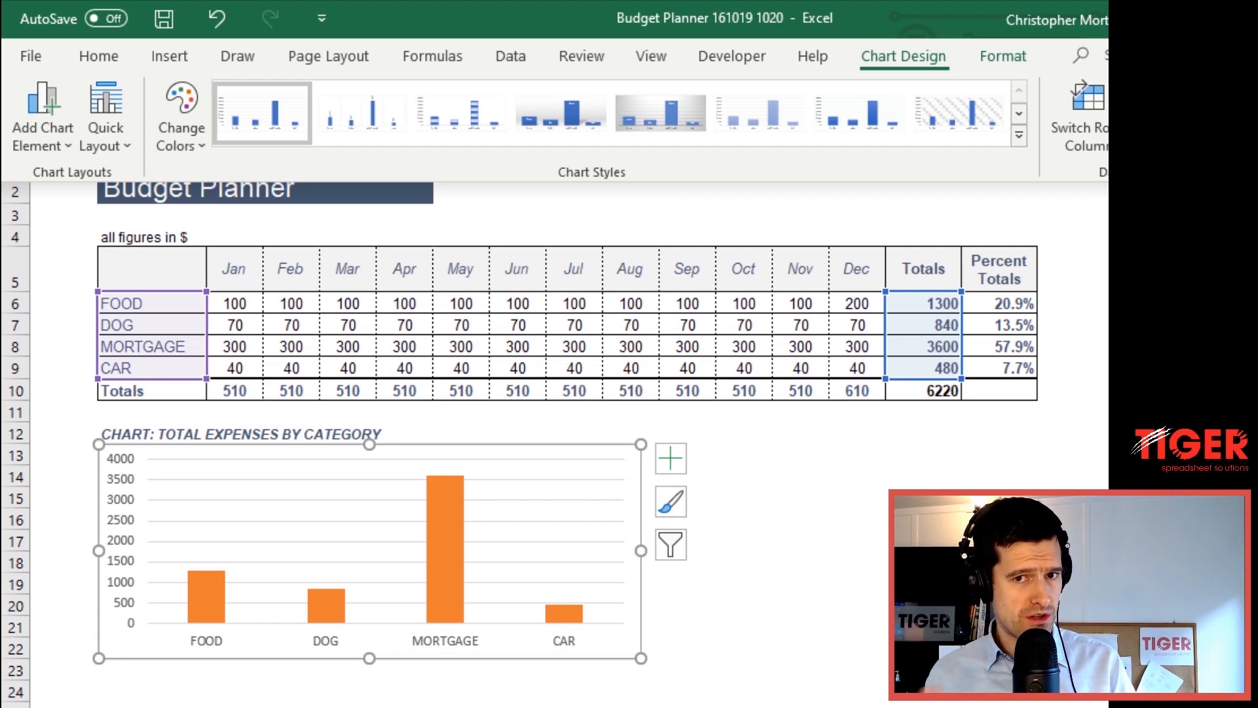
# Try Inside Base data labels on the chart's columns and undo them
pyautogui.click(42, 131)
pyautogui.moveTo(99, 282)
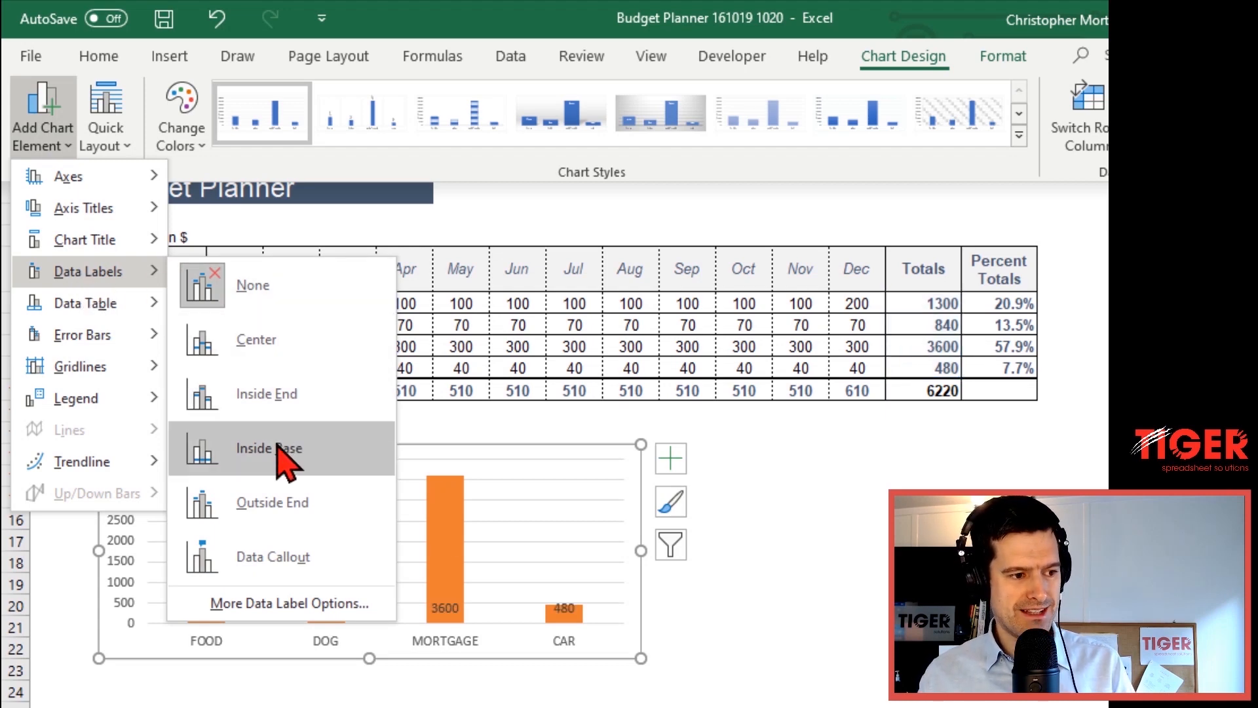
pyautogui.click(243, 457)
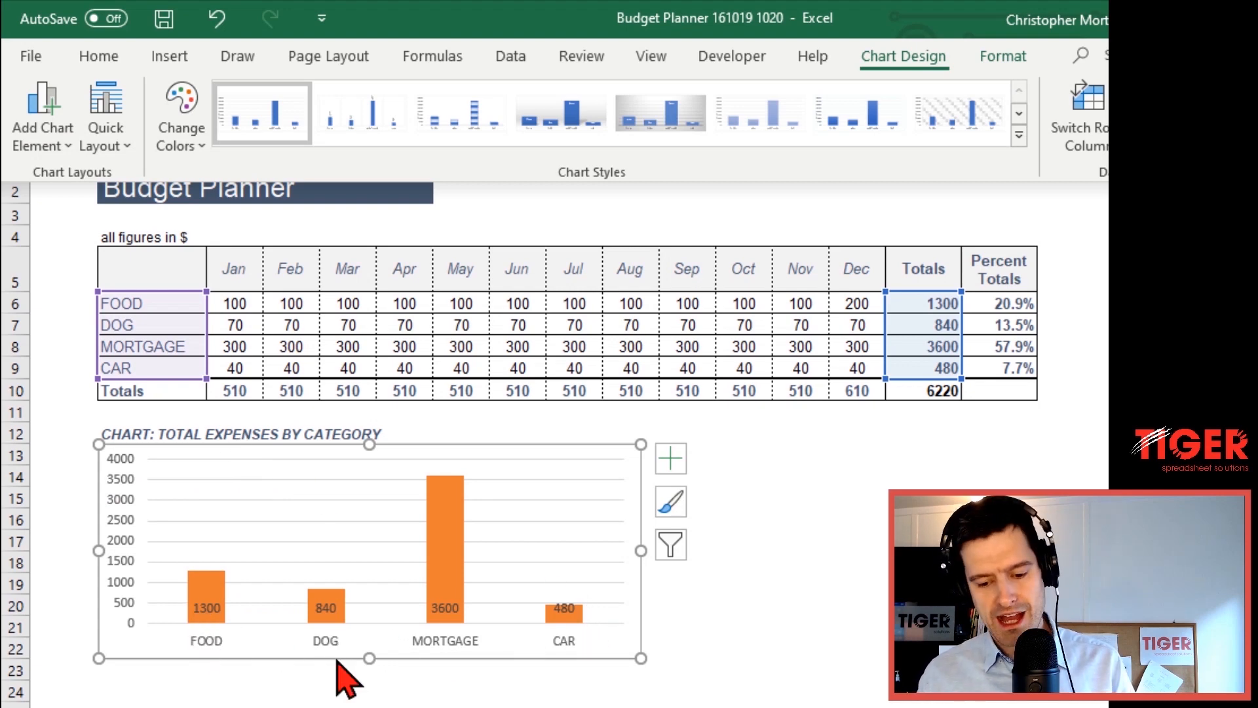
pyautogui.hotkey('ctrl', 'z')
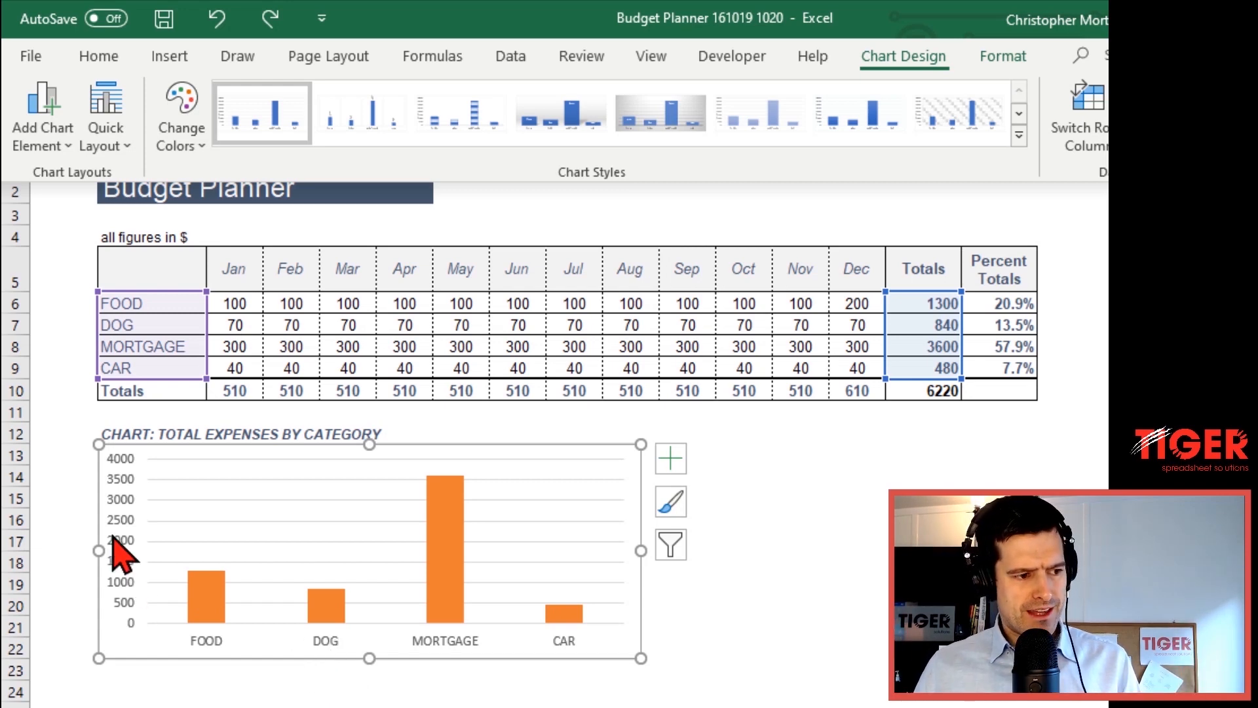
# Set the font of the chart's vertical axis values to Arial
pyautogui.click(114, 484)
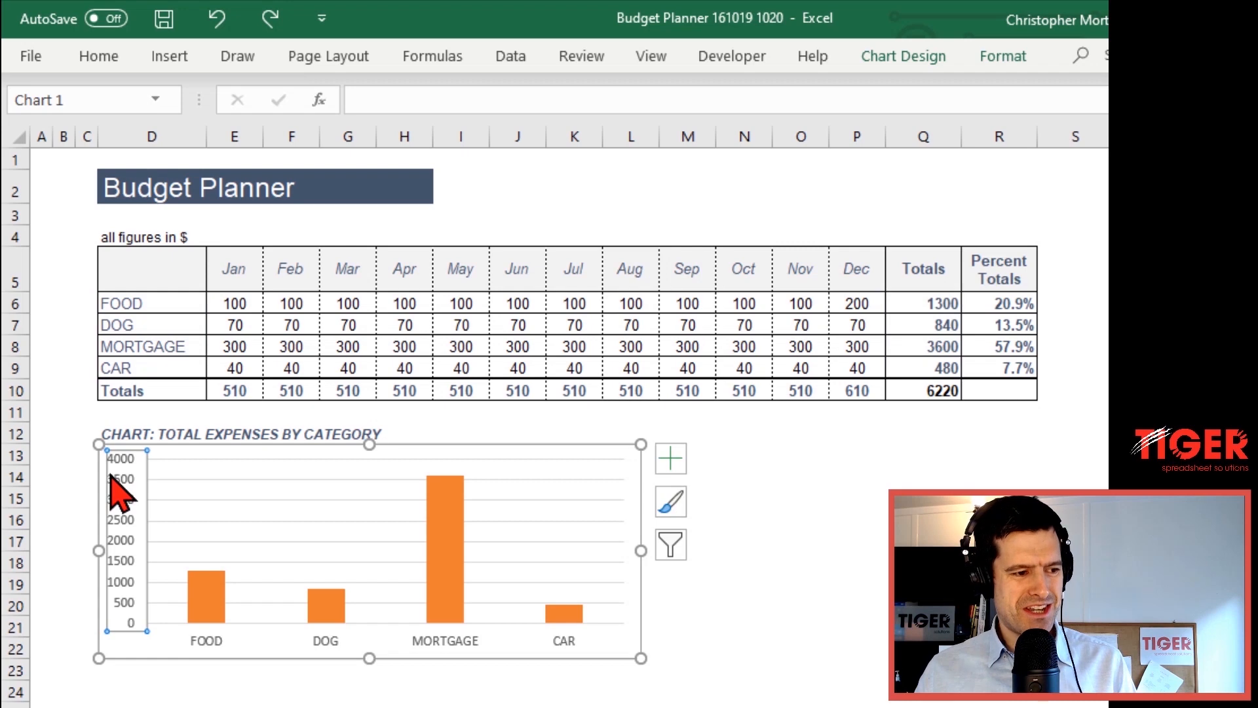
pyautogui.click(108, 58)
pyautogui.click(205, 99)
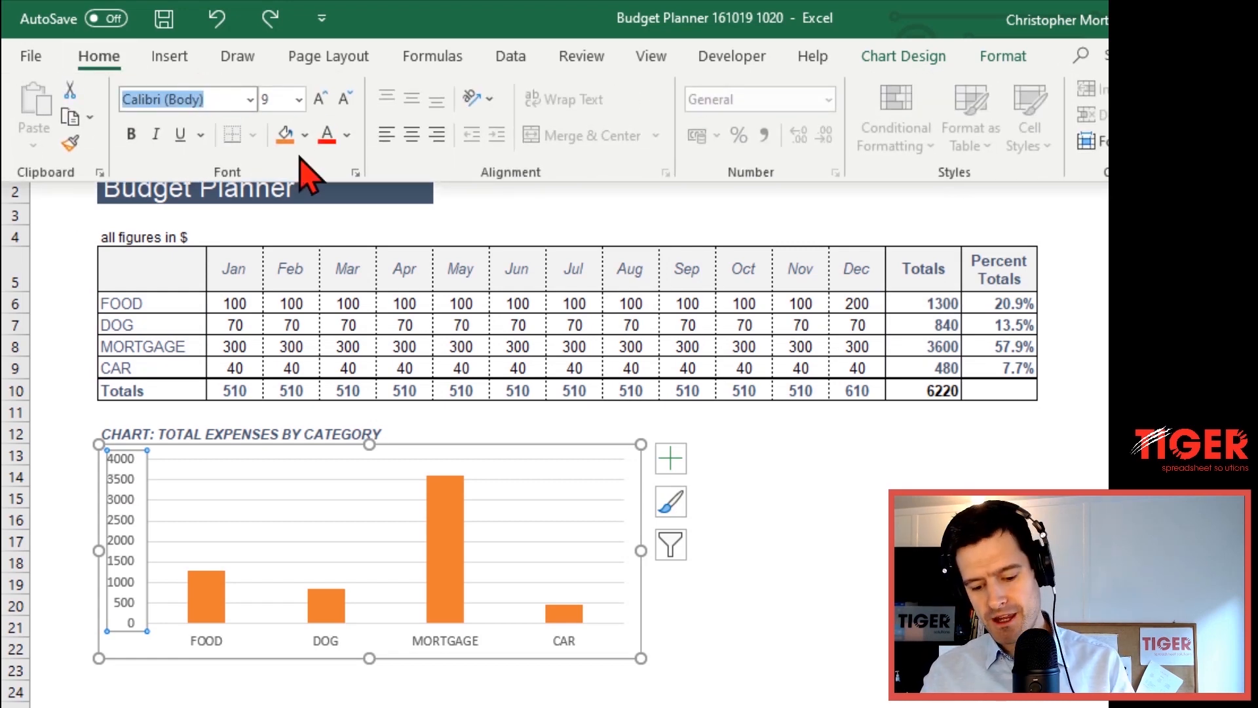
pyautogui.write('Arial')
pyautogui.press('Return')
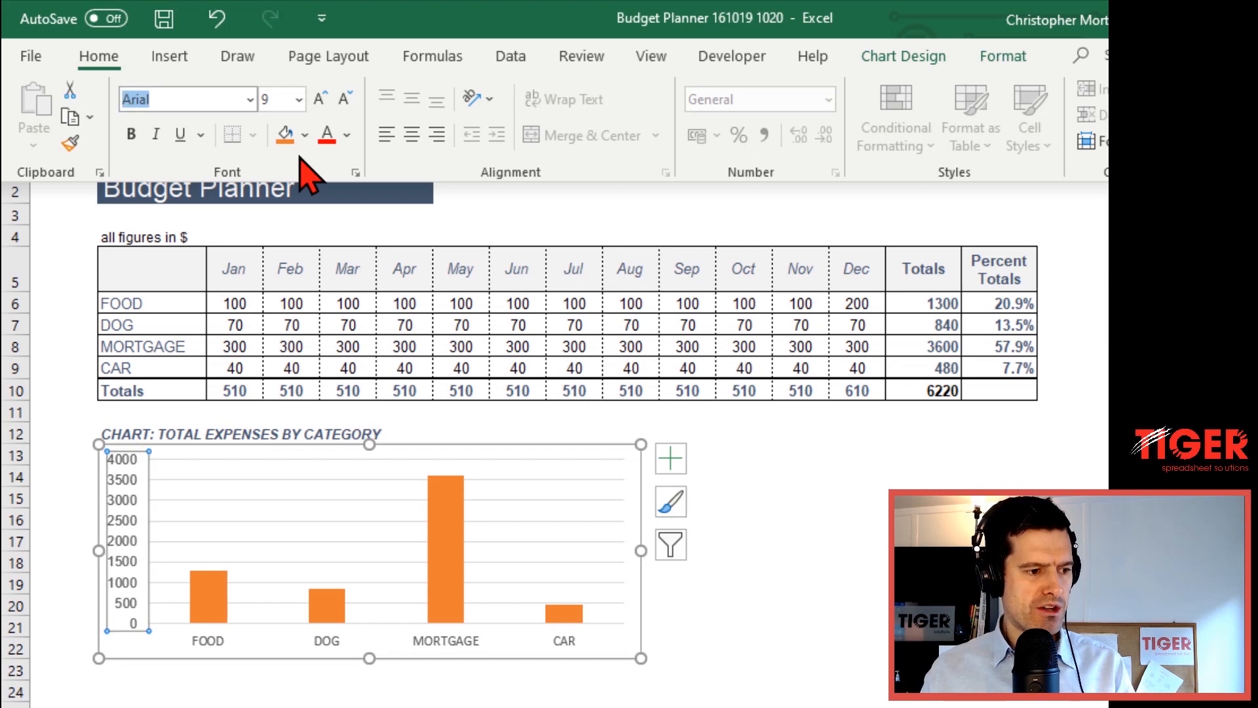
# Set the font of the chart's category axis labels to Arial and deselect the chart
pyautogui.click(232, 635)
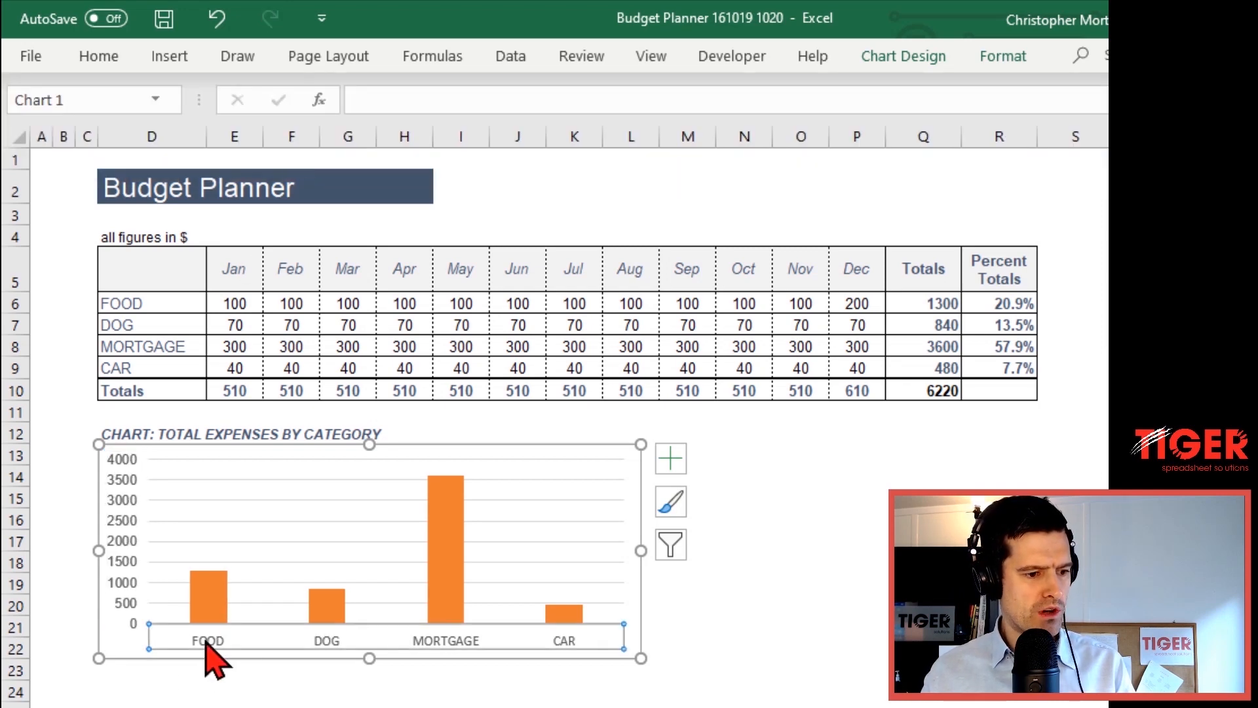
pyautogui.click(99, 56)
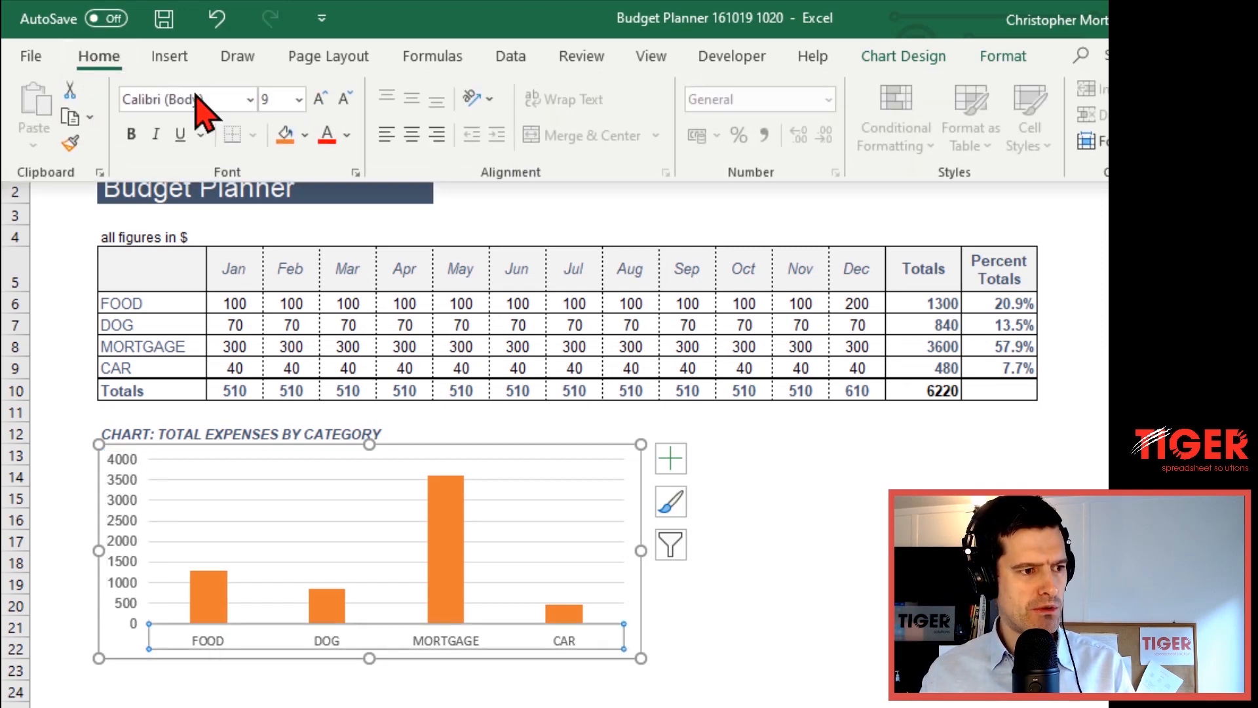
pyautogui.press('Escape')
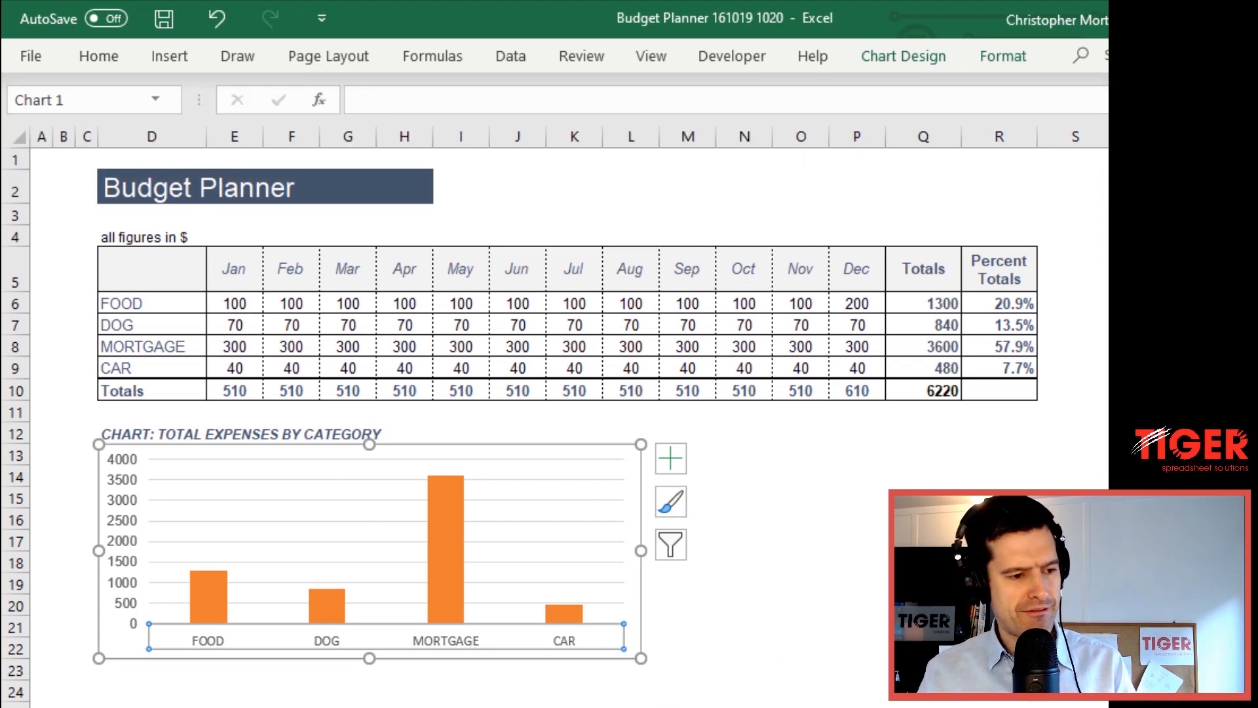
pyautogui.click(823, 604)
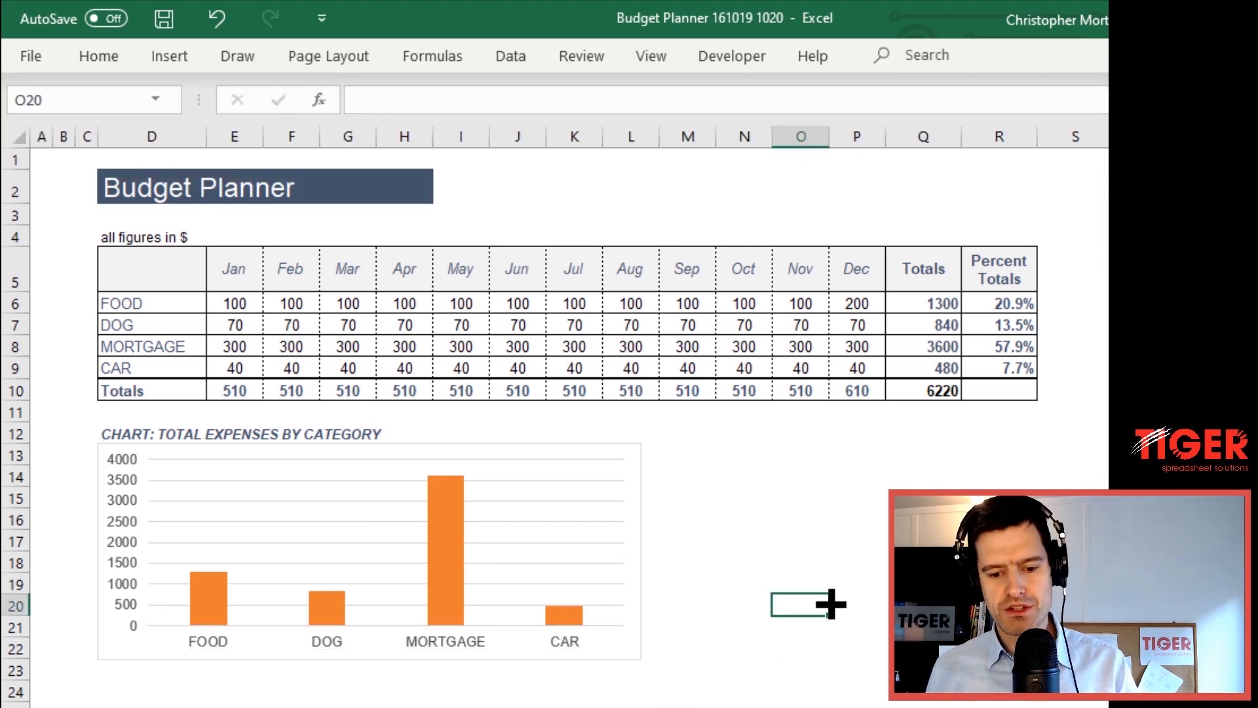
pyautogui.click(765, 470)
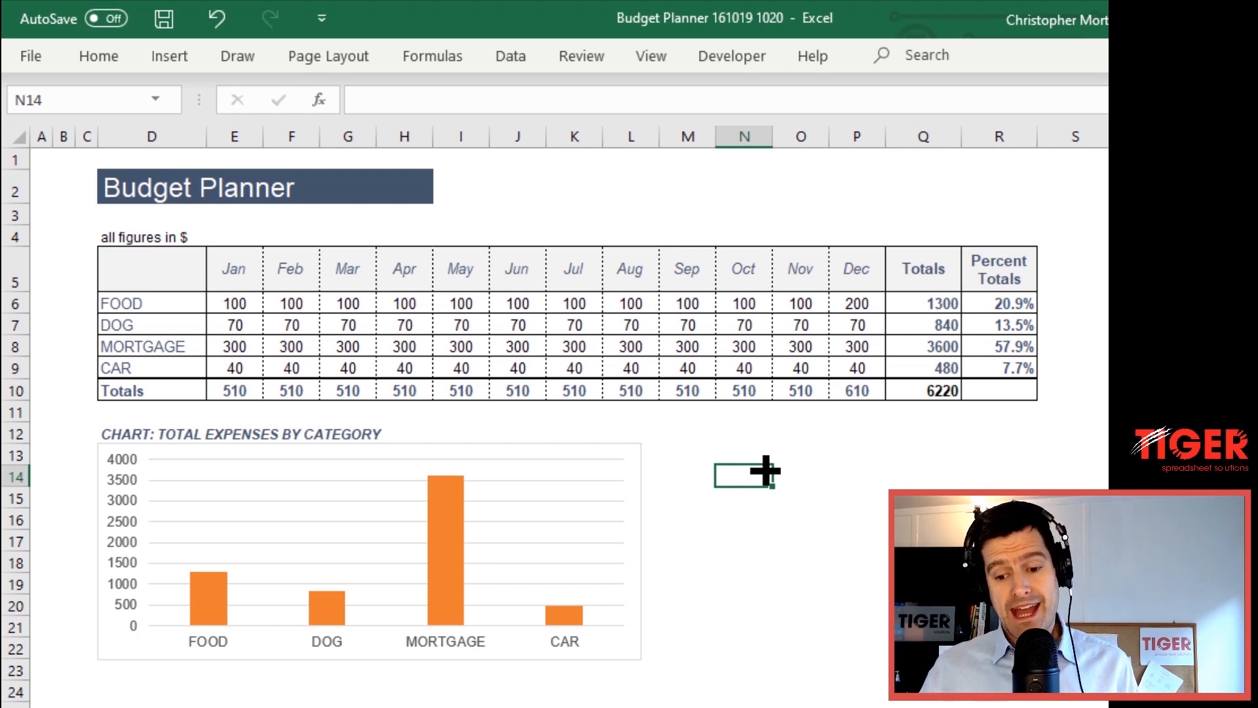
# Change the expenses column chart to a standard pie chart
pyautogui.click(628, 504)
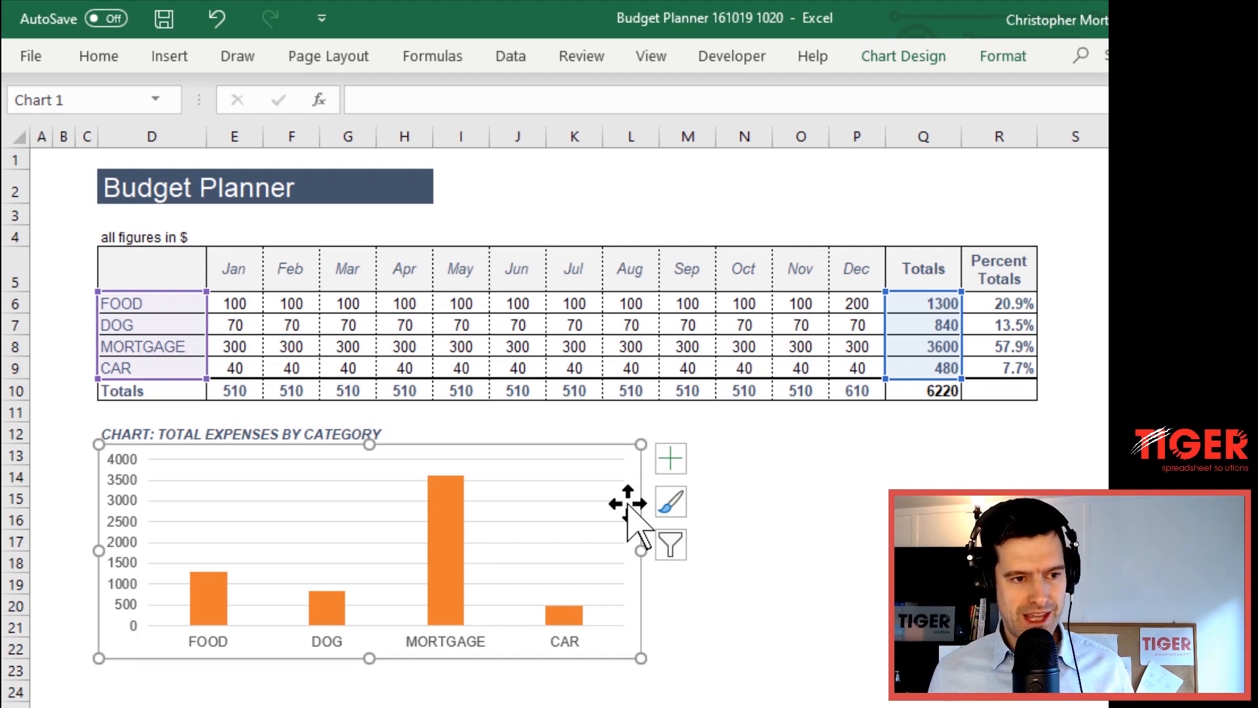
pyautogui.click(929, 58)
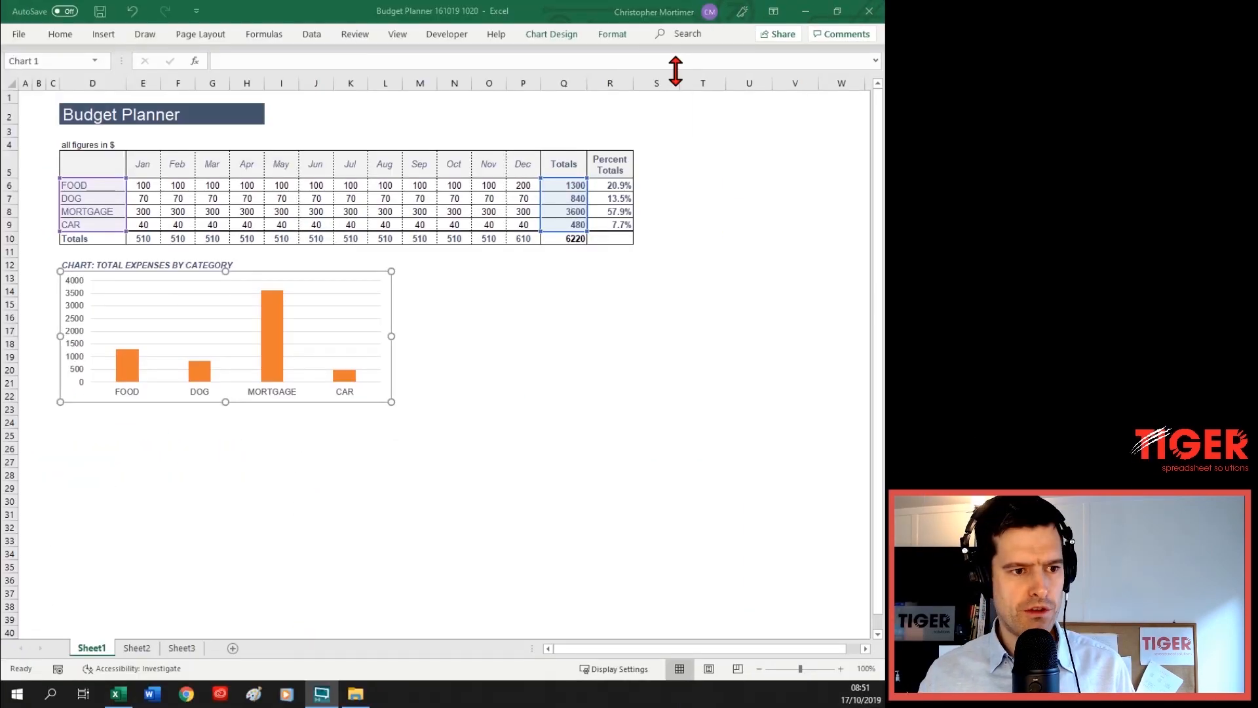
pyautogui.click(545, 36)
pyautogui.click(545, 35)
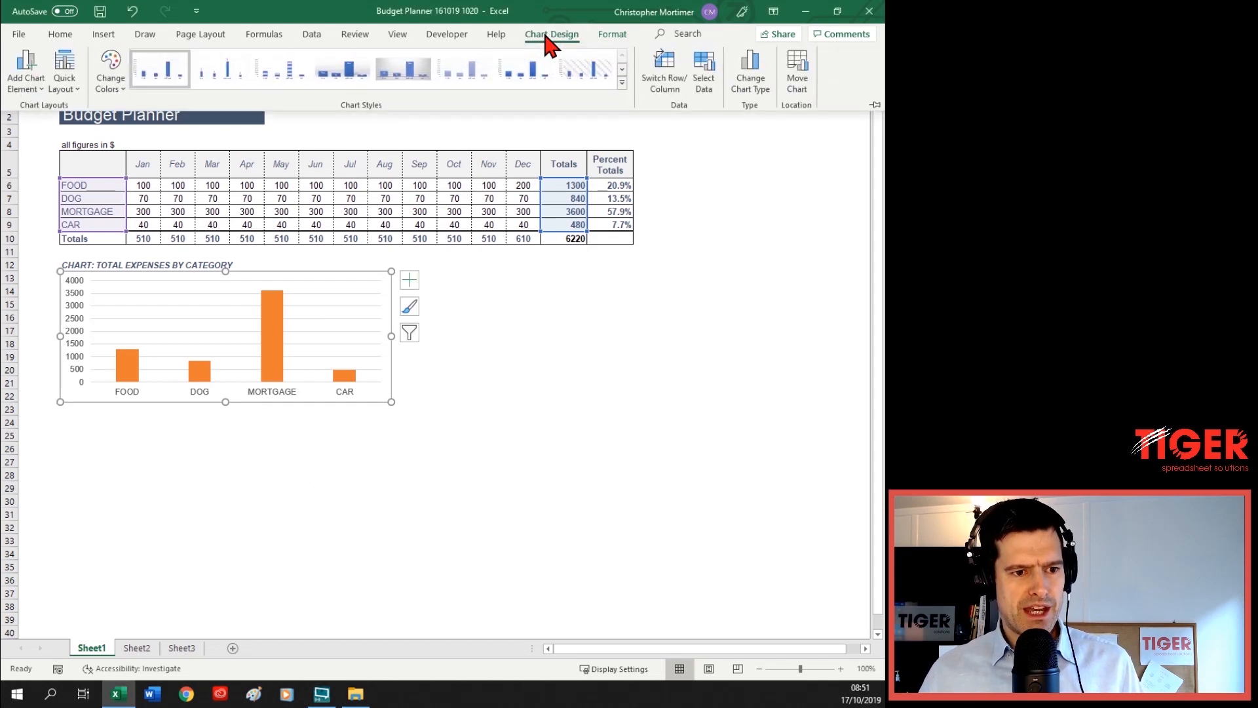
pyautogui.click(753, 82)
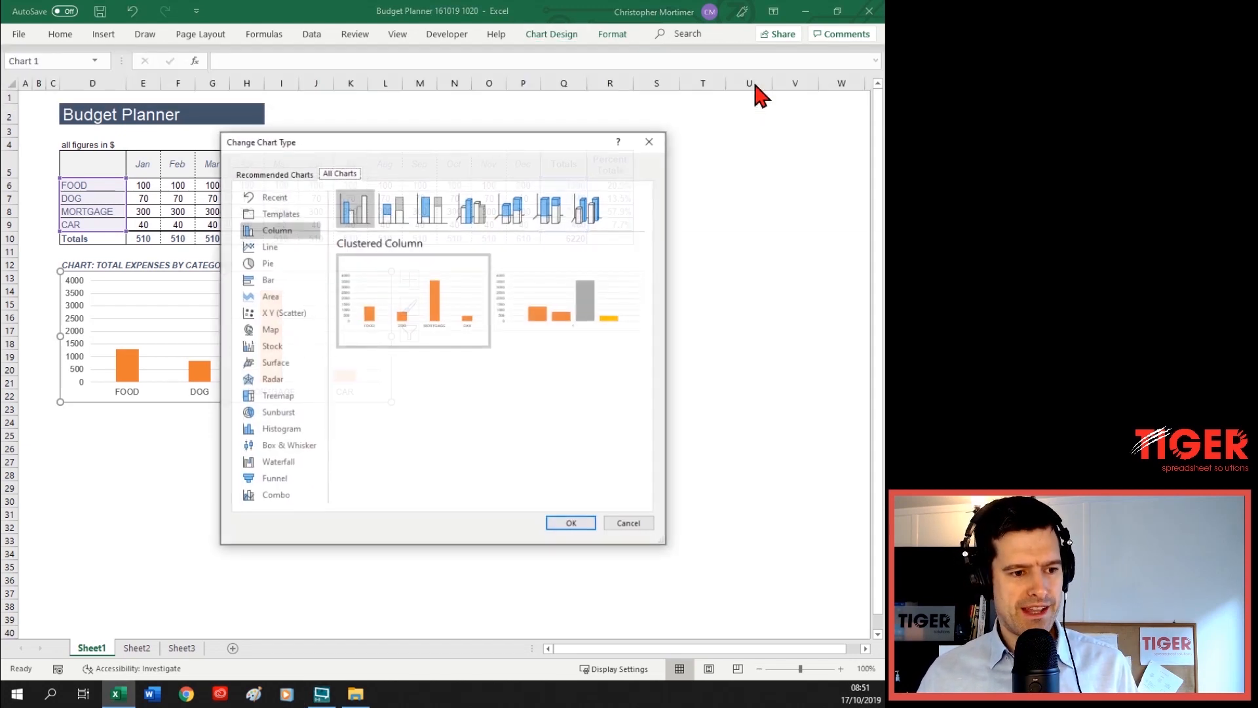
pyautogui.moveTo(456, 147); pyautogui.dragTo(343, 70)
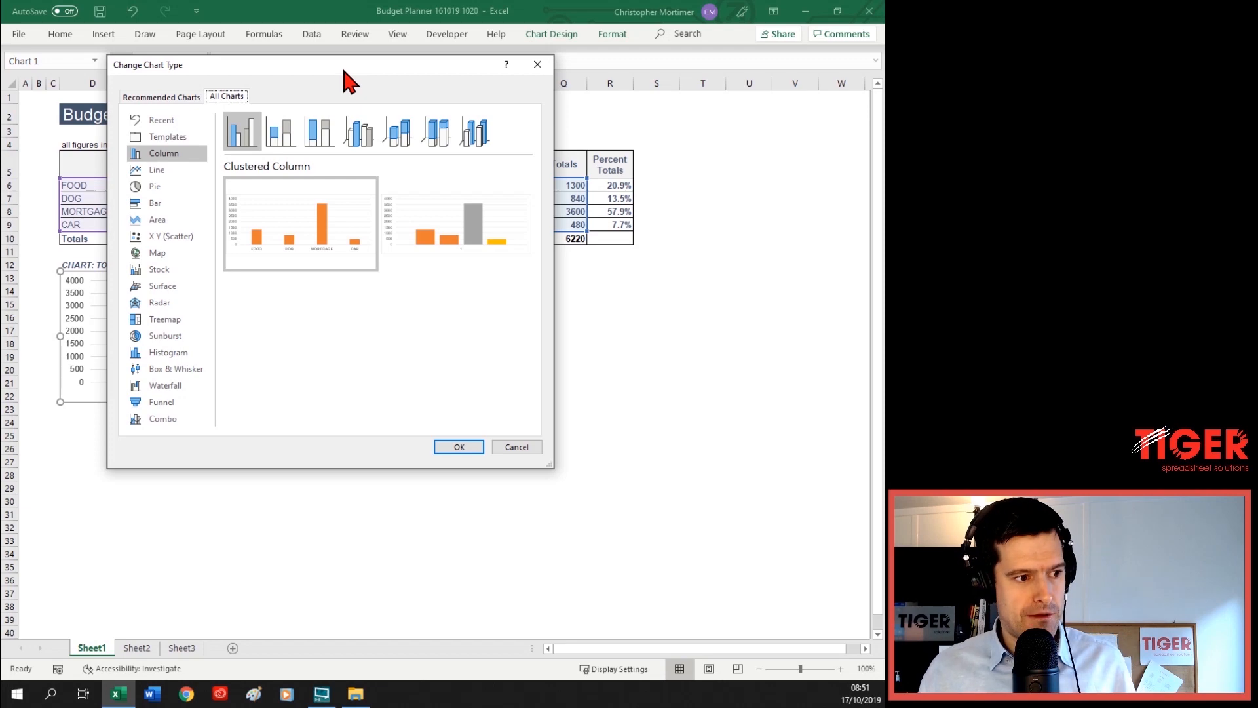
pyautogui.click(152, 188)
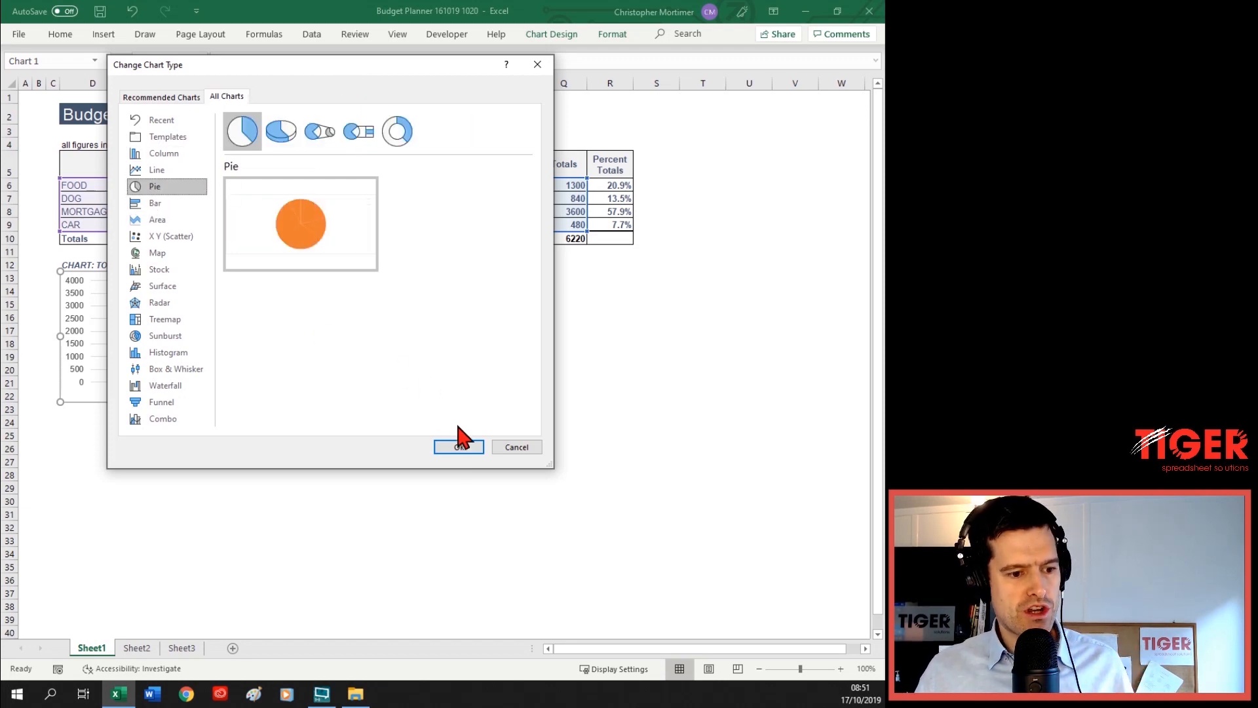
pyautogui.click(460, 447)
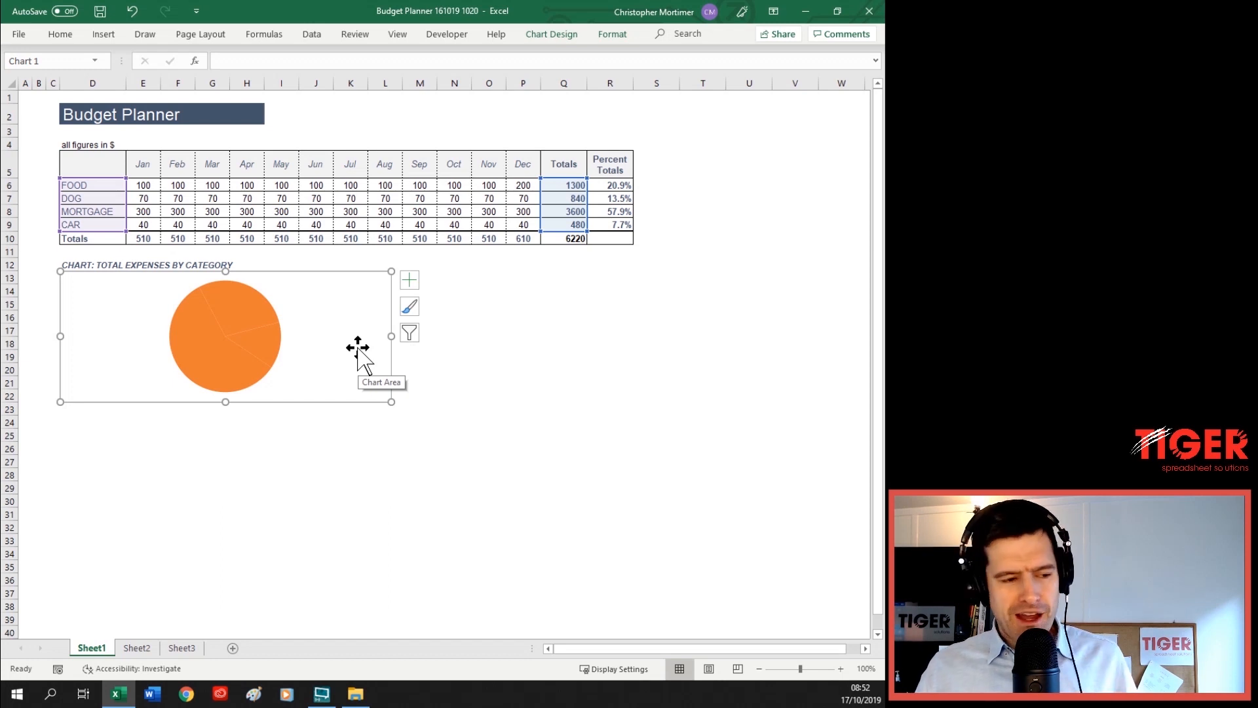
# Narrow the pie chart to about half its width so its frame fits closely around the pie, and deselect it
pyautogui.moveTo(391, 336); pyautogui.dragTo(222, 336)
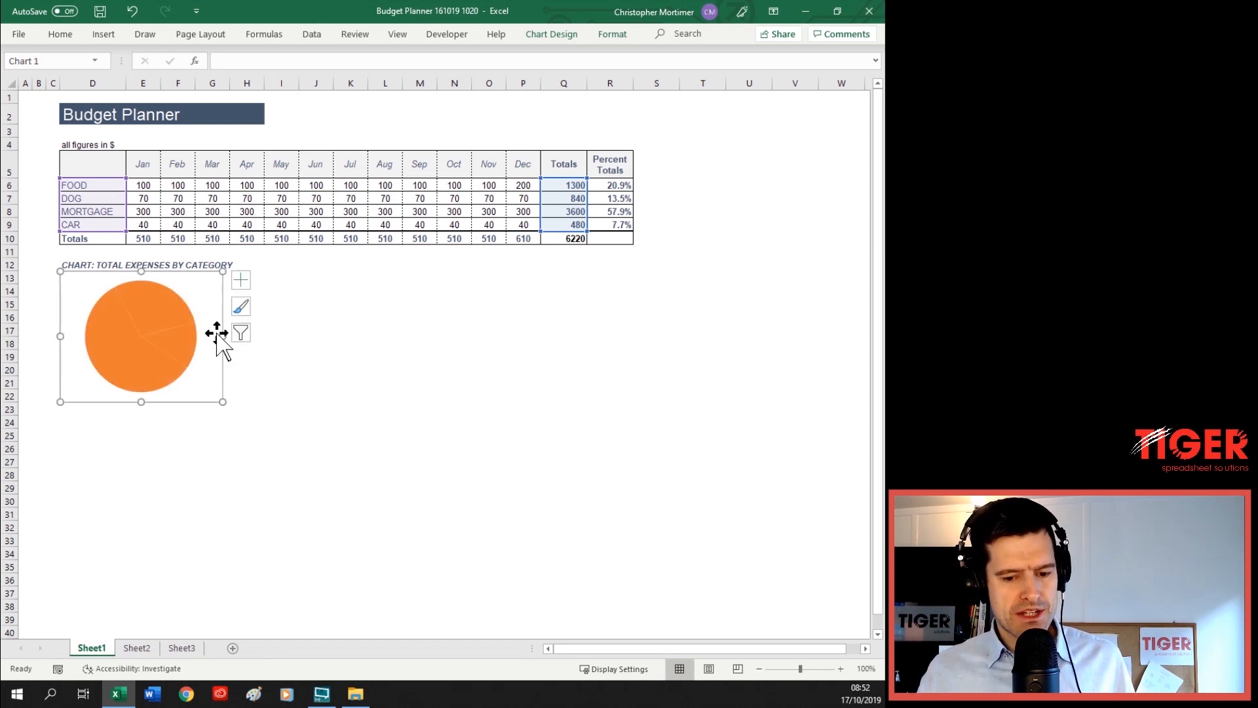
pyautogui.click(474, 321)
pyautogui.click(348, 329)
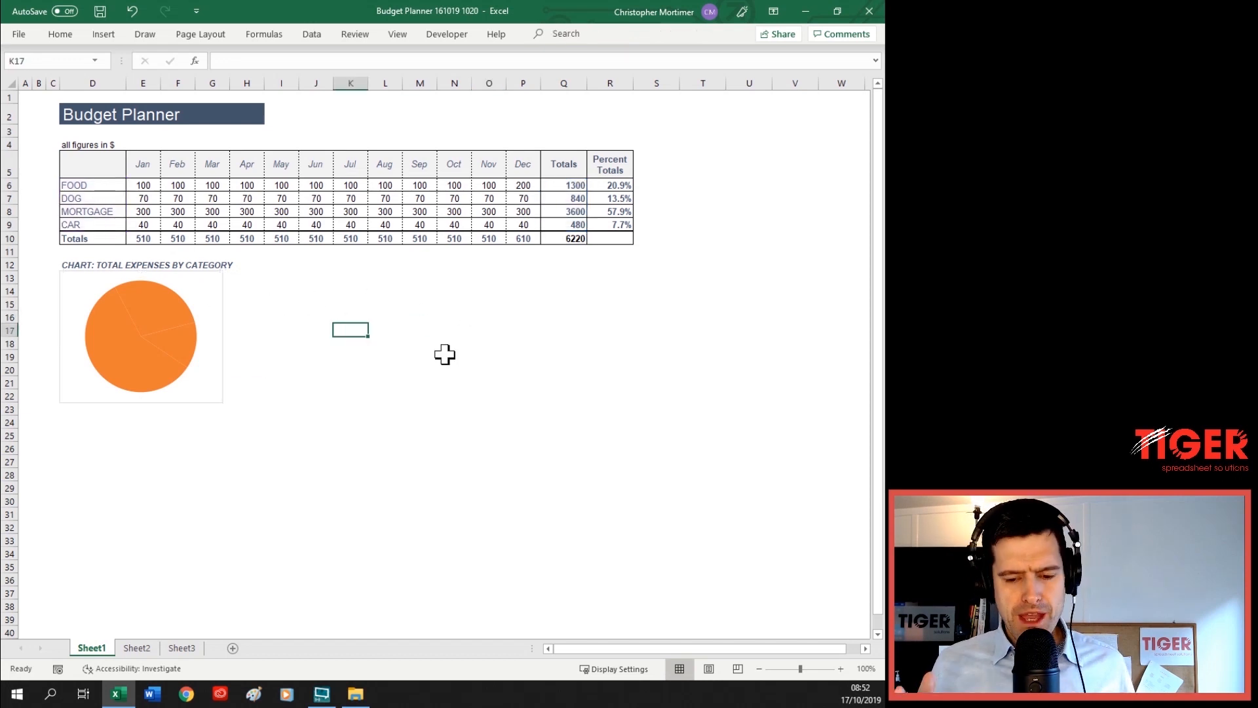
pyautogui.click(194, 303)
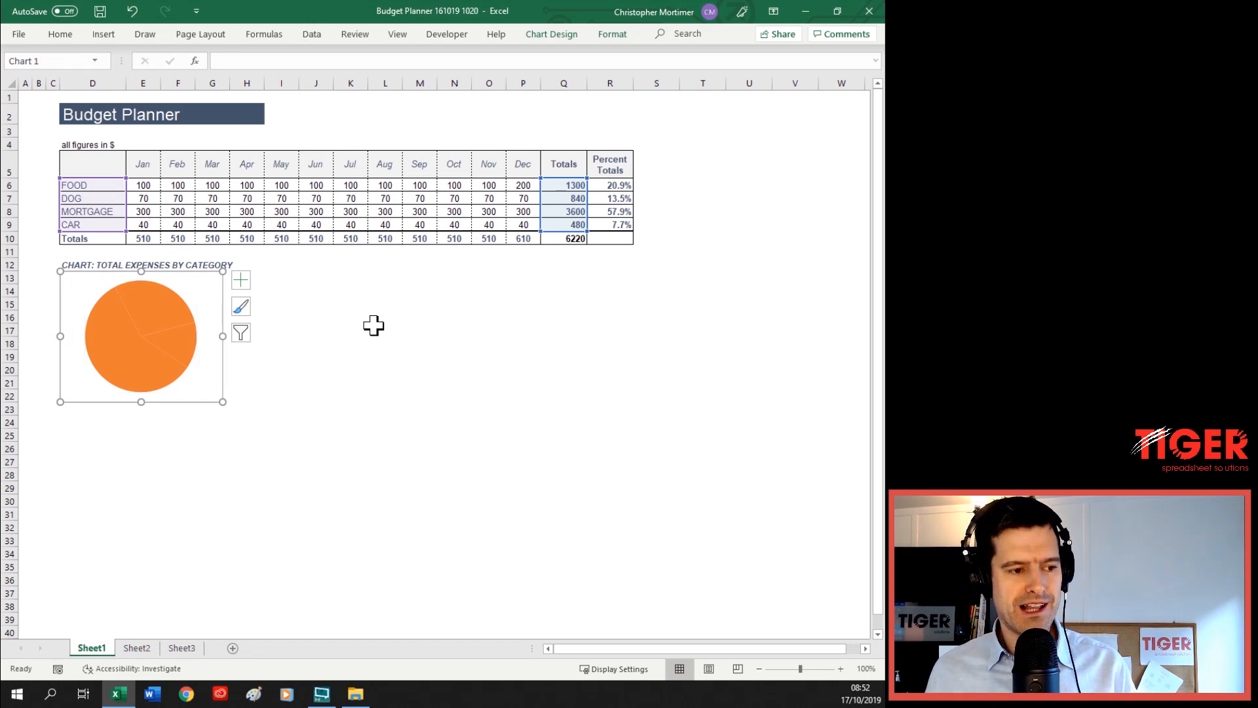
pyautogui.click(395, 294)
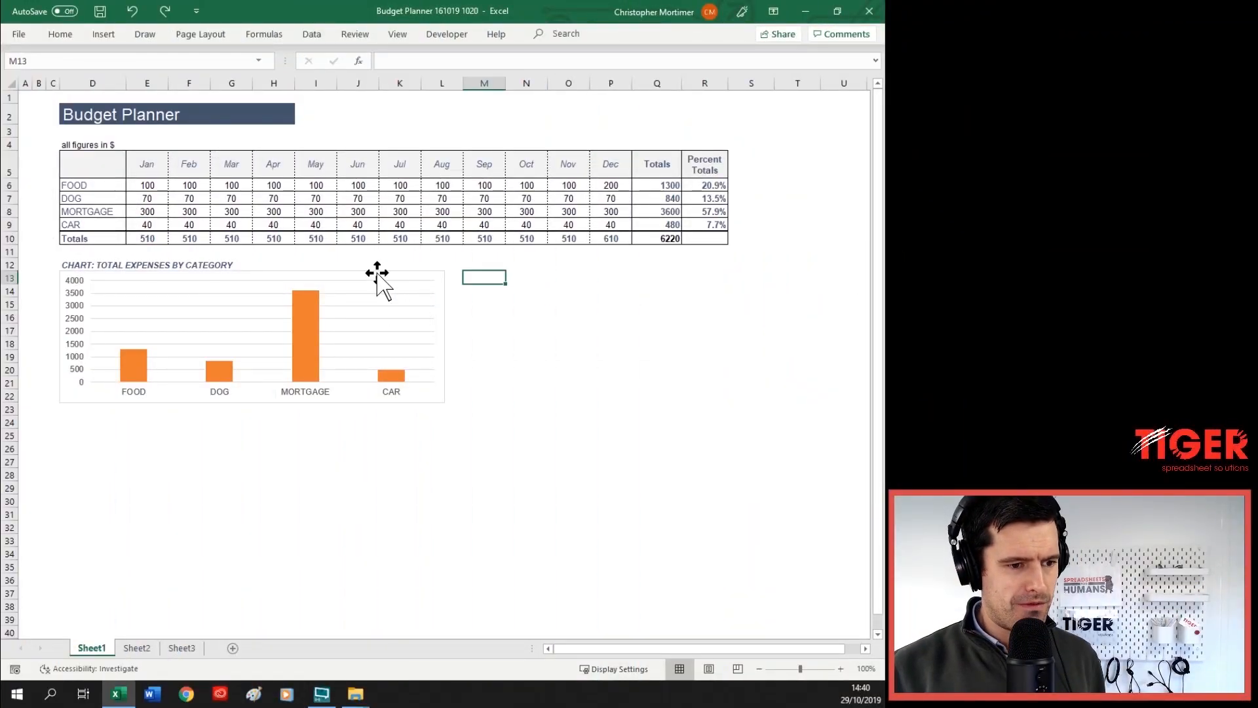
# Delete the expenses column chart and undo the deletion
pyautogui.click(371, 274)
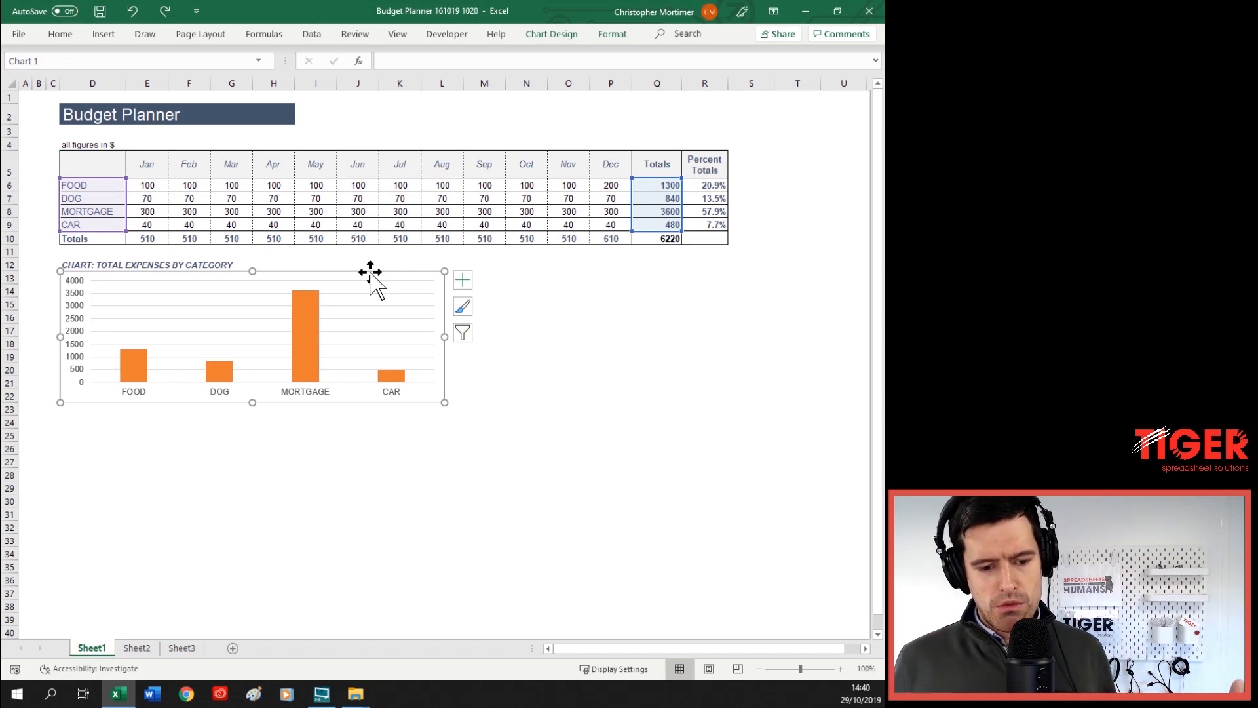
pyautogui.click(546, 348)
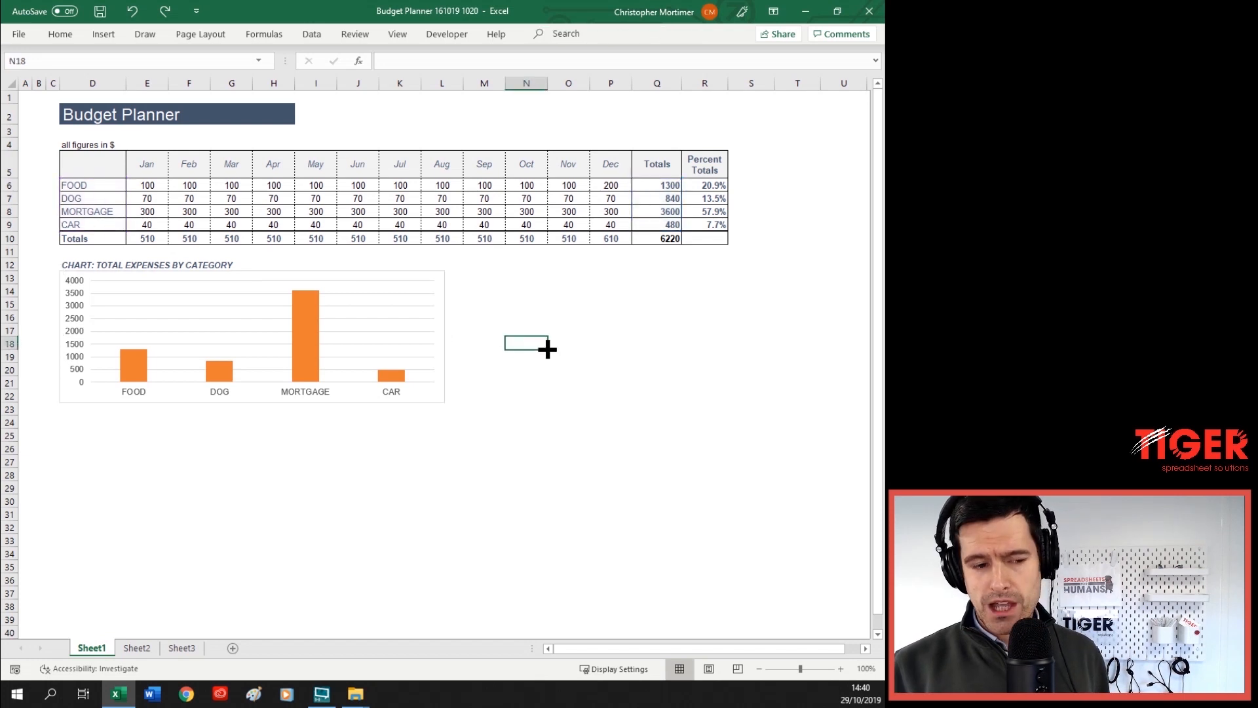
pyautogui.click(404, 270)
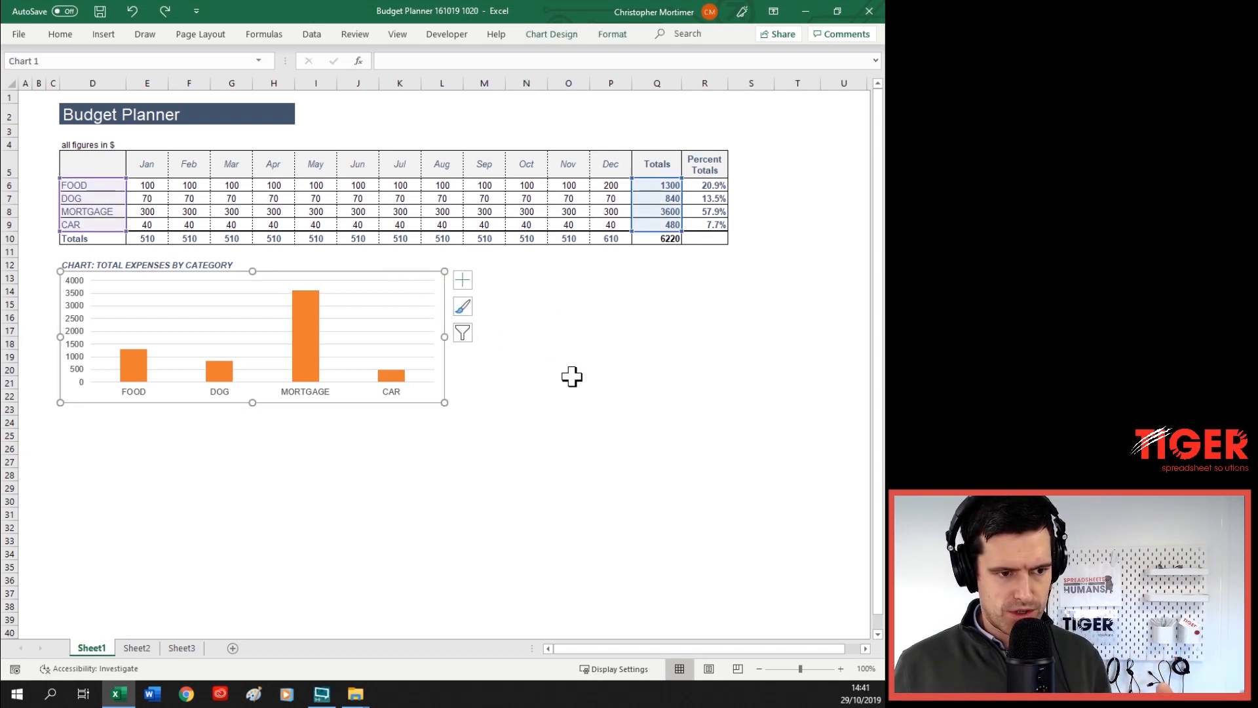
pyautogui.press('Delete')
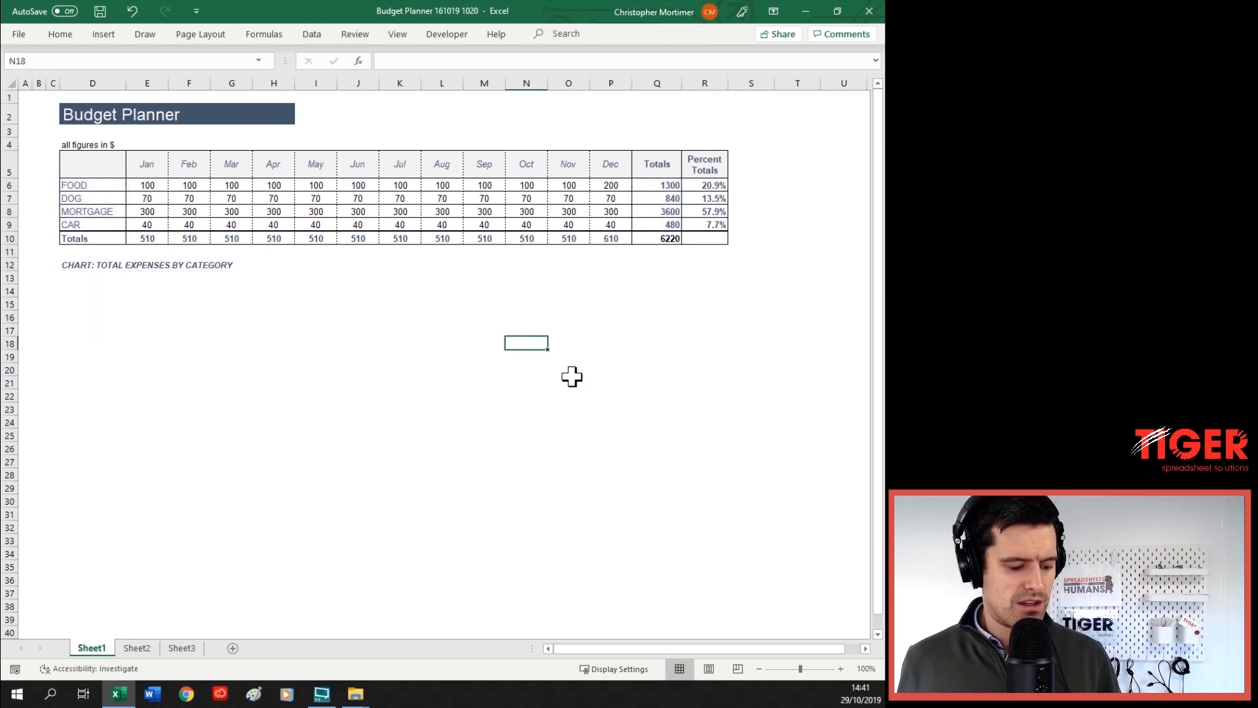
pyautogui.hotkey('ctrl', 'z')
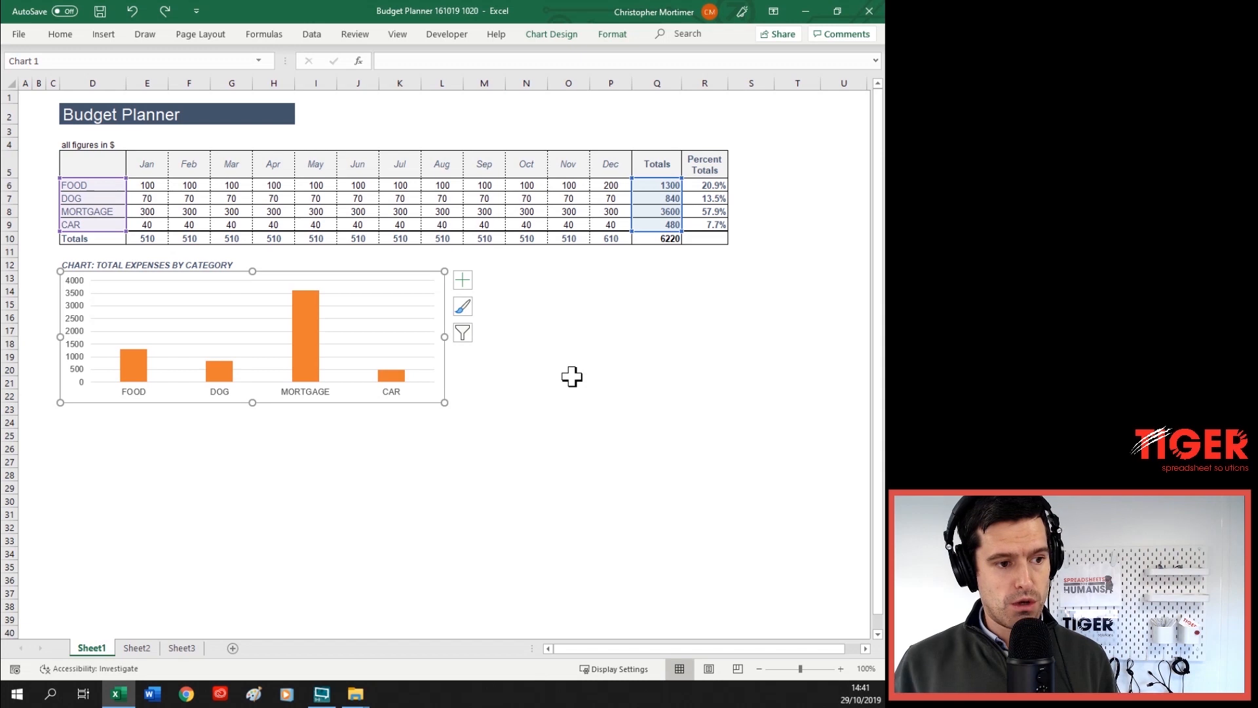
pyautogui.rightClick(555, 278)
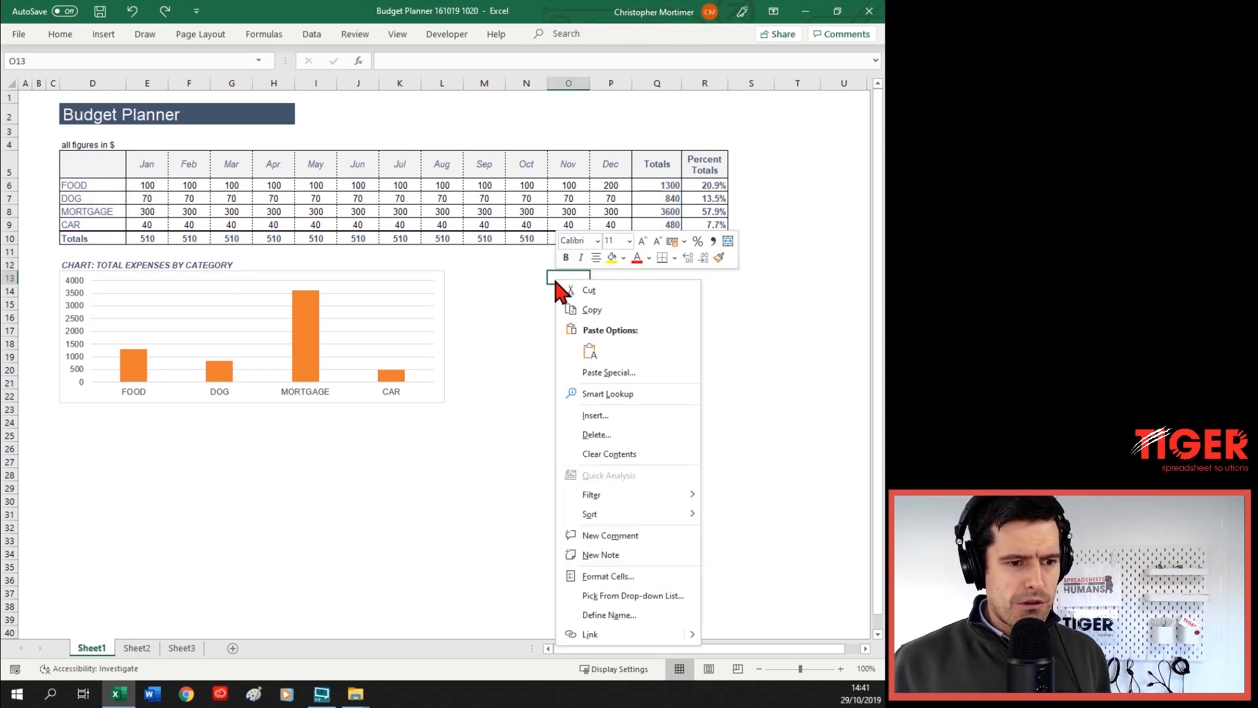
pyautogui.click(501, 281)
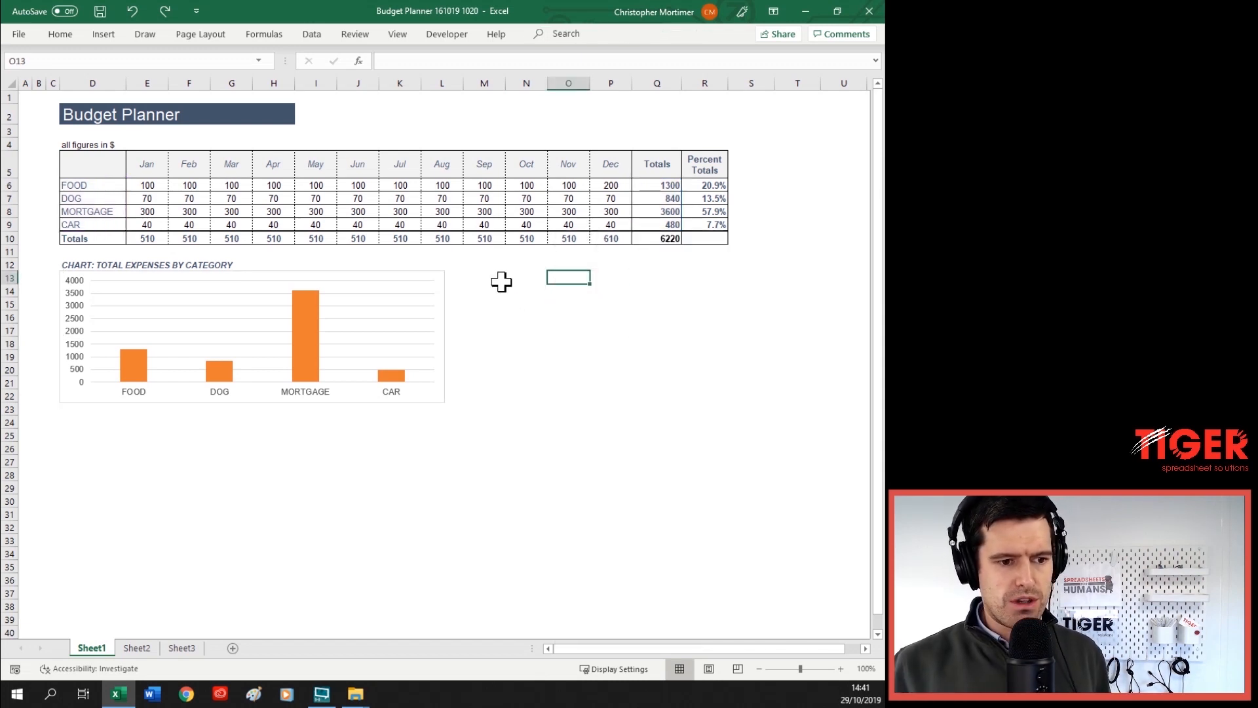
pyautogui.click(491, 278)
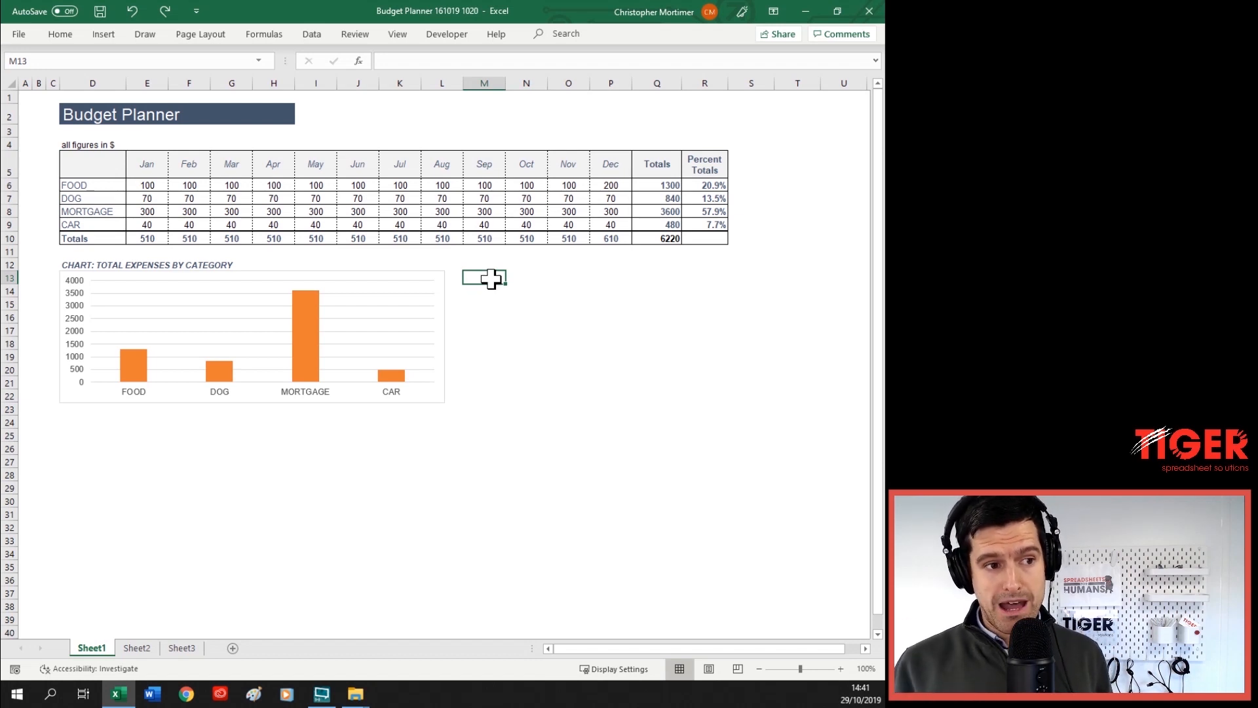
# Display the Selection pane and toggle the visibility of Chart 1, leaving the chart hidden
pyautogui.click(200, 34)
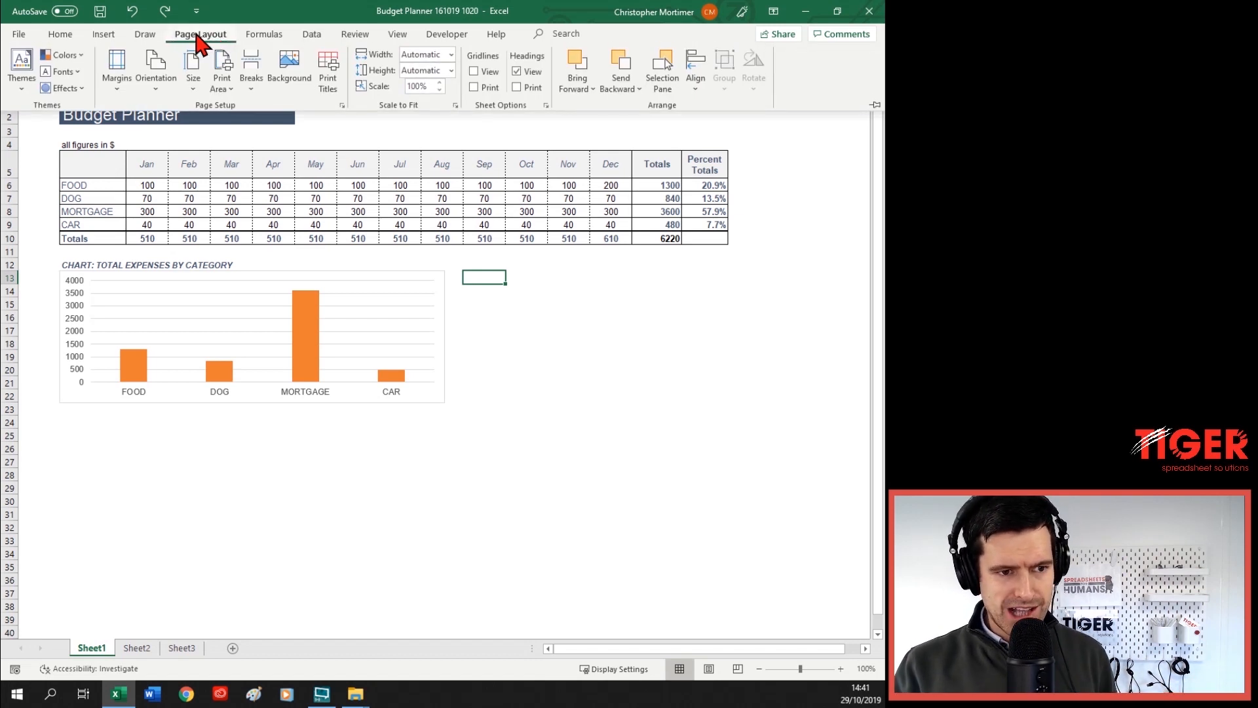
pyautogui.click(661, 69)
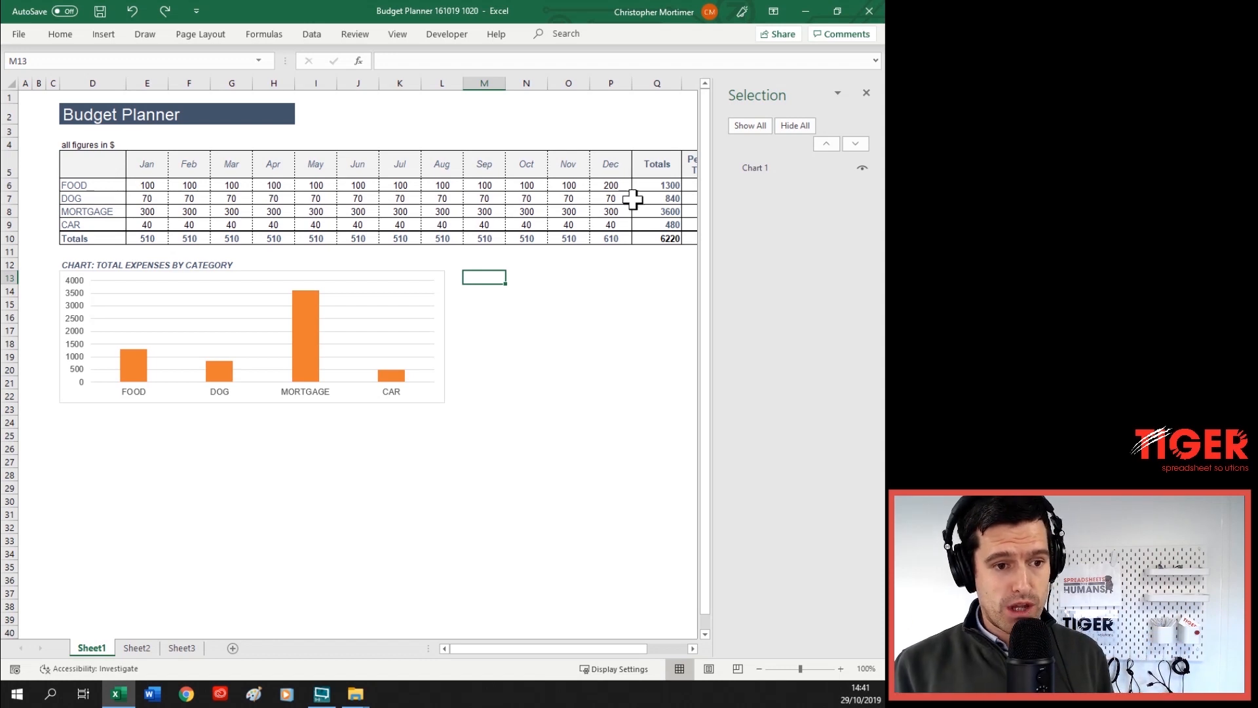
pyautogui.click(388, 268)
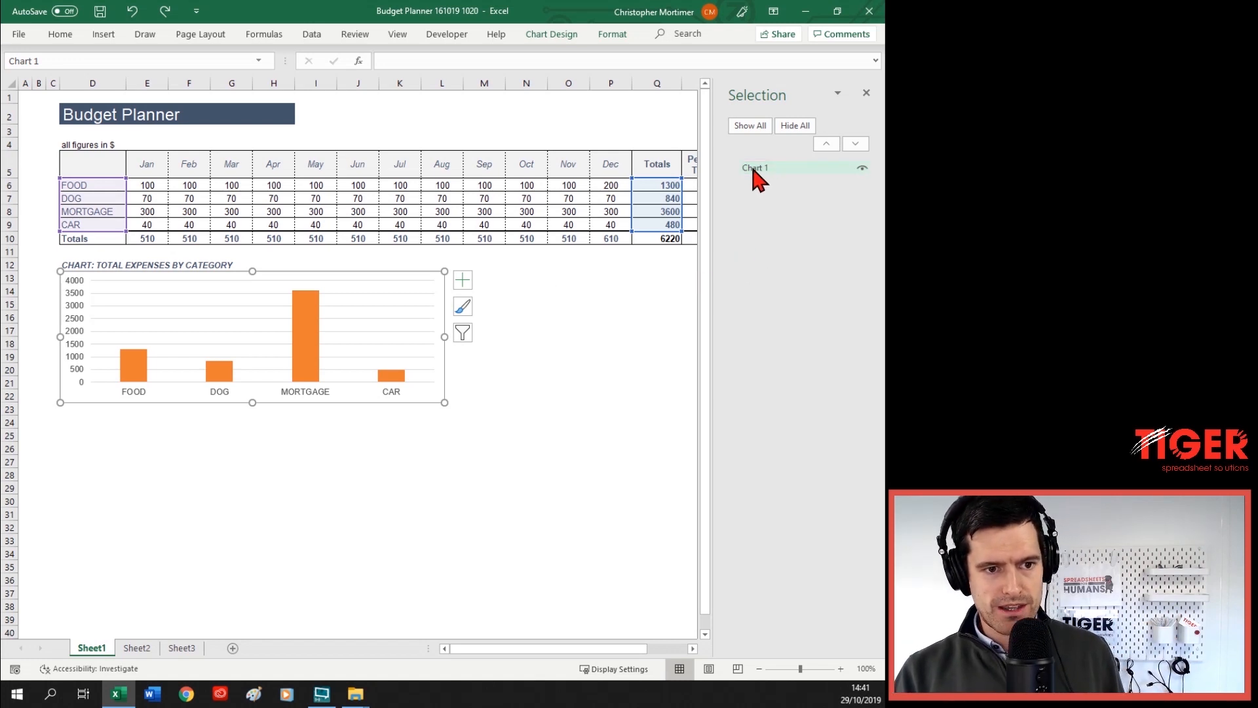
pyautogui.click(862, 167)
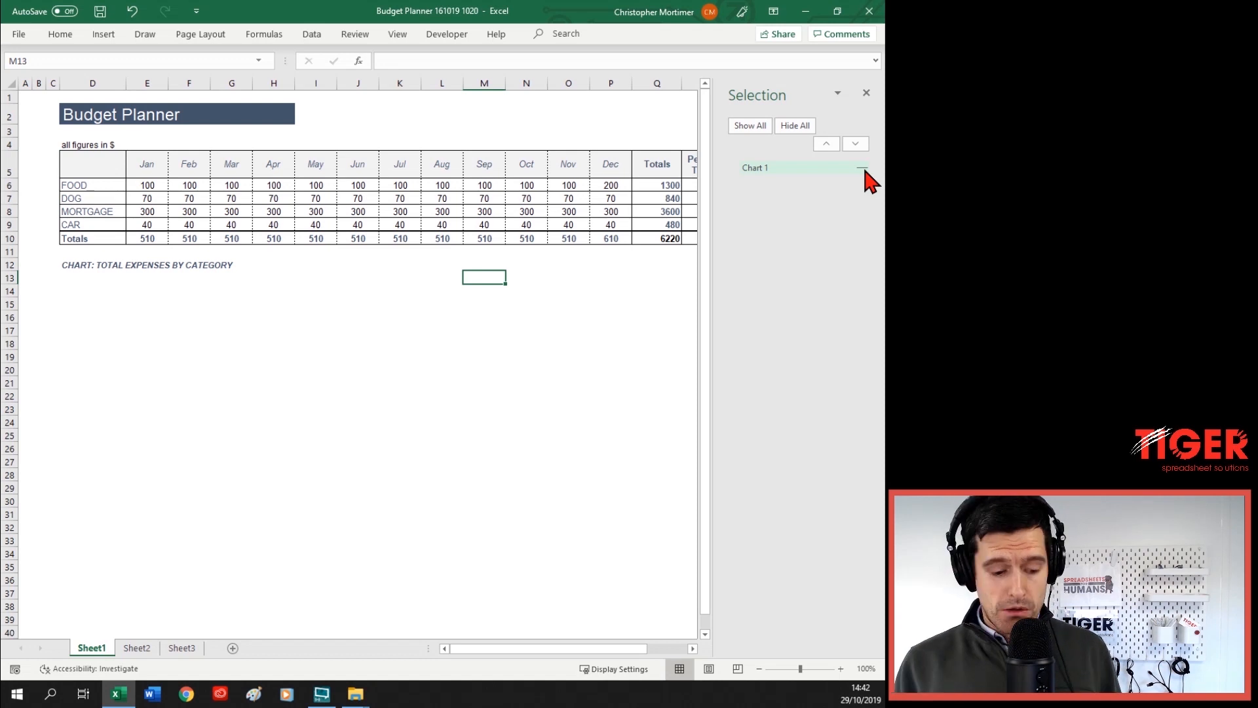
pyautogui.click(862, 168)
pyautogui.click(863, 167)
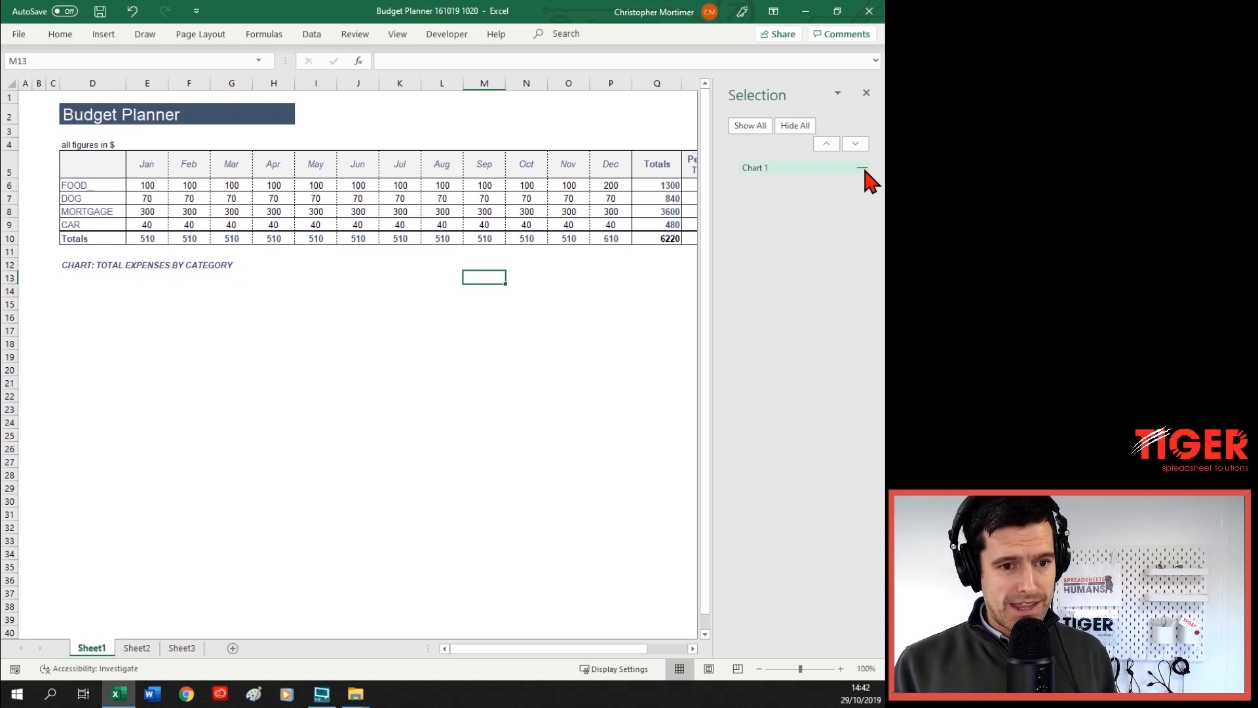
pyautogui.click(862, 168)
pyautogui.click(862, 167)
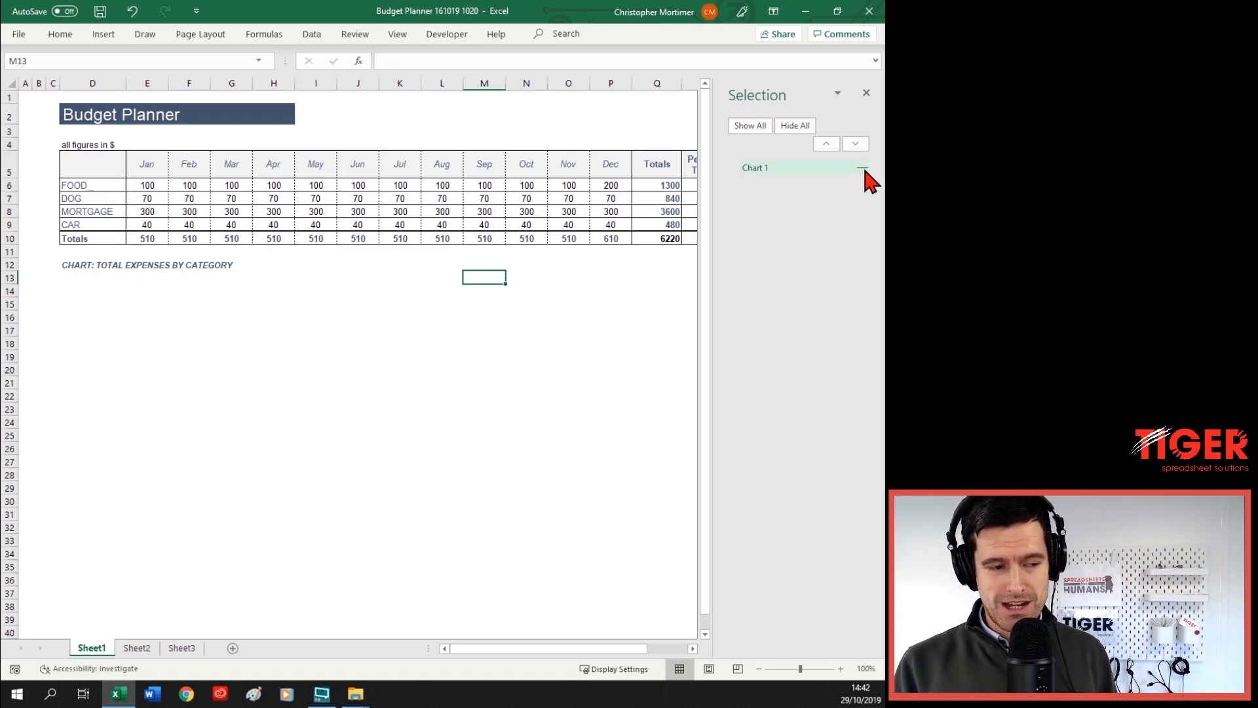
# Select cell D14 below the chart heading and close the Selection pane
pyautogui.click(139, 302)
pyautogui.click(79, 288)
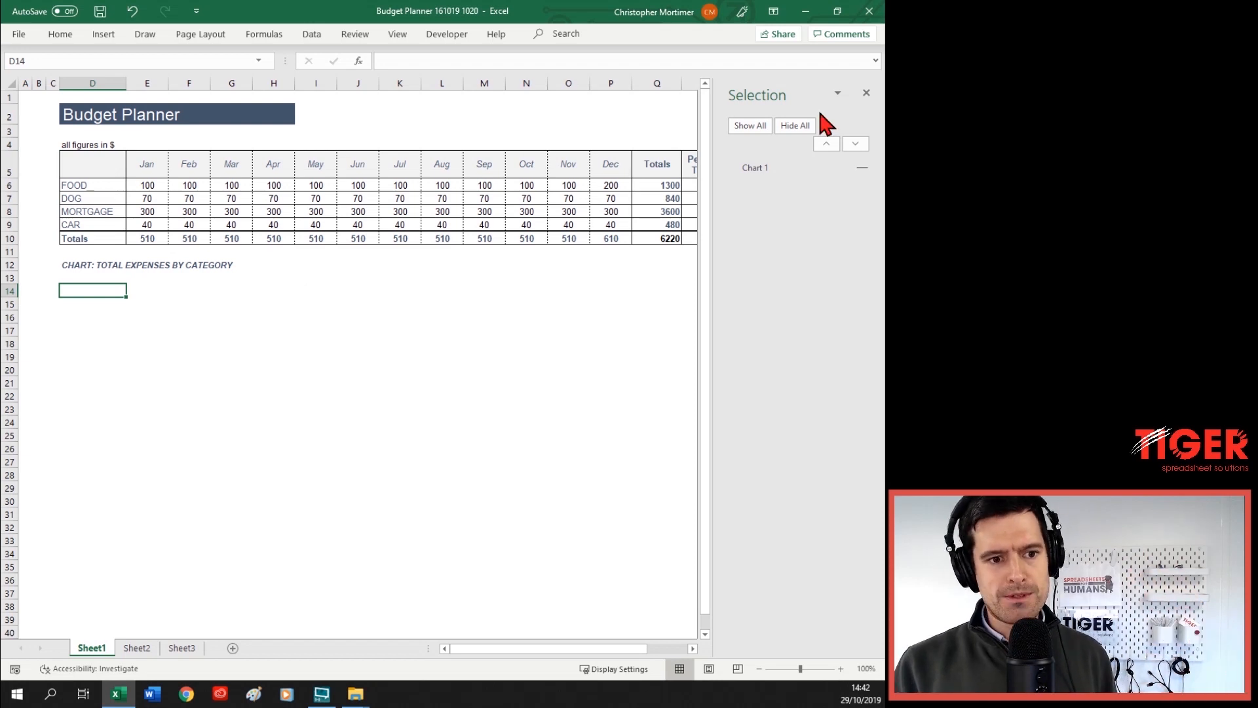
pyautogui.click(866, 93)
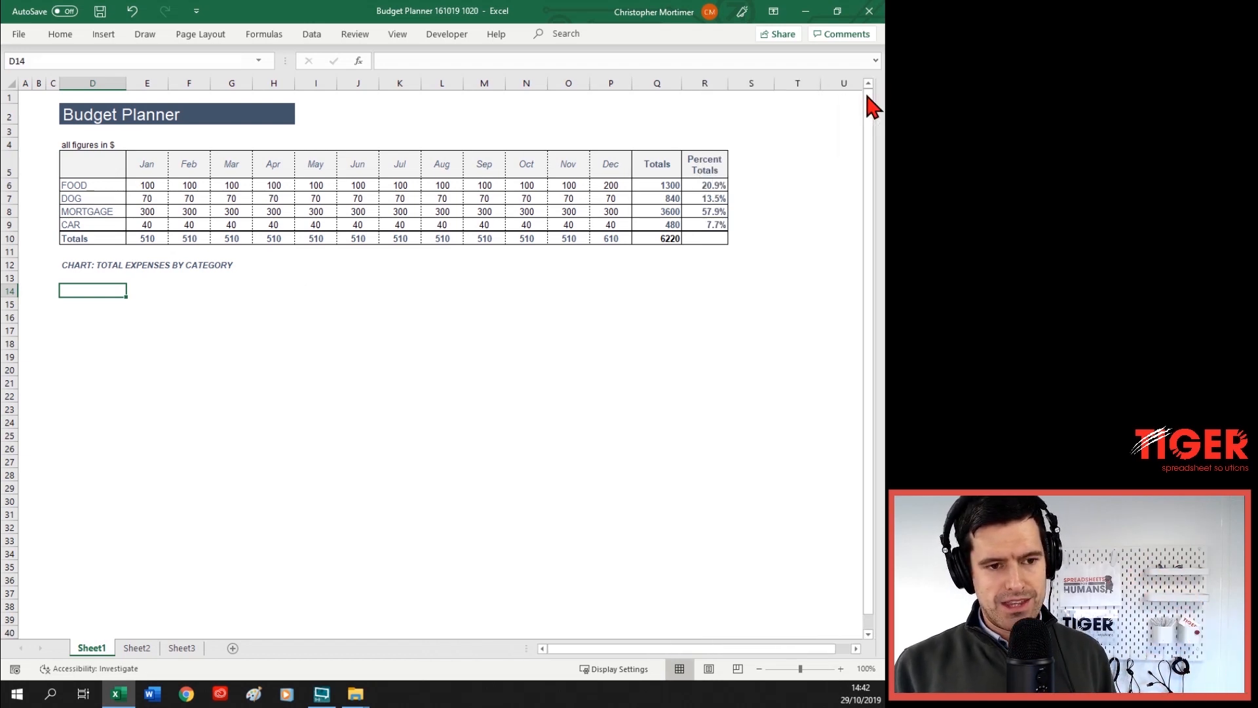
pyautogui.click(83, 170)
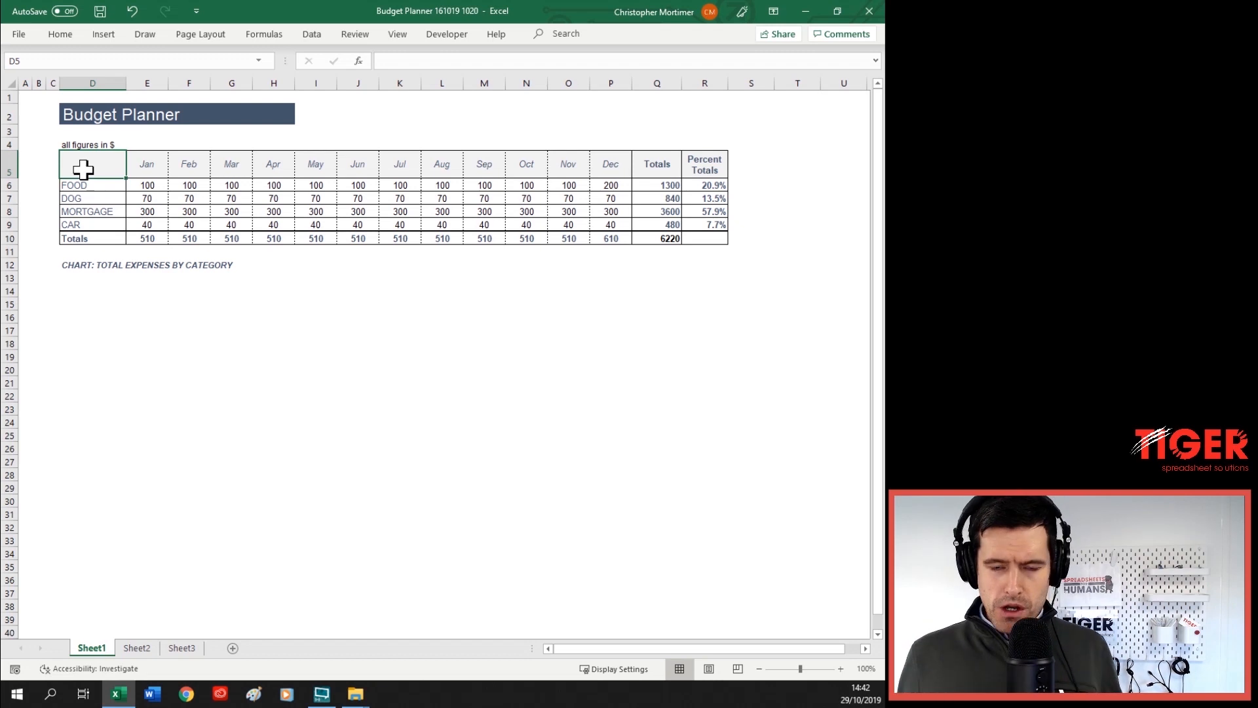
pyautogui.press('Down')
pyautogui.press('Down')
pyautogui.press('Down')
pyautogui.press('Down')
pyautogui.press('Down')
pyautogui.press('Down')
pyautogui.press('Down')
pyautogui.press('Down')
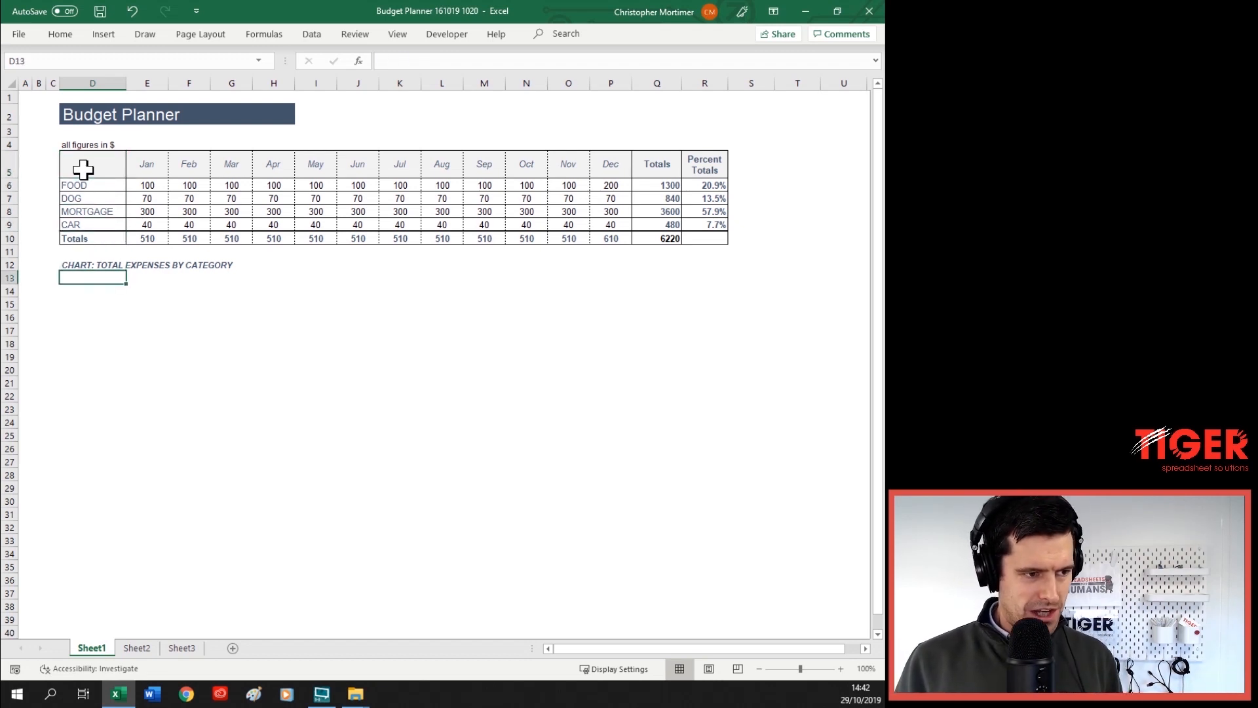
pyautogui.write('cha')
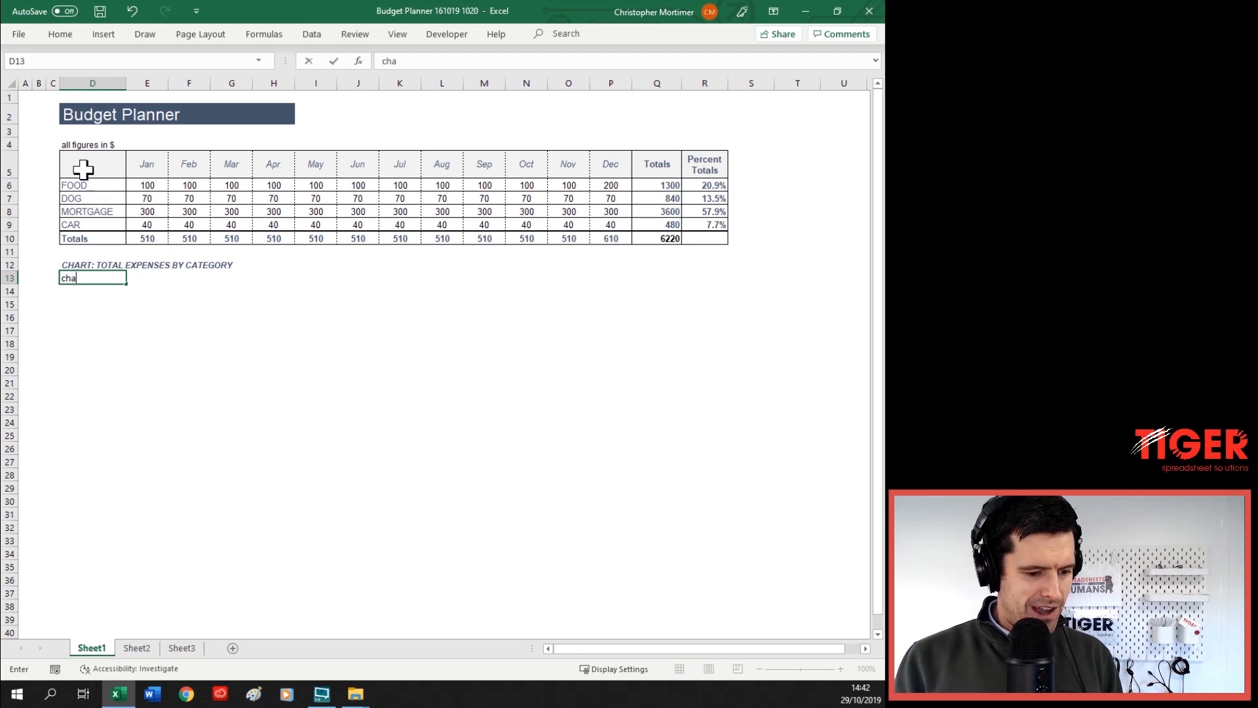
pyautogui.press('Return')
pyautogui.press('Up')
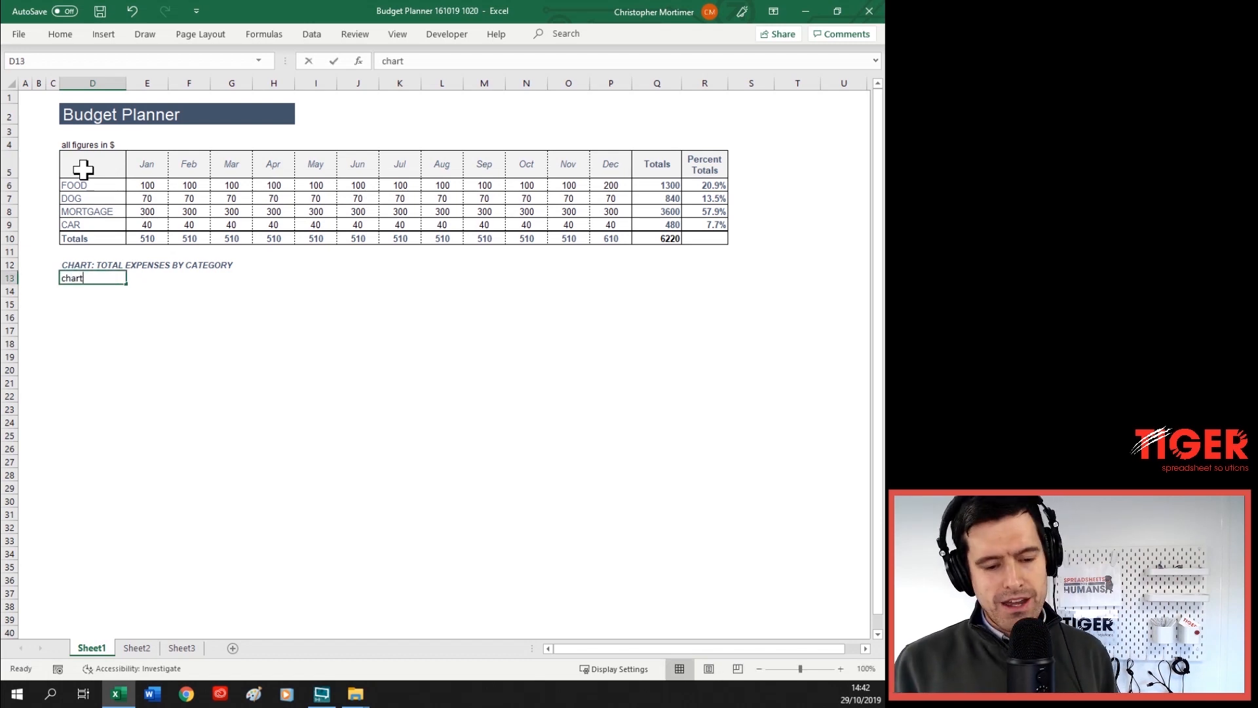
pyautogui.press('BackSpace')
# Select the whole budget table, cells D5 to R10, and clear the selection
pyautogui.click(85, 168)
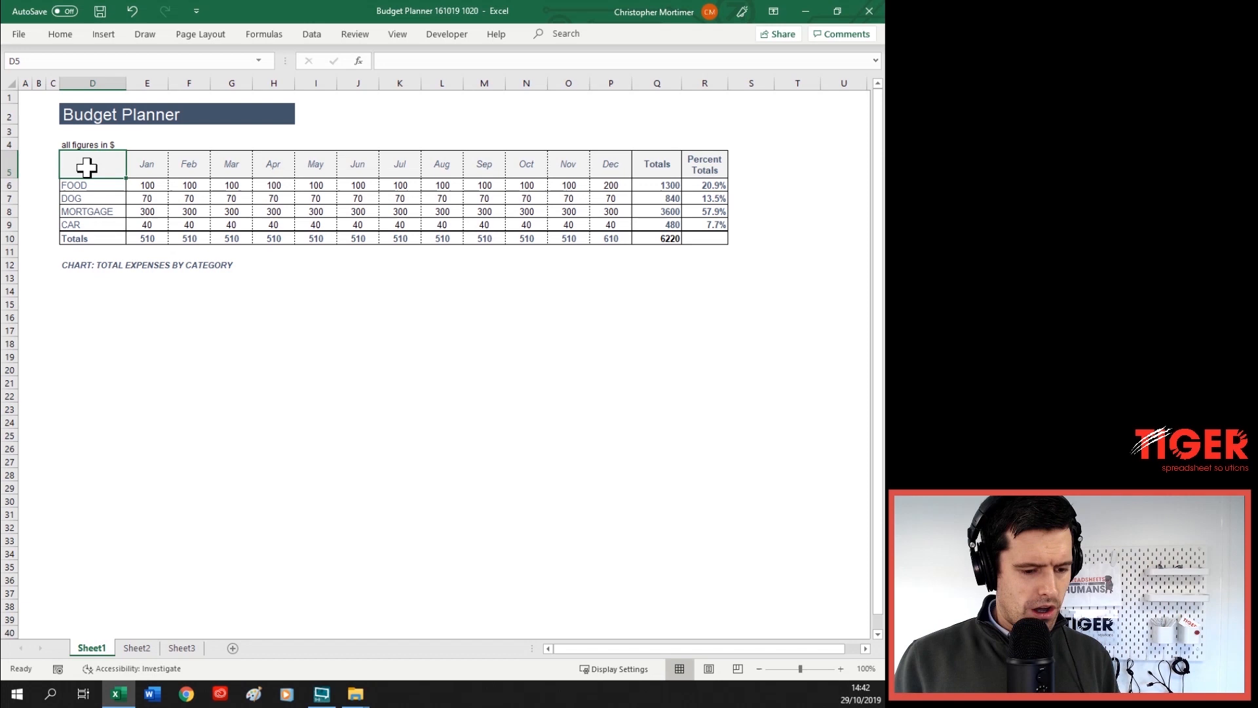
pyautogui.hotkey('shift', 'Right')
pyautogui.hotkey('shift', 'Right')
pyautogui.hotkey('shift', 'Right')
pyautogui.hotkey('shift', 'Right')
pyautogui.hotkey('shift', 'Right')
pyautogui.hotkey('shift', 'Right')
pyautogui.hotkey('shift', 'Right')
pyautogui.hotkey('shift', 'Right')
pyautogui.hotkey('shift', 'Right')
pyautogui.hotkey('shift', 'Right')
pyautogui.hotkey('shift', 'Right')
pyautogui.hotkey('shift', 'Right')
pyautogui.hotkey('shift', 'Right')
pyautogui.hotkey('shift', 'Right')
pyautogui.hotkey('shift', 'Down')
pyautogui.hotkey('shift', 'Down')
pyautogui.hotkey('shift', 'Down')
pyautogui.hotkey('shift', 'Down')
pyautogui.hotkey('shift', 'Down')
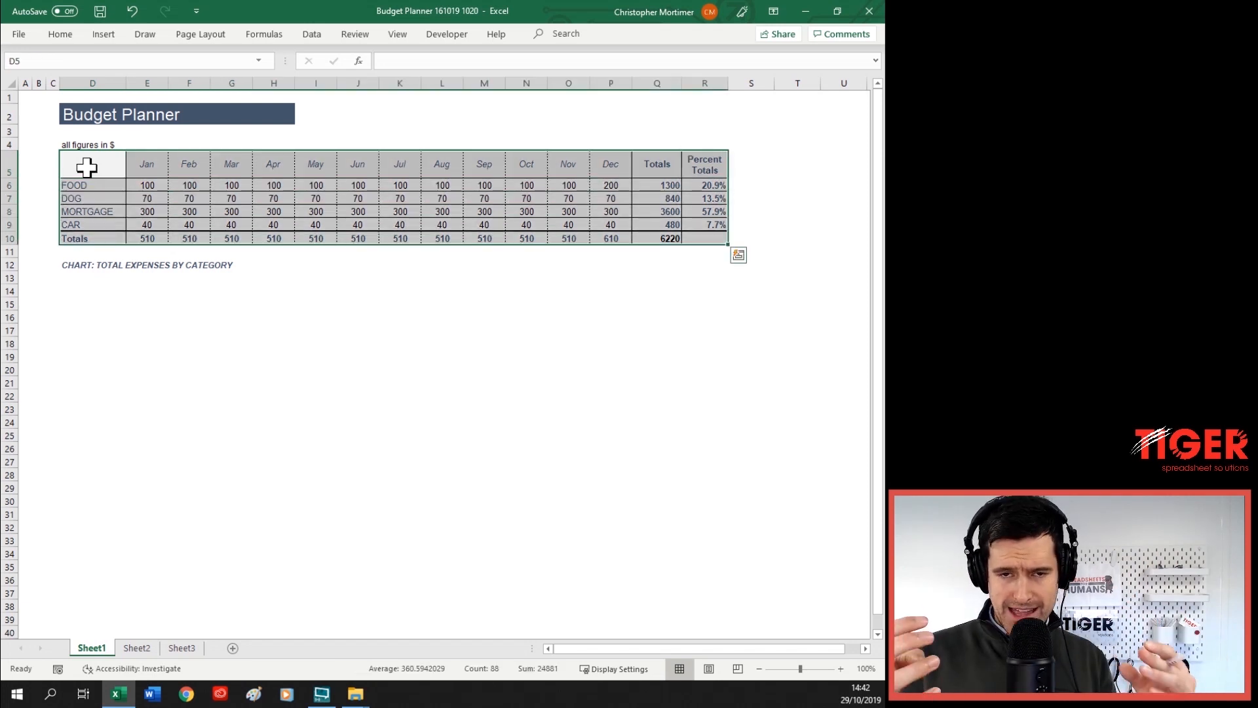
pyautogui.click(257, 380)
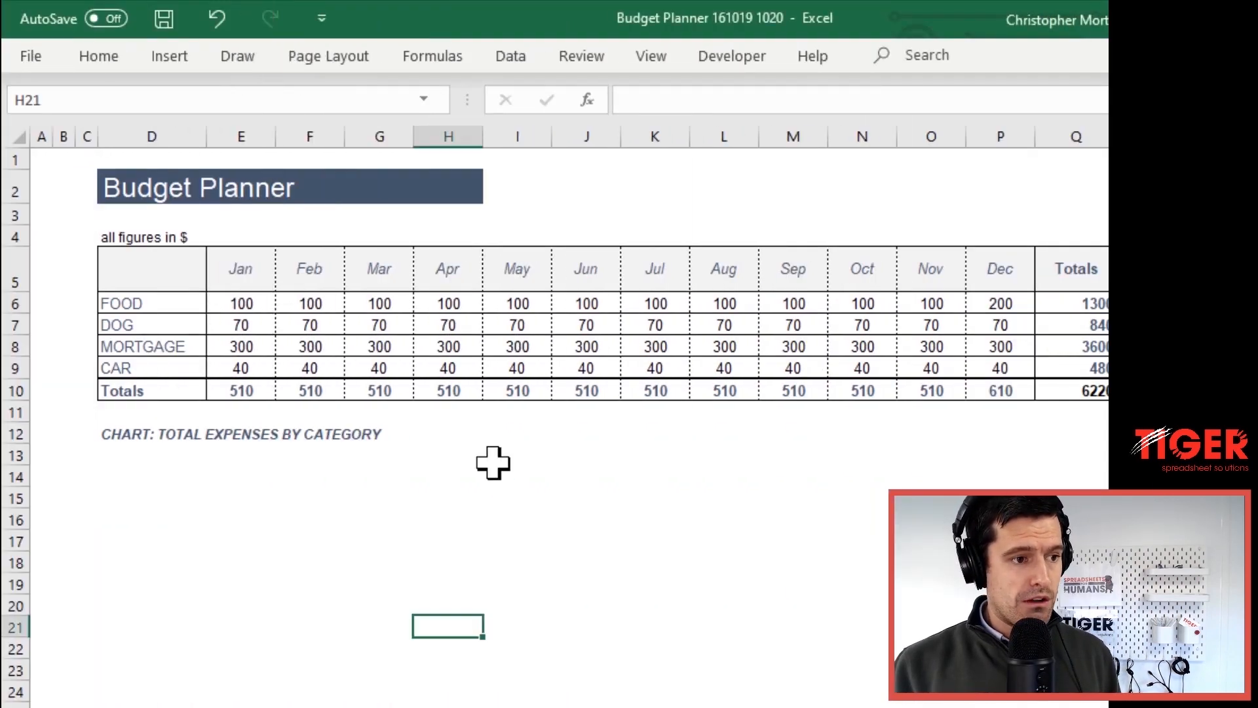
# Delete the chart heading in cell D12 below the budget table and go back to the table's first header cell
pyautogui.click(163, 265)
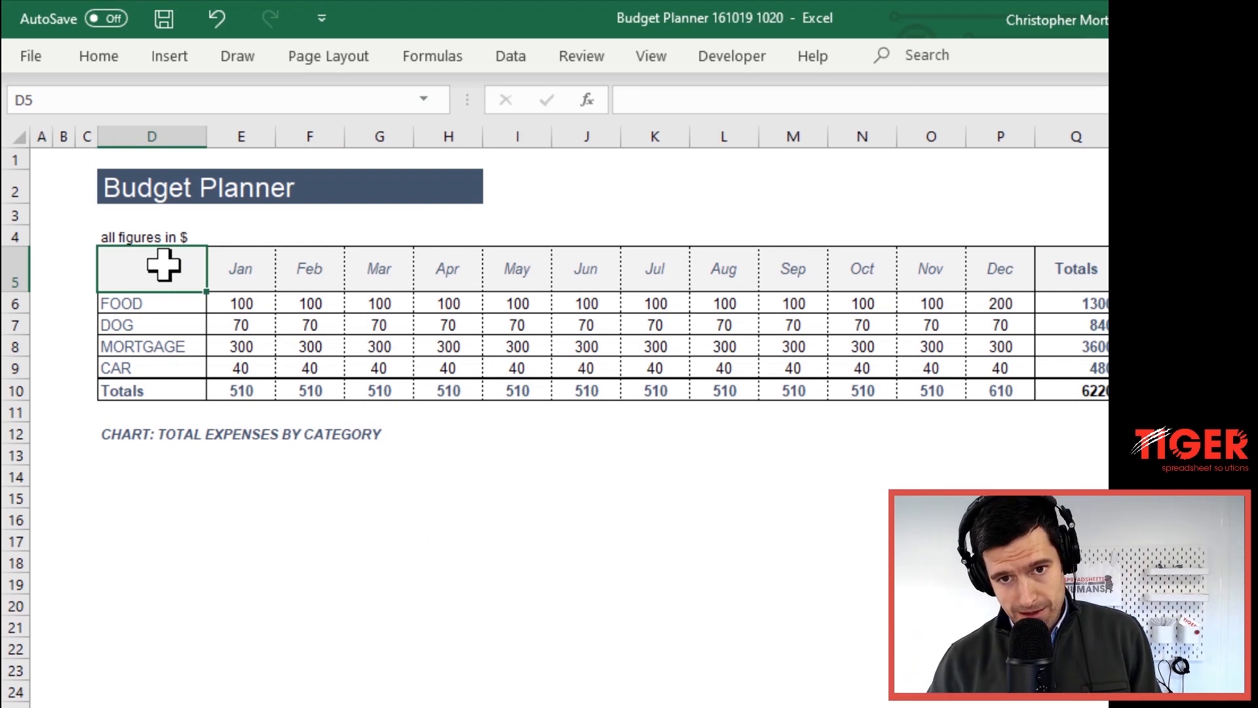
pyautogui.press('Down')
pyautogui.press('Down')
pyautogui.press('Down')
pyautogui.press('Down')
pyautogui.press('Down')
pyautogui.press('Down')
pyautogui.press('Down')
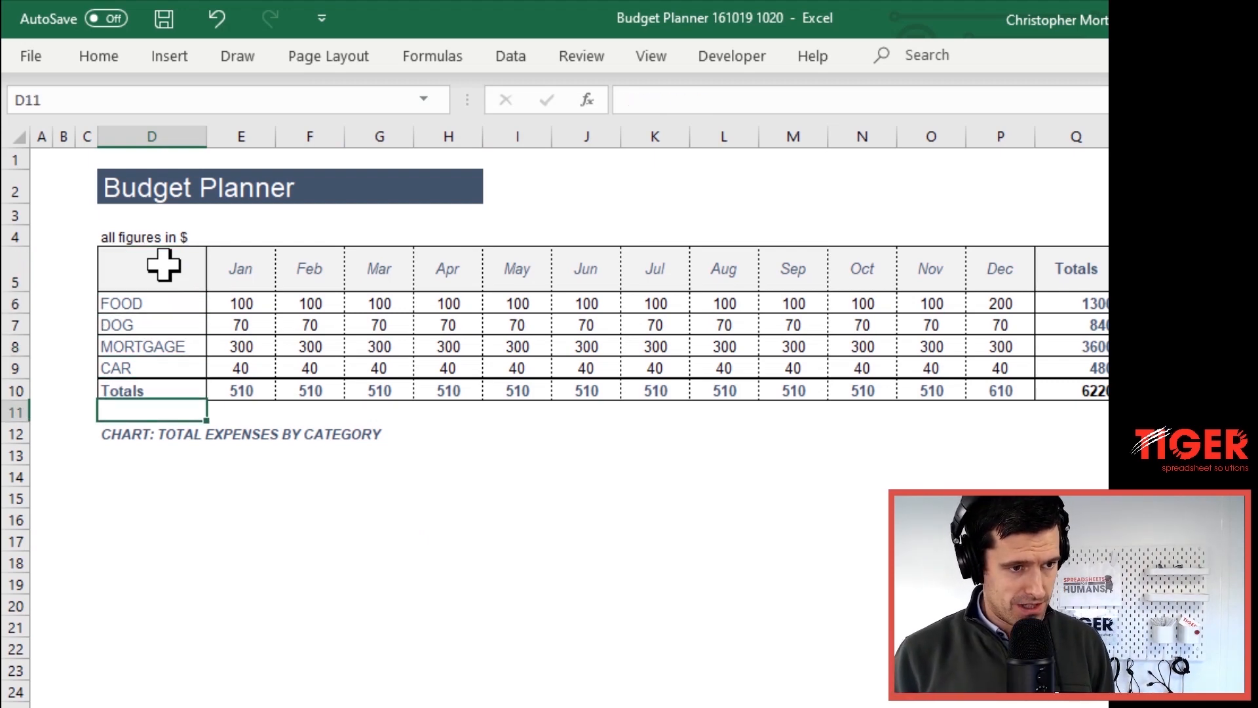
pyautogui.press('Up')
pyautogui.press('Up')
pyautogui.press('Up')
pyautogui.press('Up')
pyautogui.press('Up')
pyautogui.press('Up')
pyautogui.press('Up')
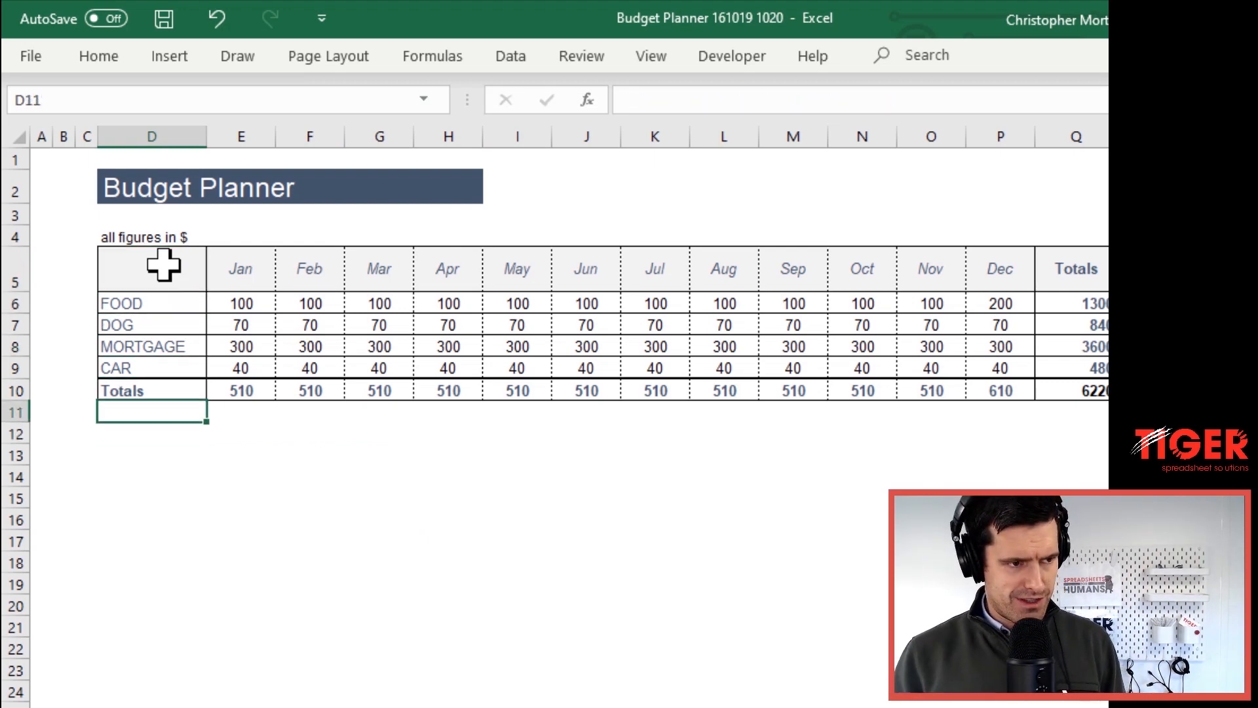
# Copy the whole budget table from cell D5 through the Percent Totals column and the Totals row
pyautogui.hotkey('shift', 'Right')
pyautogui.hotkey('shift', 'Right')
pyautogui.hotkey('shift', 'Right')
pyautogui.hotkey('shift', 'Right')
pyautogui.hotkey('shift', 'Right')
pyautogui.hotkey('shift', 'Right')
pyautogui.hotkey('shift', 'Right')
pyautogui.hotkey('shift', 'Right')
pyautogui.hotkey('shift', 'Right')
pyautogui.hotkey('shift', 'Right')
pyautogui.hotkey('shift', 'Right')
pyautogui.hotkey('shift', 'Right')
pyautogui.hotkey('shift', 'Right')
pyautogui.hotkey('shift', 'Right')
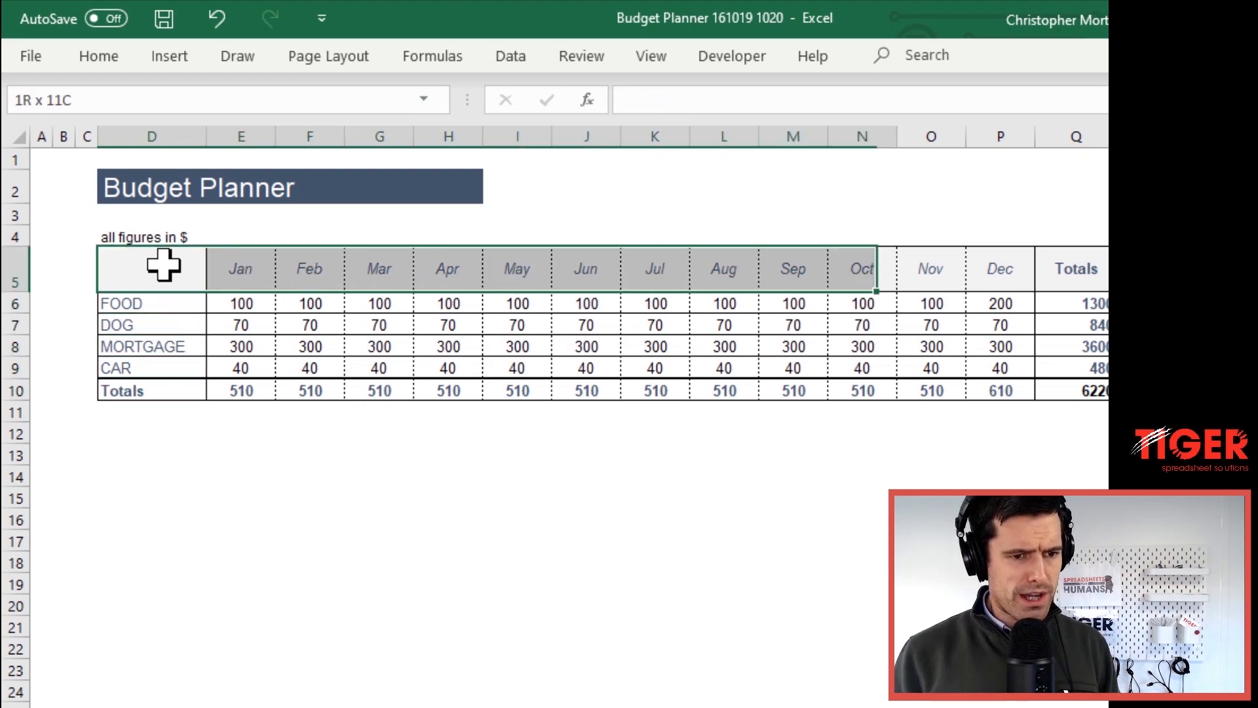
pyautogui.hotkey('shift', 'Down')
pyautogui.hotkey('shift', 'Down')
pyautogui.hotkey('shift', 'Down')
pyautogui.hotkey('shift', 'Down')
pyautogui.hotkey('shift', 'Down')
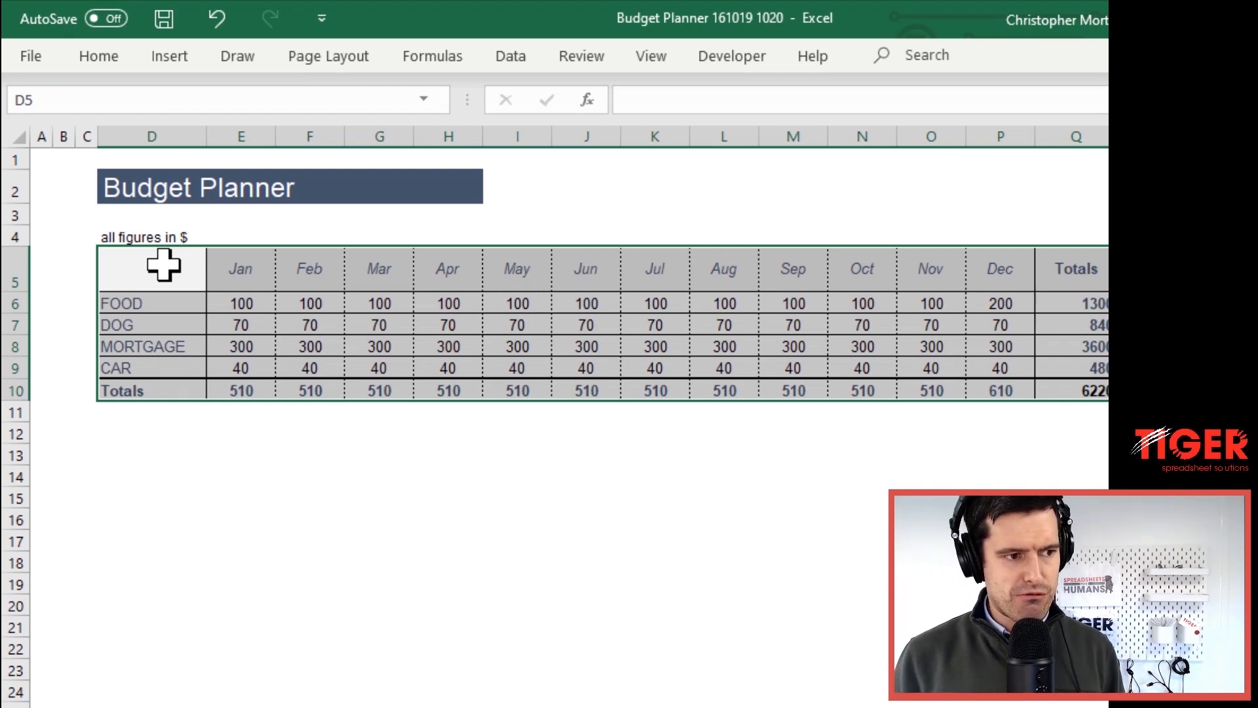
pyautogui.hotkey('ctrl', 'c')
# Paste only the values of the copied table at cell D13 using Paste Special
pyautogui.press('Down')
pyautogui.press('Down')
pyautogui.press('Down')
pyautogui.press('Down')
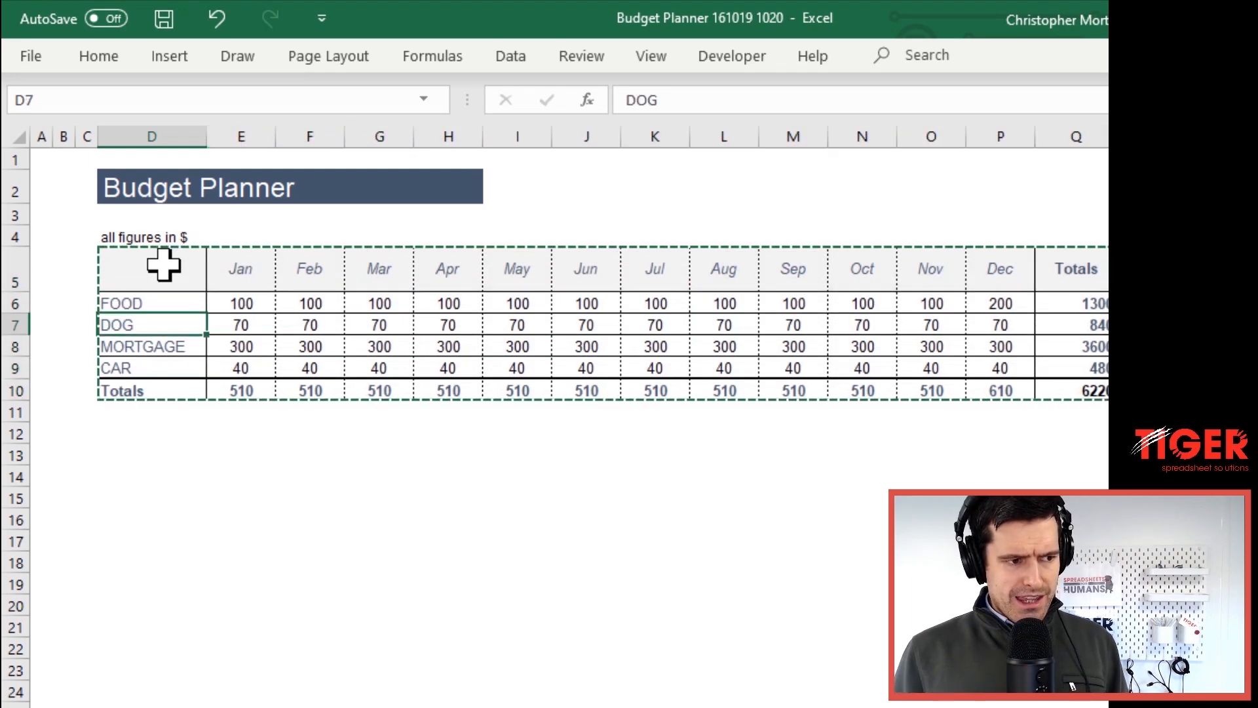
pyautogui.press('Down')
pyautogui.press('Down')
pyautogui.press('Down')
pyautogui.press('Down')
pyautogui.press('Up')
pyautogui.press('Down')
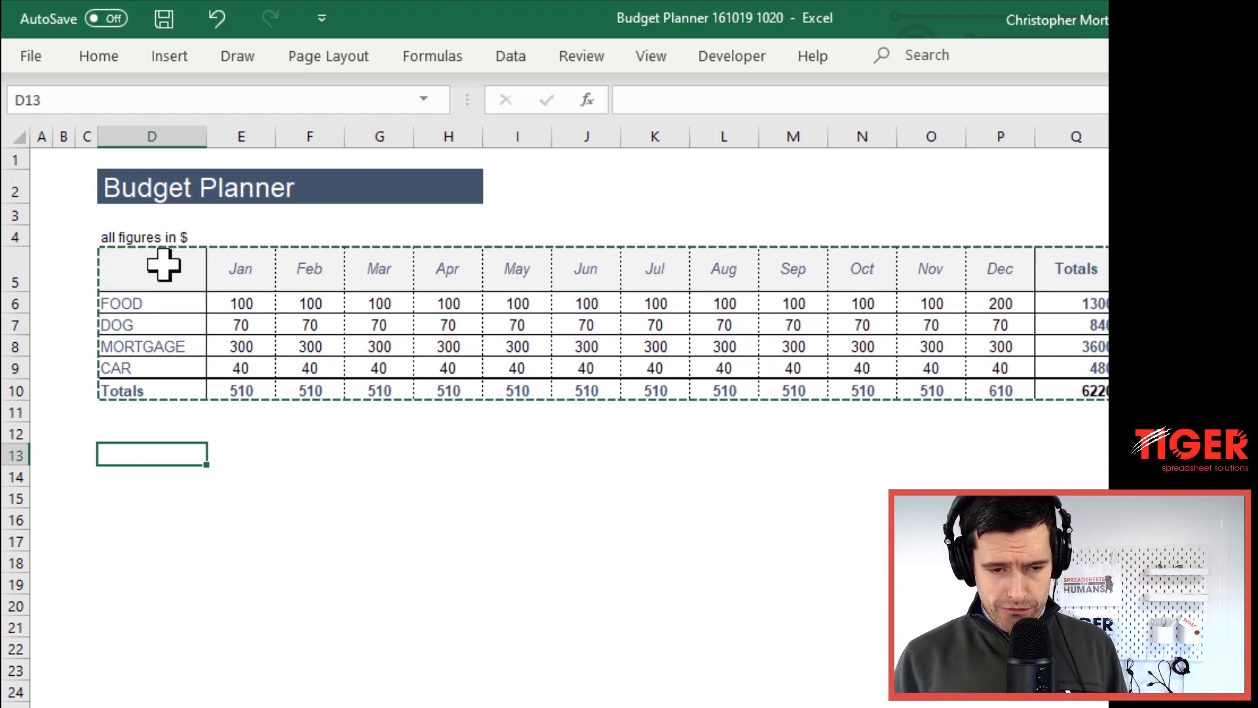
pyautogui.hotkey('ctrl', 'alt', 'v')
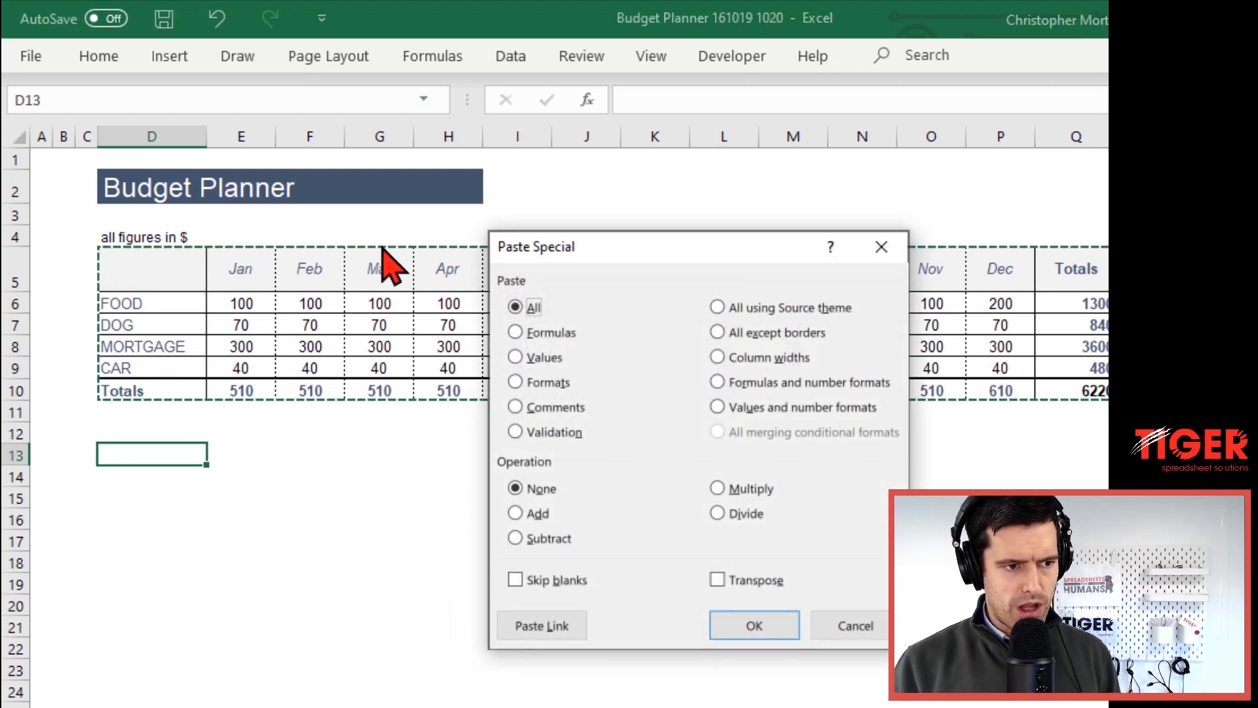
pyautogui.moveTo(588, 245); pyautogui.dragTo(319, 195)
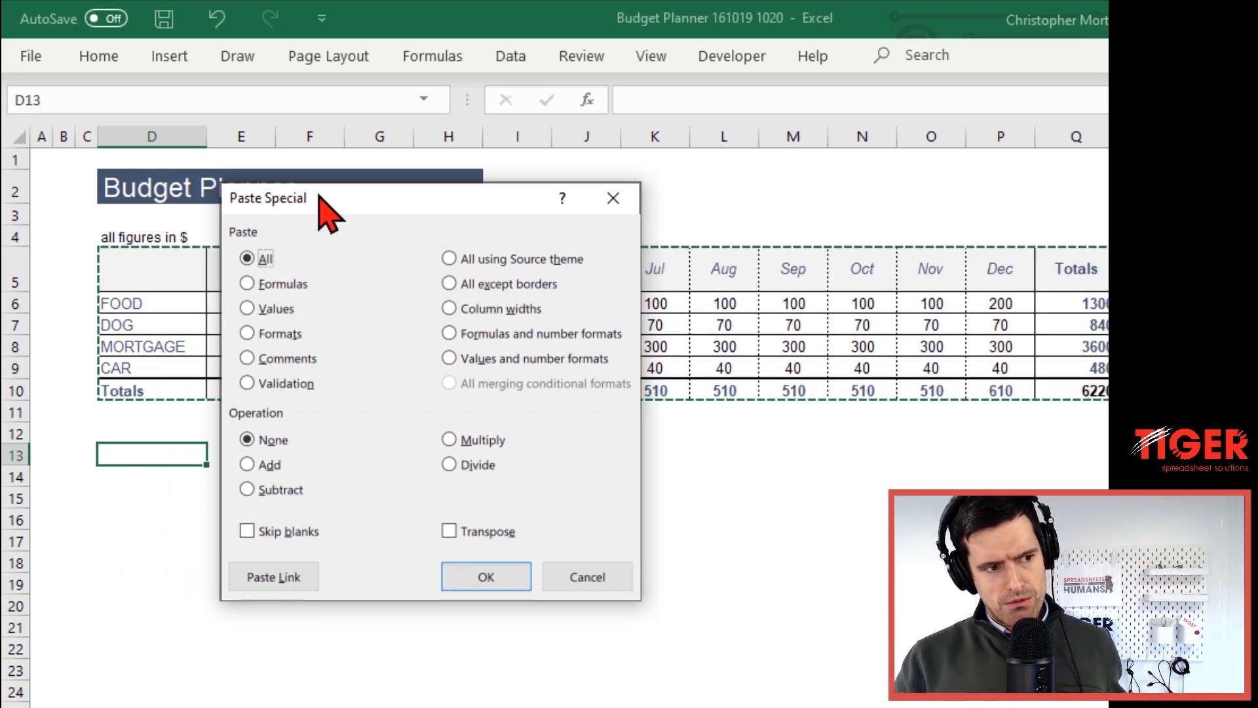
pyautogui.click(281, 334)
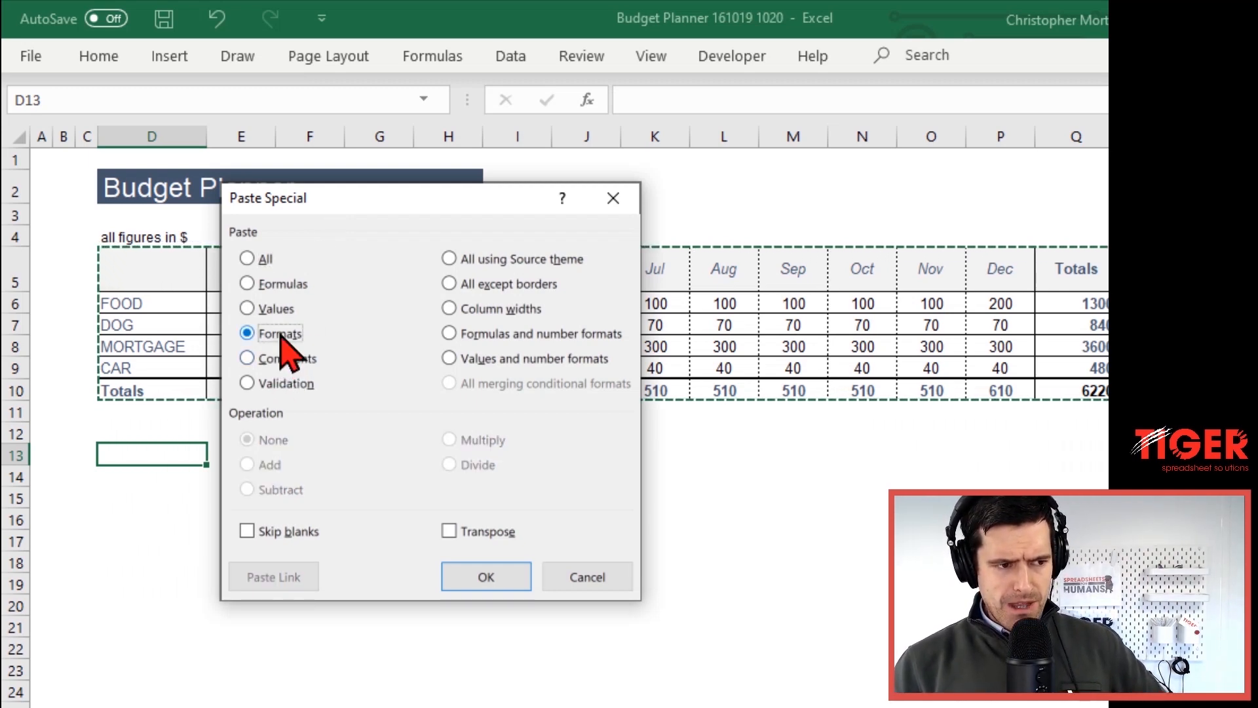
pyautogui.click(278, 309)
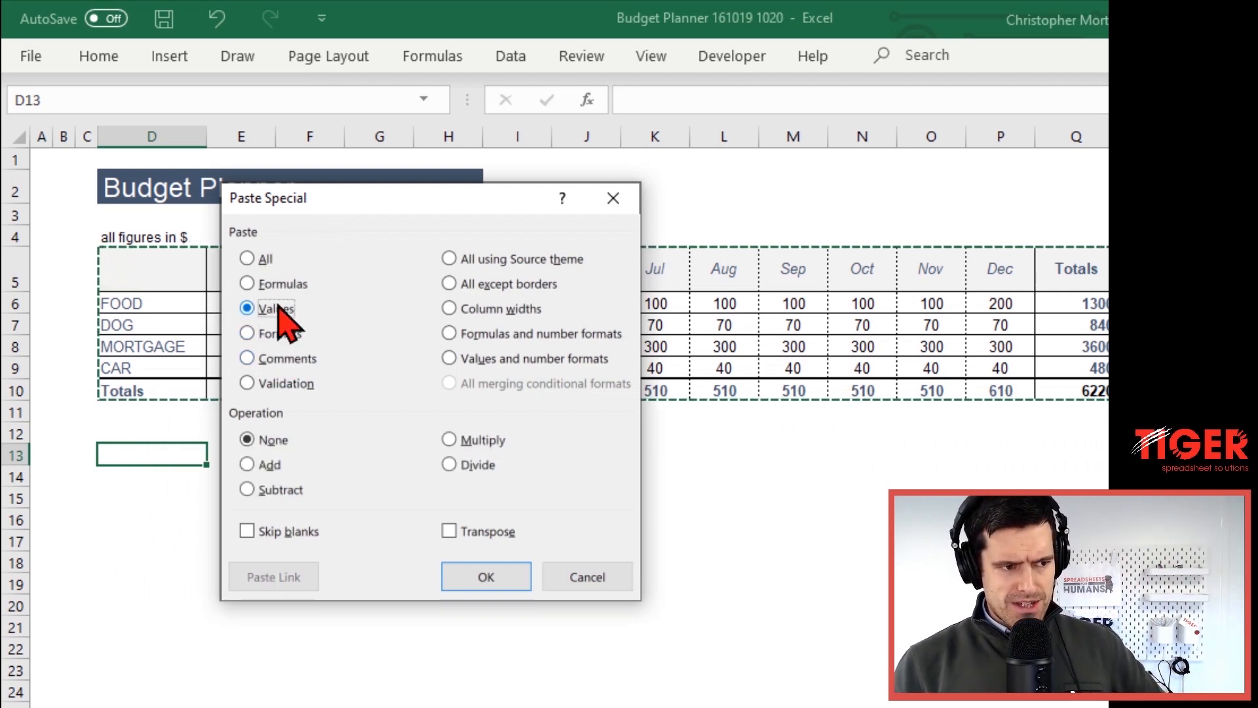
pyautogui.click(470, 579)
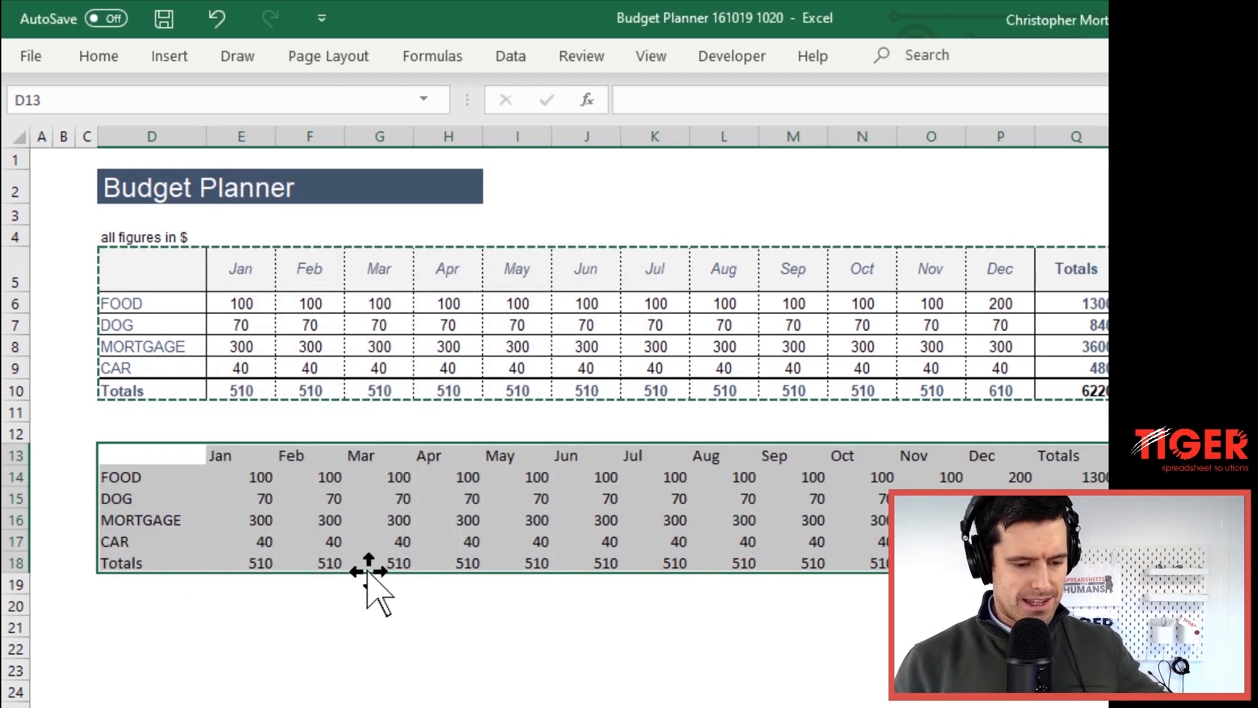
# Apply only the formats of the copied table to the pasted values using Paste Special
pyautogui.hotkey('ctrl', 'alt', 'v')
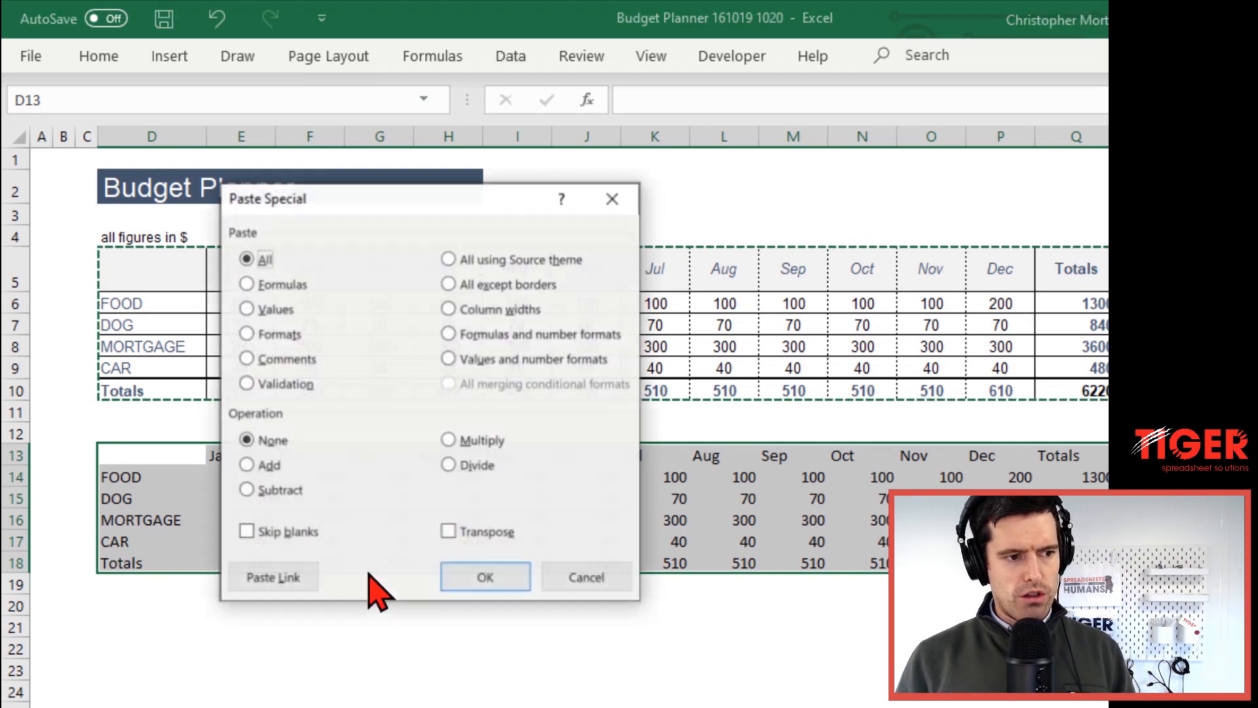
pyautogui.click(279, 334)
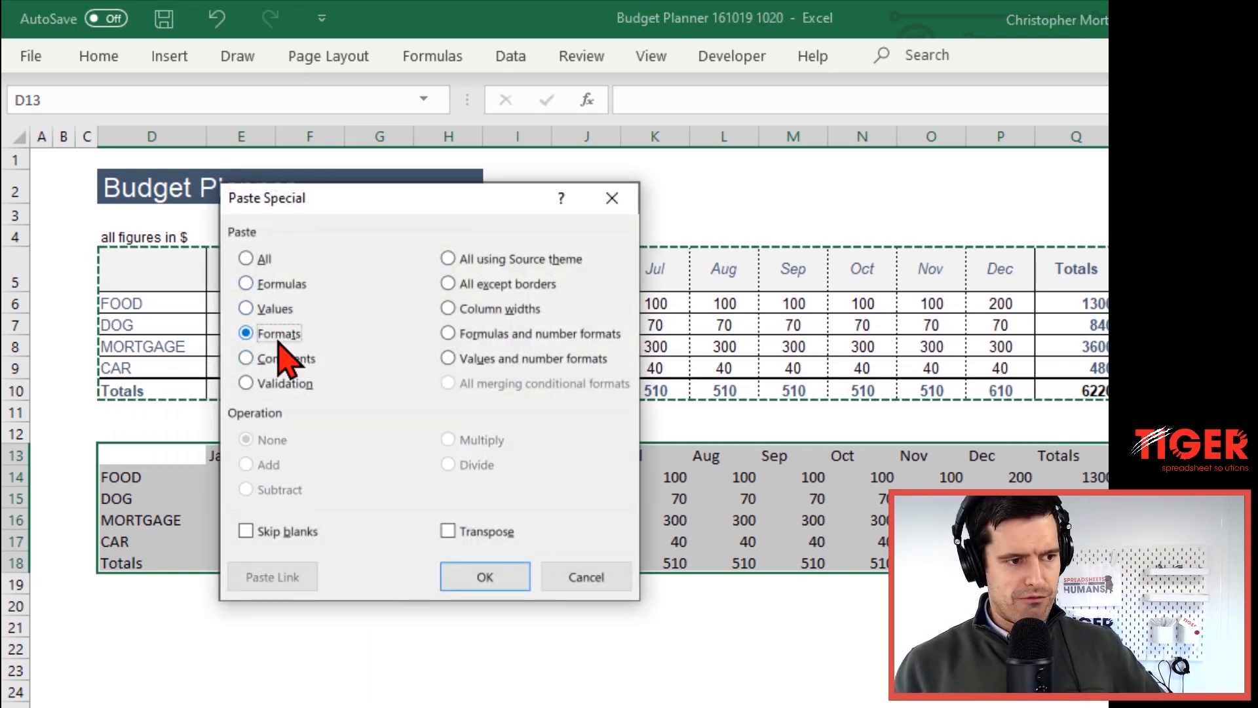
pyautogui.click(471, 576)
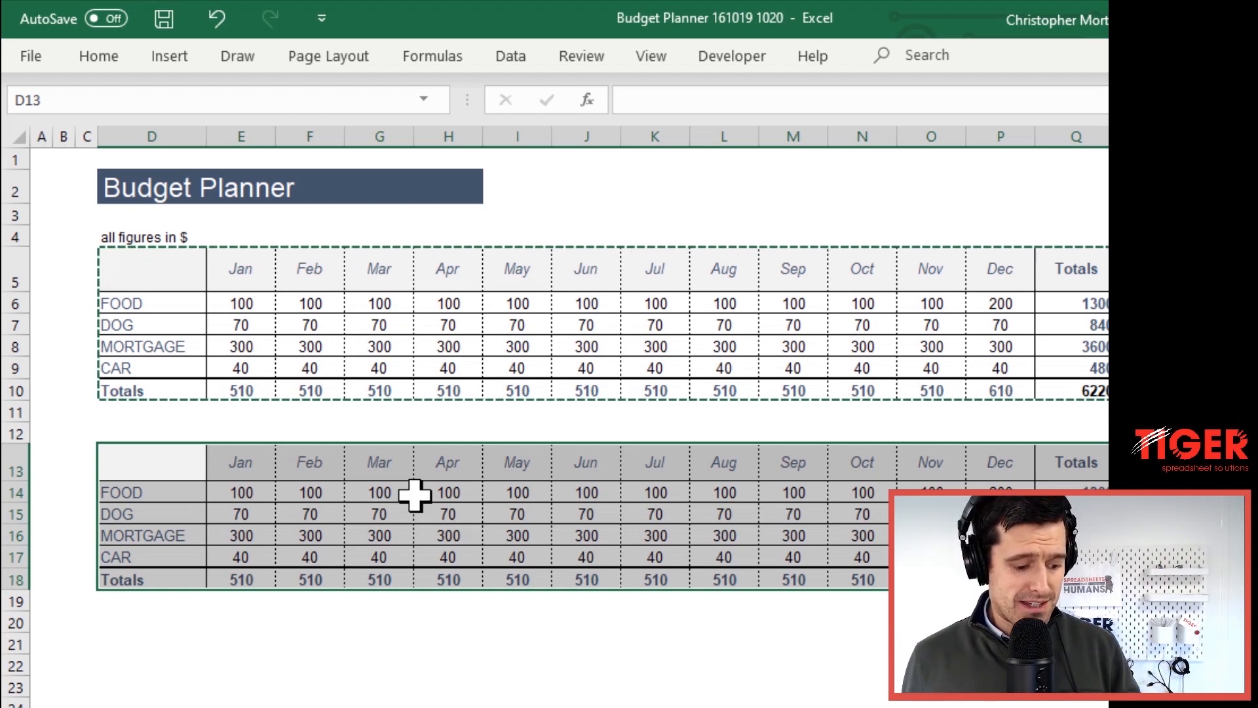
pyautogui.write('`')
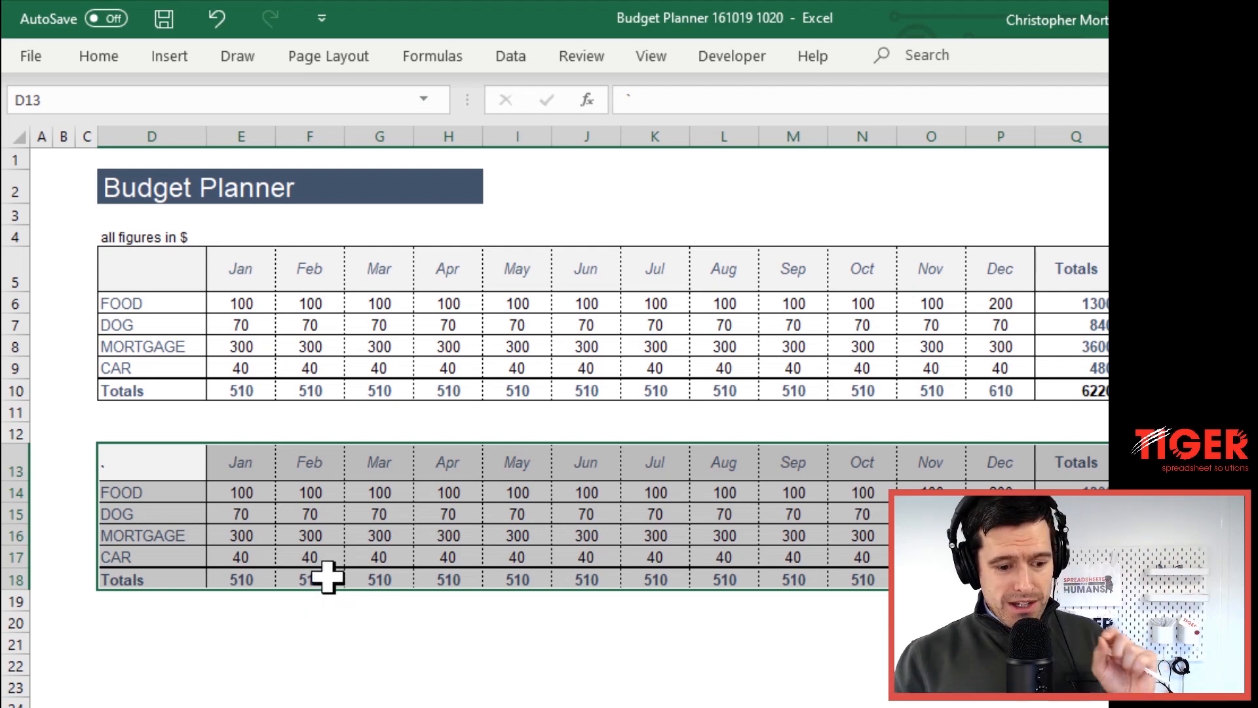
pyautogui.click(330, 578)
pyautogui.press('Left')
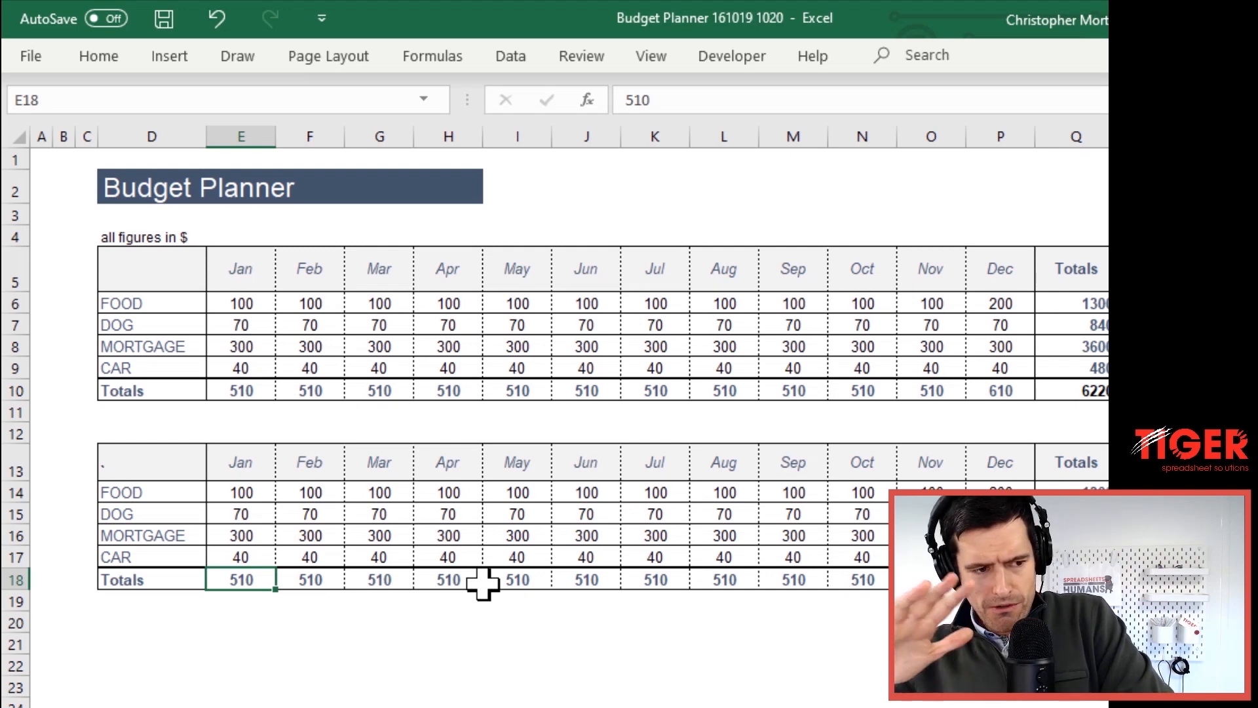
pyautogui.click(179, 455)
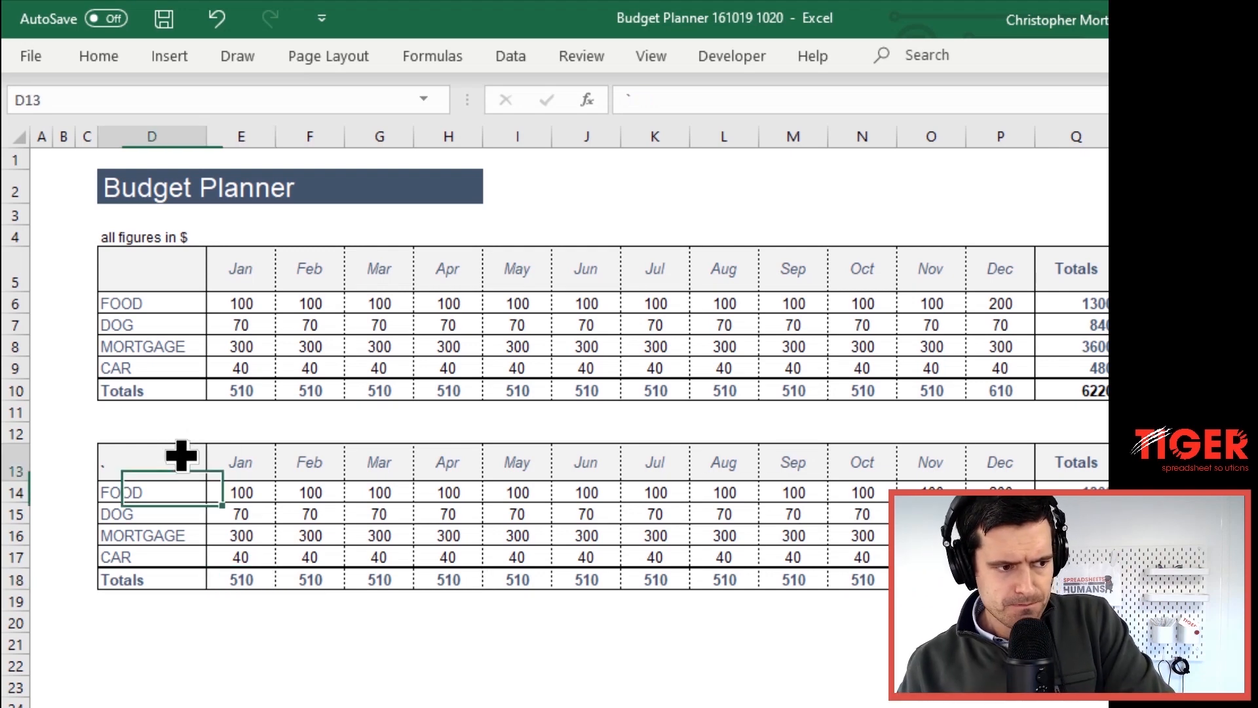
pyautogui.click(339, 463)
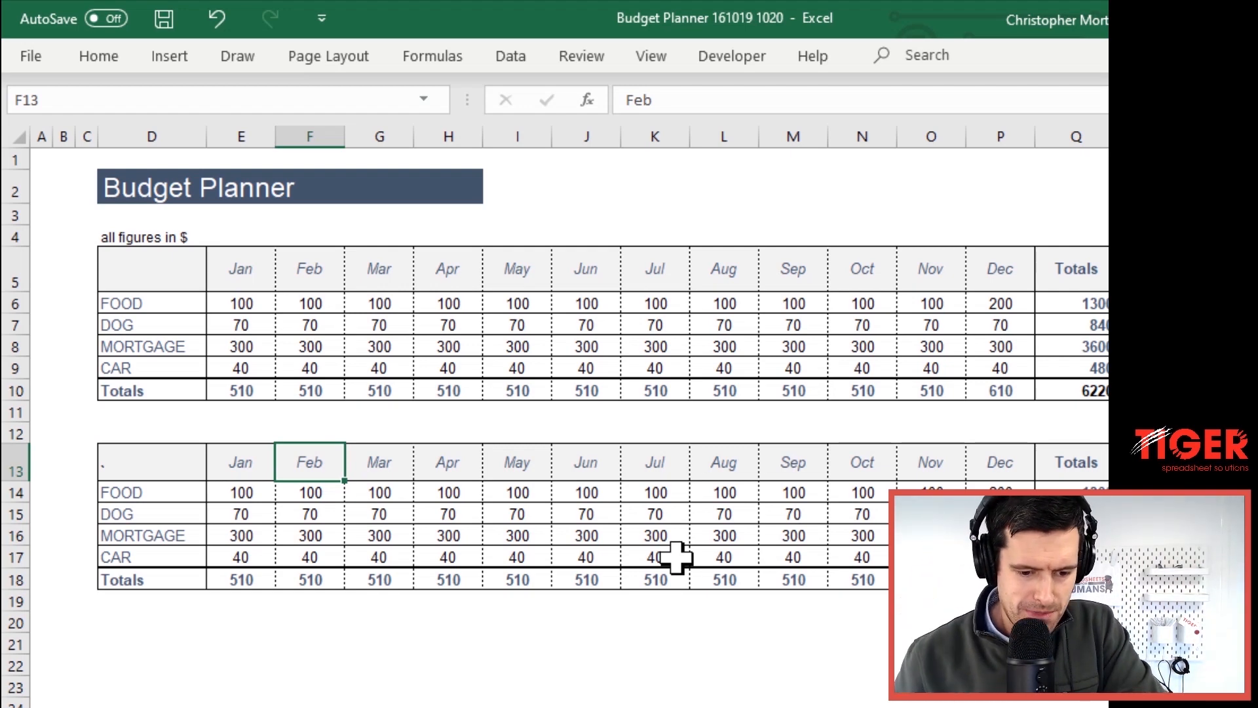
pyautogui.press('Up')
pyautogui.press('Up')
pyautogui.press('Up')
pyautogui.press('Up')
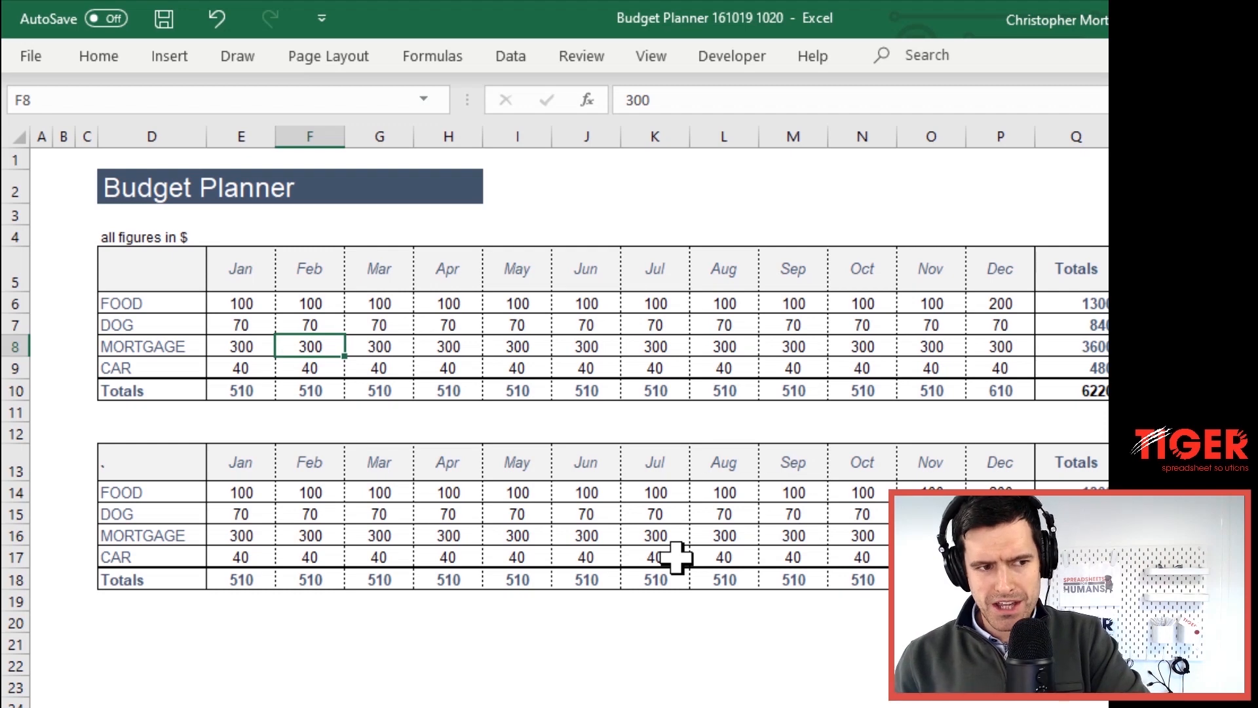
pyautogui.press('Up')
pyautogui.press('Up')
pyautogui.press('Left')
pyautogui.press('Left')
pyautogui.press('Right')
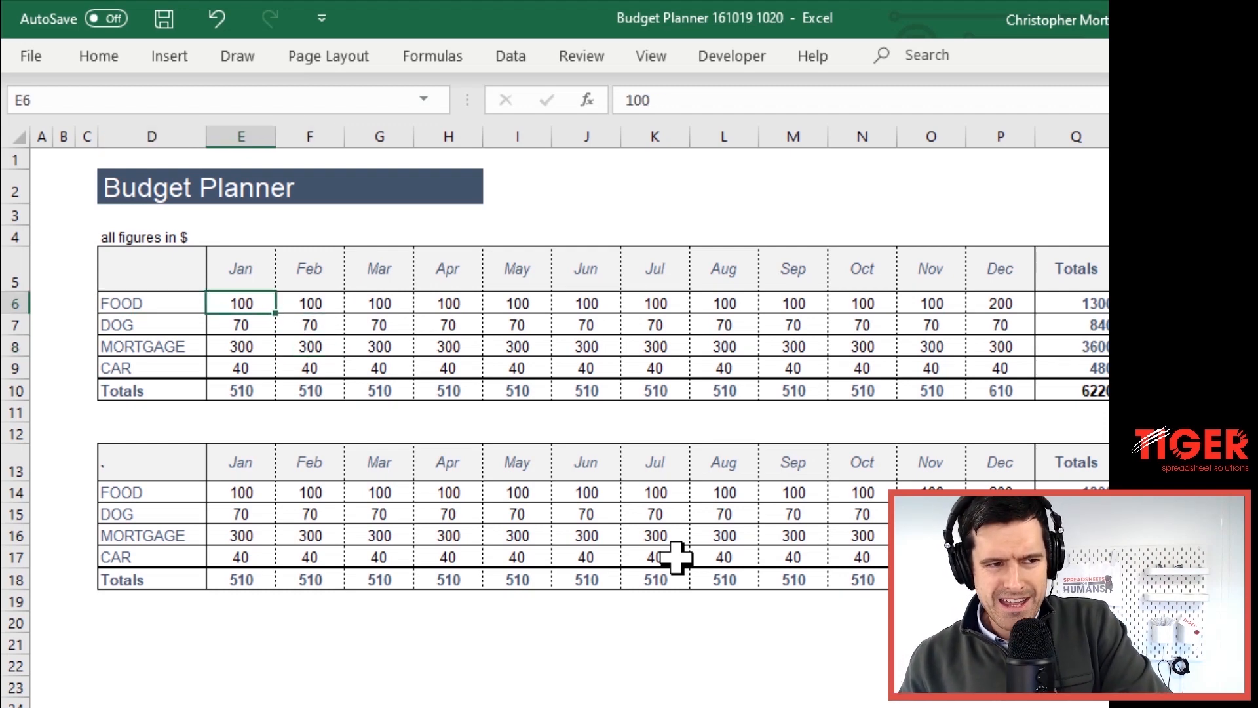
pyautogui.press('Up')
pyautogui.press('Down')
pyautogui.press('Down')
pyautogui.press('Up')
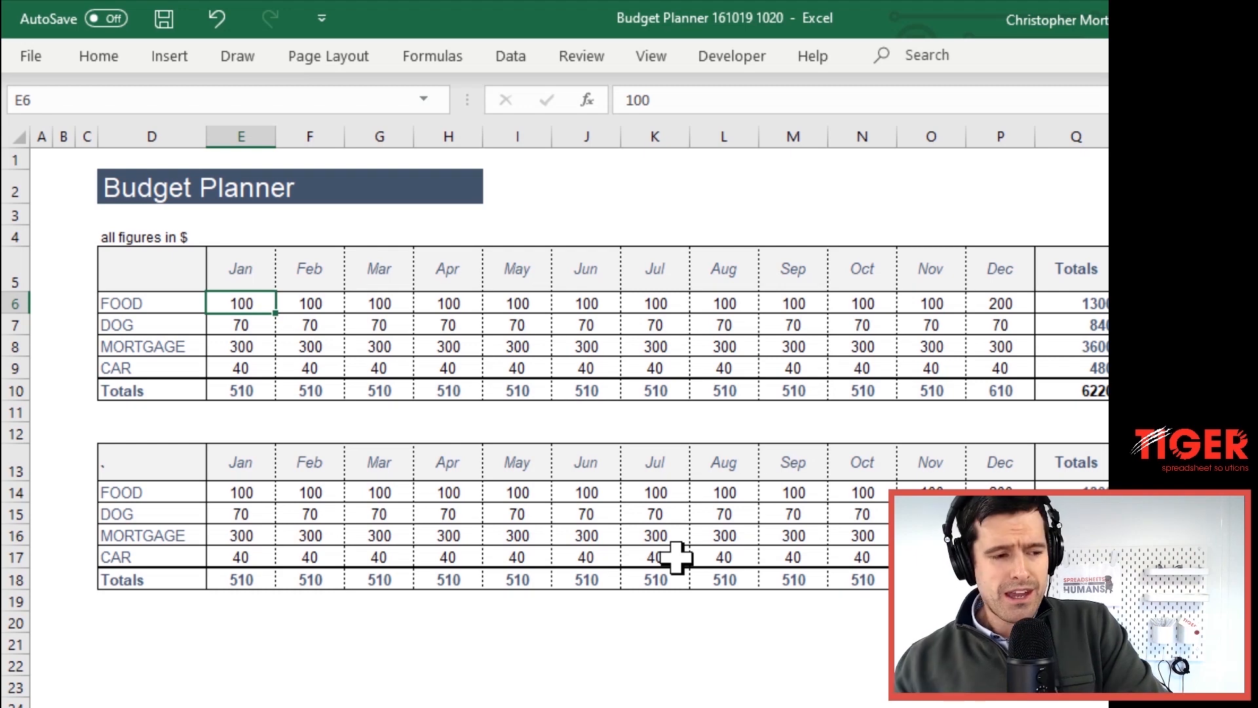
pyautogui.click(184, 252)
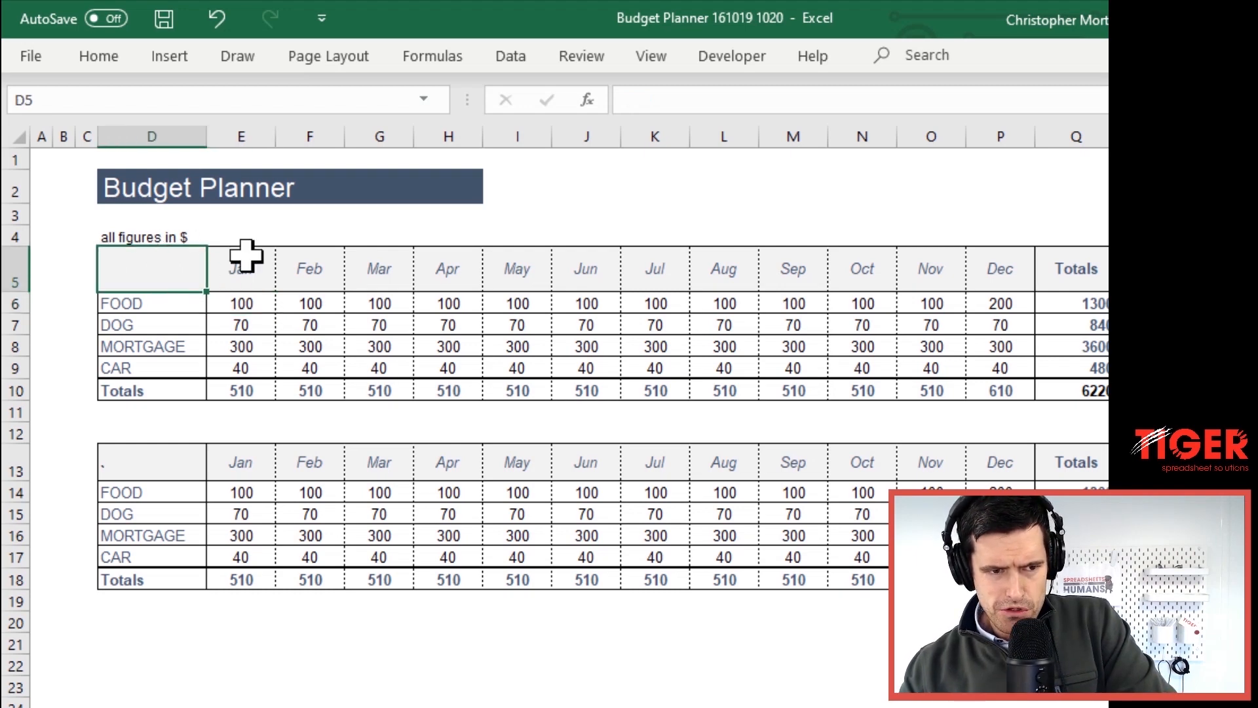
pyautogui.click(813, 452)
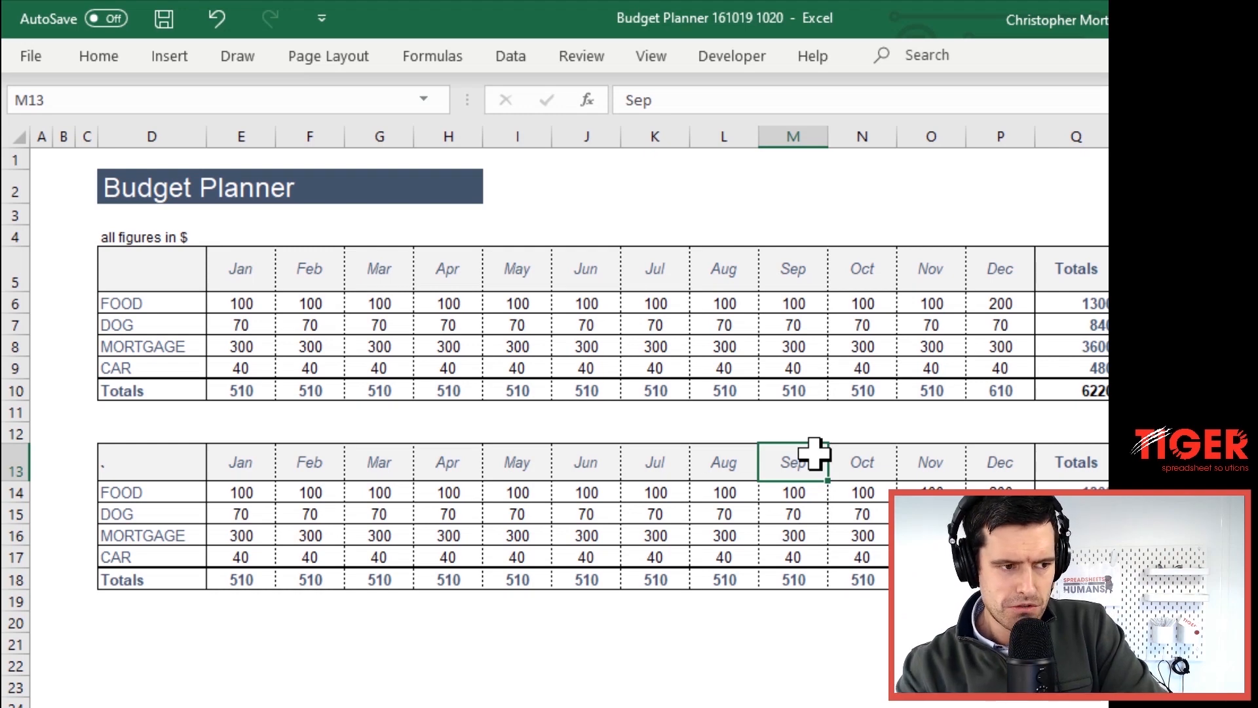
# Undo the stray entry and the pasted formats and values, cancel the copy mode, and select cell D4
pyautogui.hotkey('ctrl', 'z')
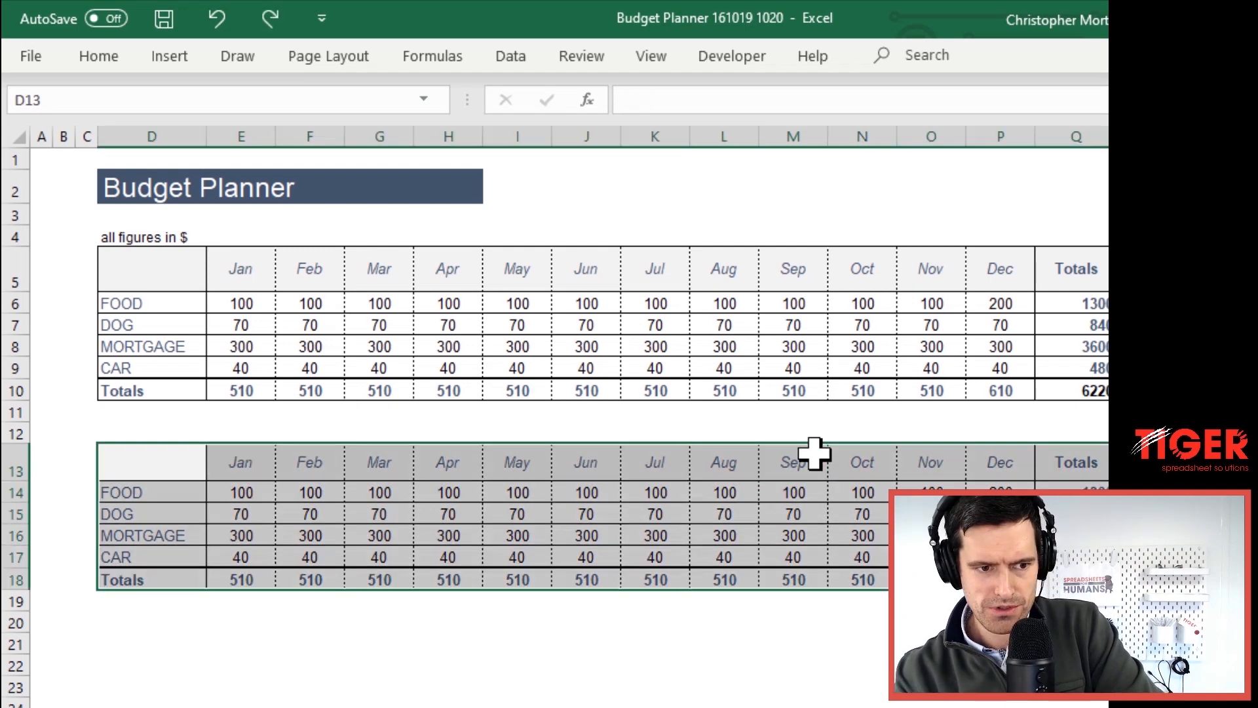
pyautogui.hotkey('ctrl', 'z')
pyautogui.hotkey('ctrl', 'z')
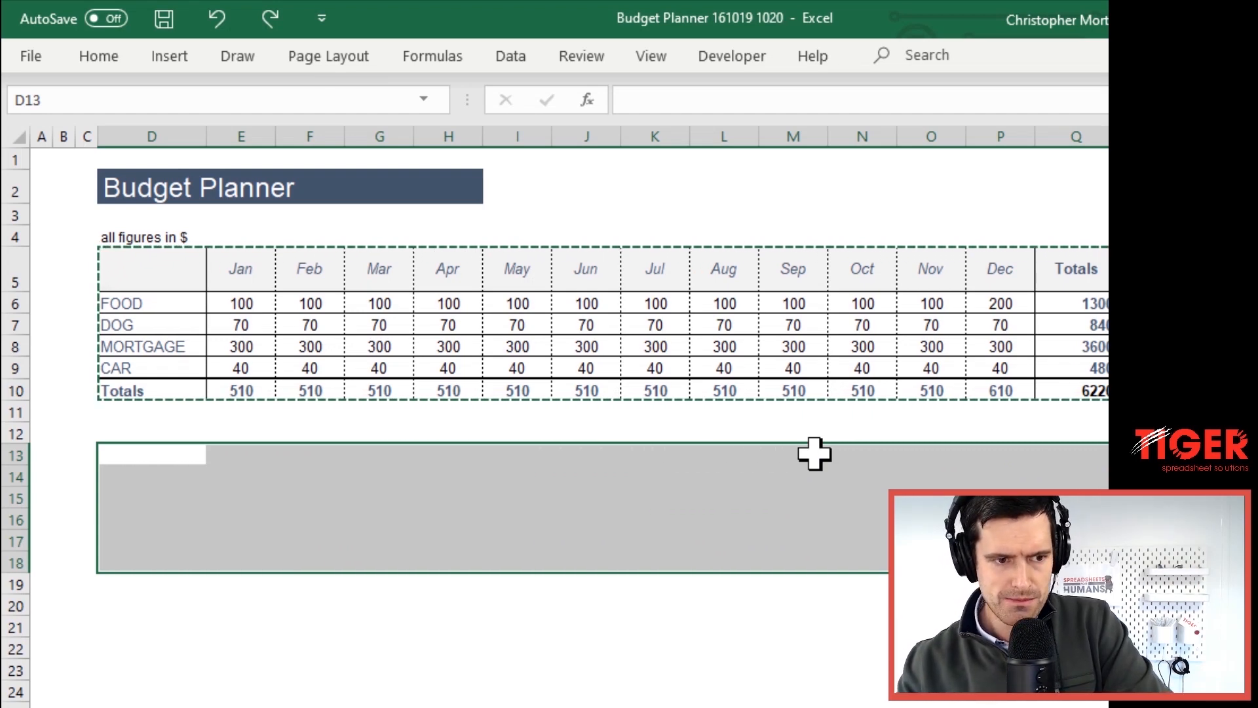
pyautogui.press('Escape')
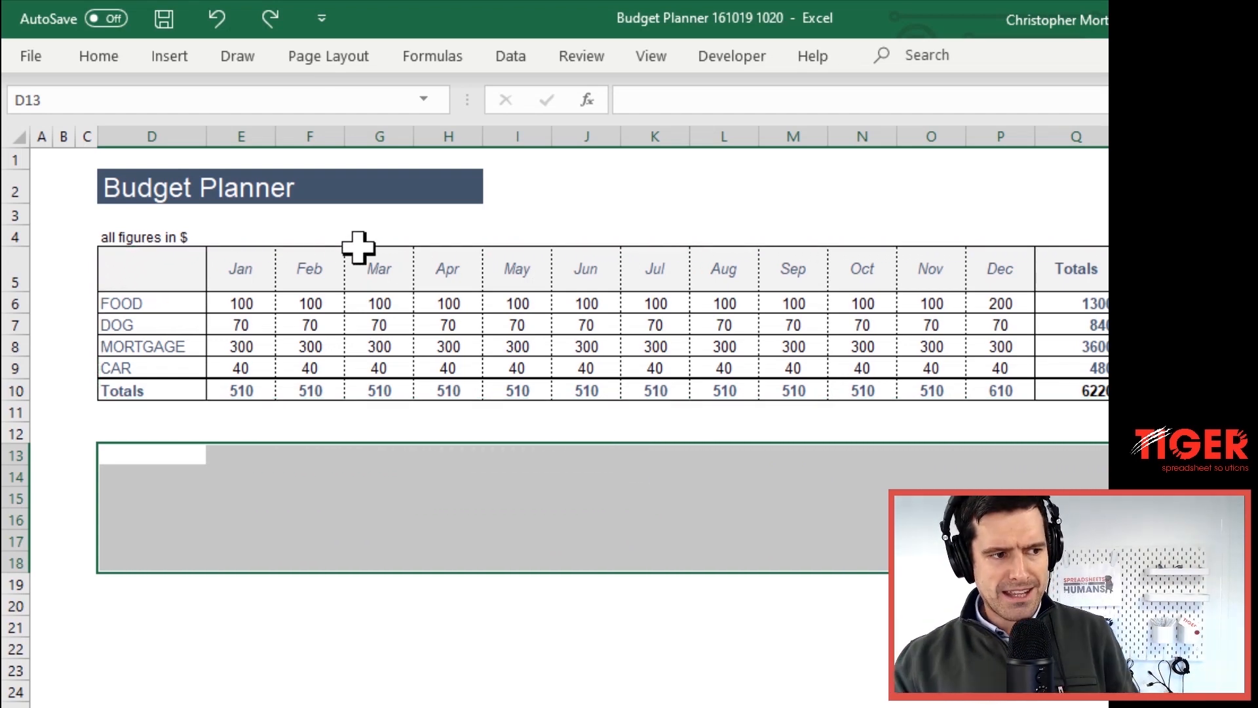
pyautogui.click(204, 230)
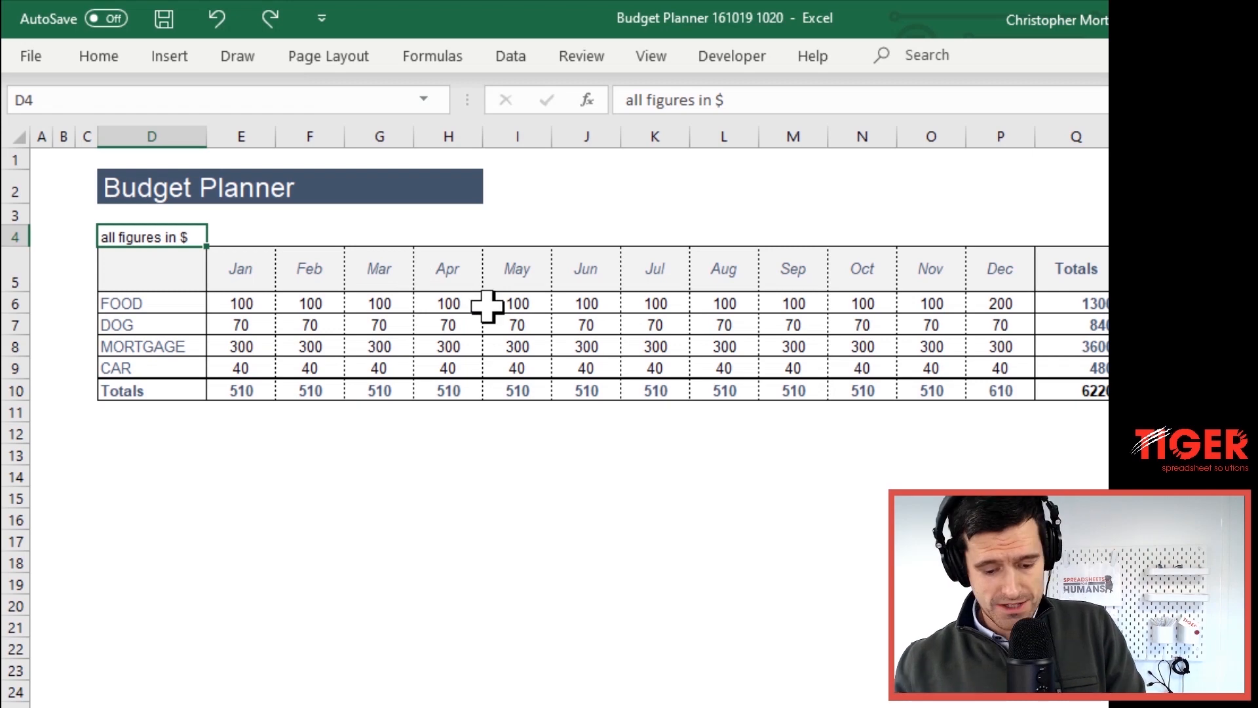
# Insert six blank rows at row 3, between the Budget Planner title and the table
pyautogui.press('Up')
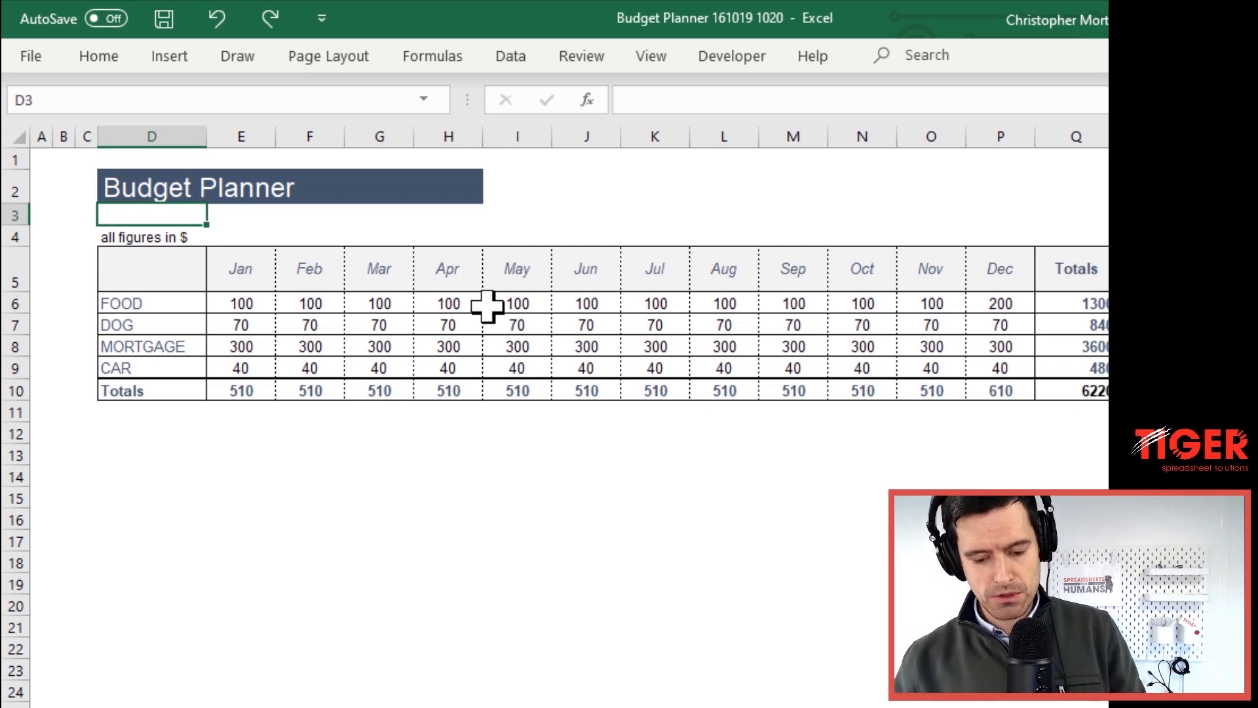
pyautogui.hotkey('shift', 'space')
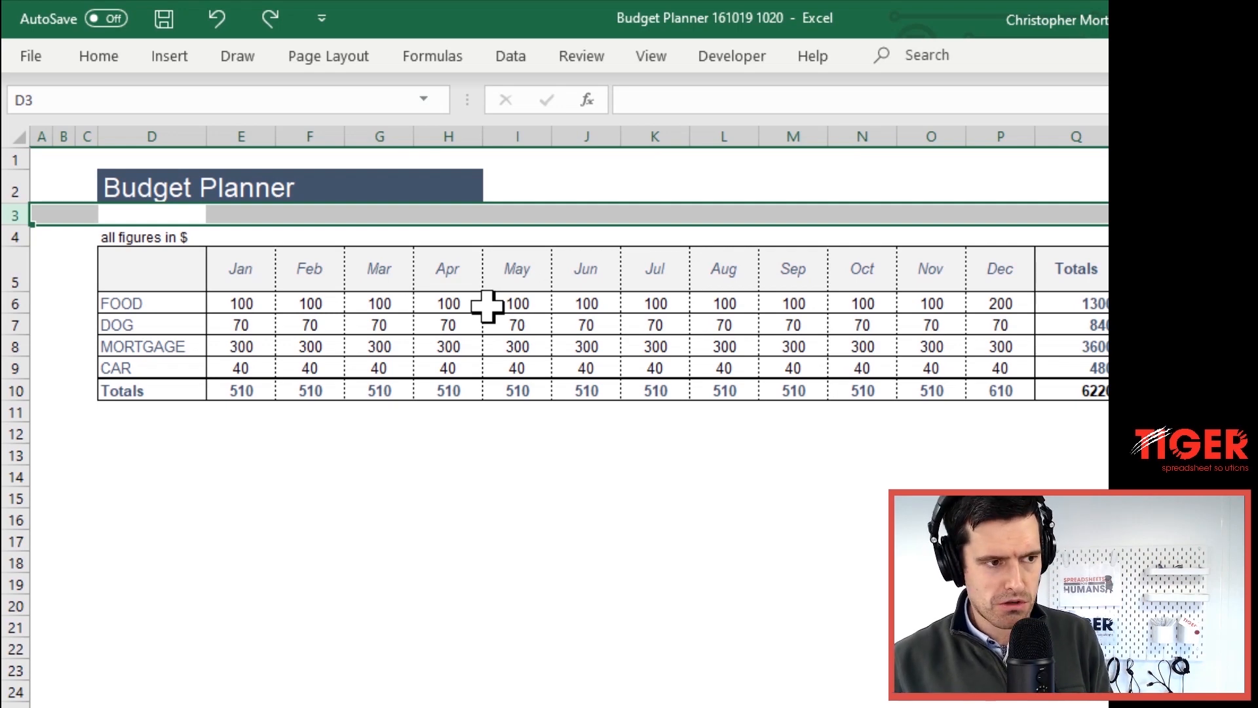
pyautogui.hotkey('ctrl', 'shift', '+')
pyautogui.hotkey('ctrl', 'shift', '+')
pyautogui.hotkey('ctrl', 'shift', '+')
pyautogui.hotkey('ctrl', 'shift', '+')
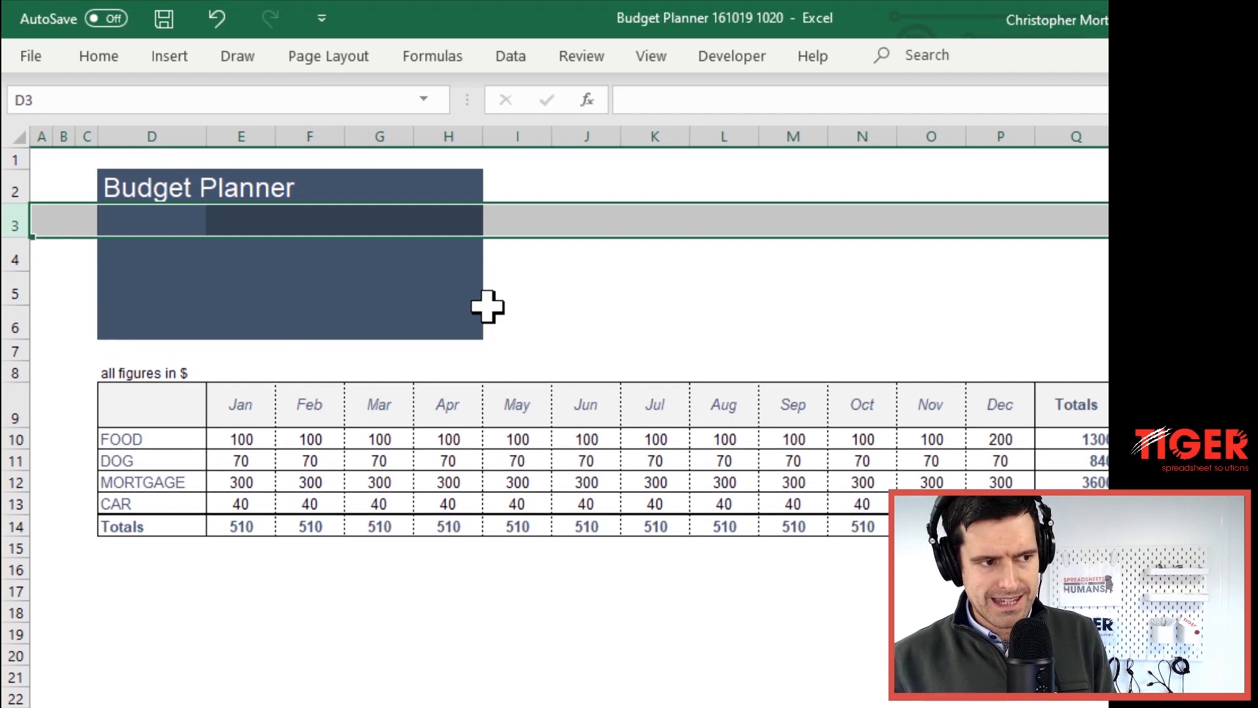
pyautogui.hotkey('ctrl', 'shift', '+')
pyautogui.hotkey('ctrl', 'shift', '+')
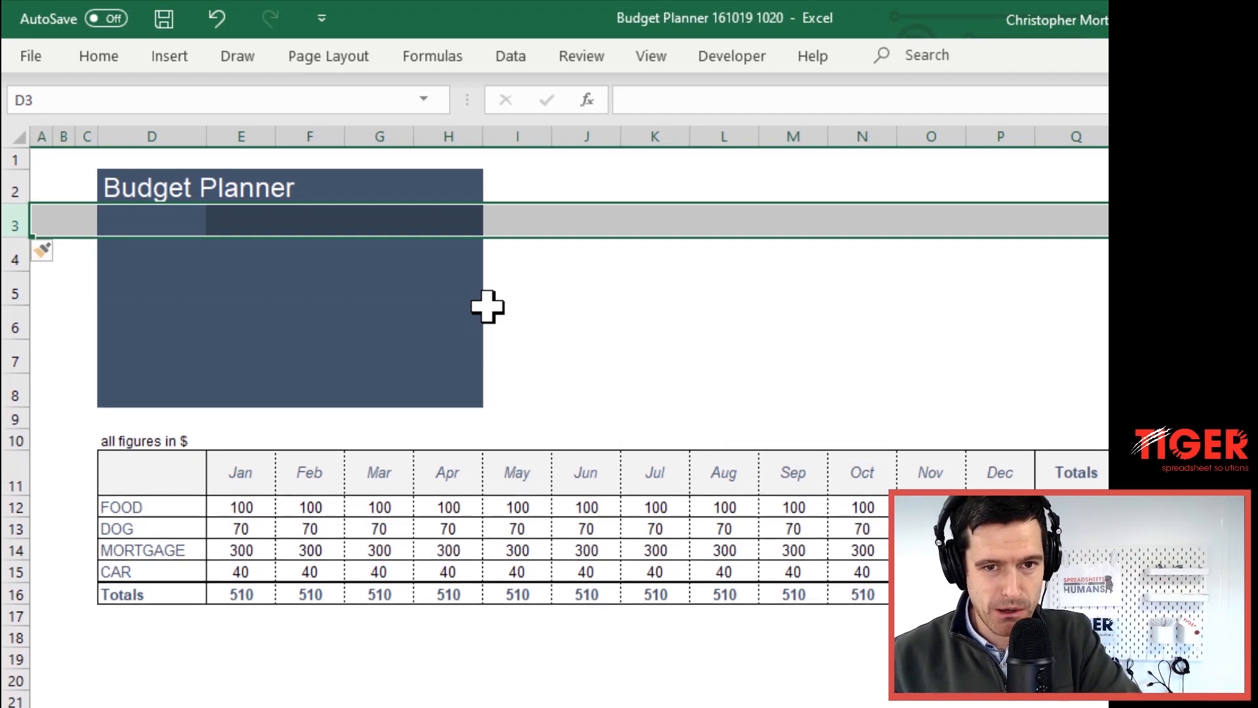
pyautogui.press('Left')
pyautogui.press('Right')
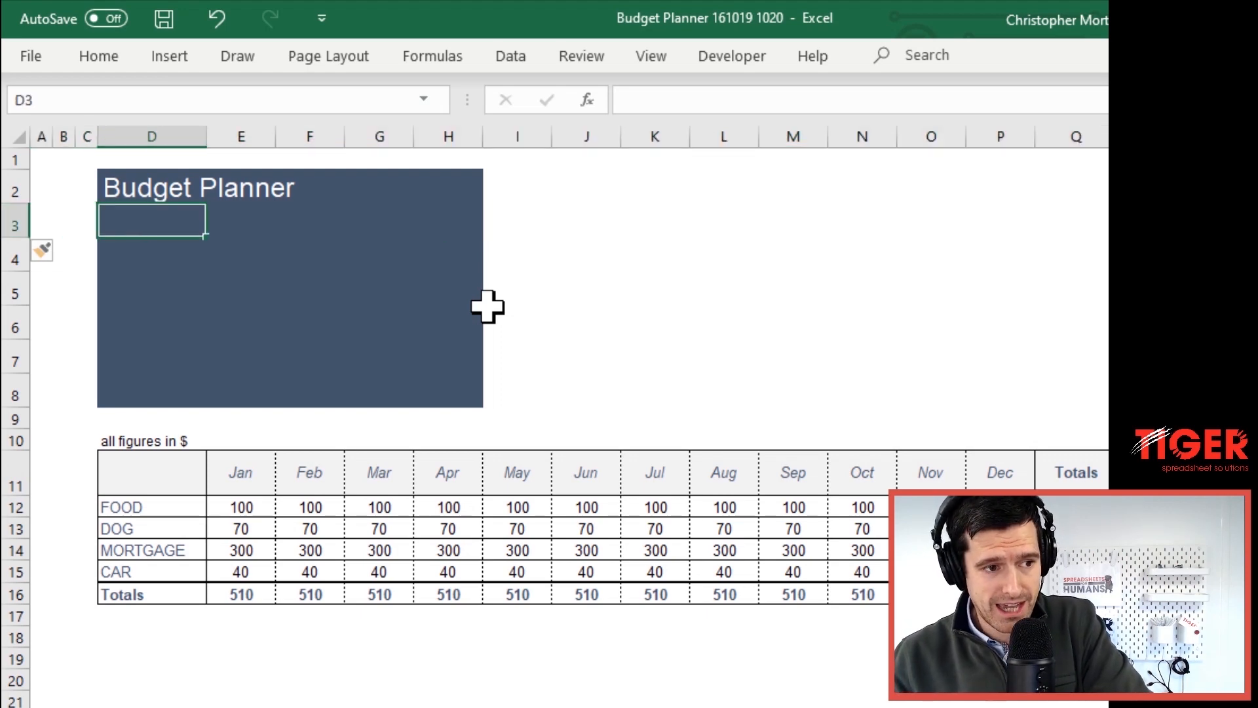
# Remove the fill colour from cells D3:H8 beneath the Budget Planner title
pyautogui.hotkey('shift', 'Right')
pyautogui.hotkey('shift', 'Right')
pyautogui.hotkey('shift', 'Right')
pyautogui.hotkey('shift', 'Right')
pyautogui.hotkey('shift', 'Down')
pyautogui.hotkey('shift', 'Down')
pyautogui.hotkey('shift', 'Down')
pyautogui.hotkey('shift', 'Down')
pyautogui.hotkey('shift', 'Down')
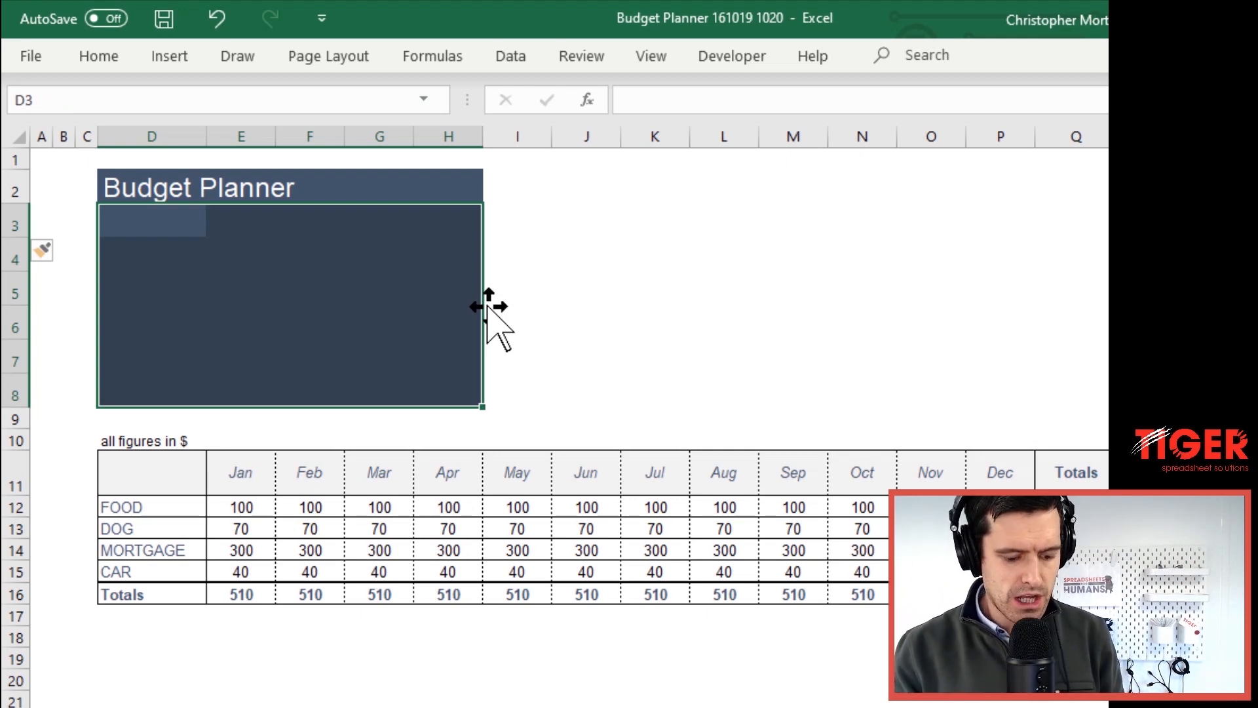
pyautogui.hotkey('alt', 'h')
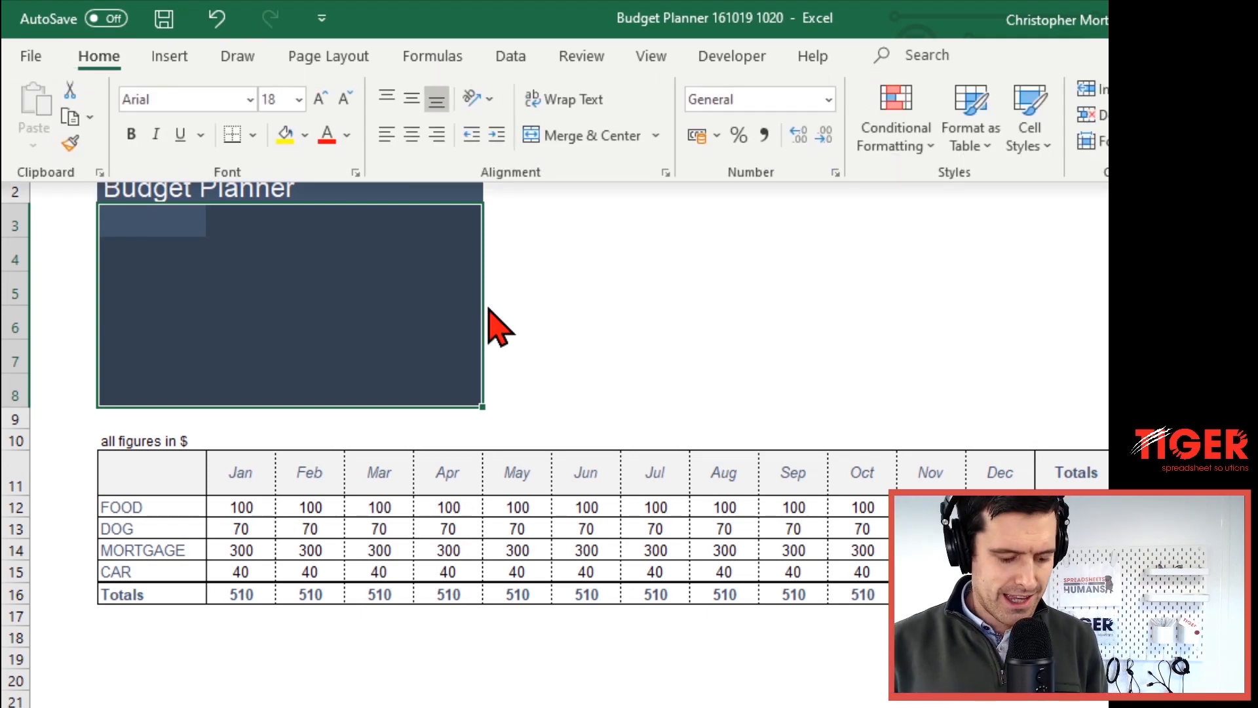
pyautogui.press('h')
pyautogui.press('n')
pyautogui.press('Left')
pyautogui.press('Right')
pyautogui.press('Down')
pyautogui.press('Down')
pyautogui.press('Down')
pyautogui.press('Down')
pyautogui.press('Down')
pyautogui.press('Down')
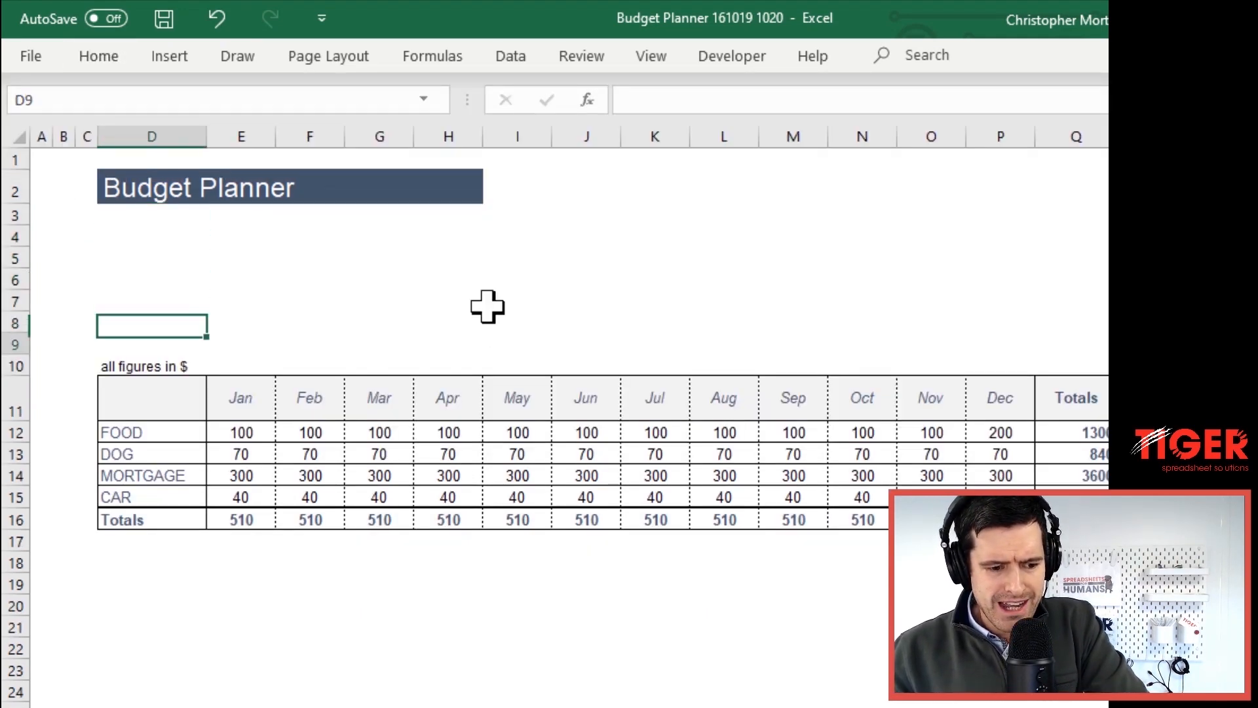
pyautogui.press('Down')
pyautogui.press('Down')
pyautogui.press('Down')
pyautogui.press('Down')
pyautogui.press('Down')
pyautogui.press('Down')
pyautogui.press('Up')
pyautogui.press('Up')
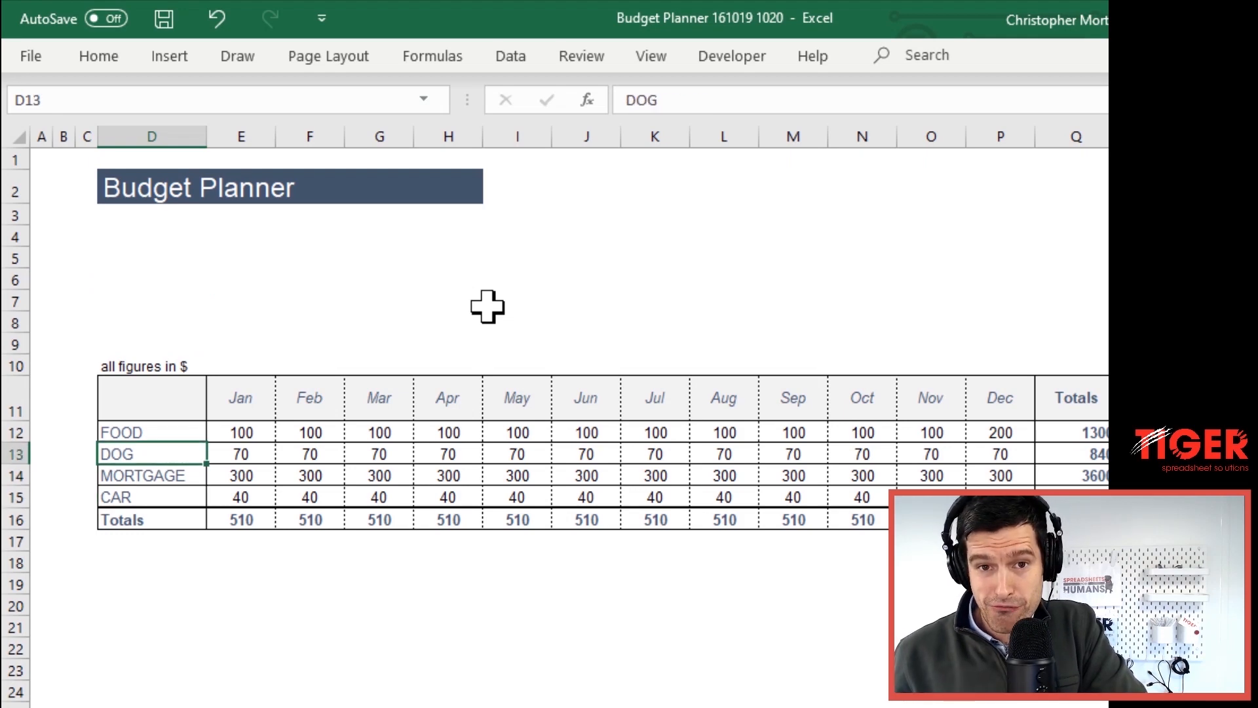
pyautogui.press('Right')
pyautogui.press('Left')
pyautogui.press('Up')
pyautogui.press('Up')
pyautogui.press('Up')
pyautogui.press('Up')
pyautogui.press('Up')
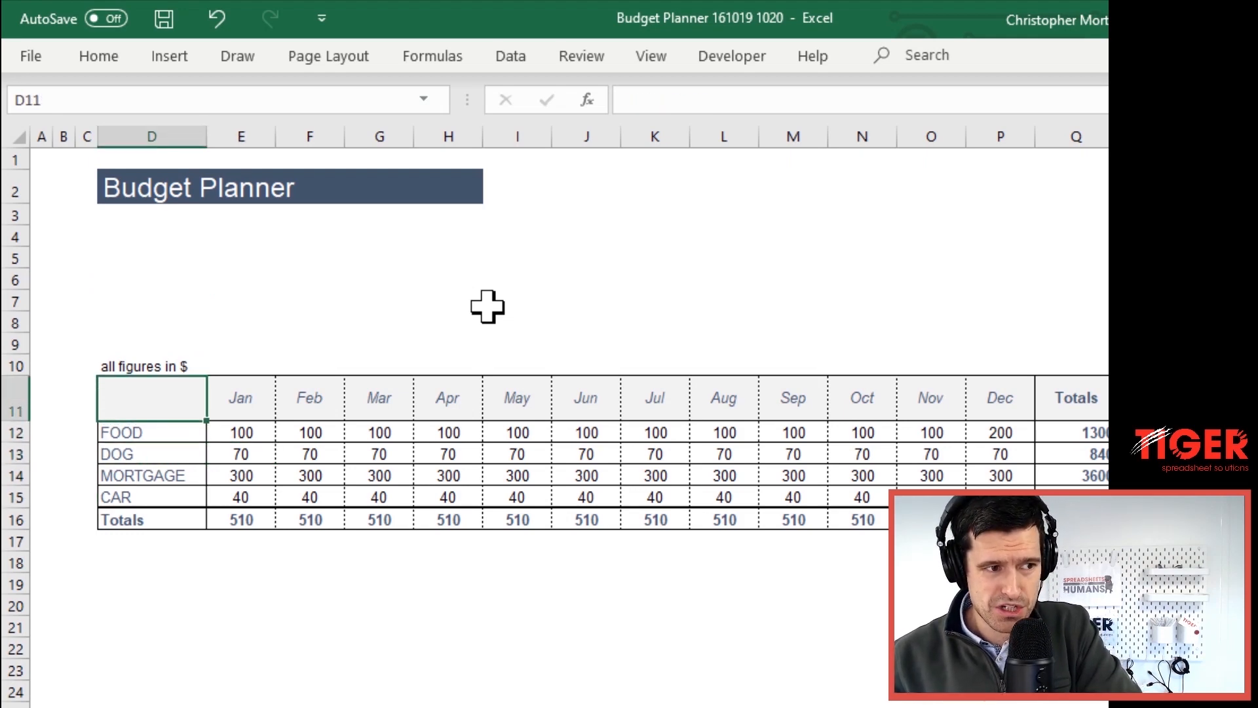
# Check the row height of the DOG row and accept it as it is
pyautogui.press('Up')
pyautogui.press('Up')
pyautogui.press('Up')
pyautogui.press('Up')
pyautogui.press('Down')
pyautogui.hotkey('ctrl', 'Down')
pyautogui.hotkey('ctrl', 'Down')
pyautogui.press('Down')
pyautogui.press('Down')
pyautogui.press('Up')
pyautogui.press('alt')
pyautogui.press('h')
pyautogui.press('o')
pyautogui.press('h')
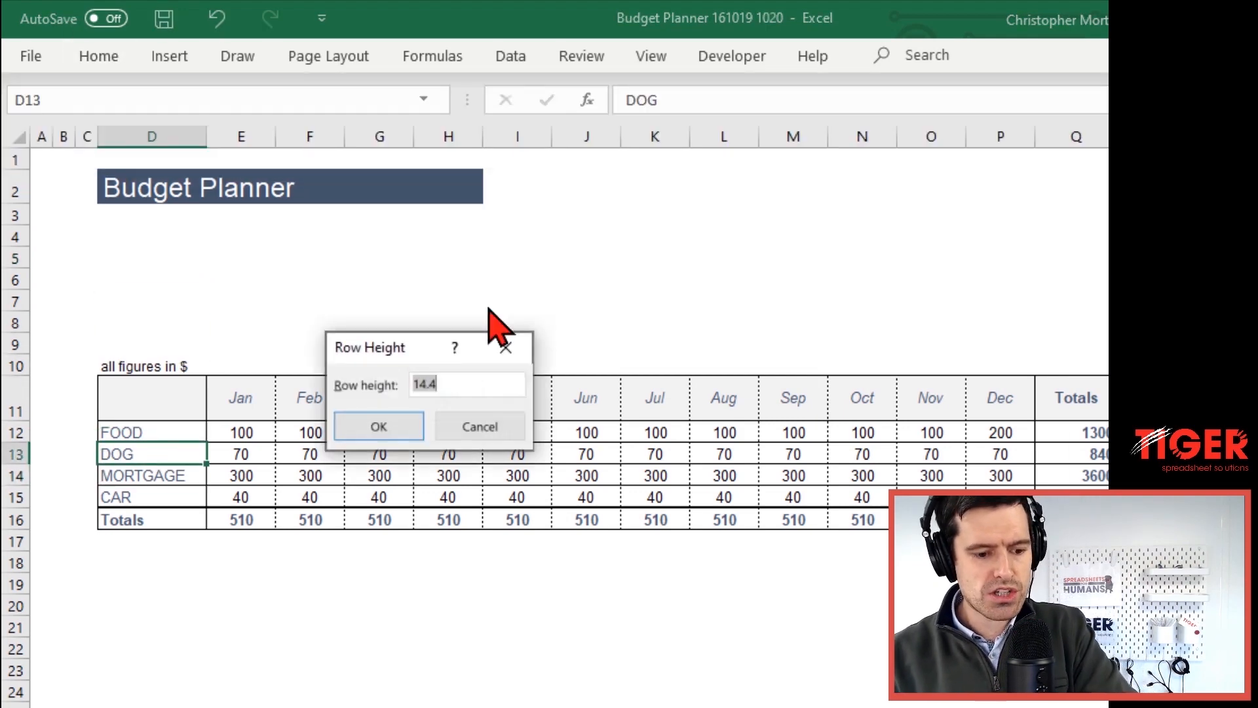
pyautogui.moveTo(415, 352); pyautogui.dragTo(331, 266)
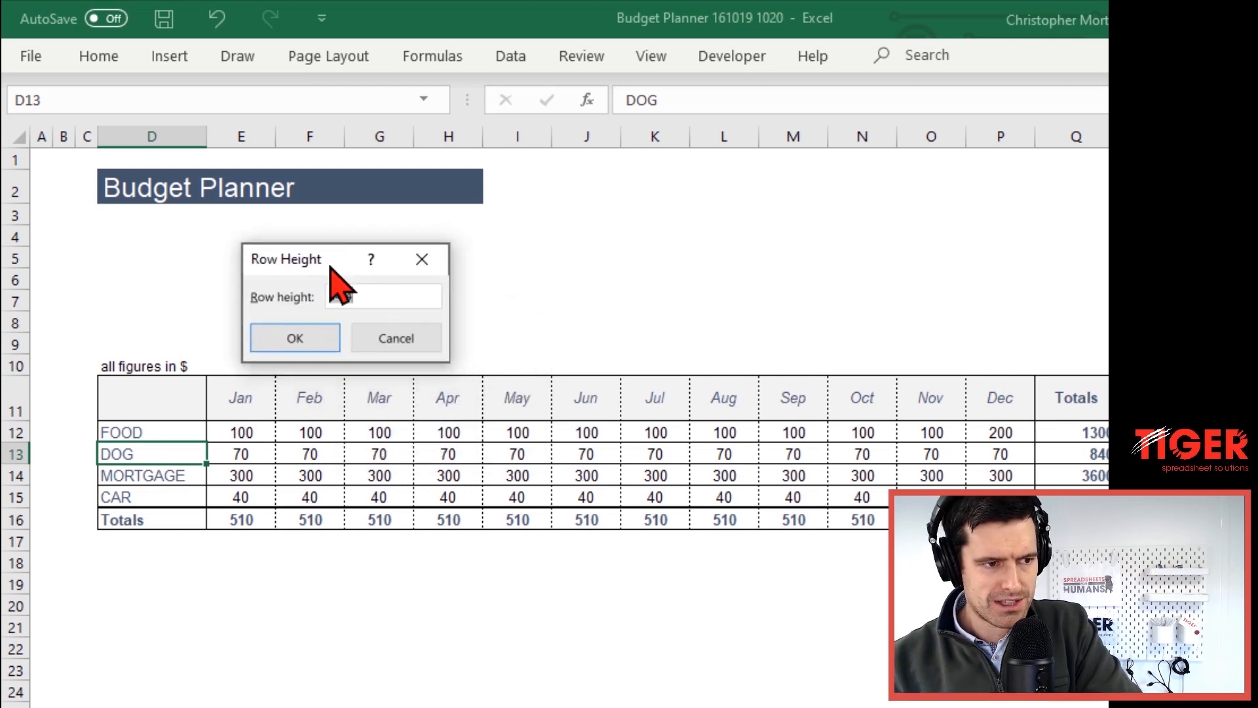
pyautogui.click(303, 345)
# Highlight cells D3:D8 to review the blank rows above the table
pyautogui.click(123, 253)
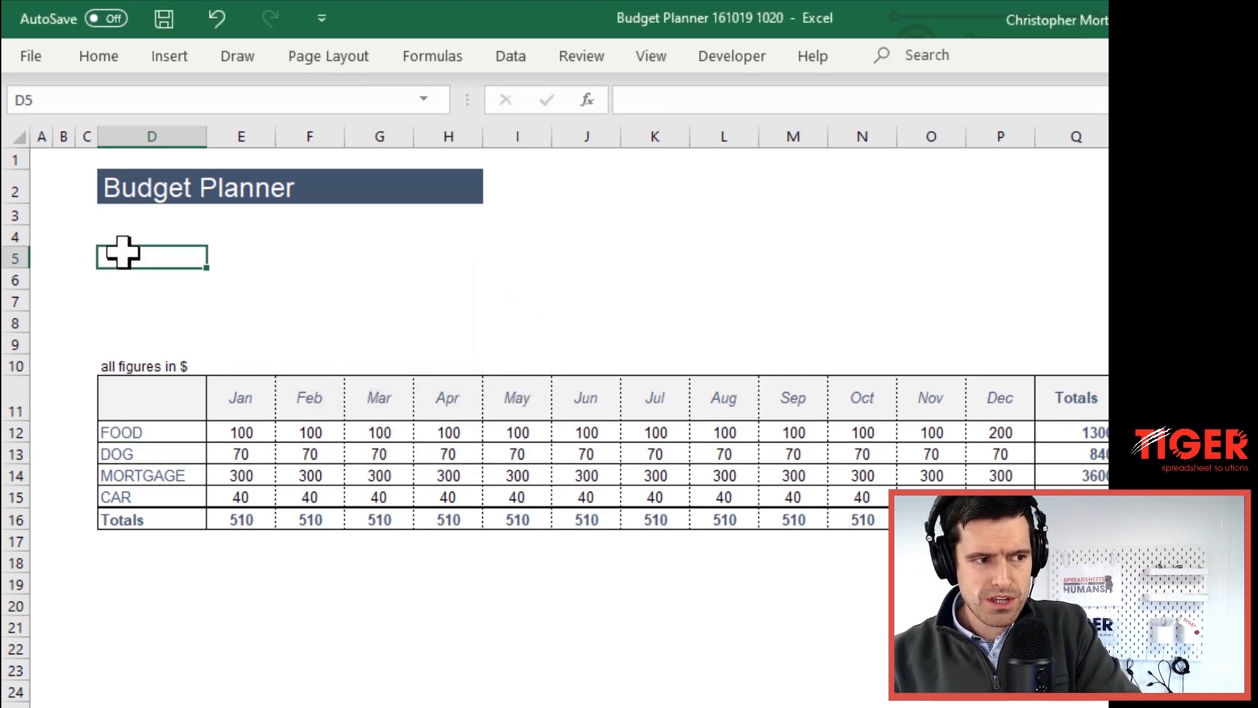
pyautogui.press('Up')
pyautogui.press('Up')
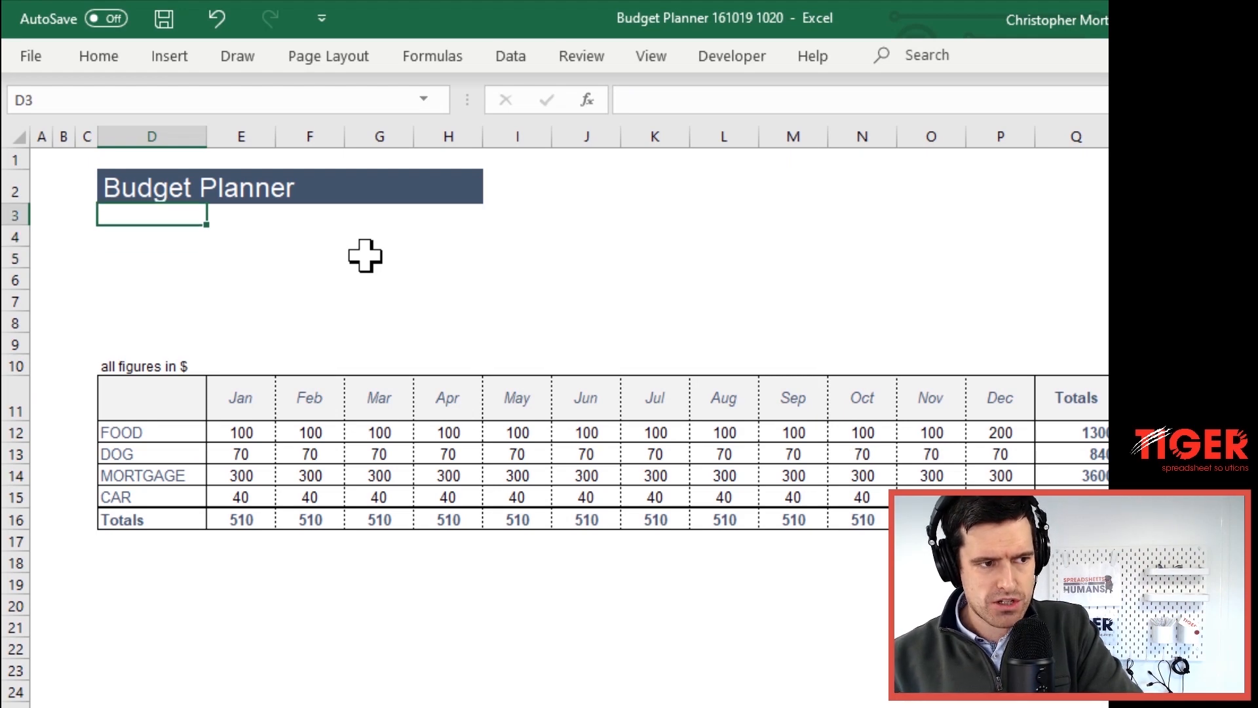
pyautogui.hotkey('shift', 'Down')
pyautogui.hotkey('shift', 'Down')
pyautogui.hotkey('shift', 'Down')
pyautogui.hotkey('shift', 'Down')
pyautogui.hotkey('shift', 'Down')
pyautogui.hotkey('shift', 'Down')
pyautogui.hotkey('shift', 'Up')
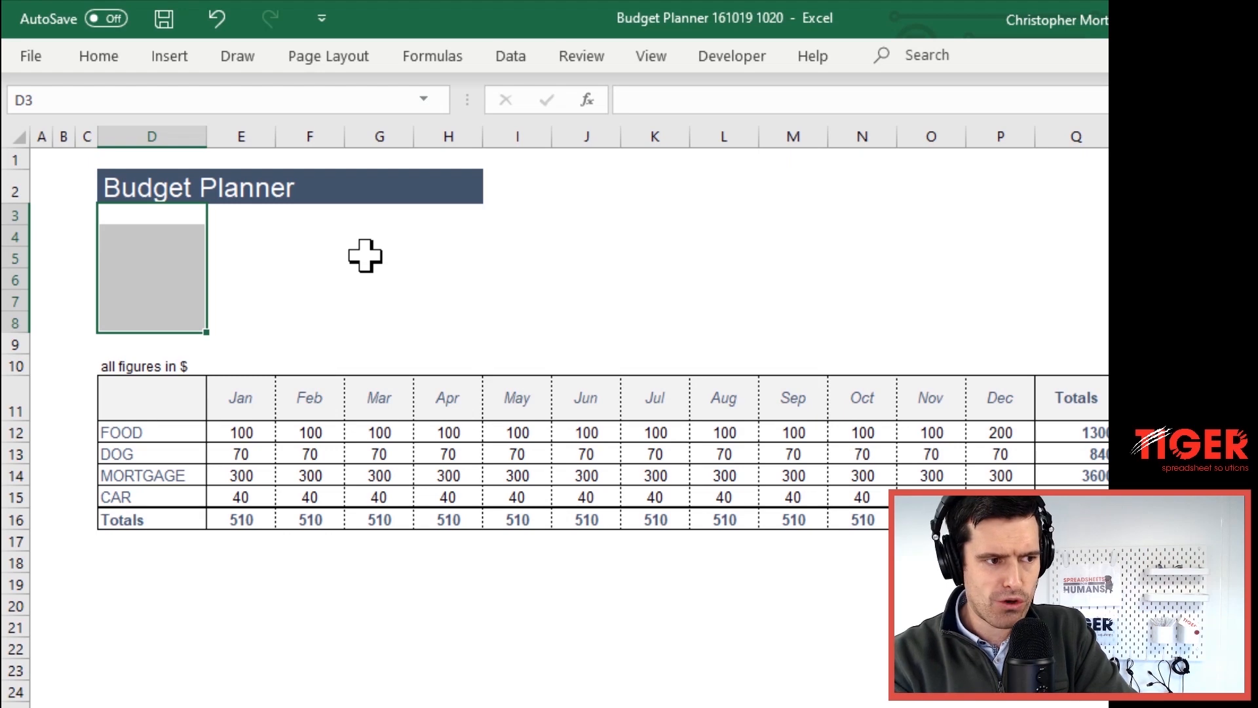
# Examine the ranges referenced by the Totals row's SUM formulas for Mar, Jun, Jul and Aug
pyautogui.press('Down')
pyautogui.press('Down')
pyautogui.press('Down')
pyautogui.press('Down')
pyautogui.press('Down')
pyautogui.press('Down')
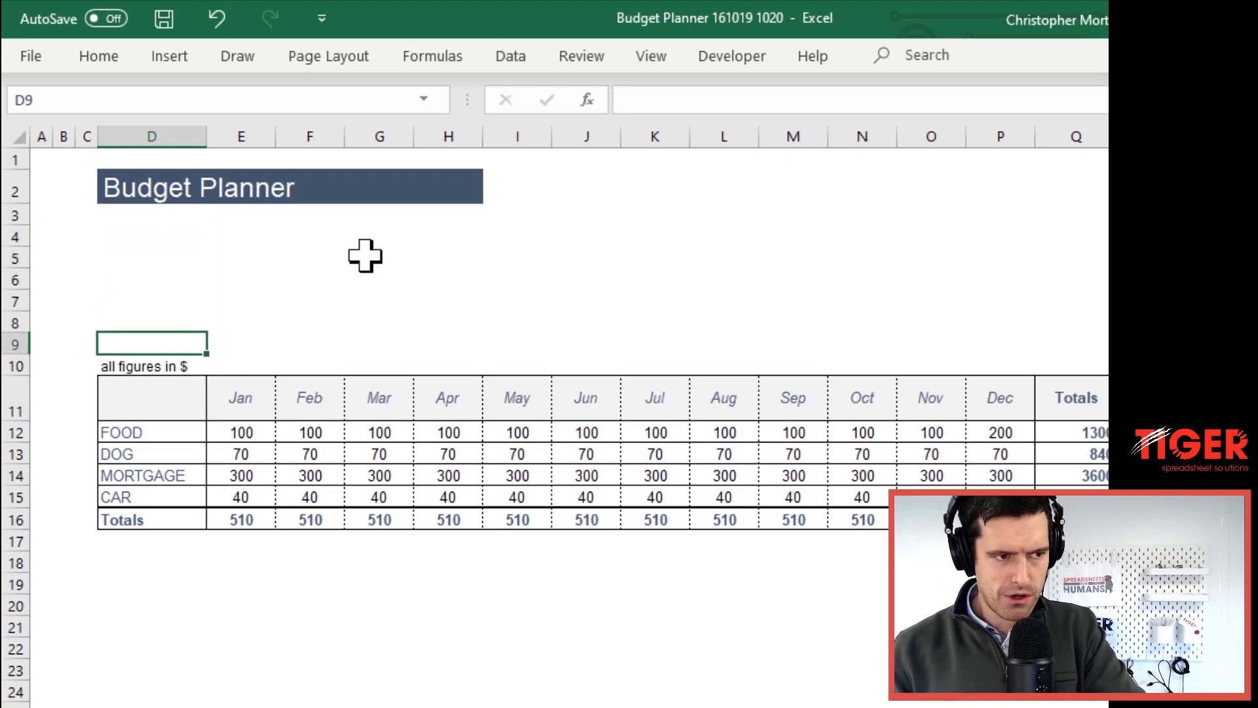
pyautogui.press('Down')
pyautogui.press('Down')
pyautogui.press('Down')
pyautogui.press('Down')
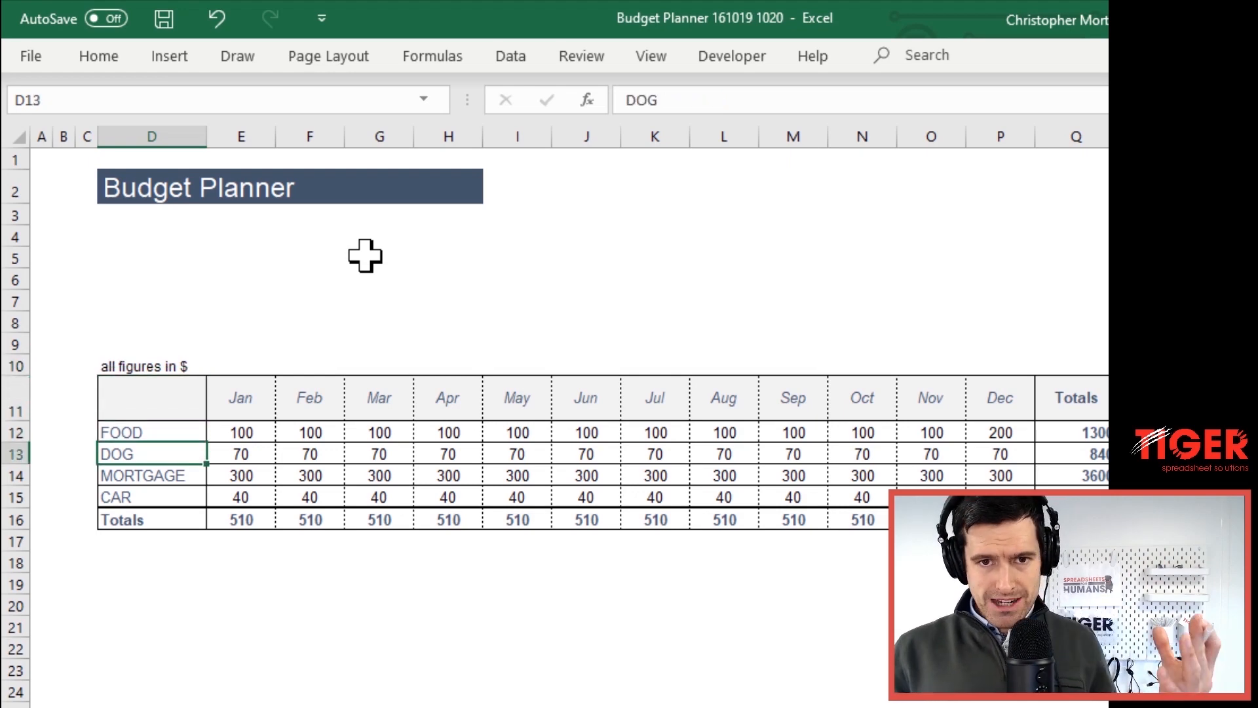
pyautogui.press('Right')
pyautogui.press('Right')
pyautogui.press('Up')
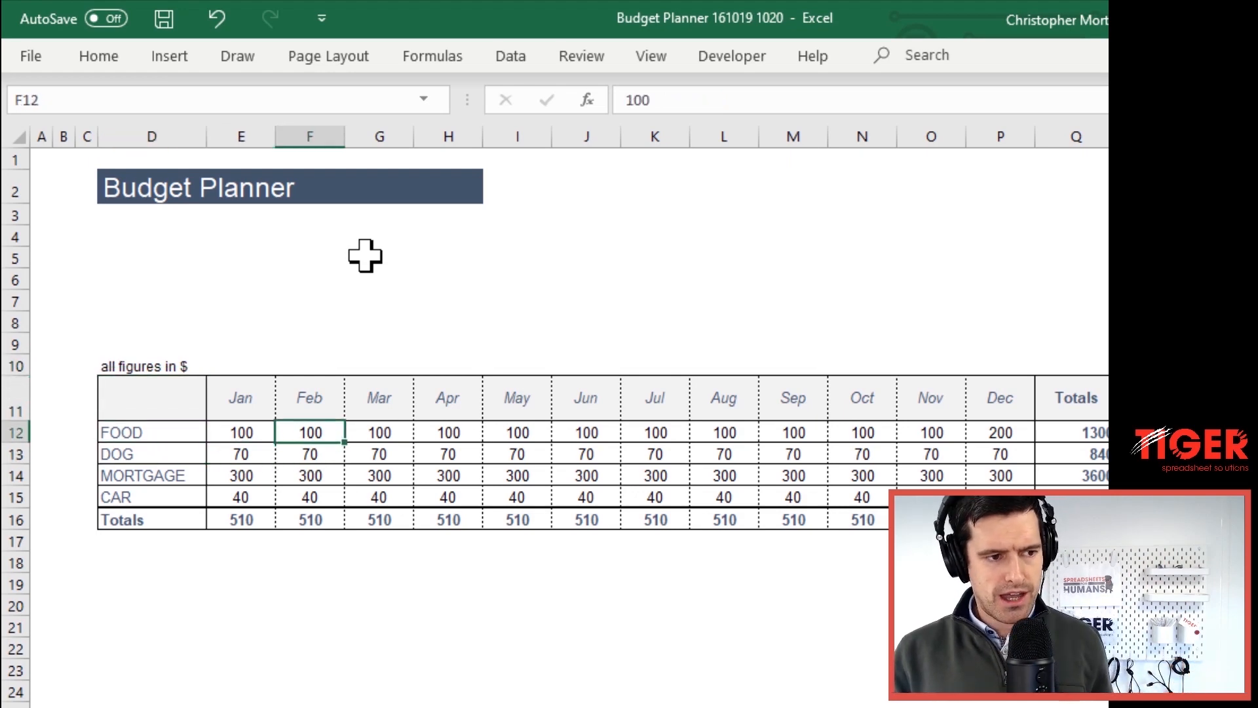
pyautogui.press('Down')
pyautogui.press('Down')
pyautogui.press('Down')
pyautogui.press('Down')
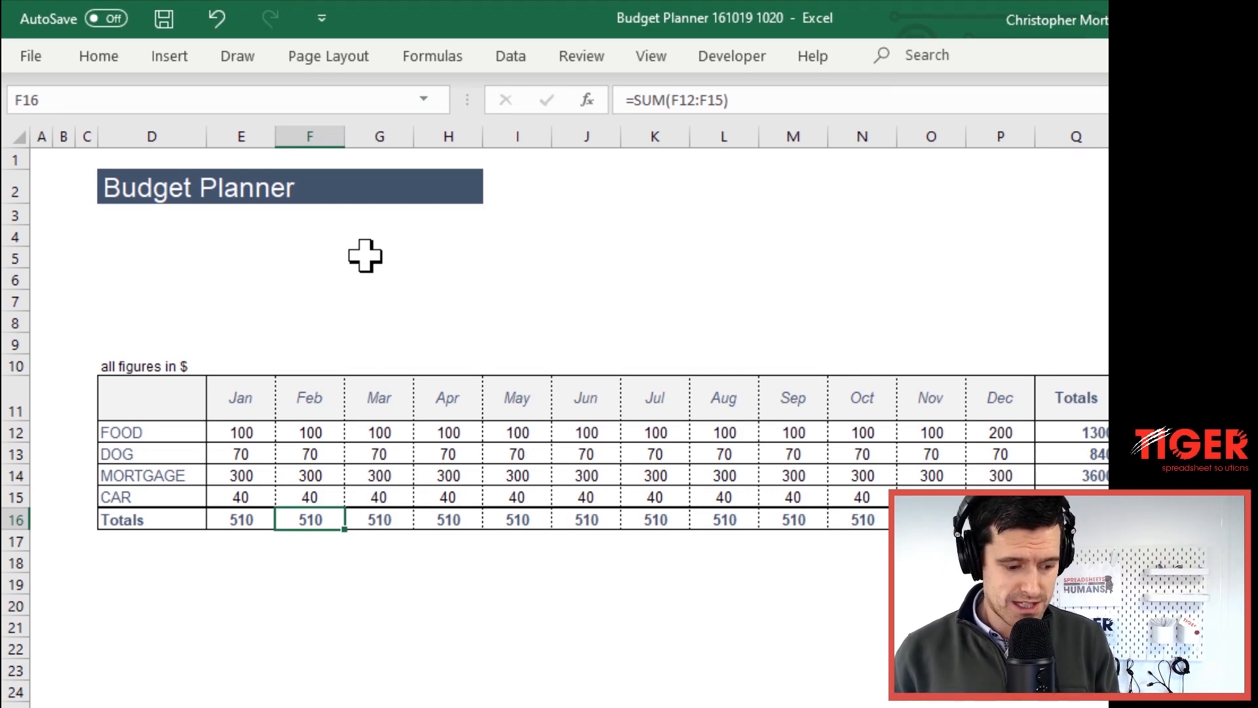
pyautogui.press('Right')
pyautogui.press('F2')
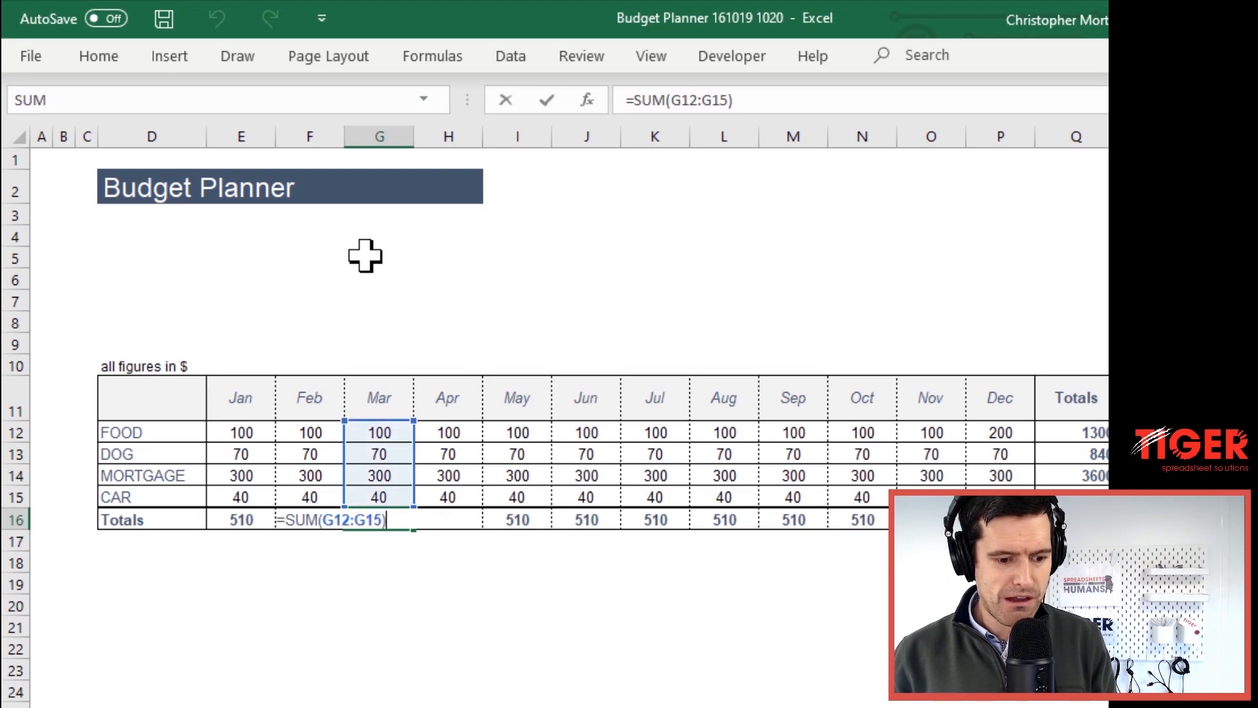
pyautogui.press('Tab')
pyautogui.press('Right')
pyautogui.press('Right')
pyautogui.press('F2')
pyautogui.press('Escape')
pyautogui.press('Right')
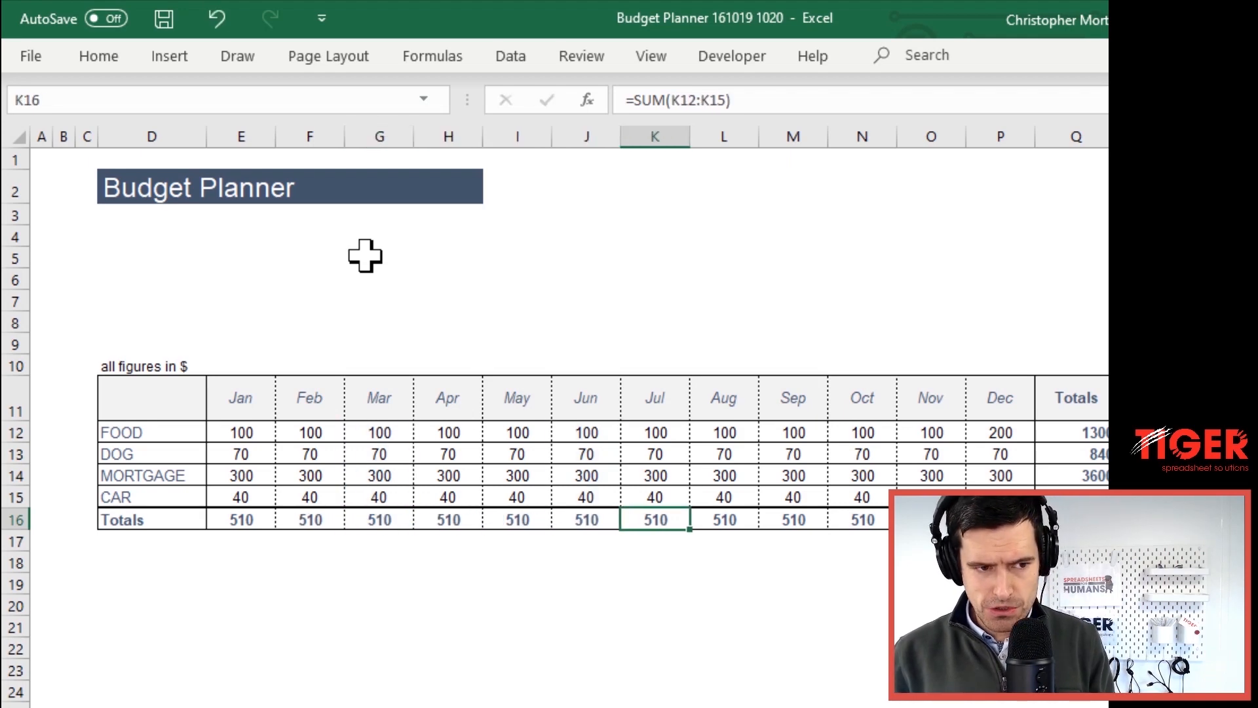
pyautogui.press('F2')
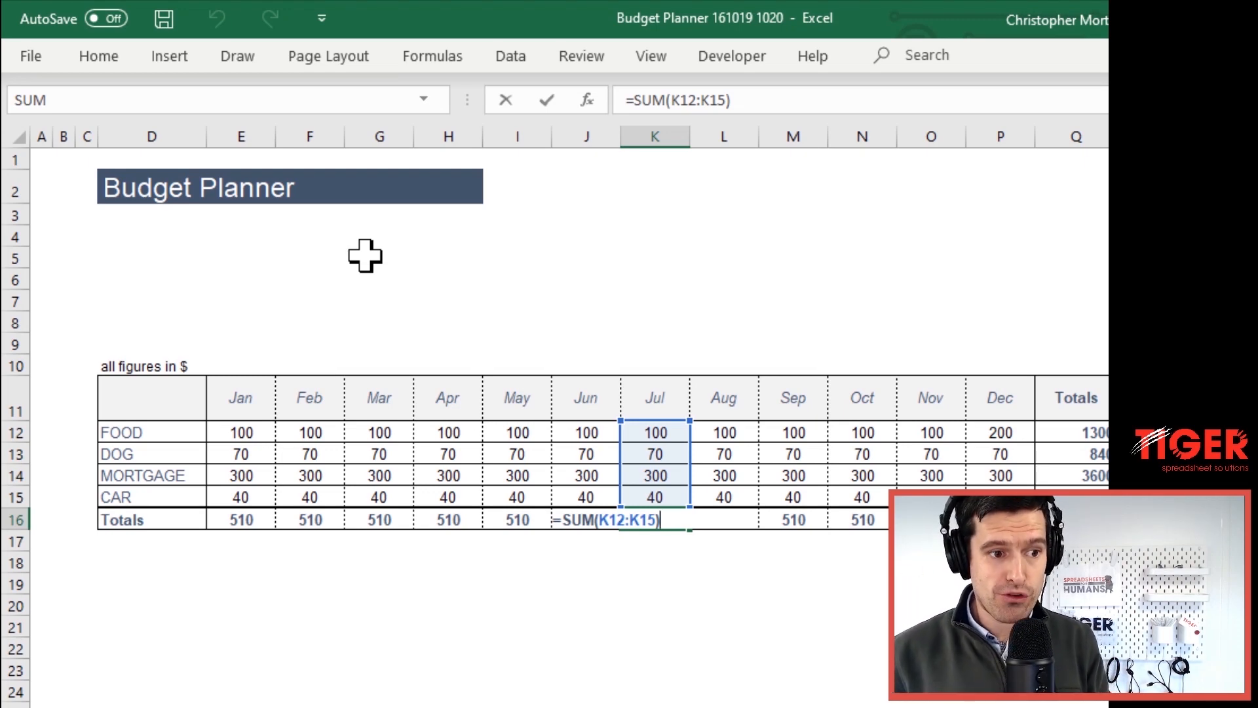
pyautogui.press('Escape')
pyautogui.press('Right')
pyautogui.press('F2')
pyautogui.press('Escape')
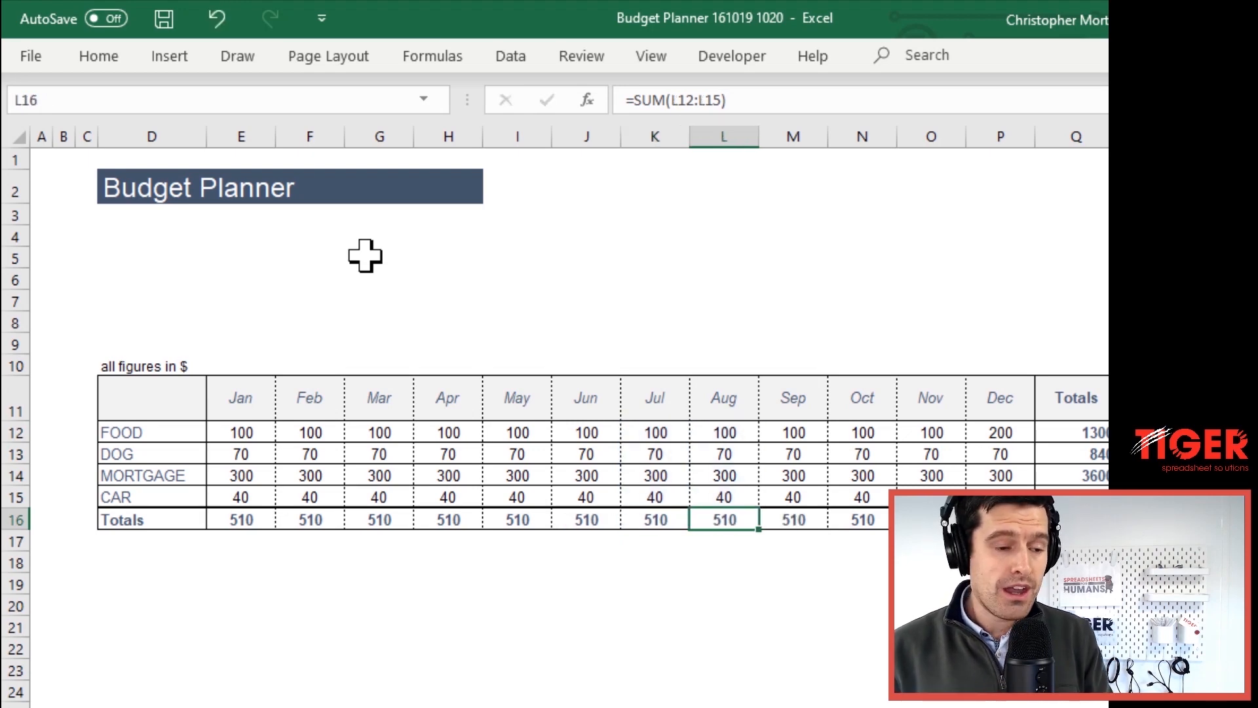
# Move the "all figures in $" note from cell D10 to cell J2, beside the title
pyautogui.press('Up')
pyautogui.press('Up')
pyautogui.press('Up')
pyautogui.press('Up')
pyautogui.press('Up')
pyautogui.press('Up')
pyautogui.press('Up')
pyautogui.press('Left')
pyautogui.press('Left')
pyautogui.press('Left')
pyautogui.press('Left')
pyautogui.press('Left')
pyautogui.press('Left')
pyautogui.press('Down')
pyautogui.press('Left')
pyautogui.press('Left')
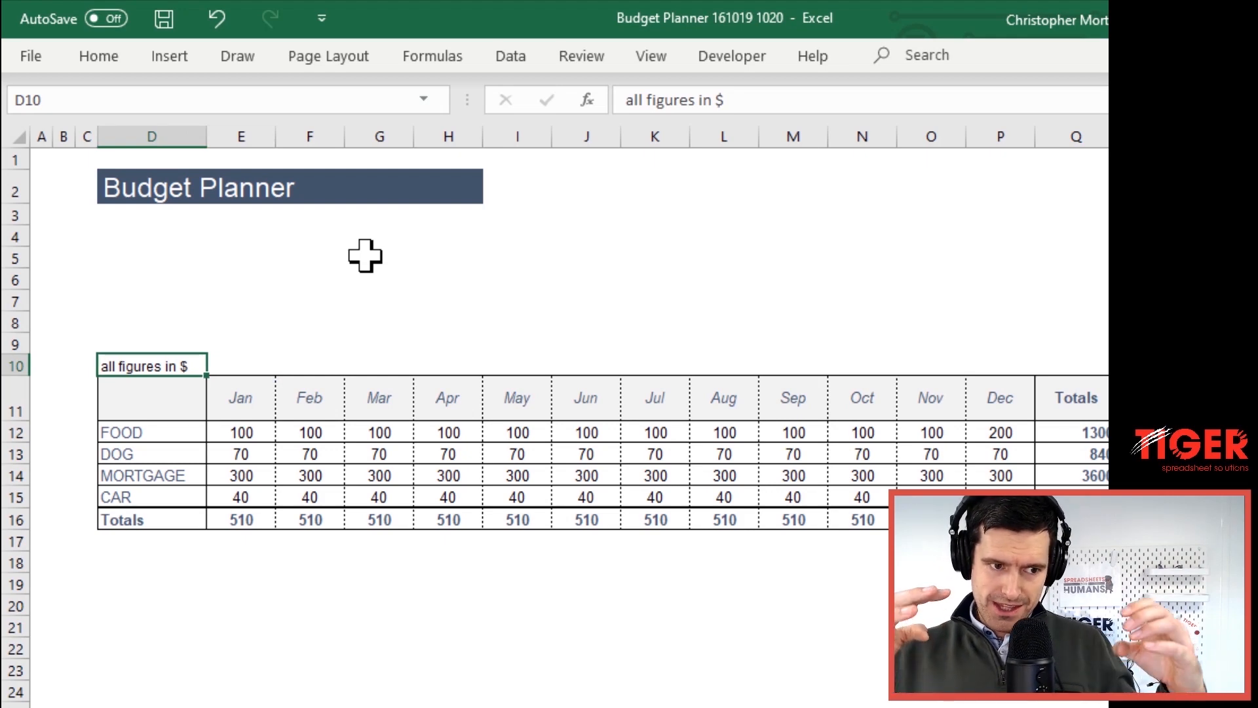
pyautogui.hotkey('ctrl', 'c')
pyautogui.press('Up')
pyautogui.press('Up')
pyautogui.press('Up')
pyautogui.press('Up')
pyautogui.press('Up')
pyautogui.press('Up')
pyautogui.press('Up')
pyautogui.press('Up')
pyautogui.press('Up')
pyautogui.press('Right')
pyautogui.press('Right')
pyautogui.press('Right')
pyautogui.press('Right')
pyautogui.press('Right')
pyautogui.press('Right')
pyautogui.press('Right')
pyautogui.press('Down')
pyautogui.press('Left')
pyautogui.press('Down')
pyautogui.press('Left')
pyautogui.press('Up')
pyautogui.press('Right')
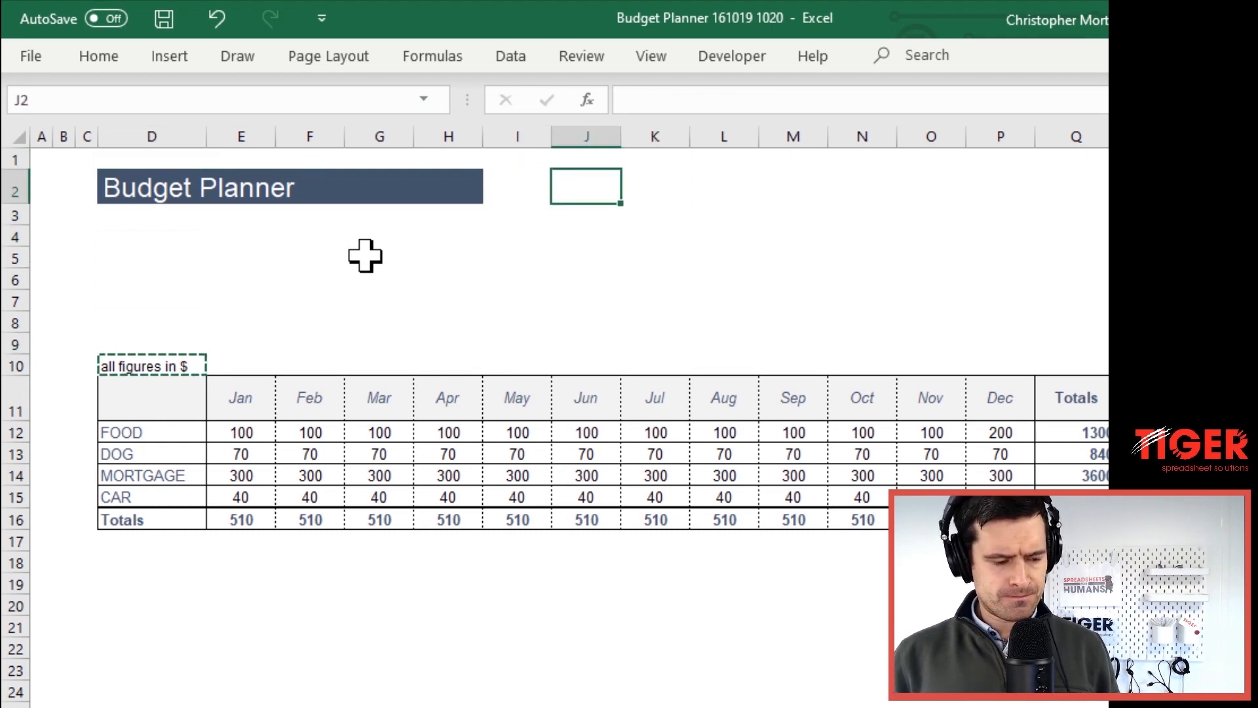
pyautogui.hotkey('ctrl', 'v')
pyautogui.press('Down')
pyautogui.press('Down')
pyautogui.press('Down')
pyautogui.press('Down')
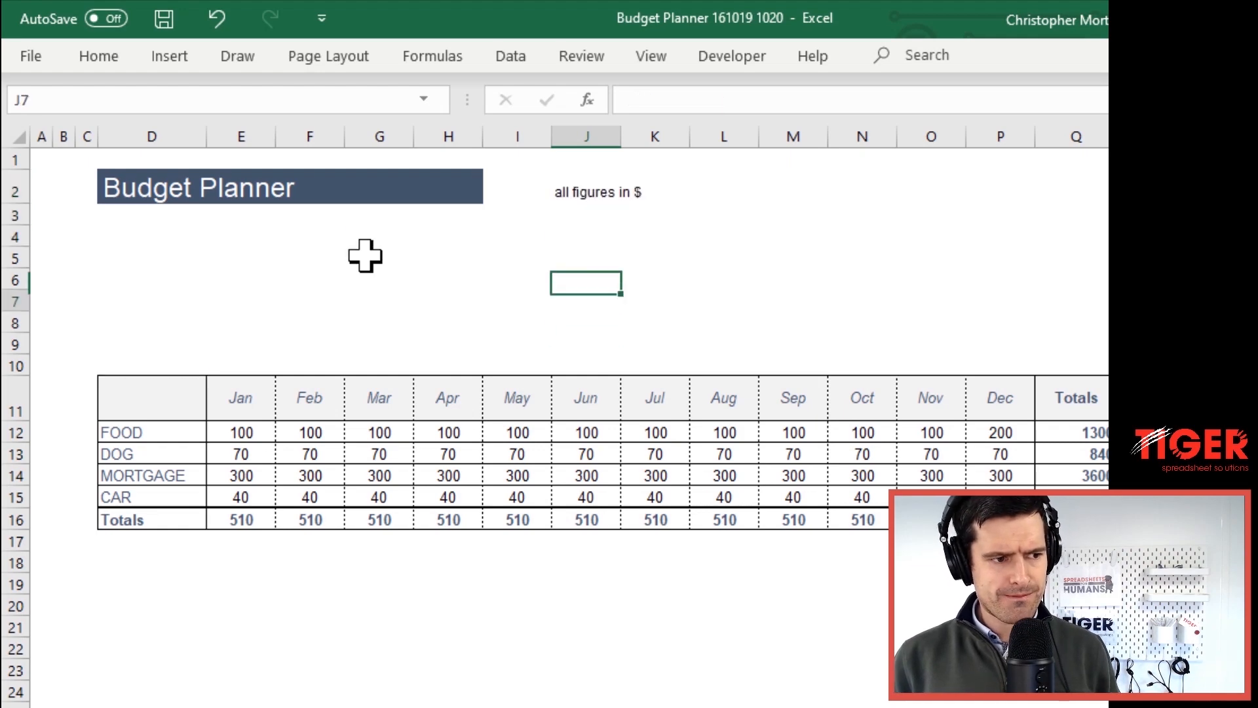
# Enter the heading EXPENDITURE in cell D10, directly above the expenses table
pyautogui.press('Down')
pyautogui.press('Down')
pyautogui.press('Down')
pyautogui.press('Down')
pyautogui.press('Left')
pyautogui.press('Left')
pyautogui.press('Left')
pyautogui.press('Left')
pyautogui.press('Left')
pyautogui.press('Left')
pyautogui.write('EXPENDITURE')
pyautogui.hotkey('ctrl', 'Return')
pyautogui.press('Down')
pyautogui.press('Up')
# Change the font of the EXPENDITURE heading to Arial
pyautogui.press('alt')
pyautogui.press('h')
pyautogui.press('f')
pyautogui.press('f')
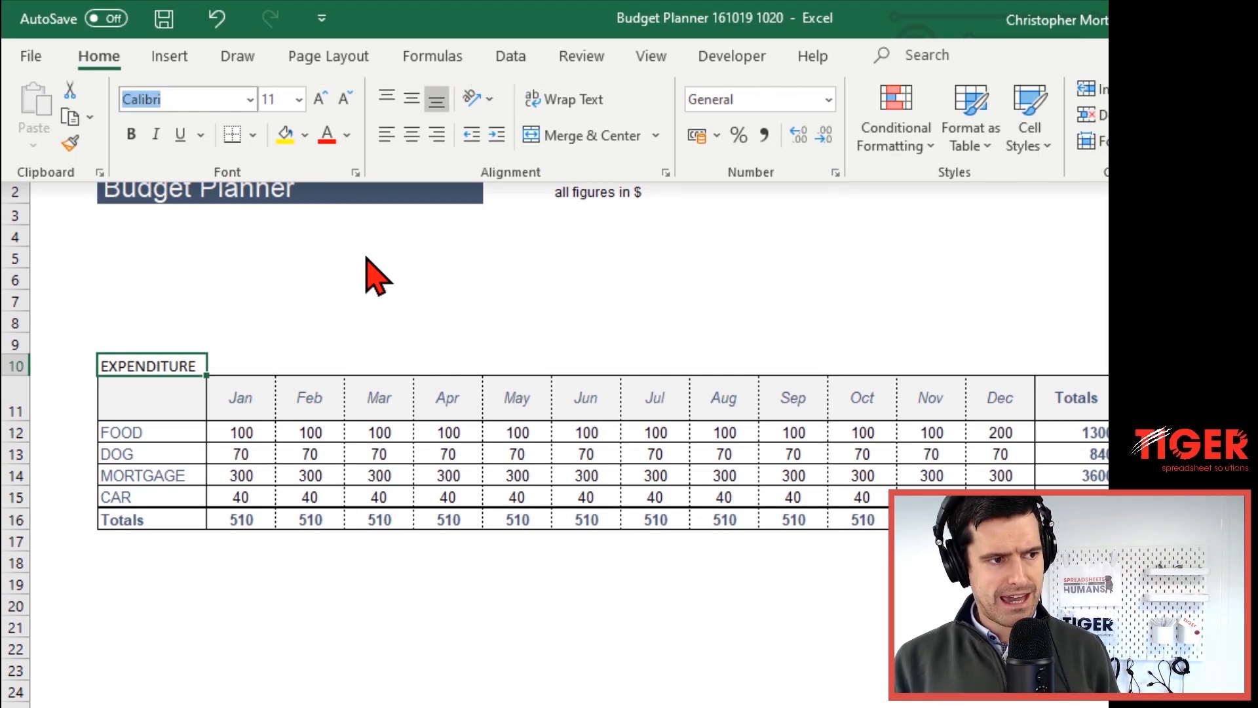
pyautogui.write('Arial')
pyautogui.press('Return')
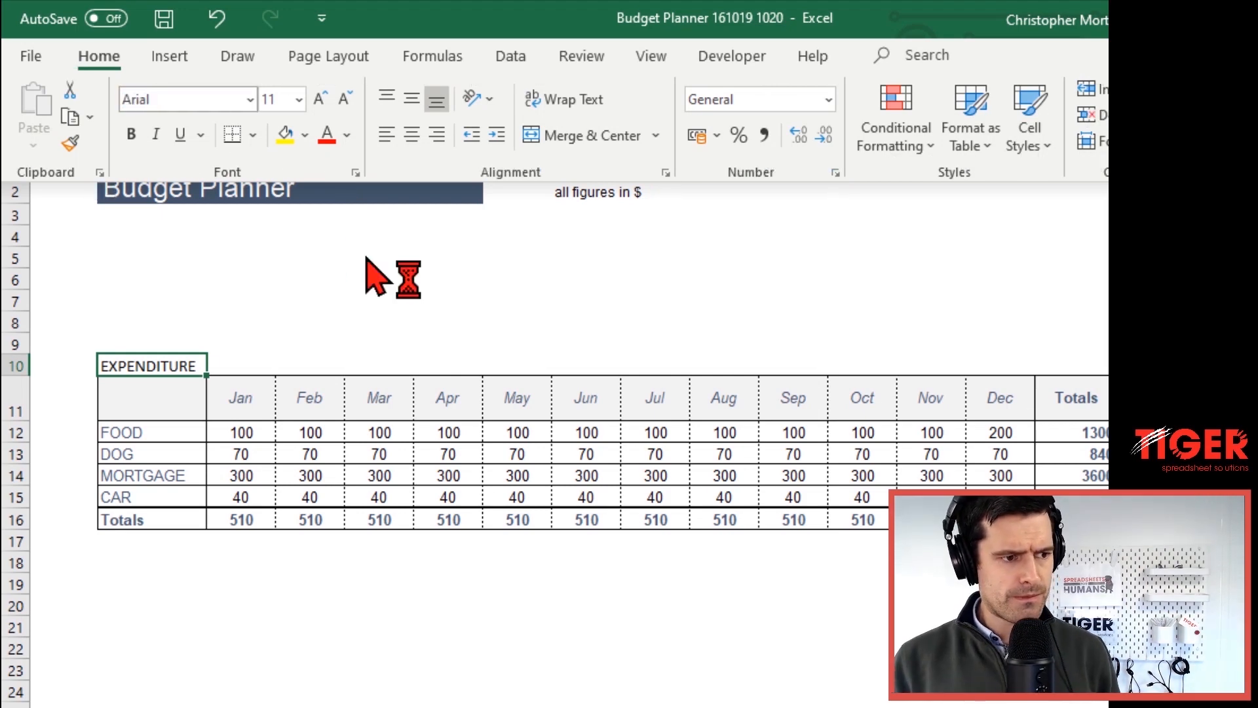
pyautogui.press('Down')
pyautogui.press('Up')
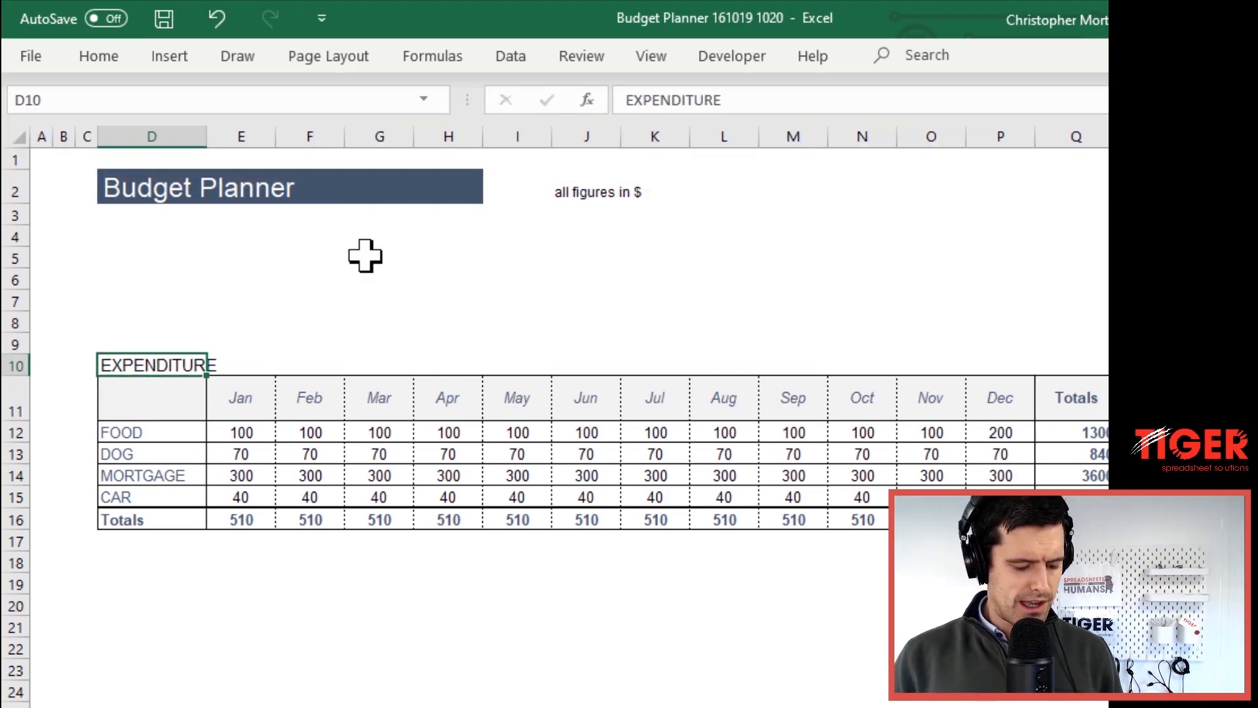
# Make the EXPENDITURE heading bold and italic
pyautogui.hotkey('ctrl', 'b')
pyautogui.hotkey('ctrl', 'i')
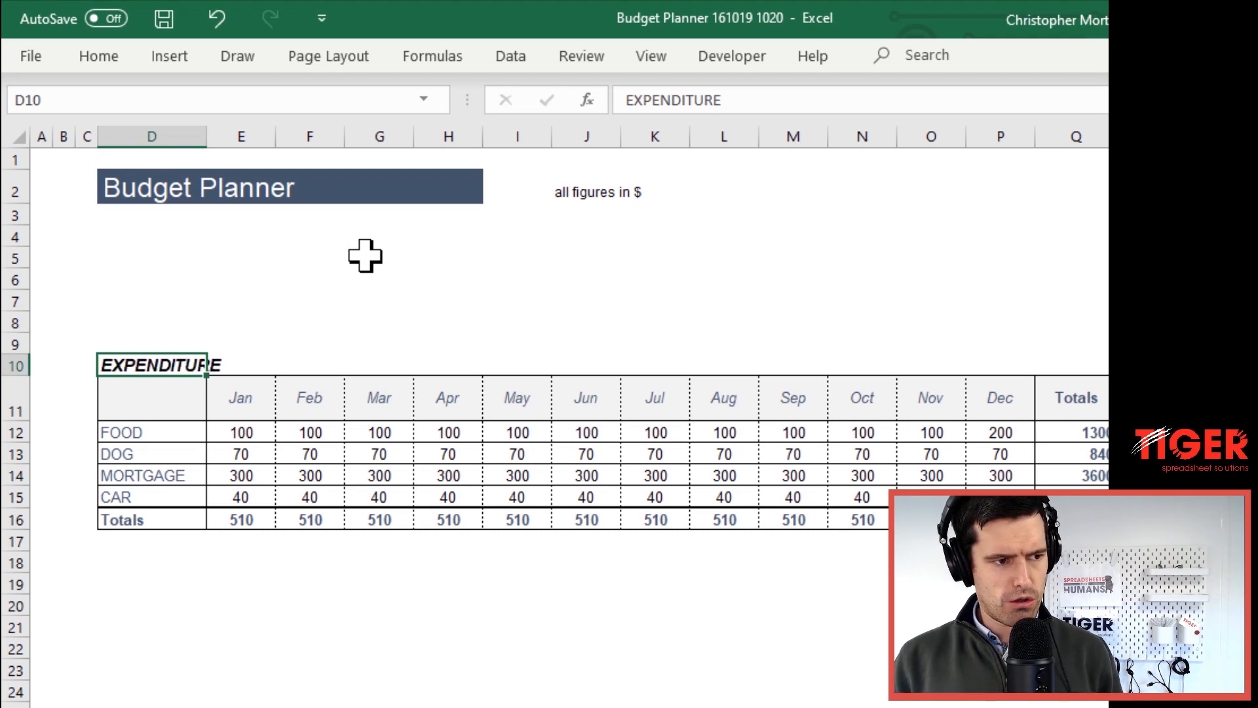
pyautogui.press('Down')
pyautogui.press('Down')
pyautogui.press('Up')
pyautogui.press('Up')
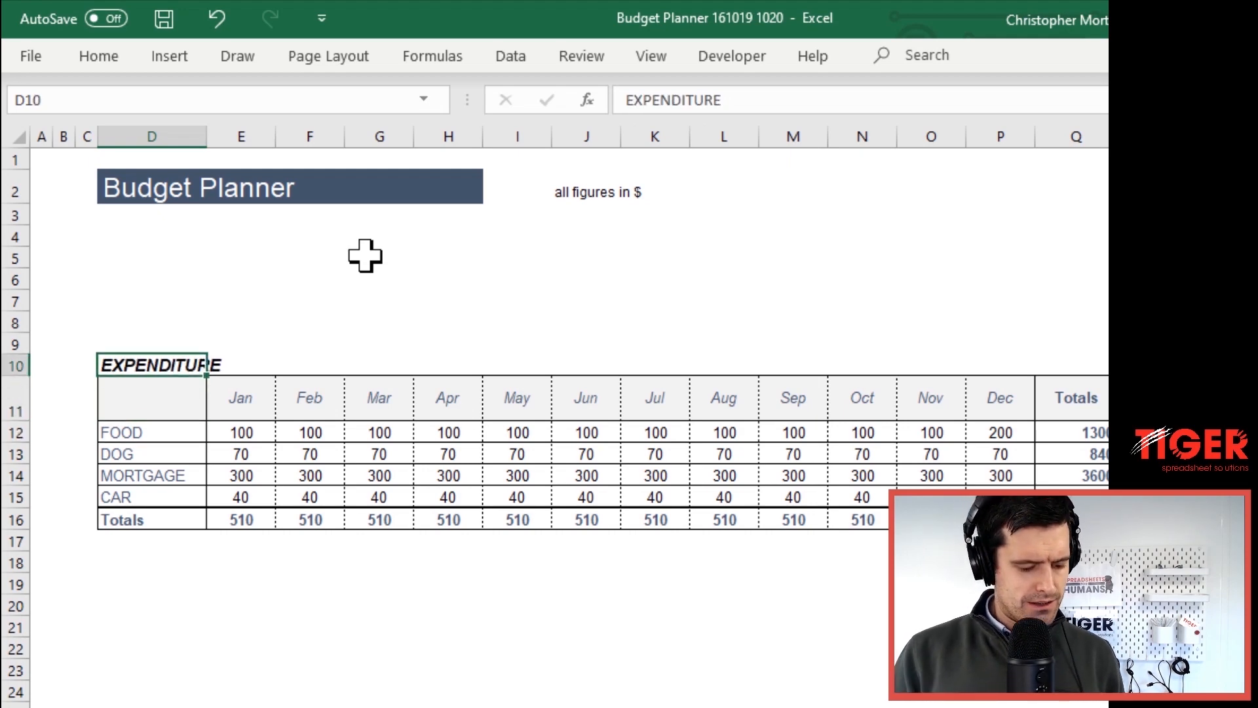
# Set the font size of the EXPENDITURE heading to 9
pyautogui.press('alt')
pyautogui.press('h')
pyautogui.press('f')
pyautogui.press('s')
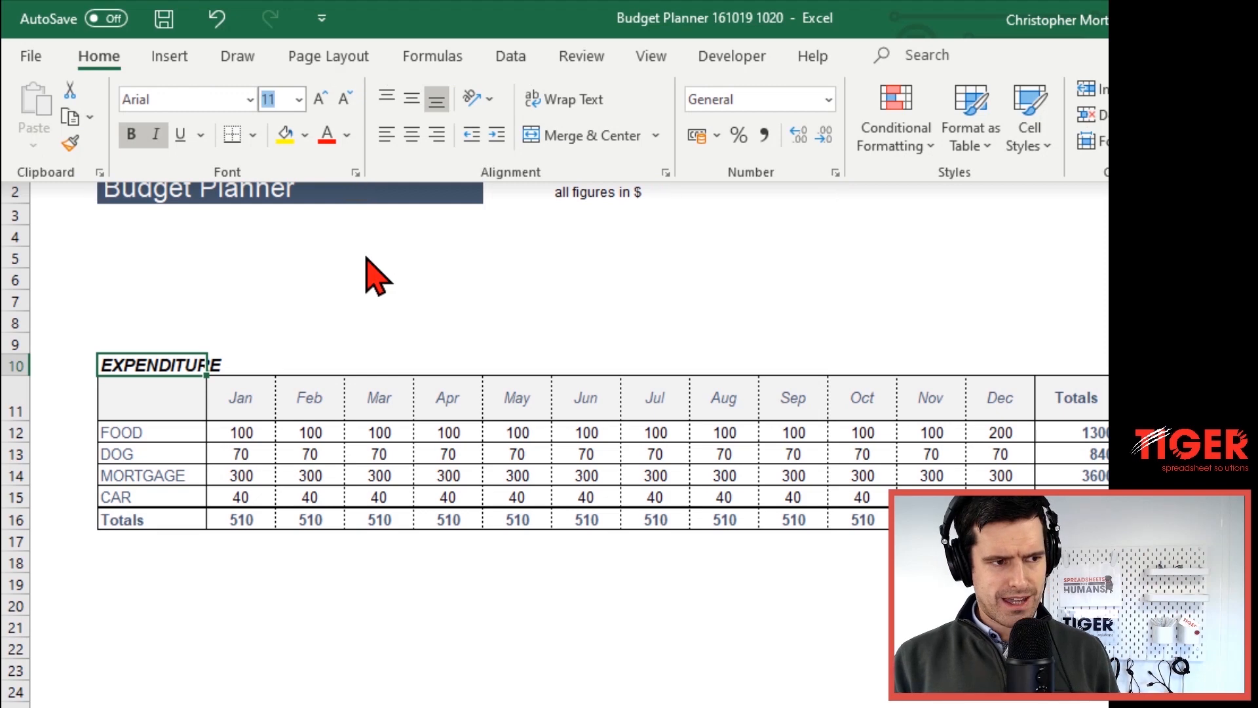
pyautogui.write('9')
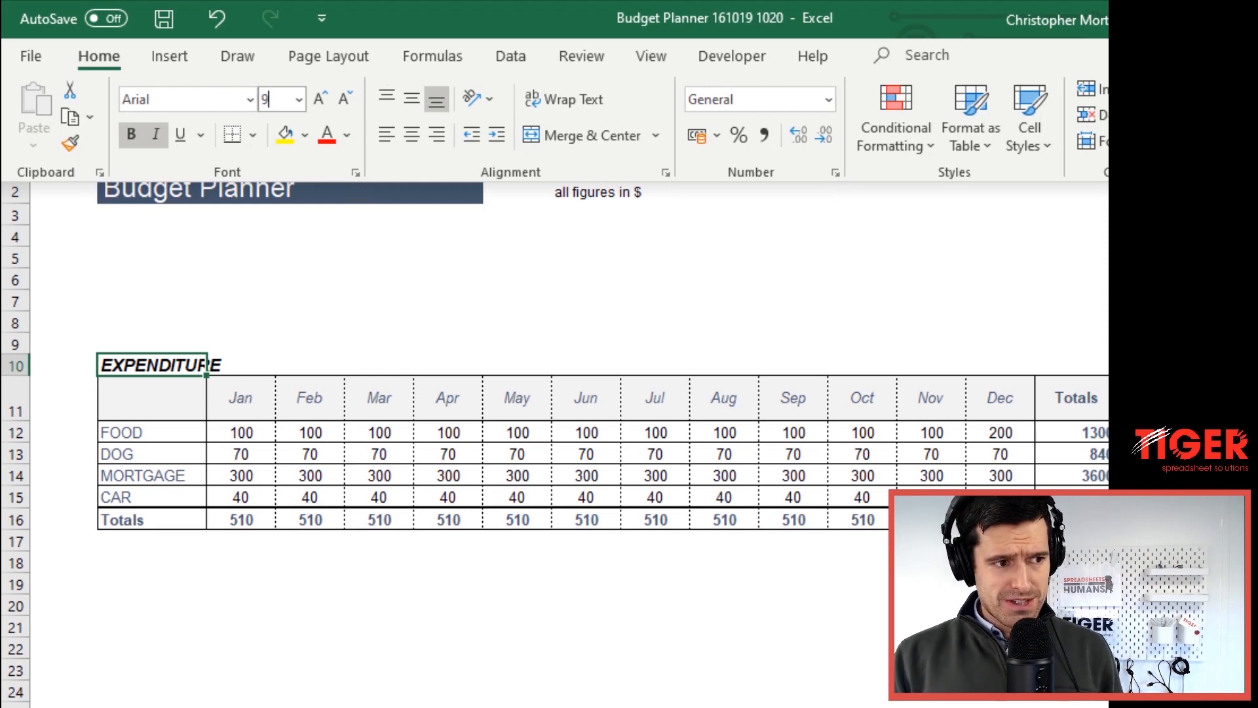
pyautogui.press('Return')
pyautogui.press('Down')
pyautogui.press('Down')
pyautogui.press('Up')
pyautogui.press('Up')
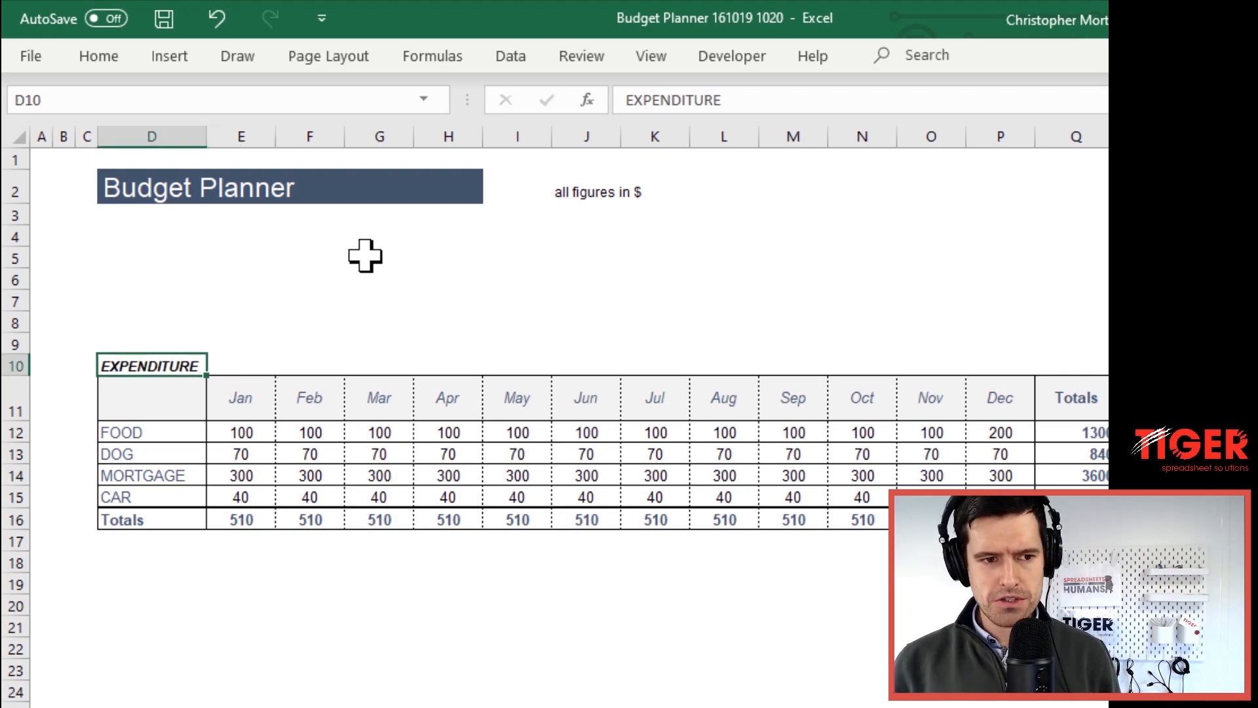
pyautogui.press('Down')
pyautogui.hotkey('shift', 'Right')
pyautogui.hotkey('shift', 'Right')
pyautogui.hotkey('shift', 'Right')
pyautogui.hotkey('shift', 'Right')
pyautogui.hotkey('shift', 'Right')
pyautogui.hotkey('shift', 'Right')
pyautogui.hotkey('shift', 'Right')
pyautogui.hotkey('shift', 'Right')
pyautogui.hotkey('shift', 'Right')
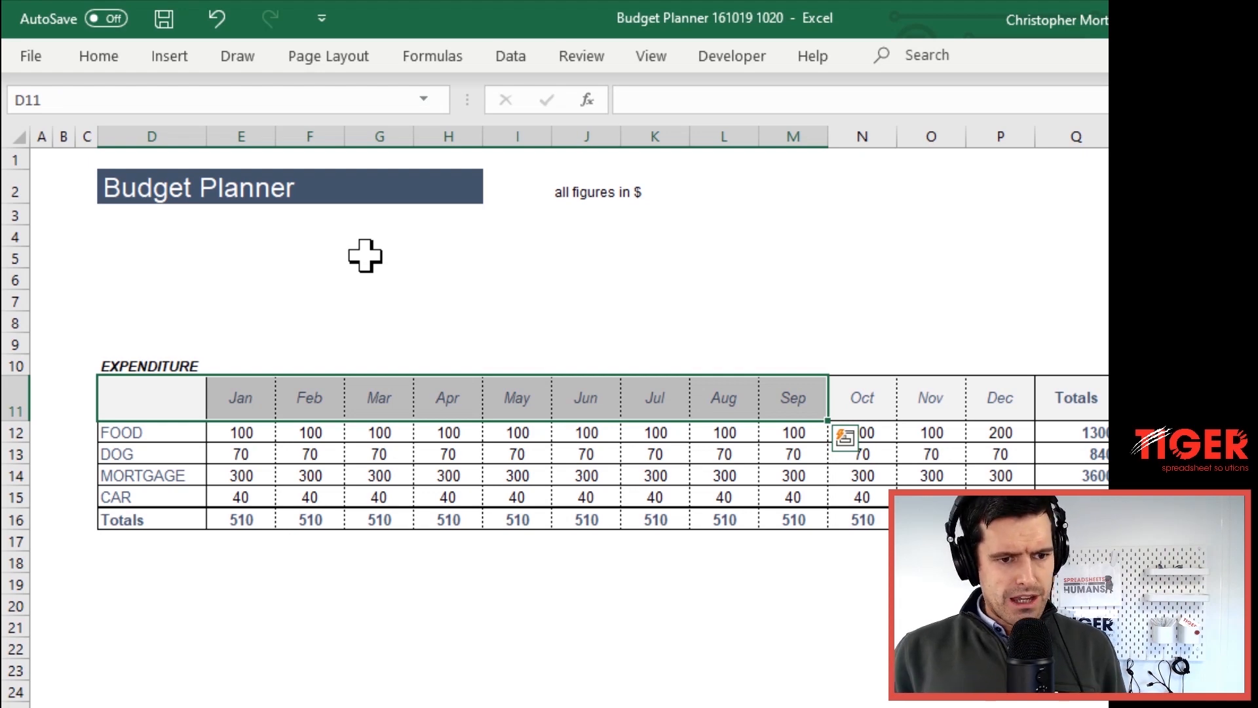
pyautogui.hotkey('shift', 'Right')
pyautogui.hotkey('shift', 'Right')
pyautogui.hotkey('shift', 'Right')
pyautogui.press('Left')
pyautogui.press('Right')
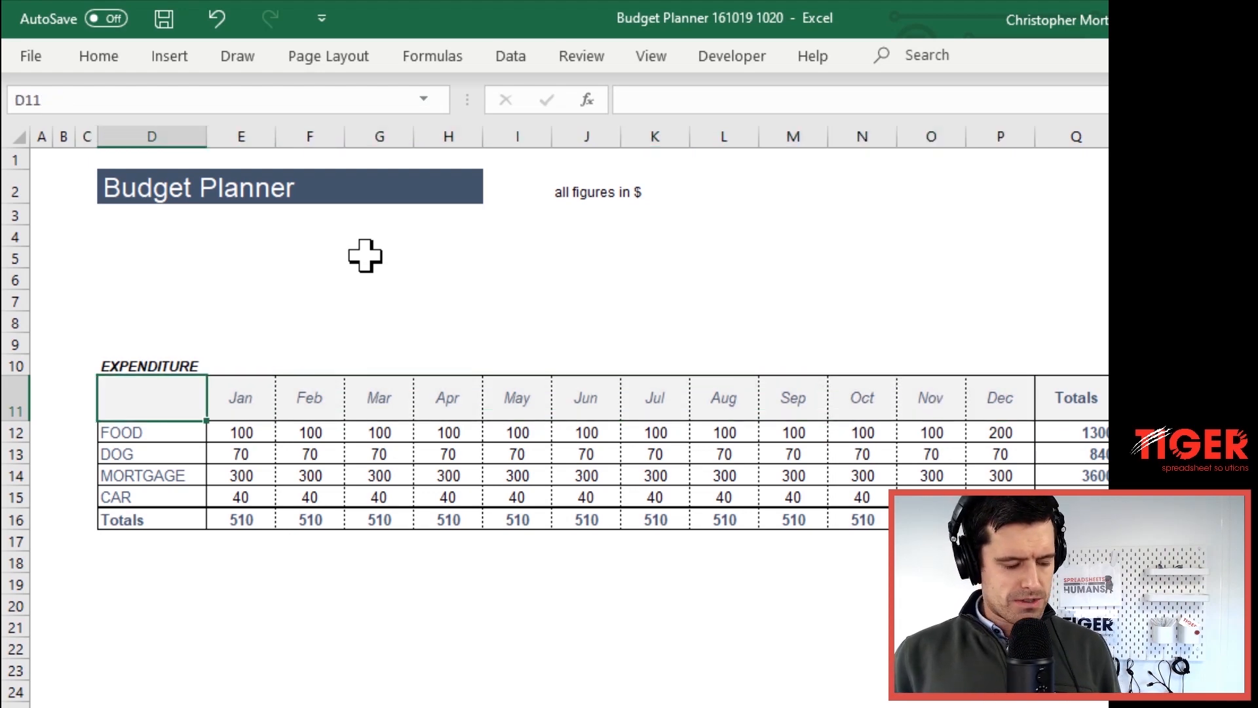
# Copy the whole expenditure table from cell D11 through its Totals row, including all columns
pyautogui.hotkey('shift', 'Right')
pyautogui.hotkey('ctrl', 'shift', 'Right')
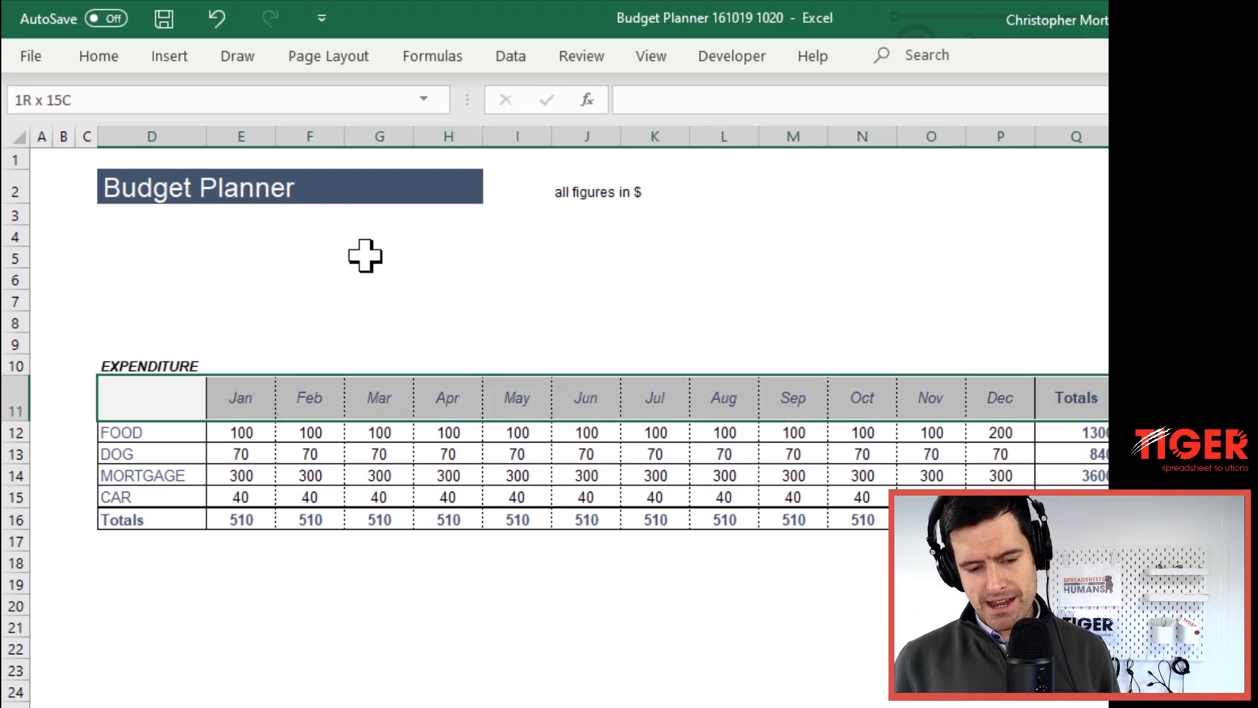
pyautogui.hotkey('shift', 'Down')
pyautogui.hotkey('ctrl', 'shift', 'Down')
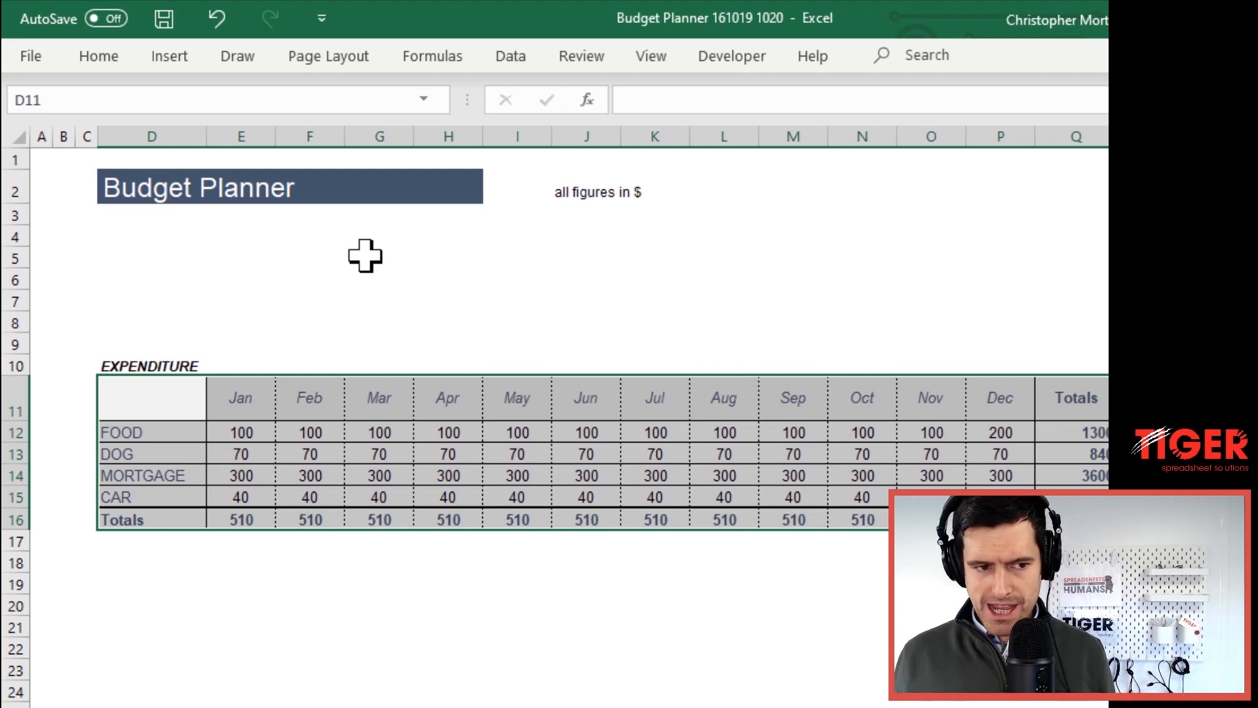
pyautogui.hotkey('ctrl', 'c')
# Try pasting only the formats of the copied expenditure table at cell D5
pyautogui.press('Up')
pyautogui.press('Up')
pyautogui.press('Up')
pyautogui.press('Up')
pyautogui.press('Up')
pyautogui.press('Up')
pyautogui.press('Up')
pyautogui.press('Down')
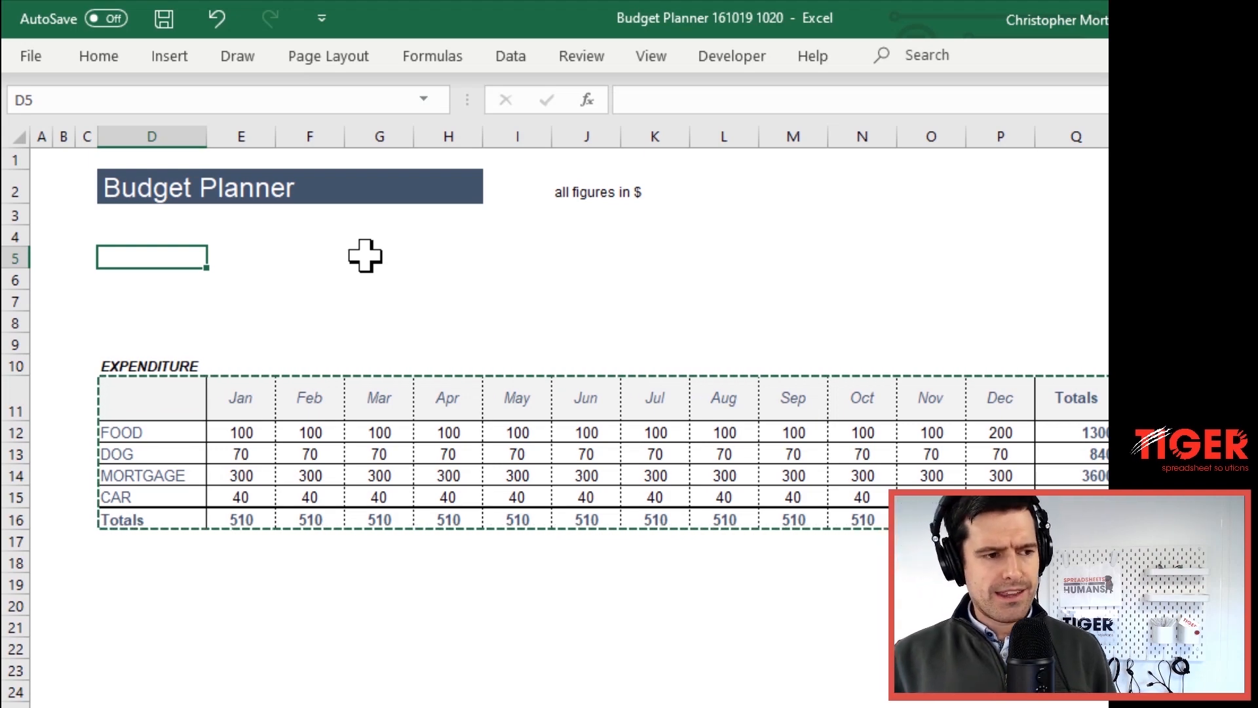
pyautogui.hotkey('ctrl', 'alt', 'v')
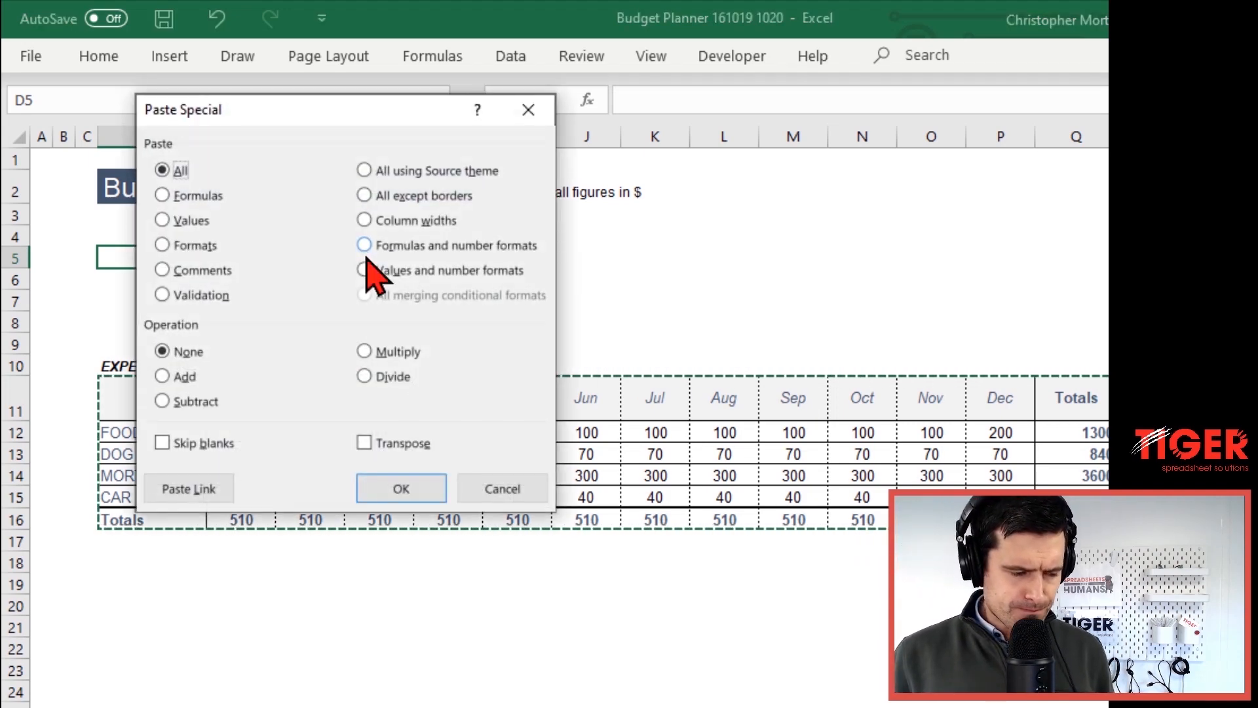
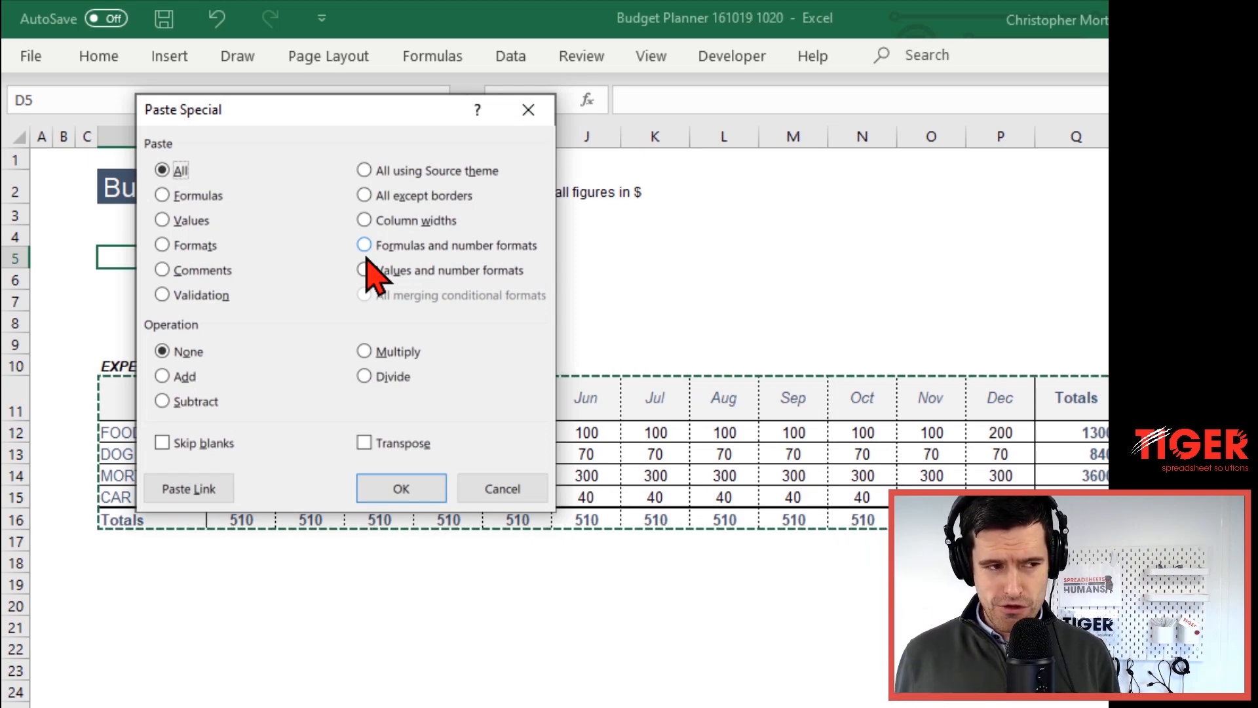
pyautogui.press('t')
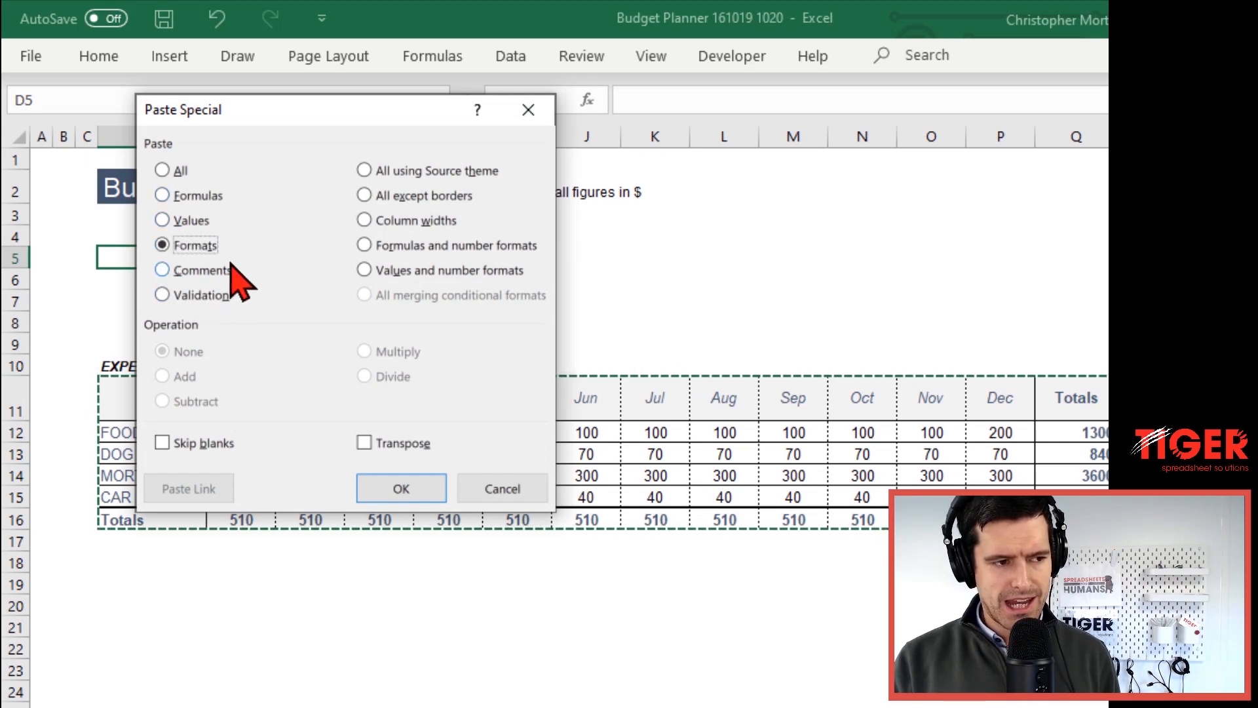
pyautogui.click(412, 491)
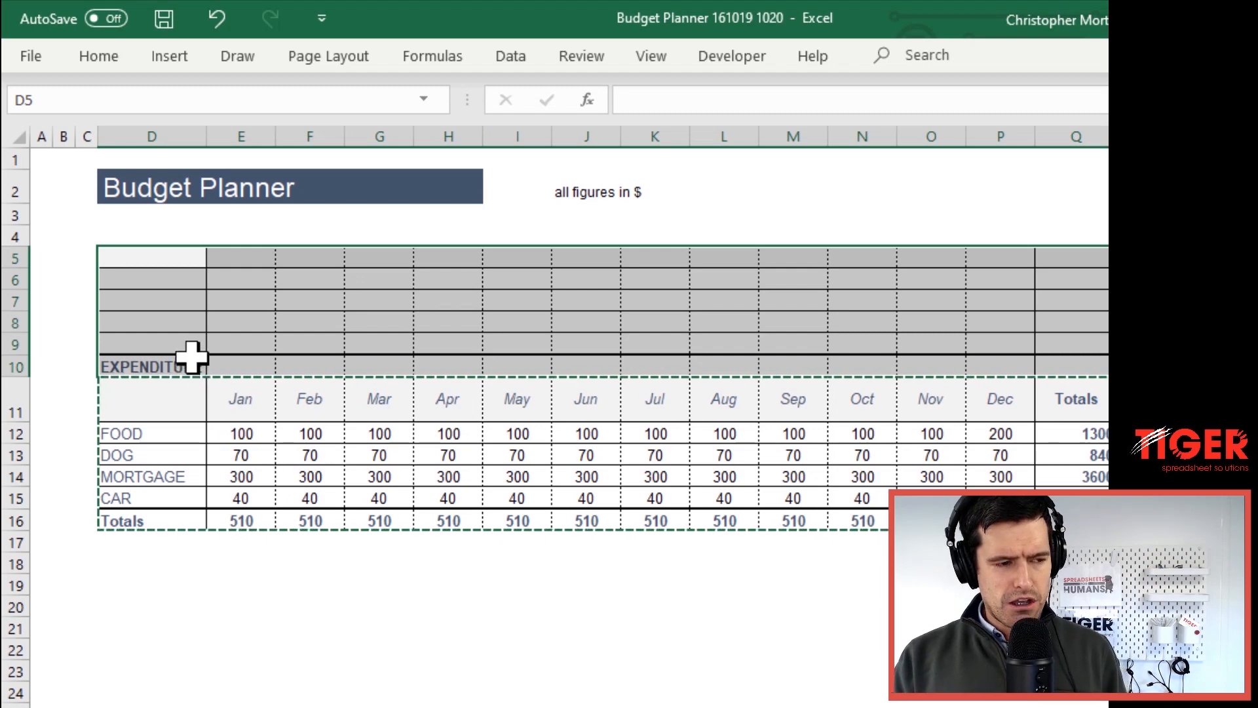
# Undo the format paste above the expenditure table
pyautogui.click(174, 323)
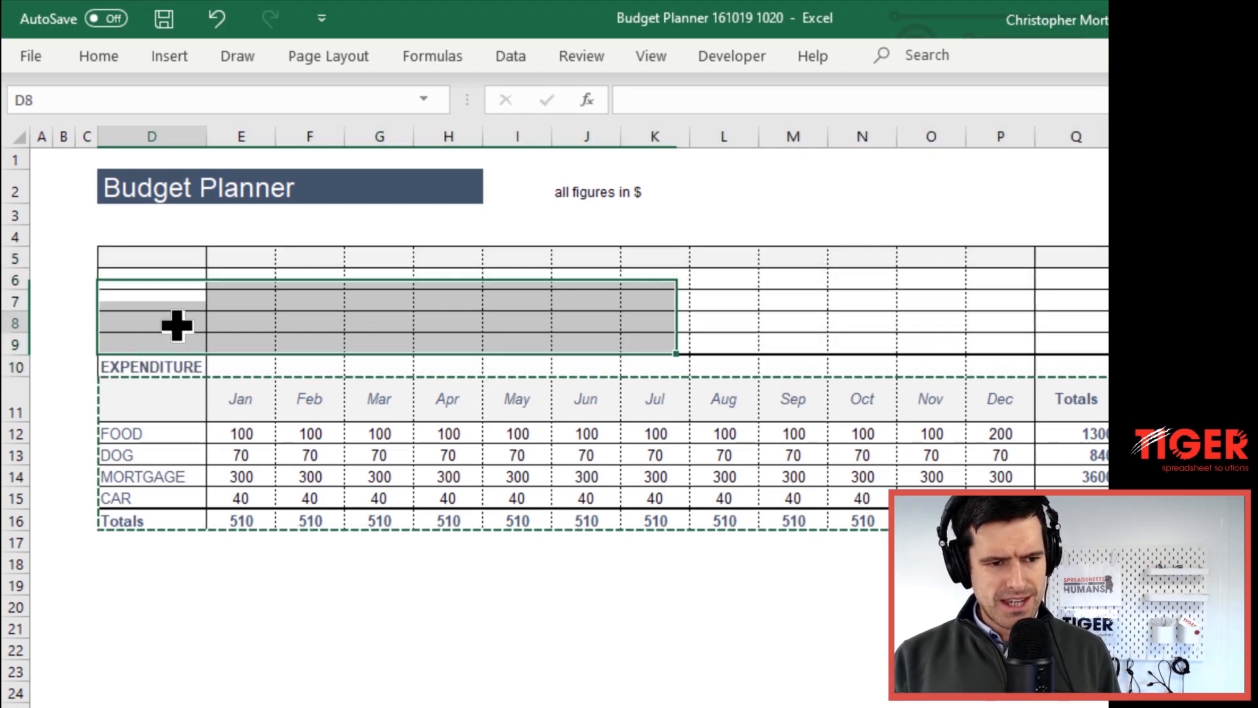
pyautogui.press('Escape')
pyautogui.click(498, 329)
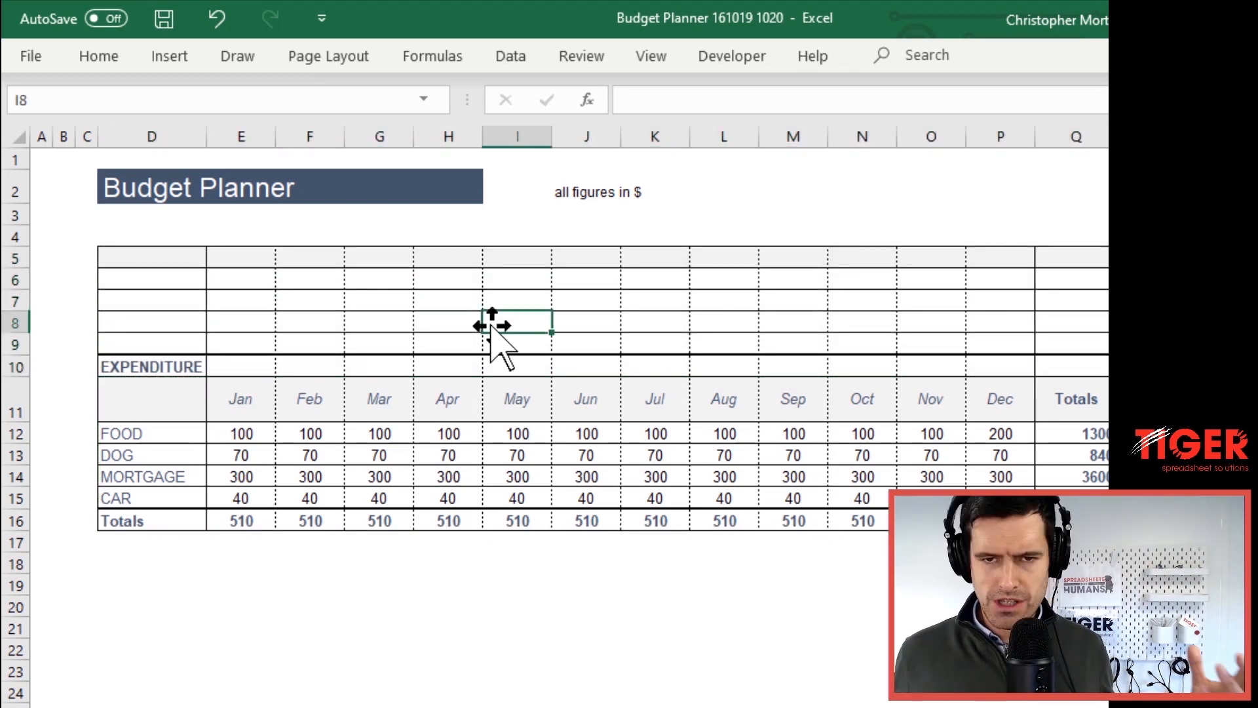
pyautogui.hotkey('ctrl', 'z')
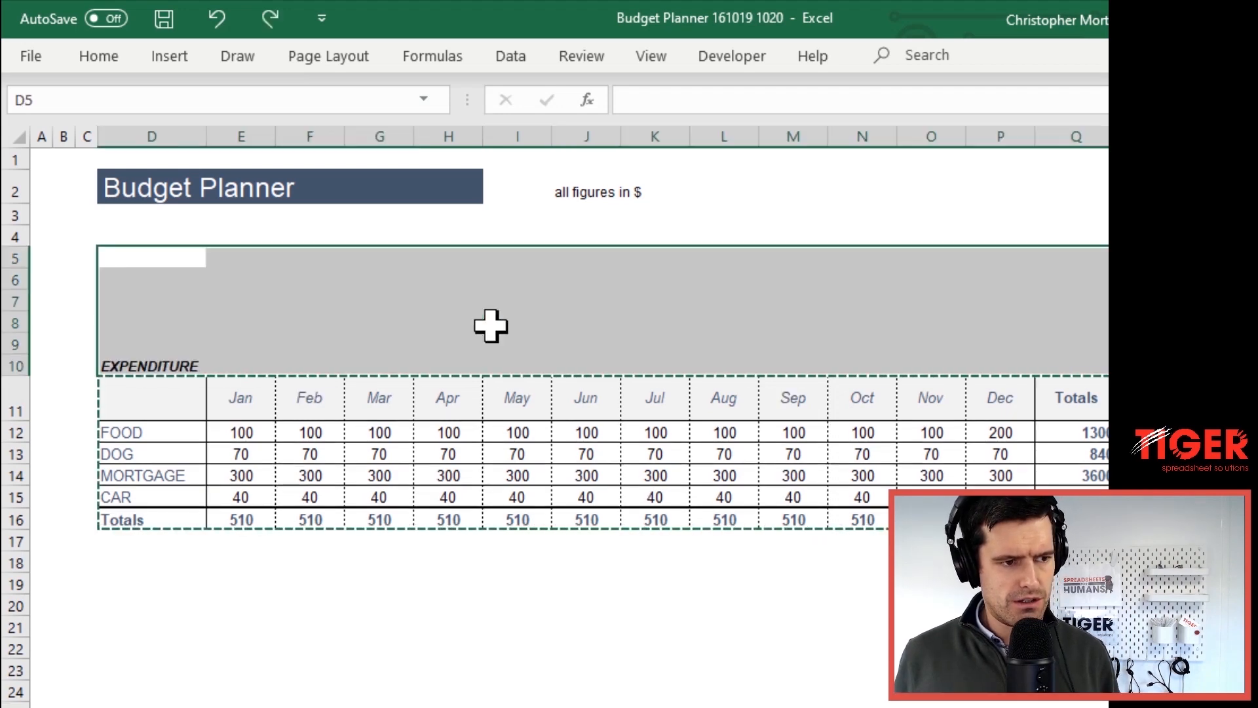
pyautogui.hotkey('ctrl', 'z')
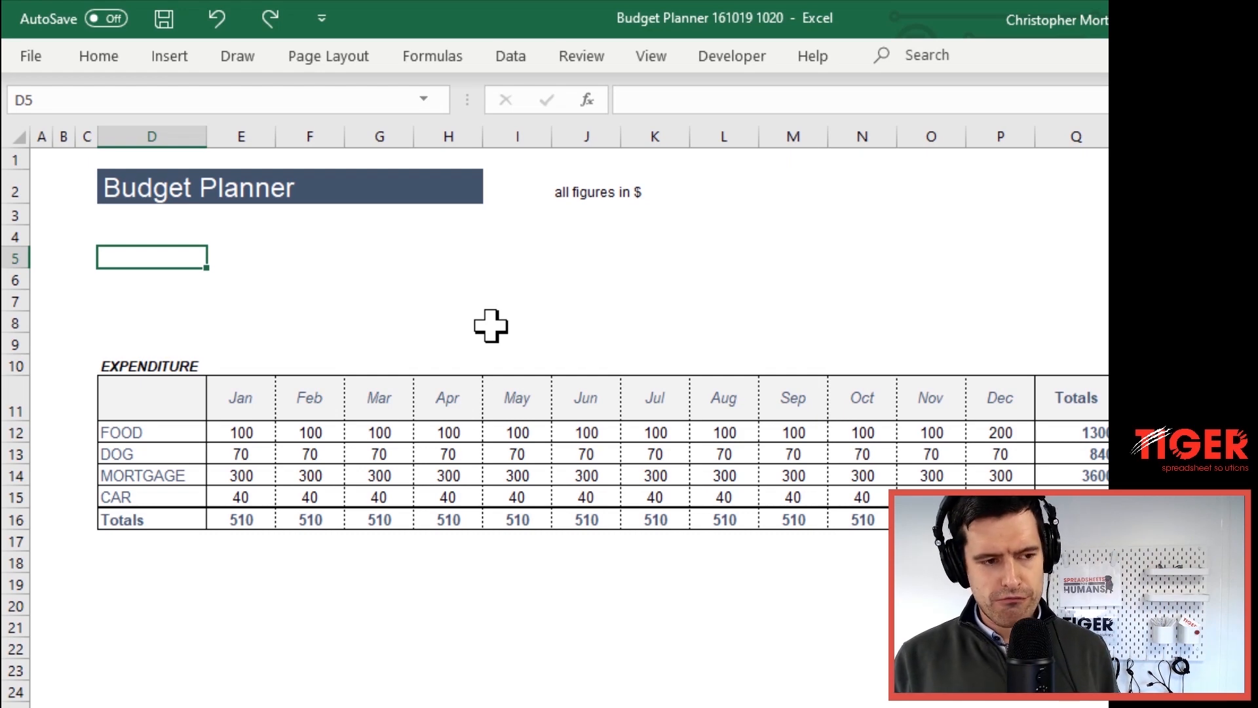
# Insert two blank rows at row 5 to make more space above the EXPENDITURE heading
pyautogui.hotkey('shift', 'space')
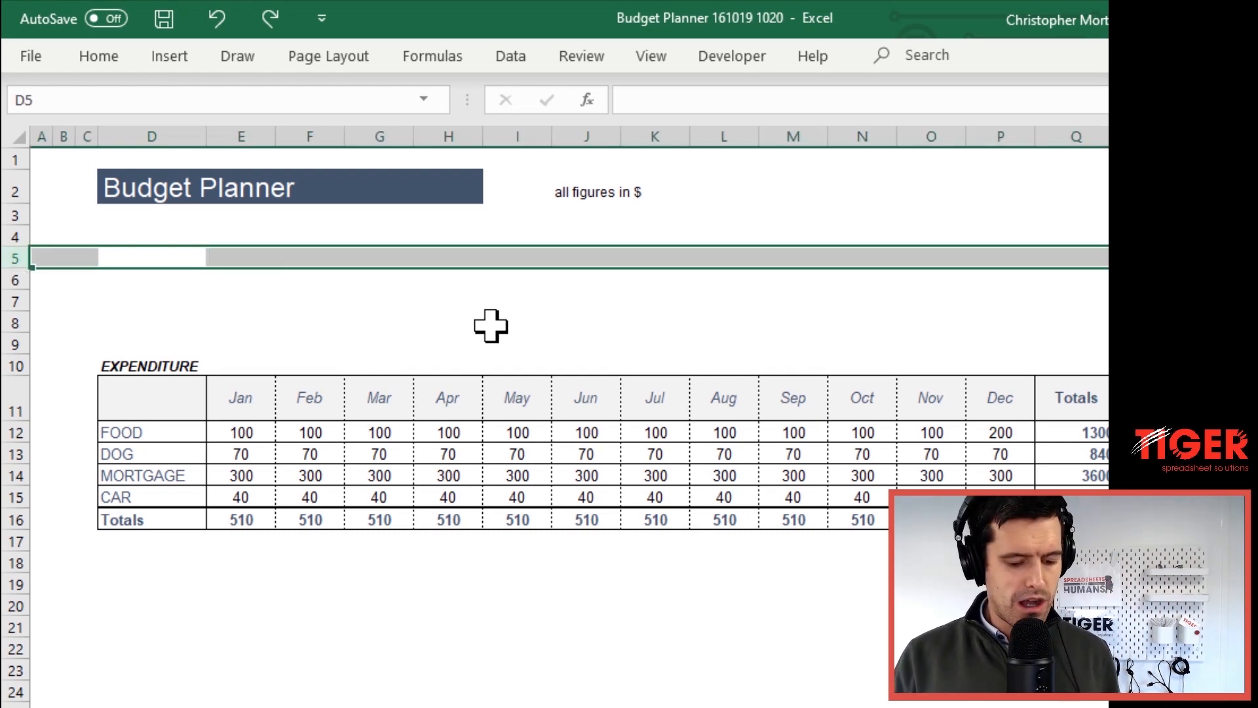
pyautogui.hotkey('ctrl', '+')
pyautogui.hotkey('ctrl', '+')
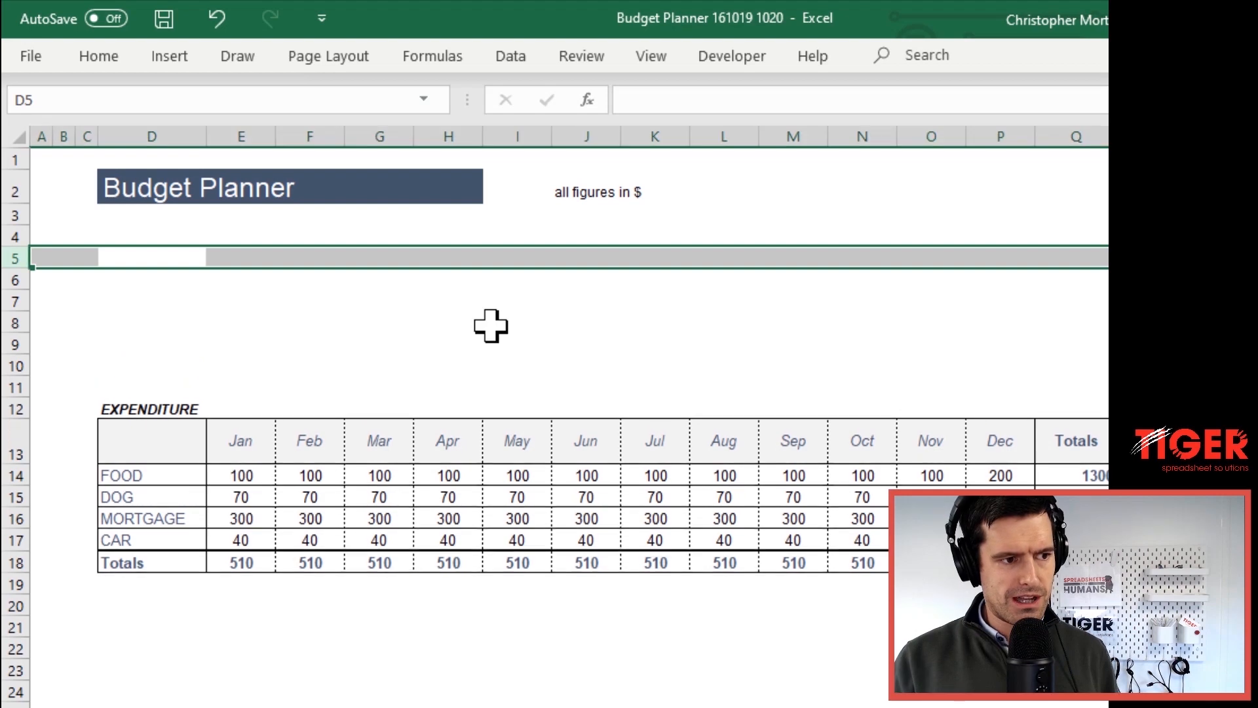
pyautogui.press('Down')
pyautogui.press('Down')
pyautogui.press('Down')
pyautogui.press('Down')
pyautogui.press('Down')
pyautogui.press('Down')
pyautogui.press('Down')
pyautogui.press('Down')
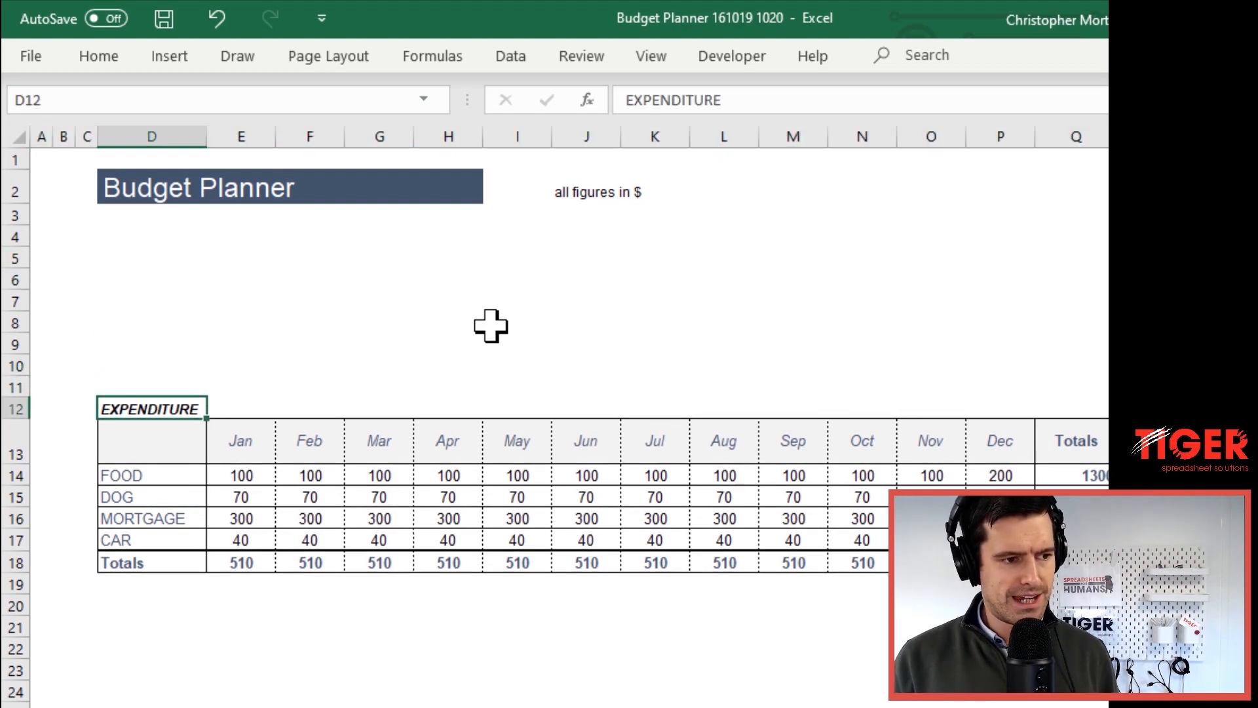
pyautogui.hotkey('ctrl', 'shift', 'Right')
pyautogui.hotkey('ctrl', 'shift', 'Right')
pyautogui.hotkey('ctrl', 'shift', 'Down')
pyautogui.hotkey('ctrl', 'shift', 'Down')
pyautogui.hotkey('ctrl', 'shift', 'Down')
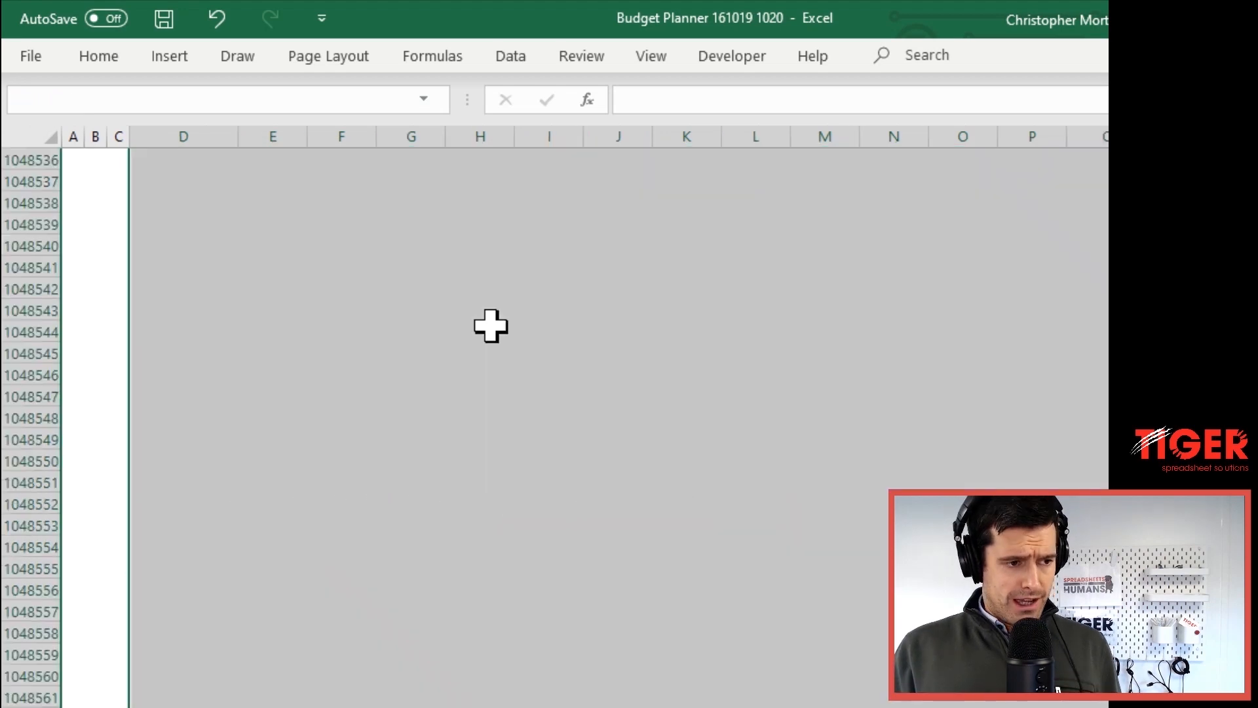
pyautogui.hotkey('ctrl', 'shift', 'Up')
pyautogui.press('Up')
# Copy the expenditure table D13:R18, from its header row through its Totals row
pyautogui.press('Down')
pyautogui.hotkey('ctrl', 'shift', 'Right')
pyautogui.hotkey('ctrl', 'shift', 'Right')
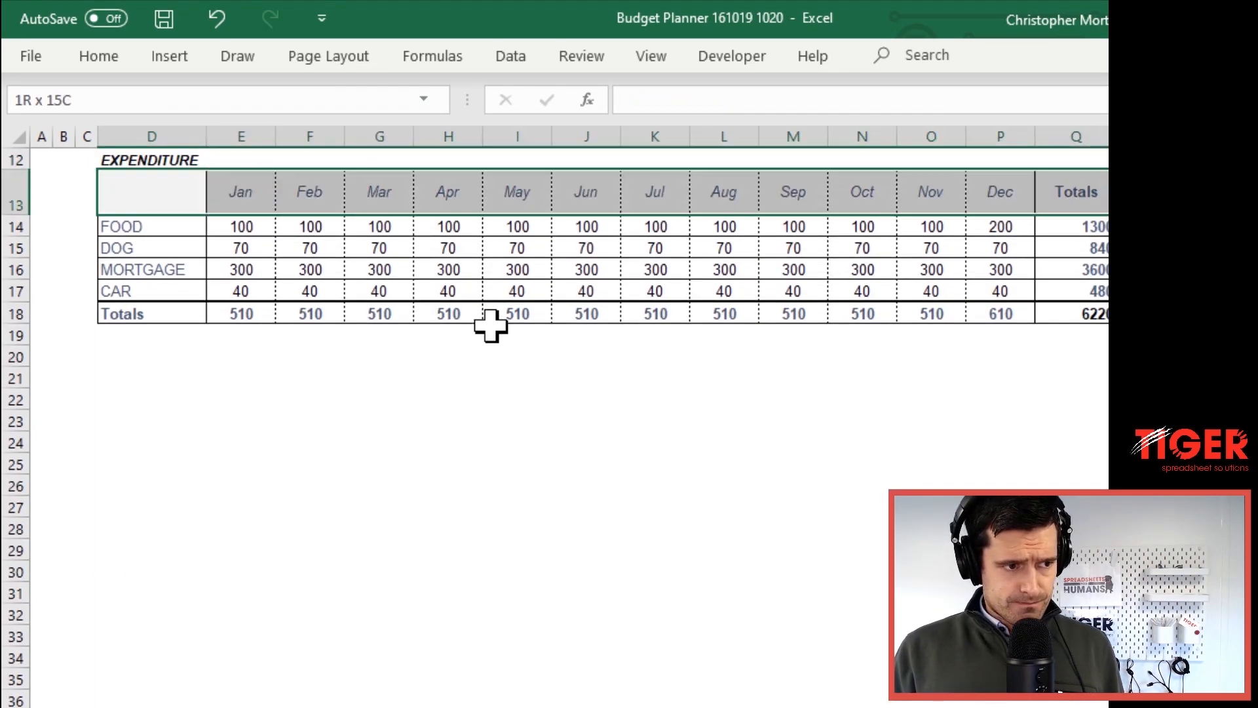
pyautogui.hotkey('ctrl', 'shift', 'Right')
pyautogui.hotkey('ctrl', 'shift', 'Left')
pyautogui.hotkey('shift', 'Down')
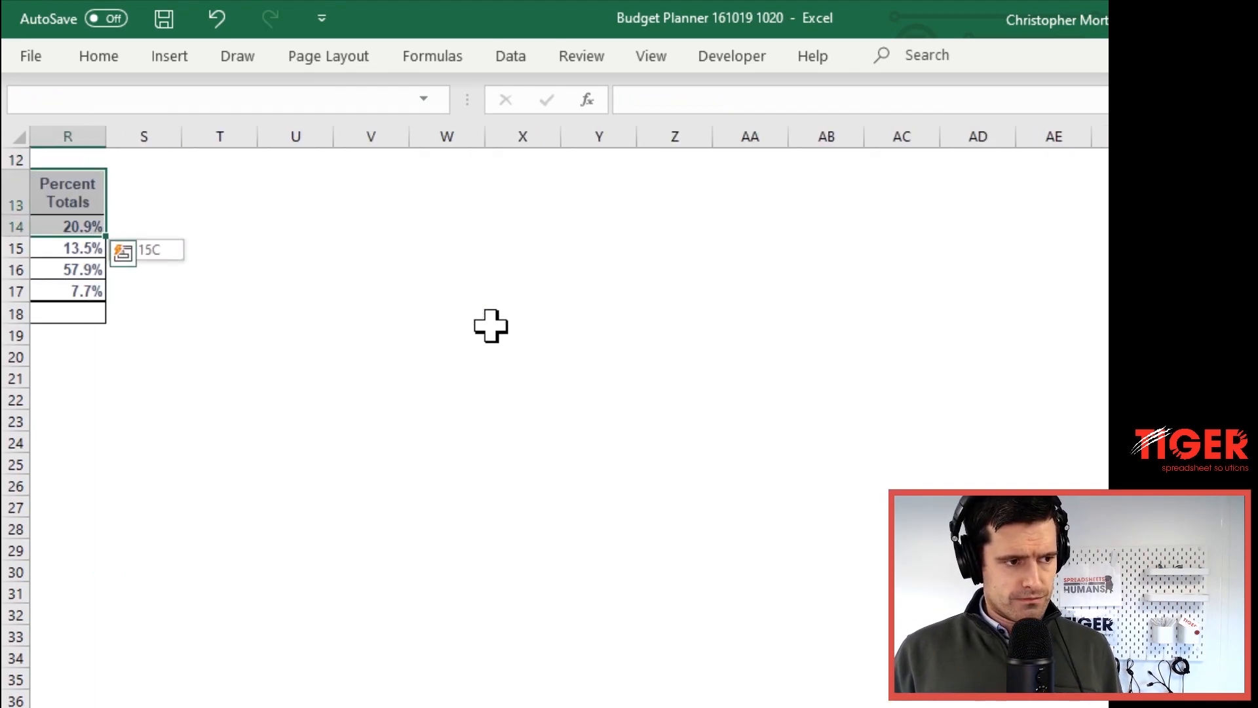
pyautogui.hotkey('ctrl', 'shift', 'Down')
pyautogui.hotkey('ctrl', 'shift', 'Down')
pyautogui.hotkey('ctrl', 'shift', 'Up')
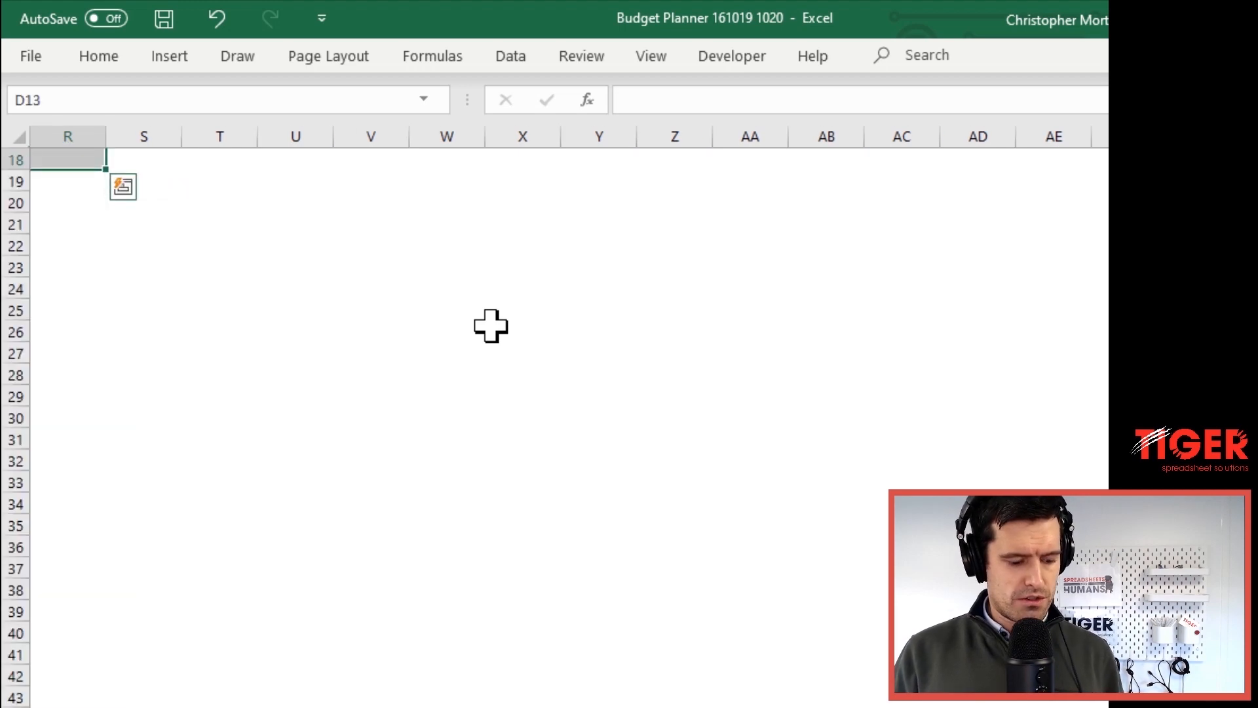
# Paste only the formats of the copied expenditure table at cell D5 to create an empty matching table
pyautogui.press('Left')
pyautogui.press('Up')
pyautogui.hotkey('ctrl', 'Up')
pyautogui.press('Down')
pyautogui.press('Down')
pyautogui.press('Down')
pyautogui.press('Down')
pyautogui.press('Right')
pyautogui.press('Up')
pyautogui.press('Right')
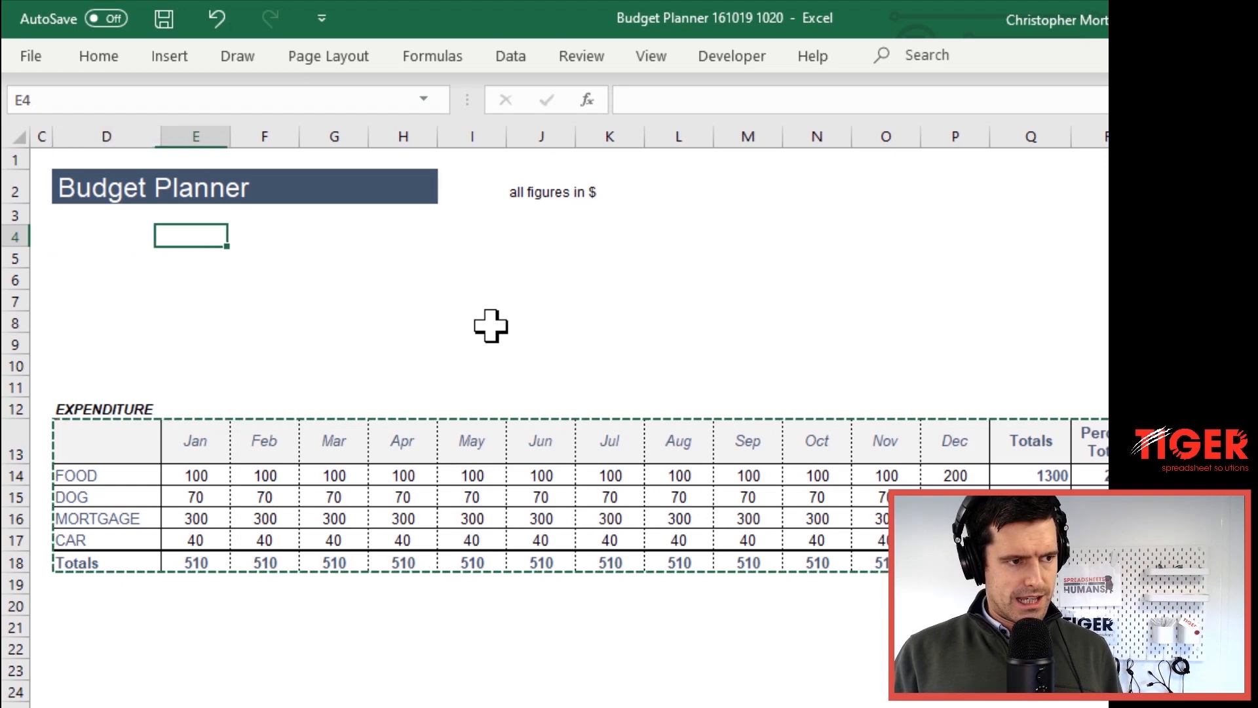
pyautogui.press('Down')
pyautogui.press('Left')
pyautogui.hotkey('ctrl', 'alt', 'v')
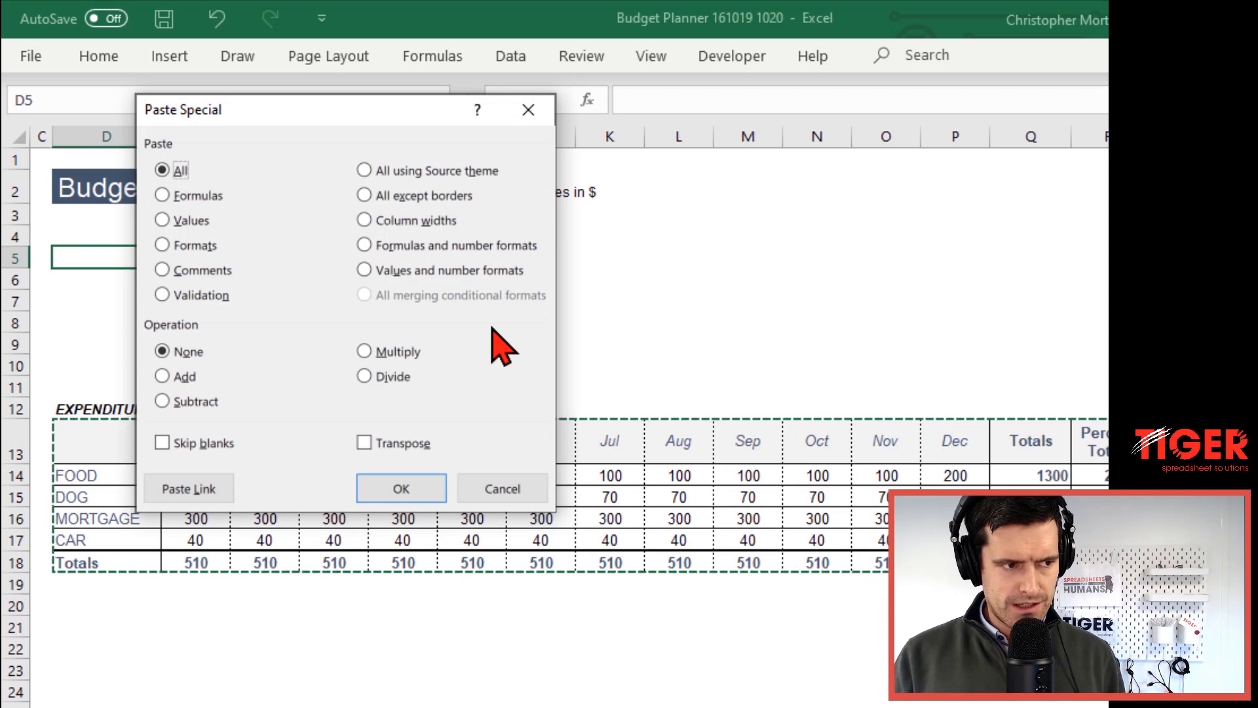
pyautogui.press('t')
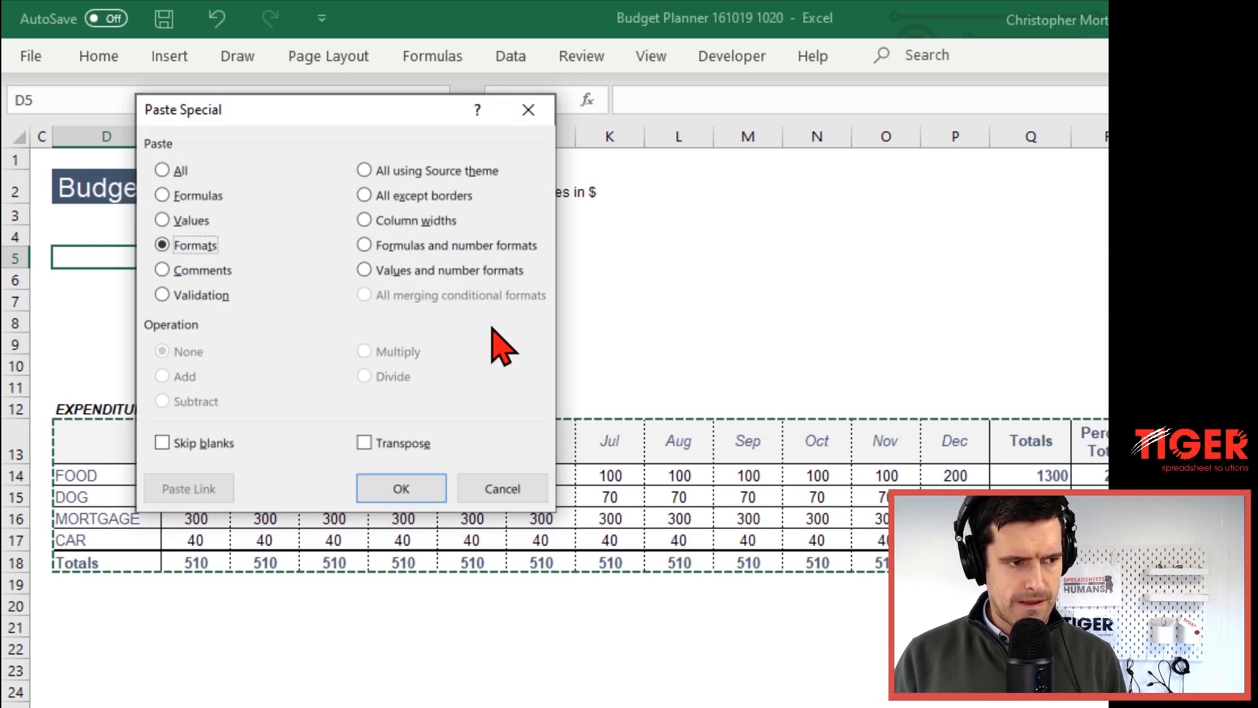
pyautogui.press('Return')
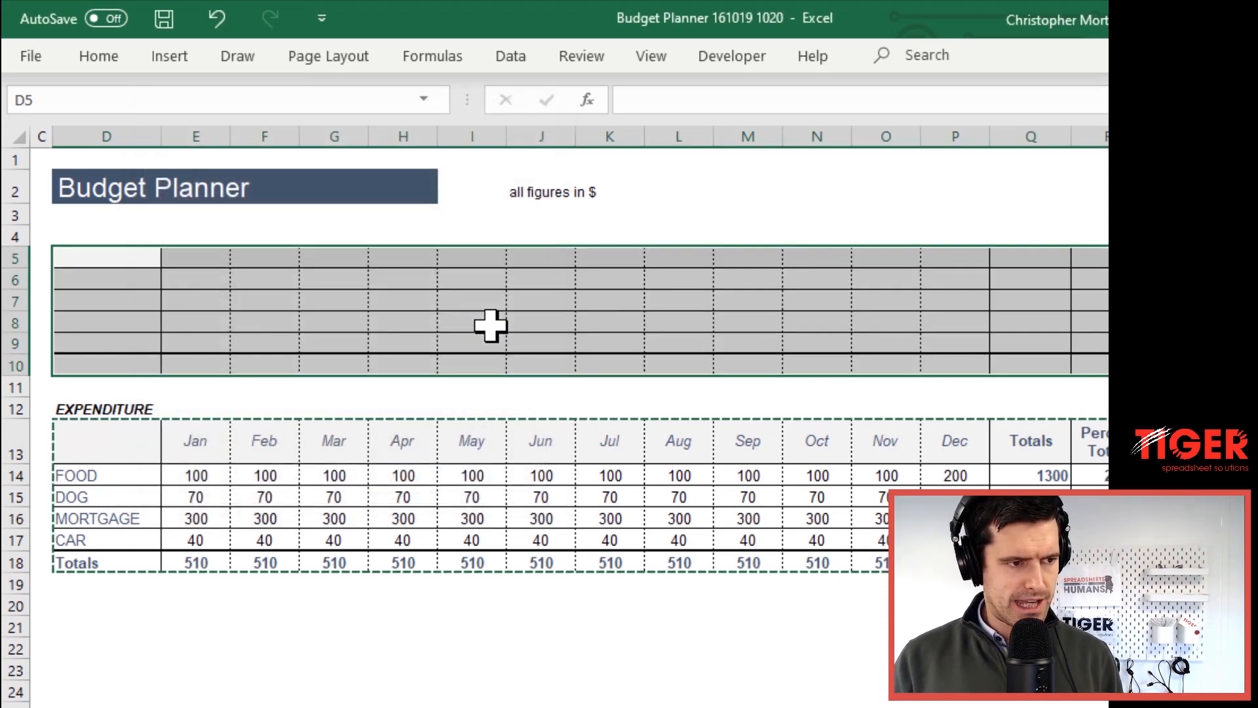
pyautogui.press('Left')
pyautogui.press('Escape')
pyautogui.press('Right')
pyautogui.press('Left')
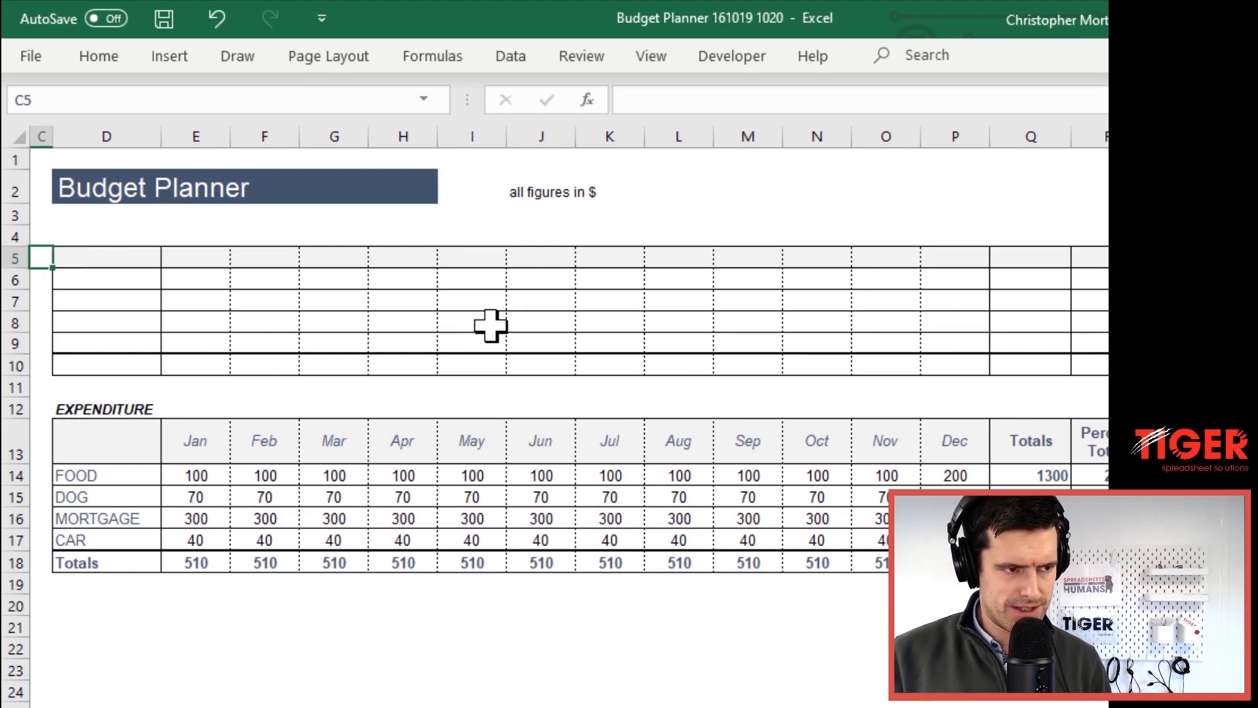
pyautogui.press('Left')
pyautogui.press('Right')
pyautogui.press('Right')
pyautogui.press('Down')
pyautogui.press('Down')
pyautogui.press('Down')
pyautogui.press('Down')
pyautogui.press('Down')
pyautogui.press('Down')
pyautogui.press('Down')
pyautogui.press('Down')
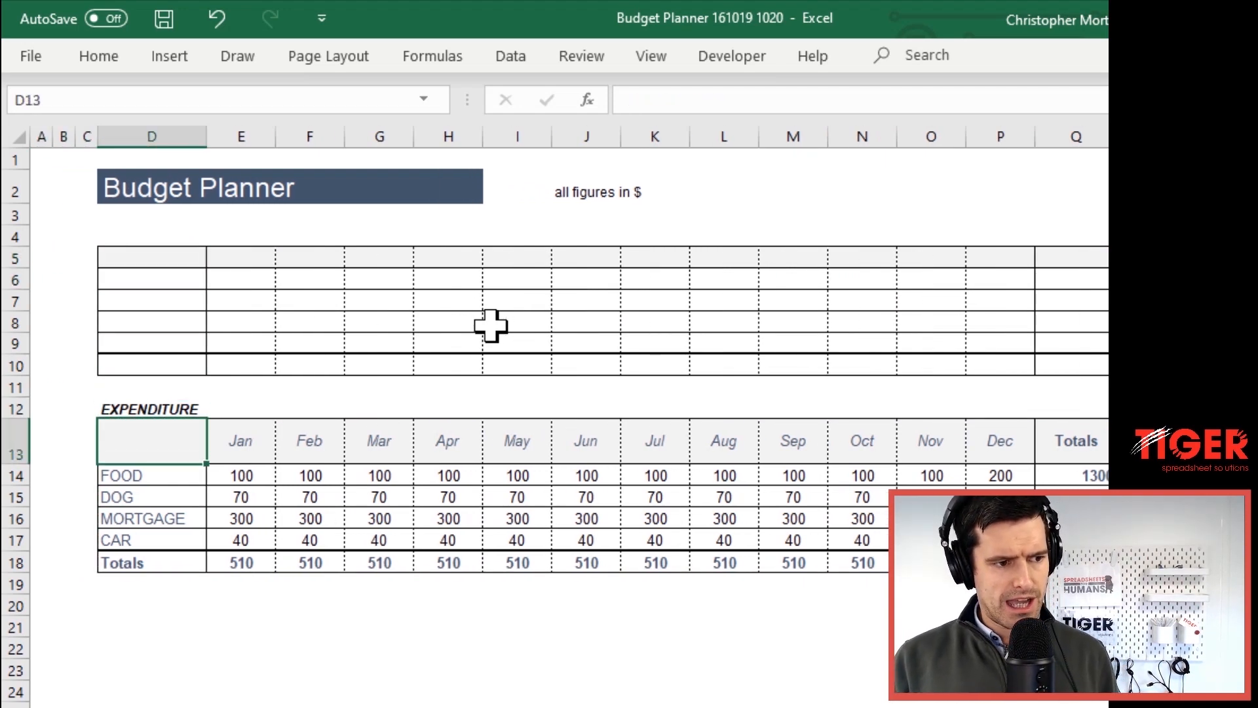
pyautogui.press('Right')
pyautogui.press('Right')
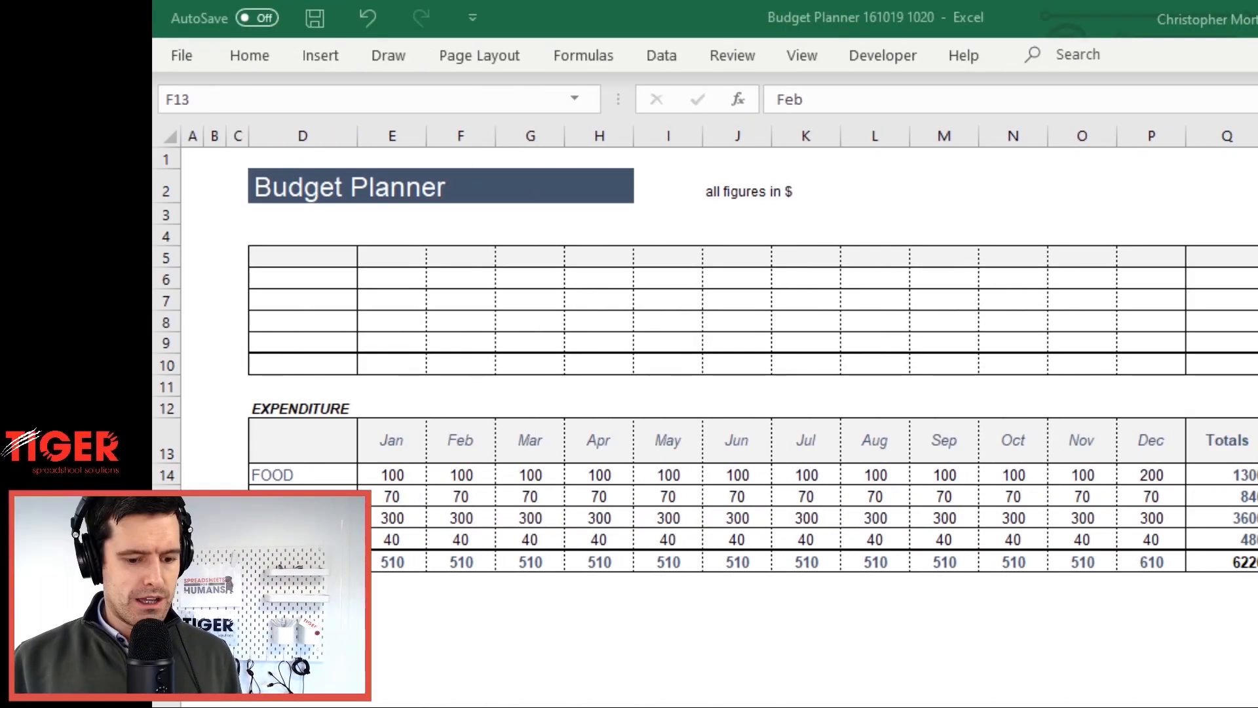
# Compare the expenditure table's totals and header cells with the matching cells of the empty table above it
pyautogui.click(1238, 560)
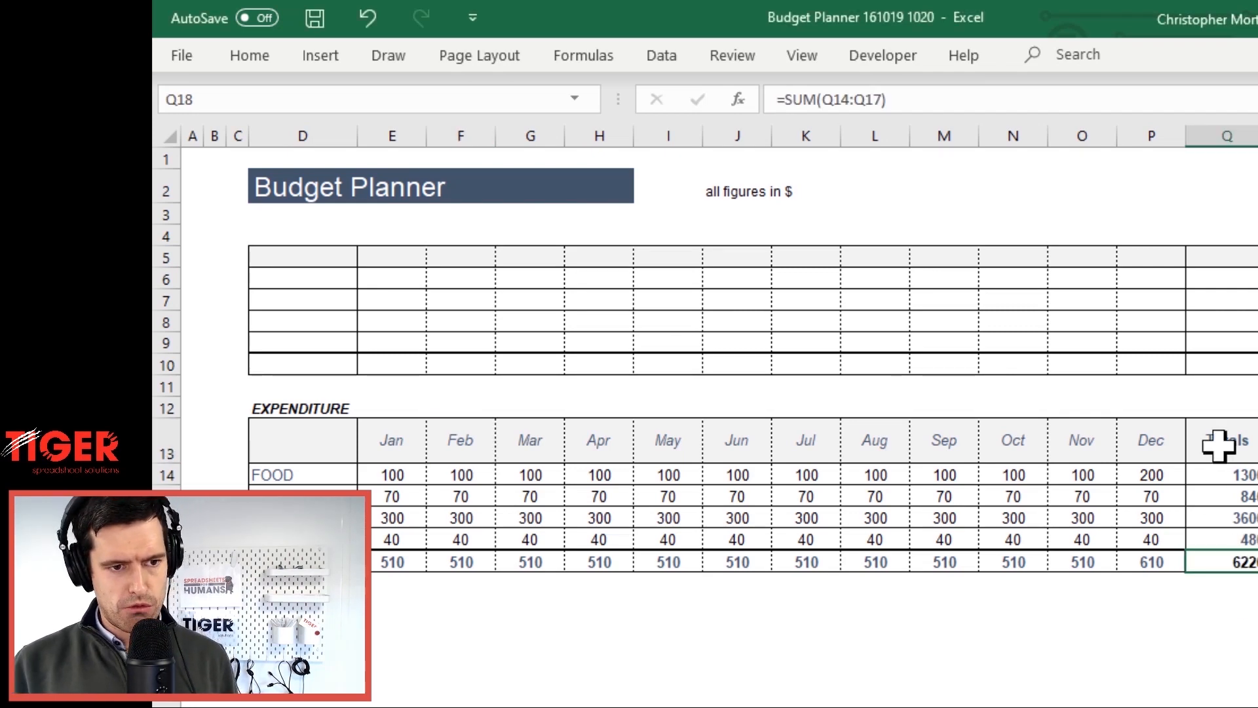
pyautogui.click(1201, 362)
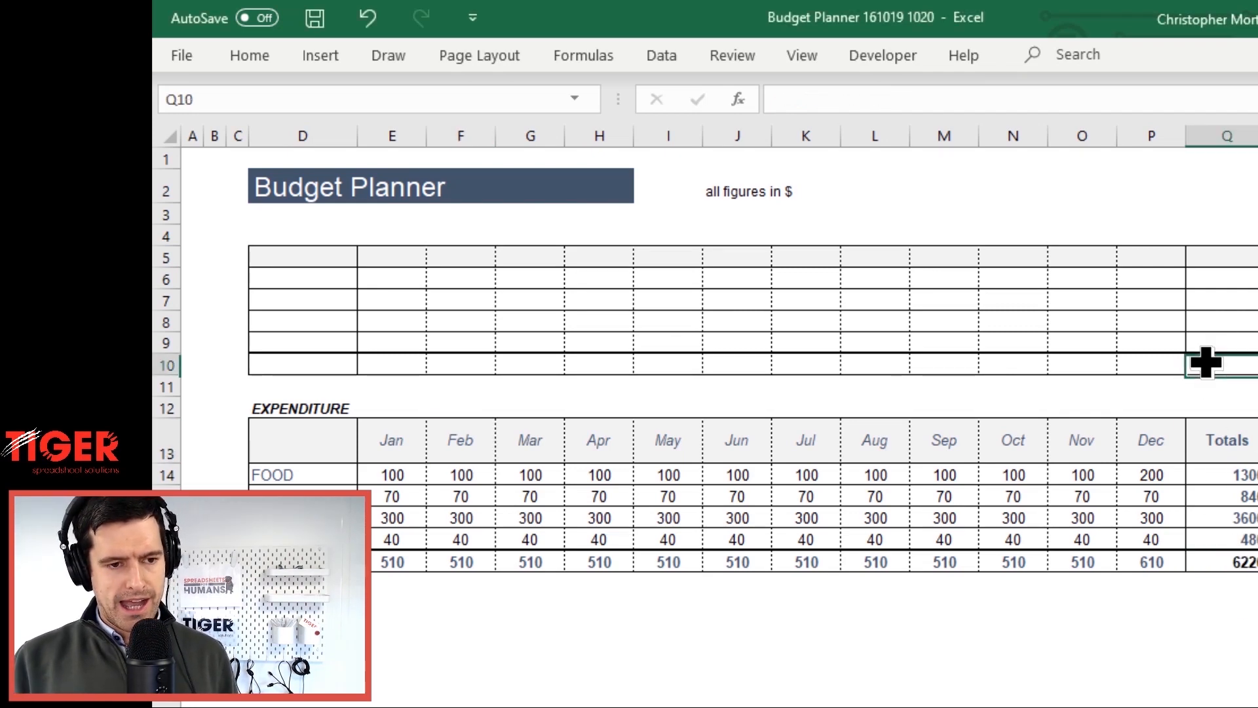
pyautogui.click(1238, 561)
pyautogui.click(1240, 365)
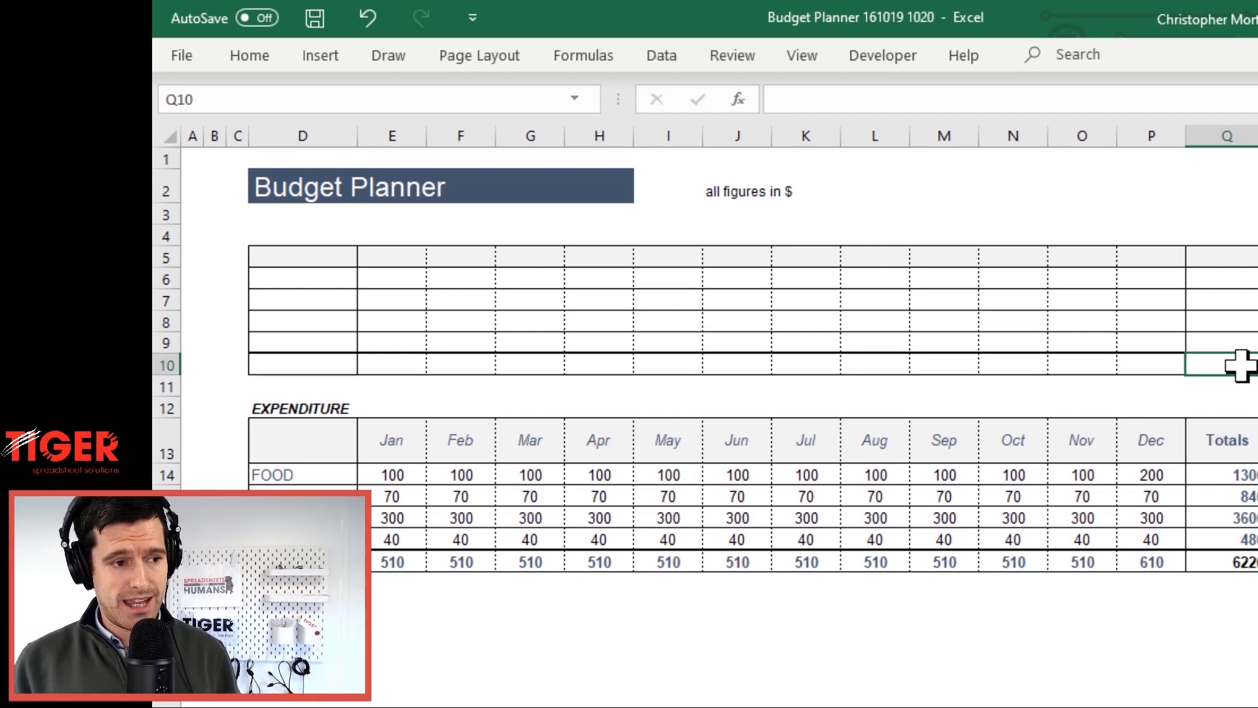
pyautogui.press('Left')
pyautogui.press('Left')
pyautogui.press('Left')
pyautogui.press('Left')
pyautogui.press('Left')
pyautogui.press('Left')
pyautogui.press('Left')
pyautogui.press('Left')
pyautogui.press('Left')
pyautogui.press('Left')
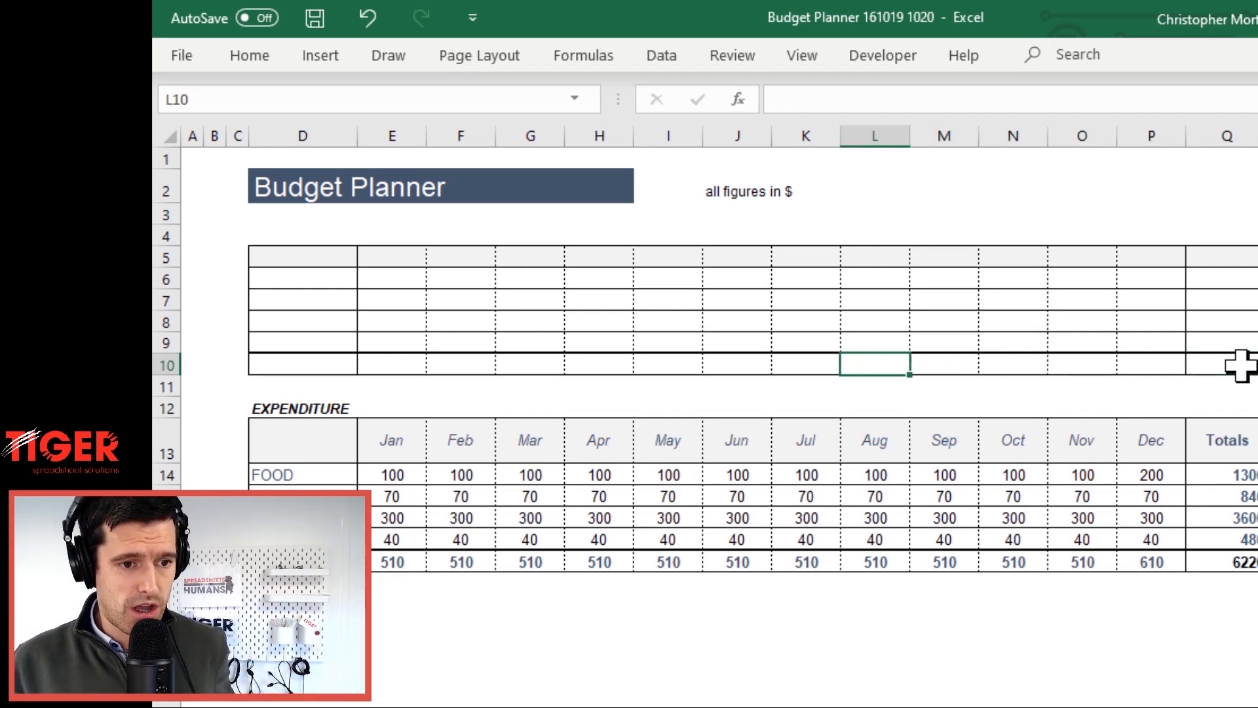
pyautogui.press('Left')
pyautogui.press('Left')
pyautogui.press('Up')
pyautogui.press('Up')
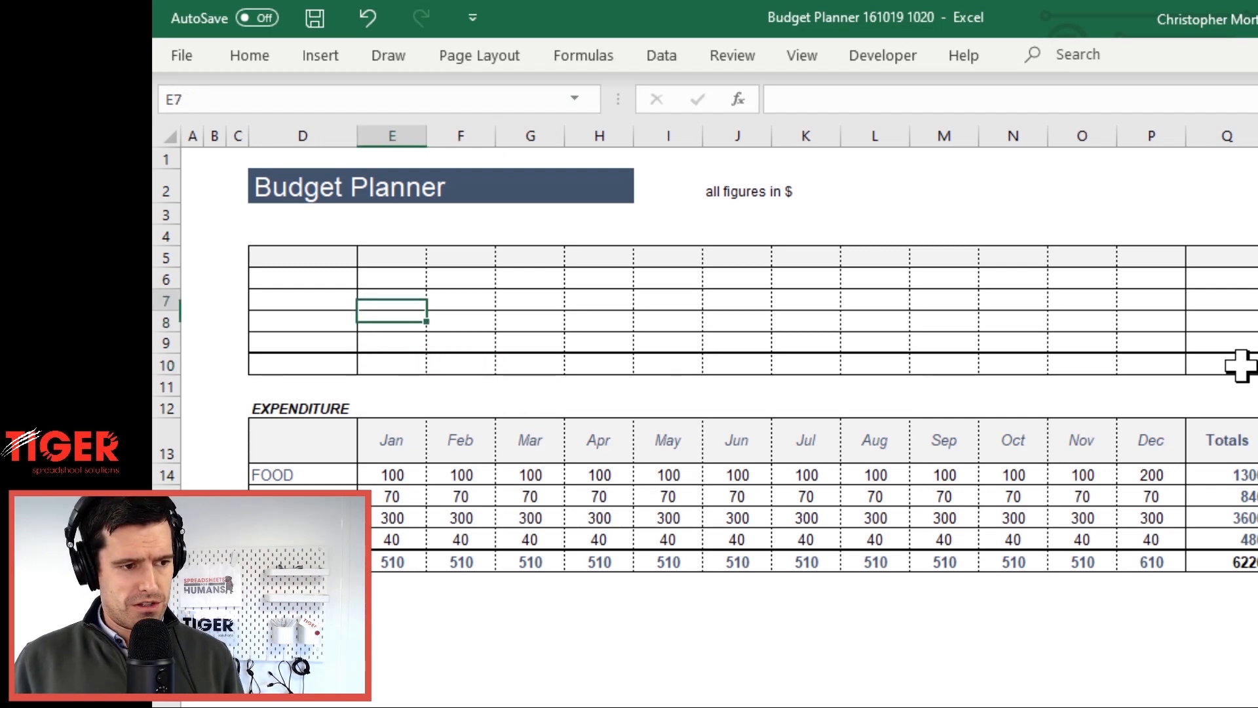
pyautogui.press('Down')
pyautogui.press('Down')
pyautogui.press('Down')
pyautogui.press('Down')
pyautogui.press('Down')
pyautogui.press('Down')
pyautogui.press('Up')
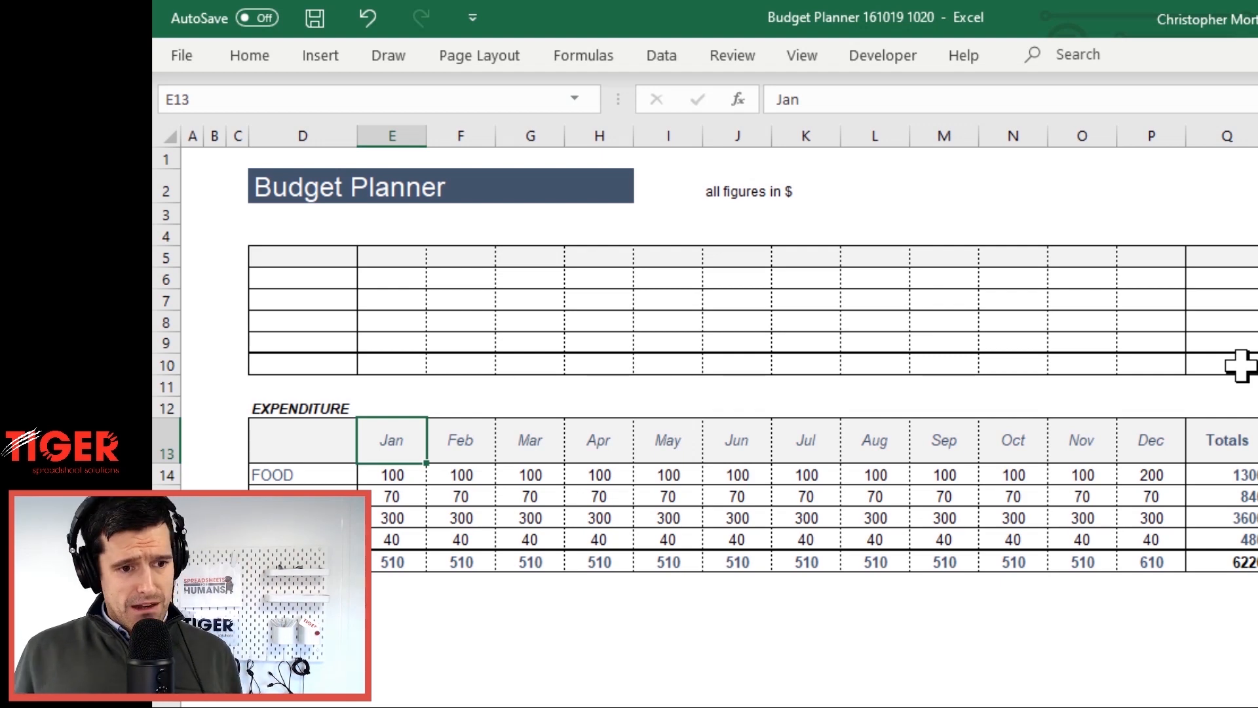
# Copy the expenditure table's month header row, D13:R13
pyautogui.press('Left')
pyautogui.press('Left')
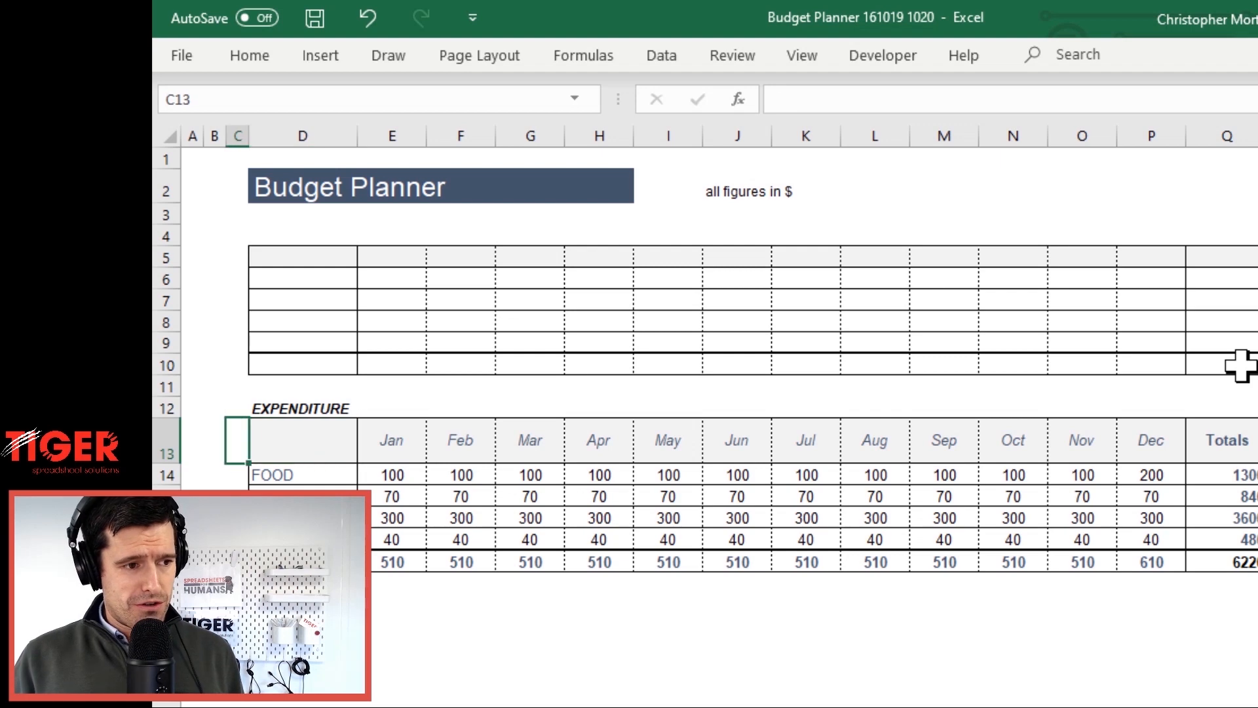
pyautogui.press('Right')
pyautogui.hotkey('shift', 'Right')
pyautogui.hotkey('shift', 'Right')
pyautogui.hotkey('shift', 'Right')
pyautogui.hotkey('shift', 'Right')
pyautogui.hotkey('shift', 'Right')
pyautogui.hotkey('shift', 'Right')
pyautogui.press('Right')
pyautogui.press('Left')
pyautogui.hotkey('shift', 'Right')
pyautogui.hotkey('shift', 'Right')
pyautogui.hotkey('shift', 'Right')
pyautogui.hotkey('shift', 'Right')
pyautogui.hotkey('shift', 'Right')
pyautogui.hotkey('shift', 'Right')
pyautogui.hotkey('shift', 'Right')
pyautogui.hotkey('shift', 'Right')
pyautogui.hotkey('shift', 'Right')
pyautogui.hotkey('shift', 'Right')
pyautogui.hotkey('shift', 'Right')
pyautogui.hotkey('shift', 'Right')
pyautogui.hotkey('shift', 'Right')
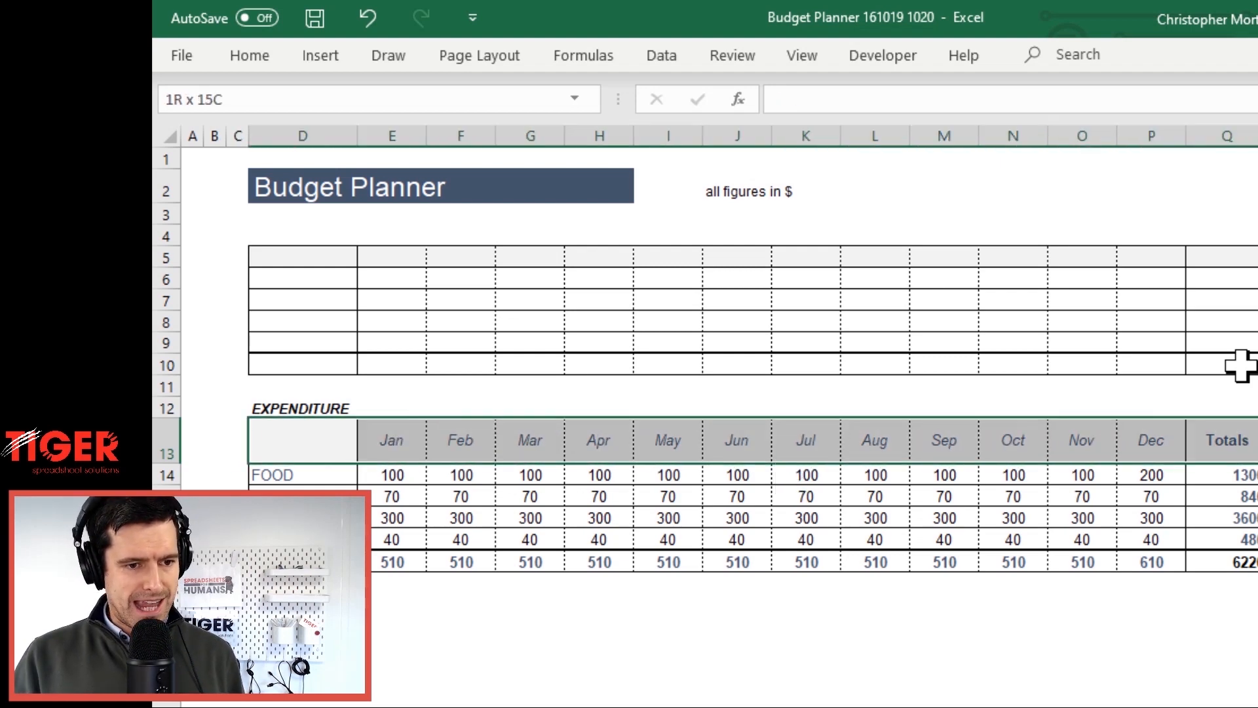
pyautogui.hotkey('ctrl', 'c')
# Paste only the values of the copied header row at cell D5, and clear the copy selection
pyautogui.press('Up')
pyautogui.press('Up')
pyautogui.press('Up')
pyautogui.press('Up')
pyautogui.press('Up')
pyautogui.press('Up')
pyautogui.press('Up')
pyautogui.press('Up')
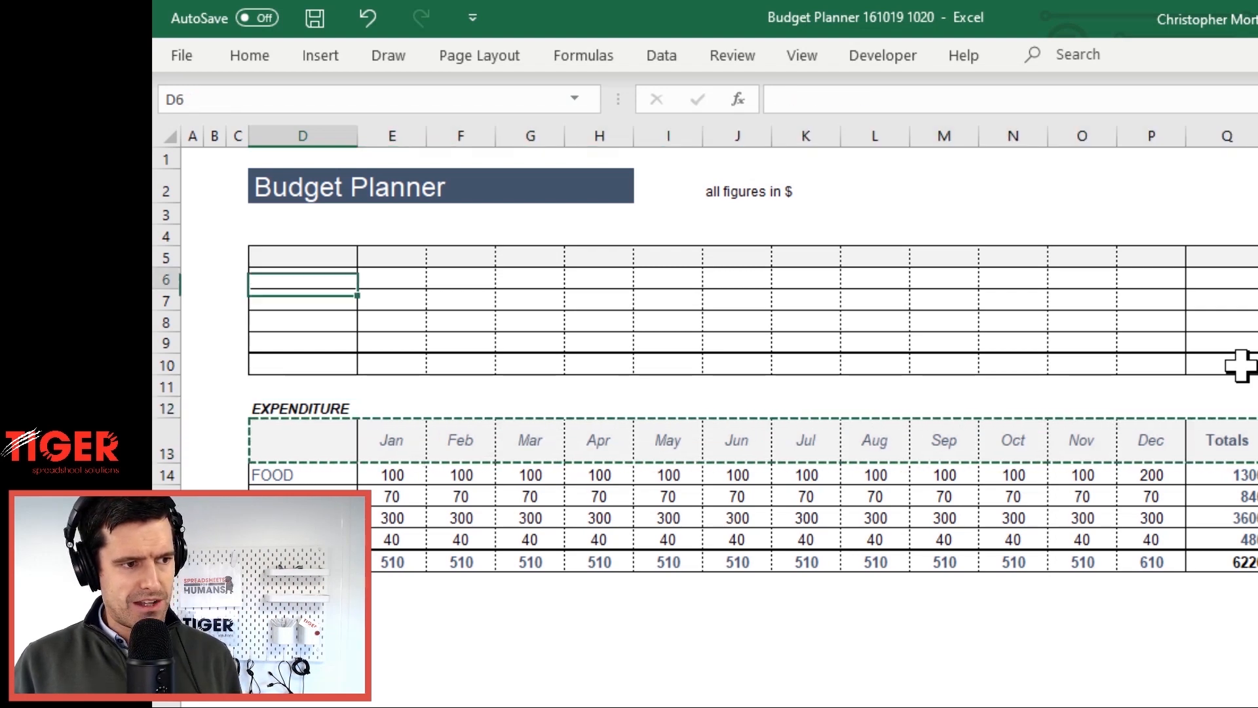
pyautogui.hotkey('ctrl', 'alt', 'v')
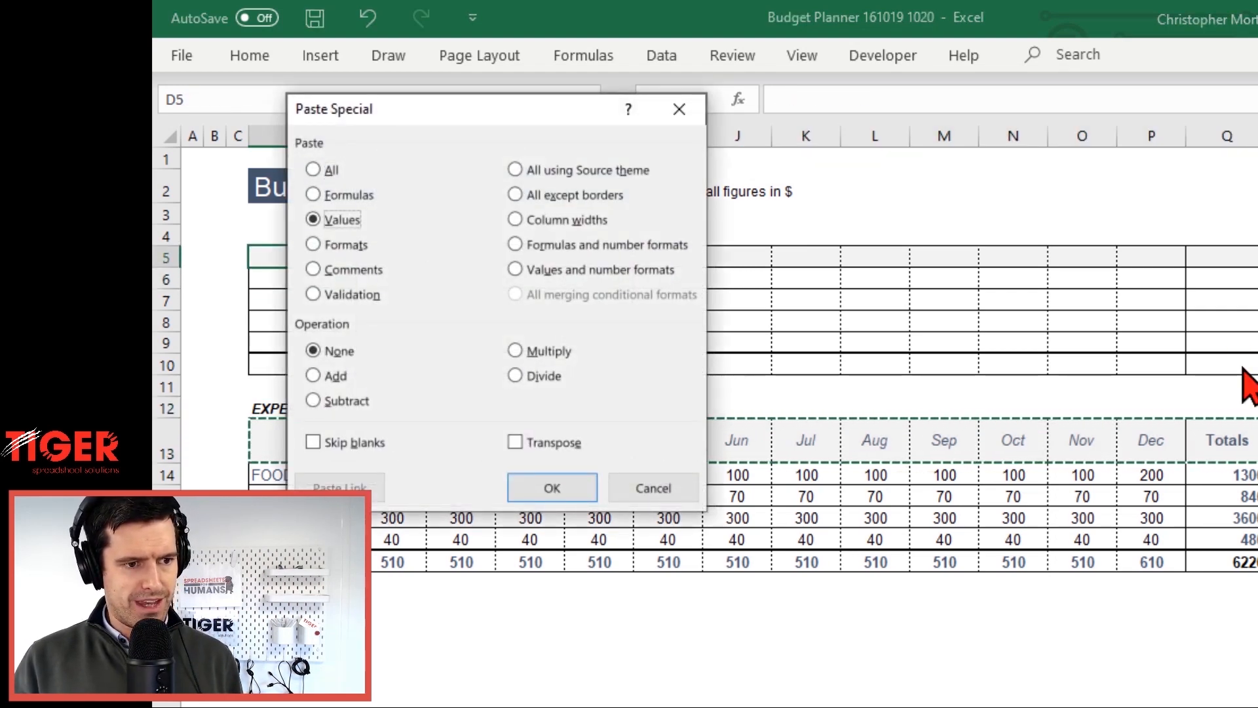
pyautogui.press('Return')
pyautogui.press('Escape')
# Apply a row height of 30 to the expenditure table's header row 13
pyautogui.press('Down')
pyautogui.press('Down')
pyautogui.press('Down')
pyautogui.press('Down')
pyautogui.press('Down')
pyautogui.press('Down')
pyautogui.press('Down')
pyautogui.press('Down')
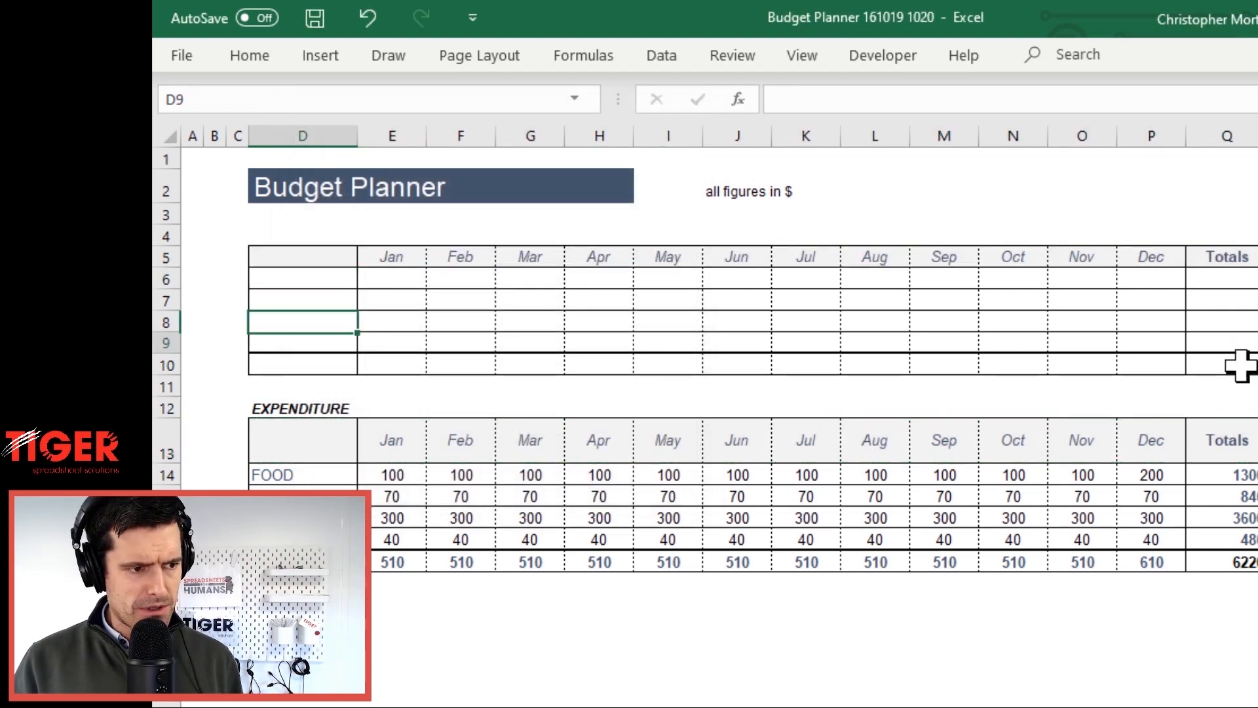
pyautogui.hotkey('alt', 'h')
pyautogui.press('o')
pyautogui.press('h')
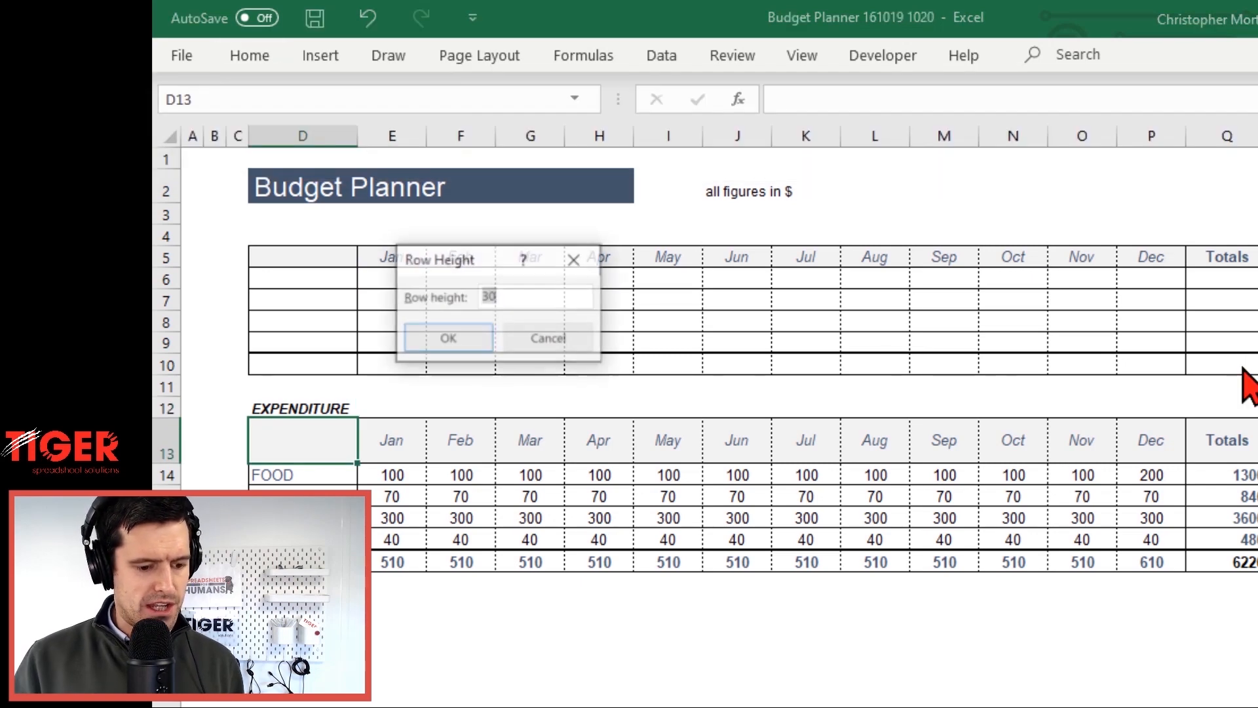
pyautogui.press('Return')
# Try repeating the row height of 30 on row 6 of the upper table, undoing each attempt
pyautogui.press('Up')
pyautogui.press('Up')
pyautogui.press('Up')
pyautogui.press('Up')
pyautogui.press('Up')
pyautogui.press('Up')
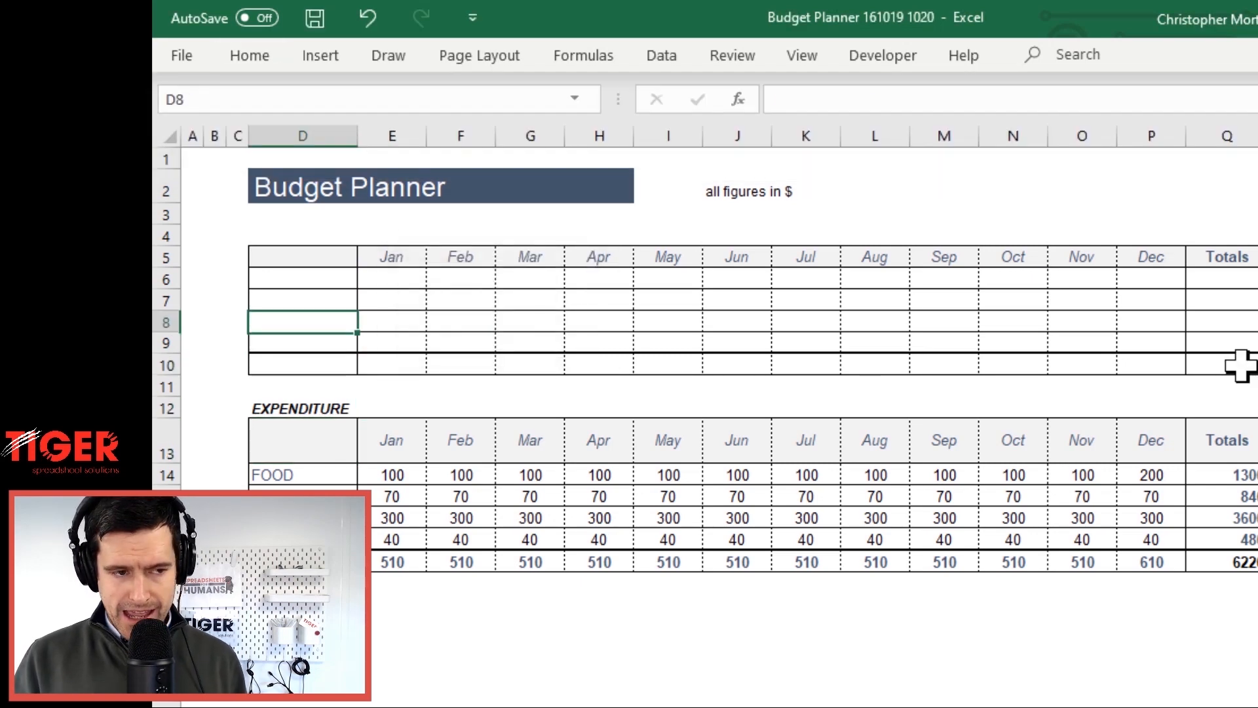
pyautogui.press('Up')
pyautogui.press('F4')
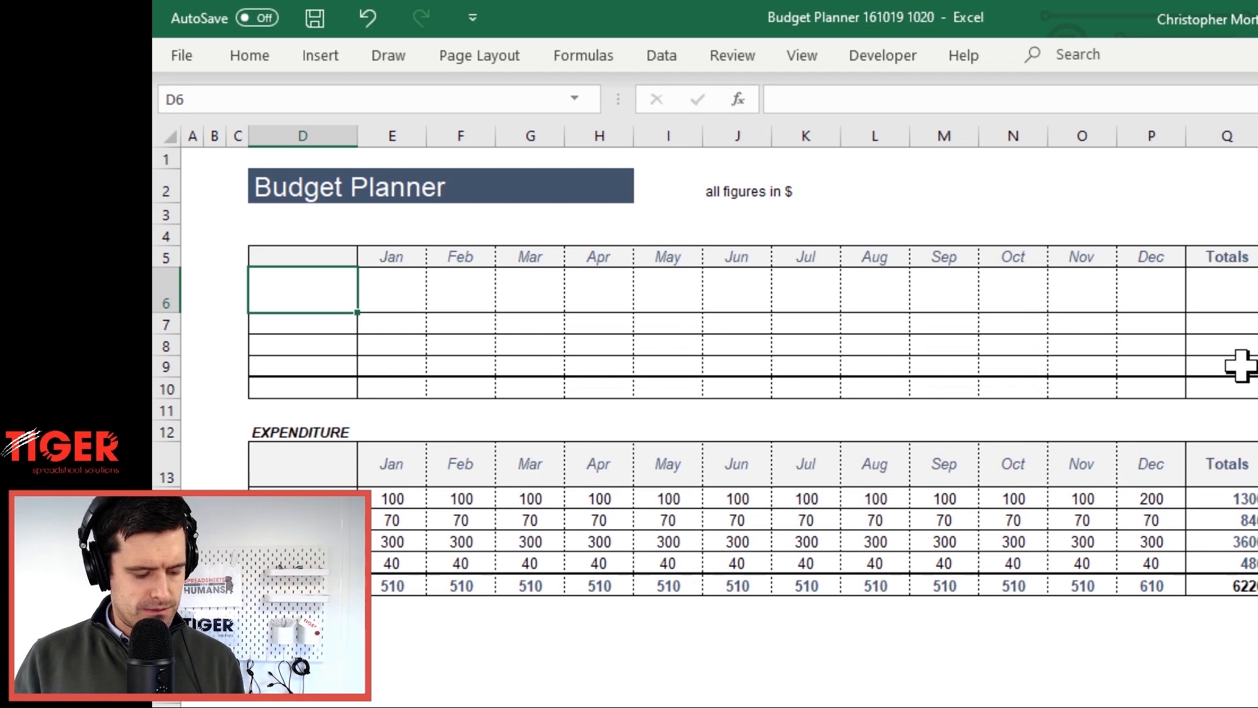
pyautogui.hotkey('ctrl', 'z')
pyautogui.press('Up')
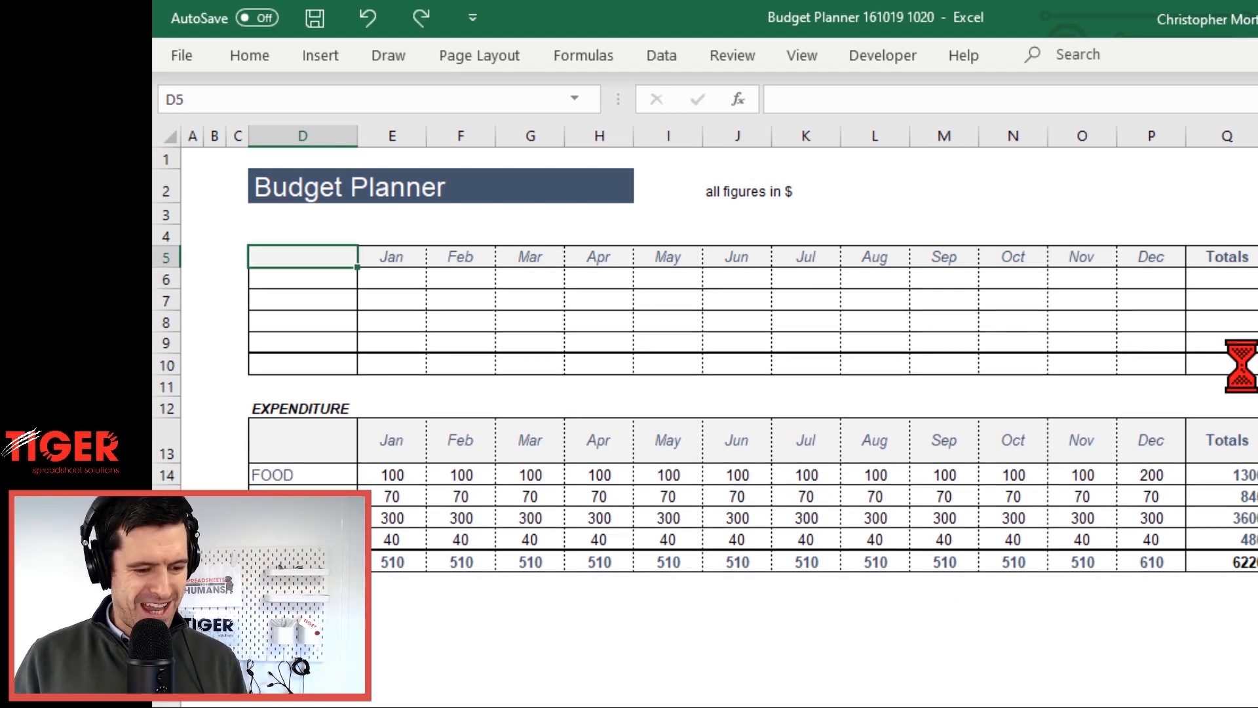
pyautogui.press('Down')
pyautogui.press('F4')
pyautogui.hotkey('ctrl', 'z')
pyautogui.press('Up')
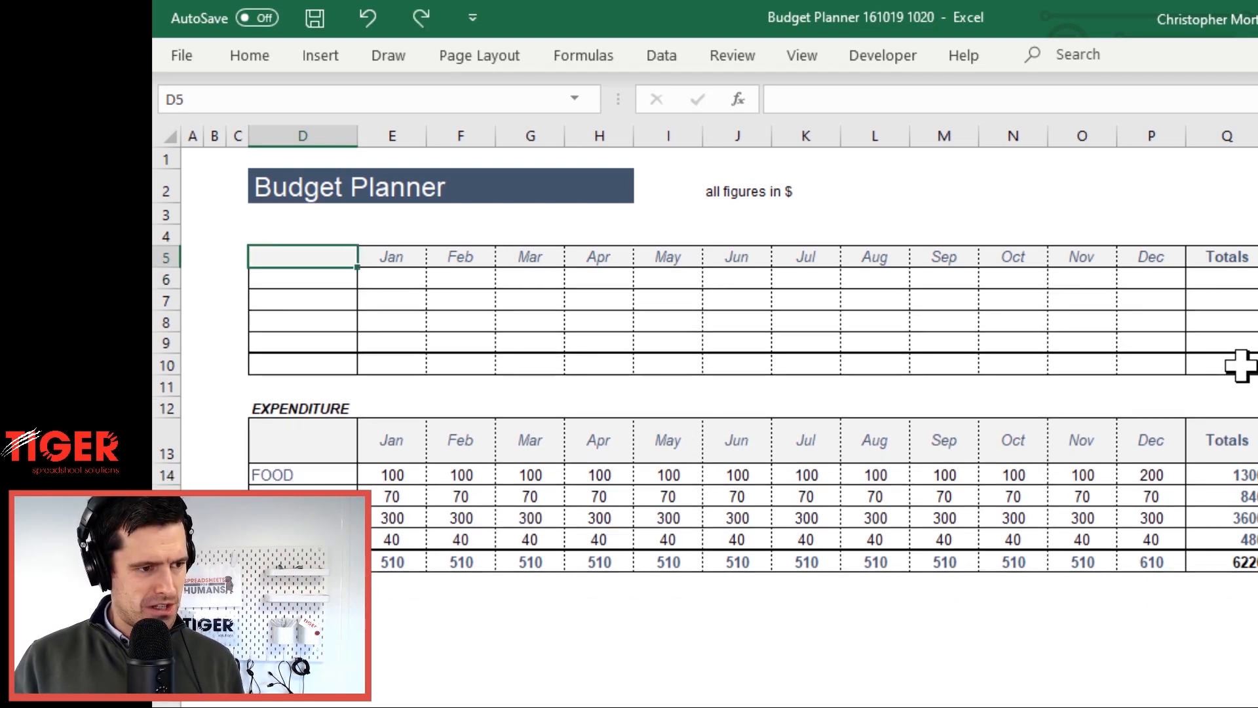
pyautogui.press('Down')
pyautogui.press('F4')
pyautogui.press('Down')
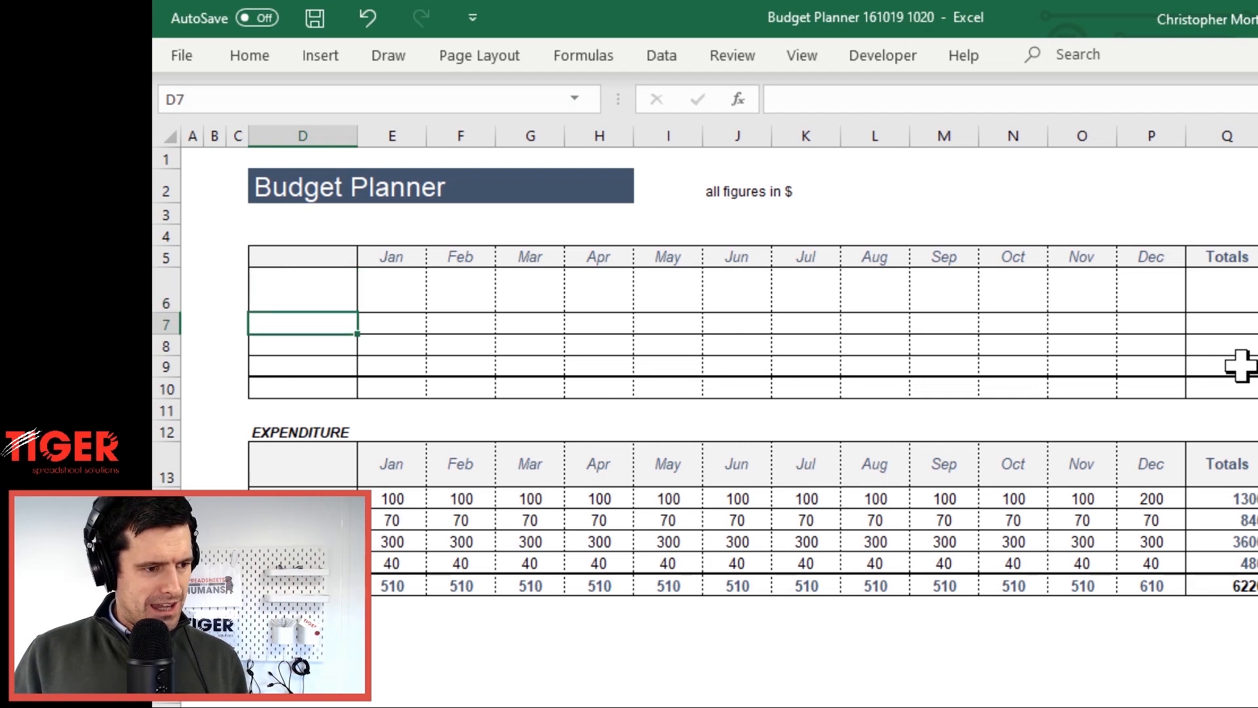
pyautogui.hotkey('ctrl', 'z')
# Reapply the row height of 30 to header row 13, making it the latest repeatable action
pyautogui.press('Down')
pyautogui.press('Down')
pyautogui.press('Down')
pyautogui.press('Down')
pyautogui.press('Down')
pyautogui.press('Down')
pyautogui.press('Down')
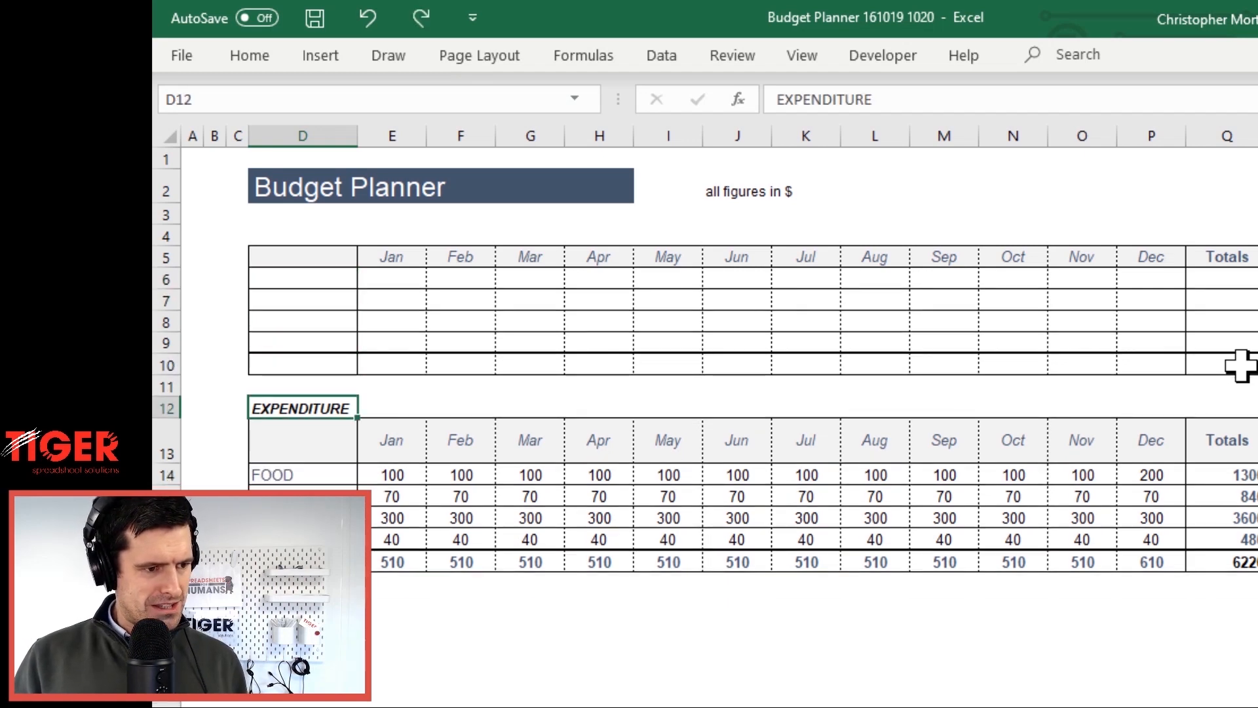
pyautogui.hotkey('alt', 'h')
pyautogui.write('oh')
pyautogui.write('30')
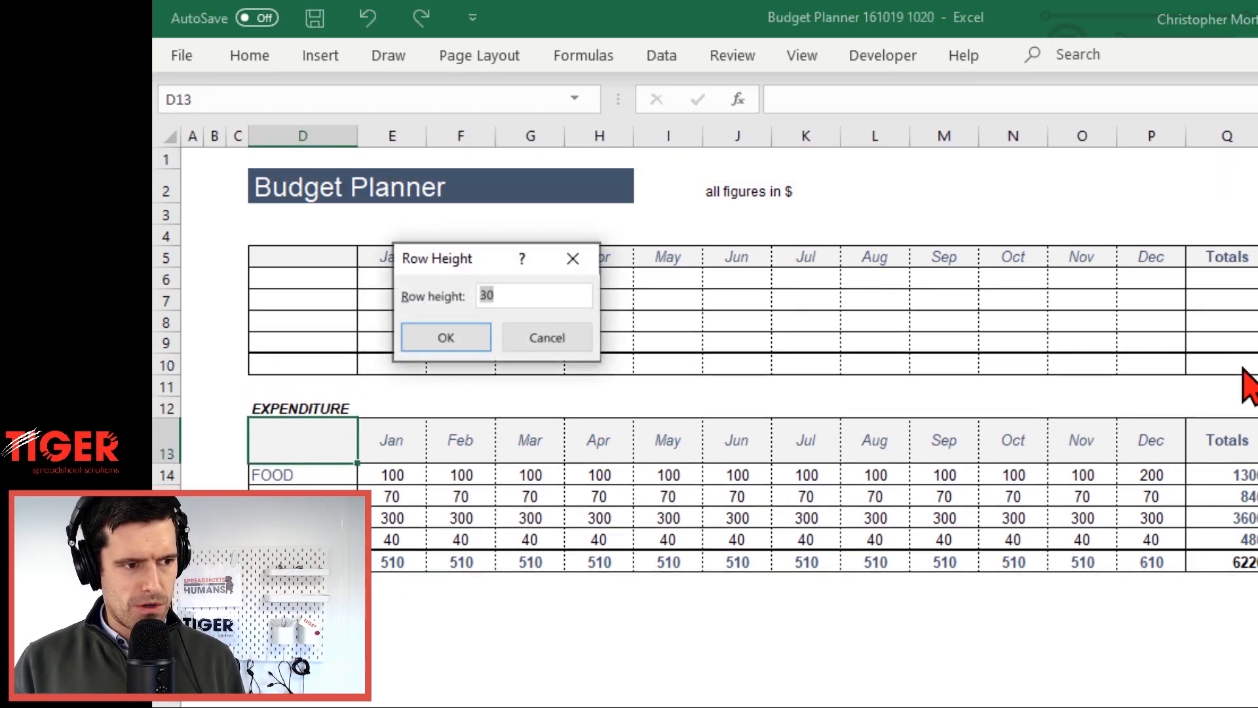
pyautogui.press('Return')
# Repeat the row height of 30 on the upper table's month header row 5
pyautogui.press('Up')
pyautogui.press('Up')
pyautogui.press('Up')
pyautogui.press('Up')
pyautogui.press('Up')
pyautogui.press('Up')
pyautogui.press('Up')
pyautogui.press('Up')
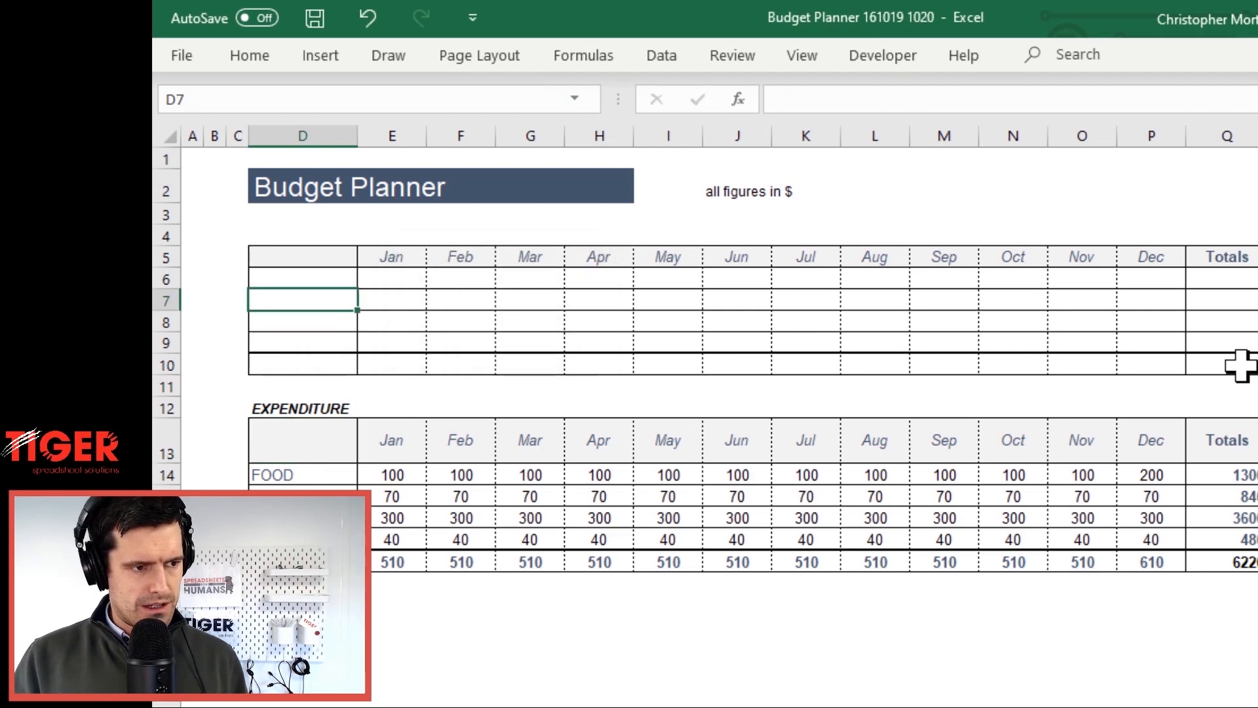
pyautogui.press('F4')
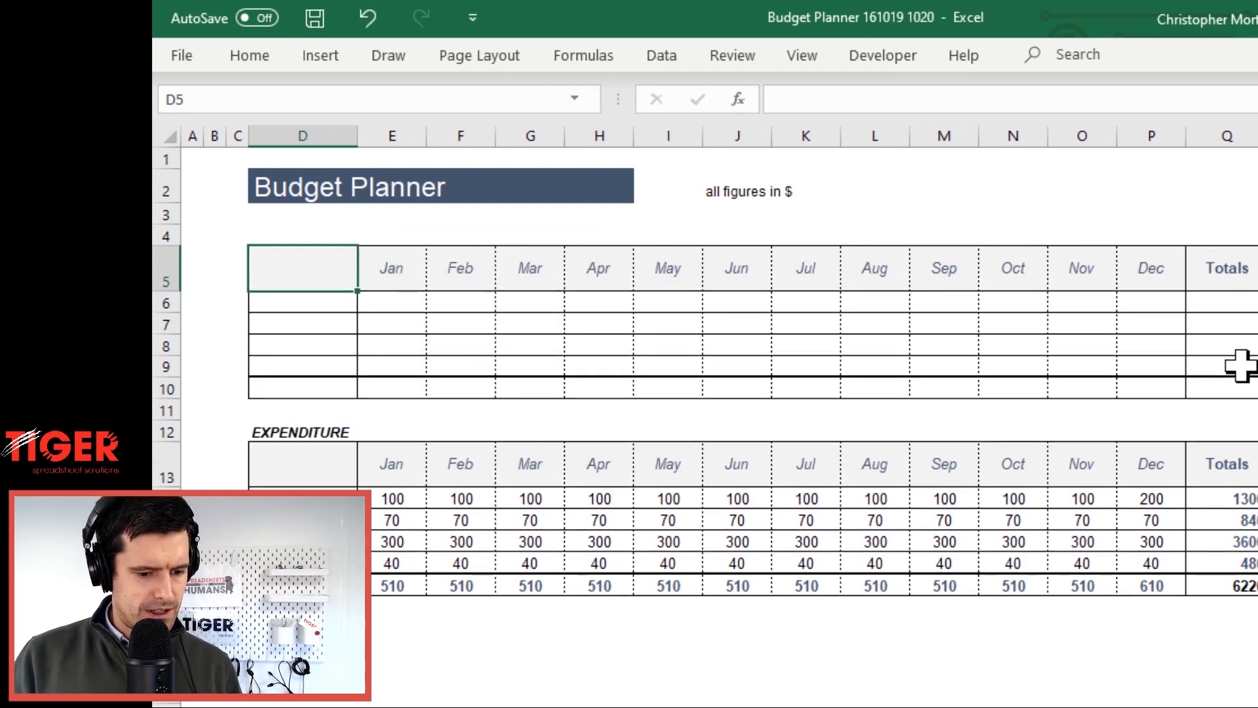
# Examine the month header in row 13 against the upper table's header in row 5 for duplication
pyautogui.press('Down')
pyautogui.press('Down')
pyautogui.press('Down')
pyautogui.press('Down')
pyautogui.press('Down')
pyautogui.press('Down')
pyautogui.press('Down')
pyautogui.press('Down')
pyautogui.press('Right')
pyautogui.press('Right')
pyautogui.press('Right')
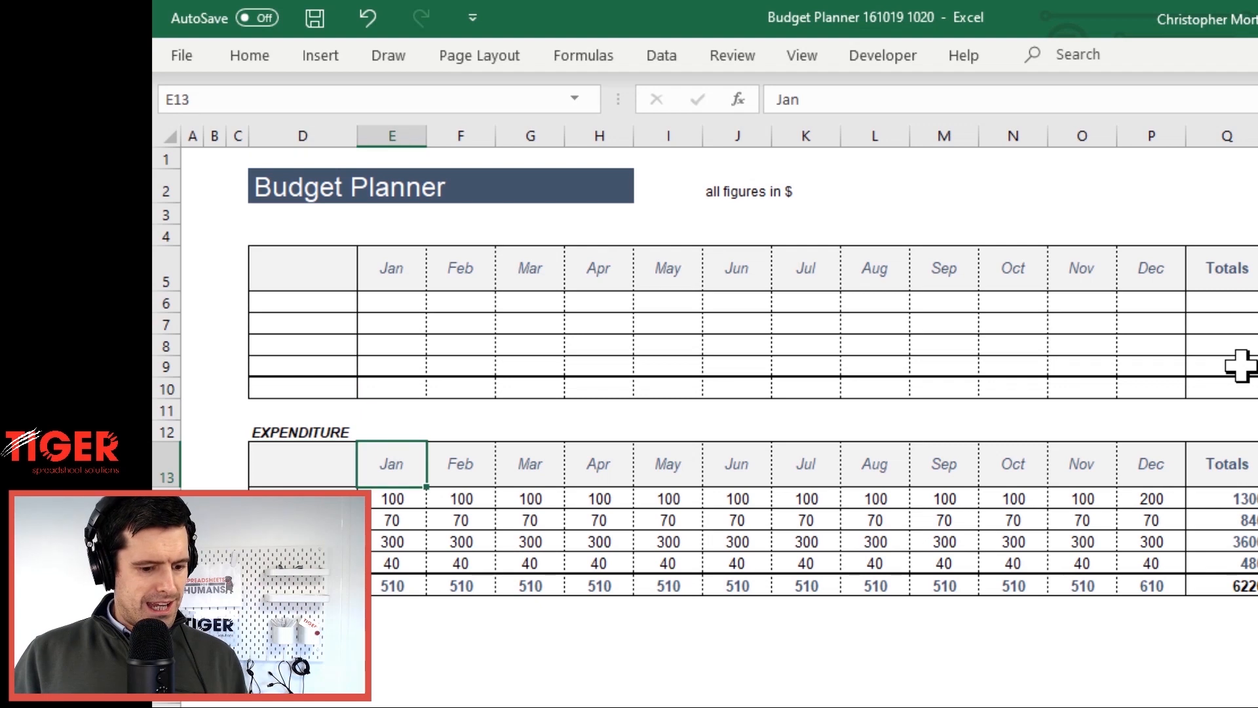
pyautogui.press('Up')
pyautogui.press('Up')
pyautogui.press('Up')
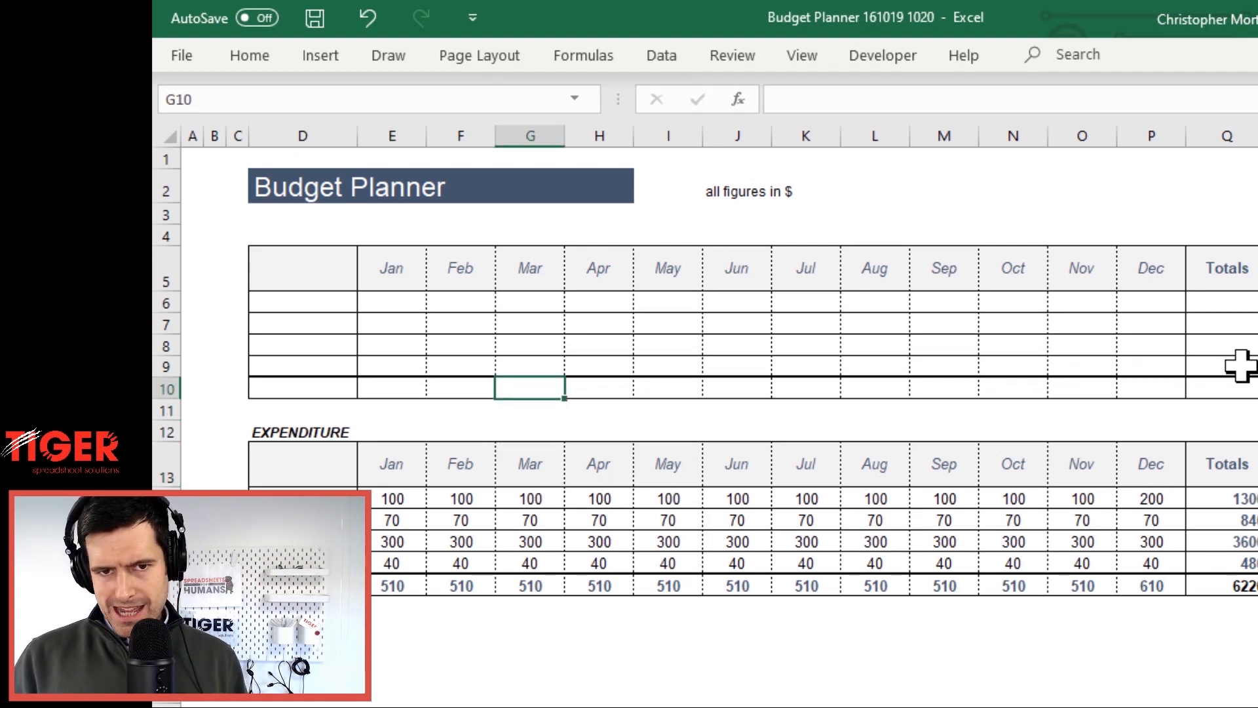
pyautogui.press('Down')
pyautogui.press('Down')
pyautogui.press('Down')
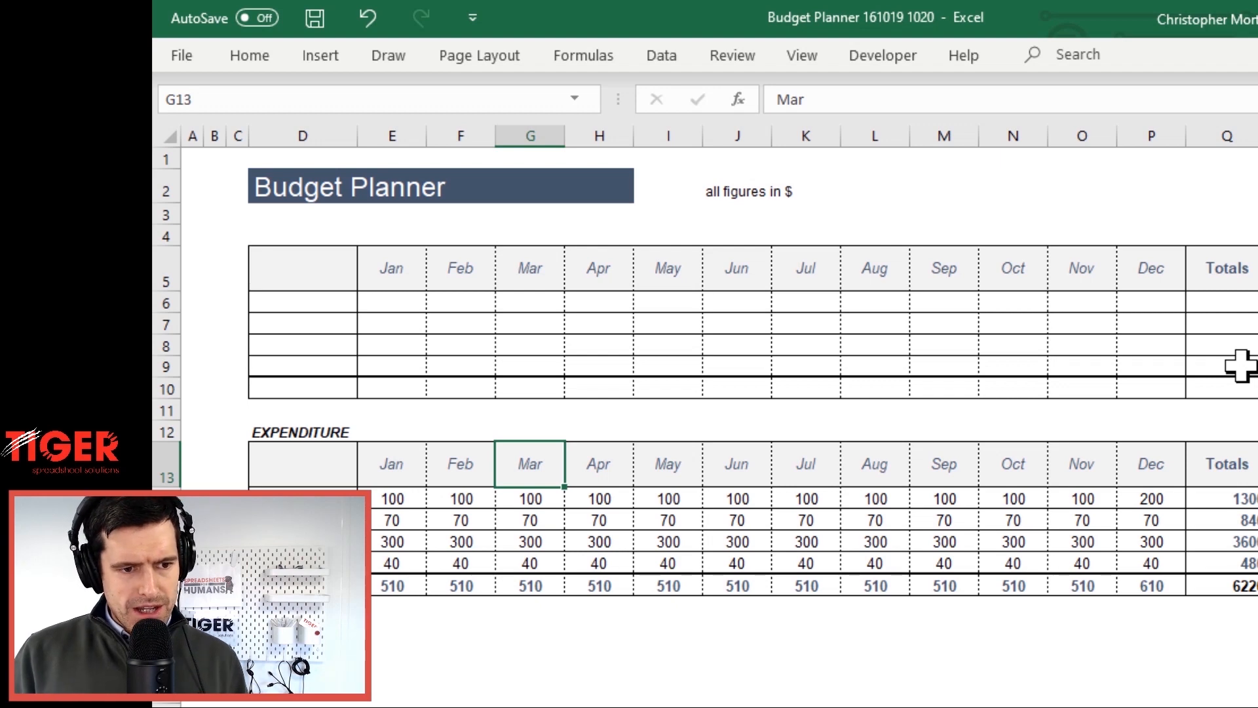
pyautogui.press('Left')
pyautogui.press('Left')
pyautogui.press('Right')
pyautogui.press('Right')
pyautogui.press('Right')
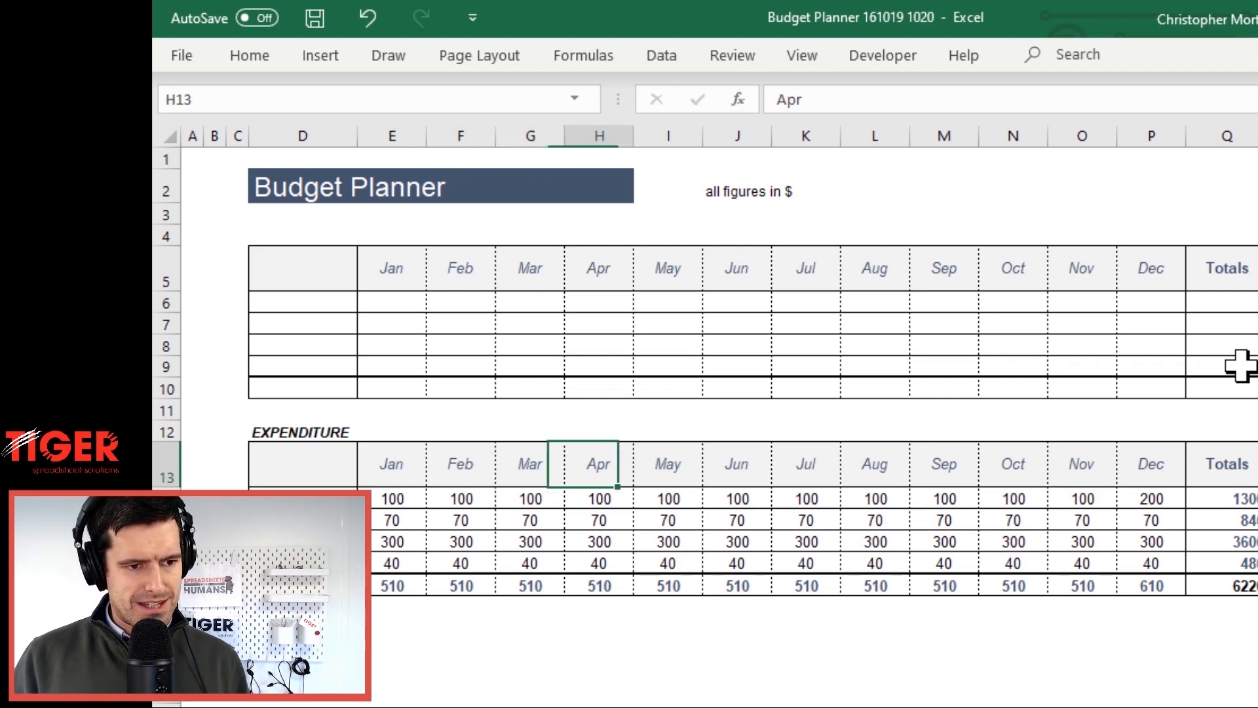
pyautogui.press('Up')
pyautogui.press('Up')
pyautogui.press('Up')
pyautogui.press('Up')
pyautogui.press('Up')
pyautogui.press('Up')
pyautogui.press('Up')
pyautogui.press('Up')
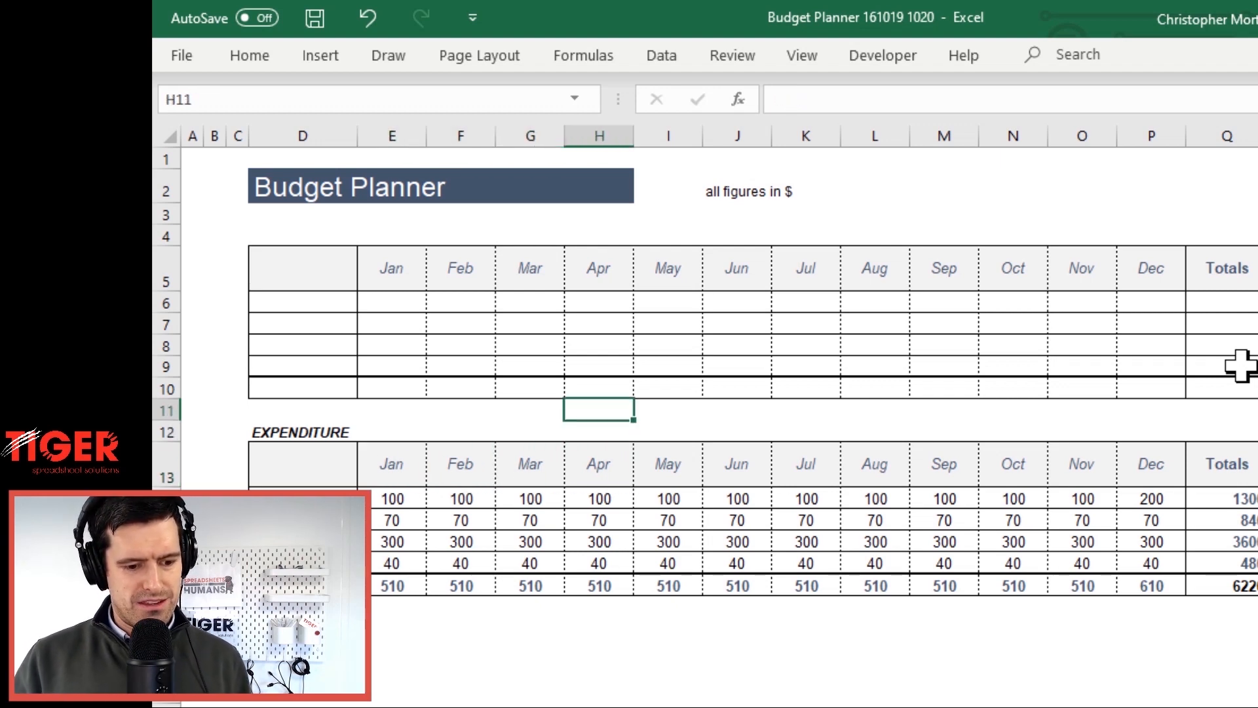
# Delete the duplicate month header row 13 below the EXPENDITURE heading
pyautogui.press('Down')
pyautogui.press('Down')
pyautogui.press('Down')
pyautogui.press('Down')
pyautogui.press('Down')
pyautogui.press('Down')
pyautogui.press('Down')
pyautogui.press('Down')
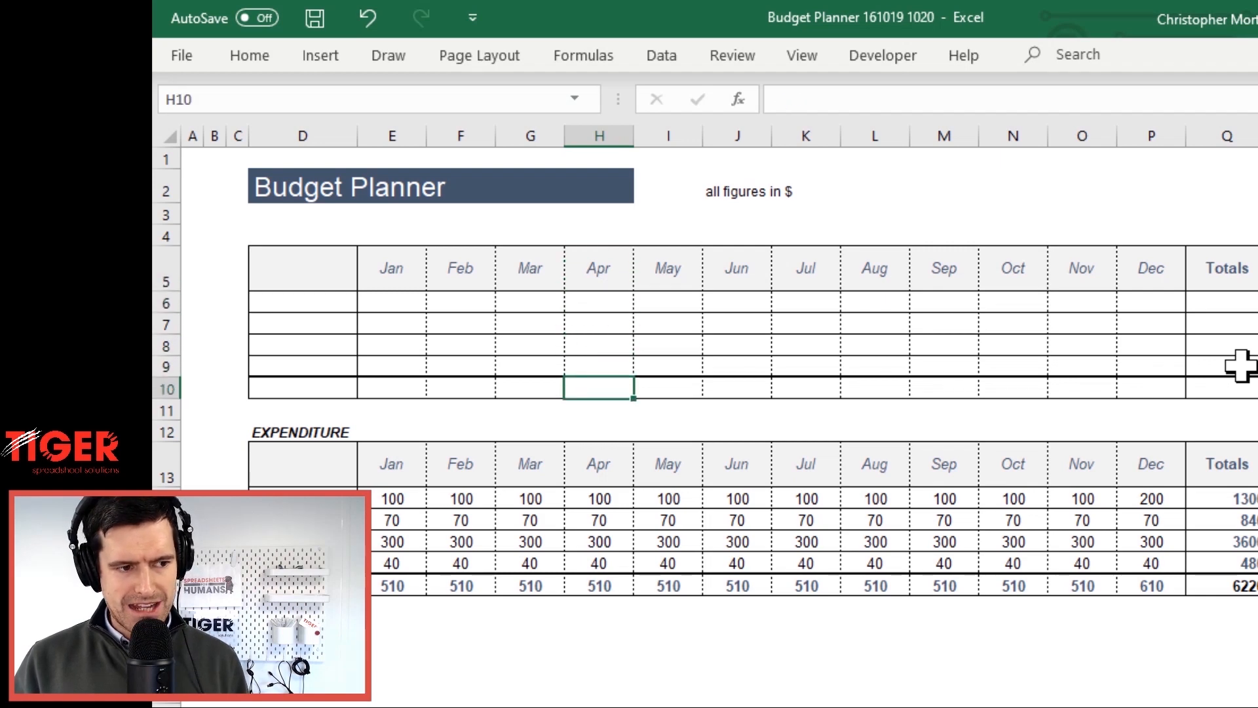
pyautogui.press('alt')
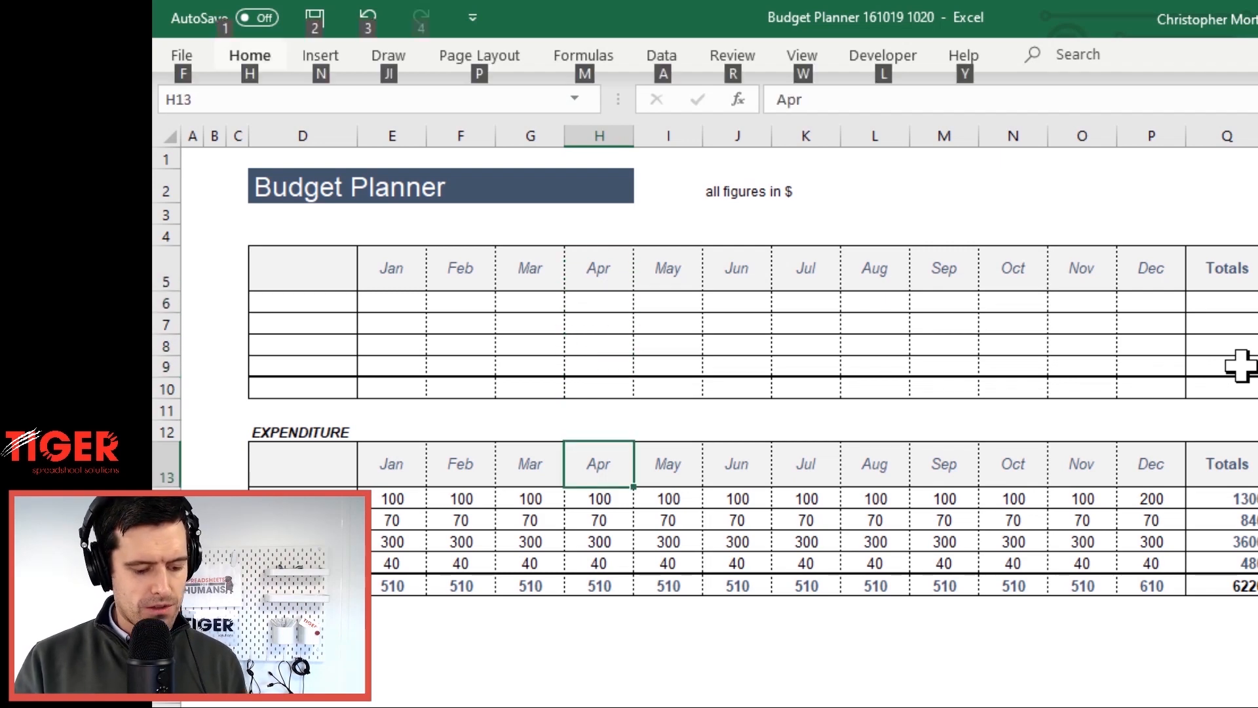
pyautogui.press('h')
pyautogui.press('d')
pyautogui.press('r')
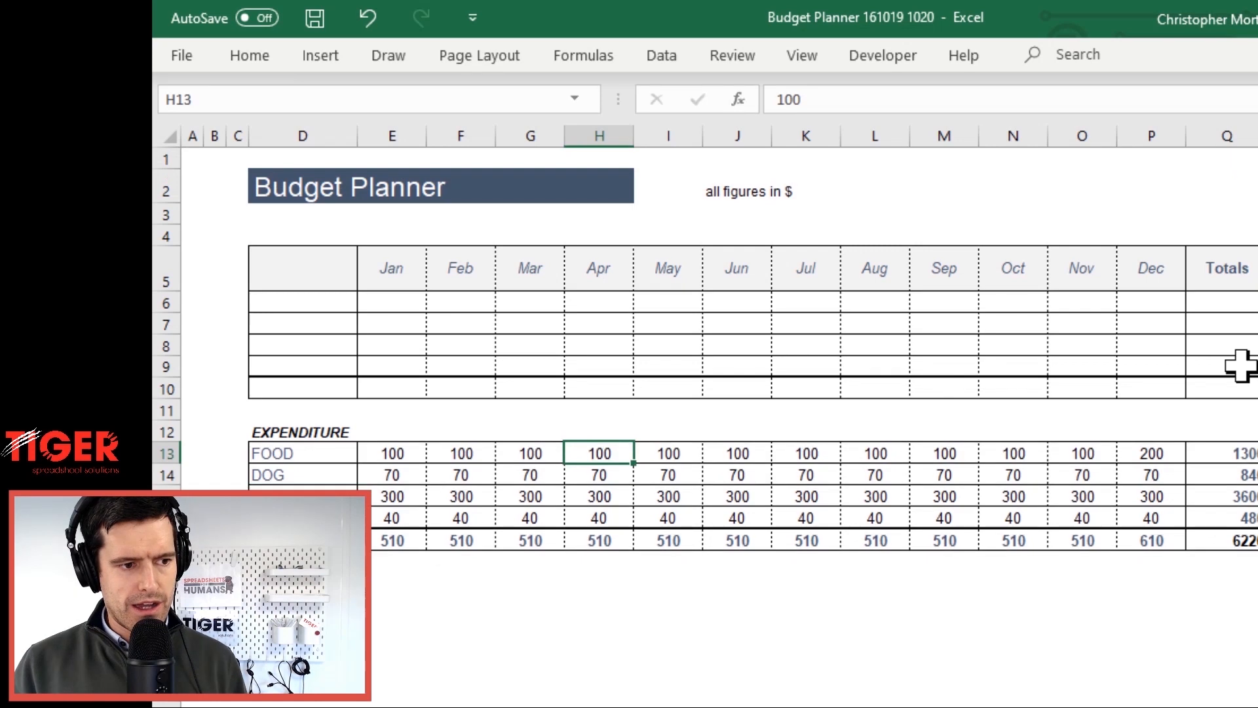
pyautogui.press('Up')
pyautogui.press('Up')
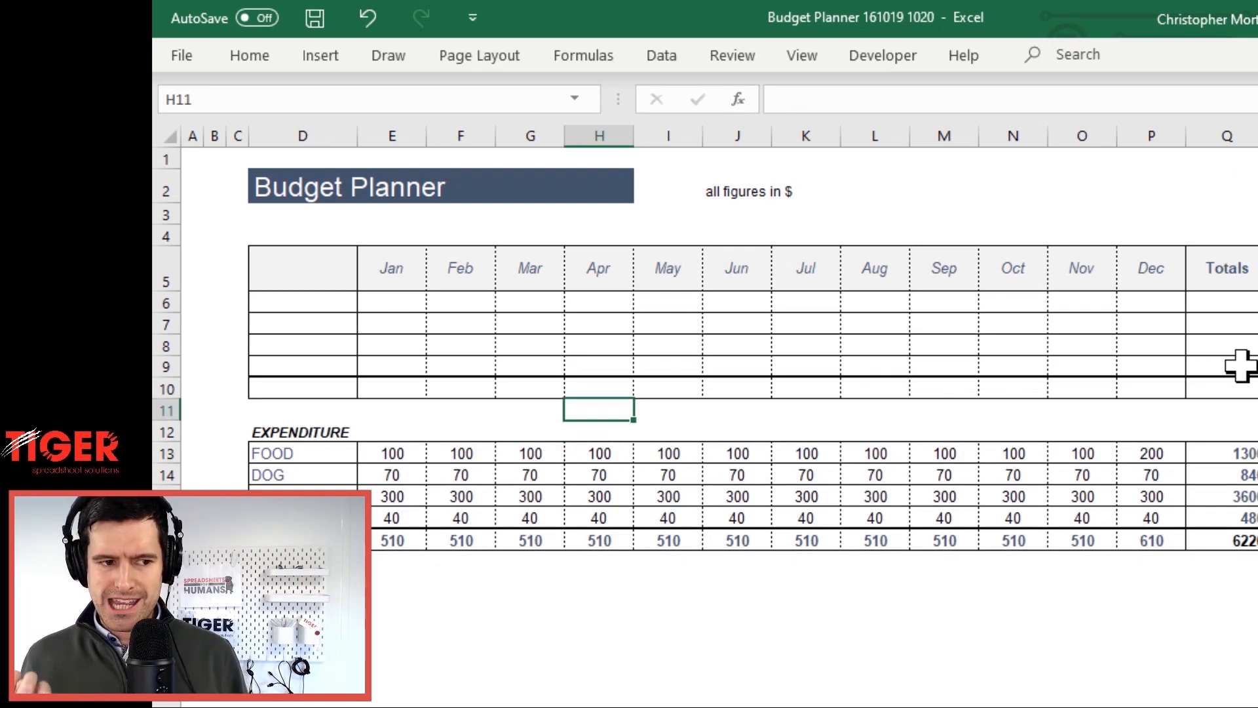
# Examine the empty upper table and the month header in row 5
pyautogui.press('Up')
pyautogui.press('Up')
pyautogui.press('Up')
pyautogui.press('Up')
pyautogui.press('Up')
pyautogui.press('Left')
pyautogui.press('Left')
pyautogui.press('Left')
pyautogui.press('Left')
pyautogui.press('Up')
pyautogui.press('Right')
pyautogui.press('Right')
pyautogui.press('Right')
pyautogui.press('Right')
pyautogui.press('Right')
pyautogui.press('Left')
pyautogui.press('Left')
pyautogui.press('Left')
pyautogui.press('Left')
pyautogui.press('Left')
pyautogui.press('Down')
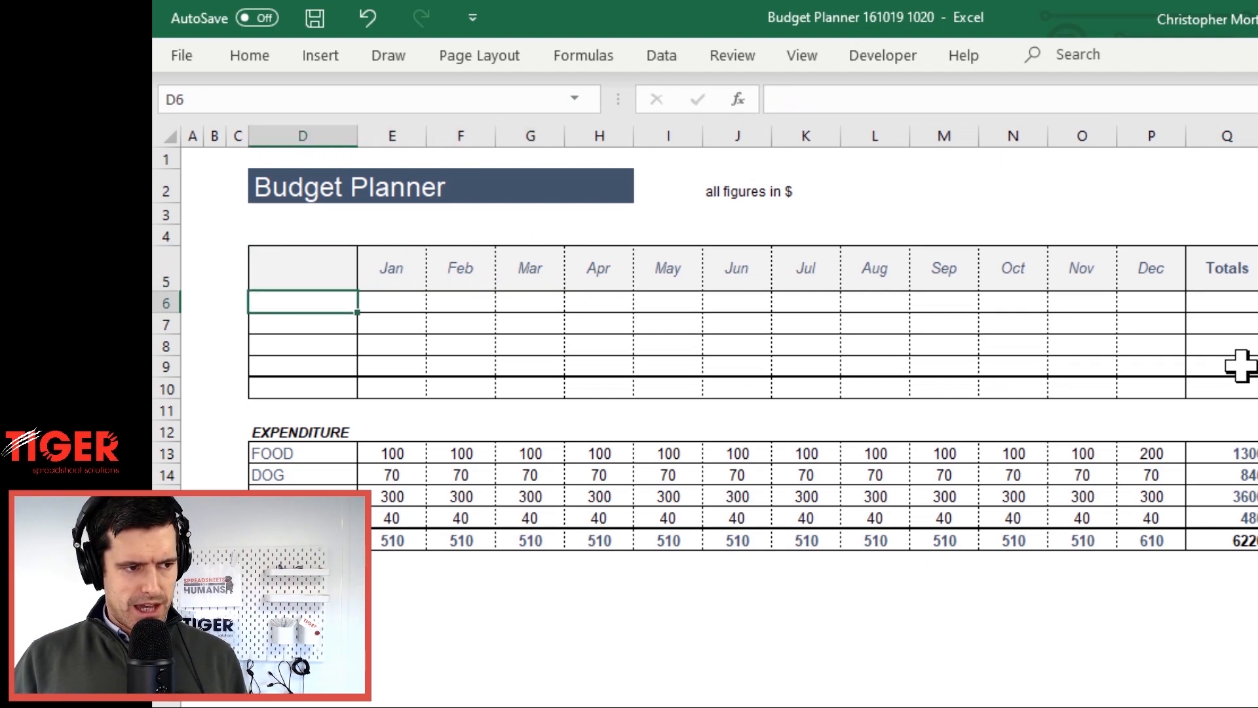
# Copy the formatted EXPENDITURE heading from D12 into cell D4 above the upper table
pyautogui.press('Down')
pyautogui.press('Down')
pyautogui.press('Down')
pyautogui.press('Down')
pyautogui.press('Down')
pyautogui.press('Down')
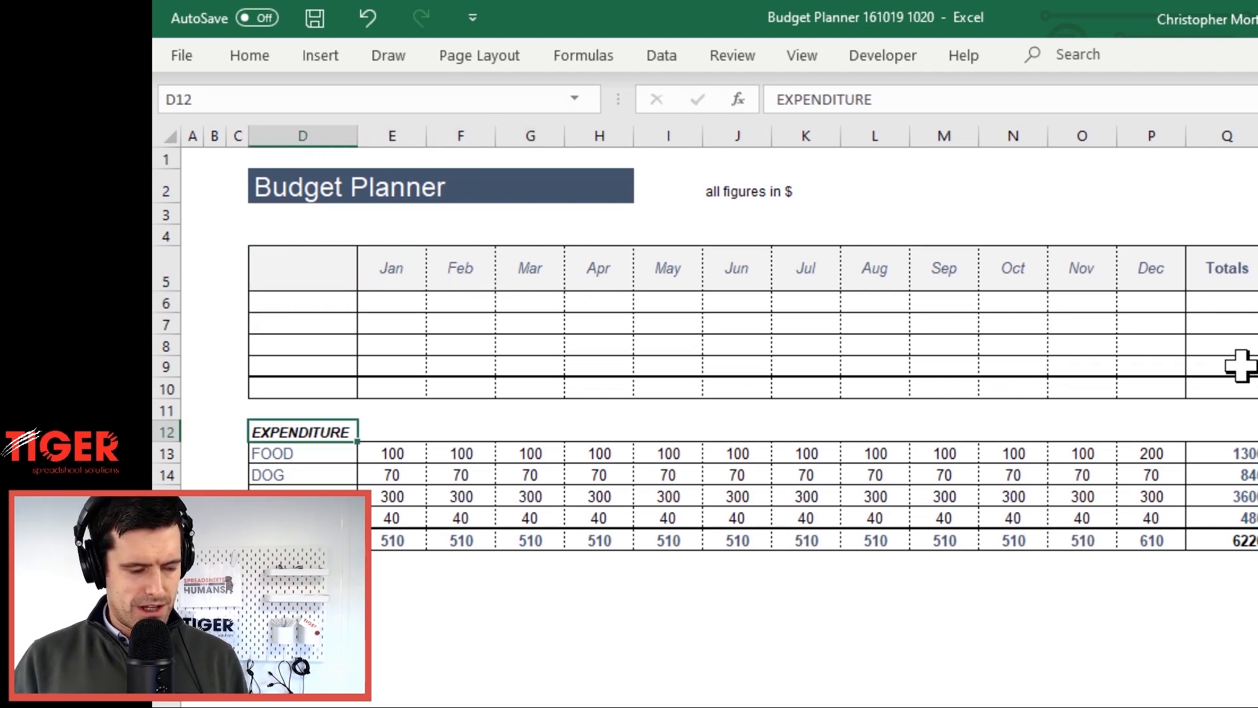
pyautogui.hotkey('ctrl', 'c')
pyautogui.press('Up')
pyautogui.press('Up')
pyautogui.press('Up')
pyautogui.press('Up')
pyautogui.press('Up')
pyautogui.press('Up')
pyautogui.press('Up')
pyautogui.press('Up')
pyautogui.press('Up')
pyautogui.press('Up')
pyautogui.press('Down')
pyautogui.press('Down')
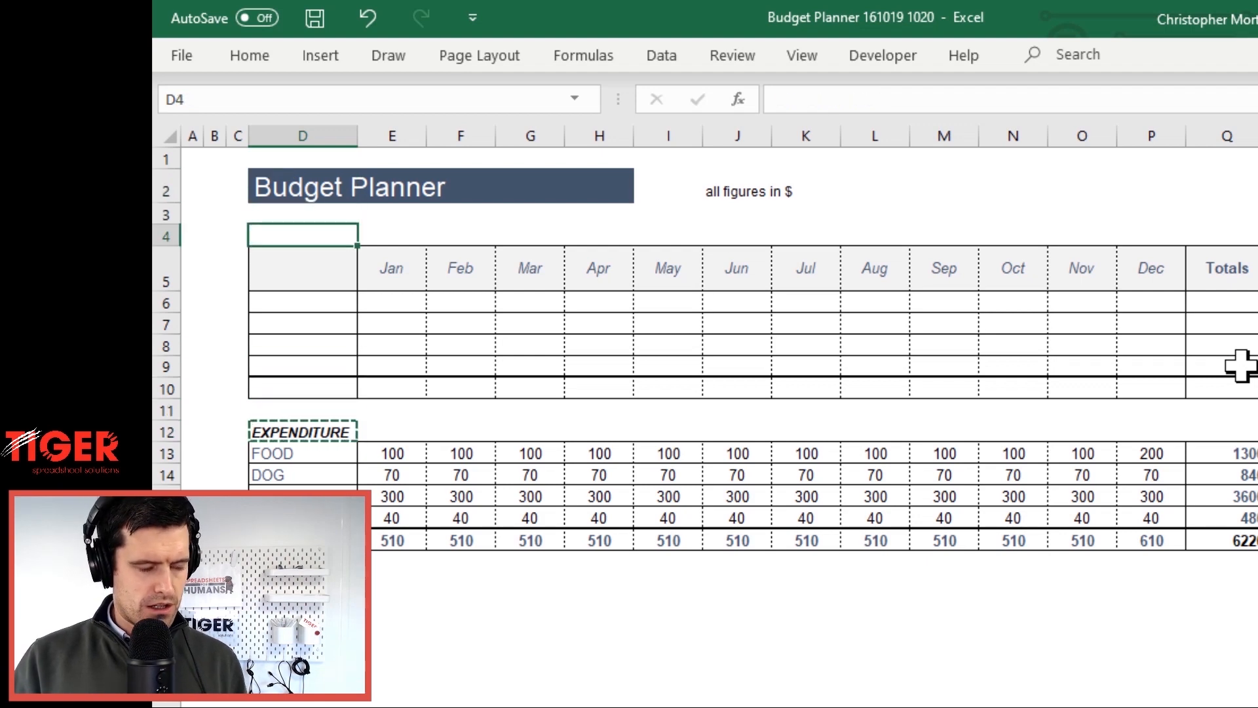
pyautogui.hotkey('ctrl', 'v')
# Change the copied heading in cell D4 to INCOME
pyautogui.write('INCO')
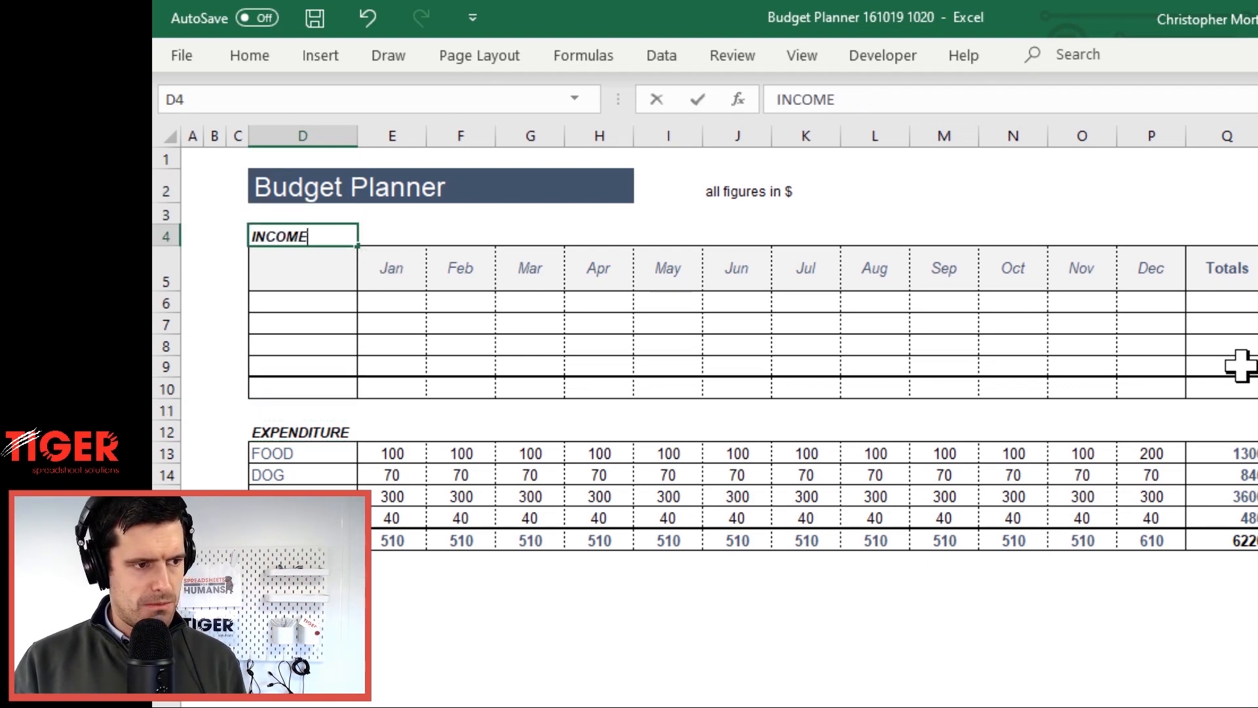
pyautogui.write('ME')
pyautogui.press('Return')
# Enter WAGES as the first income category in cell D6
pyautogui.press('Return')
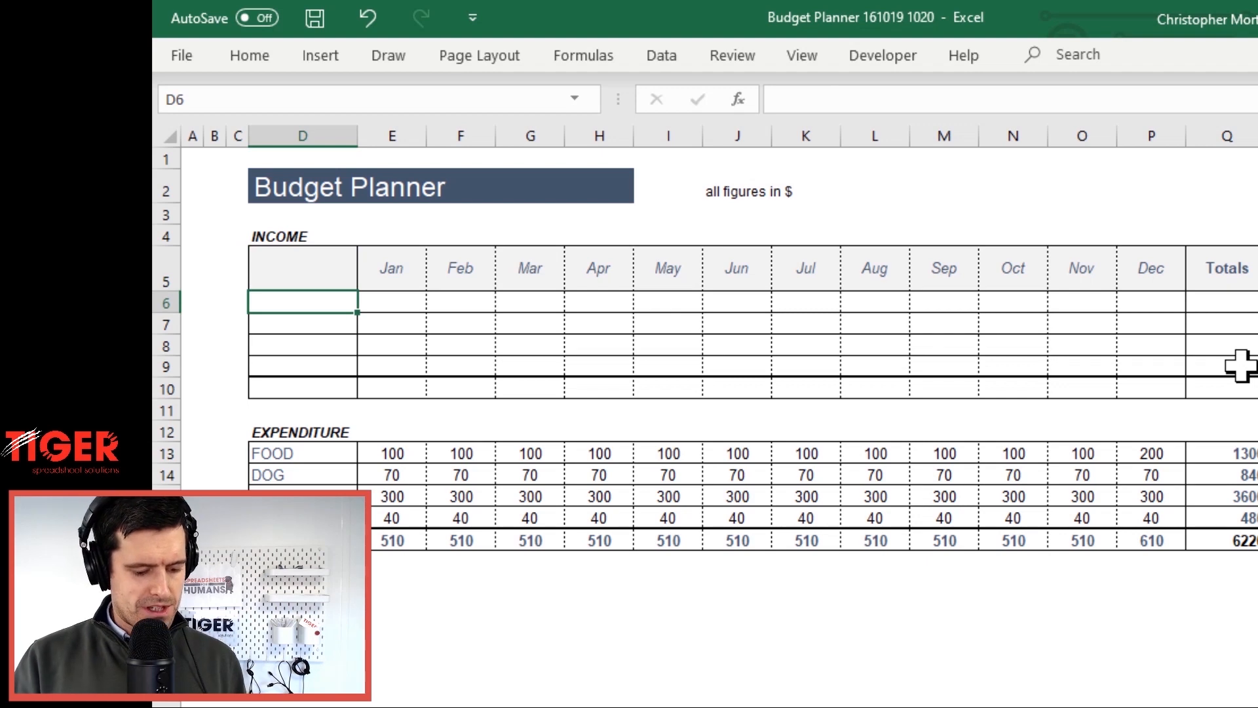
pyautogui.write('Wa')
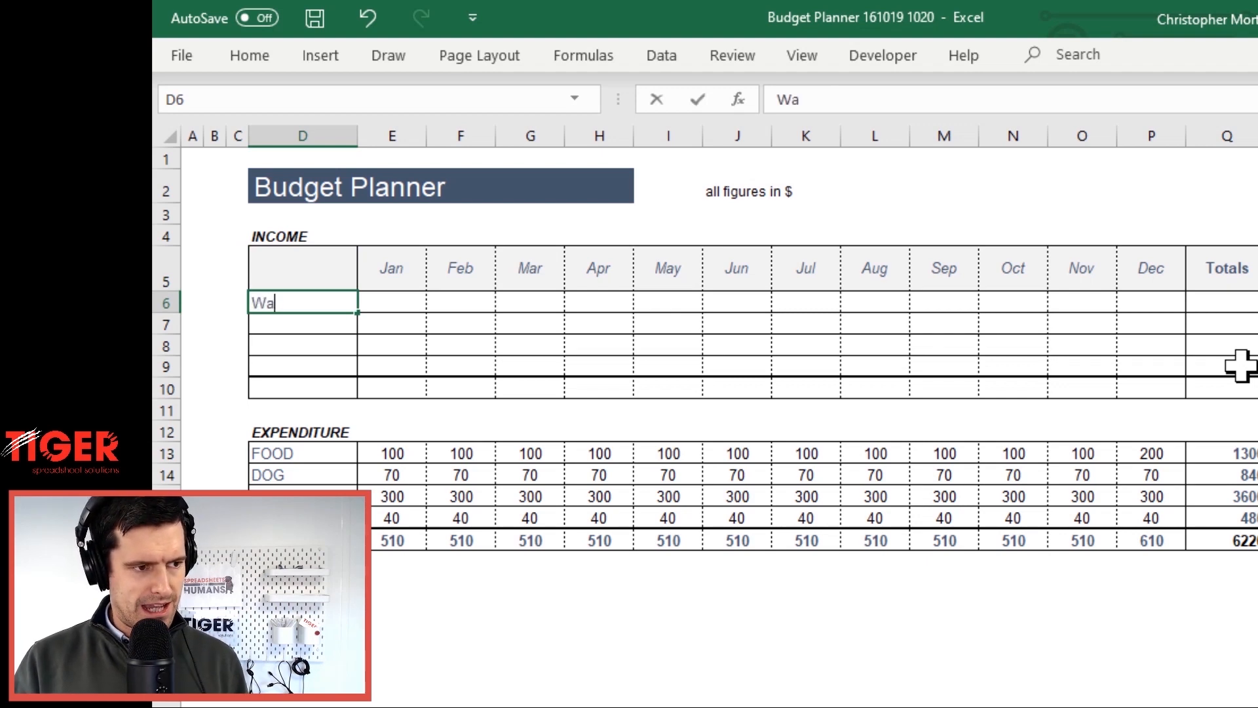
pyautogui.press('Return')
pyautogui.press('Up')
pyautogui.press('Right')
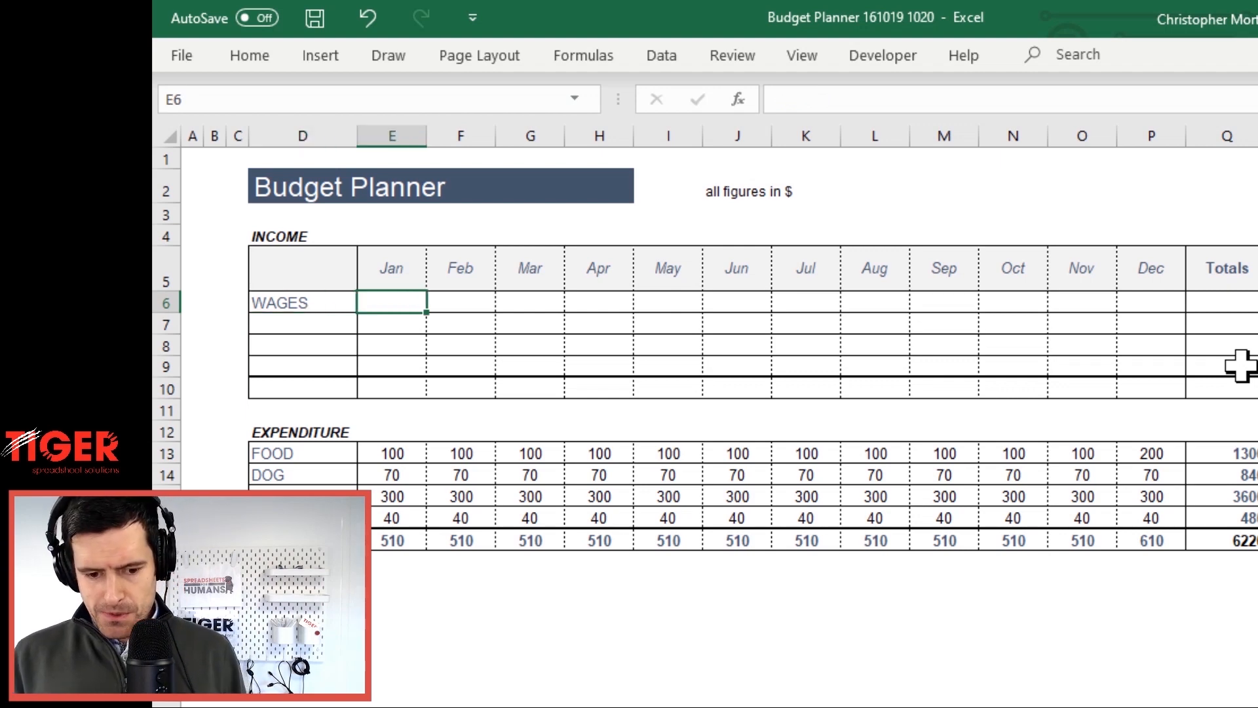
pyautogui.press('Right')
pyautogui.press('Left')
pyautogui.press('Left')
pyautogui.press('Right')
pyautogui.press('Right')
pyautogui.press('Left')
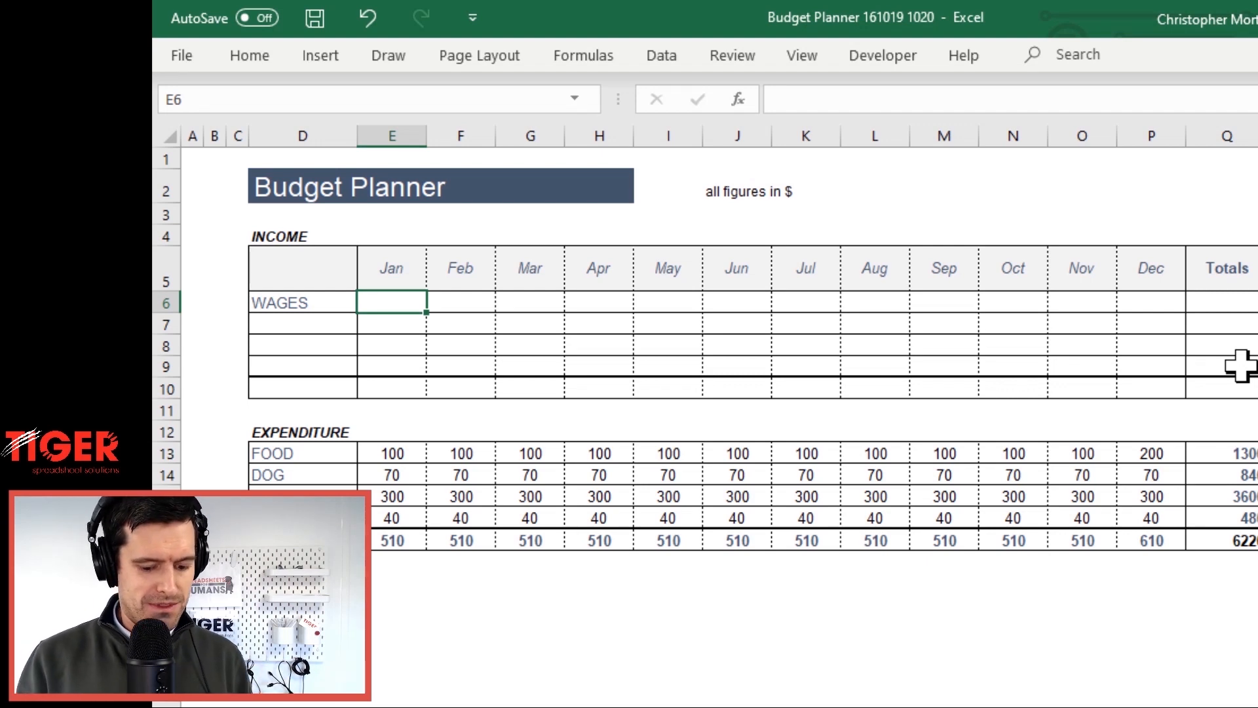
# Enter =RANDBETWEEN(500,1000) in cell E6 as the January wages
pyautogui.write('=rand')
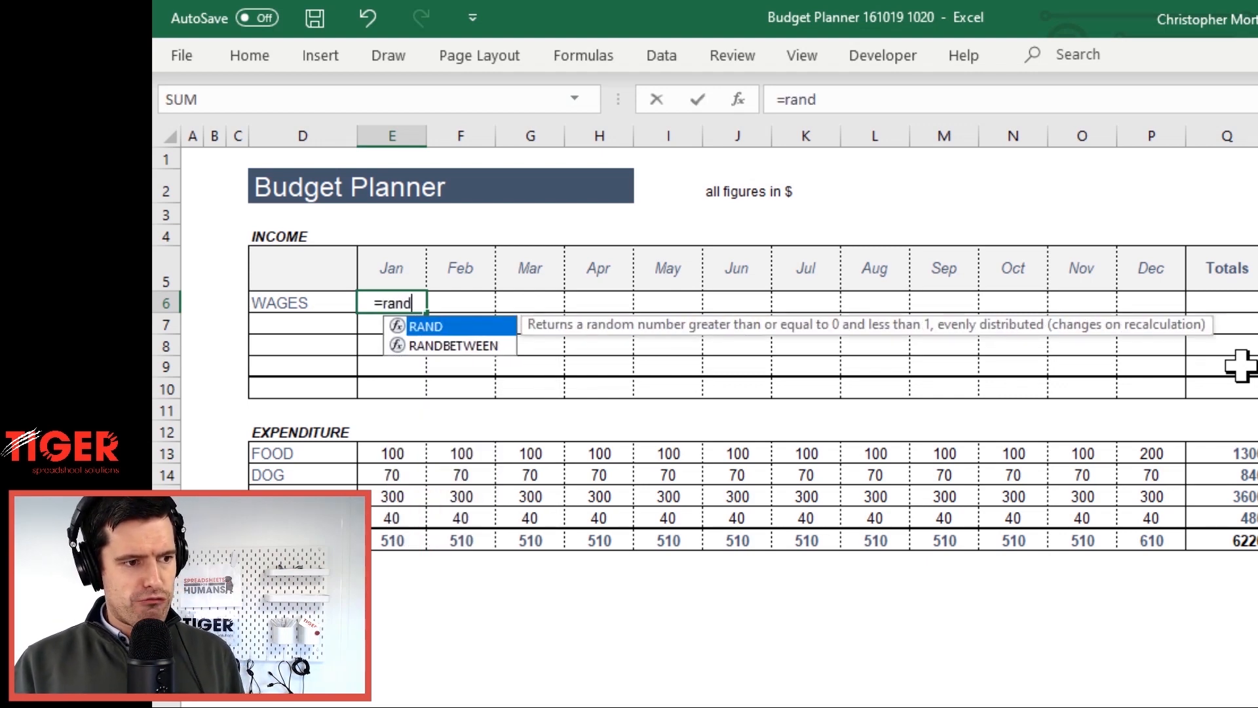
pyautogui.click(476, 348)
pyautogui.doubleClick(481, 354)
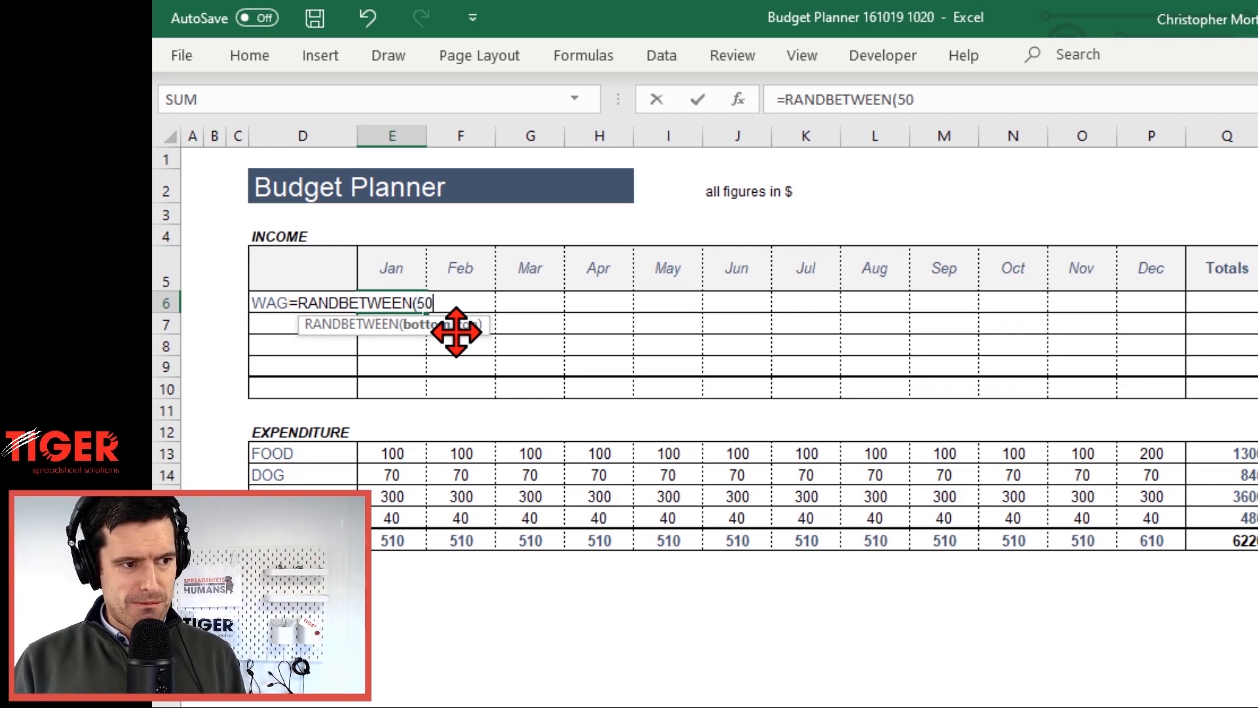
pyautogui.write(',1000')
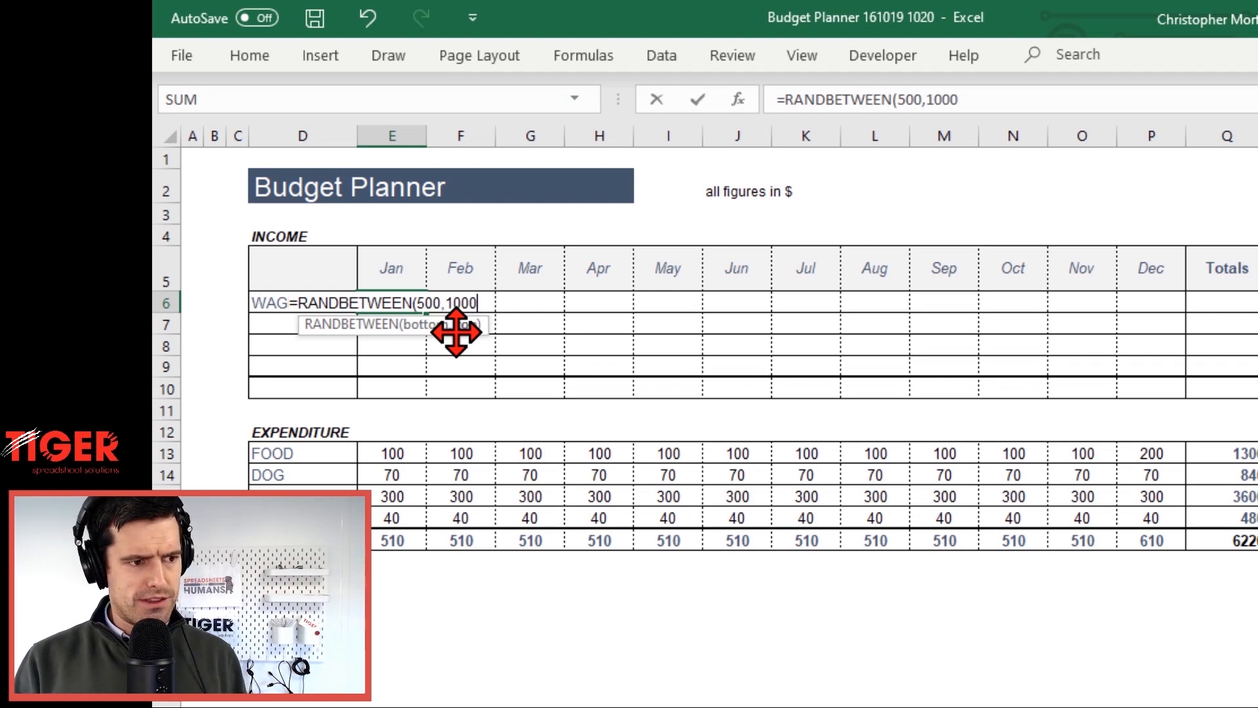
pyautogui.write(')')
pyautogui.press('Return')
pyautogui.press('Up')
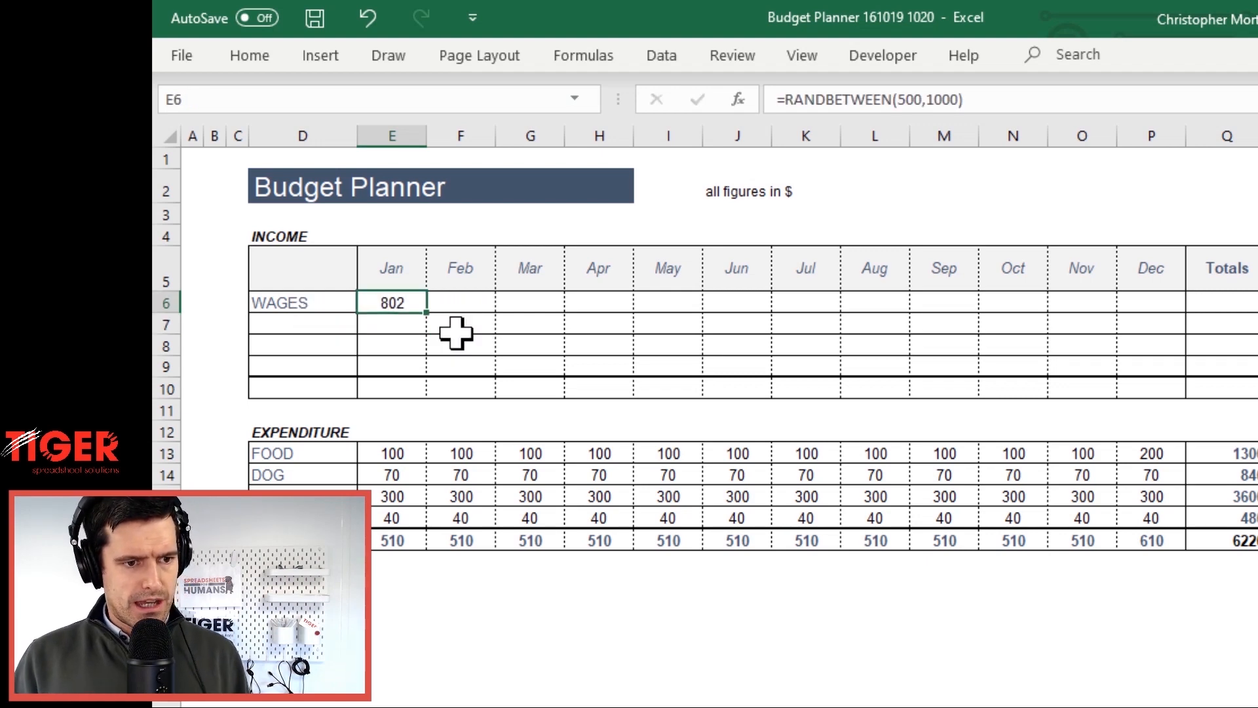
# Copy the January wages formula from E6 across February to December (F6:P6), pasting formulas only
pyautogui.hotkey('ctrl', 'c')
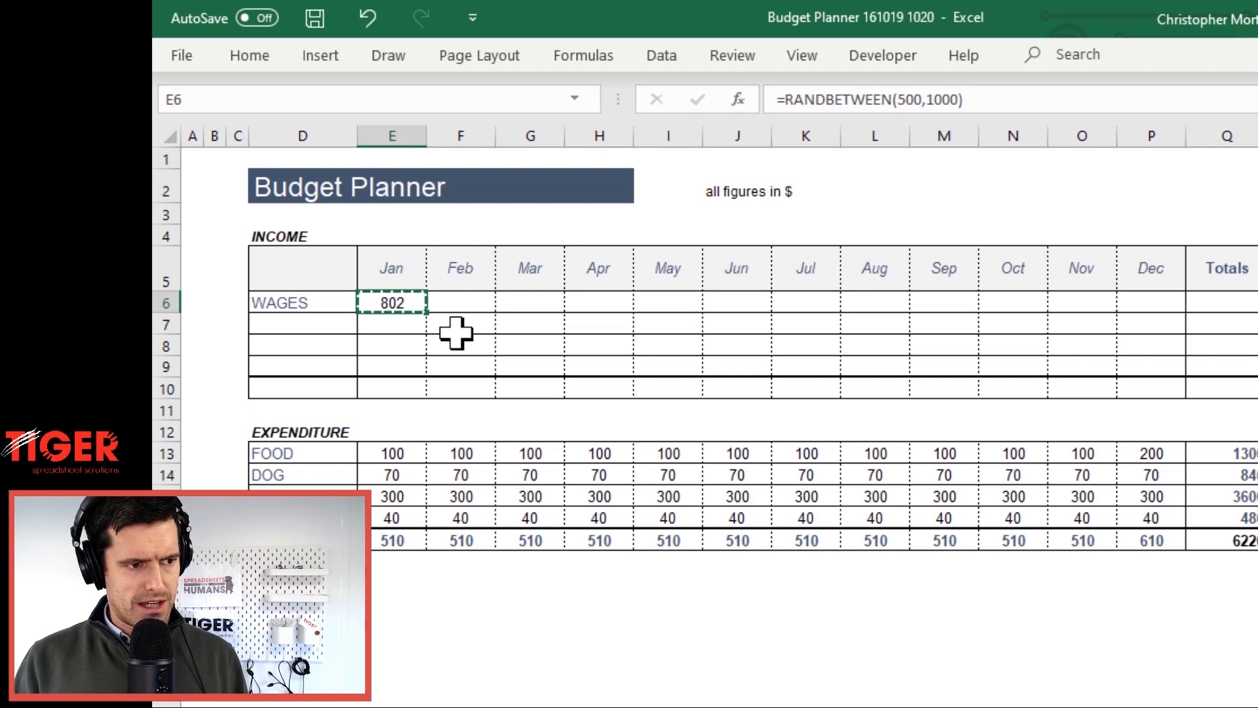
pyautogui.press('Right')
pyautogui.hotkey('shift', 'Right')
pyautogui.hotkey('shift', 'Right')
pyautogui.hotkey('shift', 'Right')
pyautogui.hotkey('shift', 'Right')
pyautogui.hotkey('shift', 'Right')
pyautogui.hotkey('shift', 'Right')
pyautogui.hotkey('shift', 'Right')
pyautogui.hotkey('shift', 'Right')
pyautogui.hotkey('shift', 'Right')
pyautogui.hotkey('shift', 'Right')
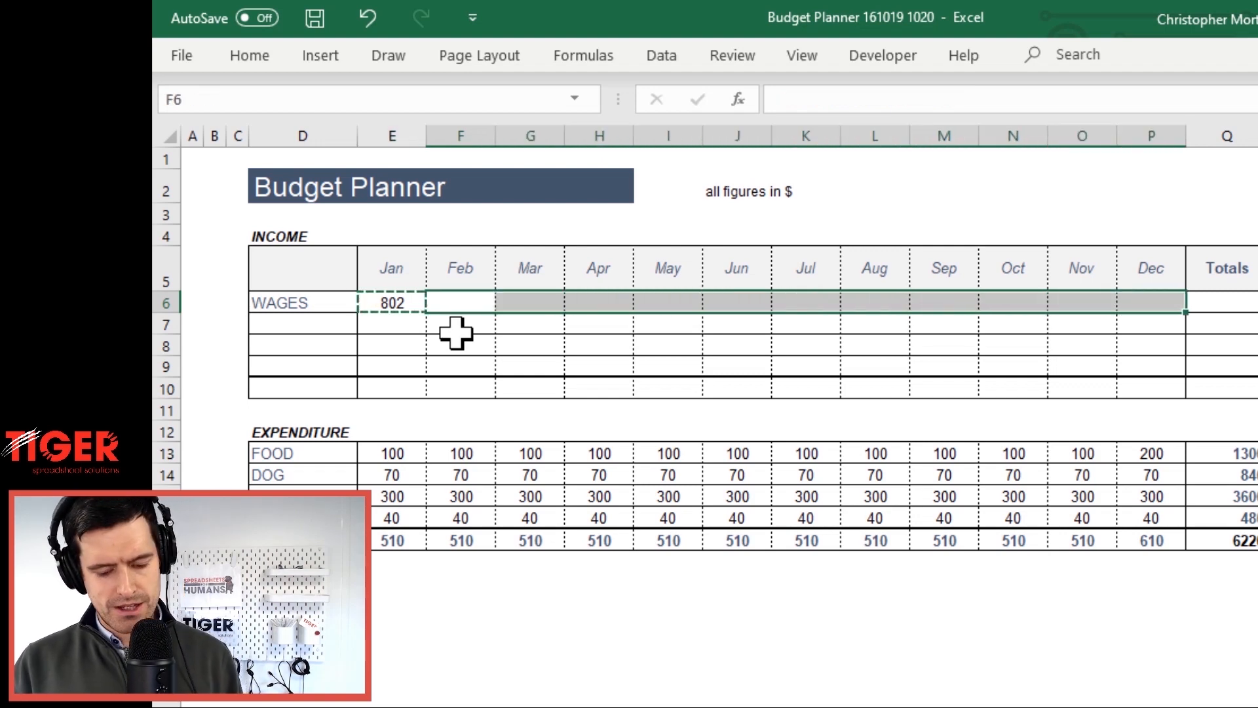
pyautogui.hotkey('ctrl', 'alt', 'v')
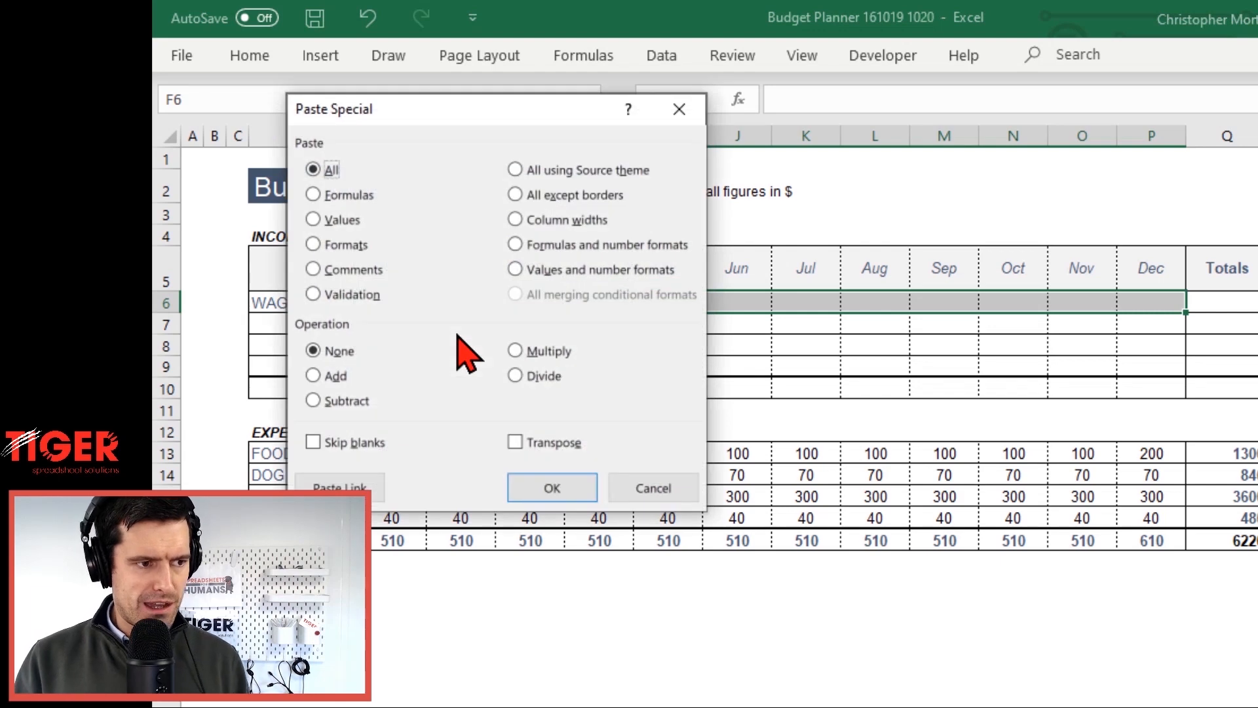
pyautogui.press('f')
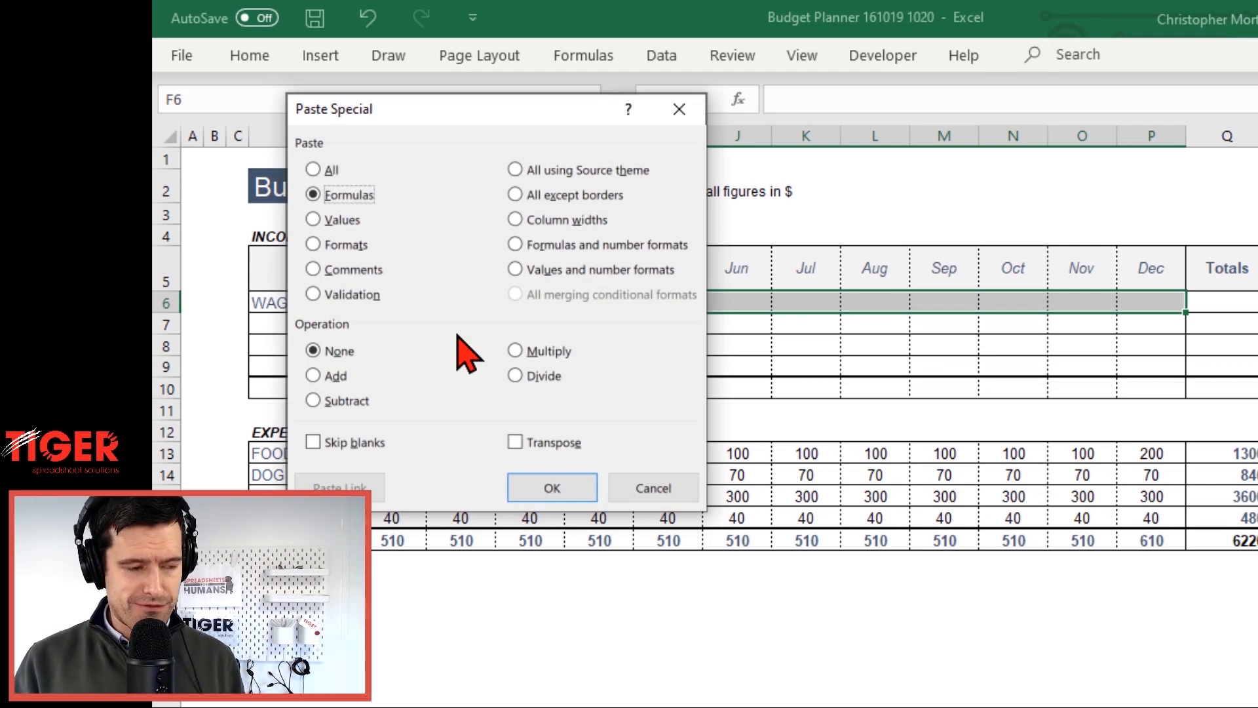
pyautogui.press('Return')
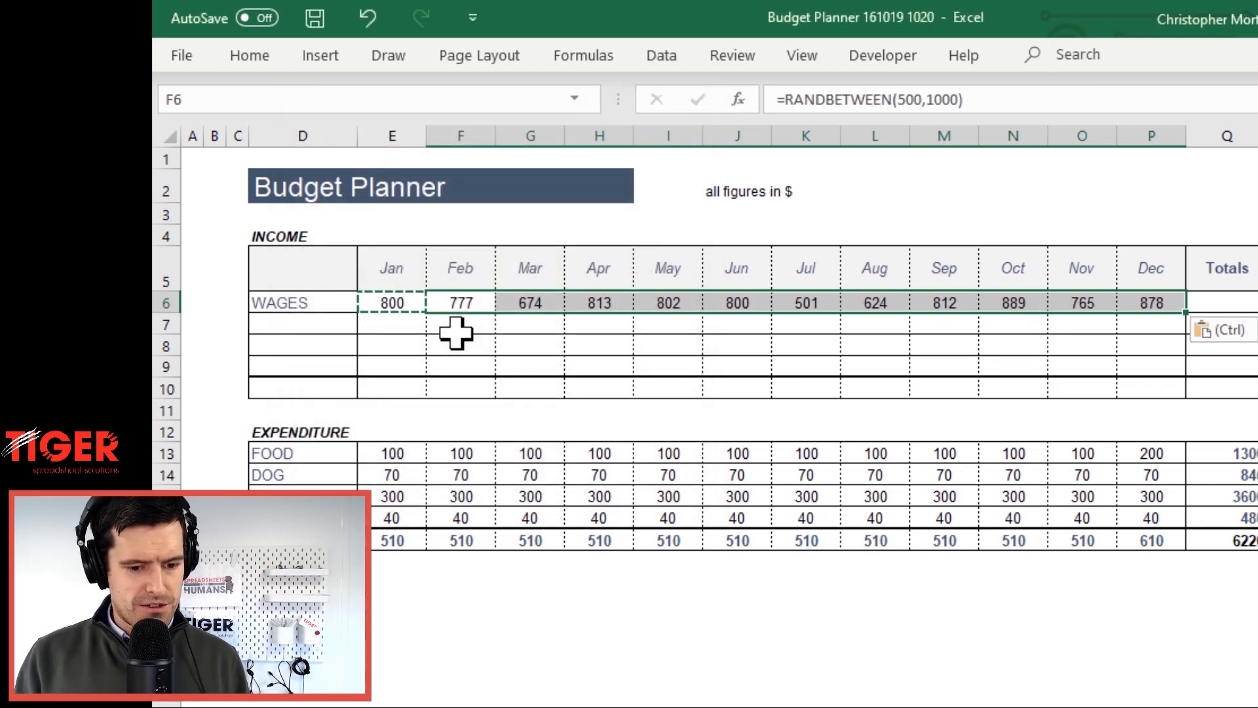
# Check the random wage formulas in row 6 across the months
pyautogui.press('Left')
pyautogui.press('Right')
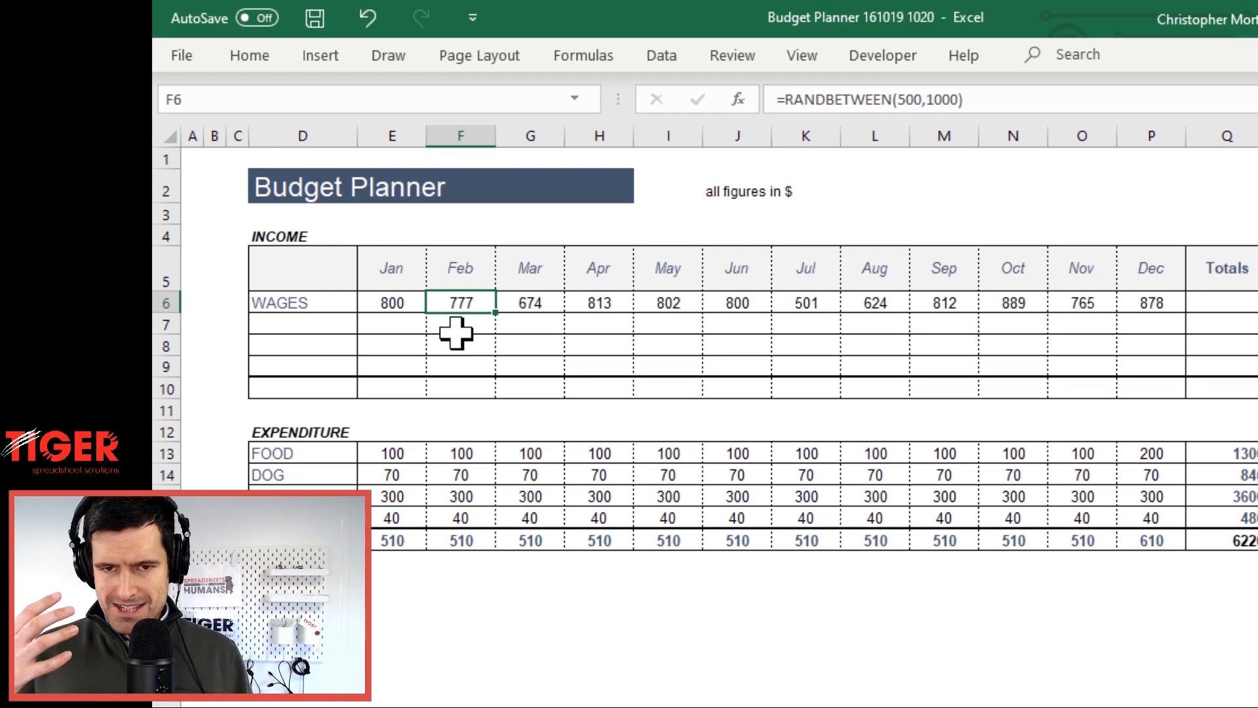
pyautogui.press('Right')
pyautogui.press('Right')
pyautogui.press('Right')
pyautogui.press('Right')
pyautogui.press('Left')
pyautogui.press('Left')
pyautogui.press('Left')
pyautogui.press('Left')
pyautogui.press('Right')
pyautogui.press('Right')
pyautogui.press('Right')
pyautogui.press('Right')
pyautogui.press('Right')
pyautogui.press('Right')
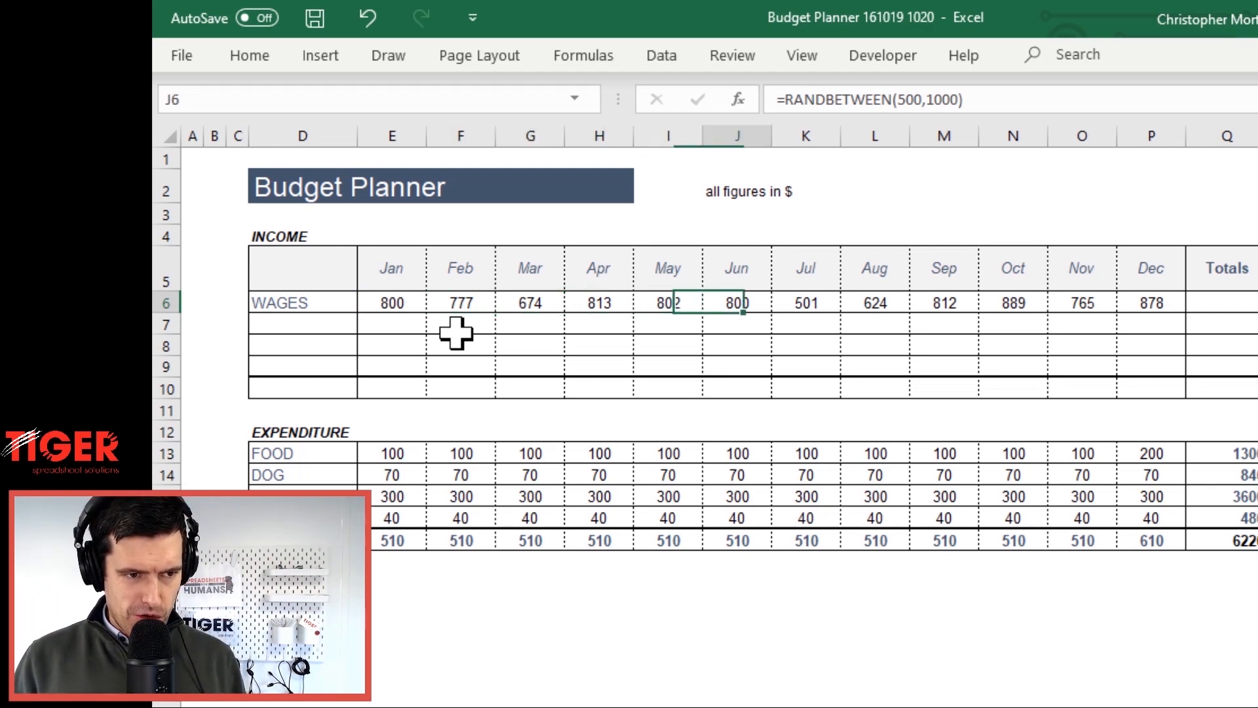
pyautogui.press('Left')
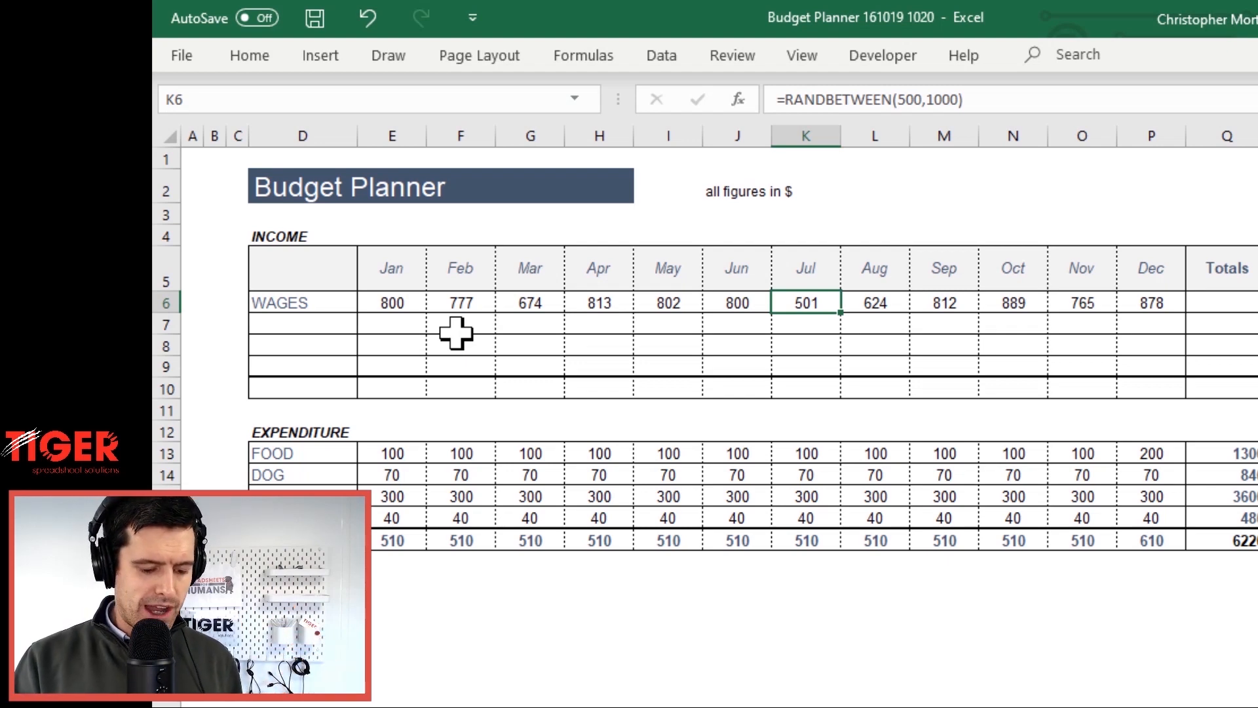
# Recalculate the sheet several times to regenerate the random wages in row 6
pyautogui.press('F9')
pyautogui.press('F9')
pyautogui.press('F9')
pyautogui.press('F9')
pyautogui.press('F9')
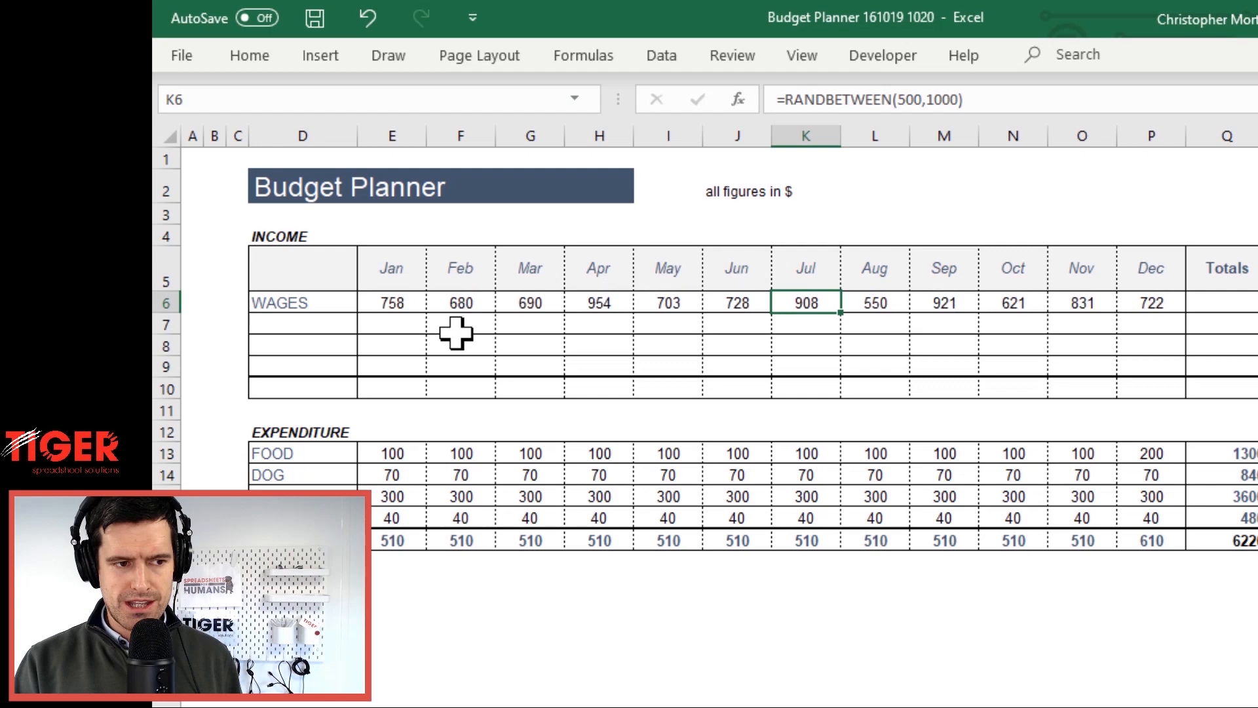
# Replace the random wage formulas in E6:P6 with fixed numbers by copying them and pasting values only in place
pyautogui.press('Left')
pyautogui.press('Left')
pyautogui.press('Left')
pyautogui.press('Left')
pyautogui.press('Left')
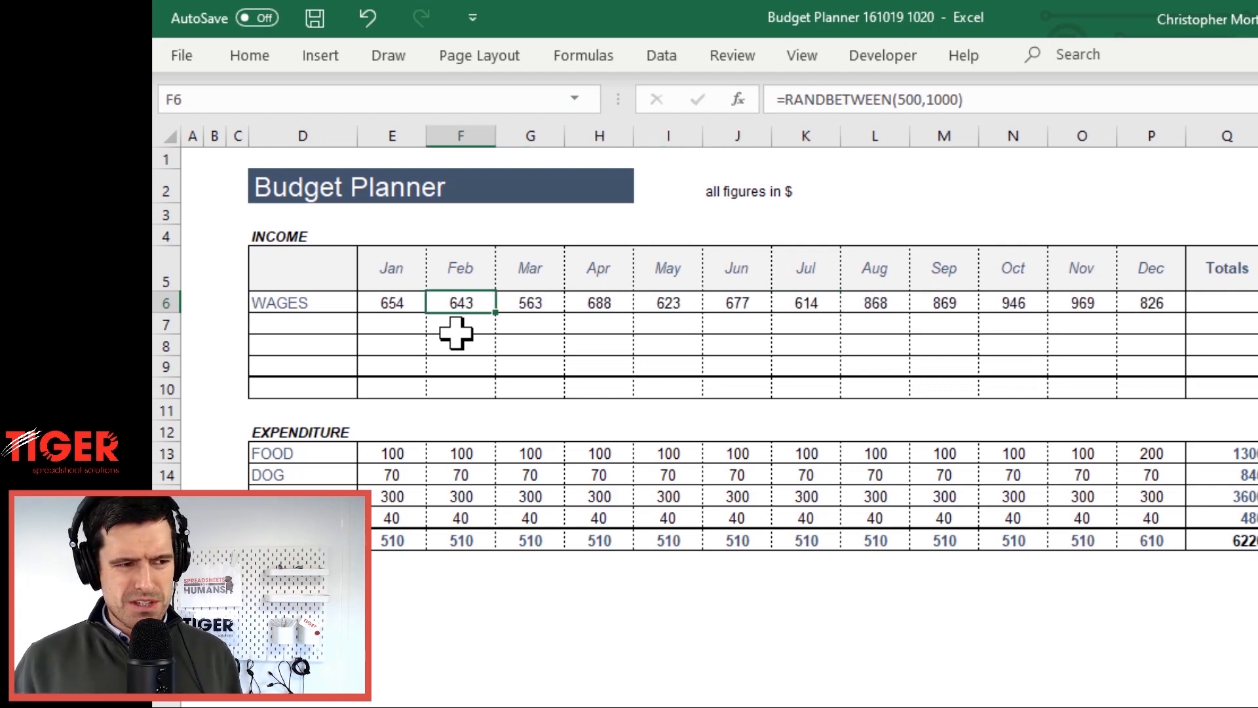
pyautogui.press('Left')
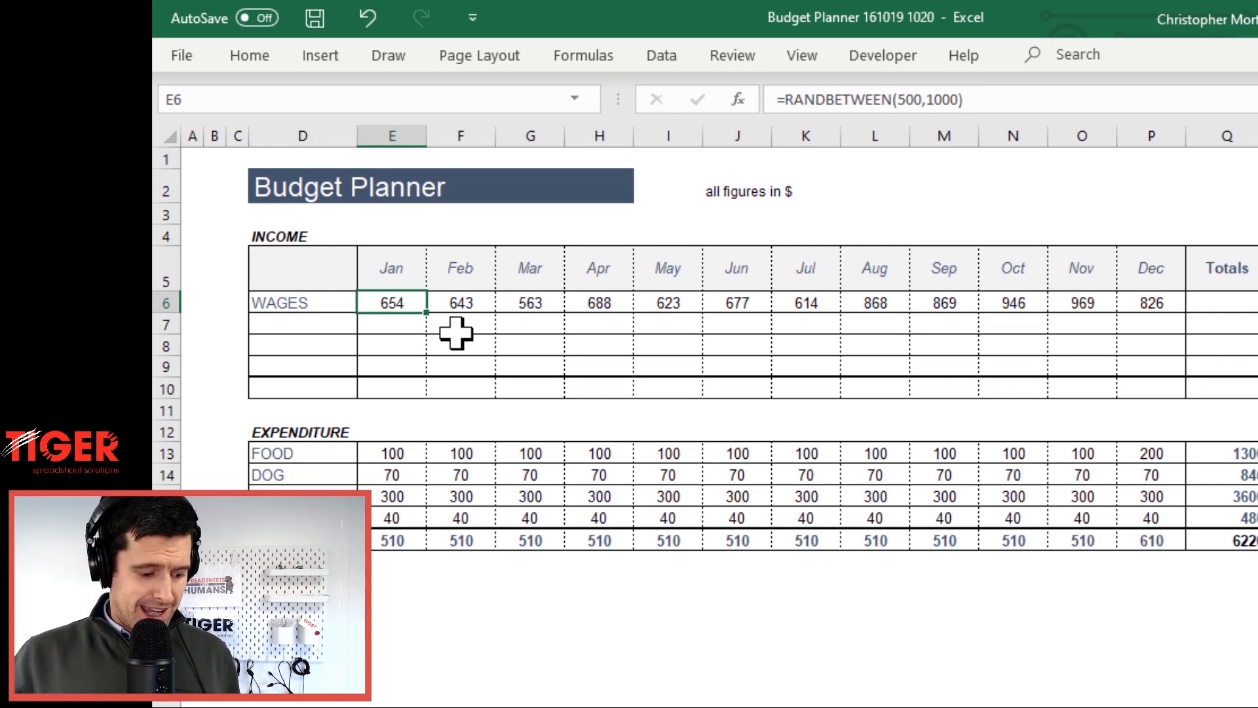
pyautogui.hotkey('ctrl', 'shift', 'Right')
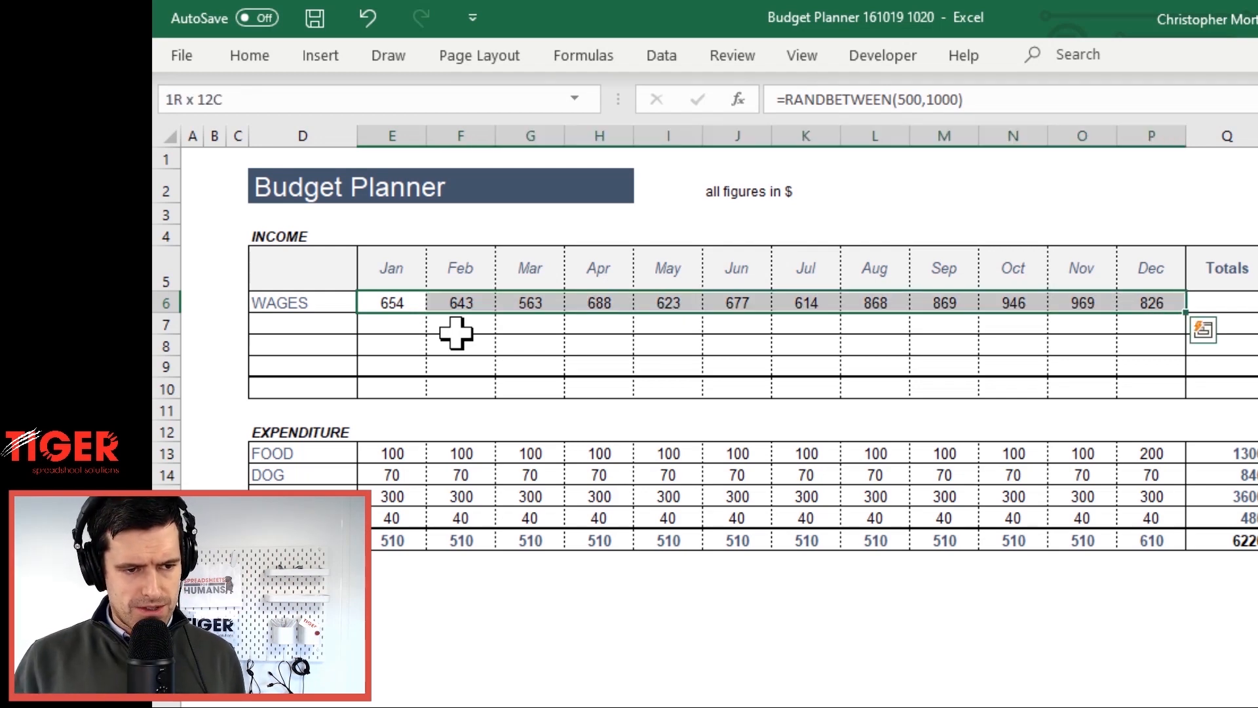
pyautogui.hotkey('ctrl', 'c')
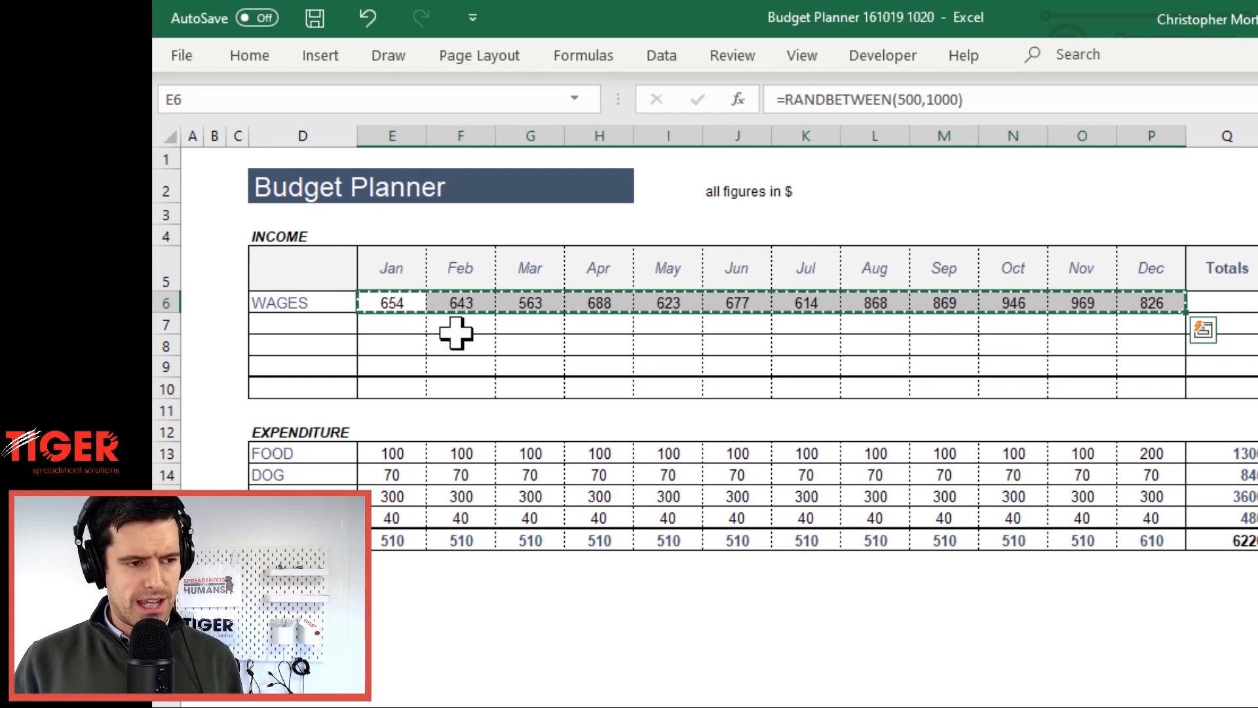
pyautogui.hotkey('ctrl', 'alt', 'v')
pyautogui.press('v')
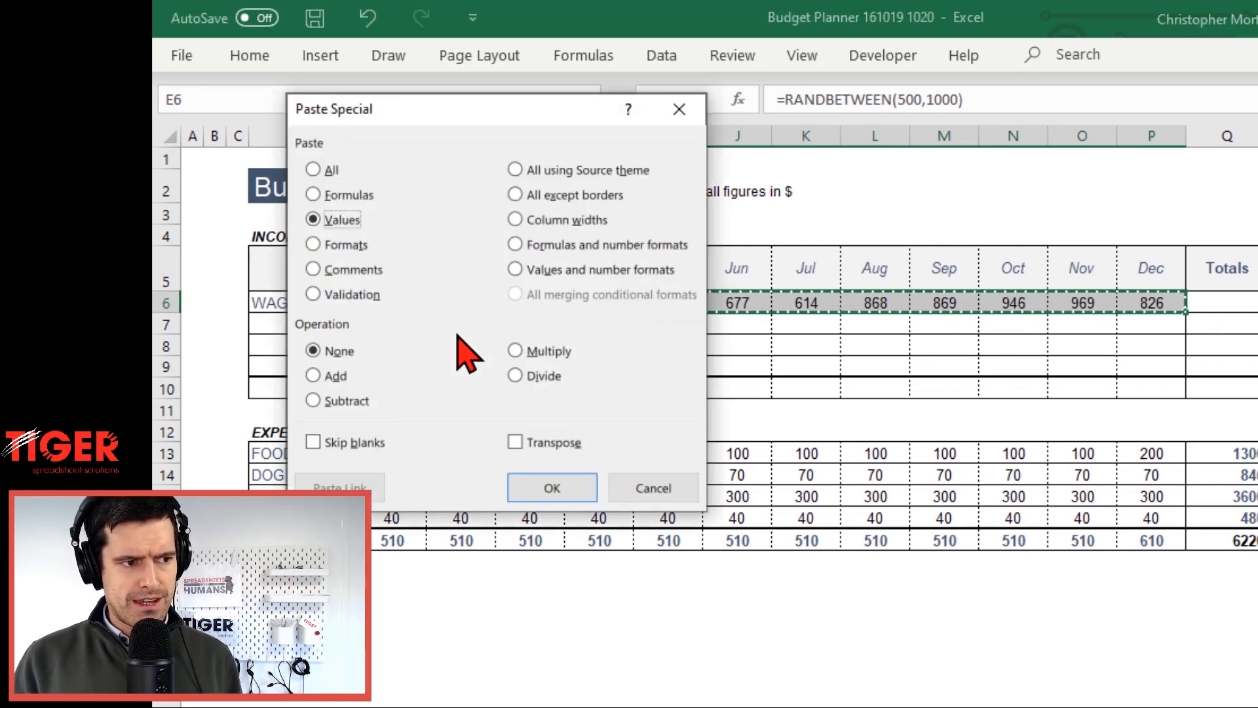
pyautogui.press('Return')
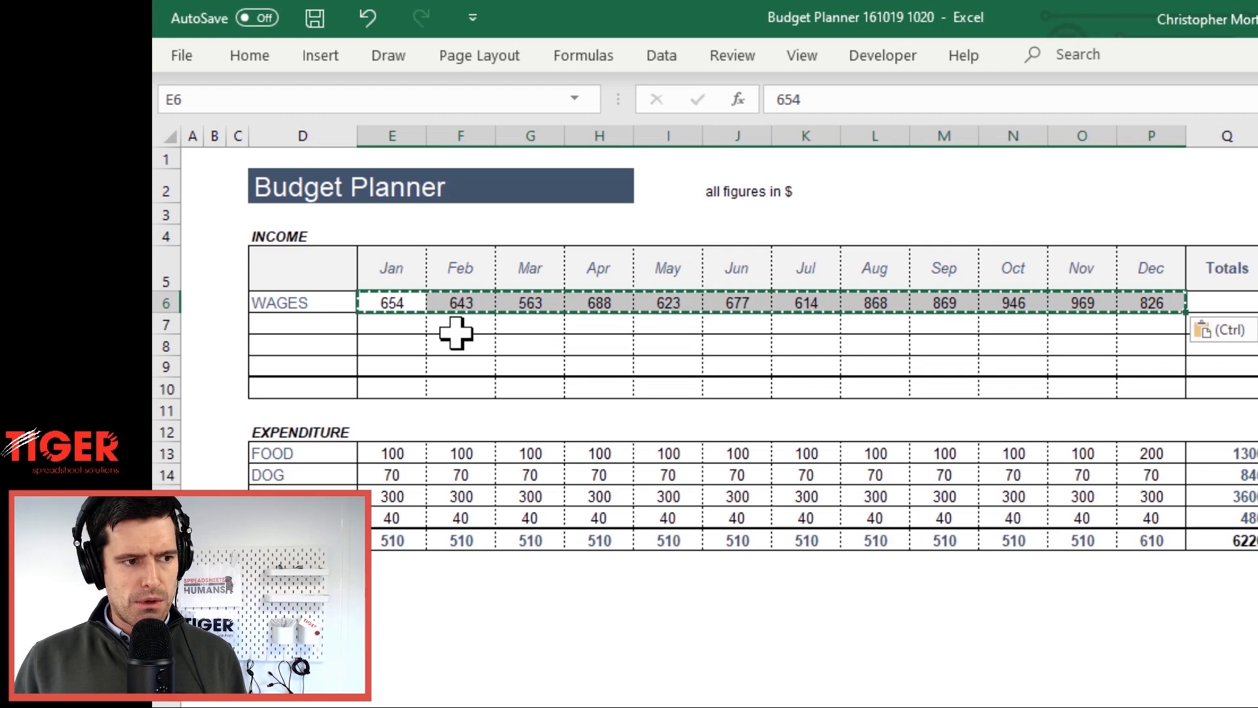
pyautogui.press('Escape')
pyautogui.press('Left')
pyautogui.press('Right')
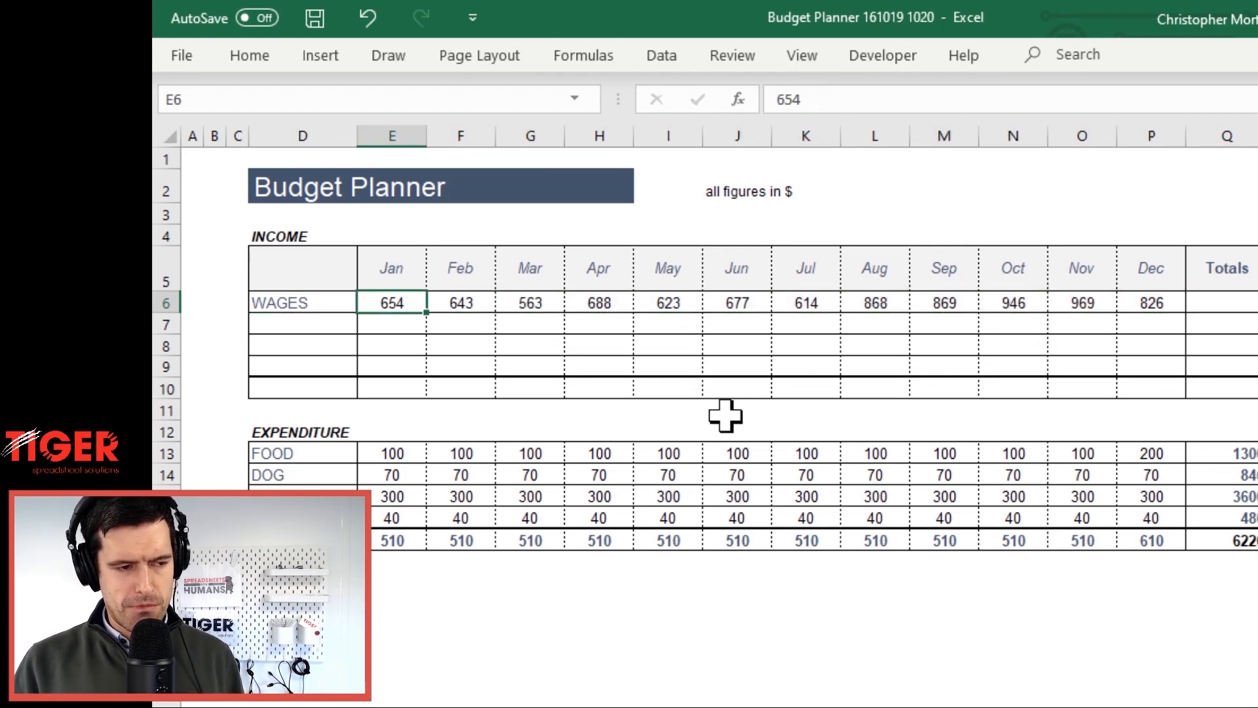
# Total the January to December wages in cell Q6 with =SUM(E6:P6)
pyautogui.press('Right')
pyautogui.press('Right')
pyautogui.press('Right')
pyautogui.press('Right')
pyautogui.press('Right')
pyautogui.press('Right')
pyautogui.press('Right')
pyautogui.press('Right')
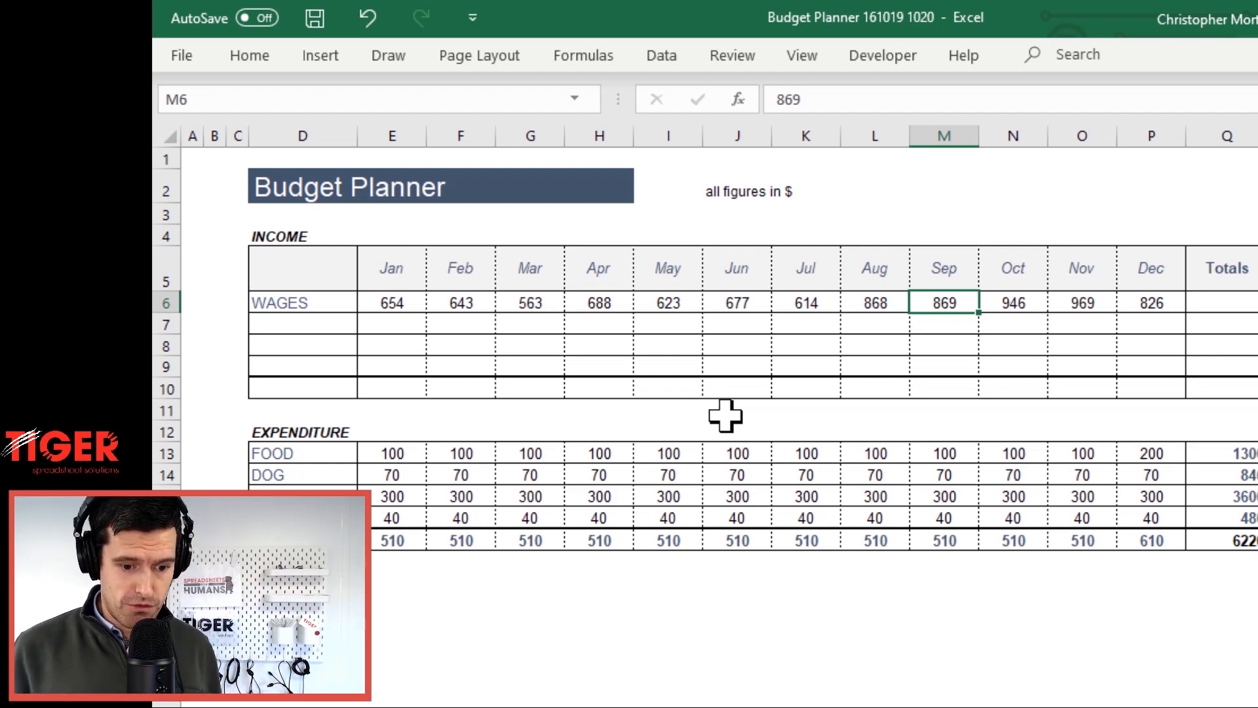
pyautogui.press('Right')
pyautogui.press('Right')
pyautogui.press('Right')
pyautogui.press('Right')
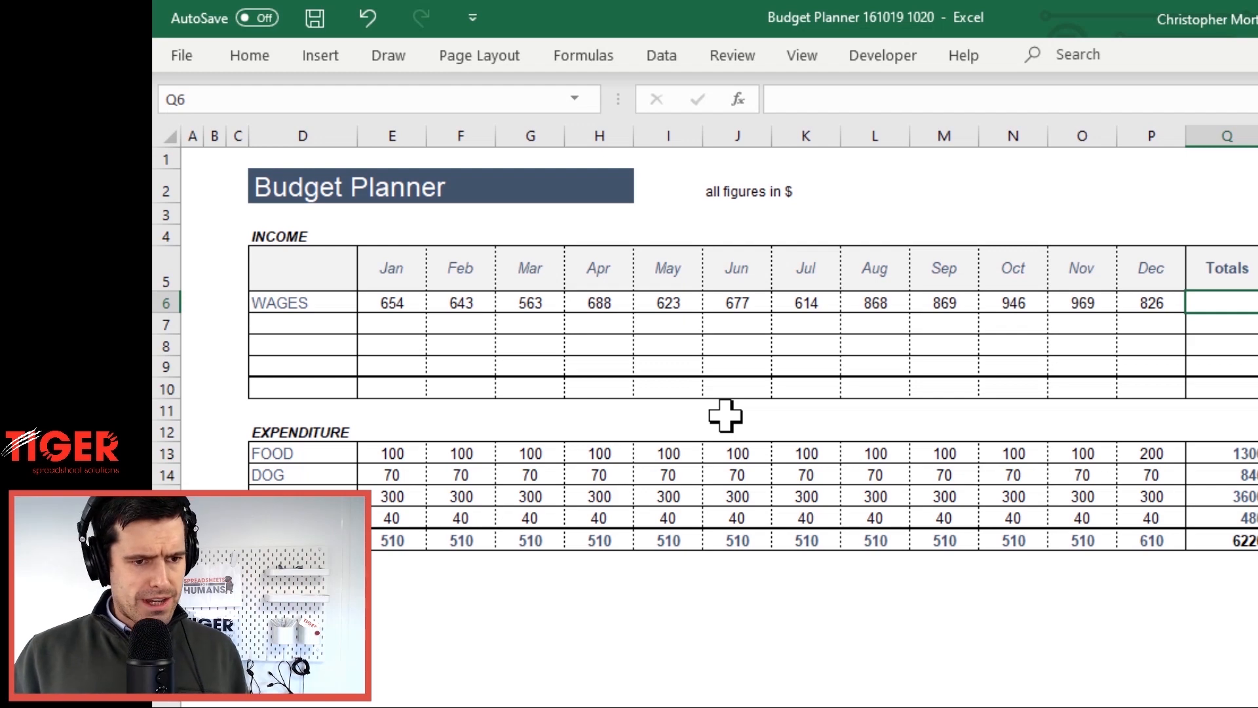
pyautogui.write('=sum(')
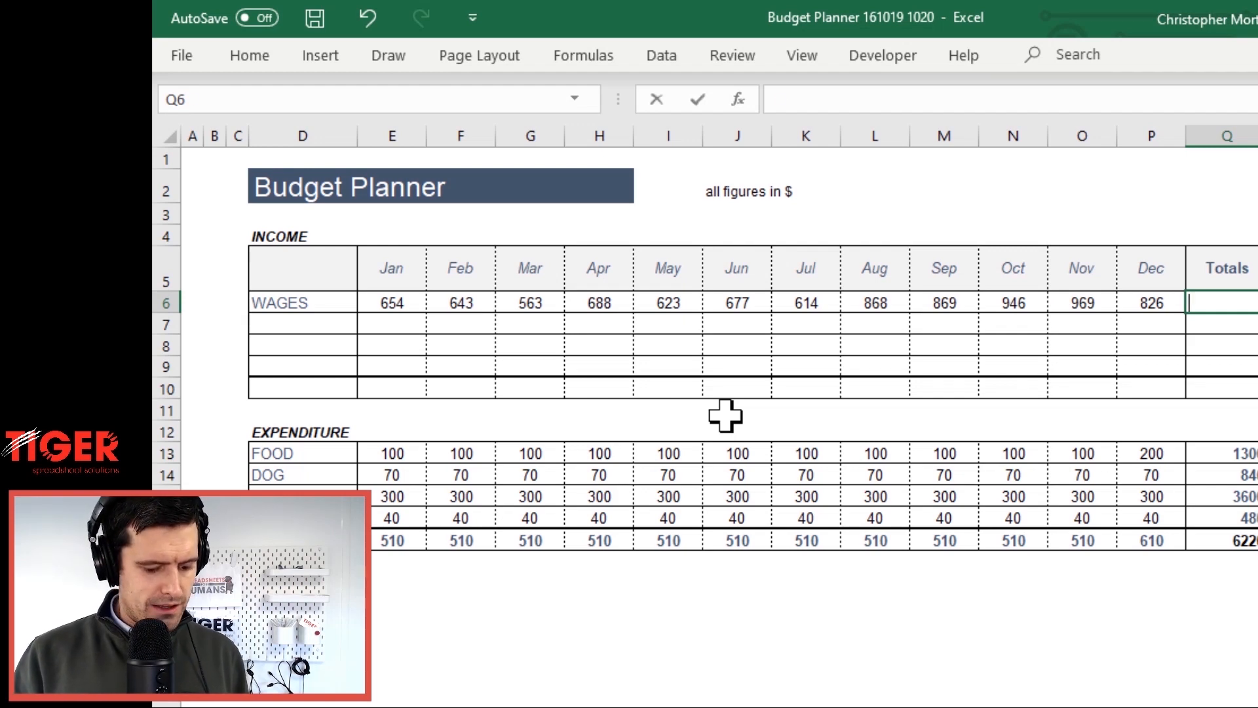
pyautogui.press('Left')
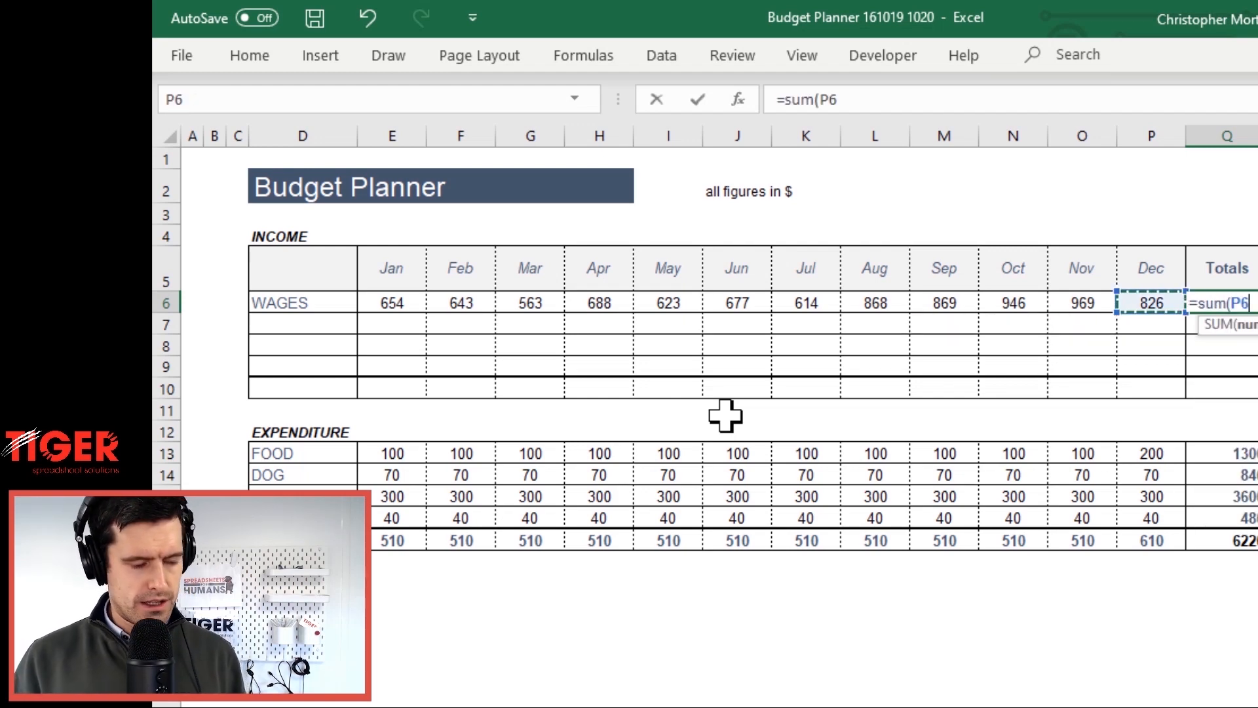
pyautogui.hotkey('shift', 'Left')
pyautogui.hotkey('shift', 'Left')
pyautogui.hotkey('shift', 'Left')
pyautogui.hotkey('shift', 'Left')
pyautogui.hotkey('shift', 'Left')
pyautogui.hotkey('shift', 'Left')
pyautogui.hotkey('shift', 'Left')
pyautogui.hotkey('shift', 'Left')
pyautogui.hotkey('shift', 'Left')
pyautogui.hotkey('shift', 'Left')
pyautogui.hotkey('shift', 'Left')
pyautogui.hotkey('shift', 'Left')
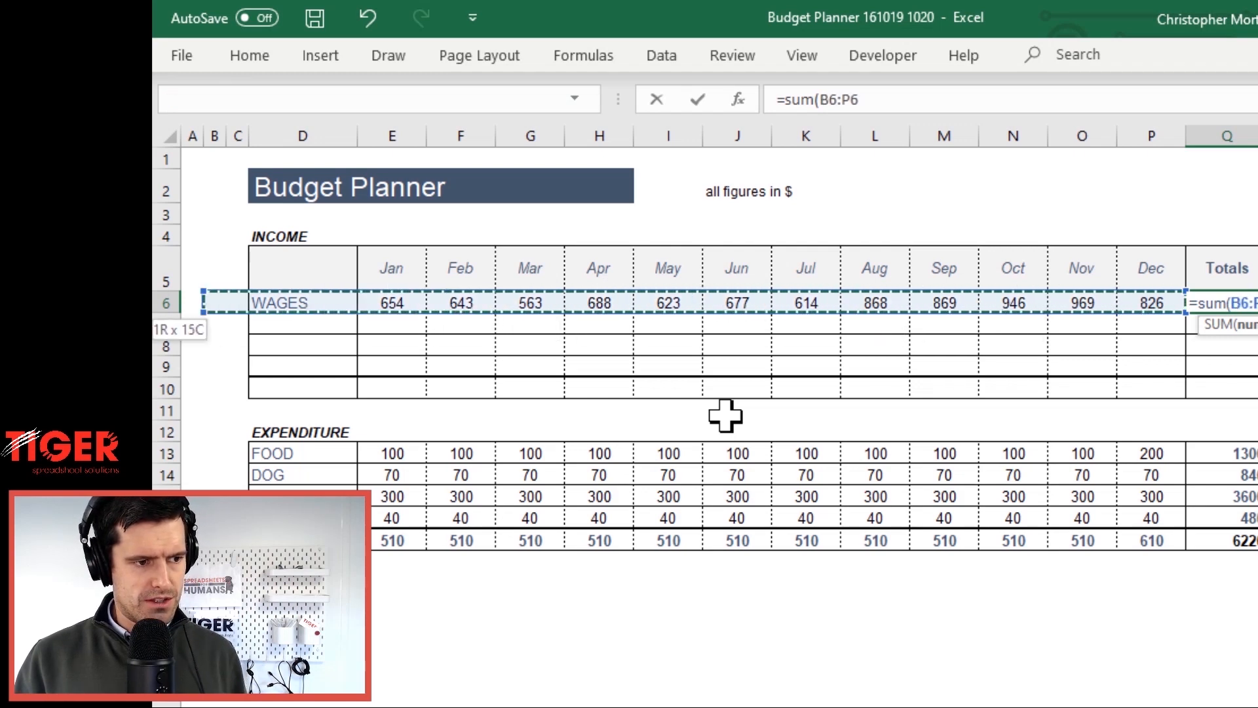
pyautogui.hotkey('shift', 'Right')
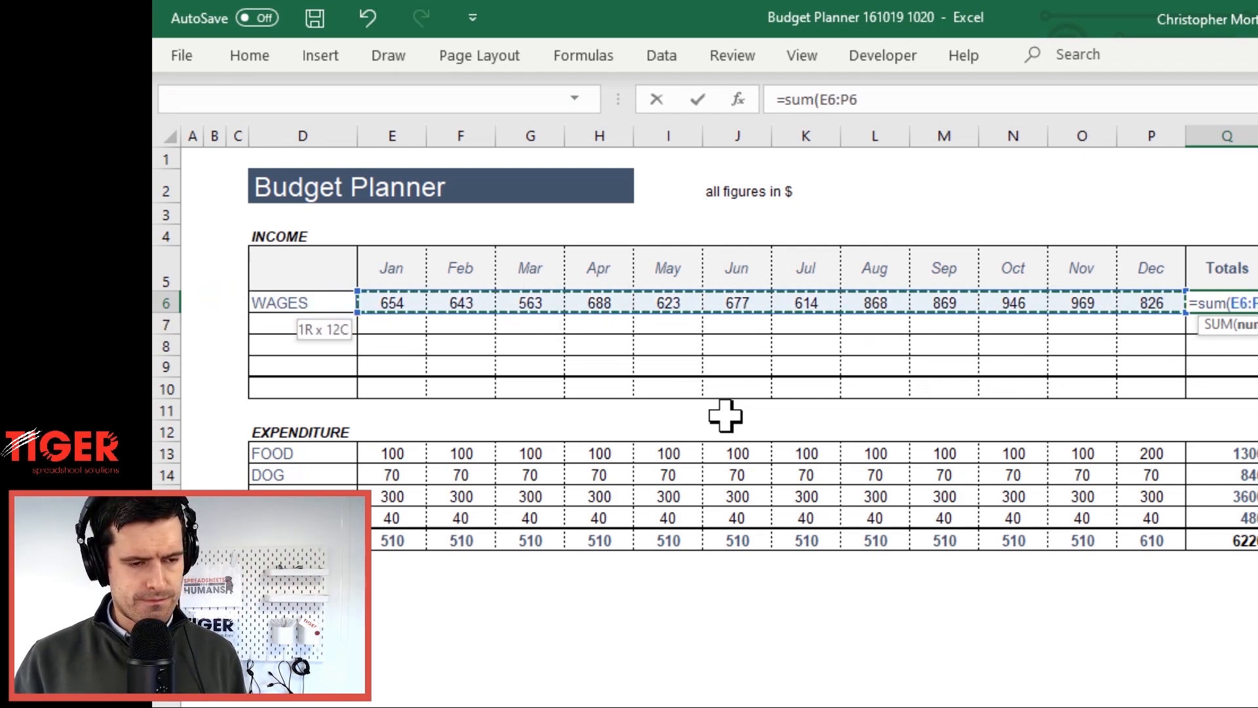
pyautogui.press('Return')
pyautogui.press('Up')
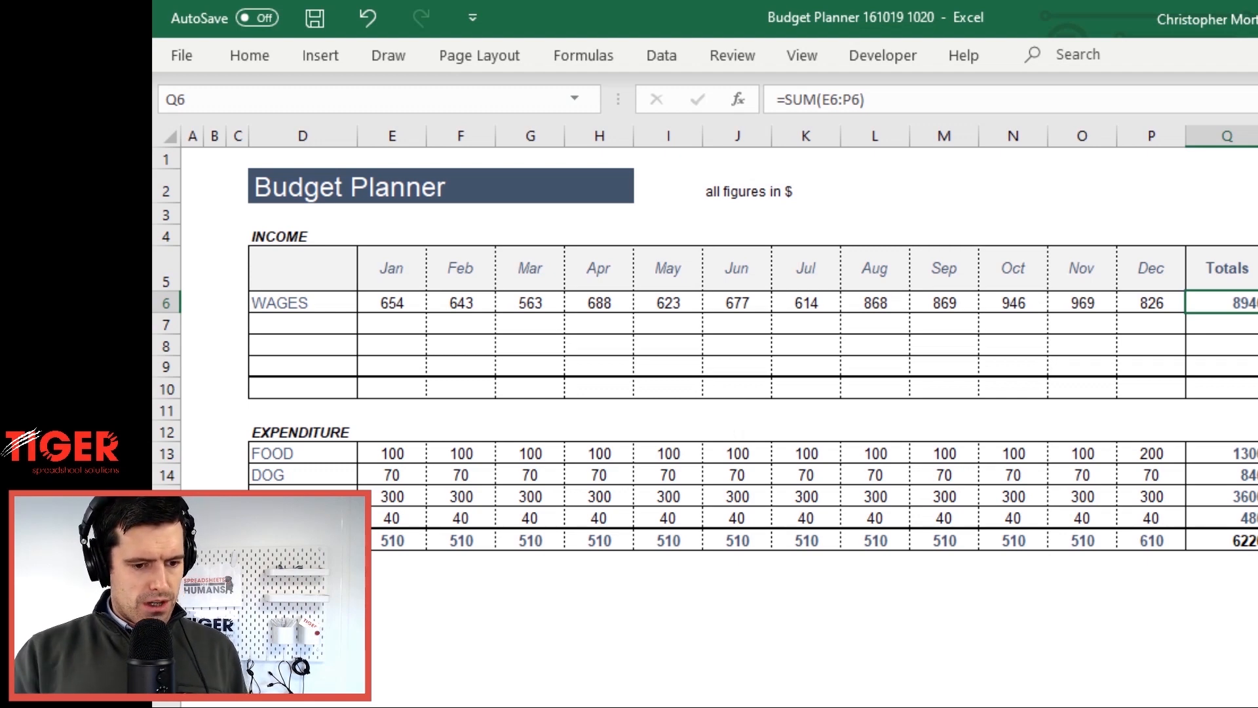
# Copy the wages total formula from Q6 and paste only the formula into Q7:Q9
pyautogui.hscroll(1, 718, 337)
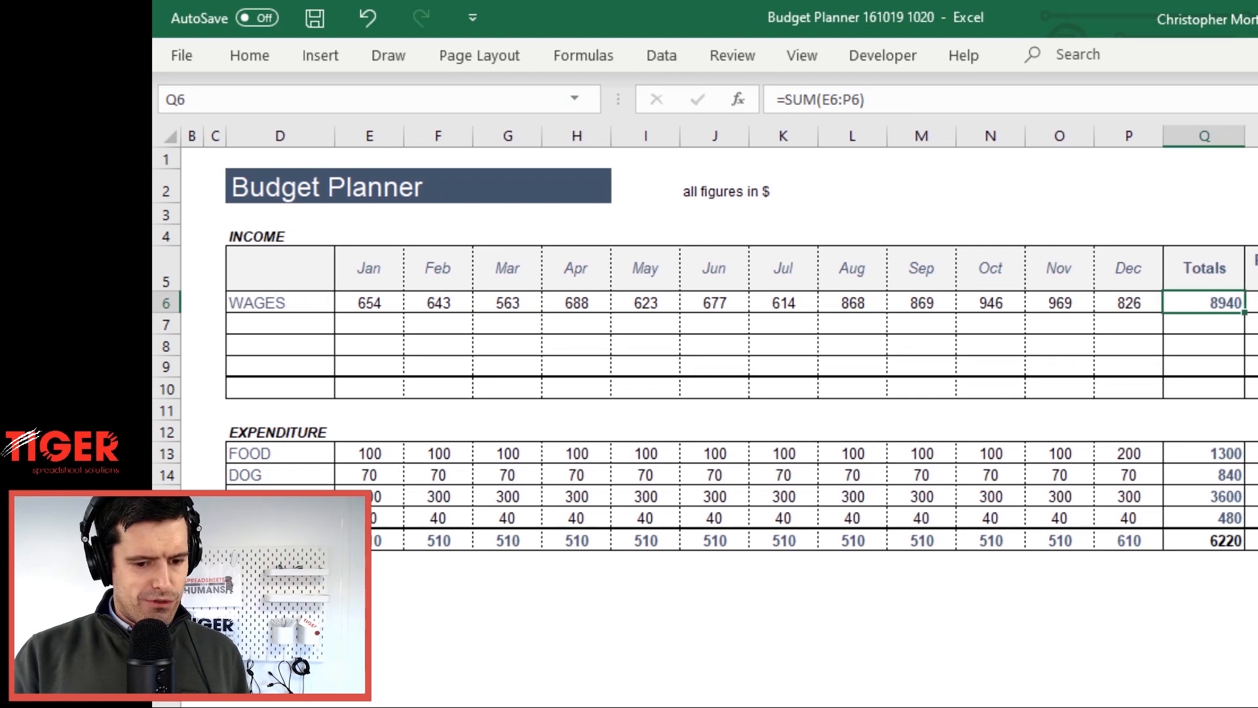
pyautogui.click(1183, 326)
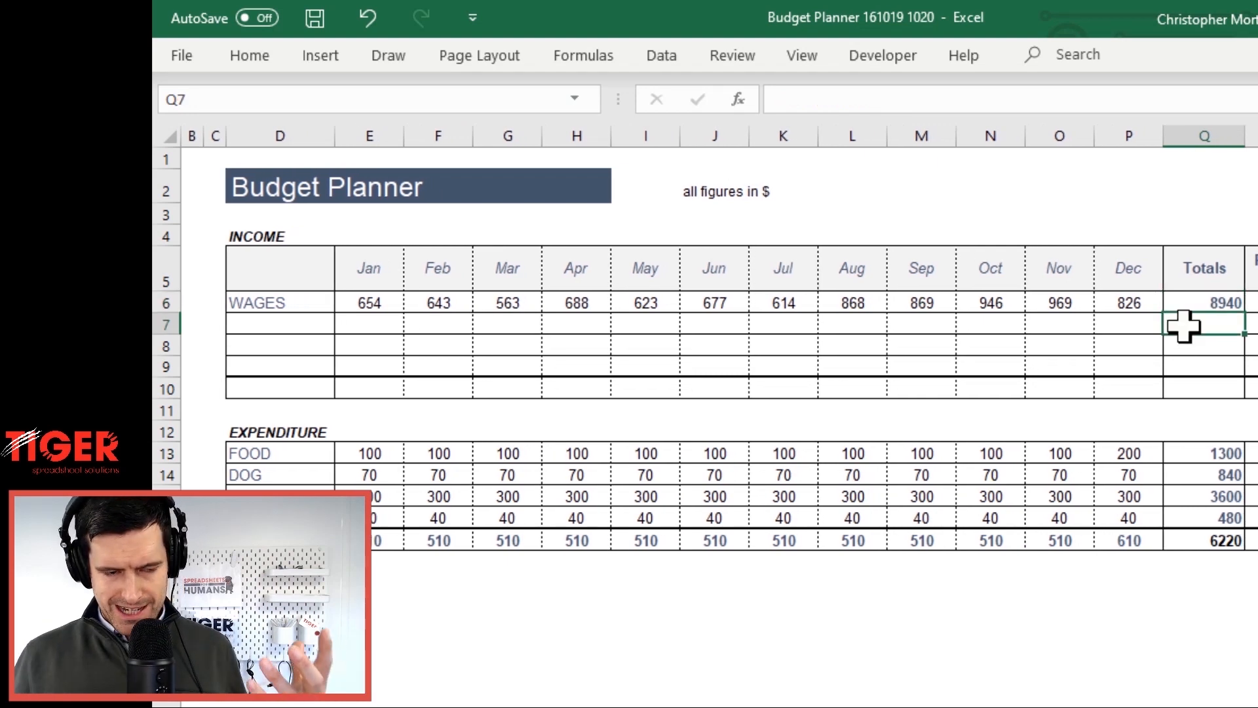
pyautogui.press('Down')
pyautogui.press('Down')
pyautogui.press('Down')
pyautogui.press('Up')
pyautogui.press('Up')
pyautogui.press('Up')
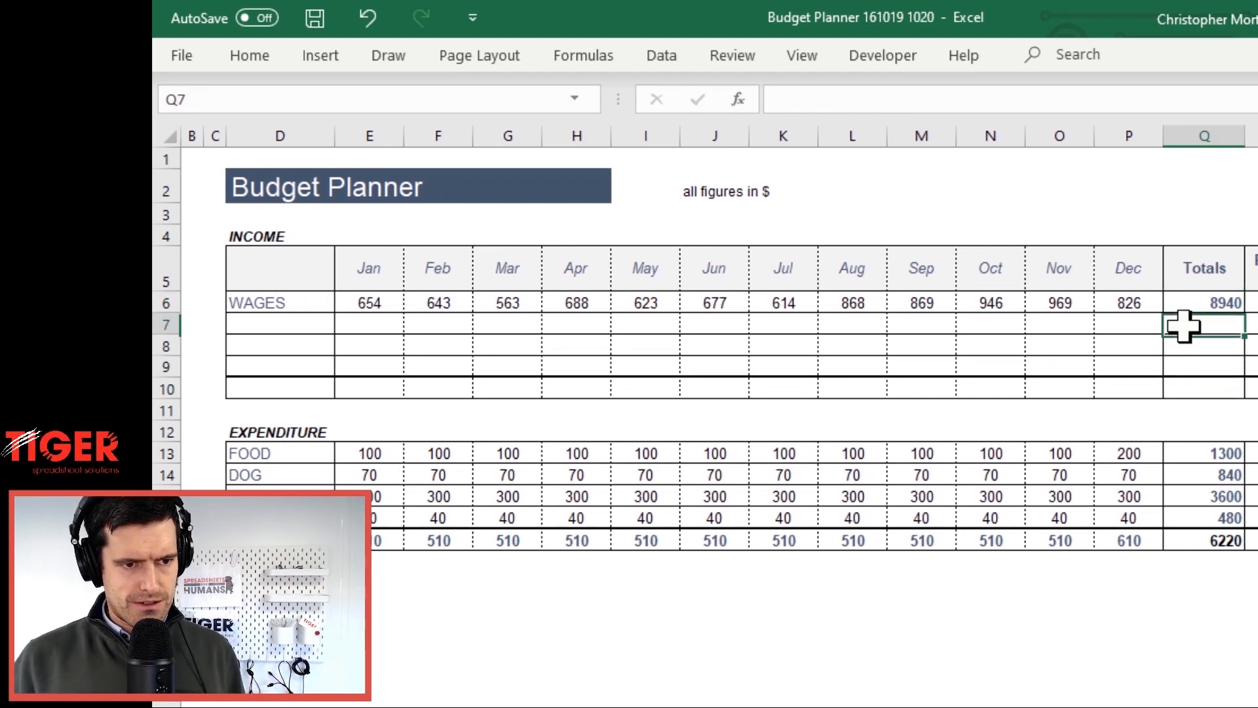
pyautogui.press('Up')
pyautogui.hotkey('ctrl', 'c')
pyautogui.press('Down')
pyautogui.hotkey('shift', 'Down')
pyautogui.hotkey('shift', 'Down')
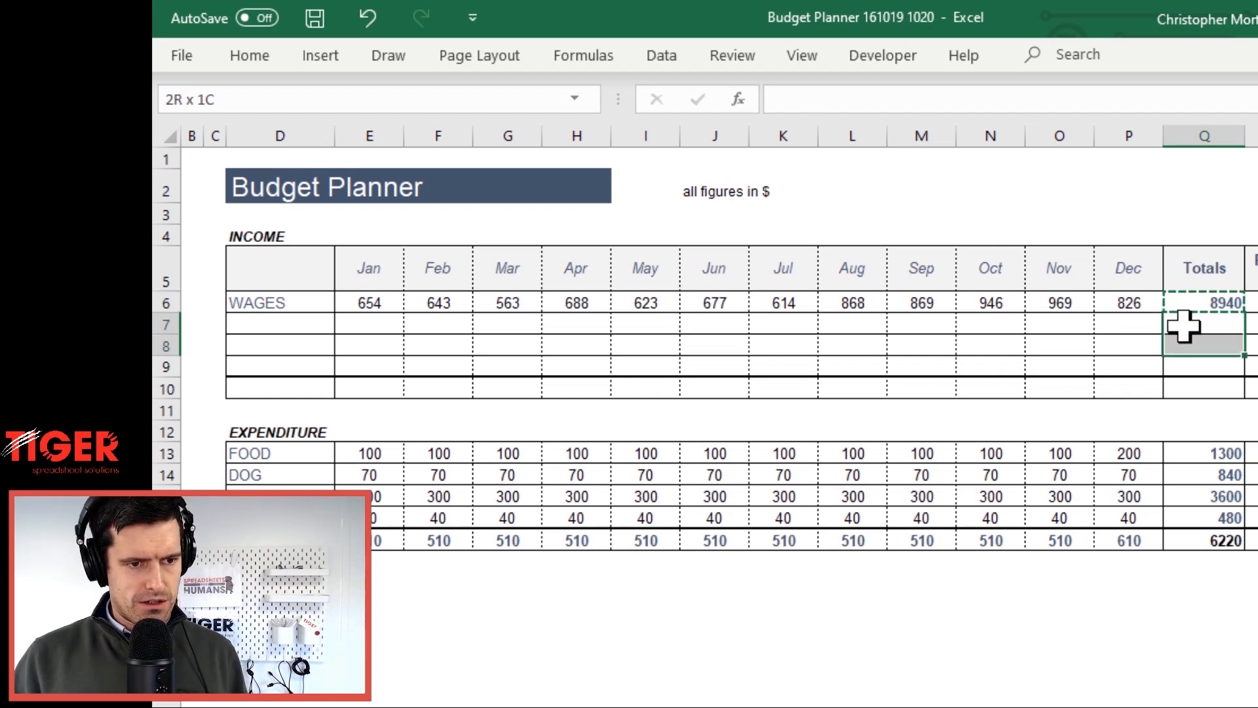
pyautogui.hotkey('ctrl', 'alt', 'v')
pyautogui.press('f')
pyautogui.press('Return')
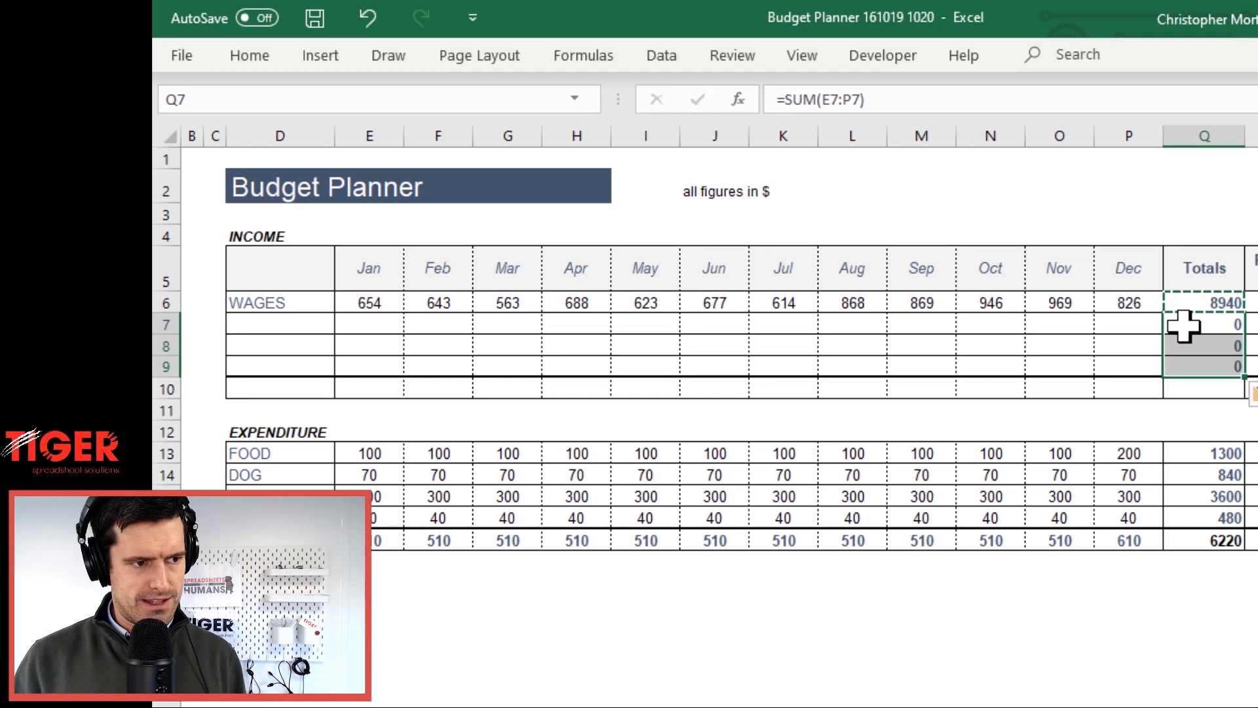
# Test the row 7 total with a value of 100 in December cell P7, and clear that value again
pyautogui.press('Up')
pyautogui.press('Down')
pyautogui.press('Down')
pyautogui.press('Left')
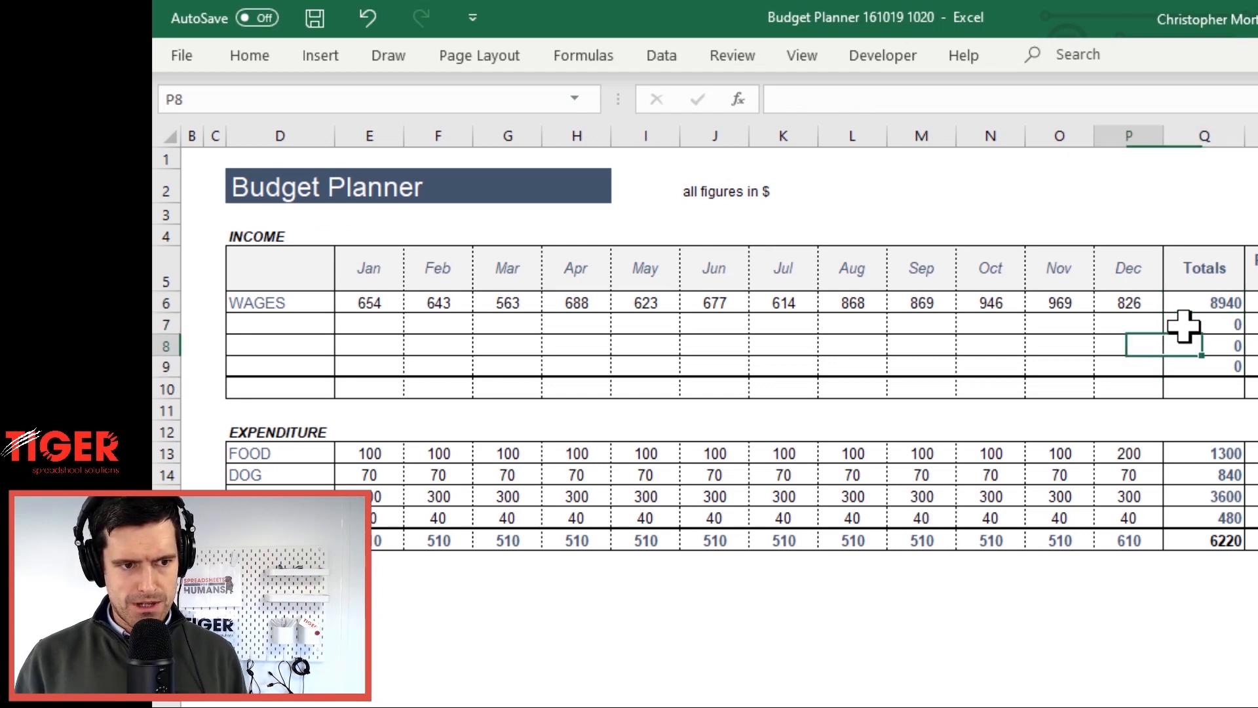
pyautogui.press('Left')
pyautogui.press('Up')
pyautogui.press('Right')
pyautogui.write('100')
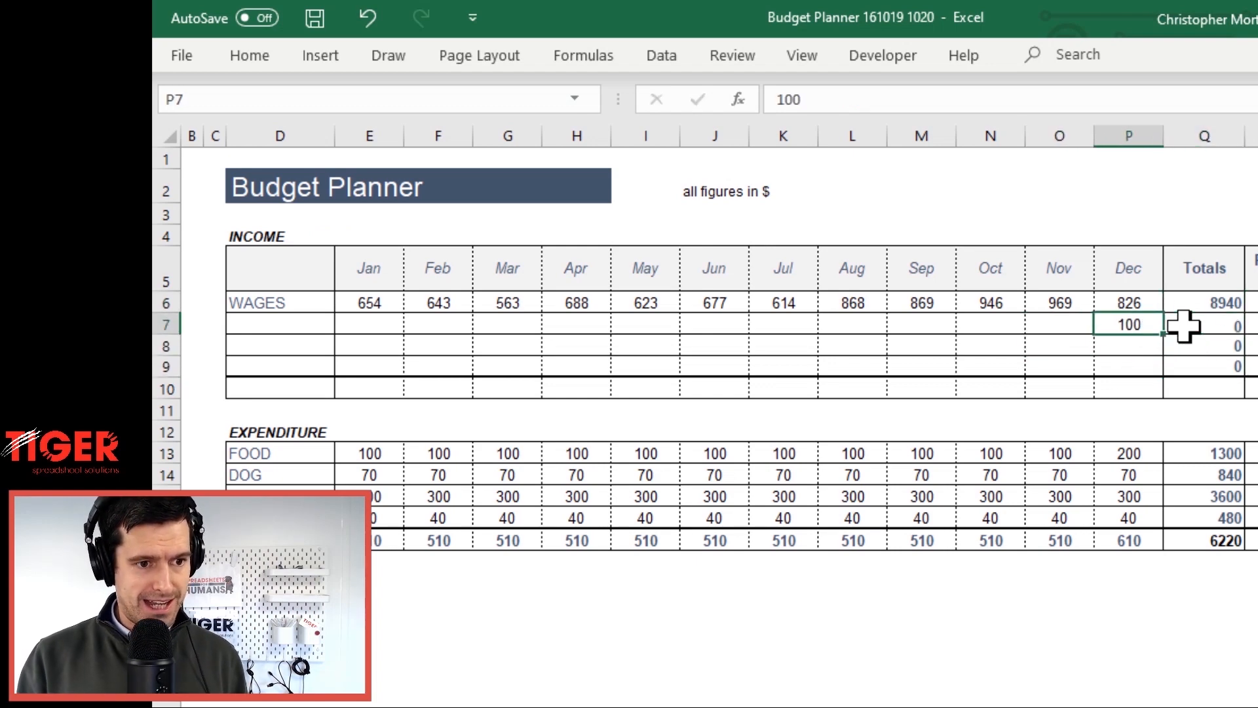
pyautogui.press('Return')
pyautogui.press('Right')
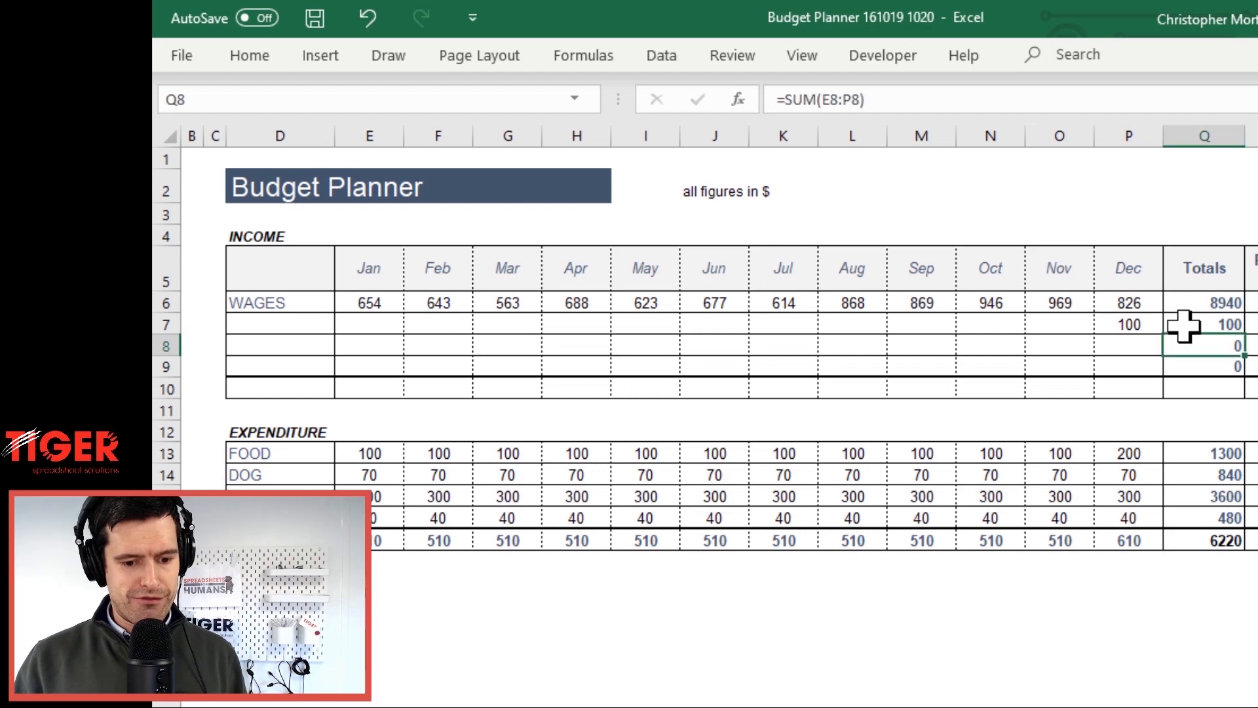
pyautogui.press('Left')
pyautogui.press('Up')
pyautogui.press('Delete')
# Try writing a SUM formula over Q6:Q9 manually in cell Q10, and undo the entry
pyautogui.press('Down')
pyautogui.press('Down')
pyautogui.press('Right')
pyautogui.press('Down')
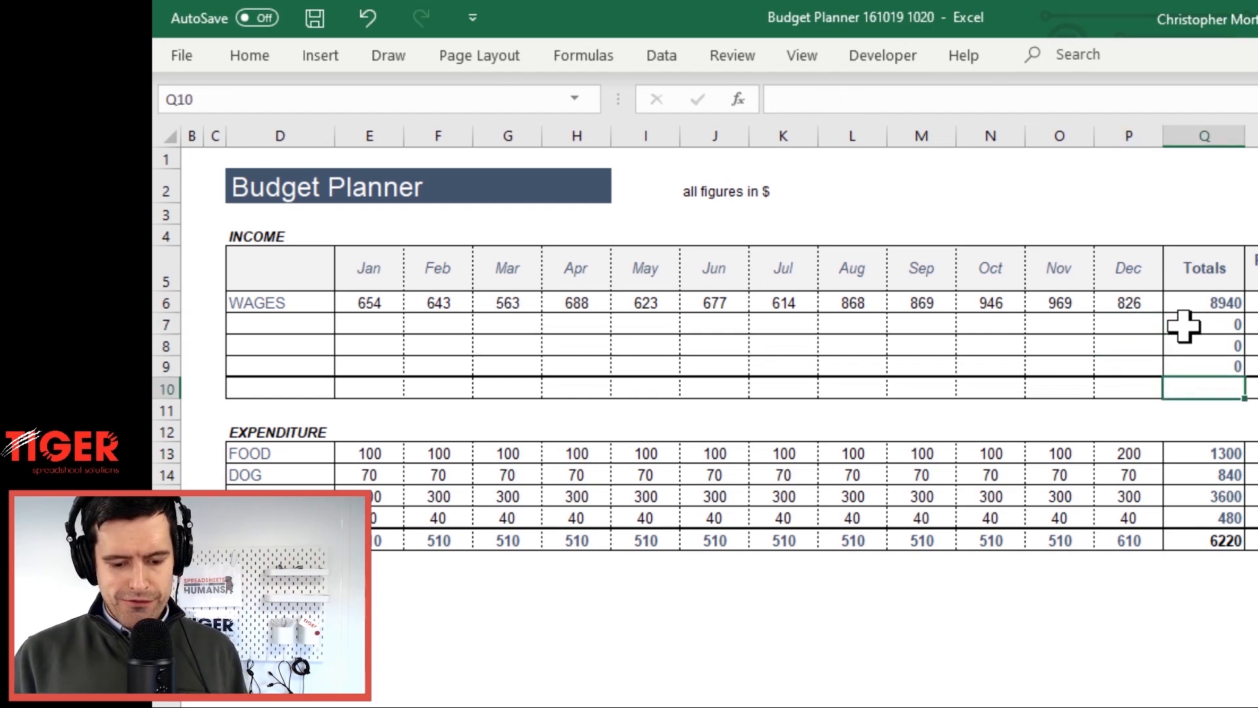
pyautogui.write('=sum(')
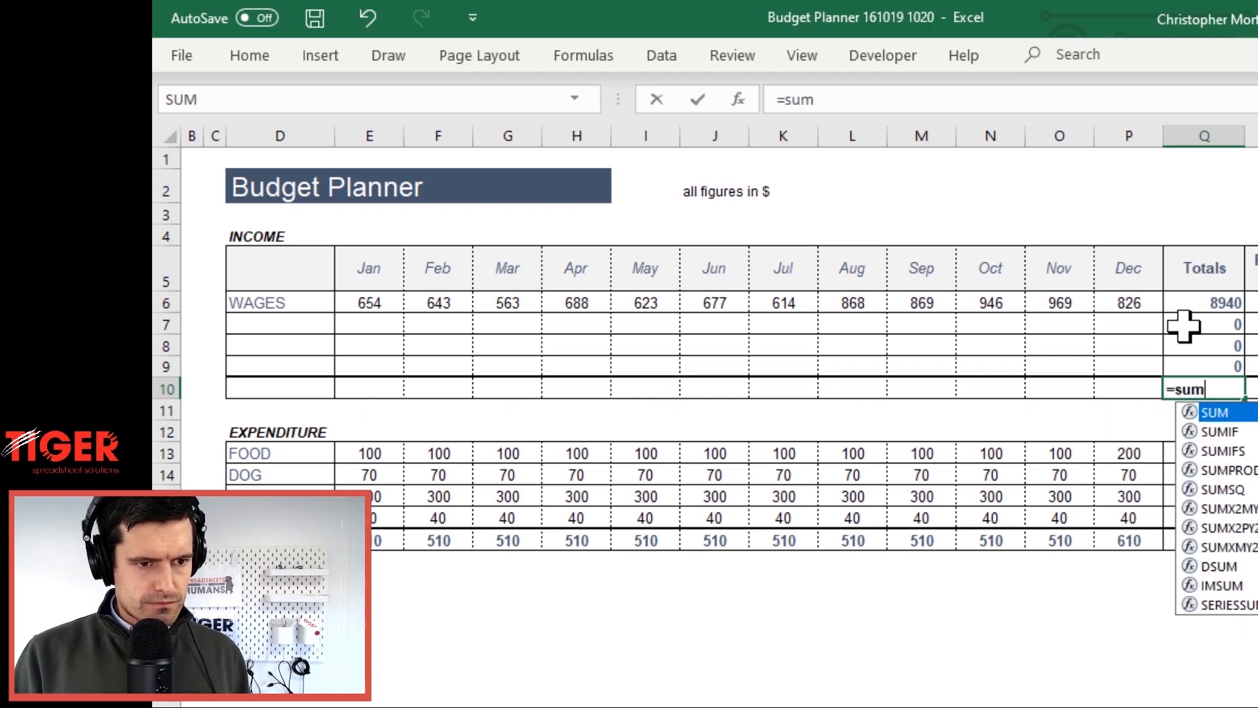
pyautogui.press('Up')
pyautogui.press('Up')
pyautogui.press('Up')
pyautogui.press('Up')
pyautogui.hotkey('shift', 'Down')
pyautogui.hotkey('shift', 'Down')
pyautogui.hotkey('shift', 'Down')
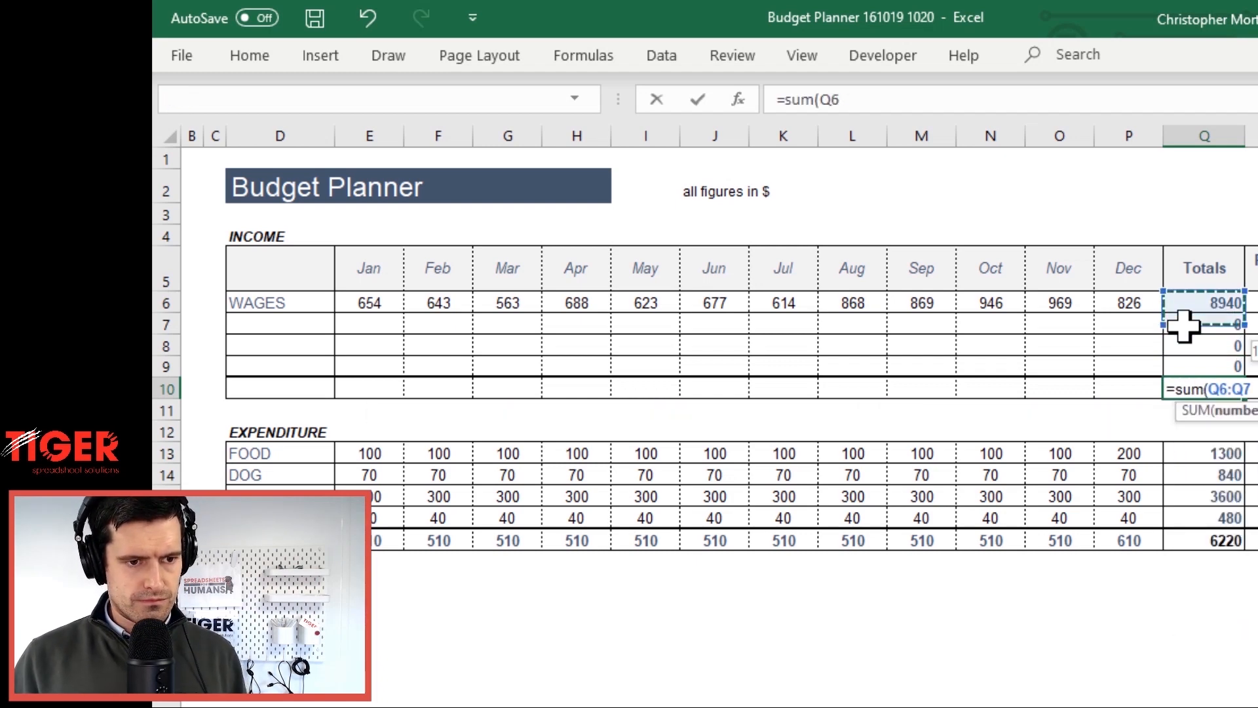
pyautogui.press('Return')
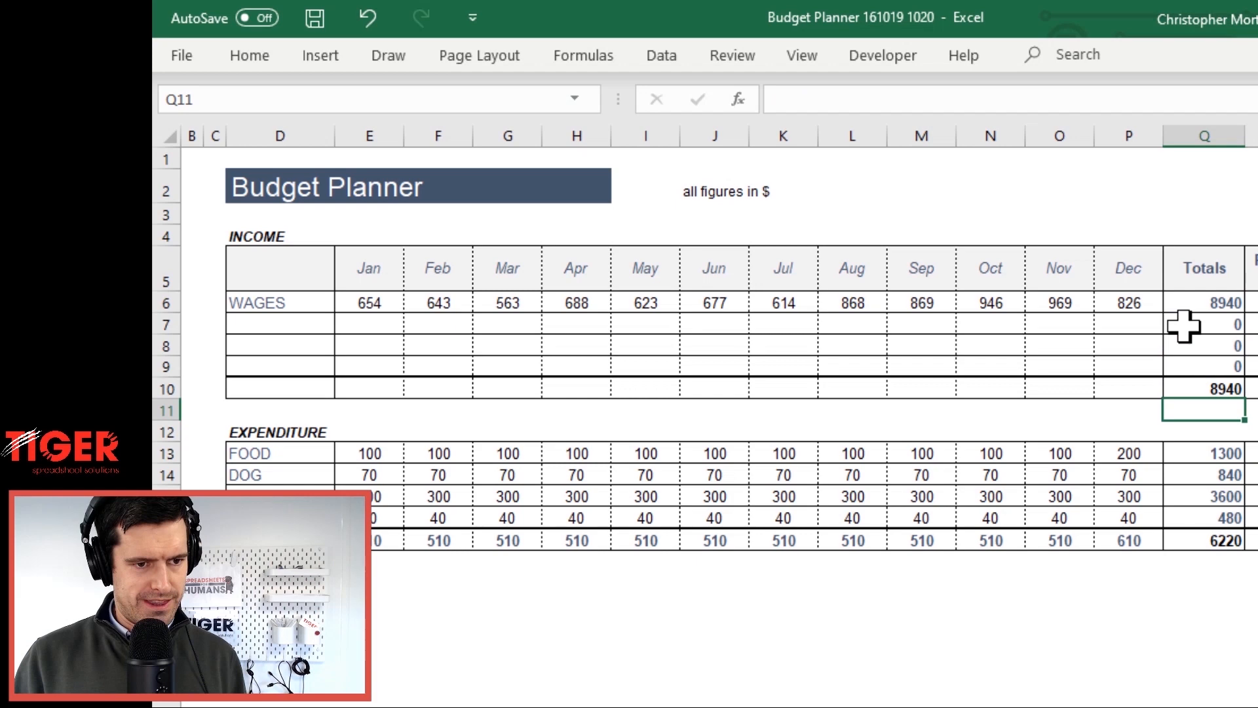
pyautogui.hotkey('ctrl', 'z')
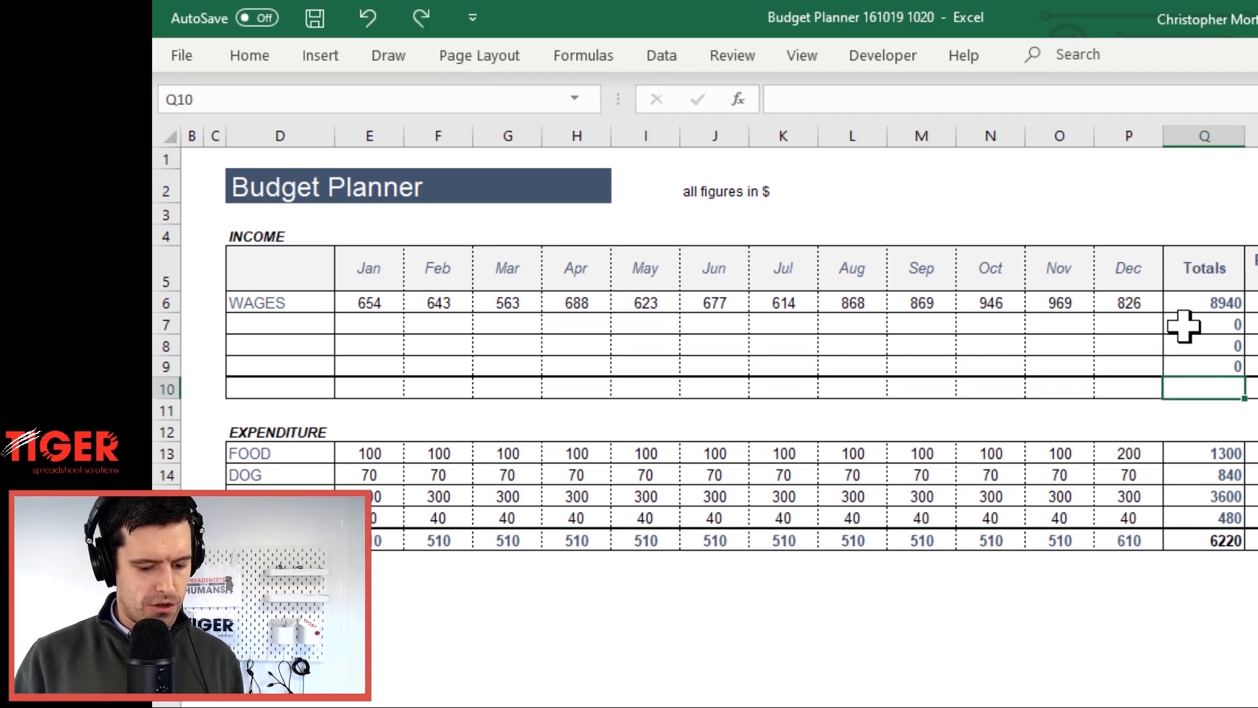
# Total the income rows in cell Q10 with AutoSum, using =SUM(Q6:Q9)
pyautogui.hotkey('alt', '=')
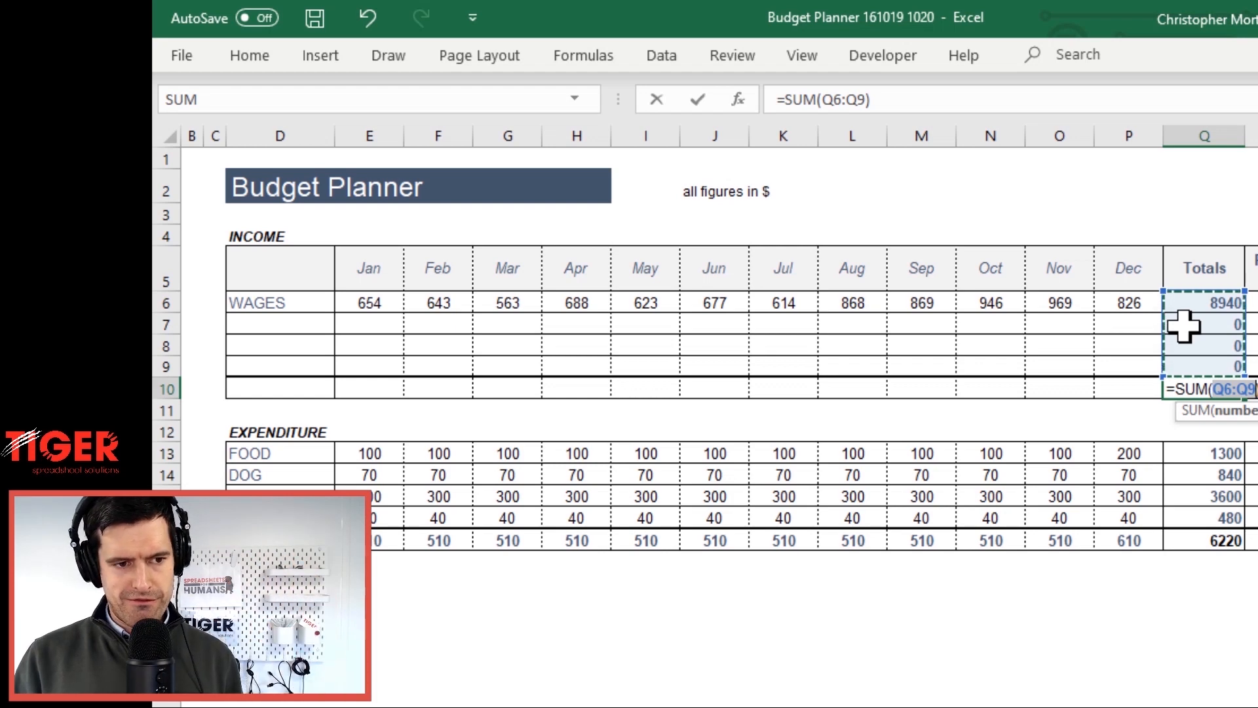
pyautogui.press('Return')
pyautogui.press('Up')
# Copy the Q10 total and paste only its formula across the January to December cells E10:P10
pyautogui.hotkey('ctrl', 'c')
pyautogui.press('Left')
pyautogui.press('Left')
pyautogui.press('Left')
pyautogui.press('Left')
pyautogui.press('Left')
pyautogui.press('Left')
pyautogui.press('Left')
pyautogui.press('Left')
pyautogui.press('Left')
pyautogui.press('Left')
pyautogui.press('Left')
pyautogui.press('Left')
pyautogui.press('Left')
pyautogui.press('Right')
pyautogui.press('Right')
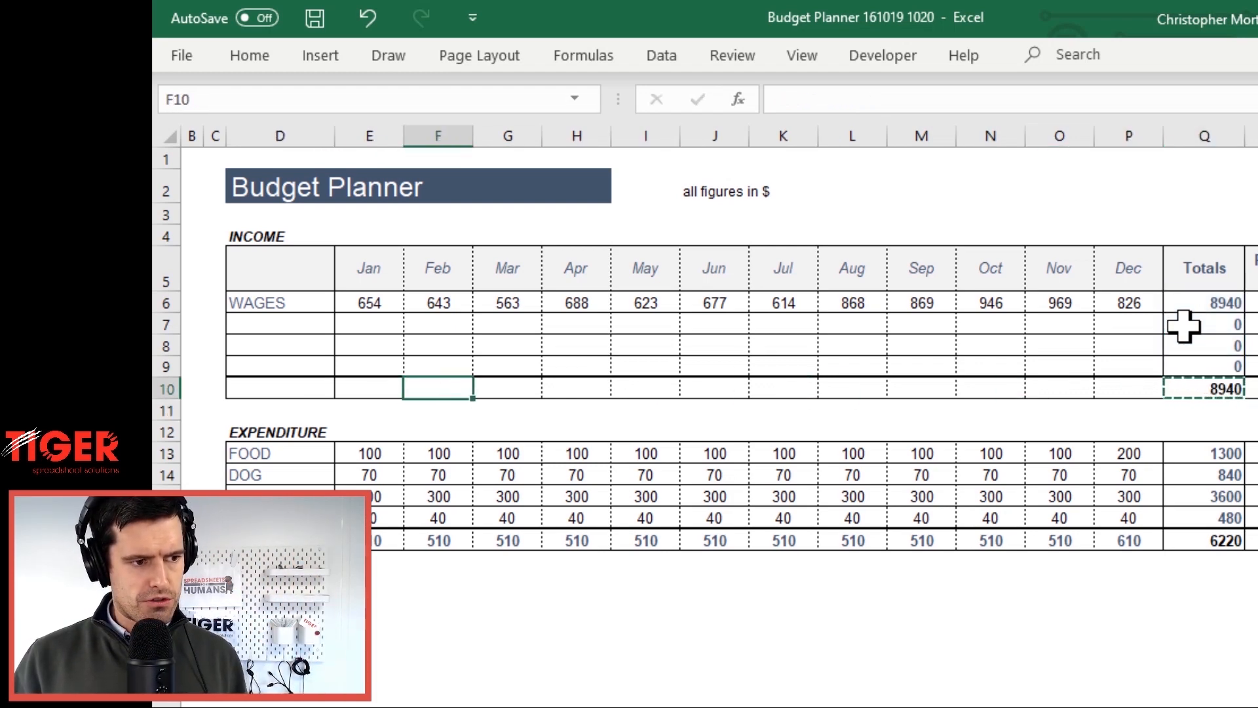
pyautogui.press('Left')
pyautogui.hotkey('shift', 'Right')
pyautogui.hotkey('shift', 'Right')
pyautogui.hotkey('shift', 'Right')
pyautogui.hotkey('shift', 'Right')
pyautogui.hotkey('shift', 'Right')
pyautogui.hotkey('shift', 'Right')
pyautogui.hotkey('shift', 'Right')
pyautogui.hotkey('shift', 'Right')
pyautogui.hotkey('shift', 'Right')
pyautogui.hotkey('shift', 'Right')
pyautogui.hotkey('shift', 'Right')
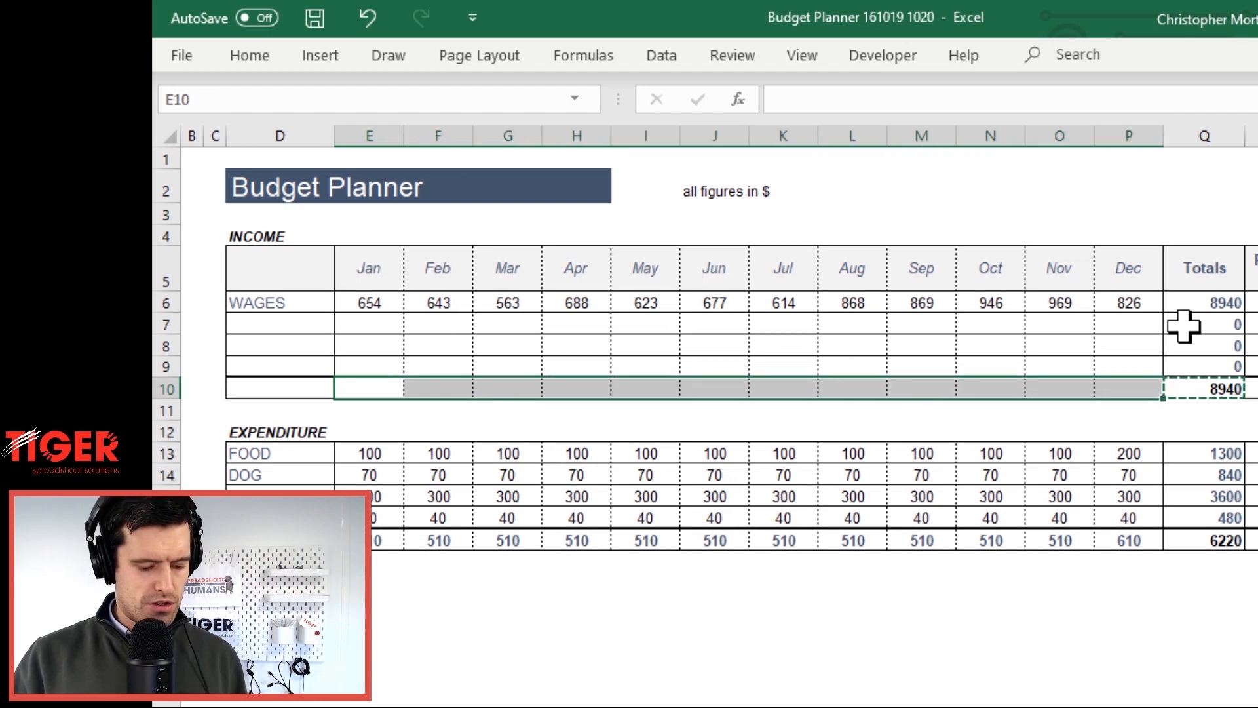
pyautogui.hotkey('ctrl', 'alt', 'v')
pyautogui.press('f')
pyautogui.press('Return')
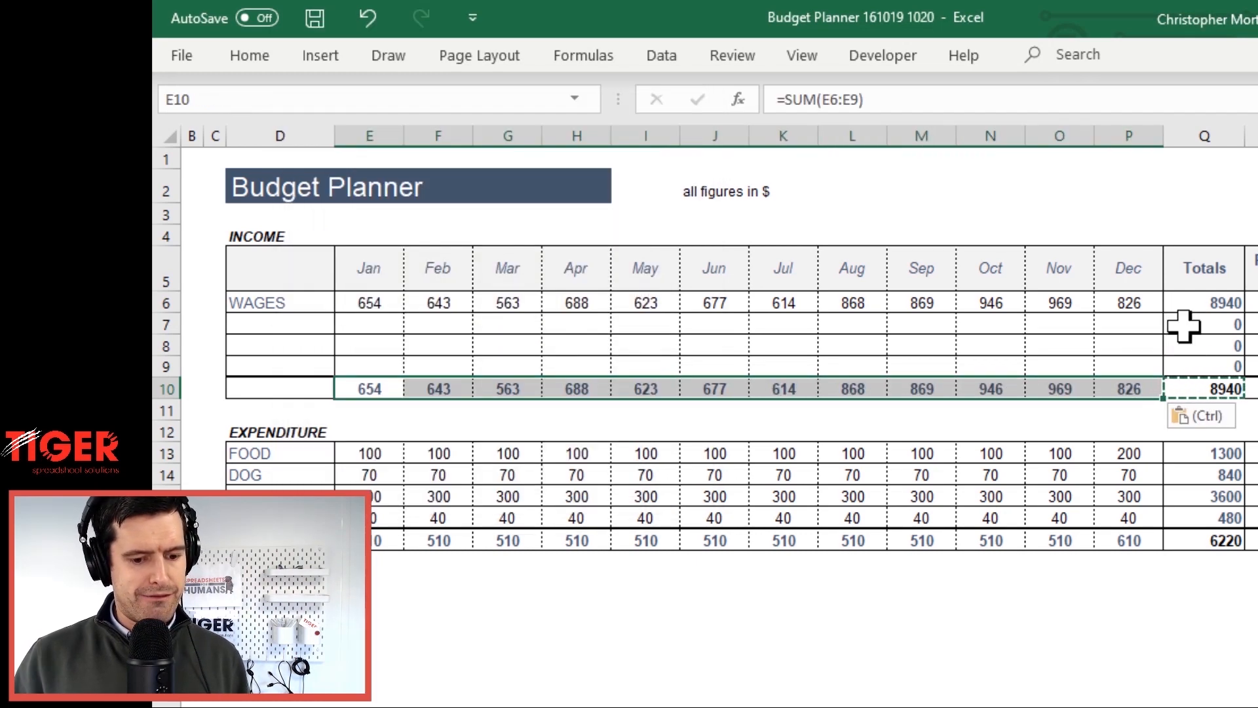
pyautogui.press('Escape')
pyautogui.press('Left')
pyautogui.press('Right')
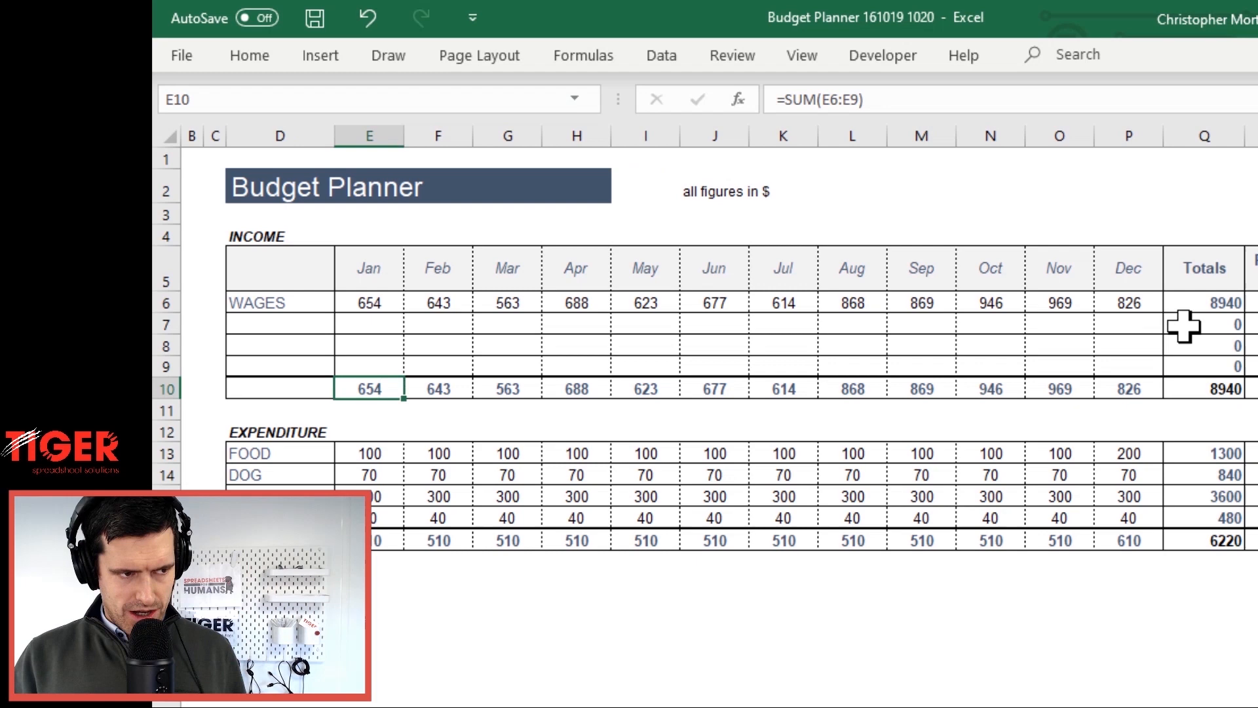
# Check the January total in E10 against the income cells above it
pyautogui.press('Up')
pyautogui.press('Up')
pyautogui.press('Up')
pyautogui.press('Up')
pyautogui.press('Down')
pyautogui.press('Down')
pyautogui.press('Down')
pyautogui.press('Down')
pyautogui.press('Right')
pyautogui.press('Left')
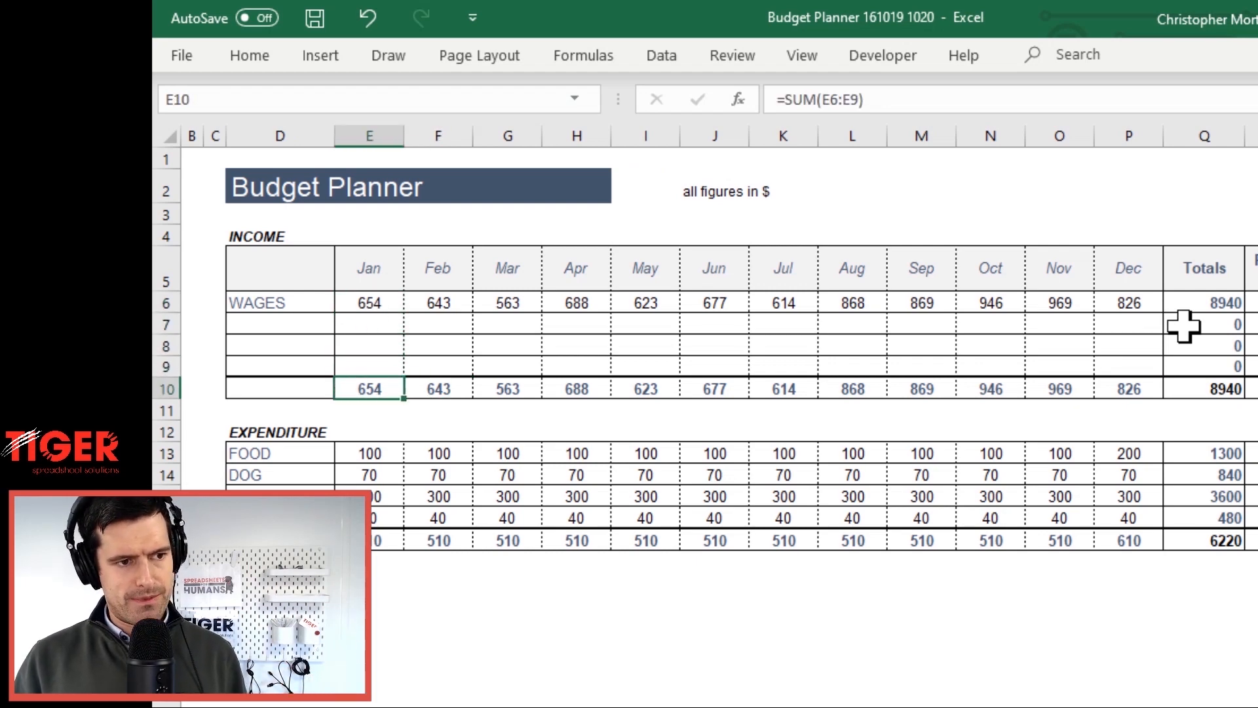
# Test the January and overall totals with a value of 100 in cell E7, and clear that value again
pyautogui.press('Up')
pyautogui.press('Up')
pyautogui.press('Up')
pyautogui.write('100')
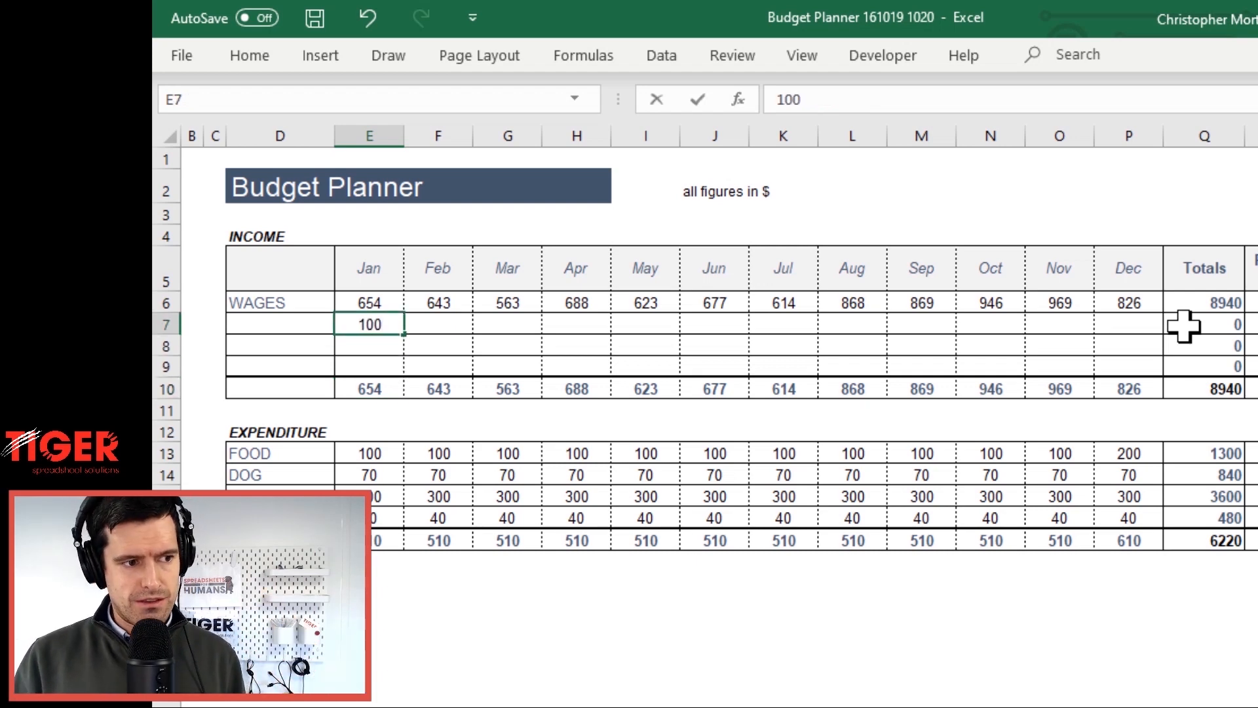
pyautogui.press('Return')
pyautogui.press('Down')
pyautogui.press('Down')
pyautogui.press('Up')
pyautogui.press('Up')
pyautogui.press('Up')
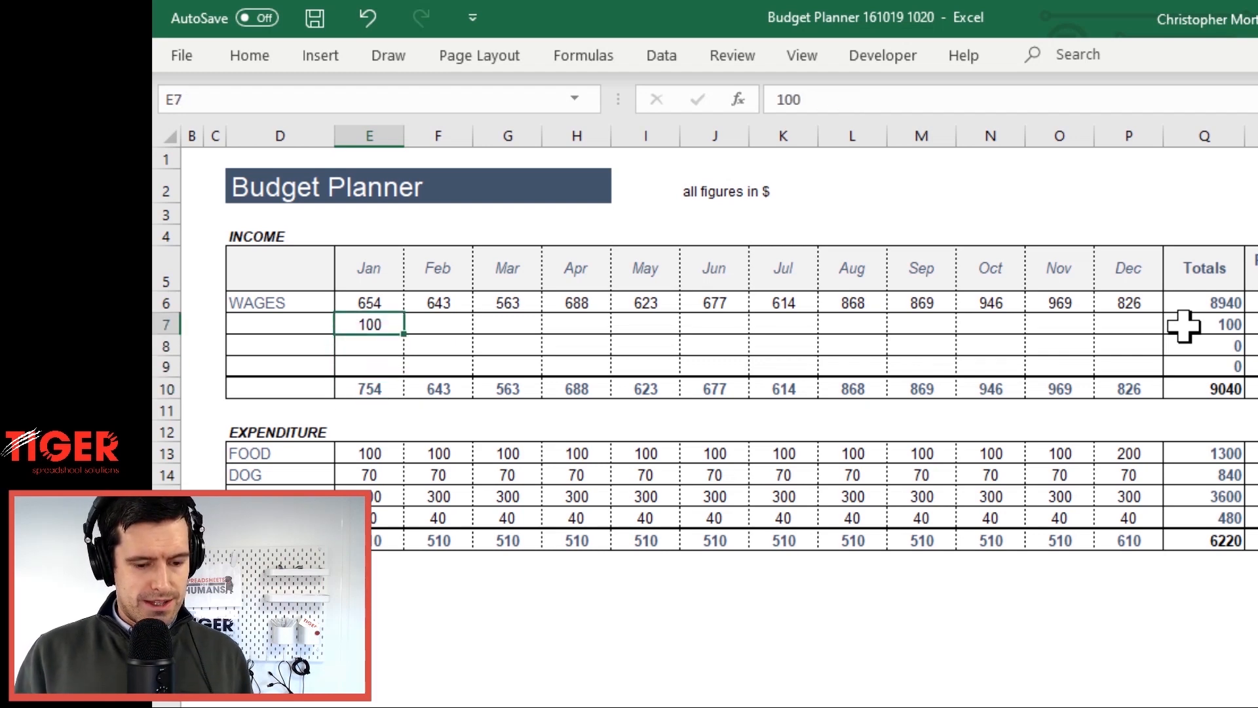
pyautogui.press('Delete')
pyautogui.press('Down')
pyautogui.press('Down')
pyautogui.press('Down')
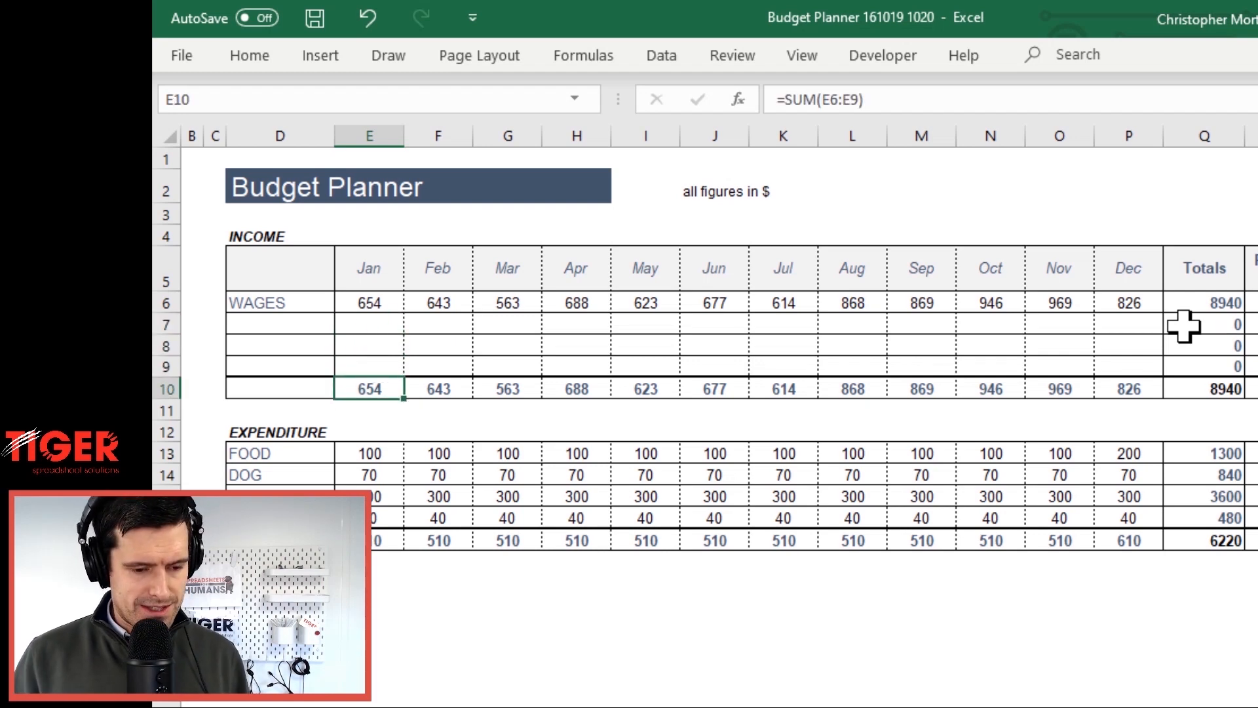
# Set the width of the January to December columns E:P to 6
pyautogui.press('Right')
pyautogui.press('Right')
pyautogui.press('Right')
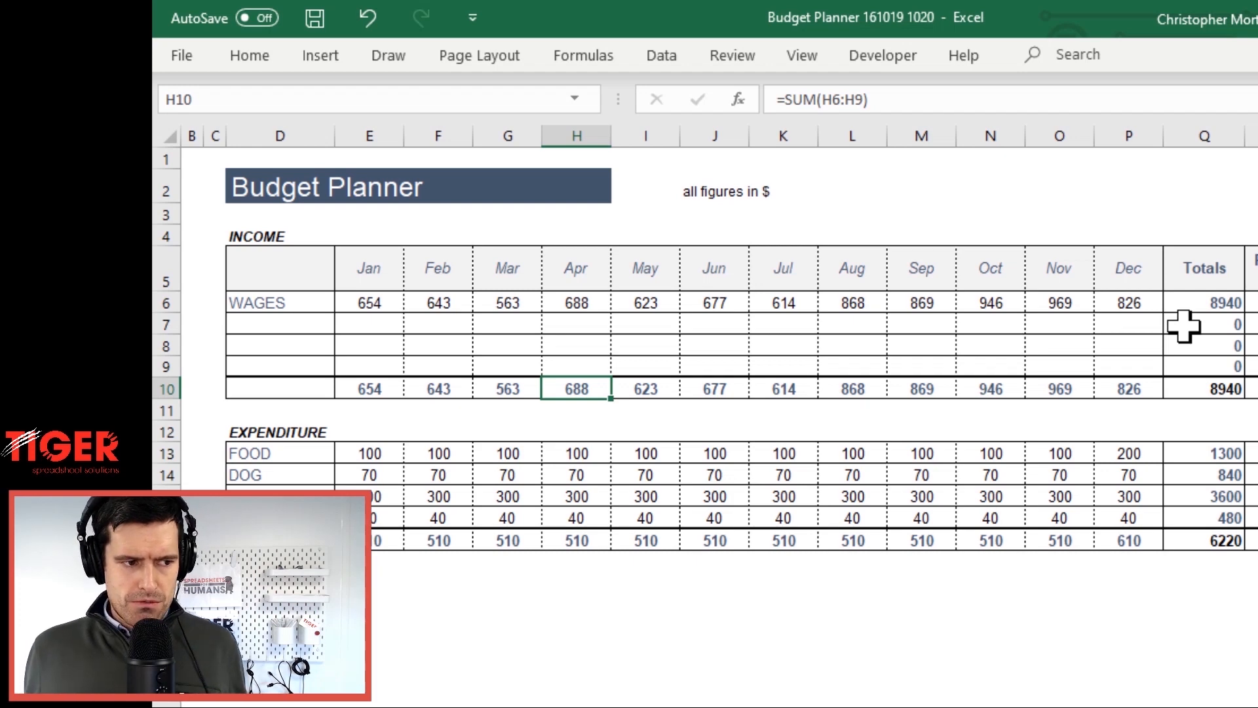
pyautogui.press('Left')
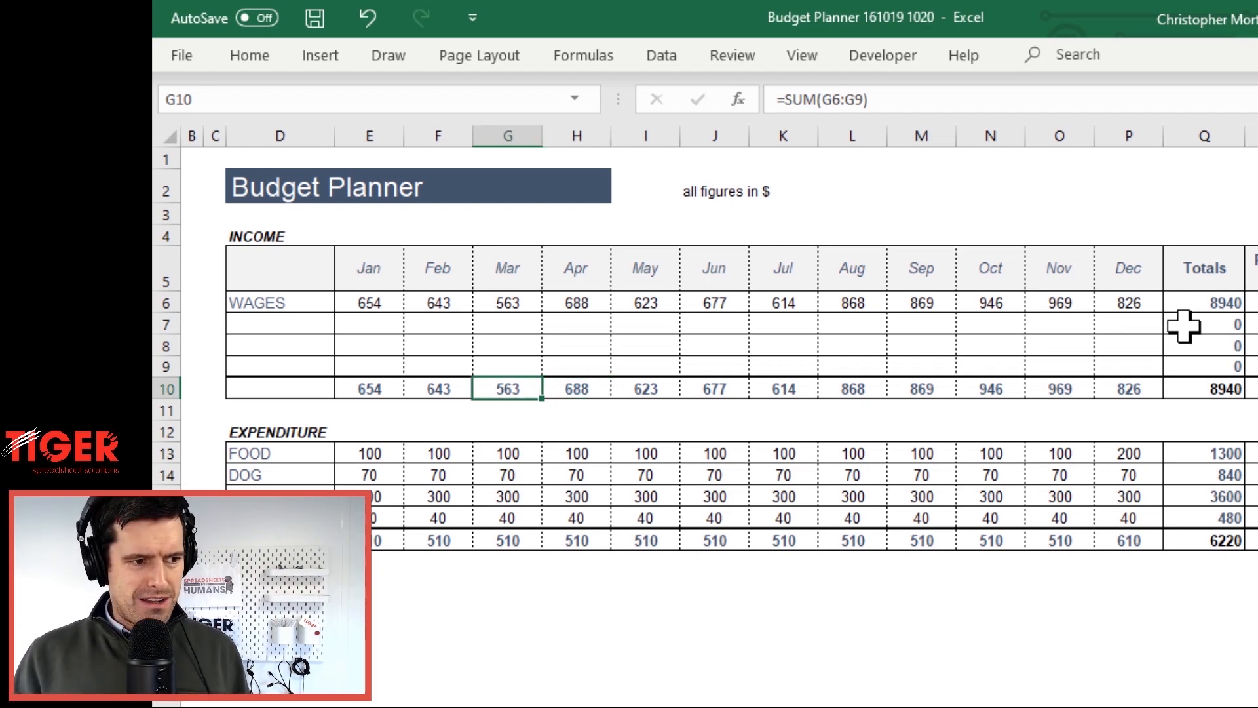
pyautogui.press('Left')
pyautogui.press('Left')
pyautogui.press('Left')
pyautogui.press('Right')
pyautogui.hotkey('shift', 'Right')
pyautogui.hotkey('shift', 'Right')
pyautogui.hotkey('shift', 'Right')
pyautogui.hotkey('shift', 'Right')
pyautogui.hotkey('shift', 'Right')
pyautogui.hotkey('shift', 'Right')
pyautogui.hotkey('shift', 'Right')
pyautogui.hotkey('shift', 'Right')
pyautogui.hotkey('shift', 'Right')
pyautogui.hotkey('shift', 'Right')
pyautogui.hotkey('shift', 'Right')
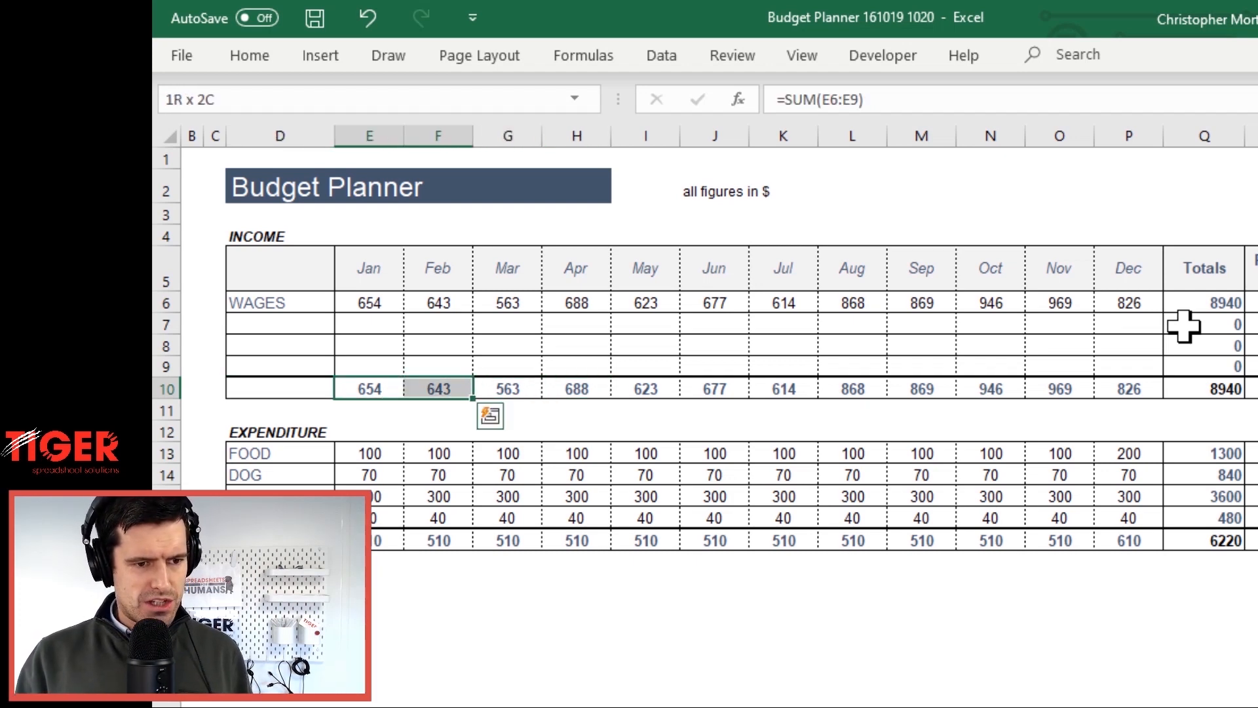
pyautogui.hotkey('alt', 'h')
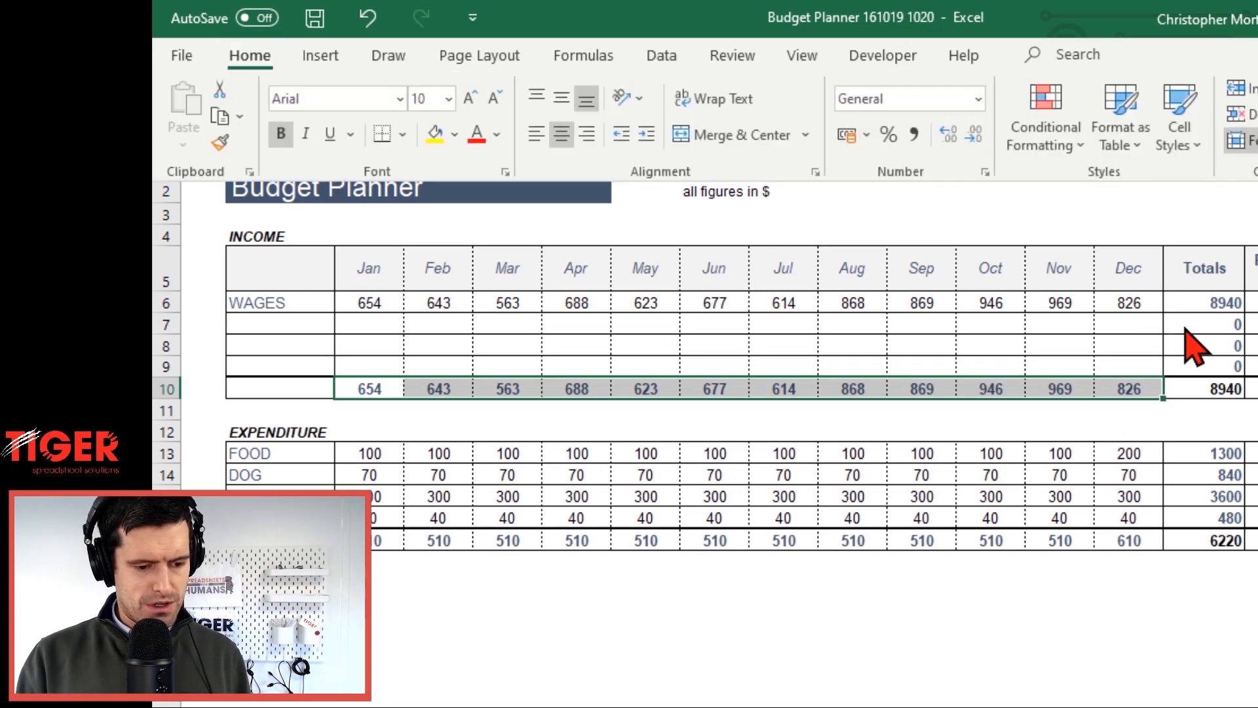
pyautogui.press('o')
pyautogui.press('w')
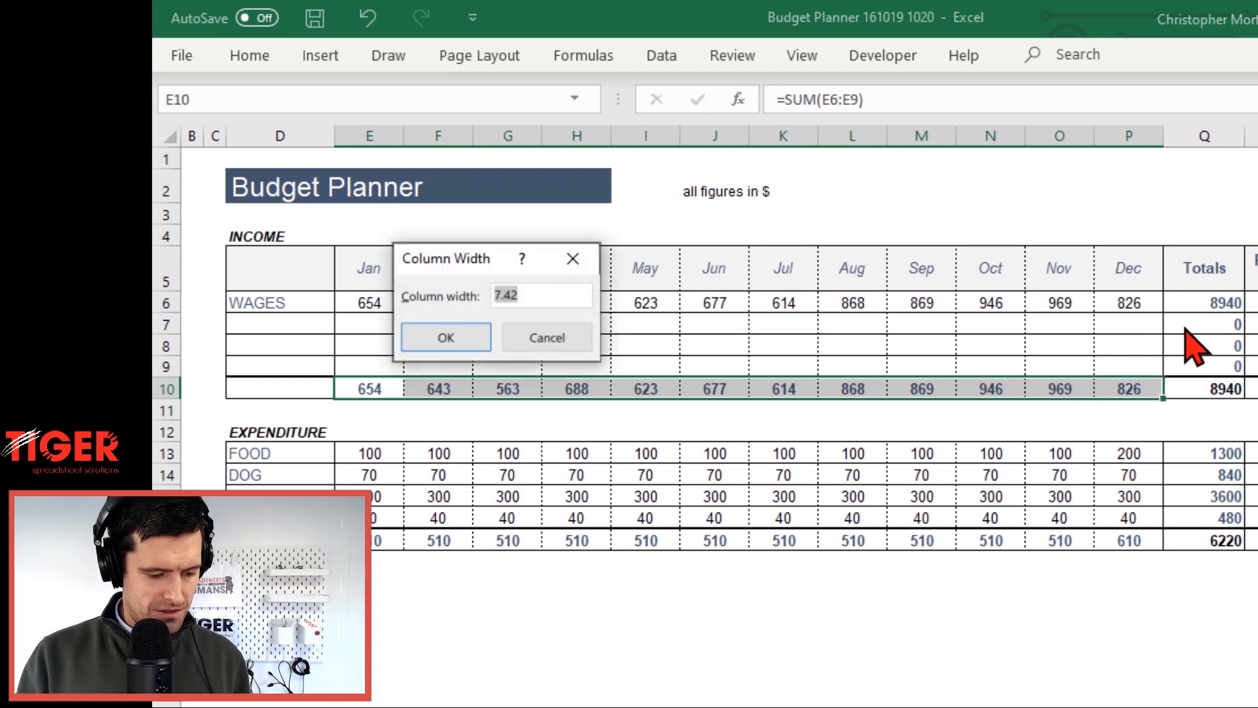
pyautogui.write('6')
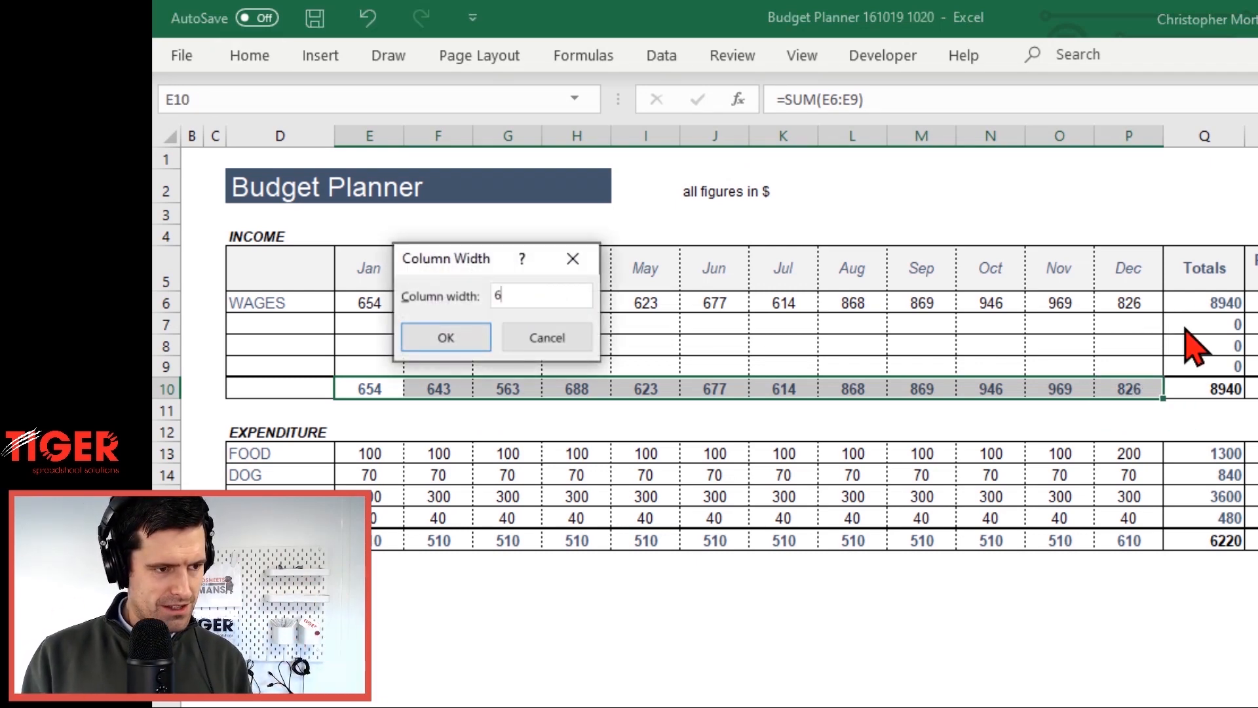
pyautogui.press('Return')
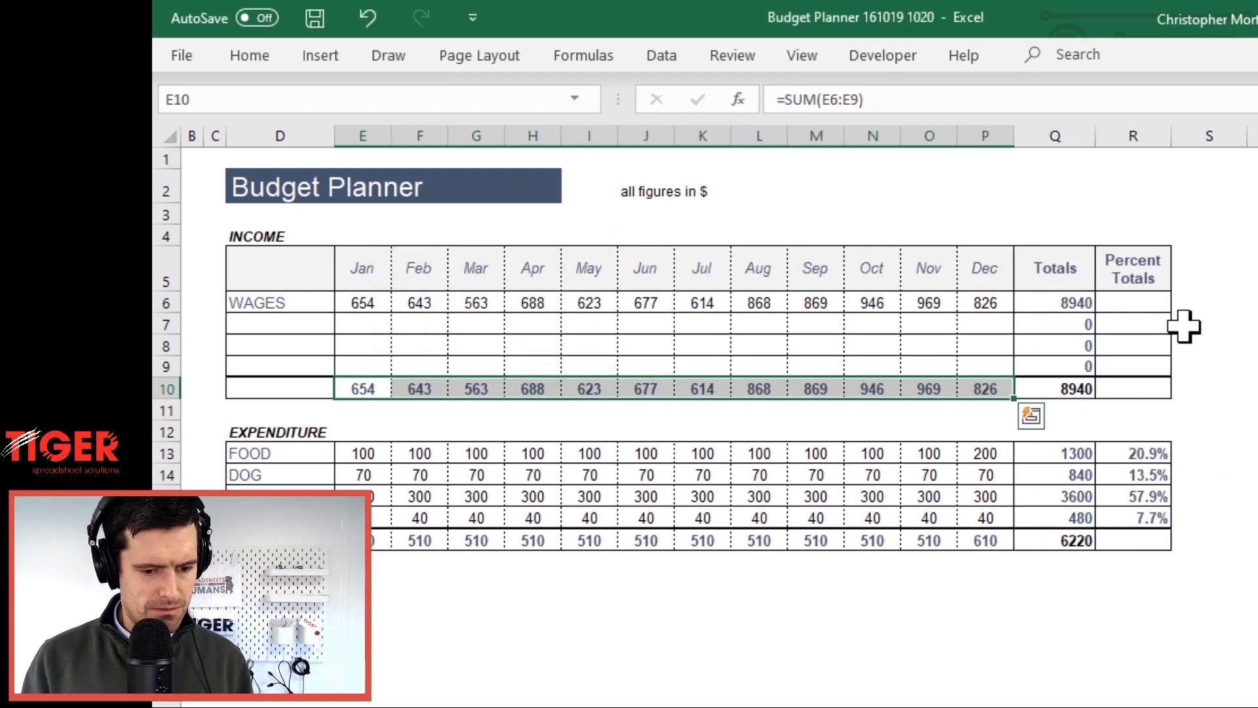
pyautogui.press('Right')
pyautogui.press('Right')
pyautogui.press('Right')
pyautogui.press('Right')
pyautogui.press('Right')
pyautogui.press('Right')
pyautogui.press('Right')
pyautogui.press('Right')
pyautogui.press('Right')
pyautogui.press('Right')
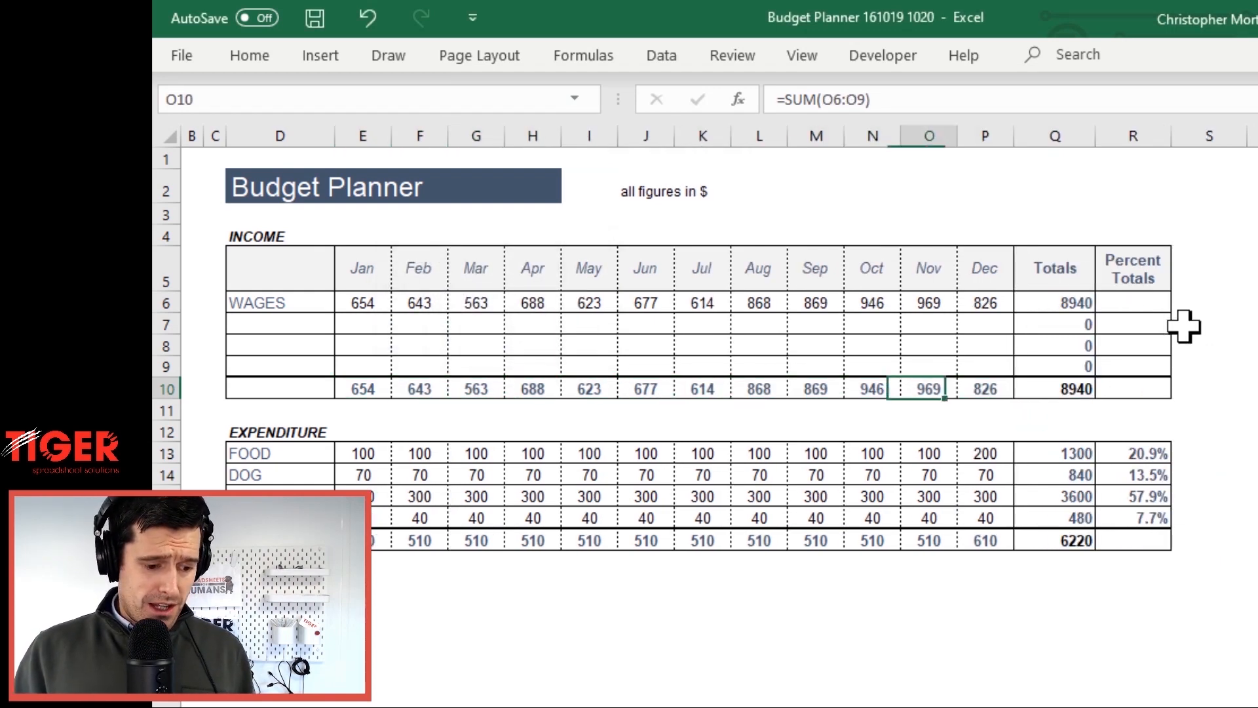
pyautogui.press('Down')
pyautogui.press('Down')
pyautogui.press('Down')
pyautogui.press('Down')
pyautogui.press('Down')
pyautogui.press('Down')
pyautogui.press('Down')
pyautogui.press('Down')
pyautogui.press('Down')
pyautogui.press('Right')
pyautogui.press('Right')
pyautogui.press('Right')
pyautogui.press('Left')
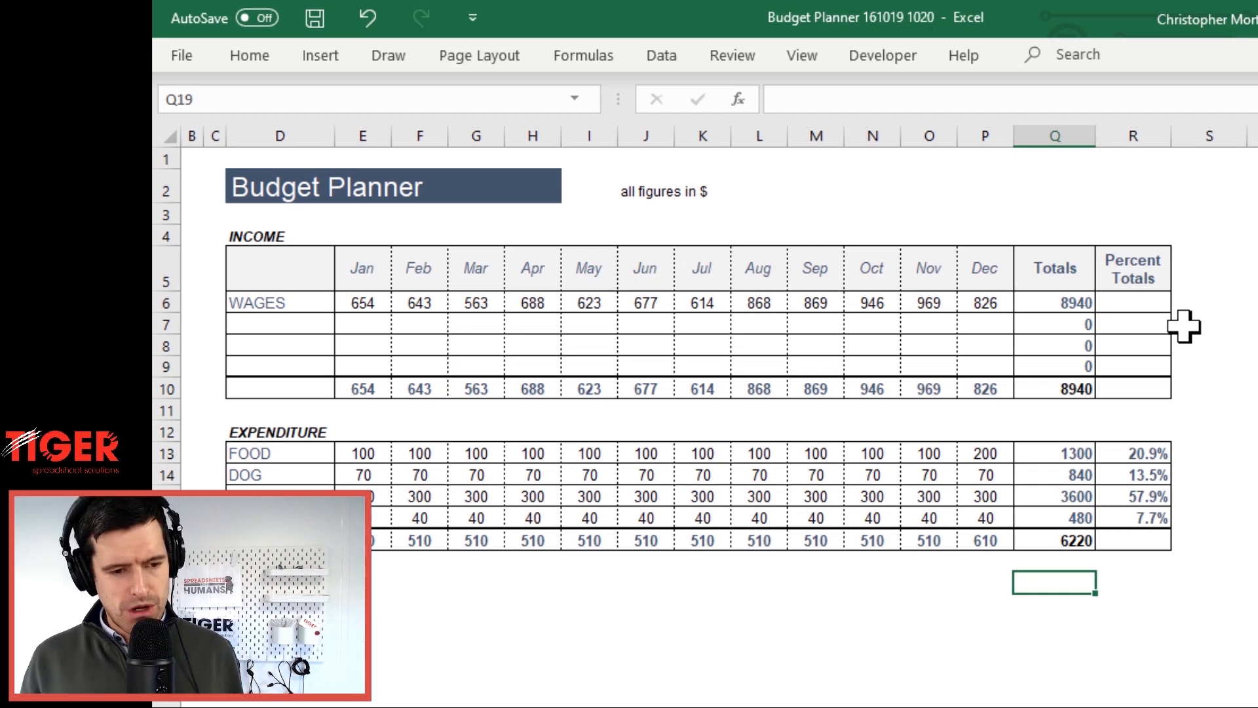
pyautogui.press('Left')
pyautogui.press('Right')
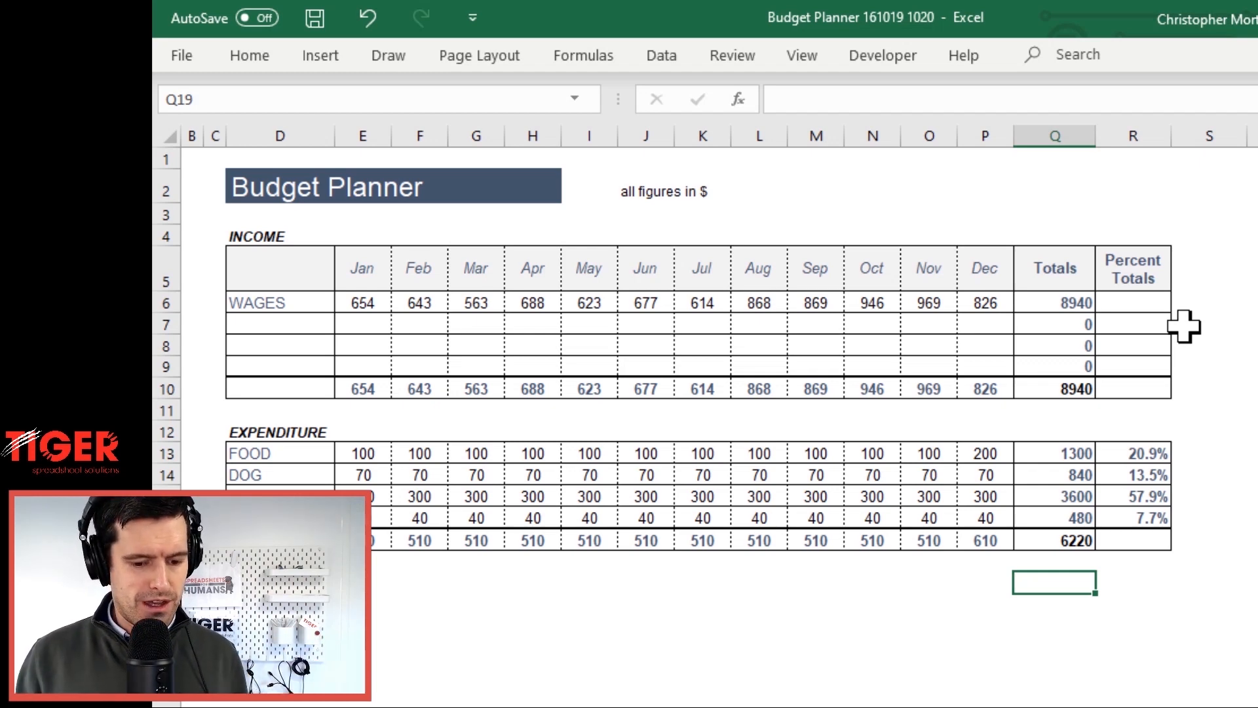
# Enter the label TOTAL in cell P19, below the expenditure table
pyautogui.press('Left')
pyautogui.write('TOTAL')
pyautogui.press('Return')
# Copy the EXPENDITURE heading in D12 and paste only its formats onto the TOTAL label in P19
pyautogui.press('Up')
pyautogui.press('Up')
pyautogui.press('Up')
pyautogui.press('Up')
pyautogui.press('Up')
pyautogui.press('Up')
pyautogui.press('Up')
pyautogui.press('Up')
pyautogui.press('Left')
pyautogui.press('Left')
pyautogui.press('Left')
pyautogui.press('Left')
pyautogui.press('Left')
pyautogui.press('Left')
pyautogui.press('Left')
pyautogui.press('Left')
pyautogui.press('Left')
pyautogui.press('Left')
pyautogui.press('Left')
pyautogui.press('Left')
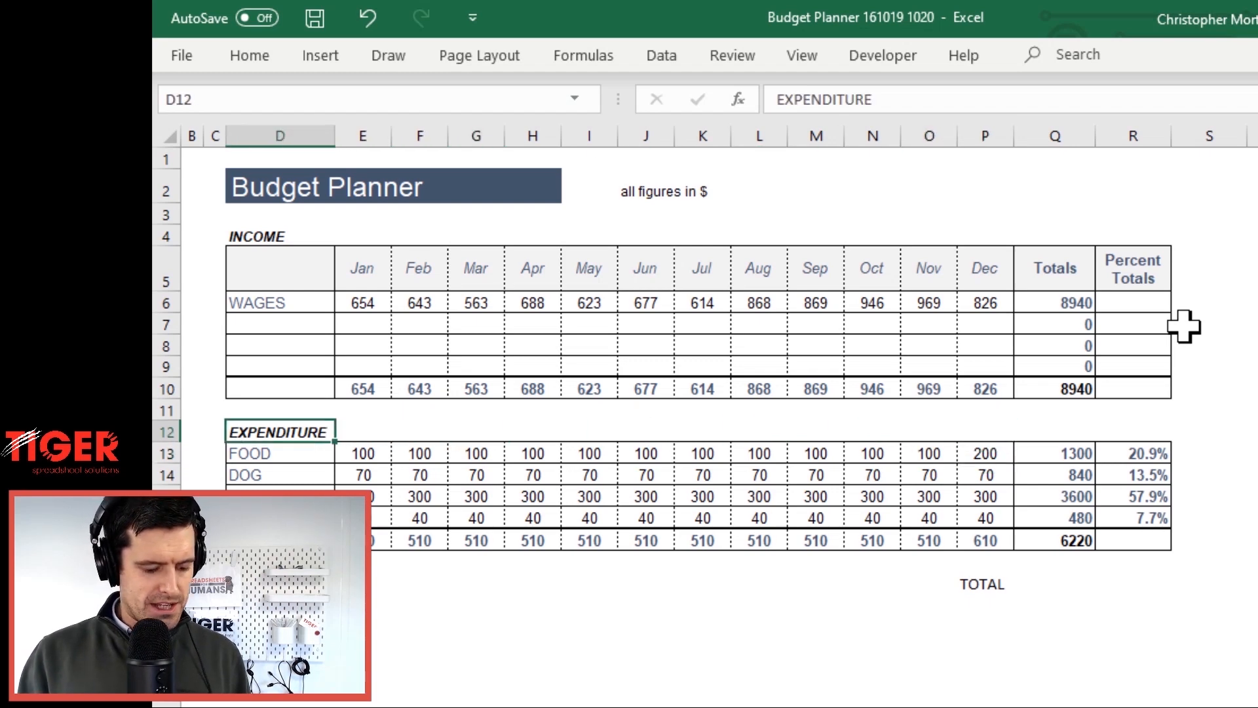
pyautogui.hotkey('ctrl', 'c')
pyautogui.press('Down')
pyautogui.press('Down')
pyautogui.press('Down')
pyautogui.press('Down')
pyautogui.press('Down')
pyautogui.press('Down')
pyautogui.press('Down')
pyautogui.press('Down')
pyautogui.press('Right')
pyautogui.press('Right')
pyautogui.press('Right')
pyautogui.press('Right')
pyautogui.press('Right')
pyautogui.press('Right')
pyautogui.press('Right')
pyautogui.press('Right')
pyautogui.press('Right')
pyautogui.press('Right')
pyautogui.press('Right')
pyautogui.press('Right')
pyautogui.press('Up')
pyautogui.hotkey('ctrl', 'alt', 'v')
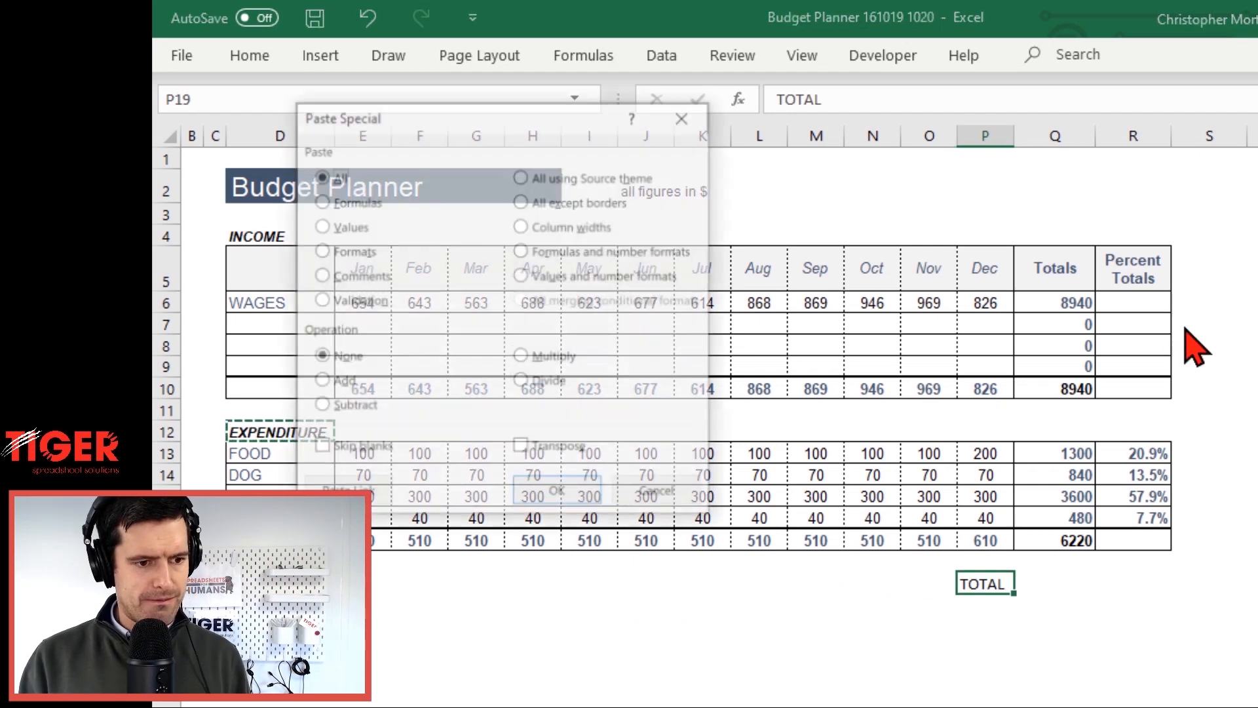
pyautogui.press('t')
pyautogui.press('Return')
pyautogui.press('Up')
pyautogui.press('Down')
pyautogui.press('Up')
pyautogui.press('Down')
pyautogui.press('Right')
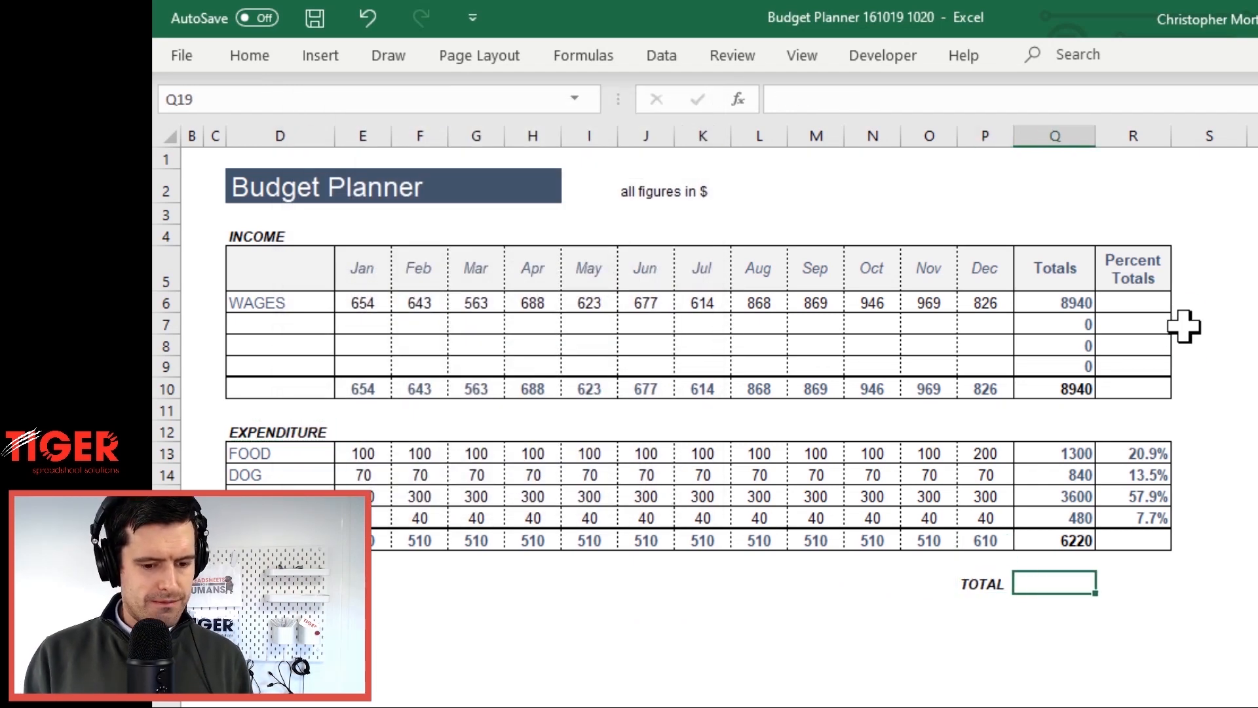
pyautogui.write('=')
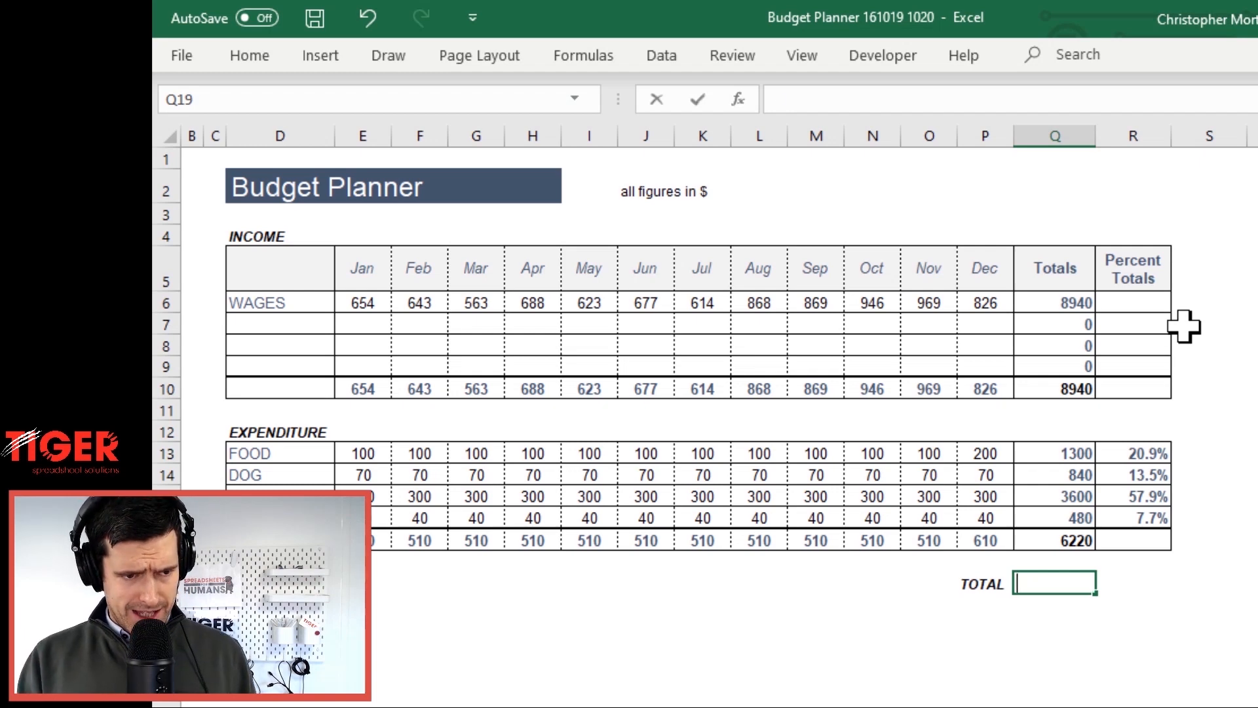
pyautogui.press('Up')
pyautogui.press('Up')
pyautogui.press('Up')
pyautogui.press('Up')
pyautogui.press('Up')
pyautogui.press('Up')
pyautogui.press('Up')
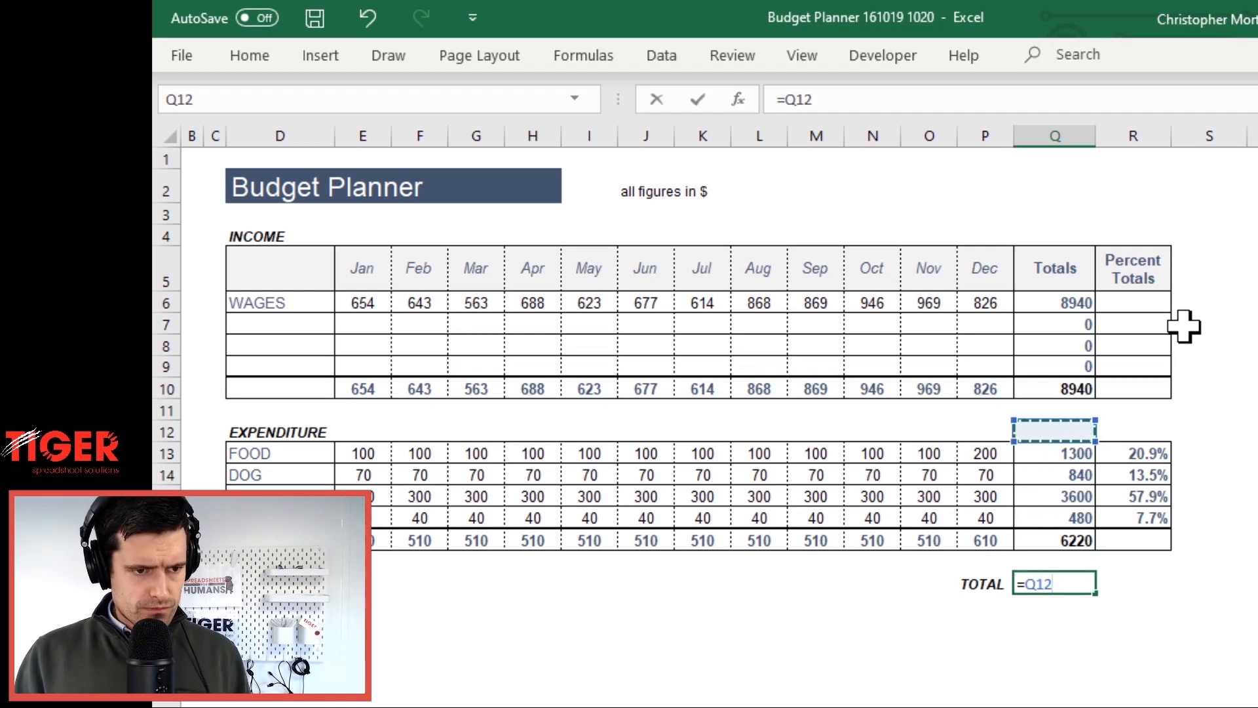
pyautogui.press('Escape')
pyautogui.write('=')
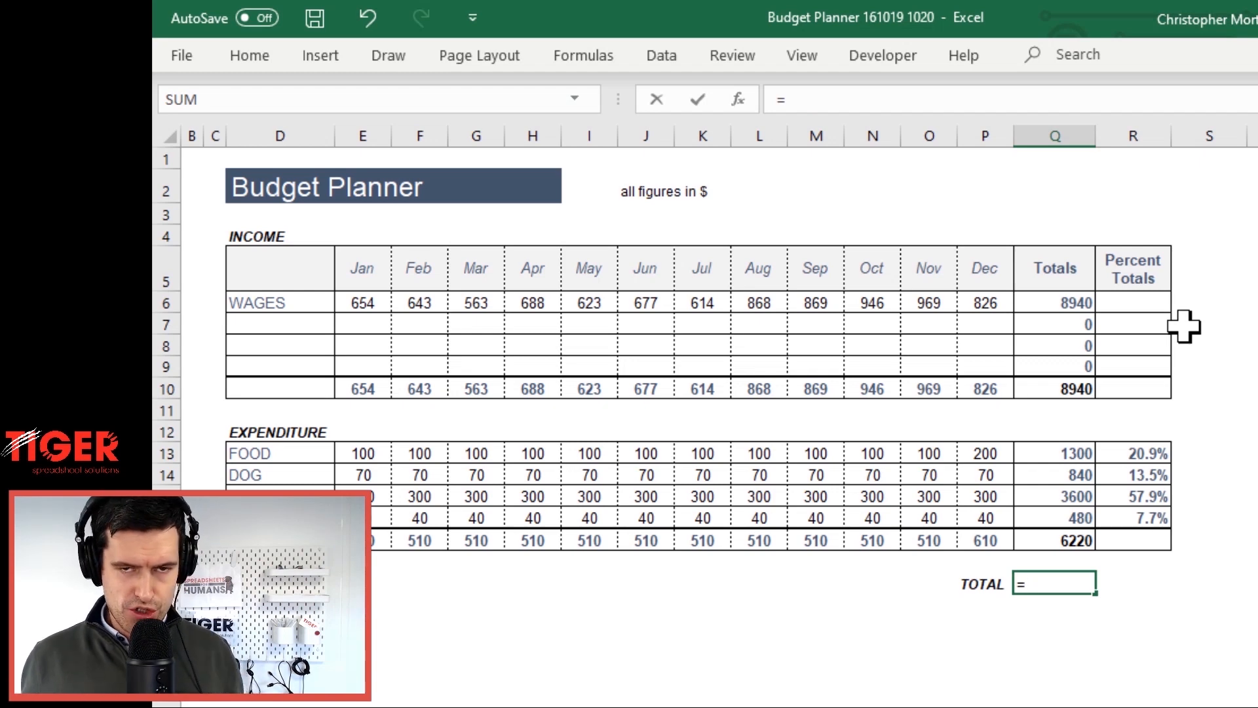
pyautogui.press('Escape')
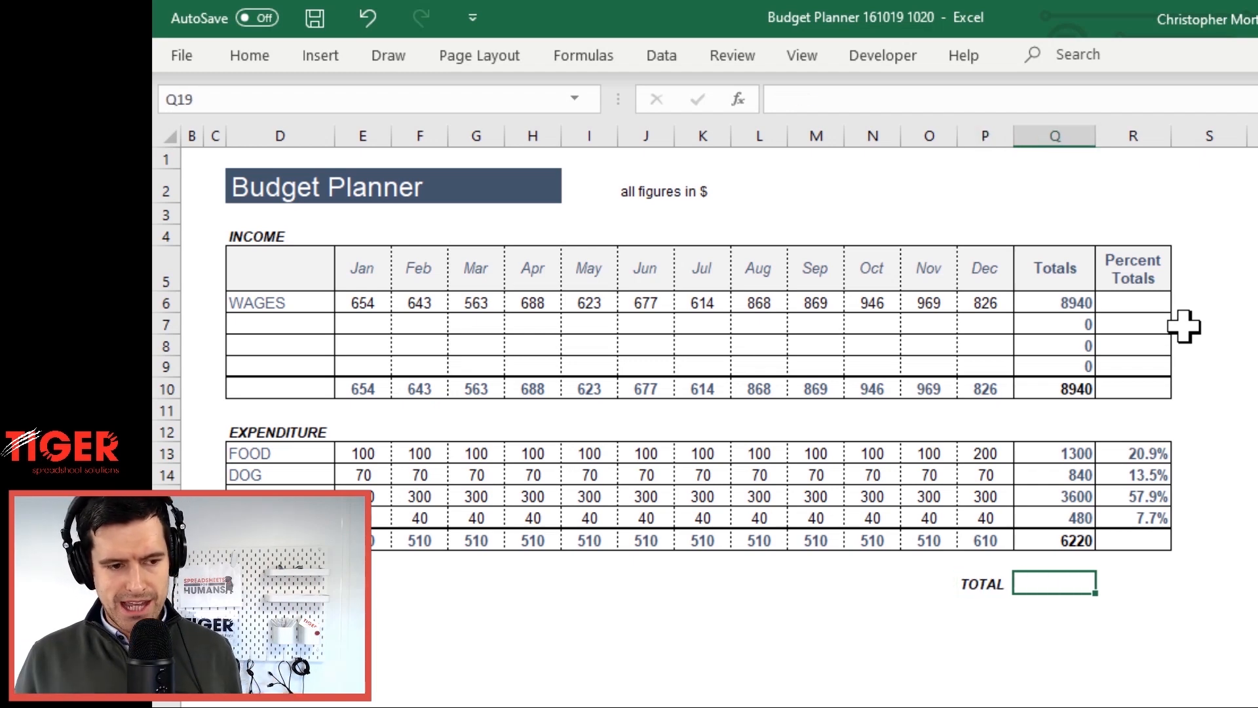
# Enter the formula =Q10-Q17 in Q19 to subtract total expenditure from total income
pyautogui.write('=')
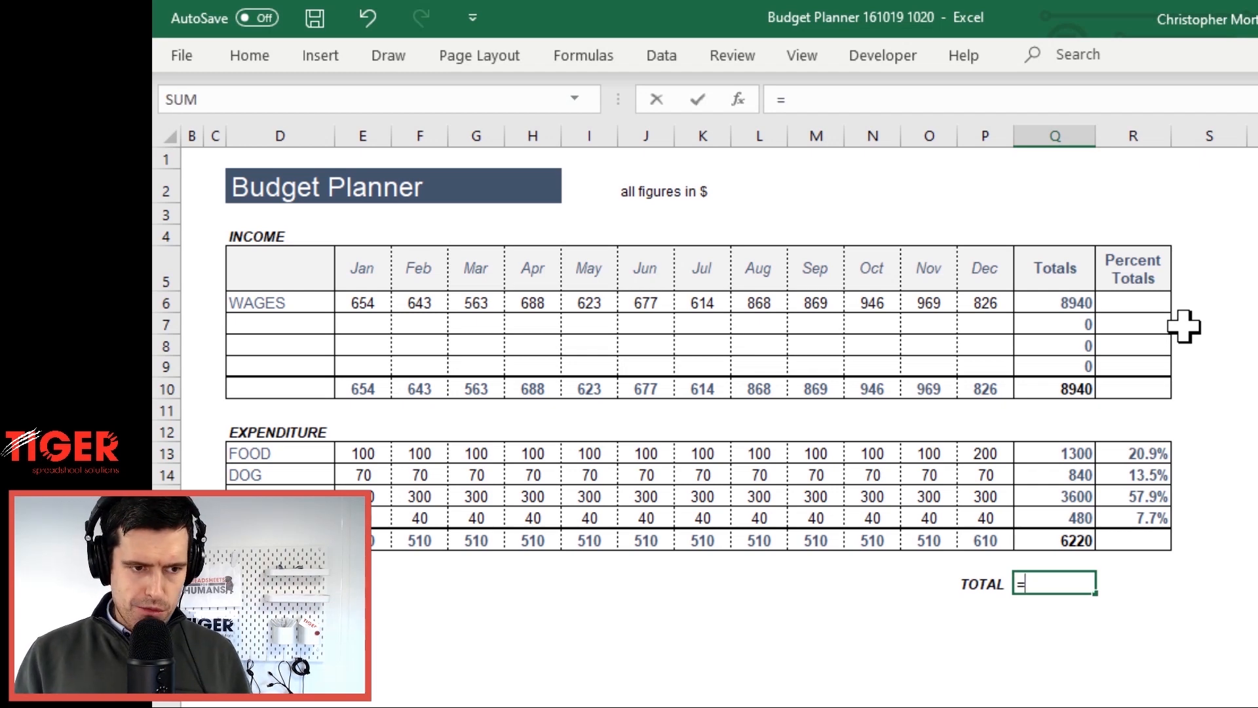
pyautogui.press('Up')
pyautogui.press('Up')
pyautogui.press('Up')
pyautogui.press('Up')
pyautogui.press('Up')
pyautogui.press('Up')
pyautogui.press('Up')
pyautogui.press('Up')
pyautogui.press('Up')
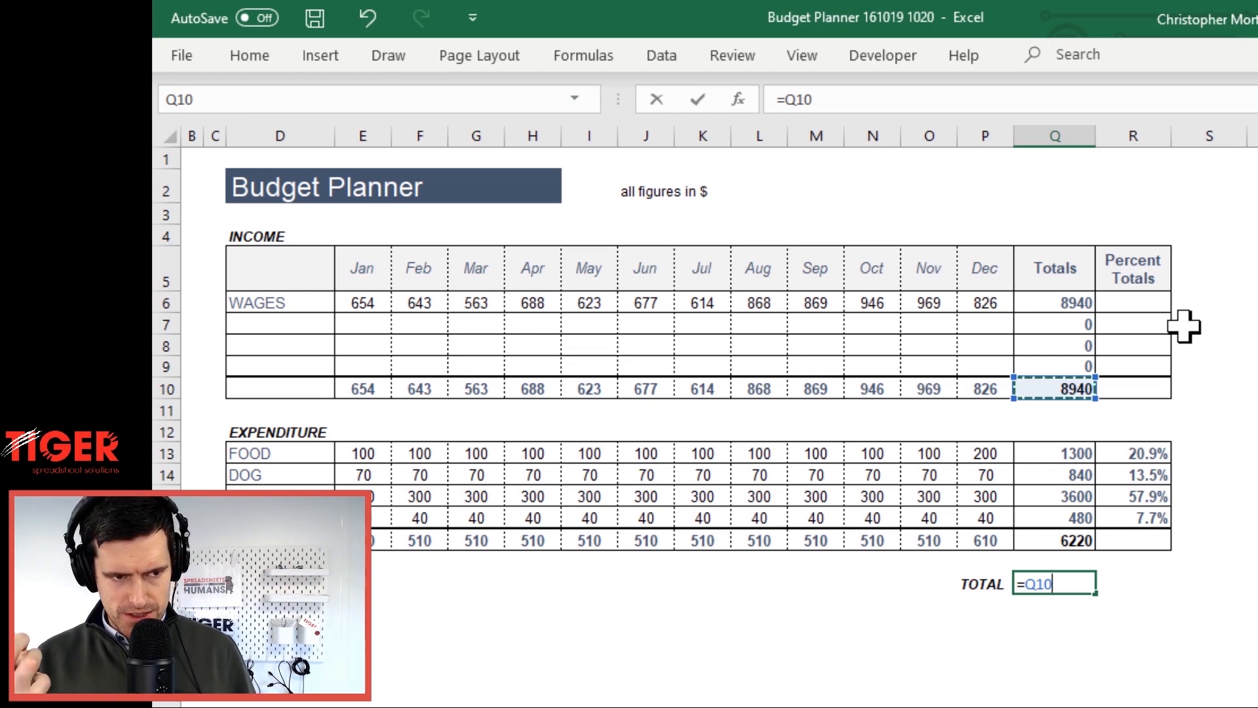
pyautogui.write('-')
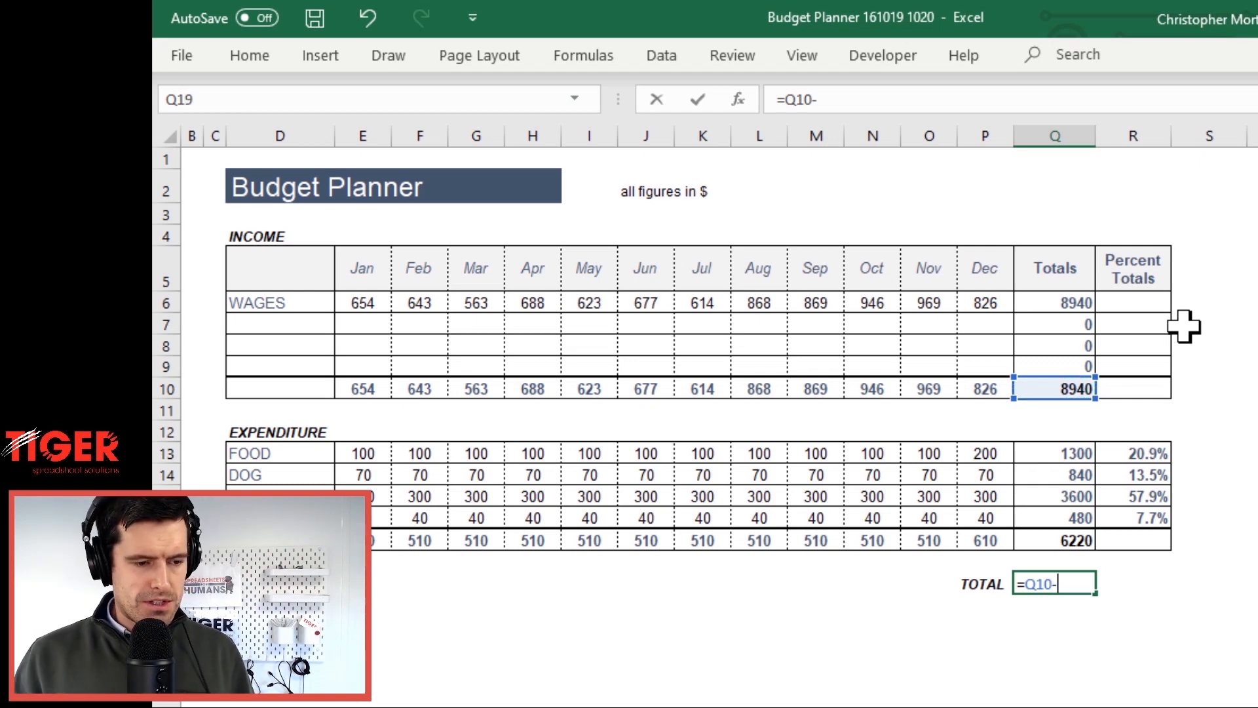
pyautogui.press('Up')
pyautogui.press('Up')
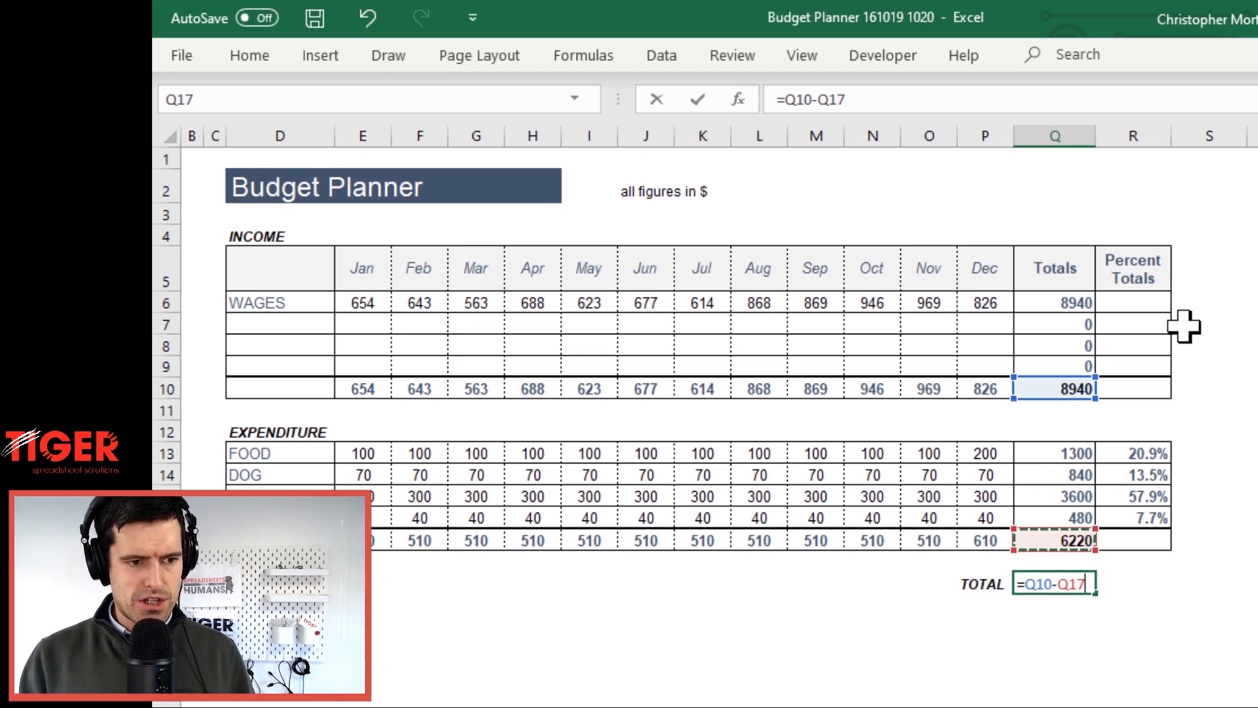
pyautogui.press('Return')
pyautogui.press('Up')
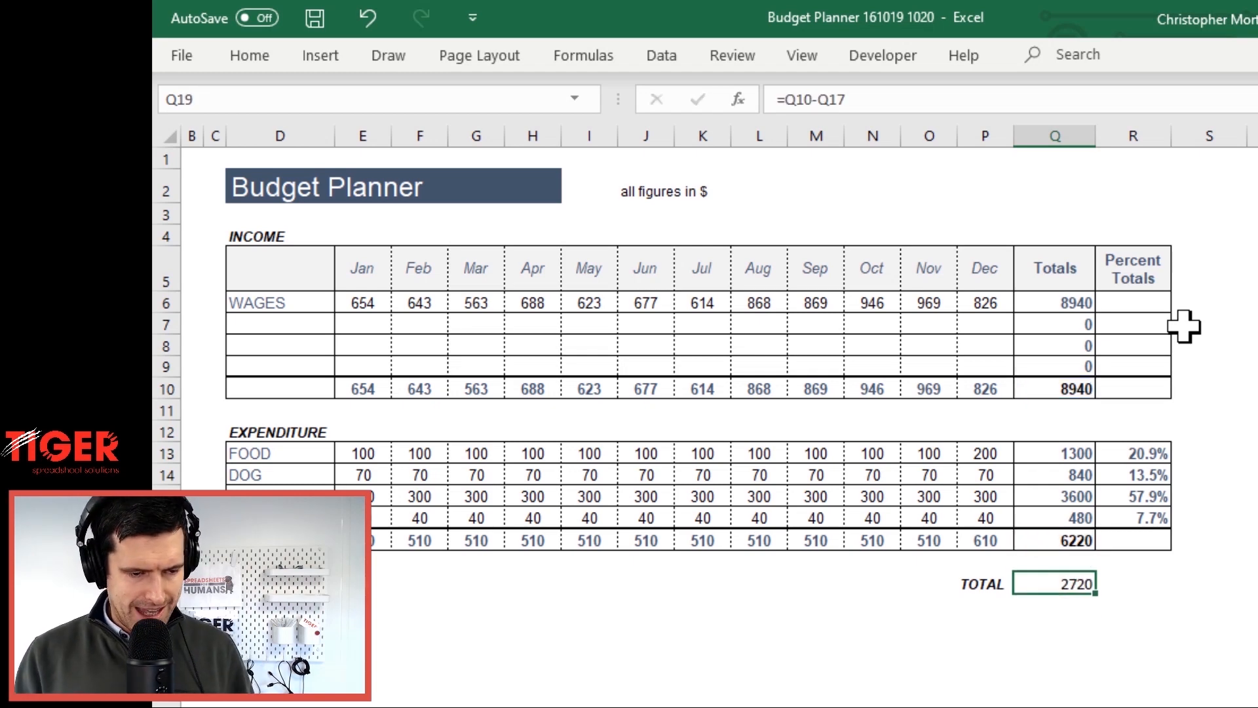
pyautogui.press('Left')
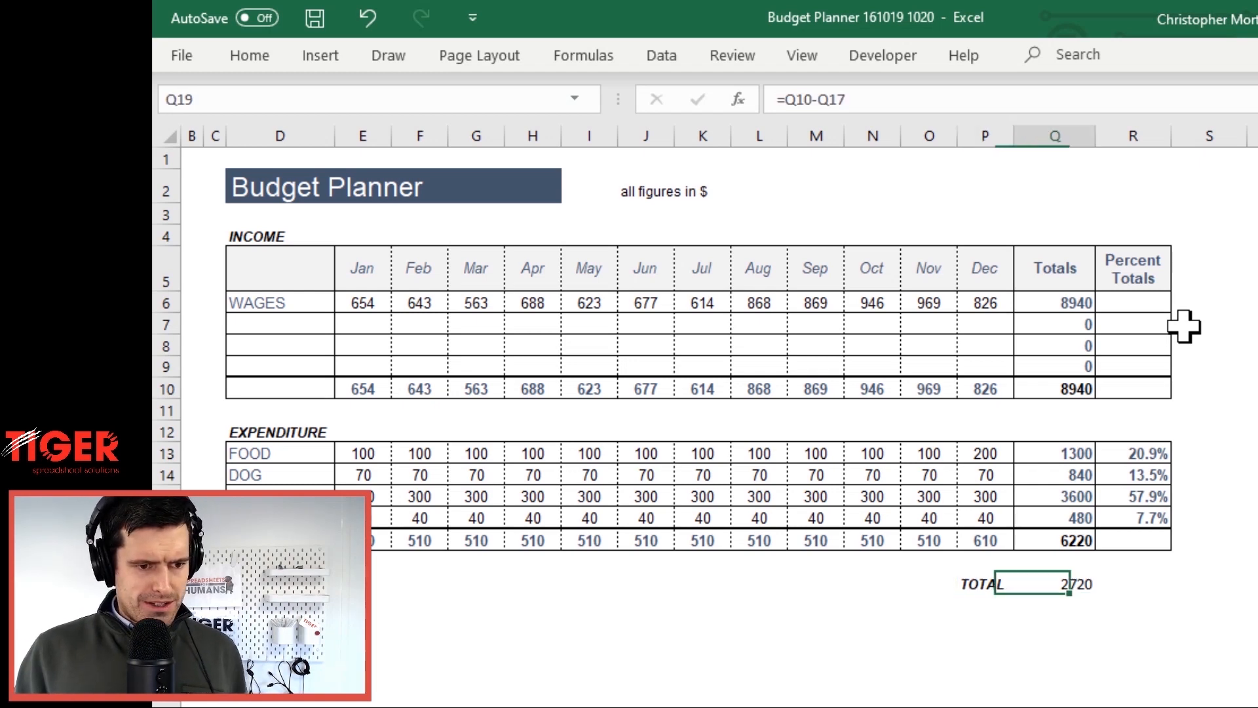
pyautogui.press('Right')
pyautogui.press('Left')
pyautogui.press('Left')
pyautogui.press('Right')
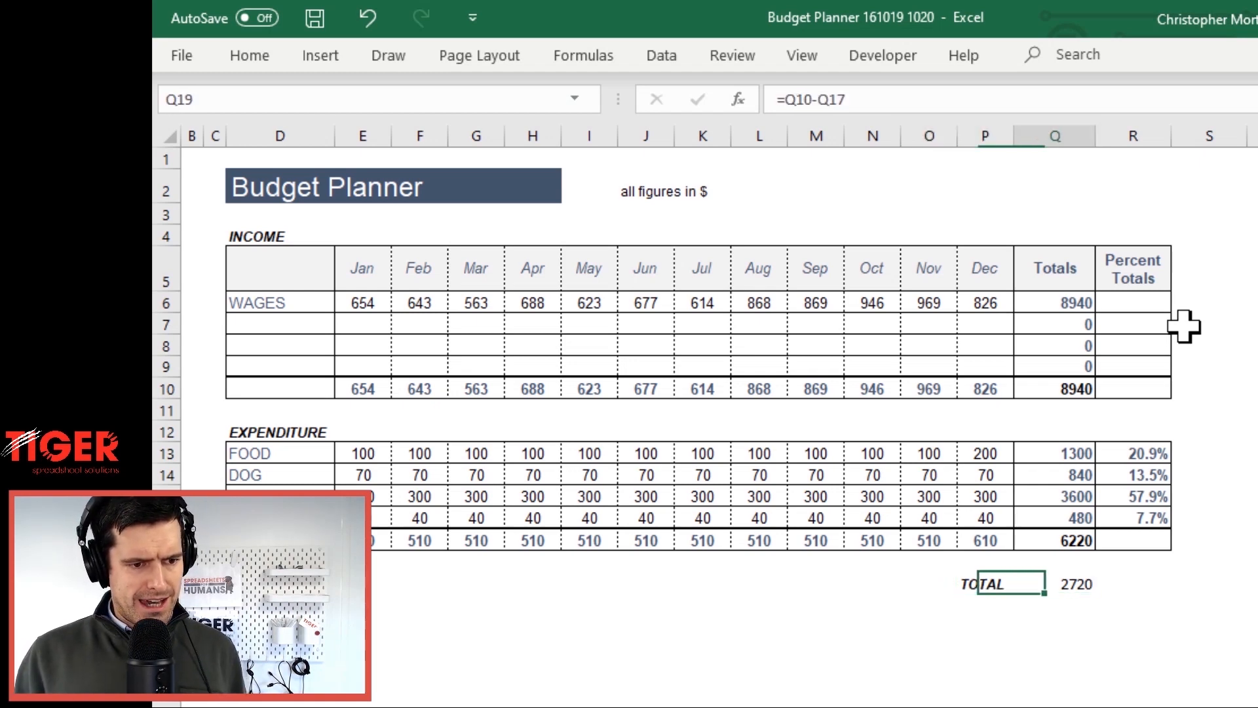
pyautogui.press('Right')
pyautogui.press('Left')
pyautogui.press('Right')
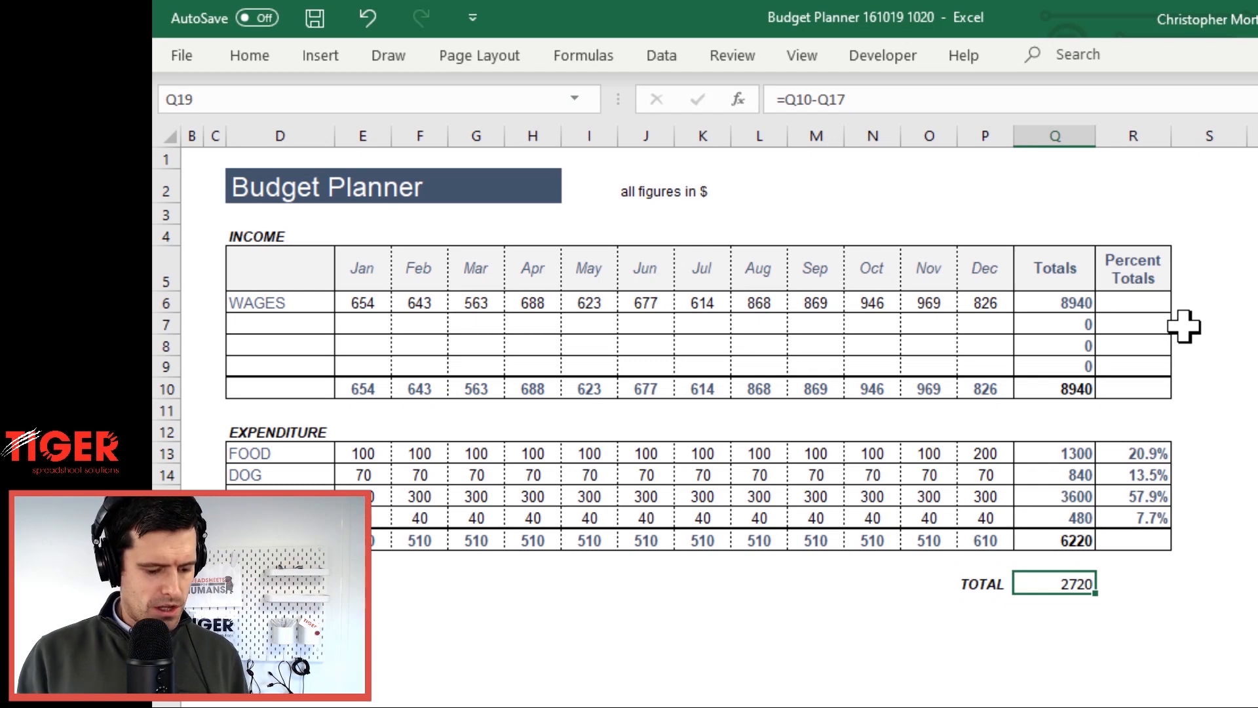
pyautogui.hotkey('alt', 'h')
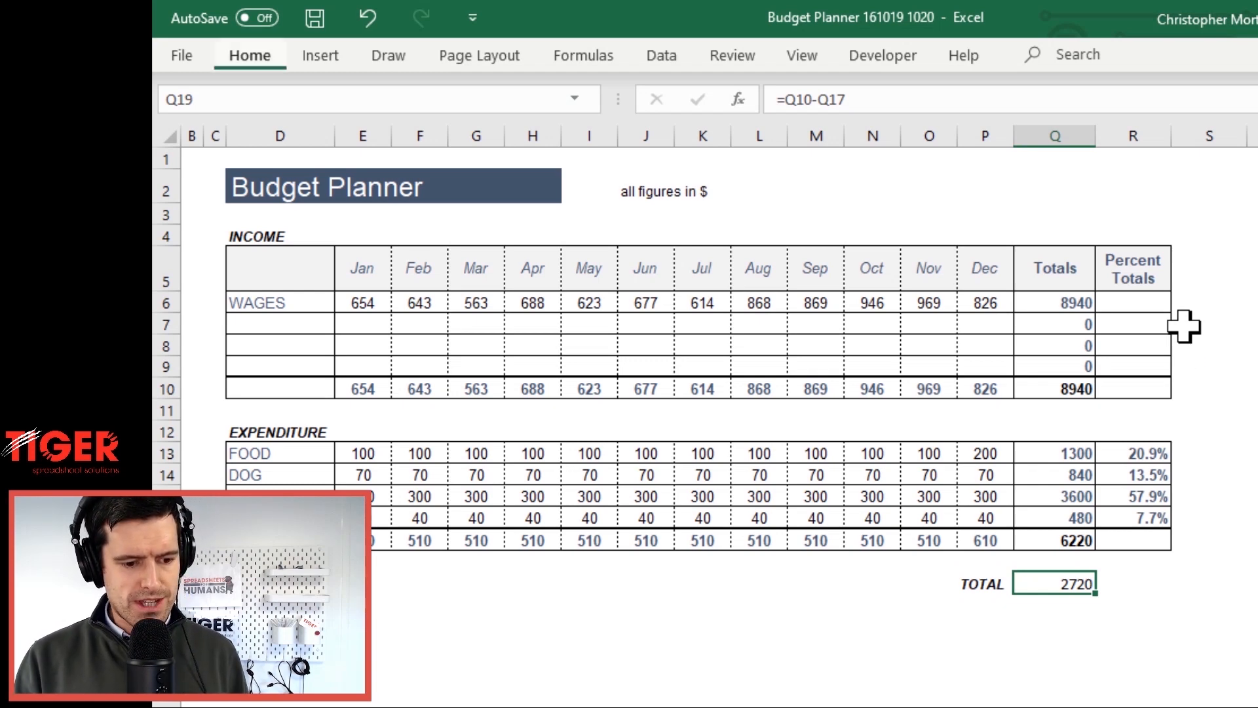
pyautogui.press('b')
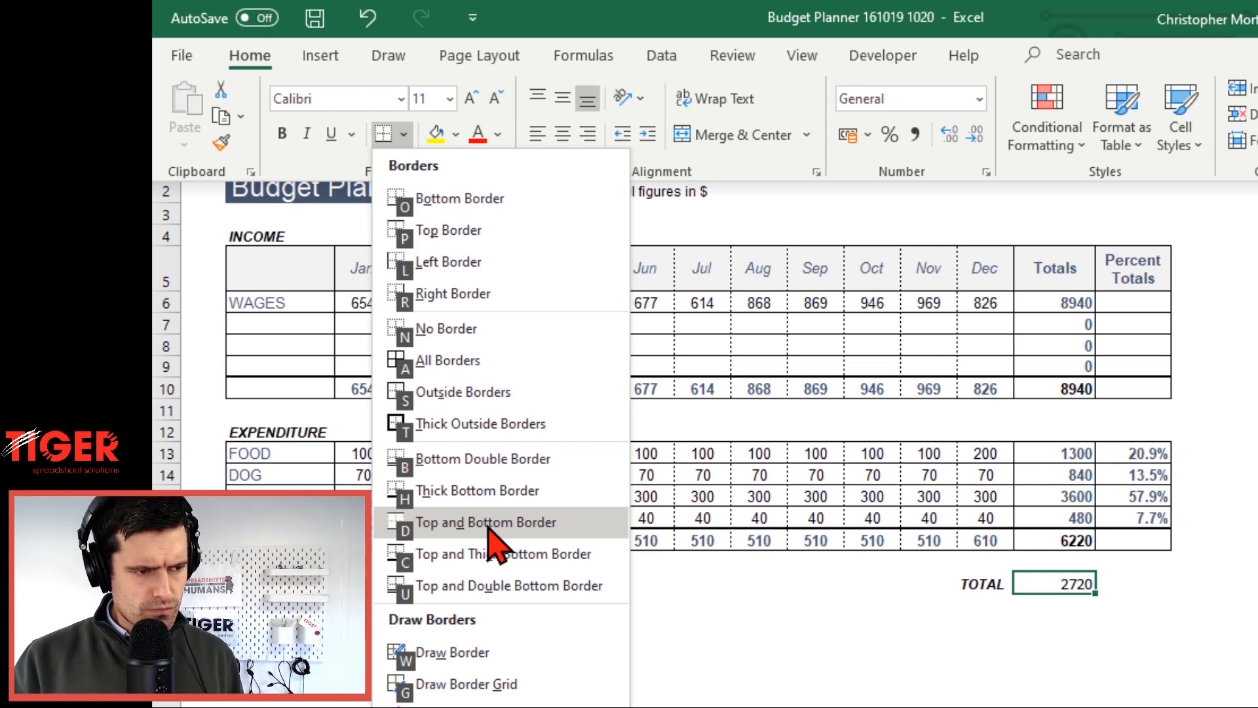
pyautogui.rightClick(947, 606)
pyautogui.press('Escape')
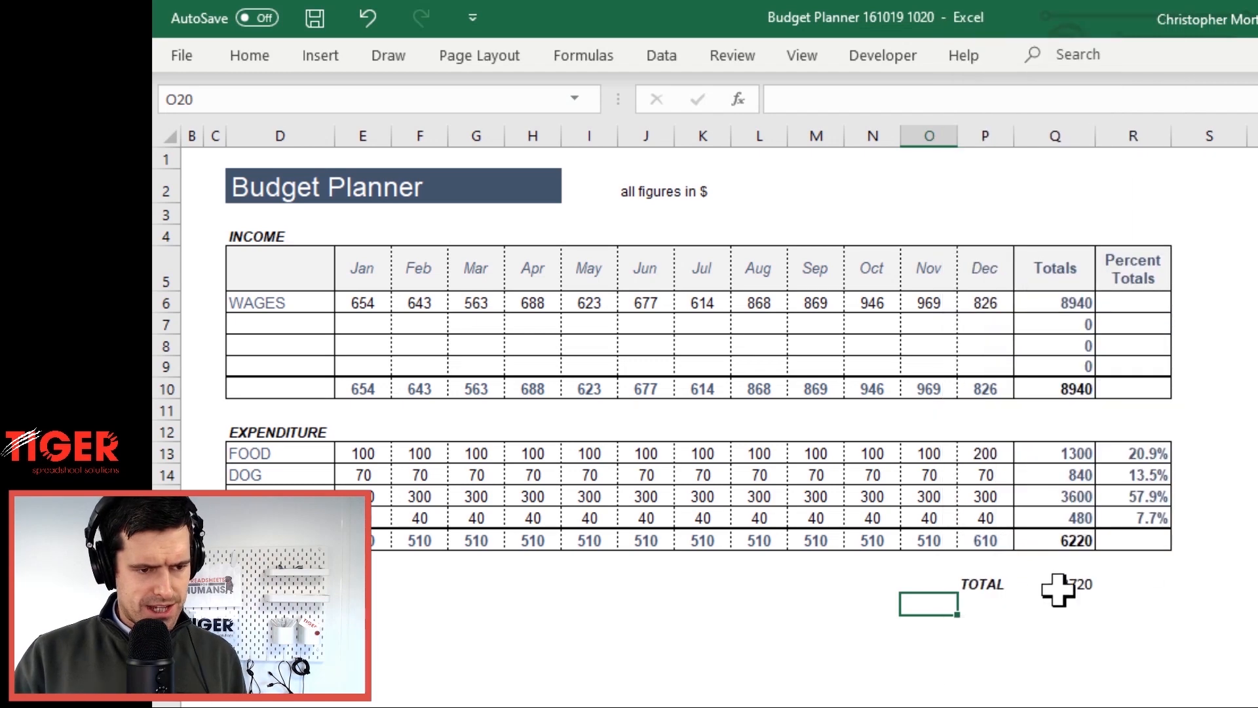
pyautogui.click(1046, 585)
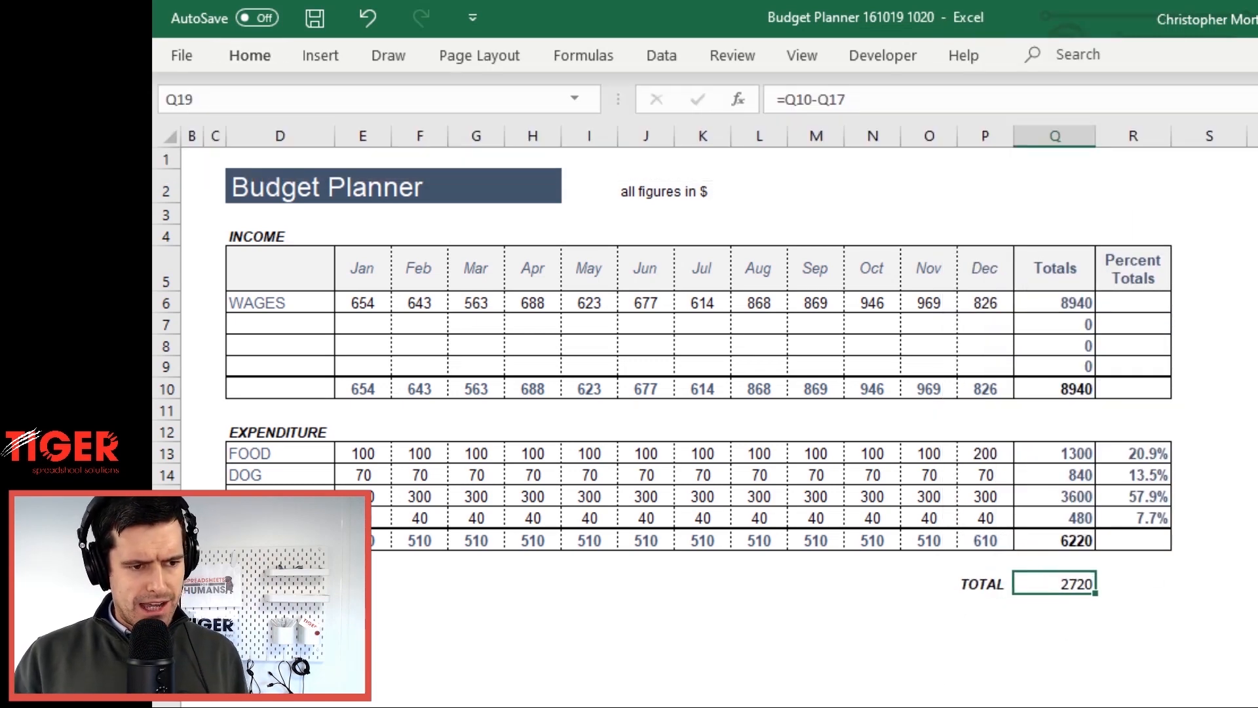
pyautogui.hotkey('ctrl', '1')
pyautogui.moveTo(445, 26); pyautogui.dragTo(568, 144)
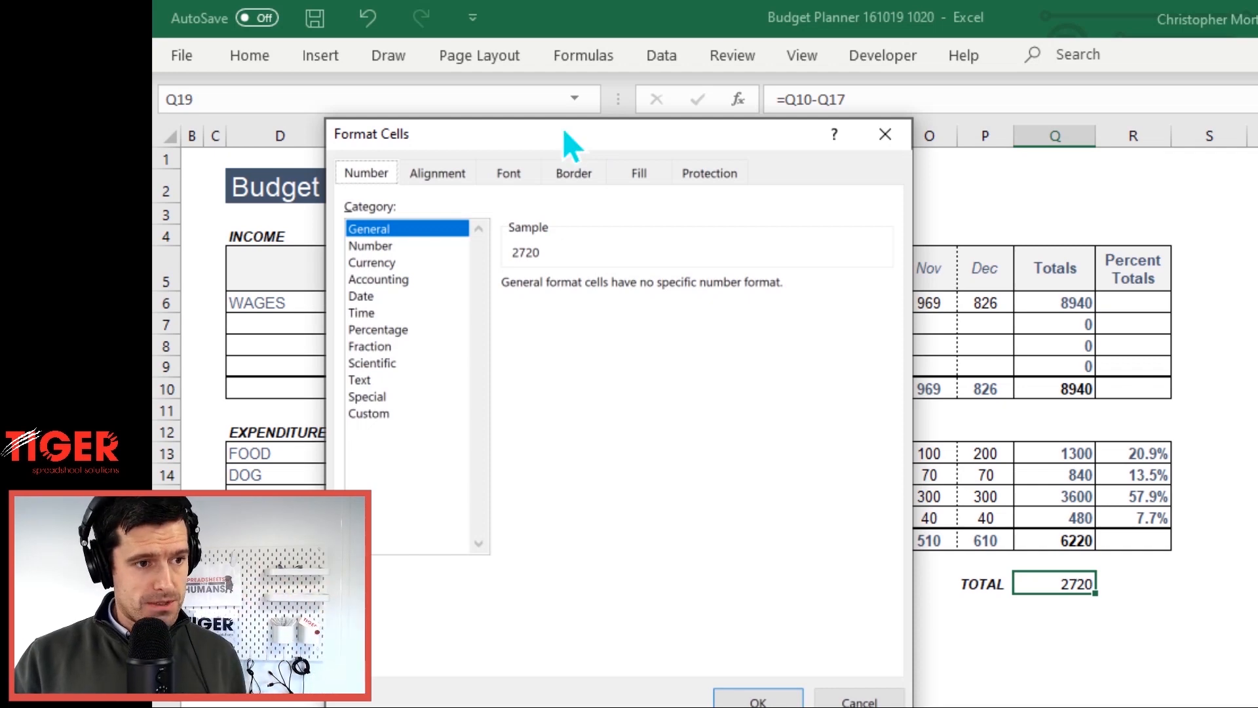
pyautogui.click(885, 134)
pyautogui.click(602, 413)
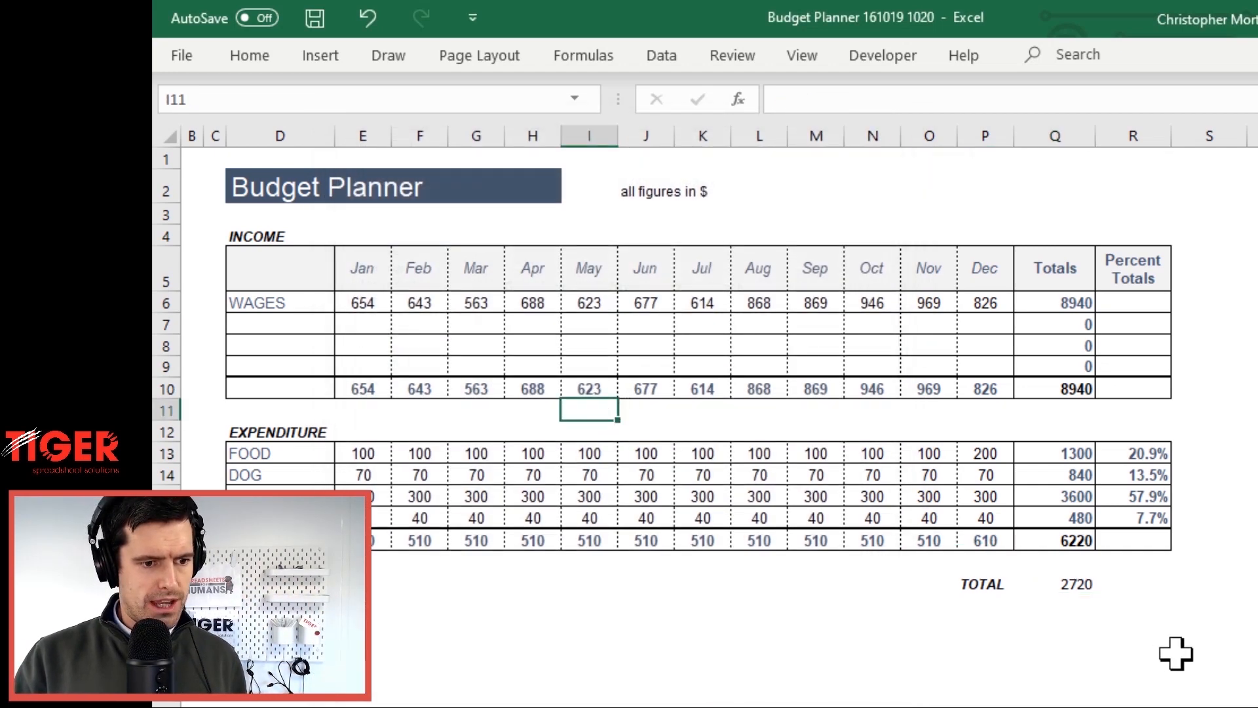
pyautogui.click(1072, 586)
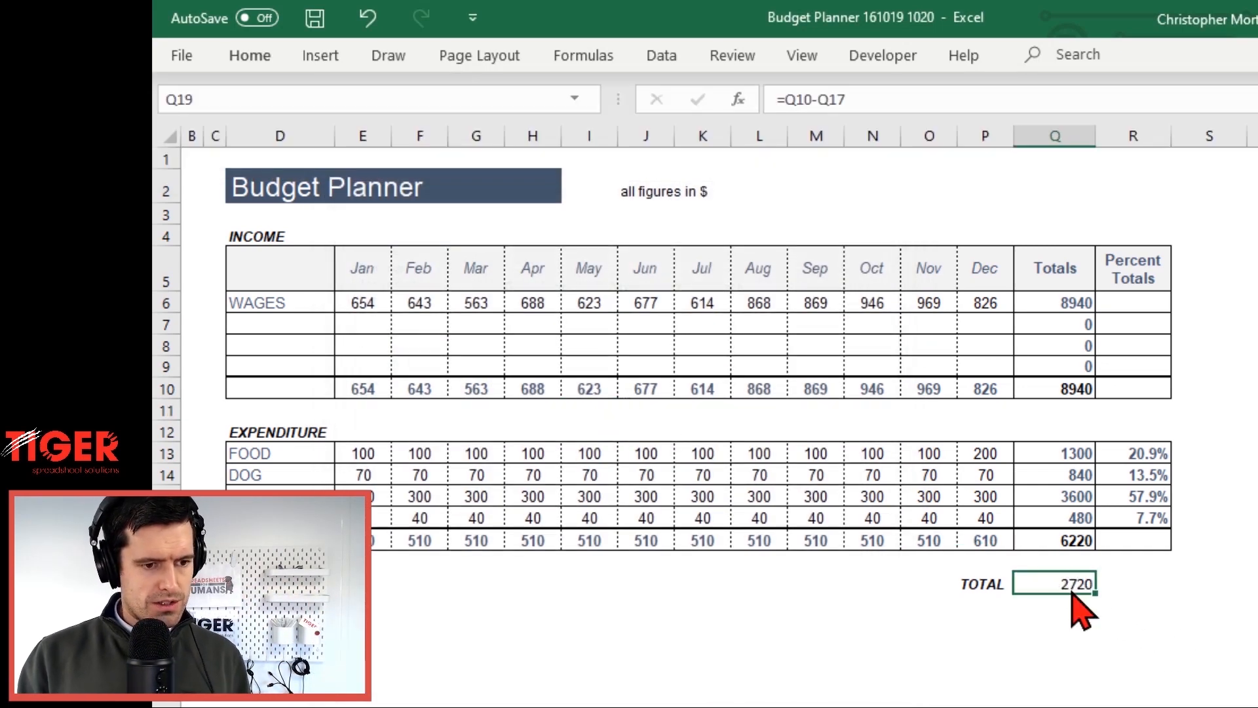
pyautogui.hotkey('ctrl', '1')
pyautogui.press('Escape')
# Copy the expenditure grand total in Q17 and paste only its formats onto Q19
pyautogui.press('Up')
pyautogui.press('Up')
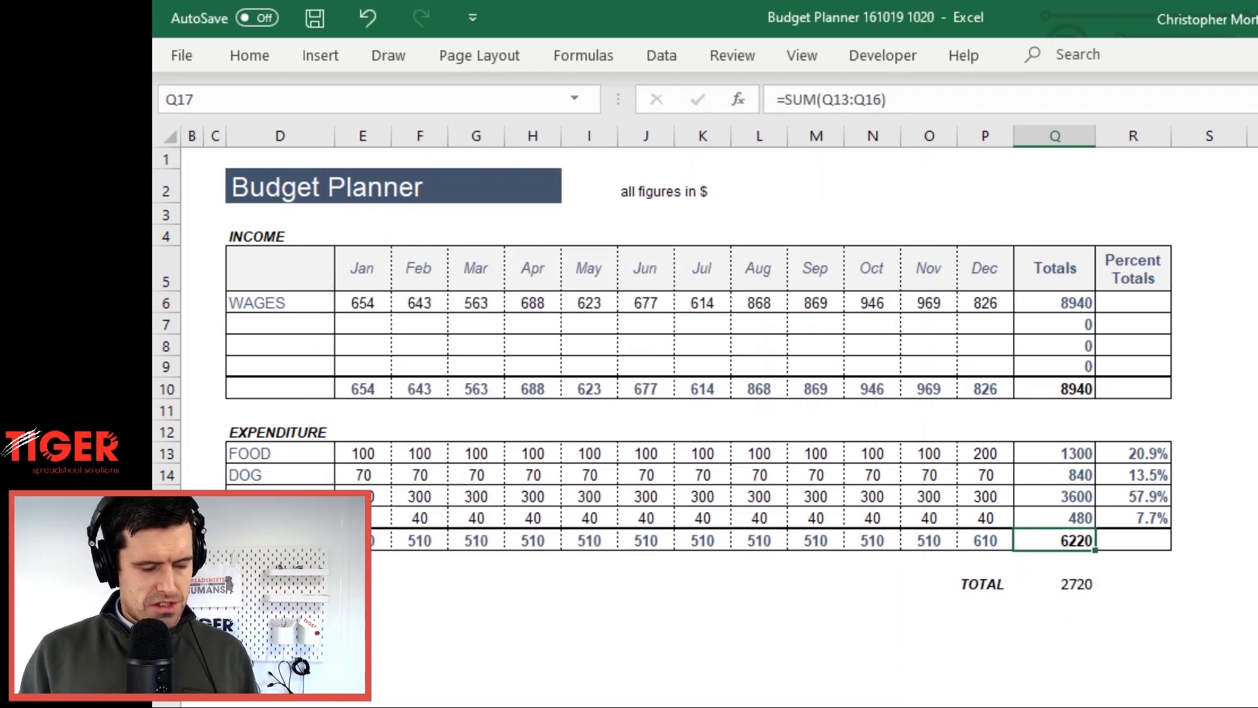
pyautogui.hotkey('ctrl', 'c')
pyautogui.press('Down')
pyautogui.press('Down')
pyautogui.hotkey('ctrl', 'alt', 'v')
pyautogui.press('t')
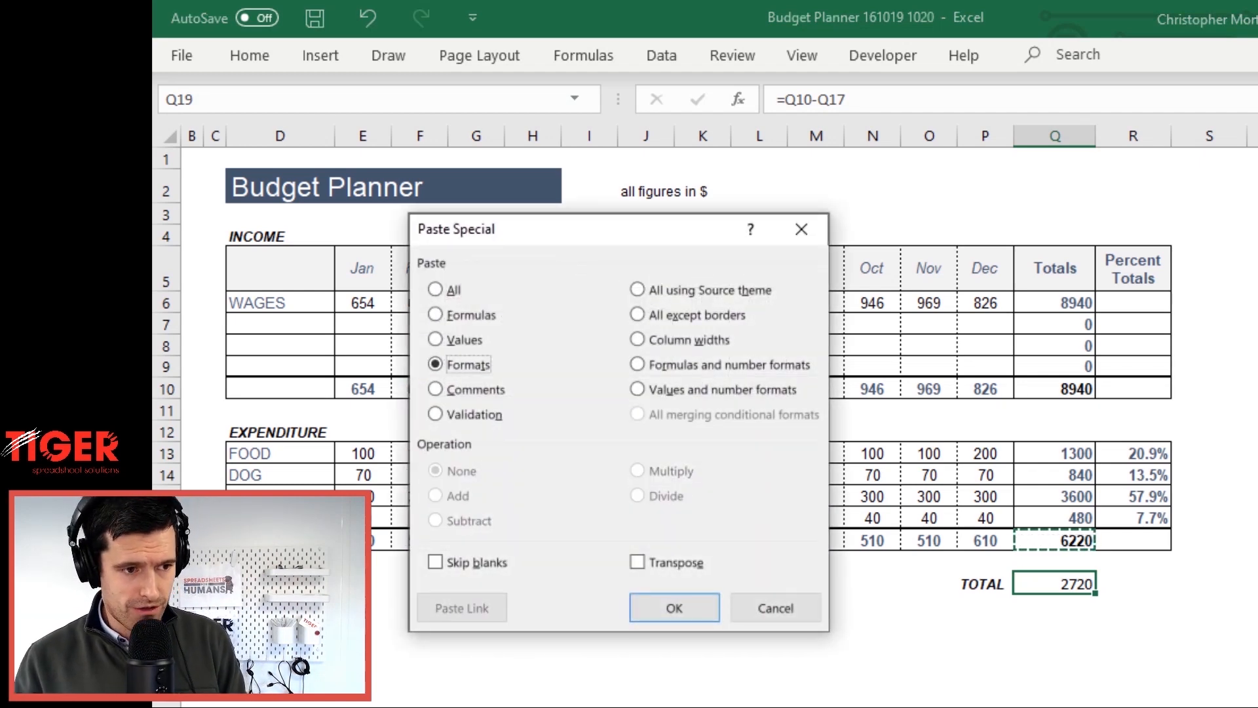
pyautogui.press('Return')
pyautogui.press('Left')
pyautogui.press('Left')
pyautogui.press('Left')
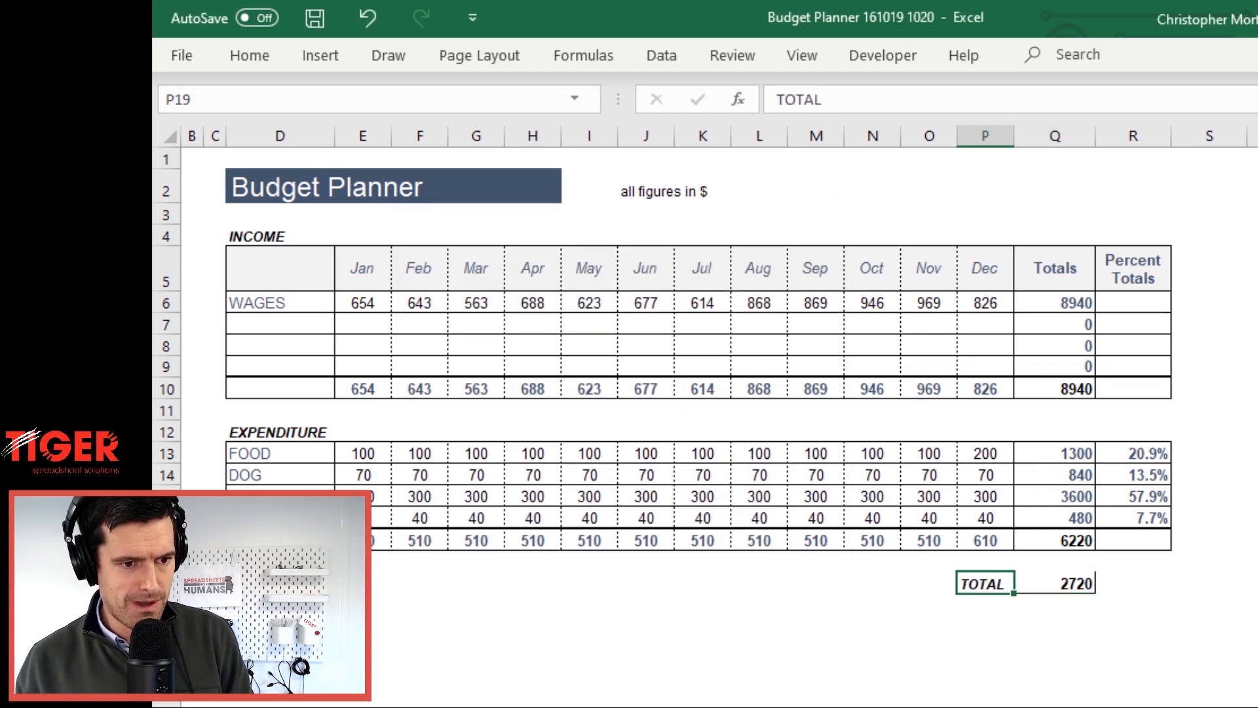
# Remove the side borders of cell Q19 and give it a double-line top border
pyautogui.press('Right')
pyautogui.press('Right')
pyautogui.press('Right')
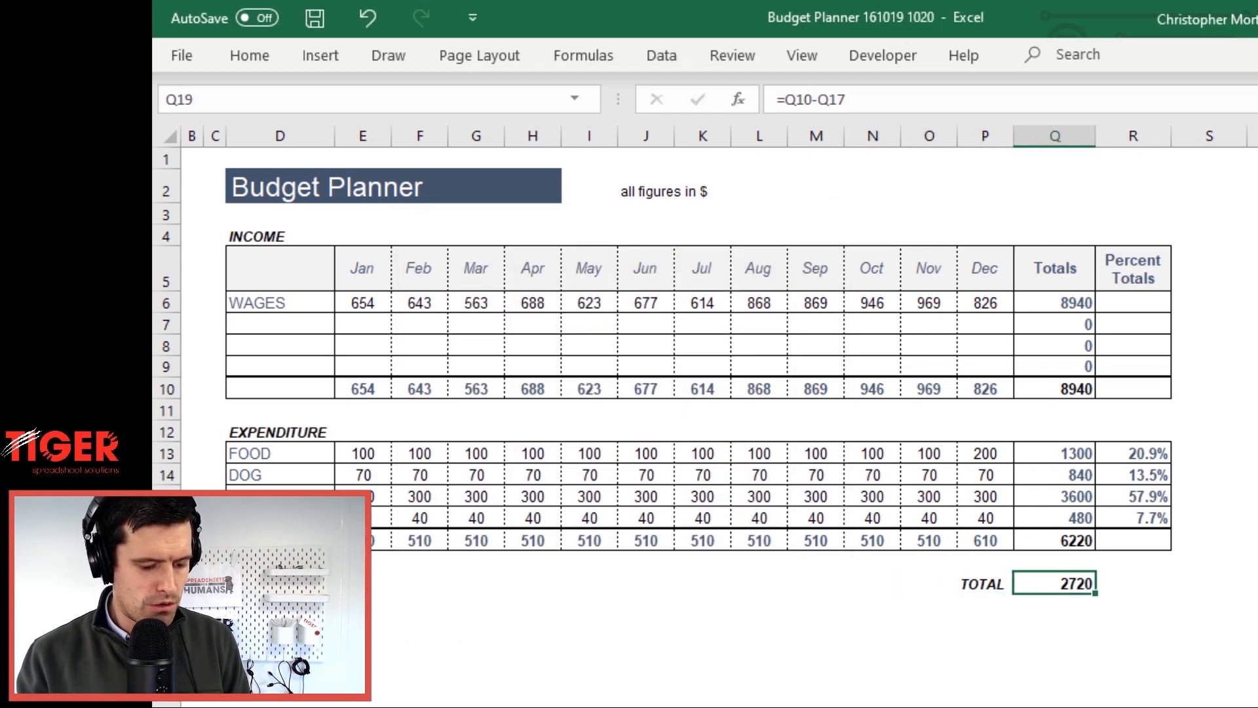
pyautogui.hotkey('alt', 'h')
pyautogui.press('o')
pyautogui.press('e')
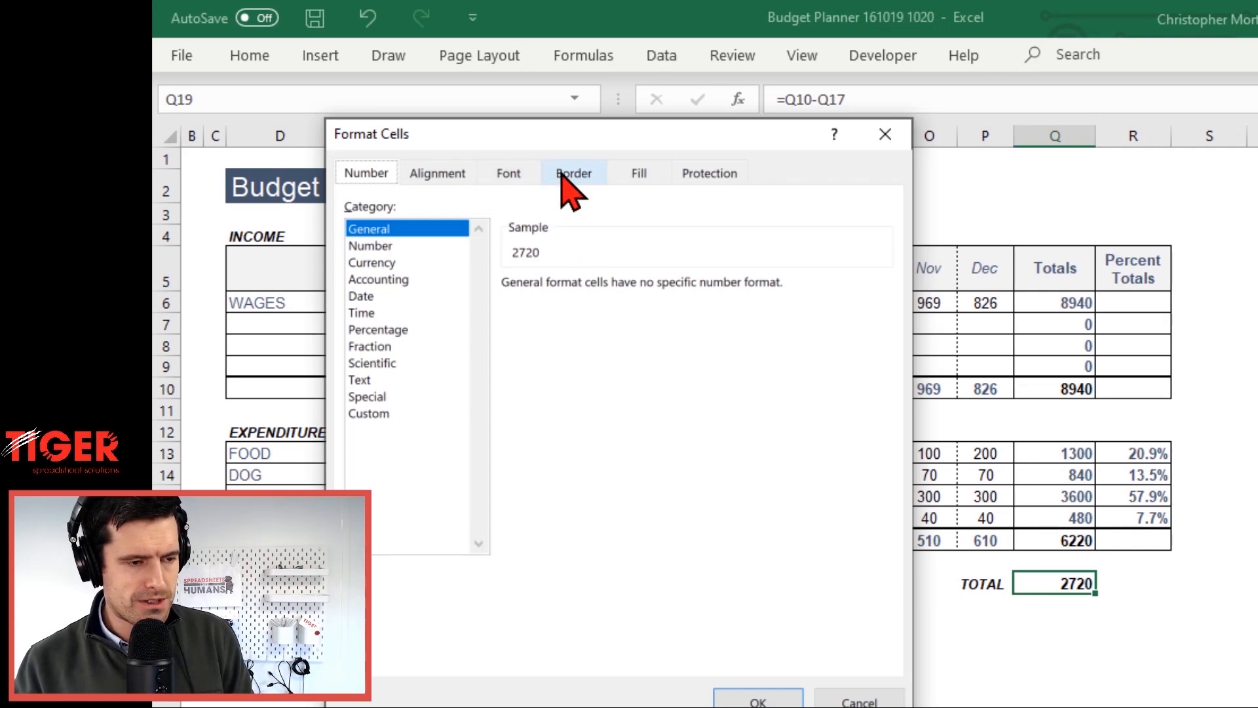
pyautogui.click(571, 192)
pyautogui.click(568, 369)
pyautogui.click(738, 384)
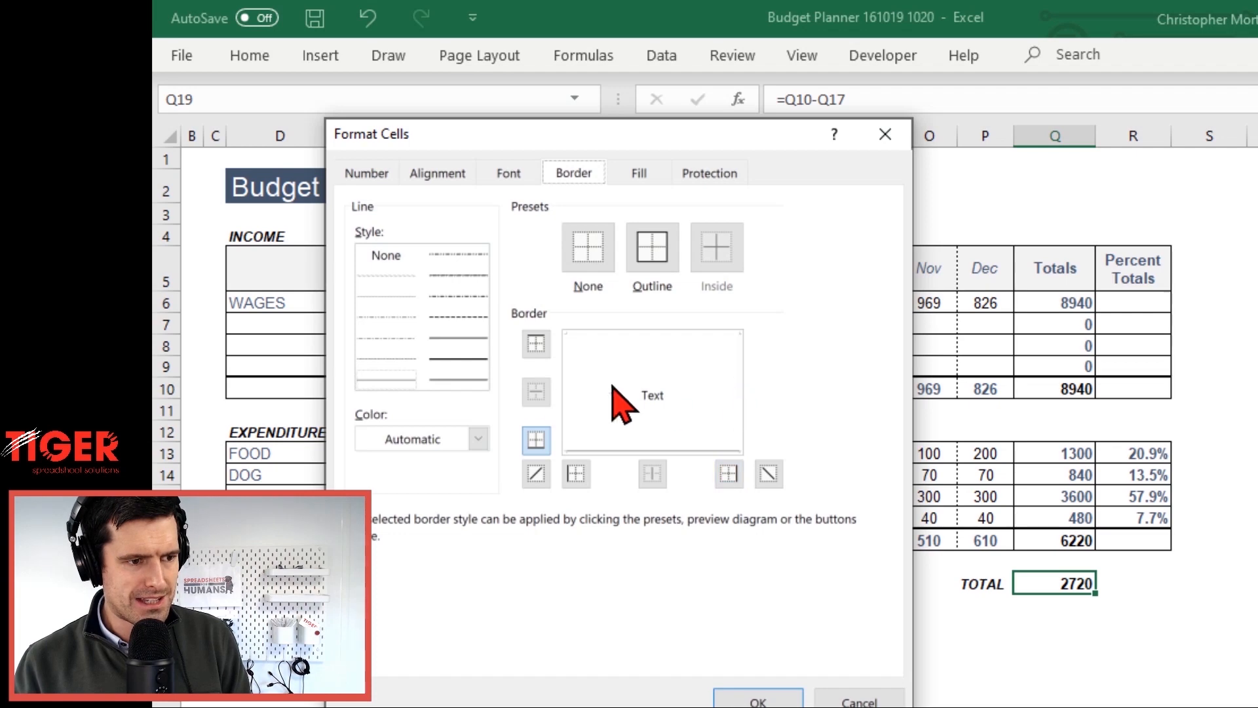
pyautogui.click(473, 381)
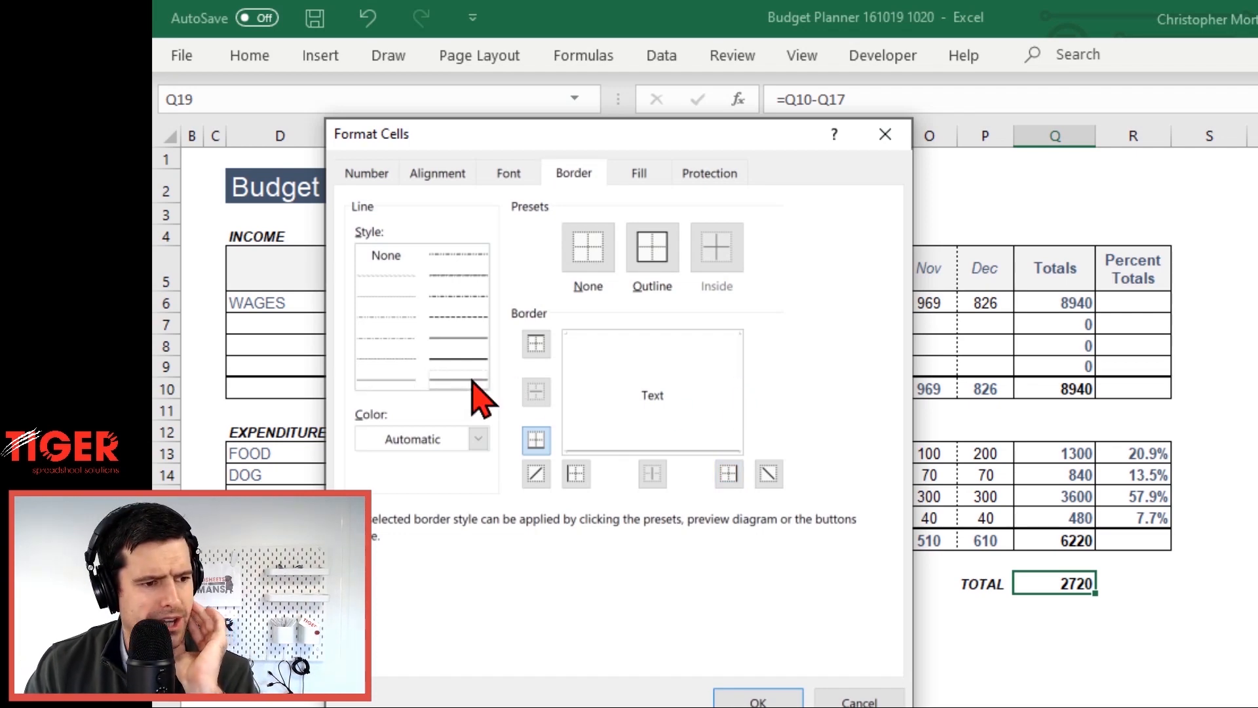
pyautogui.click(595, 335)
pyautogui.click(721, 696)
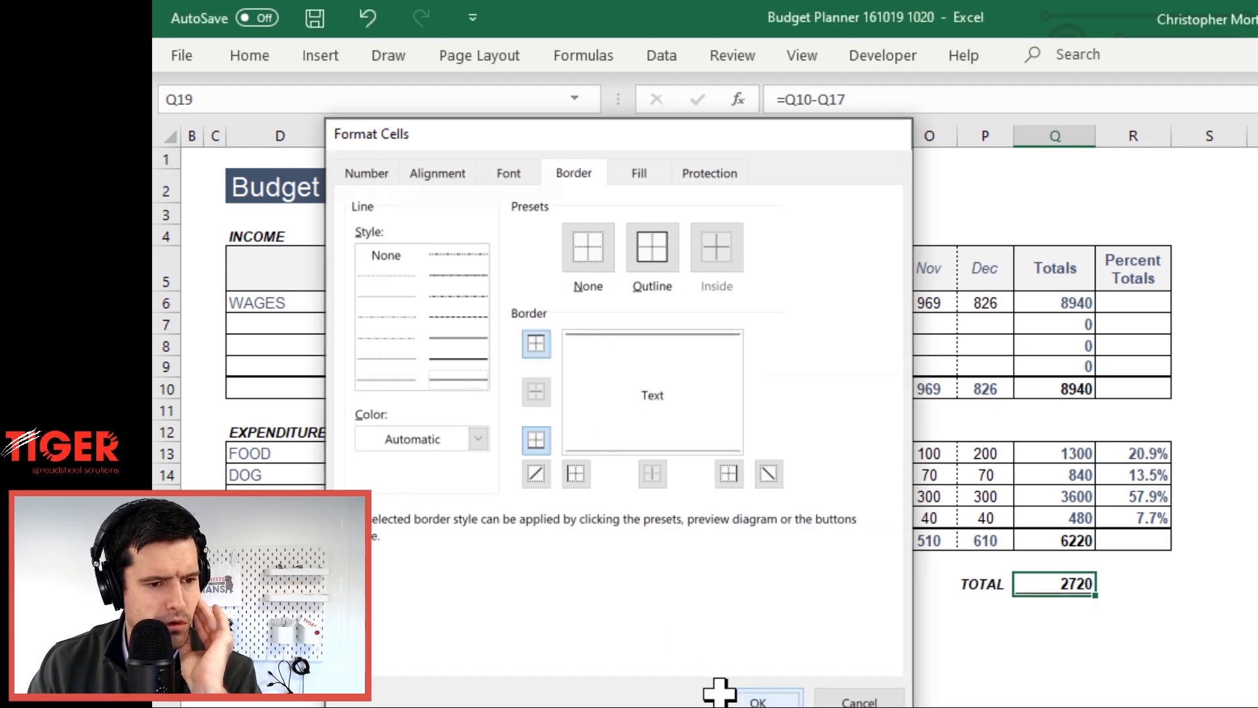
pyautogui.click(1123, 635)
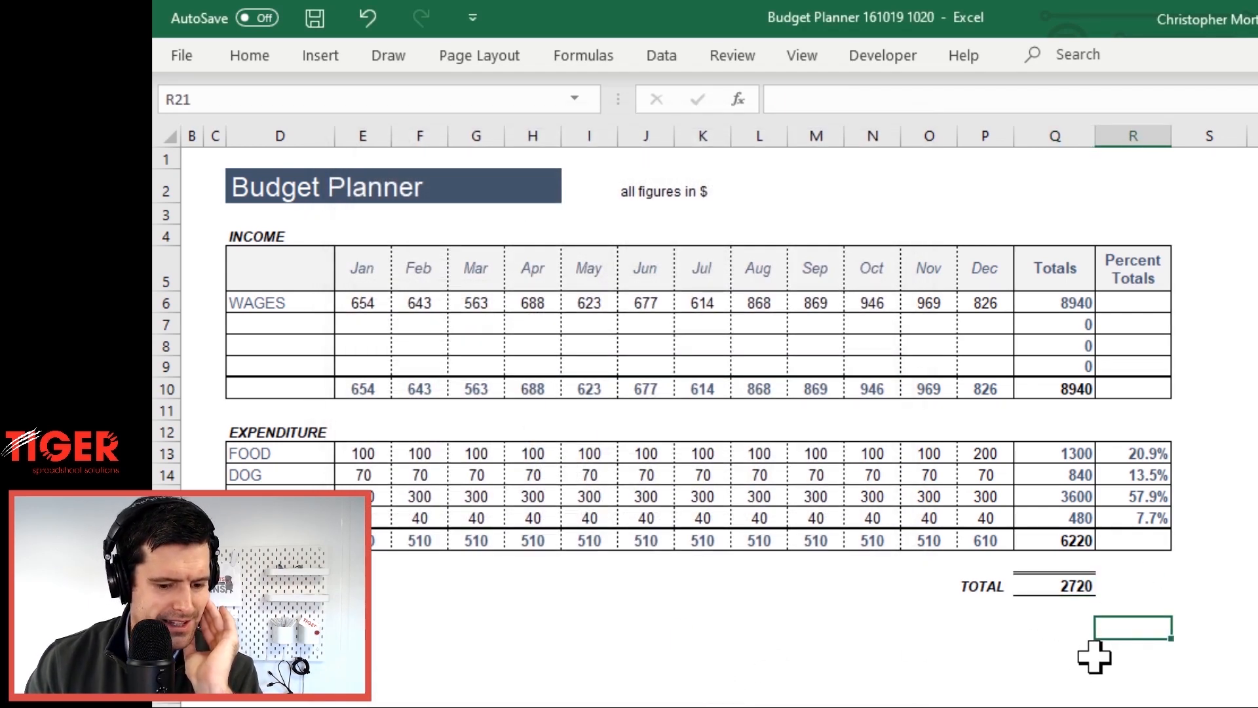
pyautogui.click(1063, 586)
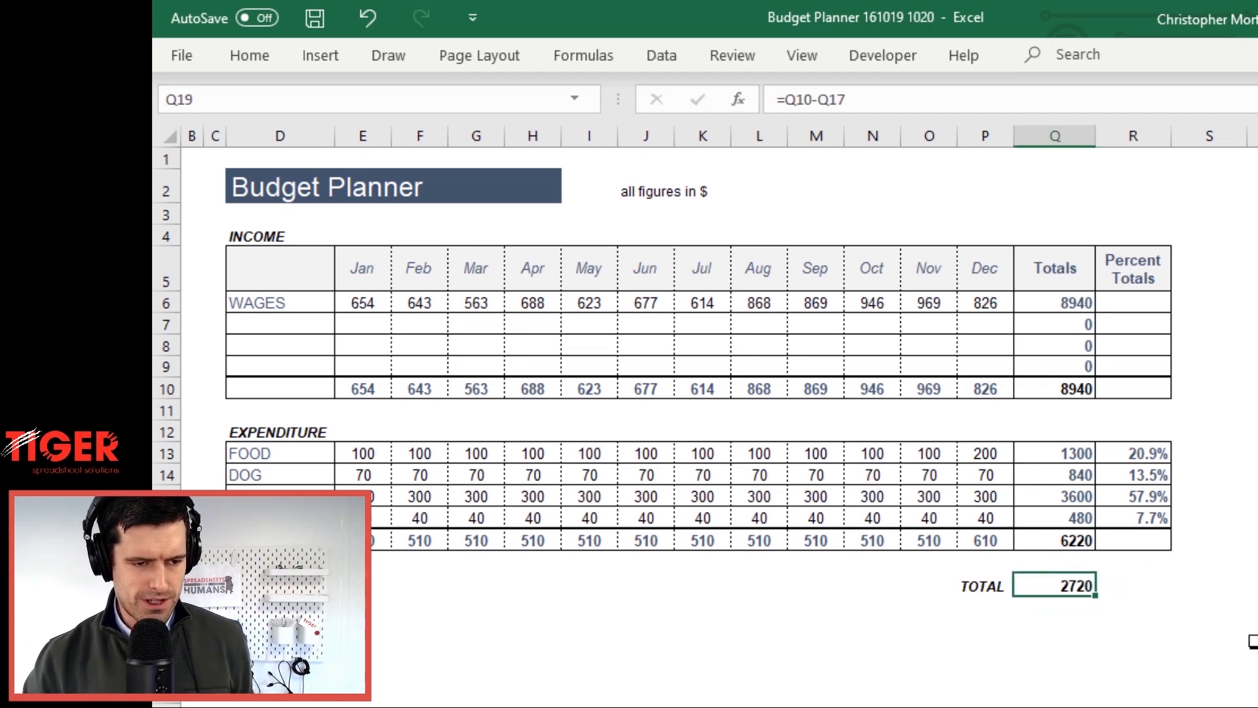
pyautogui.press('Right')
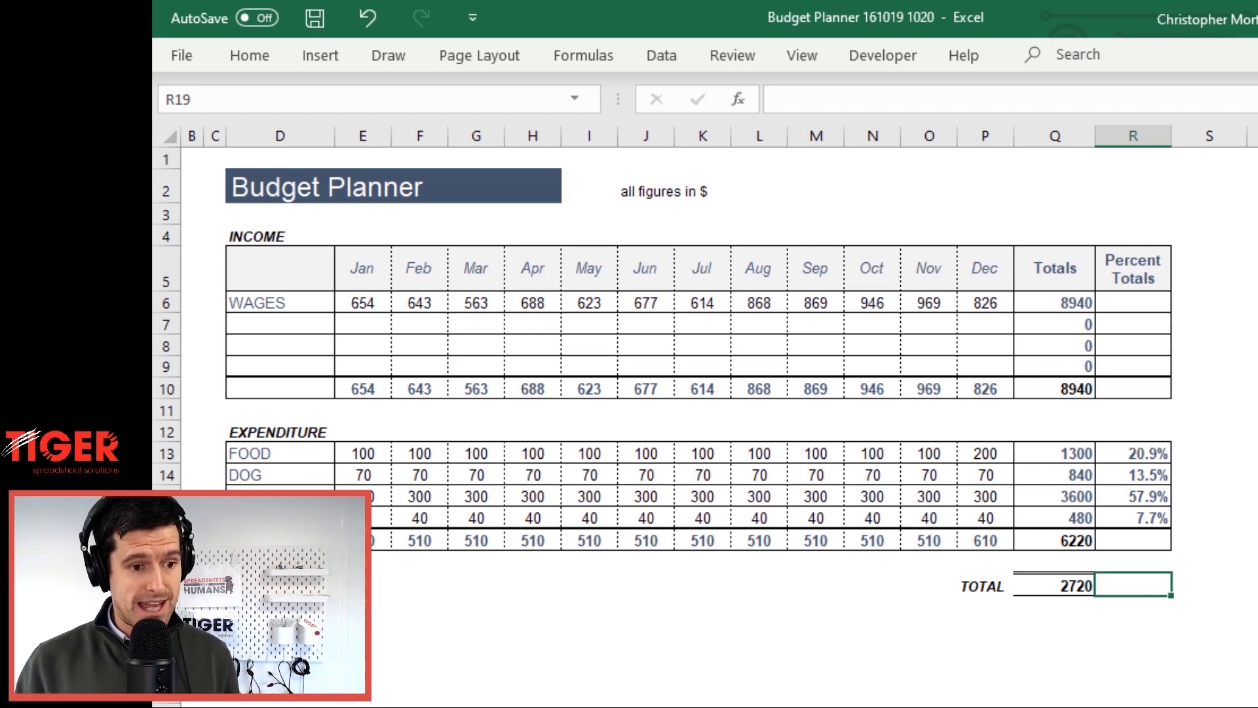
pyautogui.press('Left')
pyautogui.press('Left')
pyautogui.press('Left')
pyautogui.press('Right')
pyautogui.press('Right')
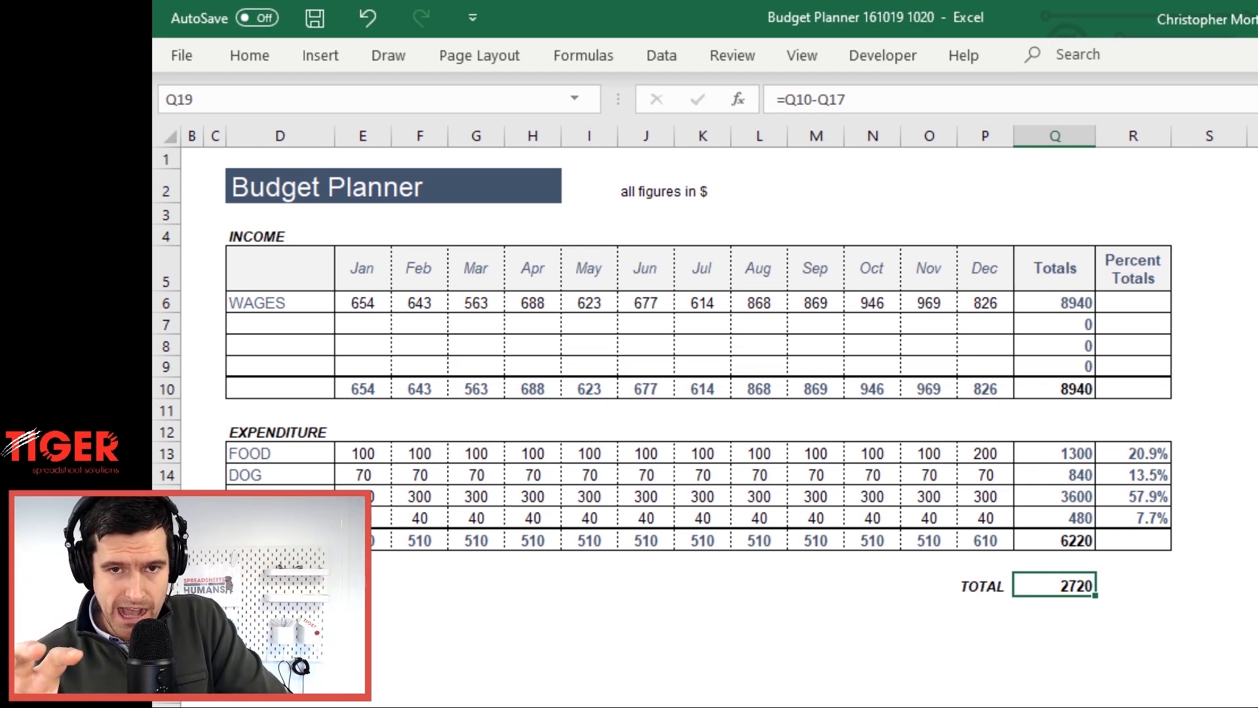
pyautogui.click(985, 585)
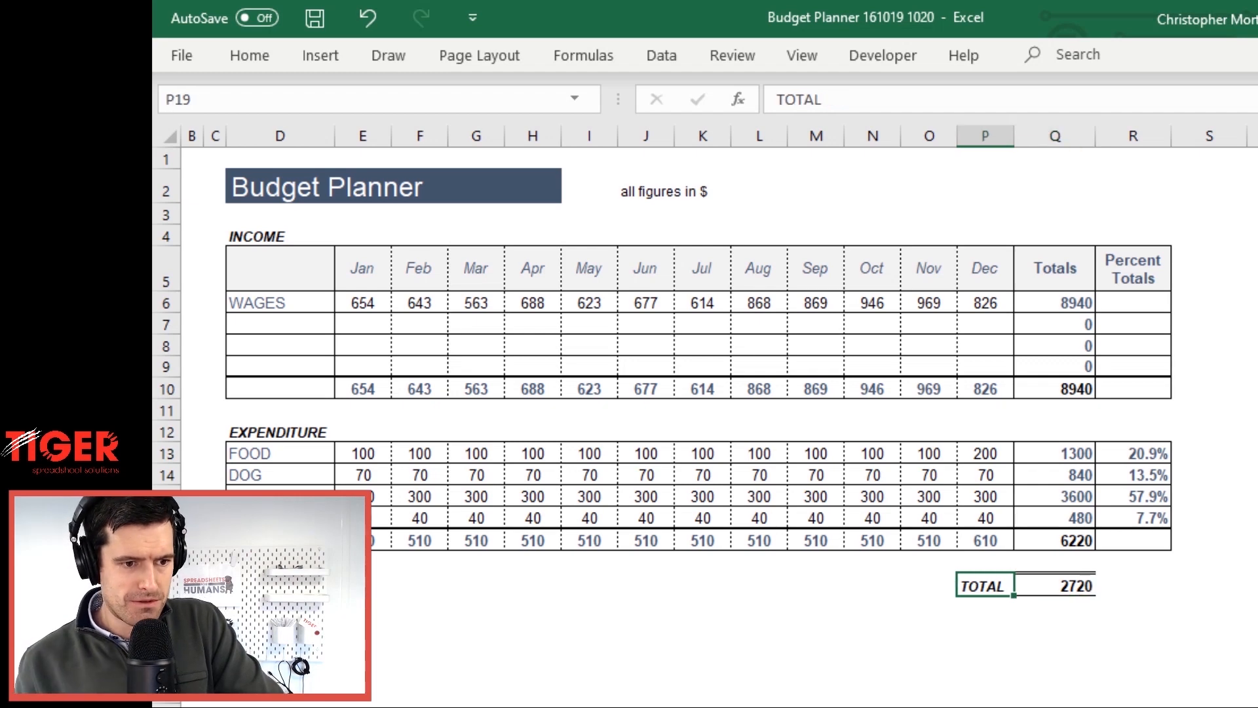
# Replace the TOTAL label in P19 with BALANCE FOR YEAR
pyautogui.write('BALAN')
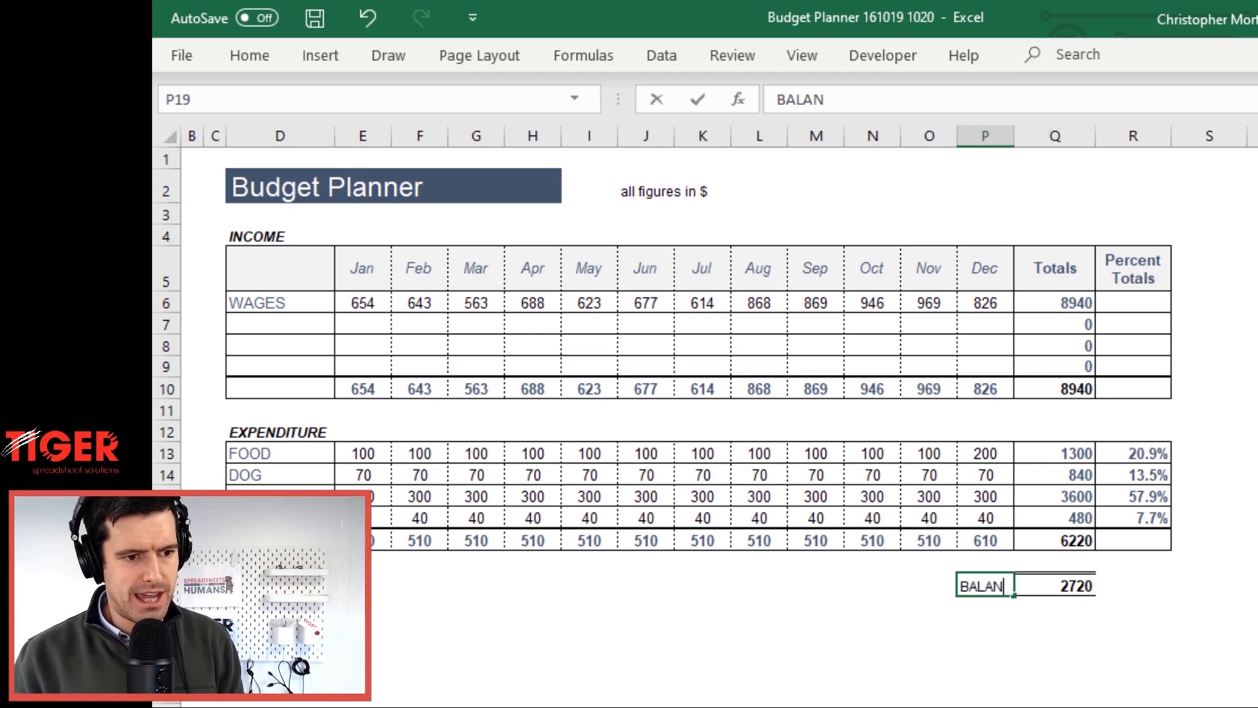
pyautogui.write('CE FOR ')
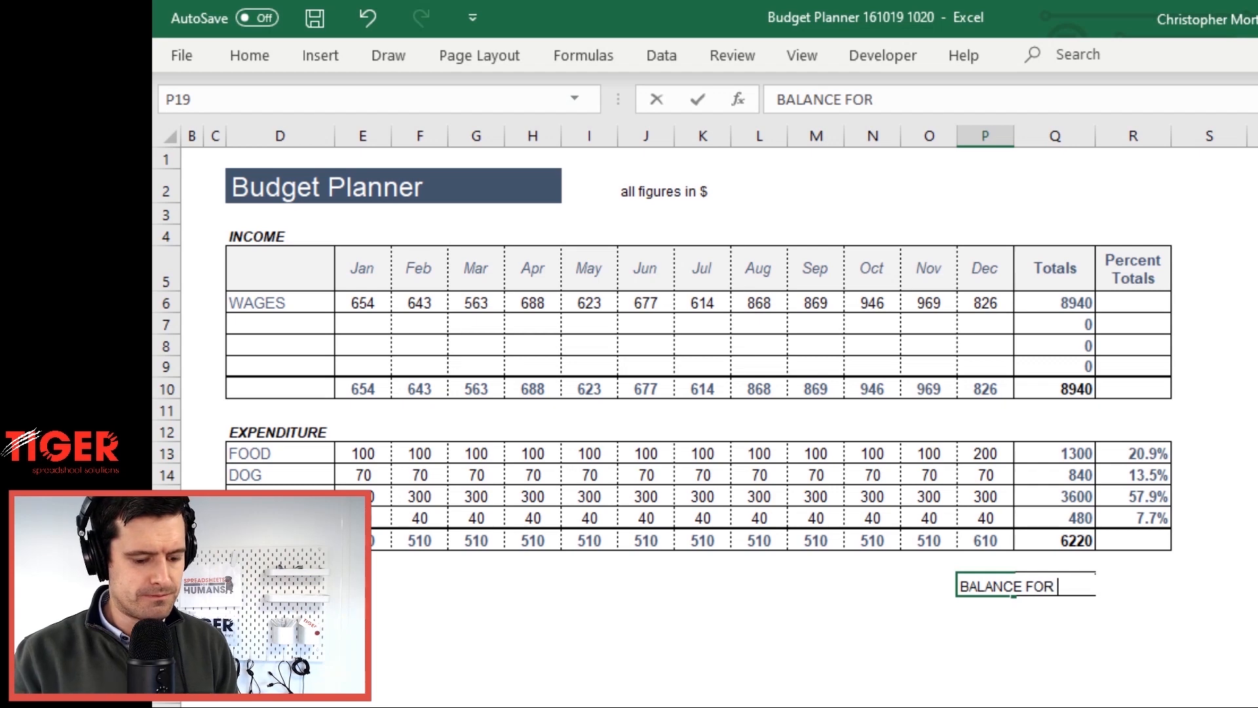
pyautogui.write('YEAR')
pyautogui.press('Return')
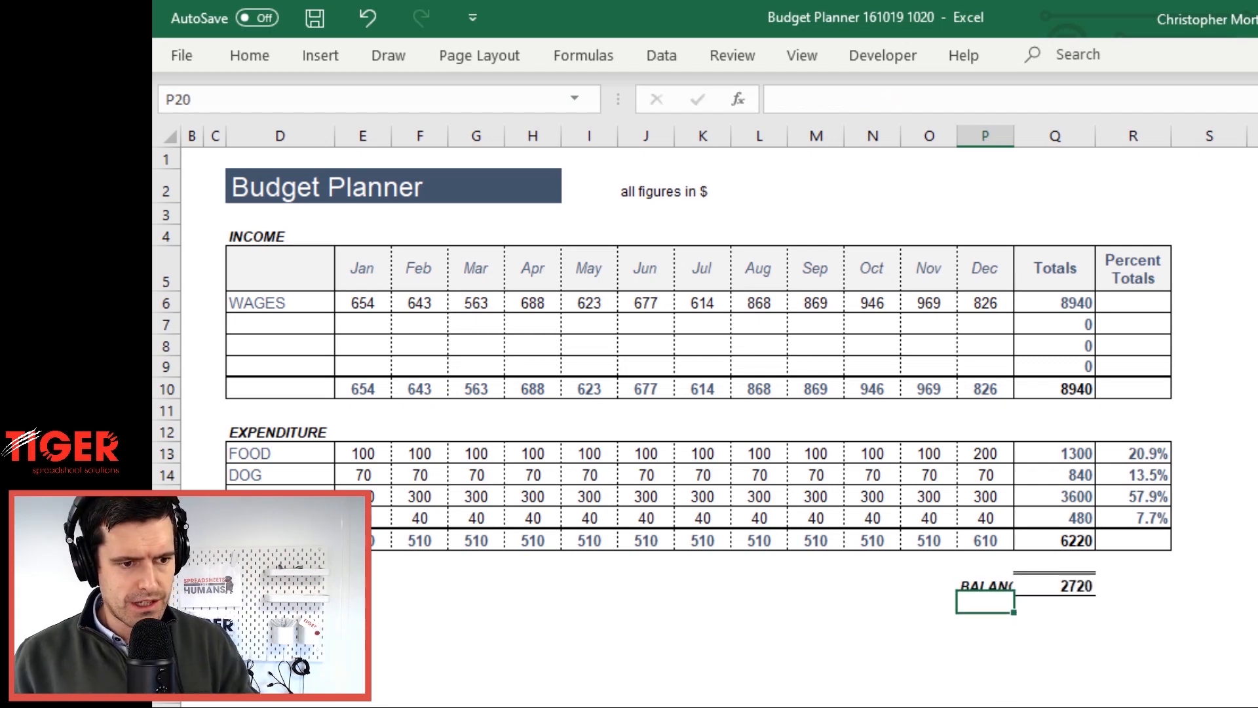
# Right-align the BALANCE FOR YEAR label in P19
pyautogui.press('Up')
pyautogui.press('Down')
pyautogui.press('Down')
pyautogui.press('Down')
pyautogui.press('Up')
pyautogui.press('Up')
pyautogui.press('Up')
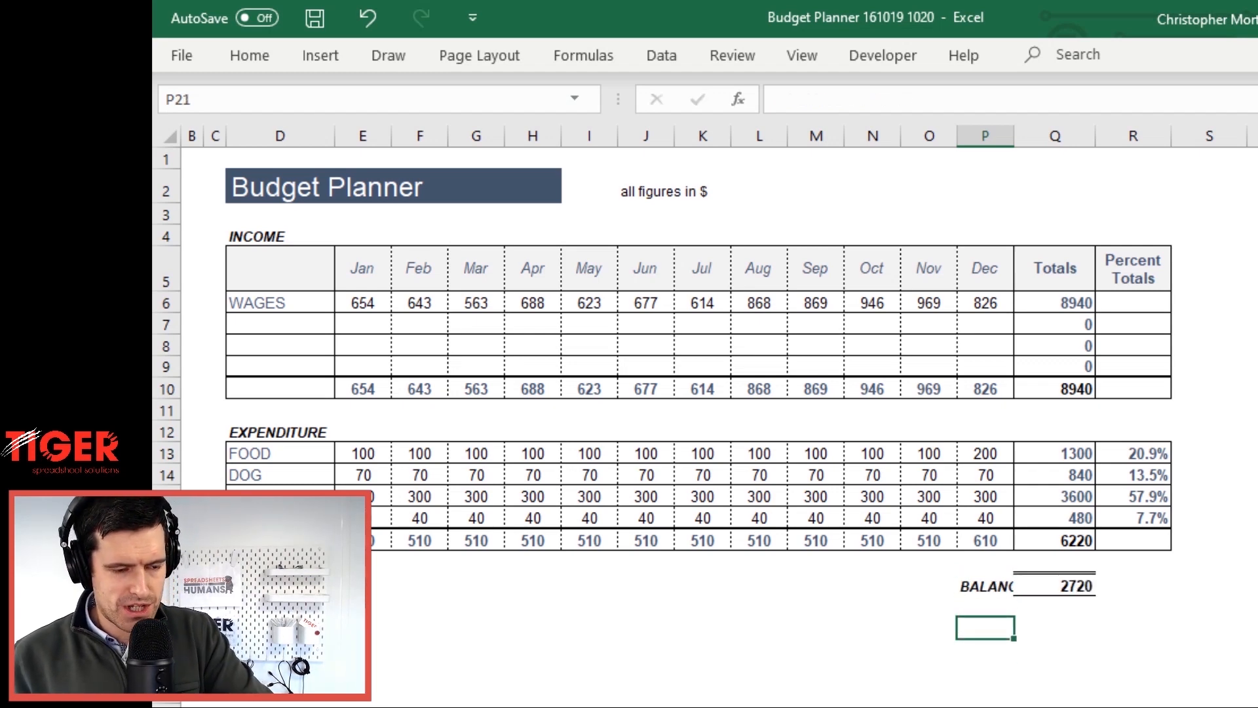
pyautogui.press('alt')
pyautogui.press('h')
pyautogui.press('a')
pyautogui.press('r')
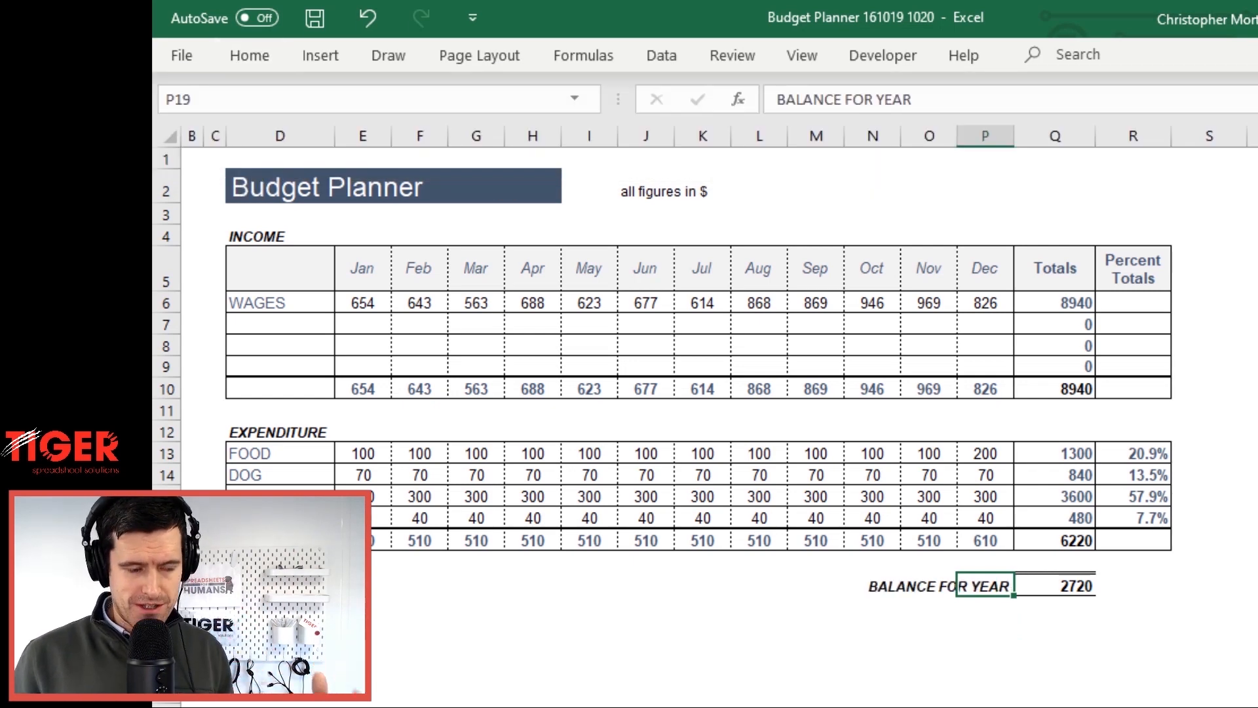
pyautogui.click(247, 58)
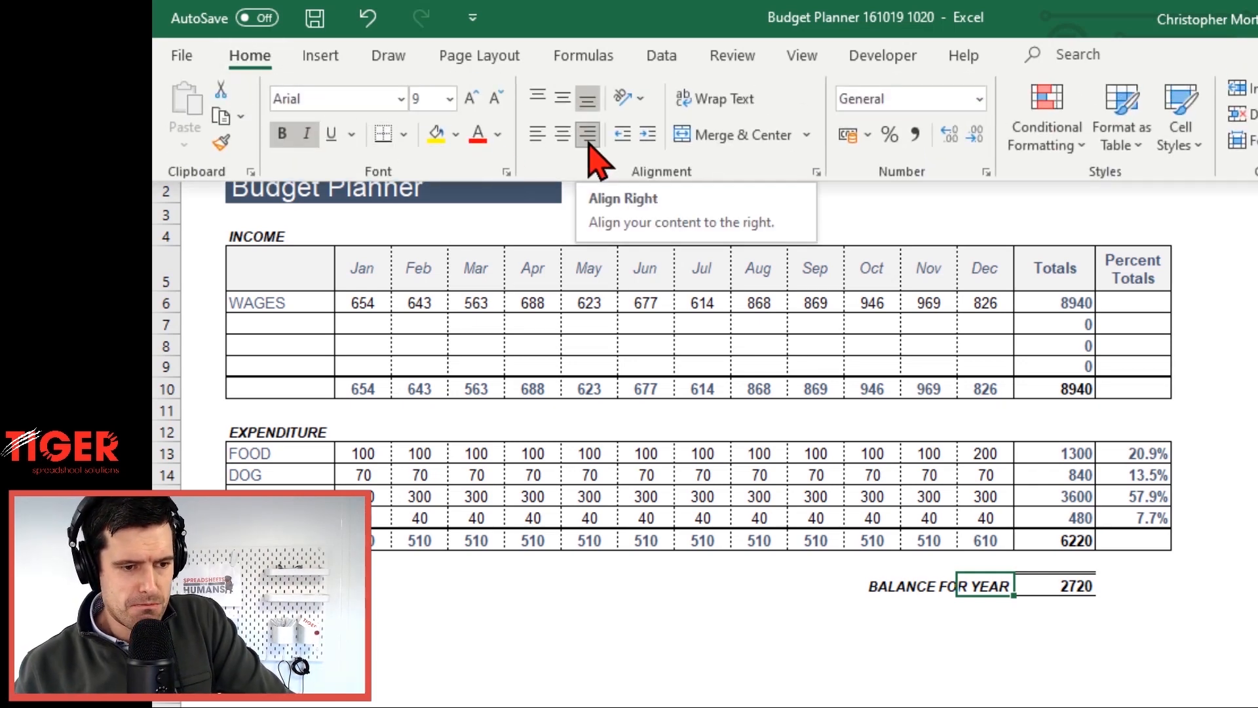
pyautogui.click(816, 563)
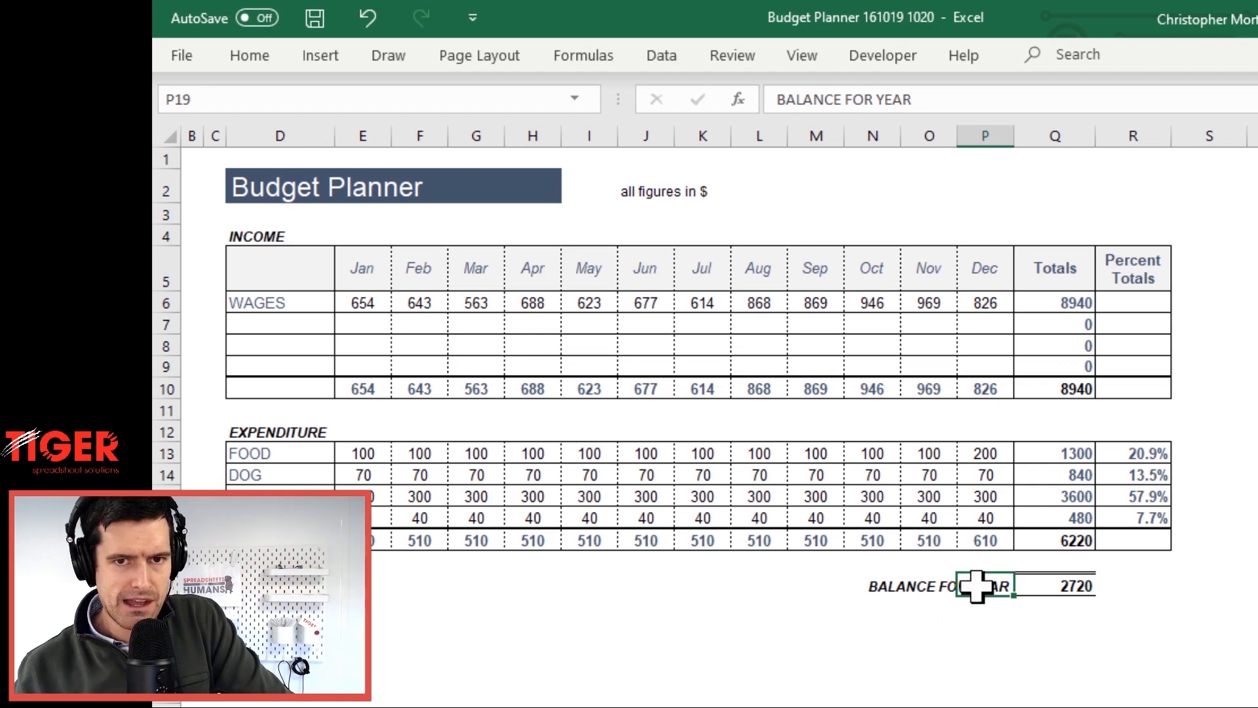
# Review the year balance formula in Q19 and the monthly figures and totals in the income and expenditure tables
pyautogui.press('Left')
pyautogui.press('Left')
pyautogui.press('Right')
pyautogui.press('Right')
pyautogui.press('Right')
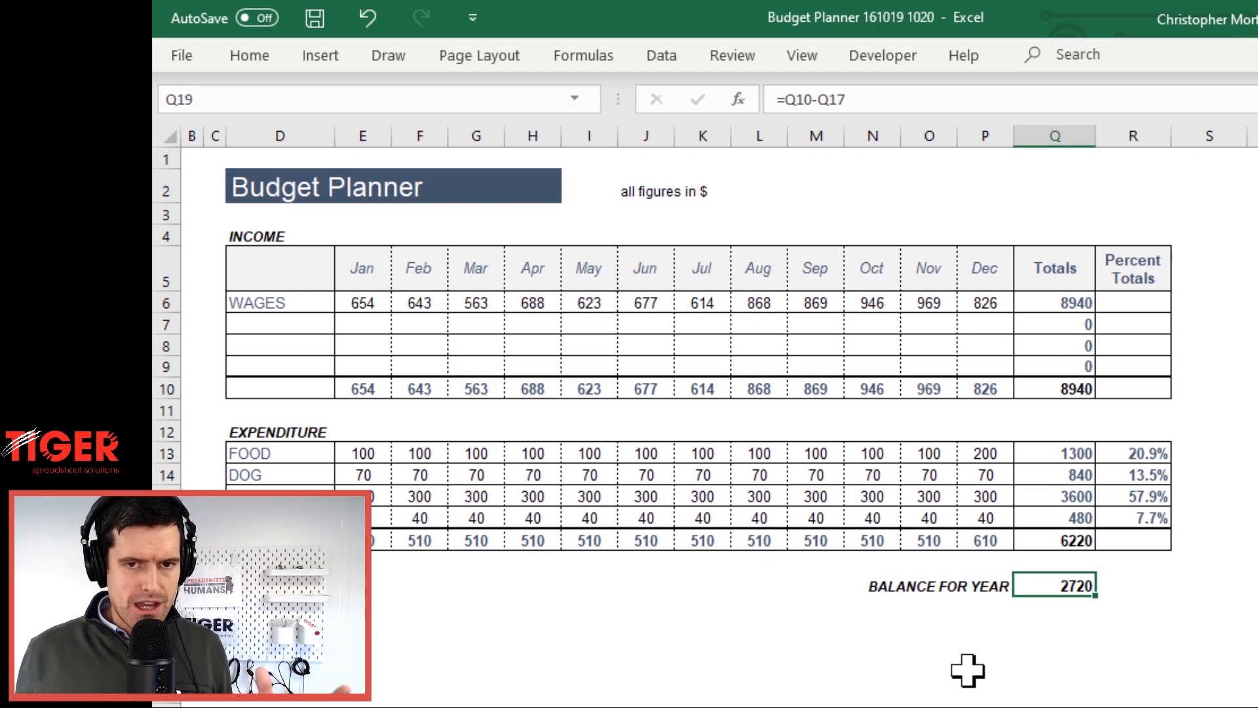
pyautogui.press('Up')
pyautogui.press('Up')
pyautogui.press('Up')
pyautogui.press('Up')
pyautogui.press('Left')
pyautogui.press('Left')
pyautogui.press('Left')
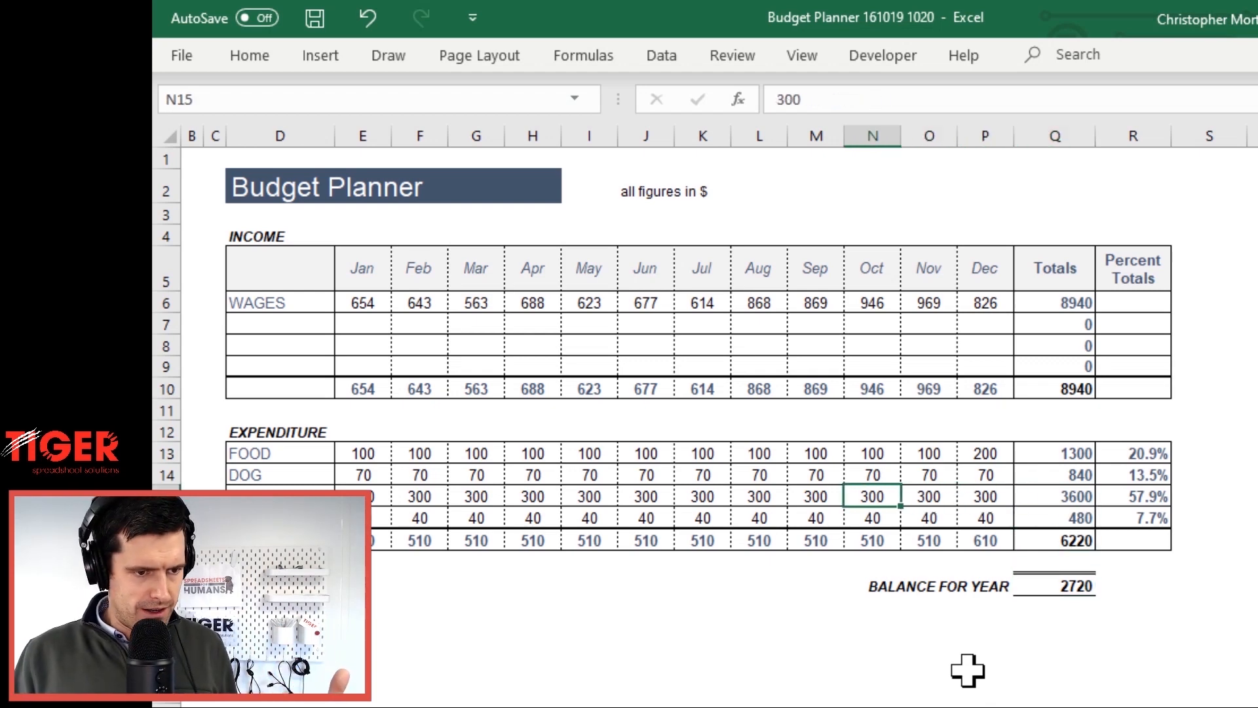
pyautogui.press('Up')
pyautogui.press('Up')
pyautogui.press('Up')
pyautogui.press('Up')
pyautogui.press('Up')
pyautogui.press('Up')
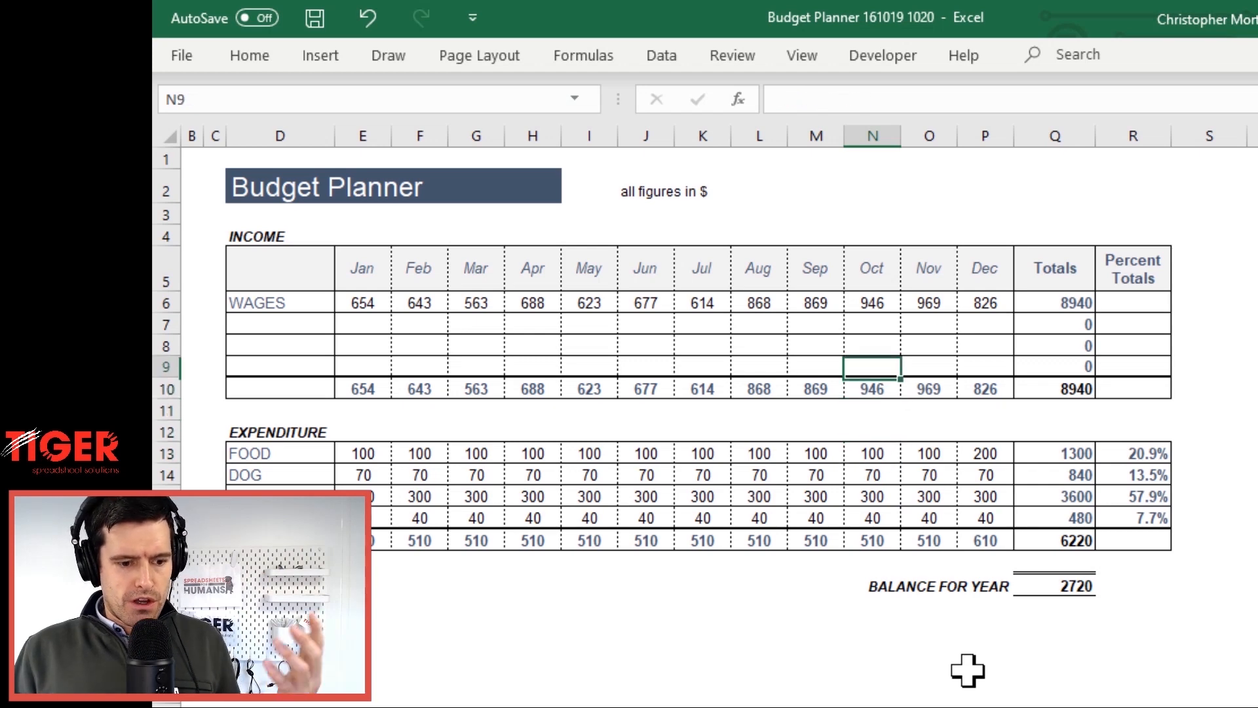
pyautogui.press('Left')
pyautogui.press('Left')
pyautogui.press('Left')
pyautogui.press('Left')
pyautogui.press('Left')
pyautogui.press('Down')
pyautogui.press('Right')
pyautogui.press('Right')
pyautogui.press('Right')
pyautogui.press('Right')
pyautogui.press('Right')
pyautogui.press('Right')
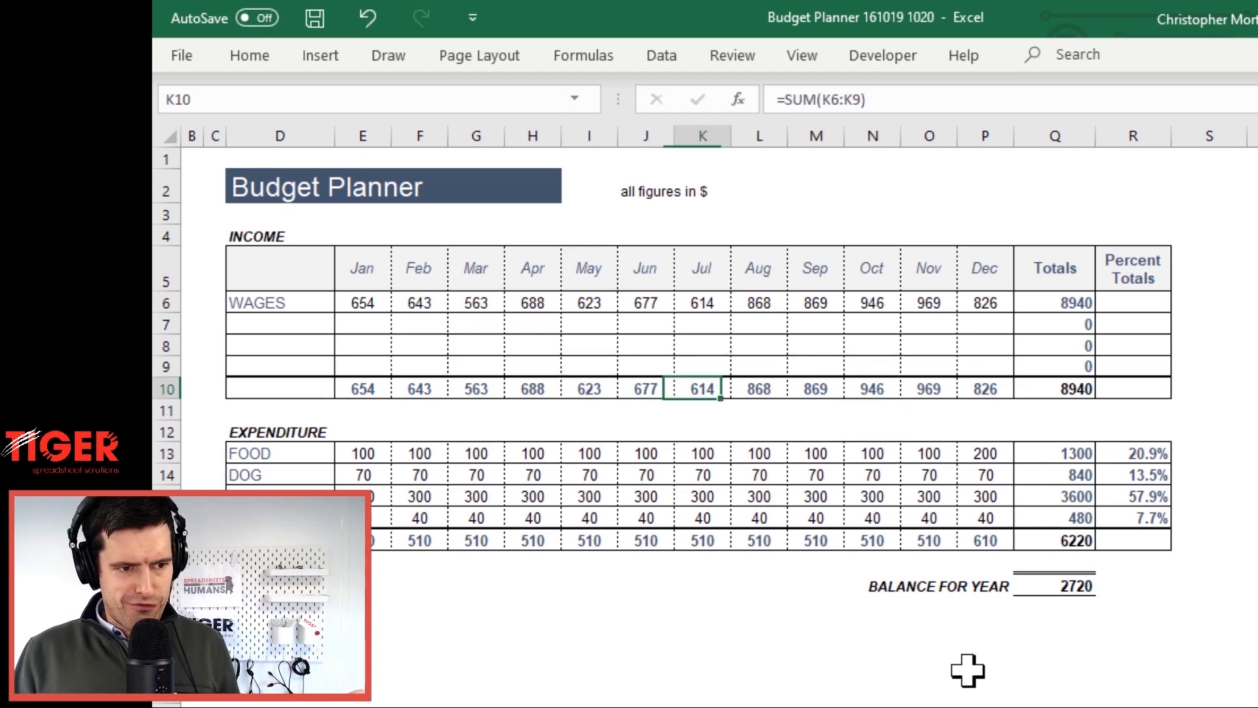
pyautogui.press('Down')
pyautogui.press('Down')
pyautogui.press('Down')
pyautogui.press('Down')
pyautogui.press('Down')
pyautogui.press('Down')
pyautogui.press('Down')
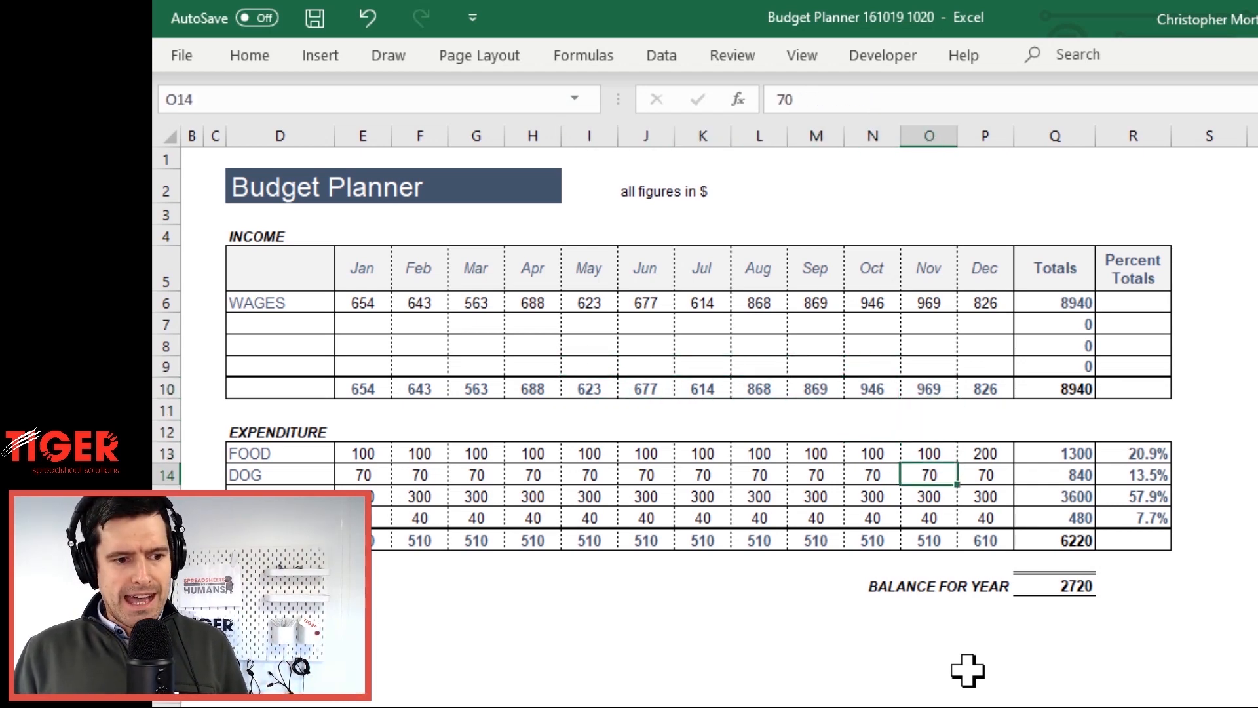
pyautogui.press('Right')
pyautogui.press('Right')
pyautogui.press('Down')
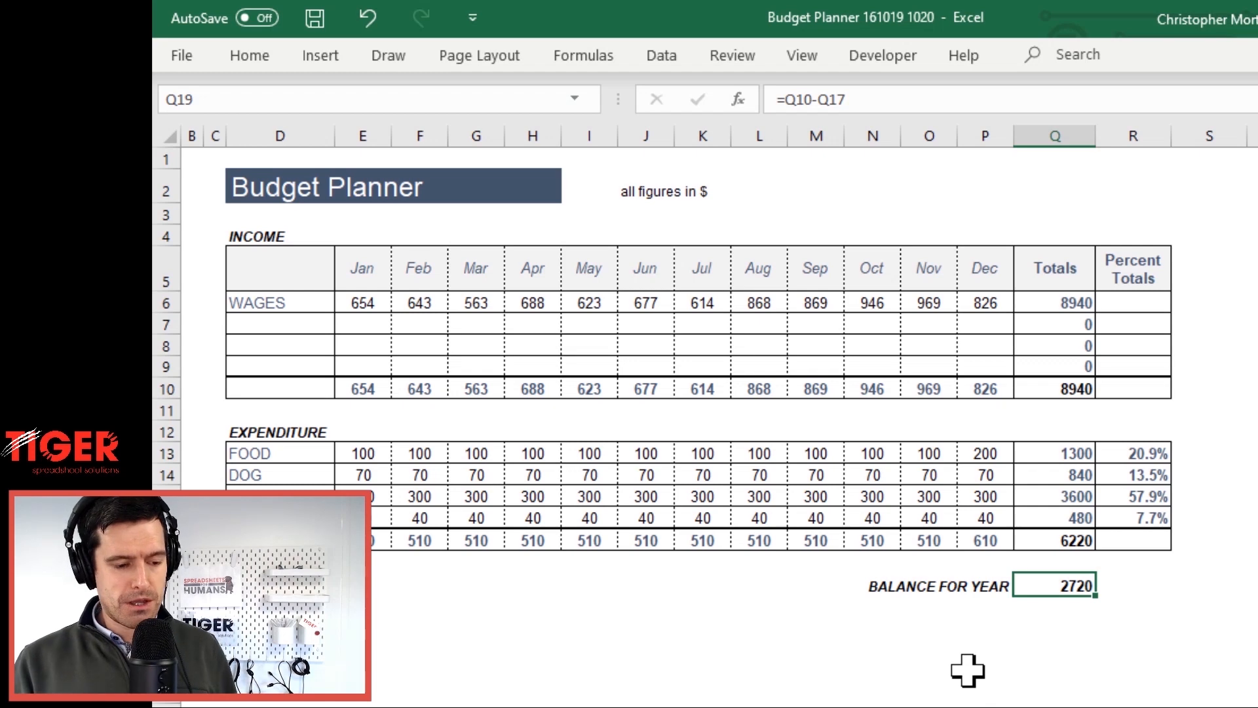
# Examine the January expenditure values from FOOD to CAR in E13:E16
pyautogui.hotkey('alt', 'Tab')
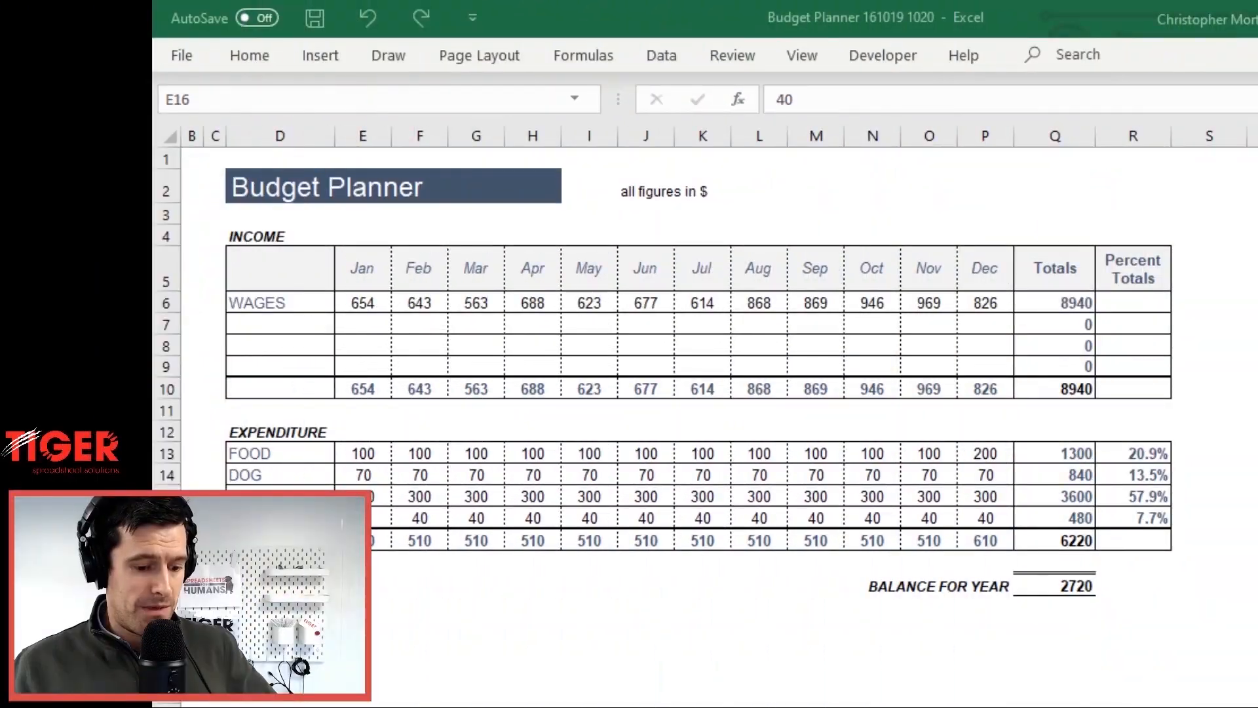
pyautogui.click(555, 458)
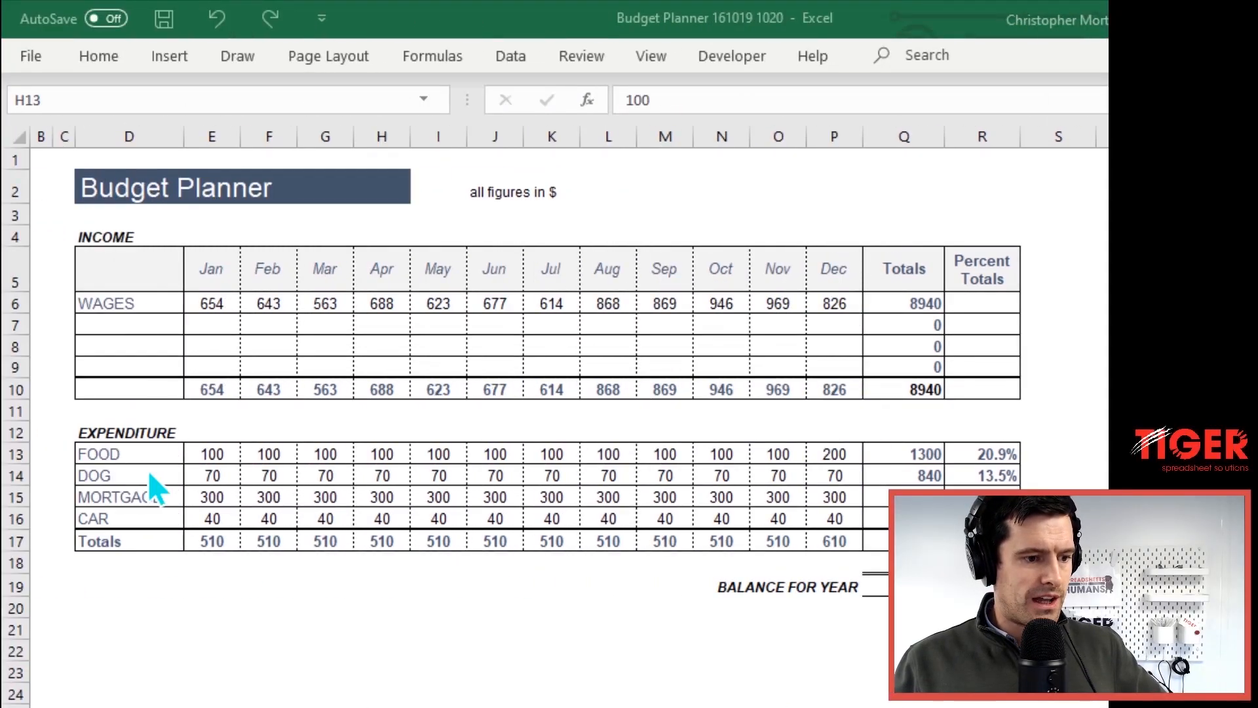
pyautogui.click(147, 469)
pyautogui.press('Up')
pyautogui.press('Right')
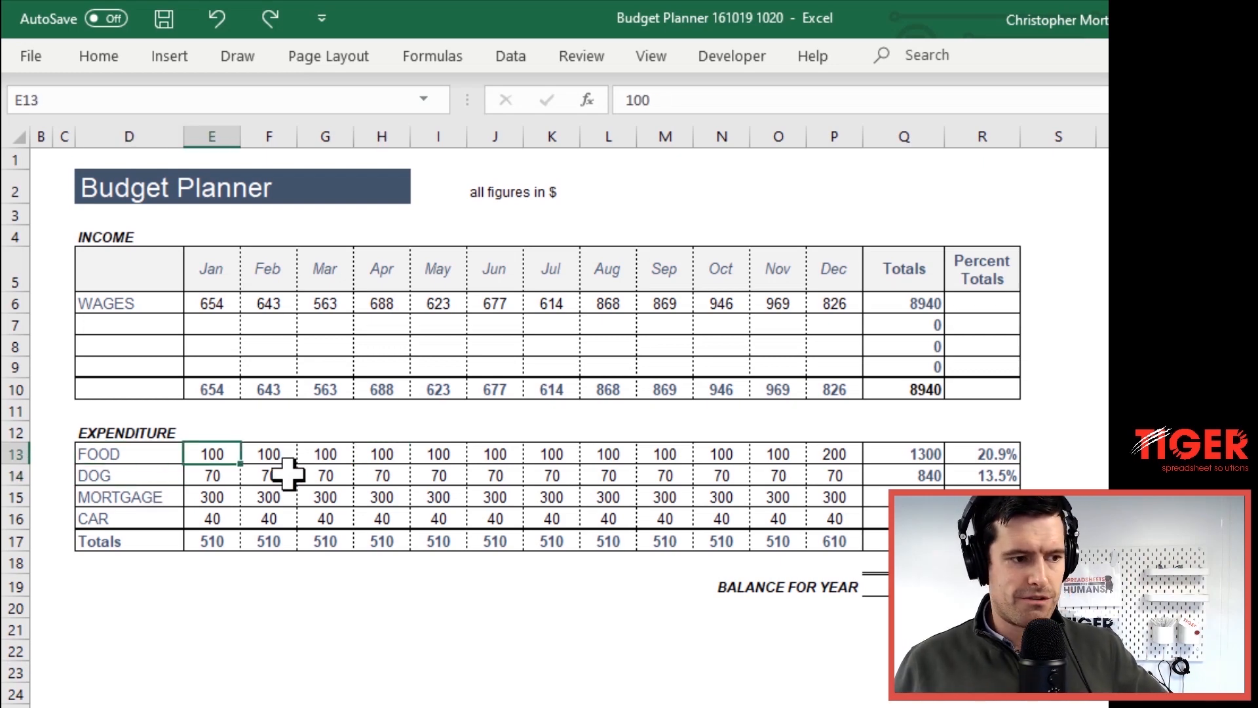
pyautogui.hotkey('shift', 'Down')
pyautogui.hotkey('shift', 'Down')
pyautogui.hotkey('shift', 'Down')
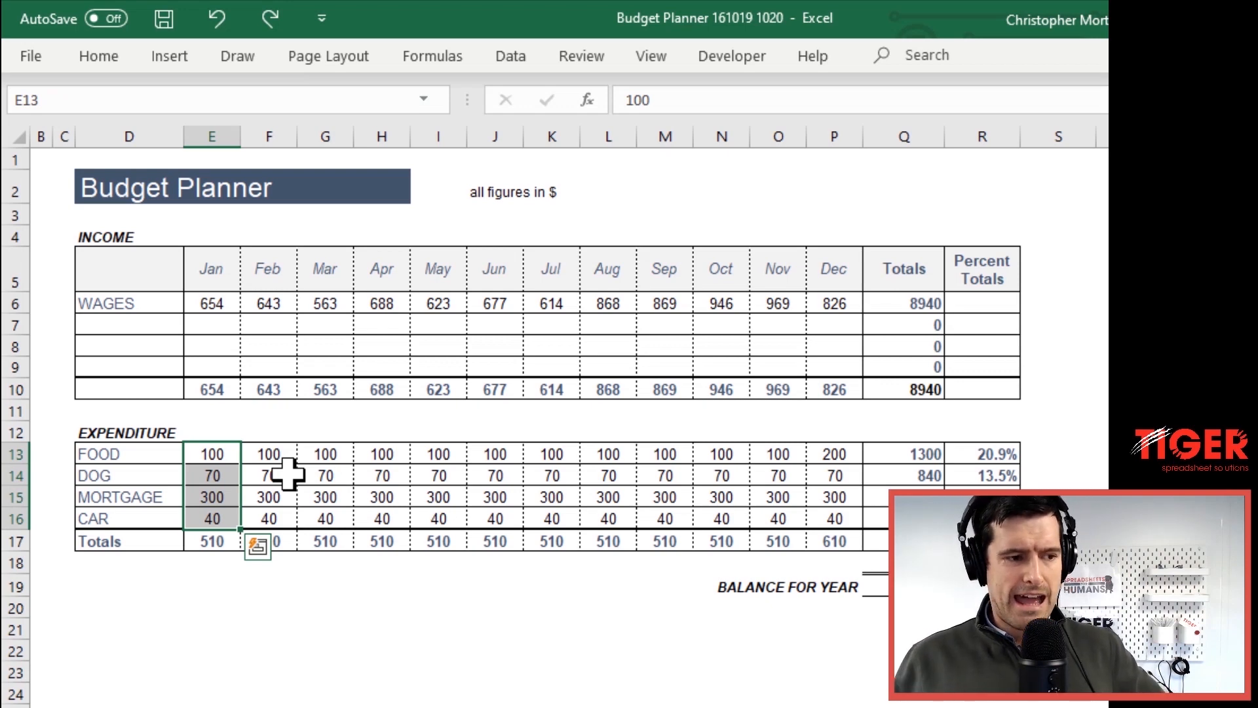
pyautogui.hotkey('shift', 'Up')
pyautogui.hotkey('shift', 'Up')
pyautogui.hotkey('shift', 'Up')
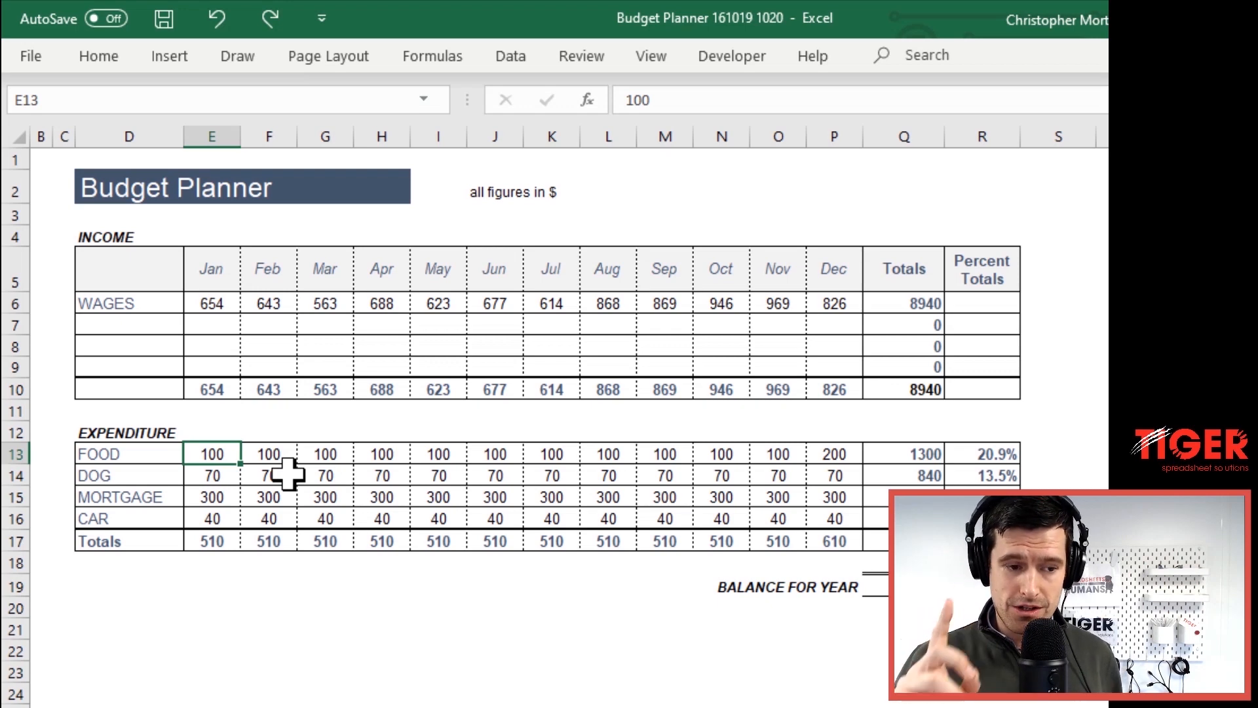
# Insert a blank row directly above the expenditure Totals row
pyautogui.click(226, 518)
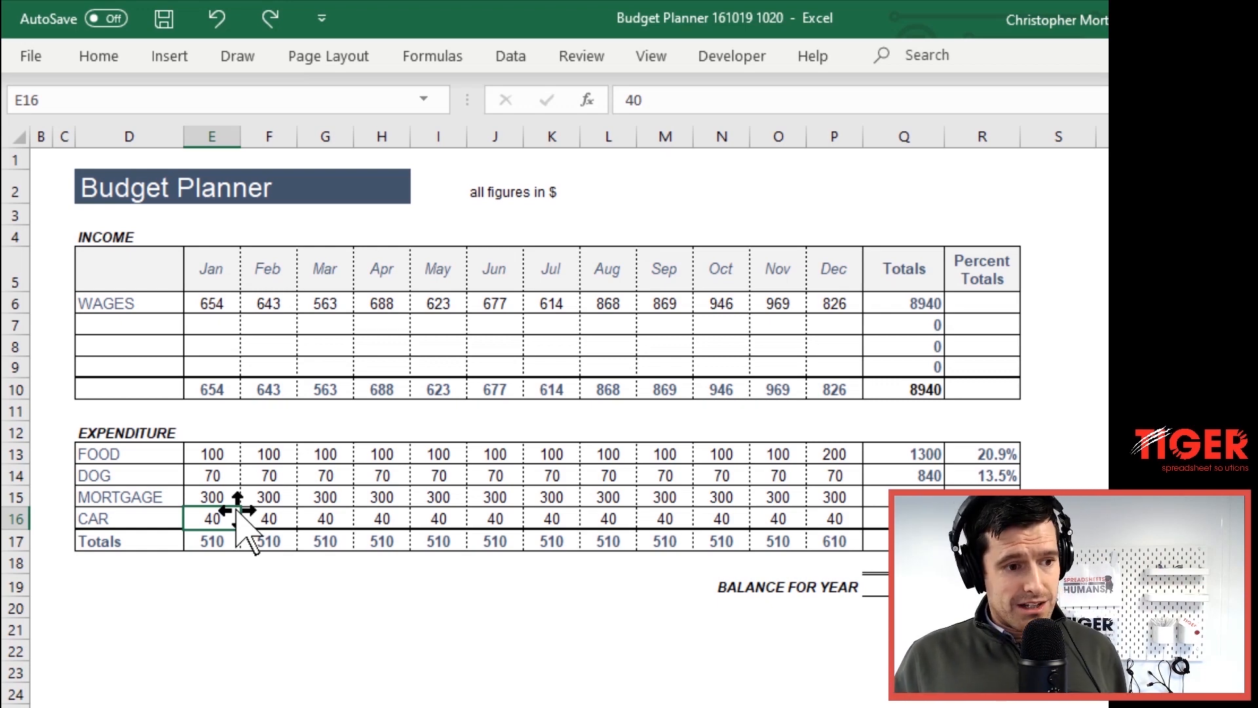
pyautogui.press('Down')
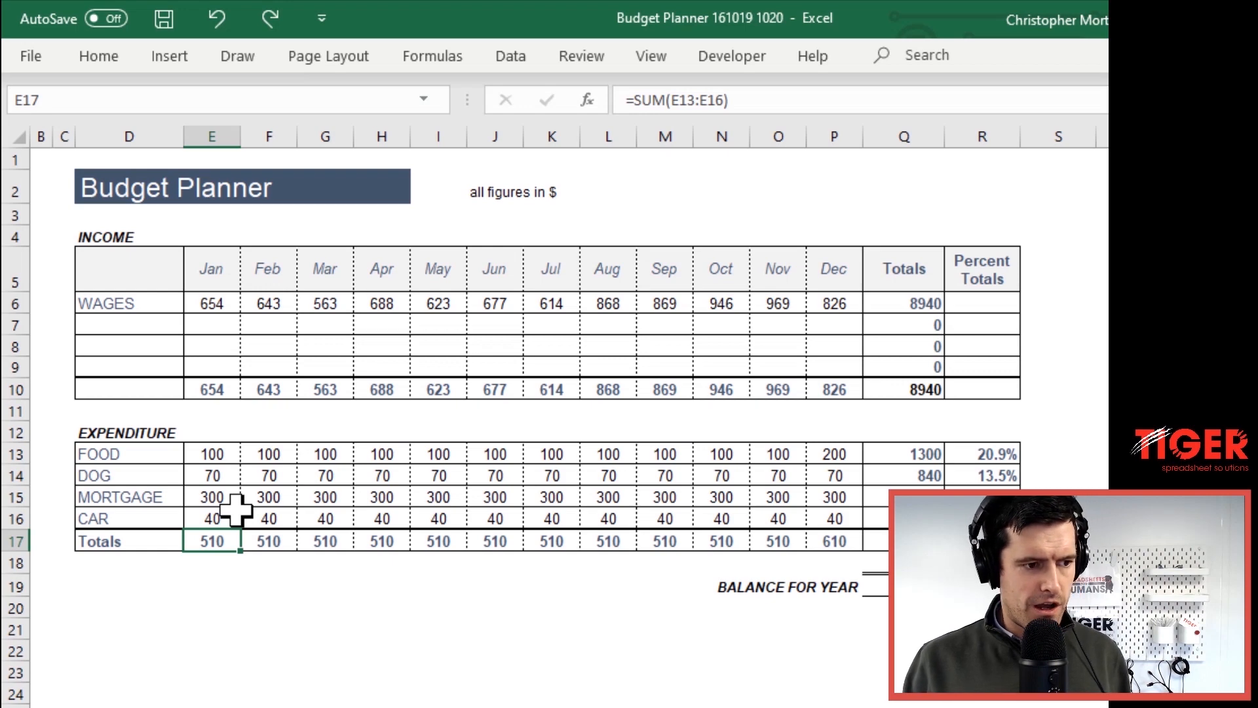
pyautogui.hotkey('shift', 'space')
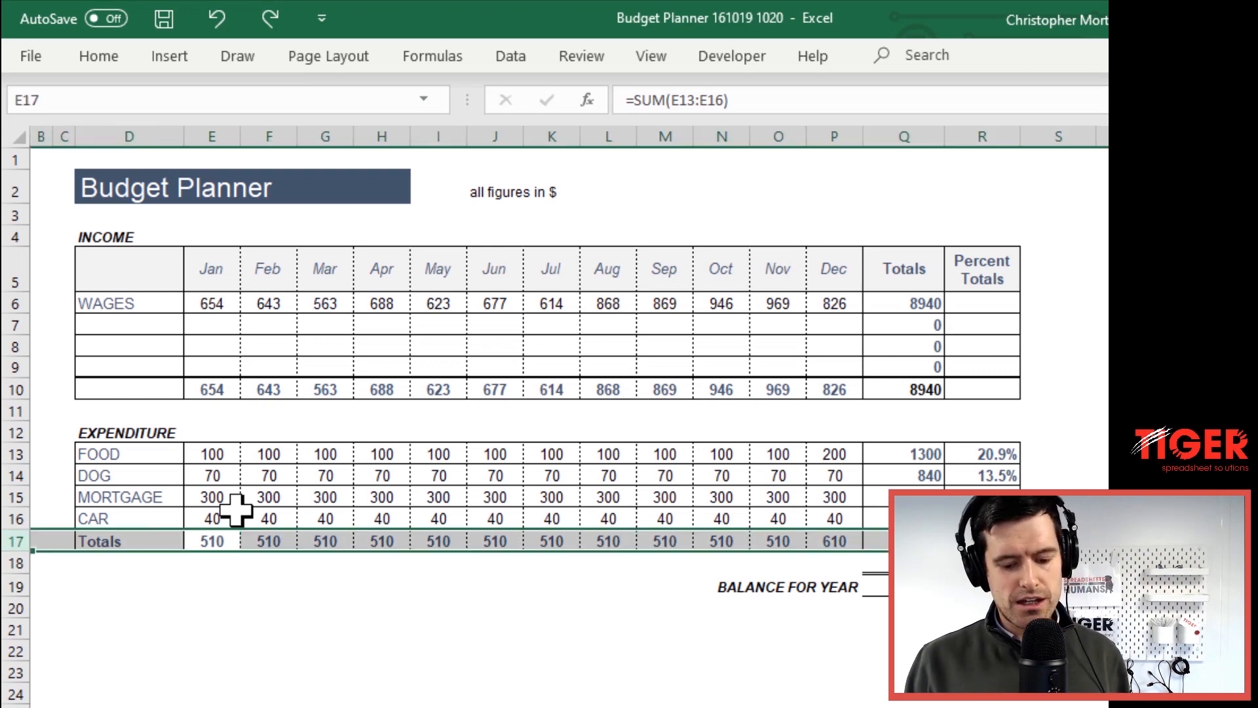
pyautogui.hotkey('ctrl', 'shift', '+')
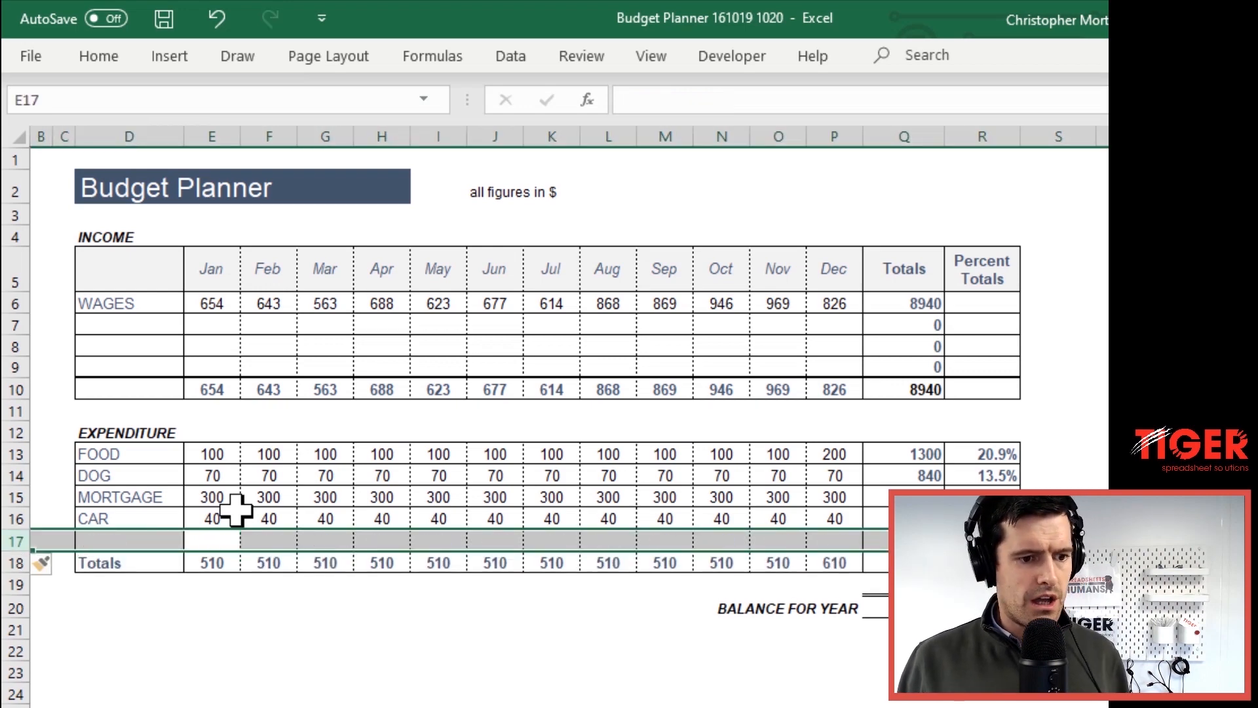
# Inspect which cells the January expenditure total formula in E18 adds up
pyautogui.press('Down')
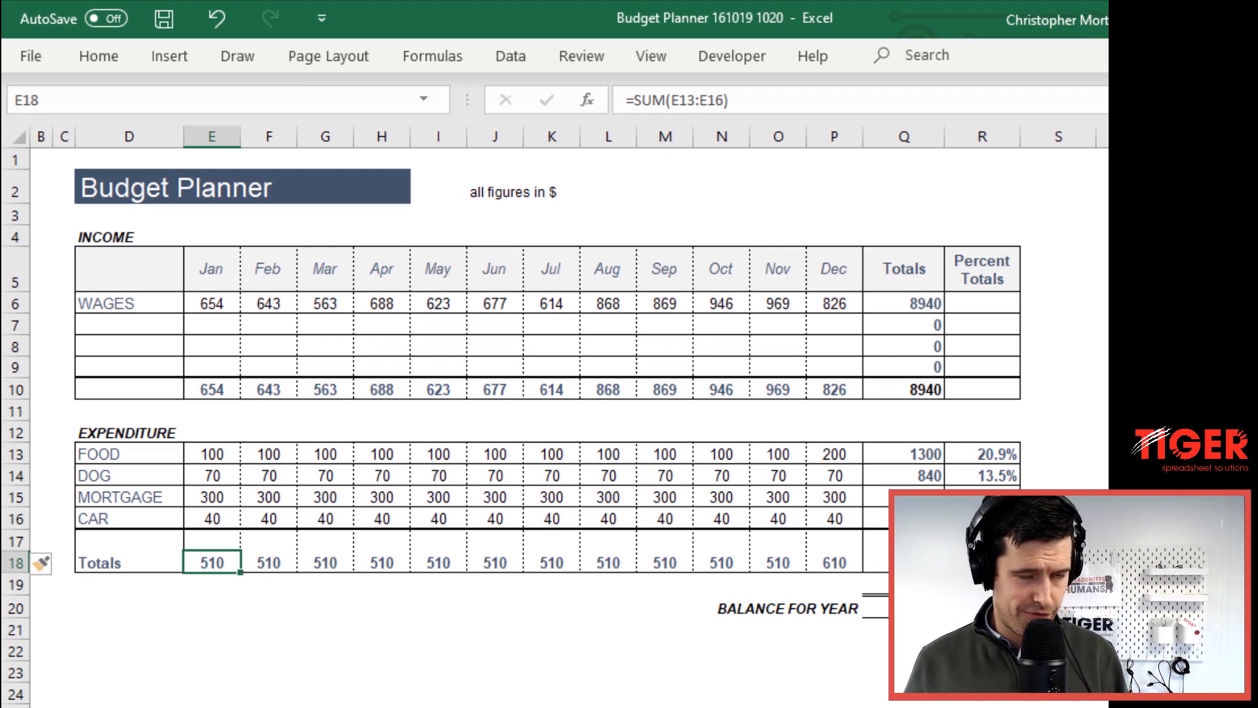
pyautogui.press('F2')
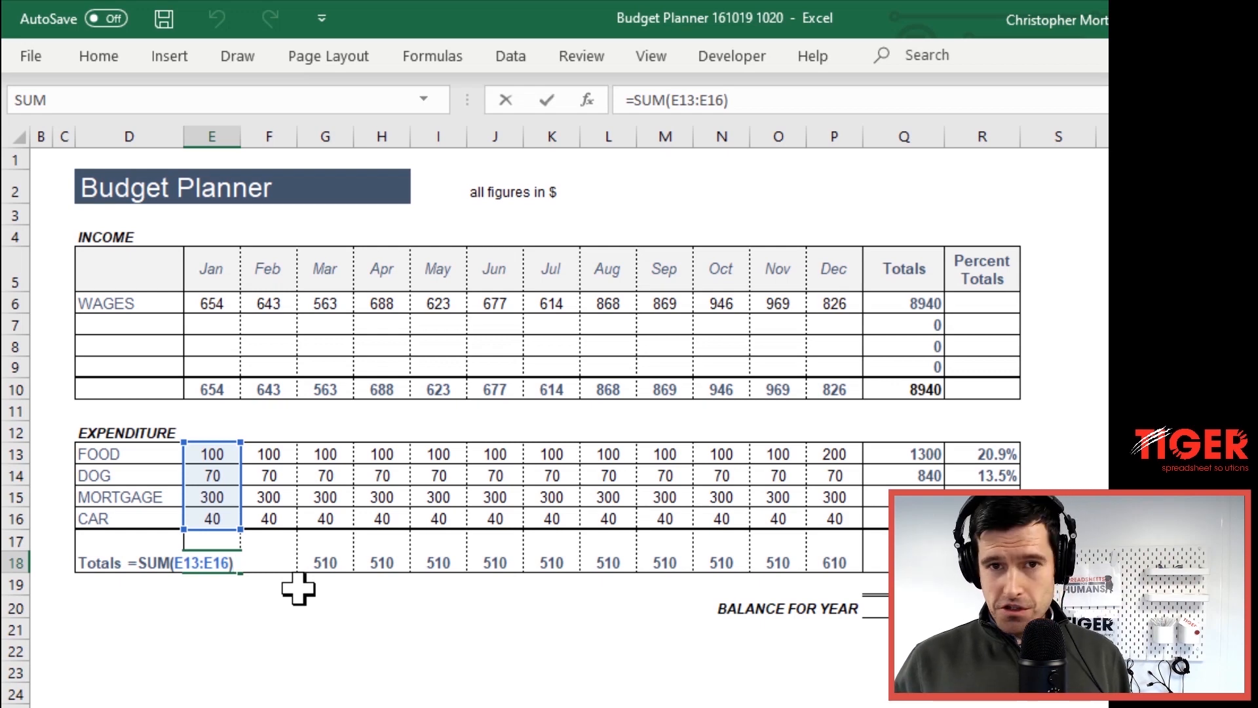
pyautogui.hotkey('ctrl', 'Return')
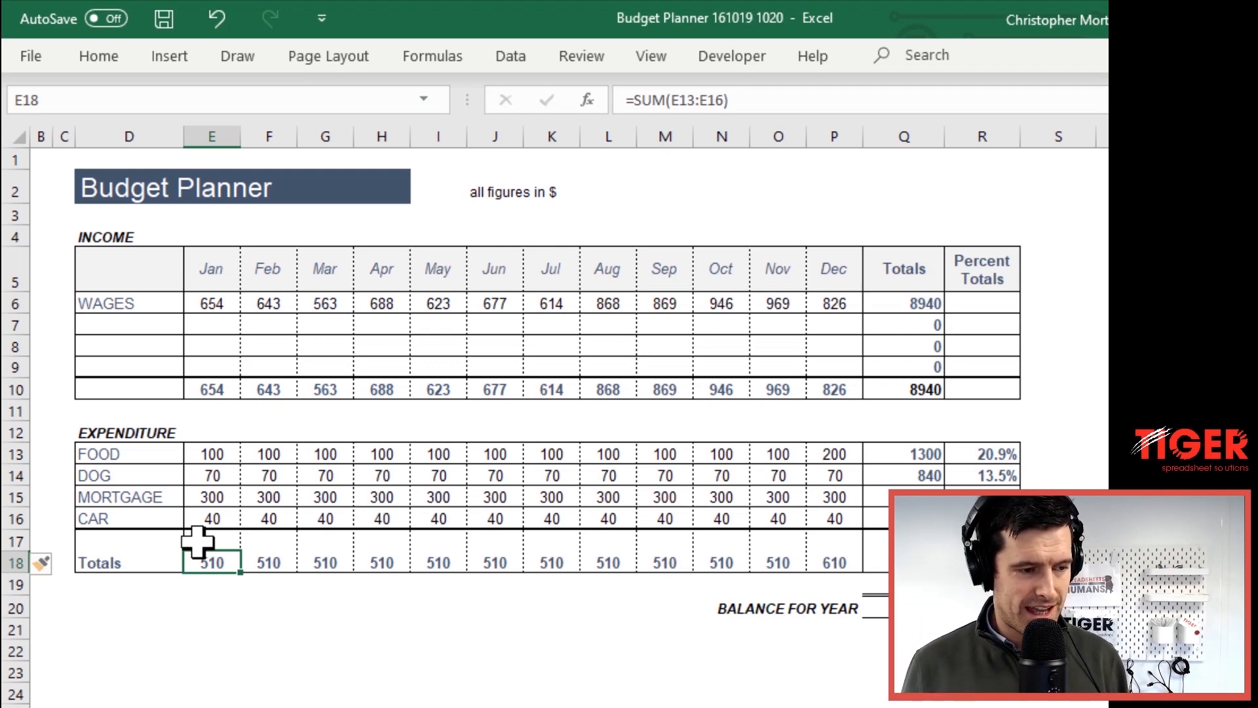
# Enter 10 for January in the blank expenditure row at E17
pyautogui.click(197, 541)
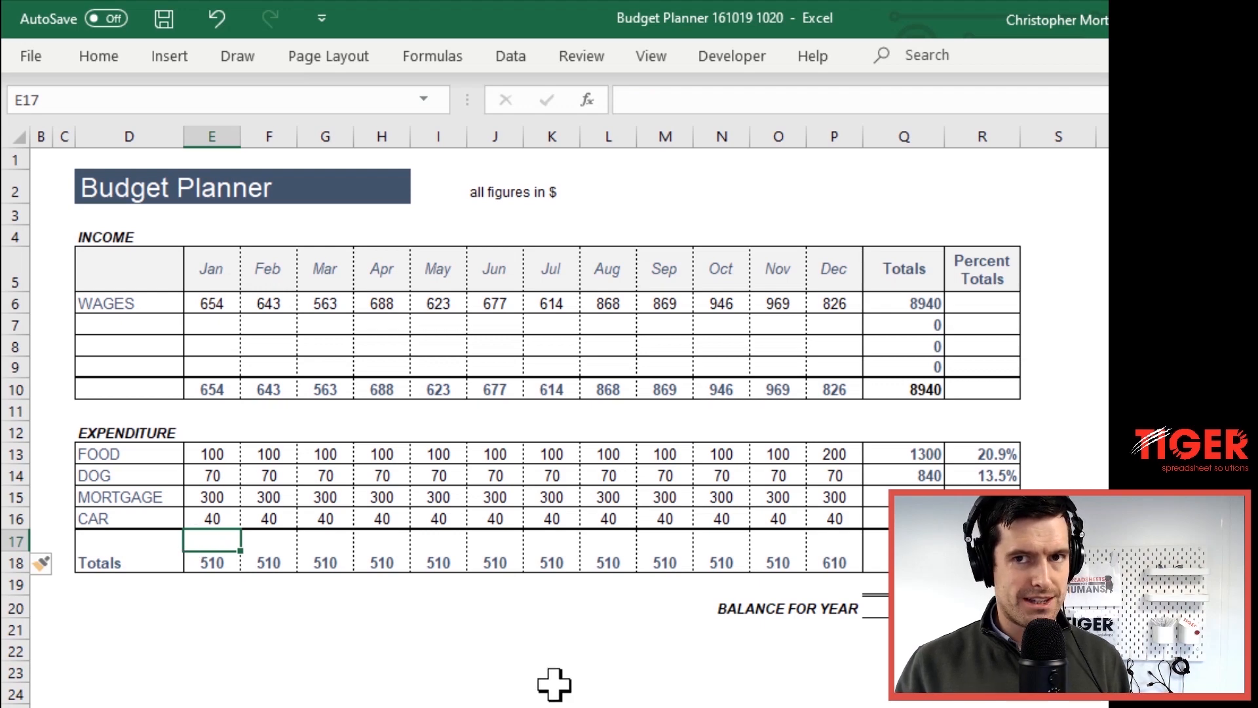
pyautogui.write('10')
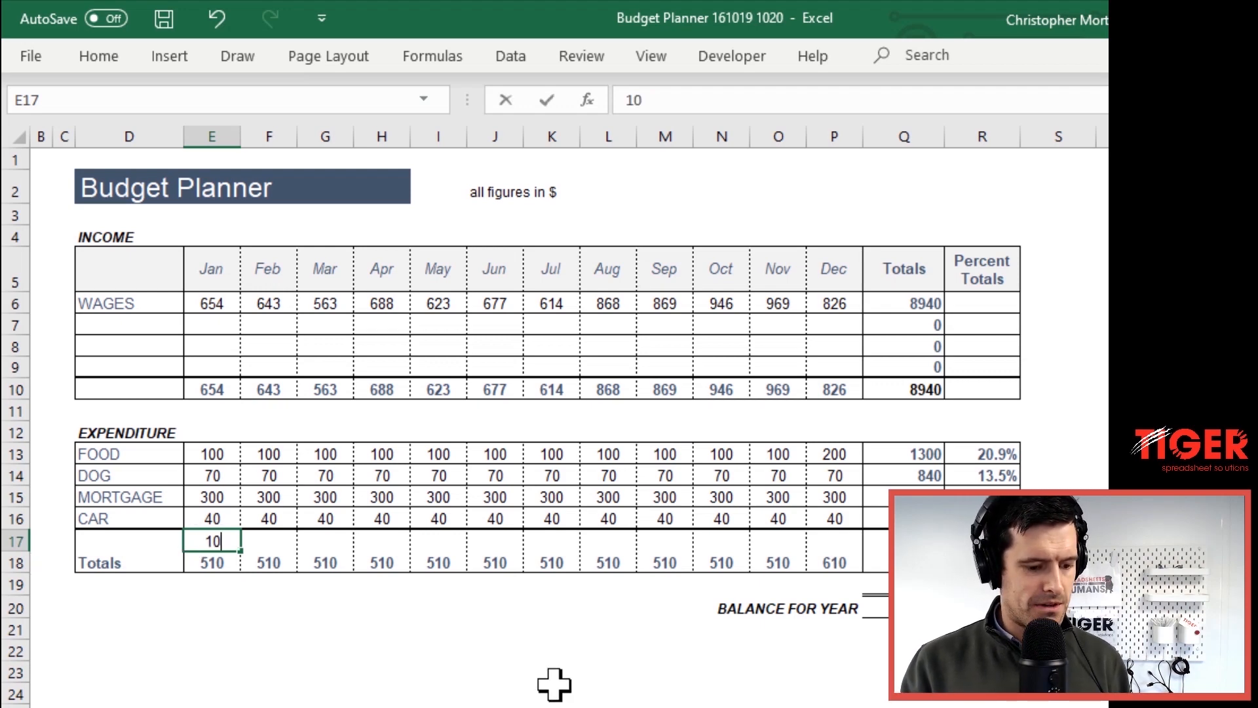
pyautogui.press('Return')
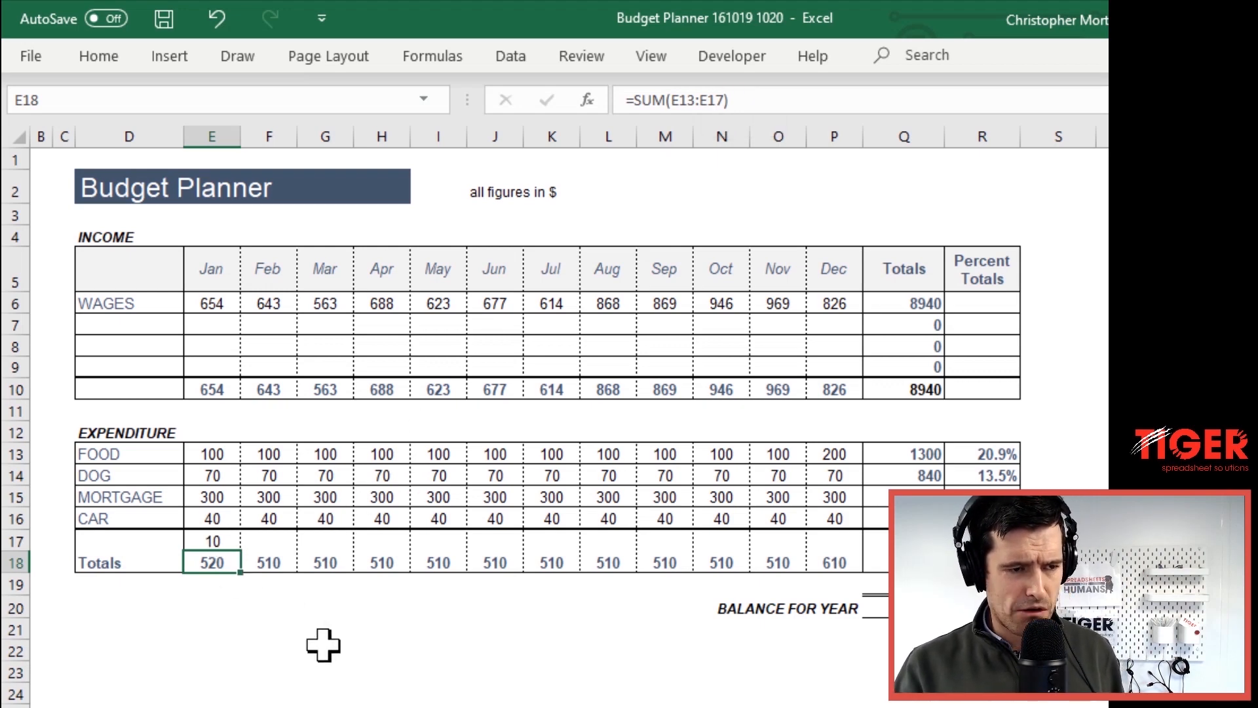
# Compare the SUM range of the January total in E18 with the totals of the following months in row 18
pyautogui.press('Right')
pyautogui.press('Right')
pyautogui.press('Right')
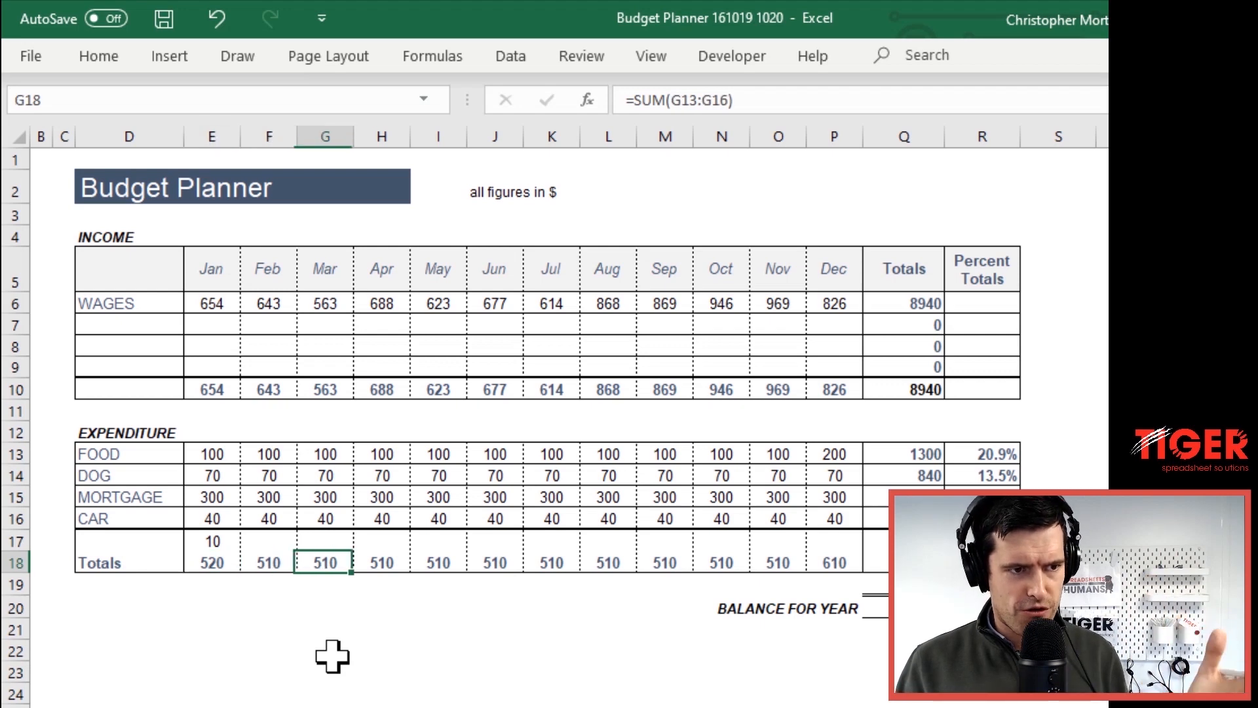
pyautogui.moveTo(734, 99); pyautogui.dragTo(707, 99)
pyautogui.press('Escape')
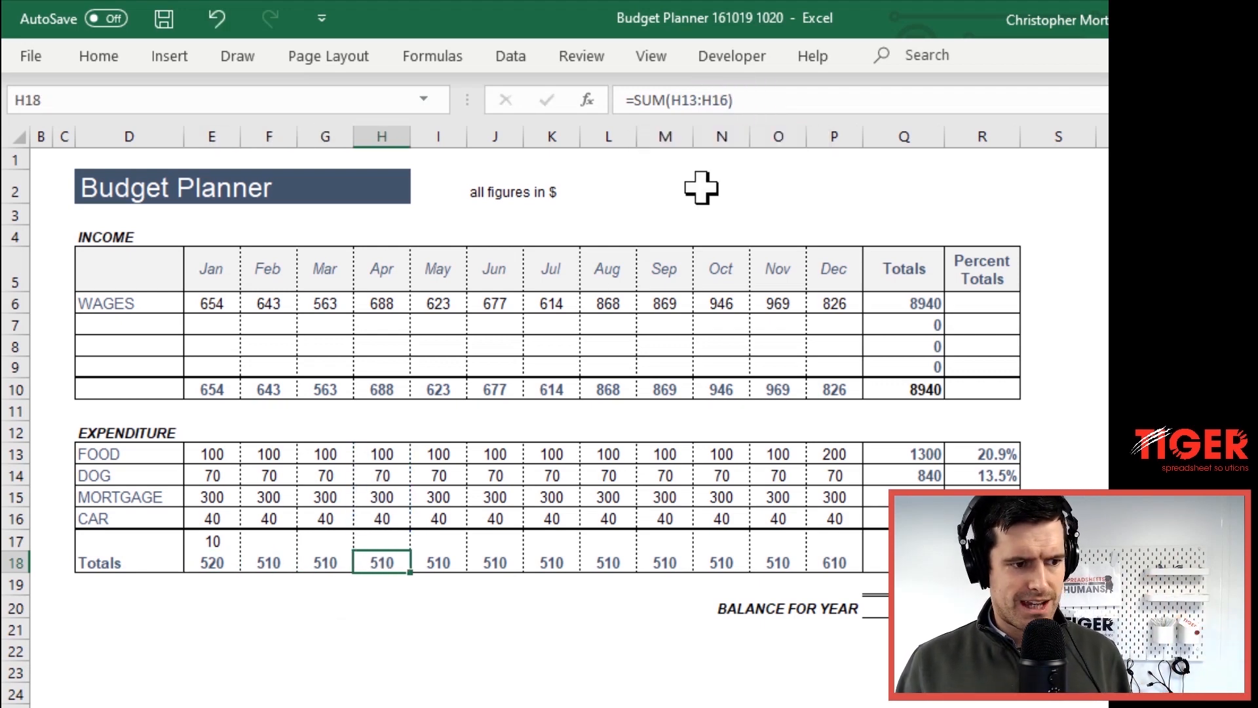
pyautogui.press('Left')
pyautogui.press('Left')
pyautogui.press('Left')
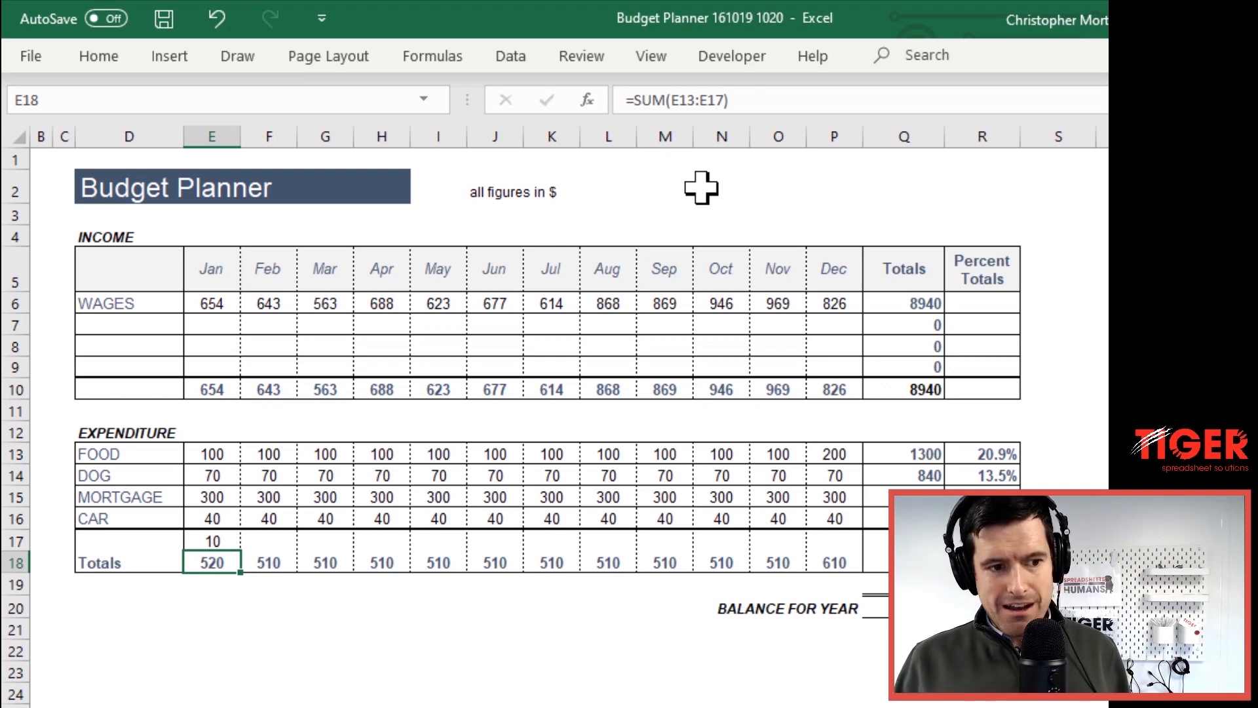
# Undo the January entry in E17 and the row inserted above the expenditure totals
pyautogui.press('Up')
pyautogui.press('Up')
pyautogui.press('Up')
pyautogui.hotkey('ctrl', 'z')
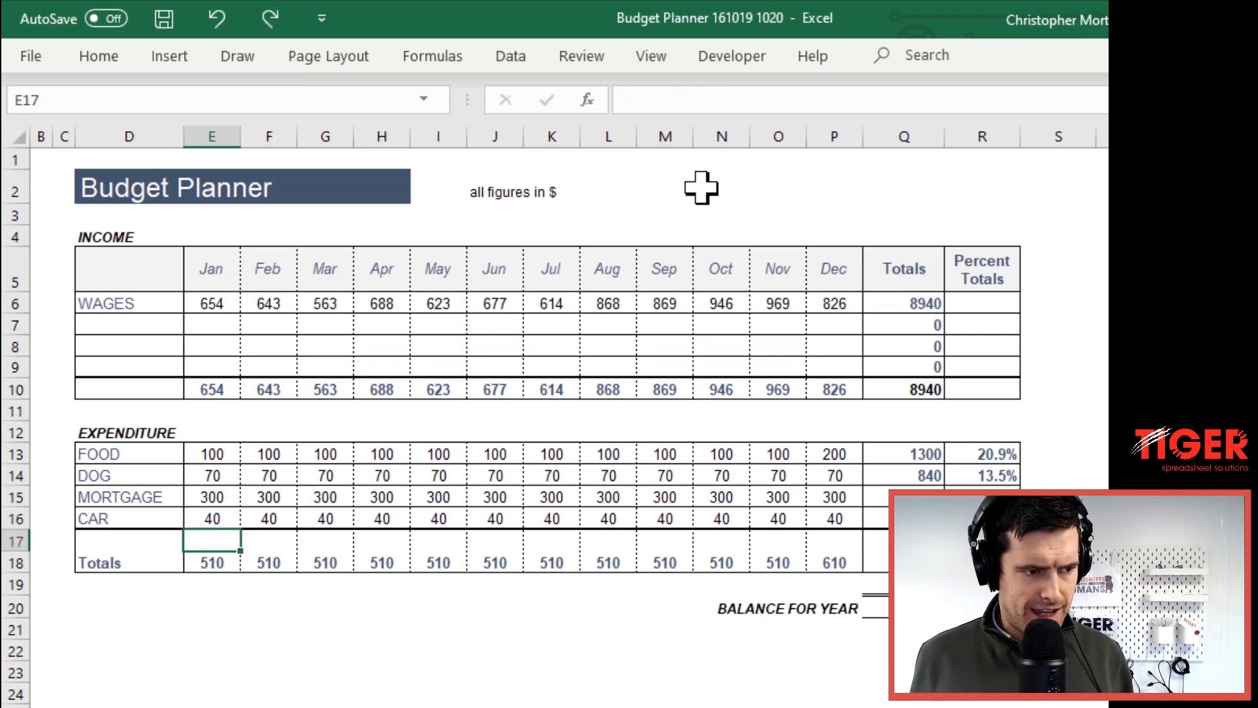
pyautogui.hotkey('ctrl', 'z')
# Insert three blank rows directly above the CAR row in the expenditure table
pyautogui.press('Up')
pyautogui.press('Up')
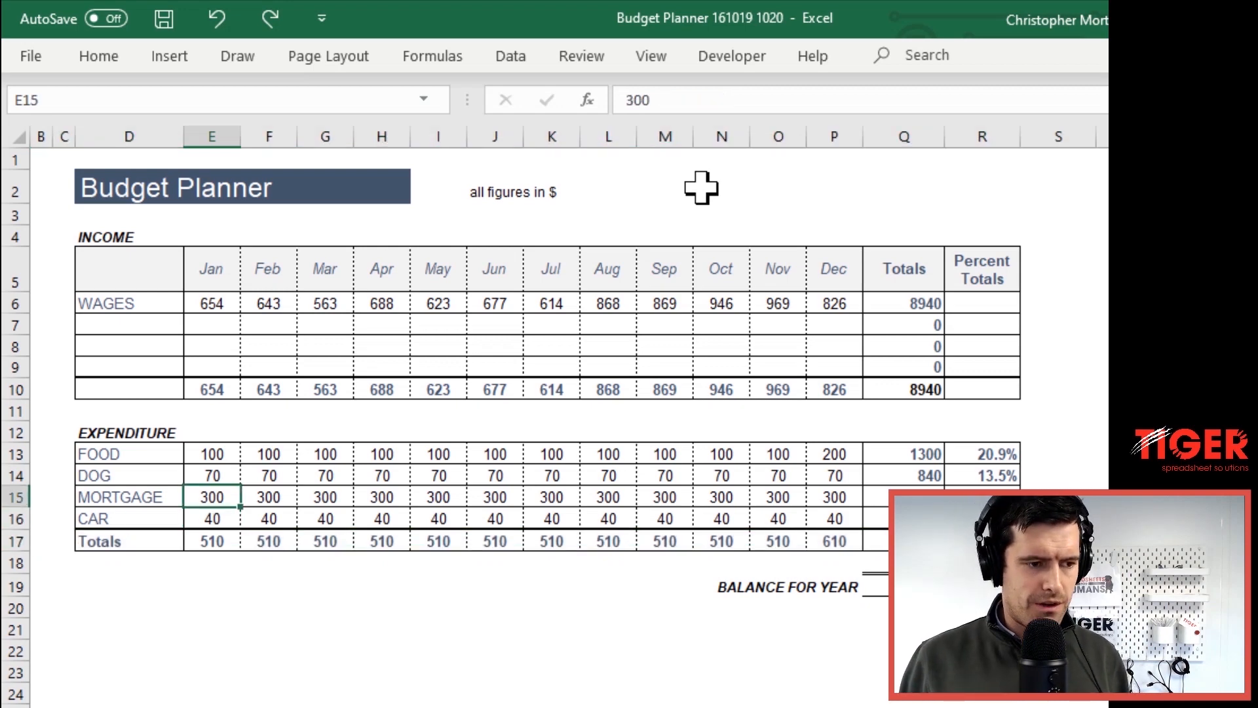
pyautogui.press('Down')
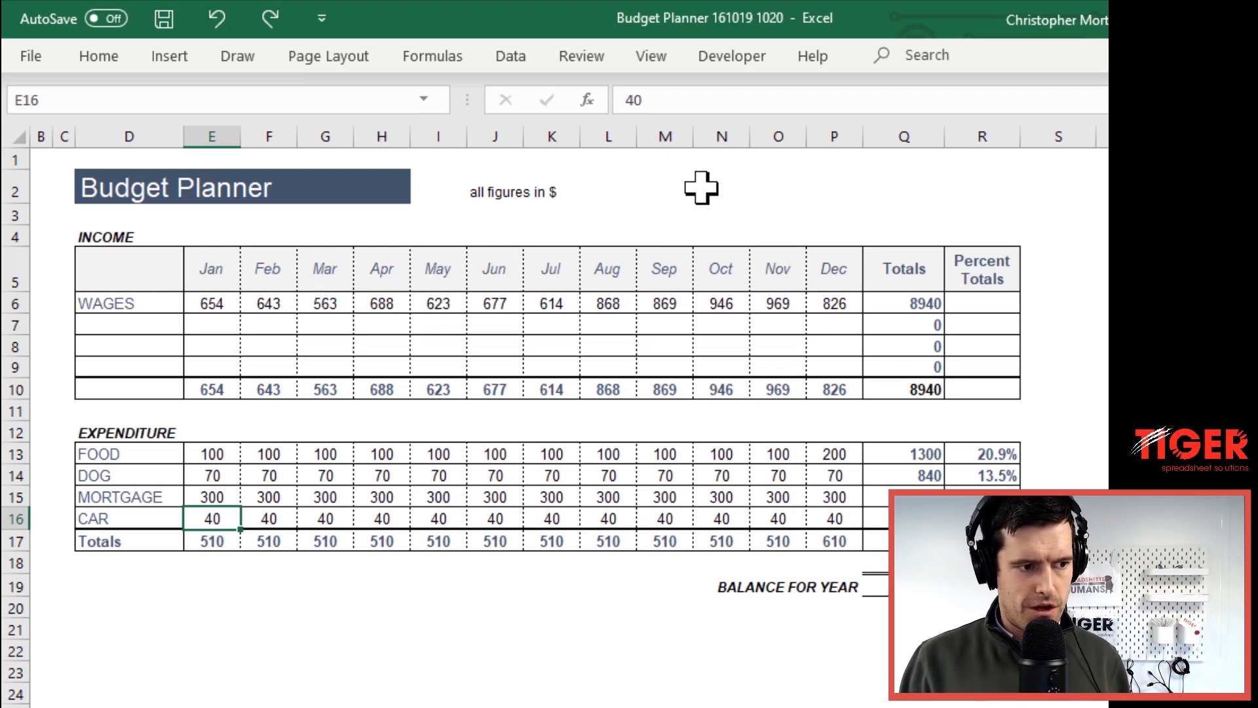
pyautogui.hotkey('shift', 'space')
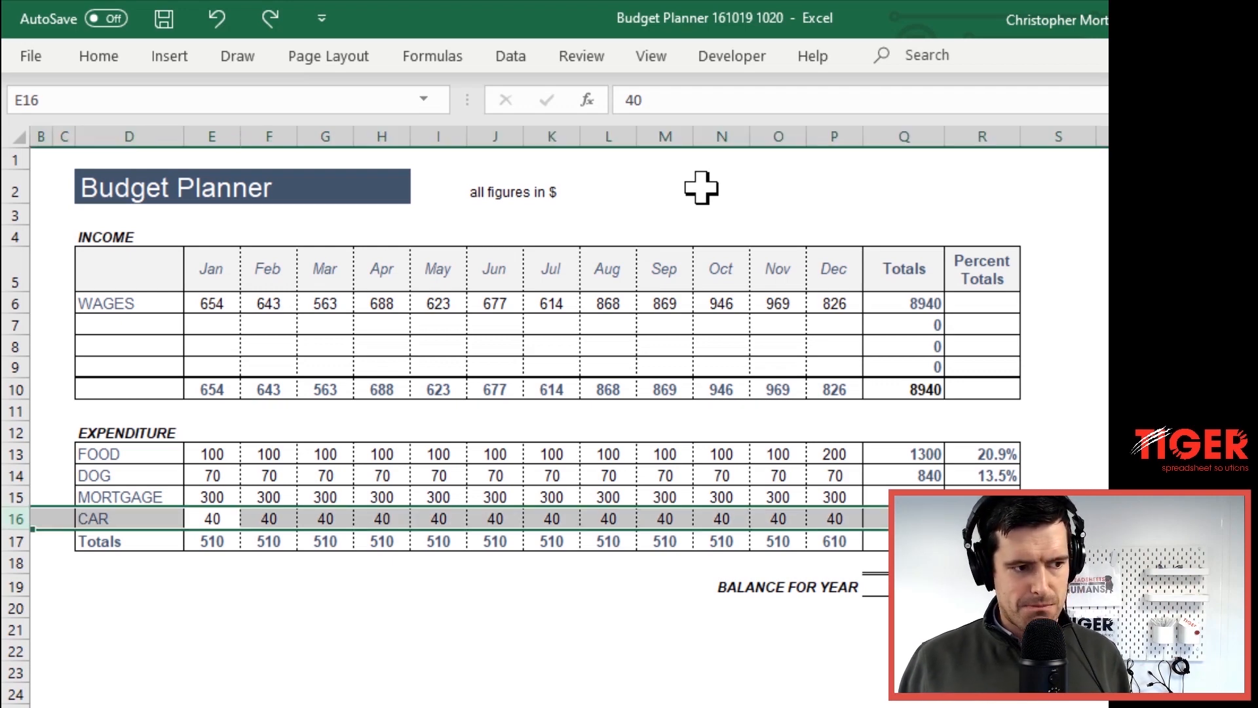
pyautogui.hotkey('ctrl', '+')
pyautogui.hotkey('ctrl', '+')
pyautogui.hotkey('ctrl', '+')
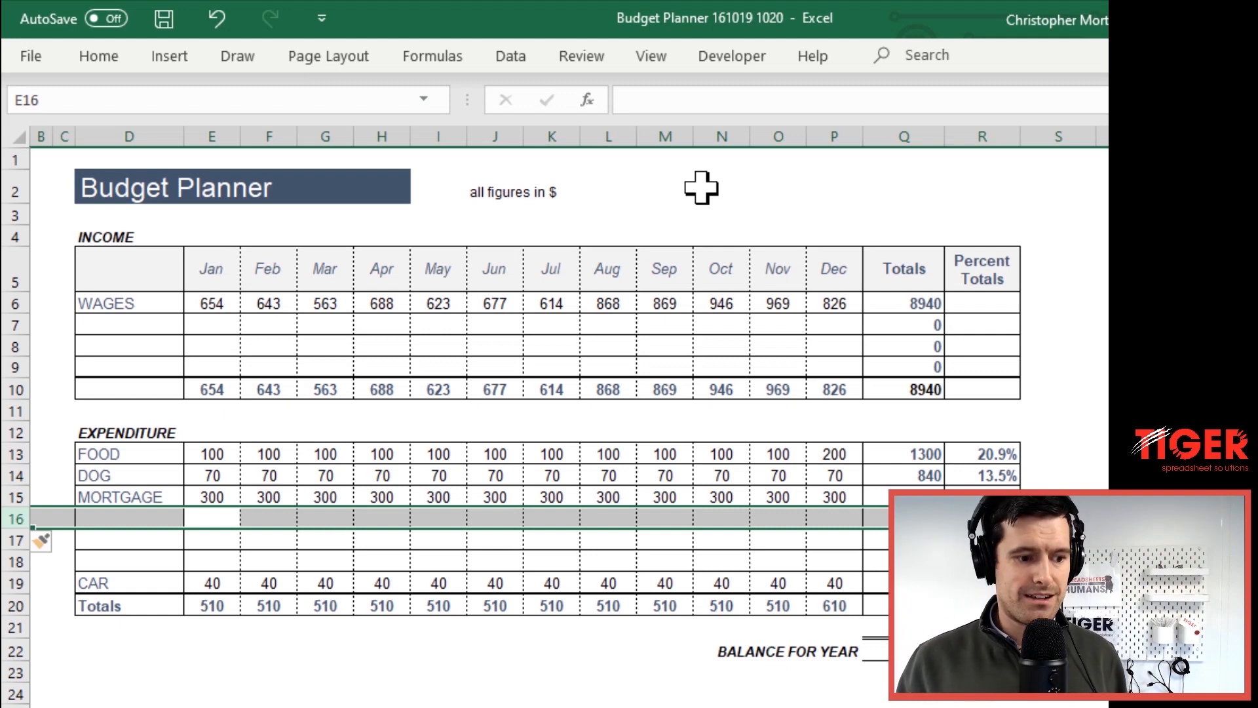
# Inspect which cells the January expenditure total formula in E20 adds up, leaving the formula as it is
pyautogui.press('Down')
pyautogui.press('Down')
pyautogui.press('Down')
pyautogui.press('Down')
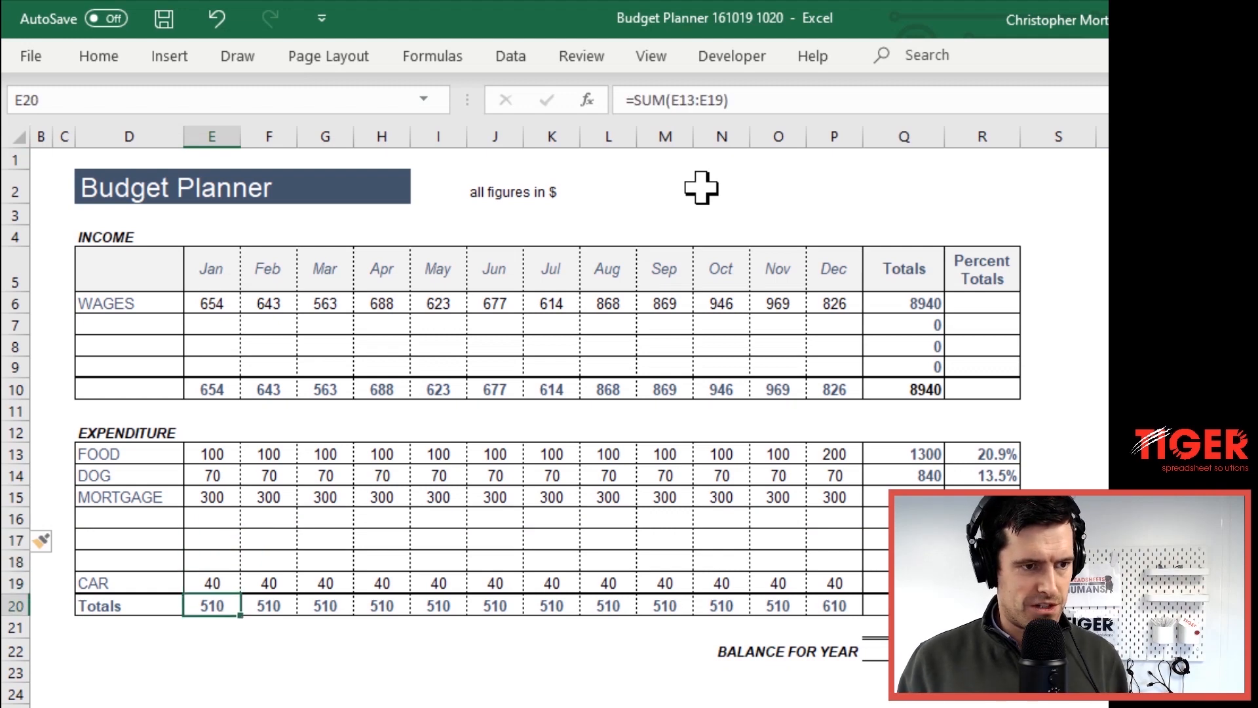
pyautogui.press('F2')
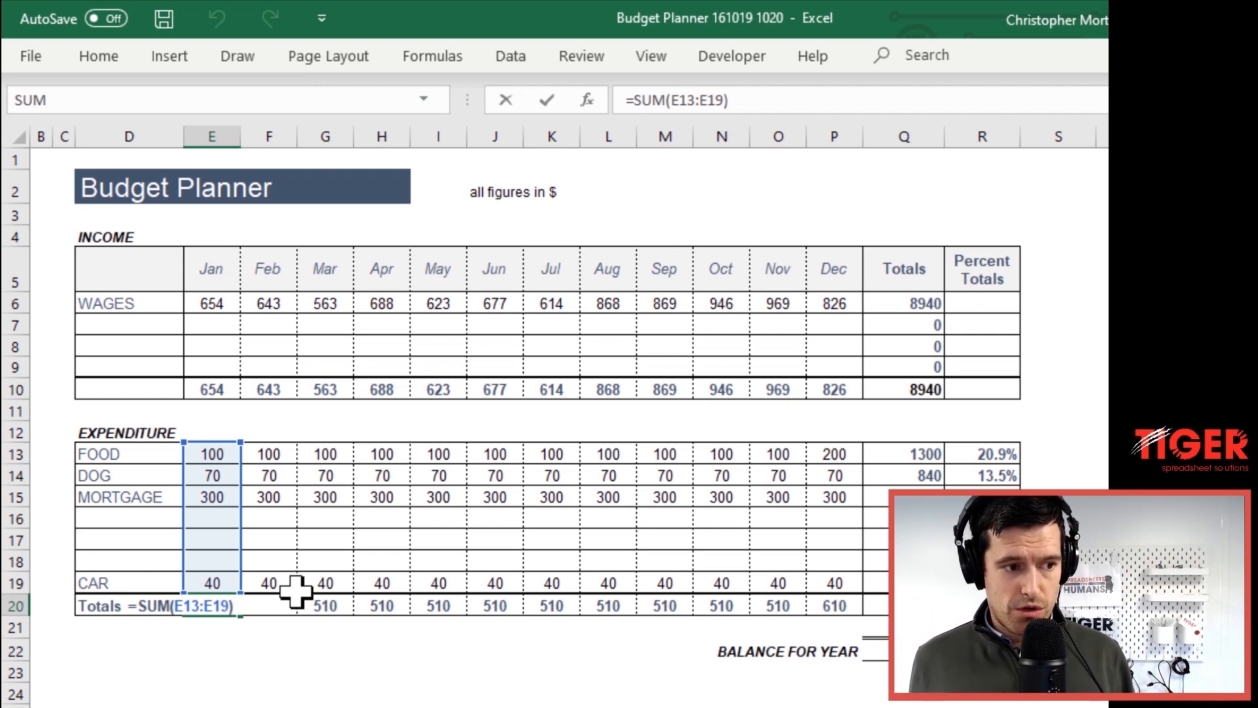
pyautogui.hotkey('ctrl', 'Return')
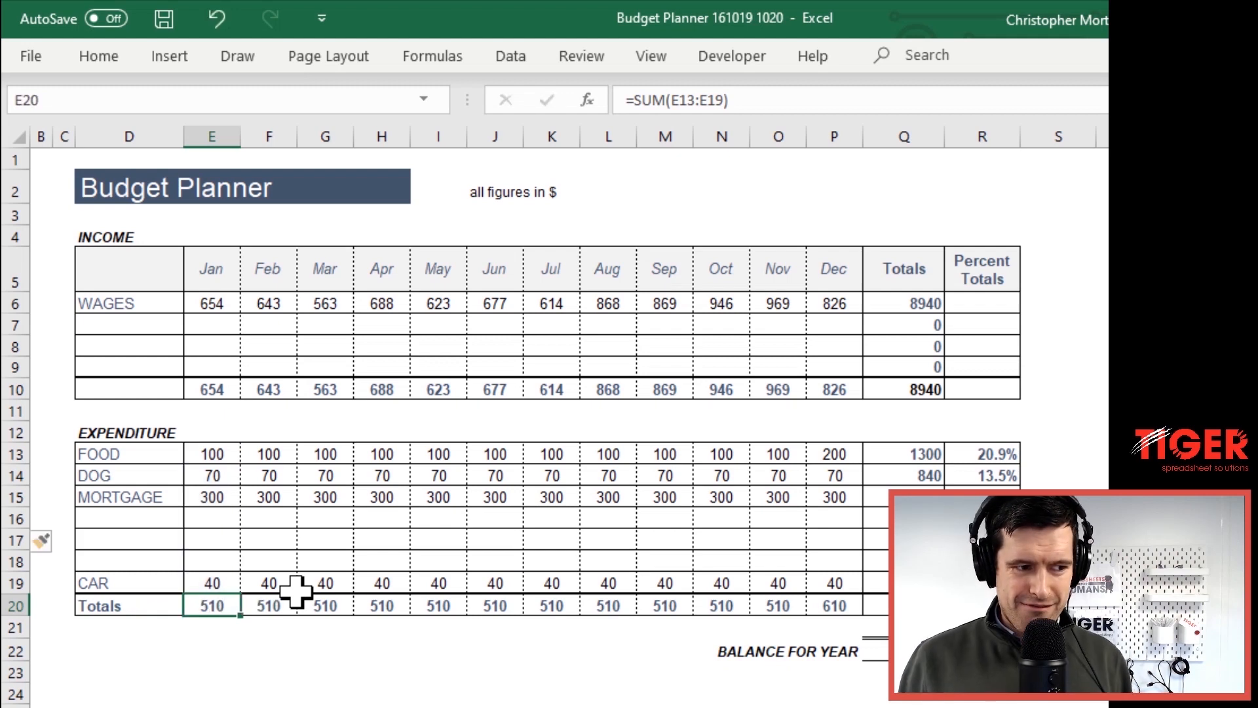
# Look along the monthly entries in the CAR row and check the SUM range of the March total in G20
pyautogui.press('Up')
pyautogui.press('Left')
pyautogui.hotkey('shift', 'Right')
pyautogui.hotkey('shift', 'Right')
pyautogui.hotkey('shift', 'Right')
pyautogui.press('Right')
pyautogui.press('Left')
pyautogui.press('Right')
pyautogui.press('Right')
pyautogui.press('Right')
pyautogui.press('Right')
pyautogui.press('Right')
pyautogui.press('Right')
pyautogui.press('Right')
pyautogui.press('Right')
pyautogui.press('Right')
pyautogui.press('Right')
pyautogui.press('Right')
pyautogui.press('Right')
pyautogui.press('Left')
pyautogui.press('Left')
pyautogui.press('Left')
pyautogui.click(299, 589)
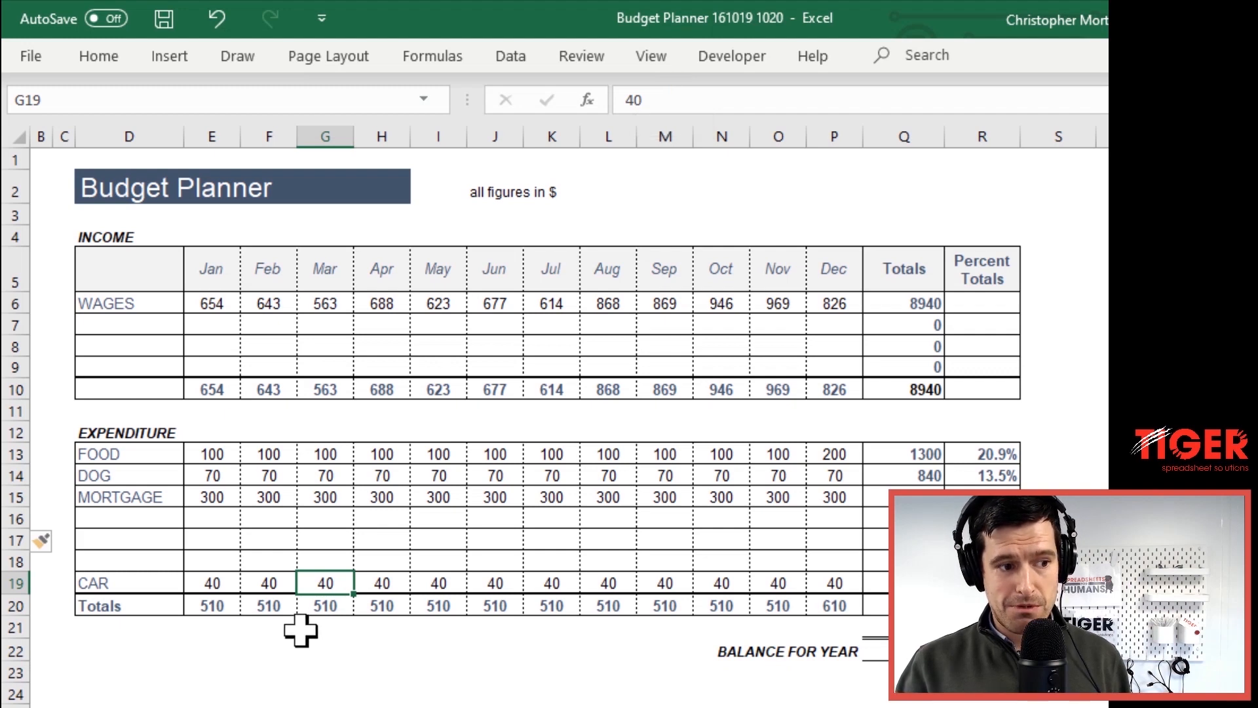
pyautogui.click(316, 608)
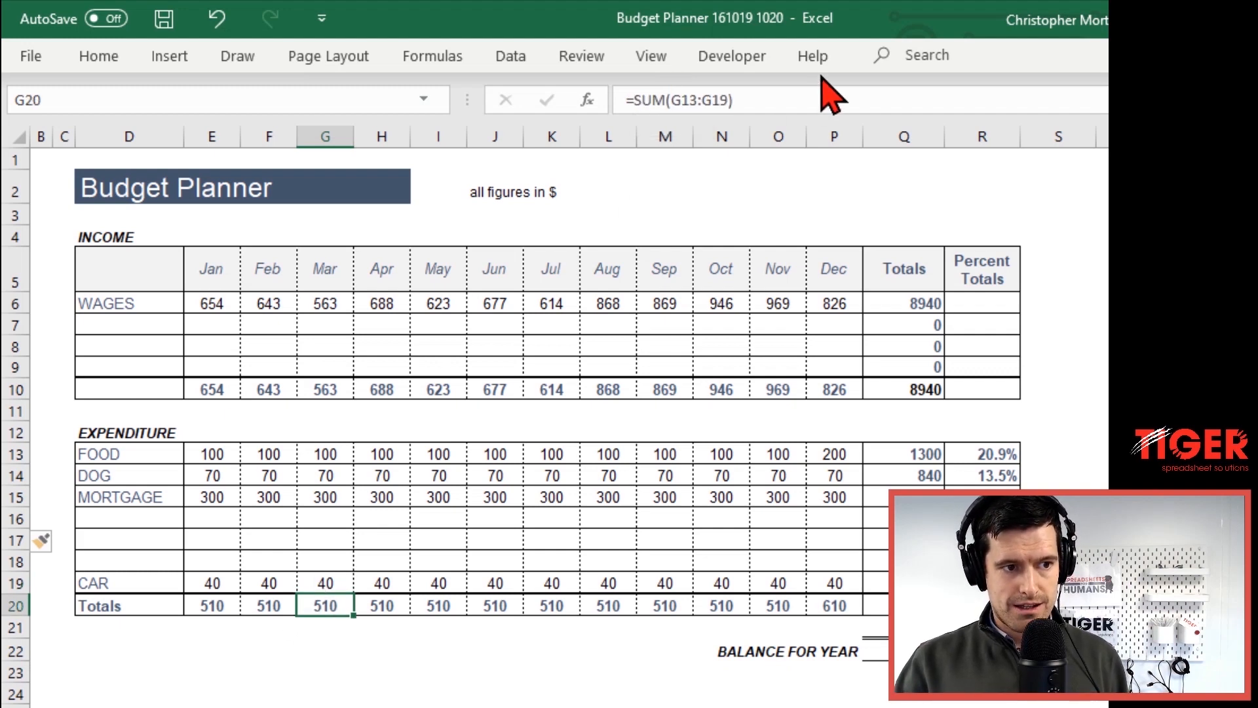
# Copy the CAR expenditure row from D19:P19 and paste it as values into row 16, directly below MORTGAGE
pyautogui.moveTo(166, 576); pyautogui.dragTo(834, 582)
pyautogui.hotkey('ctrl', 'c')
pyautogui.press('Up')
pyautogui.press('Up')
pyautogui.press('Up')
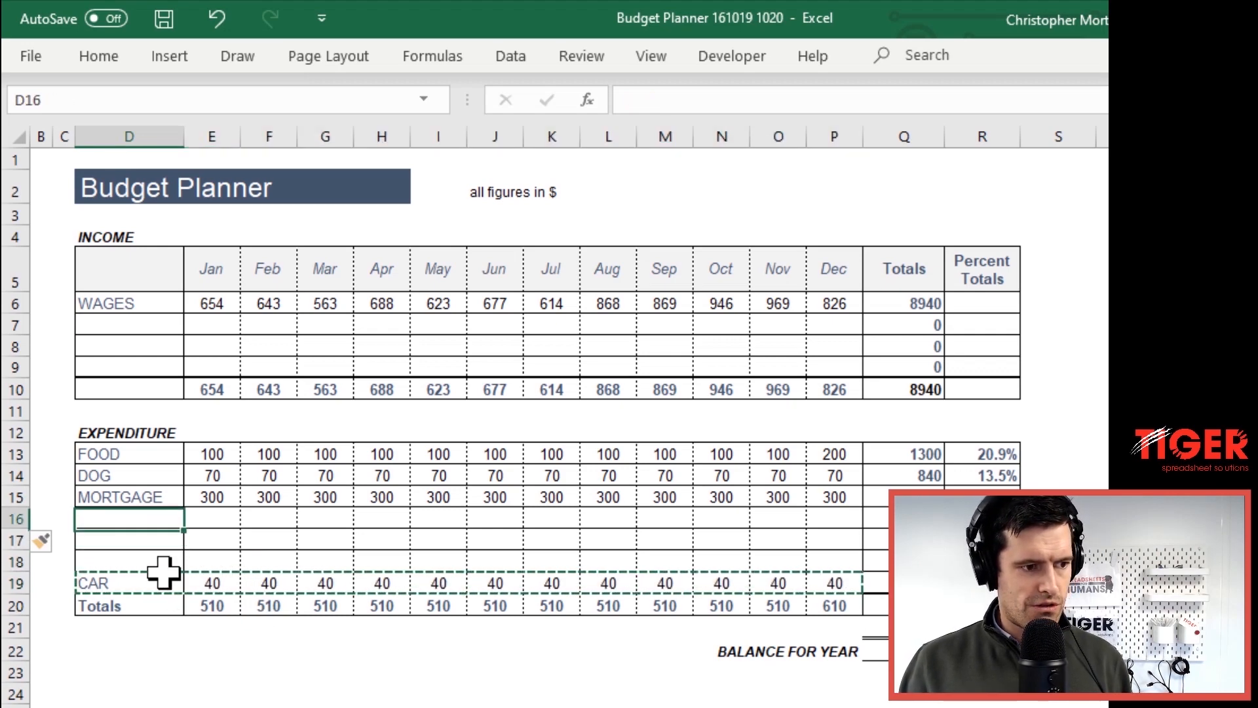
pyautogui.hotkey('ctrl', 'alt', 'v')
pyautogui.press('v')
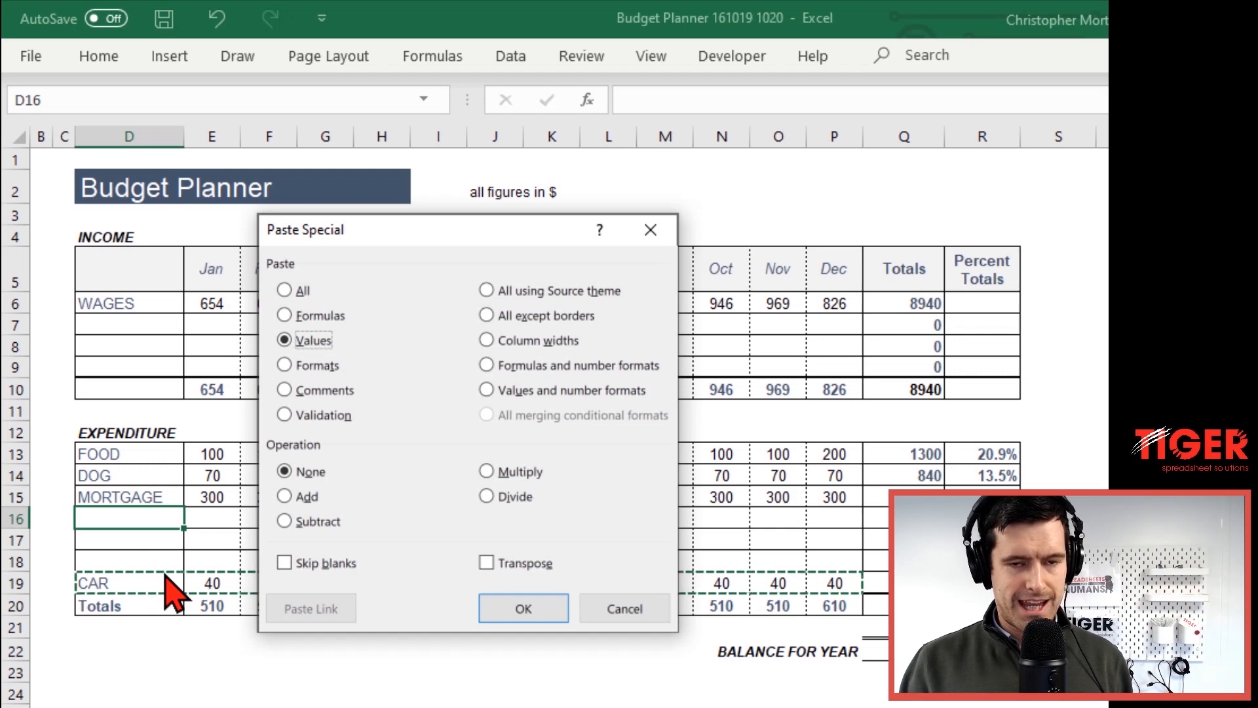
pyautogui.press('Return')
pyautogui.press('Escape')
# Clear the duplicate CAR label and monthly amounts from D19:P19
pyautogui.press('Down')
pyautogui.press('Down')
pyautogui.press('Down')
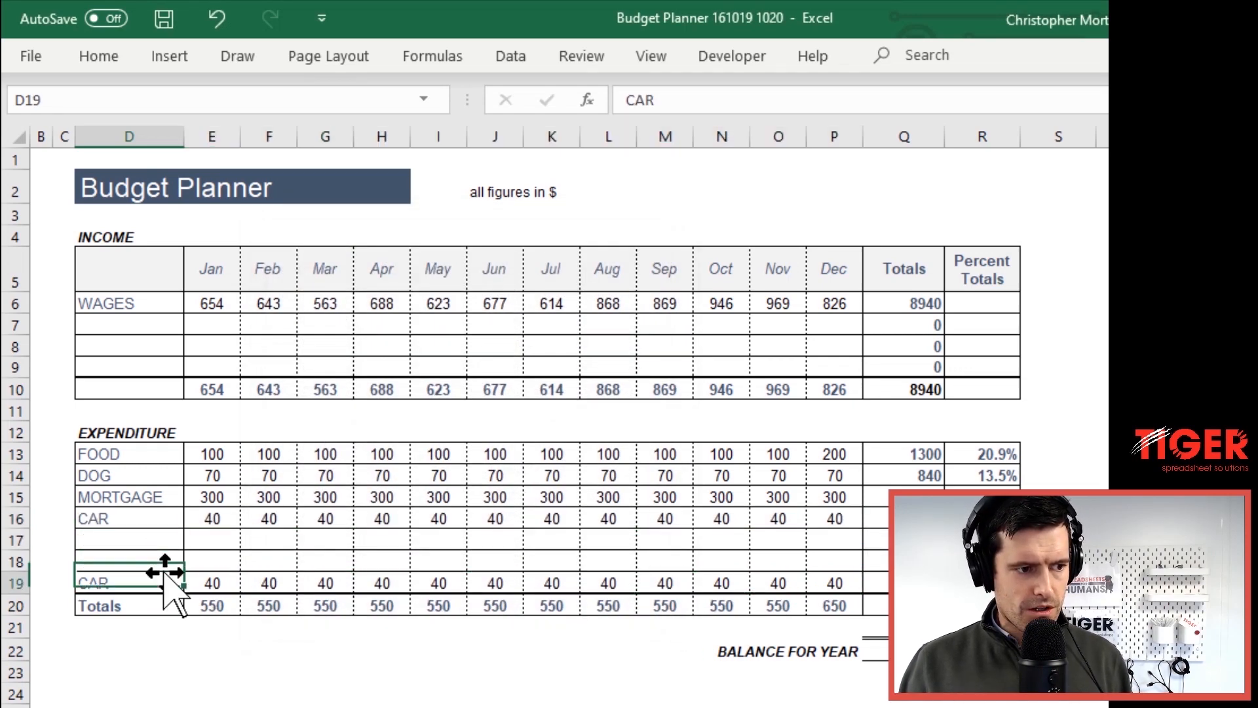
pyautogui.hotkey('shift', 'Right')
pyautogui.hotkey('shift', 'Right')
pyautogui.hotkey('shift', 'Right')
pyautogui.hotkey('shift', 'Right')
pyautogui.hotkey('shift', 'Right')
pyautogui.hotkey('shift', 'Right')
pyautogui.hotkey('shift', 'Right')
pyautogui.hotkey('shift', 'Right')
pyautogui.hotkey('shift', 'Right')
pyautogui.hotkey('shift', 'Right')
pyautogui.hotkey('shift', 'Right')
pyautogui.hotkey('shift', 'Right')
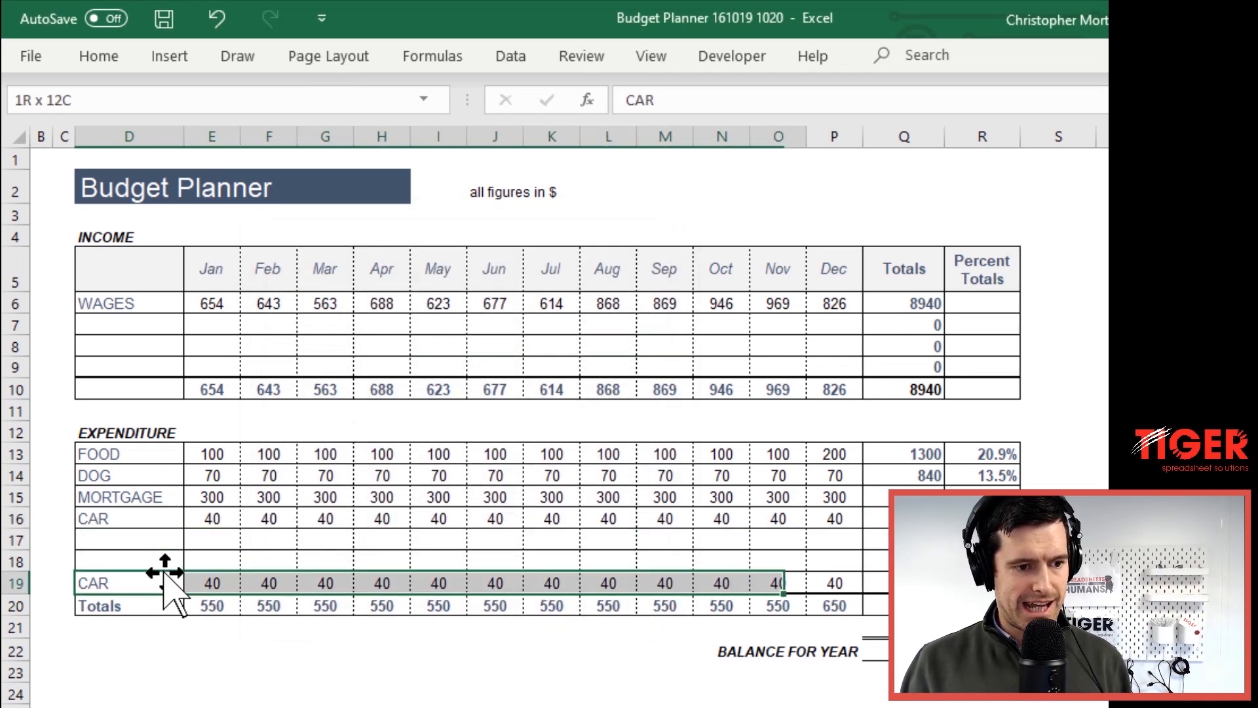
pyautogui.press('Delete')
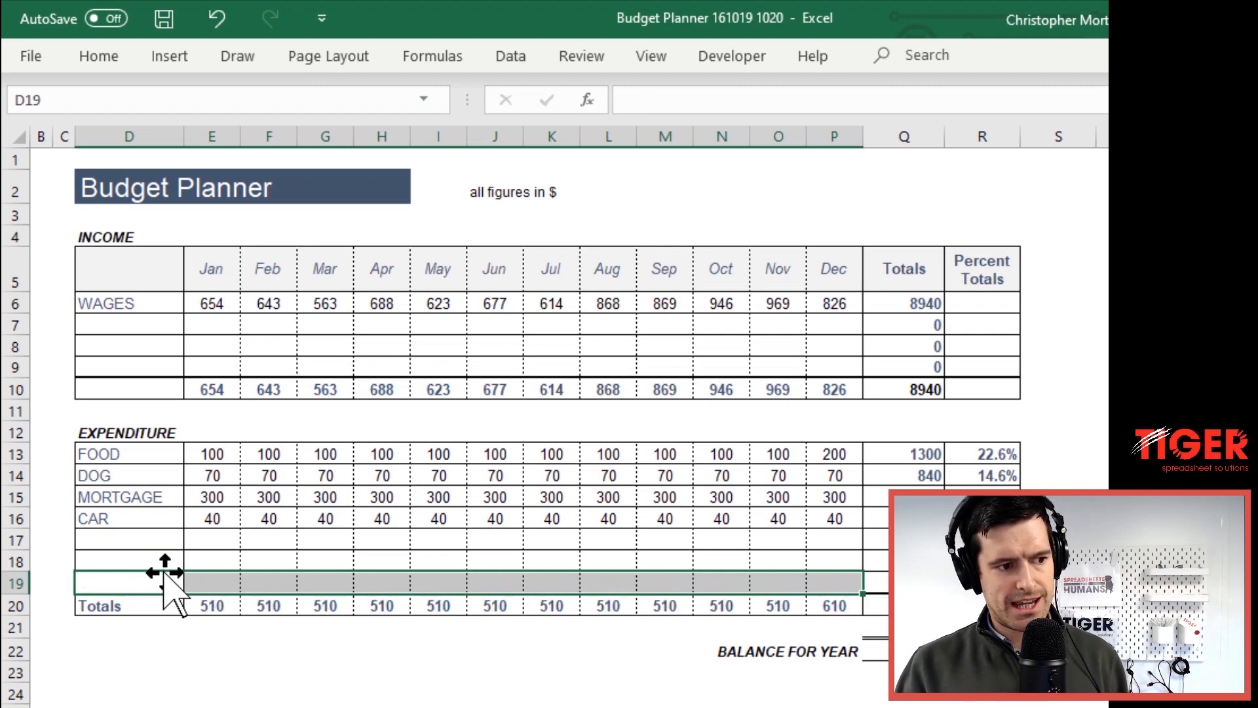
# Review the CAR row across to its Totals cell and the neighbouring expenditure totals in column Q
pyautogui.press('Up')
pyautogui.press('Up')
pyautogui.press('Up')
pyautogui.press('Right')
pyautogui.press('Right')
pyautogui.press('Right')
pyautogui.press('Right')
pyautogui.press('Right')
pyautogui.press('Right')
pyautogui.press('Right')
pyautogui.press('Right')
pyautogui.press('Right')
pyautogui.press('Right')
pyautogui.press('Right')
pyautogui.press('Right')
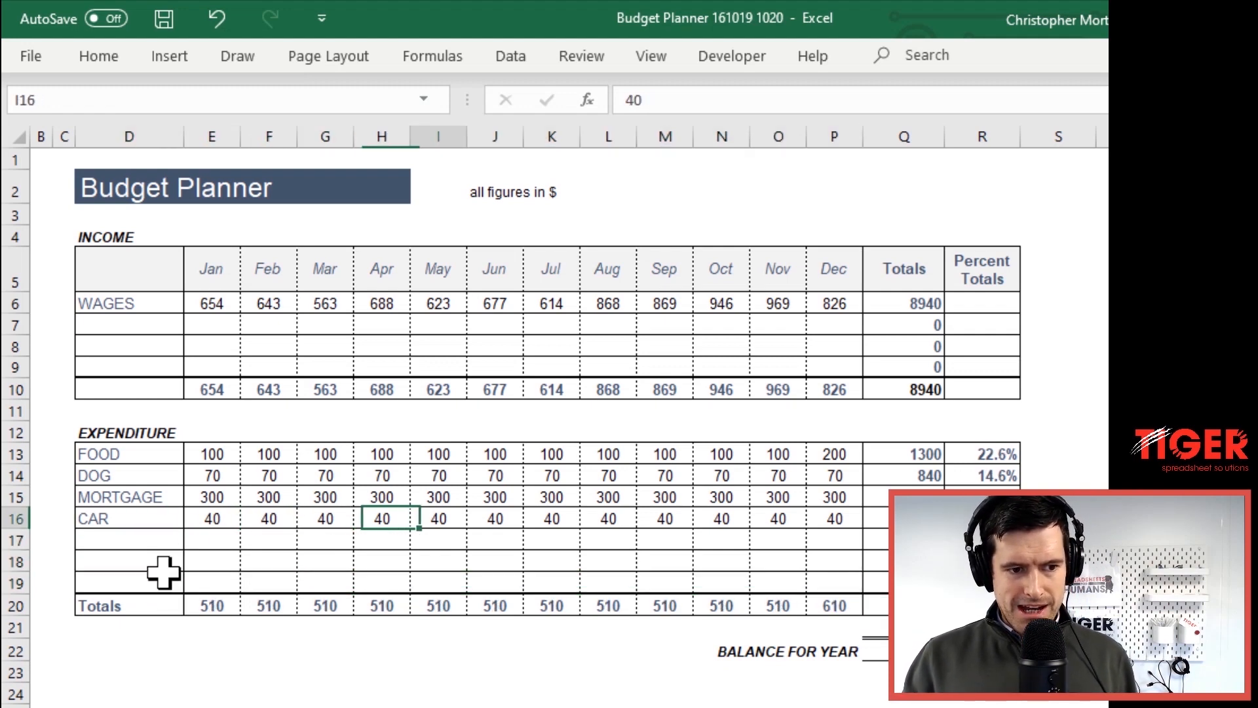
pyautogui.press('Right')
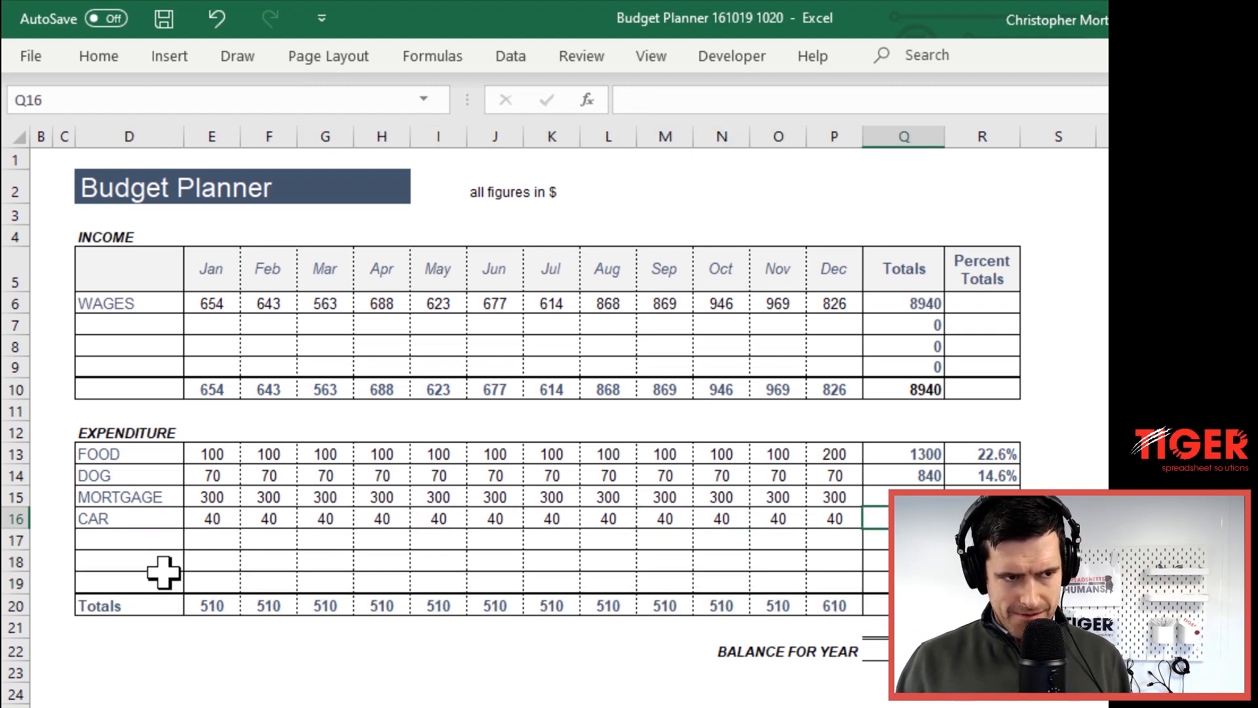
pyautogui.press('Up')
pyautogui.press('Up')
pyautogui.press('Up')
pyautogui.press('Down')
pyautogui.press('Down')
pyautogui.press('Down')
pyautogui.press('Down')
pyautogui.press('Down')
pyautogui.press('Down')
pyautogui.press('Up')
pyautogui.press('Up')
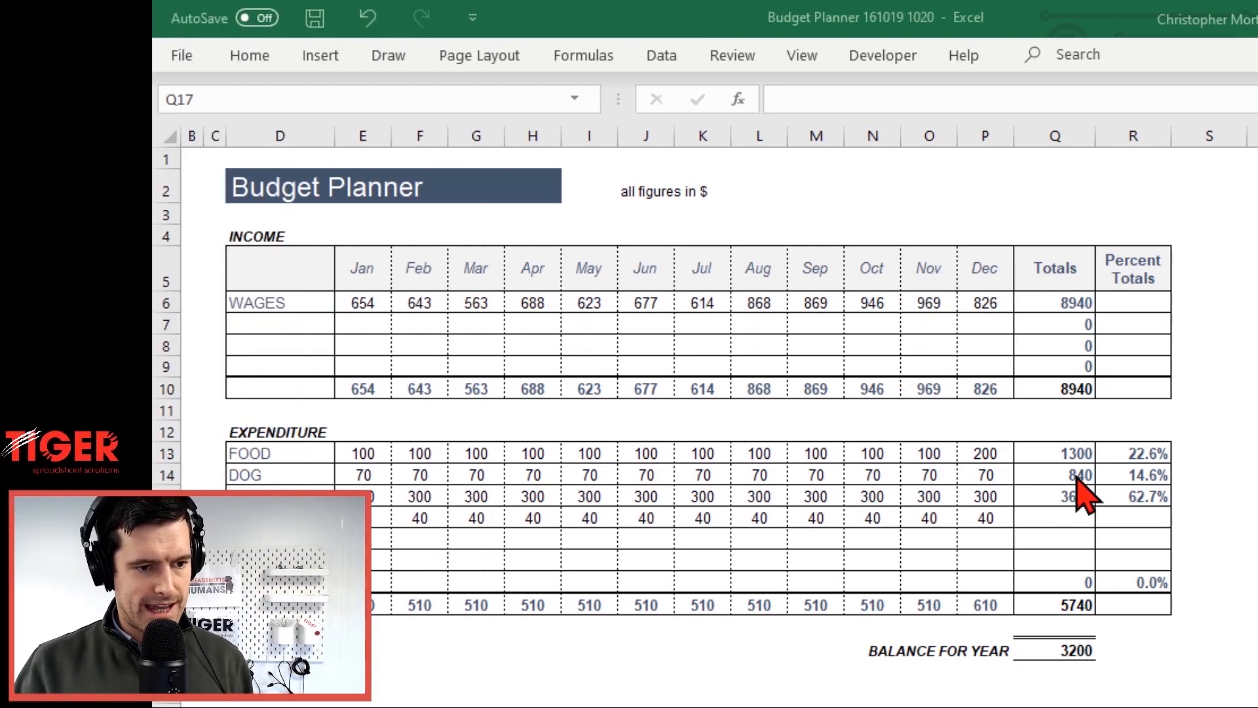
# Compare the row-sum formulas in the expenditure Totals cells around MORTGAGE, from Q12 to Q18
pyautogui.click(1070, 498)
pyautogui.click(1071, 496)
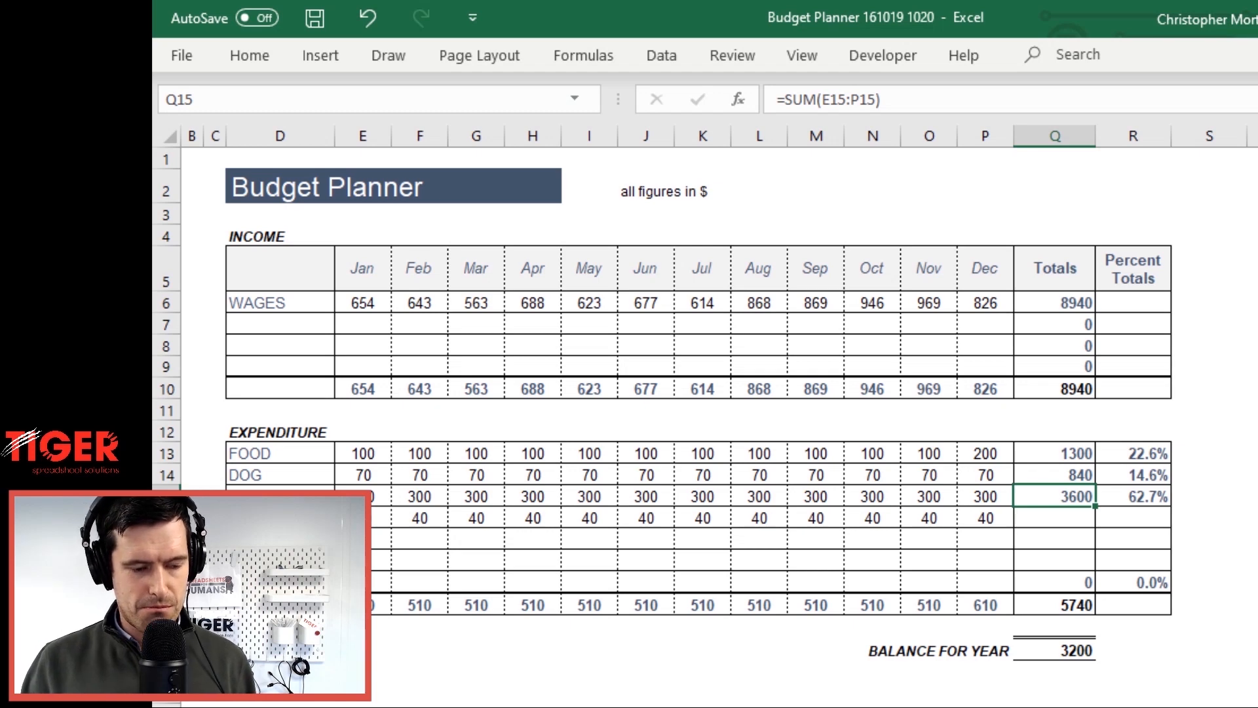
pyautogui.press('Down')
pyautogui.press('Down')
pyautogui.press('Down')
pyautogui.press('Up')
pyautogui.press('Up')
pyautogui.press('Up')
pyautogui.press('Up')
pyautogui.press('Up')
pyautogui.press('Up')
pyautogui.press('Down')
pyautogui.press('Down')
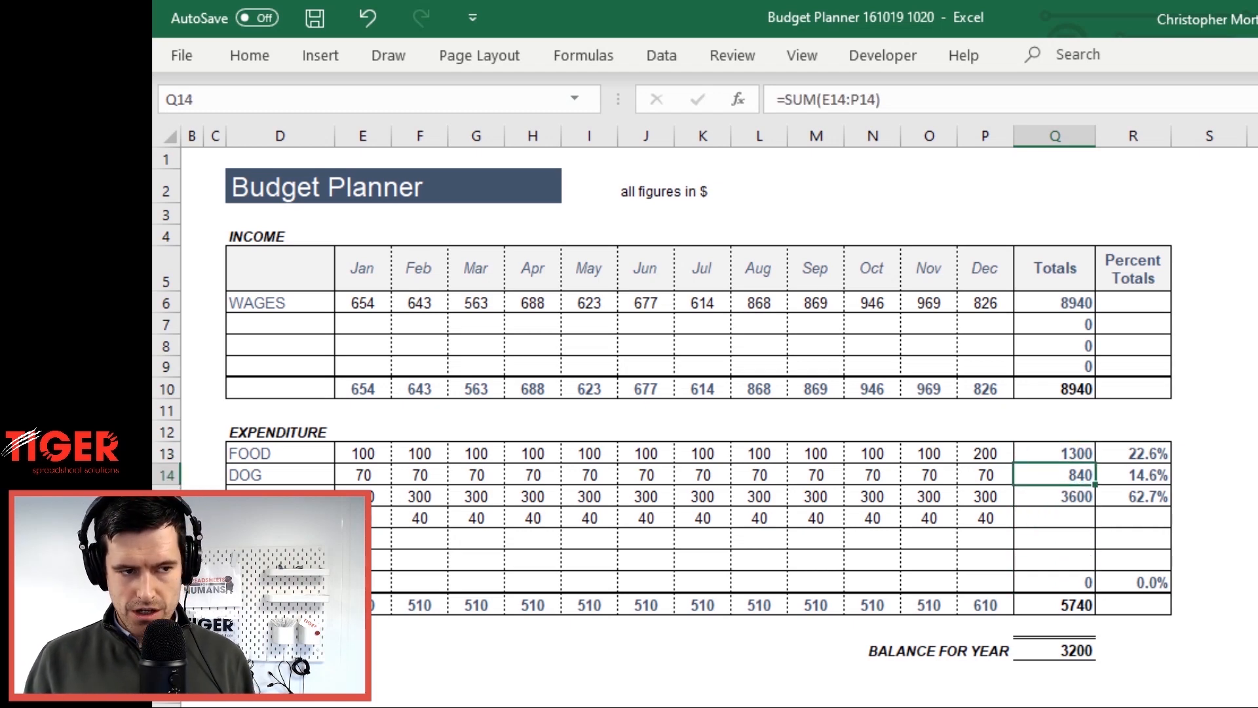
# Try to paste the formulas of Q15:Q19 into the Totals column starting at Q16, and undo the paste
pyautogui.hotkey('shift', 'Down')
pyautogui.hotkey('shift', 'Down')
pyautogui.hotkey('shift', 'Down')
pyautogui.hotkey('shift', 'Down')
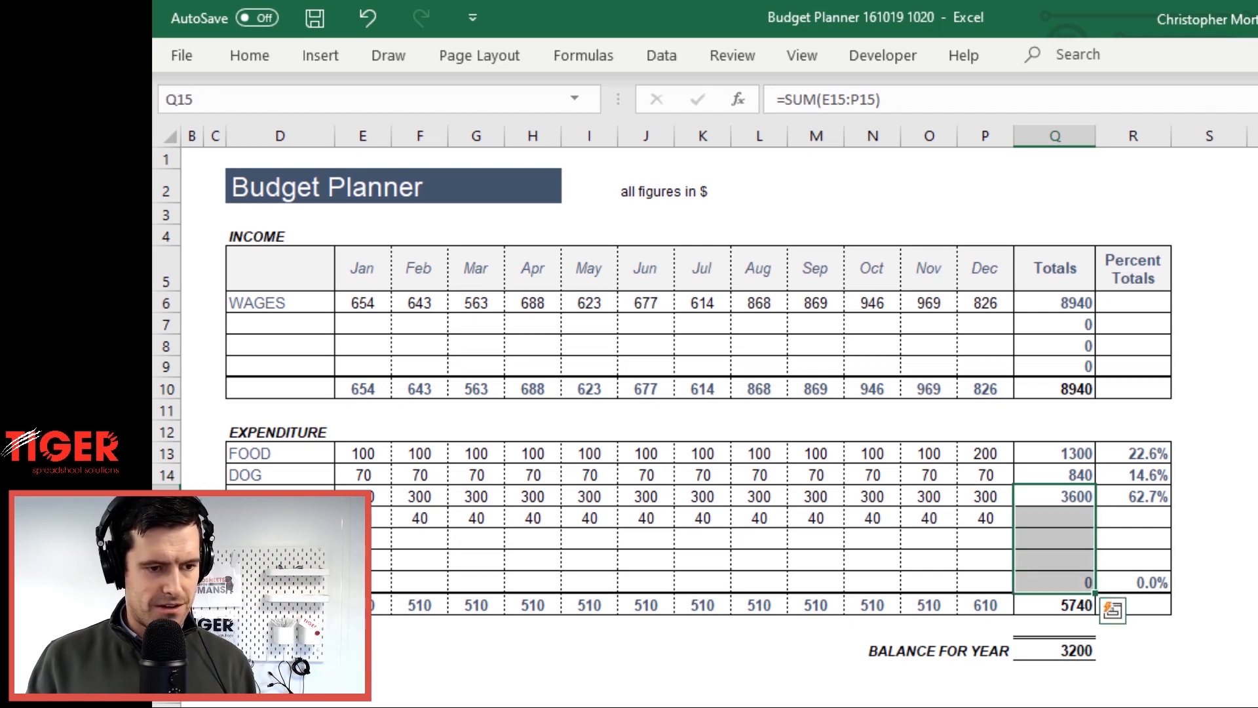
pyautogui.hotkey('ctrl', 'c')
pyautogui.press('Down')
pyautogui.hotkey('shift', 'Down')
pyautogui.hotkey('shift', 'Down')
pyautogui.hotkey('shift', 'Down')
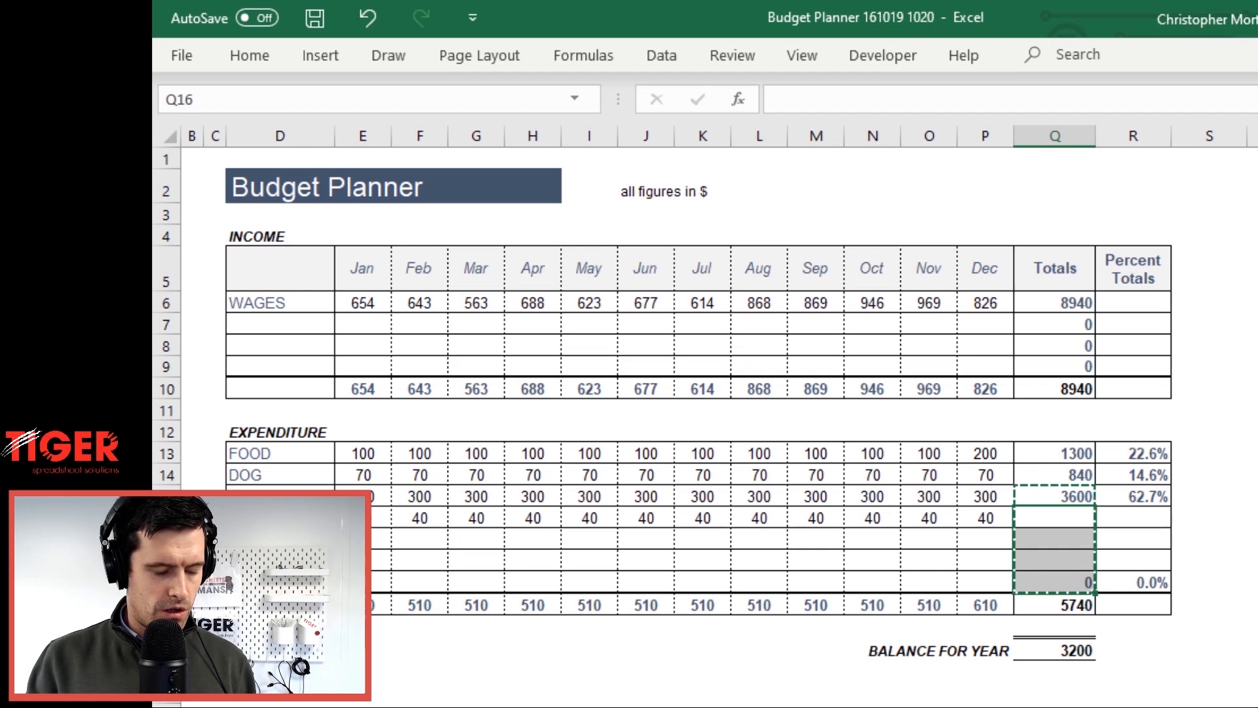
pyautogui.hotkey('ctrl', 'alt', 'v')
pyautogui.press('f')
pyautogui.press('Return')
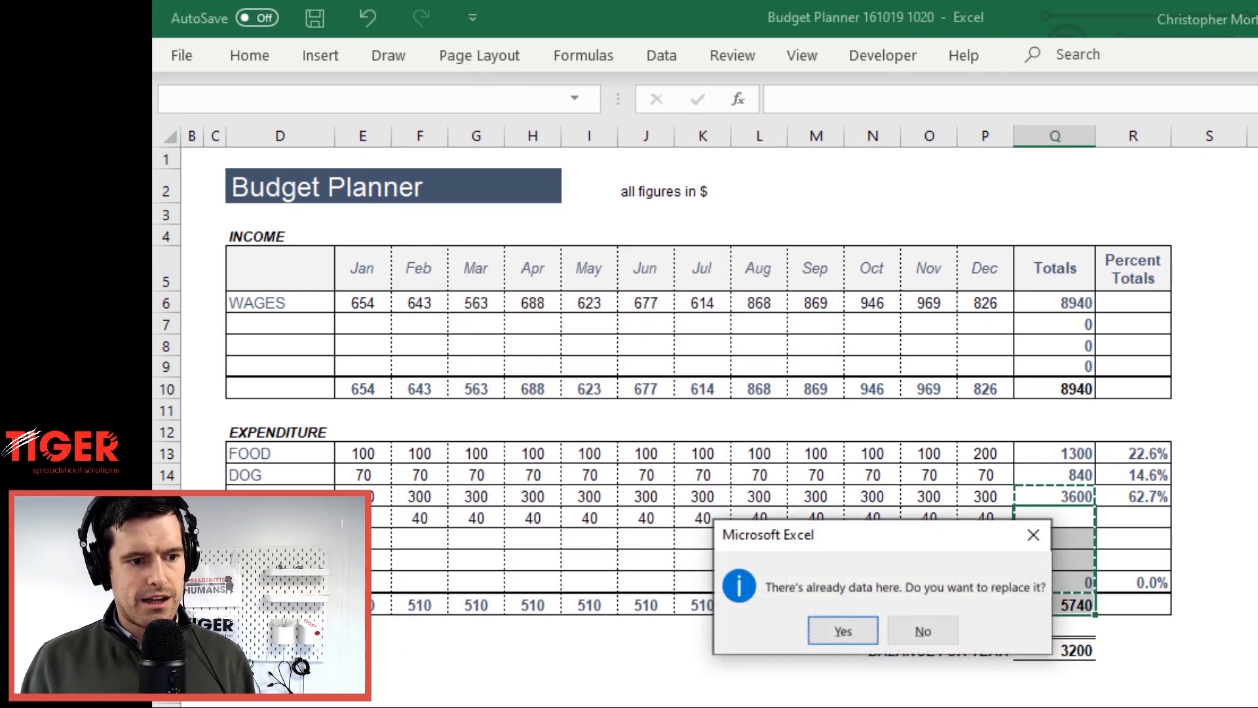
pyautogui.click(852, 630)
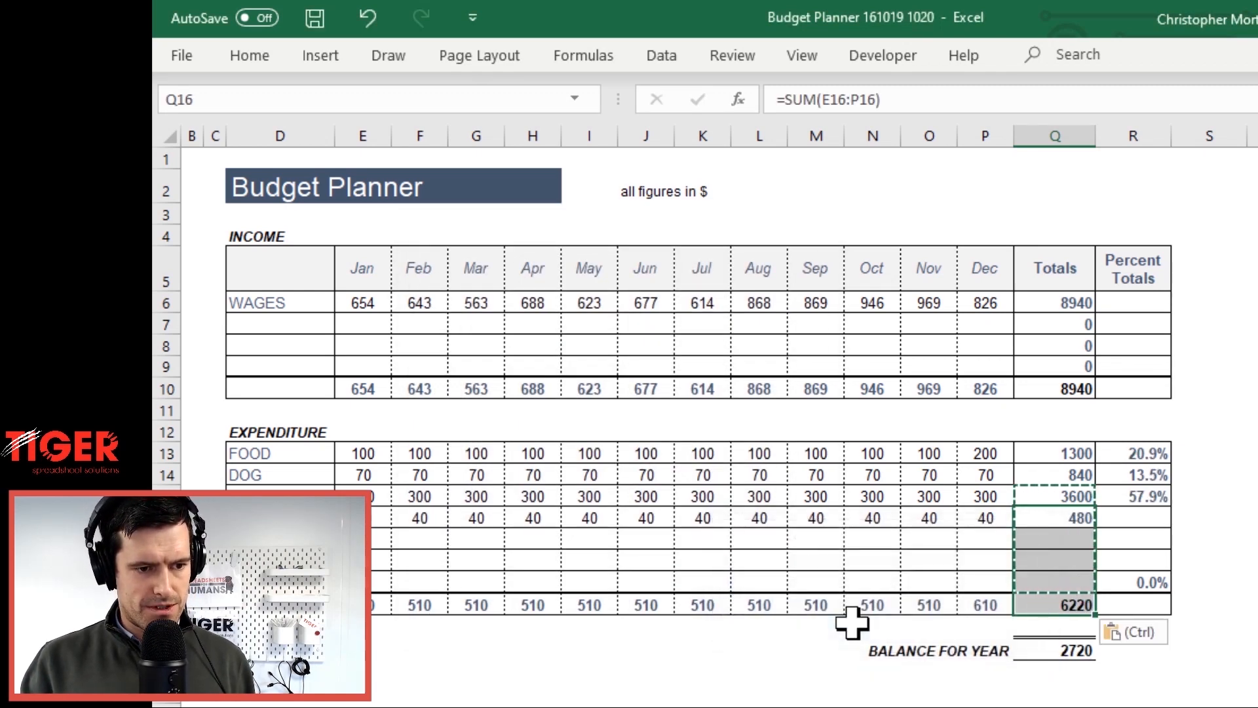
pyautogui.press('Escape')
pyautogui.press('Left')
pyautogui.press('Right')
pyautogui.press('Down')
pyautogui.hotkey('ctrl', 'z')
# Copy the MORTGAGE total in Q15 and paste only its formula into Q16:Q19
pyautogui.press('Up')
pyautogui.hotkey('ctrl', 'c')
pyautogui.press('Down')
pyautogui.hotkey('shift', 'Down')
pyautogui.hotkey('shift', 'Down')
pyautogui.hotkey('shift', 'Down')
pyautogui.hotkey('ctrl', 'alt', 'v')
pyautogui.press('f')
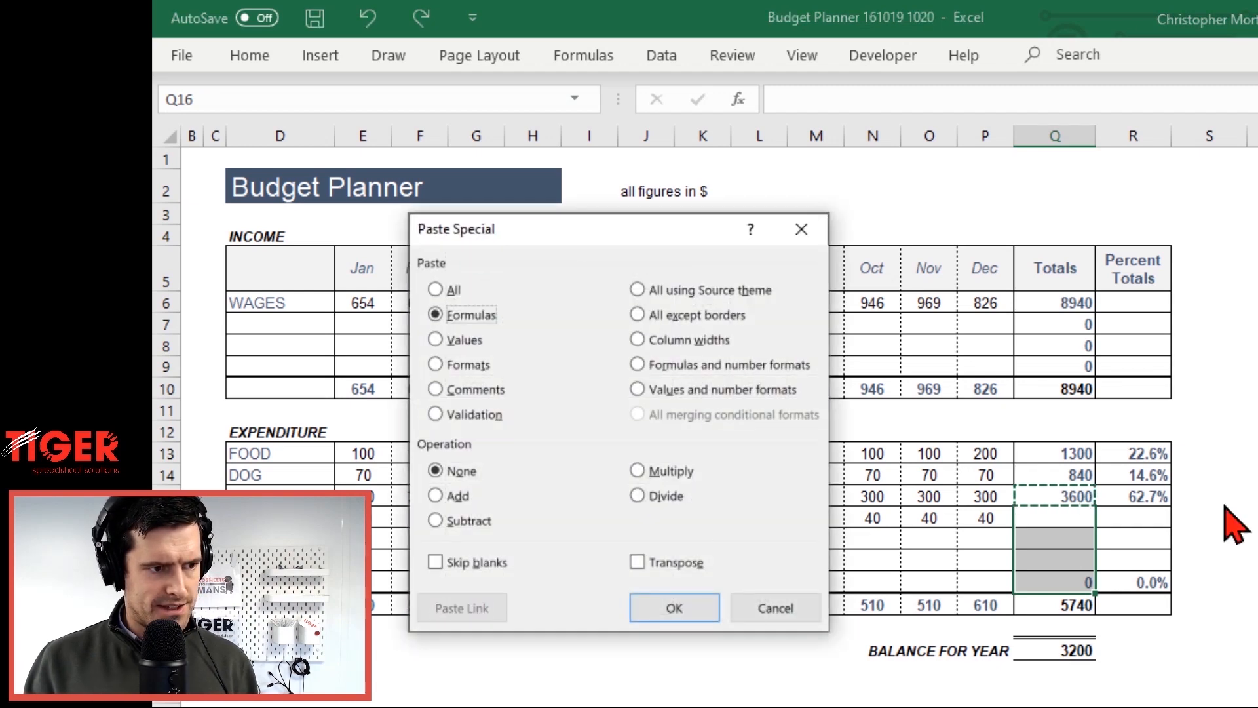
pyautogui.press('Return')
pyautogui.press('Escape')
# Check the row-sum formulas in the Totals column from Q16 to Q20
pyautogui.hotkey('shift', 'Up')
pyautogui.hotkey('shift', 'Up')
pyautogui.hotkey('shift', 'Up')
pyautogui.press('Down')
pyautogui.press('Down')
pyautogui.press('Down')
pyautogui.press('Down')
pyautogui.press('Up')
pyautogui.press('Up')
pyautogui.press('Up')
pyautogui.press('Up')
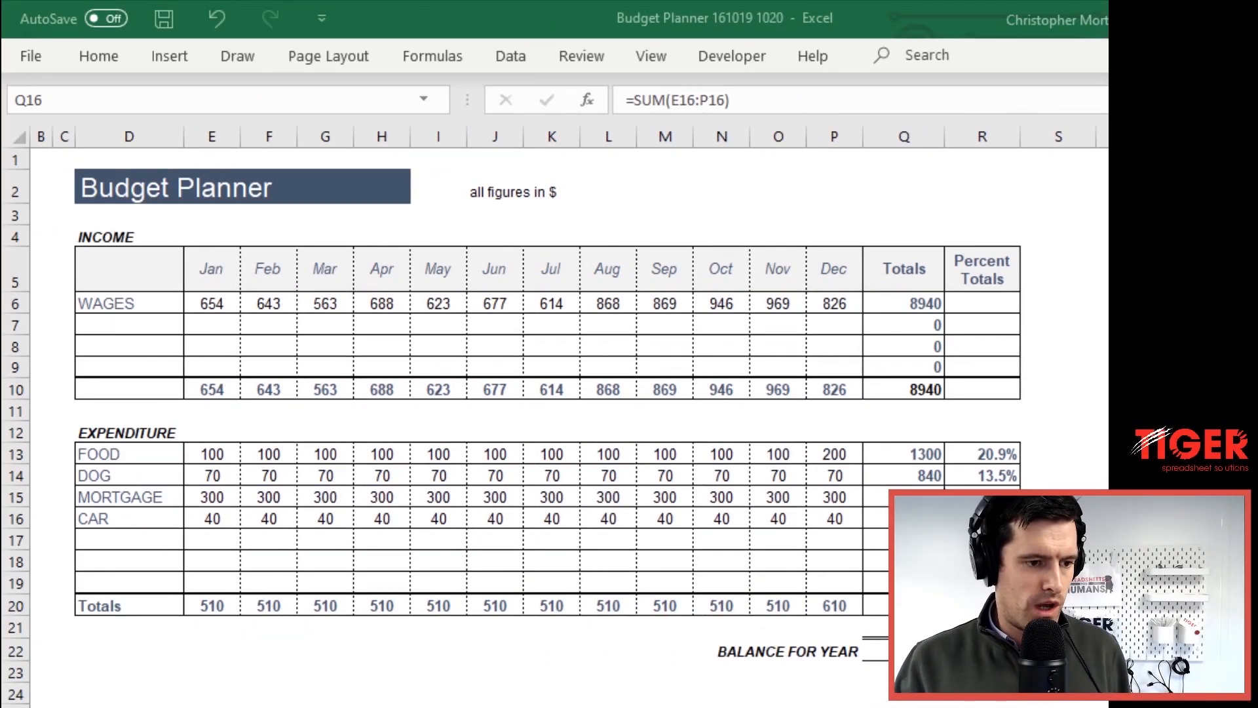
# Examine the blank expenditure rows 17 to 19 and the range summed by the January total in E20
pyautogui.click(236, 599)
pyautogui.click(151, 541)
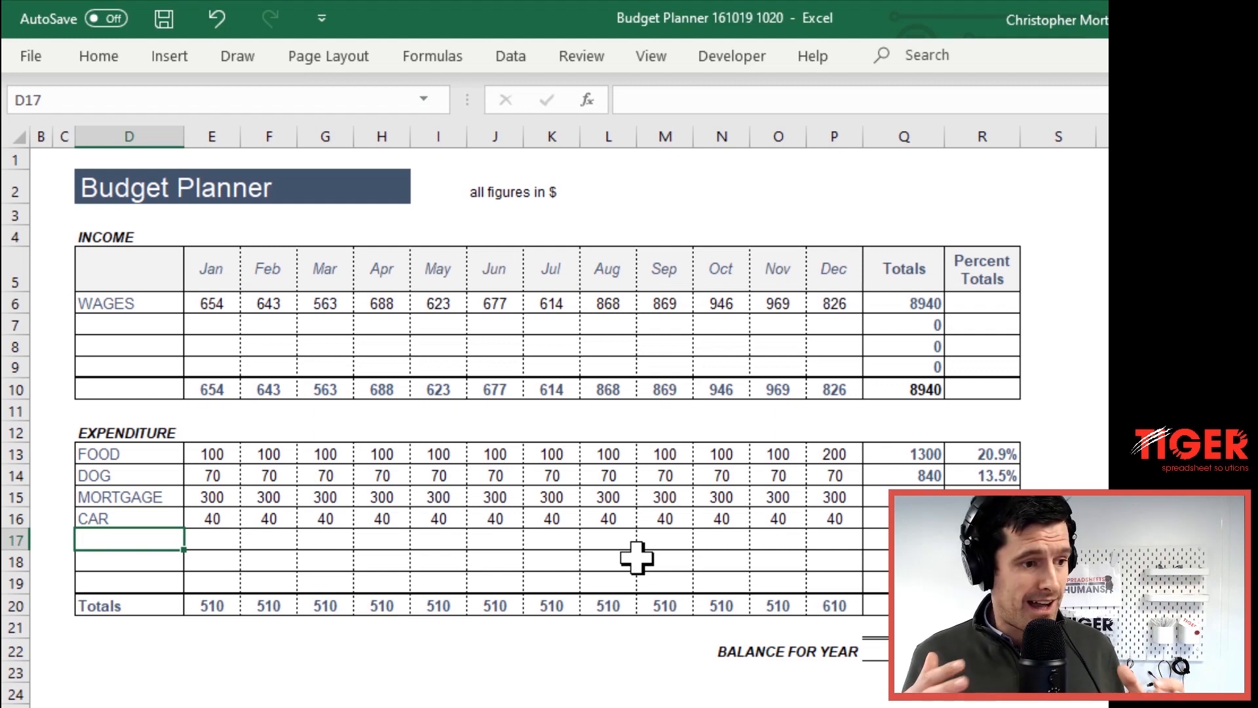
pyautogui.press('Down')
pyautogui.press('Down')
pyautogui.press('Up')
pyautogui.press('Up')
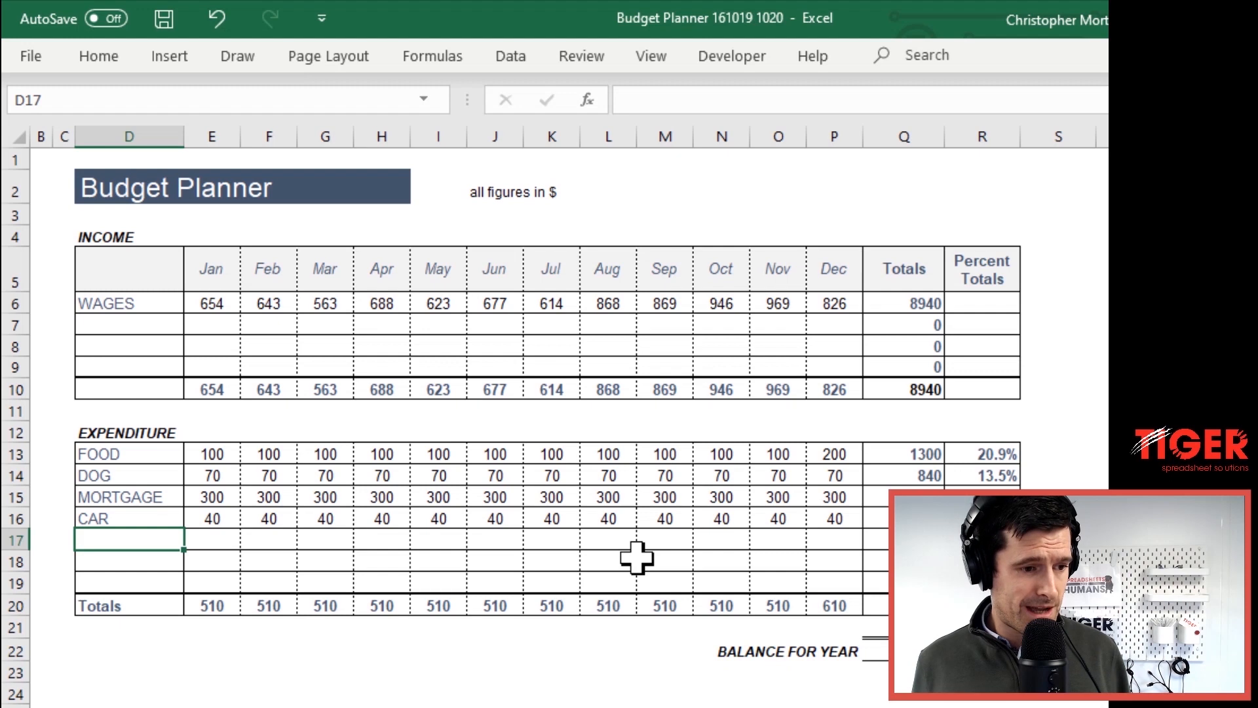
pyautogui.press('Down')
pyautogui.press('Down')
pyautogui.press('Down')
pyautogui.press('Right')
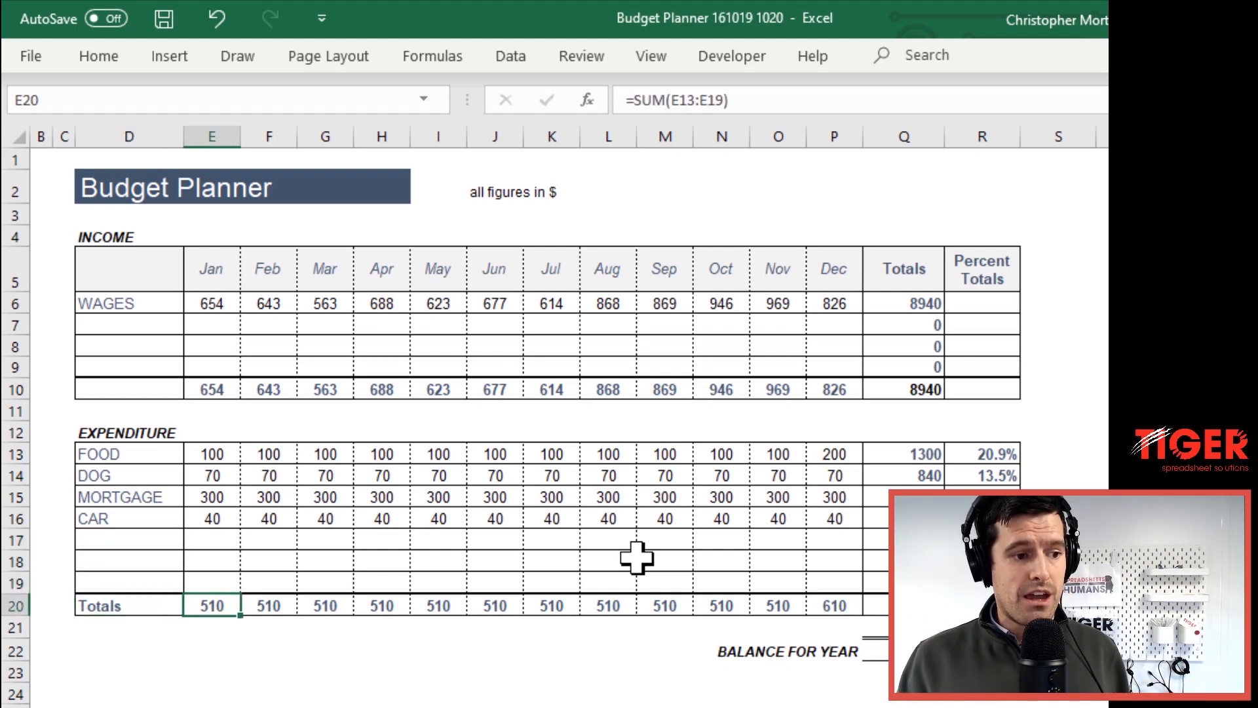
pyautogui.press('F2')
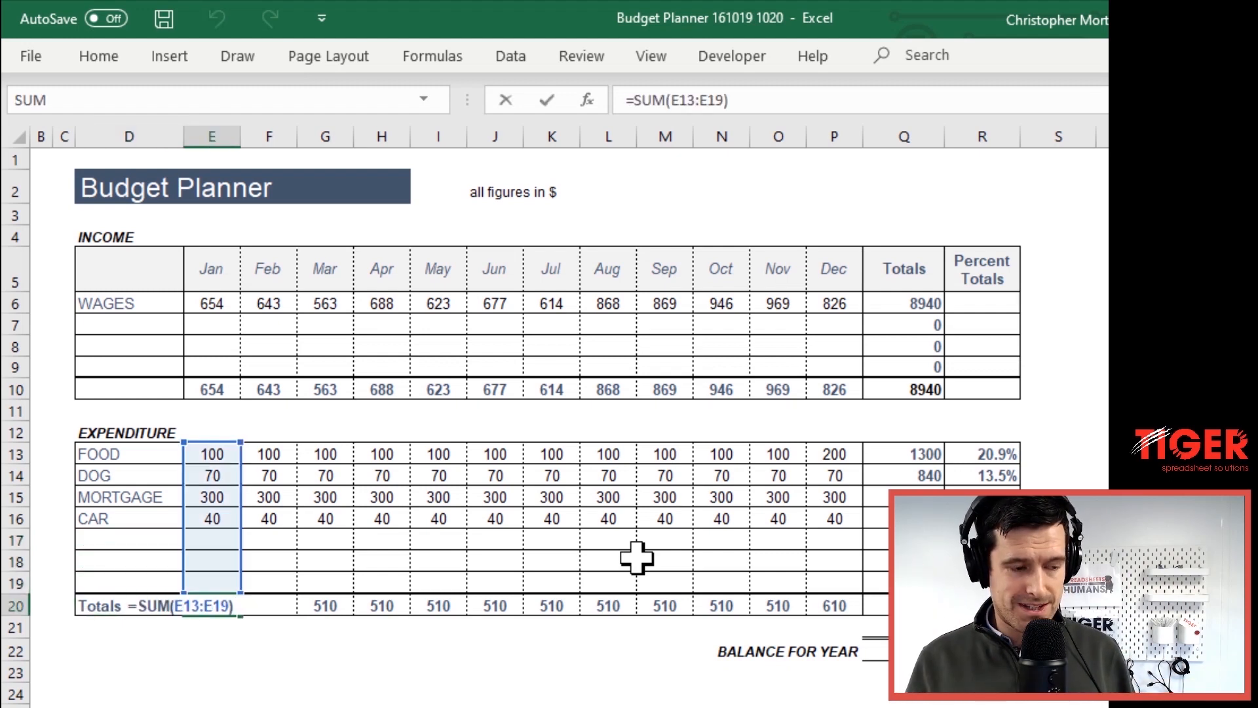
pyautogui.hotkey('shift', 'Return')
# Select cells E17:E19 in the blank expenditure rows
pyautogui.press('Up')
pyautogui.press('Up')
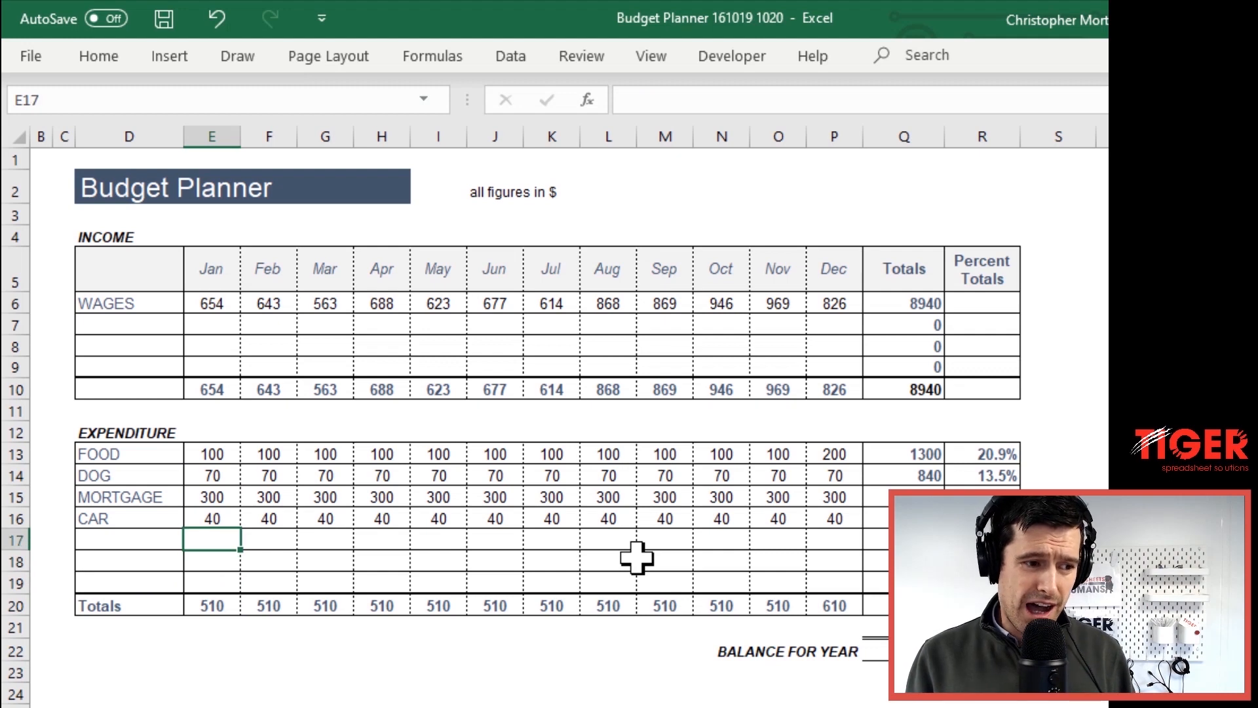
pyautogui.hotkey('shift', 'Down')
pyautogui.hotkey('shift', 'Down')
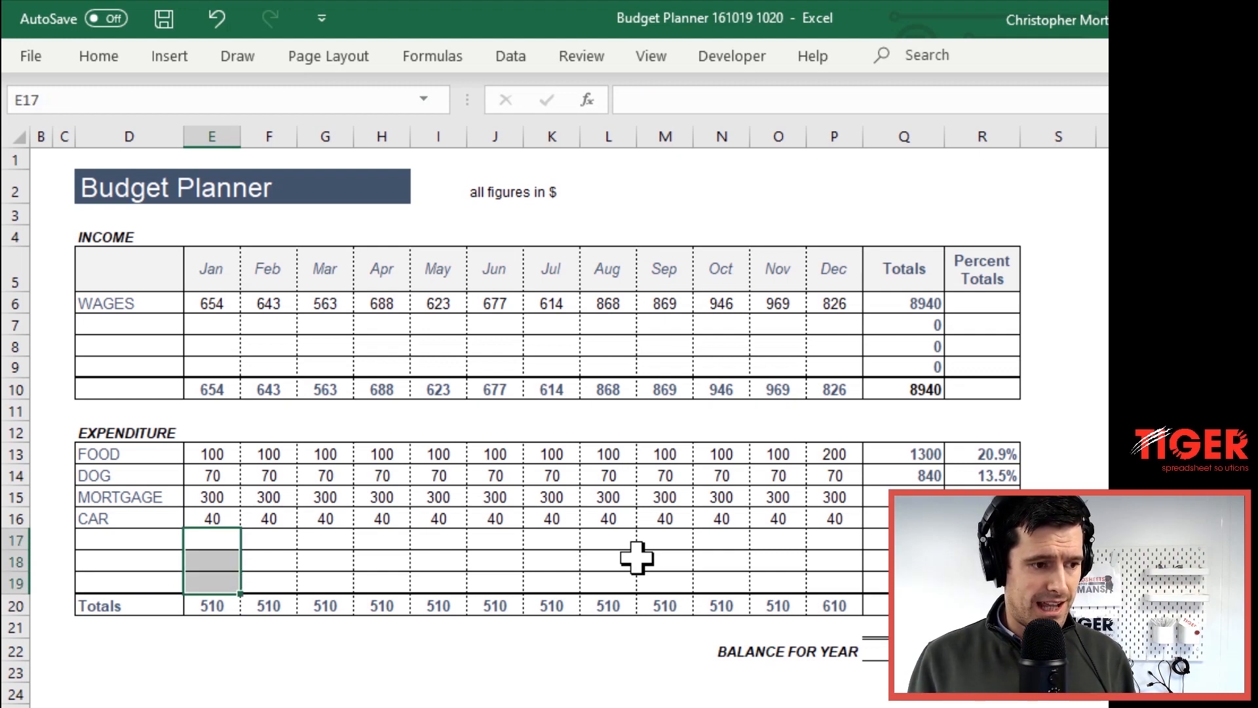
pyautogui.press('Up')
pyautogui.press('Down')
pyautogui.hotkey('shift', 'Down')
pyautogui.hotkey('shift', 'Down')
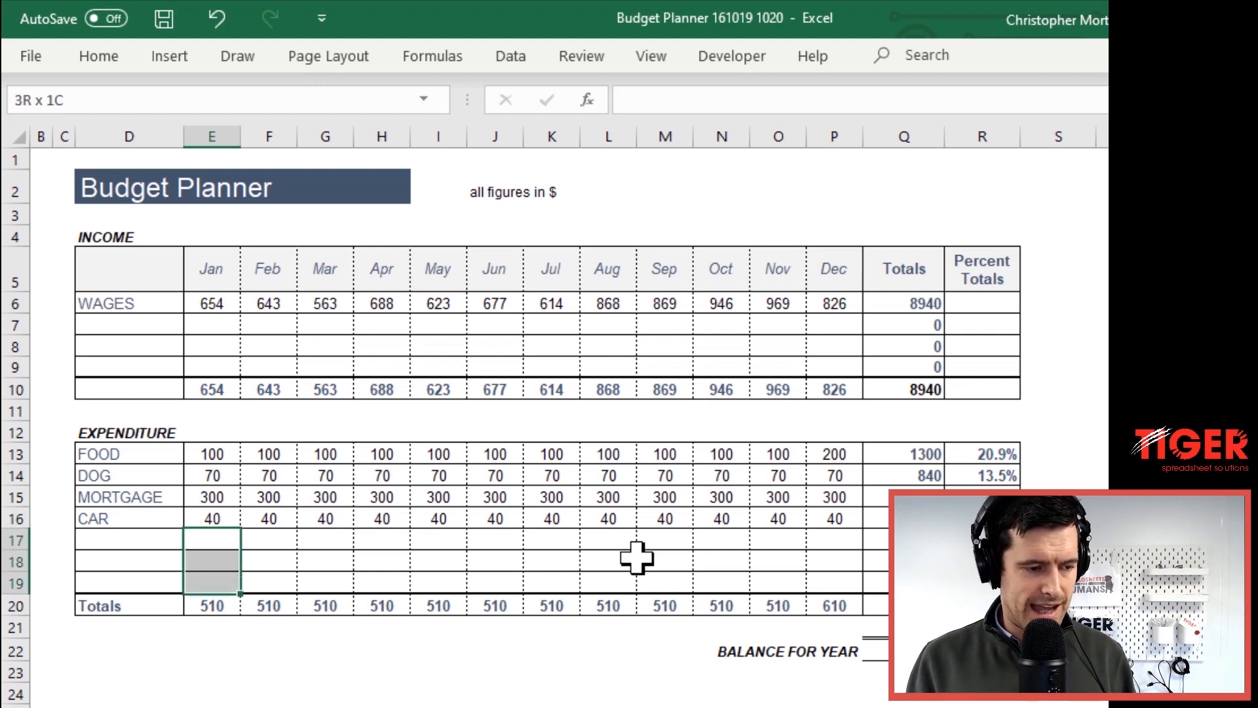
pyautogui.press('alt')
pyautogui.press('h')
pyautogui.press('o')
pyautogui.press('u')
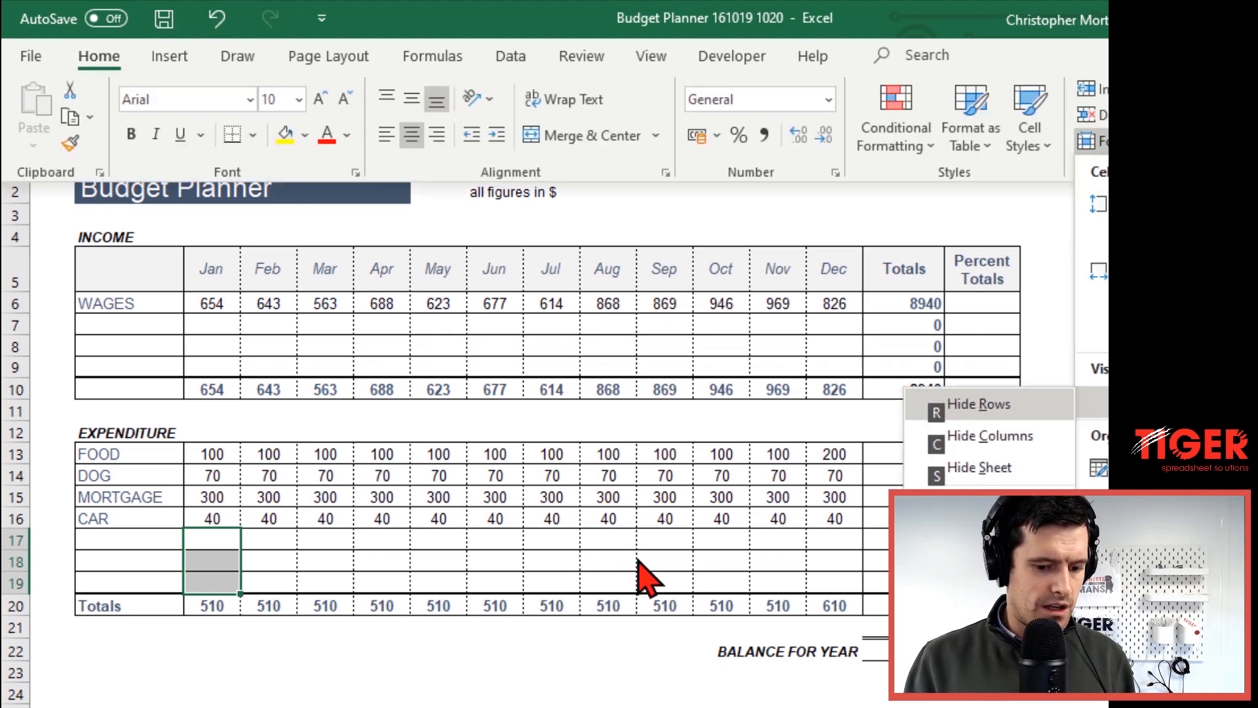
pyautogui.press('Escape')
pyautogui.press('Escape')
pyautogui.press('Escape')
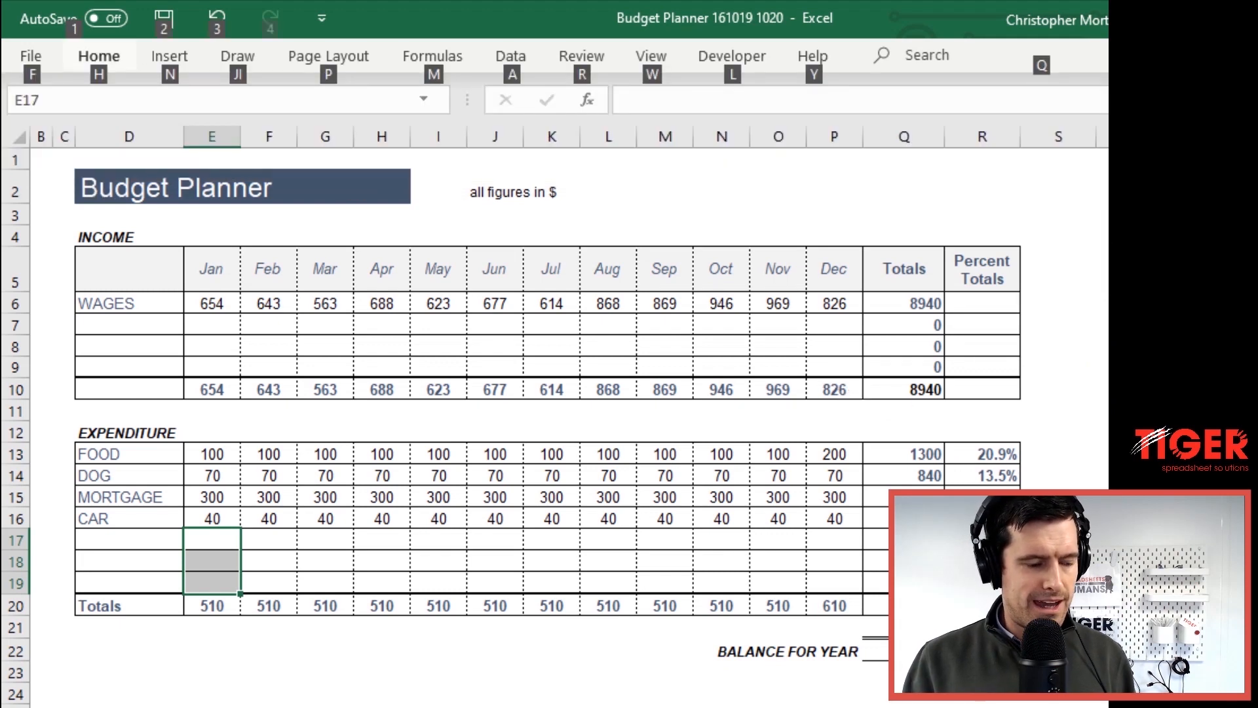
pyautogui.click(112, 56)
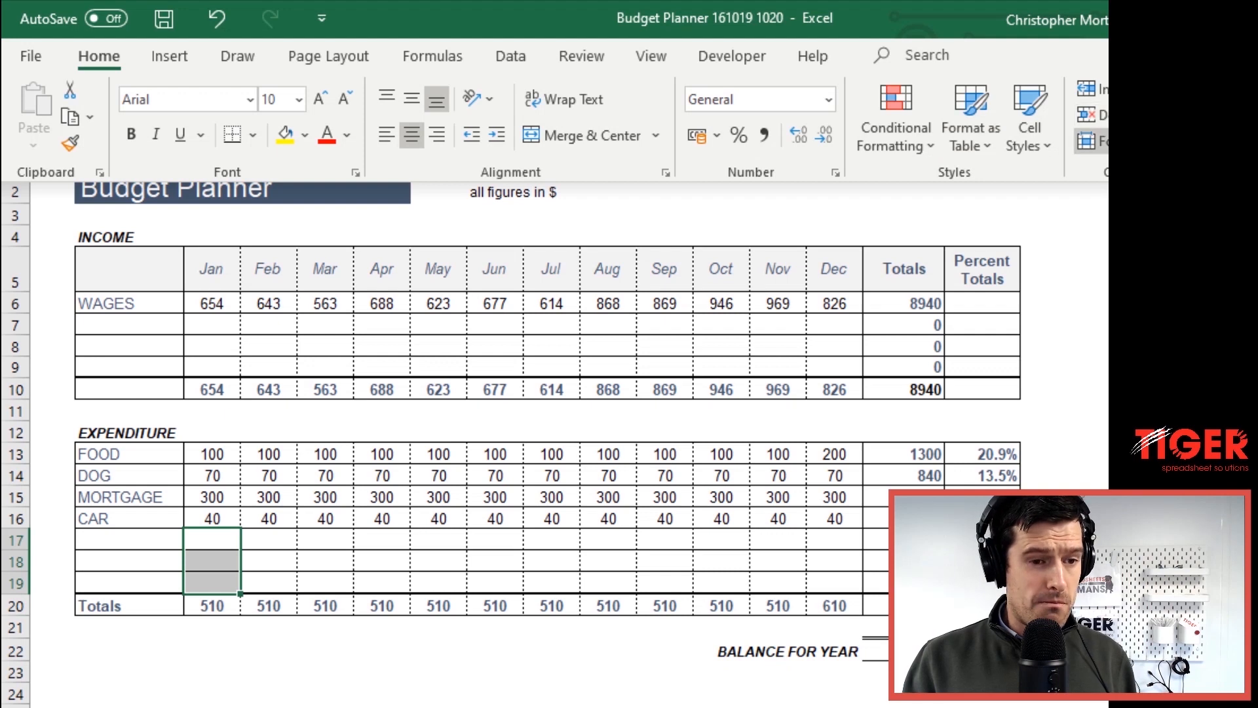
pyautogui.click(1103, 141)
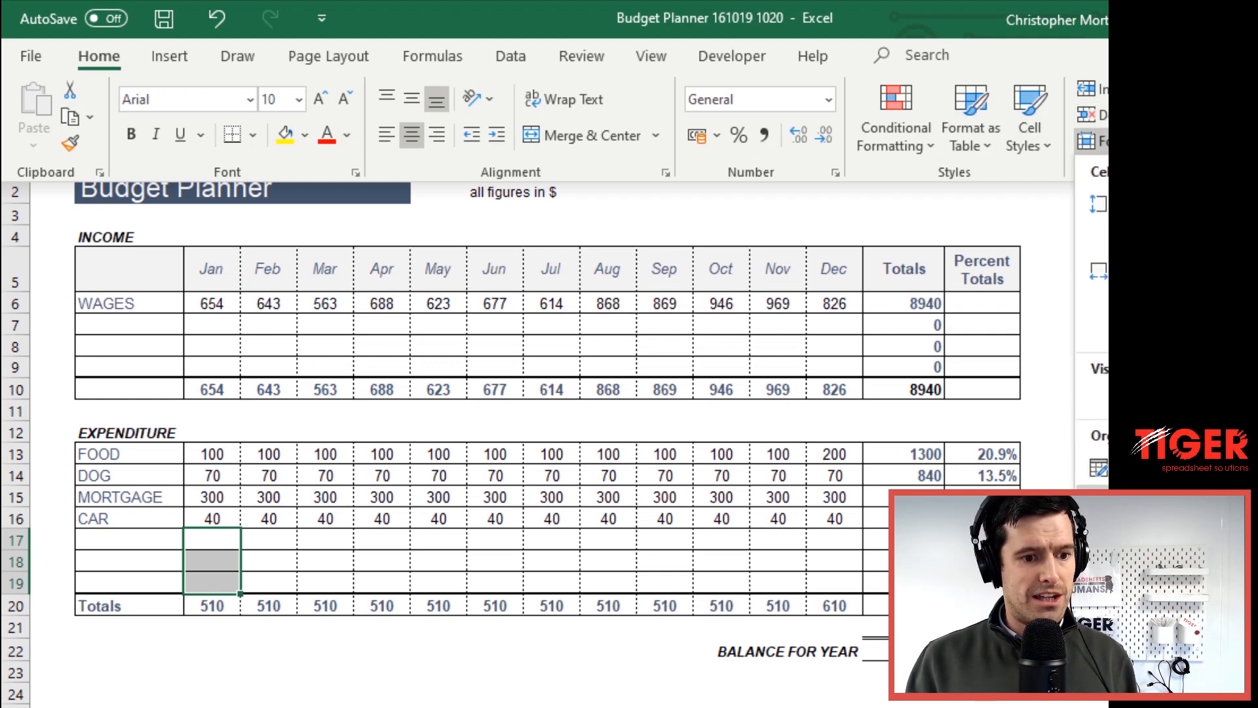
pyautogui.moveTo(1091, 402)
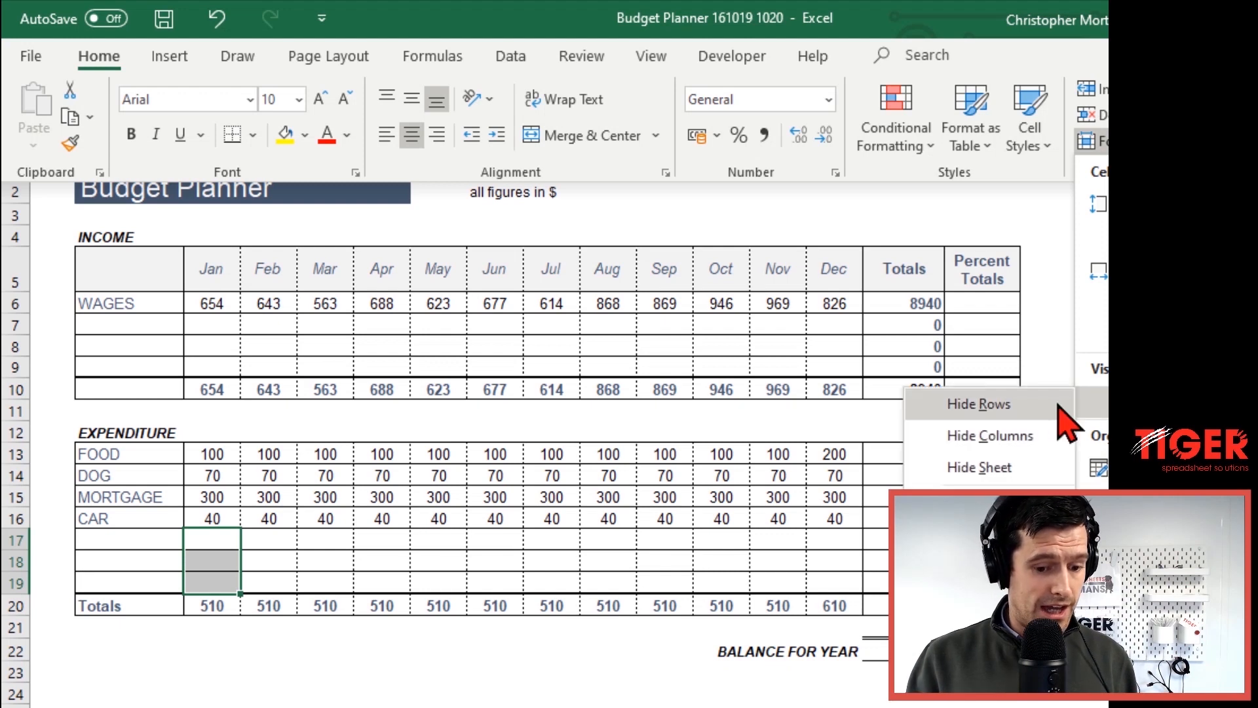
pyautogui.press('Escape')
pyautogui.press('Escape')
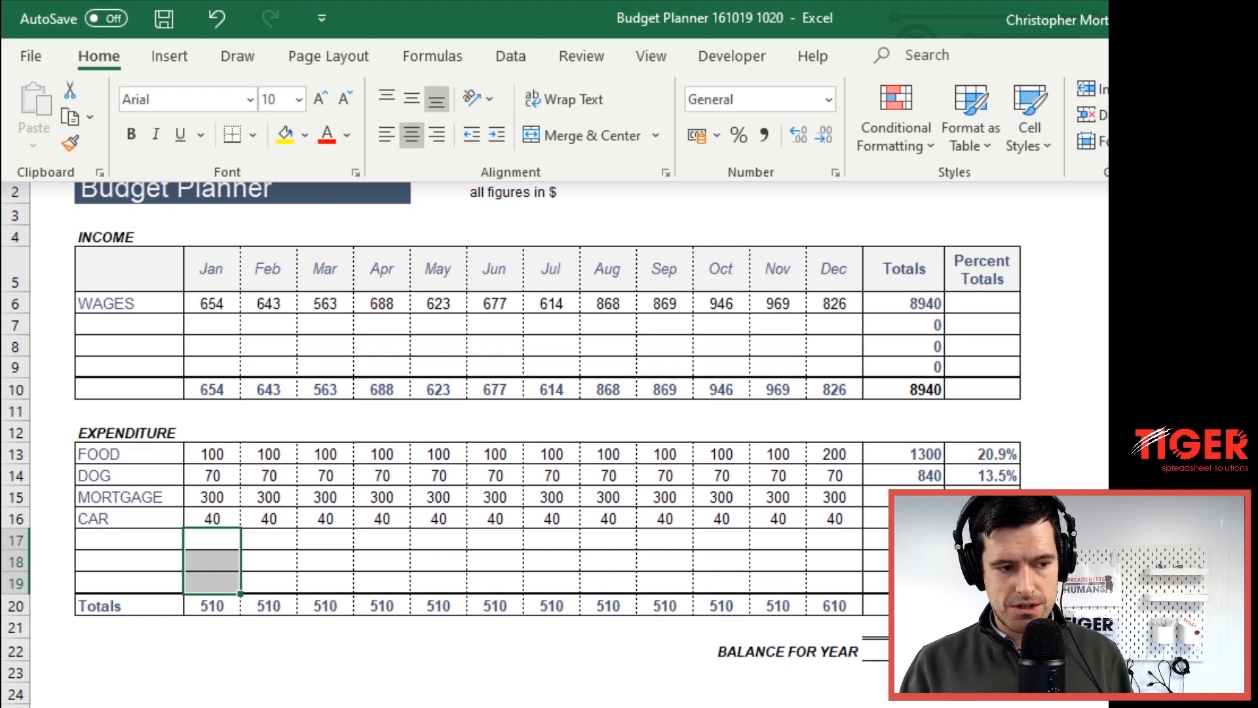
pyautogui.hotkey('ctrl', 'F1')
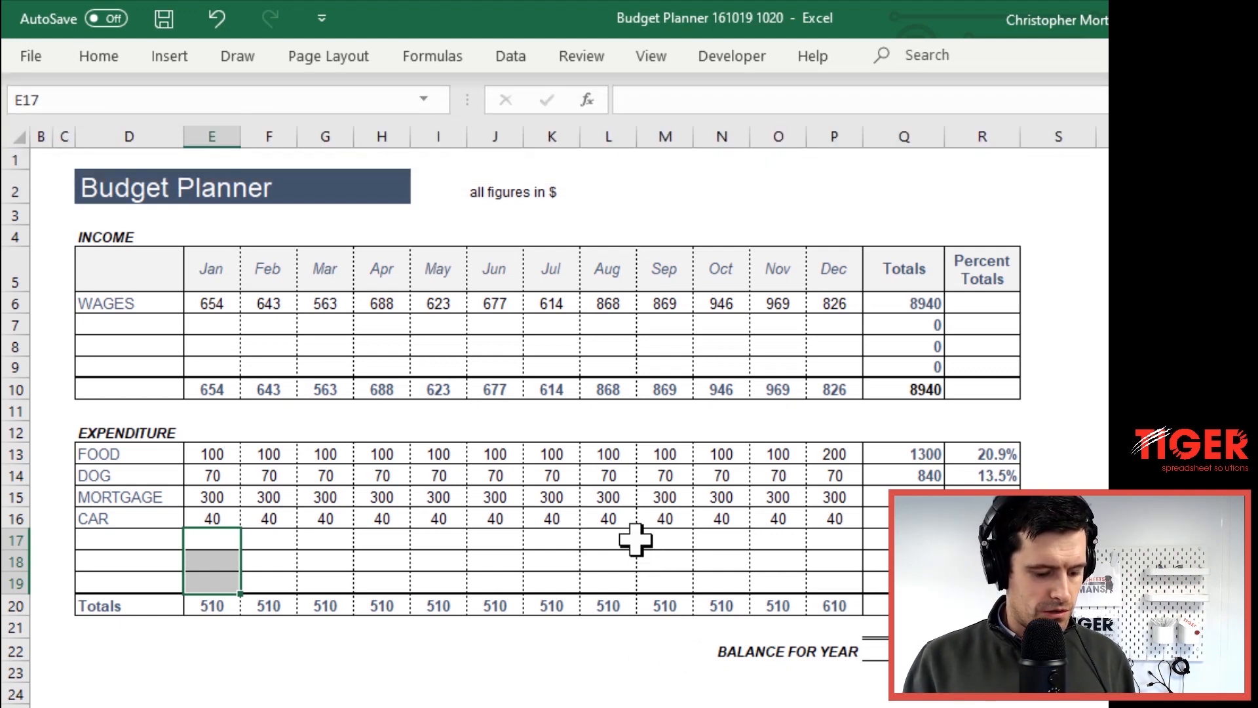
# Hide the blank expenditure rows 17 to 19
pyautogui.hotkey('alt', 'h')
pyautogui.press('o')
pyautogui.press('u')
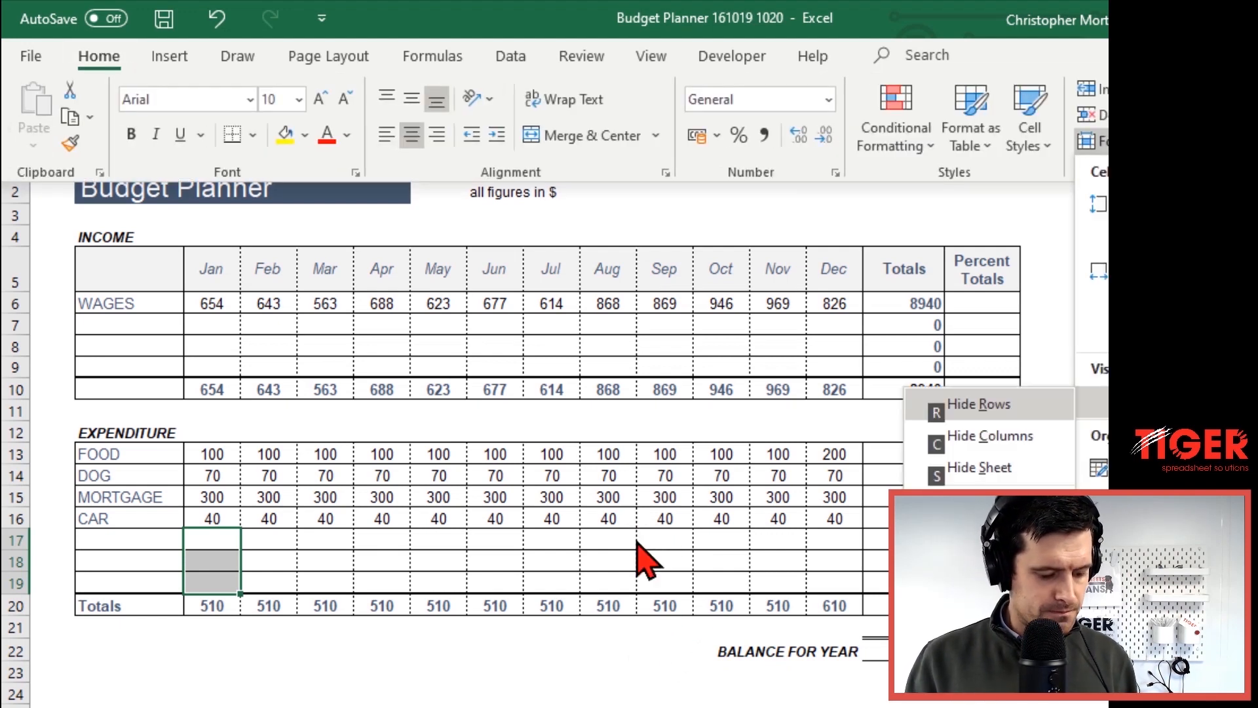
pyautogui.press('r')
# Review the expenditure amounts and the Totals row formulas from January to April around the hidden rows
pyautogui.press('Right')
pyautogui.press('Right')
pyautogui.press('Right')
pyautogui.press('Down')
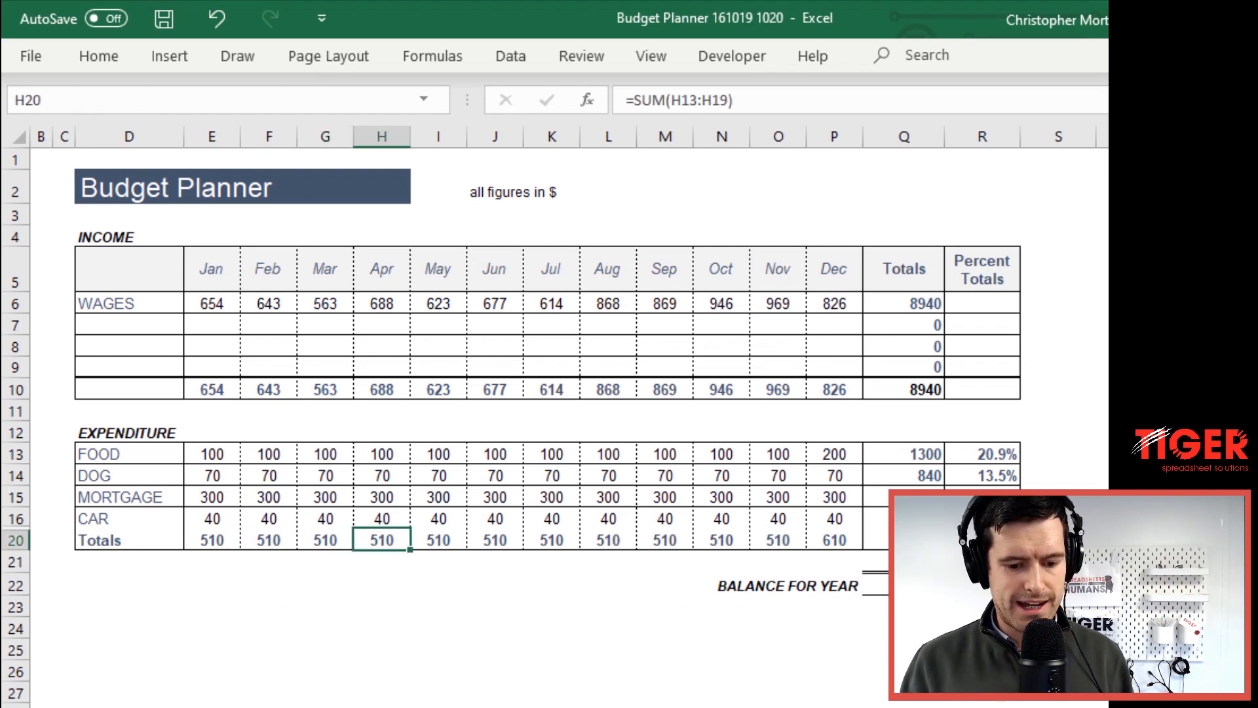
pyautogui.press('Left')
pyautogui.press('Left')
pyautogui.press('Left')
pyautogui.press('Right')
pyautogui.press('Right')
pyautogui.press('Right')
pyautogui.press('Up')
pyautogui.press('Up')
pyautogui.press('Up')
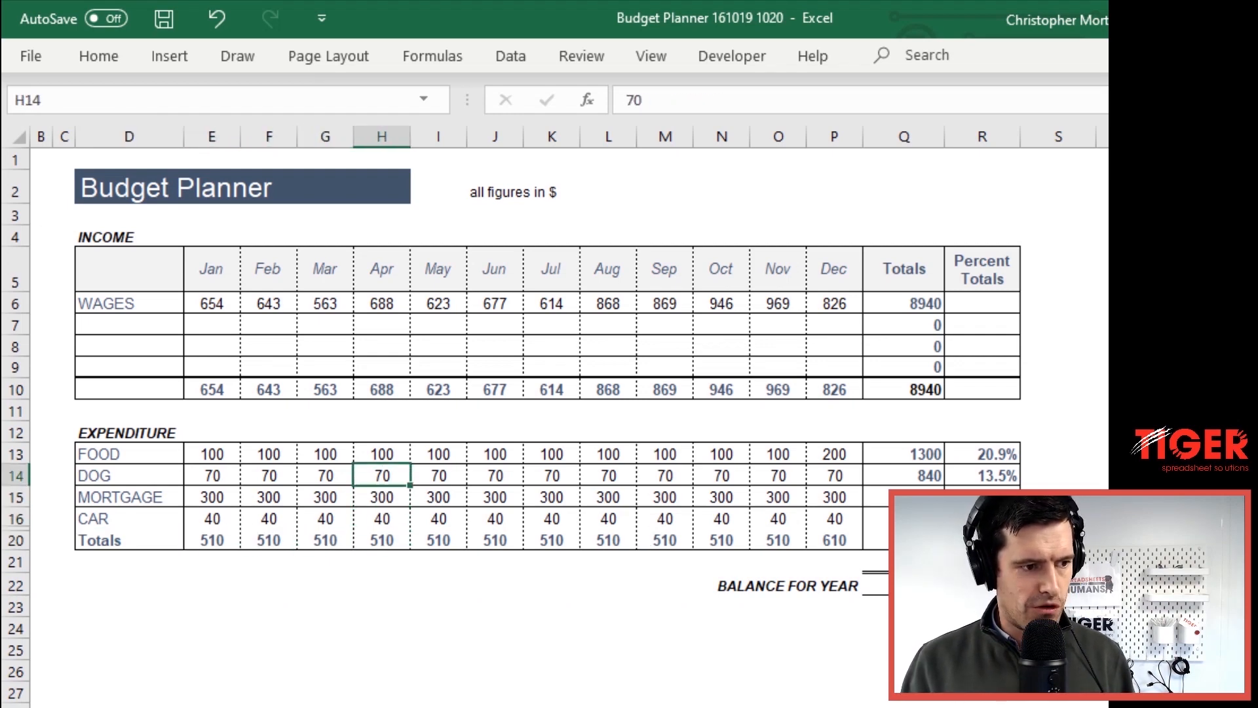
pyautogui.press('Left')
pyautogui.press('Left')
pyautogui.press('Down')
pyautogui.press('Down')
pyautogui.press('Left')
pyautogui.press('Down')
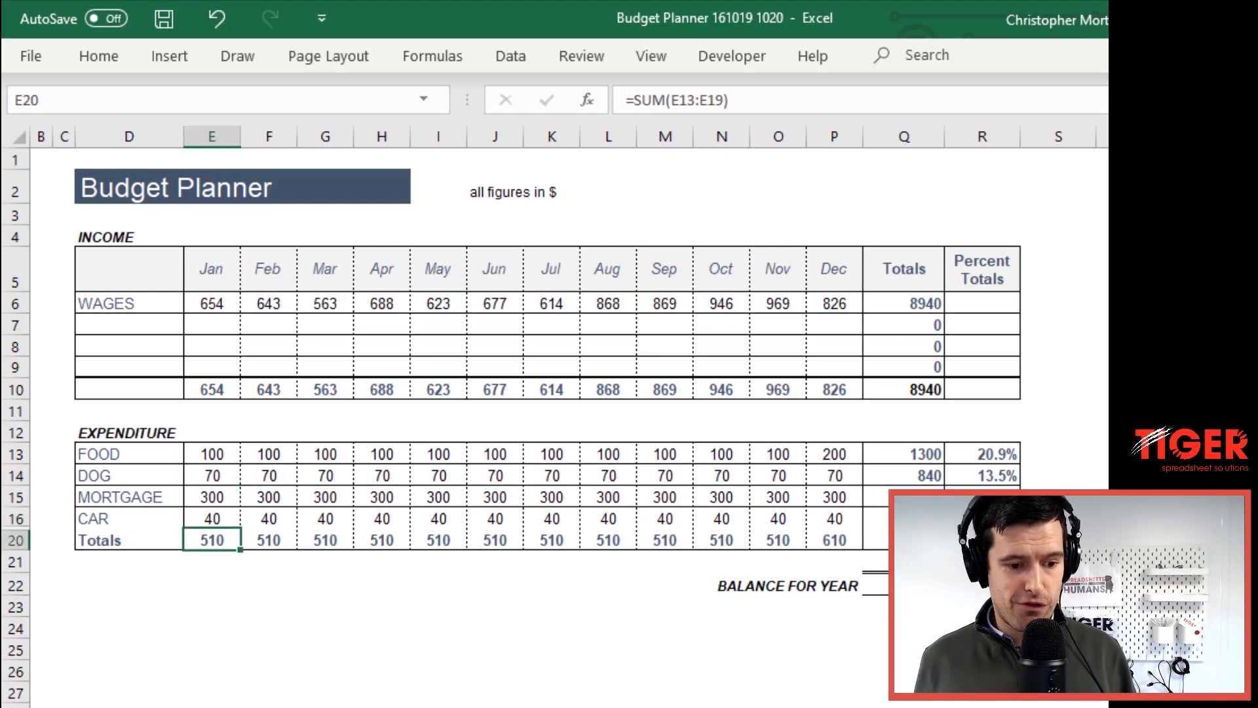
# Check the range summed by the January total in E20 and unhide expenditure rows 17 to 19
pyautogui.press('F2')
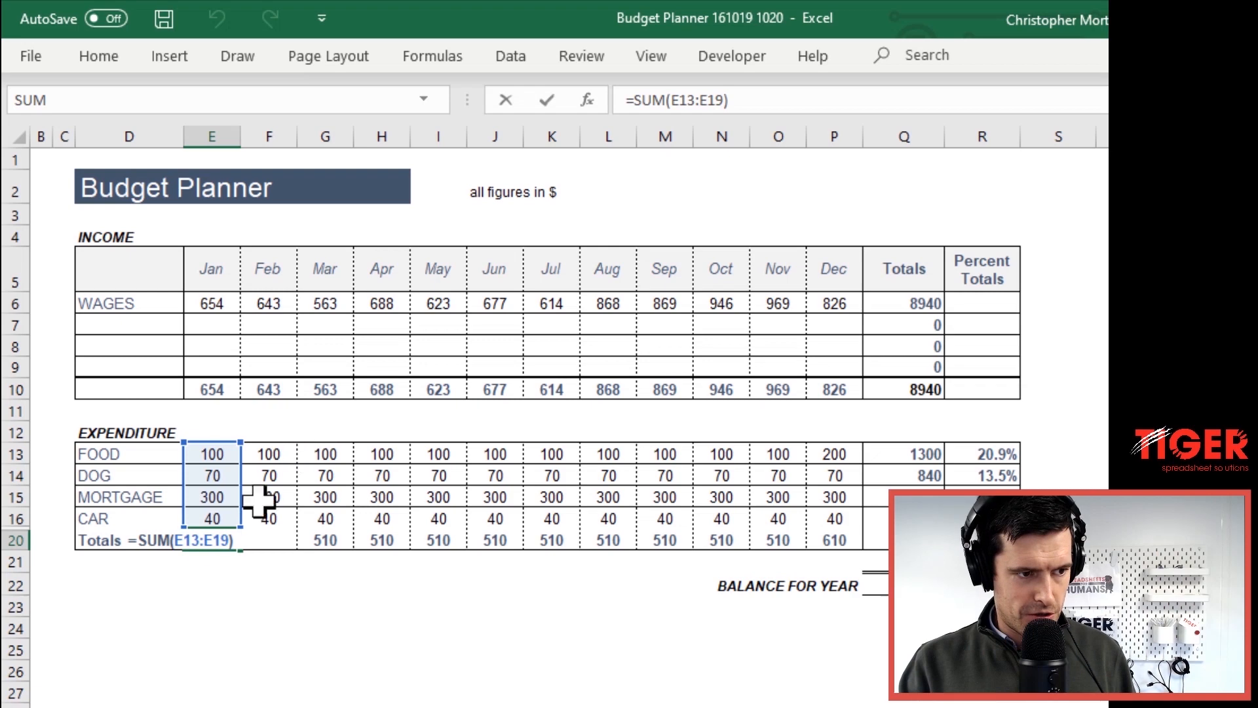
pyautogui.press('Return')
pyautogui.press('Up')
pyautogui.hotkey('shift', 'Up')
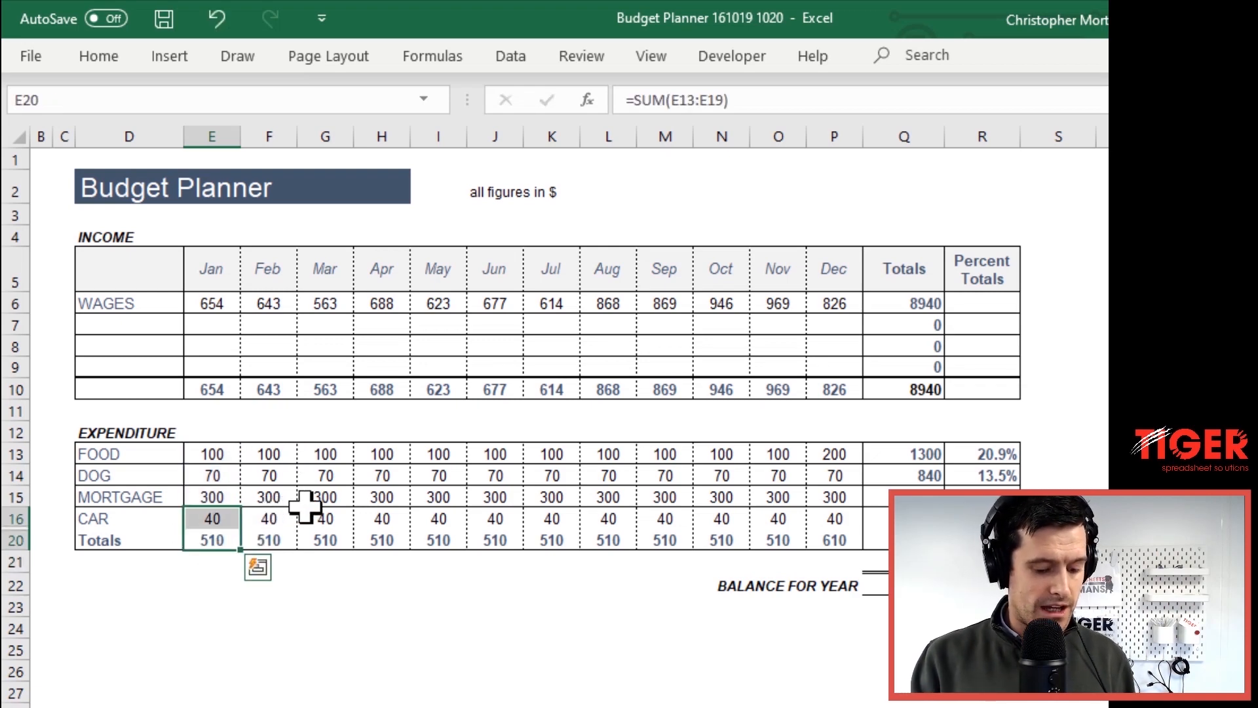
pyautogui.hotkey('alt', 'h')
pyautogui.press('o')
pyautogui.press('u')
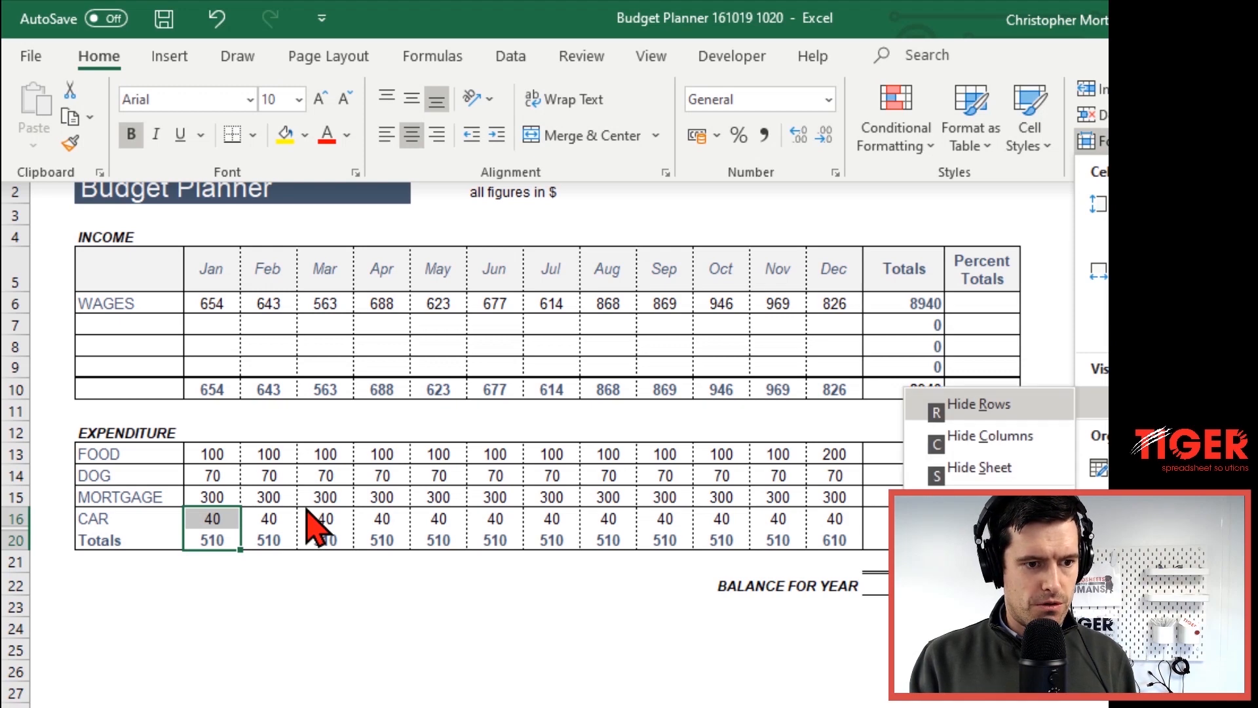
pyautogui.press('u')
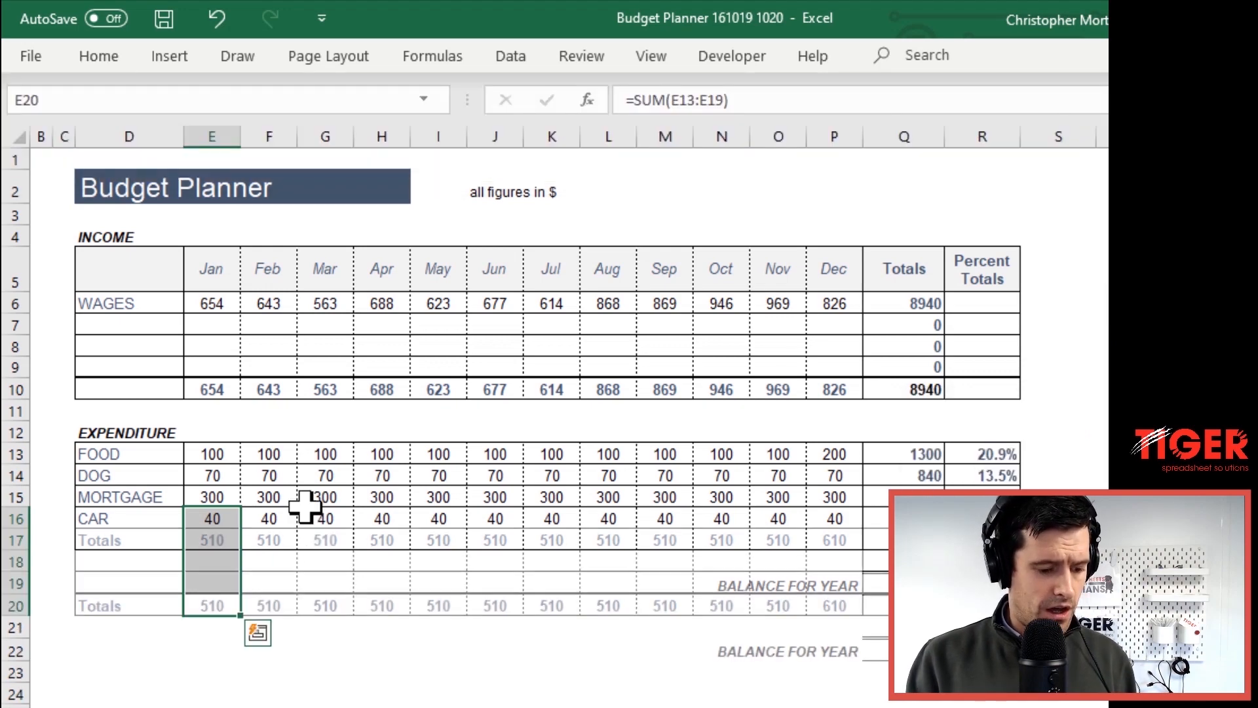
# Review the January expenditure amounts and the blank rows 17 to 19 above the Totals row
pyautogui.press('Up')
pyautogui.press('Up')
pyautogui.press('Up')
pyautogui.press('Down')
pyautogui.press('Down')
pyautogui.press('Up')
pyautogui.press('Up')
pyautogui.press('Up')
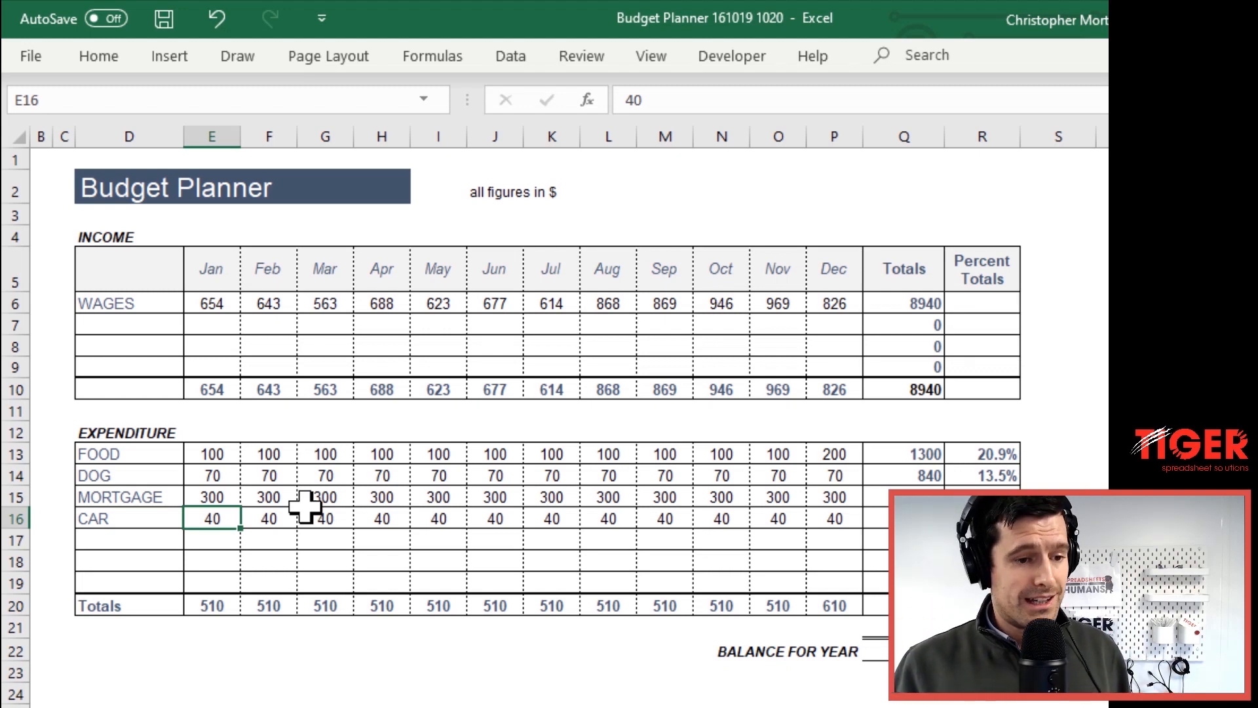
pyautogui.click(494, 476)
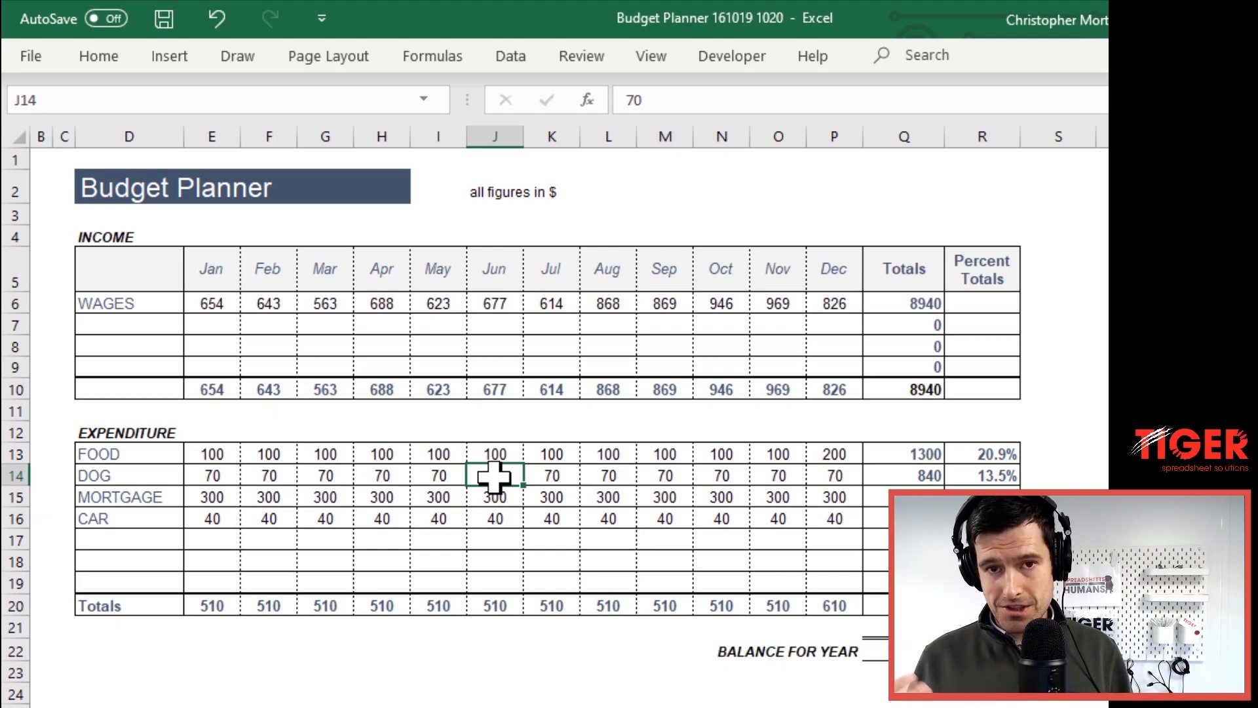
pyautogui.click(648, 536)
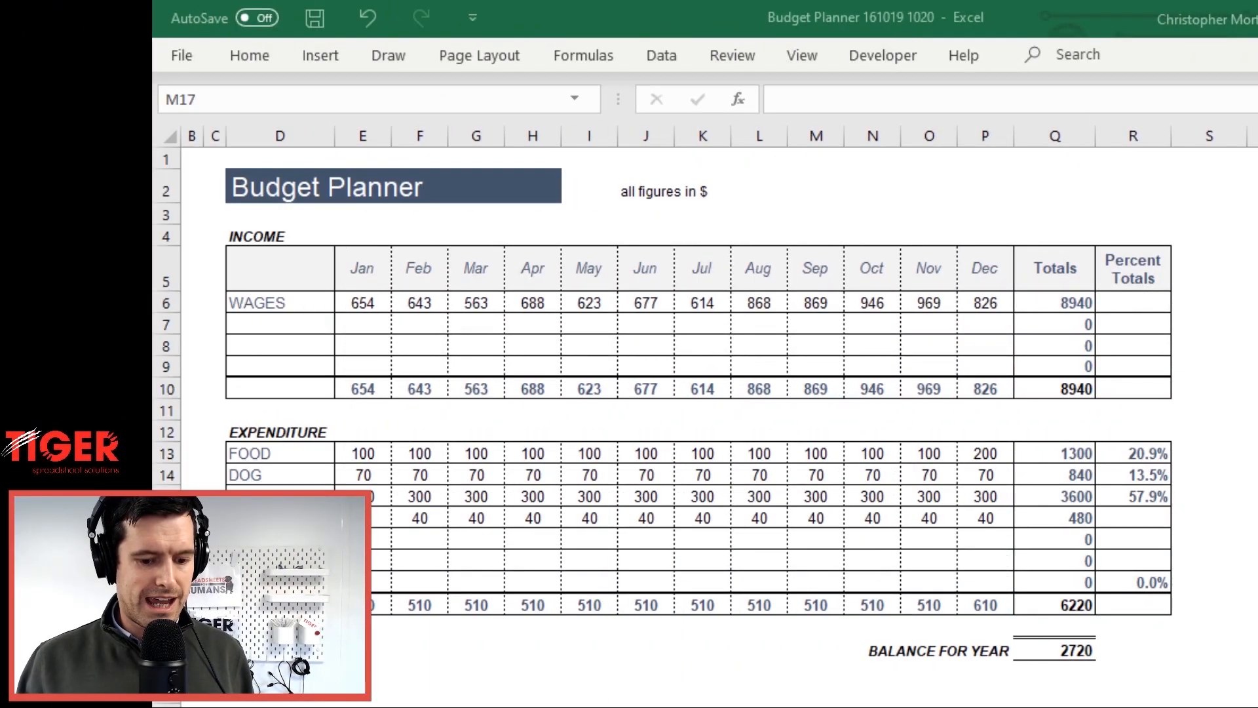
# Examine the Percent Totals formulas in column R for the expenditure rows around MORTGAGE
pyautogui.click(1147, 496)
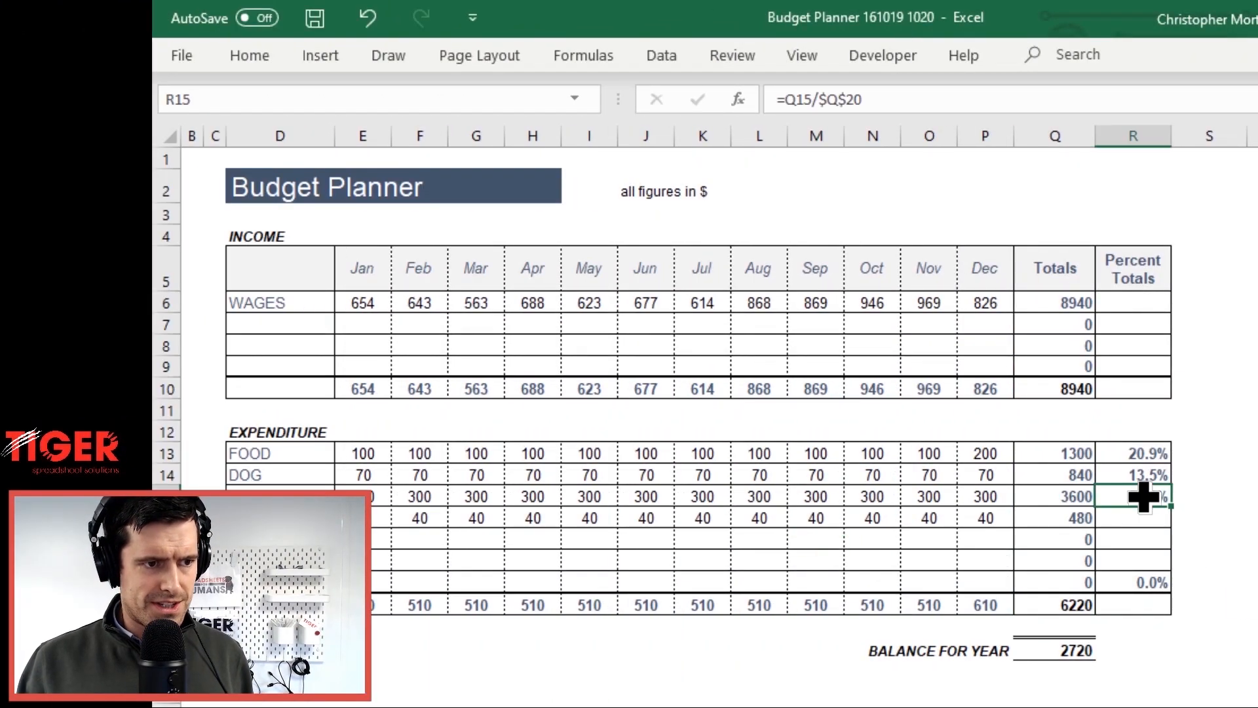
pyautogui.press('Down')
pyautogui.press('Down')
pyautogui.press('Down')
pyautogui.press('Up')
pyautogui.press('Up')
pyautogui.press('Up')
pyautogui.press('Up')
pyautogui.press('Up')
pyautogui.press('Down')
pyautogui.press('Down')
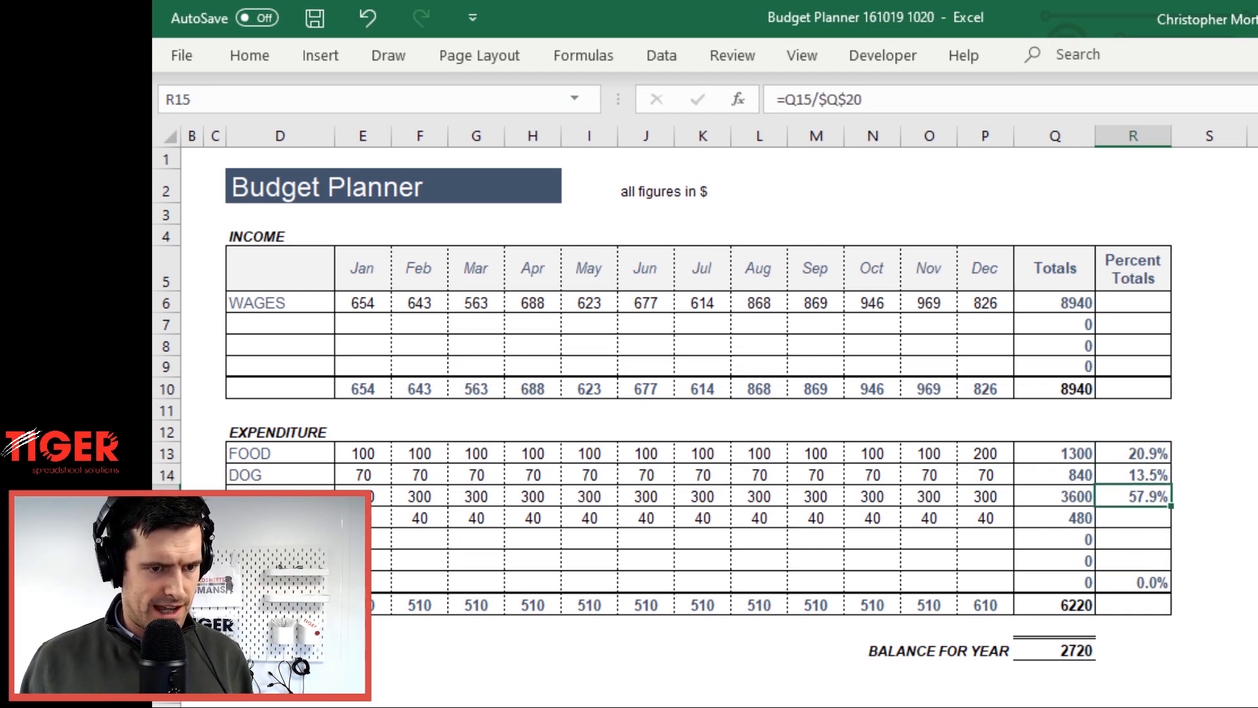
# Copy the MORTGAGE percentage formula from R15 into R16:R19, pasting formulas only
pyautogui.hotkey('ctrl', 'c')
pyautogui.press('Down')
pyautogui.hotkey('shift', 'Down')
pyautogui.hotkey('shift', 'Down')
pyautogui.hotkey('shift', 'Down')
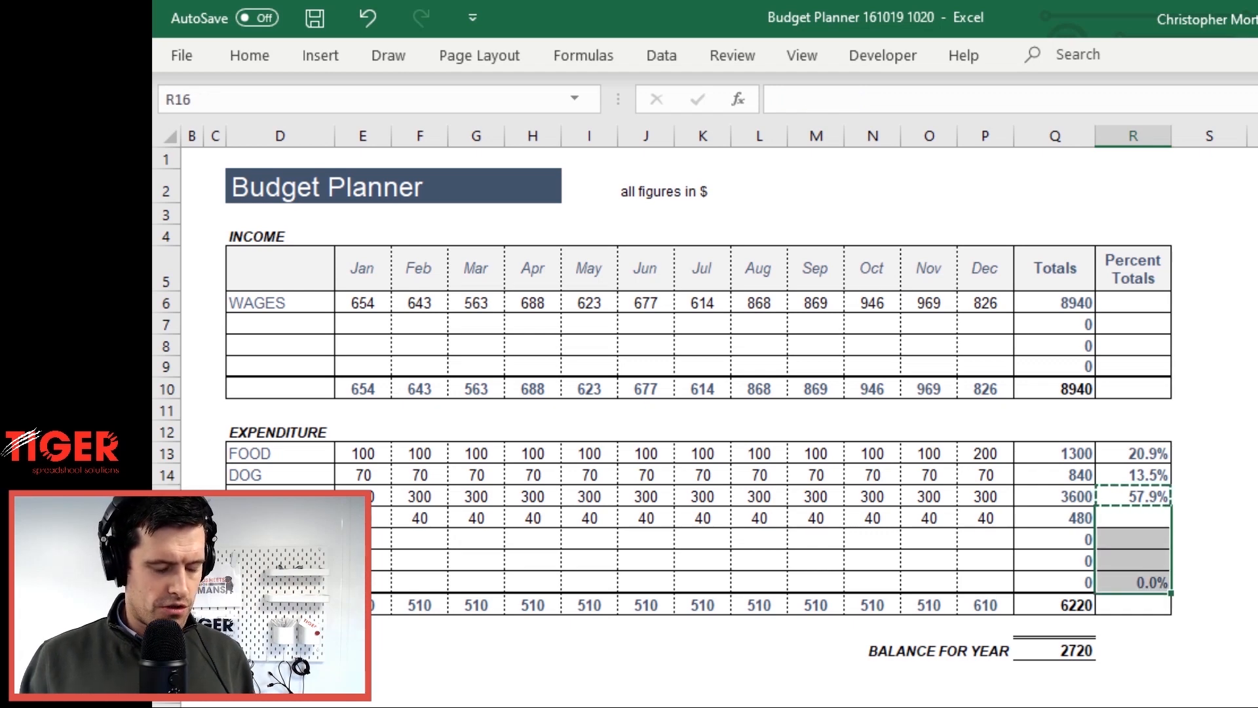
pyautogui.hotkey('ctrl', 'alt', 'v')
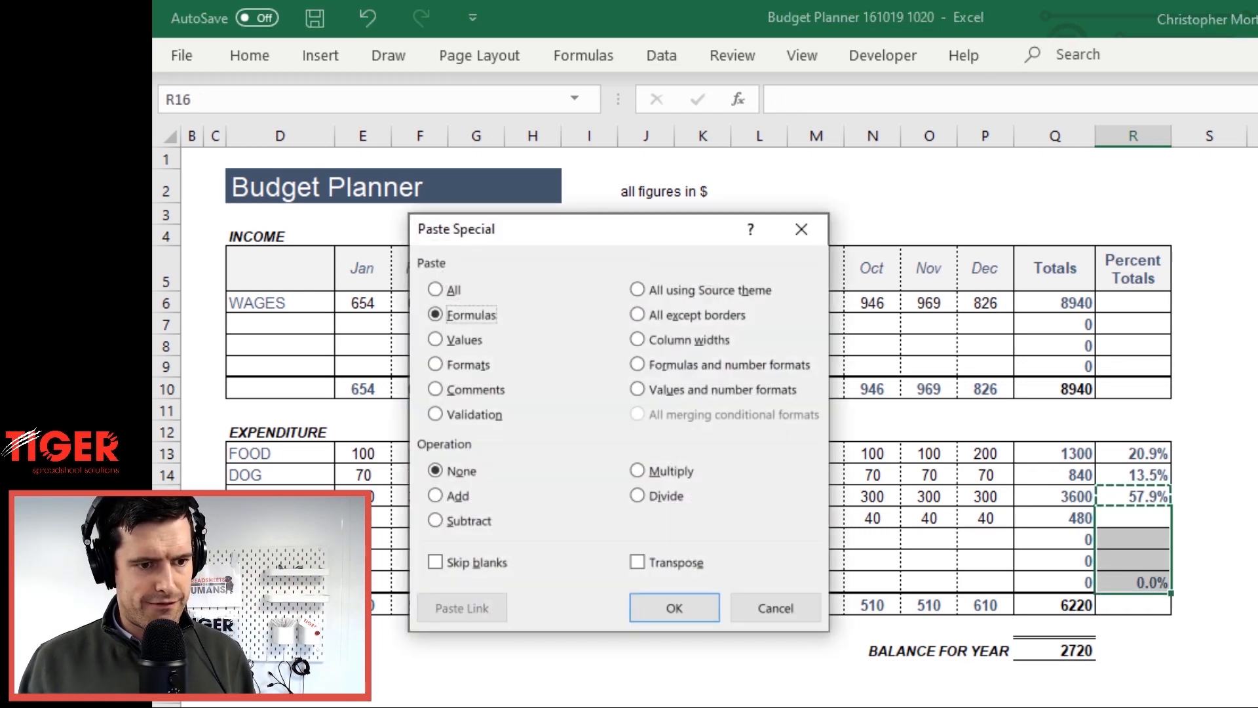
pyautogui.press('Return')
pyautogui.press('Escape')
# Check the neighbouring total in Q15 and the complete set of expenditure percentages in R13:R19
pyautogui.press('Left')
pyautogui.press('Up')
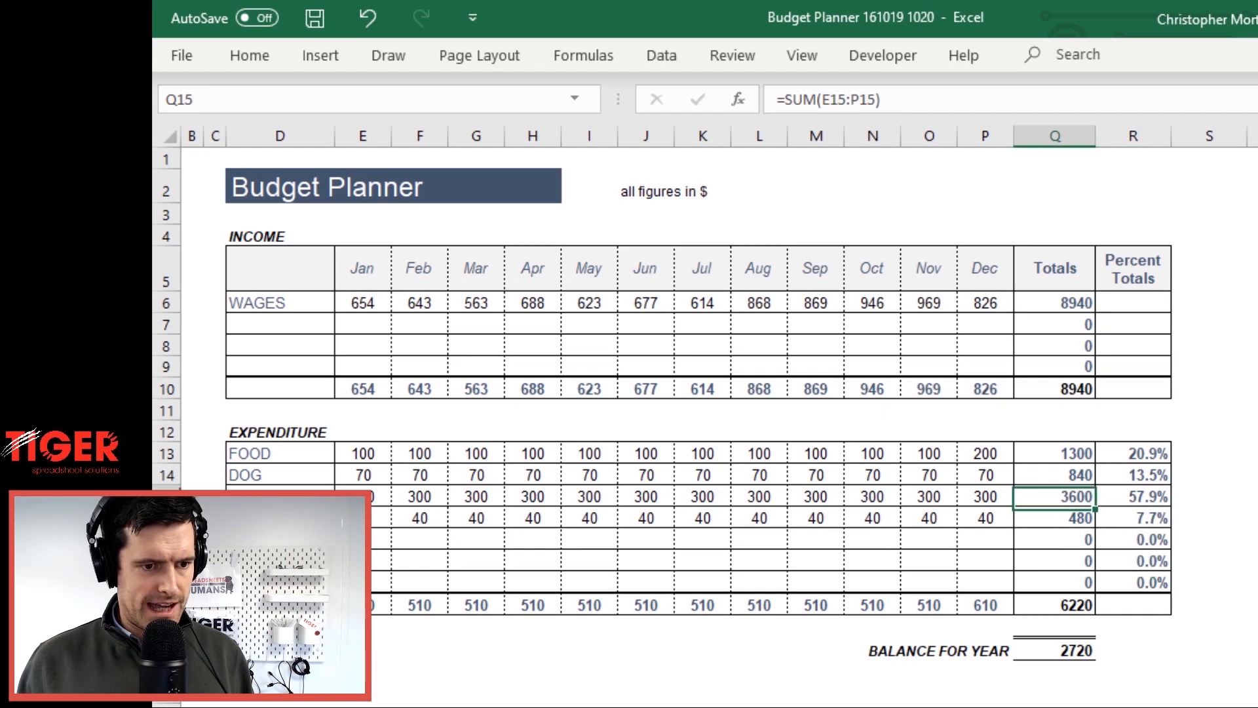
pyautogui.press('Right')
pyautogui.press('Up')
pyautogui.press('Up')
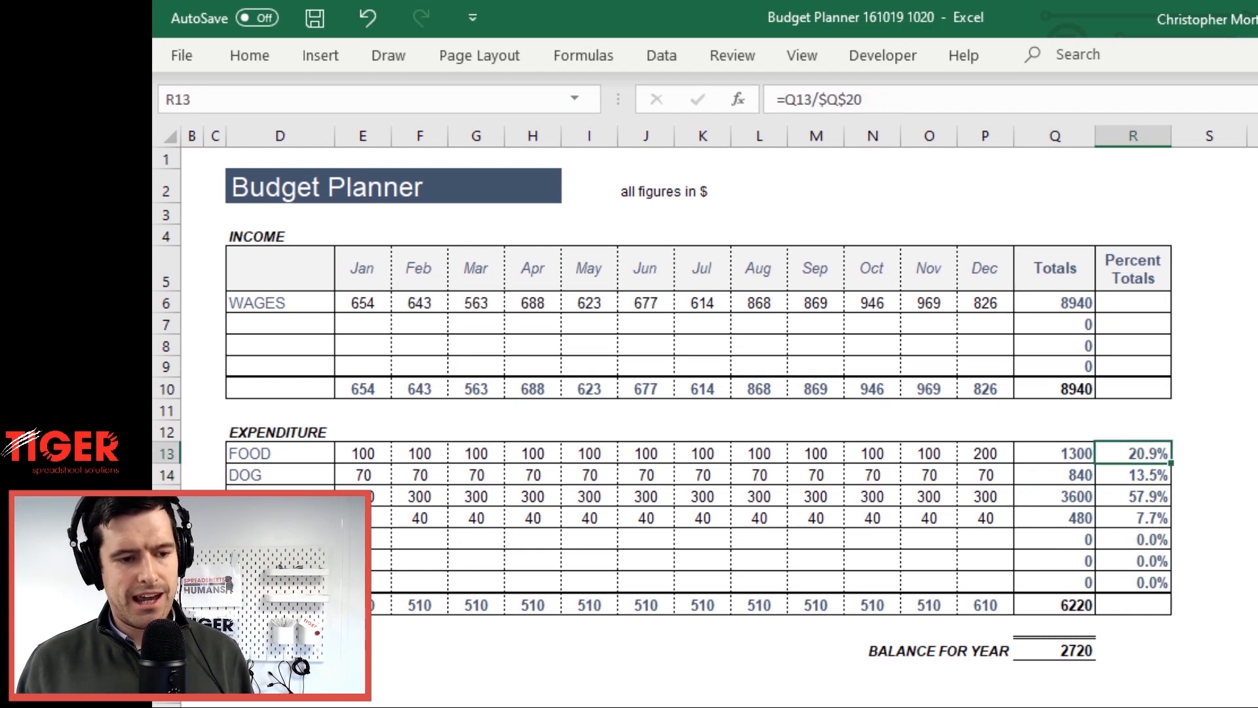
pyautogui.hotkey('shift', 'Down')
pyautogui.hotkey('shift', 'Down')
pyautogui.hotkey('shift', 'Down')
pyautogui.hotkey('shift', 'Down')
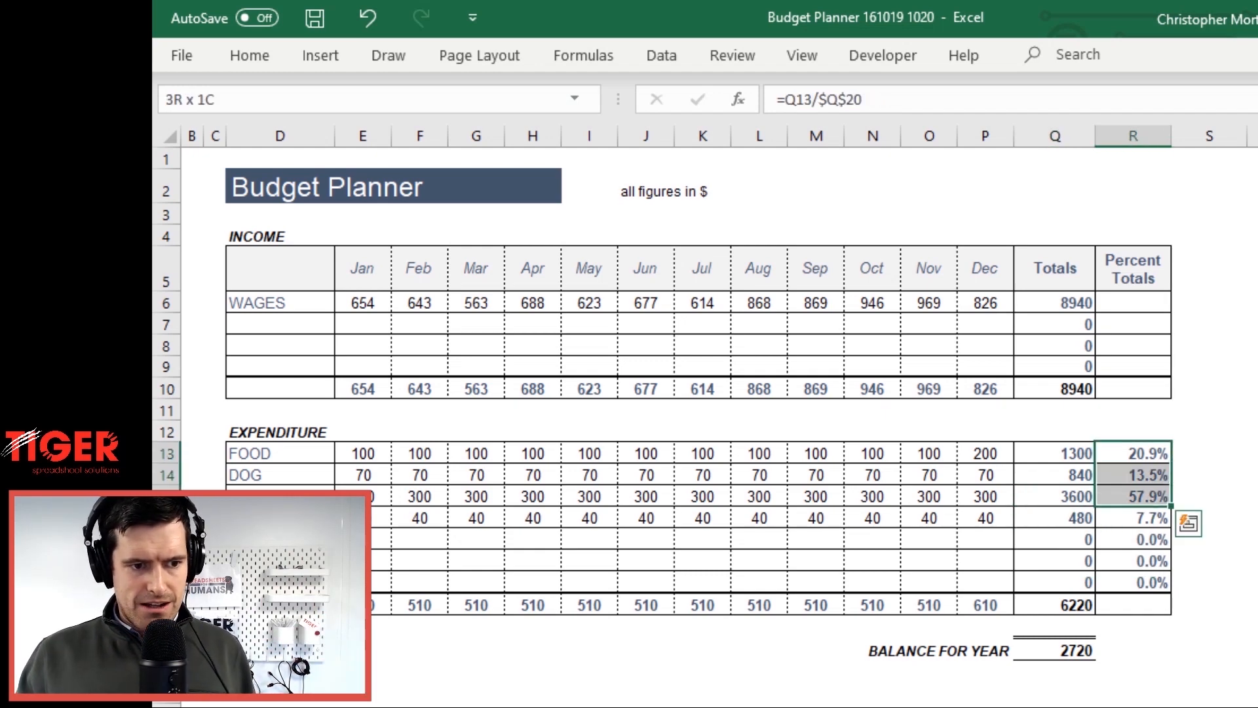
pyautogui.hotkey('shift', 'Down')
pyautogui.hotkey('shift', 'Down')
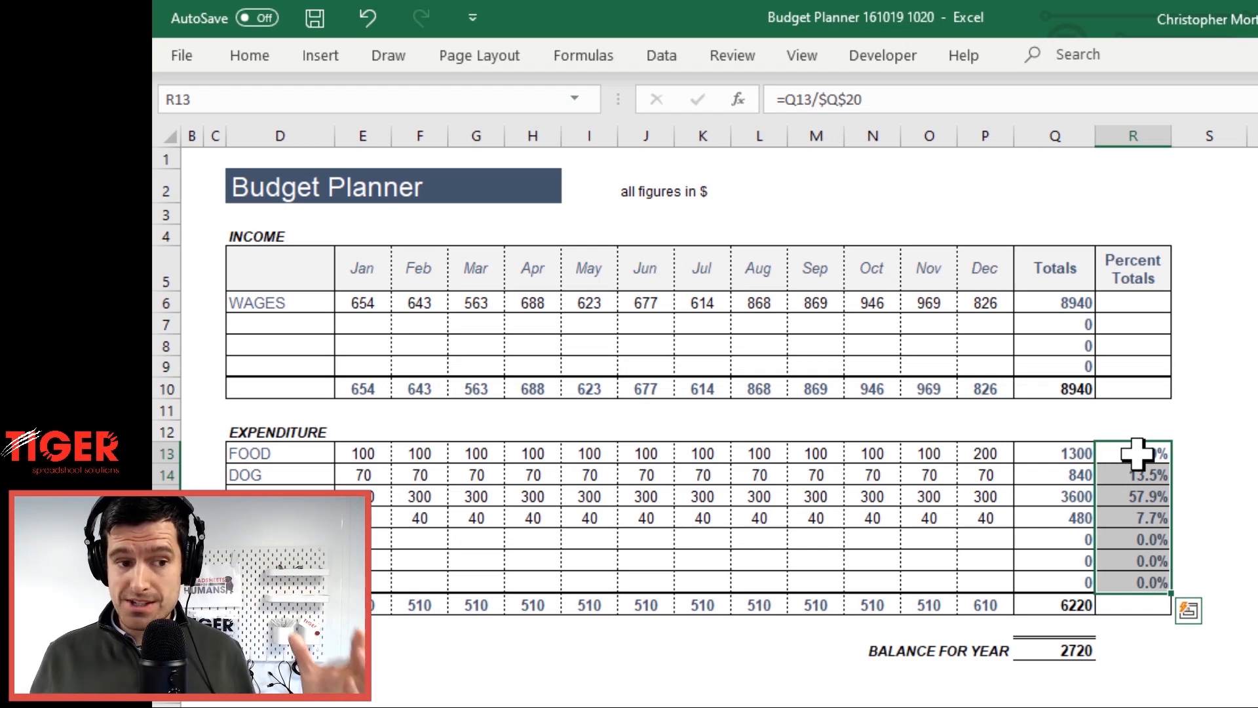
# Compare the expenditure totals in Q13:Q16 with the Percent Totals column from R13 down
pyautogui.press('Left')
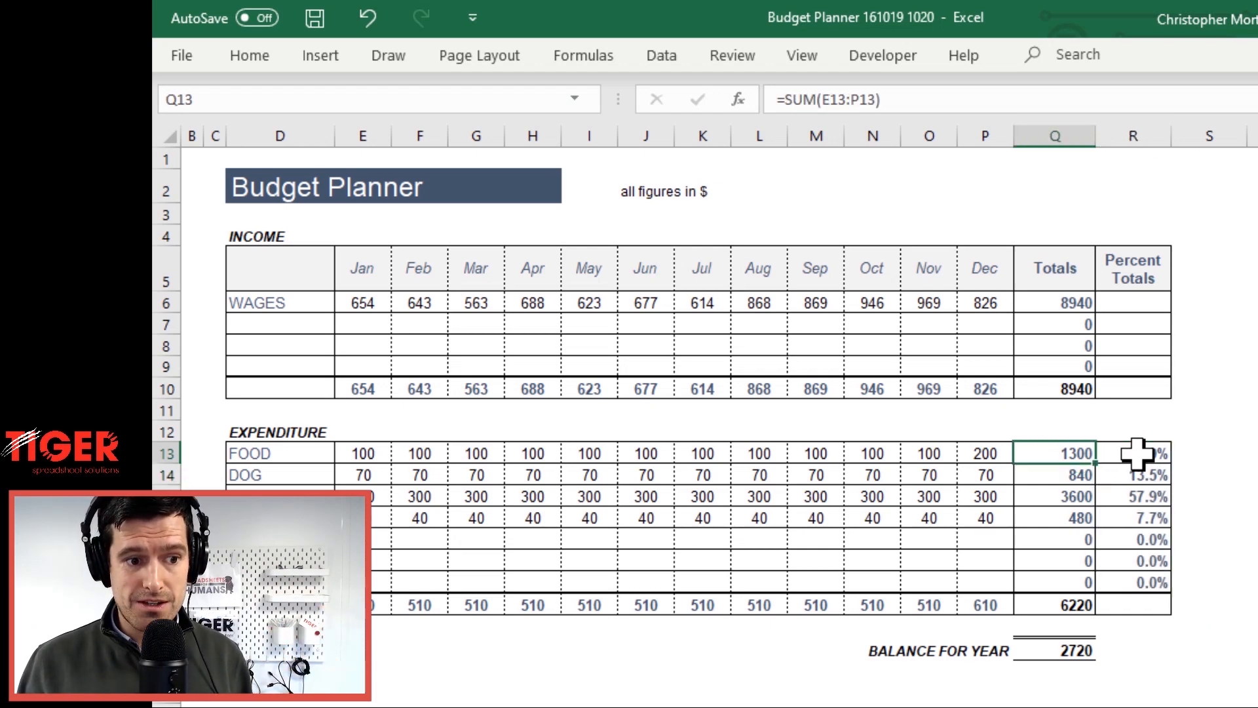
pyautogui.hotkey('shift', 'Down')
pyautogui.hotkey('shift', 'Down')
pyautogui.hotkey('shift', 'Down')
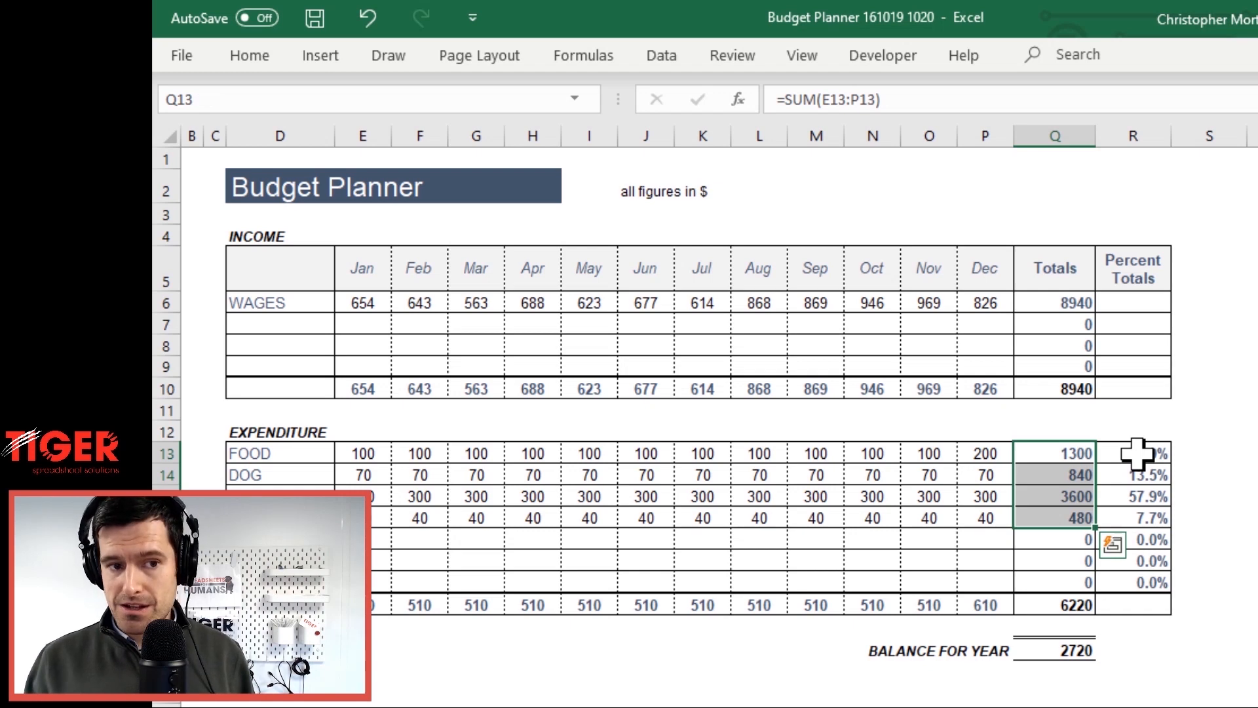
pyautogui.click(1137, 454)
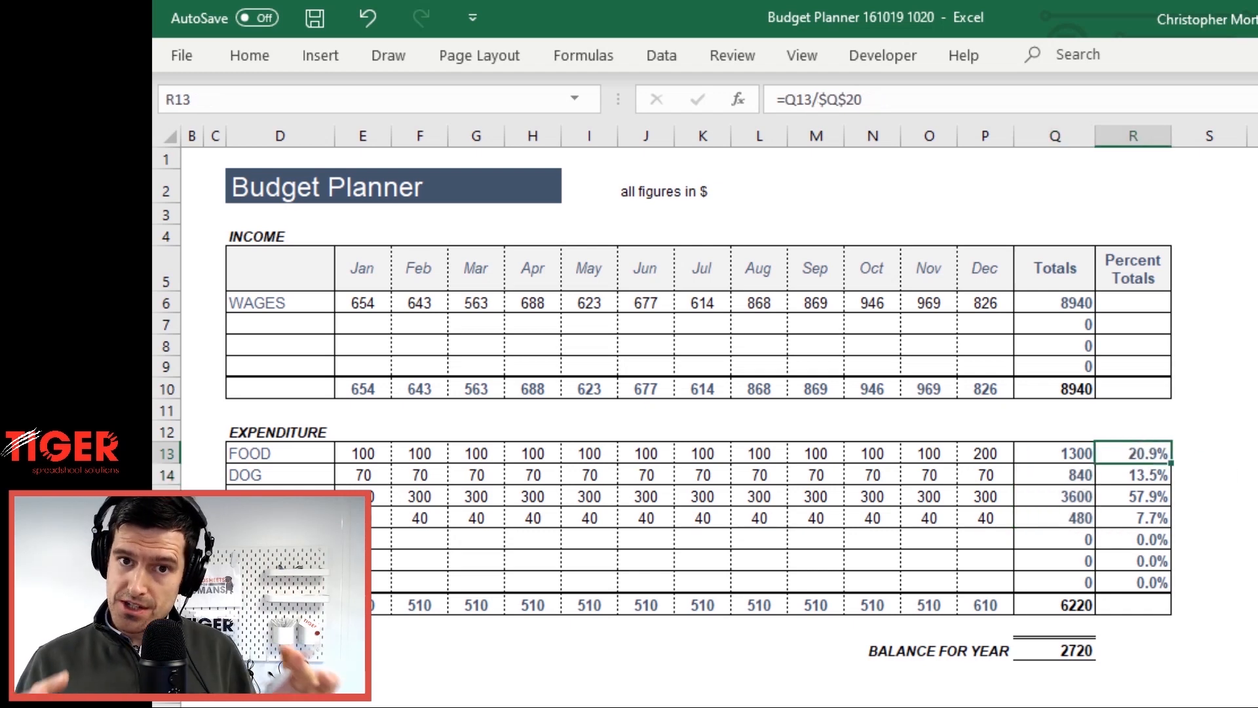
pyautogui.hotkey('shift', 'Down')
pyautogui.hotkey('shift', 'Down')
pyautogui.hotkey('shift', 'Down')
pyautogui.hotkey('shift', 'Down')
pyautogui.hotkey('shift', 'Down')
pyautogui.hotkey('shift', 'Down')
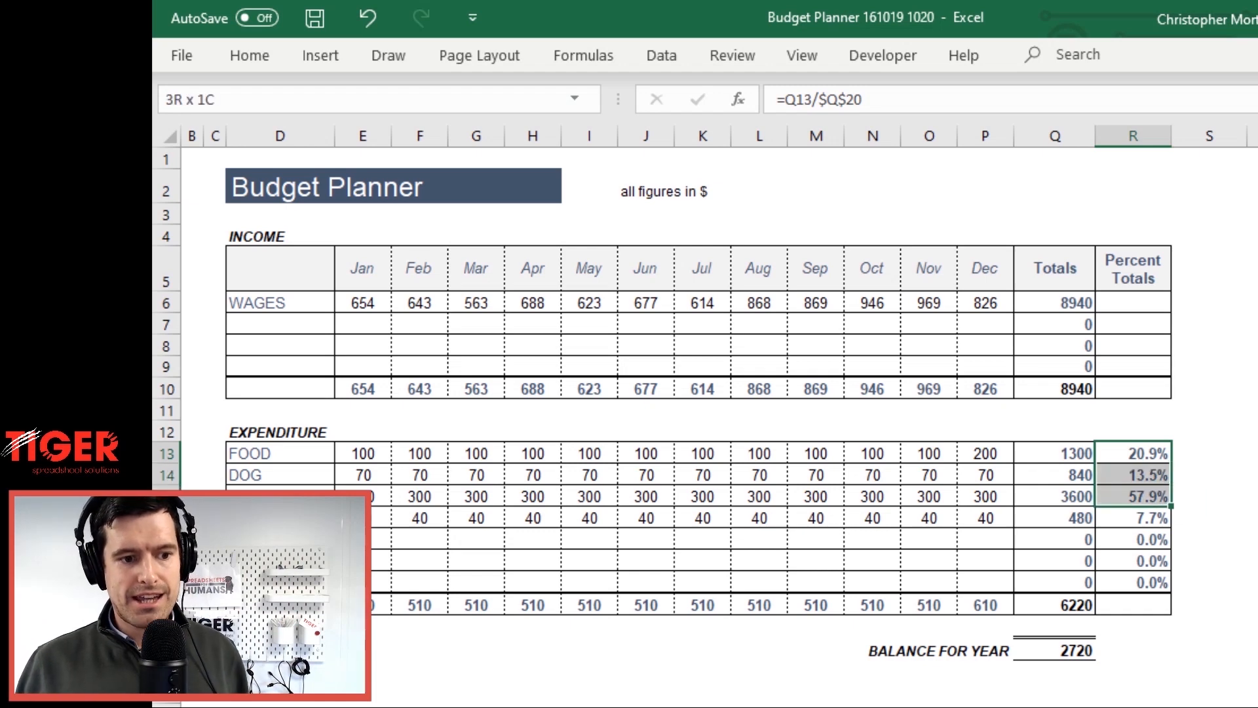
# Review the blank Percent Totals cells in the income section, from R10 up to the WAGES row
pyautogui.press('Up')
pyautogui.press('Up')
pyautogui.press('Up')
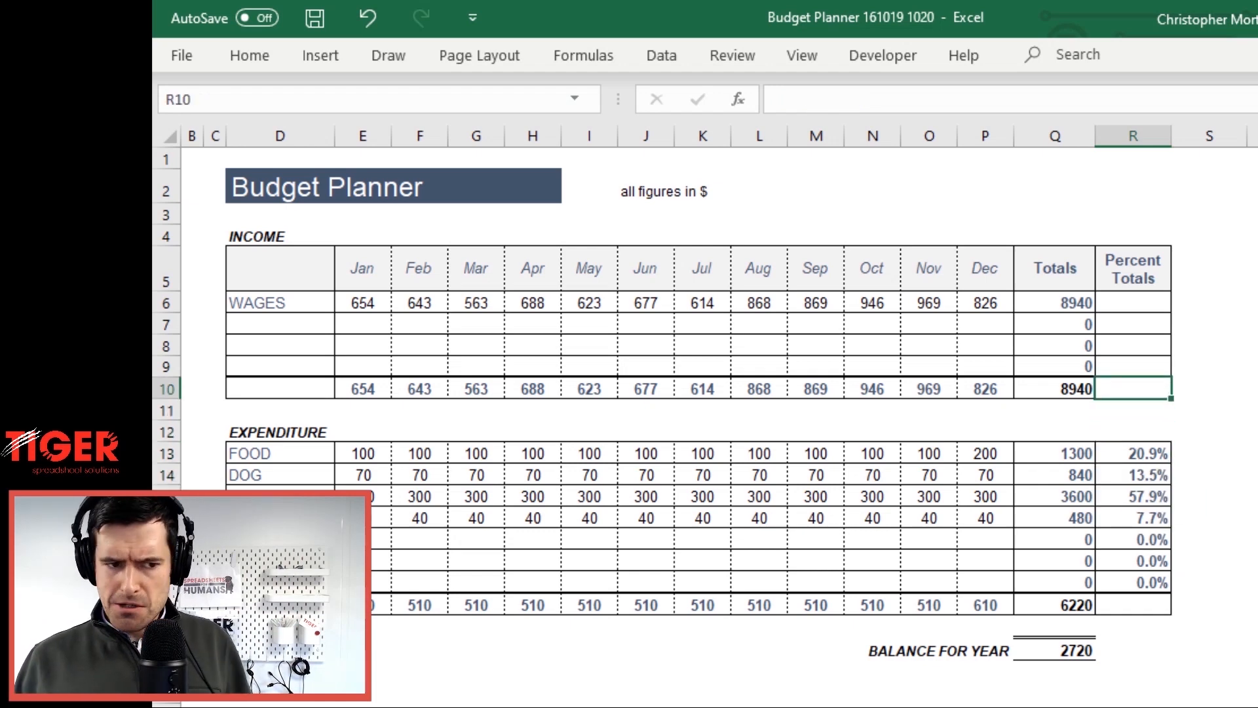
pyautogui.press('Down')
pyautogui.press('Down')
pyautogui.press('Down')
pyautogui.press('Down')
pyautogui.press('Up')
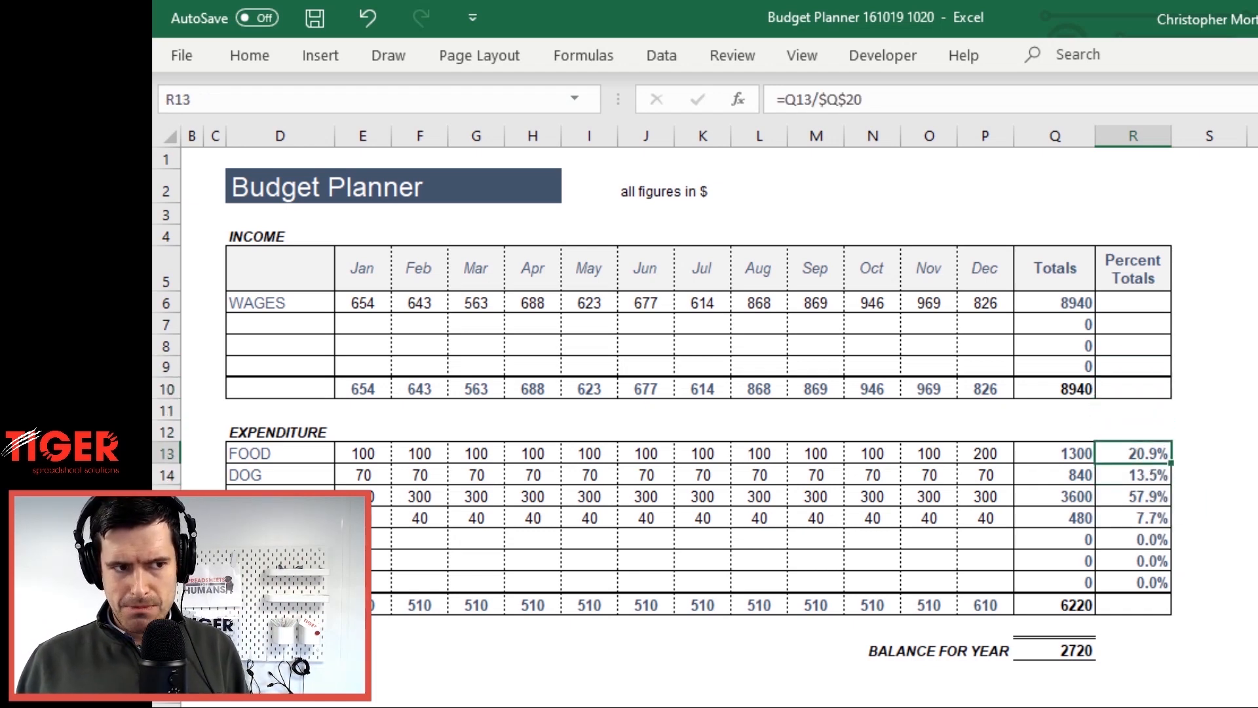
pyautogui.press('Up')
pyautogui.press('Up')
pyautogui.press('Up')
pyautogui.press('Up')
pyautogui.press('Up')
pyautogui.press('Up')
pyautogui.press('Up')
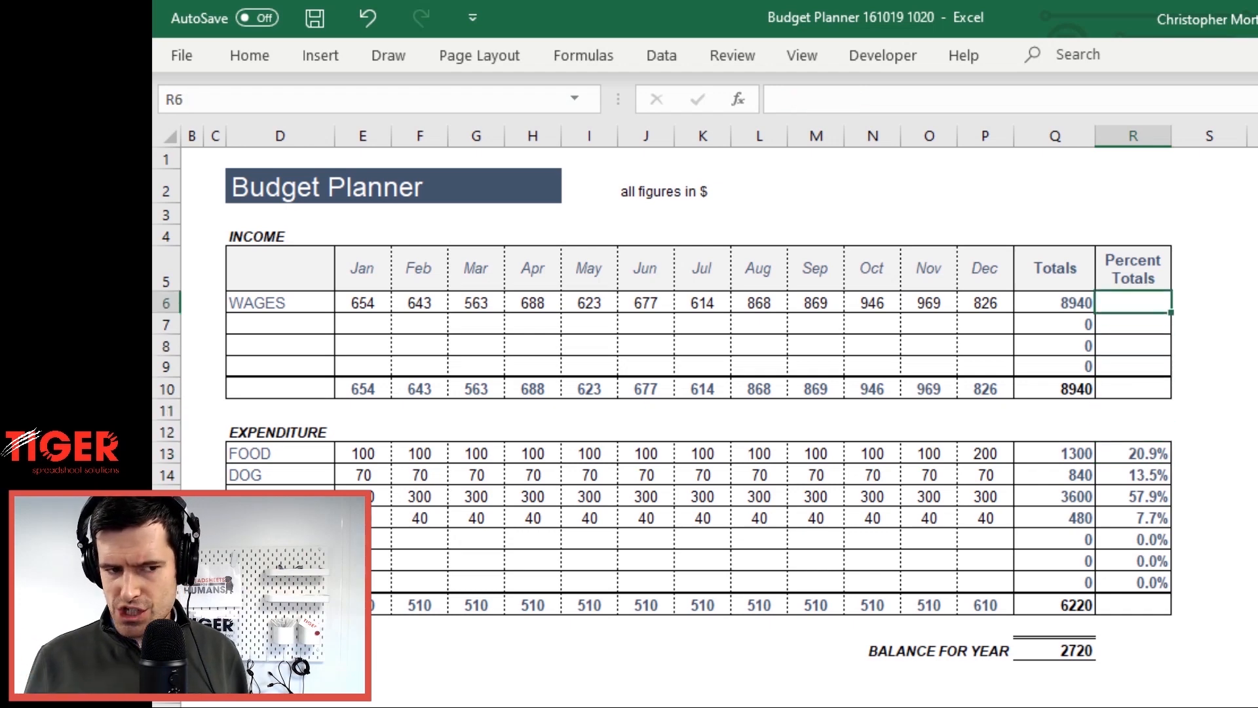
# Inspect the cells referenced by the FOOD percentage formula in R13 and the blank WAGES percentage cell R6
pyautogui.press('Down')
pyautogui.press('Down')
pyautogui.press('Down')
pyautogui.press('Down')
pyautogui.press('Down')
pyautogui.press('Down')
pyautogui.press('Down')
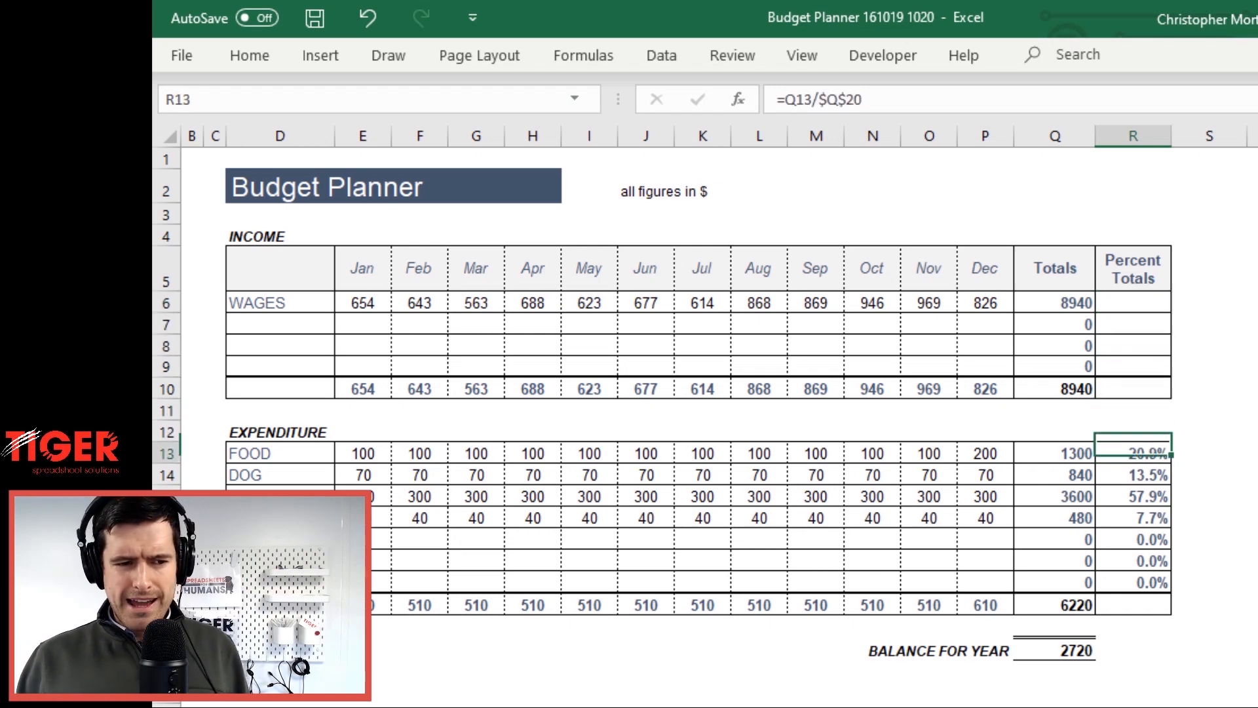
pyautogui.press('F2')
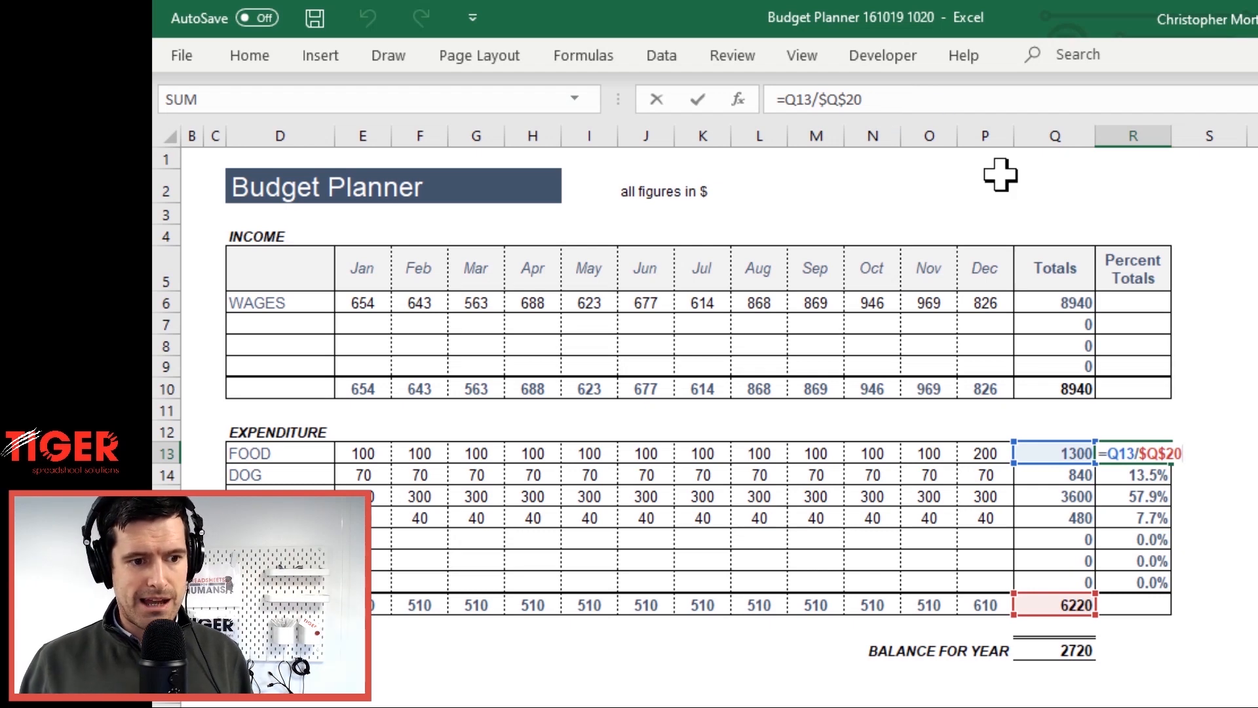
pyautogui.hotkey('ctrl', 'Return')
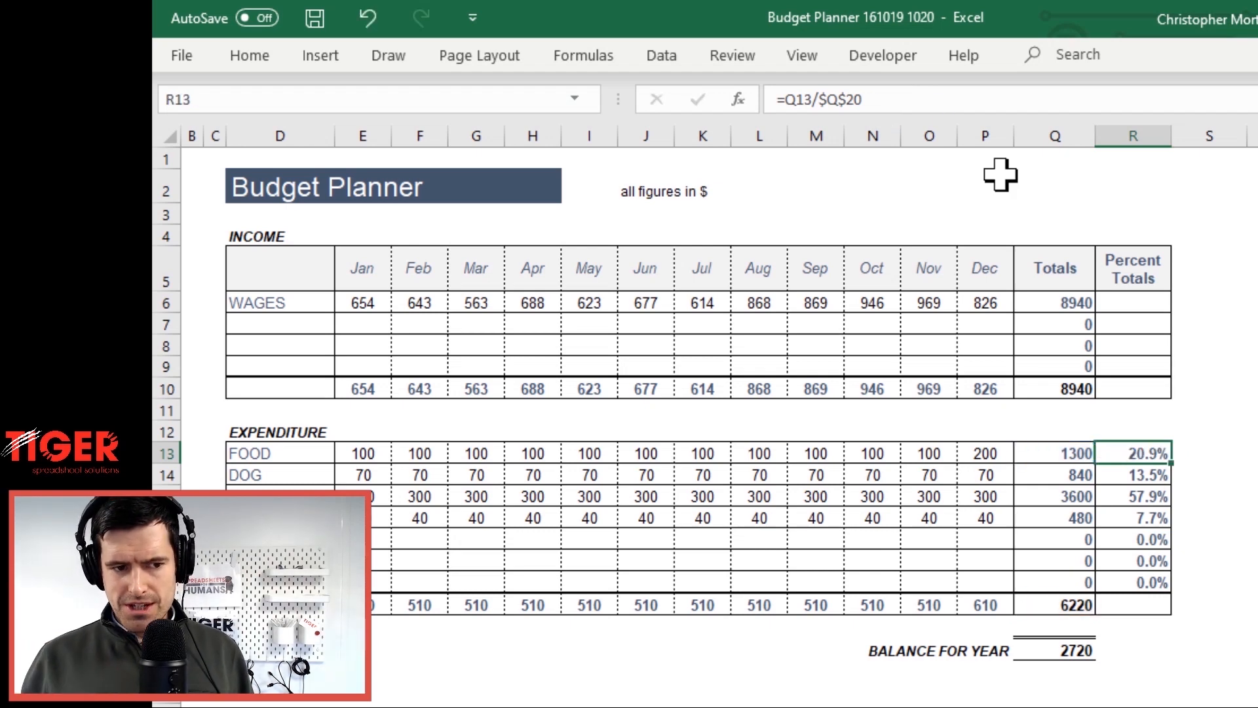
pyautogui.press('Up')
pyautogui.press('Up')
pyautogui.press('Up')
pyautogui.press('Up')
pyautogui.press('Up')
pyautogui.press('Up')
pyautogui.press('Up')
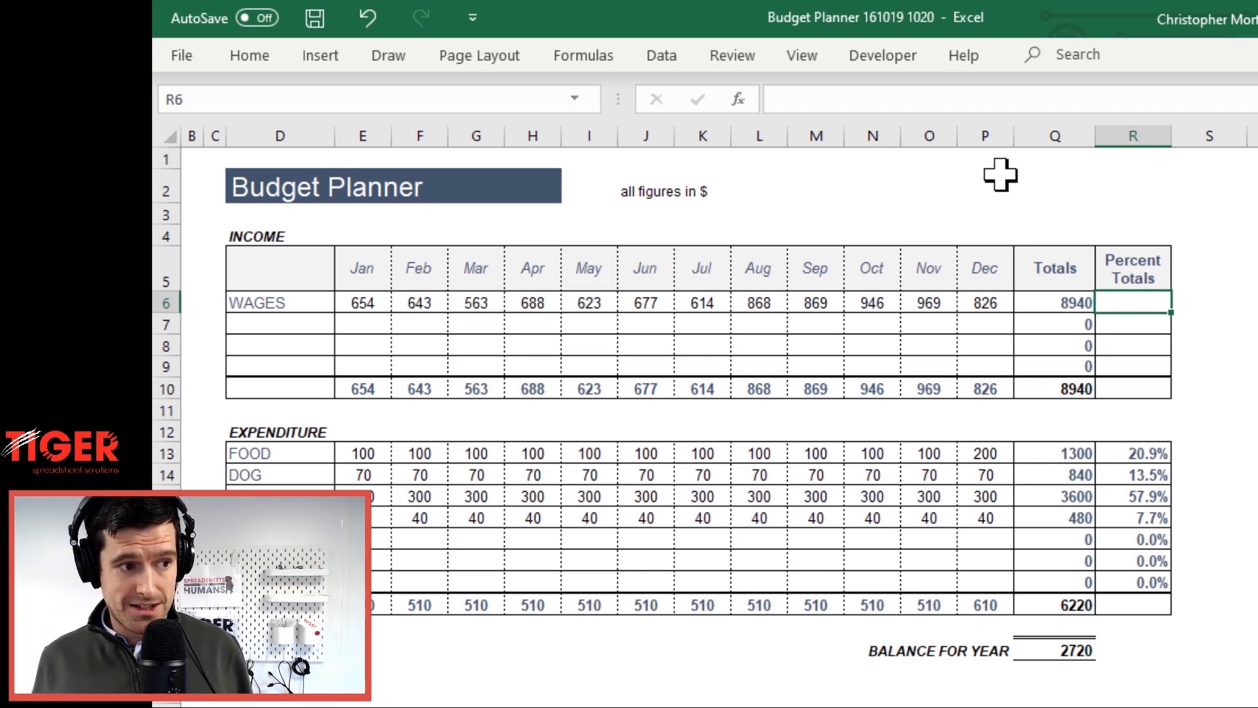
# Copy the FOOD percentage formula from R13 into the WAGES cell R6, pasting formulas only
pyautogui.press('Down')
pyautogui.press('Down')
pyautogui.press('Down')
pyautogui.press('Down')
pyautogui.press('Down')
pyautogui.press('Down')
pyautogui.press('Down')
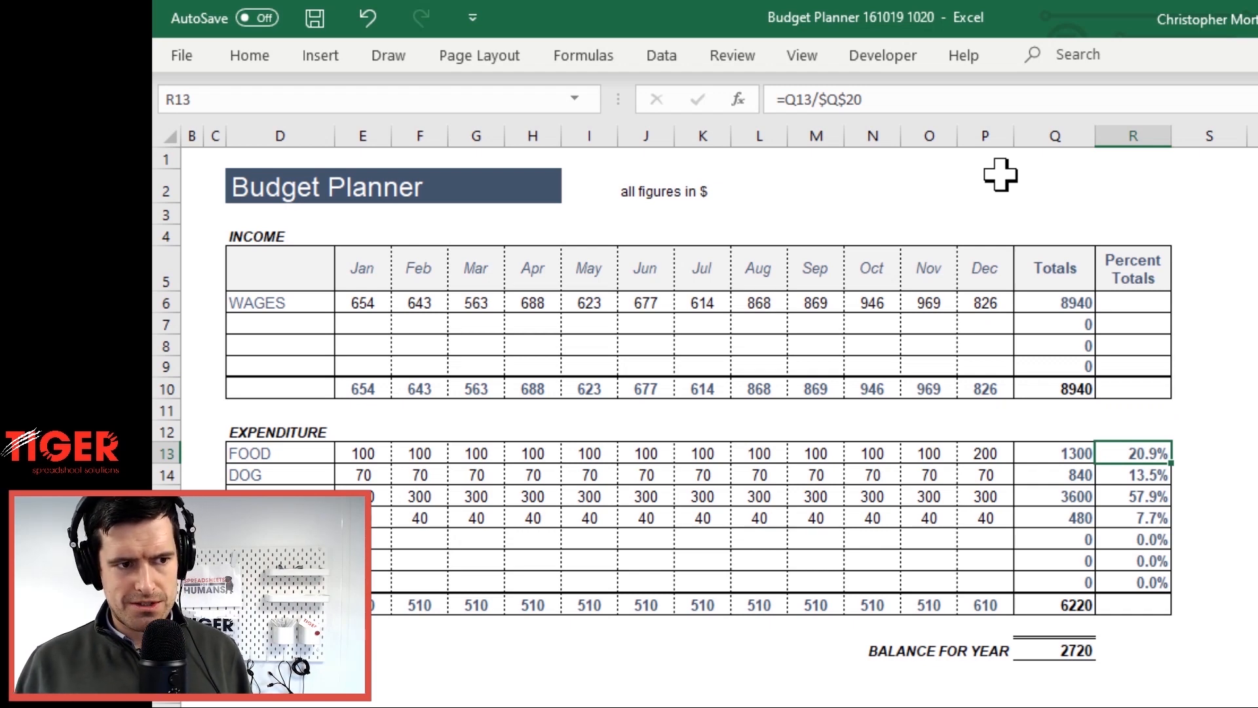
pyautogui.hotkey('ctrl', 'c')
pyautogui.press('Up')
pyautogui.press('Up')
pyautogui.press('Up')
pyautogui.press('Up')
pyautogui.press('Up')
pyautogui.press('Up')
pyautogui.press('Up')
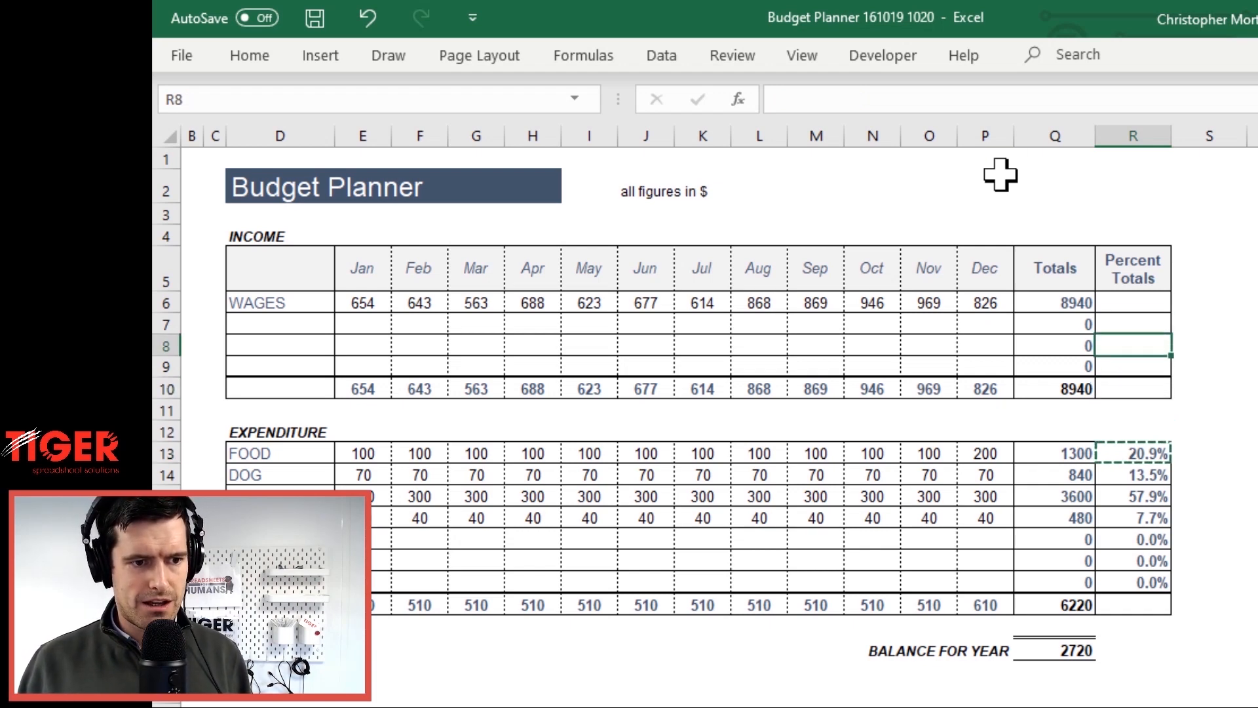
pyautogui.hotkey('ctrl', 'alt', 'v')
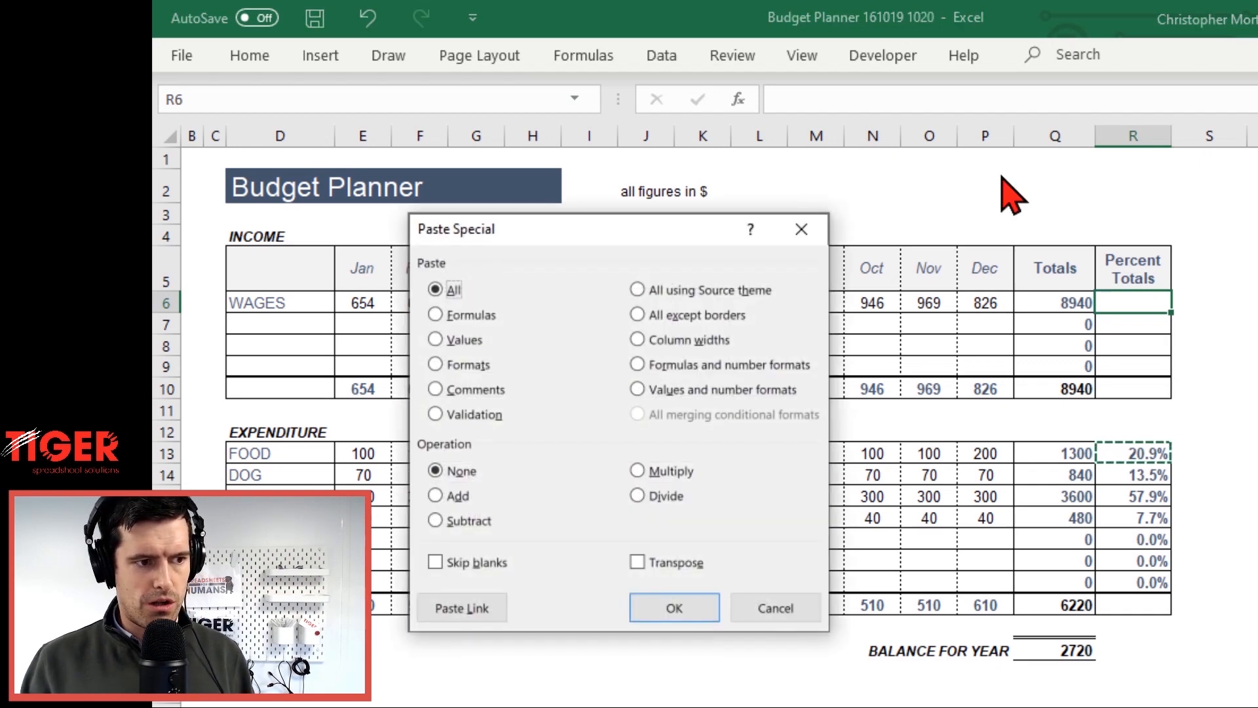
pyautogui.press('f')
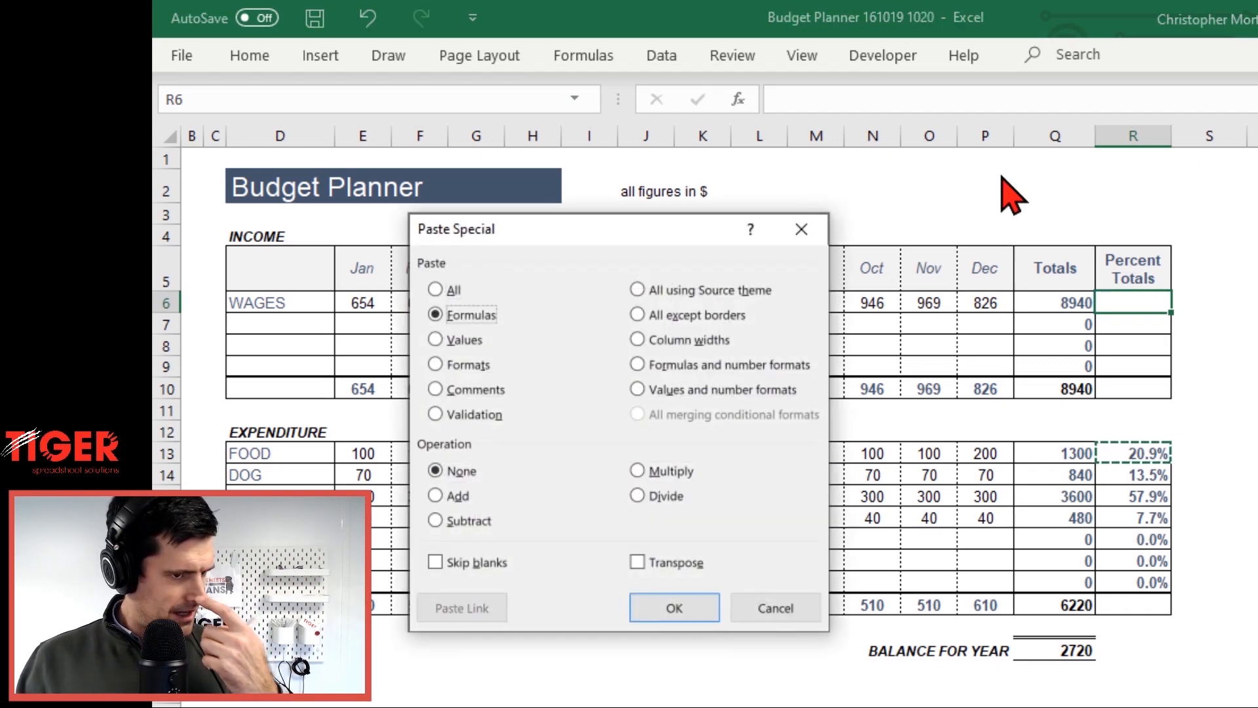
pyautogui.press('Return')
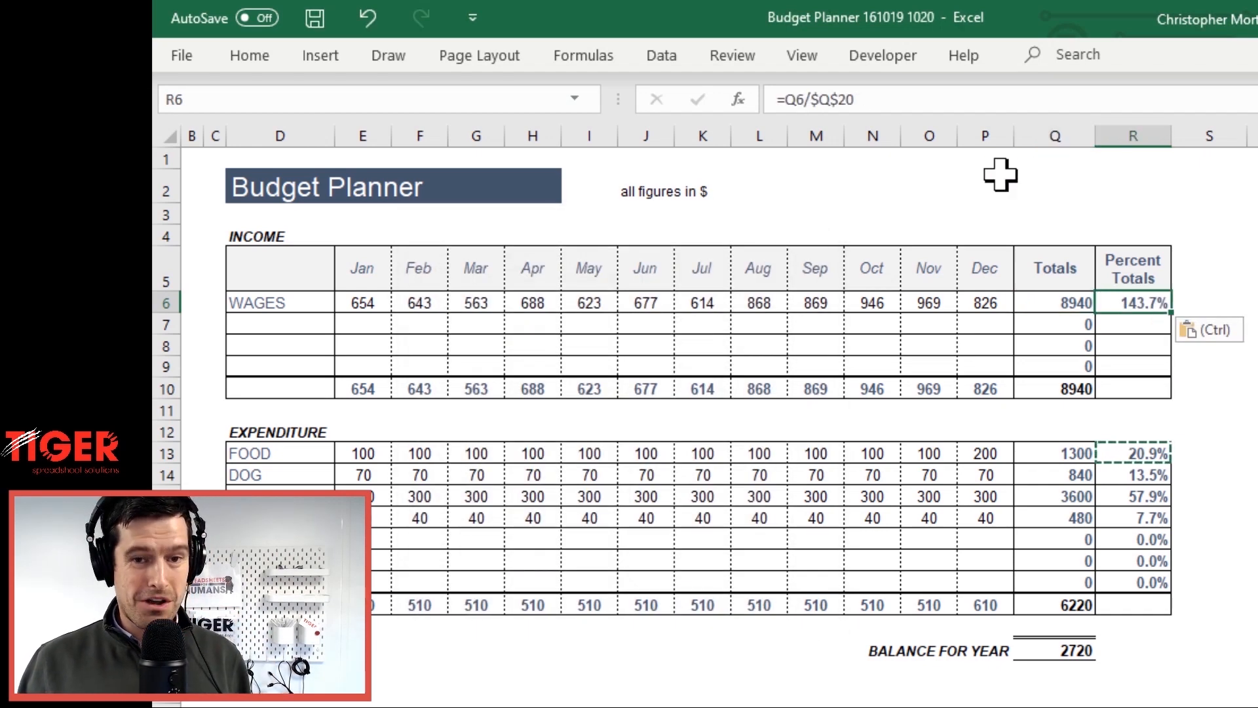
pyautogui.press('Escape')
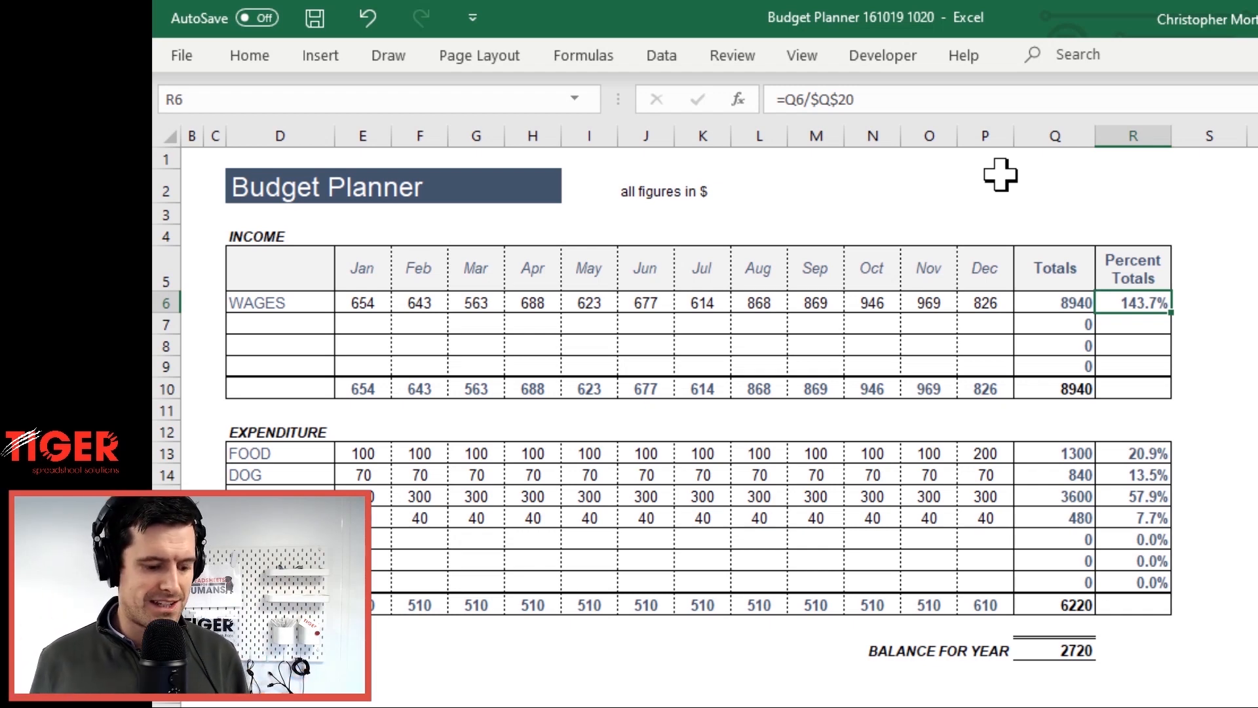
# Change the divisor in the WAGES percentage formula to the income total, making R6 =Q6/$Q$10
pyautogui.press('F2')
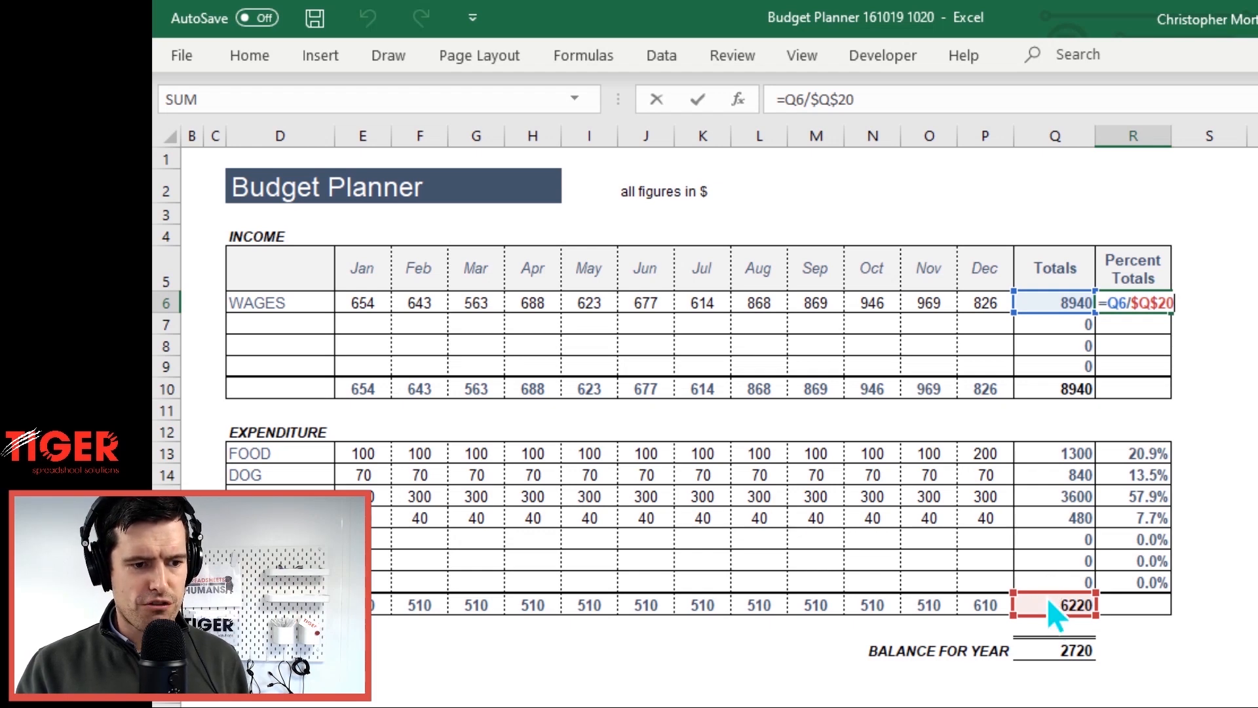
pyautogui.moveTo(1052, 615); pyautogui.dragTo(1056, 401)
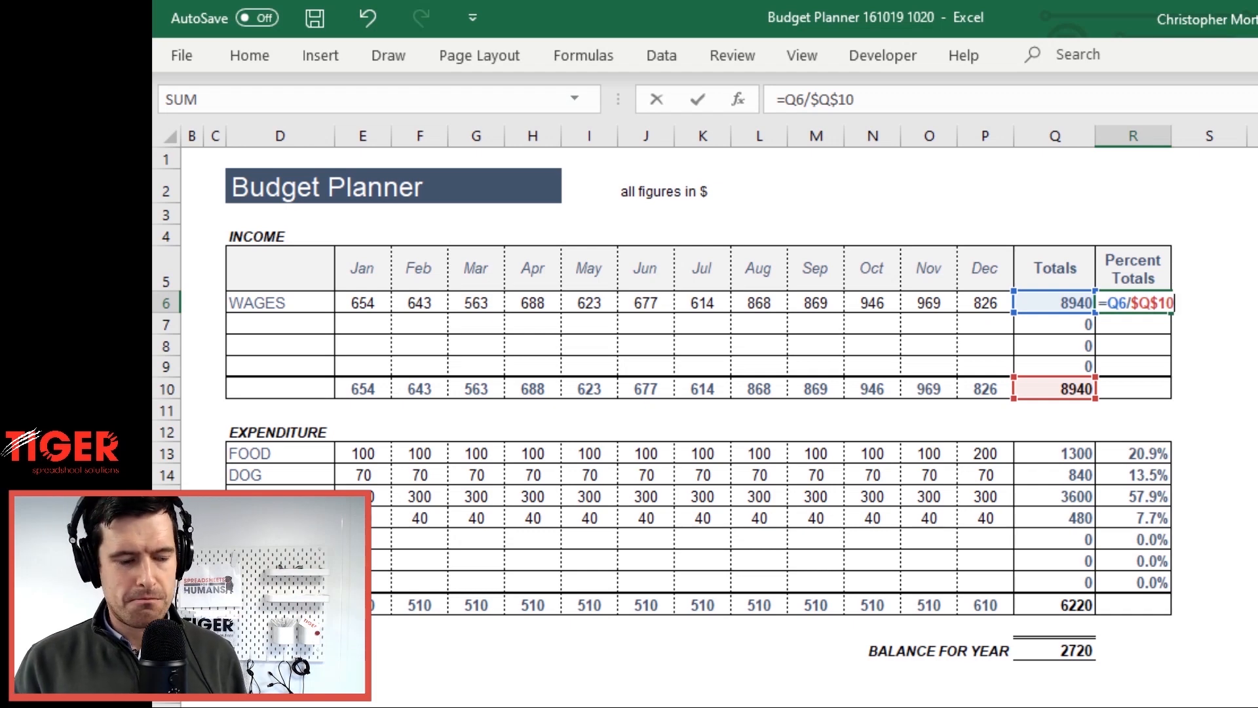
pyautogui.press('Return')
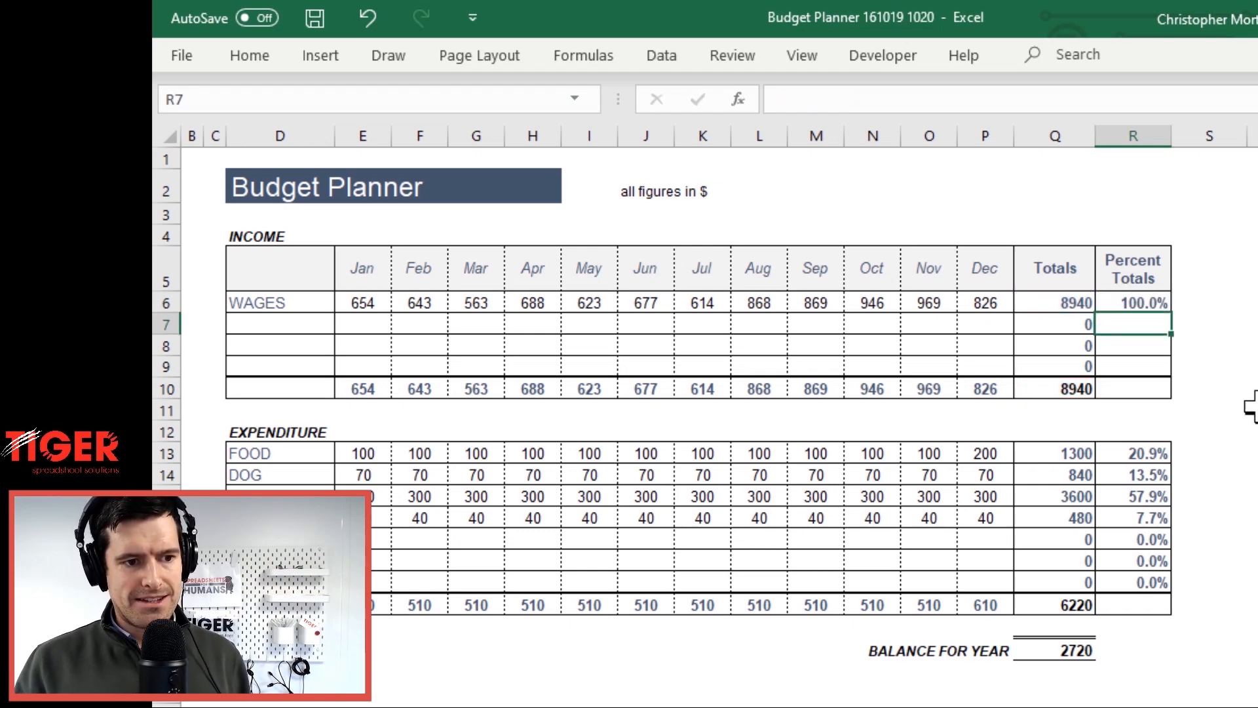
# Copy the WAGES percentage formula from R6 into the blank income rows R7:R9, pasting formulas only
pyautogui.click(1136, 303)
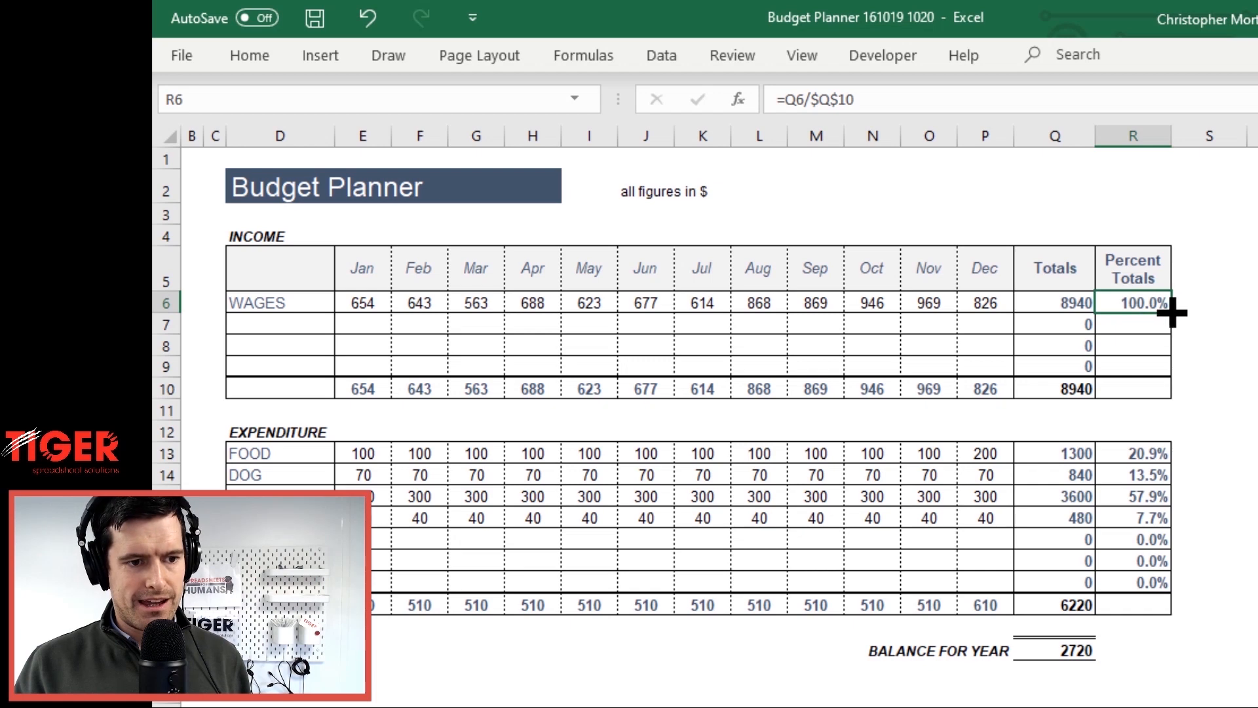
pyautogui.hotkey('ctrl', 'c')
pyautogui.moveTo(1134, 323); pyautogui.dragTo(1134, 369)
pyautogui.hotkey('ctrl', 'alt', 'v')
pyautogui.press('f')
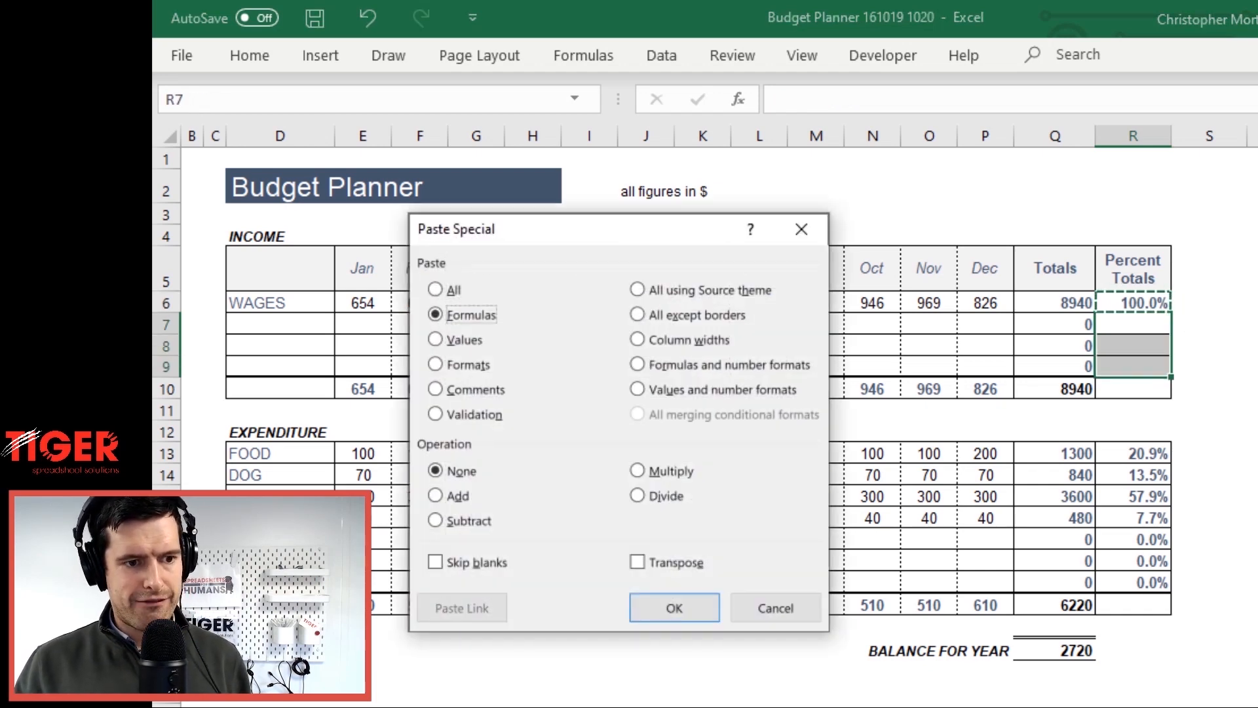
pyautogui.press('Return')
pyautogui.press('Escape')
# Check the Percent Totals cells in the income section from R6 down to R9
pyautogui.press('Left')
pyautogui.press('Right')
pyautogui.press('Up')
pyautogui.press('Up')
pyautogui.press('Down')
pyautogui.press('Down')
pyautogui.press('Down')
pyautogui.press('Down')
pyautogui.press('Left')
pyautogui.press('Left')
pyautogui.press('Left')
pyautogui.press('Left')
pyautogui.press('Left')
pyautogui.press('Left')
pyautogui.press('Left')
pyautogui.press('Right')
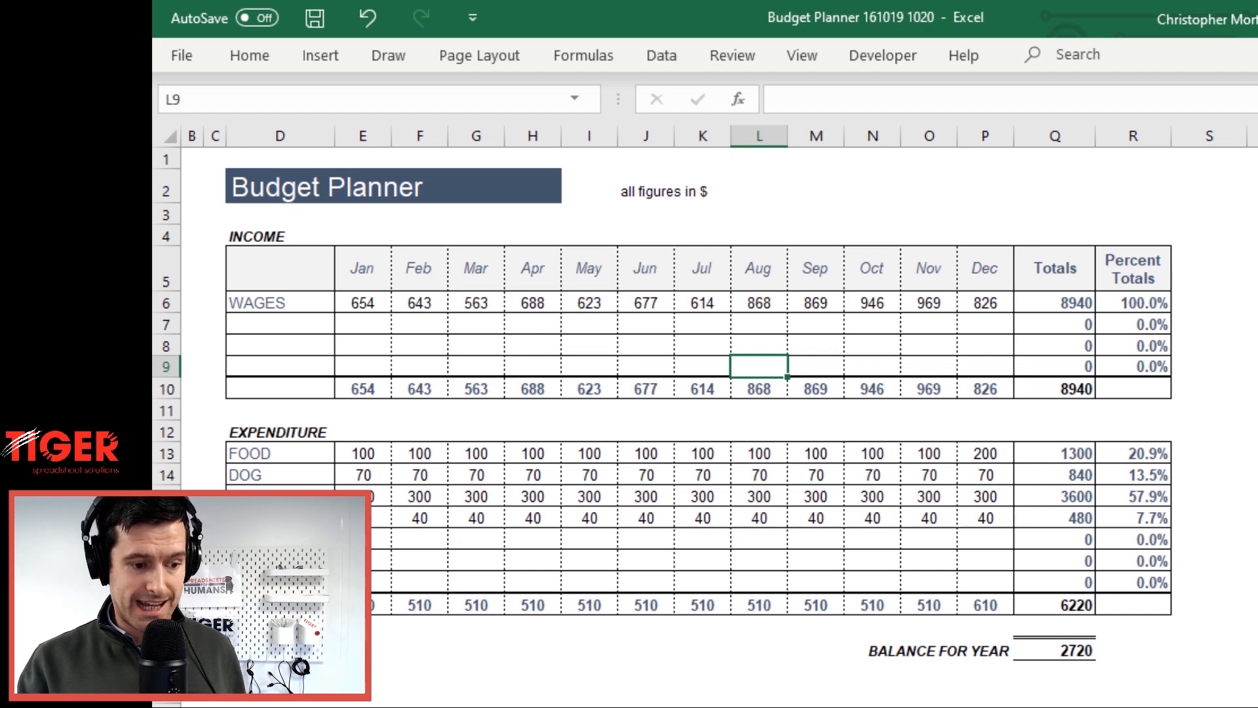
pyautogui.hotkey('ctrl', 'n')
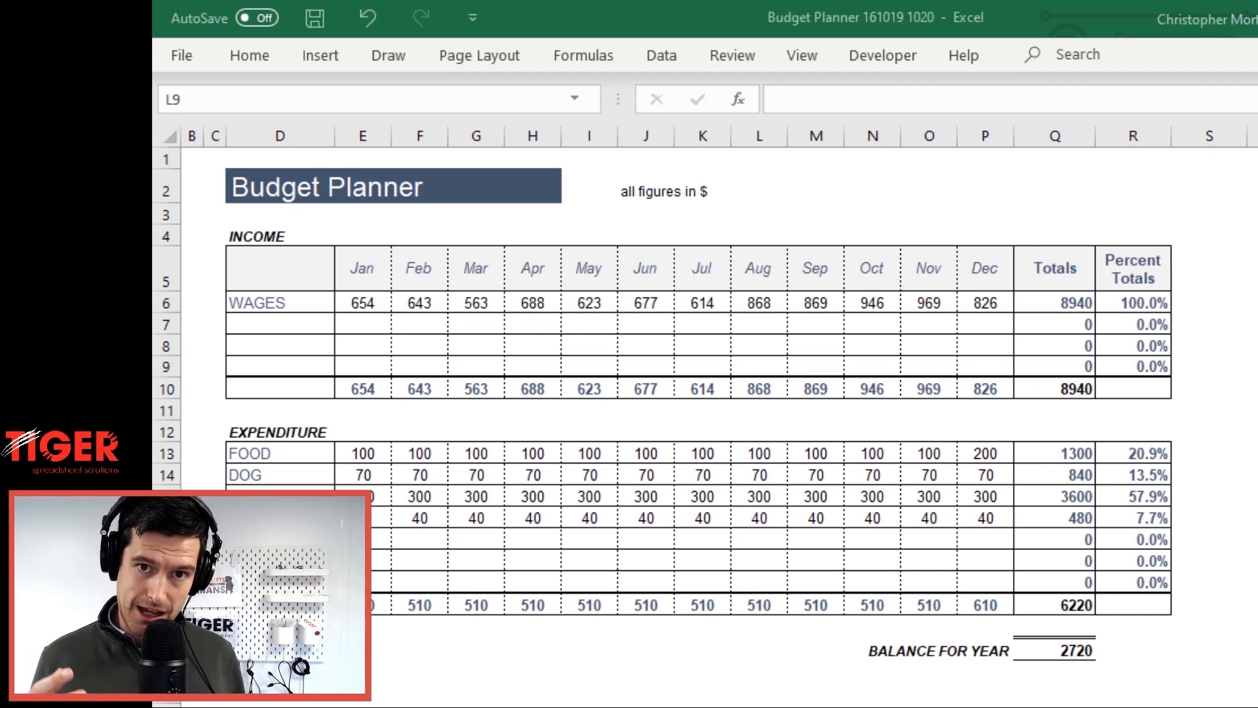
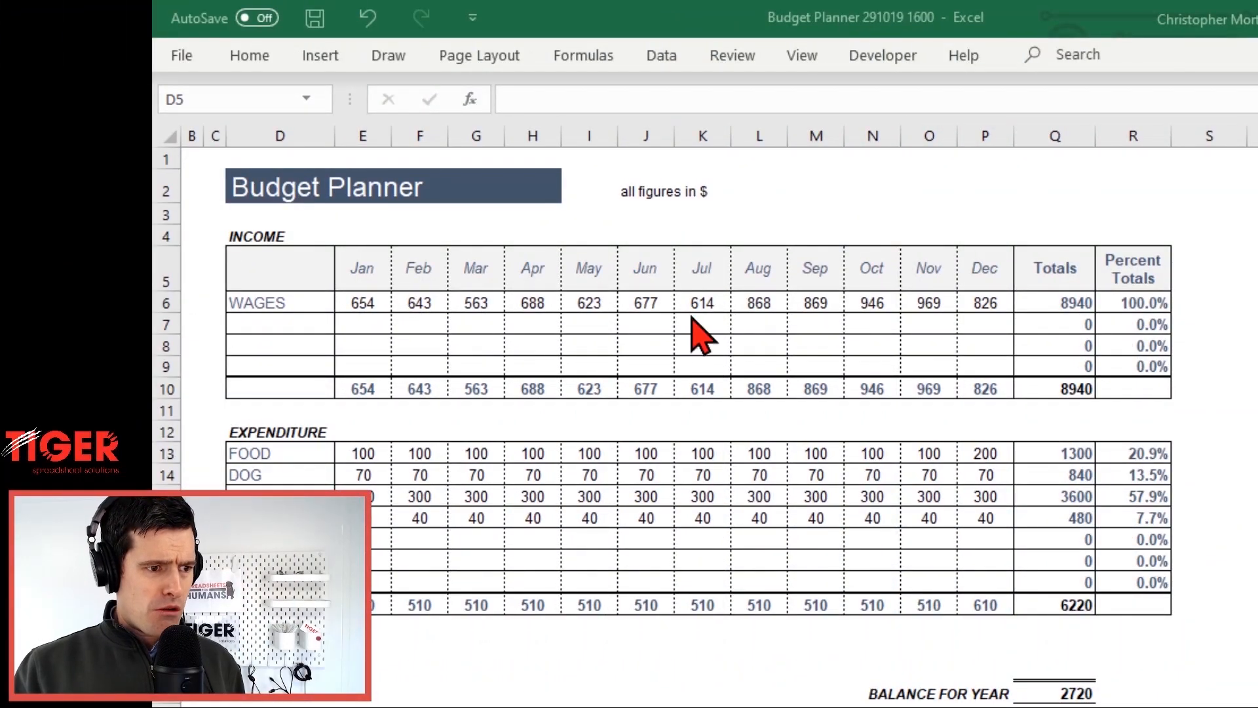
# Examine how the month headings run across row 5 of the income table
pyautogui.click(642, 282)
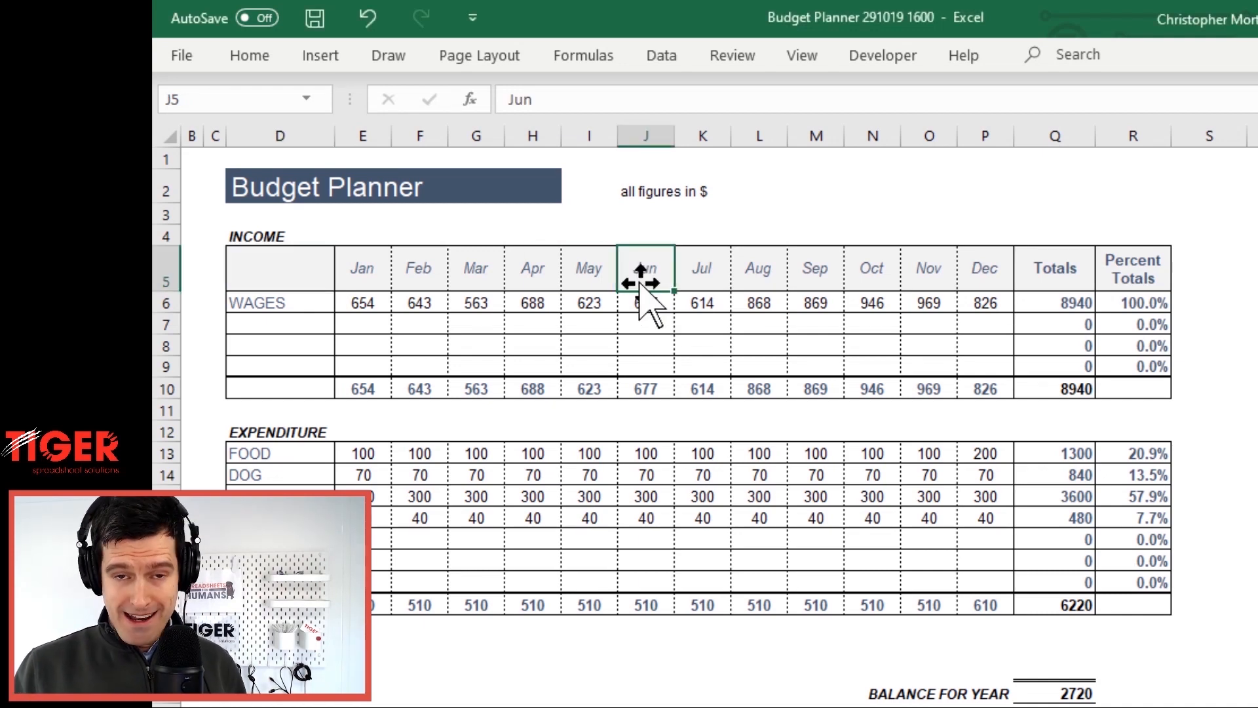
pyautogui.press('Left')
pyautogui.press('Left')
pyautogui.press('Left')
pyautogui.press('Left')
pyautogui.press('Left')
pyautogui.press('Right')
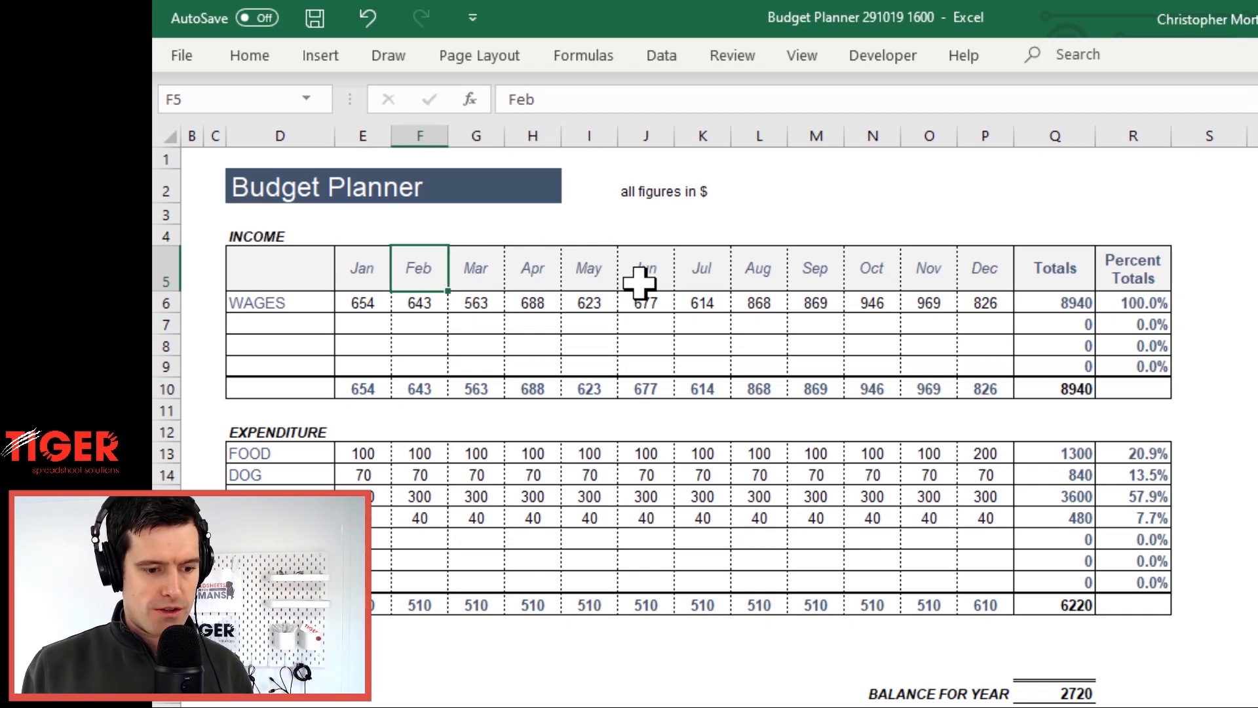
pyautogui.press('Left')
pyautogui.press('Left')
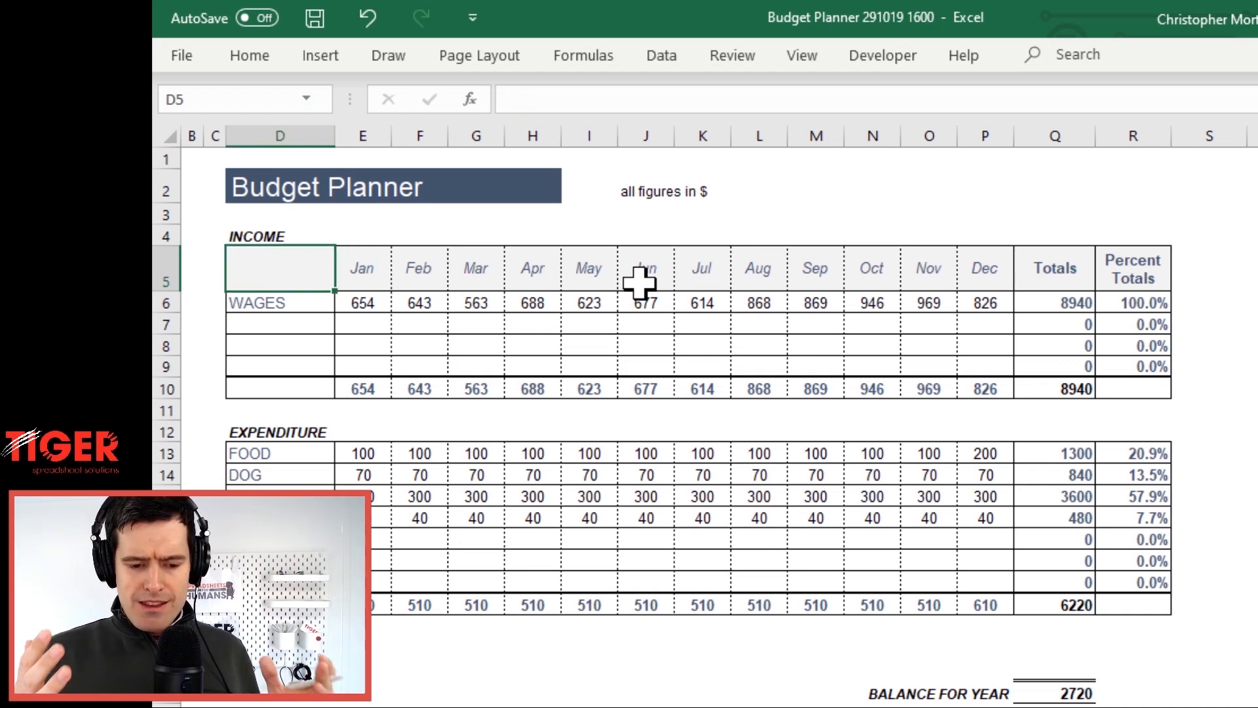
pyautogui.press('Right')
pyautogui.hotkey('shift', 'Right')
pyautogui.hotkey('shift', 'Right')
pyautogui.hotkey('shift', 'Right')
pyautogui.hotkey('shift', 'Right')
pyautogui.hotkey('shift', 'Right')
pyautogui.hotkey('shift', 'Right')
pyautogui.hotkey('shift', 'Right')
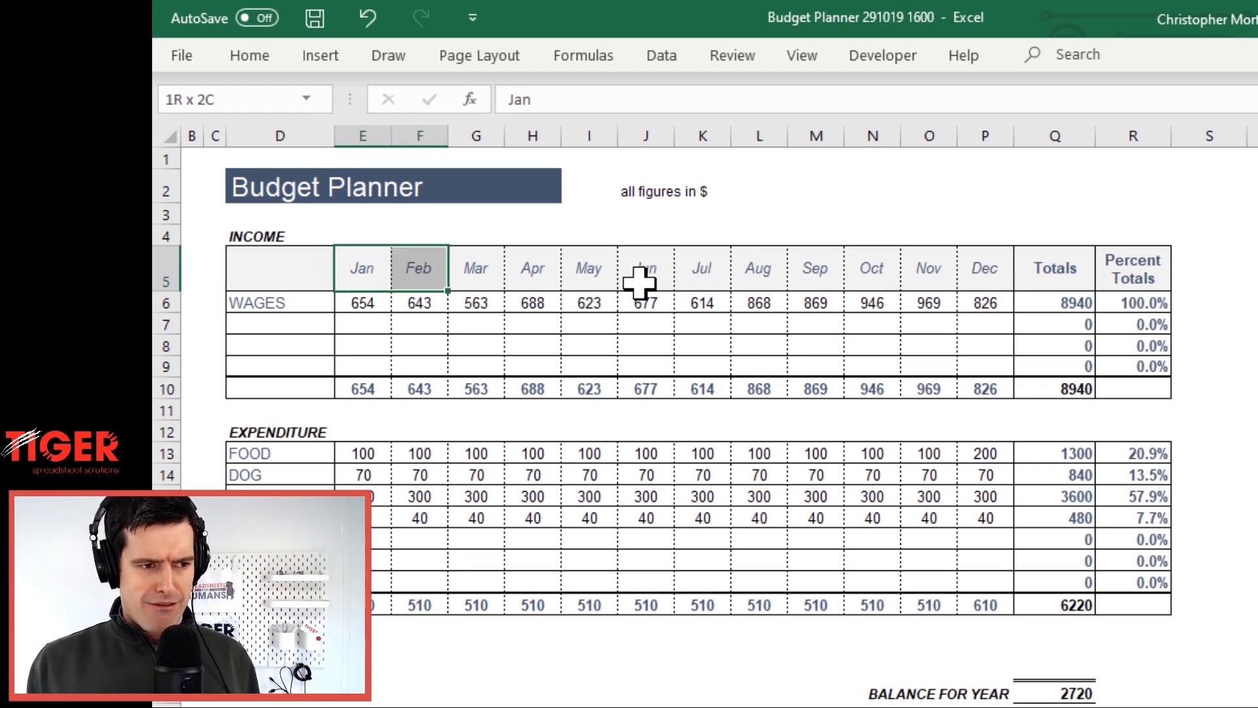
pyautogui.hotkey('shift', 'Right')
pyautogui.hotkey('shift', 'Right')
pyautogui.hotkey('shift', 'Right')
pyautogui.hotkey('shift', 'Right')
pyautogui.hotkey('shift', 'Right')
pyautogui.hotkey('shift', 'Right')
pyautogui.hotkey('shift', 'Left')
pyautogui.hotkey('shift', 'Left')
pyautogui.press('Left')
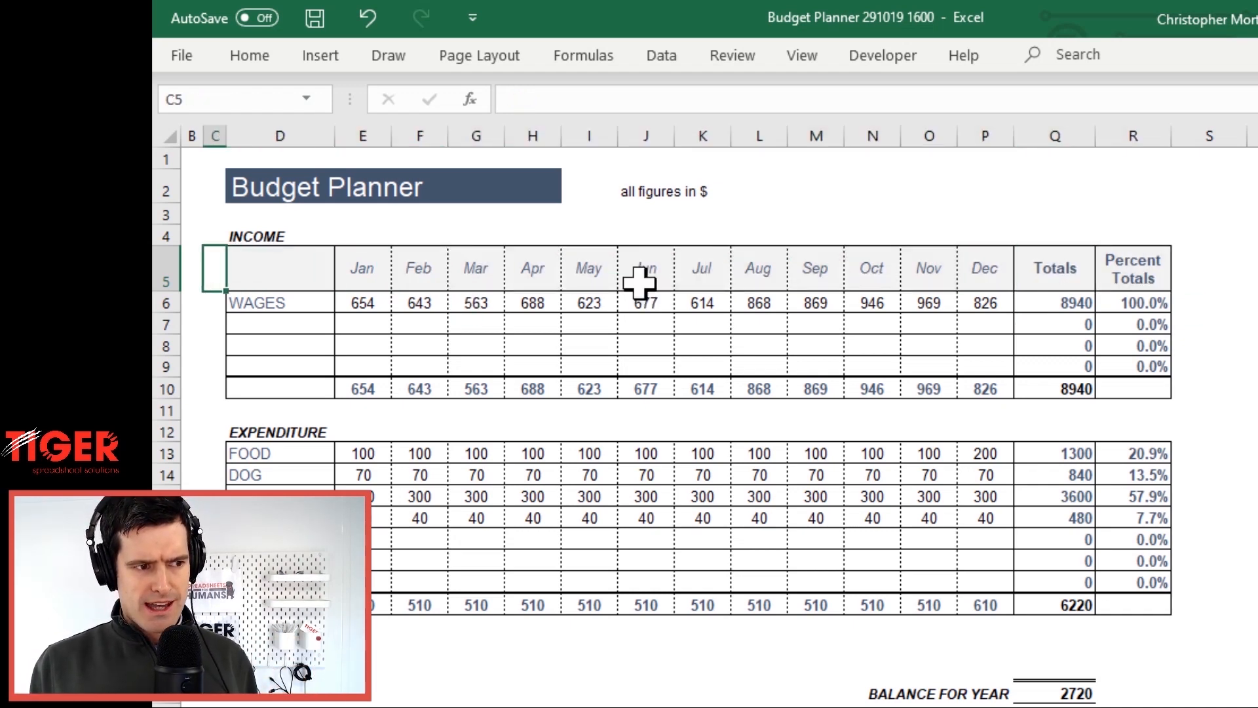
# Examine how the income categories run down column D from WAGES
pyautogui.press('Down')
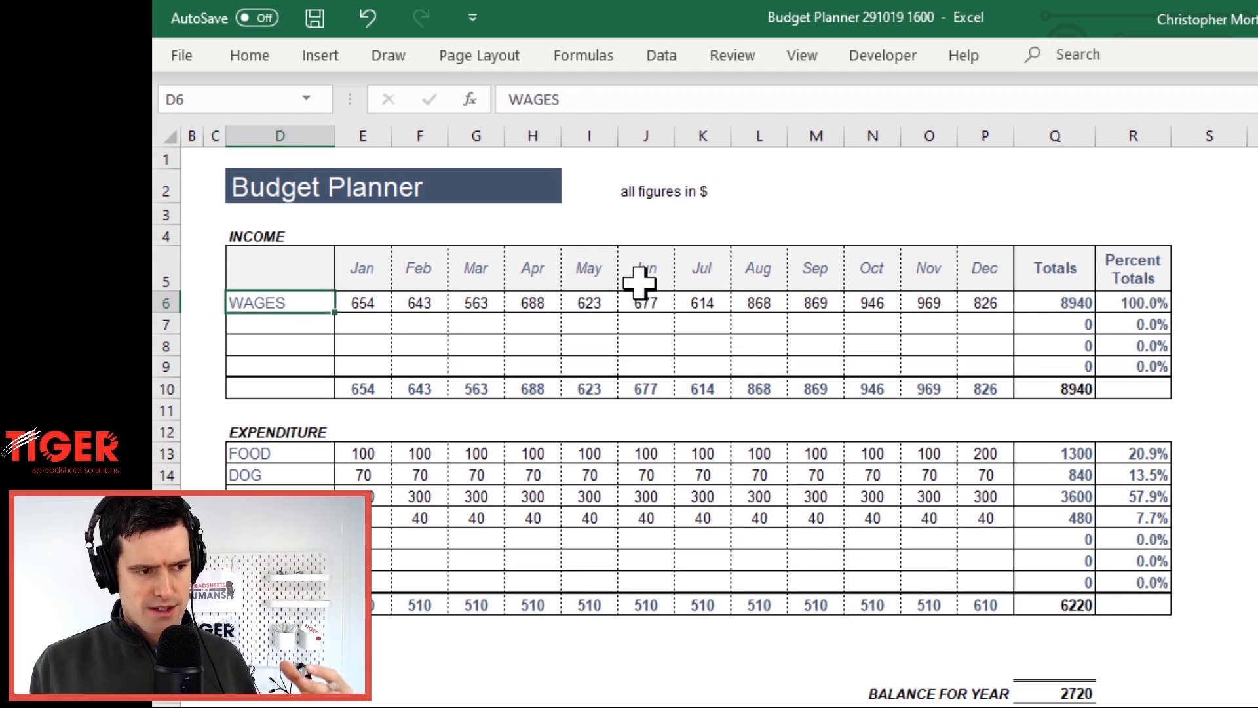
pyautogui.hotkey('shift', 'Down')
pyautogui.hotkey('shift', 'Down')
pyautogui.hotkey('shift', 'Down')
pyautogui.hotkey('shift', 'Down')
pyautogui.hotkey('shift', 'Up')
pyautogui.press('Up')
pyautogui.press('Up')
pyautogui.press('Down')
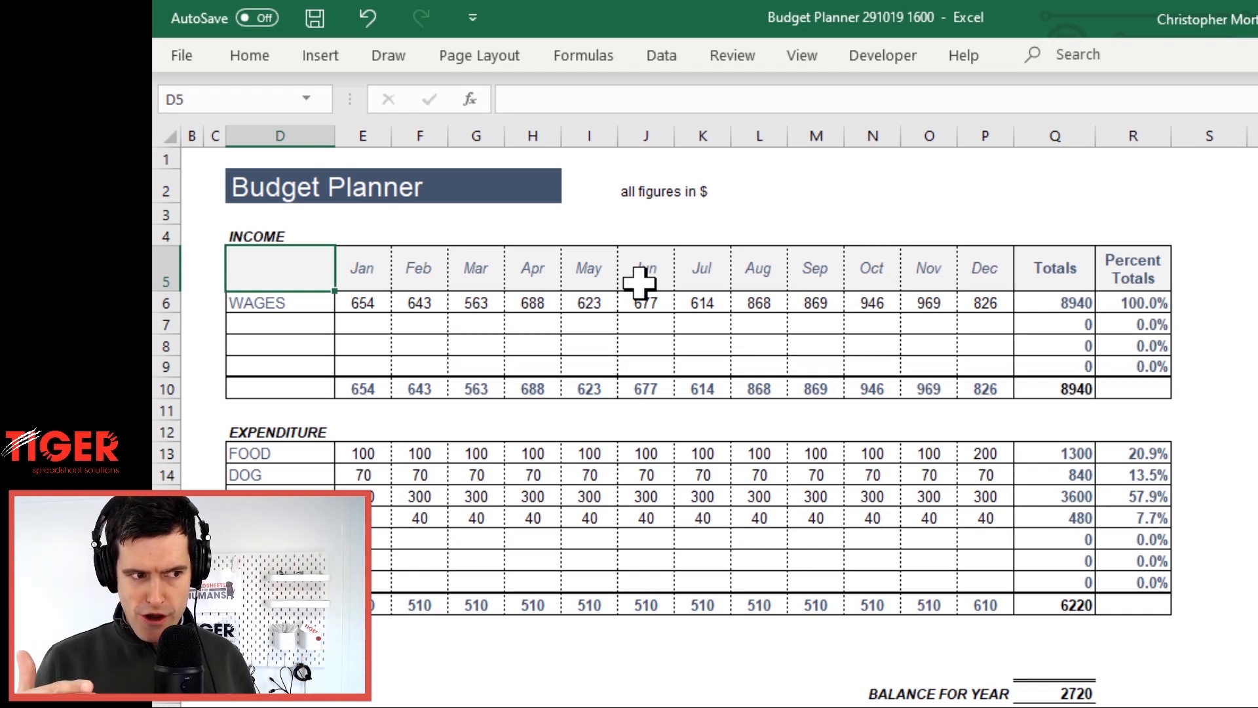
# Copy the whole income table D5:R10, including its headings, totals and percentages
pyautogui.hotkey('shift', 'Right')
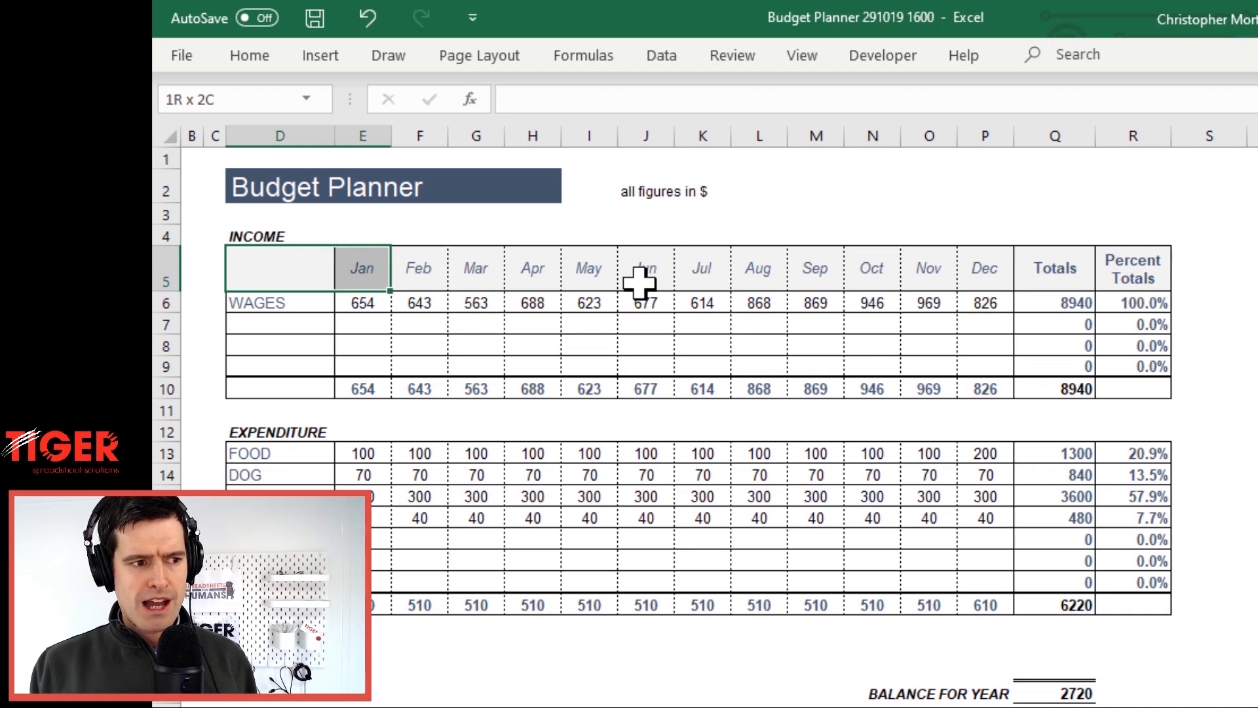
pyautogui.hotkey('shift', 'Right')
pyautogui.hotkey('shift', 'Right')
pyautogui.hotkey('shift', 'Right')
pyautogui.hotkey('shift', 'Right')
pyautogui.hotkey('shift', 'Right')
pyautogui.hotkey('shift', 'Right')
pyautogui.hotkey('shift', 'Right')
pyautogui.hotkey('shift', 'Right')
pyautogui.hotkey('shift', 'Right')
pyautogui.hotkey('shift', 'Right')
pyautogui.hotkey('shift', 'Right')
pyautogui.hotkey('shift', 'Right')
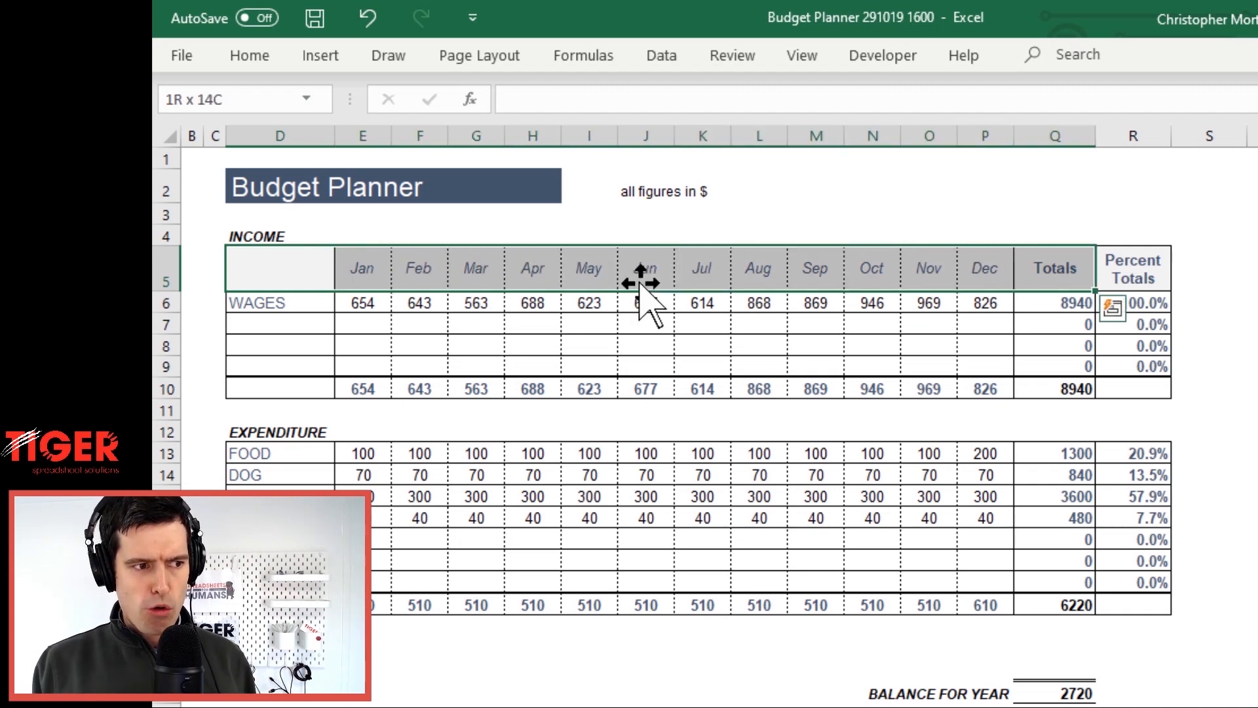
pyautogui.hotkey('shift', 'Right')
pyautogui.hotkey('shift', 'Down')
pyautogui.hotkey('shift', 'Down')
pyautogui.hotkey('shift', 'Down')
pyautogui.hotkey('shift', 'Down')
pyautogui.hotkey('shift', 'Down')
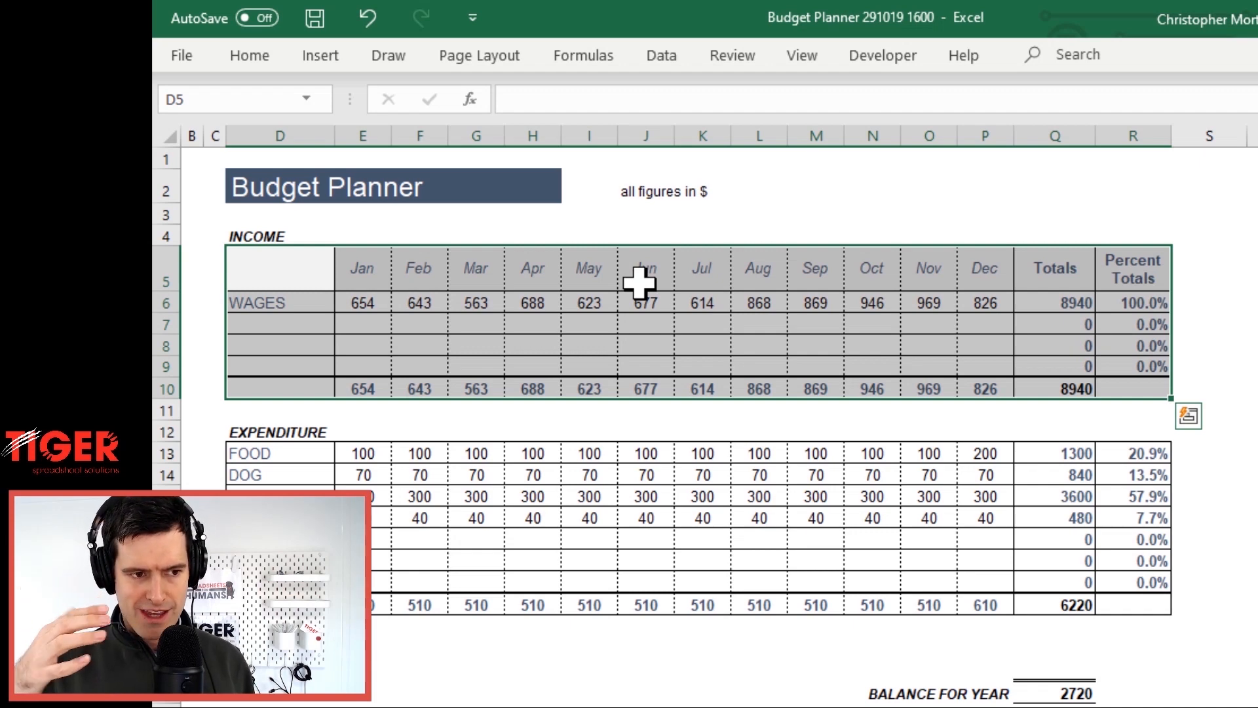
pyautogui.hotkey('ctrl', 'c')
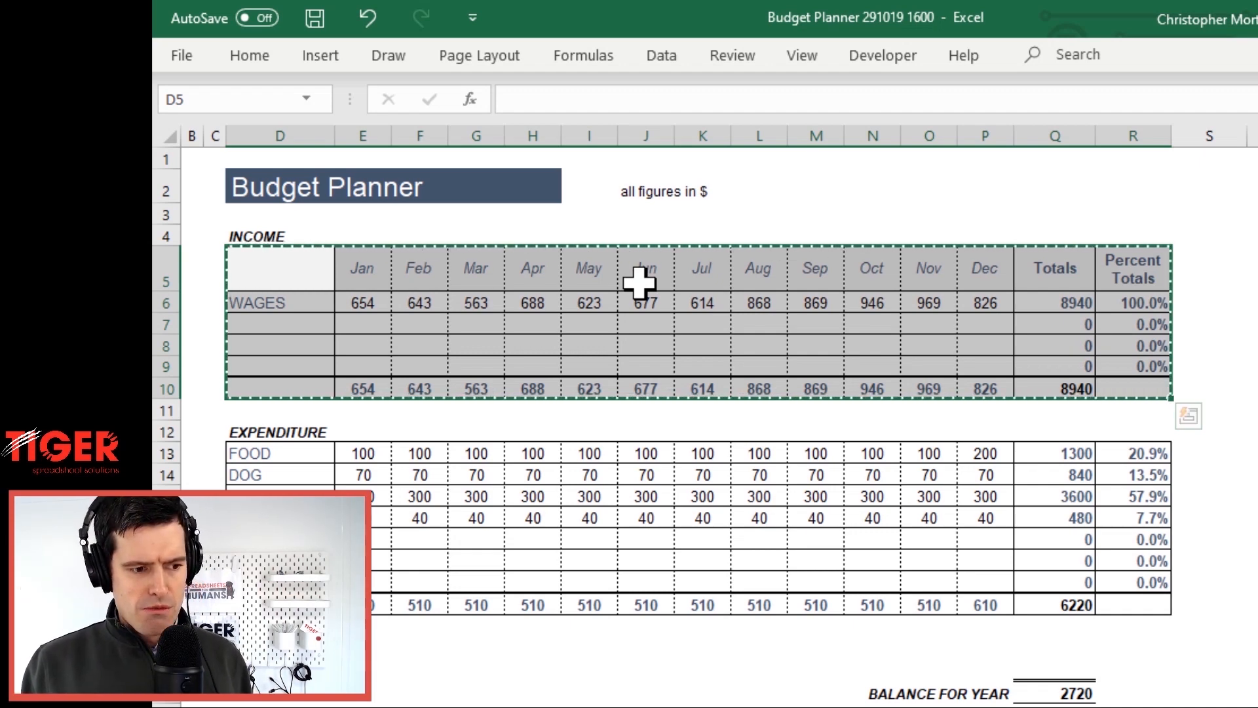
pyautogui.hotkey('ctrl', 'q')
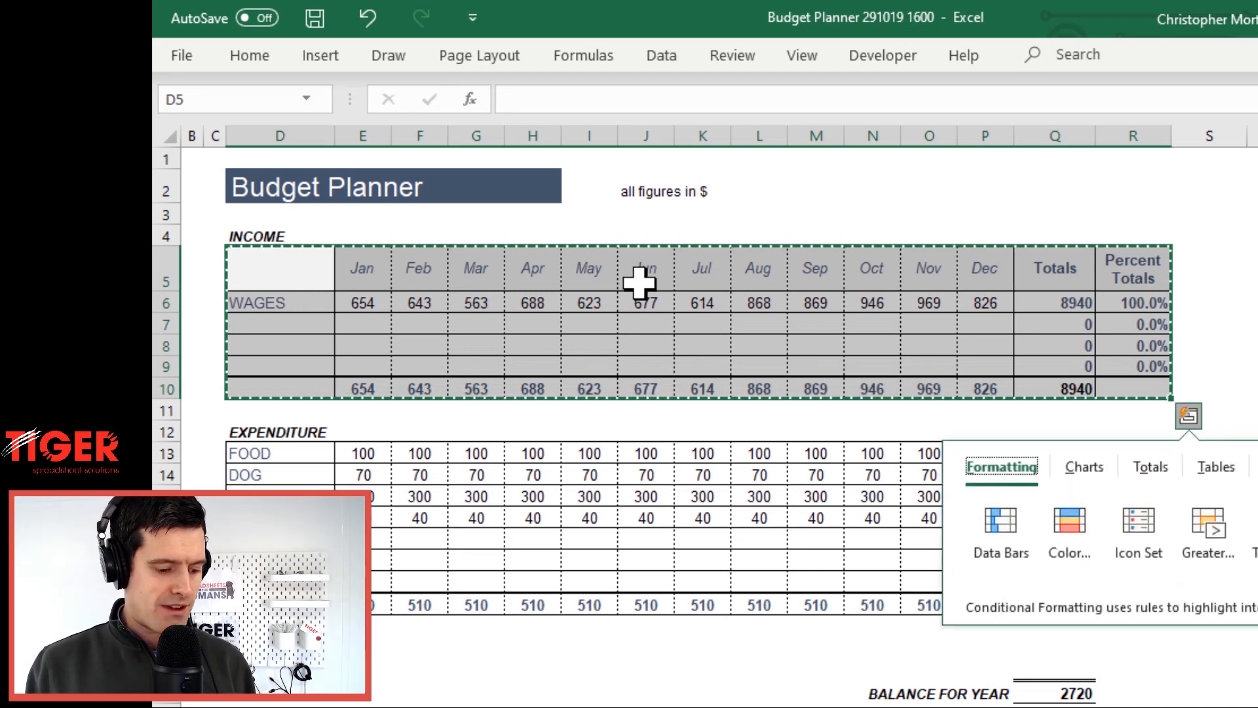
pyautogui.press('Escape')
# Paste the copied income table transposed at B3 on the blank worksheet, using Paste Special with All
pyautogui.hotkey('ctrl', 'pagedown')
pyautogui.hotkey('ctrl', 'pagedown')
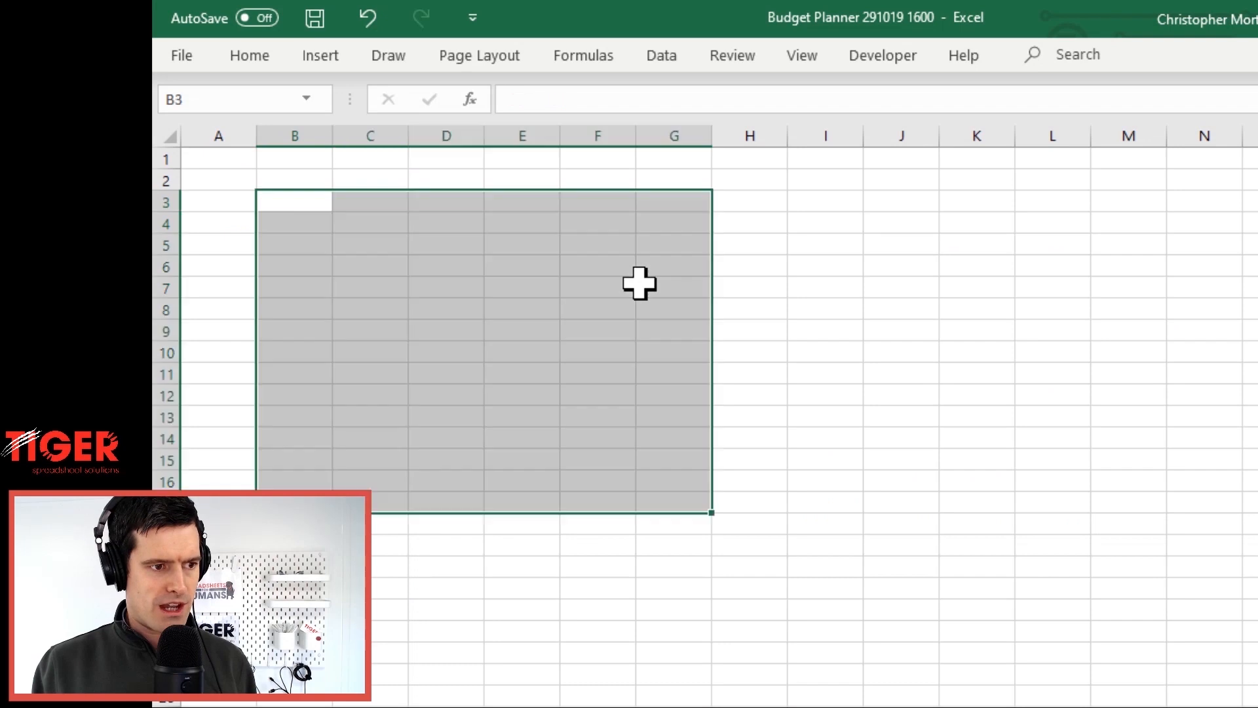
pyautogui.press('Left')
pyautogui.press('Right')
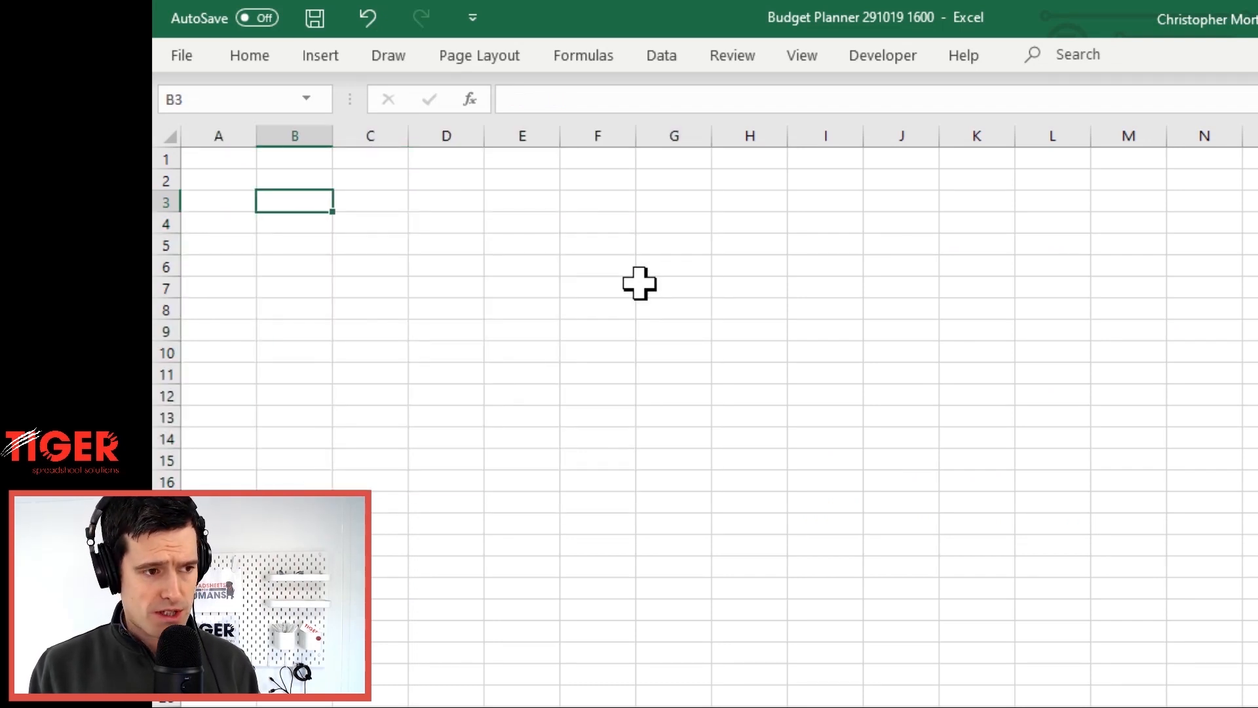
pyautogui.hotkey('ctrl', 'alt', 'v')
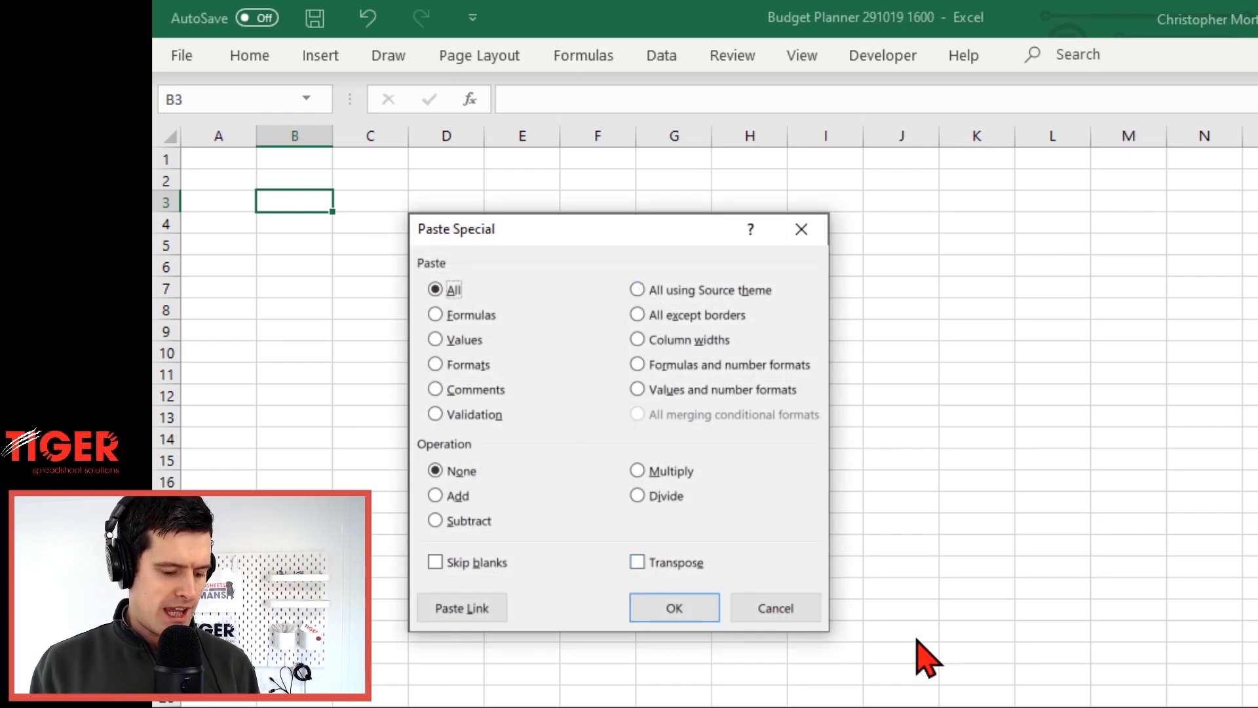
pyautogui.hotkey('alt', 'e')
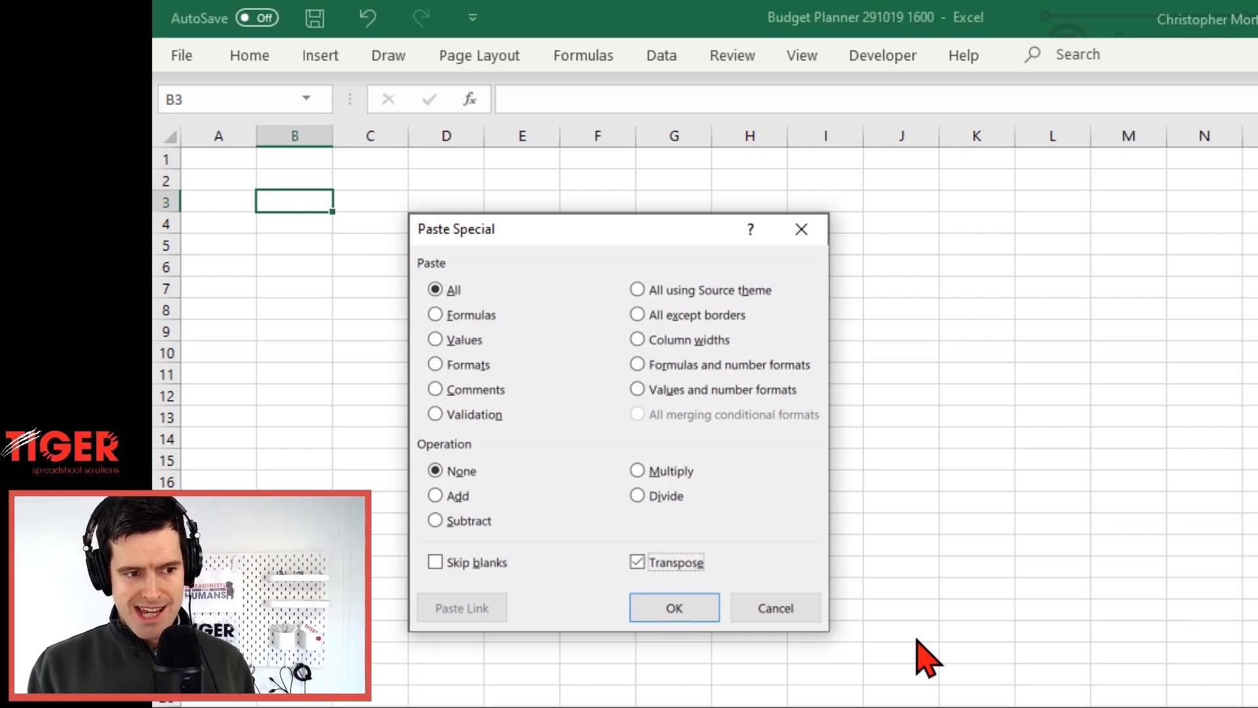
pyautogui.click(674, 610)
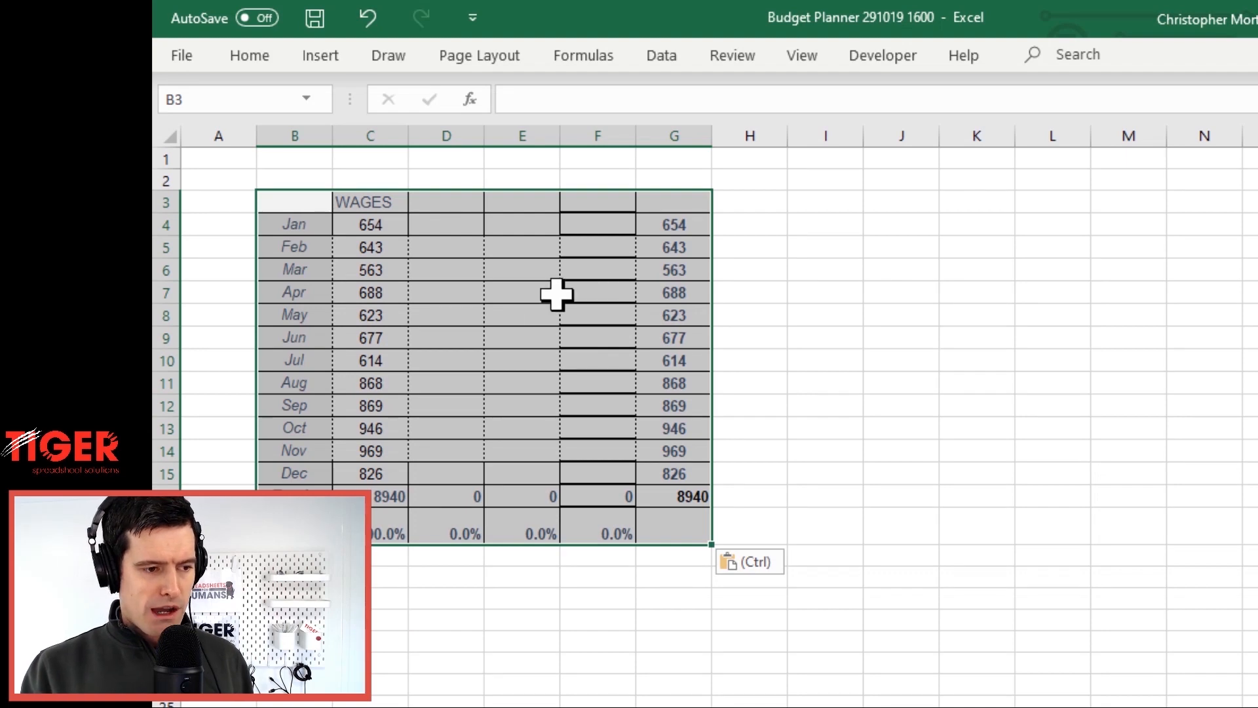
# Review the month labels running down column B of the transposed table
pyautogui.press('Left')
pyautogui.press('Right')
pyautogui.press('Down')
pyautogui.press('Down')
pyautogui.press('Down')
pyautogui.press('Down')
pyautogui.press('Down')
pyautogui.press('Down')
pyautogui.press('Down')
pyautogui.press('Down')
pyautogui.press('Down')
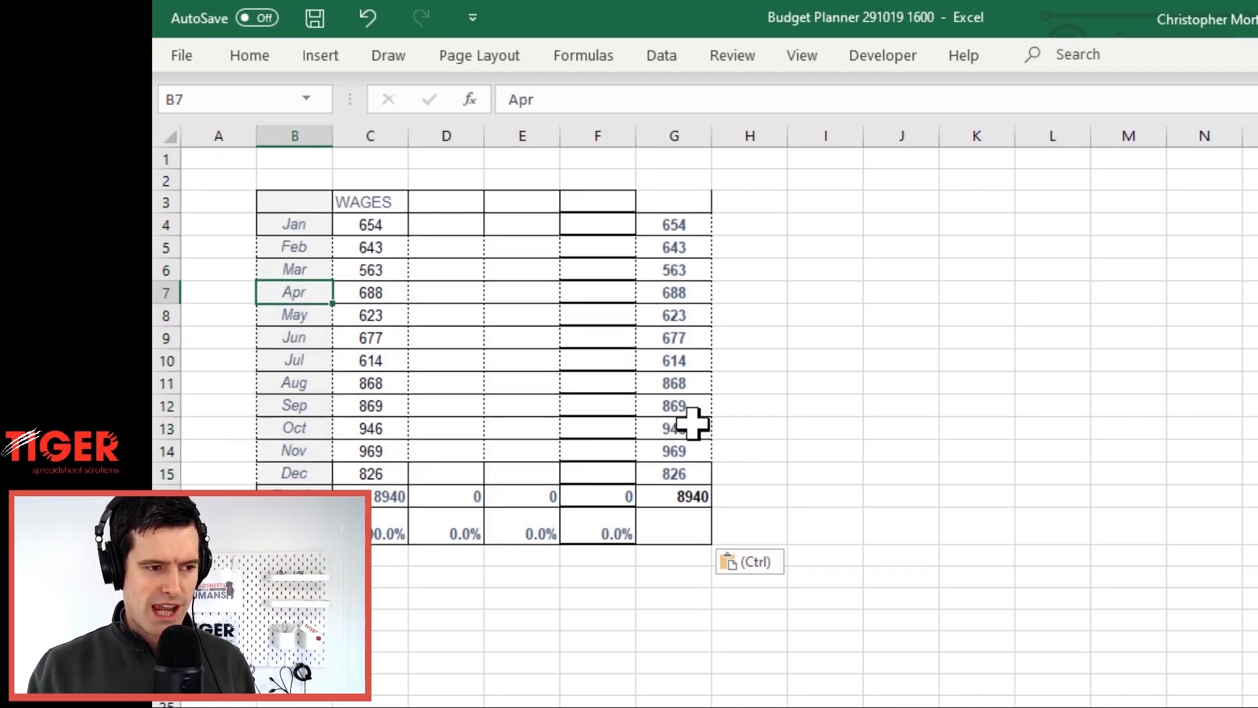
pyautogui.press('Up')
pyautogui.press('Up')
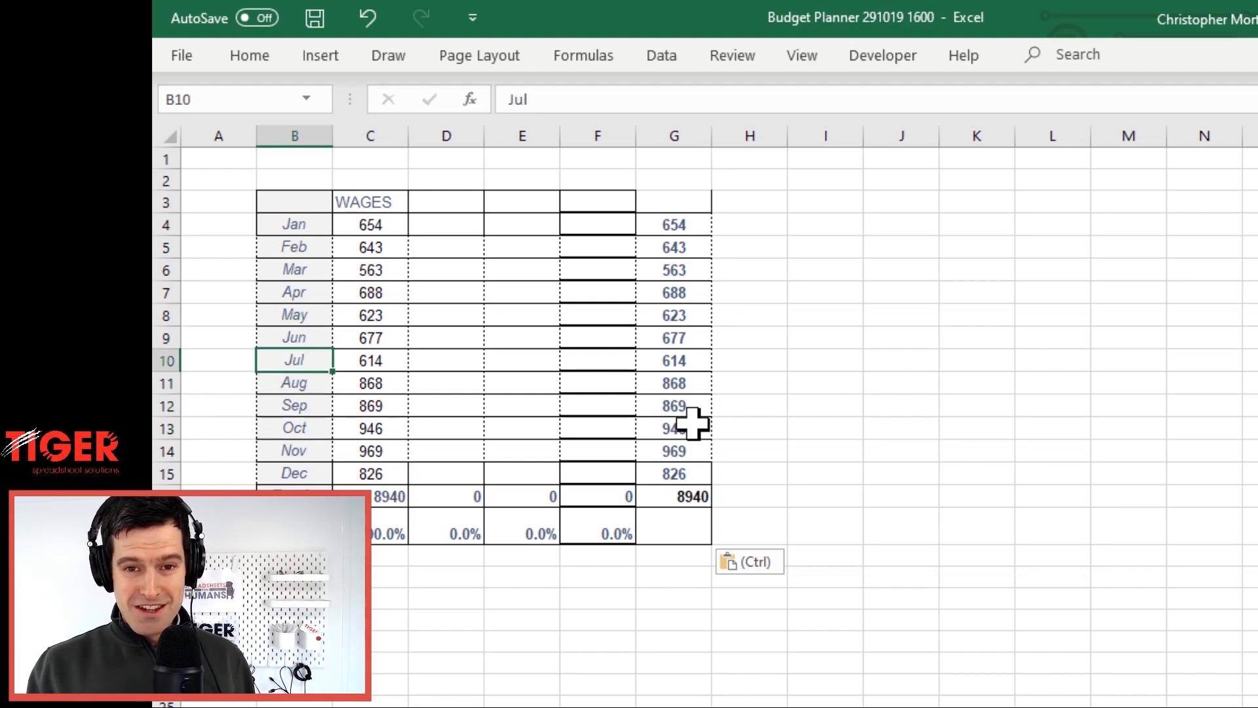
# Inspect the July row of the transposed table across to its total formula in G10
pyautogui.press('Right')
pyautogui.press('Right')
pyautogui.press('Right')
pyautogui.press('Right')
pyautogui.press('Right')
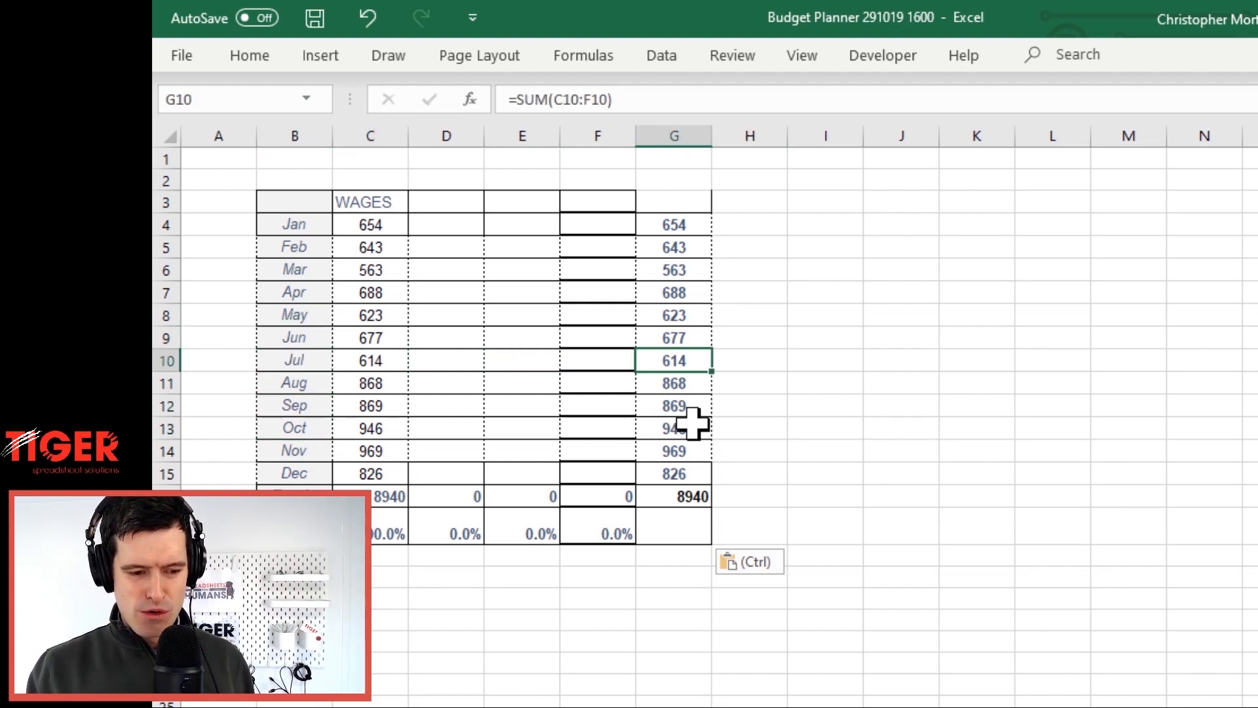
pyautogui.press('Left')
pyautogui.press('Left')
pyautogui.press('Left')
pyautogui.press('Left')
pyautogui.press('Left')
pyautogui.press('Left')
pyautogui.press('Up')
pyautogui.press('Up')
pyautogui.press('Up')
pyautogui.press('Up')
pyautogui.press('Up')
pyautogui.press('Up')
pyautogui.press('Up')
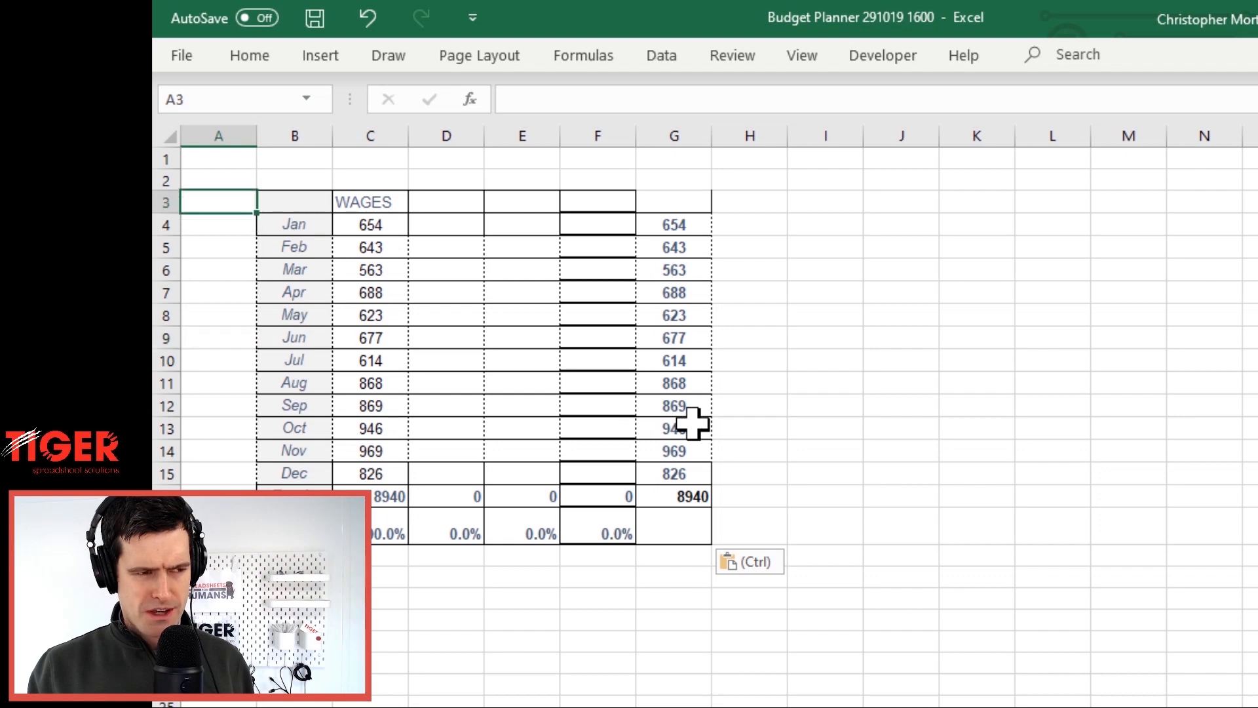
# Apply all borders to the entire transposed table B3:G17
pyautogui.press('Right')
pyautogui.hotkey('shift', 'Right')
pyautogui.hotkey('shift', 'Right')
pyautogui.hotkey('shift', 'Right')
pyautogui.hotkey('shift', 'Right')
pyautogui.hotkey('shift', 'Right')
pyautogui.hotkey('shift', 'Right')
pyautogui.hotkey('shift', 'Right')
pyautogui.hotkey('shift', 'Right')
pyautogui.hotkey('shift', 'Left')
pyautogui.hotkey('shift', 'Left')
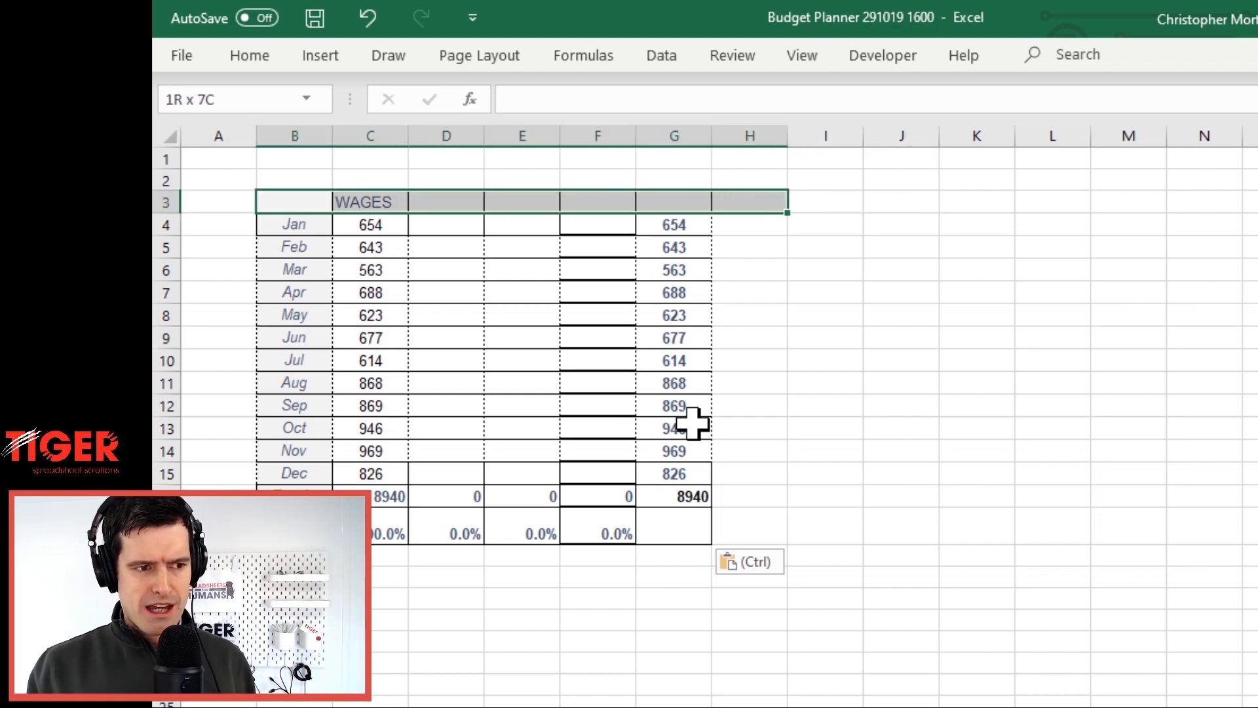
pyautogui.hotkey('shift', 'Left')
pyautogui.hotkey('shift', 'Down')
pyautogui.hotkey('shift', 'Down')
pyautogui.hotkey('shift', 'Down')
pyautogui.hotkey('shift', 'Down')
pyautogui.hotkey('shift', 'Down')
pyautogui.hotkey('shift', 'Down')
pyautogui.hotkey('shift', 'Down')
pyautogui.hotkey('shift', 'Down')
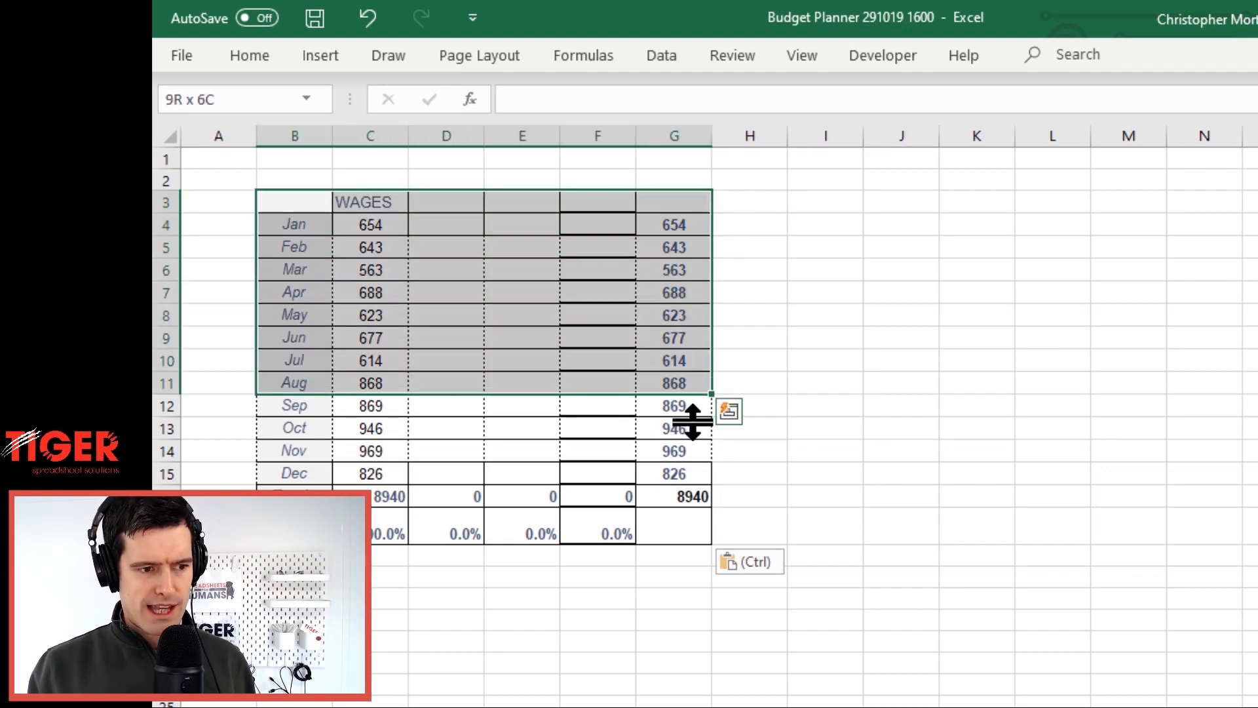
pyautogui.hotkey('shift', 'Down')
pyautogui.hotkey('shift', 'Down')
pyautogui.hotkey('shift', 'Down')
pyautogui.hotkey('shift', 'Down')
pyautogui.hotkey('shift', 'Down')
pyautogui.hotkey('shift', 'Down')
pyautogui.hotkey('shift', 'Down')
pyautogui.hotkey('shift', 'Up')
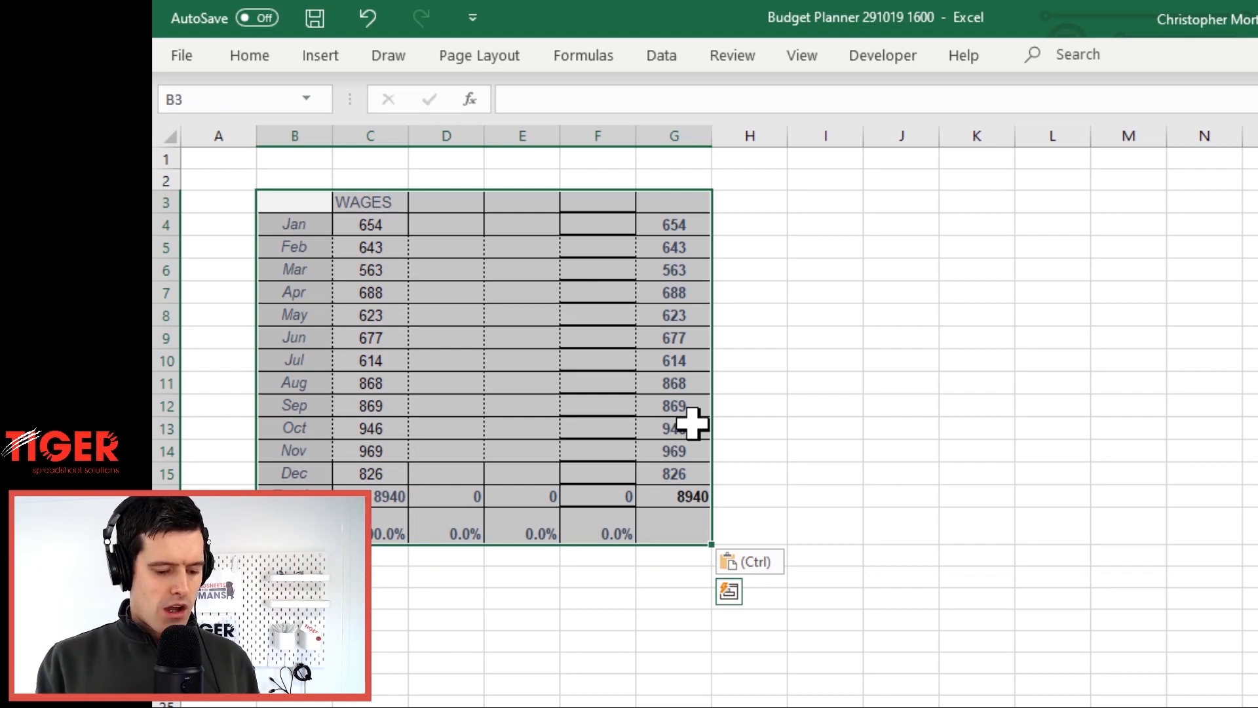
pyautogui.press('alt')
pyautogui.press('h')
pyautogui.press('b')
pyautogui.press('a')
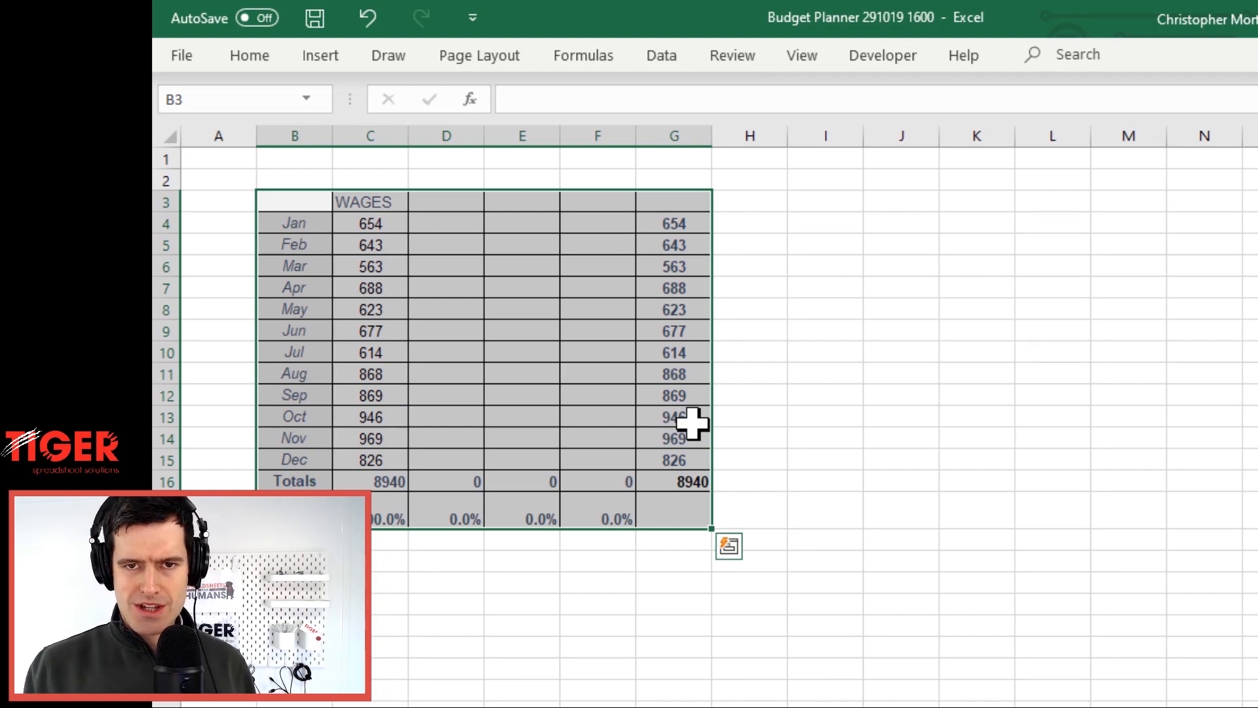
# Look over the January label and value, the WAGES heading and the blank heading cell D3 in the bordered table
pyautogui.press('Left')
pyautogui.press('Right')
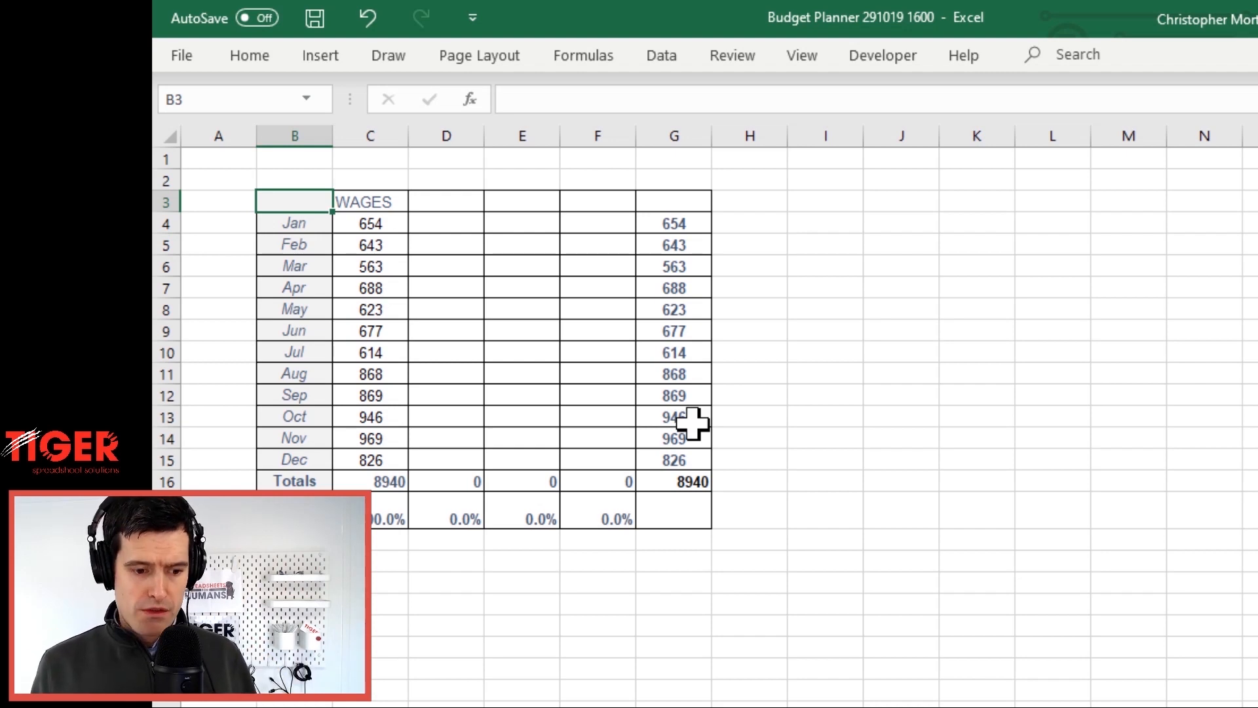
pyautogui.press('Down')
pyautogui.press('Right')
pyautogui.press('Left')
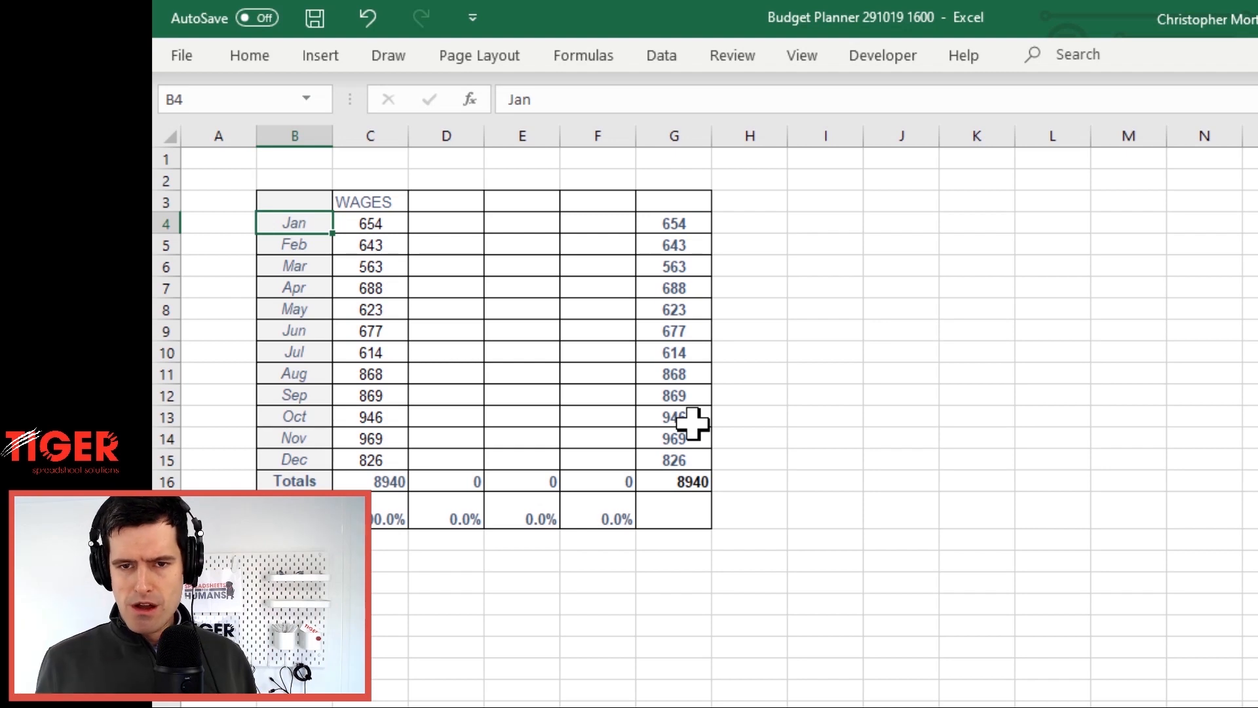
pyautogui.press('Right')
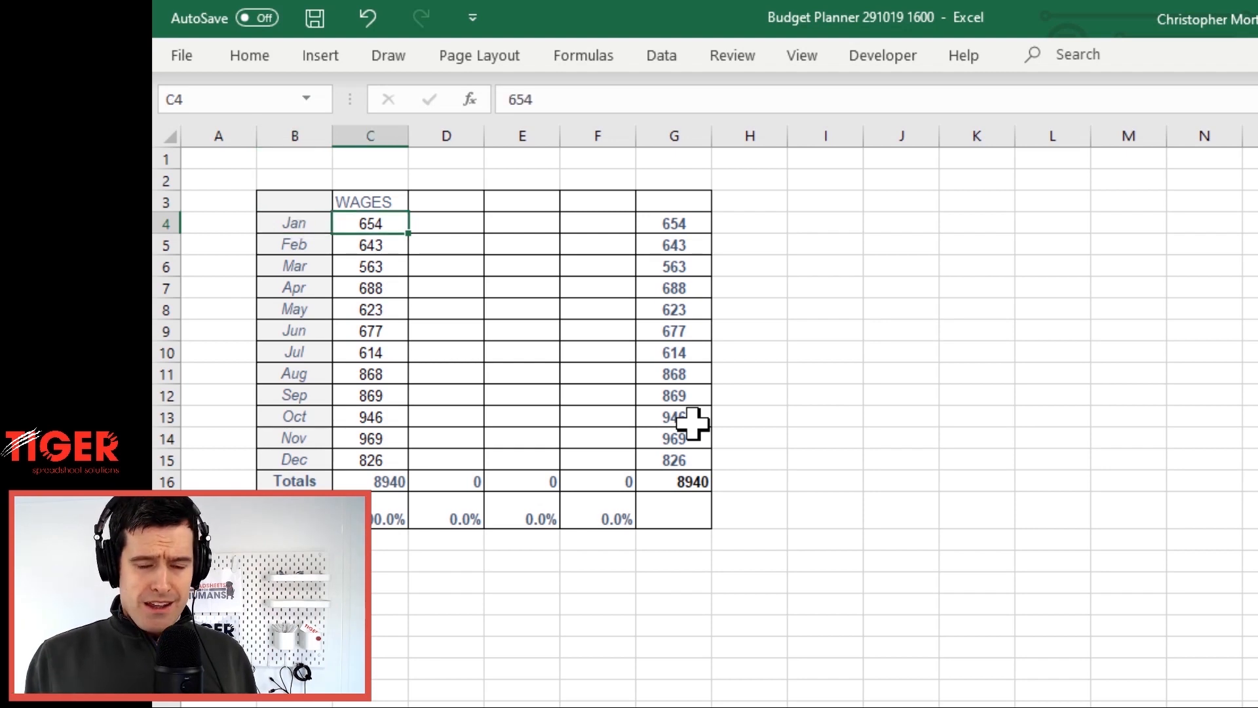
pyautogui.press('Up')
pyautogui.press('Right')
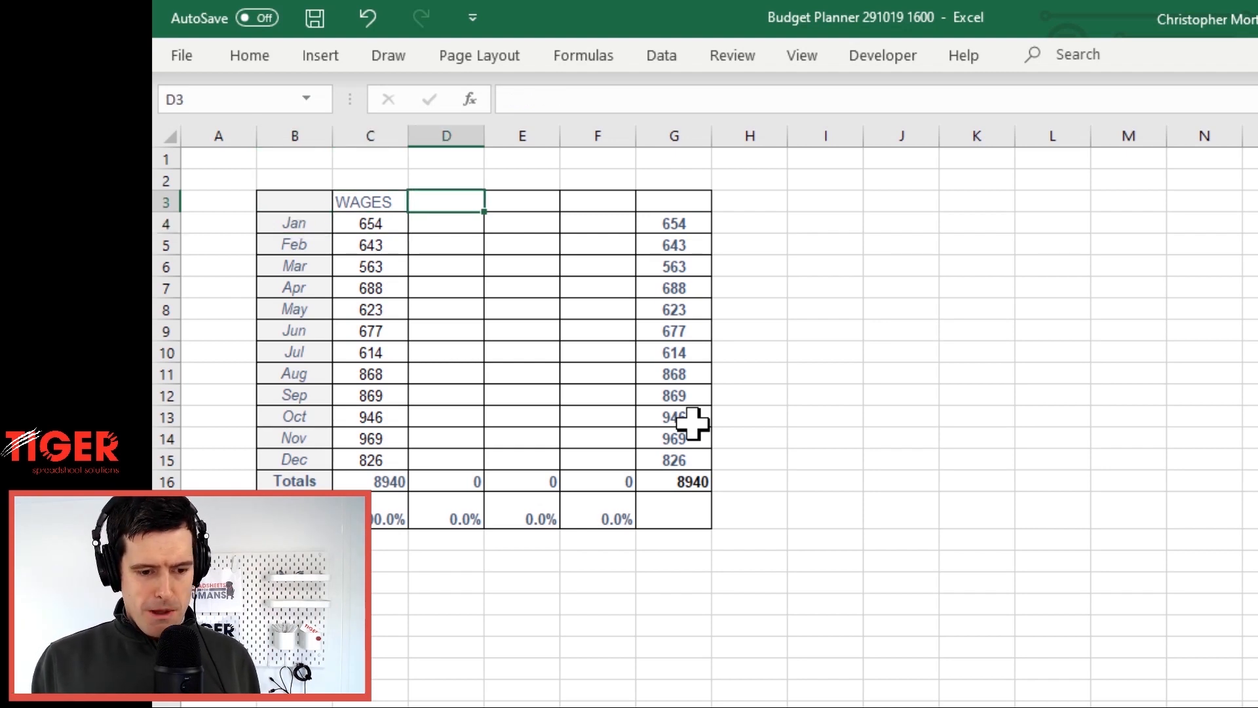
# Inspect the blank heading cells D3:F3 beside WAGES in the transposed table
pyautogui.hotkey('shift', 'Right')
pyautogui.hotkey('shift', 'Right')
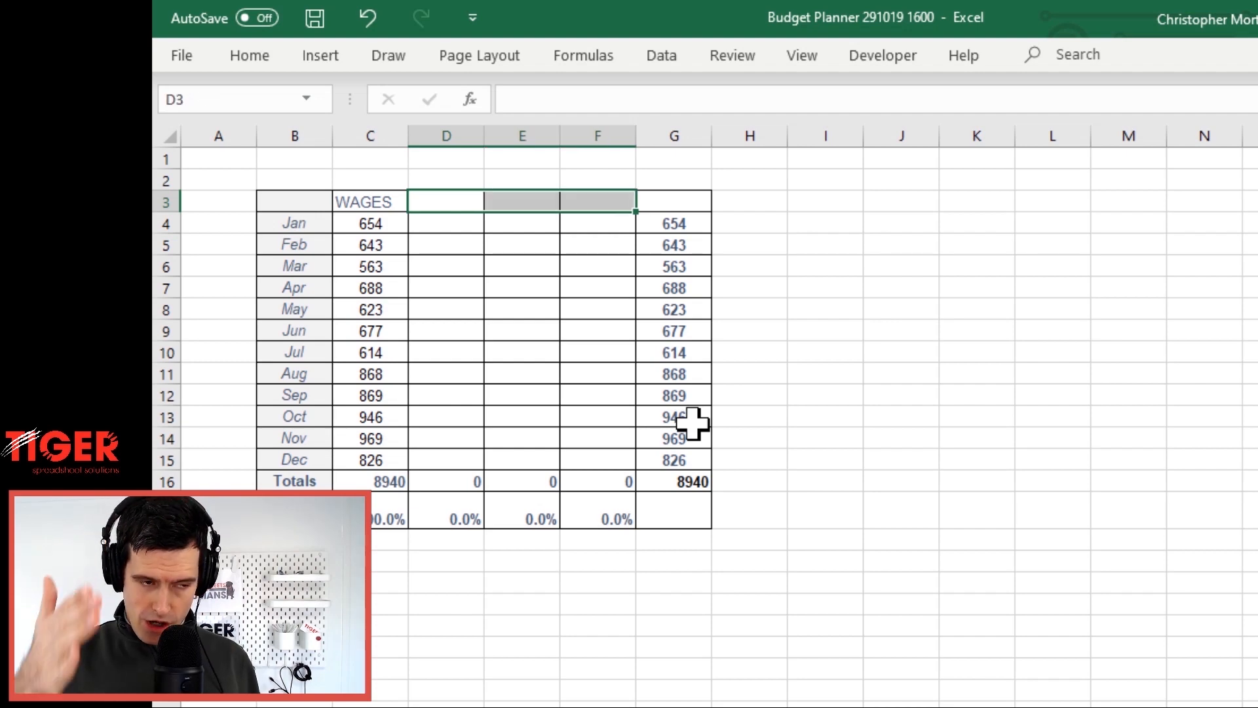
pyautogui.press('Left')
pyautogui.press('Right')
pyautogui.press('Right')
pyautogui.press('Right')
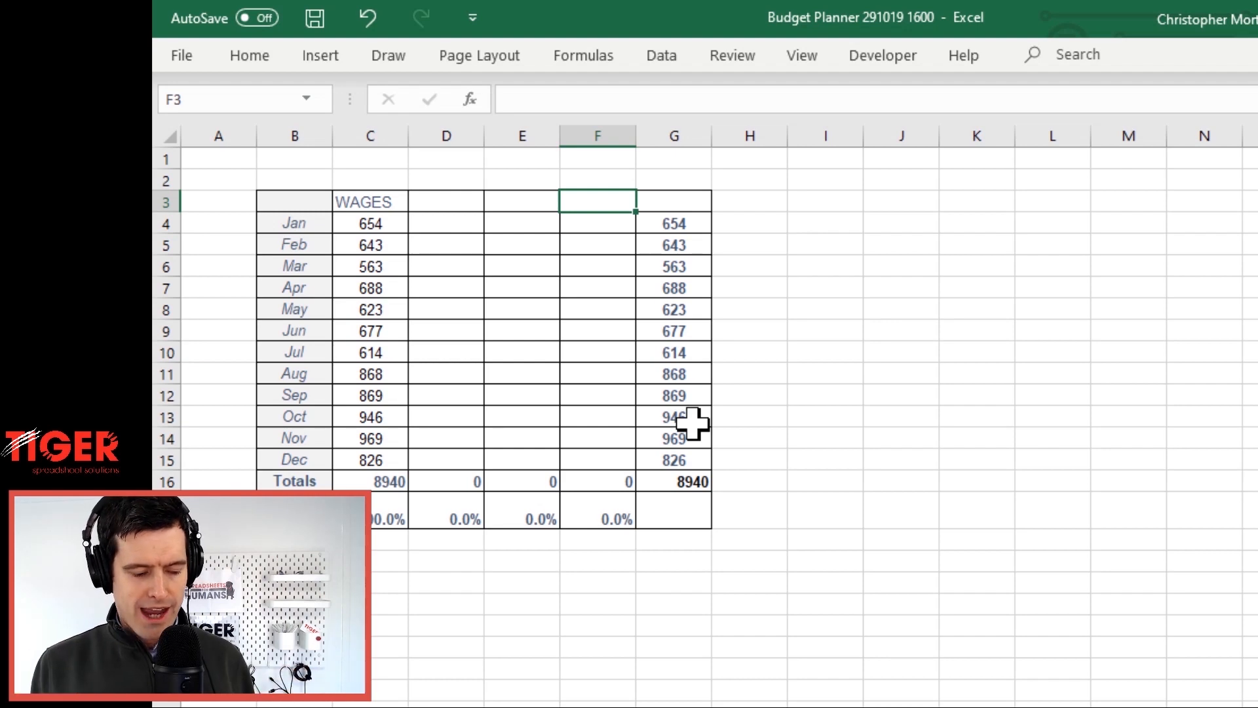
# Review the income category cells D6:D9 below the header row on the Budget Planner sheet for comparison
pyautogui.hotkey('ctrl', 'pageup')
pyautogui.hotkey('ctrl', 'pageup')
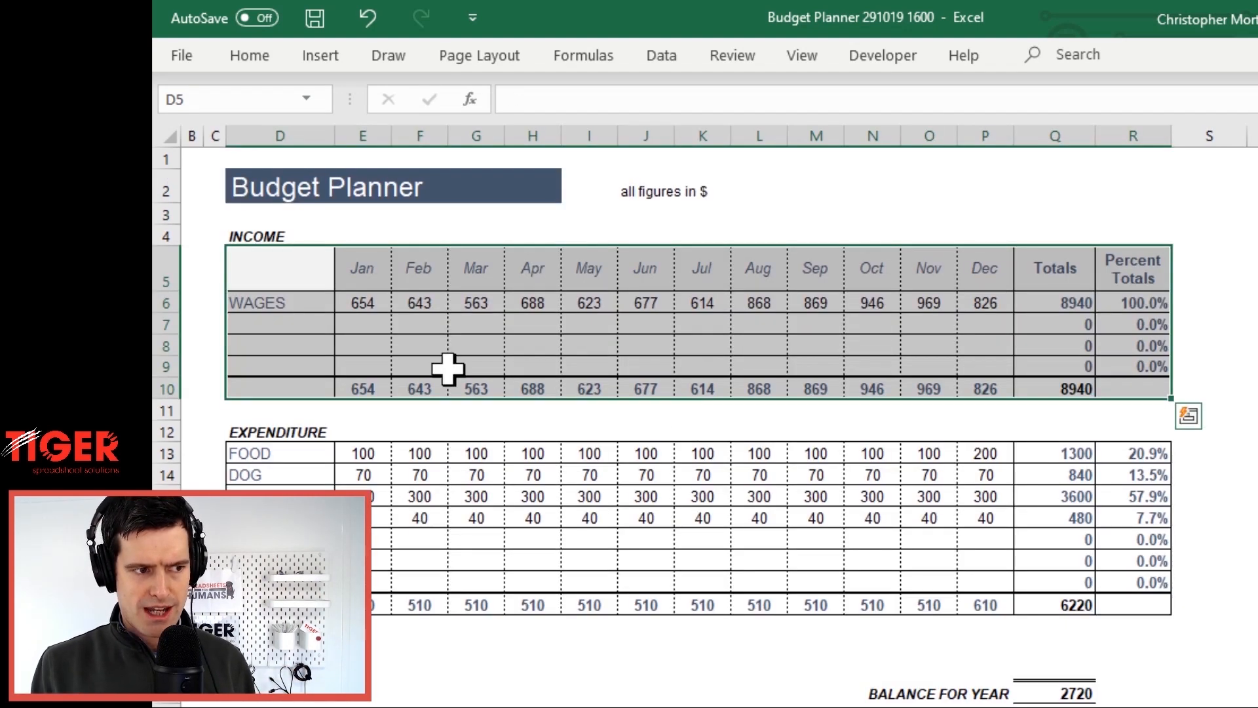
pyautogui.click(282, 299)
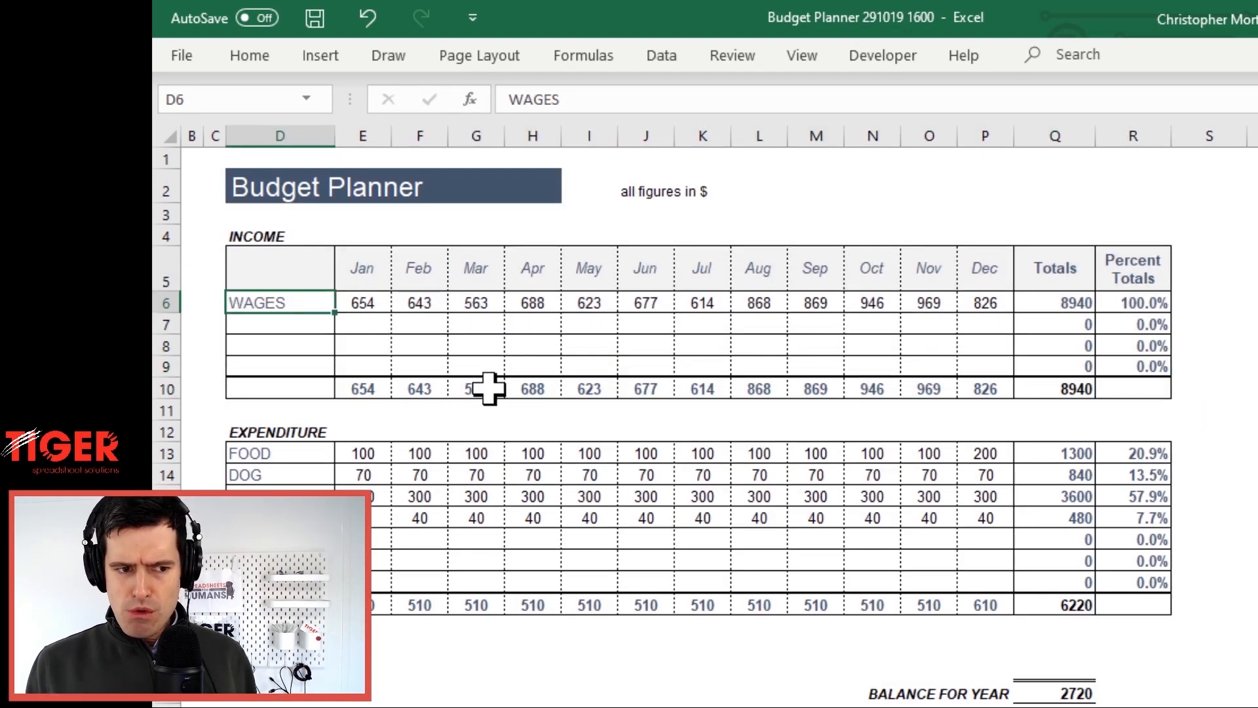
pyautogui.hotkey('shift', 'Down')
pyautogui.hotkey('shift', 'Down')
pyautogui.hotkey('shift', 'Down')
pyautogui.hotkey('shift', 'Down')
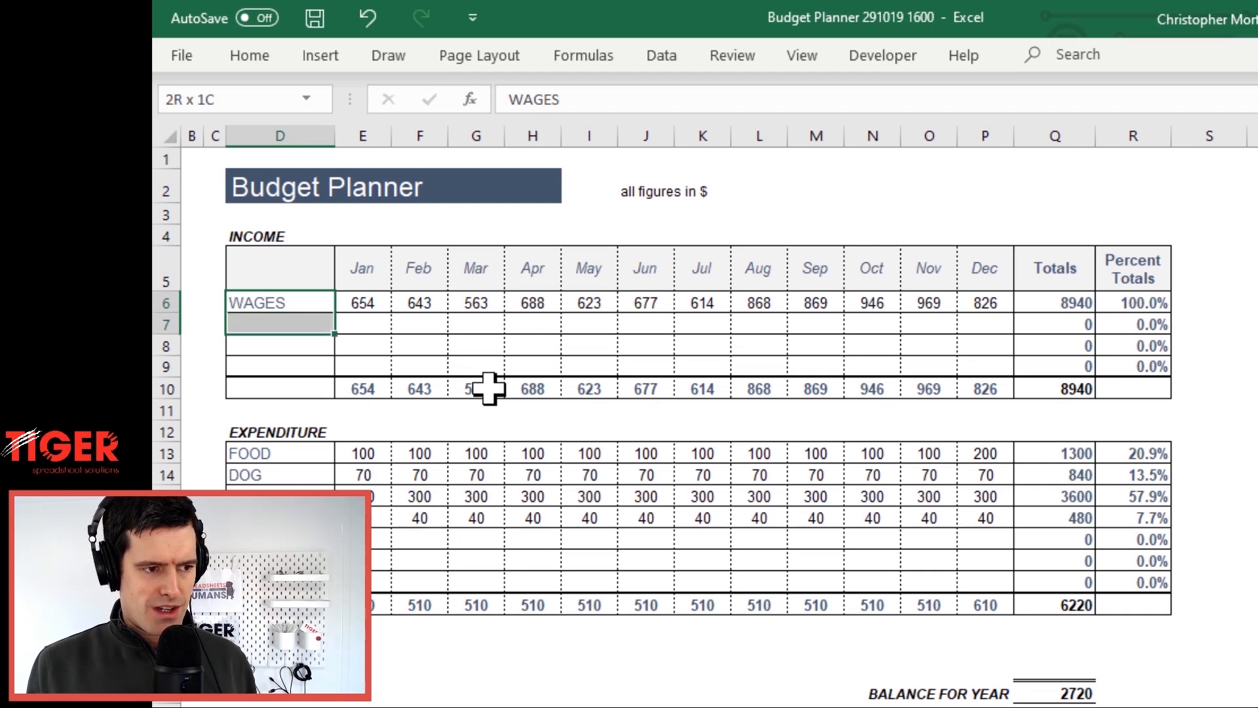
pyautogui.press('Down')
pyautogui.press('Down')
pyautogui.press('Down')
pyautogui.press('Down')
pyautogui.press('Up')
pyautogui.press('Up')
pyautogui.press('Up')
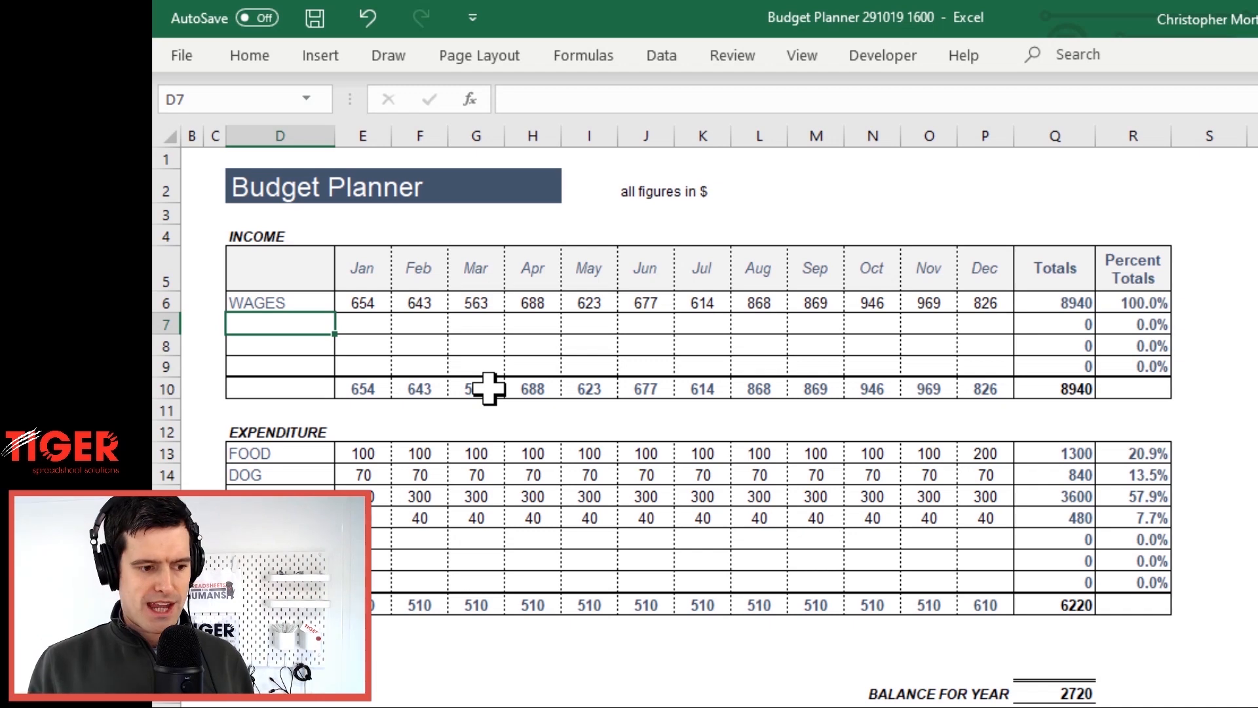
# Return to the transposed table and examine heading row 3 from WAGES across to the columns beyond the table
pyautogui.hotkey('ctrl', 'pagedown')
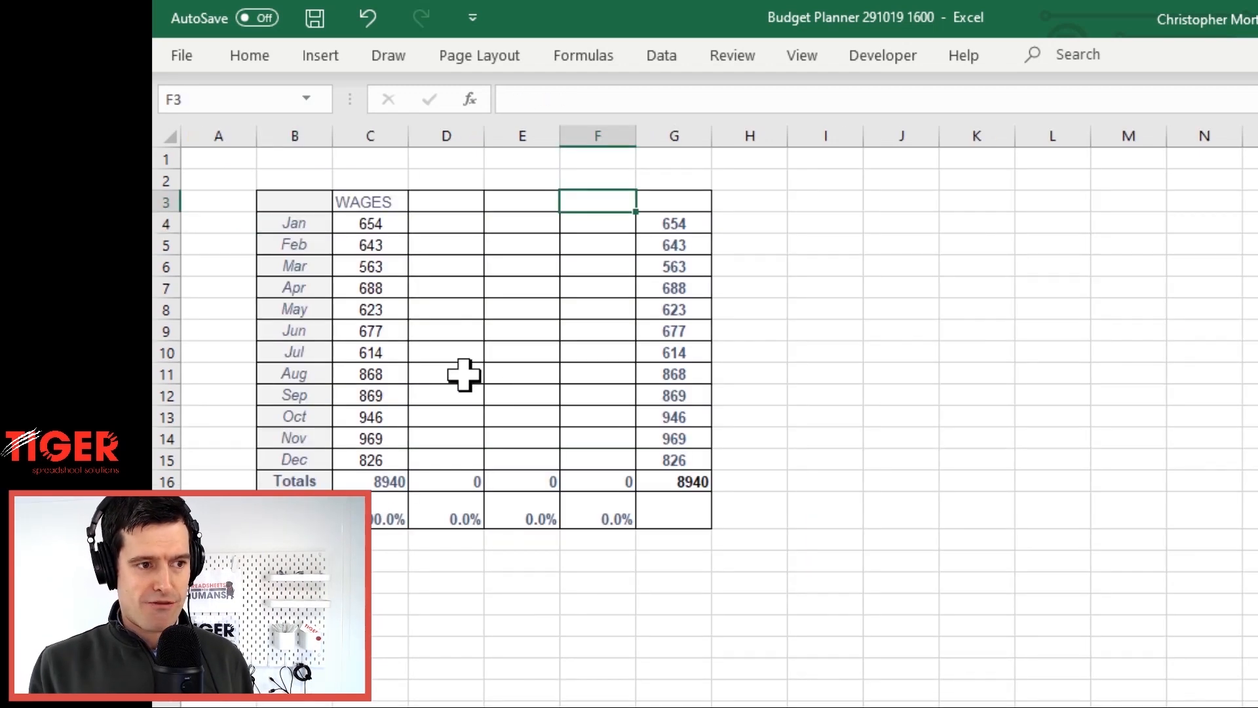
pyautogui.click(345, 266)
pyautogui.hotkey('ctrl', 'Up')
pyautogui.hotkey('shift', 'Right')
pyautogui.hotkey('shift', 'Right')
pyautogui.hotkey('shift', 'Right')
pyautogui.hotkey('shift', 'Right')
pyautogui.hotkey('shift', 'Right')
pyautogui.hotkey('shift', 'Right')
pyautogui.hotkey('shift', 'Right')
pyautogui.hotkey('shift', 'Right')
pyautogui.hotkey('shift', 'Right')
pyautogui.hotkey('shift', 'Right')
pyautogui.hotkey('shift', 'Right')
pyautogui.hotkey('shift', 'Right')
pyautogui.hotkey('shift', 'Right')
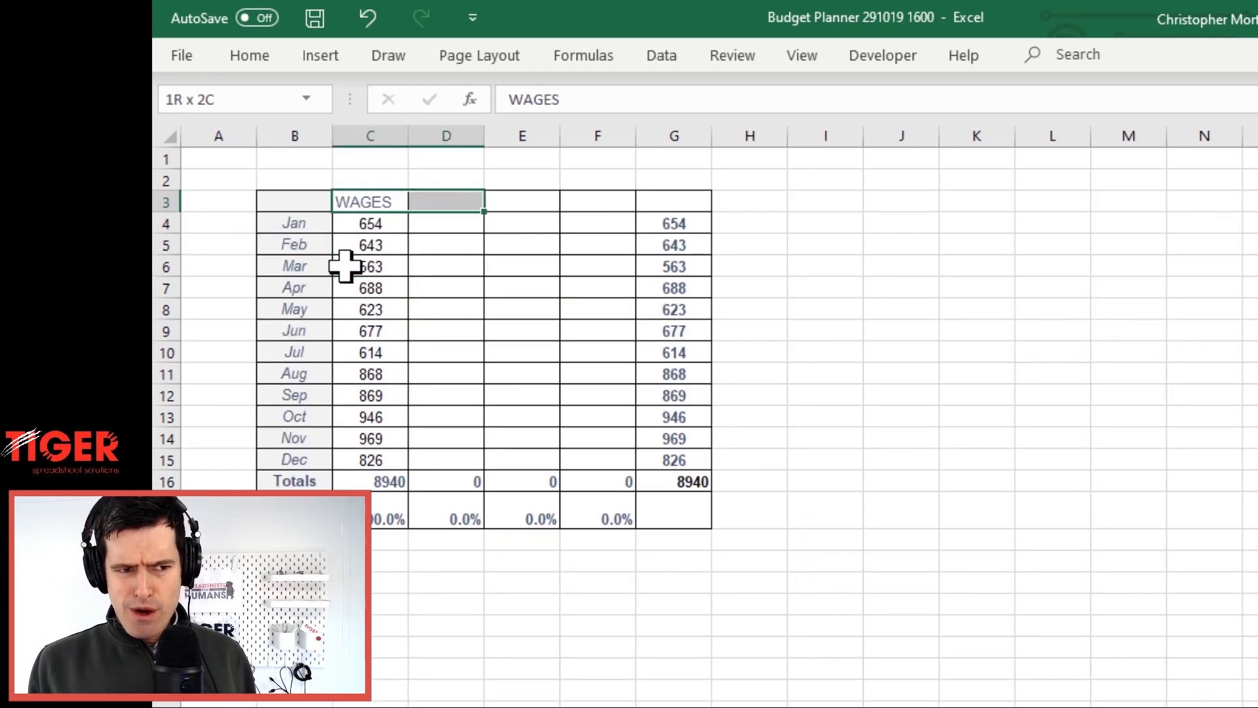
pyautogui.hotkey('shift', 'Right')
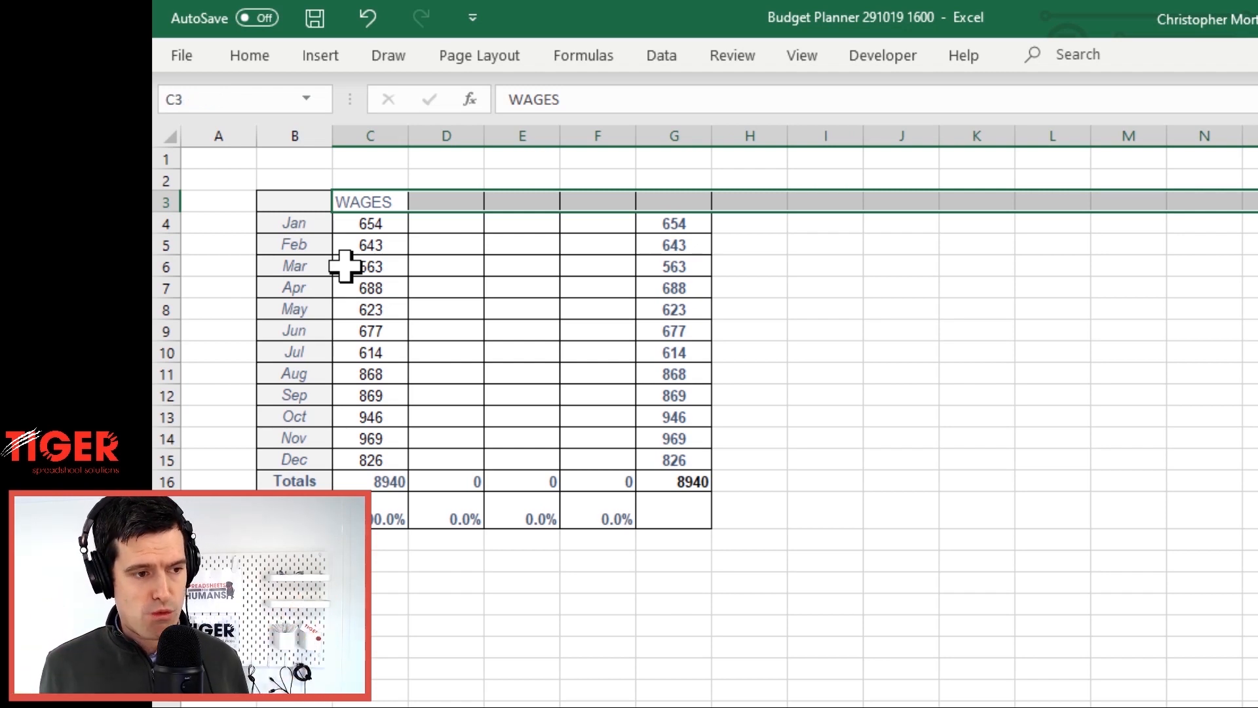
pyautogui.hotkey('ctrl', 'shift', 'Left')
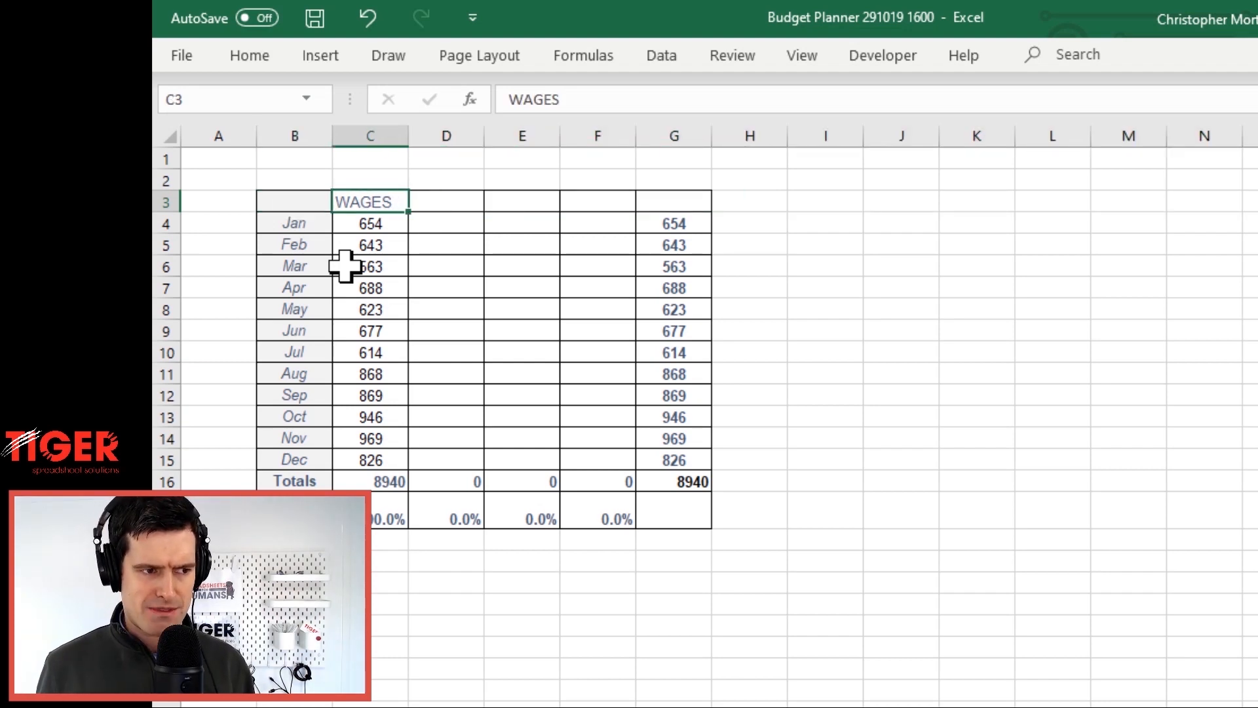
# Examine the month labels Jan to Dec in B4:B15 of the transposed table
pyautogui.press('Left')
pyautogui.press('Down')
pyautogui.press('Down')
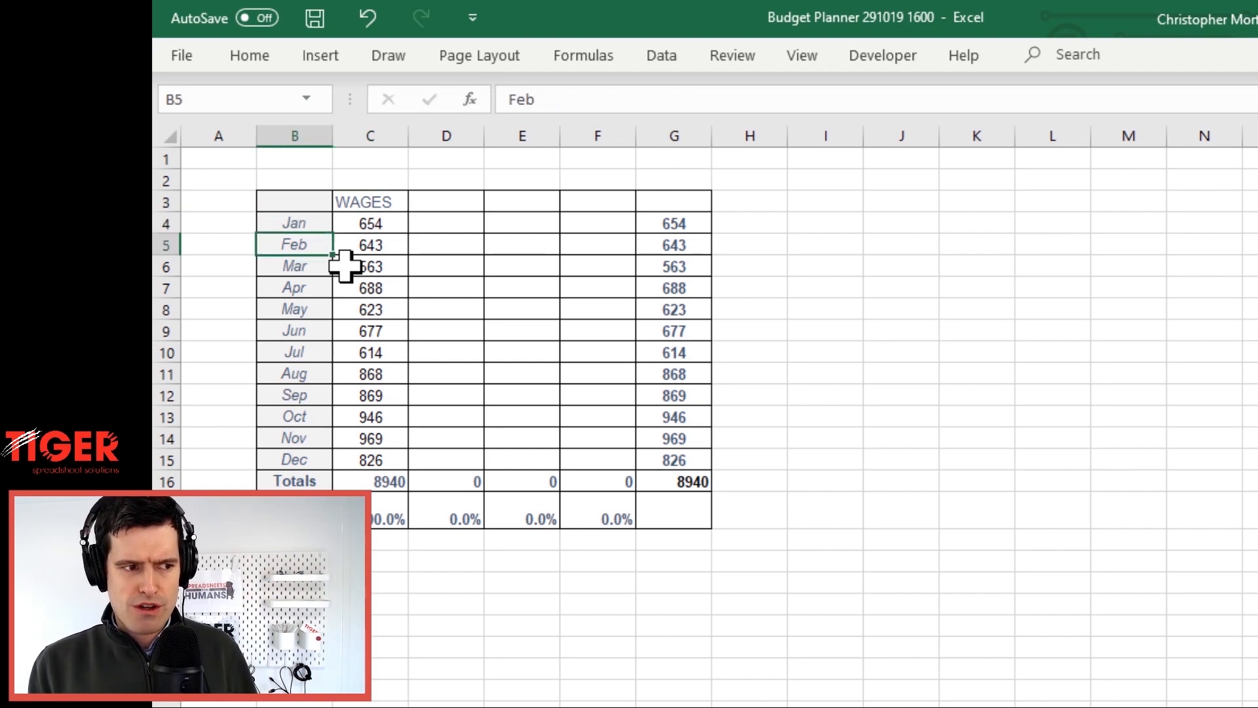
pyautogui.press('Up')
pyautogui.hotkey('shift', 'Down')
pyautogui.hotkey('shift', 'Down')
pyautogui.hotkey('shift', 'Down')
pyautogui.hotkey('shift', 'Down')
pyautogui.hotkey('shift', 'Down')
pyautogui.hotkey('shift', 'Down')
pyautogui.hotkey('shift', 'Down')
pyautogui.hotkey('shift', 'Down')
pyautogui.hotkey('shift', 'Down')
pyautogui.hotkey('shift', 'Down')
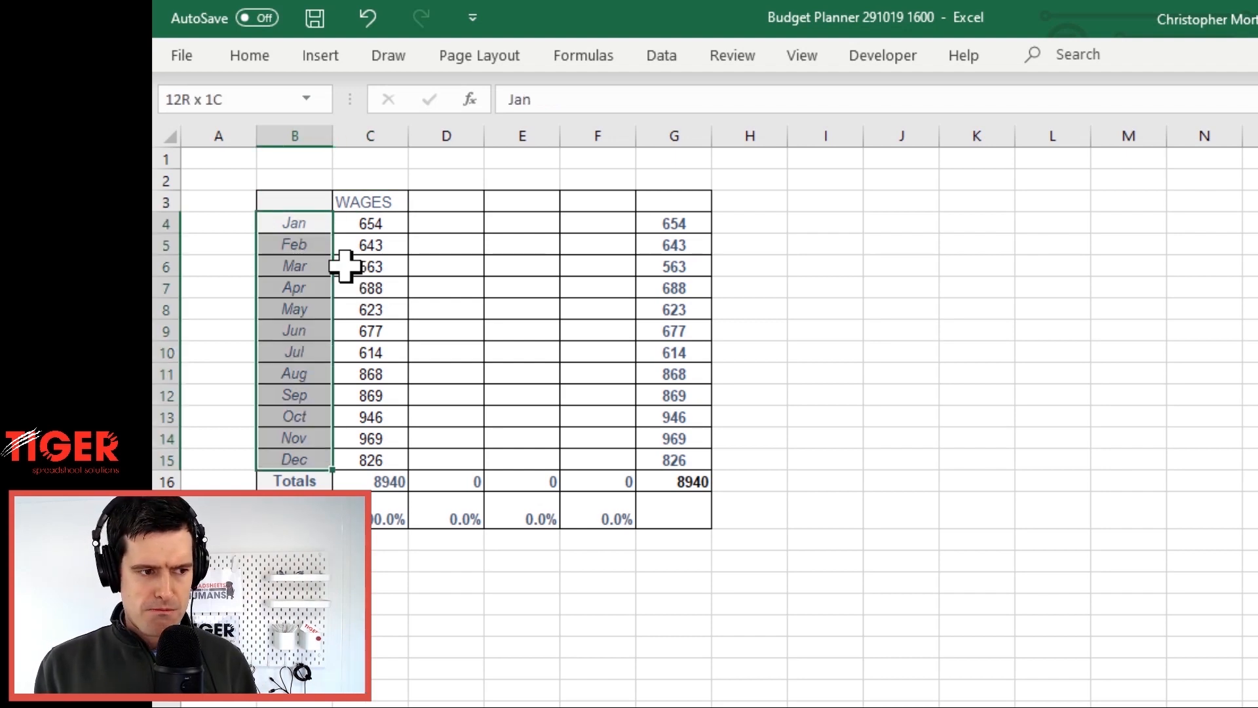
# Examine the space available for further income headings along row 3, from C3 to N3
pyautogui.press('Up')
pyautogui.press('Right')
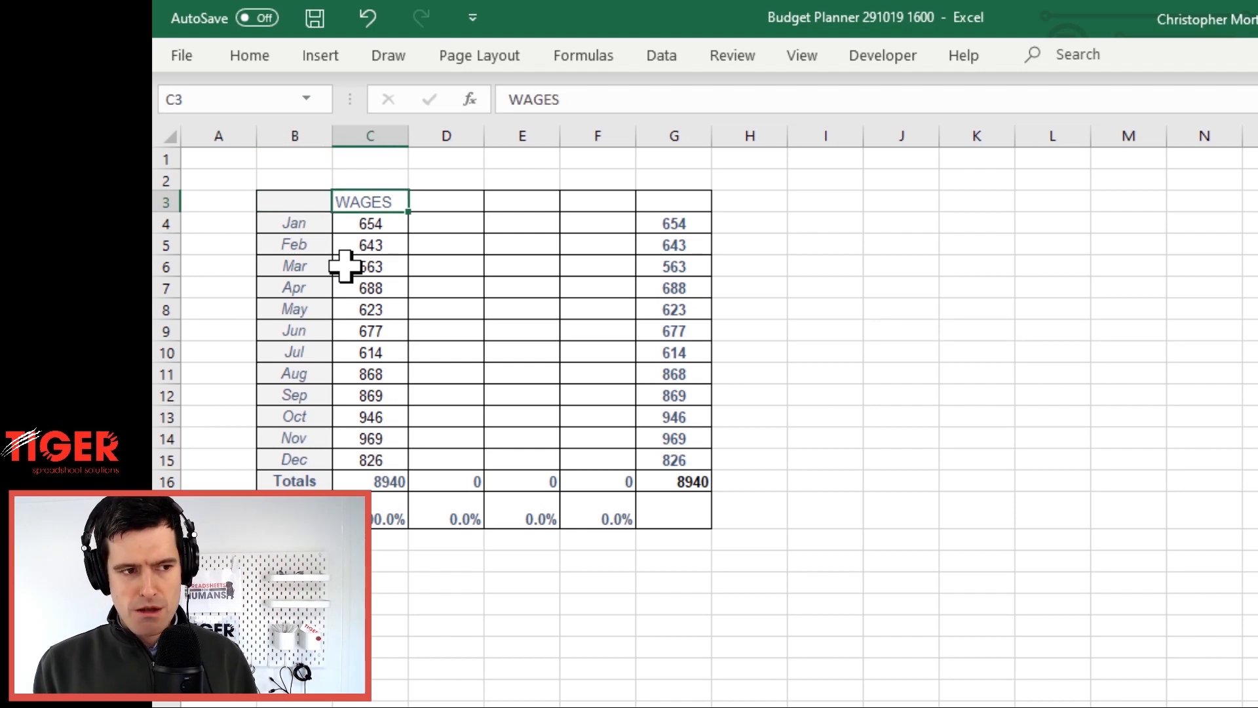
pyautogui.hotkey('shift', 'Right')
pyautogui.hotkey('shift', 'Right')
pyautogui.hotkey('shift', 'Right')
pyautogui.hotkey('shift', 'Right')
pyautogui.hotkey('shift', 'Right')
pyautogui.hotkey('shift', 'Right')
pyautogui.hotkey('shift', 'Right')
pyautogui.hotkey('shift', 'Right')
pyautogui.hotkey('shift', 'Right')
pyautogui.hotkey('shift', 'Right')
pyautogui.hotkey('shift', 'Right')
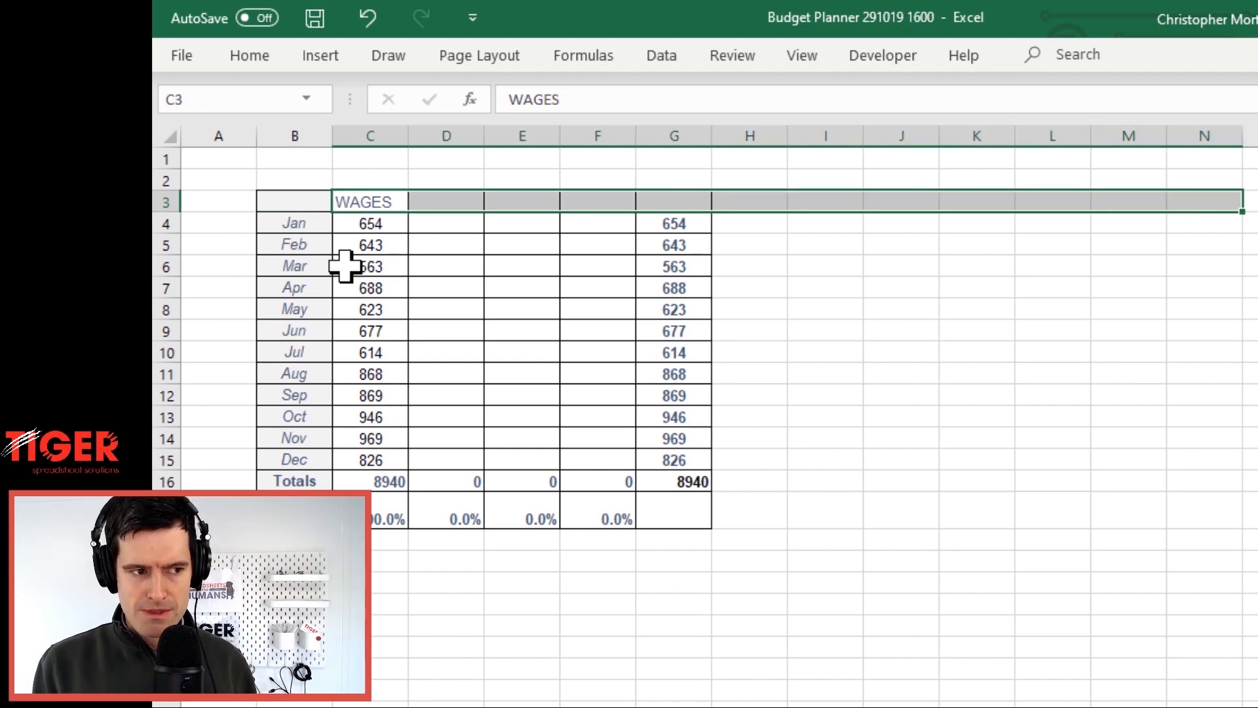
pyautogui.press('Left')
pyautogui.press('Down')
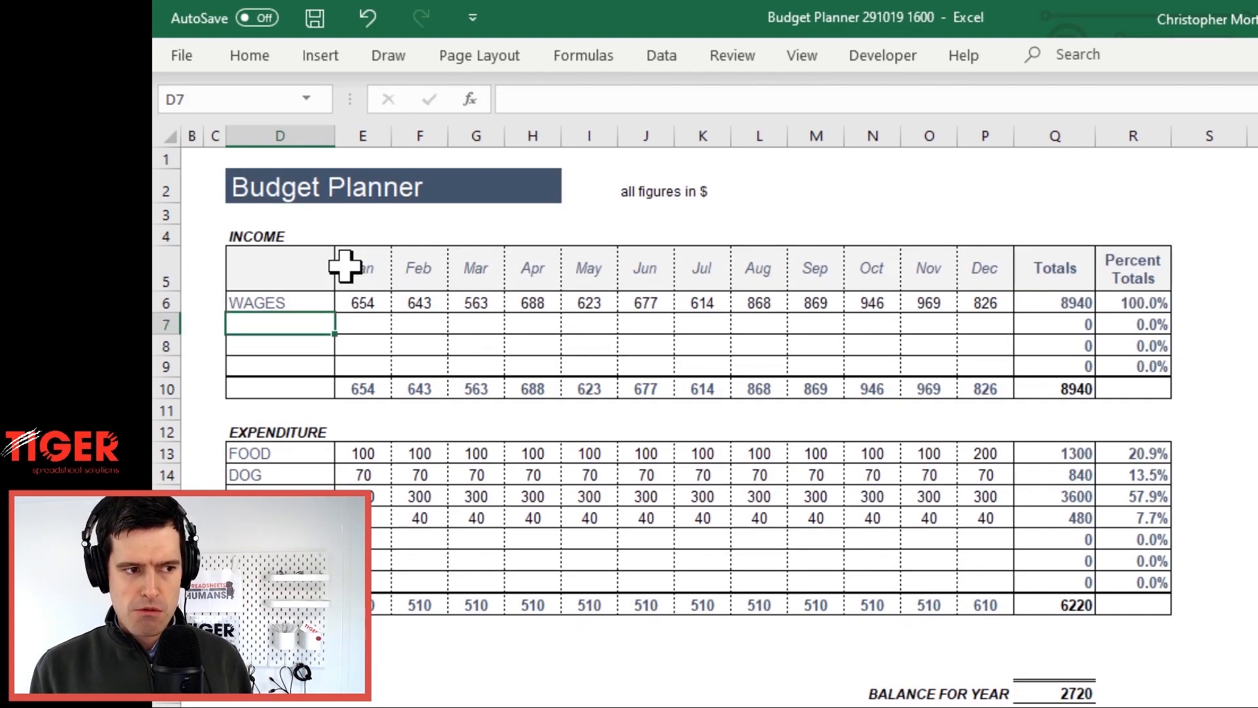
# Look over the income categories from WAGES down in the original horizontal layout of the Budget Planner sheet
pyautogui.press('Up')
pyautogui.hotkey('shift', 'Down')
pyautogui.hotkey('shift', 'Down')
pyautogui.hotkey('shift', 'Down')
pyautogui.hotkey('shift', 'Down')
pyautogui.hotkey('shift', 'Down')
pyautogui.hotkey('shift', 'Up')
pyautogui.hotkey('shift', 'Up')
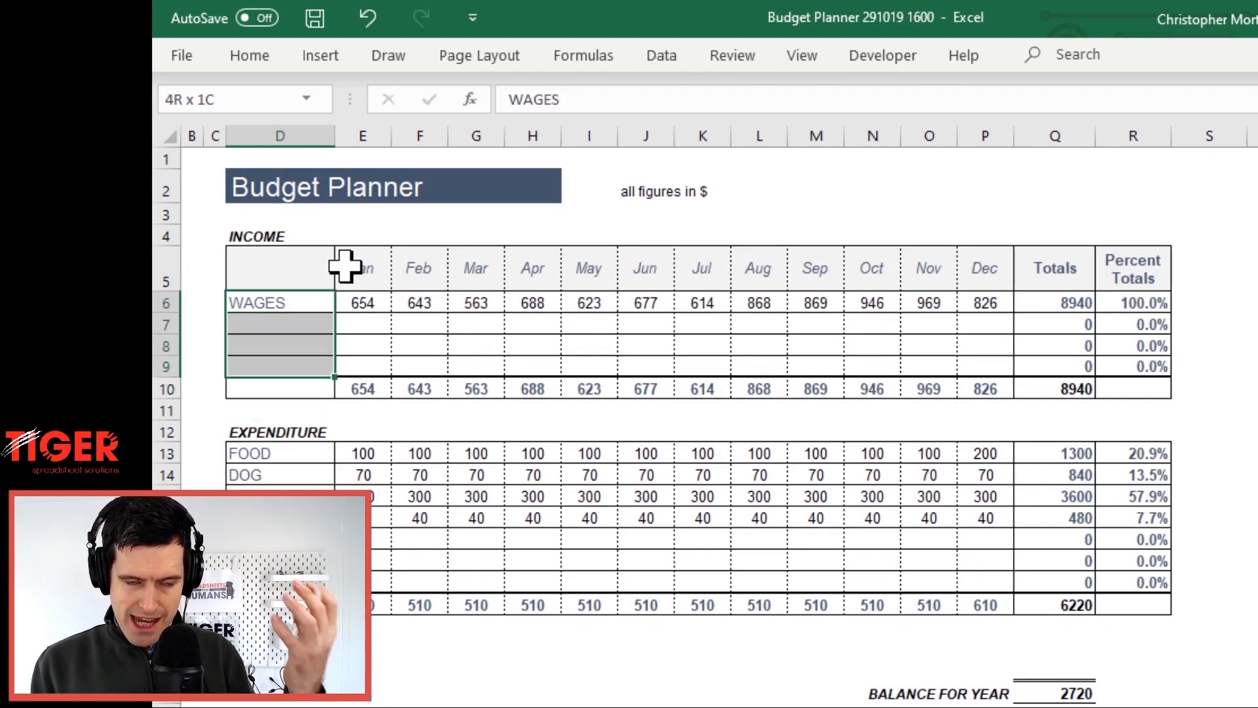
pyautogui.hotkey('shift', 'Up')
pyautogui.hotkey('shift', 'Down')
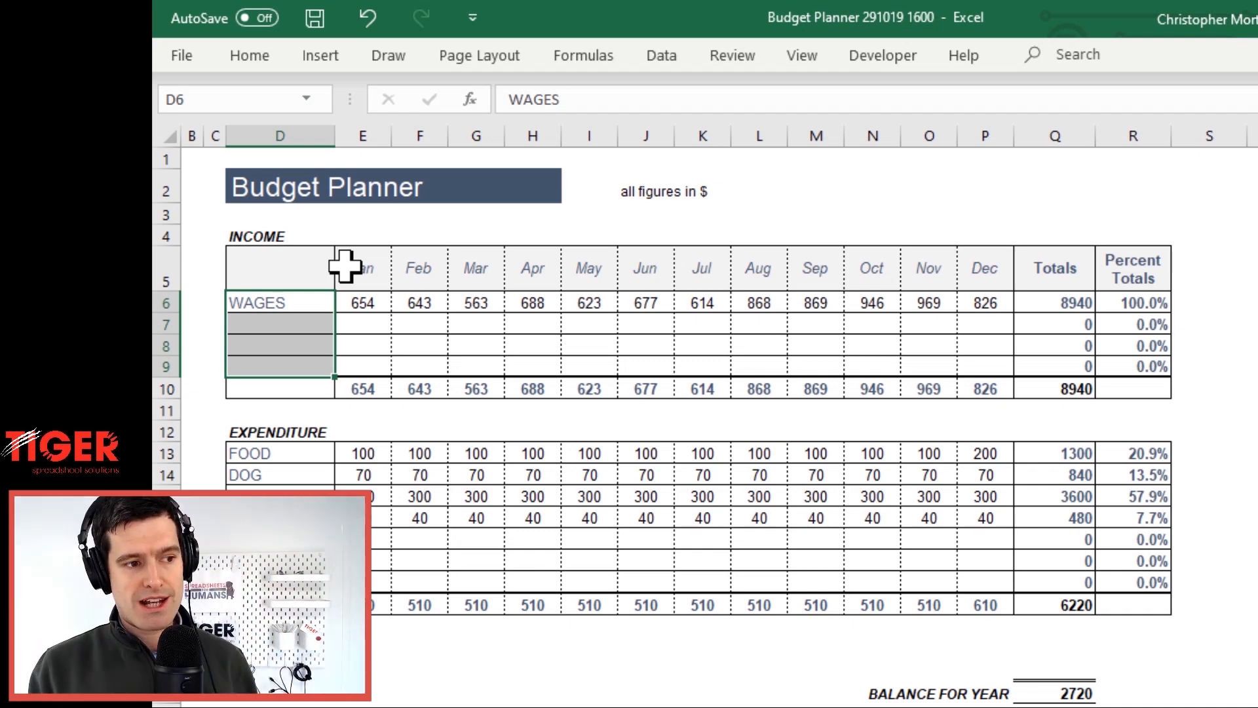
pyautogui.press('Up')
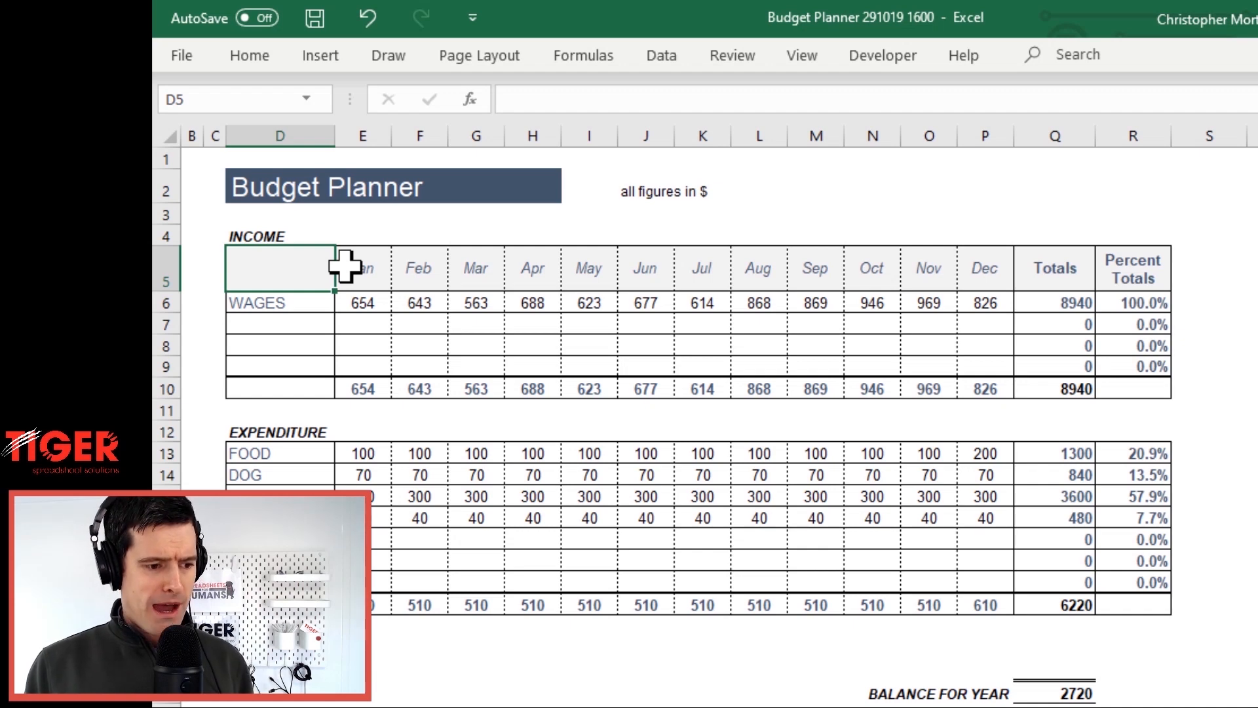
# Clear all contents and formatting from the transposed table B3:G17
pyautogui.hotkey('ctrl', 'pagedown')
pyautogui.hotkey('ctrl', 'pagedown')
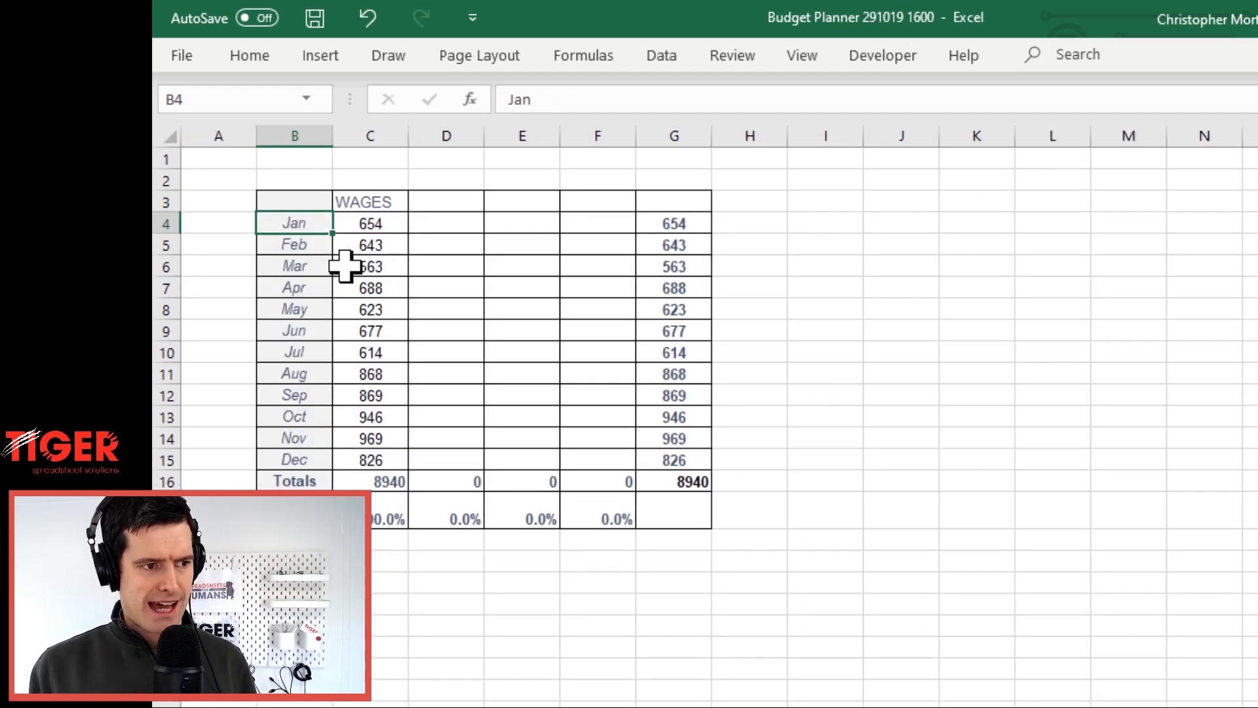
pyautogui.press('Up')
pyautogui.hotkey('shift', 'Right')
pyautogui.hotkey('shift', 'Right')
pyautogui.hotkey('shift', 'Right')
pyautogui.hotkey('shift', 'Right')
pyautogui.hotkey('shift', 'Right')
pyautogui.hotkey('shift', 'Right')
pyautogui.hotkey('shift', 'Right')
pyautogui.hotkey('shift', 'Left')
pyautogui.hotkey('shift', 'Left')
pyautogui.hotkey('shift', 'Down')
pyautogui.hotkey('shift', 'Down')
pyautogui.hotkey('shift', 'Down')
pyautogui.hotkey('shift', 'Down')
pyautogui.hotkey('shift', 'Down')
pyautogui.hotkey('shift', 'Down')
pyautogui.hotkey('shift', 'Down')
pyautogui.hotkey('shift', 'Down')
pyautogui.hotkey('shift', 'Down')
pyautogui.hotkey('shift', 'Down')
pyautogui.hotkey('shift', 'Down')
pyautogui.hotkey('shift', 'Down')
pyautogui.hotkey('shift', 'Down')
pyautogui.hotkey('shift', 'Down')
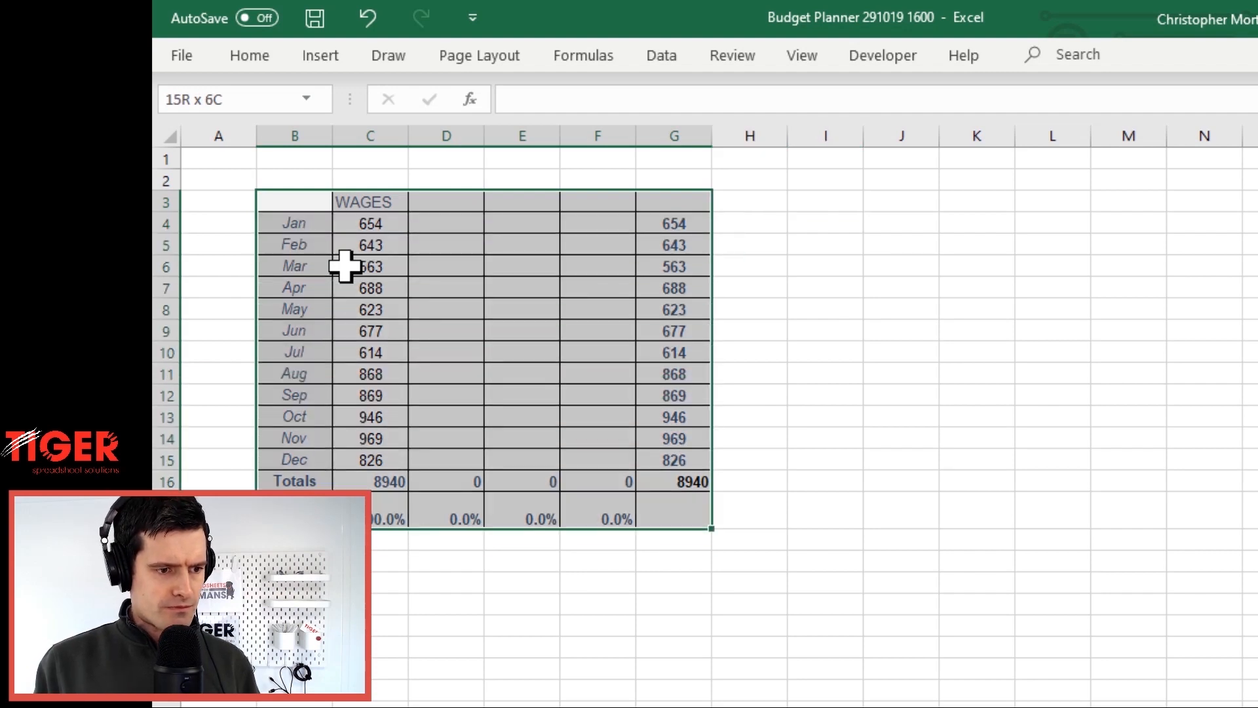
pyautogui.hotkey('alt', 'h')
pyautogui.press('e')
pyautogui.press('a')
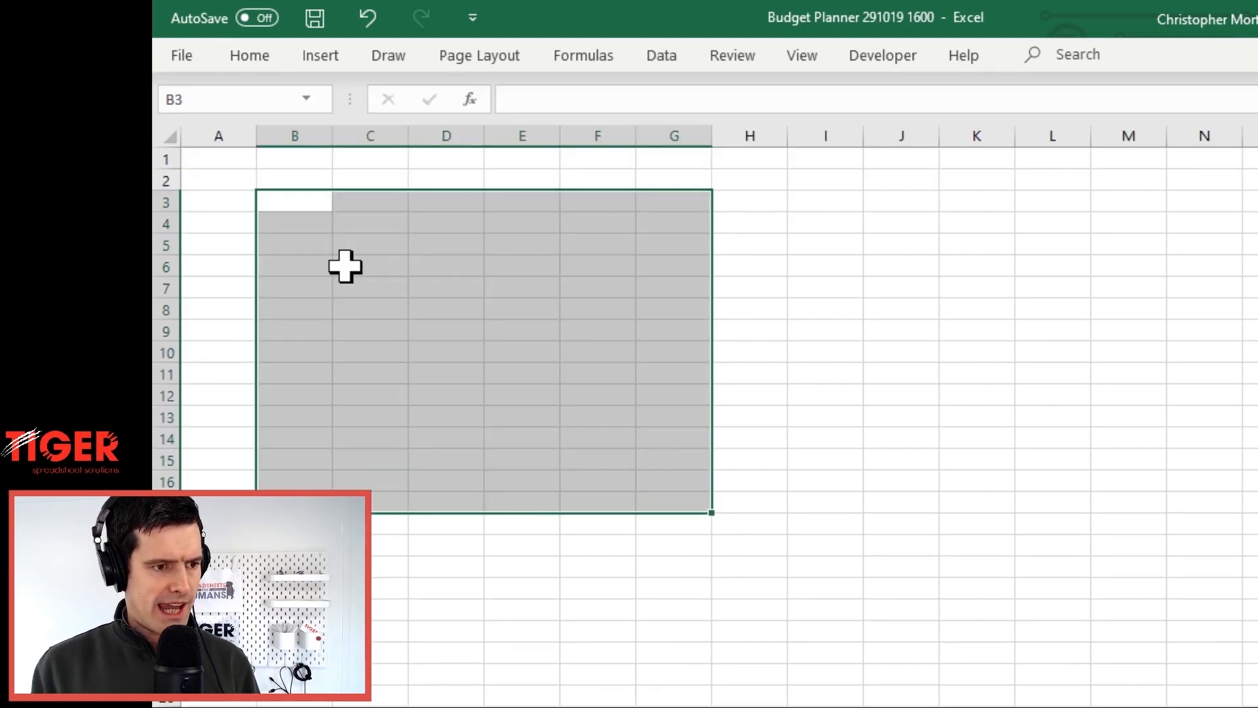
# Try moving the income table D4:R10, including its INCOME heading, to B4 of the cleared sheet, and check the Budget Planner sheet
pyautogui.press('Left')
pyautogui.hotkey('ctrl', 'pageup')
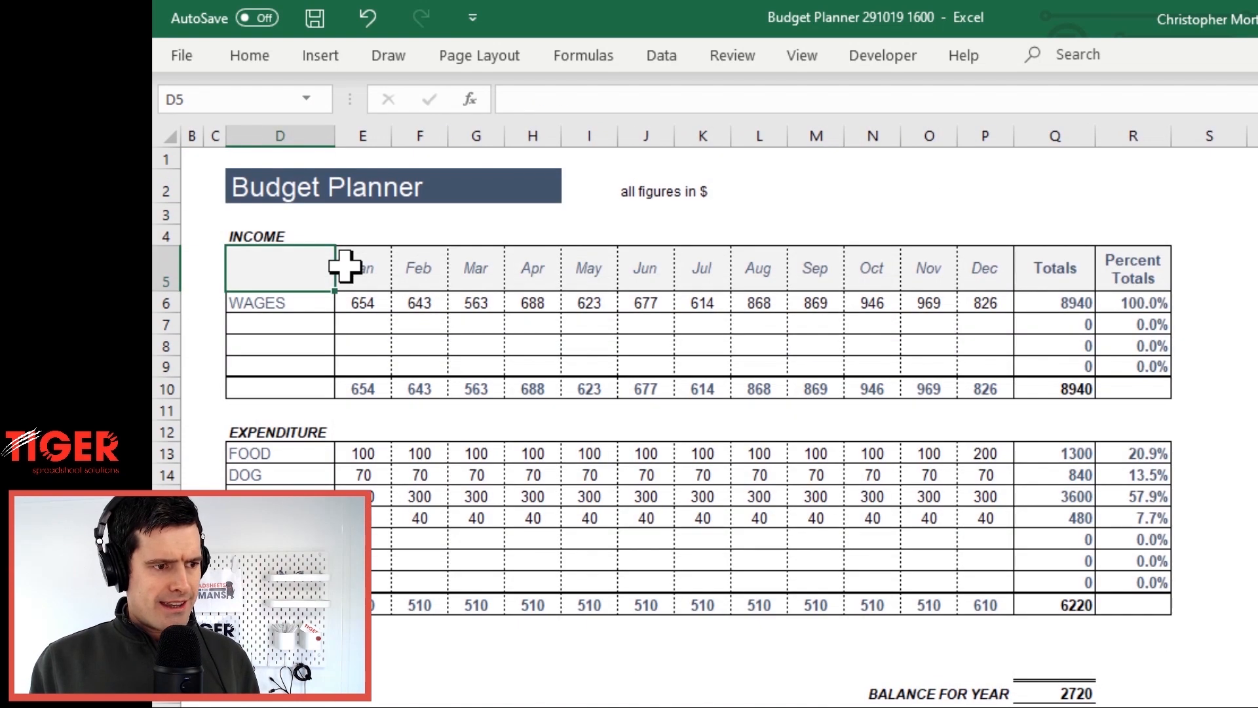
pyautogui.press('Up')
pyautogui.hotkey('shift', 'Right')
pyautogui.hotkey('shift', 'Right')
pyautogui.hotkey('shift', 'Right')
pyautogui.hotkey('shift', 'Right')
pyautogui.hotkey('shift', 'Right')
pyautogui.hotkey('shift', 'Right')
pyautogui.hotkey('shift', 'Right')
pyautogui.hotkey('shift', 'Right')
pyautogui.hotkey('shift', 'Right')
pyautogui.hotkey('shift', 'Right')
pyautogui.hotkey('shift', 'Right')
pyautogui.hotkey('shift', 'Right')
pyautogui.hotkey('shift', 'Right')
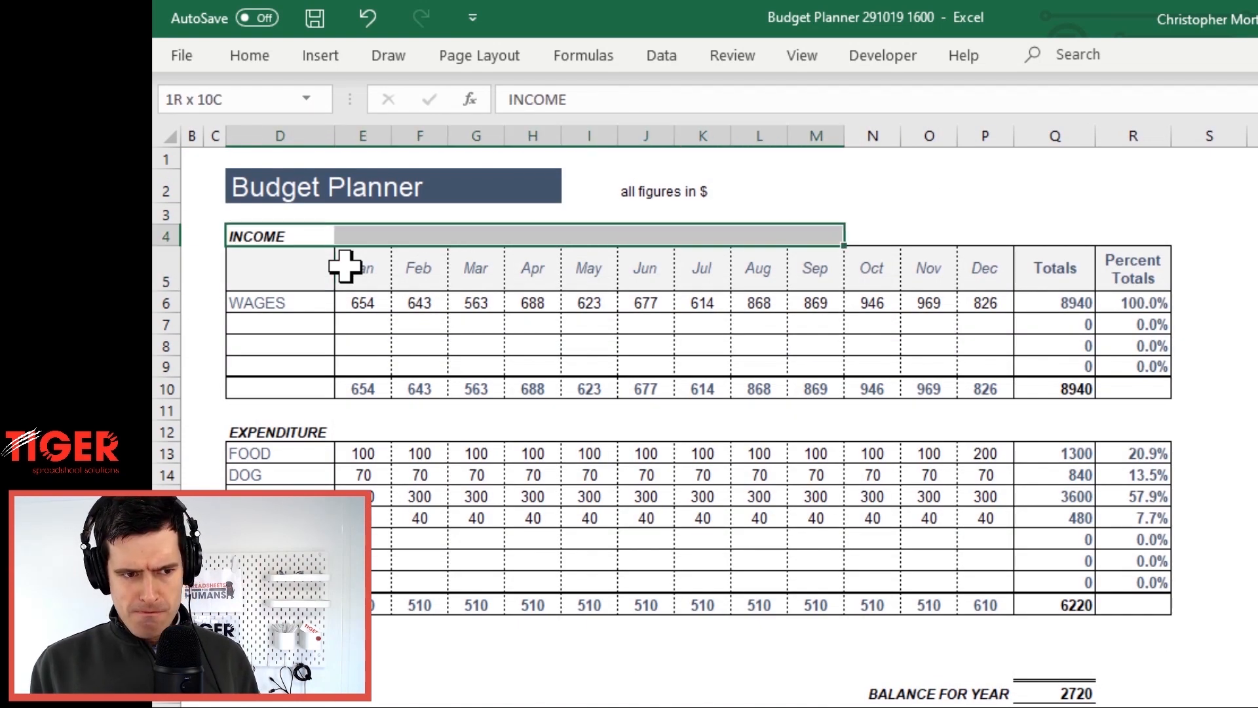
pyautogui.hotkey('shift', 'Right')
pyautogui.hotkey('shift', 'Down')
pyautogui.hotkey('shift', 'Down')
pyautogui.hotkey('shift', 'Down')
pyautogui.hotkey('shift', 'Down')
pyautogui.hotkey('shift', 'Down')
pyautogui.hotkey('shift', 'Down')
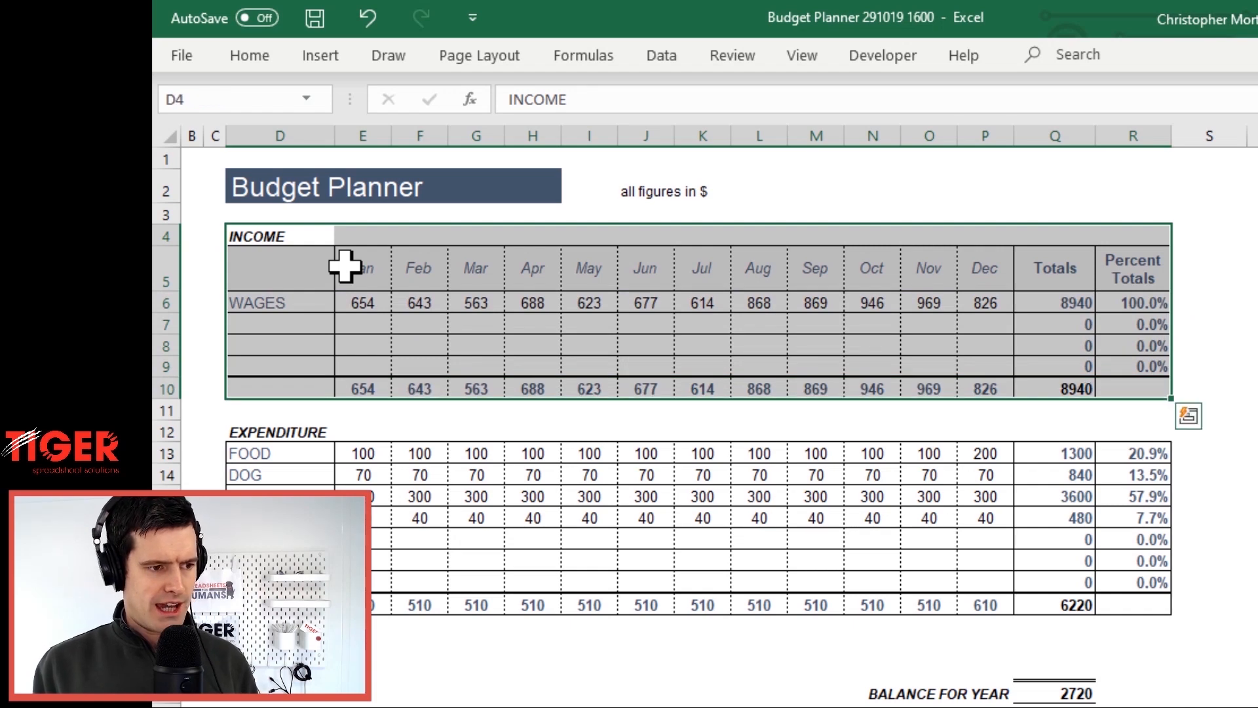
pyautogui.hotkey('ctrl', 'c')
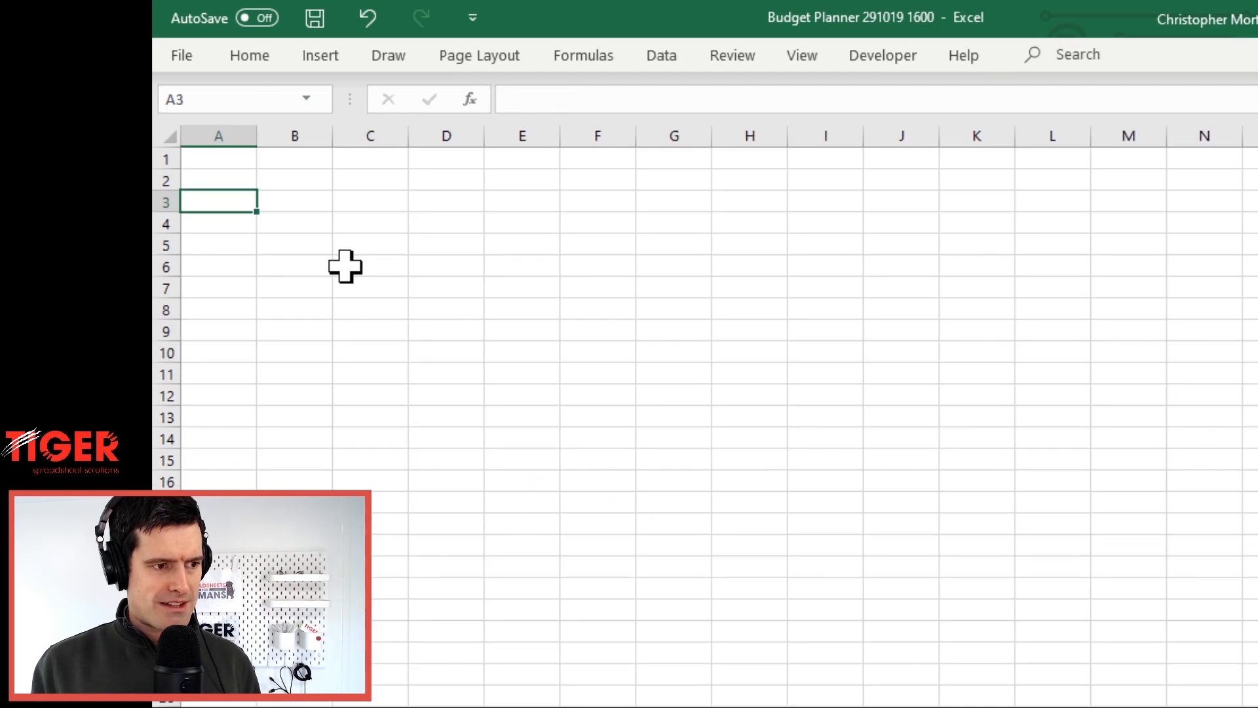
pyautogui.press('Down')
pyautogui.press('Right')
pyautogui.hotkey('ctrl', 'v')
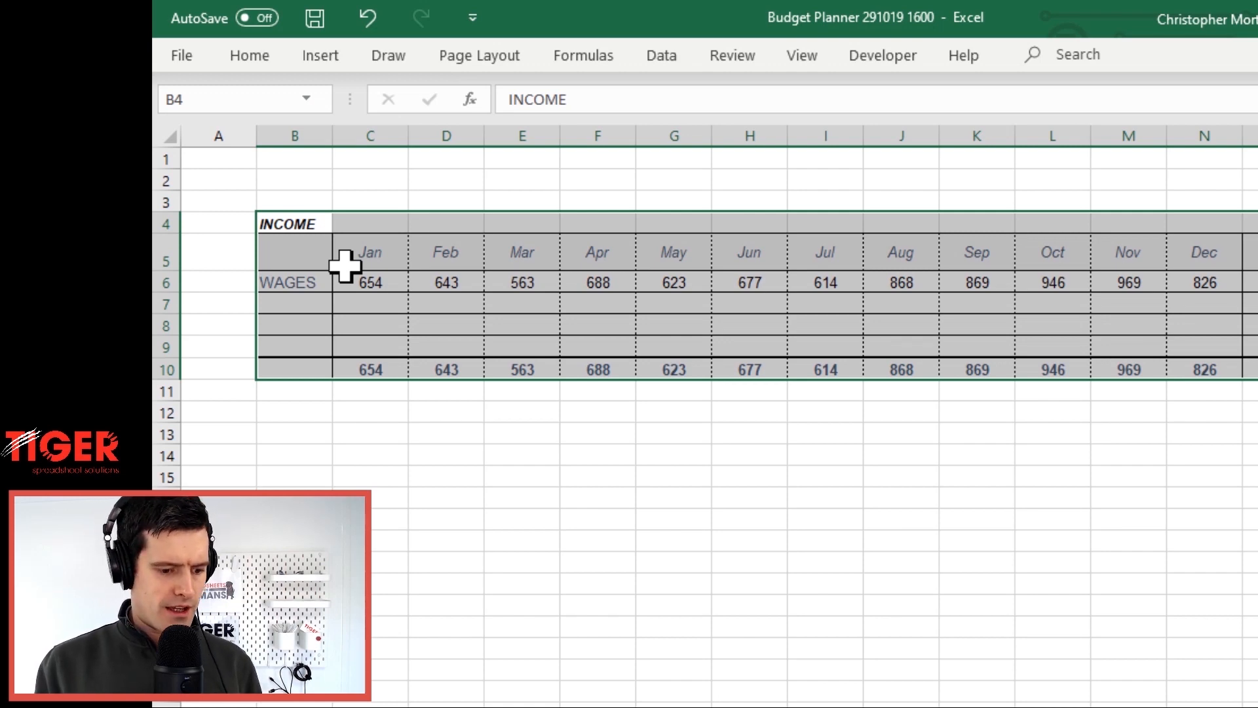
pyautogui.hotkey('ctrl', 'pageup')
pyautogui.hotkey('ctrl', 'pageup')
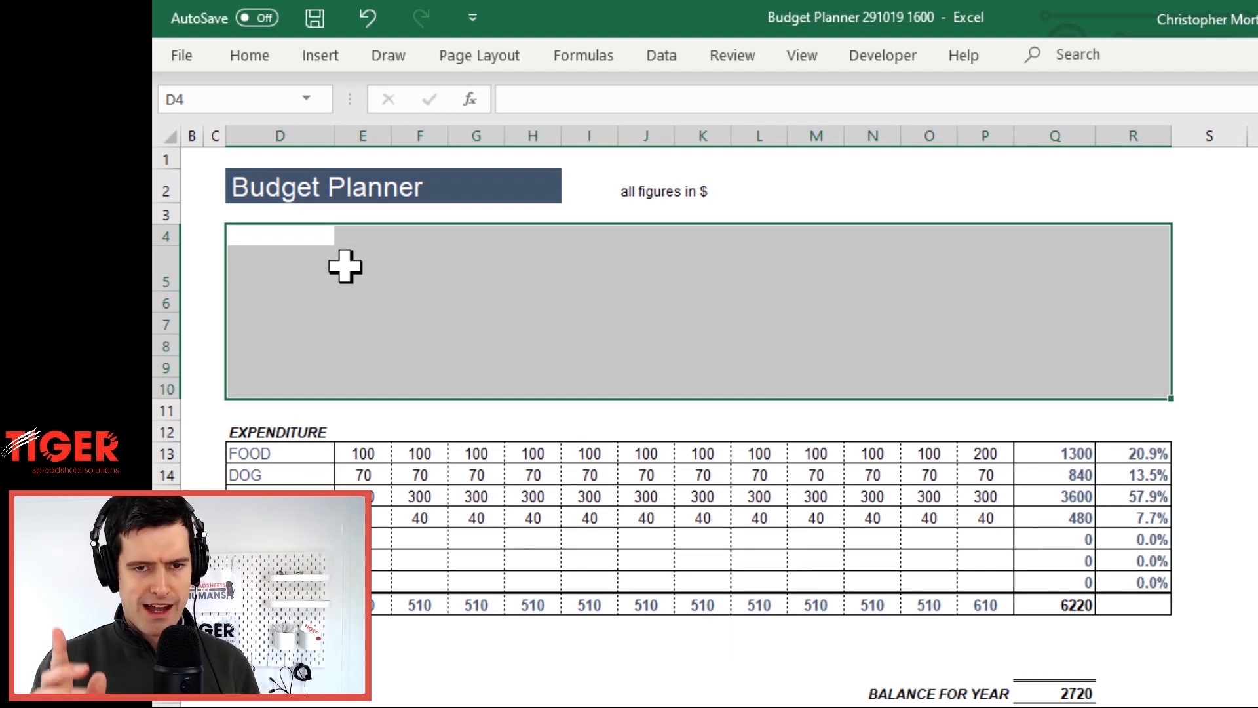
# Undo the move of the income table while keeping the transposed table cleared
pyautogui.hotkey('ctrl', 'z')
pyautogui.hotkey('ctrl', 'y')
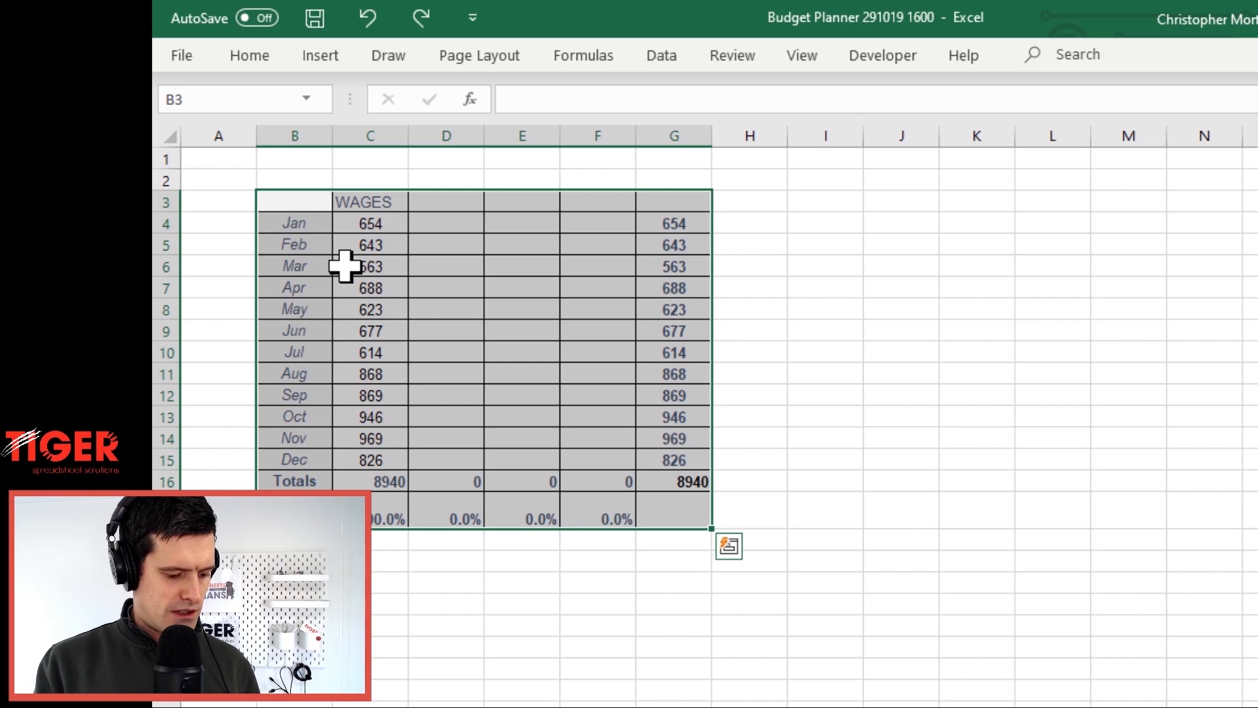
pyautogui.hotkey('ctrl', 'z')
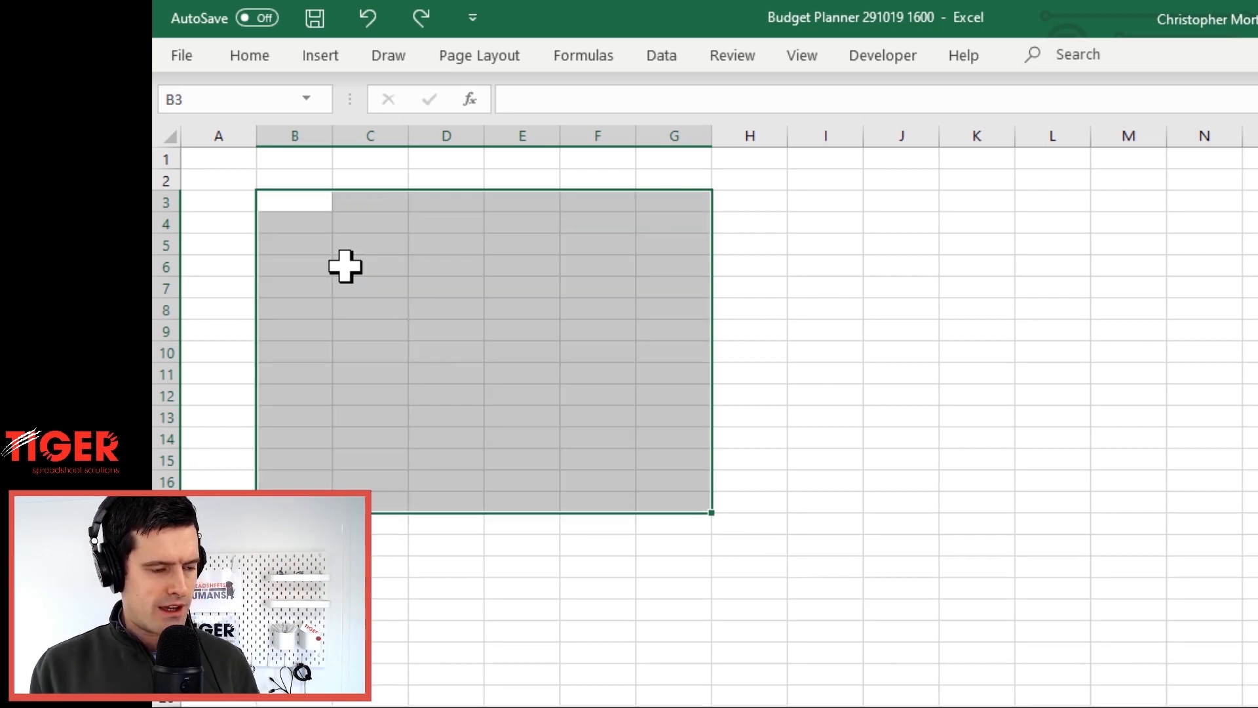
# Copy the income table D4:R10 from the Budget Planner sheet and paste it at B4 of the cleared sheet
pyautogui.hotkey('ctrl', 'y')
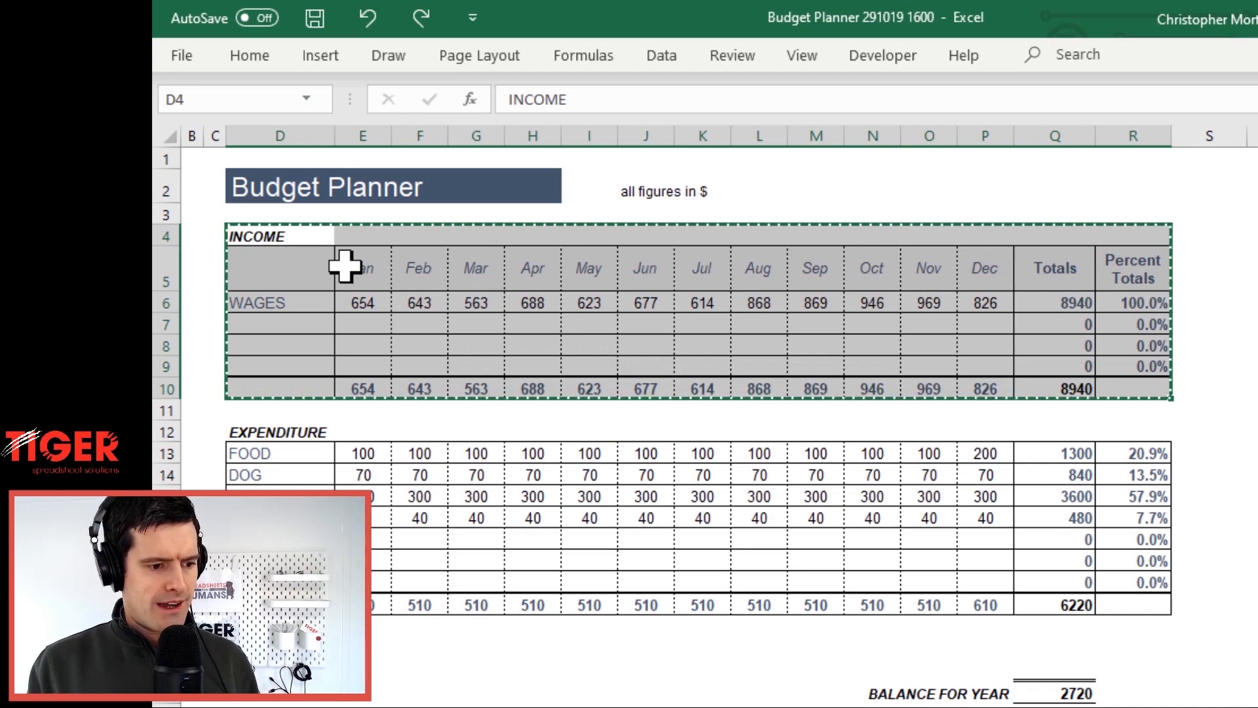
pyautogui.hotkey('ctrl', 'z')
pyautogui.hotkey('ctrl', 'z')
pyautogui.press('Down')
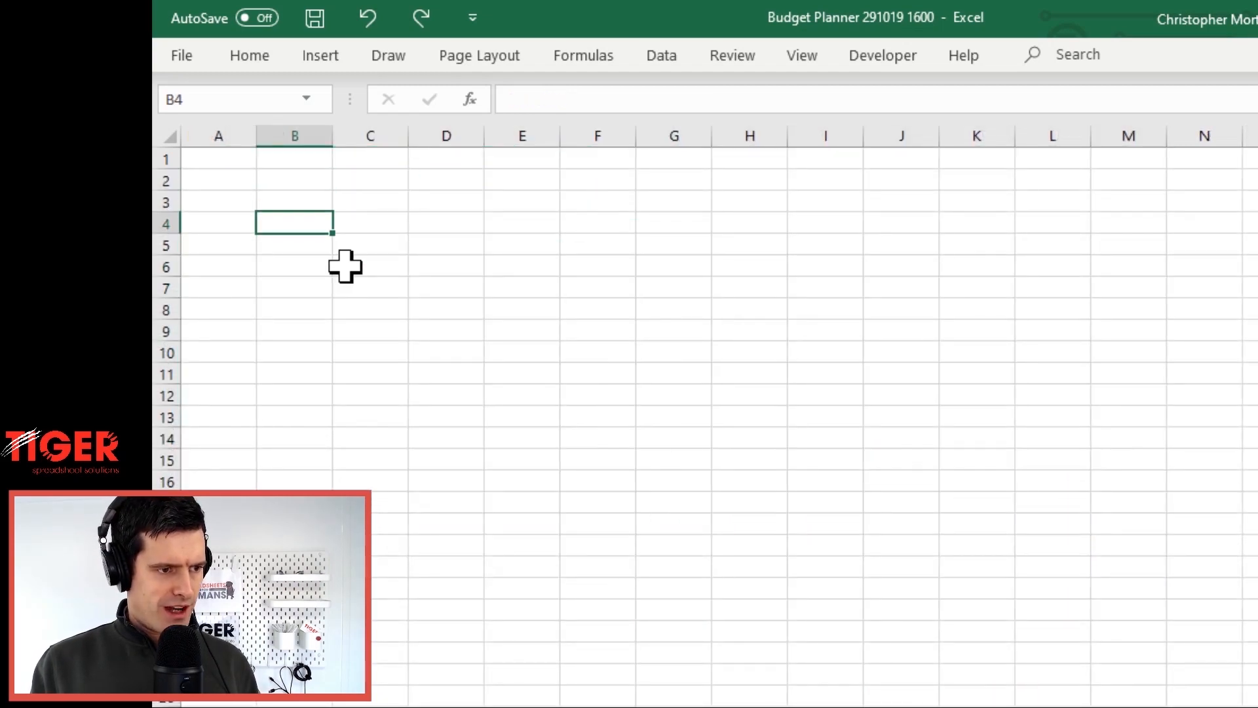
pyautogui.hotkey('ctrl', 'v')
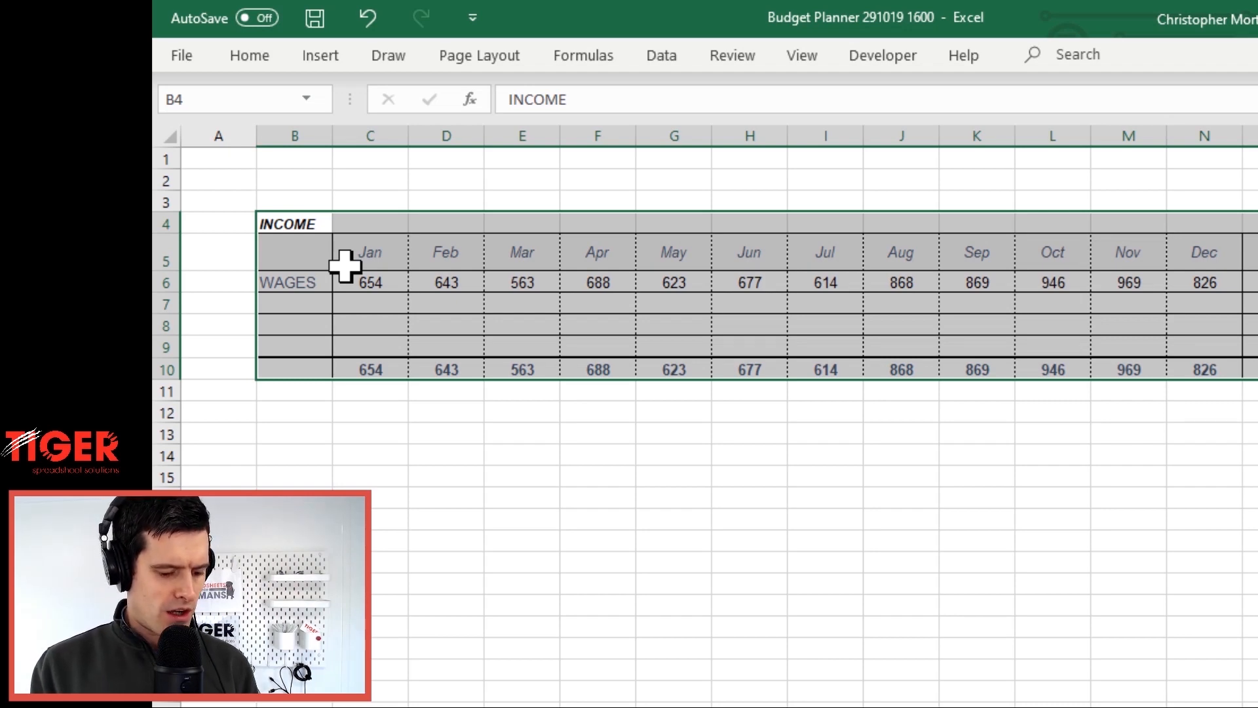
# Apply the source column widths to the pasted income table with Paste Special
pyautogui.hotkey('ctrl', 'alt', 'v')
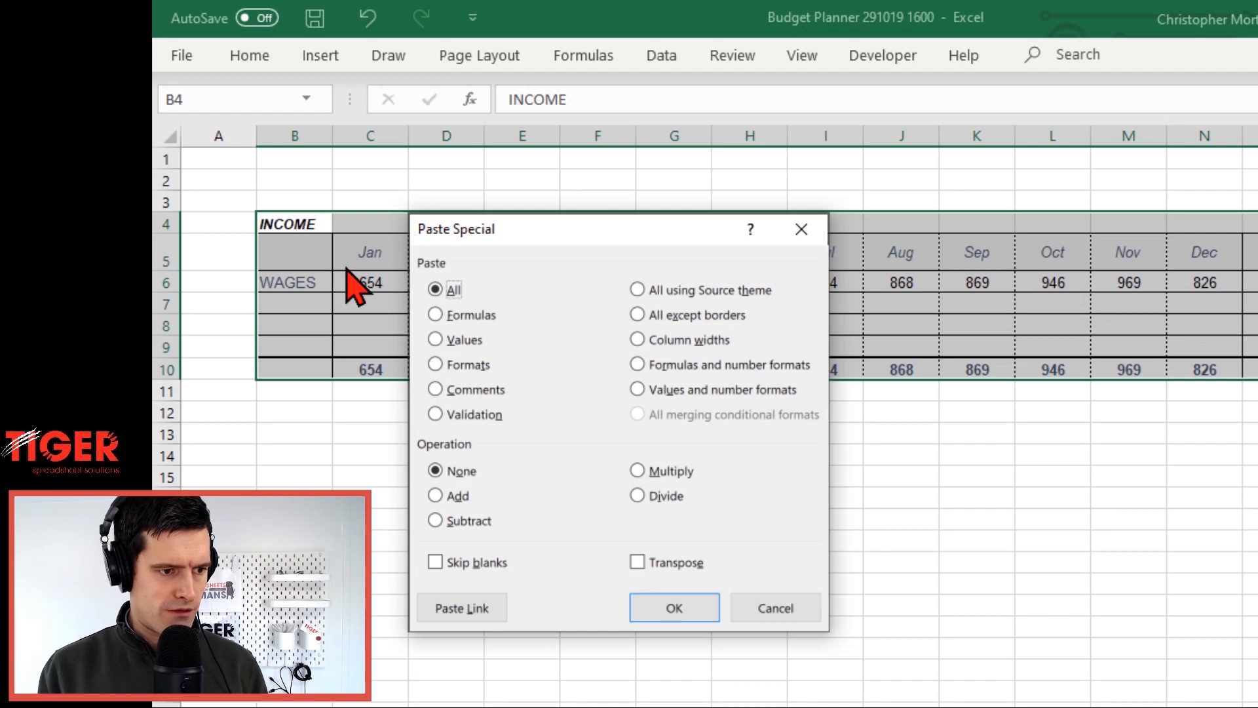
pyautogui.press('w')
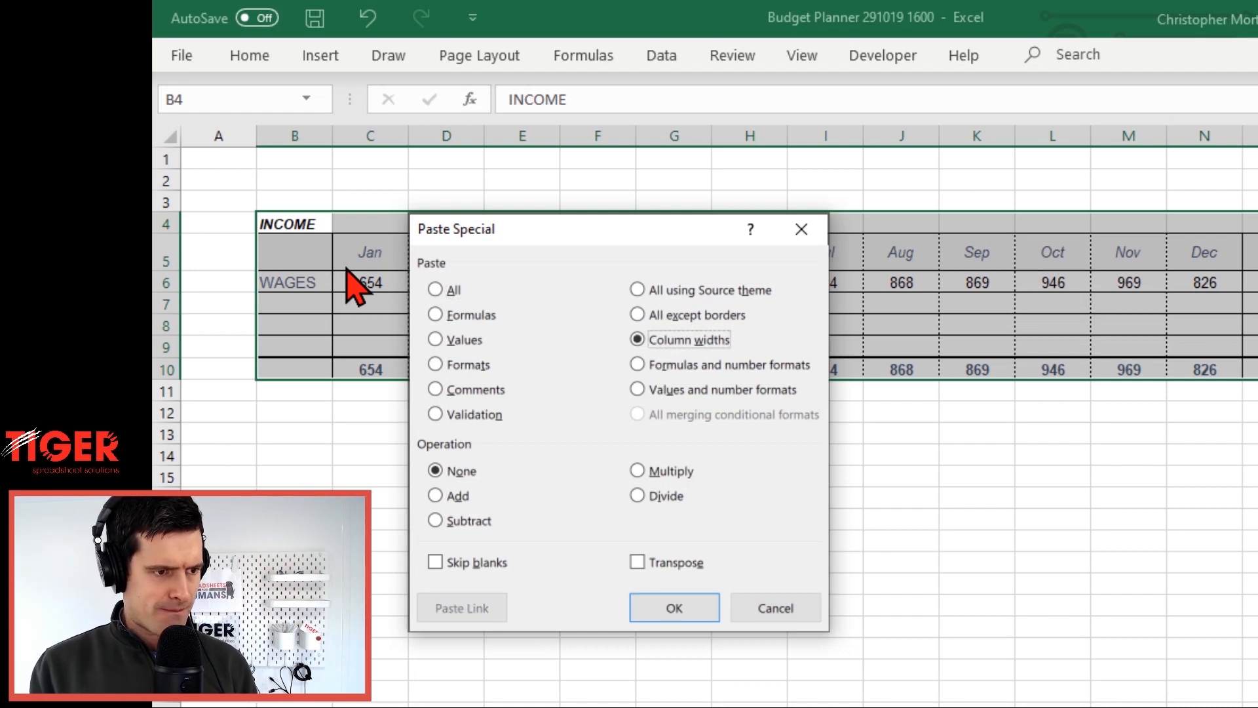
pyautogui.press('Return')
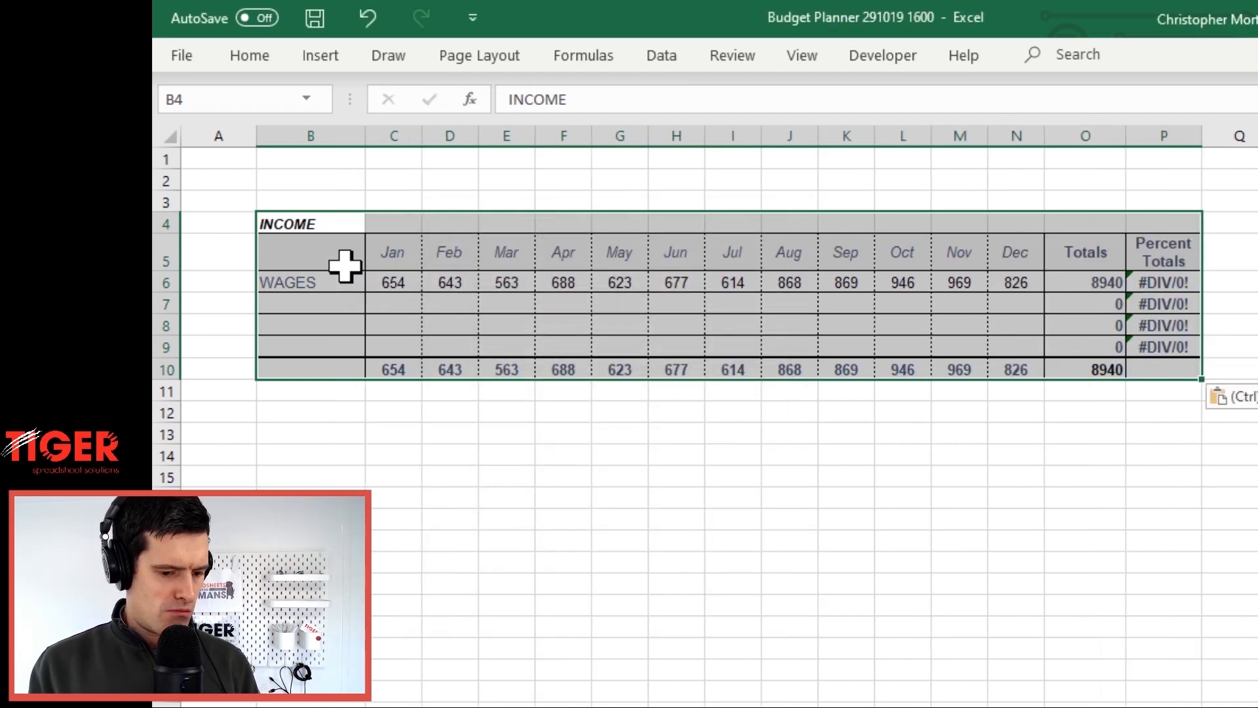
# Examine the Percent Totals formula for WAGES in P6 of the pasted income table
pyautogui.press('Escape')
pyautogui.press('Right')
pyautogui.press('Right')
pyautogui.press('Right')
pyautogui.press('Right')
pyautogui.press('Right')
pyautogui.press('Right')
pyautogui.press('Right')
pyautogui.press('Right')
pyautogui.press('Right')
pyautogui.press('Right')
pyautogui.press('Right')
pyautogui.press('Right')
pyautogui.press('Right')
pyautogui.press('Right')
pyautogui.press('Right')
pyautogui.press('Down')
pyautogui.press('Down')
pyautogui.press('Left')
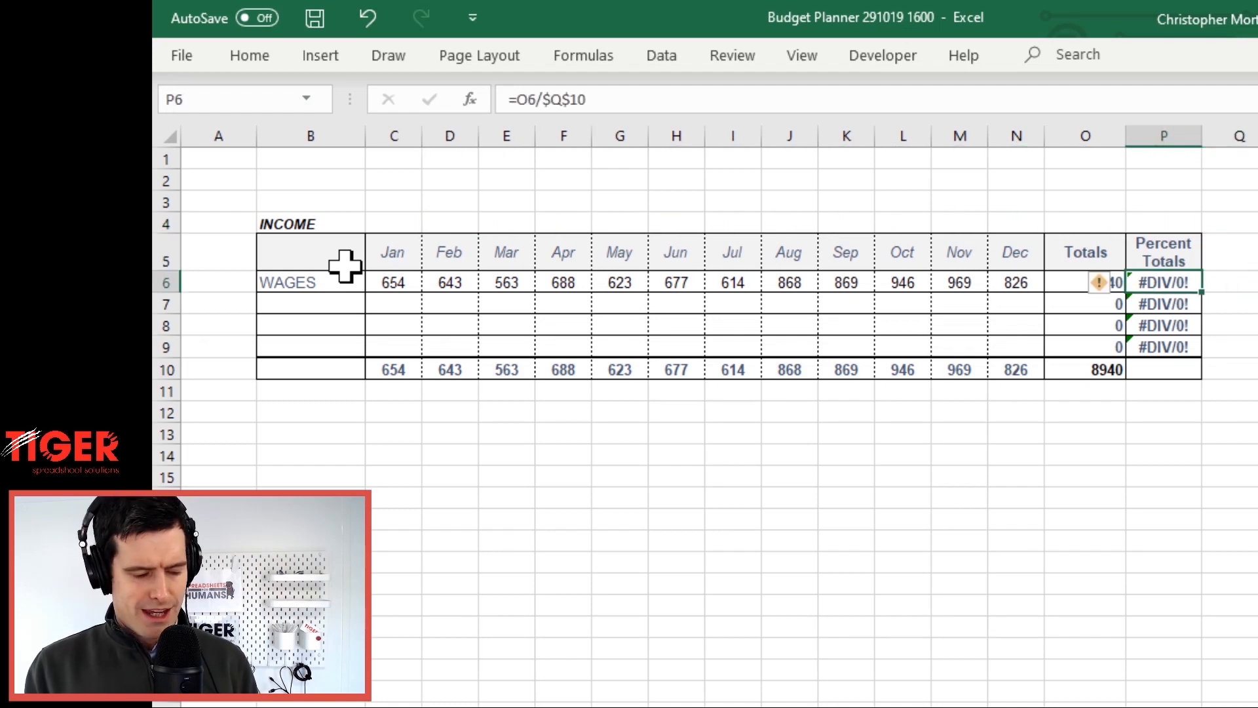
pyautogui.press('F2')
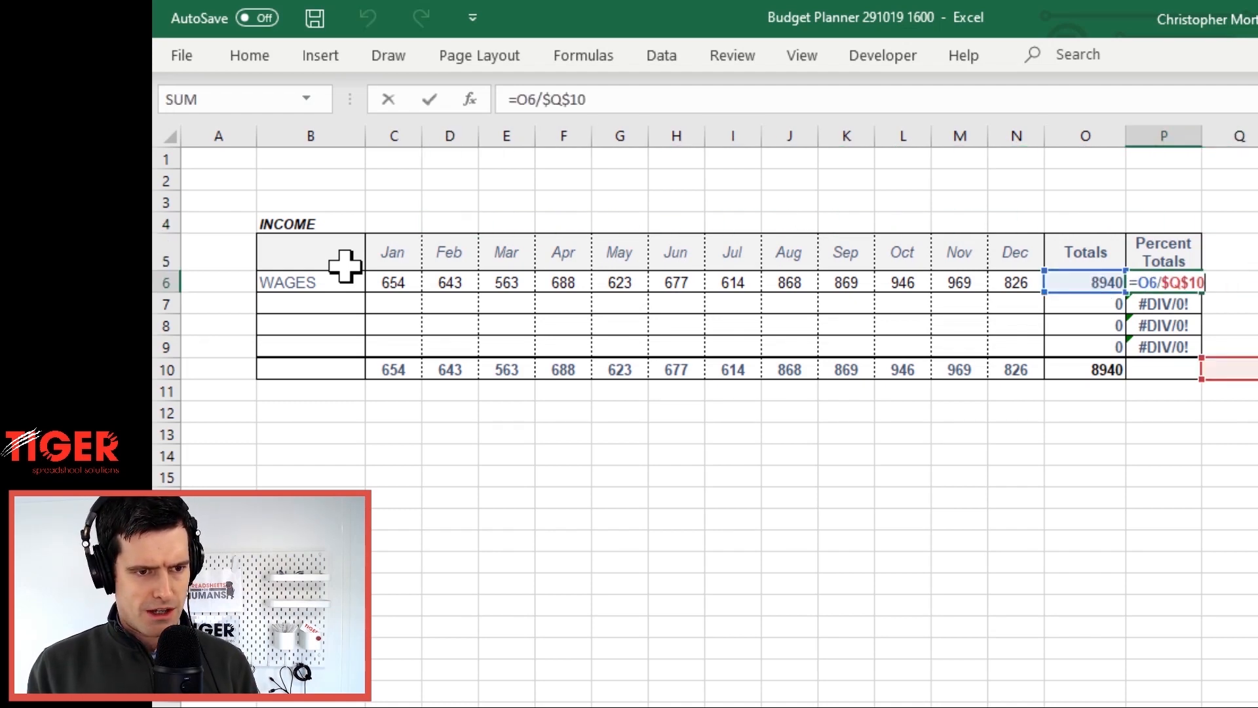
pyautogui.press('Escape')
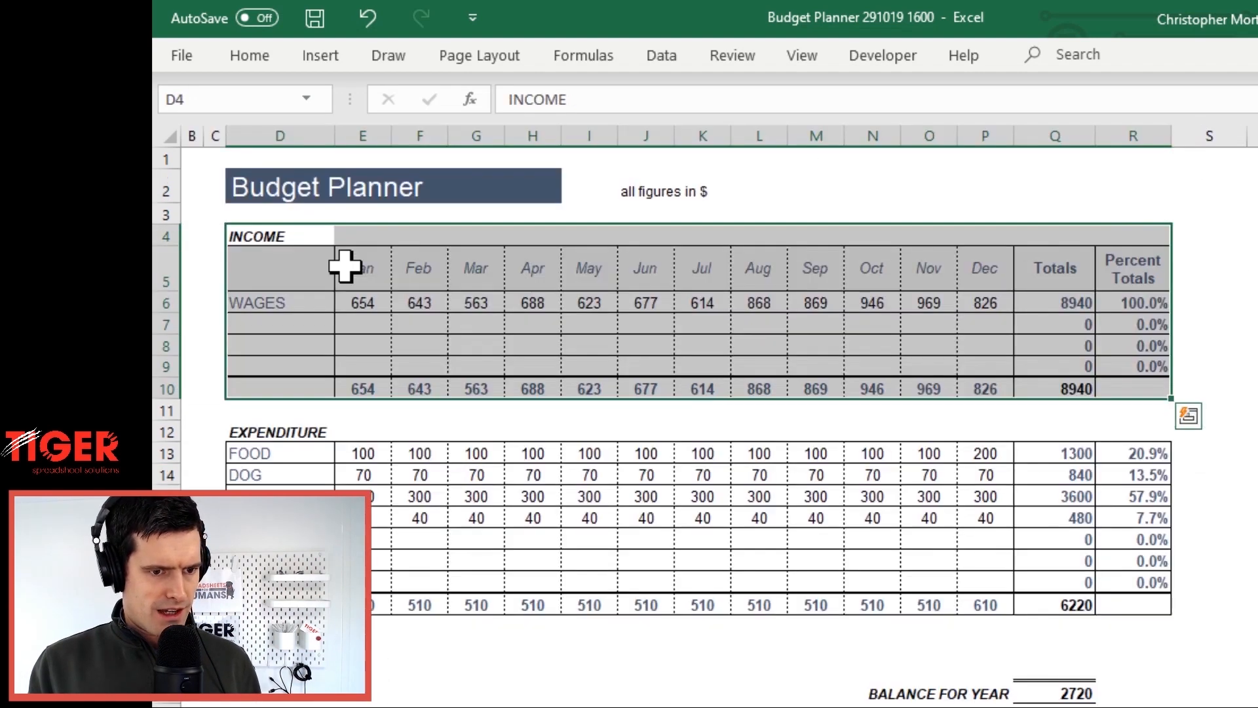
# Check the source Percent Totals formula for WAGES in R6 of the Budget Planner sheet against the copy
pyautogui.press('Right')
pyautogui.press('Right')
pyautogui.press('Right')
pyautogui.press('Right')
pyautogui.press('Right')
pyautogui.press('Right')
pyautogui.press('Right')
pyautogui.press('Right')
pyautogui.press('Right')
pyautogui.press('Right')
pyautogui.press('Right')
pyautogui.press('Right')
pyautogui.press('Down')
pyautogui.press('Right')
pyautogui.press('Right')
pyautogui.press('Down')
pyautogui.press('F2')
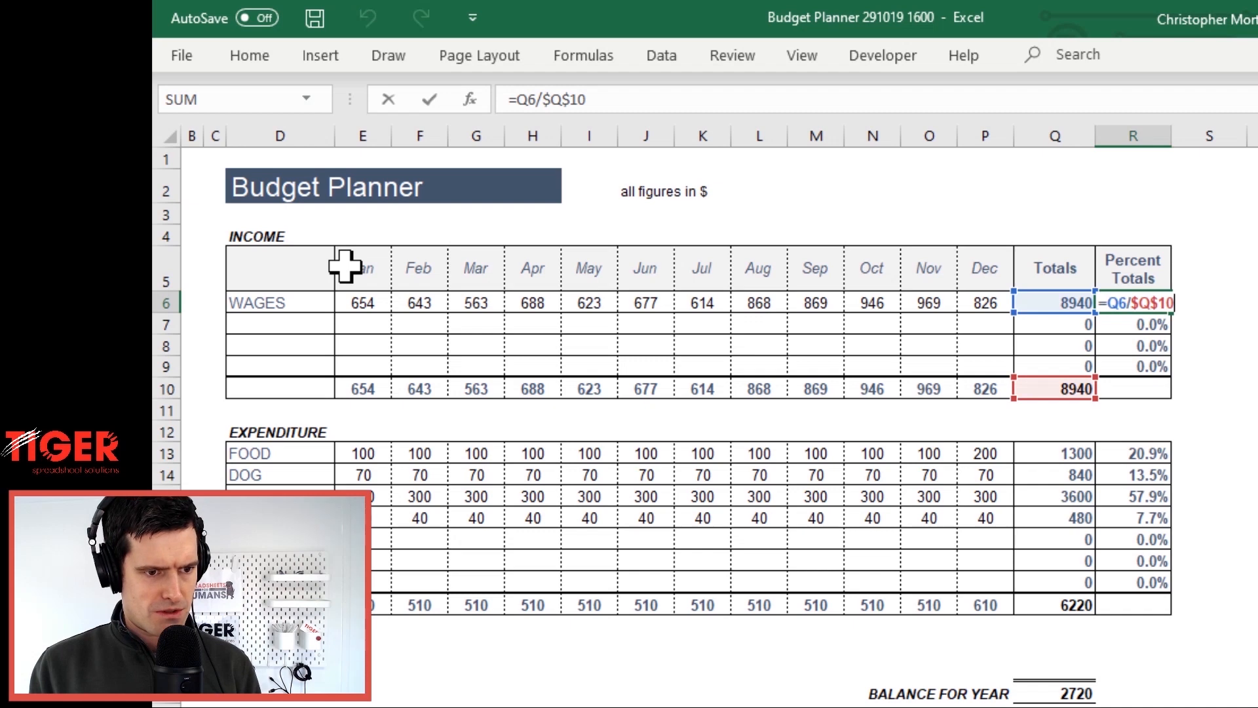
pyautogui.press('Escape')
pyautogui.press('Left')
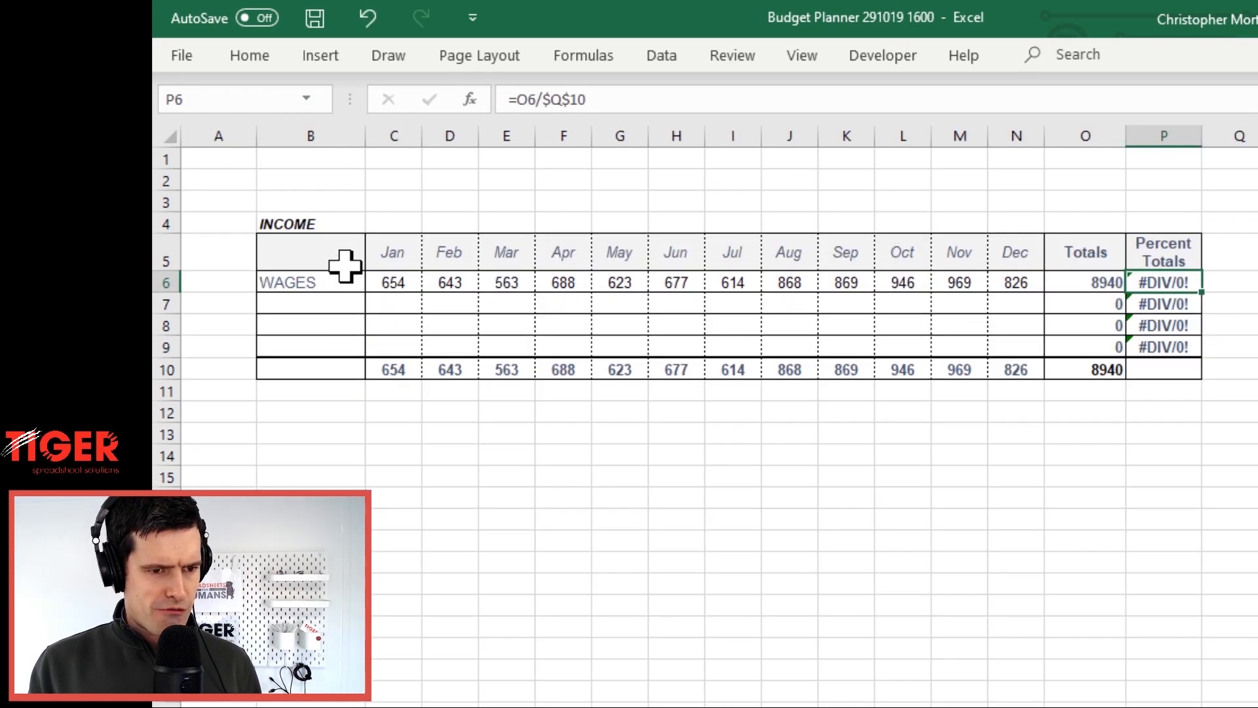
# Correct the WAGES percent formula in P6 of the income copy to =O6/$O$10
pyautogui.press('Left')
pyautogui.press('Left')
pyautogui.press('Right')
pyautogui.press('Right')
pyautogui.press('F2')
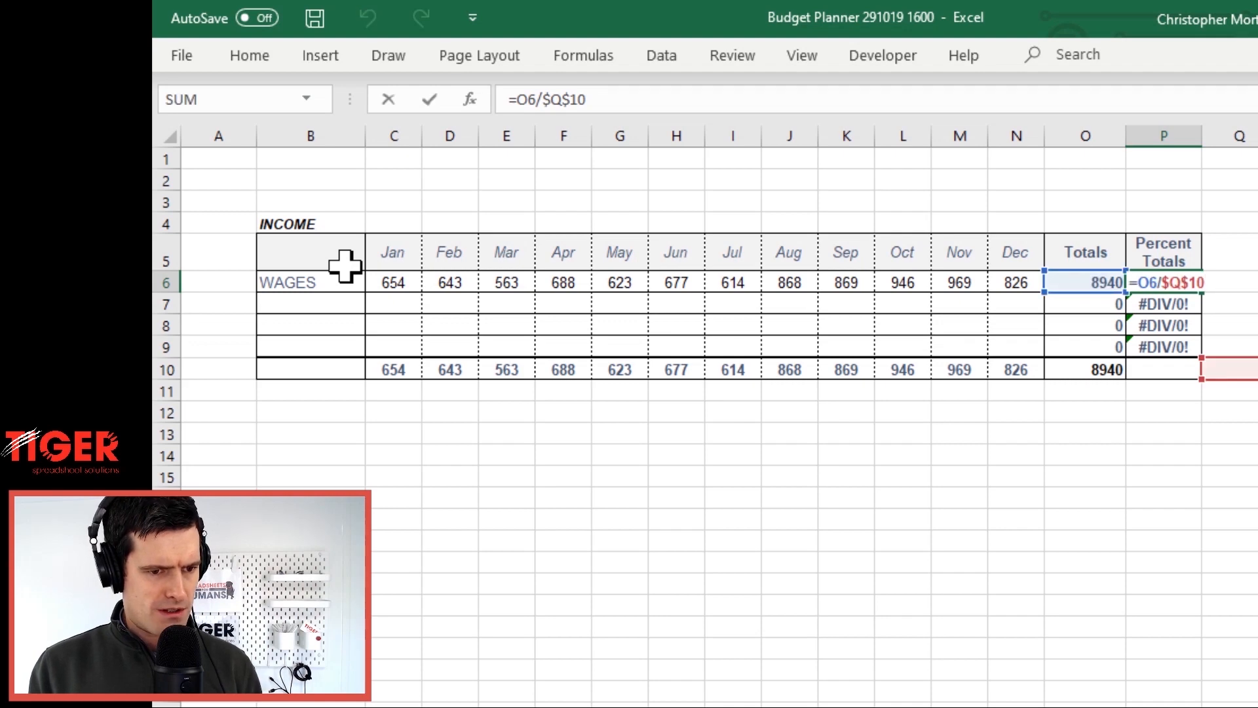
pyautogui.press('Return')
pyautogui.press('F2')
pyautogui.press('Escape')
pyautogui.press('Up')
pyautogui.press('F2')
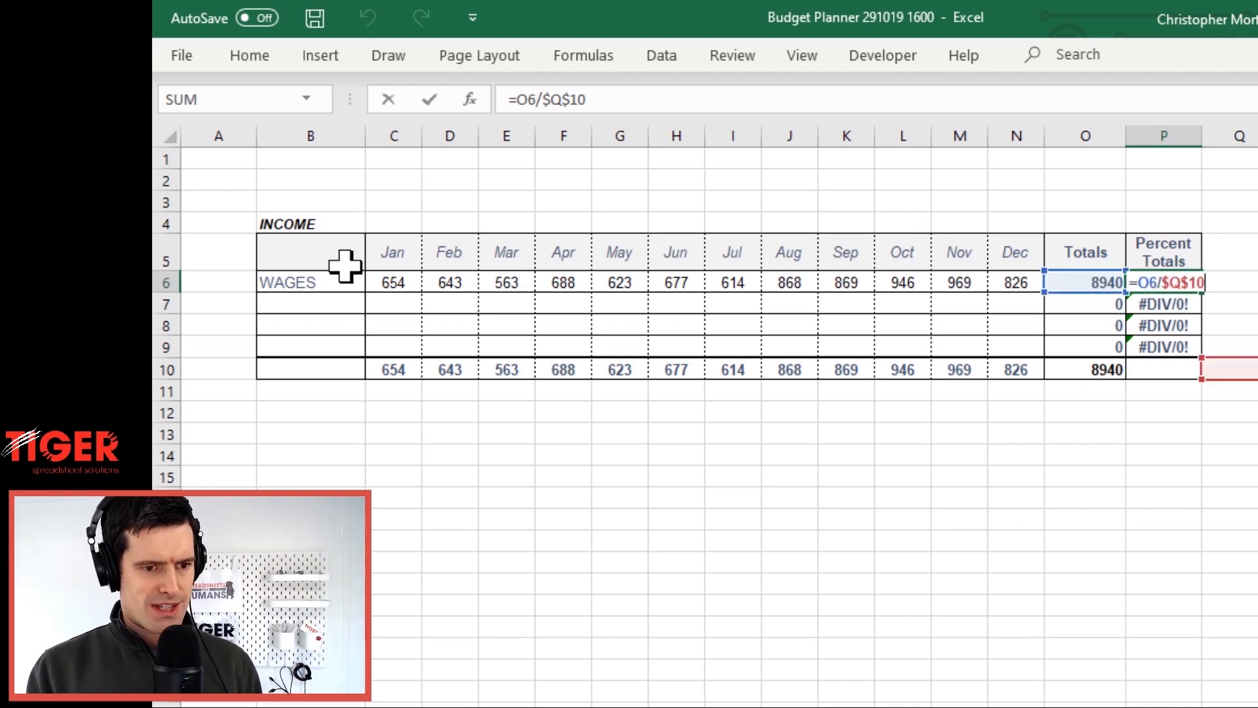
pyautogui.moveTo(1234, 358); pyautogui.dragTo(1102, 386)
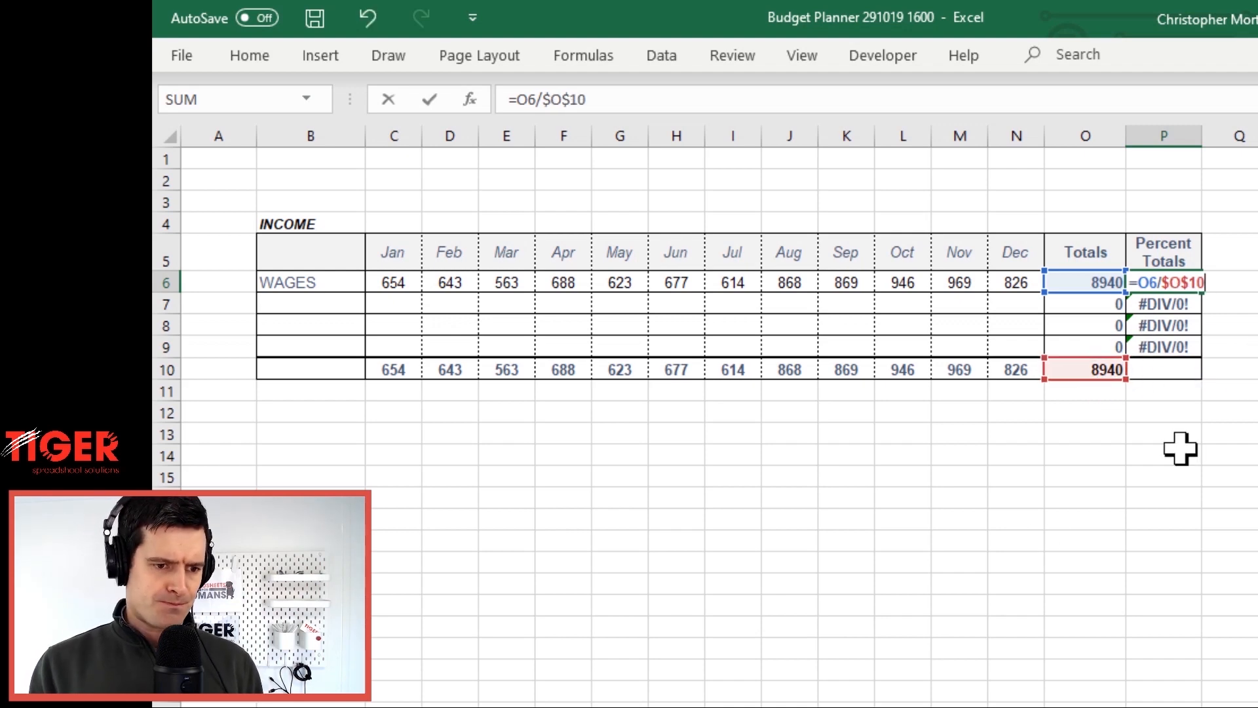
pyautogui.press('Return')
# Fill the corrected percent formula from P6 down through P9
pyautogui.press('Up')
pyautogui.hotkey('shift', 'Down')
pyautogui.hotkey('shift', 'Down')
pyautogui.hotkey('shift', 'Down')
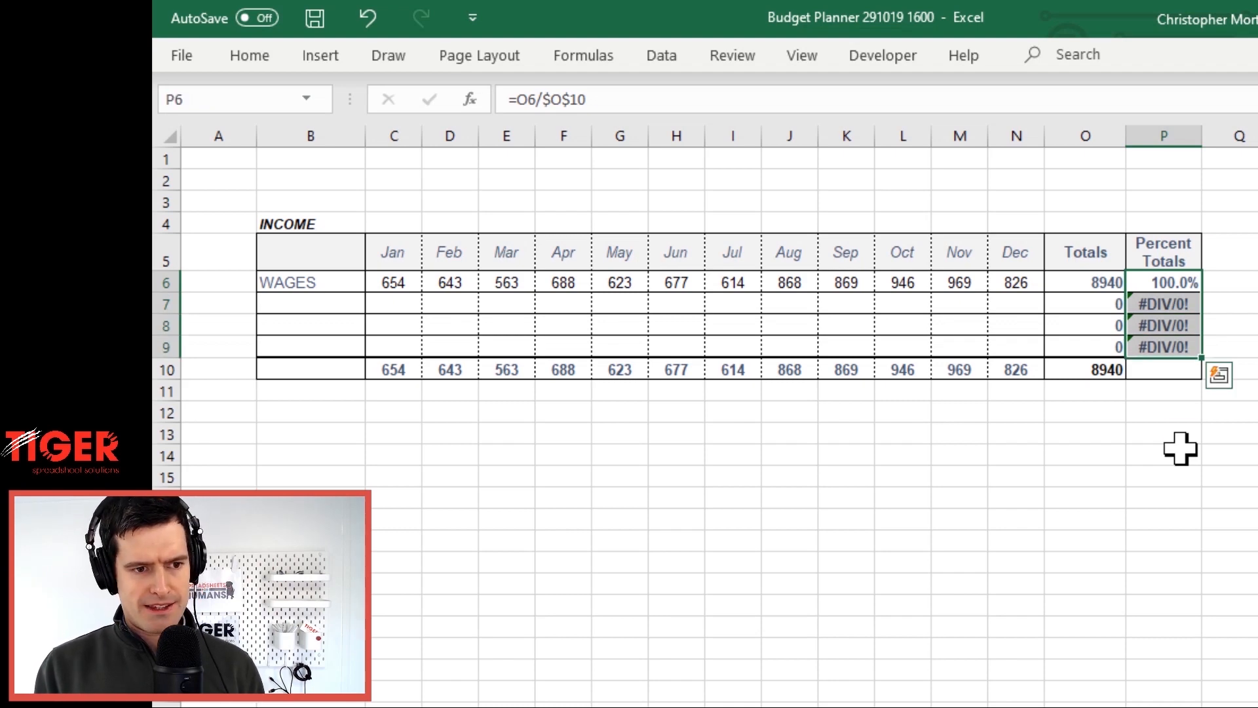
pyautogui.hotkey('ctrl', 'd')
pyautogui.press('Left')
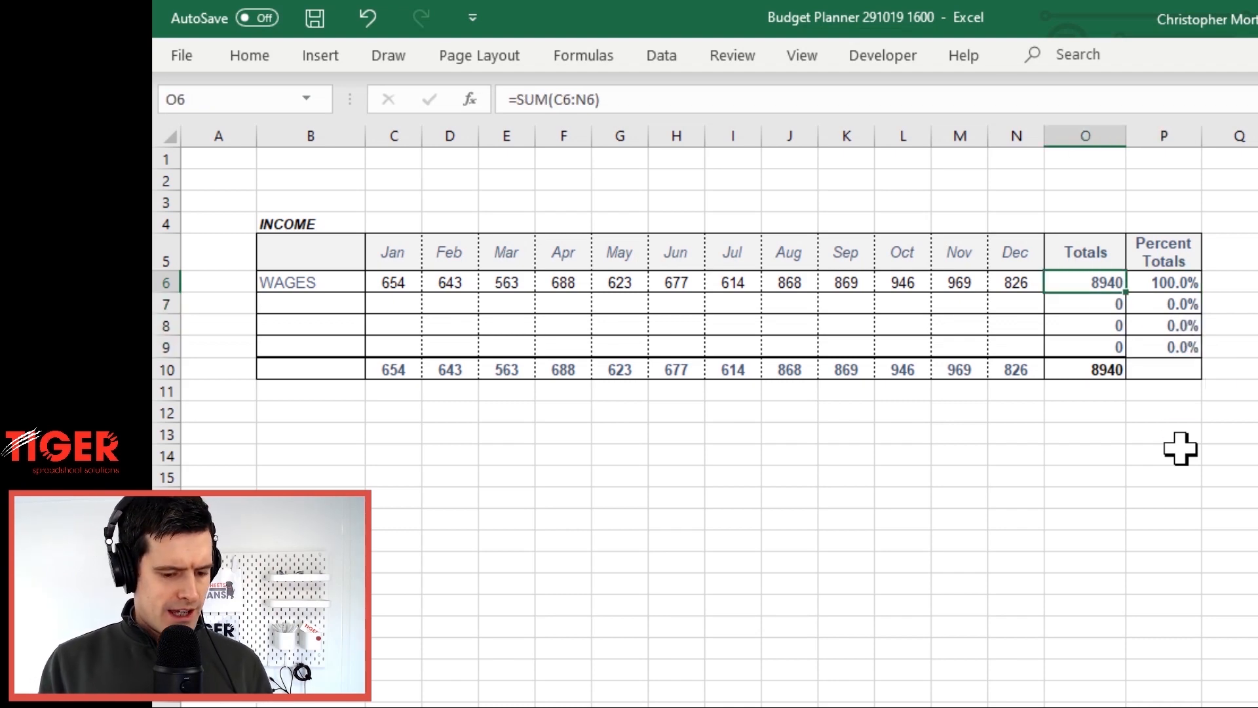
pyautogui.press('Left')
pyautogui.press('Left')
pyautogui.press('Left')
pyautogui.press('Right')
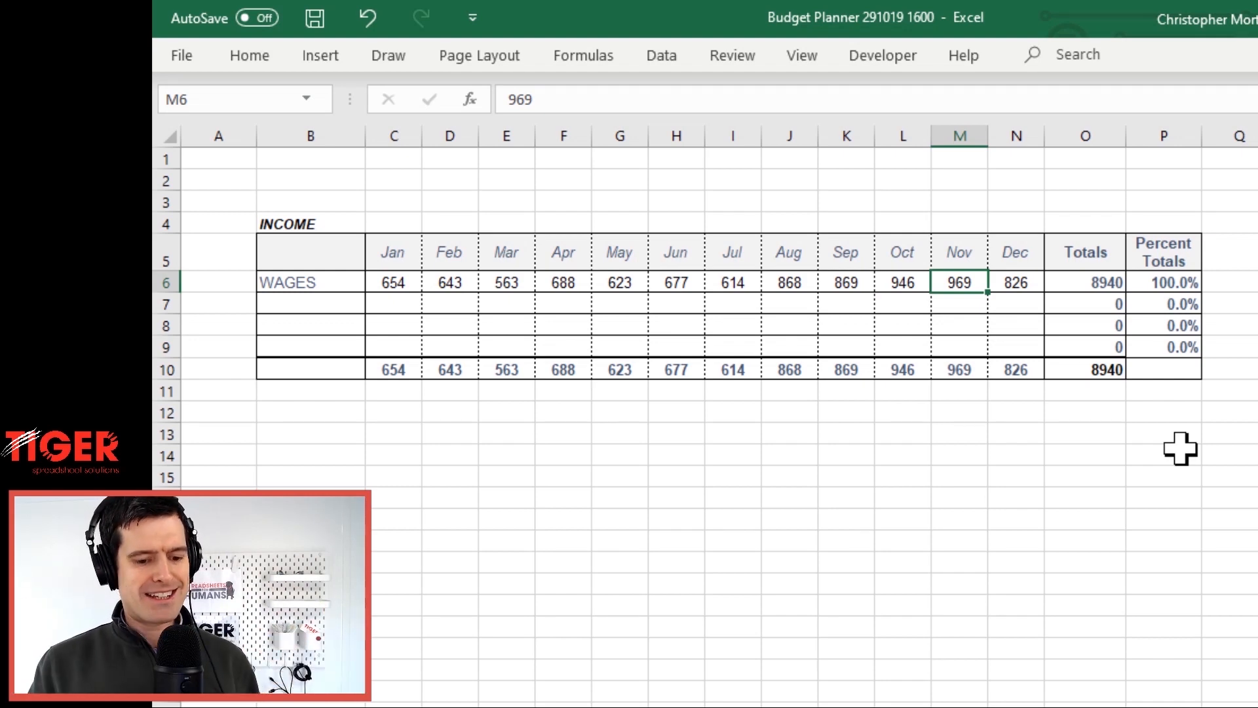
pyautogui.press('Left')
pyautogui.press('Left')
pyautogui.press('Left')
pyautogui.press('Left')
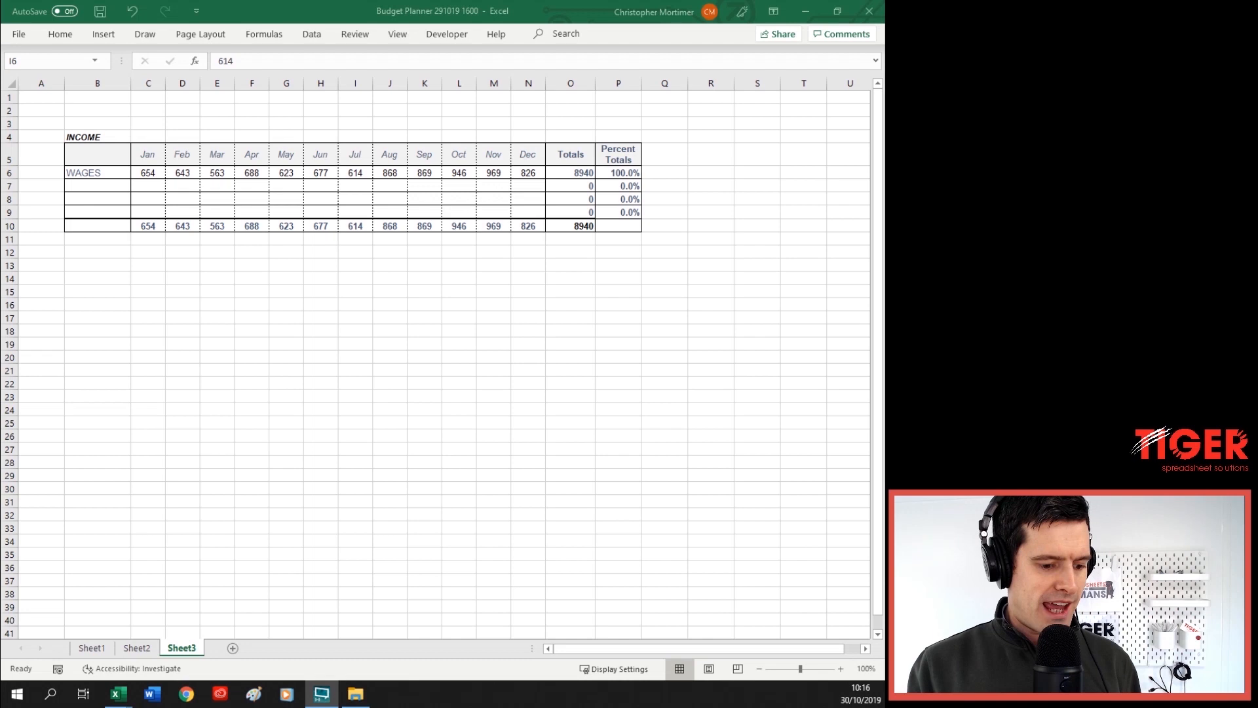
# Rename the sheet holding the income table copy as INCOME
pyautogui.click(218, 378)
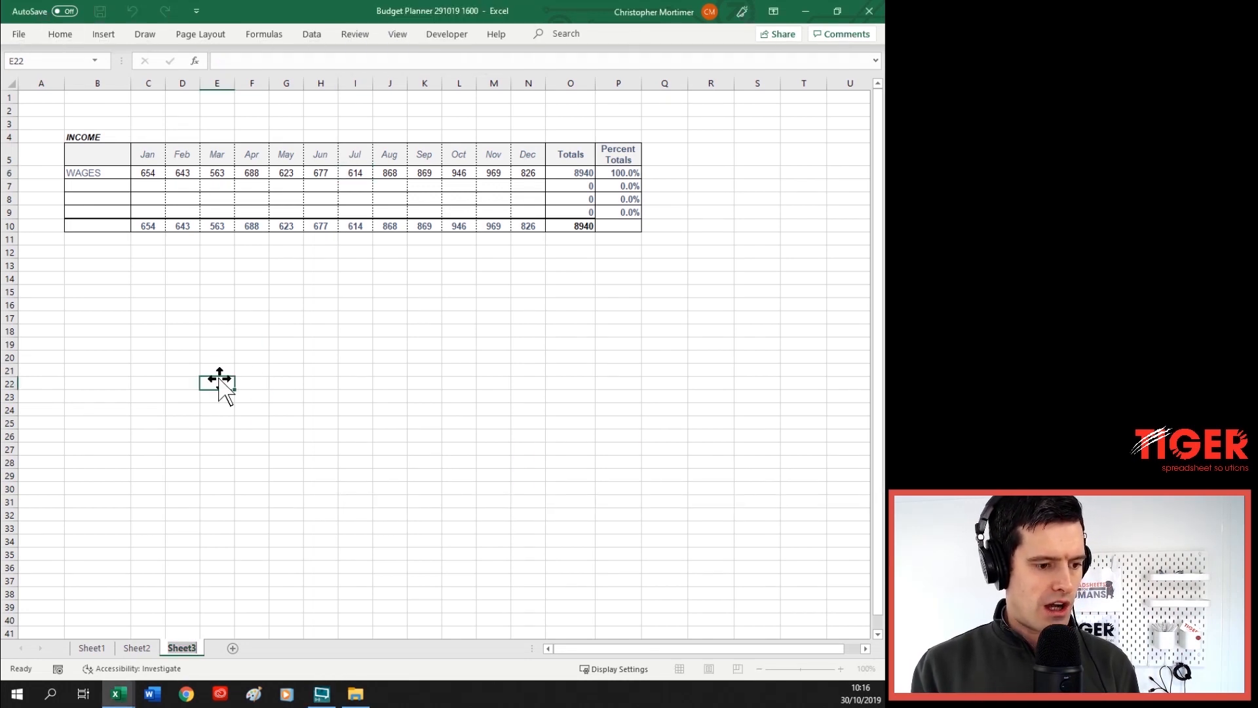
pyautogui.hotkey('alt', 'h')
pyautogui.write('orIN')
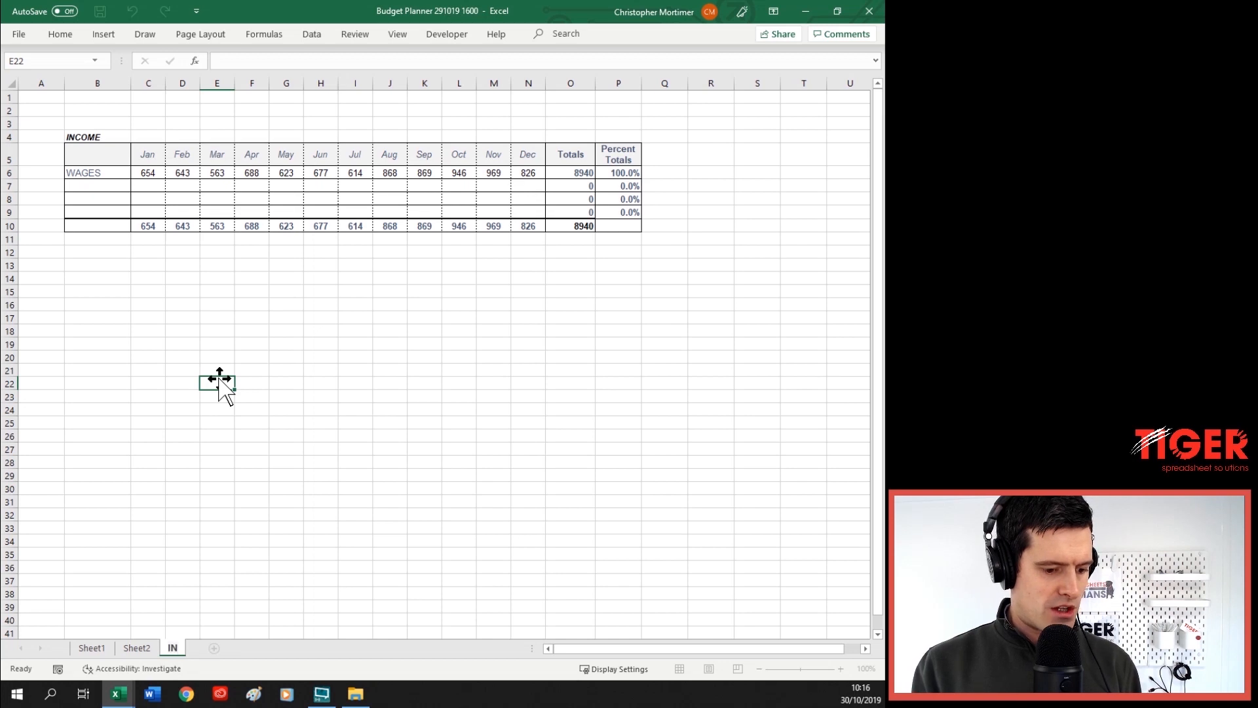
pyautogui.write('COME')
pyautogui.press('Return')
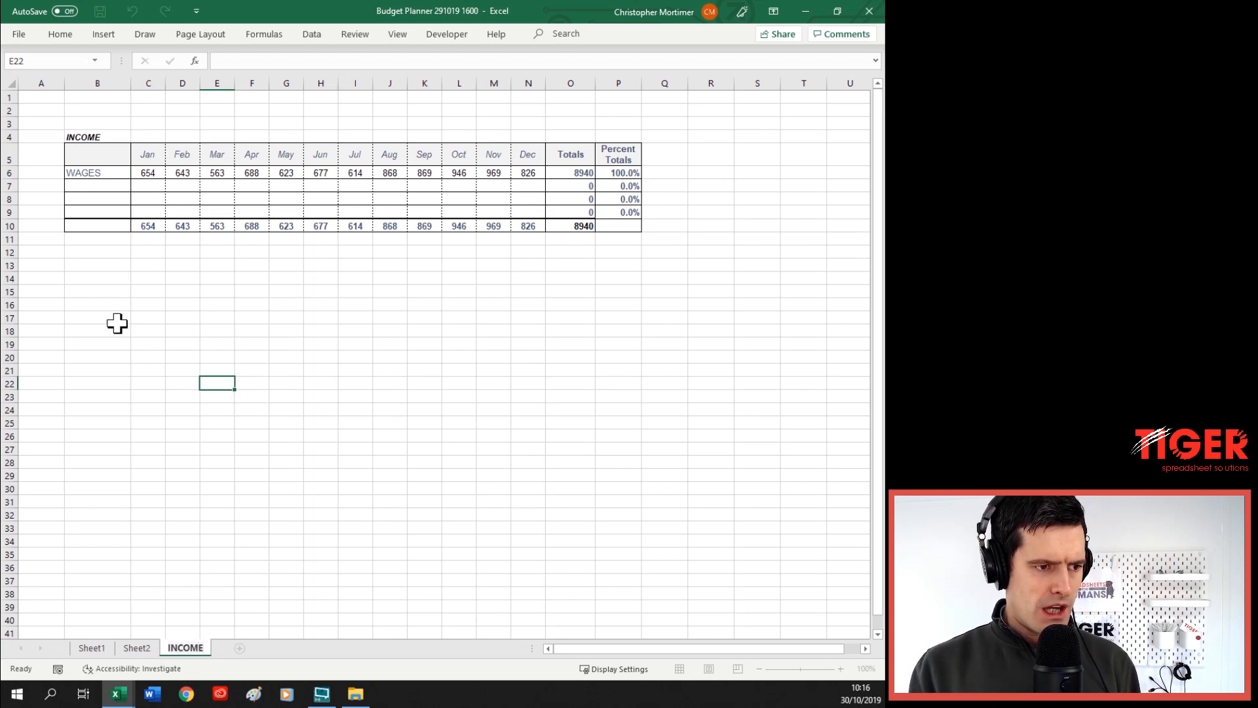
# Add a new blank worksheet after the INCOME sheet
pyautogui.click(100, 293)
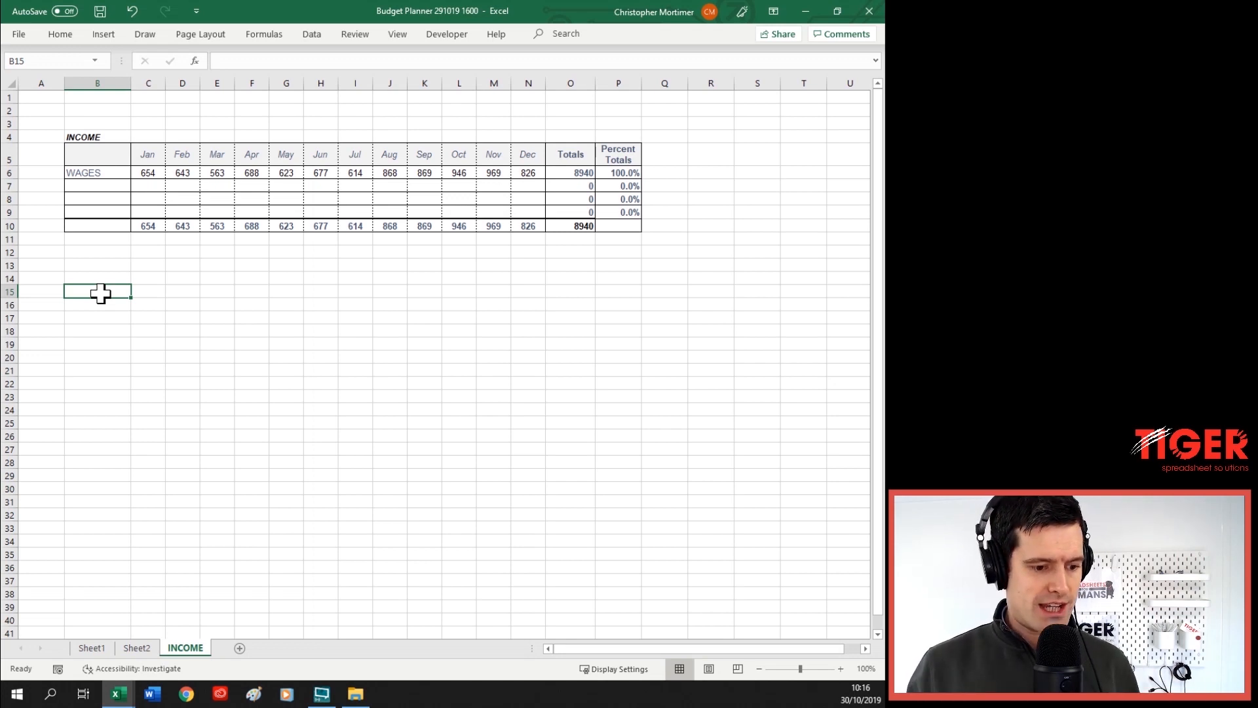
pyautogui.click(99, 251)
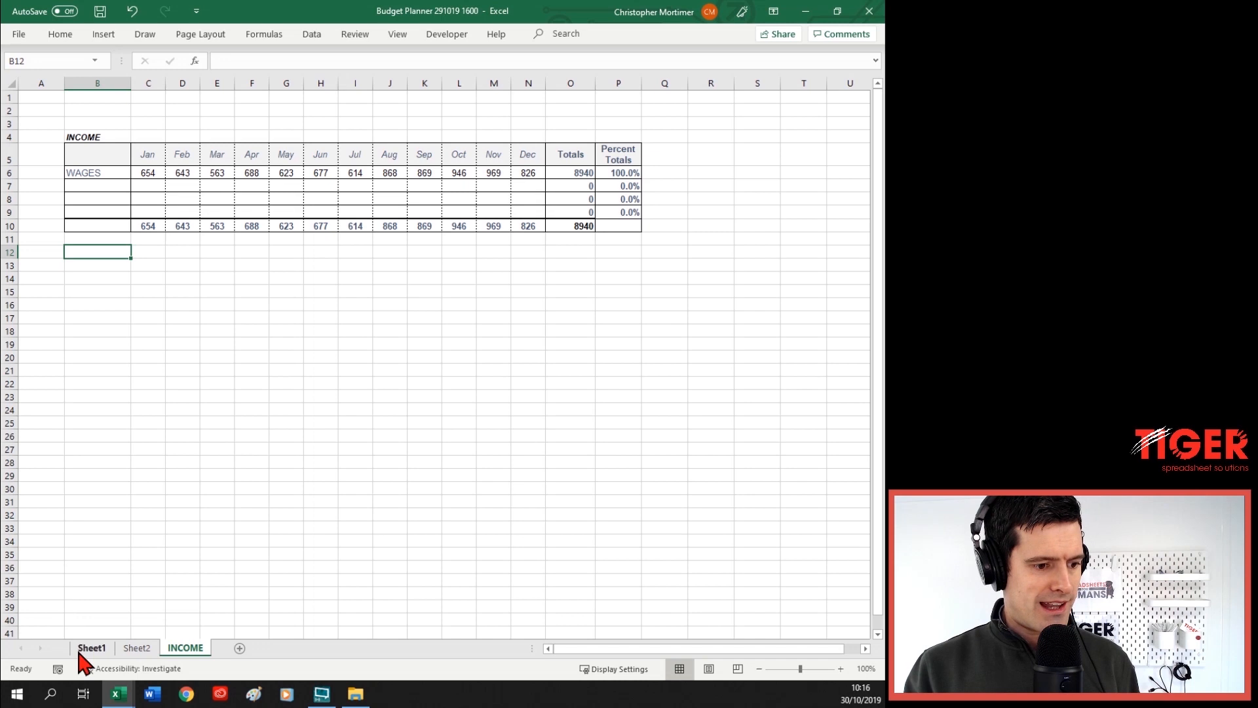
pyautogui.click(240, 648)
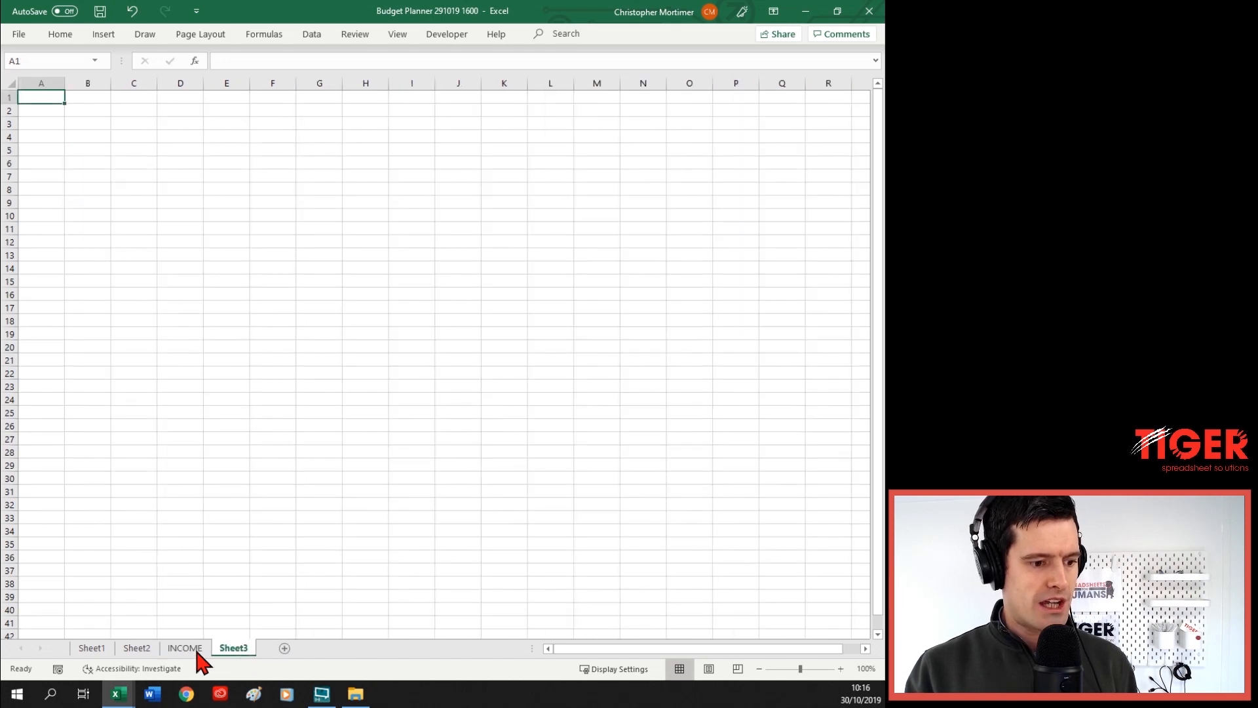
# Copy the expenditure table D12:R20, including its EXPENDITURE heading, from the Budget Planner sheet
pyautogui.click(80, 650)
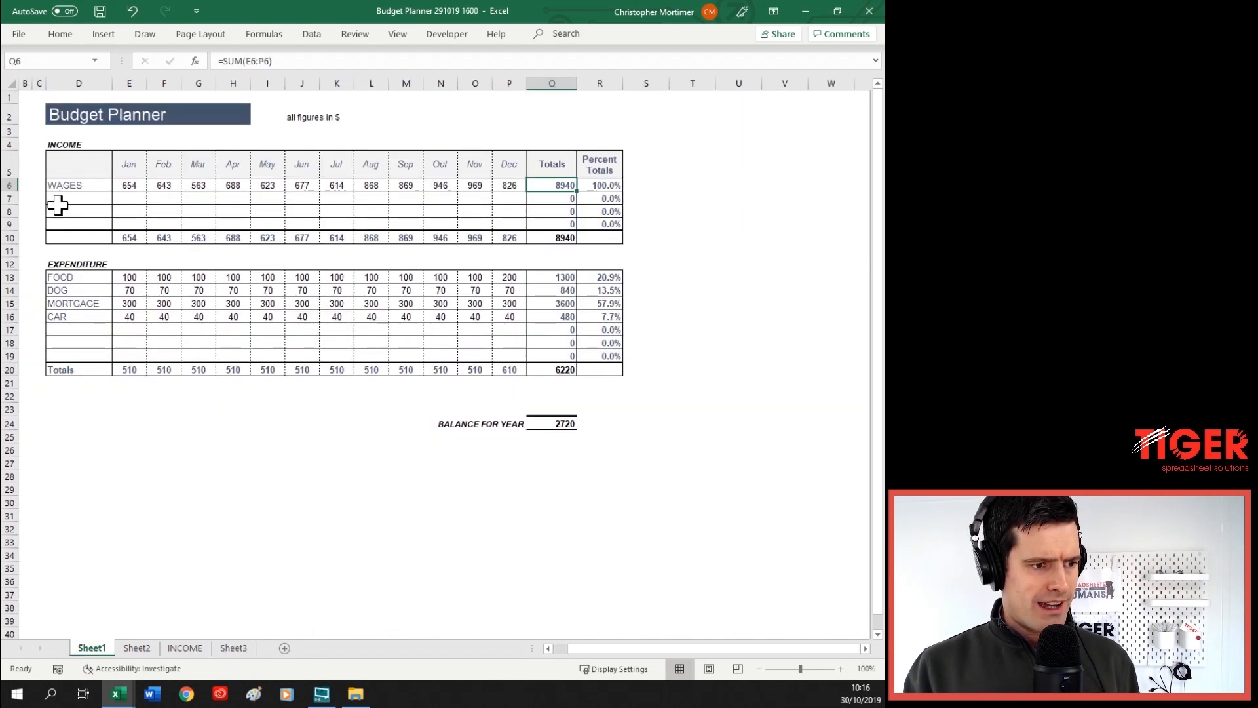
pyautogui.click(87, 265)
pyautogui.hotkey('shift', 'Right')
pyautogui.hotkey('shift', 'Right')
pyautogui.hotkey('shift', 'Right')
pyautogui.hotkey('shift', 'Right')
pyautogui.hotkey('shift', 'Right')
pyautogui.hotkey('shift', 'Right')
pyautogui.hotkey('shift', 'Right')
pyautogui.hotkey('shift', 'Right')
pyautogui.hotkey('shift', 'Right')
pyautogui.hotkey('shift', 'Right')
pyautogui.hotkey('shift', 'Right')
pyautogui.hotkey('shift', 'Right')
pyautogui.hotkey('shift', 'Right')
pyautogui.hotkey('shift', 'Right')
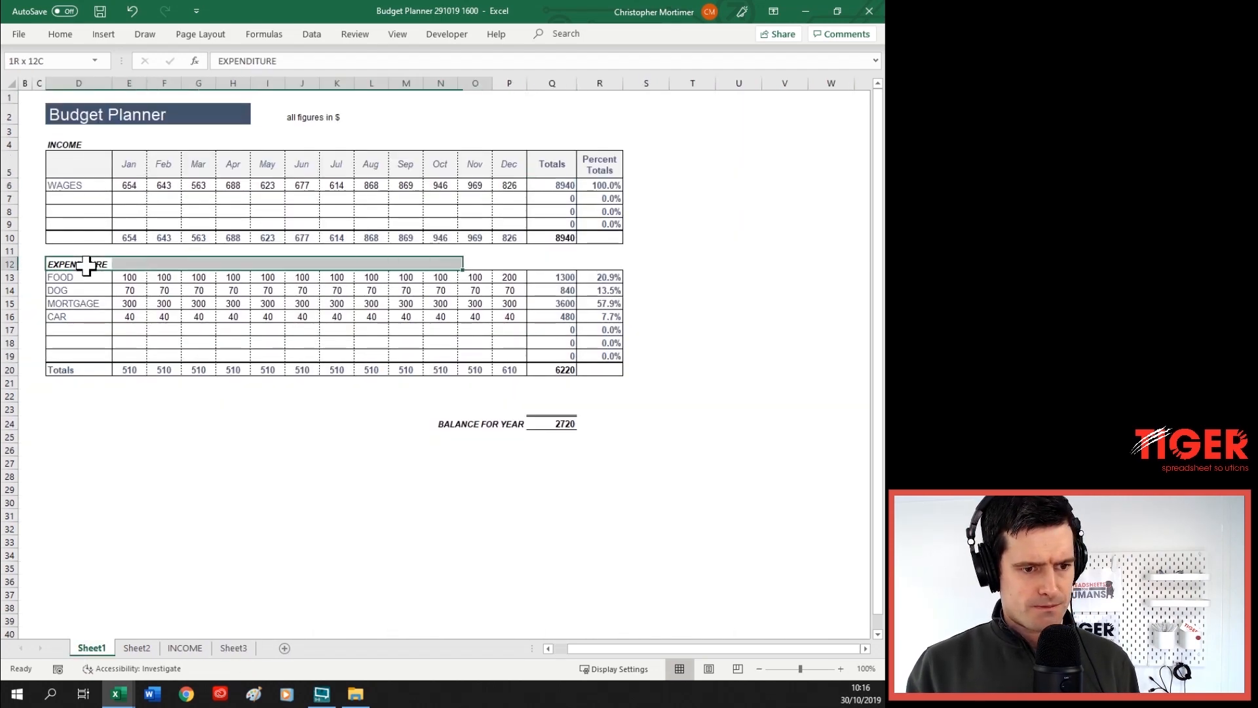
pyautogui.hotkey('shift', 'Down')
pyautogui.hotkey('shift', 'Down')
pyautogui.hotkey('shift', 'Down')
pyautogui.hotkey('shift', 'Down')
pyautogui.hotkey('shift', 'Down')
pyautogui.hotkey('shift', 'Down')
pyautogui.hotkey('shift', 'Down')
pyautogui.hotkey('shift', 'Down')
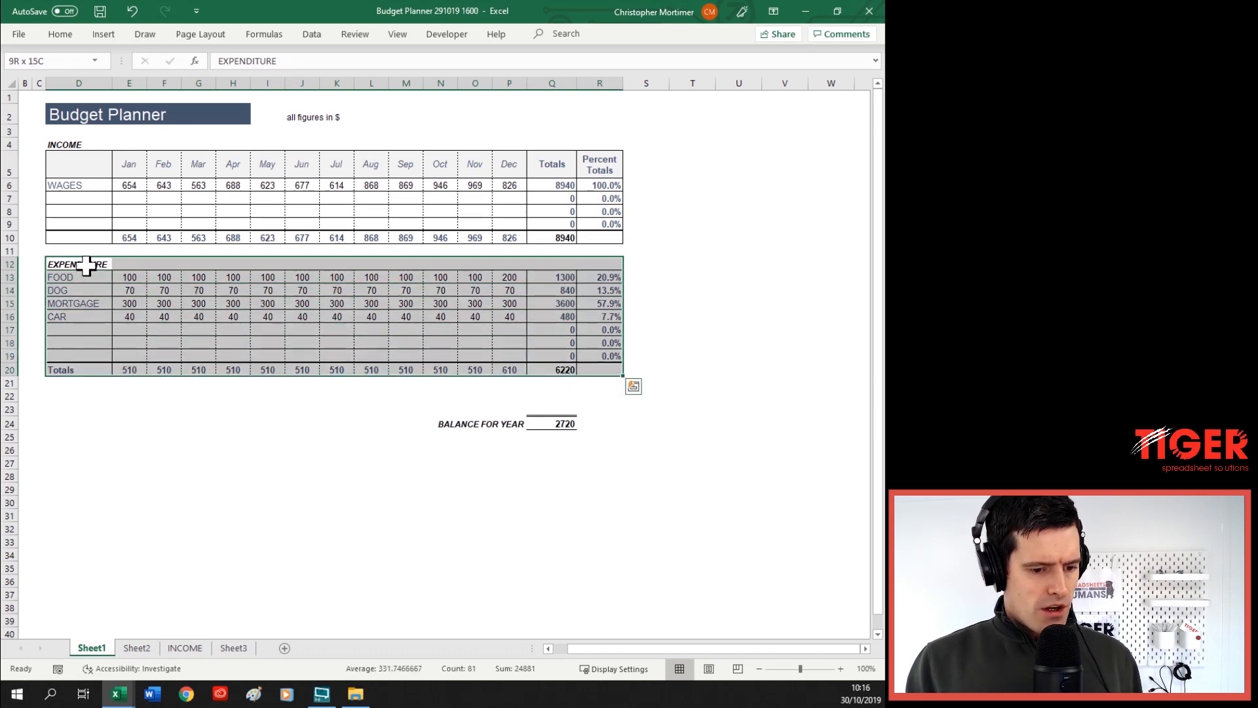
pyautogui.hotkey('ctrl', 'c')
# Paste the expenditure table at B4 of the new blank sheet and apply the source column widths with Paste Special
pyautogui.hotkey('ctrl', 'pagedown')
pyautogui.hotkey('ctrl', 'pagedown')
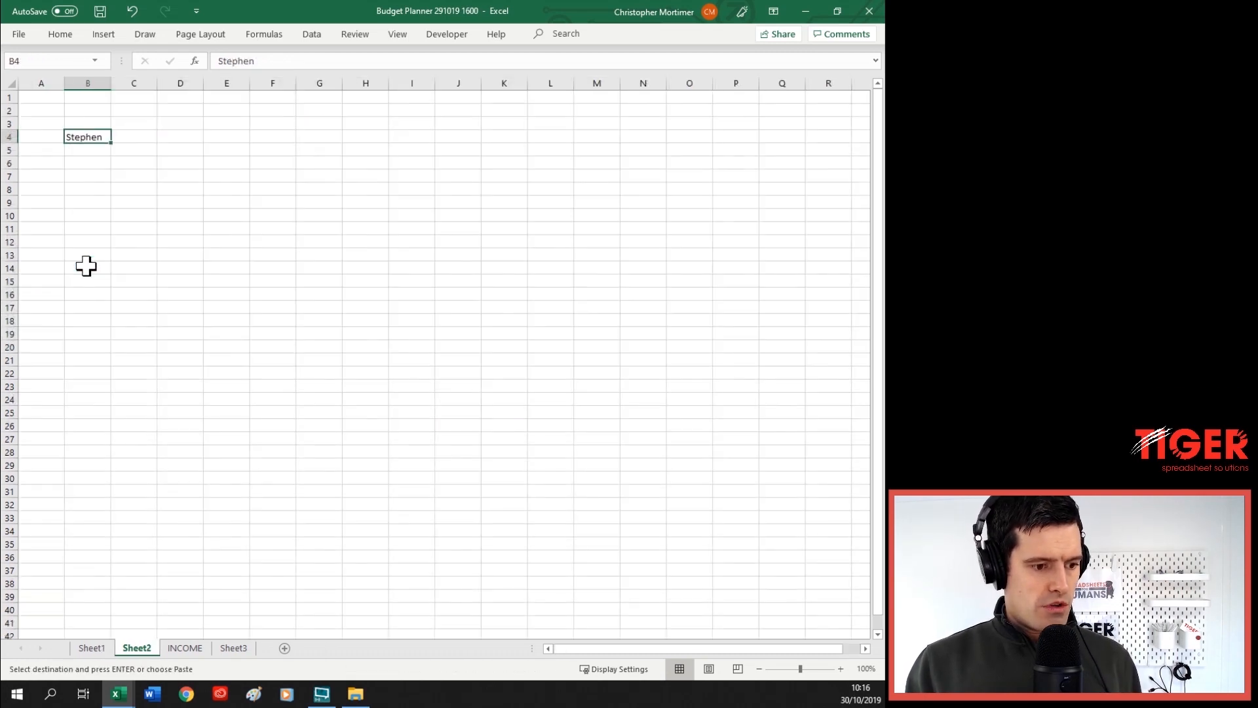
pyautogui.hotkey('ctrl', 'pageup')
pyautogui.press('Up')
pyautogui.hotkey('ctrl', 'Up')
pyautogui.hotkey('ctrl', 'Up')
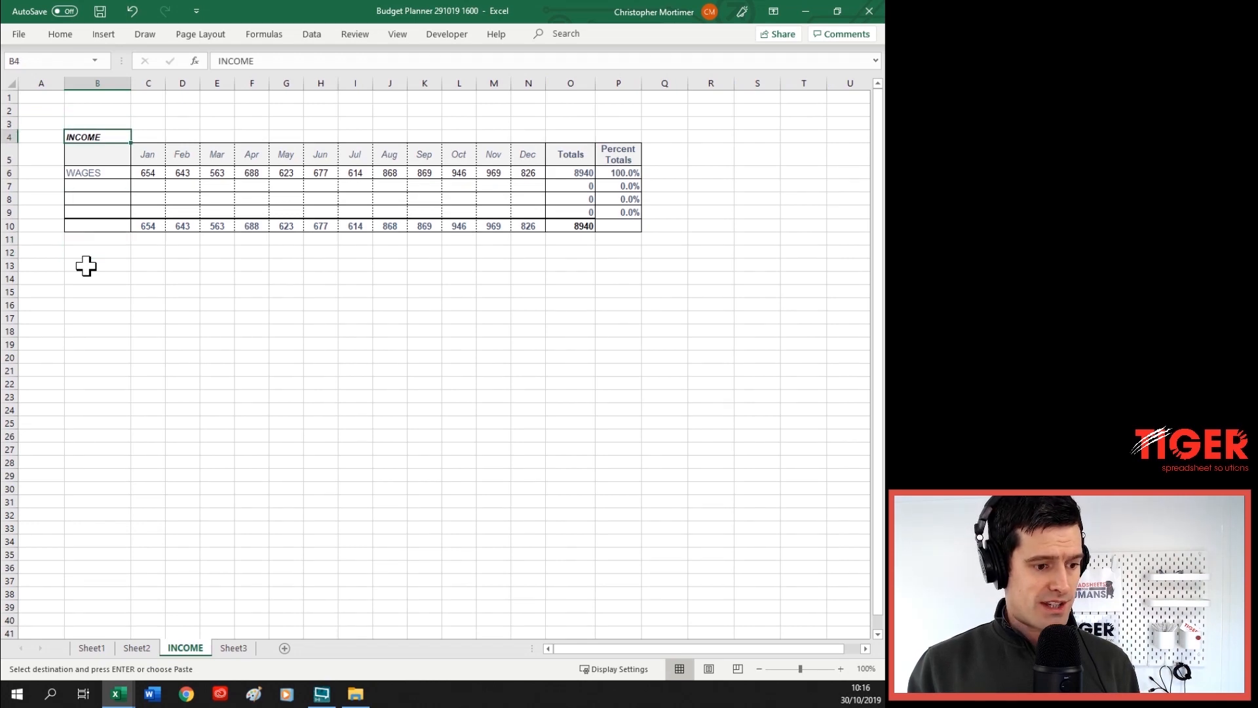
pyautogui.hotkey('ctrl', 'pagedown')
pyautogui.press('Down')
pyautogui.press('Down')
pyautogui.press('Down')
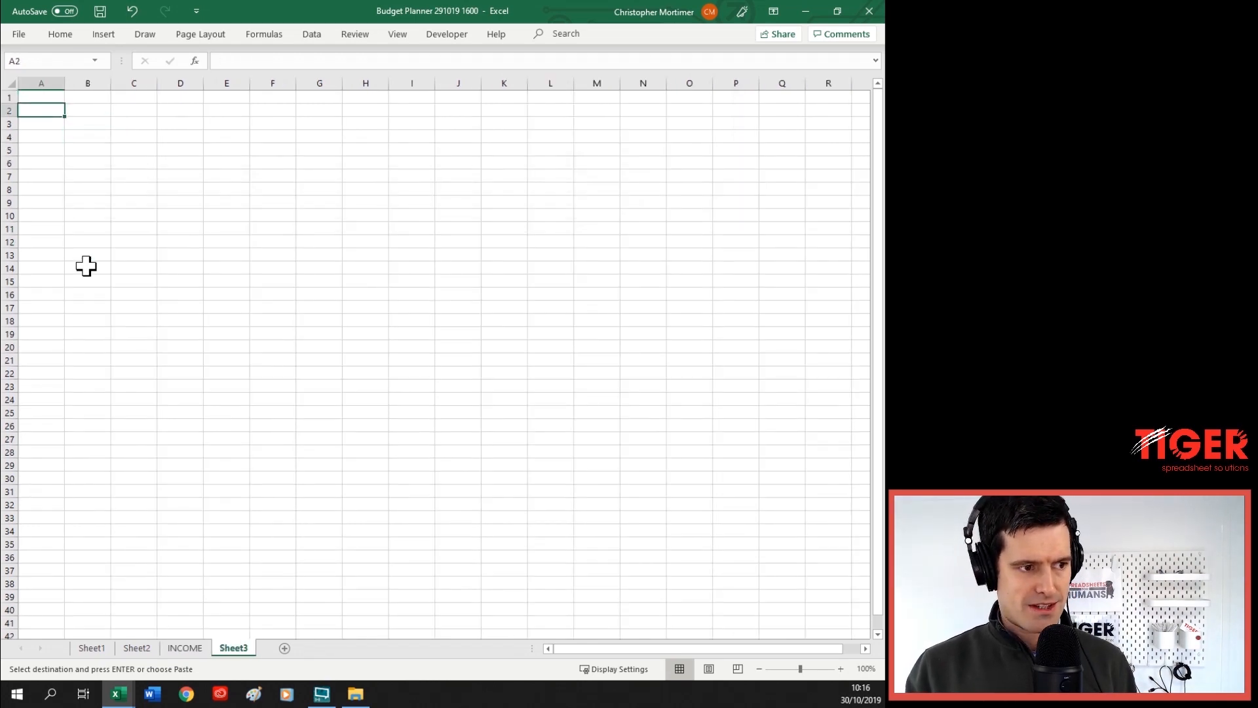
pyautogui.press('Right')
pyautogui.hotkey('ctrl', 'v')
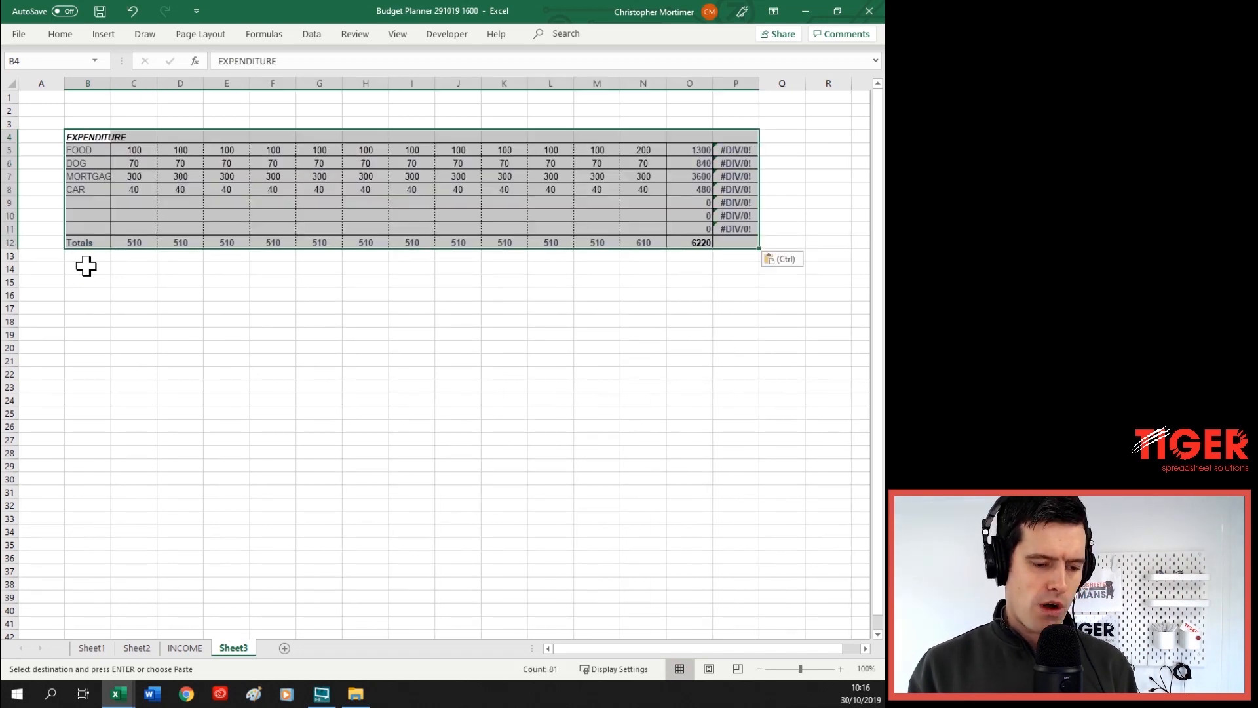
pyautogui.hotkey('ctrl', 'alt', 'v')
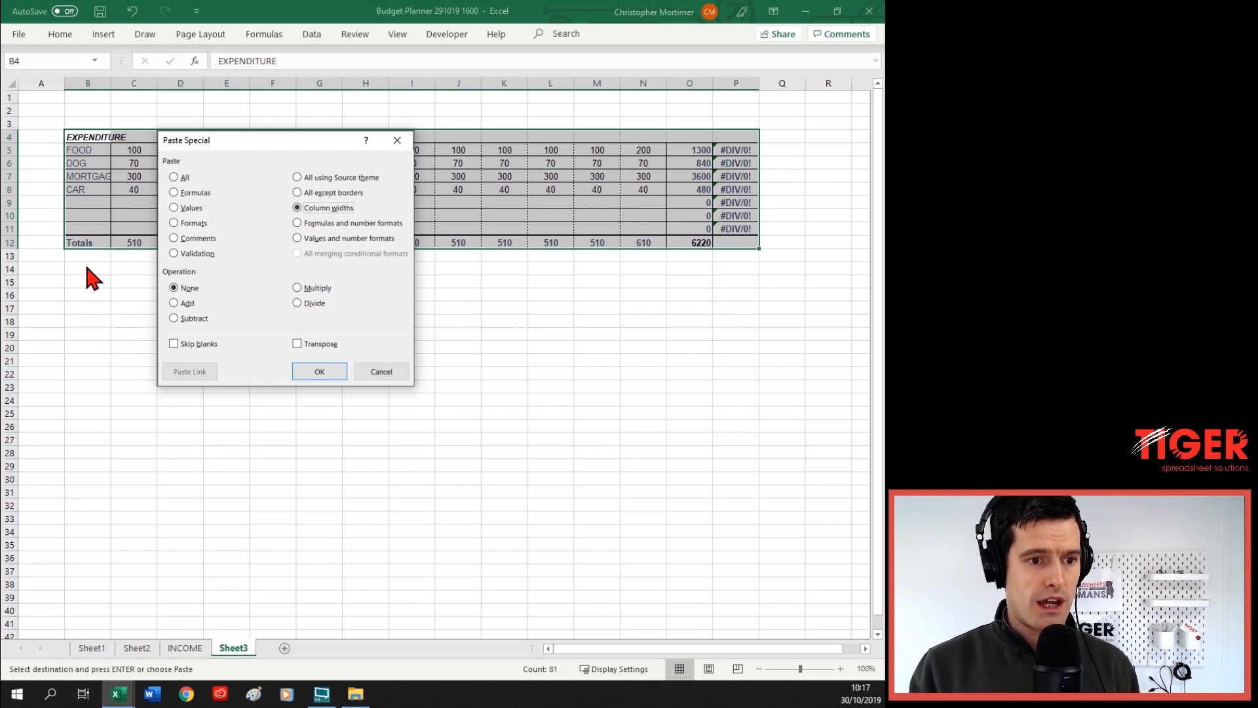
pyautogui.press('Return')
# Correct the FOOD percent formula in P5 of the expenditure copy to =O5/$O$12
pyautogui.press('Right')
pyautogui.press('Right')
pyautogui.press('Right')
pyautogui.press('Right')
pyautogui.press('Right')
pyautogui.press('Right')
pyautogui.press('Right')
pyautogui.press('Right')
pyautogui.press('Right')
pyautogui.press('Right')
pyautogui.press('Right')
pyautogui.press('Right')
pyautogui.press('Right')
pyautogui.press('Right')
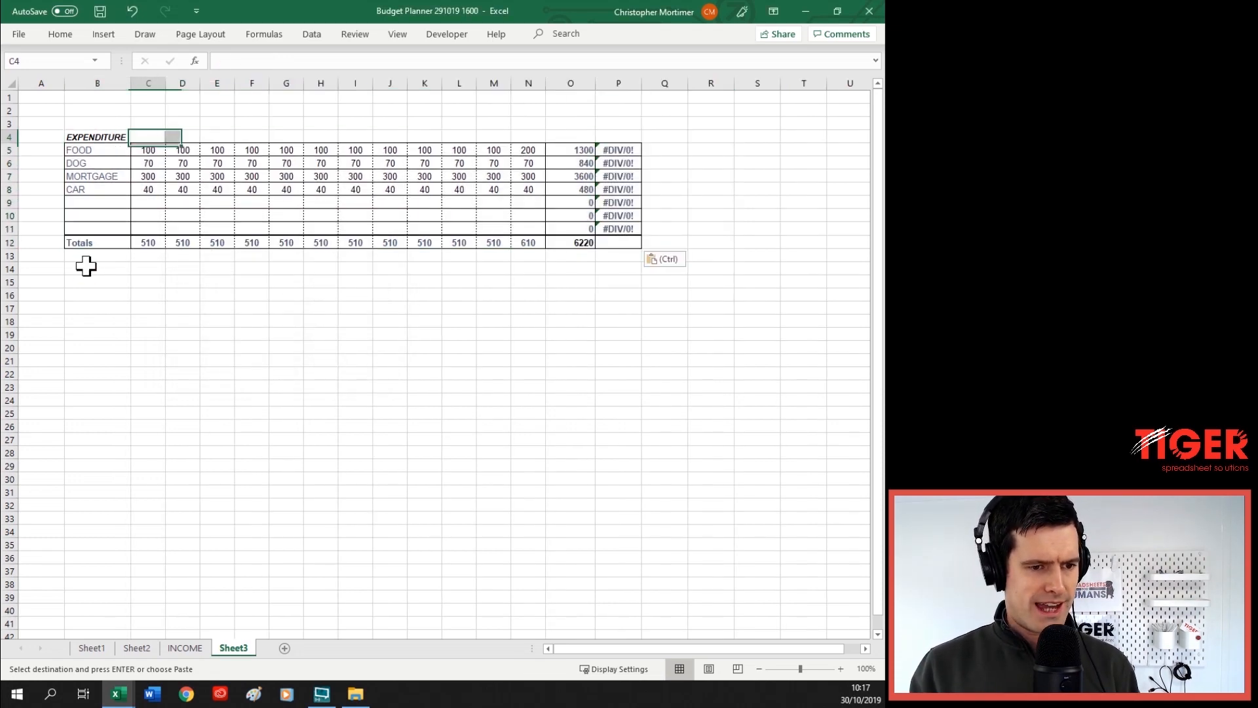
pyautogui.press('Down')
pyautogui.press('Down')
pyautogui.press('Down')
pyautogui.press('Down')
pyautogui.press('Up')
pyautogui.press('Up')
pyautogui.press('Up')
pyautogui.press('F2')
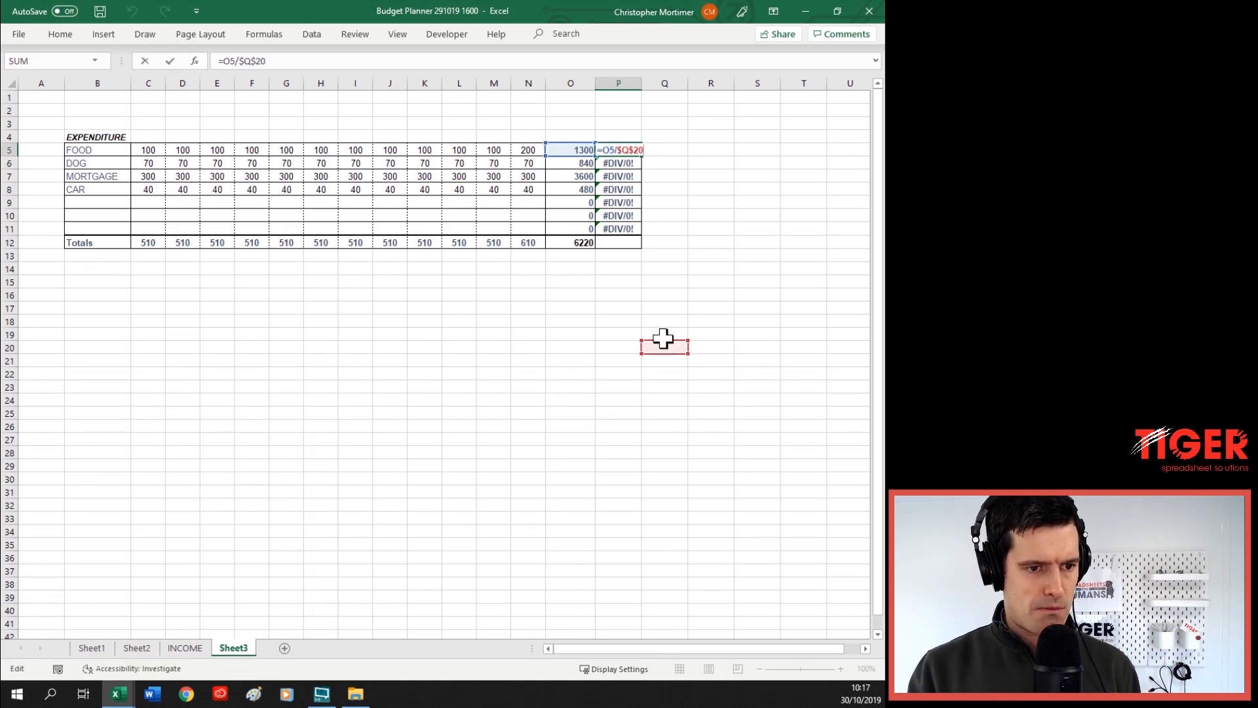
pyautogui.moveTo(663, 340); pyautogui.dragTo(571, 245)
pyautogui.hotkey('ctrl', 'Return')
# Fill the corrected percent formula from P5 down through P11 of the expenditure table
pyautogui.hotkey('shift', 'Down')
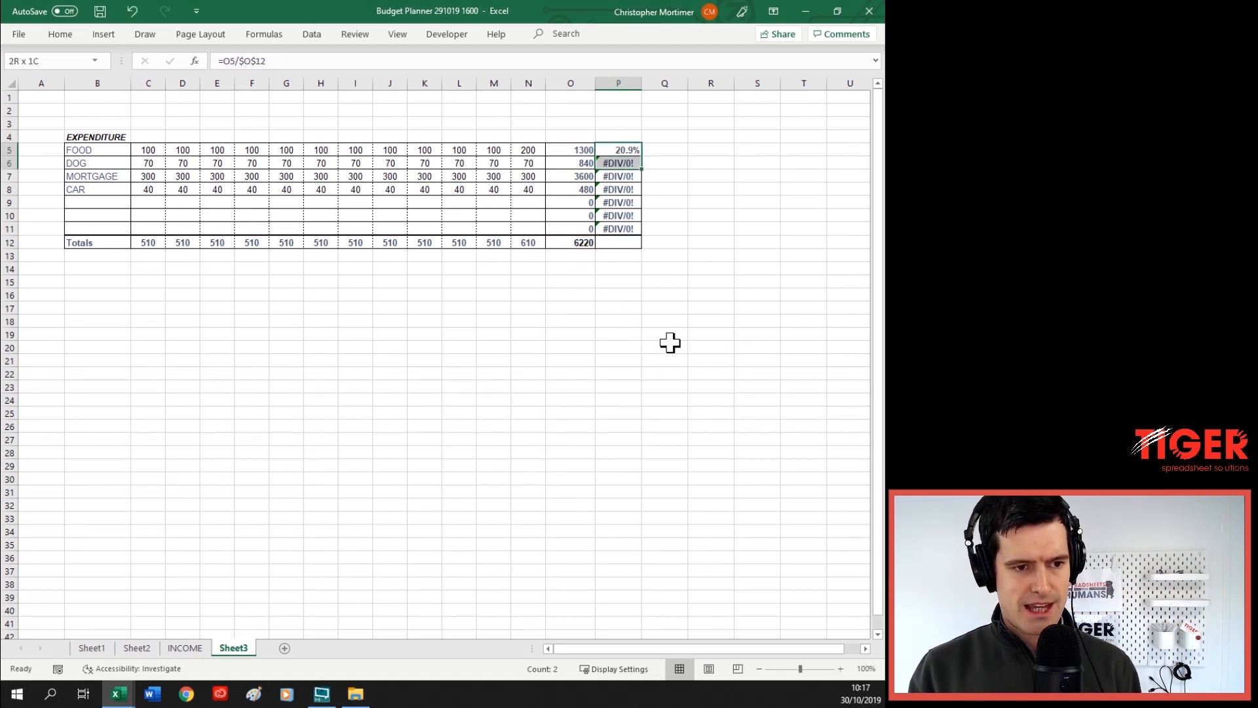
pyautogui.hotkey('shift', 'Down')
pyautogui.hotkey('shift', 'Down')
pyautogui.hotkey('shift', 'Down')
pyautogui.hotkey('shift', 'Down')
pyautogui.hotkey('shift', 'Down')
pyautogui.hotkey('shift', 'Down')
pyautogui.hotkey('shift', 'Up')
pyautogui.hotkey('ctrl', 'd')
pyautogui.press('Left')
pyautogui.press('Down')
pyautogui.press('Right')
pyautogui.press('Up')
pyautogui.hotkey('shift', 'Down')
pyautogui.hotkey('shift', 'Down')
pyautogui.hotkey('shift', 'Down')
pyautogui.hotkey('shift', 'Down')
pyautogui.hotkey('shift', 'Down')
pyautogui.hotkey('shift', 'Down')
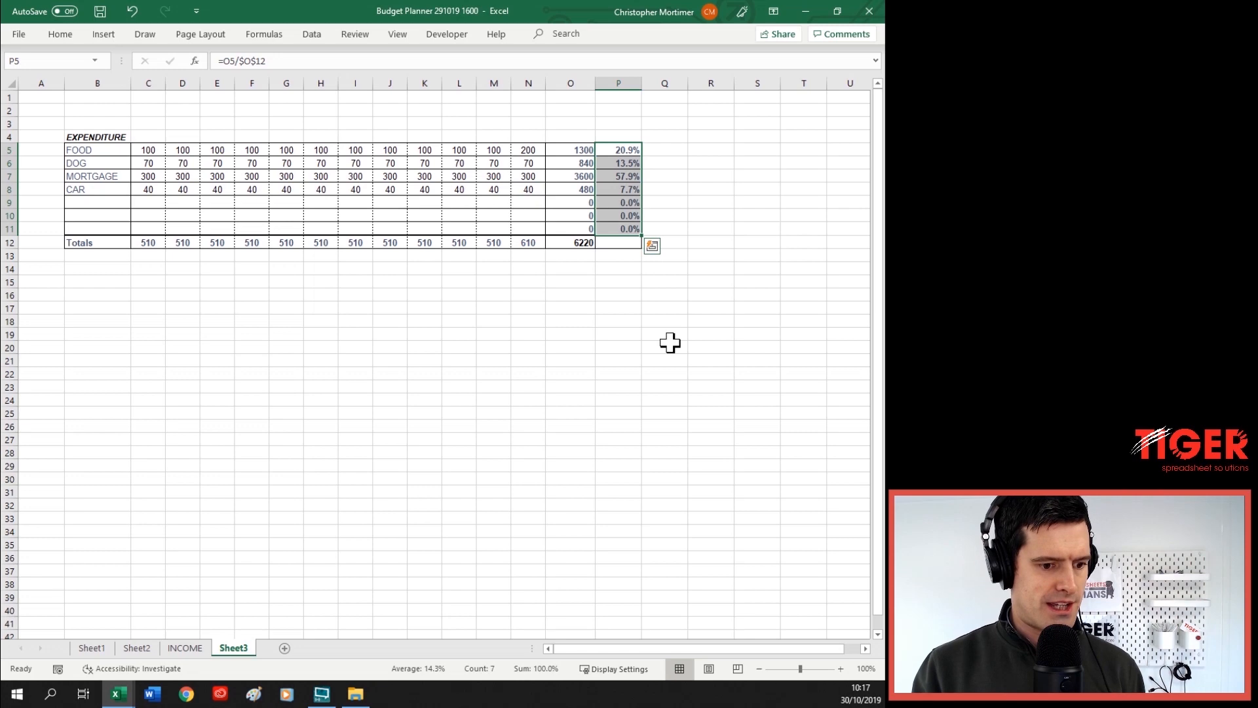
# Rename the sheet holding the expenditure table as EXPEND
pyautogui.click(435, 322)
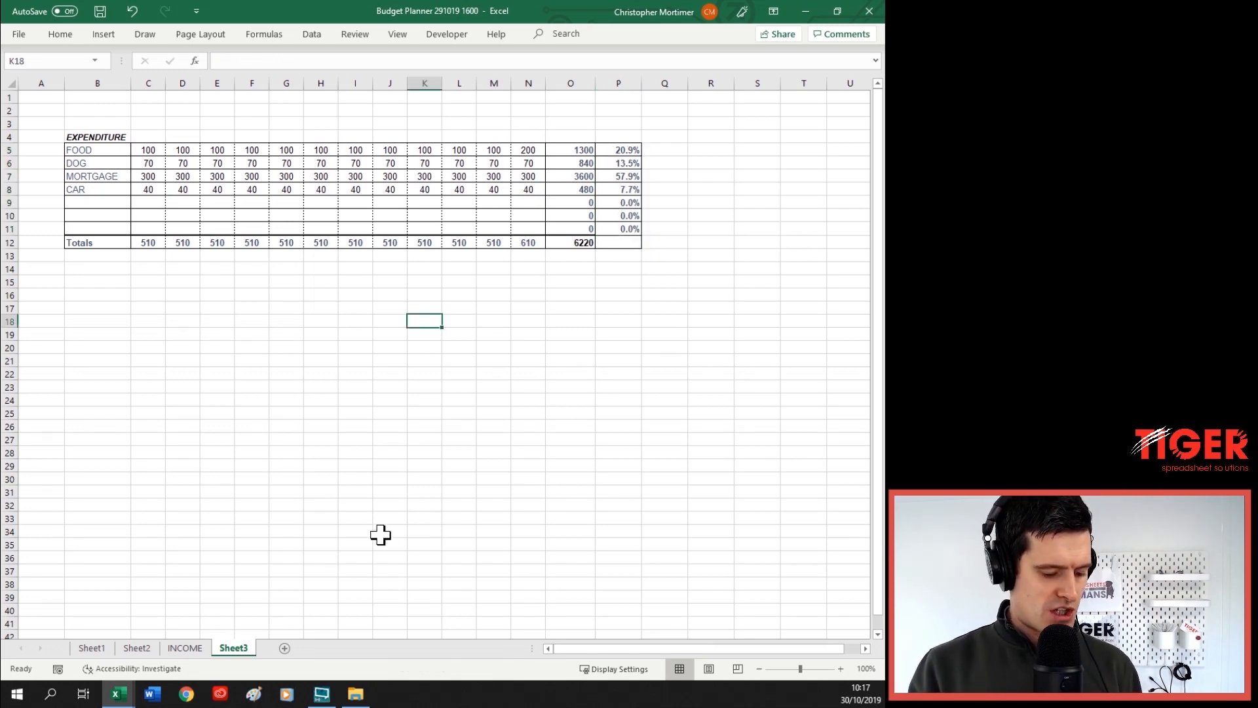
pyautogui.hotkey('alt', 'o')
pyautogui.write('hr')
pyautogui.write('EXPEND')
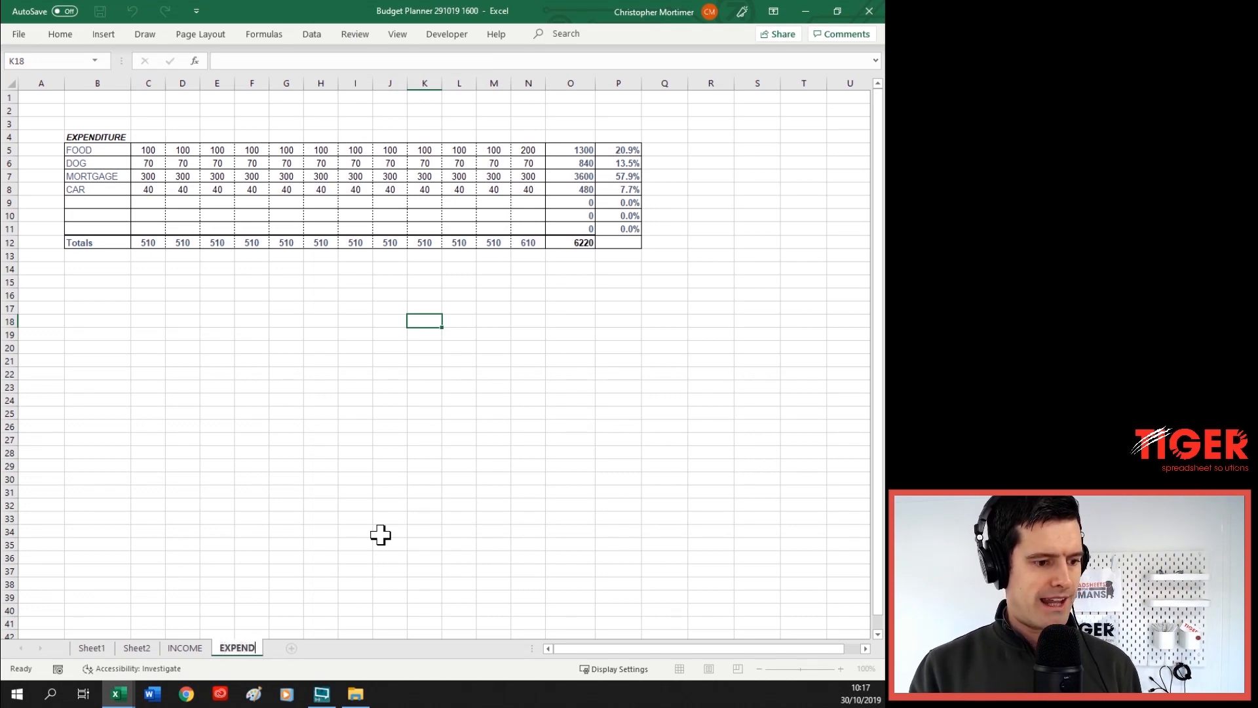
pyautogui.click(251, 466)
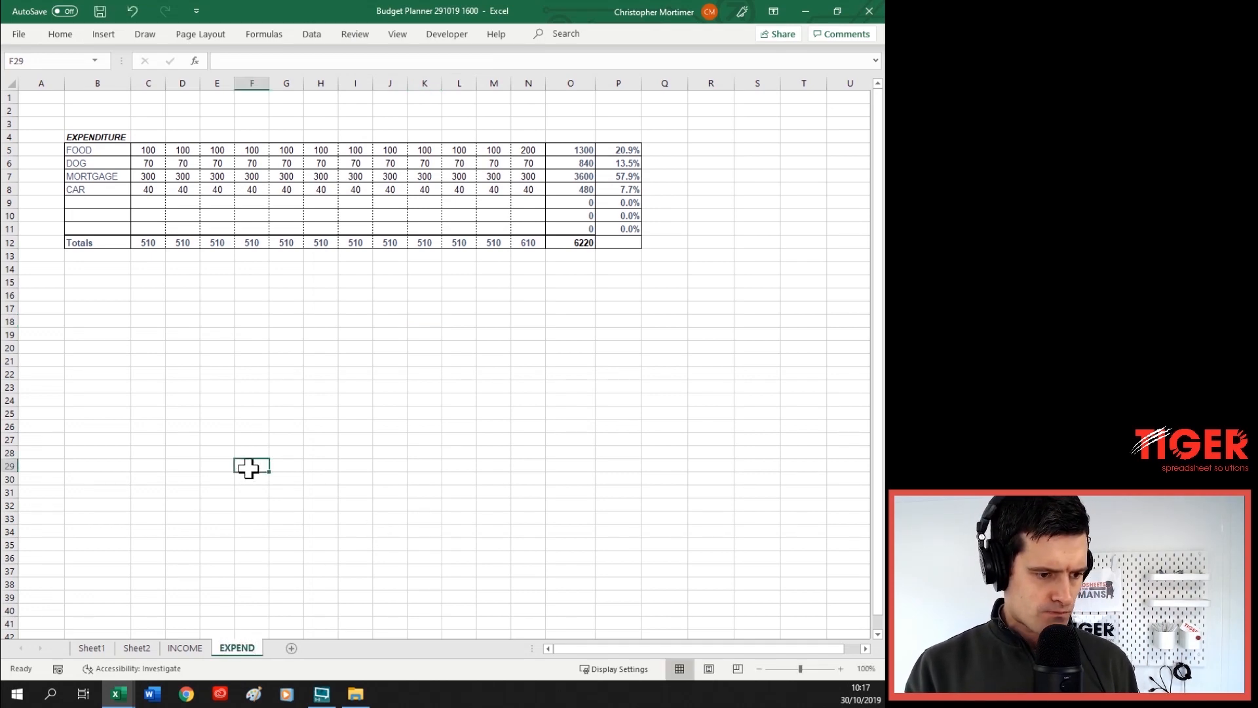
# Clear all contents and formatting of the income and expenditure tables, D4:R20, on Sheet1
pyautogui.click(92, 648)
pyautogui.click(394, 329)
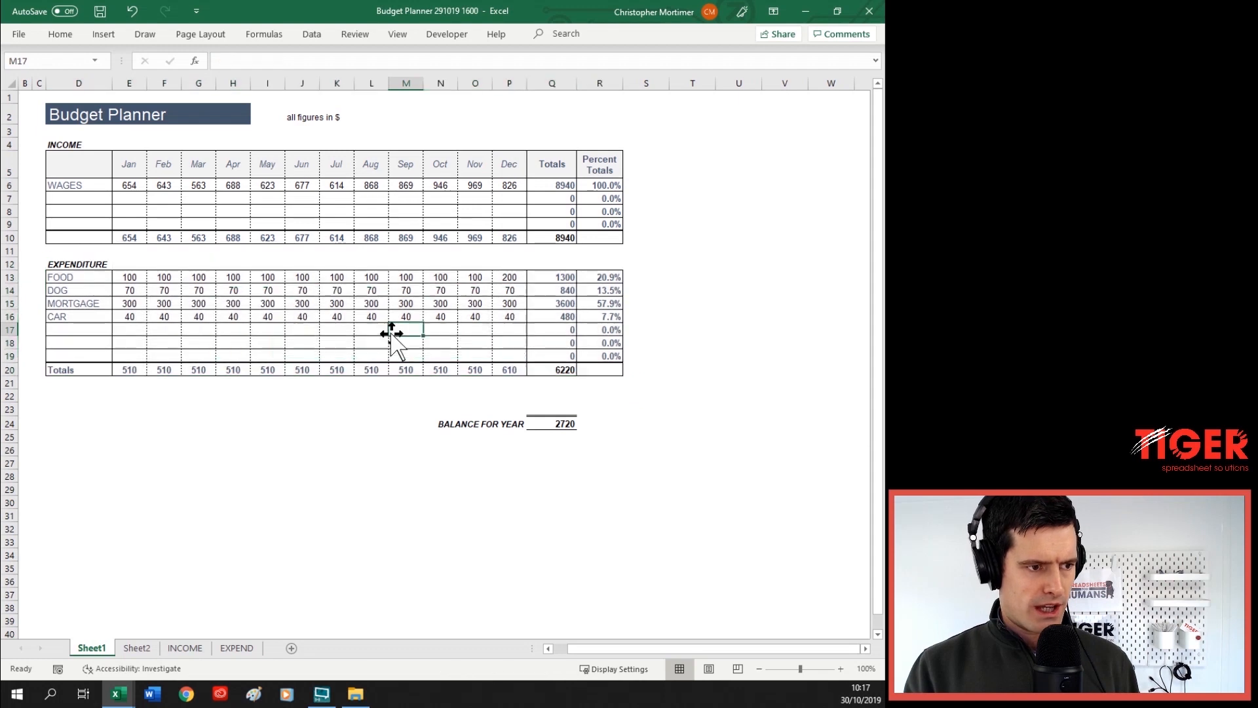
pyautogui.click(56, 140)
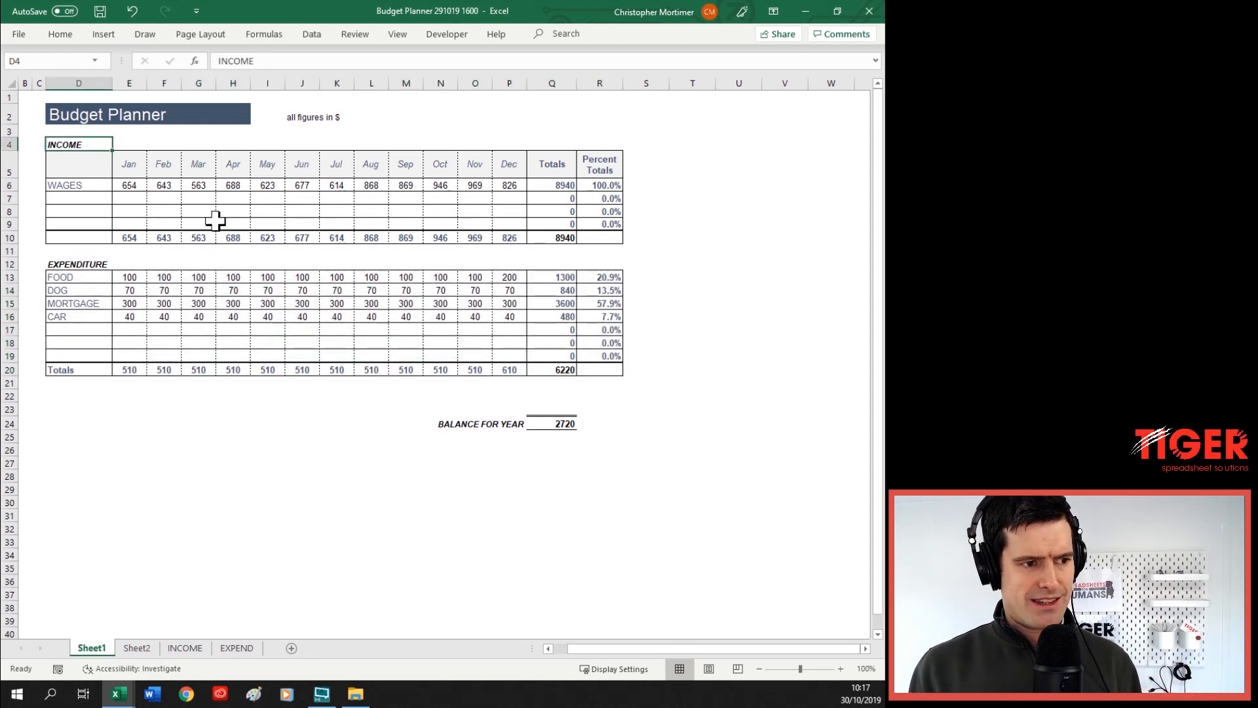
pyautogui.hotkey('shift', 'Right')
pyautogui.hotkey('shift', 'Right')
pyautogui.hotkey('shift', 'Right')
pyautogui.hotkey('shift', 'Right')
pyautogui.hotkey('shift', 'Right')
pyautogui.hotkey('shift', 'Right')
pyautogui.hotkey('shift', 'Right')
pyautogui.hotkey('shift', 'Right')
pyautogui.hotkey('shift', 'Right')
pyautogui.hotkey('shift', 'Right')
pyautogui.hotkey('shift', 'Right')
pyautogui.hotkey('shift', 'Right')
pyautogui.hotkey('shift', 'Right')
pyautogui.hotkey('shift', 'Right')
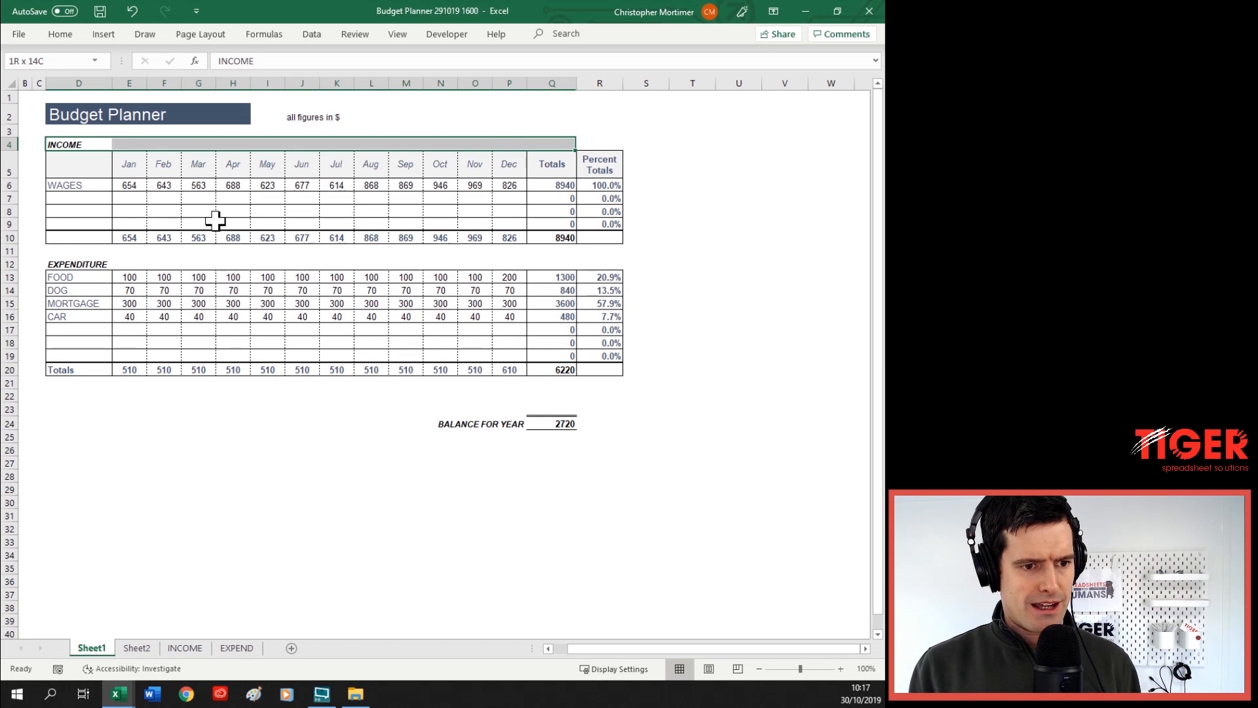
pyautogui.hotkey('shift', 'Down')
pyautogui.hotkey('shift', 'Down')
pyautogui.hotkey('shift', 'Down')
pyautogui.hotkey('shift', 'Down')
pyautogui.hotkey('shift', 'Down')
pyautogui.hotkey('shift', 'Down')
pyautogui.hotkey('shift', 'Down')
pyautogui.hotkey('shift', 'Down')
pyautogui.hotkey('shift', 'Down')
pyautogui.hotkey('shift', 'Down')
pyautogui.hotkey('shift', 'Down')
pyautogui.hotkey('shift', 'Down')
pyautogui.hotkey('shift', 'Down')
pyautogui.hotkey('shift', 'Down')
pyautogui.hotkey('shift', 'Down')
pyautogui.hotkey('shift', 'Down')
pyautogui.hotkey('shift', 'Down')
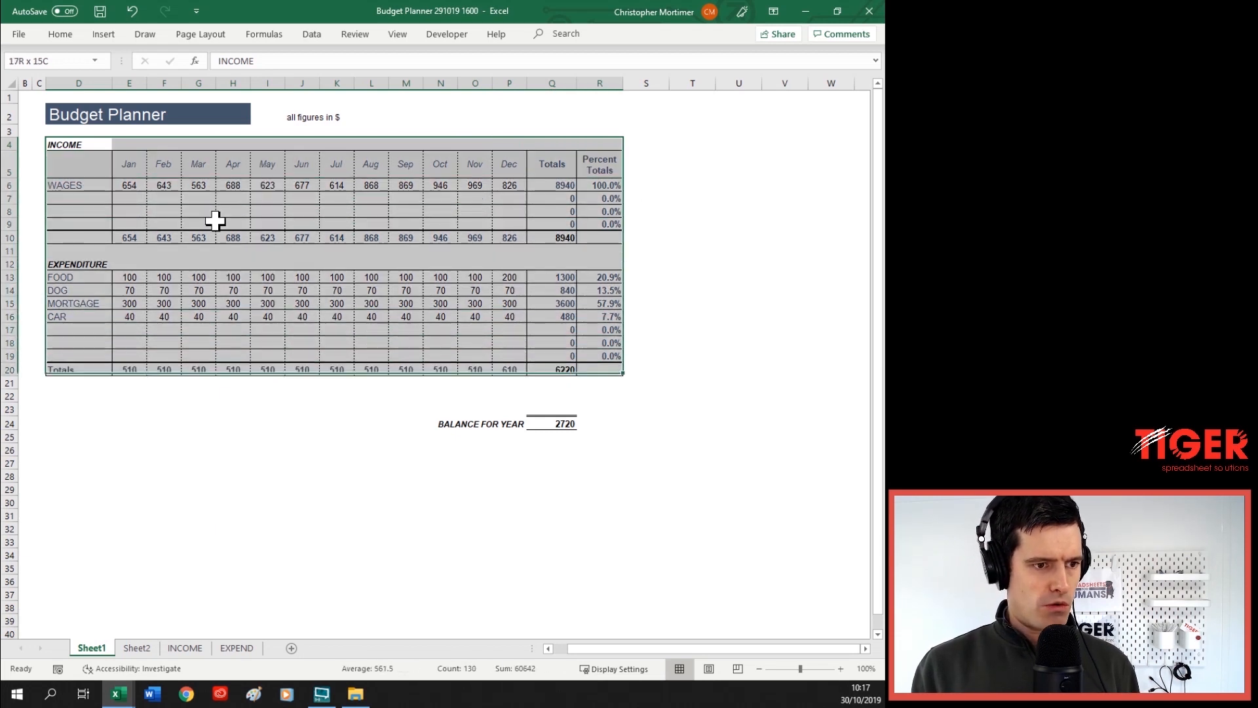
pyautogui.hotkey('alt', 'h')
pyautogui.press('e')
pyautogui.press('a')
pyautogui.press('Left')
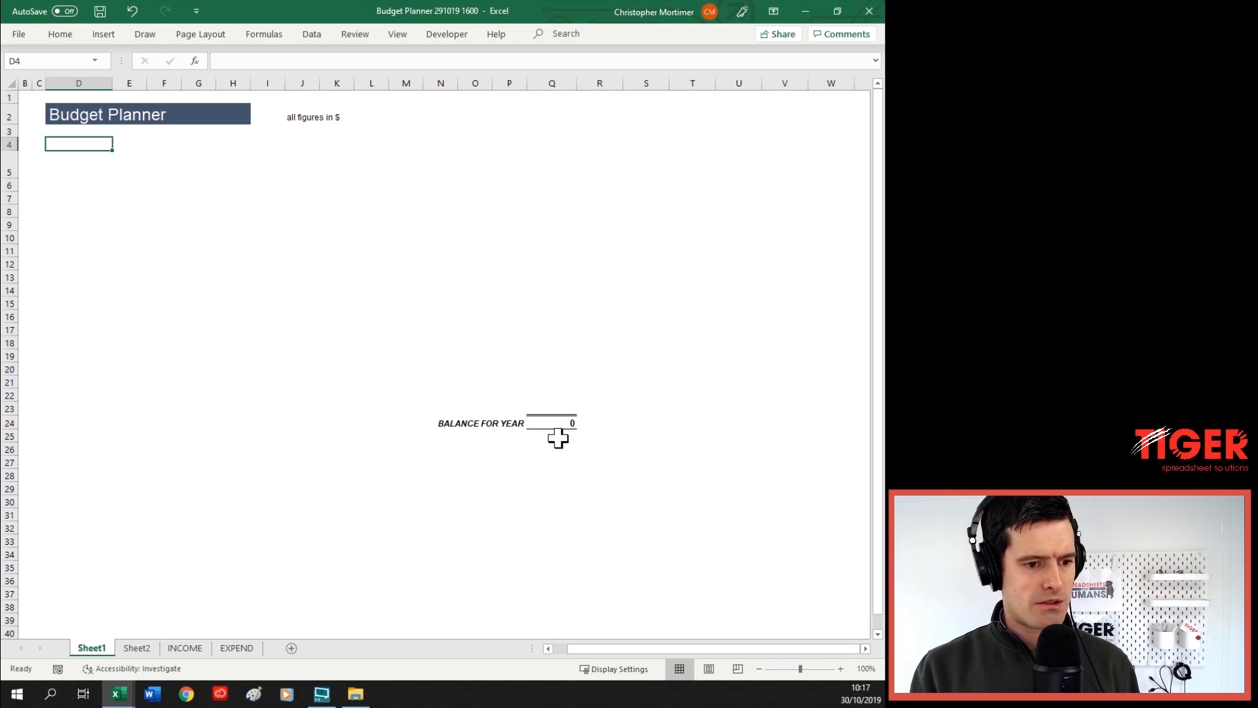
# Cut the BALANCE FOR YEAR label together with its total, N24:Q24, on Sheet1
pyautogui.click(554, 423)
pyautogui.click(465, 413)
pyautogui.press('Up')
pyautogui.press('Up')
pyautogui.press('Up')
pyautogui.press('Down')
pyautogui.press('Down')
pyautogui.press('Down')
pyautogui.press('Down')
pyautogui.press('Right')
pyautogui.press('Right')
pyautogui.press('Left')
pyautogui.press('Left')
pyautogui.press('Left')
pyautogui.hotkey('shift', 'Right')
pyautogui.hotkey('shift', 'Right')
pyautogui.hotkey('shift', 'Right')
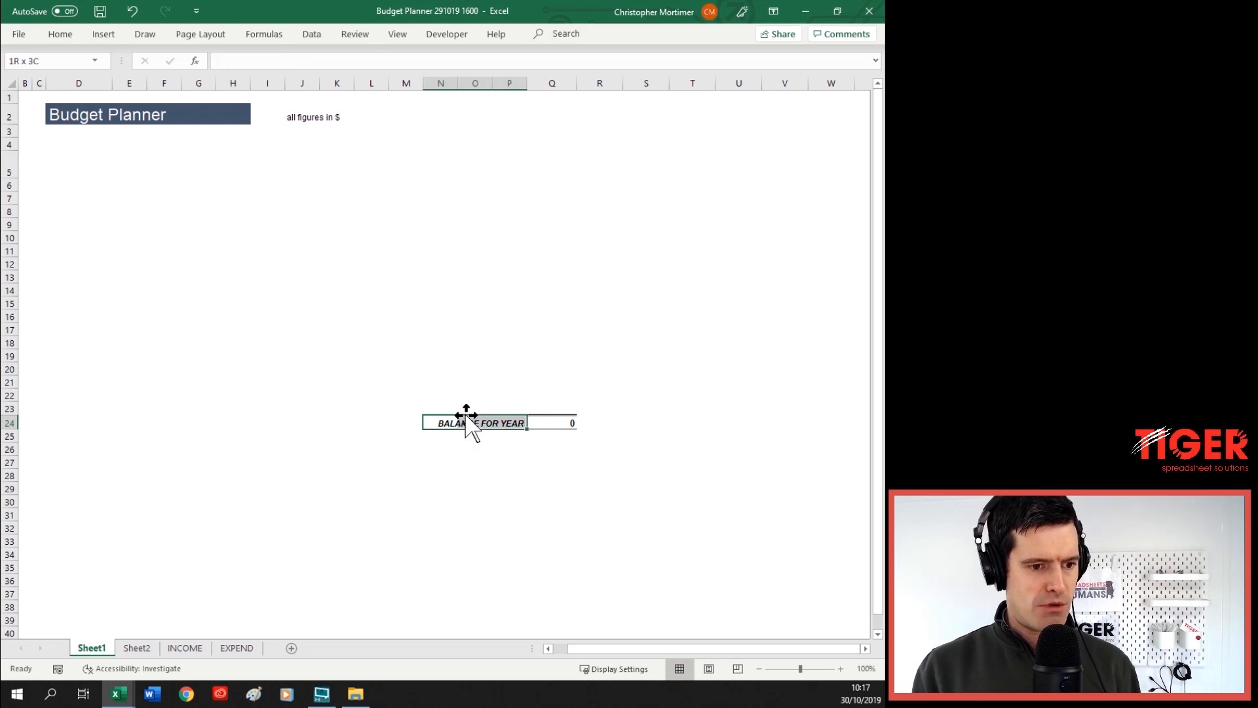
pyautogui.hotkey('ctrl', 'c')
# Paste the BALANCE FOR YEAR label and total at D5, below the Budget Planner title
pyautogui.press('Up')
pyautogui.press('Up')
pyautogui.press('Up')
pyautogui.press('Up')
pyautogui.press('Up')
pyautogui.press('Up')
pyautogui.press('Up')
pyautogui.press('Up')
pyautogui.press('Up')
pyautogui.press('Up')
pyautogui.press('Up')
pyautogui.press('Up')
pyautogui.press('Up')
pyautogui.press('Up')
pyautogui.press('Up')
pyautogui.press('Up')
pyautogui.press('Up')
pyautogui.press('Up')
pyautogui.press('Left')
pyautogui.press('Left')
pyautogui.press('Left')
pyautogui.press('Left')
pyautogui.press('Left')
pyautogui.press('Left')
pyautogui.press('Left')
pyautogui.press('Left')
pyautogui.press('Left')
pyautogui.press('Left')
pyautogui.press('Up')
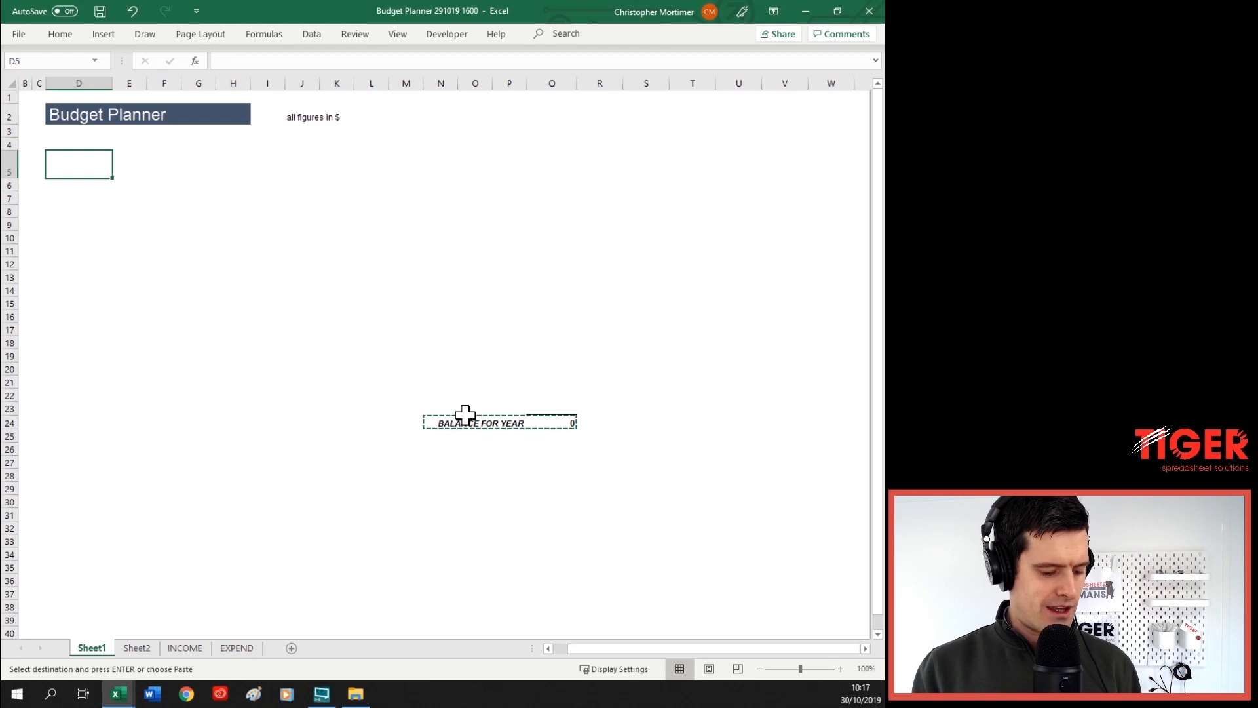
pyautogui.hotkey('ctrl', 'v')
pyautogui.hotkey('ctrl', 'q')
pyautogui.press('Escape')
# Check the balance formula in G5 of Sheet1 and the grand totals in O10 of INCOME and O12 of EXPEND
pyautogui.press('Right')
pyautogui.press('Right')
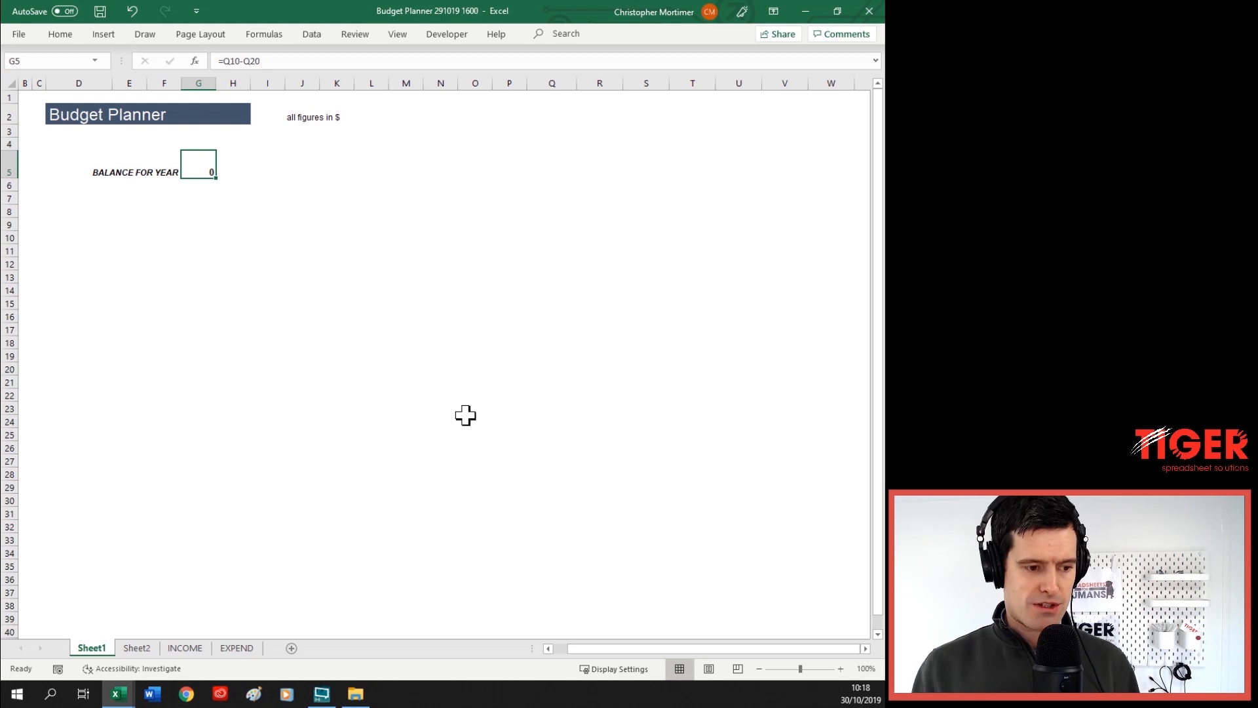
pyautogui.click(179, 651)
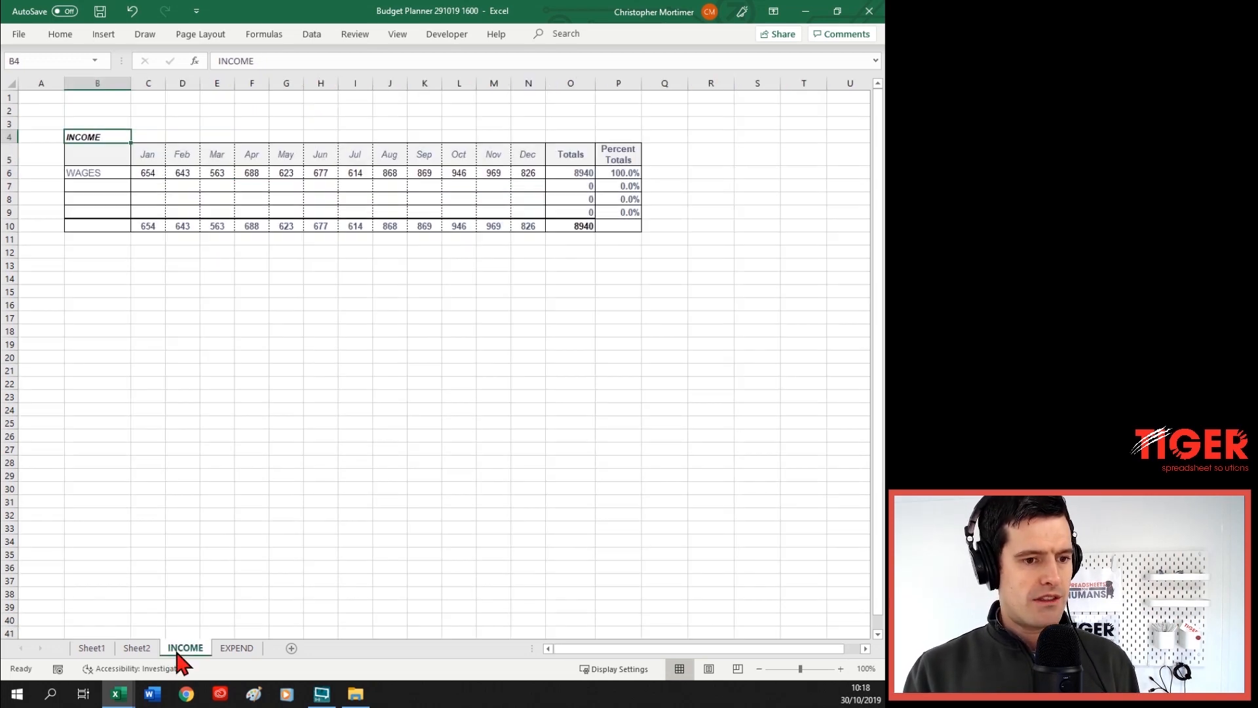
pyautogui.click(574, 226)
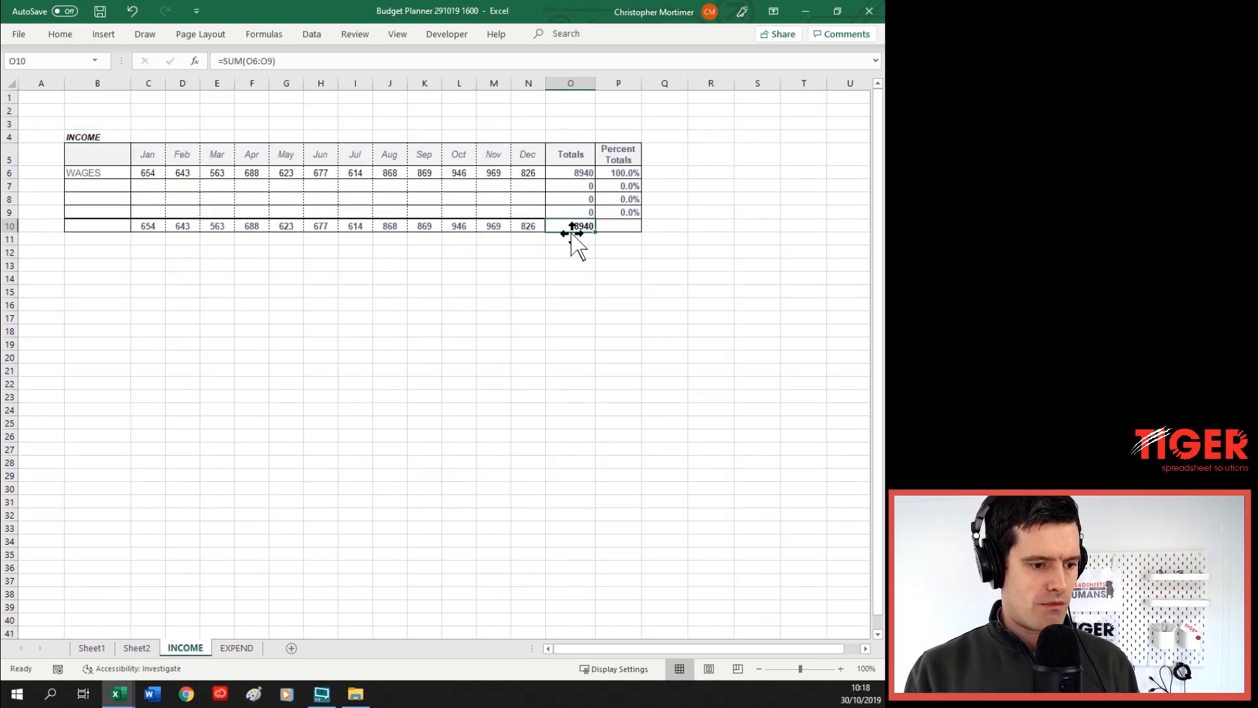
pyautogui.click(234, 648)
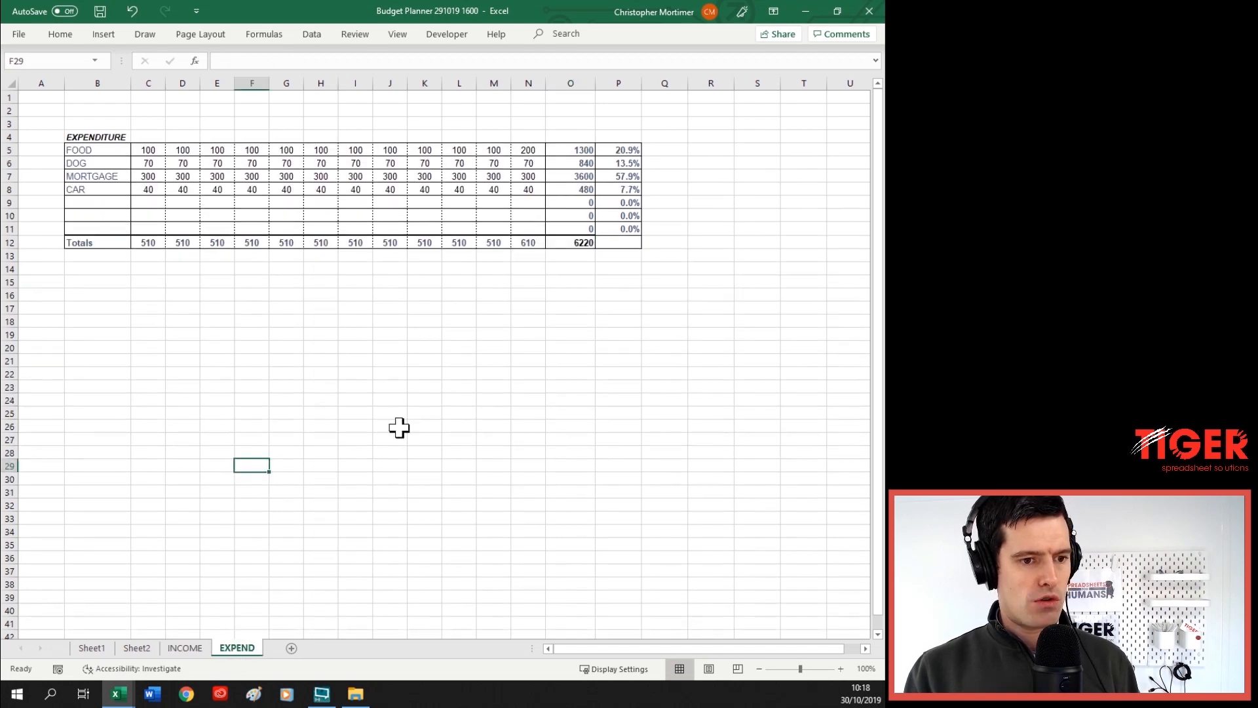
pyautogui.click(559, 246)
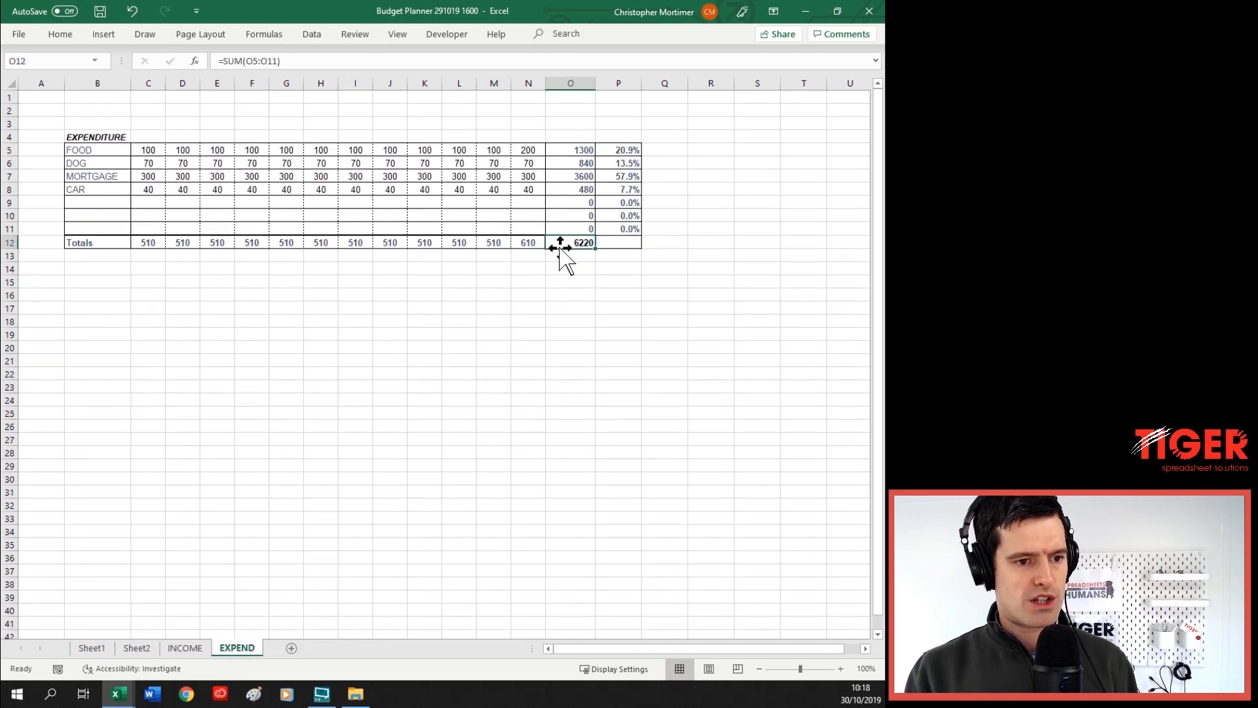
pyautogui.click(91, 649)
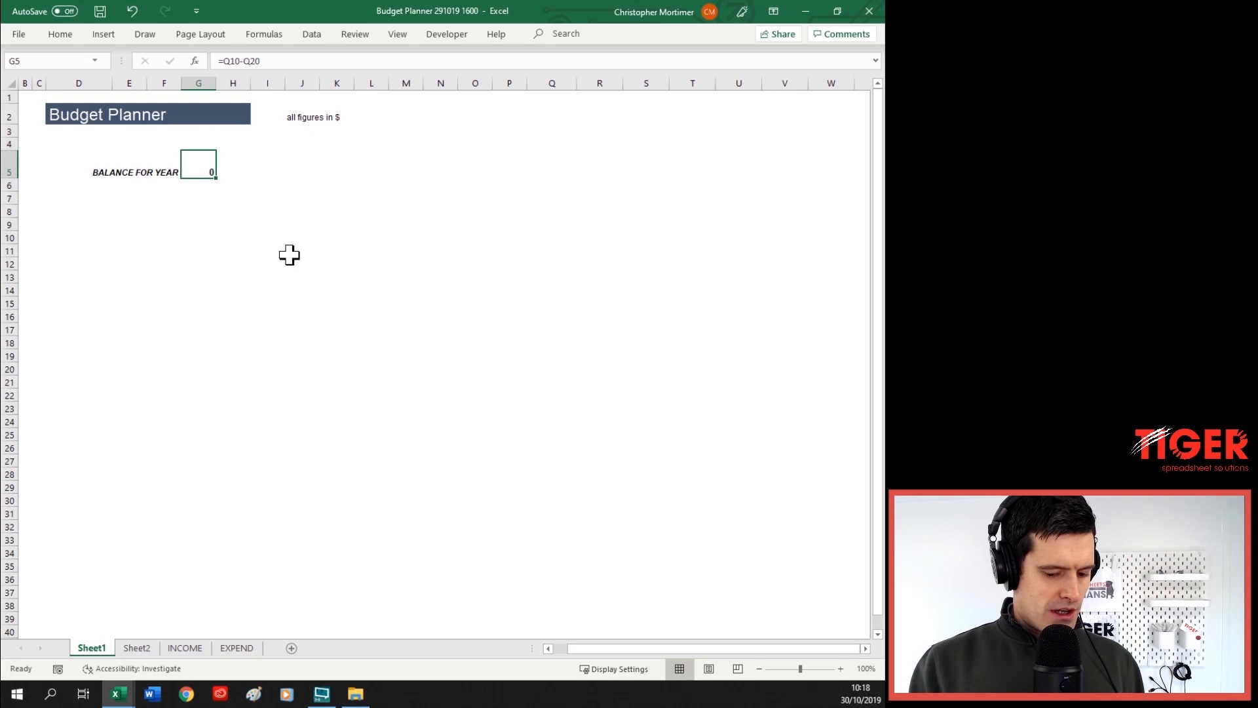
# Replace the balance formula in G5 of Sheet1 with =INCOME!O10-EXPEND!O12
pyautogui.write('=')
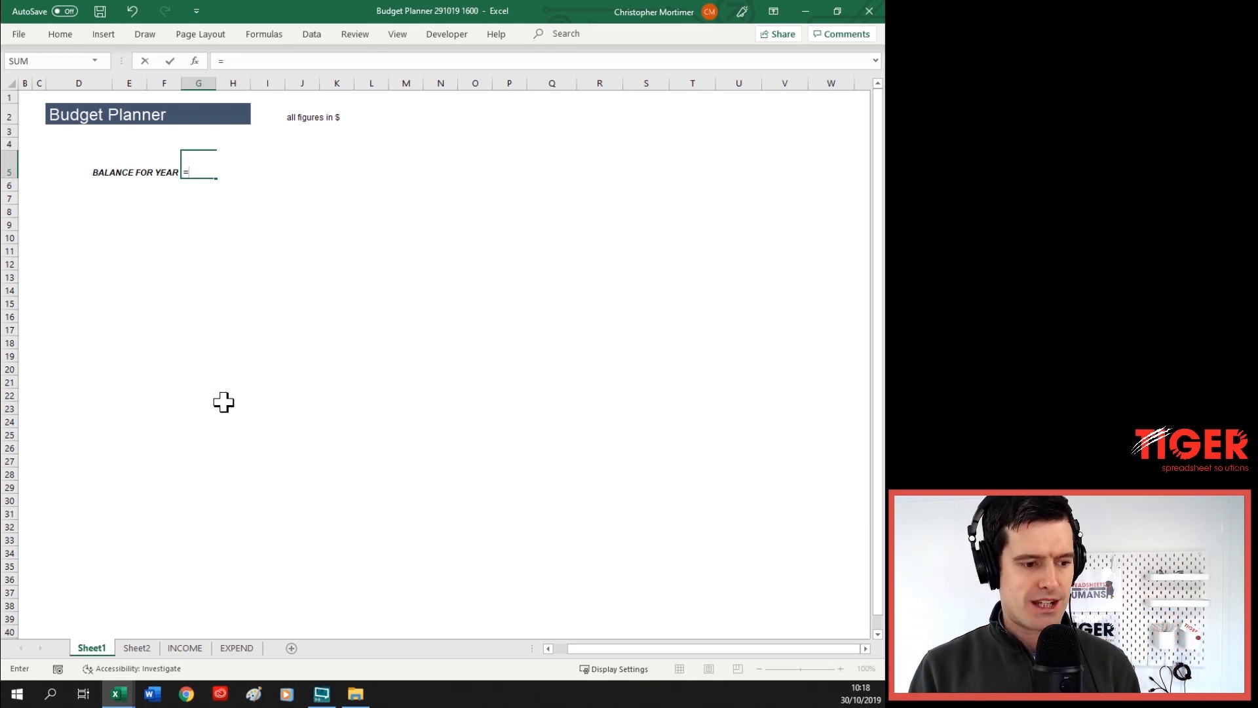
pyautogui.click(184, 649)
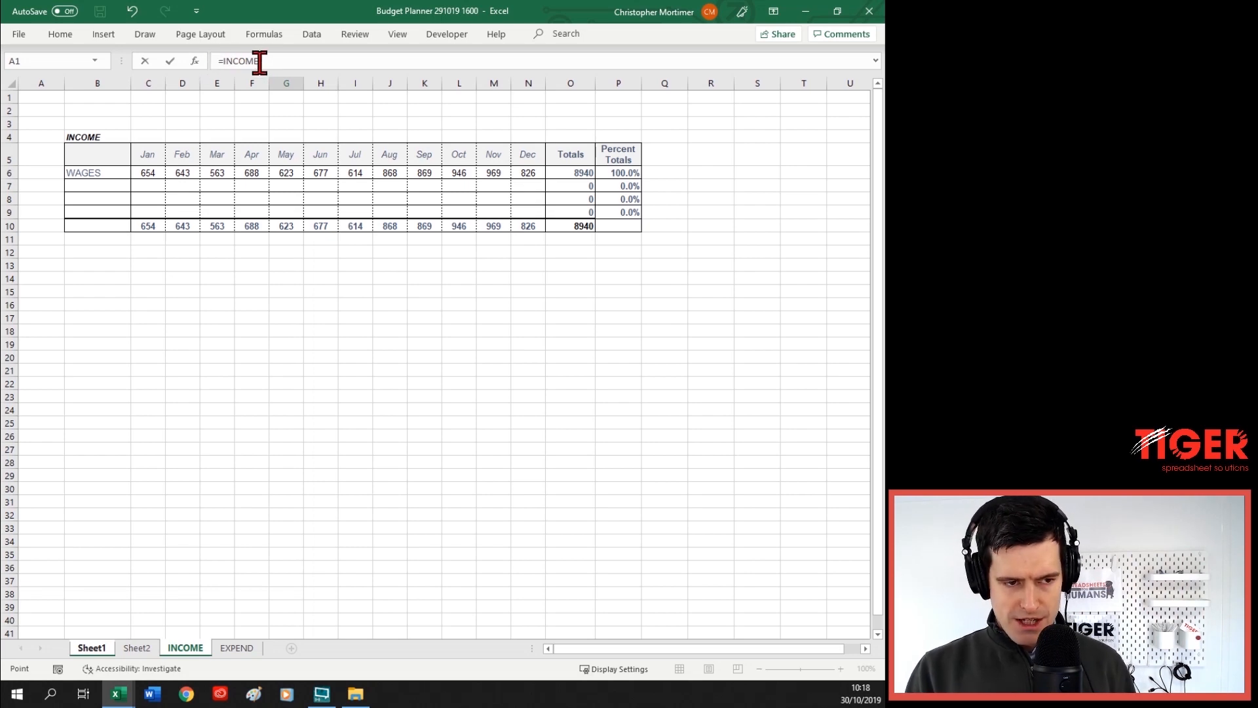
pyautogui.click(557, 225)
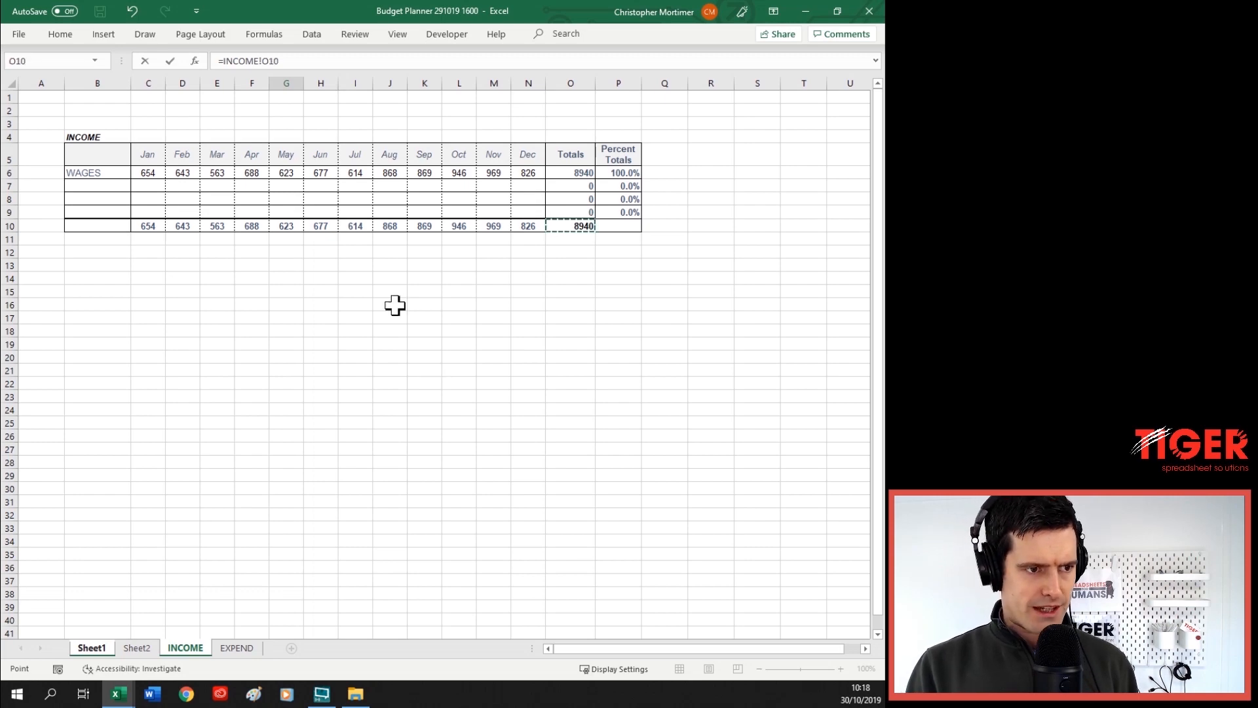
pyautogui.click(288, 61)
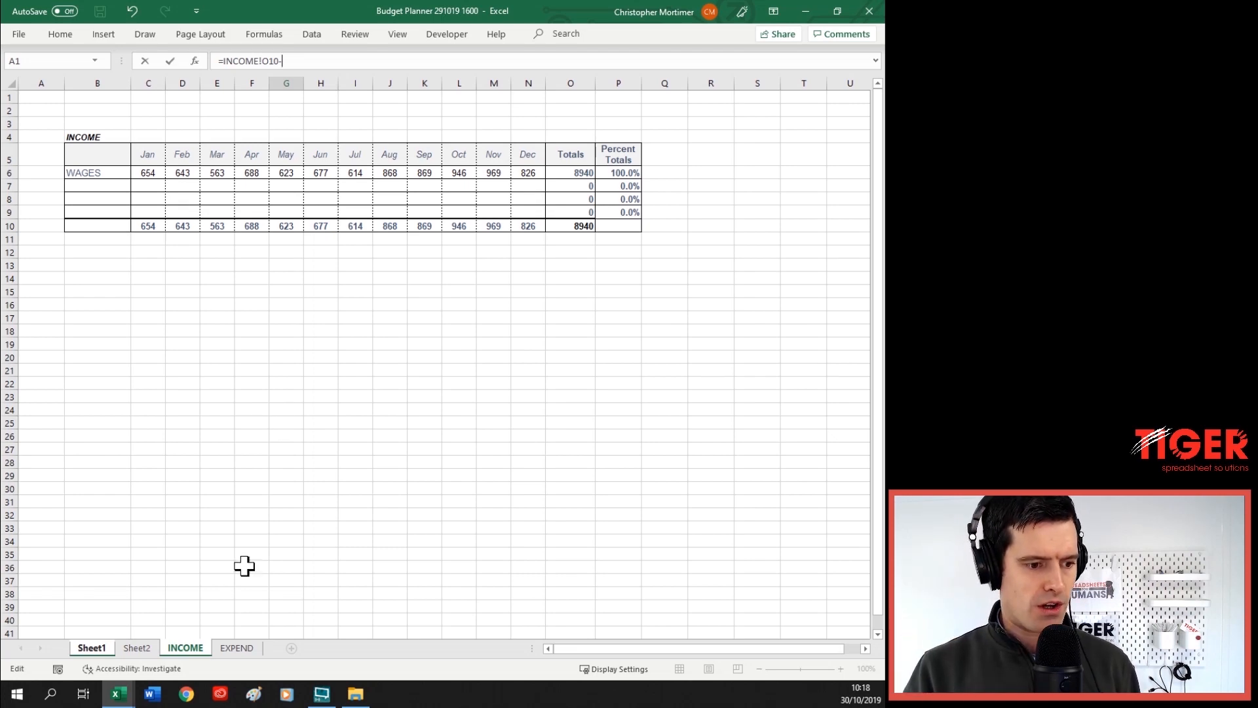
pyautogui.click(231, 654)
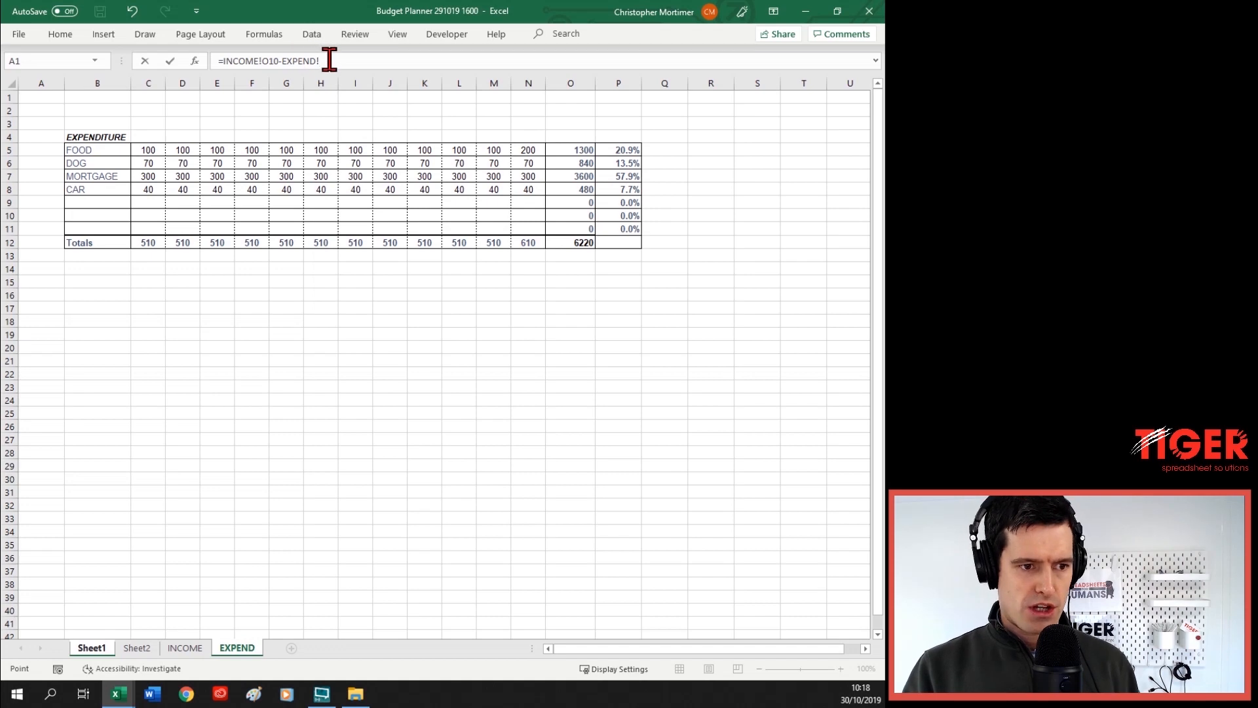
pyautogui.click(565, 243)
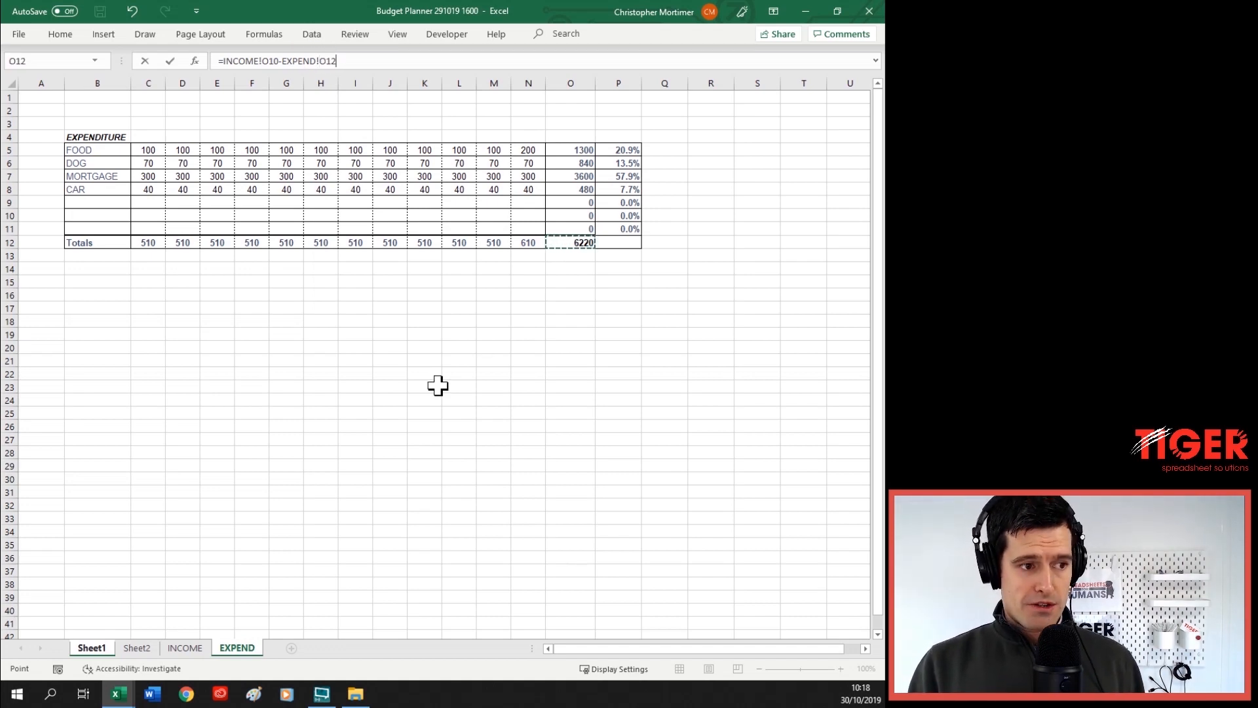
pyautogui.press('Return')
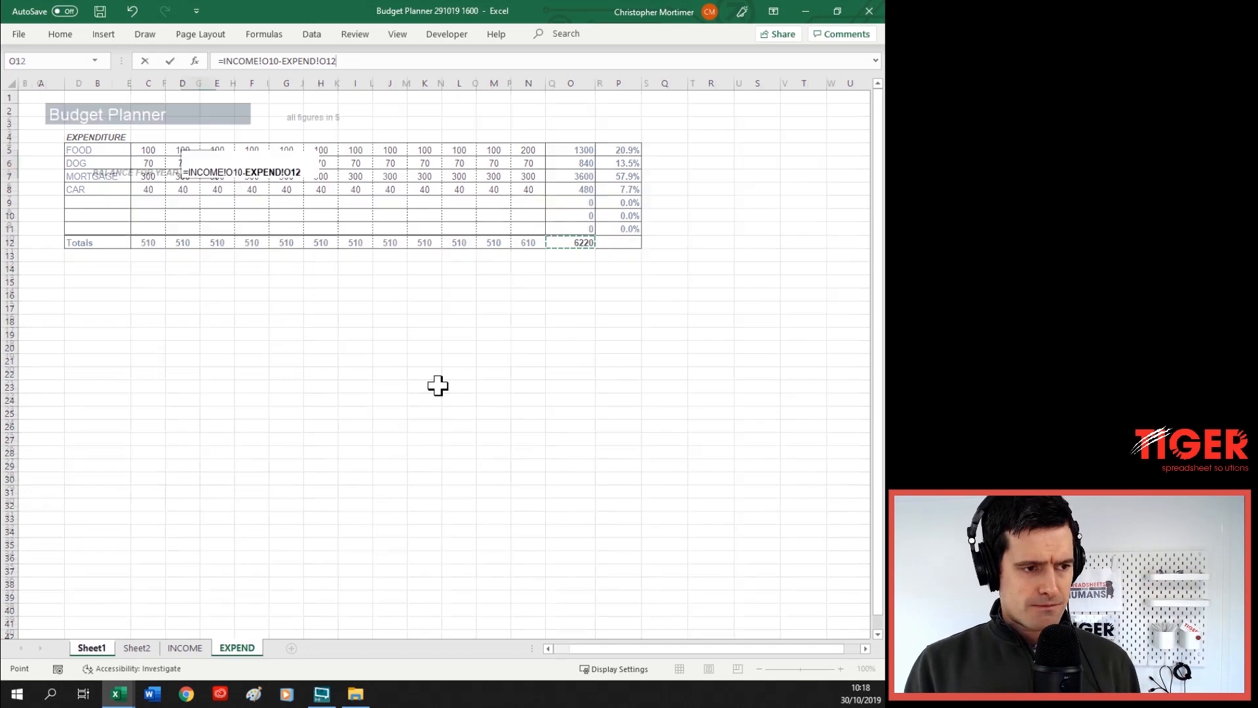
pyautogui.click(211, 165)
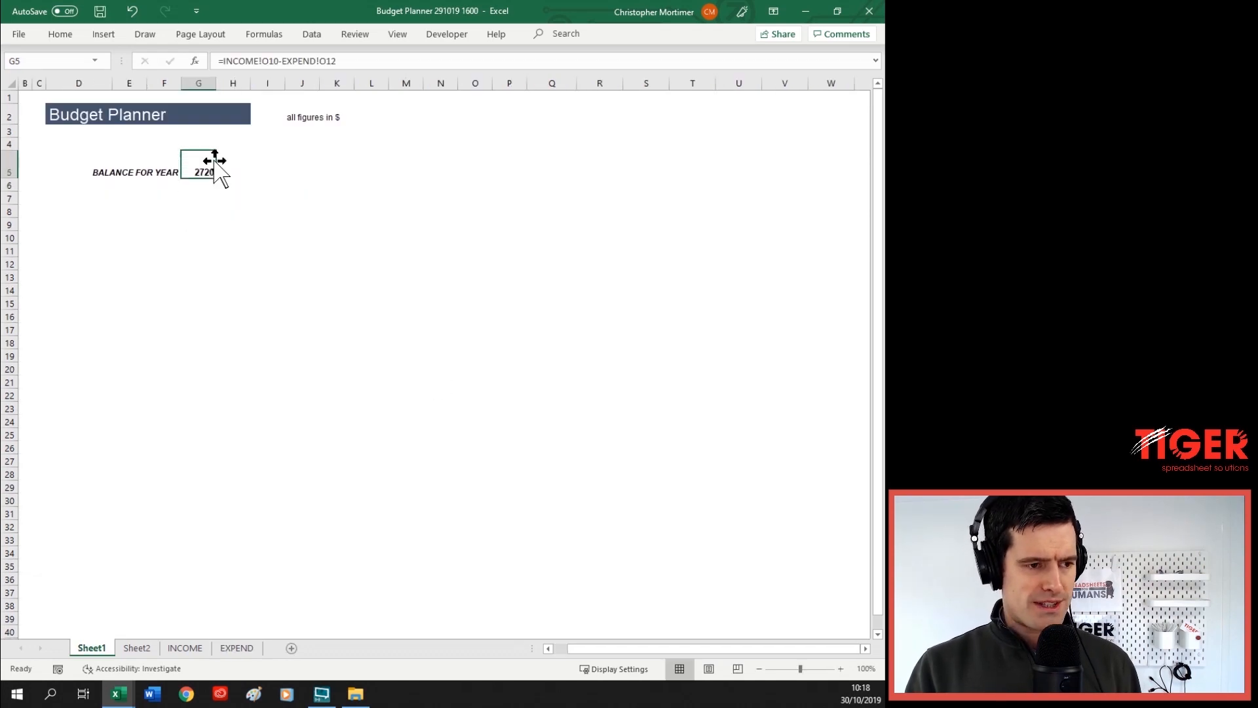
pyautogui.click(307, 173)
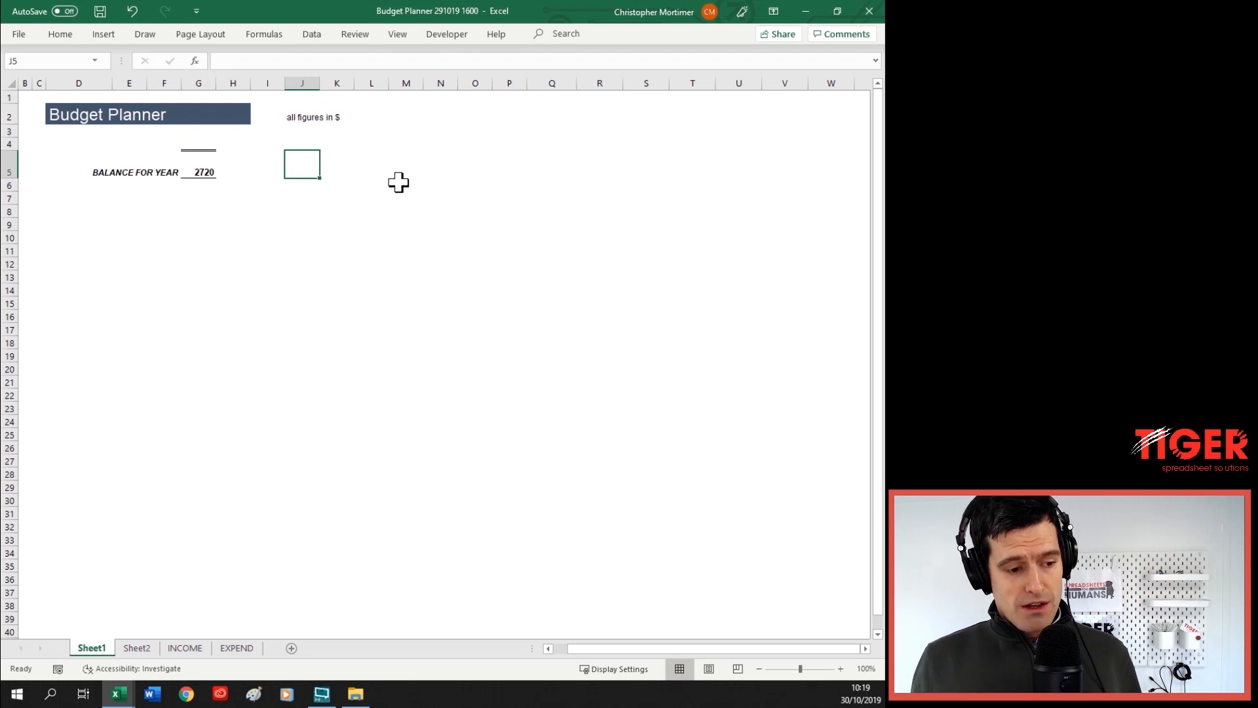
# Review the INCOME sheet and the cross-sheet balance formula in G5 of Sheet1
pyautogui.hotkey('ctrl', 'pagedown')
pyautogui.hotkey('ctrl', 'pagedown')
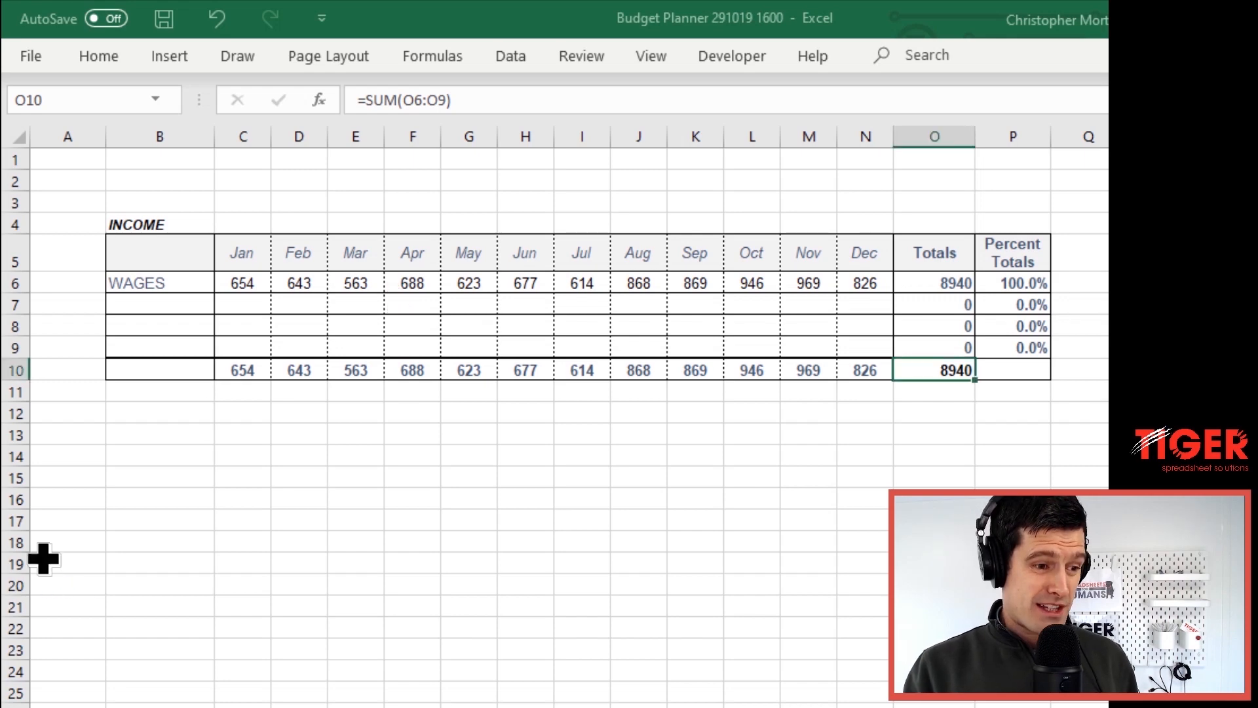
pyautogui.click(177, 561)
pyautogui.hotkey('ctrl', 'pageup')
pyautogui.hotkey('ctrl', 'pageup')
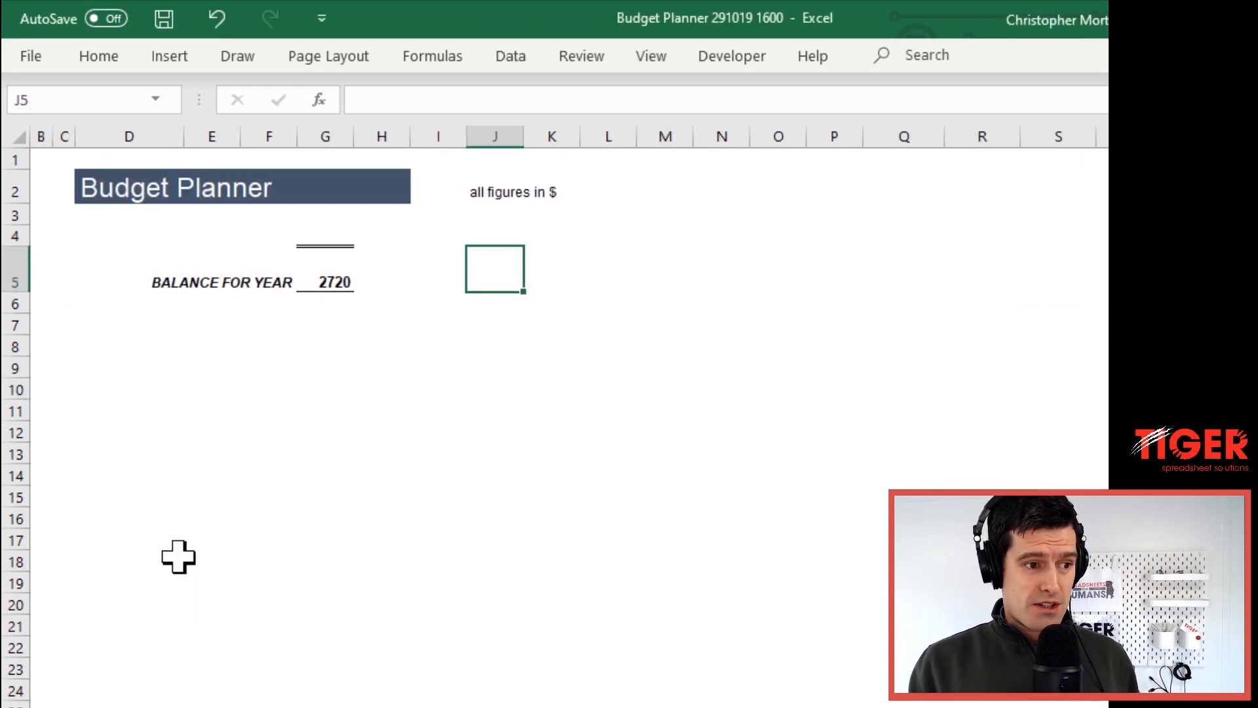
pyautogui.click(321, 262)
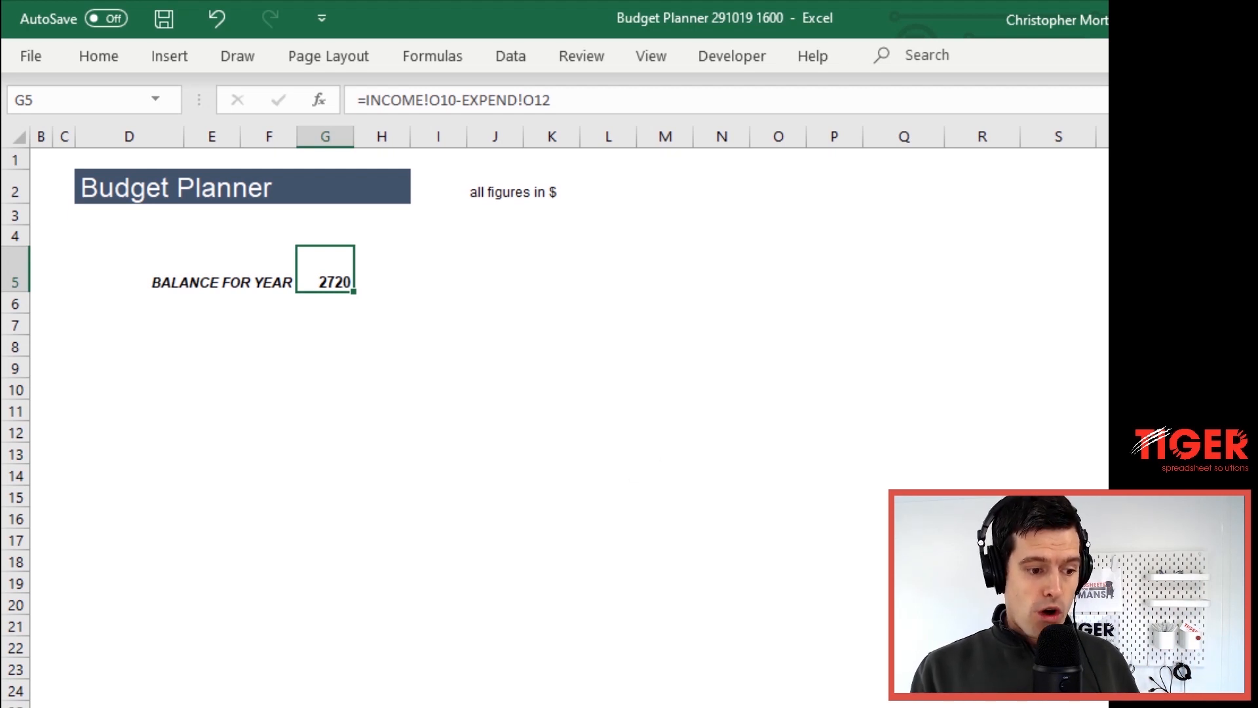
pyautogui.hotkey('alt', 'Tab')
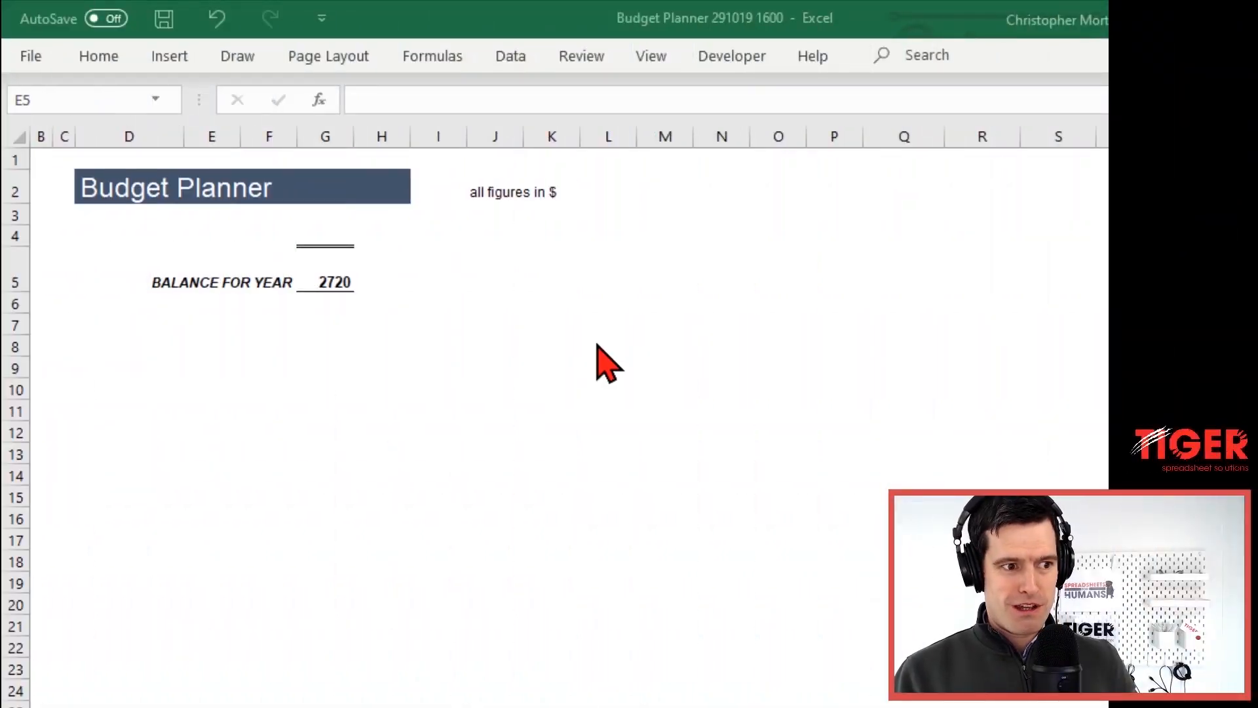
# Move the BALANCE FOR YEAR label and total from D5:G5 down to row 22 of Sheet1, starting at D22
pyautogui.click(218, 268)
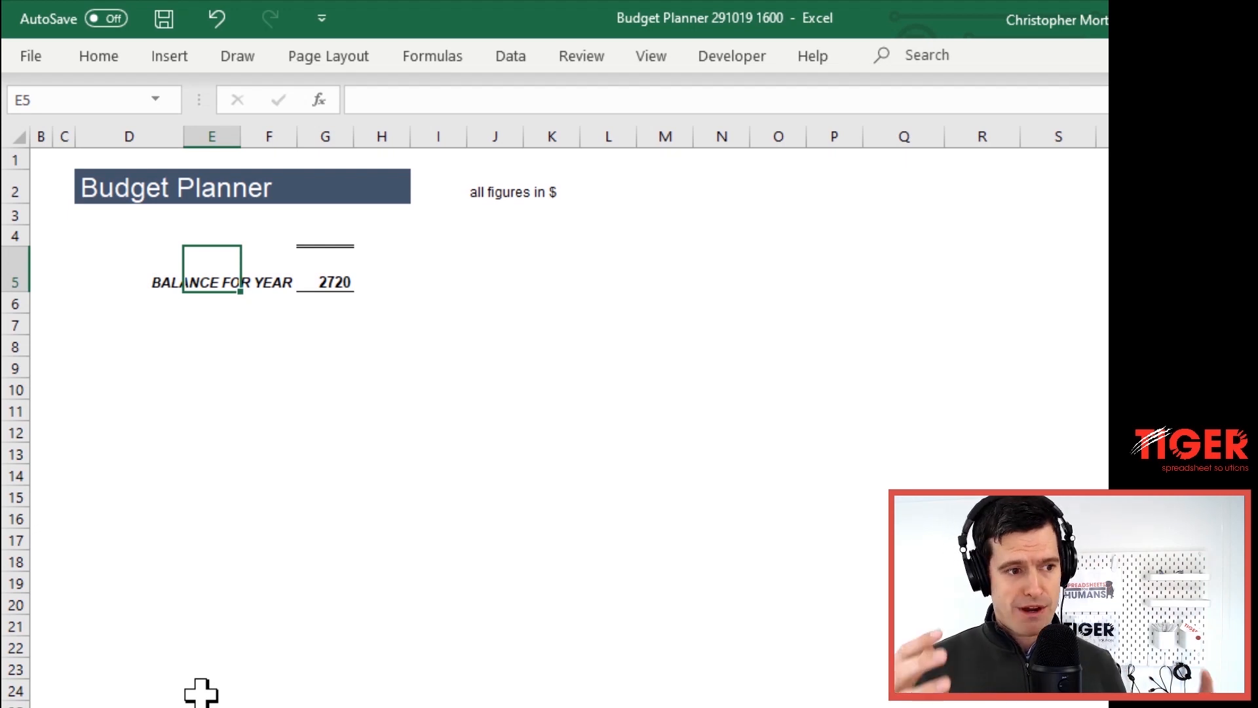
pyautogui.press('Left')
pyautogui.press('Left')
pyautogui.press('Right')
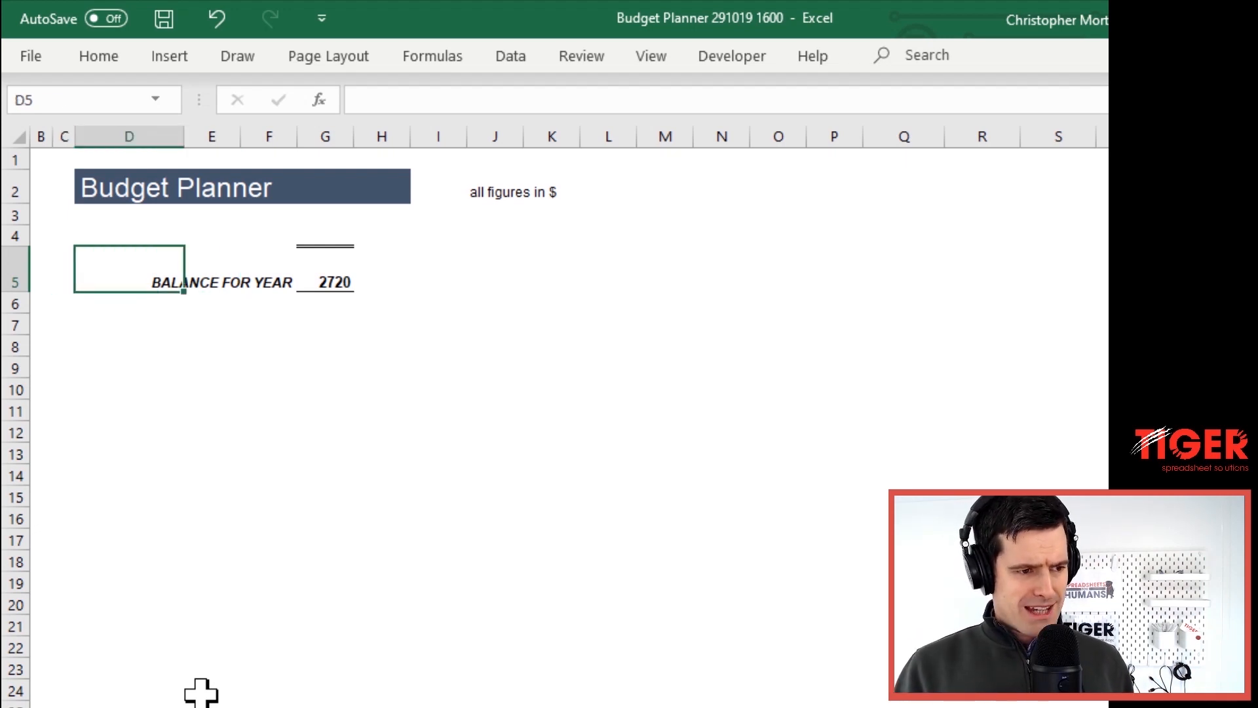
pyautogui.hotkey('shift', 'Right')
pyautogui.hotkey('shift', 'Right')
pyautogui.hotkey('shift', 'Right')
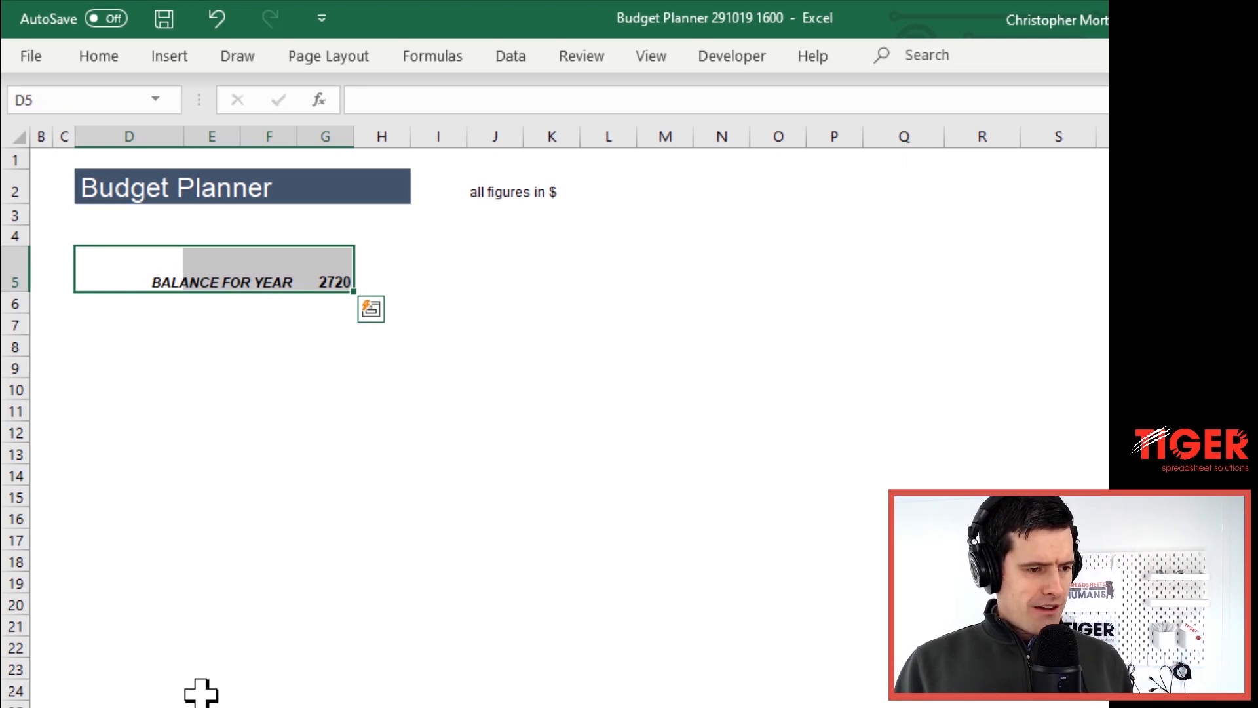
pyautogui.hotkey('ctrl', 'c')
pyautogui.press('Down')
pyautogui.press('Down')
pyautogui.press('Down')
pyautogui.press('Down')
pyautogui.press('Down')
pyautogui.press('Down')
pyautogui.press('Down')
pyautogui.press('Down')
pyautogui.press('Down')
pyautogui.press('Down')
pyautogui.press('Down')
pyautogui.press('Down')
pyautogui.press('Down')
pyautogui.press('Down')
pyautogui.press('Down')
pyautogui.press('Down')
pyautogui.press('Down')
pyautogui.press('Down')
pyautogui.press('Down')
pyautogui.press('Down')
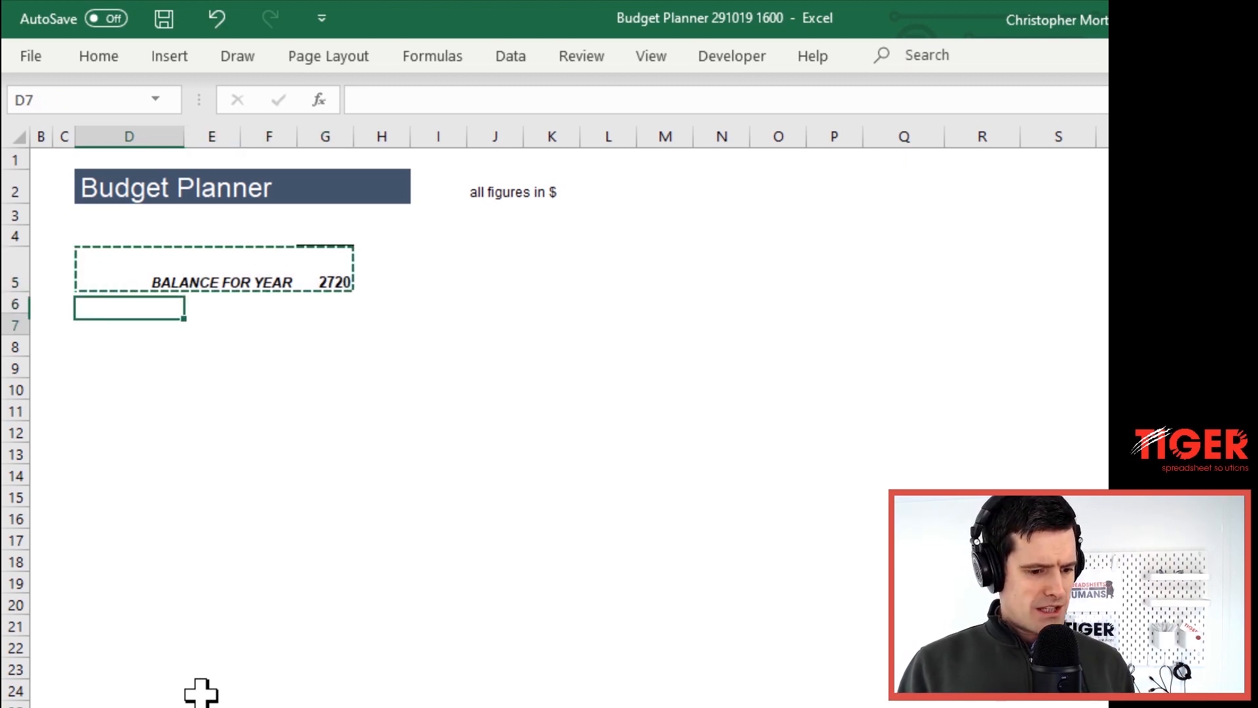
pyautogui.press('Up')
pyautogui.press('Up')
pyautogui.press('Up')
pyautogui.press('Up')
pyautogui.press('Up')
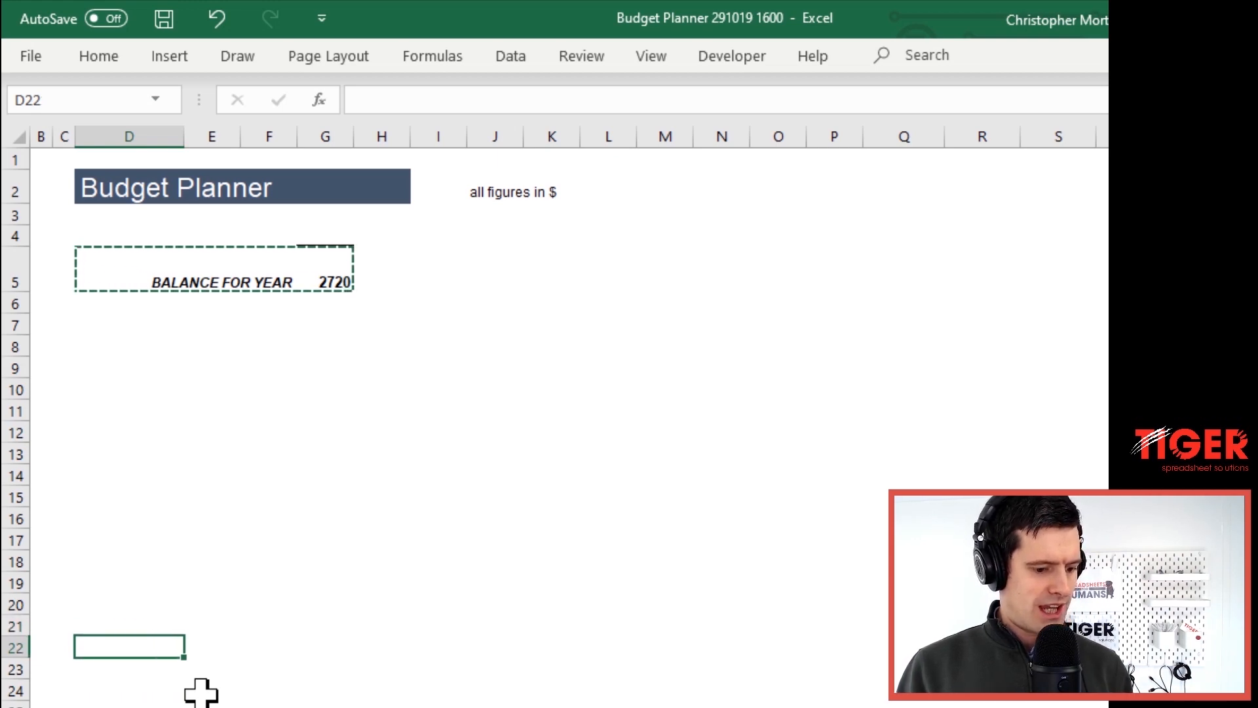
pyautogui.hotkey('ctrl', 'v')
# Copy the income table in B4:P10 of the INCOME sheet and paste it at D4 of Sheet1
pyautogui.press('Up')
pyautogui.press('Up')
pyautogui.press('Up')
pyautogui.press('Up')
pyautogui.press('Up')
pyautogui.press('Up')
pyautogui.press('Up')
pyautogui.press('Up')
pyautogui.press('Up')
pyautogui.press('Up')
pyautogui.press('Up')
pyautogui.press('Up')
pyautogui.press('Up')
pyautogui.press('Up')
pyautogui.press('Up')
pyautogui.press('Up')
pyautogui.press('Up')
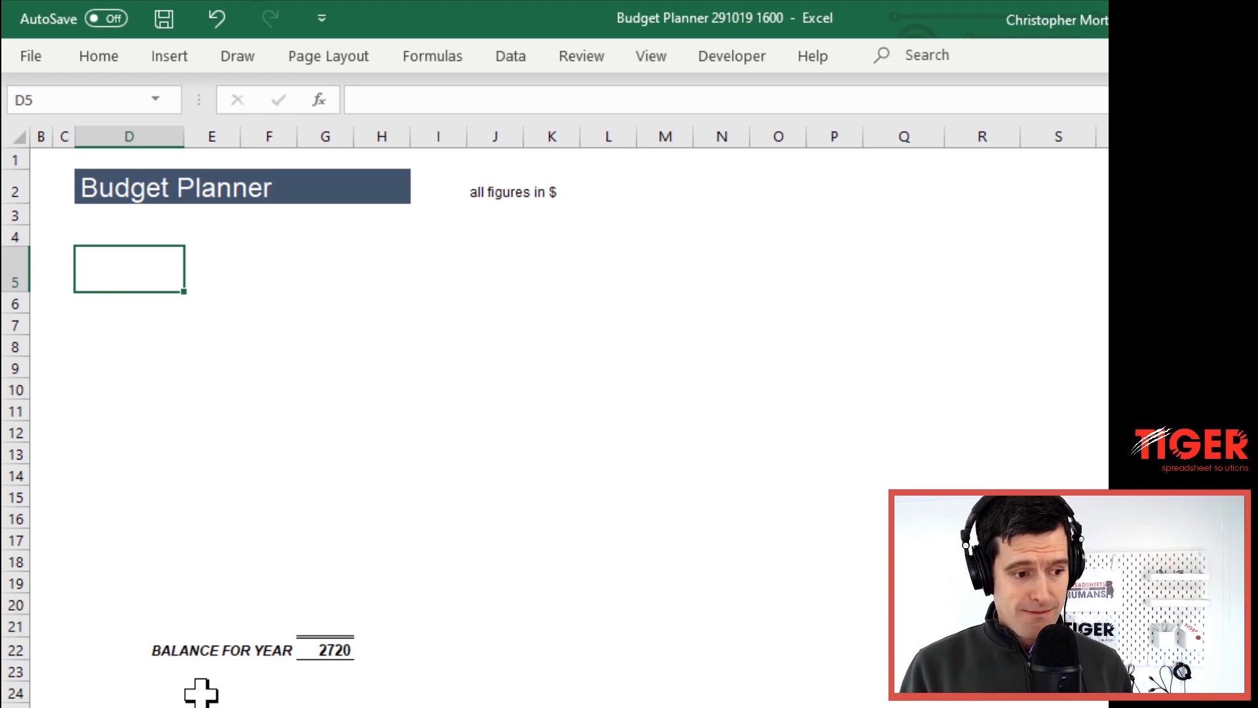
pyautogui.hotkey('ctrl', 'pagedown')
pyautogui.hotkey('ctrl', 'pagedown')
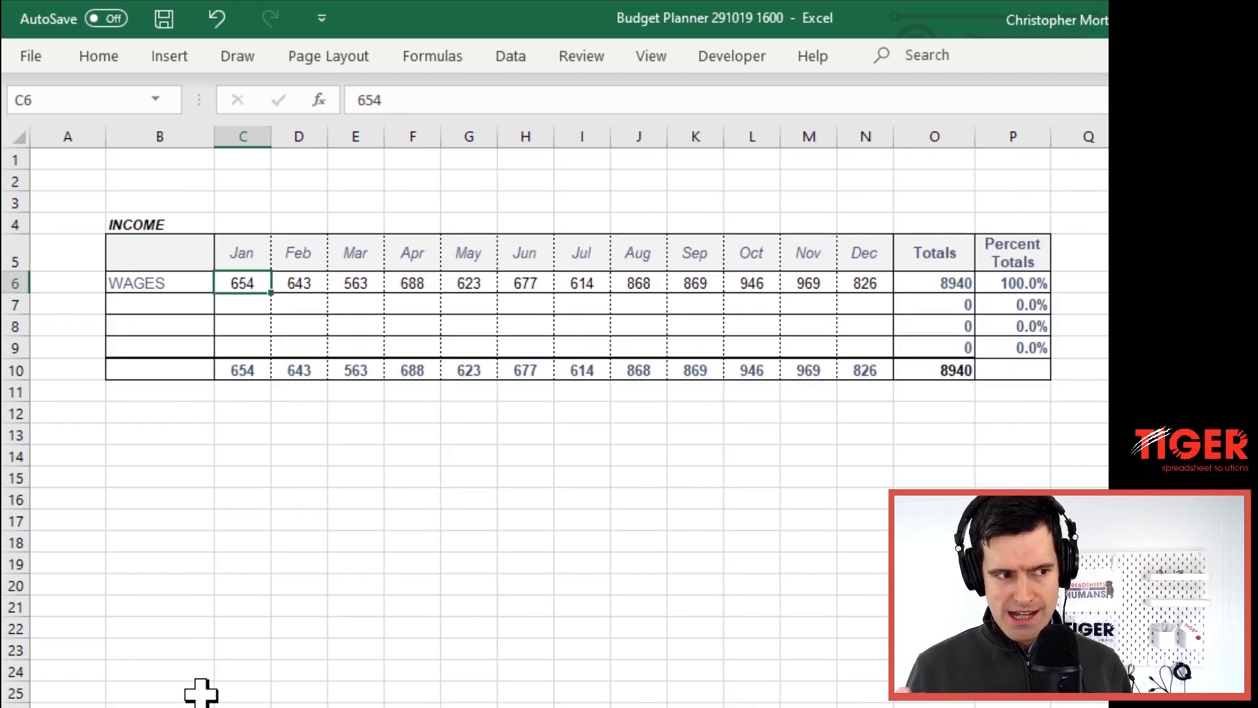
pyautogui.press('Up')
pyautogui.press('Up')
pyautogui.press('Left')
pyautogui.hotkey('shift', 'Right')
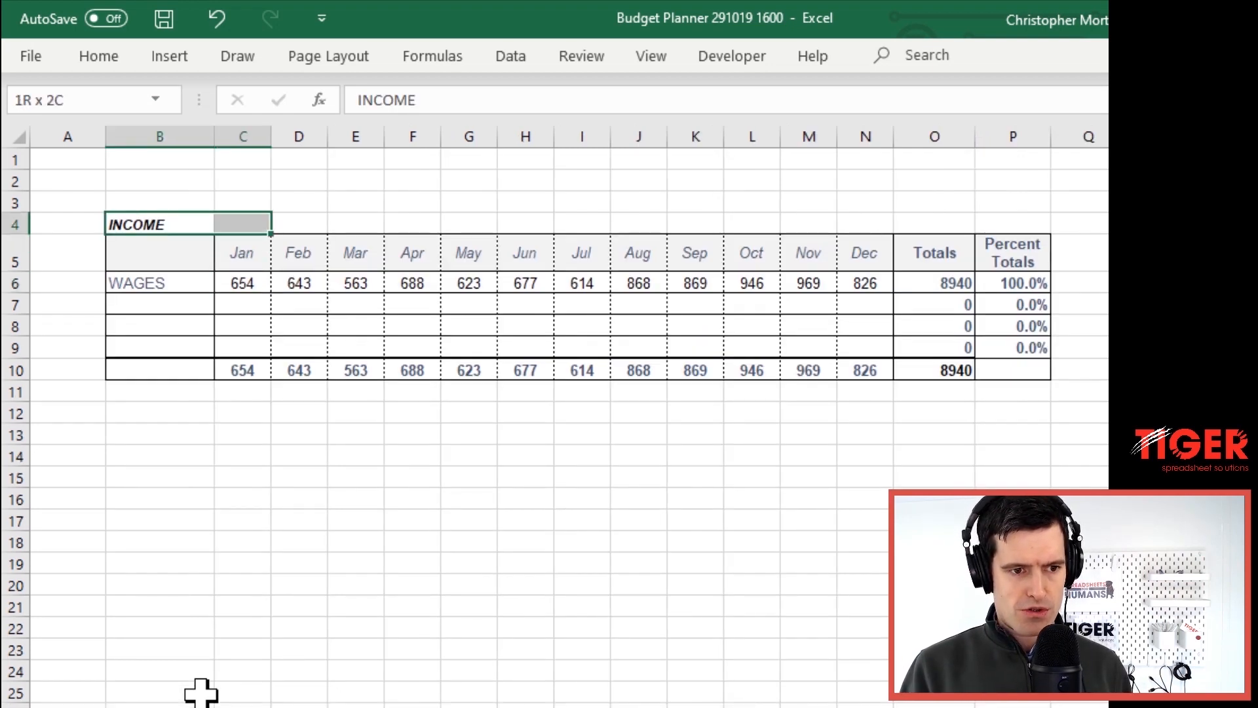
pyautogui.hotkey('shift', 'Right')
pyautogui.hotkey('shift', 'Right')
pyautogui.hotkey('shift', 'Right')
pyautogui.hotkey('shift', 'Right')
pyautogui.hotkey('shift', 'Right')
pyautogui.hotkey('shift', 'Right')
pyautogui.hotkey('shift', 'Right')
pyautogui.hotkey('shift', 'Right')
pyautogui.hotkey('shift', 'Right')
pyautogui.hotkey('shift', 'Right')
pyautogui.hotkey('shift', 'Right')
pyautogui.hotkey('shift', 'Right')
pyautogui.hotkey('shift', 'Right')
pyautogui.hotkey('shift', 'Down')
pyautogui.hotkey('shift', 'Down')
pyautogui.hotkey('shift', 'Down')
pyautogui.hotkey('shift', 'Down')
pyautogui.hotkey('shift', 'Down')
pyautogui.hotkey('shift', 'Down')
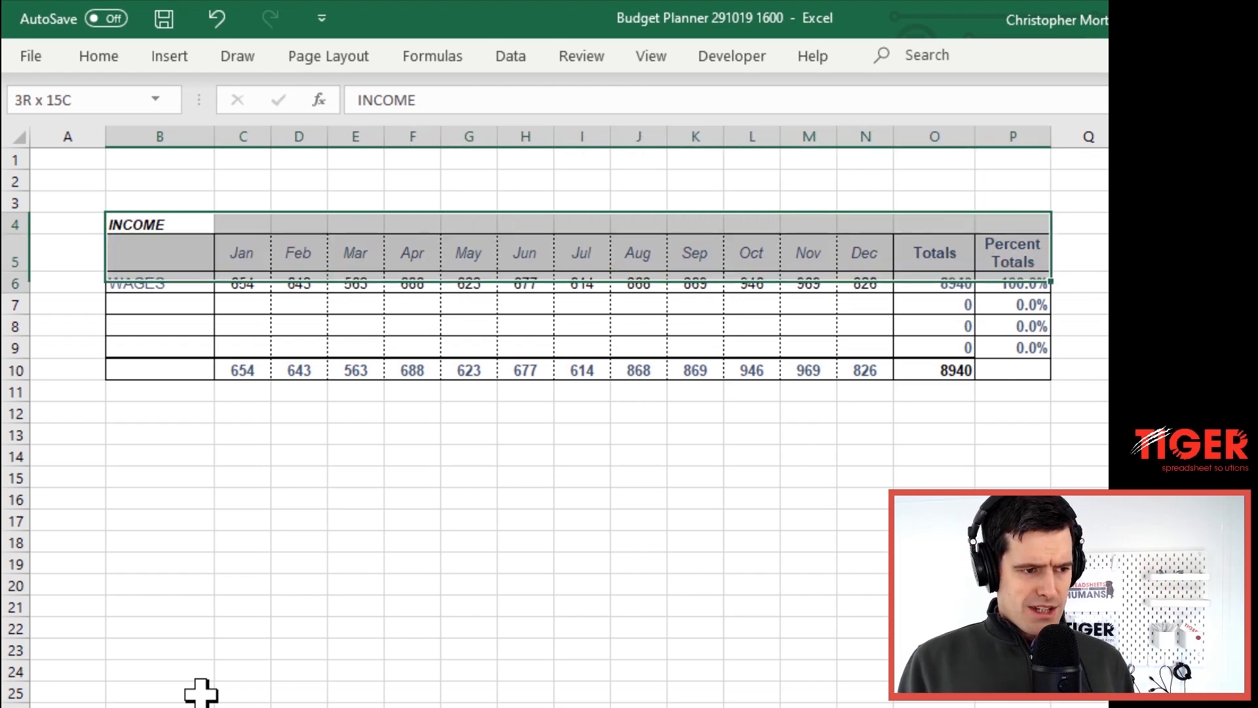
pyautogui.hotkey('ctrl', 'c')
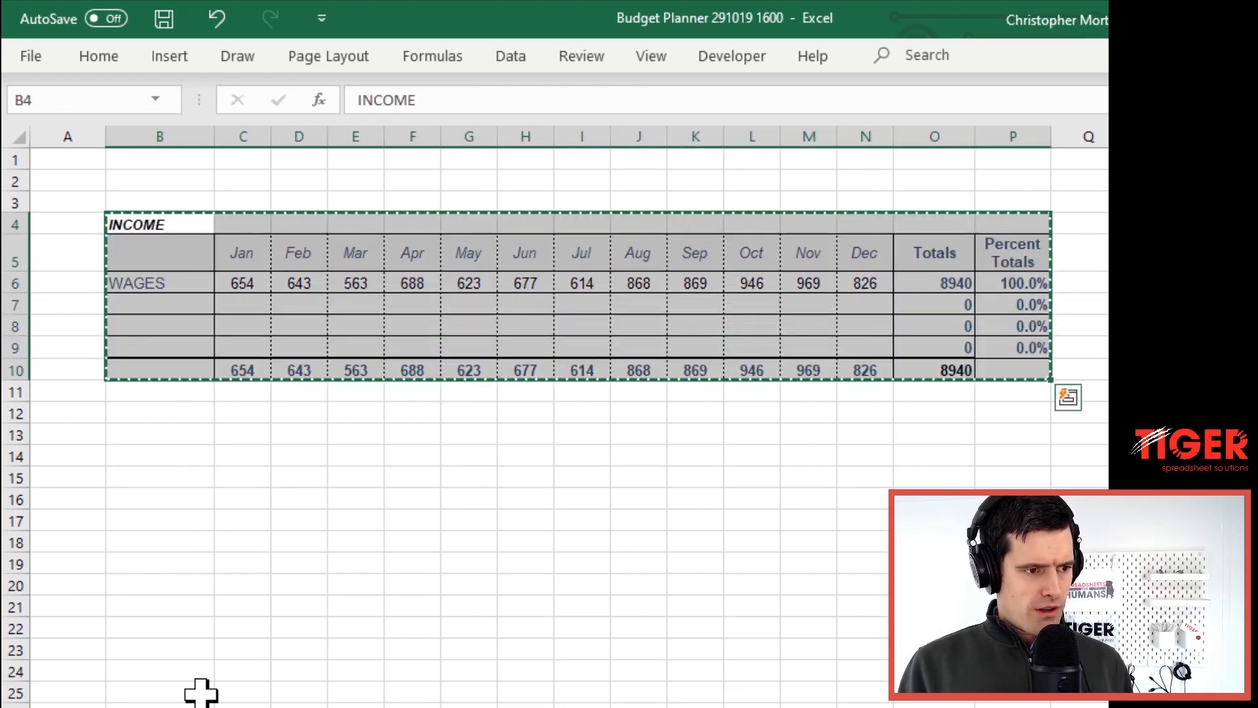
pyautogui.hotkey('ctrl', 'pageup')
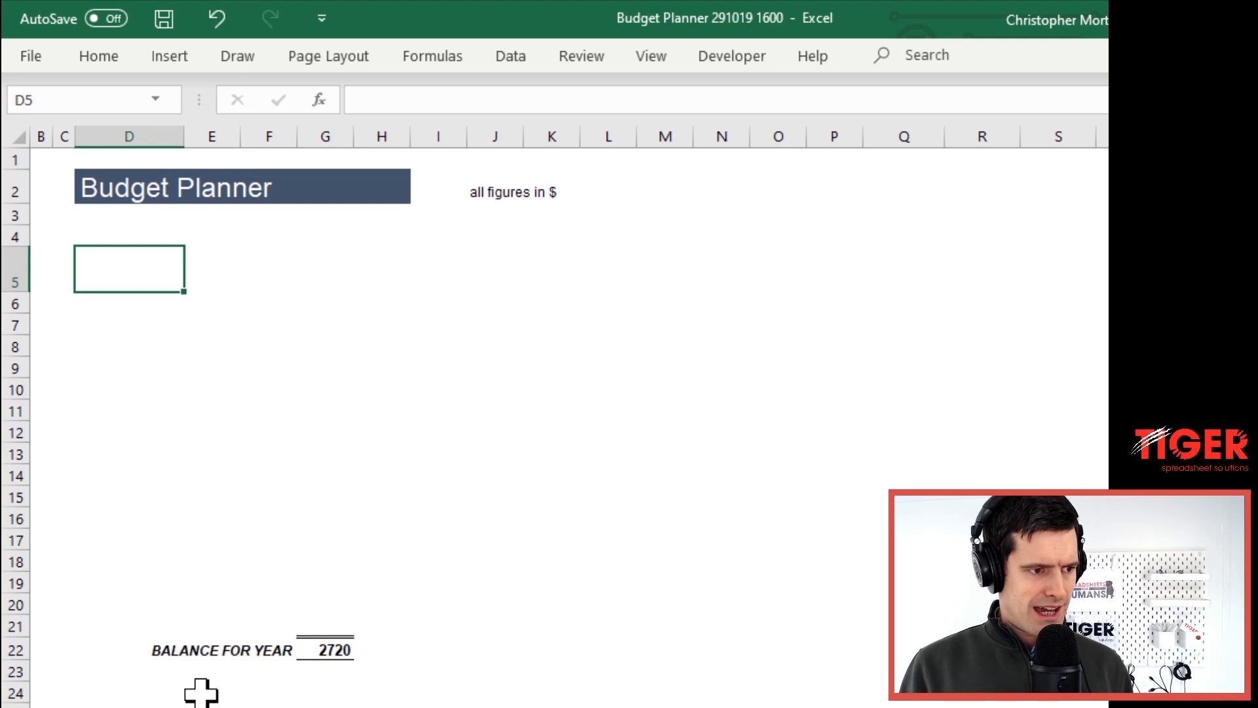
pyautogui.press('Up')
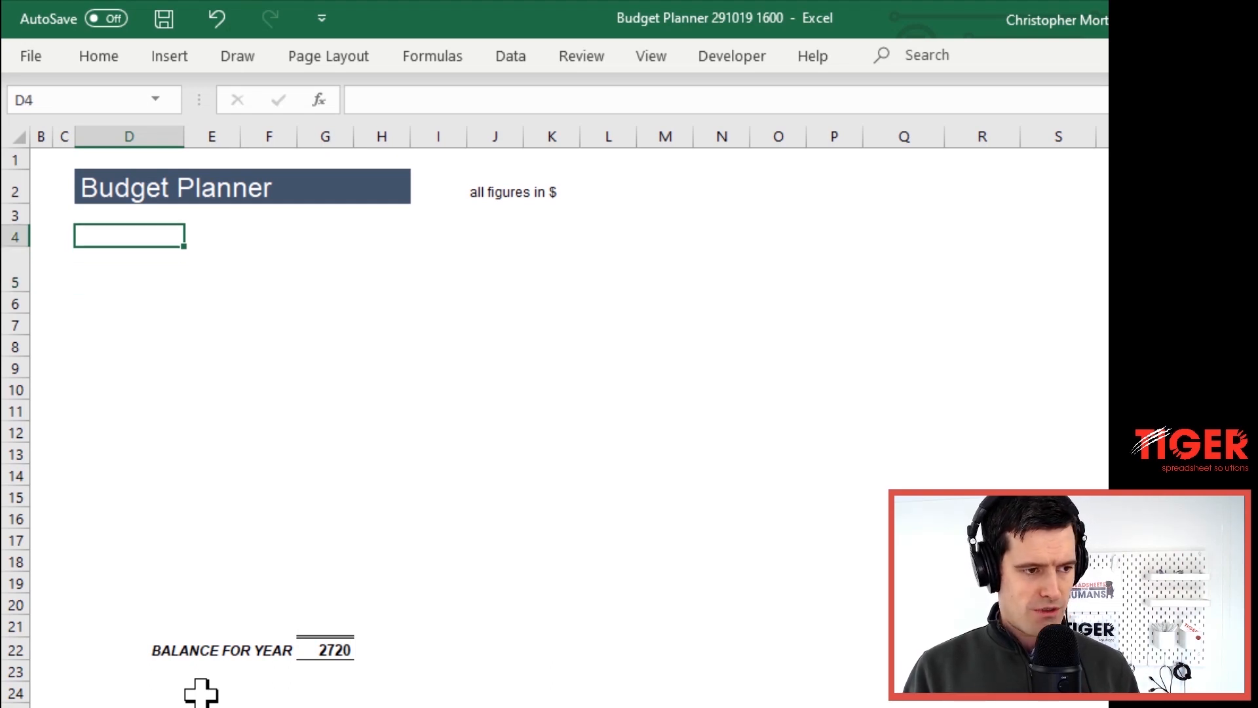
pyautogui.hotkey('ctrl', 'v')
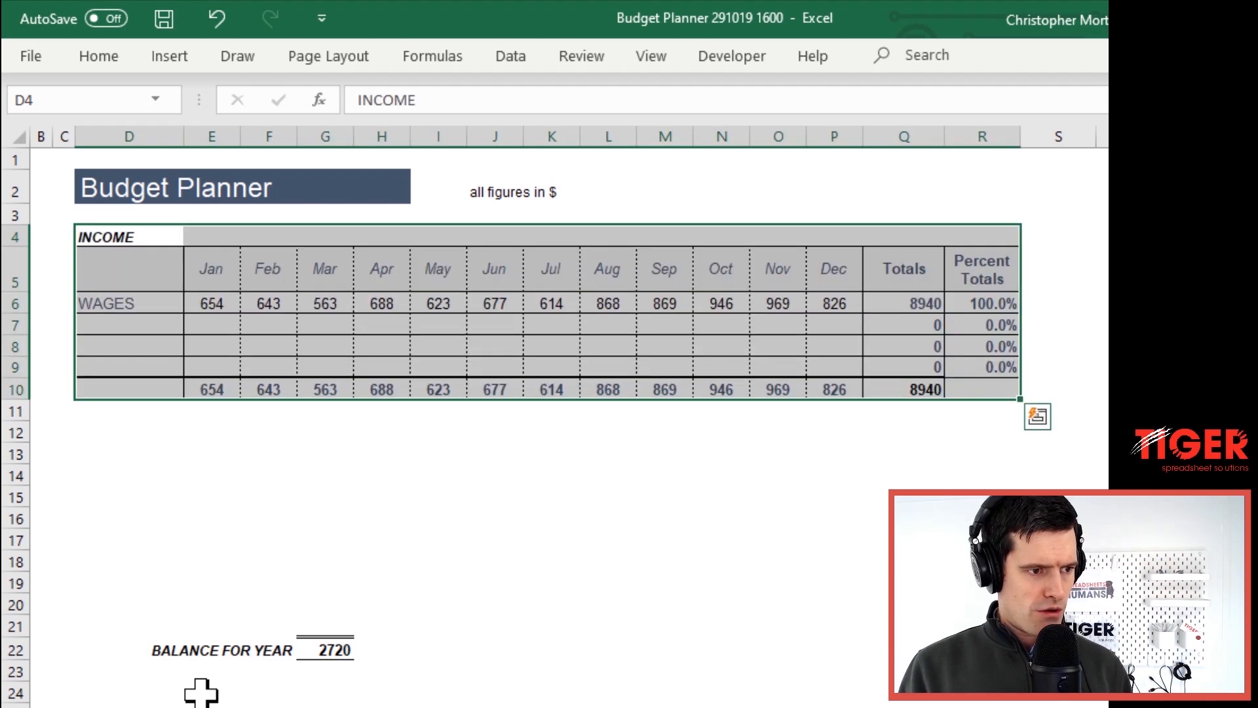
# Check the SUM formulas in the totals row of the pasted income table and the percent formula in R9
pyautogui.press('Right')
pyautogui.press('Right')
pyautogui.press('Right')
pyautogui.press('Right')
pyautogui.press('Right')
pyautogui.press('Right')
pyautogui.press('Right')
pyautogui.press('Right')
pyautogui.press('Right')
pyautogui.press('Right')
pyautogui.press('Right')
pyautogui.press('Right')
pyautogui.press('Right')
pyautogui.press('Down')
pyautogui.press('Down')
pyautogui.press('Down')
pyautogui.press('Down')
pyautogui.press('Down')
pyautogui.press('Down')
pyautogui.press('Down')
pyautogui.press('Up')
pyautogui.press('Left')
pyautogui.press('F2')
pyautogui.press('Escape')
pyautogui.press('Left')
pyautogui.press('Left')
pyautogui.press('F2')
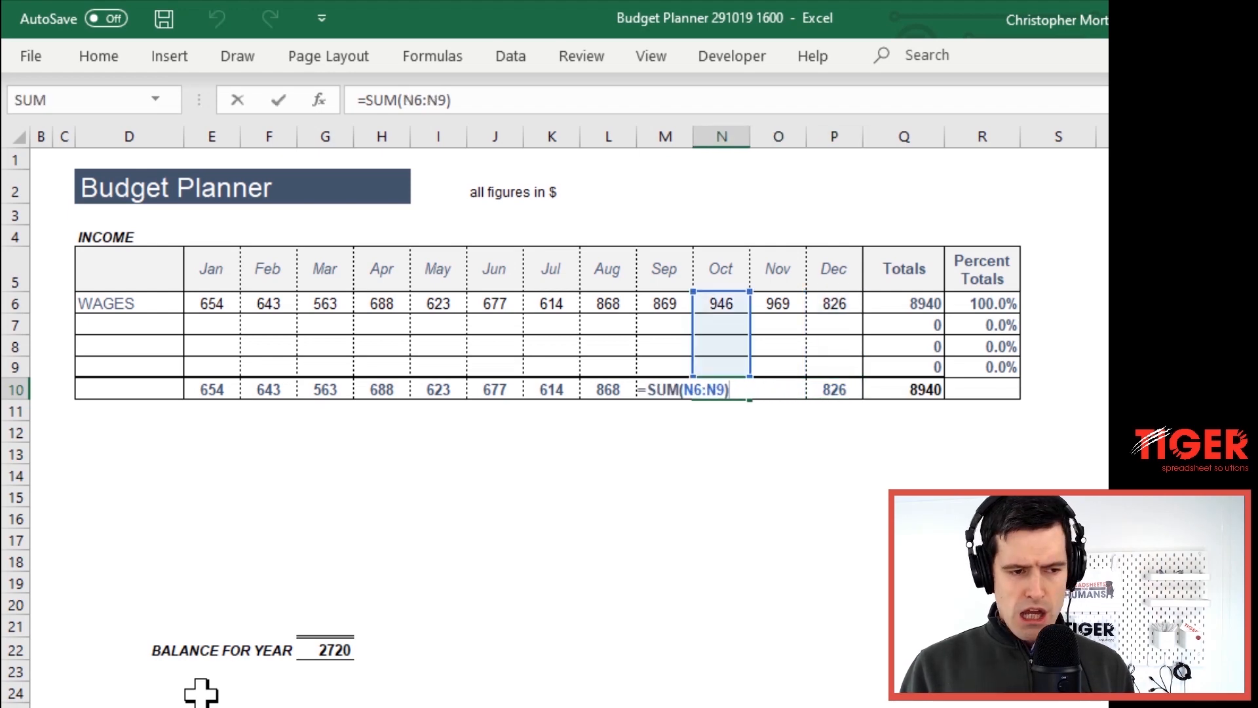
pyautogui.hotkey('ctrl', 'Return')
pyautogui.press('Right')
pyautogui.press('Right')
pyautogui.press('Right')
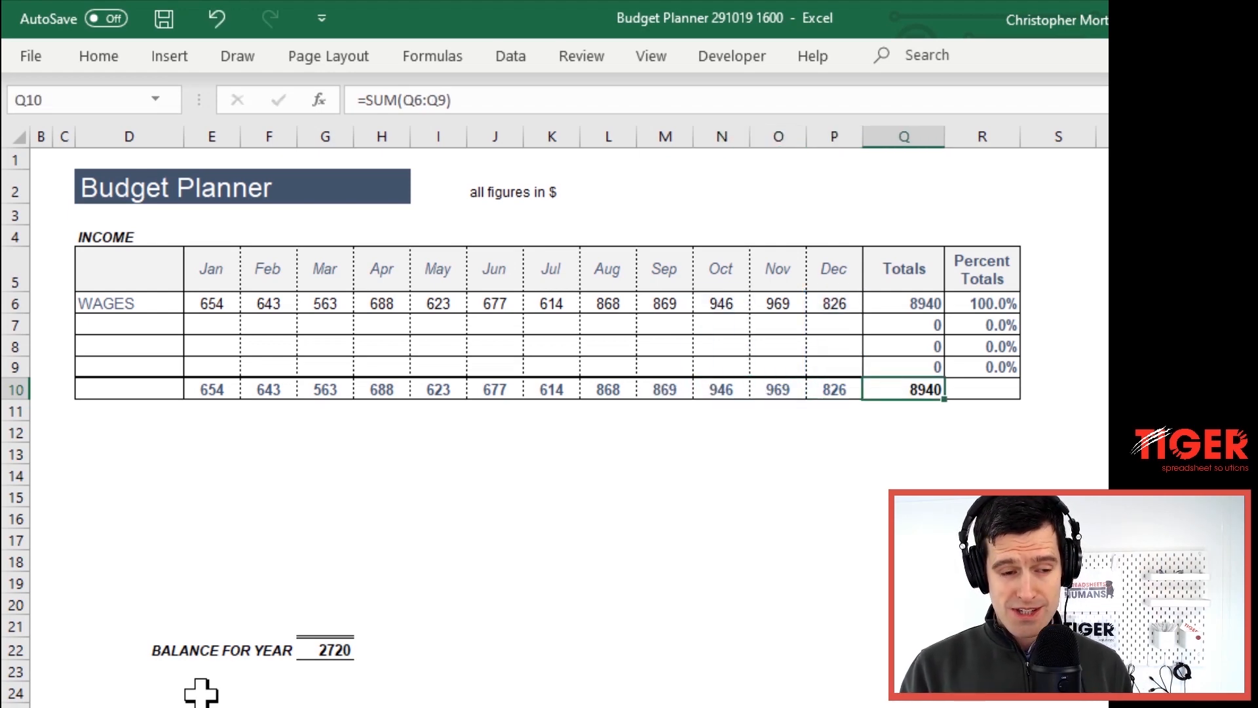
pyautogui.press('F2')
pyautogui.press('Tab')
pyautogui.press('Up')
pyautogui.press('F2')
pyautogui.hotkey('ctrl', 'Return')
# Copy the expenditure table in B4:P12 of the EXPEND sheet, from the EXPENDITURE heading through the Totals row
pyautogui.press('Left')
pyautogui.press('Left')
pyautogui.press('Left')
pyautogui.press('Left')
pyautogui.press('Left')
pyautogui.press('Left')
pyautogui.press('Left')
pyautogui.press('Left')
pyautogui.press('Left')
pyautogui.press('Left')
pyautogui.press('Left')
pyautogui.press('Left')
pyautogui.press('Left')
pyautogui.press('Left')
pyautogui.press('Left')
pyautogui.press('Left')
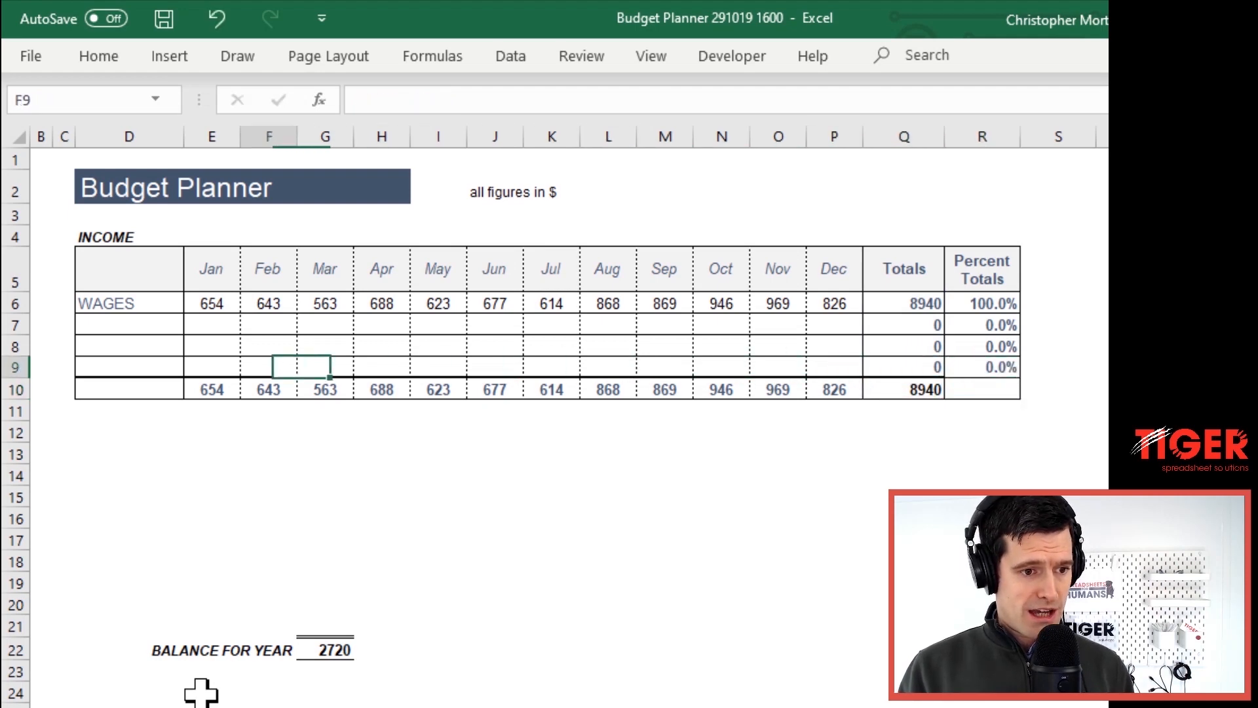
pyautogui.press('Down')
pyautogui.press('Right')
pyautogui.press('Right')
pyautogui.press('Down')
pyautogui.press('Down')
pyautogui.press('Down')
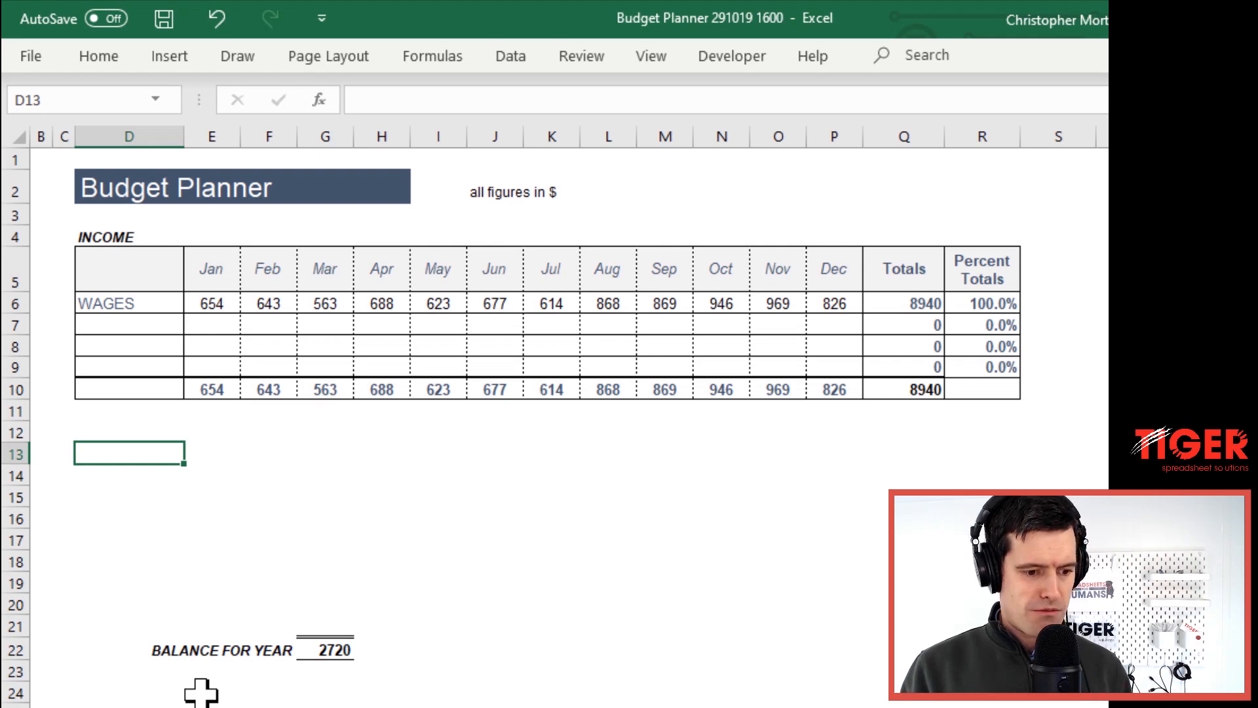
pyautogui.hotkey('ctrl', 'pagedown')
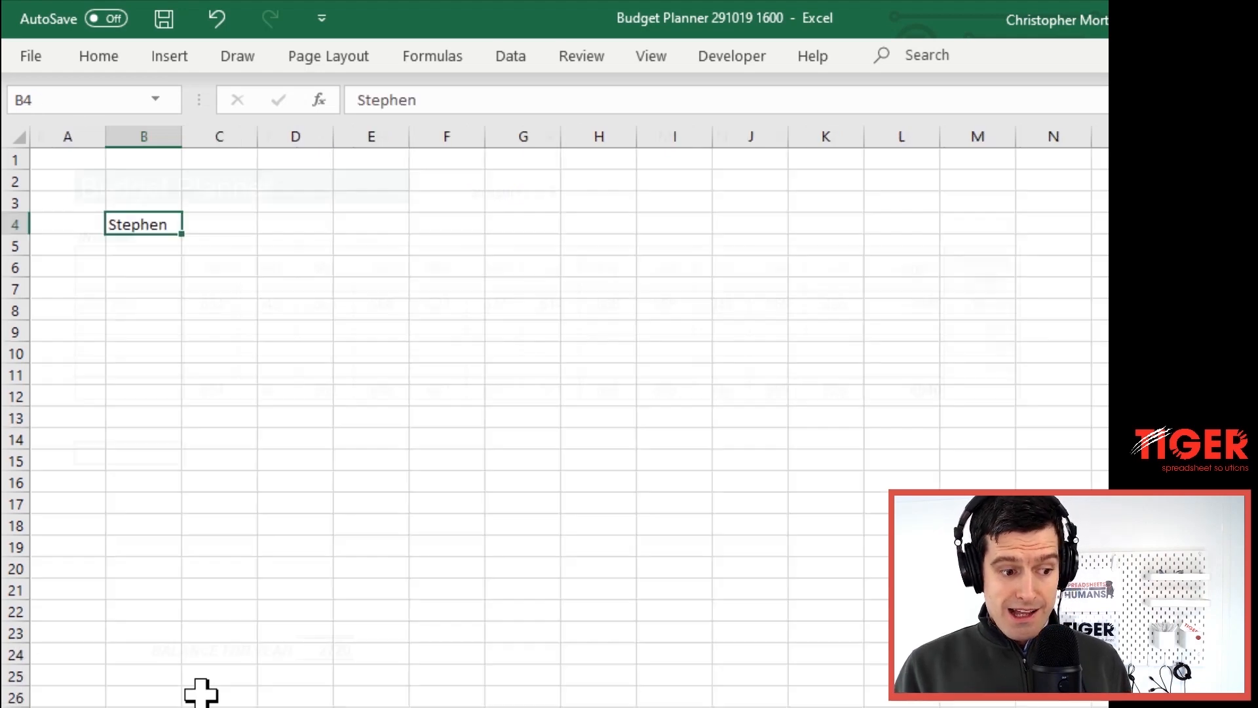
pyautogui.hotkey('ctrl', 'pagedown')
pyautogui.press('Up')
pyautogui.press('Up')
pyautogui.press('Up')
pyautogui.press('Up')
pyautogui.press('Up')
pyautogui.press('Up')
pyautogui.press('Up')
pyautogui.press('Up')
pyautogui.press('Up')
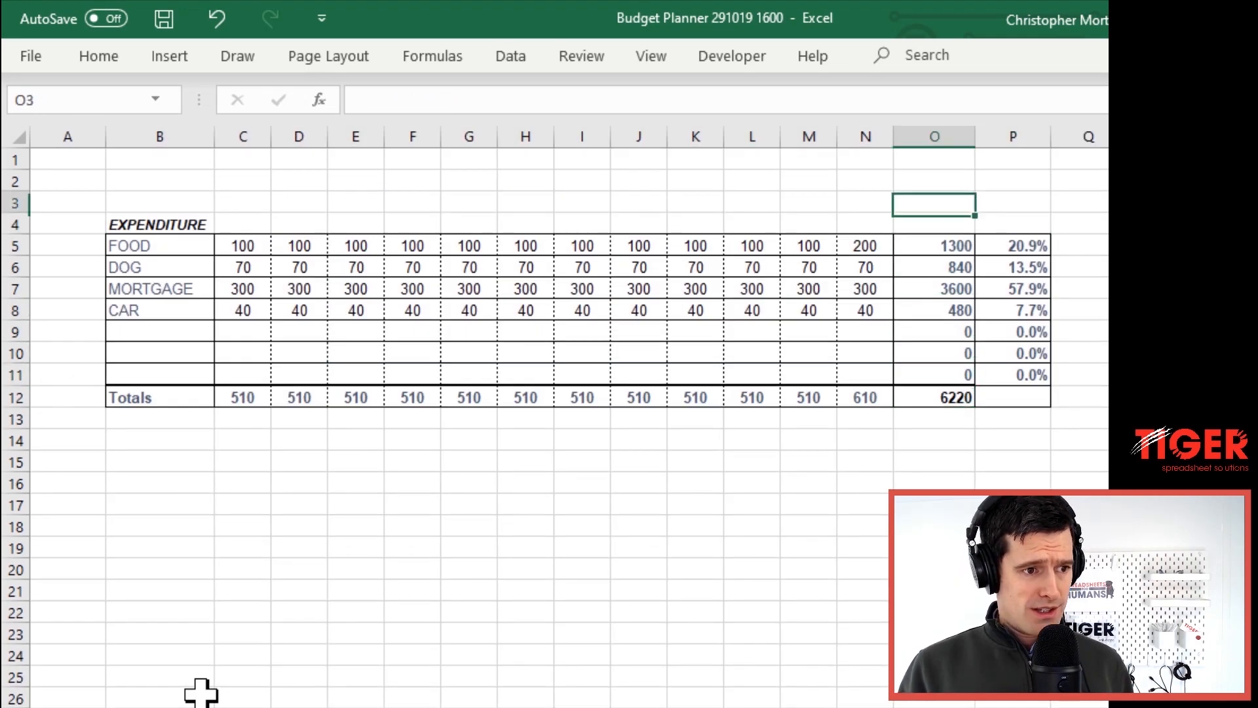
pyautogui.press('Left')
pyautogui.press('Left')
pyautogui.press('Left')
pyautogui.press('Left')
pyautogui.press('Left')
pyautogui.press('Left')
pyautogui.press('Left')
pyautogui.press('Left')
pyautogui.press('Left')
pyautogui.press('Left')
pyautogui.press('Left')
pyautogui.press('Left')
pyautogui.press('Left')
pyautogui.press('Down')
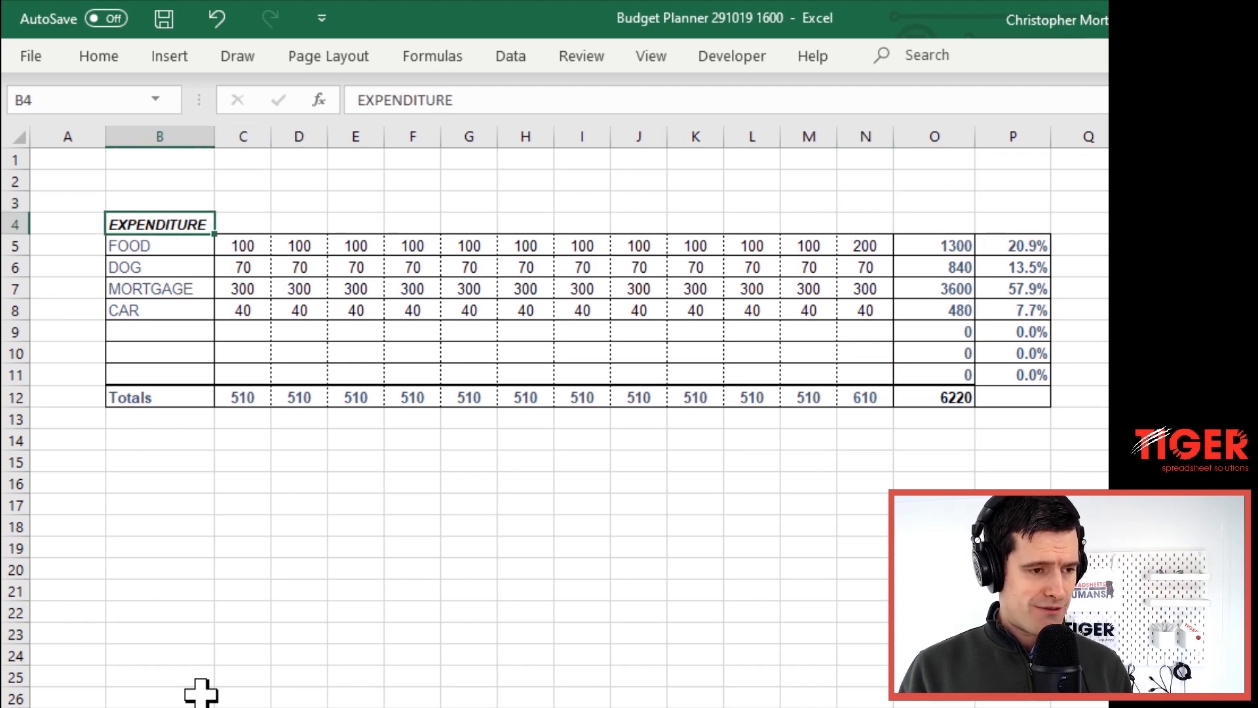
pyautogui.hotkey('shift', 'Right')
pyautogui.hotkey('shift', 'Right')
pyautogui.hotkey('shift', 'Right')
pyautogui.hotkey('shift', 'Right')
pyautogui.hotkey('shift', 'Right')
pyautogui.hotkey('shift', 'Right')
pyautogui.hotkey('shift', 'Right')
pyautogui.hotkey('shift', 'Right')
pyautogui.hotkey('shift', 'Right')
pyautogui.hotkey('shift', 'Right')
pyautogui.hotkey('shift', 'Right')
pyautogui.hotkey('shift', 'Right')
pyautogui.hotkey('shift', 'Right')
pyautogui.hotkey('shift', 'Right')
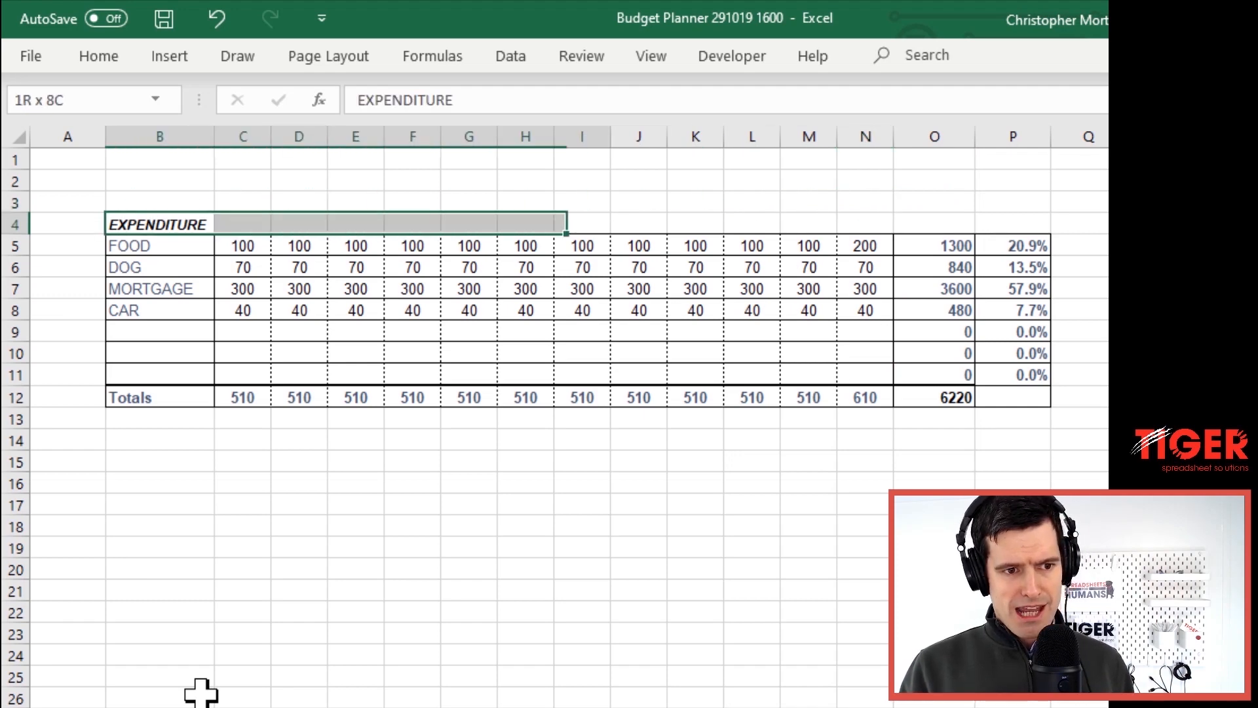
pyautogui.hotkey('shift', 'Down')
pyautogui.hotkey('shift', 'Down')
pyautogui.hotkey('shift', 'Down')
pyautogui.hotkey('shift', 'Down')
pyautogui.hotkey('shift', 'Down')
pyautogui.hotkey('shift', 'Down')
pyautogui.hotkey('shift', 'Down')
pyautogui.hotkey('shift', 'Down')
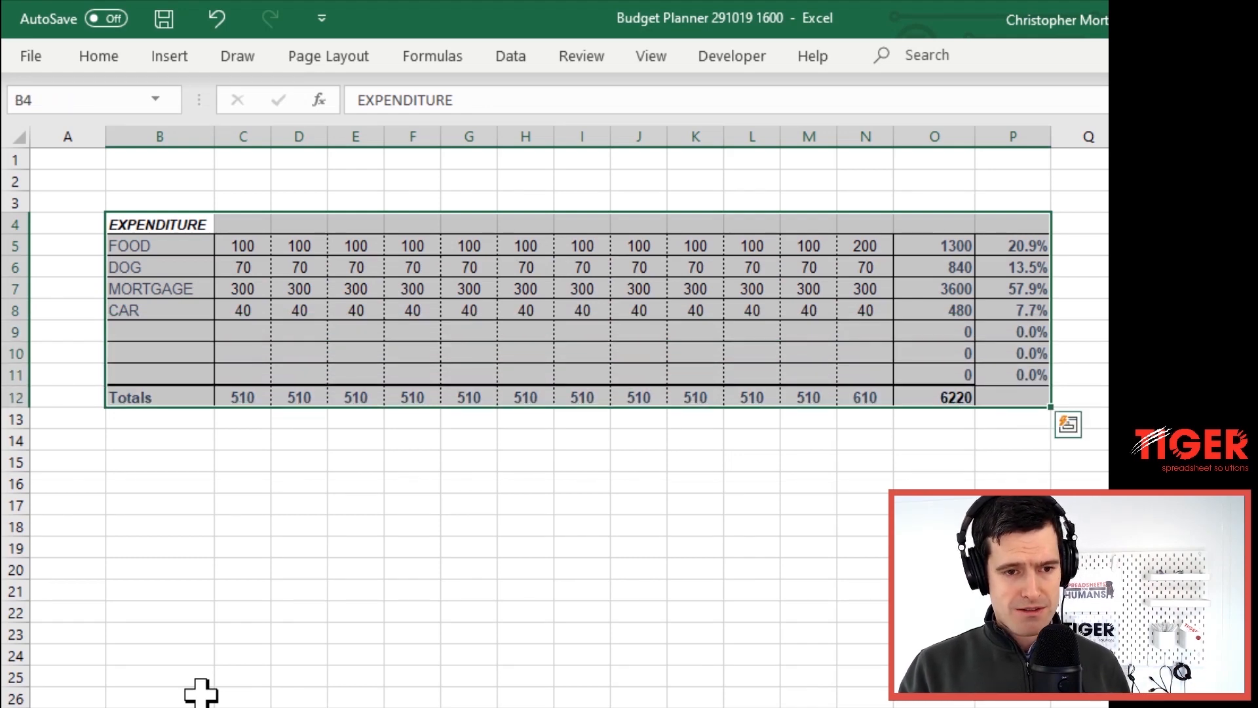
pyautogui.hotkey('ctrl', 'c')
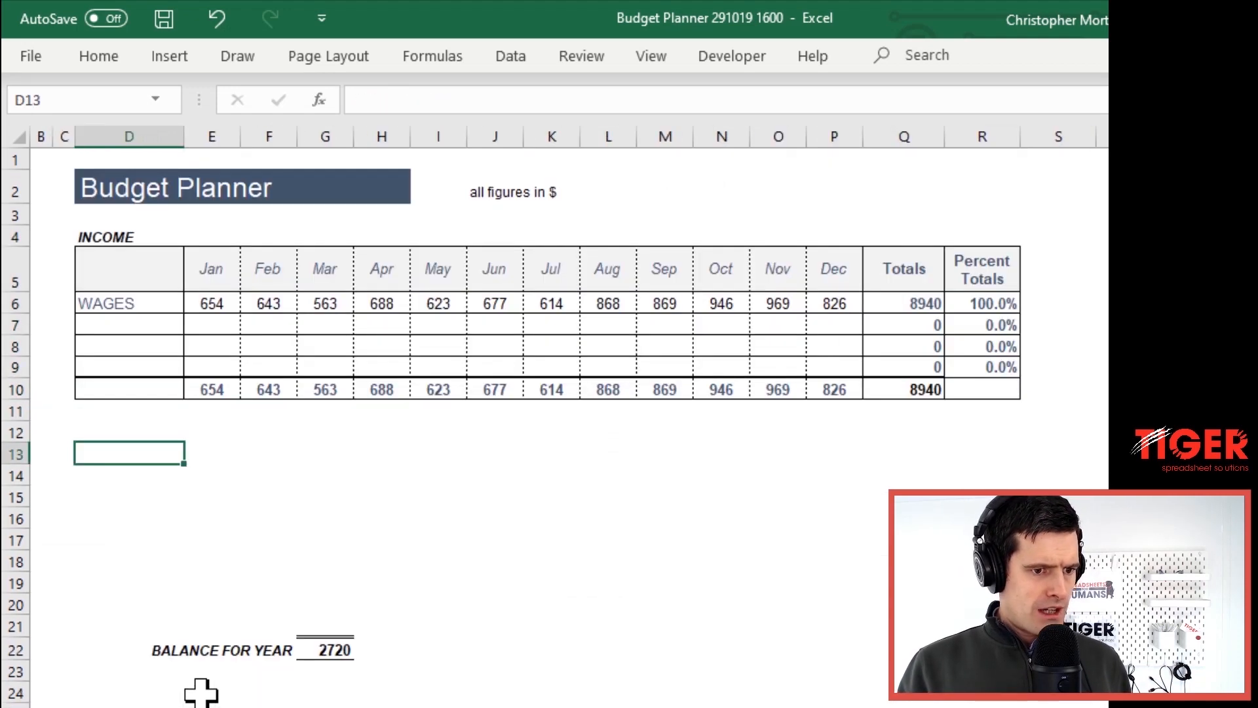
# Paste the copied expenditure table at D12 of Sheet1, one blank row below the income table
pyautogui.press('Up')
pyautogui.press('Down')
pyautogui.press('Up')
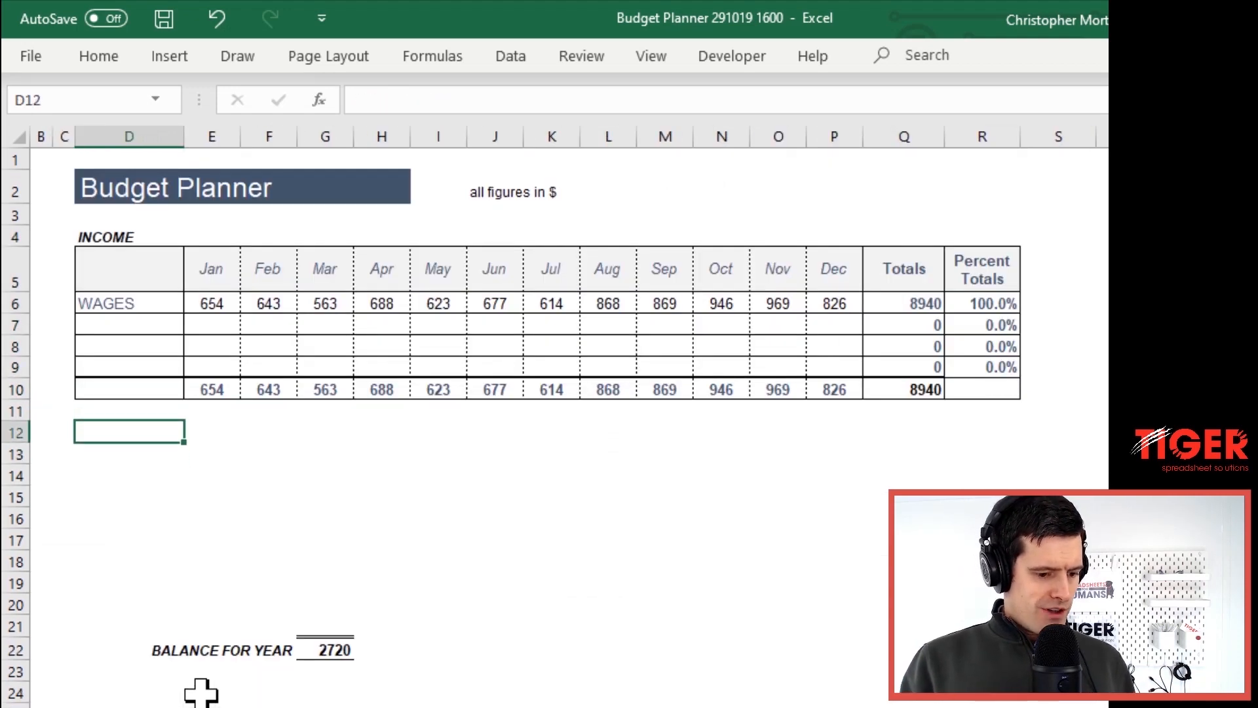
pyautogui.hotkey('ctrl', 'v')
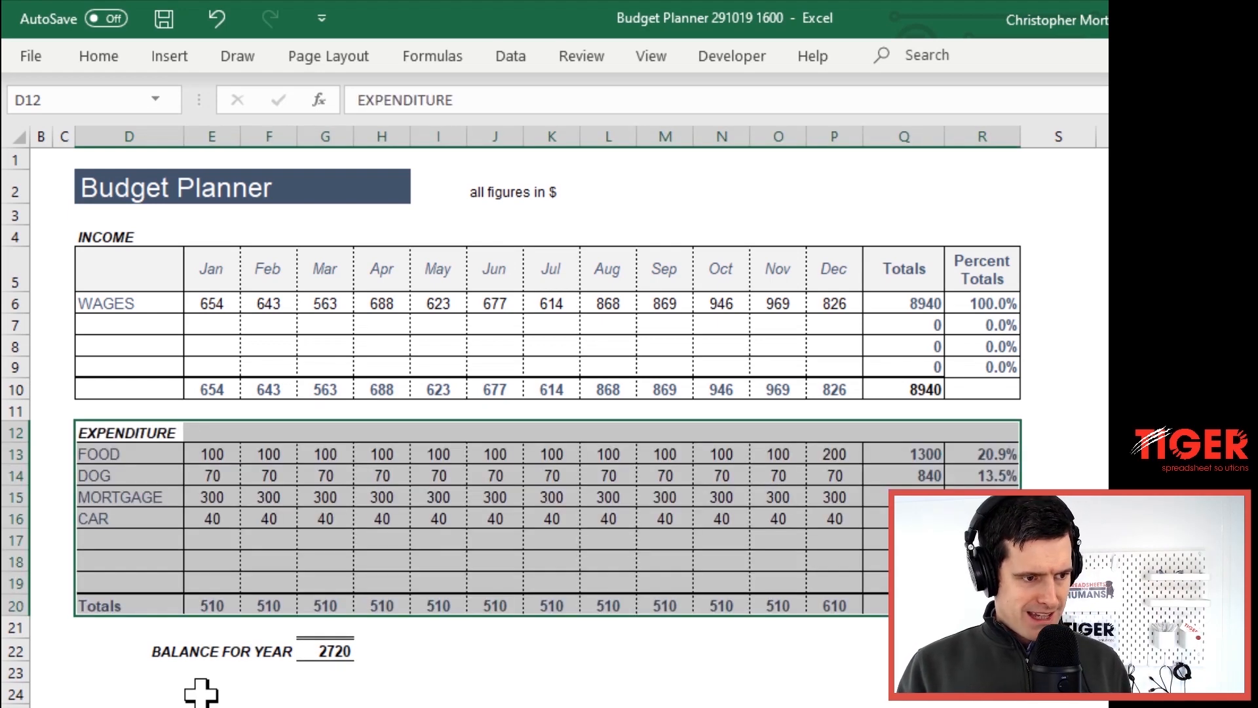
pyautogui.press('Left')
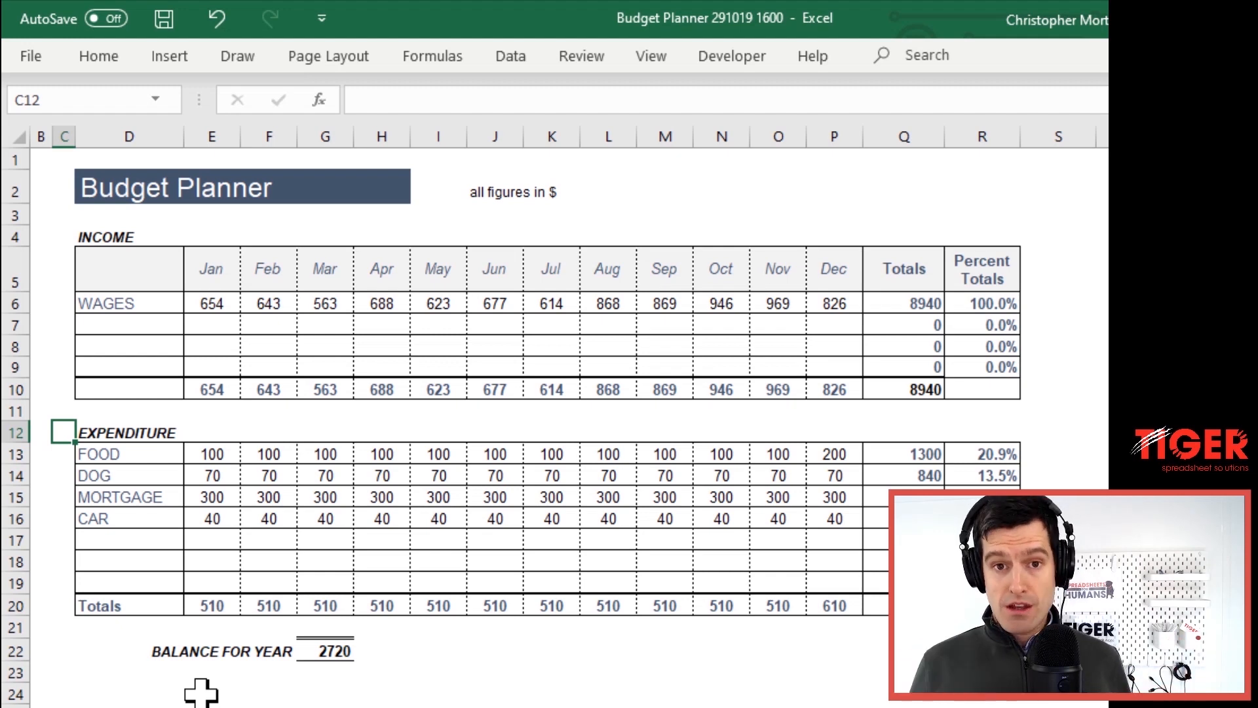
# Check which cells the BALANCE FOR YEAR formula in G22 of Sheet1 refers to
pyautogui.press('Down')
pyautogui.press('Down')
pyautogui.press('Down')
pyautogui.press('Down')
pyautogui.press('Down')
pyautogui.press('Down')
pyautogui.press('Down')
pyautogui.press('Down')
pyautogui.press('Down')
pyautogui.press('Down')
pyautogui.press('Down')
pyautogui.press('Right')
pyautogui.press('Right')
pyautogui.press('Right')
pyautogui.press('Right')
pyautogui.press('Up')
pyautogui.press('Left')
pyautogui.press('F2')
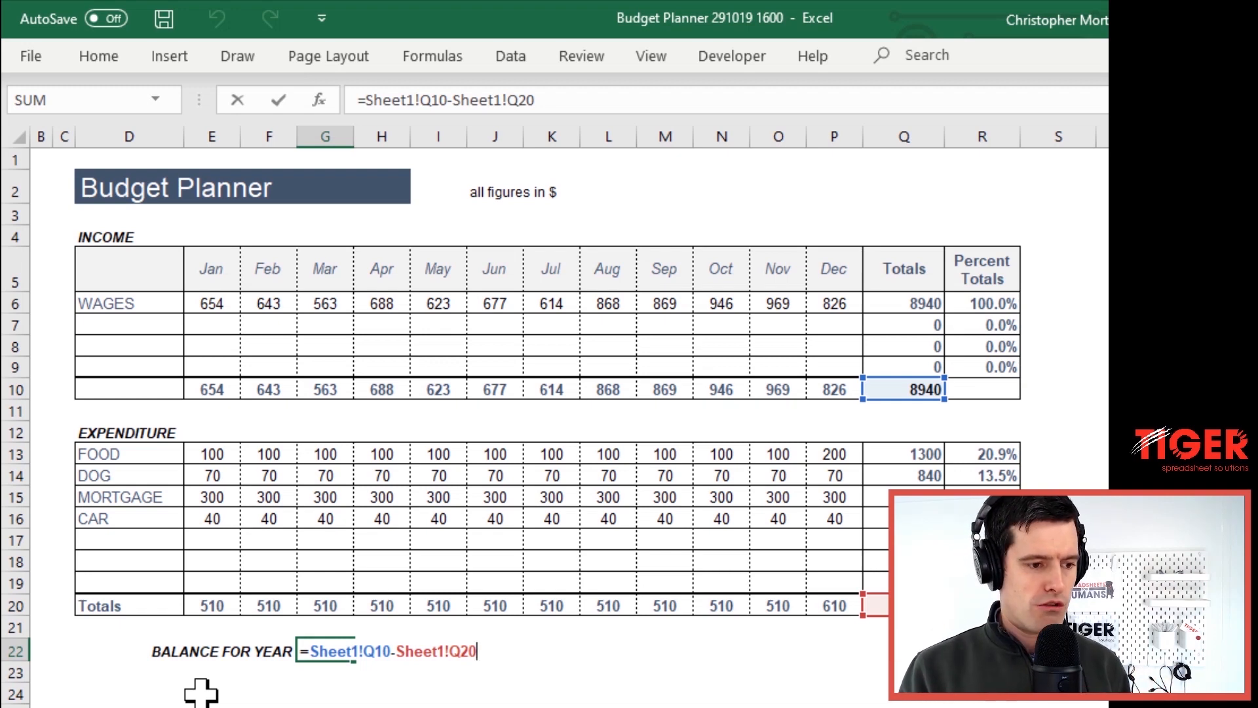
pyautogui.hotkey('ctrl', 'Return')
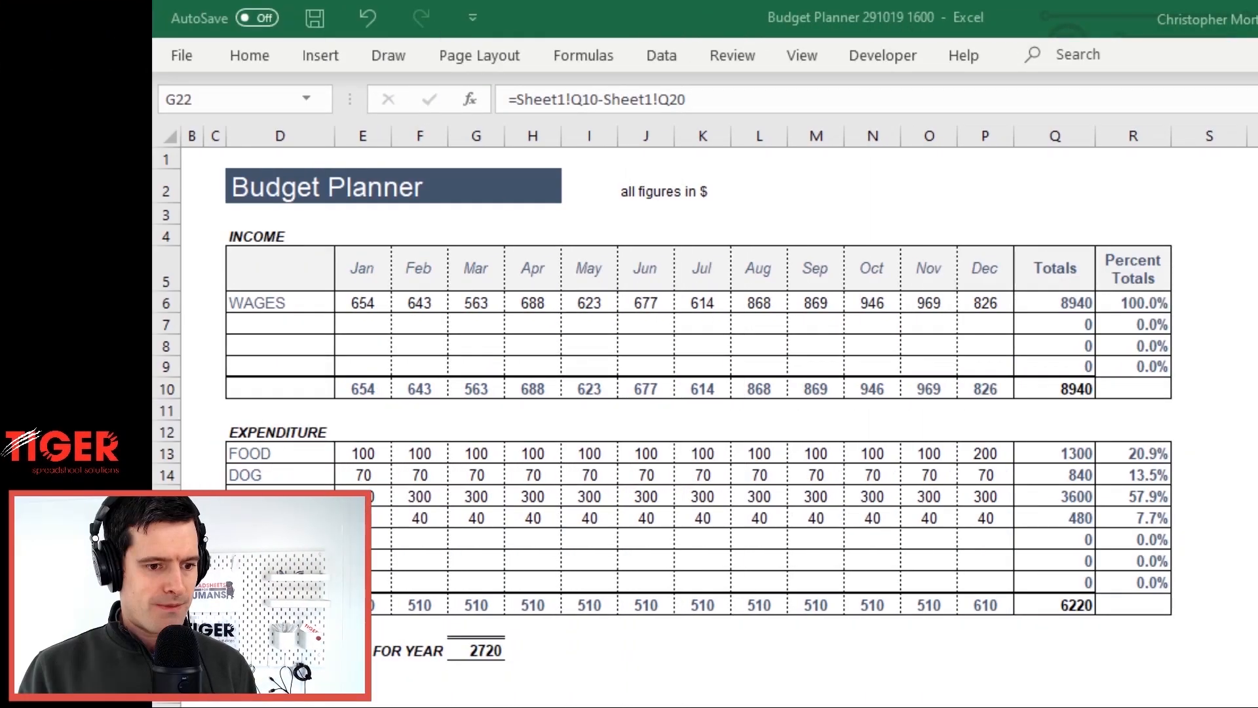
# Move the BALANCE FOR YEAR label and total from F22:G22 to P22:Q22, so the total sits under the Totals column
pyautogui.click(394, 649)
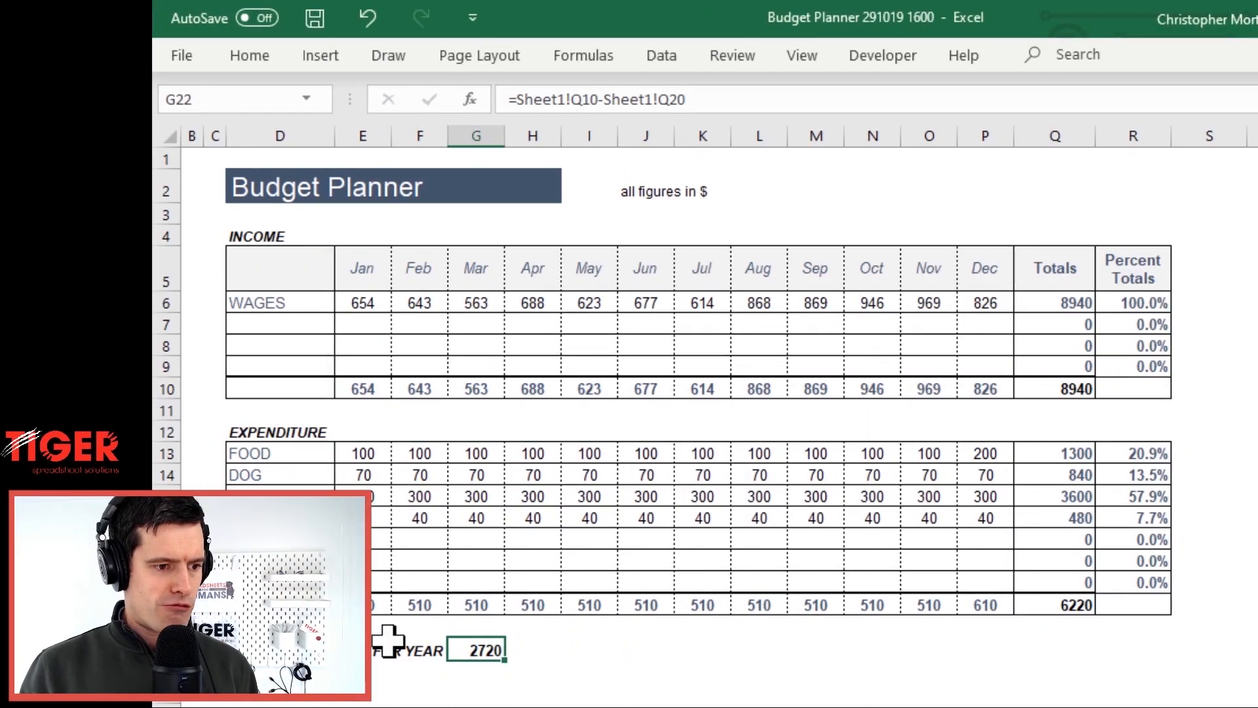
pyautogui.press('Left')
pyautogui.press('Right')
pyautogui.hotkey('shift', 'Right')
pyautogui.hotkey('ctrl', 'c')
pyautogui.press('Right')
pyautogui.press('Right')
pyautogui.press('Right')
pyautogui.press('Right')
pyautogui.press('Right')
pyautogui.press('Right')
pyautogui.press('Right')
pyautogui.press('Right')
pyautogui.press('Right')
pyautogui.press('Right')
pyautogui.press('Right')
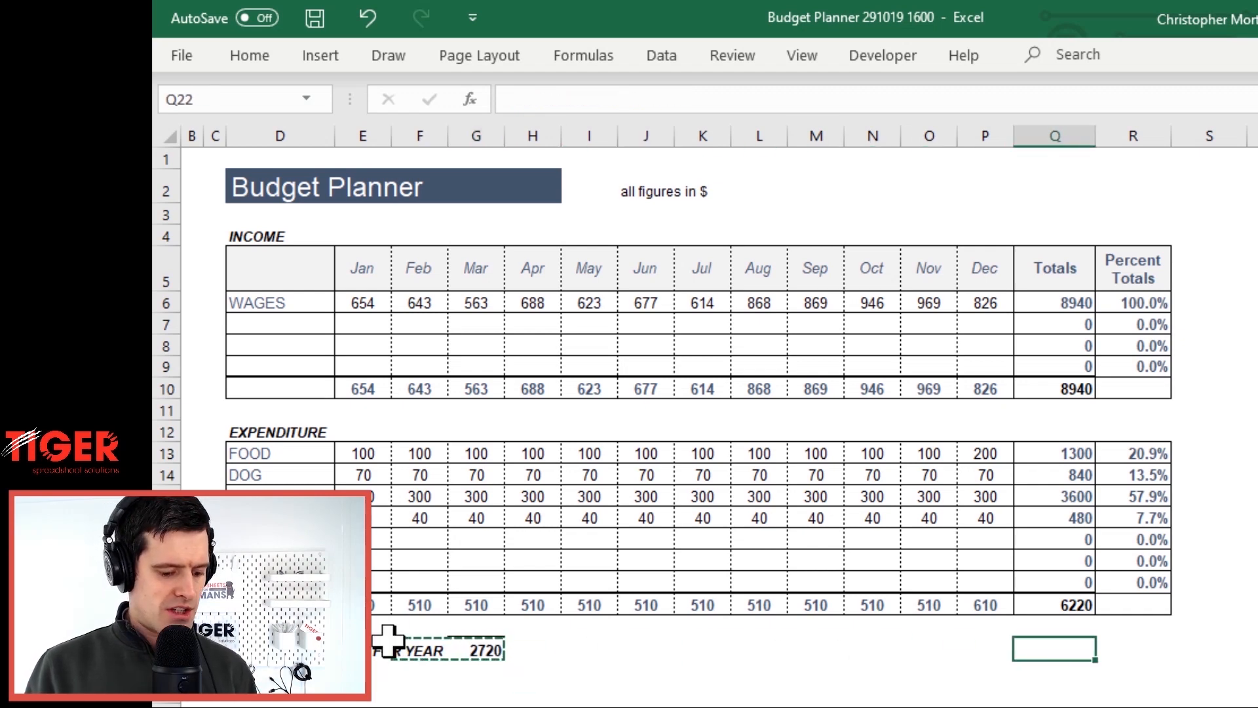
pyautogui.hotkey('ctrl', 'v')
pyautogui.hotkey('ctrl', 'x')
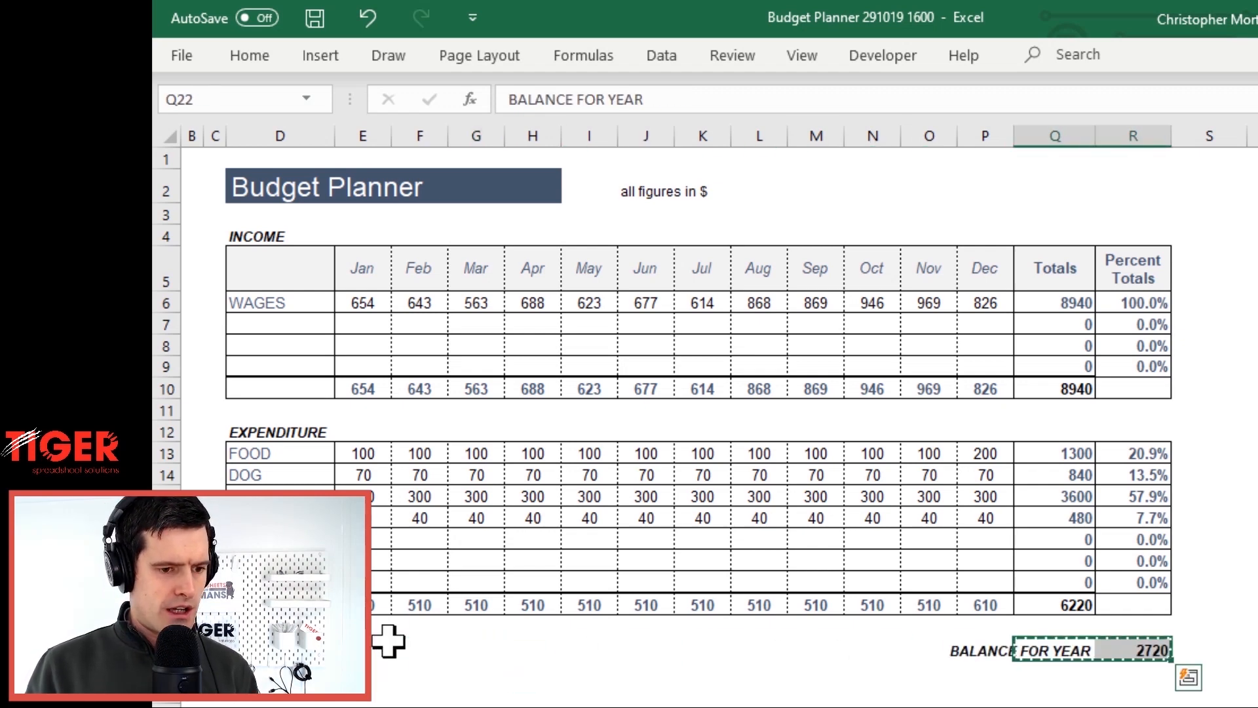
pyautogui.press('Left')
pyautogui.hotkey('ctrl', 'v')
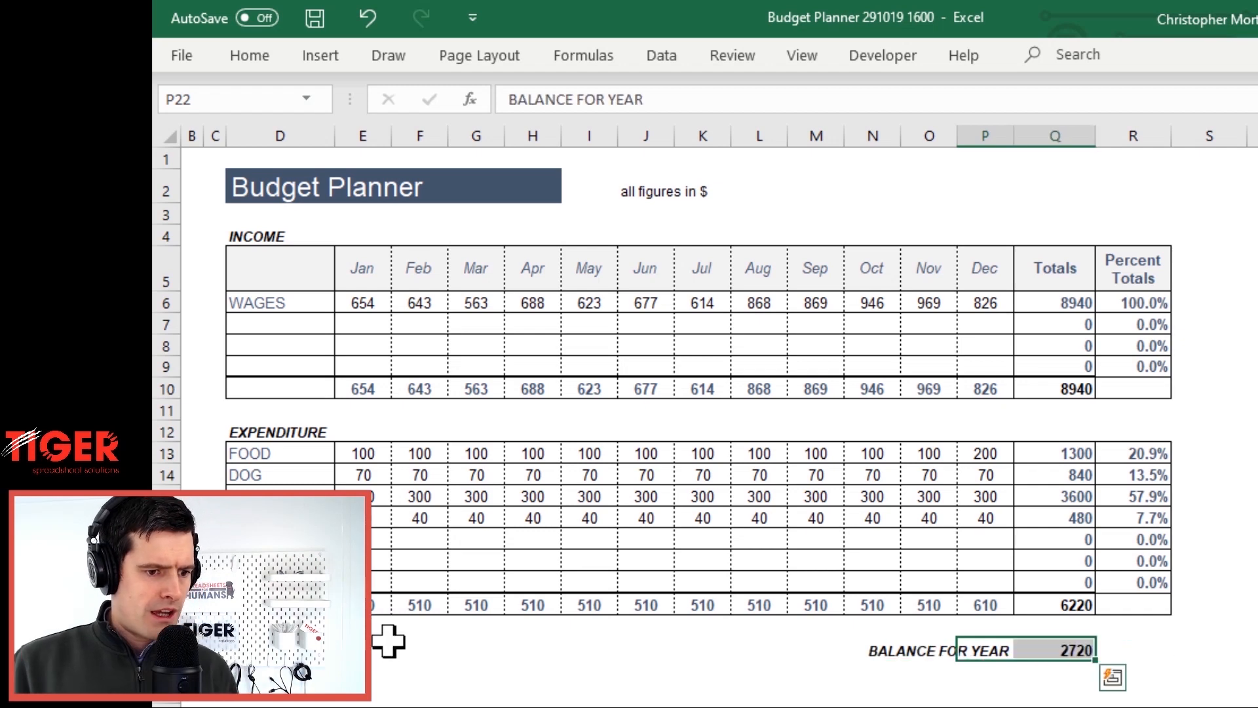
# Check that the balance lines up with the totals in column Q and inspect its formula in Q22
pyautogui.press('Up')
pyautogui.press('Up')
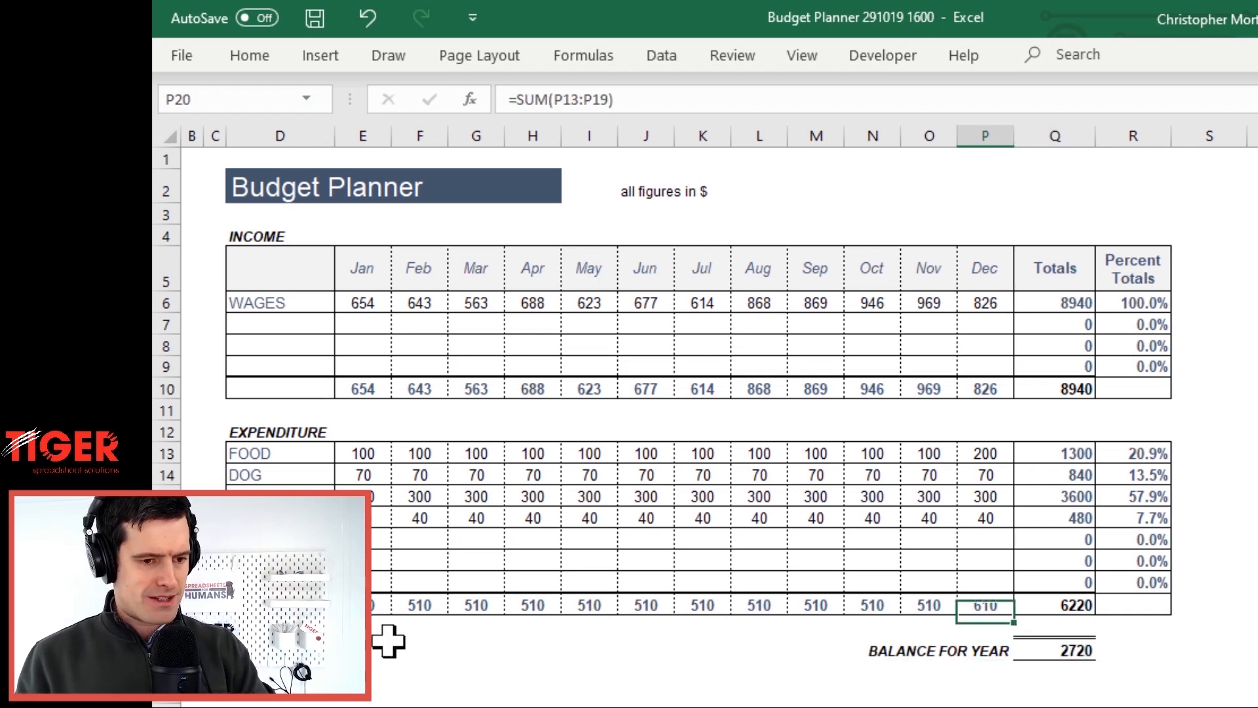
pyautogui.press('Right')
pyautogui.press('Down')
pyautogui.press('Down')
pyautogui.hotkey('ctrl', 'space')
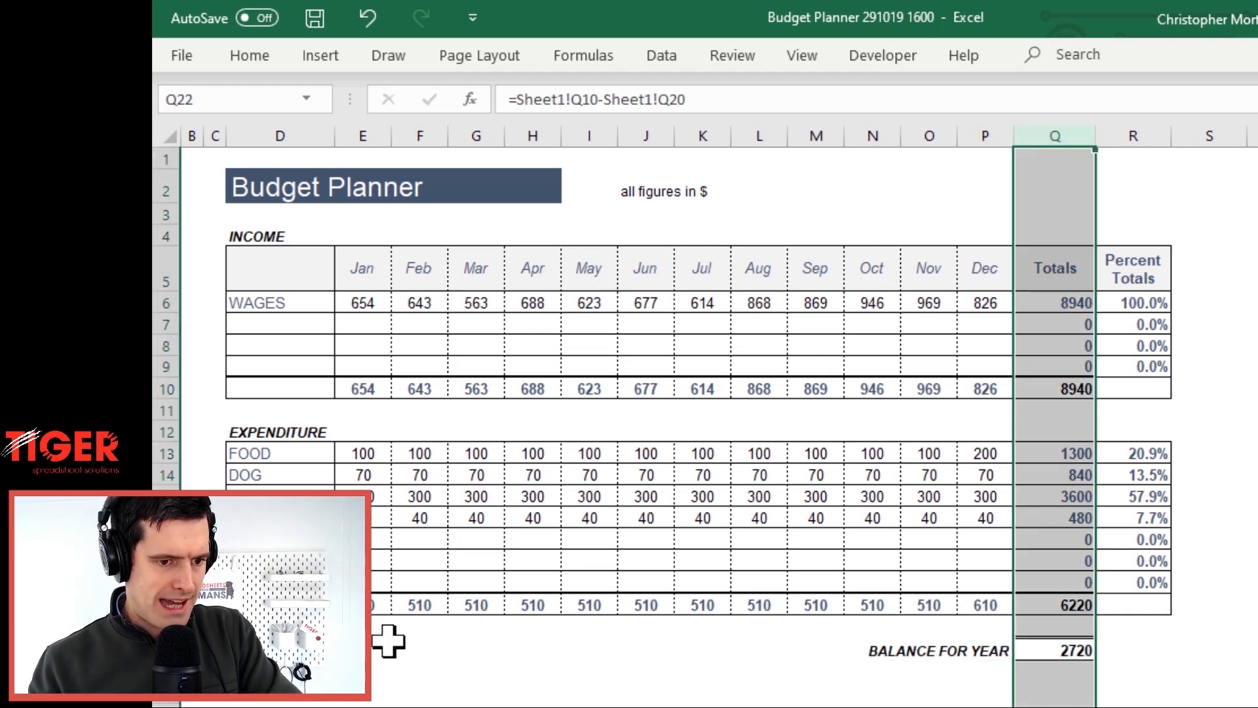
pyautogui.press('Up')
pyautogui.press('Up')
pyautogui.press('Down')
pyautogui.press('Down')
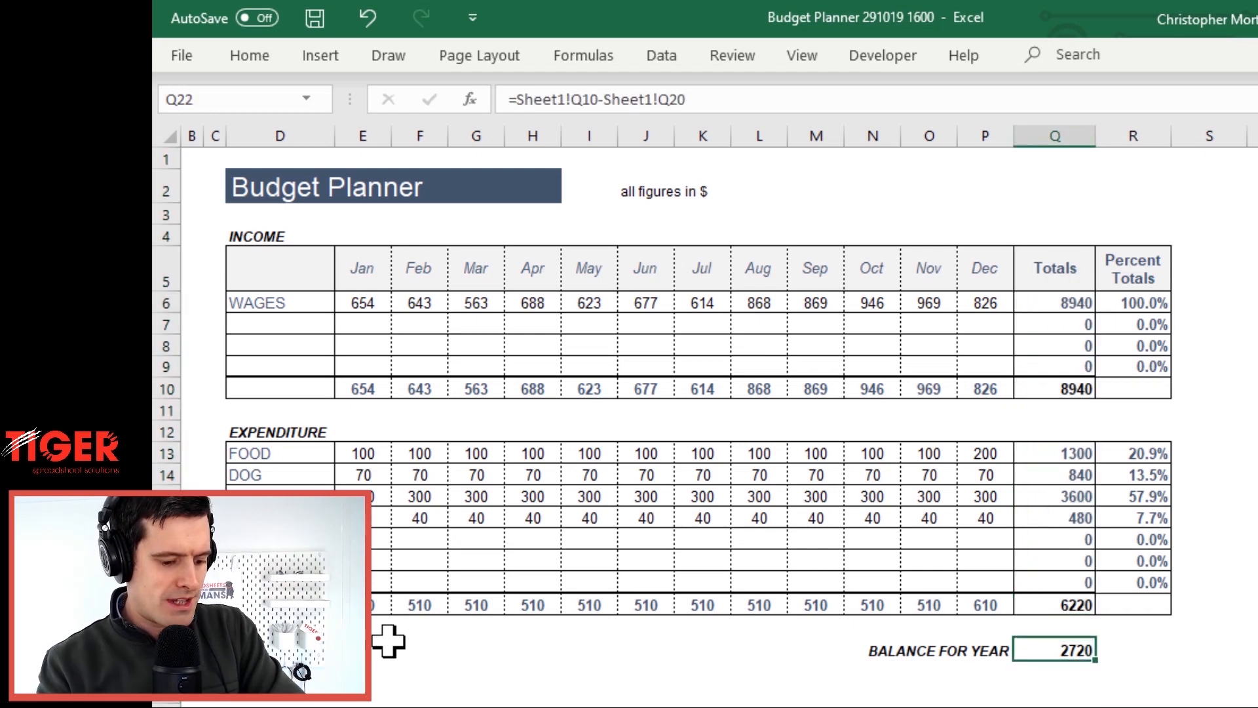
pyautogui.press('F2')
pyautogui.hotkey('ctrl', 'Return')
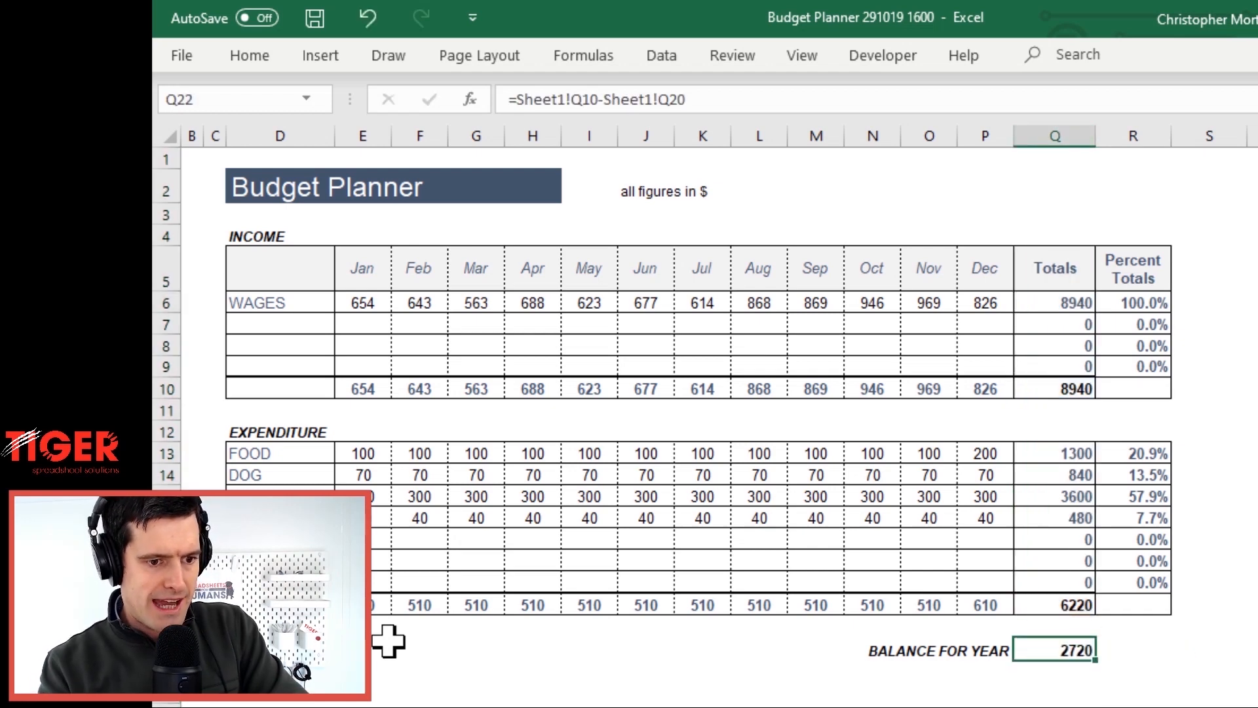
# Inspect the SUM formulas in the Totals column, from the expenditure total in Q20 and Q19 up to the WAGES total in Q6
pyautogui.press('Up')
pyautogui.press('Up')
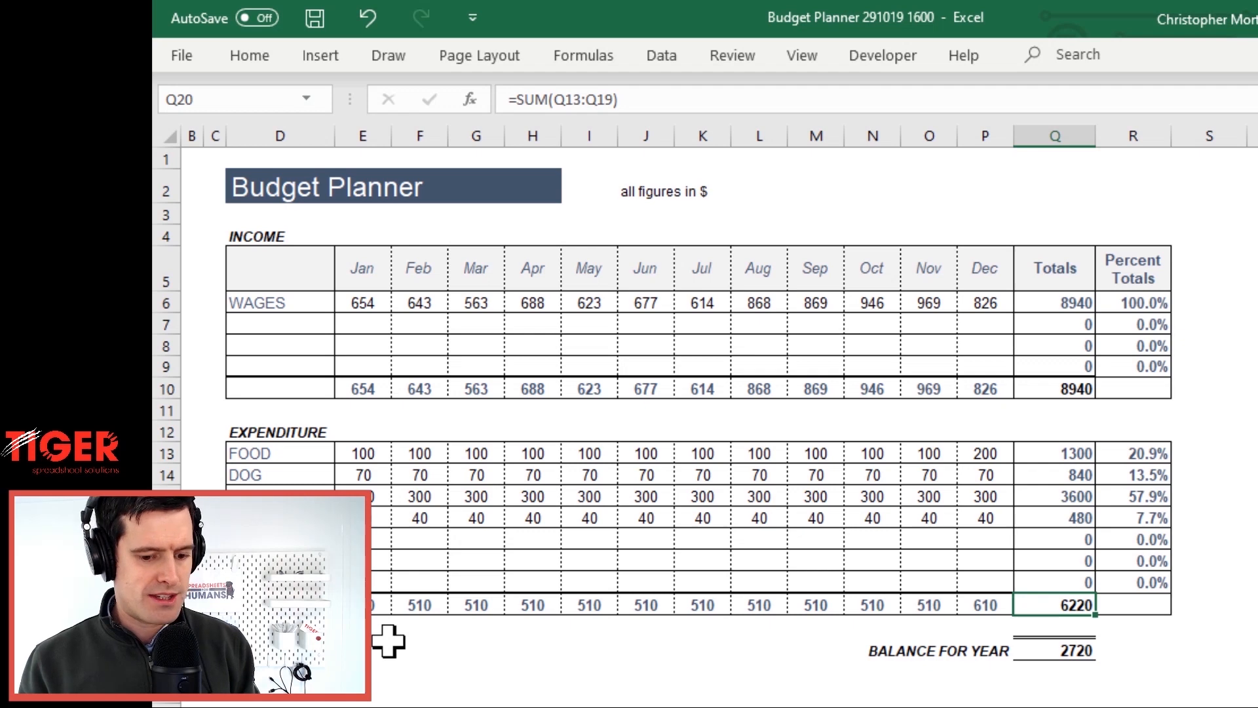
pyautogui.press('F2')
pyautogui.hotkey('ctrl', 'Return')
pyautogui.press('Up')
pyautogui.press('Up')
pyautogui.press('Up')
pyautogui.press('Up')
pyautogui.press('Up')
pyautogui.press('Up')
pyautogui.press('Up')
pyautogui.press('Up')
pyautogui.press('Up')
pyautogui.press('Up')
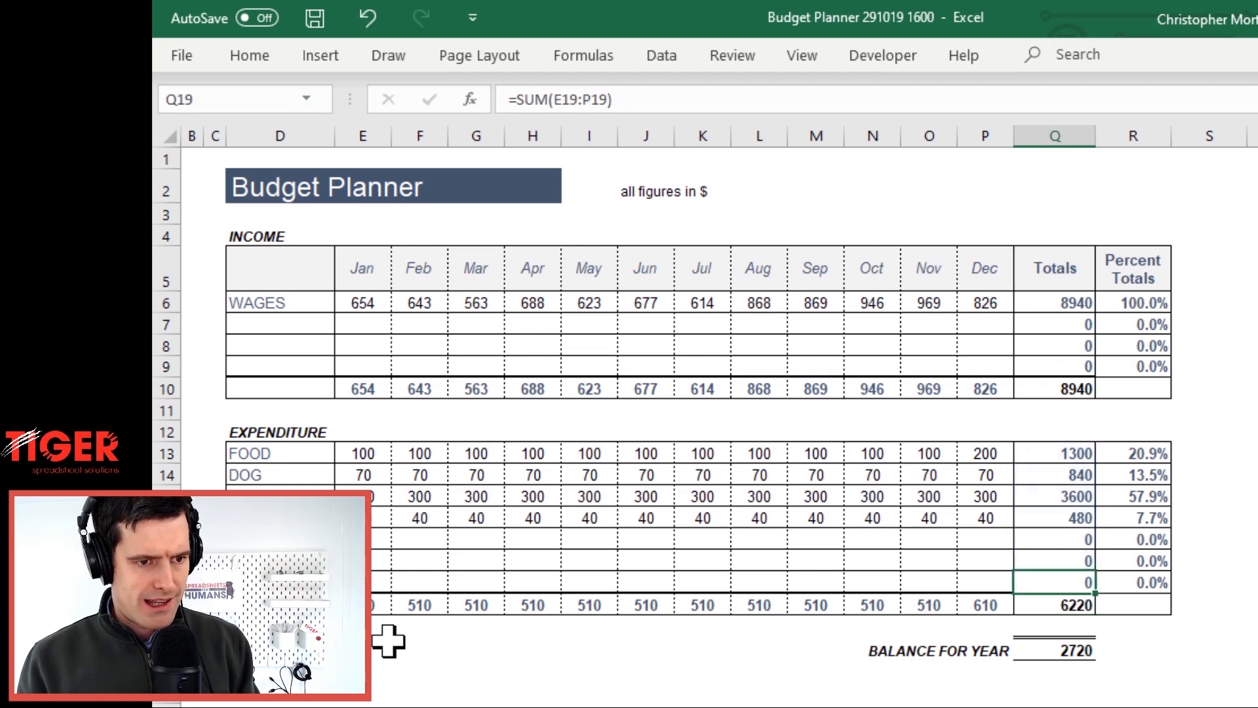
pyautogui.press('F2')
pyautogui.press('Return')
pyautogui.press('Down')
pyautogui.press('Up')
pyautogui.press('Up')
pyautogui.press('Up')
pyautogui.press('Up')
pyautogui.press('Up')
pyautogui.press('Up')
pyautogui.press('F2')
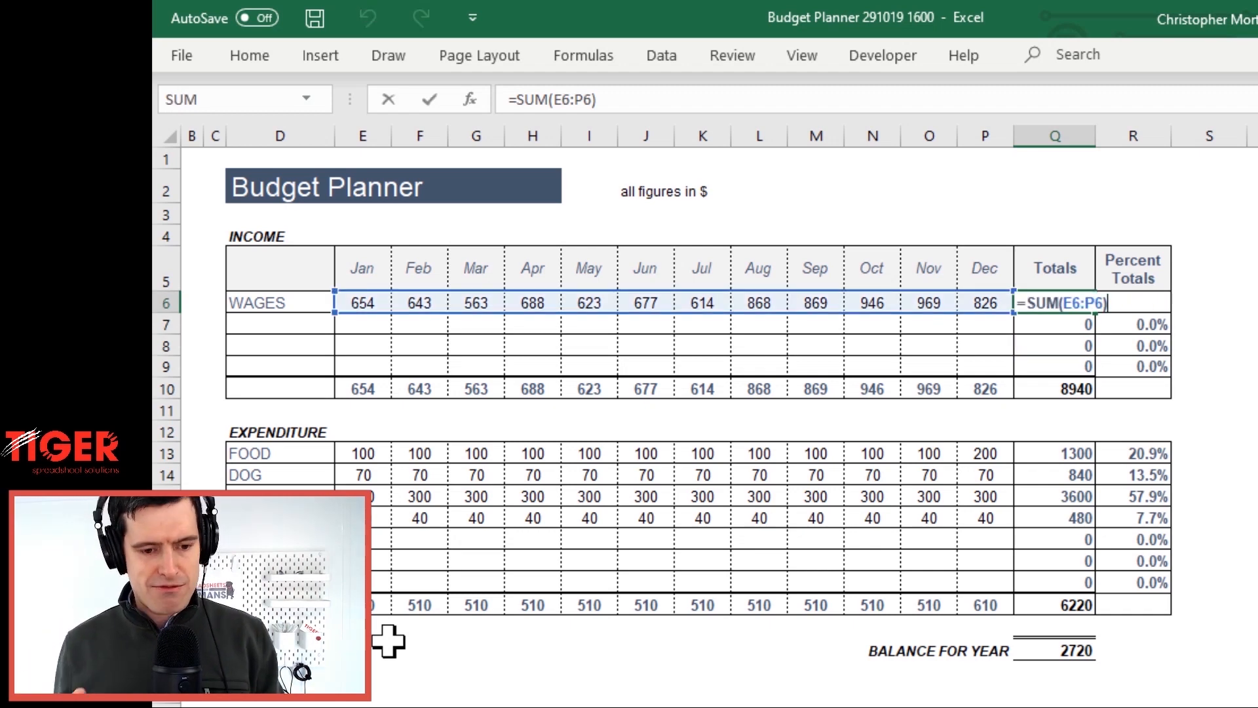
pyautogui.hotkey('ctrl', 'Return')
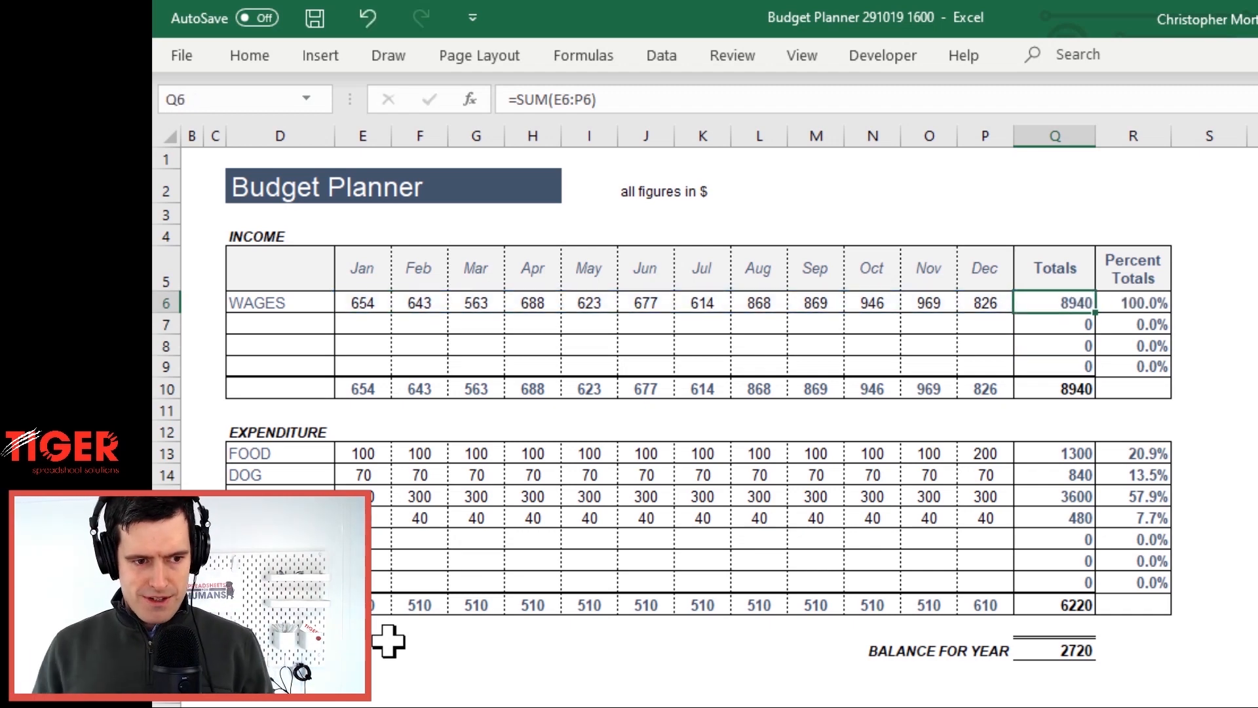
# Inspect the SUM formulas in the Totals column from the WAGES row down to the FOOD row in Q13
pyautogui.press('Up')
pyautogui.press('Down')
pyautogui.press('Down')
pyautogui.press('Down')
pyautogui.press('Down')
pyautogui.press('Down')
pyautogui.press('Down')
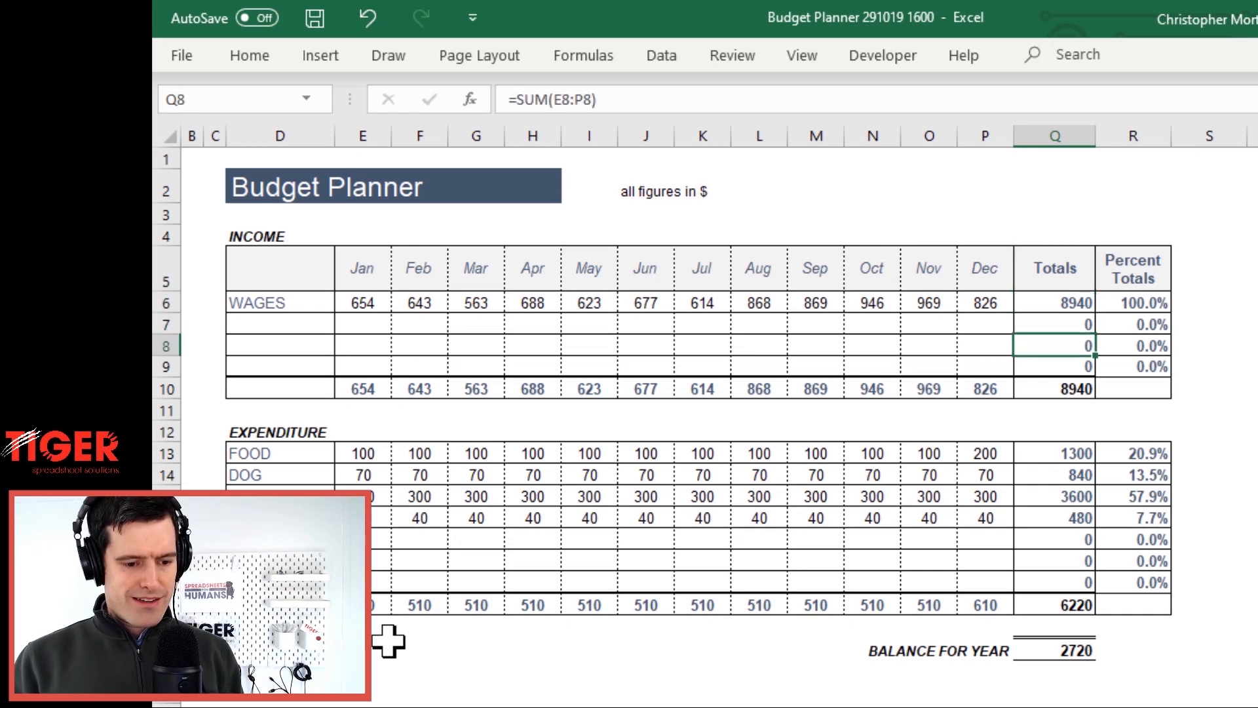
pyautogui.press('Down')
pyautogui.press('Down')
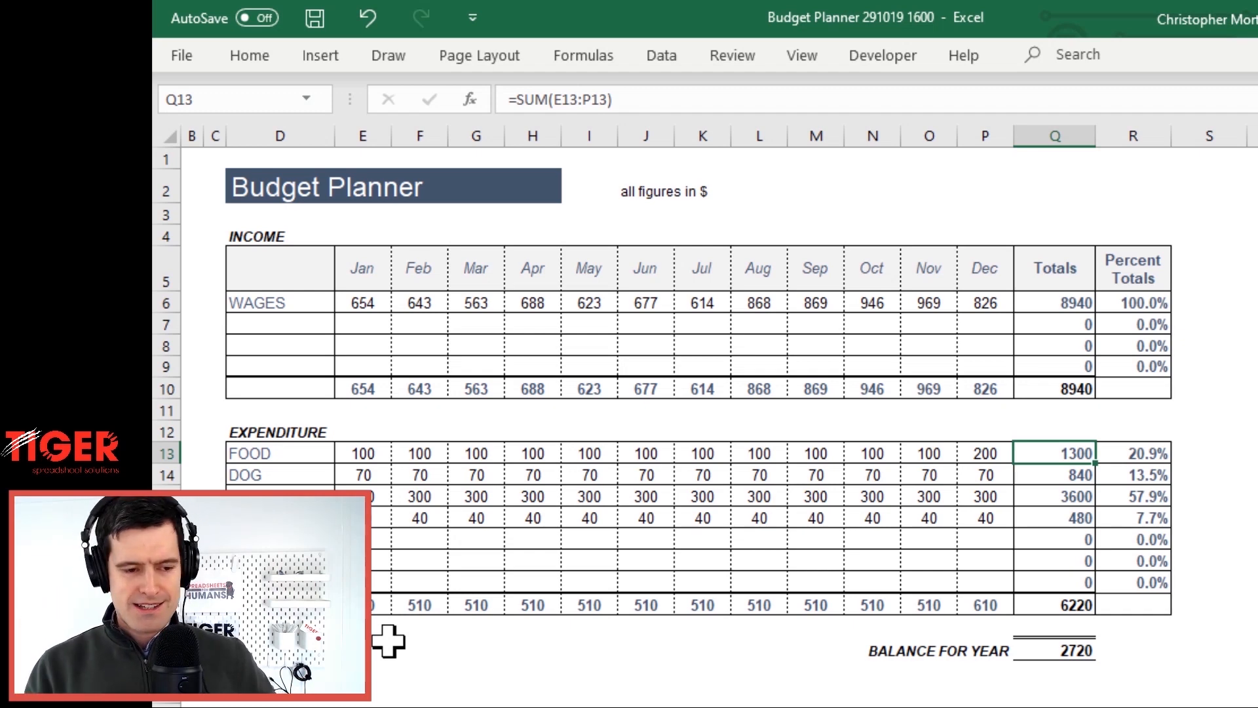
# Insert four blank rows at row 21, between the expenditure totals and the BALANCE FOR YEAR line
pyautogui.click(956, 650)
pyautogui.scroll(-3, 955, 649)
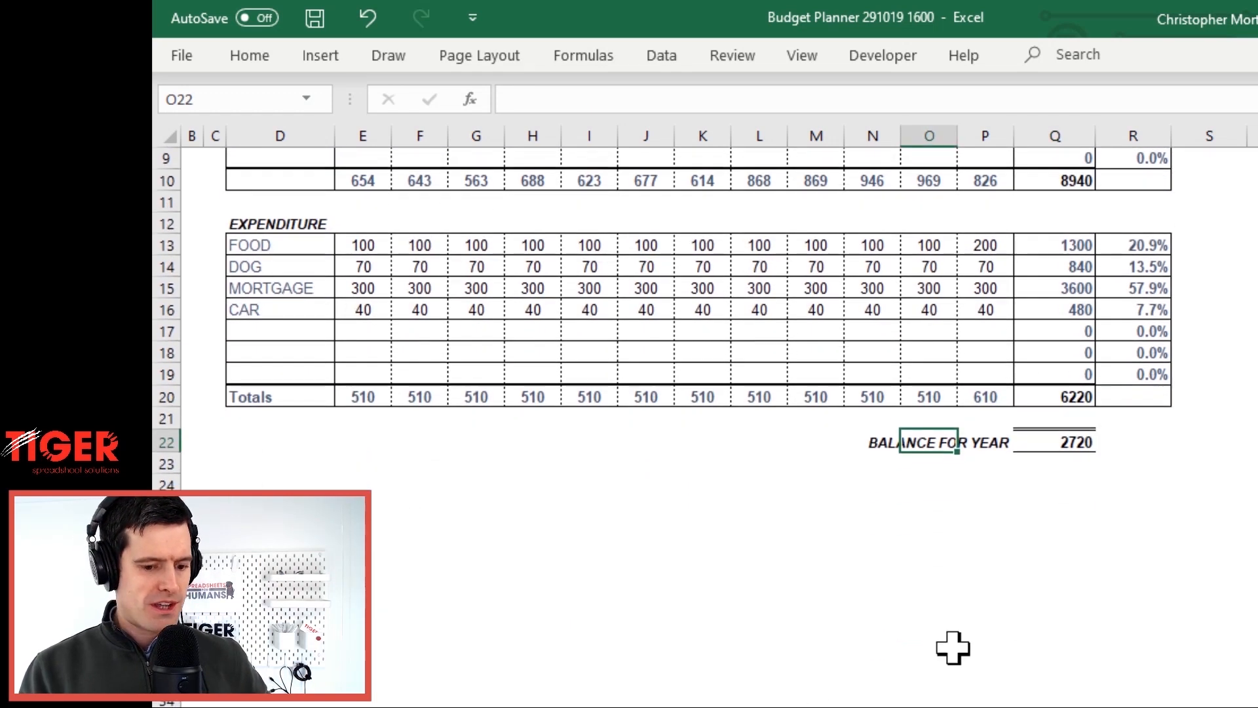
pyautogui.scroll(-2, 953, 649)
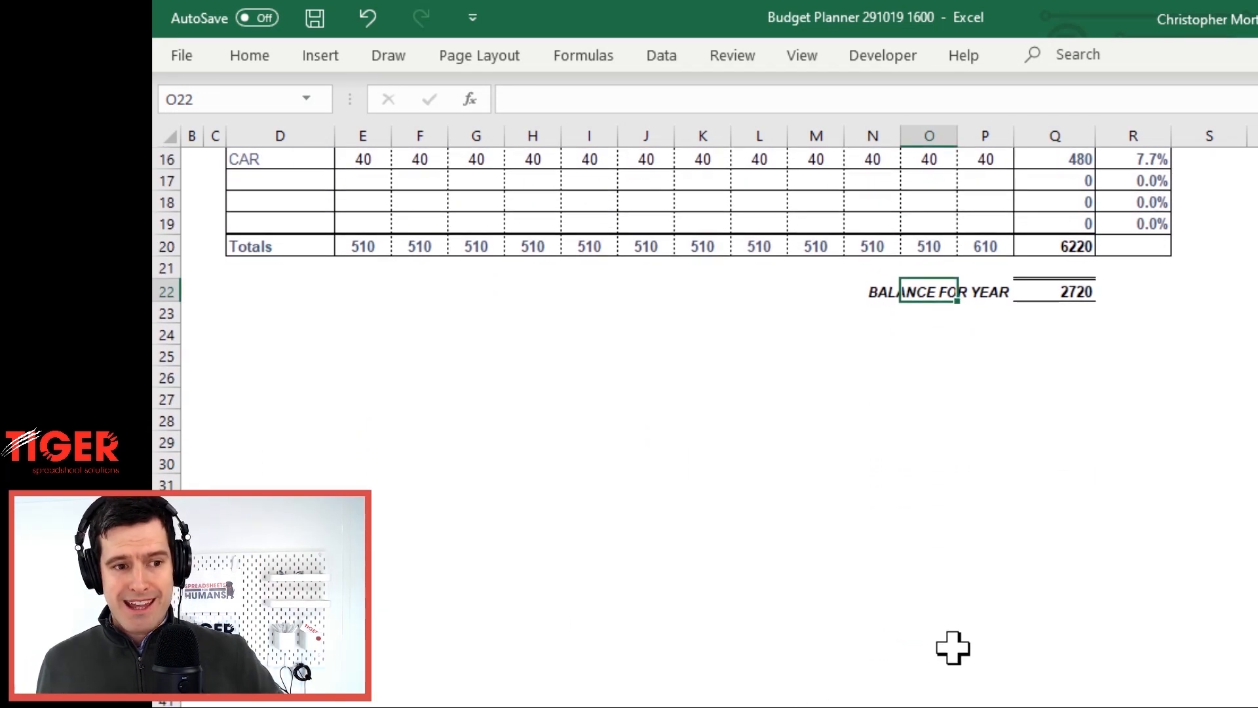
pyautogui.scroll(5, 953, 648)
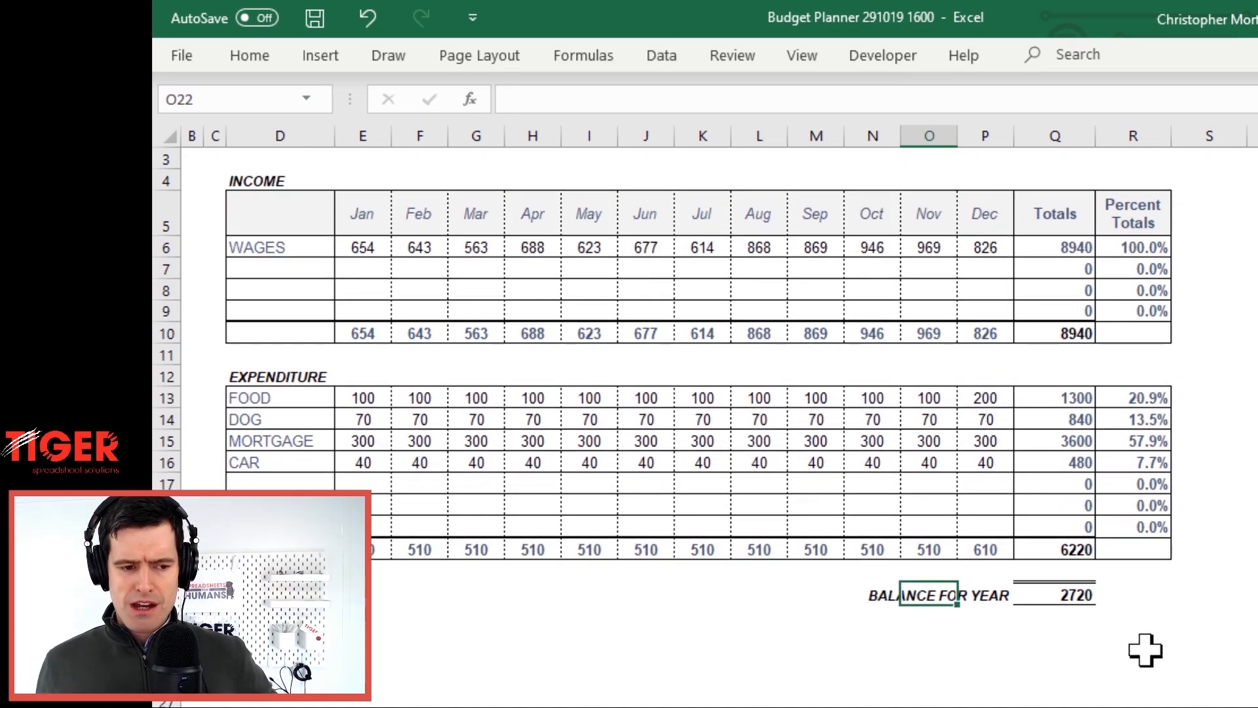
pyautogui.scroll(1, 1146, 650)
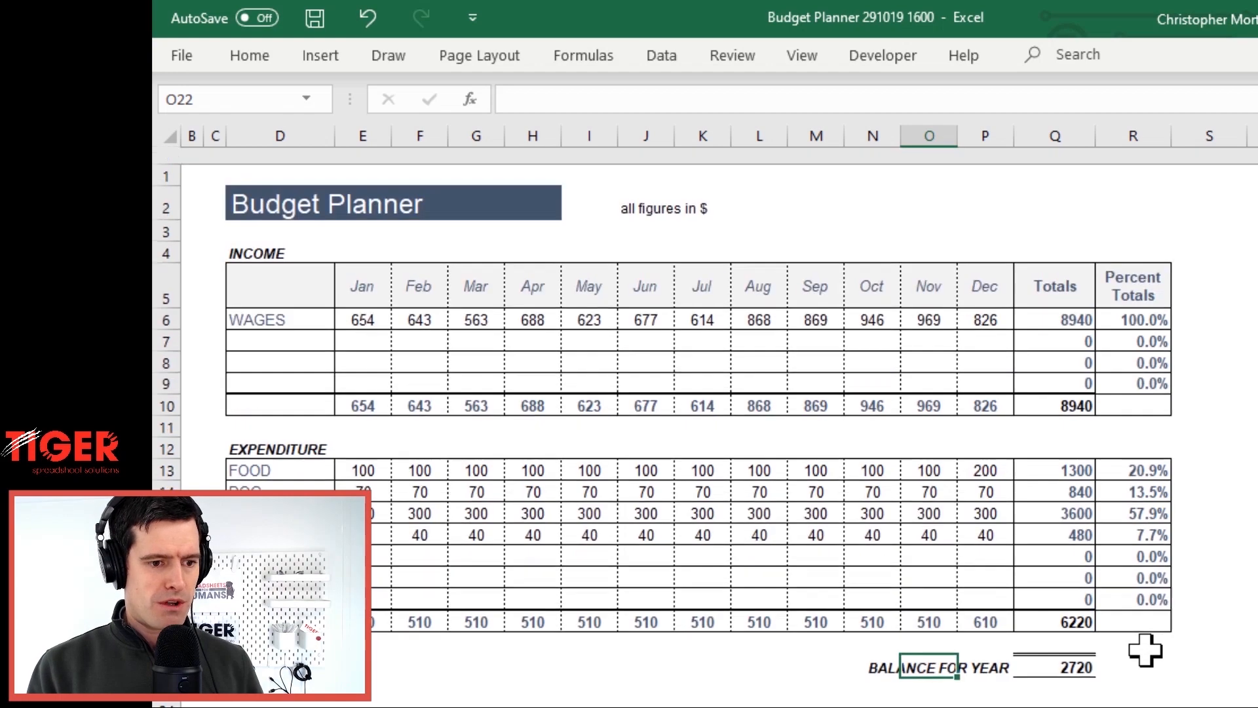
pyautogui.scroll(-3, 1146, 651)
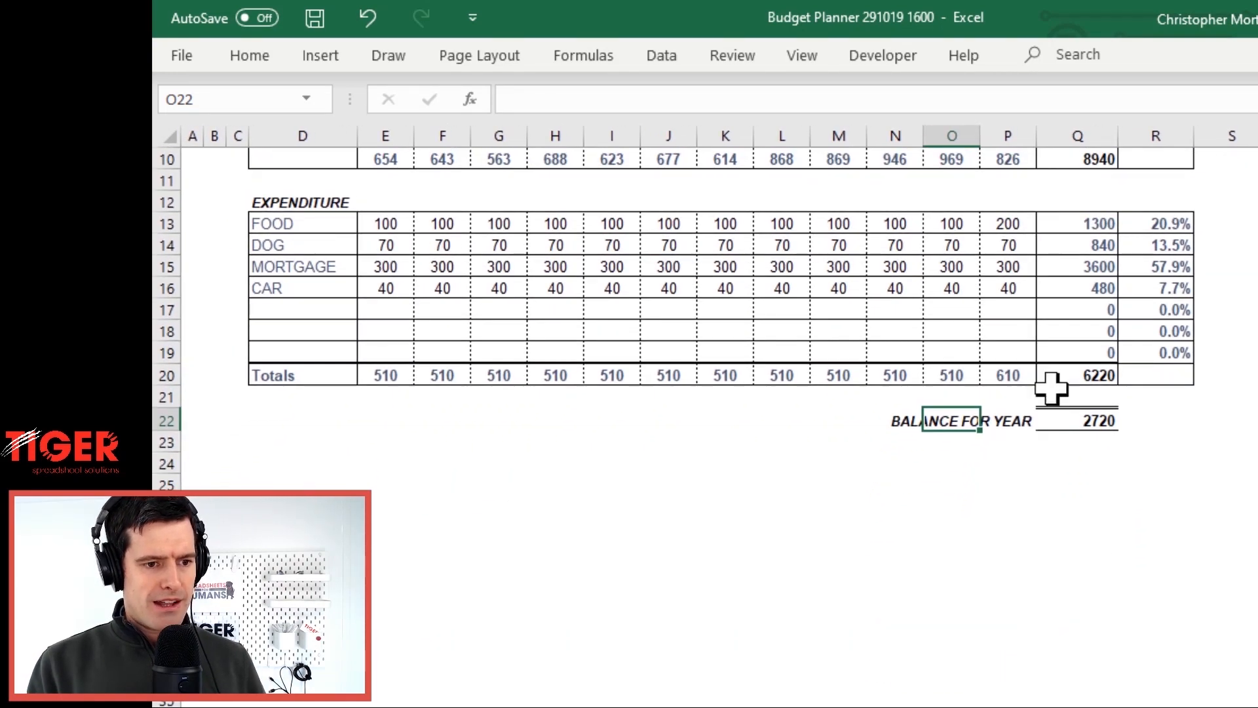
pyautogui.click(1074, 393)
pyautogui.hotkey('shift', 'space')
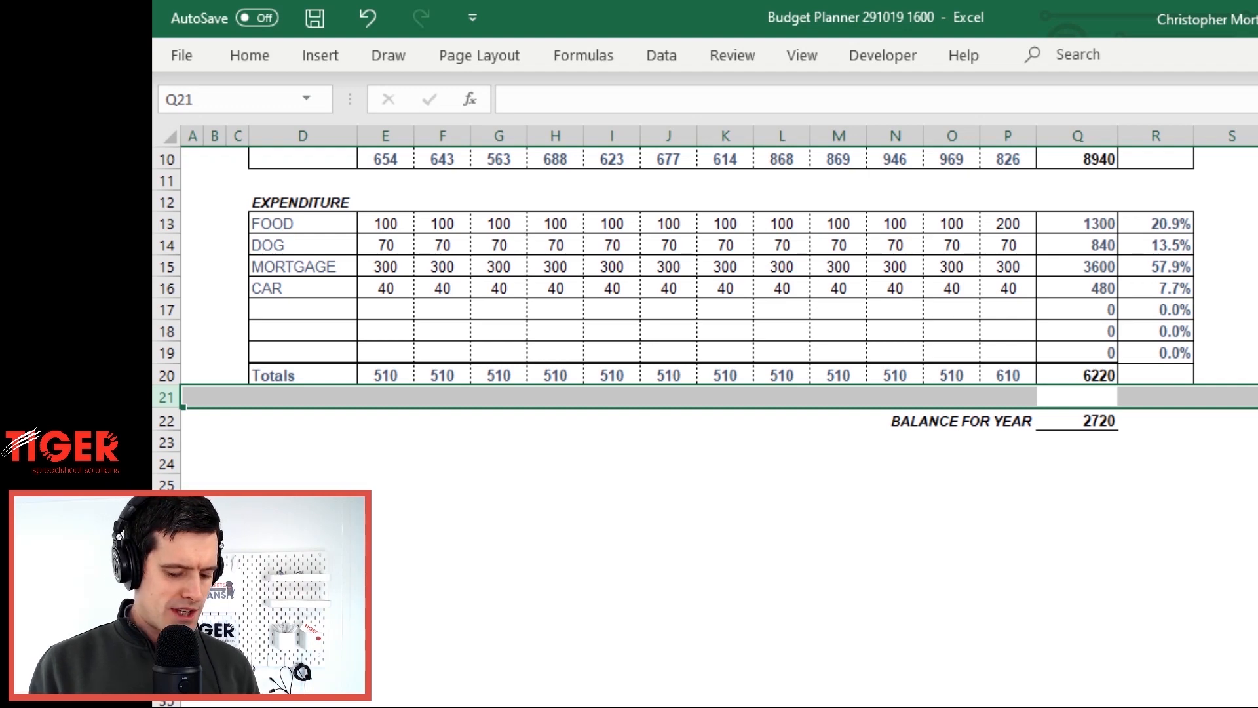
pyautogui.press('Left')
pyautogui.press('Right')
pyautogui.hotkey('shift', 'space')
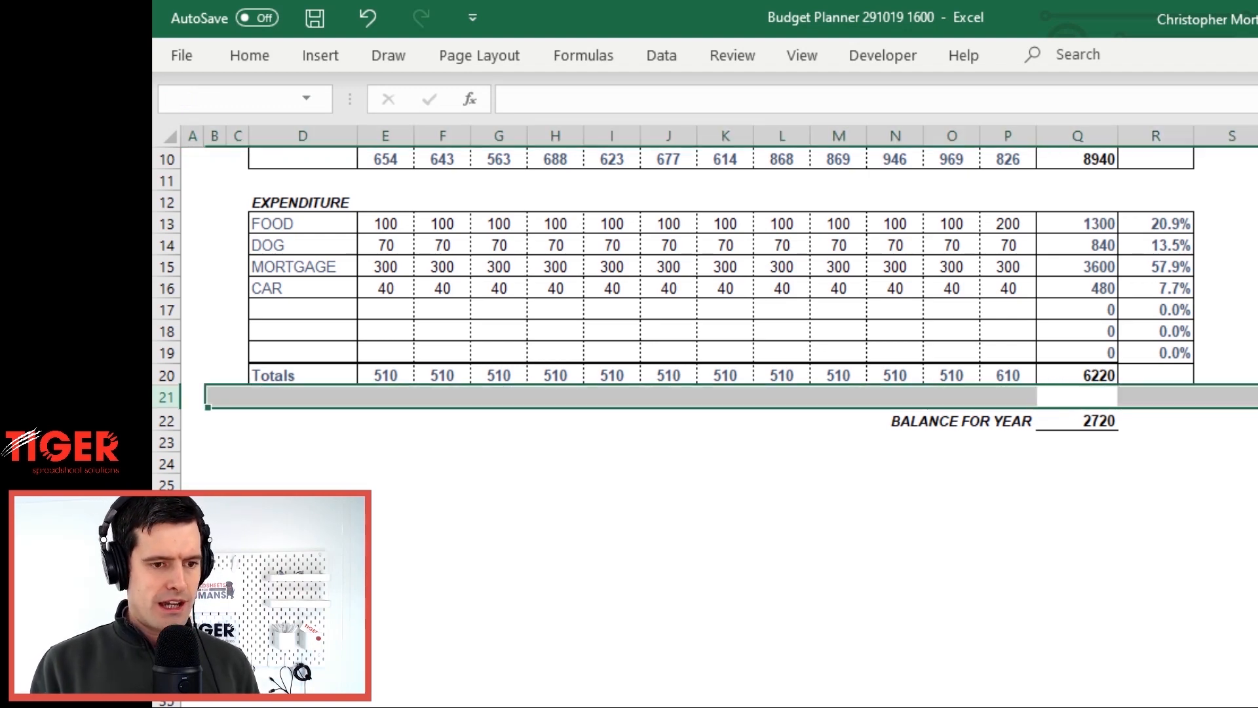
pyautogui.hotkey('ctrl', '+')
pyautogui.hotkey('ctrl', '+')
pyautogui.hotkey('ctrl', '+')
pyautogui.hotkey('ctrl', '+')
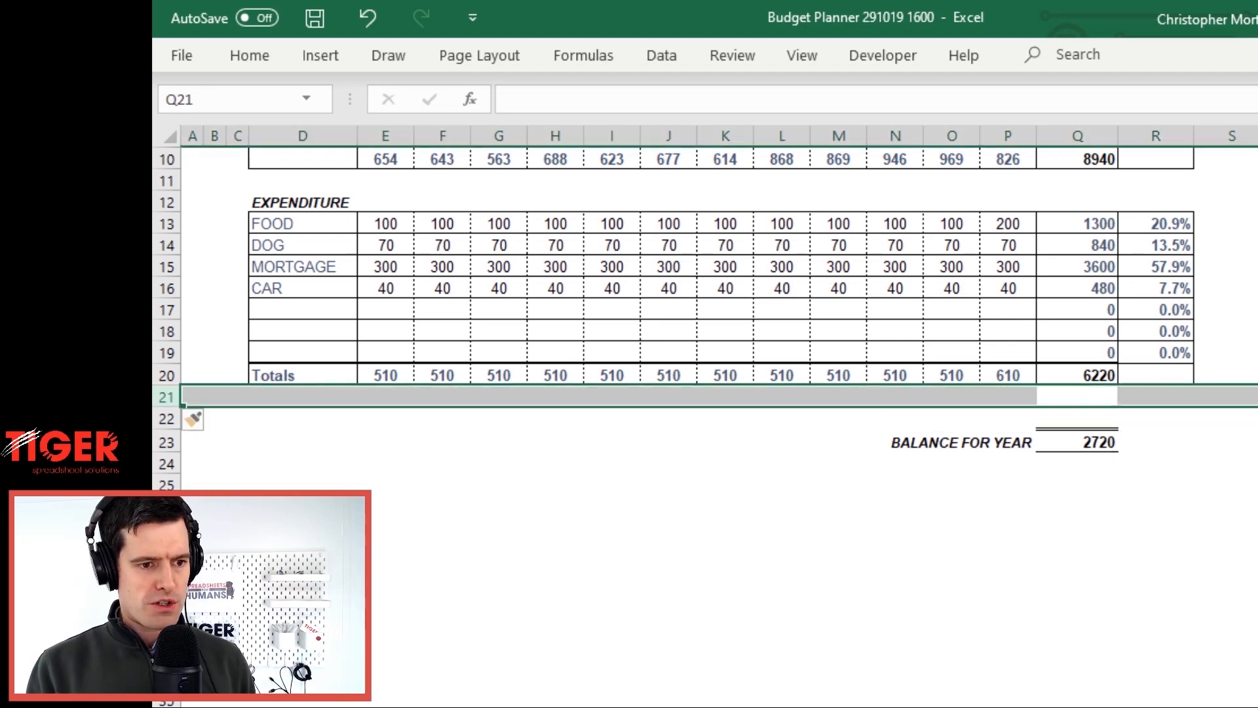
# Apply all borders to D22:R24 to form a three-row table below the expenditure totals
pyautogui.press('Down')
pyautogui.press('Down')
pyautogui.press('Down')
pyautogui.press('Left')
pyautogui.press('Left')
pyautogui.press('Left')
pyautogui.press('Left')
pyautogui.press('Left')
pyautogui.press('Left')
pyautogui.press('Left')
pyautogui.press('Left')
pyautogui.press('Up')
pyautogui.press('Left')
pyautogui.press('Left')
pyautogui.press('Left')
pyautogui.press('Left')
pyautogui.press('Left')
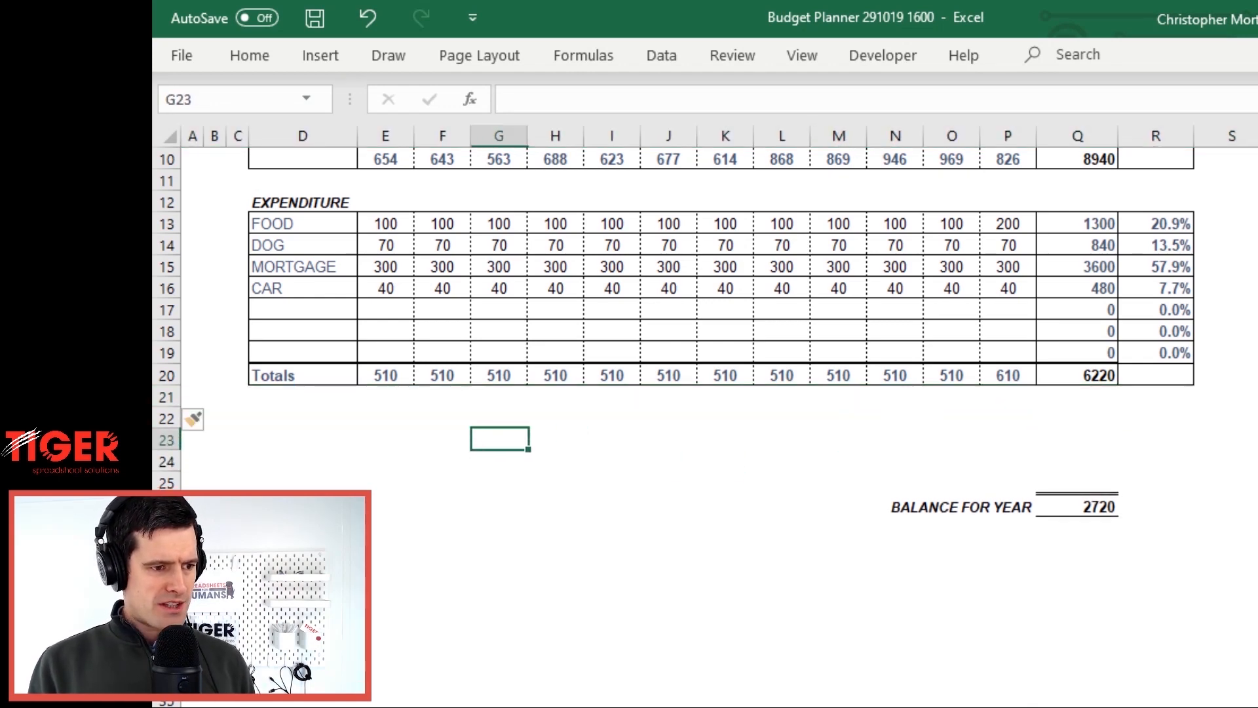
pyautogui.press('Up')
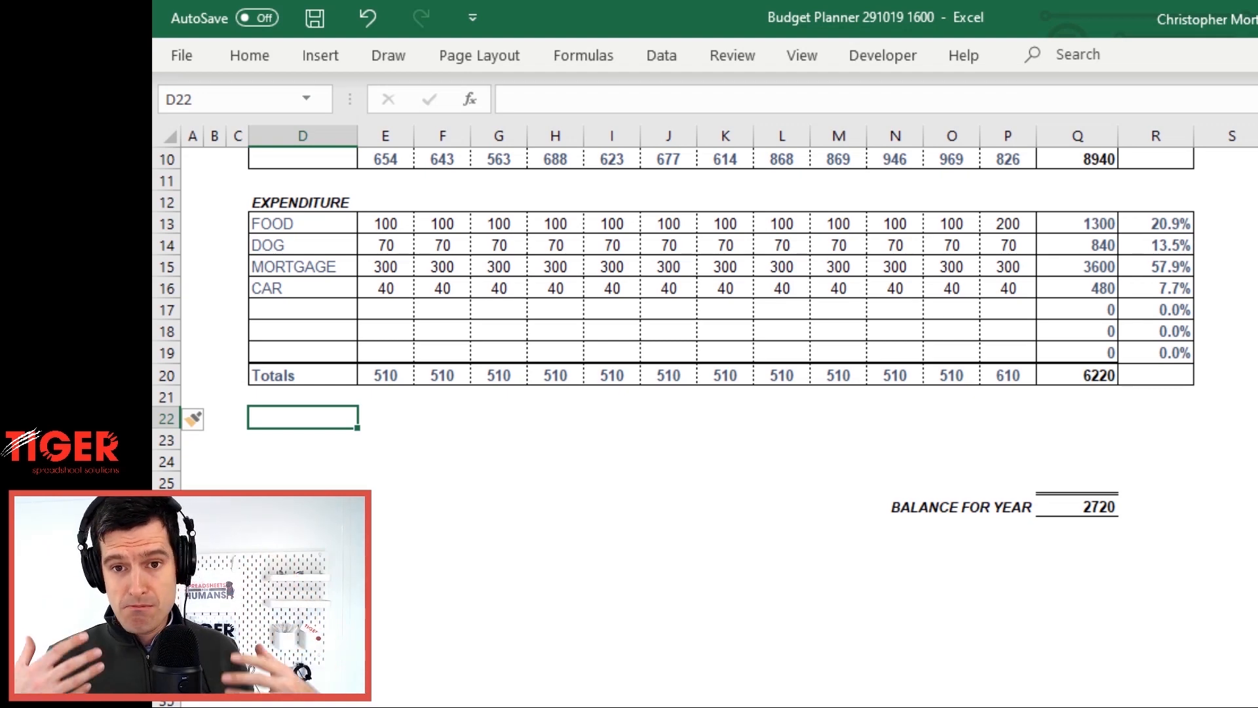
pyautogui.moveTo(303, 417); pyautogui.dragTo(1156, 462)
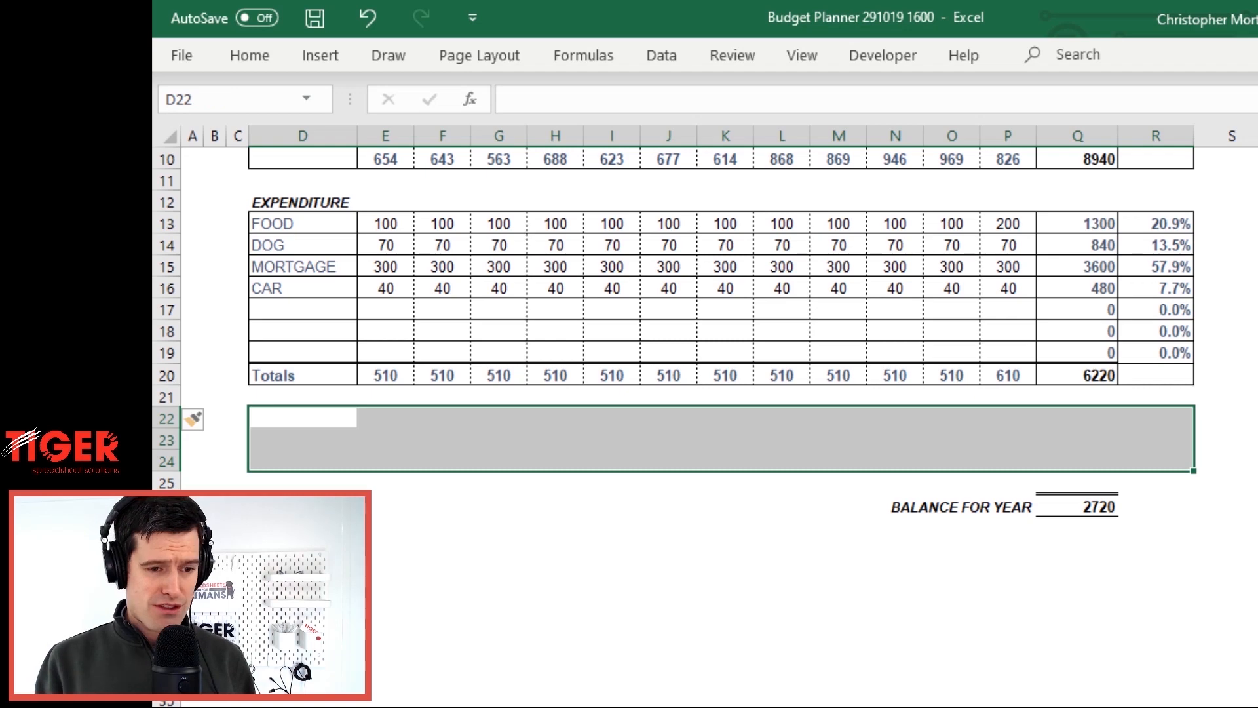
pyautogui.hotkey('alt', 'h')
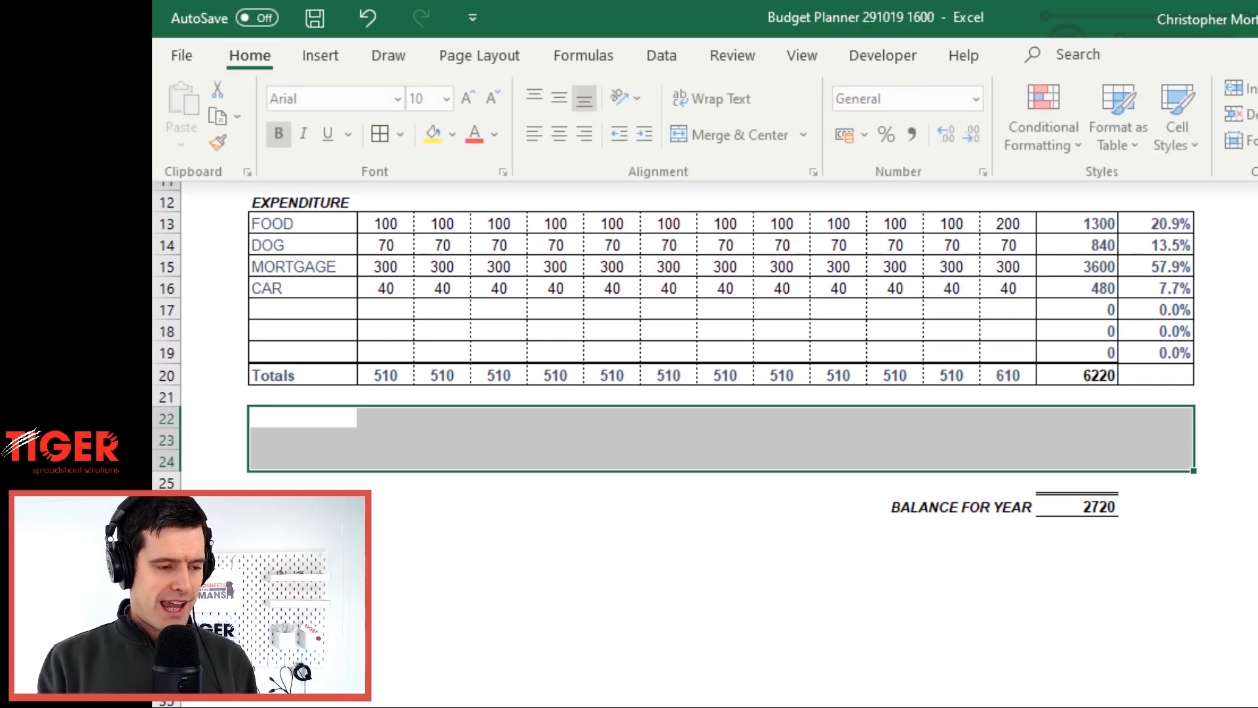
pyautogui.press('b')
pyautogui.press('s')
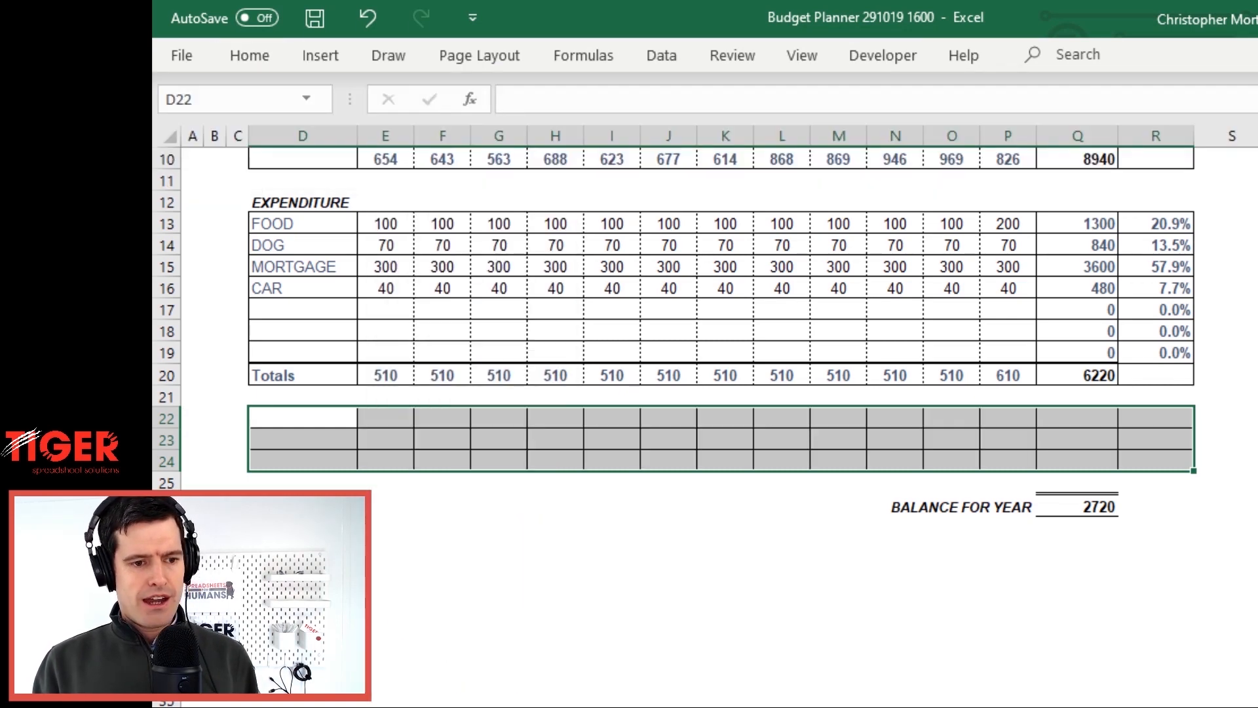
pyautogui.press('Left')
pyautogui.press('Right')
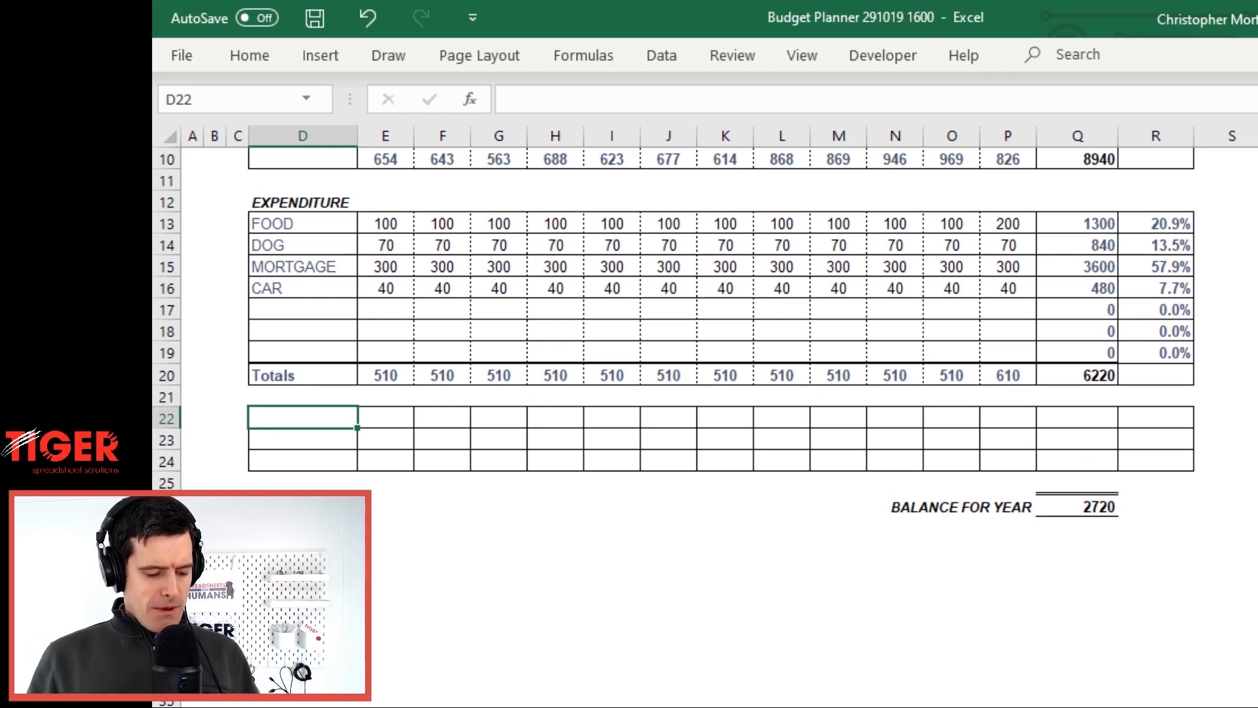
# Label the rows of the new table Month Start, Month Net and Month End in D22:D24
pyautogui.write('S')
pyautogui.press('BackSpace')
pyautogui.write('MOn')
pyautogui.press('BackSpace')
pyautogui.press('BackSpace')
pyautogui.write('onth Stat')
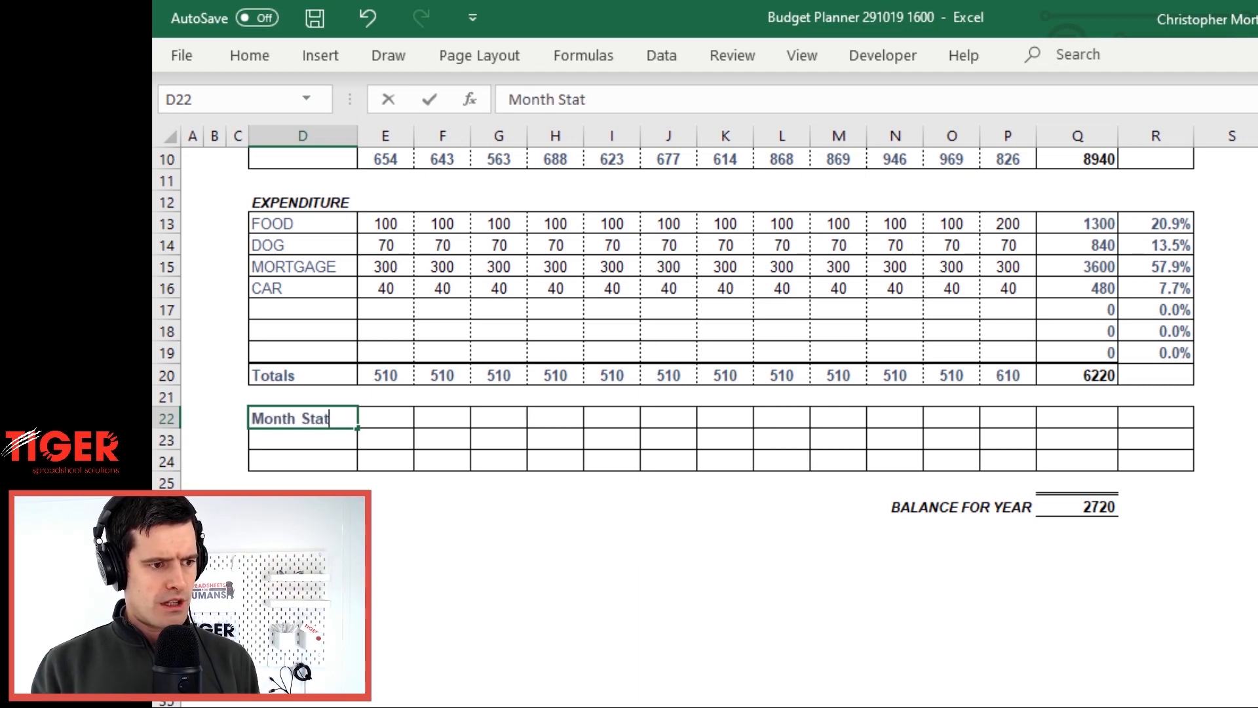
pyautogui.press('BackSpace')
pyautogui.write('rt')
pyautogui.press('Return')
pyautogui.write('Mo')
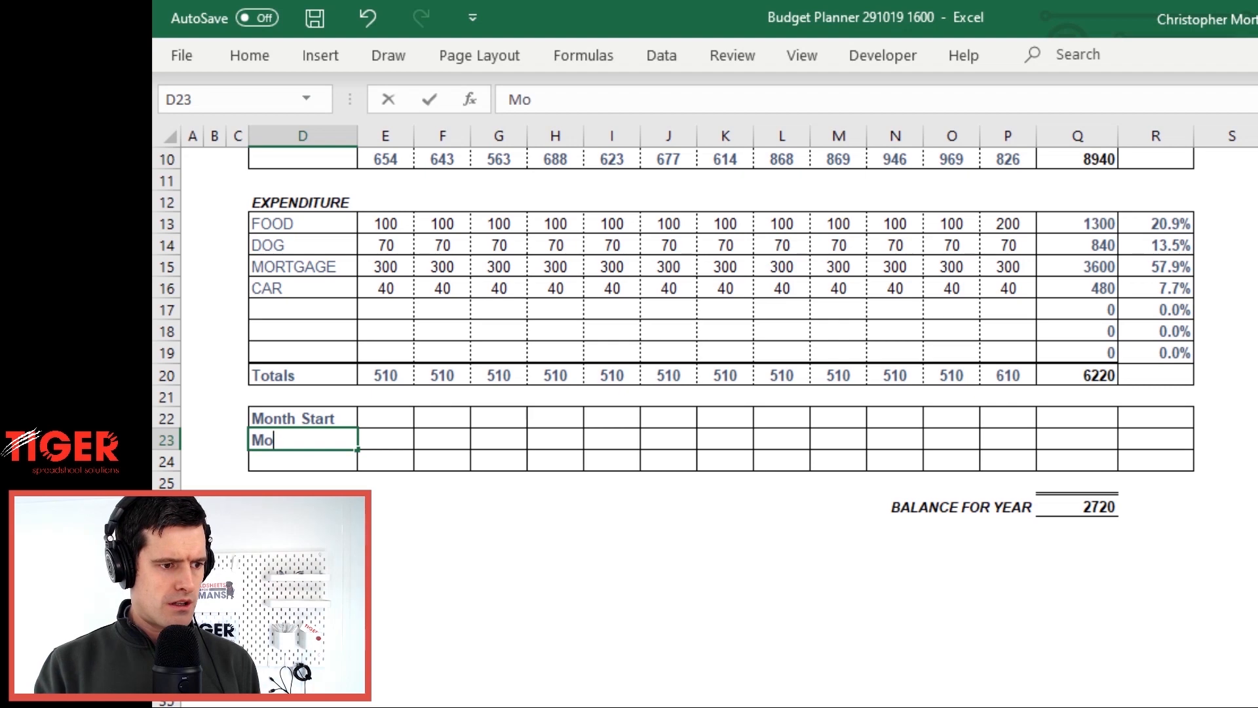
pyautogui.write('nth E')
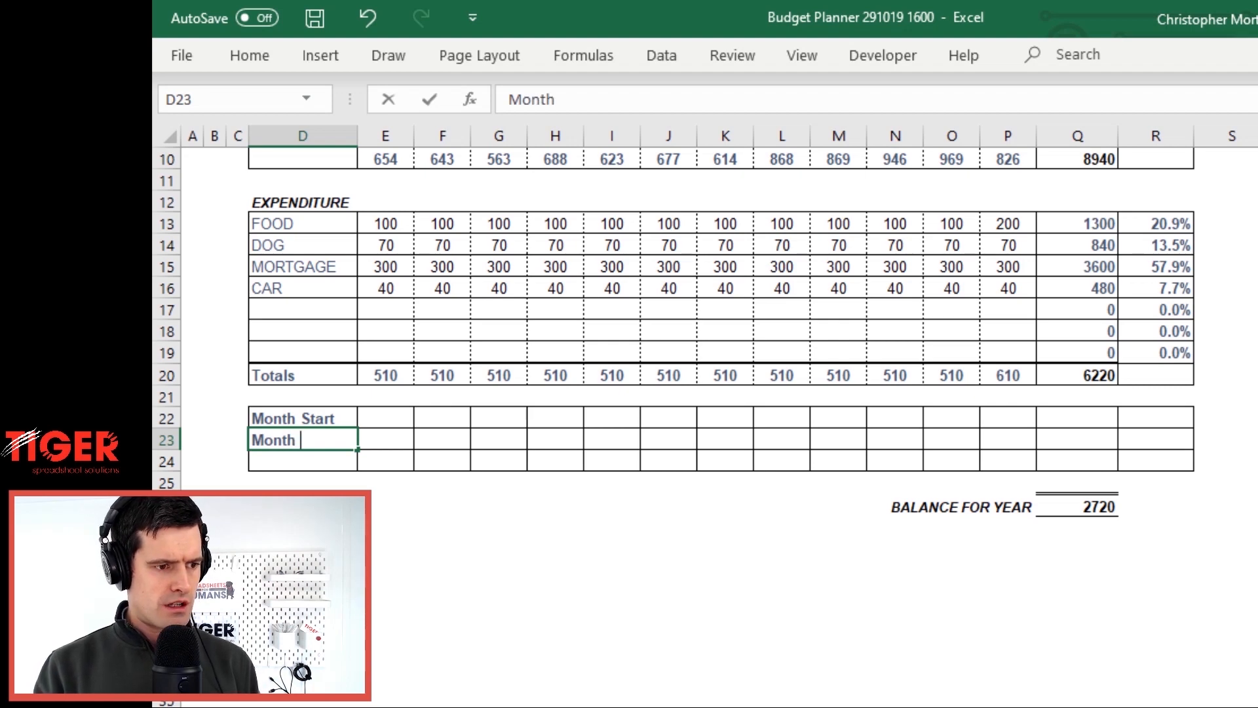
pyautogui.press('BackSpace')
pyautogui.write('Net')
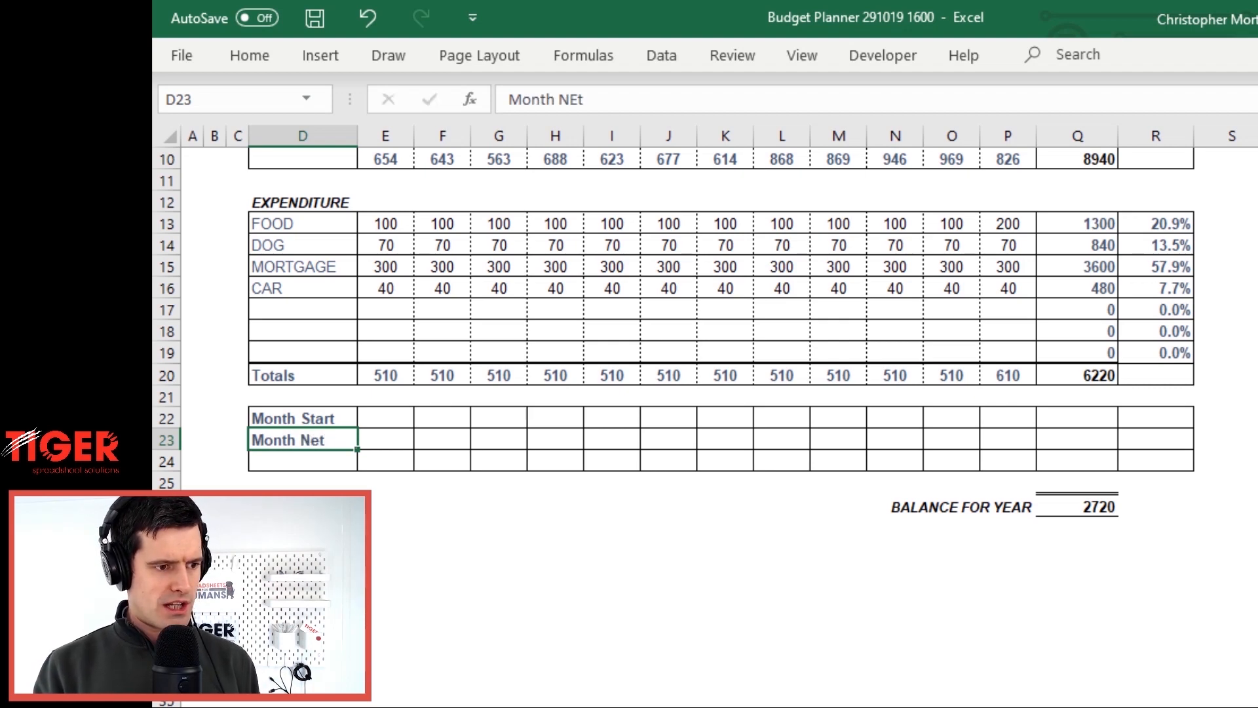
pyautogui.press('Return')
pyautogui.write('Month')
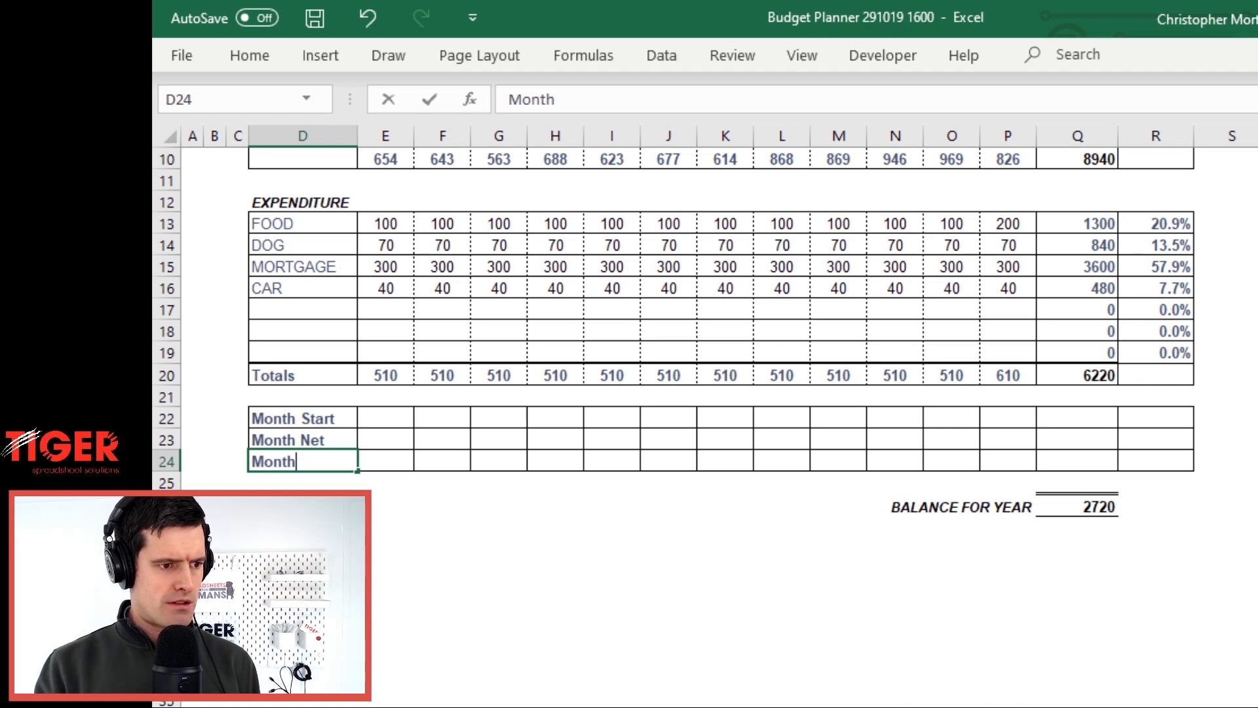
pyautogui.write(' End')
pyautogui.press('Return')
# Look over the January column from the Month Start row up through the expenditure and income tables and back
pyautogui.press('Up')
pyautogui.press('Up')
pyautogui.press('Up')
pyautogui.press('Right')
pyautogui.press('Up')
pyautogui.press('Up')
pyautogui.press('Up')
pyautogui.press('Up')
pyautogui.press('Up')
pyautogui.press('Up')
pyautogui.press('Up')
pyautogui.press('Up')
pyautogui.press('Up')
pyautogui.press('Up')
pyautogui.press('Up')
pyautogui.press('Up')
pyautogui.press('Up')
pyautogui.press('Up')
pyautogui.press('Up')
pyautogui.press('Up')
pyautogui.press('Up')
pyautogui.press('Up')
pyautogui.press('Up')
pyautogui.press('Up')
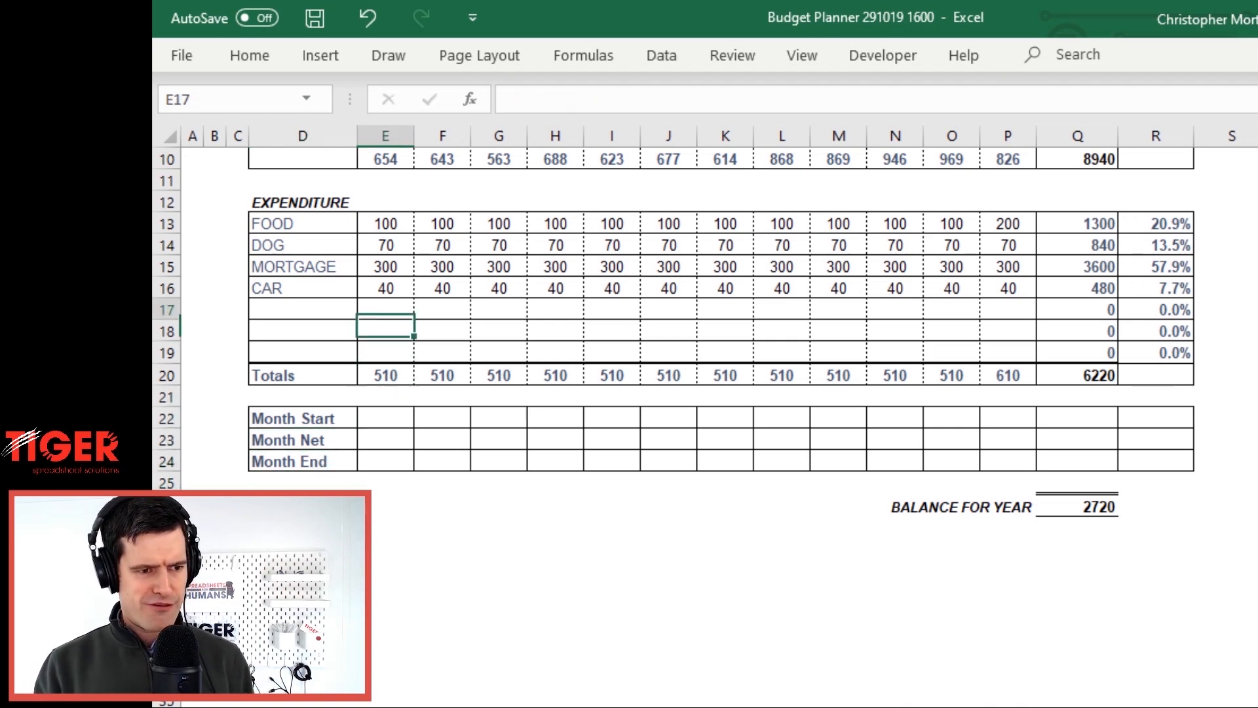
pyautogui.press('Down')
pyautogui.press('Down')
pyautogui.press('Down')
pyautogui.press('Down')
pyautogui.press('Down')
pyautogui.press('Down')
pyautogui.press('Down')
pyautogui.press('Down')
pyautogui.press('Down')
pyautogui.press('Down')
pyautogui.press('Down')
pyautogui.press('Down')
pyautogui.press('Down')
pyautogui.press('Down')
pyautogui.press('Down')
pyautogui.press('Down')
pyautogui.press('Down')
pyautogui.press('Down')
pyautogui.press('Down')
pyautogui.press('Down')
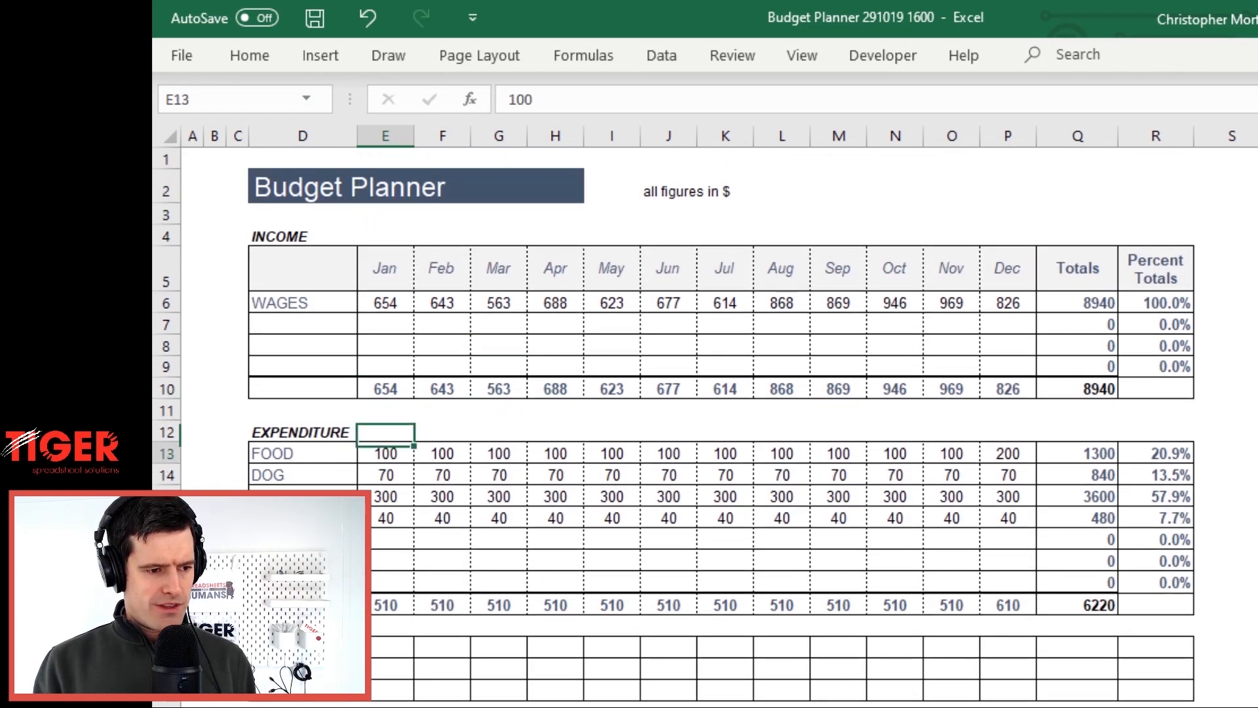
pyautogui.press('Up')
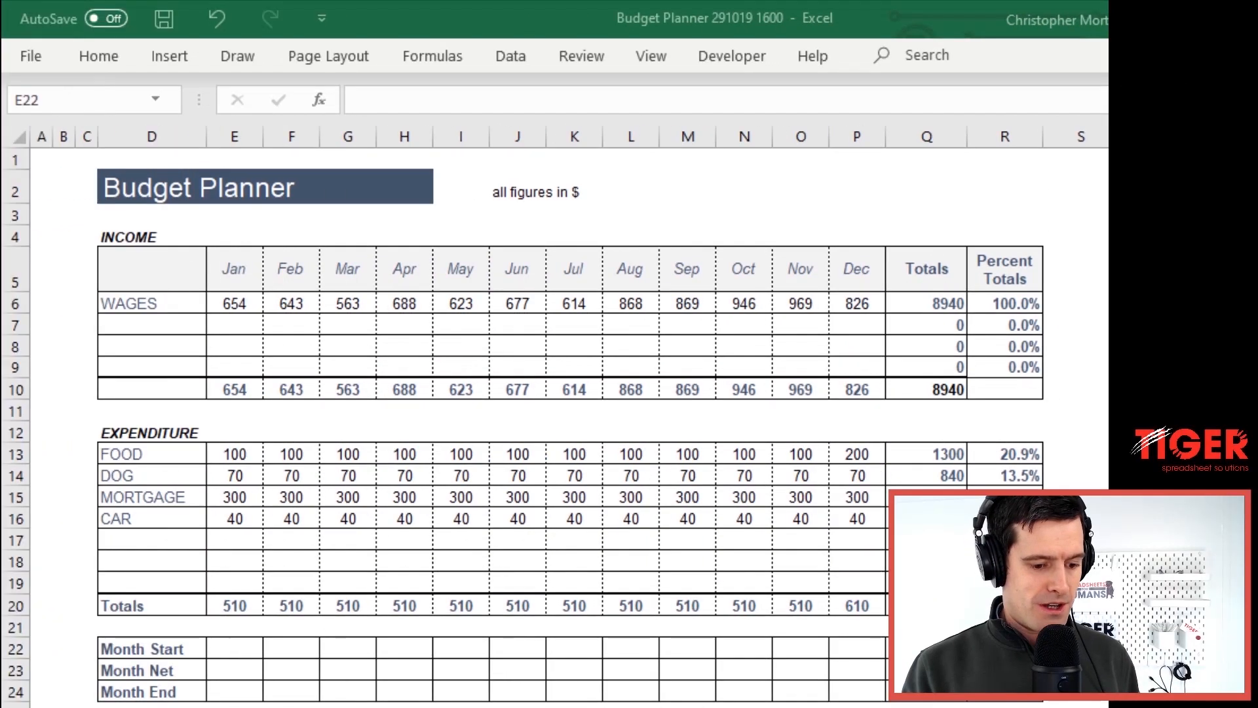
pyautogui.click(234, 648)
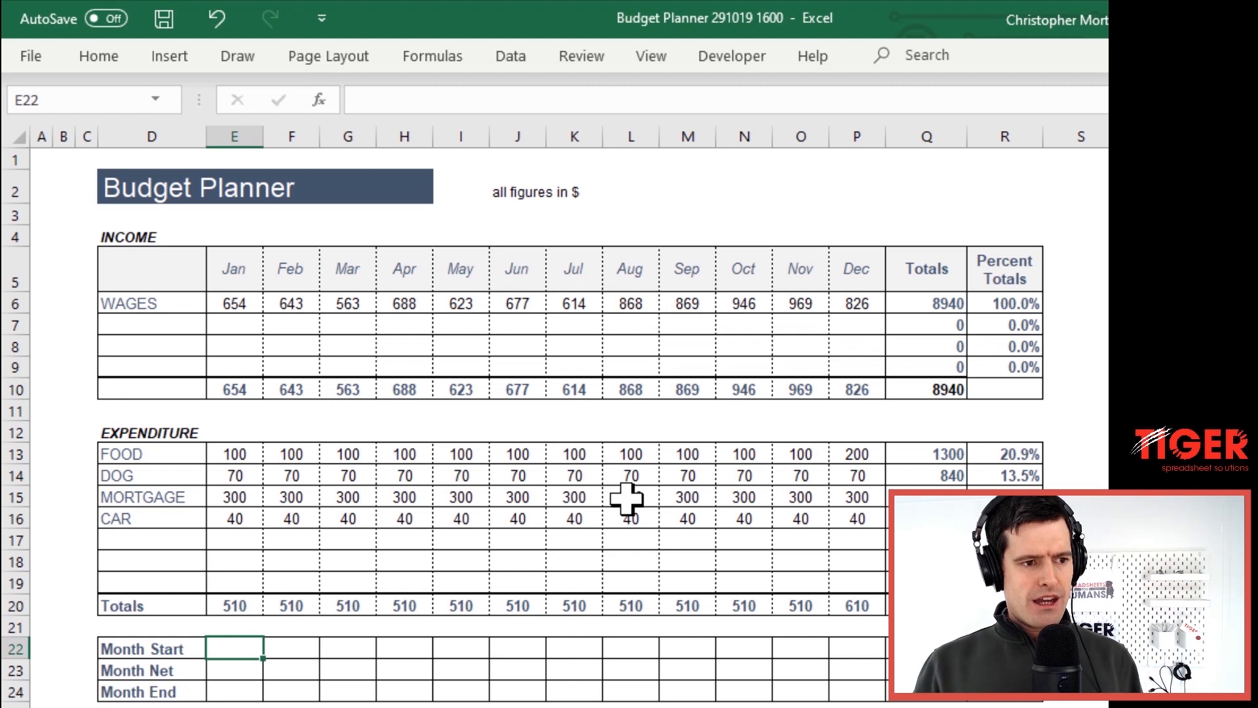
pyautogui.click(899, 182)
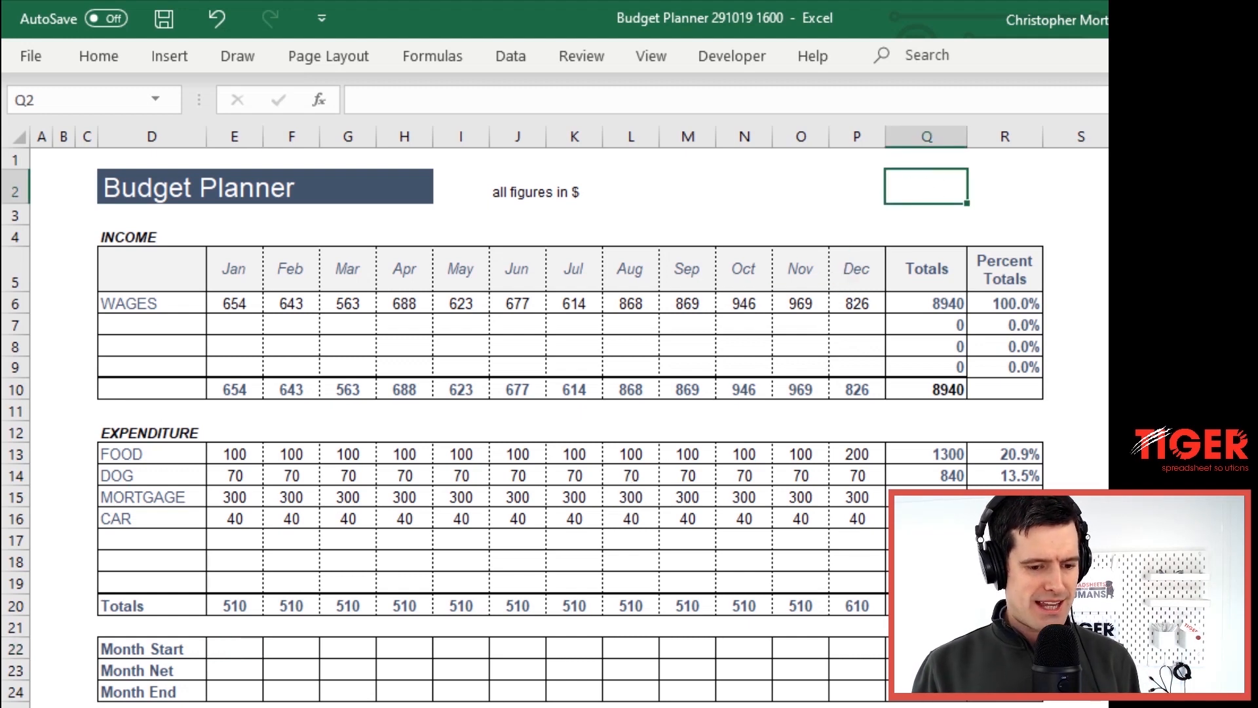
pyautogui.press('Left')
pyautogui.press('Left')
pyautogui.press('Left')
pyautogui.press('Left')
pyautogui.press('Left')
pyautogui.press('Left')
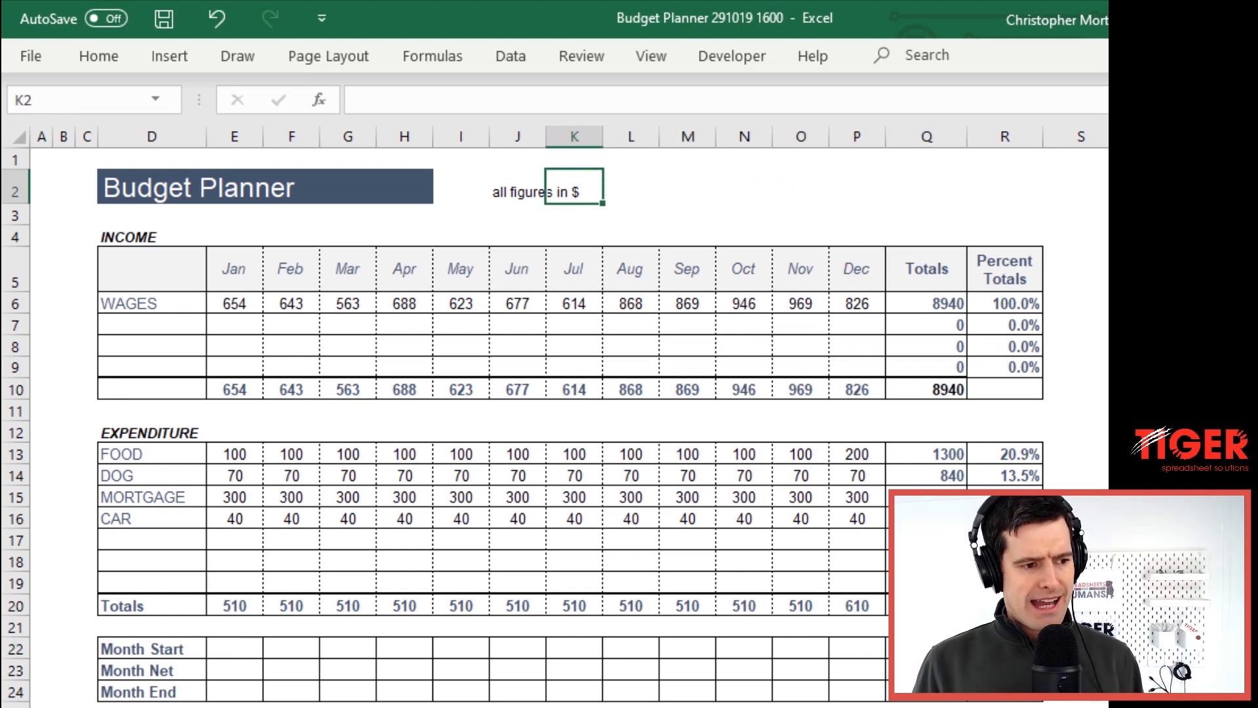
# Enter 0 as the January Month Start balance in E22
pyautogui.press('Down')
pyautogui.press('Down')
pyautogui.press('Down')
pyautogui.press('Down')
pyautogui.press('Down')
pyautogui.press('Down')
pyautogui.press('Down')
pyautogui.press('Down')
pyautogui.press('Down')
pyautogui.press('Down')
pyautogui.press('Down')
pyautogui.press('Down')
pyautogui.press('Down')
pyautogui.press('Down')
pyautogui.press('Down')
pyautogui.press('Down')
pyautogui.press('Down')
pyautogui.press('Down')
pyautogui.press('Down')
pyautogui.press('Down')
pyautogui.press('Left')
pyautogui.press('Left')
pyautogui.press('Left')
pyautogui.press('Left')
pyautogui.press('Left')
pyautogui.press('Left')
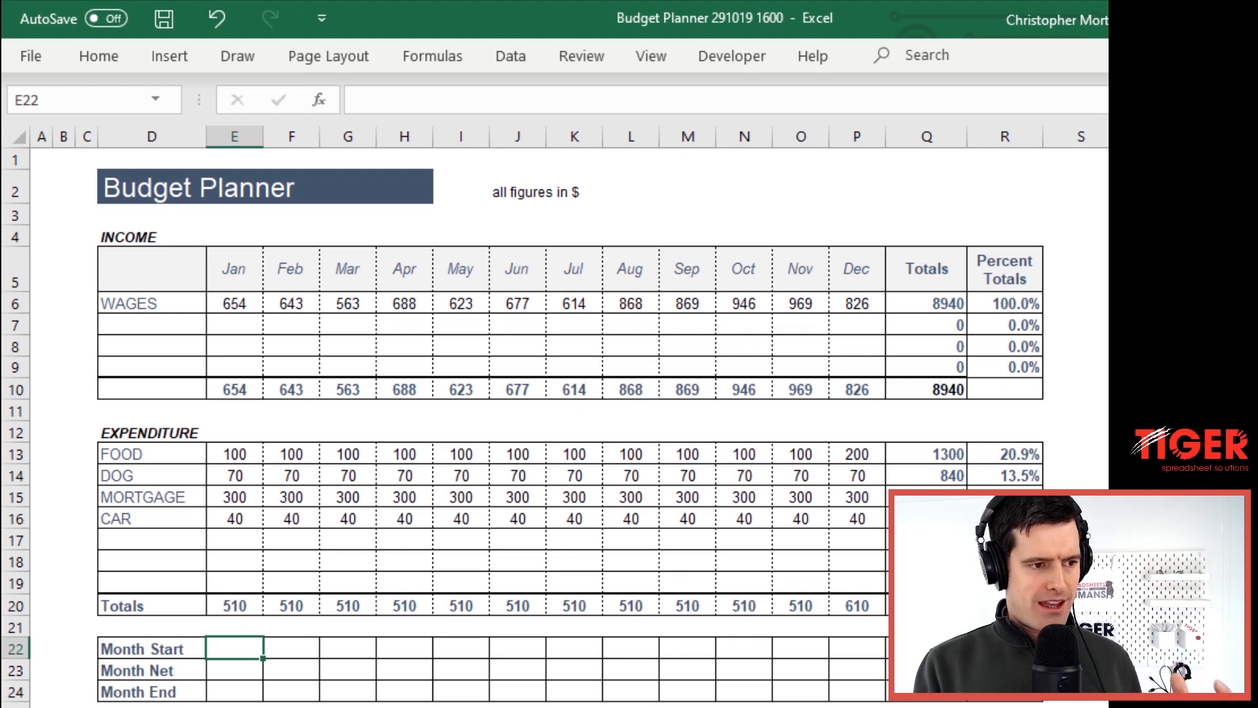
pyautogui.write('0')
pyautogui.press('Return')
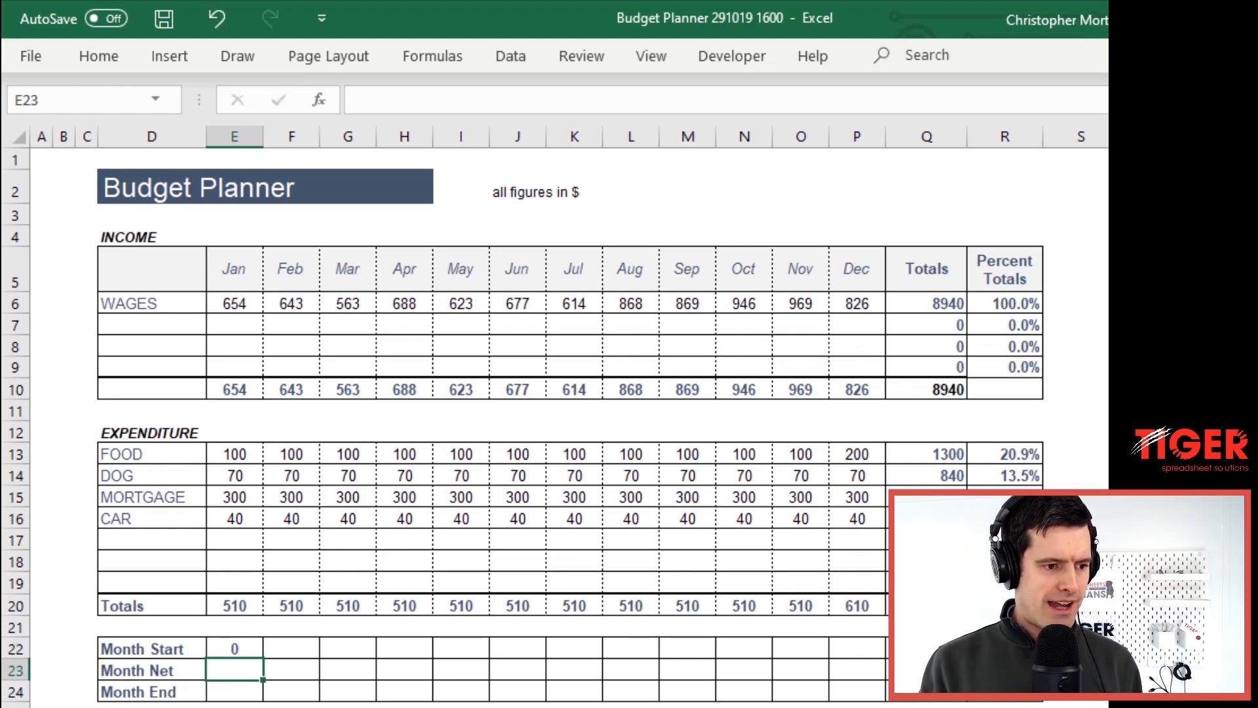
pyautogui.press('Up')
pyautogui.press('Down')
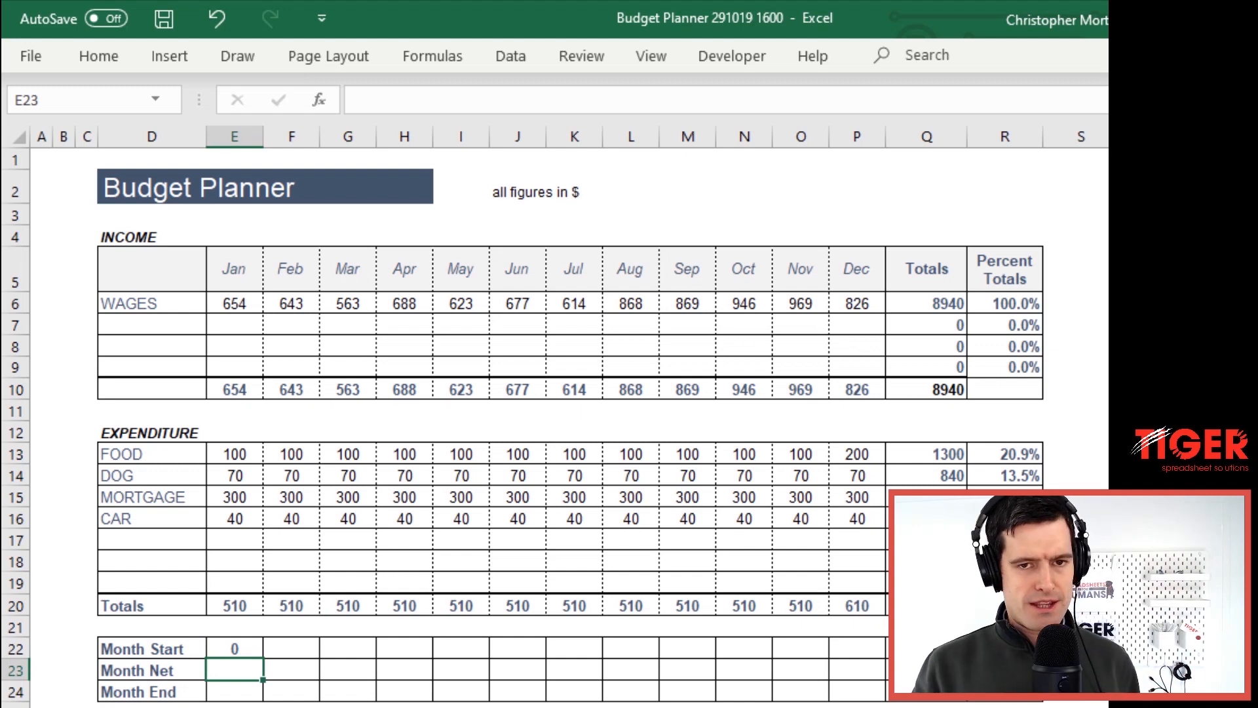
pyautogui.press('Up')
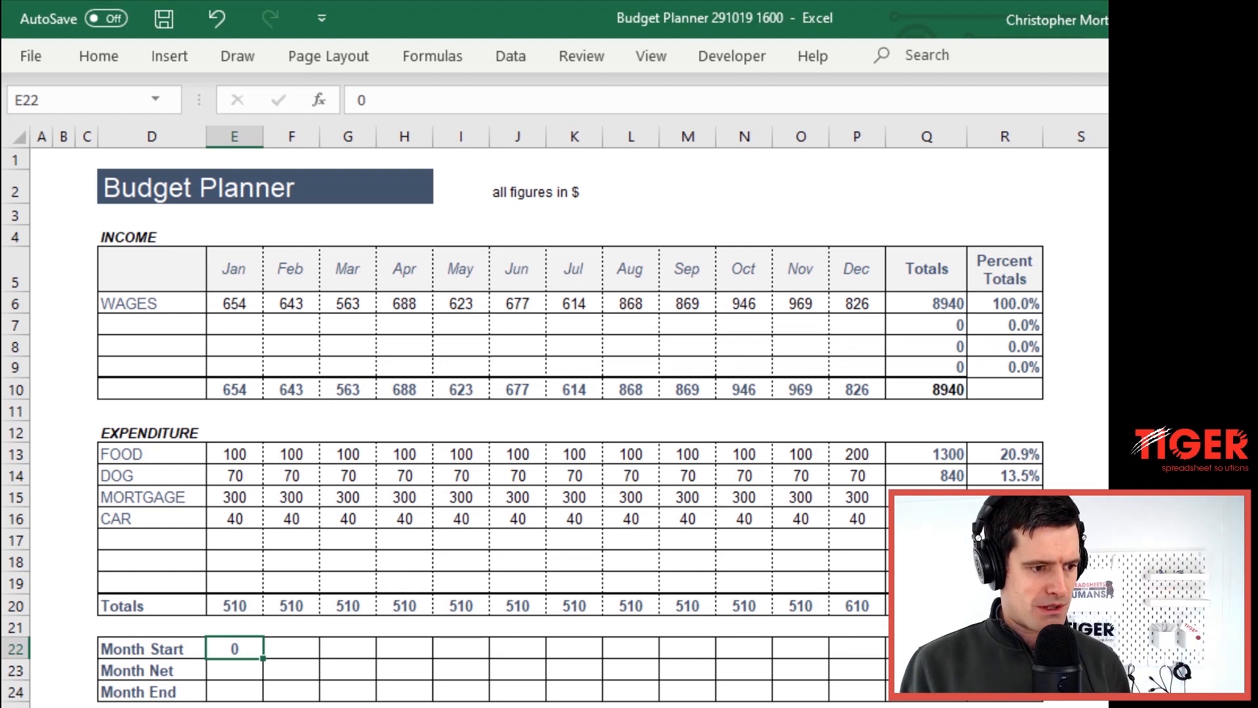
# Calculate the January Month Net in E23 as income total minus expenditure total with the formula =E10-E20
pyautogui.click(235, 670)
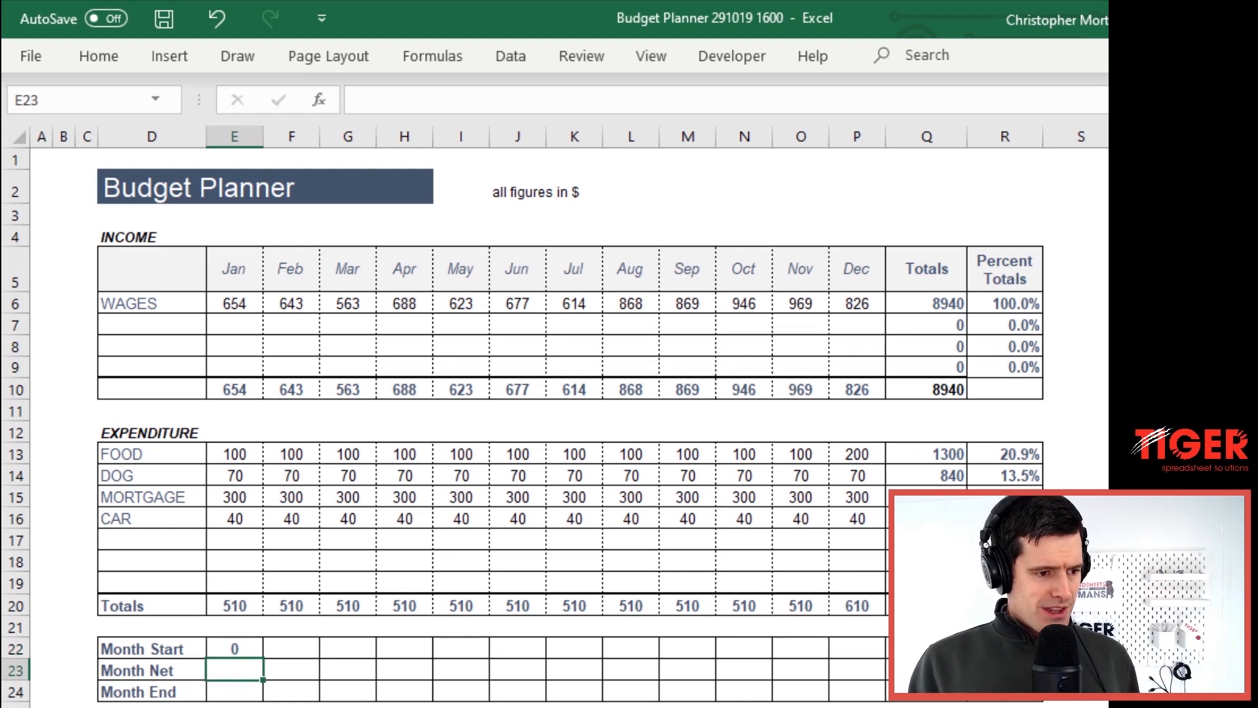
pyautogui.write('=')
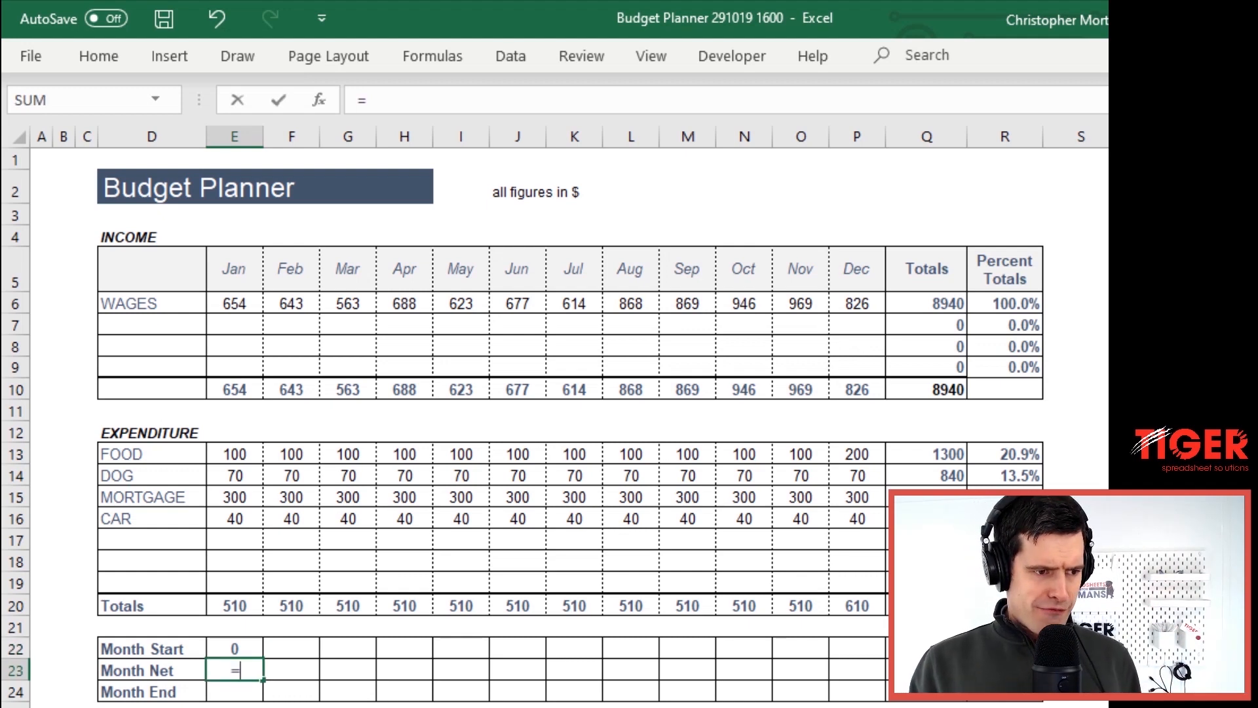
pyautogui.press('Up')
pyautogui.press('Up')
pyautogui.press('Up')
pyautogui.press('Up')
pyautogui.press('Up')
pyautogui.press('Up')
pyautogui.press('Up')
pyautogui.press('Up')
pyautogui.press('Up')
pyautogui.press('Up')
pyautogui.press('Up')
pyautogui.press('Up')
pyautogui.press('Up')
pyautogui.press('Up')
pyautogui.press('Down')
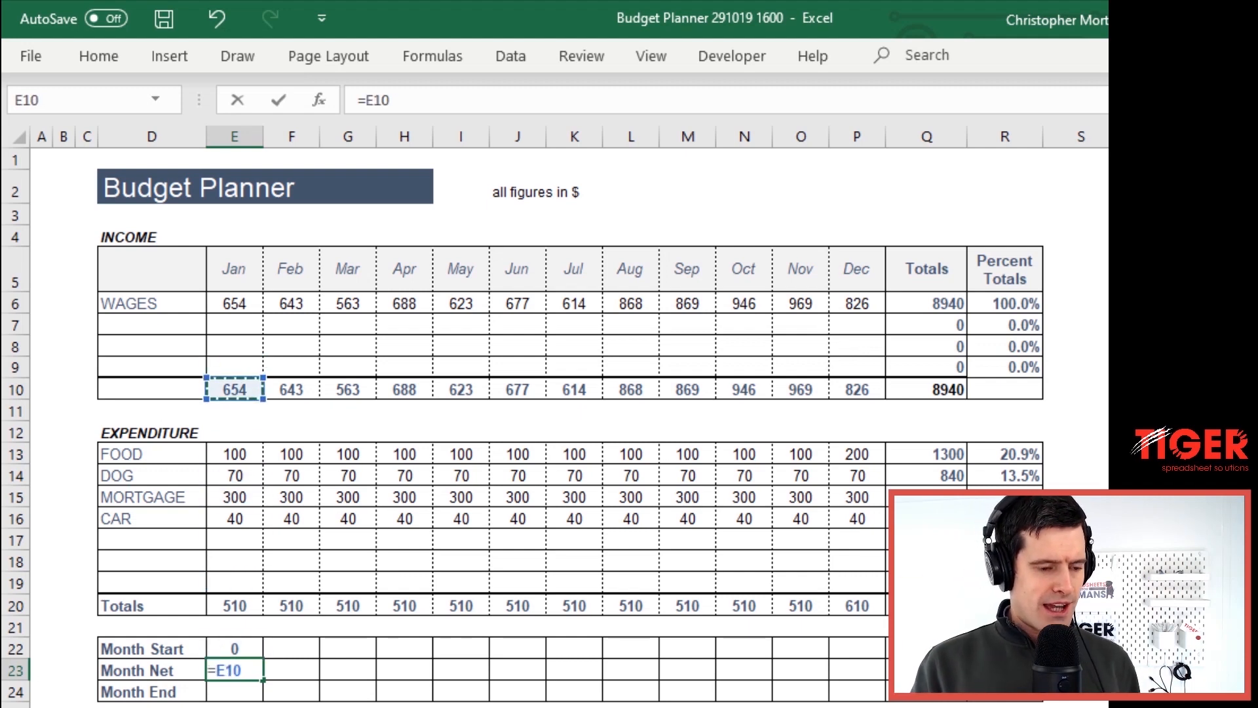
pyautogui.write('-')
pyautogui.press('Down')
pyautogui.press('Down')
pyautogui.press('Down')
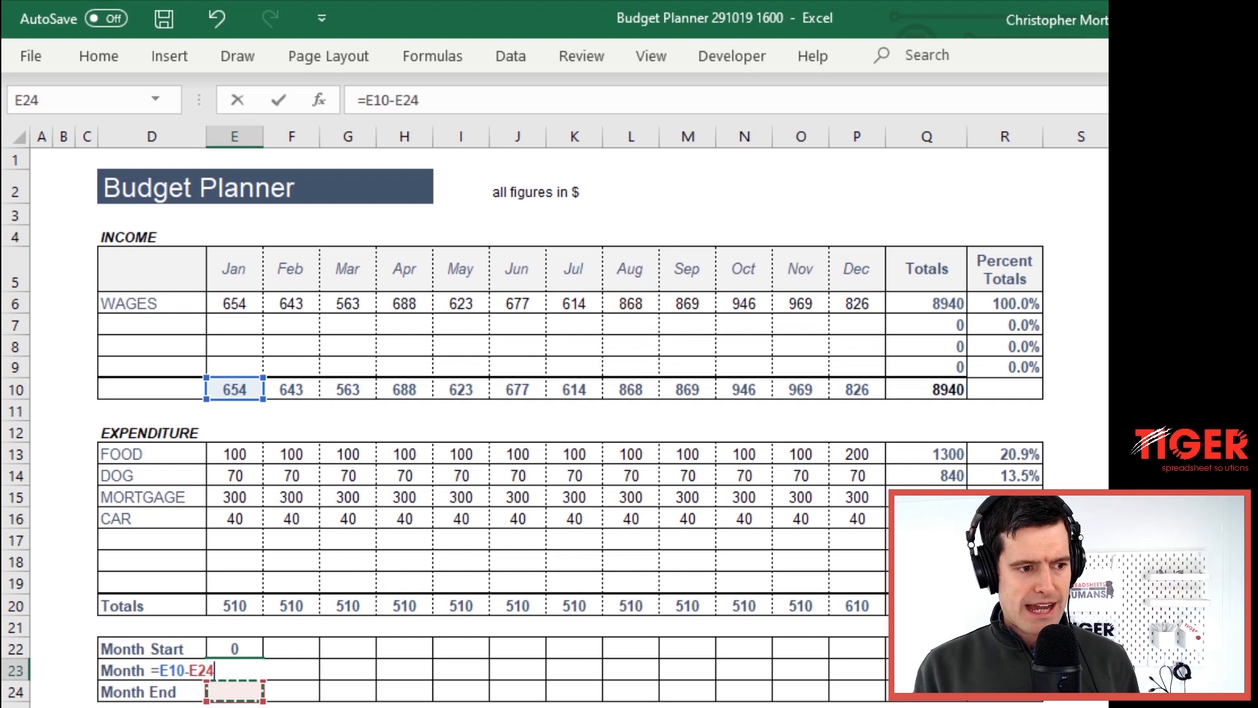
pyautogui.press('Down')
pyautogui.press('Down')
pyautogui.press('Up')
pyautogui.press('Up')
pyautogui.press('Up')
pyautogui.press('Up')
pyautogui.press('Up')
pyautogui.press('Up')
pyautogui.press('Up')
pyautogui.press('Up')
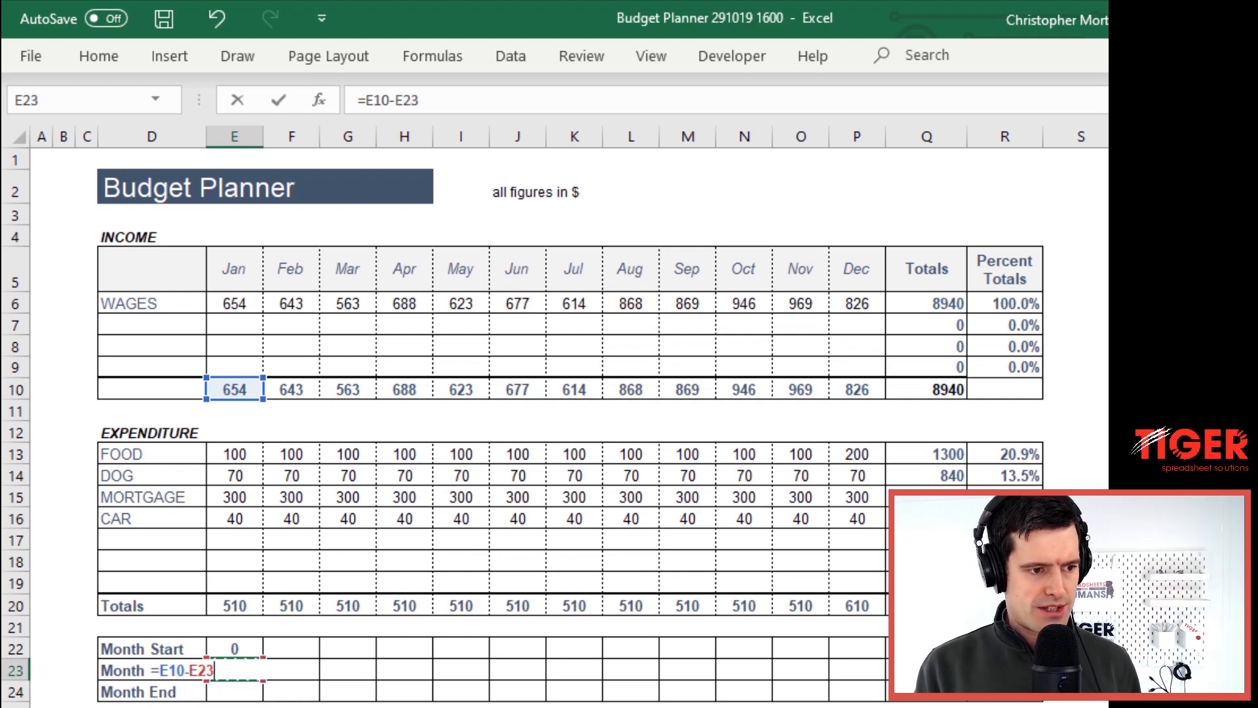
pyautogui.press('Return')
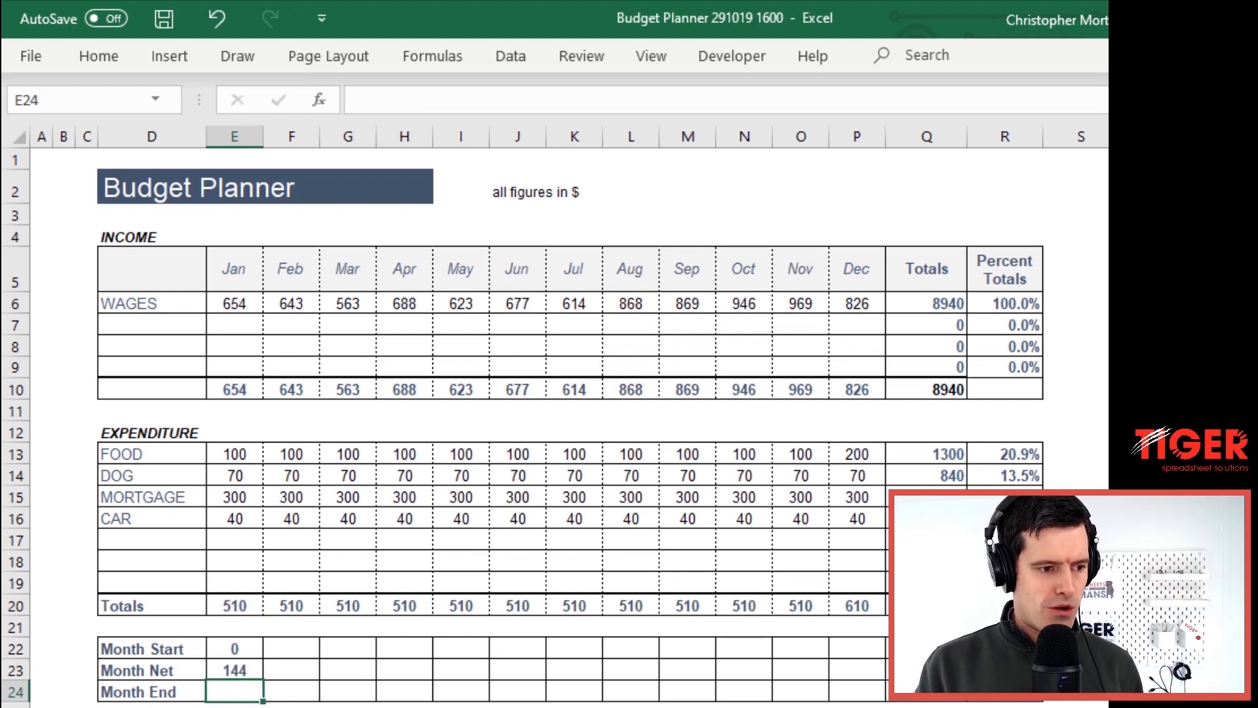
pyautogui.press('Up')
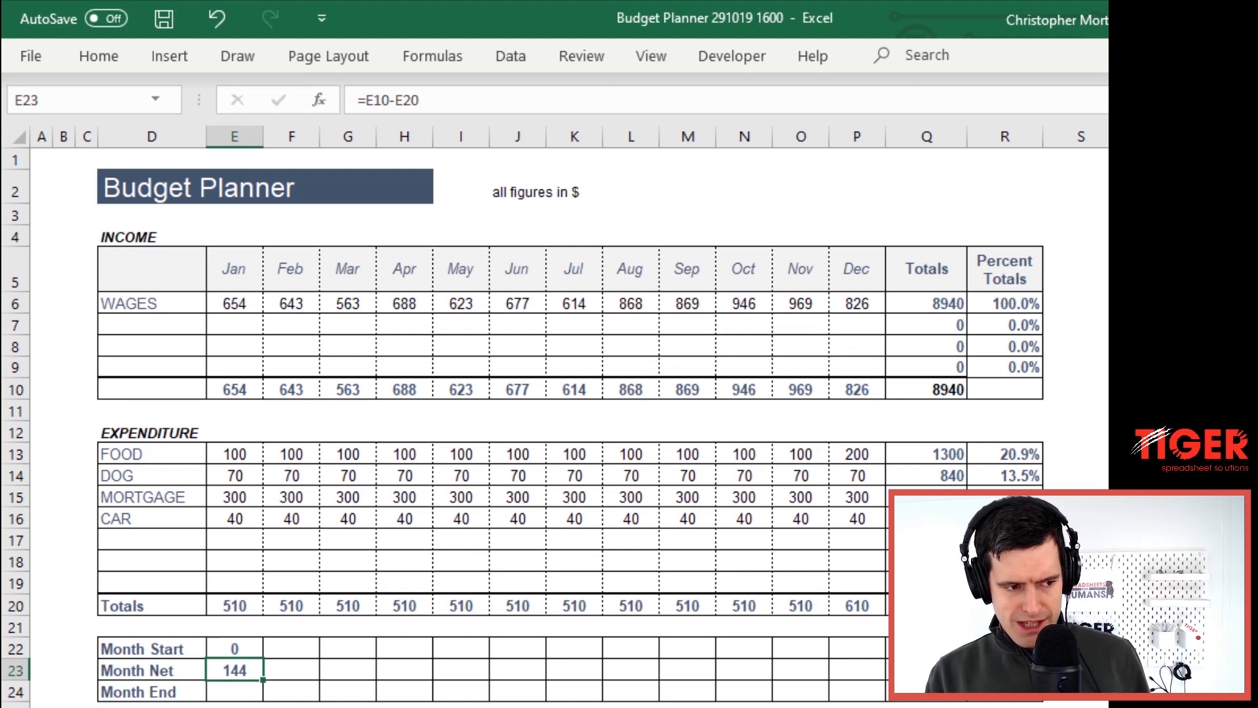
pyautogui.press('Up')
pyautogui.press('Down')
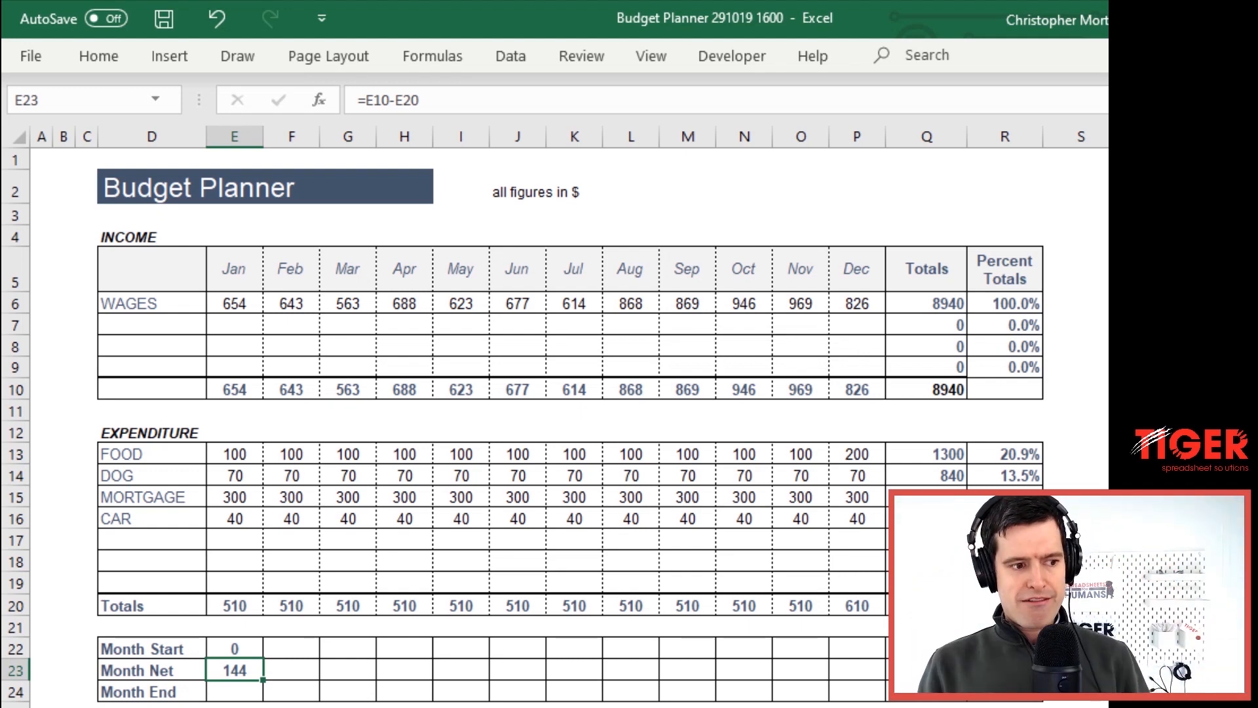
# Calculate the January Month End in E24 by adding Month Start and Month Net with =E22+E23
pyautogui.press('Down')
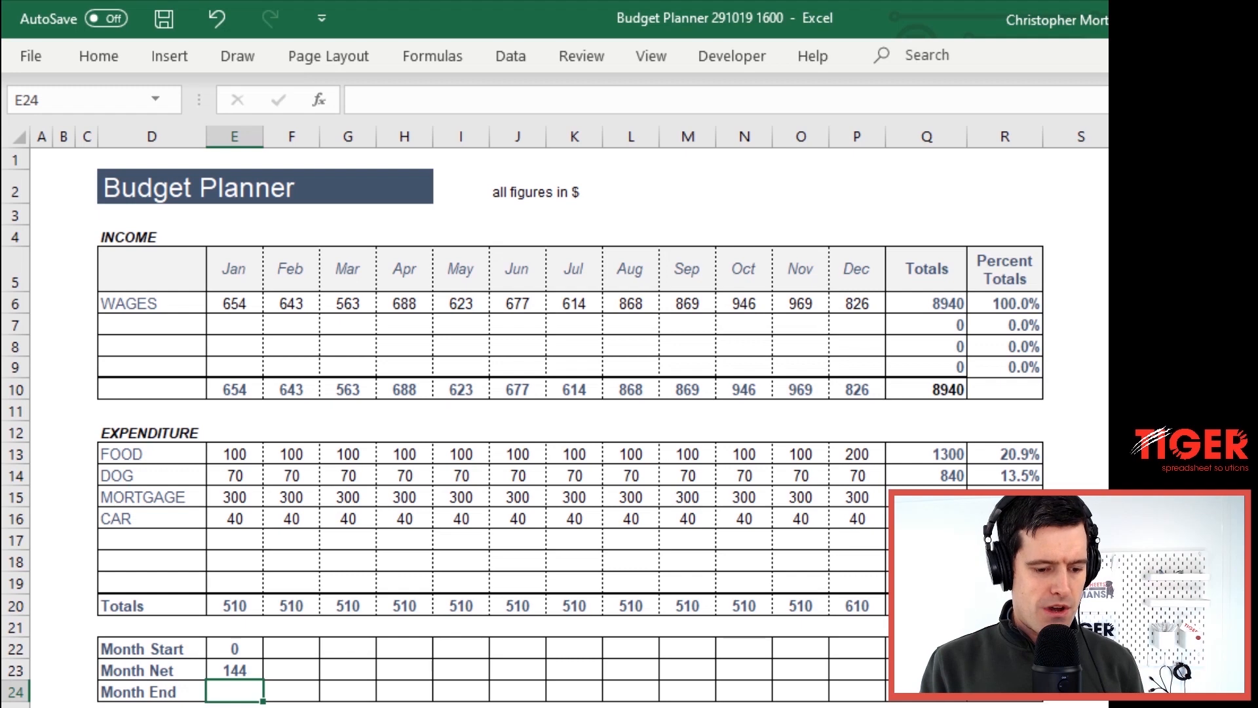
pyautogui.write('=')
pyautogui.press('Up')
pyautogui.press('Up')
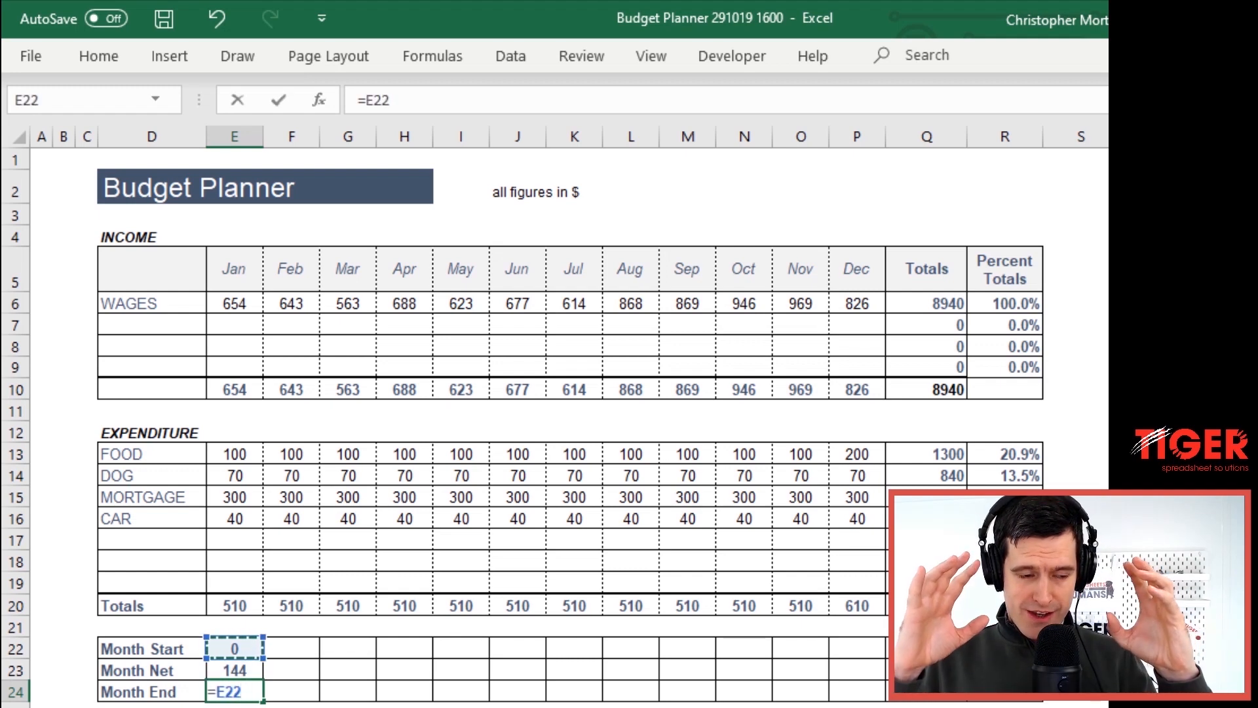
pyautogui.write('+')
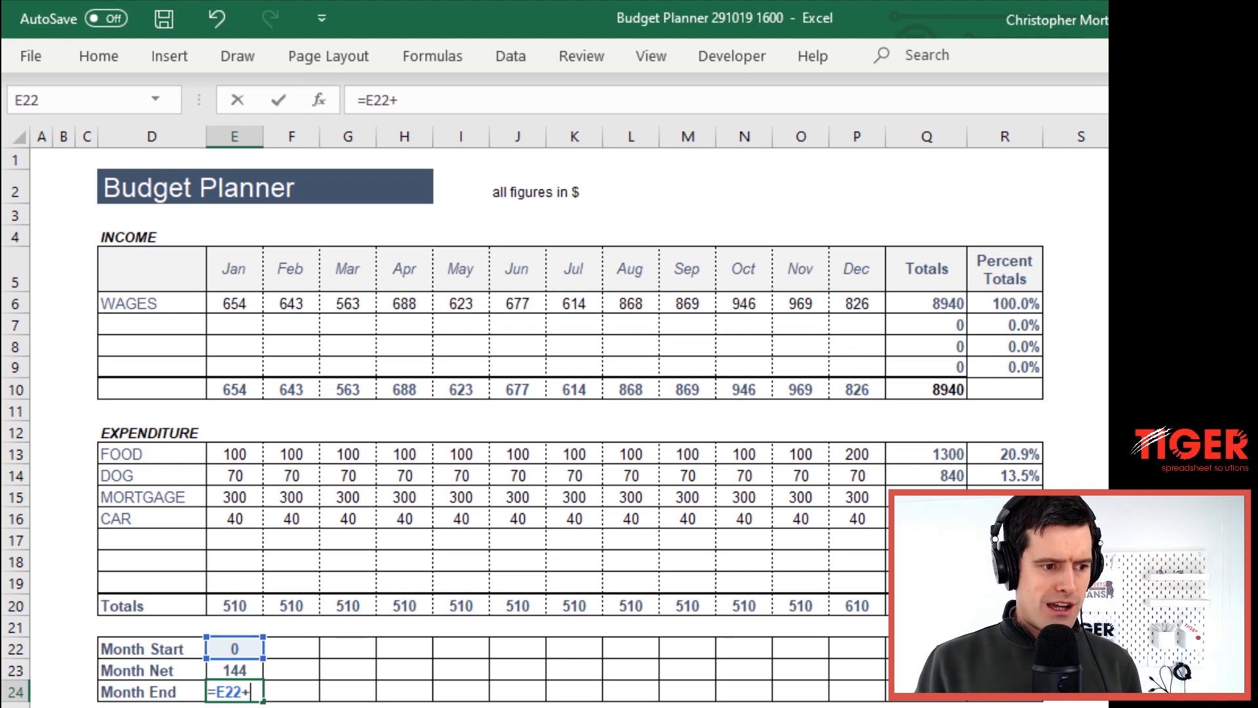
pyautogui.press('Up')
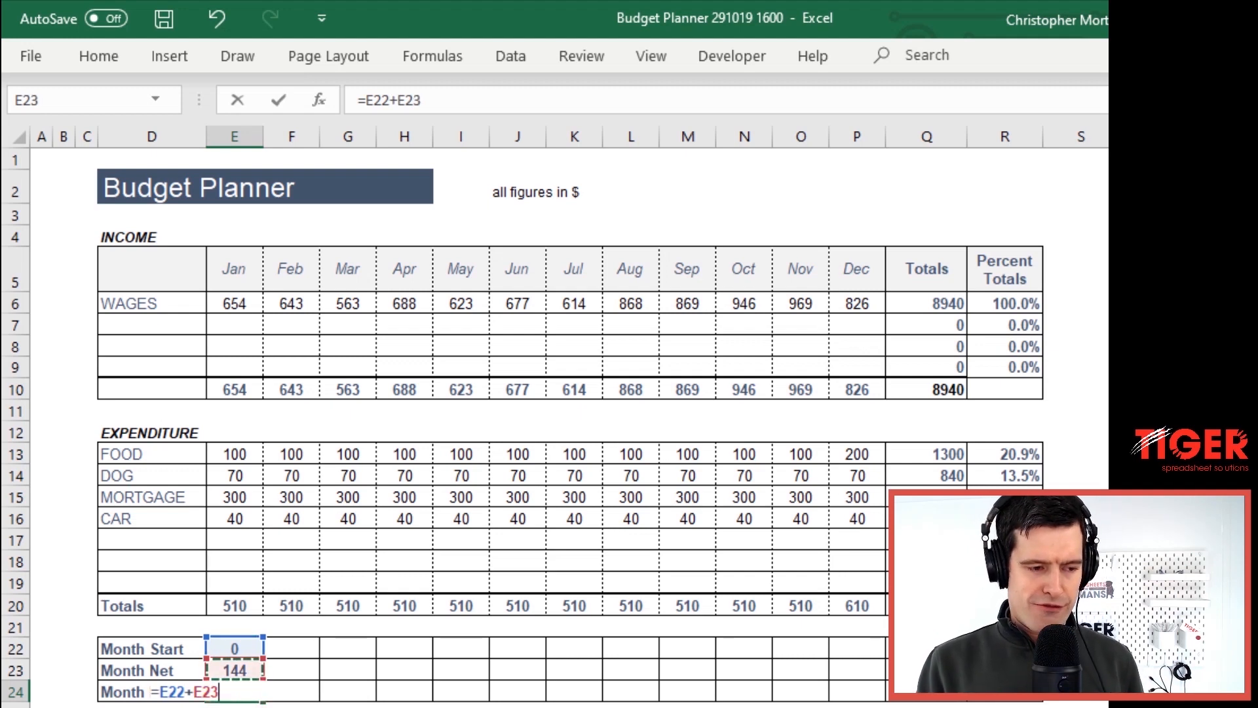
pyautogui.press('Return')
pyautogui.press('Up')
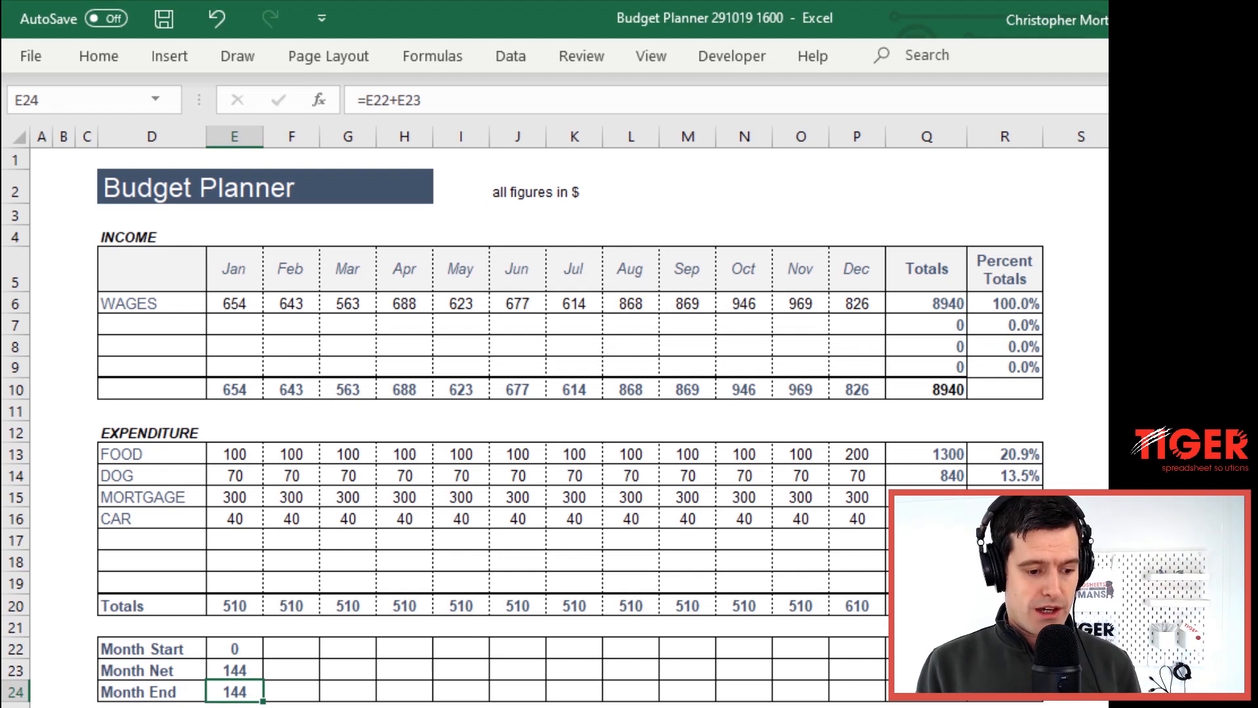
pyautogui.press('Up')
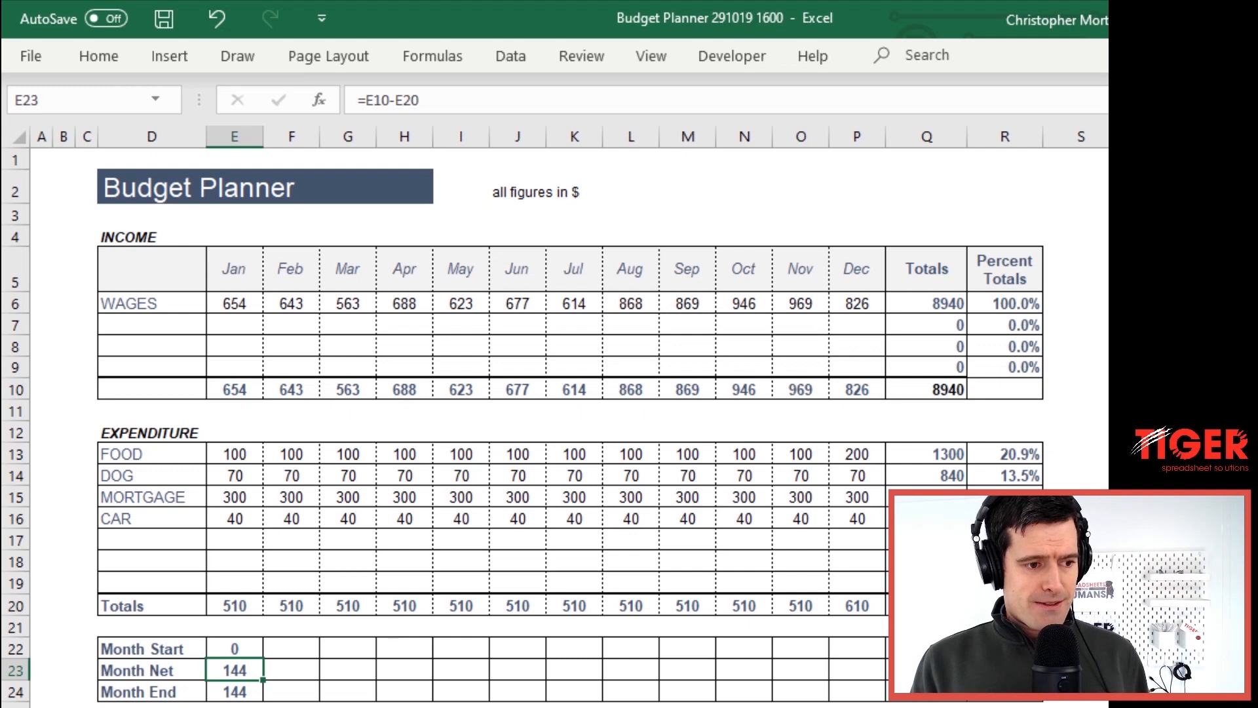
# Link the February Month Start in F22 to the January Month End with =E24
pyautogui.press('Up')
pyautogui.press('Right')
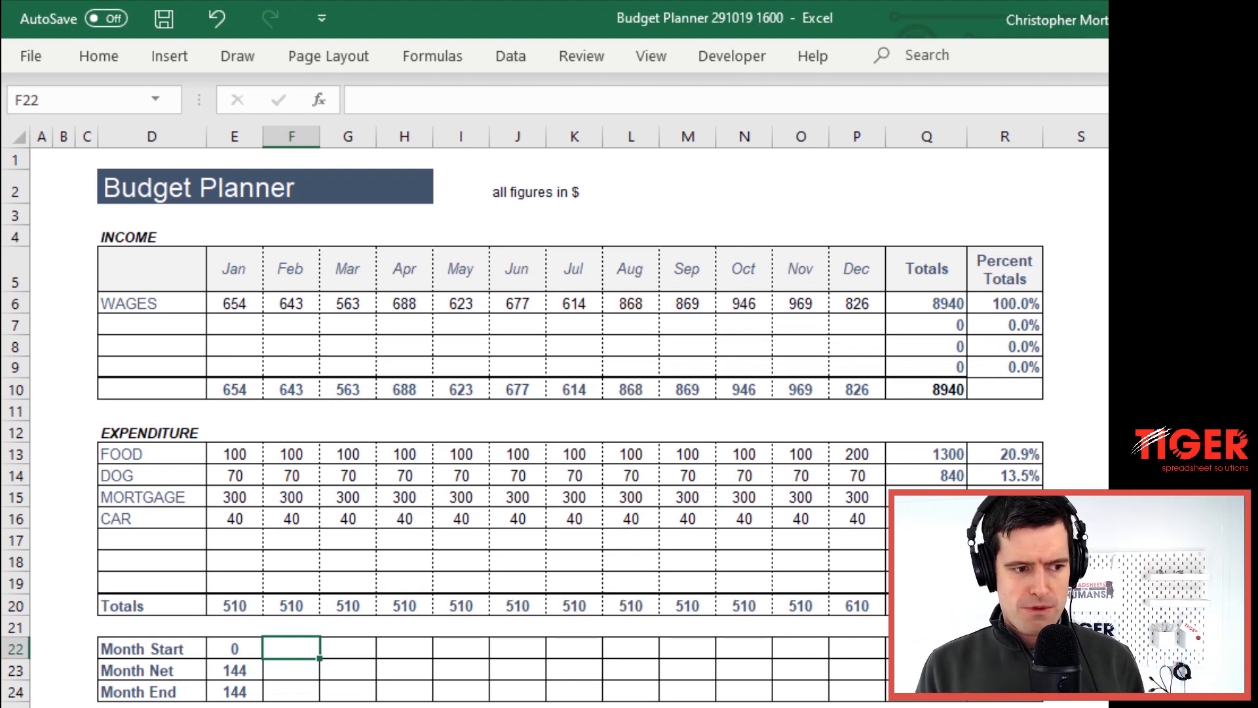
pyautogui.click(235, 649)
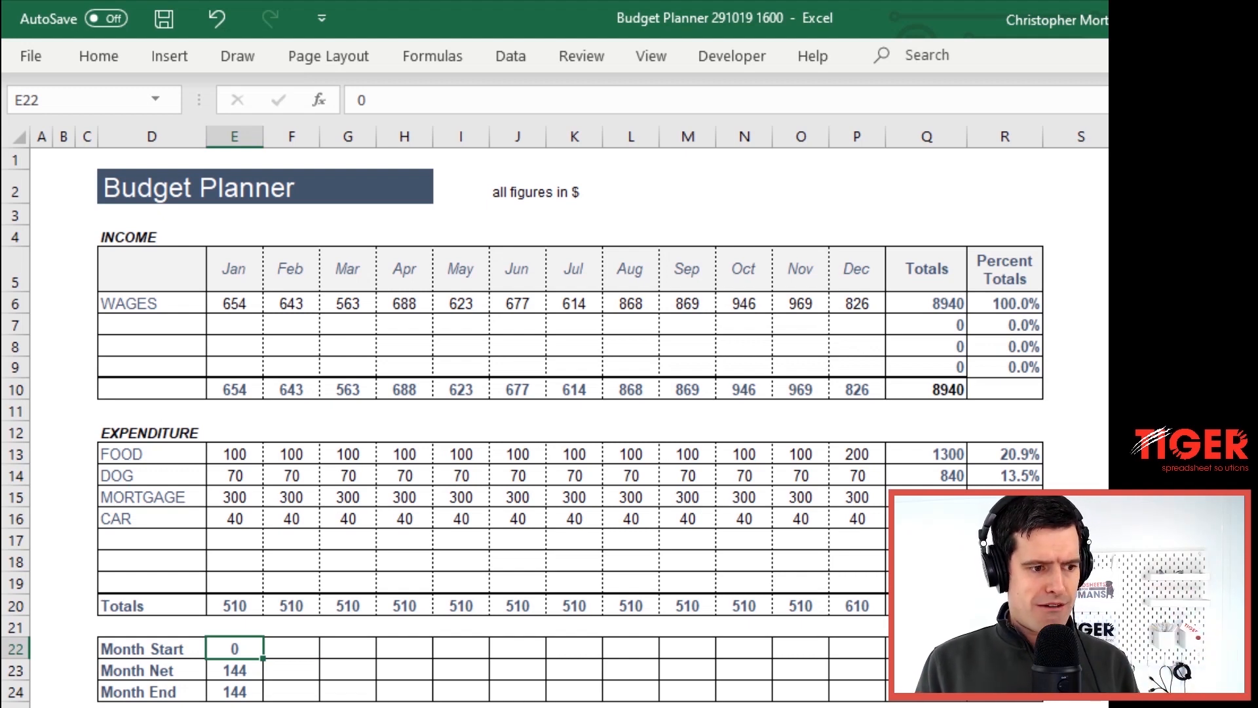
pyautogui.click(292, 649)
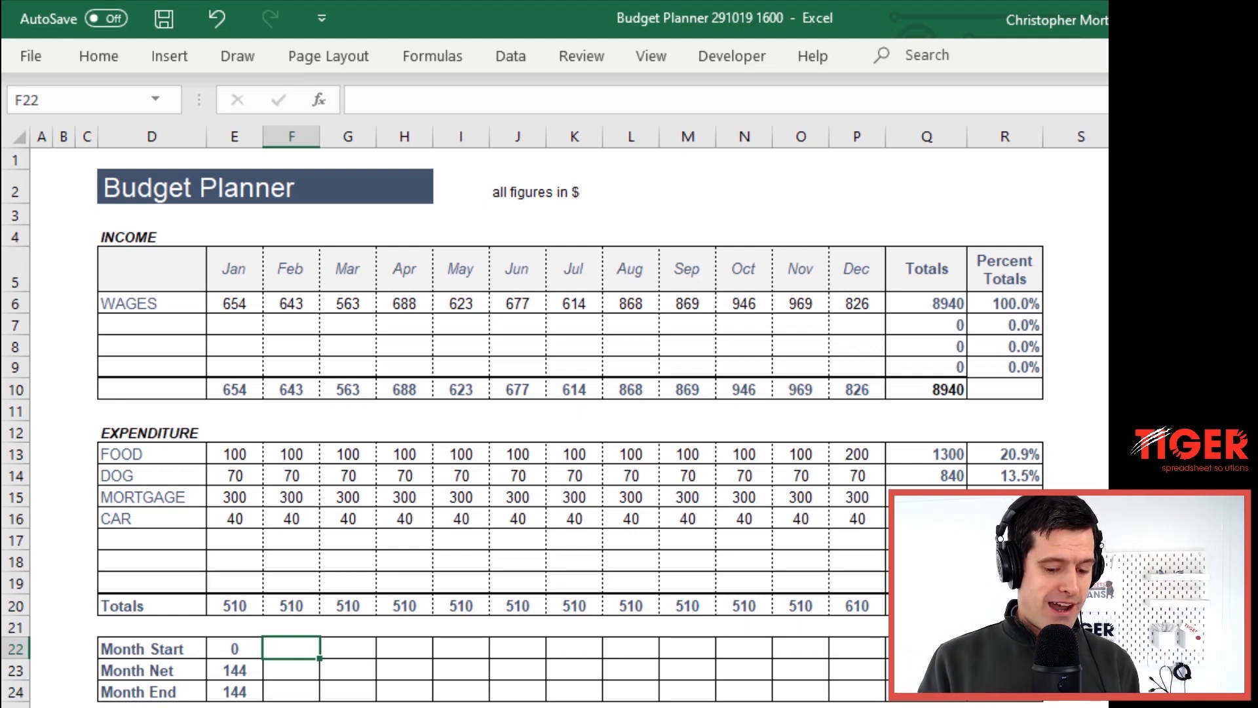
pyautogui.write('=')
pyautogui.press('Down')
pyautogui.press('Down')
pyautogui.press('Left')
pyautogui.press('Return')
pyautogui.press('Up')
pyautogui.press('Up')
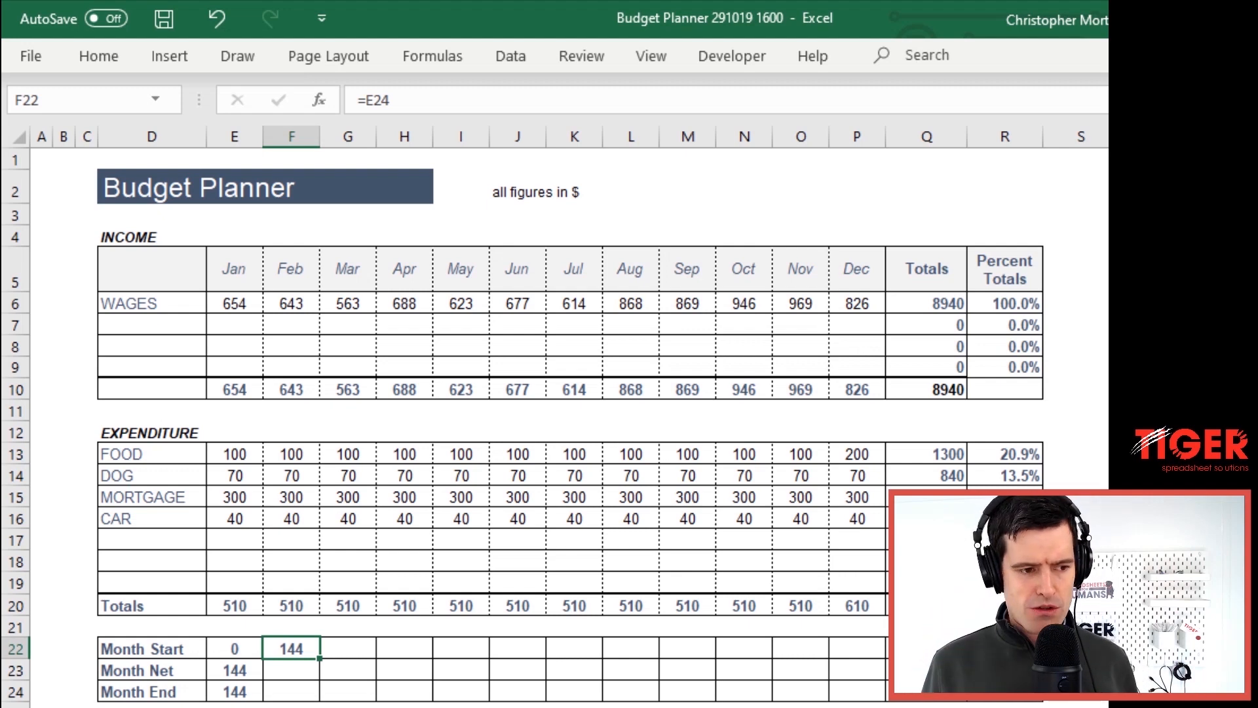
# Look along the Month Start row, comparing the January and February cells with the empty months that follow
pyautogui.press('Left')
pyautogui.press('Right')
pyautogui.press('Right')
pyautogui.press('Right')
pyautogui.press('Right')
pyautogui.press('Right')
pyautogui.press('Right')
pyautogui.press('Right')
pyautogui.press('Right')
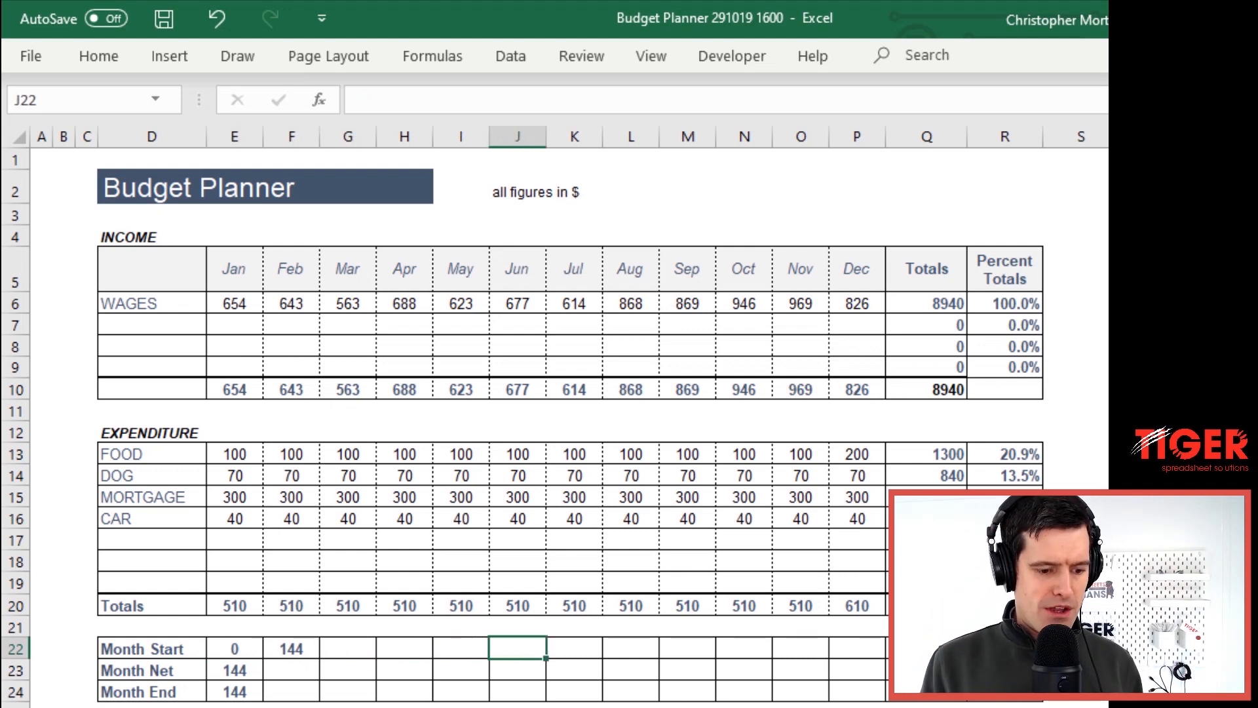
pyautogui.press('Left')
pyautogui.press('Left')
pyautogui.press('Left')
pyautogui.press('Left')
pyautogui.press('Left')
pyautogui.press('Left')
pyautogui.press('Left')
pyautogui.press('Left')
pyautogui.press('Left')
pyautogui.press('Left')
pyautogui.press('Left')
pyautogui.press('Left')
pyautogui.press('Right')
pyautogui.press('Right')
pyautogui.press('Right')
pyautogui.press('Right')
pyautogui.press('Right')
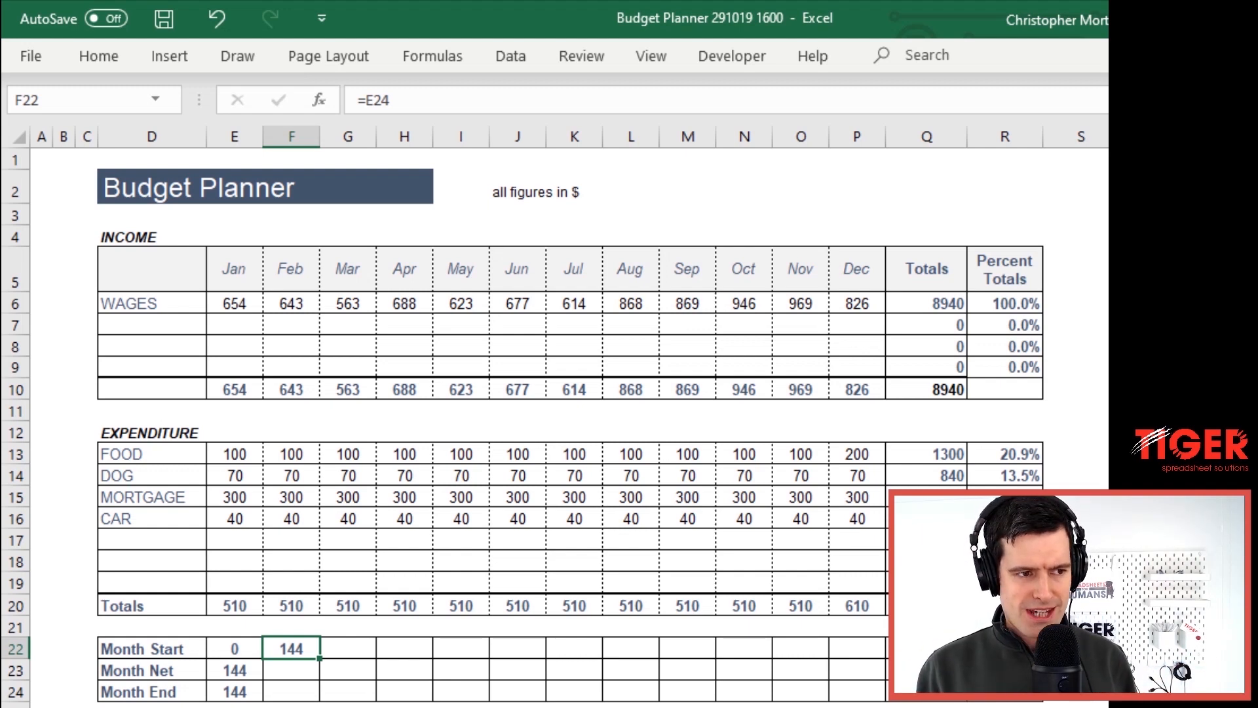
# Examine how the January balances in E22:E24 carry over into the February Month Start in F22
pyautogui.press('Left')
pyautogui.press('Down')
pyautogui.press('Down')
pyautogui.press('Up')
pyautogui.press('Up')
pyautogui.press('Right')
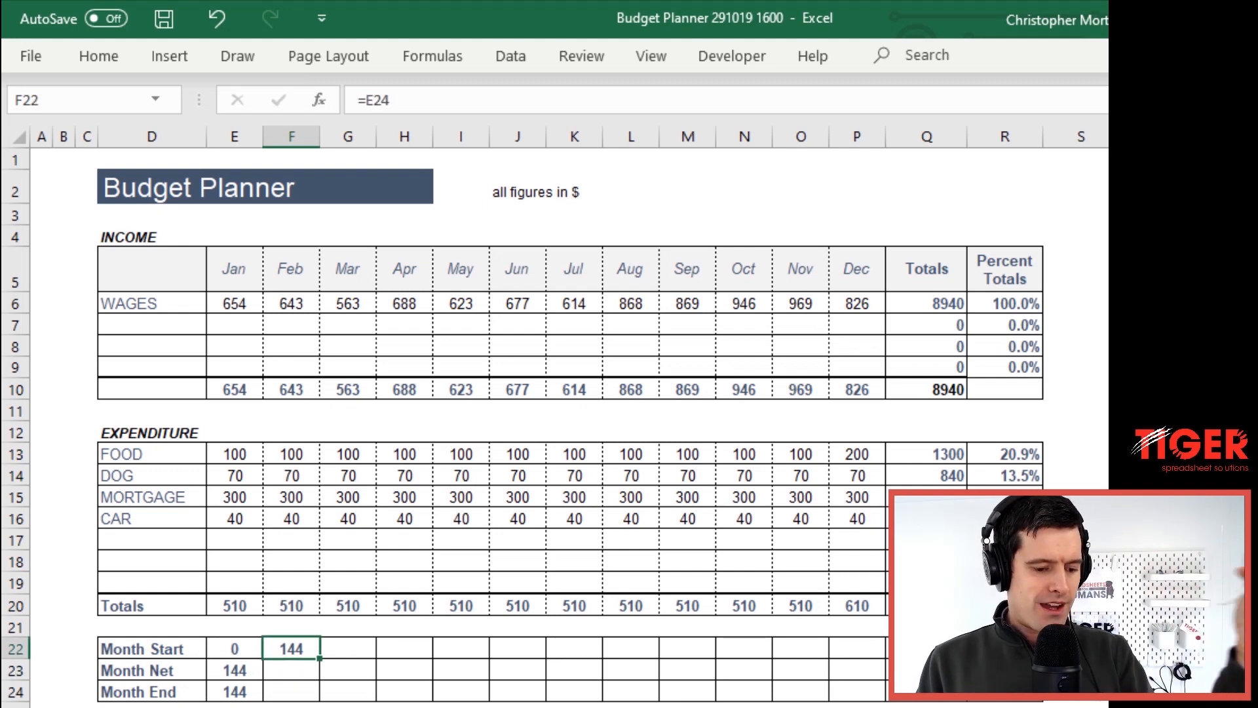
pyautogui.press('Down')
pyautogui.press('Down')
pyautogui.press('Left')
pyautogui.press('Right')
pyautogui.press('Up')
pyautogui.press('Up')
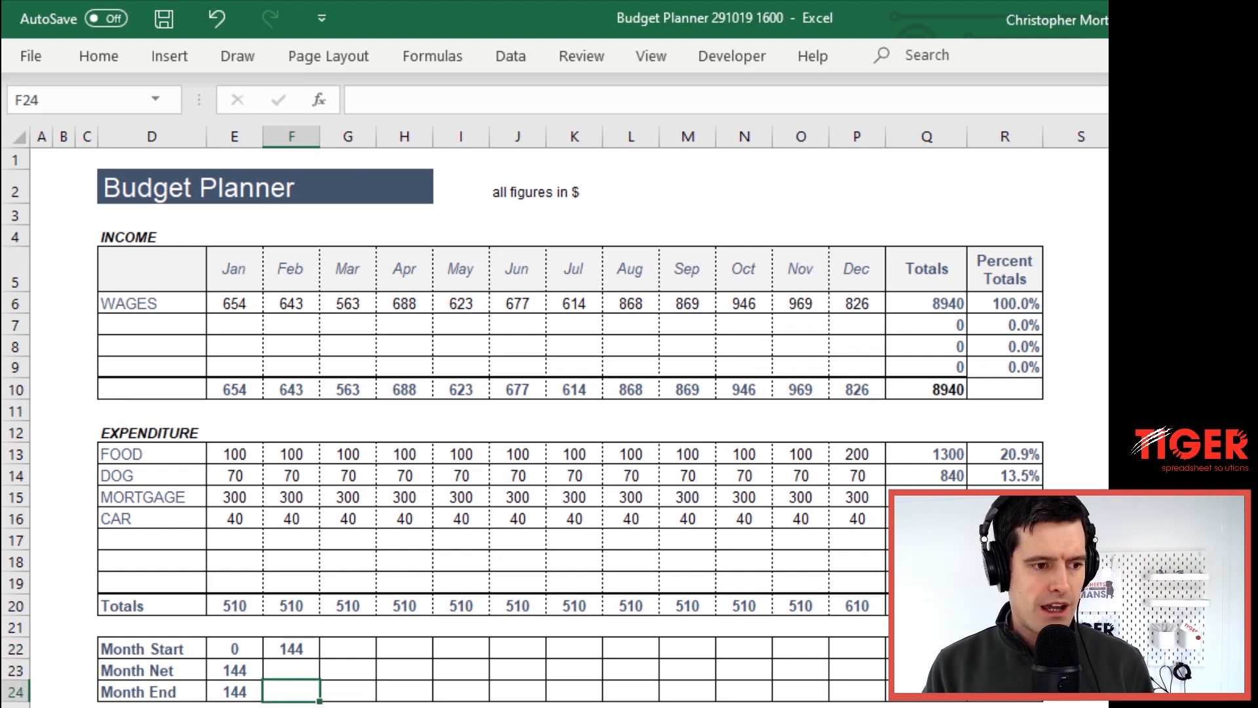
# Copy the January Month Net formula from E23 to February in F23 and check its cell references
pyautogui.press('Down')
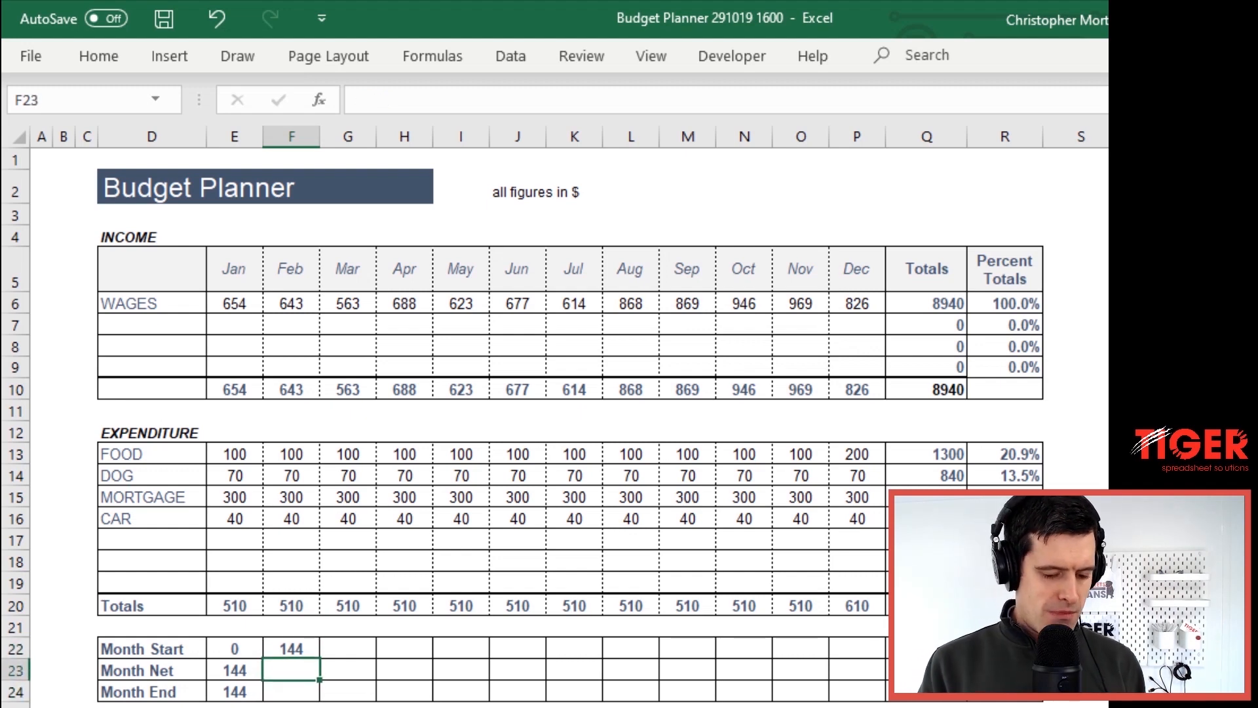
pyautogui.press('Left')
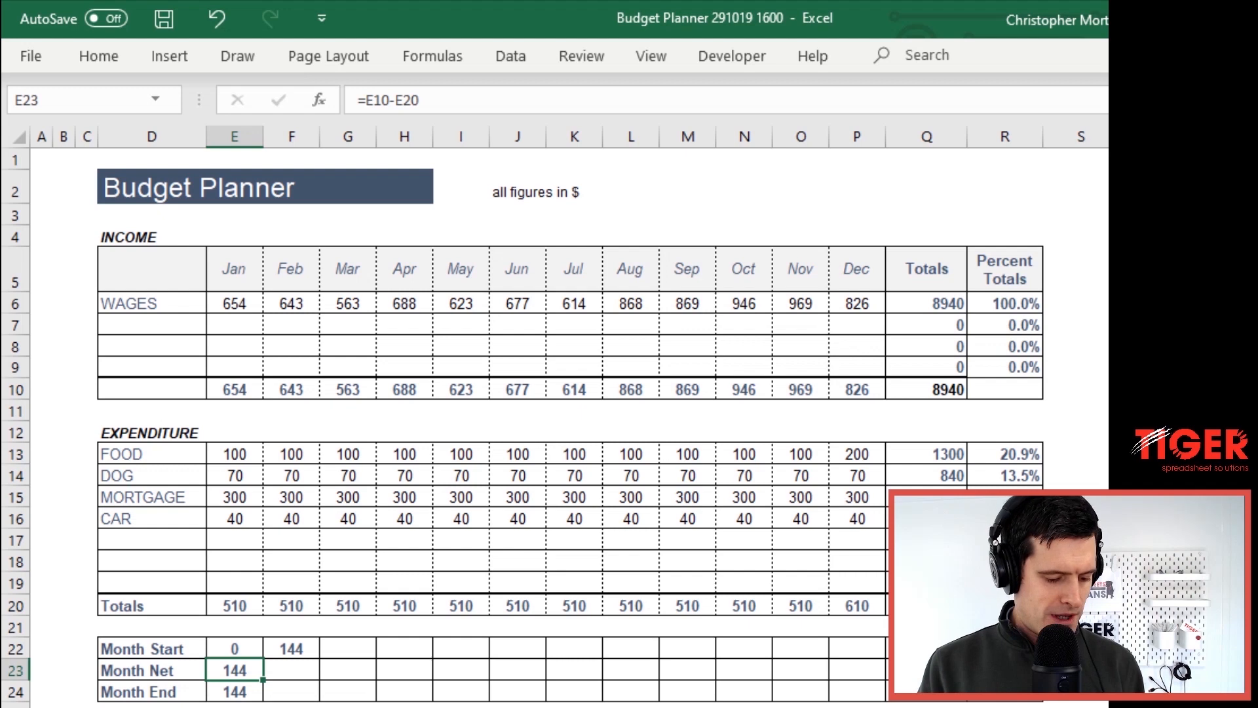
pyautogui.hotkey('ctrl', 'c')
pyautogui.press('Right')
pyautogui.hotkey('ctrl', 'v')
pyautogui.press('Escape')
pyautogui.press('Down')
pyautogui.press('Up')
pyautogui.press('F2')
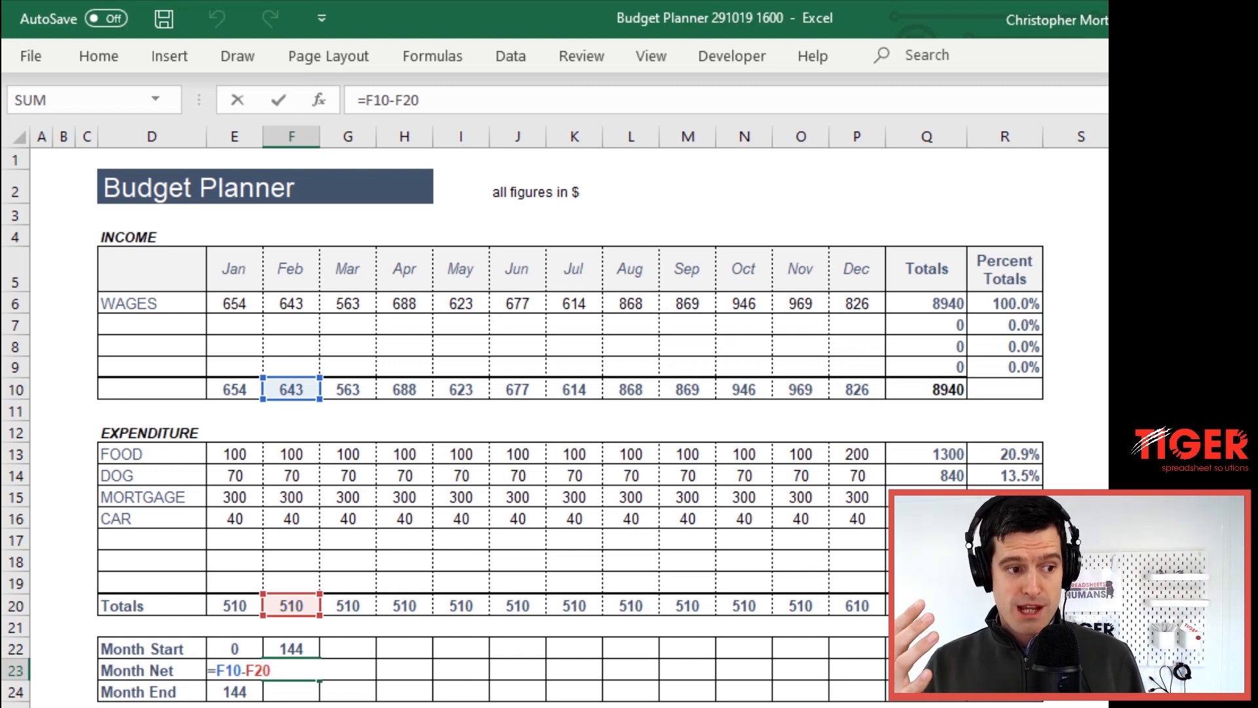
pyautogui.hotkey('ctrl', 'Return')
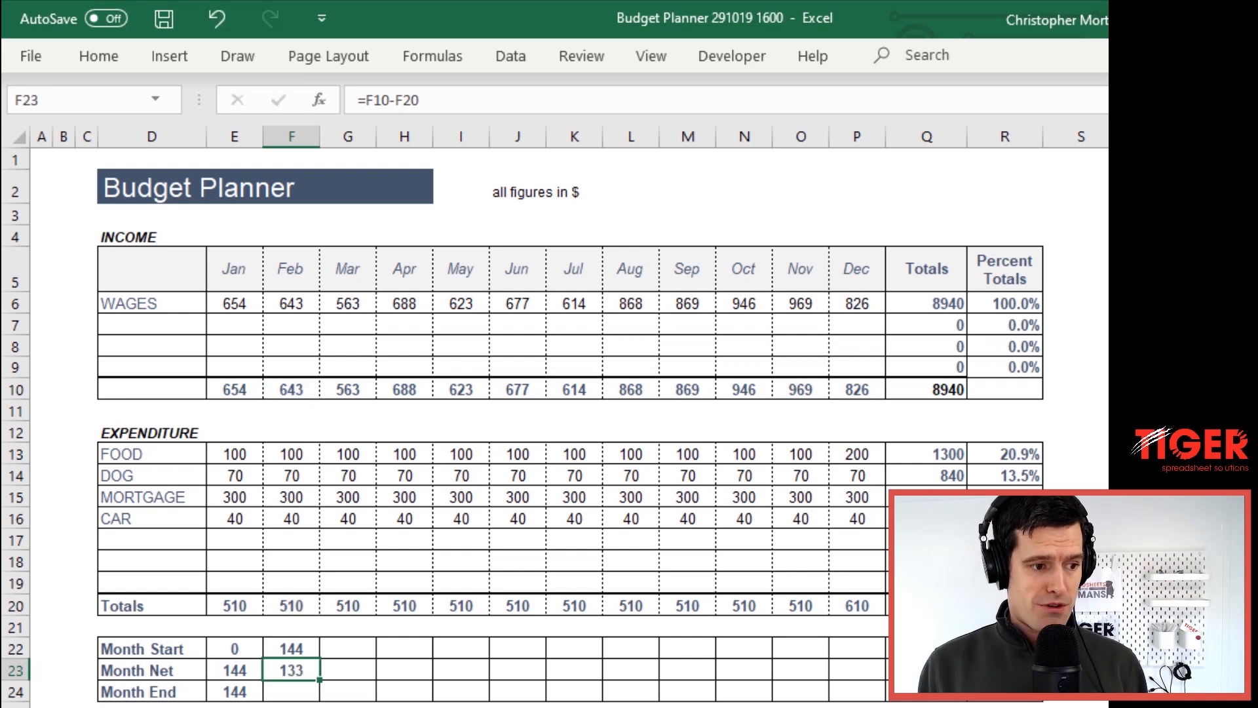
# Copy the January Month End formula from E24 to February in F24 and check its cell references
pyautogui.press('Down')
pyautogui.press('Left')
pyautogui.hotkey('ctrl', 'c')
pyautogui.press('Right')
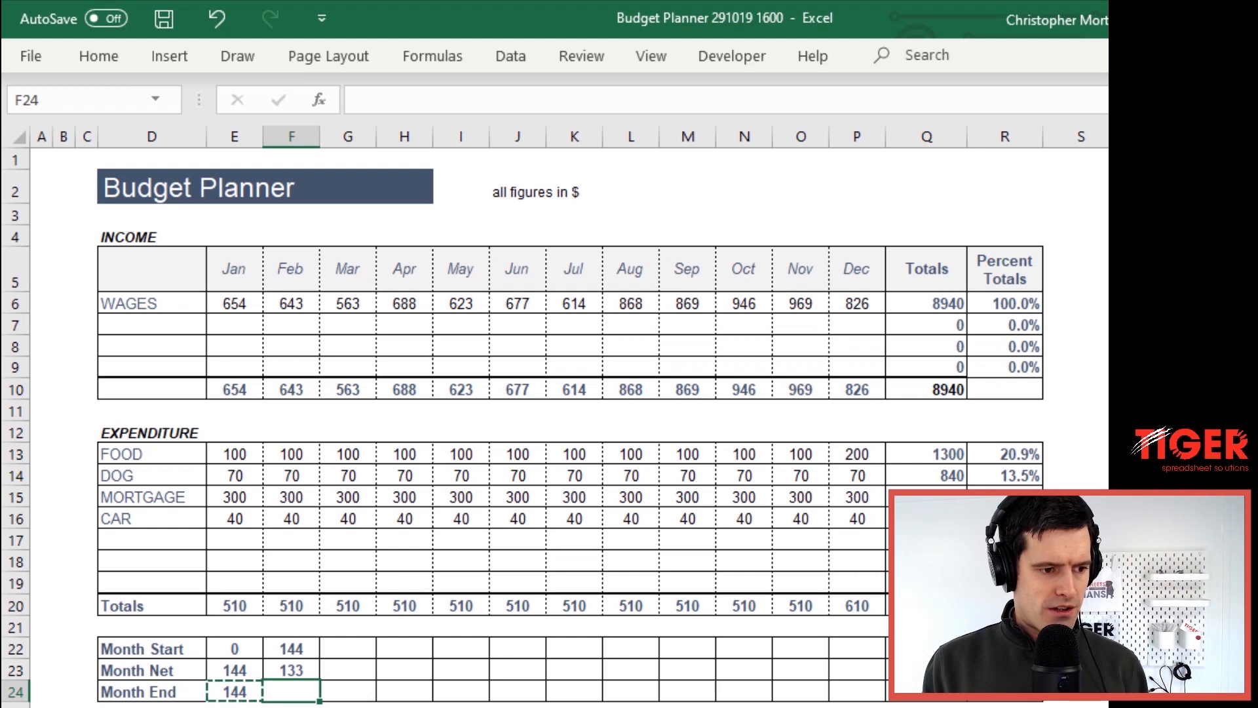
pyautogui.hotkey('ctrl', 'v')
pyautogui.press('Right')
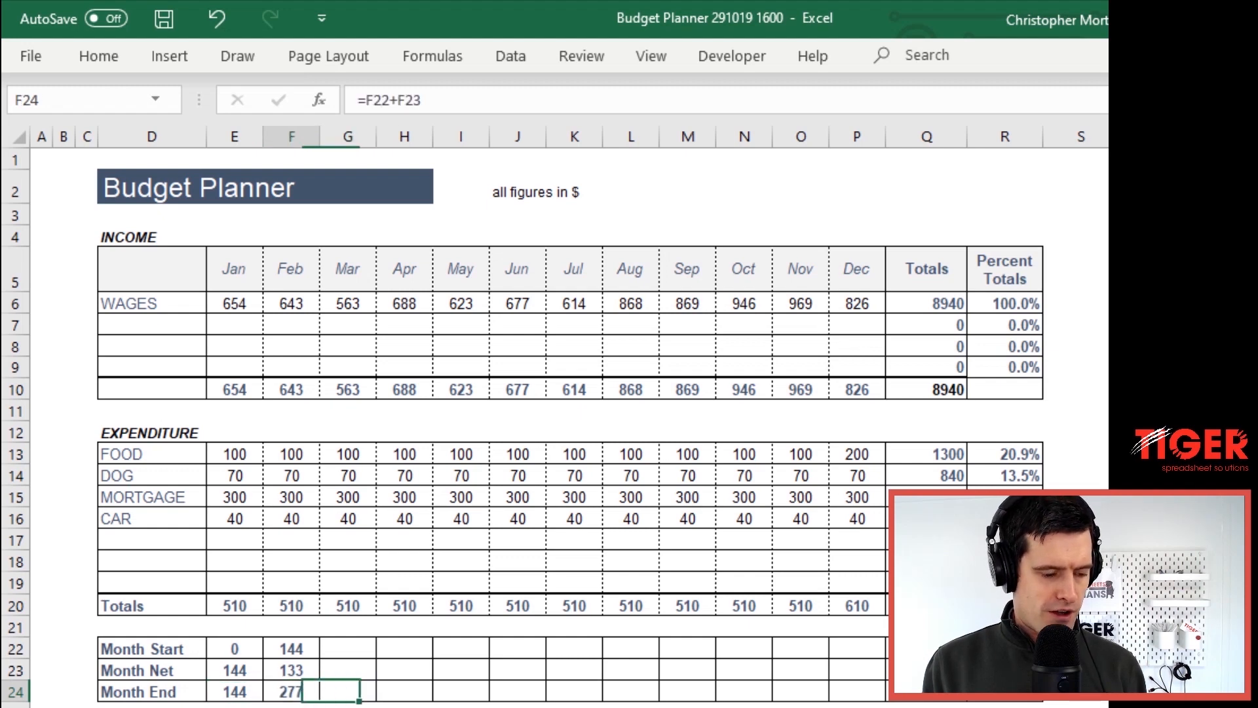
pyautogui.press('F2')
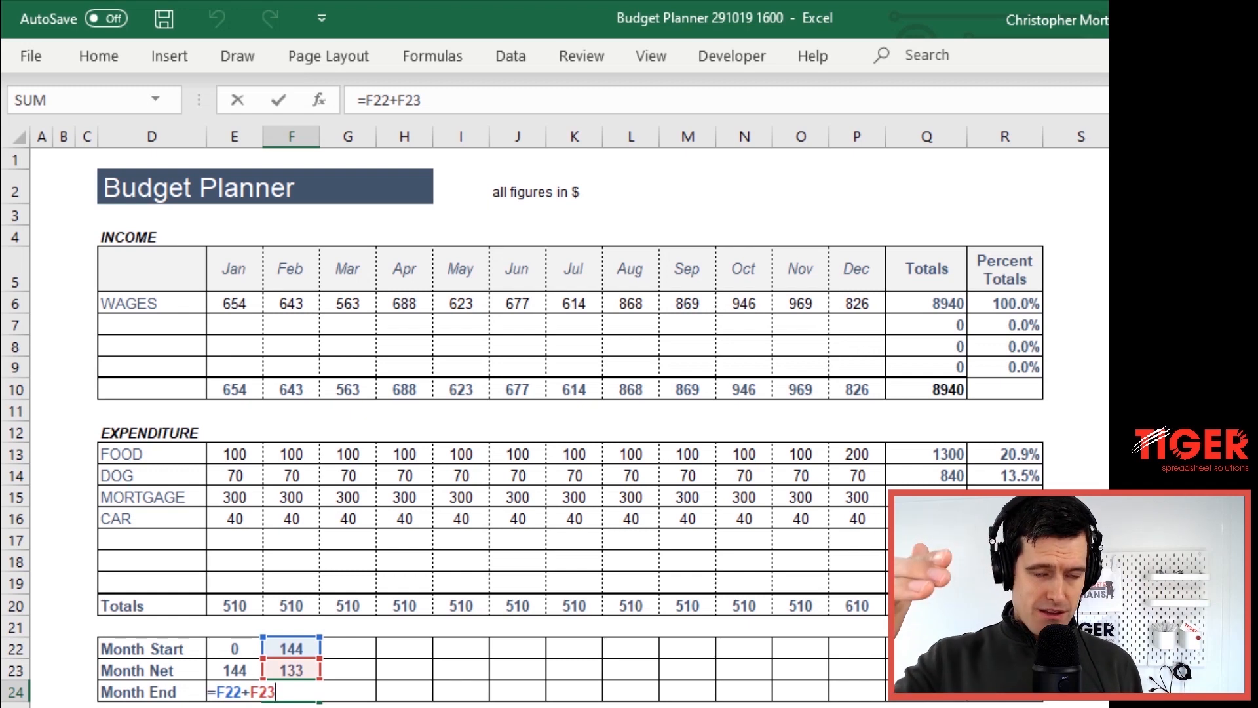
pyautogui.press('Escape')
pyautogui.hotkey('ctrl', 'Return')
pyautogui.press('Up')
pyautogui.press('Up')
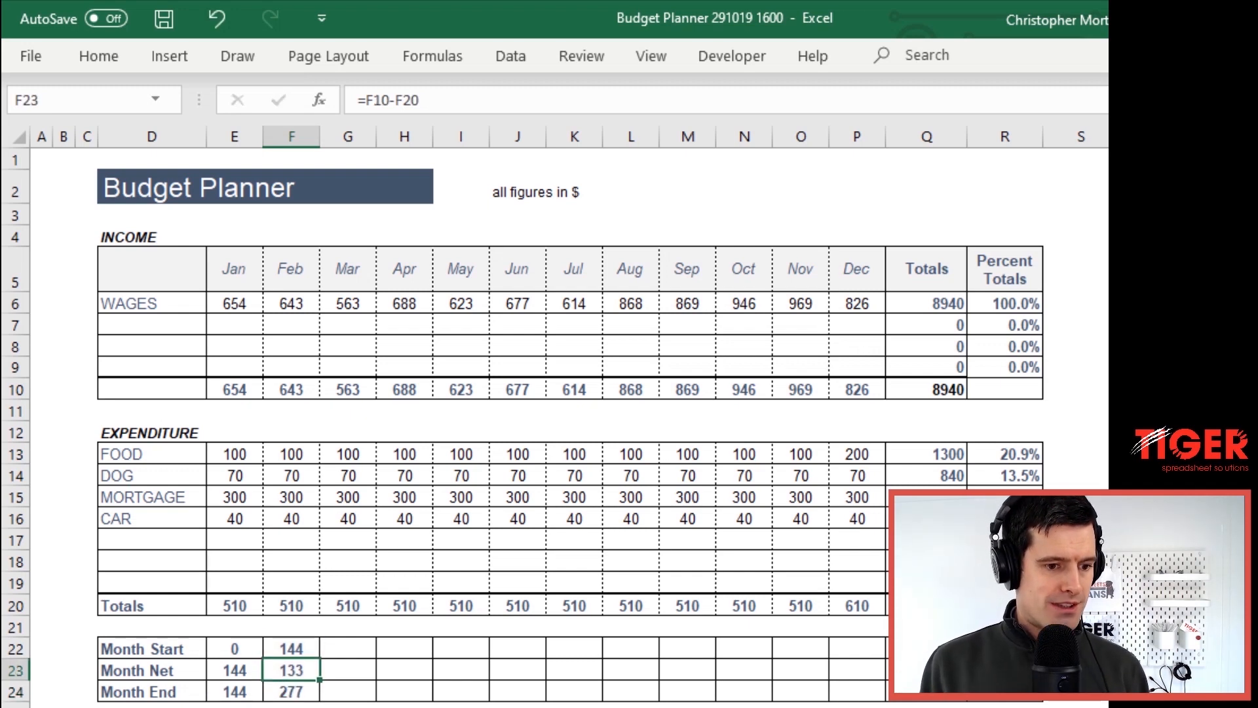
# Fill the February Month Start, Month Net and Month End formulas in F22:F24 rightward across to column Q
pyautogui.scroll(-3, 537, 426)
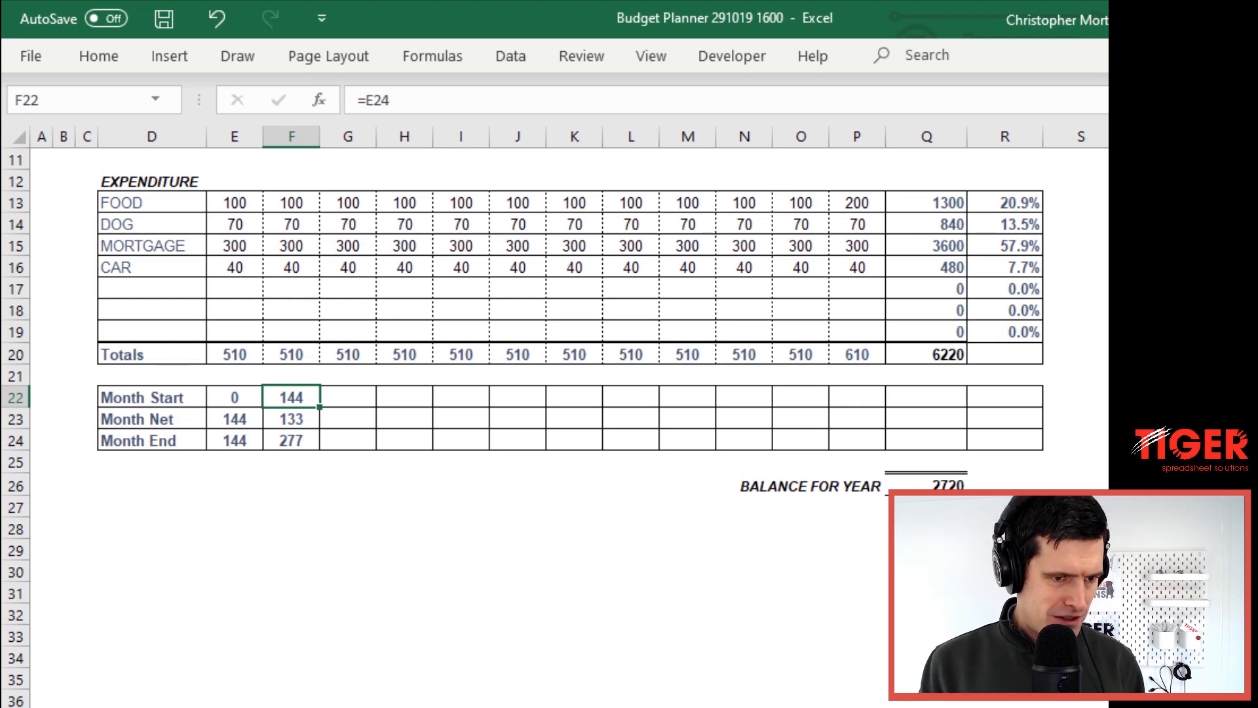
pyautogui.hotkey('shift', 'Right')
pyautogui.hotkey('shift', 'Right')
pyautogui.hotkey('shift', 'Right')
pyautogui.hotkey('shift', 'Right')
pyautogui.hotkey('shift', 'Right')
pyautogui.hotkey('shift', 'Right')
pyautogui.hotkey('shift', 'Right')
pyautogui.hotkey('shift', 'Right')
pyautogui.hotkey('shift', 'Right')
pyautogui.hotkey('shift', 'Right')
pyautogui.hotkey('shift', 'Right')
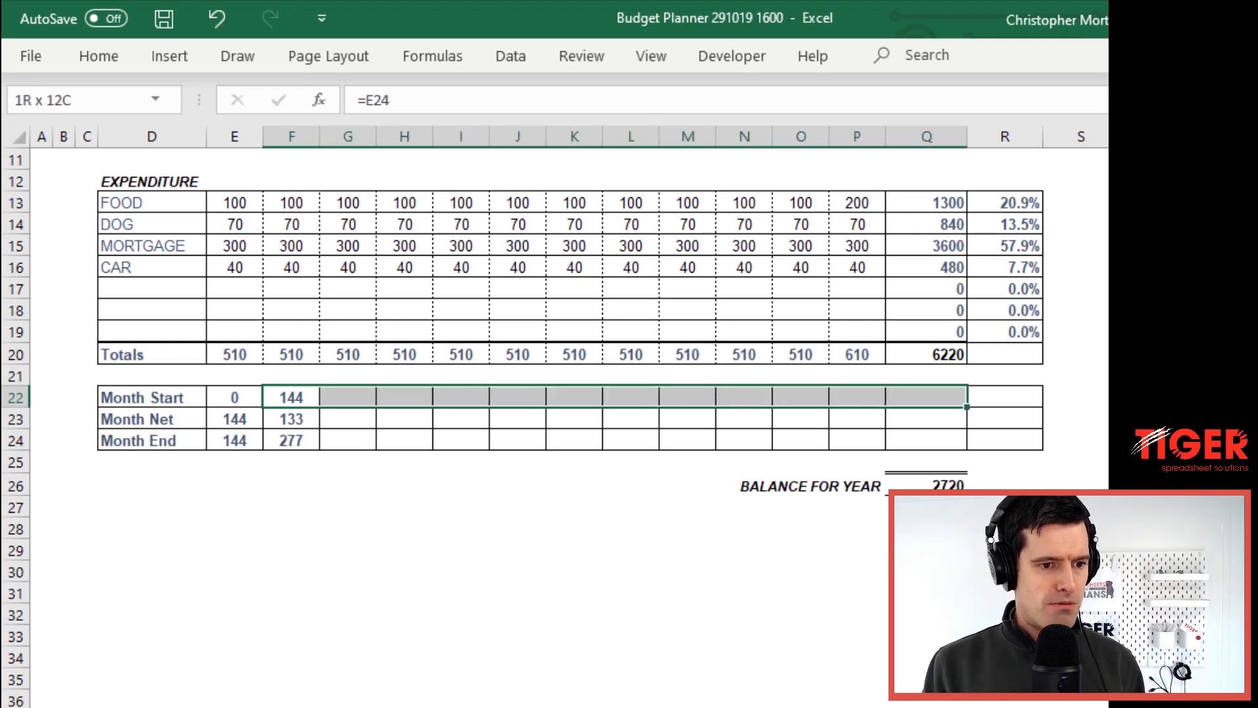
pyautogui.hotkey('shift', 'Down')
pyautogui.hotkey('shift', 'Down')
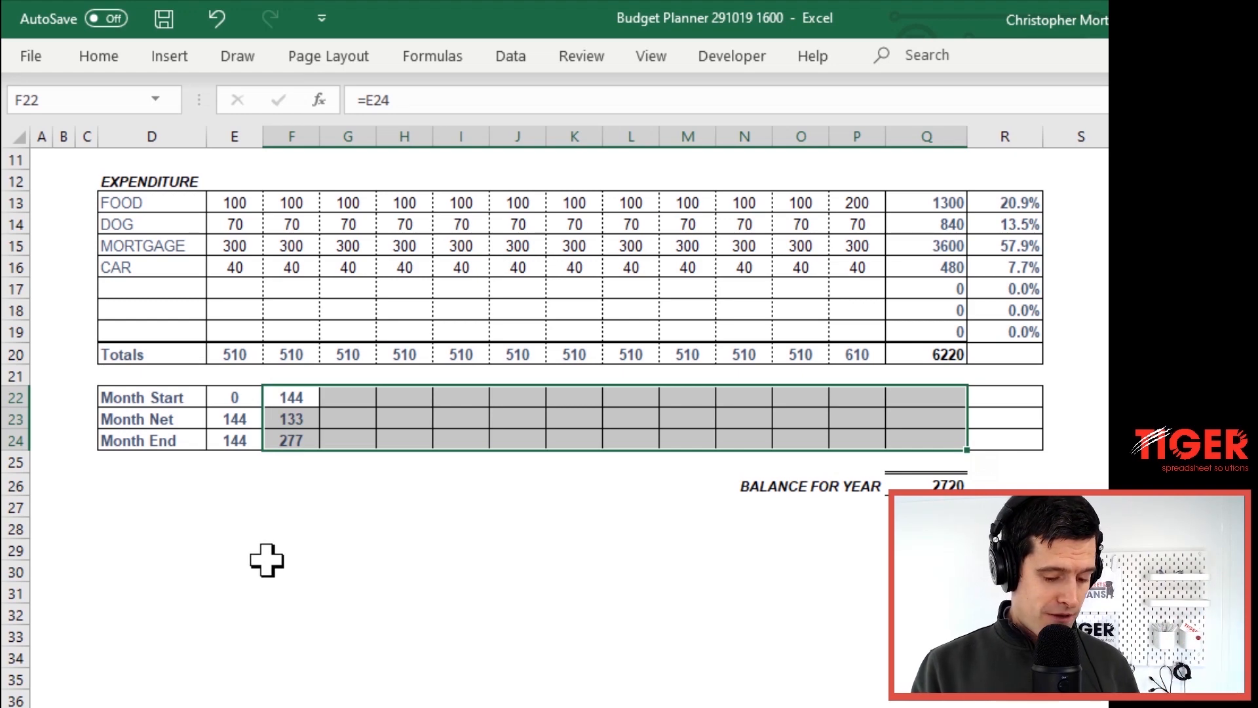
pyautogui.hotkey('ctrl', 'r')
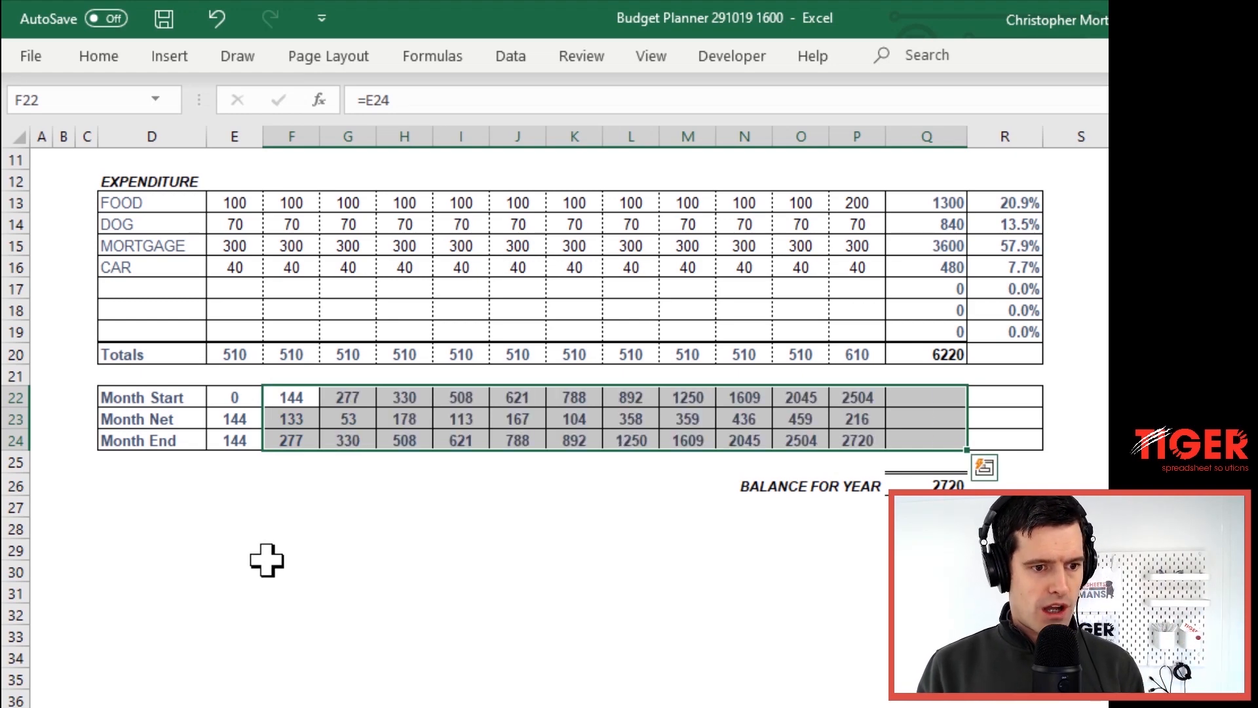
# Look over the March column from the filled Month Start row up through the expenditure and income tables
pyautogui.press('Left')
pyautogui.press('Right')
pyautogui.press('Right')
pyautogui.press('Up')
pyautogui.press('Up')
pyautogui.press('Up')
pyautogui.press('Up')
pyautogui.press('Up')
pyautogui.press('Up')
pyautogui.press('Up')
pyautogui.press('Up')
pyautogui.press('Up')
pyautogui.press('Up')
pyautogui.press('Up')
pyautogui.press('Up')
pyautogui.press('Up')
pyautogui.press('Up')
pyautogui.press('Up')
pyautogui.press('Up')
pyautogui.press('Up')
pyautogui.press('Up')
pyautogui.press('Up')
pyautogui.press('Up')
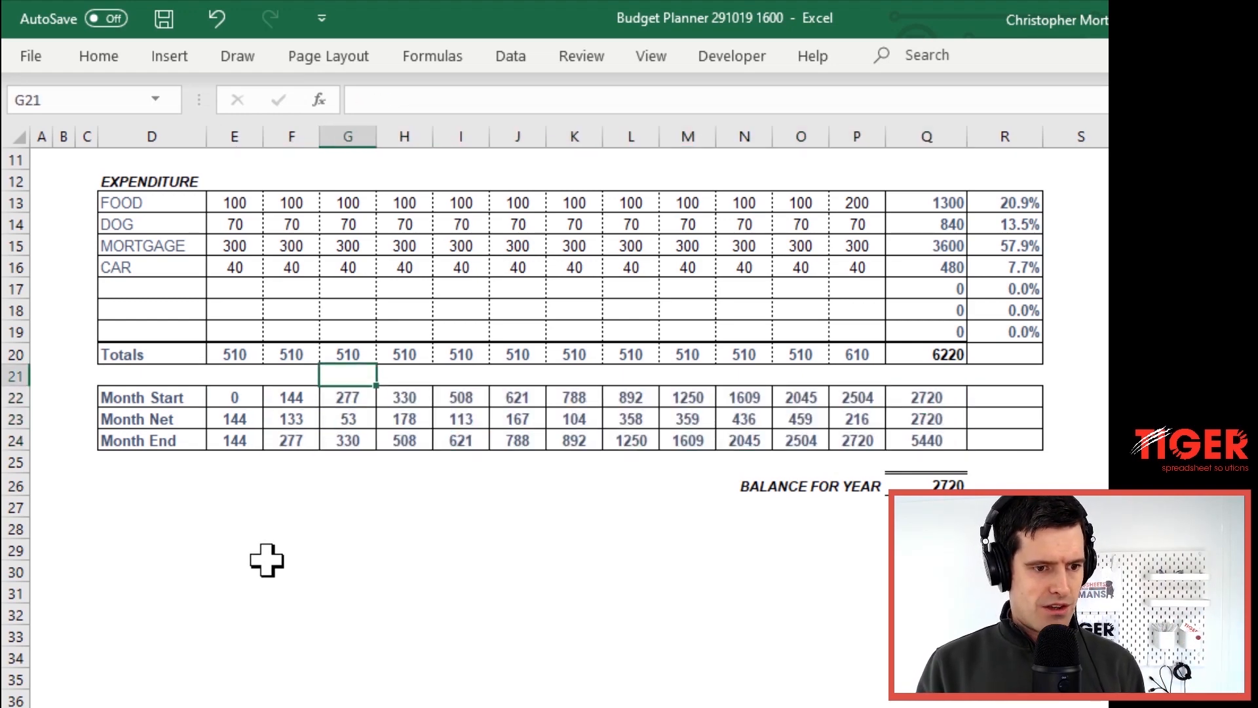
# Look down the March column through the income and expenditure tables to the Month End row
pyautogui.press('Down')
pyautogui.press('Down')
pyautogui.press('Down')
pyautogui.press('Down')
pyautogui.press('Down')
pyautogui.press('Down')
pyautogui.press('Down')
pyautogui.press('Down')
pyautogui.press('Down')
pyautogui.press('Down')
pyautogui.press('Down')
pyautogui.press('Down')
pyautogui.press('Down')
pyautogui.press('Down')
pyautogui.press('Down')
pyautogui.press('Down')
pyautogui.press('Down')
pyautogui.press('Down')
pyautogui.press('Down')
pyautogui.press('Down')
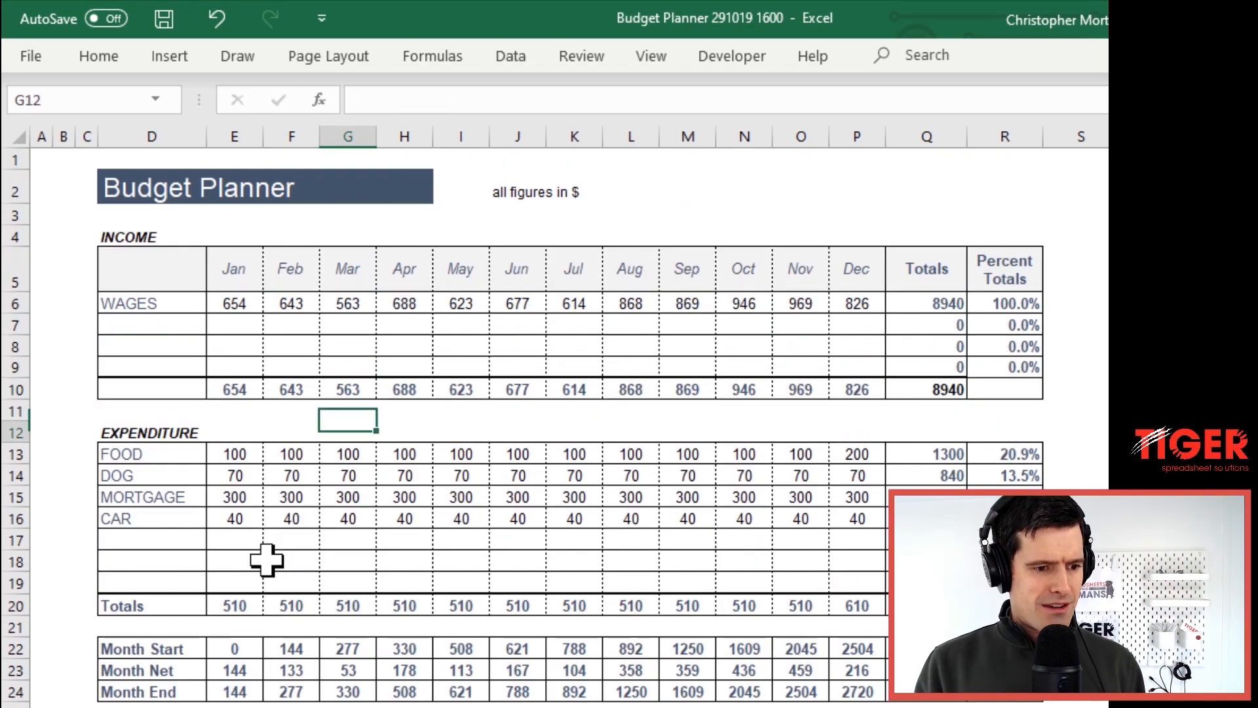
# Follow the Month End row across to the Totals column and check the cell references of the formula in Q24
pyautogui.press('Right')
pyautogui.press('Right')
pyautogui.press('Right')
pyautogui.press('Right')
pyautogui.press('Right')
pyautogui.press('Right')
pyautogui.press('Right')
pyautogui.press('Right')
pyautogui.press('Right')
pyautogui.press('Right')
pyautogui.press('Right')
pyautogui.press('Right')
pyautogui.press('Left')
pyautogui.press('Left')
pyautogui.press('Left')
pyautogui.press('Right')
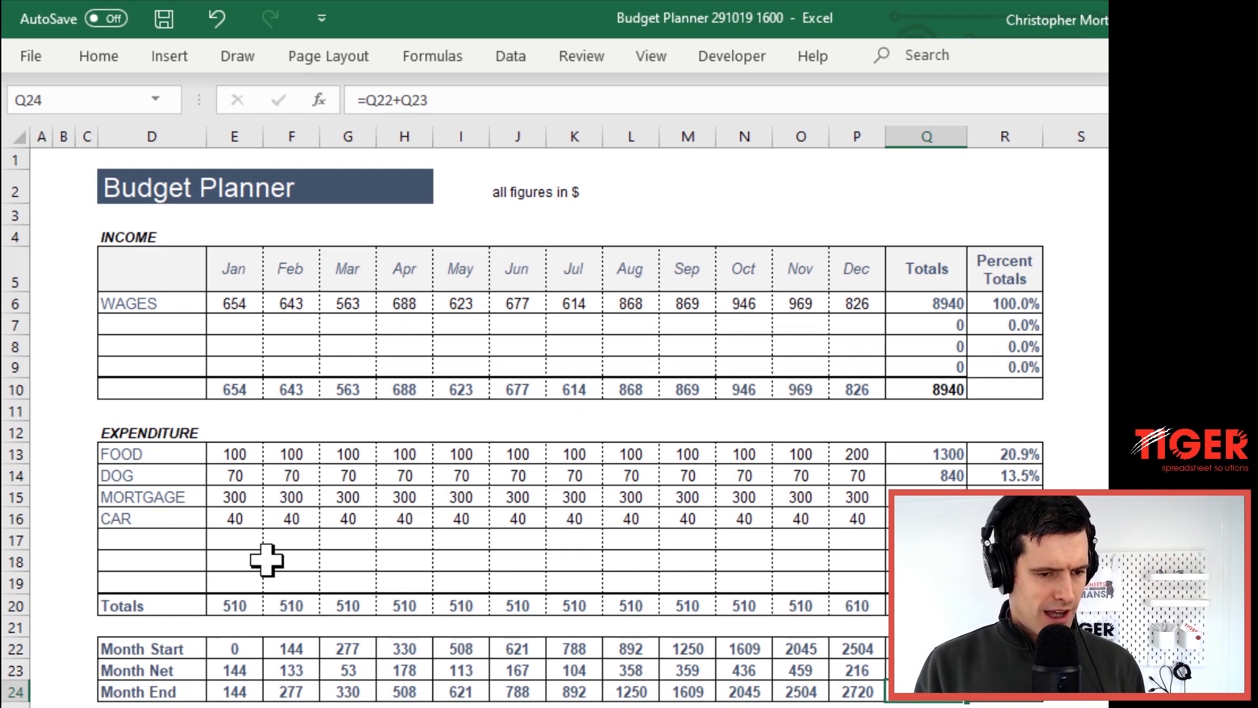
pyautogui.press('F2')
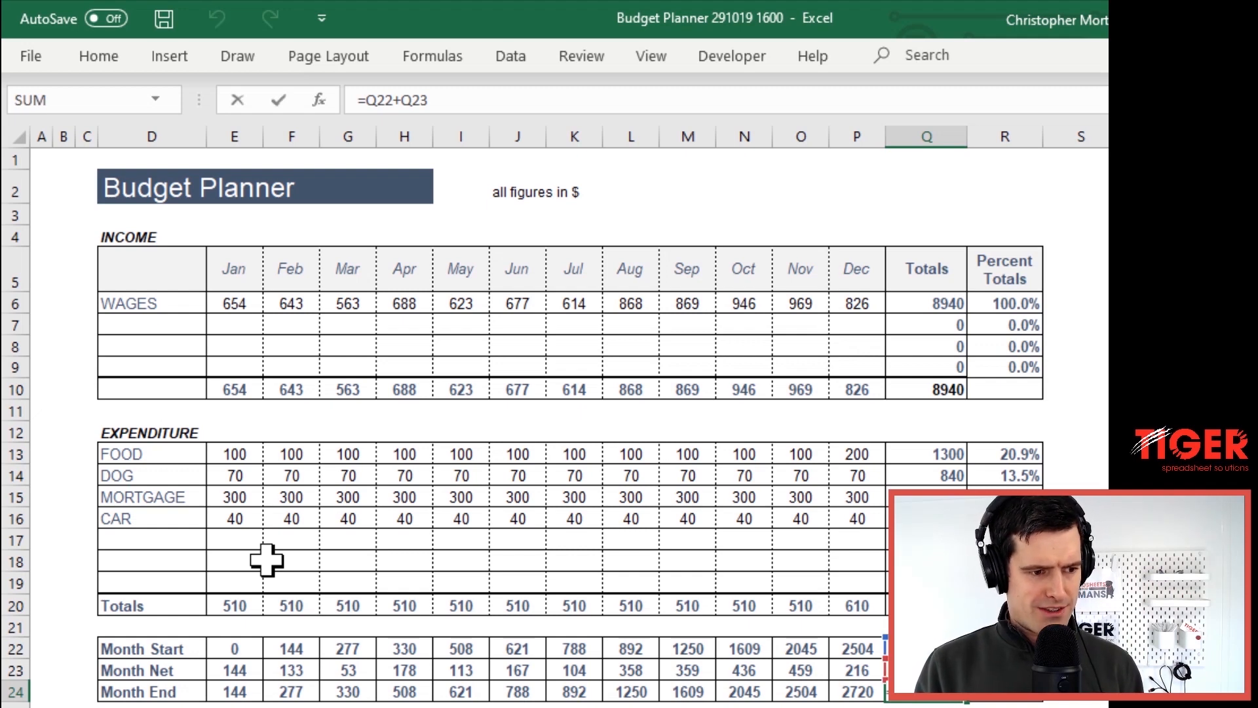
pyautogui.press('Escape')
pyautogui.press('Up')
pyautogui.press('Up')
pyautogui.press('Down')
pyautogui.press('Down')
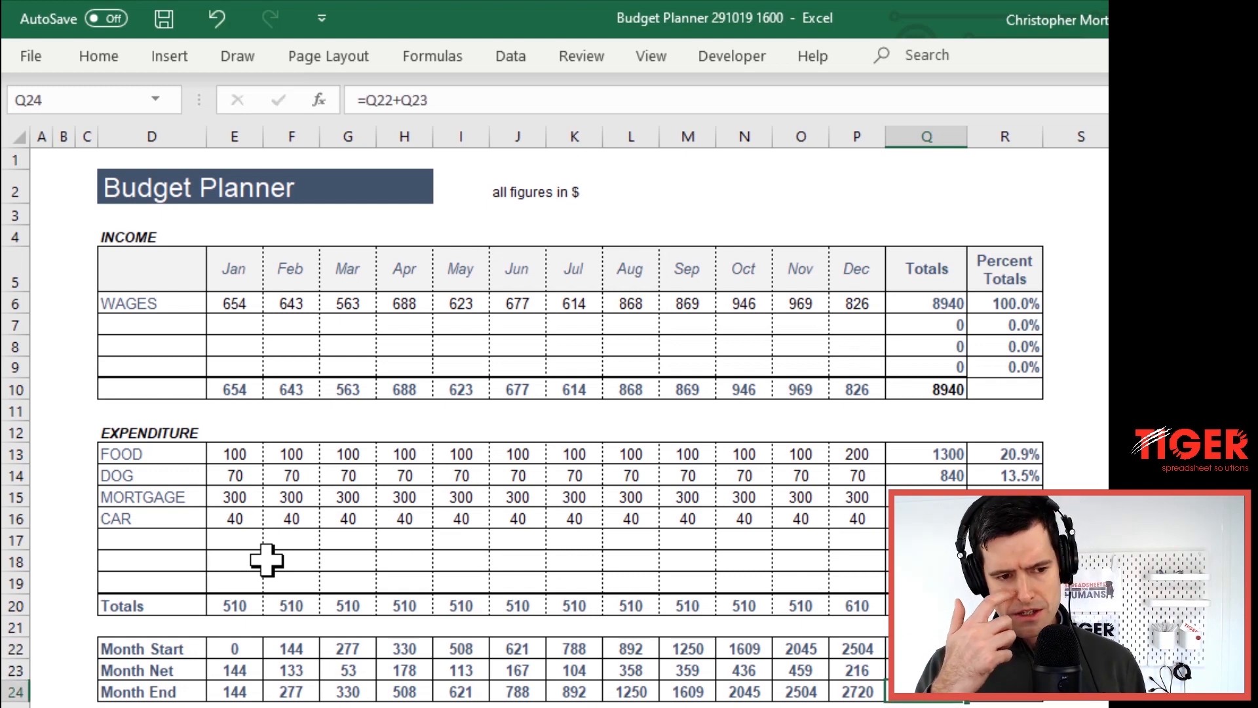
# Check the cell references of the BALANCE FOR YEAR formula in Q26 and the Month Net formula in Q23
pyautogui.press('Down')
pyautogui.press('Down')
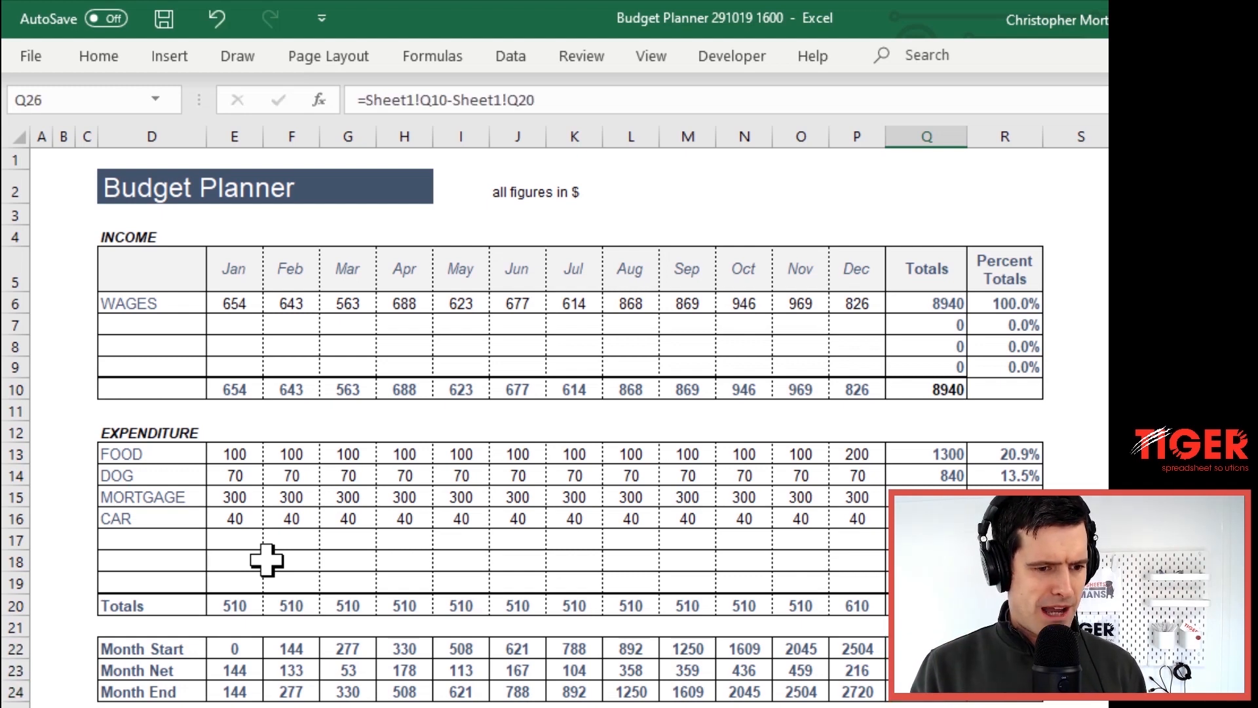
pyautogui.press('F2')
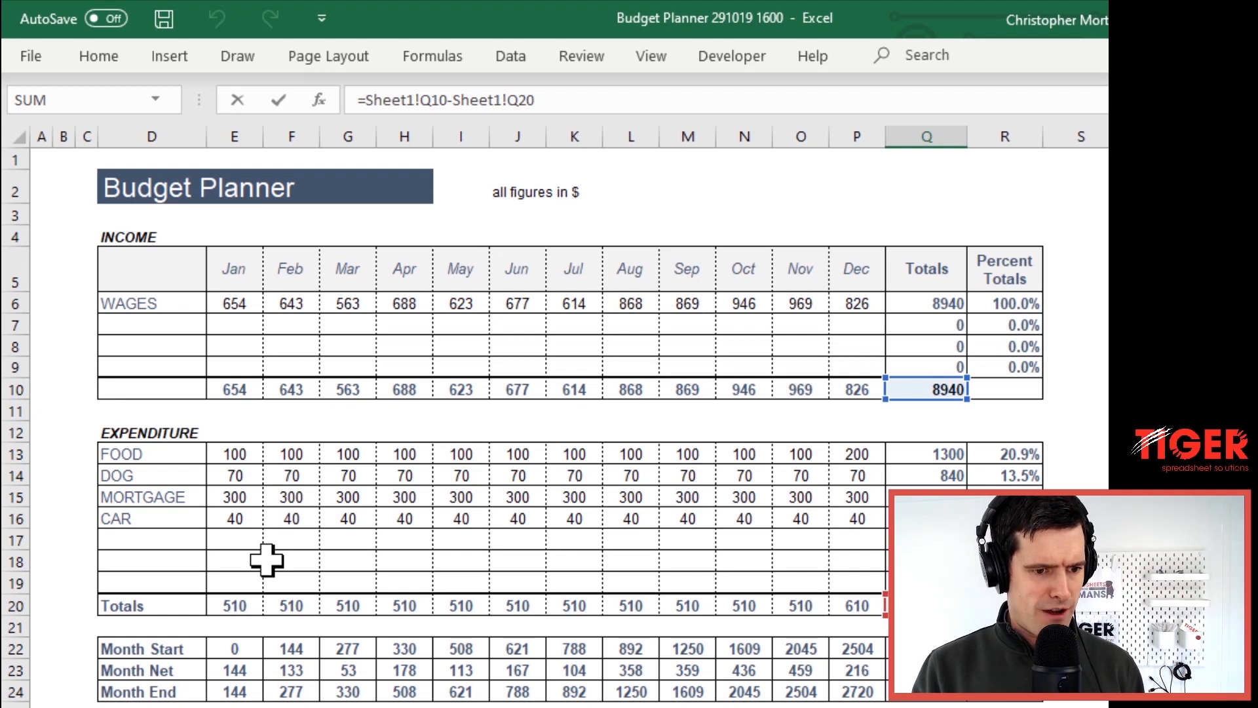
pyautogui.press('Escape')
pyautogui.press('Up')
pyautogui.press('Up')
pyautogui.press('Up')
pyautogui.press('F2')
pyautogui.press('Escape')
# Clear the Month Start, Month Net and Month End formulas from the Totals column in Q22:Q24
pyautogui.press('Up')
pyautogui.press('Down')
pyautogui.press('Down')
pyautogui.press('Up')
pyautogui.press('Up')
pyautogui.hotkey('shift', 'Down')
pyautogui.hotkey('shift', 'Down')
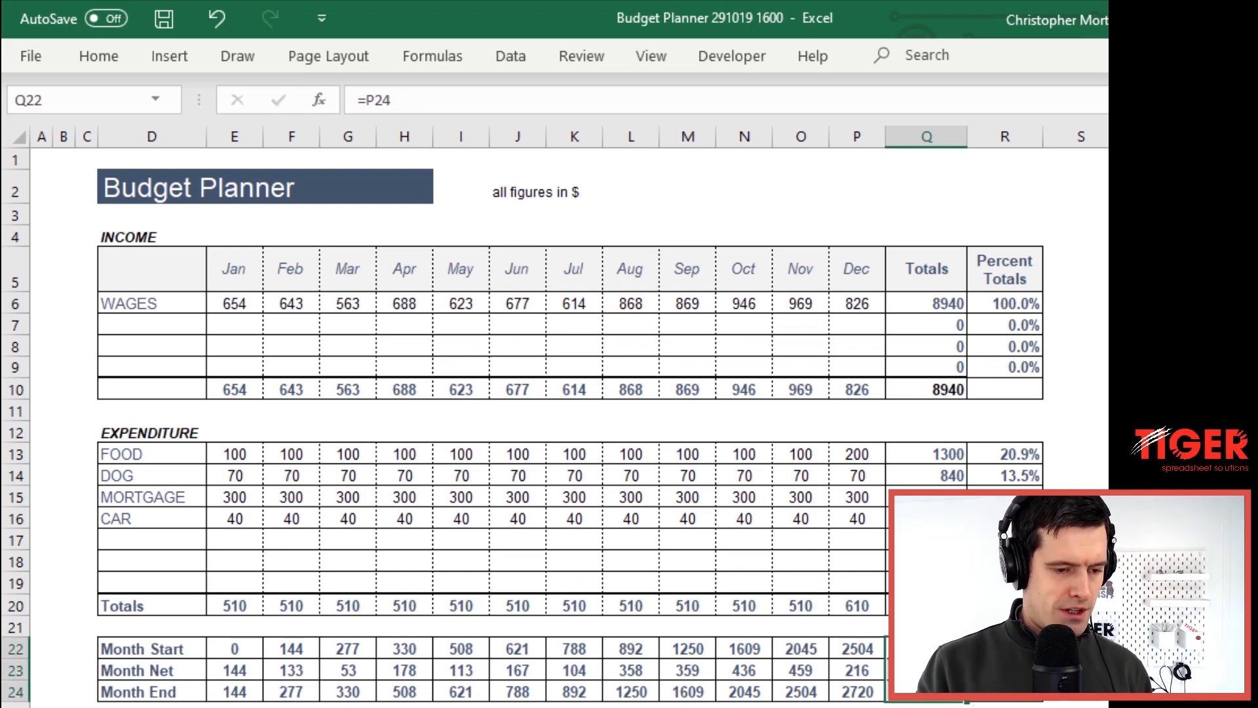
pyautogui.scroll(-5, 848, 640)
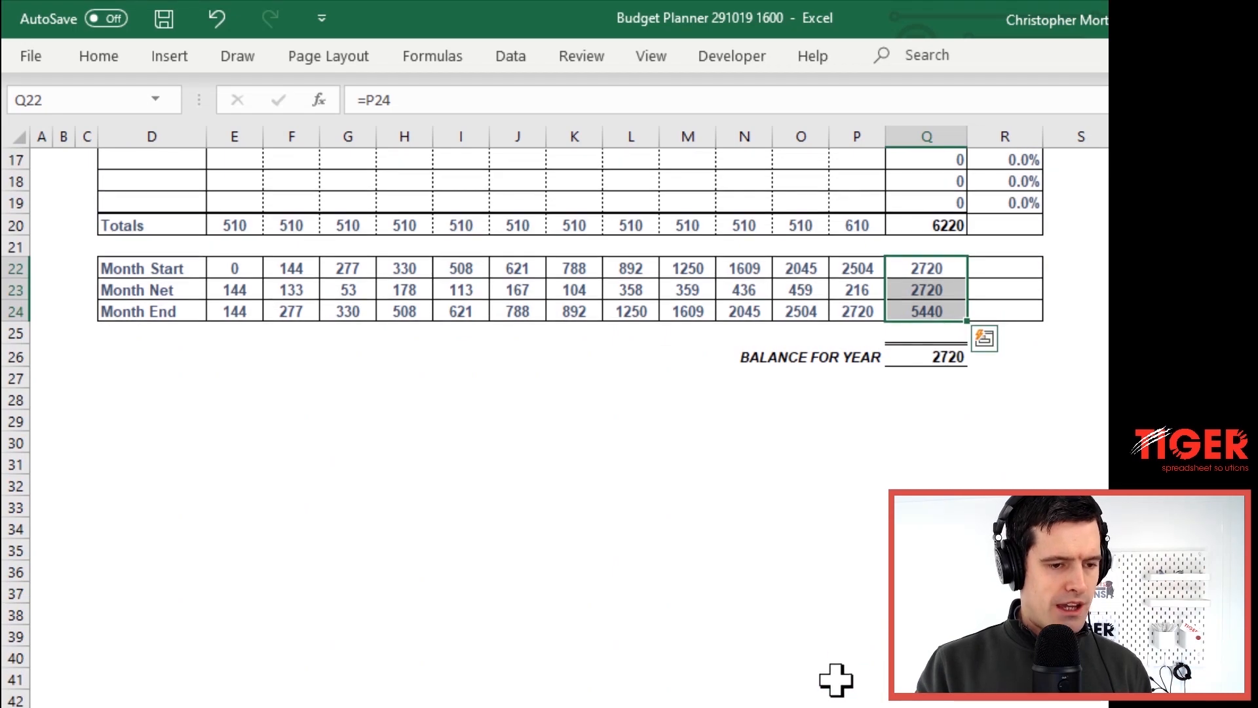
pyautogui.press('Delete')
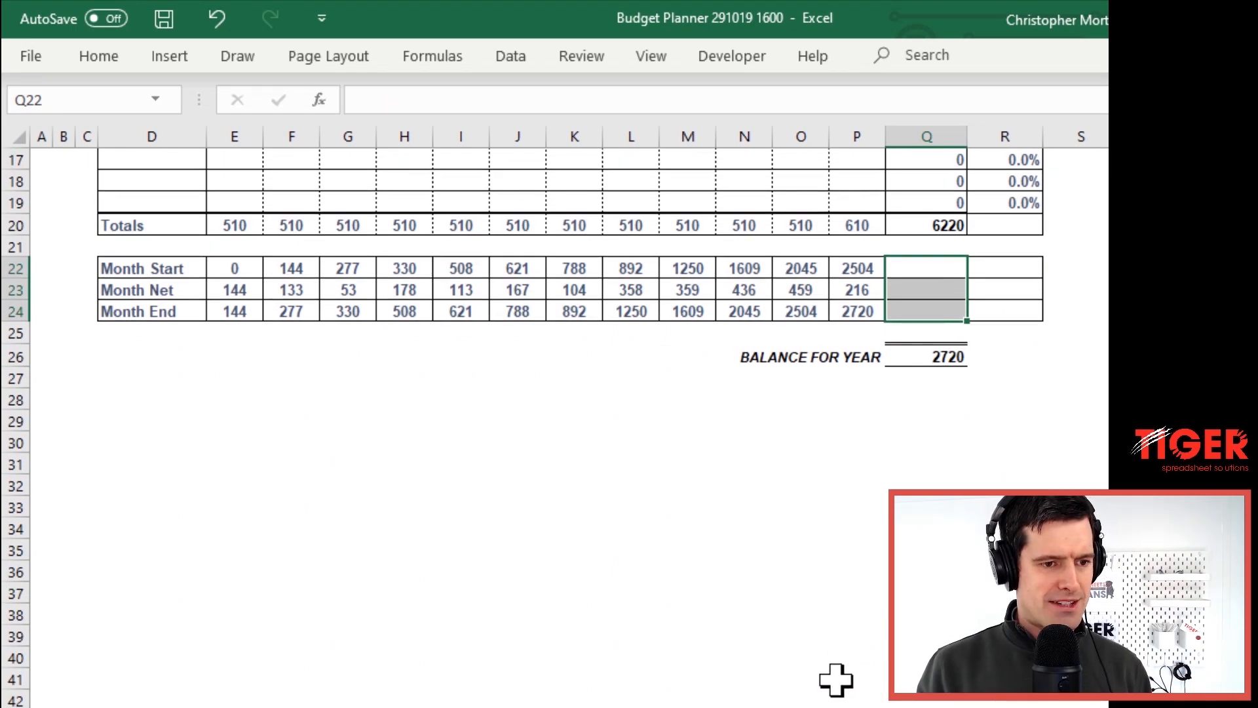
# Review the BALANCE FOR YEAR row and the December column, ending at the December Month End cell P24
pyautogui.press('Down')
pyautogui.press('Down')
pyautogui.press('Down')
pyautogui.press('Down')
pyautogui.press('Left')
pyautogui.press('Up')
pyautogui.press('Up')
pyautogui.press('Up')
pyautogui.press('Up')
pyautogui.press('Up')
pyautogui.press('Up')
pyautogui.press('Up')
pyautogui.press('Up')
pyautogui.press('Up')
pyautogui.press('Up')
pyautogui.press('Down')
pyautogui.press('Down')
pyautogui.press('Down')
pyautogui.press('Down')
pyautogui.press('Down')
pyautogui.press('Down')
pyautogui.press('Down')
pyautogui.press('Down')
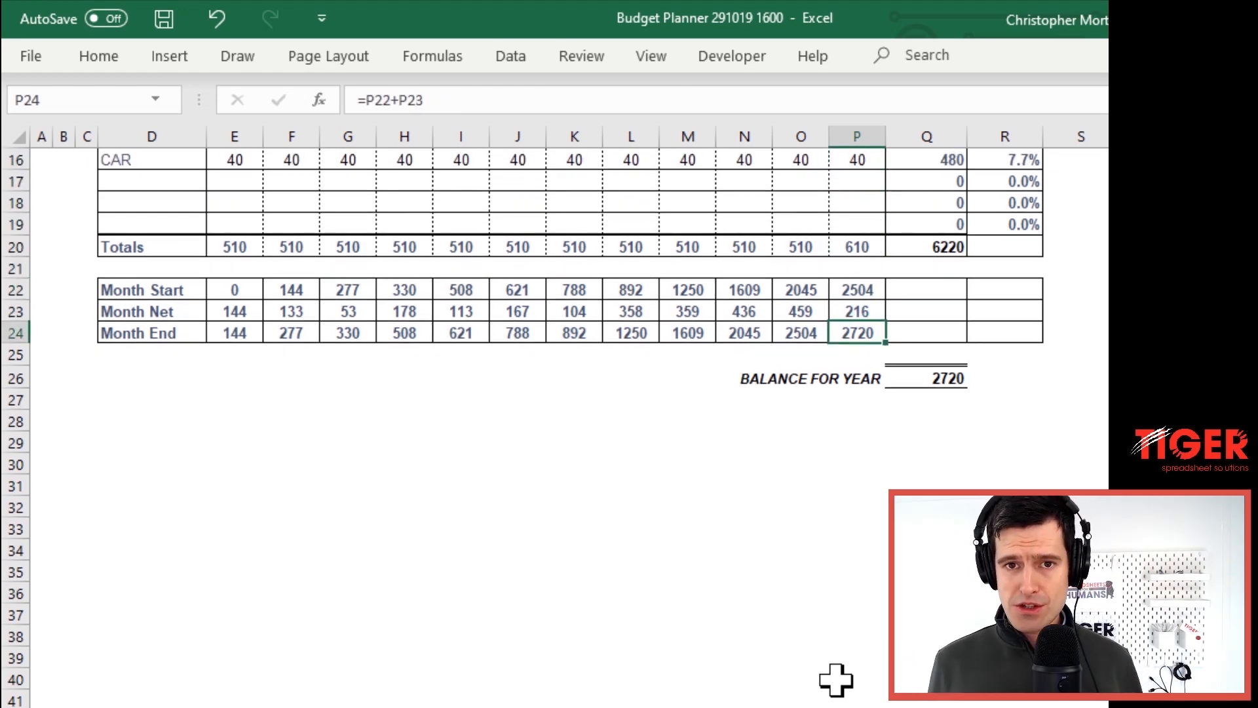
# Highlight the January to December balances in E22:P24
pyautogui.press('Left')
pyautogui.press('Left')
pyautogui.press('Left')
pyautogui.press('Left')
pyautogui.hotkey('ctrl', 'Left')
pyautogui.press('Up')
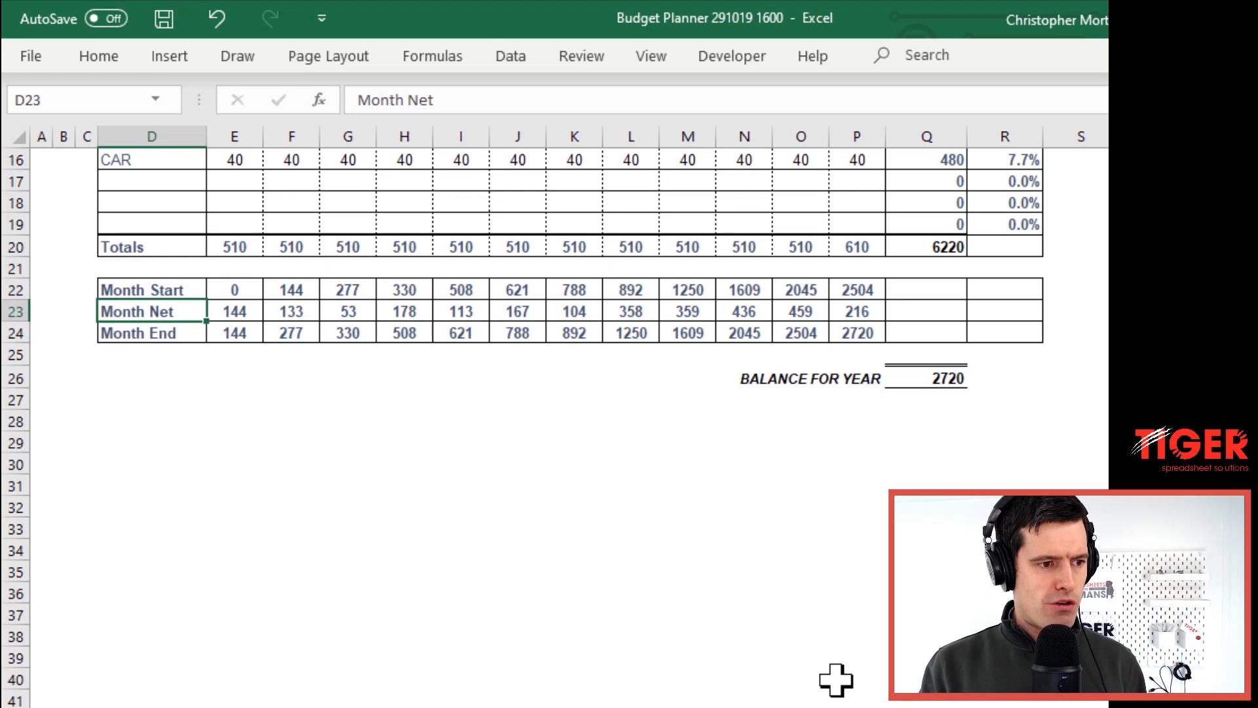
pyautogui.press('Right')
pyautogui.press('Up')
pyautogui.hotkey('shift', 'Right')
pyautogui.hotkey('shift', 'Right')
pyautogui.hotkey('shift', 'Right')
pyautogui.hotkey('shift', 'Right')
pyautogui.hotkey('shift', 'Right')
pyautogui.hotkey('shift', 'Right')
pyautogui.hotkey('shift', 'Right')
pyautogui.hotkey('shift', 'Right')
pyautogui.hotkey('shift', 'Right')
pyautogui.hotkey('shift', 'Right')
pyautogui.hotkey('shift', 'Right')
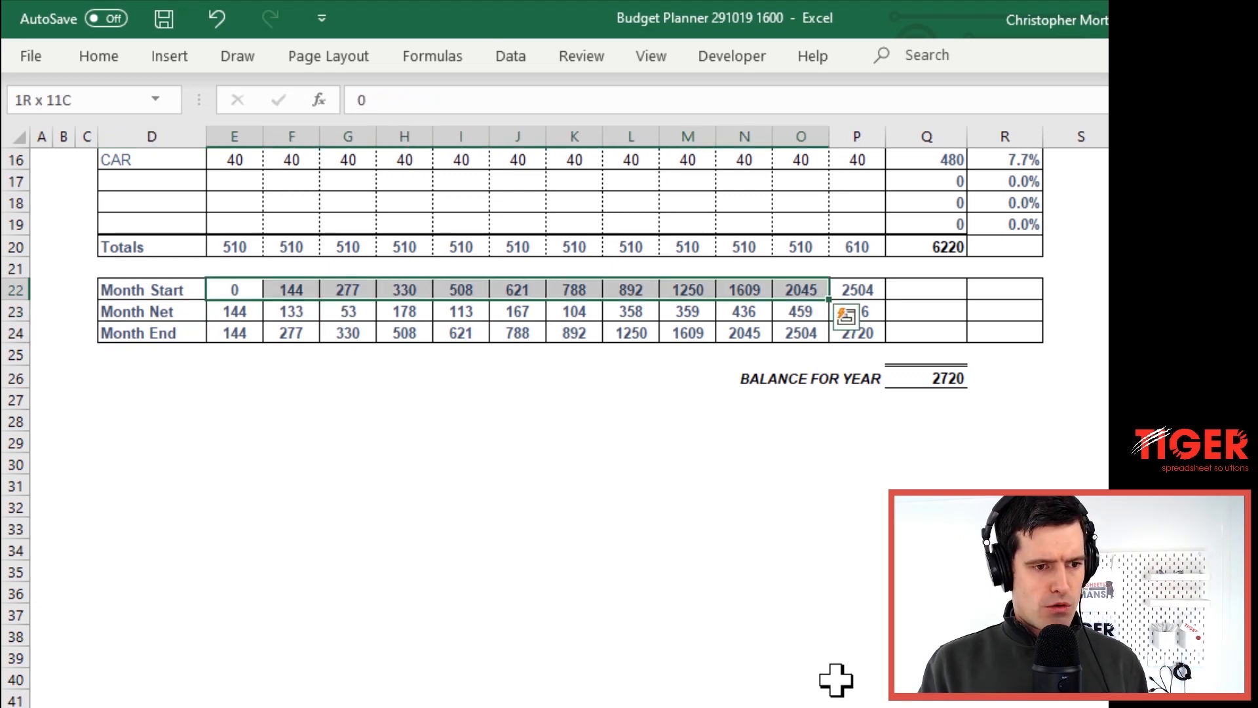
pyautogui.hotkey('shift', 'Down')
pyautogui.hotkey('shift', 'Down')
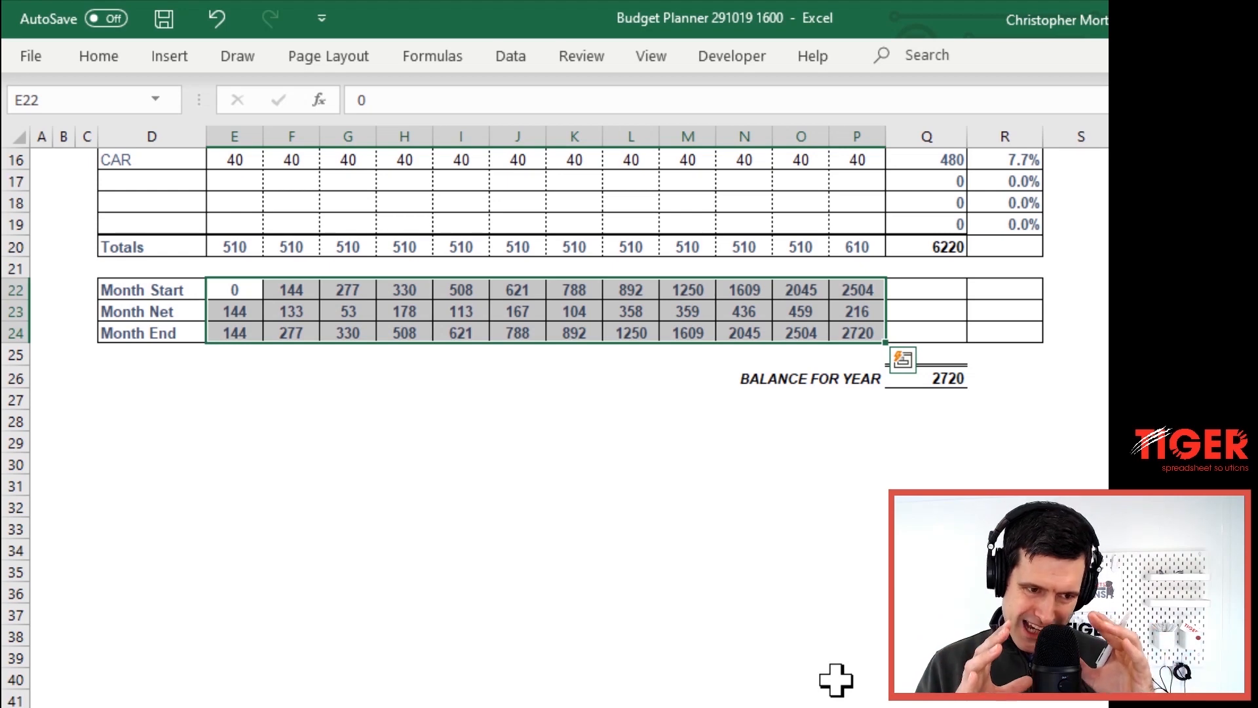
# Check the January Month Net formula in E23 and the cell reference of the February Month Start formula in F22
pyautogui.press('Left')
pyautogui.press('Right')
pyautogui.press('Down')
pyautogui.press('Down')
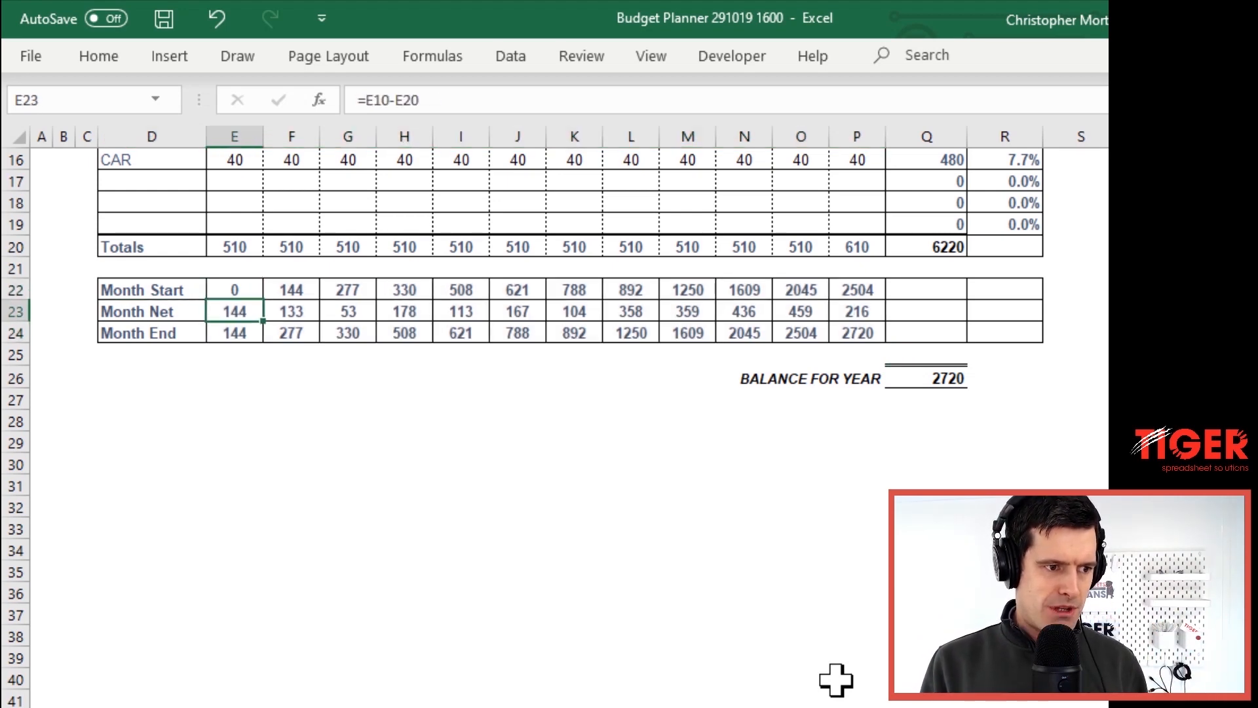
pyautogui.press('Right')
pyautogui.press('Up')
pyautogui.press('Up')
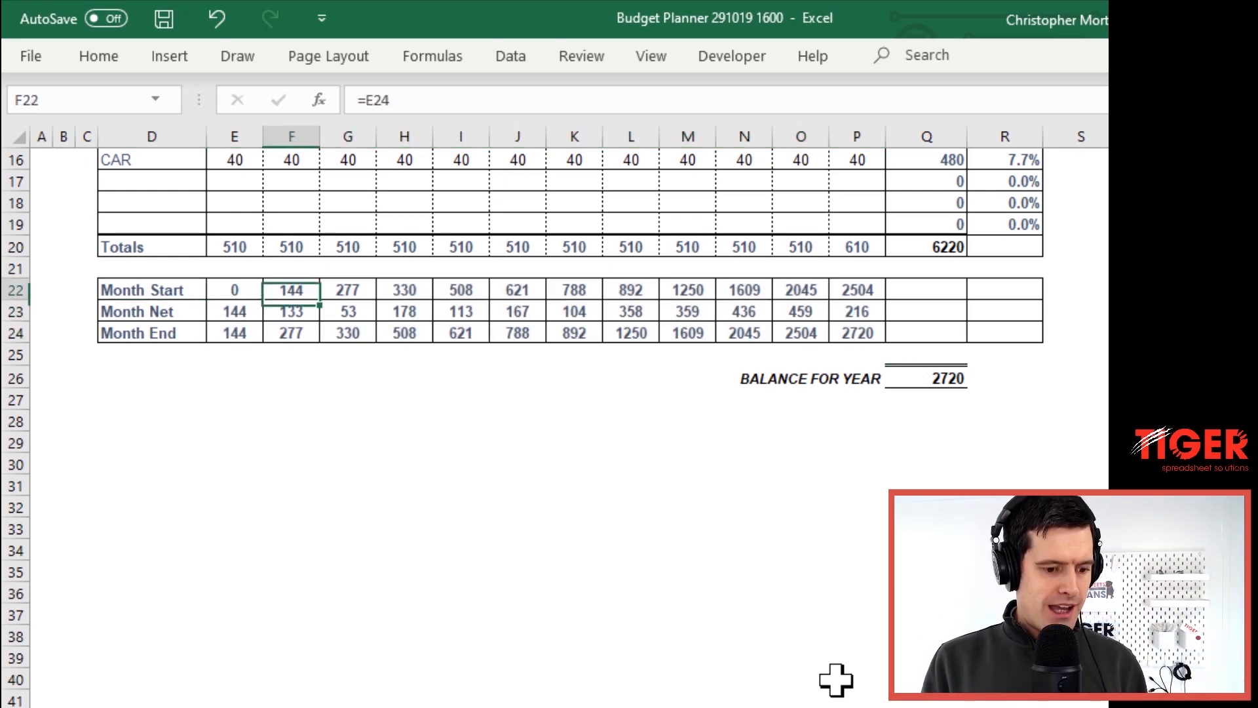
pyautogui.press('F2')
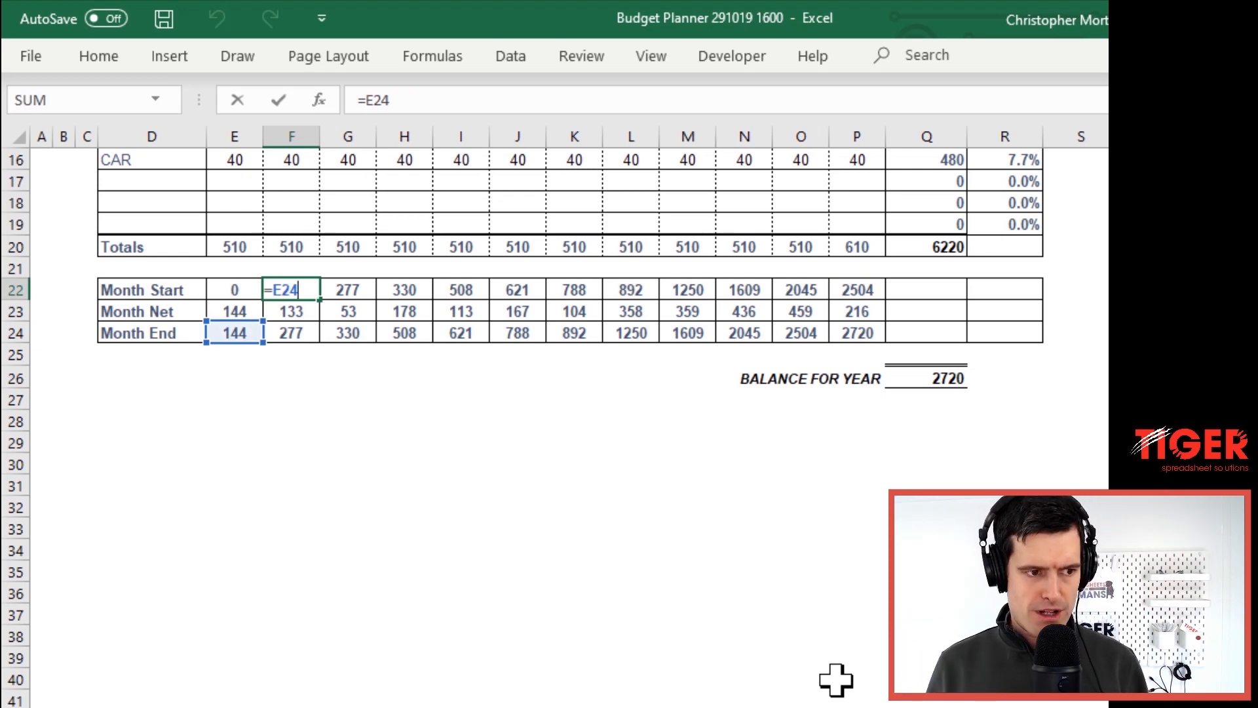
pyautogui.hotkey('ctrl', 'Return')
# Select the monthly balances in E22:P24 and remove all formula trace arrows
pyautogui.press('Left')
pyautogui.hotkey('shift', 'Right')
pyautogui.hotkey('ctrl', 'shift', 'Right')
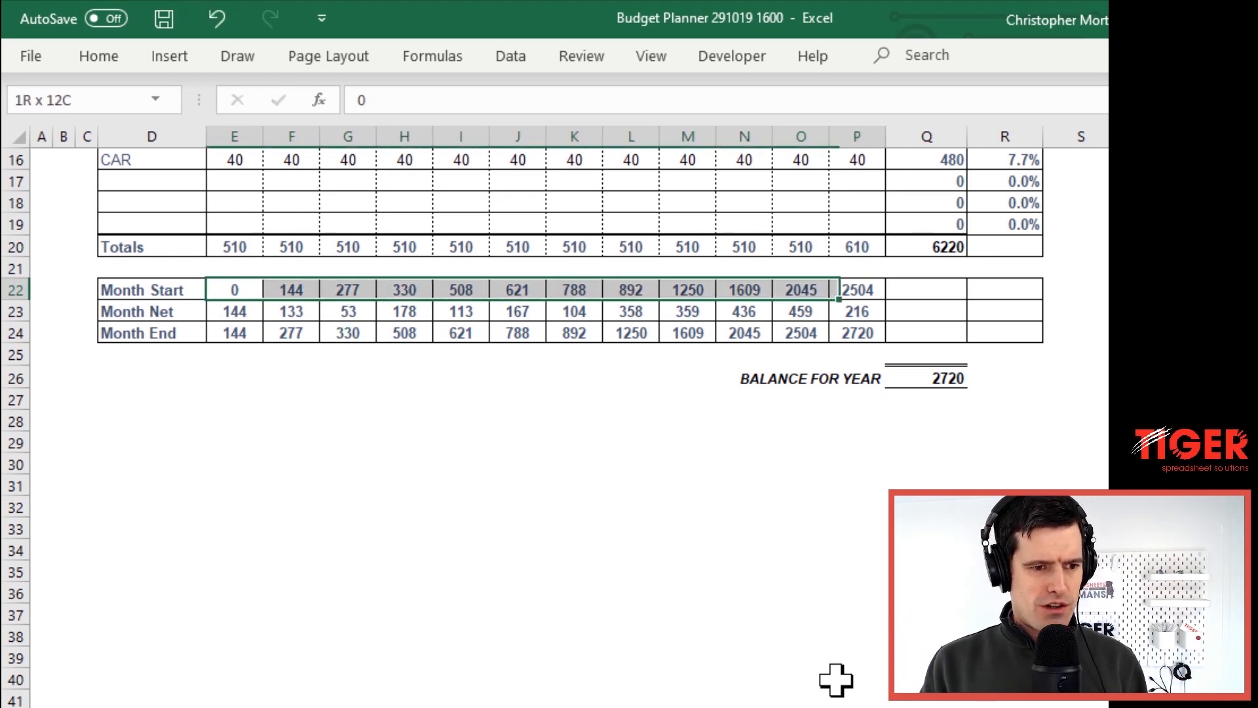
pyautogui.hotkey('shift', 'Down')
pyautogui.hotkey('shift', 'Down')
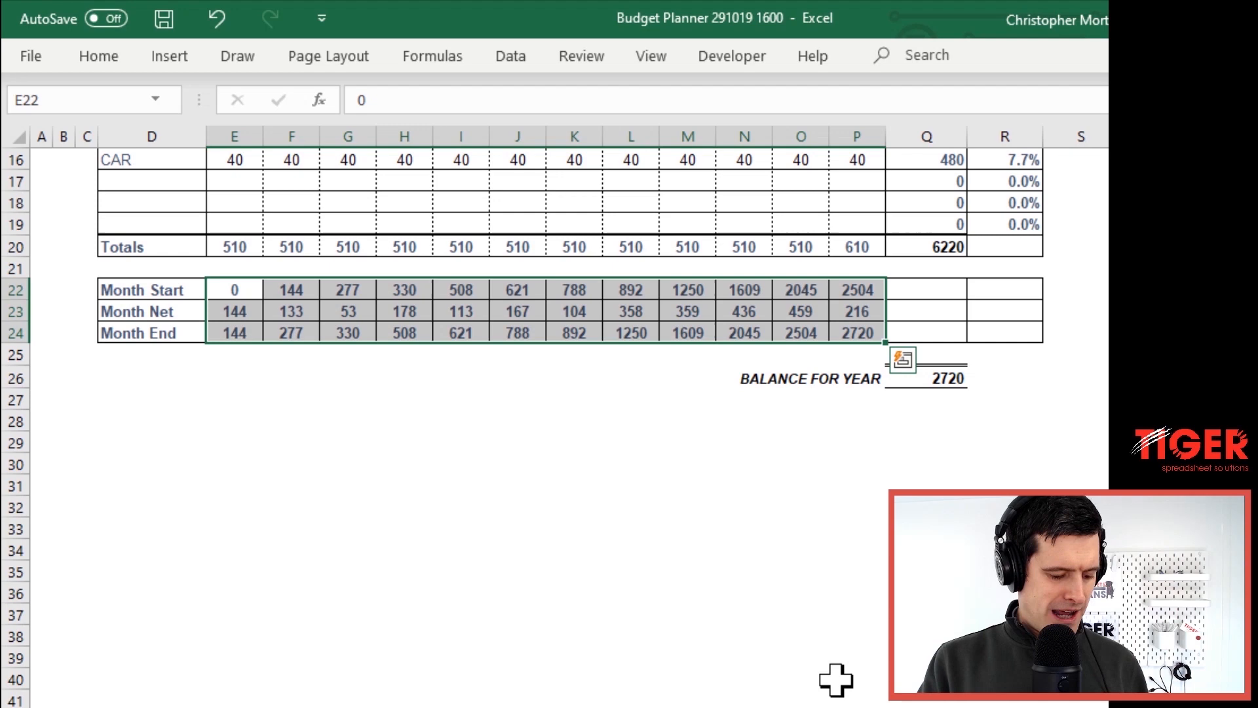
pyautogui.press('alt')
pyautogui.press('m')
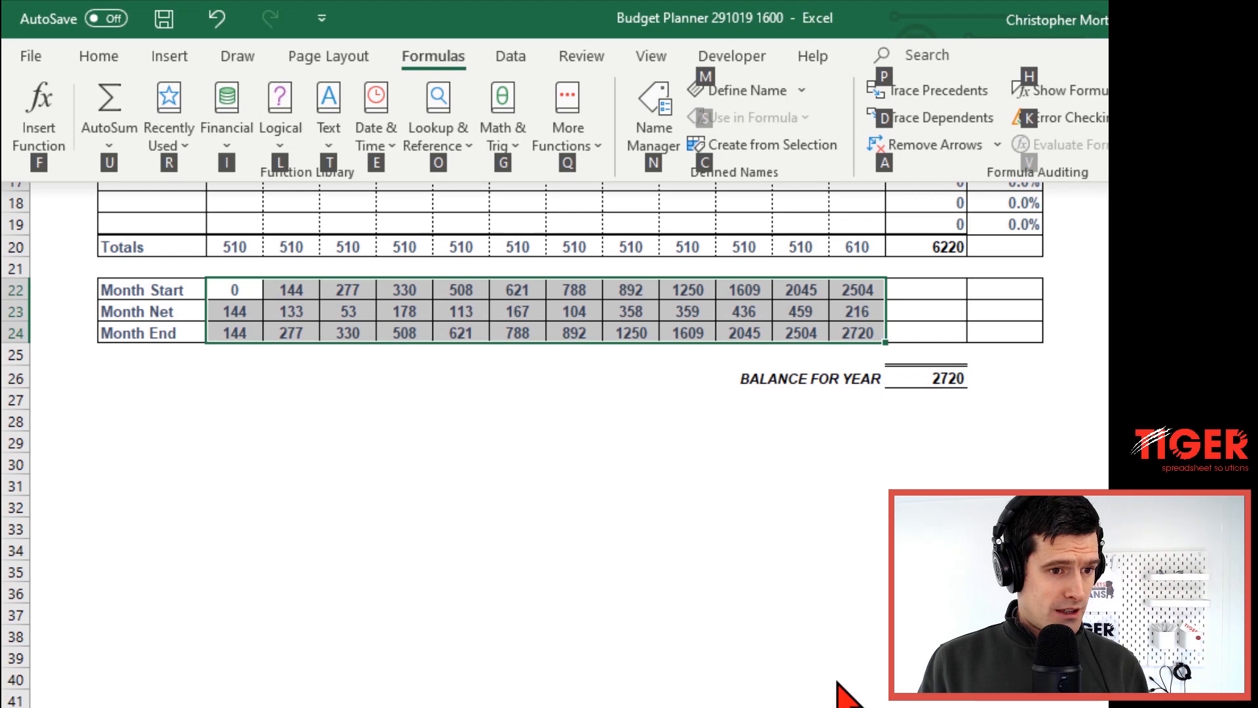
pyautogui.press('a')
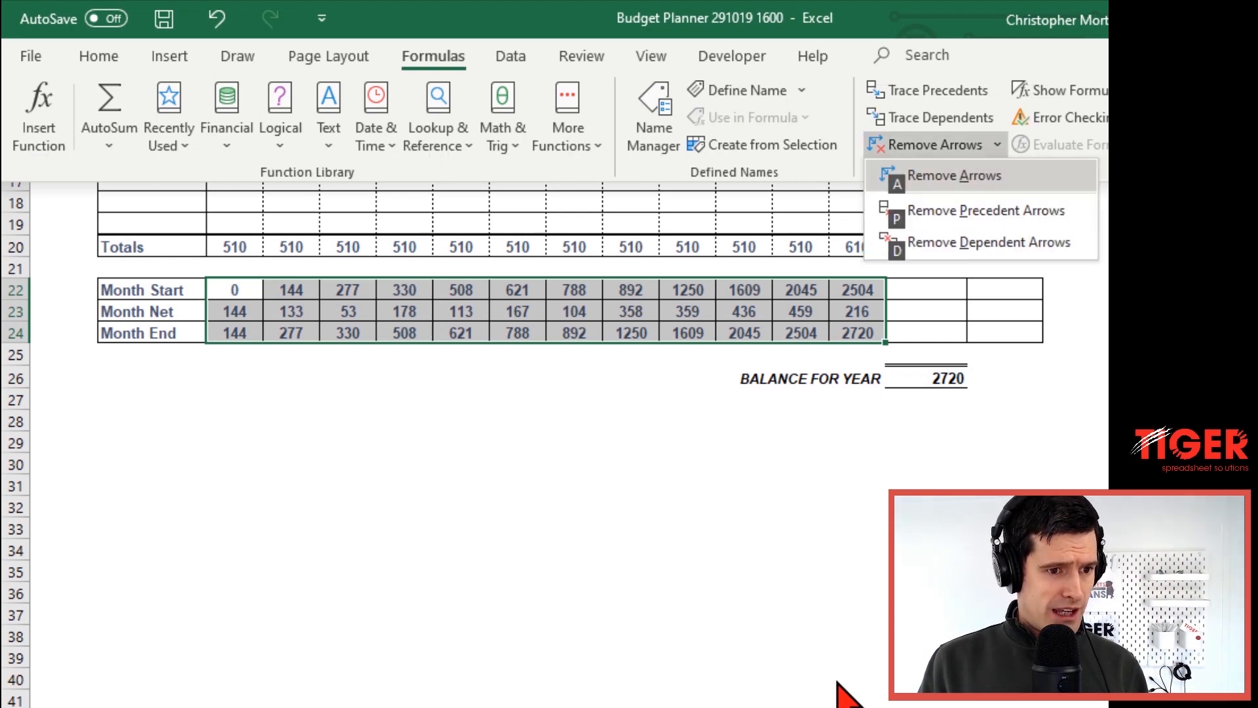
pyautogui.press('a')
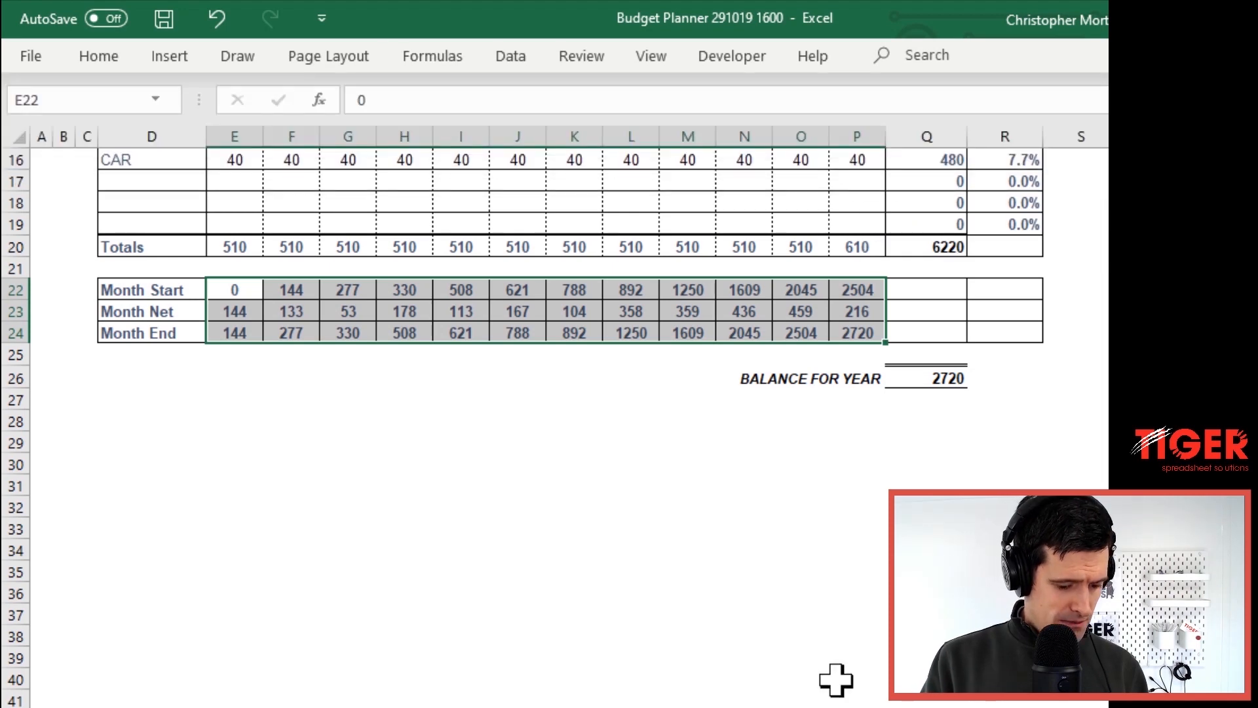
# Trace the dependents of the January Month Start cell E22 with the monthly balances block selected
pyautogui.press('alt')
pyautogui.press('m')
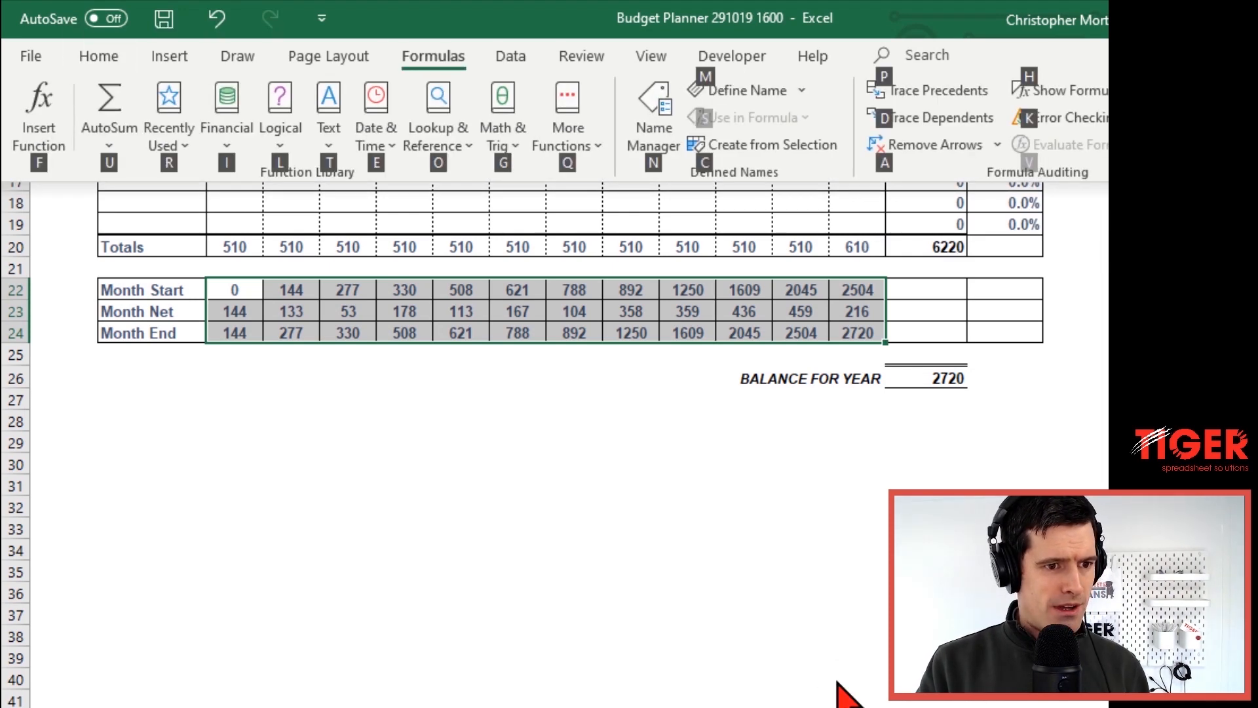
pyautogui.press('d')
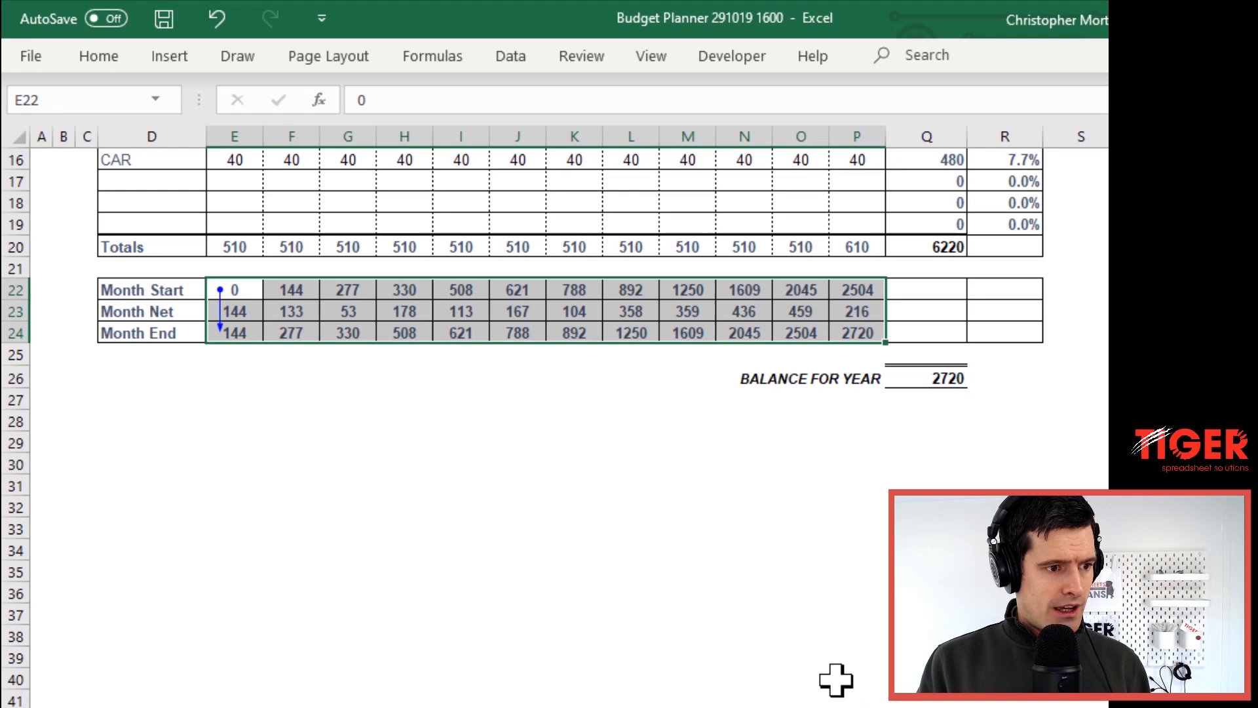
pyautogui.scroll(-4, 410, 319)
pyautogui.scroll(9, 410, 320)
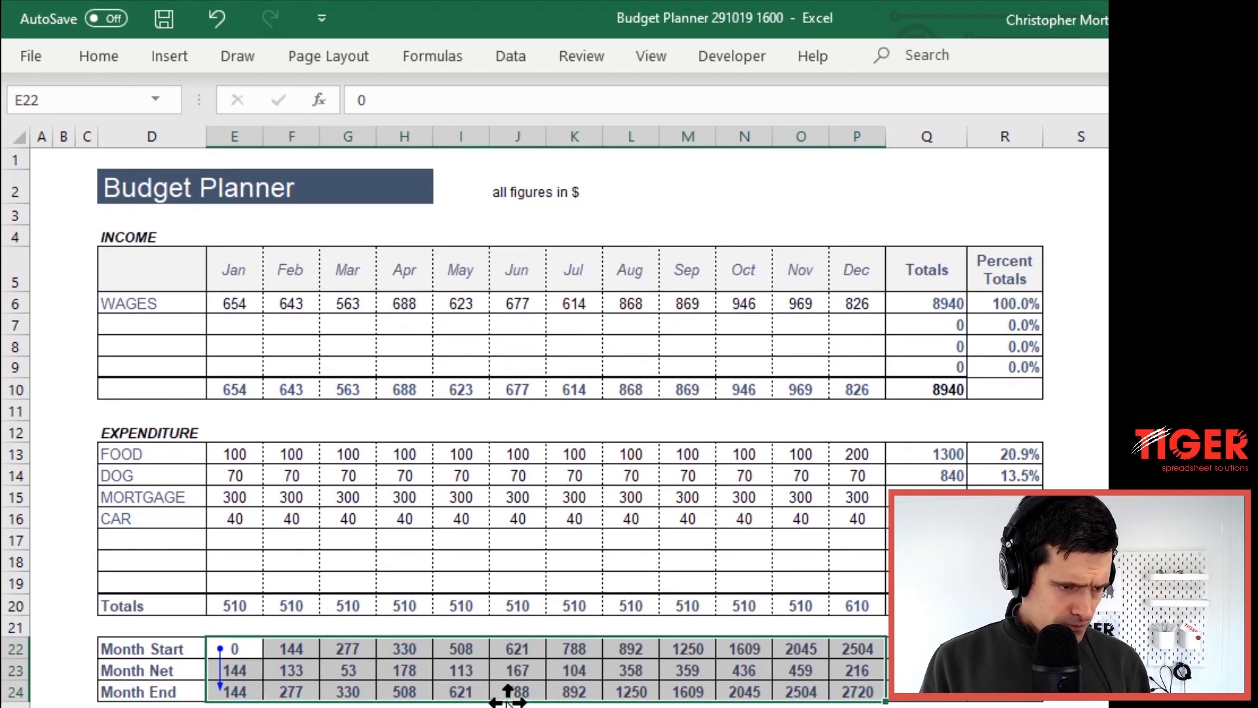
pyautogui.press('Left')
pyautogui.press('Right')
pyautogui.press('Right')
pyautogui.press('Left')
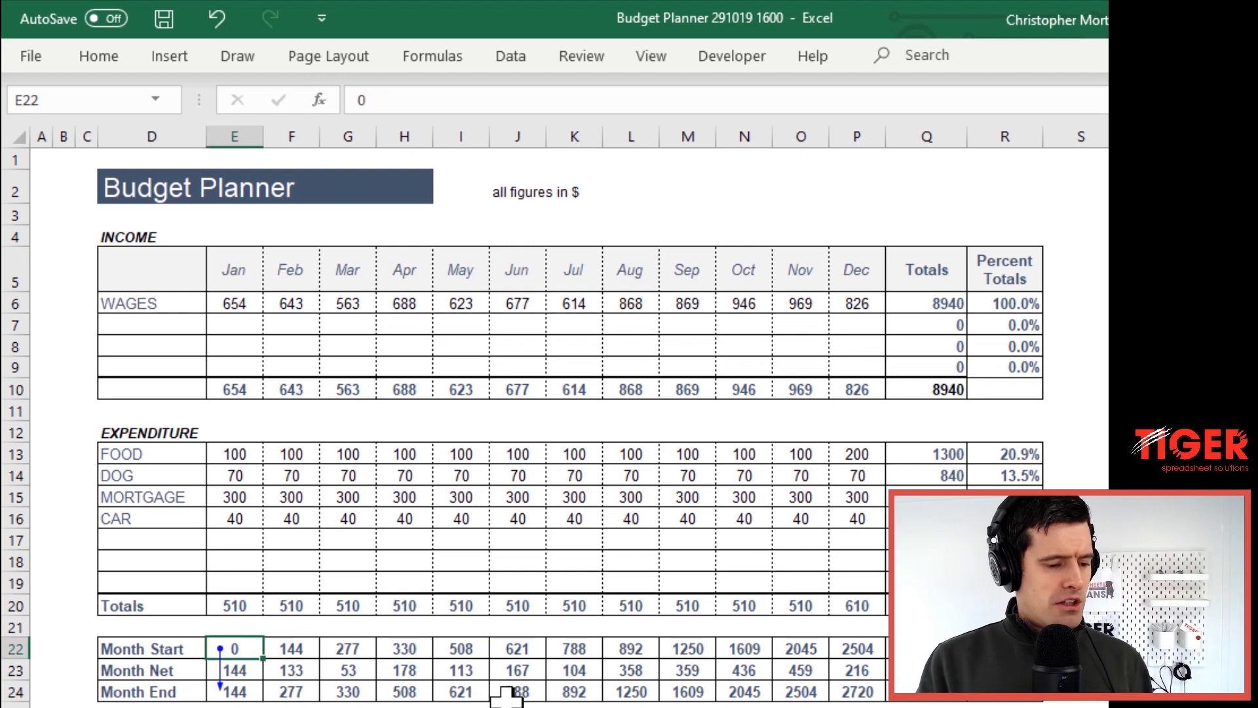
pyautogui.scroll(-3, 506, 696)
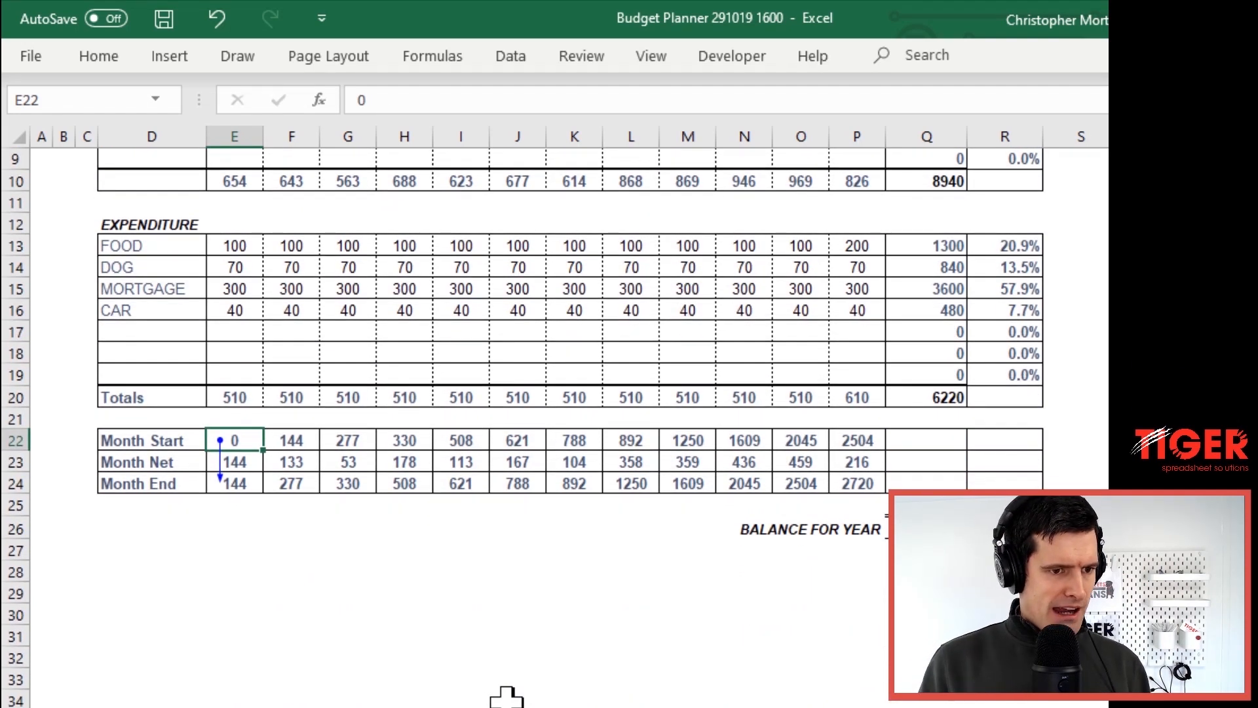
pyautogui.hotkey('shift', 'Right')
pyautogui.hotkey('shift', 'Right')
pyautogui.hotkey('shift', 'Right')
pyautogui.hotkey('shift', 'Right')
pyautogui.hotkey('shift', 'Right')
pyautogui.hotkey('shift', 'Right')
pyautogui.hotkey('shift', 'Right')
pyautogui.hotkey('shift', 'Right')
pyautogui.hotkey('shift', 'Right')
pyautogui.hotkey('shift', 'Right')
pyautogui.hotkey('shift', 'Right')
pyautogui.hotkey('shift', 'Left')
pyautogui.hotkey('shift', 'Right')
pyautogui.hotkey('shift', 'Down')
pyautogui.hotkey('shift', 'Down')
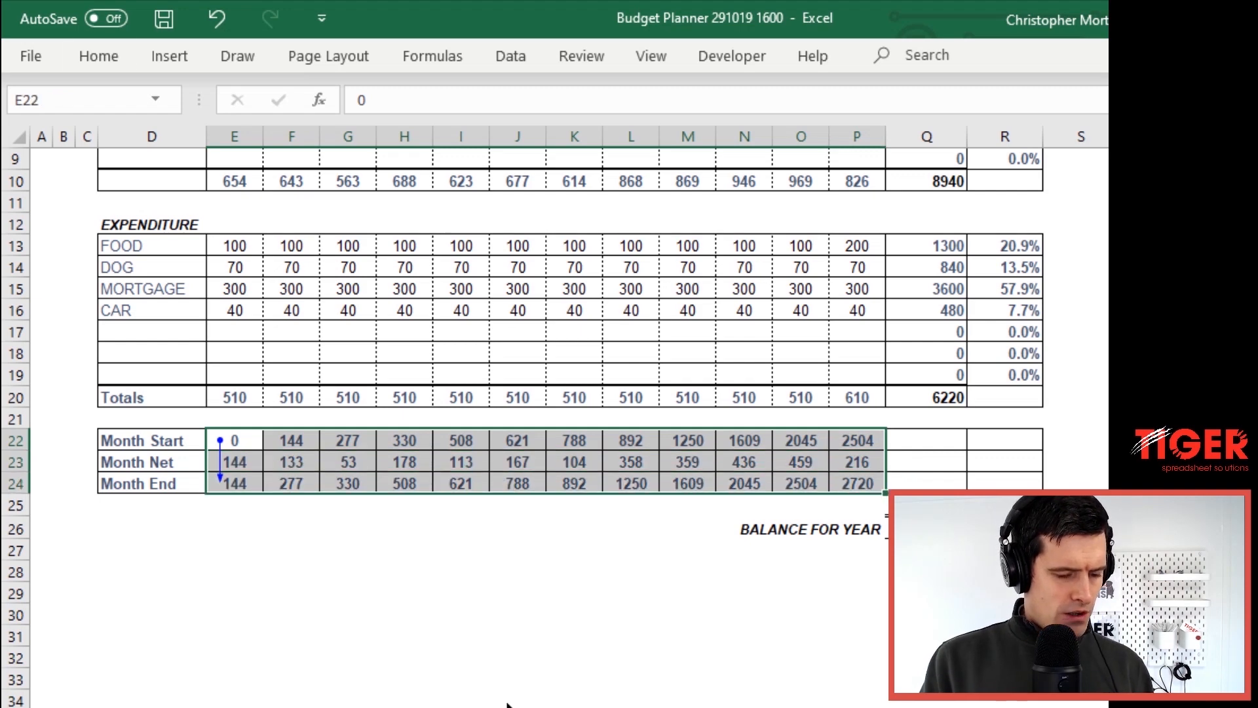
pyautogui.hotkey('alt', 'm')
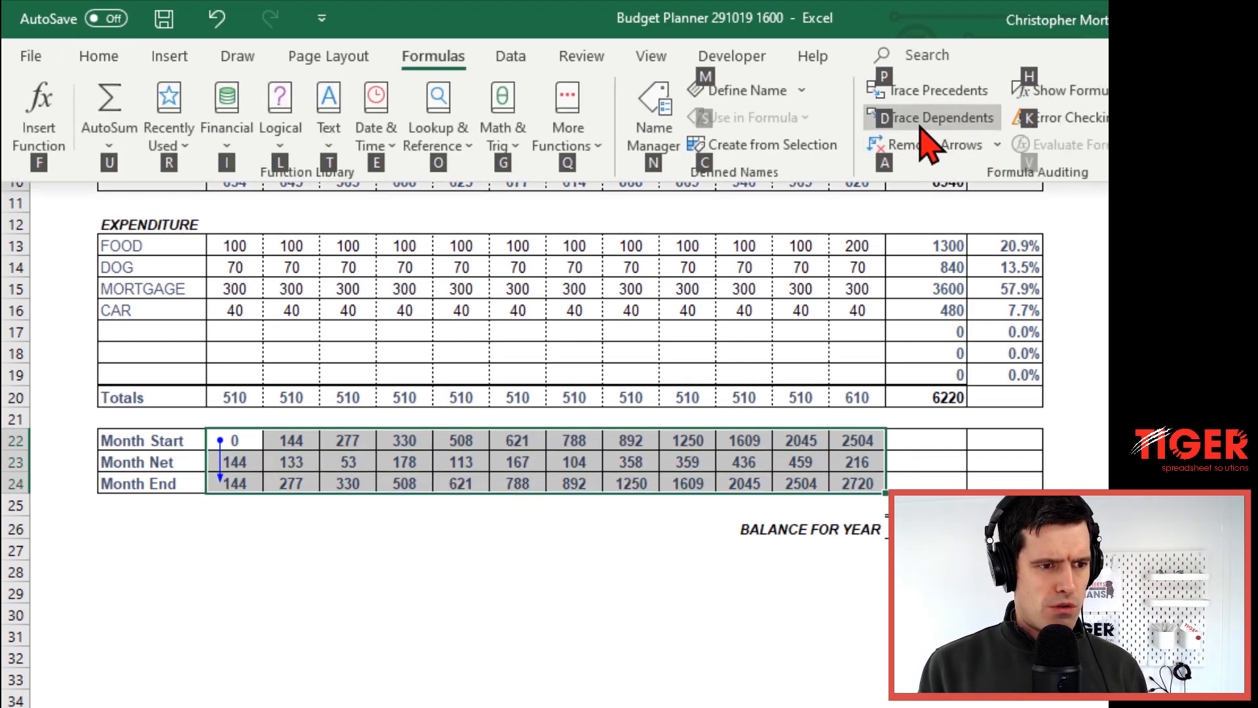
pyautogui.click(293, 459)
pyautogui.click(291, 441)
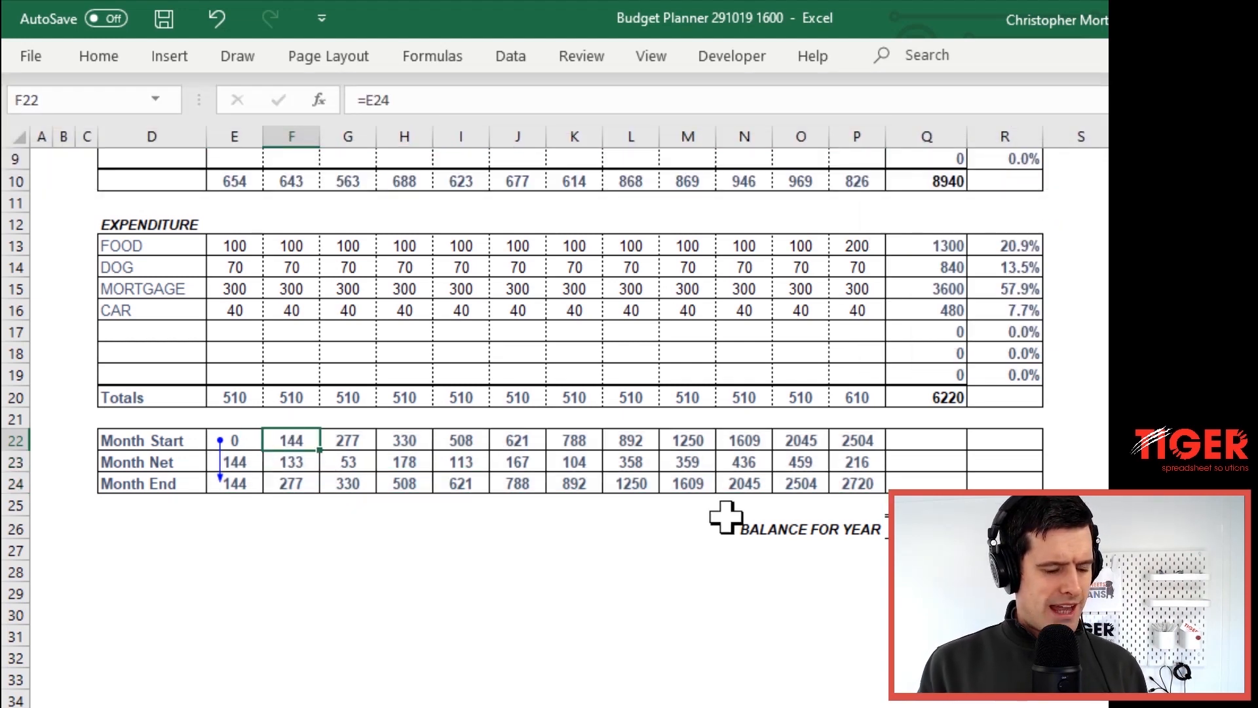
pyautogui.press('Left')
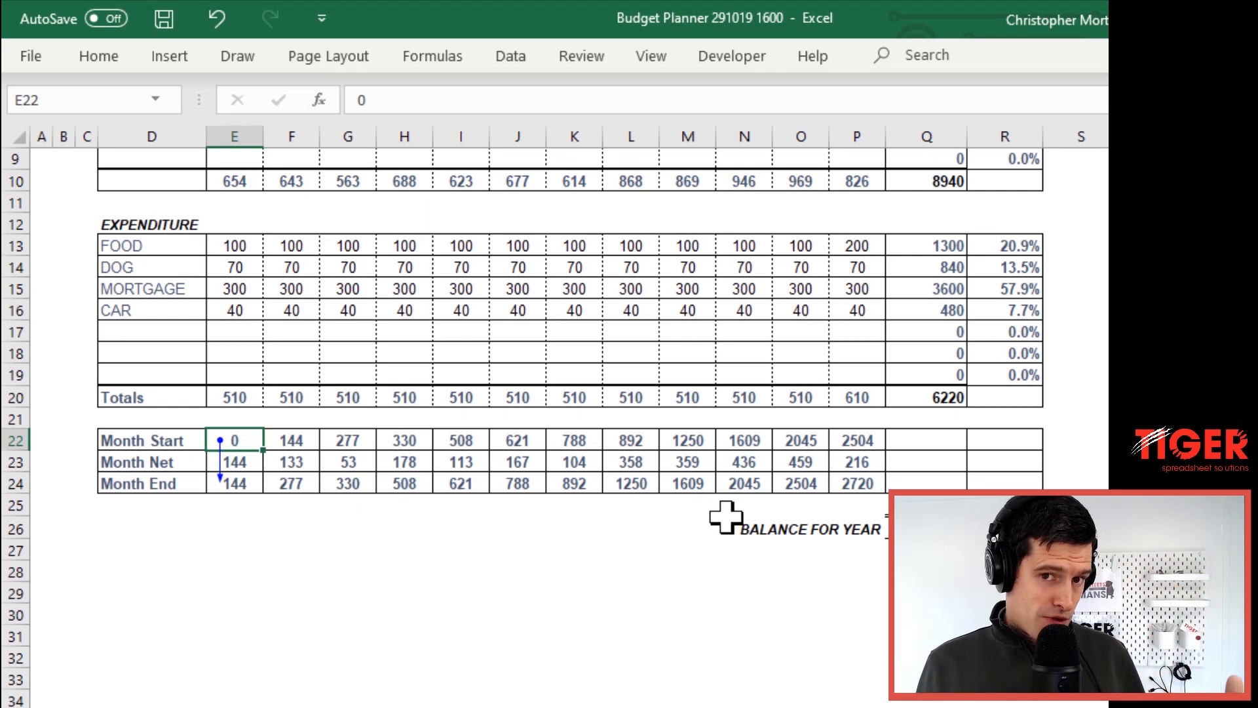
# Highlight the full block of monthly balances in E22:P24, from January Month Start to December Month End
pyautogui.hotkey('shift', 'Right')
pyautogui.hotkey('shift', 'Right')
pyautogui.hotkey('shift', 'Right')
pyautogui.hotkey('shift', 'Right')
pyautogui.hotkey('shift', 'Right')
pyautogui.hotkey('shift', 'Right')
pyautogui.hotkey('shift', 'Right')
pyautogui.hotkey('shift', 'Right')
pyautogui.hotkey('shift', 'Right')
pyautogui.hotkey('shift', 'Right')
pyautogui.hotkey('shift', 'Right')
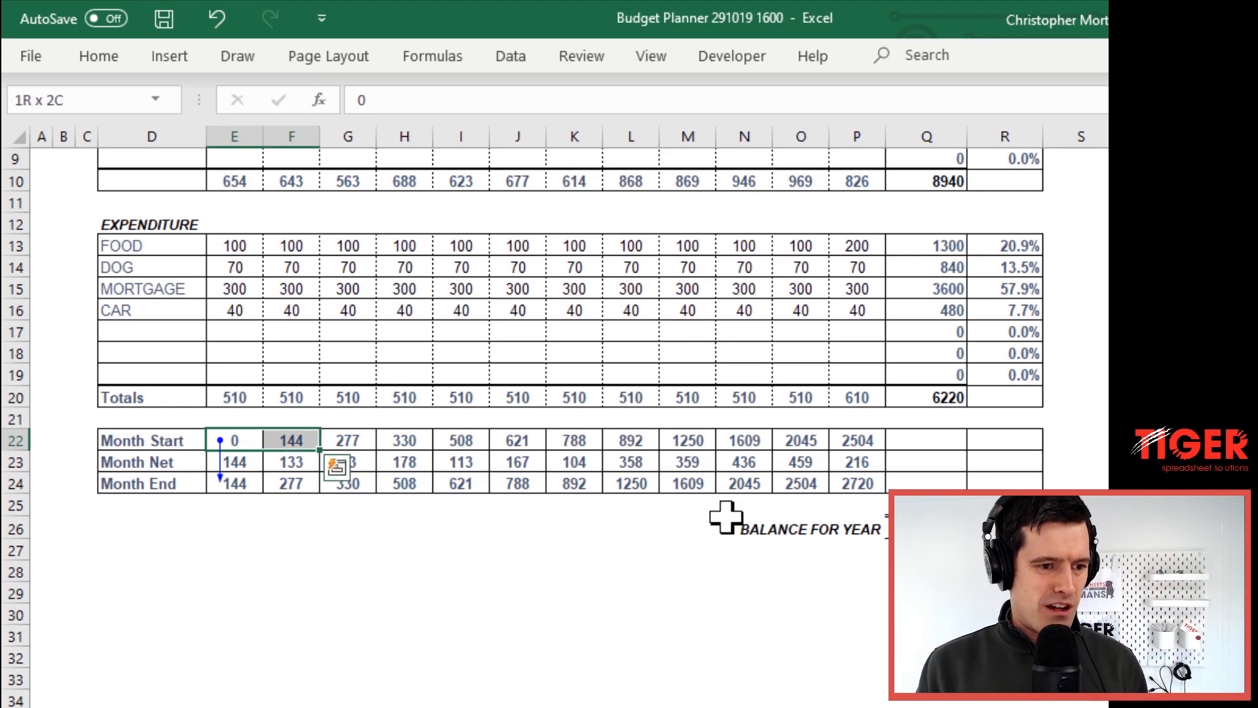
pyautogui.hotkey('shift', 'Down')
pyautogui.hotkey('shift', 'Down')
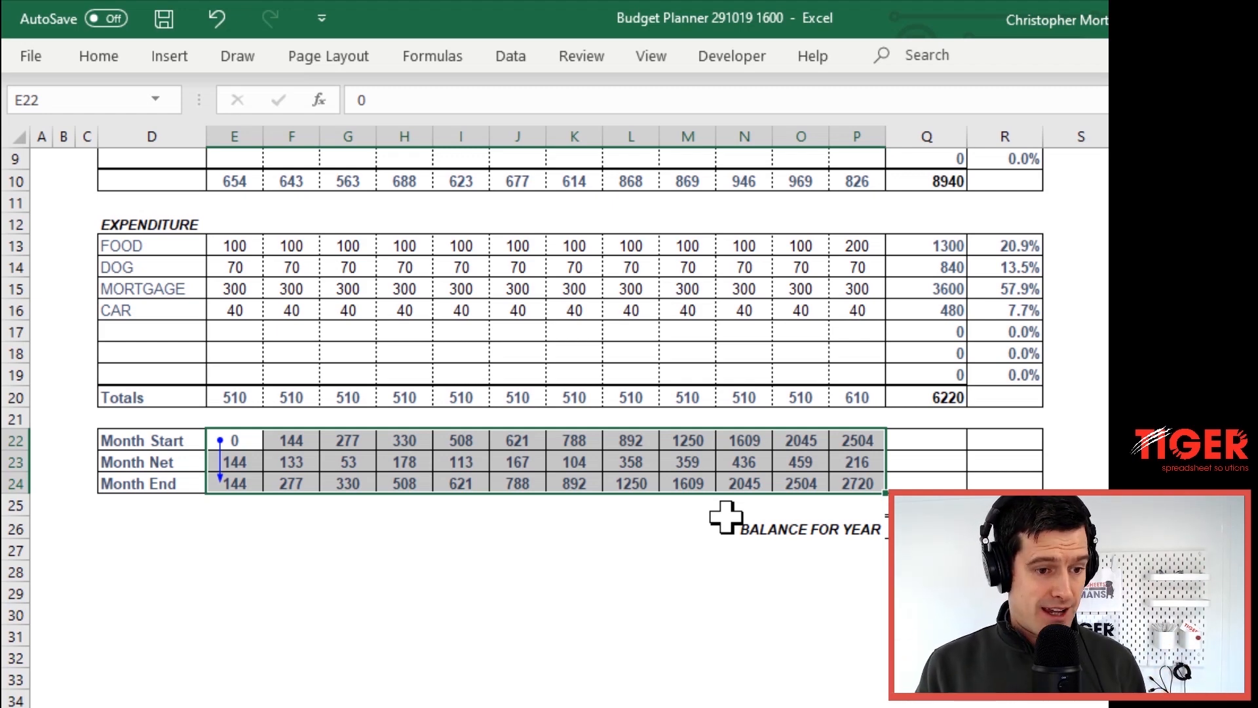
# Check the November and December Month End formulas in O24 and P24, inspecting the cell references in P24
pyautogui.press('Right')
pyautogui.press('Right')
pyautogui.press('Right')
pyautogui.press('Right')
pyautogui.press('Right')
pyautogui.press('Right')
pyautogui.press('Right')
pyautogui.press('Right')
pyautogui.press('Right')
pyautogui.press('Right')
pyautogui.press('Down')
pyautogui.press('Down')
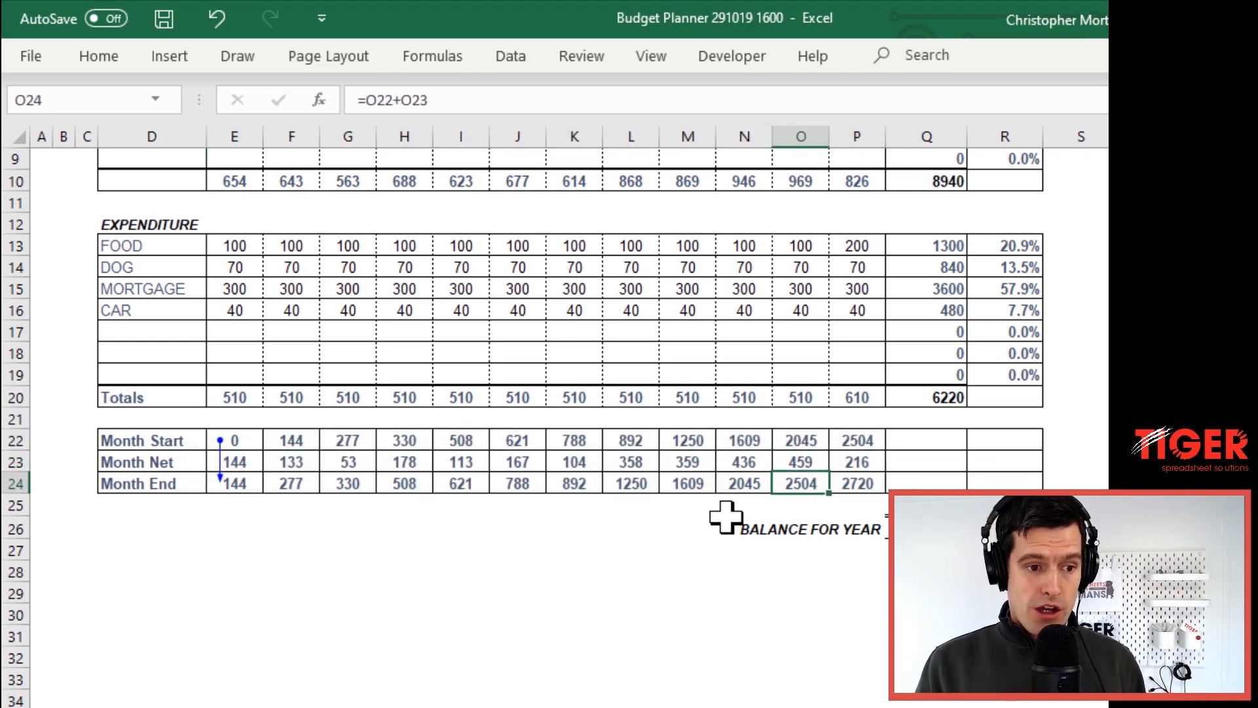
pyautogui.press('Right')
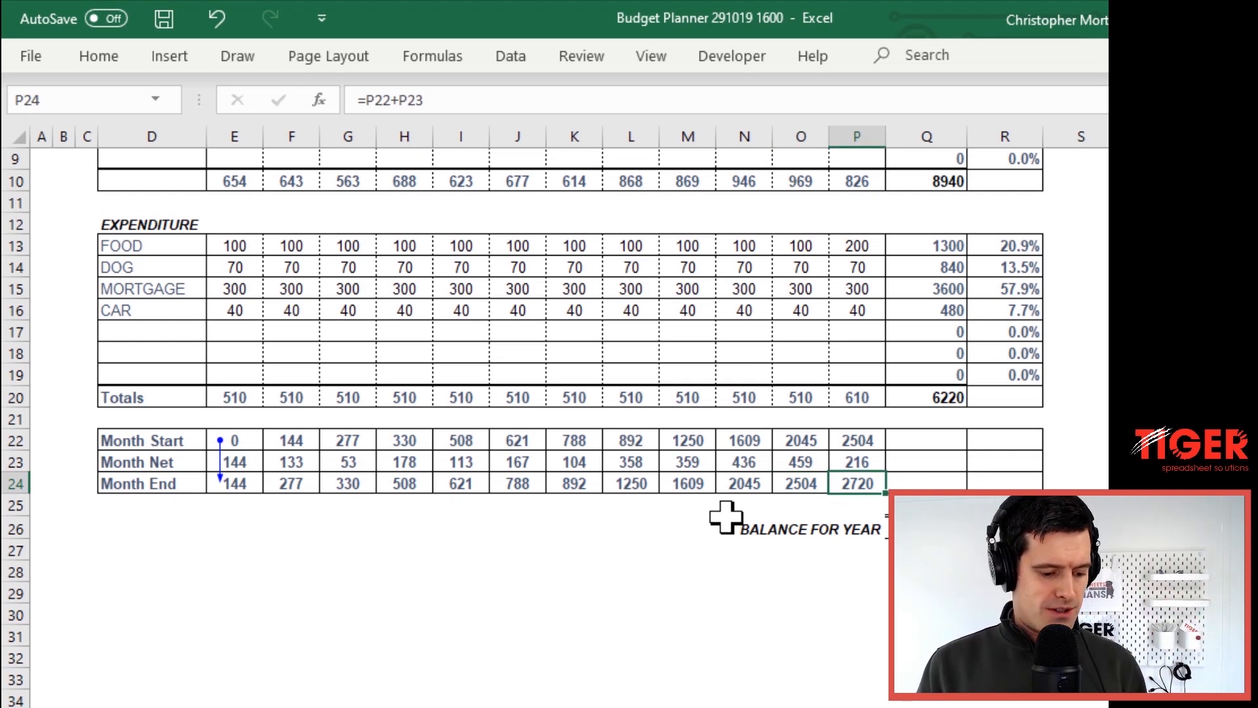
pyautogui.press('F2')
pyautogui.press('Escape')
# Inspect the cell references of the Balance for Year formula in Q26
pyautogui.press('Right')
pyautogui.press('Right')
pyautogui.press('Down')
pyautogui.press('Down')
pyautogui.press('Left')
pyautogui.press('F2')
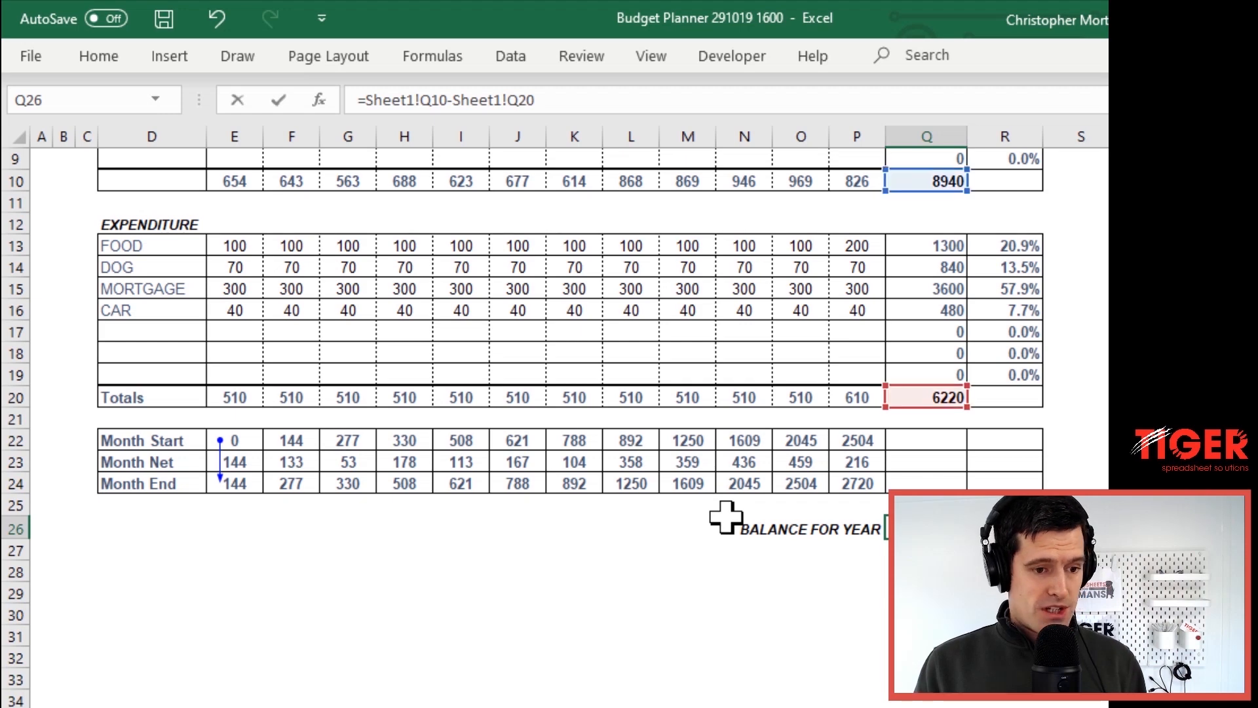
pyautogui.scroll(3, 725, 517)
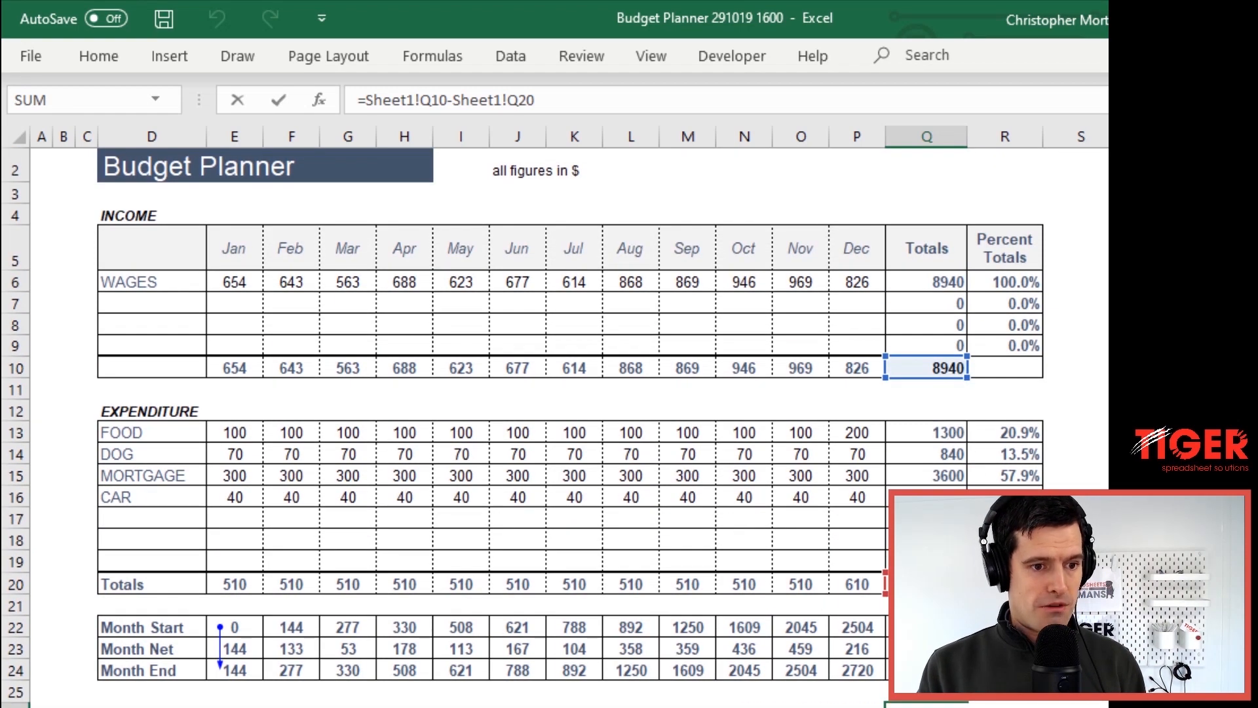
pyautogui.press('Escape')
# Inspect the sum ranges behind the yearly expenditure total in Q20 and the yearly income total in Q10
pyautogui.click(926, 584)
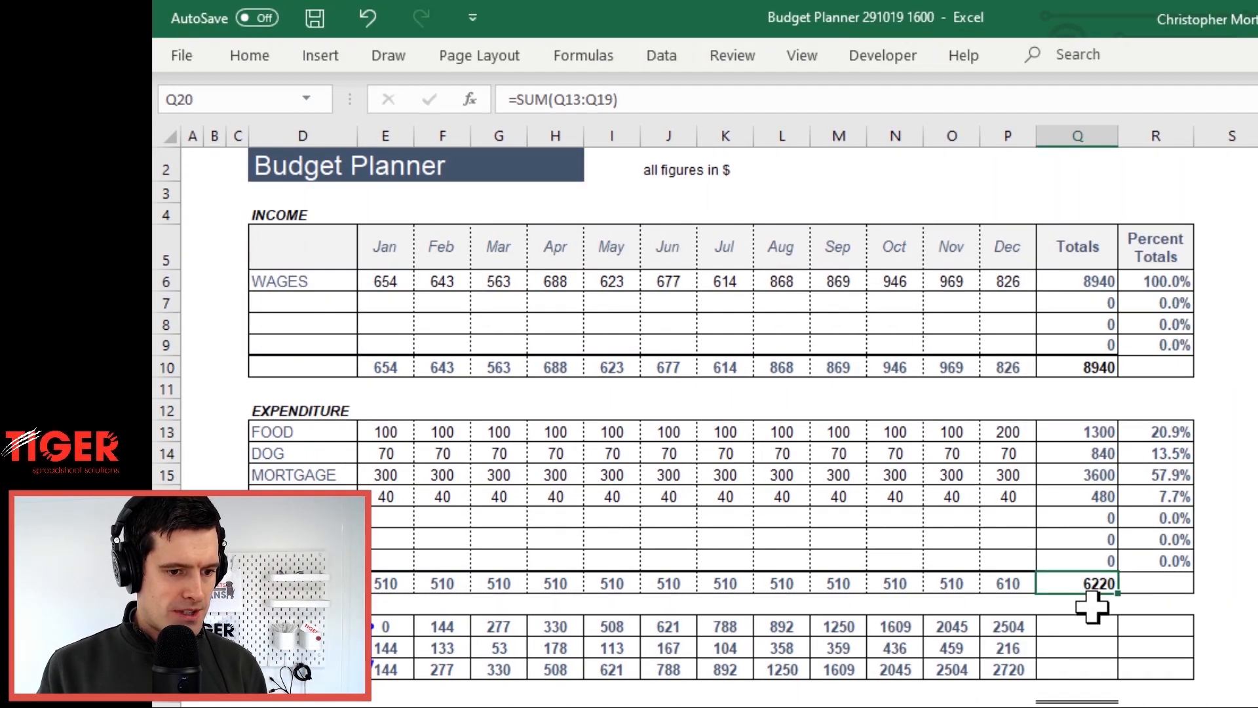
pyautogui.doubleClick(1107, 577)
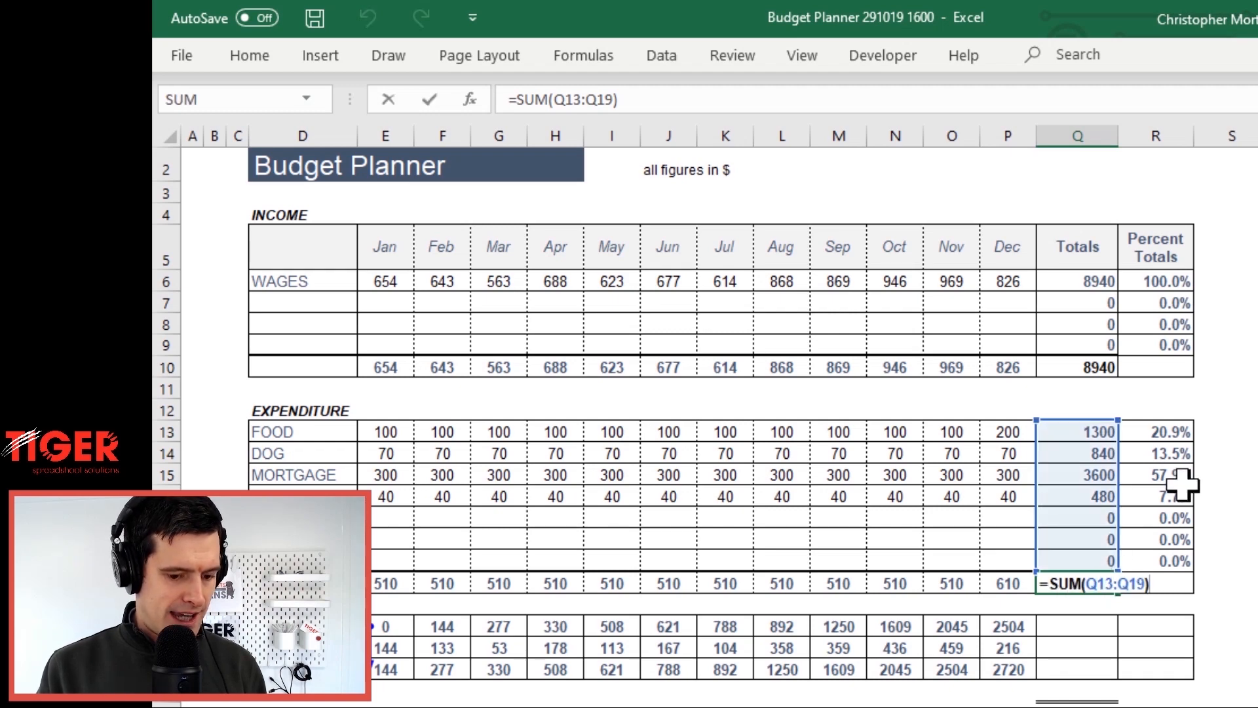
pyautogui.press('Escape')
pyautogui.doubleClick(1069, 362)
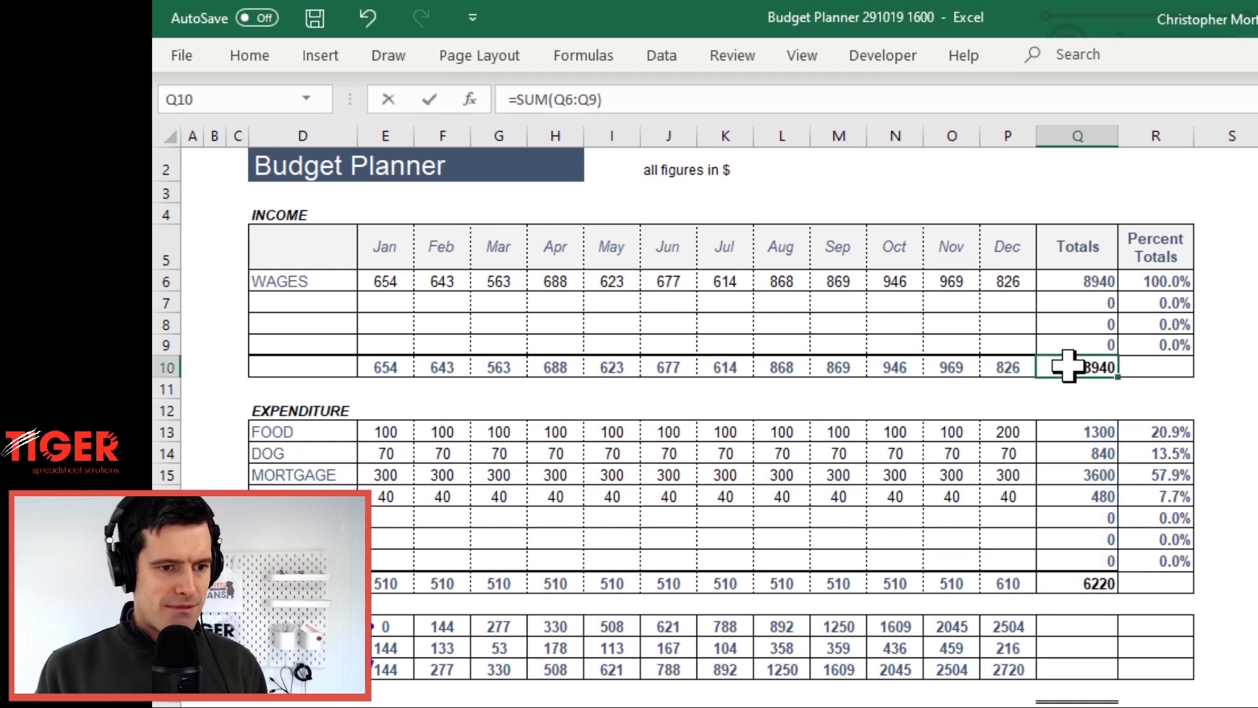
pyautogui.press('Escape')
pyautogui.scroll(-2, 821, 559)
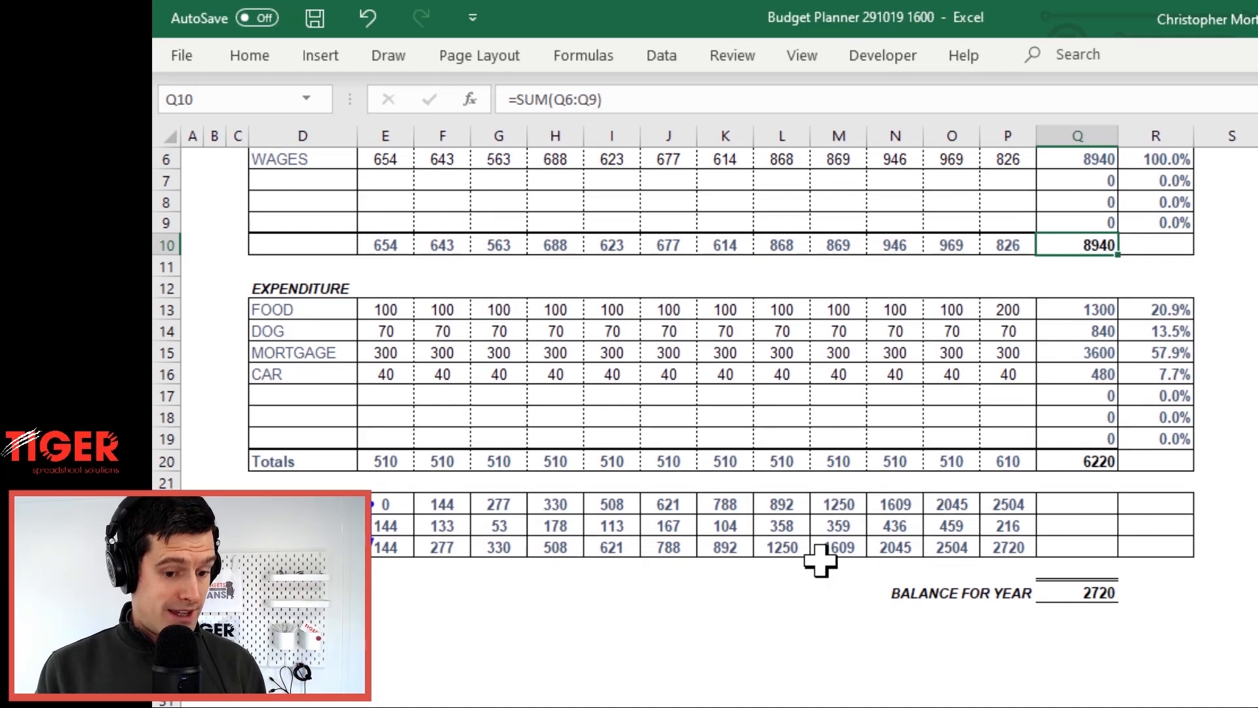
pyautogui.scroll(2, 820, 559)
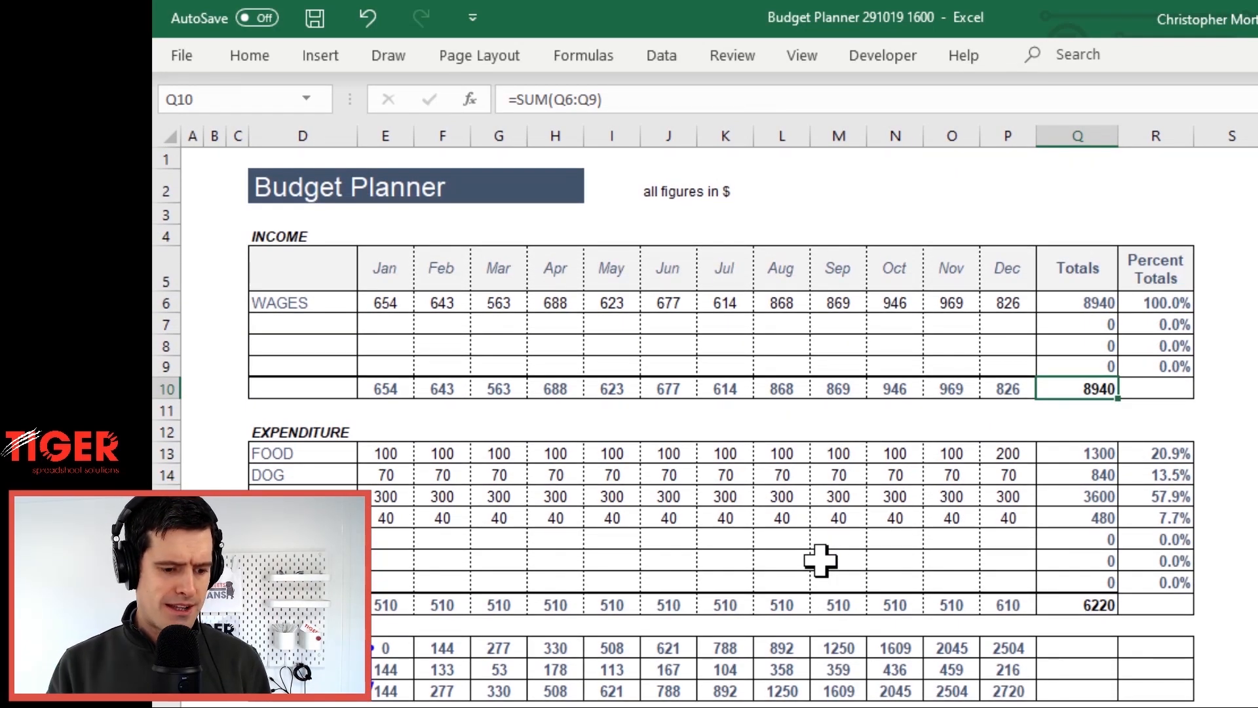
pyautogui.scroll(-3, 821, 559)
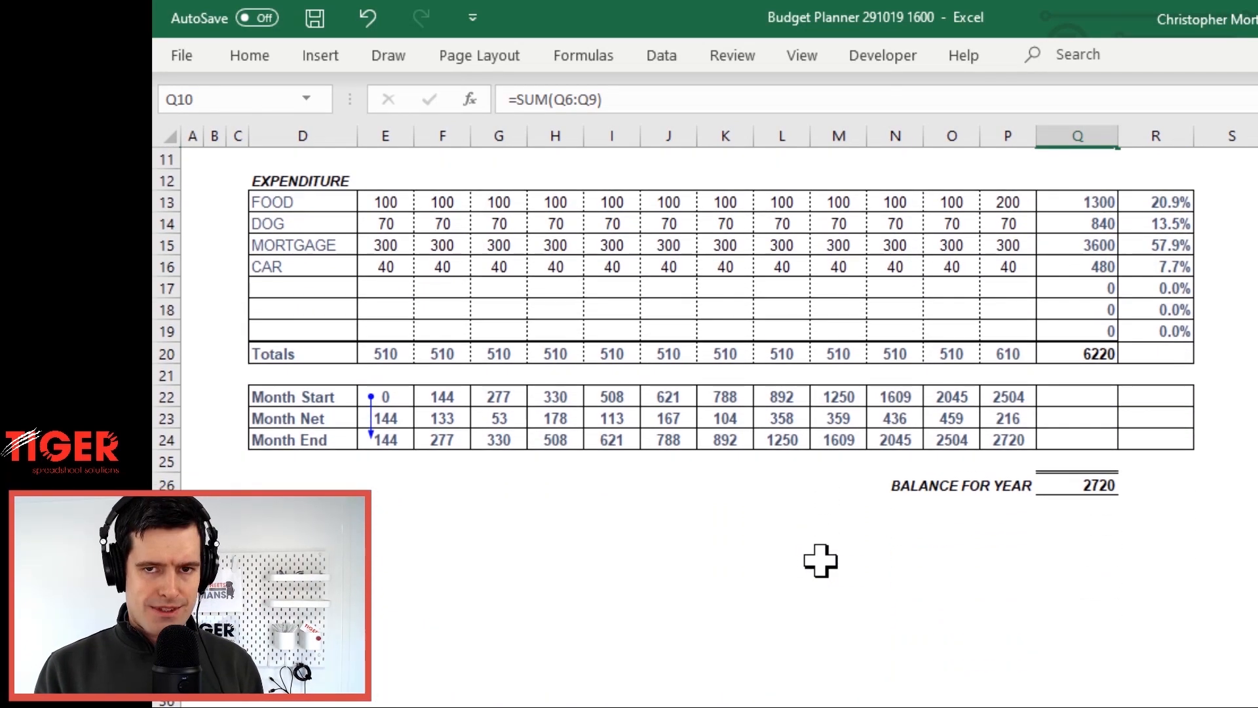
pyautogui.scroll(3, 821, 558)
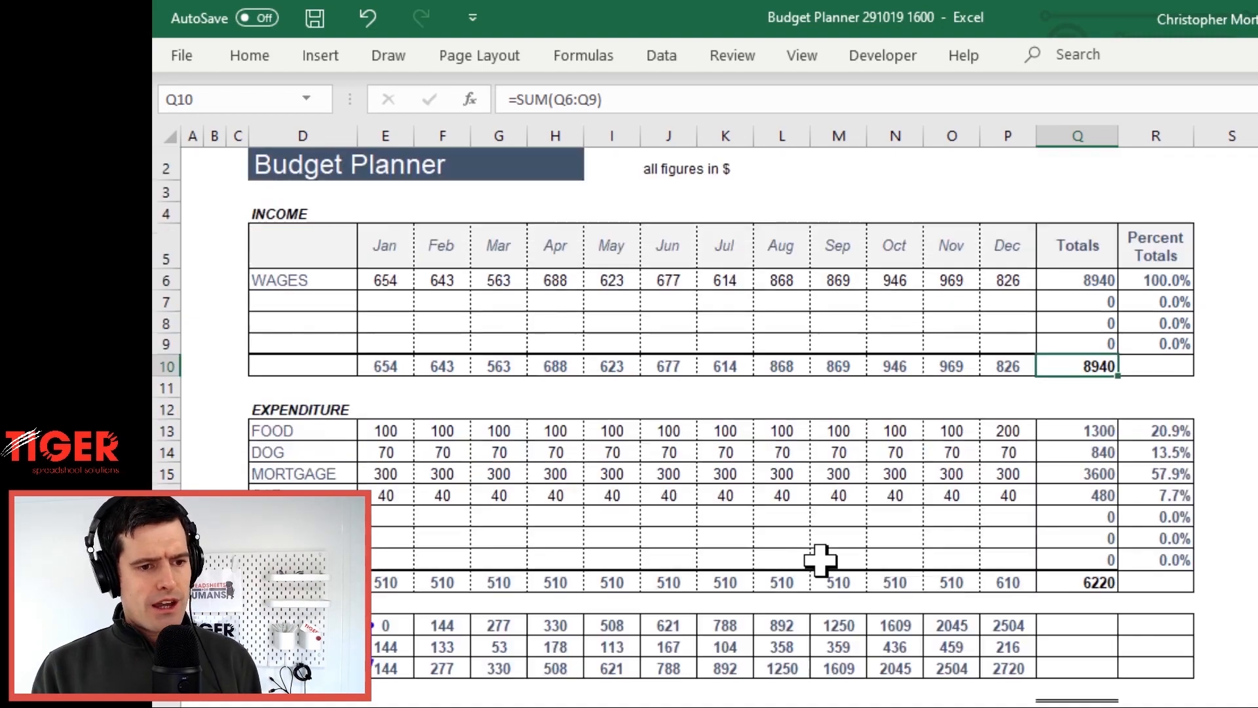
pyautogui.scroll(-2, 821, 558)
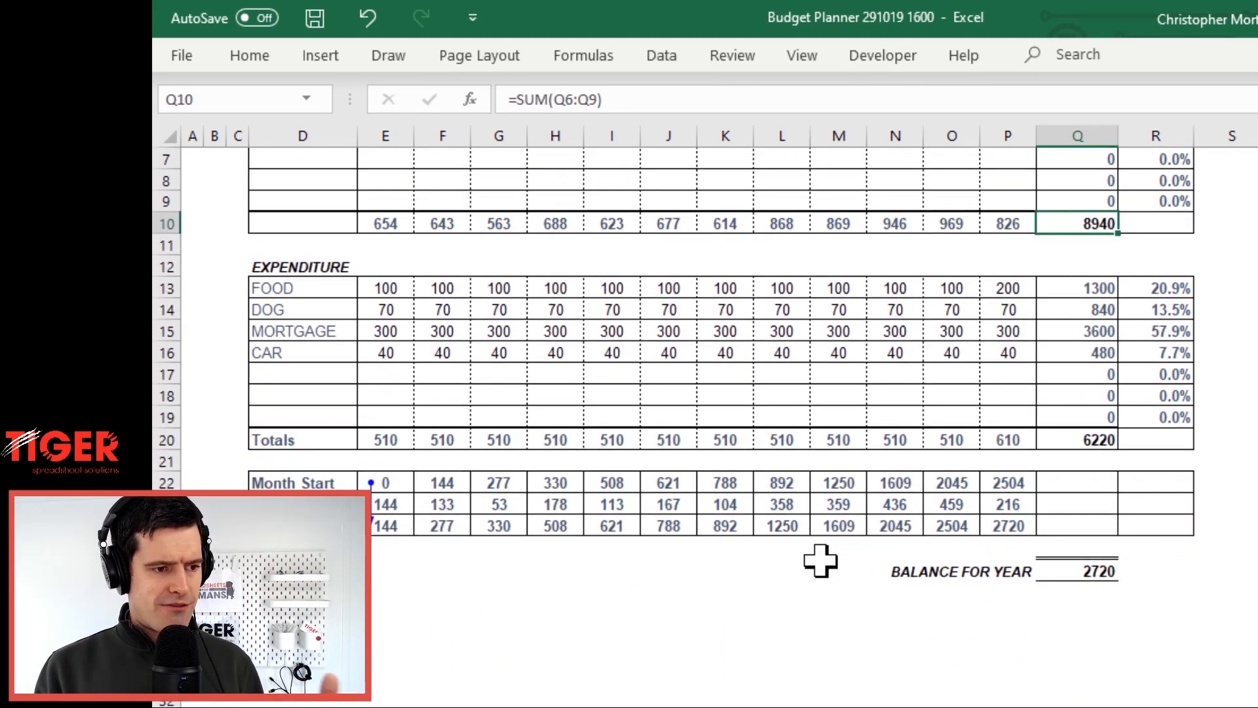
pyautogui.scroll(-1, 820, 559)
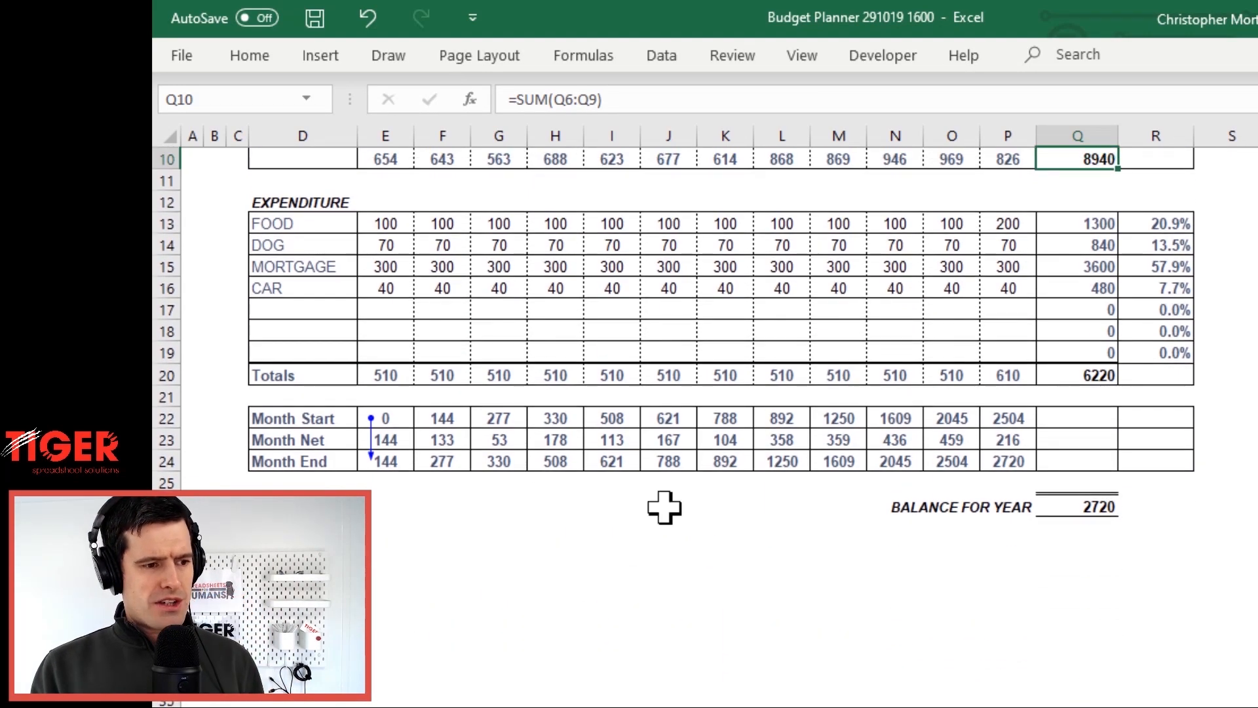
# Fill the January Month Start cell E22 with yellow to mark it as an input
pyautogui.click(332, 417)
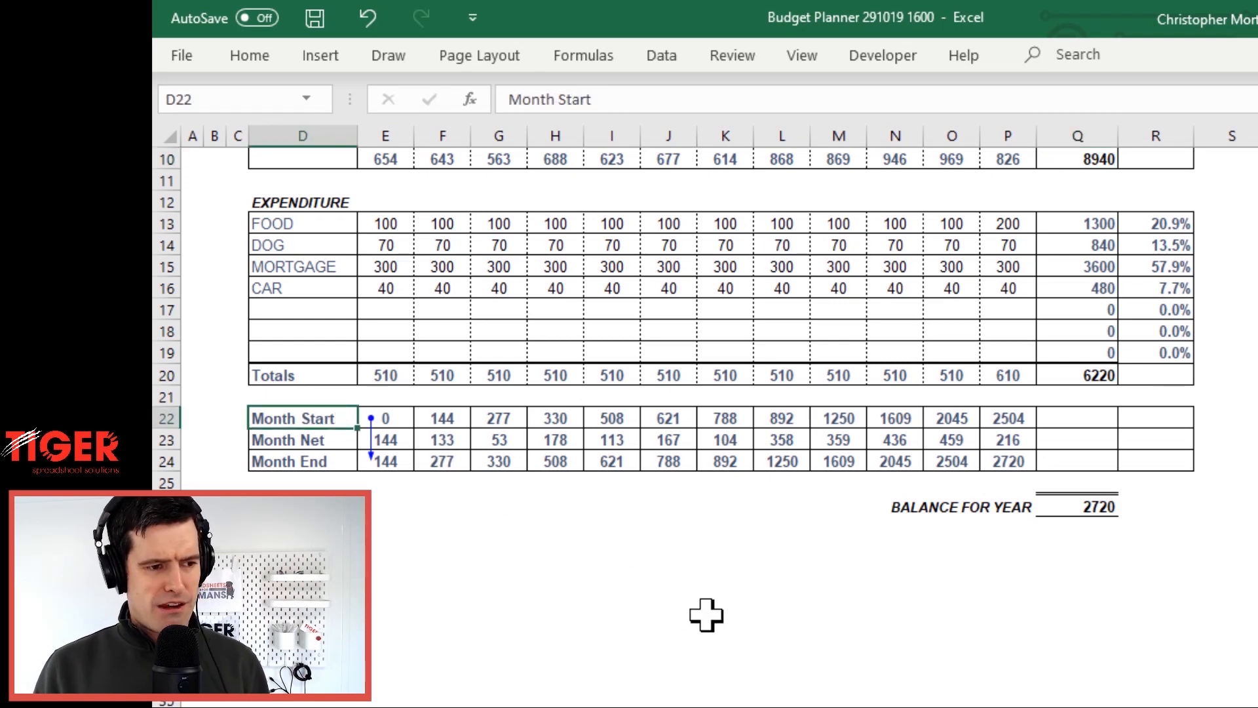
pyautogui.press('Right')
pyautogui.click(234, 51)
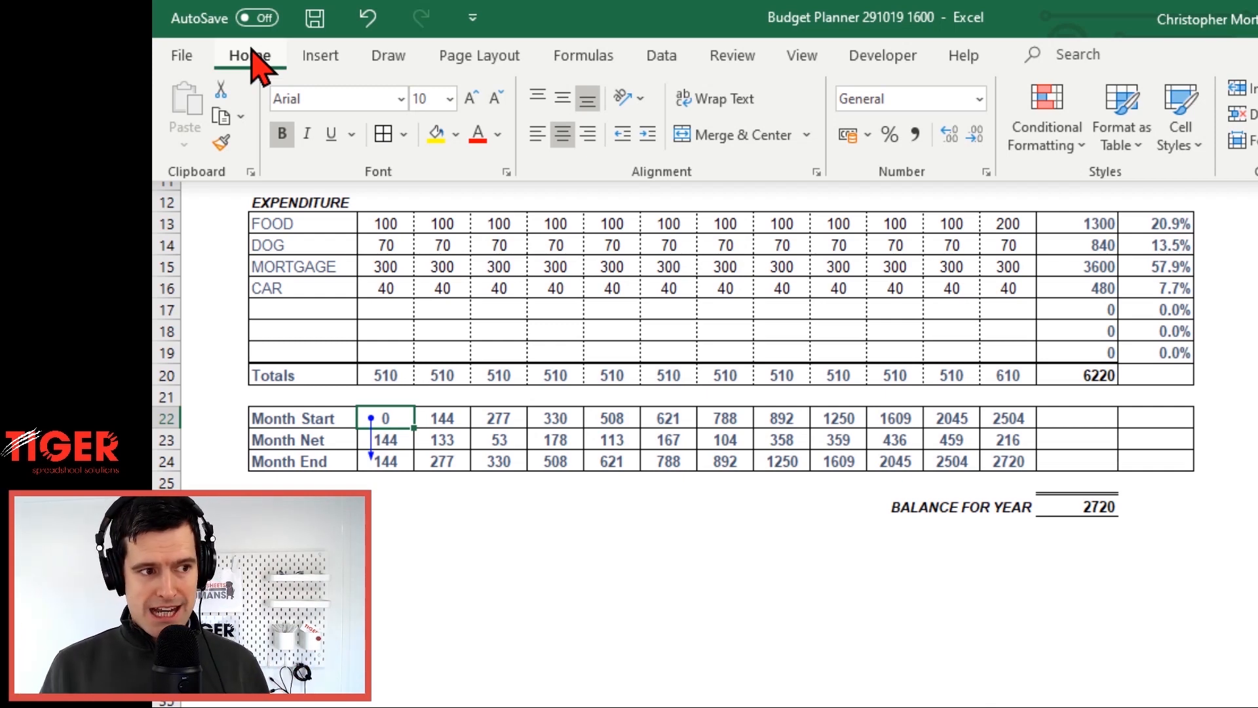
pyautogui.click(436, 139)
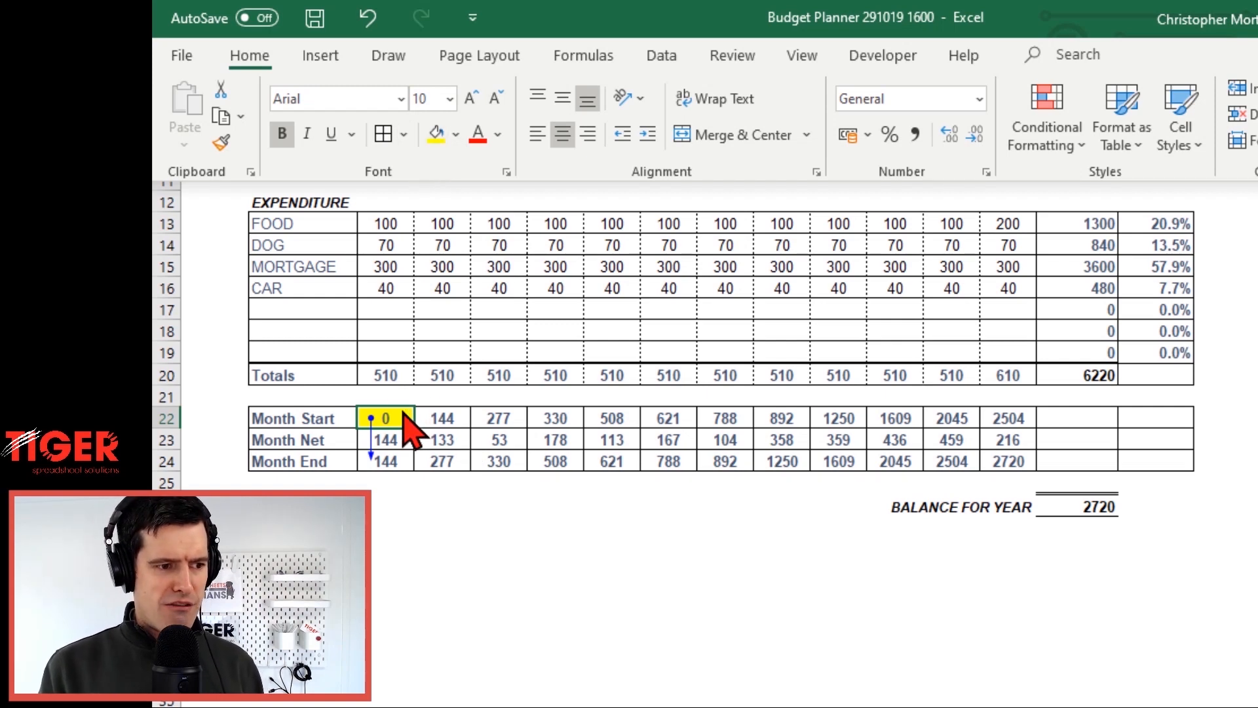
# Select the February Month Start cell F22 and remove all formula trace arrows from the sheet
pyautogui.click(430, 415)
pyautogui.click(427, 415)
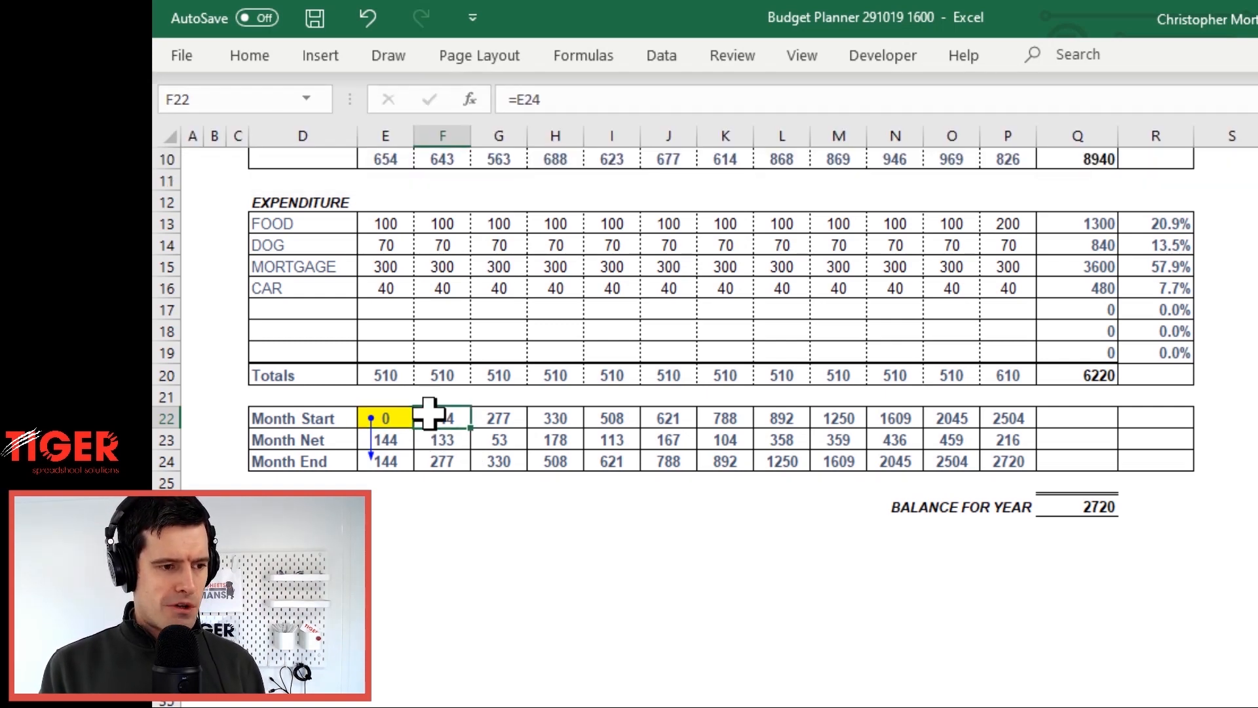
pyautogui.press('alt')
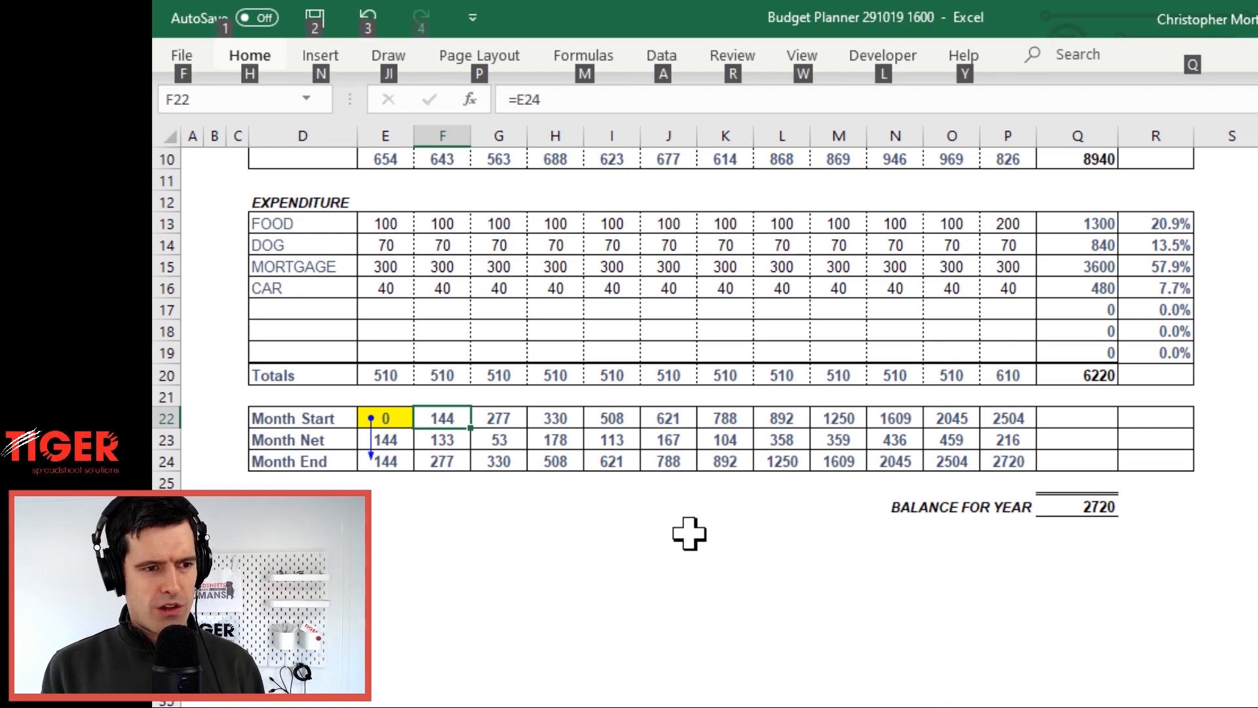
pyautogui.press('m')
pyautogui.press('a')
pyautogui.press('a')
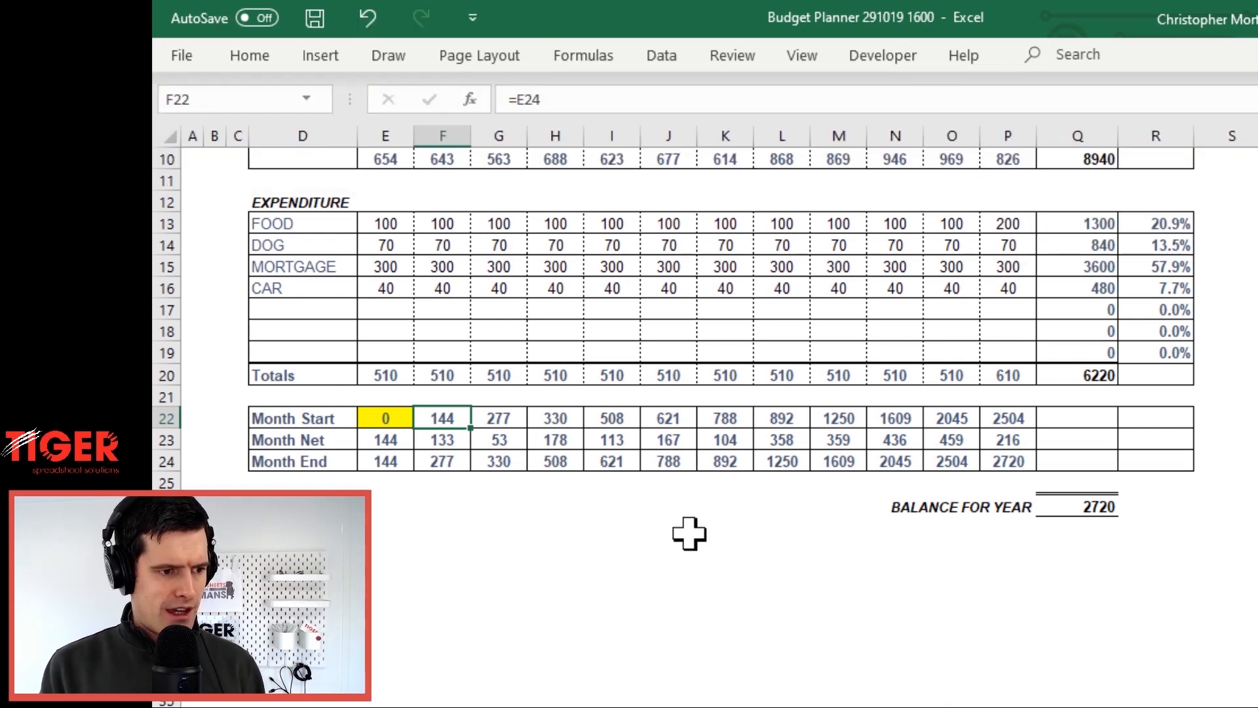
# Set the January Month Start balance in E22 to 200
pyautogui.scroll(2, 553, 504)
pyautogui.scroll(2, 552, 504)
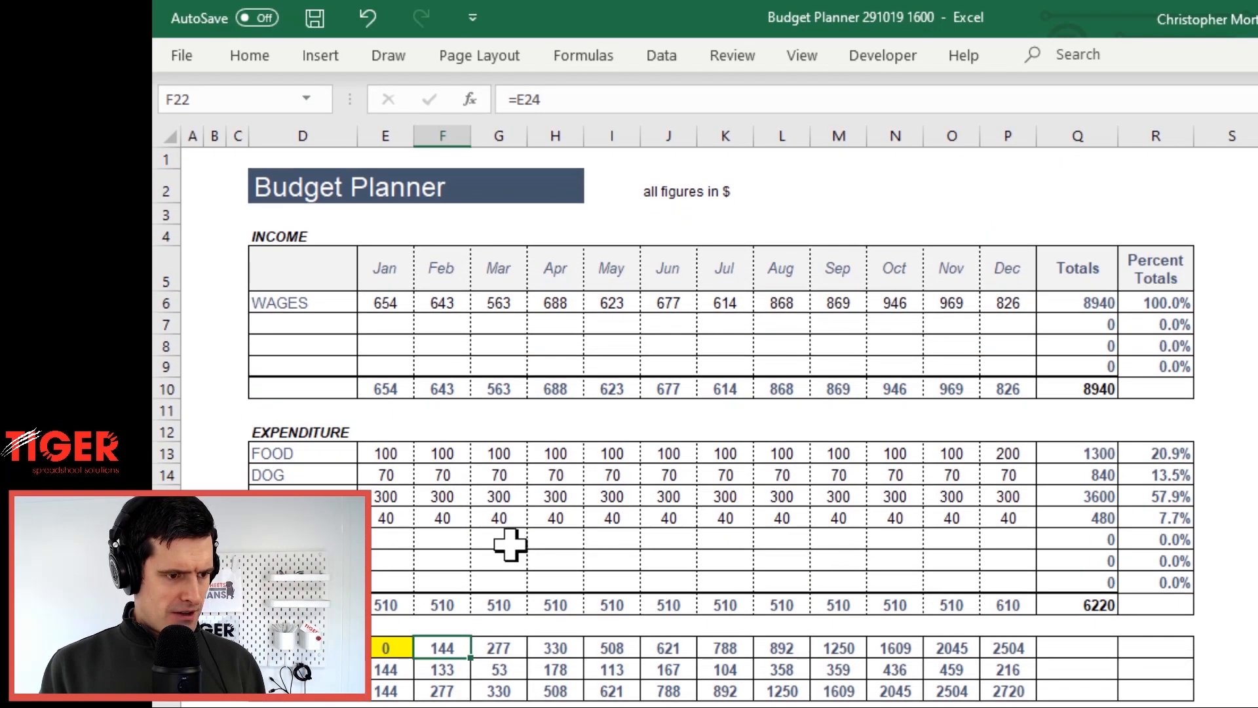
pyautogui.click(385, 647)
pyautogui.write('200')
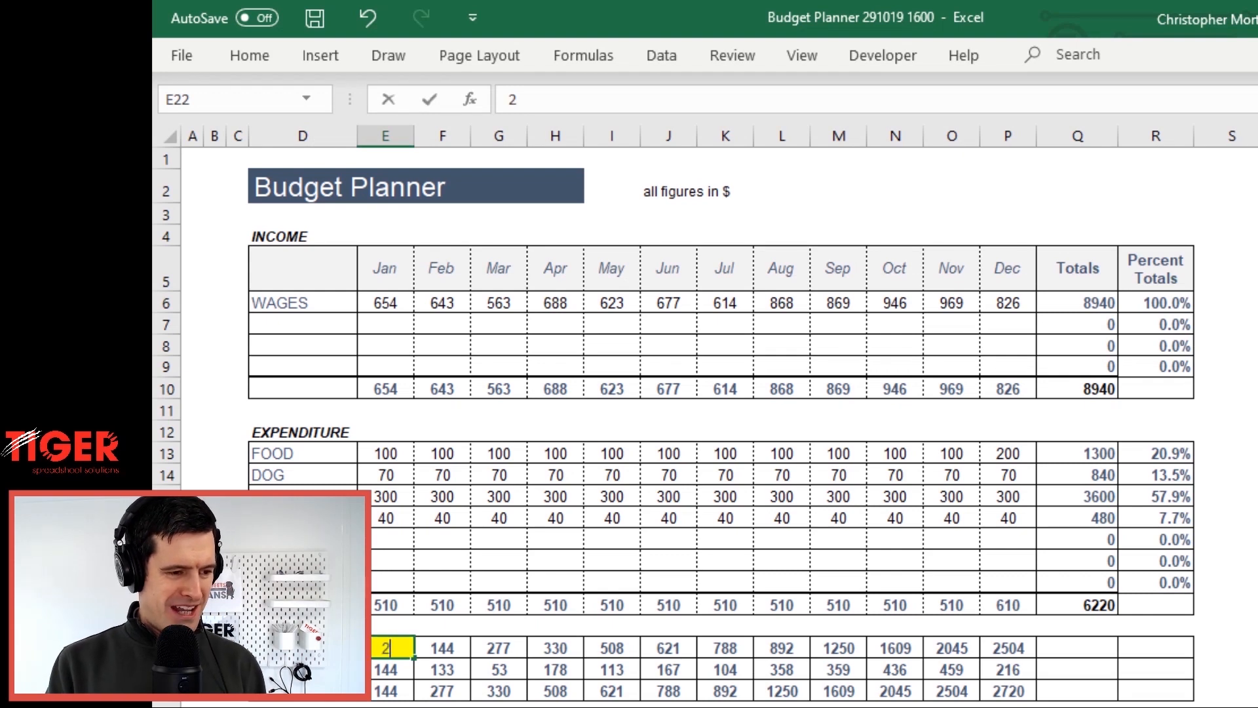
pyautogui.press('Return')
pyautogui.click(386, 647)
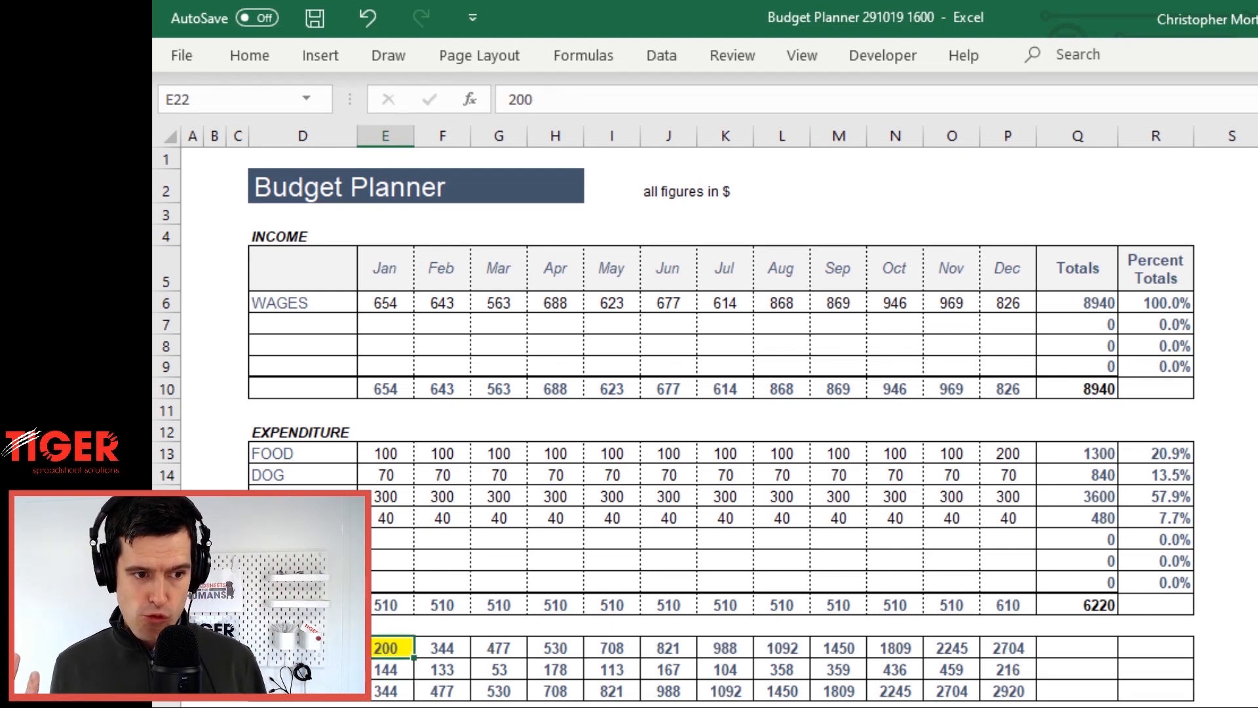
# Extend the Balance for Year formula in Q26 to =Sheet1!Q10-Sheet1!Q20+E22 so it includes the opening balance
pyautogui.click(1007, 704)
pyautogui.click(1075, 707)
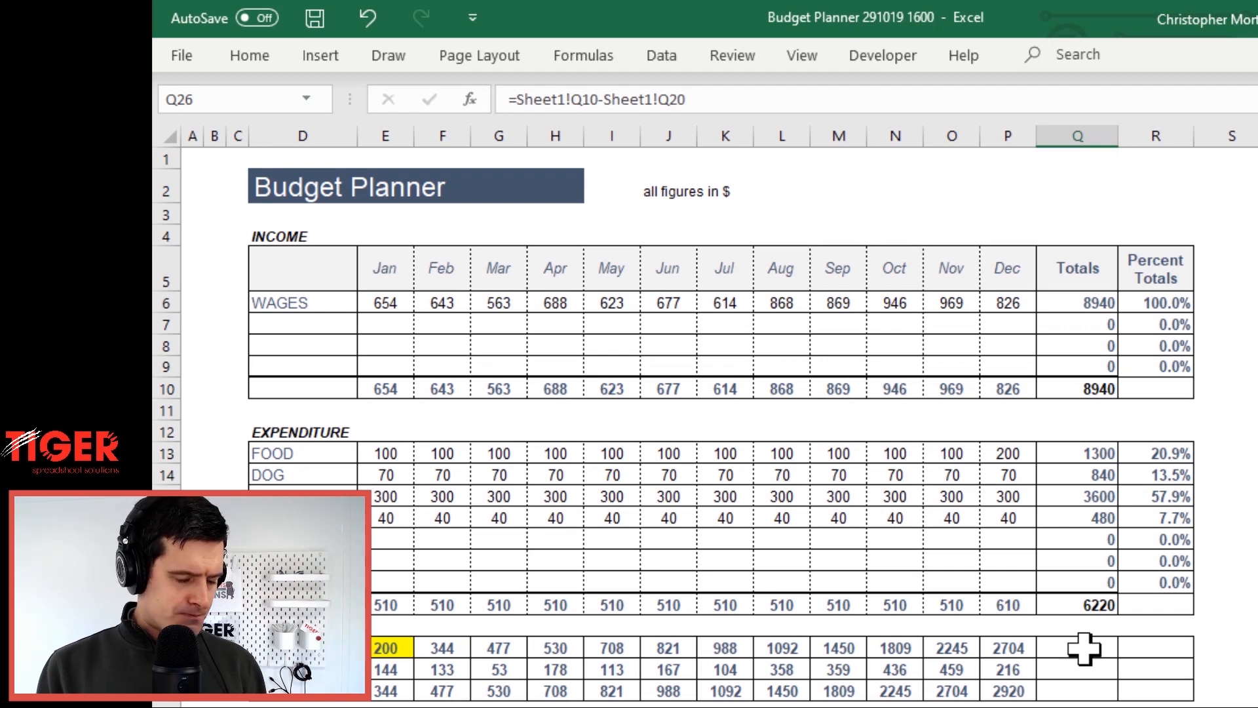
pyautogui.scroll(-3, 1085, 649)
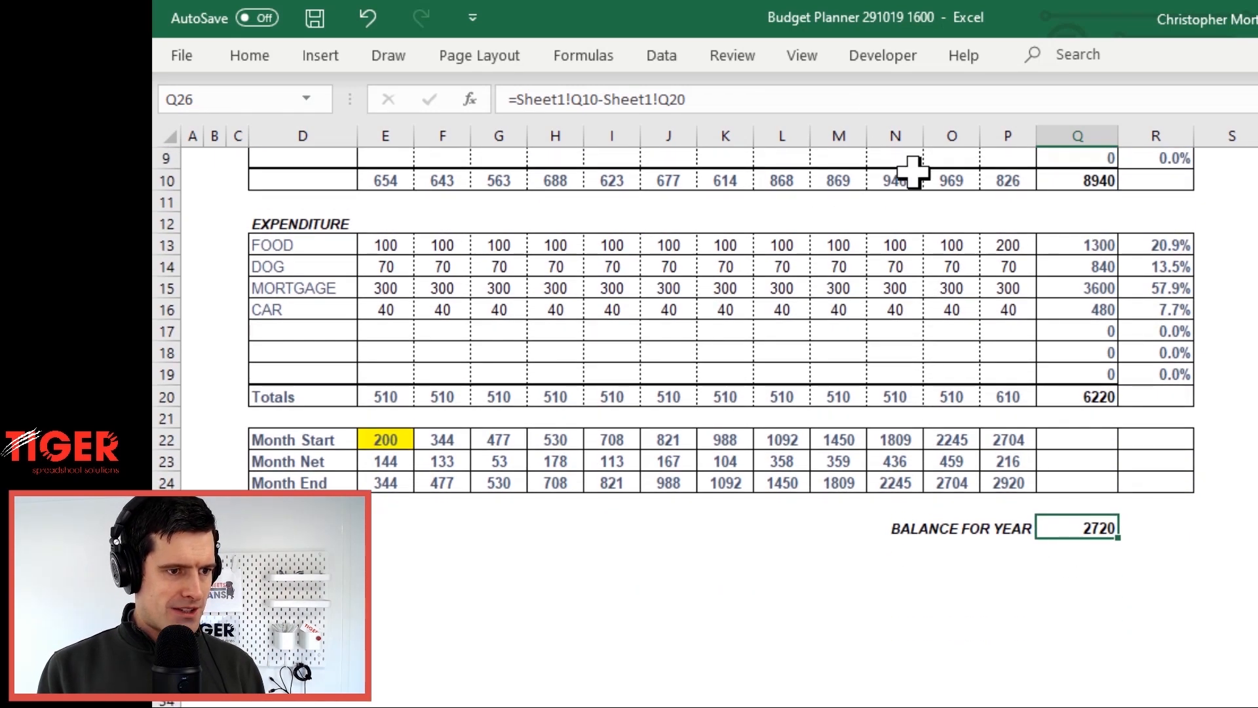
pyautogui.click(828, 98)
pyautogui.write('+')
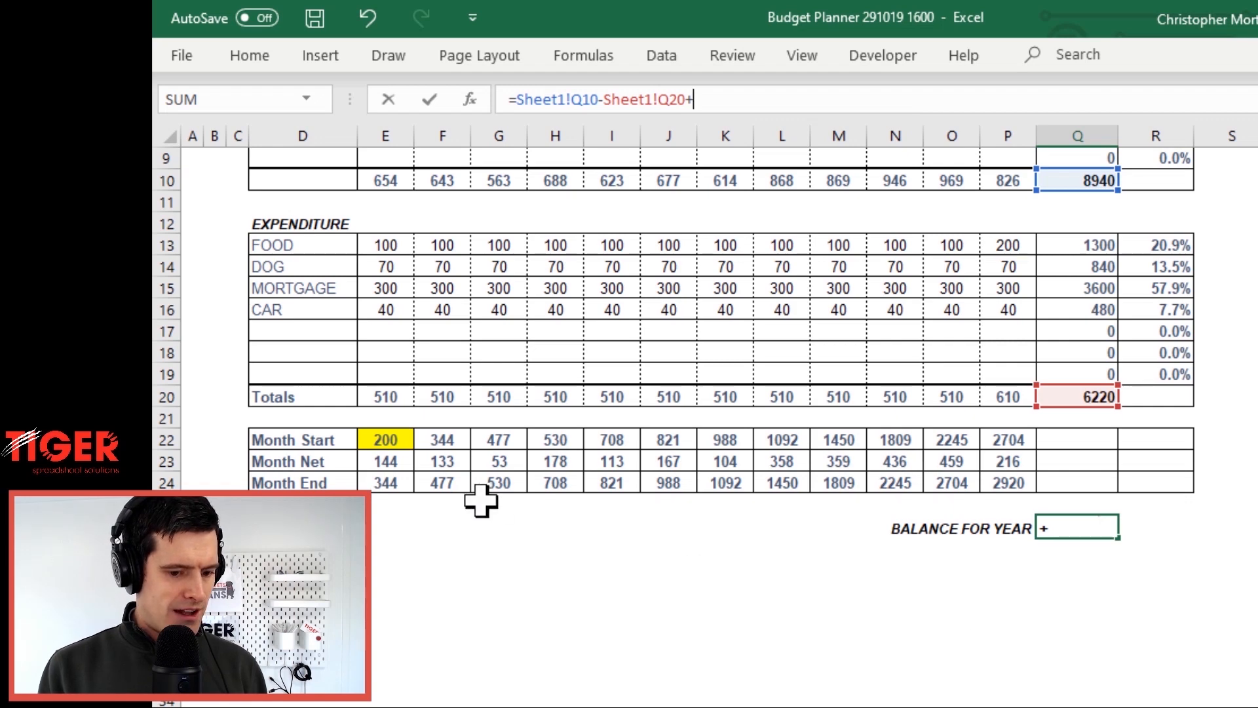
pyautogui.click(373, 432)
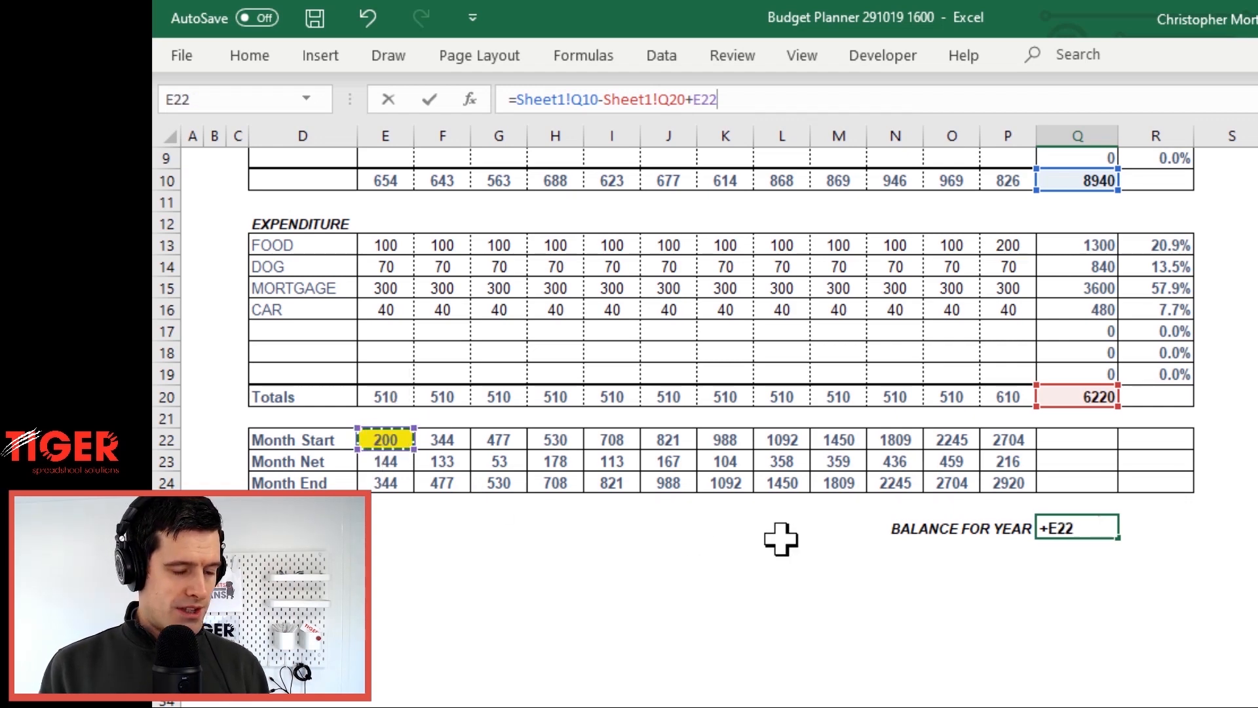
pyautogui.press('Return')
pyautogui.press('Up')
pyautogui.press('Up')
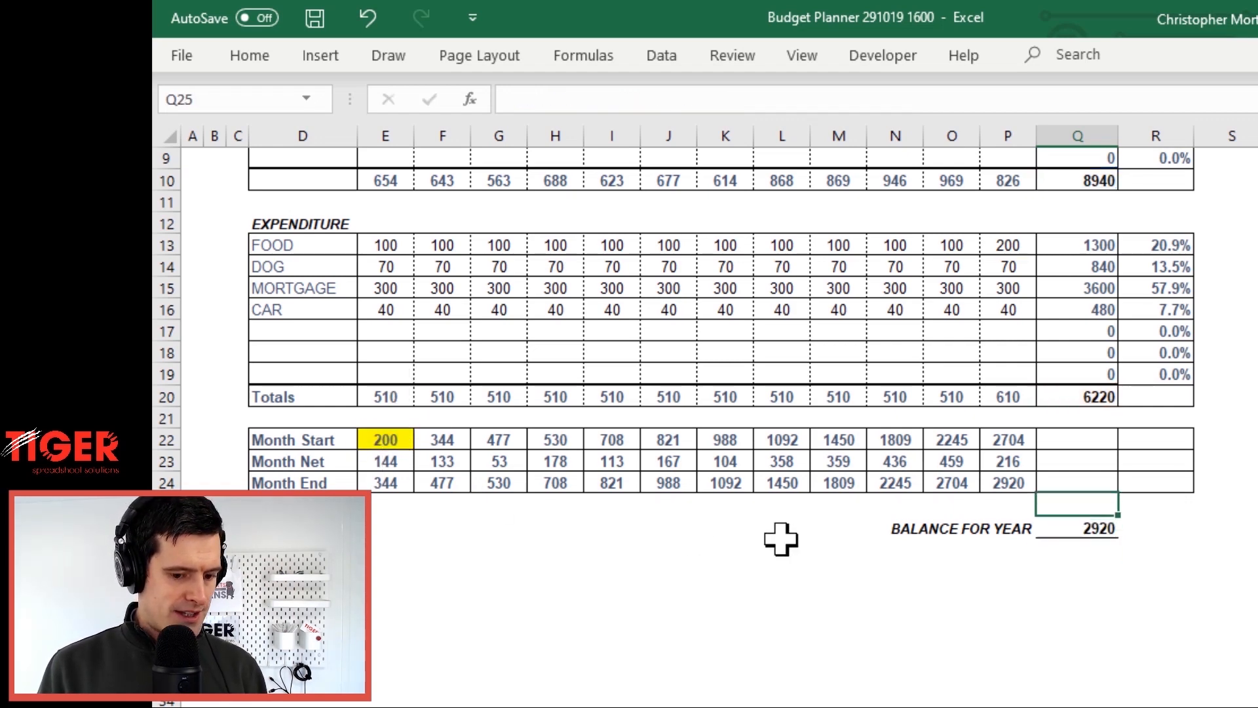
# Look through the December column P from the monthly balances up to the sheet's title rows and back into the expenditure rows
pyautogui.press('Up')
pyautogui.press('Left')
pyautogui.press('Up')
pyautogui.press('Up')
pyautogui.press('Up')
pyautogui.press('Up')
pyautogui.press('Up')
pyautogui.press('Up')
pyautogui.press('Up')
pyautogui.press('Up')
pyautogui.press('Up')
pyautogui.press('Up')
pyautogui.press('Up')
pyautogui.press('Up')
pyautogui.press('Up')
pyautogui.press('Up')
pyautogui.press('Up')
pyautogui.press('Up')
pyautogui.press('Up')
pyautogui.press('Up')
pyautogui.press('Up')
pyautogui.press('Up')
pyautogui.press('Up')
pyautogui.press('Down')
pyautogui.press('Down')
pyautogui.press('Down')
pyautogui.press('Down')
pyautogui.press('Down')
pyautogui.press('Down')
pyautogui.press('Down')
pyautogui.press('Down')
pyautogui.press('Down')
pyautogui.press('Down')
pyautogui.press('Down')
pyautogui.press('Down')
pyautogui.press('Down')
pyautogui.press('Down')
pyautogui.press('Down')
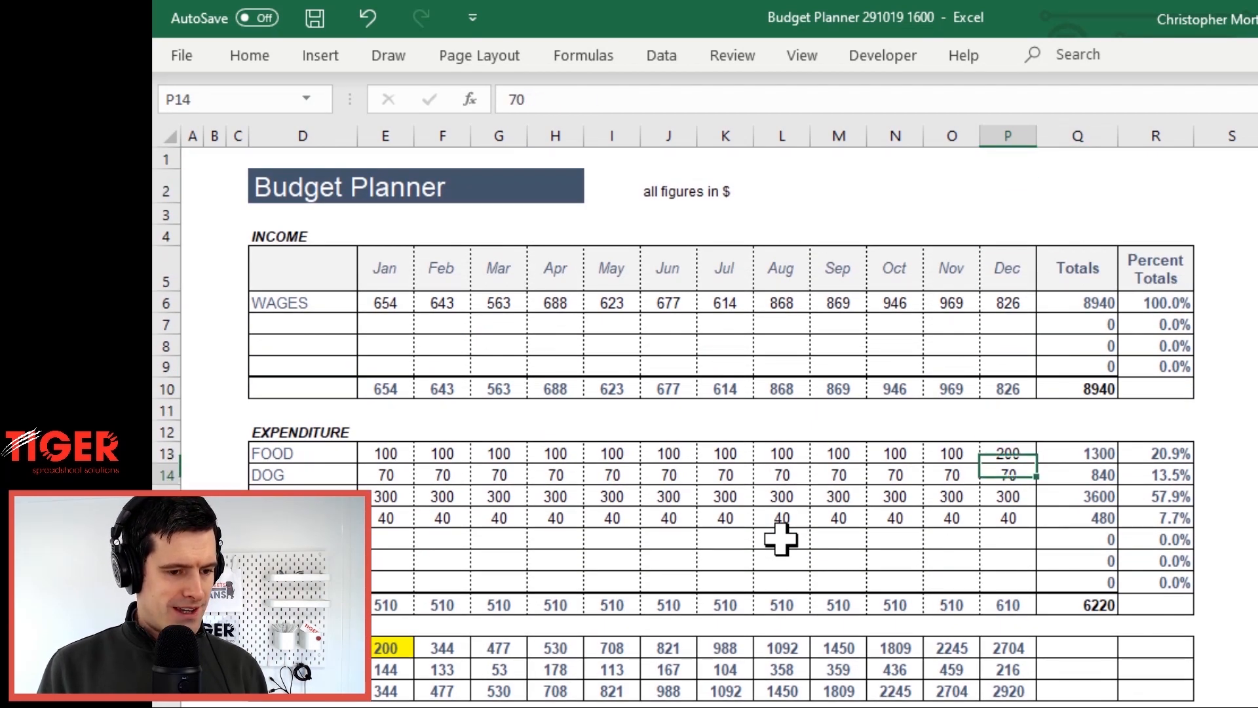
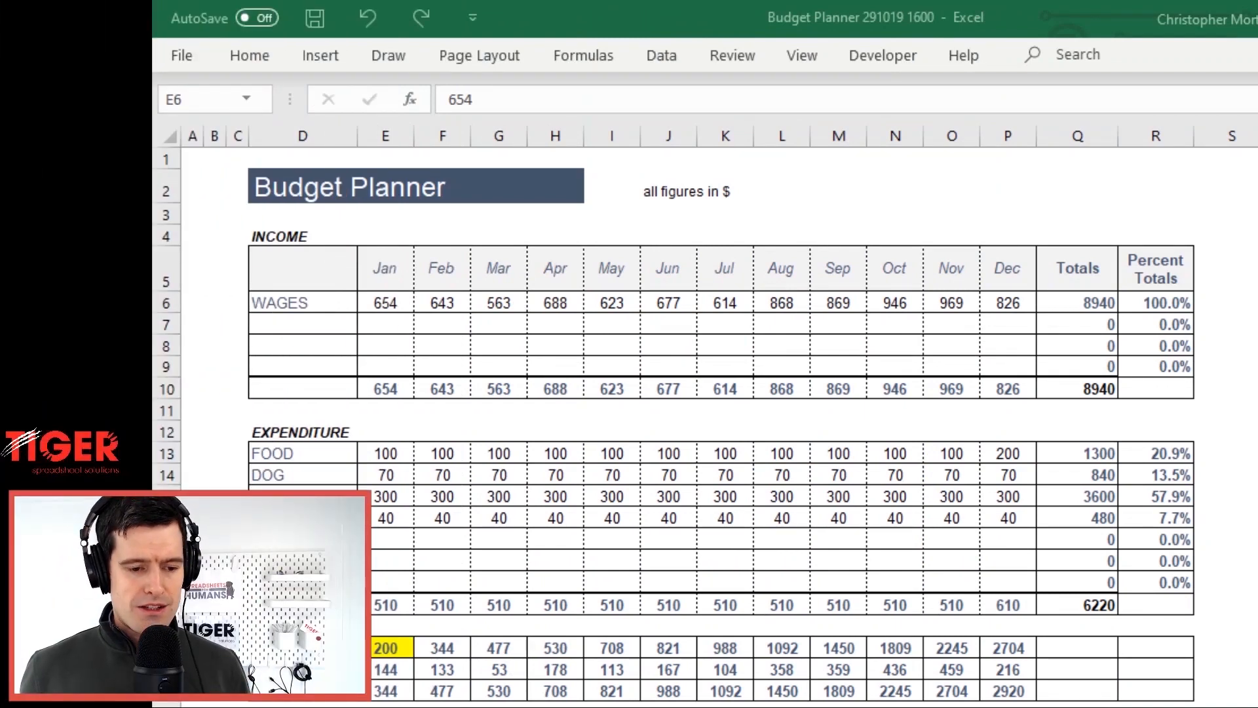
# Review the January wages entry in E6 and the Balance for Year formula in Q26
pyautogui.click(375, 300)
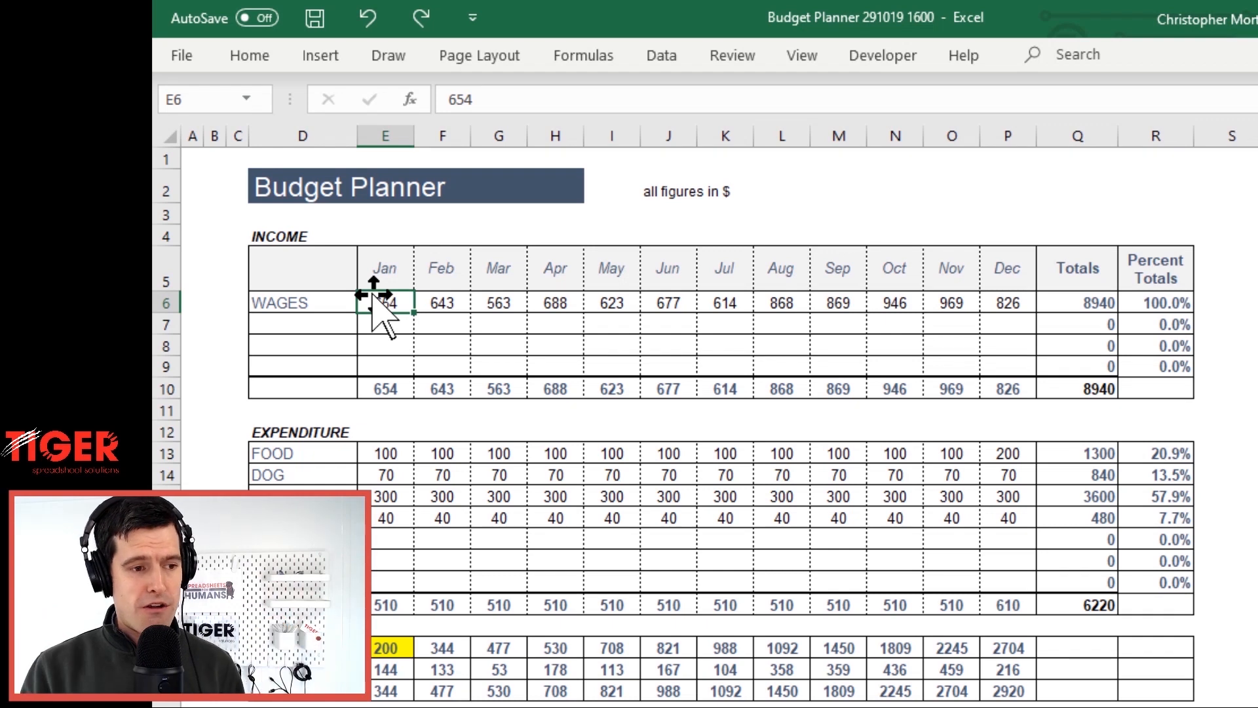
pyautogui.click(432, 304)
pyautogui.press('Left')
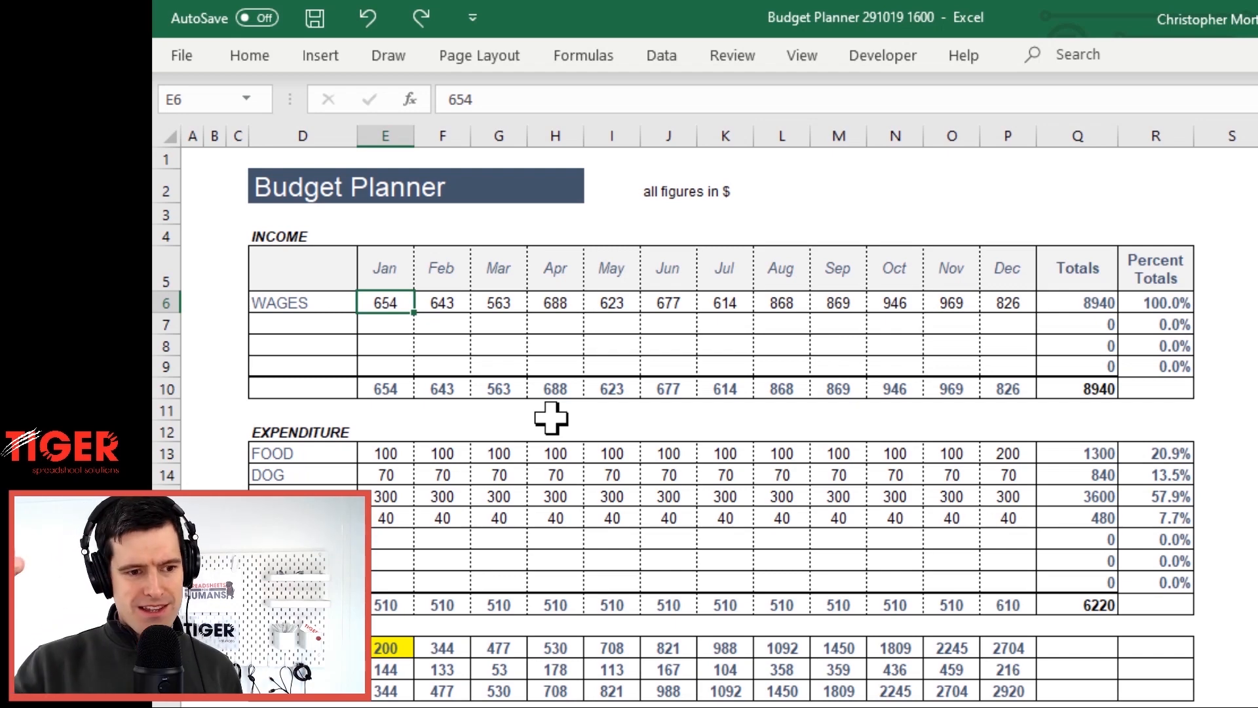
pyautogui.scroll(-1, 790, 527)
pyautogui.scroll(-1, 789, 527)
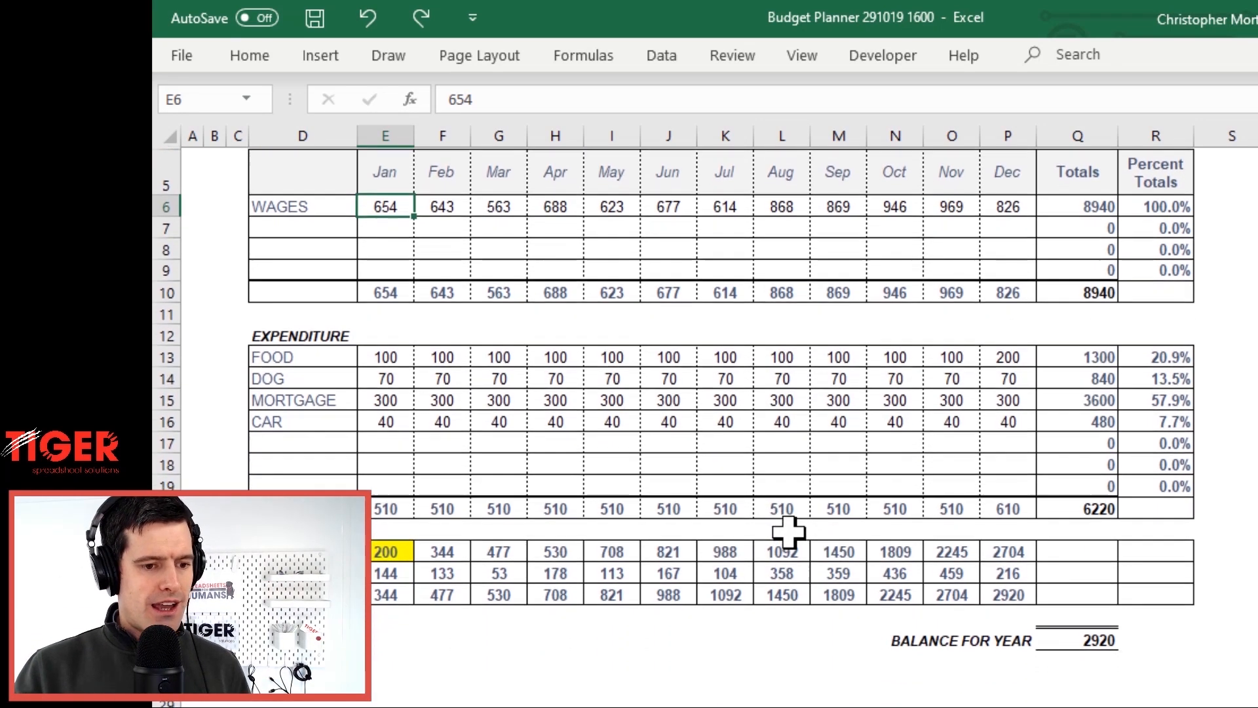
pyautogui.click(1048, 637)
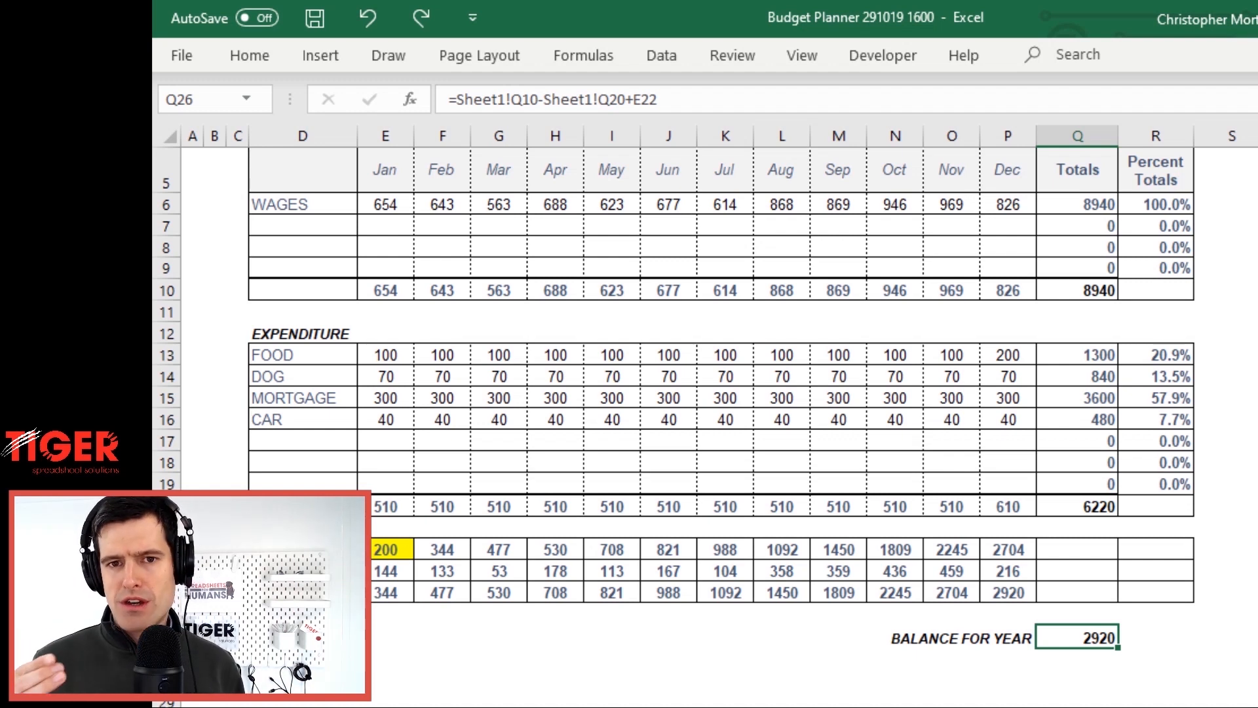
pyautogui.click(1077, 707)
pyautogui.scroll(2, 949, 669)
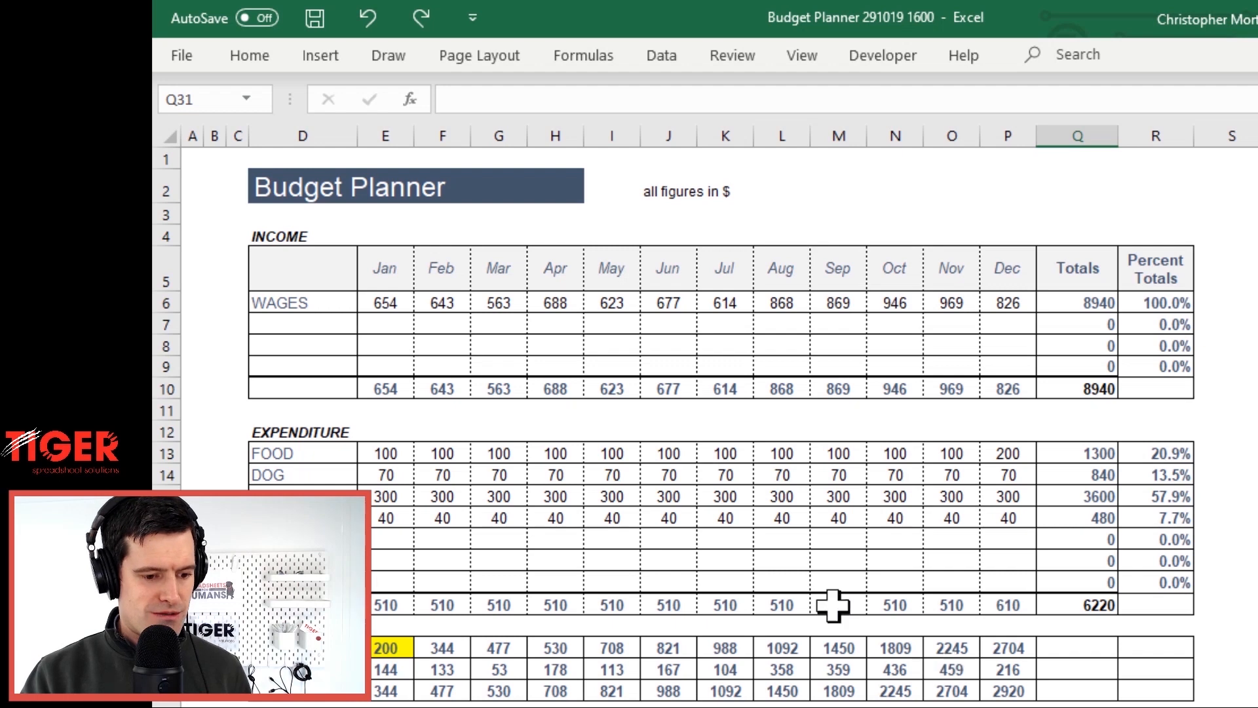
# Fill the January wages cell E6 with yellow to mark it as an input
pyautogui.click(384, 303)
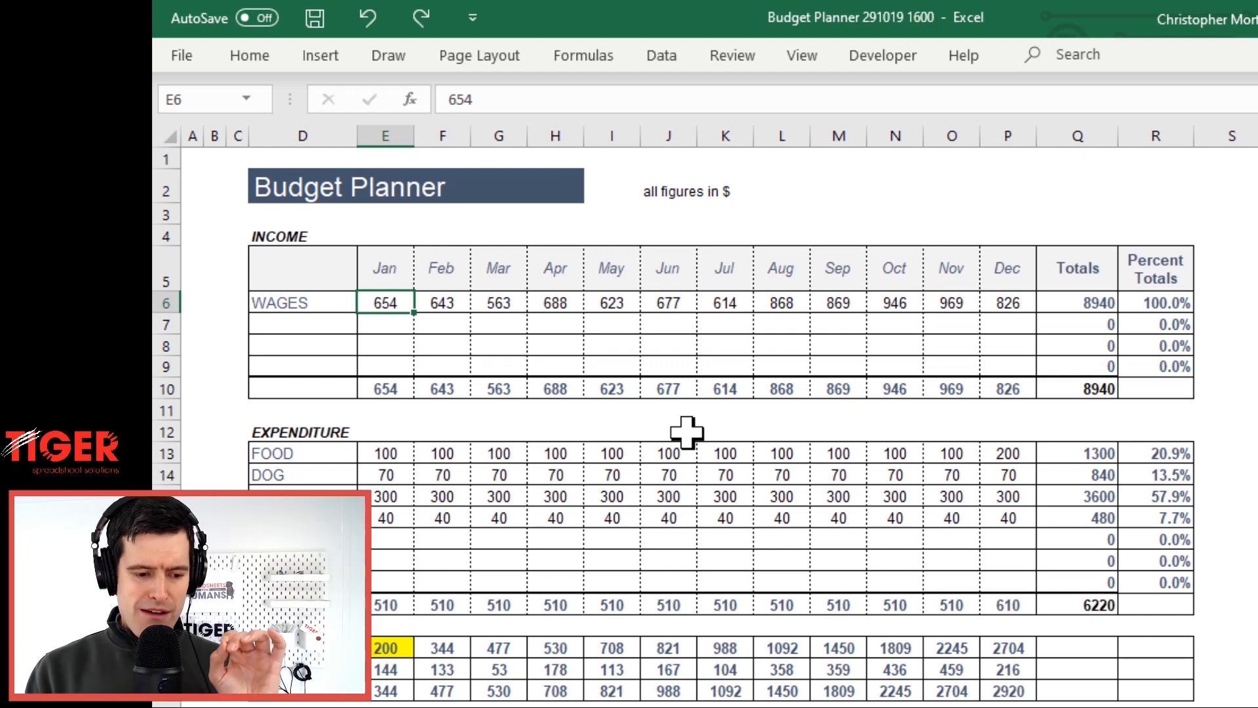
pyautogui.click(263, 55)
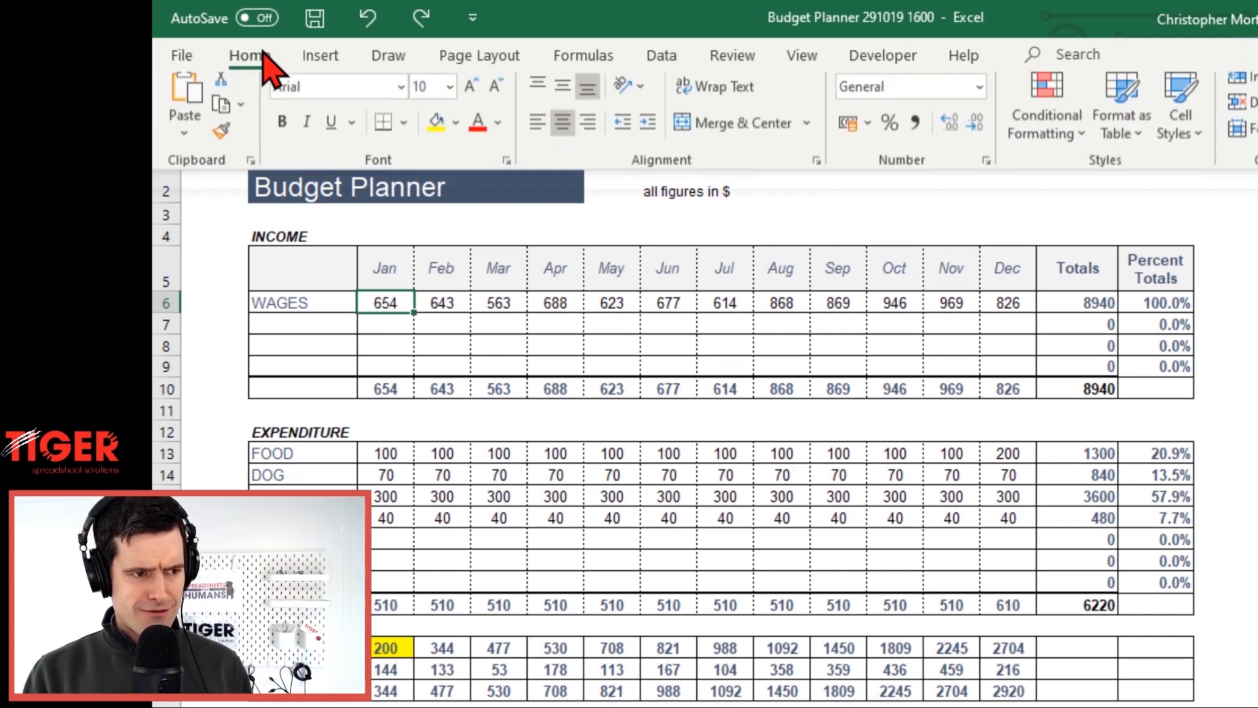
pyautogui.click(435, 134)
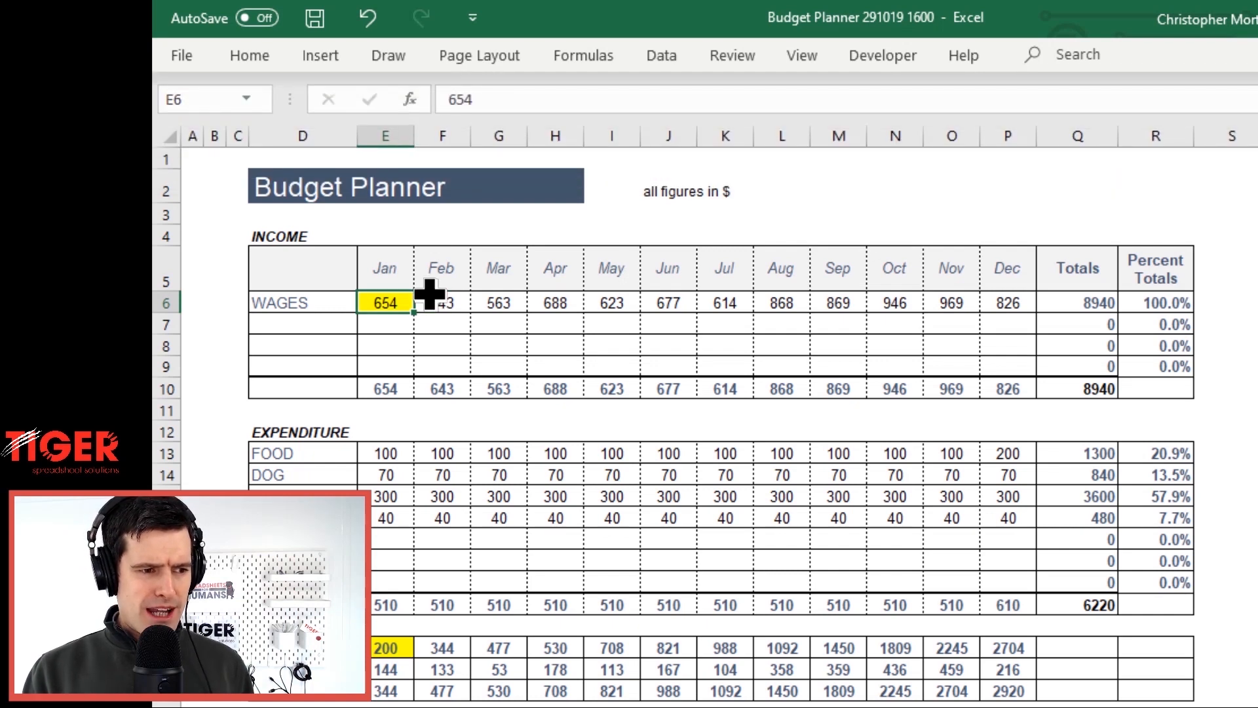
# Clear the wages values from February to December (F6:P6)
pyautogui.click(429, 298)
pyautogui.hotkey('shift', 'Right')
pyautogui.hotkey('shift', 'Right')
pyautogui.hotkey('shift', 'Right')
pyautogui.hotkey('shift', 'Right')
pyautogui.hotkey('shift', 'Right')
pyautogui.hotkey('shift', 'Right')
pyautogui.hotkey('shift', 'Right')
pyautogui.hotkey('shift', 'Right')
pyautogui.hotkey('shift', 'Right')
pyautogui.hotkey('shift', 'Right')
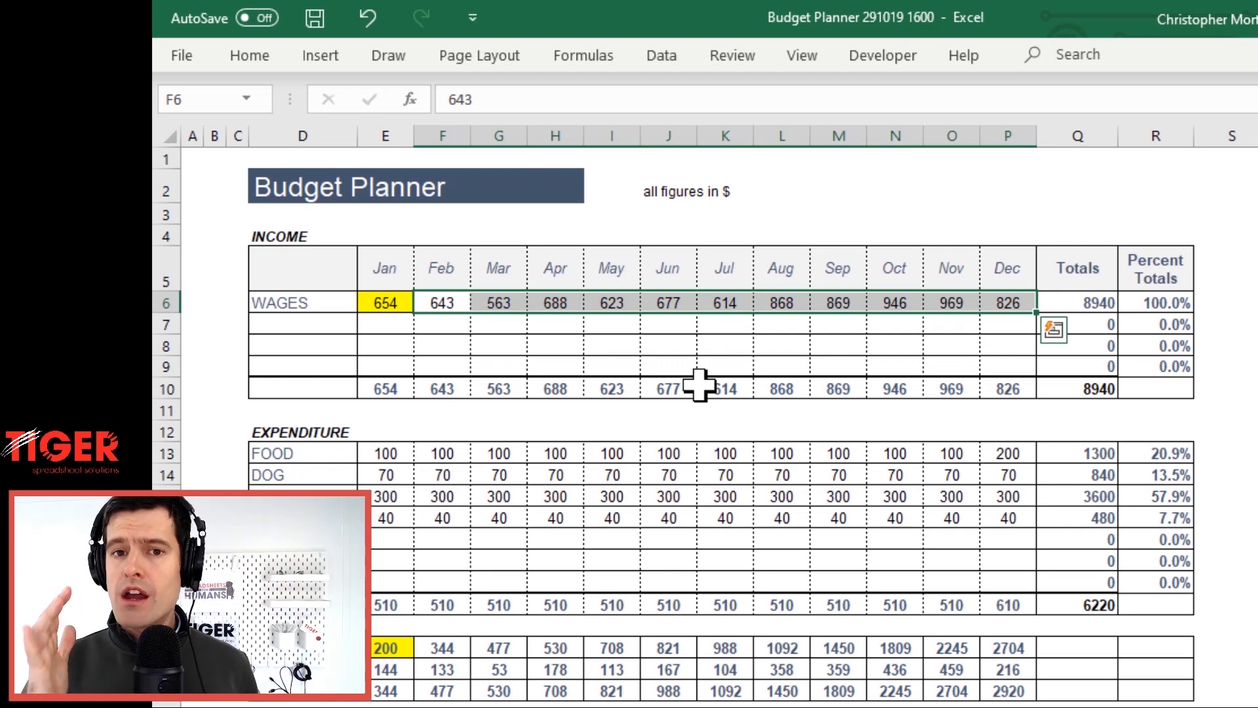
pyautogui.press('Left')
pyautogui.press('Right')
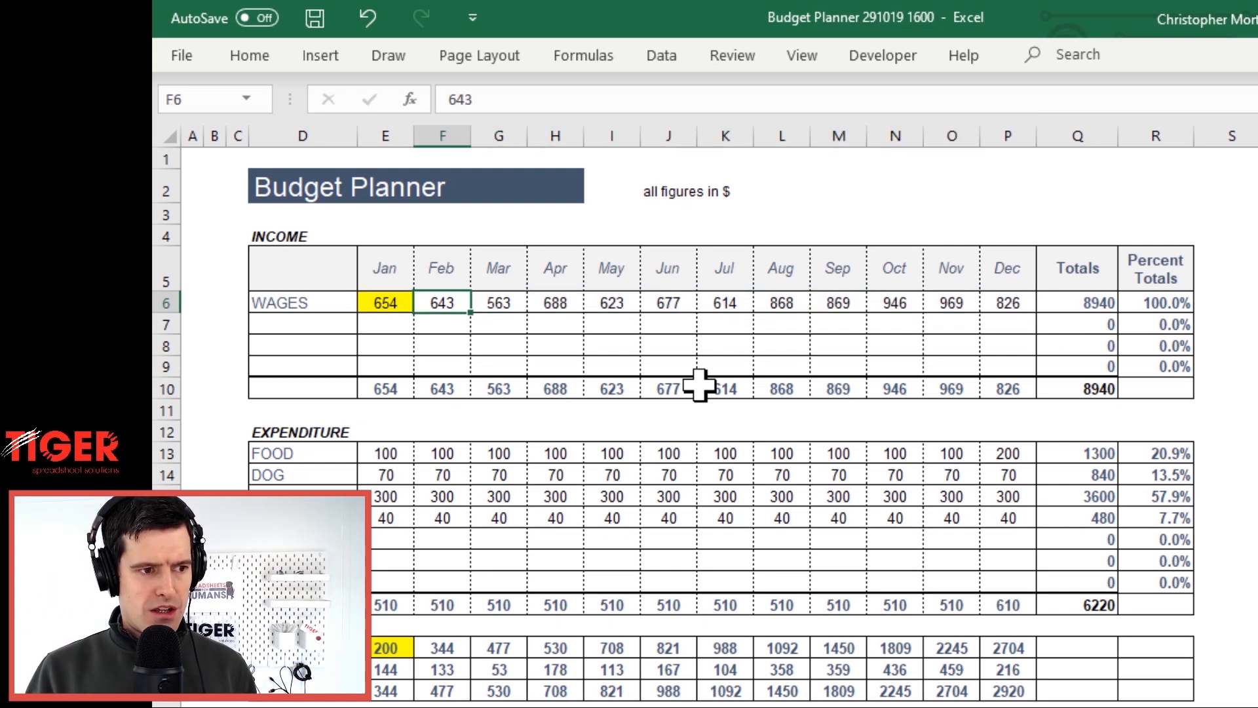
pyautogui.hotkey('shift', 'Right')
pyautogui.hotkey('shift', 'Right')
pyautogui.hotkey('shift', 'Right')
pyautogui.hotkey('shift', 'Right')
pyautogui.hotkey('shift', 'Right')
pyautogui.hotkey('shift', 'Right')
pyautogui.hotkey('shift', 'Right')
pyautogui.hotkey('shift', 'Right')
pyautogui.hotkey('shift', 'Right')
pyautogui.hotkey('shift', 'Right')
pyautogui.press('Delete')
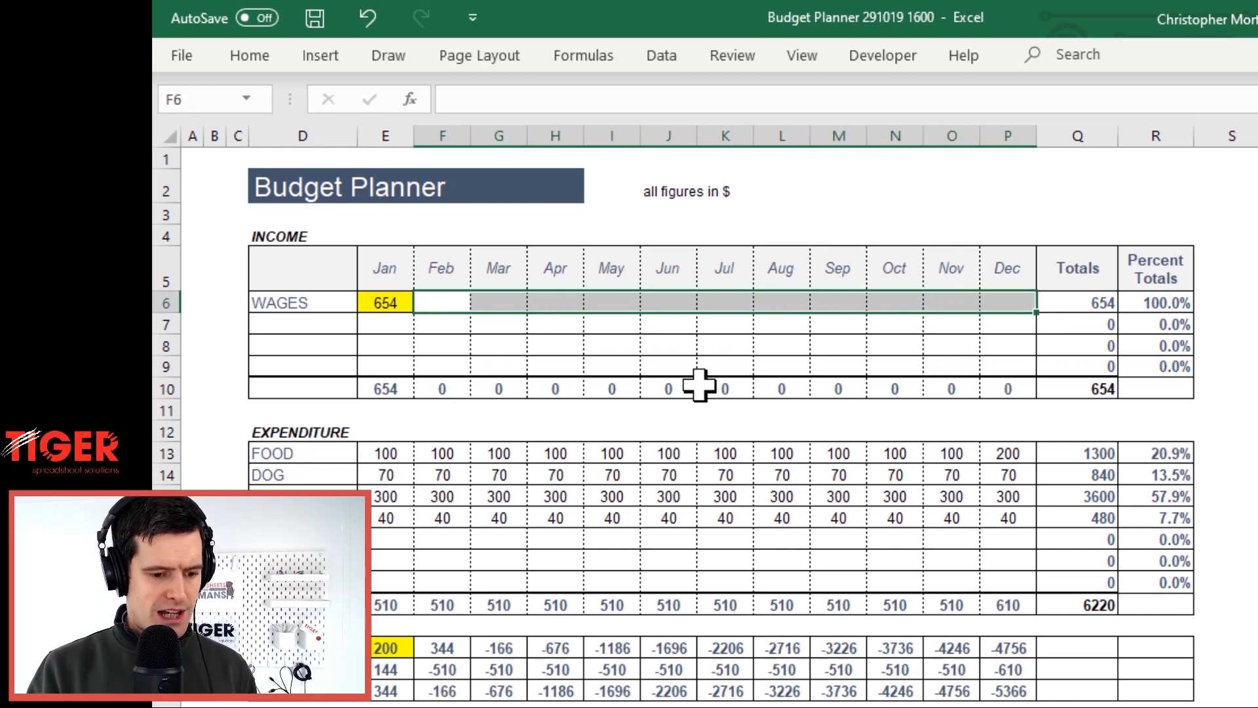
# Enter the absolute reference =$E$6 in the February wages cell F6
pyautogui.press('Left')
pyautogui.press('Right')
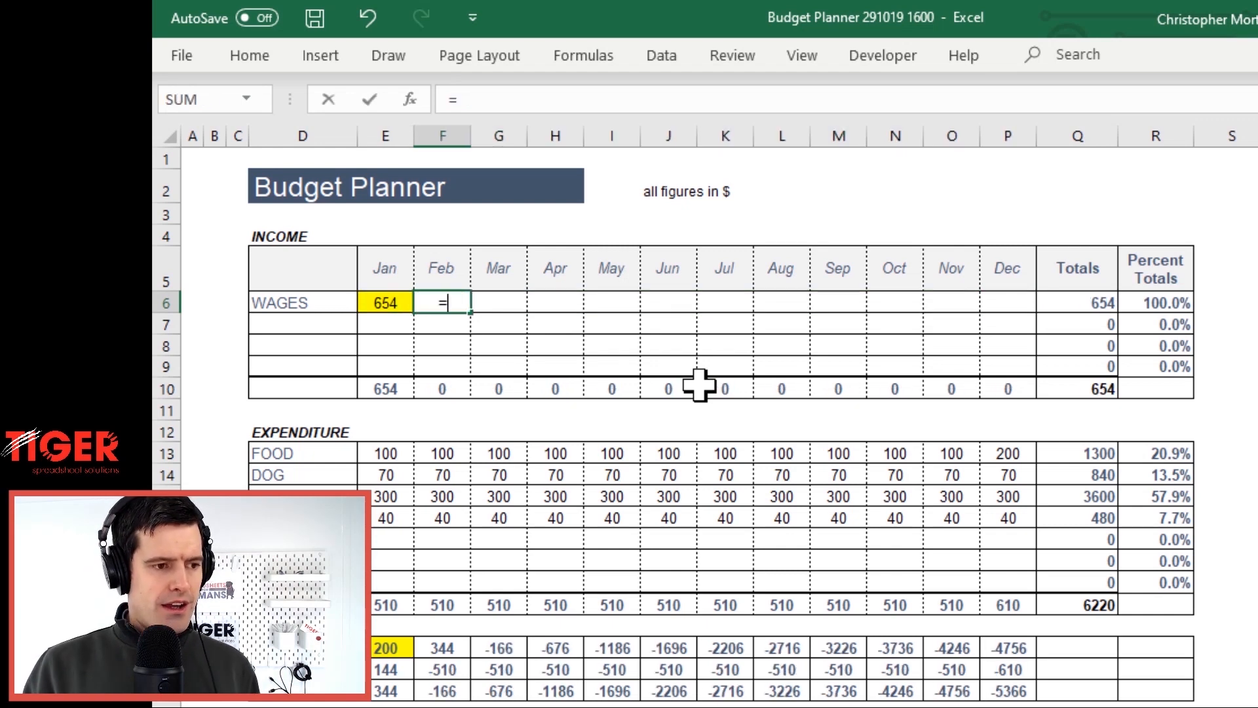
pyautogui.write('=')
pyautogui.press('Left')
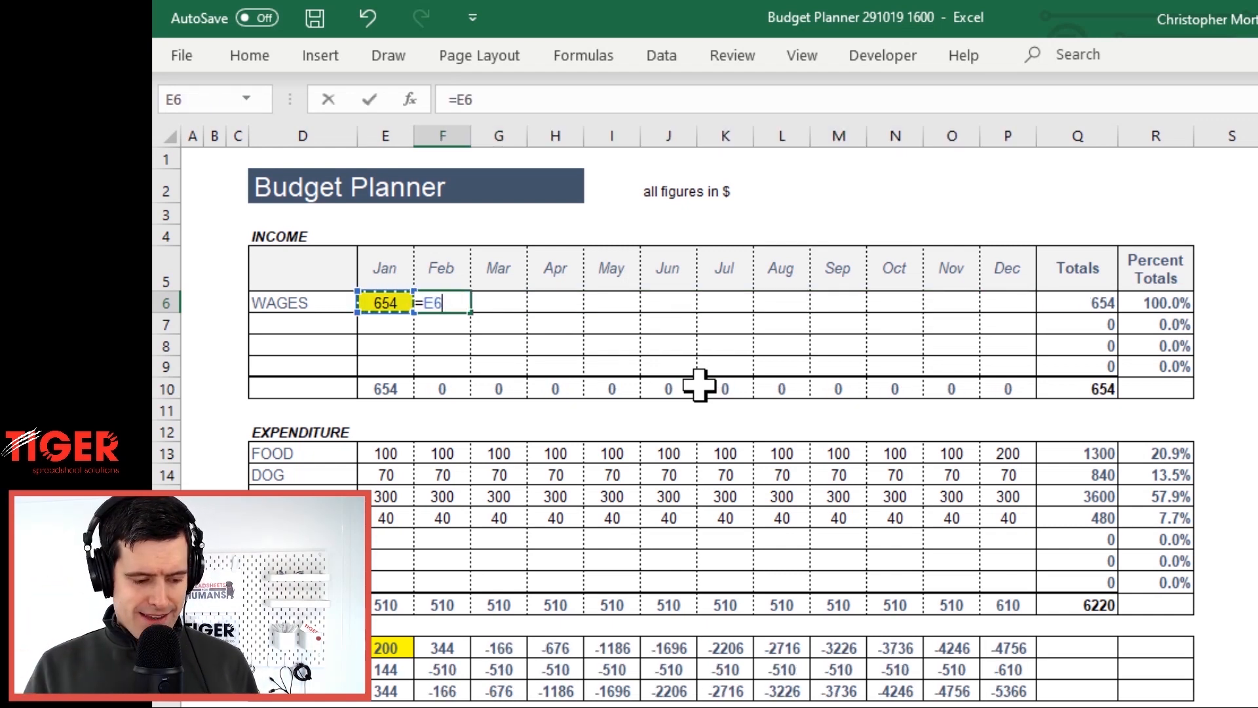
pyautogui.press('Escape')
pyautogui.press('Right')
pyautogui.press('Left')
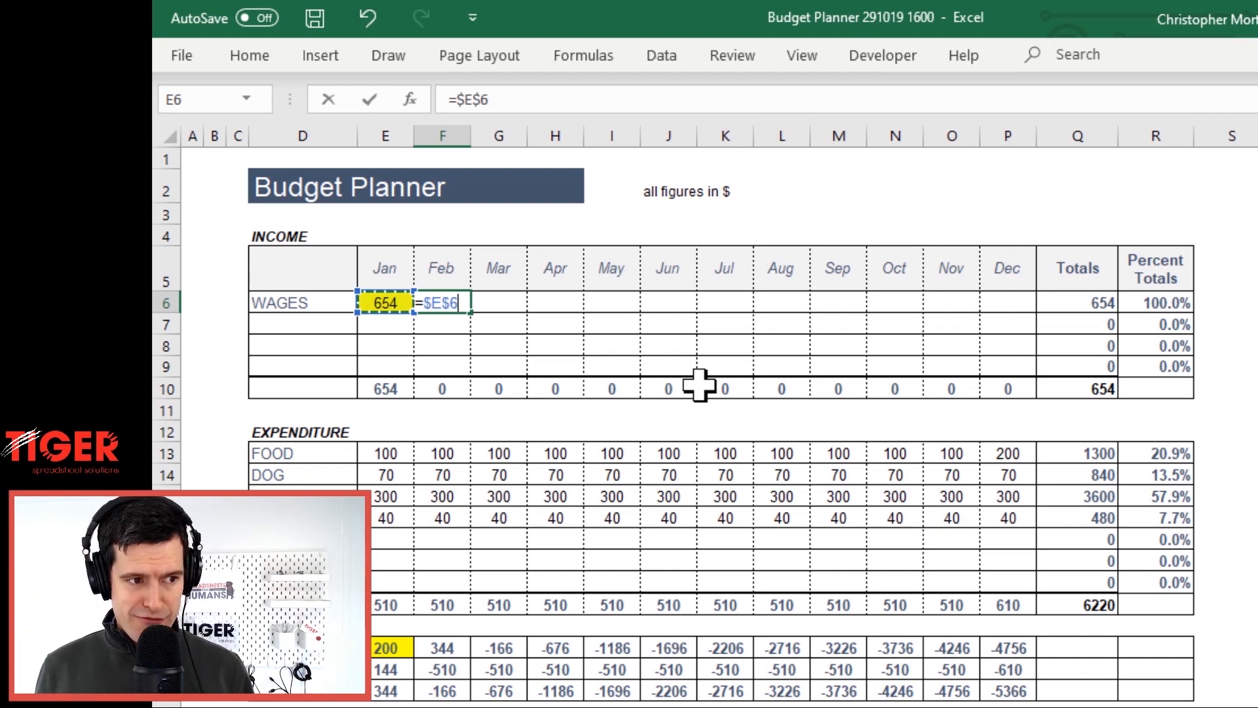
pyautogui.press('Return')
pyautogui.press('Up')
# Copy the February wages formula across March to December (G6:P6), pasting only formulas
pyautogui.hotkey('shift', 'Right')
pyautogui.hotkey('shift', 'Right')
pyautogui.hotkey('shift', 'Right')
pyautogui.hotkey('shift', 'Right')
pyautogui.hotkey('shift', 'Right')
pyautogui.hotkey('shift', 'Right')
pyautogui.hotkey('shift', 'Right')
pyautogui.hotkey('shift', 'Right')
pyautogui.hotkey('shift', 'Right')
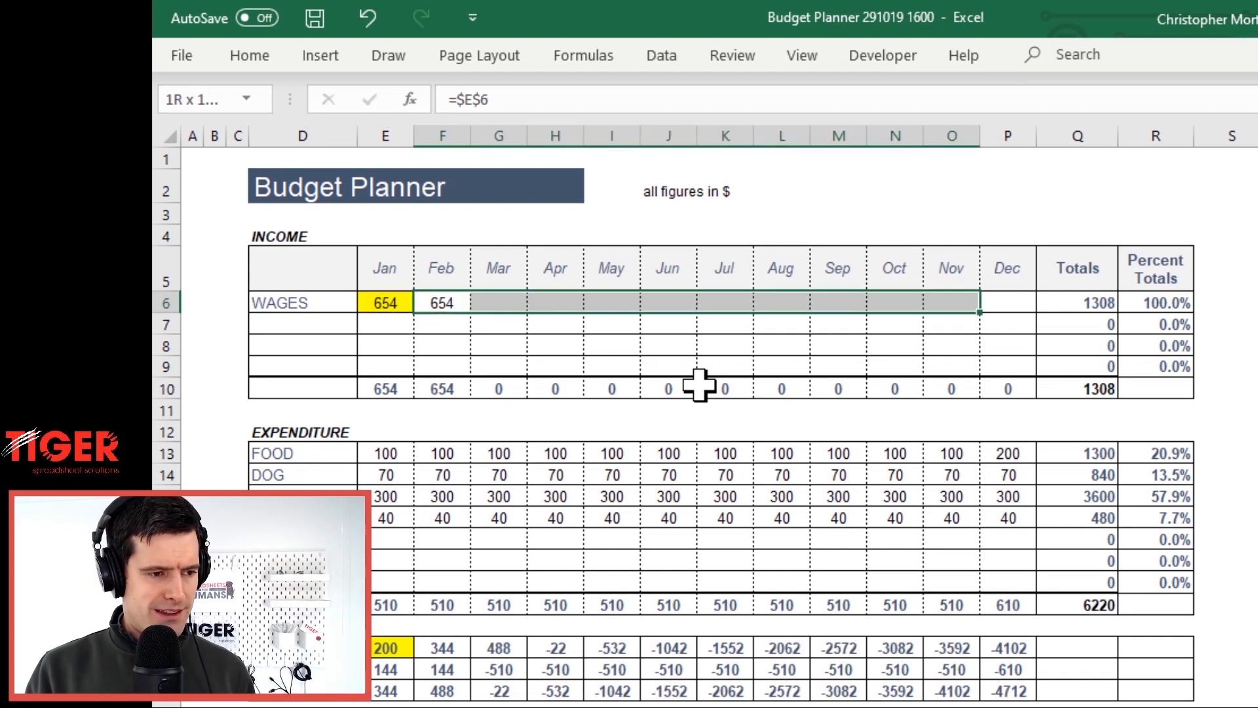
pyautogui.hotkey('shift', 'Left')
pyautogui.hotkey('shift', 'Left')
pyautogui.hotkey('shift', 'Left')
pyautogui.hotkey('shift', 'Left')
pyautogui.hotkey('shift', 'Left')
pyautogui.hotkey('shift', 'Left')
pyautogui.hotkey('shift', 'Left')
pyautogui.hotkey('shift', 'Left')
pyautogui.hotkey('shift', 'Left')
pyautogui.hotkey('ctrl', 'c')
pyautogui.press('Right')
pyautogui.press('Right')
pyautogui.press('Left')
pyautogui.hotkey('shift', 'Right')
pyautogui.hotkey('shift', 'Right')
pyautogui.hotkey('shift', 'Right')
pyautogui.hotkey('shift', 'Right')
pyautogui.hotkey('shift', 'Right')
pyautogui.hotkey('shift', 'Right')
pyautogui.hotkey('shift', 'Right')
pyautogui.hotkey('shift', 'Right')
pyautogui.hotkey('shift', 'Right')
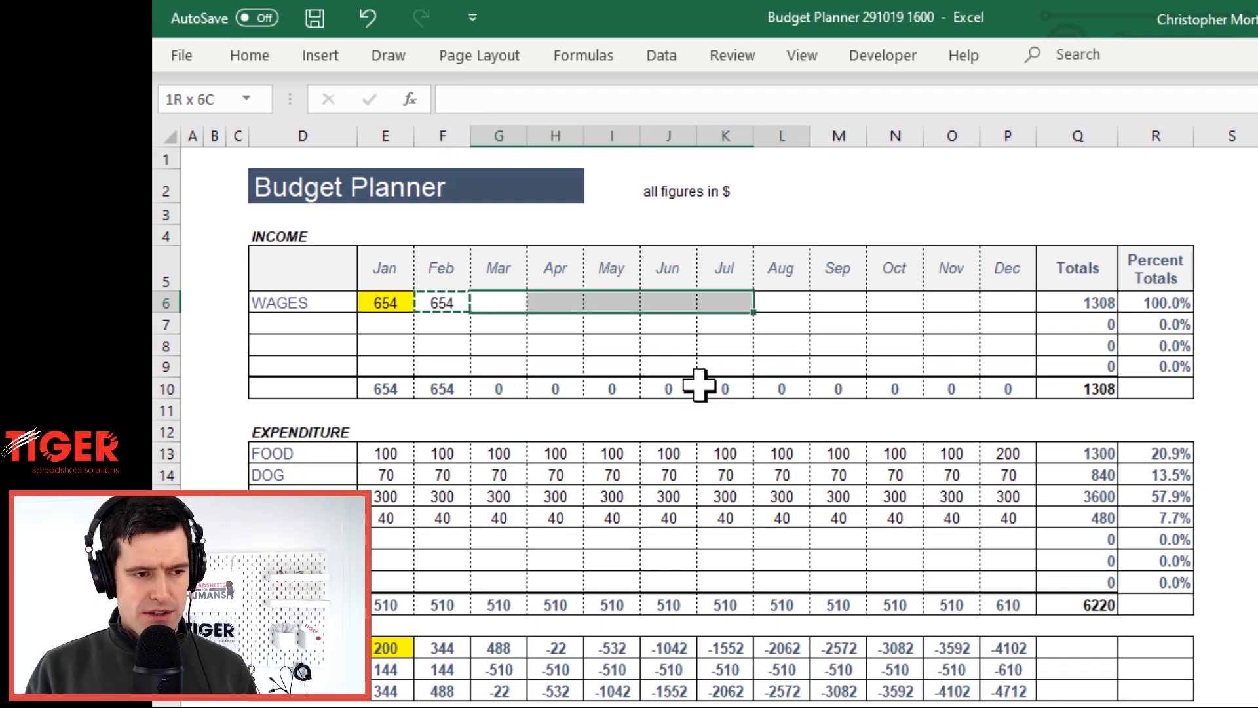
pyautogui.hotkey('ctrl', 'alt', 'v')
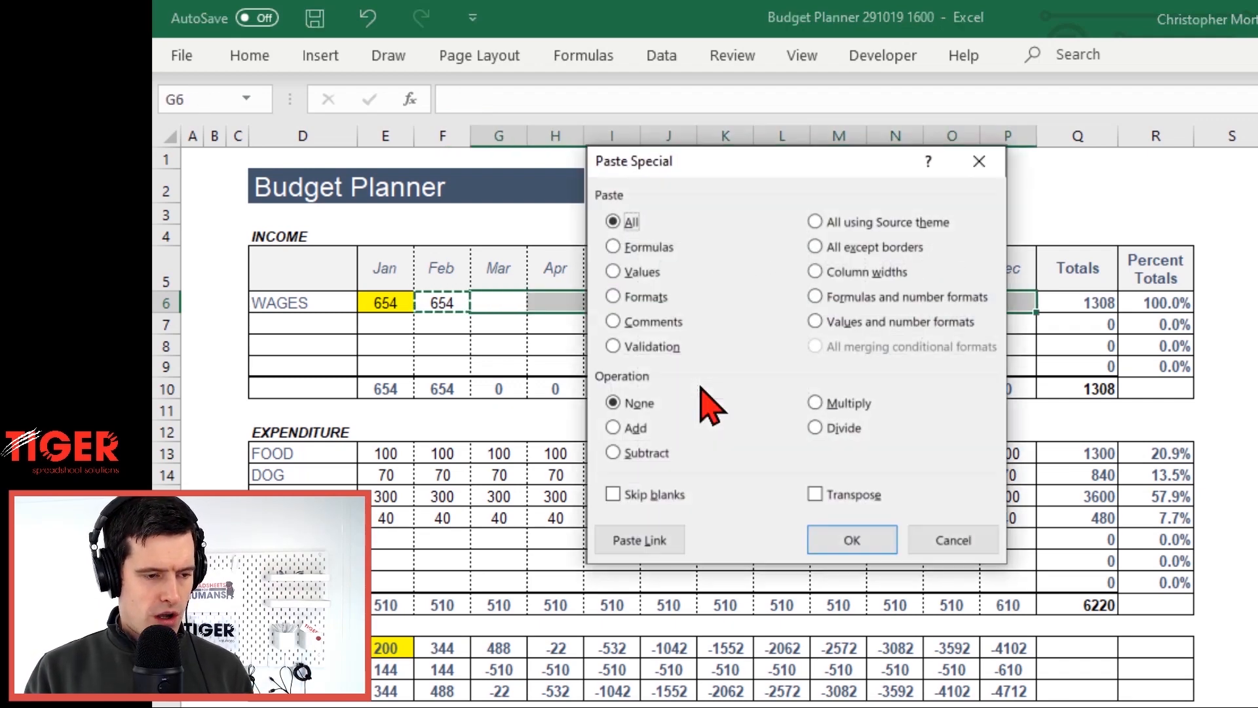
pyautogui.press('f')
pyautogui.press('Return')
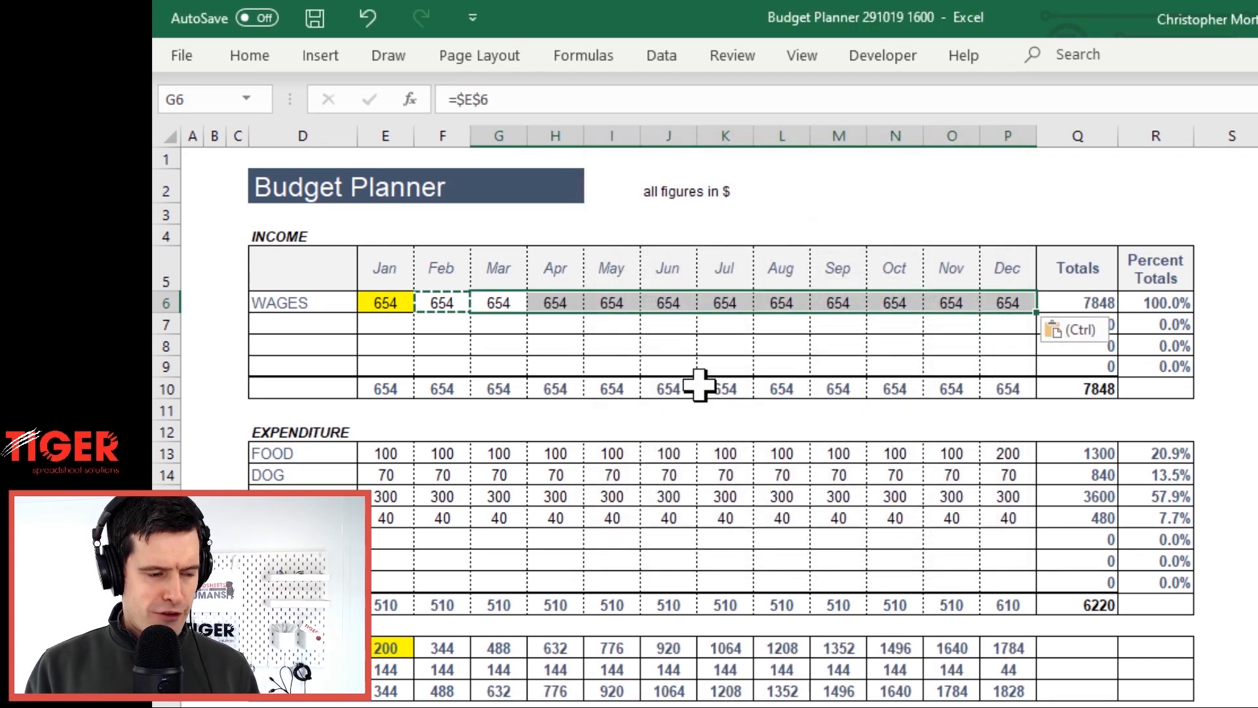
pyautogui.press('Escape')
# Set the January wages to 700 and check the linked formula in the June wages cell
pyautogui.press('Left')
pyautogui.press('Left')
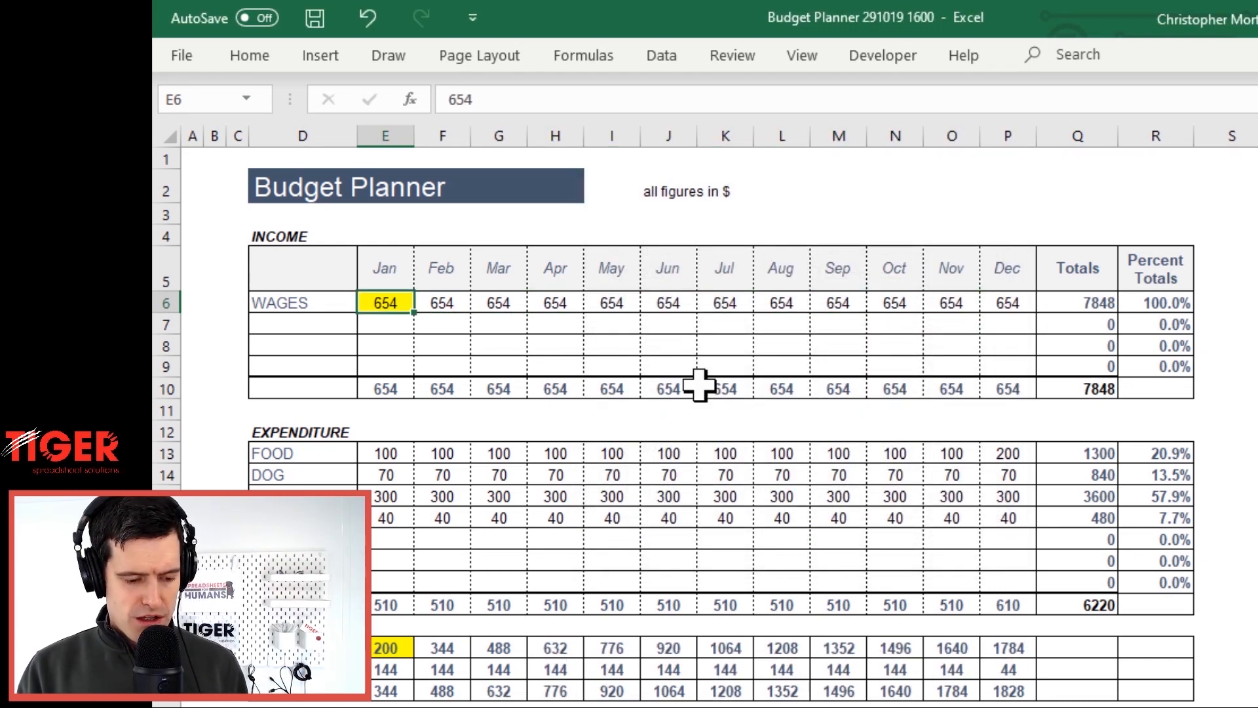
pyautogui.write('7')
pyautogui.press('Return')
pyautogui.press('Up')
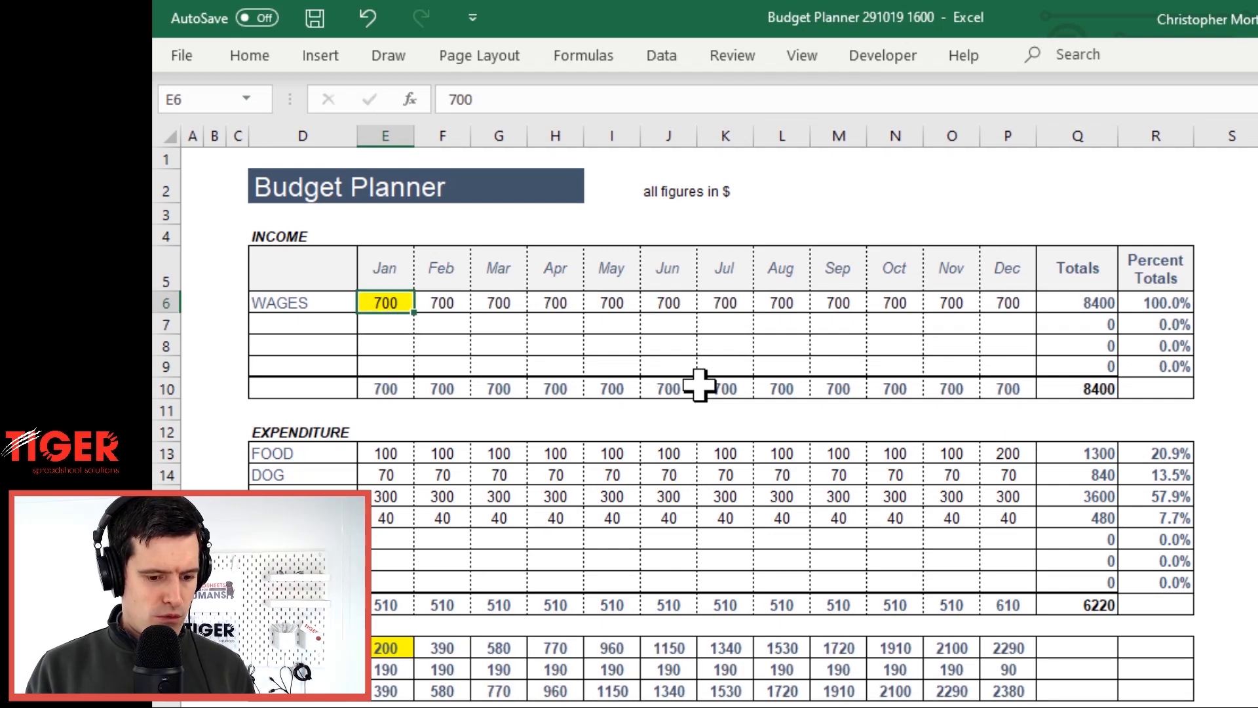
pyautogui.press('Right')
pyautogui.press('Right')
pyautogui.press('Right')
pyautogui.press('Right')
pyautogui.press('Right')
pyautogui.scroll(-1, 699, 385)
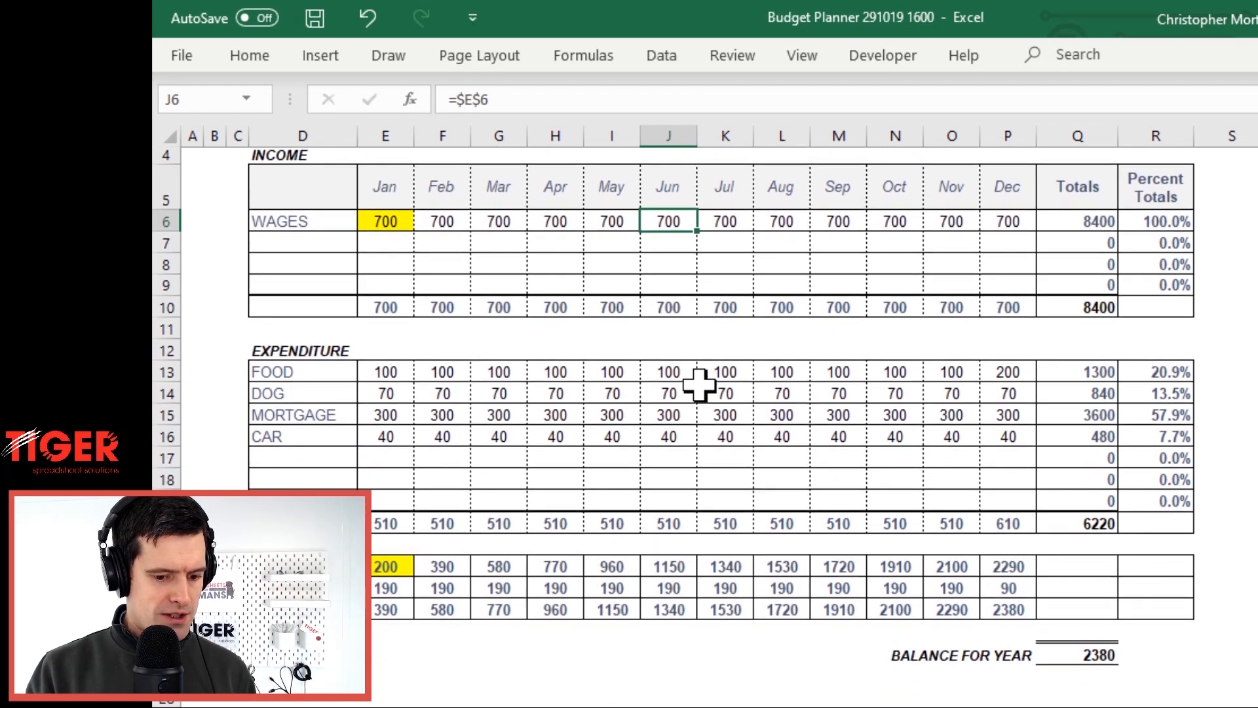
# Try January wages of 500 and 600 to compare the effect on the yearly balance
pyautogui.click(393, 223)
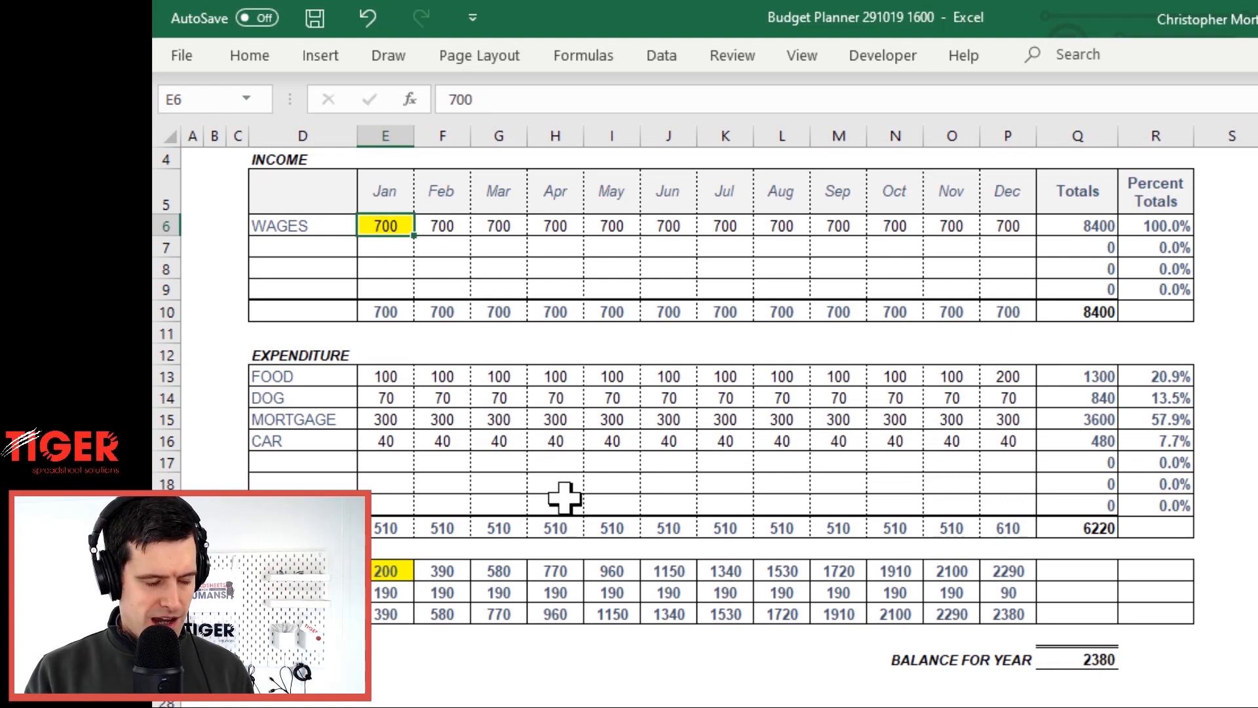
pyautogui.write('500')
pyautogui.press('Return')
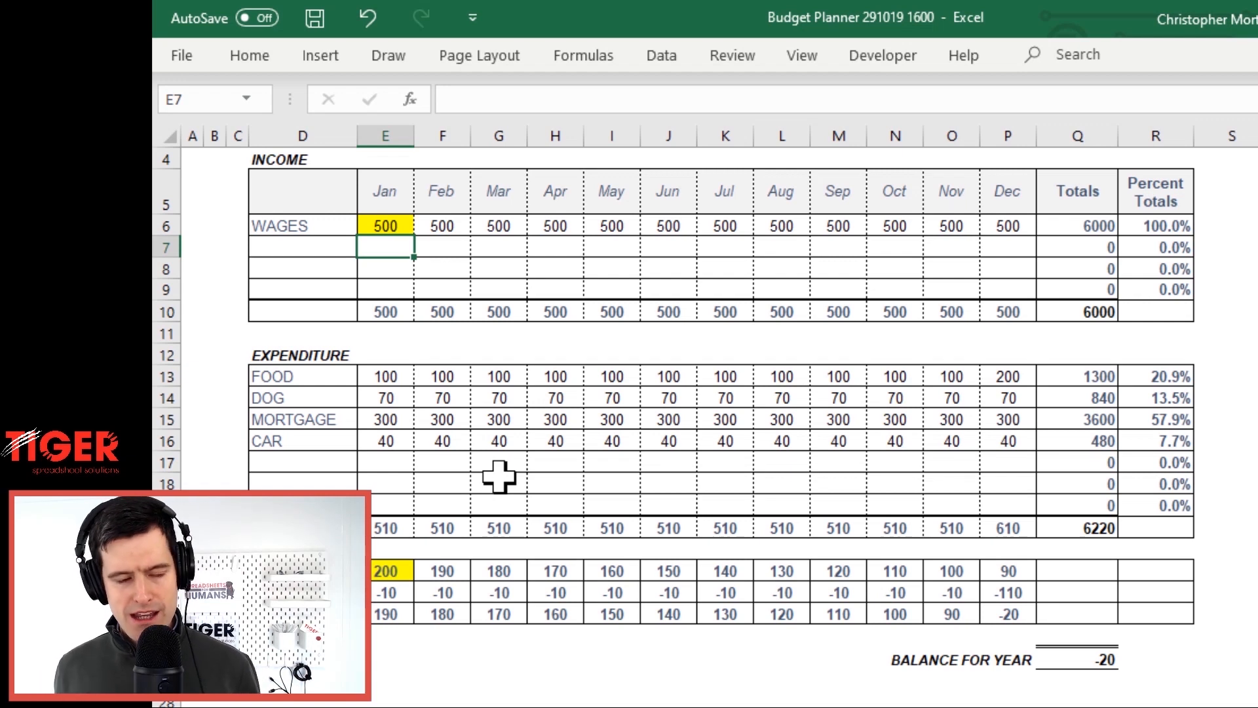
pyautogui.press('Up')
pyautogui.write('600')
pyautogui.press('Return')
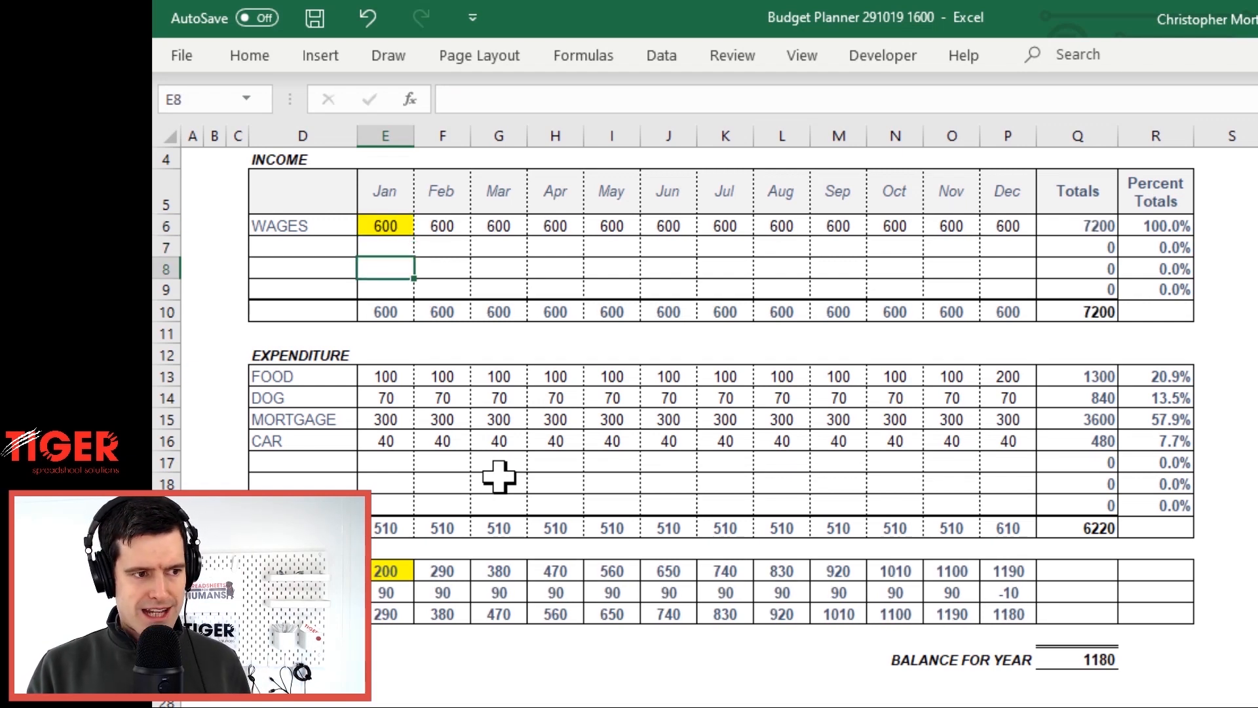
# Try January wages of 550 and 560 to compare the effect on the yearly balance
pyautogui.press('Up')
pyautogui.write('550')
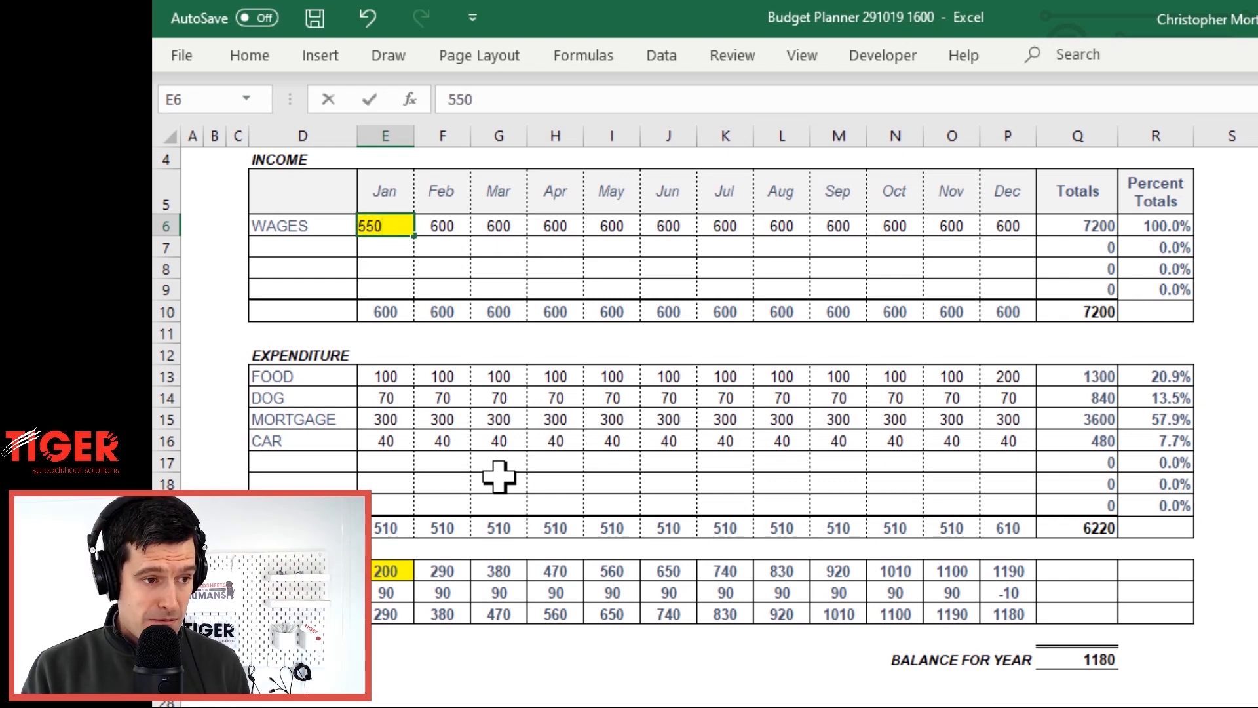
pyautogui.press('Return')
pyautogui.press('Up')
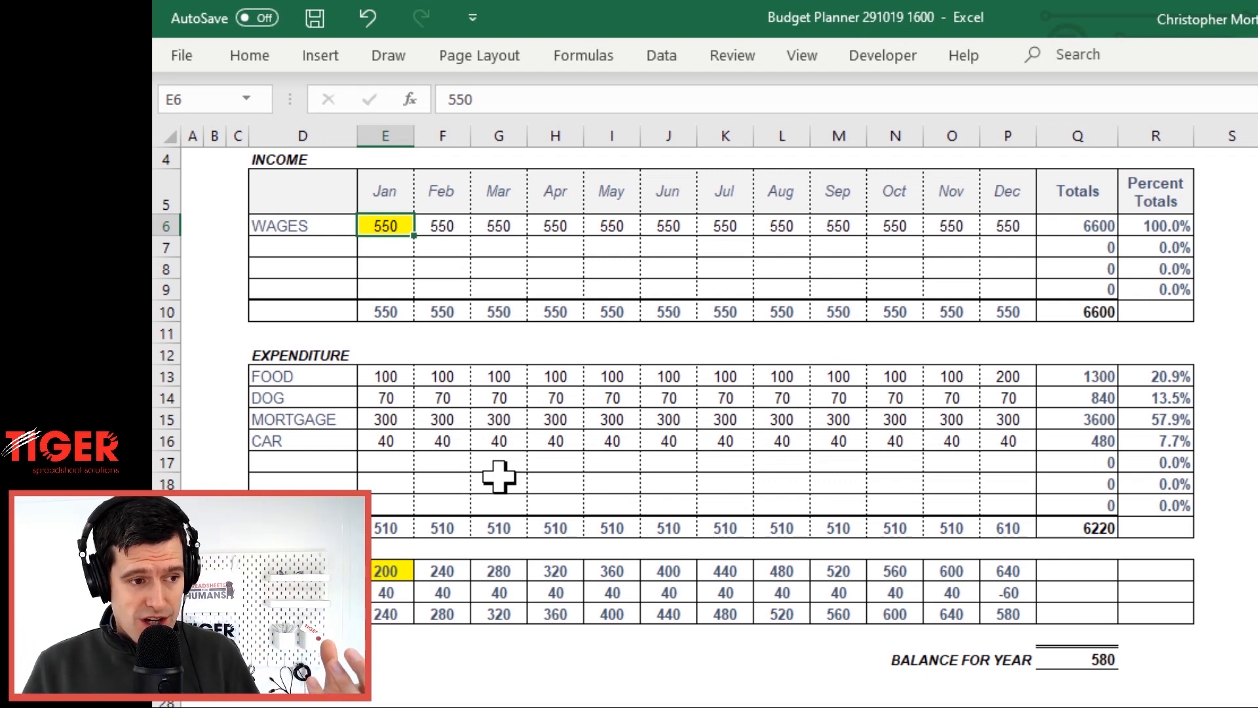
pyautogui.write('560')
pyautogui.press('Return')
pyautogui.press('Up')
pyautogui.press('Up')
pyautogui.press('Up')
pyautogui.press('Up')
pyautogui.press('Up')
pyautogui.press('Up')
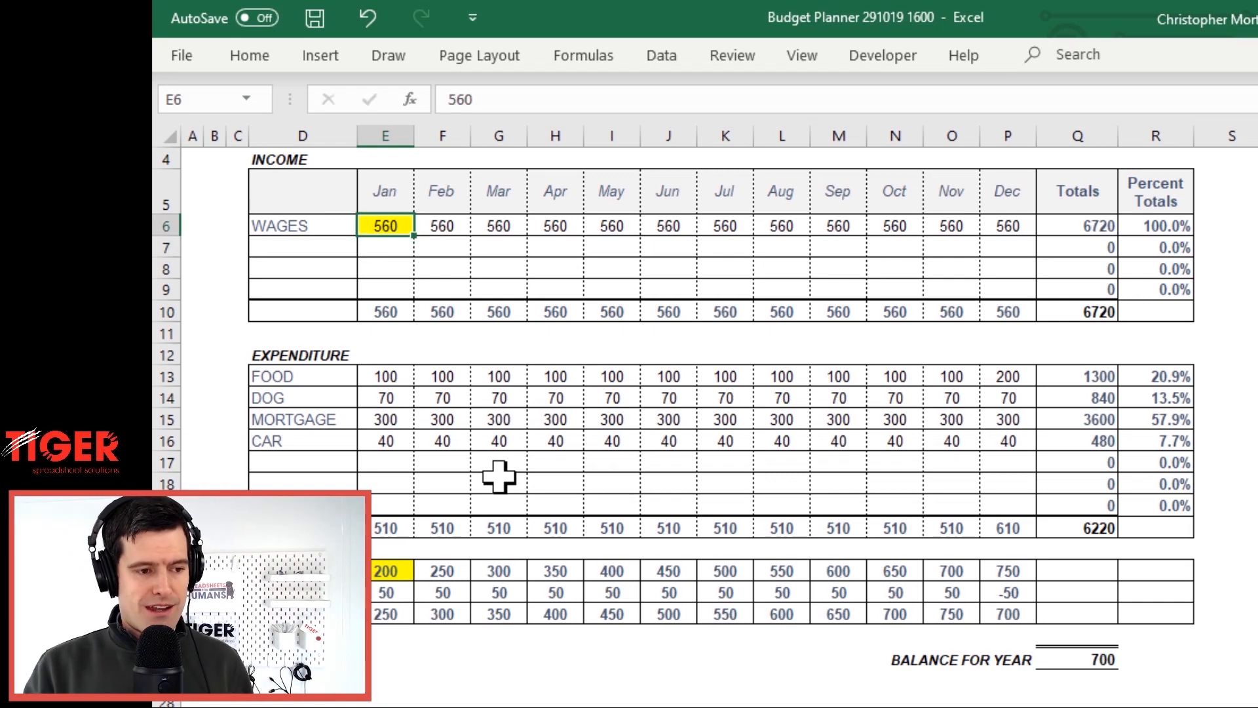
# Set the January wages to 540 and inspect the formula behind the balance for the year
pyautogui.press('Down')
pyautogui.press('Down')
pyautogui.press('Down')
pyautogui.press('Down')
pyautogui.press('Down')
pyautogui.press('Down')
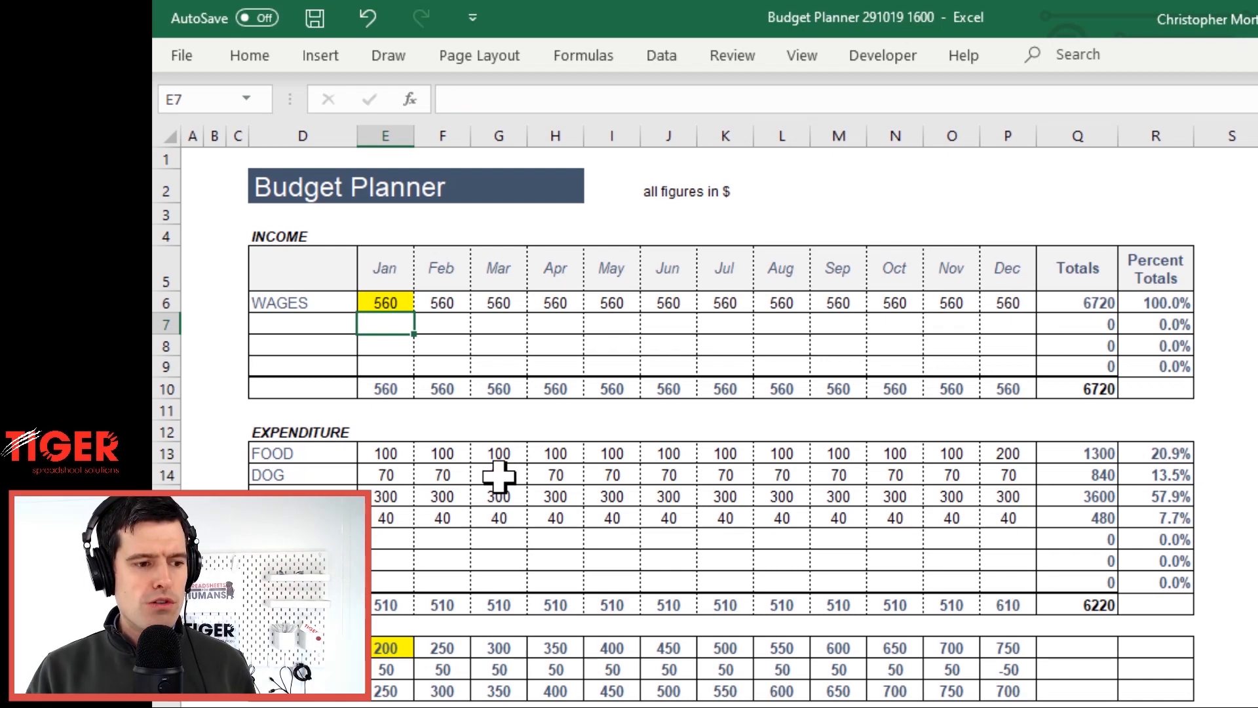
pyautogui.scroll(-2, 499, 477)
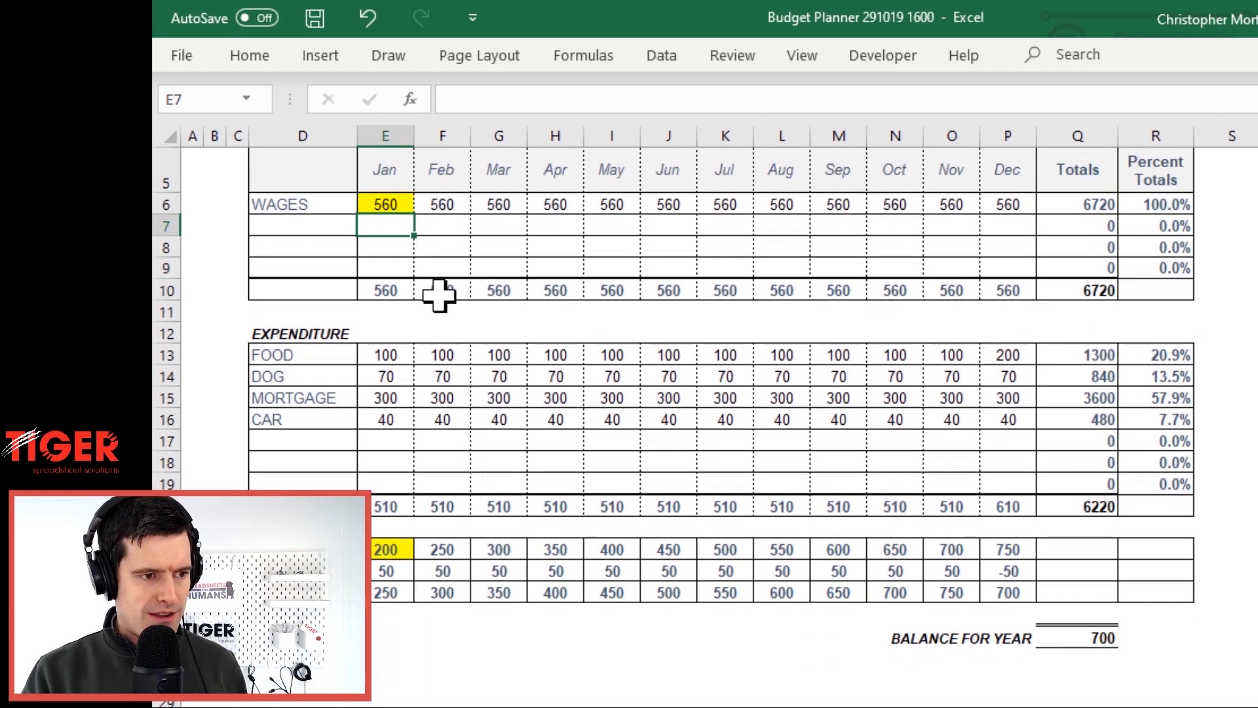
pyautogui.click(380, 204)
pyautogui.write('540')
pyautogui.press('Return')
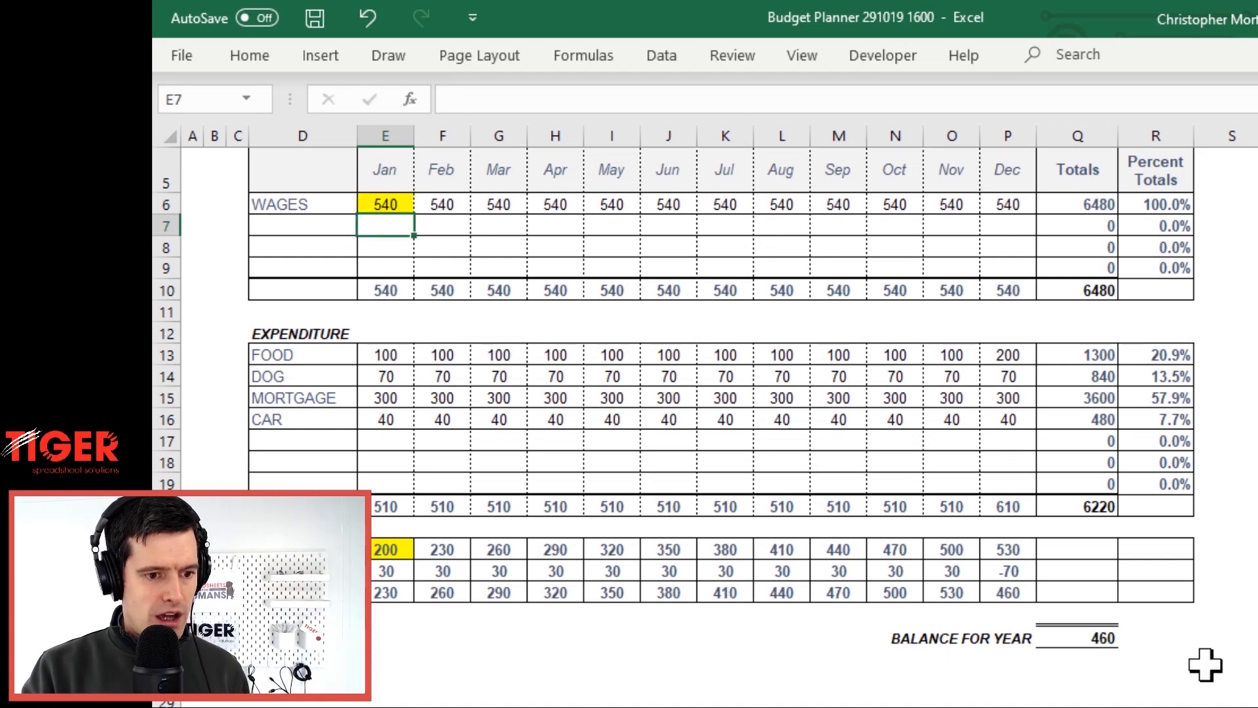
pyautogui.click(1080, 639)
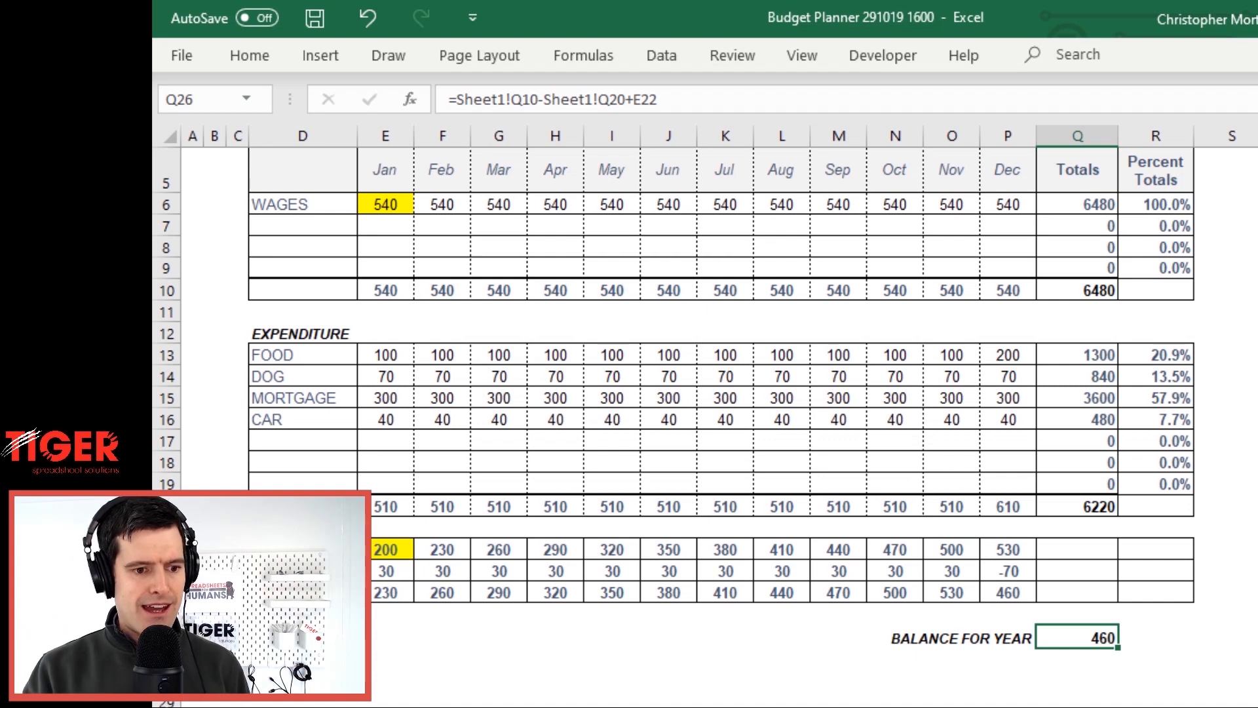
# Set the January wages to 460 and check the balance for the year again
pyautogui.click(373, 206)
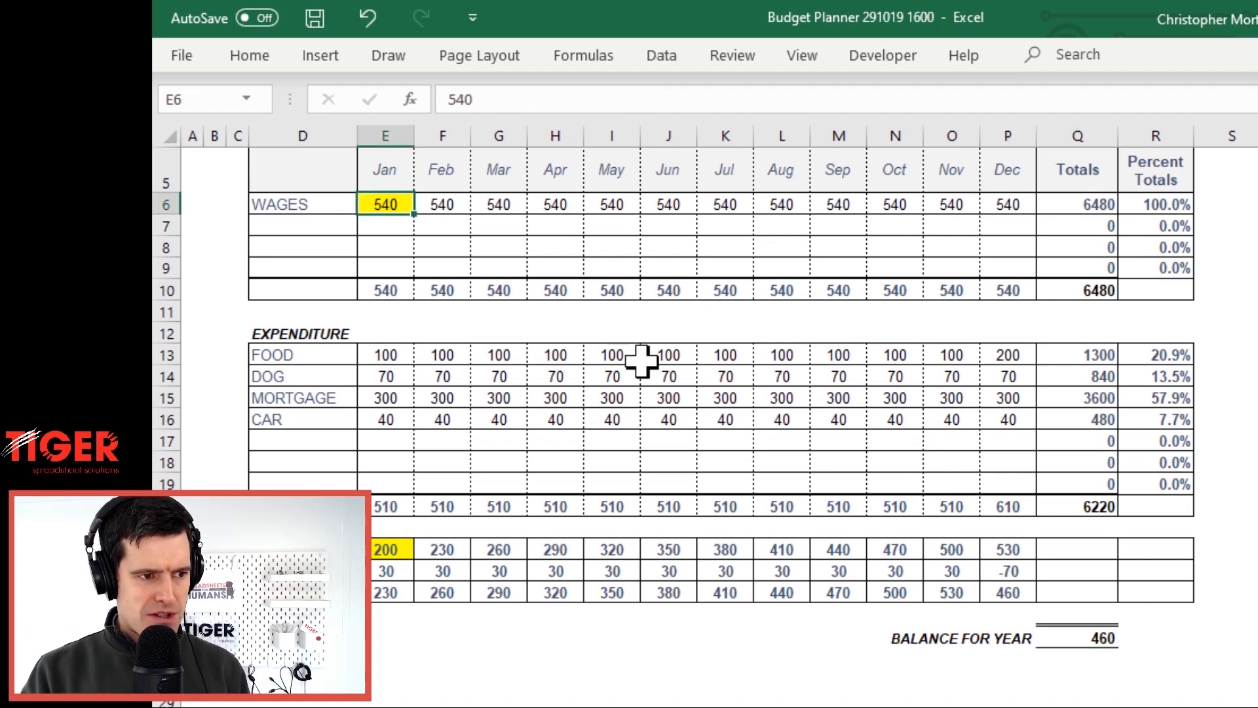
pyautogui.write('46')
pyautogui.press('Return')
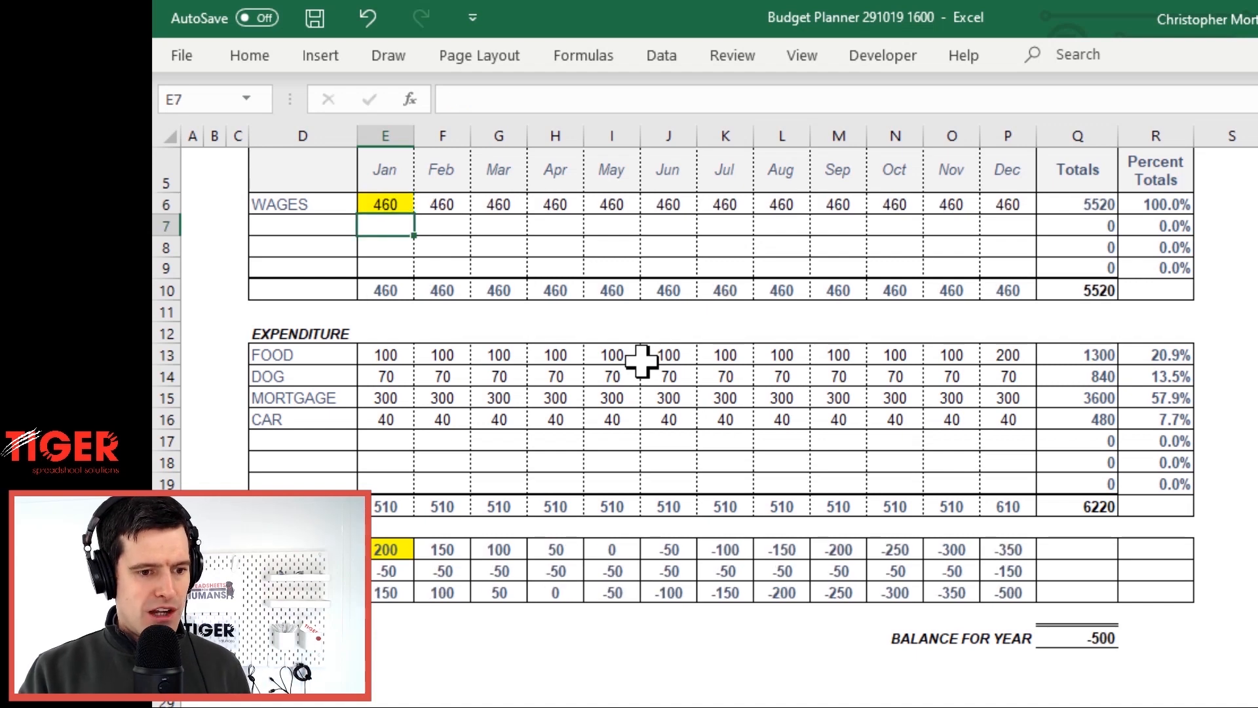
pyautogui.click(1107, 636)
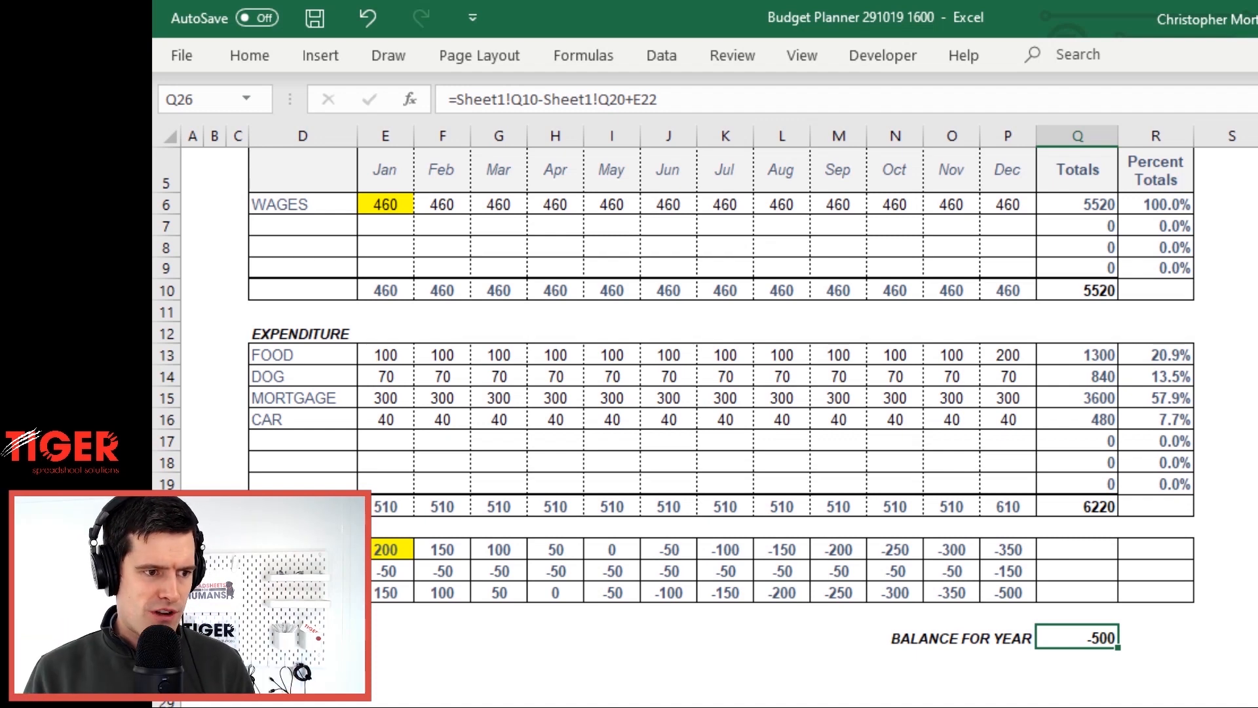
# Set the January wages in E6 to 470
pyautogui.click(380, 202)
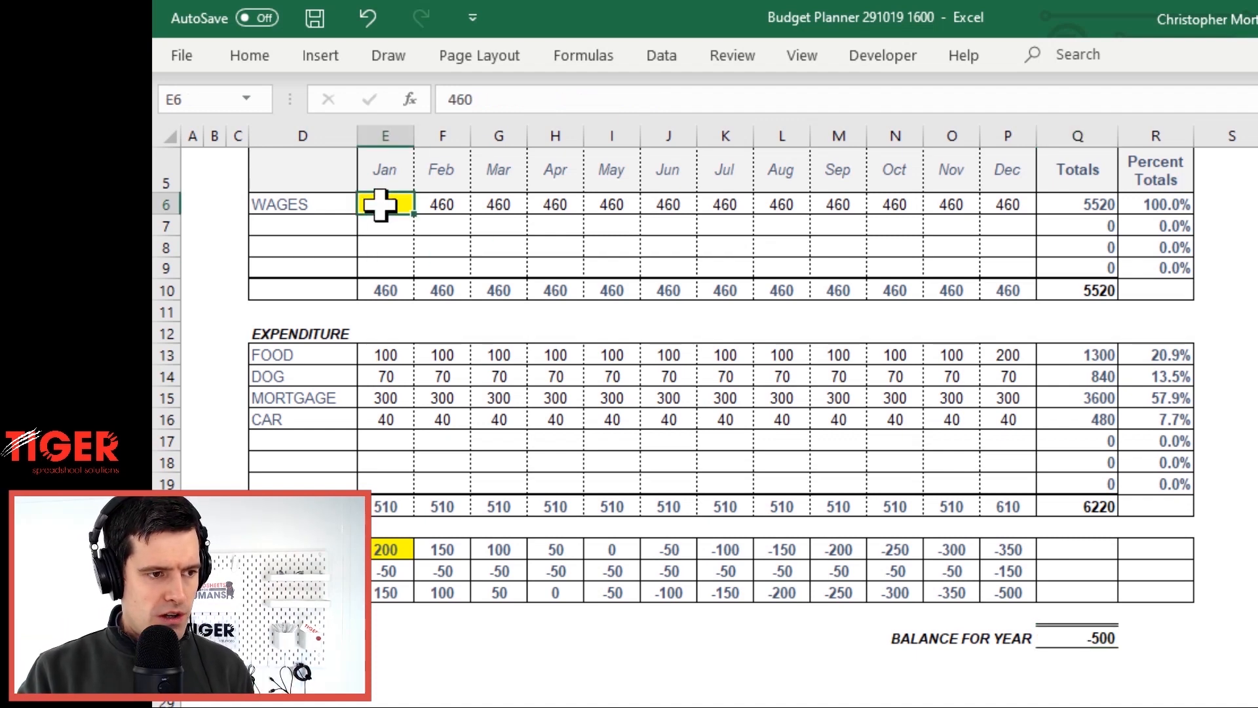
pyautogui.write('470')
pyautogui.press('Return')
pyautogui.press('Up')
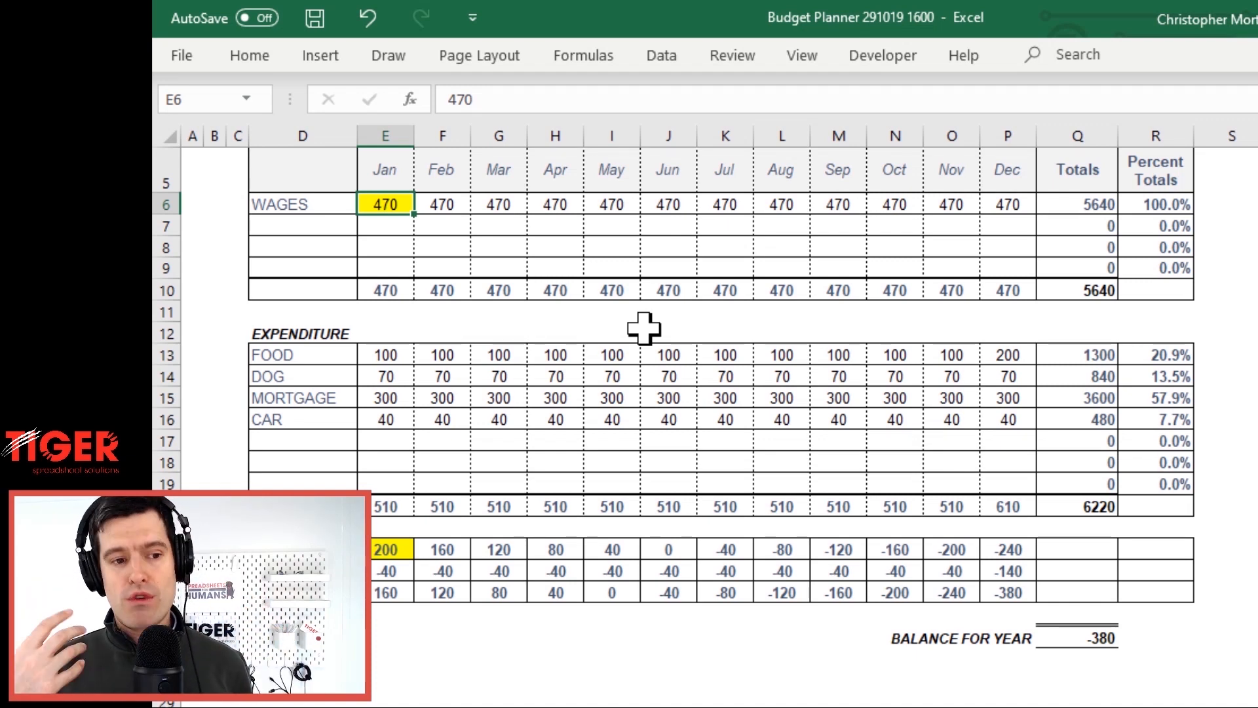
# Review the February to December wages cells that are linked to the January input
pyautogui.scroll(2, 644, 327)
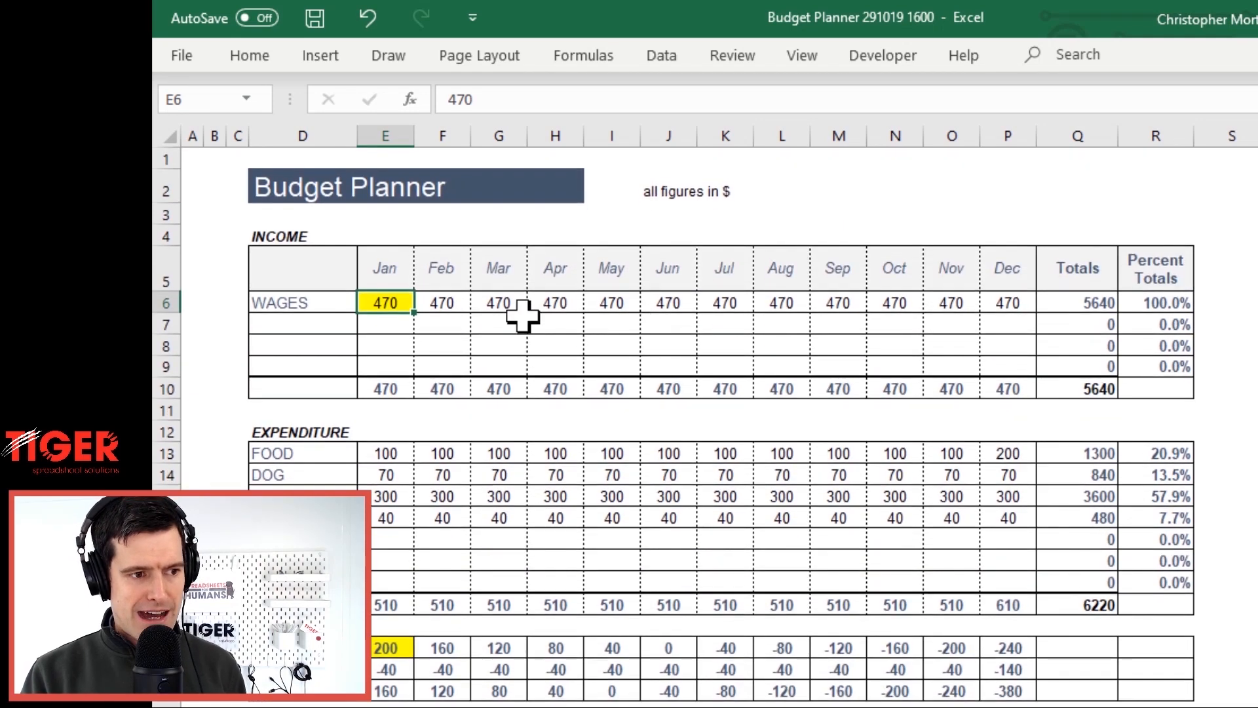
pyautogui.click(445, 298)
pyautogui.press('Left')
pyautogui.press('Right')
pyautogui.hotkey('shift', 'Right')
pyautogui.hotkey('shift', 'Right')
pyautogui.hotkey('shift', 'Right')
pyautogui.hotkey('shift', 'Right')
pyautogui.hotkey('shift', 'Right')
pyautogui.hotkey('shift', 'Right')
pyautogui.hotkey('shift', 'Right')
pyautogui.hotkey('shift', 'Right')
pyautogui.hotkey('shift', 'Right')
pyautogui.hotkey('shift', 'Right')
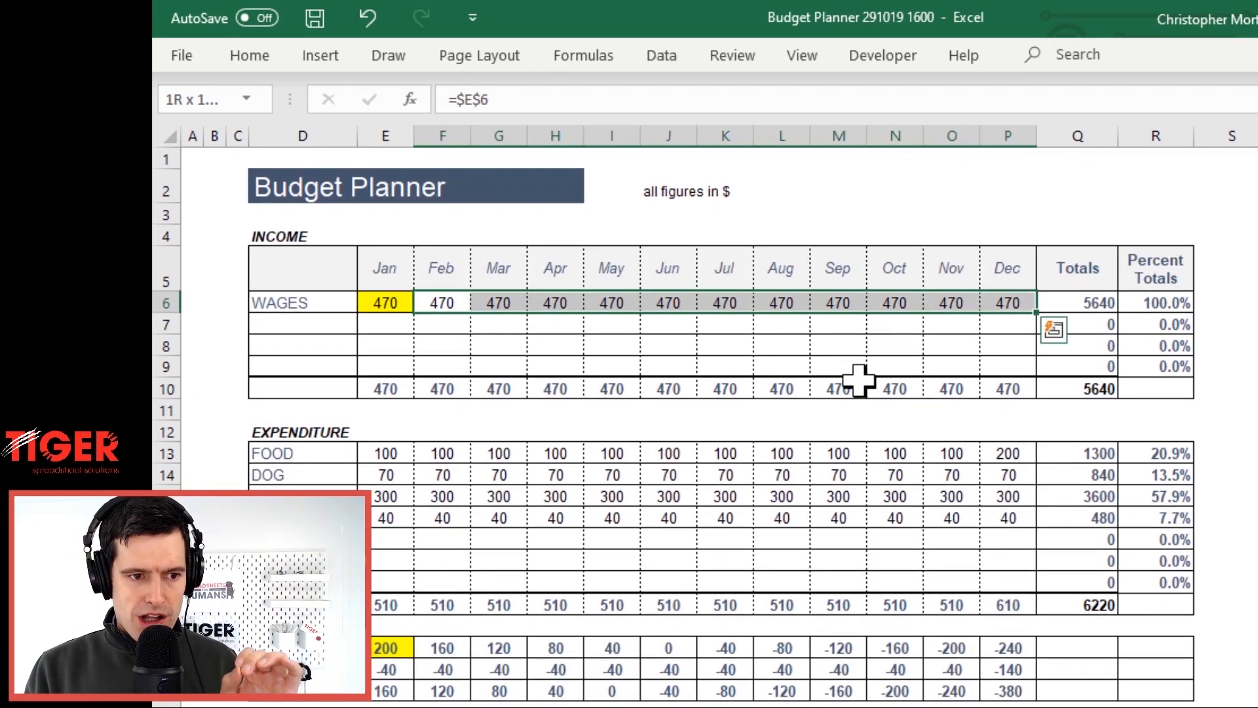
# Start a Goal Seek with the balance for the year in Q26 as the set cell
pyautogui.press('Left')
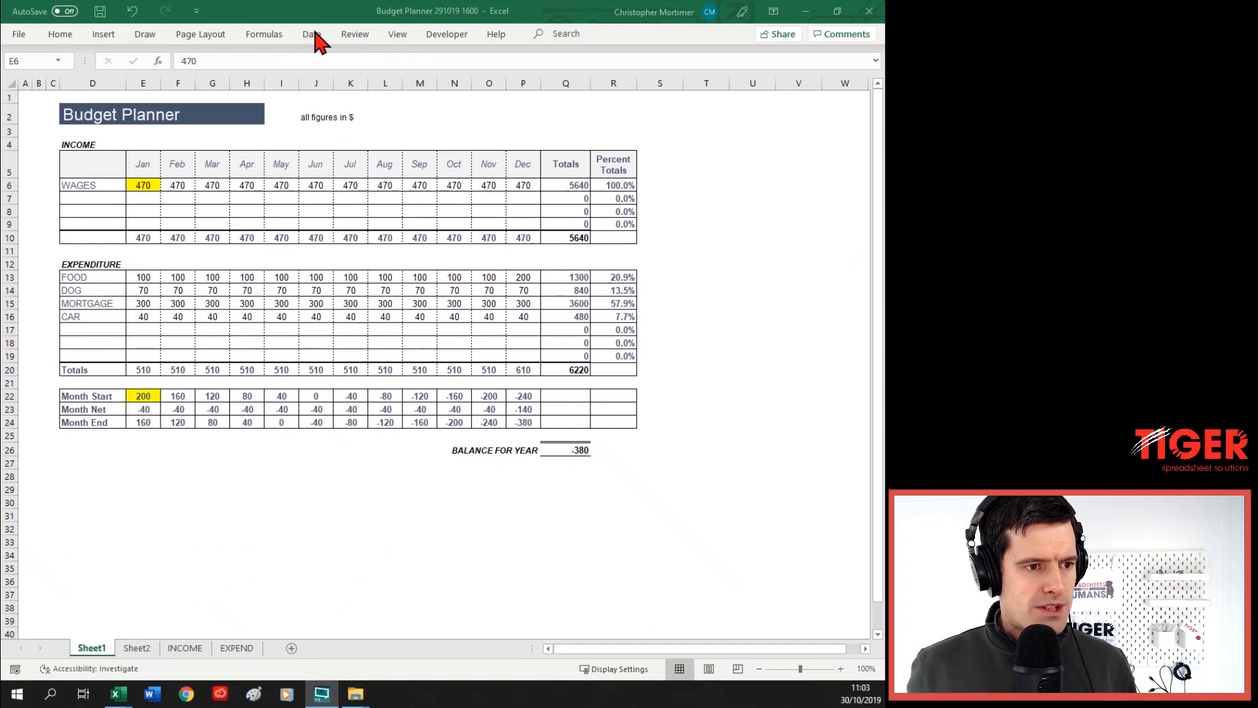
pyautogui.click(309, 35)
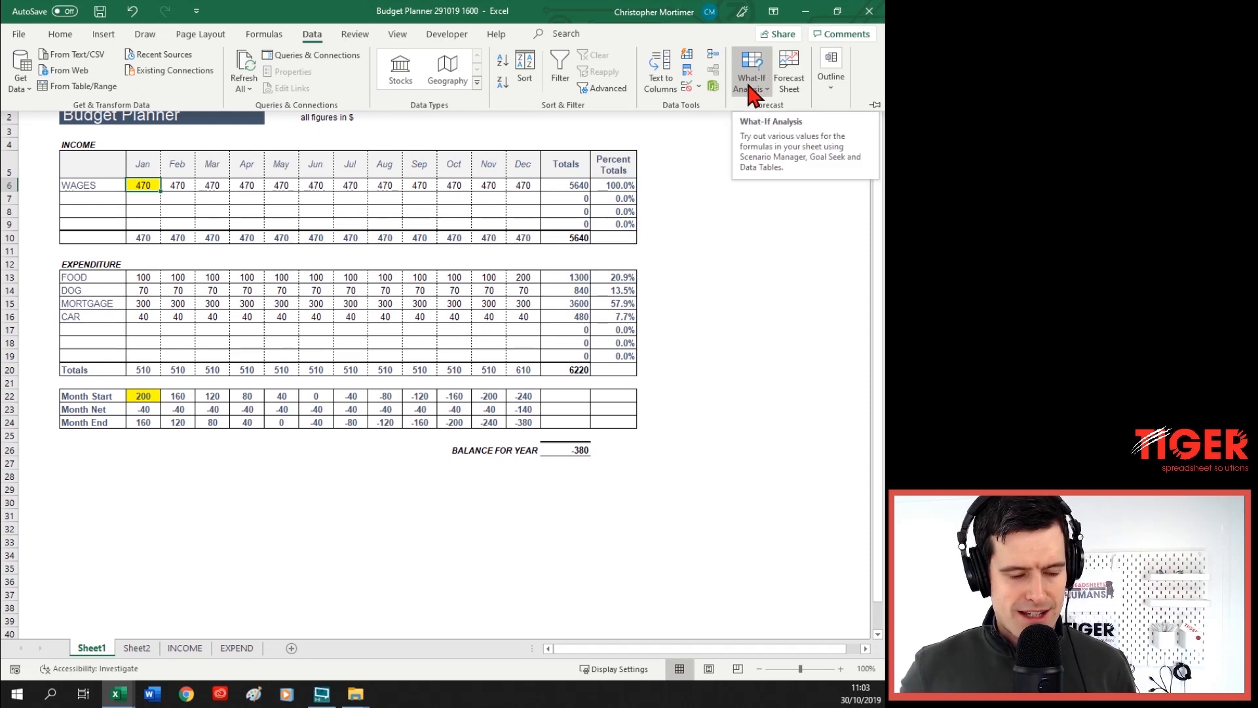
pyautogui.click(748, 91)
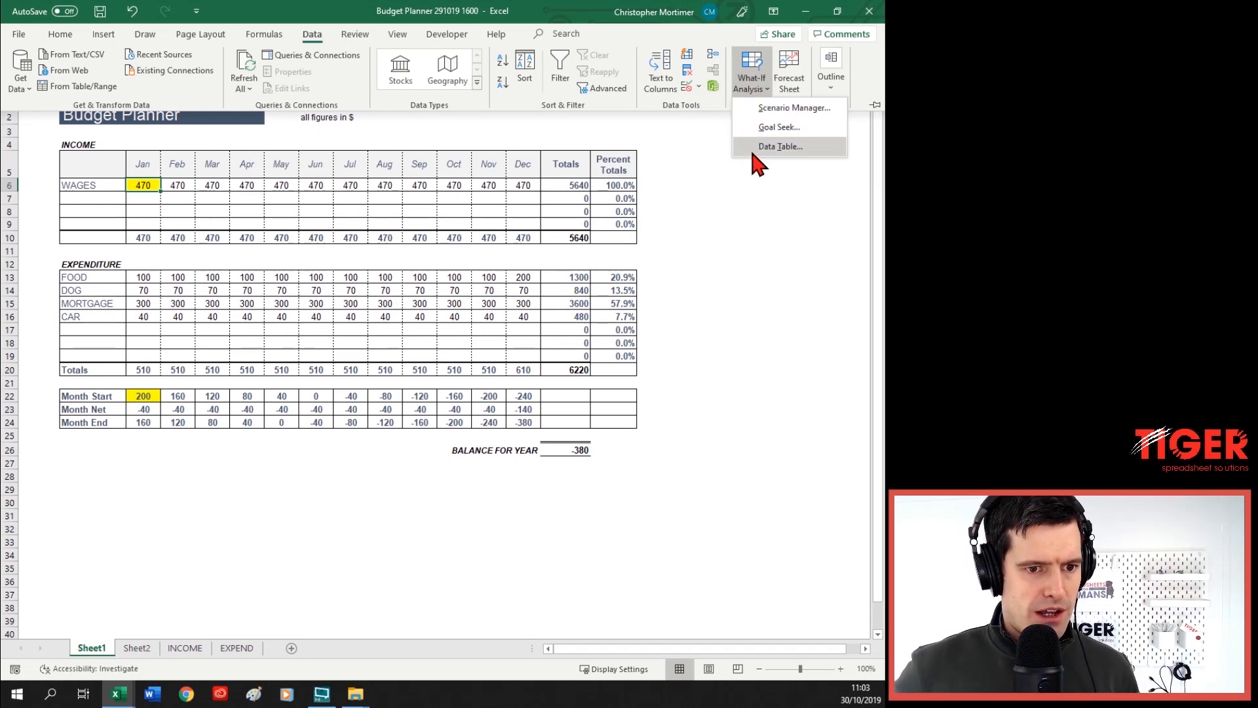
pyautogui.click(786, 131)
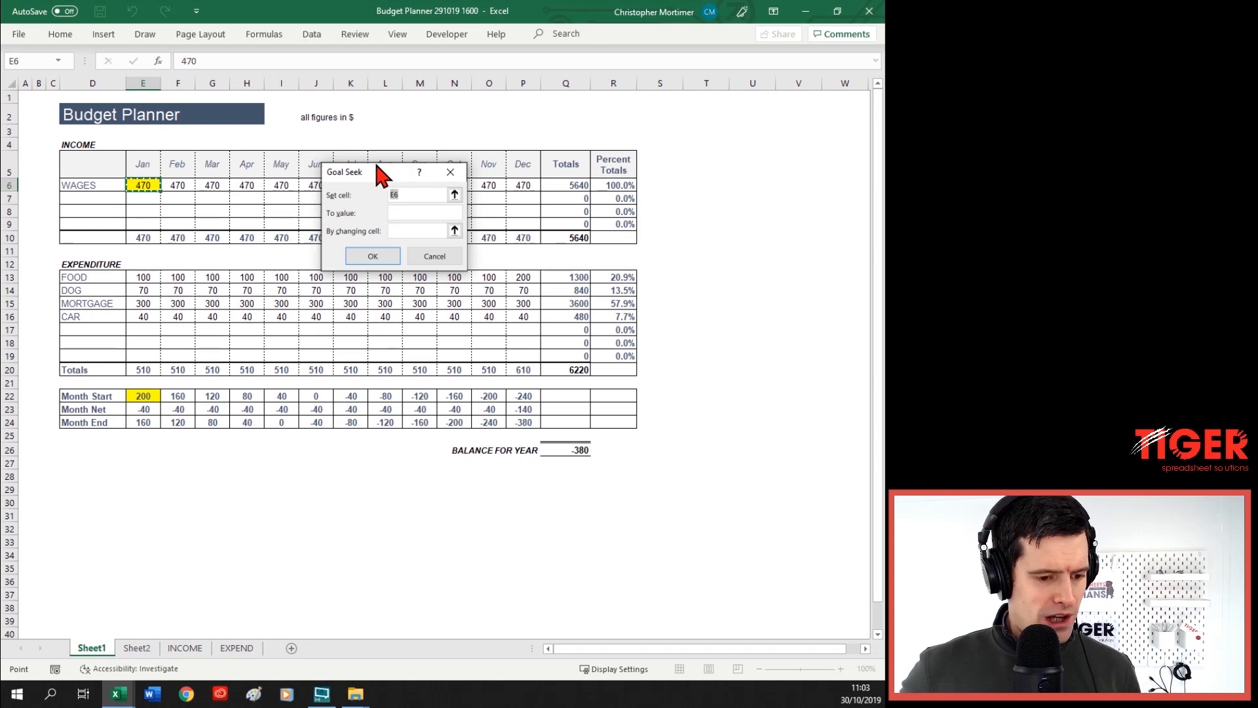
pyautogui.click(395, 212)
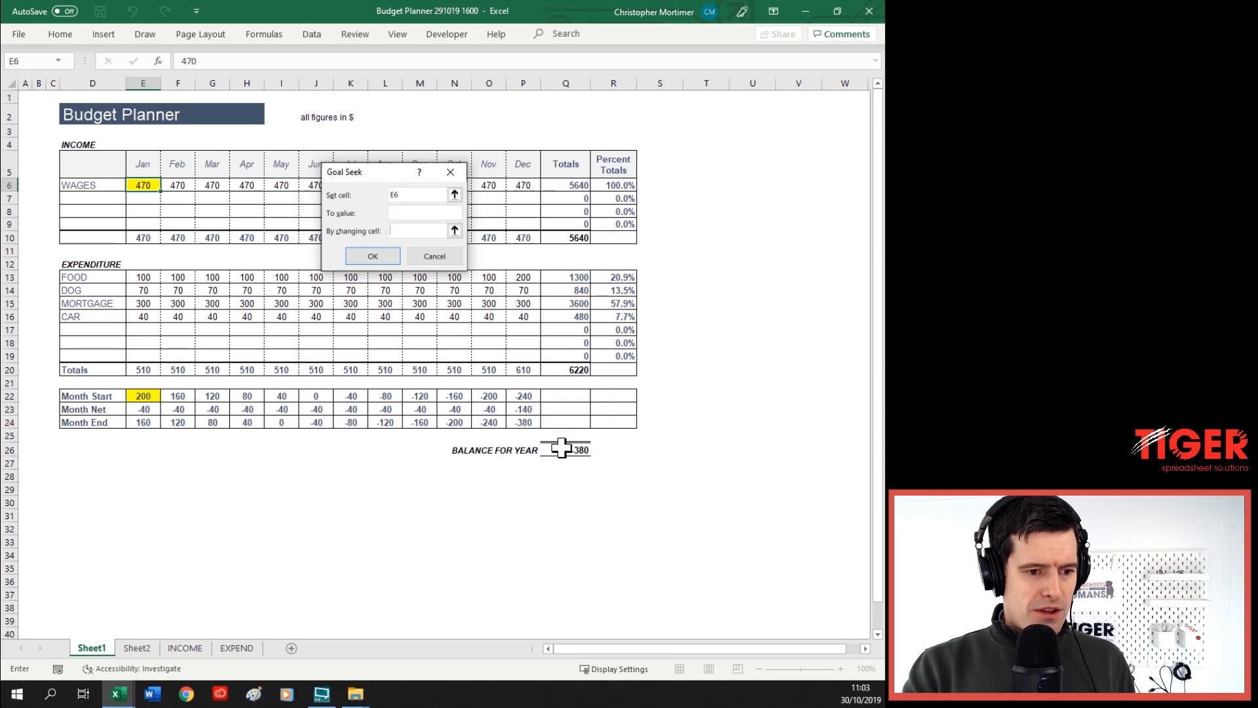
pyautogui.moveTo(408, 195); pyautogui.dragTo(369, 191)
pyautogui.press('BackSpace')
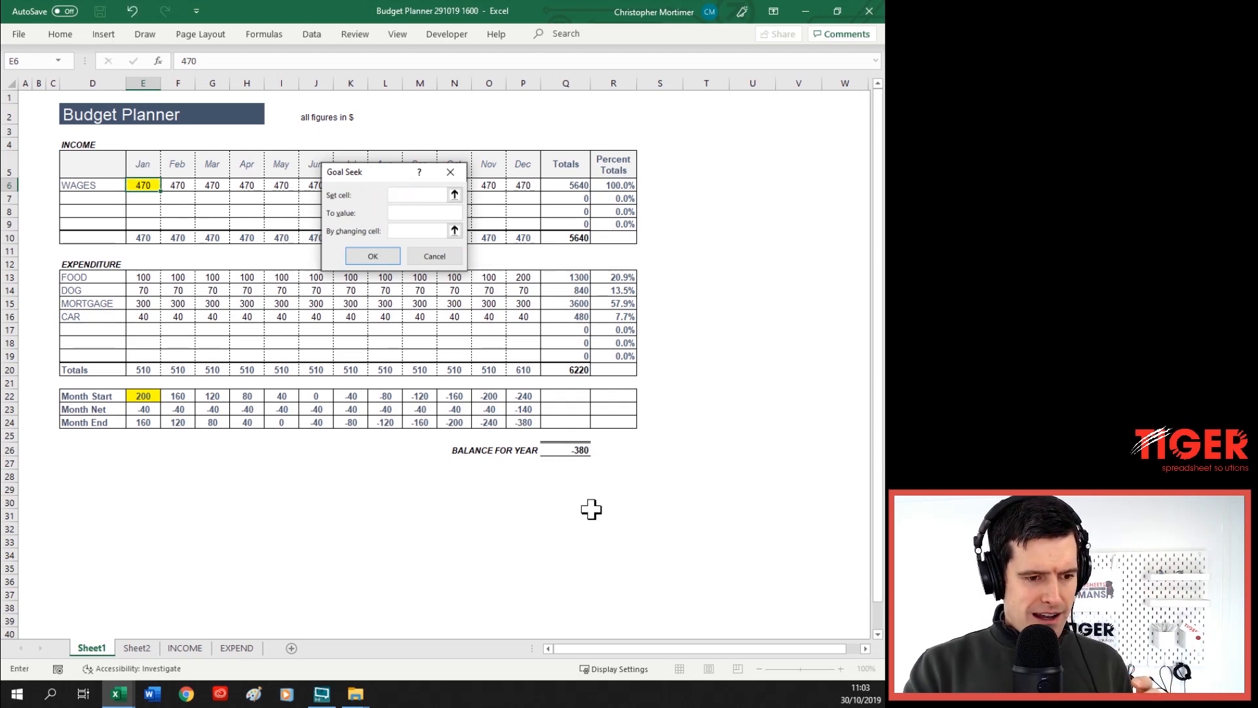
pyautogui.click(564, 450)
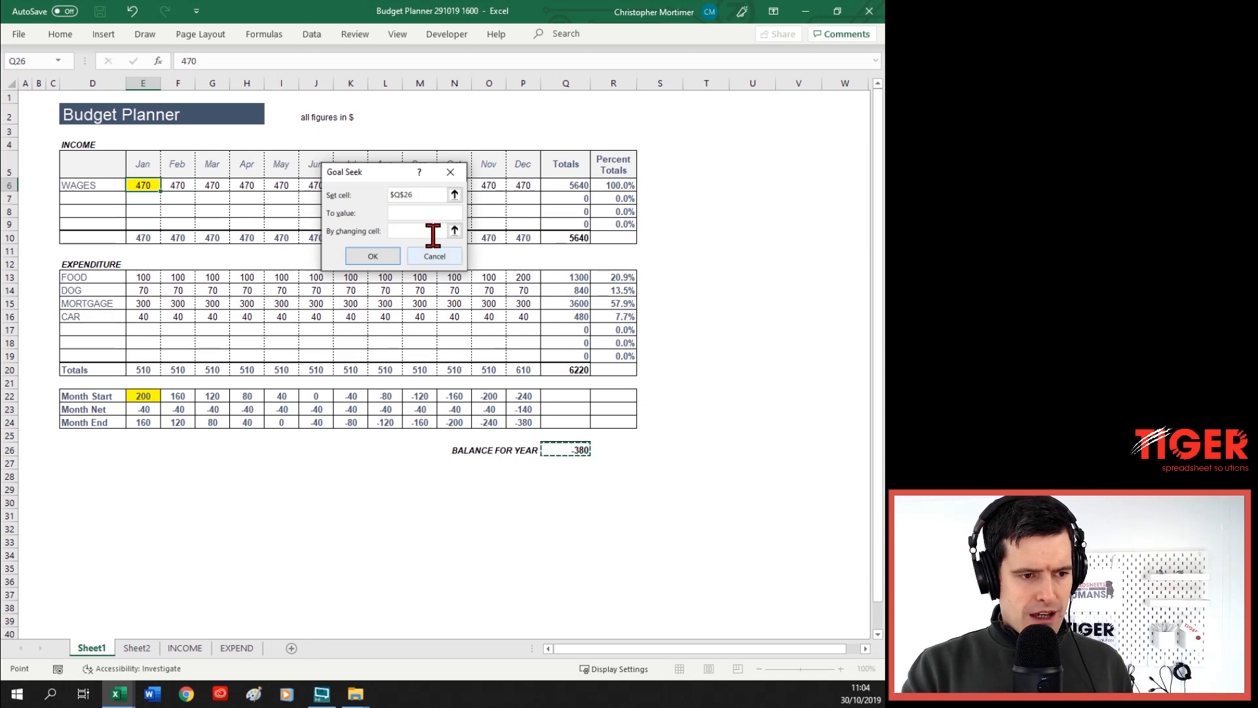
# Run the Goal Seek to a value of 100 by changing the January wages in E6, and accept the solution
pyautogui.click(413, 213)
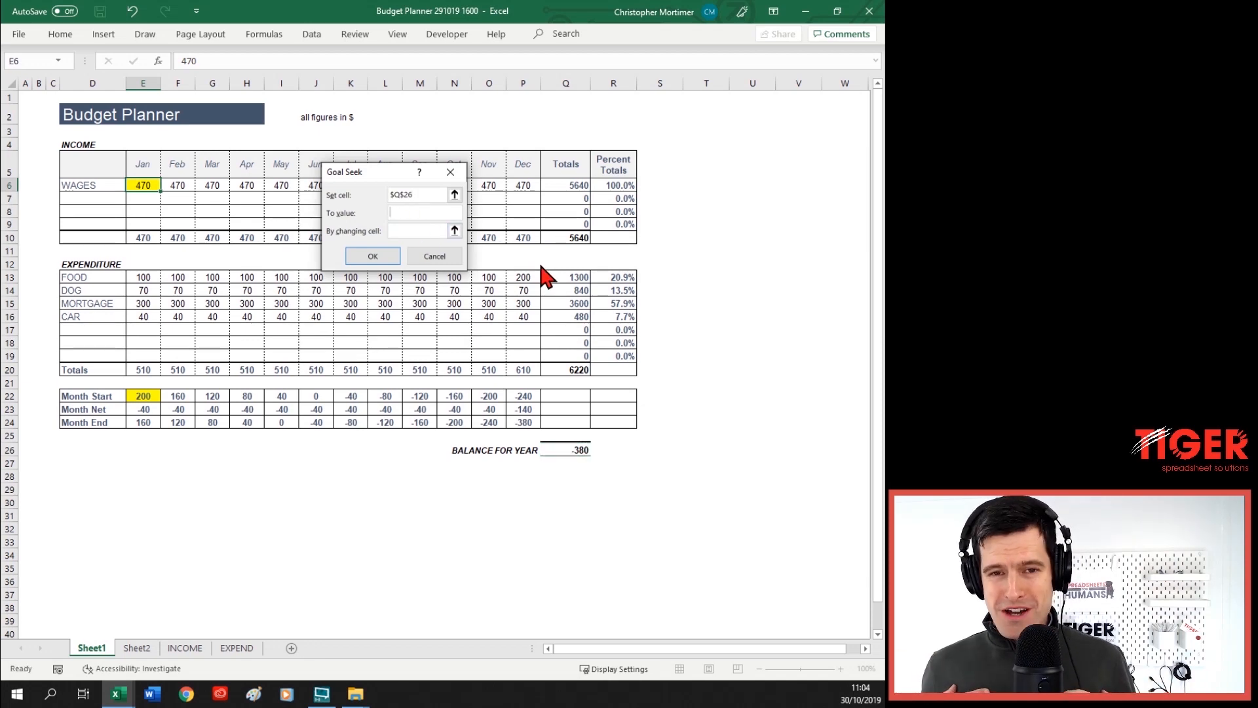
pyautogui.write('1')
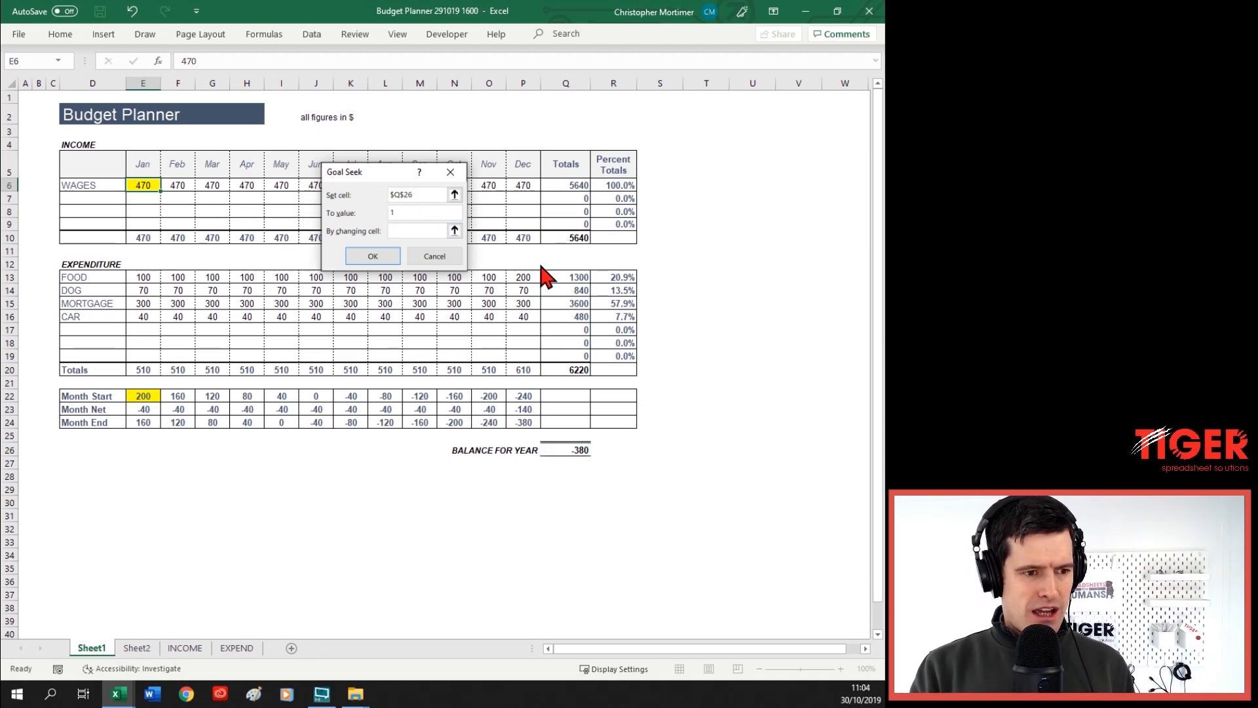
pyautogui.write('00')
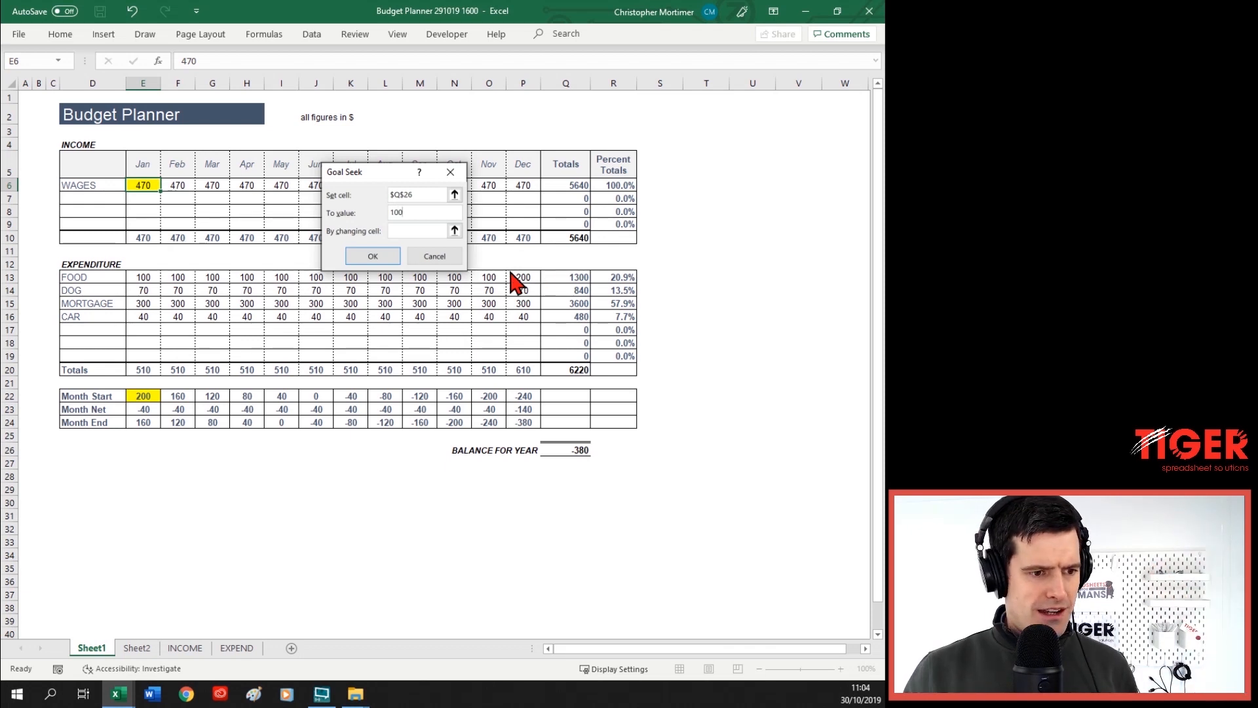
pyautogui.click(416, 229)
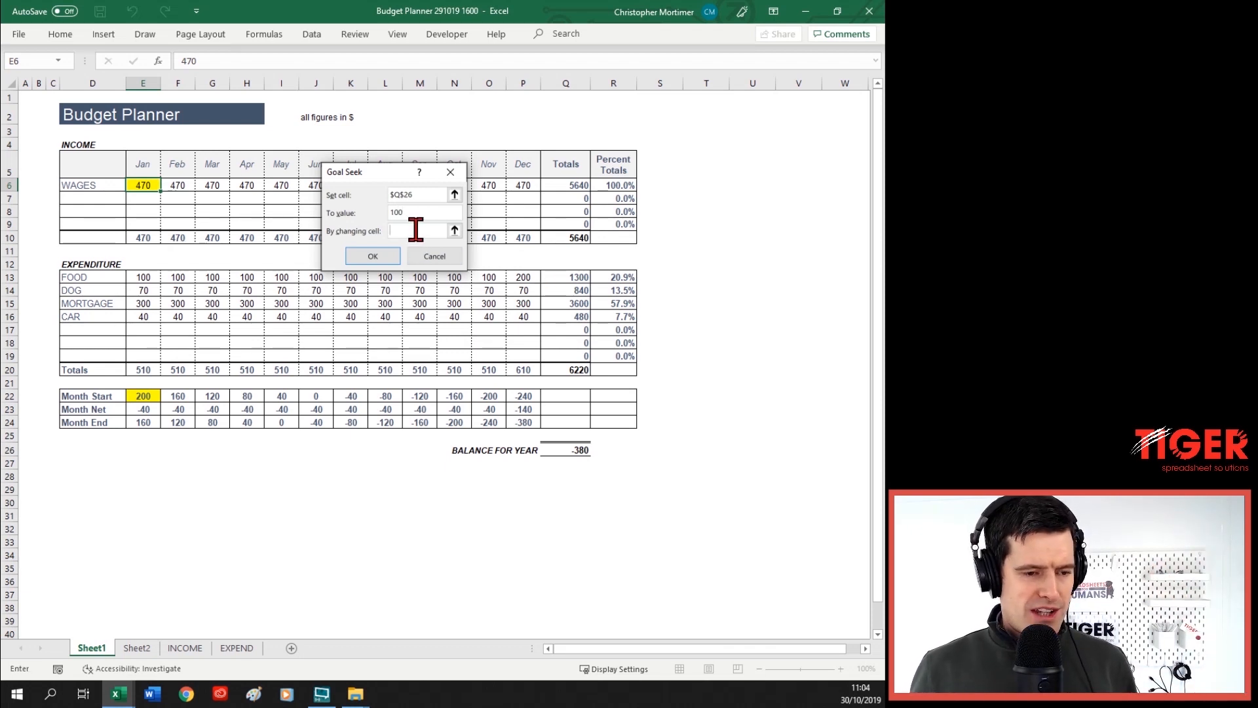
pyautogui.click(144, 183)
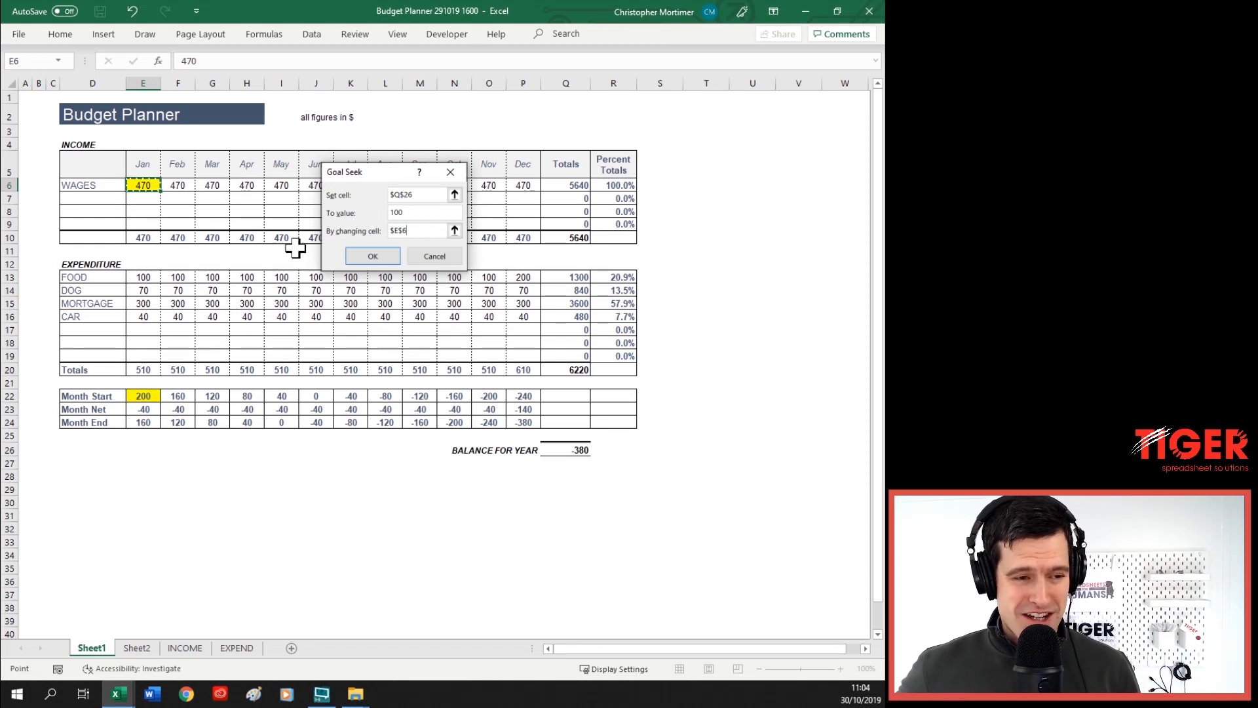
pyautogui.moveTo(374, 166); pyautogui.dragTo(359, 134)
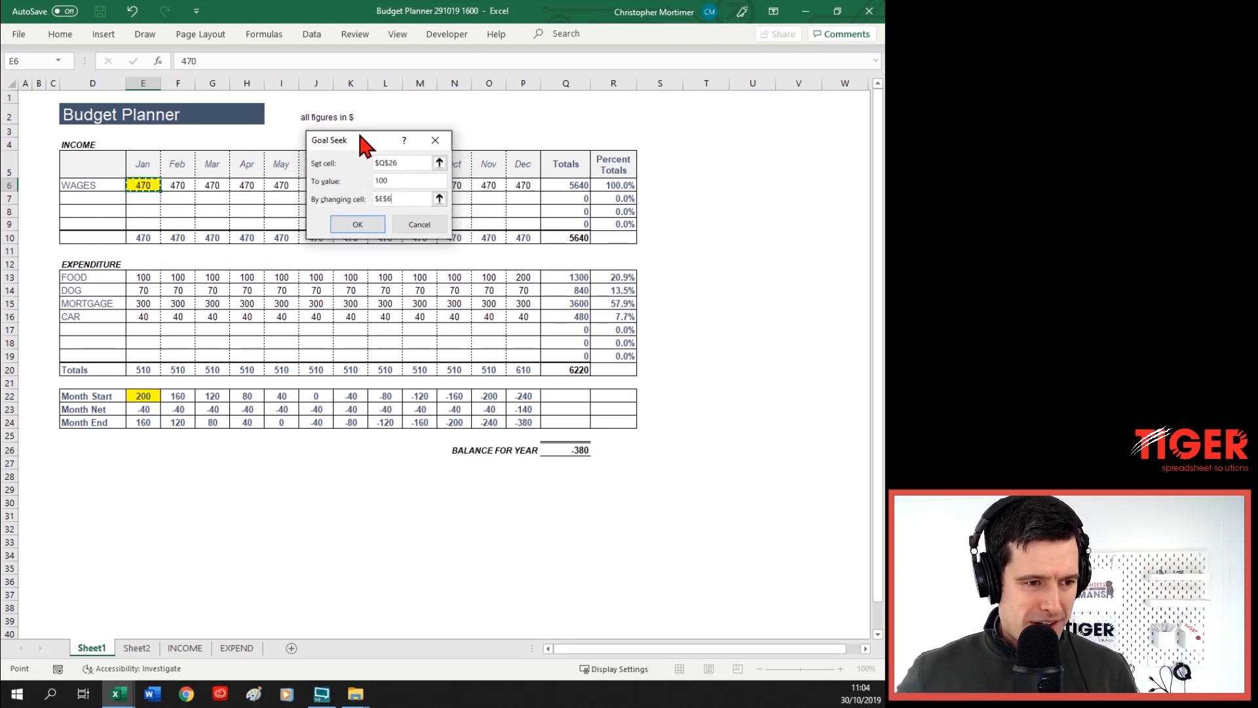
pyautogui.click(349, 225)
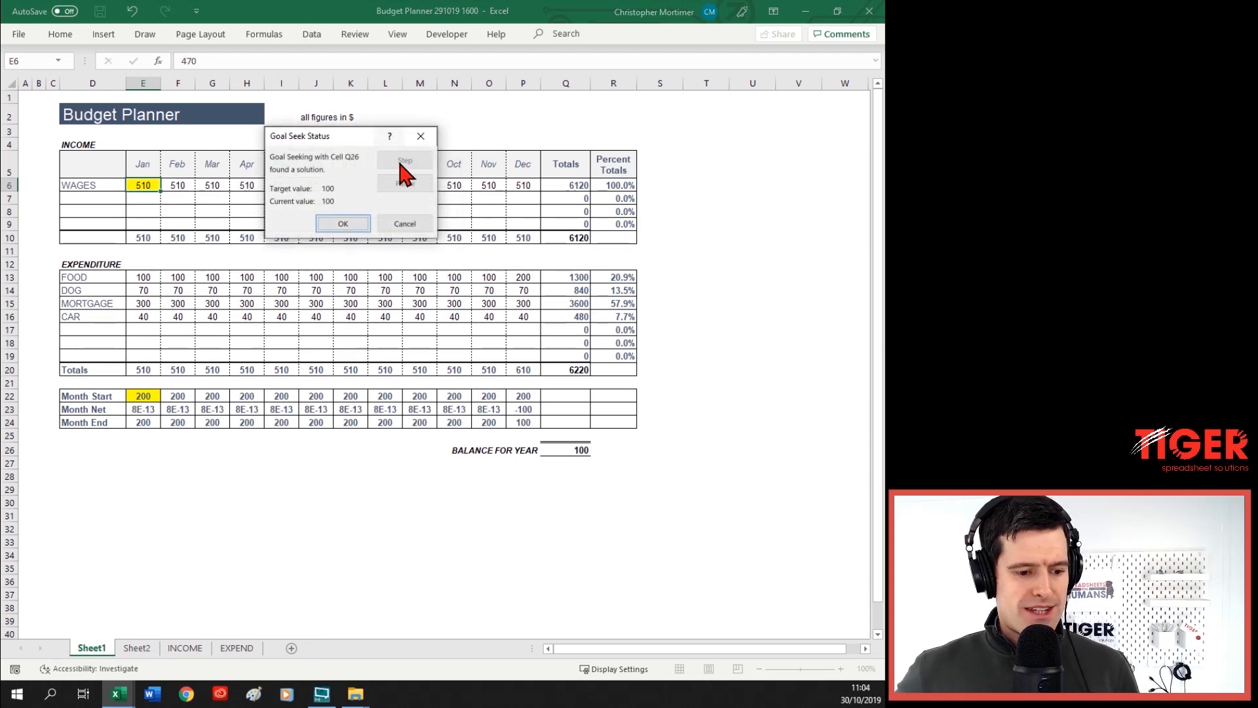
pyautogui.click(342, 224)
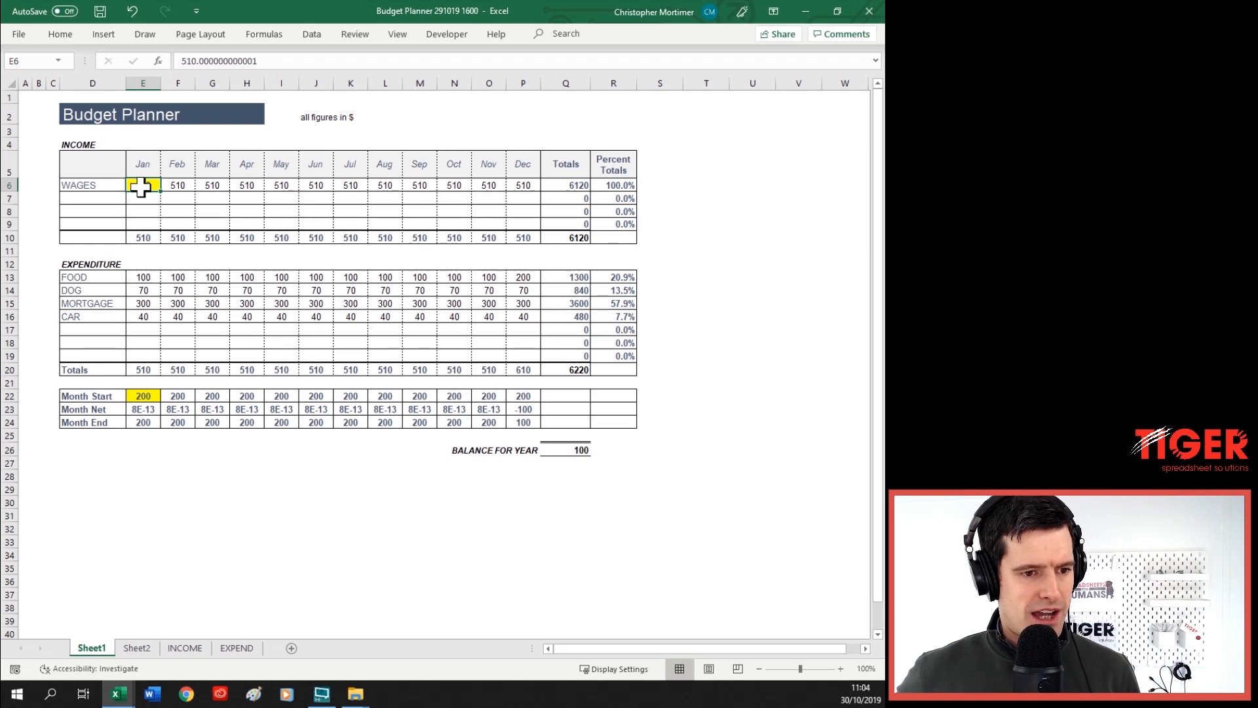
# Goal Seek the balance for the year in Q26 to 0 by changing the January wages in E6, and keep the solution
pyautogui.click(323, 38)
pyautogui.click(753, 87)
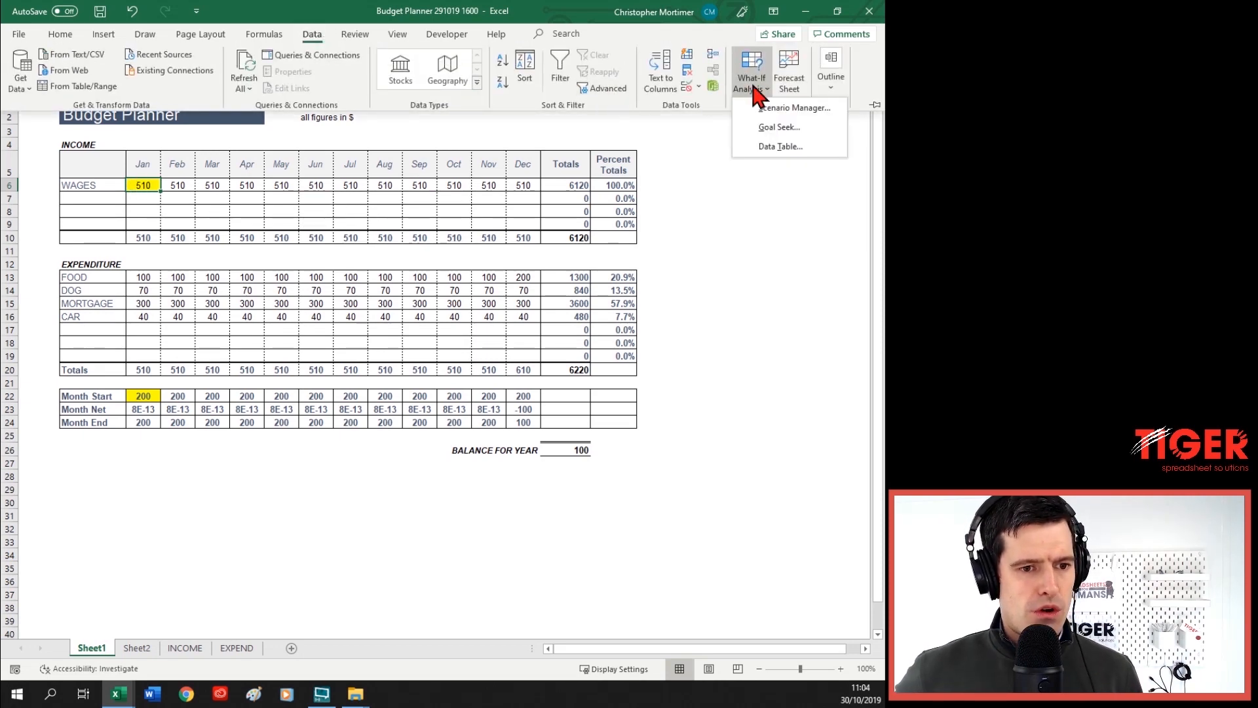
pyautogui.click(766, 127)
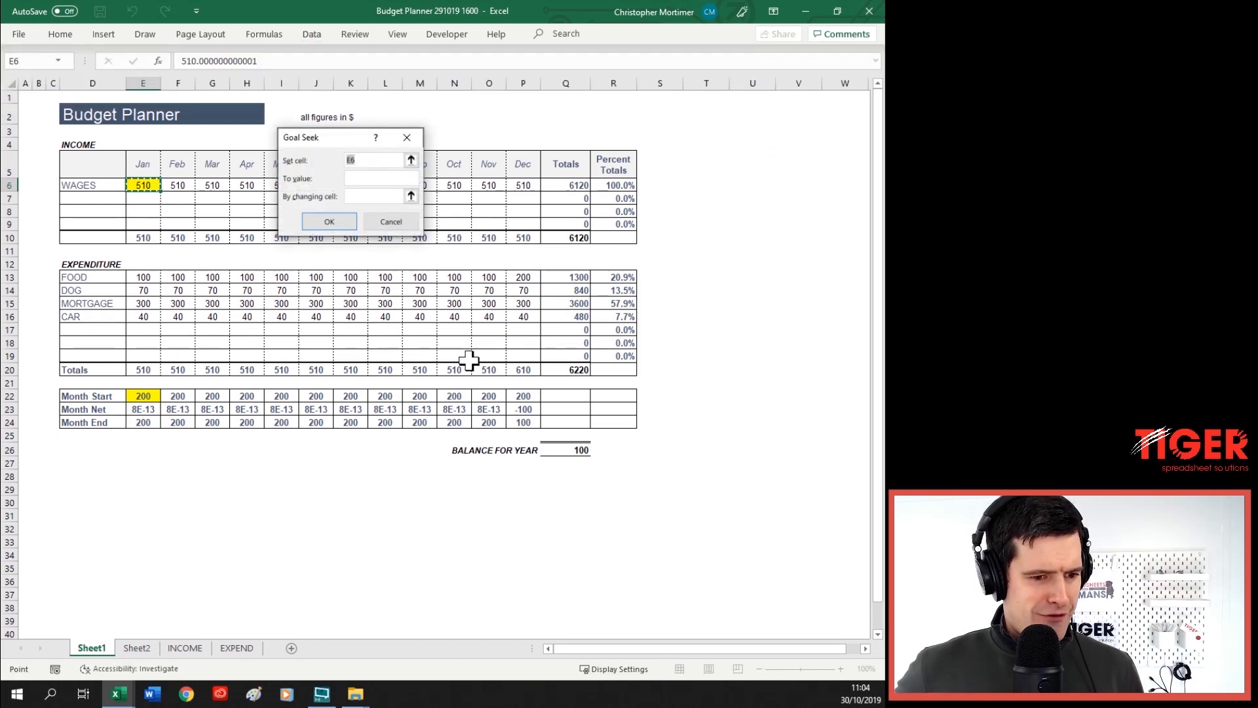
pyautogui.click(563, 444)
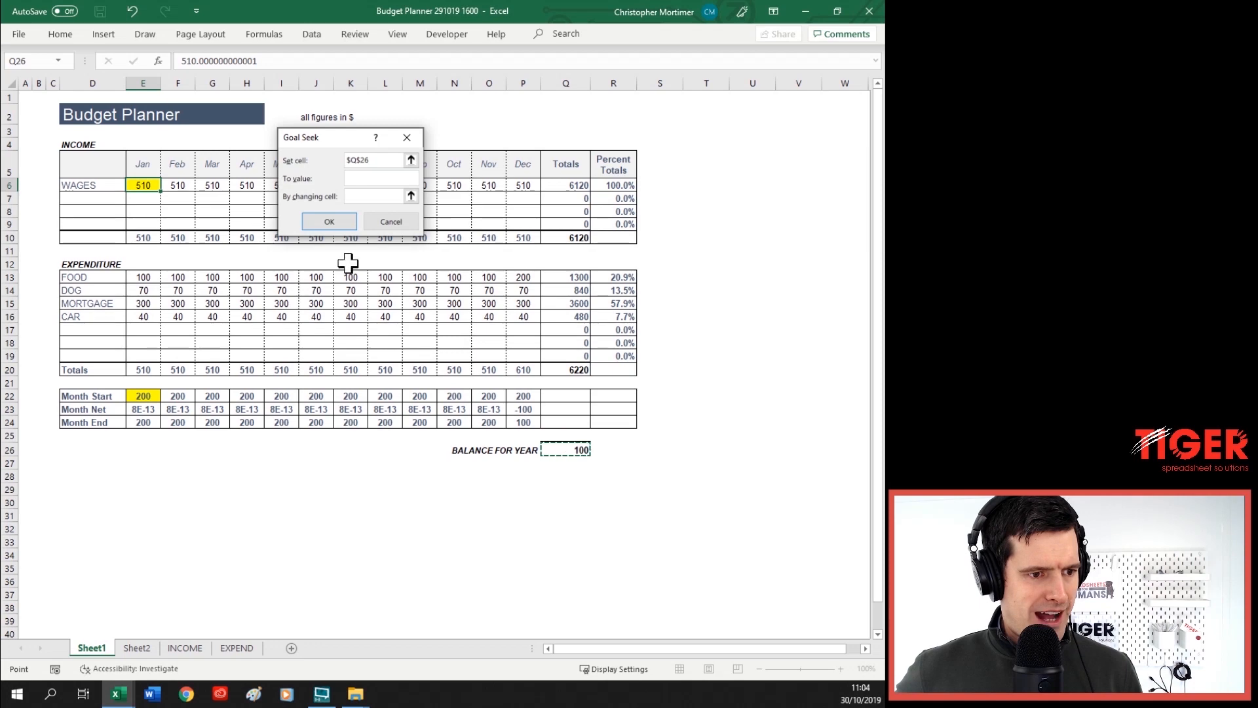
pyautogui.click(369, 177)
pyautogui.write('0')
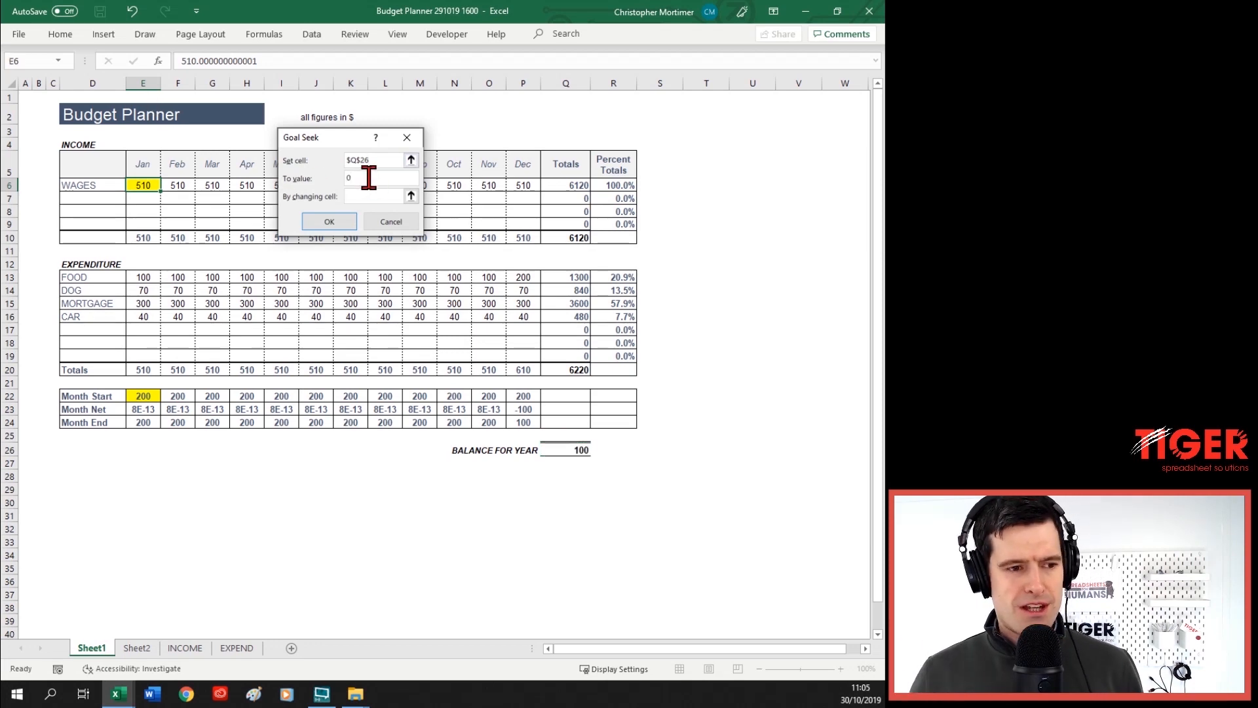
pyautogui.click(368, 195)
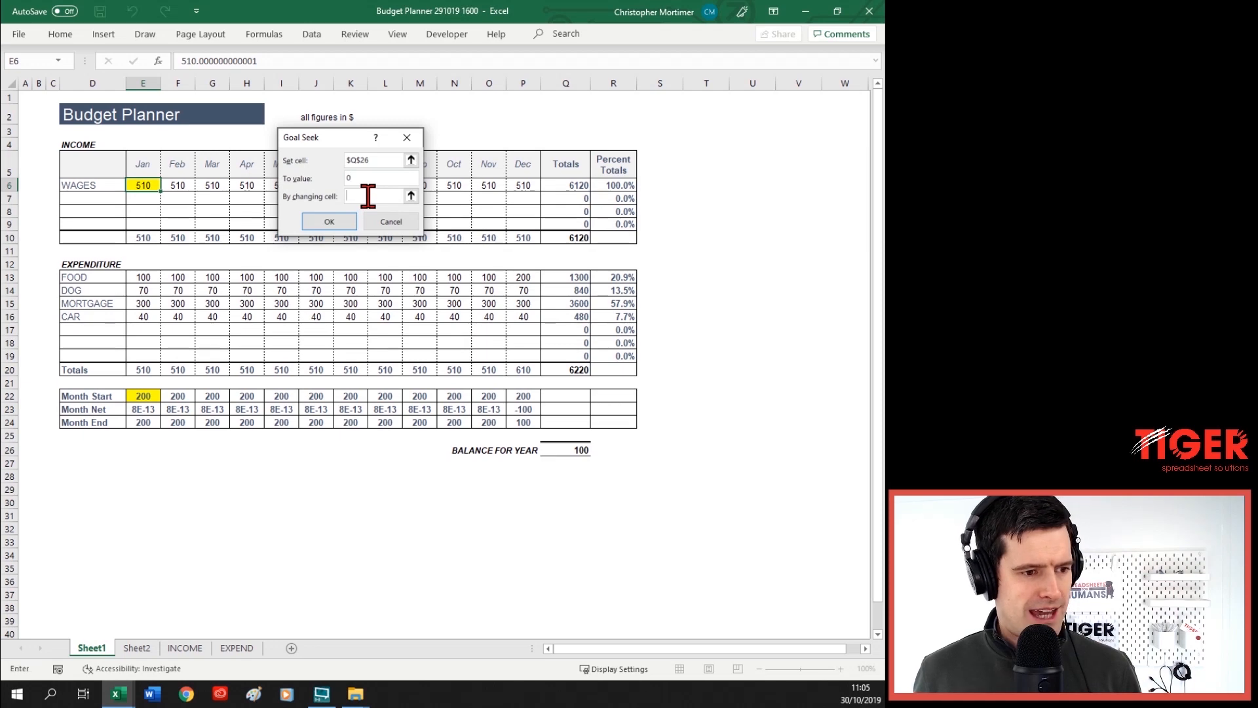
pyautogui.click(146, 182)
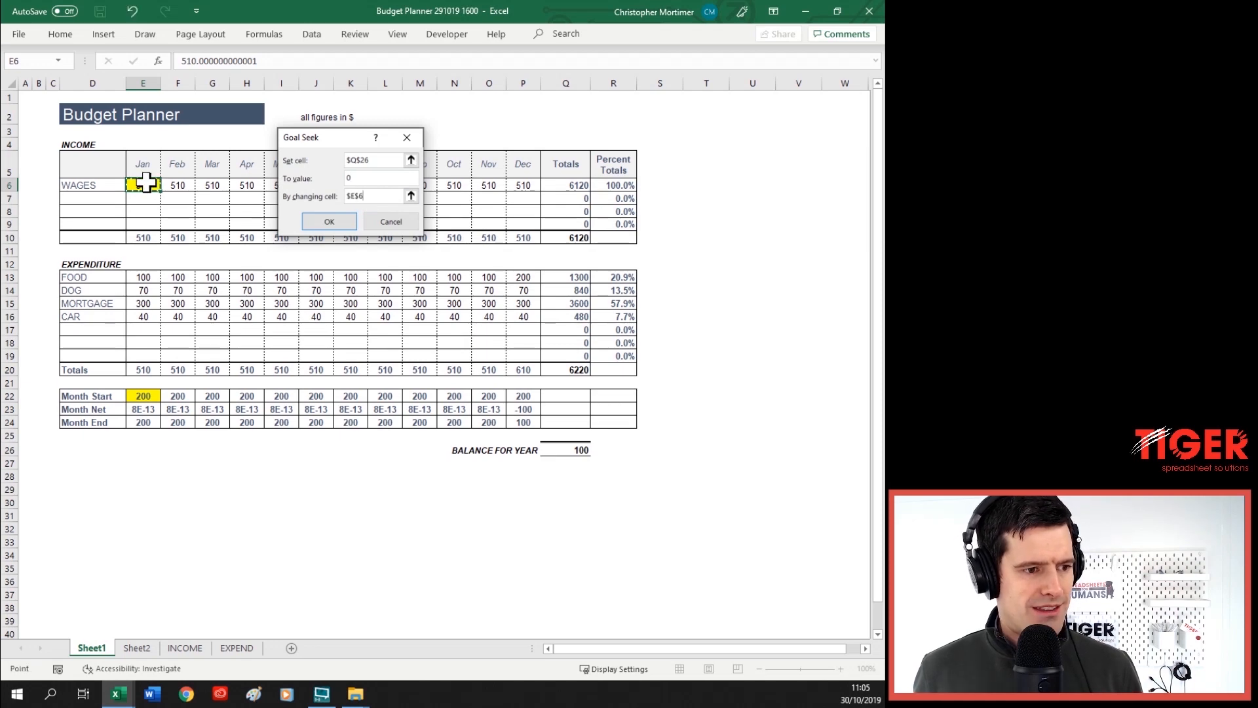
pyautogui.click(330, 222)
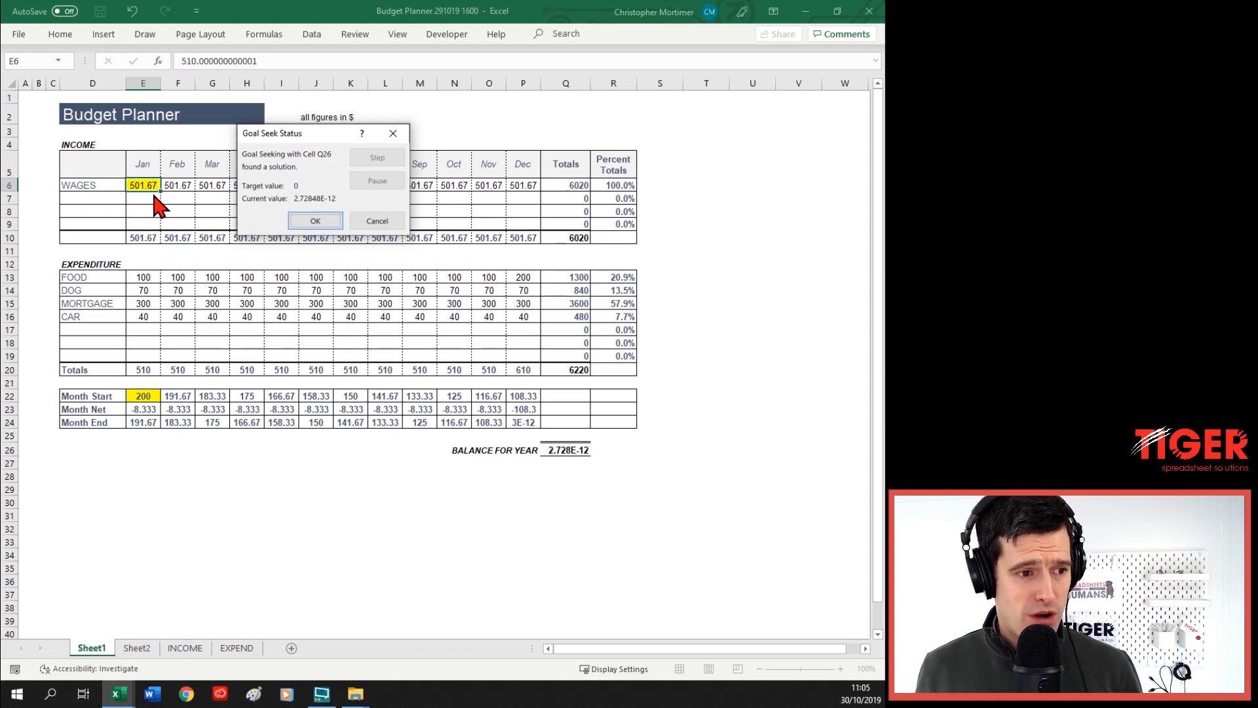
pyautogui.click(306, 224)
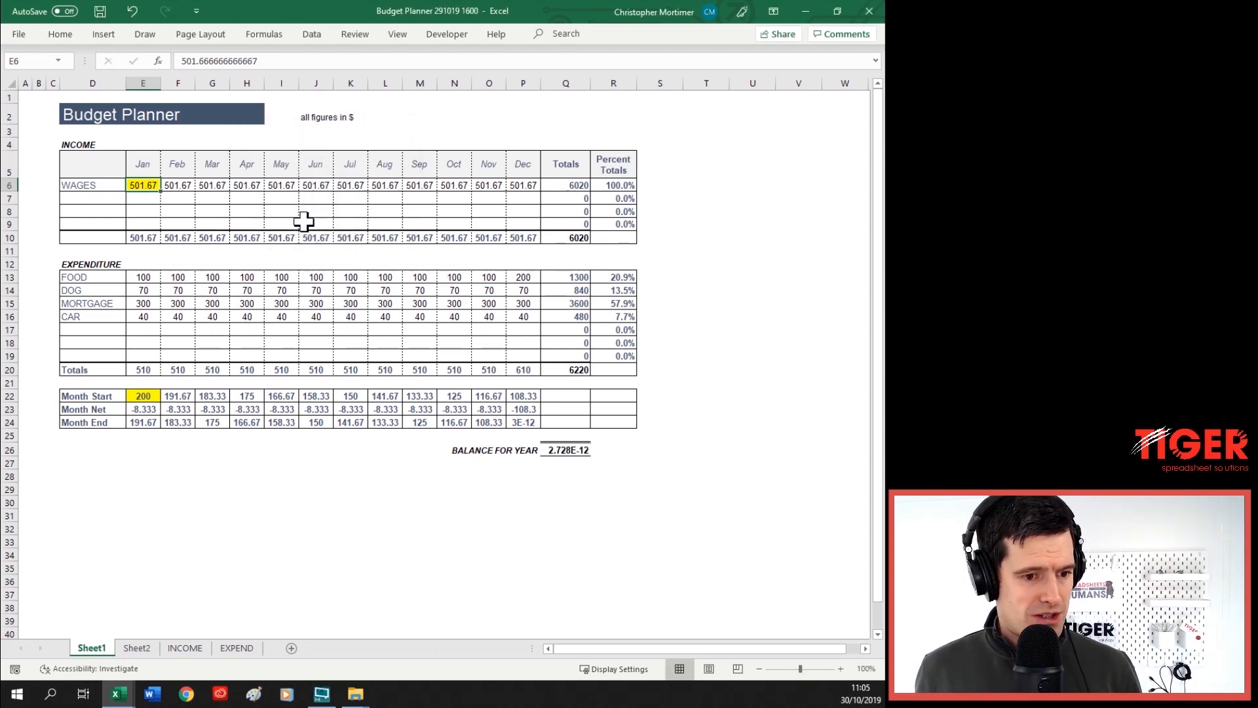
# Check the formula behind the balance for the year and set the January wages in E6 to 501
pyautogui.click(575, 449)
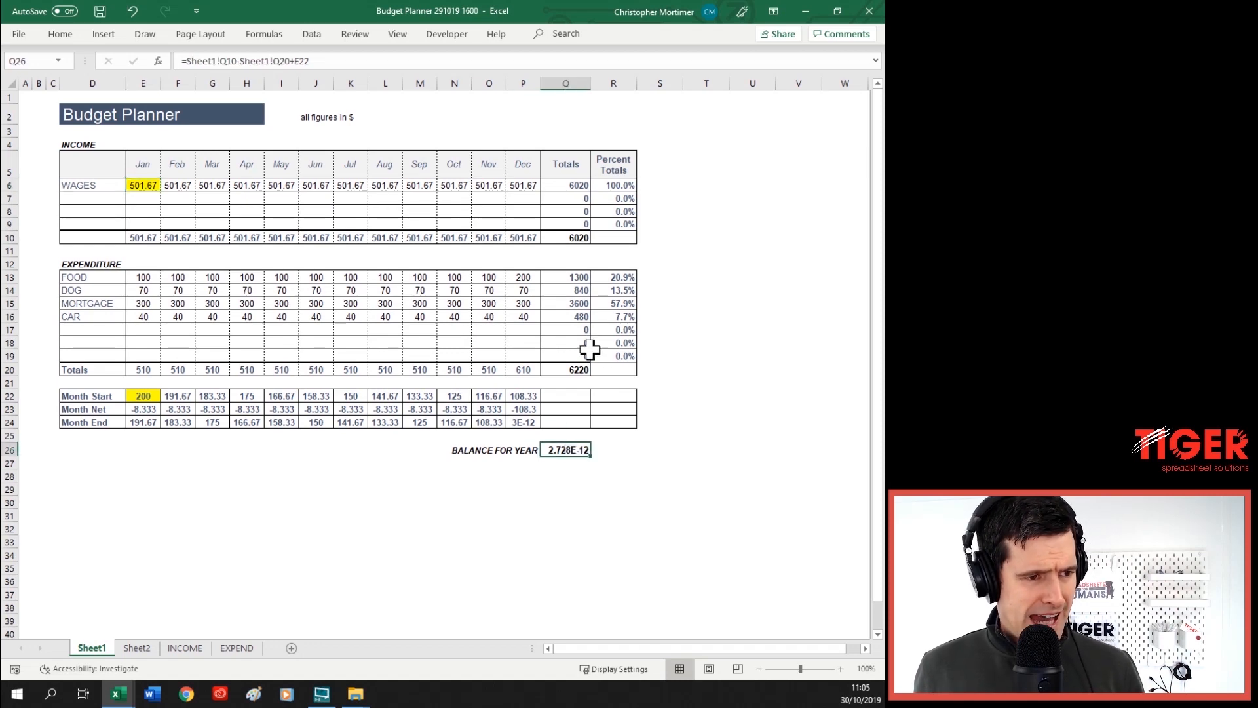
pyautogui.click(136, 176)
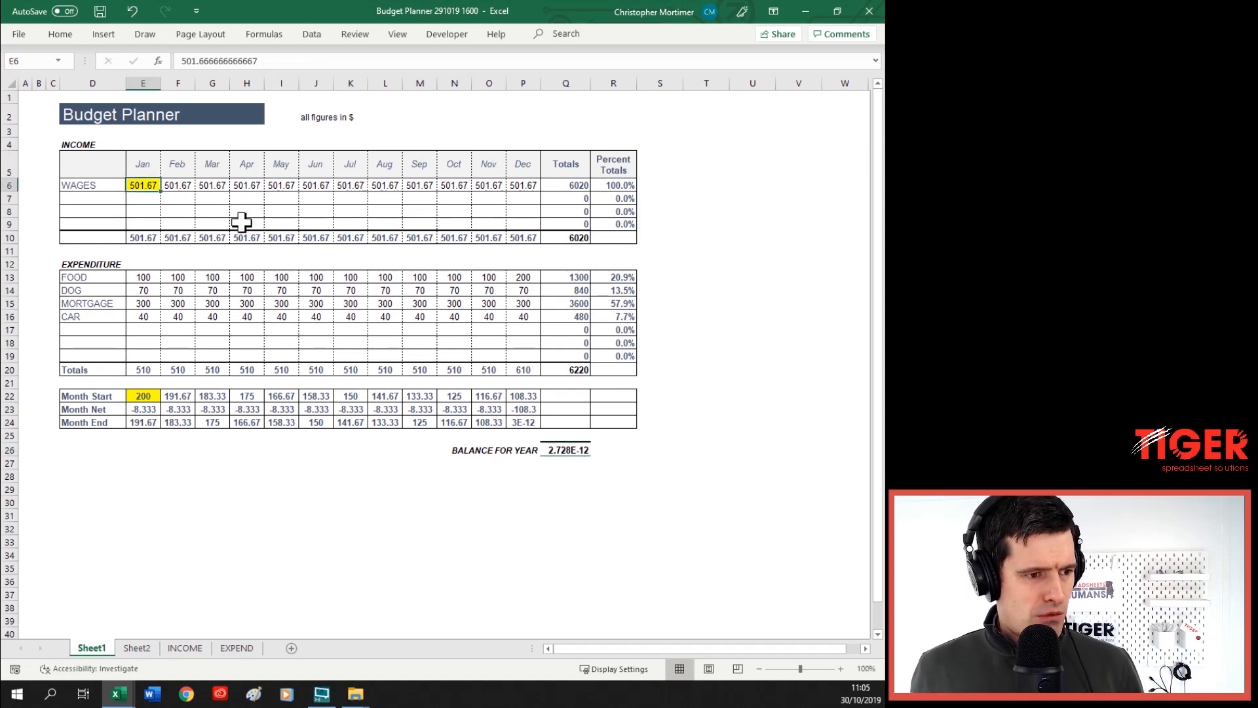
pyautogui.write('501')
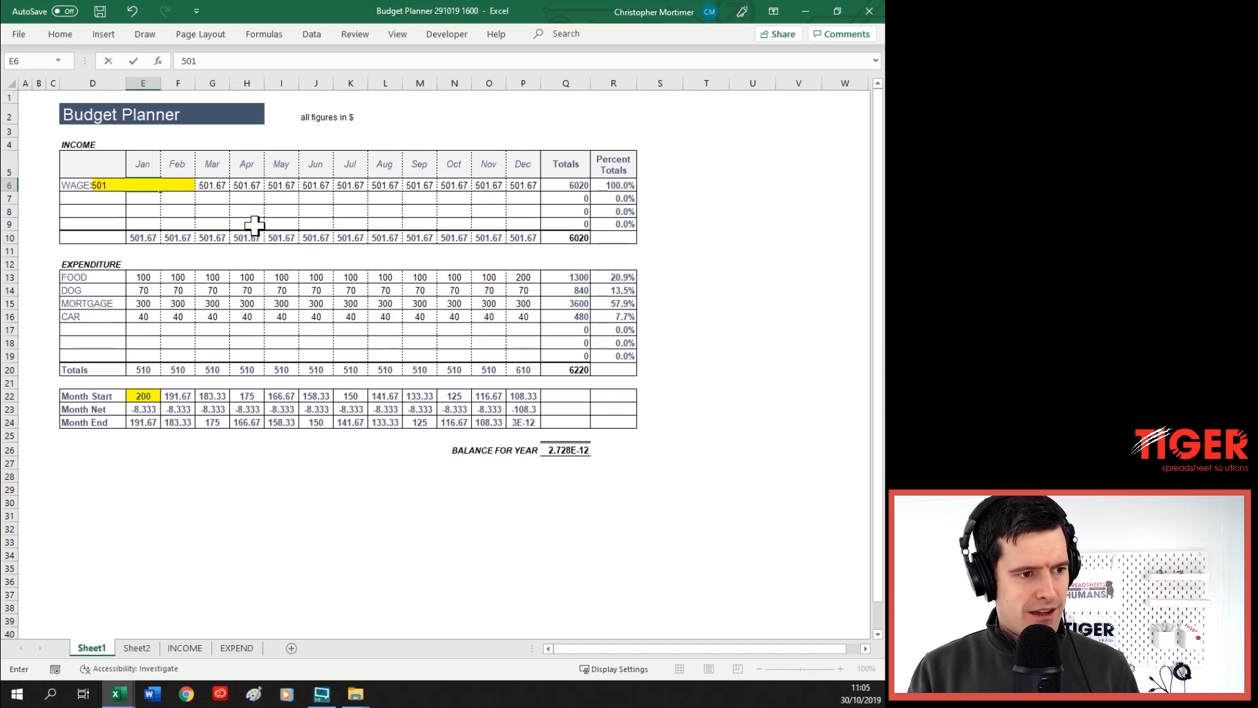
pyautogui.press('Return')
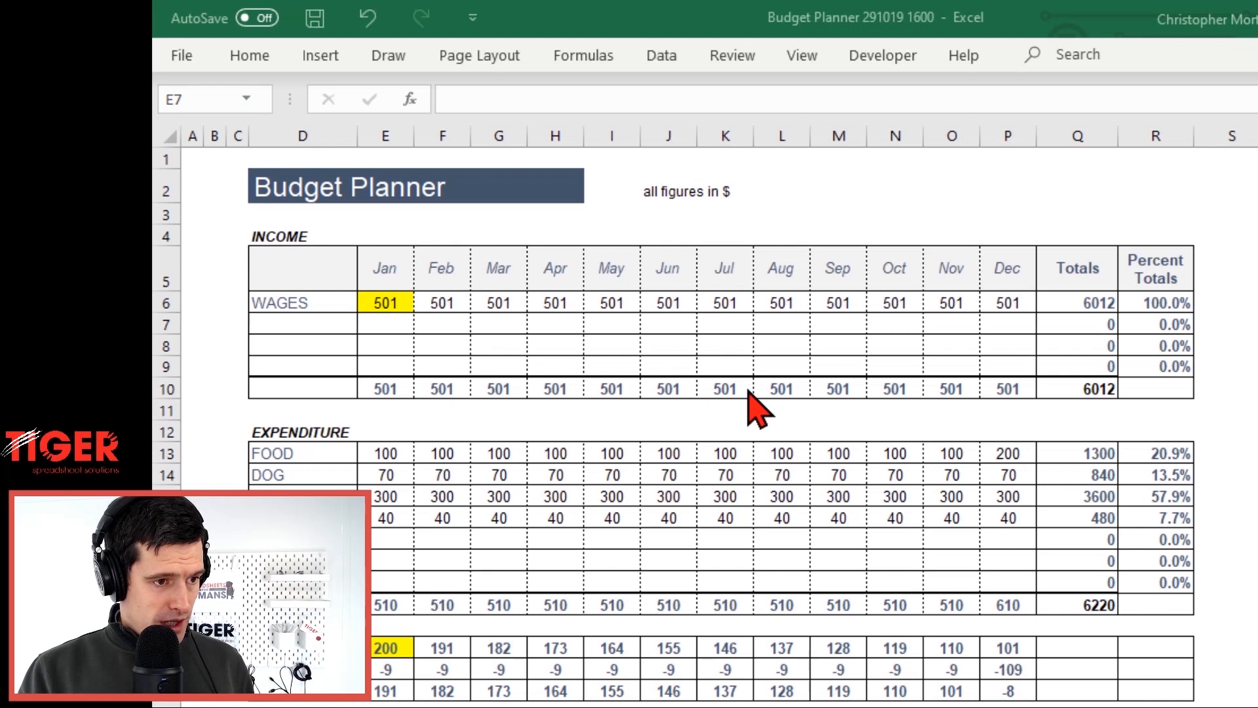
# Examine the mortgage total and the balance for the year in Q26, and return to the income section
pyautogui.click(1093, 496)
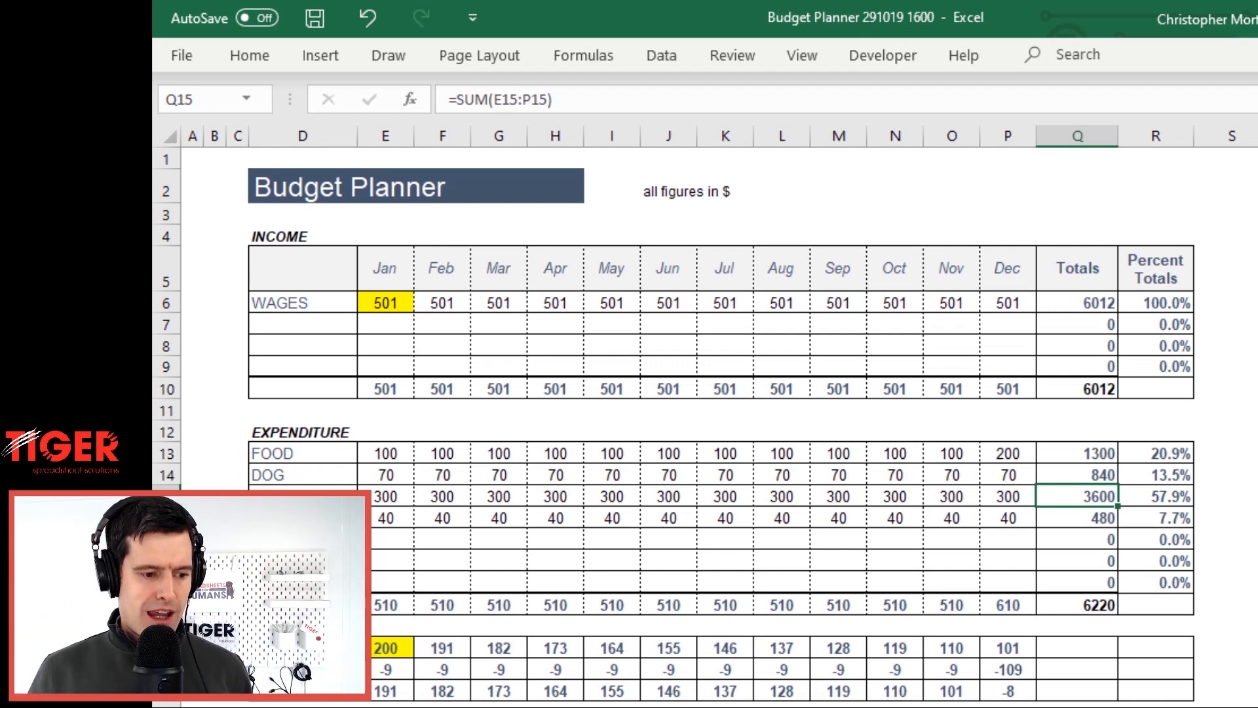
pyautogui.hotkey('alt', 'Tab')
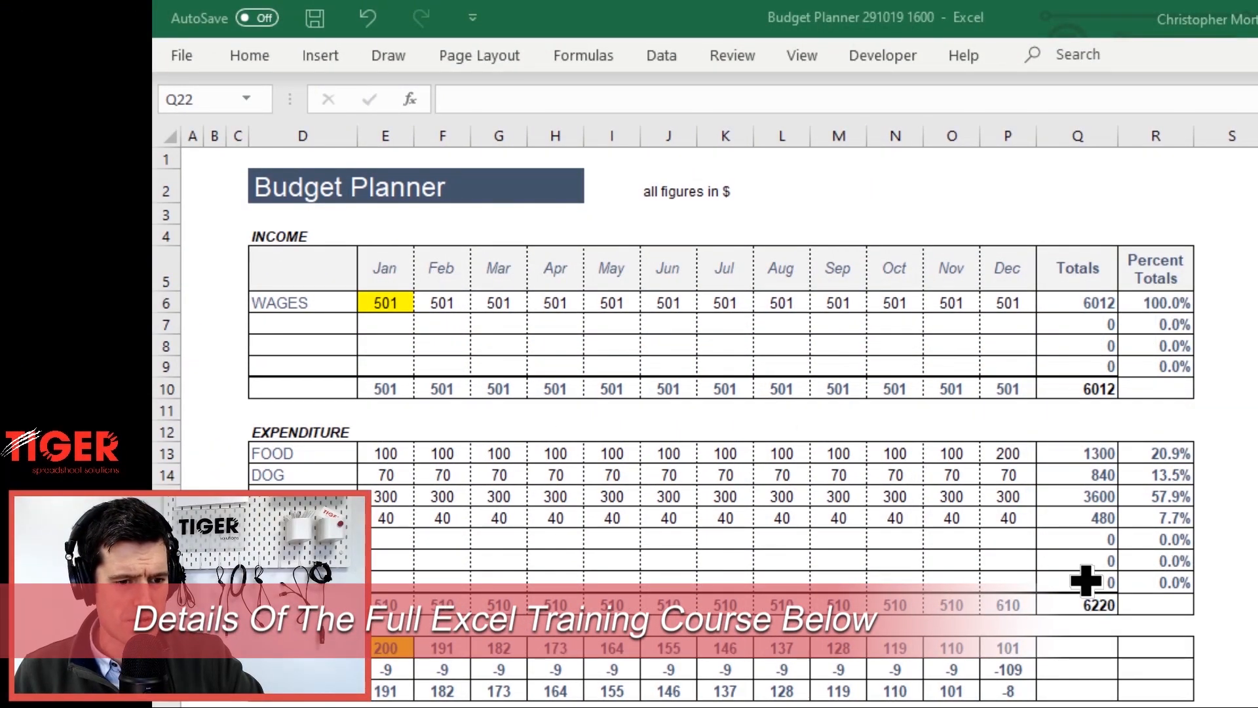
pyautogui.doubleClick(1083, 646)
pyautogui.click(1076, 620)
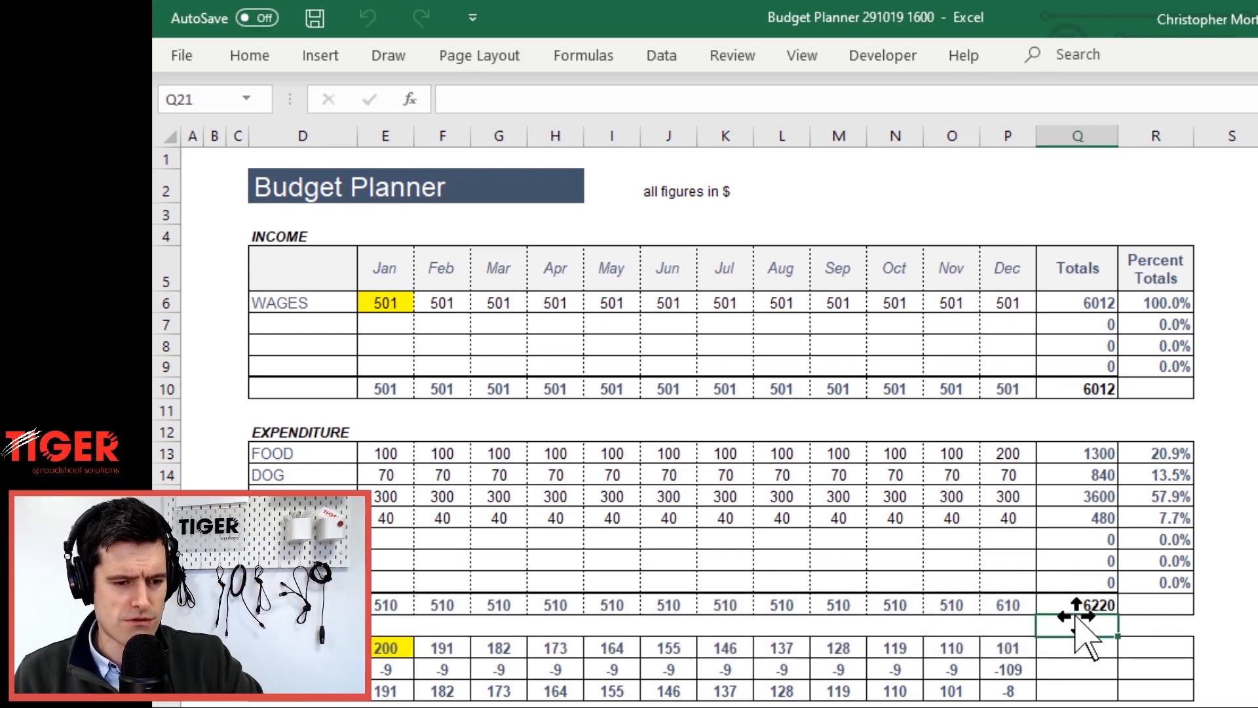
pyautogui.scroll(-3, 1078, 622)
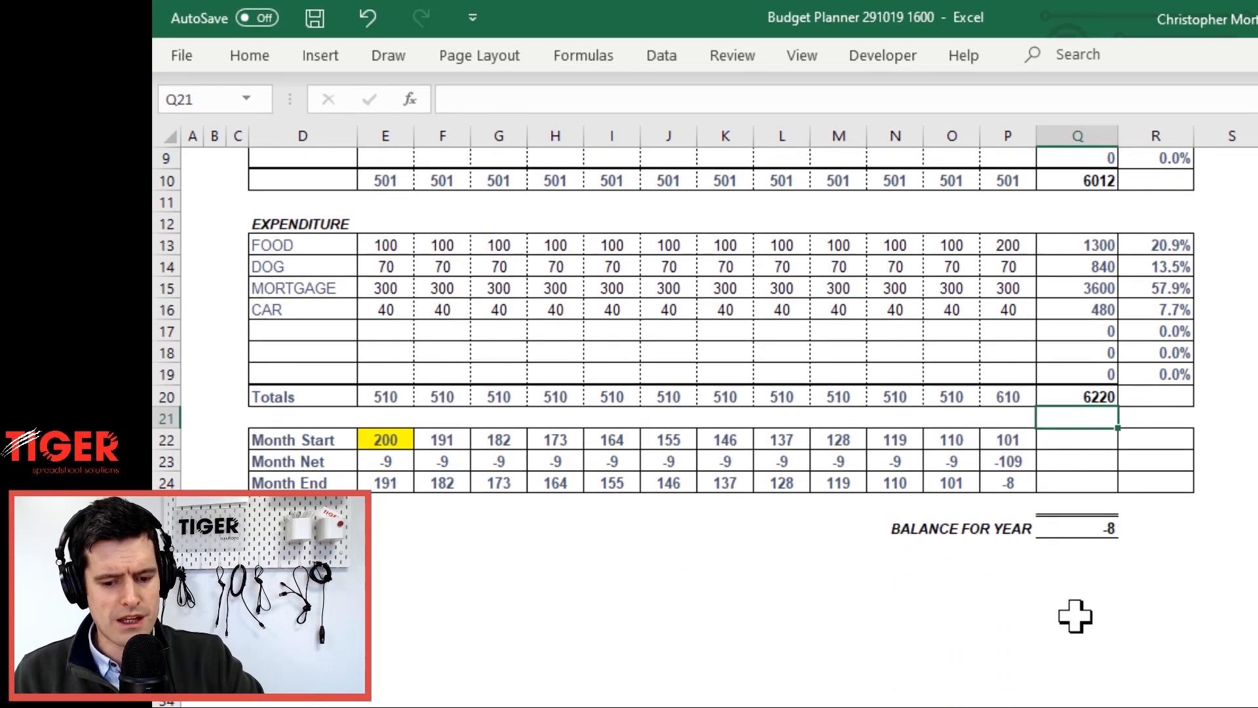
pyautogui.click(1098, 527)
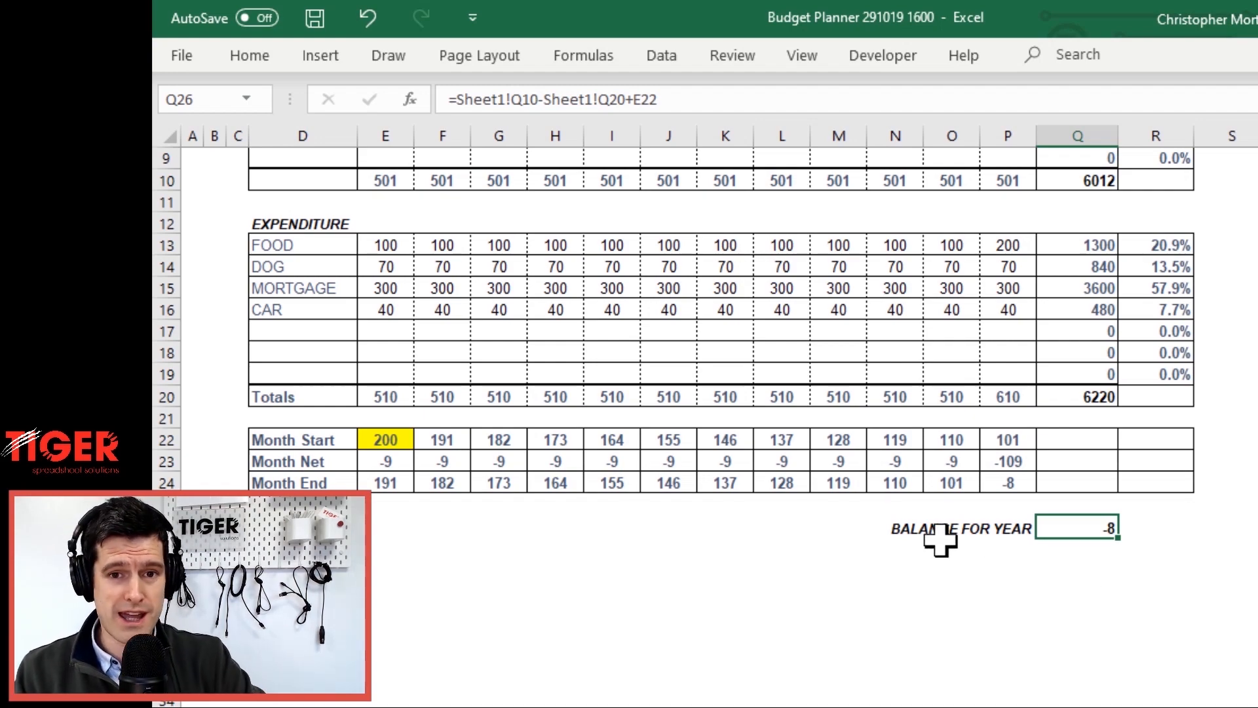
pyautogui.scroll(3, 940, 539)
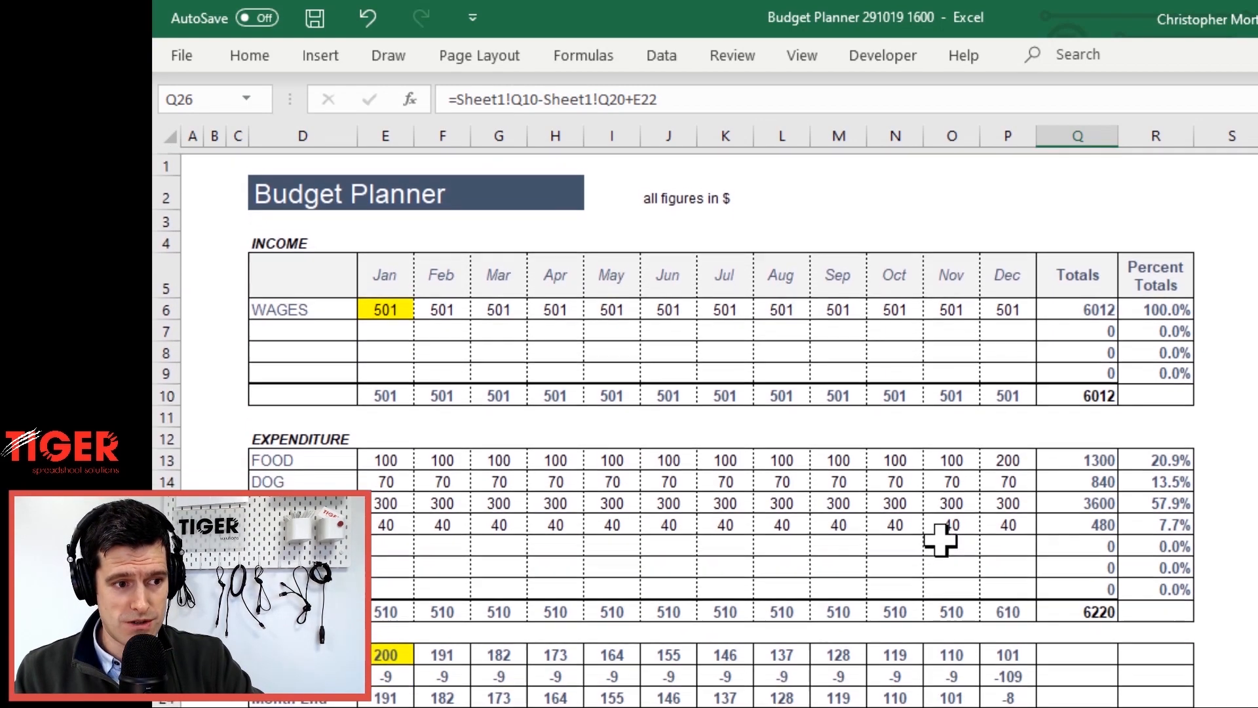
pyautogui.click(312, 221)
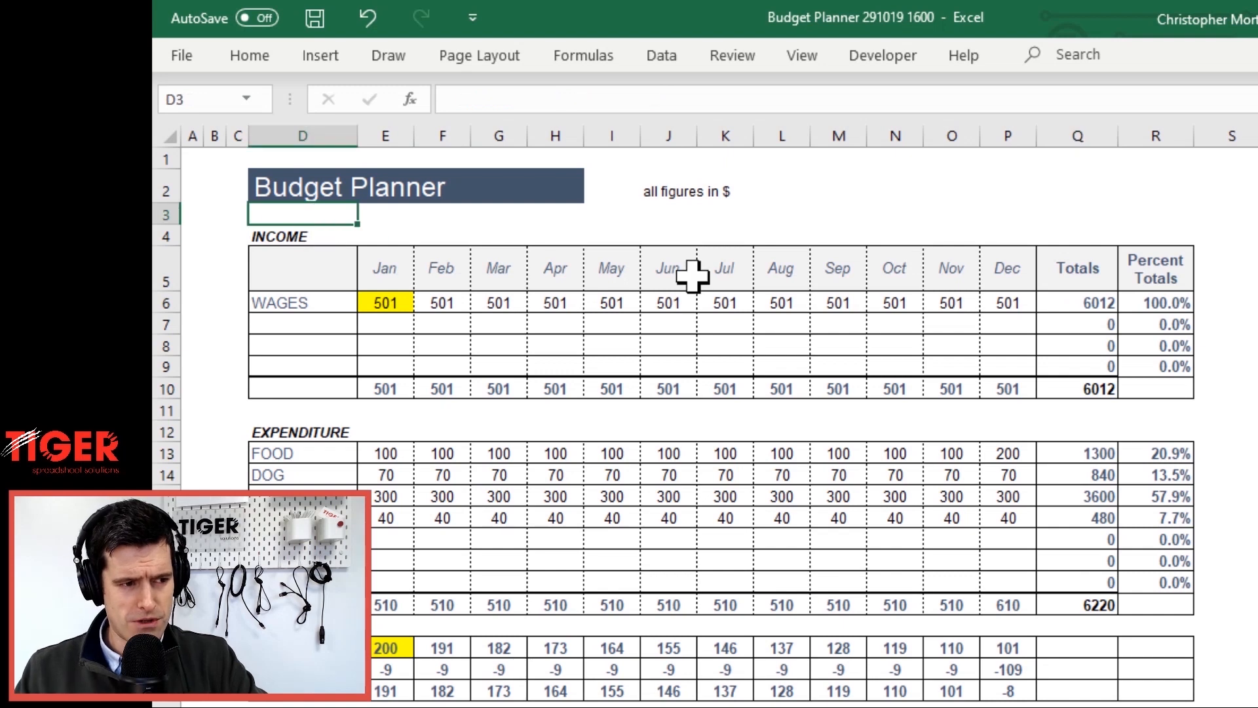
pyautogui.press('Down')
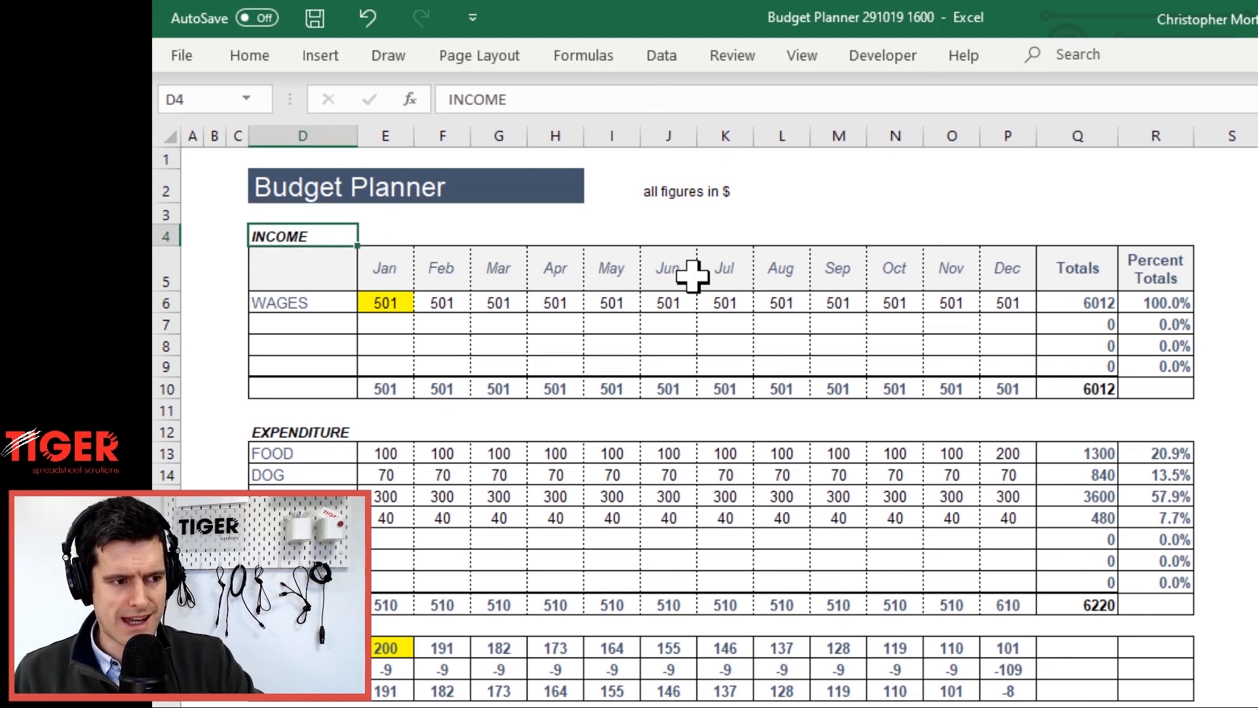
# Insert five blank rows above the INCOME heading, starting at row 4
pyautogui.hotkey('shift', 'space')
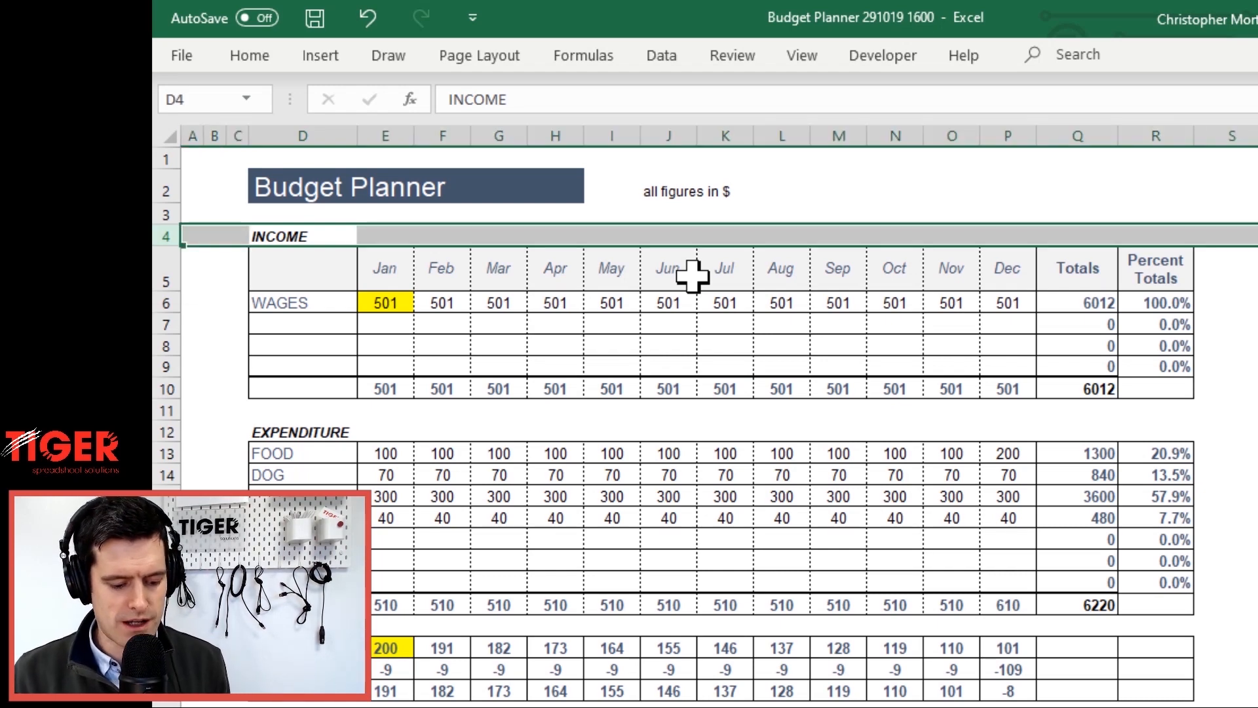
pyautogui.hotkey('ctrl', 'shift', '+')
pyautogui.hotkey('ctrl', 'shift', '+')
pyautogui.hotkey('ctrl', 'shift', '+')
pyautogui.hotkey('ctrl', 'shift', '+')
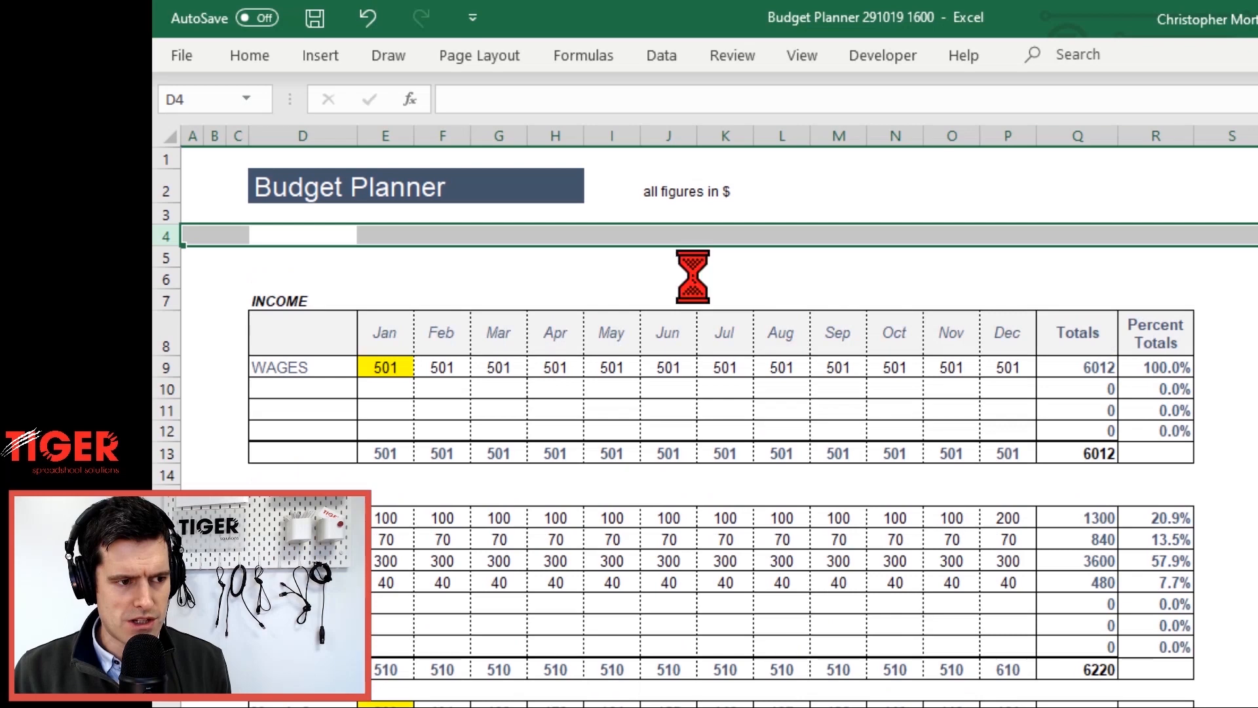
pyautogui.hotkey('ctrl', 'shift', '+')
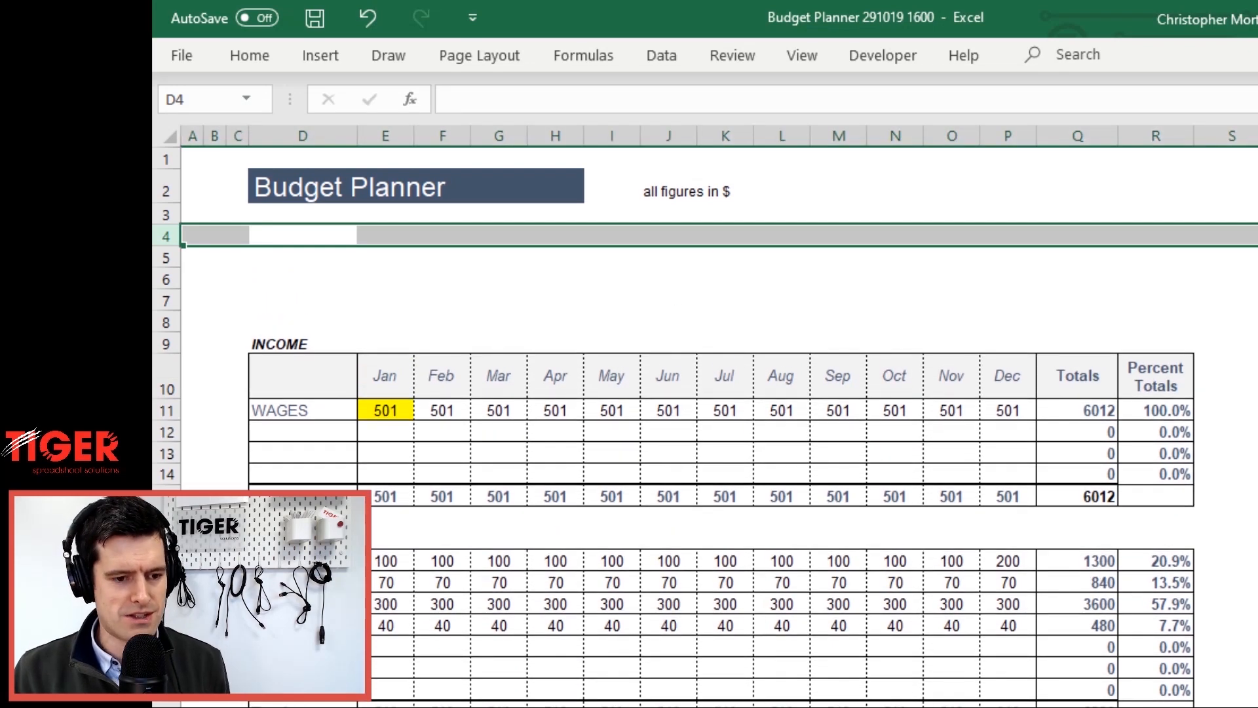
# Copy the BALANCE FOR YEAR label and its value from P31:Q31 and paste them into D4:E4
pyautogui.scroll(-2, 692, 276)
pyautogui.scroll(-2, 1044, 604)
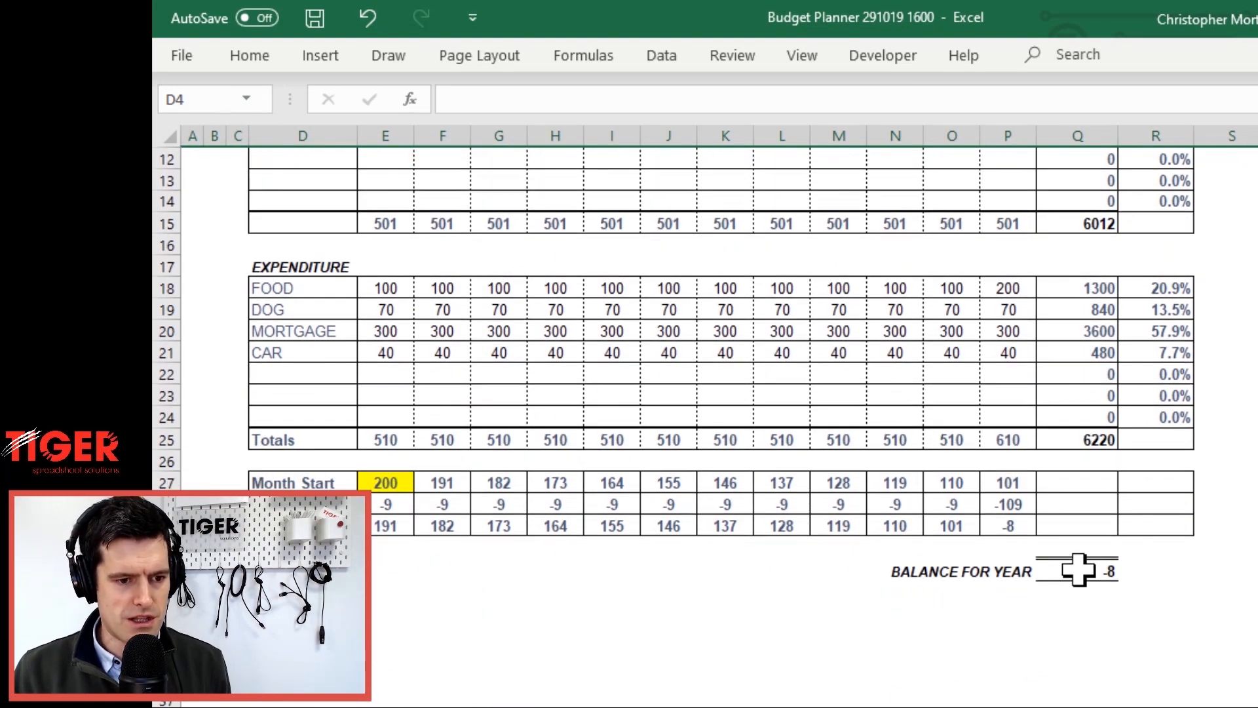
pyautogui.click(1077, 570)
pyautogui.press('Left')
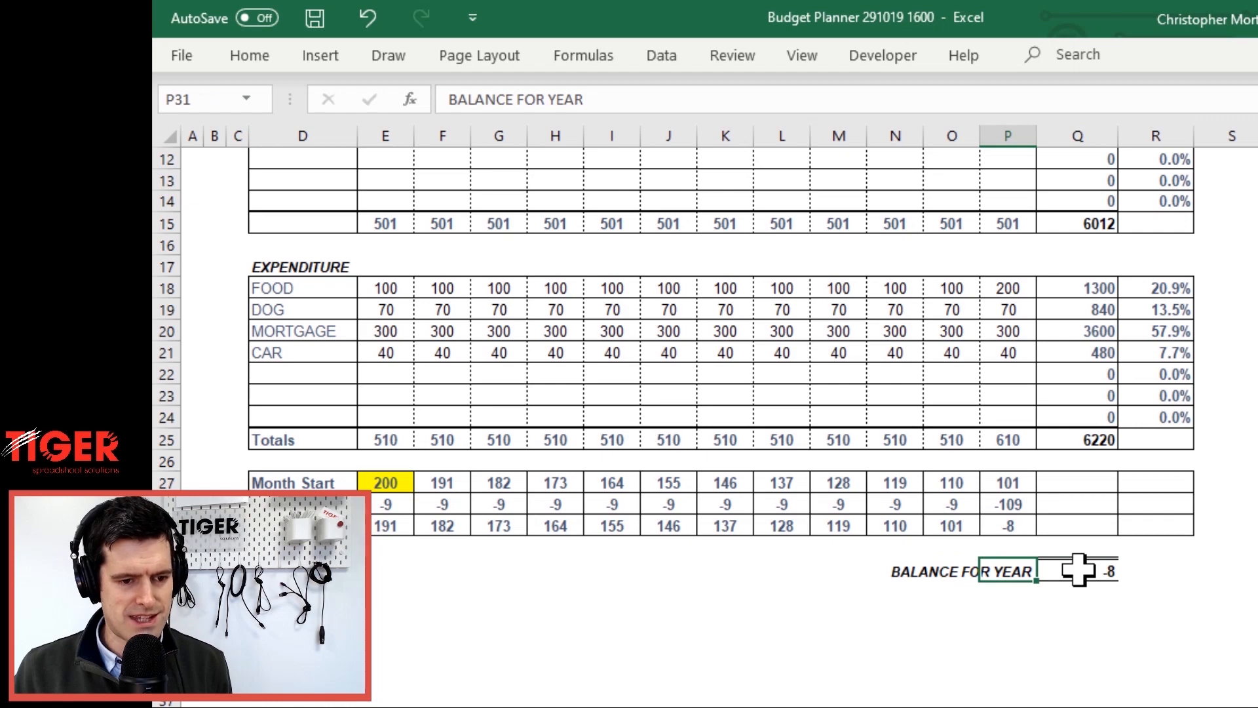
pyautogui.hotkey('shift', 'Right')
pyautogui.hotkey('ctrl', 'c')
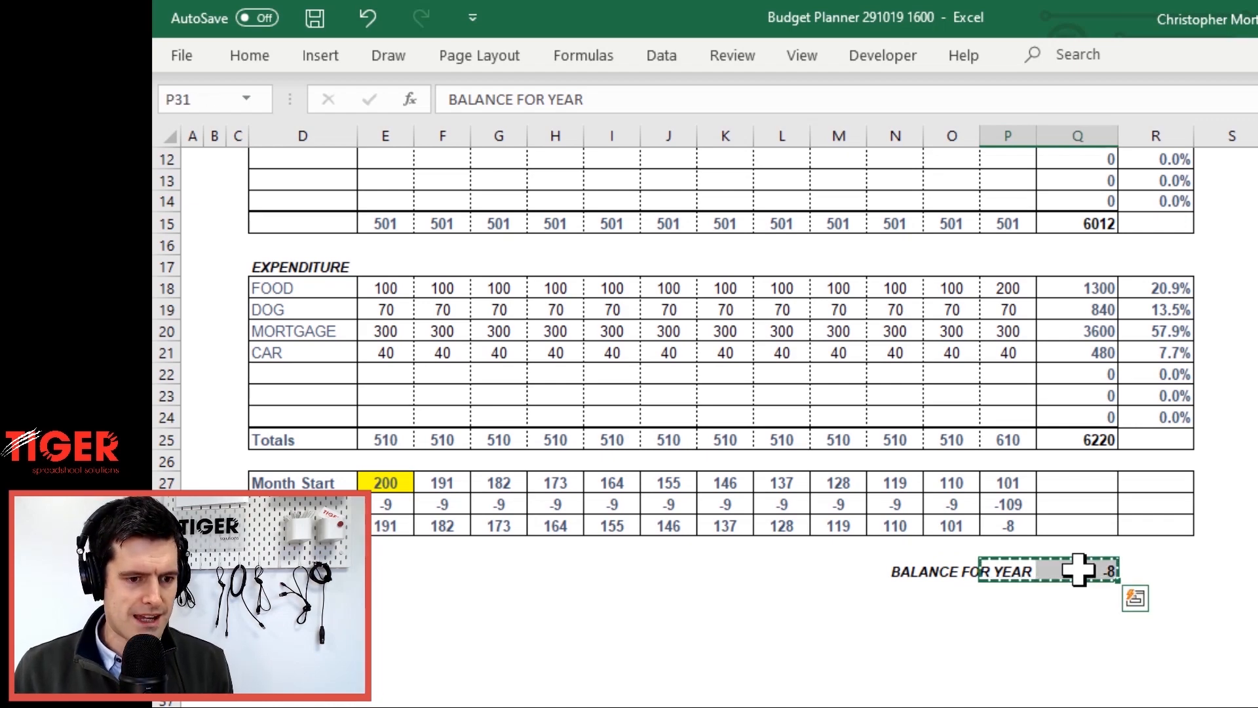
pyautogui.scroll(4, 691, 416)
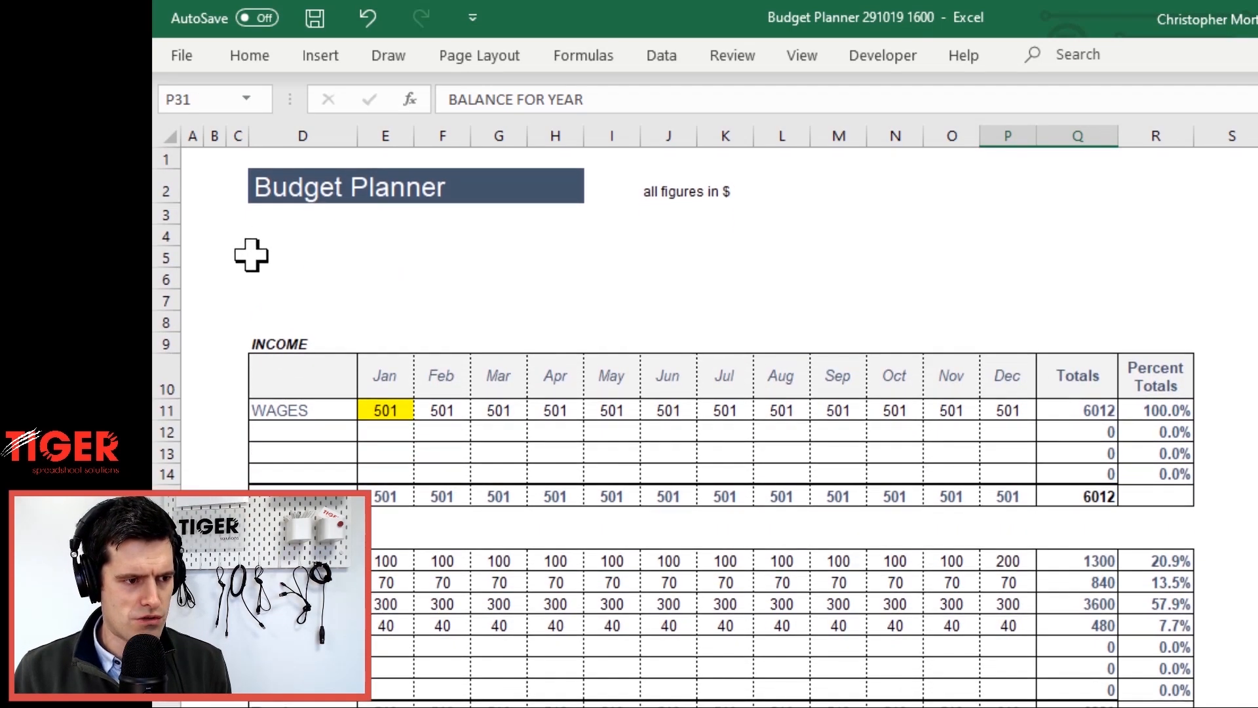
pyautogui.click(249, 254)
pyautogui.press('Up')
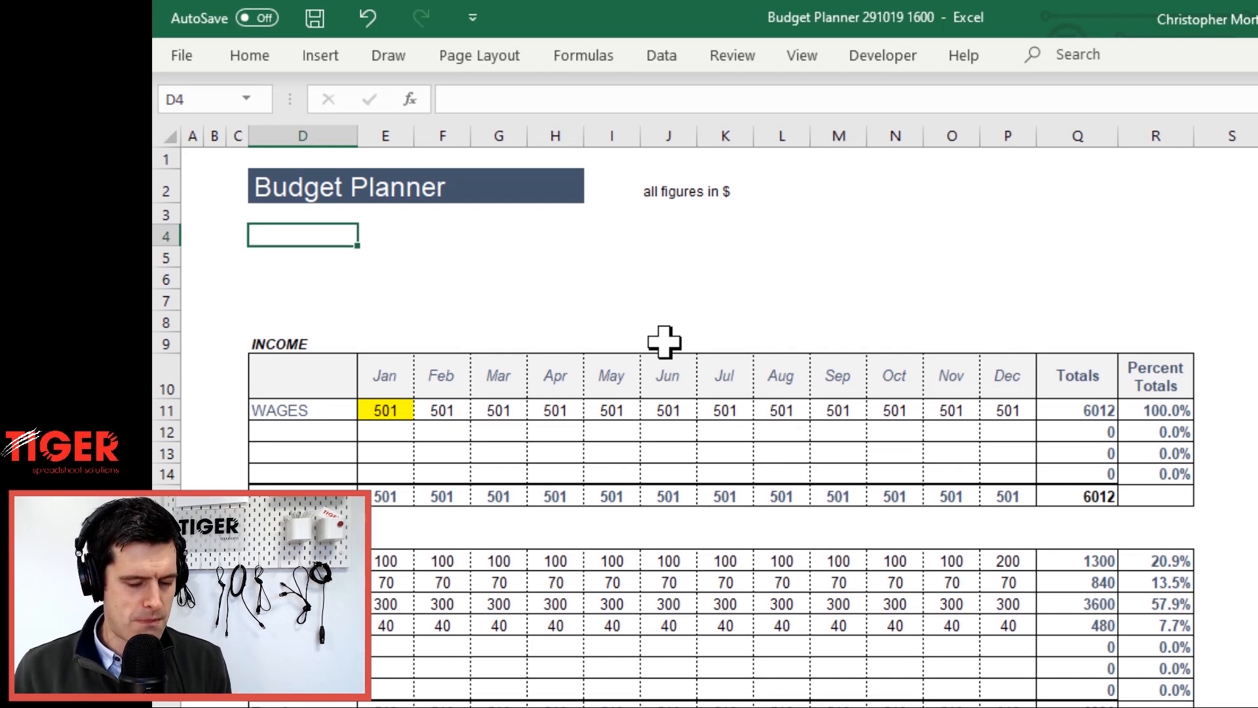
pyautogui.hotkey('ctrl', 'v')
pyautogui.press('Right')
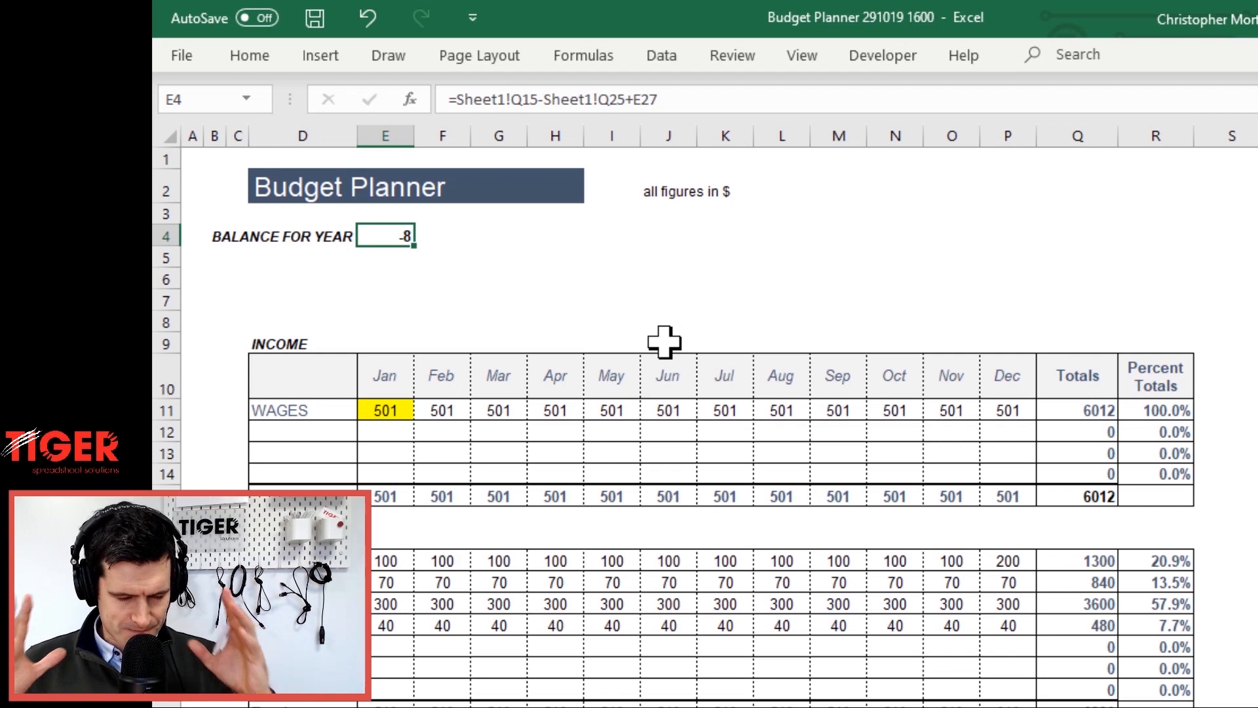
pyautogui.press('Down')
pyautogui.press('Up')
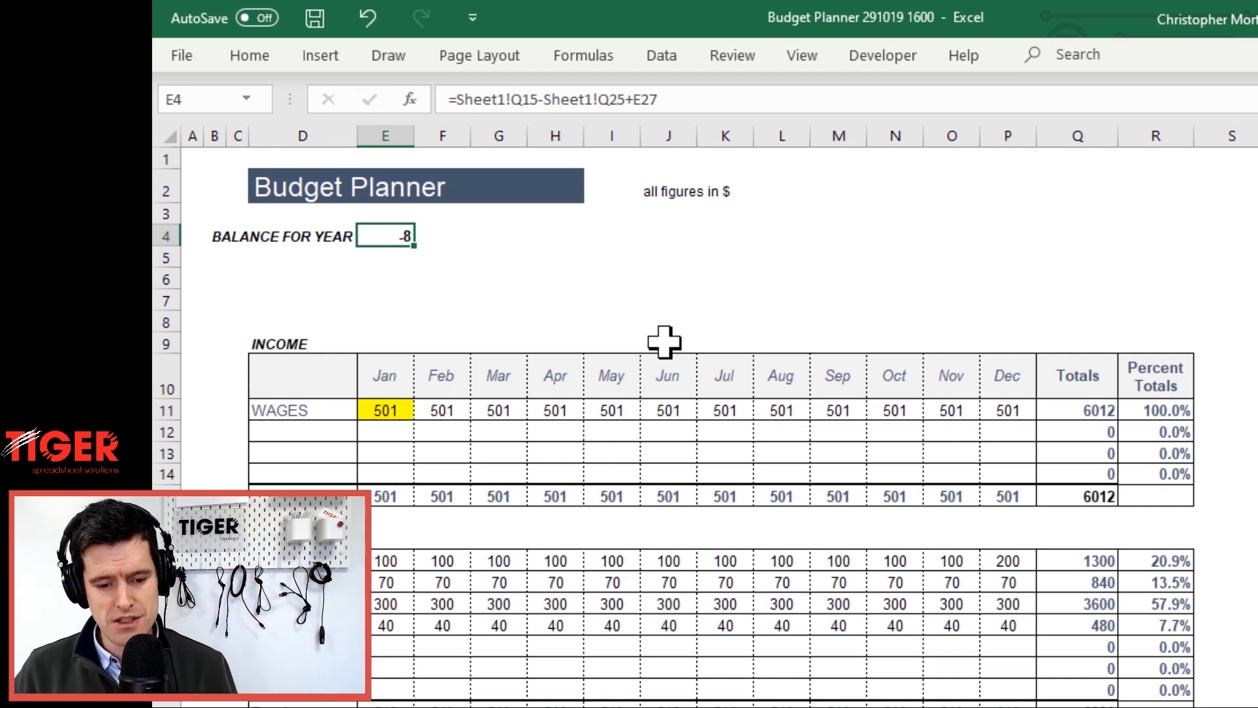
pyautogui.press('Up')
pyautogui.press('Down')
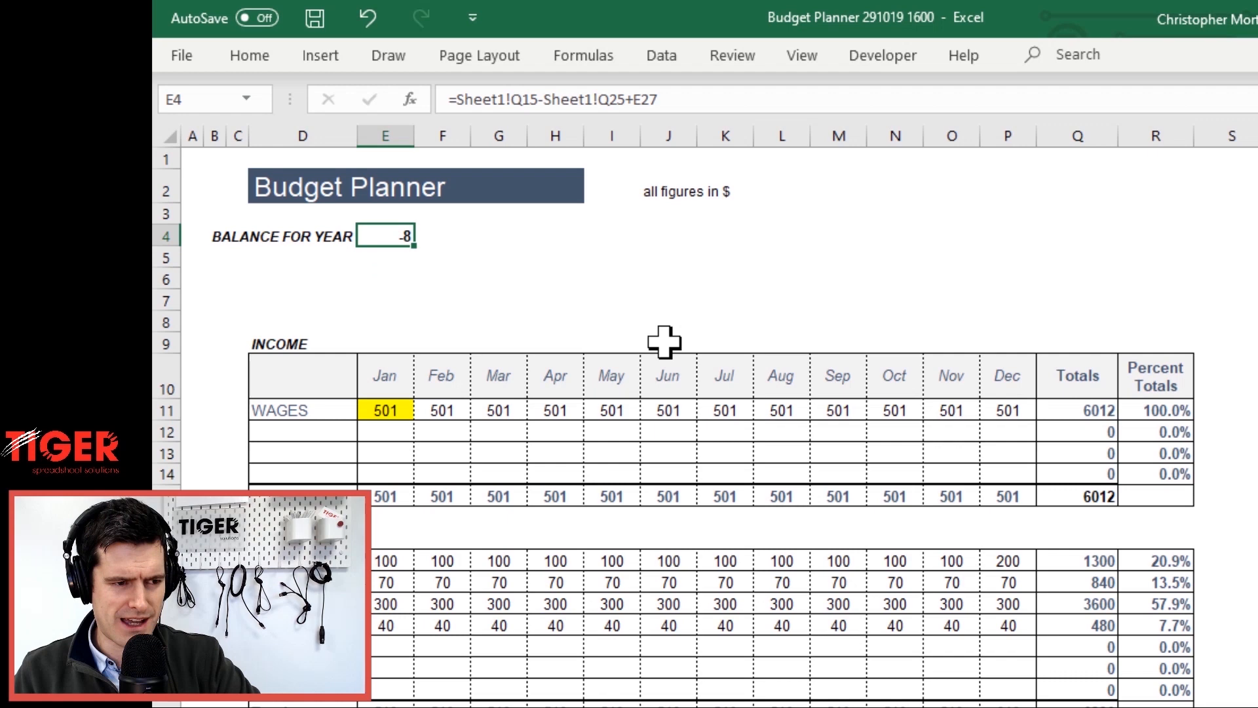
# Try a font size of 48 on the balance value in E4, and undo the size change
pyautogui.click(688, 378)
pyautogui.click(386, 234)
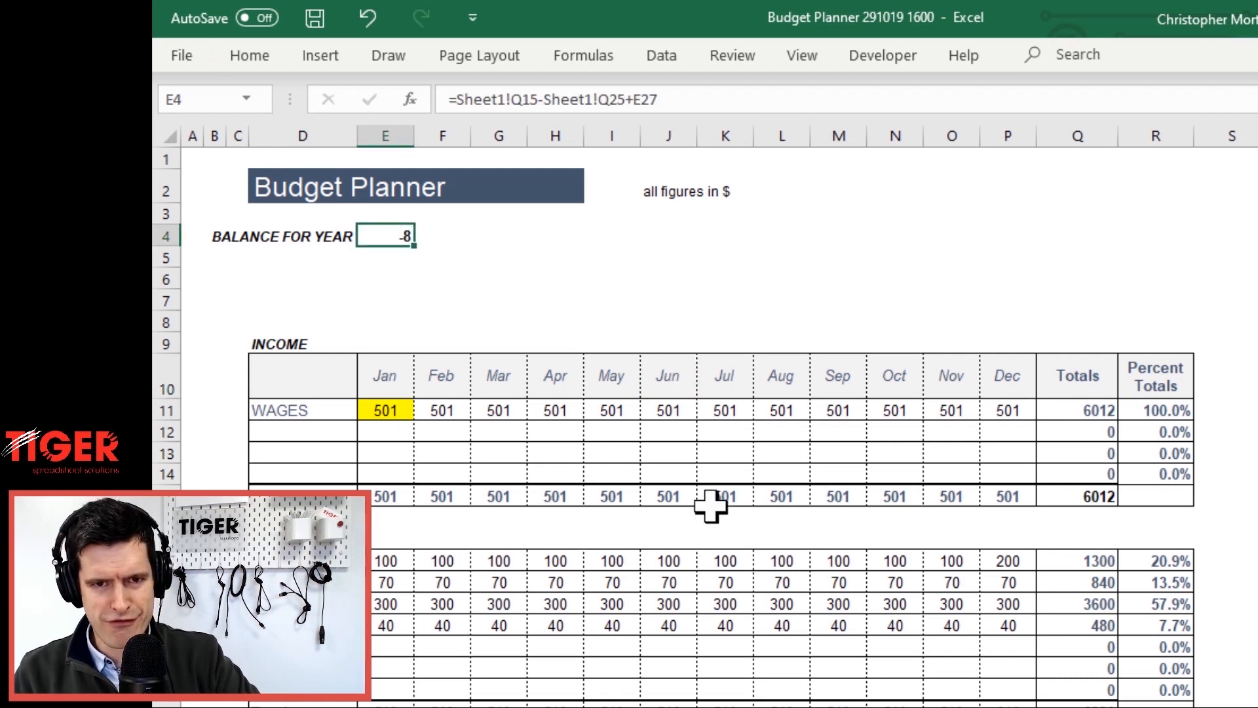
pyautogui.click(256, 55)
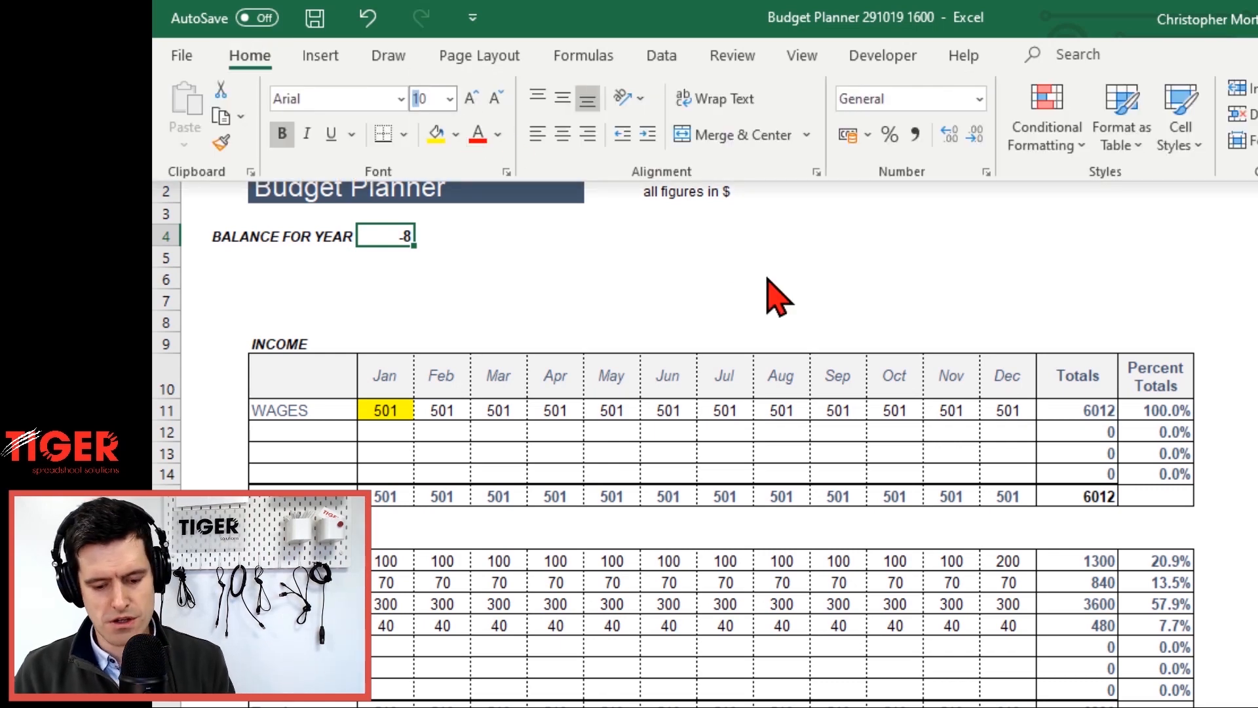
pyautogui.press('BackSpace')
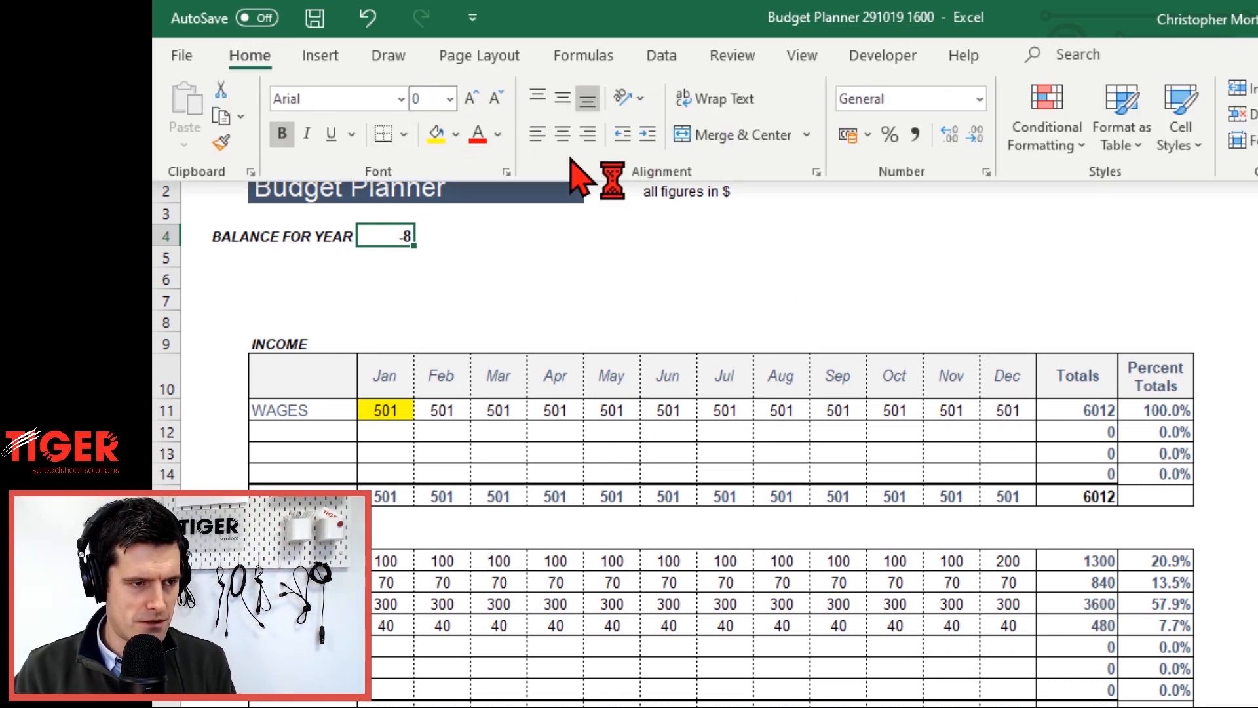
pyautogui.press('Delete')
pyautogui.write('48')
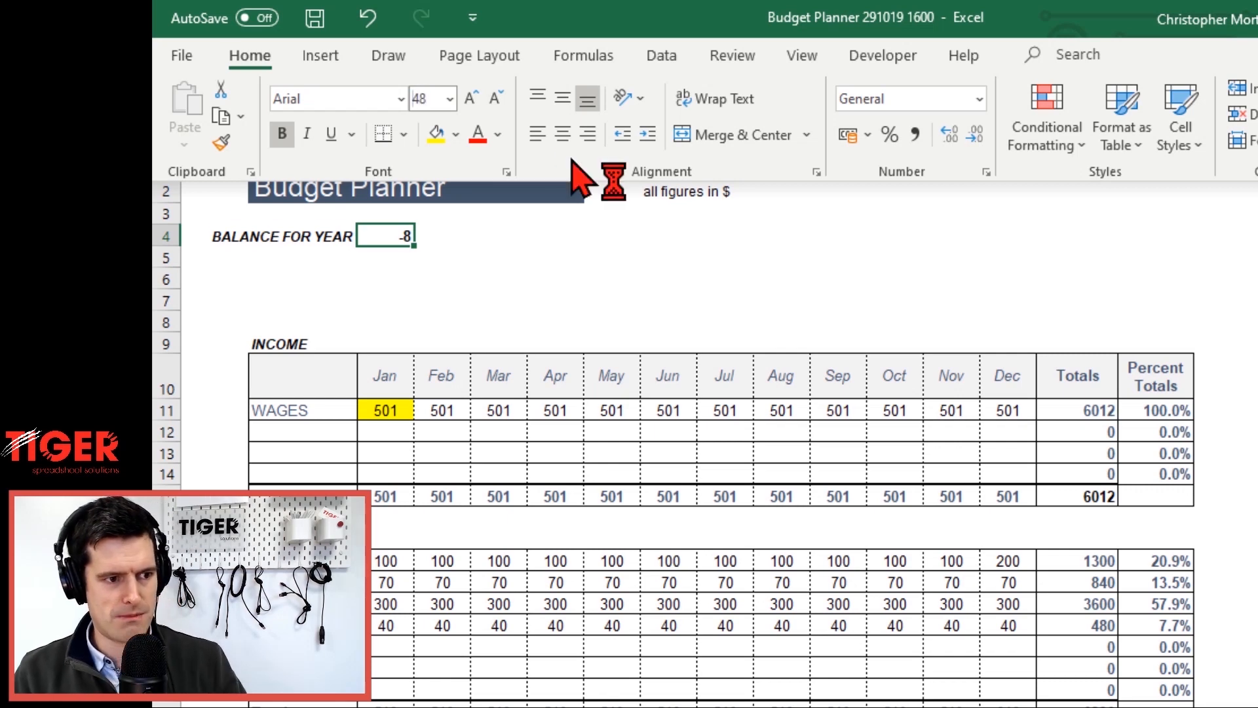
pyautogui.press('Return')
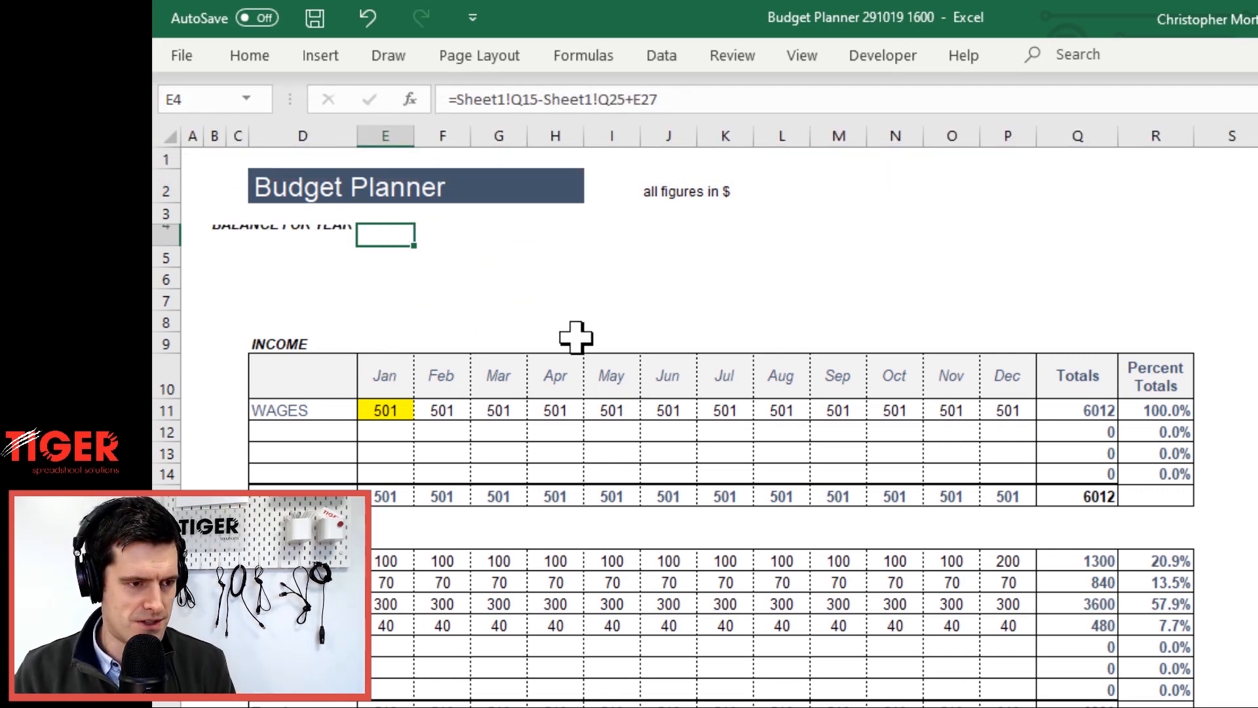
pyautogui.hotkey('ctrl', 'z')
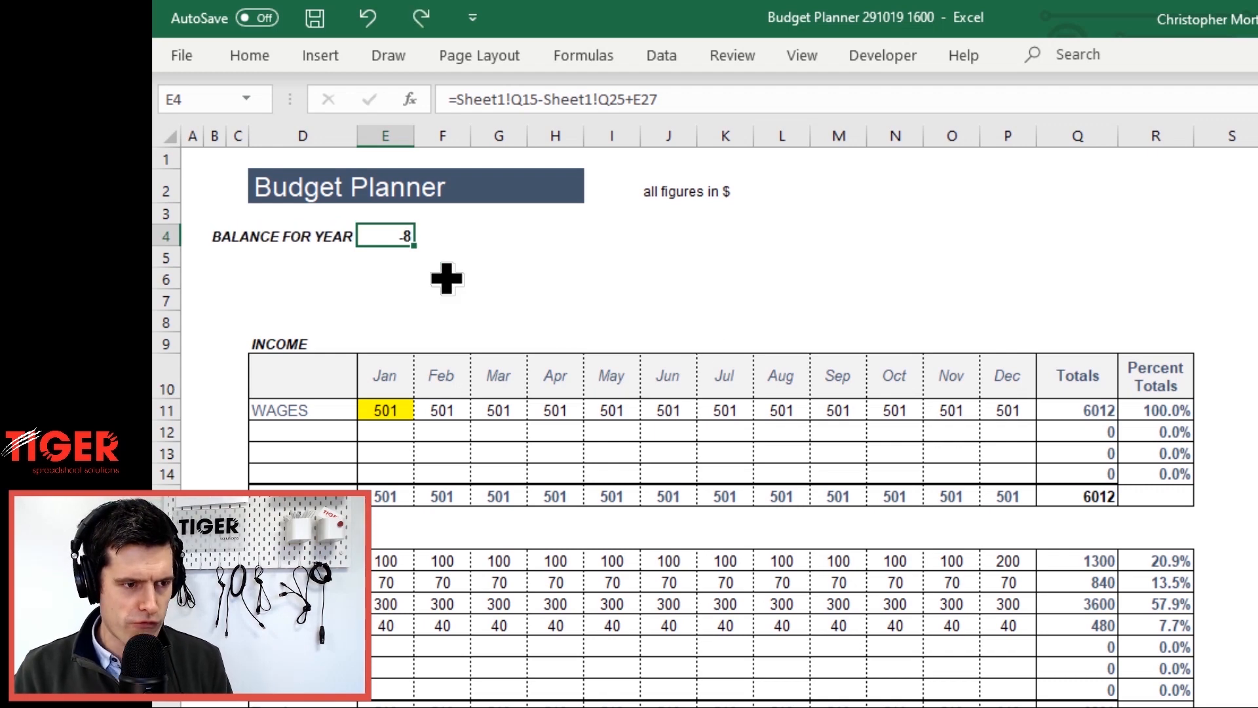
# Merge and center cells E6:H7 into one block beneath the balance for the year
pyautogui.click(443, 278)
pyautogui.press('Up')
pyautogui.press('Up')
pyautogui.press('Left')
pyautogui.press('Left')
pyautogui.press('Down')
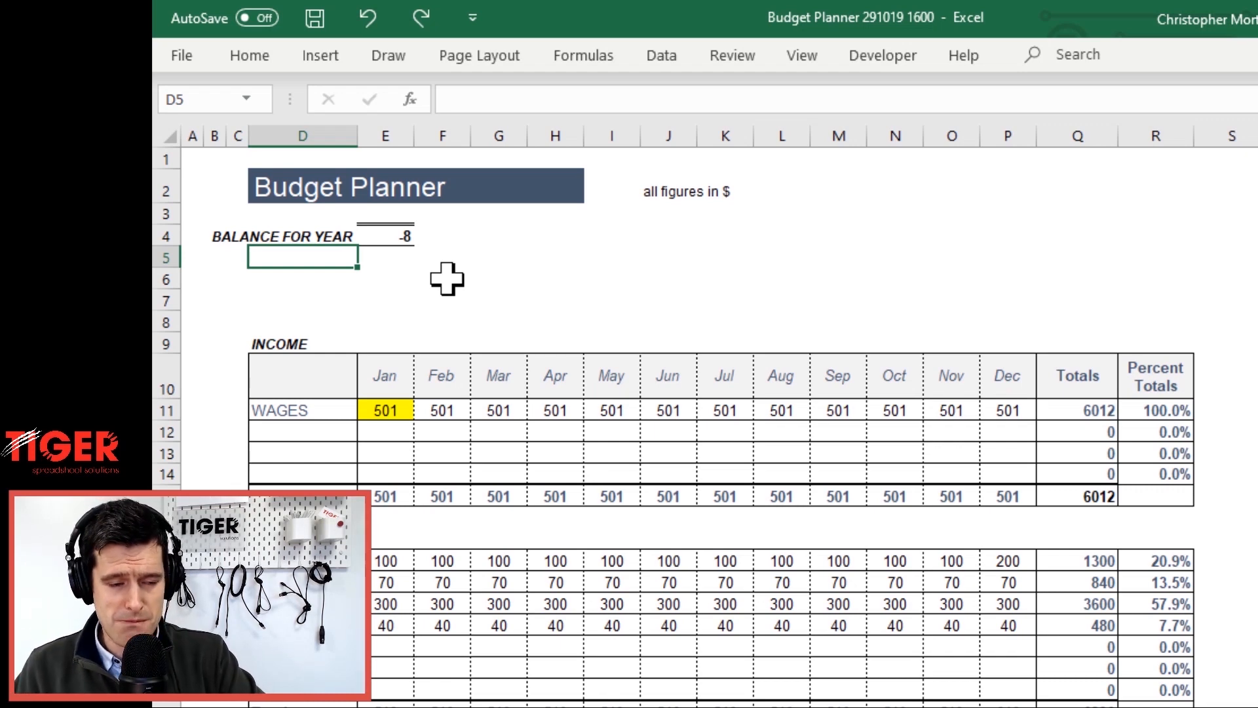
pyautogui.press('Down')
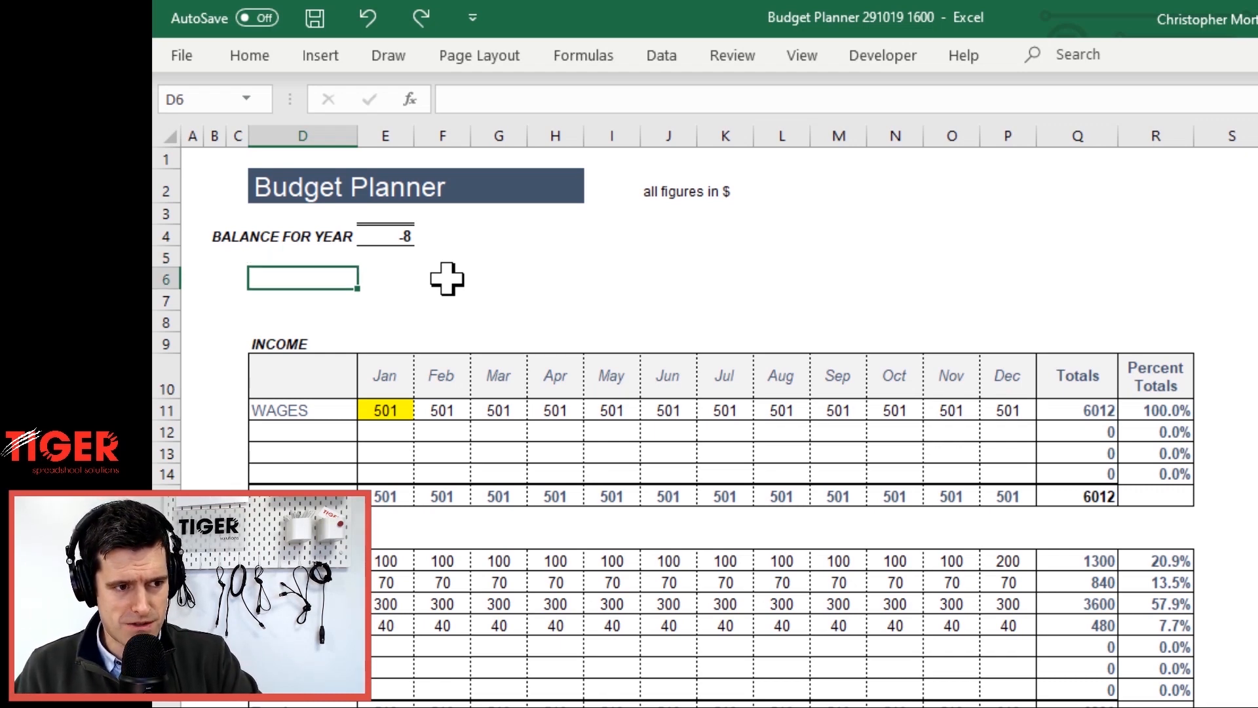
pyautogui.hotkey('shift', 'Right')
pyautogui.hotkey('shift', 'Right')
pyautogui.hotkey('shift', 'Right')
pyautogui.hotkey('shift', 'Right')
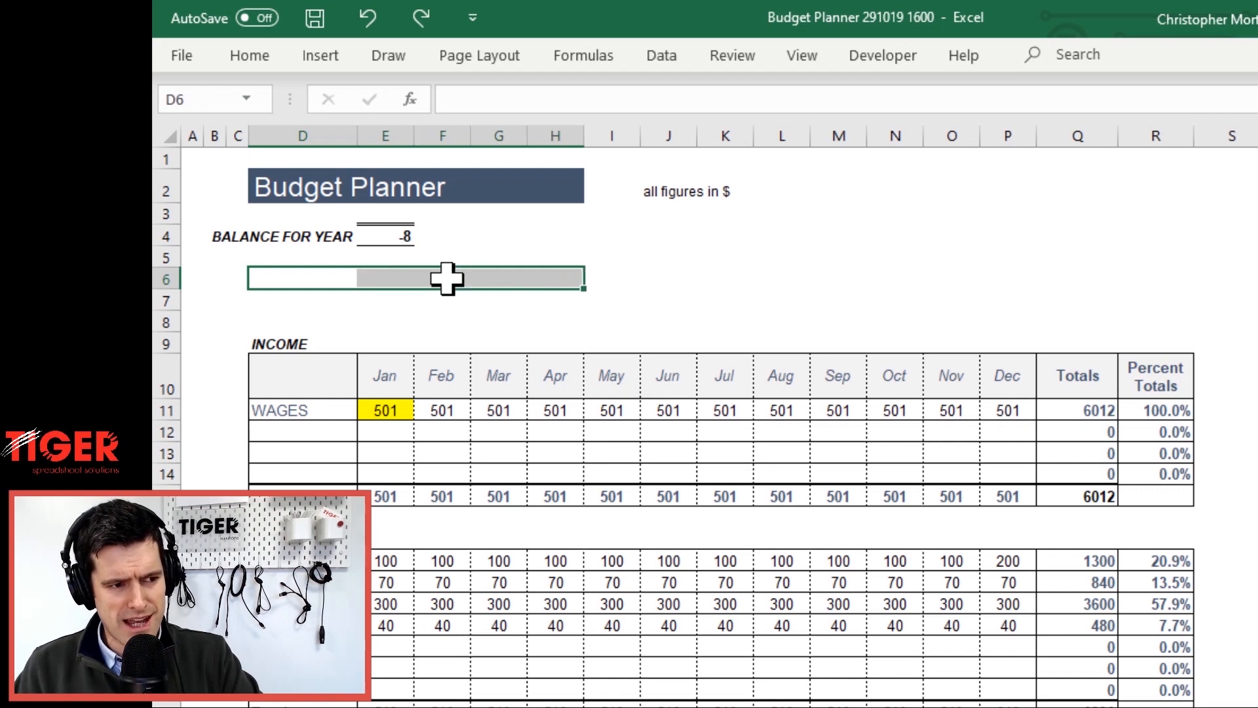
pyautogui.press('Right')
pyautogui.hotkey('shift', 'Right')
pyautogui.hotkey('shift', 'Right')
pyautogui.hotkey('shift', 'Right')
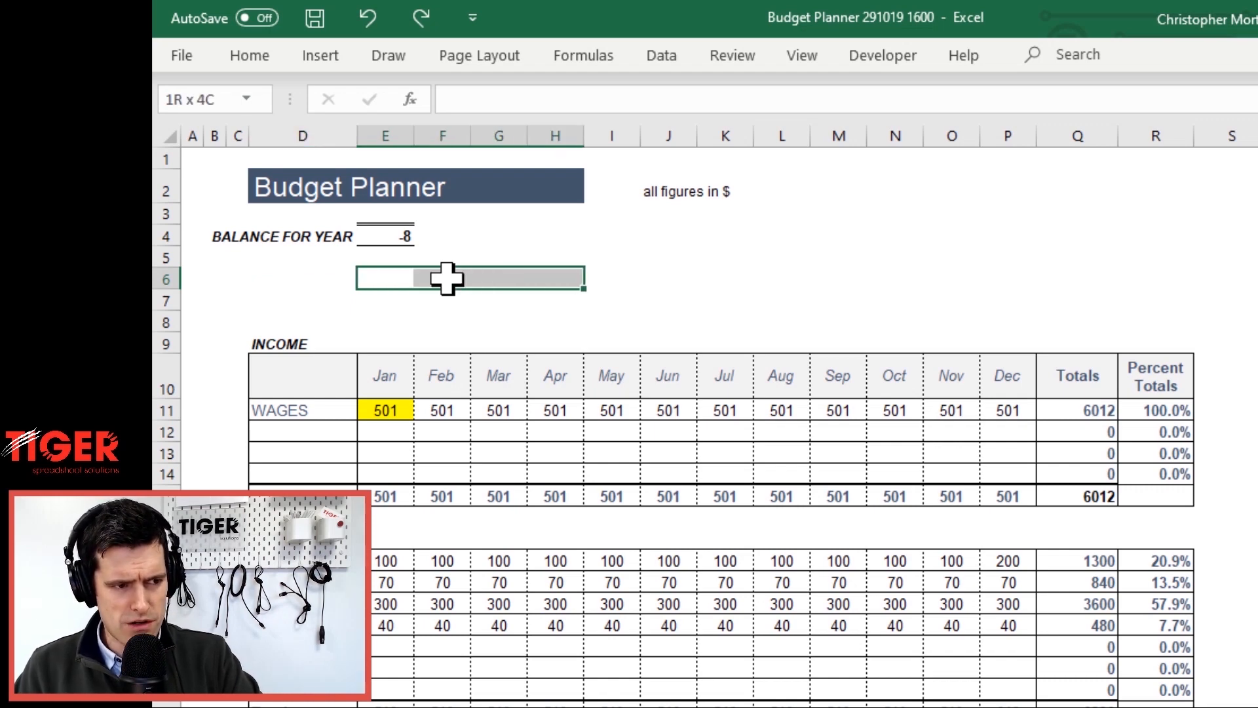
pyautogui.hotkey('shift', 'Down')
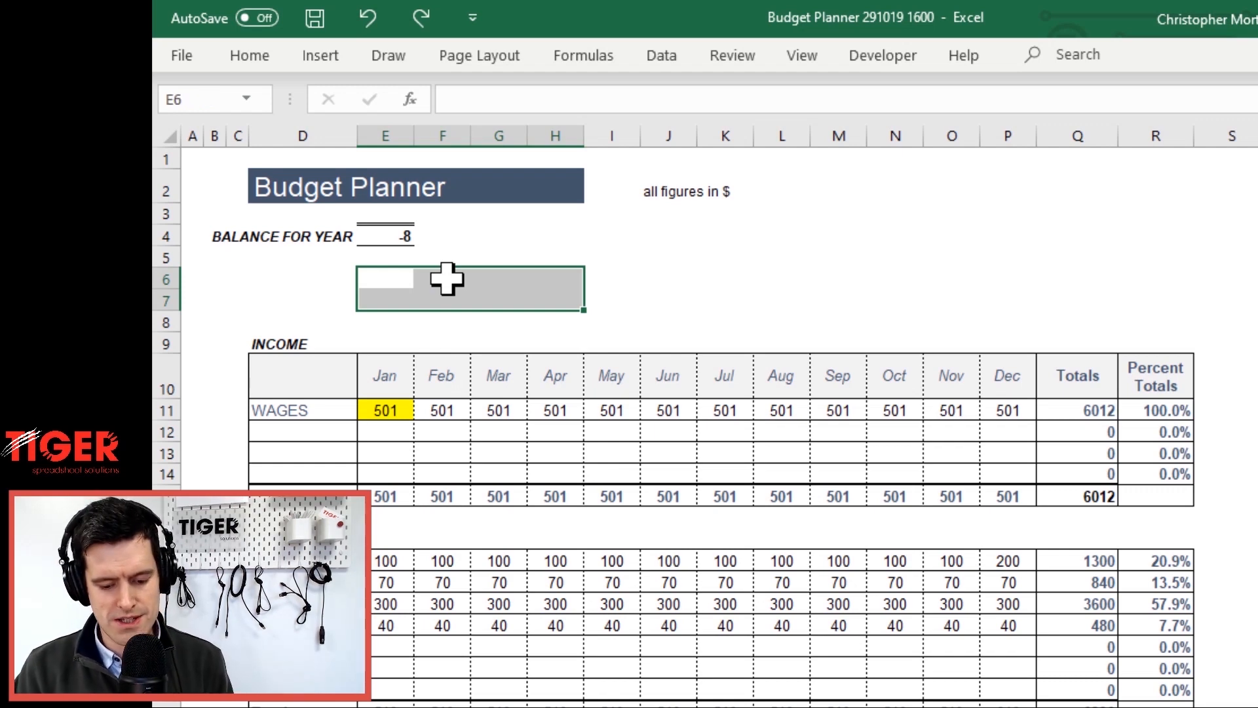
pyautogui.press('alt')
pyautogui.press('m')
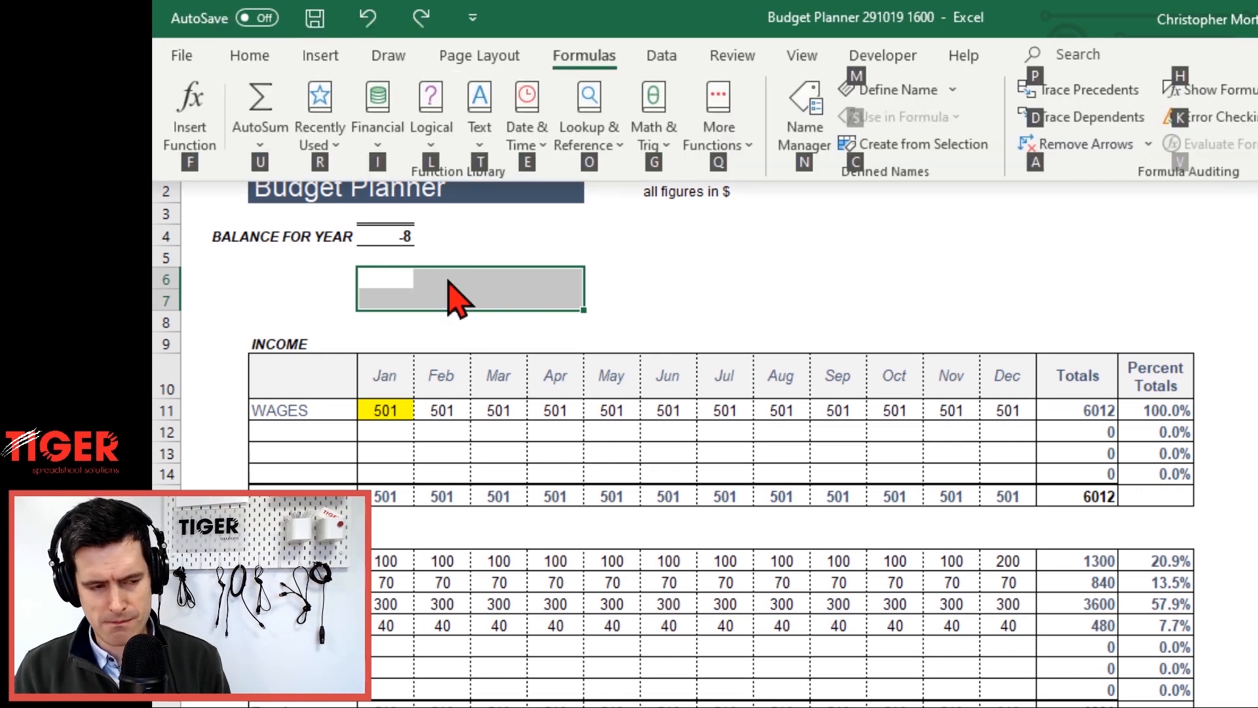
pyautogui.press('Escape')
pyautogui.press('Escape')
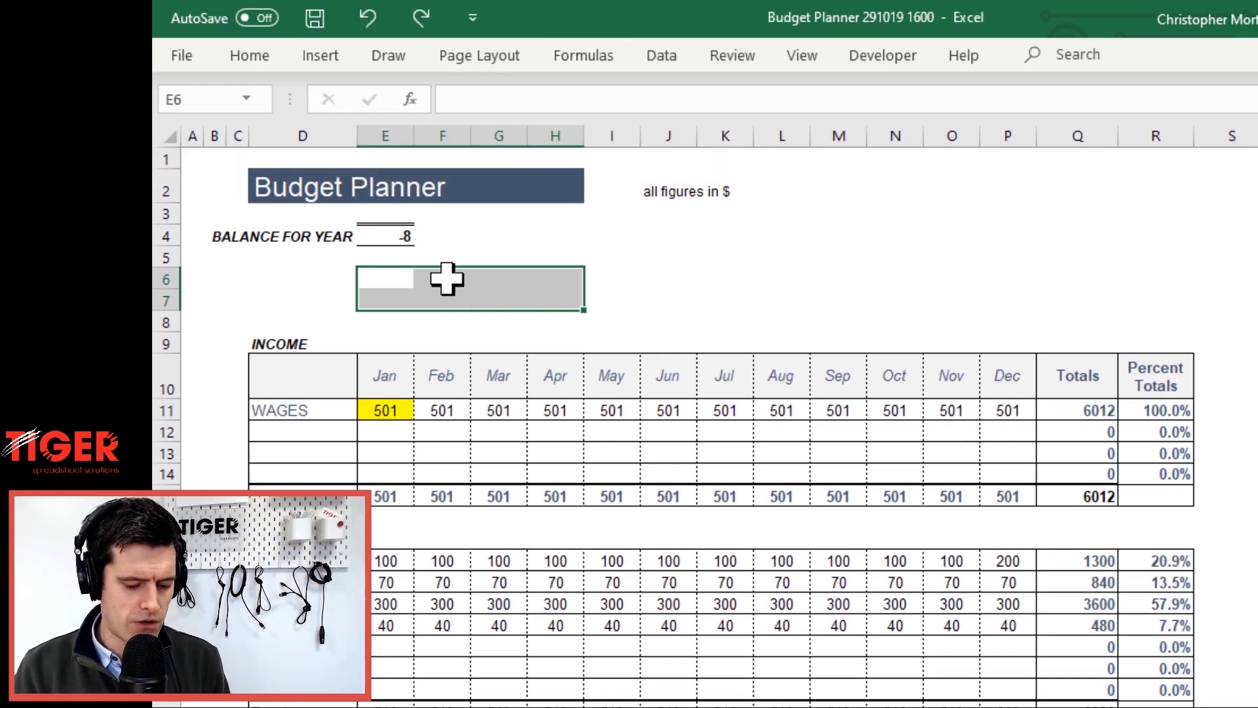
pyautogui.press('alt')
pyautogui.press('h')
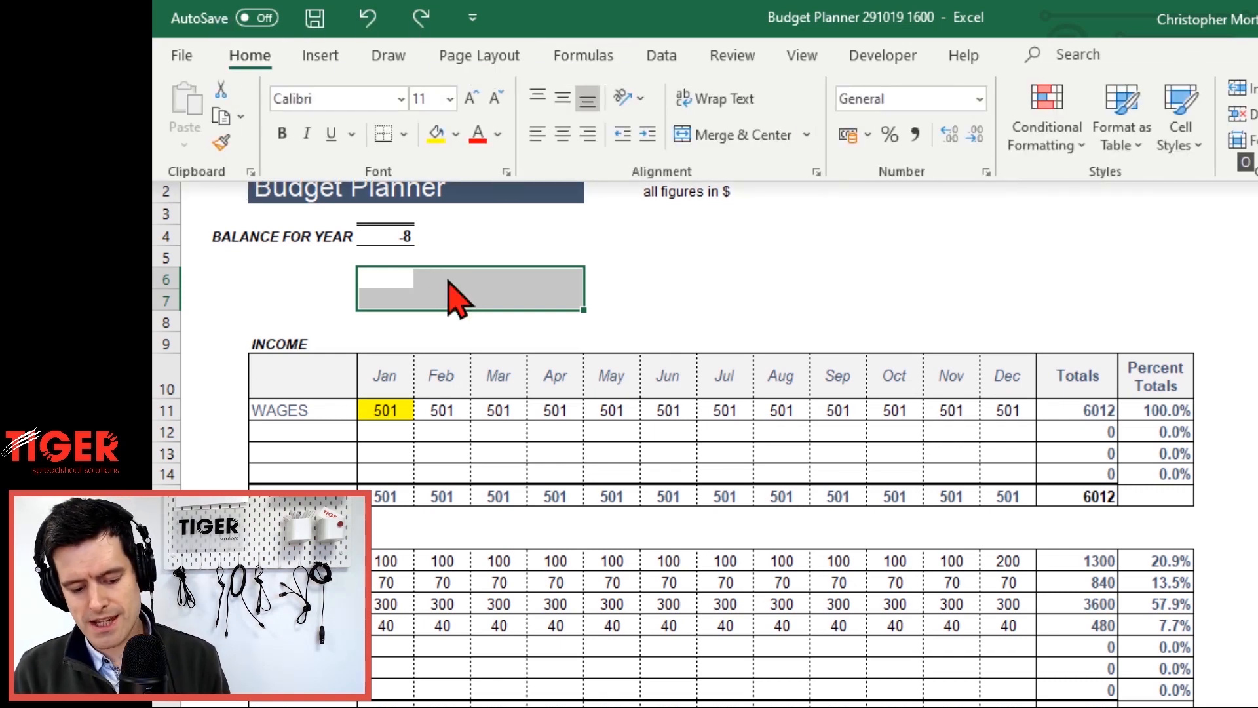
pyautogui.press('m')
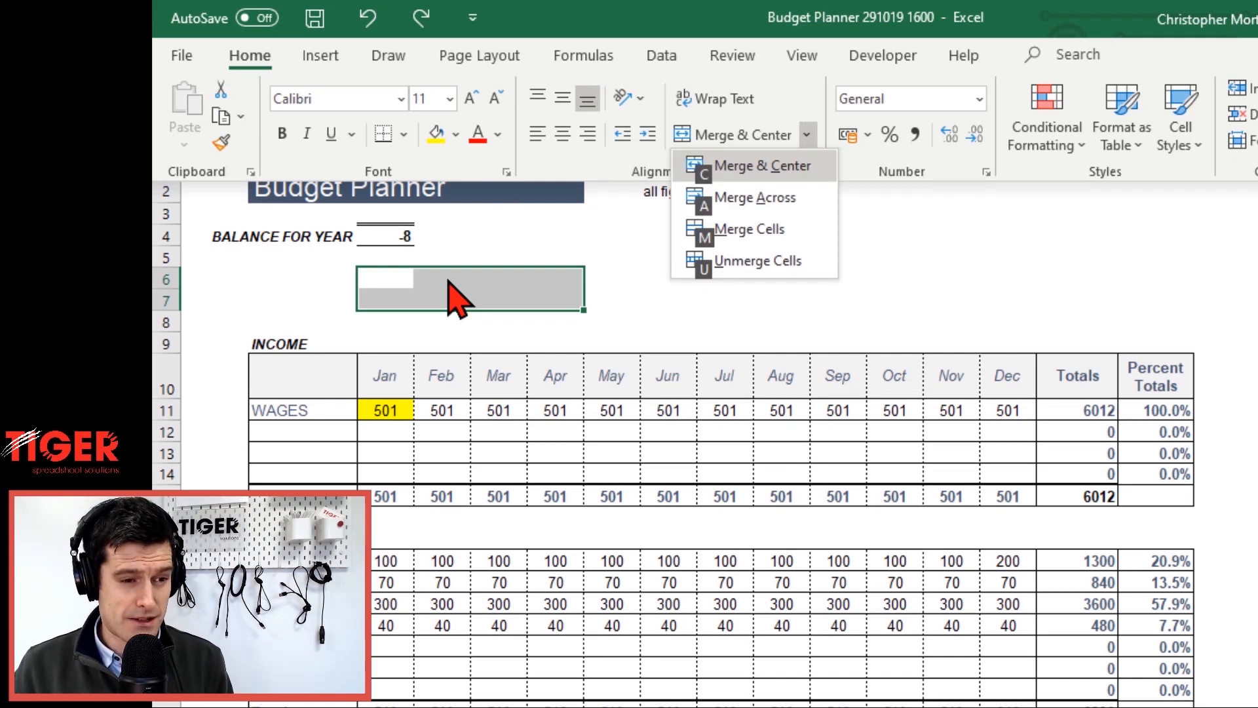
pyautogui.press('c')
# Add an outline border around the merged block E6:H7
pyautogui.press('Left')
pyautogui.press('Right')
pyautogui.press('Right')
pyautogui.press('Left')
pyautogui.press('alt')
pyautogui.press('h')
pyautogui.press('Escape')
pyautogui.press('Escape')
pyautogui.press('Left')
pyautogui.press('Right')
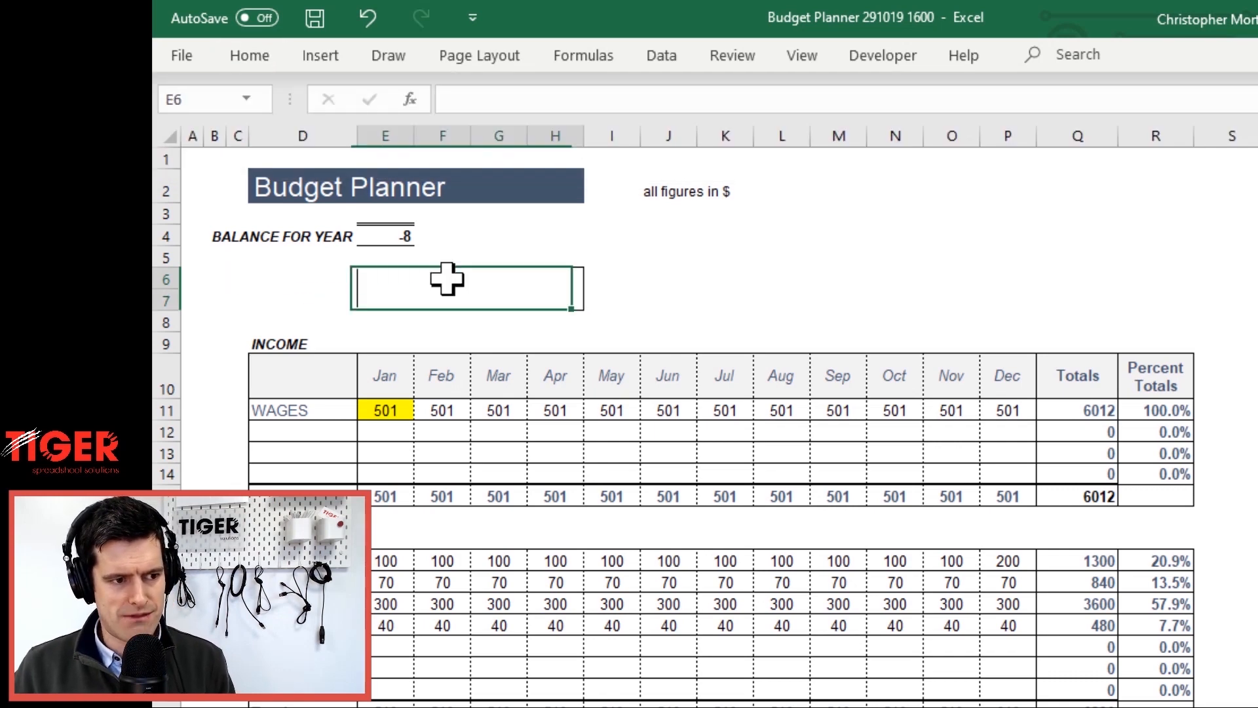
# Add borders to cells D6 and D7 beside the merged block
pyautogui.press('Left')
pyautogui.press('Up')
pyautogui.press('Down')
pyautogui.hotkey('shift', 'Down')
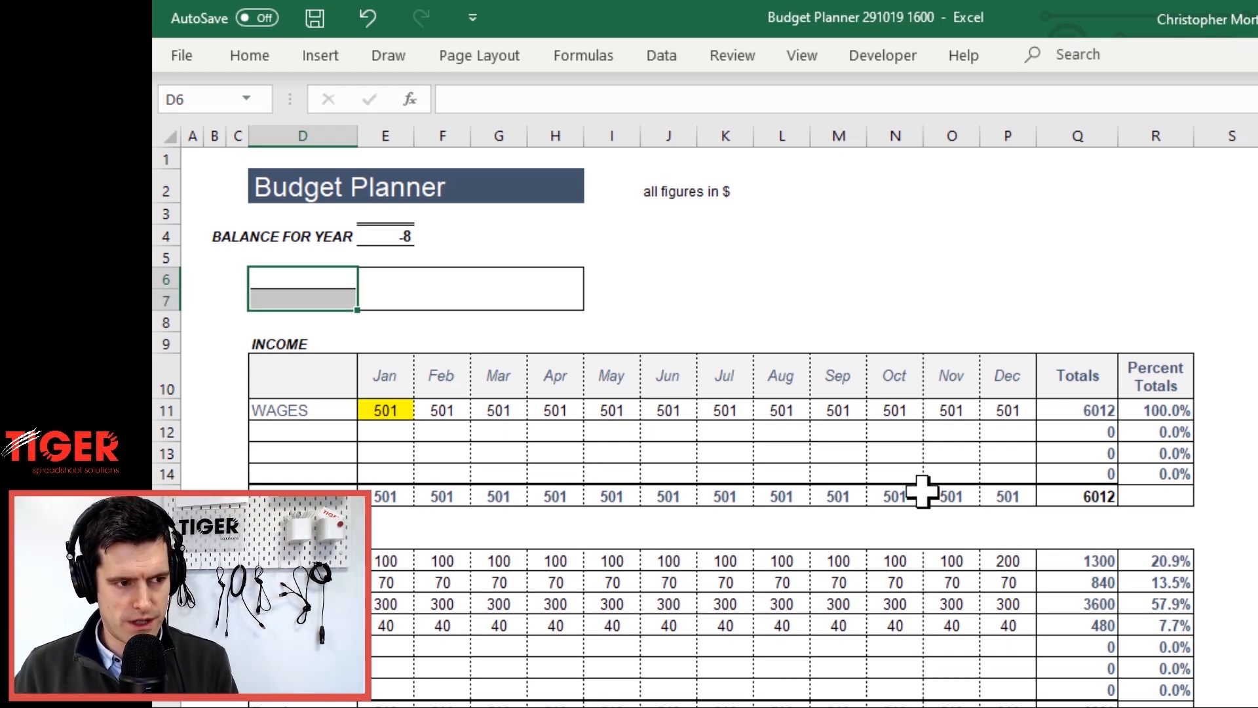
# Merge cells D6:D7 into a single cell without centering, next to the merged block
pyautogui.press('Left')
pyautogui.press('Right')
pyautogui.press('Right')
pyautogui.press('Left')
pyautogui.press('Left')
pyautogui.press('Right')
pyautogui.hotkey('shift', 'Down')
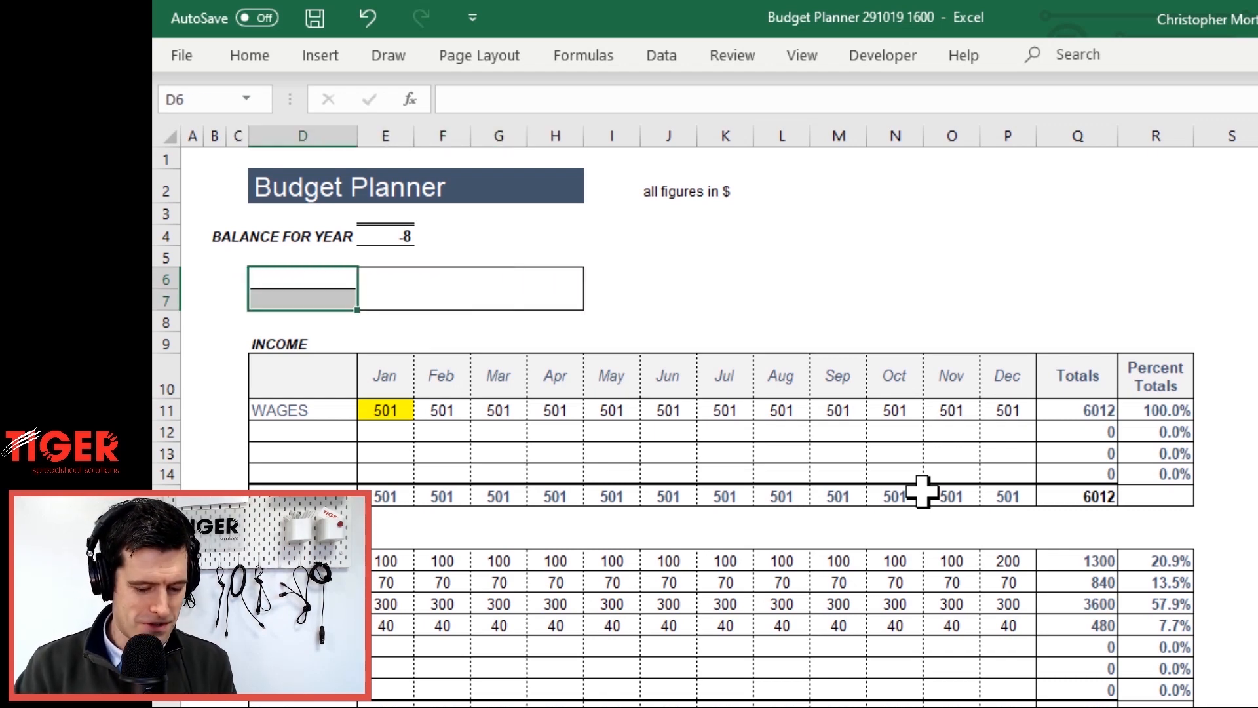
pyautogui.hotkey('alt', 'h')
pyautogui.press('m')
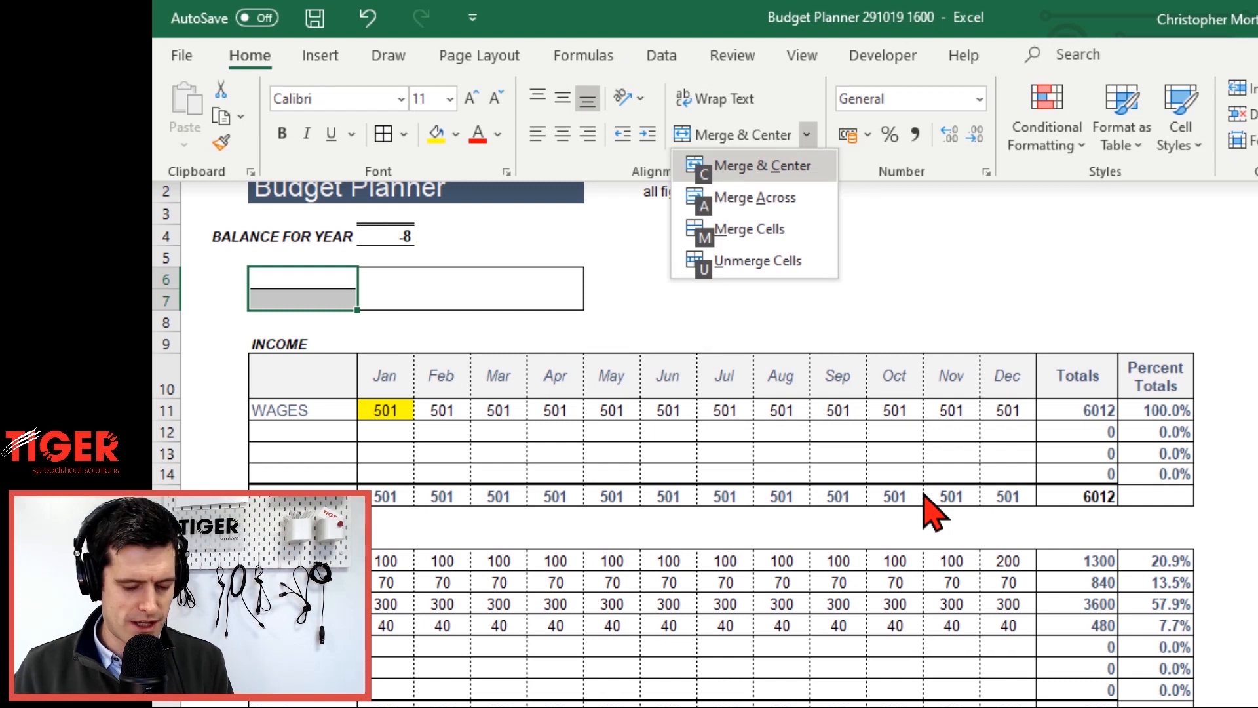
pyautogui.press('m')
pyautogui.press('Left')
pyautogui.press('Right')
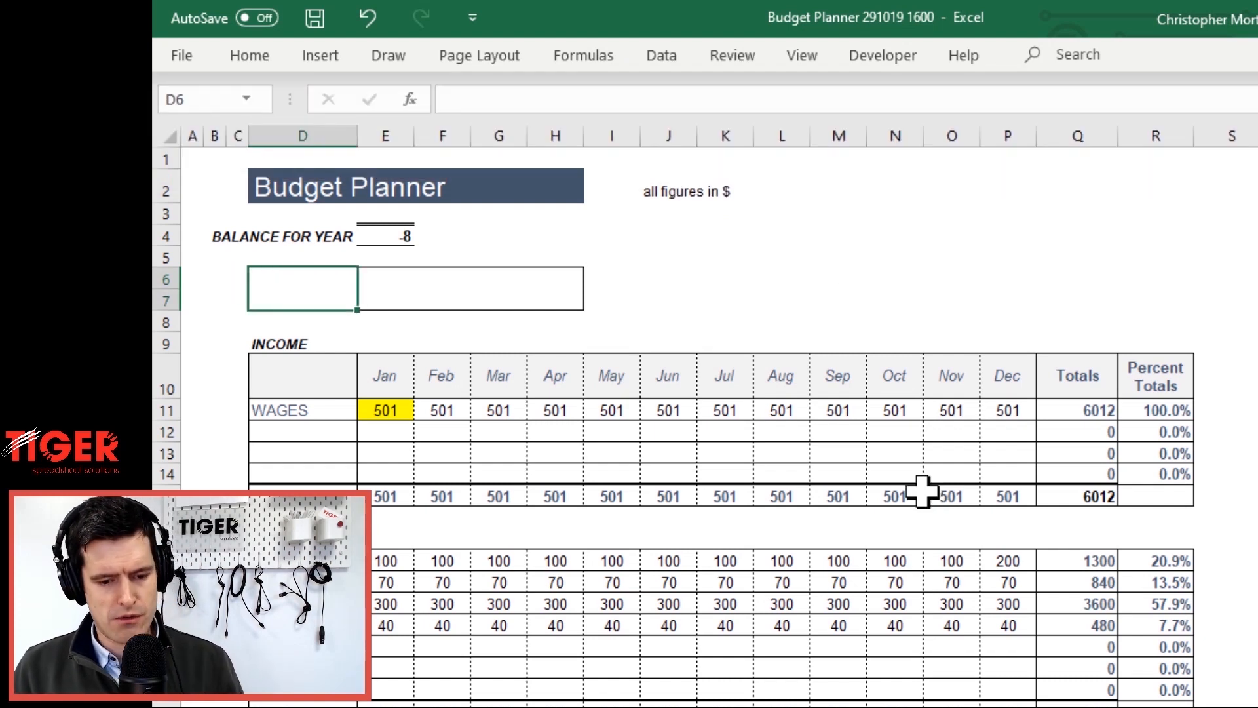
pyautogui.press('Left')
pyautogui.press('Right')
pyautogui.press('Right')
pyautogui.press('Right')
pyautogui.press('Left')
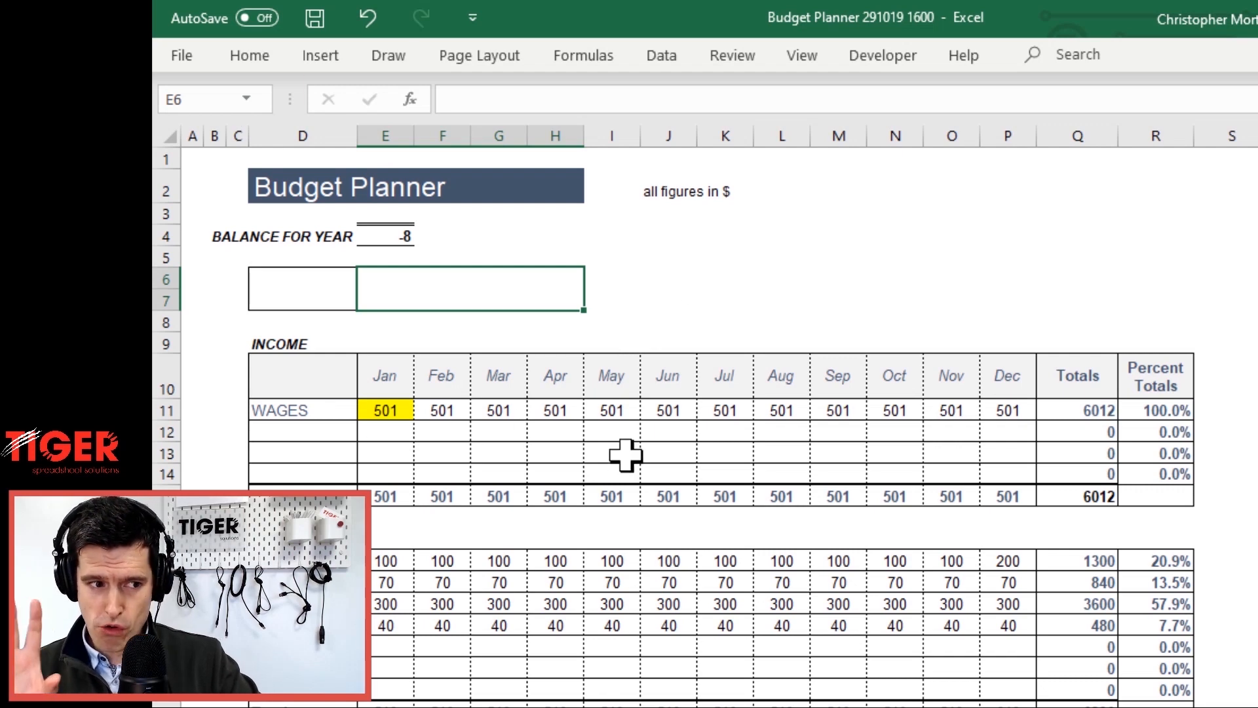
# Copy the formula =Sheet1!Q15-Sheet1!Q25+E27 from cell E4 into the merged block E6:H7
pyautogui.press('Up')
pyautogui.press('Up')
pyautogui.press('Left')
pyautogui.press('Left')
pyautogui.press('Left')
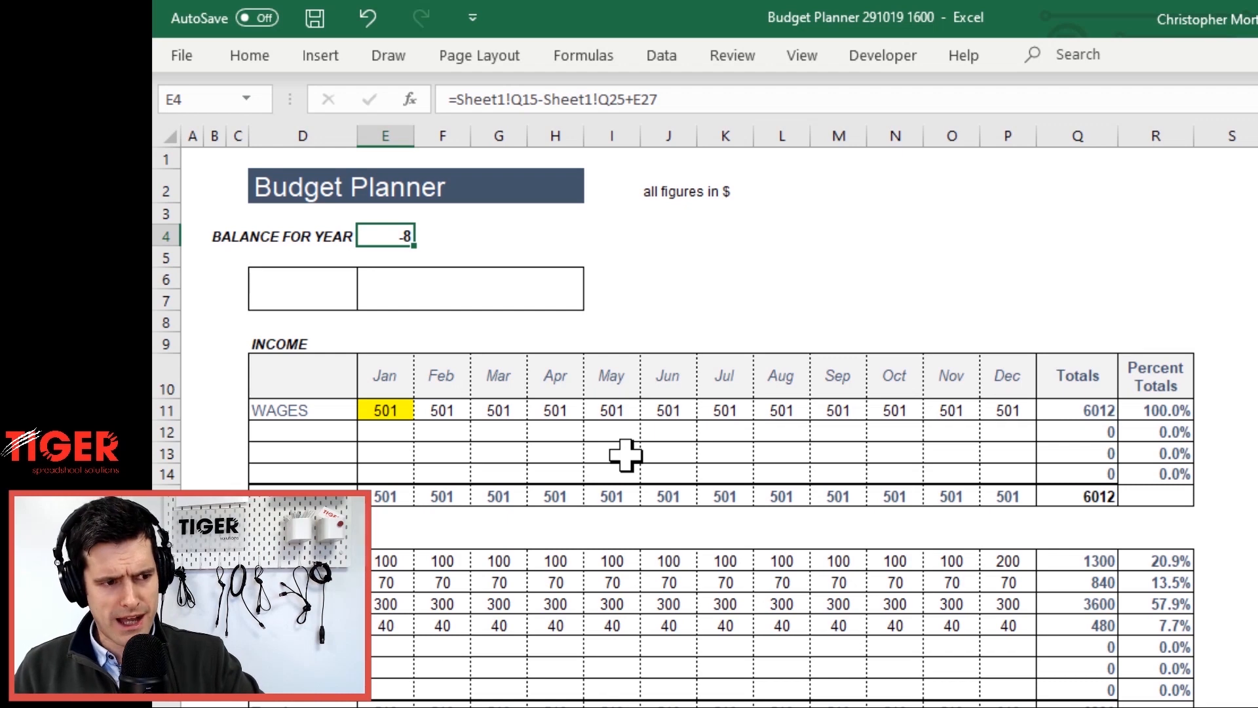
pyautogui.moveTo(680, 95); pyautogui.dragTo(474, 99)
pyautogui.moveTo(413, 66); pyautogui.dragTo(332, 83)
pyautogui.hotkey('ctrl', 'c')
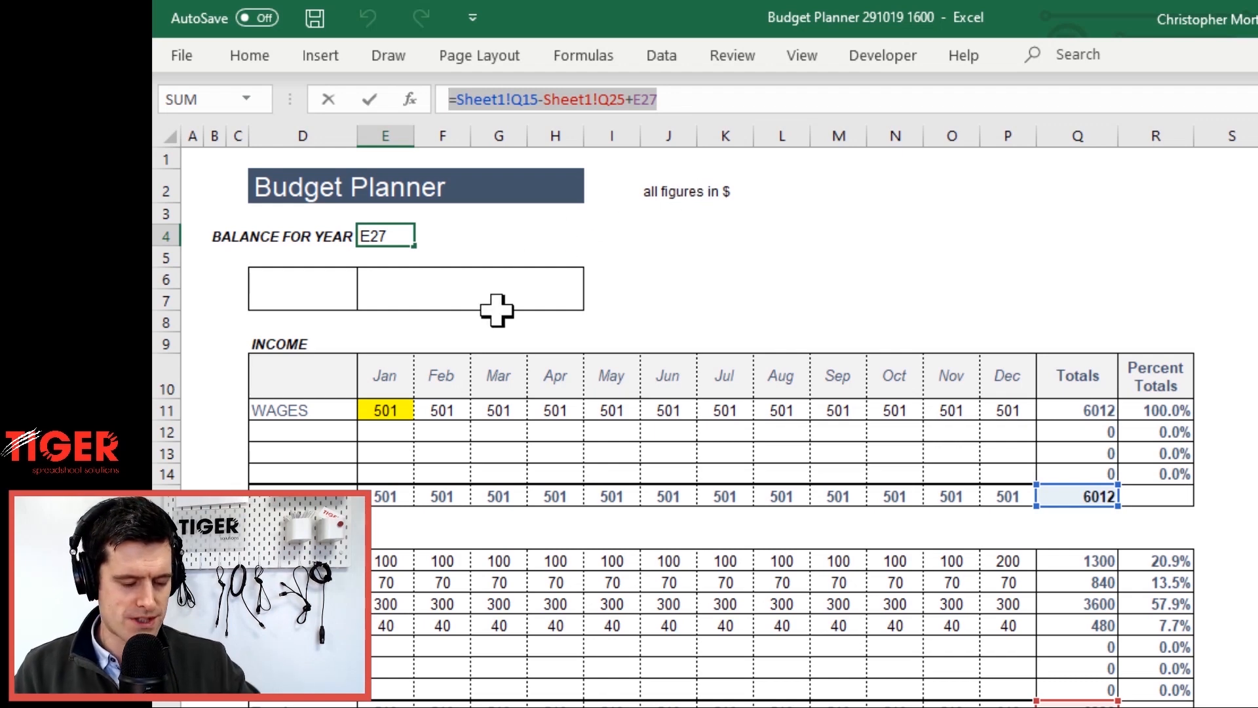
pyautogui.press('Escape')
pyautogui.doubleClick(437, 285)
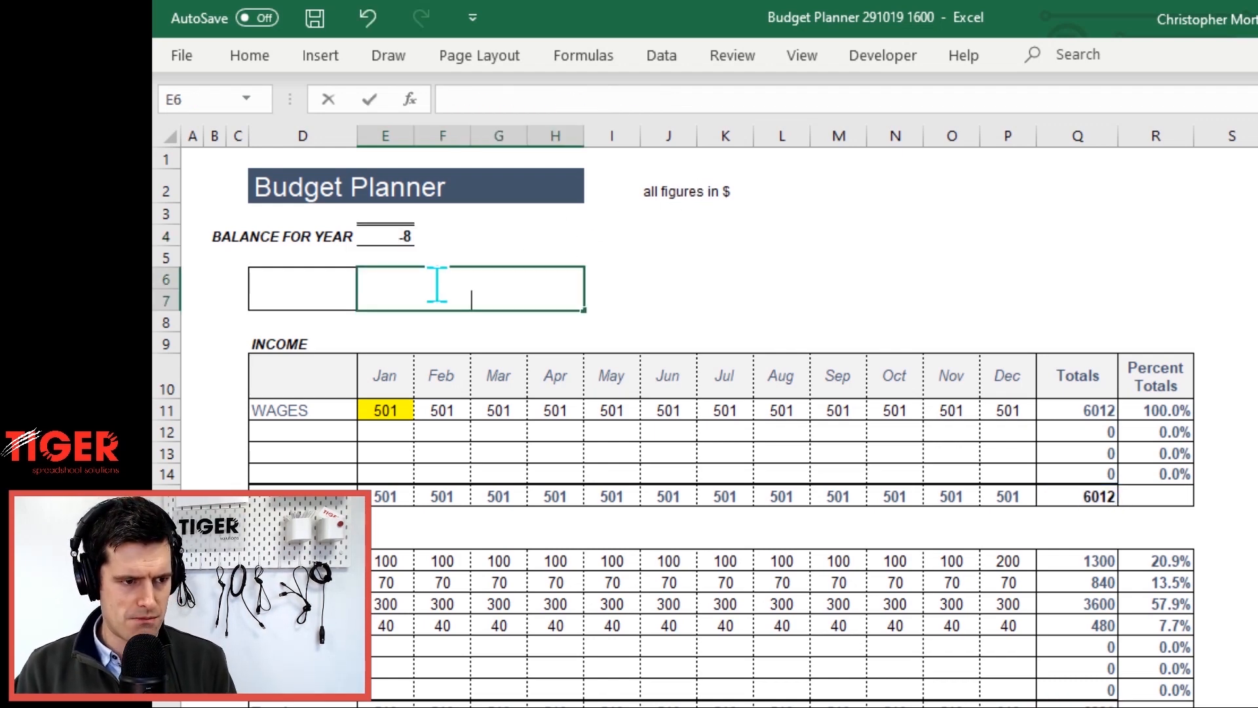
pyautogui.hotkey('ctrl', 'v')
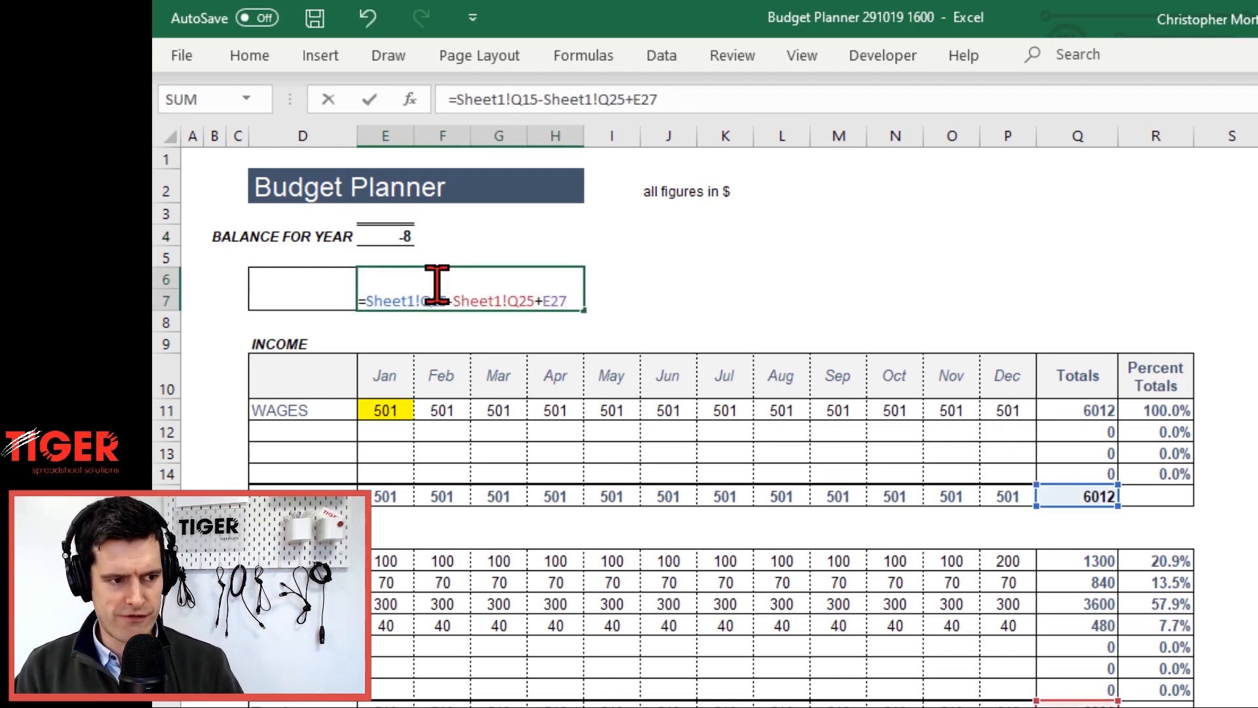
pyautogui.press('Return')
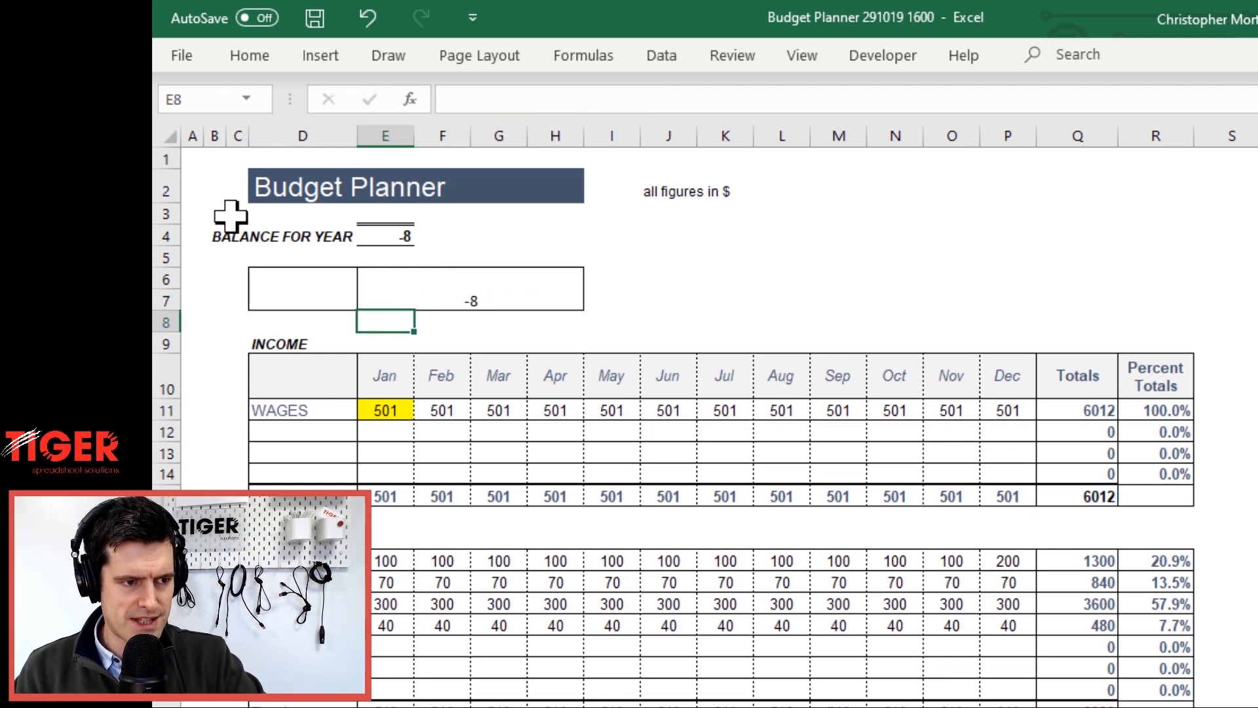
# Copy the label text BALANCE FOR YEAR from D4 into the merged cell D6:D7 and wrap its text
pyautogui.click(296, 237)
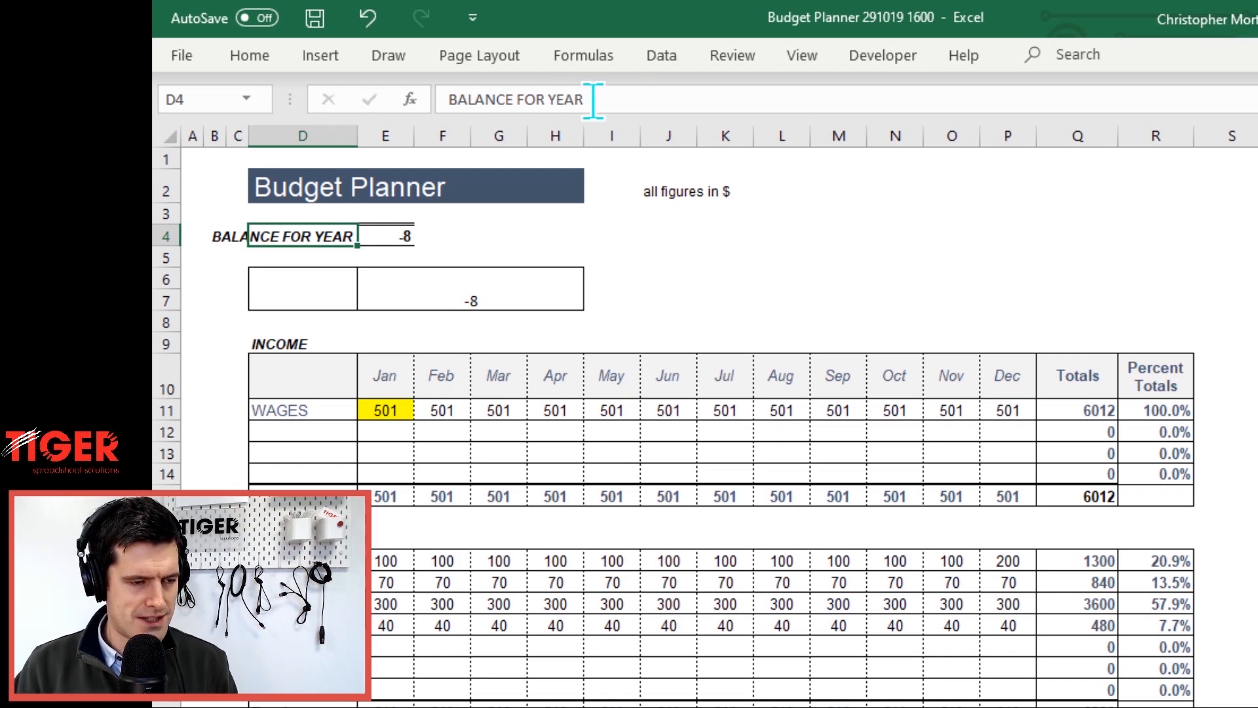
pyautogui.moveTo(593, 100); pyautogui.dragTo(301, 85)
pyautogui.hotkey('ctrl', 'c')
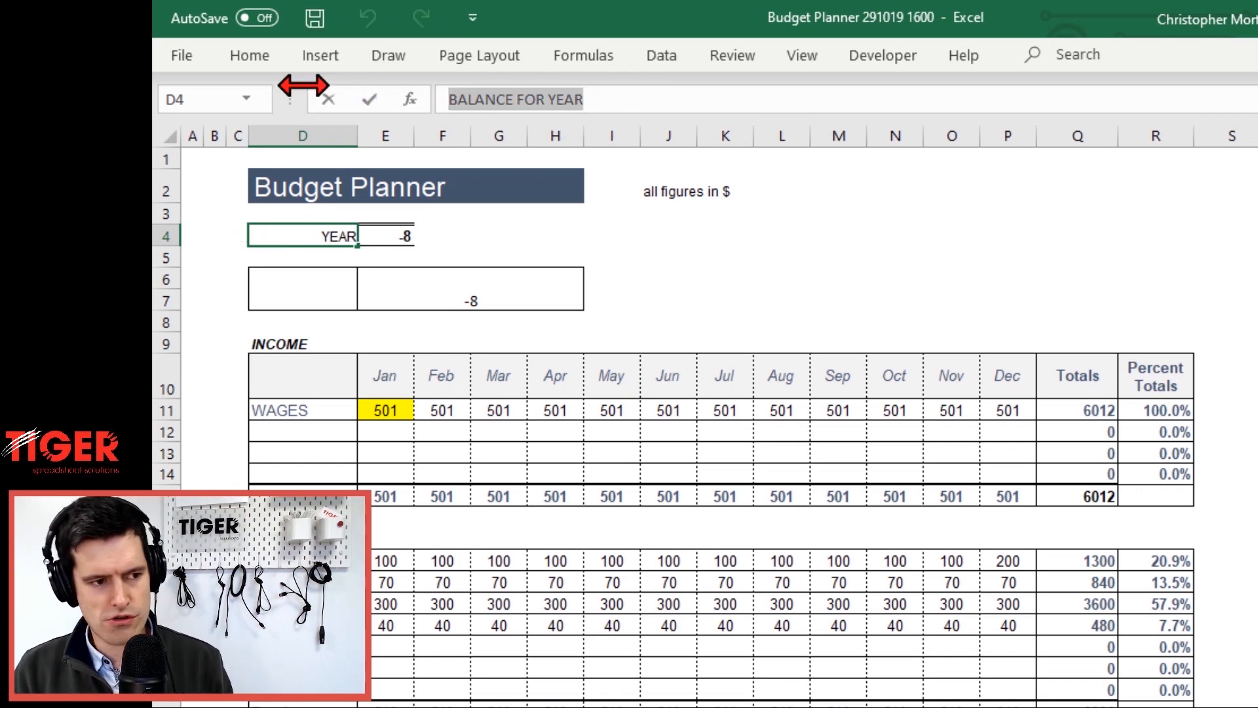
pyautogui.press('Escape')
pyautogui.click(292, 288)
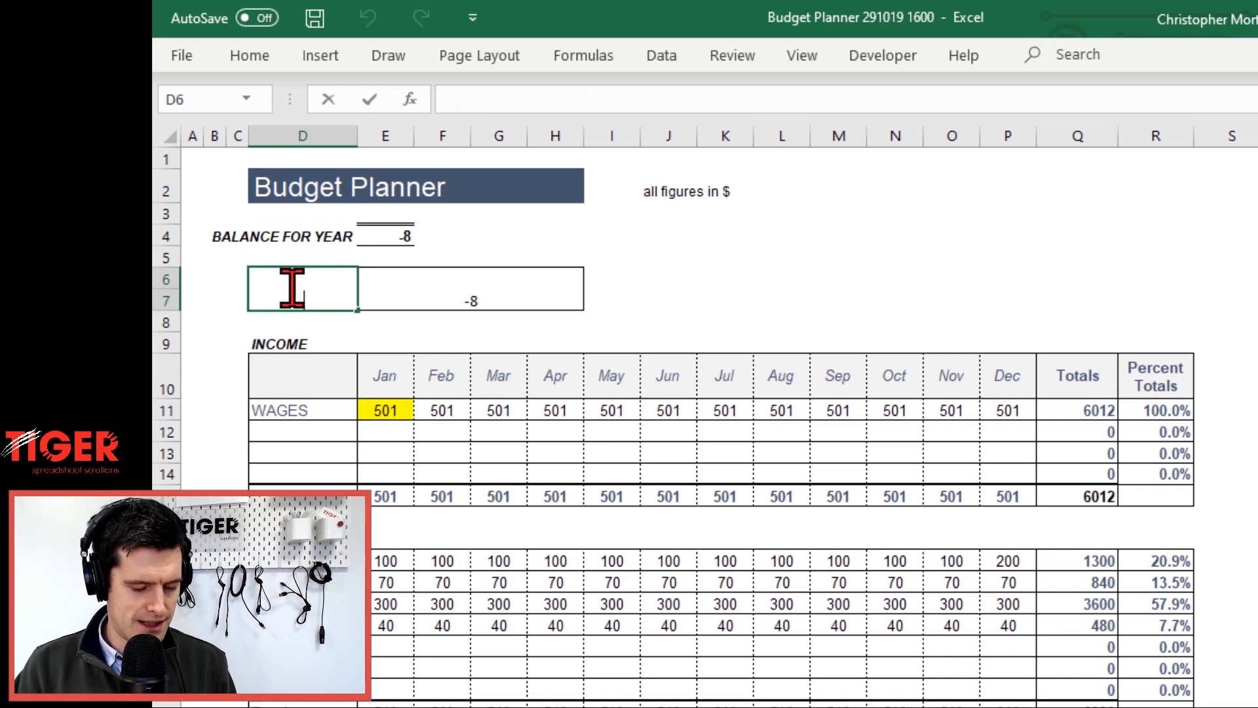
pyautogui.hotkey('ctrl', 'v')
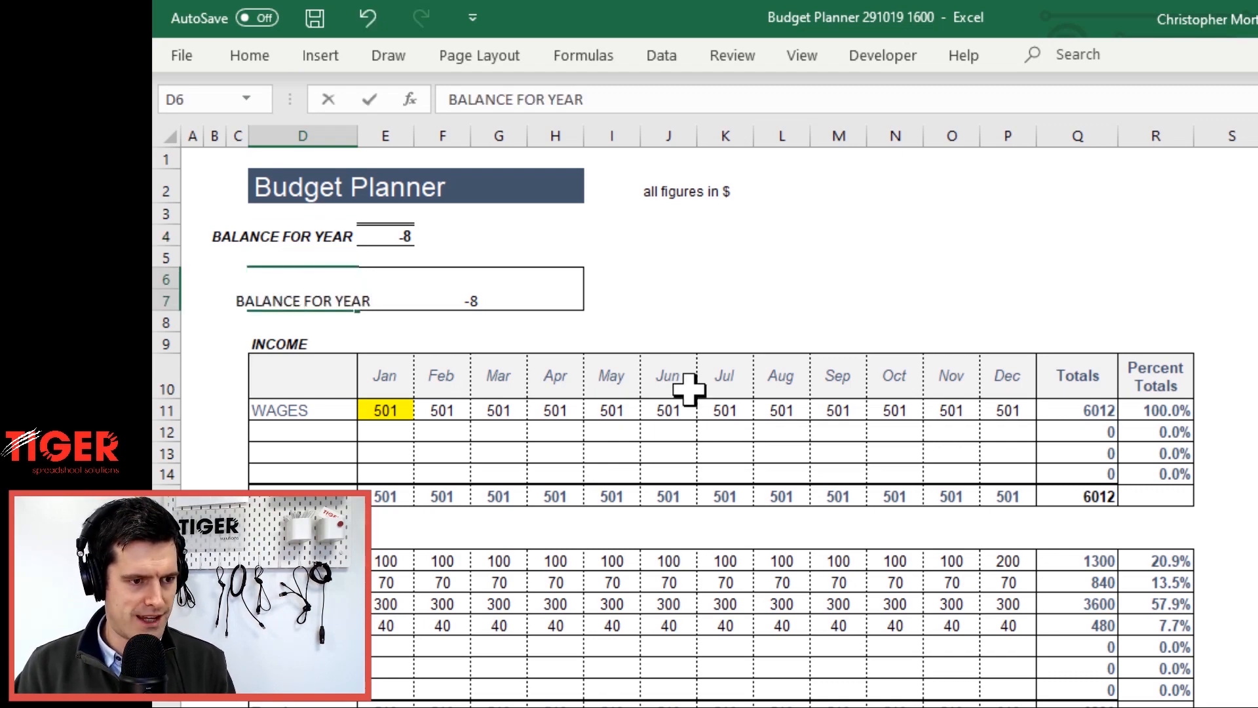
pyautogui.press('Return')
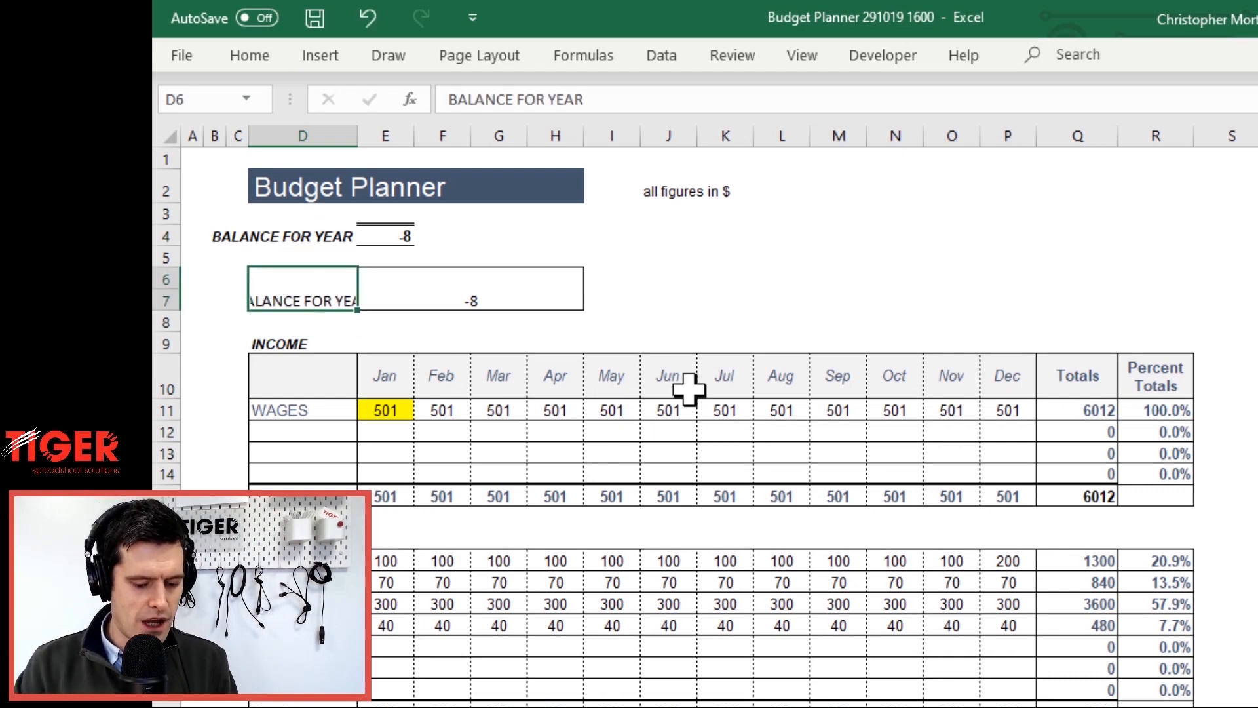
pyautogui.hotkey('alt', 'h')
pyautogui.press('w')
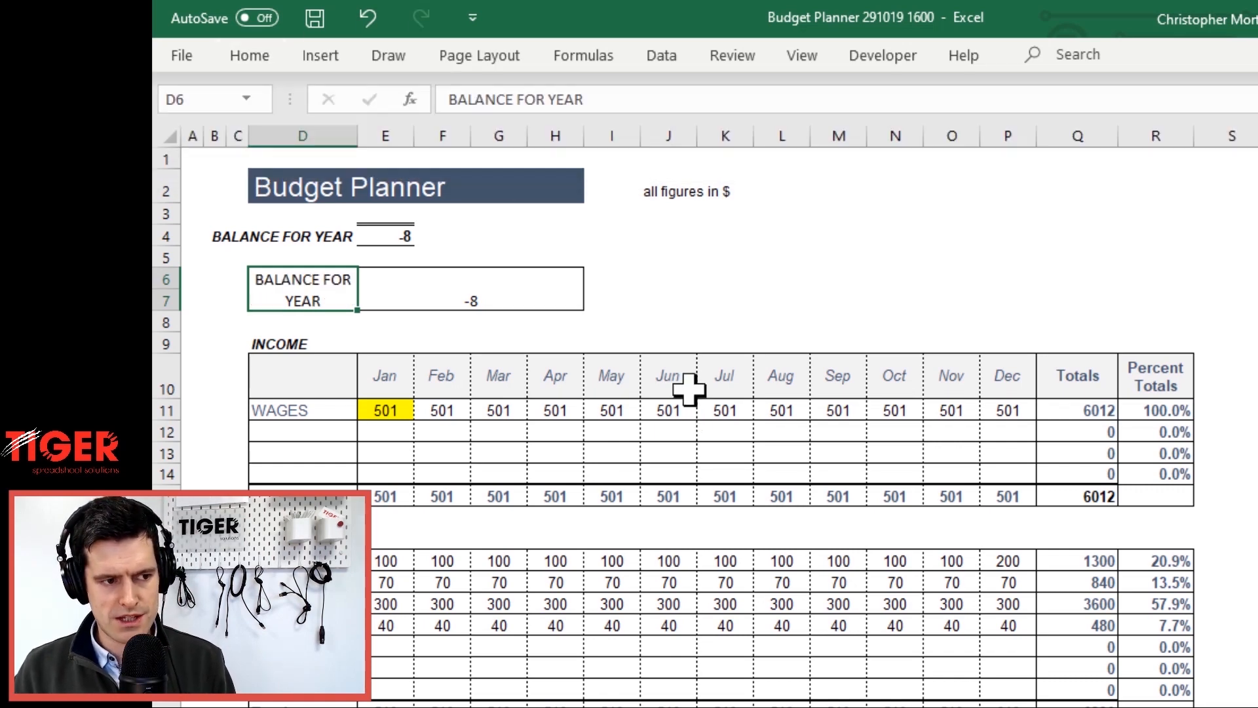
# Clear all contents and formatting from the original balance label and value in D4:E4
pyautogui.press('Right')
pyautogui.press('Right')
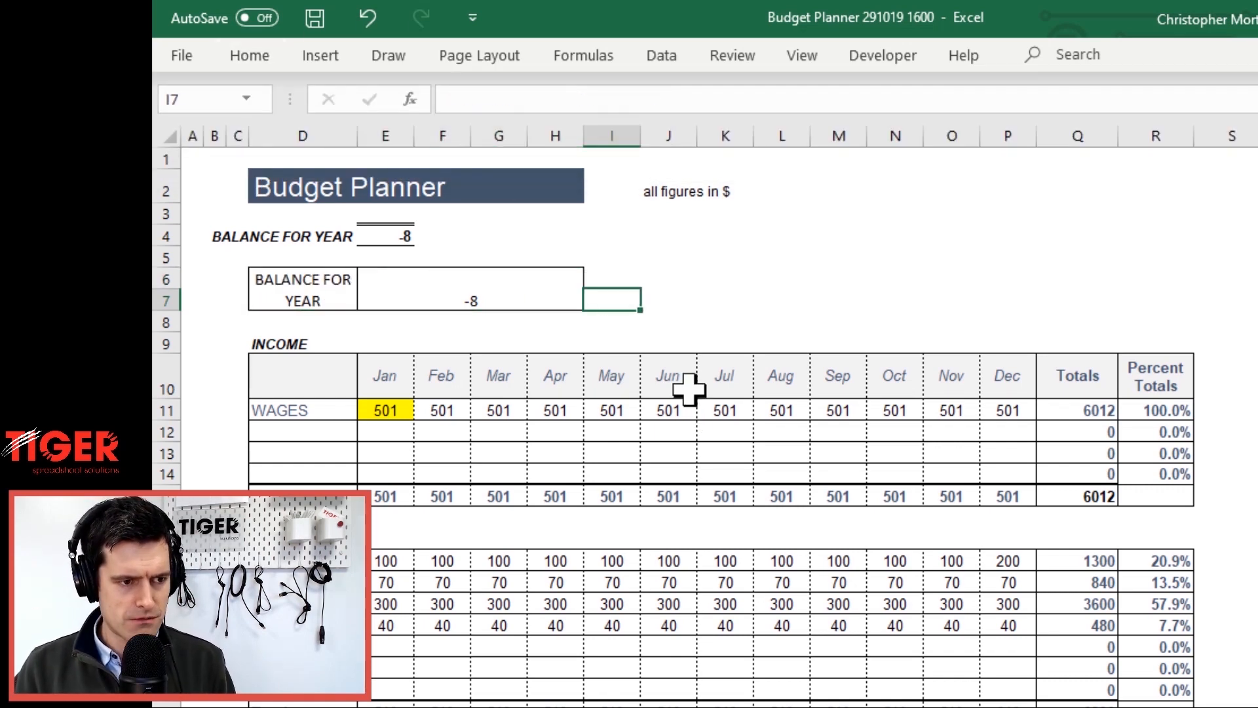
pyautogui.press('Left')
pyautogui.press('Left')
pyautogui.press('Up')
pyautogui.press('Up')
pyautogui.hotkey('shift', 'Right')
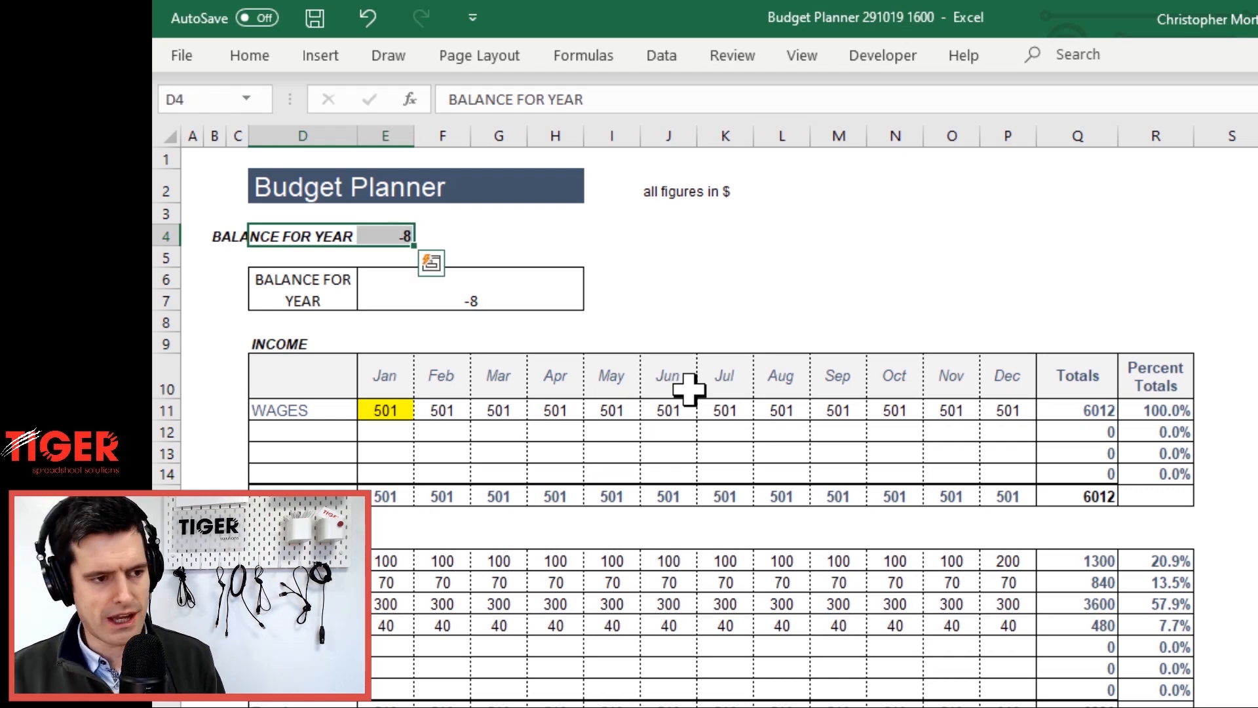
pyautogui.press('alt')
pyautogui.press('h')
pyautogui.press('e')
pyautogui.press('a')
pyautogui.press('Left')
pyautogui.press('Right')
# Set the font of the new balance label and value in D6:H7 to Arial
pyautogui.press('Down')
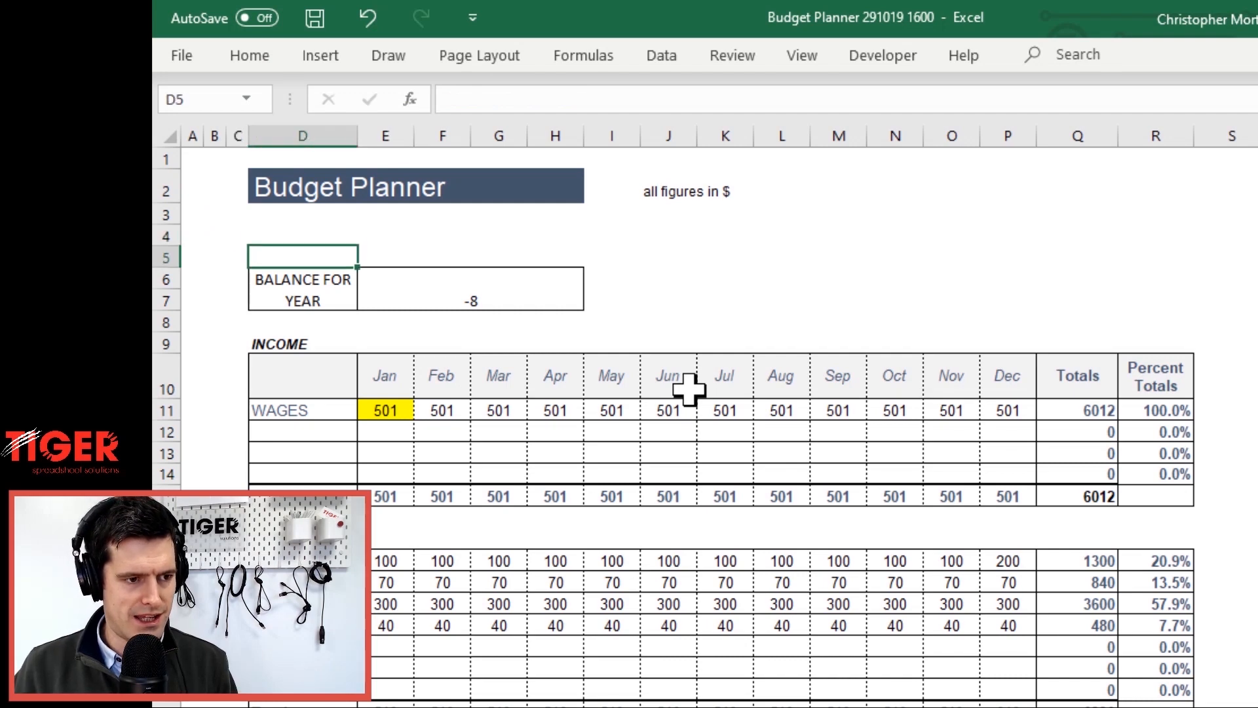
pyautogui.press('Down')
pyautogui.hotkey('shift', 'Right')
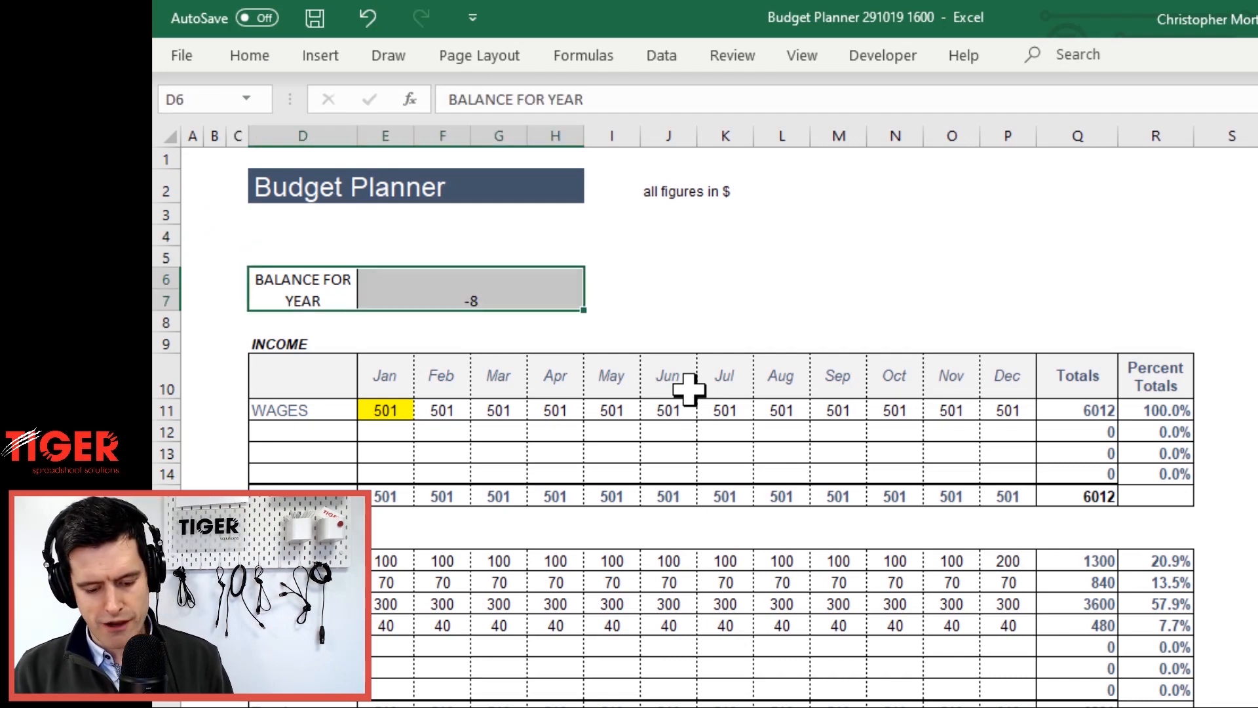
pyautogui.press('alt')
pyautogui.press('h')
pyautogui.press('f')
pyautogui.press('f')
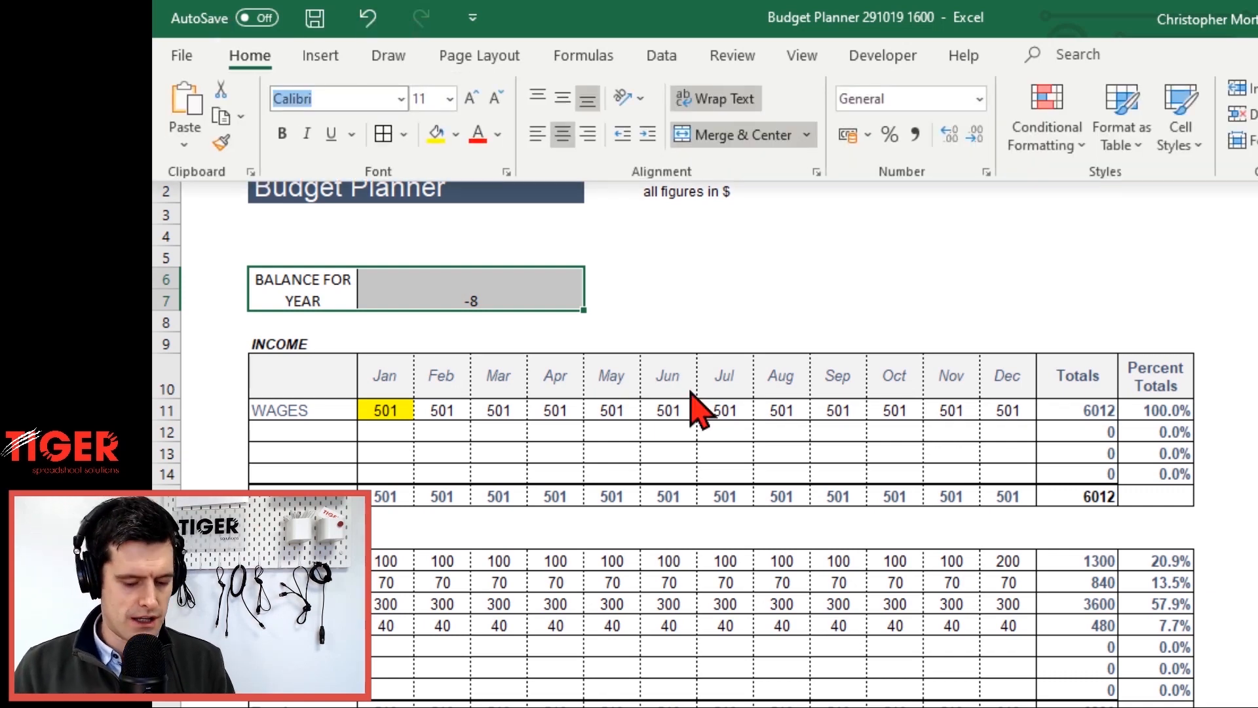
pyautogui.write('Arial')
pyautogui.press('Return')
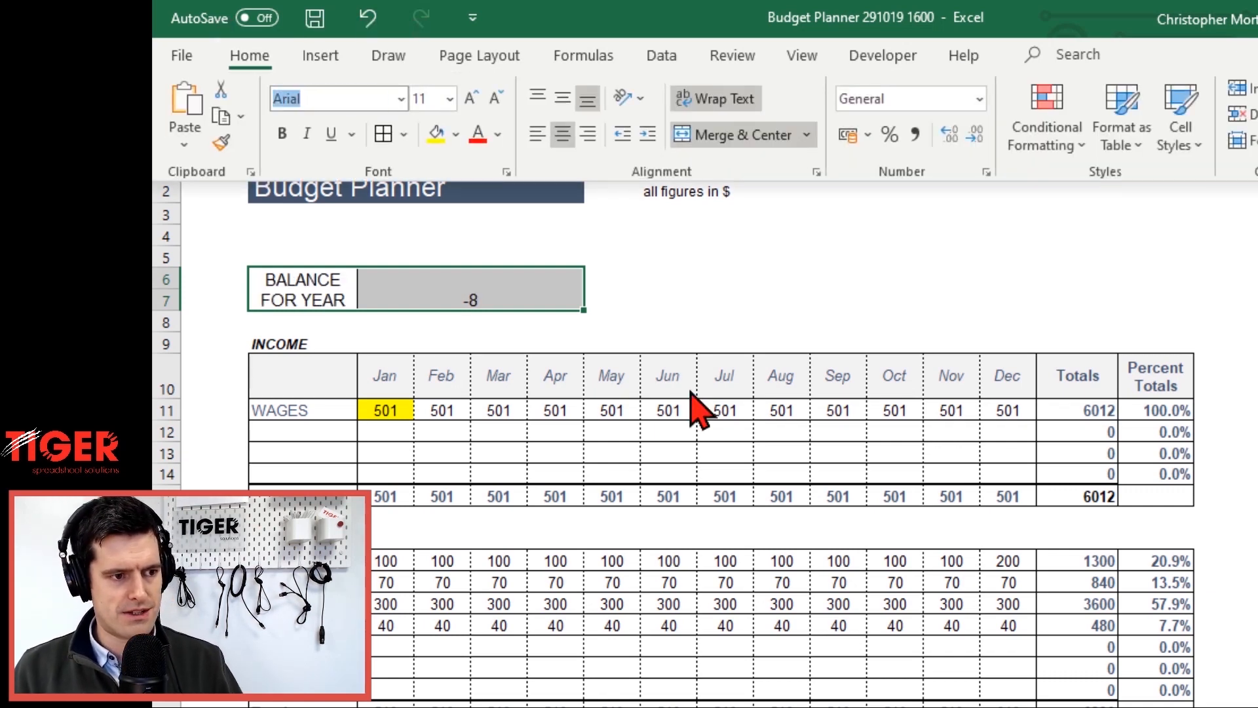
pyautogui.press('Escape')
# Align the balance value vertically to the middle of the merged block E6:H7
pyautogui.press('Right')
pyautogui.press('Left')
pyautogui.press('Right')
pyautogui.press('alt')
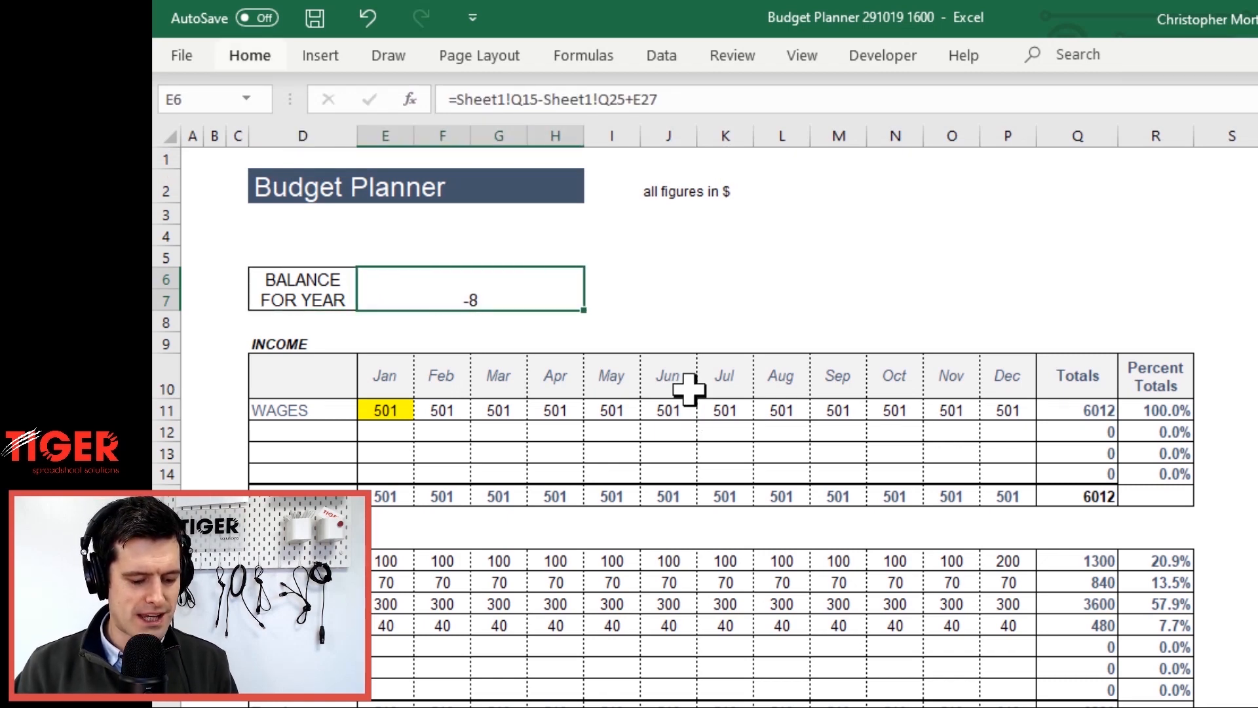
pyautogui.press('h')
pyautogui.press('a')
pyautogui.press('m')
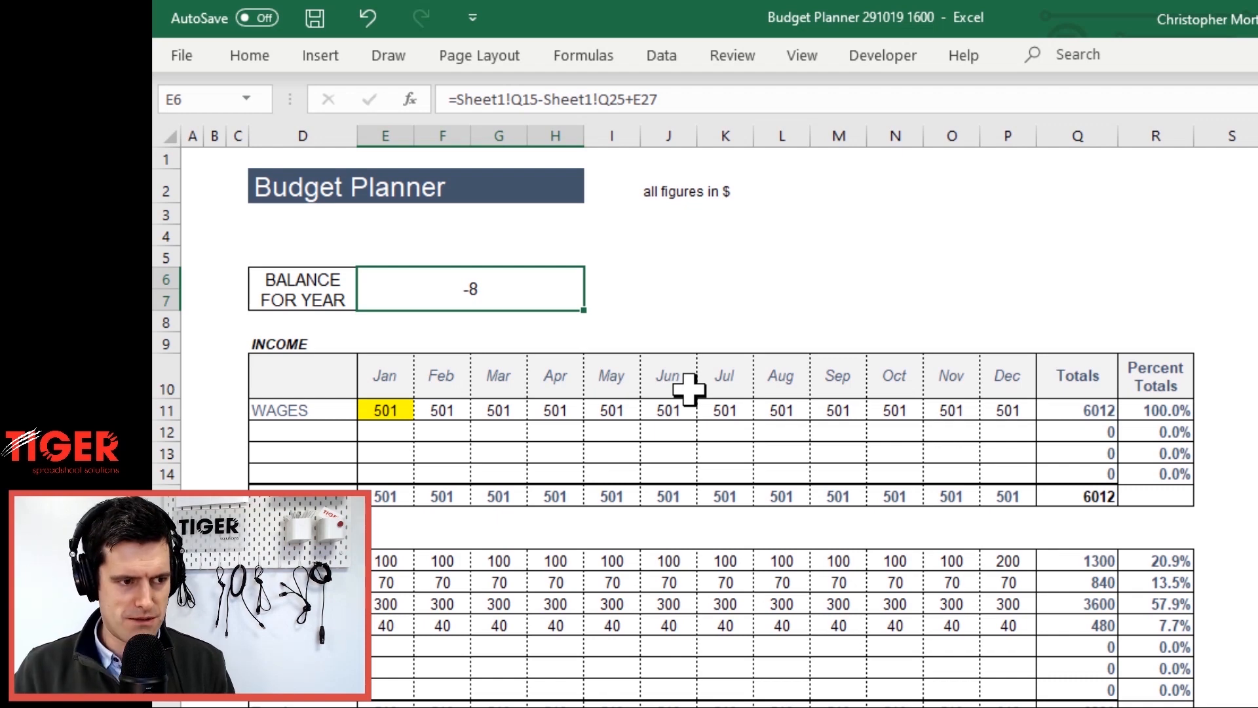
# Try font sizes 36 and 24 on the balance value in the merged block E6:H7
pyautogui.click(249, 56)
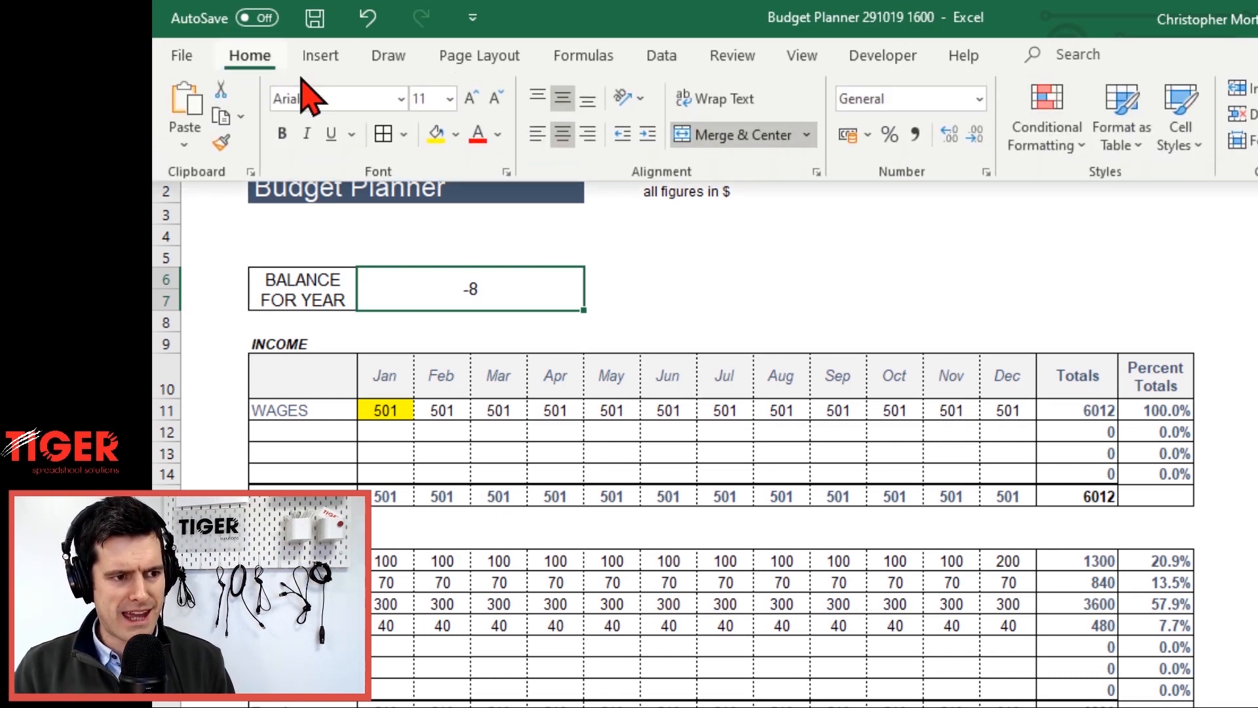
pyautogui.click(422, 98)
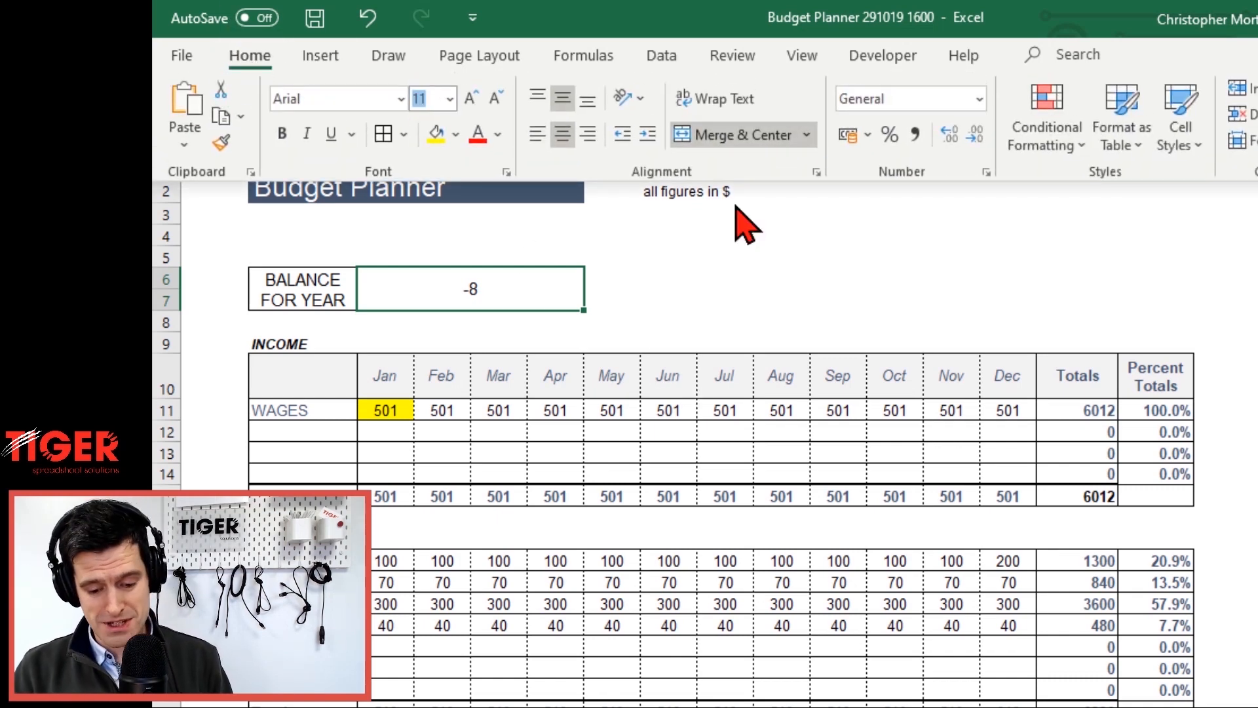
pyautogui.write('36')
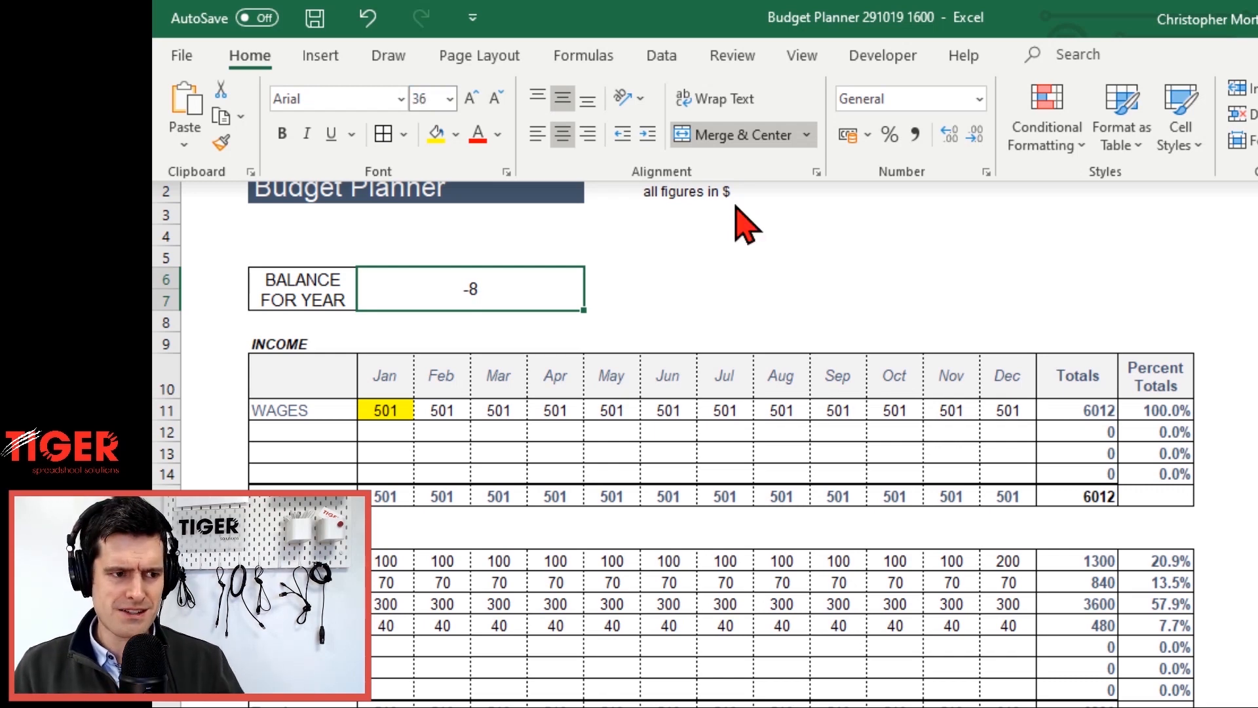
pyautogui.press('Return')
pyautogui.write('24')
pyautogui.press('Return')
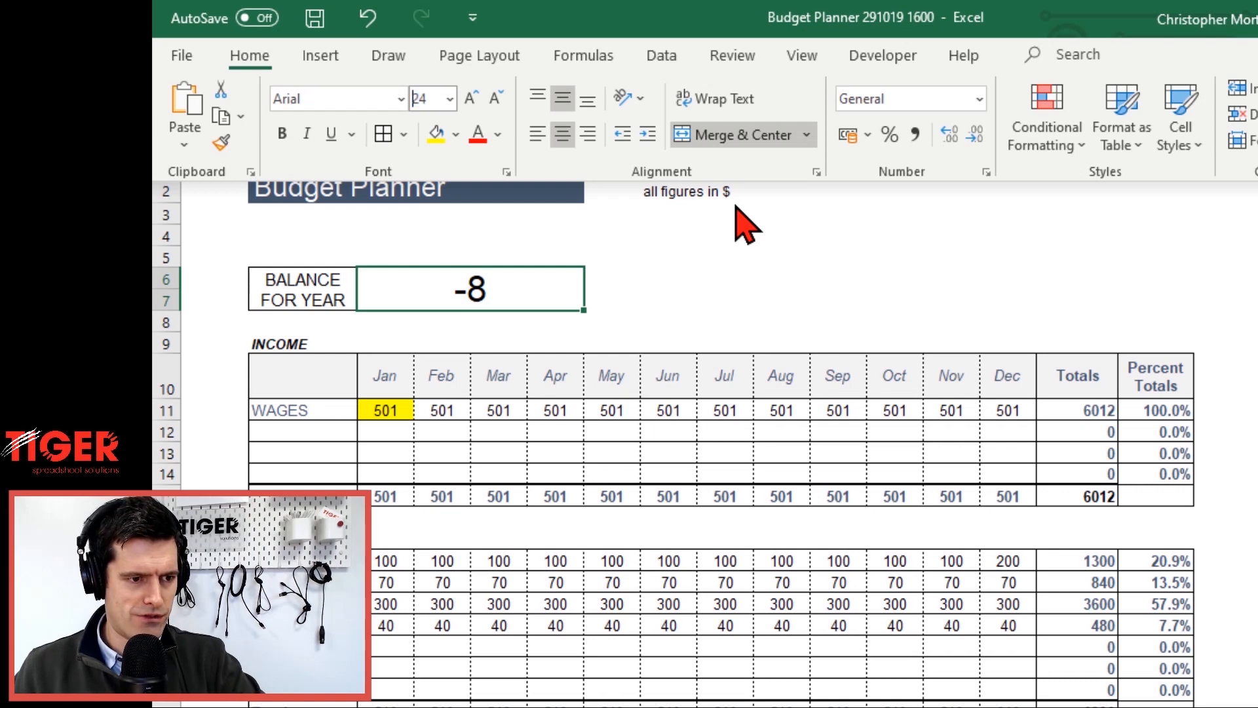
pyautogui.press('Escape')
pyautogui.press('Left')
pyautogui.press('Left')
pyautogui.press('Right')
pyautogui.press('Right')
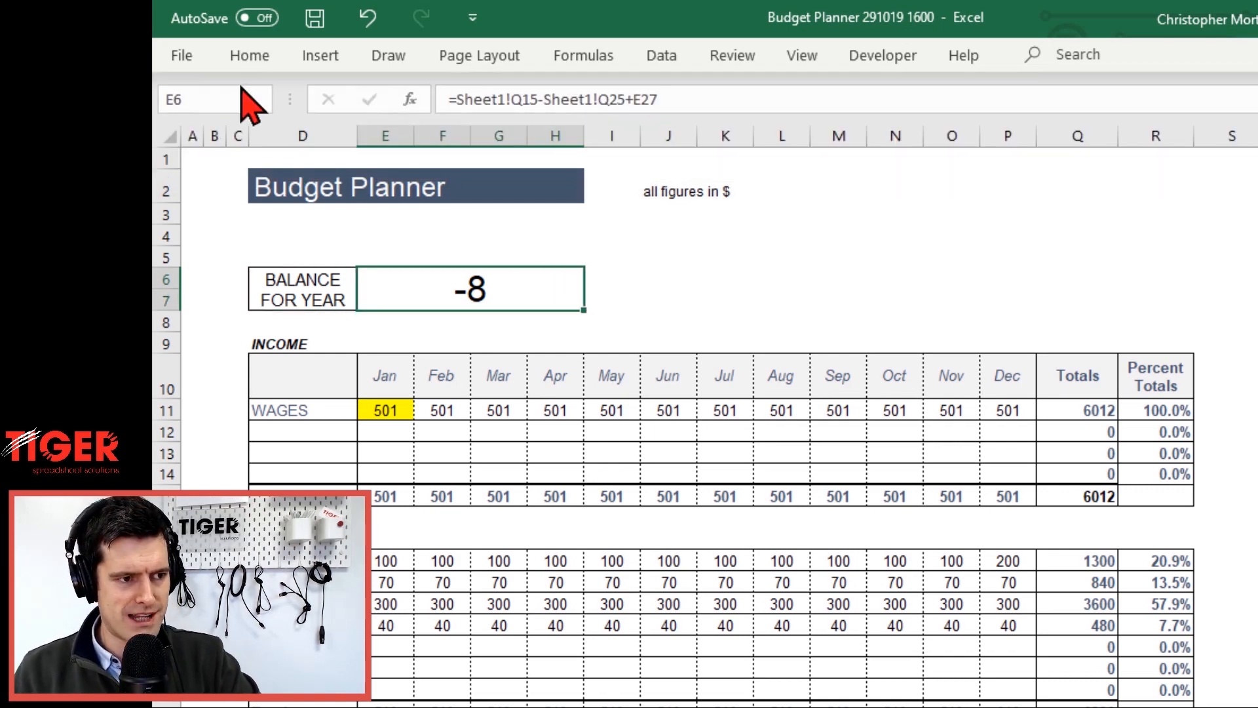
# Set the font size of the balance value in E6:H7 to 20
pyautogui.click(249, 58)
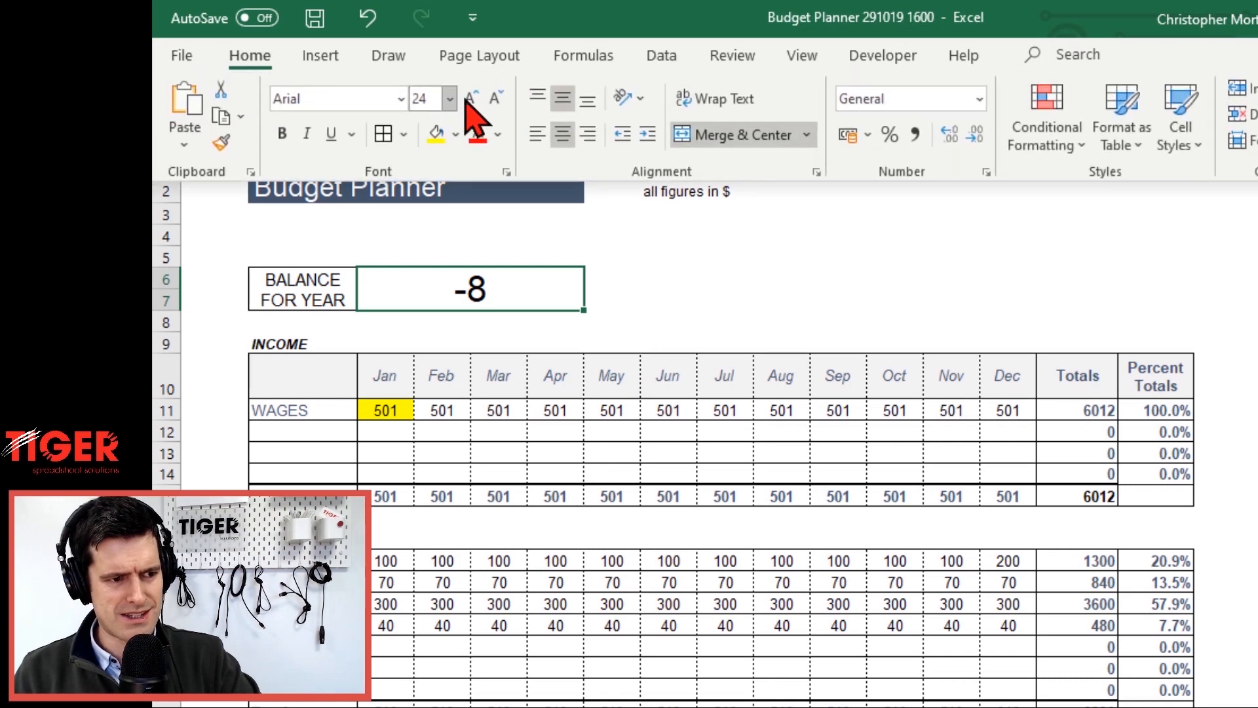
pyautogui.click(420, 99)
pyautogui.write('20')
pyautogui.press('Return')
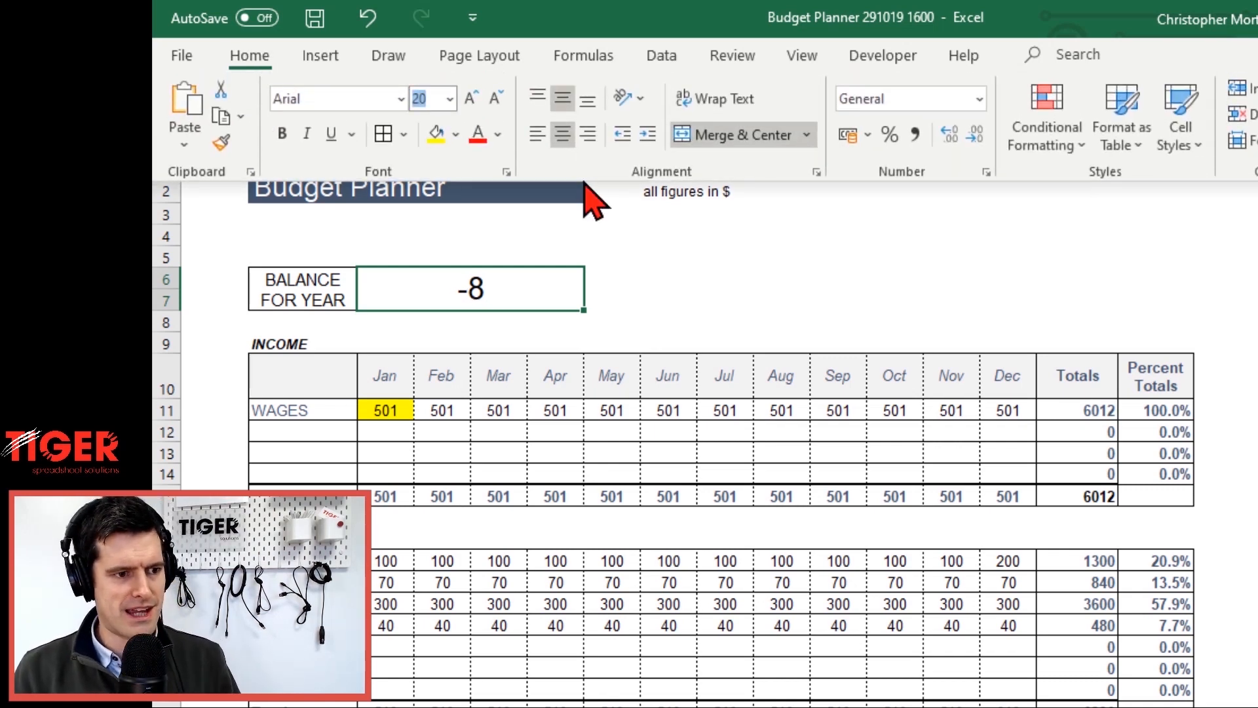
pyautogui.press('Left')
pyautogui.press('Right')
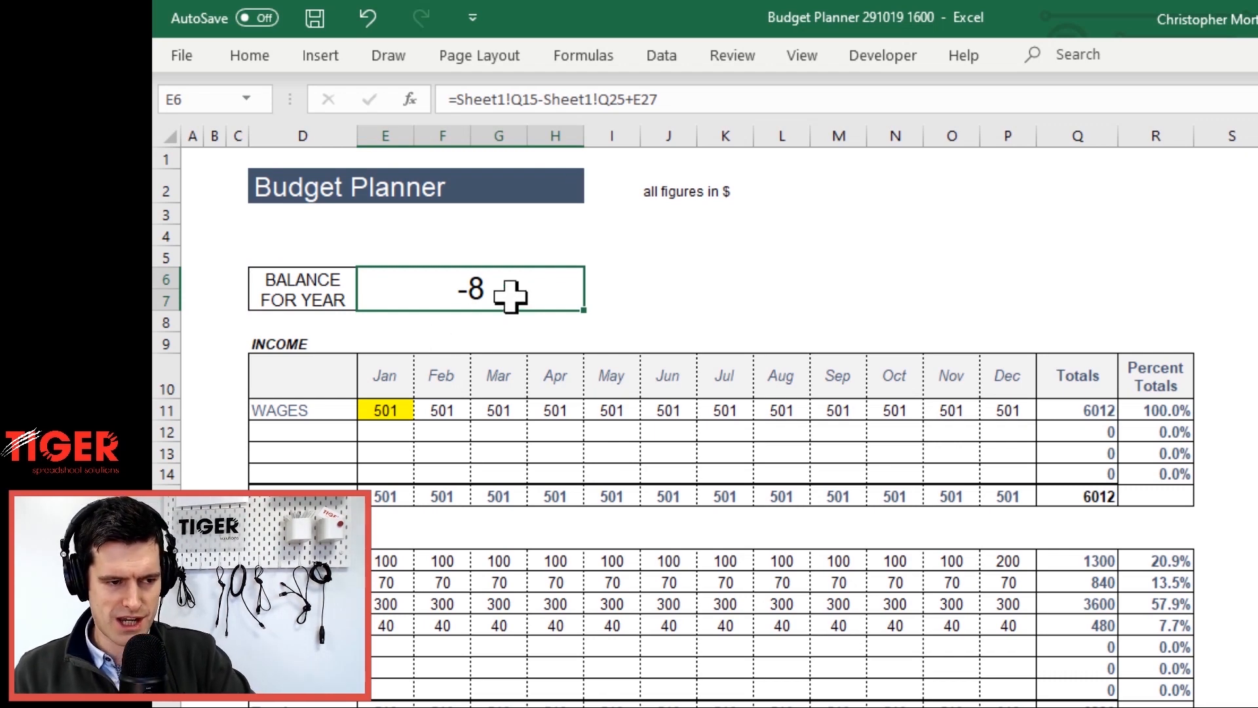
pyautogui.press('Down')
pyautogui.press('Down')
pyautogui.press('Down')
pyautogui.press('Down')
pyautogui.press('Up')
pyautogui.press('Up')
pyautogui.press('Up')
pyautogui.press('Up')
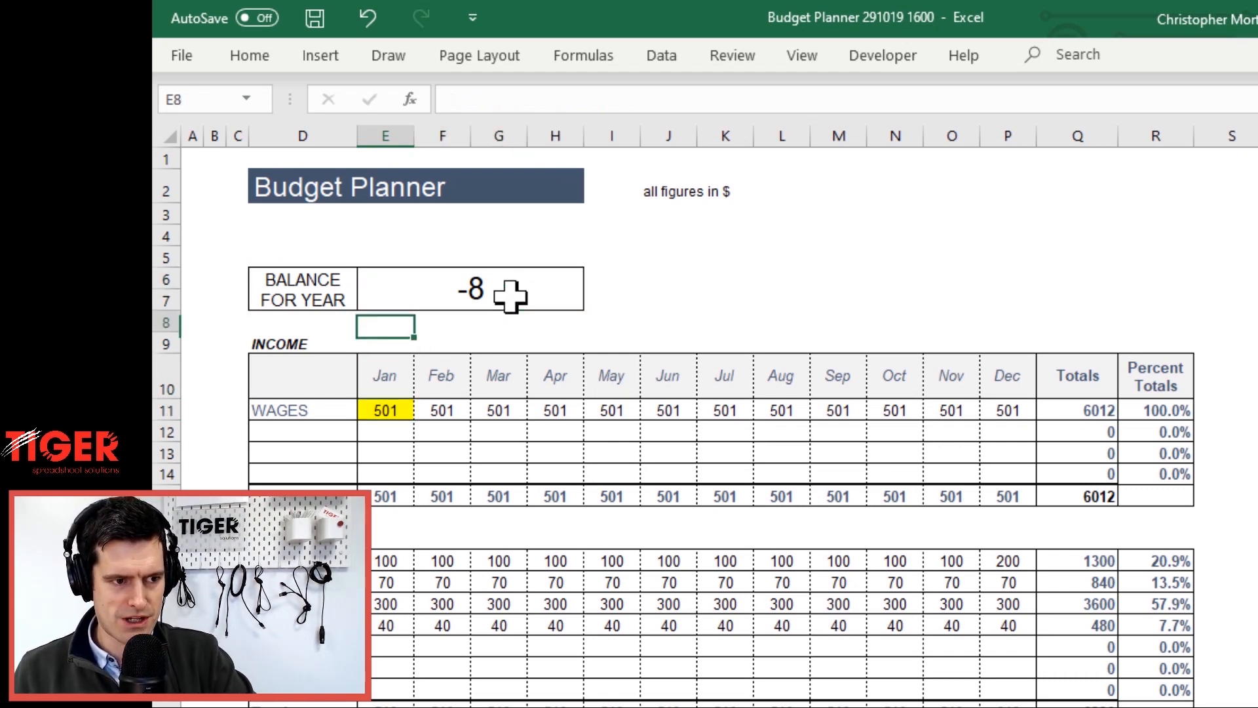
# Set the font size of the BALANCE FOR YEAR label in D6:D7 to 10
pyautogui.press('Left')
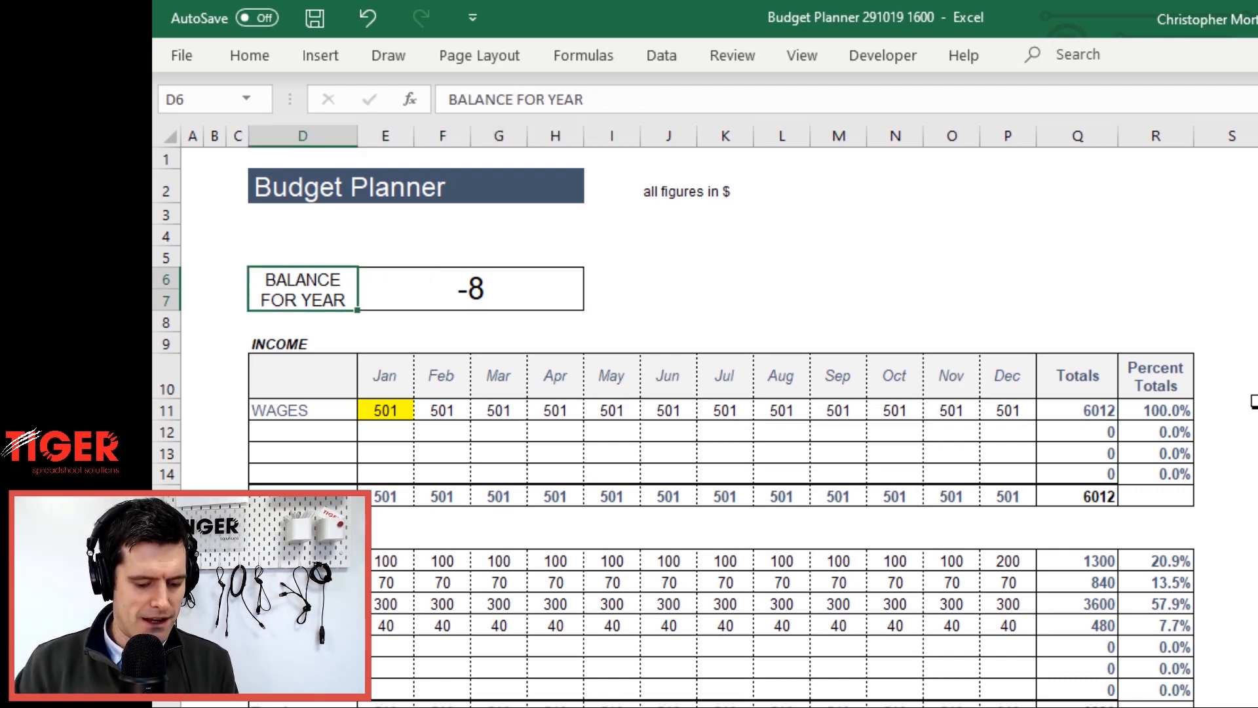
pyautogui.hotkey('alt', 'h')
pyautogui.press('f')
pyautogui.press('s')
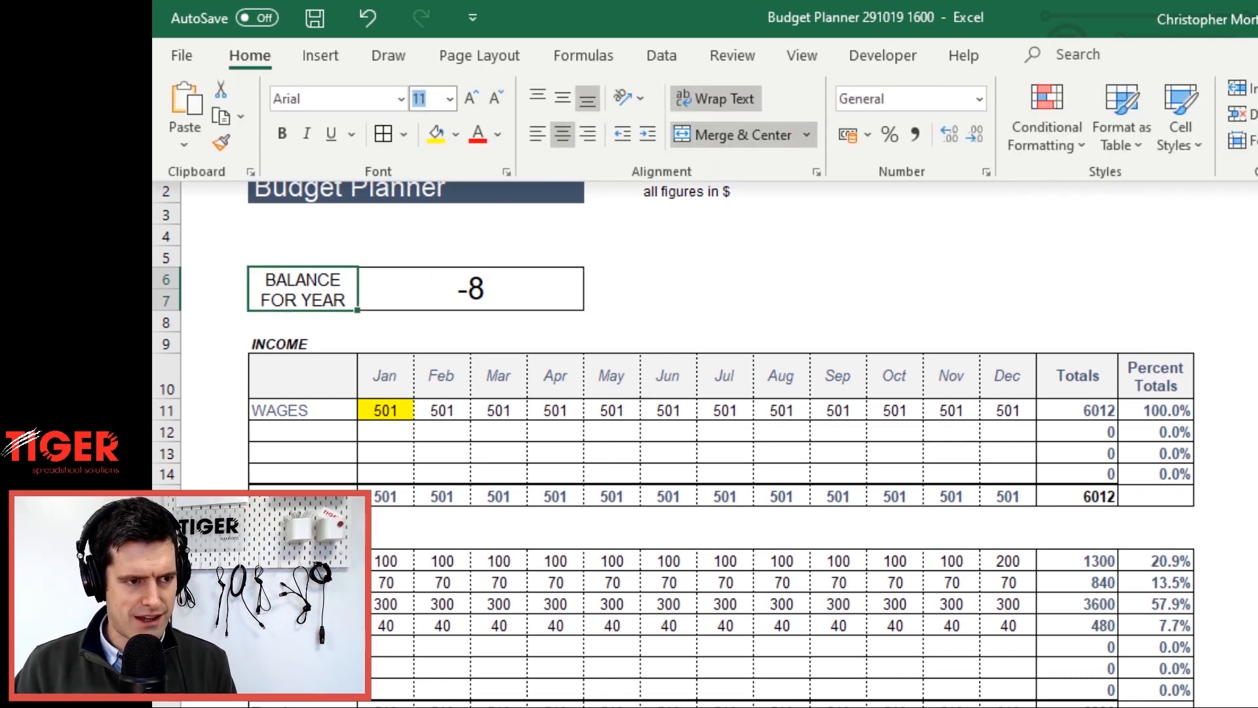
pyautogui.write('10')
pyautogui.press('Return')
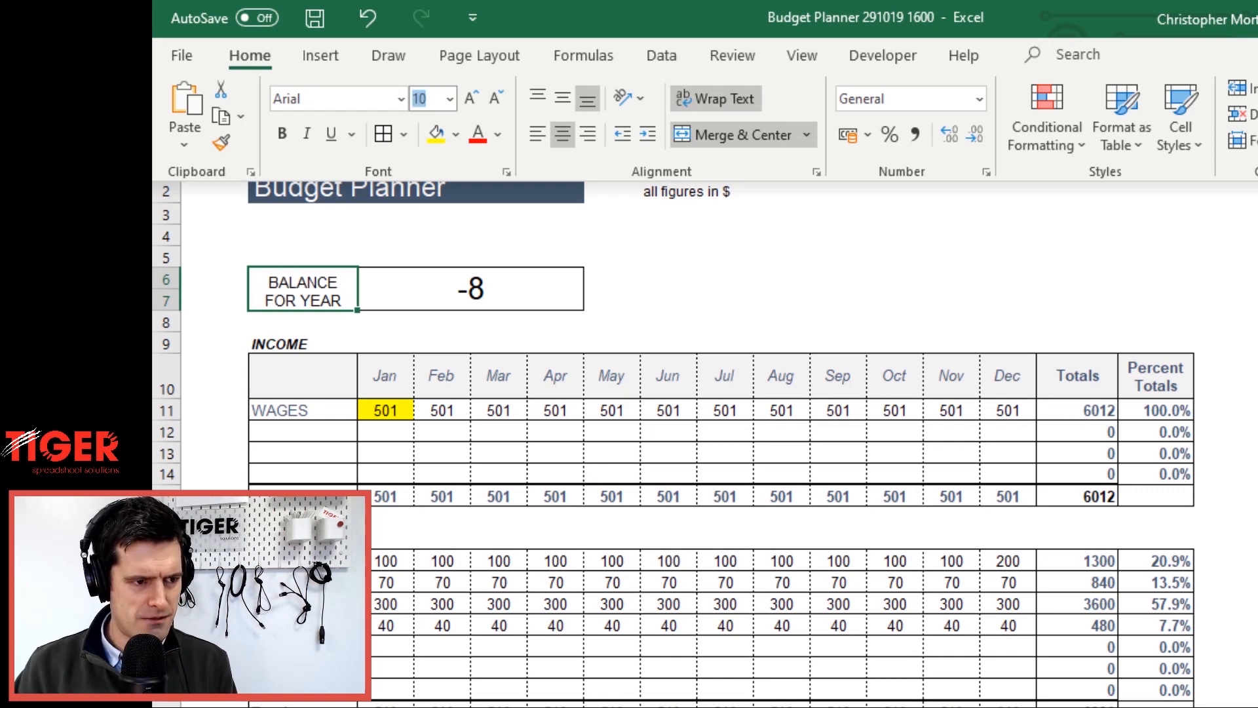
# Align the BALANCE FOR YEAR label vertically to the middle of its merged cell
pyautogui.hotkey('alt', 'h')
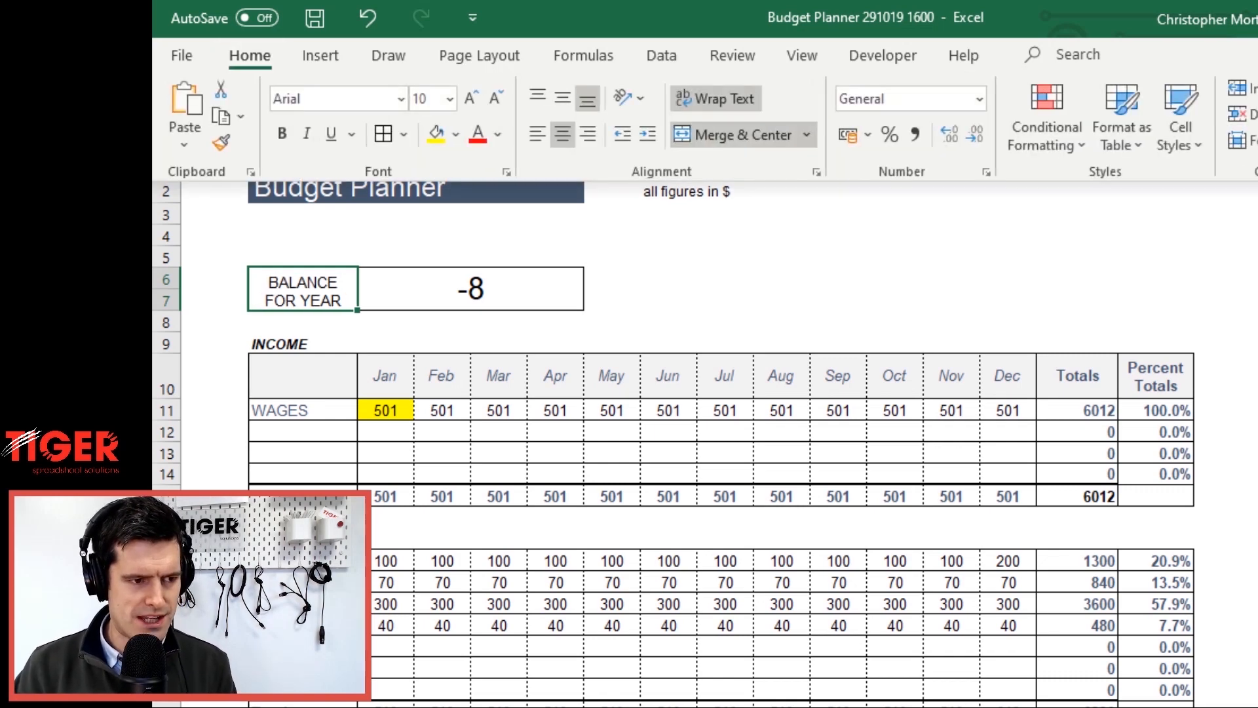
pyautogui.press('a')
pyautogui.press('m')
pyautogui.press('Left')
pyautogui.press('Right')
pyautogui.press('Right')
pyautogui.press('Right')
pyautogui.press('Left')
pyautogui.press('Left')
# Delete the empty rows 4 and 5 above the balance for year block
pyautogui.press('Up')
pyautogui.hotkey('shift', 'Up')
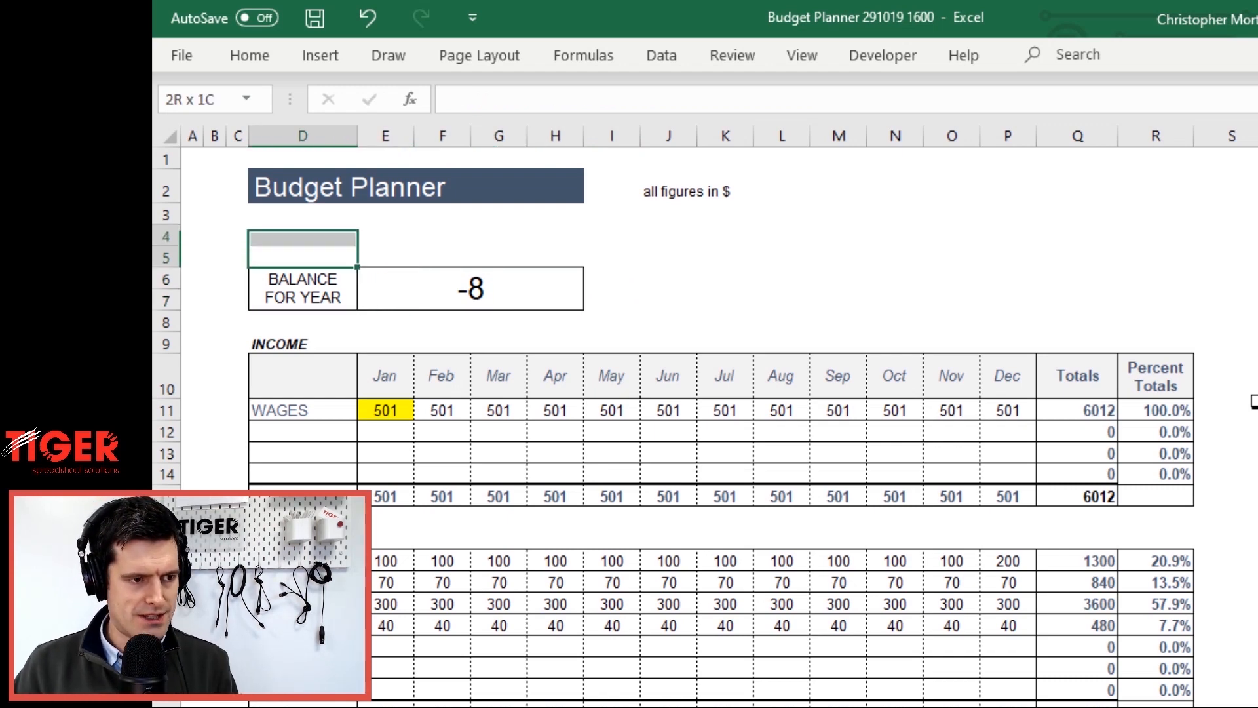
pyautogui.hotkey('alt', 'h')
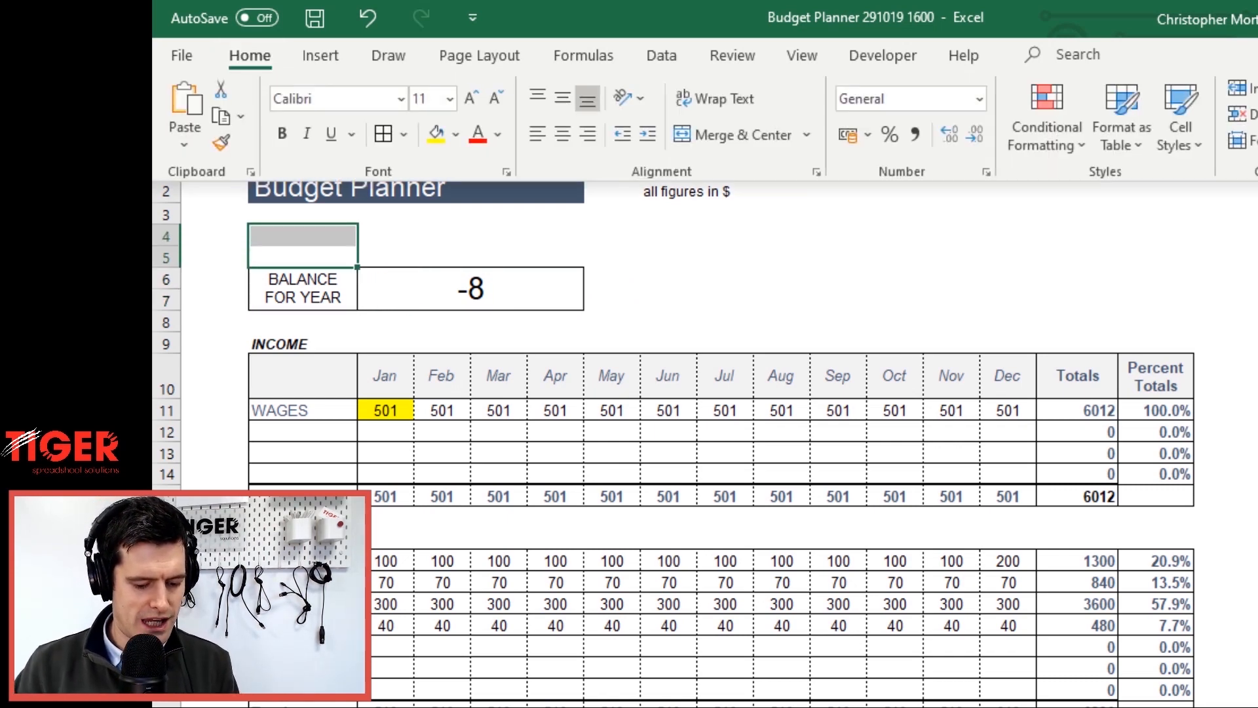
pyautogui.press('i')
pyautogui.press('r')
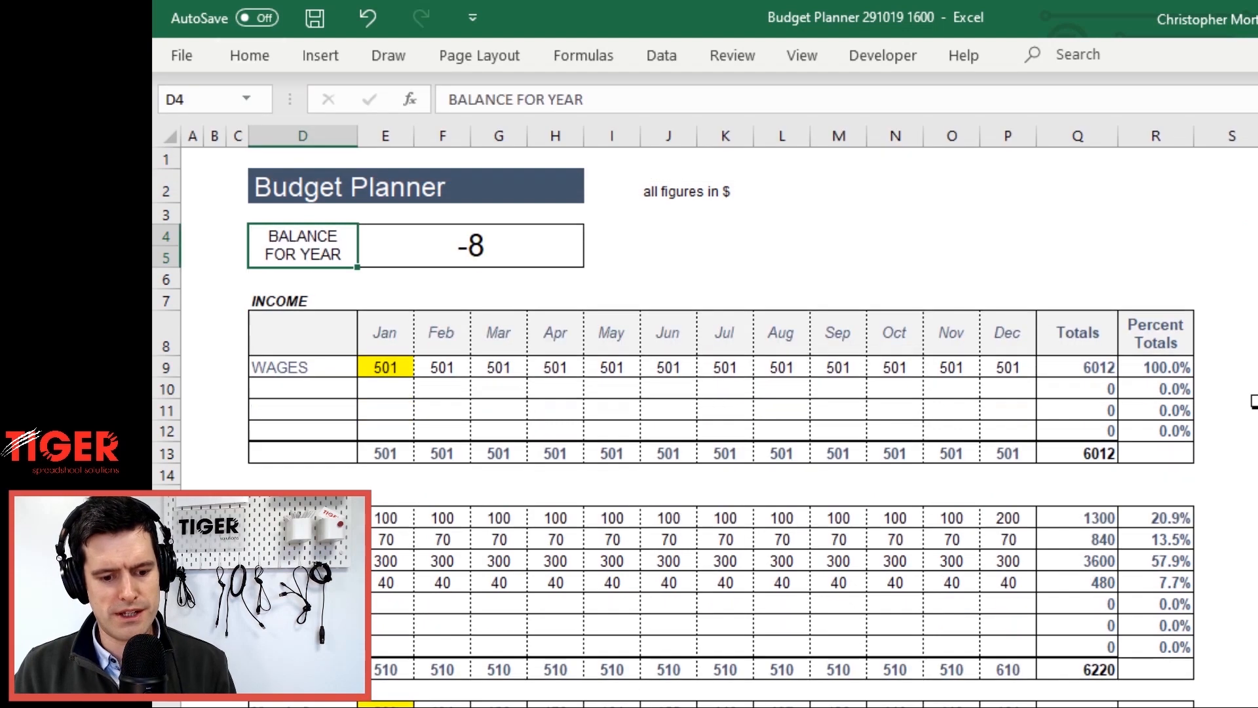
pyautogui.press('Right')
pyautogui.press('Right')
pyautogui.press('Left')
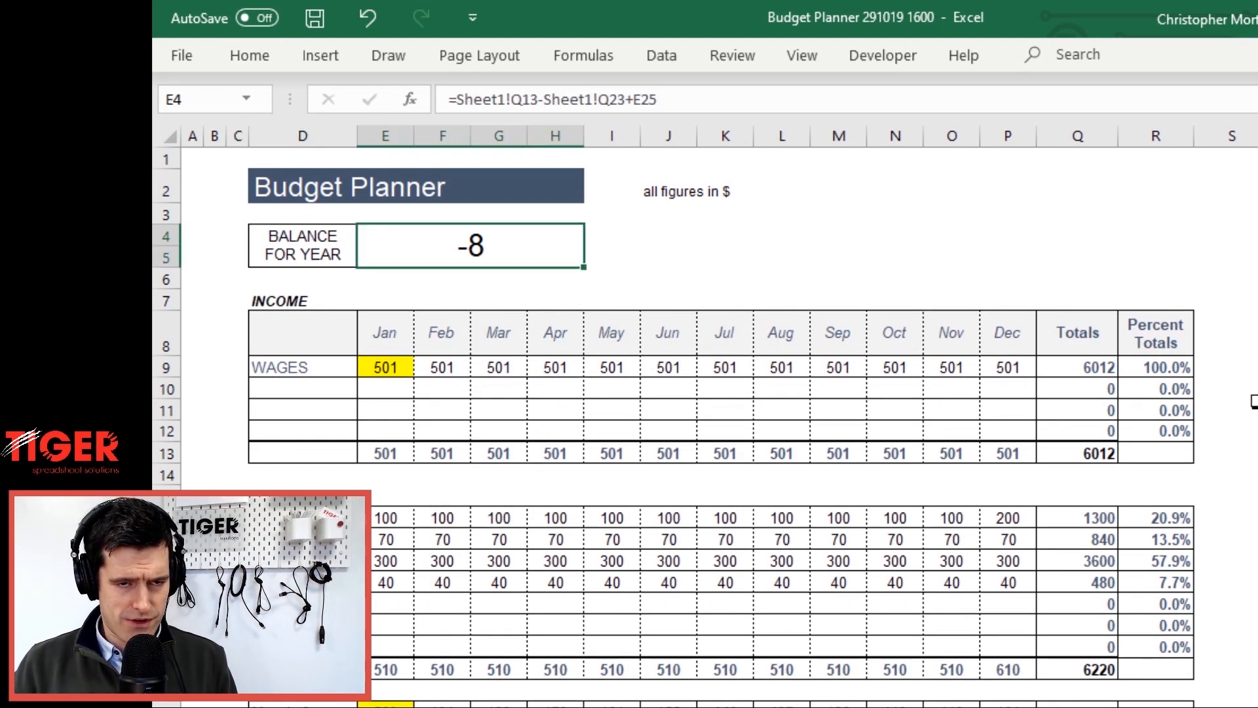
pyautogui.press('Left')
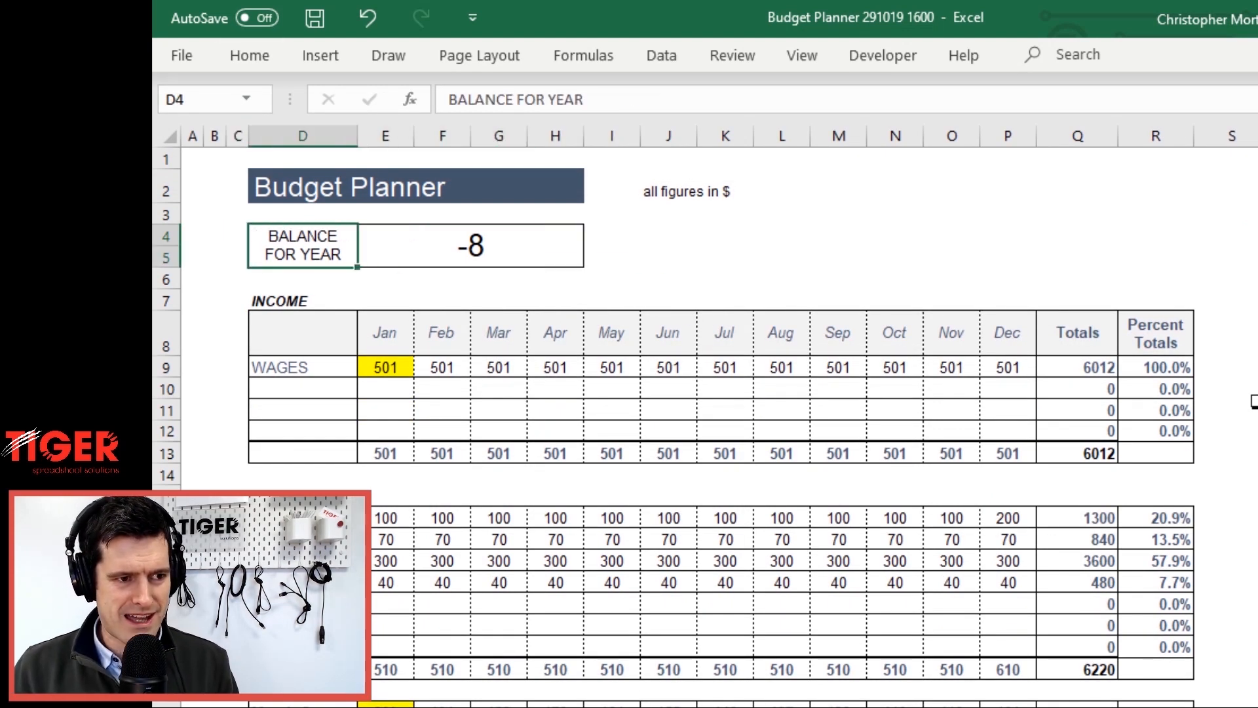
pyautogui.press('Right')
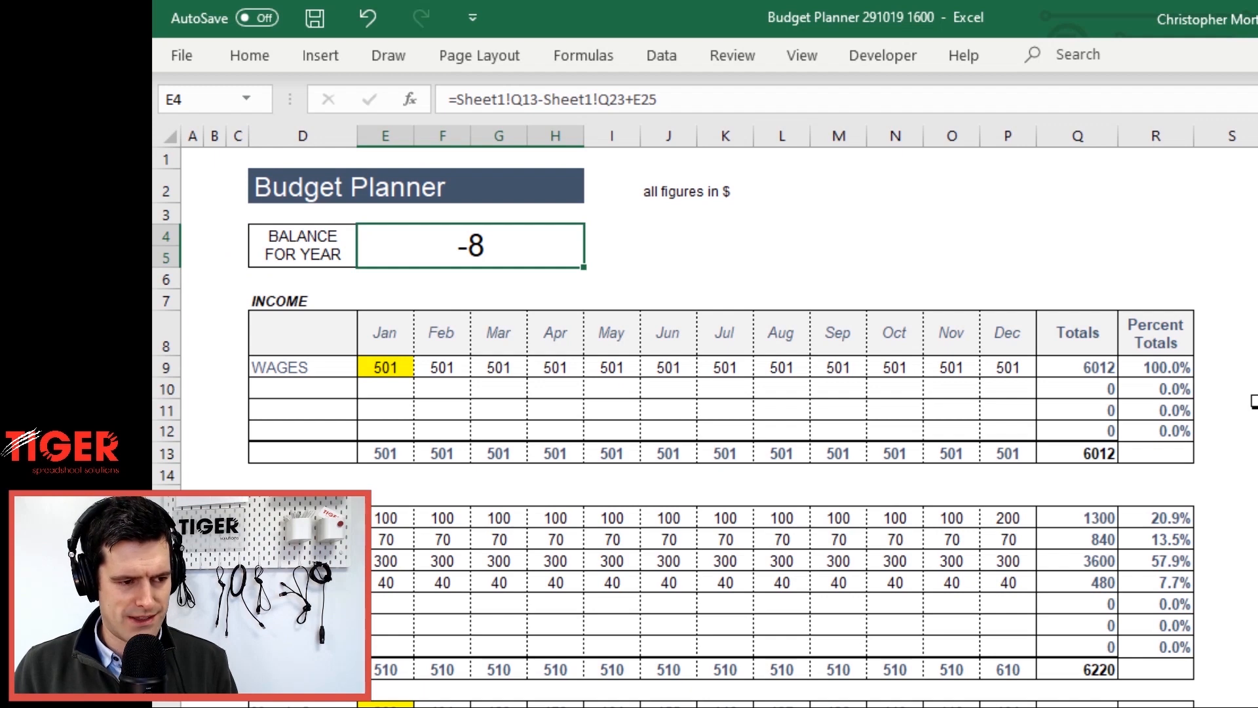
pyautogui.press('Left')
pyautogui.press('Right')
pyautogui.press('Right')
pyautogui.press('Right')
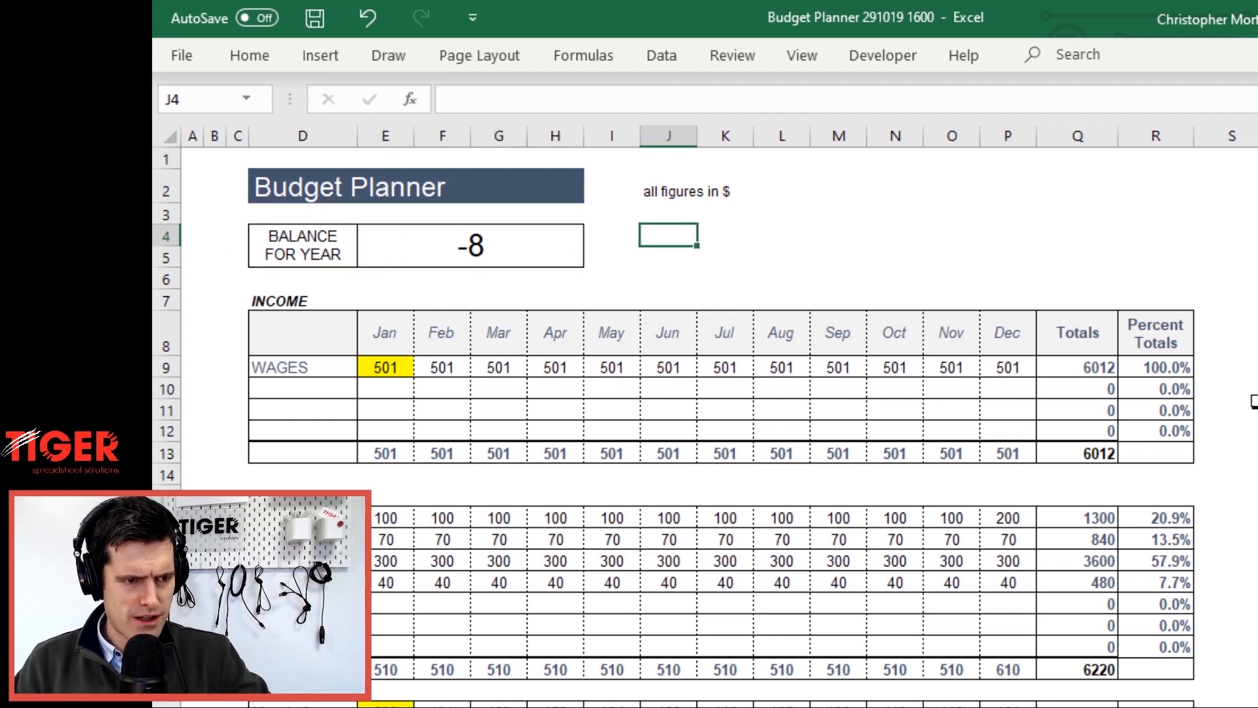
# Select the range J2:R6 to mark out the area beside the title and balance block
pyautogui.press('Right')
pyautogui.press('Up')
pyautogui.press('Up')
pyautogui.press('Left')
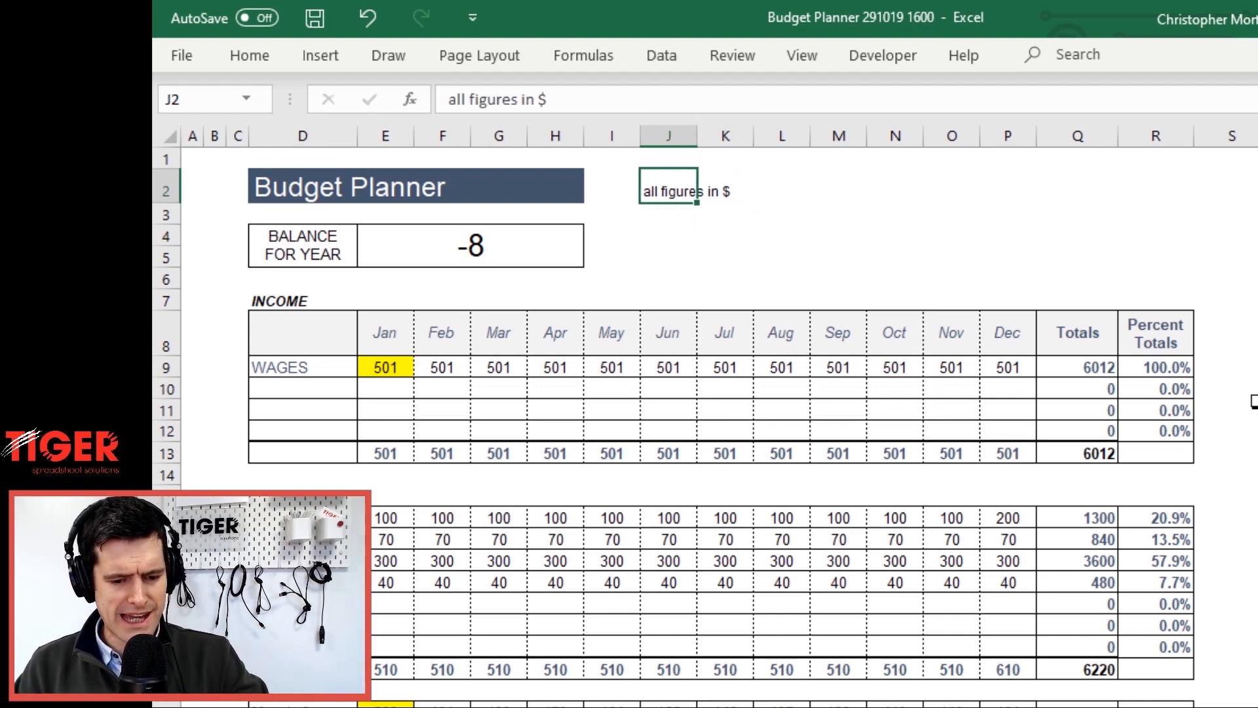
pyautogui.hotkey('shift', 'Right')
pyautogui.hotkey('shift', 'Right')
pyautogui.hotkey('shift', 'Right')
pyautogui.hotkey('shift', 'Right')
pyautogui.hotkey('shift', 'Right')
pyautogui.hotkey('shift', 'Right')
pyautogui.hotkey('shift', 'Right')
pyautogui.hotkey('shift', 'Right')
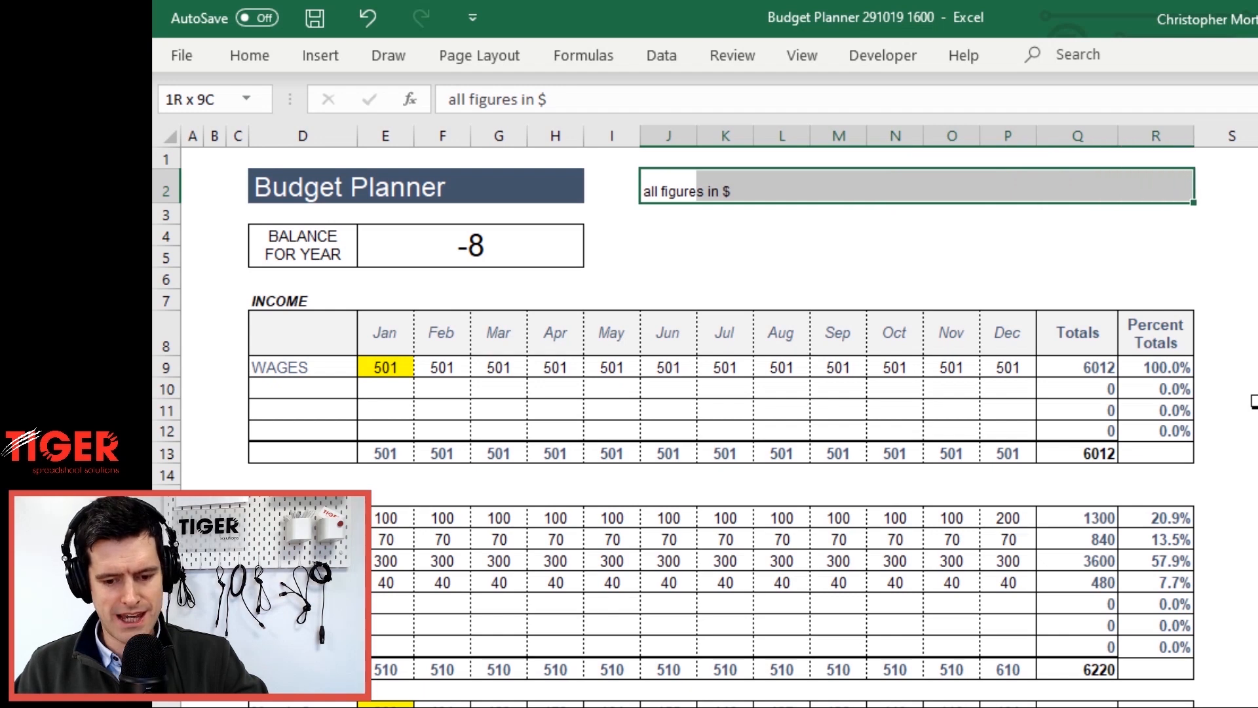
pyautogui.hotkey('shift', 'Down')
pyautogui.hotkey('shift', 'Down')
pyautogui.hotkey('shift', 'Down')
pyautogui.hotkey('shift', 'Down')
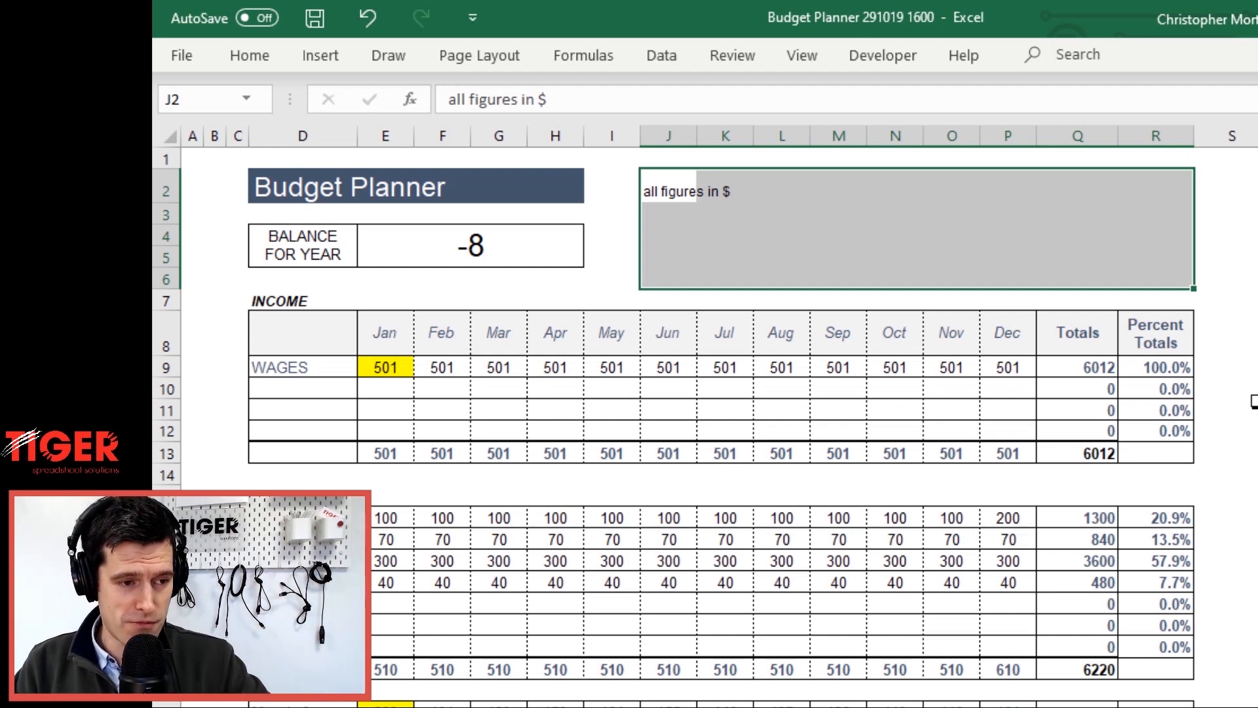
# Insert a new row directly below the Budget Planner title row
pyautogui.press('Left')
pyautogui.press('Right')
pyautogui.press('Left')
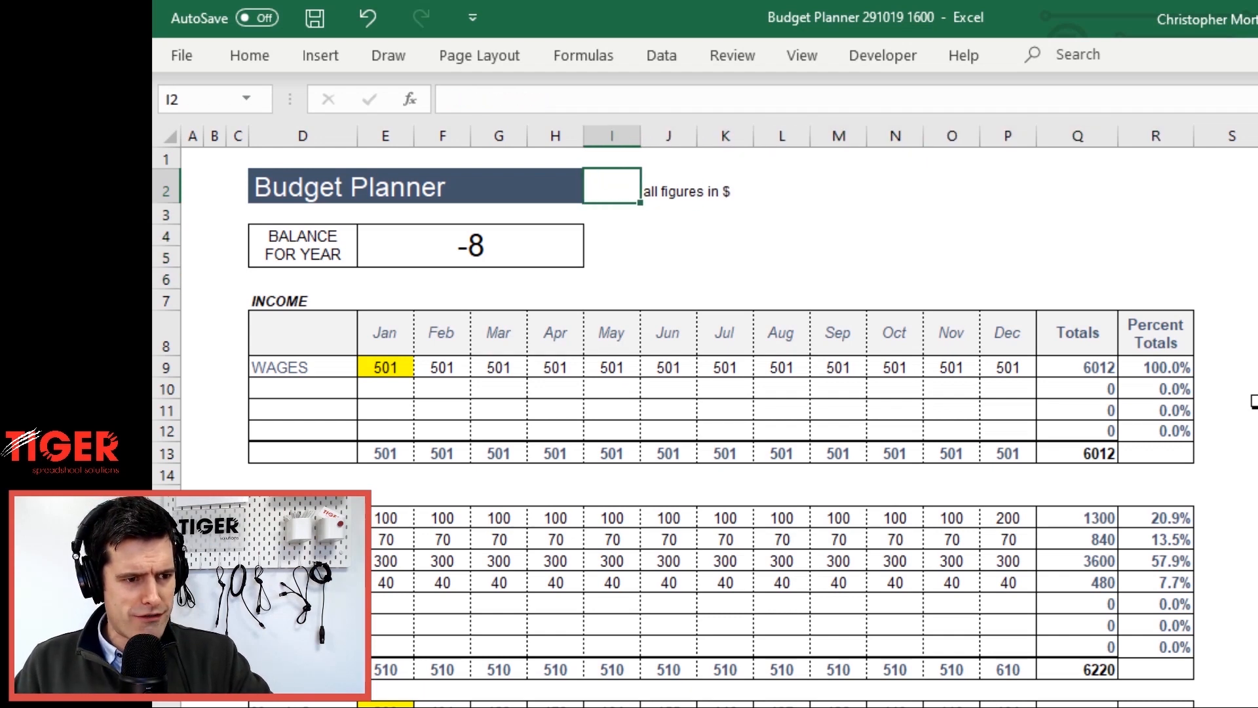
pyautogui.press('Left')
pyautogui.press('Left')
pyautogui.press('Left')
pyautogui.press('Down')
pyautogui.hotkey('shift', 'space')
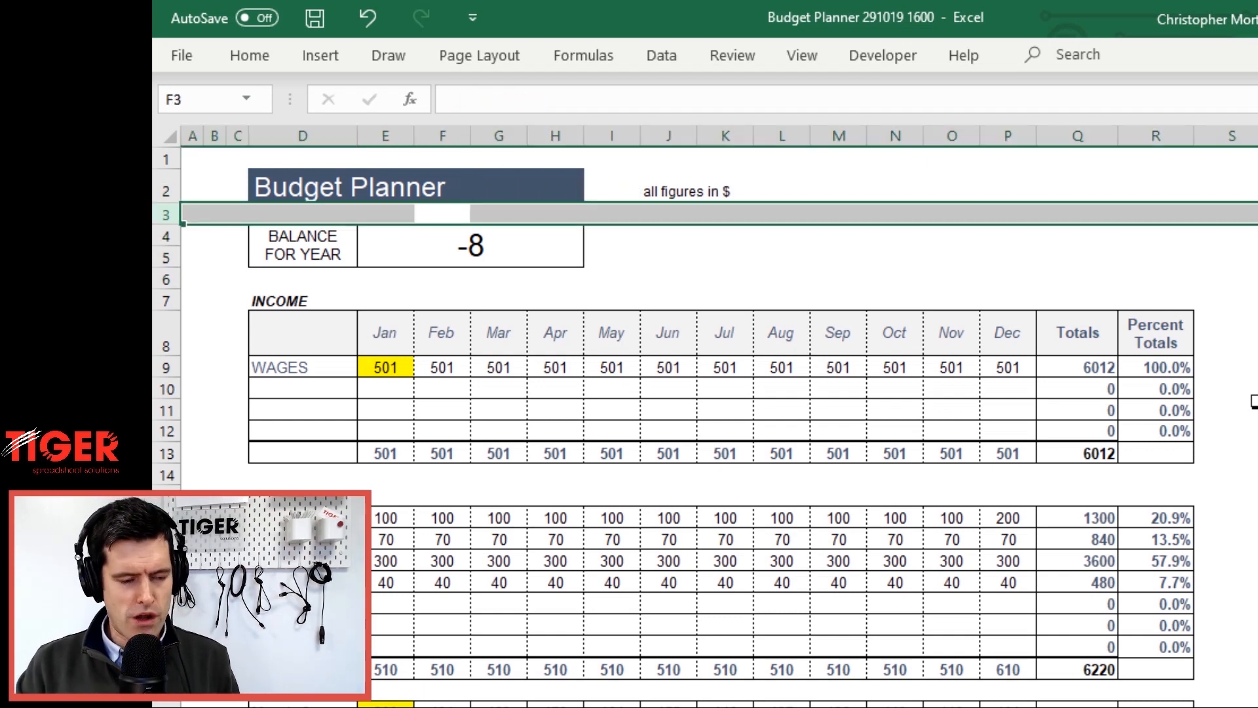
pyautogui.hotkey('ctrl', 'shift', '+')
pyautogui.press('Right')
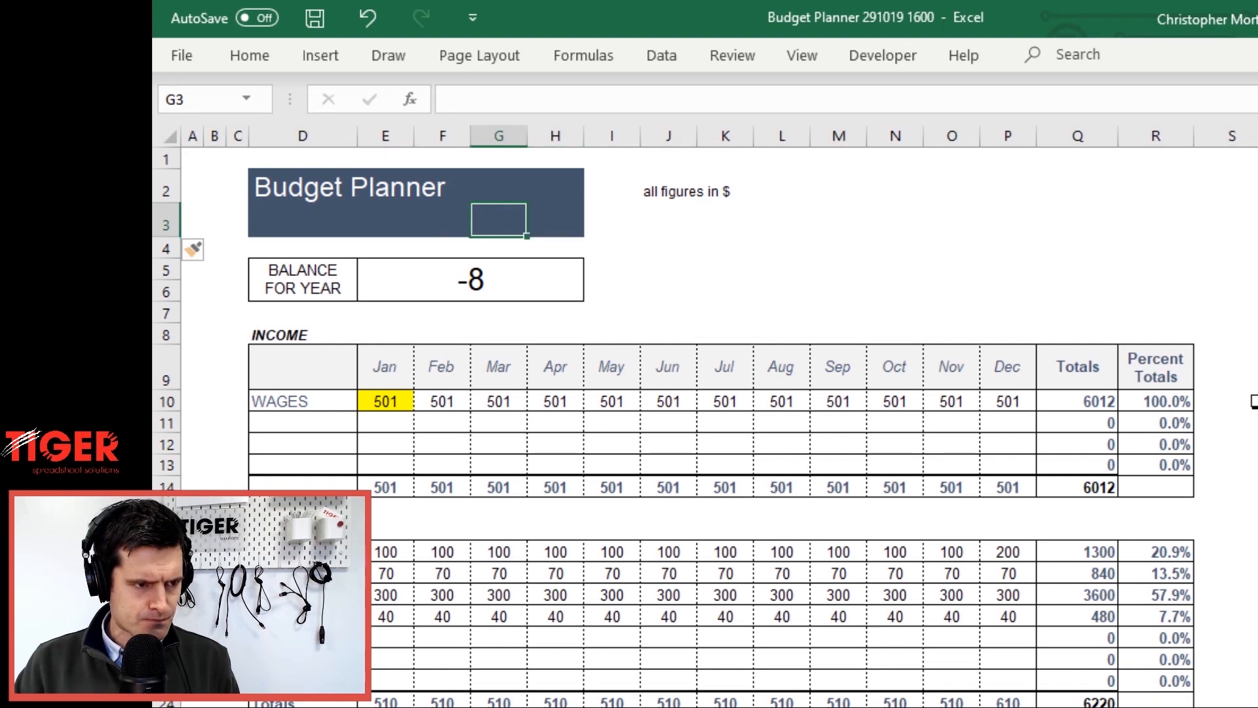
# Clear the inherited title formatting from D3:H3 in the inserted row
pyautogui.press('Left')
pyautogui.press('Left')
pyautogui.press('Left')
pyautogui.hotkey('shift', 'Right')
pyautogui.hotkey('shift', 'Right')
pyautogui.hotkey('shift', 'Right')
pyautogui.hotkey('shift', 'Right')
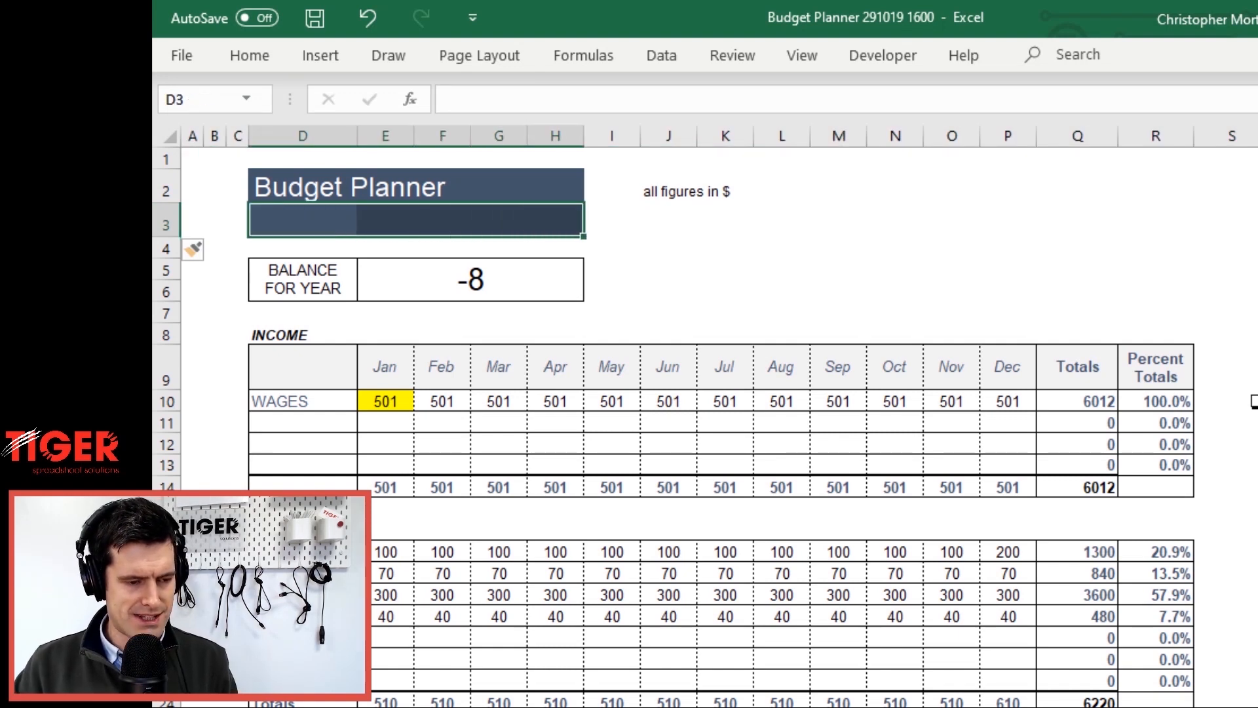
pyautogui.hotkey('alt', 'h')
pyautogui.press('e')
pyautogui.press('f')
# Move the "all figures in $" note from J2 to D4, above the balance block, and make it italic
pyautogui.press('Right')
pyautogui.press('Right')
pyautogui.press('Right')
pyautogui.press('Right')
pyautogui.press('Right')
pyautogui.press('Up')
pyautogui.press('Right')
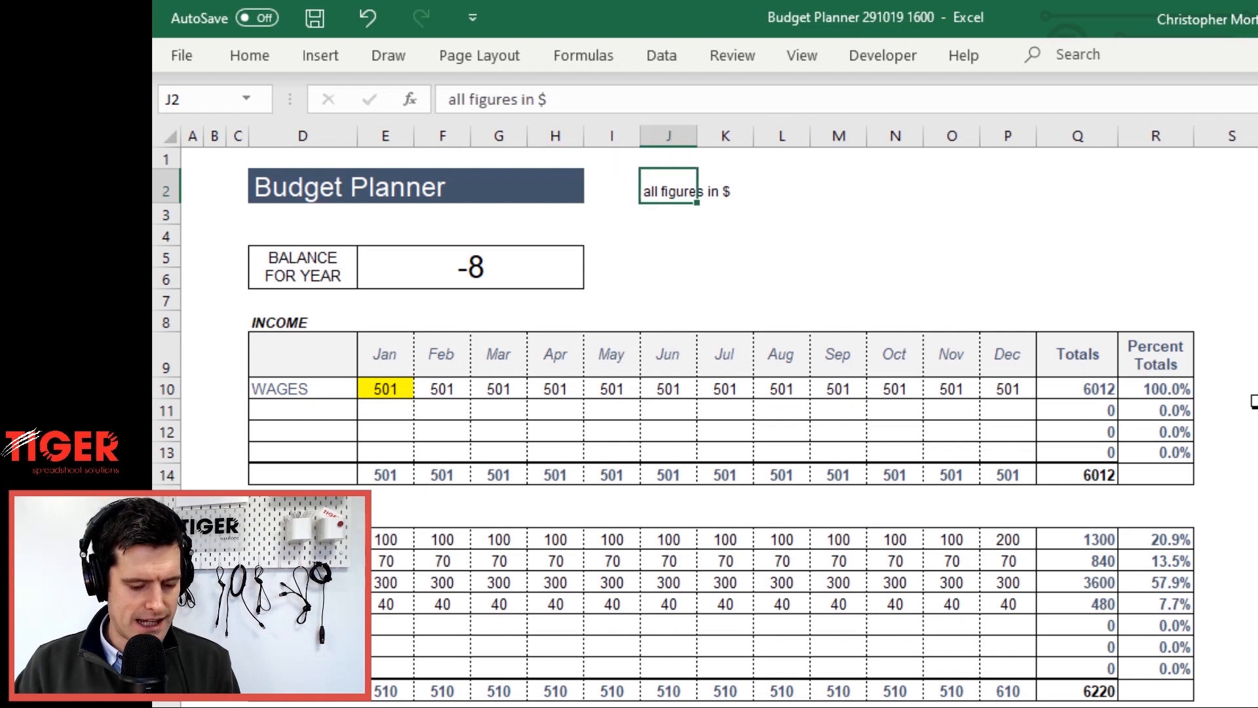
pyautogui.hotkey('ctrl', 'c')
pyautogui.press('Down')
pyautogui.press('Left')
pyautogui.press('Left')
pyautogui.press('Left')
pyautogui.press('Left')
pyautogui.press('Left')
pyautogui.press('Left')
pyautogui.press('Down')
pyautogui.hotkey('ctrl', 'v')
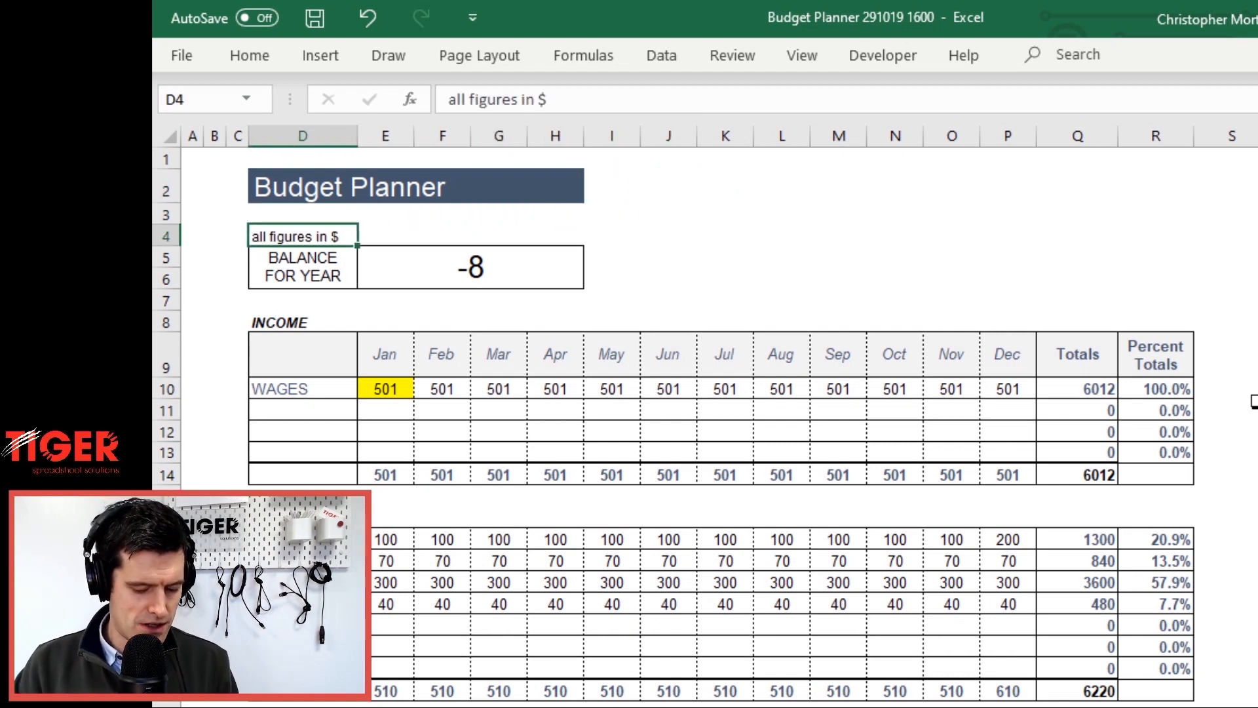
pyautogui.hotkey('ctrl', 'i')
# Save the budget planner workbook
pyautogui.press('Down')
pyautogui.press('Down')
pyautogui.press('Down')
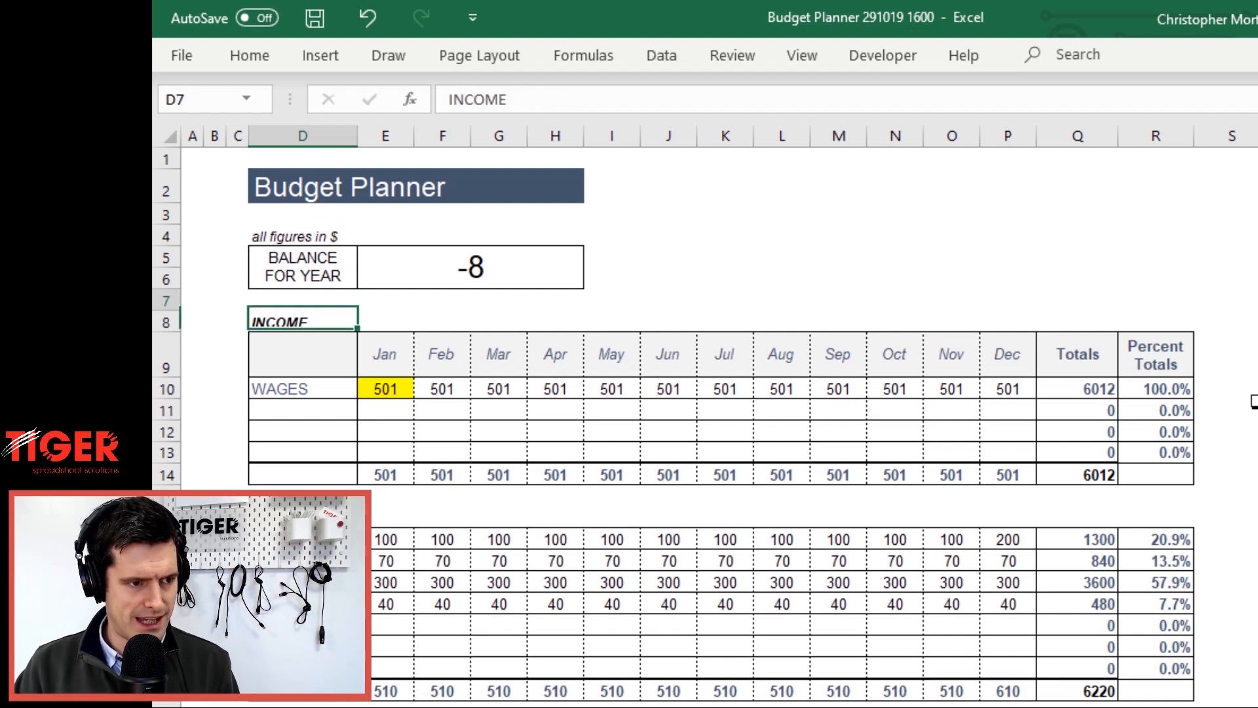
pyautogui.press('Up')
pyautogui.press('Up')
pyautogui.press('Up')
pyautogui.press('Right')
pyautogui.press('Right')
pyautogui.press('Right')
pyautogui.press('Right')
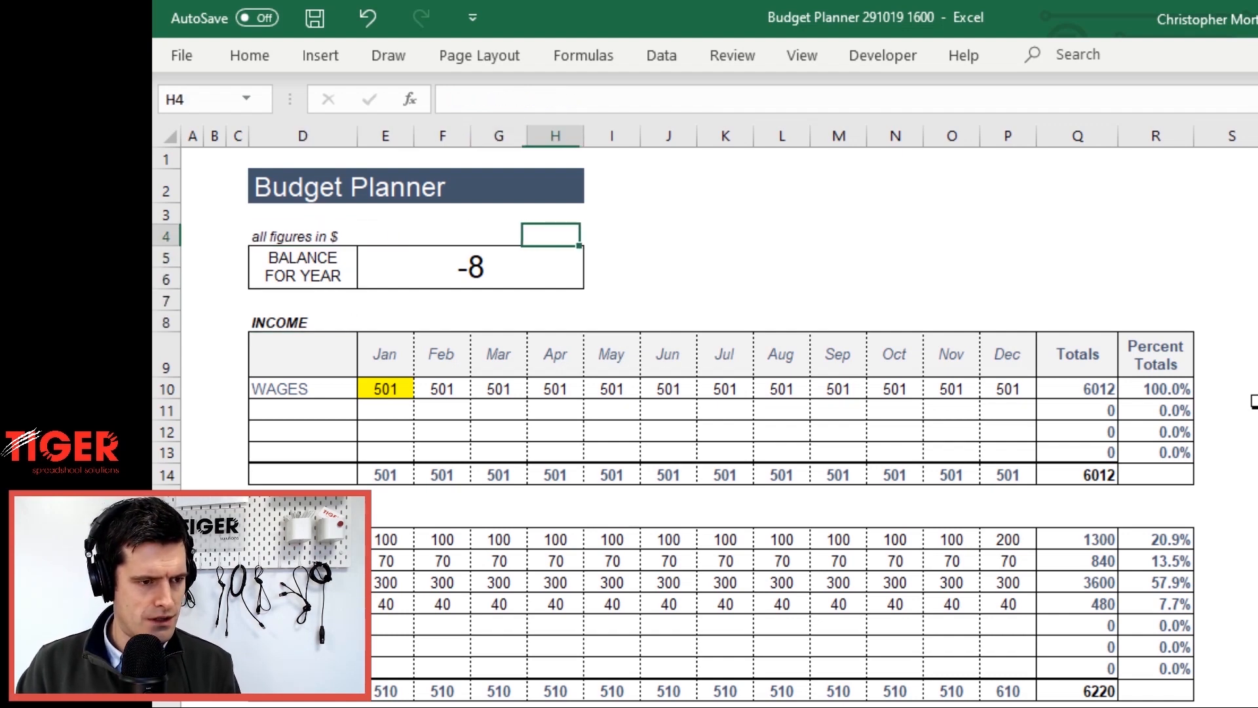
pyautogui.hotkey('ctrl', 's')
pyautogui.press('Up')
pyautogui.press('Up')
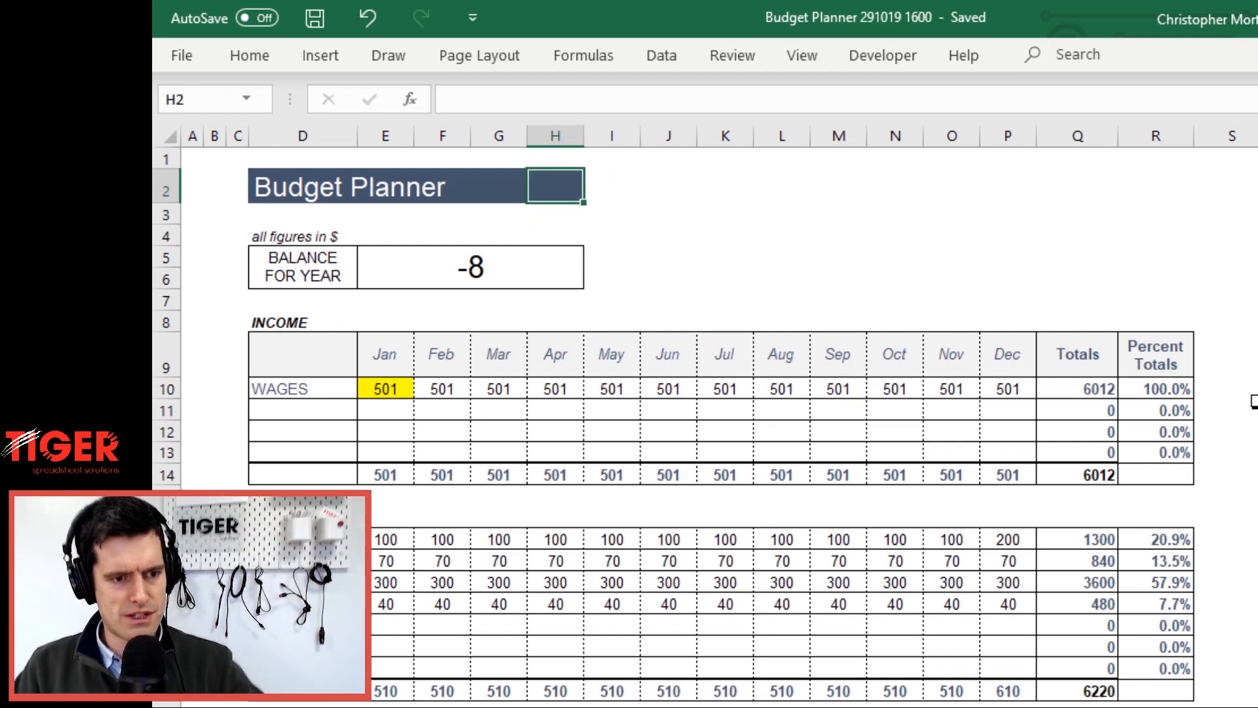
# Select the empty range J2:R7 to mark out the area above the income table
pyautogui.press('Right')
pyautogui.press('Right')
pyautogui.hotkey('shift', 'Right')
pyautogui.hotkey('shift', 'Right')
pyautogui.hotkey('shift', 'Right')
pyautogui.hotkey('shift', 'Right')
pyautogui.hotkey('shift', 'Right')
pyautogui.hotkey('shift', 'Right')
pyautogui.hotkey('shift', 'Right')
pyautogui.hotkey('shift', 'Right')
pyautogui.hotkey('shift', 'Down')
pyautogui.hotkey('shift', 'Down')
pyautogui.hotkey('shift', 'Down')
pyautogui.hotkey('shift', 'Down')
pyautogui.hotkey('shift', 'Down')
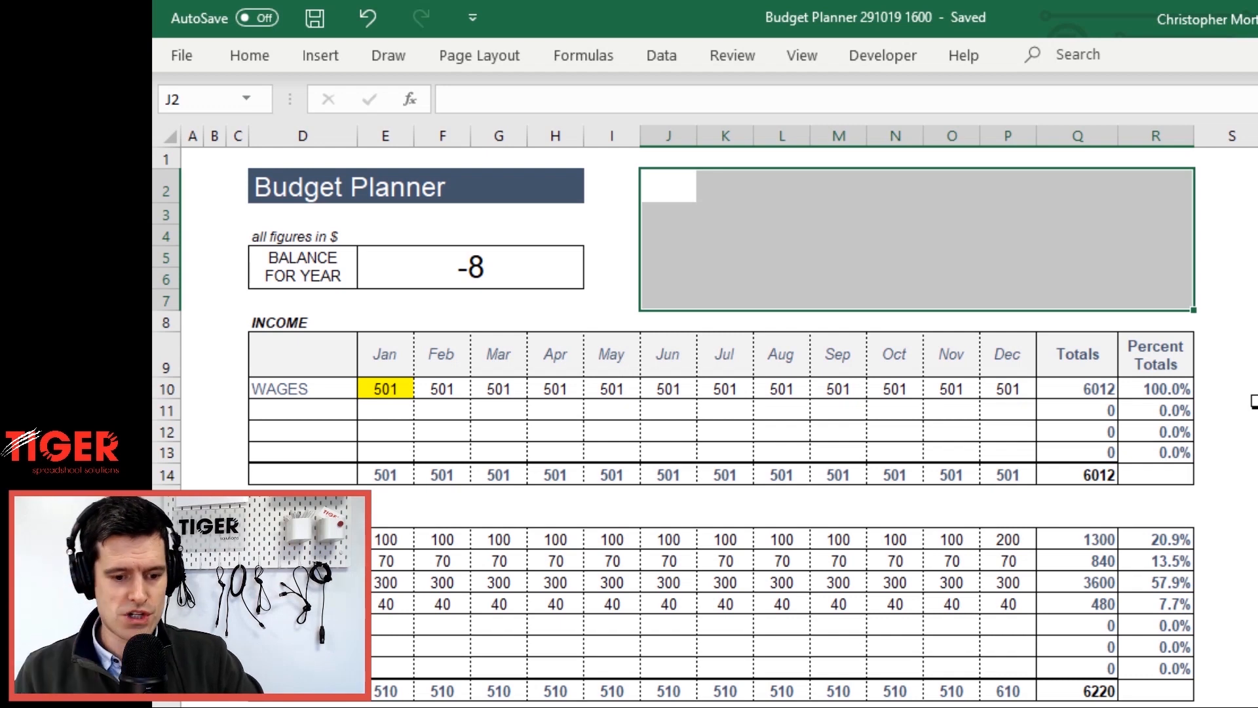
pyautogui.click(684, 408)
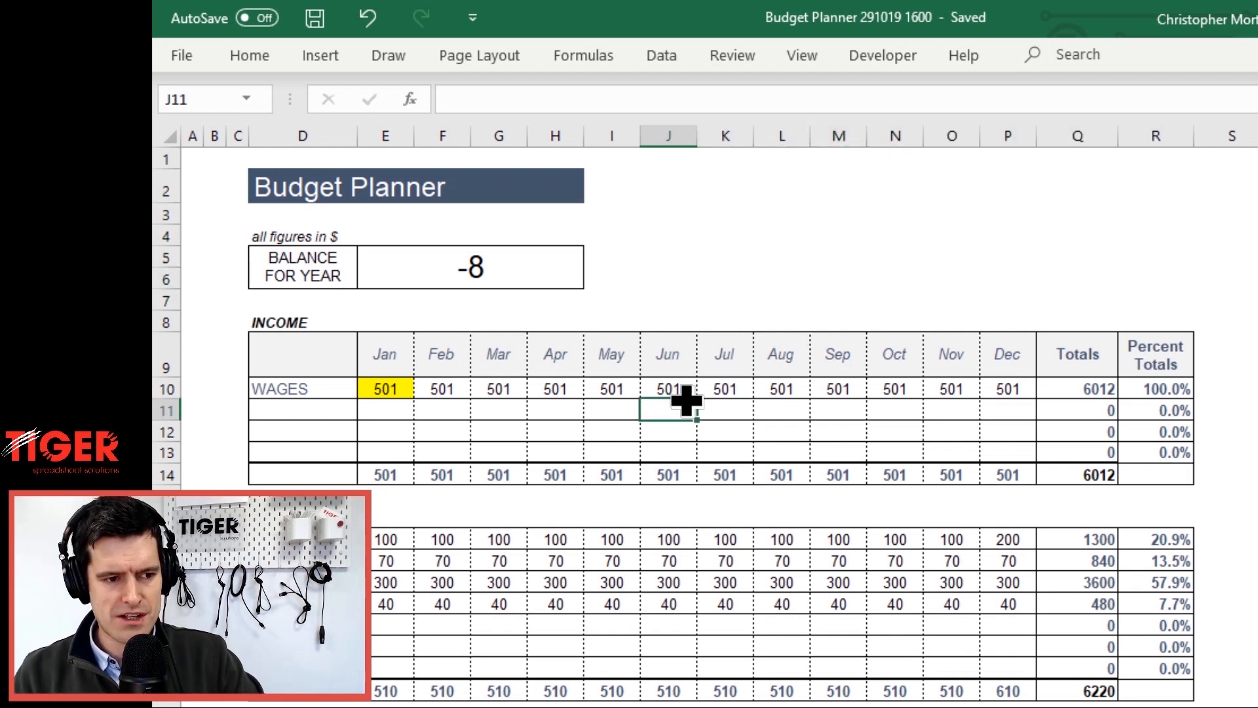
pyautogui.click(656, 349)
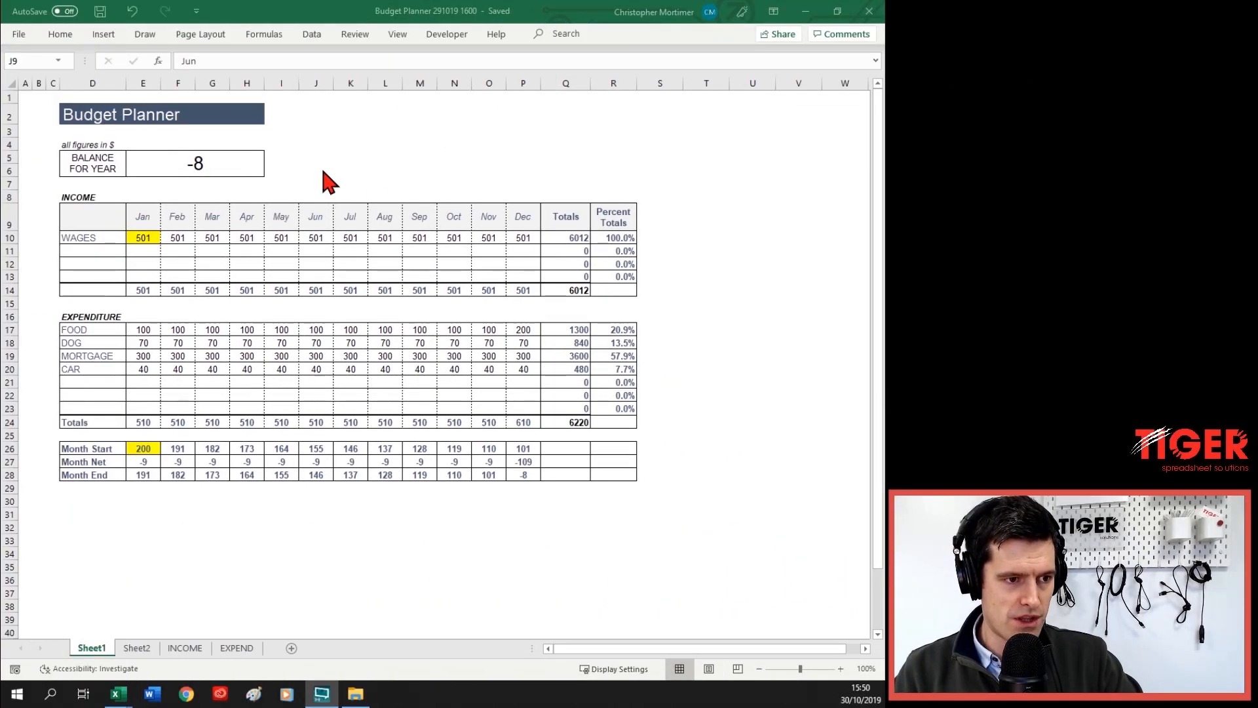
# Open the Selection pane and make the hidden Chart 1 visible on Sheet1
pyautogui.click(344, 141)
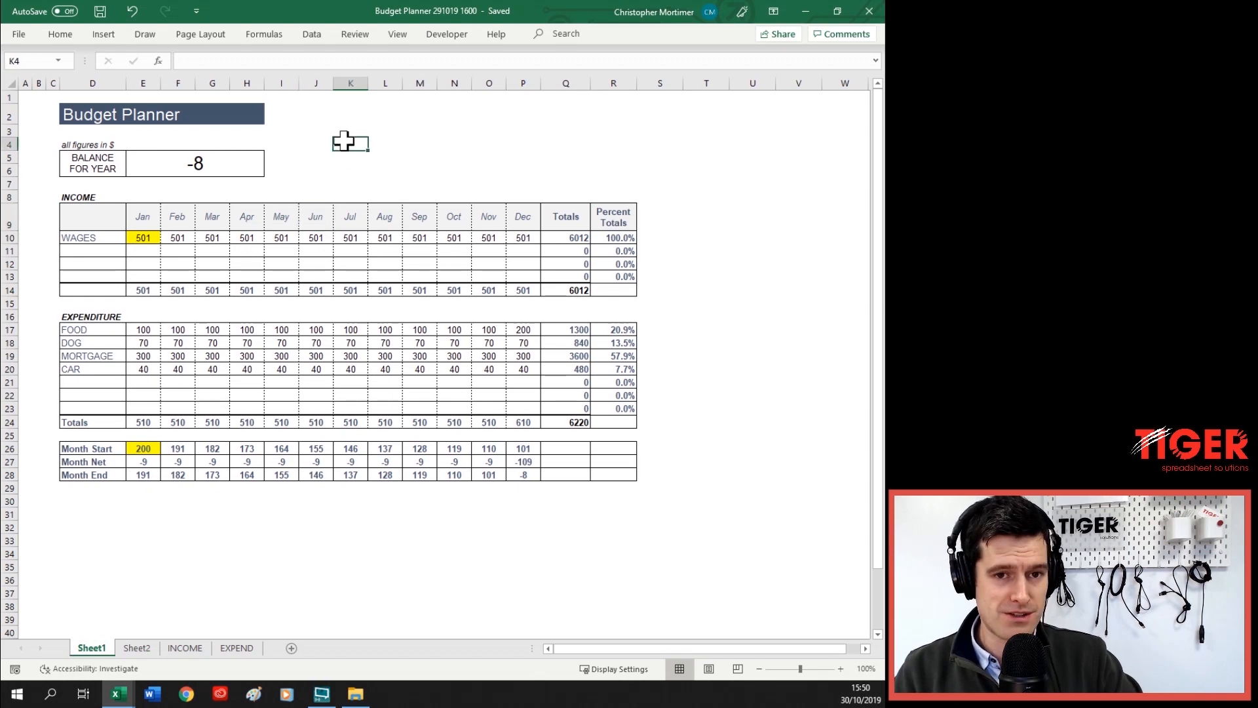
pyautogui.click(218, 37)
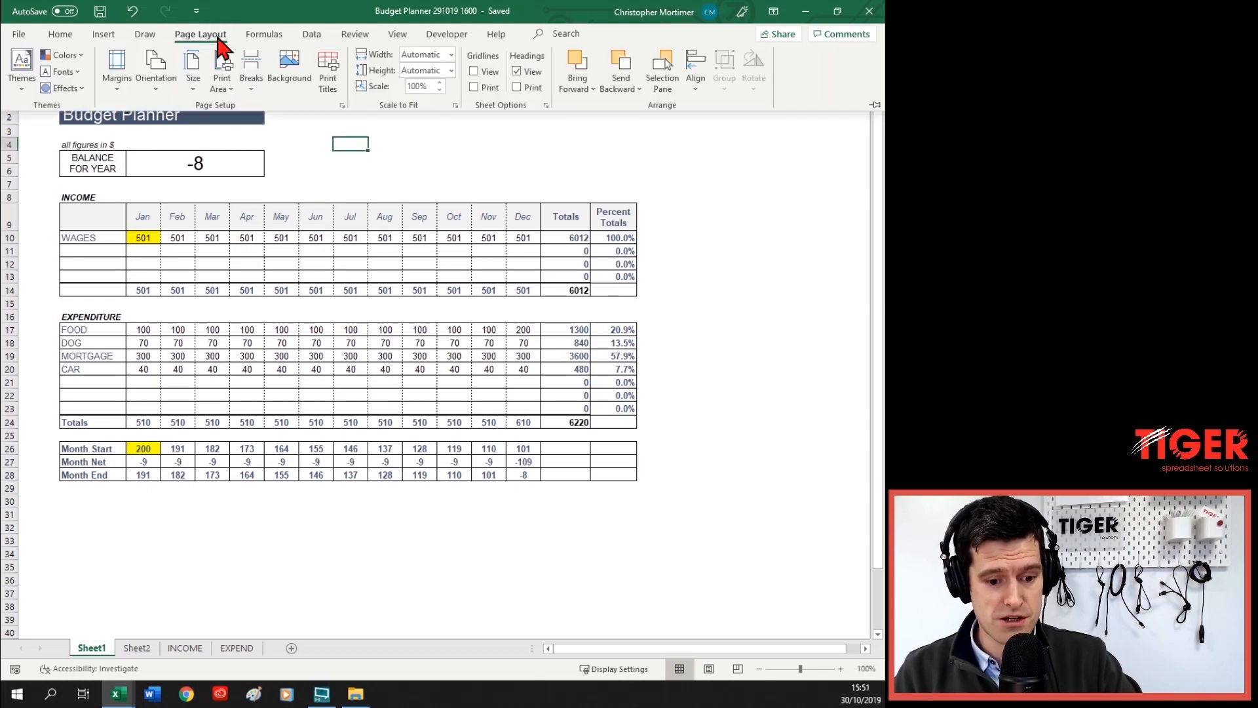
pyautogui.click(666, 62)
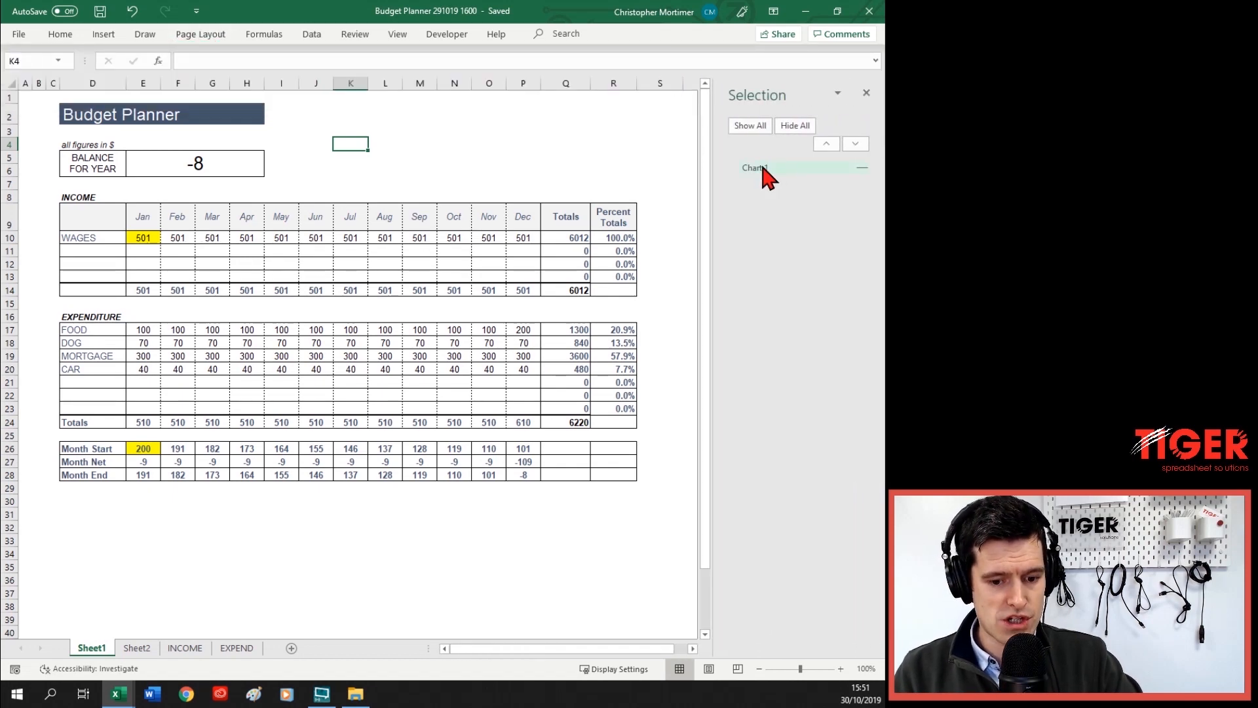
pyautogui.click(861, 167)
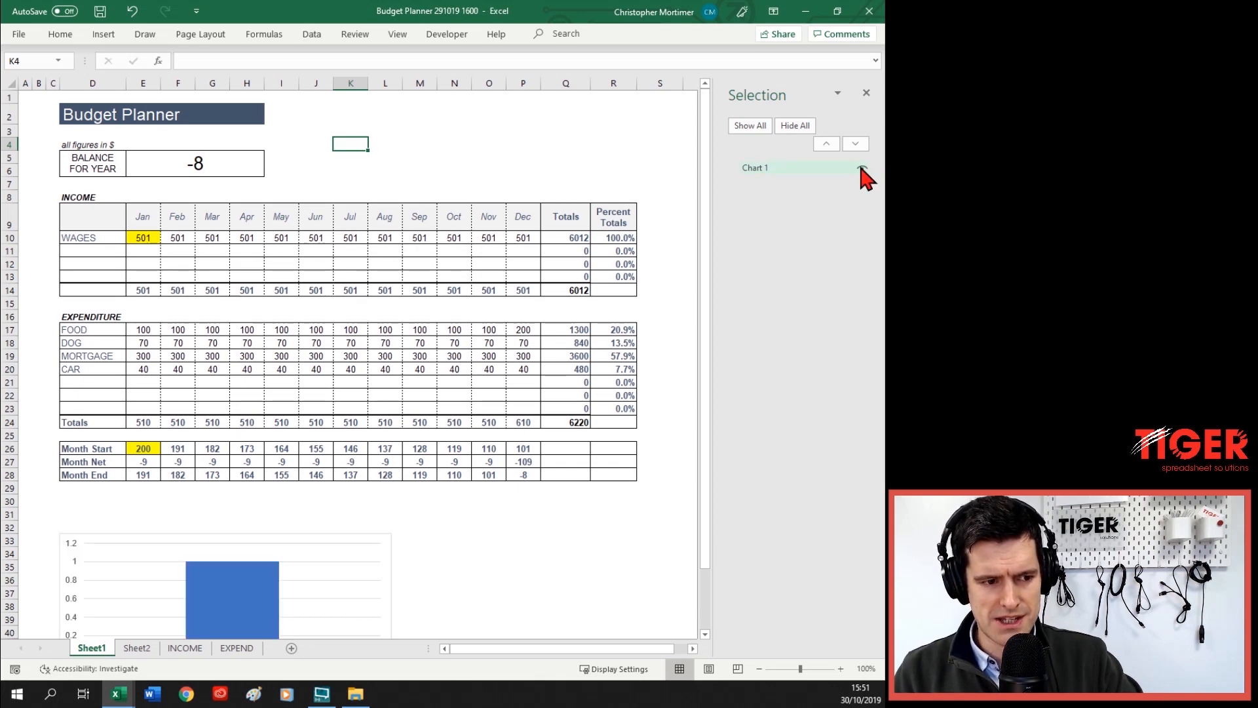
# Close the Format Chart Area and Selection panes, and delete the old column chart
pyautogui.doubleClick(349, 544)
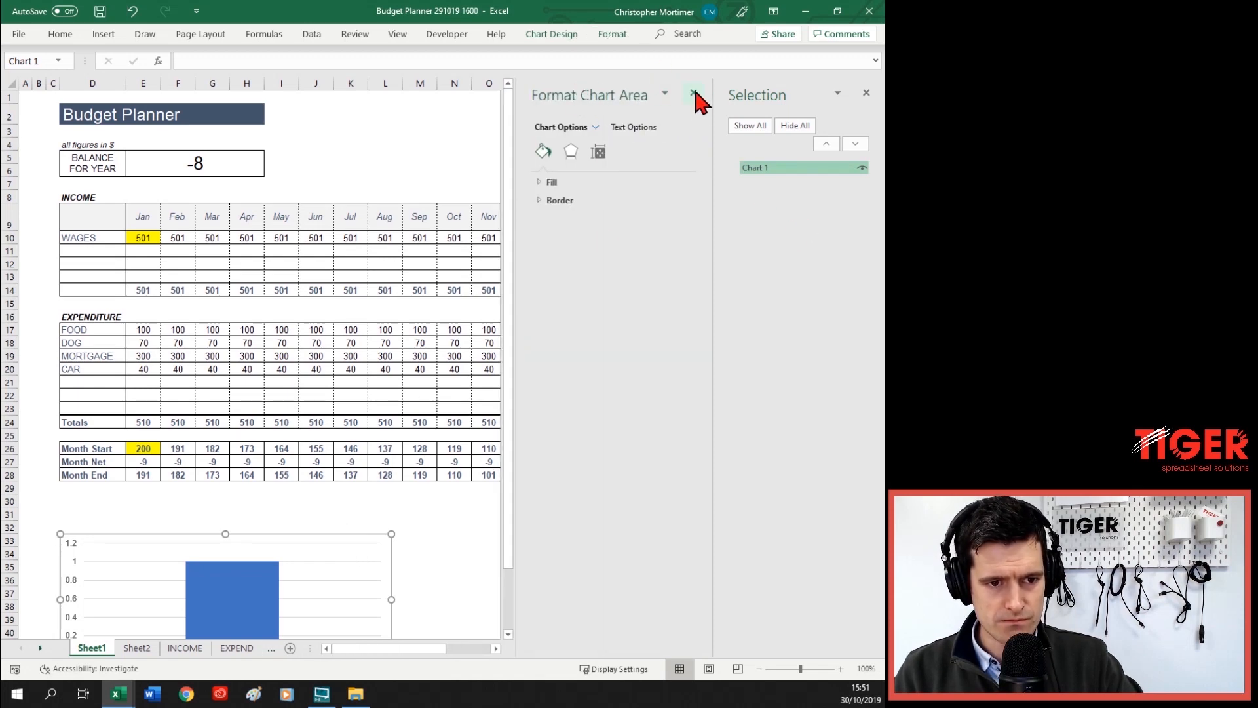
pyautogui.click(693, 93)
pyautogui.click(866, 92)
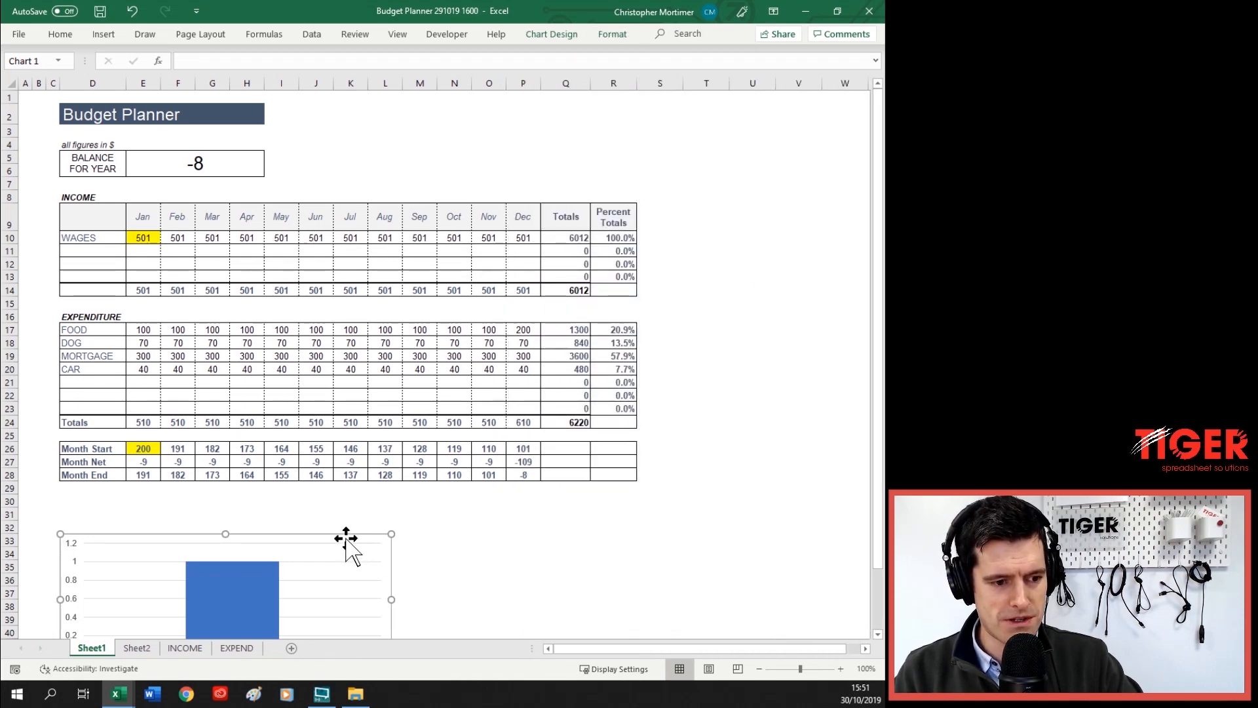
pyautogui.moveTo(346, 539); pyautogui.dragTo(656, 163)
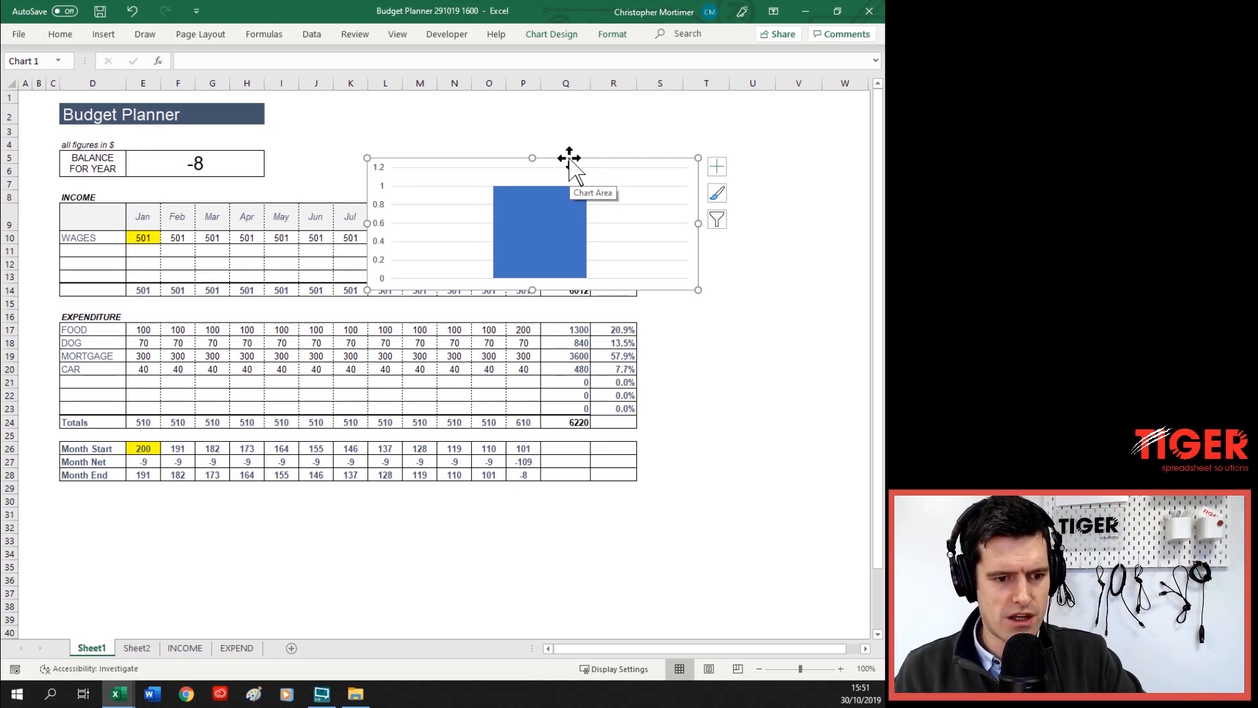
pyautogui.press('Delete')
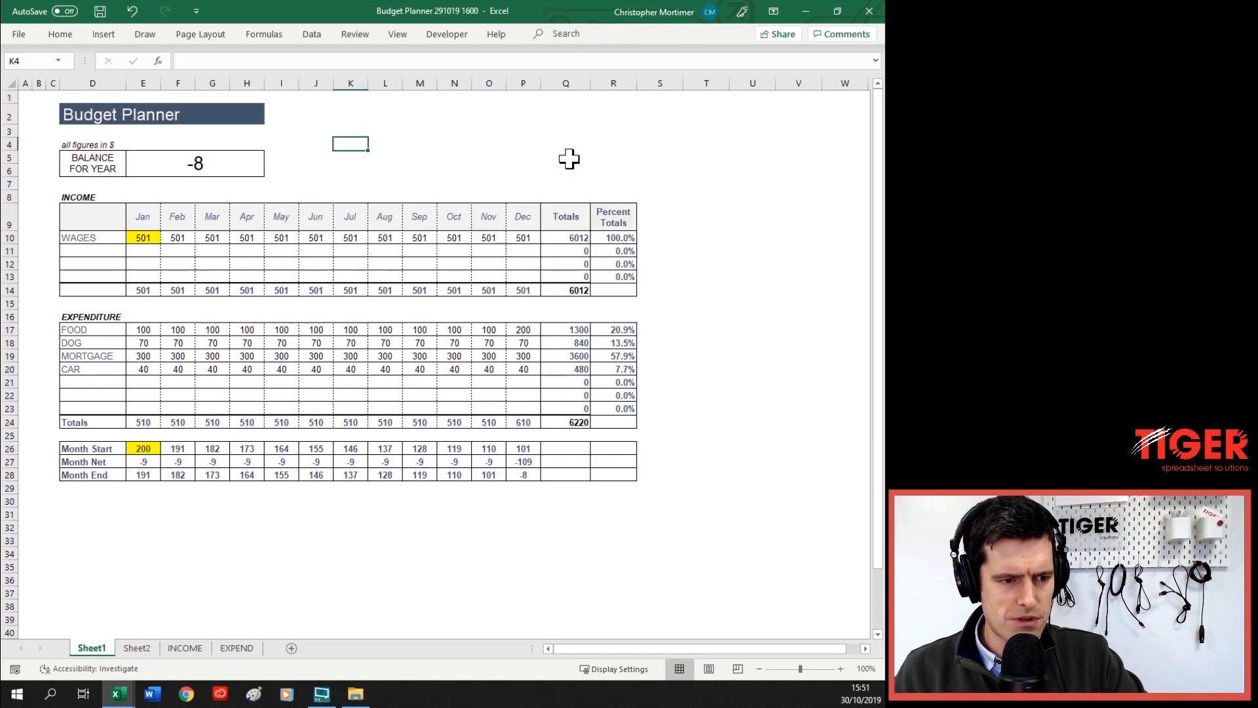
# Examine the January column from the month heading in E9 down through the income and expenditure rows
pyautogui.click(136, 213)
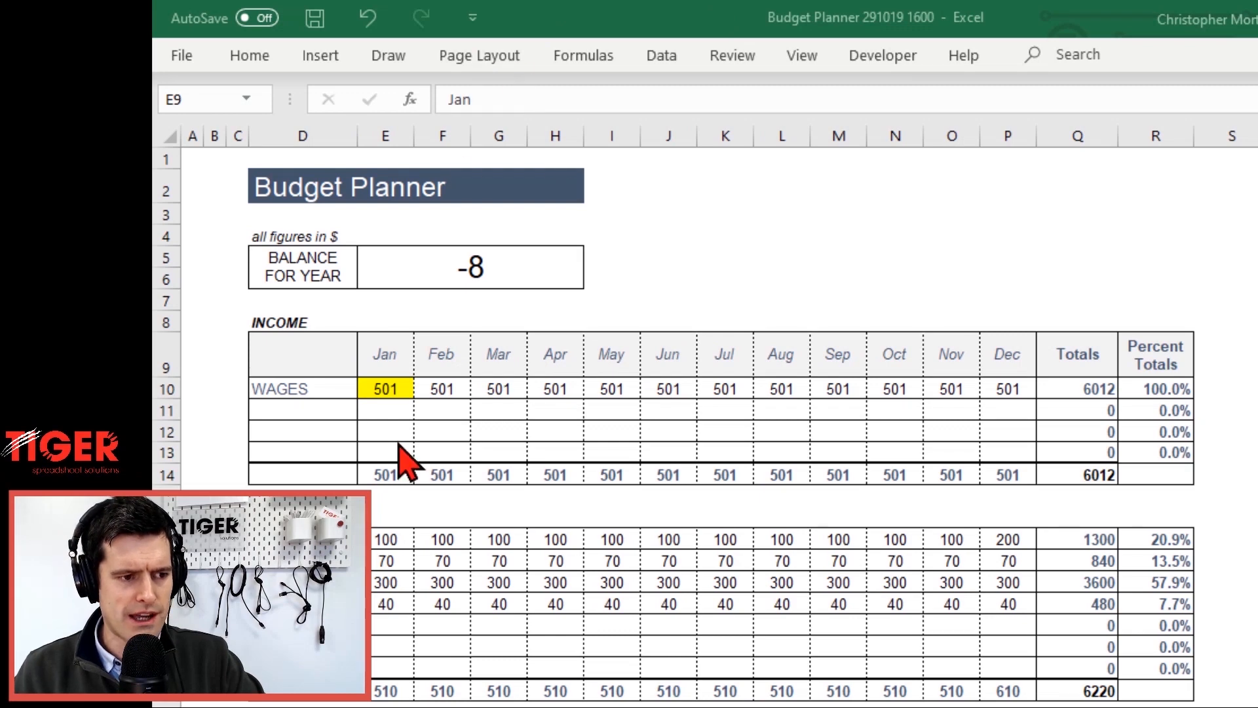
pyautogui.click(381, 359)
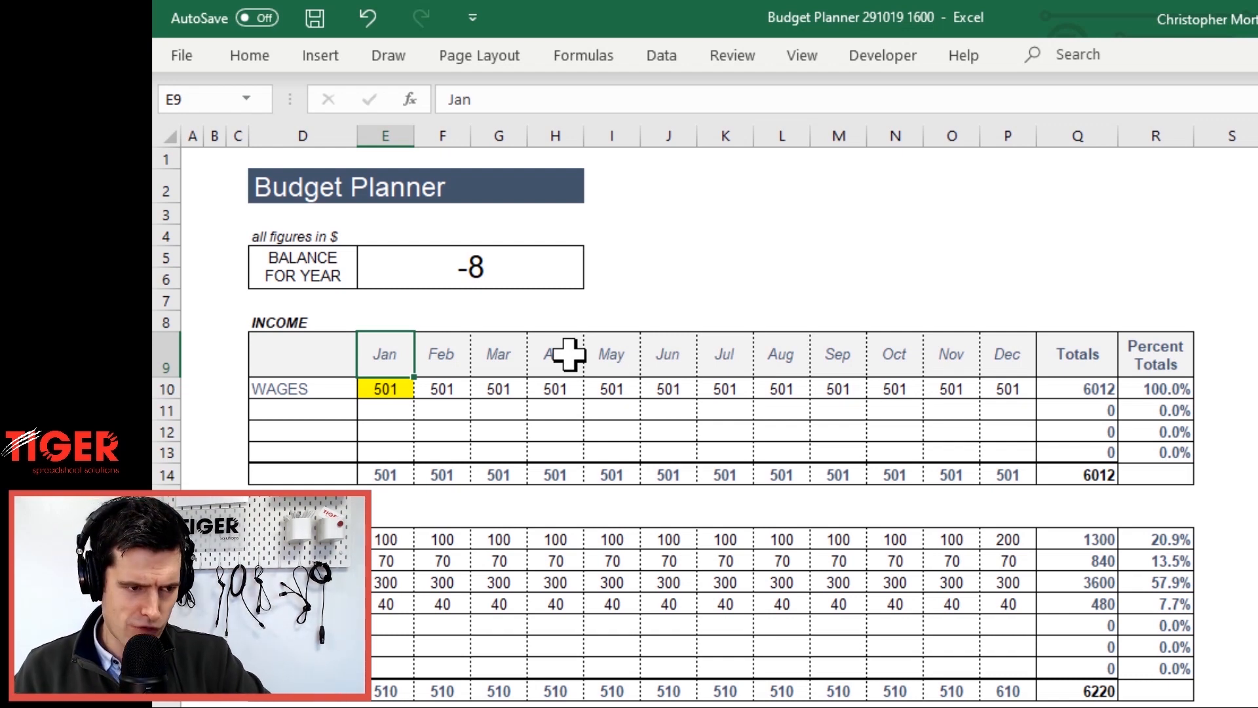
pyautogui.press('Down')
pyautogui.press('Down')
pyautogui.press('Down')
pyautogui.press('Down')
pyautogui.press('Down')
pyautogui.press('Down')
pyautogui.press('Down')
pyautogui.press('Down')
pyautogui.press('Down')
pyautogui.press('Down')
pyautogui.press('Down')
pyautogui.press('Down')
pyautogui.press('Down')
pyautogui.press('Up')
pyautogui.press('Up')
pyautogui.press('Up')
pyautogui.press('Up')
pyautogui.press('Up')
pyautogui.press('Up')
pyautogui.press('Up')
pyautogui.press('Up')
pyautogui.press('Up')
pyautogui.press('Up')
pyautogui.press('Down')
pyautogui.press('Down')
pyautogui.press('Down')
pyautogui.press('Down')
pyautogui.press('Down')
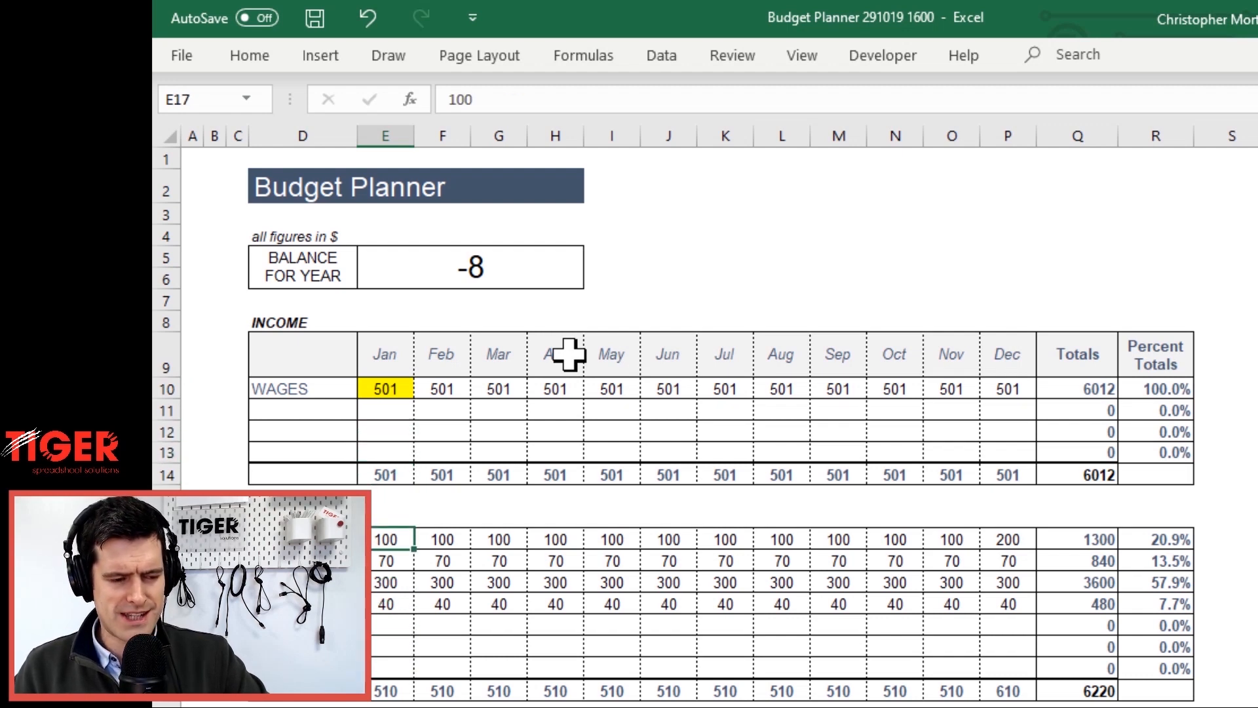
# Examine the monthly FOOD expenses along row 17 from January to September
pyautogui.press('Right')
pyautogui.press('Right')
pyautogui.press('Right')
pyautogui.press('Right')
pyautogui.press('Right')
pyautogui.press('Right')
pyautogui.press('Right')
pyautogui.press('Right')
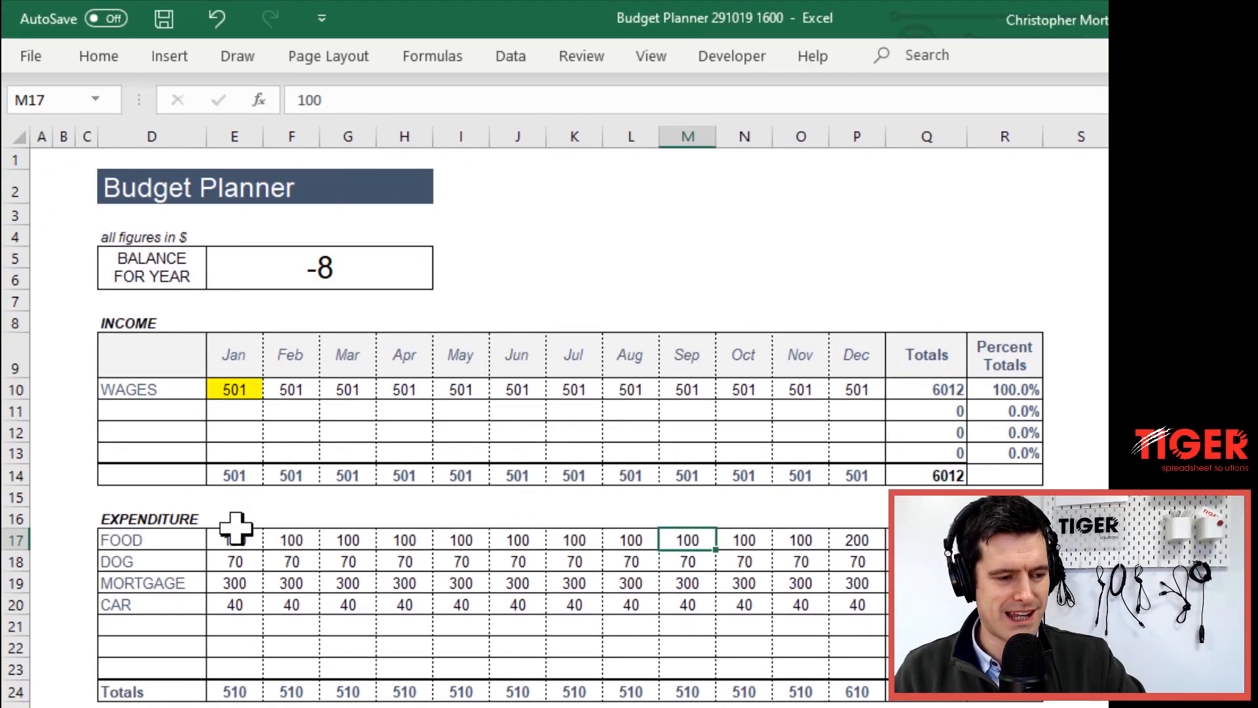
# Check the January FOOD value in E17 and the January WAGES input in E10
pyautogui.click(235, 541)
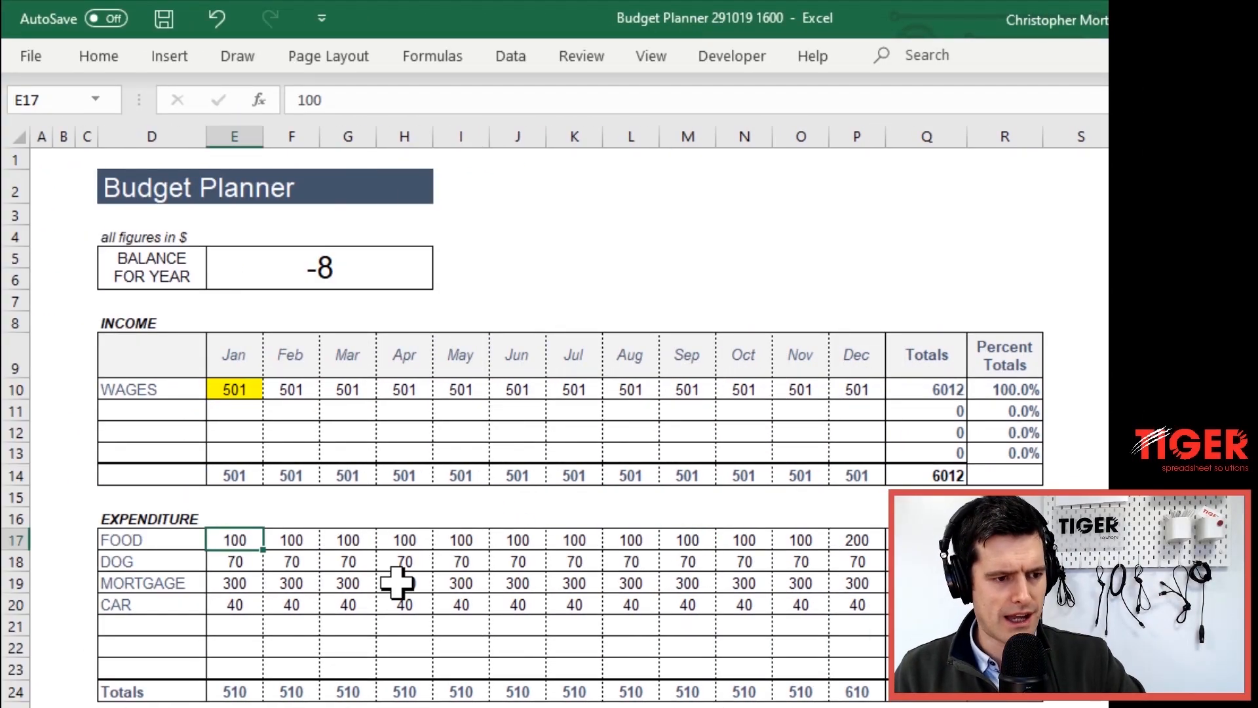
pyautogui.scroll(-2, 396, 581)
pyautogui.scroll(3, 396, 583)
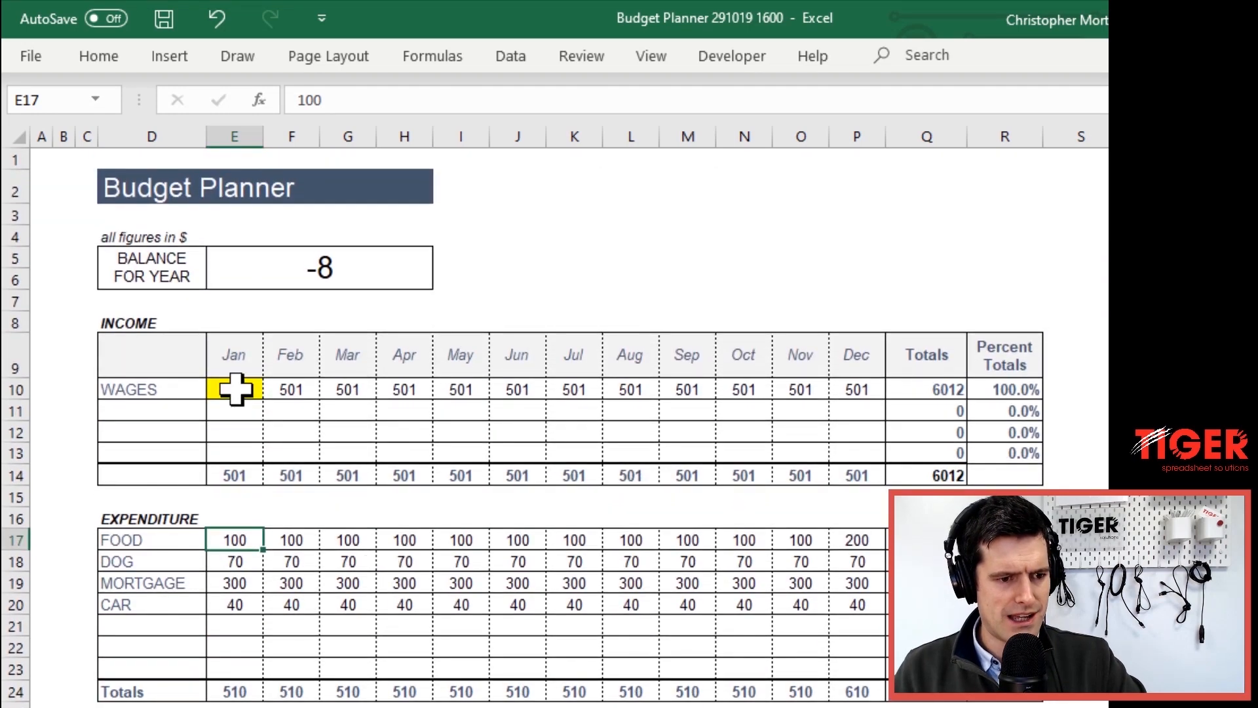
pyautogui.click(236, 389)
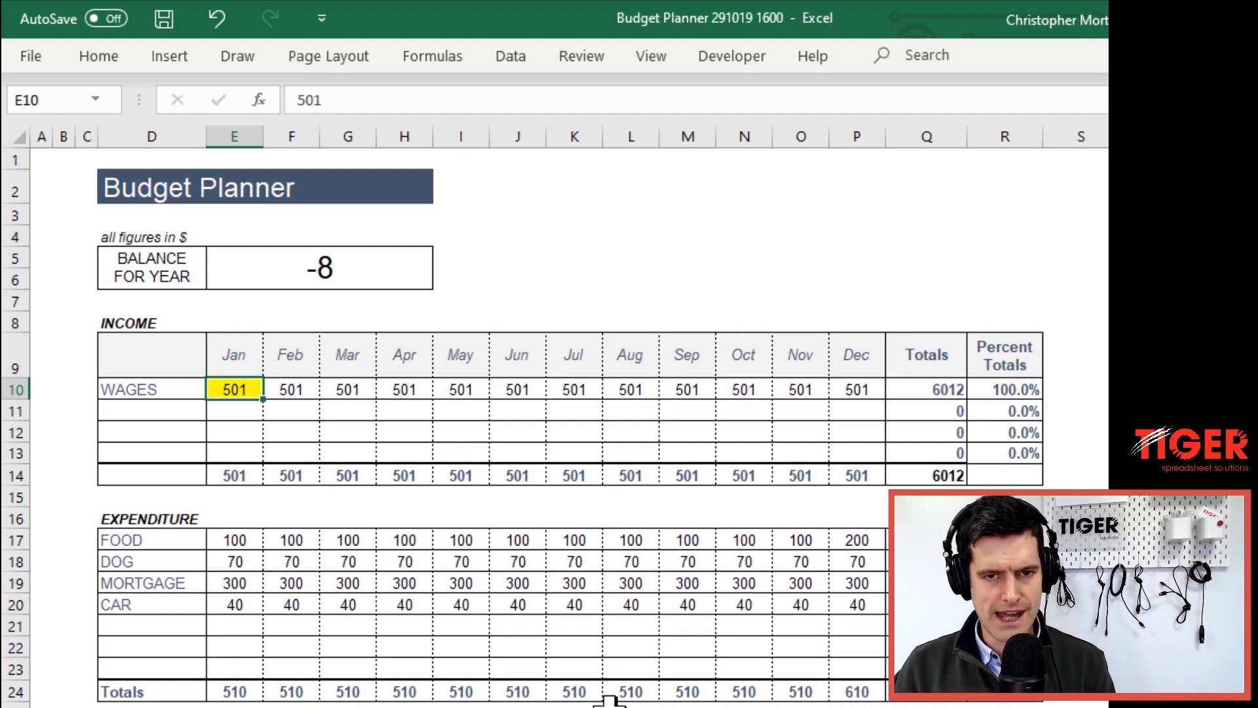
pyautogui.press('Right')
pyautogui.press('Left')
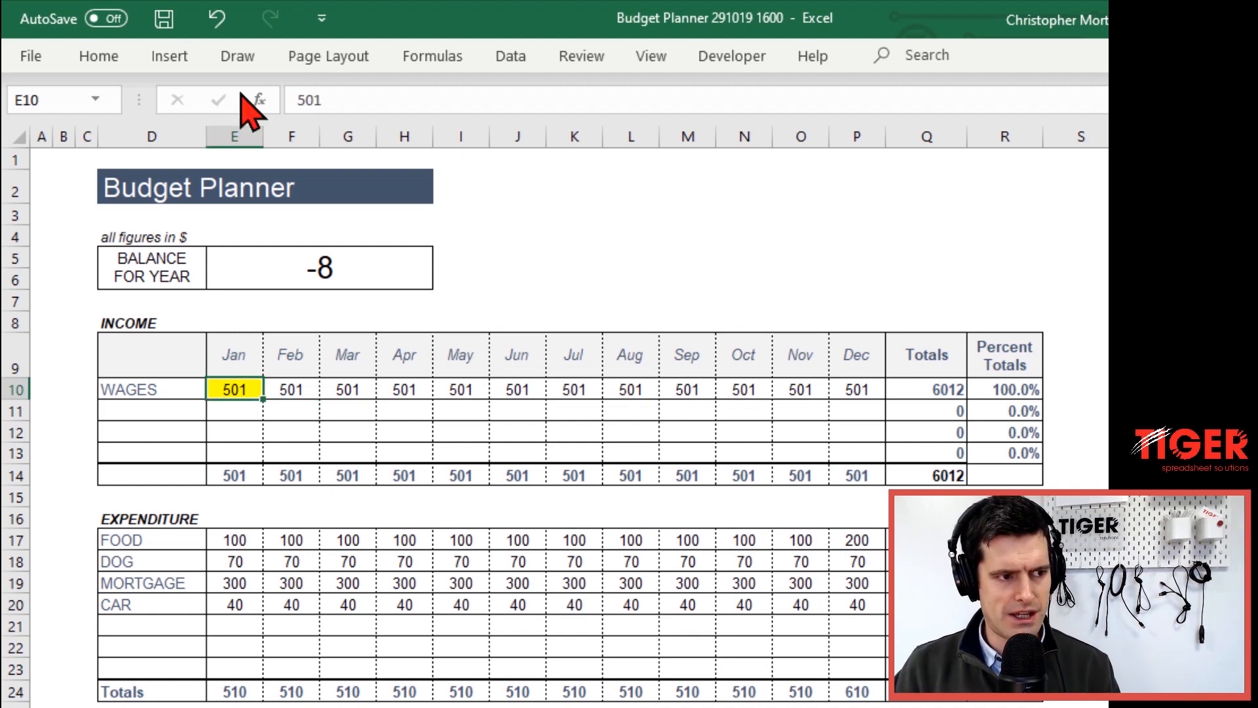
# Remove the yellow fill from the January WAGES cell E10
pyautogui.click(84, 61)
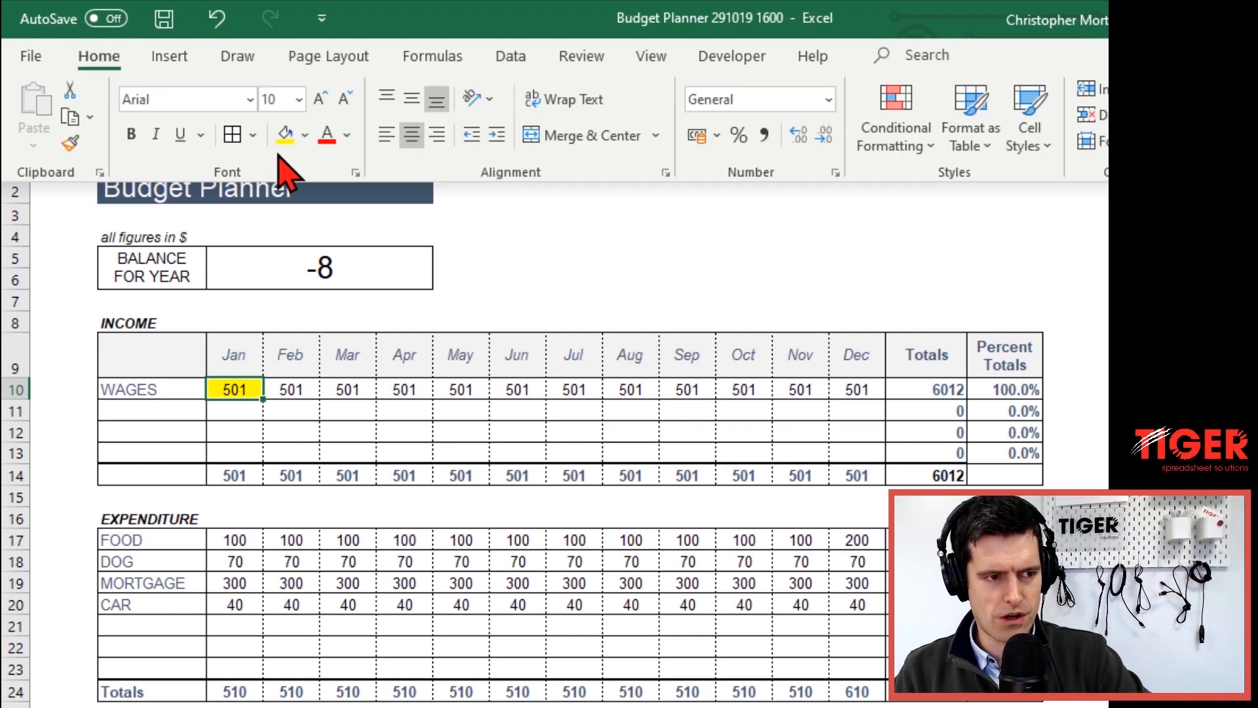
pyautogui.click(305, 136)
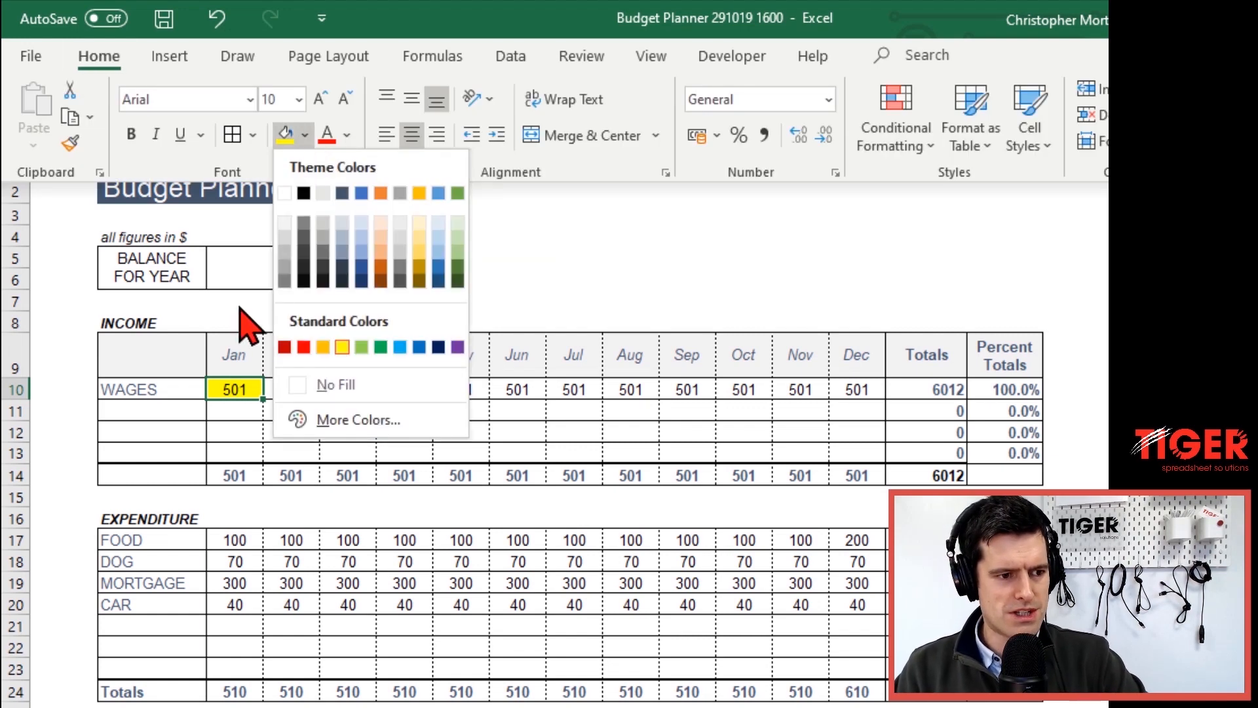
pyautogui.click(350, 387)
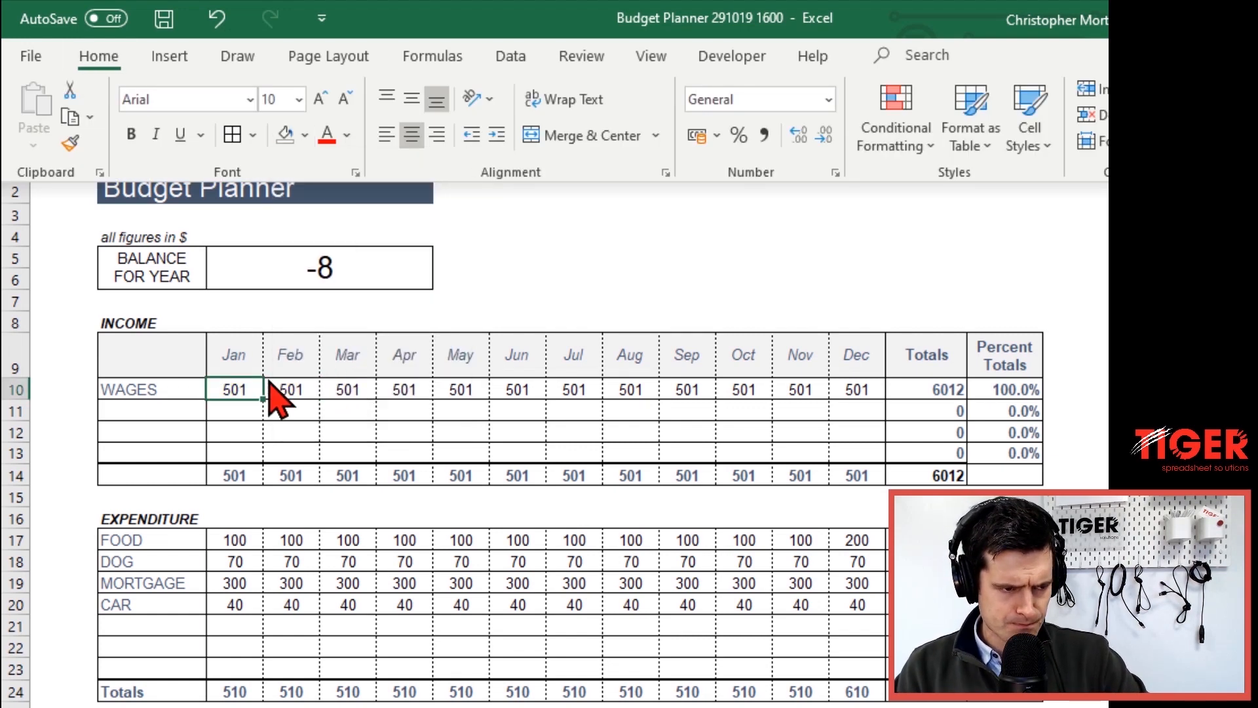
pyautogui.click(332, 412)
pyautogui.click(325, 391)
pyautogui.press('Left')
pyautogui.press('Left')
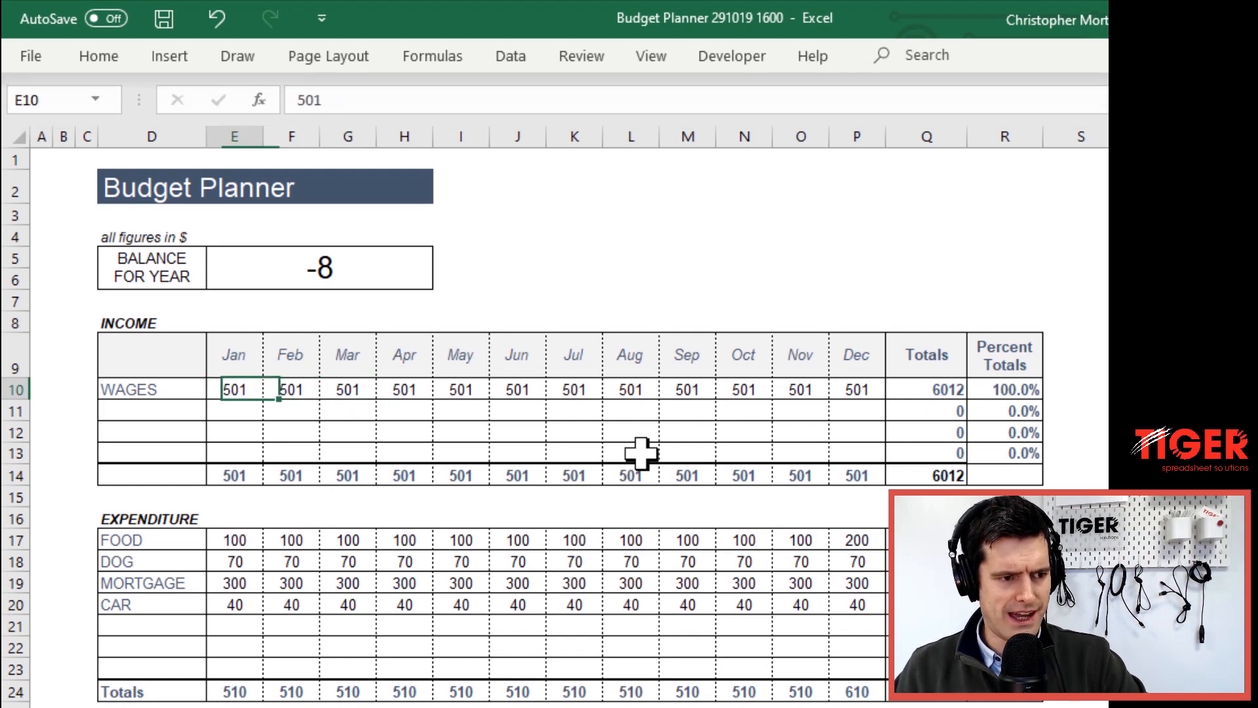
# Try to enter the formula =RAND(500,1000) in the January WAGES cell E10
pyautogui.hotkey('shift', 'Right')
pyautogui.hotkey('shift', 'Right')
pyautogui.hotkey('shift', 'Right')
pyautogui.hotkey('shift', 'Right')
pyautogui.hotkey('shift', 'Right')
pyautogui.hotkey('shift', 'Right')
pyautogui.hotkey('shift', 'Right')
pyautogui.hotkey('shift', 'Right')
pyautogui.hotkey('shift', 'Right')
pyautogui.hotkey('shift', 'Right')
pyautogui.hotkey('shift', 'Right')
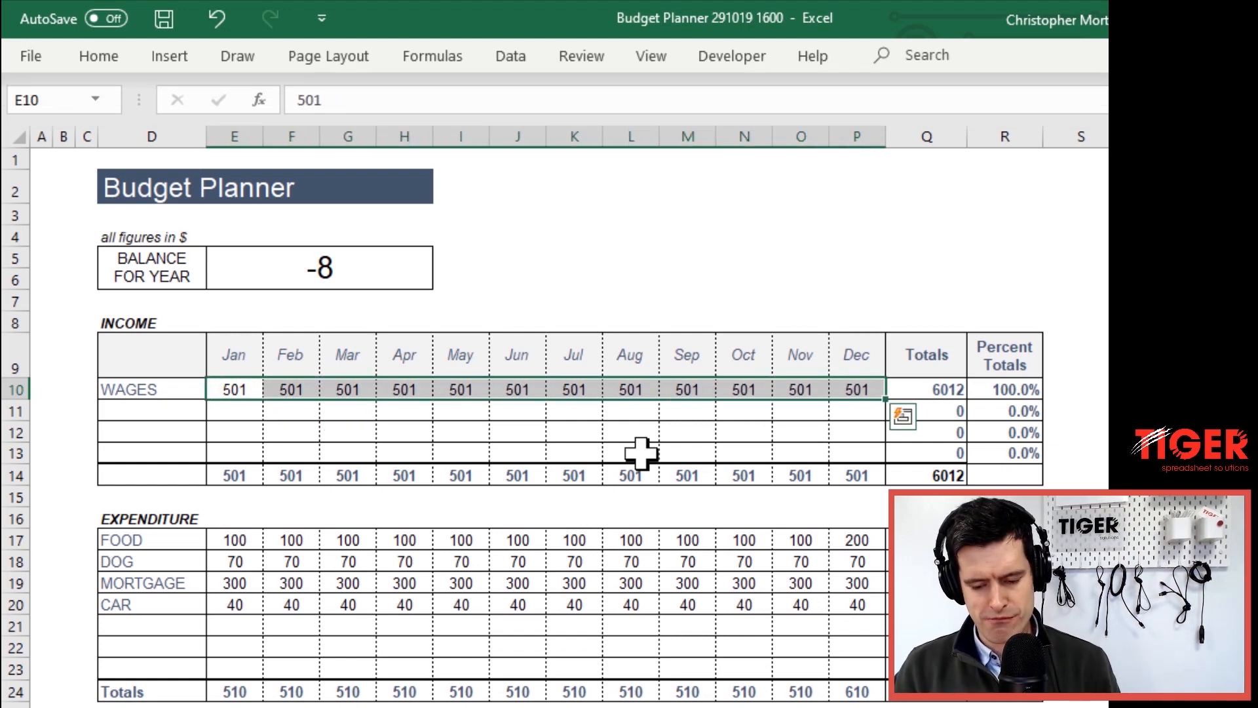
pyautogui.press('Left')
pyautogui.press('Right')
pyautogui.write('=rand')
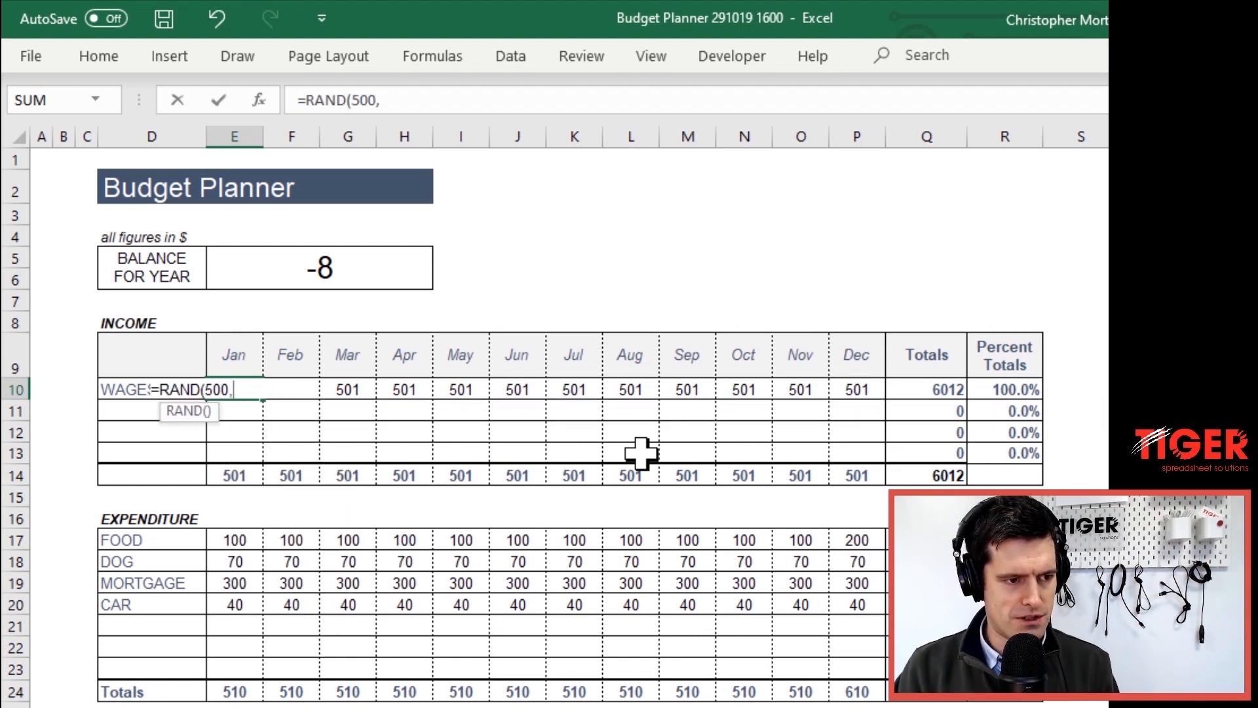
pyautogui.write('1000)')
pyautogui.press('Return')
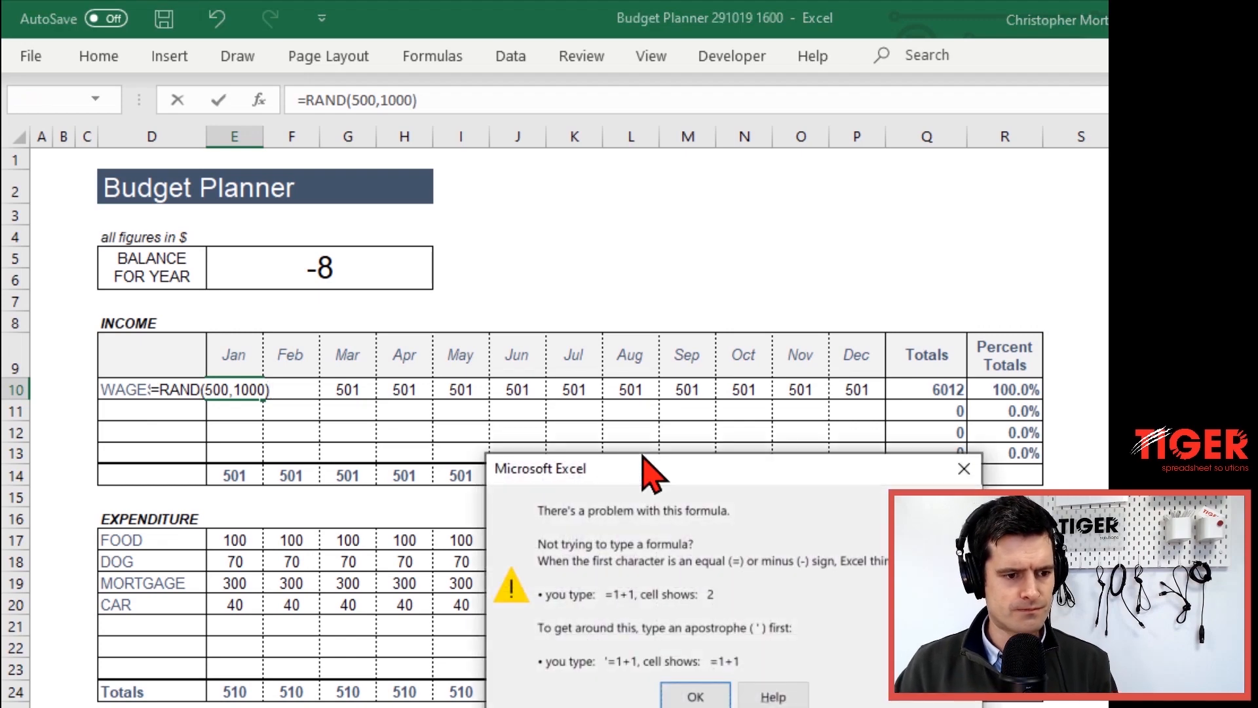
pyautogui.press('Return')
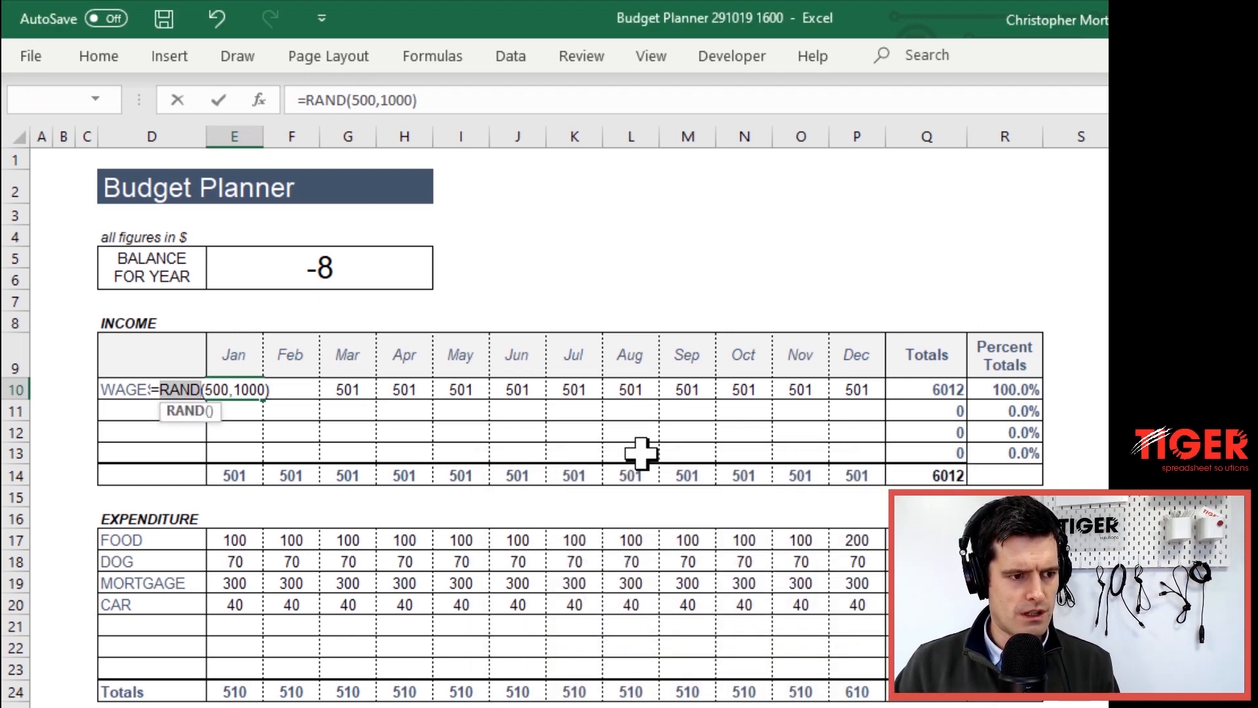
# Correct the formula in E10 to =RANDBETWEEN(500,1000)
pyautogui.click(343, 100)
pyautogui.write('between')
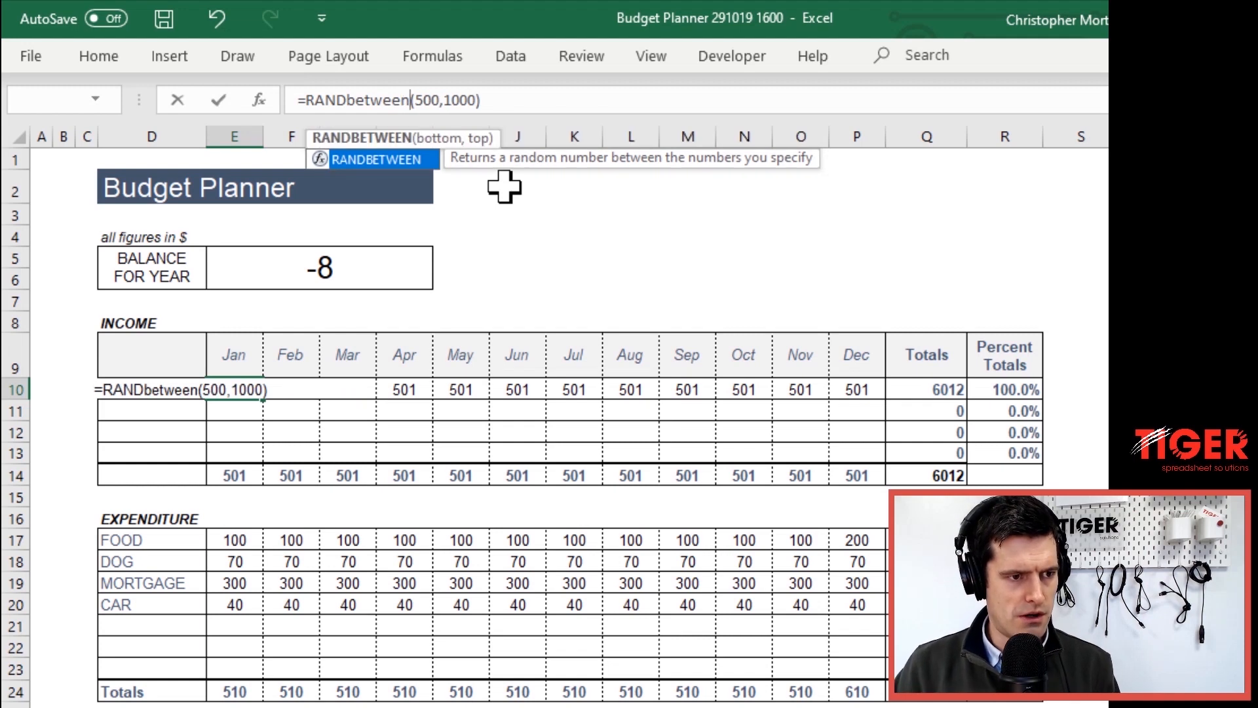
pyautogui.press('Return')
pyautogui.press('Up')
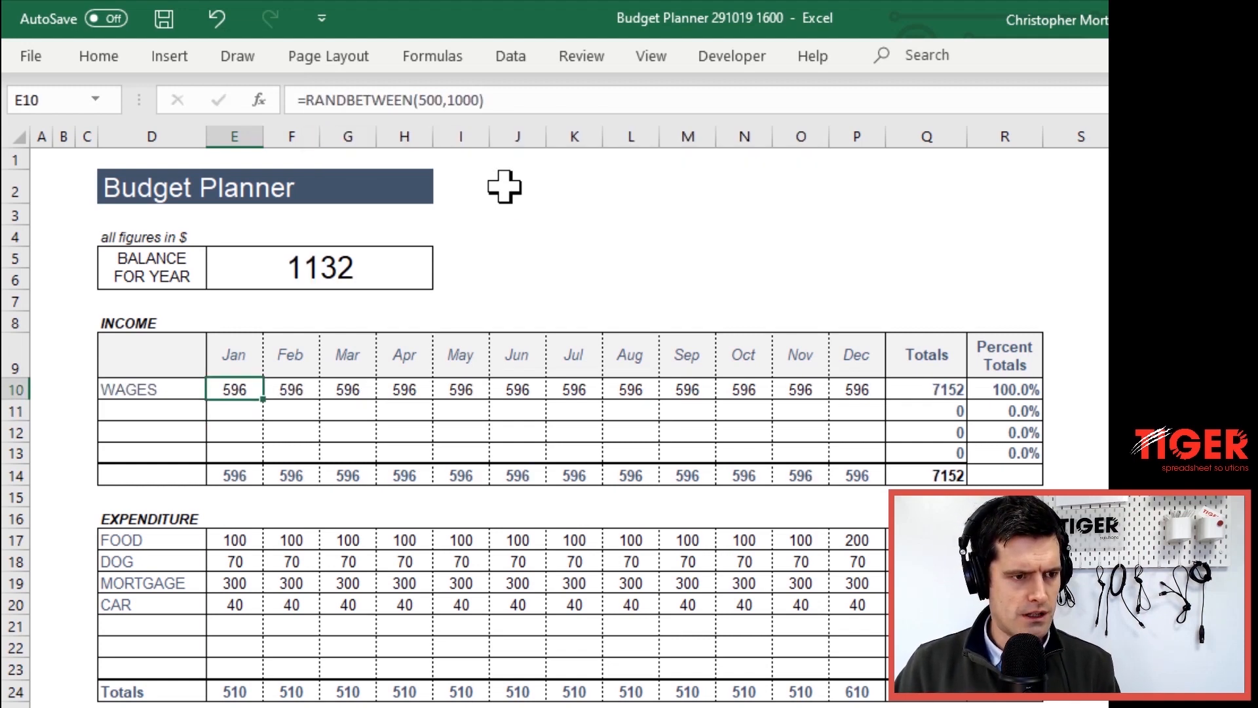
# Clear the February to December WAGES cells, F10:P10, which link to January
pyautogui.press('Right')
pyautogui.press('Right')
pyautogui.press('Left')
pyautogui.press('Left')
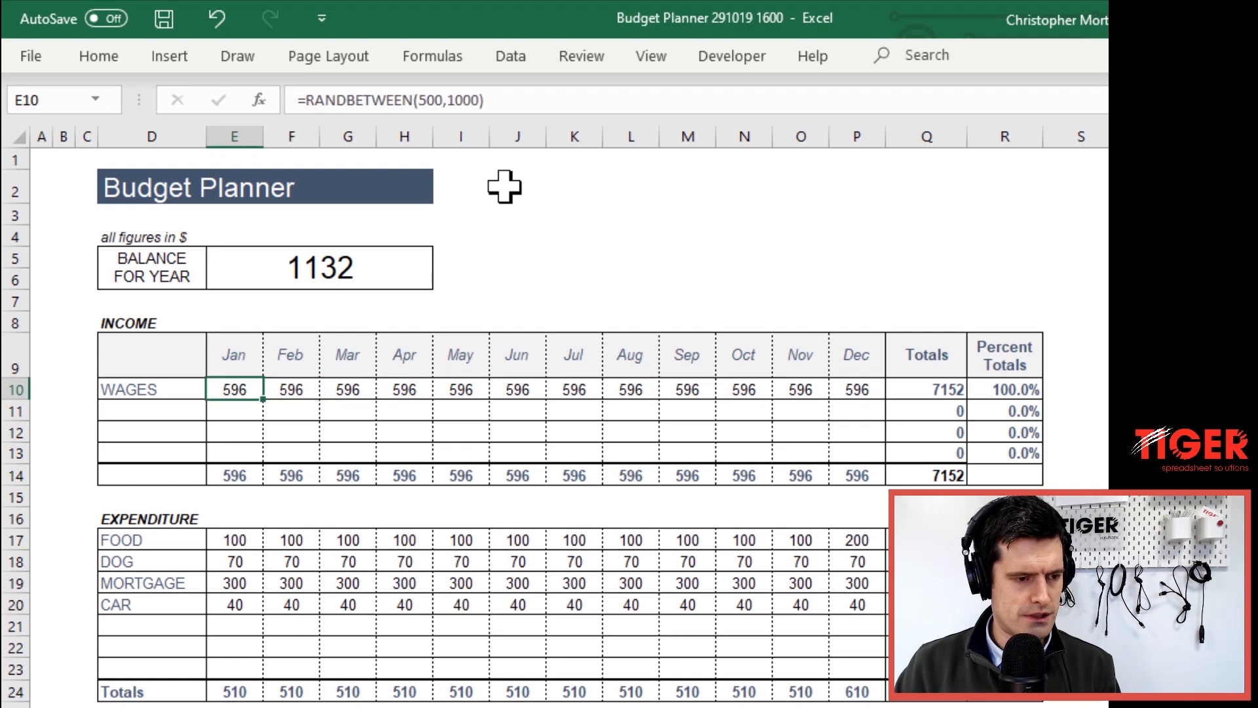
pyautogui.press('Right')
pyautogui.hotkey('shift', 'Right')
pyautogui.hotkey('shift', 'Right')
pyautogui.hotkey('shift', 'Right')
pyautogui.hotkey('shift', 'Right')
pyautogui.hotkey('shift', 'Right')
pyautogui.hotkey('shift', 'Right')
pyautogui.hotkey('shift', 'Right')
pyautogui.hotkey('shift', 'Right')
pyautogui.hotkey('shift', 'Right')
pyautogui.hotkey('shift', 'Right')
pyautogui.hotkey('shift', 'Right')
pyautogui.hotkey('shift', 'Left')
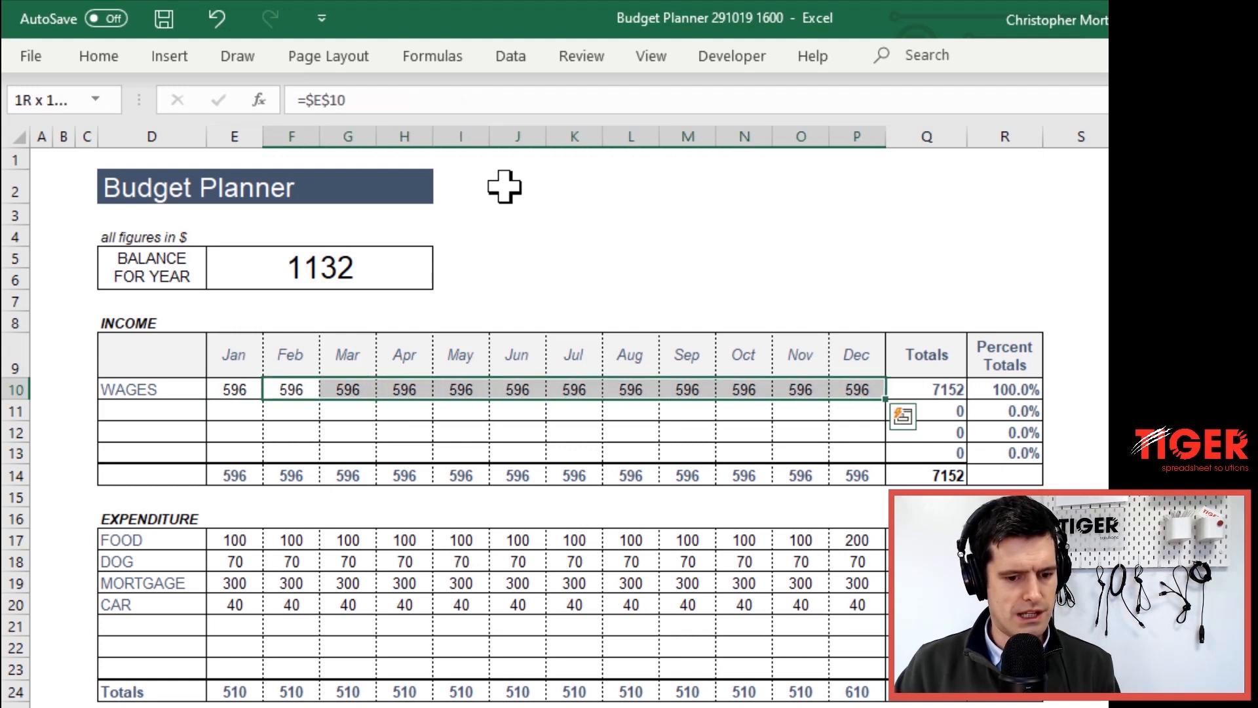
pyautogui.press('Delete')
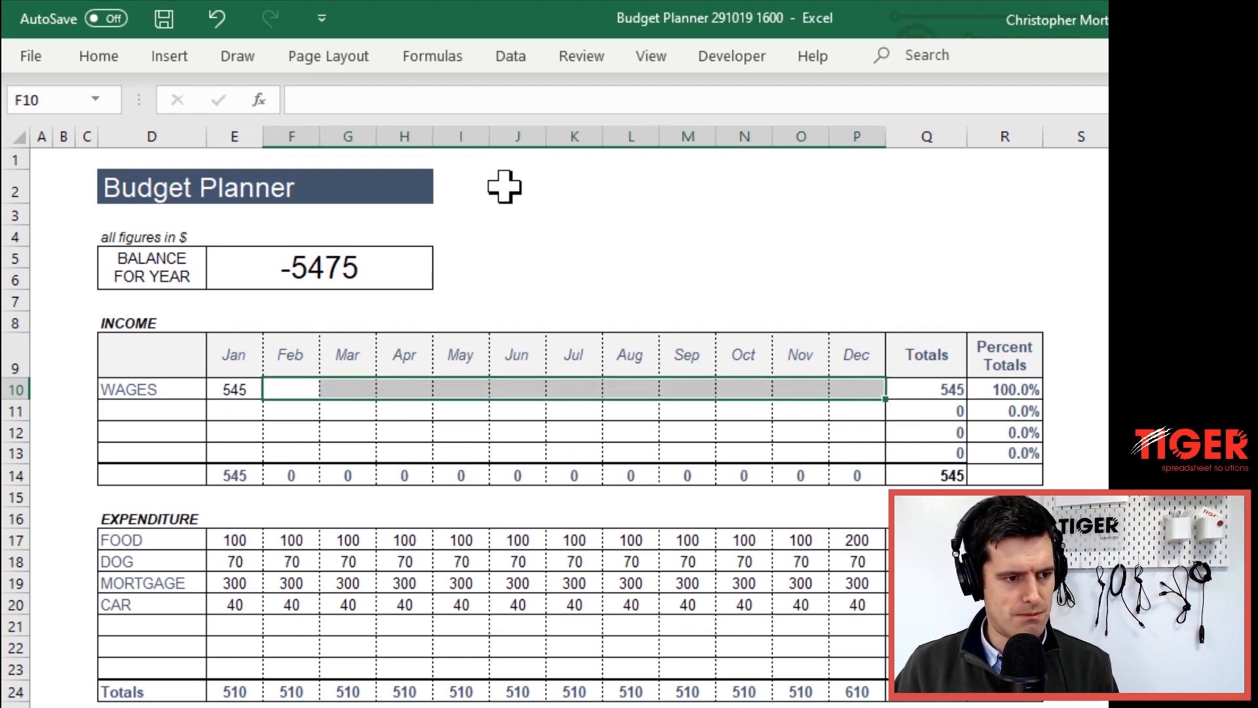
# Copy the January WAGES formula from E10 and paste only the formula into F10:P10
pyautogui.press('Left')
pyautogui.hotkey('ctrl', 'c')
pyautogui.press('Right')
pyautogui.hotkey('shift', 'Right')
pyautogui.hotkey('shift', 'Right')
pyautogui.hotkey('shift', 'Right')
pyautogui.hotkey('shift', 'Right')
pyautogui.hotkey('shift', 'Right')
pyautogui.hotkey('shift', 'Right')
pyautogui.hotkey('shift', 'Right')
pyautogui.hotkey('shift', 'Right')
pyautogui.hotkey('shift', 'Right')
pyautogui.hotkey('shift', 'Right')
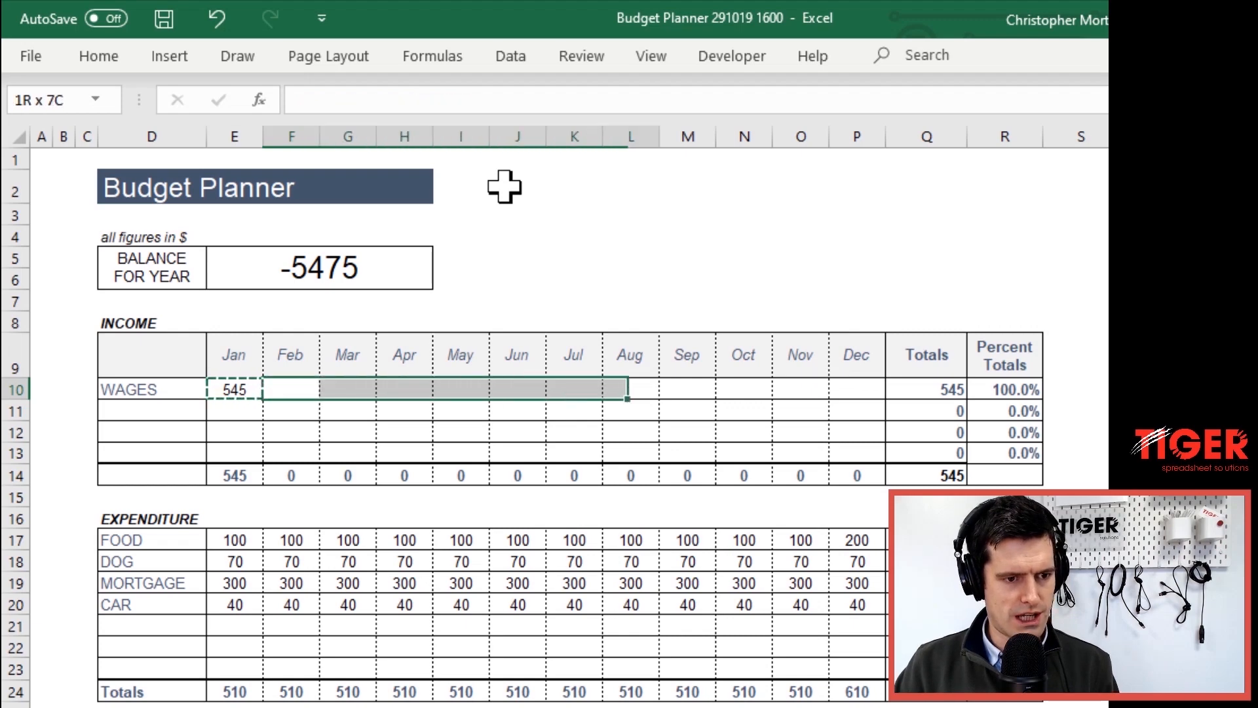
pyautogui.hotkey('ctrl', 'alt', 'v')
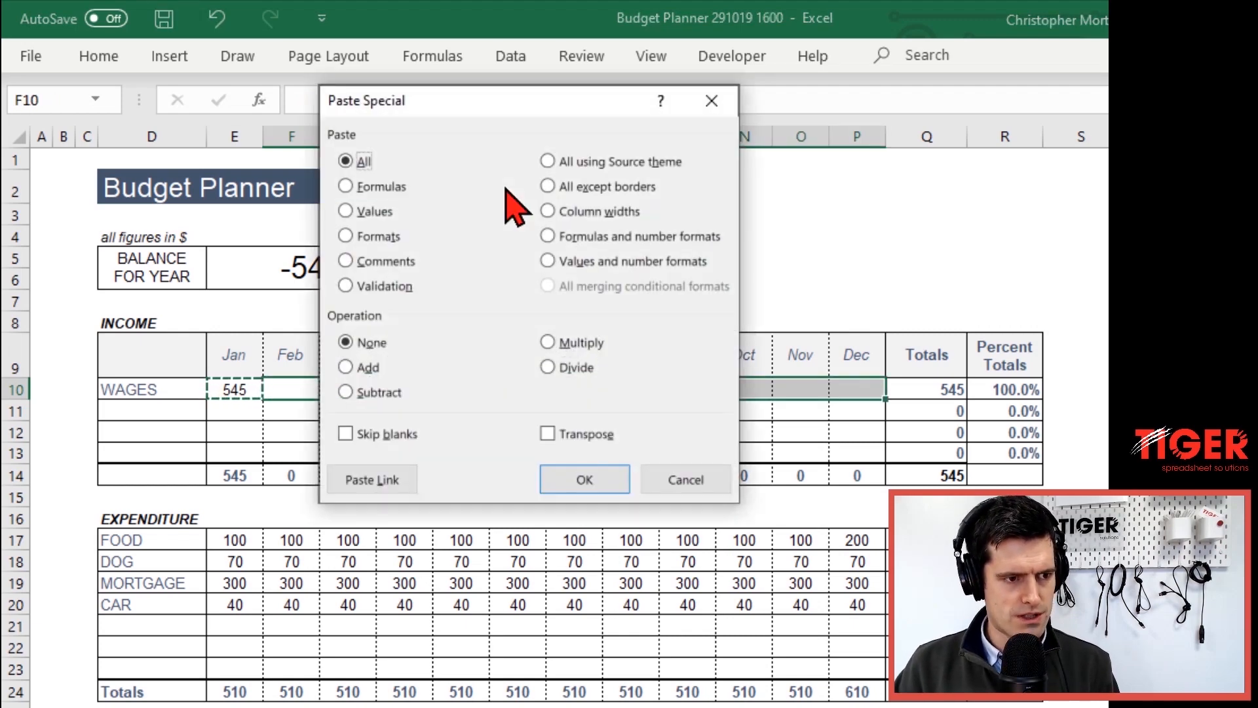
pyautogui.press('f')
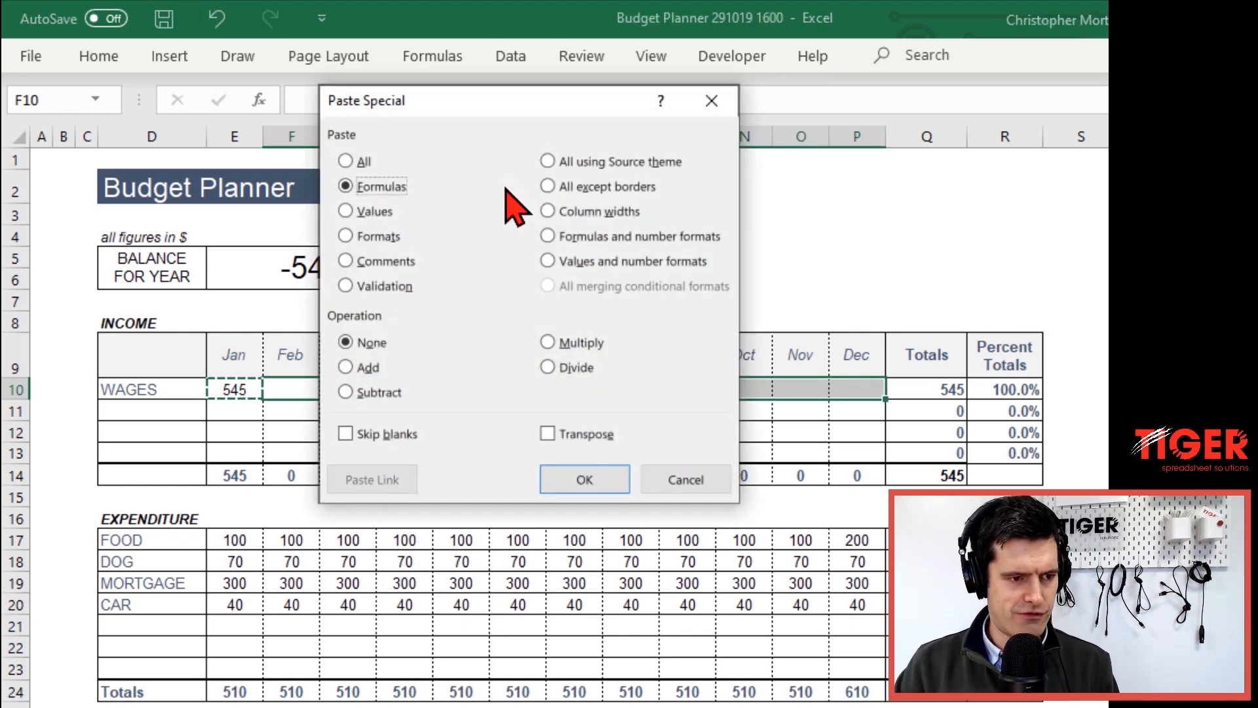
pyautogui.press('Return')
# Replace the random formulas in the January to December WAGES cells, E10:P10, with their values using Paste Special
pyautogui.press('Left')
pyautogui.hotkey('shift', 'Right')
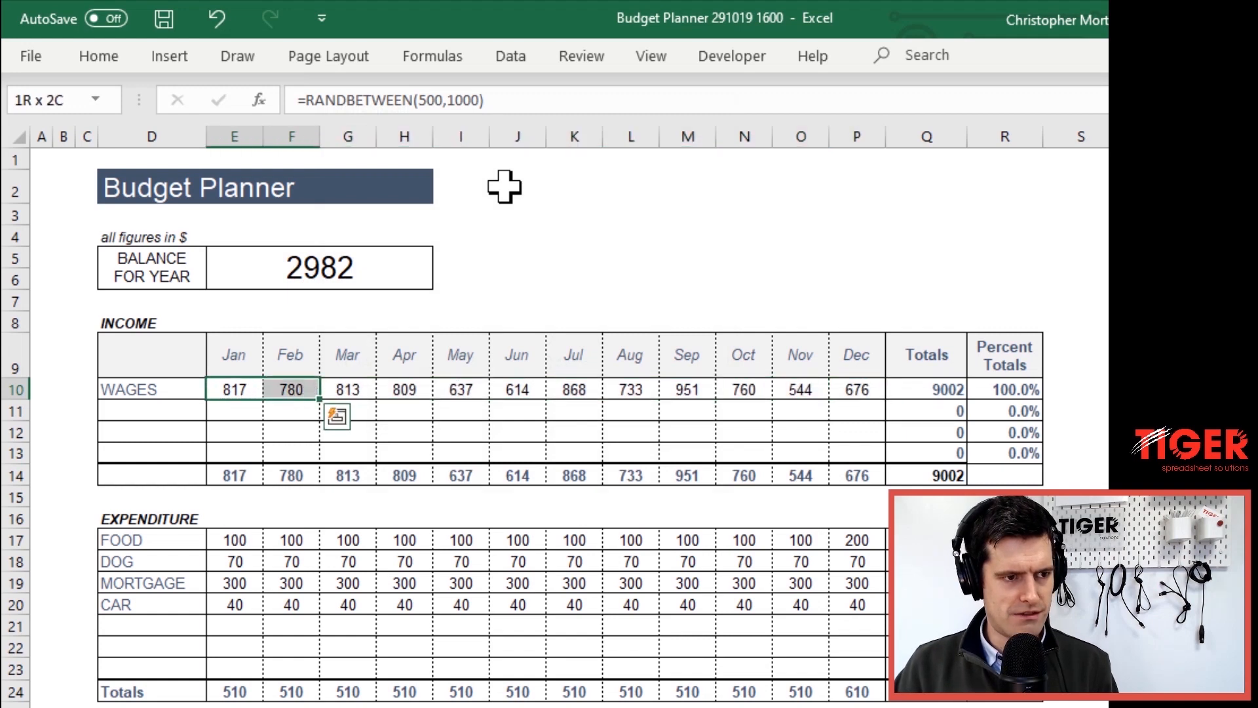
pyautogui.hotkey('shift', 'Right')
pyautogui.hotkey('shift', 'Right')
pyautogui.hotkey('shift', 'Right')
pyautogui.hotkey('shift', 'Right')
pyautogui.hotkey('shift', 'Right')
pyautogui.hotkey('shift', 'Right')
pyautogui.hotkey('shift', 'Right')
pyautogui.hotkey('shift', 'Right')
pyautogui.hotkey('shift', 'Right')
pyautogui.hotkey('shift', 'Right')
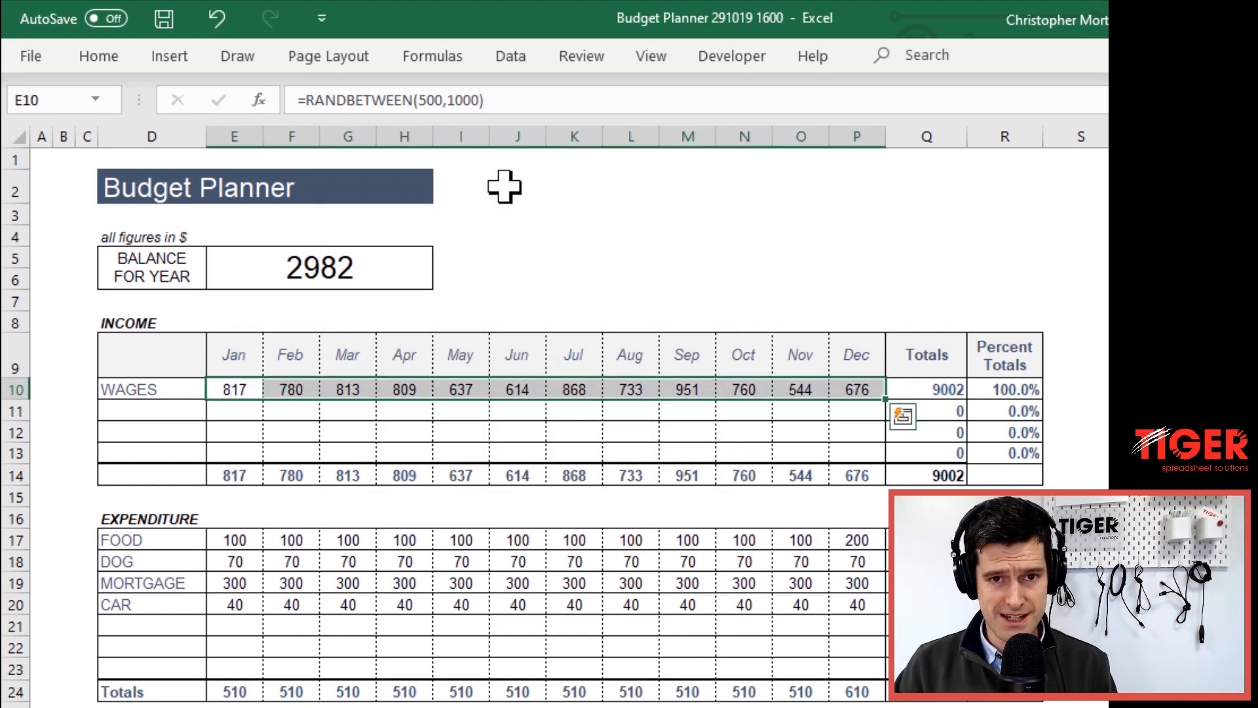
pyautogui.hotkey('ctrl', 'c')
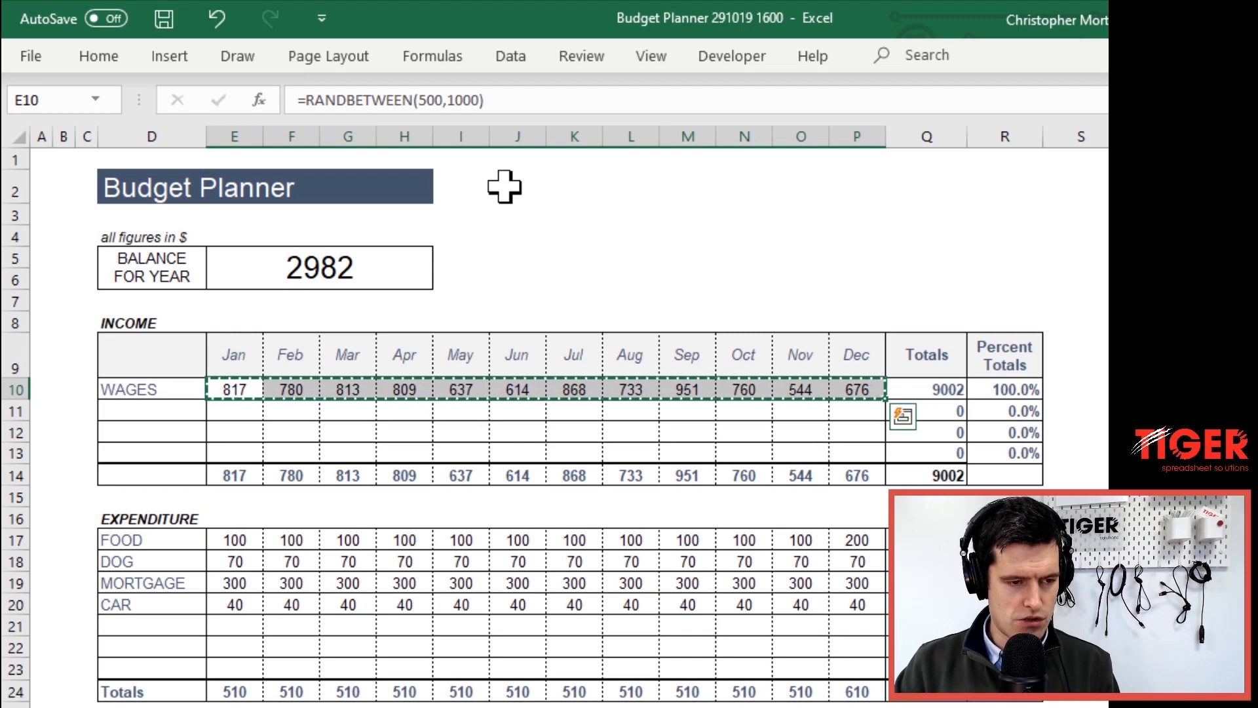
pyautogui.hotkey('ctrl', 'alt', 'v')
pyautogui.press('v')
pyautogui.press('Return')
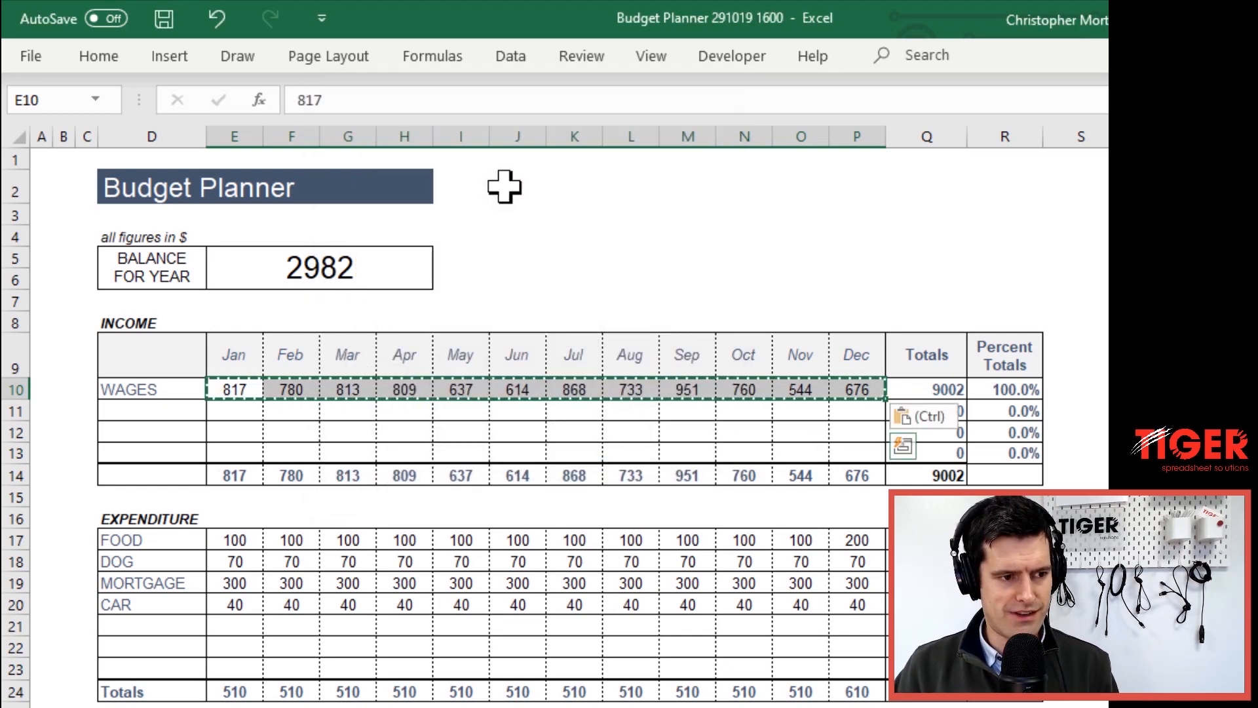
pyautogui.press('Escape')
pyautogui.click(308, 389)
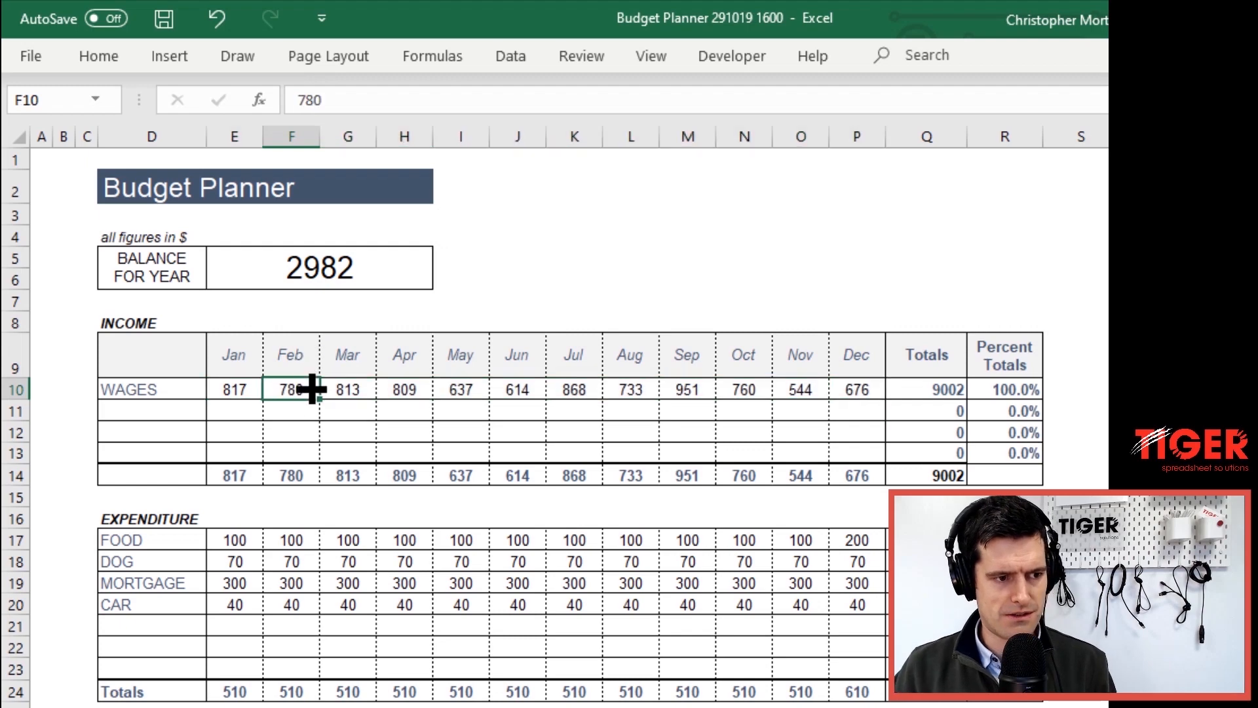
pyautogui.press('Right')
pyautogui.press('Right')
# Enter =RANDBETWEEN(50,100) in the January FOOD cell E17
pyautogui.scroll(-3, 308, 389)
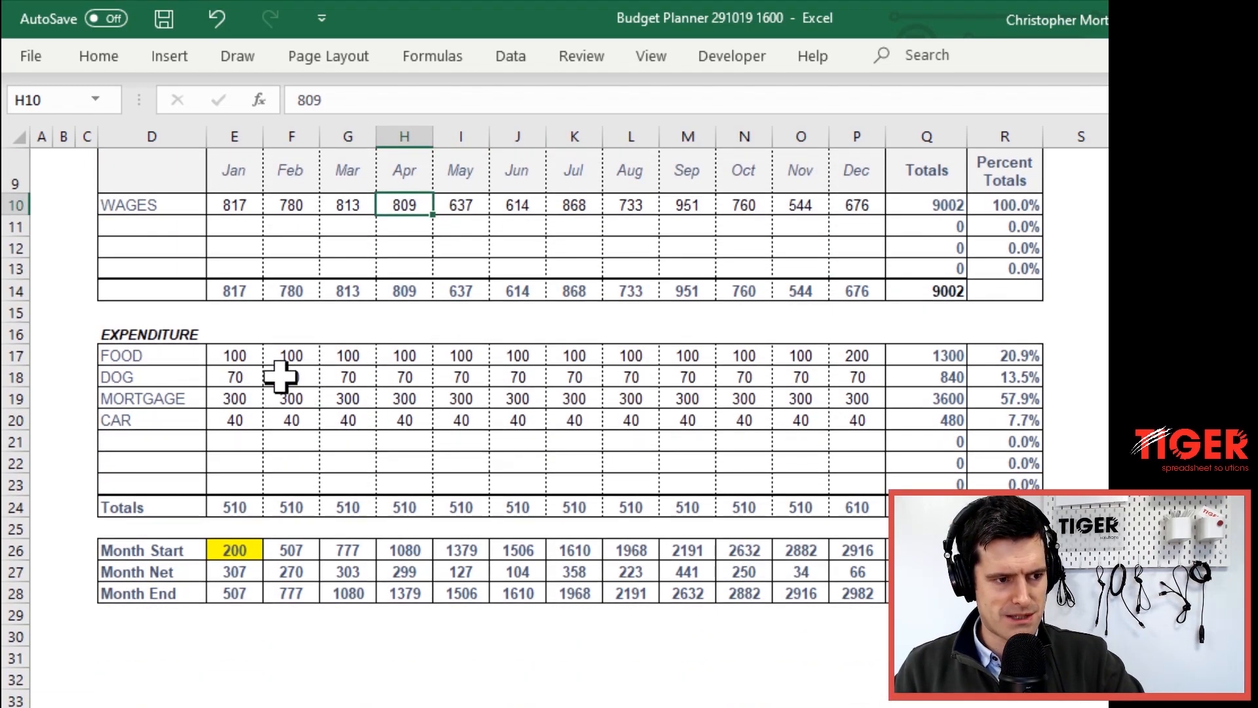
pyautogui.click(223, 356)
pyautogui.write('=')
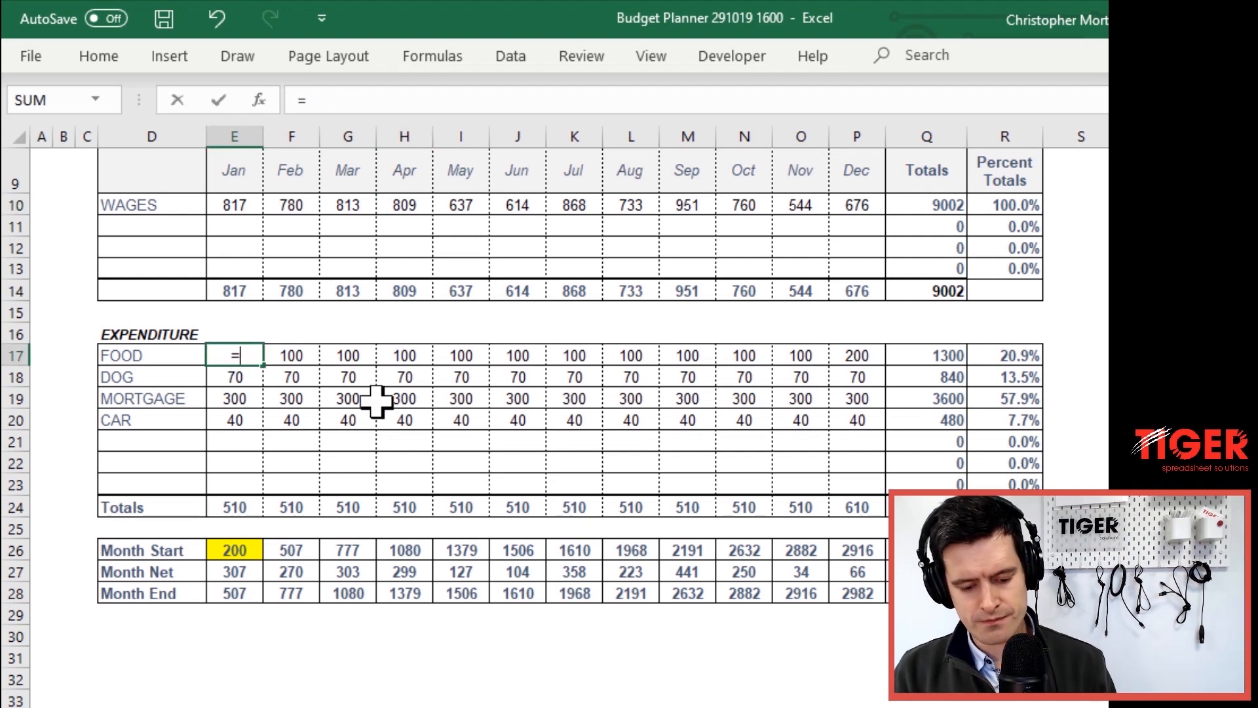
pyautogui.write('rand')
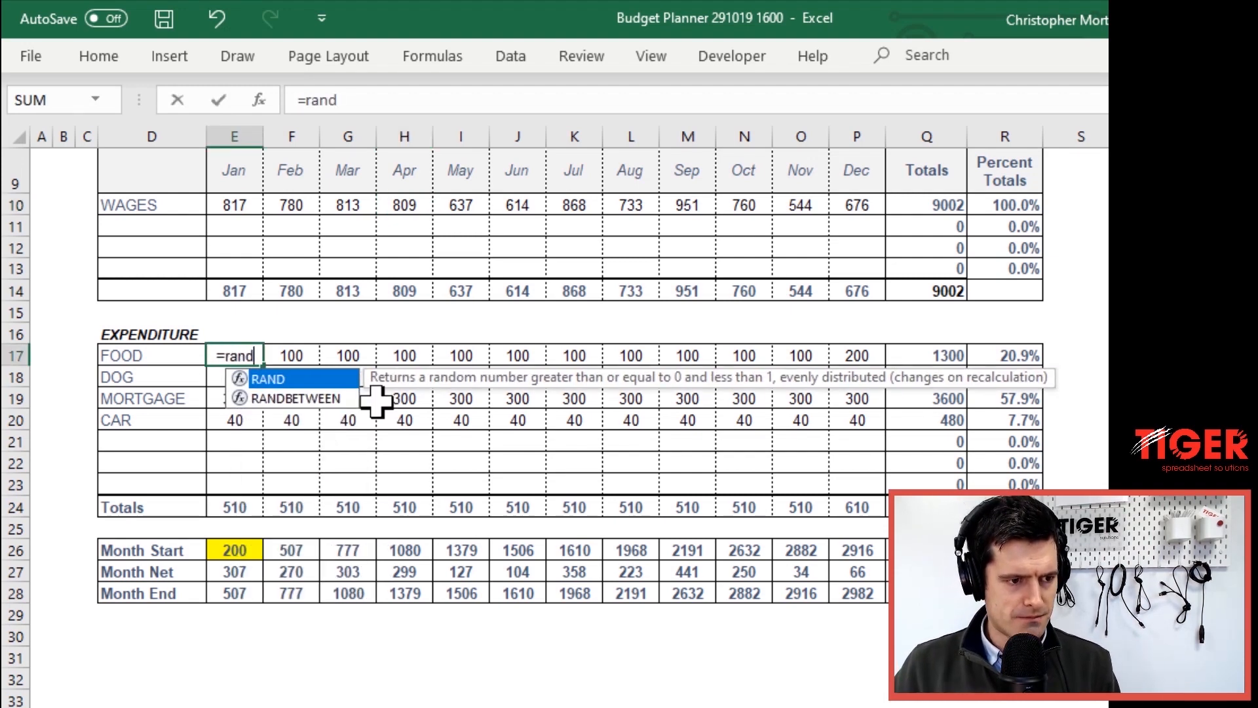
pyautogui.press('Down')
pyautogui.press('Tab')
pyautogui.write('50')
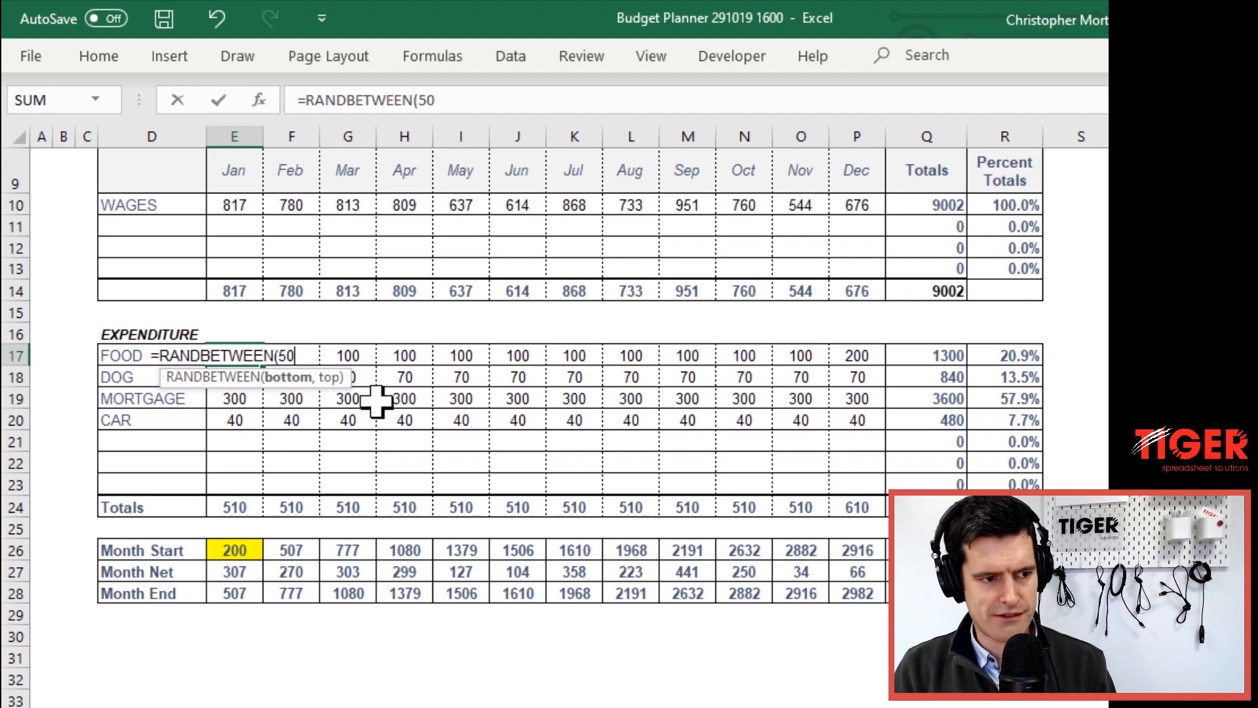
pyautogui.write(',100)')
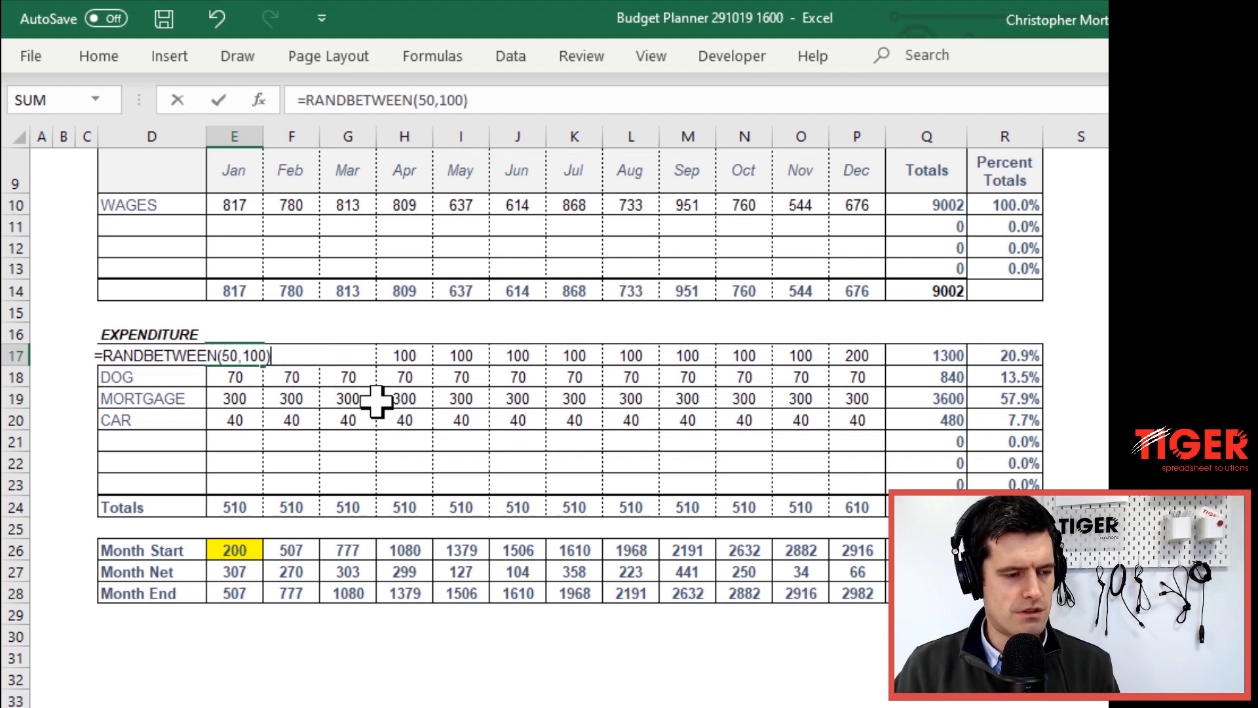
pyautogui.press('Return')
pyautogui.press('Up')
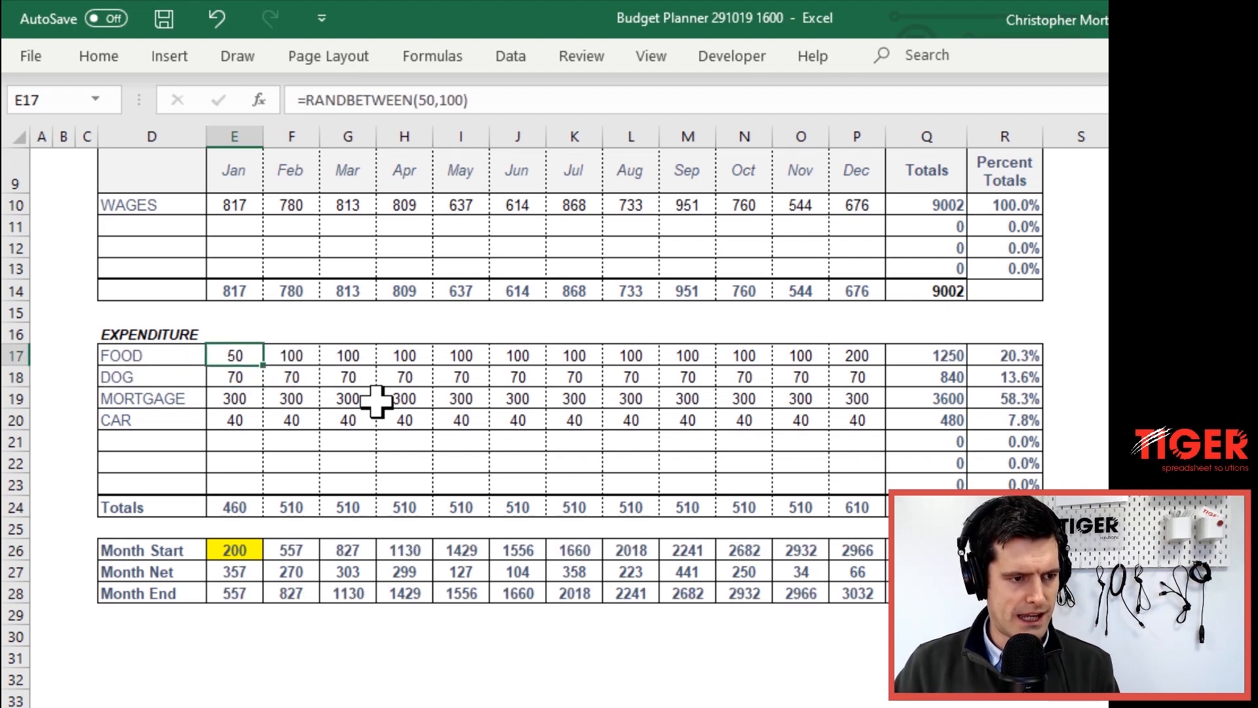
# Copy the January FOOD formula from E17 and paste only the formula into F17:P17
pyautogui.hotkey('ctrl', 'c')
pyautogui.press('Right')
pyautogui.hotkey('shift', 'Right')
pyautogui.hotkey('shift', 'Right')
pyautogui.hotkey('shift', 'Right')
pyautogui.hotkey('shift', 'Right')
pyautogui.hotkey('shift', 'Right')
pyautogui.hotkey('shift', 'Right')
pyautogui.hotkey('shift', 'Right')
pyautogui.hotkey('shift', 'Right')
pyautogui.hotkey('shift', 'Right')
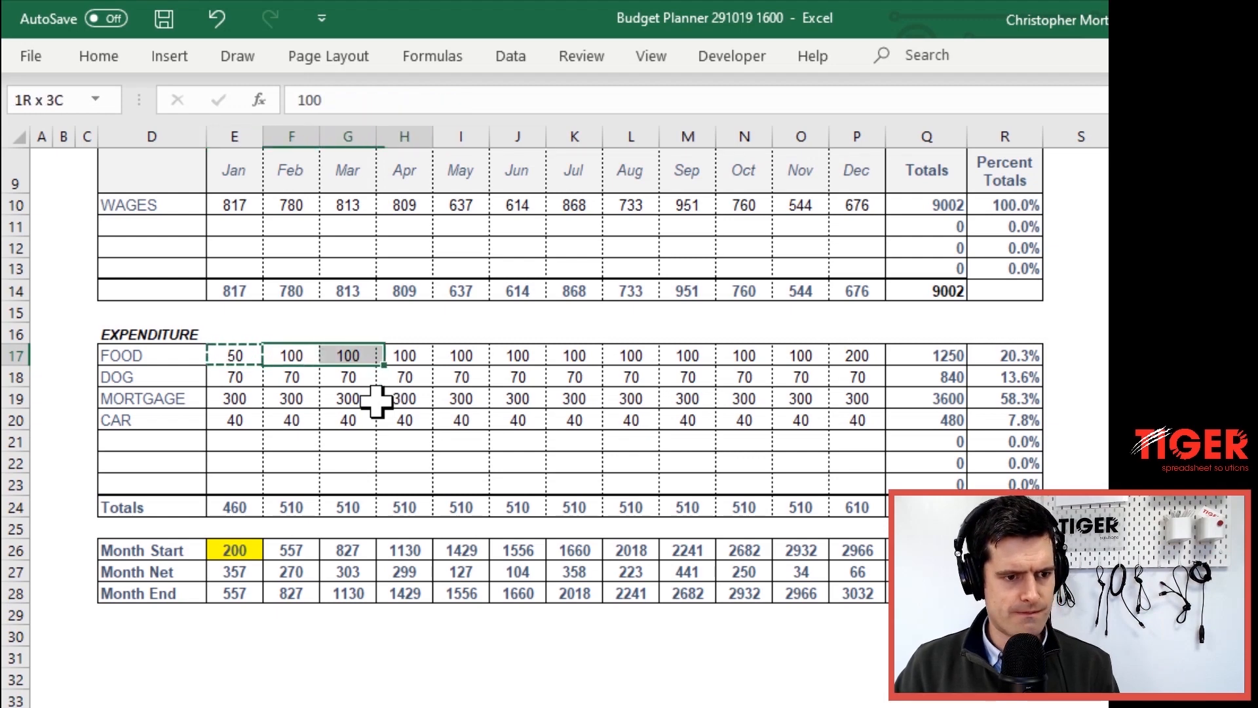
pyautogui.hotkey('shift', 'Right')
pyautogui.hotkey('ctrl', 'alt', 'v')
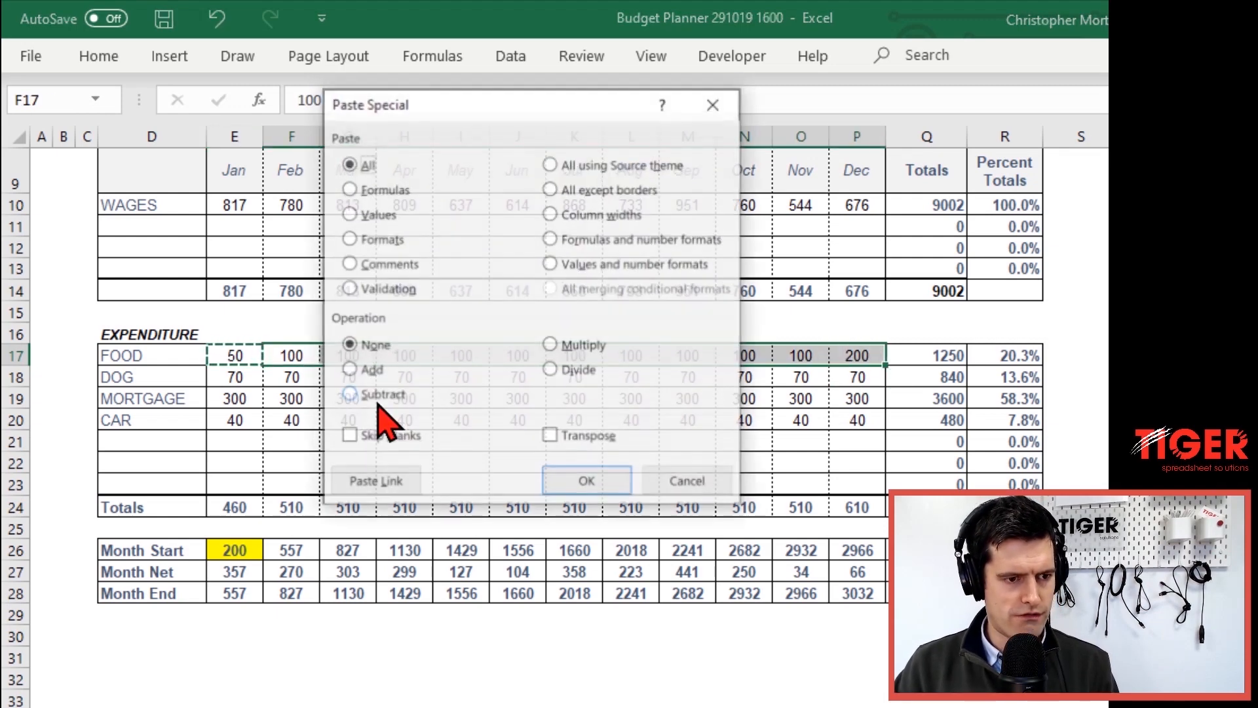
pyautogui.press('f')
pyautogui.press('Return')
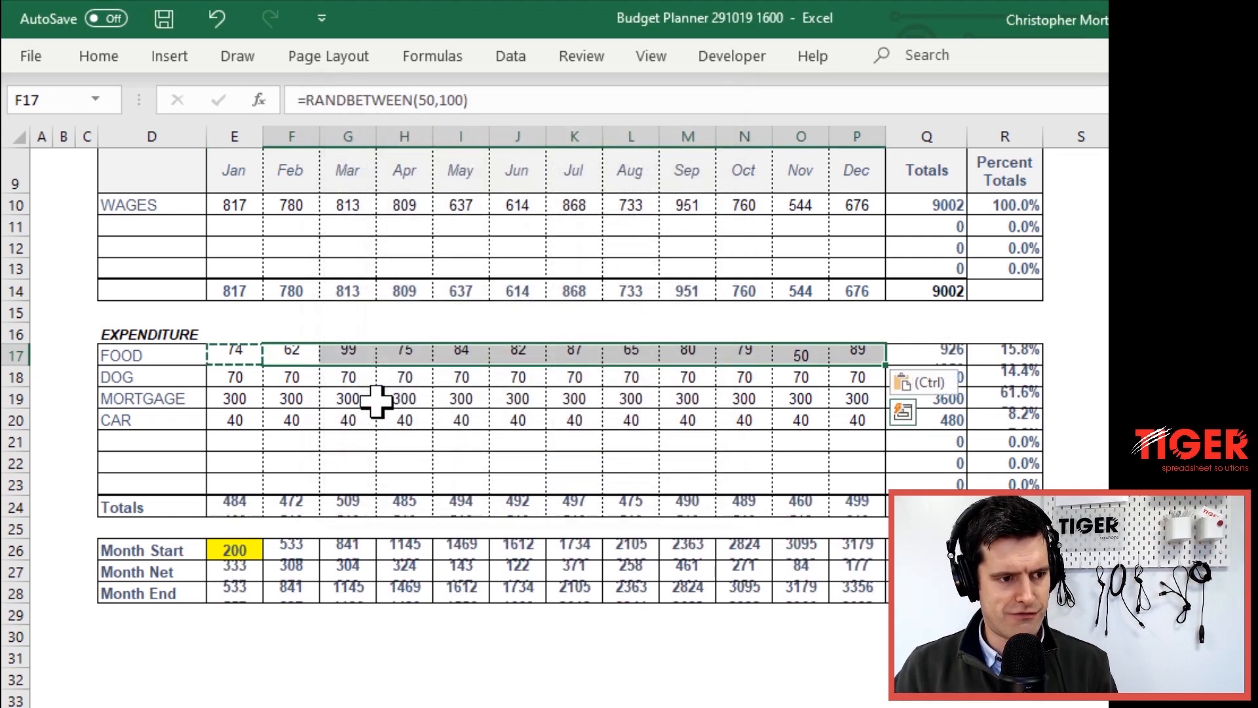
pyautogui.press('Escape')
# Select the FOOD amounts for January to December in E17:P17
pyautogui.press('Left')
pyautogui.hotkey('shift', 'Right')
pyautogui.hotkey('shift', 'Right')
pyautogui.hotkey('shift', 'Right')
pyautogui.hotkey('shift', 'Right')
pyautogui.hotkey('shift', 'Right')
pyautogui.hotkey('shift', 'Right')
pyautogui.hotkey('shift', 'Right')
pyautogui.hotkey('shift', 'Right')
pyautogui.hotkey('shift', 'Right')
pyautogui.hotkey('shift', 'Right')
pyautogui.hotkey('shift', 'Right')
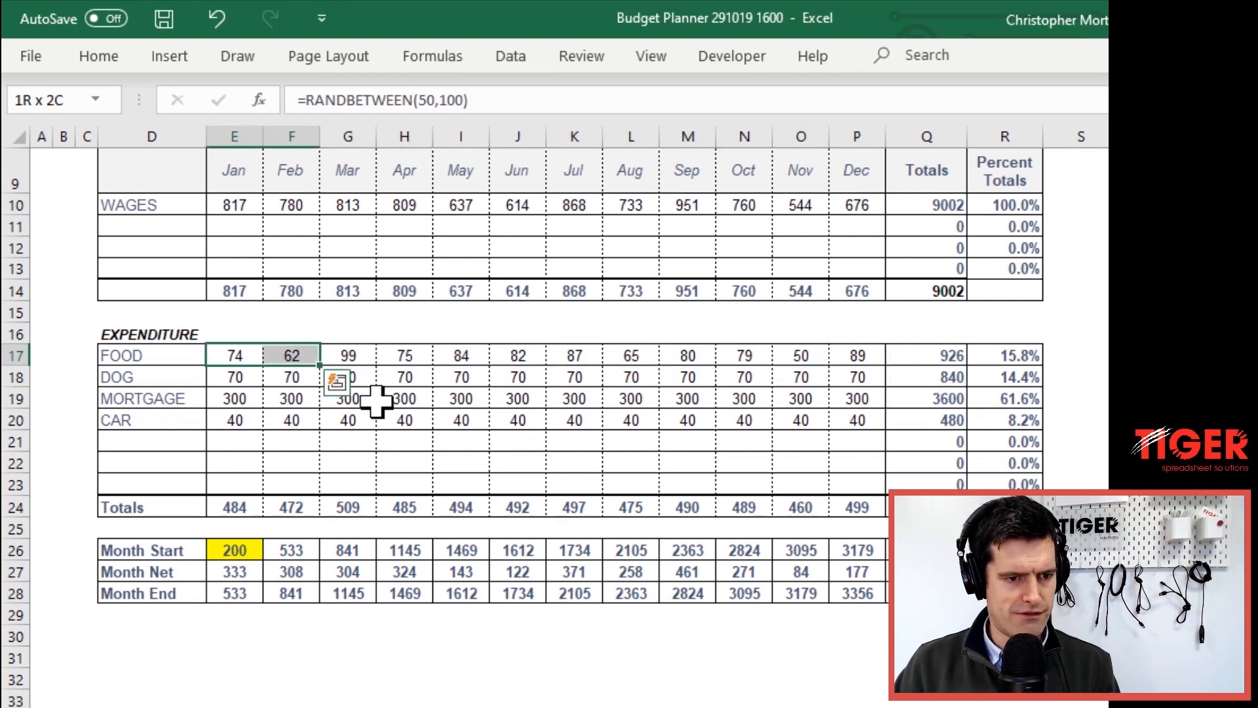
# Enter =RANDBETWEEN(20,50) in the January DOG cell E18
pyautogui.press('Down')
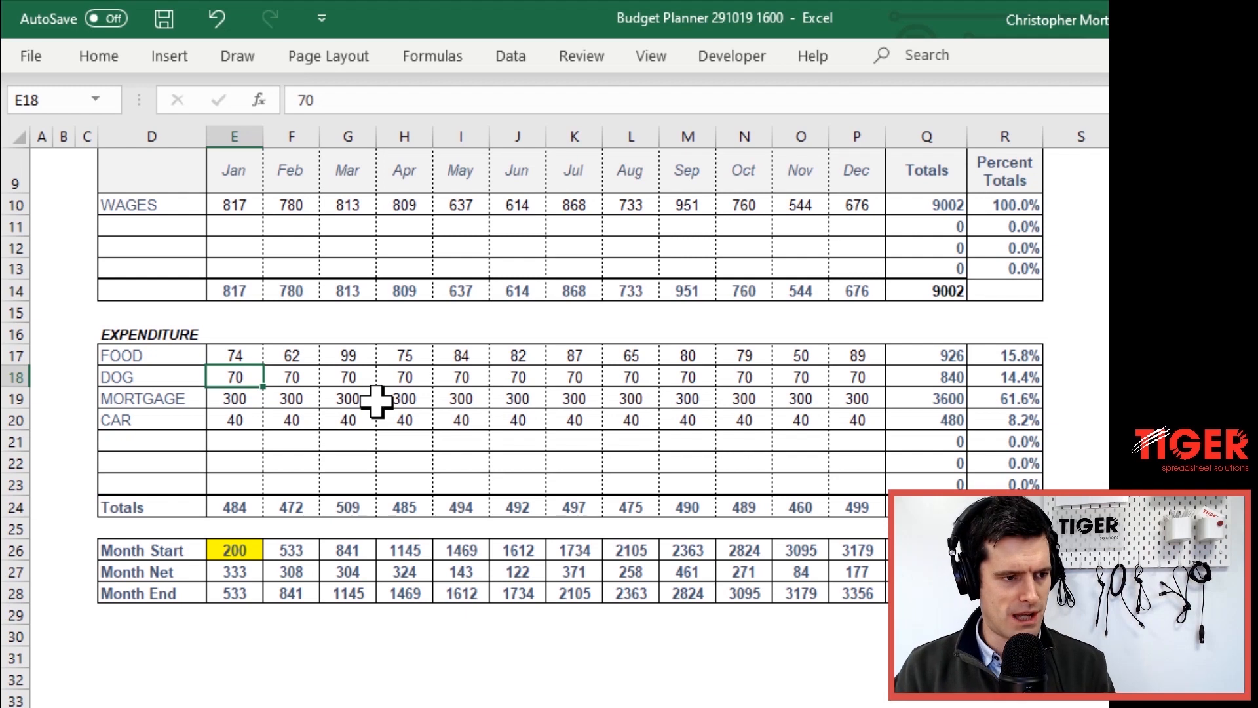
pyautogui.write('=rand')
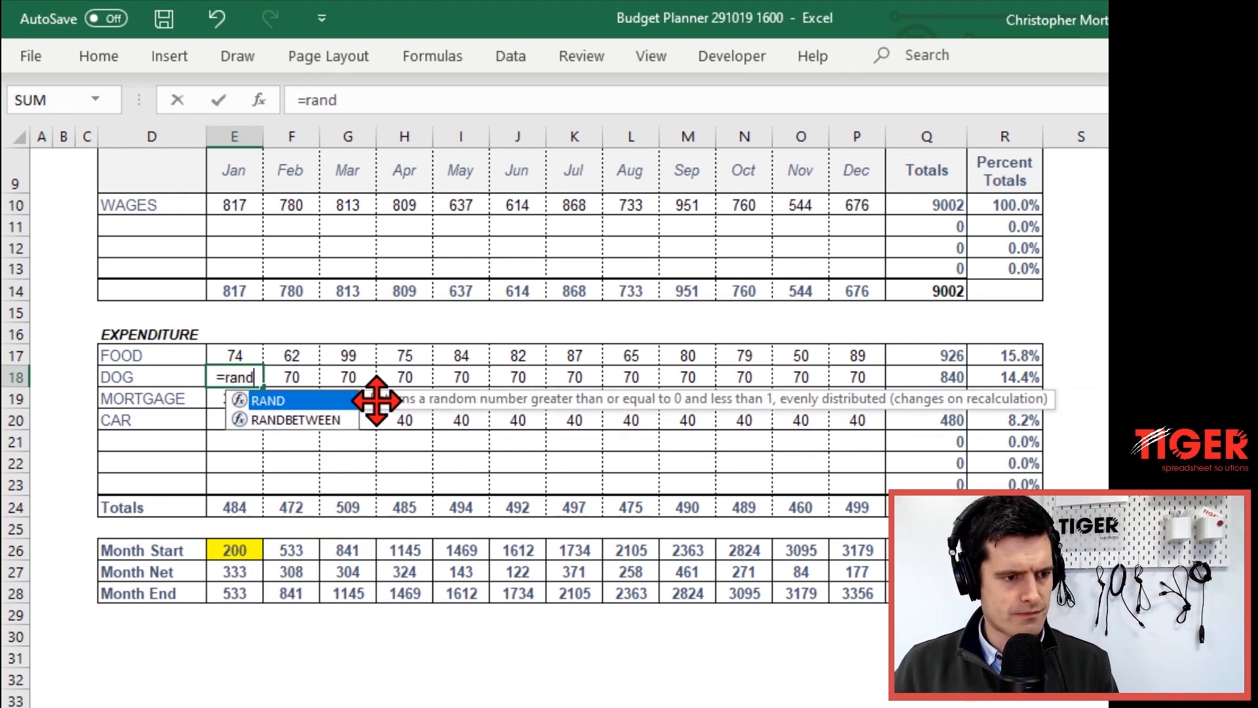
pyautogui.press('Down')
pyautogui.press('Tab')
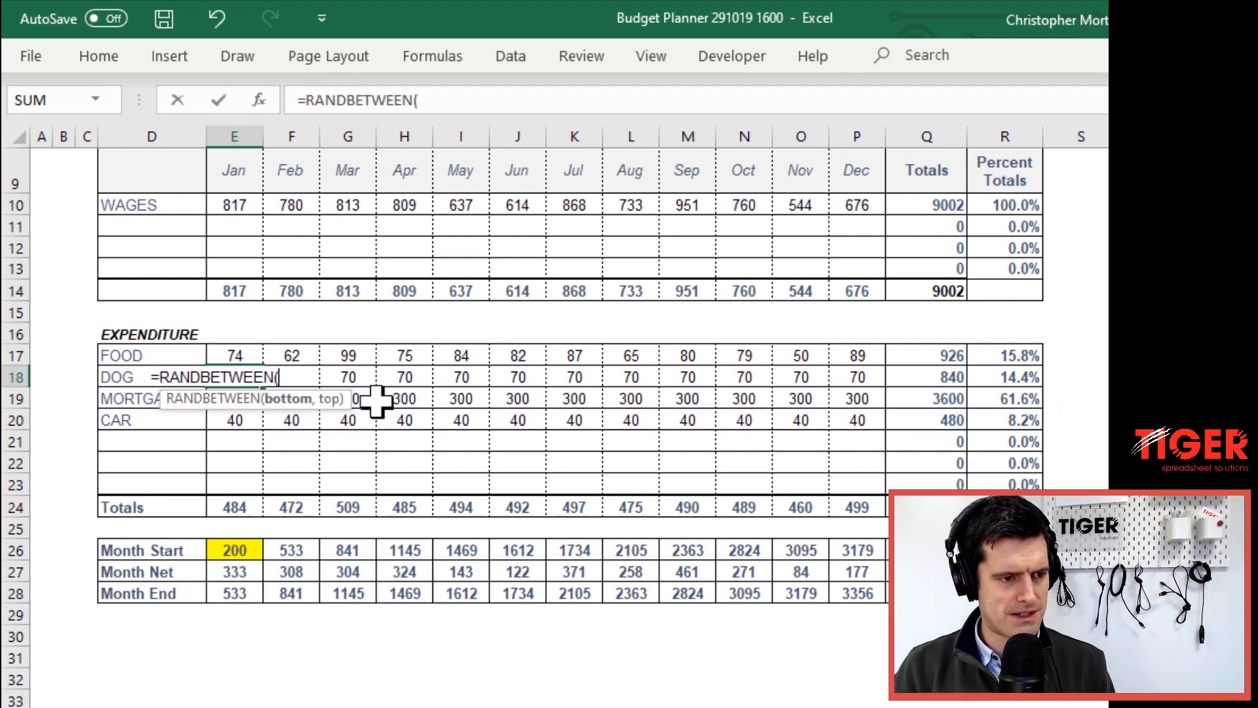
pyautogui.write('20,')
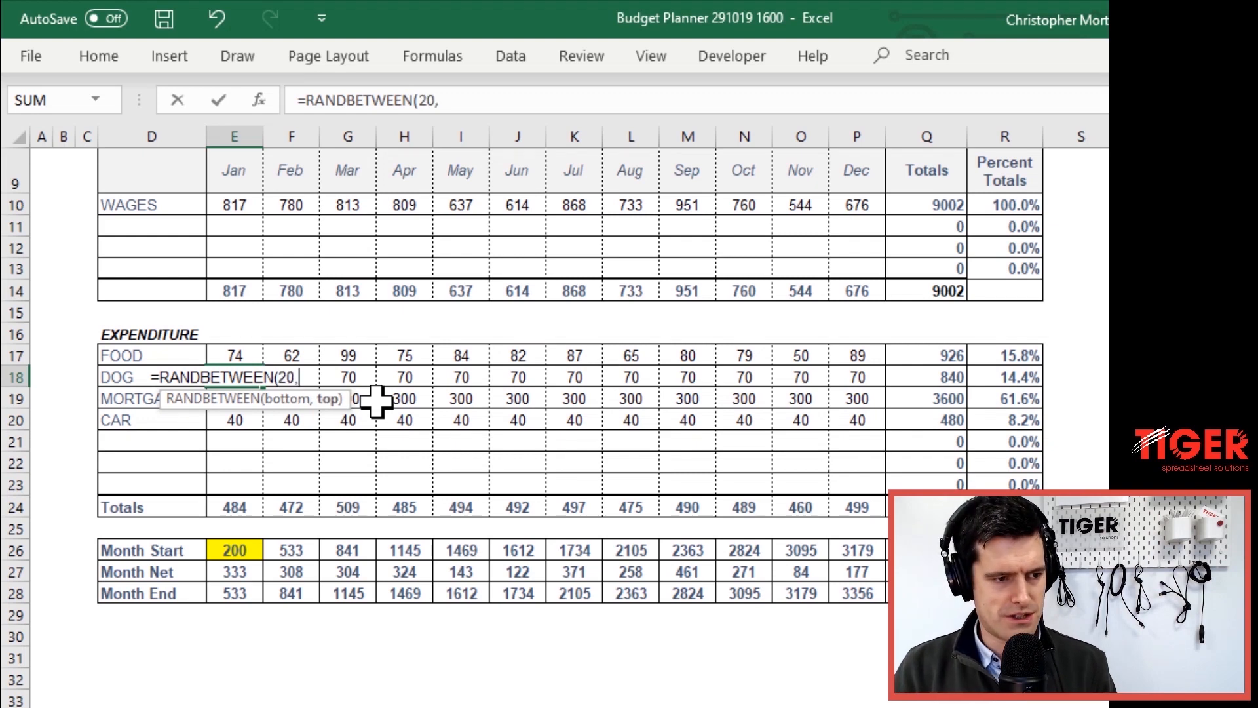
pyautogui.write('50)')
pyautogui.press('Return')
# Copy the January DOG formula from E18 and paste only the formula into F18:P18
pyautogui.press('Up')
pyautogui.hotkey('ctrl', 'c')
pyautogui.press('Right')
pyautogui.hotkey('shift', 'Right')
pyautogui.hotkey('shift', 'Right')
pyautogui.hotkey('shift', 'Right')
pyautogui.hotkey('shift', 'Right')
pyautogui.hotkey('shift', 'Right')
pyautogui.hotkey('shift', 'Right')
pyautogui.hotkey('shift', 'Right')
pyautogui.hotkey('shift', 'Right')
pyautogui.hotkey('shift', 'Right')
pyautogui.hotkey('shift', 'Right')
pyautogui.hotkey('shift', 'Right')
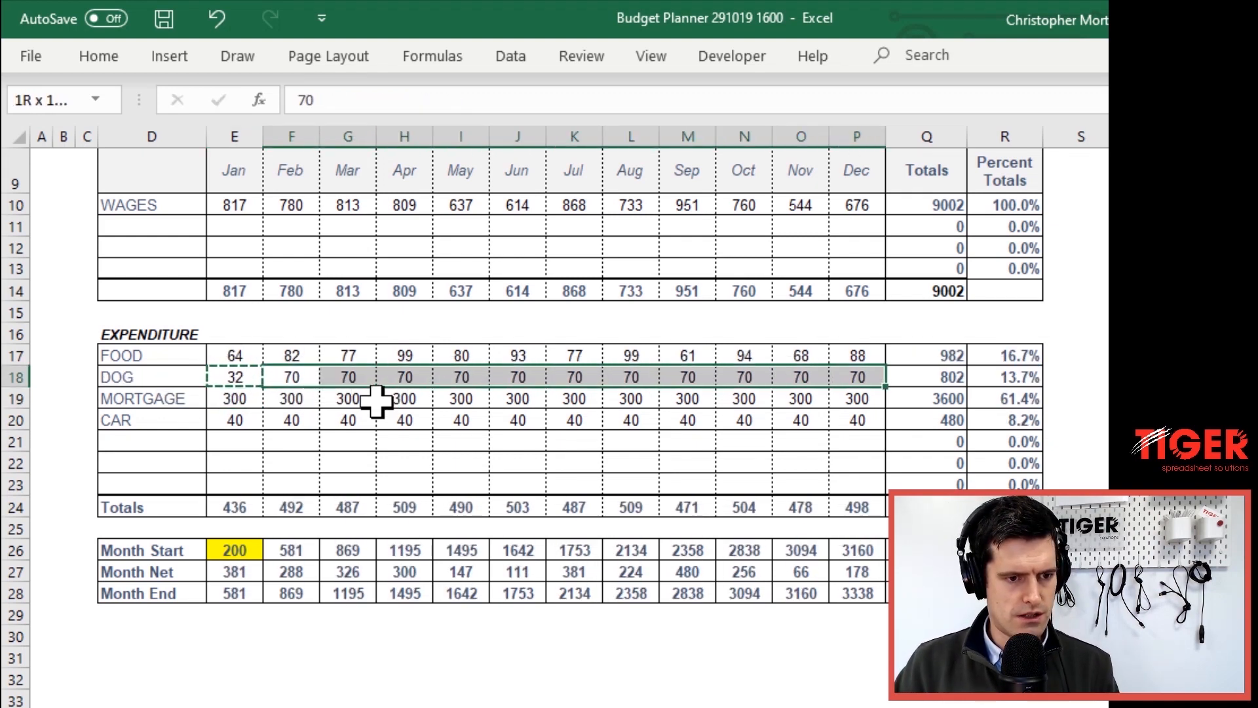
pyautogui.hotkey('shift', 'Left')
pyautogui.hotkey('ctrl', 'alt', 'v')
pyautogui.press('f')
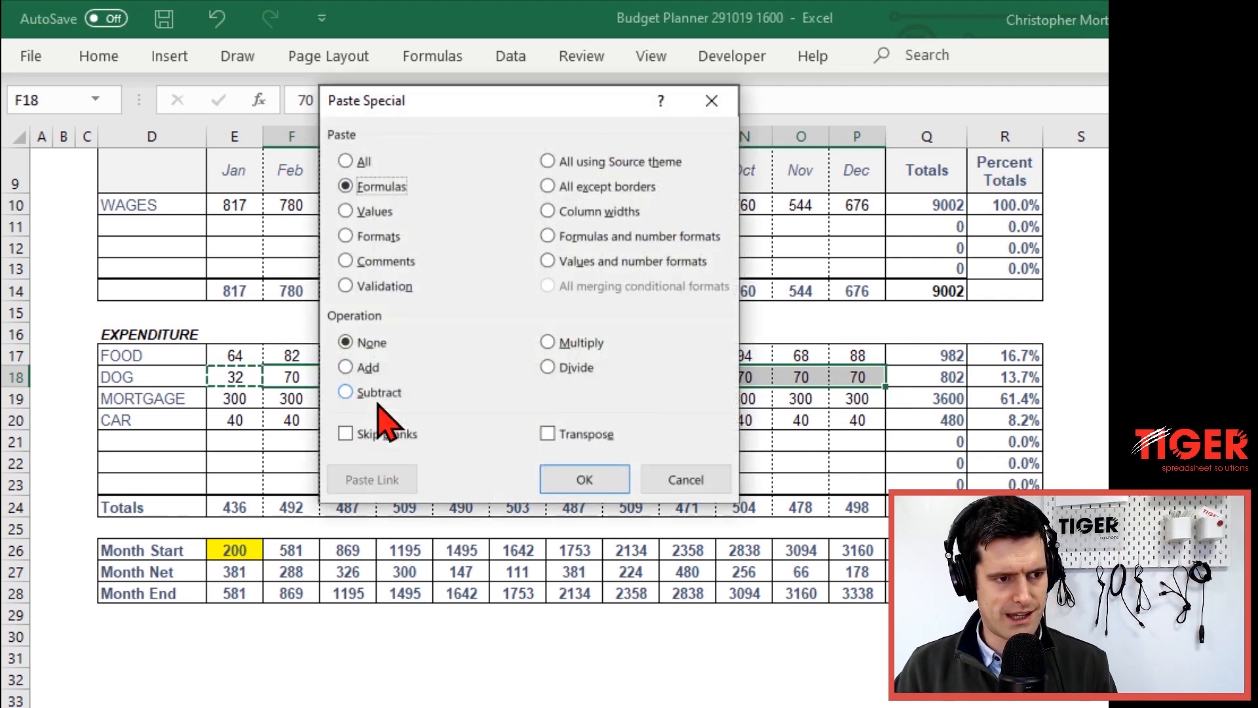
pyautogui.press('Return')
# Enter a RANDBETWEEN formula with limits 200 and 300 in the January MORTGAGE cell E19
pyautogui.press('Down')
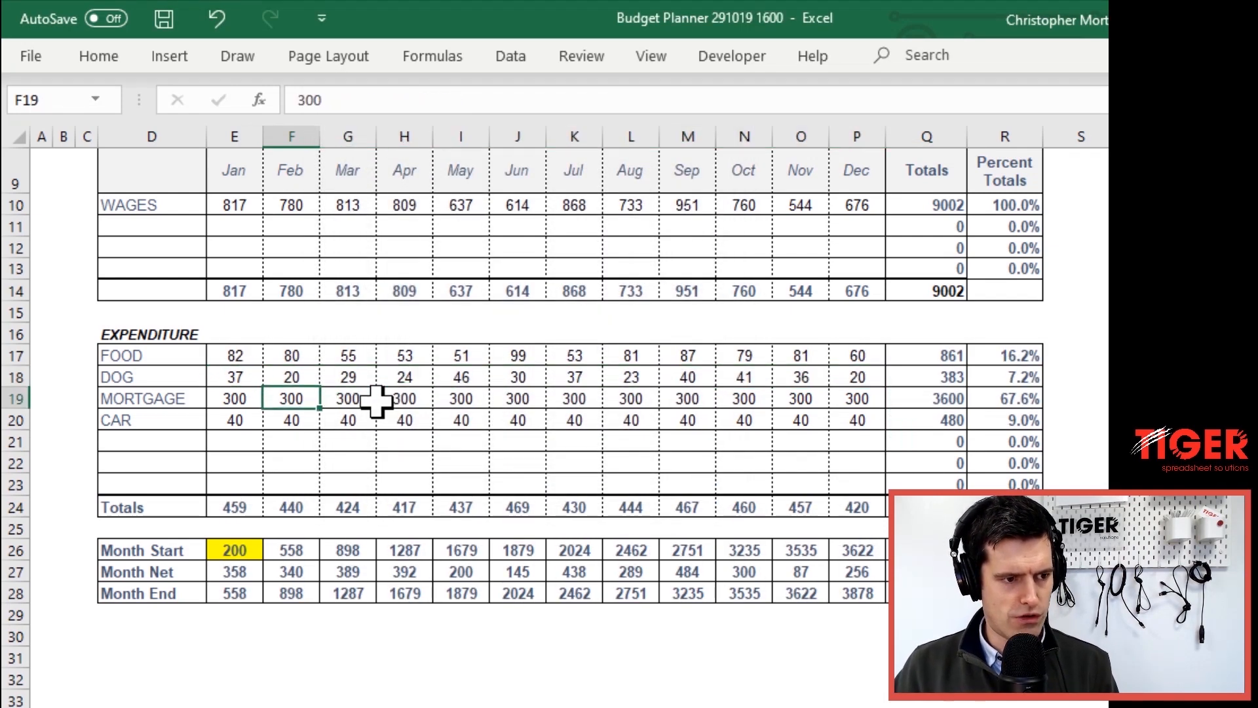
pyautogui.press('Left')
pyautogui.write('=rad')
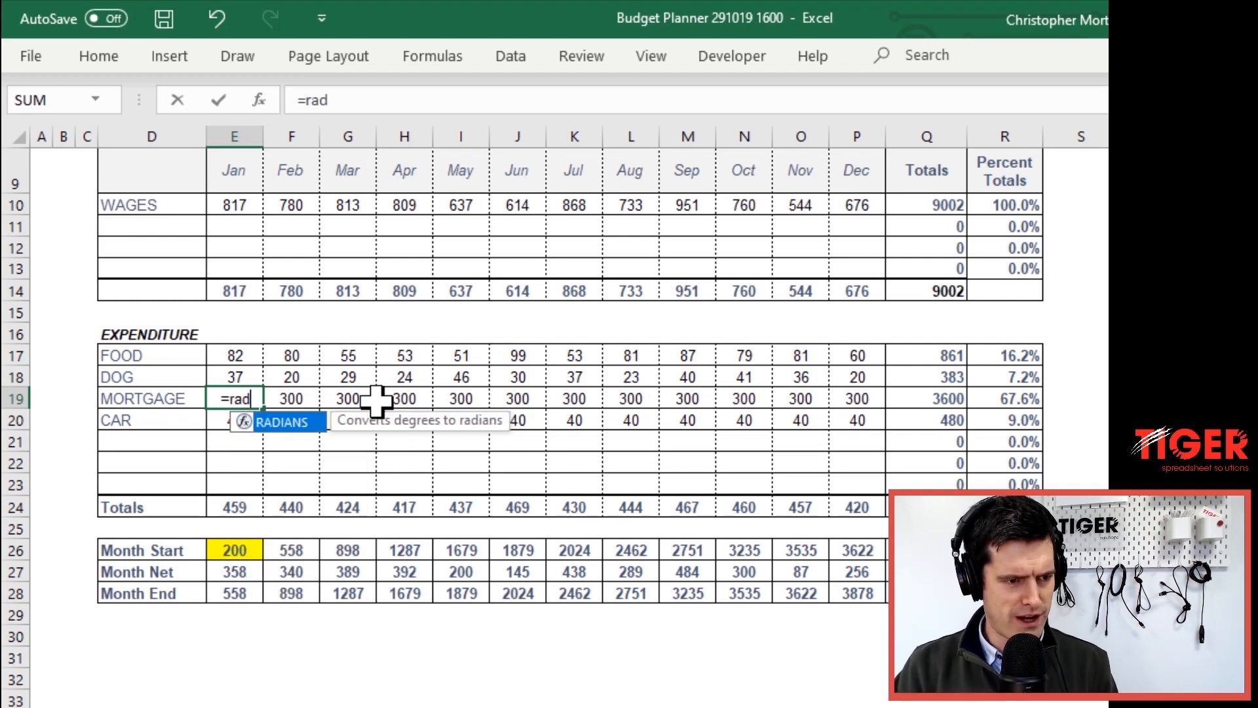
pyautogui.press('BackSpace')
pyautogui.write('nd')
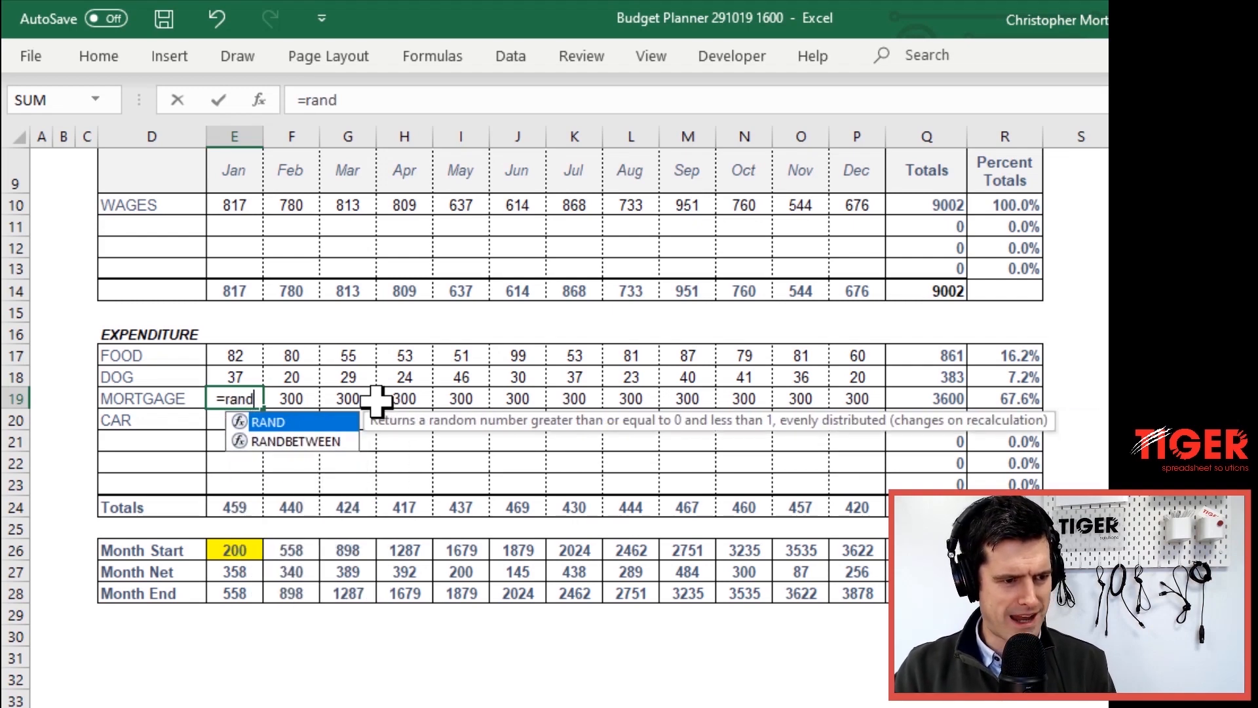
pyautogui.press('Down')
pyautogui.press('Tab')
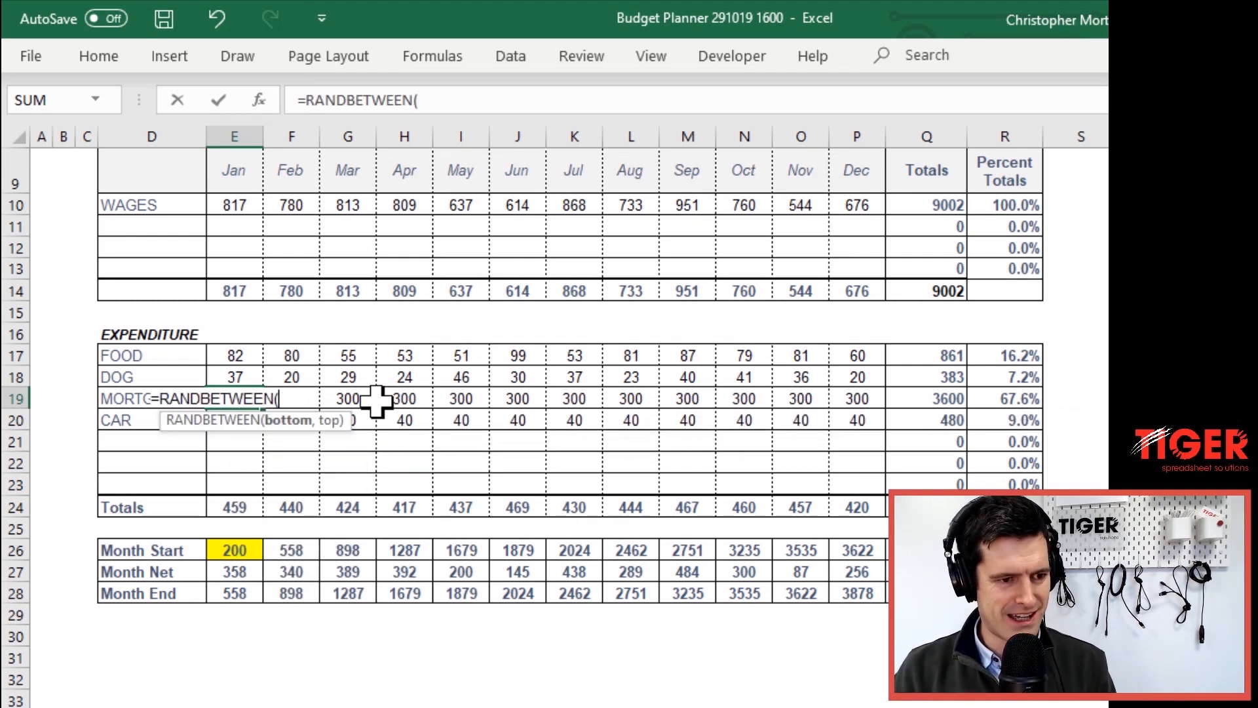
pyautogui.write('200,300')
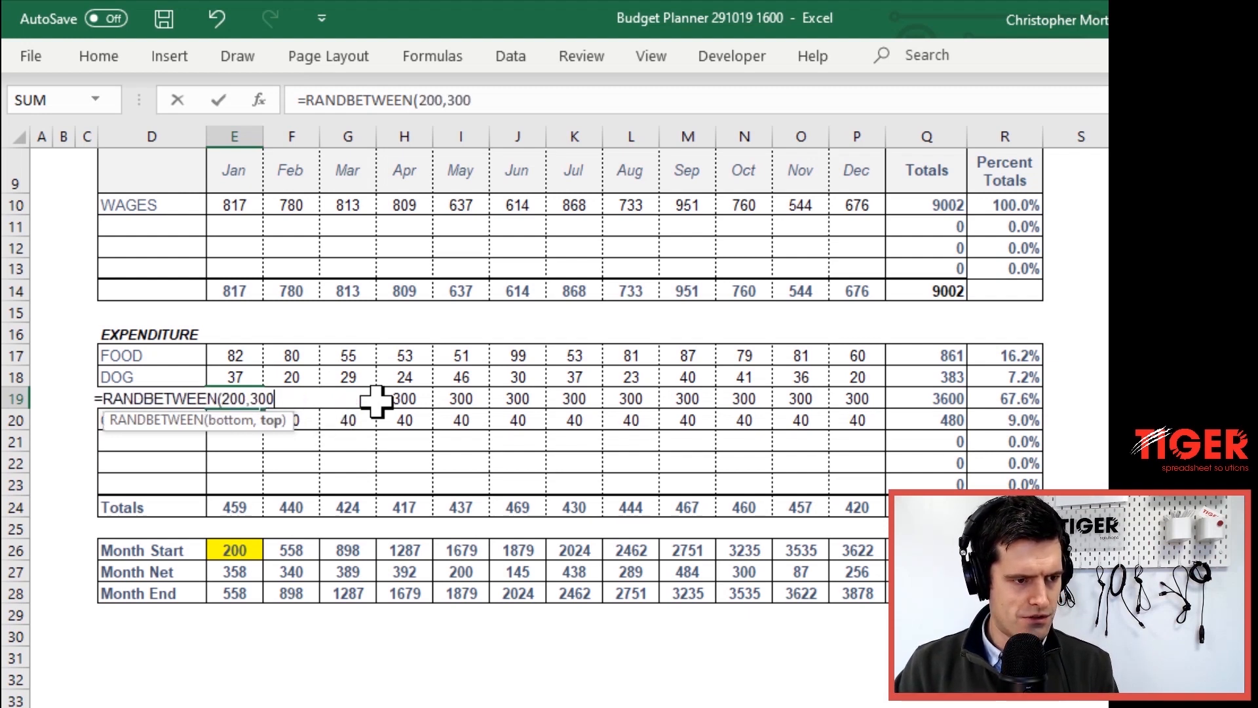
pyautogui.press('Return')
# Copy the January MORTGAGE formula from E19 into February to December, F19:P19, using Paste Special
pyautogui.press('Up')
pyautogui.press('Right')
pyautogui.hotkey('shift', 'Right')
pyautogui.hotkey('shift', 'Right')
pyautogui.hotkey('shift', 'Right')
pyautogui.hotkey('shift', 'Right')
pyautogui.hotkey('shift', 'Right')
pyautogui.hotkey('shift', 'Right')
pyautogui.hotkey('shift', 'Right')
pyautogui.hotkey('shift', 'Right')
pyautogui.hotkey('shift', 'Right')
pyautogui.hotkey('shift', 'Right')
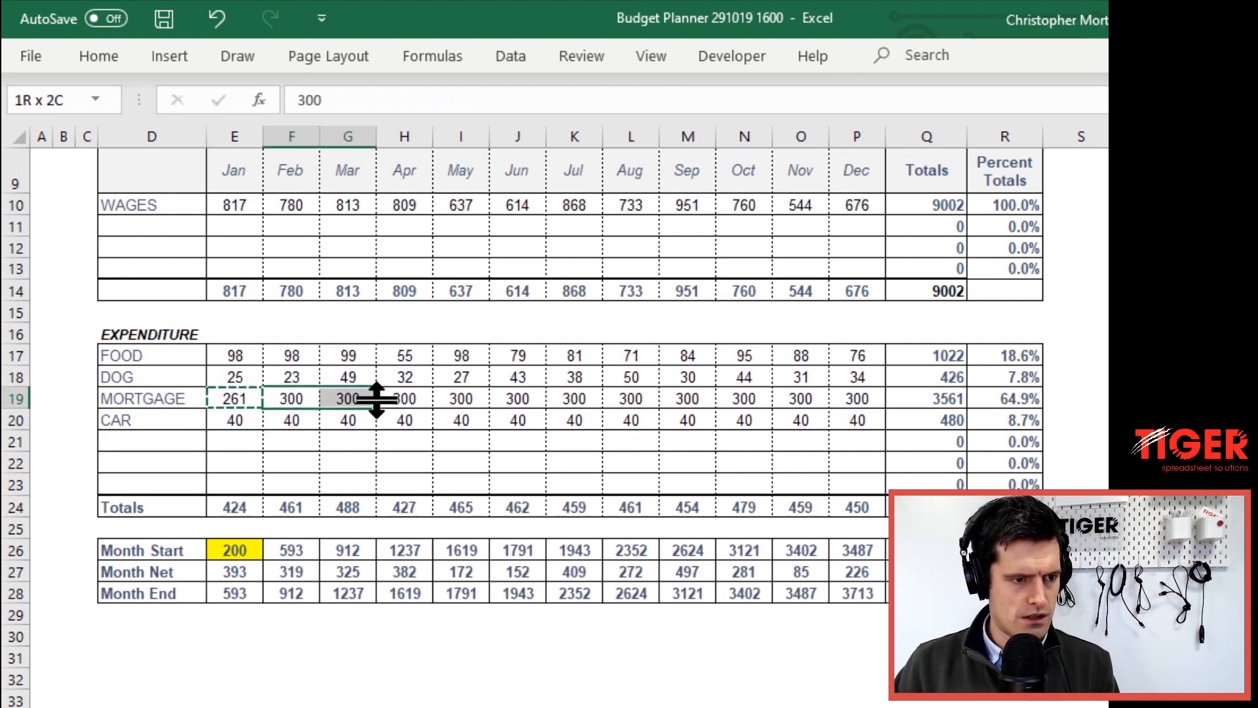
pyautogui.hotkey('ctrl', 'alt', 'v')
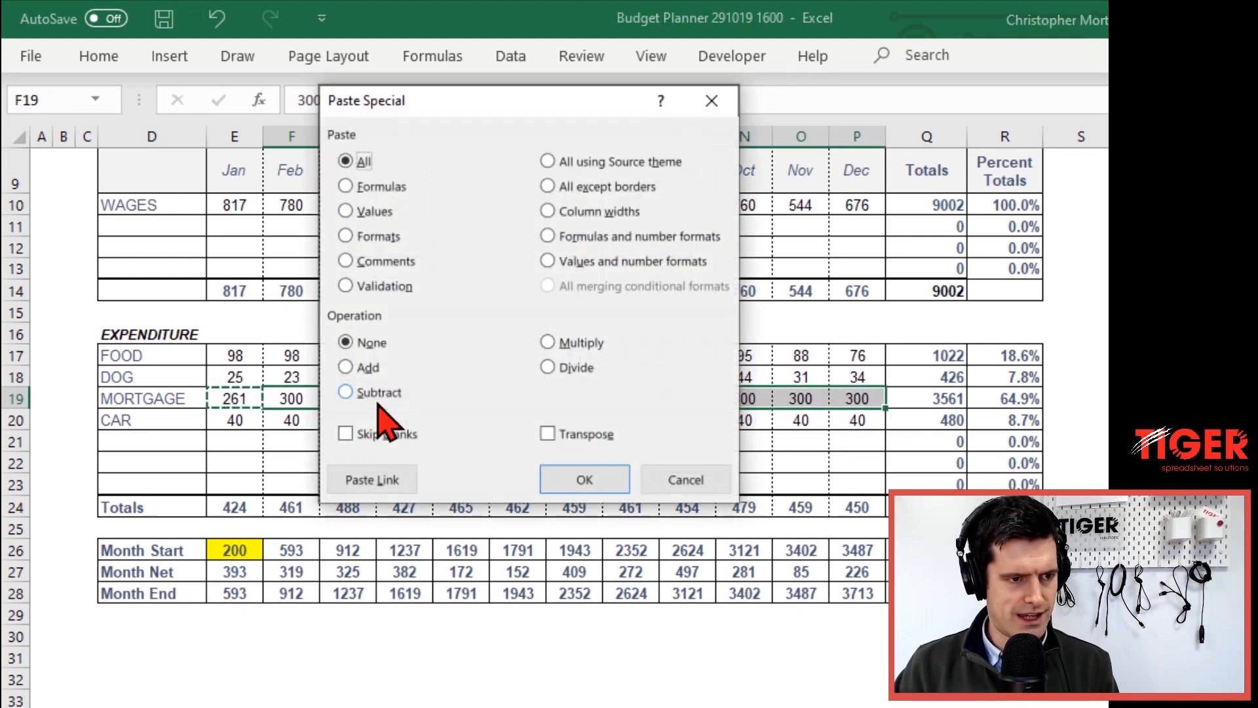
pyautogui.press('Return')
pyautogui.press('Escape')
# Replace the random formulas for FOOD, DOG and MORTGAGE in E17:P19 with their values using Paste Special
pyautogui.press('Down')
pyautogui.press('Left')
pyautogui.press('Right')
pyautogui.press('Up')
pyautogui.press('Left')
pyautogui.press('Up')
pyautogui.press('Up')
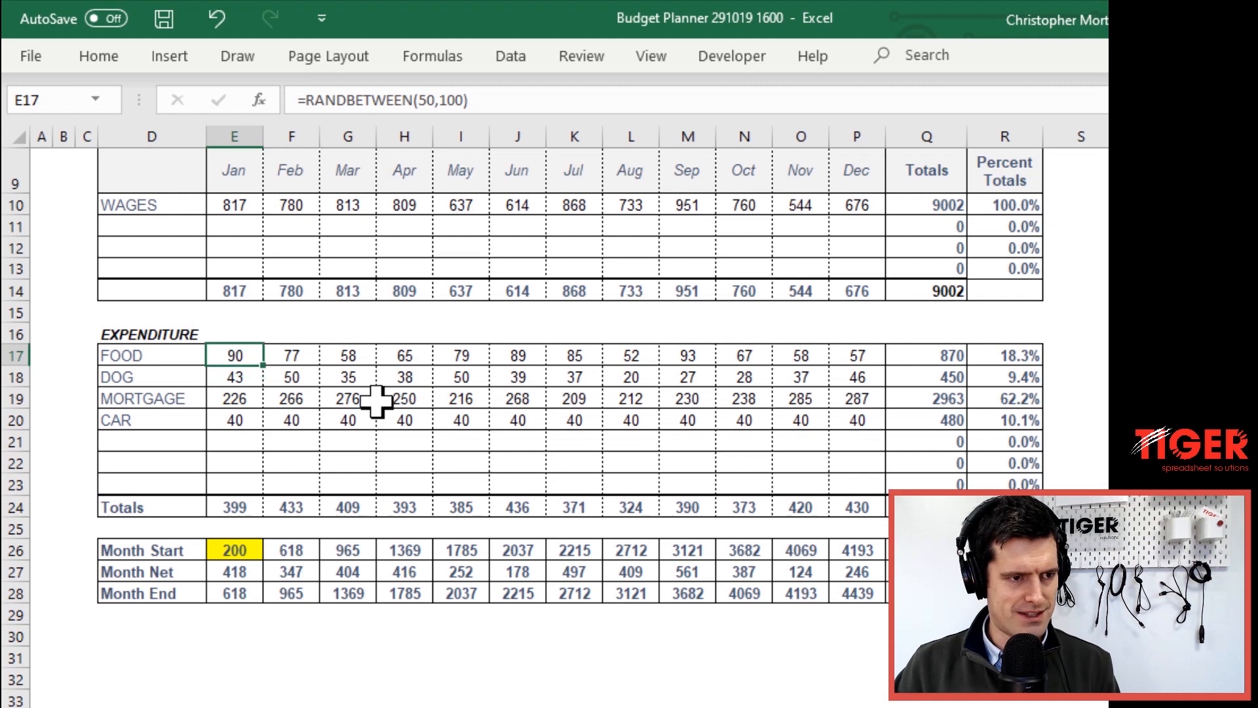
pyautogui.hotkey('shift', 'Right')
pyautogui.hotkey('shift', 'Right')
pyautogui.hotkey('shift', 'Right')
pyautogui.hotkey('shift', 'Right')
pyautogui.hotkey('shift', 'Right')
pyautogui.hotkey('shift', 'Right')
pyautogui.hotkey('shift', 'Right')
pyautogui.hotkey('shift', 'Right')
pyautogui.hotkey('shift', 'Right')
pyautogui.hotkey('shift', 'Right')
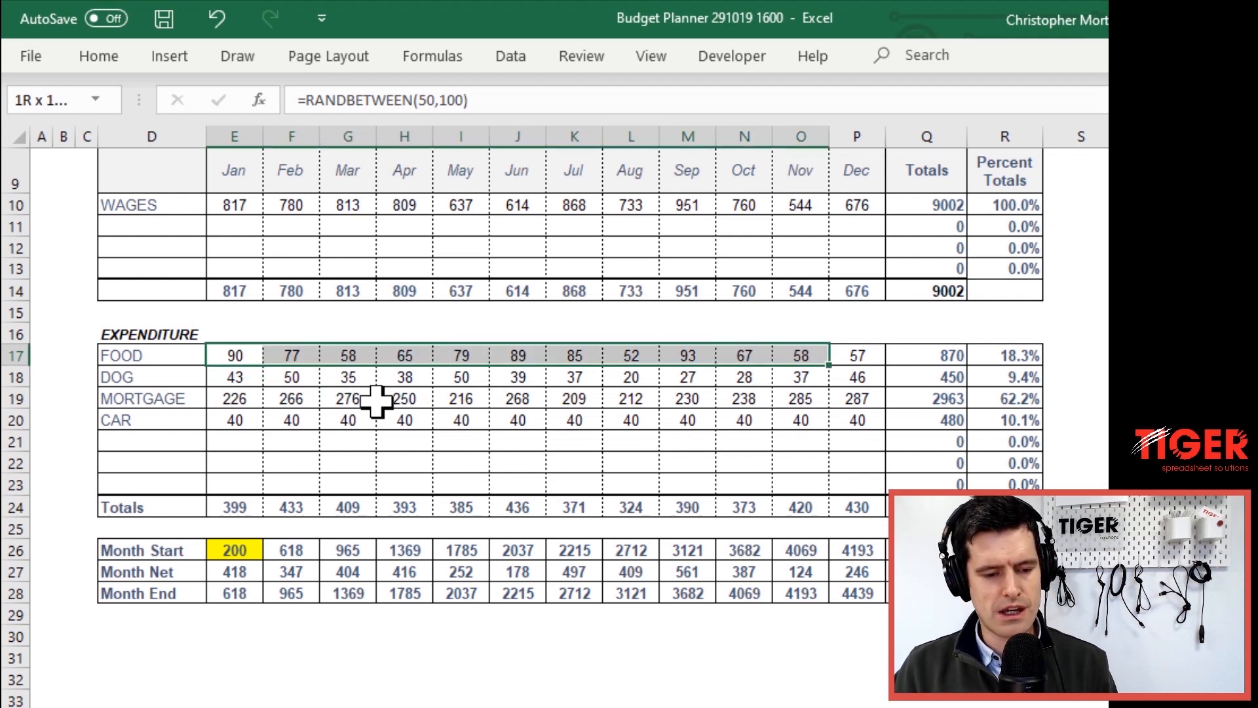
pyautogui.hotkey('shift', 'Right')
pyautogui.hotkey('shift', 'Down')
pyautogui.hotkey('shift', 'Down')
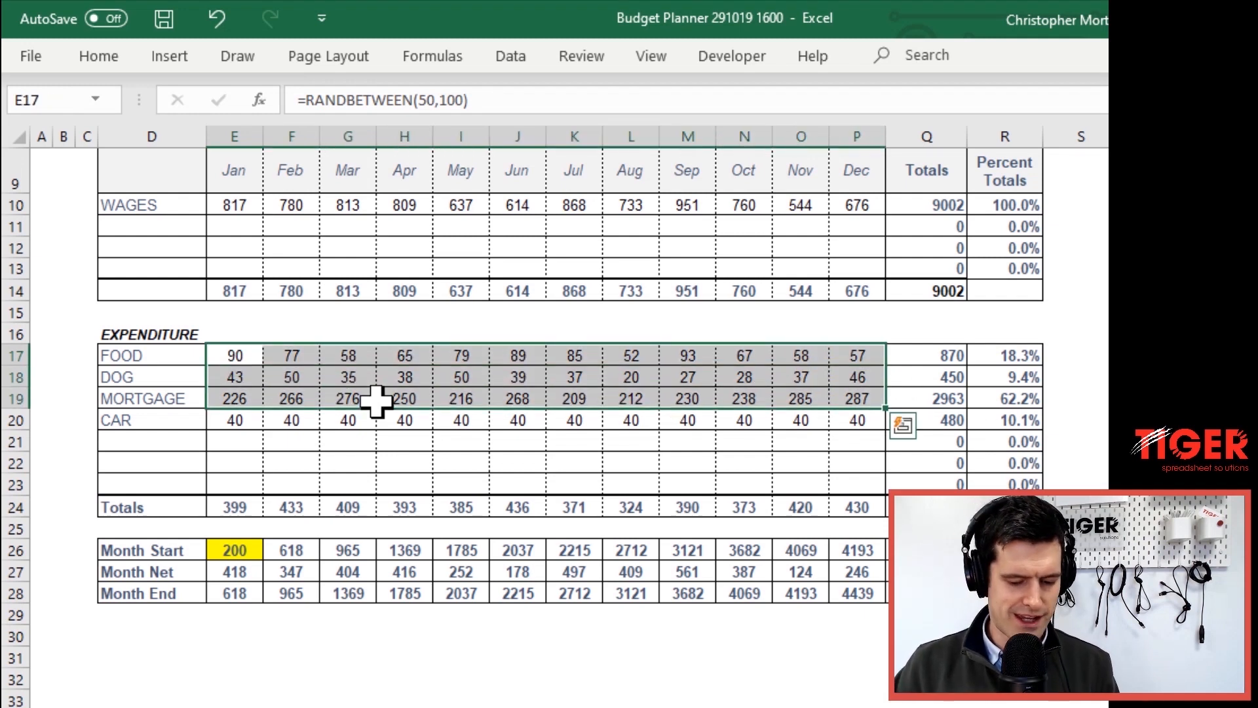
pyautogui.hotkey('ctrl', 'c')
pyautogui.hotkey('ctrl', 'alt', 'v')
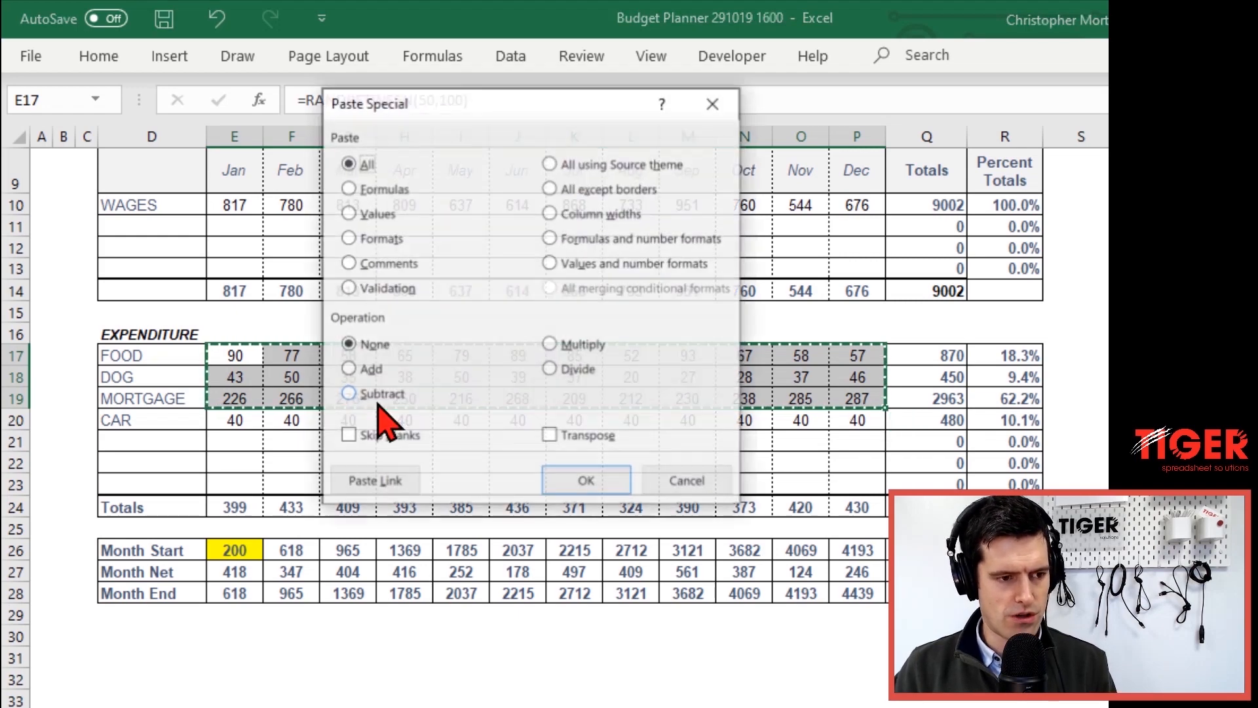
pyautogui.press('v')
pyautogui.press('Return')
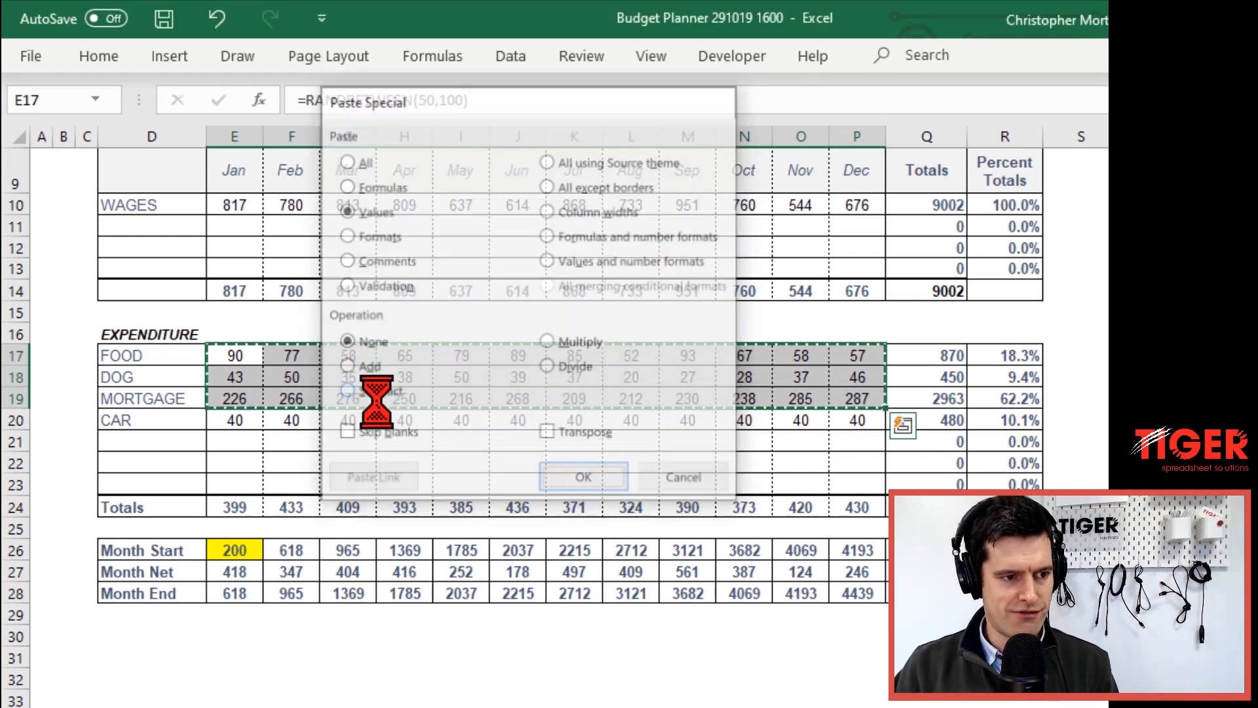
pyautogui.press('Escape')
# Review the balance for the year and the monthly income section of the planner
pyautogui.press('Up')
pyautogui.press('Up')
pyautogui.press('Up')
pyautogui.press('Up')
pyautogui.press('Up')
pyautogui.press('Up')
pyautogui.press('Up')
pyautogui.press('Up')
pyautogui.press('Up')
pyautogui.press('Up')
pyautogui.press('Up')
pyautogui.press('Up')
pyautogui.press('Up')
pyautogui.press('Up')
pyautogui.press('Up')
pyautogui.press('Up')
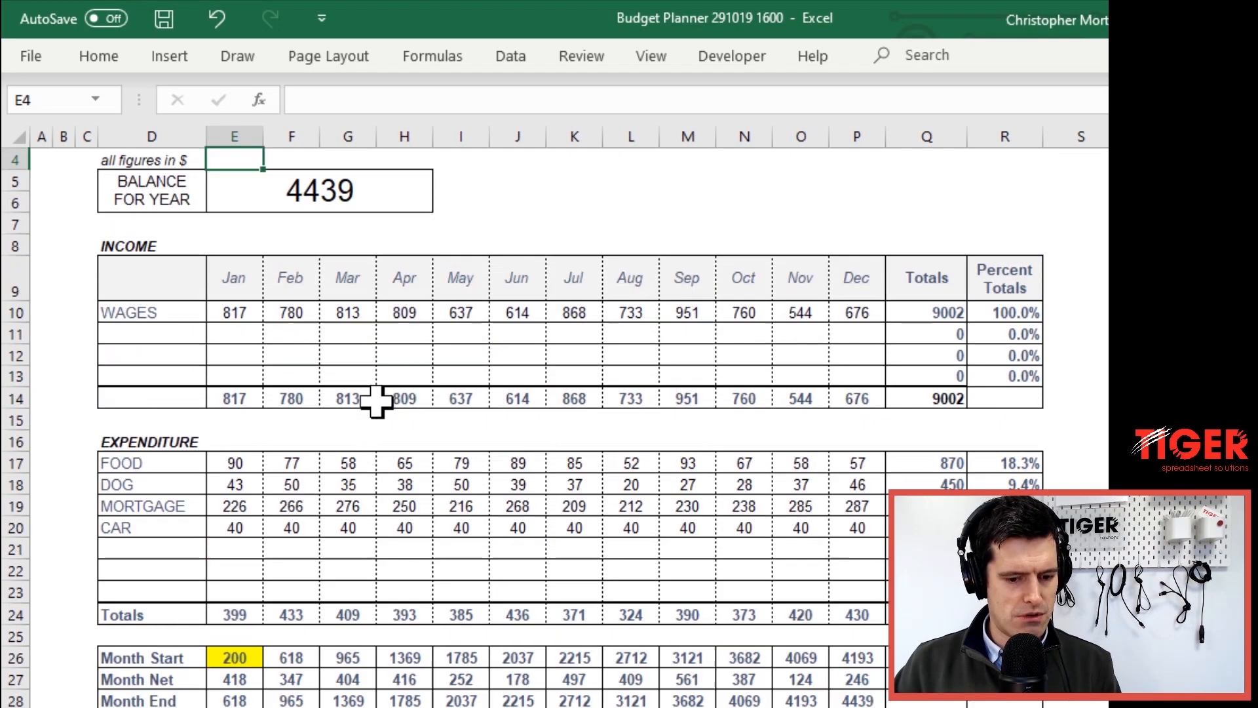
pyautogui.press('Down')
pyautogui.press('Down')
pyautogui.press('Down')
pyautogui.press('Down')
pyautogui.press('Down')
pyautogui.press('Down')
pyautogui.press('Down')
pyautogui.press('Down')
pyautogui.press('Down')
pyautogui.press('Down')
pyautogui.press('Down')
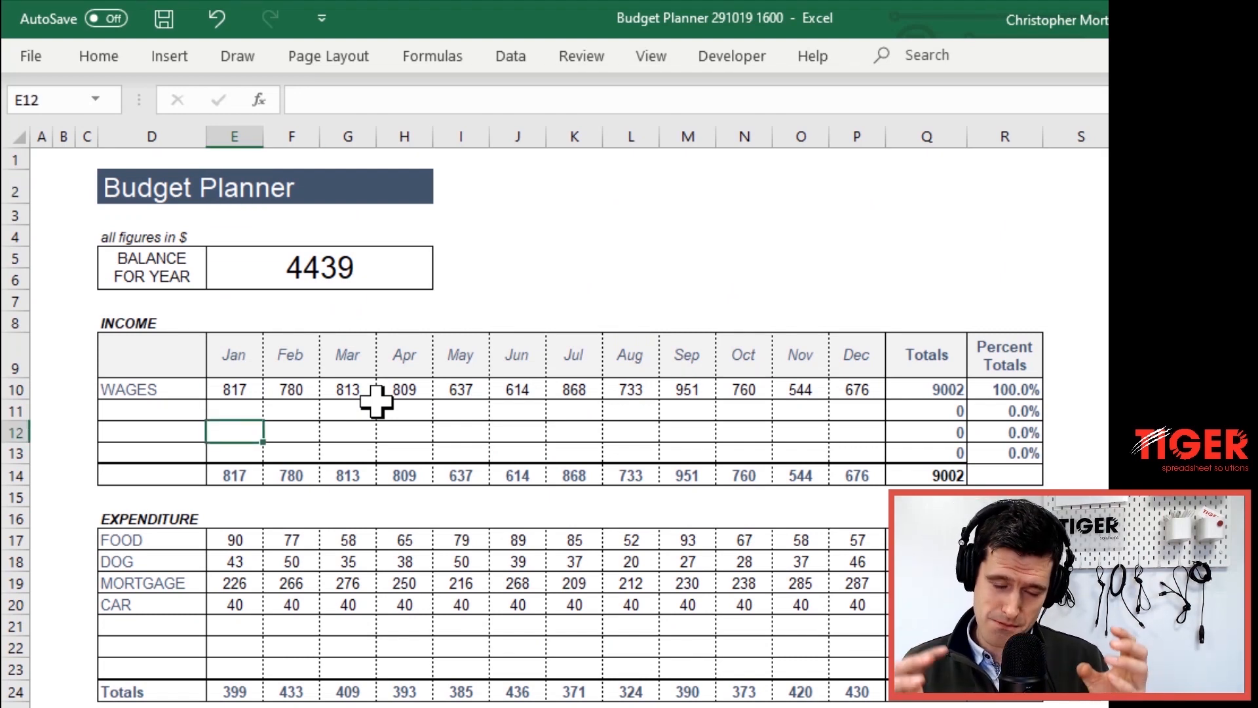
# Highlight the month headings together with the WAGES amounts in E9:P10
pyautogui.press('Up')
pyautogui.press('Up')
pyautogui.press('Up')
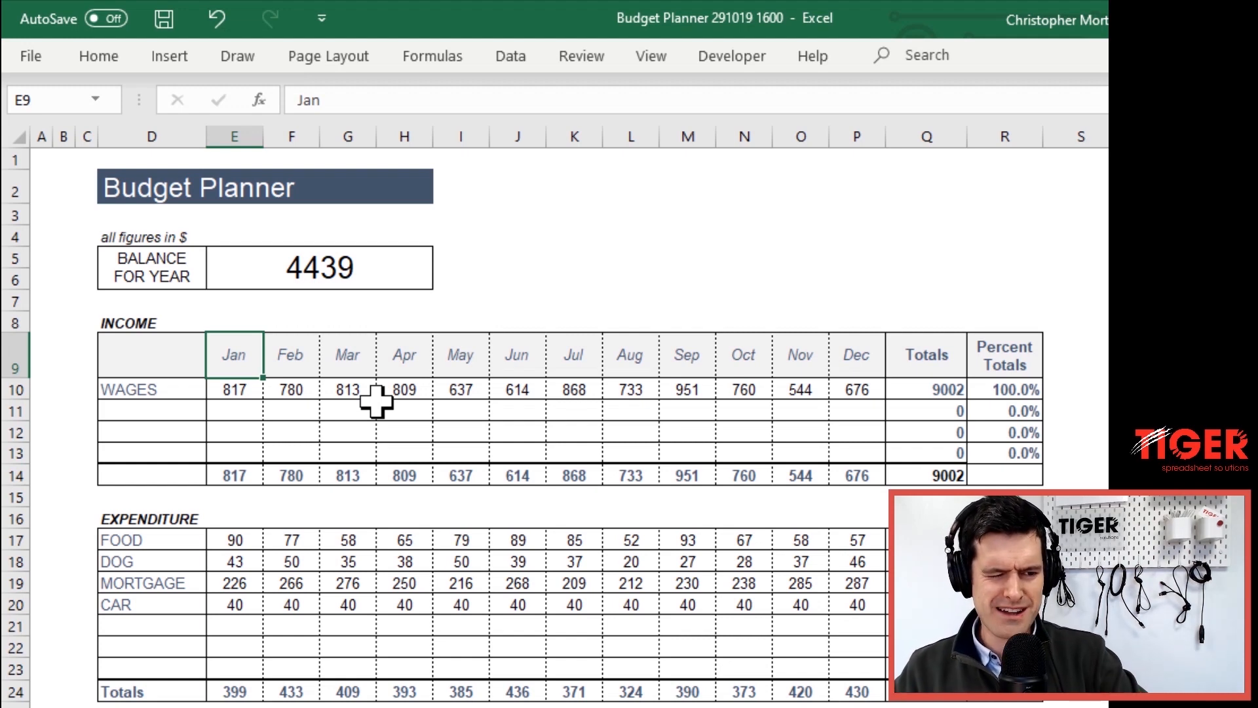
pyautogui.hotkey('shift', 'Right')
pyautogui.hotkey('shift', 'Right')
pyautogui.hotkey('shift', 'Right')
pyautogui.hotkey('shift', 'Right')
pyautogui.hotkey('shift', 'Right')
pyautogui.hotkey('shift', 'Right')
pyautogui.hotkey('shift', 'Right')
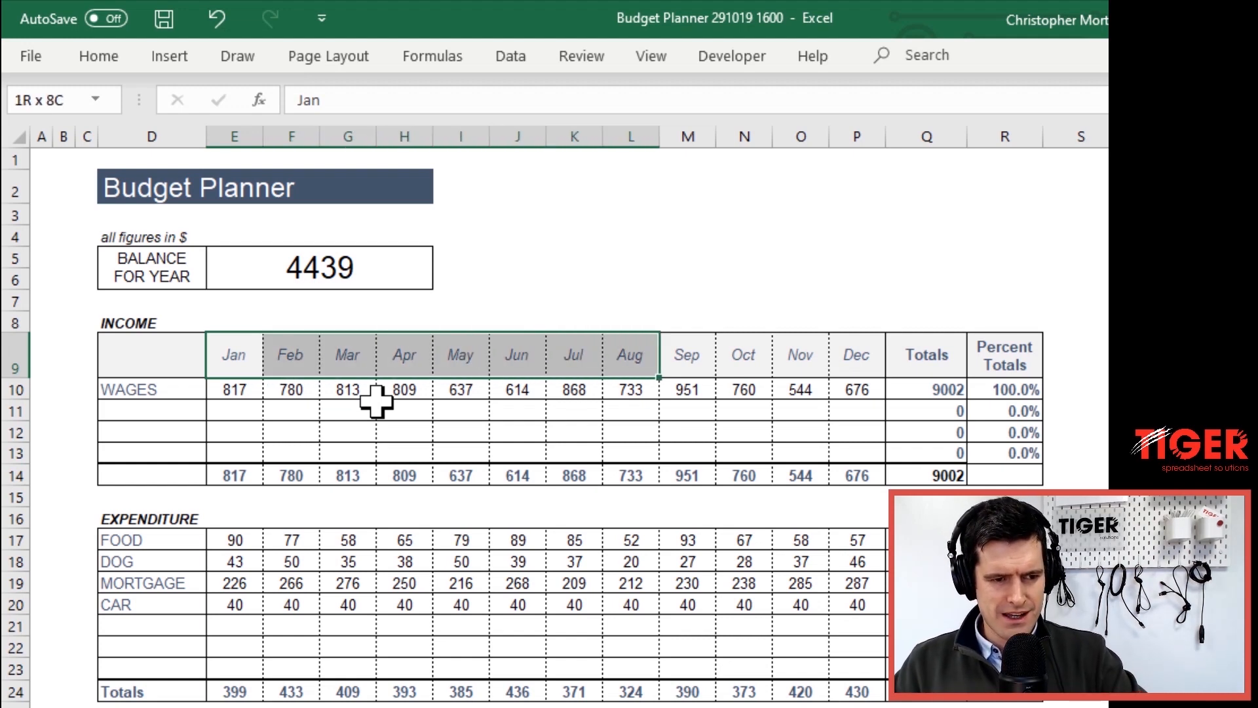
pyautogui.hotkey('shift', 'Right')
pyautogui.hotkey('shift', 'Right')
pyautogui.hotkey('shift', 'Right')
pyautogui.hotkey('shift', 'Right')
pyautogui.hotkey('shift', 'Down')
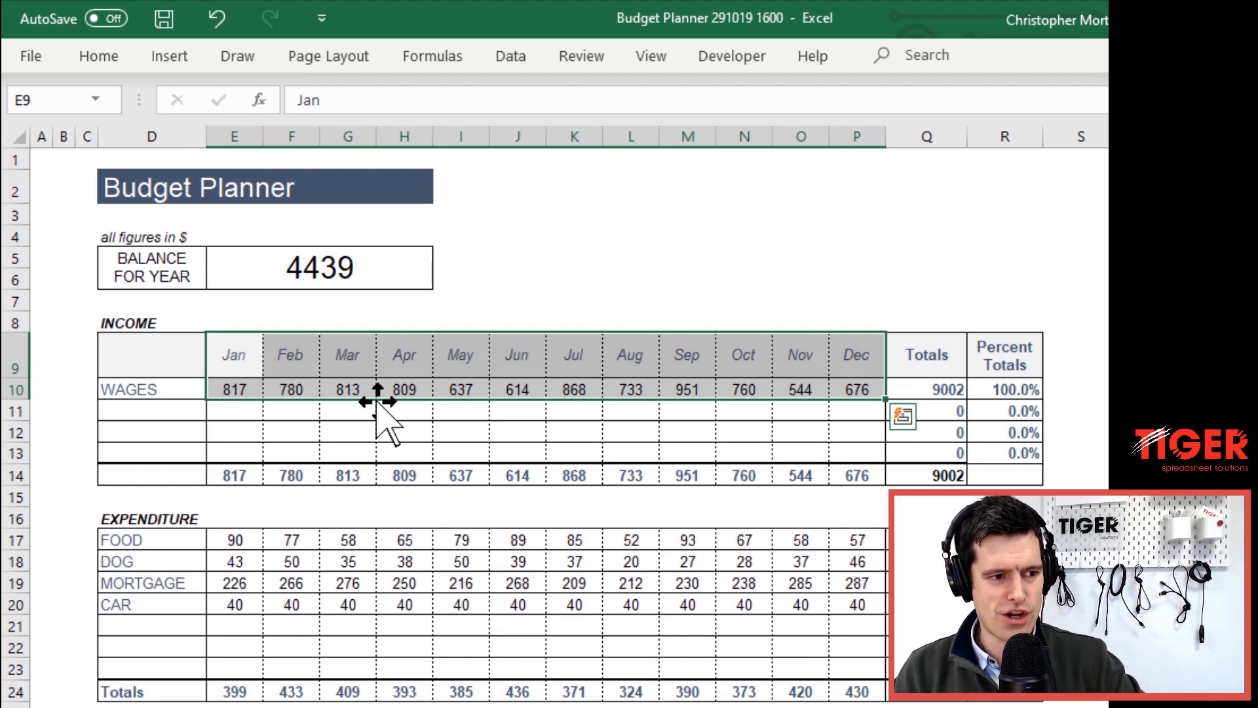
# Highlight only the January to December headings in E9:P9
pyautogui.press('Down')
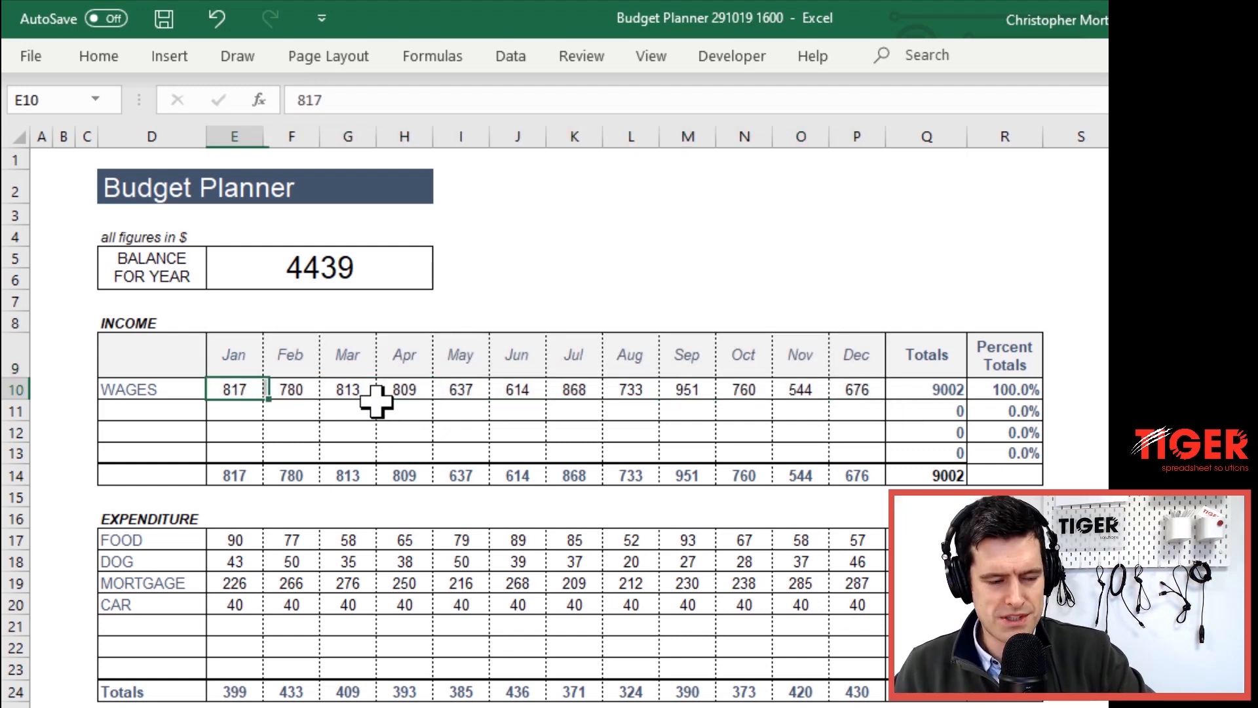
pyautogui.press('Down')
pyautogui.press('Down')
pyautogui.press('Down')
pyautogui.press('Up')
pyautogui.press('Up')
pyautogui.press('Up')
pyautogui.press('Up')
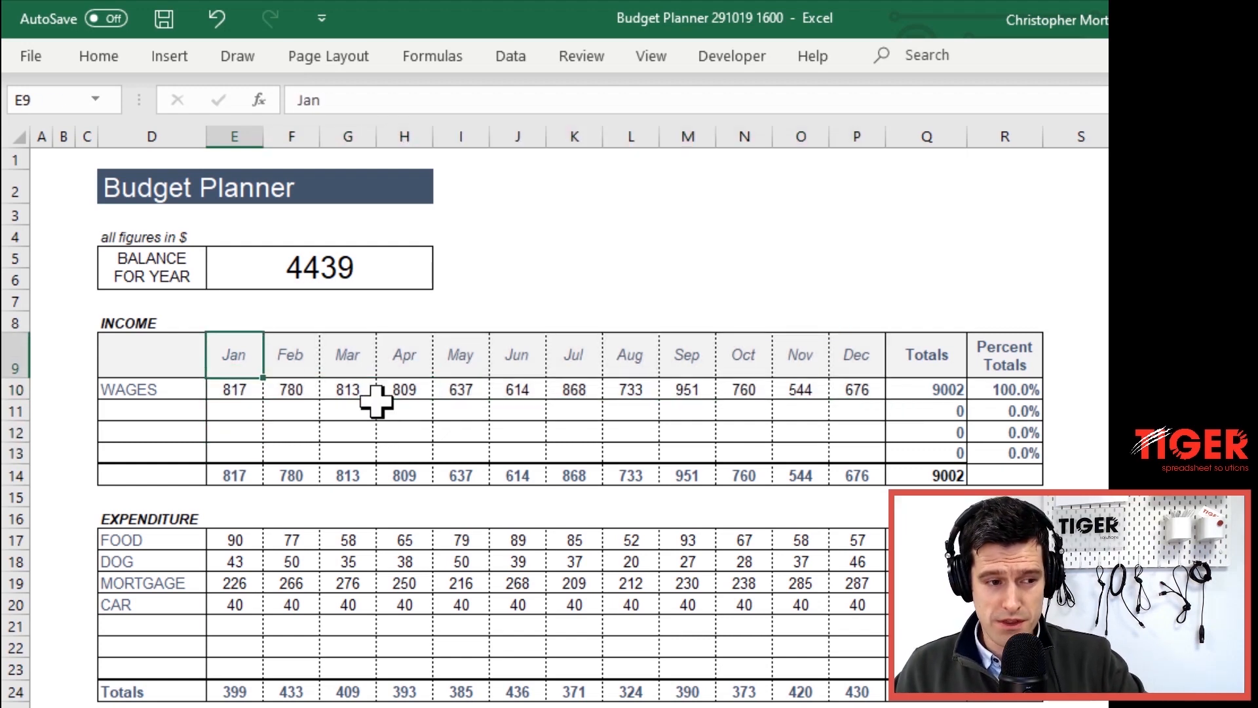
pyautogui.hotkey('shift', 'Right')
pyautogui.hotkey('shift', 'Right')
pyautogui.hotkey('shift', 'Right')
pyautogui.hotkey('shift', 'Right')
pyautogui.hotkey('shift', 'Right')
pyautogui.hotkey('shift', 'Right')
pyautogui.hotkey('shift', 'Right')
pyautogui.hotkey('shift', 'Right')
pyautogui.hotkey('shift', 'Right')
pyautogui.hotkey('shift', 'Right')
pyautogui.hotkey('shift', 'Right')
pyautogui.hotkey('shift', 'Right')
pyautogui.hotkey('shift', 'Left')
# Highlight the monthly income totals for January to December in E14:P14
pyautogui.press('Down')
pyautogui.press('Down')
pyautogui.press('Down')
pyautogui.press('Down')
pyautogui.press('Down')
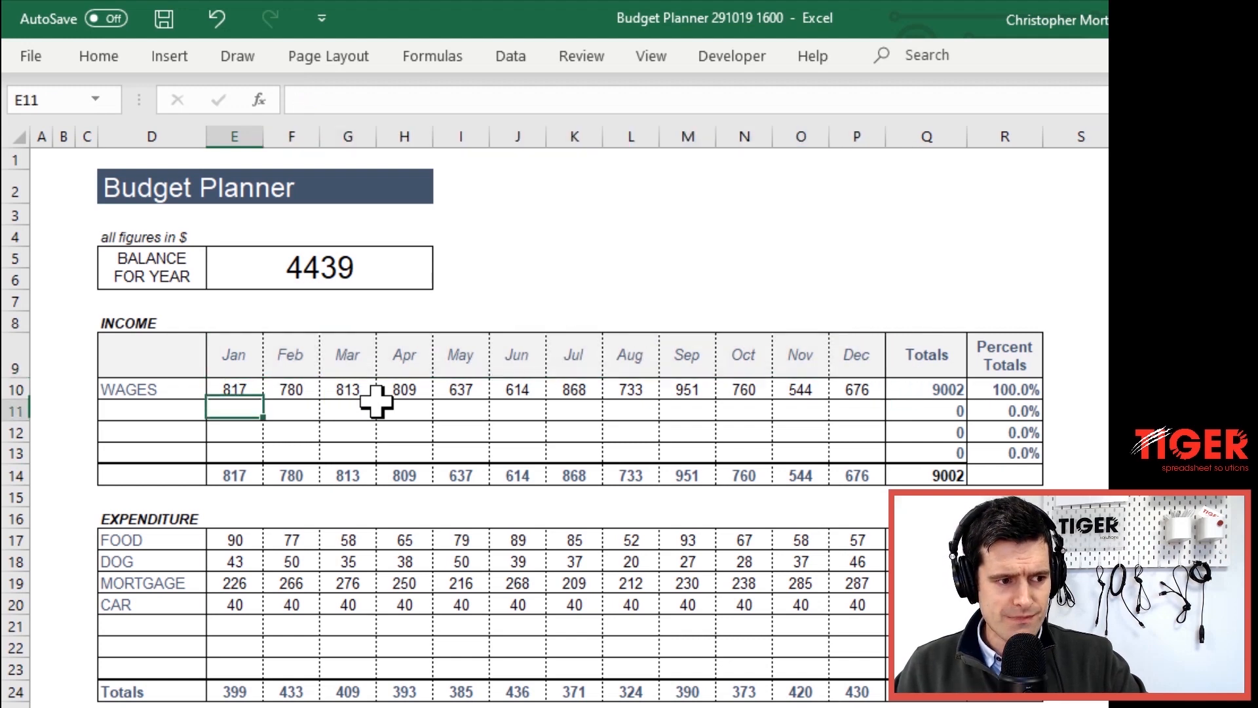
pyautogui.hotkey('shift', 'Right')
pyautogui.hotkey('shift', 'Right')
pyautogui.hotkey('shift', 'Right')
pyautogui.hotkey('shift', 'Right')
pyautogui.hotkey('shift', 'Right')
pyautogui.hotkey('shift', 'Right')
pyautogui.hotkey('shift', 'Right')
pyautogui.hotkey('shift', 'Right')
pyautogui.hotkey('shift', 'Right')
pyautogui.hotkey('shift', 'Right')
pyautogui.hotkey('shift', 'Right')
pyautogui.hotkey('shift', 'Right')
pyautogui.hotkey('shift', 'Left')
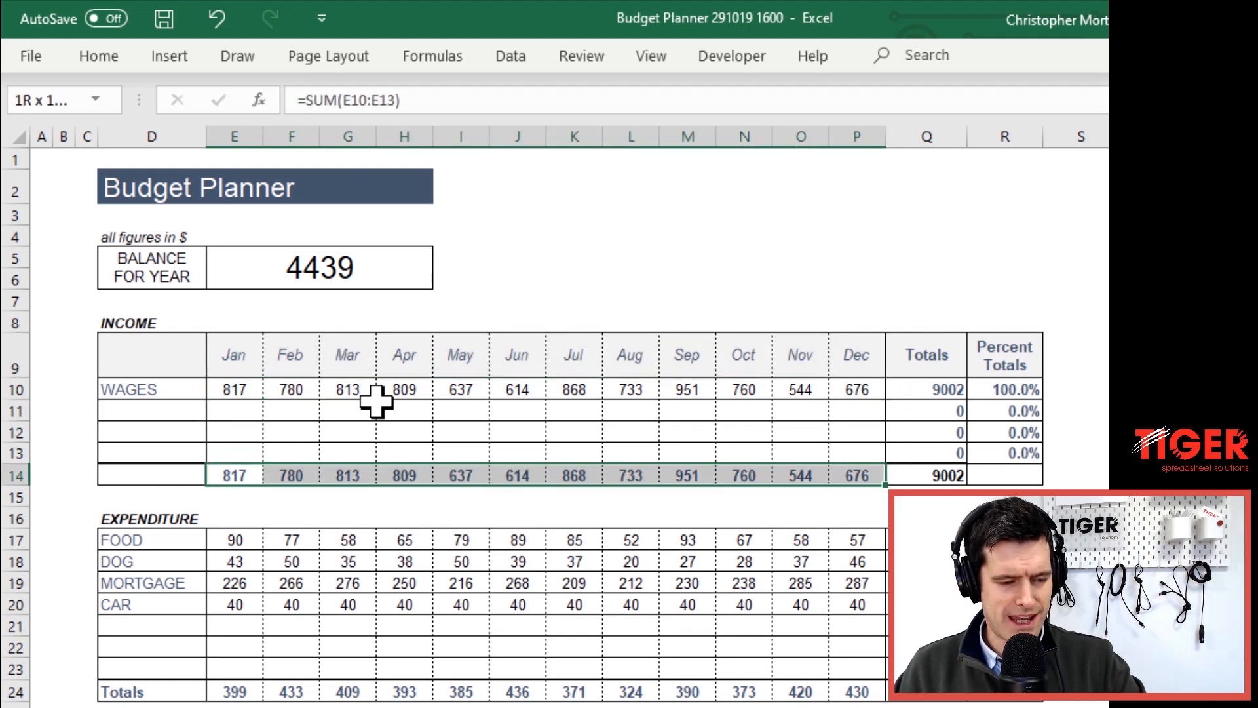
# Copy the Totals label from D24 into D14 as the label of the income totals row
pyautogui.press('Left')
pyautogui.press('Down')
pyautogui.press('Down')
pyautogui.press('Down')
pyautogui.press('Down')
pyautogui.press('Down')
pyautogui.press('Down')
pyautogui.press('Down')
pyautogui.press('Down')
pyautogui.press('Down')
pyautogui.press('Down')
pyautogui.hotkey('ctrl', 'c')
pyautogui.press('Up')
pyautogui.press('Up')
pyautogui.press('Up')
pyautogui.press('Up')
pyautogui.press('Up')
pyautogui.press('Up')
pyautogui.press('Up')
pyautogui.press('Up')
pyautogui.press('Up')
pyautogui.press('Up')
pyautogui.hotkey('ctrl', 'v')
pyautogui.press('Escape')
# Examine the expenditure section and the January expenditure total's formula in E24
pyautogui.press('Down')
pyautogui.press('Down')
pyautogui.press('Down')
pyautogui.press('Down')
pyautogui.press('Down')
pyautogui.press('Down')
pyautogui.press('Down')
pyautogui.press('Down')
pyautogui.press('Down')
pyautogui.press('Right')
pyautogui.scroll(-3, 376, 401)
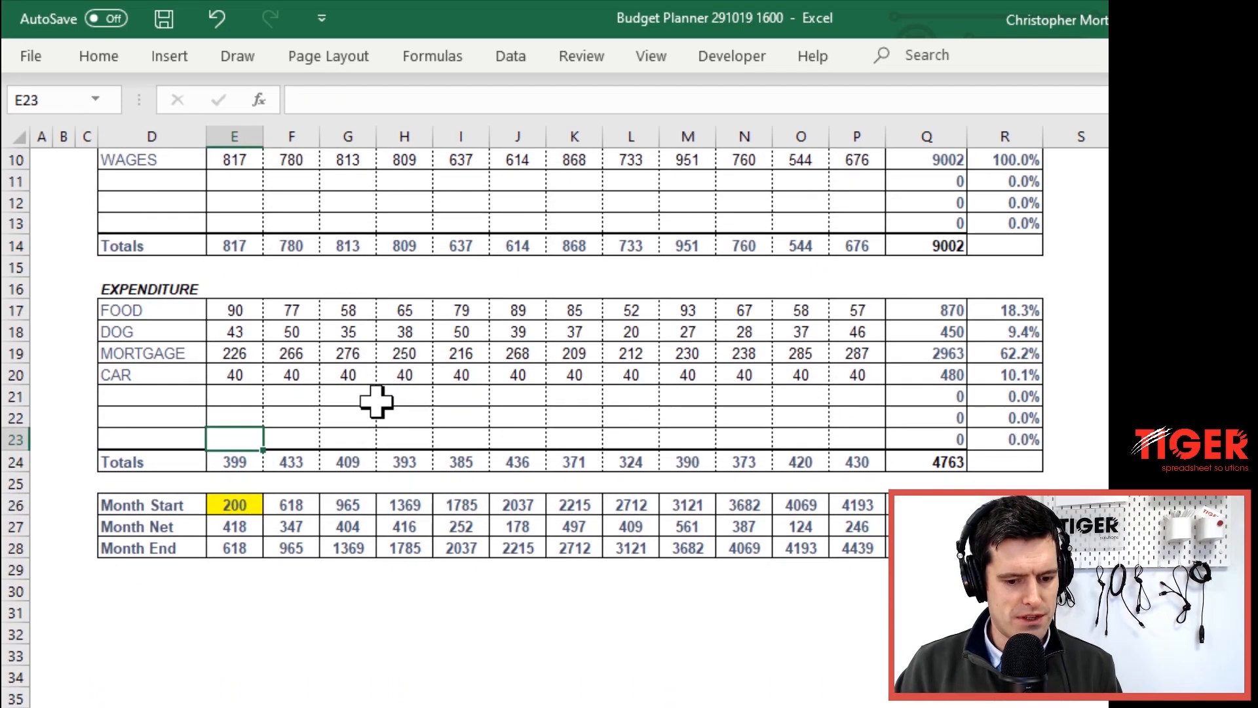
pyautogui.click(237, 461)
pyautogui.scroll(3, 421, 517)
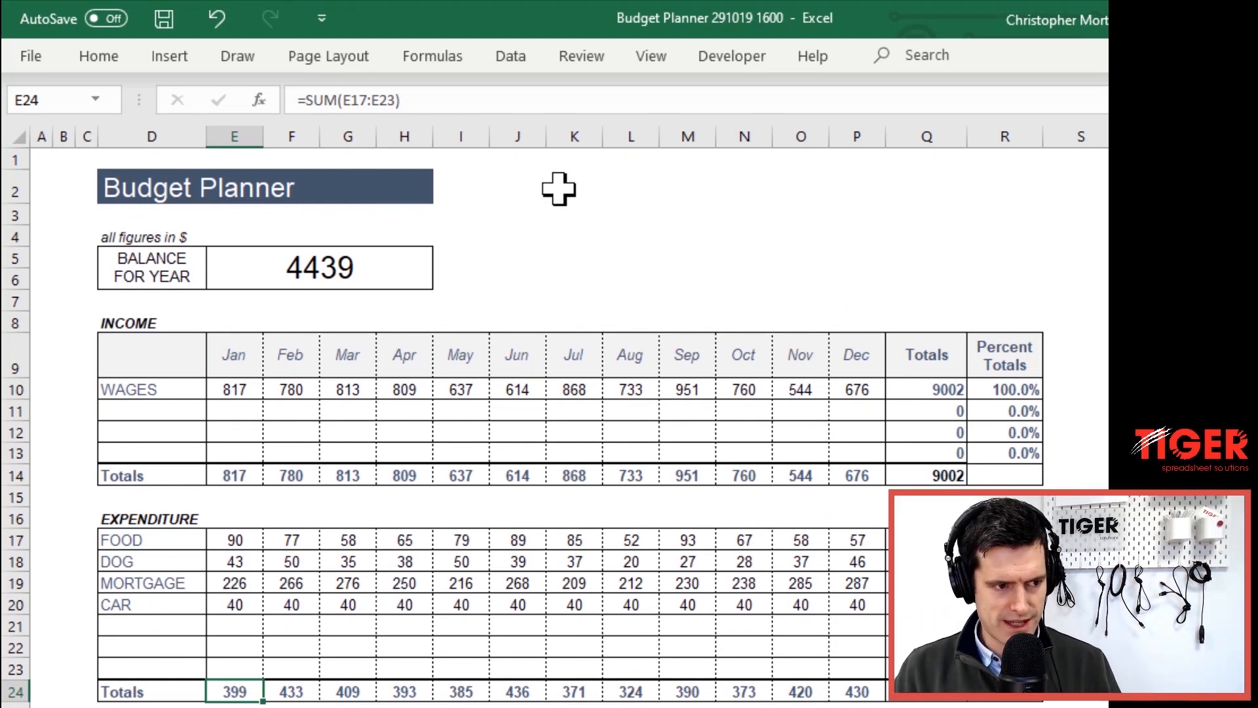
# Insert a 2-D clustered column chart from the month headings and WAGES amounts in E9:P10, and move it up over the income table
pyautogui.moveTo(225, 360); pyautogui.dragTo(225, 360)
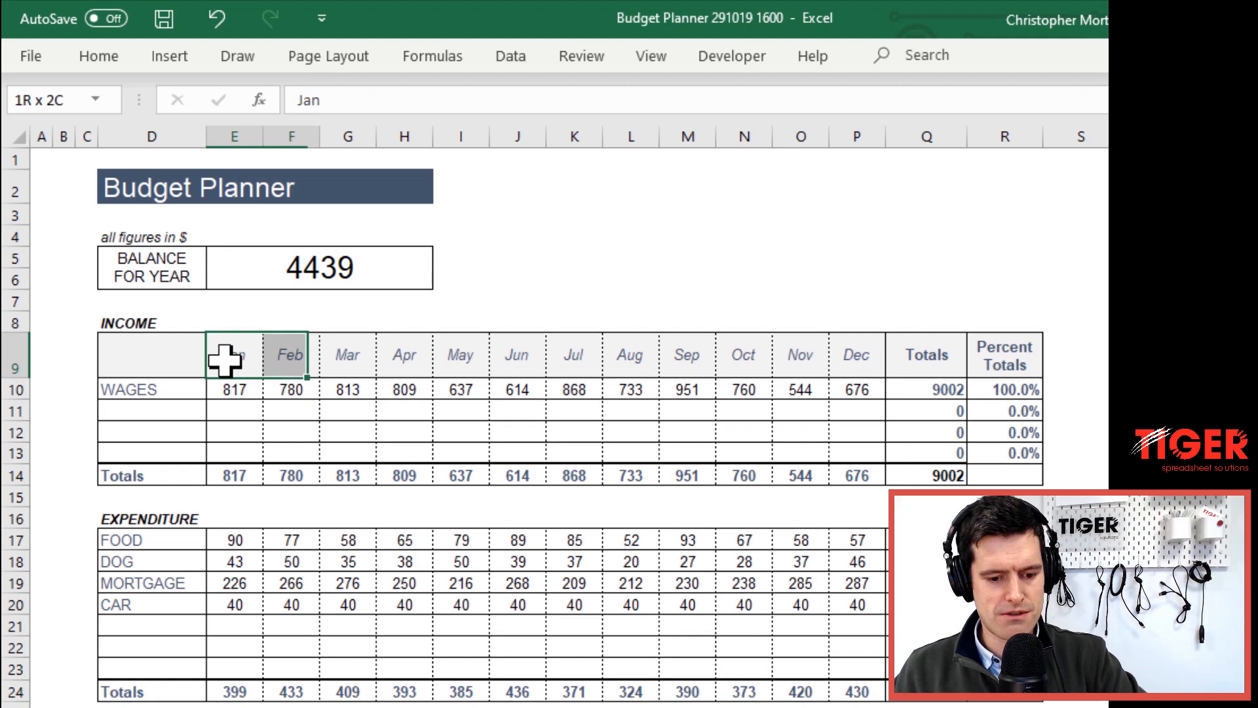
pyautogui.hotkey('shift', 'Right')
pyautogui.hotkey('shift', 'Right')
pyautogui.hotkey('shift', 'Right')
pyautogui.hotkey('shift', 'Right')
pyautogui.hotkey('shift', 'Right')
pyautogui.hotkey('shift', 'Right')
pyautogui.hotkey('shift', 'Right')
pyautogui.hotkey('shift', 'Right')
pyautogui.hotkey('shift', 'Right')
pyautogui.hotkey('shift', 'Right')
pyautogui.hotkey('shift', 'Down')
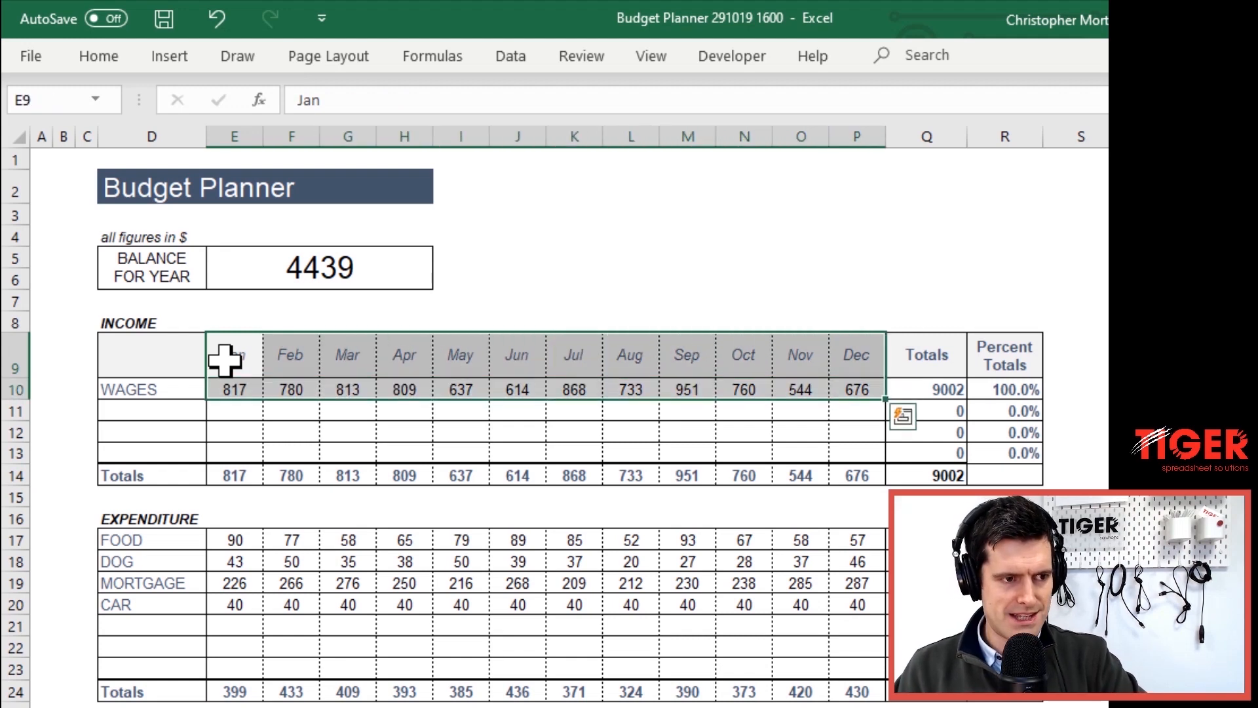
pyautogui.click(169, 58)
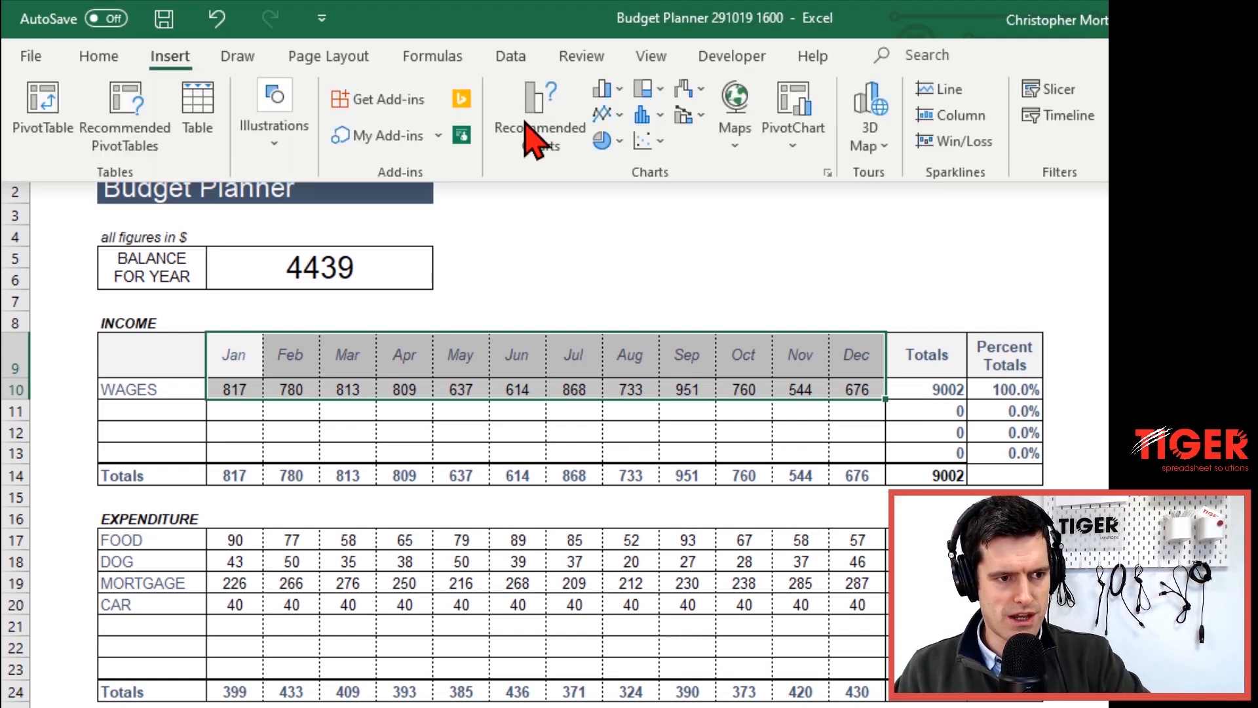
pyautogui.click(606, 90)
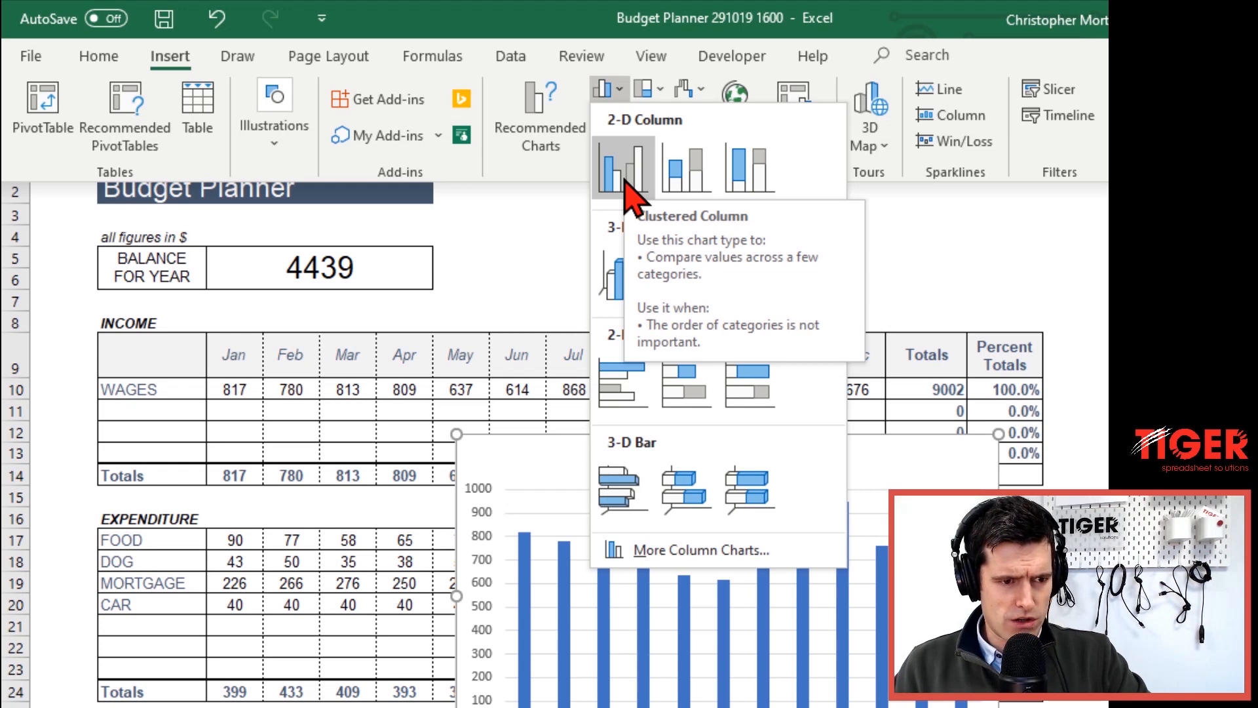
pyautogui.click(624, 184)
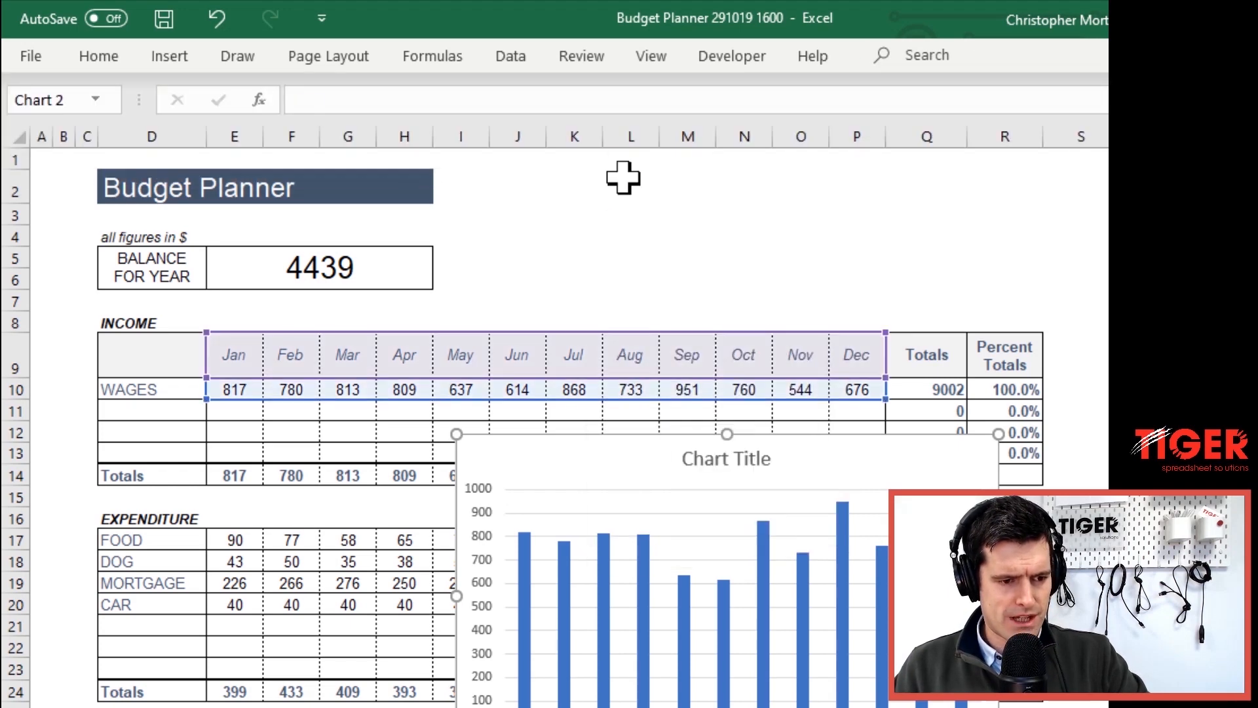
pyautogui.moveTo(870, 449)
pyautogui.mouseDown()
pyautogui.moveTo(626, 446)
pyautogui.moveTo(586, 231)
pyautogui.mouseUp()
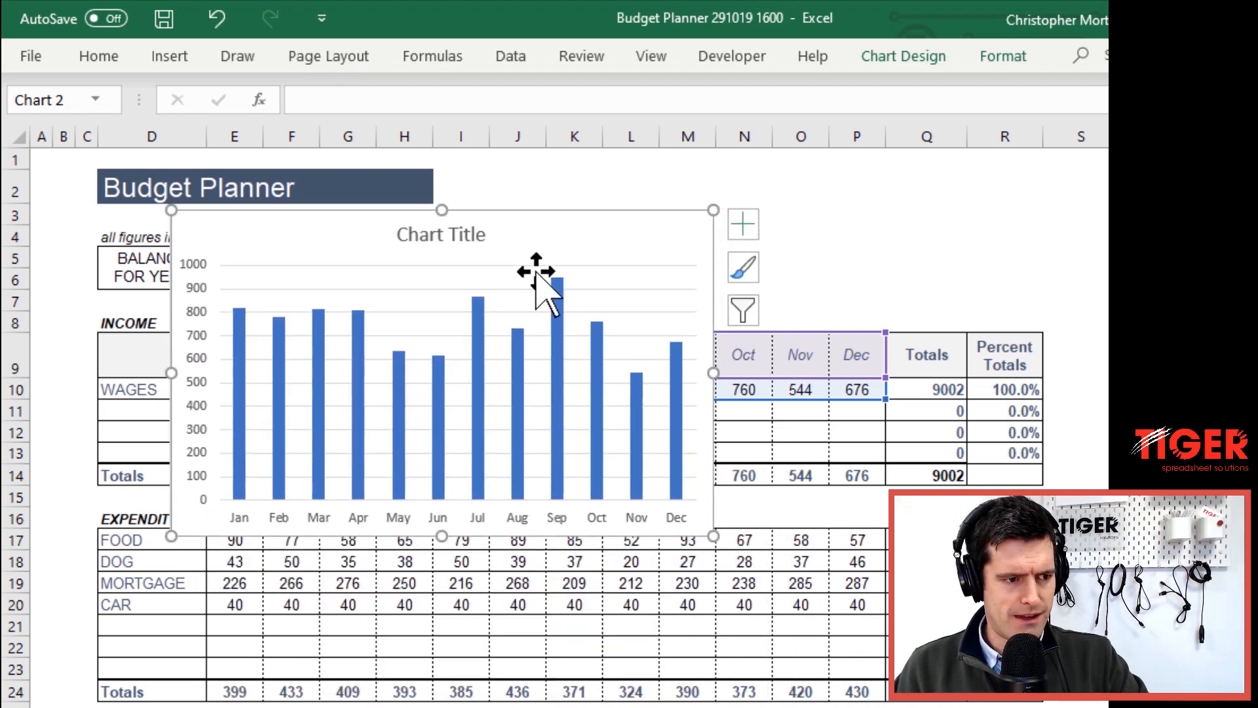
# Change the chart series values to the monthly income totals in E14:P14
pyautogui.rightClick(610, 244)
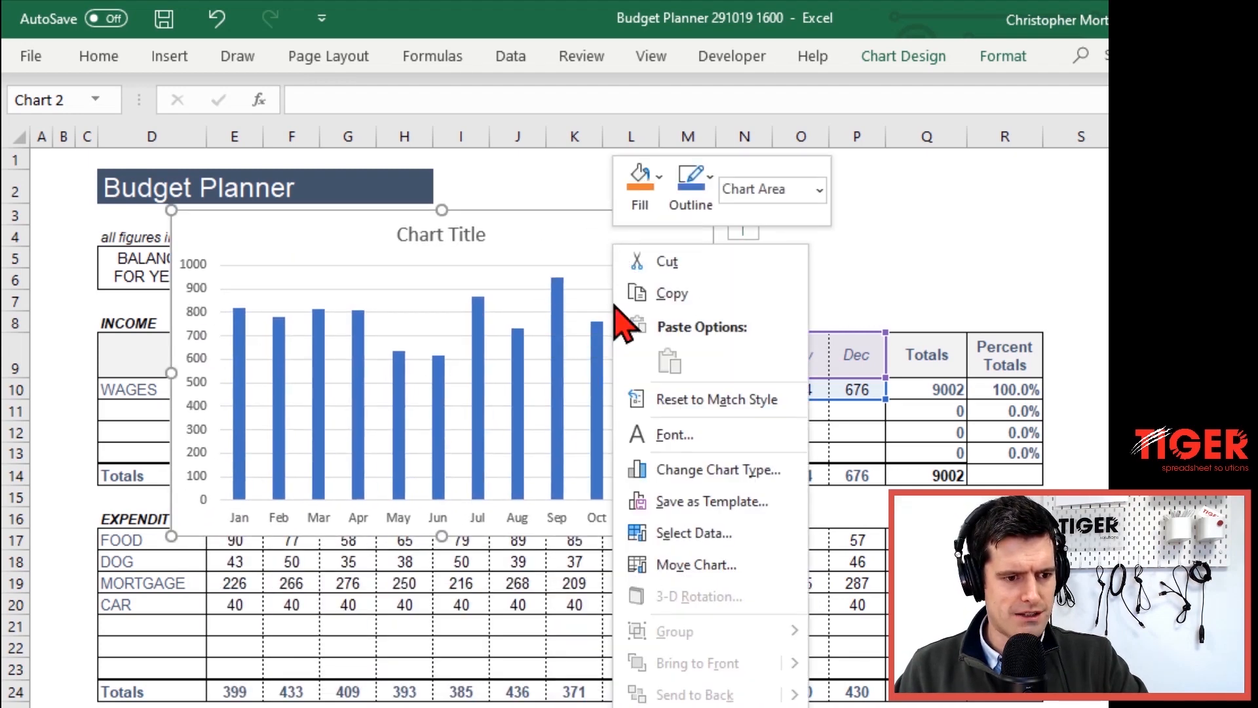
pyautogui.click(721, 537)
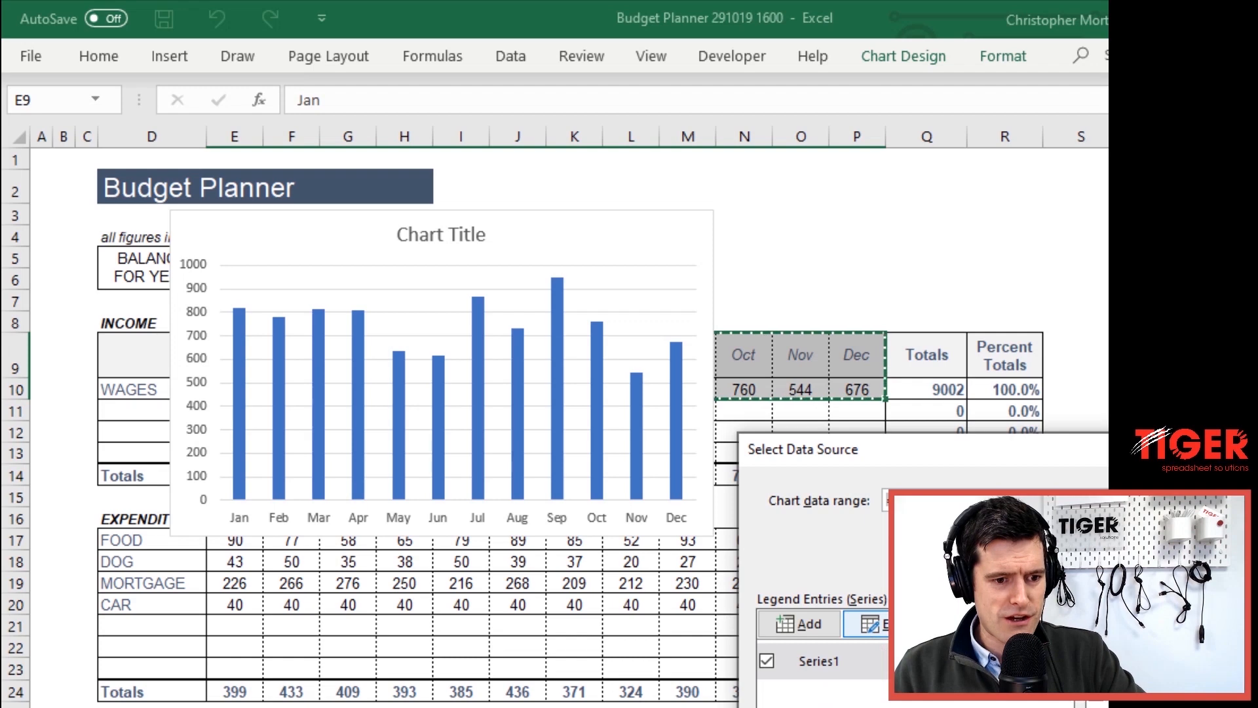
pyautogui.click(872, 624)
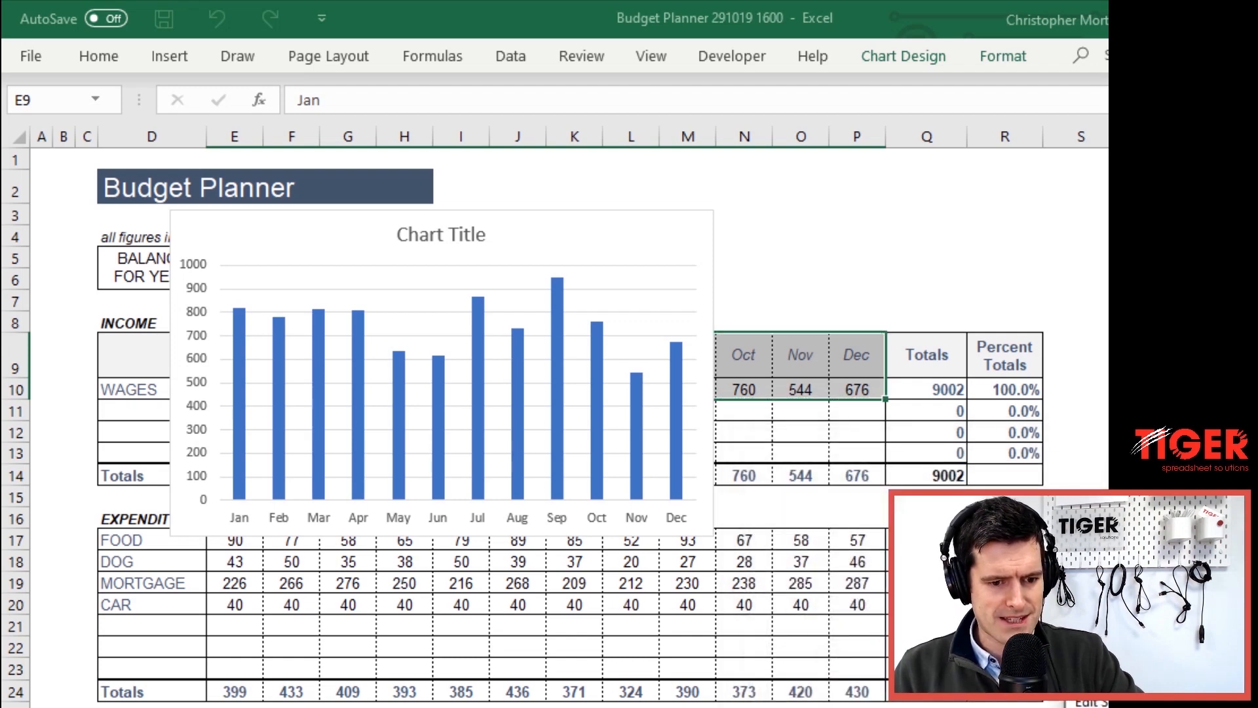
pyautogui.moveTo(1153, 701); pyautogui.dragTo(973, 308)
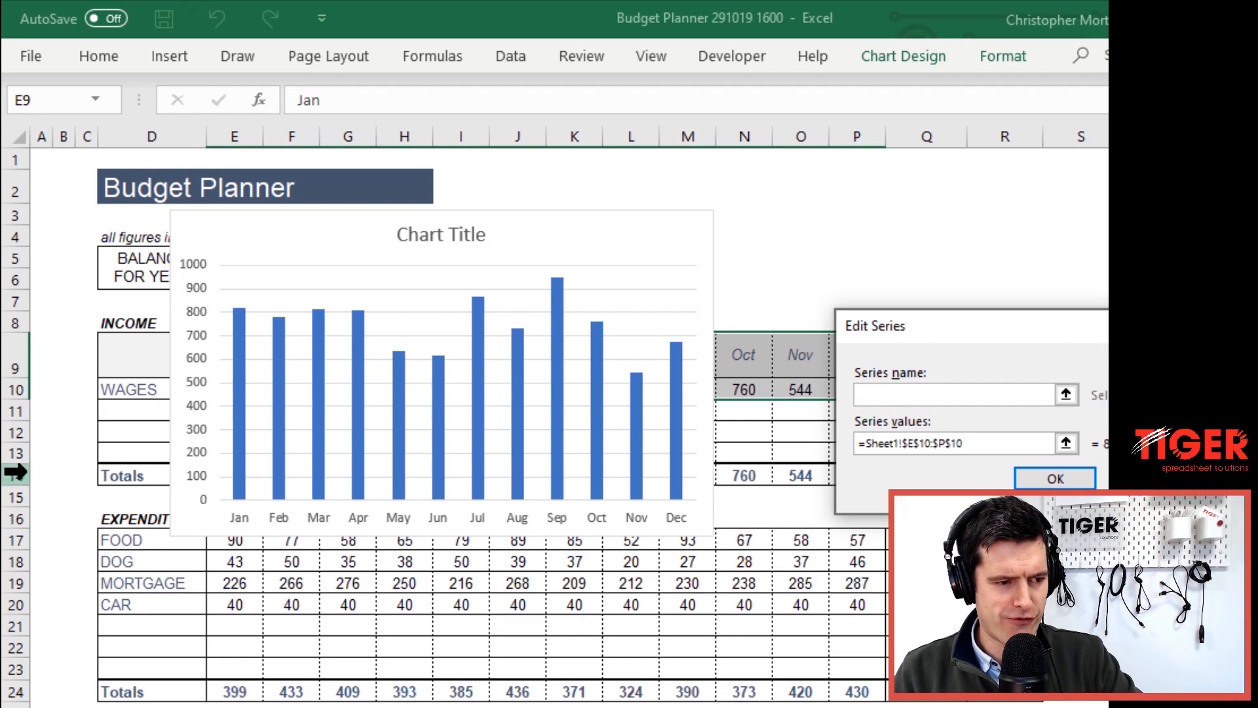
pyautogui.click(926, 444)
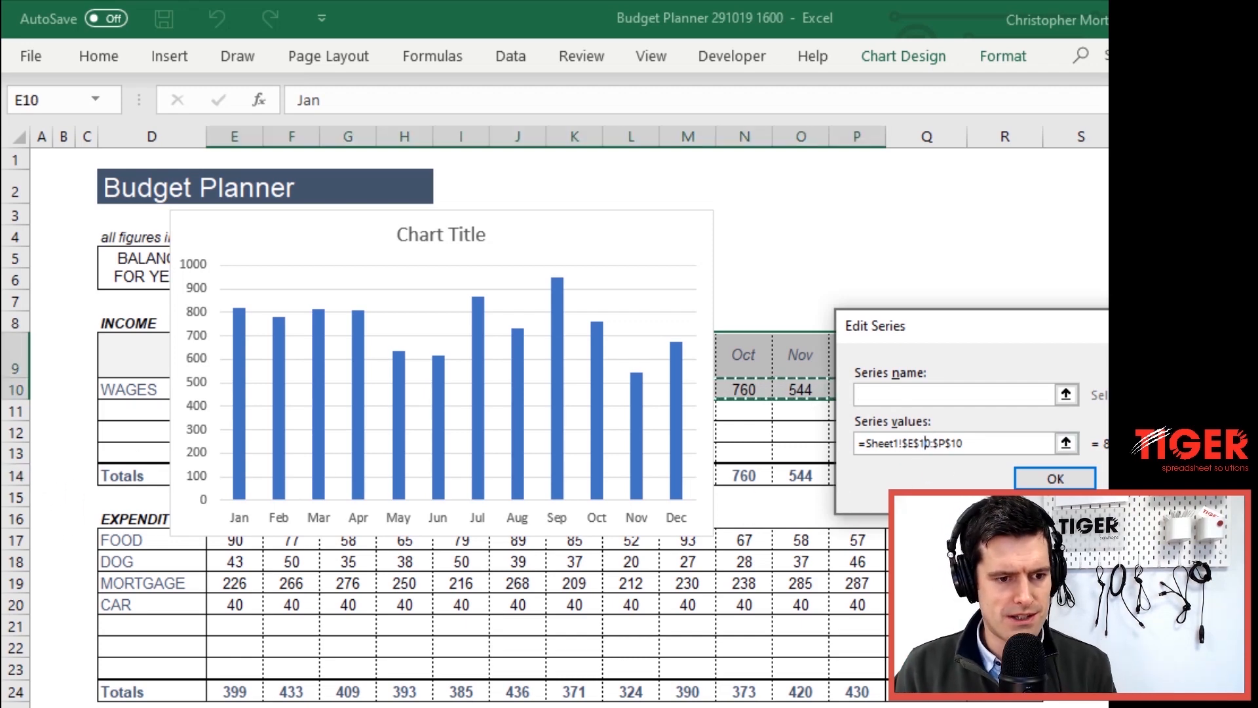
pyautogui.press('BackSpace')
pyautogui.press('BackSpace')
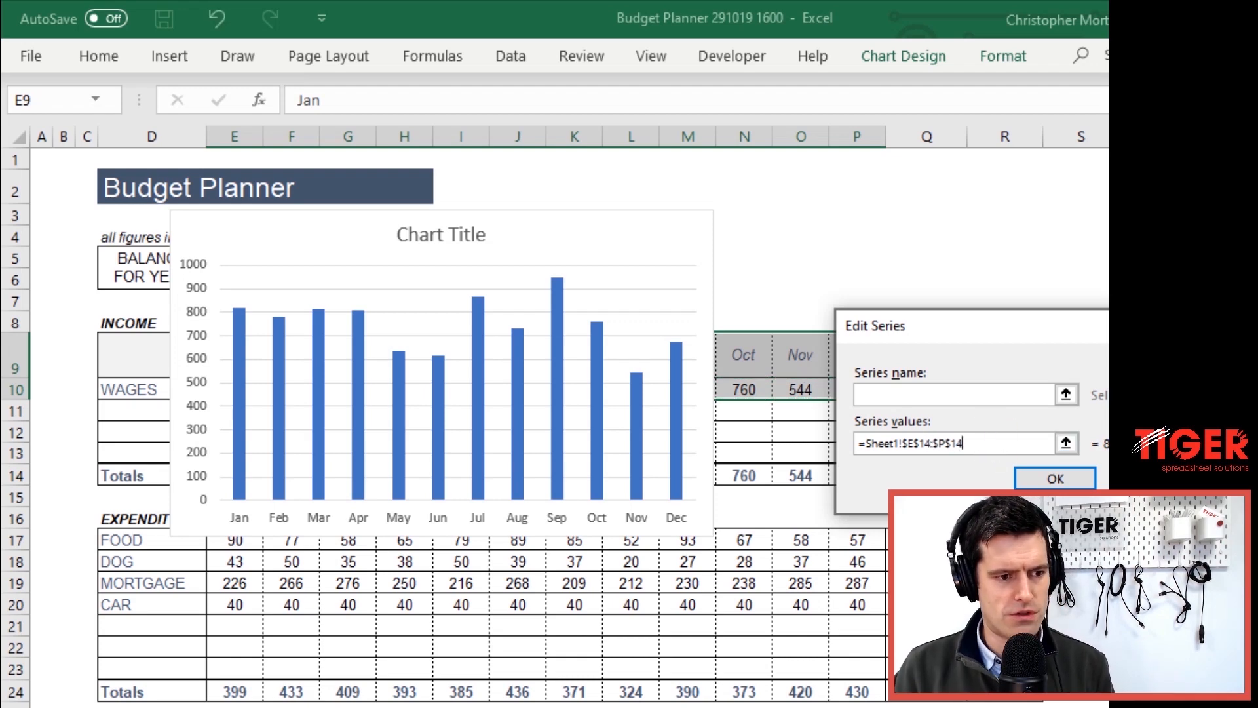
pyautogui.press('Return')
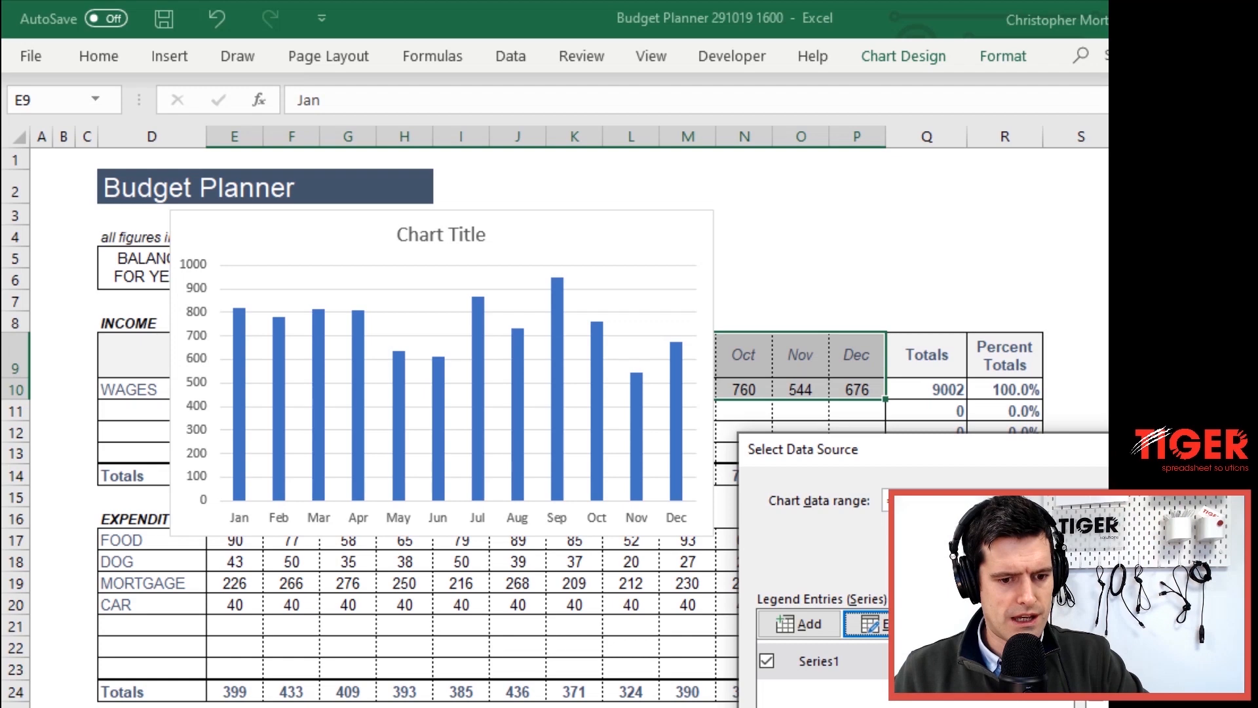
pyautogui.press('Return')
# Move the chart clear of the planner title, the balance box and the first months' figures
pyautogui.moveTo(514, 229); pyautogui.dragTo(1141, 266)
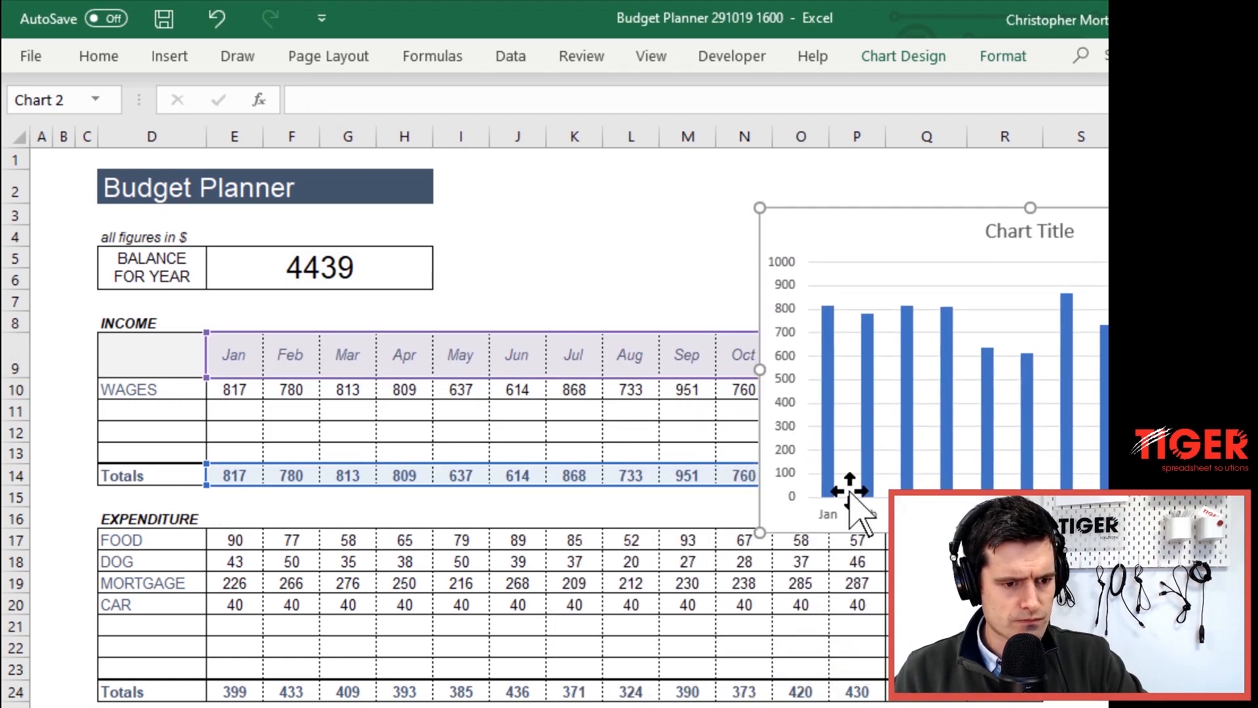
pyautogui.moveTo(831, 322)
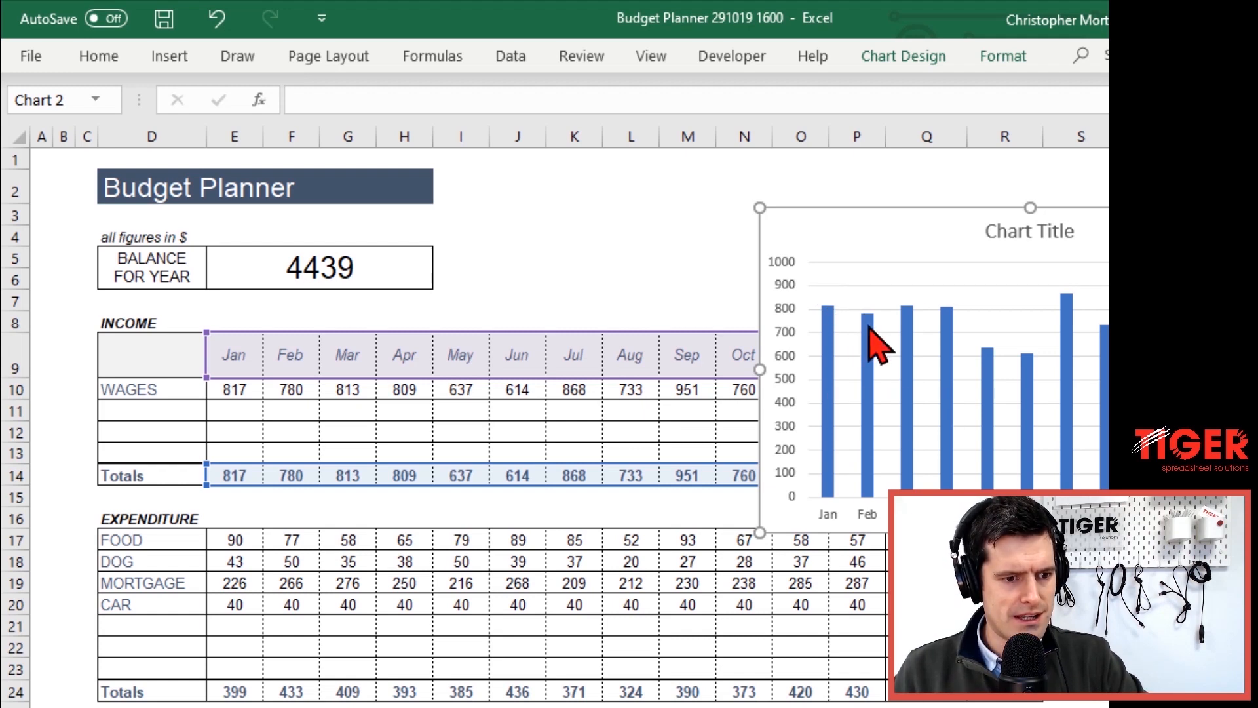
pyautogui.moveTo(911, 242); pyautogui.dragTo(606, 178)
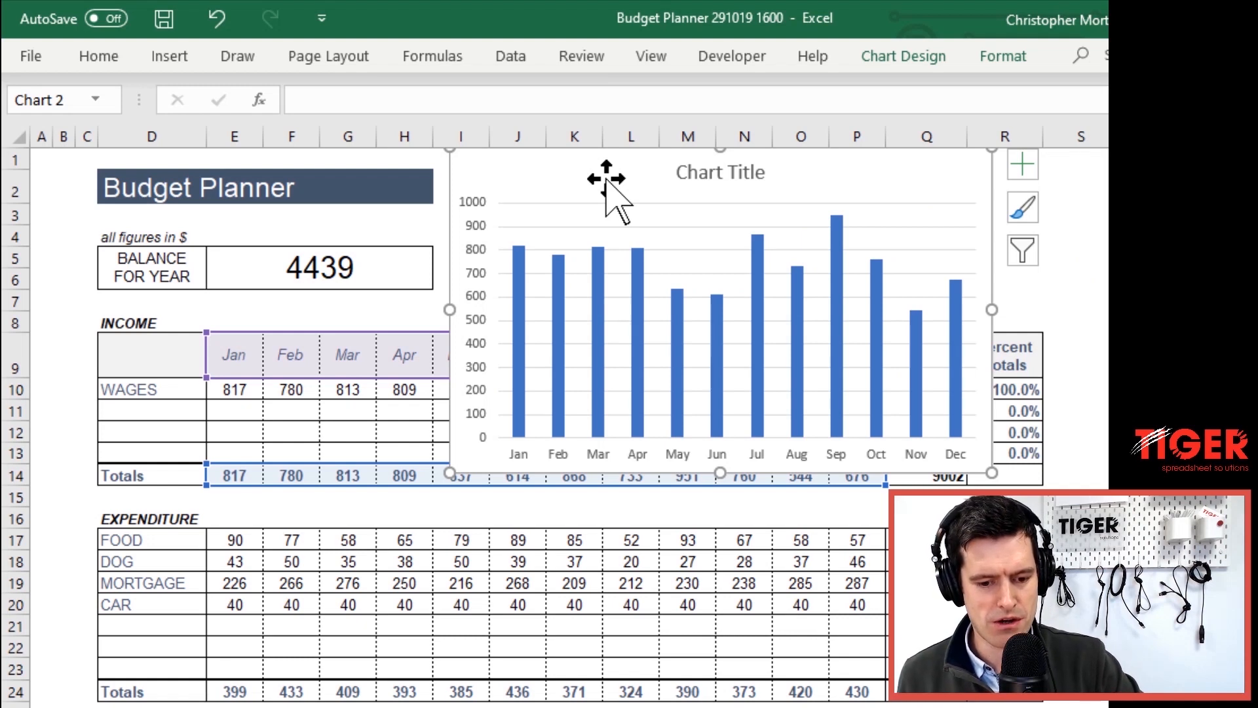
pyautogui.moveTo(606, 178); pyautogui.dragTo(682, 218)
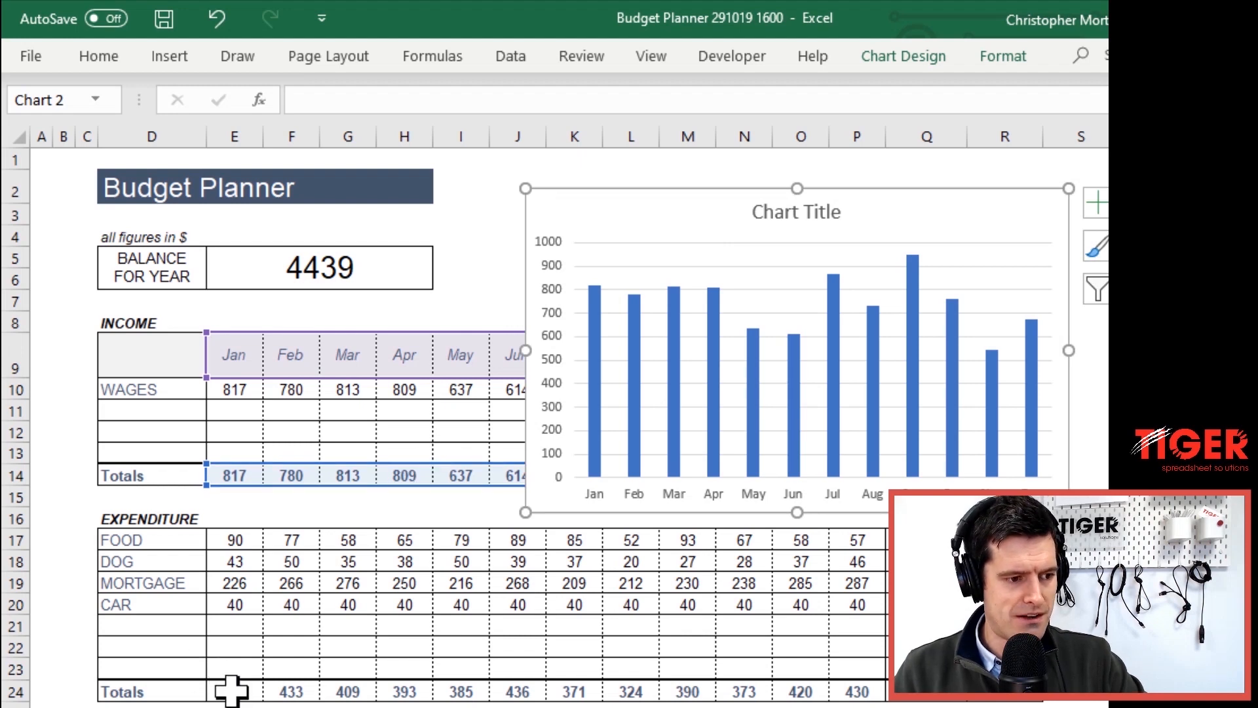
# Add a second series to the chart from the monthly expenditure totals in E24:P24
pyautogui.rightClick(618, 258)
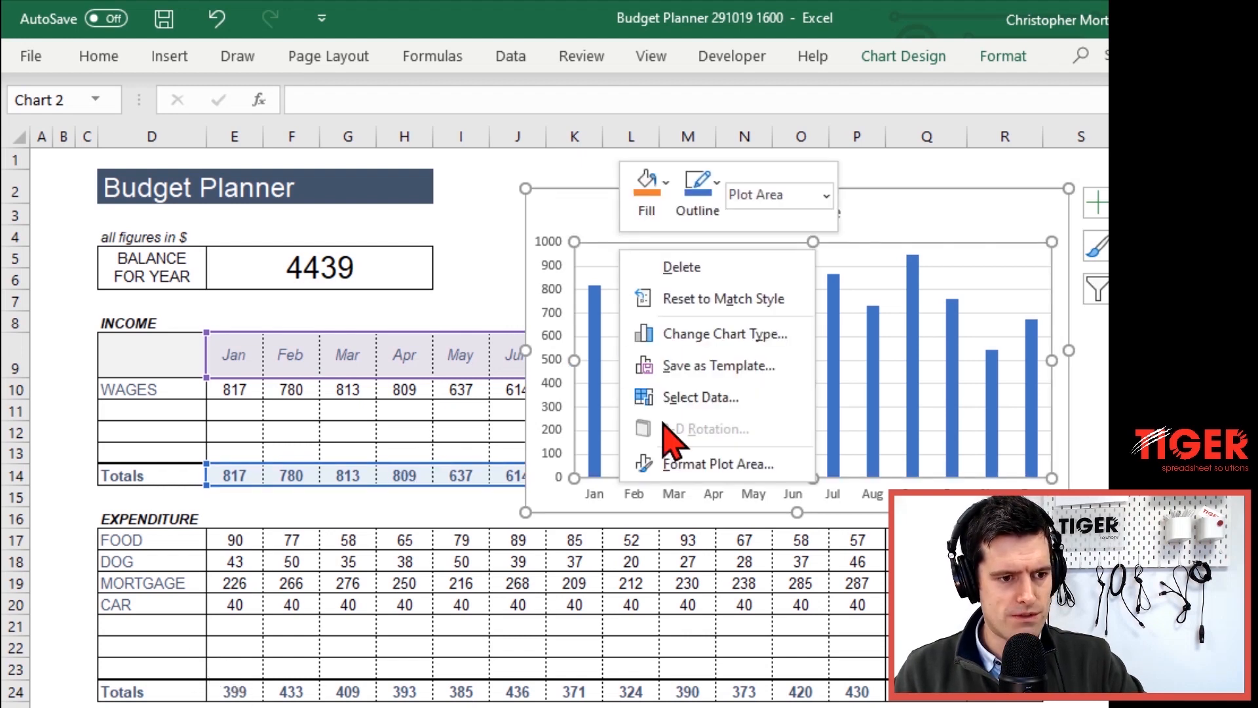
pyautogui.click(678, 401)
pyautogui.moveTo(899, 450); pyautogui.dragTo(720, 181)
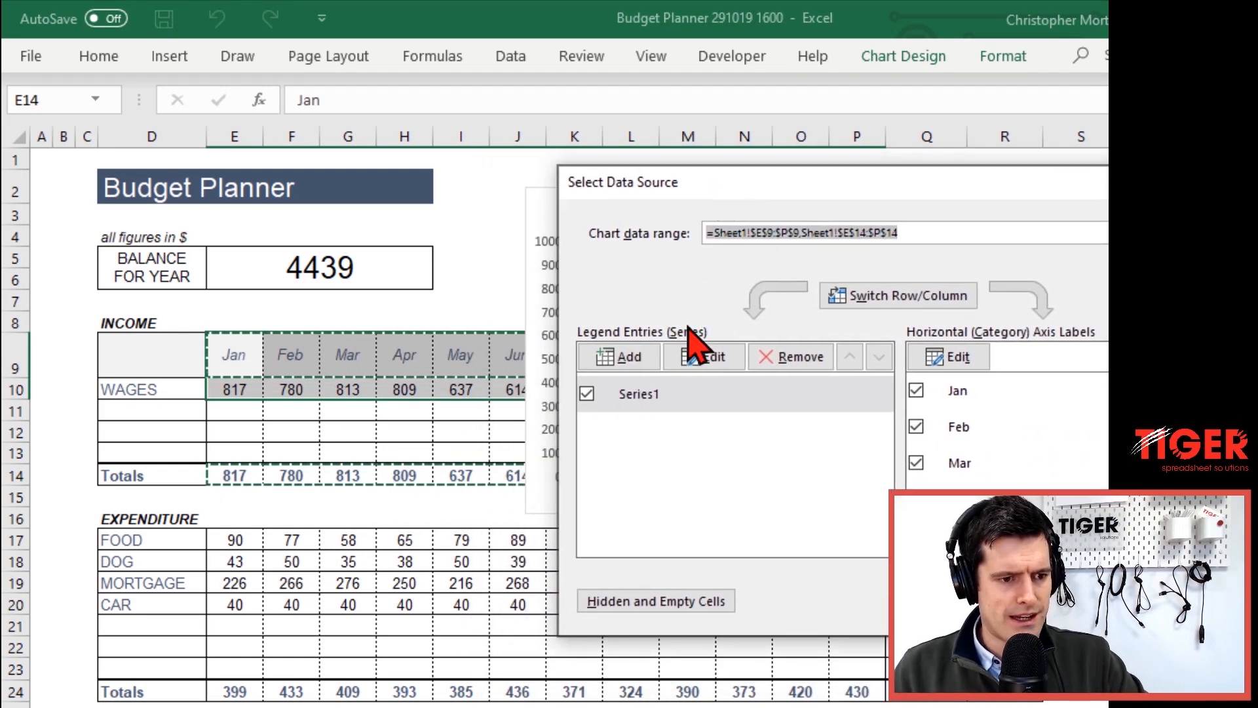
pyautogui.click(626, 367)
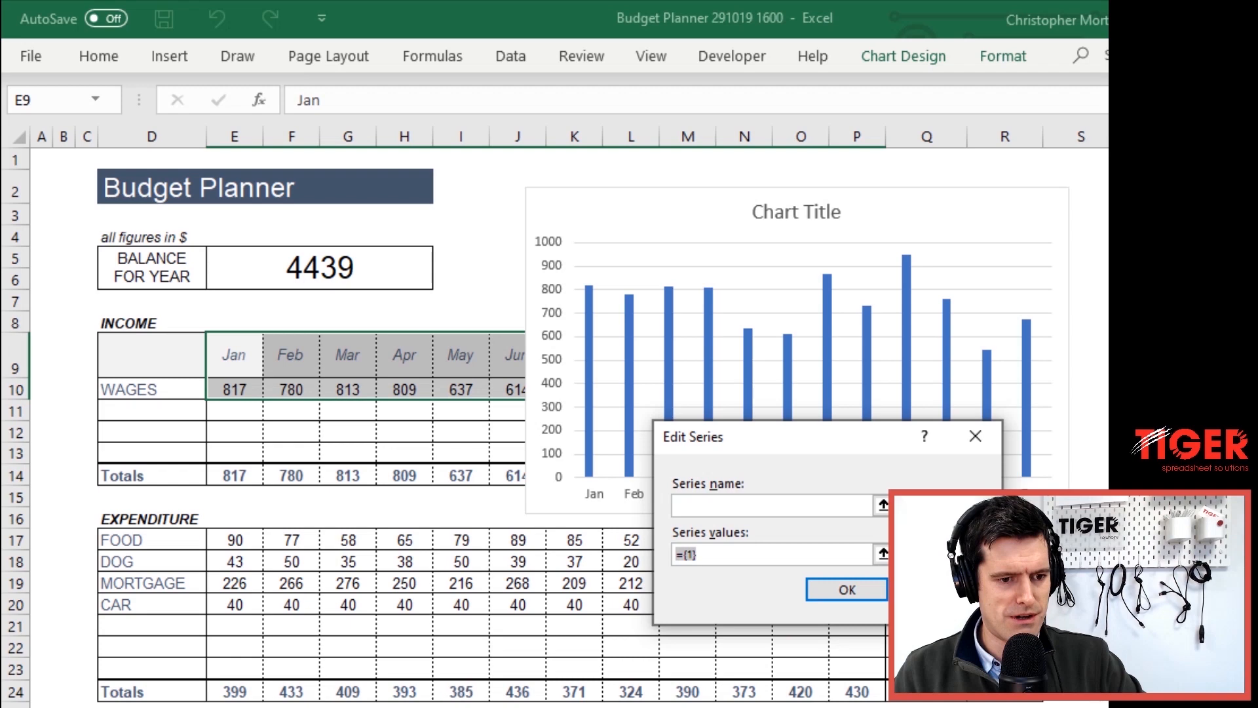
pyautogui.press('BackSpace')
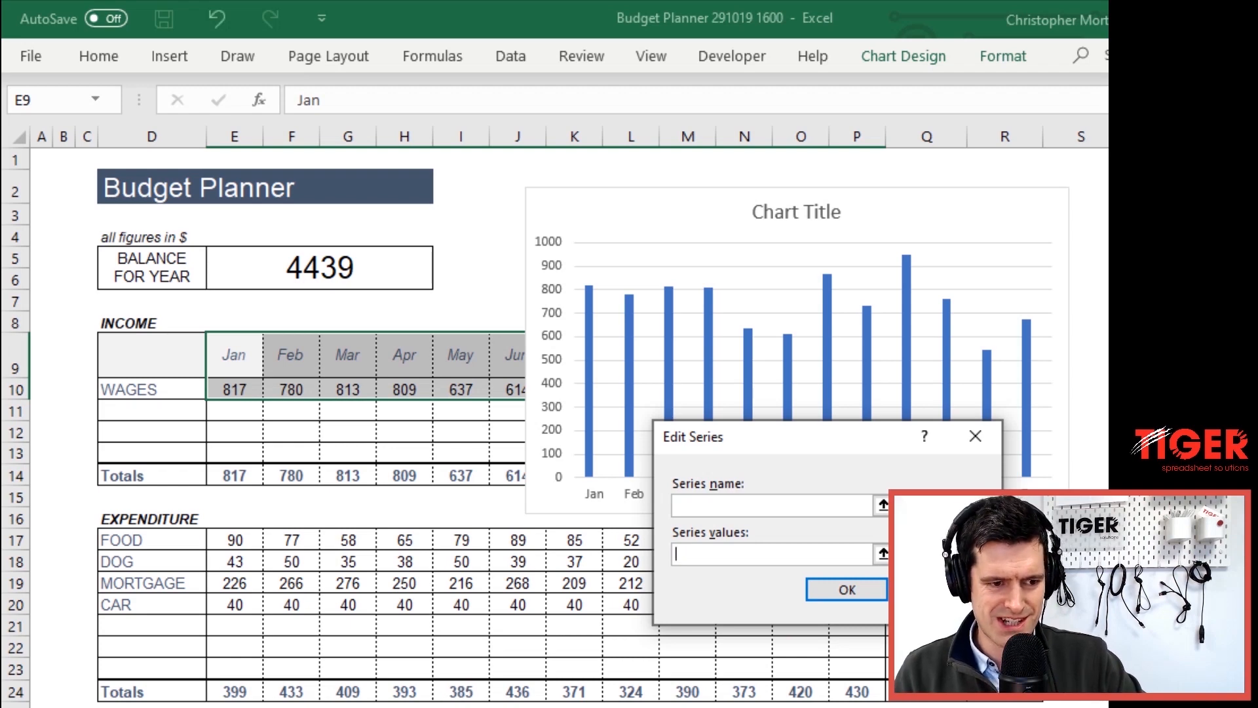
pyautogui.moveTo(225, 690); pyautogui.dragTo(862, 688)
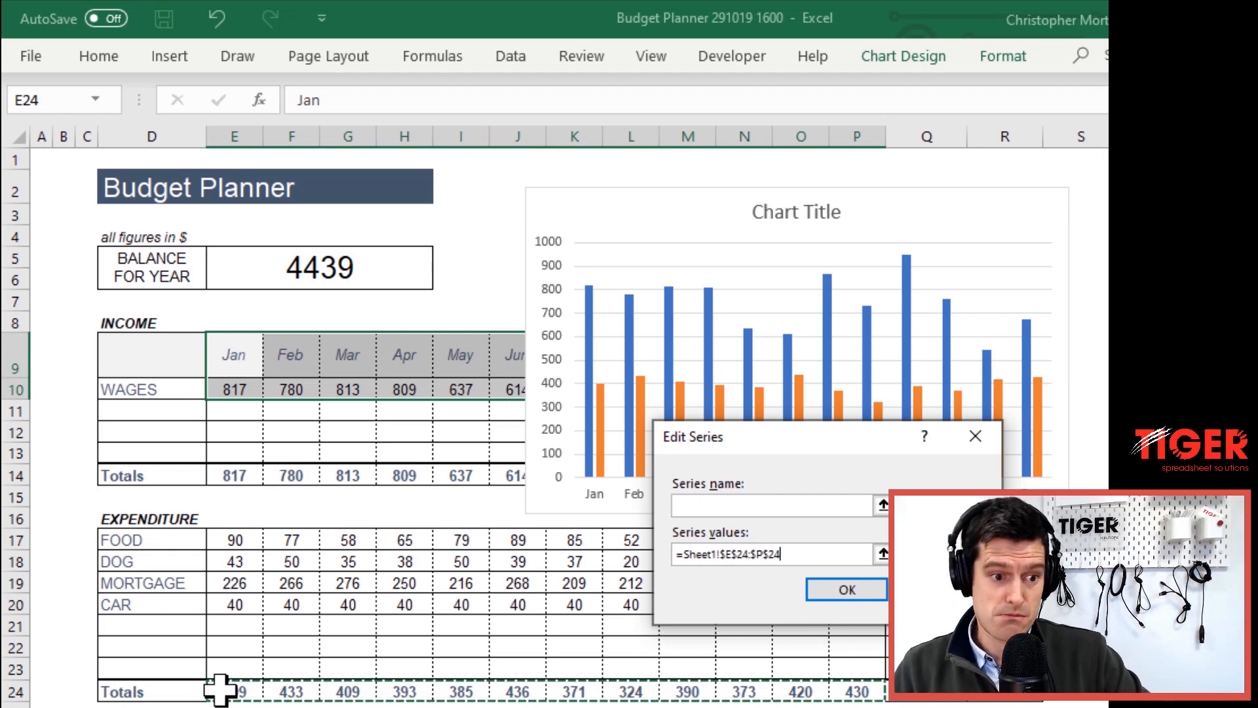
pyautogui.press('Return')
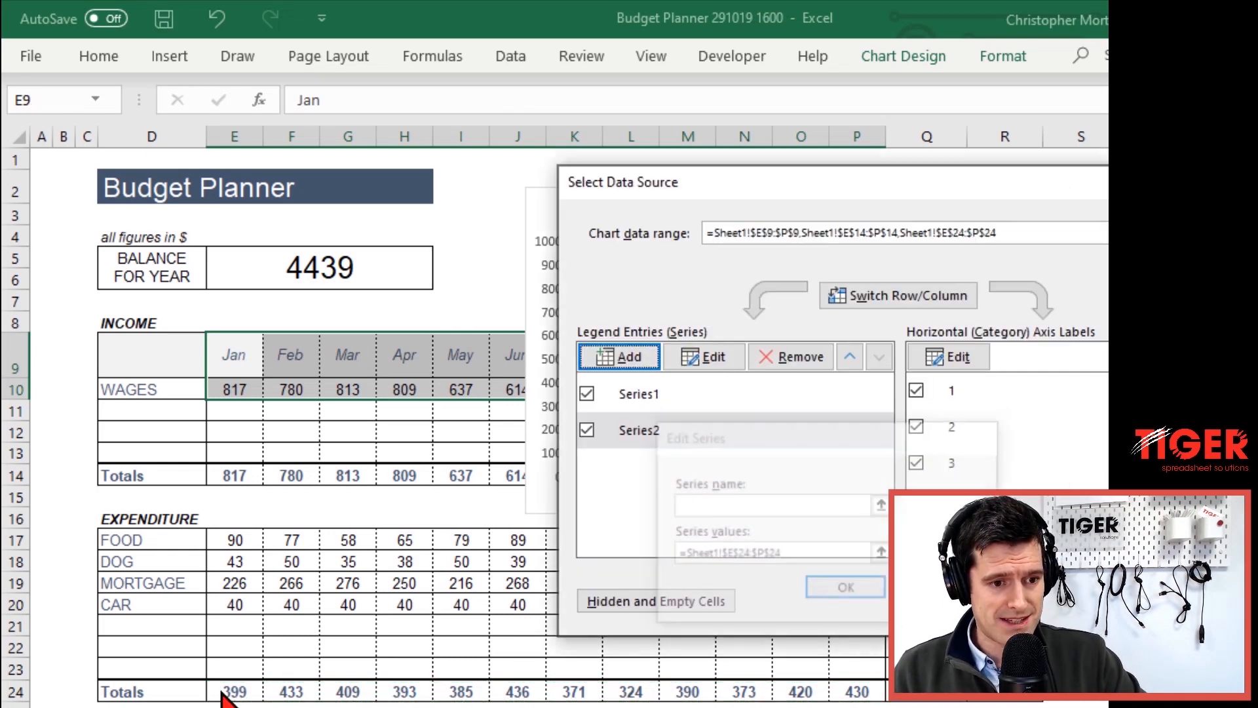
pyautogui.click(1091, 601)
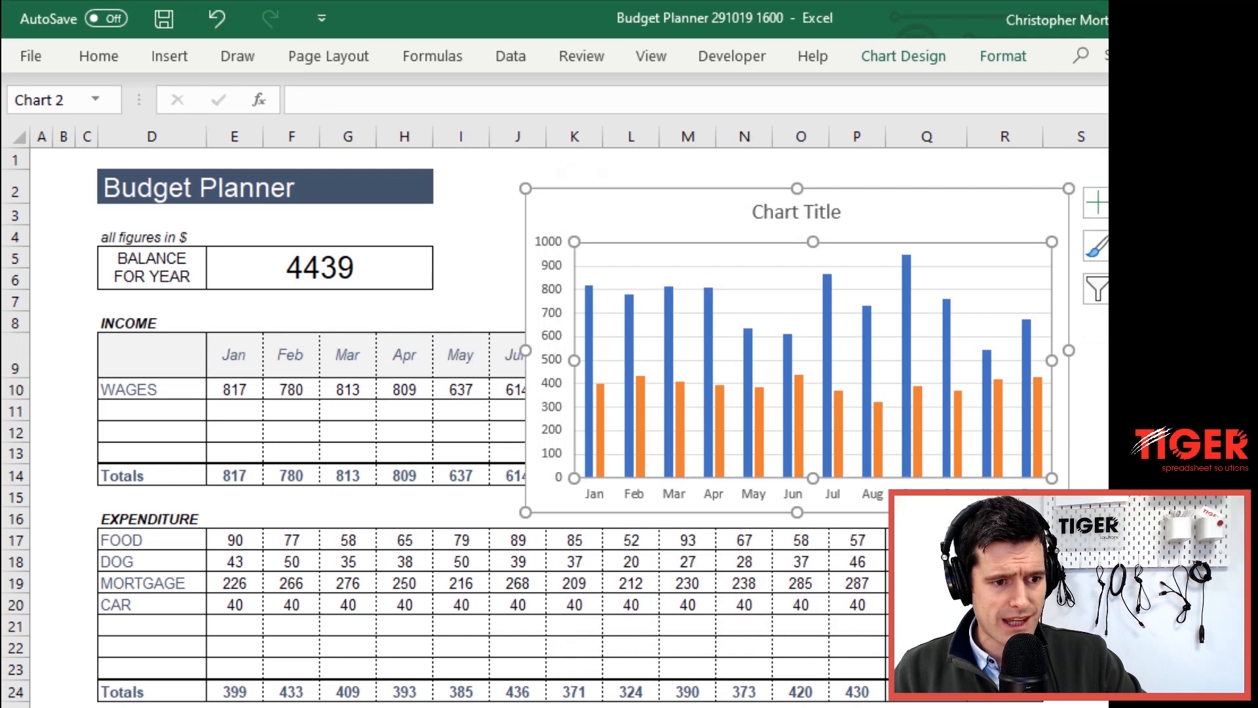
# Reposition the two-series chart just beside the planner title and balance box, above the expenditure section
pyautogui.moveTo(937, 200); pyautogui.dragTo(522, 175)
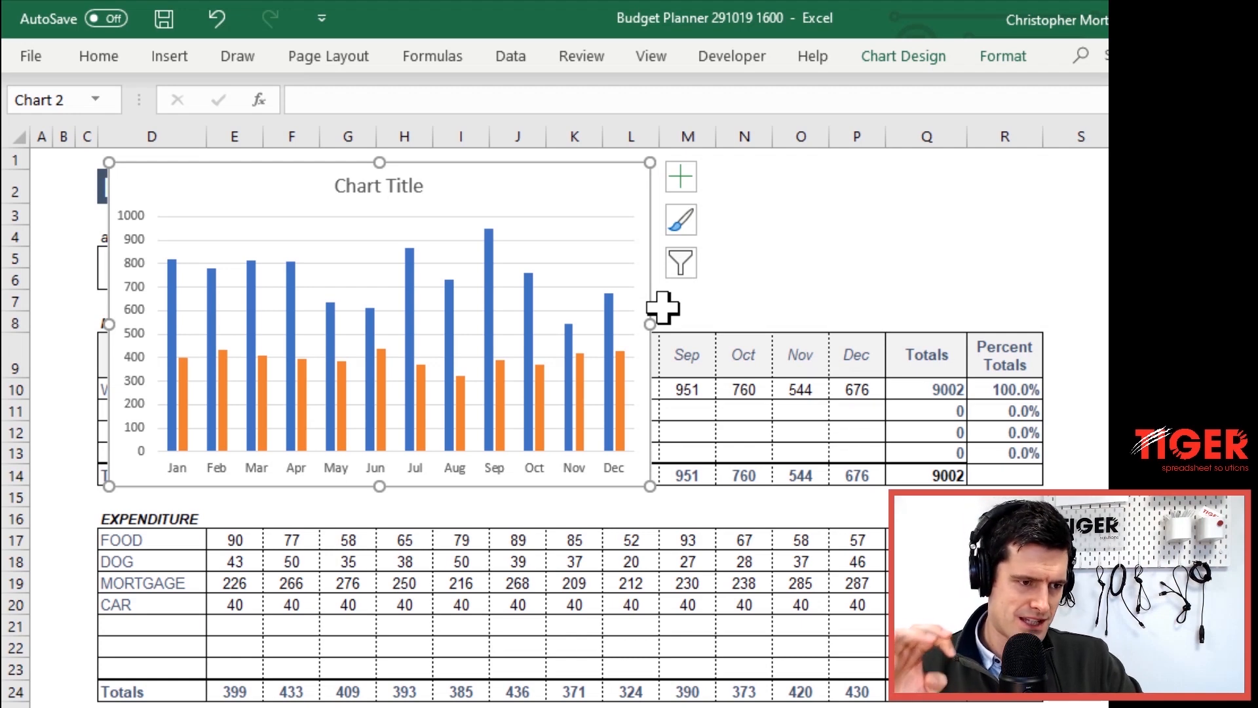
pyautogui.moveTo(528, 179); pyautogui.dragTo(962, 247)
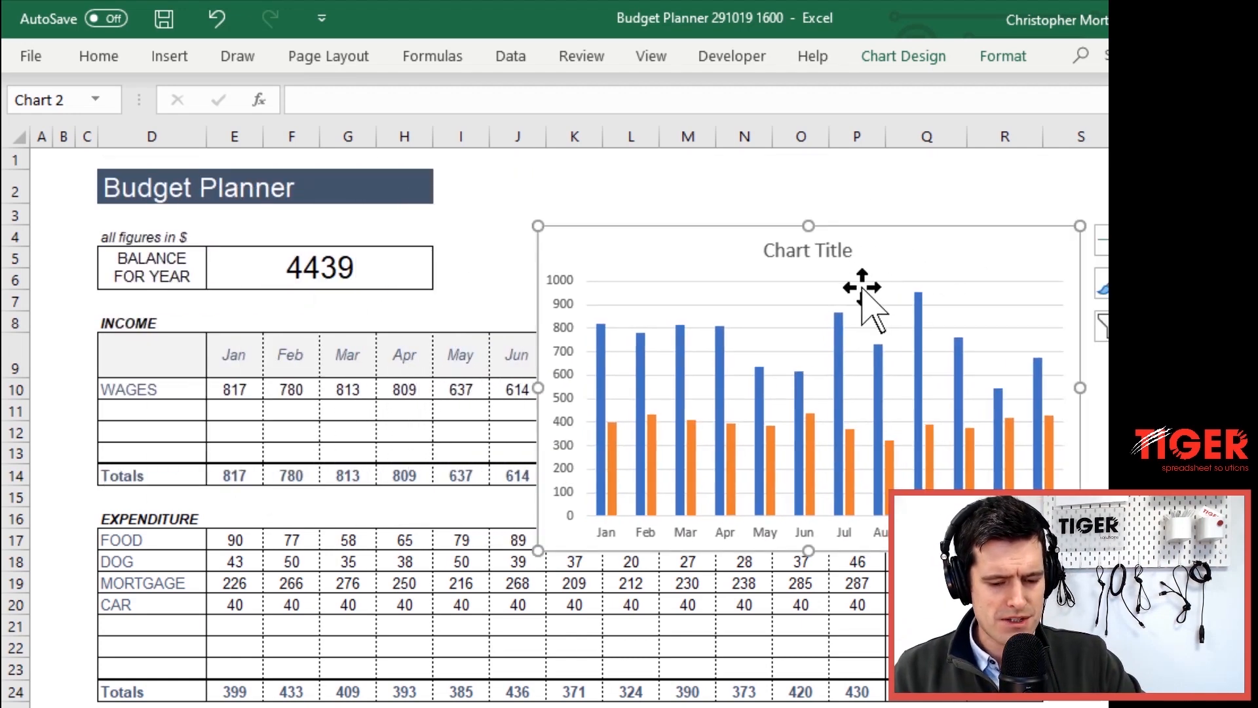
pyautogui.moveTo(916, 252); pyautogui.dragTo(550, 169)
pyautogui.moveTo(623, 183); pyautogui.dragTo(1043, 229)
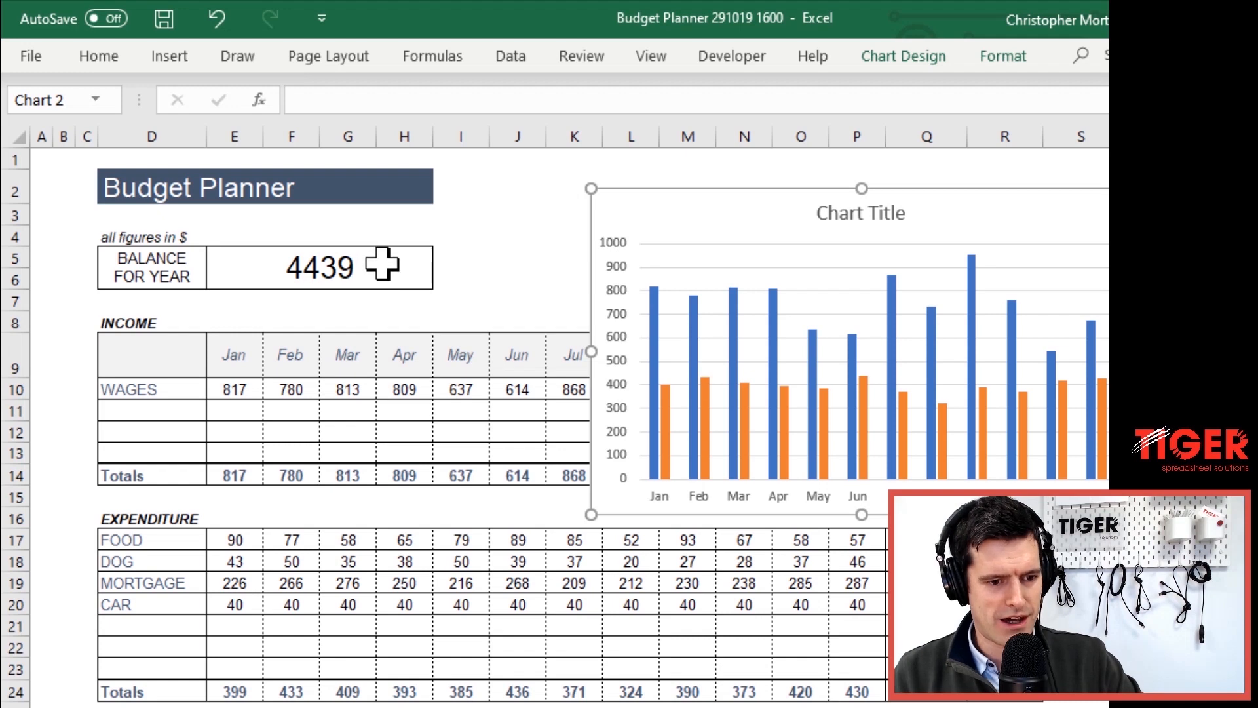
pyautogui.moveTo(955, 205); pyautogui.dragTo(884, 171)
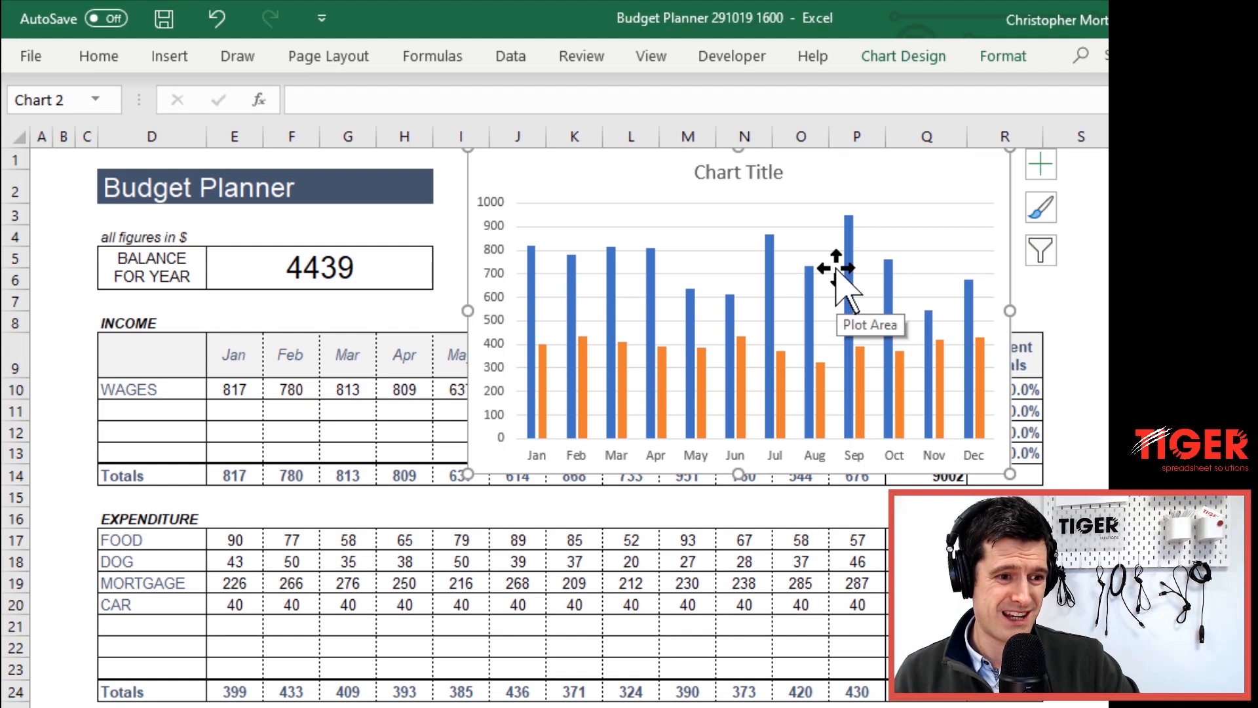
pyautogui.moveTo(857, 169); pyautogui.dragTo(848, 209)
pyautogui.moveTo(799, 304)
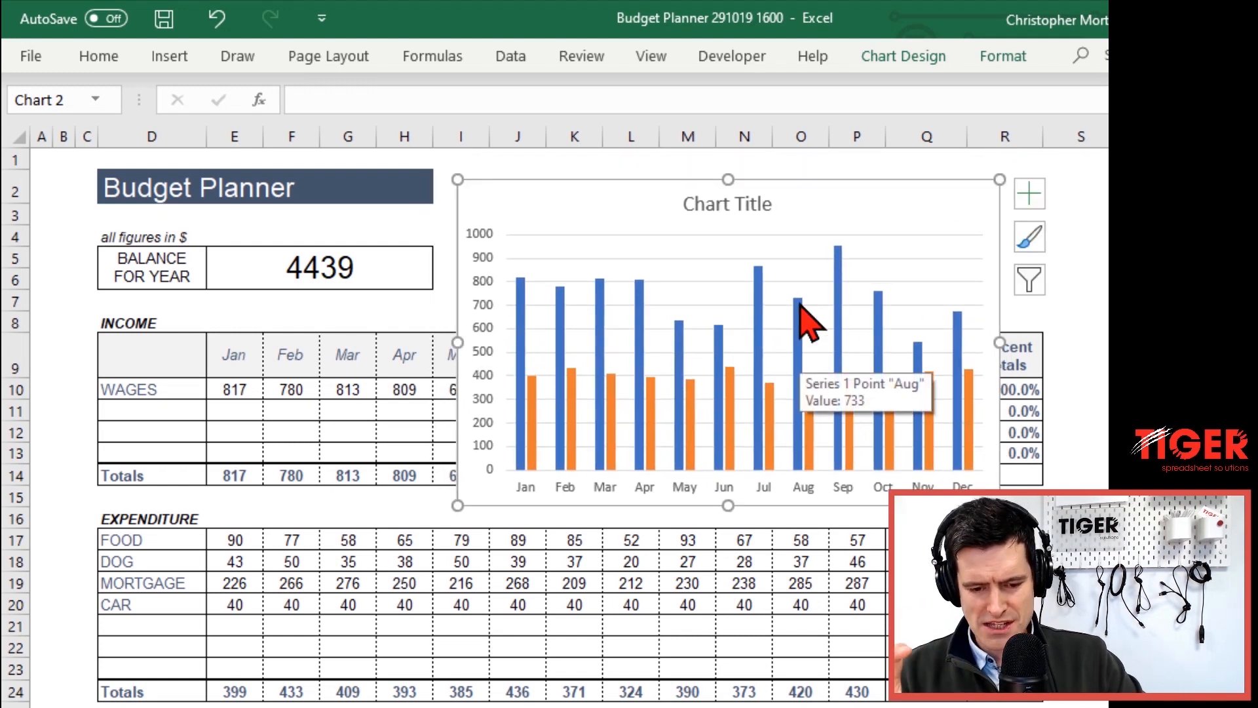
# Add a legend above the plot area of the chart
pyautogui.click(920, 57)
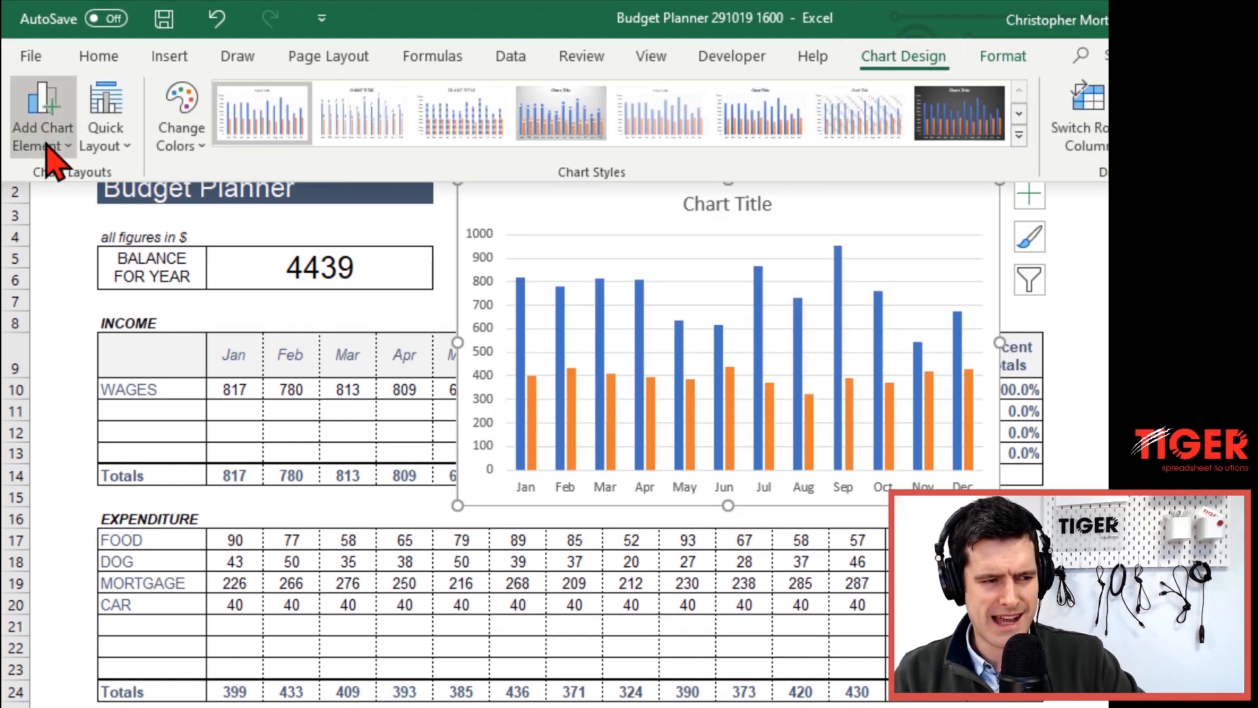
pyautogui.click(46, 145)
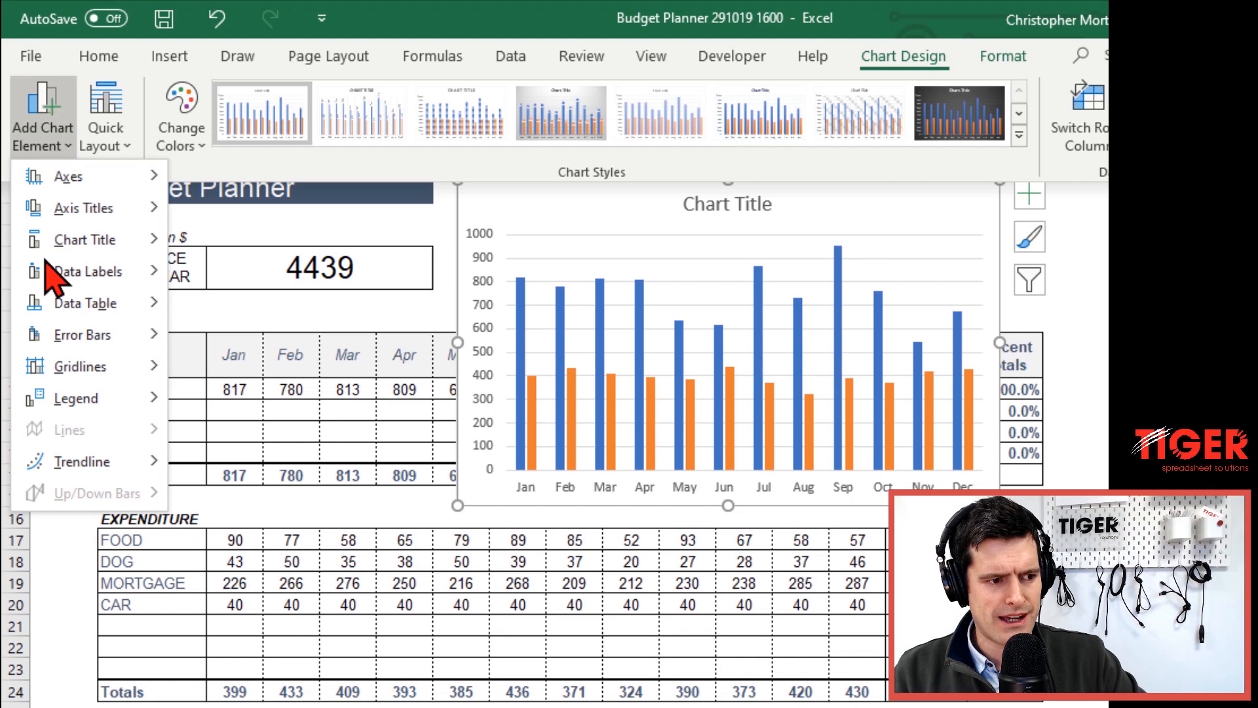
pyautogui.moveTo(134, 401)
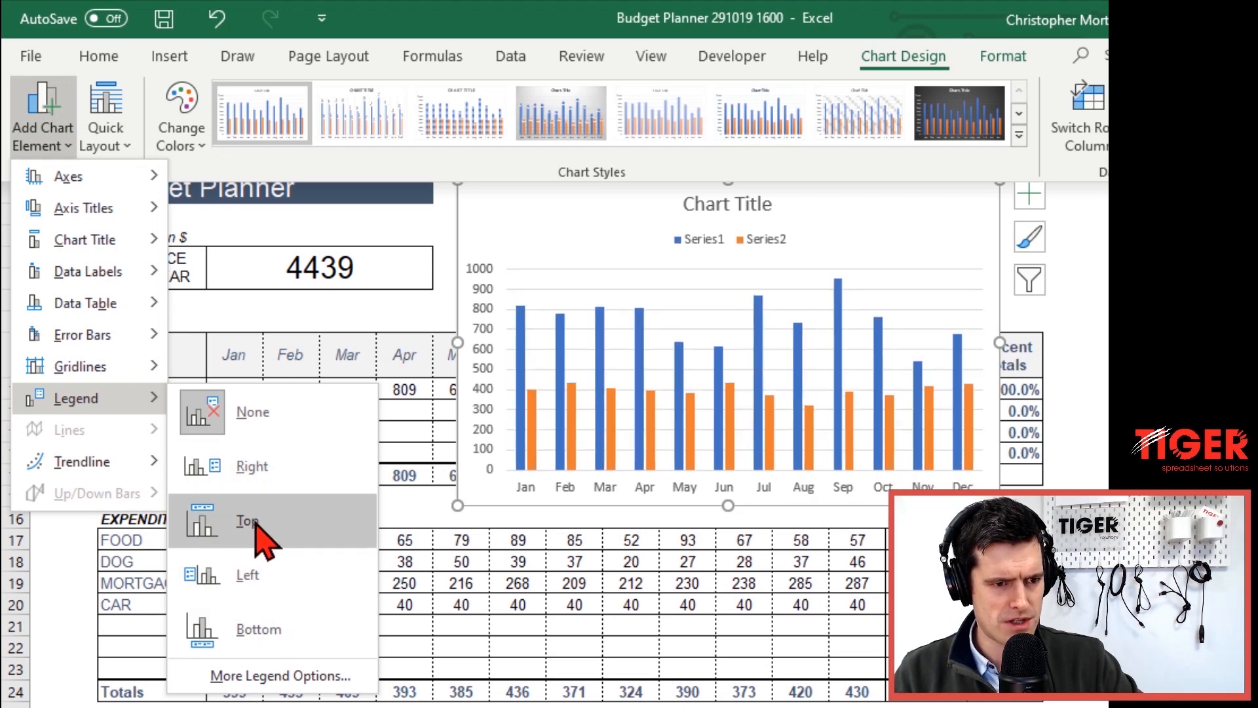
pyautogui.click(257, 521)
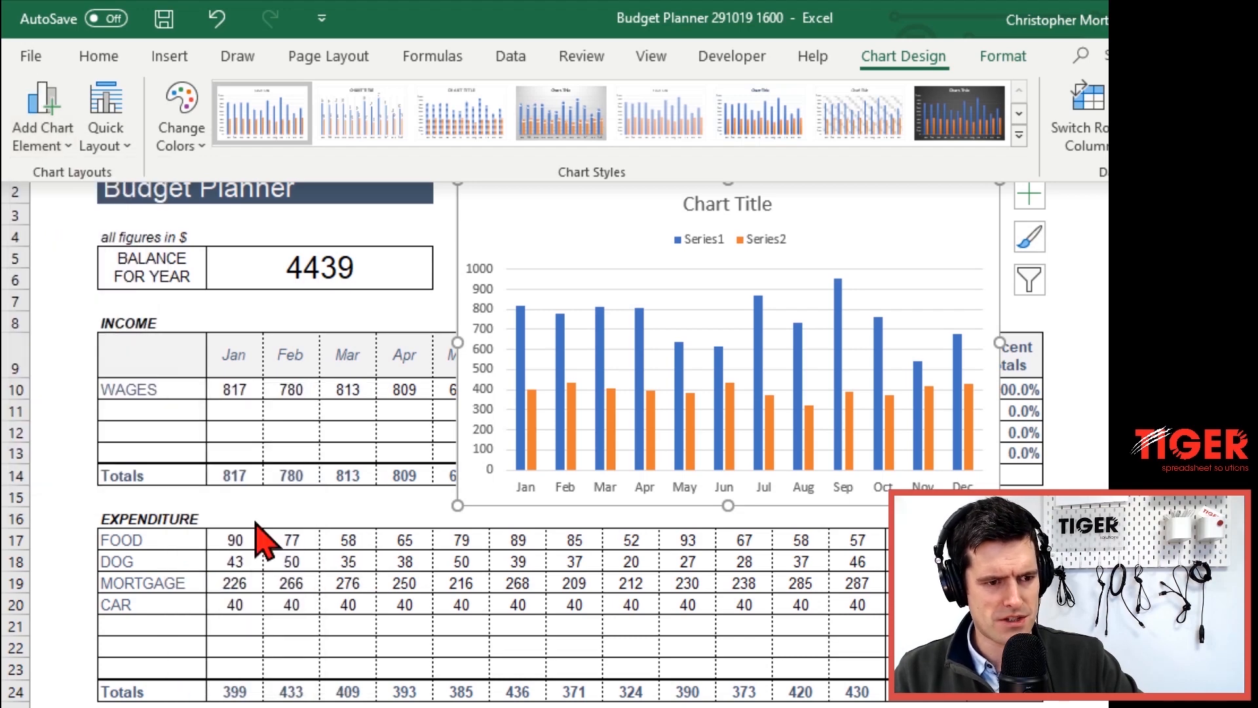
# Delete the placeholder title from the two-series chart
pyautogui.click(855, 301)
pyautogui.click(770, 250)
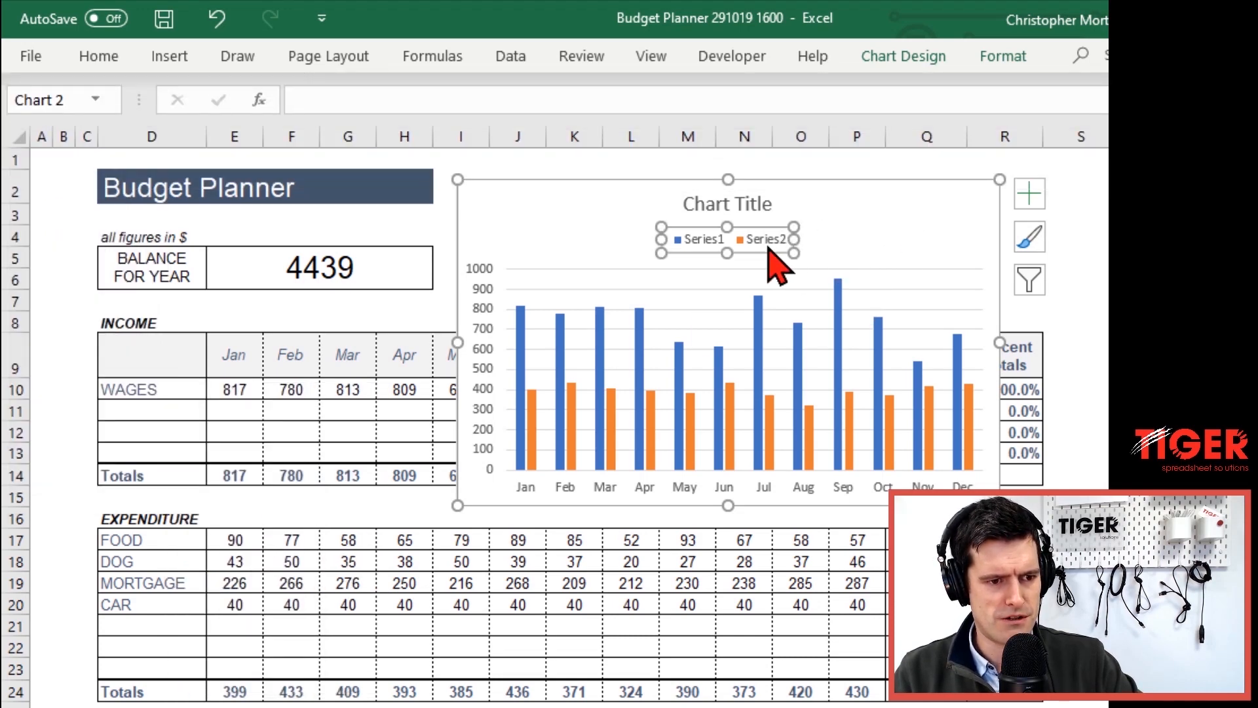
pyautogui.click(717, 203)
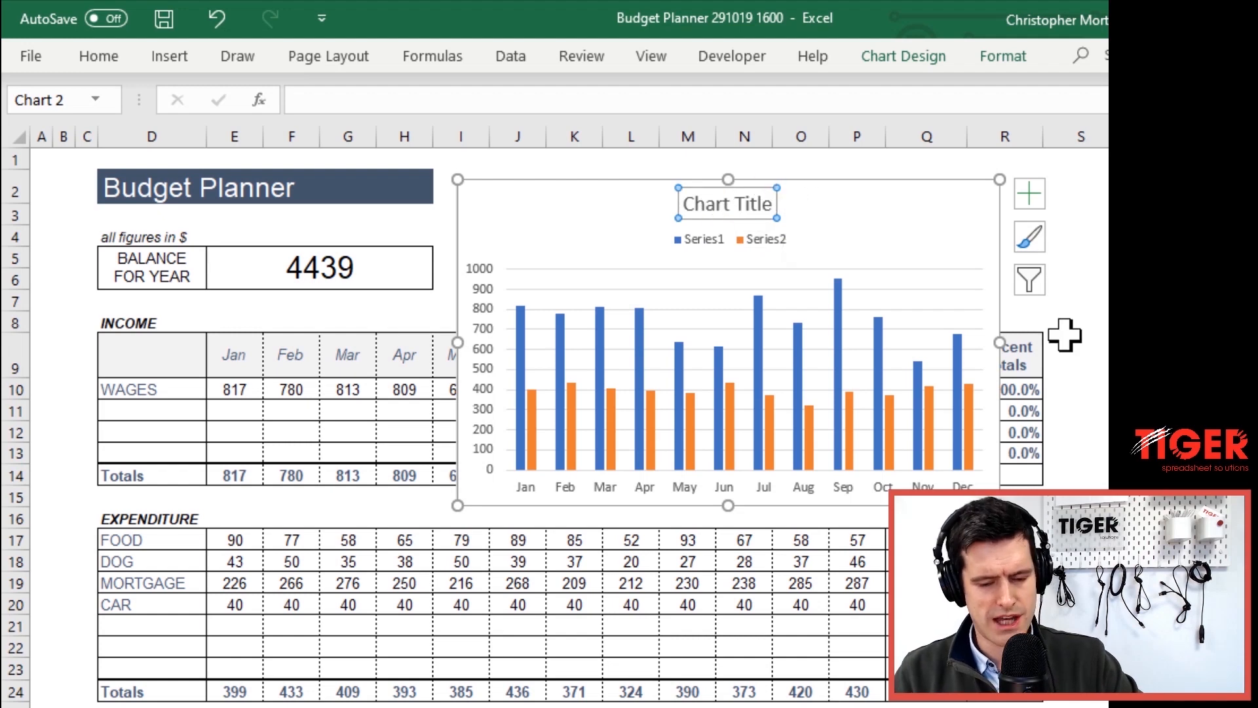
pyautogui.press('Delete')
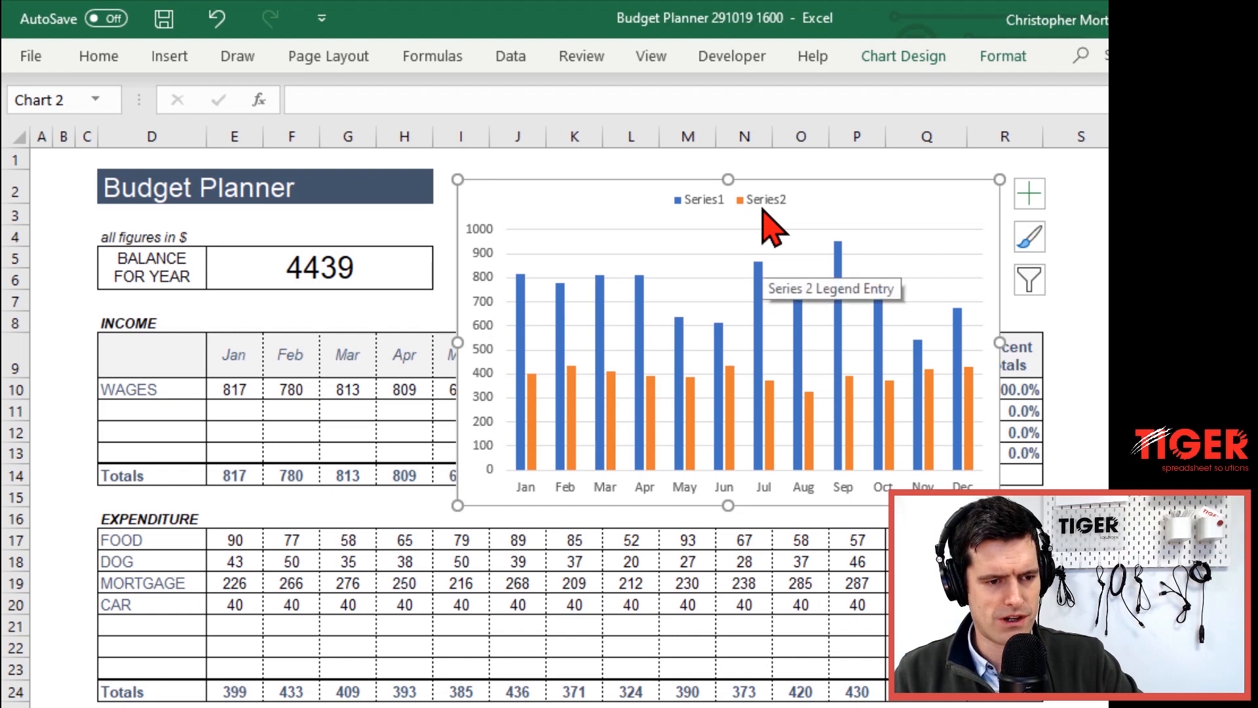
# Name the chart's first series from the INCOME heading in cell D8
pyautogui.click(763, 210)
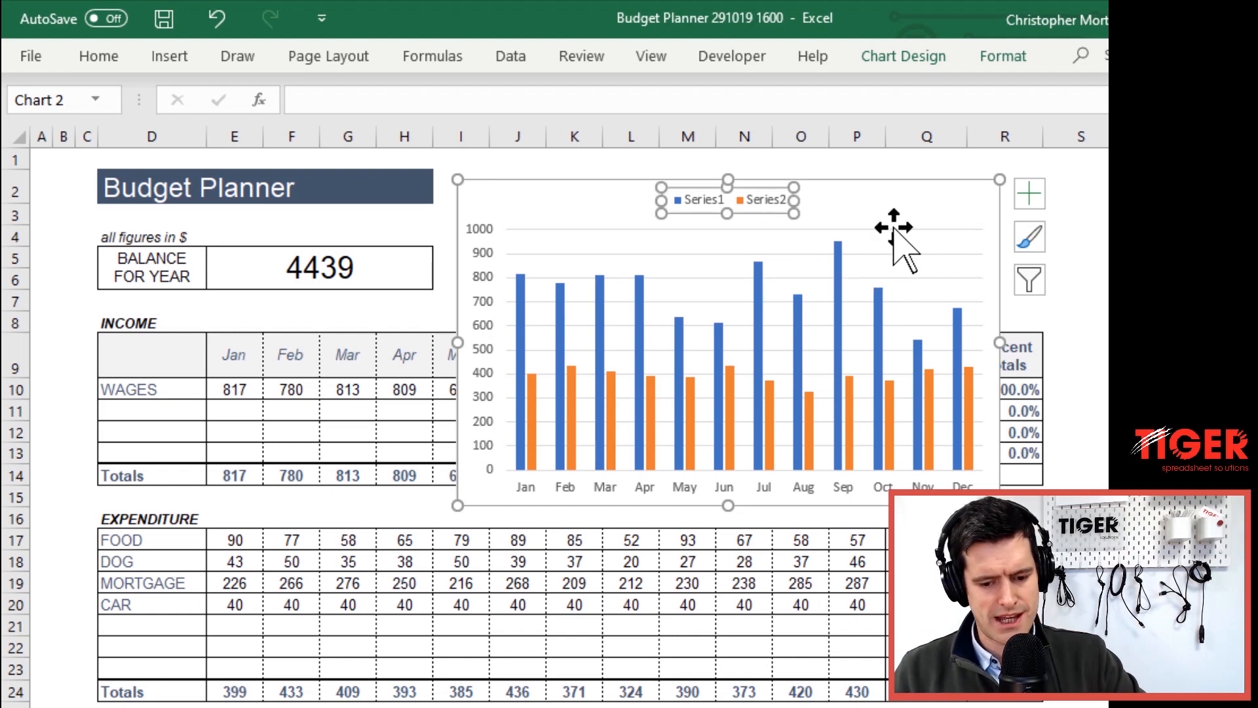
pyautogui.click(866, 209)
pyautogui.rightClick(868, 211)
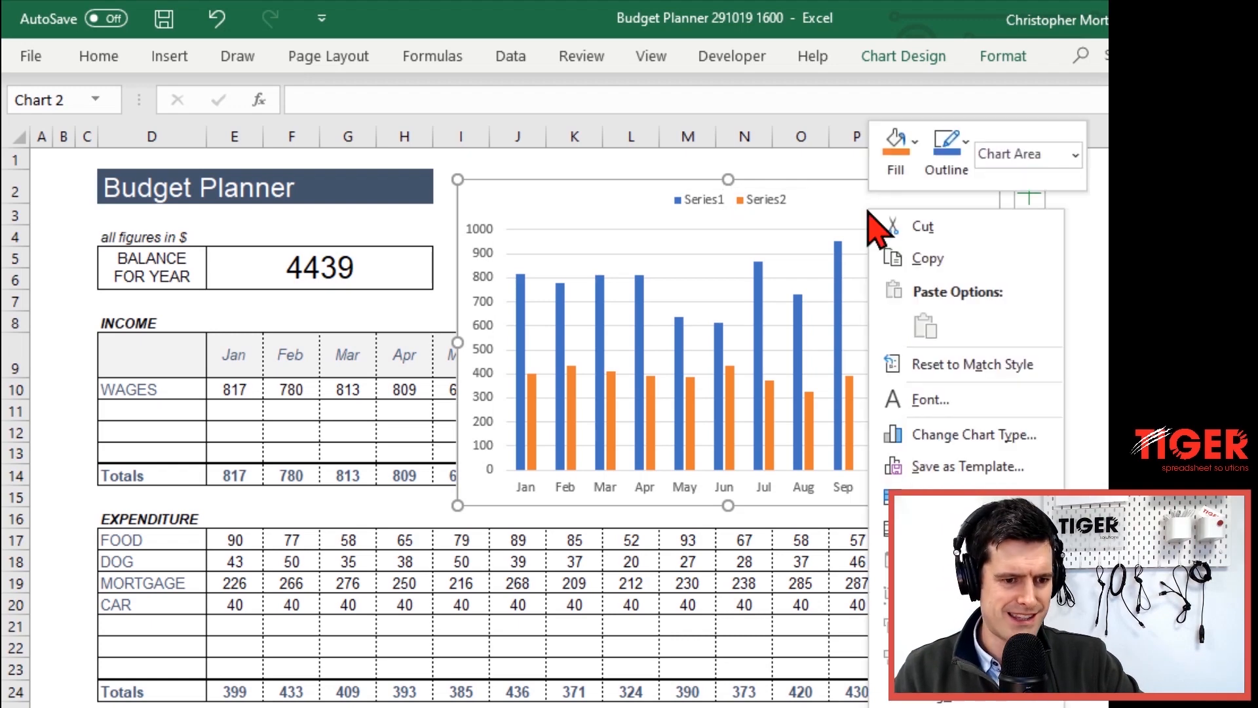
pyautogui.press('Escape')
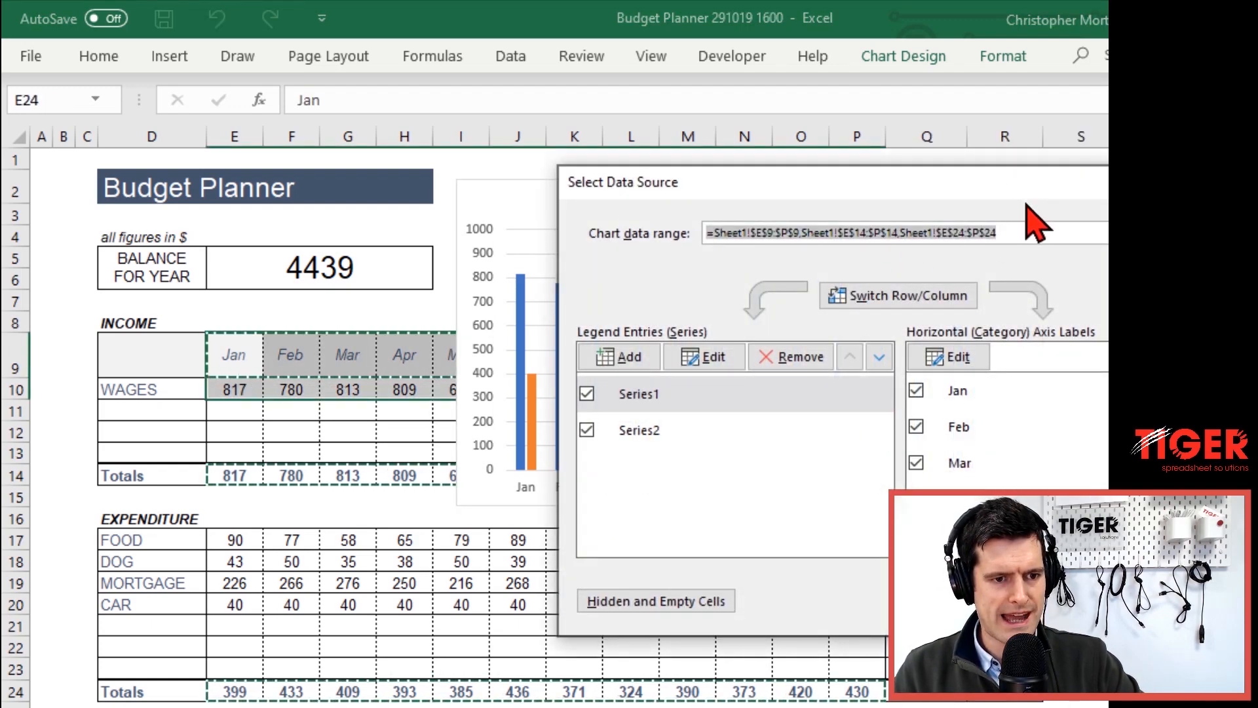
pyautogui.moveTo(1028, 190); pyautogui.dragTo(747, 468)
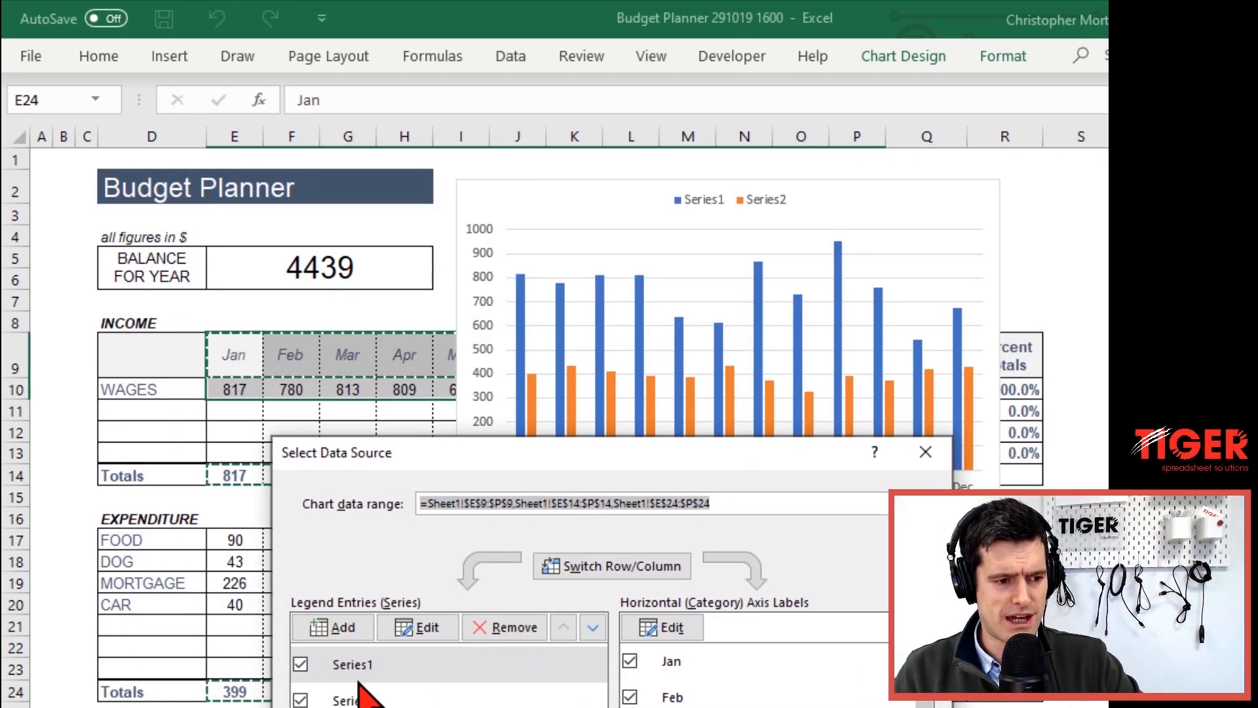
pyautogui.click(415, 623)
pyautogui.moveTo(895, 312); pyautogui.dragTo(805, 389)
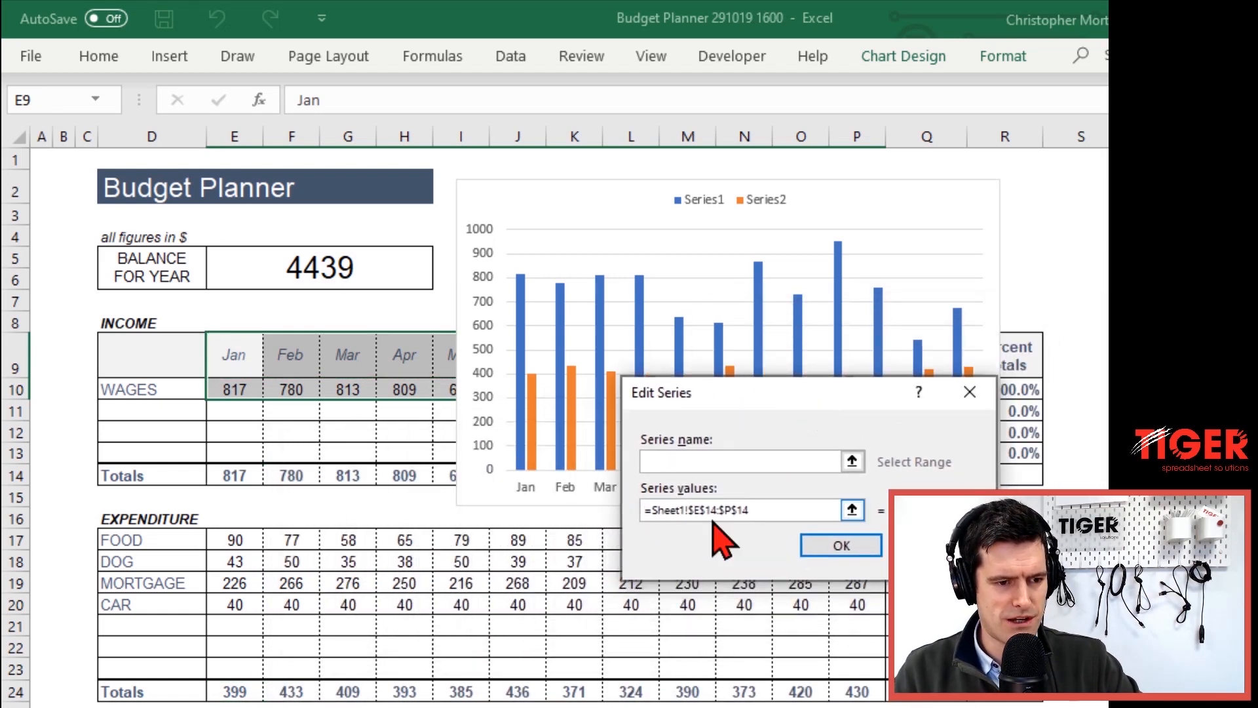
pyautogui.click(147, 318)
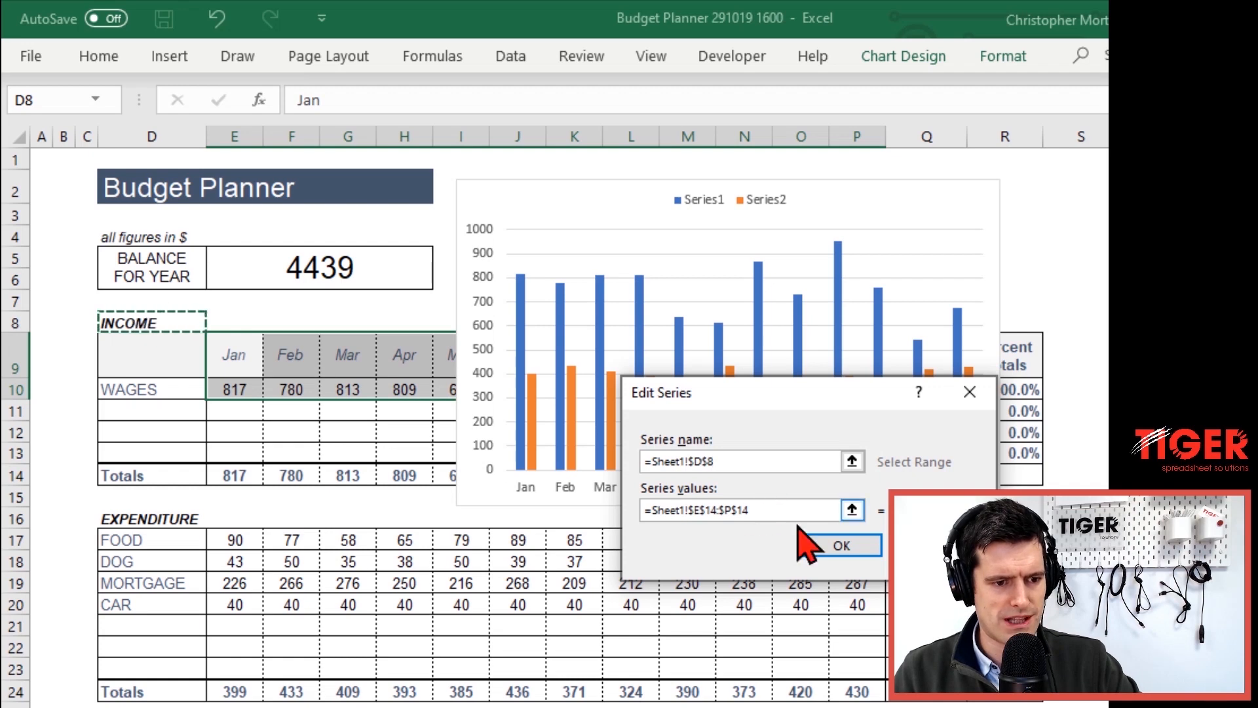
pyautogui.click(842, 547)
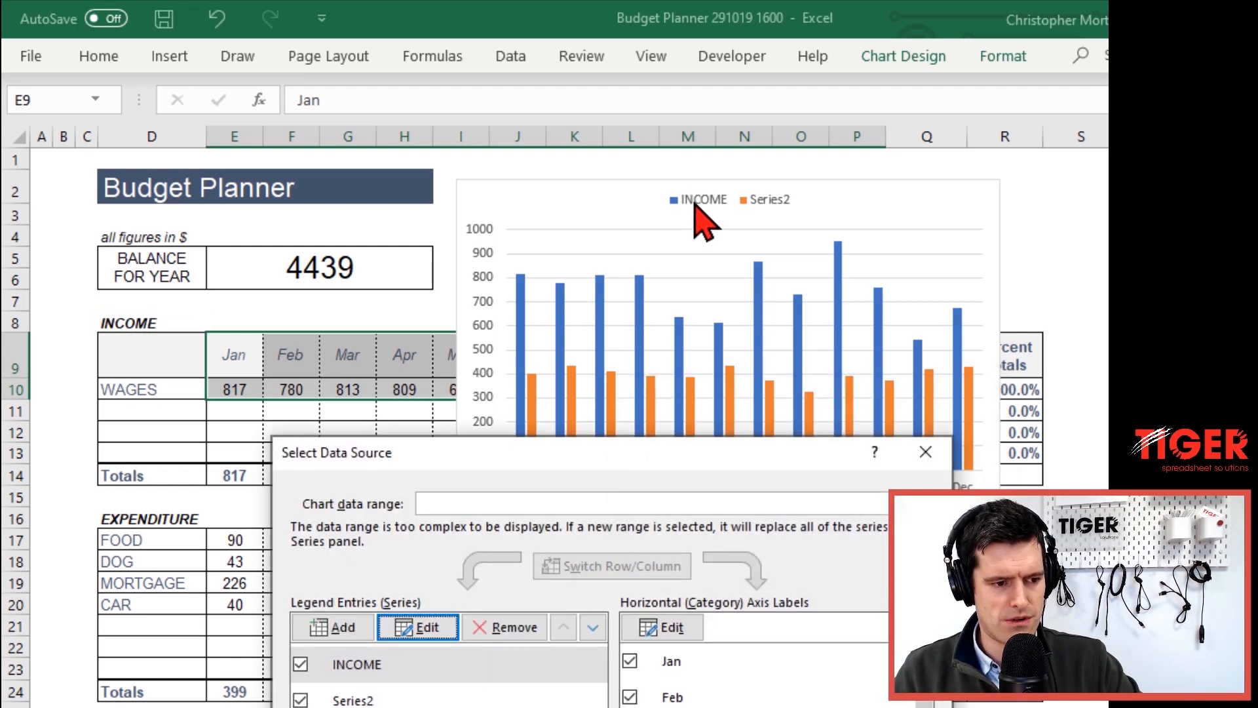
# Name the chart's second series from the EXPENDITURE heading in cell D16 and apply the data source changes
pyautogui.click(344, 700)
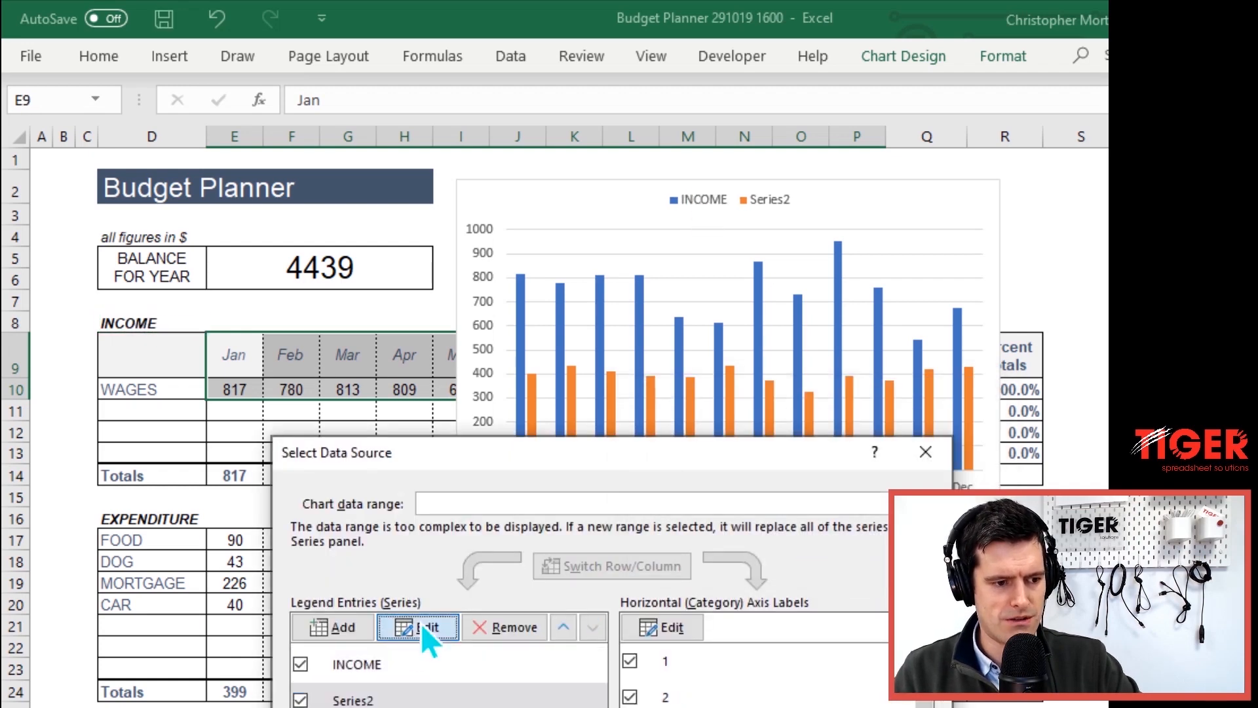
pyautogui.click(421, 626)
pyautogui.click(741, 463)
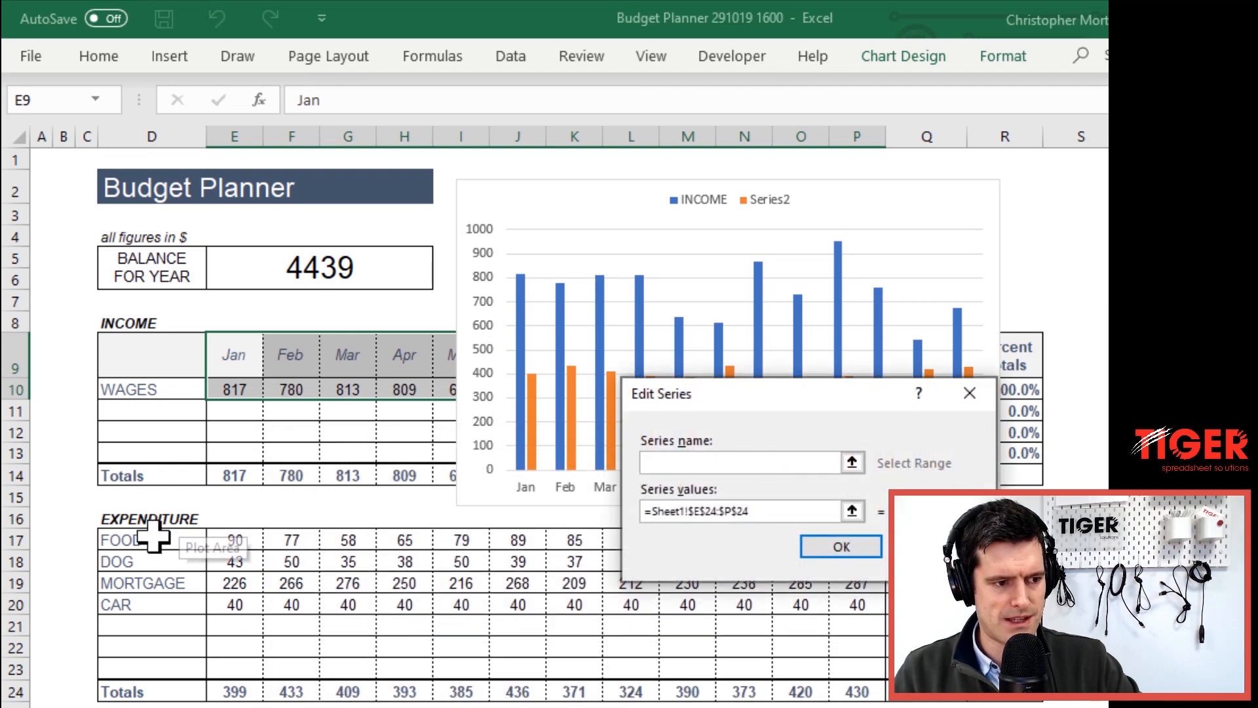
pyautogui.click(160, 517)
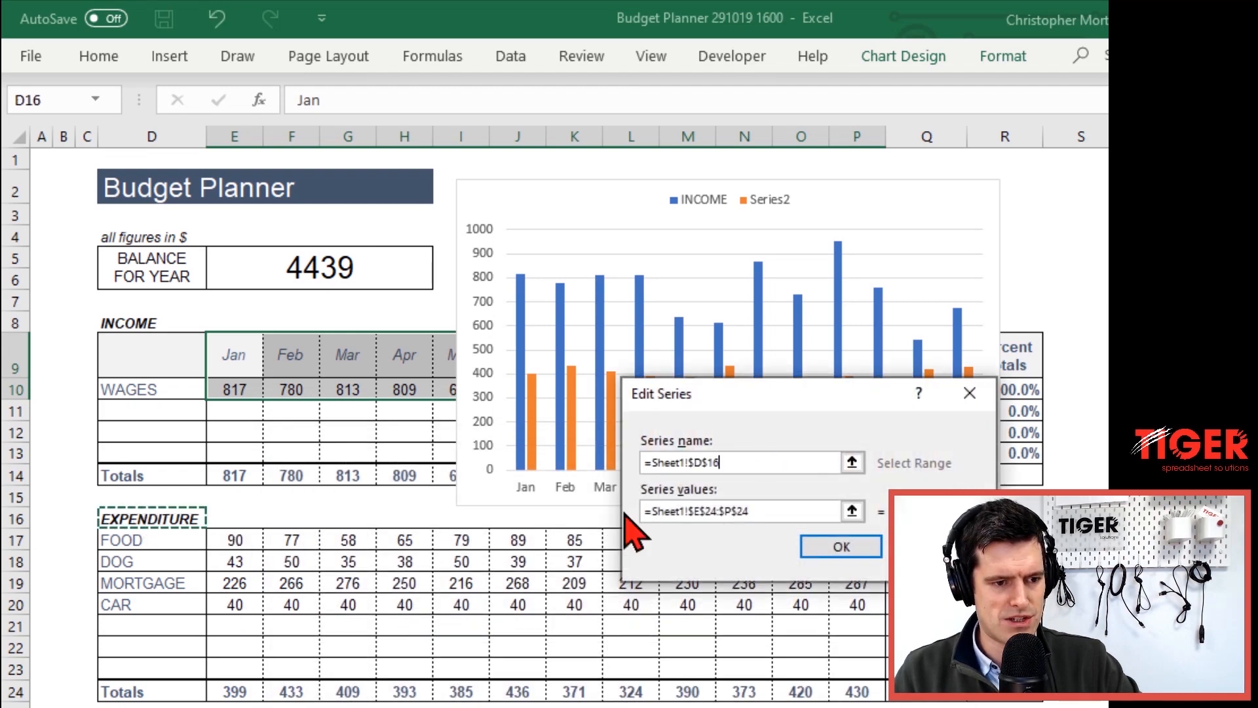
pyautogui.click(812, 549)
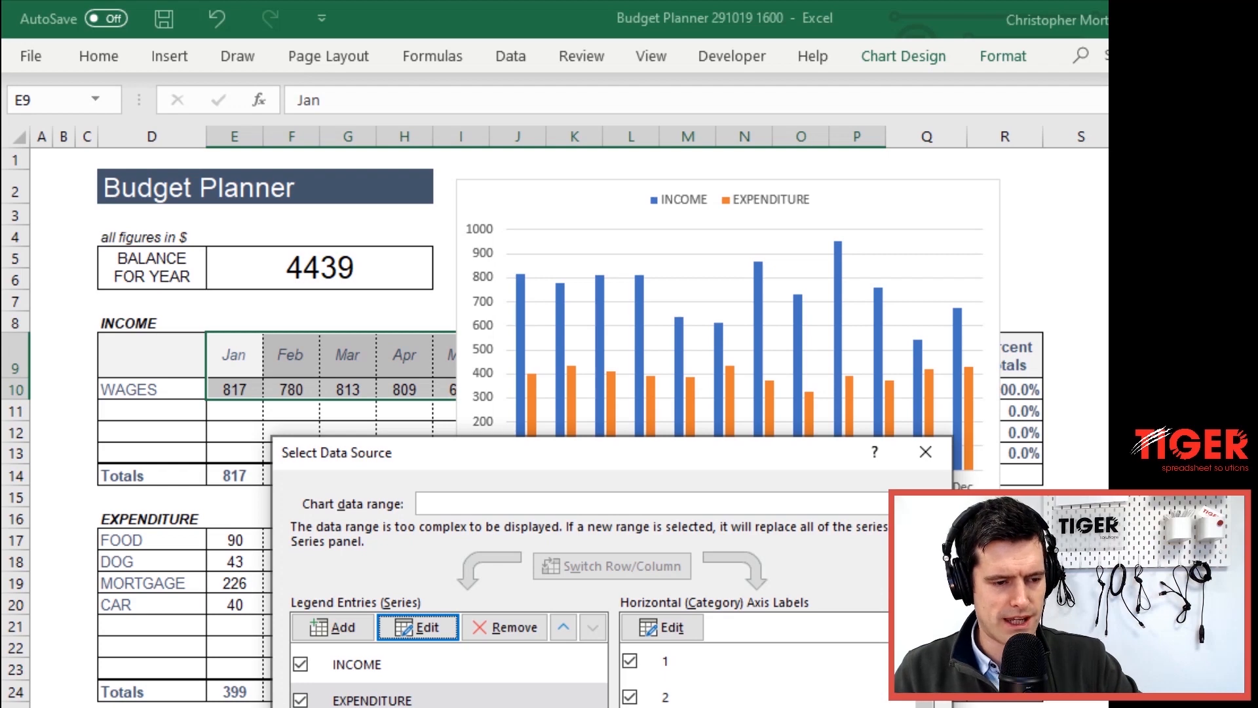
pyautogui.click(803, 706)
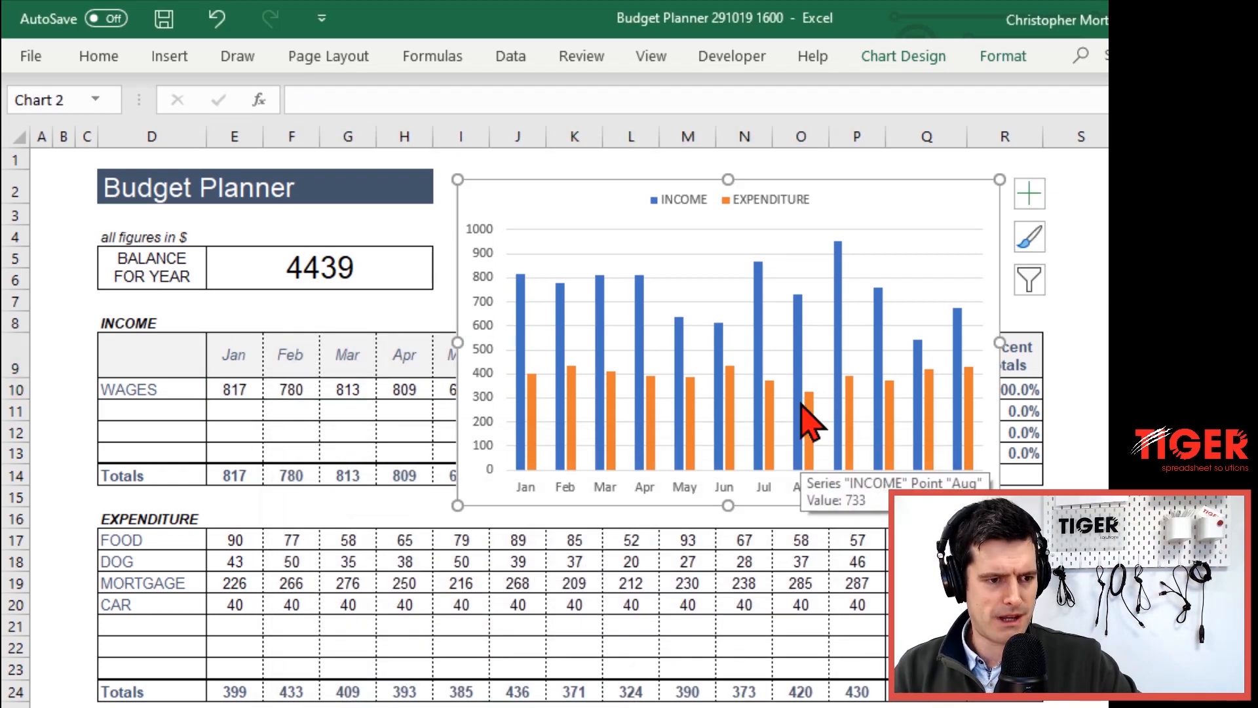
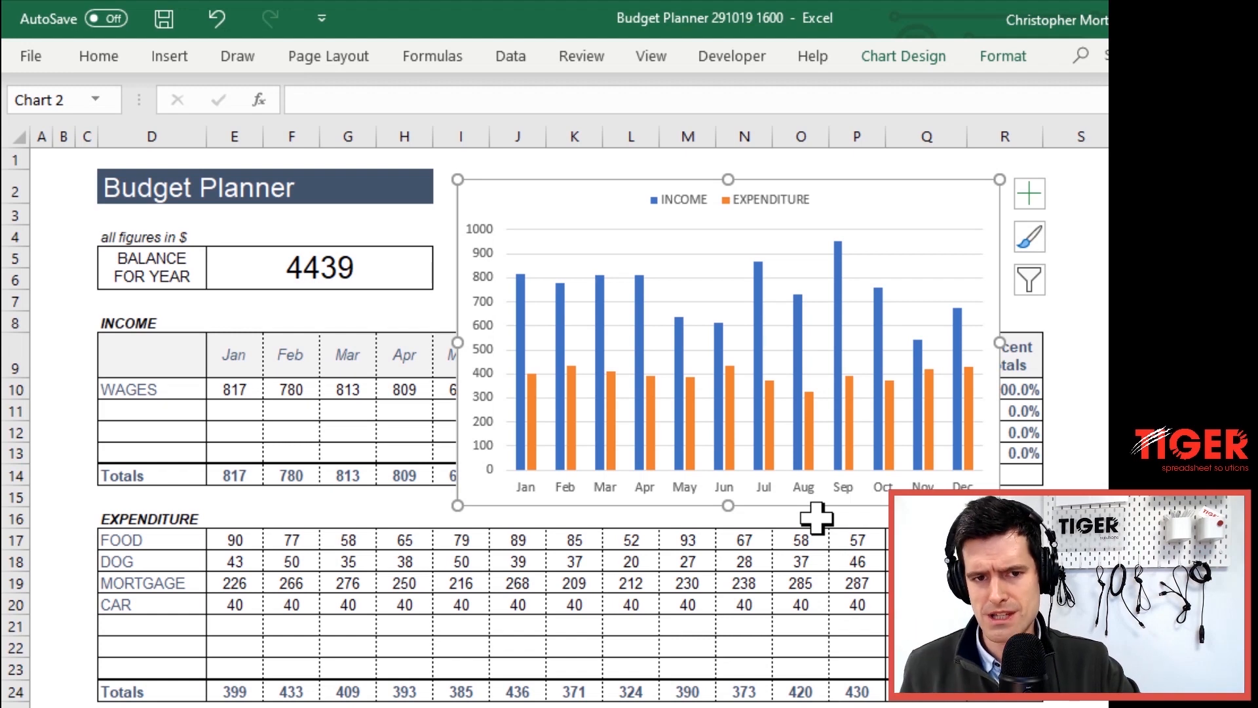
# Fill the INCOME series columns with the theme green
pyautogui.click(519, 321)
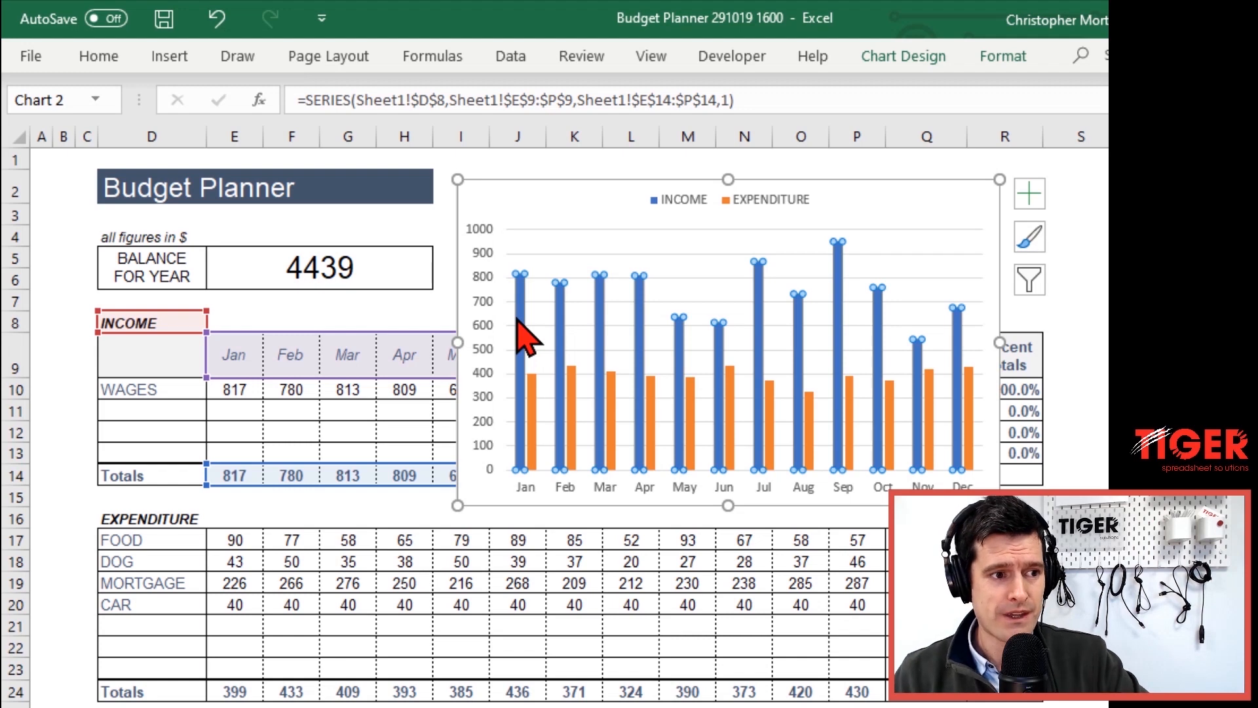
pyautogui.click(691, 270)
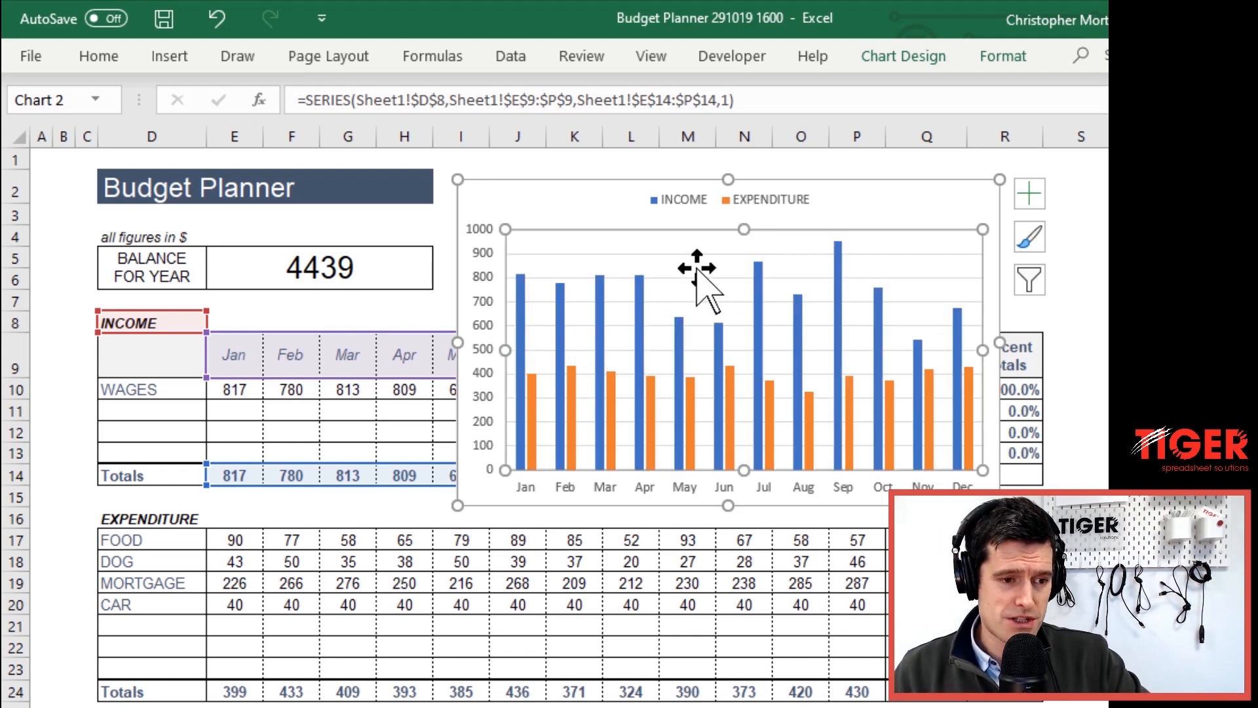
pyautogui.click(517, 325)
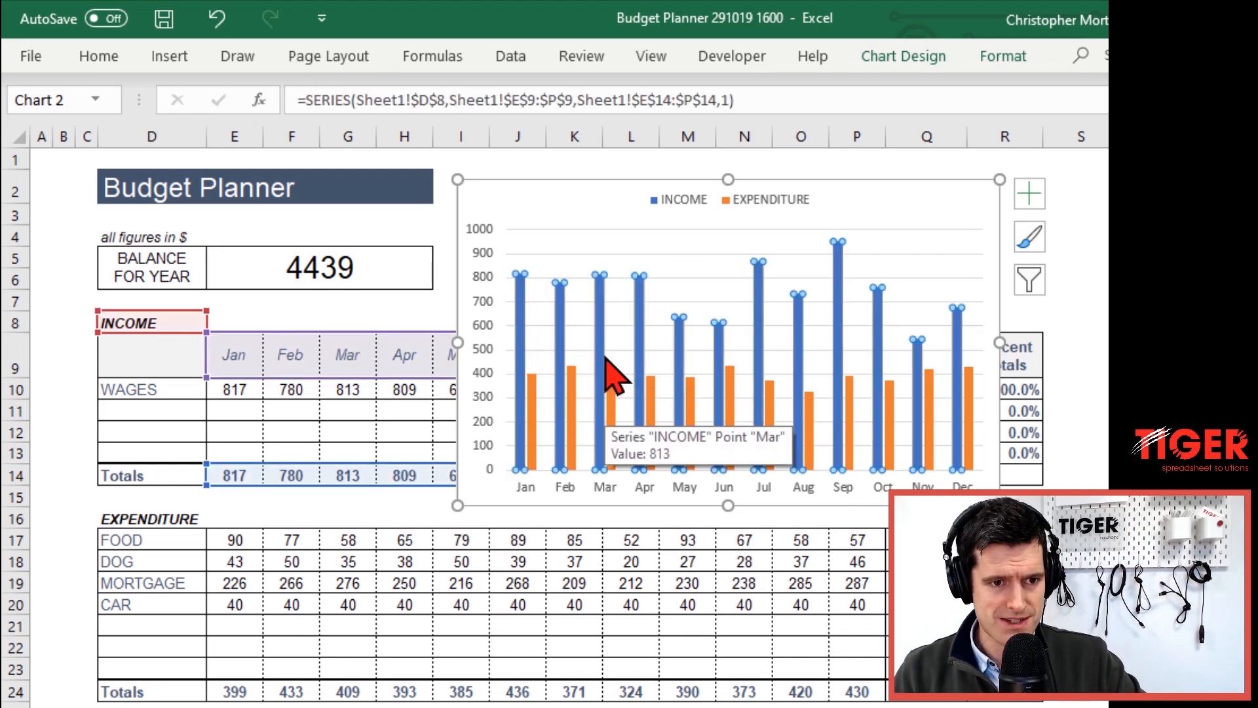
pyautogui.click(1013, 68)
pyautogui.click(651, 87)
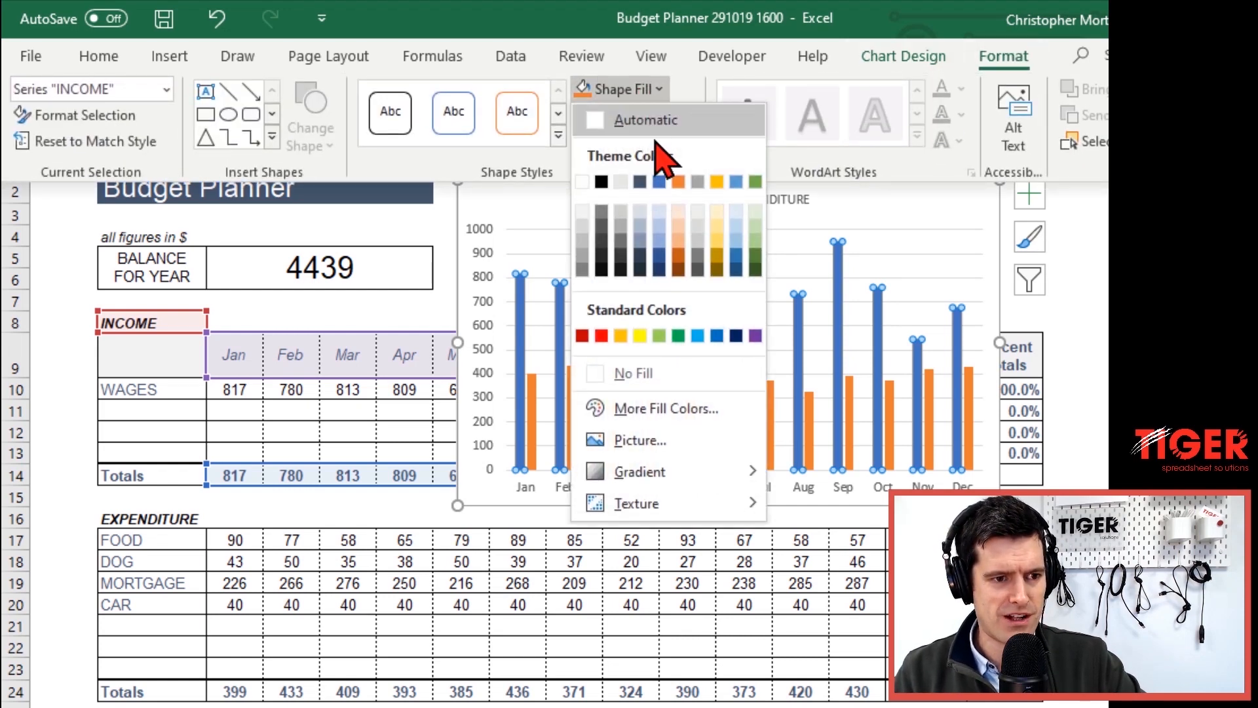
pyautogui.click(755, 182)
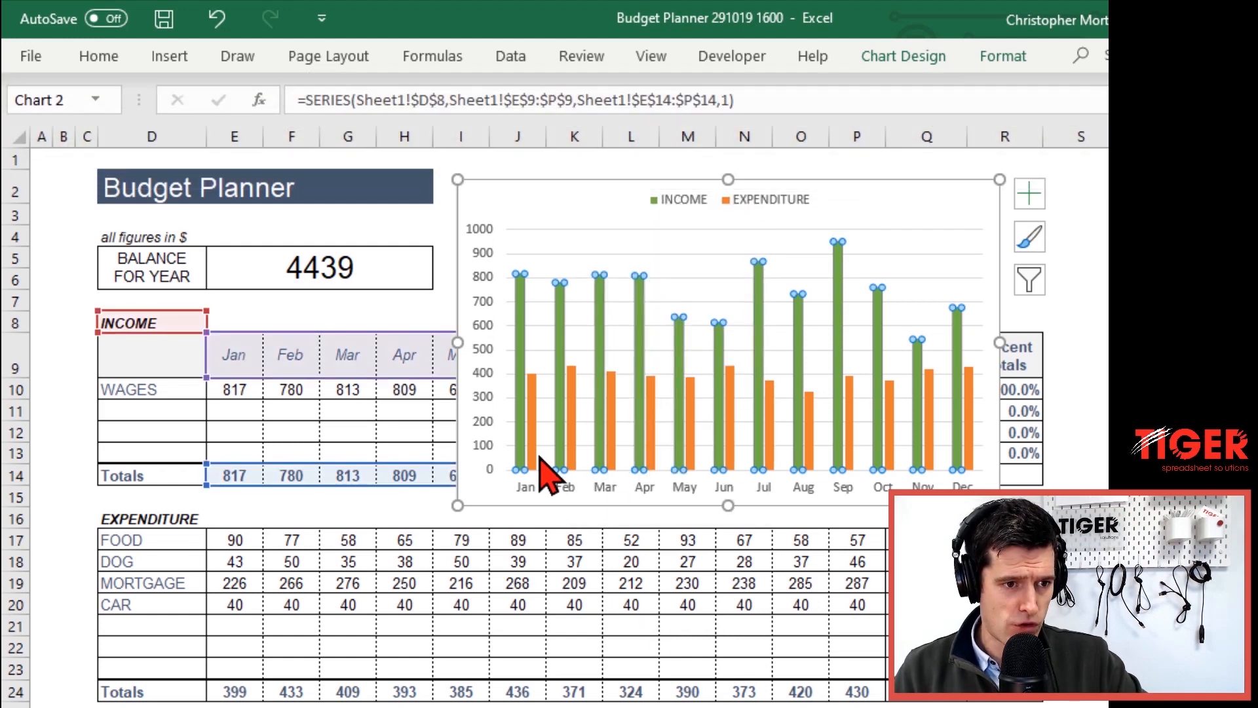
# Fill the EXPENDITURE series columns with standard red and deselect the chart
pyautogui.click(532, 434)
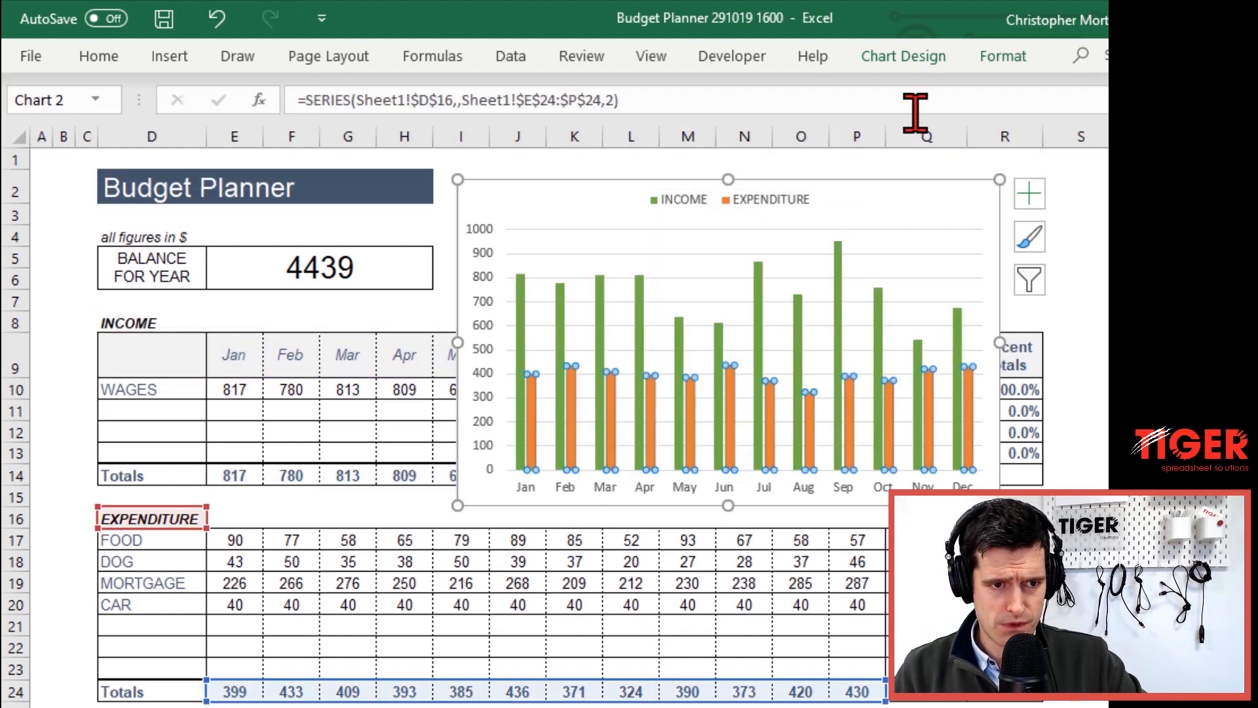
pyautogui.click(1003, 56)
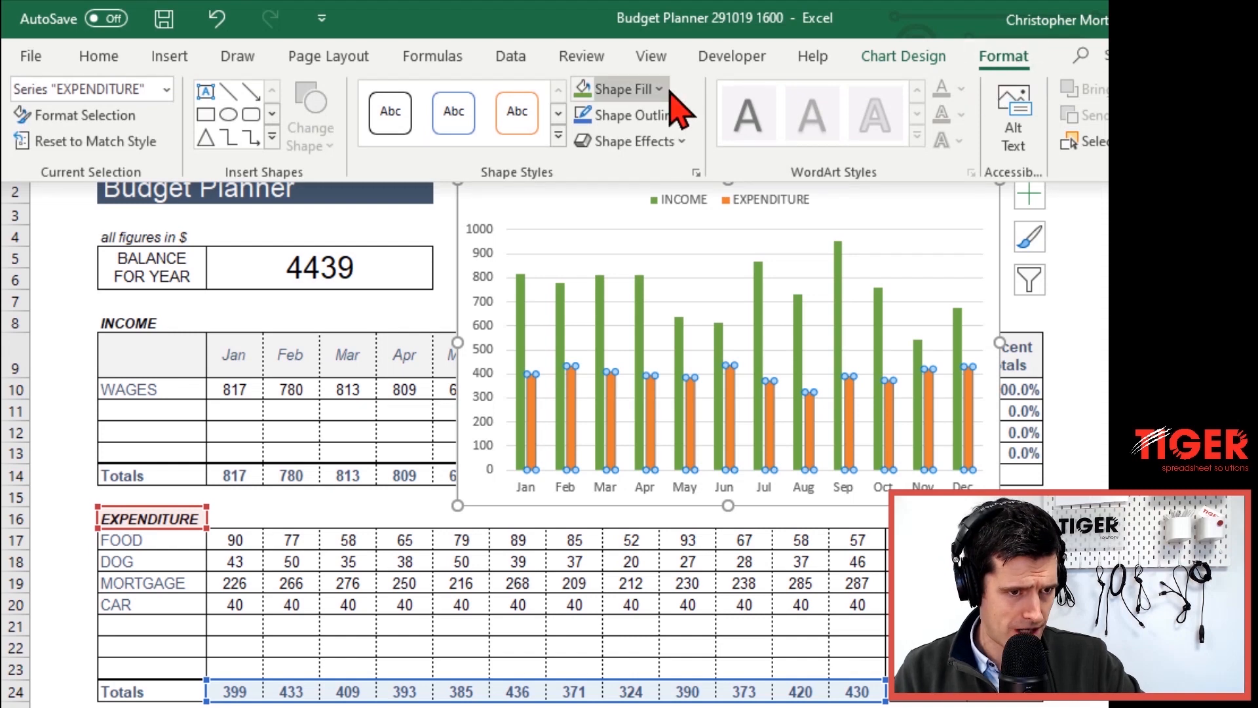
pyautogui.click(659, 89)
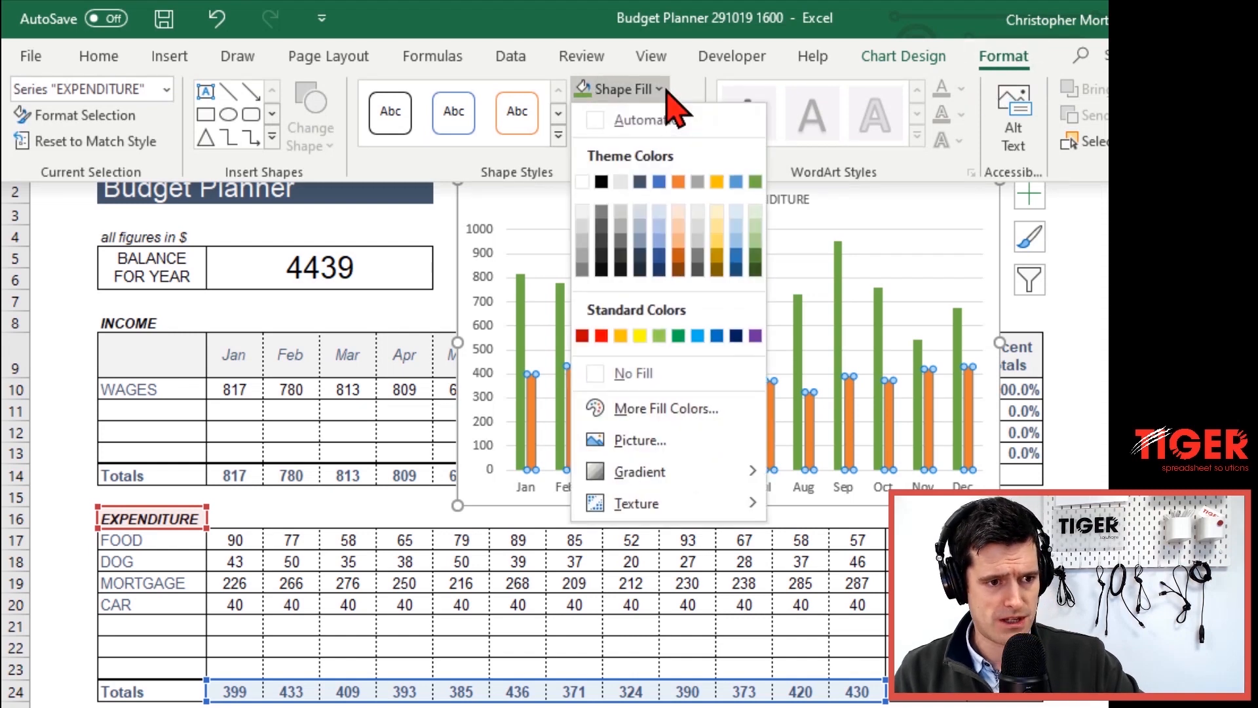
pyautogui.click(600, 336)
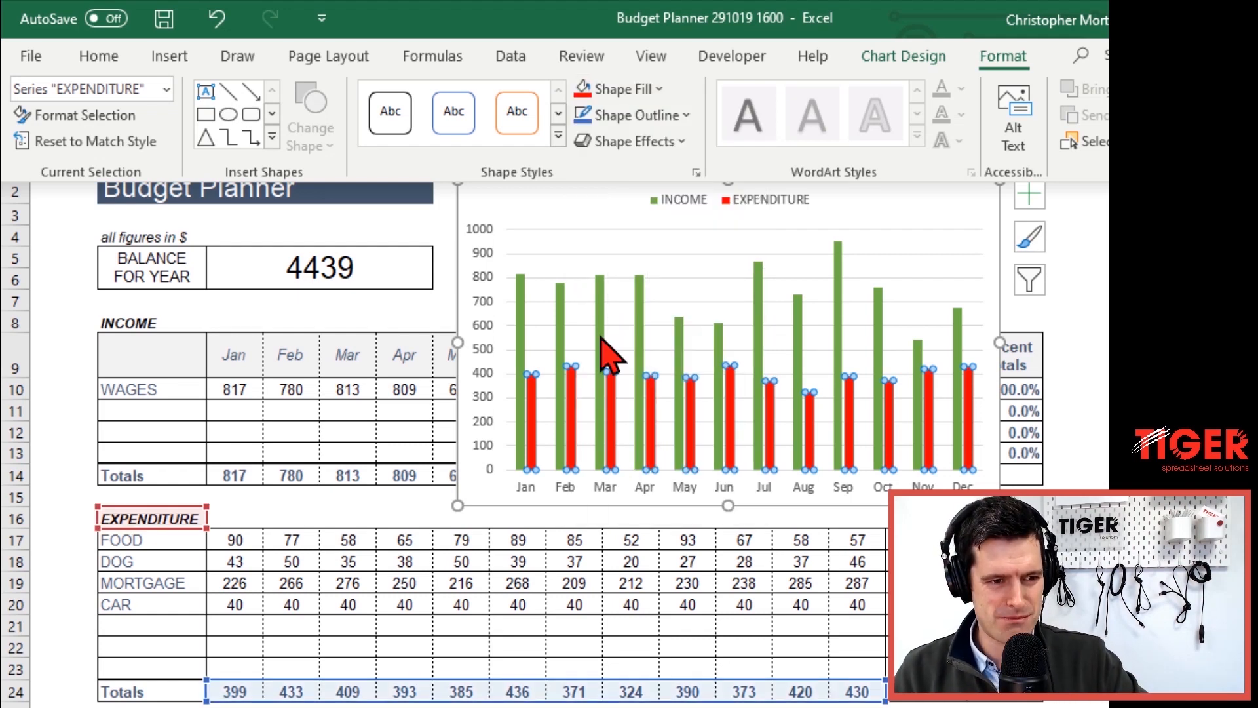
pyautogui.hotkey('ctrl', 'F1')
pyautogui.click(926, 169)
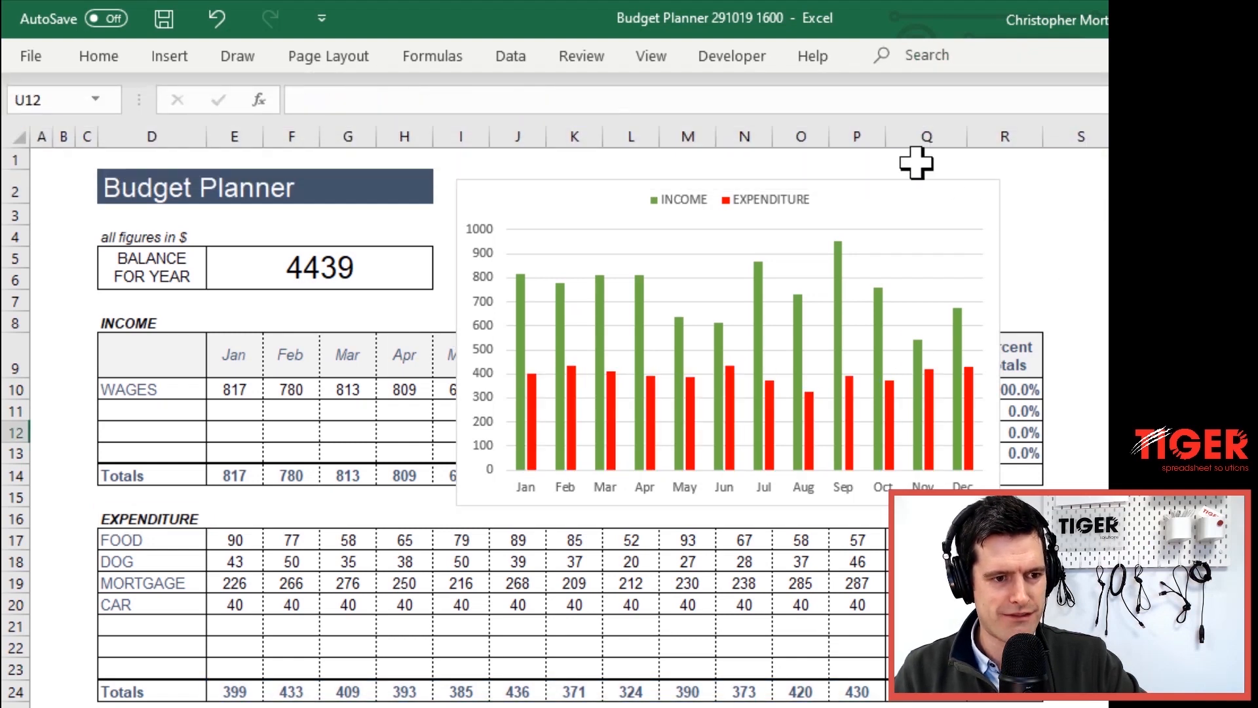
# Shorten the chart to fit above the income table and align it with the planner title and the table's Percent Totals edge
pyautogui.click(905, 203)
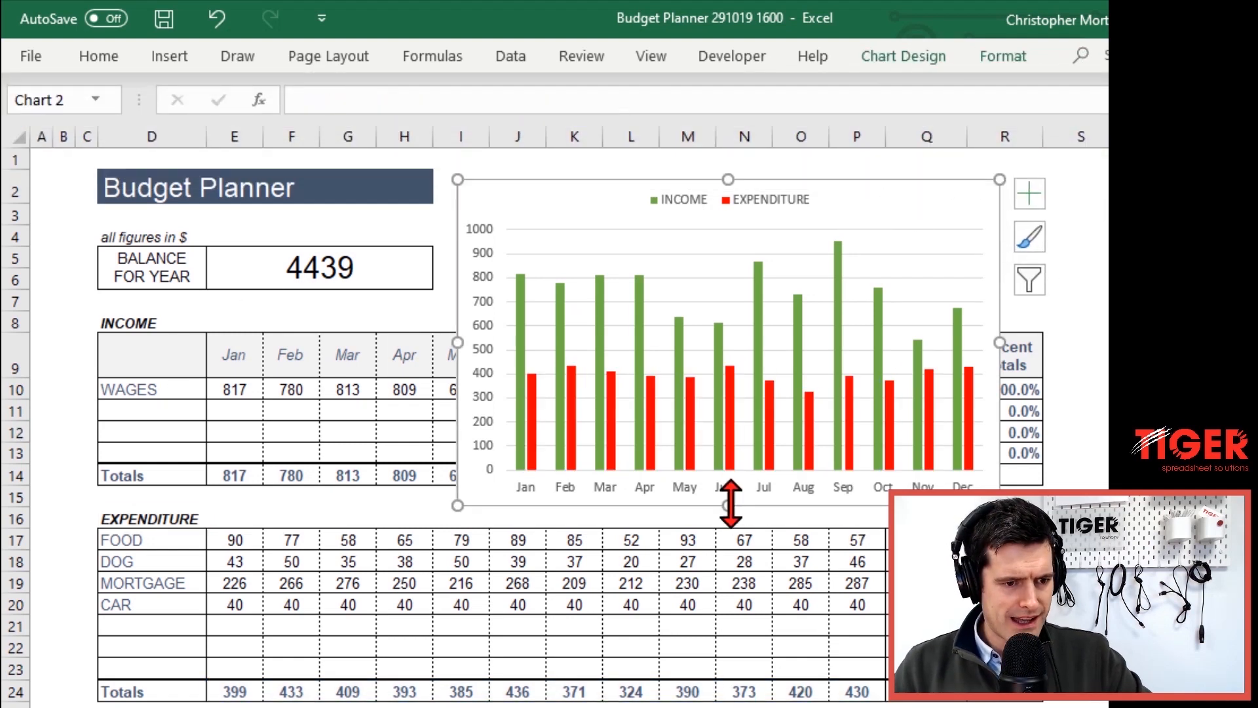
pyautogui.moveTo(728, 505); pyautogui.dragTo(748, 314)
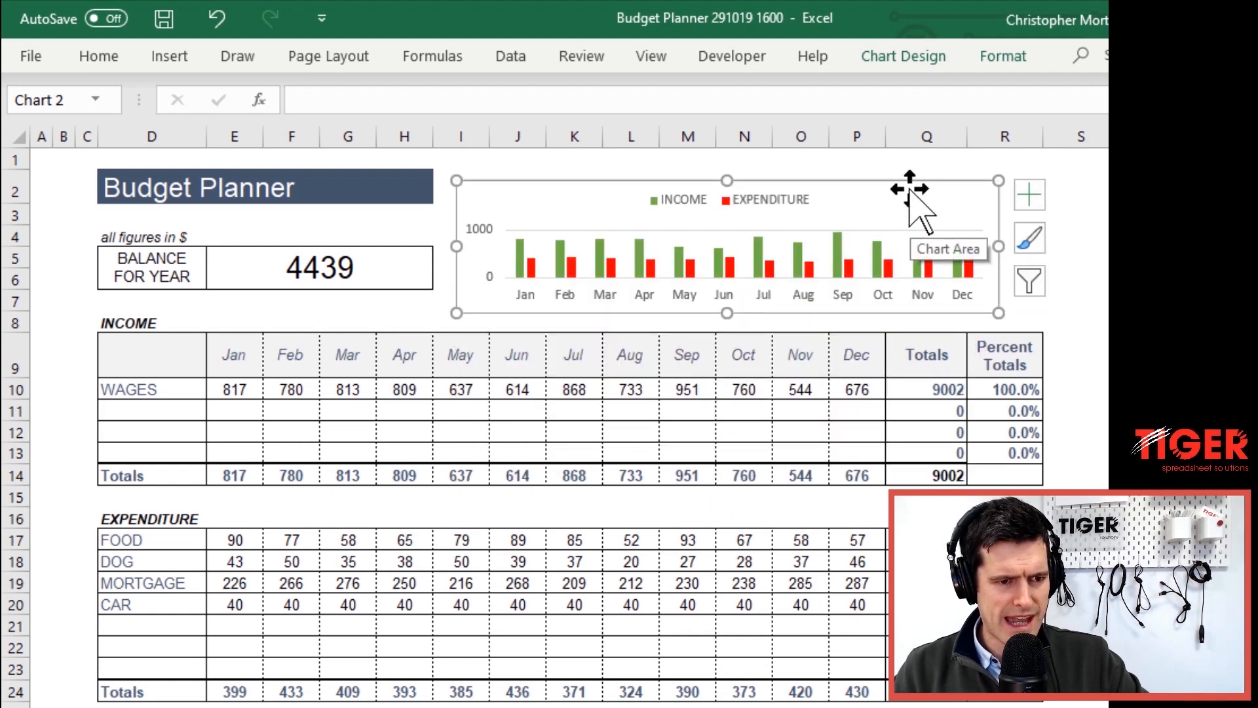
pyautogui.moveTo(907, 189); pyautogui.dragTo(950, 177)
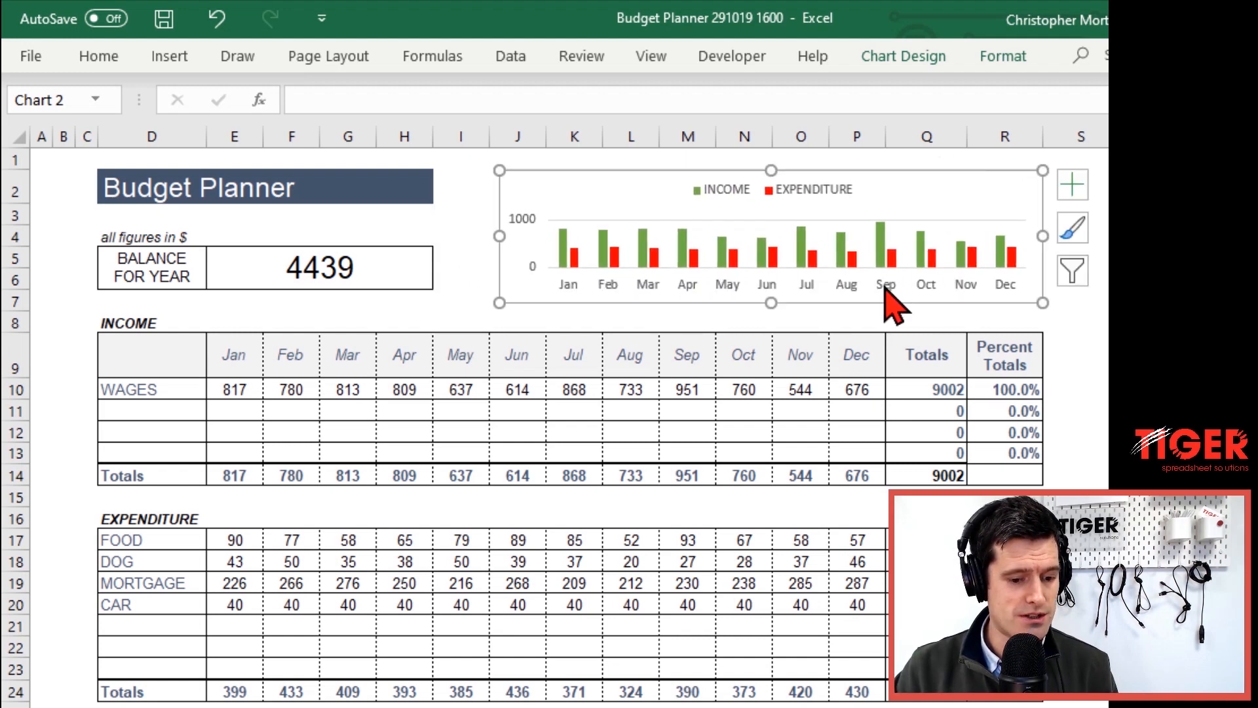
# Make row 7, between the balance box and the INCOME heading, several times taller
pyautogui.click(275, 318)
pyautogui.click(103, 211)
pyautogui.press('Down')
pyautogui.press('Down')
pyautogui.press('Down')
pyautogui.press('Down')
pyautogui.press('Down')
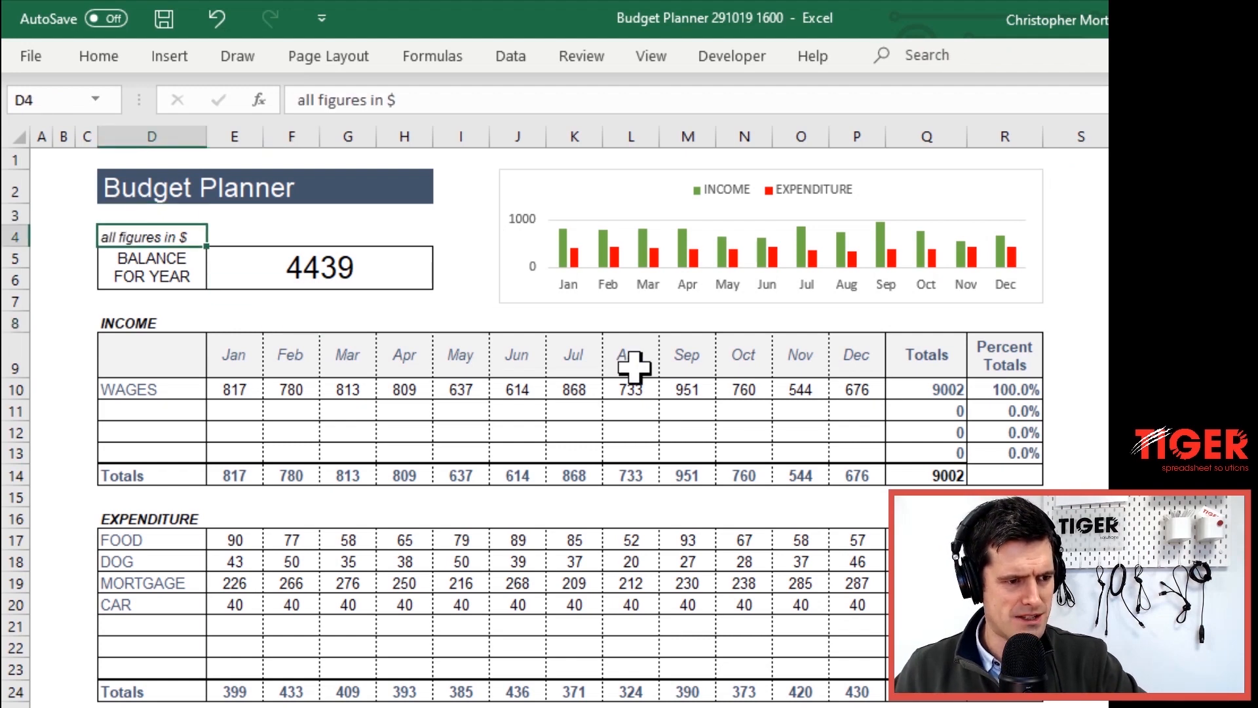
pyautogui.press('Up')
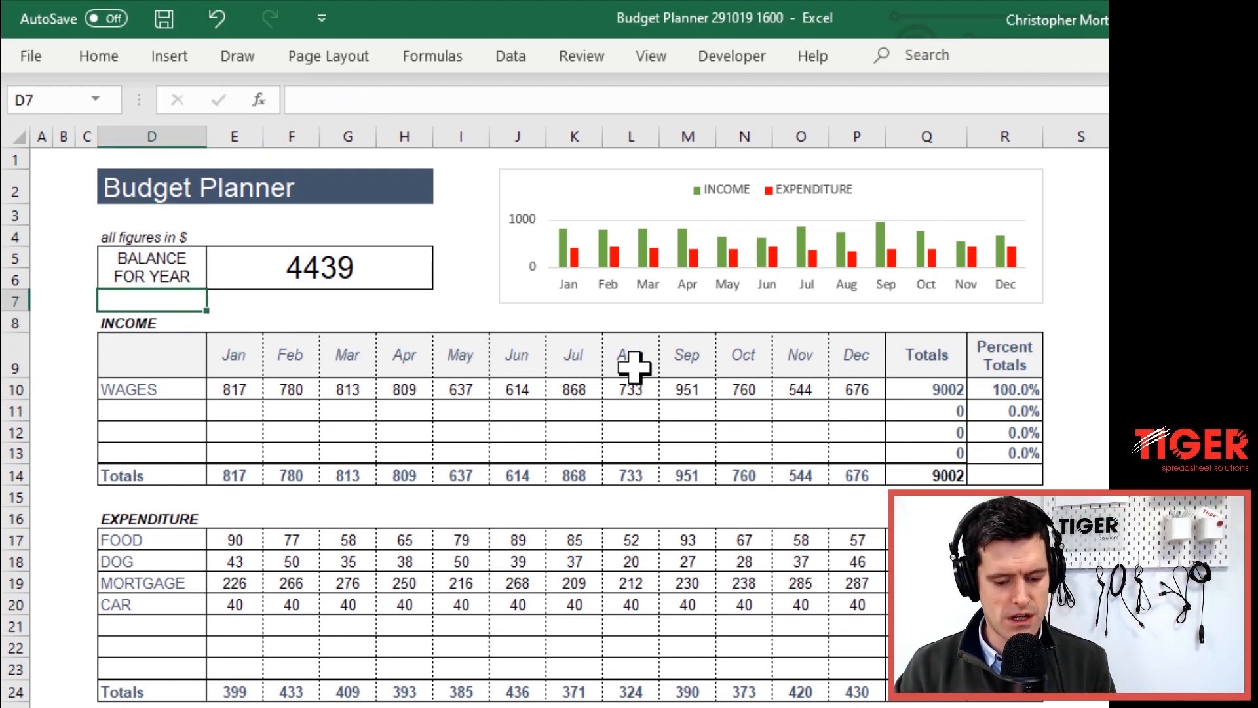
pyautogui.hotkey('alt', 'h')
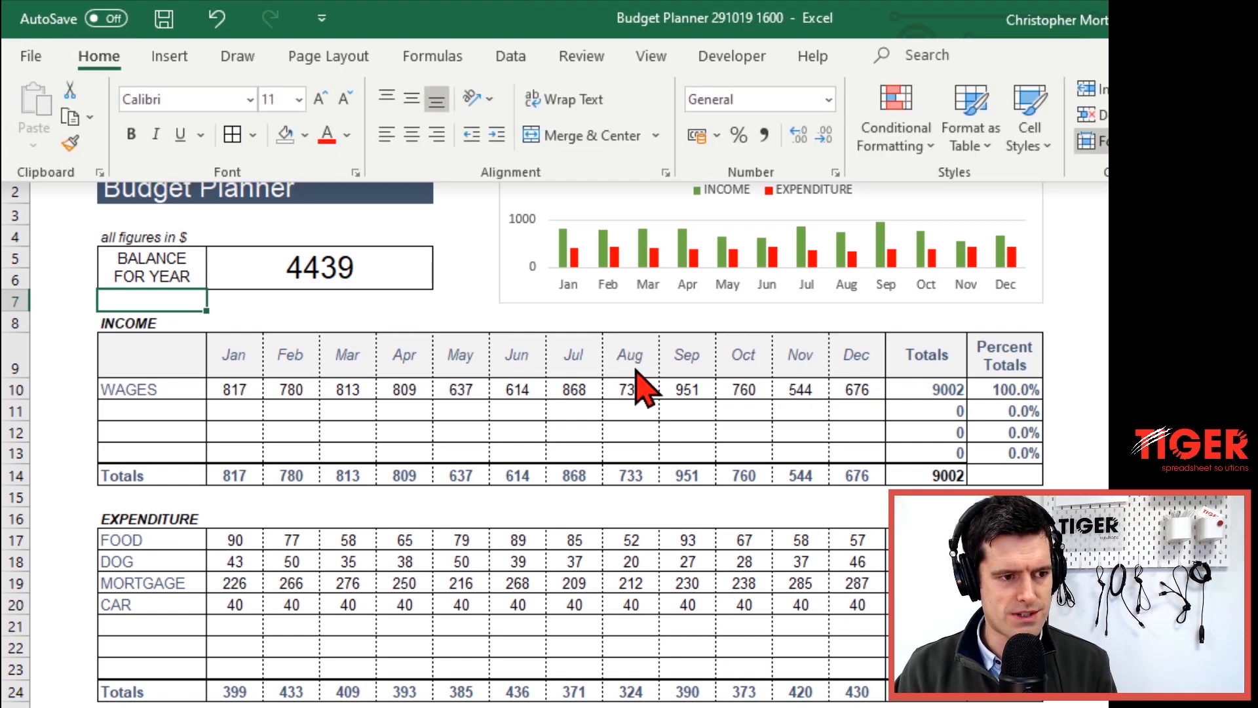
pyautogui.press('o')
pyautogui.press('h')
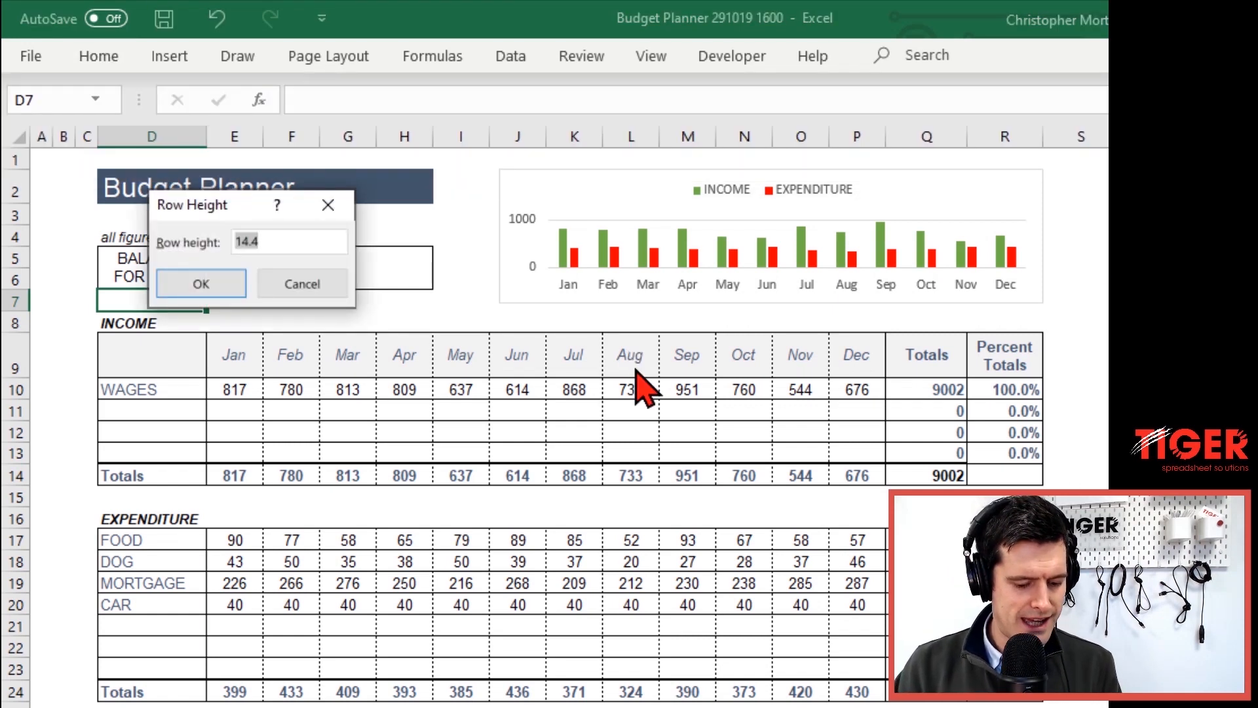
pyautogui.press('Return')
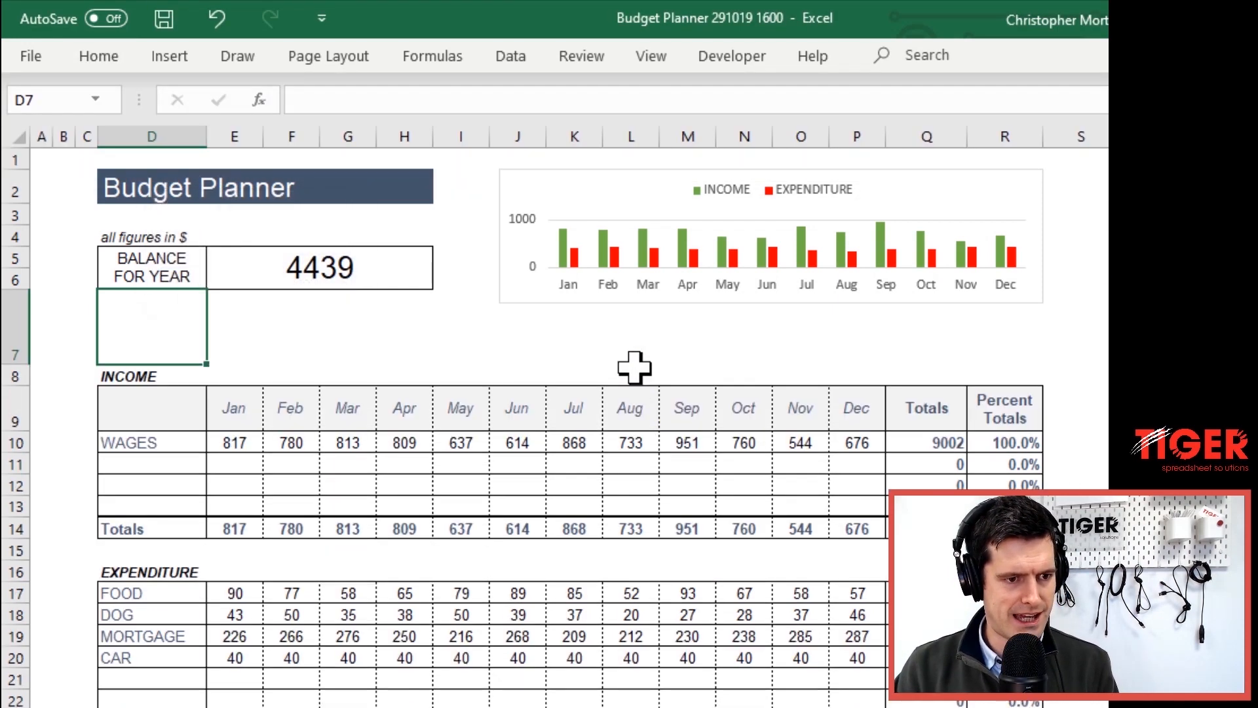
# Extend the chart down to just above the INCOME heading and widen it slightly toward the balance box
pyautogui.click(869, 207)
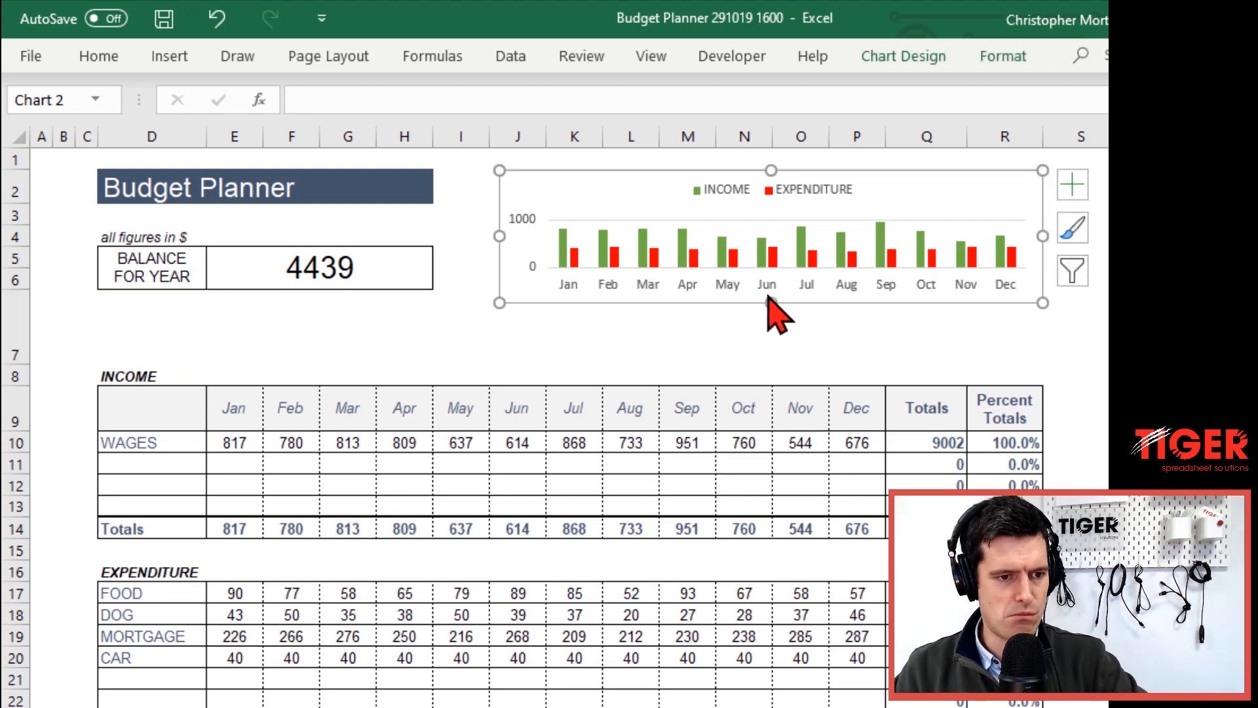
pyautogui.moveTo(771, 302); pyautogui.dragTo(774, 363)
pyautogui.click(1140, 328)
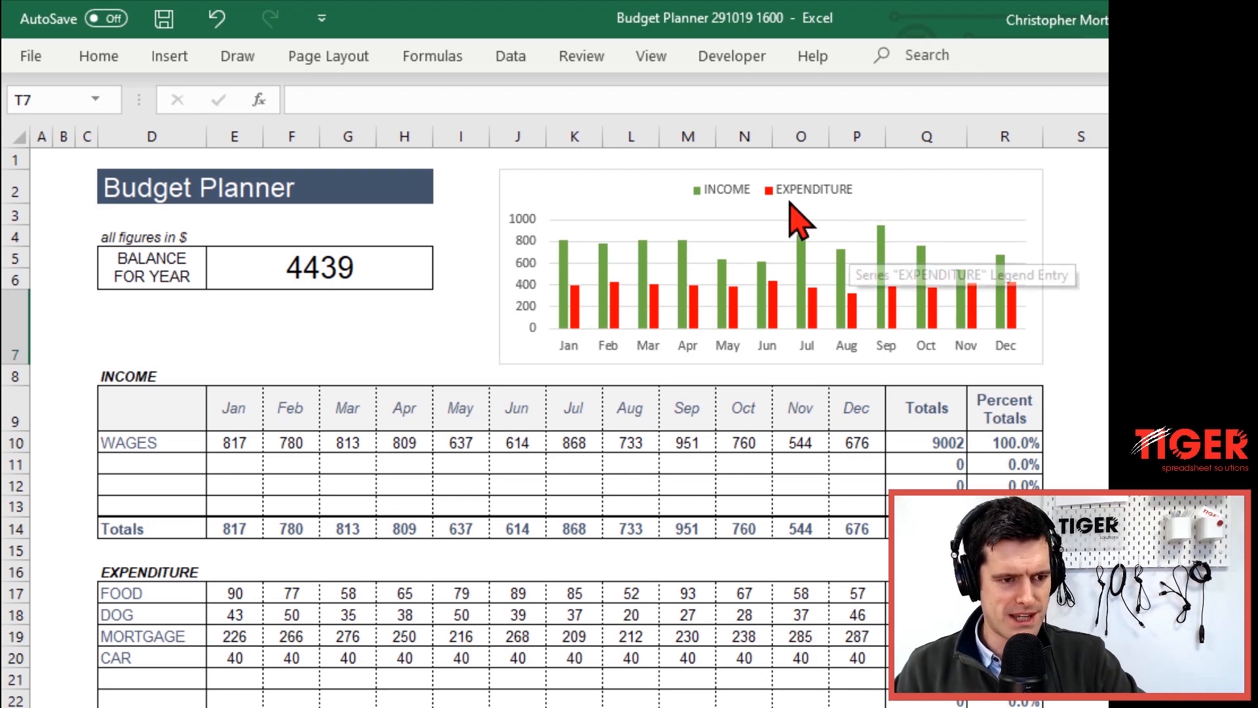
pyautogui.click(498, 246)
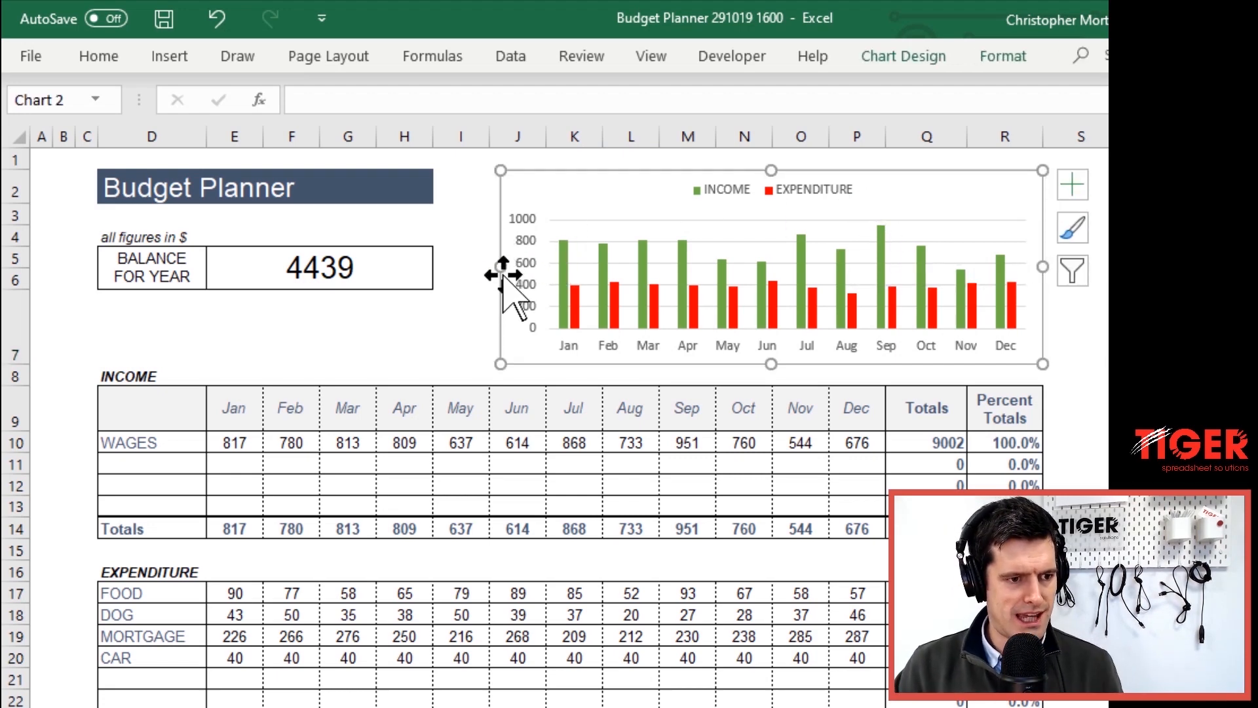
pyautogui.moveTo(500, 269)
pyautogui.mouseDown()
pyautogui.moveTo(435, 264)
pyautogui.moveTo(498, 265)
pyautogui.mouseUp()
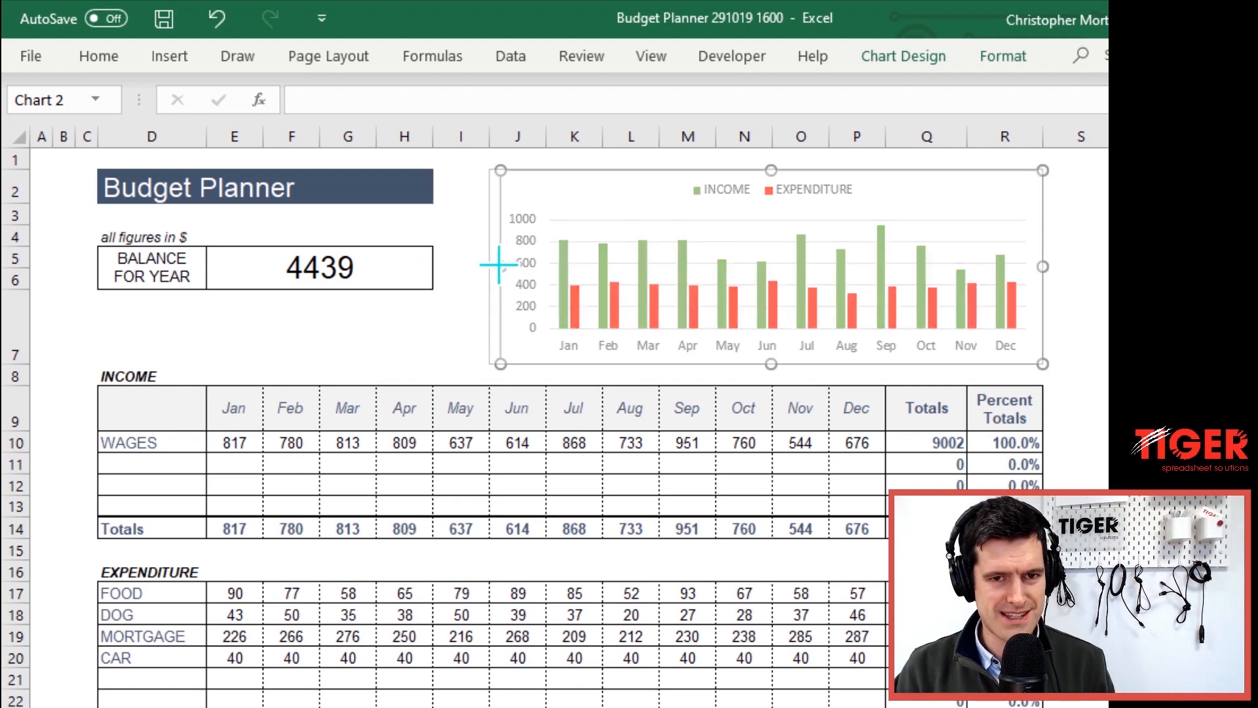
pyautogui.moveTo(498, 264); pyautogui.dragTo(499, 261)
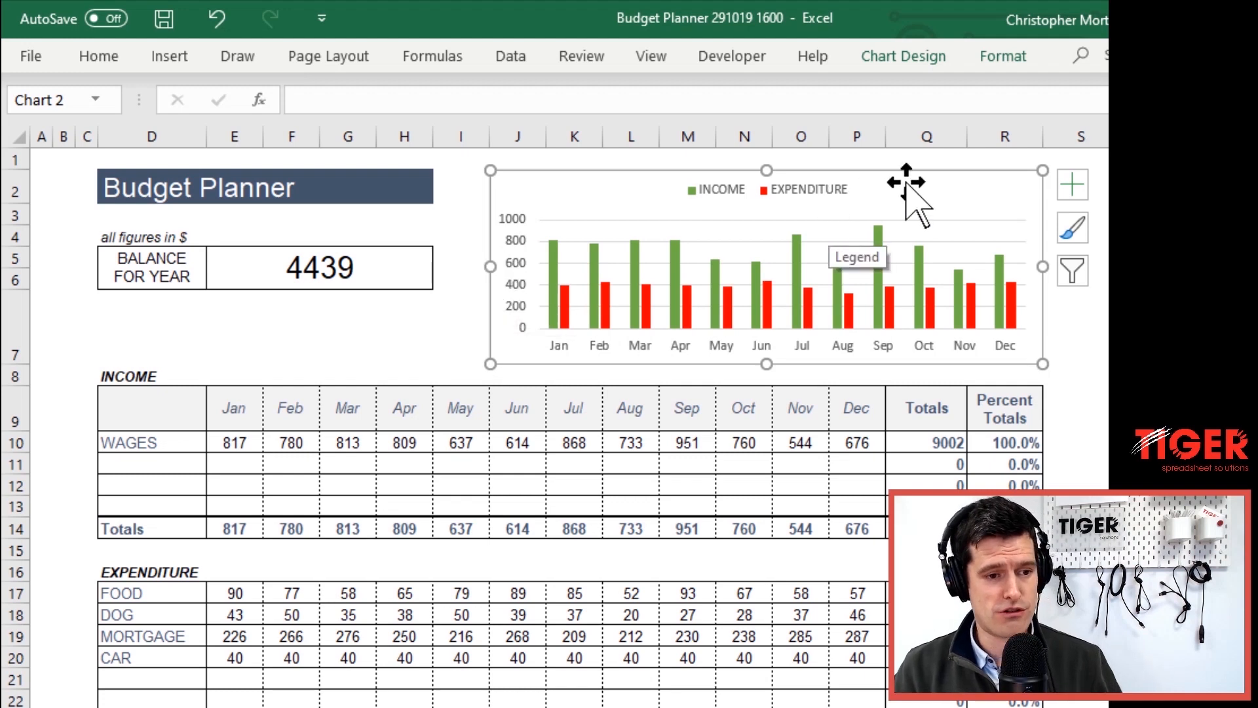
# Move the chart legend to the right of the plot and deselect the chart
pyautogui.click(824, 190)
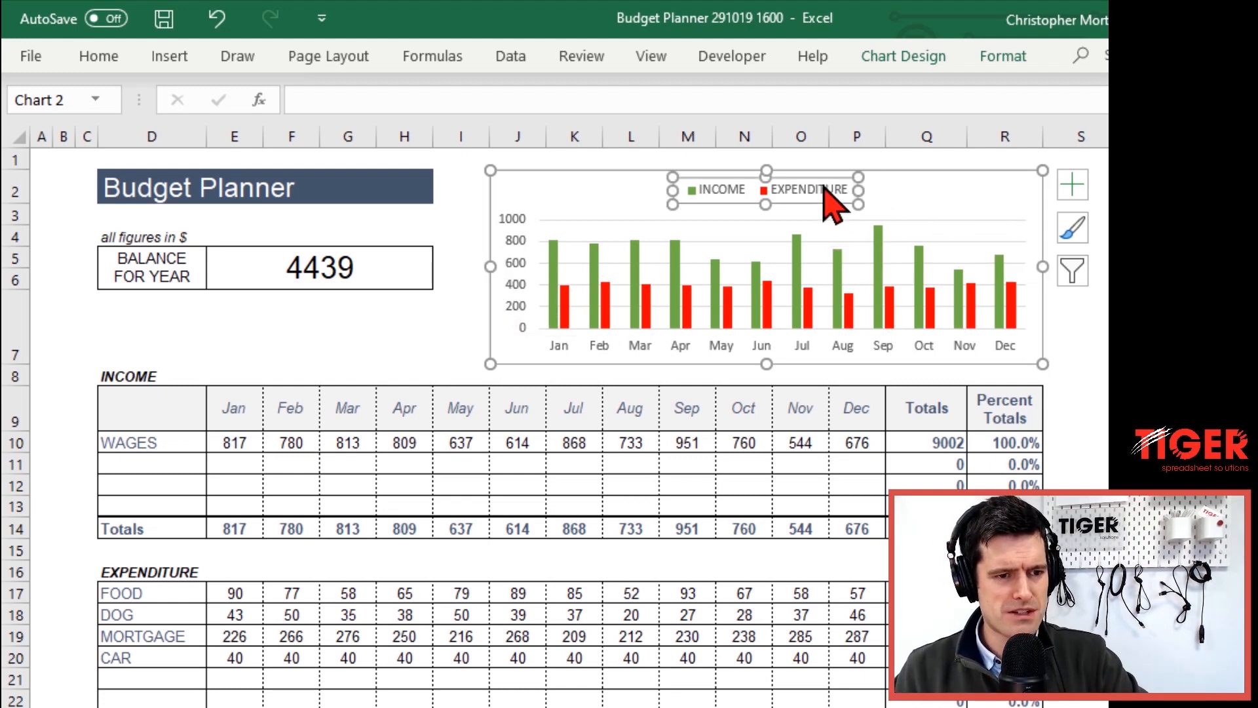
pyautogui.click(1014, 59)
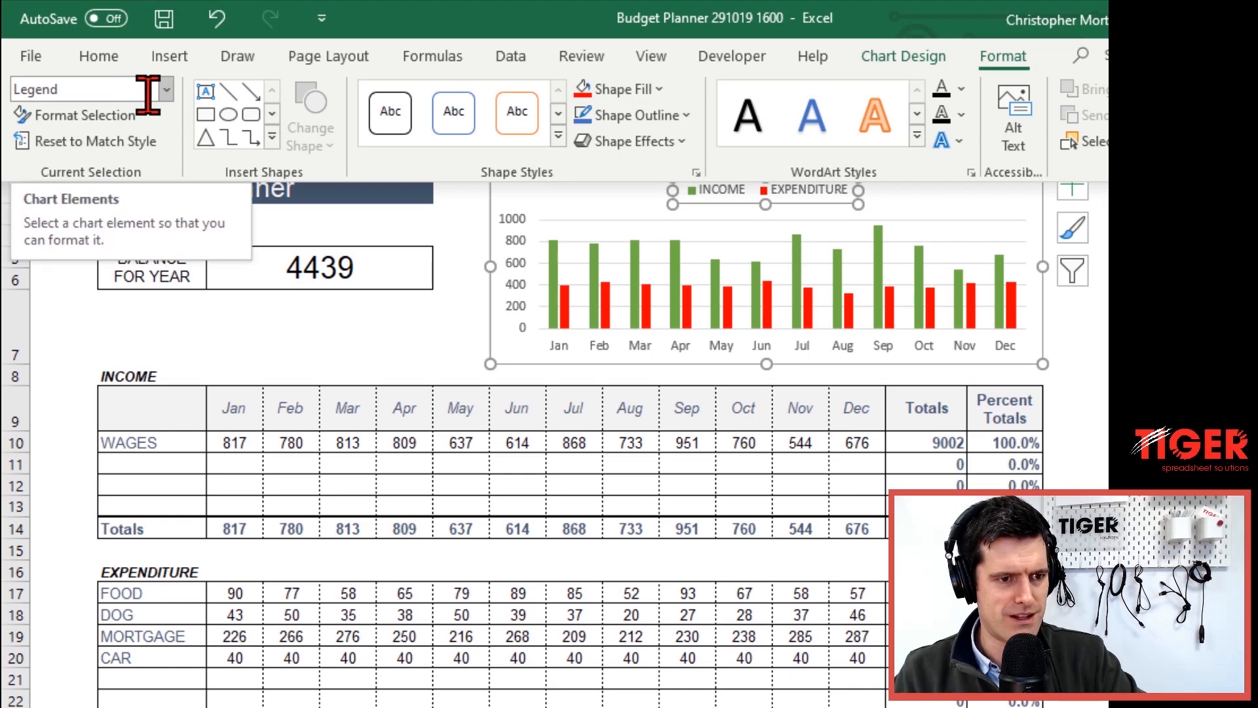
pyautogui.click(943, 58)
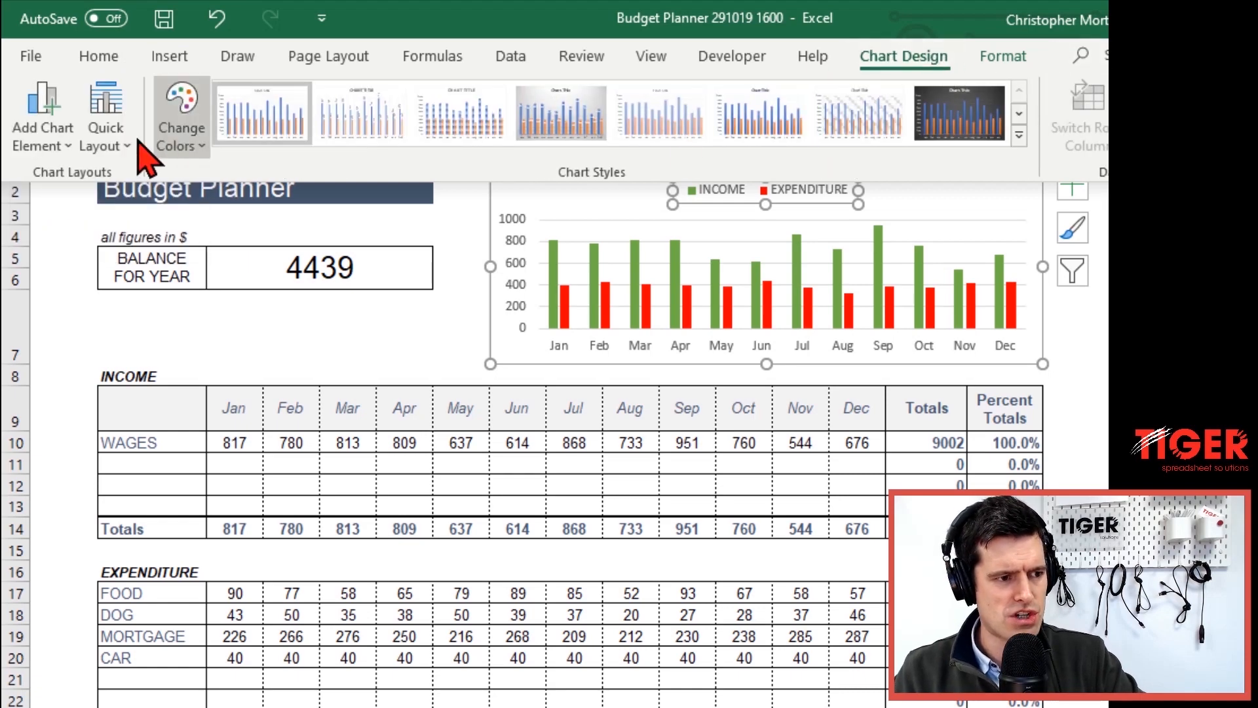
pyautogui.click(58, 140)
pyautogui.moveTo(119, 401)
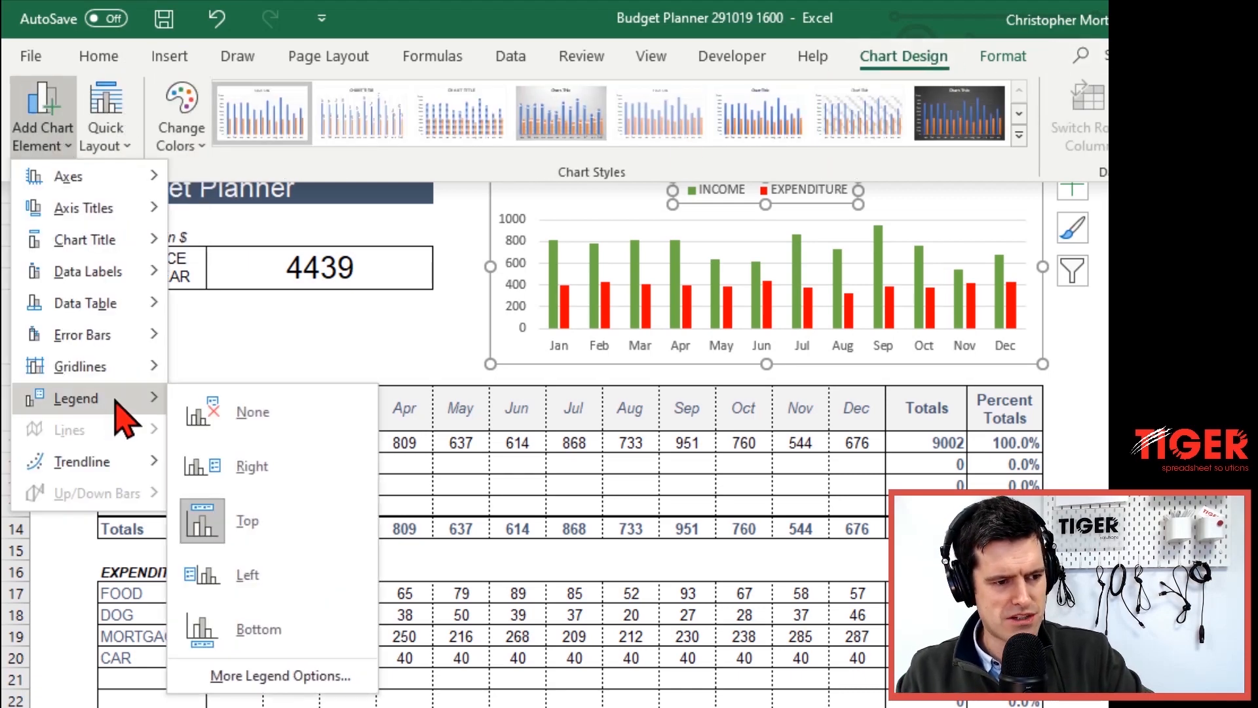
pyautogui.click(254, 474)
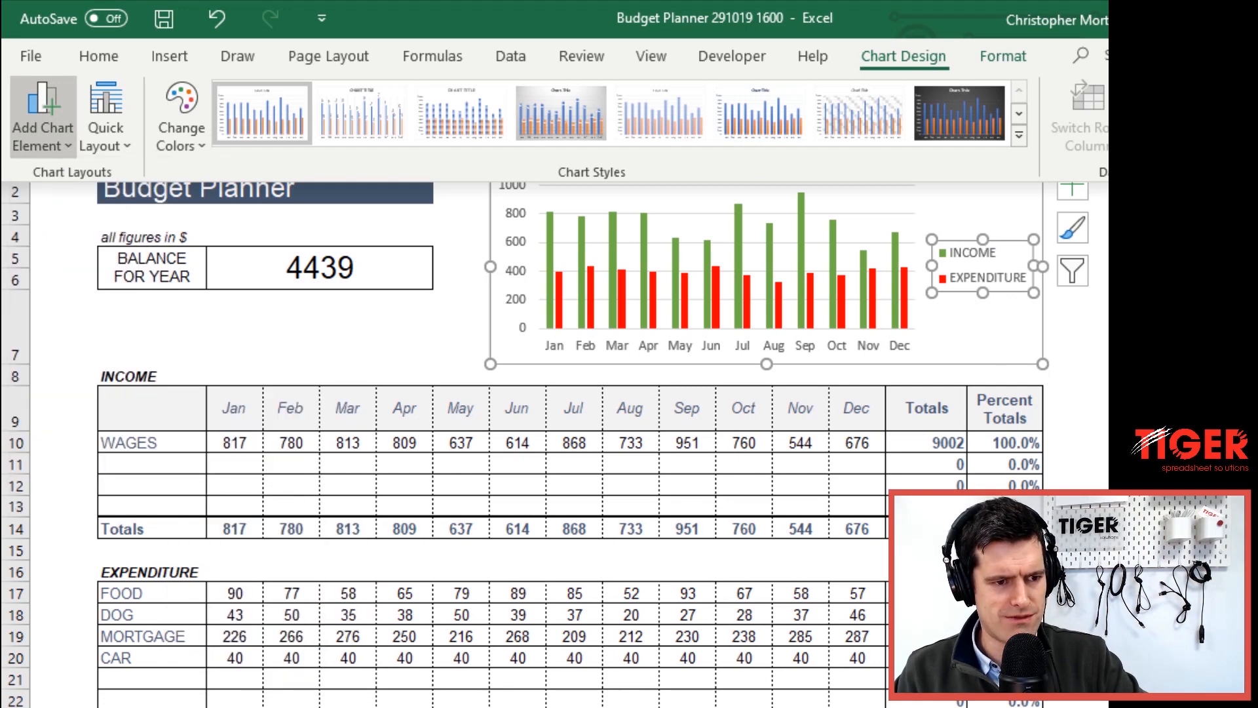
pyautogui.press('Escape')
pyautogui.press('Escape')
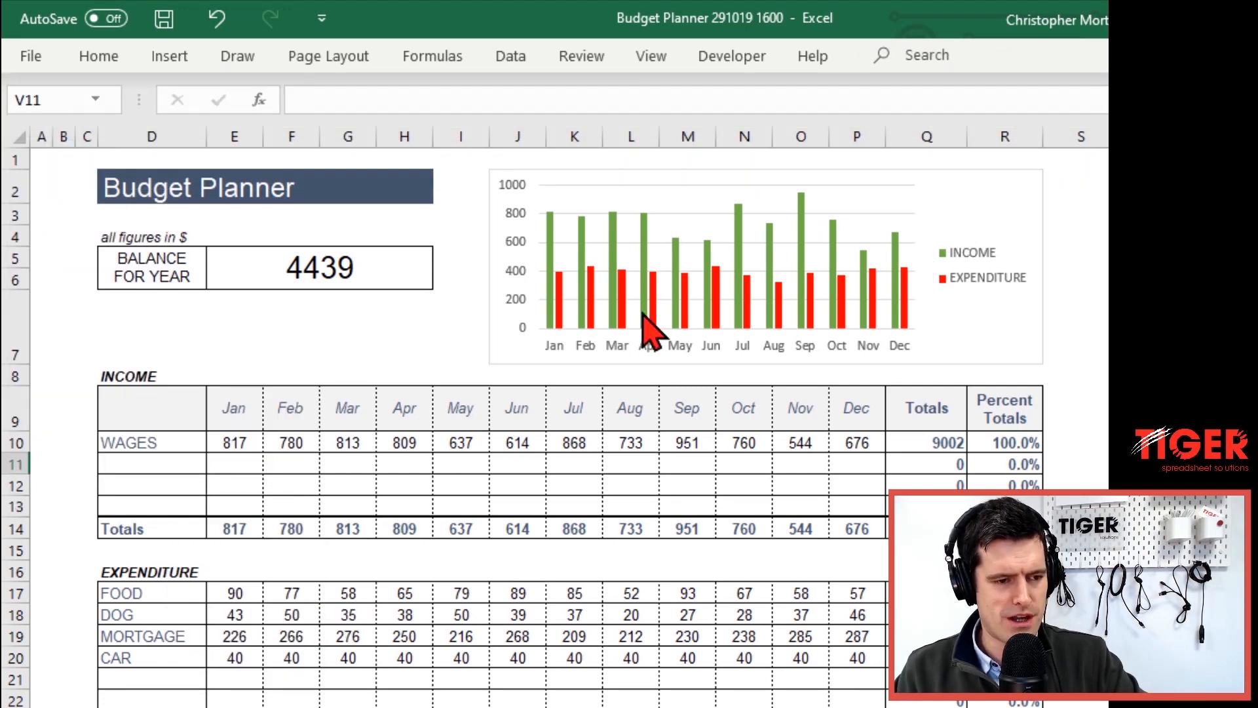
# Widen the chart further toward the balance box, keeping a narrow gap, and deselect it
pyautogui.click(495, 193)
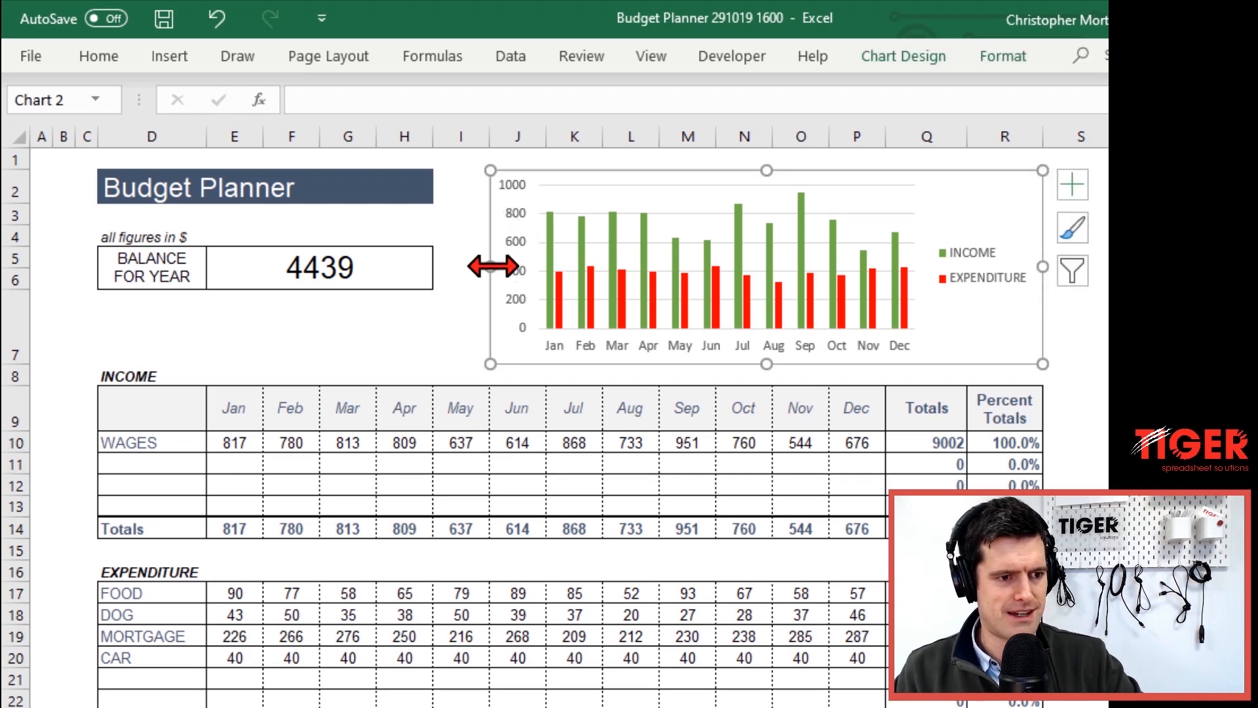
pyautogui.moveTo(492, 266); pyautogui.dragTo(467, 266)
pyautogui.click(1150, 376)
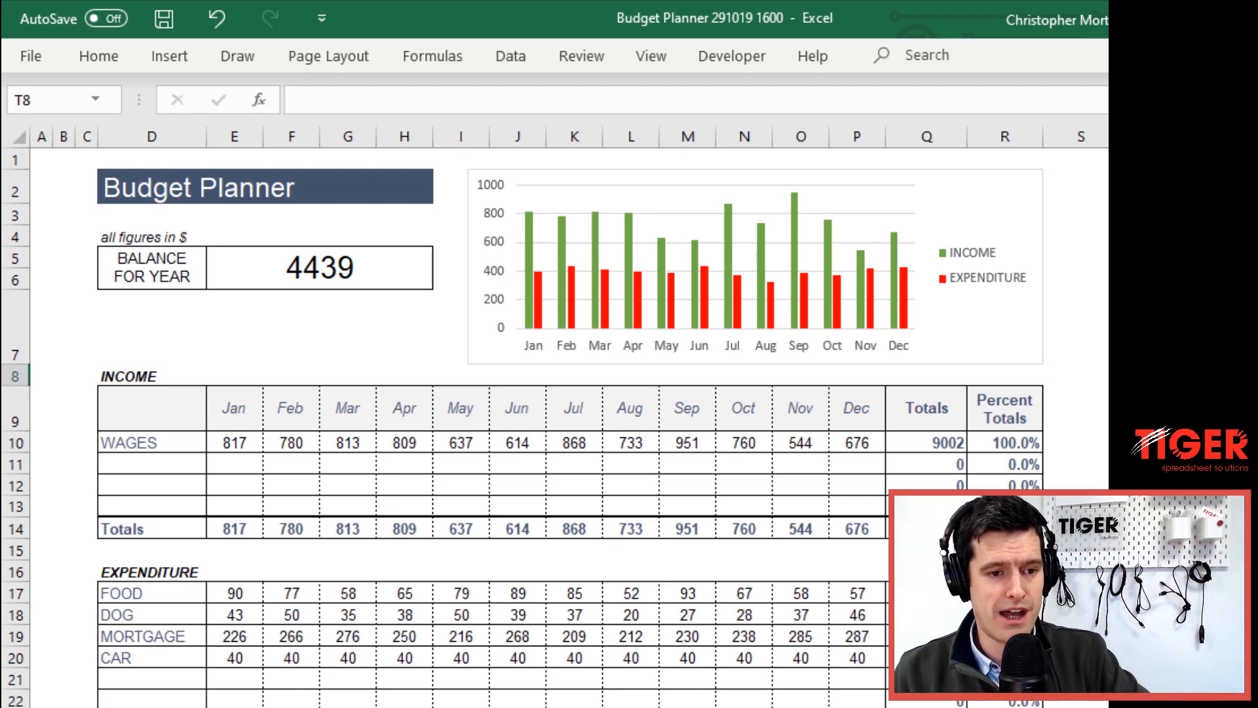
# Remove the outline from the chart area
pyautogui.click(1013, 214)
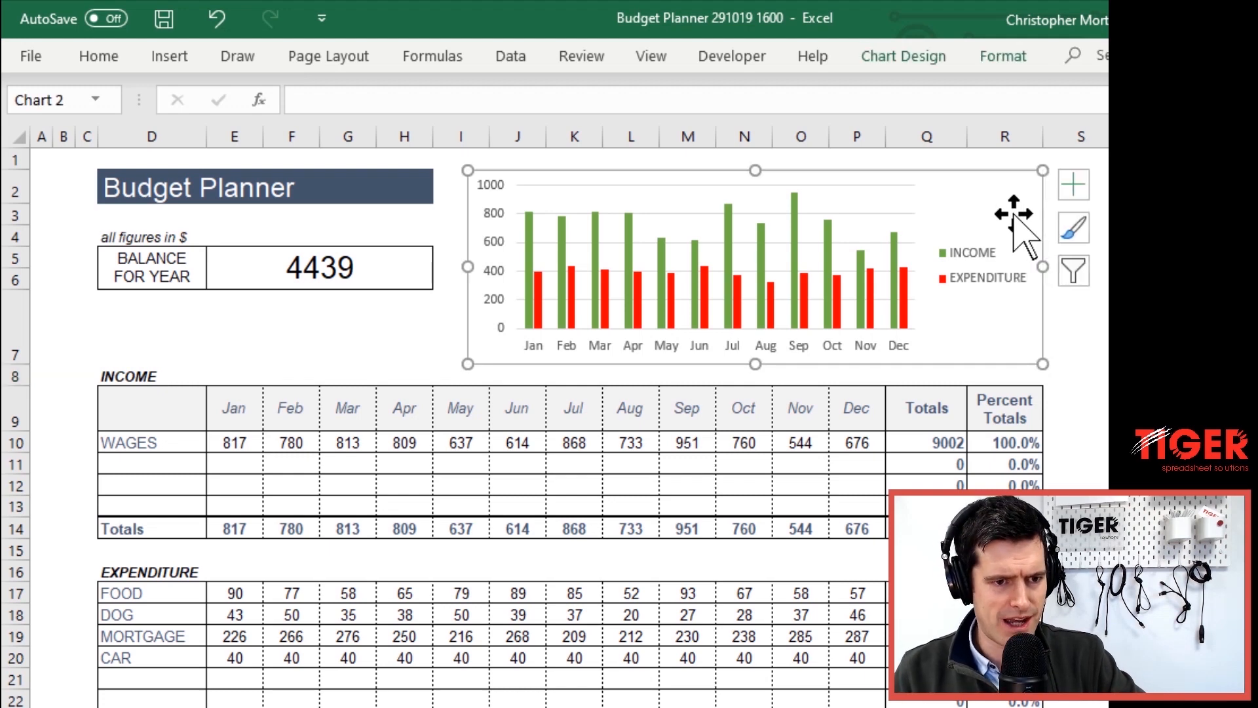
pyautogui.click(1026, 64)
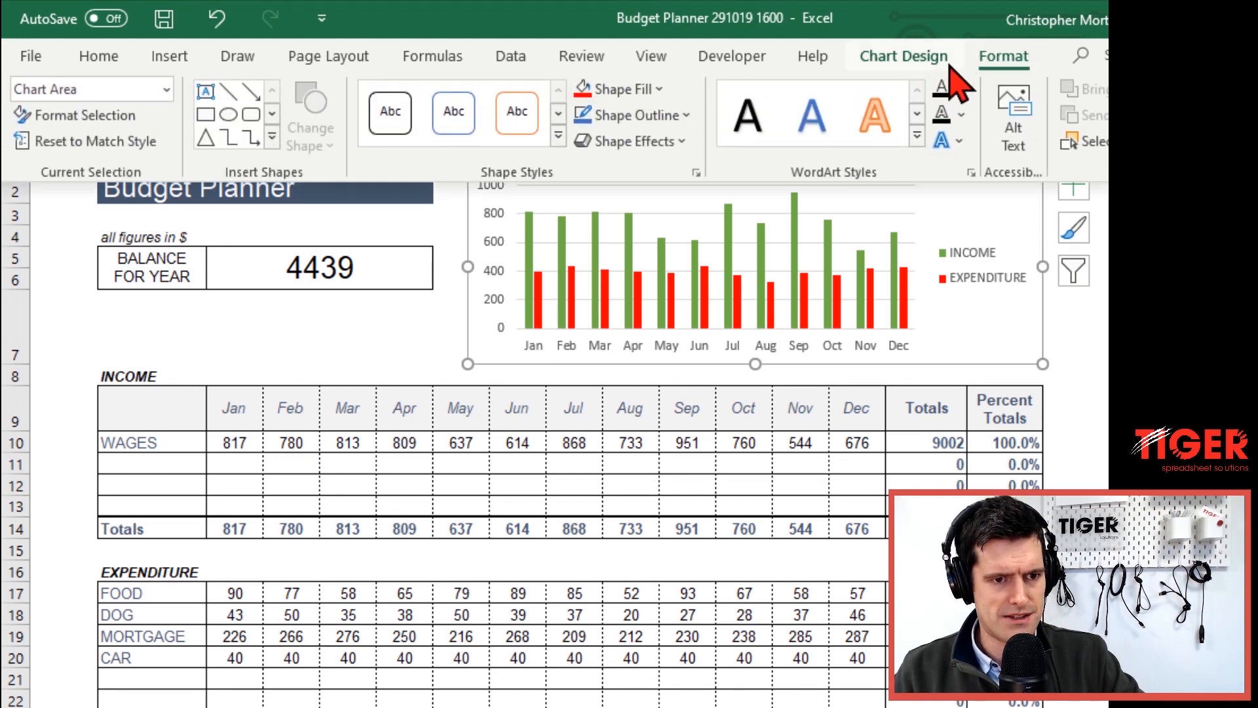
pyautogui.click(684, 116)
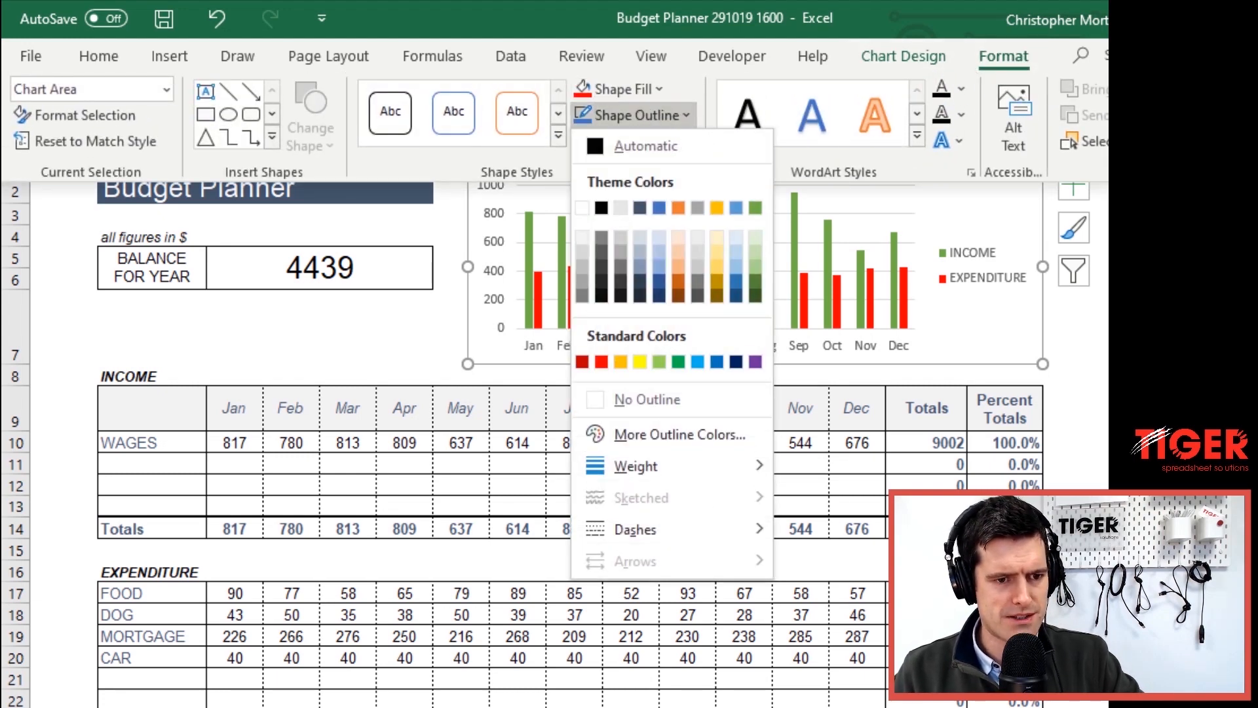
pyautogui.click(648, 400)
pyautogui.click(1079, 209)
pyautogui.click(1229, 236)
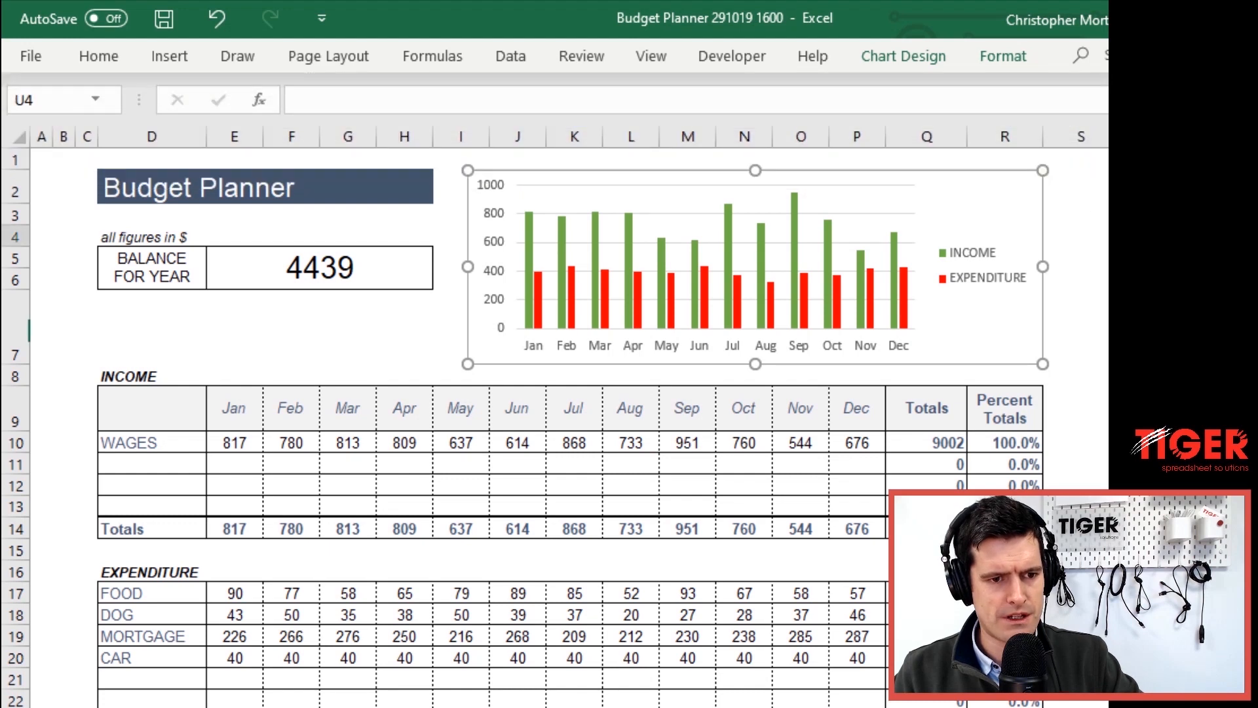
# Give the chart area a black theme-colour outline
pyautogui.click(1032, 197)
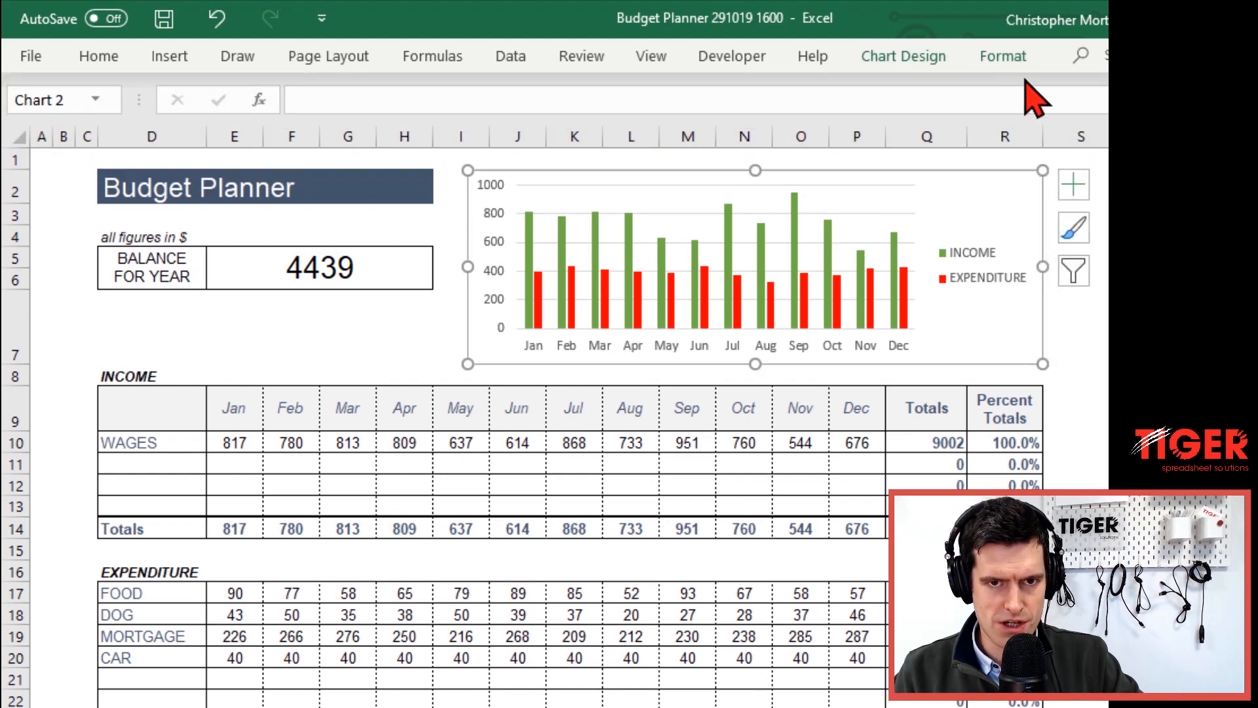
pyautogui.click(1009, 59)
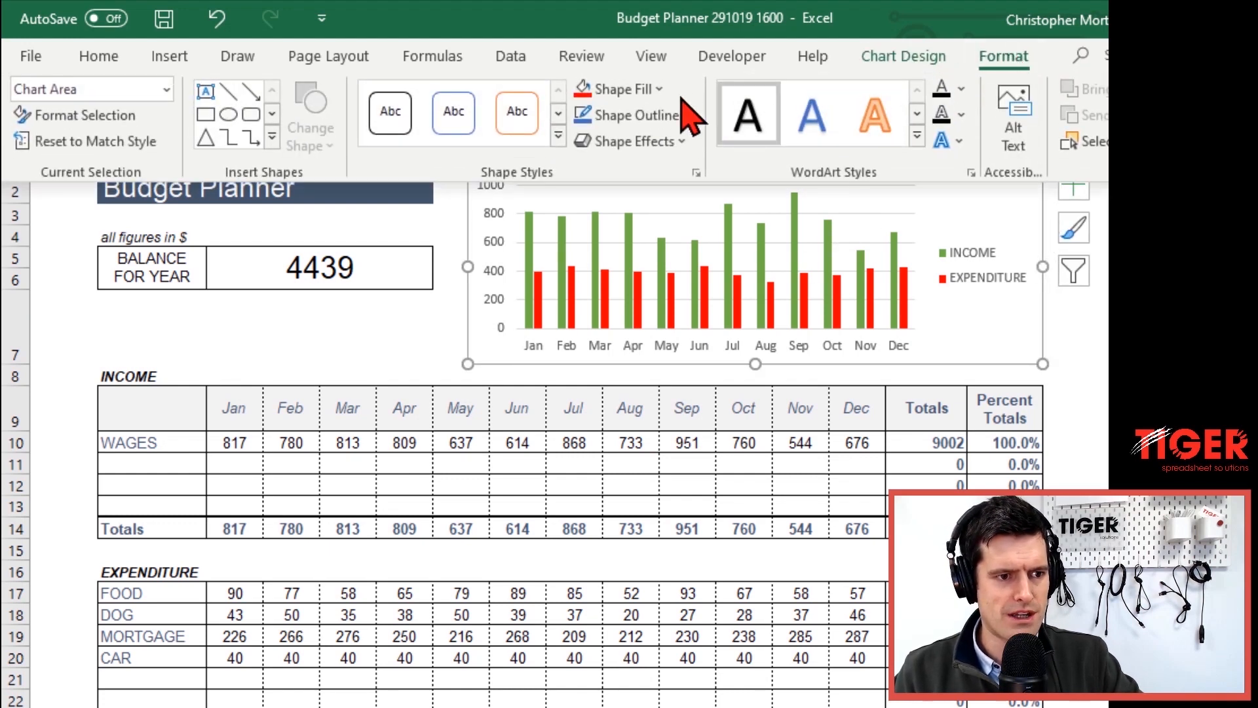
pyautogui.click(668, 116)
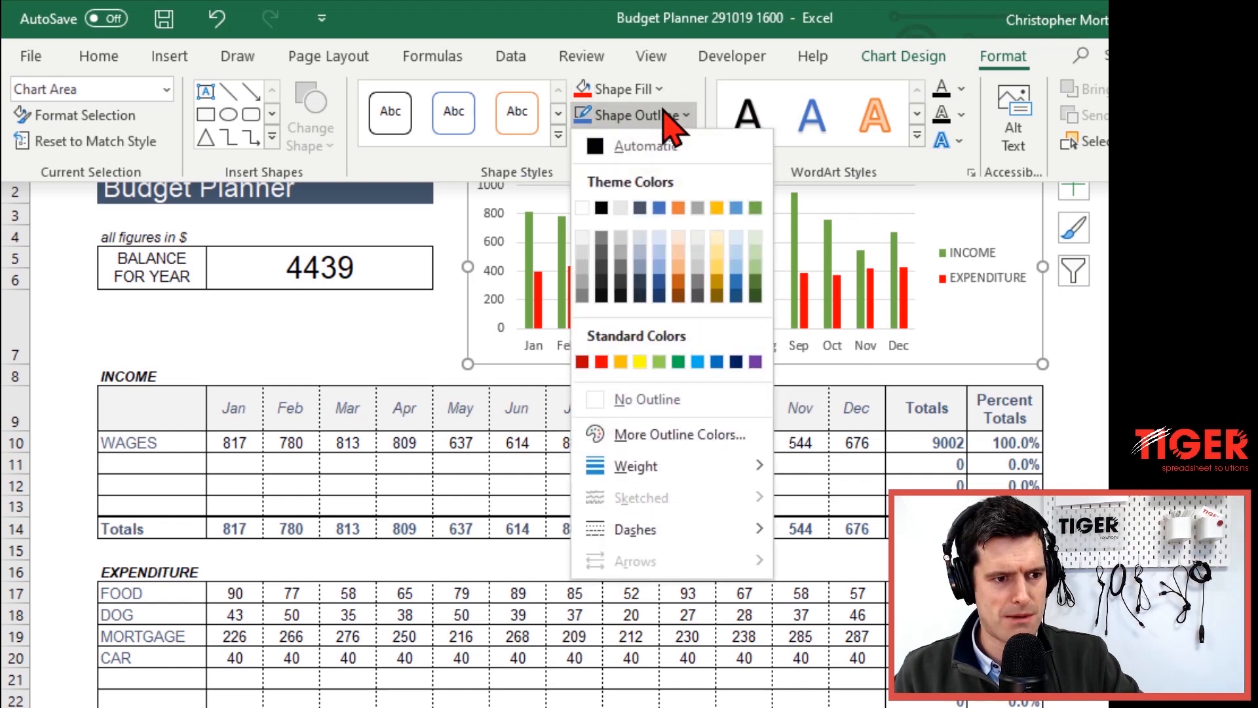
pyautogui.click(601, 208)
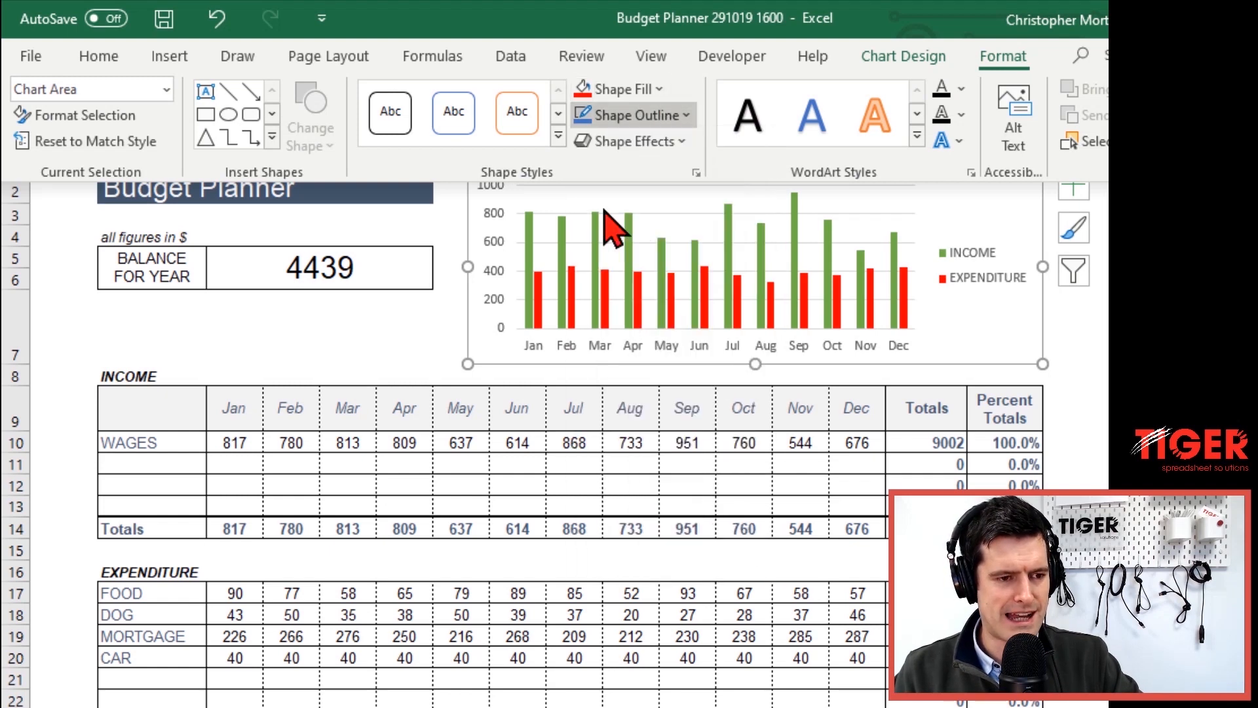
# Apply the first outer shadow preset to the chart area, collapse the ribbon and deselect the chart
pyautogui.click(677, 141)
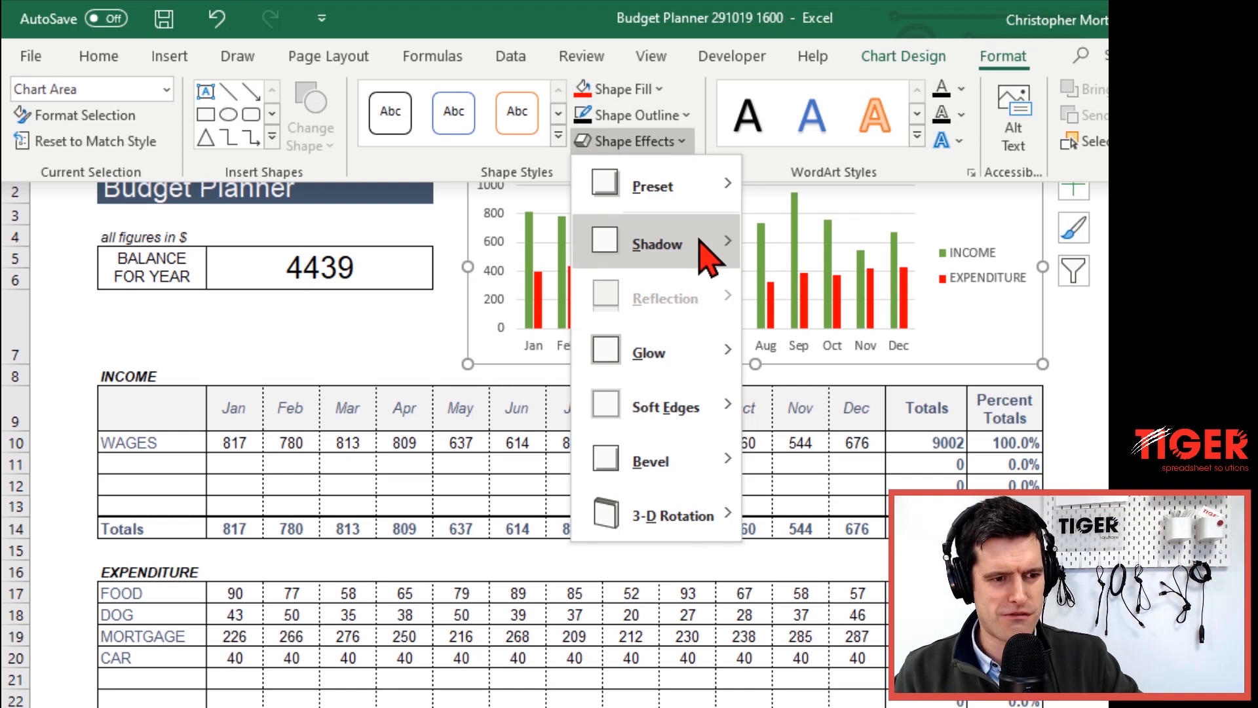
pyautogui.moveTo(707, 255)
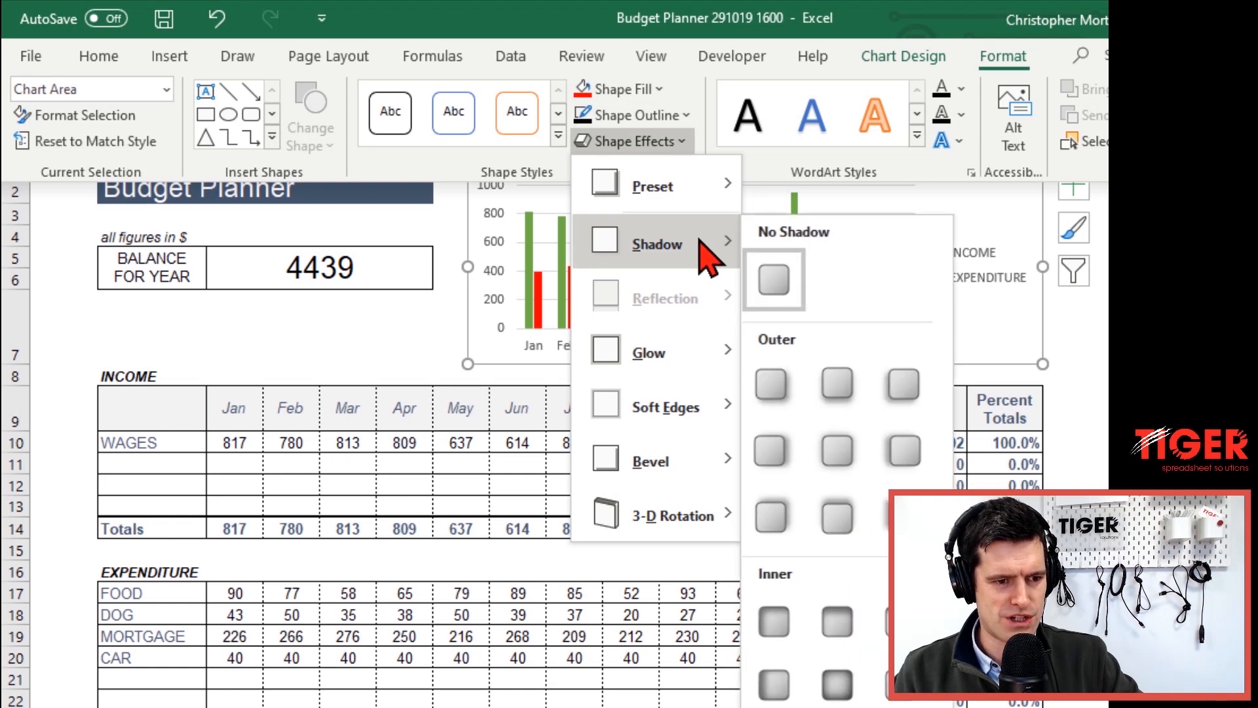
pyautogui.click(776, 388)
pyautogui.hotkey('ctrl', 'F1')
pyautogui.press('Escape')
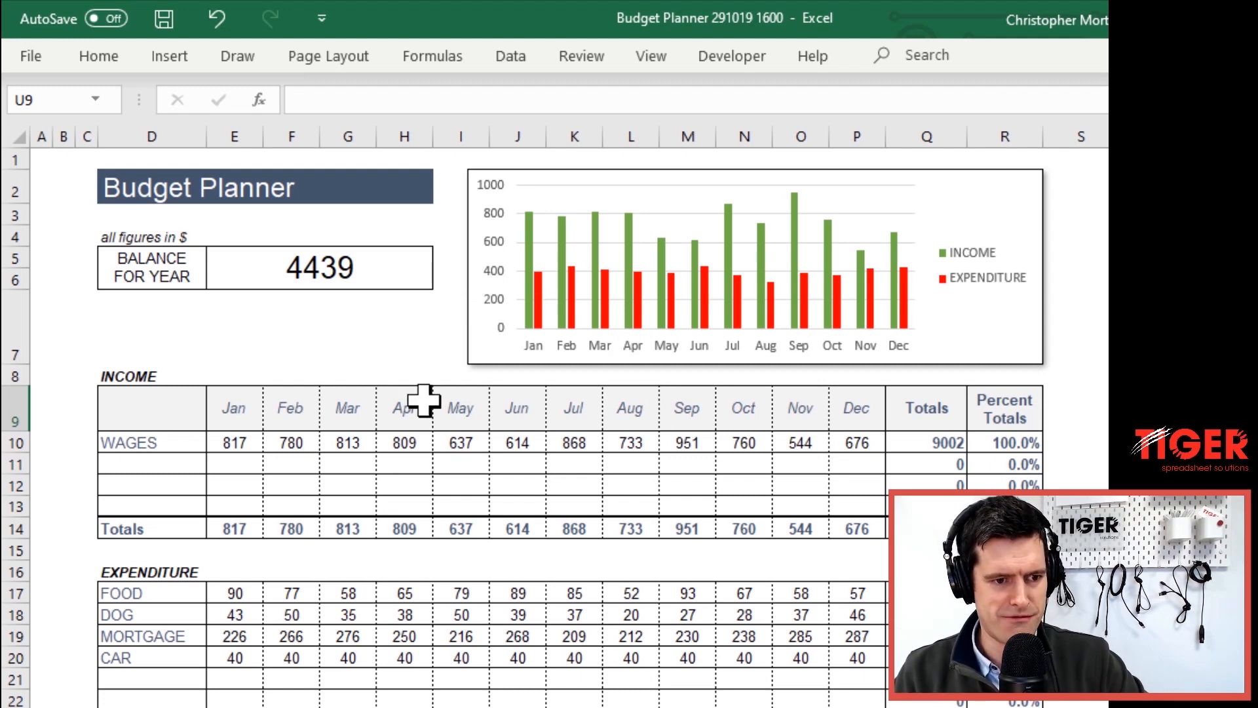
pyautogui.click(135, 376)
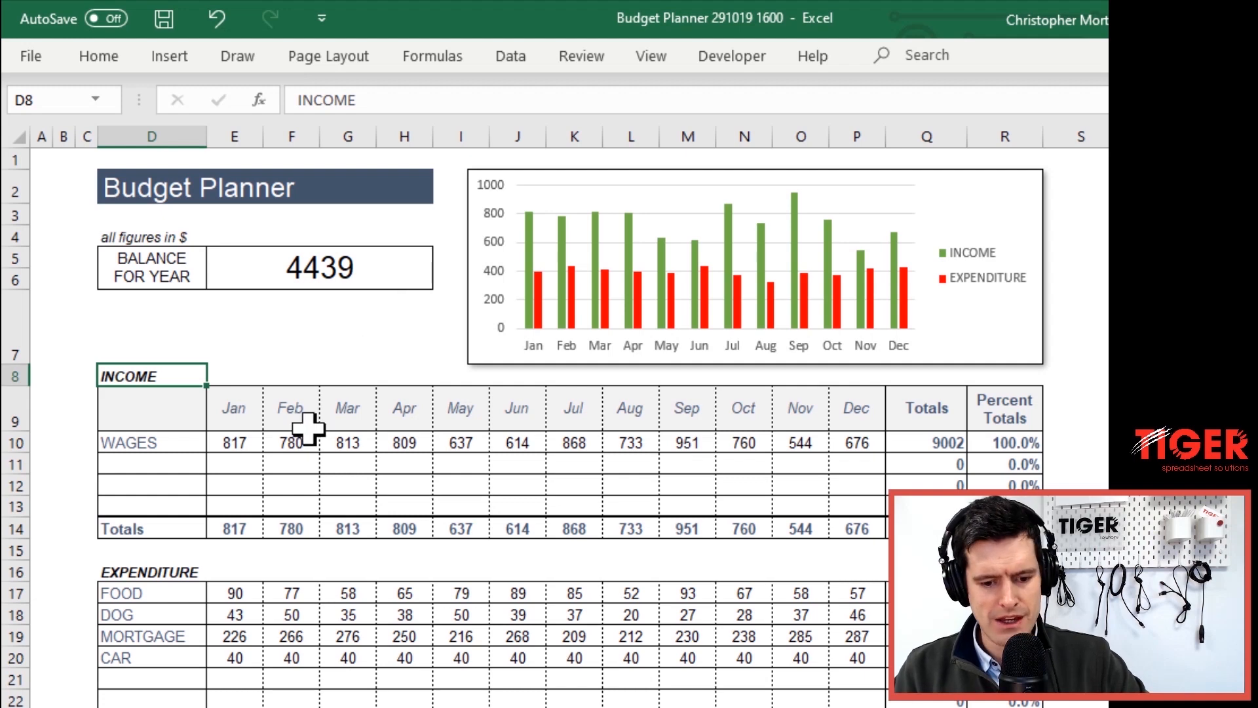
pyautogui.click(222, 412)
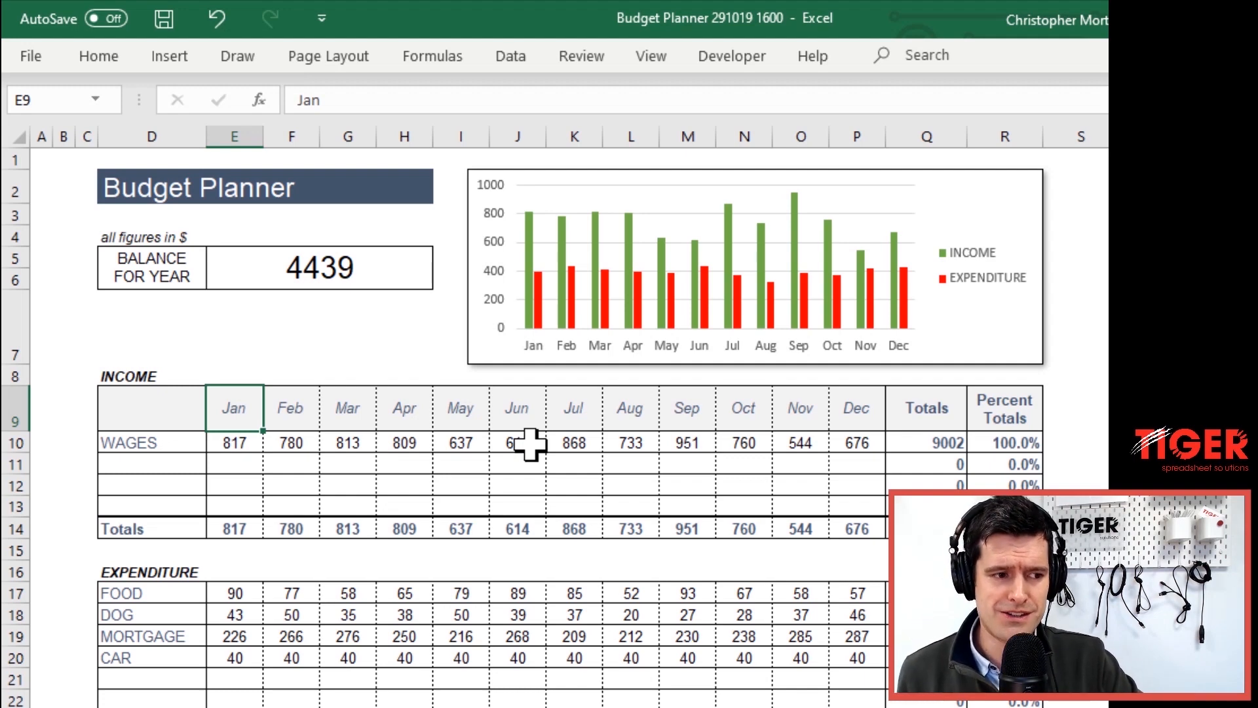
pyautogui.click(674, 304)
pyautogui.click(258, 334)
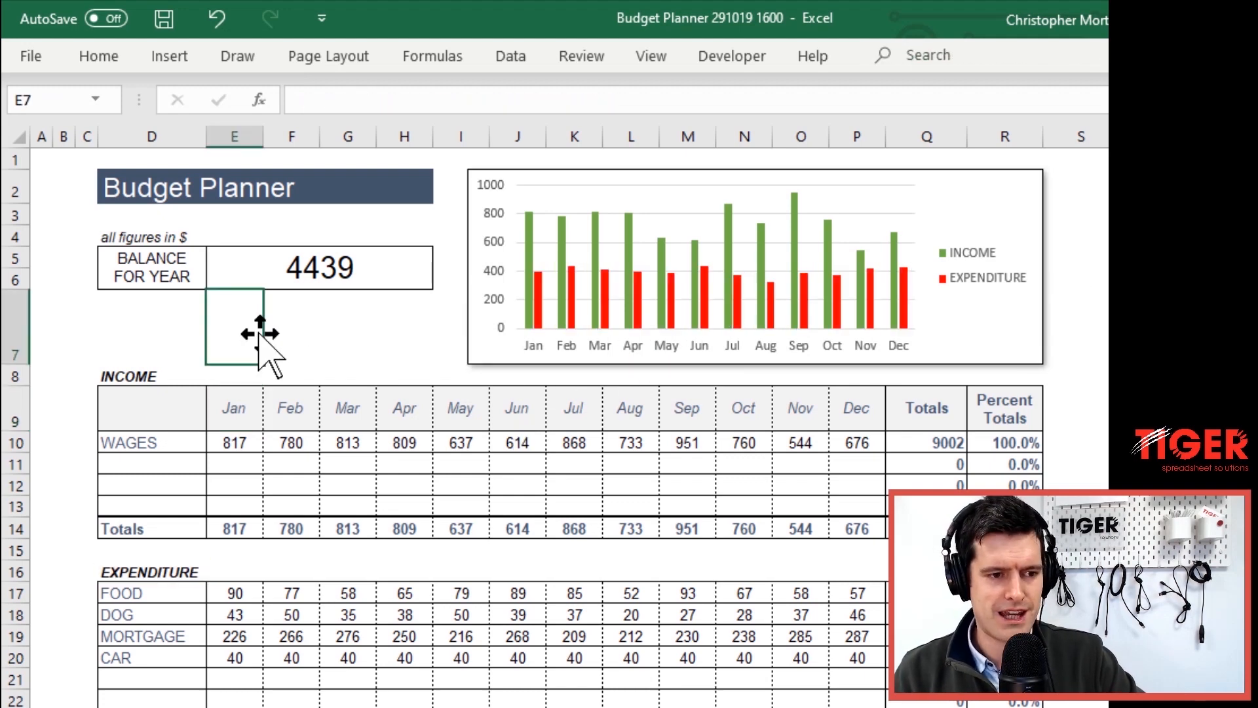
pyautogui.click(125, 321)
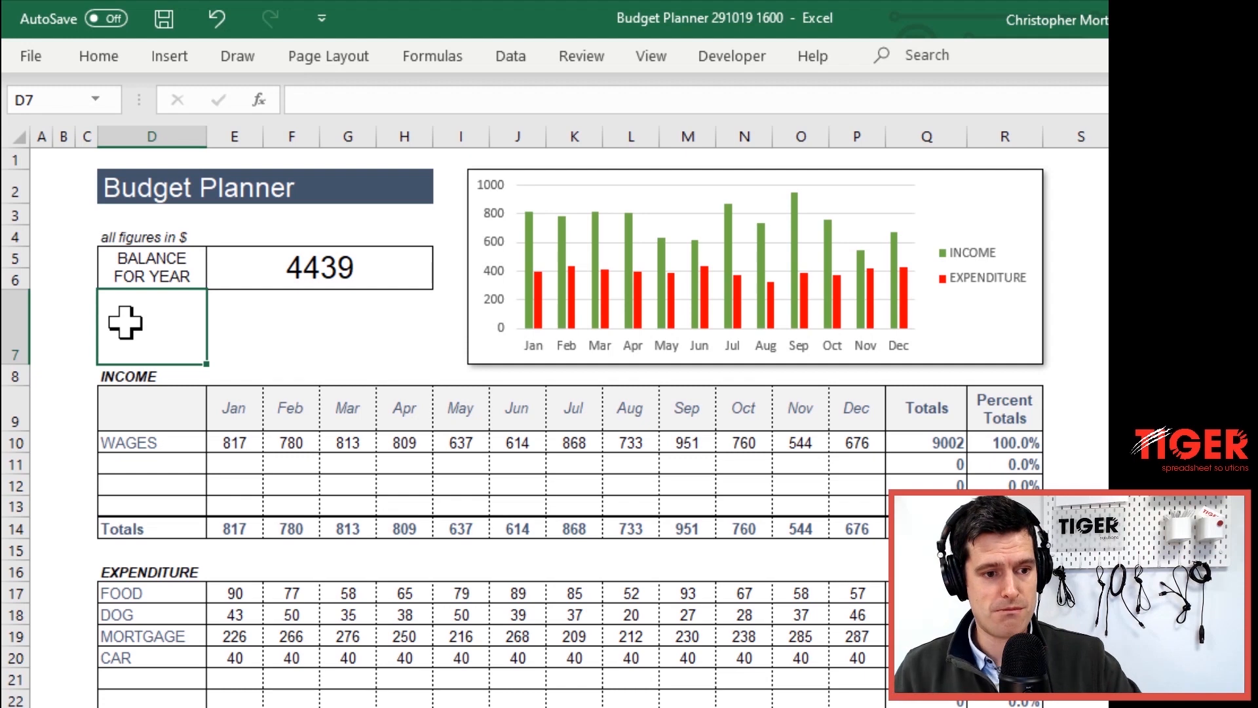
pyautogui.press('Down')
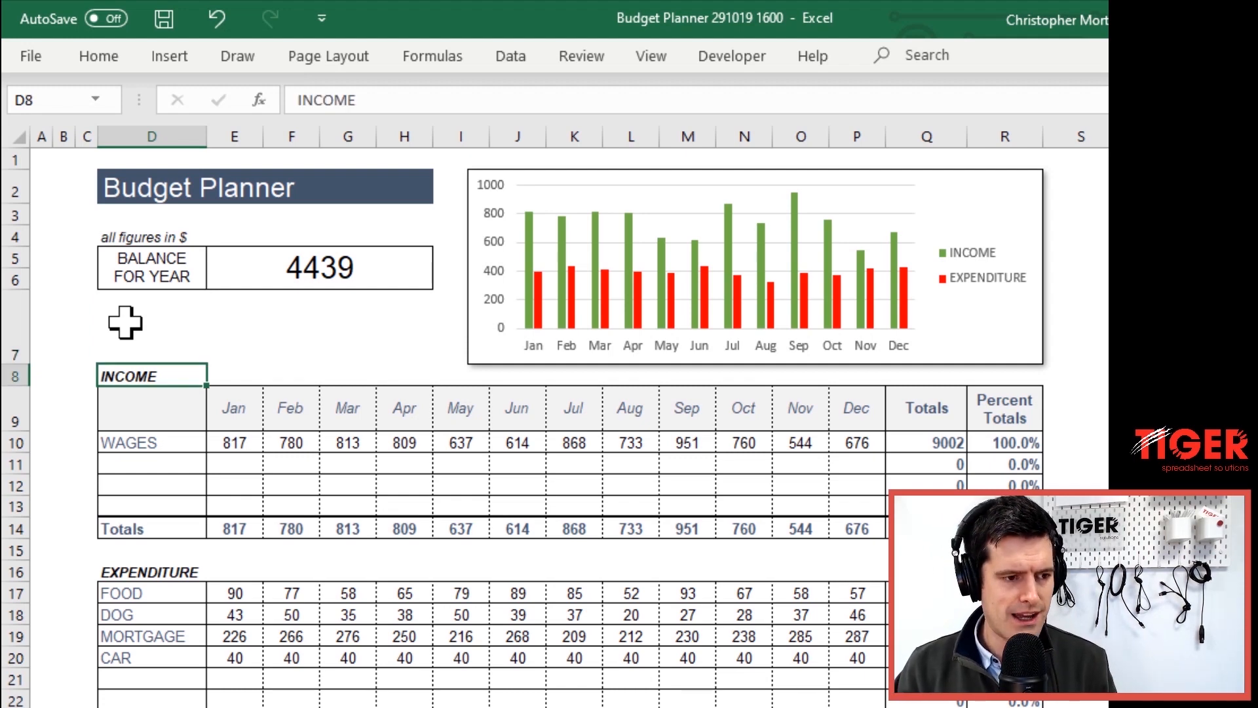
# Set the height of row 7, between the balance box and the INCOME heading, to 60
pyautogui.click(125, 322)
pyautogui.hotkey('alt', 'h')
pyautogui.press('o')
pyautogui.press('h')
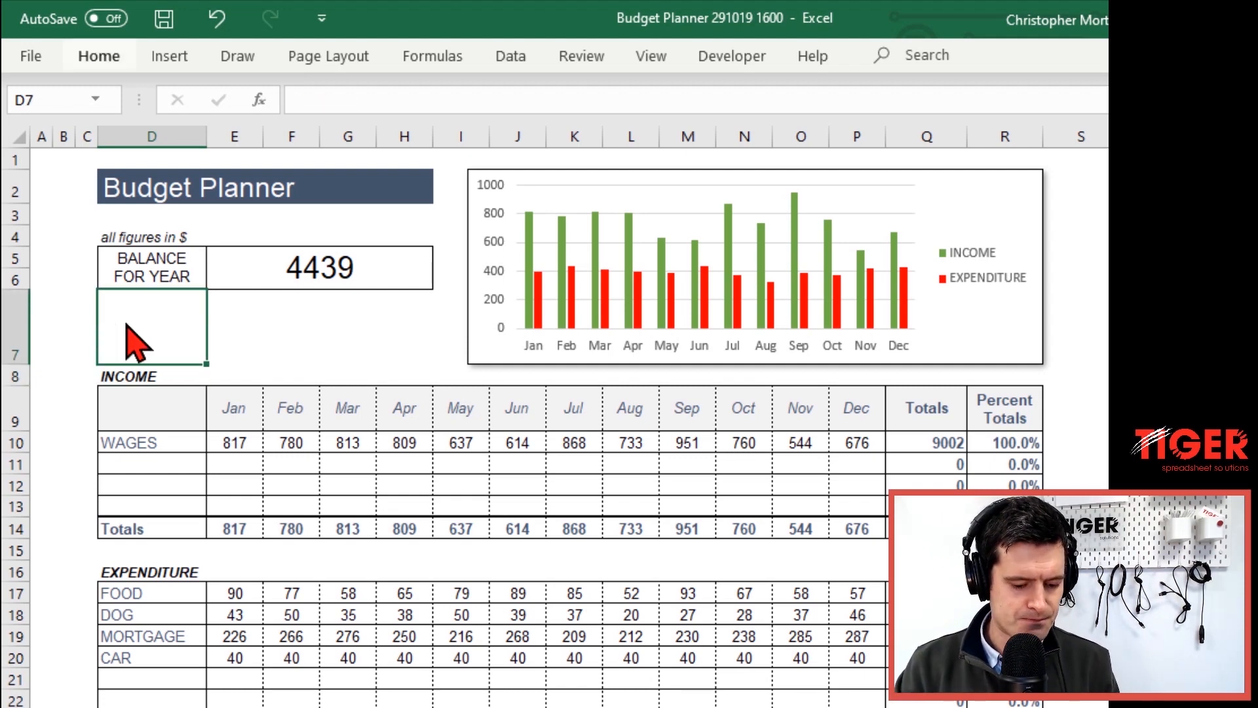
pyautogui.write('60')
pyautogui.press('Return')
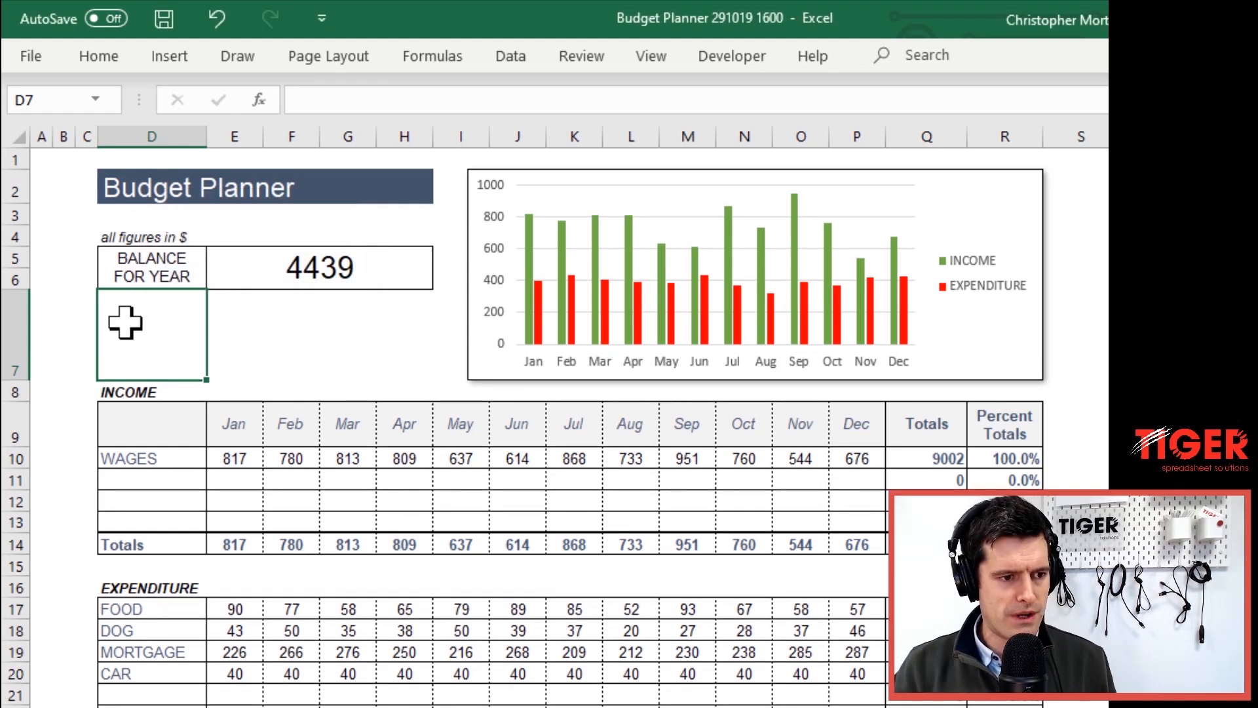
pyautogui.click(177, 388)
pyautogui.click(908, 364)
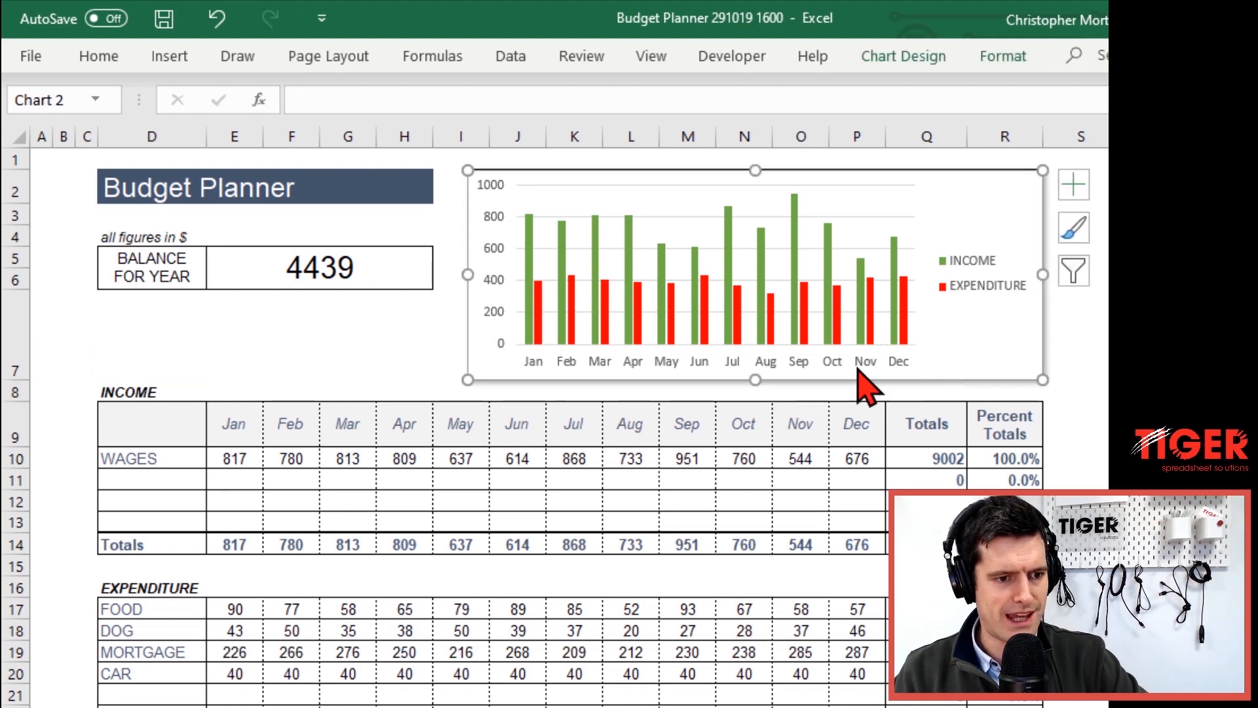
# Give the INCOME heading in D8 a green theme-colour fill and white text
pyautogui.click(119, 392)
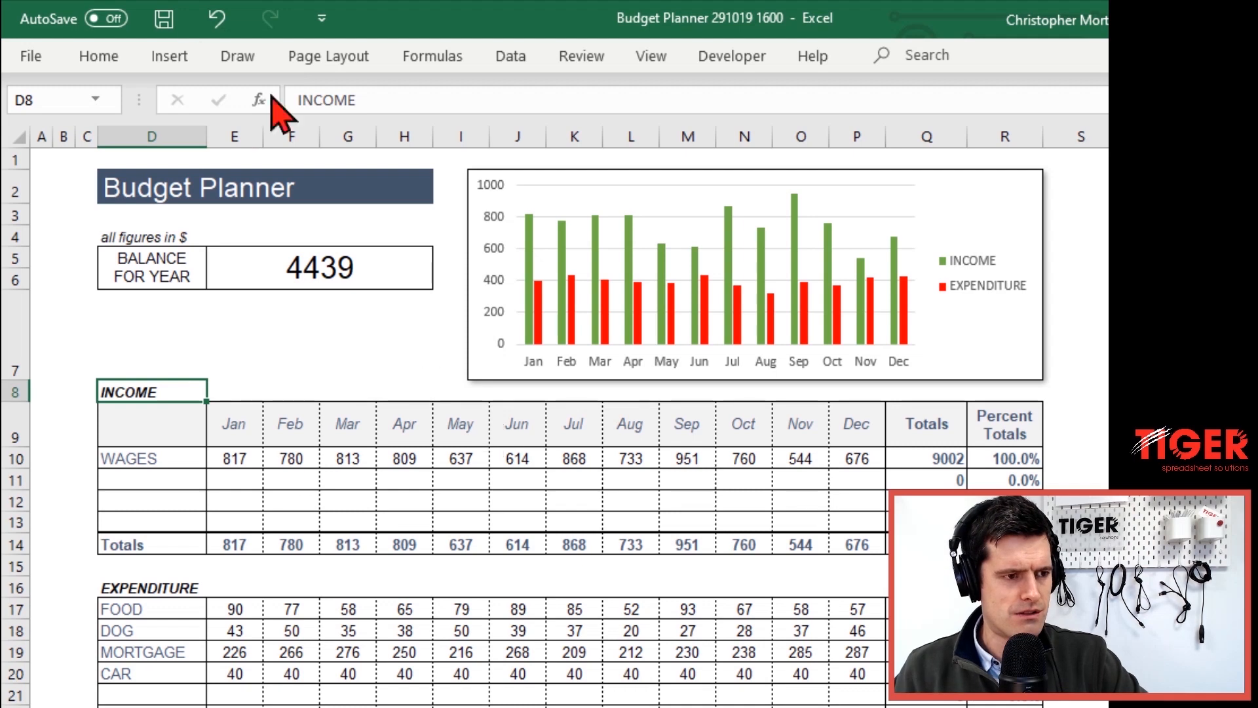
pyautogui.click(85, 54)
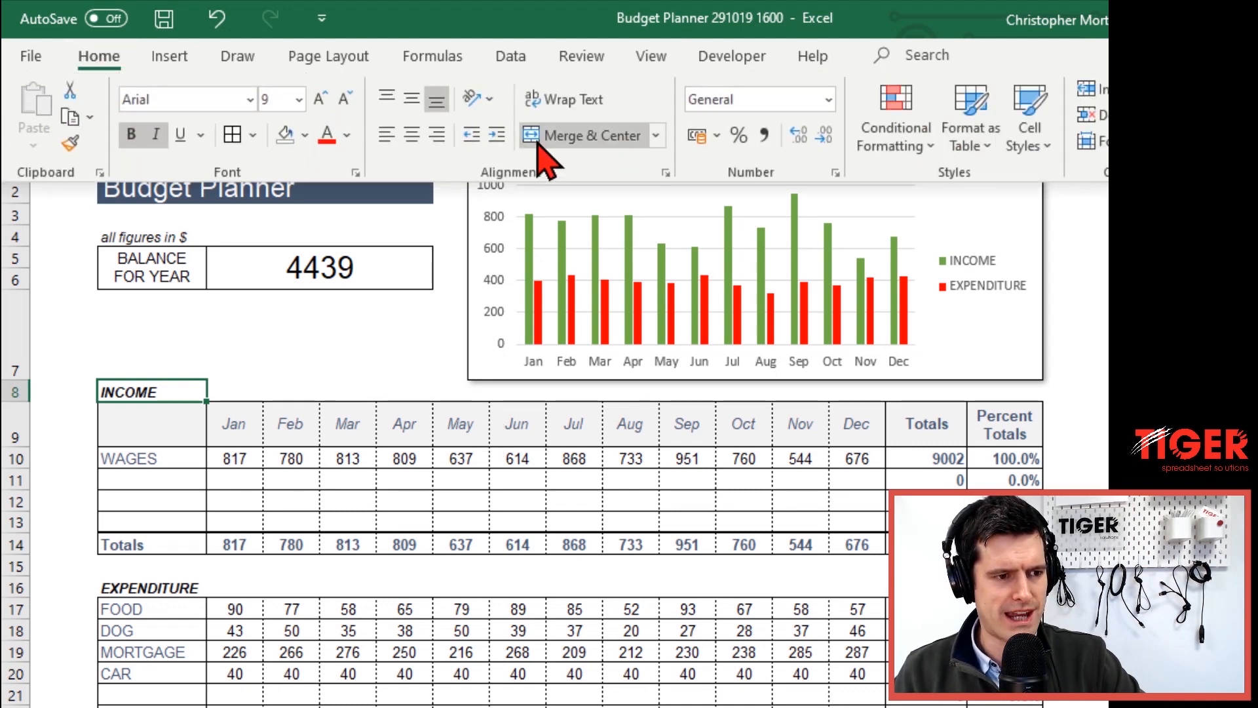
pyautogui.click(305, 135)
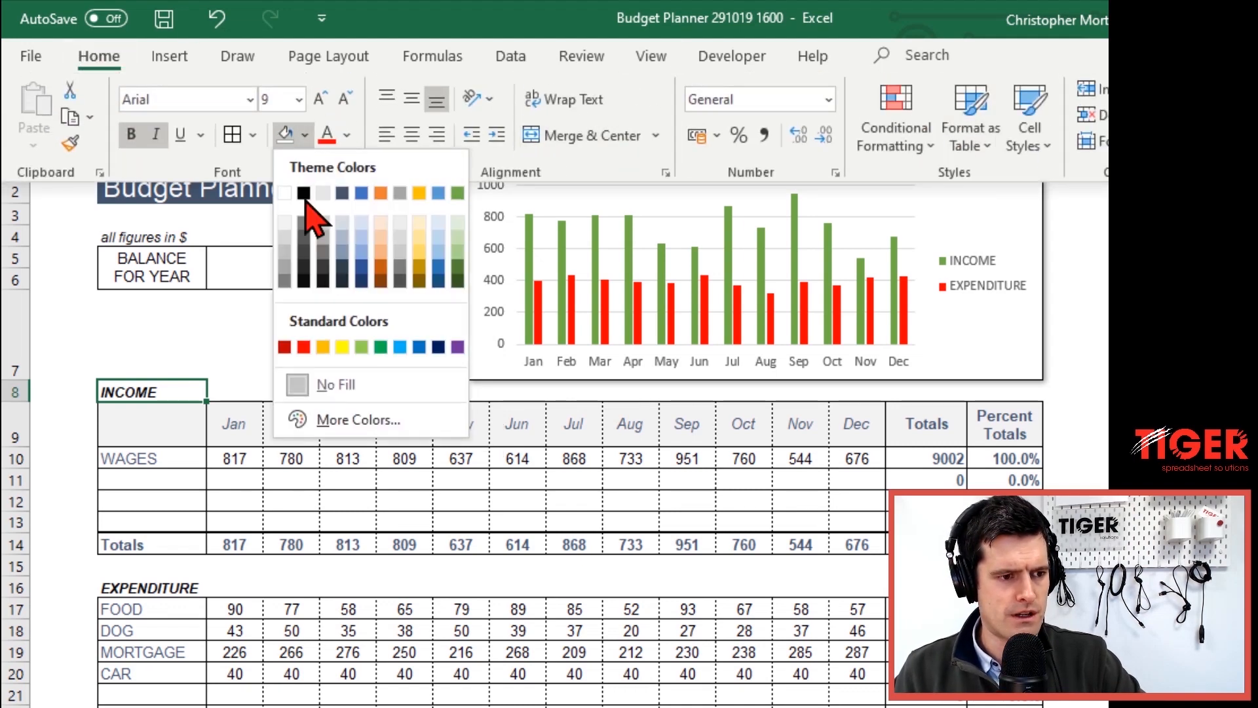
pyautogui.click(456, 193)
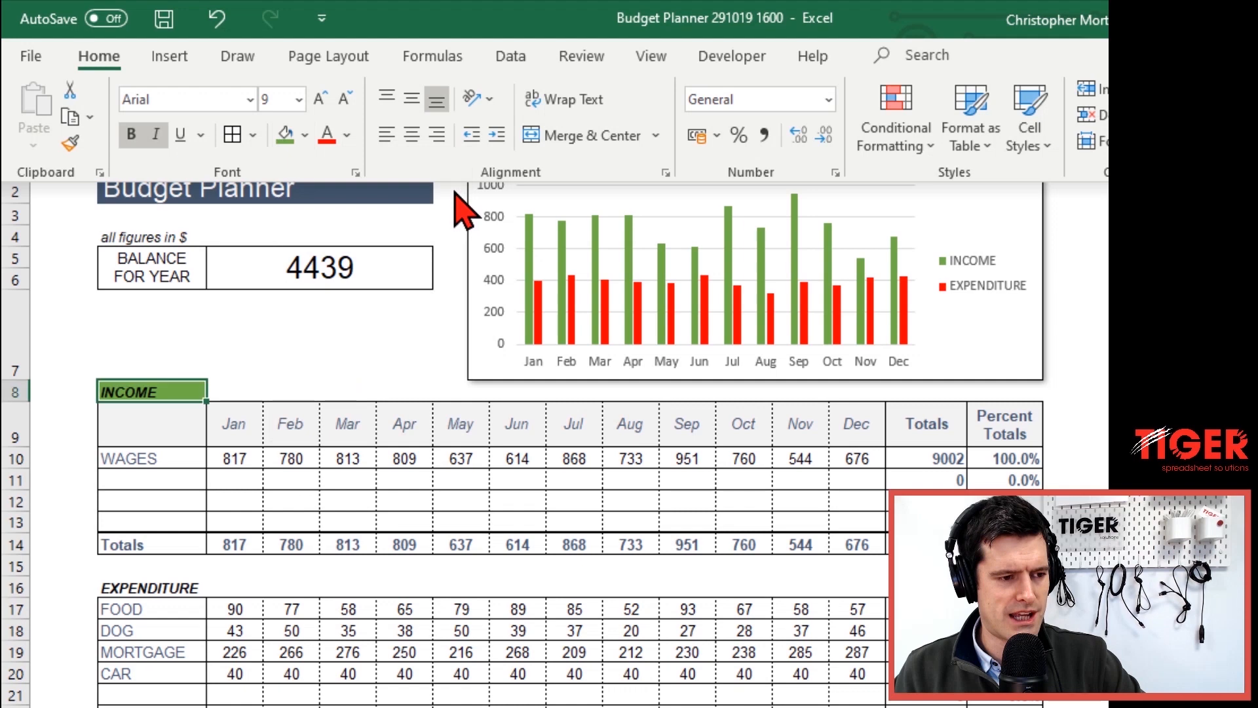
pyautogui.click(353, 135)
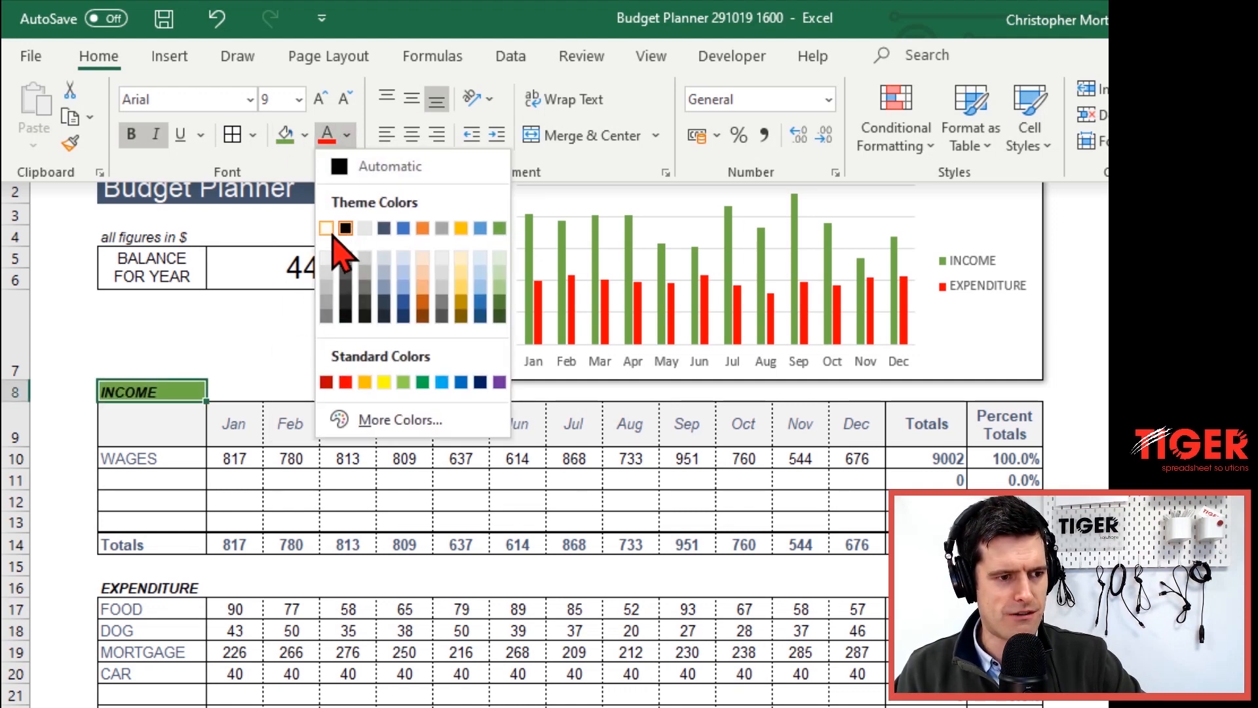
pyautogui.click(326, 228)
pyautogui.hotkey('ctrl', 'F1')
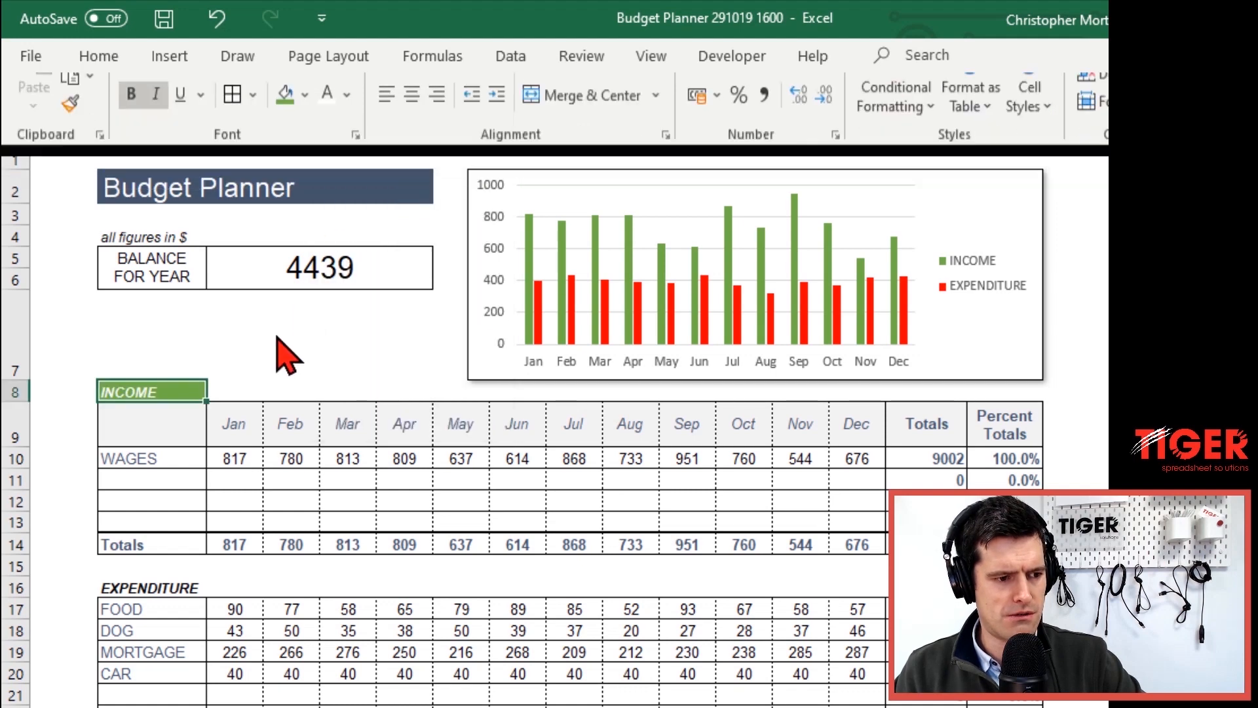
pyautogui.click(339, 332)
# Give the EXPENDITURE heading in D16 a standard red fill and white text
pyautogui.click(122, 587)
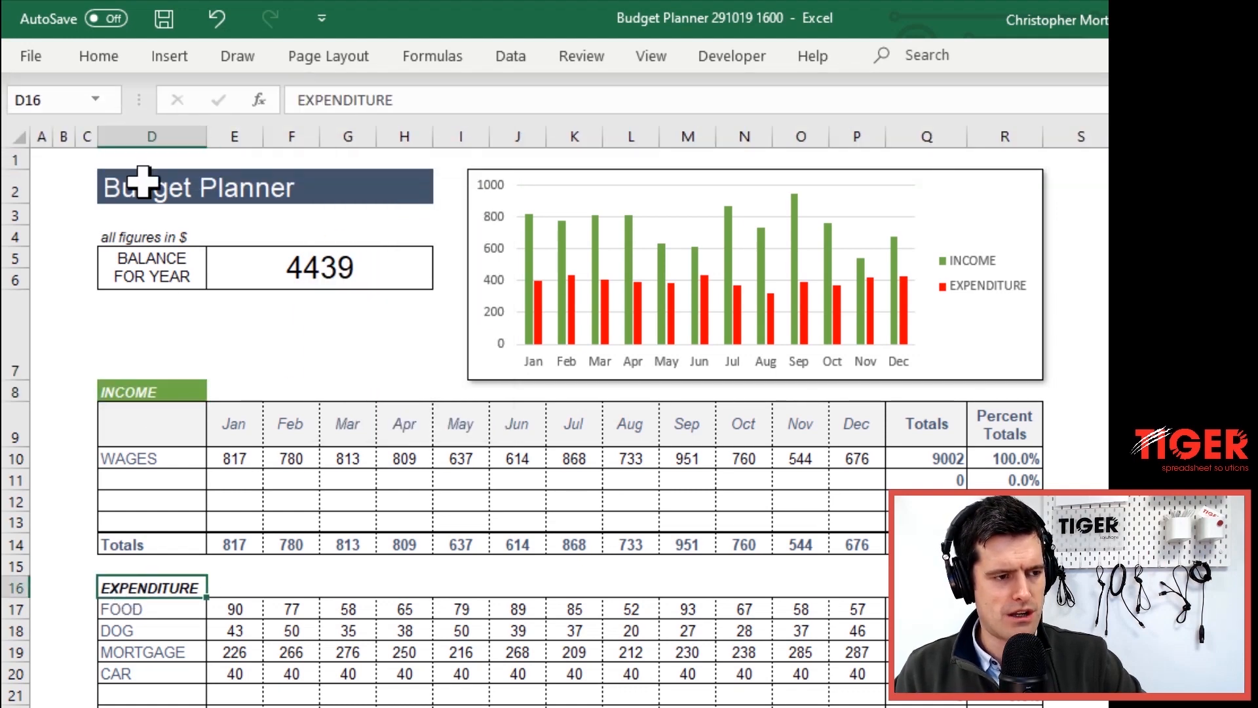
pyautogui.click(95, 59)
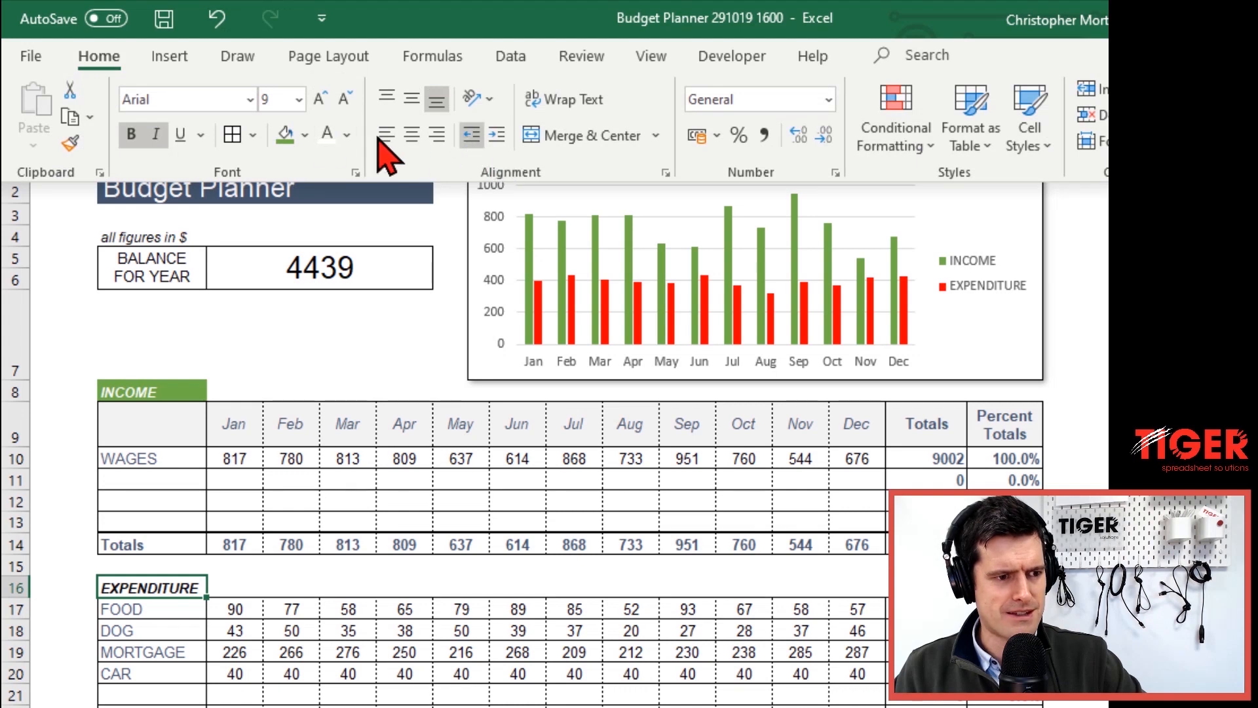
pyautogui.click(306, 134)
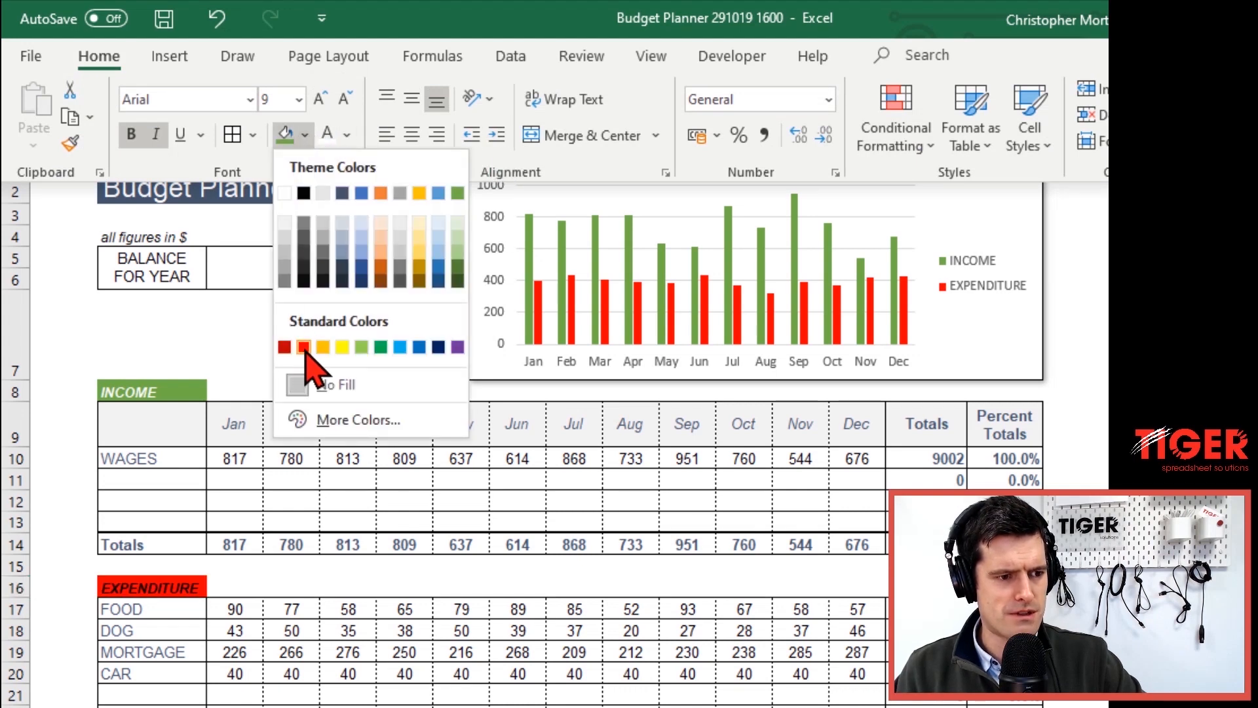
pyautogui.click(304, 347)
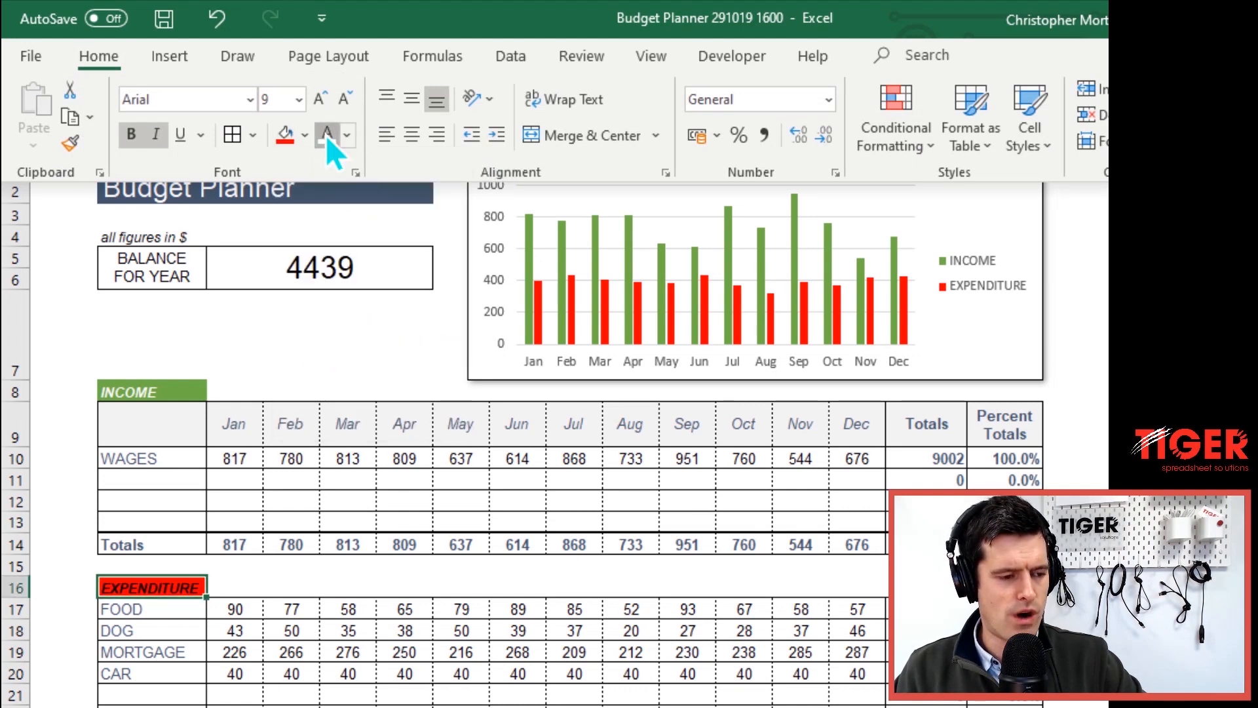
pyautogui.click(305, 337)
pyautogui.click(339, 329)
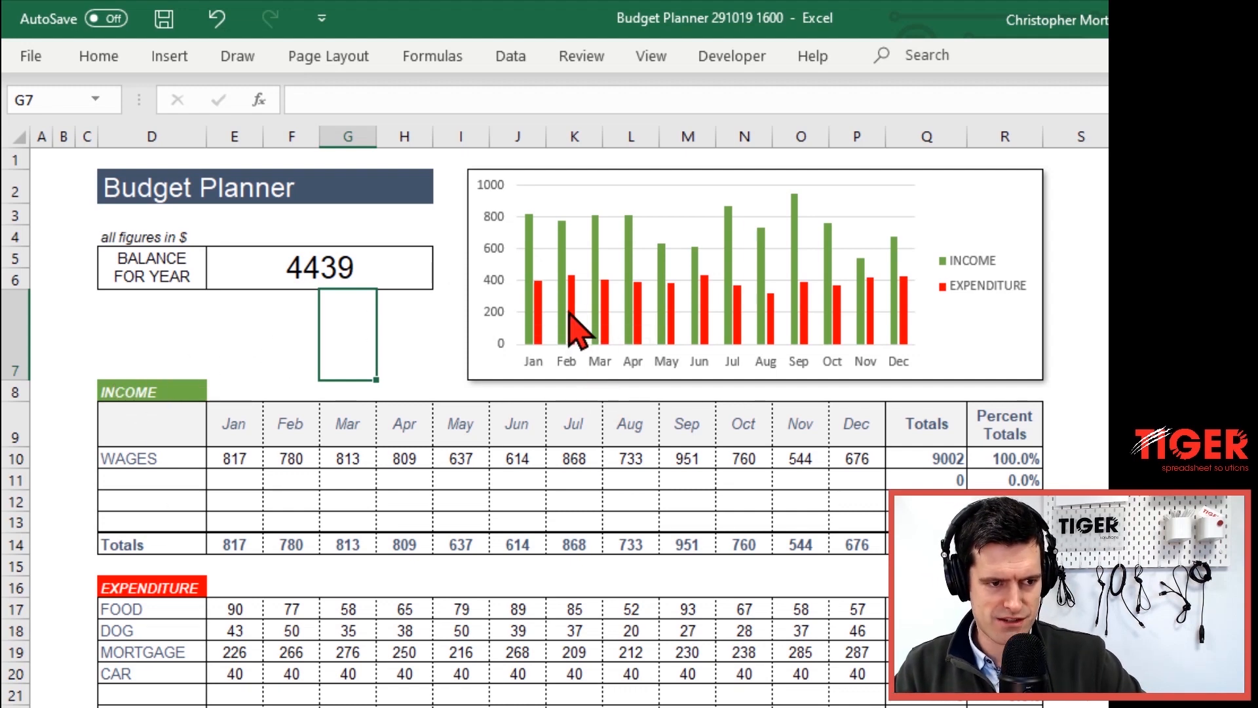
# Review the income entry area D10:P13, from the category names across the monthly figures
pyautogui.click(288, 588)
pyautogui.click(179, 458)
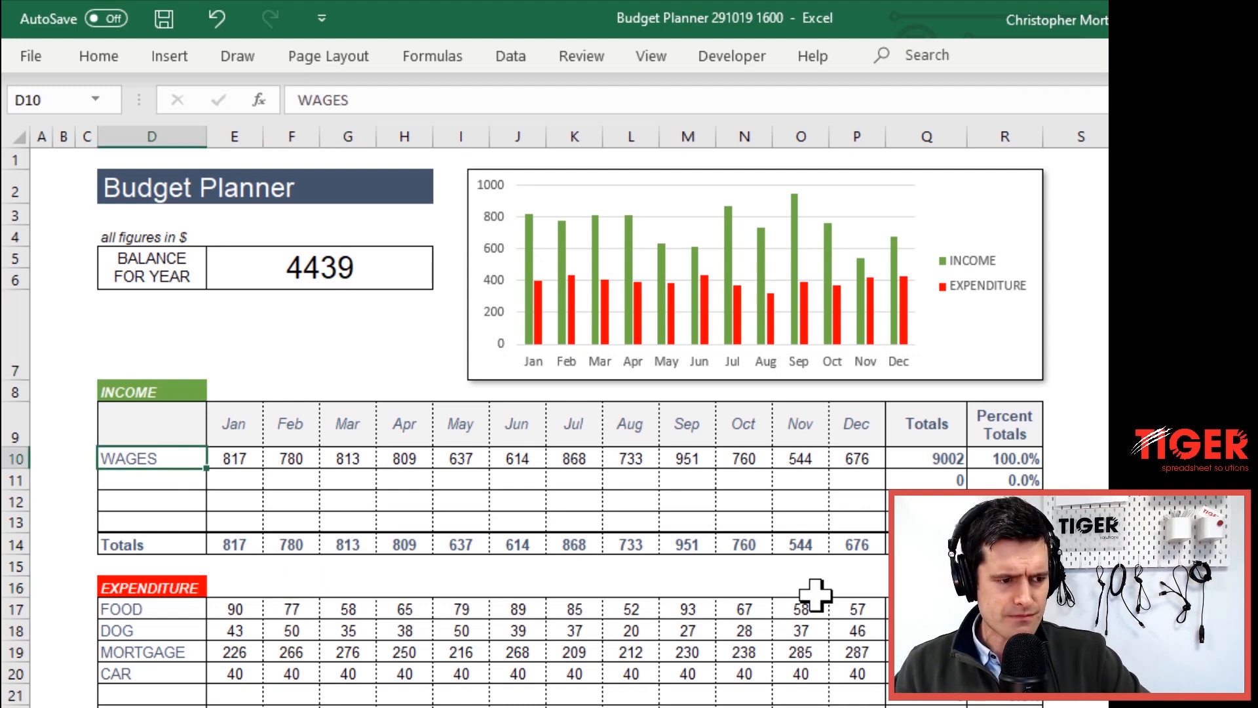
pyautogui.press('Down')
pyautogui.press('Down')
pyautogui.press('Down')
pyautogui.press('Up')
pyautogui.press('Up')
pyautogui.press('Up')
pyautogui.press('Up')
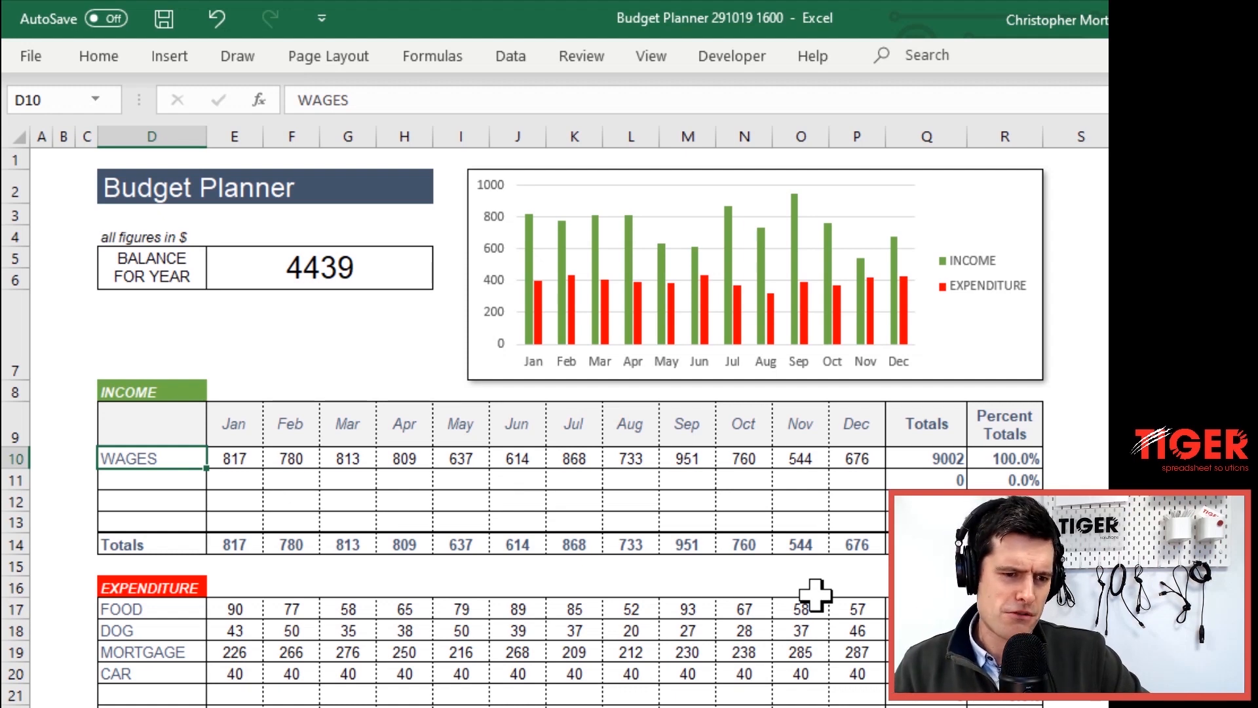
pyautogui.hotkey('shift', 'Right')
pyautogui.hotkey('shift', 'Right')
pyautogui.hotkey('shift', 'Right')
pyautogui.hotkey('shift', 'Right')
pyautogui.hotkey('shift', 'Right')
pyautogui.hotkey('shift', 'Right')
pyautogui.hotkey('shift', 'Right')
pyautogui.hotkey('shift', 'Right')
pyautogui.hotkey('shift', 'Right')
pyautogui.hotkey('shift', 'Right')
pyautogui.hotkey('shift', 'Right')
pyautogui.hotkey('shift', 'Right')
pyautogui.hotkey('shift', 'Down')
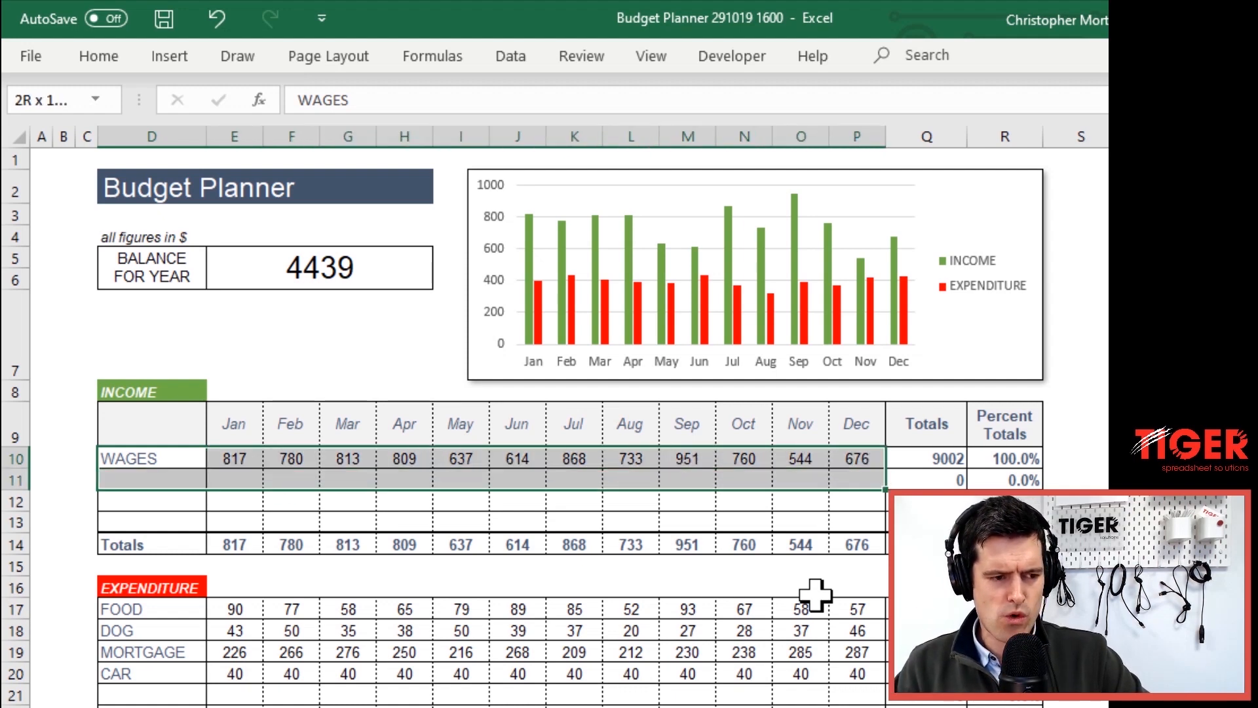
pyautogui.hotkey('shift', 'Down')
pyautogui.hotkey('shift', 'Down')
# Fill the income Totals row D14:R14 and the income Totals and Percent Totals cells Q10:R13 with the lightest grey theme colour
pyautogui.press('Down')
pyautogui.press('Down')
pyautogui.press('Down')
pyautogui.press('Down')
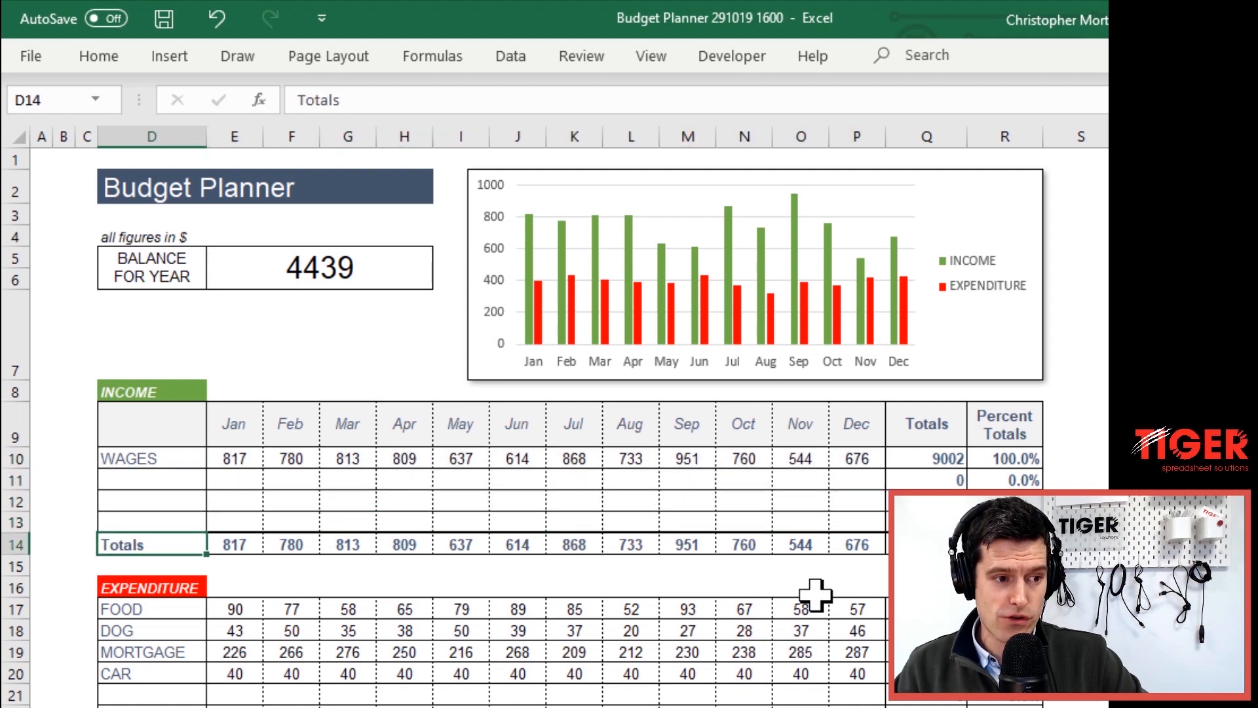
pyautogui.hotkey('shift', 'Right')
pyautogui.hotkey('shift', 'Right')
pyautogui.hotkey('shift', 'Right')
pyautogui.hotkey('shift', 'Right')
pyautogui.hotkey('shift', 'Right')
pyautogui.hotkey('shift', 'Right')
pyautogui.hotkey('shift', 'Right')
pyautogui.hotkey('shift', 'Right')
pyautogui.hotkey('shift', 'Right')
pyautogui.hotkey('shift', 'Right')
pyautogui.hotkey('shift', 'Right')
pyautogui.hotkey('shift', 'Right')
pyautogui.hotkey('shift', 'Right')
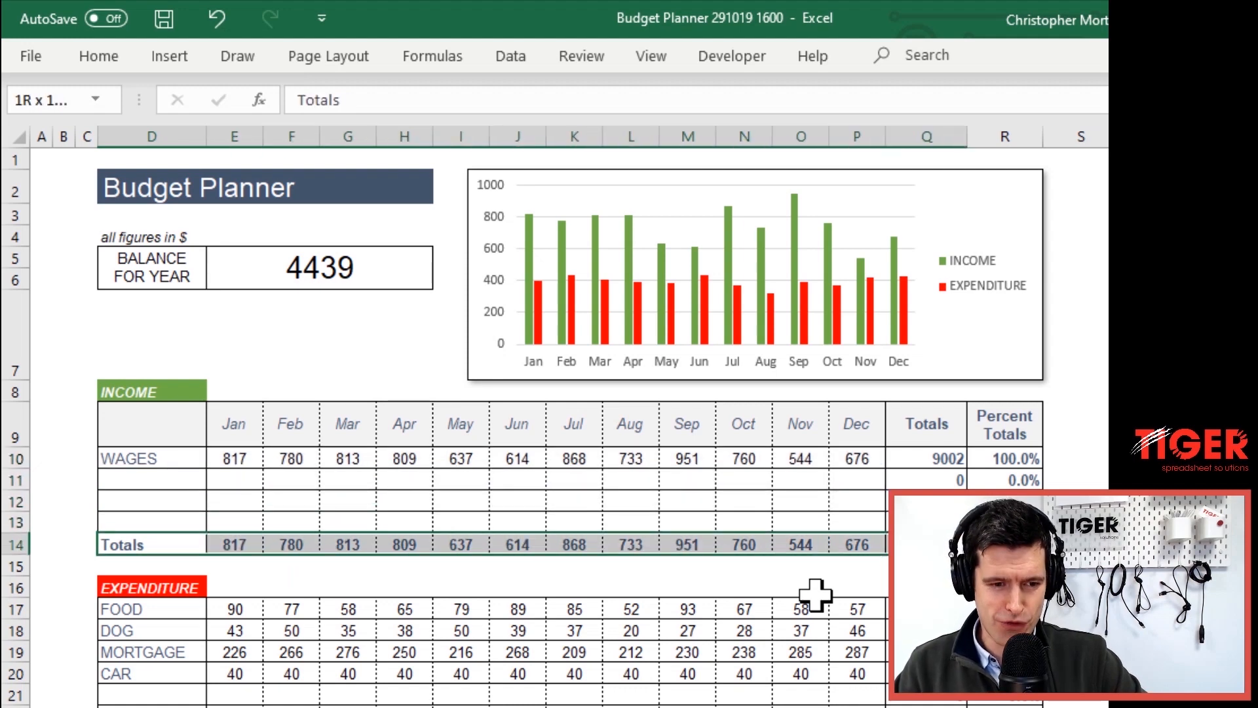
pyautogui.hotkey('shift', 'Right')
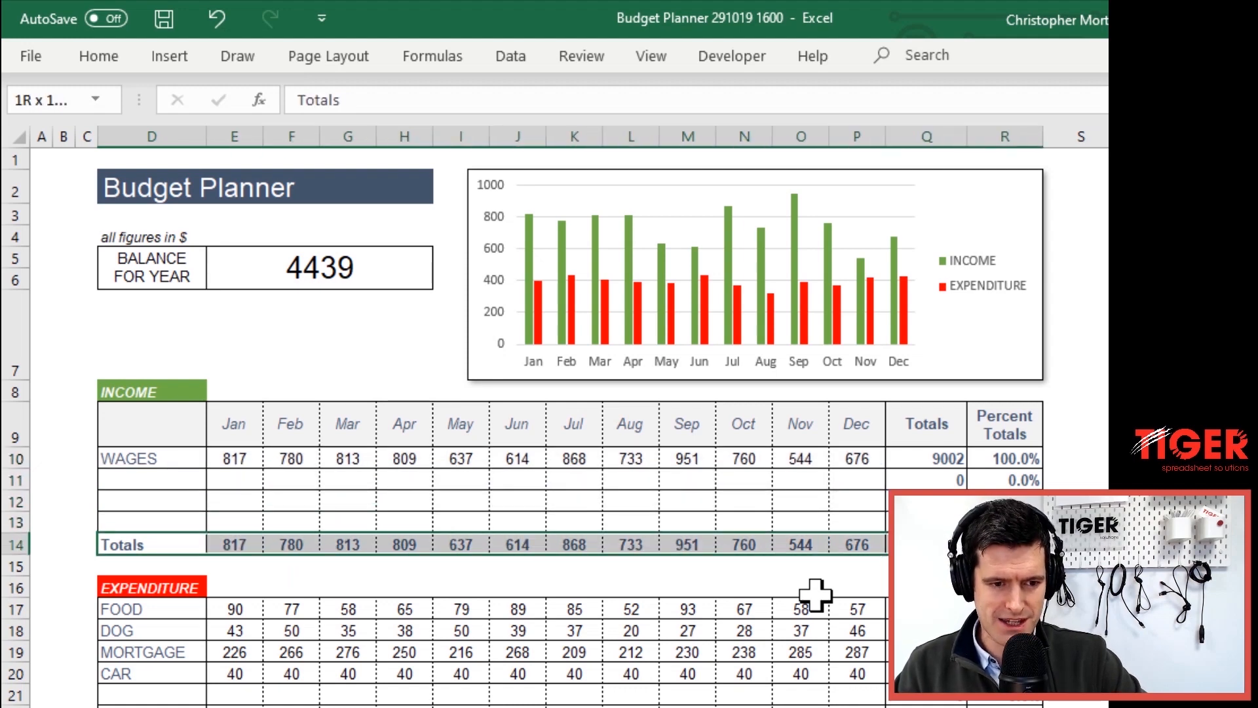
pyautogui.click(103, 57)
pyautogui.click(305, 136)
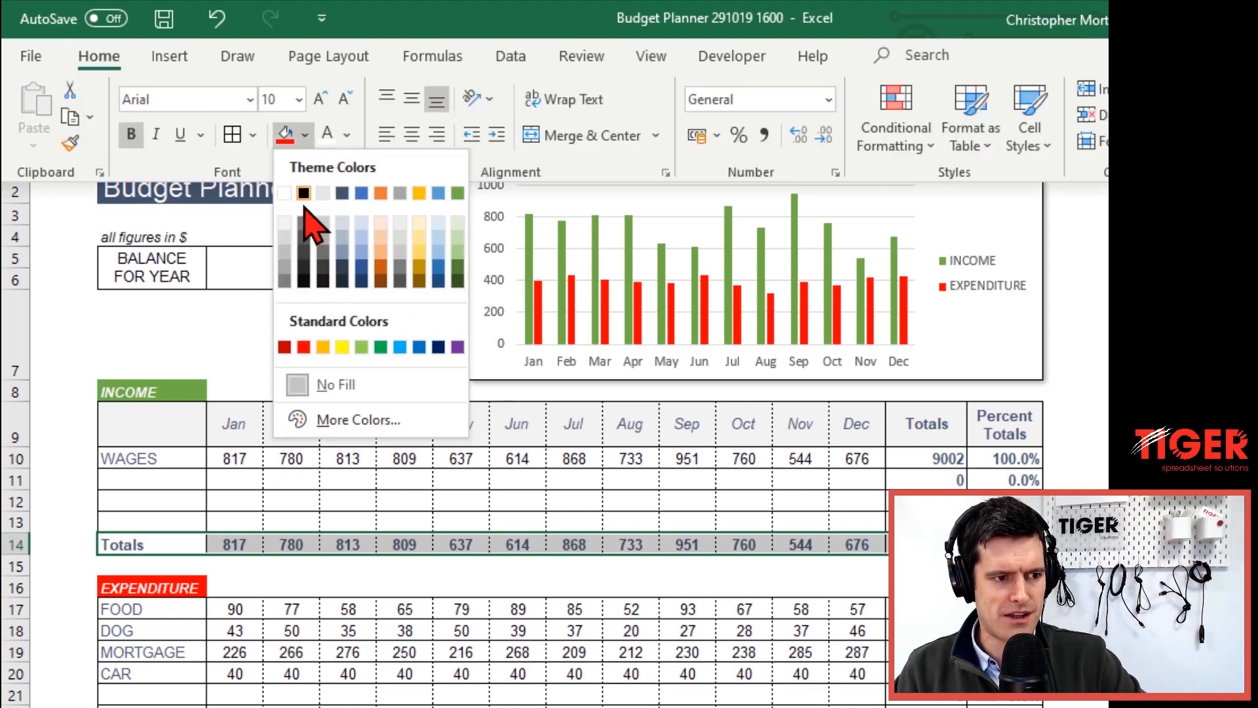
pyautogui.click(284, 223)
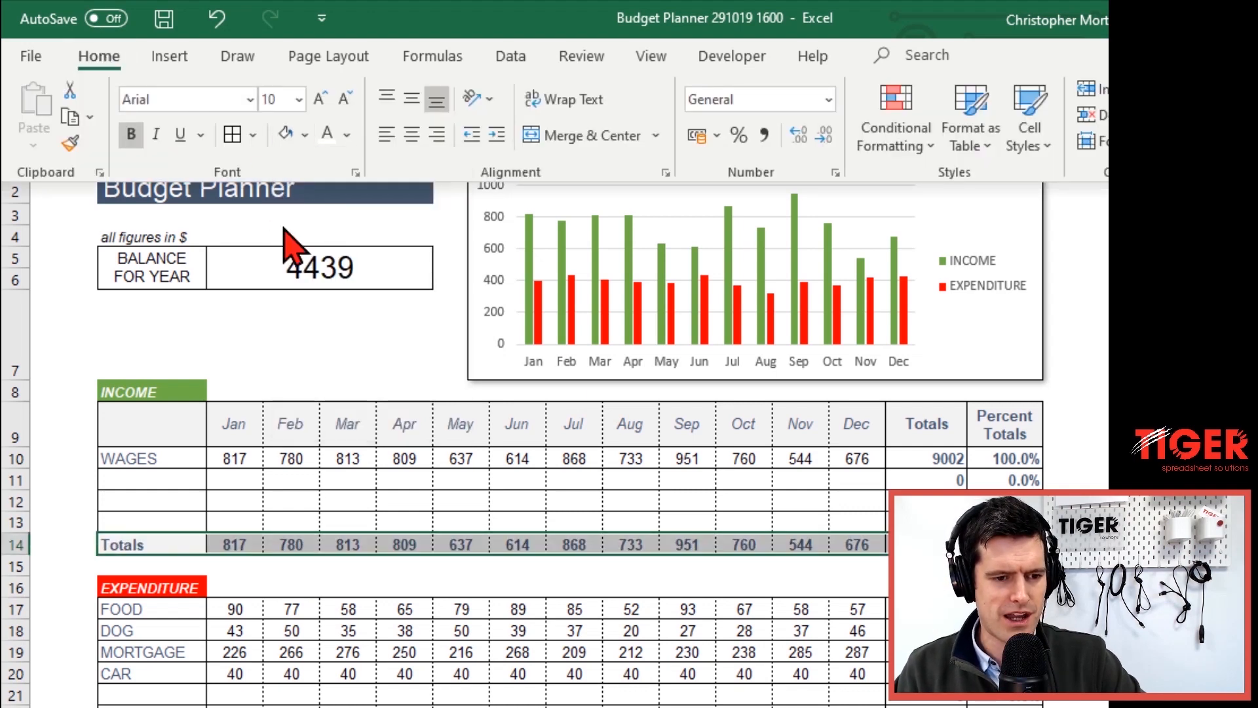
pyautogui.click(922, 459)
pyautogui.moveTo(922, 459); pyautogui.dragTo(1004, 522)
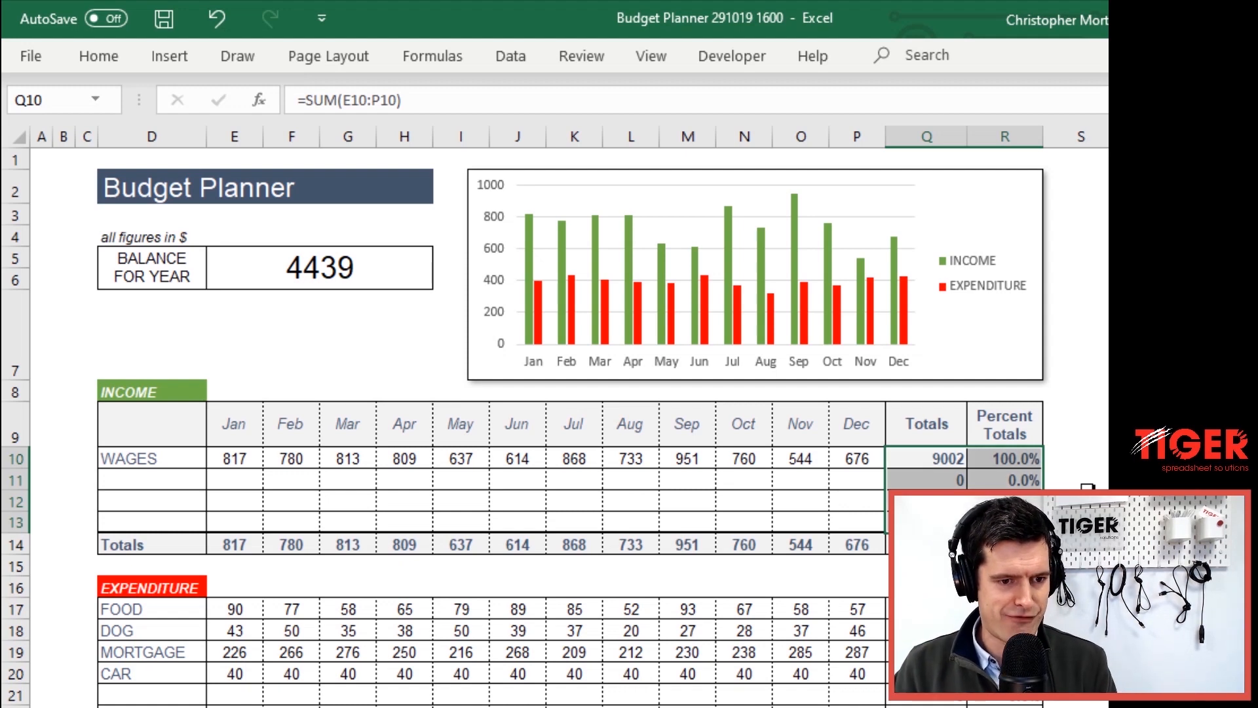
# Apply the same light grey fill to the expenditure Totals row D24:R24
pyautogui.press('Down')
pyautogui.press('Down')
pyautogui.press('Down')
pyautogui.press('Down')
pyautogui.press('Down')
pyautogui.press('Down')
pyautogui.press('Down')
pyautogui.press('Down')
pyautogui.press('Down')
pyautogui.press('Down')
pyautogui.press('Down')
pyautogui.press('Left')
pyautogui.press('Left')
pyautogui.press('Left')
pyautogui.press('Left')
pyautogui.press('Left')
pyautogui.press('Left')
pyautogui.press('Left')
pyautogui.press('Left')
pyautogui.press('Left')
pyautogui.press('Left')
pyautogui.press('Left')
pyautogui.press('Left')
pyautogui.press('Down')
pyautogui.press('Down')
pyautogui.press('Down')
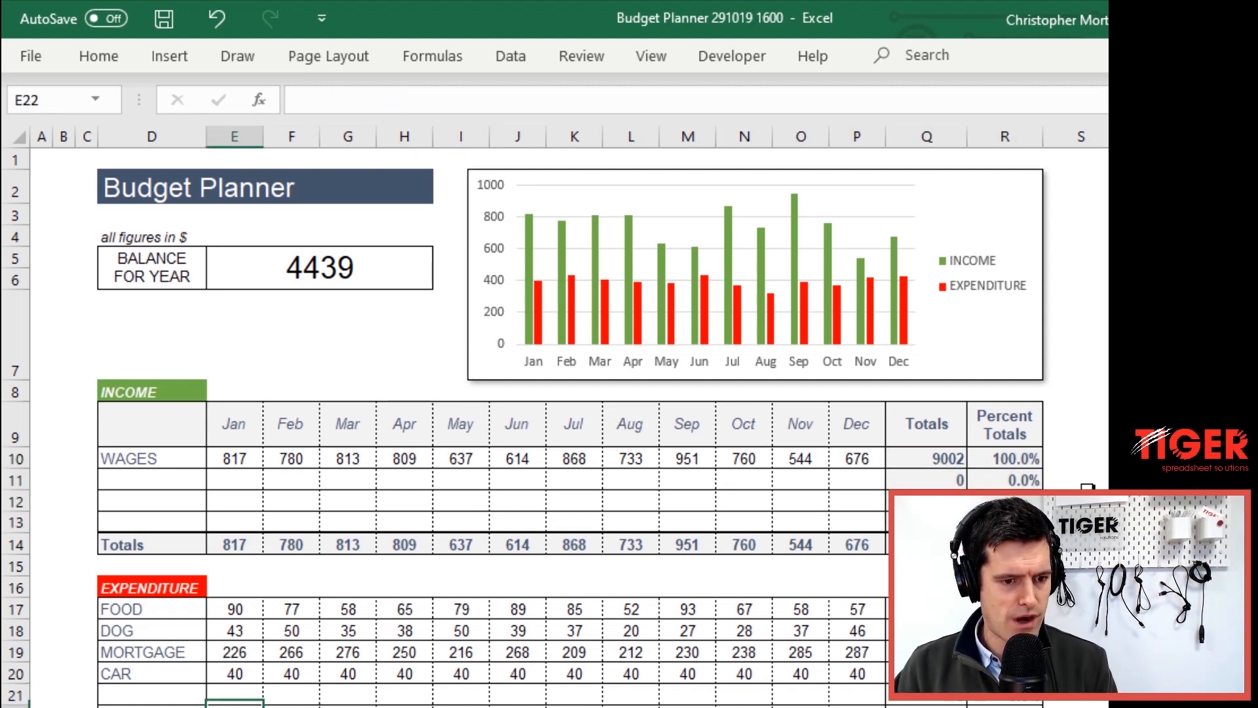
pyautogui.press('Left')
pyautogui.hotkey('shift', 'Right')
pyautogui.hotkey('shift', 'Right')
pyautogui.hotkey('shift', 'Right')
pyautogui.hotkey('shift', 'Right')
pyautogui.hotkey('shift', 'Right')
pyautogui.hotkey('shift', 'Right')
pyautogui.hotkey('shift', 'Right')
pyautogui.hotkey('shift', 'Right')
pyautogui.hotkey('shift', 'Right')
pyautogui.hotkey('shift', 'Right')
pyautogui.hotkey('shift', 'Right')
pyautogui.hotkey('shift', 'Right')
pyautogui.hotkey('shift', 'Right')
pyautogui.hotkey('shift', 'Right')
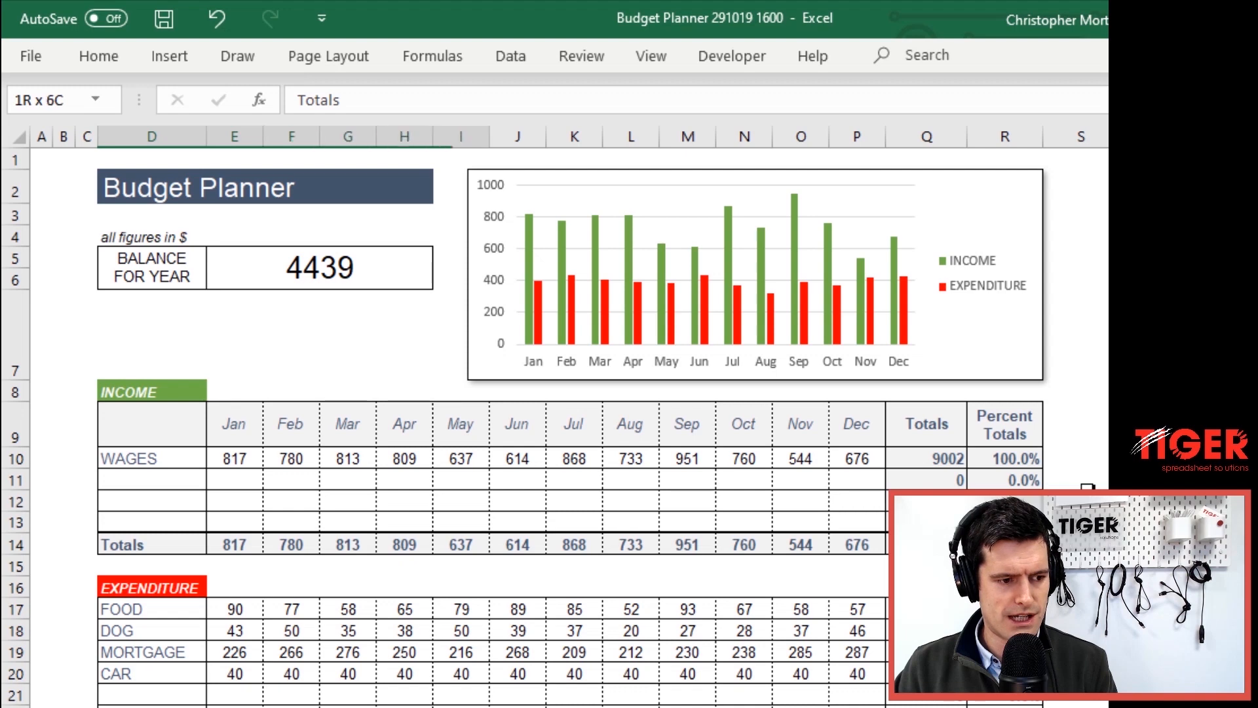
# Apply the same light grey fill to the expenditure Totals column cells Q17:Q23
pyautogui.press('Up')
pyautogui.press('Up')
pyautogui.press('Up')
pyautogui.press('Up')
pyautogui.press('Up')
pyautogui.press('Up')
pyautogui.press('Up')
pyautogui.press('Up')
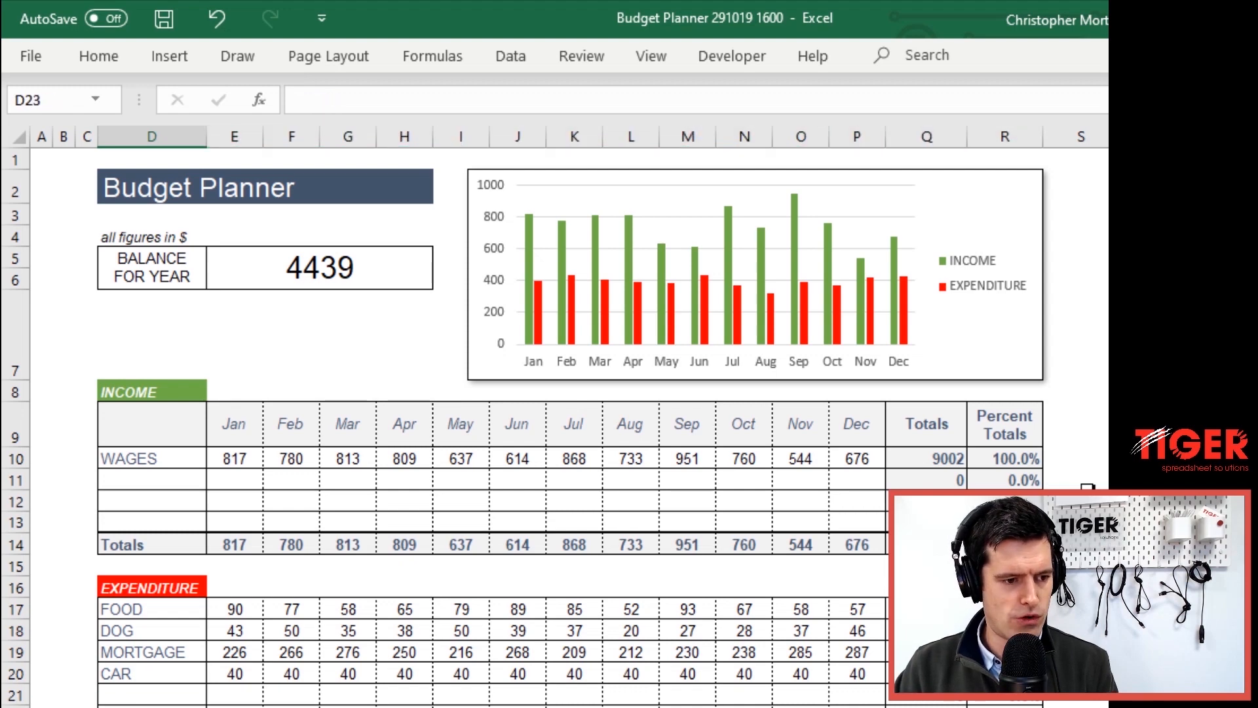
pyautogui.press('Right')
pyautogui.press('Right')
pyautogui.press('Right')
pyautogui.press('Right')
pyautogui.press('Right')
pyautogui.press('Right')
pyautogui.press('Right')
pyautogui.press('Right')
pyautogui.press('Right')
pyautogui.press('Right')
pyautogui.press('Right')
pyautogui.press('Right')
pyautogui.press('Down')
pyautogui.press('Right')
pyautogui.hotkey('shift', 'Down')
pyautogui.hotkey('shift', 'Down')
pyautogui.hotkey('shift', 'Down')
pyautogui.hotkey('shift', 'Down')
pyautogui.hotkey('shift', 'Down')
pyautogui.hotkey('shift', 'Down')
pyautogui.hotkey('shift', 'Up')
pyautogui.hotkey('shift', 'Up')
pyautogui.hotkey('shift', 'Up')
pyautogui.hotkey('shift', 'Up')
pyautogui.hotkey('shift', 'Up')
pyautogui.hotkey('shift', 'Up')
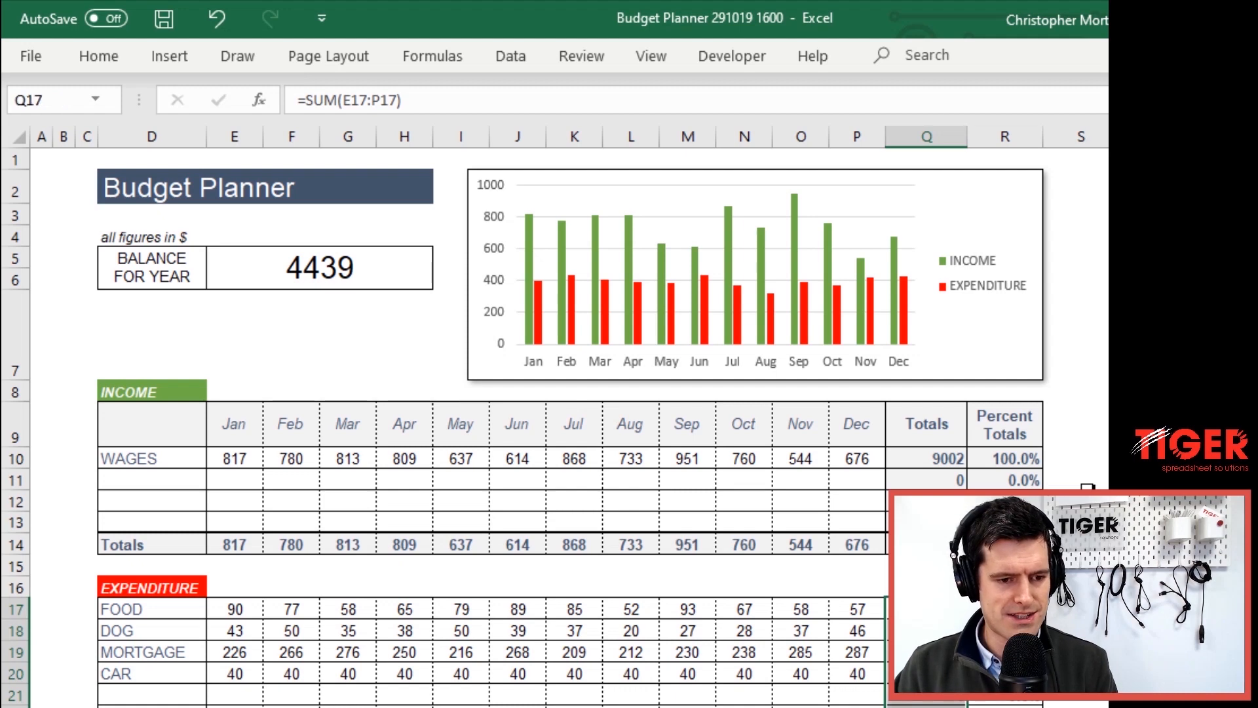
# Apply the same light grey fill to the expenditure Percent Totals cells from R17 down to the row above the totals
pyautogui.press('Right')
pyautogui.hotkey('shift', 'Down')
pyautogui.hotkey('shift', 'Down')
pyautogui.hotkey('shift', 'Down')
pyautogui.hotkey('shift', 'Down')
pyautogui.hotkey('shift', 'Down')
pyautogui.hotkey('shift', 'Down')
pyautogui.hotkey('shift', 'Down')
pyautogui.hotkey('shift', 'Up')
pyautogui.hotkey('shift', 'Up')
pyautogui.hotkey('shift', 'Up')
pyautogui.hotkey('shift', 'Up')
pyautogui.hotkey('shift', 'Up')
pyautogui.hotkey('shift', 'Up')
pyautogui.hotkey('shift', 'Up')
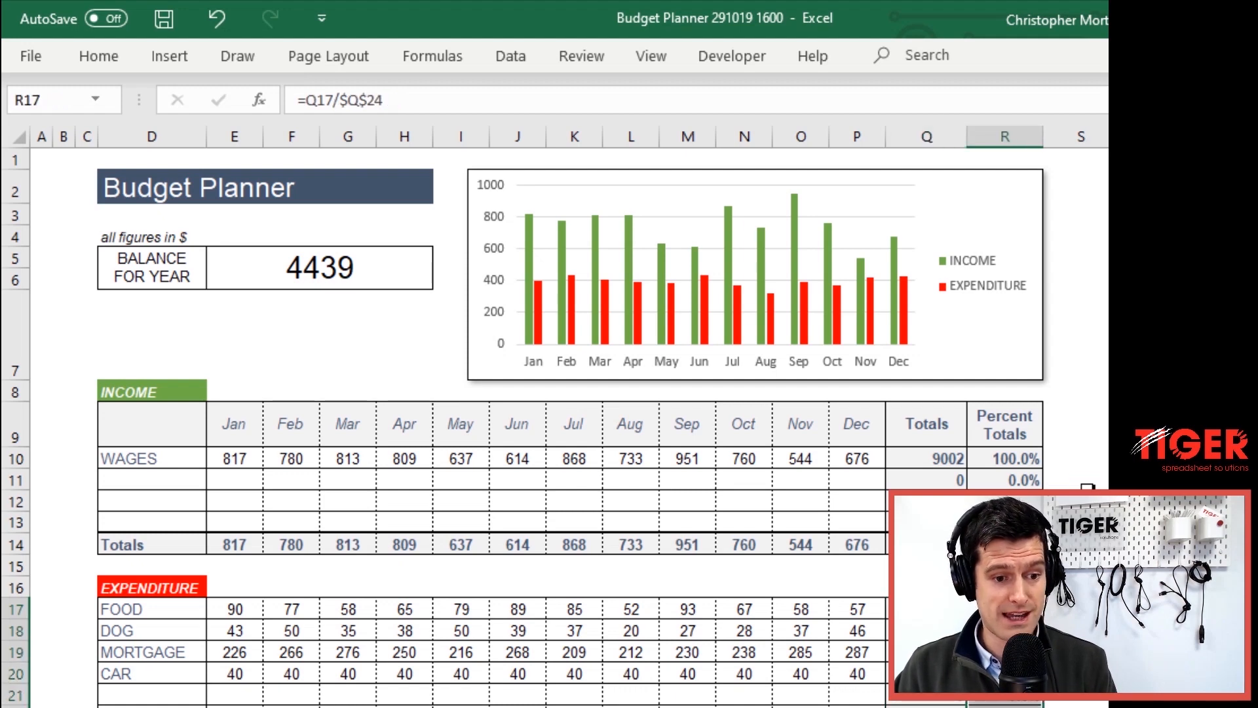
# Apply the same light grey fill to the Month Start, Month Net and Month End rows, cells D26:P28
pyautogui.press('Down')
pyautogui.press('Down')
pyautogui.press('Down')
pyautogui.press('Down')
pyautogui.press('Down')
pyautogui.press('Down')
pyautogui.press('Down')
pyautogui.press('Down')
pyautogui.press('Down')
pyautogui.press('Down')
pyautogui.press('Left')
pyautogui.press('Left')
pyautogui.press('Left')
pyautogui.press('Left')
pyautogui.press('Left')
pyautogui.press('Left')
pyautogui.press('Left')
pyautogui.press('Left')
pyautogui.press('Left')
pyautogui.press('Left')
pyautogui.press('Left')
pyautogui.press('Left')
pyautogui.press('Left')
pyautogui.press('Left')
pyautogui.press('Left')
pyautogui.press('Left')
pyautogui.press('Up')
pyautogui.press('Right')
pyautogui.press('Right')
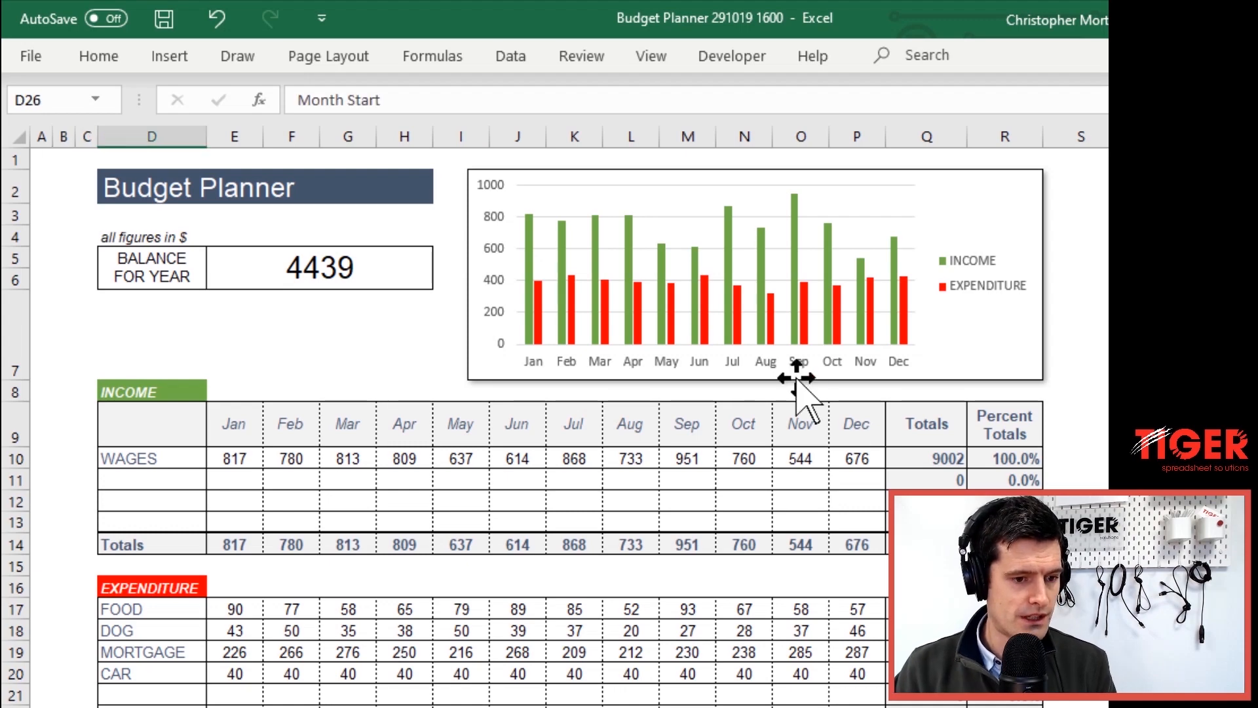
pyautogui.scroll(-4, 797, 379)
pyautogui.scroll(-2, 797, 376)
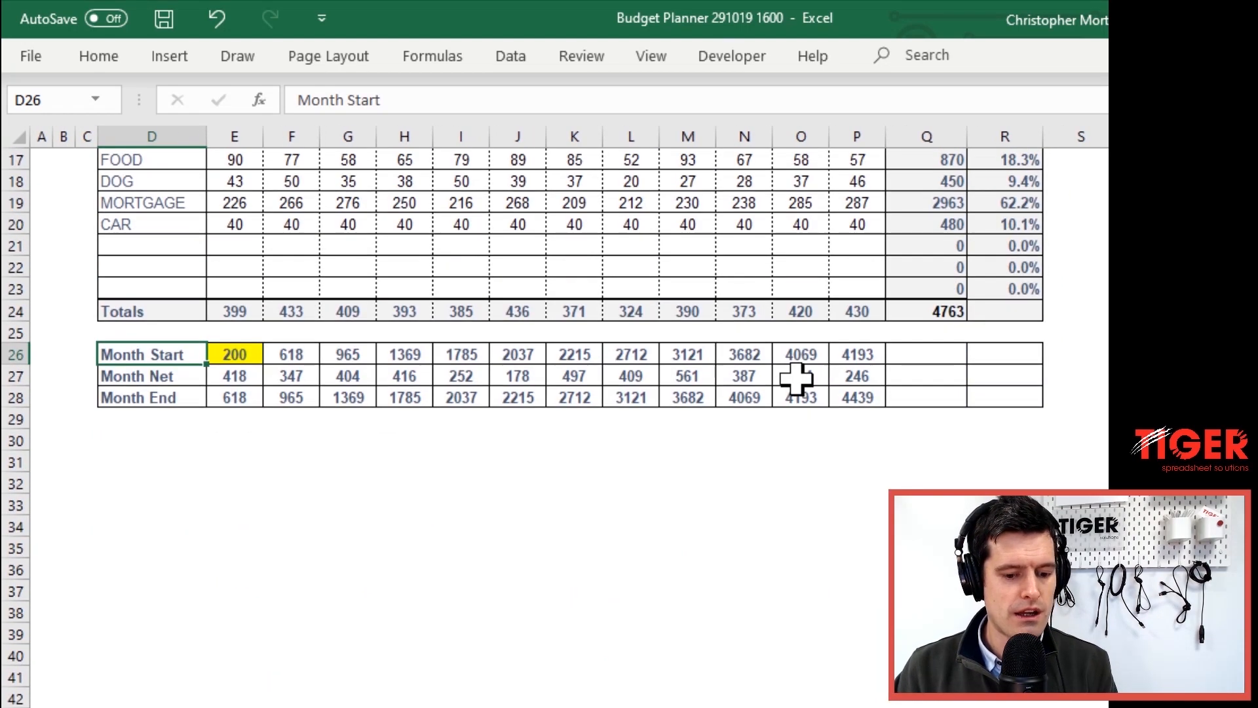
pyautogui.hotkey('shift', 'Right')
pyautogui.hotkey('shift', 'Right')
pyautogui.hotkey('shift', 'Right')
pyautogui.hotkey('shift', 'Right')
pyautogui.hotkey('shift', 'Right')
pyautogui.hotkey('shift', 'Right')
pyautogui.hotkey('shift', 'Right')
pyautogui.hotkey('shift', 'Right')
pyautogui.hotkey('shift', 'Right')
pyautogui.hotkey('shift', 'Right')
pyautogui.hotkey('shift', 'Right')
pyautogui.hotkey('shift', 'Right')
pyautogui.hotkey('shift', 'Right')
pyautogui.hotkey('shift', 'Left')
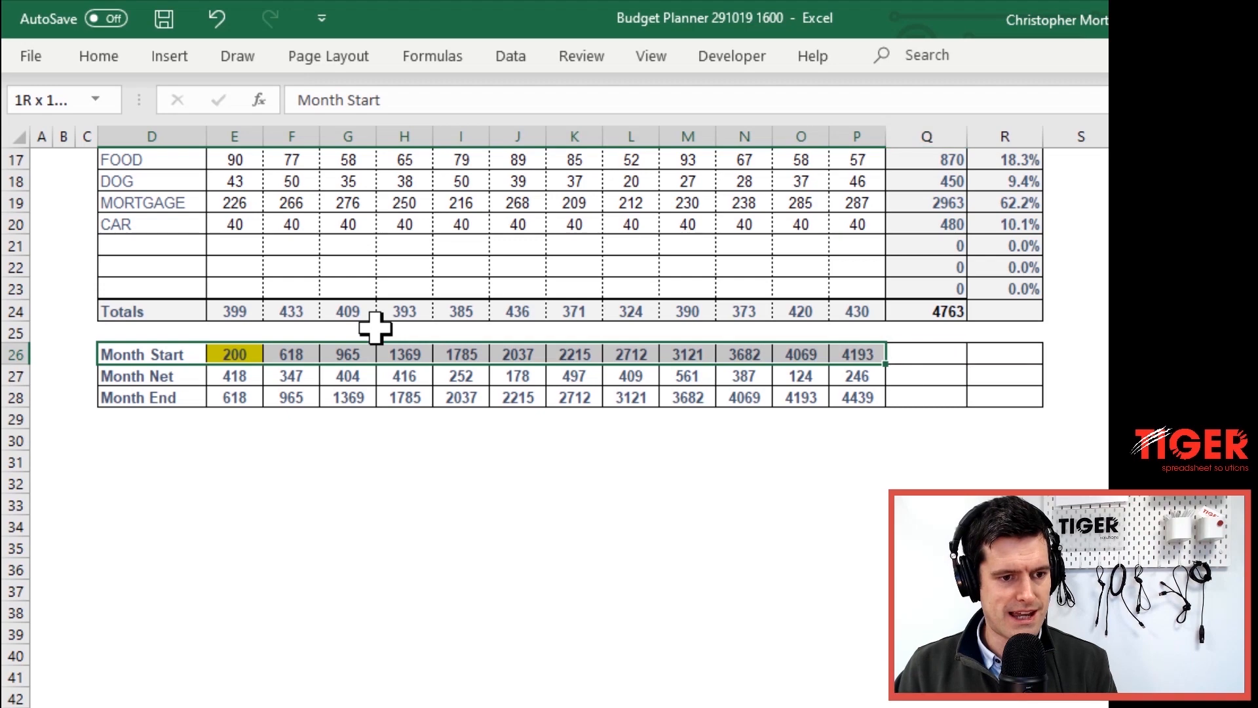
pyautogui.hotkey('shift', 'Down')
pyautogui.hotkey('shift', 'Down')
# Remove all borders from the empty cells Q26:R28 beside the Month Start, Month Net and Month End rows
pyautogui.press('Right')
pyautogui.press('Right')
pyautogui.press('Right')
pyautogui.press('Right')
pyautogui.press('Right')
pyautogui.press('Right')
pyautogui.press('Right')
pyautogui.press('Right')
pyautogui.press('Right')
pyautogui.press('Right')
pyautogui.press('Right')
pyautogui.press('Right')
pyautogui.press('Right')
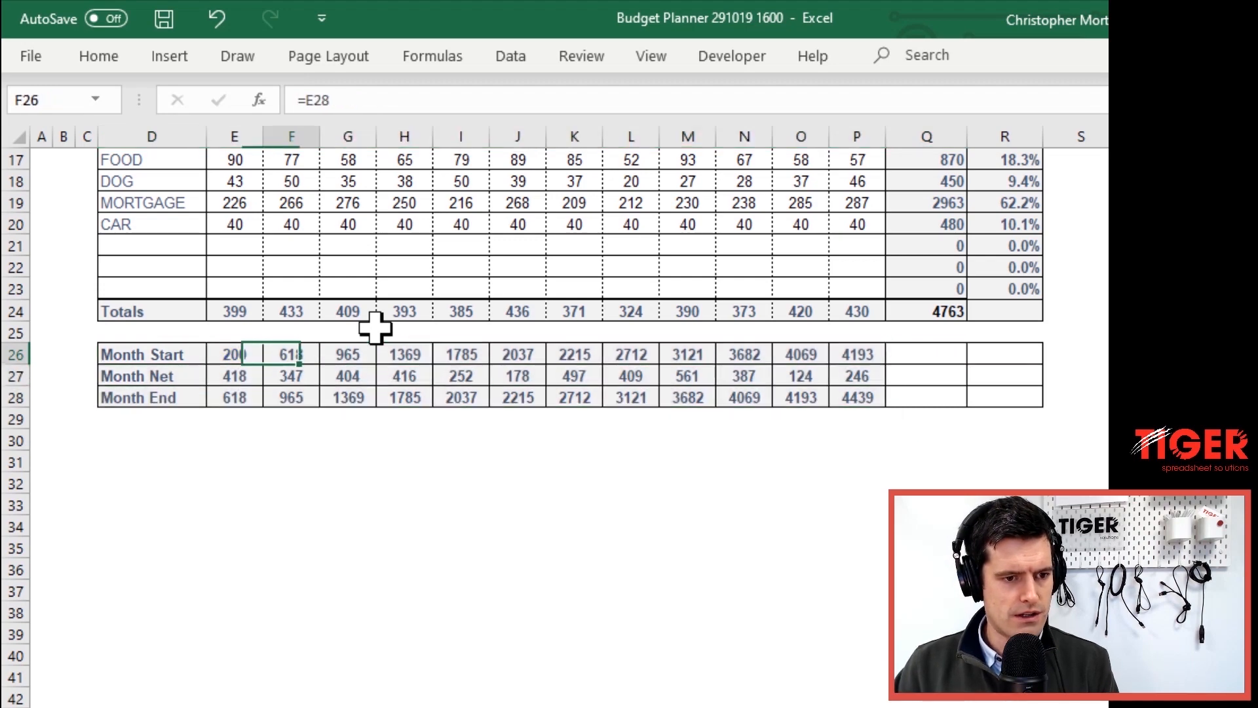
pyautogui.hotkey('shift', 'Right')
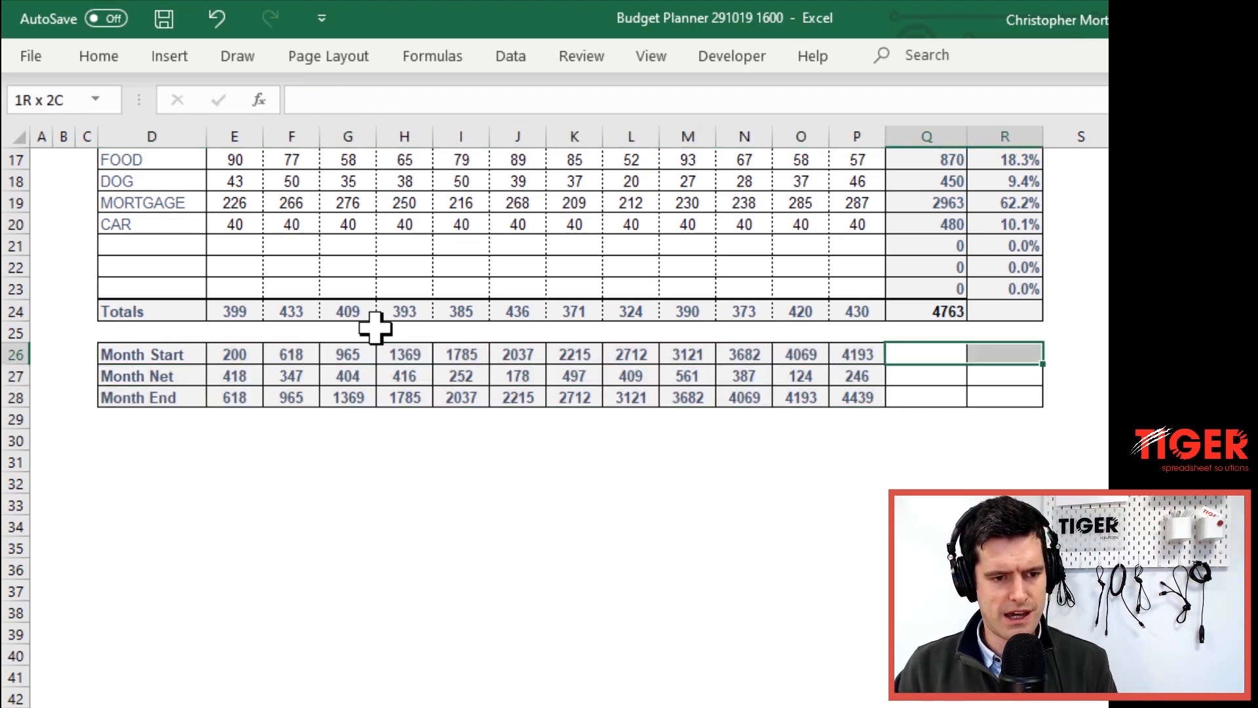
pyautogui.hotkey('shift', 'Down')
pyautogui.hotkey('shift', 'Down')
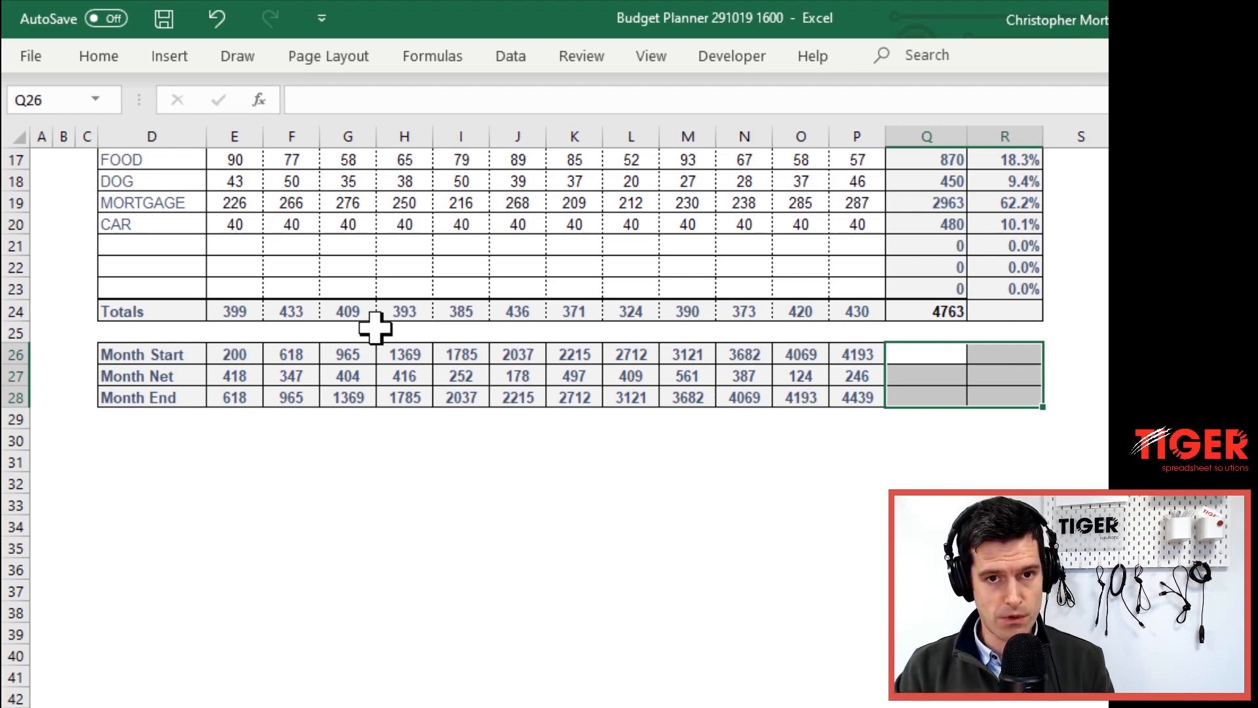
pyautogui.press('alt')
pyautogui.press('h')
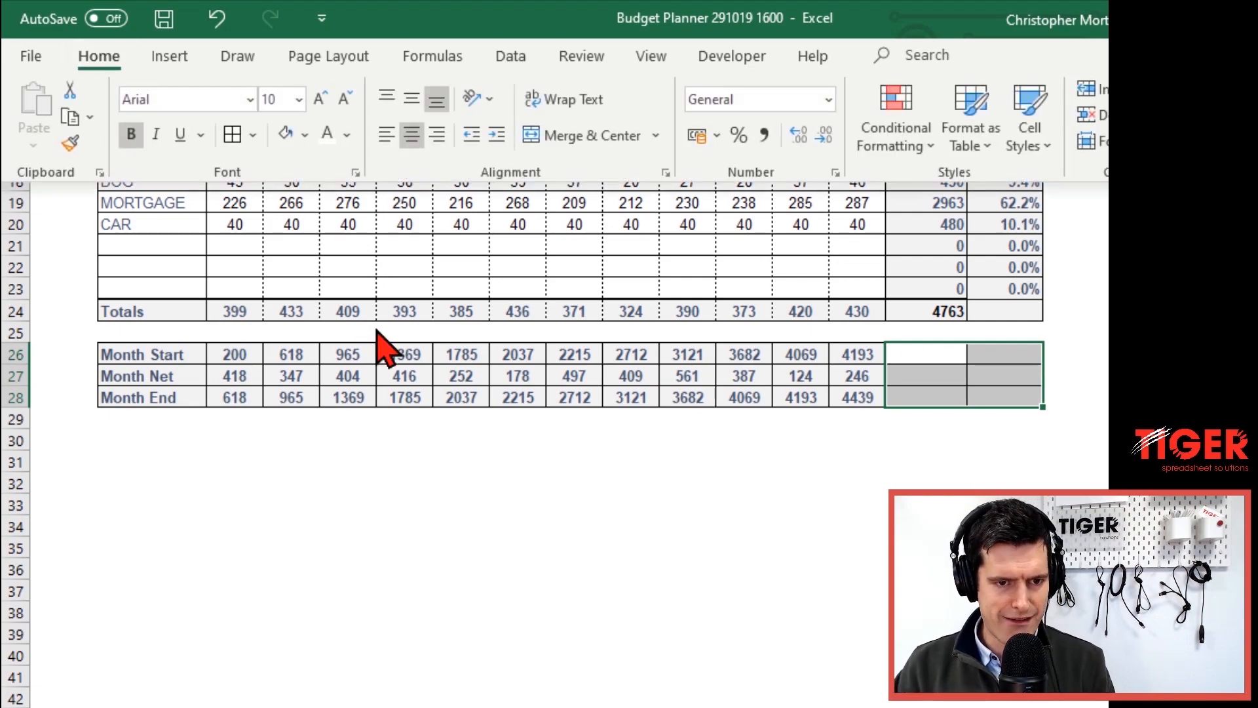
pyautogui.press('b')
pyautogui.press('n')
pyautogui.scroll(5, 374, 328)
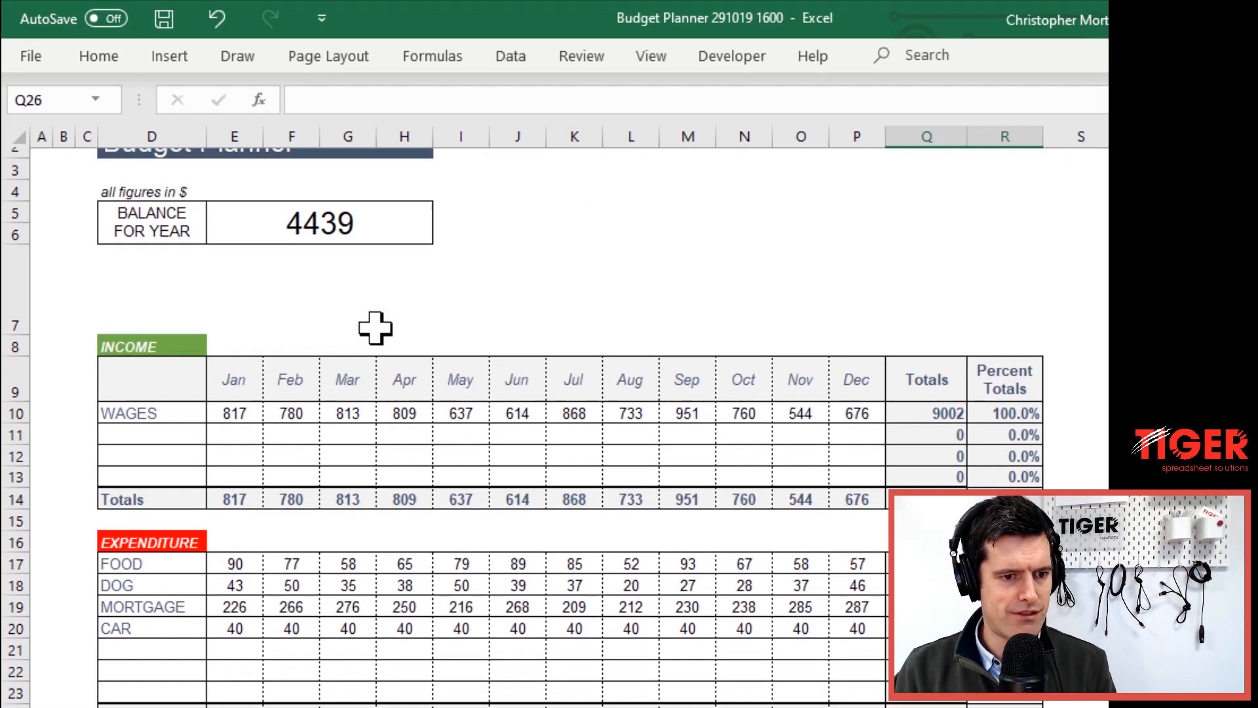
pyautogui.click(348, 321)
pyautogui.scroll(1, 252, 296)
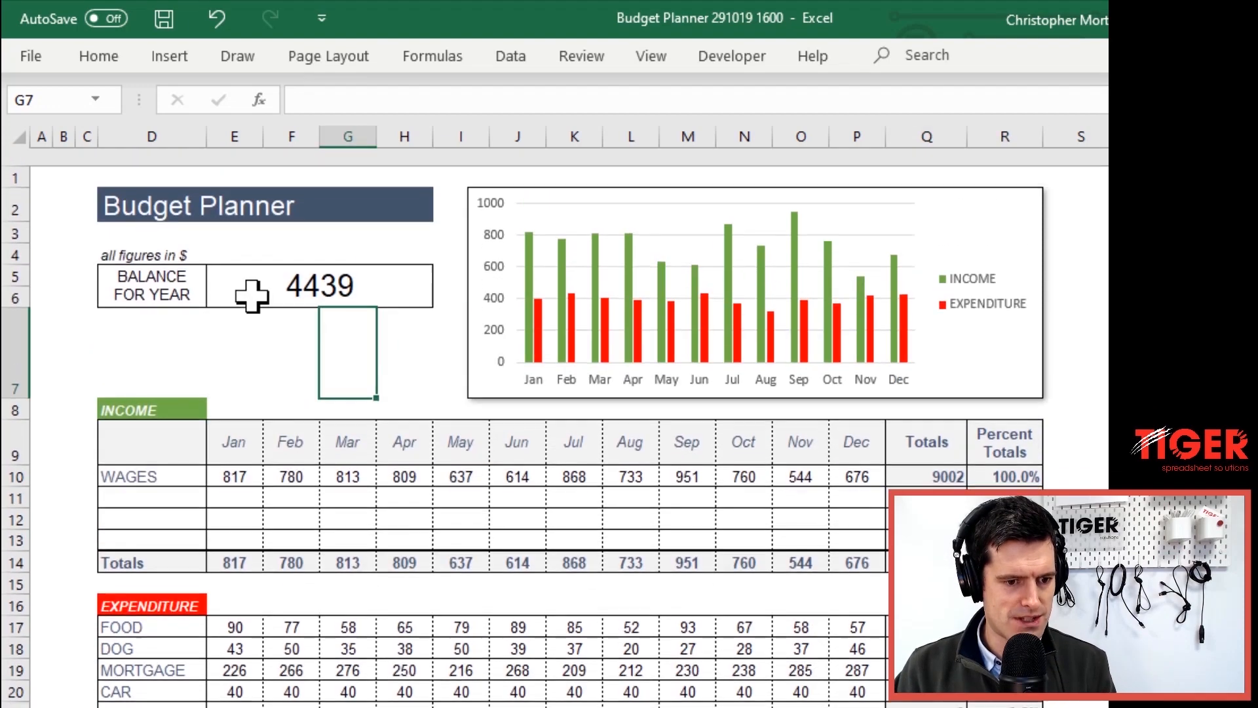
pyautogui.click(118, 315)
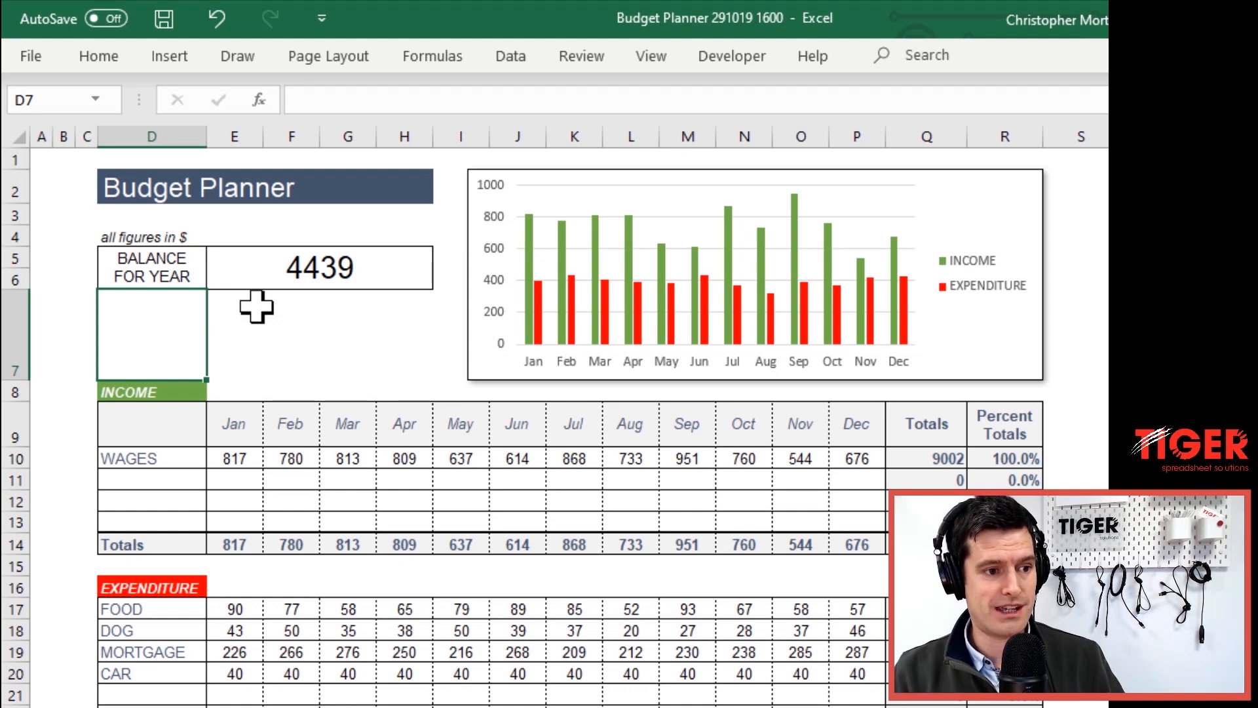
pyautogui.click(127, 270)
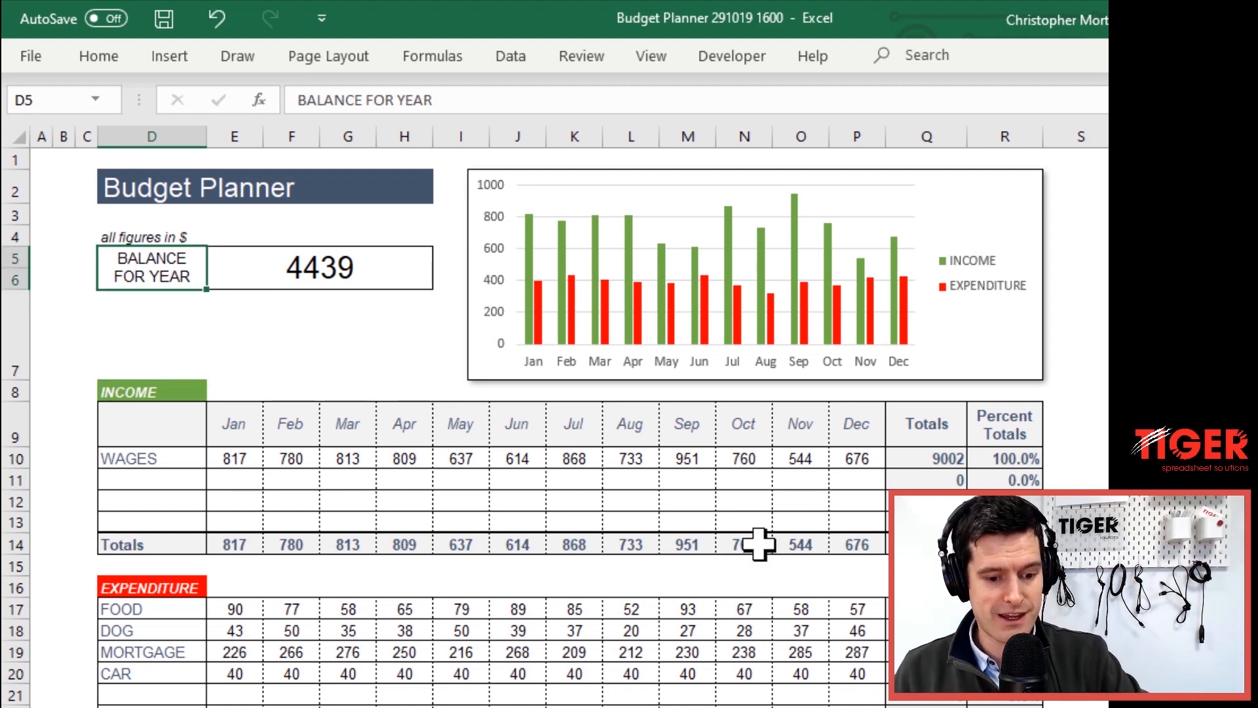
pyautogui.click(337, 341)
pyautogui.click(119, 331)
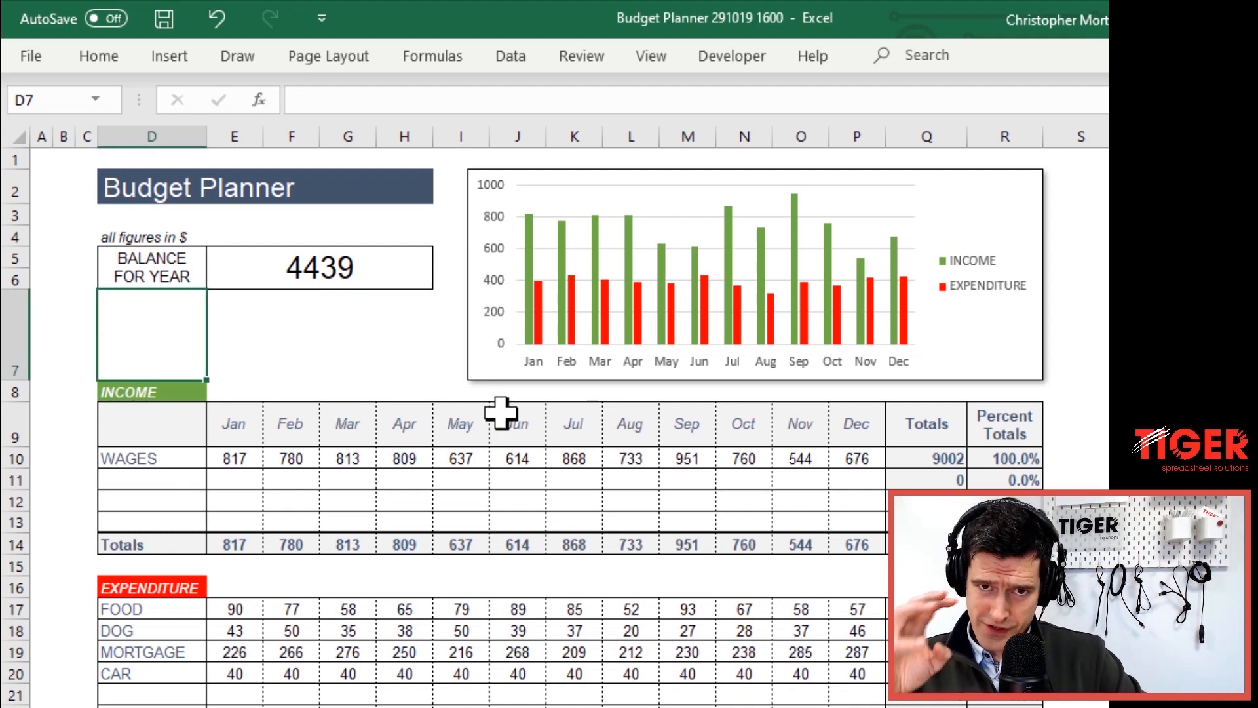
pyautogui.click(118, 261)
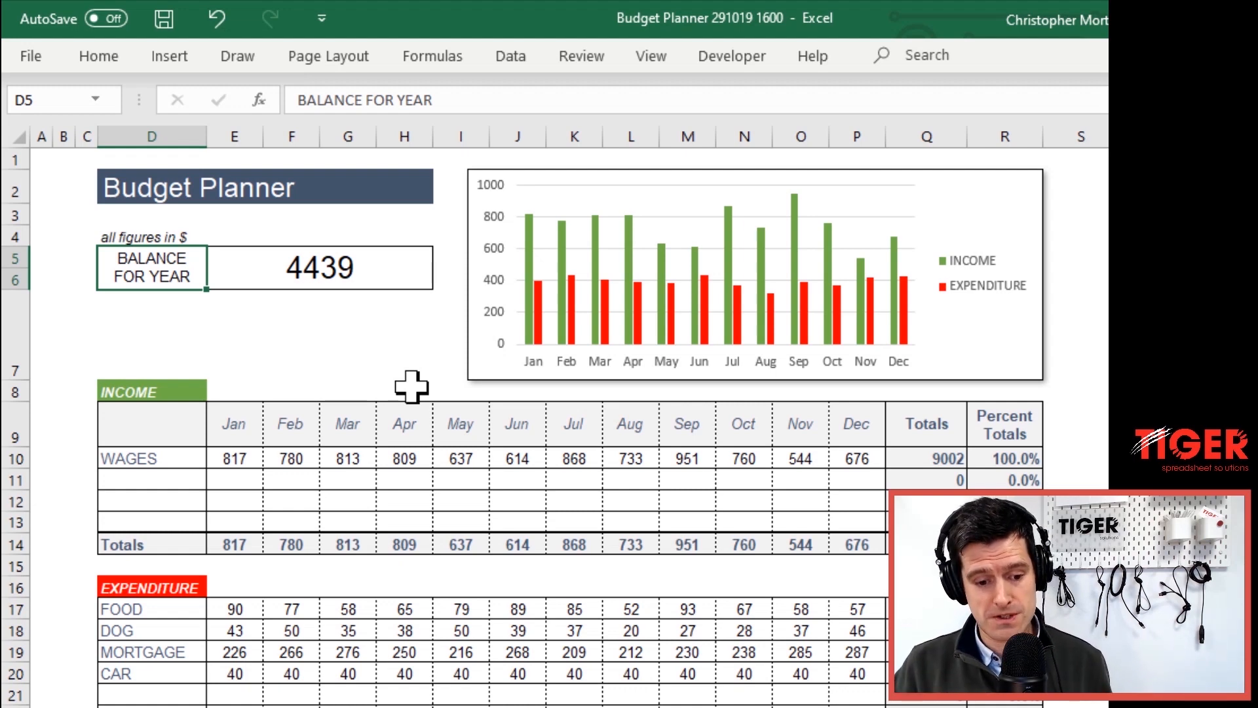
pyautogui.click(278, 265)
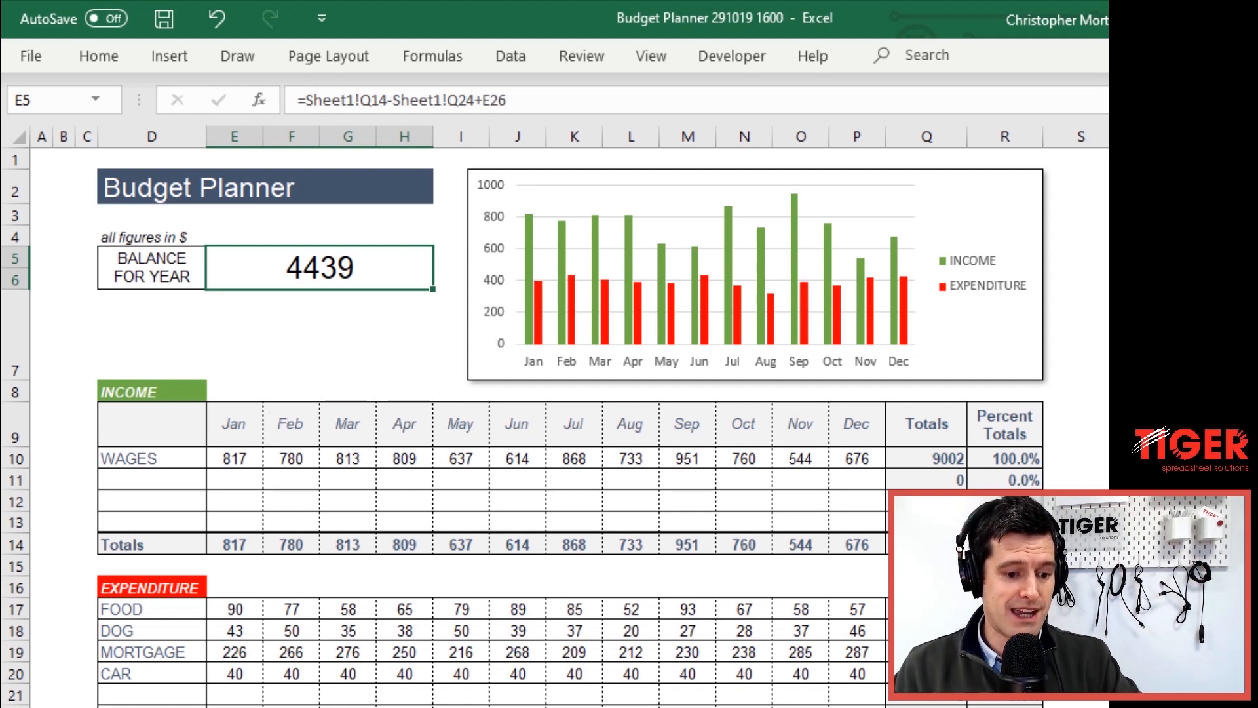
pyautogui.hotkey('alt', 'Tab')
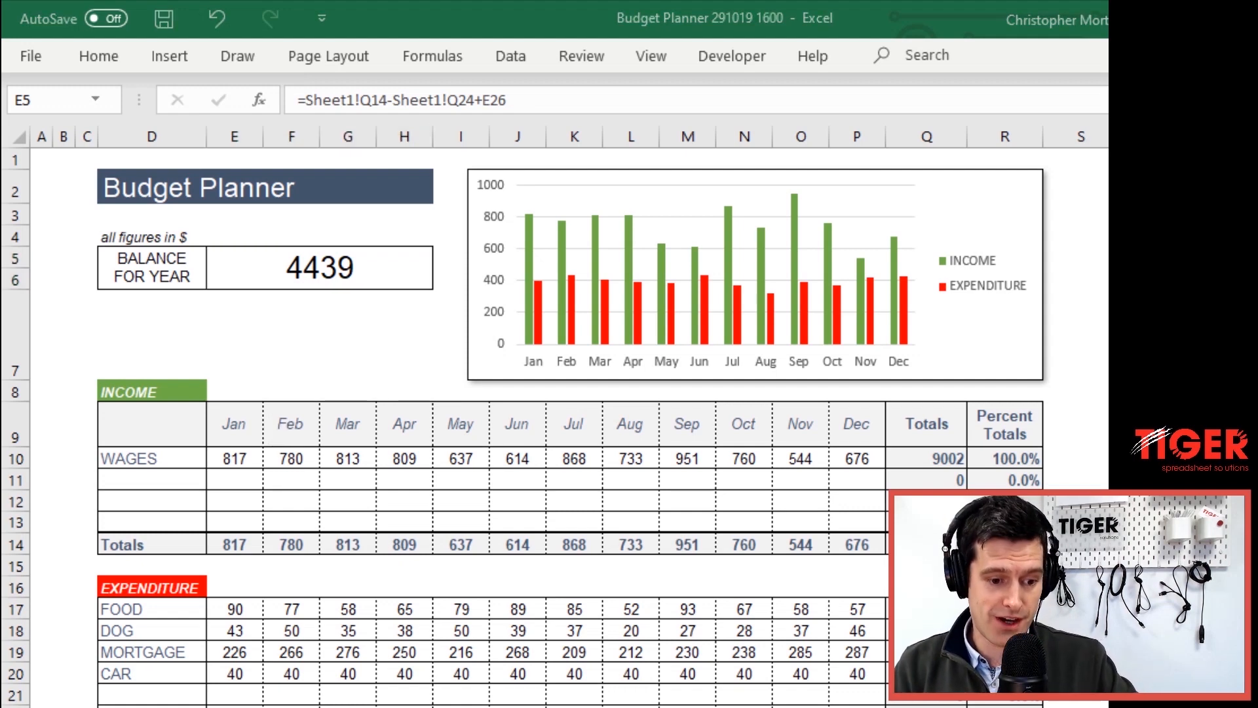